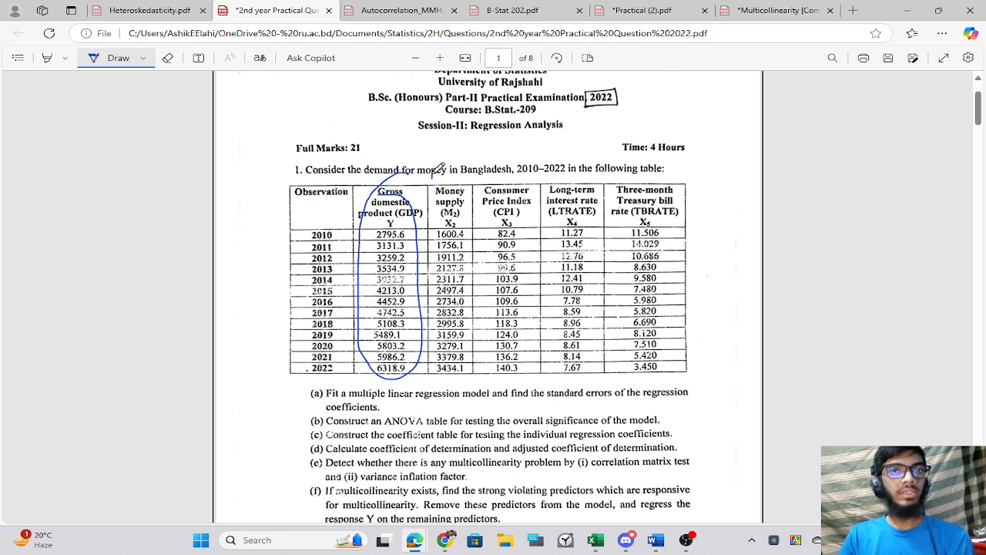
Encircle the X2 to X5 predictor headings in the question's data table with the pen, and erase the loops drawn over the table.
{"action": "mouse_move", "coordinate": [439, 168]}
{"action": "left_mouse_down"}
{"action": "mouse_move", "coordinate": [435, 212]}
{"action": "mouse_move", "coordinate": [737, 165]}
{"action": "mouse_move", "coordinate": [416, 181]}
{"action": "left_mouse_up"}
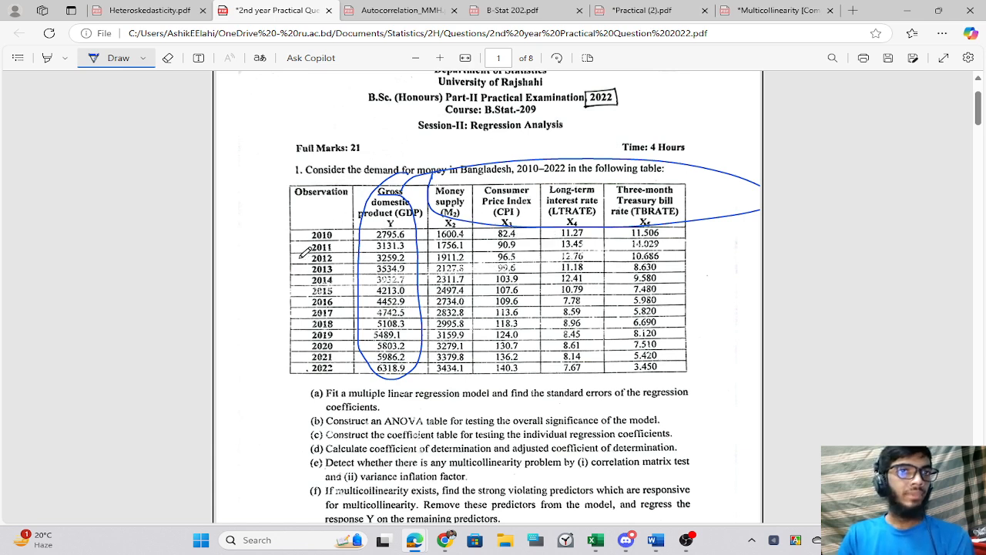
{"action": "left_click_drag", "start_coordinate": [293, 235], "coordinate": [257, 238]}
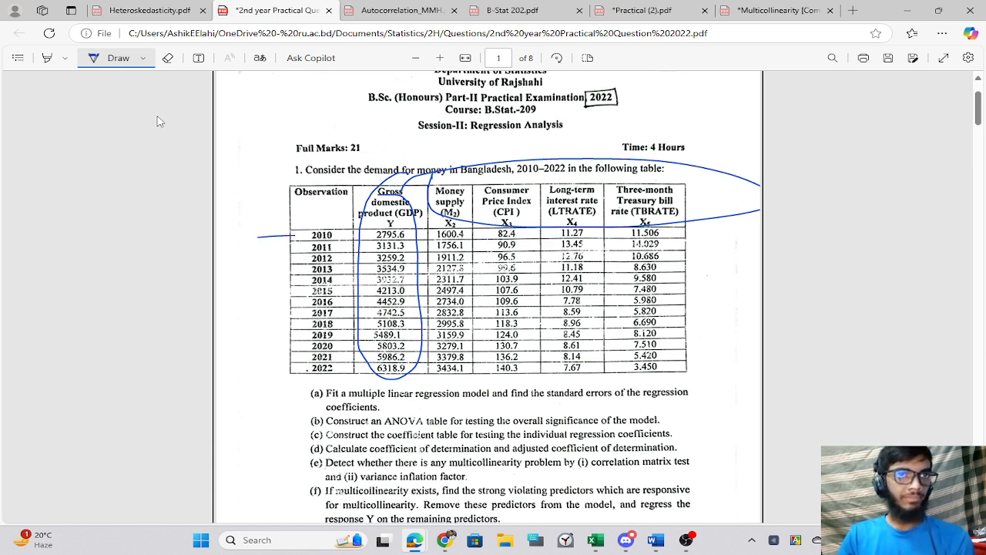
{"action": "left_click", "coordinate": [168, 60]}
{"action": "mouse_move", "coordinate": [300, 181]}
{"action": "left_mouse_down"}
{"action": "mouse_move", "coordinate": [258, 208]}
{"action": "mouse_move", "coordinate": [427, 257]}
{"action": "mouse_move", "coordinate": [382, 327]}
{"action": "left_mouse_up"}
Switch to Session_2_Question_Solve.xlsx in Excel and check the number of Y observations in B2:B14.
{"action": "left_click", "coordinate": [596, 539]}
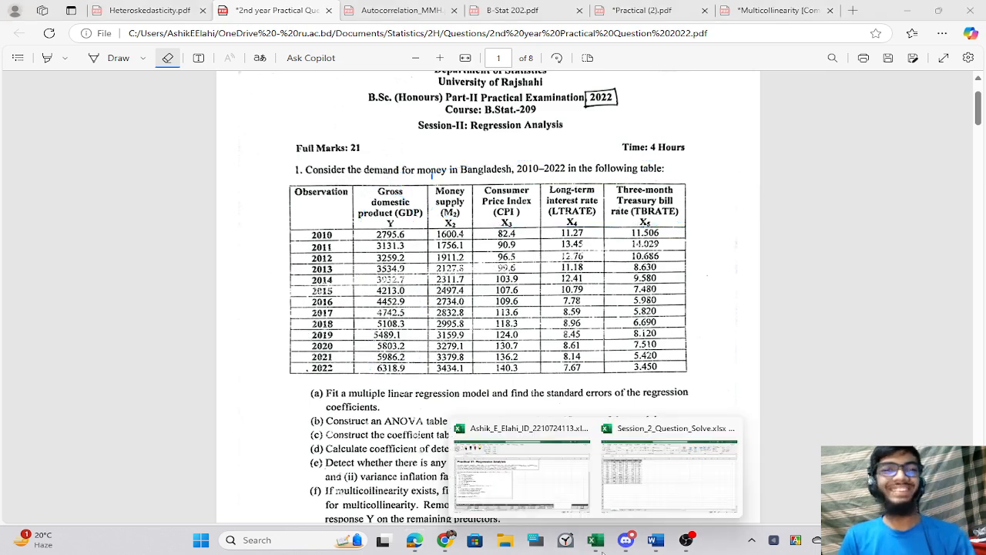
{"action": "left_click", "coordinate": [667, 485]}
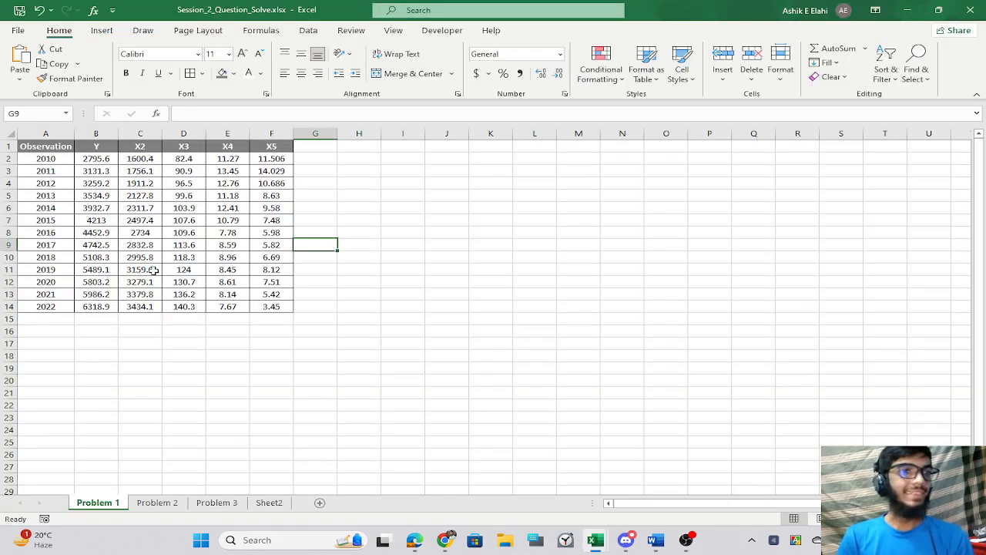
{"action": "left_click_drag", "start_coordinate": [97, 158], "coordinate": [96, 306]}
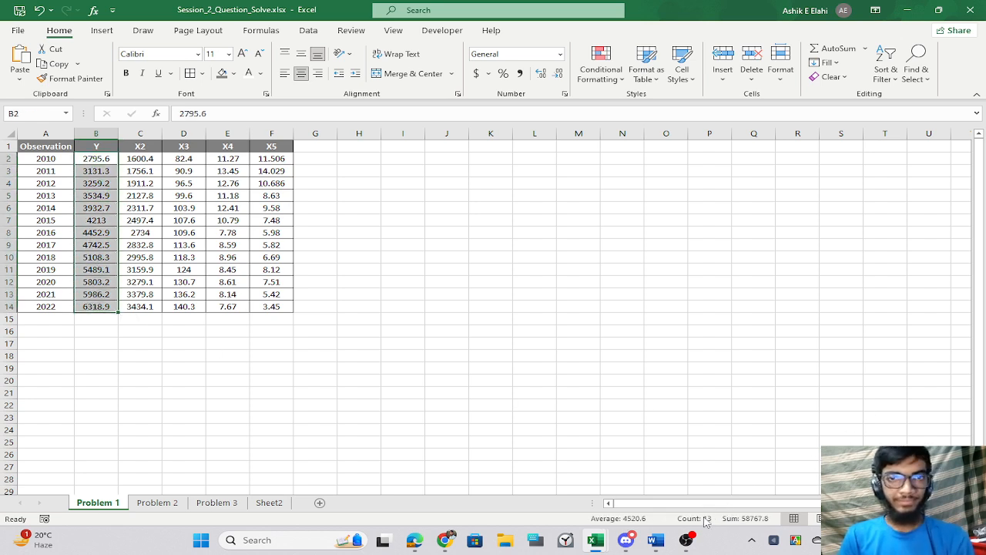
{"action": "left_click", "coordinate": [499, 333]}
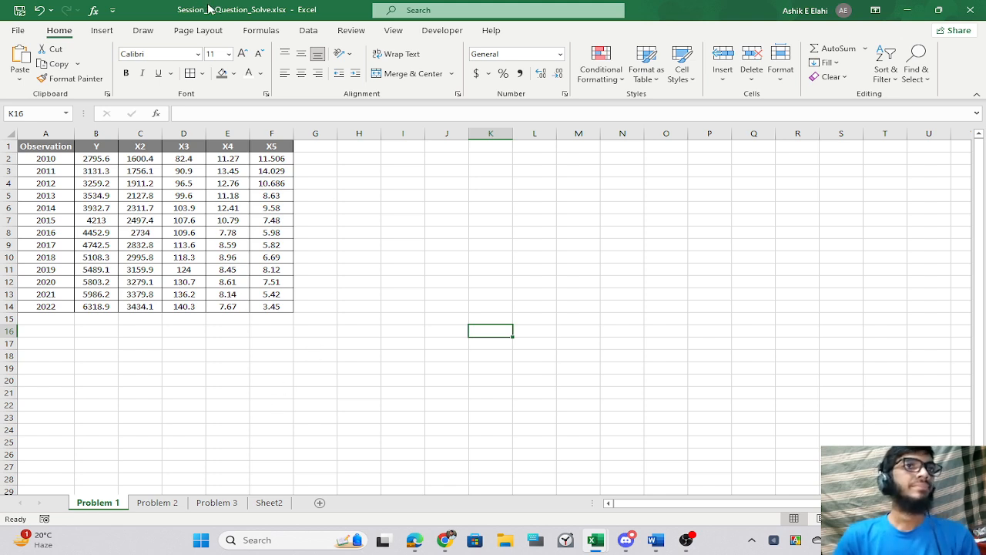
Review the workbook's defined names in the Name Manager and close it.
{"action": "left_click", "coordinate": [311, 32]}
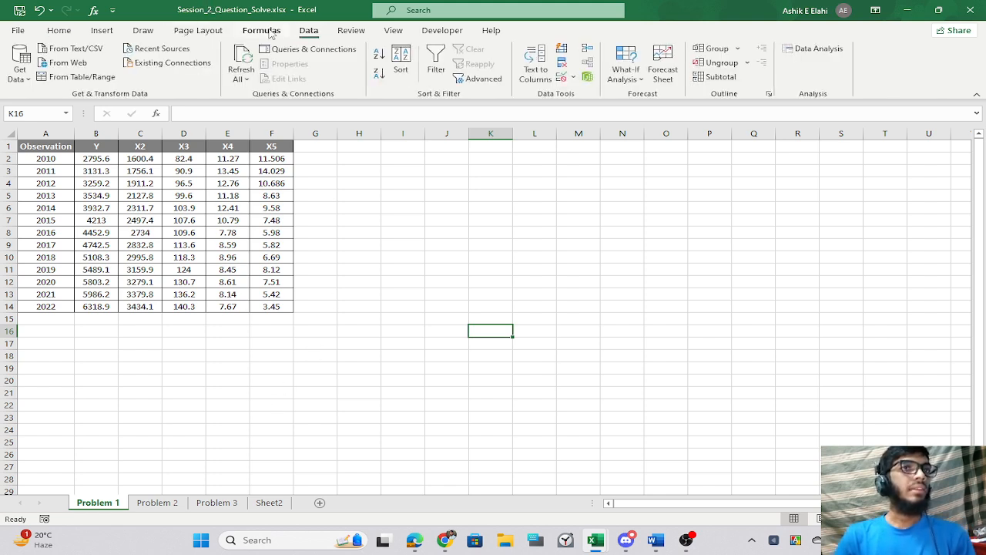
{"action": "left_click", "coordinate": [261, 31]}
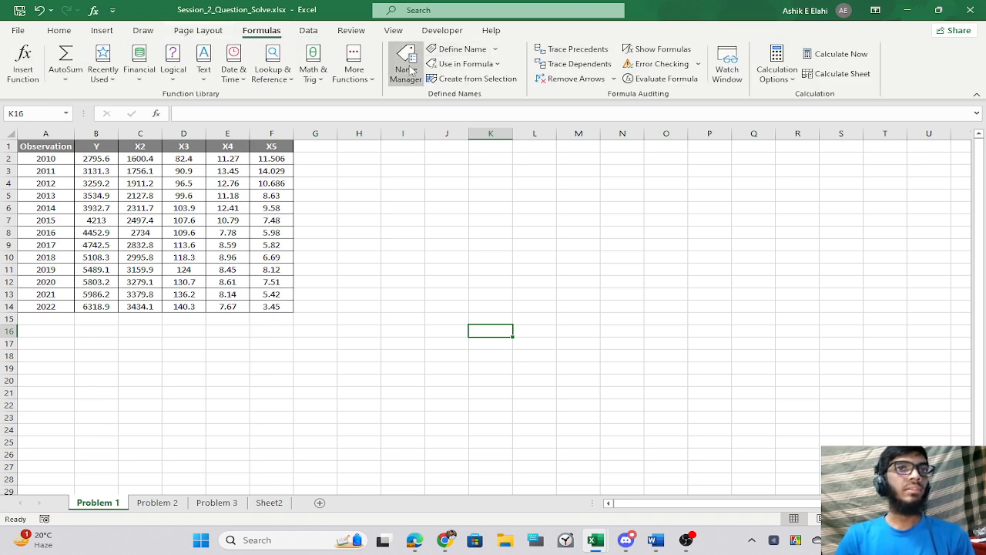
{"action": "left_click", "coordinate": [408, 68]}
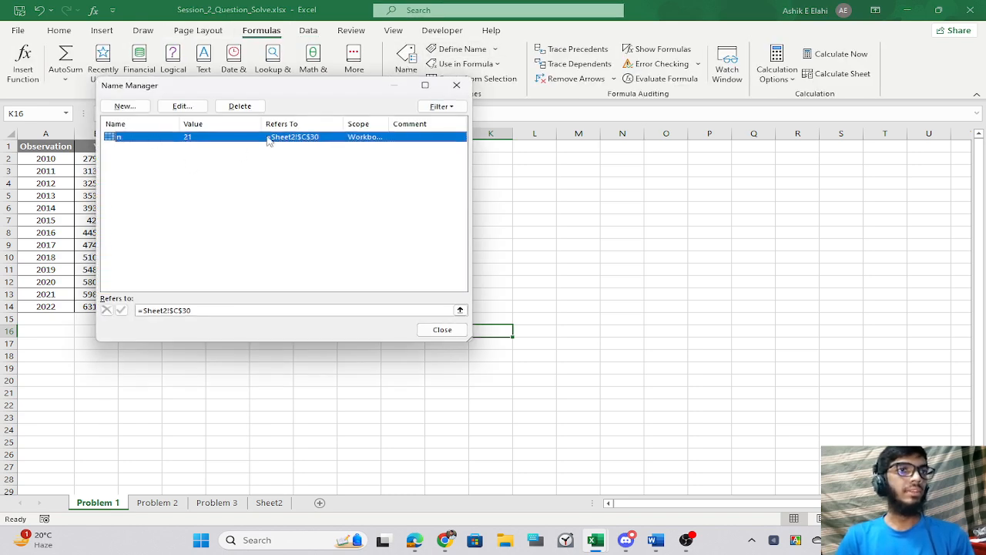
{"action": "left_click", "coordinate": [456, 85]}
{"action": "left_click", "coordinate": [625, 296]}
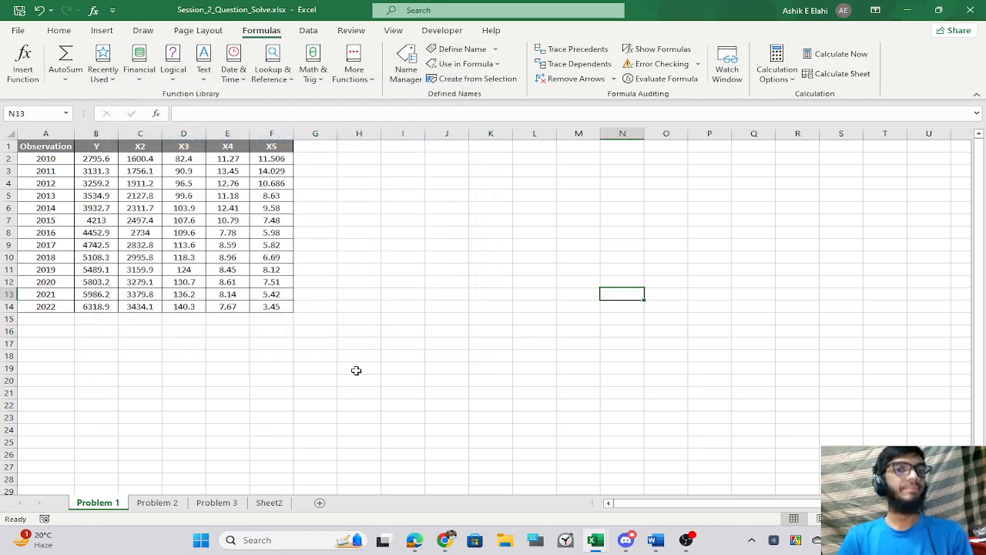
Switch back to the exam question PDF in Edge and mark part (a) on fitting the multiple linear regression with the pen.
{"action": "key", "text": "alt+Tab"}
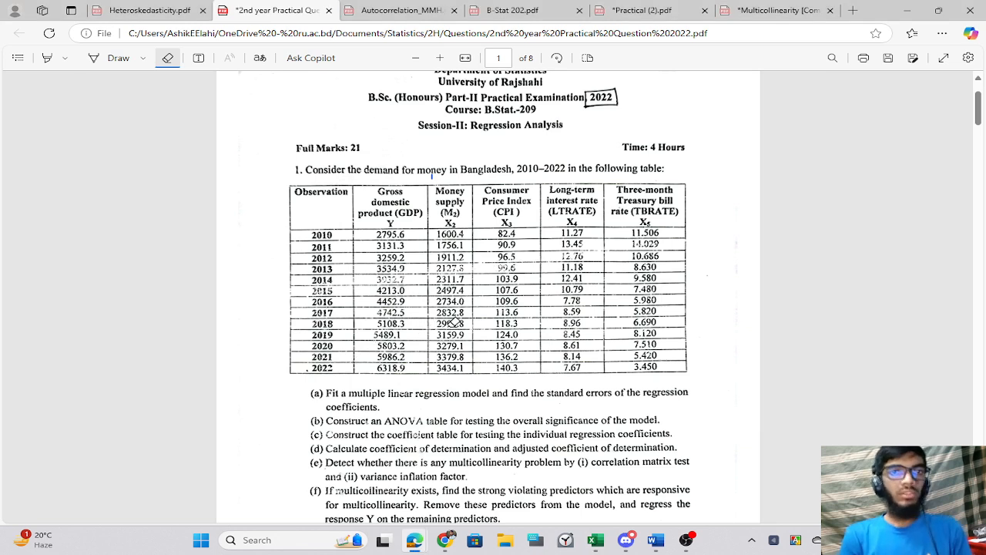
{"action": "left_click", "coordinate": [108, 59]}
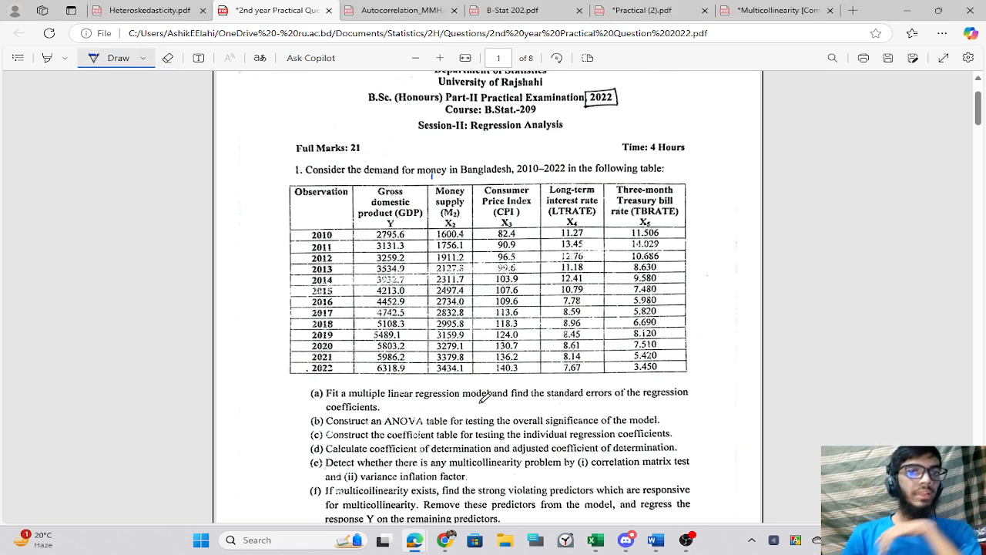
{"action": "mouse_move", "coordinate": [510, 398]}
{"action": "left_mouse_down"}
{"action": "mouse_move", "coordinate": [692, 397]}
{"action": "mouse_move", "coordinate": [433, 379]}
{"action": "mouse_move", "coordinate": [324, 395]}
{"action": "mouse_move", "coordinate": [359, 412]}
{"action": "mouse_move", "coordinate": [567, 397]}
{"action": "left_mouse_up"}
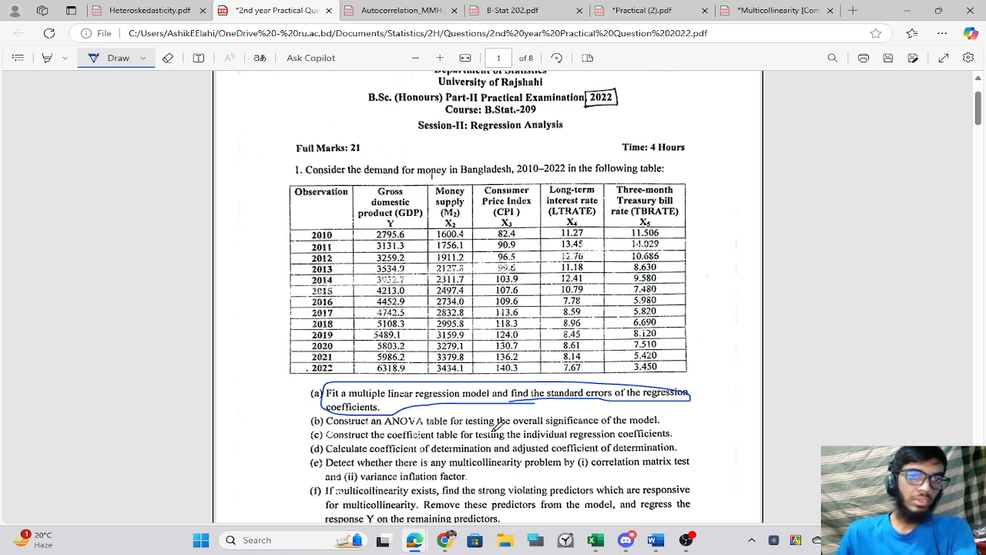
Tick part (d) and underline "correlation matrix test" and "variance inflation factor" in part (e) with the pen.
{"action": "scroll", "coordinate": [501, 424], "scroll_direction": "down", "scroll_amount": 2}
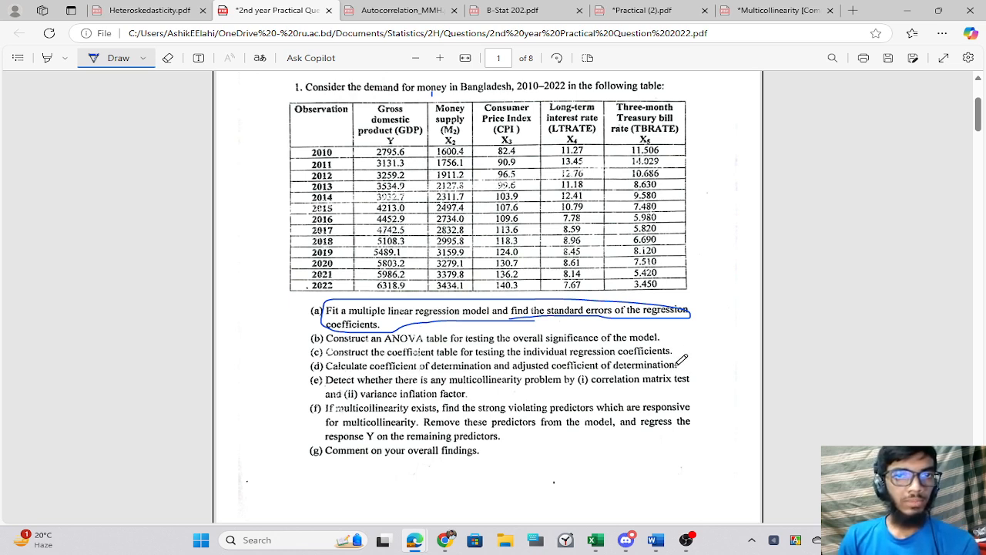
{"action": "left_click_drag", "start_coordinate": [675, 363], "coordinate": [699, 348]}
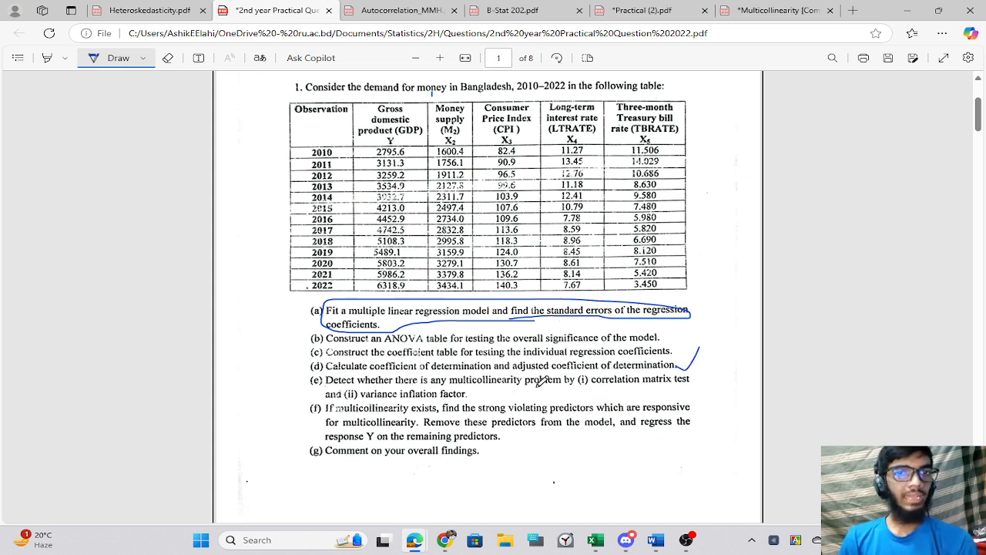
{"action": "left_click_drag", "start_coordinate": [592, 384], "coordinate": [691, 384]}
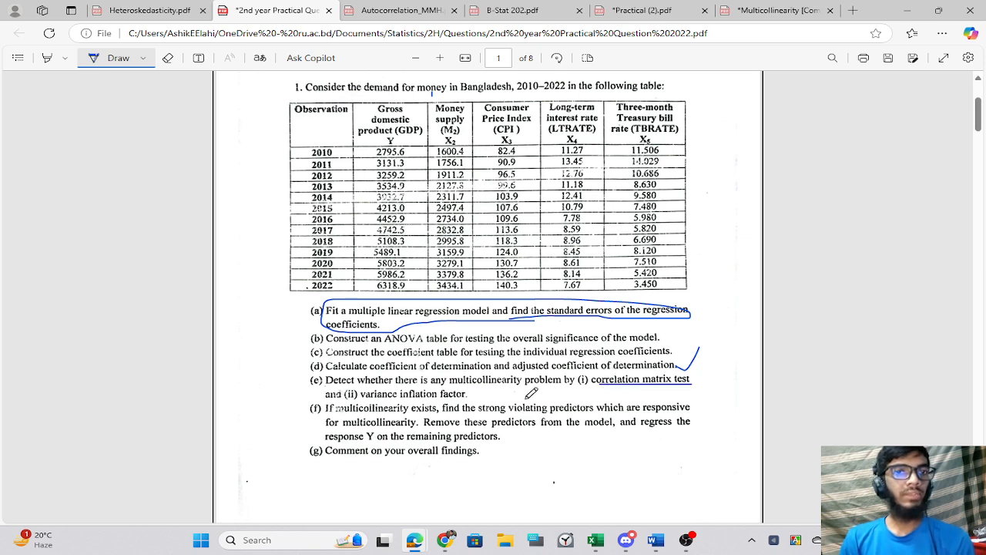
{"action": "left_click_drag", "start_coordinate": [359, 399], "coordinate": [467, 398]}
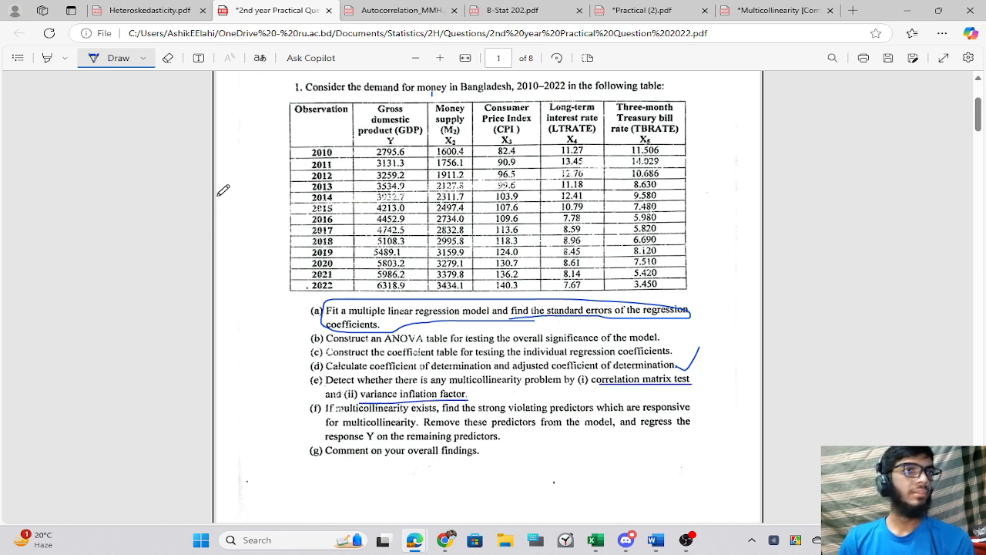
Erase the pen marks from parts (a), (d) and (e) of the question.
{"action": "left_click", "coordinate": [167, 58]}
{"action": "left_click", "coordinate": [451, 399]}
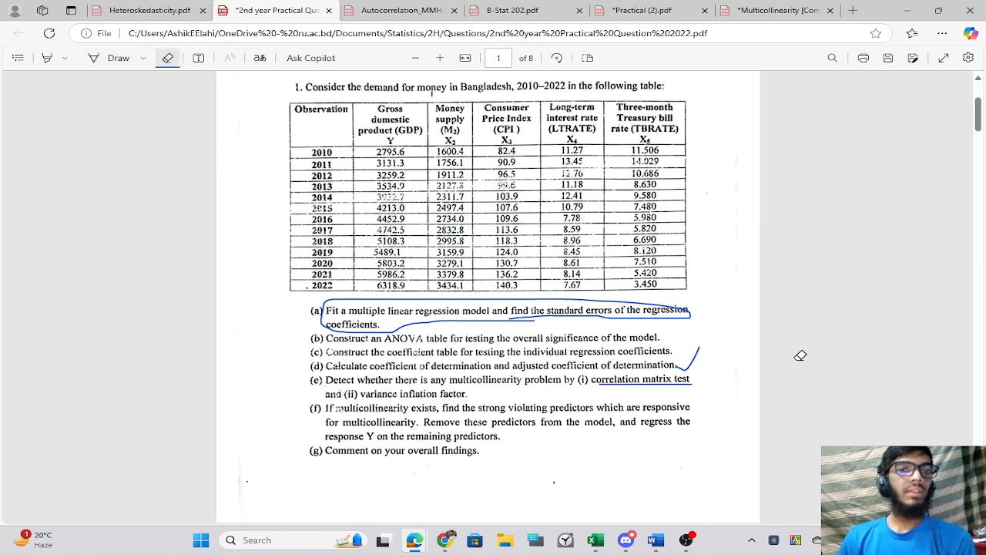
{"action": "left_click_drag", "start_coordinate": [688, 357], "coordinate": [678, 384]}
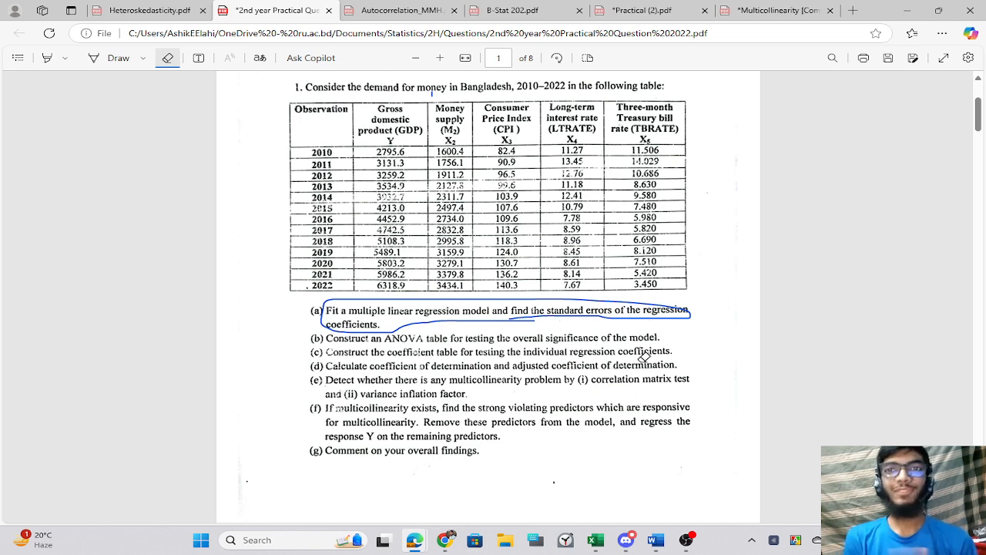
{"action": "left_click_drag", "start_coordinate": [525, 248], "coordinate": [521, 350]}
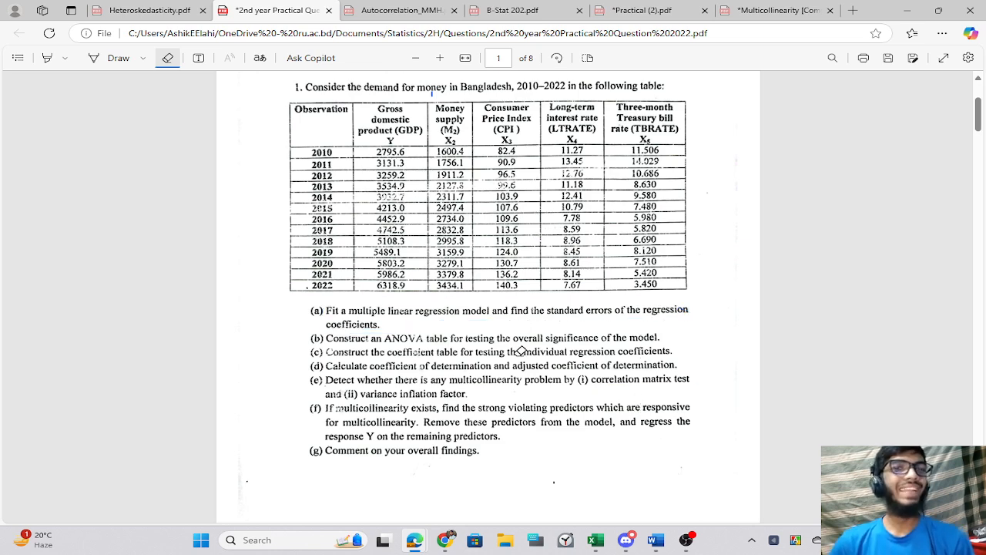
Underline the phrases on multicollinearity, violating predictors and removing these predictors in part (f) with the pen.
{"action": "scroll", "coordinate": [501, 360], "scroll_direction": "down", "scroll_amount": 1}
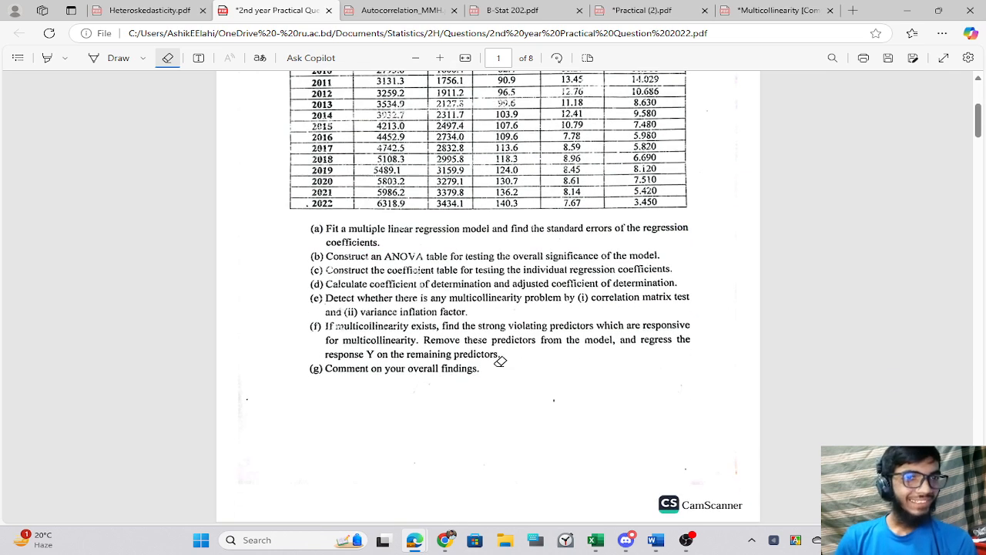
{"action": "left_click", "coordinate": [110, 56]}
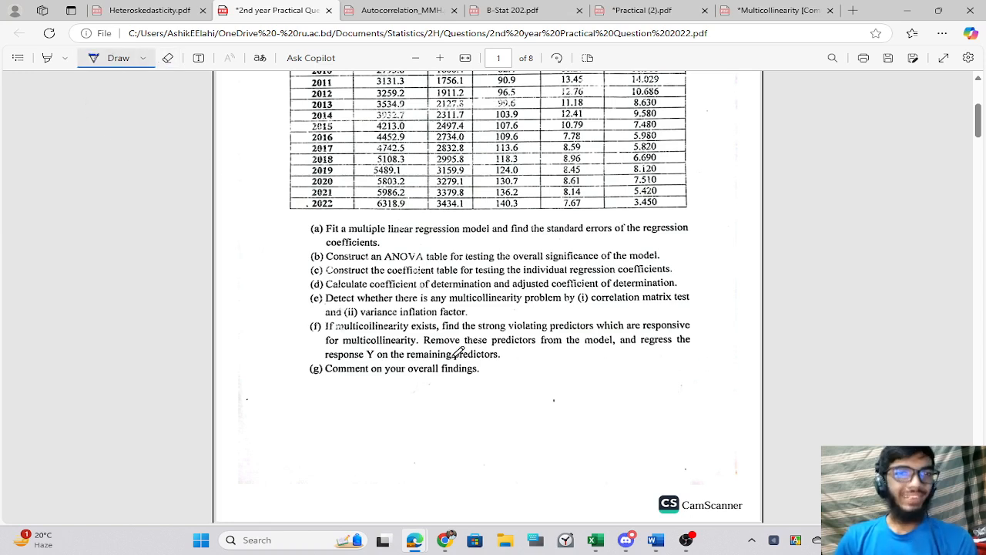
{"action": "left_click_drag", "start_coordinate": [325, 332], "coordinate": [420, 333]}
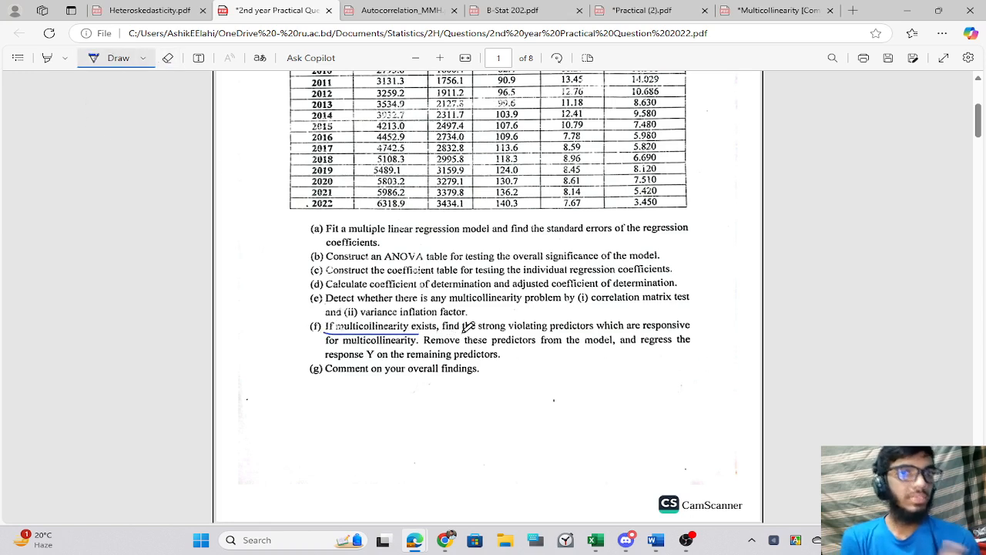
{"action": "left_click_drag", "start_coordinate": [500, 331], "coordinate": [593, 329]}
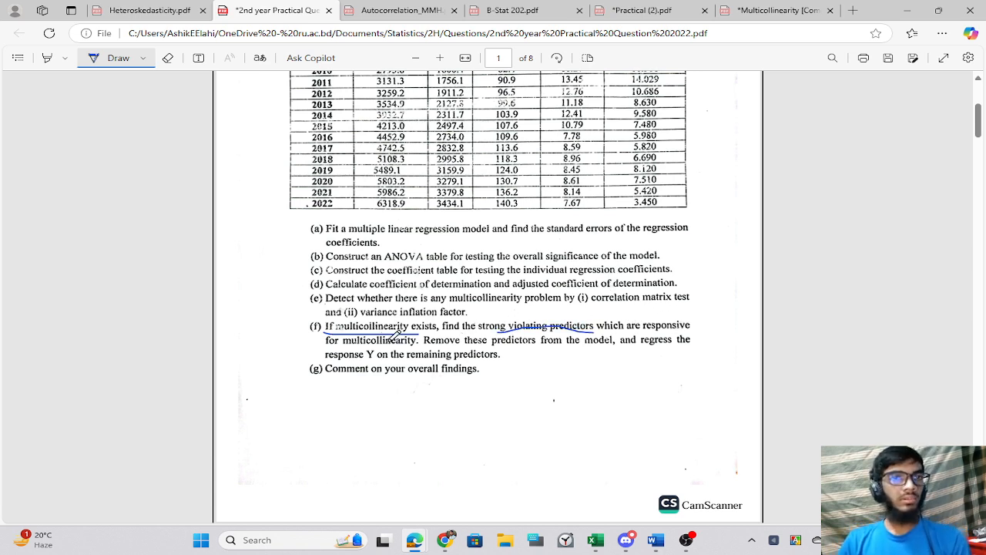
{"action": "left_click_drag", "start_coordinate": [424, 349], "coordinate": [592, 349]}
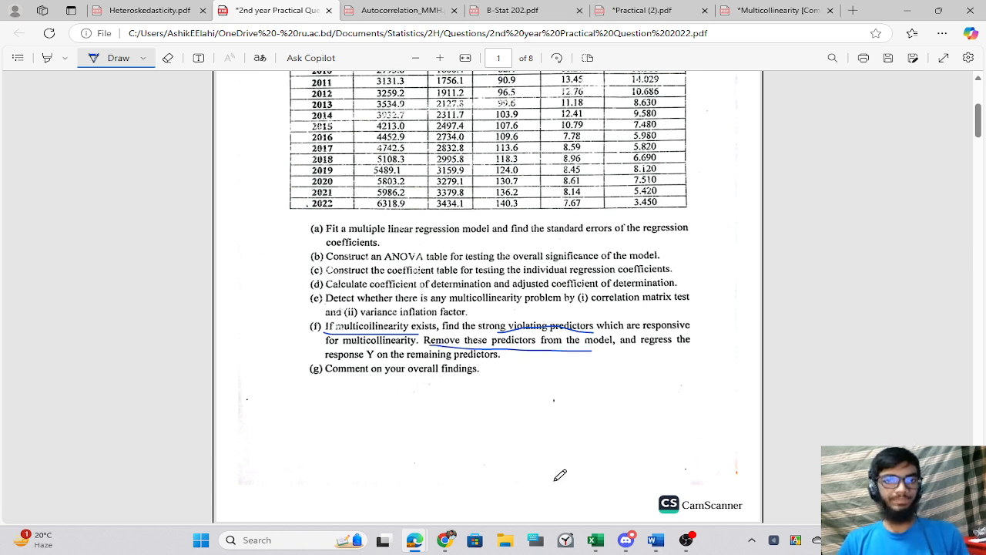
Switch back to Session_2_Question_Solve.xlsx in Excel and locate the Data Analysis command.
{"action": "mouse_move", "coordinate": [595, 539]}
{"action": "left_click", "coordinate": [616, 499]}
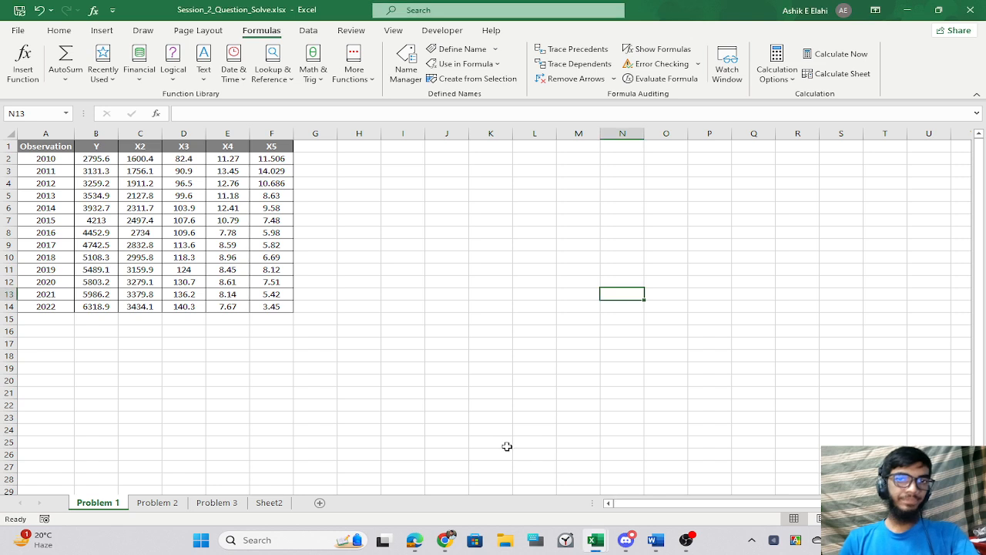
{"action": "left_click", "coordinate": [391, 363]}
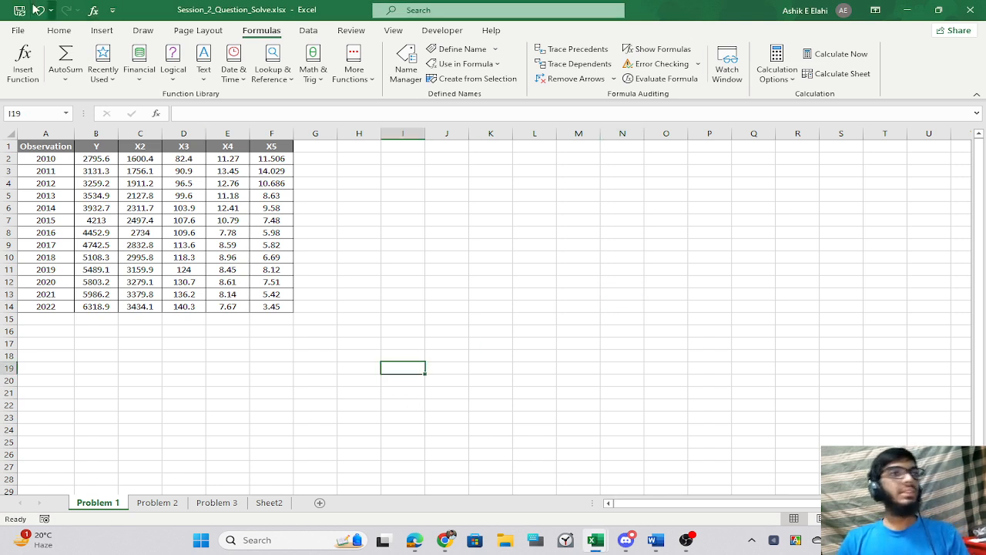
{"action": "left_click", "coordinate": [58, 30]}
{"action": "left_click", "coordinate": [427, 316]}
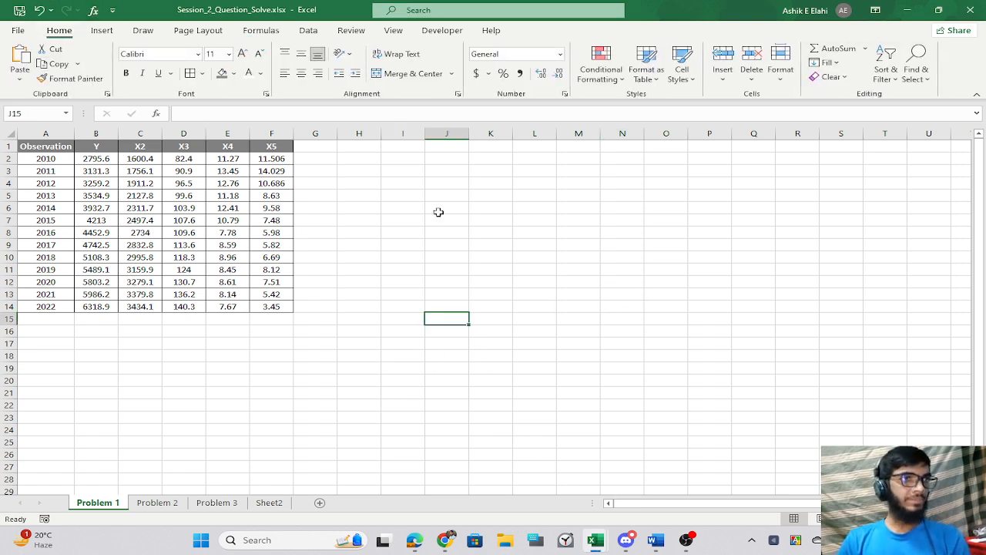
{"action": "left_click", "coordinate": [532, 269]}
{"action": "left_click", "coordinate": [308, 30]}
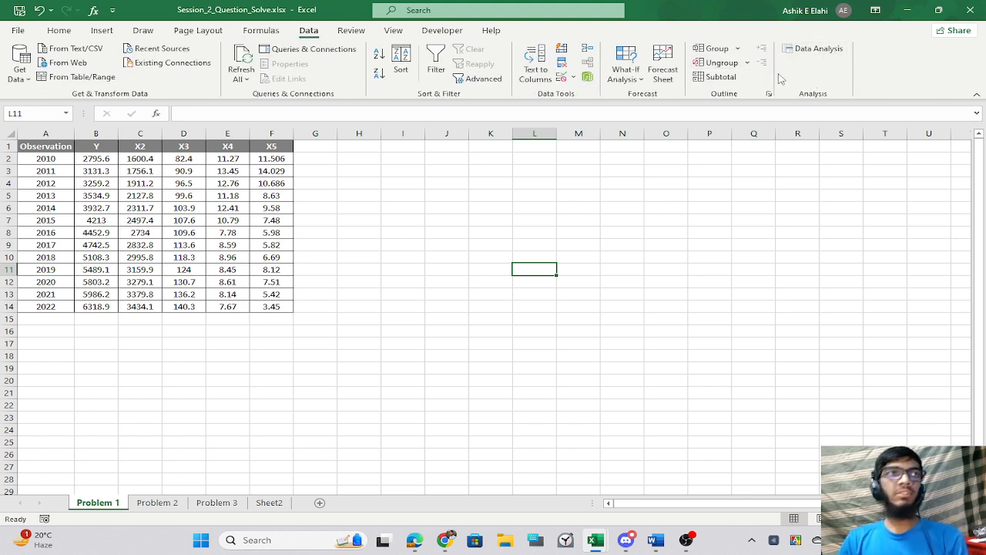
{"action": "left_click", "coordinate": [546, 247]}
Open the list of available Excel add-ins from the program options and make sure Analysis ToolPak is enabled.
{"action": "left_click", "coordinate": [19, 31]}
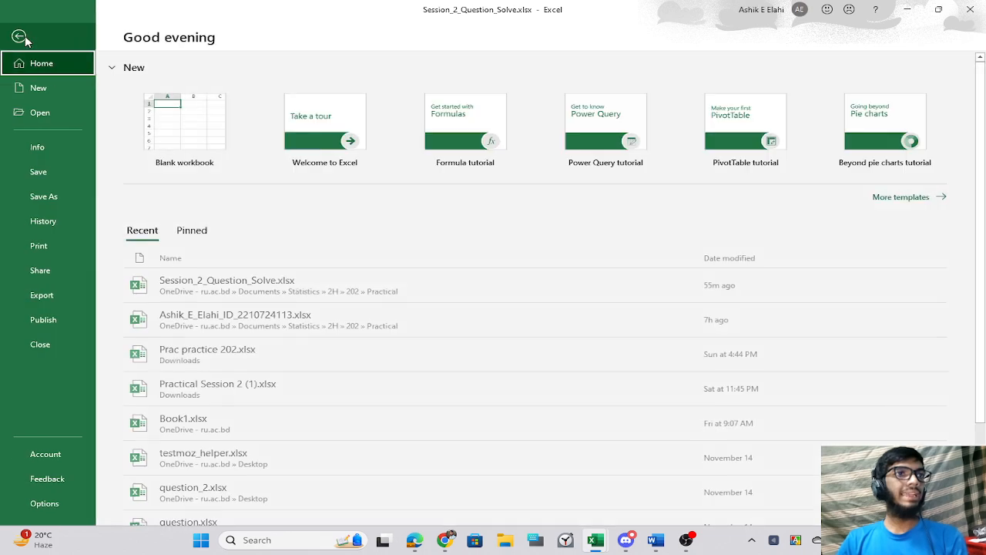
{"action": "left_click", "coordinate": [45, 503]}
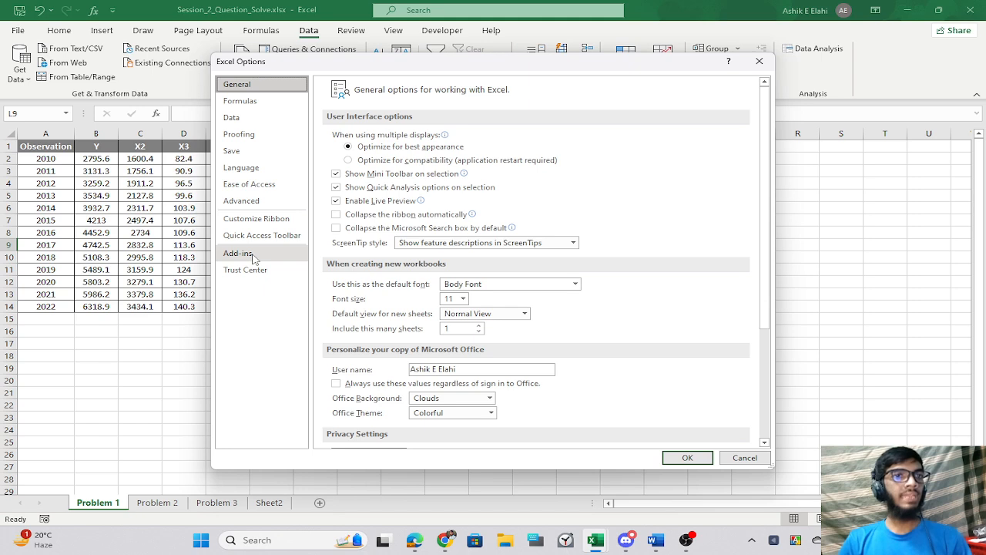
{"action": "left_click", "coordinate": [254, 255]}
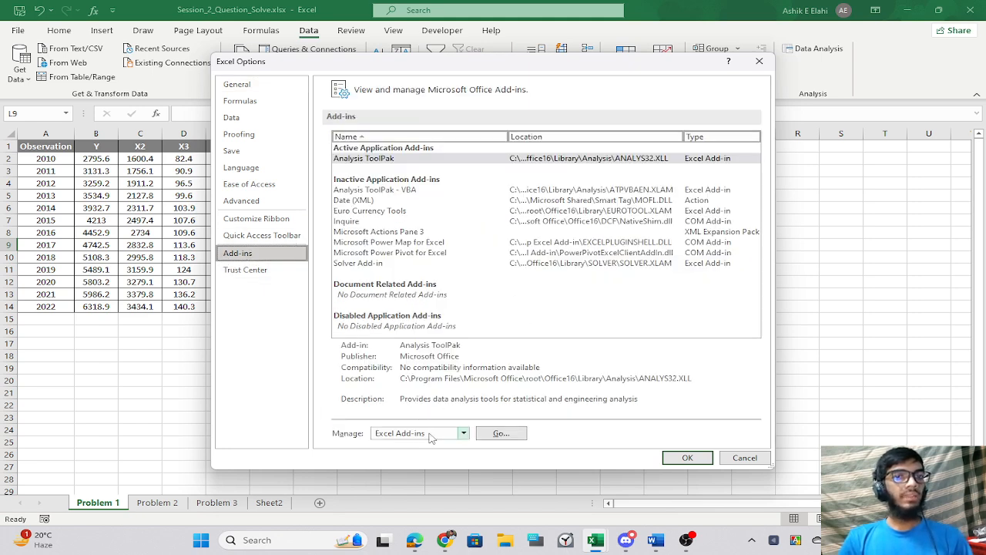
{"action": "left_click", "coordinate": [500, 433]}
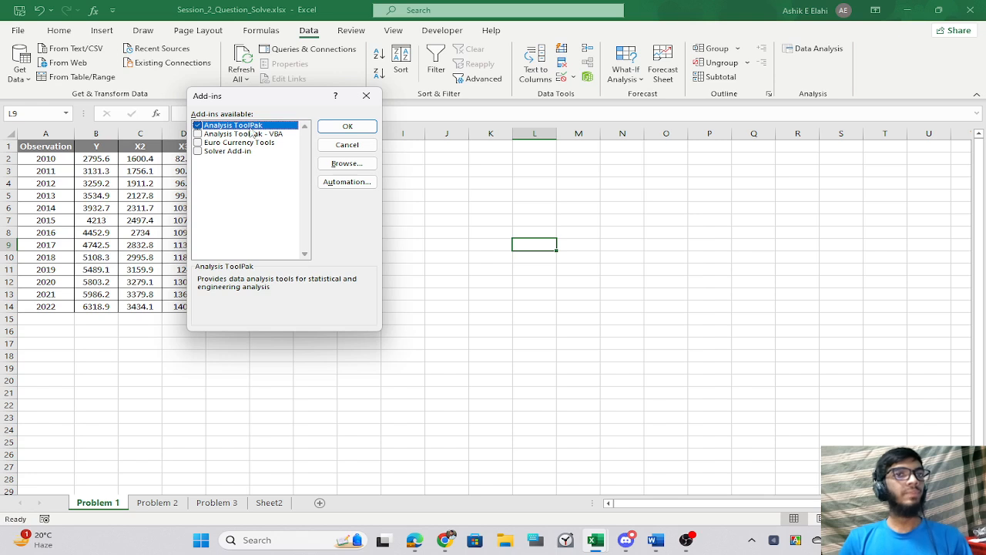
{"action": "left_click", "coordinate": [203, 128]}
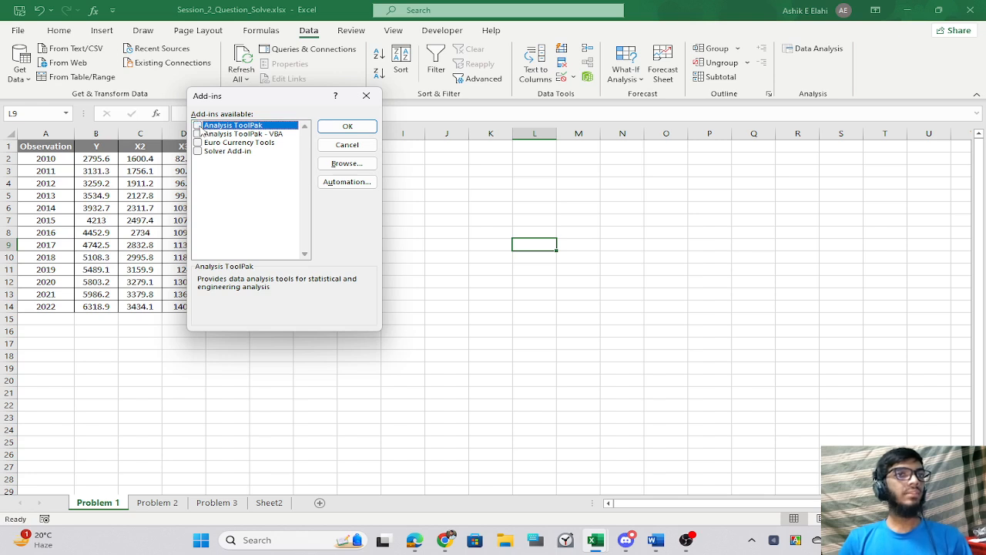
{"action": "left_click", "coordinate": [370, 127]}
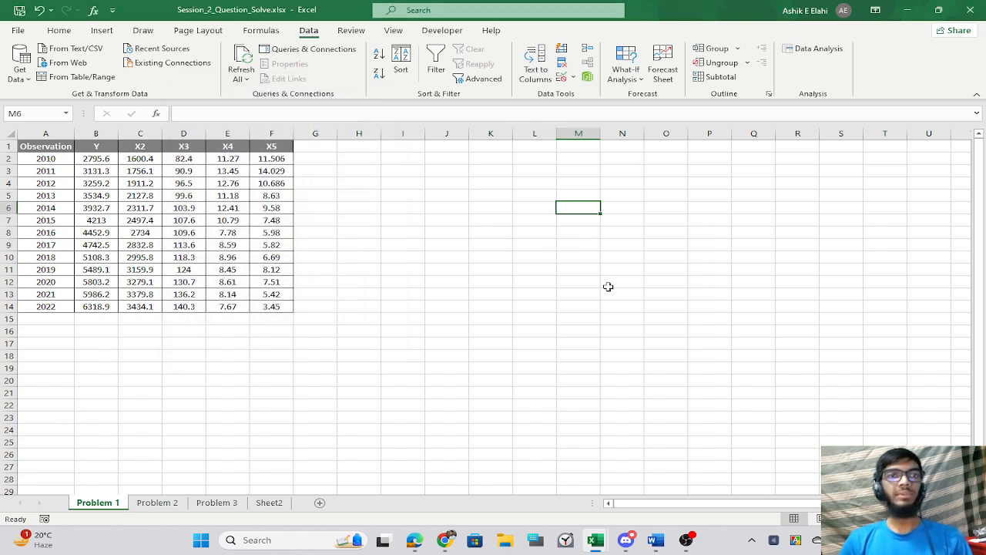
Start the Regression analysis tool and set its Y input range to $B$1:$B$14.
{"action": "left_click", "coordinate": [458, 254]}
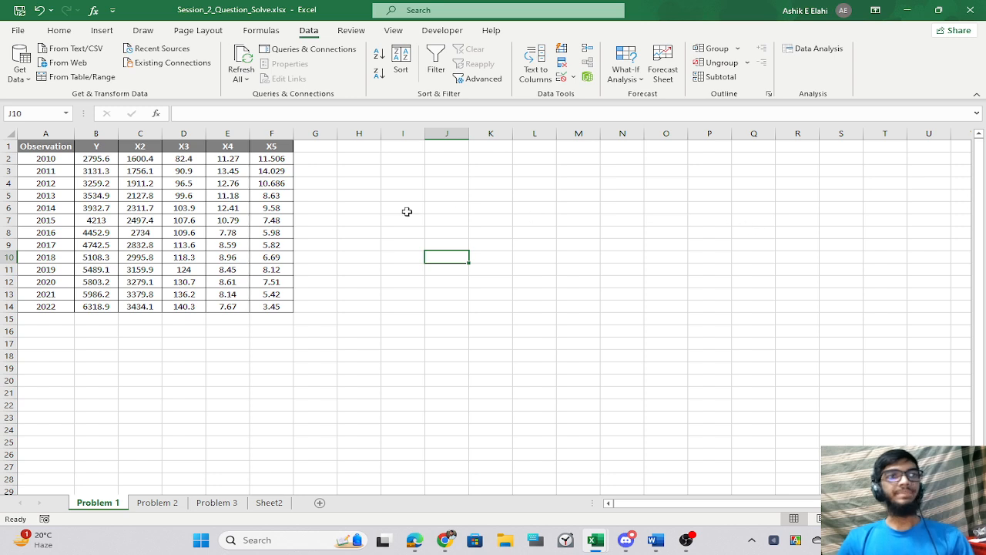
{"action": "left_click", "coordinate": [815, 49]}
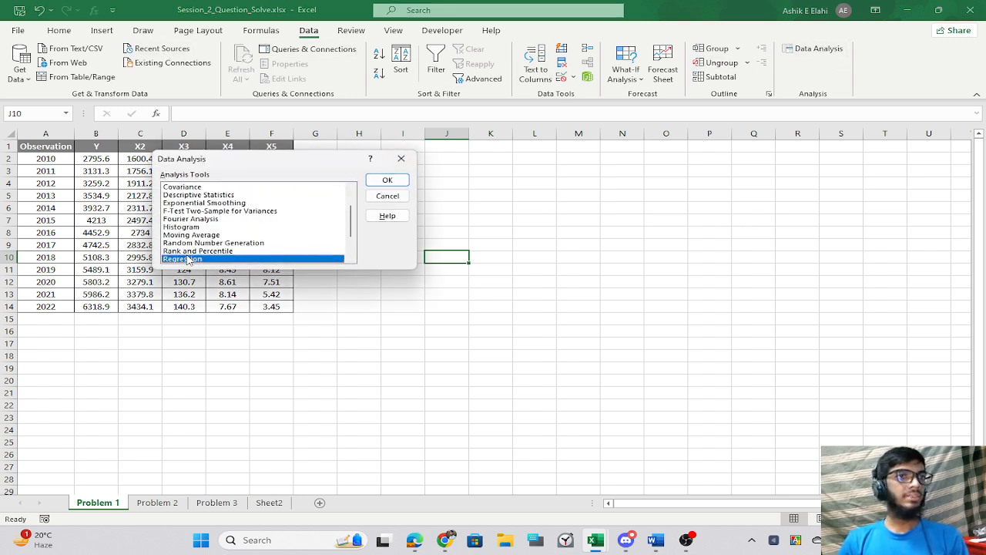
{"action": "scroll", "coordinate": [193, 228], "scroll_direction": "down", "scroll_amount": 2}
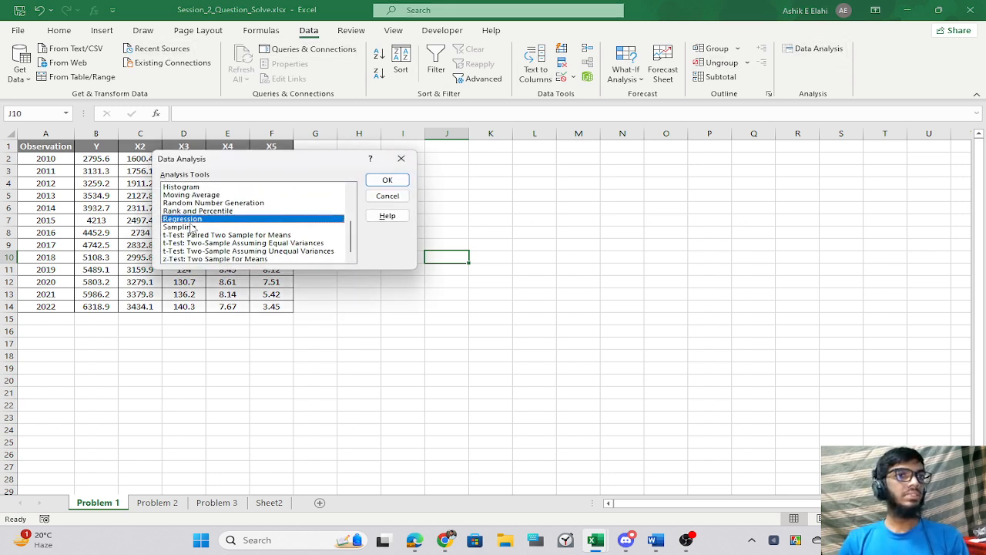
{"action": "left_click", "coordinate": [376, 185]}
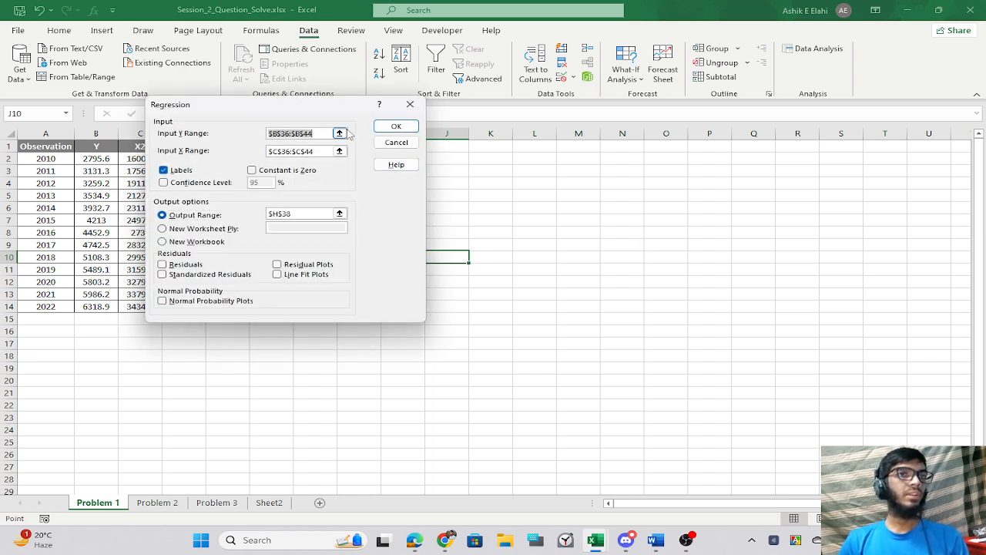
{"action": "left_click", "coordinate": [339, 134]}
{"action": "scroll", "coordinate": [229, 339], "scroll_direction": "up", "scroll_amount": 6}
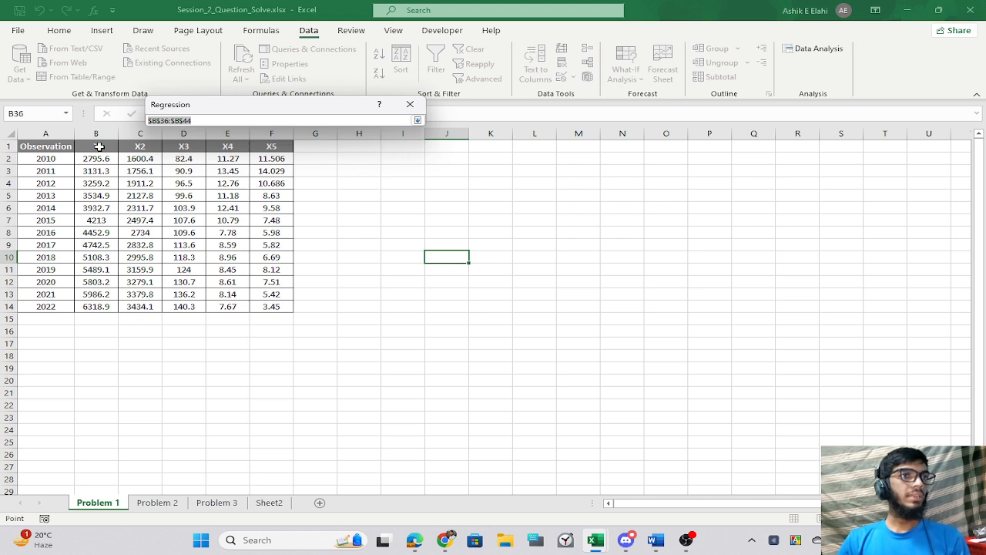
{"action": "left_click_drag", "start_coordinate": [99, 147], "coordinate": [85, 305]}
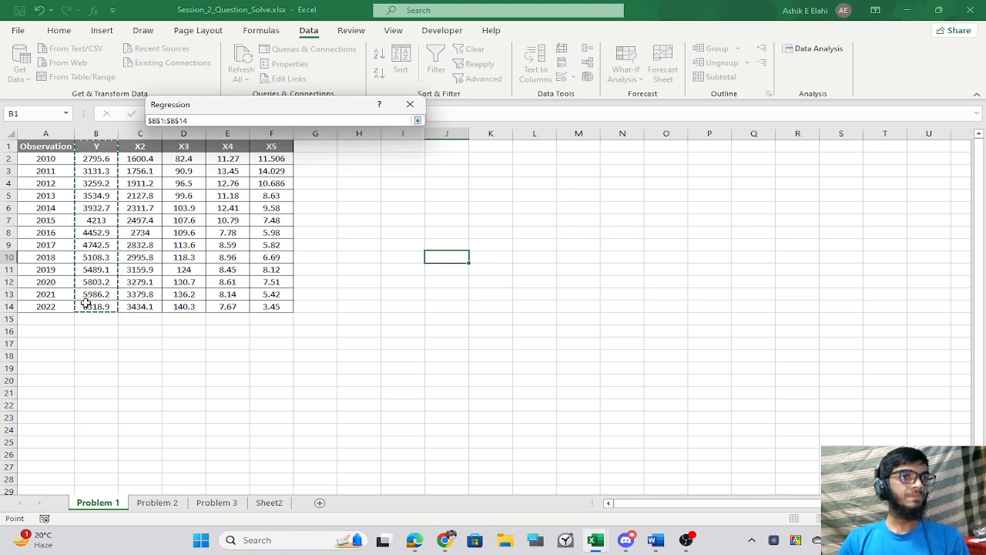
{"action": "key", "text": "Return"}
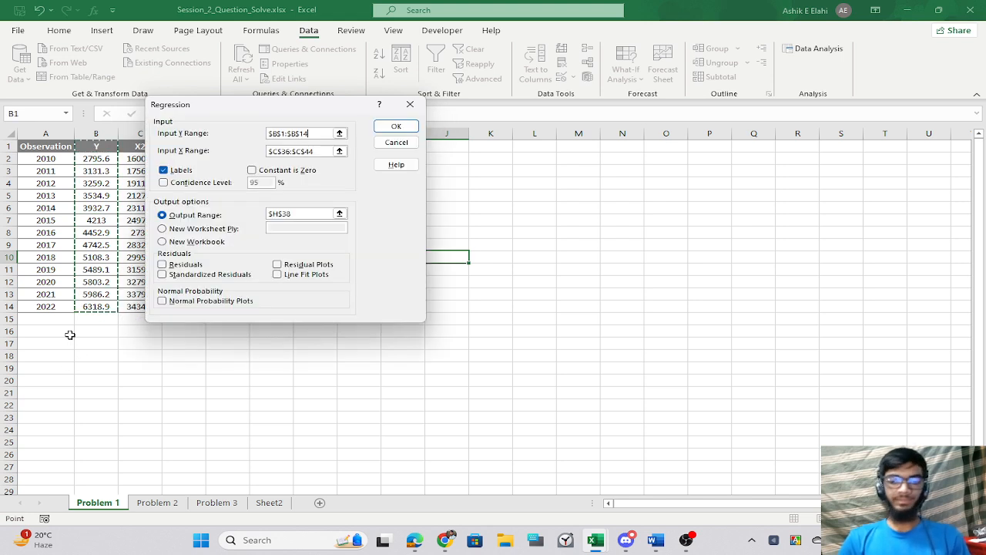
Set the X input range to $C$1:$F$14 and run the regression with its output in a new worksheet.
{"action": "left_click", "coordinate": [340, 151]}
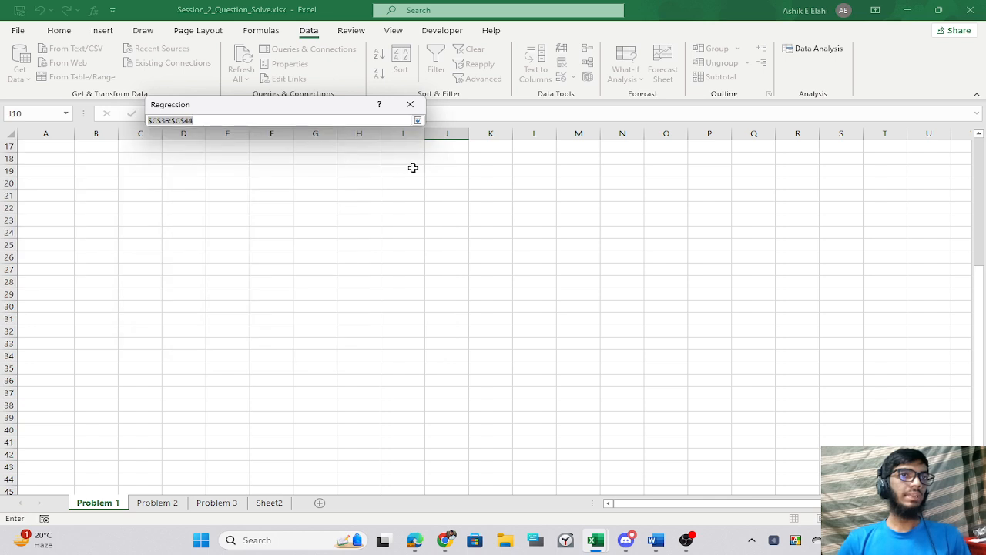
{"action": "scroll", "coordinate": [216, 189], "scroll_direction": "up", "scroll_amount": 5}
{"action": "left_click_drag", "start_coordinate": [133, 147], "coordinate": [270, 309]}
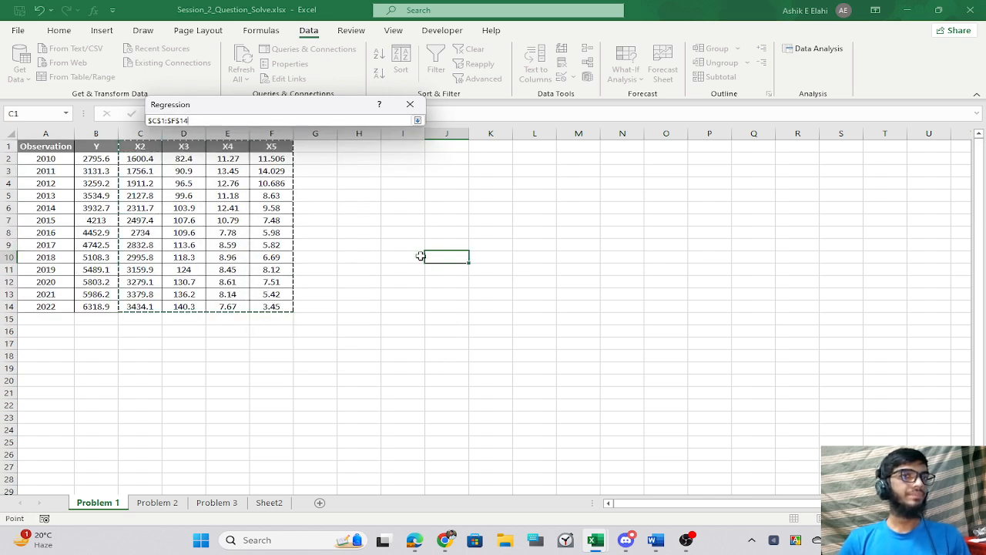
{"action": "key", "text": "Return"}
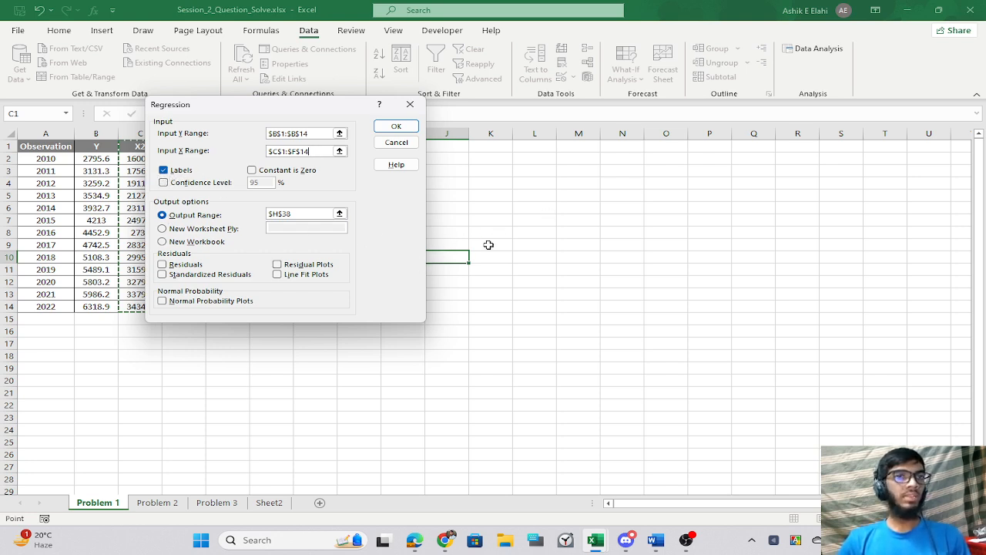
{"action": "left_click", "coordinate": [162, 229]}
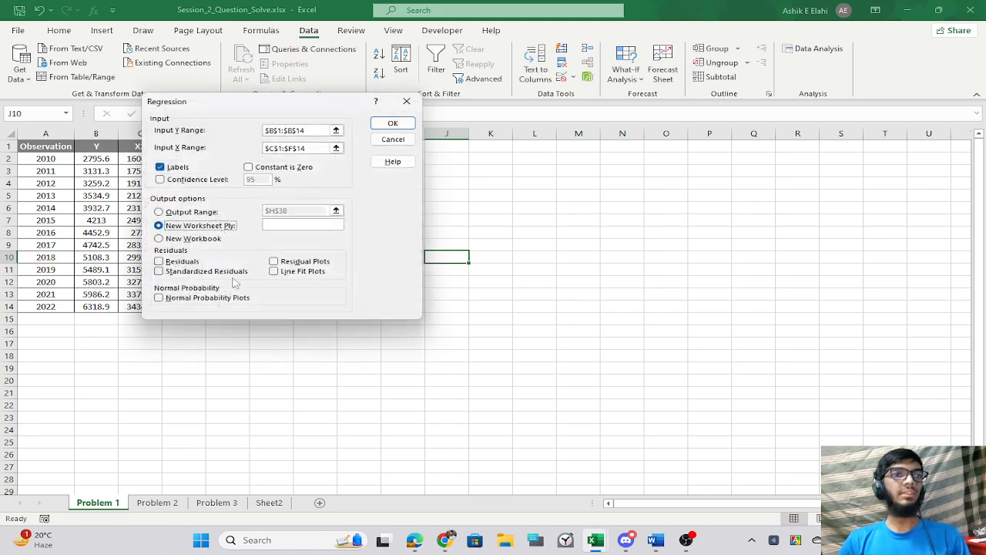
{"action": "left_click", "coordinate": [393, 125]}
Examine the regression summary's number of observations and check it against the count of Y values on the Problem 1 sheet.
{"action": "left_click", "coordinate": [447, 282]}
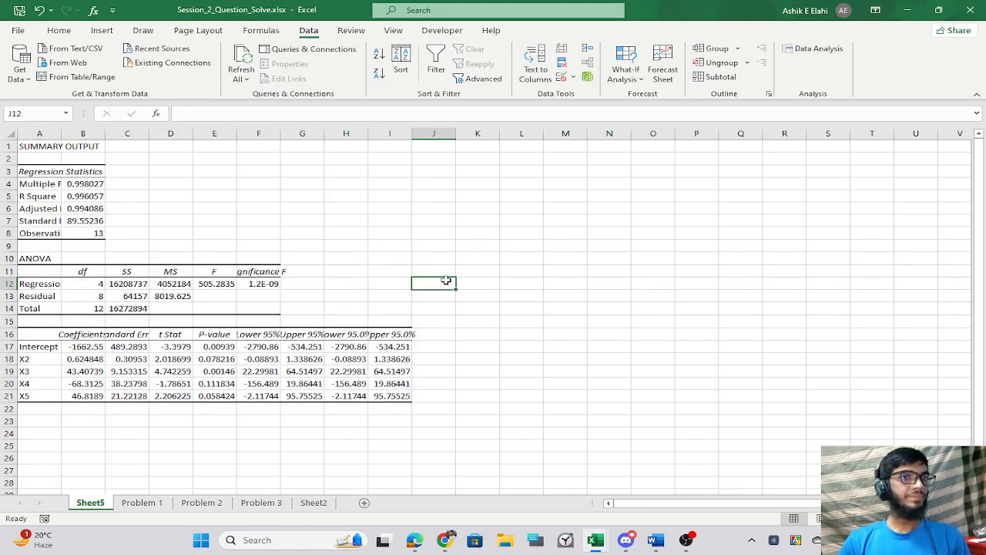
{"action": "scroll", "coordinate": [151, 383], "scroll_direction": "up", "scroll_amount": 6}
{"action": "scroll", "coordinate": [132, 363], "scroll_direction": "up", "scroll_amount": 1}
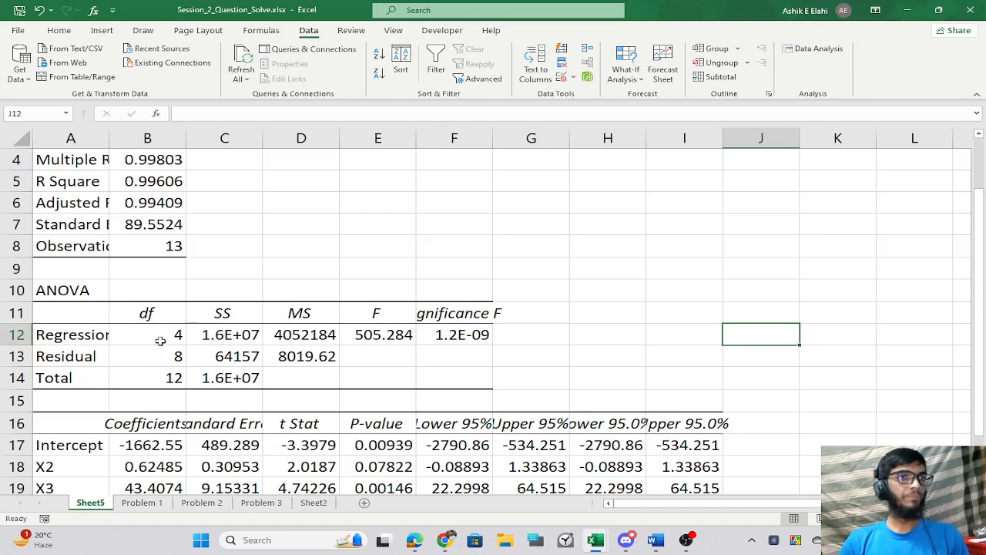
{"action": "scroll", "coordinate": [144, 255], "scroll_direction": "up", "scroll_amount": 1}
{"action": "left_click", "coordinate": [147, 314]}
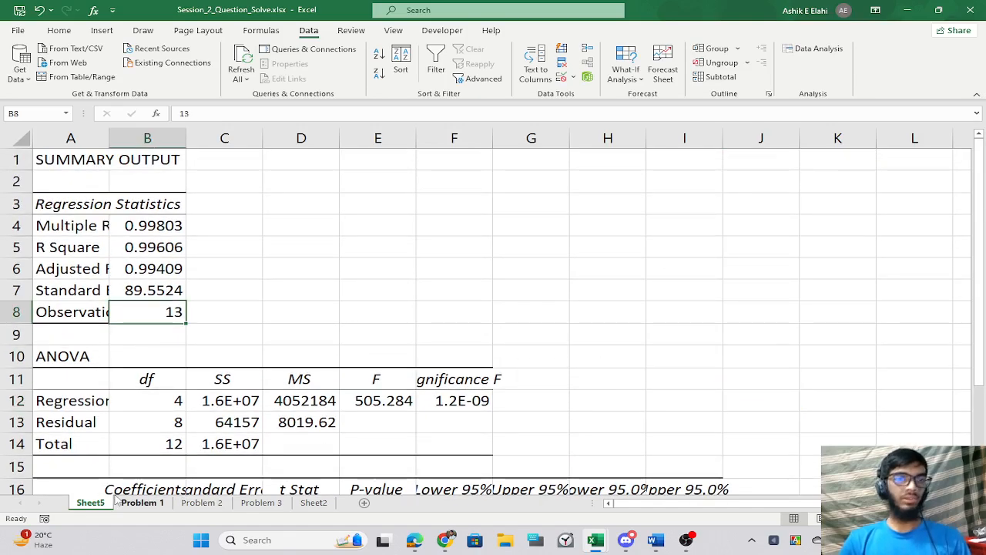
{"action": "left_click", "coordinate": [151, 504]}
{"action": "scroll", "coordinate": [110, 359], "scroll_direction": "up", "scroll_amount": 3}
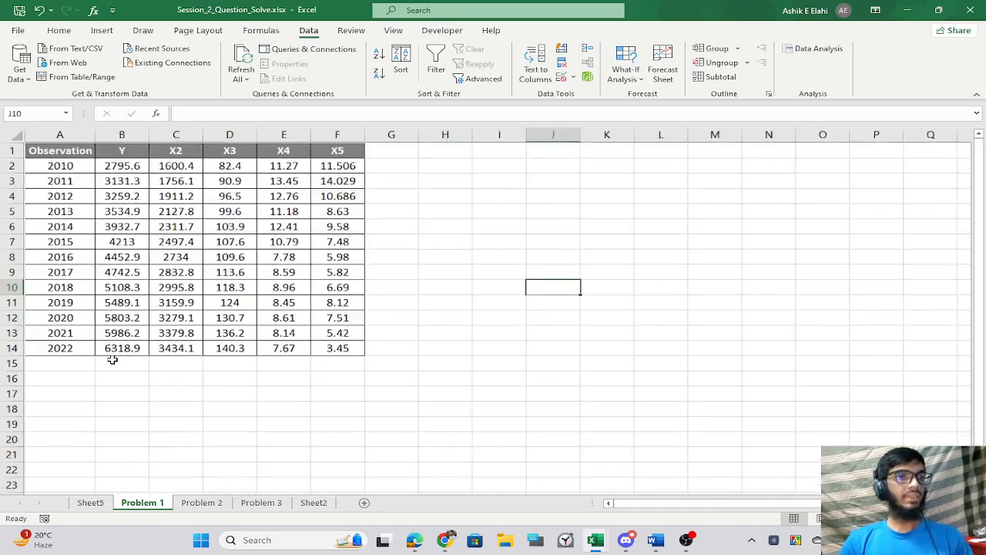
{"action": "left_click_drag", "start_coordinate": [158, 175], "coordinate": [156, 413]}
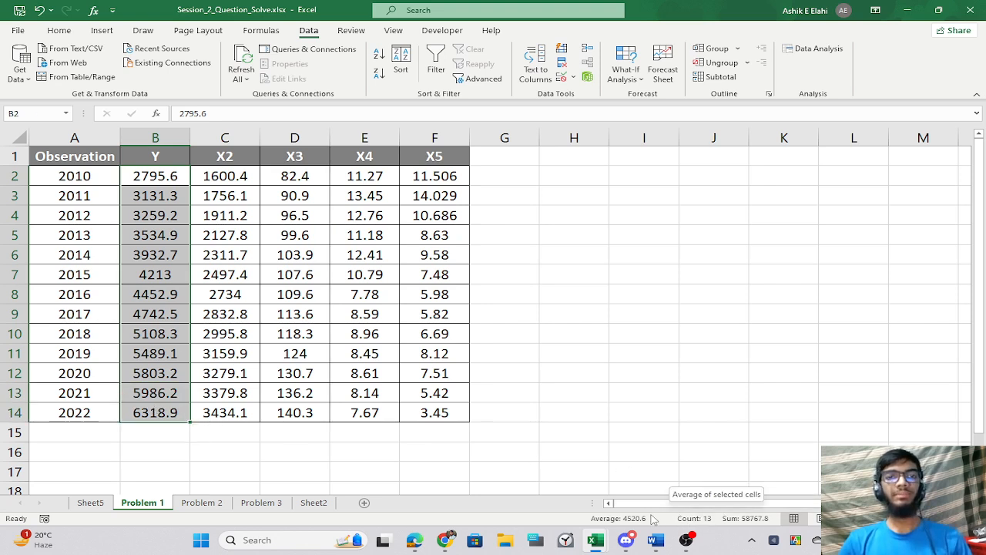
{"action": "left_click", "coordinate": [606, 373]}
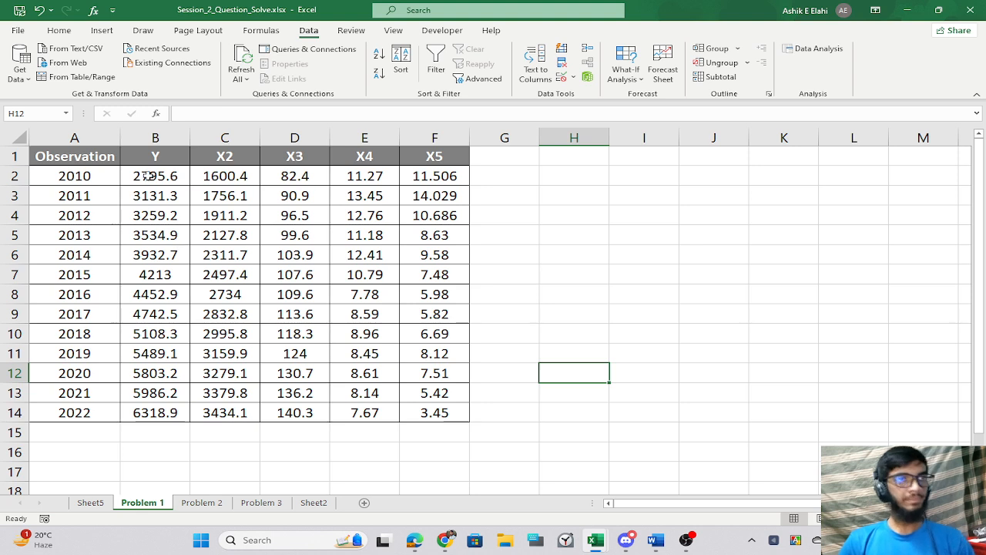
Name the Y values in B2:B14 of the Problem 1 sheet as the range Y.
{"action": "left_click_drag", "start_coordinate": [146, 175], "coordinate": [176, 411]}
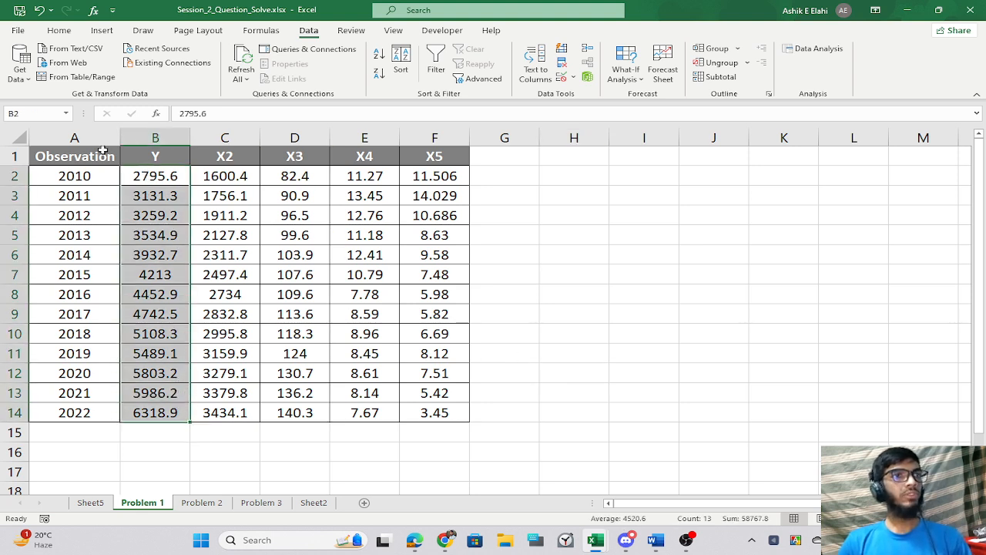
{"action": "left_click", "coordinate": [45, 115]}
{"action": "type", "text": "Y"}
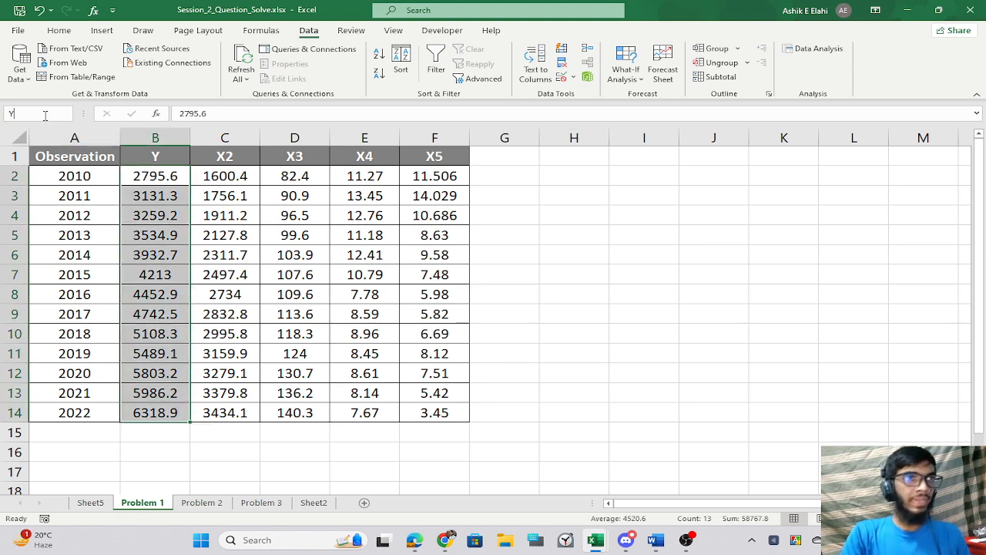
{"action": "key", "text": "Return"}
Copy the X2 to X5 values in C2:F14 to the block starting at cell L3.
{"action": "left_click_drag", "start_coordinate": [198, 176], "coordinate": [438, 415]}
{"action": "left_click", "coordinate": [811, 256]}
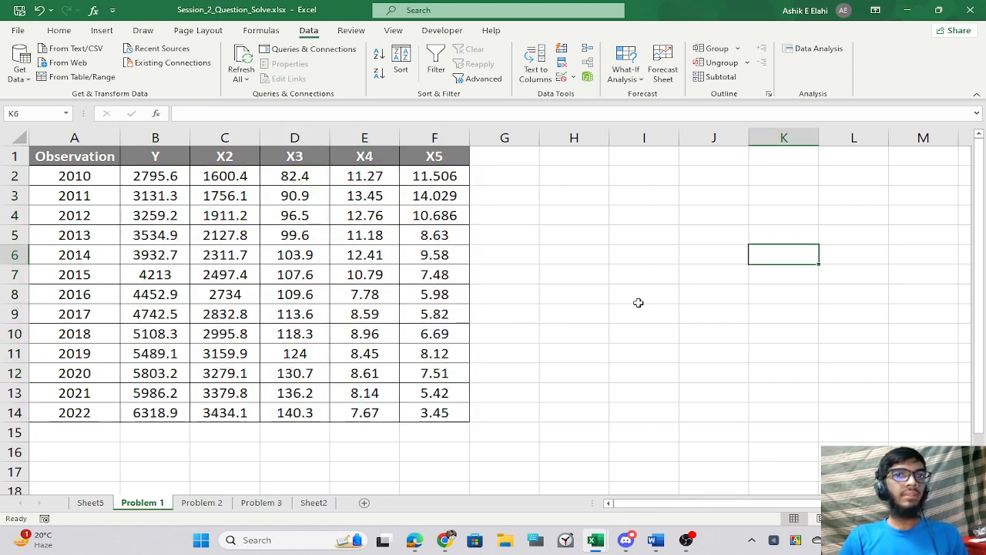
{"action": "scroll", "coordinate": [586, 307], "scroll_direction": "down", "scroll_amount": 2, "text": "ctrl"}
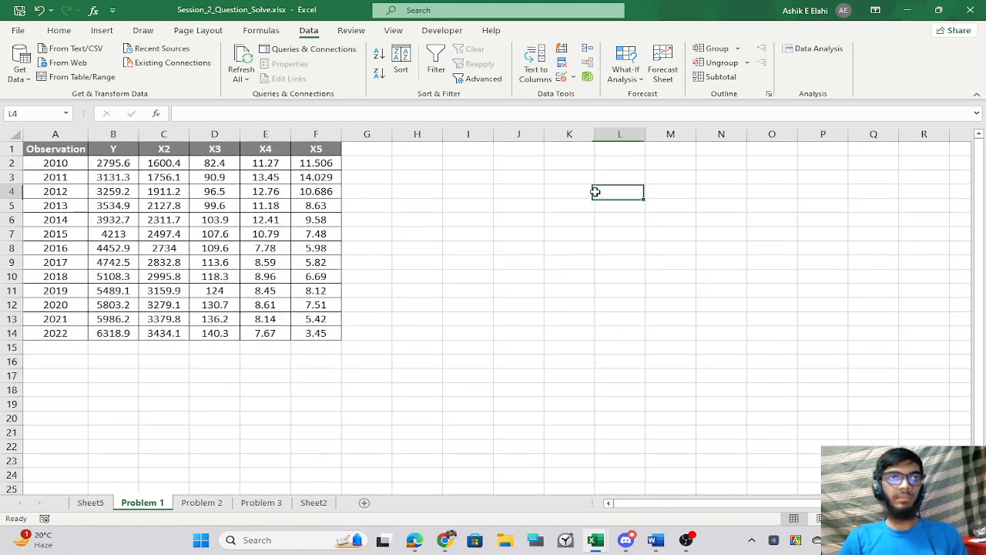
{"action": "left_click_drag", "start_coordinate": [146, 163], "coordinate": [326, 337]}
{"action": "key", "text": "ctrl+c"}
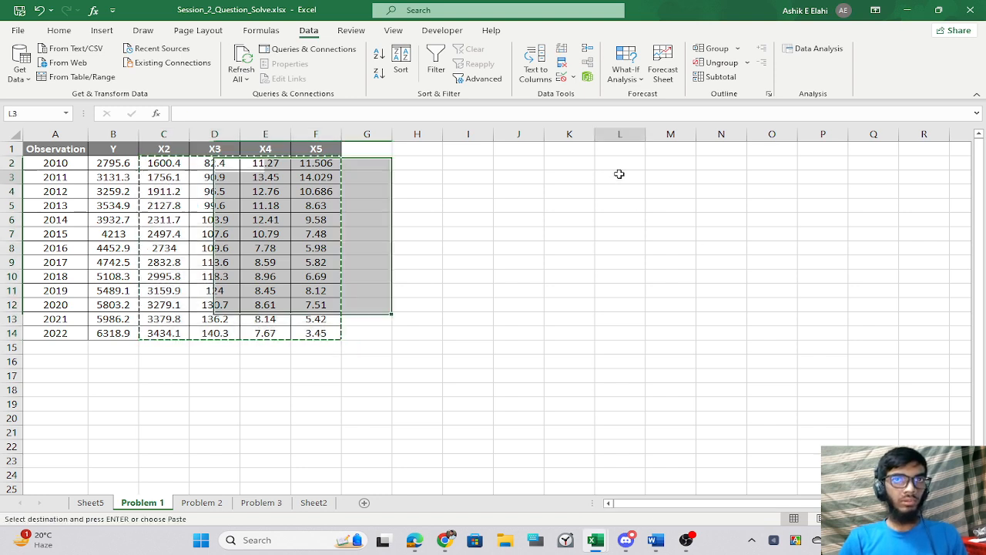
{"action": "left_click", "coordinate": [622, 177]}
{"action": "key", "text": "ctrl+v"}
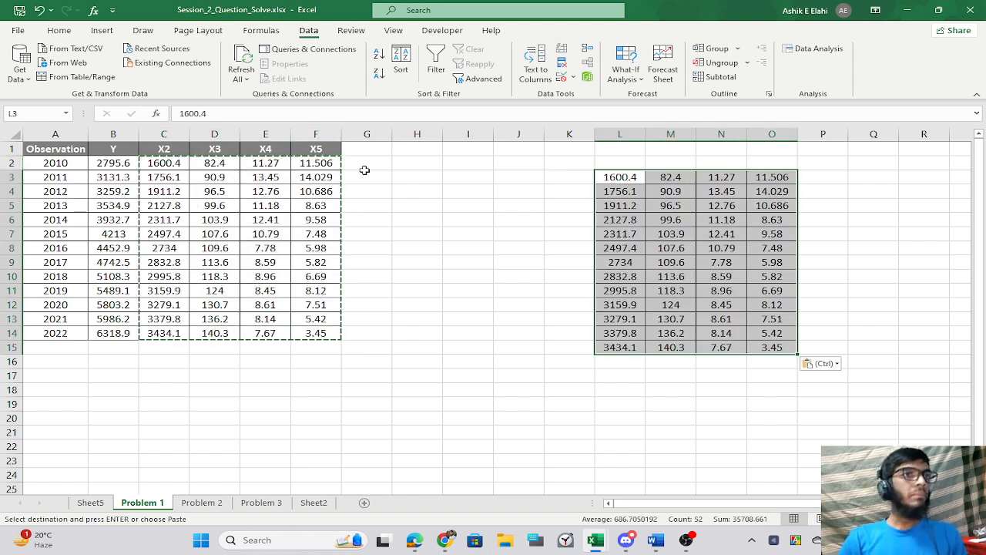
Fill K3:K15 with the value 1 as the intercept column beside the copied predictor values.
{"action": "left_click", "coordinate": [578, 175]}
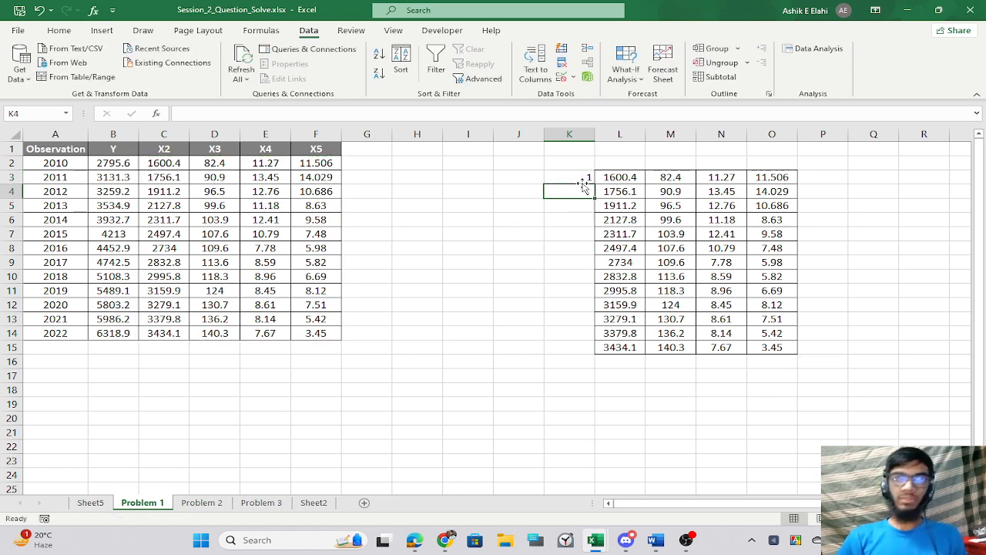
{"action": "left_click", "coordinate": [584, 179]}
{"action": "left_click_drag", "start_coordinate": [594, 184], "coordinate": [595, 364]}
{"action": "left_click", "coordinate": [665, 361]}
Replace the copied values in L3:O15 with the array formula =C2:F14.
{"action": "left_click_drag", "start_coordinate": [610, 180], "coordinate": [761, 349]}
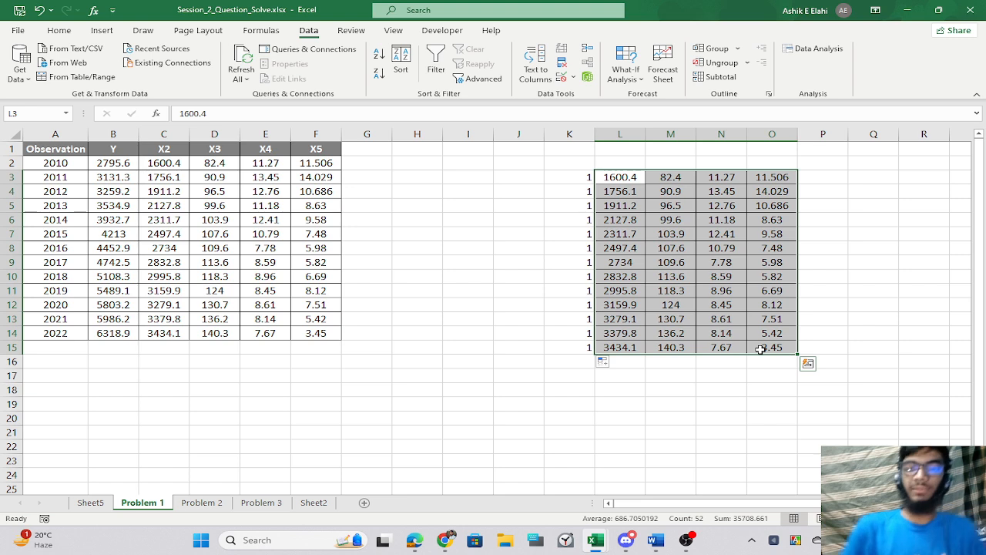
{"action": "key", "text": "Delete"}
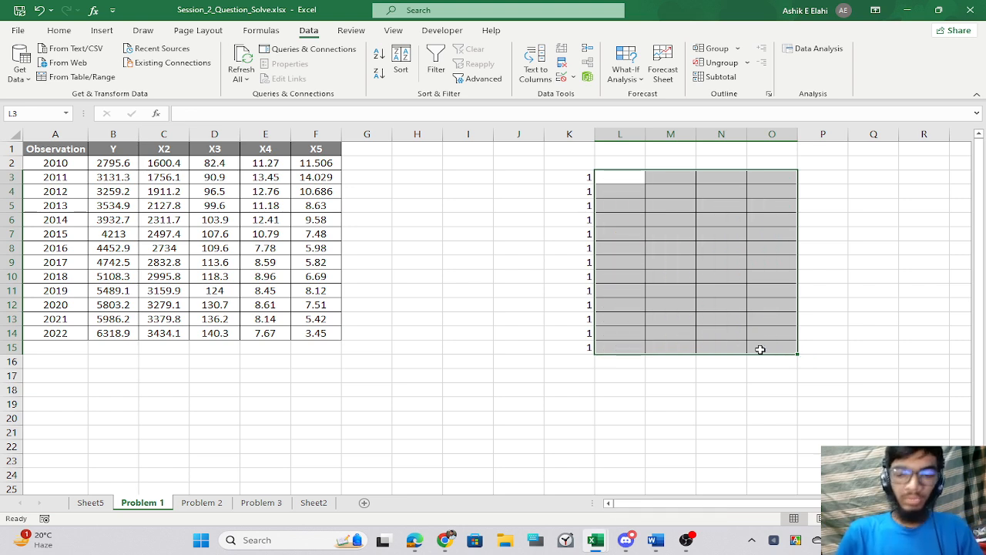
{"action": "type", "text": "="}
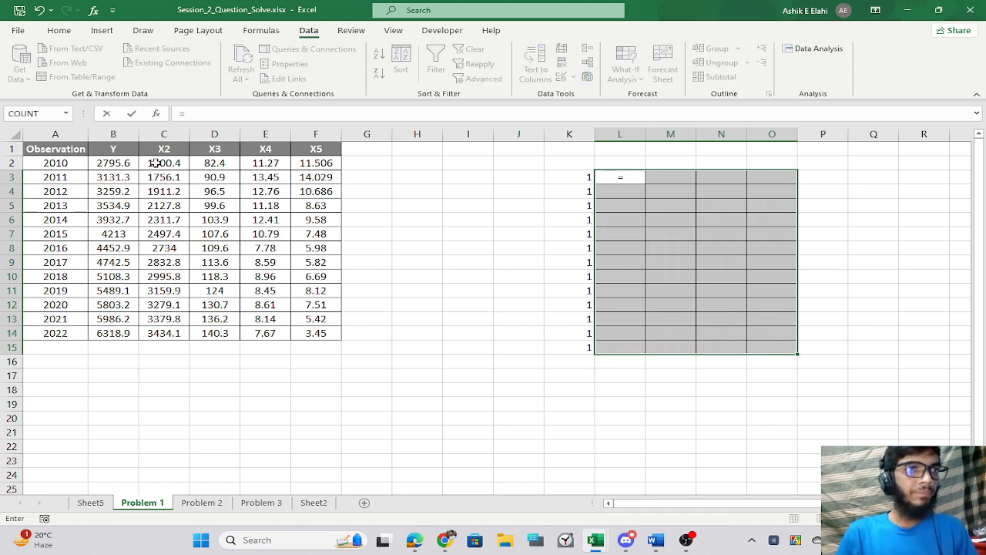
{"action": "left_click_drag", "start_coordinate": [154, 163], "coordinate": [310, 337]}
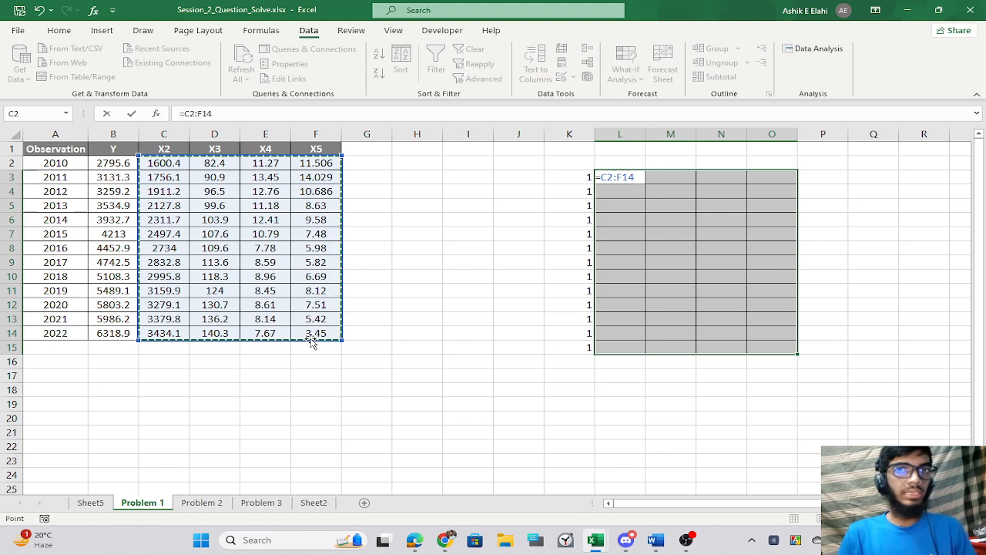
{"action": "key", "text": "ctrl+shift+Return"}
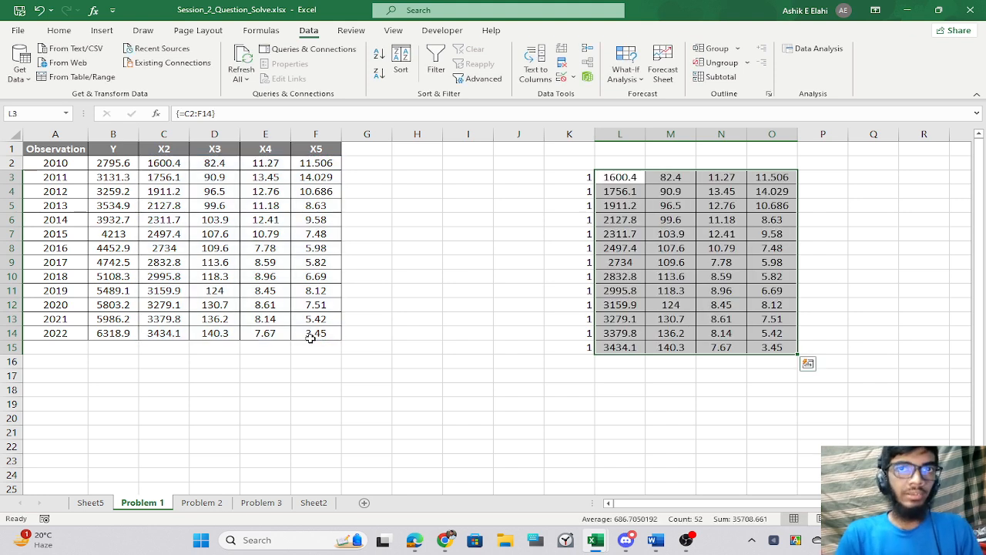
Apply all borders to the column of ones in K3:K15.
{"action": "left_click", "coordinate": [500, 334]}
{"action": "left_click_drag", "start_coordinate": [577, 178], "coordinate": [588, 346]}
{"action": "left_click", "coordinate": [59, 30]}
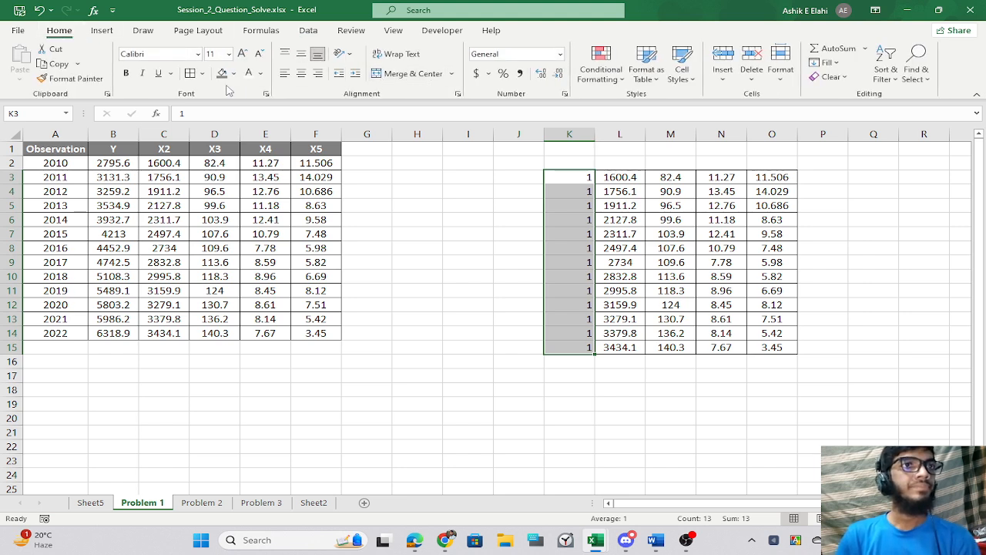
{"action": "left_click", "coordinate": [198, 78]}
{"action": "left_click", "coordinate": [501, 259]}
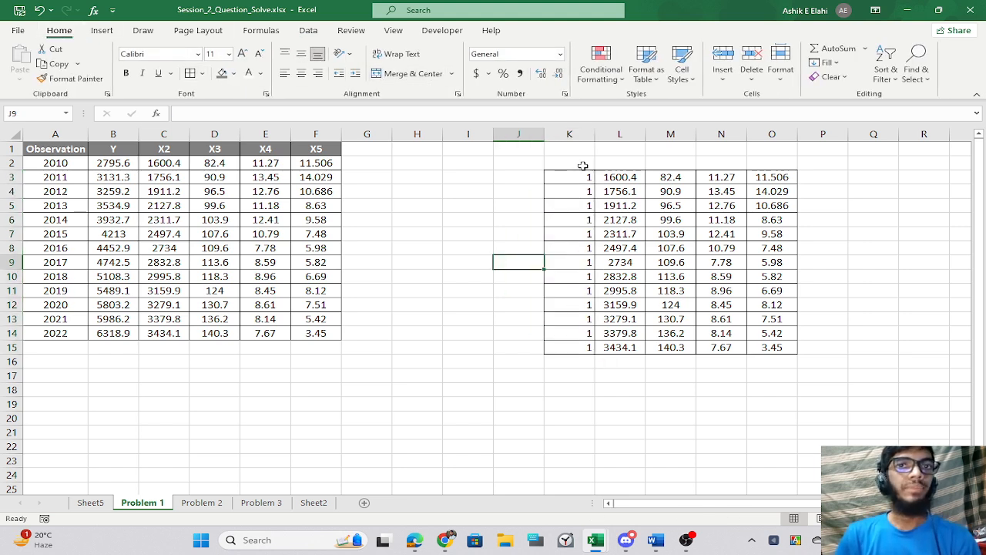
Label the matrix X in cell M2 and name the range K3:O15 as X.
{"action": "left_click", "coordinate": [582, 165]}
{"action": "left_click", "coordinate": [662, 163]}
{"action": "type", "text": "X"}
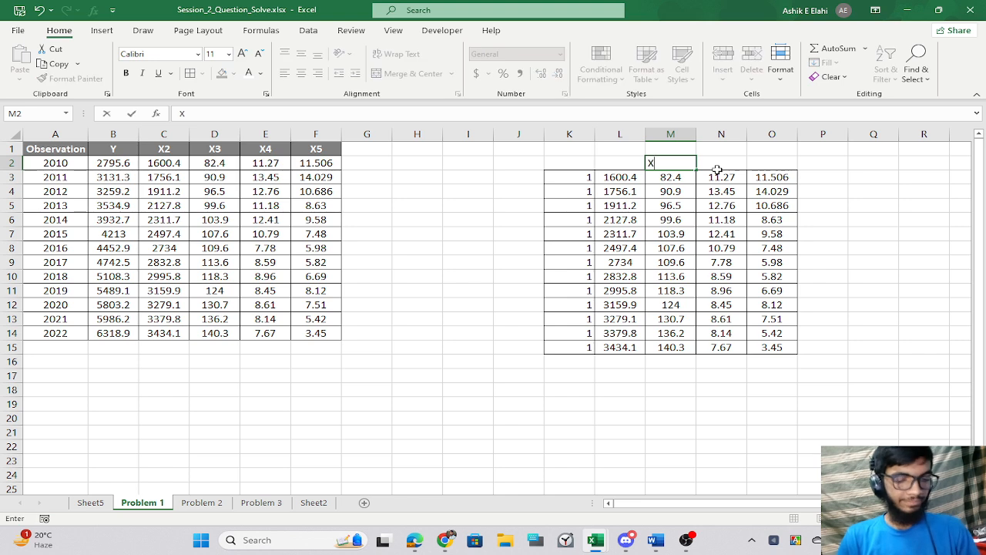
{"action": "key", "text": "Return"}
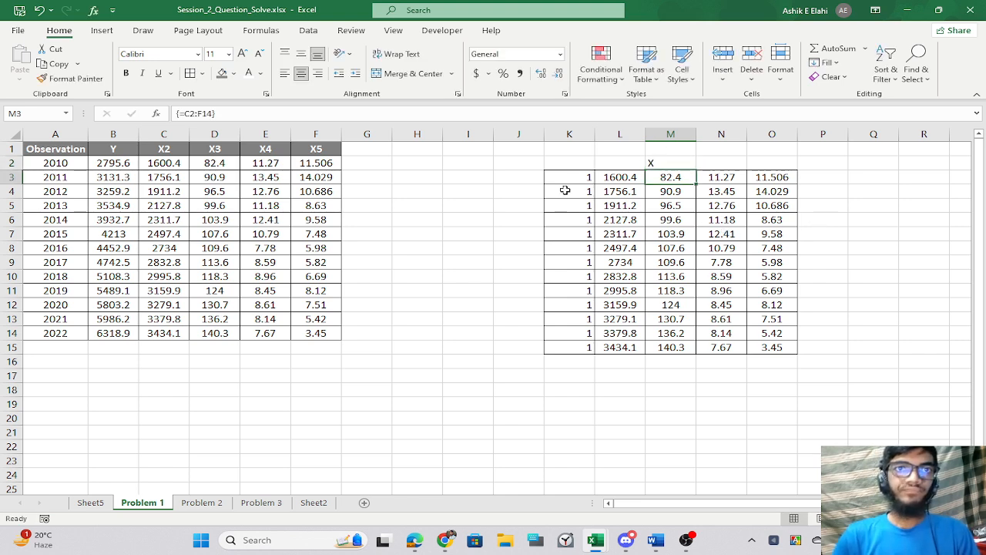
{"action": "left_click_drag", "start_coordinate": [566, 181], "coordinate": [785, 348]}
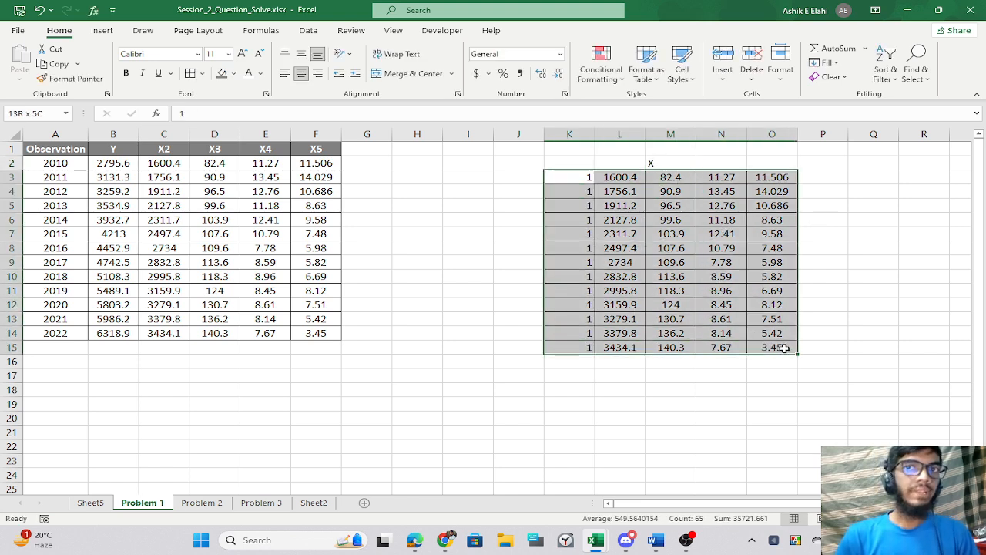
{"action": "left_click", "coordinate": [42, 112]}
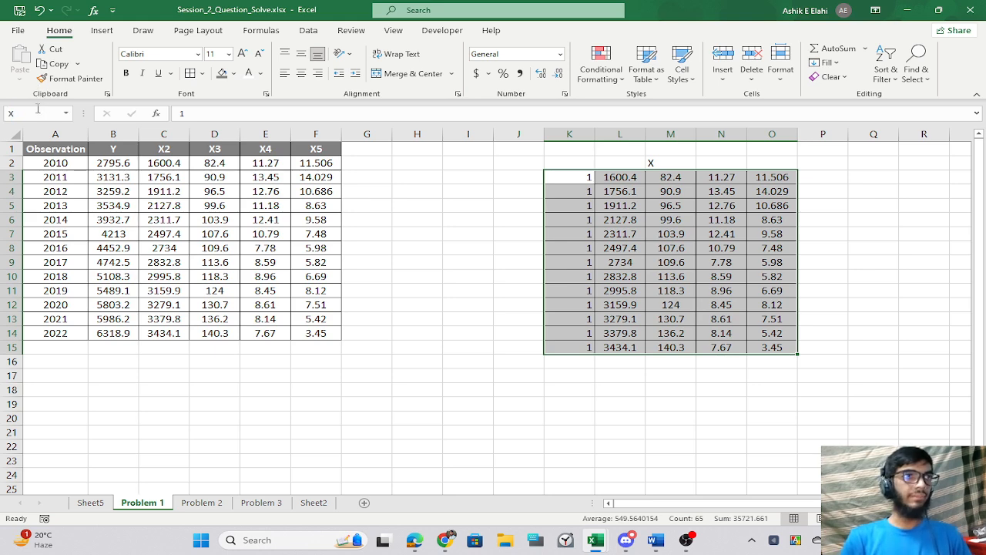
{"action": "left_click", "coordinate": [326, 362]}
{"action": "scroll", "coordinate": [610, 371], "scroll_direction": "down", "scroll_amount": 3}
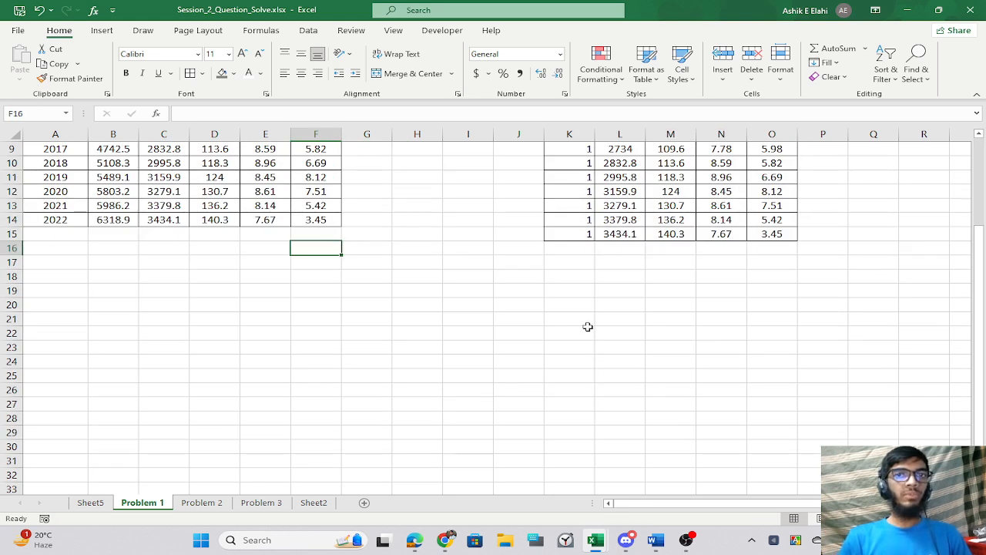
{"action": "left_click", "coordinate": [613, 329]}
{"action": "scroll", "coordinate": [587, 321], "scroll_direction": "up", "scroll_amount": 3}
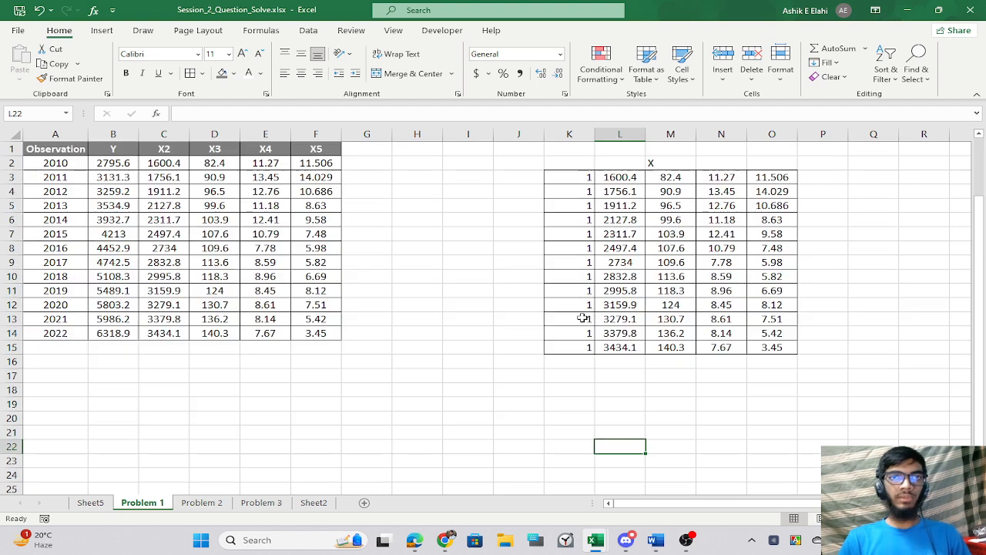
{"action": "left_click_drag", "start_coordinate": [574, 177], "coordinate": [779, 349]}
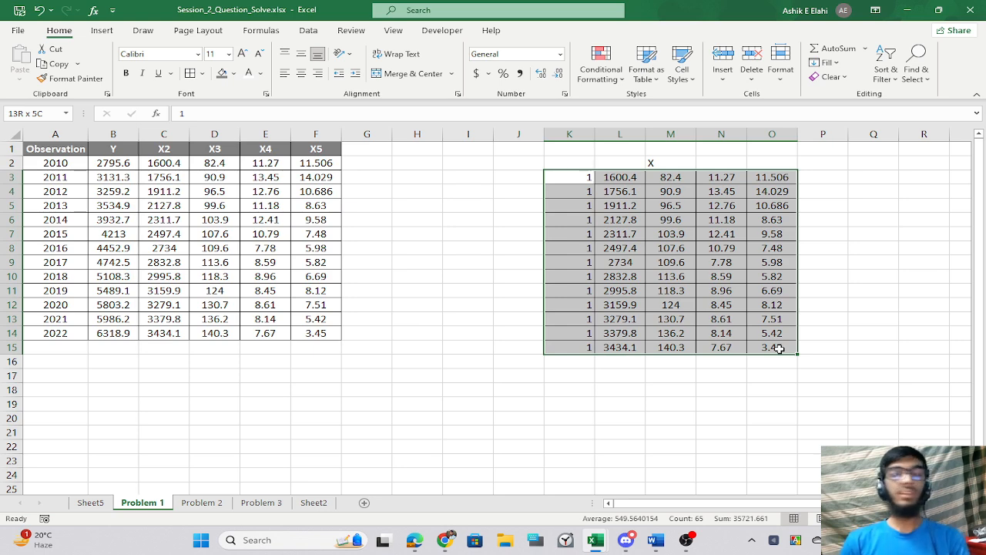
{"action": "left_click_drag", "start_coordinate": [779, 349], "coordinate": [777, 347]}
{"action": "scroll", "coordinate": [545, 455], "scroll_direction": "down", "scroll_amount": 3}
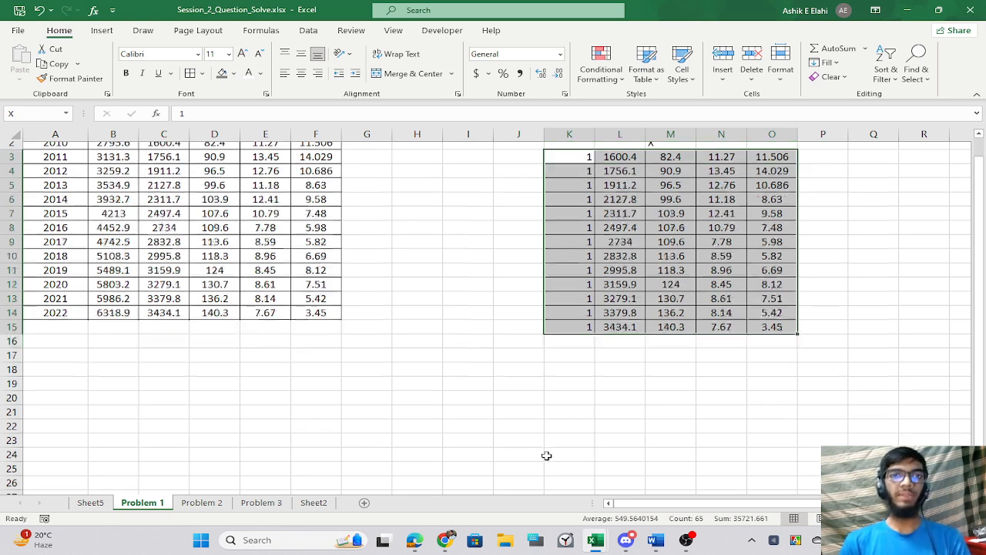
Write the matrix product formula =MMULT(TRANSPOSE(X), X) for the 5-by-5 range K19:O23 below the X matrix.
{"action": "left_click_drag", "start_coordinate": [564, 296], "coordinate": [750, 347]}
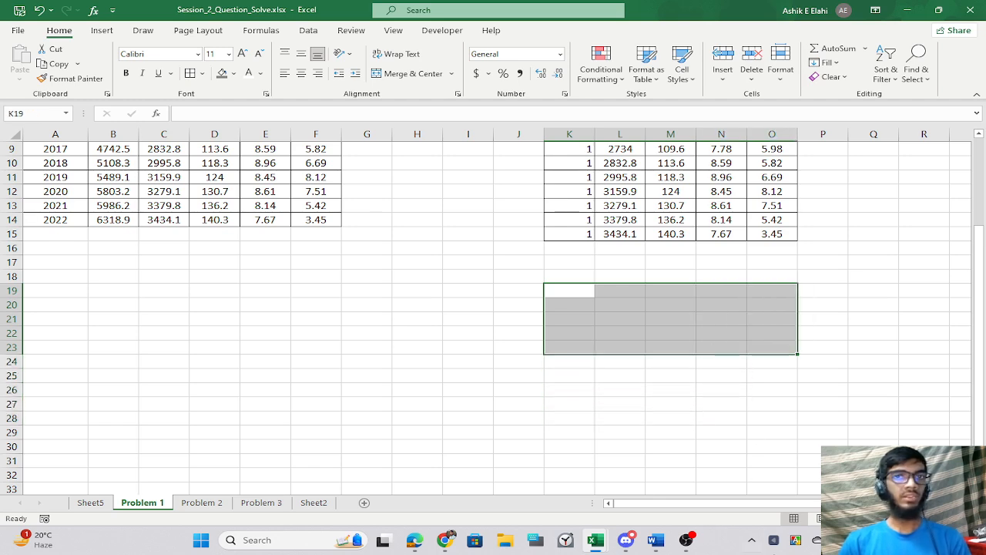
{"action": "scroll", "coordinate": [698, 388], "scroll_direction": "up", "scroll_amount": 3}
{"action": "scroll", "coordinate": [697, 387], "scroll_direction": "down", "scroll_amount": 1}
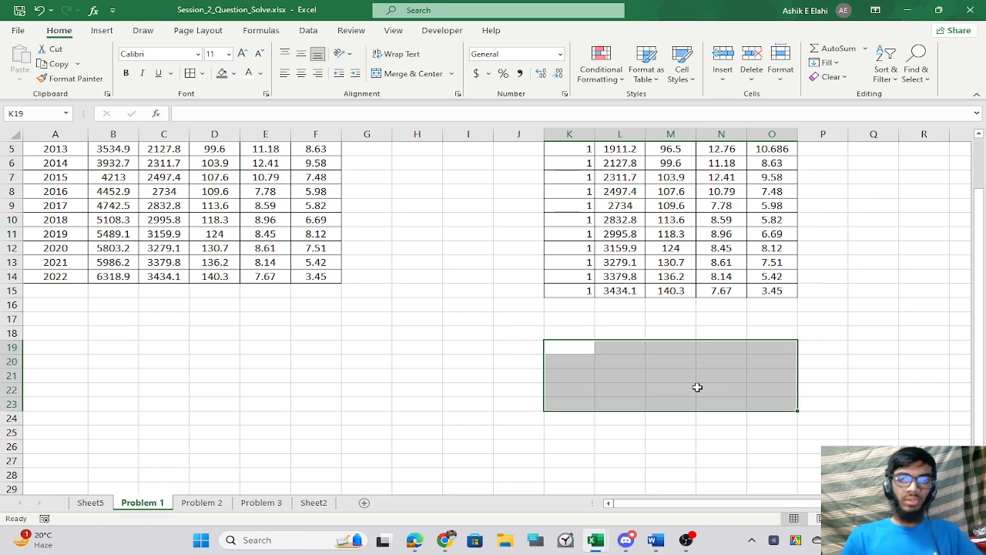
{"action": "type", "text": "=mmul"}
{"action": "key", "text": "Tab"}
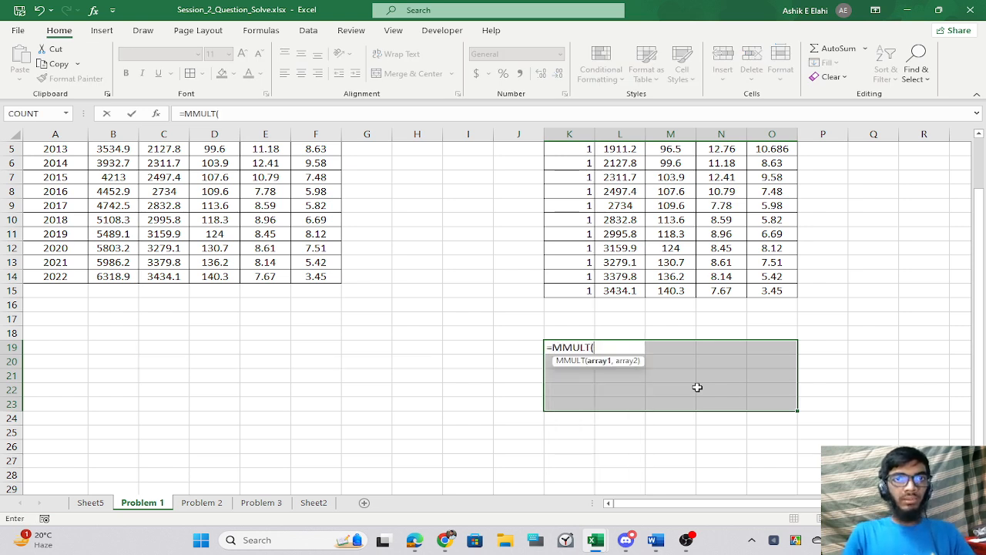
{"action": "type", "text": "X"}
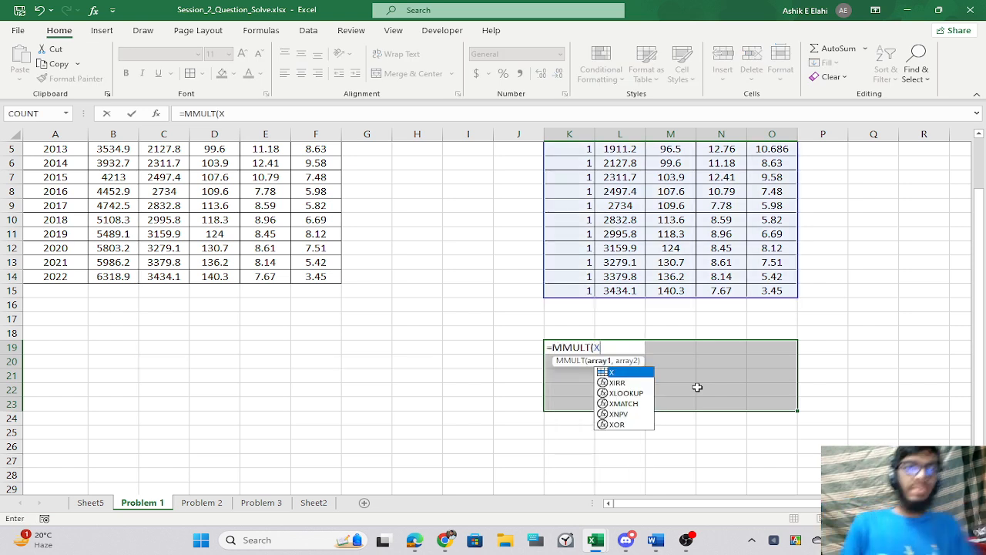
{"action": "key", "text": "BackSpace"}
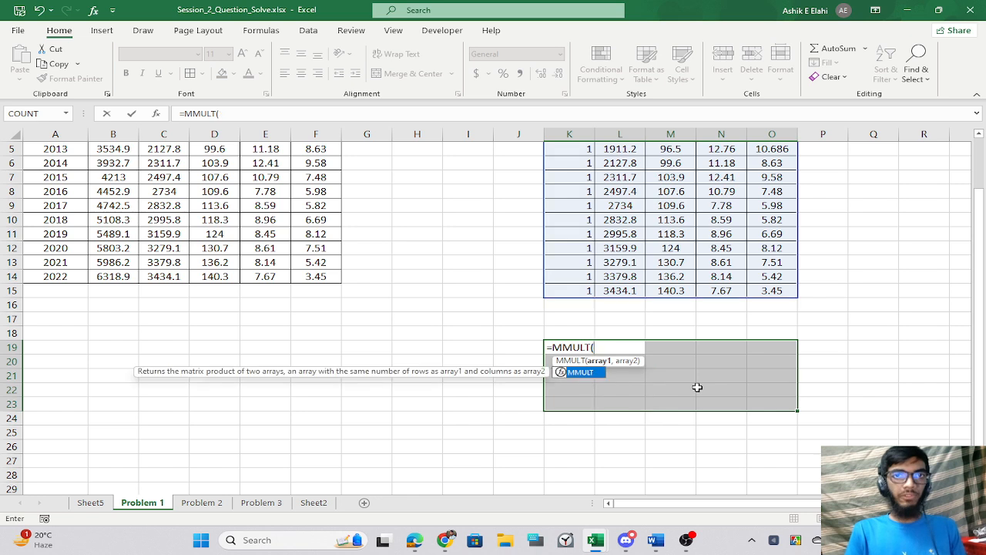
{"action": "type", "text": "tran"}
{"action": "key", "text": "Tab"}
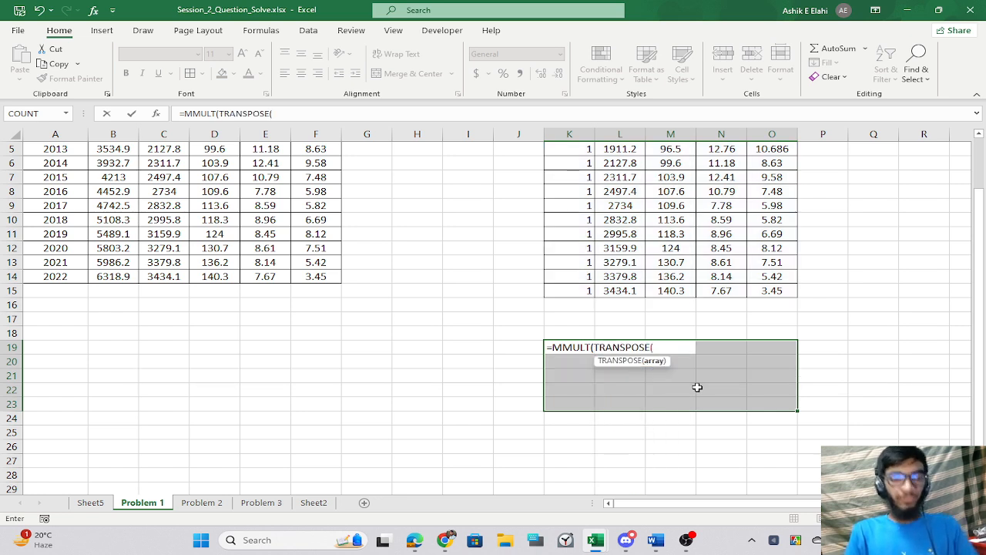
{"action": "type", "text": "X), X"}
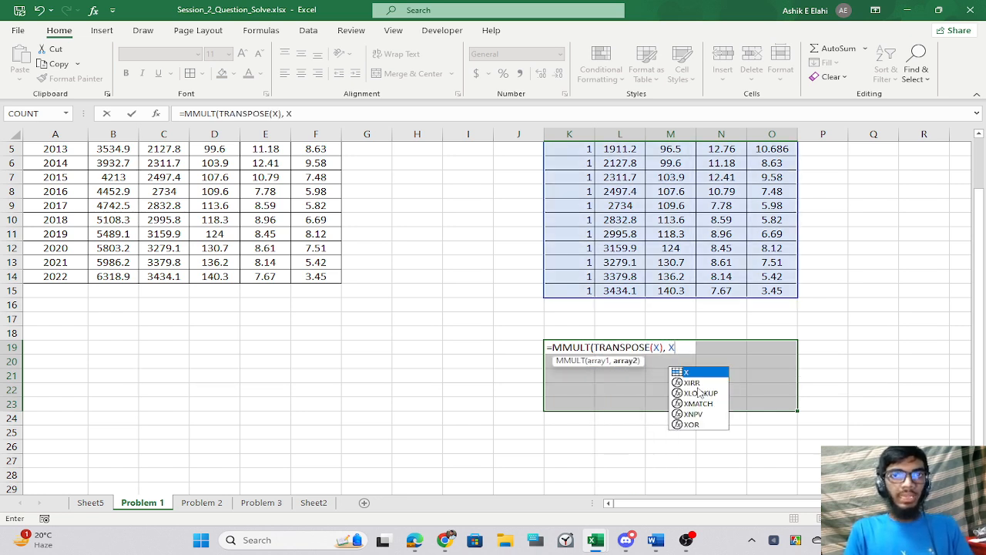
{"action": "type", "text": ")"}
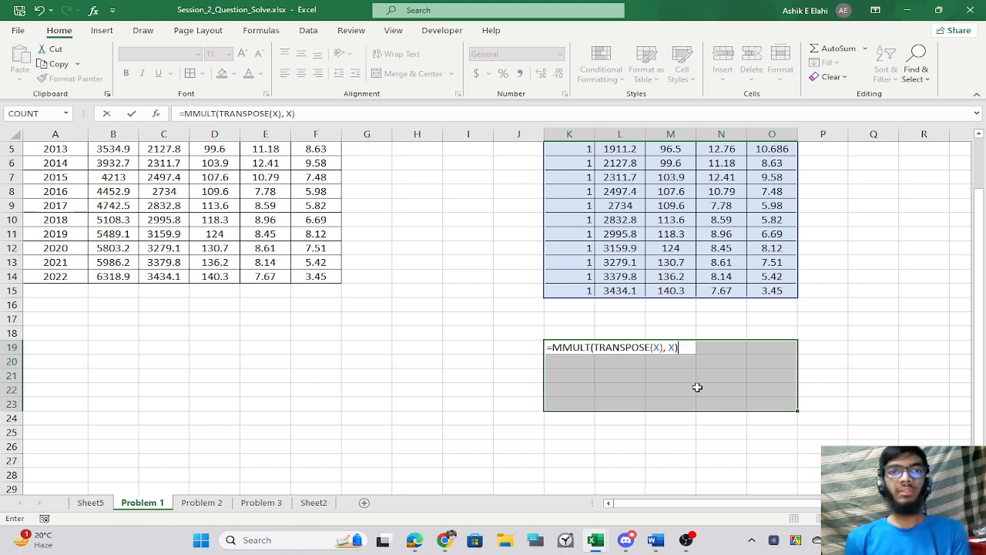
Wrap the product in MINVERSE and enter =MINVERSE(MMULT(TRANSPOSE(X), X)) as an array formula across K19:O23.
{"action": "left_click", "coordinate": [553, 346]}
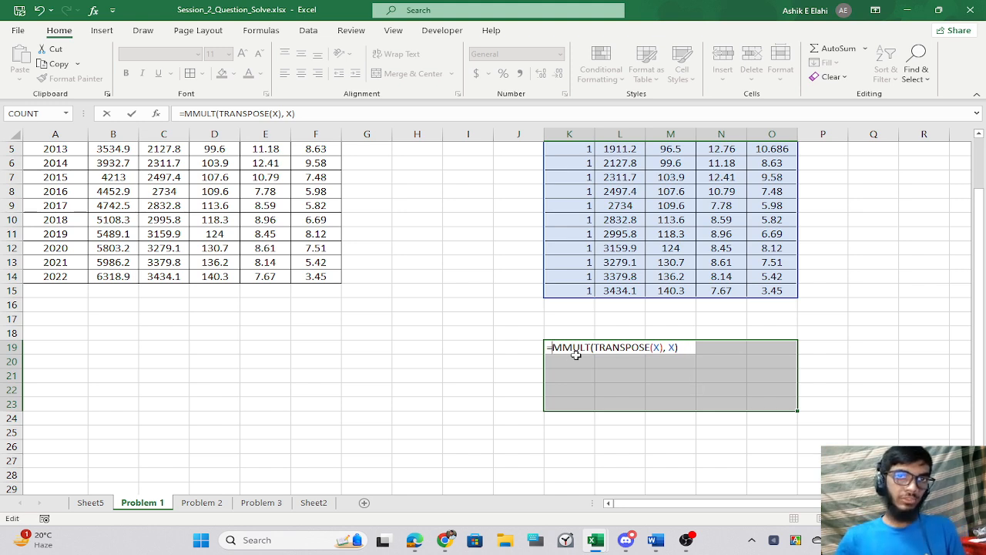
{"action": "type", "text": "i"}
{"action": "key", "text": "BackSpace"}
{"action": "type", "text": "minv"}
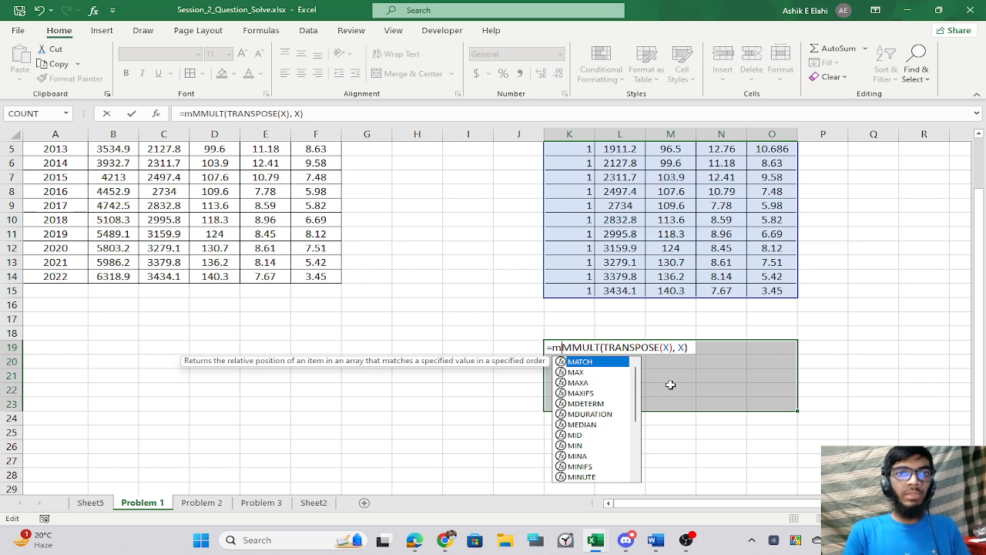
{"action": "key", "text": "Tab"}
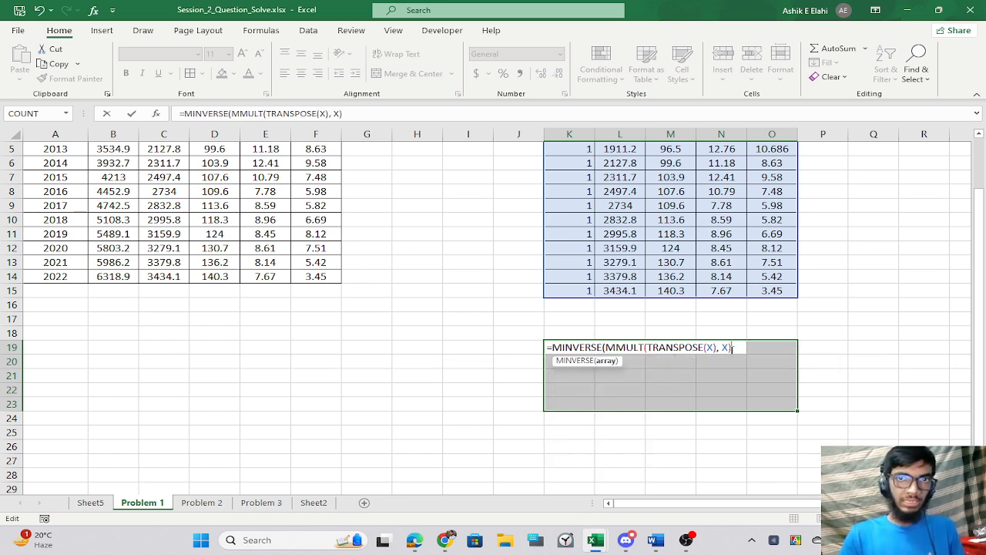
{"action": "type", "text": ")"}
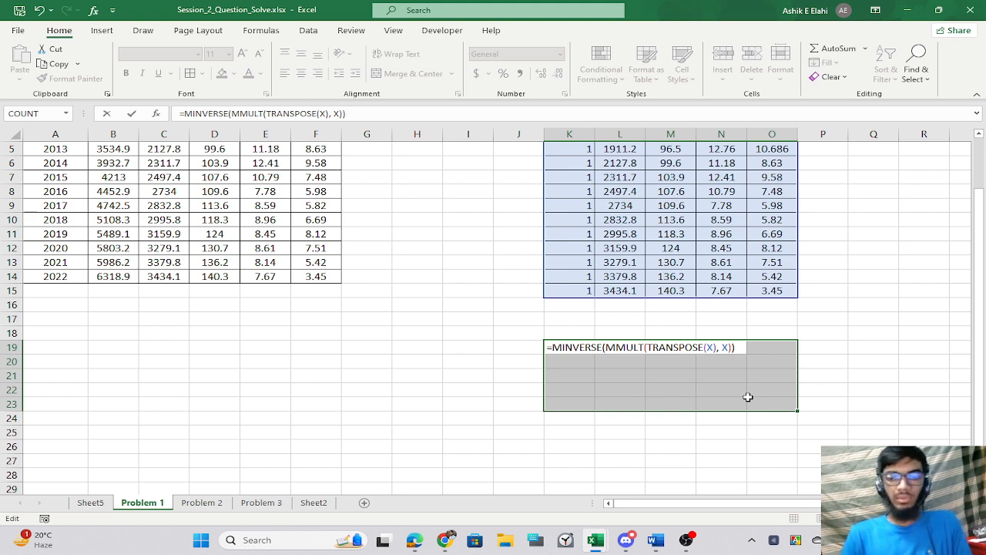
{"action": "key", "text": "ctrl+shift+Return"}
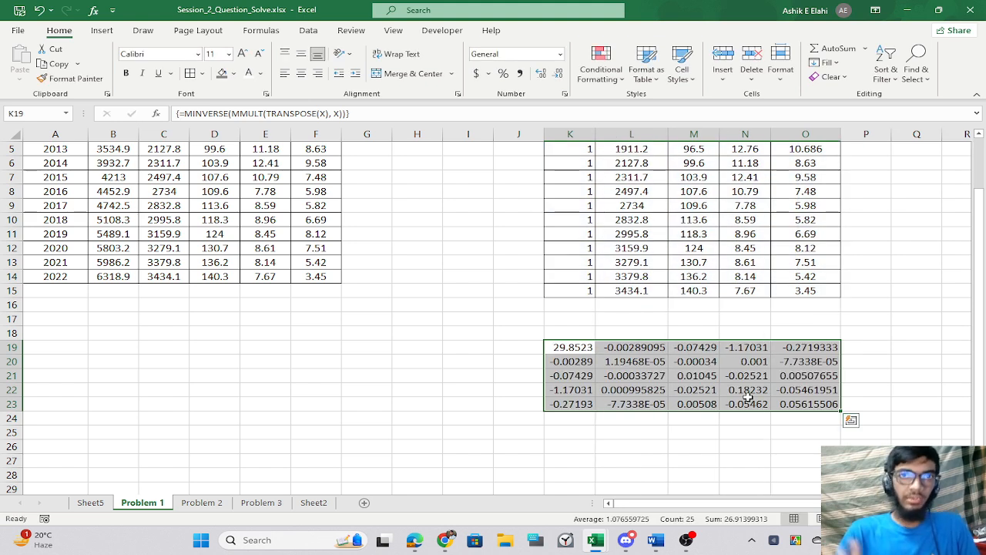
Name the inverse matrix range K19:O23 as inv_XtX.
{"action": "left_click", "coordinate": [651, 445]}
{"action": "left_click_drag", "start_coordinate": [568, 347], "coordinate": [790, 408]}
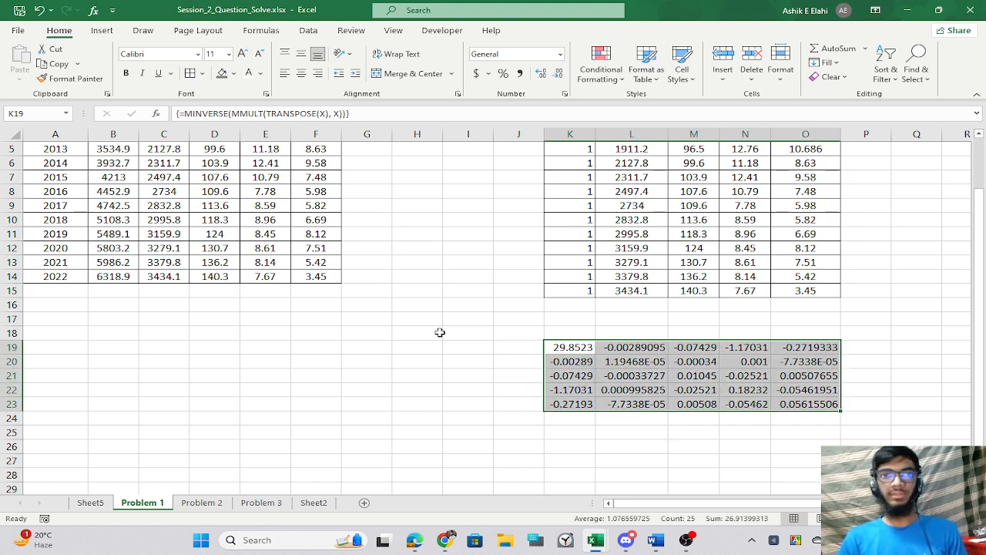
{"action": "left_click", "coordinate": [42, 111]}
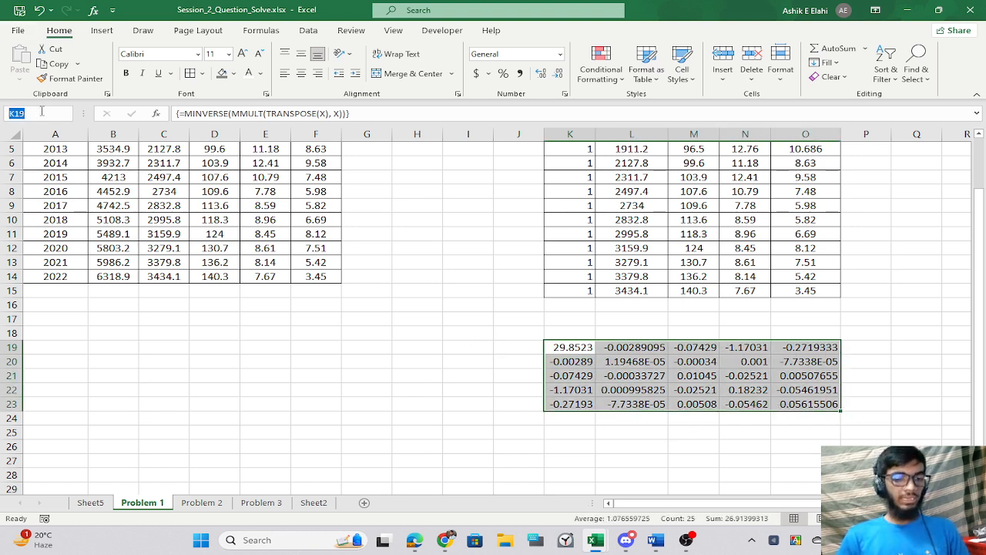
{"action": "type", "text": "inv_XtX"}
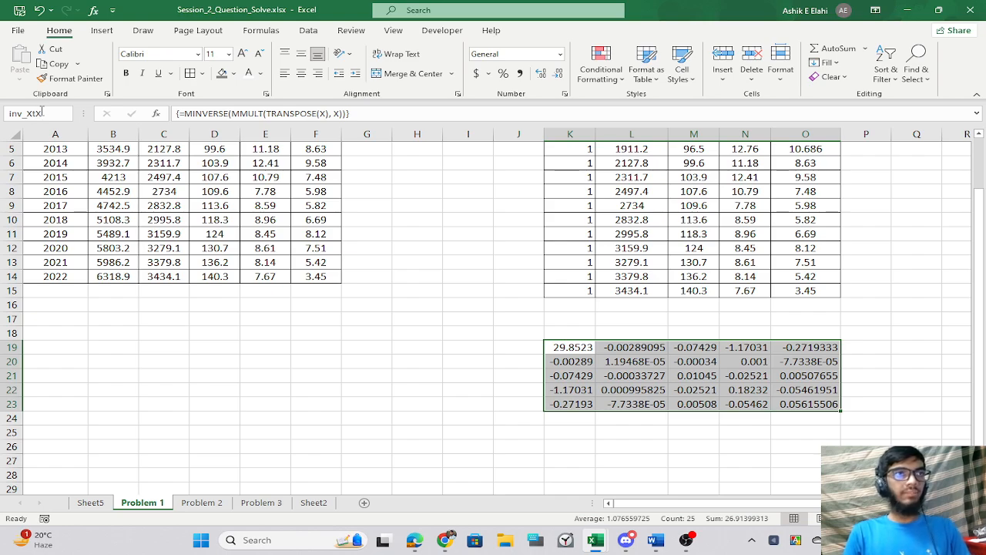
{"action": "key", "text": "Return"}
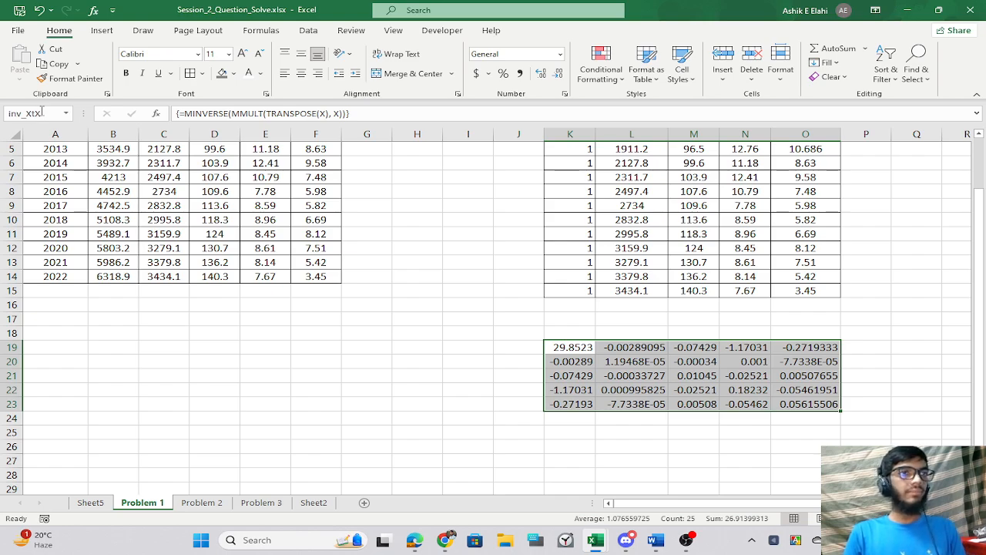
Merge and center K18:O18 above the inverse matrix and label it (X'X)^-1.
{"action": "scroll", "coordinate": [36, 163], "scroll_direction": "up", "scroll_amount": 2, "text": "ctrl"}
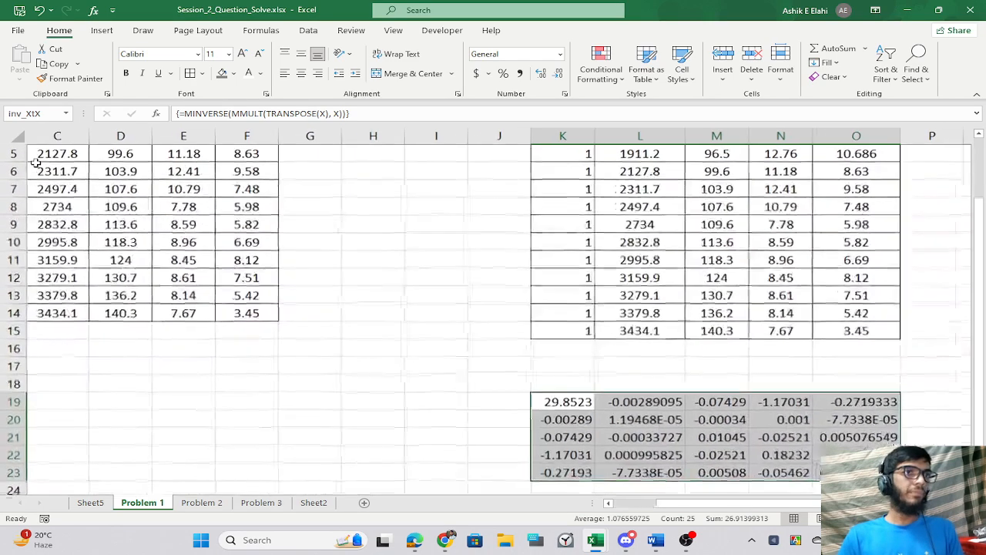
{"action": "scroll", "coordinate": [513, 347], "scroll_direction": "down", "scroll_amount": 3}
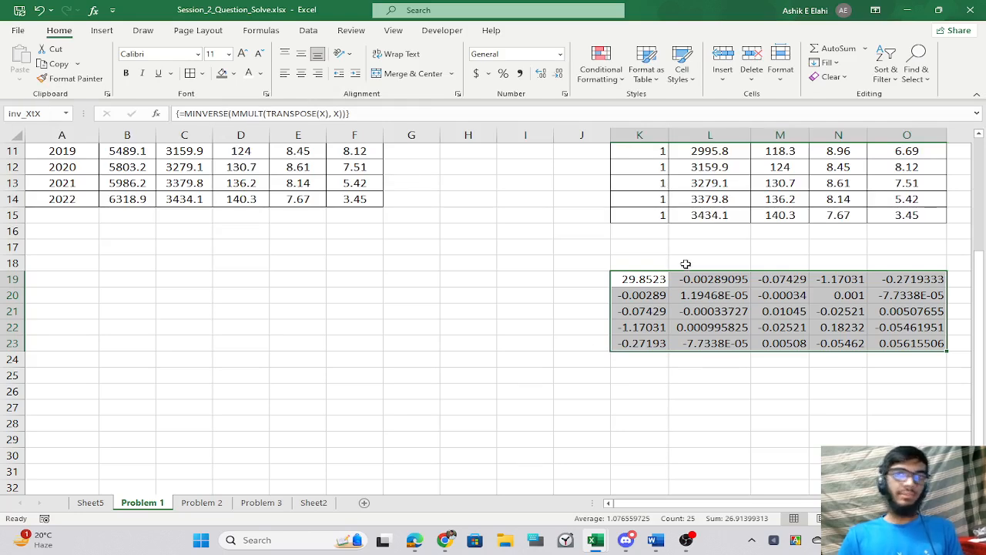
{"action": "scroll", "coordinate": [686, 264], "scroll_direction": "up", "scroll_amount": 2}
{"action": "scroll", "coordinate": [645, 350], "scroll_direction": "up", "scroll_amount": 2}
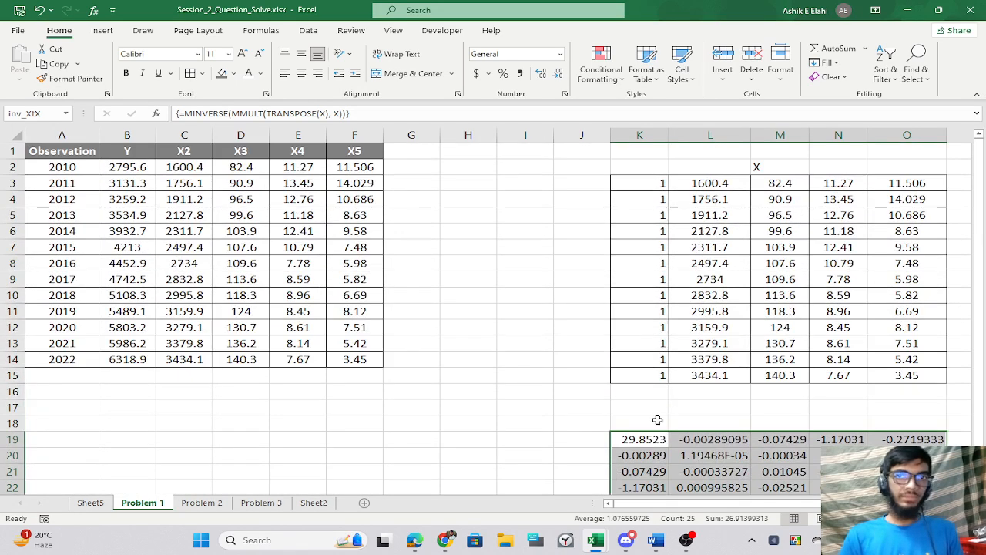
{"action": "left_click_drag", "start_coordinate": [656, 423], "coordinate": [893, 428]}
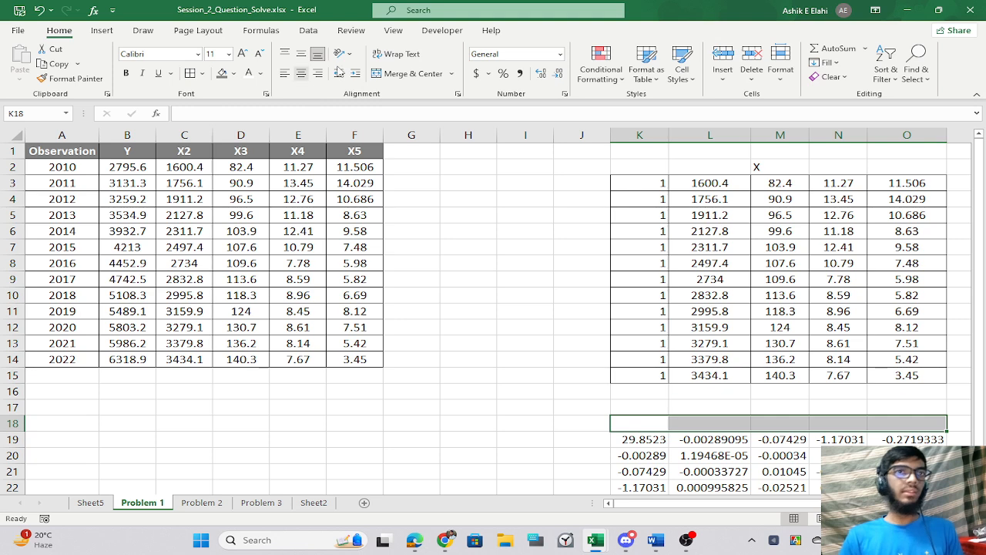
{"action": "left_click", "coordinate": [413, 74]}
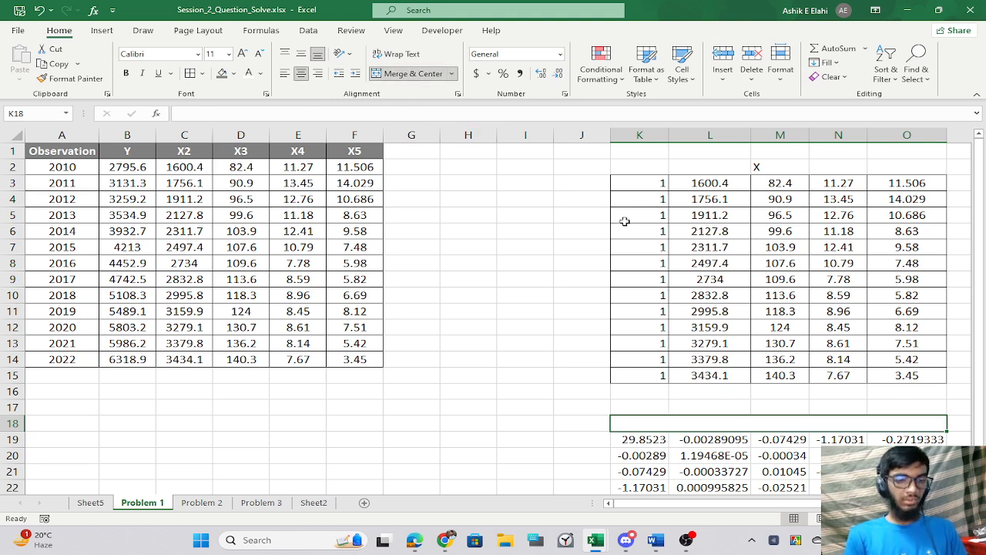
{"action": "type", "text": "(X'X"}
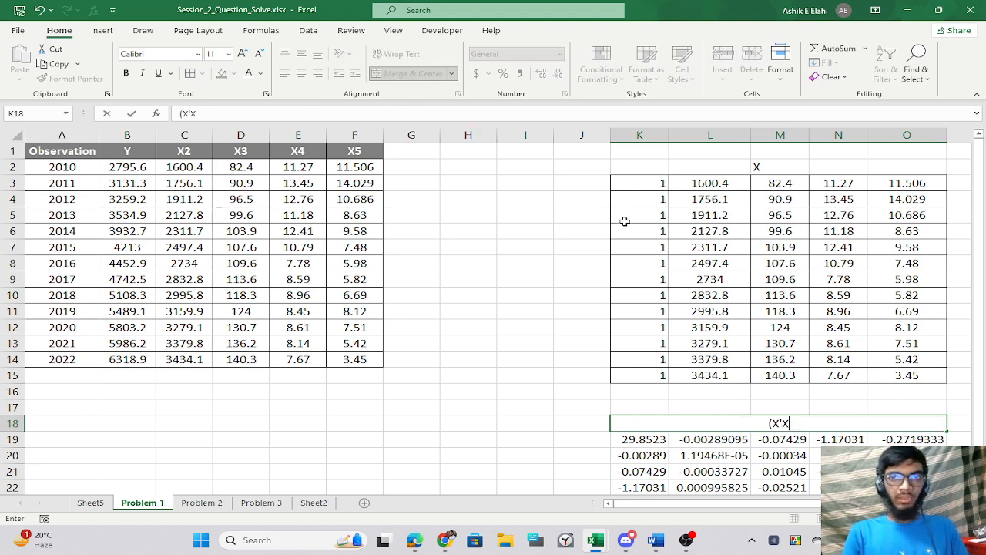
{"action": "type", "text": ")^-1"}
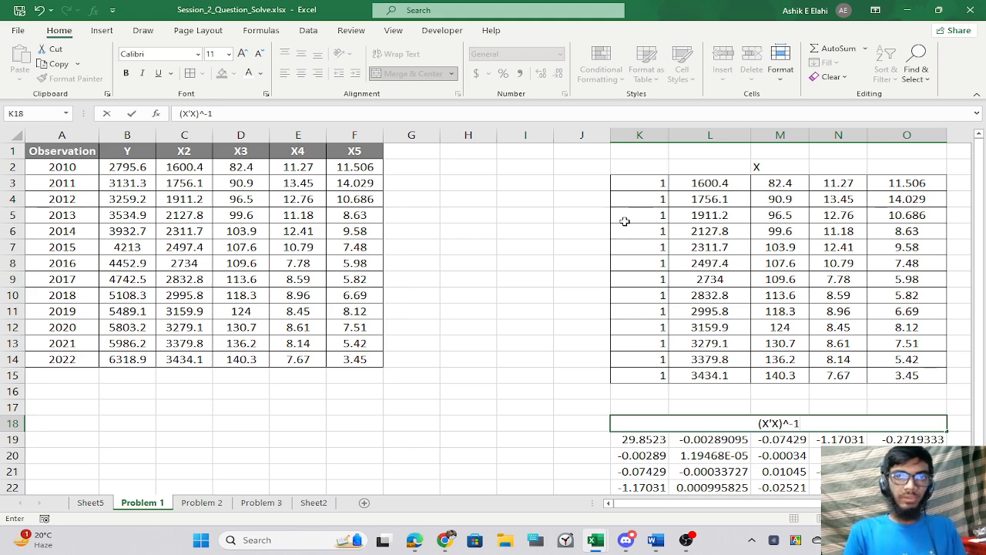
{"action": "key", "text": "Return"}
Apply all borders to the inverse matrix in K19:O23.
{"action": "scroll", "coordinate": [626, 232], "scroll_direction": "down", "scroll_amount": 6}
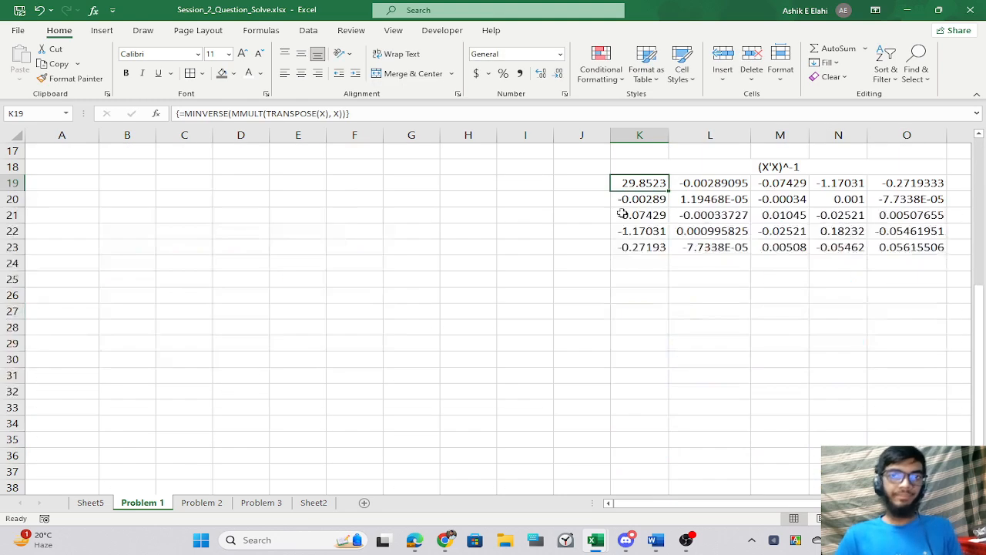
{"action": "scroll", "coordinate": [632, 232], "scroll_direction": "up", "scroll_amount": 3}
{"action": "left_click_drag", "start_coordinate": [649, 305], "coordinate": [897, 374]}
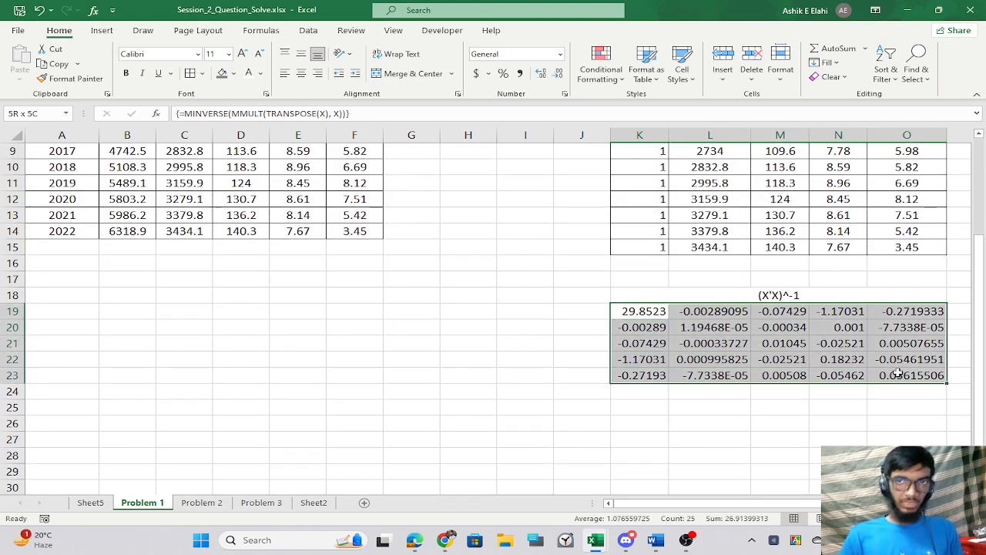
{"action": "left_click", "coordinate": [190, 74]}
{"action": "left_click", "coordinate": [478, 312]}
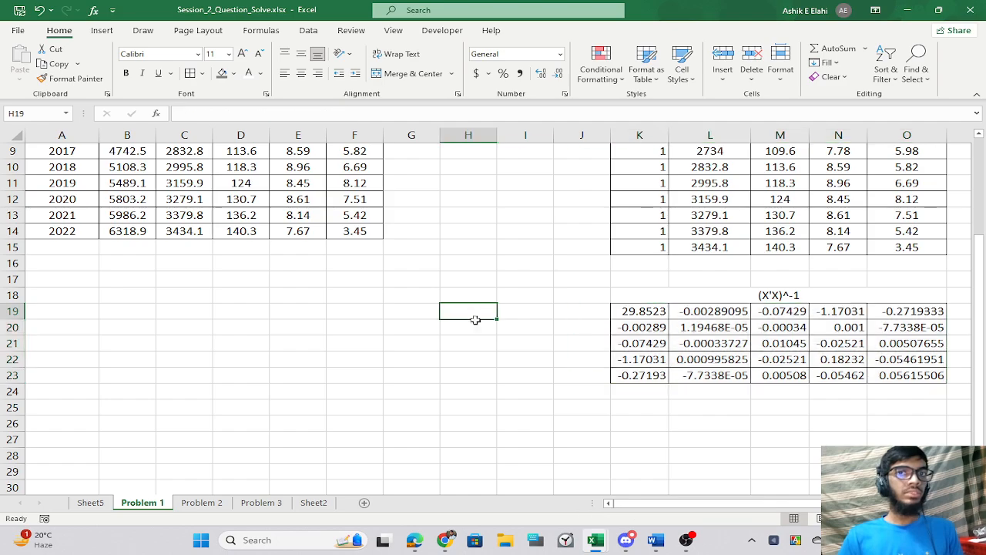
{"action": "scroll", "coordinate": [489, 348], "scroll_direction": "up", "scroll_amount": 2}
{"action": "scroll", "coordinate": [488, 348], "scroll_direction": "down", "scroll_amount": 2}
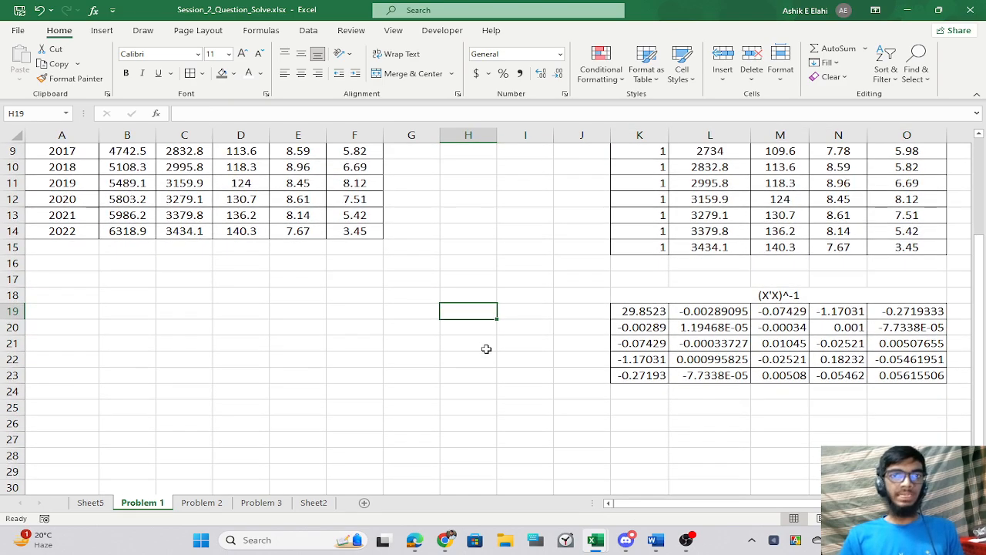
{"action": "scroll", "coordinate": [467, 323], "scroll_direction": "down", "scroll_amount": 2}
{"action": "scroll", "coordinate": [467, 324], "scroll_direction": "down", "scroll_amount": 1}
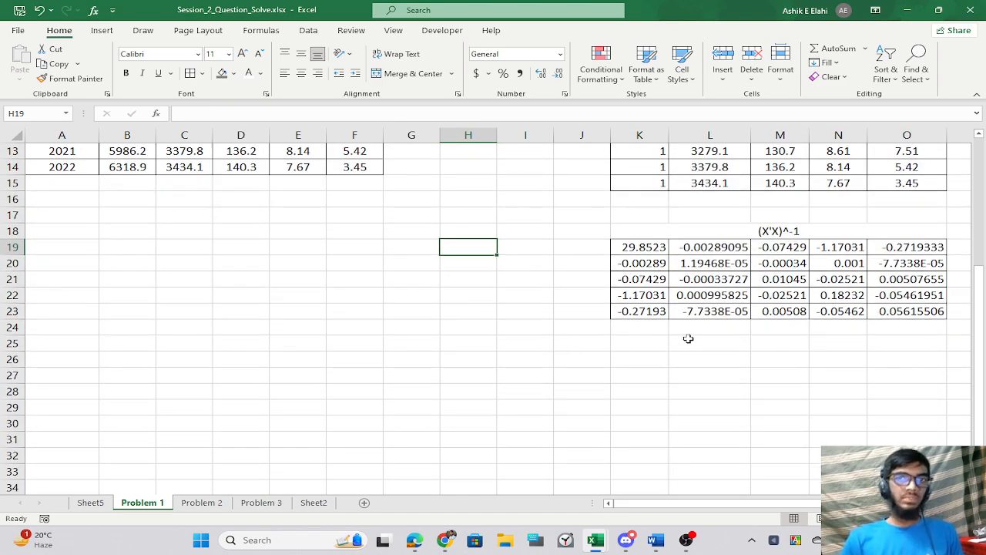
{"action": "scroll", "coordinate": [689, 339], "scroll_direction": "up", "scroll_amount": 4}
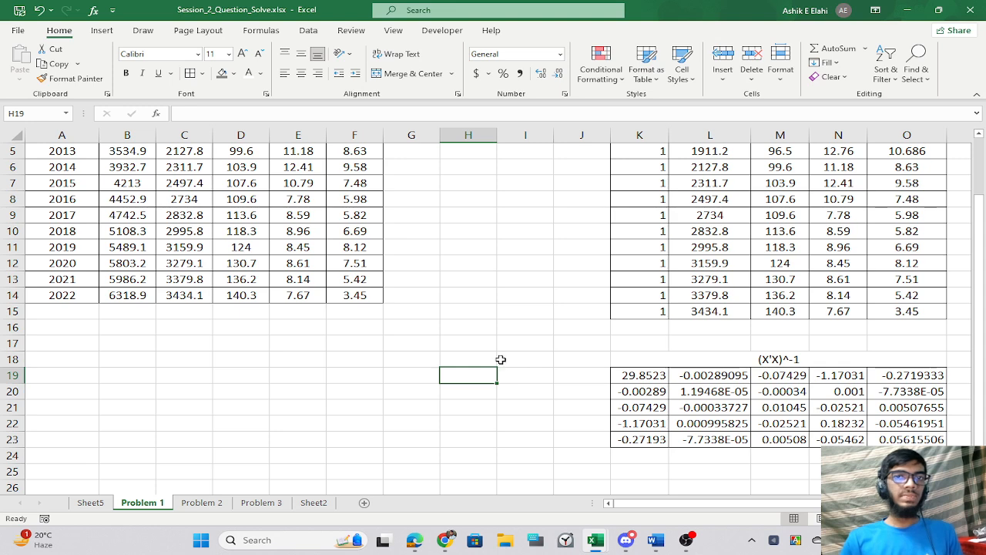
{"action": "left_click_drag", "start_coordinate": [484, 358], "coordinate": [511, 359]}
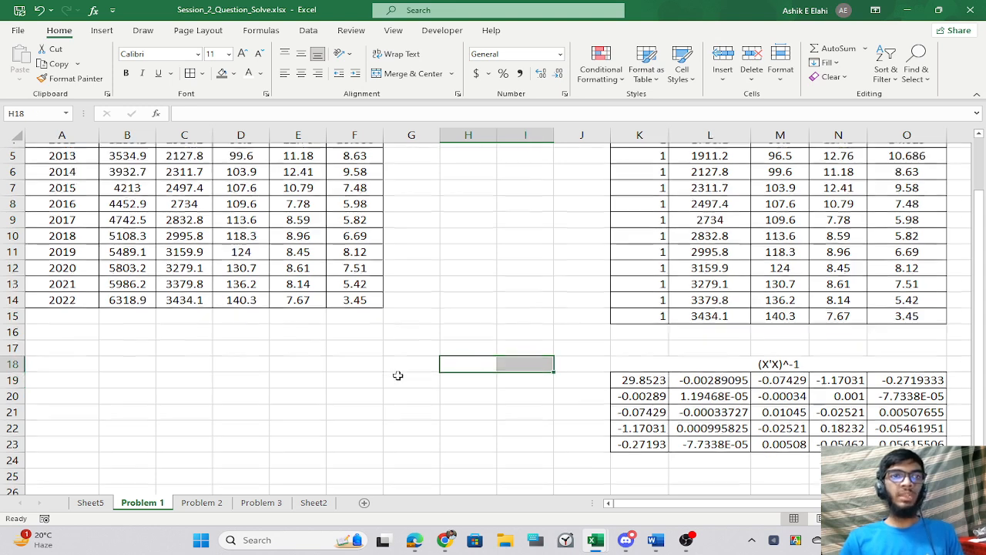
Name the dependent variable data in B2:B14 as Y.
{"action": "scroll", "coordinate": [398, 375], "scroll_direction": "up", "scroll_amount": 2}
{"action": "left_click", "coordinate": [405, 303]}
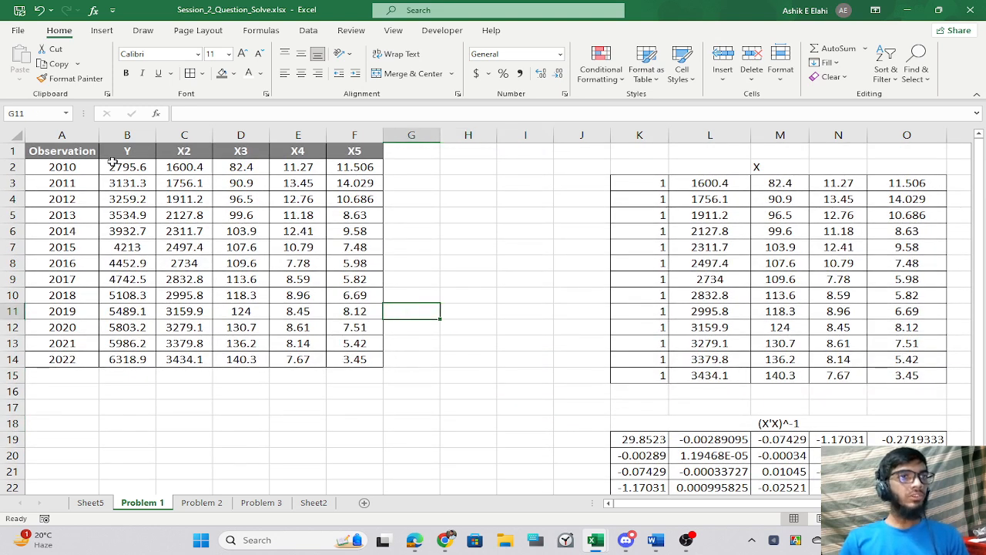
{"action": "left_click_drag", "start_coordinate": [123, 160], "coordinate": [127, 358]}
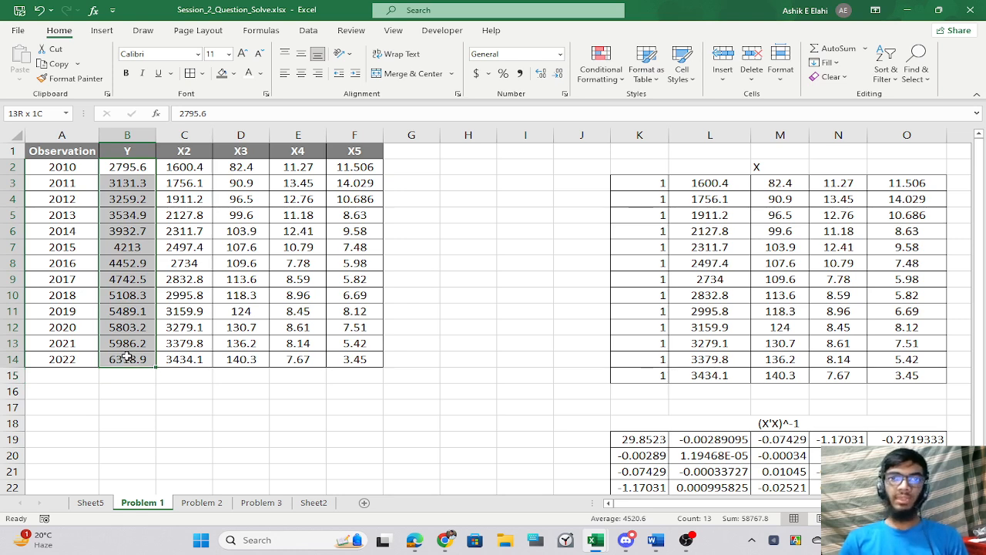
{"action": "left_click_drag", "start_coordinate": [127, 357], "coordinate": [125, 358]}
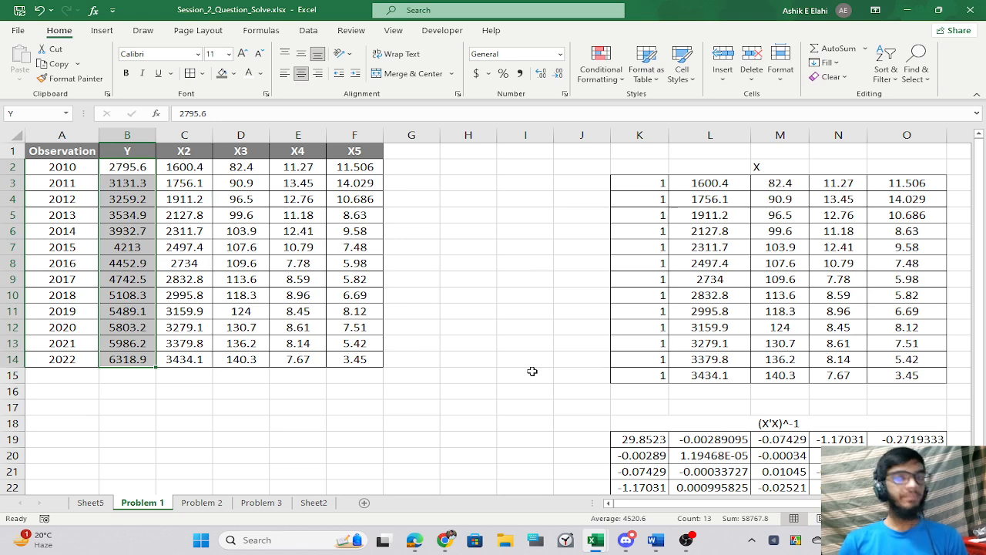
Enter =MMULT(TRANSPOSE(X), Y) as an array formula across I19:I23.
{"action": "scroll", "coordinate": [530, 371], "scroll_direction": "down", "scroll_amount": 2}
{"action": "left_click_drag", "start_coordinate": [509, 373], "coordinate": [525, 441]}
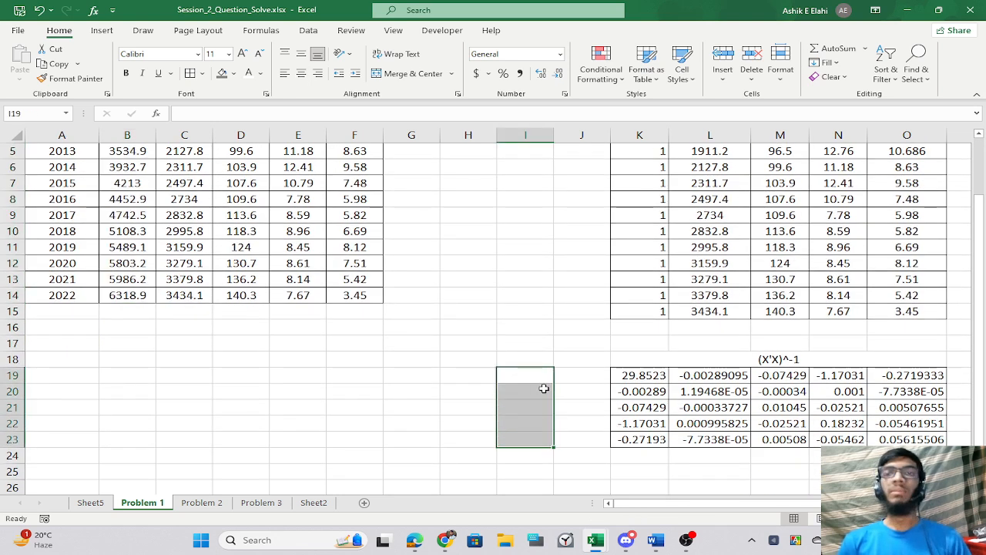
{"action": "type", "text": "=MMULT("}
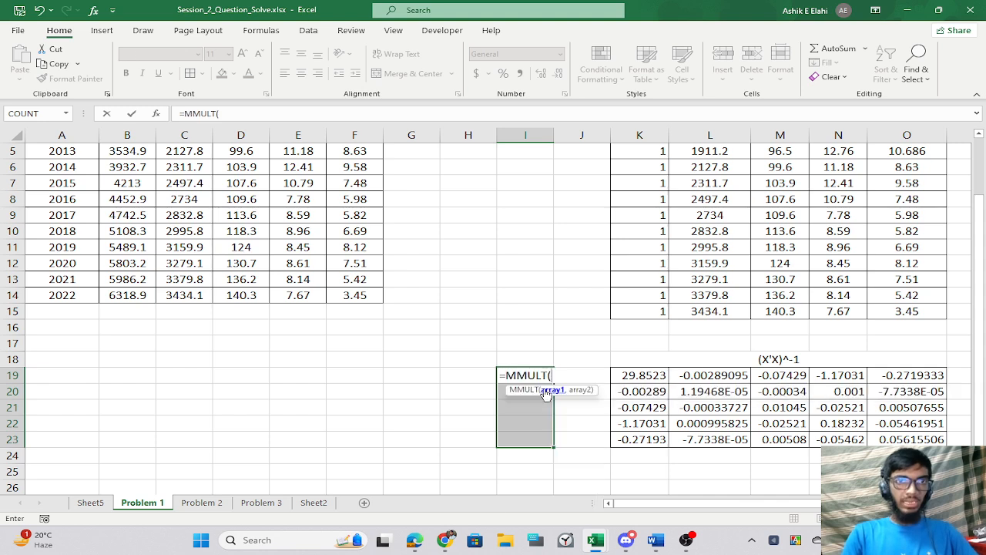
{"action": "type", "text": "TRANSPOSE(X"}
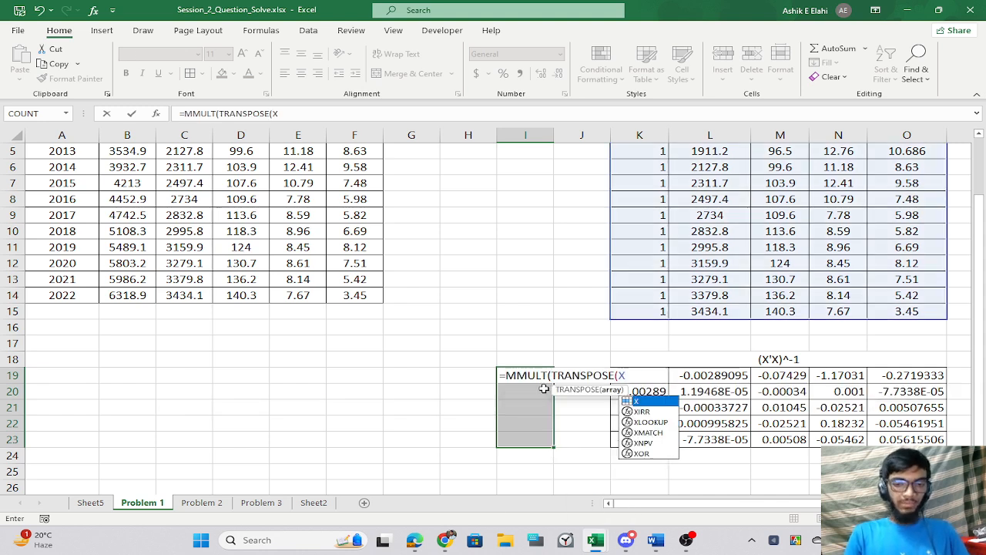
{"action": "type", "text": "), Y"}
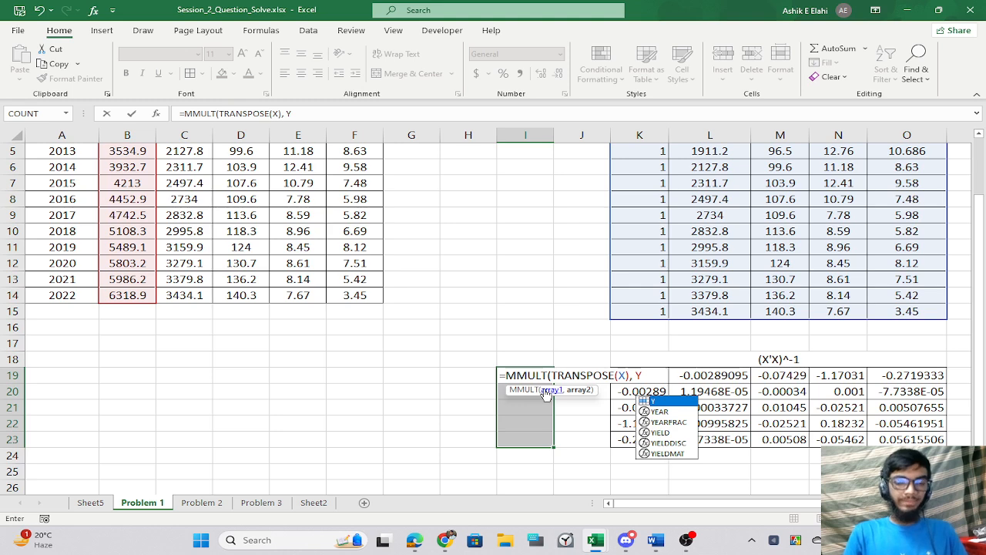
{"action": "type", "text": ")"}
{"action": "key", "text": "ctrl+shift+Return"}
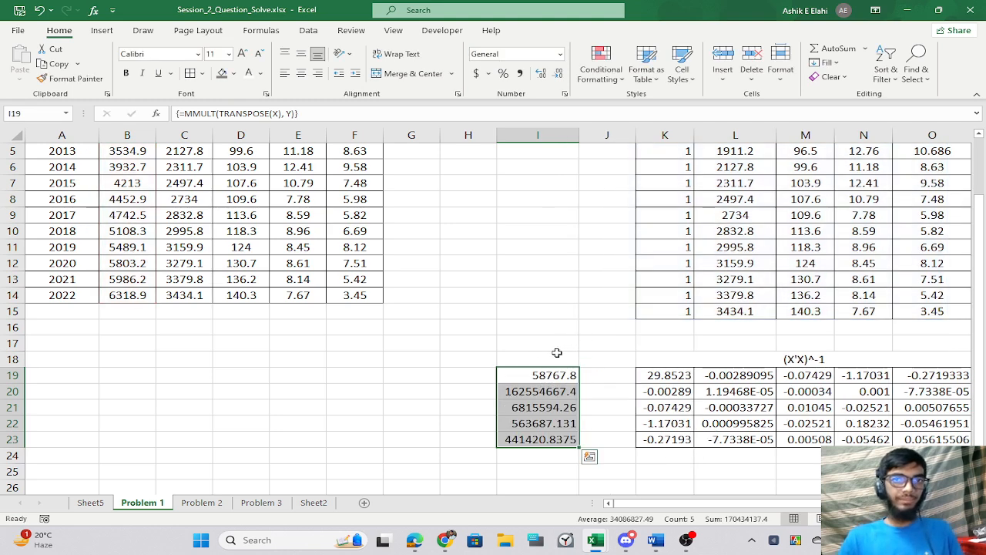
Label the new product column X'Y in cell I18.
{"action": "left_click", "coordinate": [557, 352]}
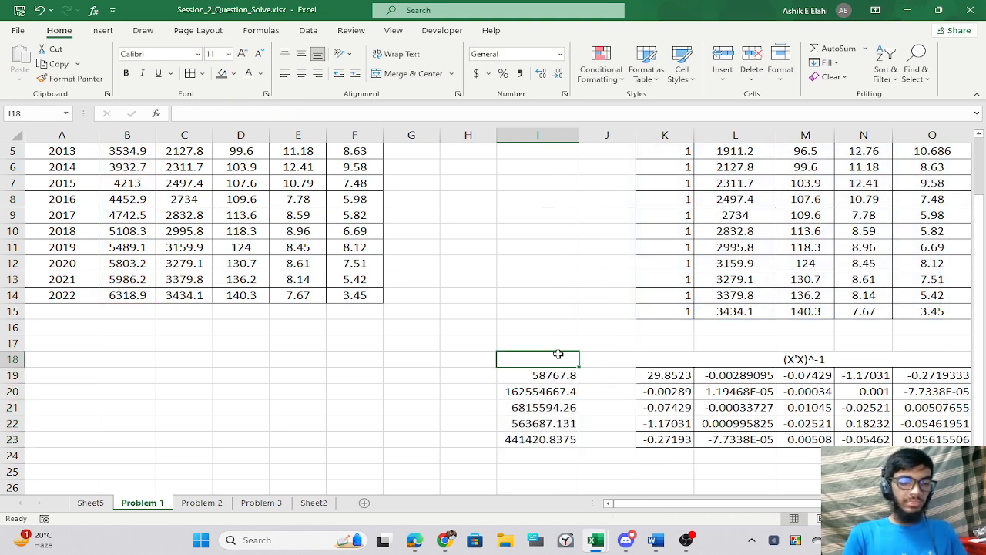
{"action": "type", "text": "X'Y"}
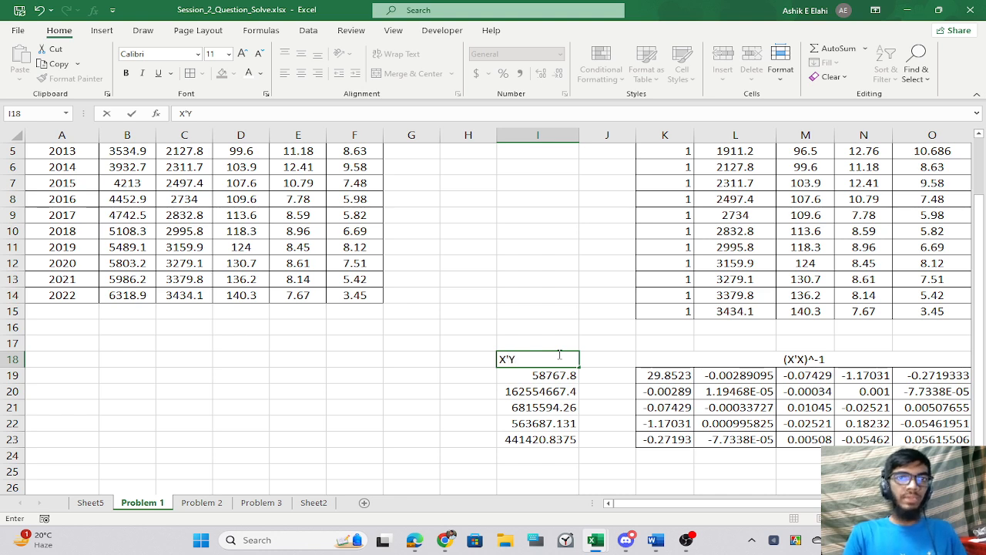
{"action": "key", "text": "Return"}
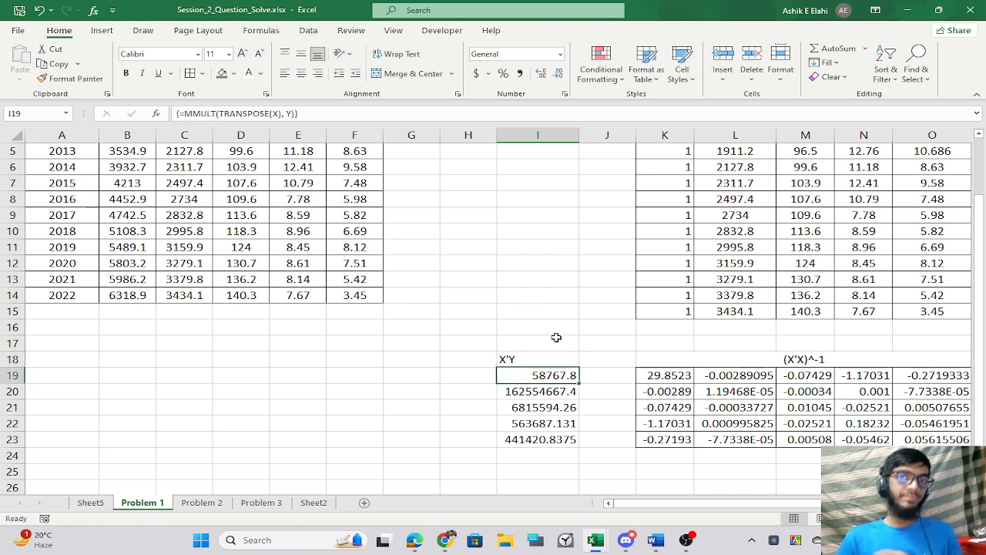
Name the X'Y vector range I19:I23 as XtY and apply all borders to it.
{"action": "left_click_drag", "start_coordinate": [508, 373], "coordinate": [524, 441]}
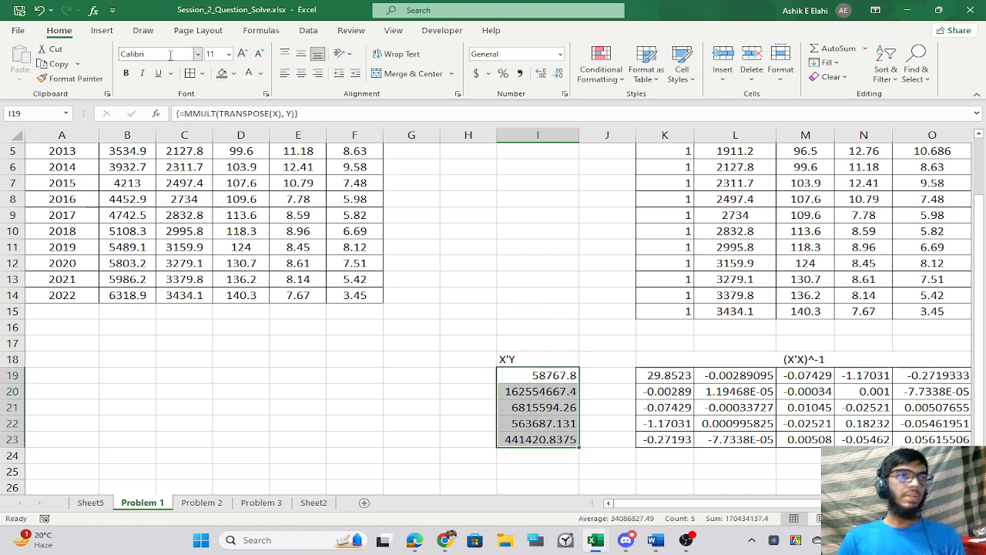
{"action": "left_click", "coordinate": [31, 114]}
{"action": "type", "text": "X"}
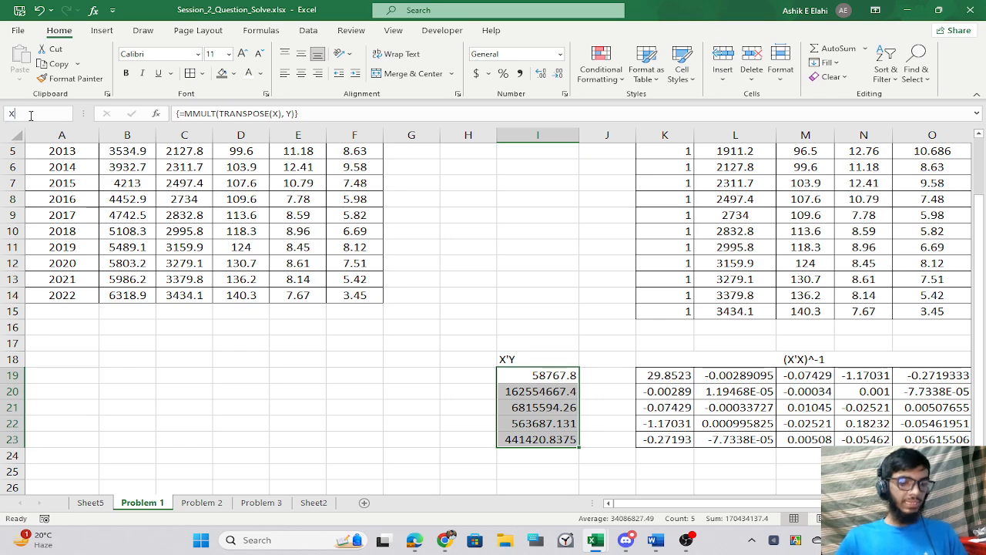
{"action": "type", "text": "'Y"}
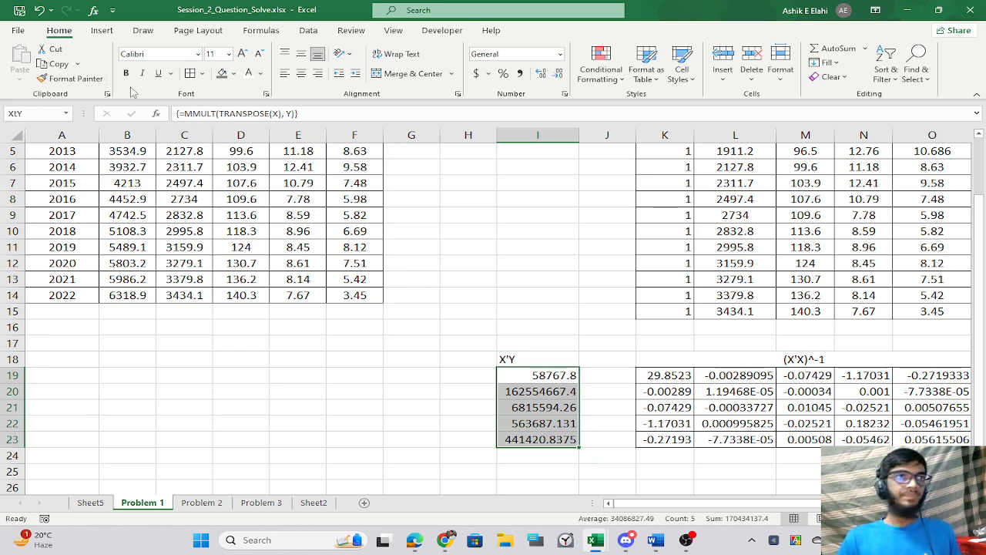
{"action": "scroll", "coordinate": [540, 377], "scroll_direction": "down", "scroll_amount": 3}
{"action": "left_click", "coordinate": [539, 374]}
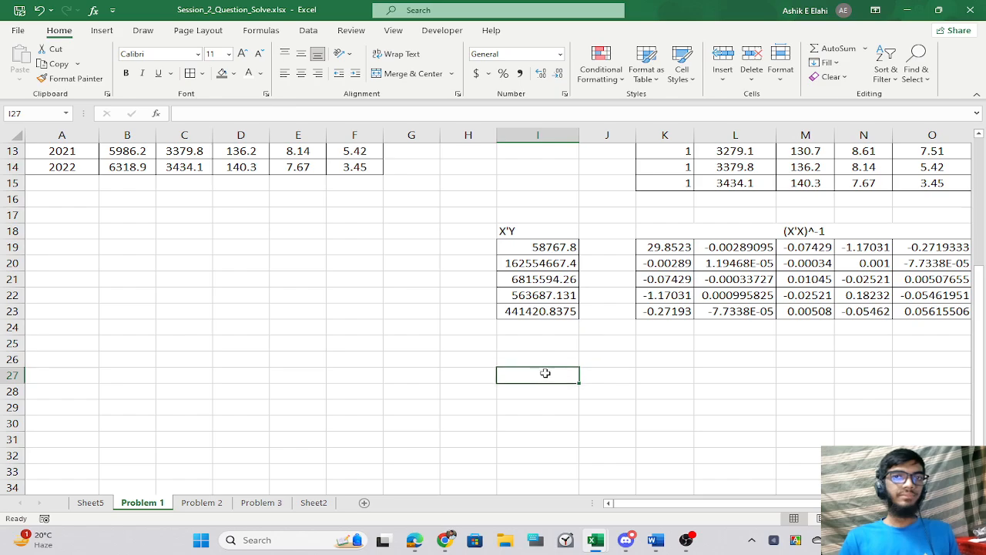
Enter the heading Beta in cell C18 below the data table.
{"action": "scroll", "coordinate": [537, 366], "scroll_direction": "up", "scroll_amount": 1}
{"action": "left_click", "coordinate": [298, 375]}
{"action": "scroll", "coordinate": [247, 362], "scroll_direction": "up", "scroll_amount": 3}
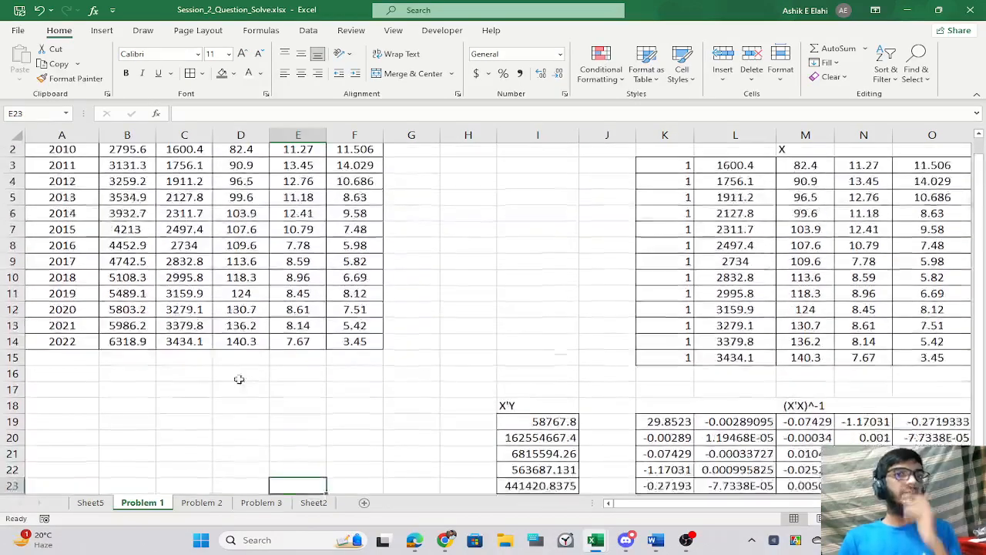
{"action": "left_click", "coordinate": [146, 422]}
{"action": "left_click", "coordinate": [191, 422]}
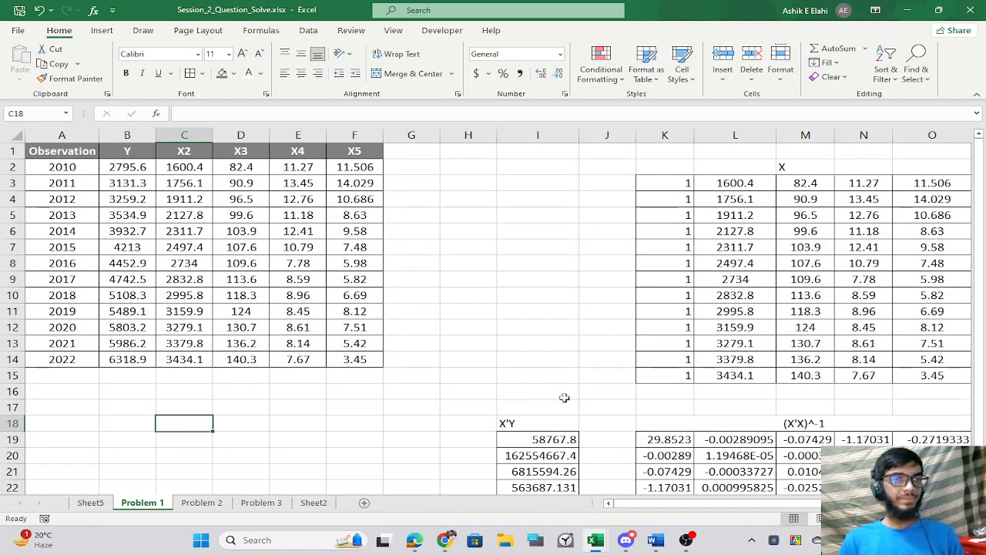
{"action": "scroll", "coordinate": [547, 395], "scroll_direction": "down", "scroll_amount": 2}
{"action": "type", "text": "Beyta"}
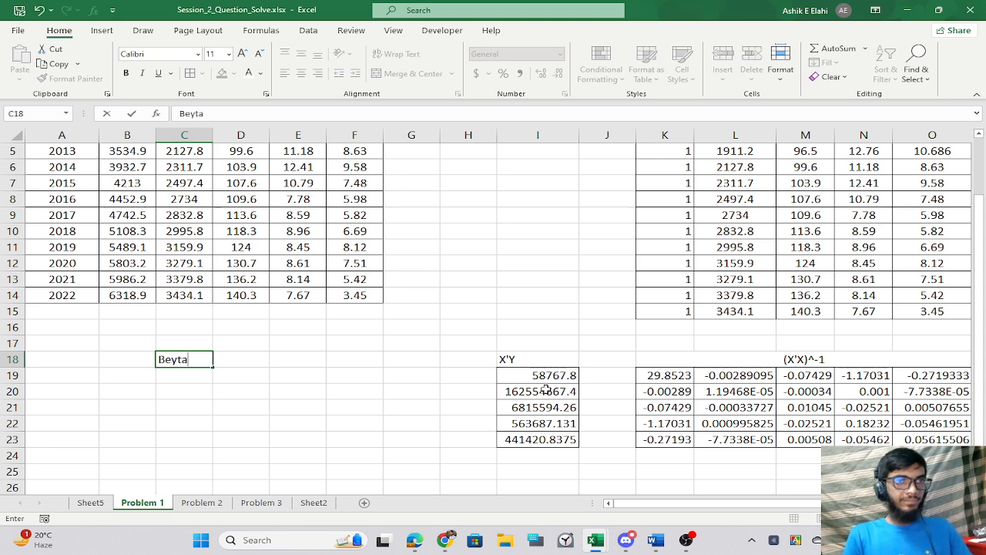
{"action": "key", "text": "BackSpace"}
{"action": "key", "text": "BackSpace"}
{"action": "type", "text": "ta"}
{"action": "key", "text": "Return"}
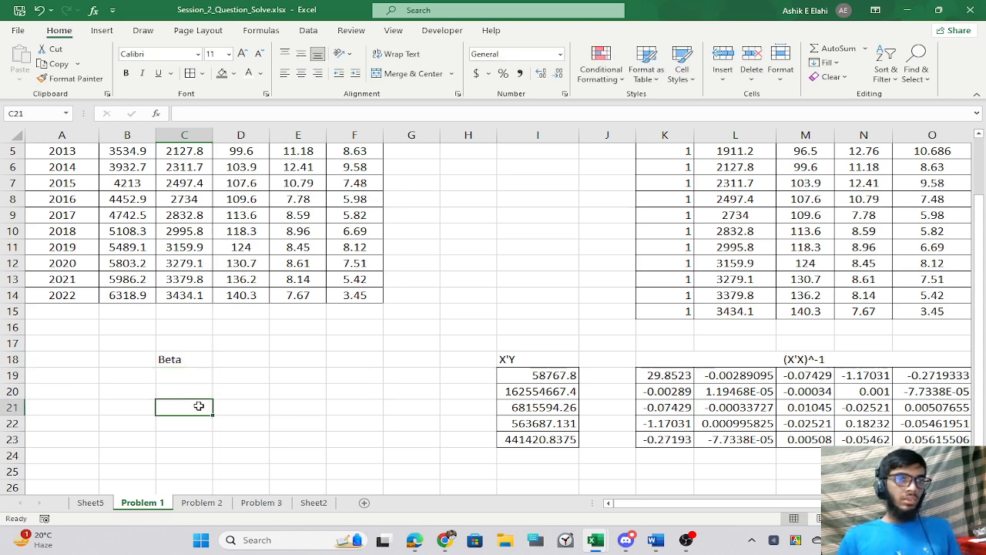
Compute the coefficient vector by entering =MMULT(inv_XtX, XtY) as an array formula across C19:C23.
{"action": "left_click_drag", "start_coordinate": [187, 374], "coordinate": [190, 440]}
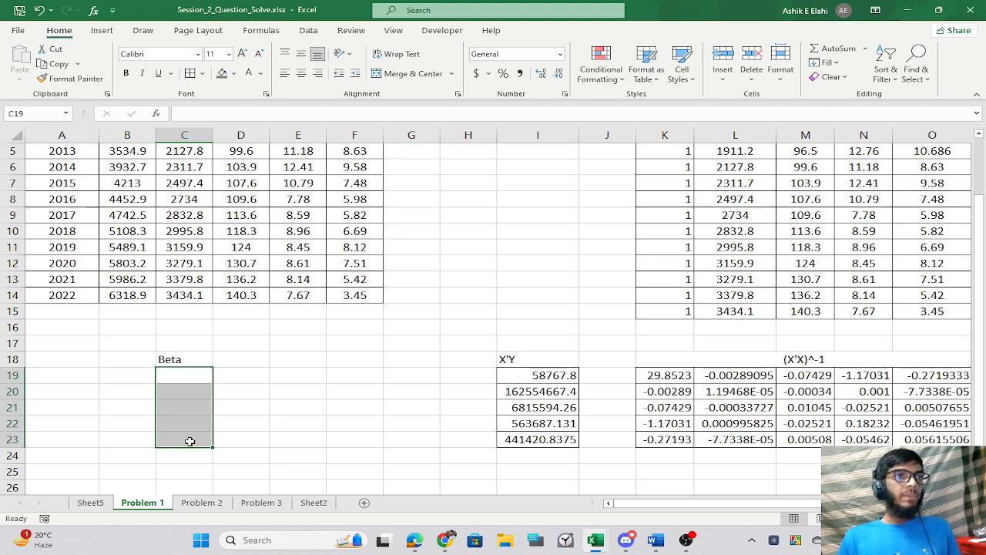
{"action": "type", "text": "=MMULT("}
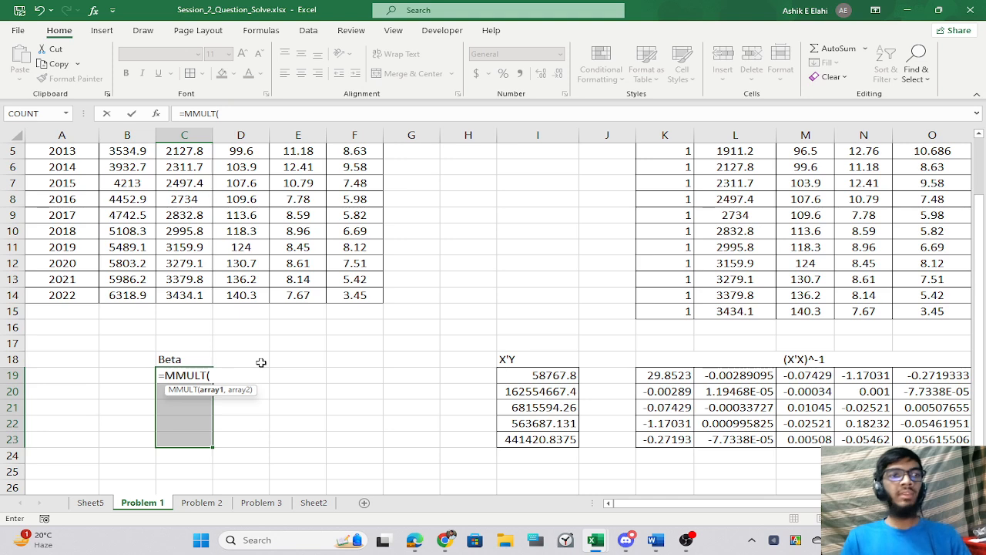
{"action": "type", "text": "inv"}
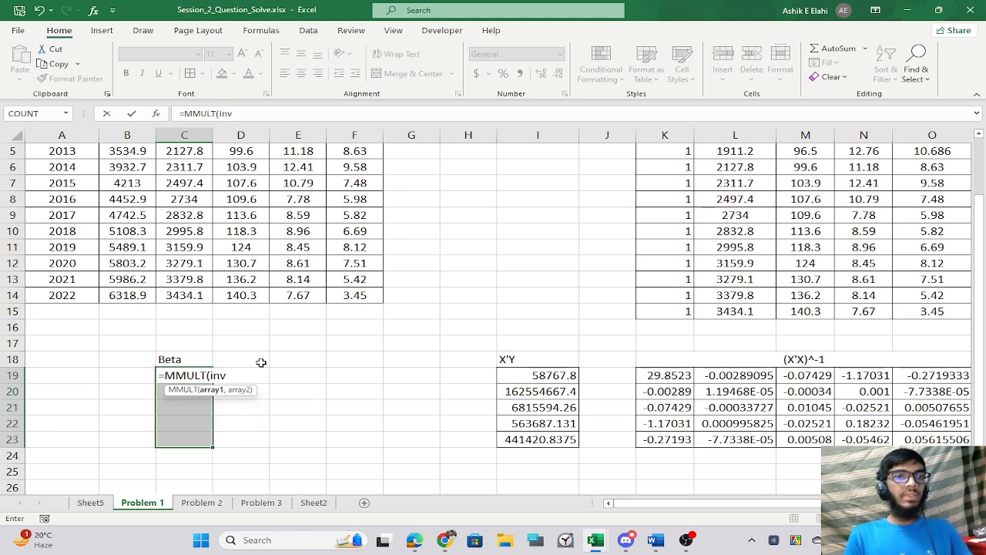
{"action": "type", "text": "_XtX,"}
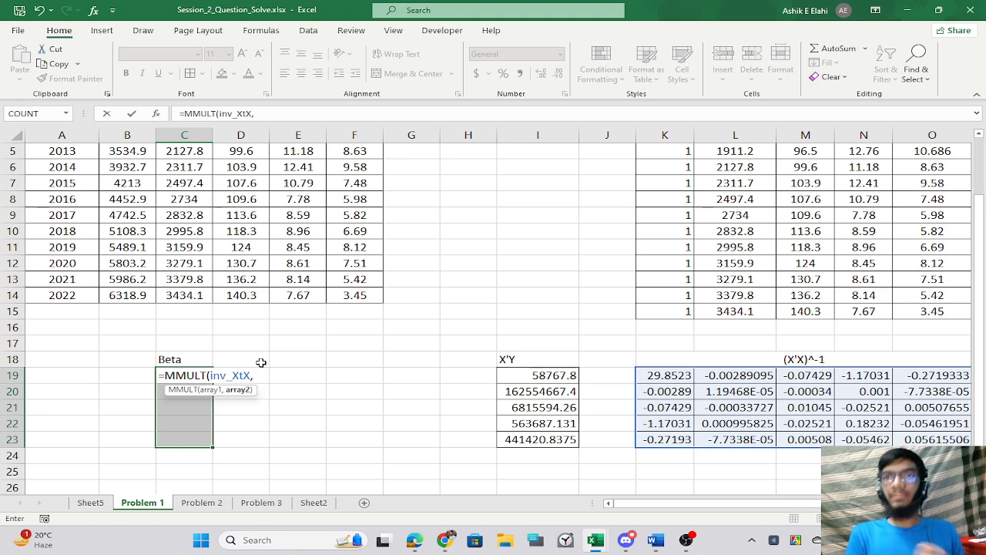
{"action": "type", "text": " XtY"}
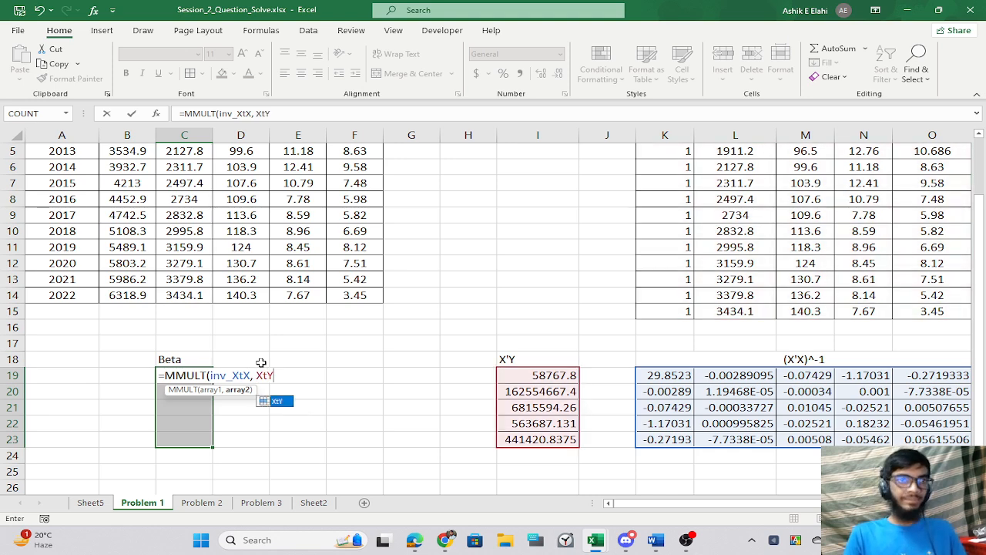
{"action": "type", "text": ")"}
{"action": "key", "text": "ctrl+shift+Return"}
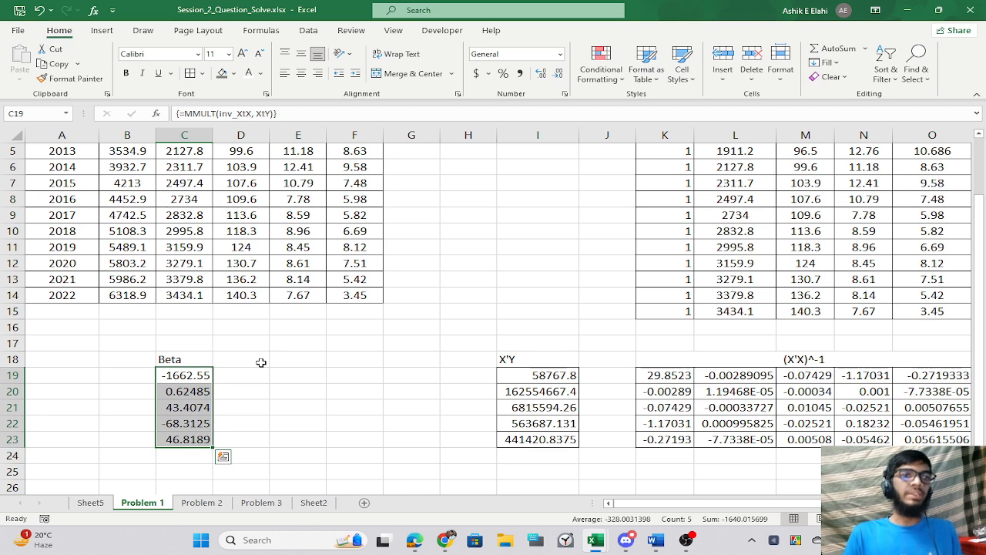
{"action": "left_click", "coordinate": [262, 374]}
{"action": "left_click_drag", "start_coordinate": [190, 374], "coordinate": [192, 441]}
{"action": "left_click", "coordinate": [376, 391]}
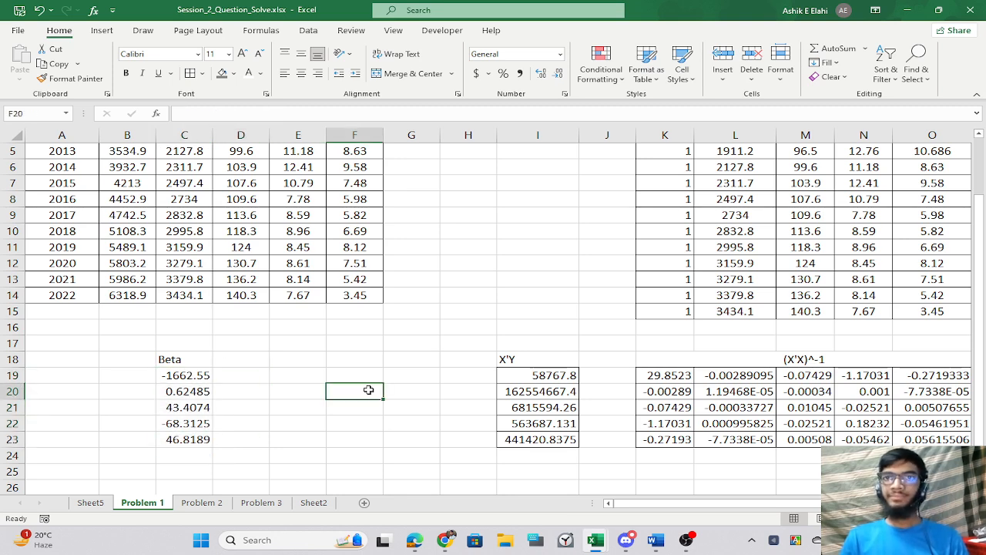
{"action": "scroll", "coordinate": [369, 390], "scroll_direction": "down", "scroll_amount": 2}
{"action": "scroll", "coordinate": [368, 391], "scroll_direction": "up", "scroll_amount": 2}
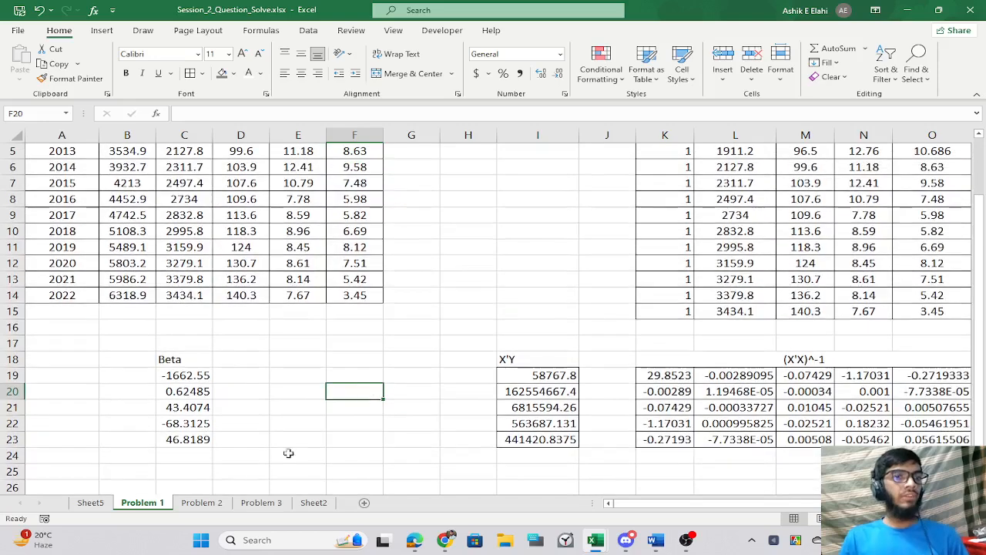
Copy the coefficients in B17:B21 of Sheet5 into D19:D23 beside the Beta values for comparison, and undo the paste.
{"action": "left_click_drag", "start_coordinate": [183, 376], "coordinate": [189, 443]}
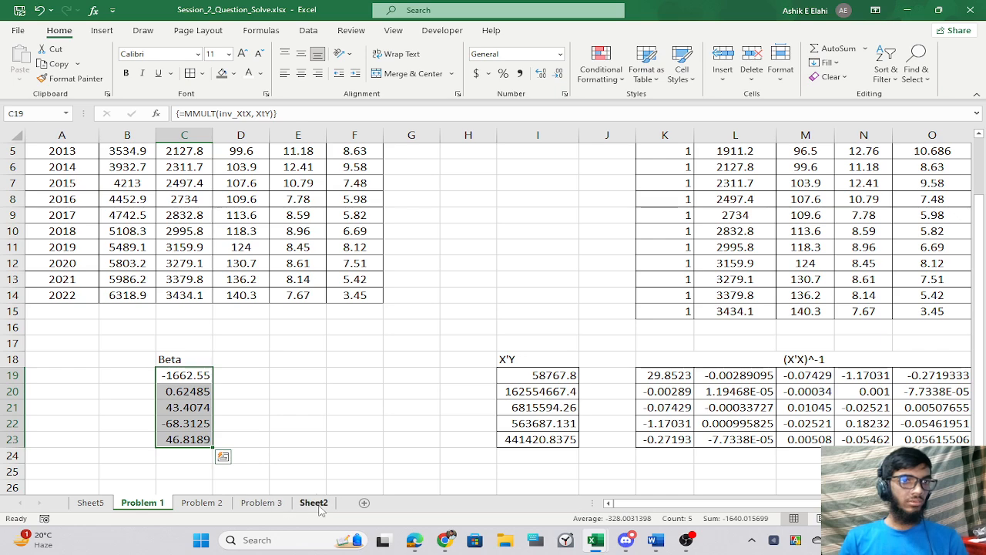
{"action": "left_click", "coordinate": [90, 502]}
{"action": "left_click", "coordinate": [288, 272]}
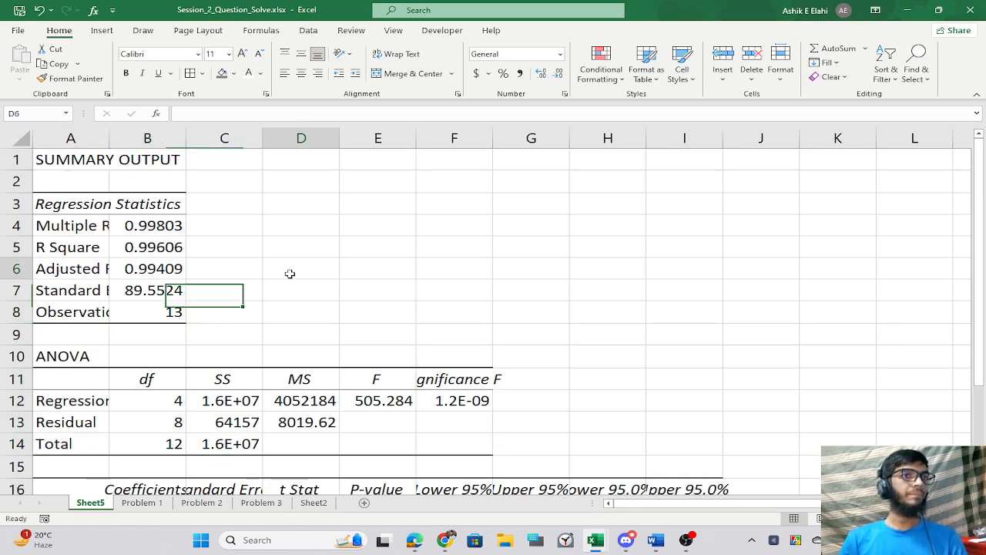
{"action": "scroll", "coordinate": [285, 300], "scroll_direction": "down", "scroll_amount": 3}
{"action": "left_click_drag", "start_coordinate": [146, 337], "coordinate": [151, 416]}
{"action": "key", "text": "ctrl+c"}
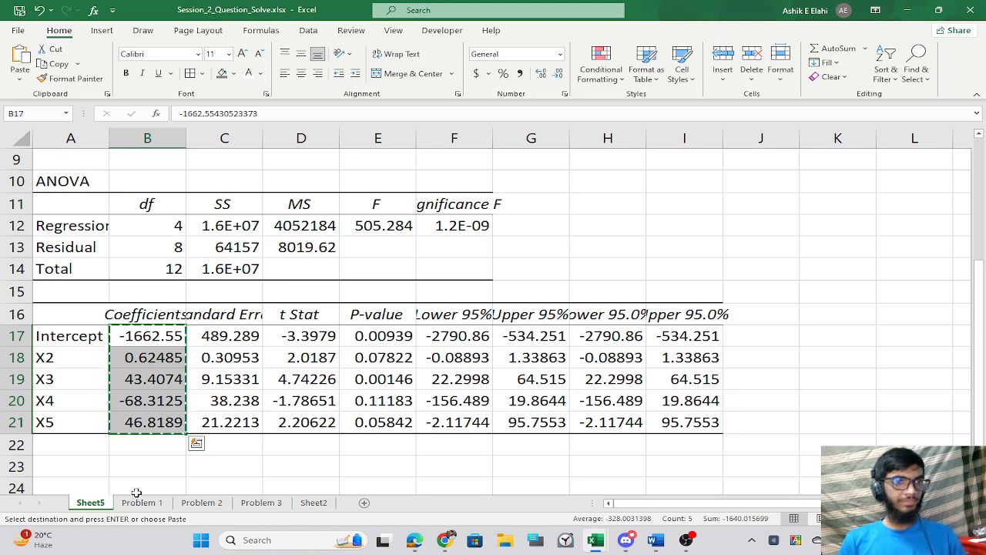
{"action": "left_click", "coordinate": [142, 502]}
{"action": "left_click_drag", "start_coordinate": [203, 375], "coordinate": [231, 402]}
{"action": "left_click", "coordinate": [245, 377]}
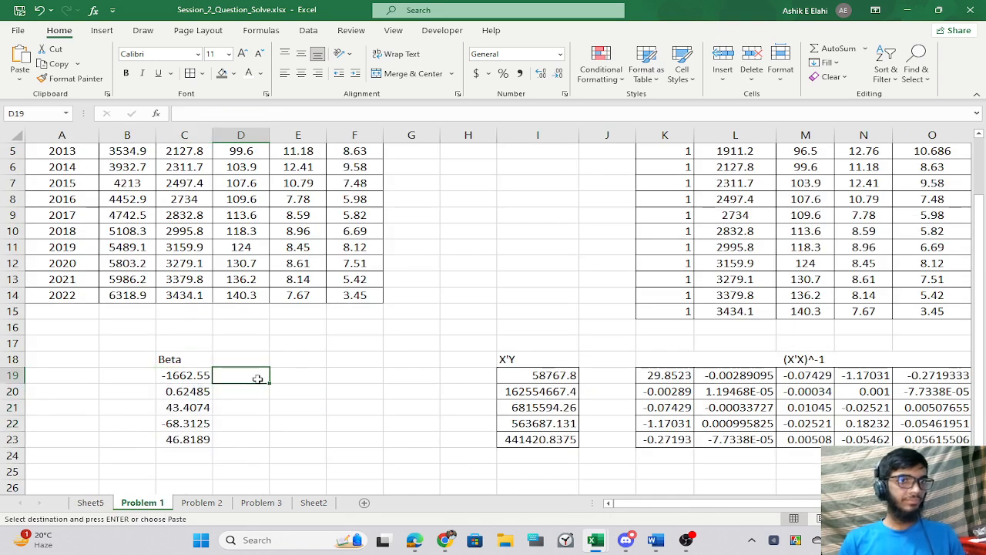
{"action": "key", "text": "ctrl+v"}
{"action": "mouse_move", "coordinate": [242, 445]}
{"action": "left_mouse_down"}
{"action": "mouse_move", "coordinate": [242, 458]}
{"action": "mouse_move", "coordinate": [242, 444]}
{"action": "left_mouse_up"}
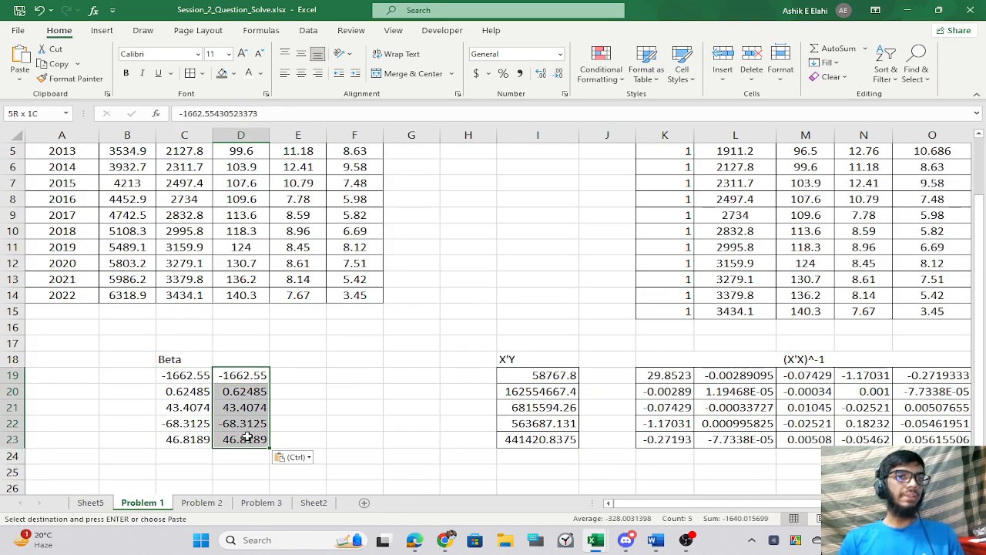
{"action": "left_click", "coordinate": [385, 395]}
{"action": "key", "text": "ctrl+z"}
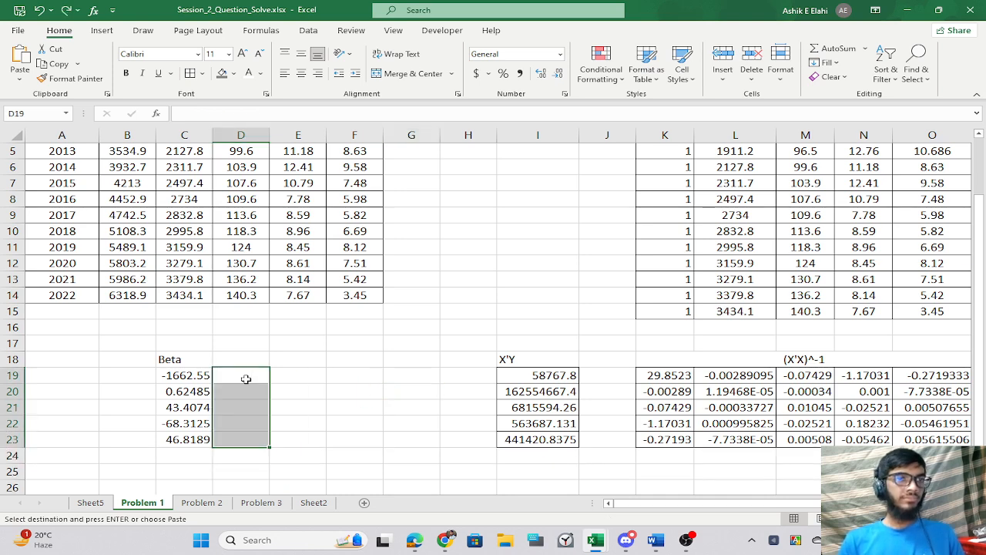
Name the coefficient vector range C19:C23 as beta.
{"action": "left_click", "coordinate": [246, 379]}
{"action": "left_click_drag", "start_coordinate": [173, 375], "coordinate": [185, 438]}
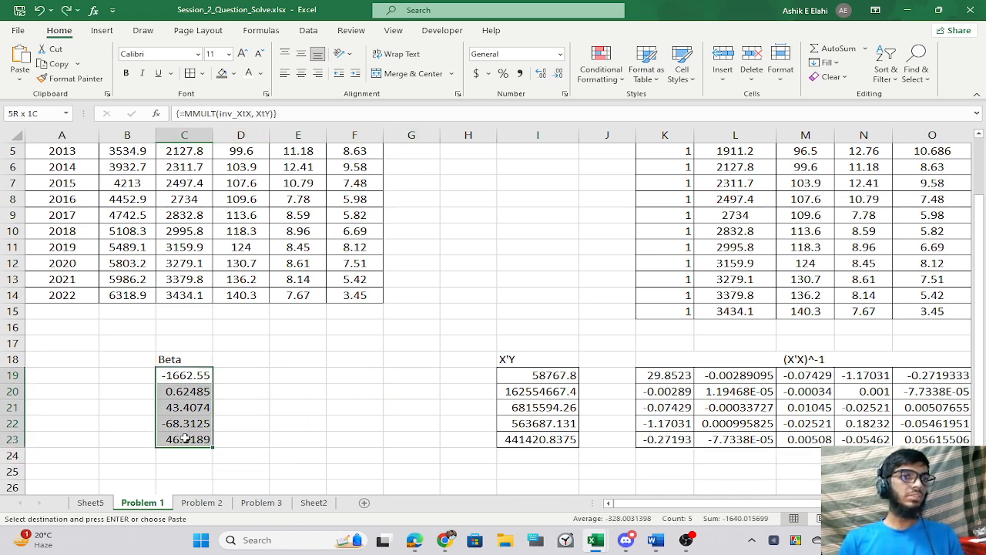
{"action": "left_click", "coordinate": [24, 113]}
{"action": "type", "text": "beta"}
{"action": "key", "text": "Return"}
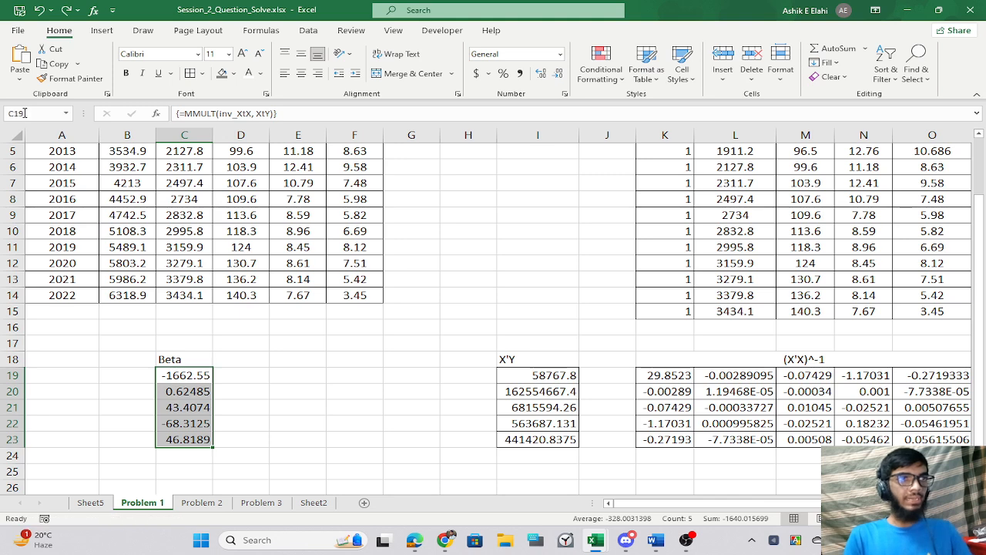
Add cell borders around the Beta heading and the coefficients in C18:C23.
{"action": "left_click", "coordinate": [298, 327]}
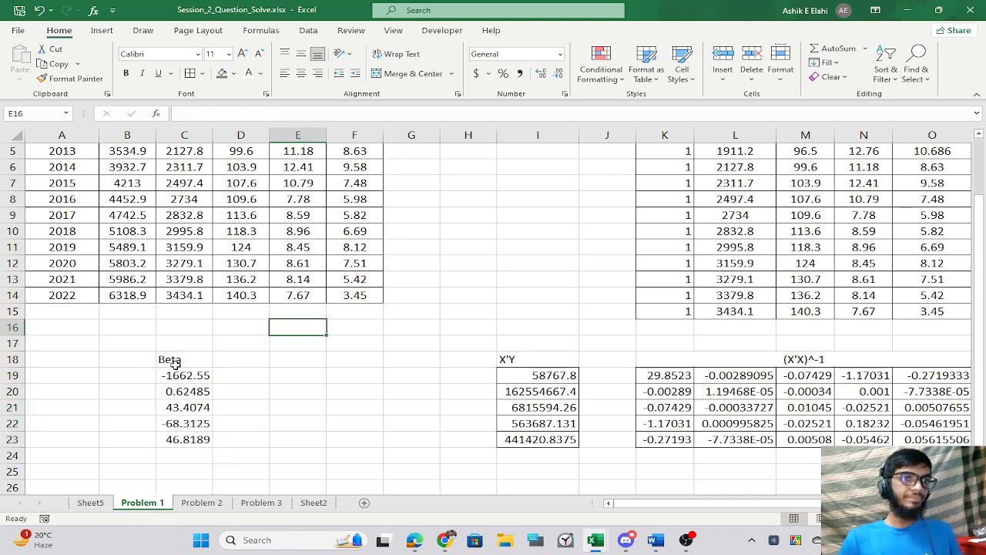
{"action": "left_click_drag", "start_coordinate": [173, 359], "coordinate": [182, 439]}
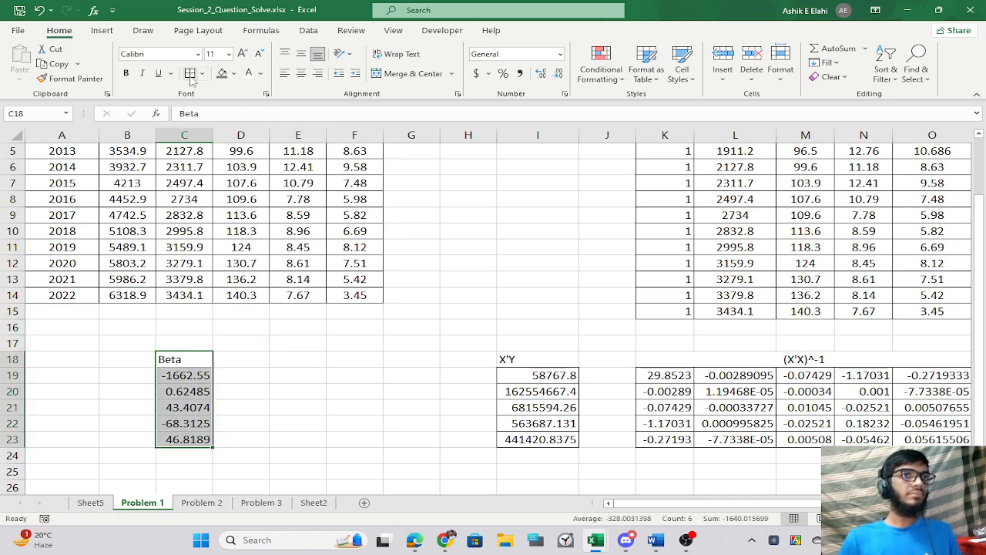
{"action": "left_click", "coordinate": [323, 392]}
Copy the regression output in A3:G21 of Sheet5 and paste it into the Problem 1 sheet starting at cell A26.
{"action": "scroll", "coordinate": [339, 370], "scroll_direction": "down", "scroll_amount": 1}
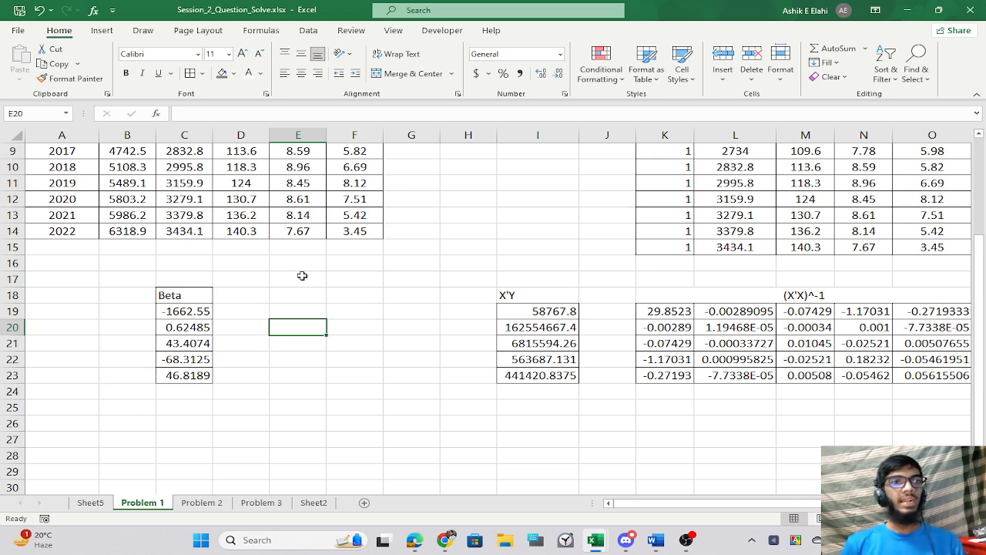
{"action": "scroll", "coordinate": [298, 273], "scroll_direction": "down", "scroll_amount": 1}
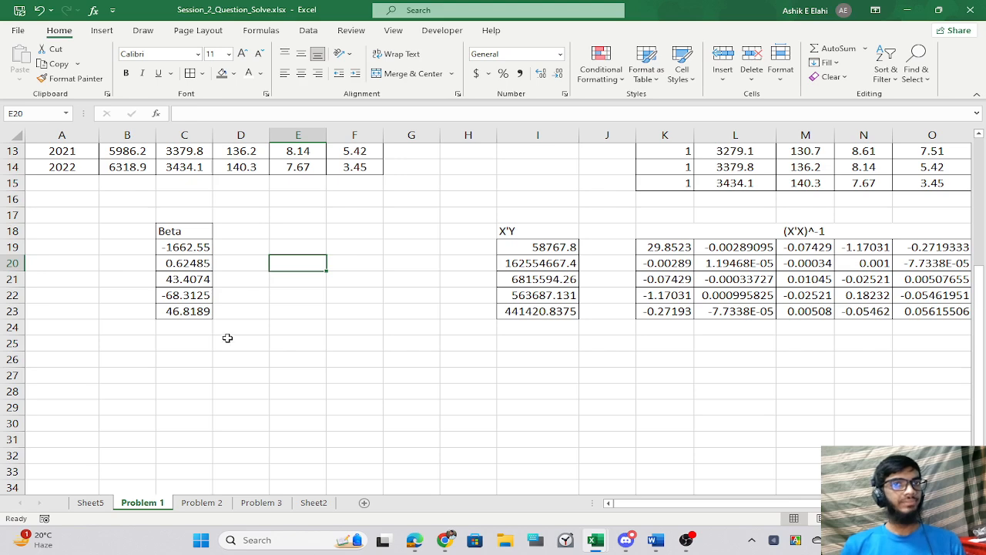
{"action": "left_click", "coordinate": [222, 341]}
{"action": "left_click", "coordinate": [141, 359]}
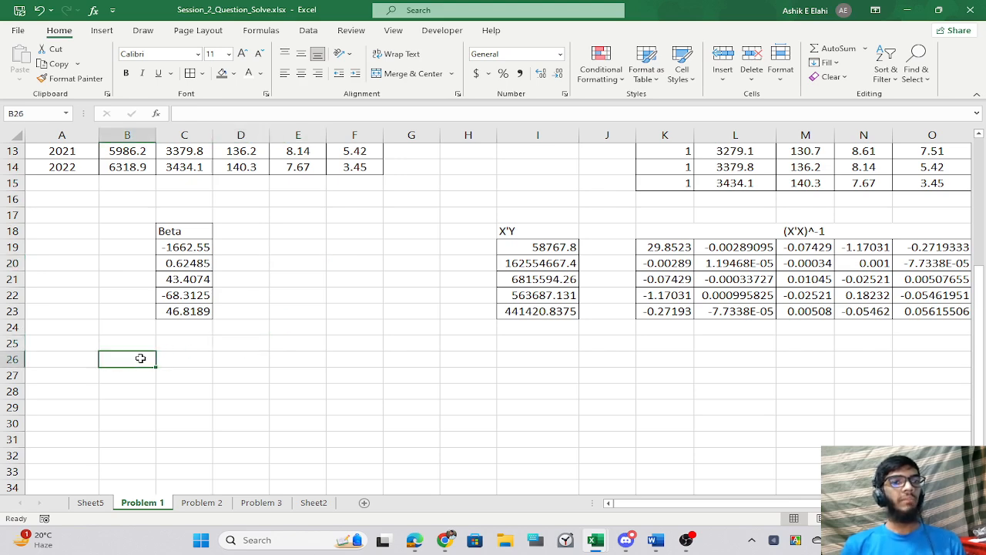
{"action": "left_click", "coordinate": [90, 503]}
{"action": "scroll", "coordinate": [216, 278], "scroll_direction": "up", "scroll_amount": 2}
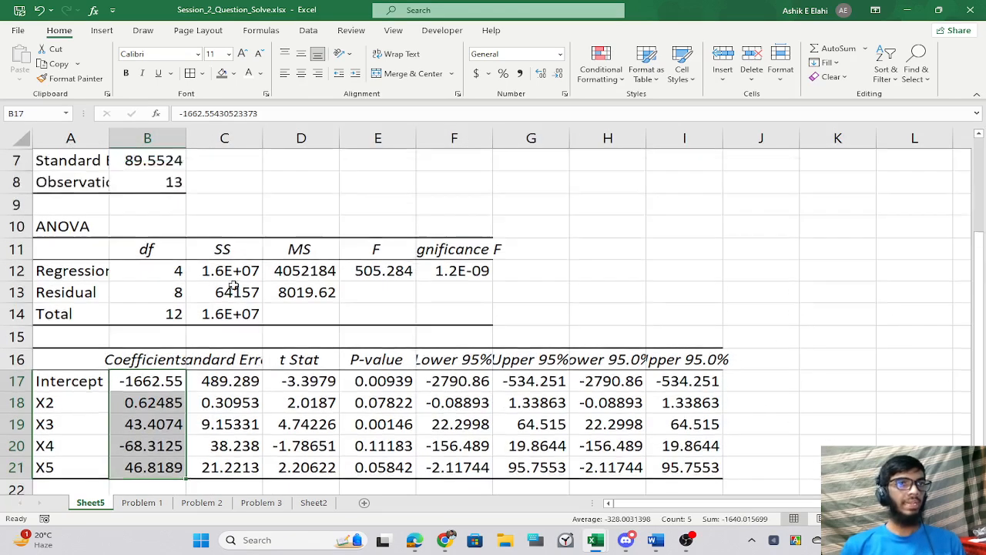
{"action": "scroll", "coordinate": [184, 261], "scroll_direction": "up", "scroll_amount": 2}
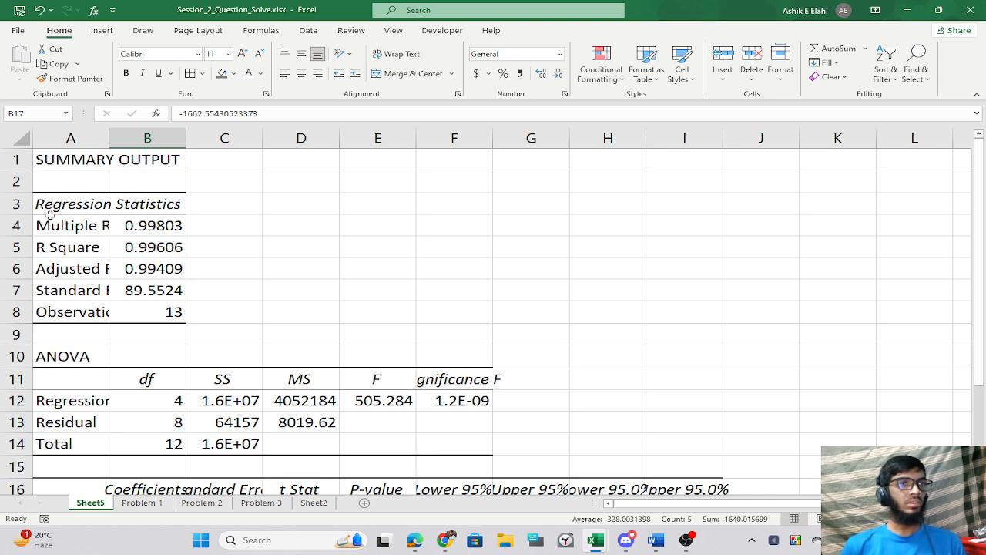
{"action": "left_click_drag", "start_coordinate": [42, 204], "coordinate": [478, 378]}
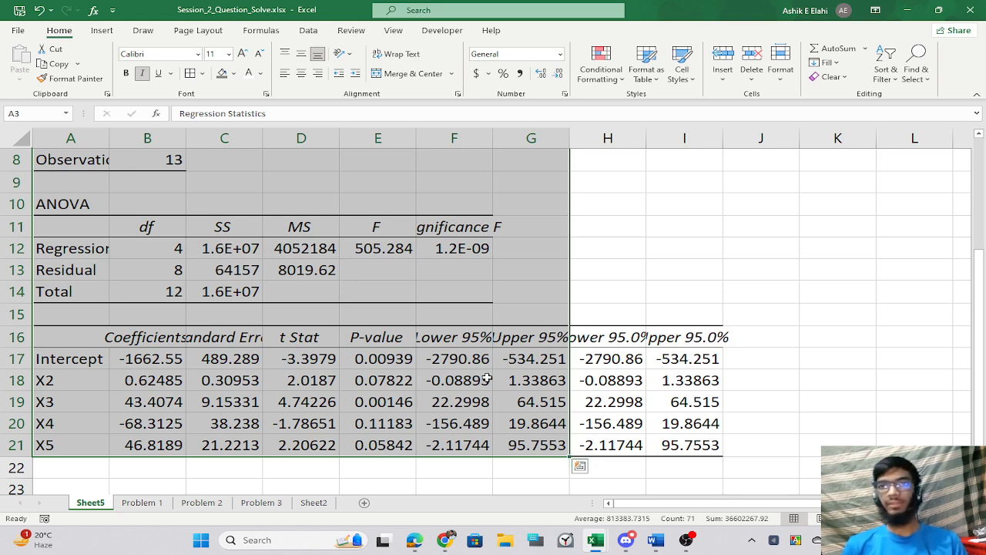
{"action": "key", "text": "ctrl+c"}
{"action": "left_click", "coordinate": [143, 503]}
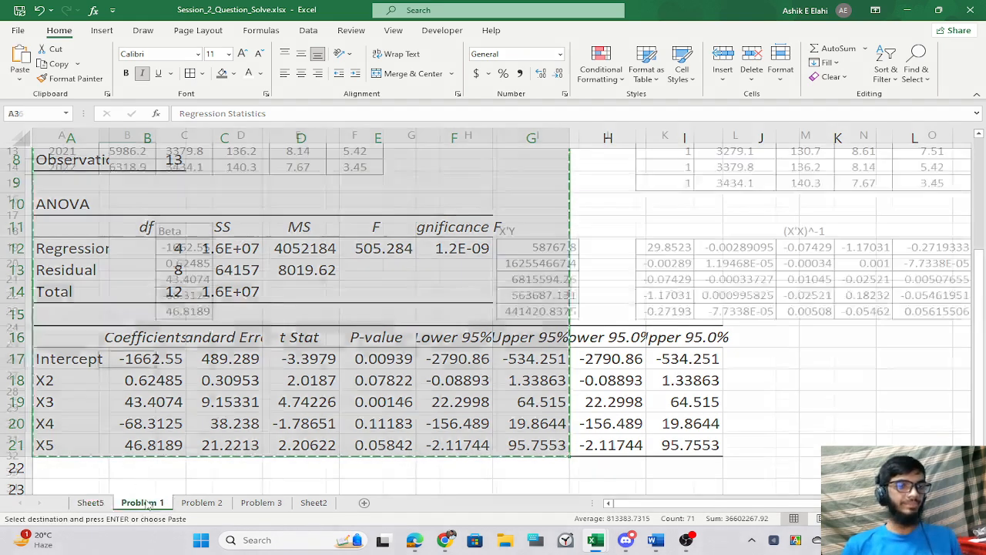
{"action": "left_click", "coordinate": [83, 362]}
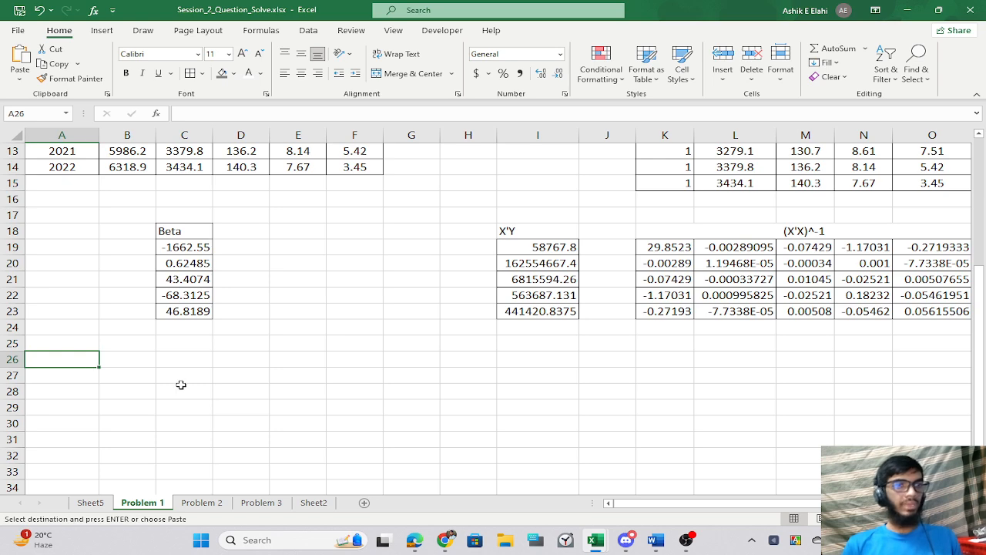
{"action": "key", "text": "ctrl+v"}
{"action": "scroll", "coordinate": [381, 366], "scroll_direction": "down", "scroll_amount": 1}
{"action": "scroll", "coordinate": [381, 366], "scroll_direction": "down", "scroll_amount": 3}
{"action": "left_click", "coordinate": [506, 341]}
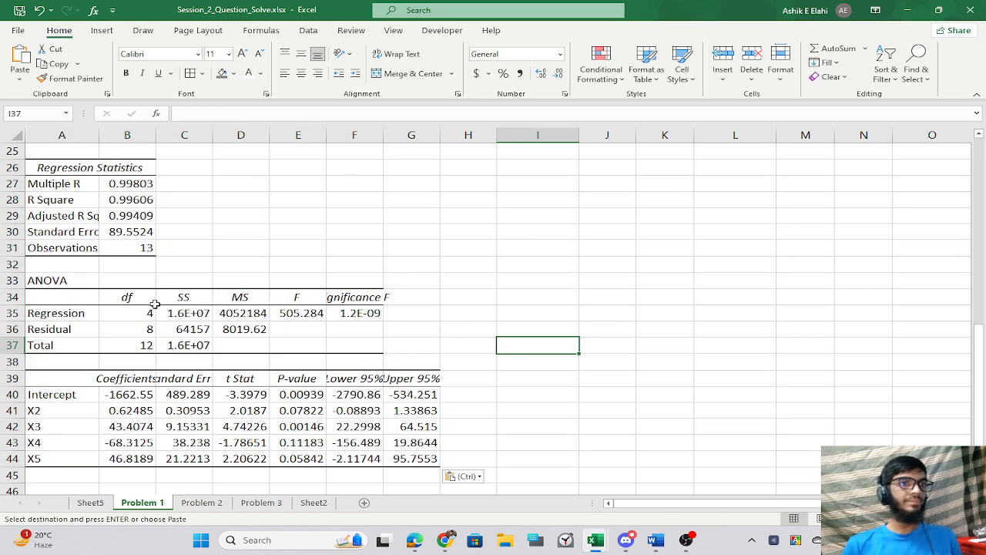
Clear the pasted numbers from B27:B31, B35:F37 and B40:G44, keeping the labels of the regression statistics, ANOVA and coefficient tables.
{"action": "left_click", "coordinate": [359, 283]}
{"action": "left_click_drag", "start_coordinate": [112, 185], "coordinate": [139, 242]}
{"action": "key", "text": "Delete"}
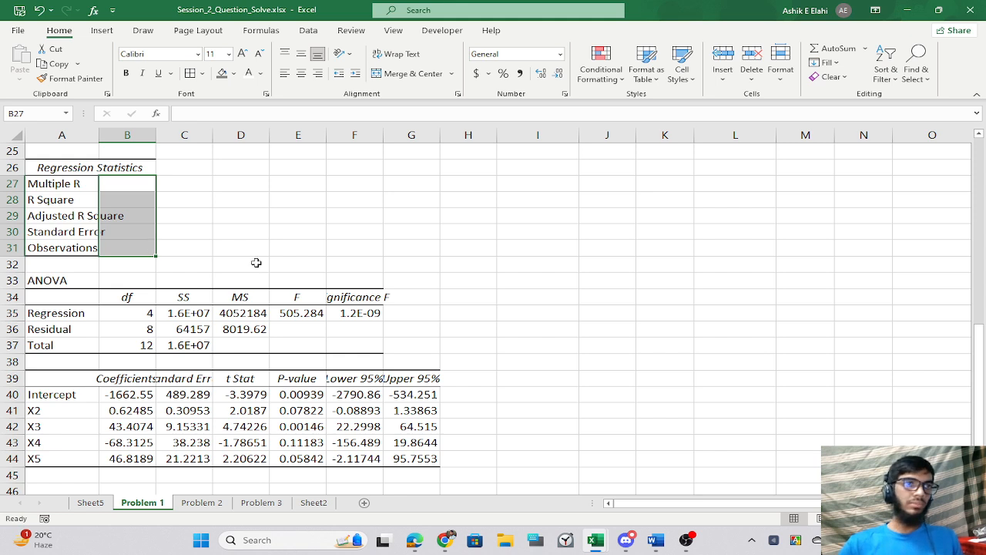
{"action": "left_click", "coordinate": [354, 247]}
{"action": "left_click_drag", "start_coordinate": [149, 313], "coordinate": [358, 339]}
{"action": "key", "text": "Delete"}
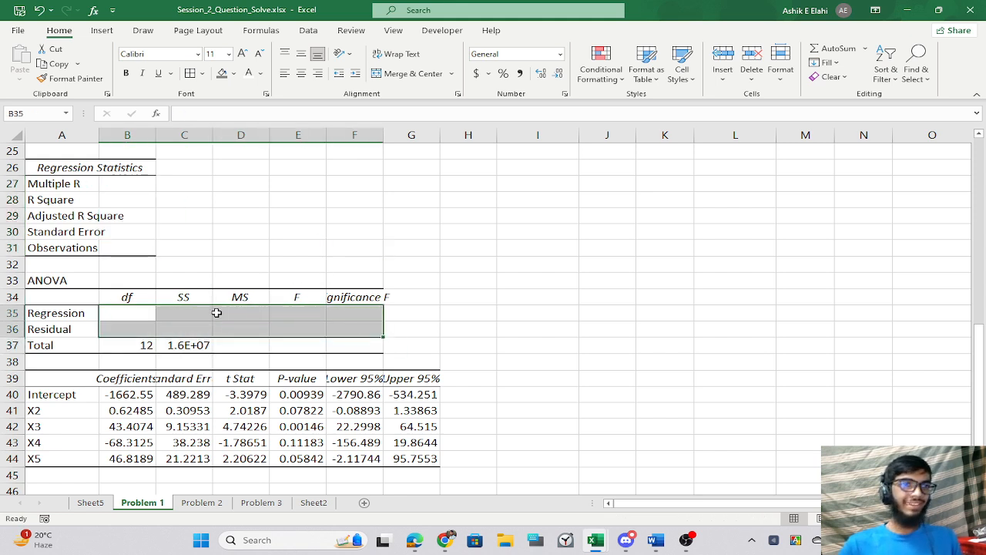
{"action": "left_click_drag", "start_coordinate": [142, 344], "coordinate": [185, 345]}
{"action": "key", "text": "Delete"}
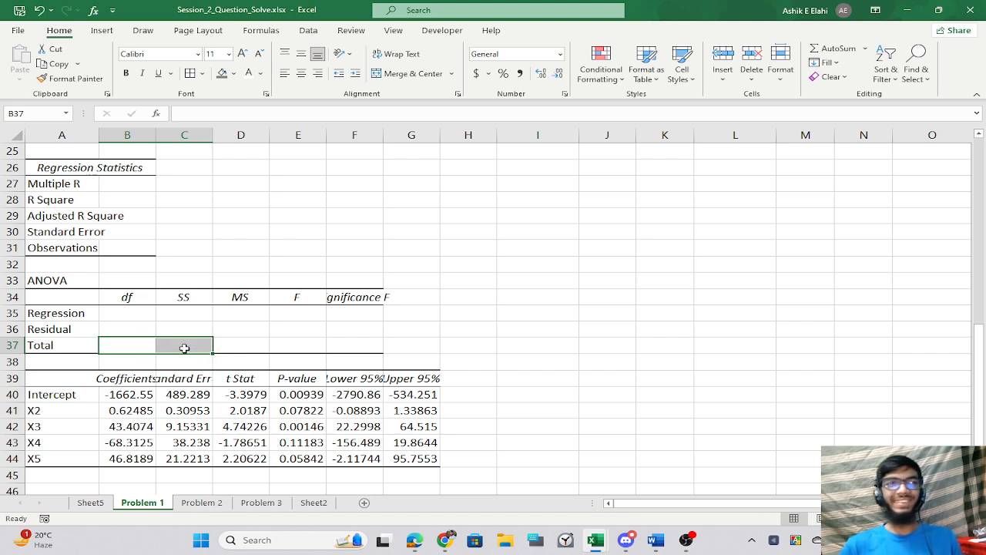
{"action": "left_click_drag", "start_coordinate": [150, 394], "coordinate": [400, 458]}
{"action": "key", "text": "Delete"}
{"action": "left_click", "coordinate": [469, 341]}
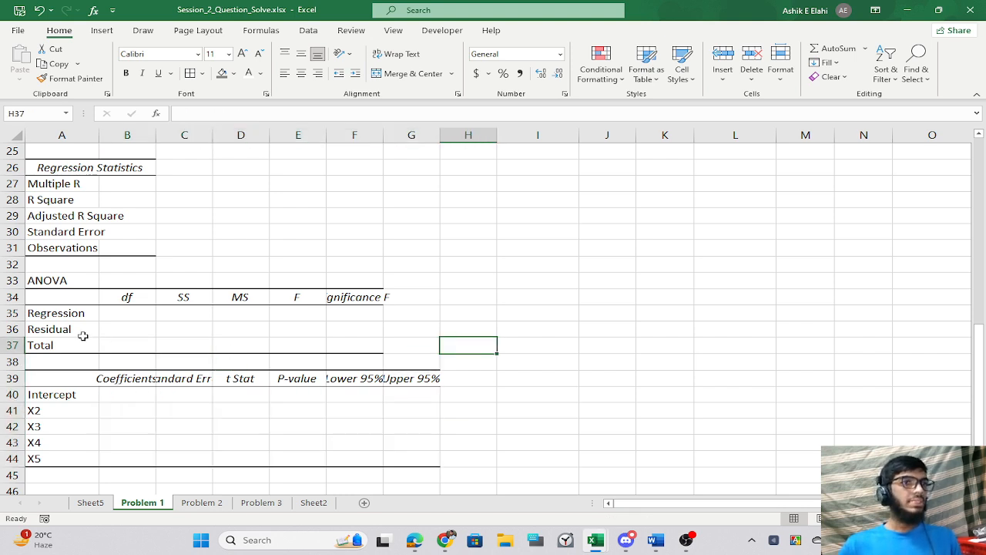
Examine the predictor headings X2 to X5 in the data table to determine the regression degrees of freedom.
{"action": "left_click", "coordinate": [115, 312]}
{"action": "left_click", "coordinate": [77, 315]}
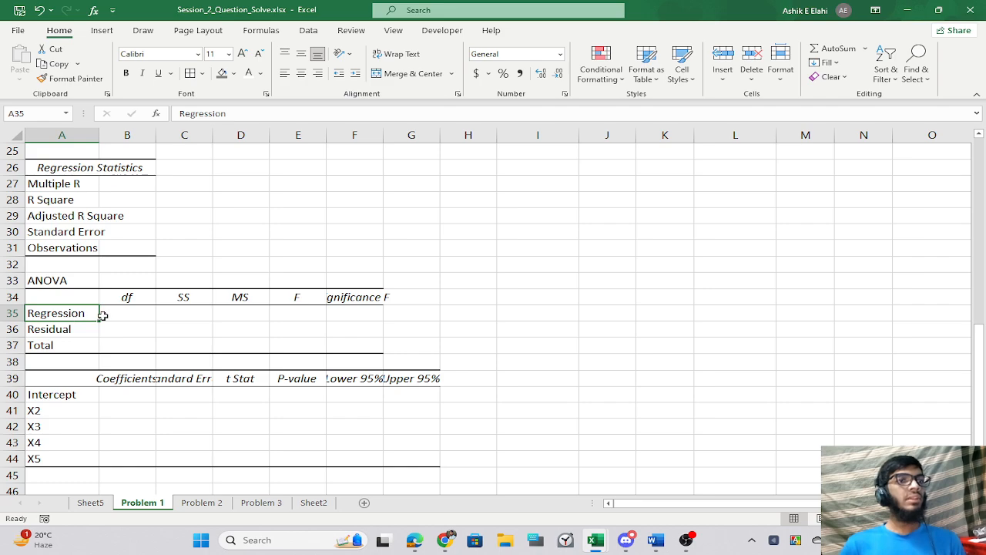
{"action": "left_click", "coordinate": [103, 315]}
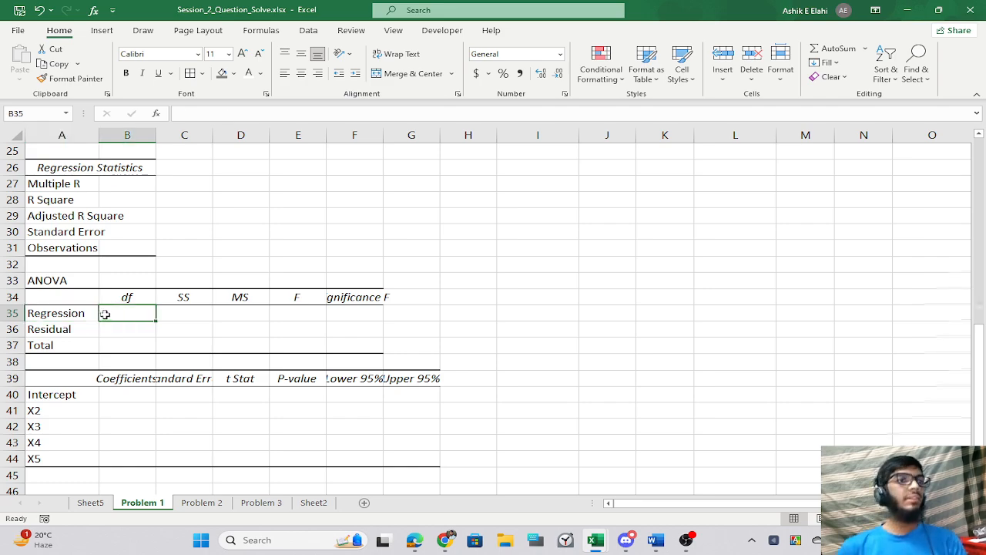
{"action": "scroll", "coordinate": [102, 315], "scroll_direction": "up", "scroll_amount": 8}
{"action": "left_click_drag", "start_coordinate": [176, 166], "coordinate": [362, 166]}
{"action": "left_click", "coordinate": [174, 163]}
{"action": "left_click", "coordinate": [177, 153]}
{"action": "left_click_drag", "start_coordinate": [211, 157], "coordinate": [347, 157]}
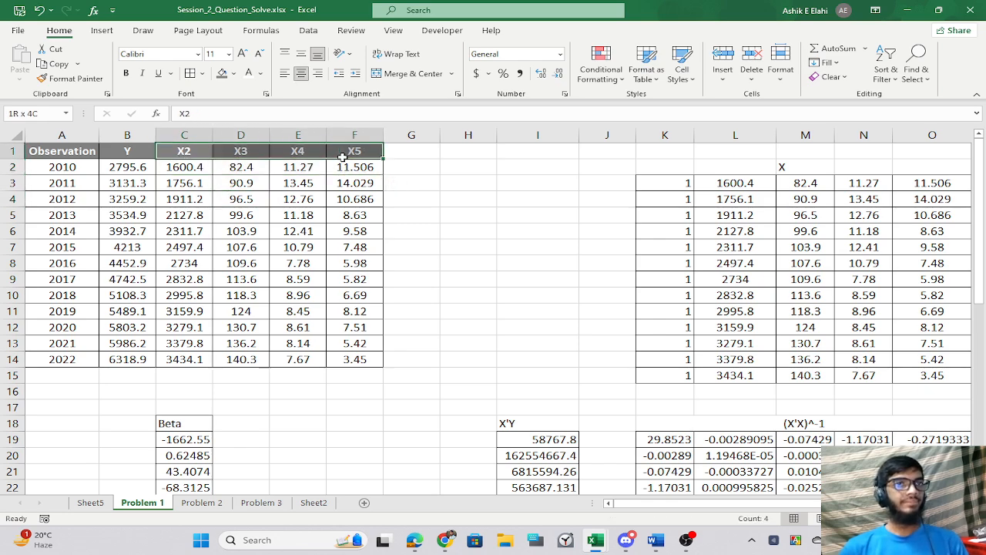
{"action": "scroll", "coordinate": [316, 301], "scroll_direction": "down", "scroll_amount": 6}
Widen column A so that the regression statistics labels fit inside it.
{"action": "left_click", "coordinate": [316, 301]}
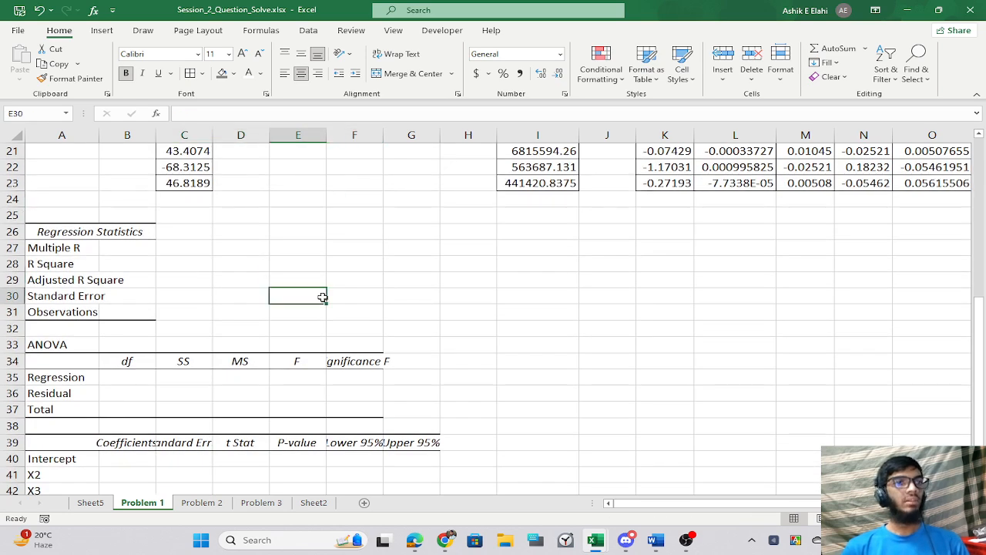
{"action": "left_click_drag", "start_coordinate": [101, 137], "coordinate": [137, 137]}
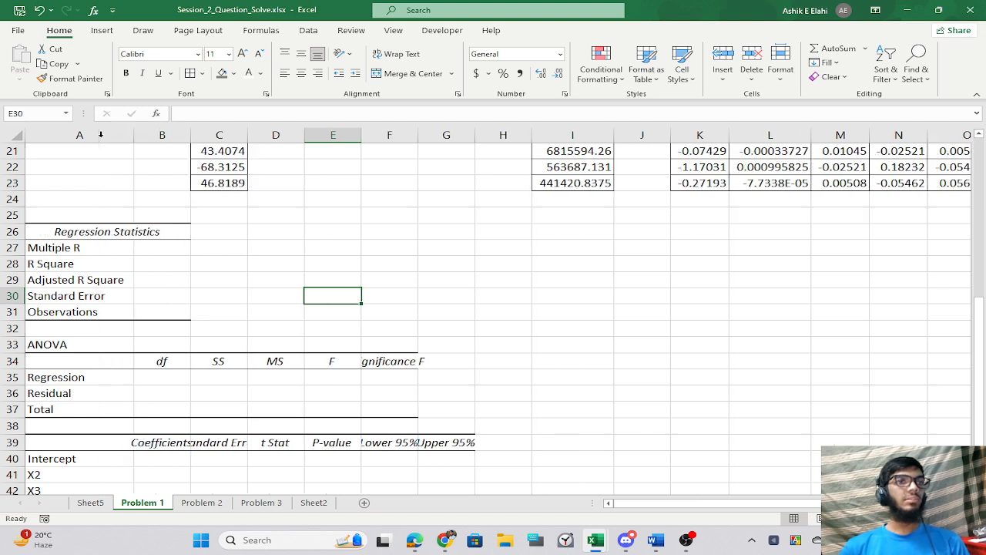
{"action": "left_click", "coordinate": [171, 246]}
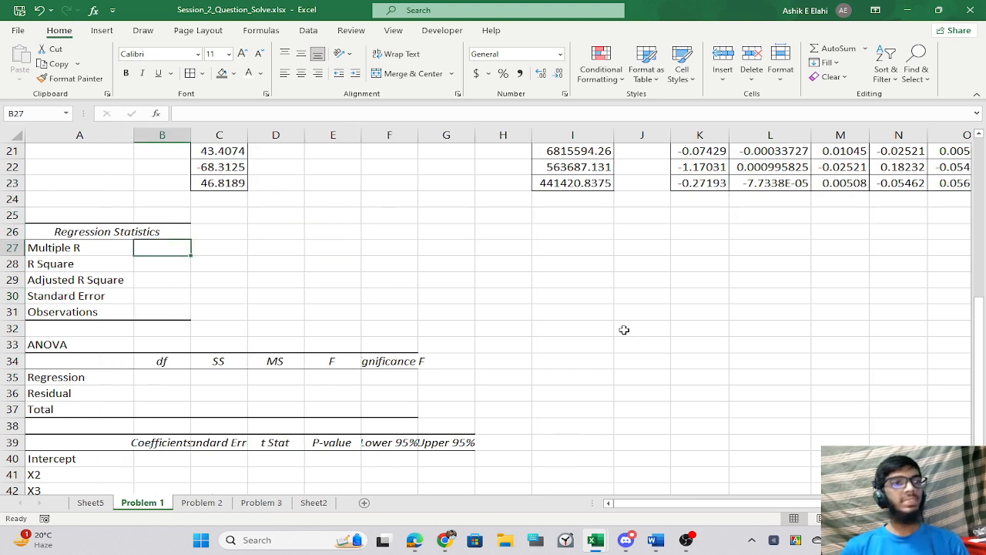
Calculate the regression degrees of freedom in B35 with the formula =COUNT(beta)-1.
{"action": "left_click", "coordinate": [181, 377]}
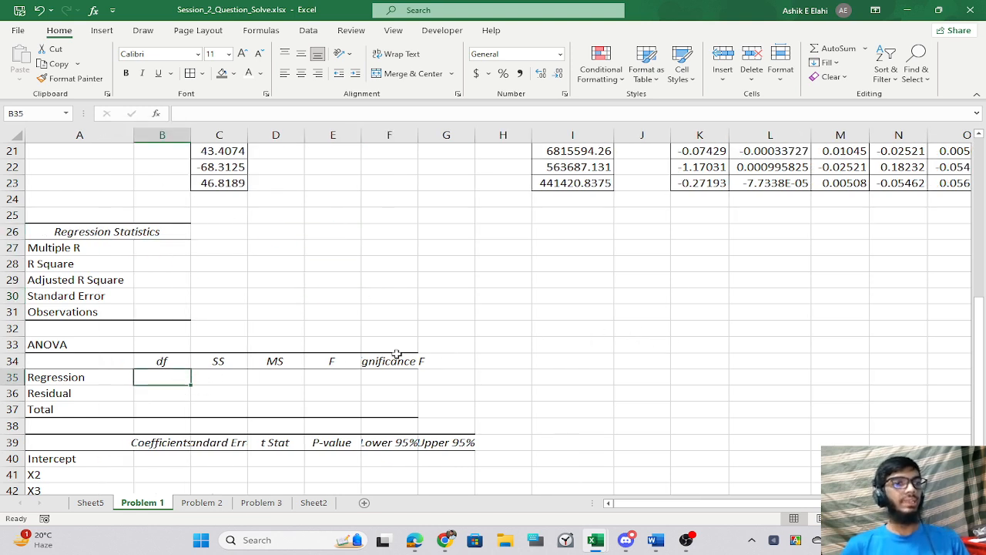
{"action": "type", "text": "=ci"}
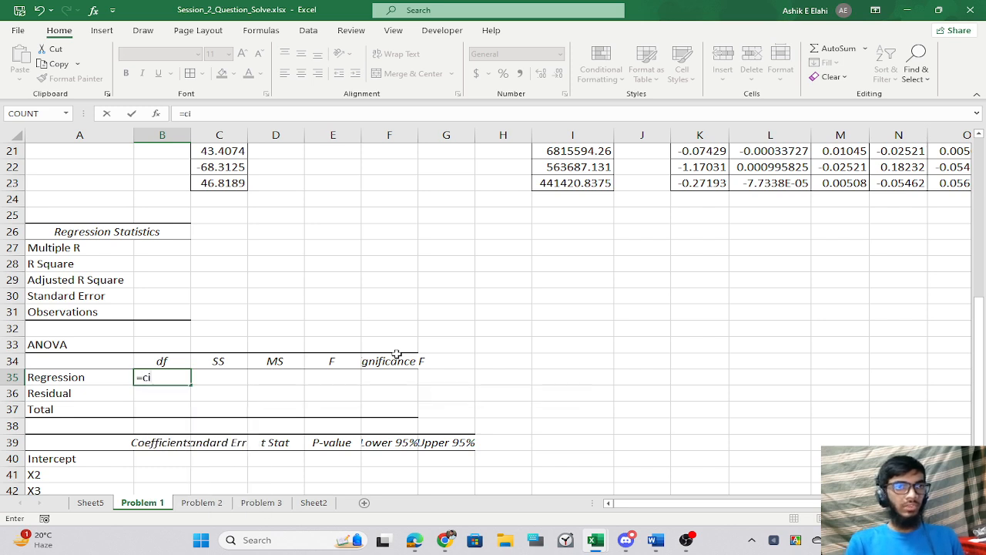
{"action": "key", "text": "BackSpace"}
{"action": "type", "text": "oun"}
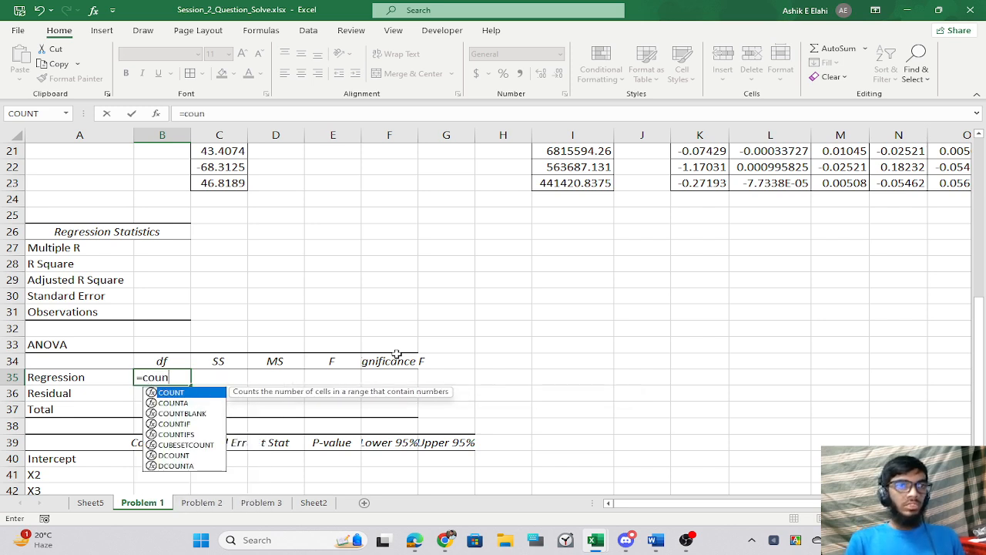
{"action": "key", "text": "Tab"}
{"action": "type", "text": "beta"}
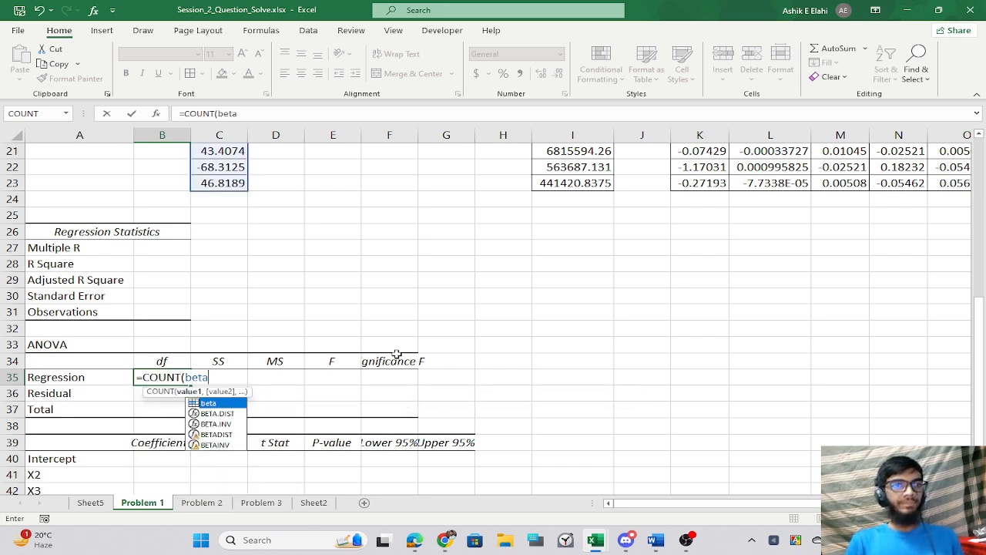
{"action": "type", "text": ")-1"}
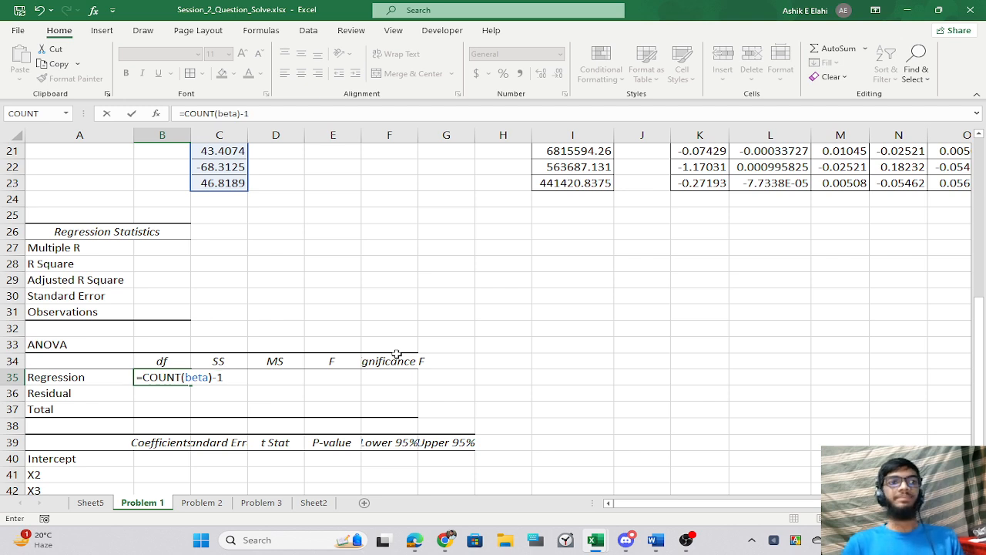
{"action": "key", "text": "Return"}
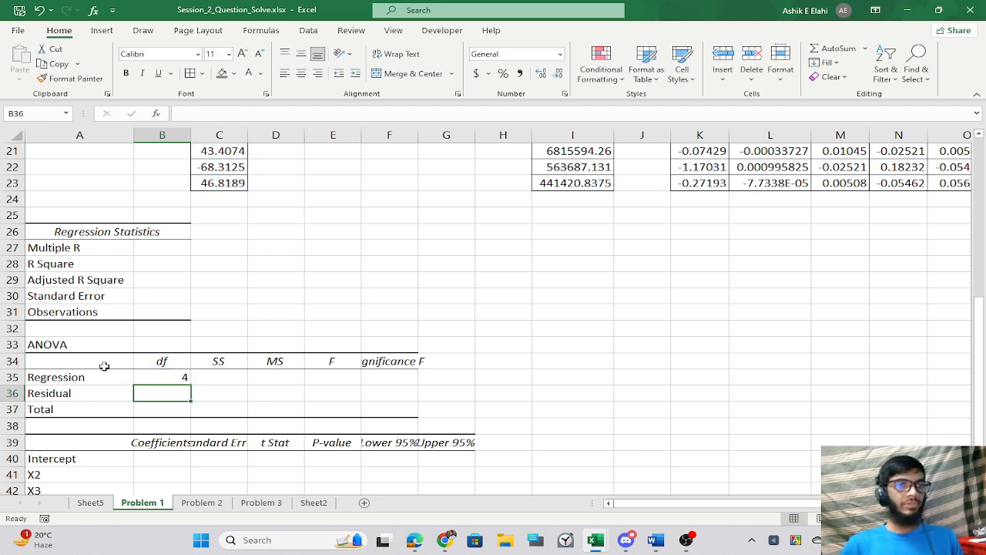
{"action": "left_click", "coordinate": [161, 372]}
Calculate the total degrees of freedom in B37 with the formula =COUNT(Y)-1.
{"action": "left_click", "coordinate": [164, 408]}
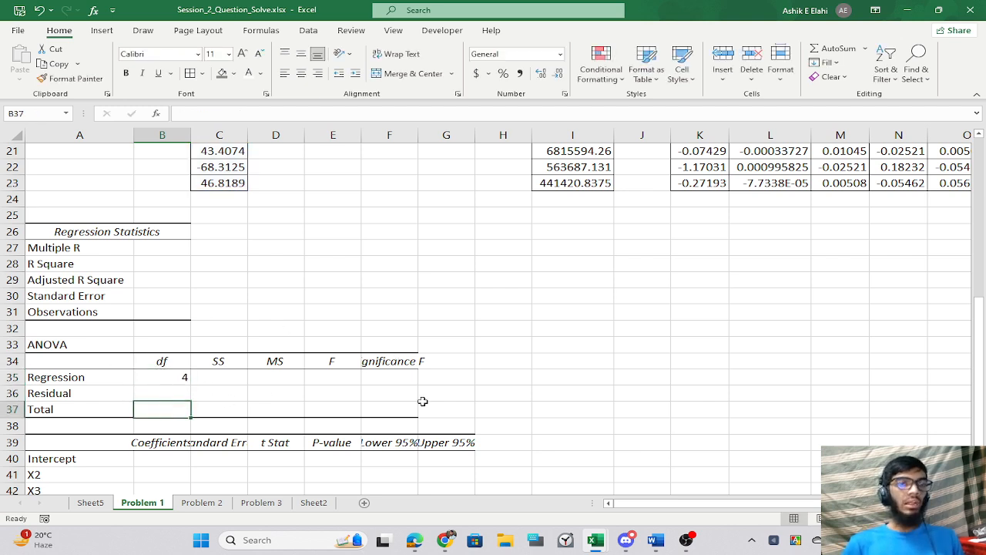
{"action": "type", "text": "=count"}
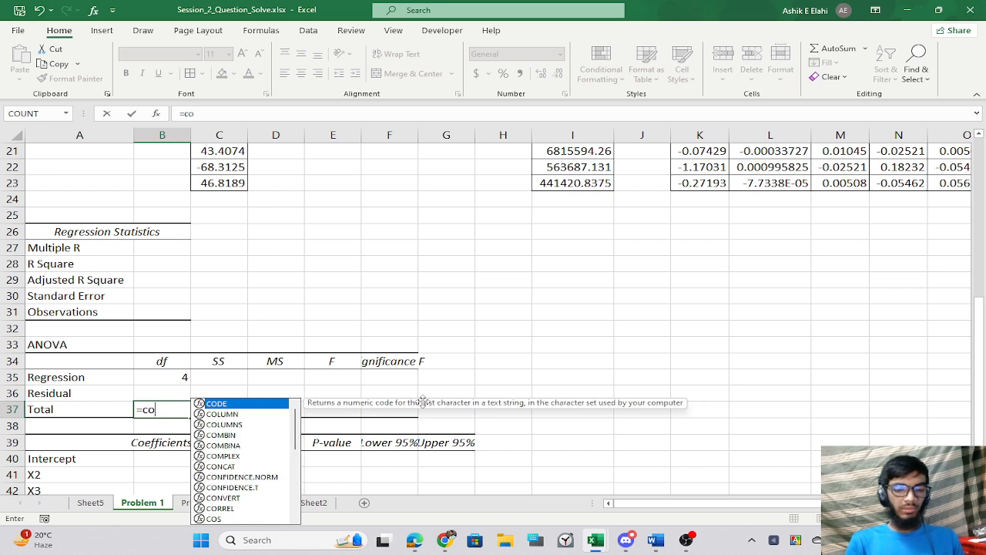
{"action": "key", "text": "Tab"}
{"action": "type", "text": "Y"}
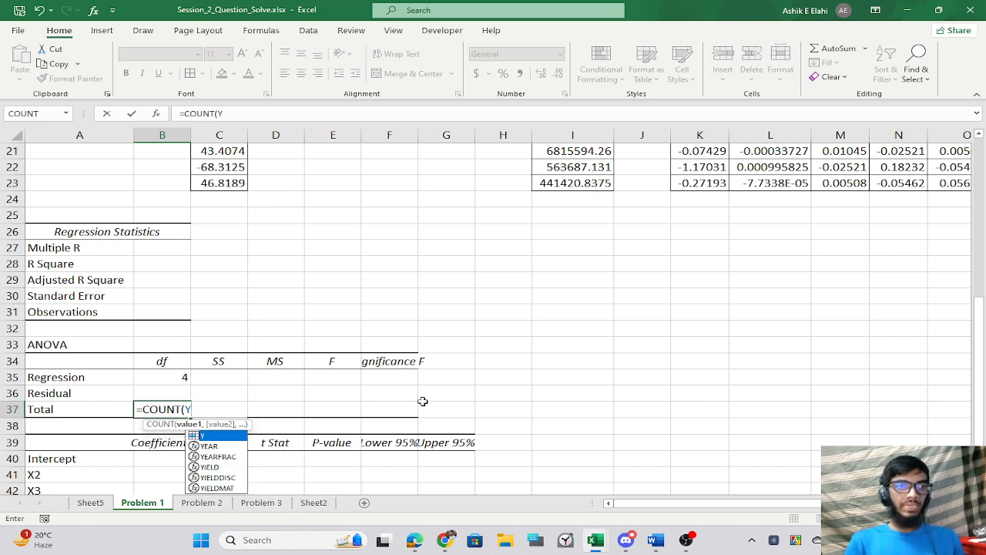
{"action": "type", "text": ")"}
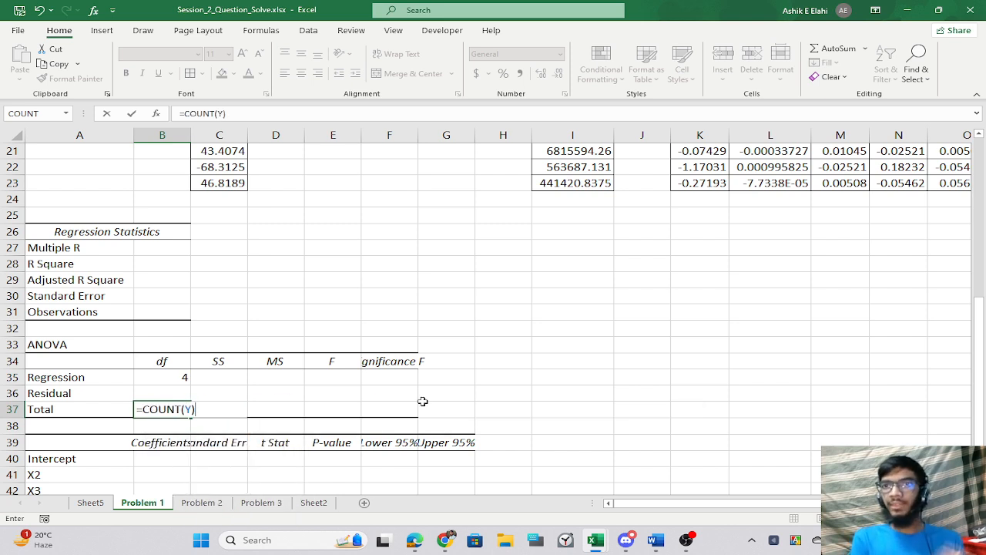
{"action": "type", "text": "-1"}
{"action": "key", "text": "Return"}
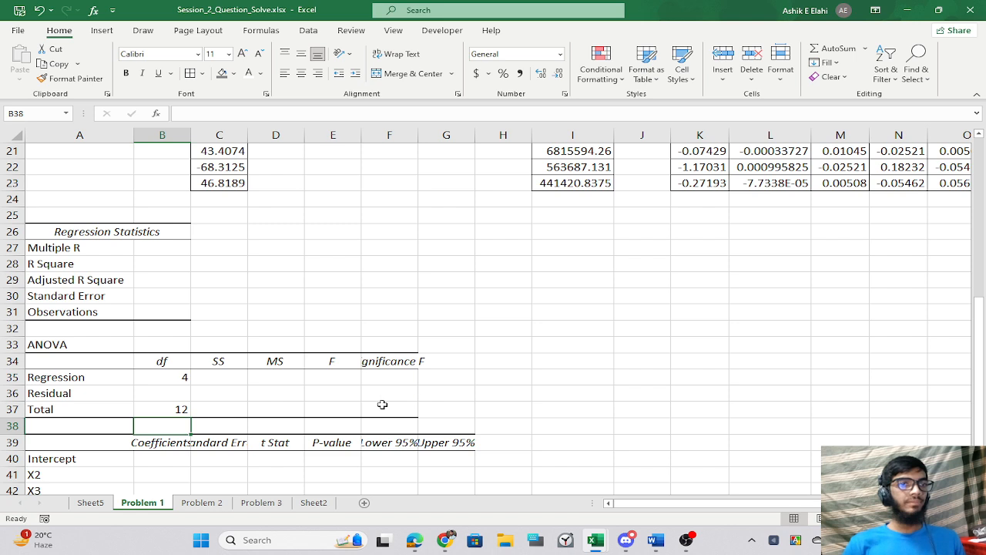
Calculate the residual degrees of freedom in B36 with the formula =B37-B35.
{"action": "left_click", "coordinate": [171, 390]}
{"action": "type", "text": "="}
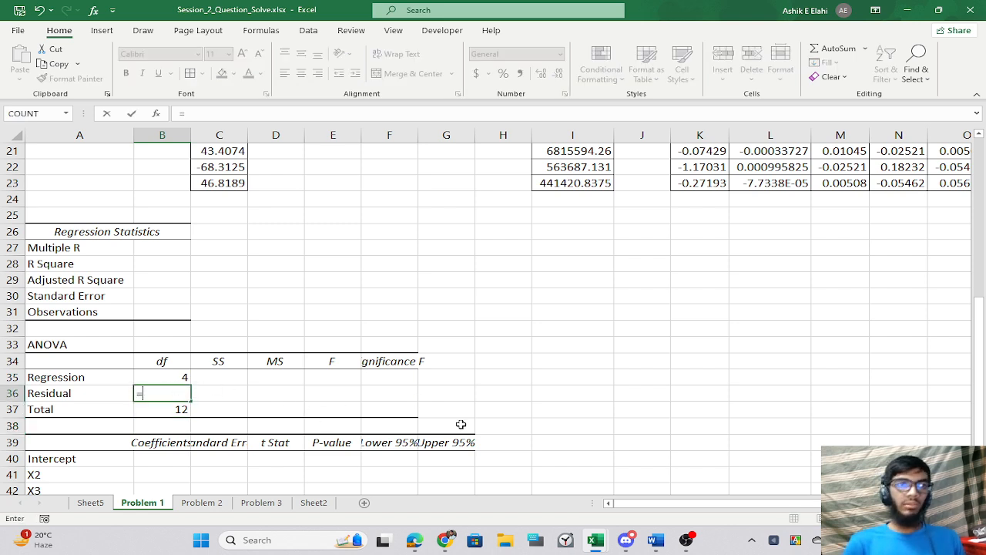
{"action": "key", "text": "Down"}
{"action": "type", "text": "-"}
{"action": "key", "text": "Up"}
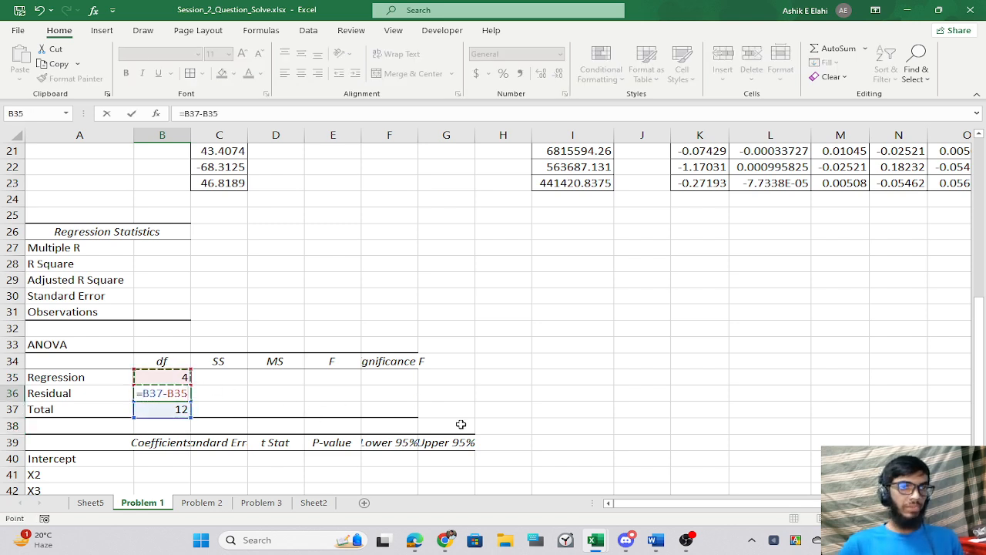
{"action": "key", "text": "Return"}
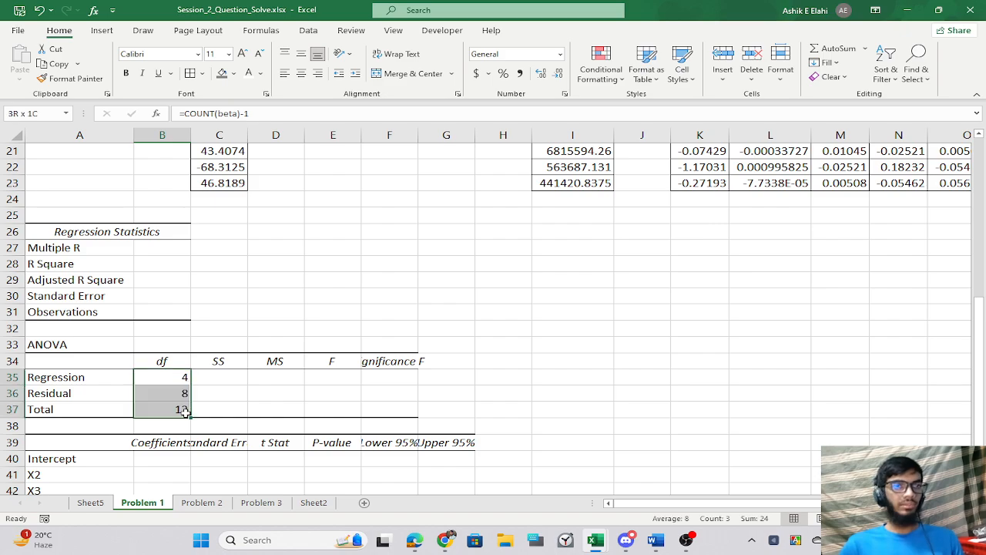
{"action": "left_click", "coordinate": [292, 409]}
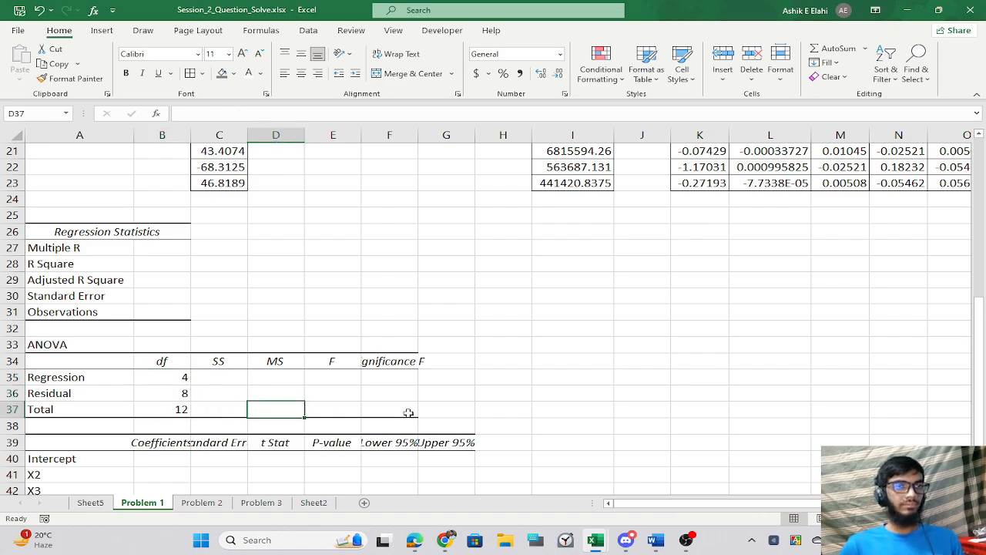
{"action": "left_click", "coordinate": [224, 374]}
{"action": "scroll", "coordinate": [379, 374], "scroll_direction": "up", "scroll_amount": 7}
{"action": "scroll", "coordinate": [389, 375], "scroll_direction": "down", "scroll_amount": 1}
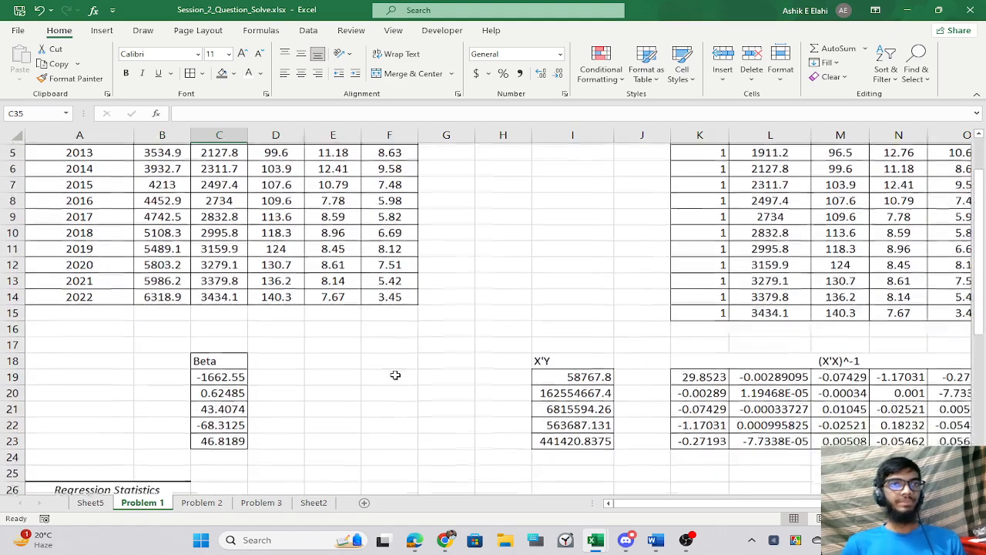
{"action": "scroll", "coordinate": [396, 376], "scroll_direction": "down", "scroll_amount": 5}
{"action": "left_click", "coordinate": [277, 376]}
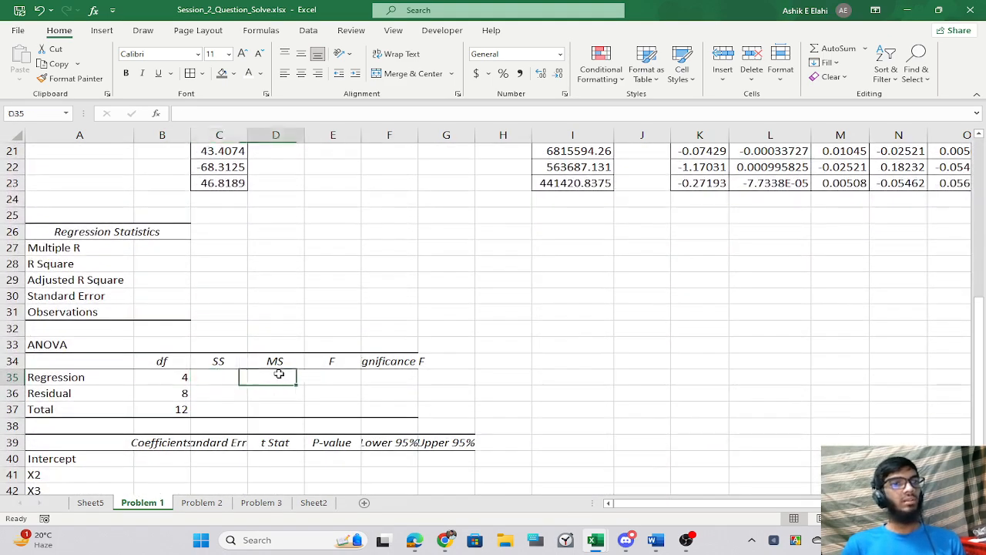
{"action": "left_click", "coordinate": [194, 383]}
{"action": "left_click", "coordinate": [205, 409]}
{"action": "scroll", "coordinate": [438, 373], "scroll_direction": "up", "scroll_amount": 7}
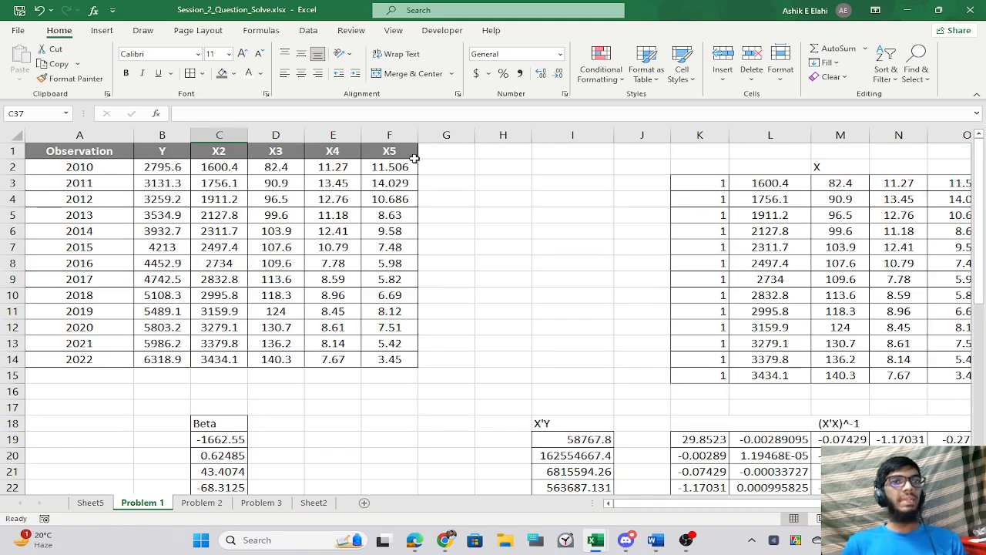
{"action": "left_click_drag", "start_coordinate": [435, 152], "coordinate": [457, 353]}
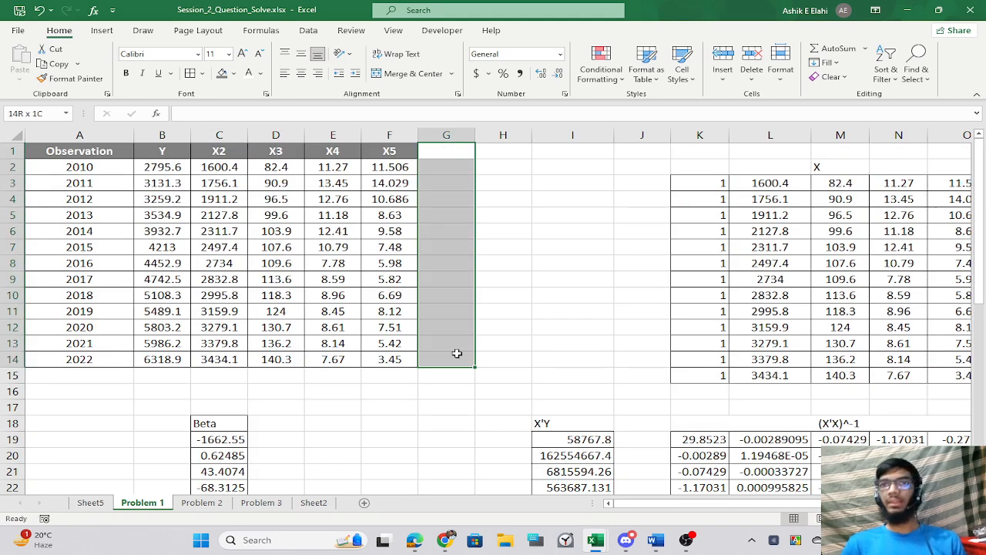
{"action": "left_click", "coordinate": [577, 291]}
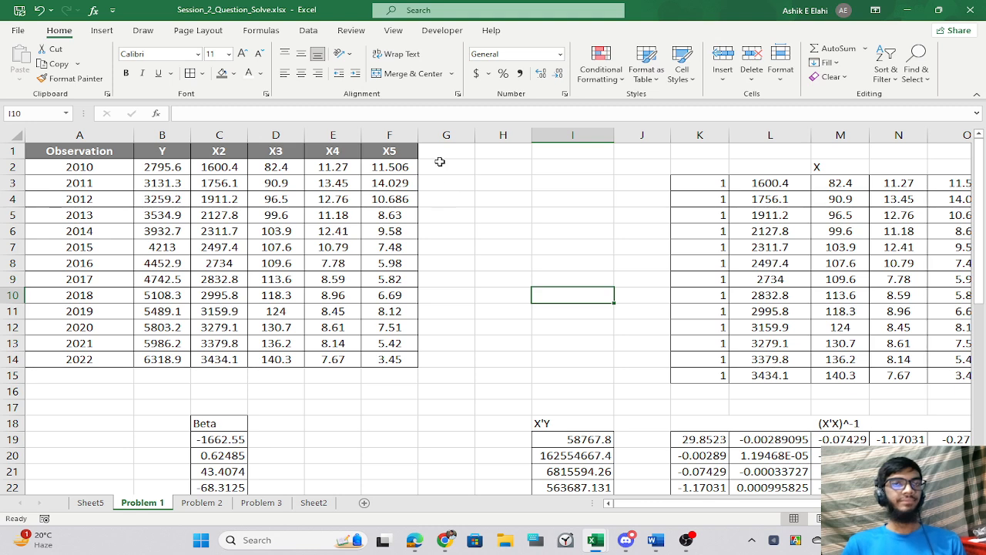
Add a column header reading Y hat in G1, beside the X5 column of the data table.
{"action": "left_click", "coordinate": [439, 160]}
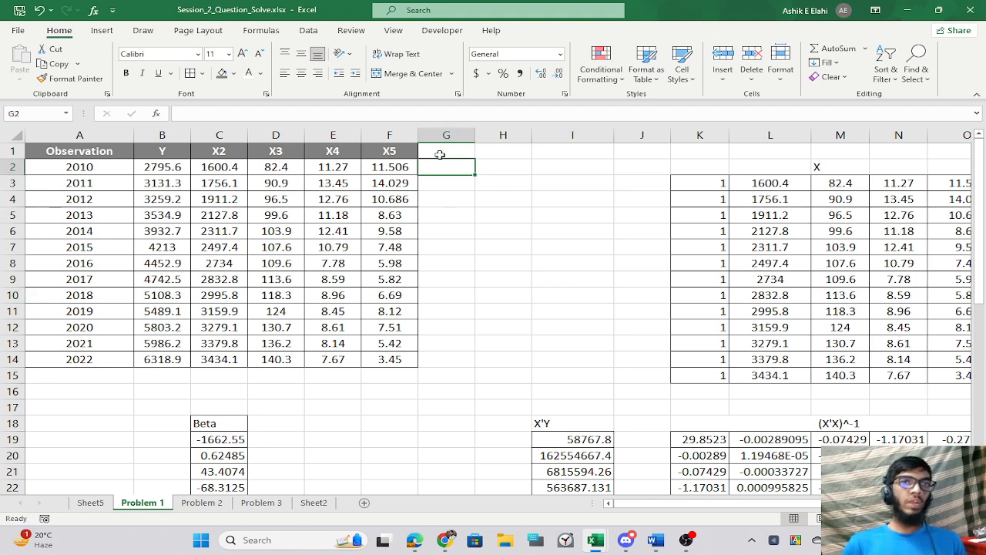
{"action": "left_click", "coordinate": [439, 154]}
{"action": "type", "text": "Y ha"}
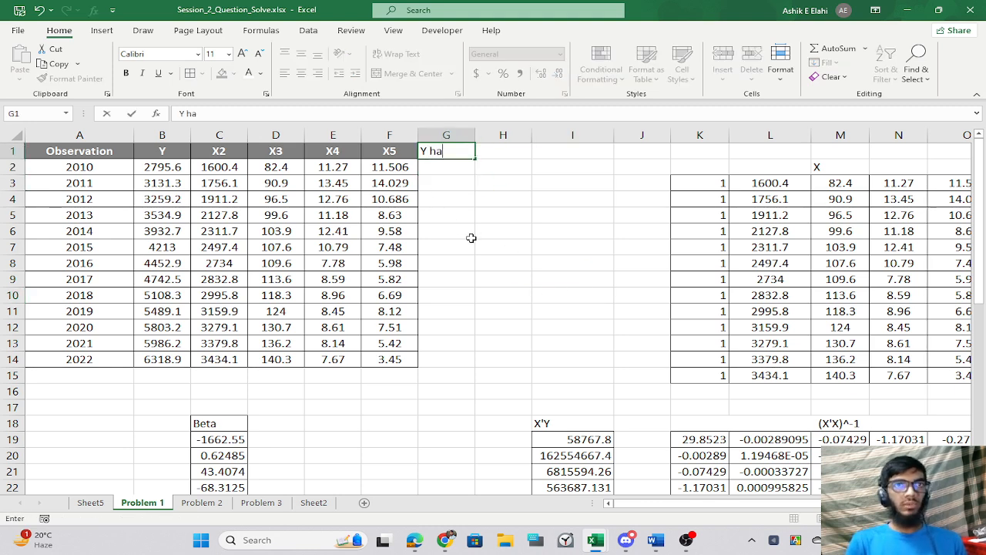
{"action": "type", "text": "t"}
{"action": "key", "text": "Return"}
Add a squared-residual column header reading e^2 in H1.
{"action": "scroll", "coordinate": [293, 434], "scroll_direction": "down", "scroll_amount": 3}
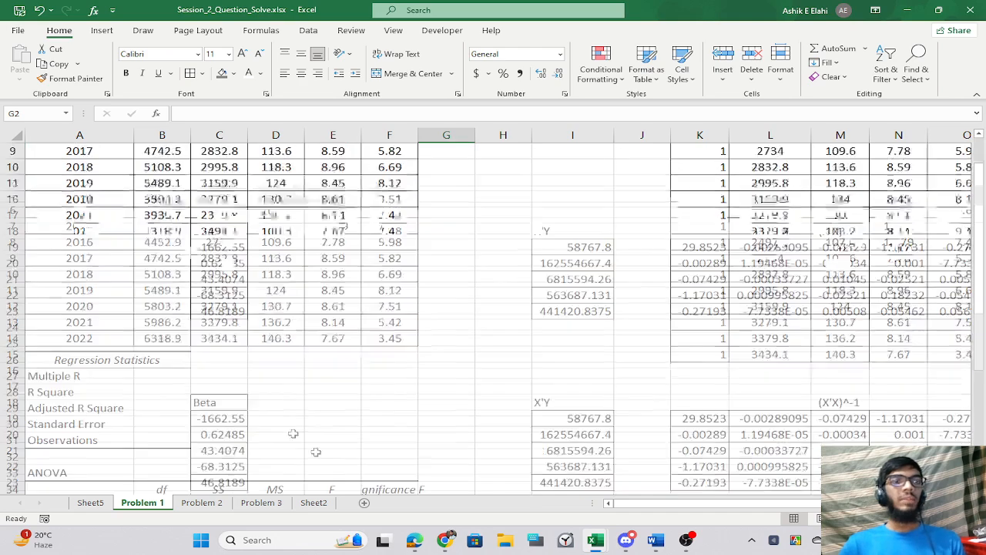
{"action": "scroll", "coordinate": [309, 449], "scroll_direction": "down", "scroll_amount": 3}
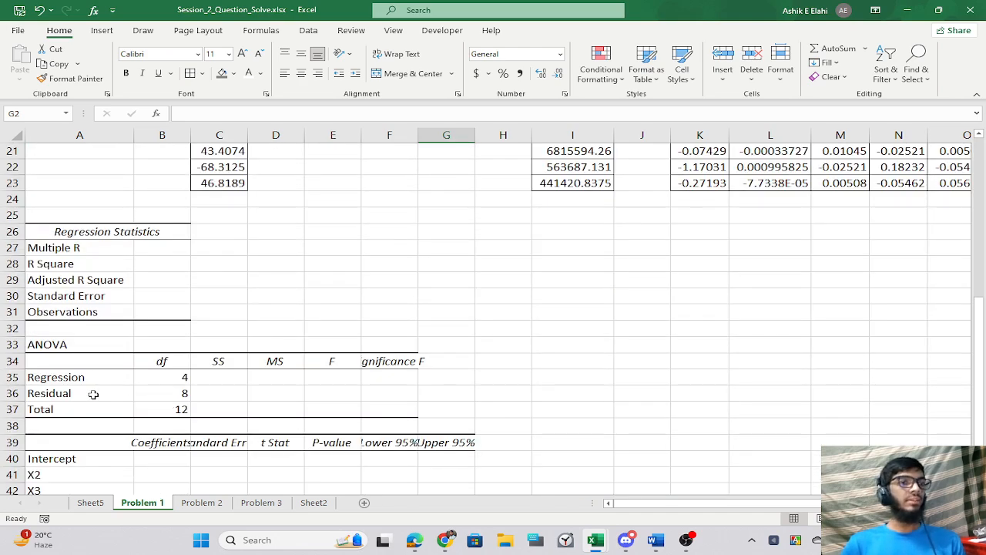
{"action": "left_click", "coordinate": [206, 393]}
{"action": "scroll", "coordinate": [457, 363], "scroll_direction": "up", "scroll_amount": 7}
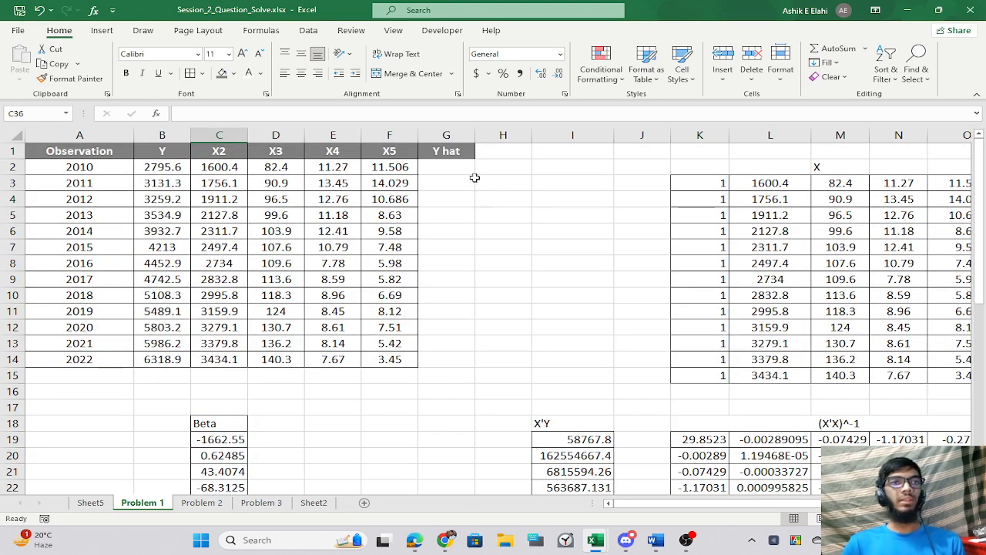
{"action": "left_click", "coordinate": [481, 151]}
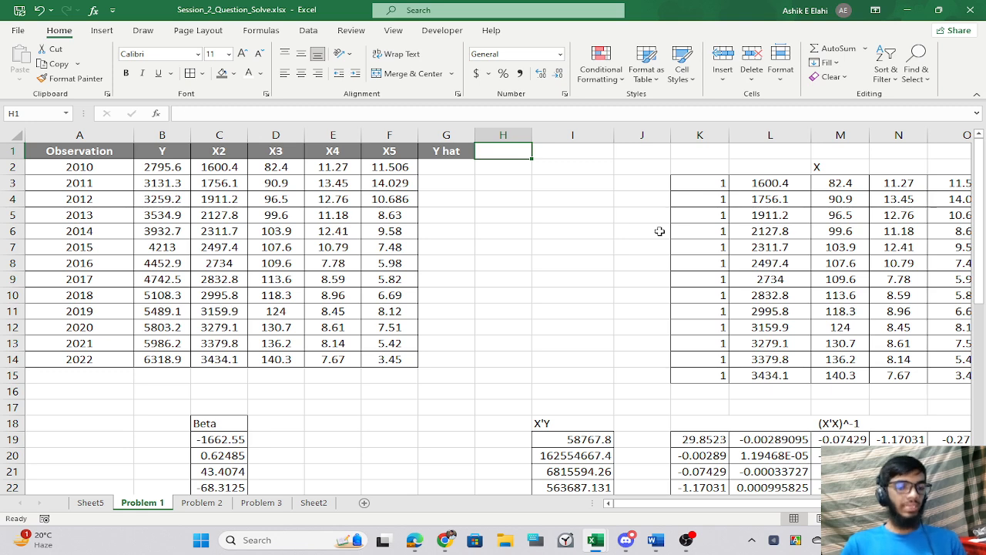
{"action": "type", "text": "e^2"}
{"action": "key", "text": "Return"}
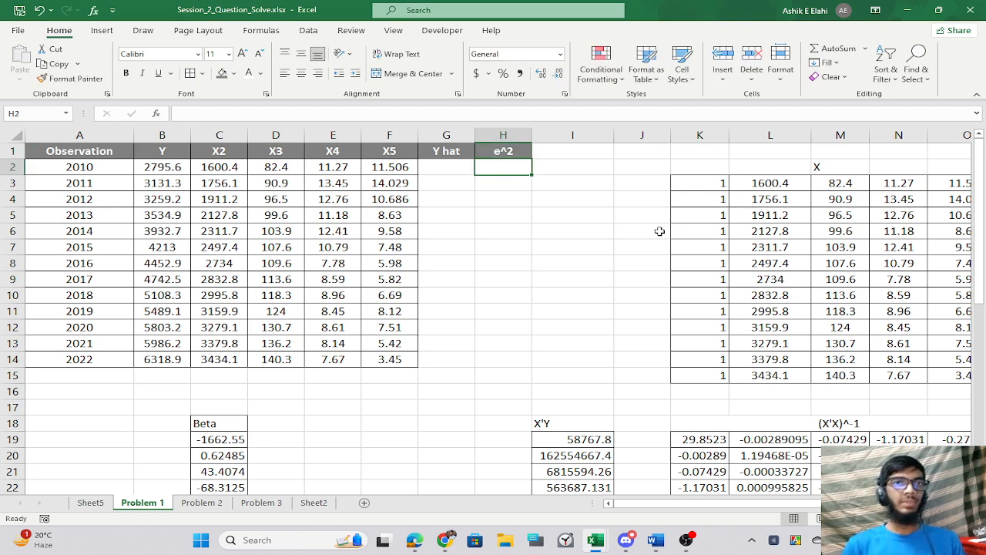
Add a column header reading [Y hat - E(Y)]^2 in I1.
{"action": "left_click", "coordinate": [571, 152]}
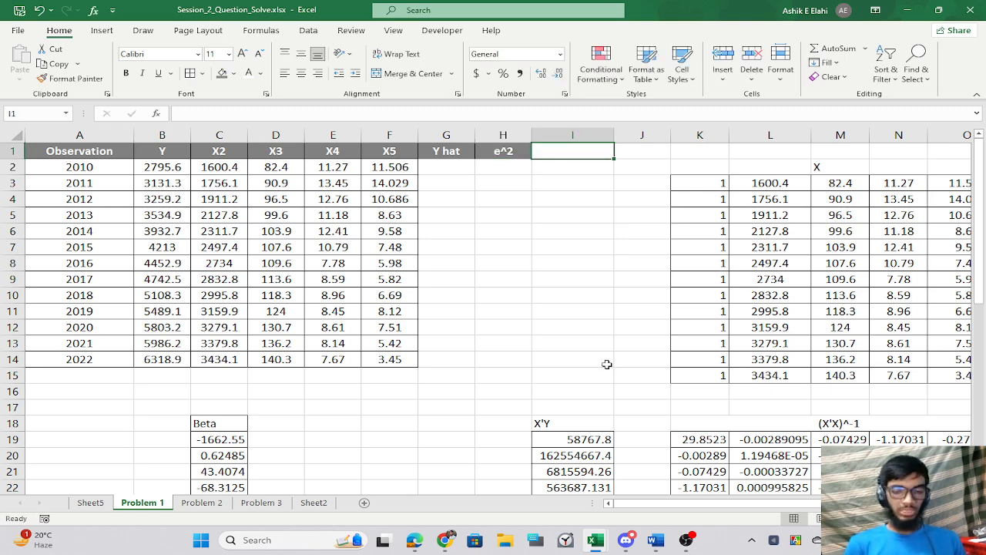
{"action": "type", "text": "(Y"}
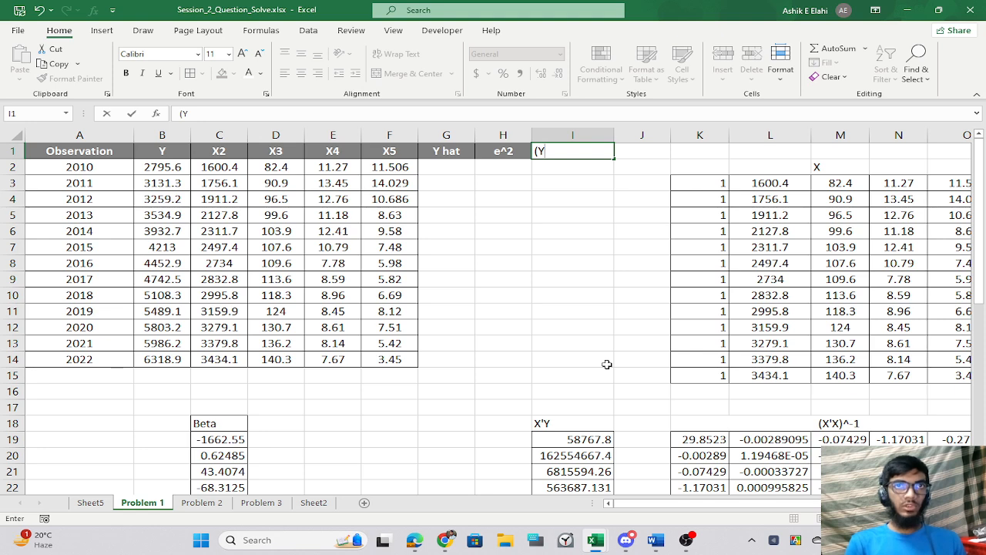
{"action": "type", "text": " hat - E(Y"}
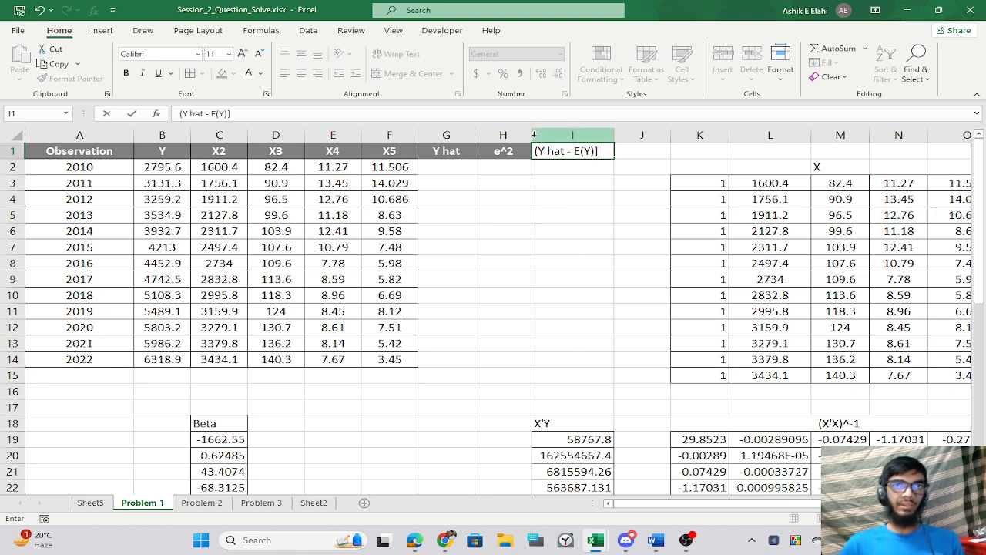
{"action": "key", "text": "BackSpace"}
{"action": "type", "text": "["}
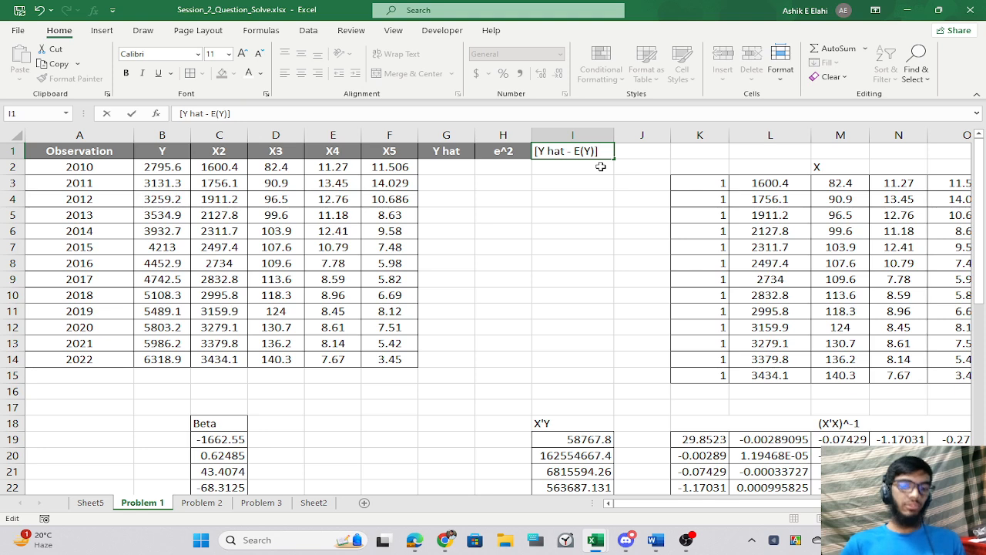
{"action": "left_click", "coordinate": [600, 166]}
{"action": "left_click", "coordinate": [542, 209]}
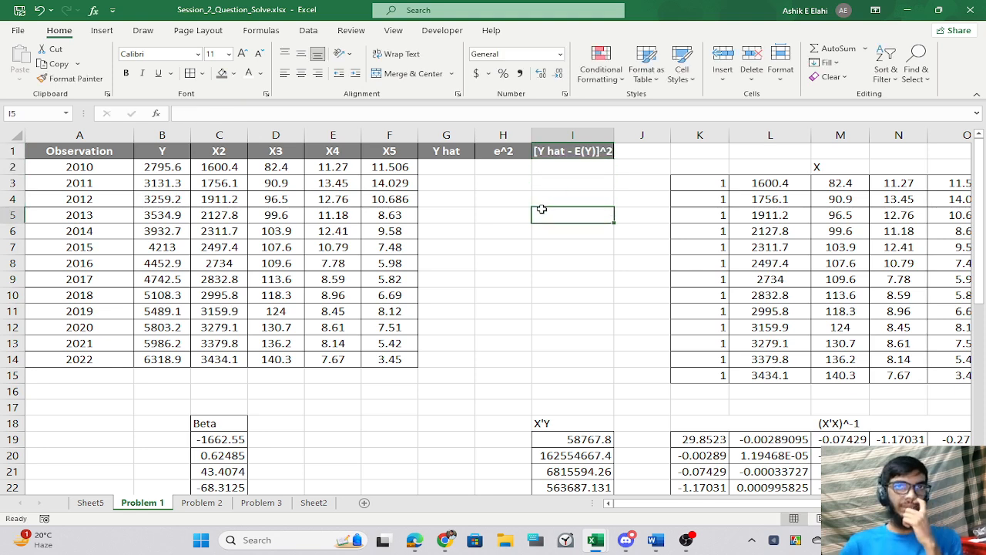
{"action": "left_click_drag", "start_coordinate": [465, 161], "coordinate": [557, 359]}
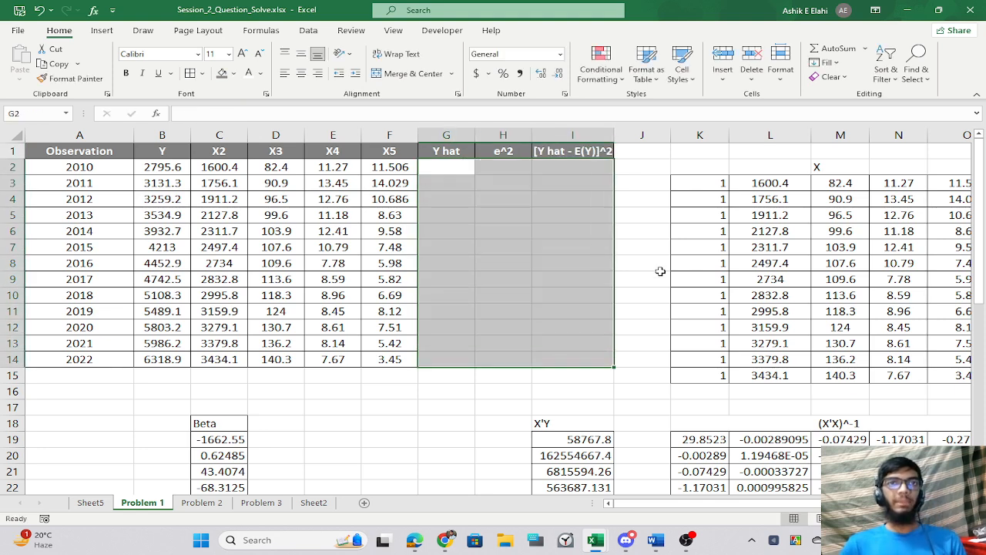
{"action": "left_click", "coordinate": [647, 258]}
{"action": "left_click", "coordinate": [460, 151]}
{"action": "left_click", "coordinate": [501, 151]}
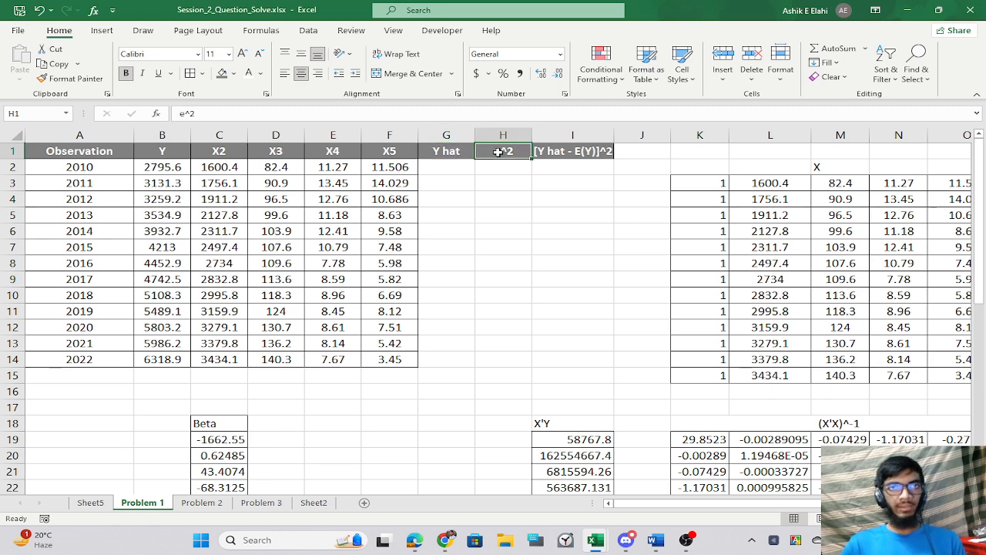
{"action": "left_click", "coordinate": [558, 157]}
{"action": "left_click", "coordinate": [575, 205]}
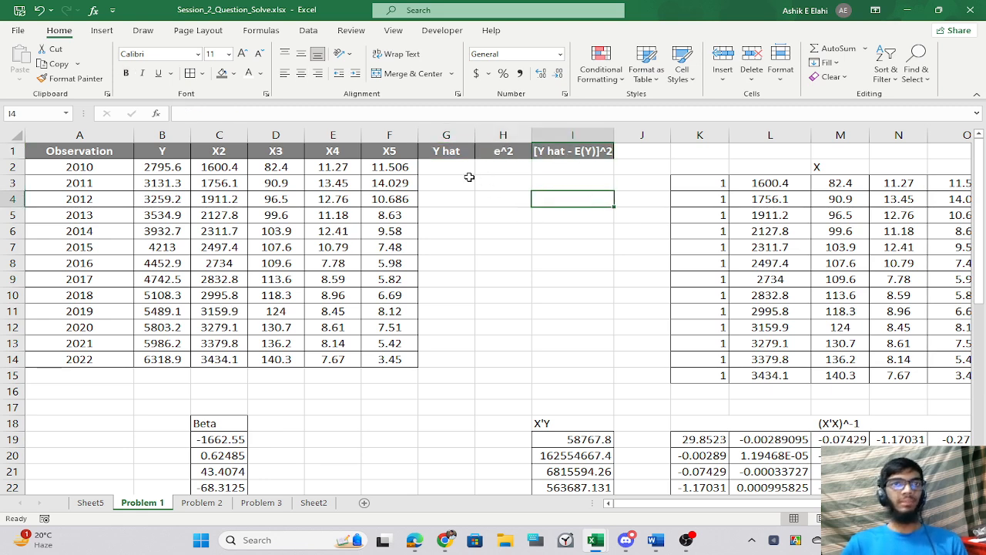
{"action": "left_click", "coordinate": [445, 168]}
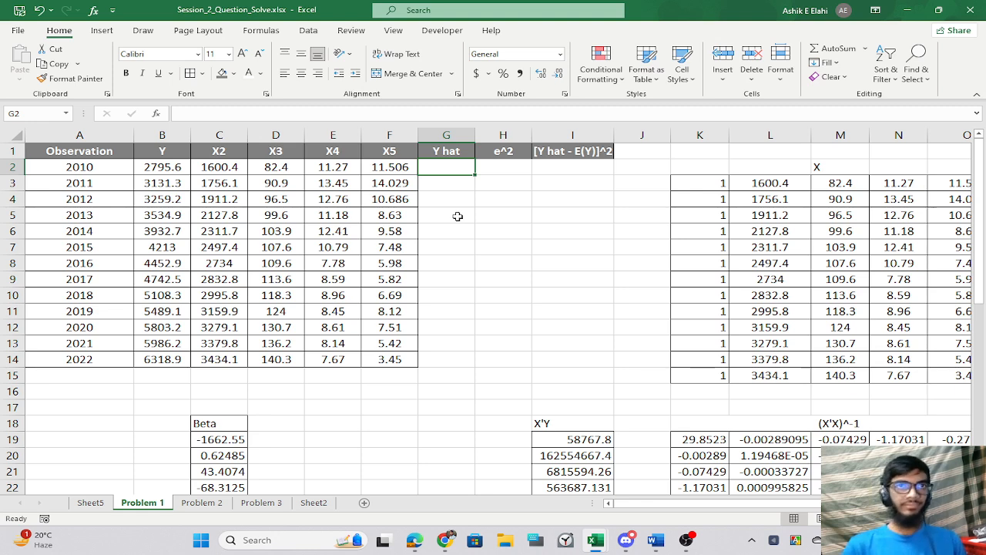
{"action": "left_click", "coordinate": [612, 325]}
{"action": "mouse_move", "coordinate": [436, 168]}
{"action": "left_mouse_down"}
{"action": "mouse_move", "coordinate": [462, 286]}
{"action": "mouse_move", "coordinate": [458, 357]}
{"action": "left_mouse_up"}
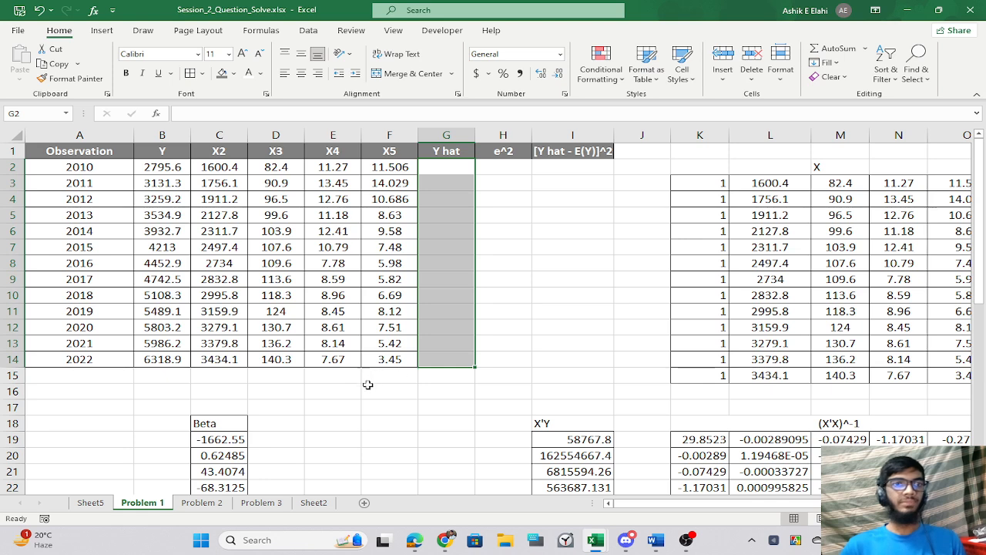
Handwrite the word TRAND in red pen ink just below the data table, above the Beta block, and return to cell selection.
{"action": "left_click", "coordinate": [318, 395]}
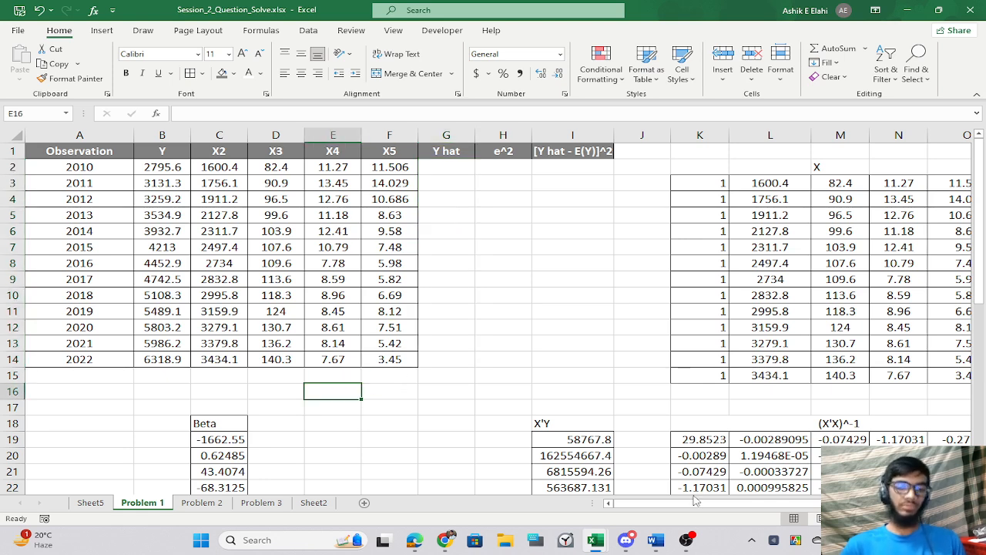
{"action": "type", "text": "T"}
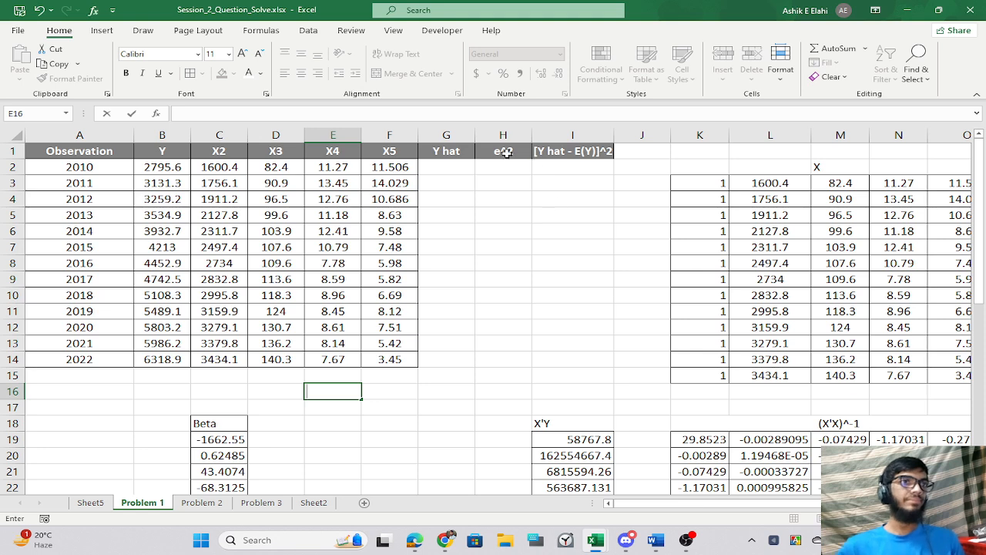
{"action": "left_click", "coordinate": [143, 31]}
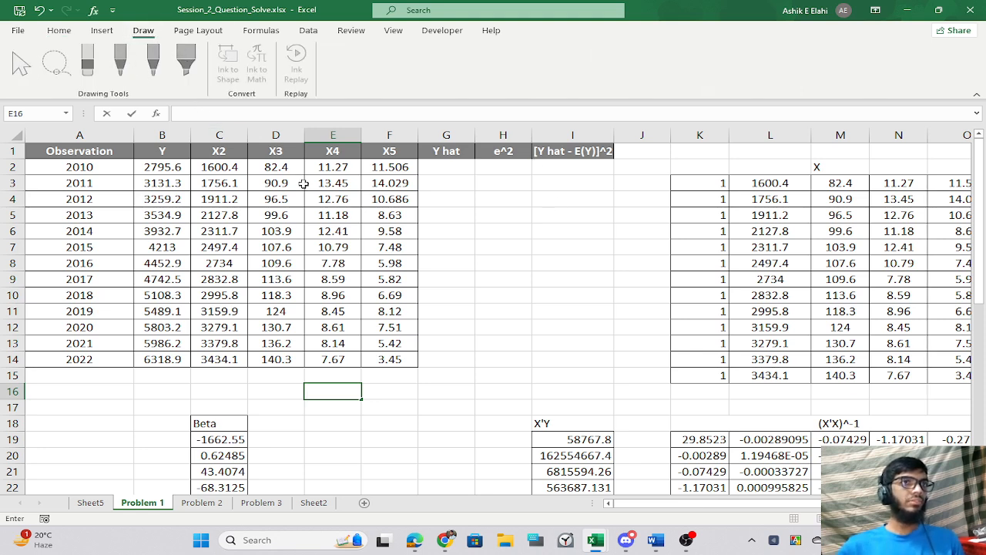
{"action": "left_click", "coordinate": [456, 300]}
{"action": "left_click", "coordinate": [152, 61]}
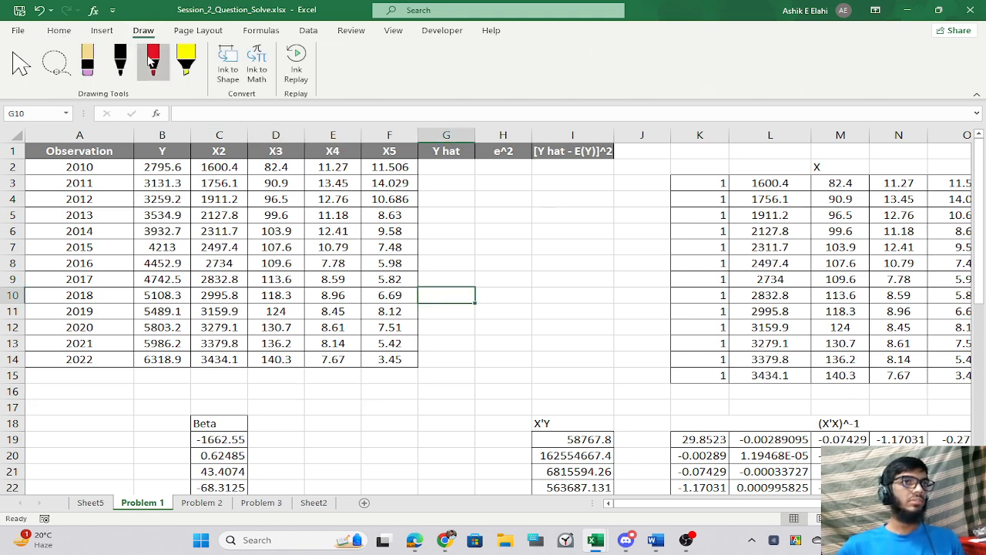
{"action": "mouse_move", "coordinate": [171, 384]}
{"action": "left_mouse_down"}
{"action": "mouse_move", "coordinate": [206, 380]}
{"action": "mouse_move", "coordinate": [195, 416]}
{"action": "mouse_move", "coordinate": [204, 420]}
{"action": "left_mouse_up"}
{"action": "mouse_move", "coordinate": [205, 383]}
{"action": "left_mouse_down"}
{"action": "mouse_move", "coordinate": [208, 400]}
{"action": "mouse_move", "coordinate": [231, 416]}
{"action": "mouse_move", "coordinate": [263, 413]}
{"action": "mouse_move", "coordinate": [263, 386]}
{"action": "left_mouse_up"}
{"action": "mouse_move", "coordinate": [267, 365]}
{"action": "left_mouse_down"}
{"action": "mouse_move", "coordinate": [271, 413]}
{"action": "mouse_move", "coordinate": [286, 357]}
{"action": "mouse_move", "coordinate": [314, 414]}
{"action": "left_mouse_up"}
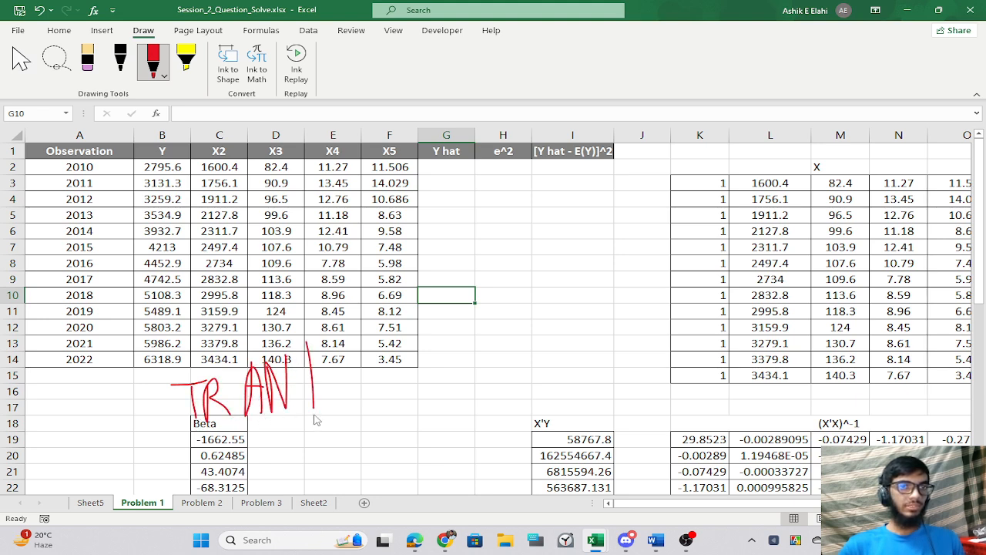
{"action": "mouse_move", "coordinate": [308, 353]}
{"action": "left_mouse_down"}
{"action": "mouse_move", "coordinate": [329, 389]}
{"action": "mouse_move", "coordinate": [312, 412]}
{"action": "left_mouse_up"}
{"action": "left_click", "coordinate": [21, 62]}
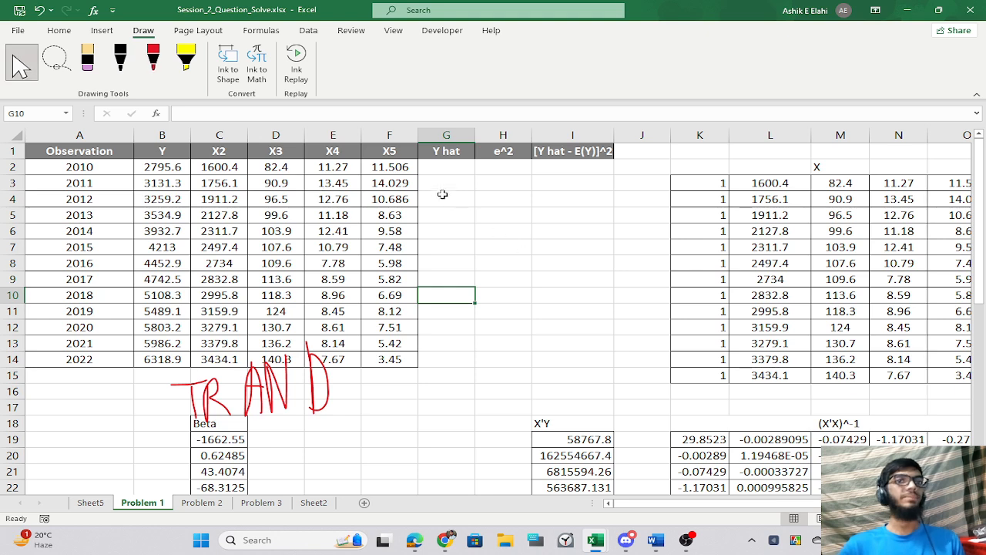
Begin a TREND formula across the Y hat cells G2:G14, ready for its known Y values.
{"action": "left_click", "coordinate": [443, 185]}
{"action": "left_click_drag", "start_coordinate": [443, 167], "coordinate": [457, 359]}
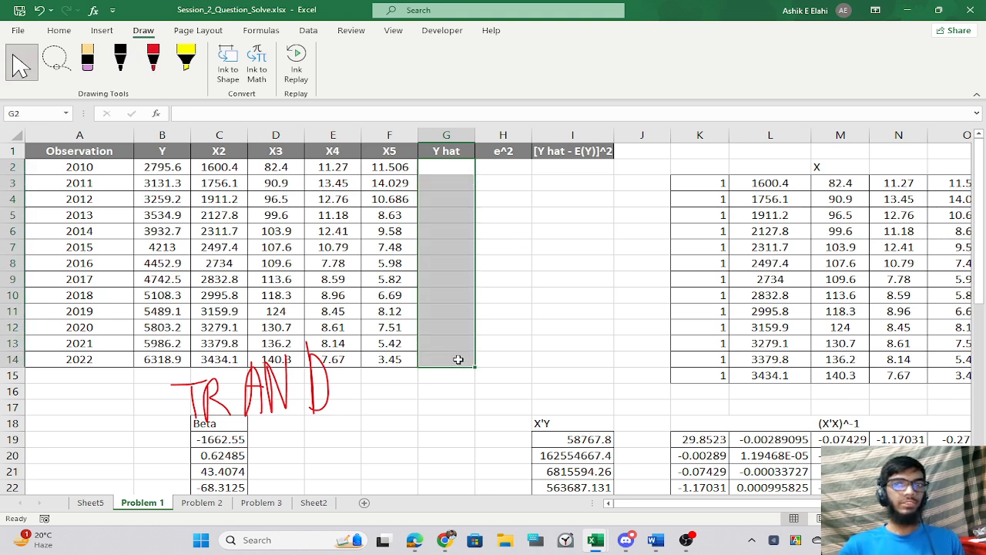
{"action": "type", "text": "=tr"}
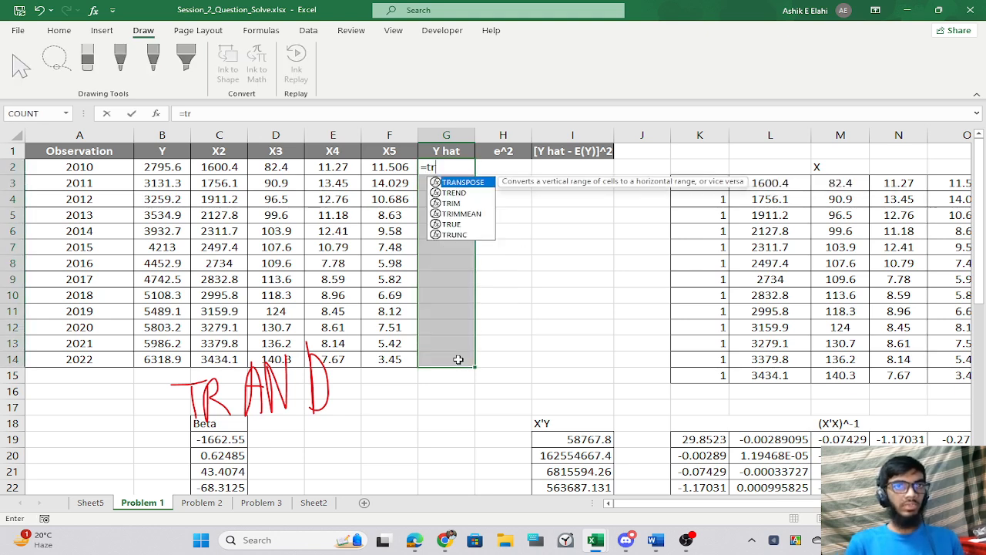
{"action": "type", "text": "e"}
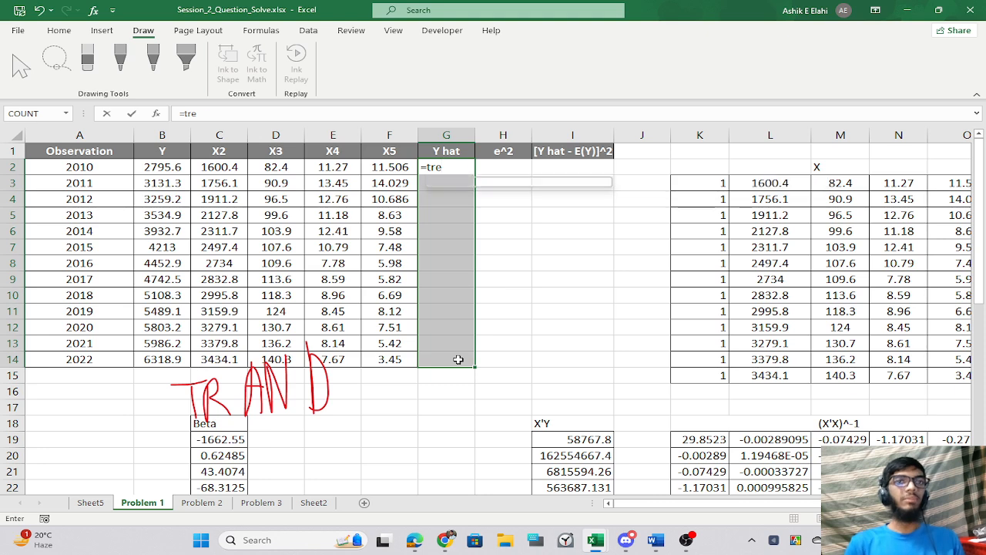
{"action": "key", "text": "Tab"}
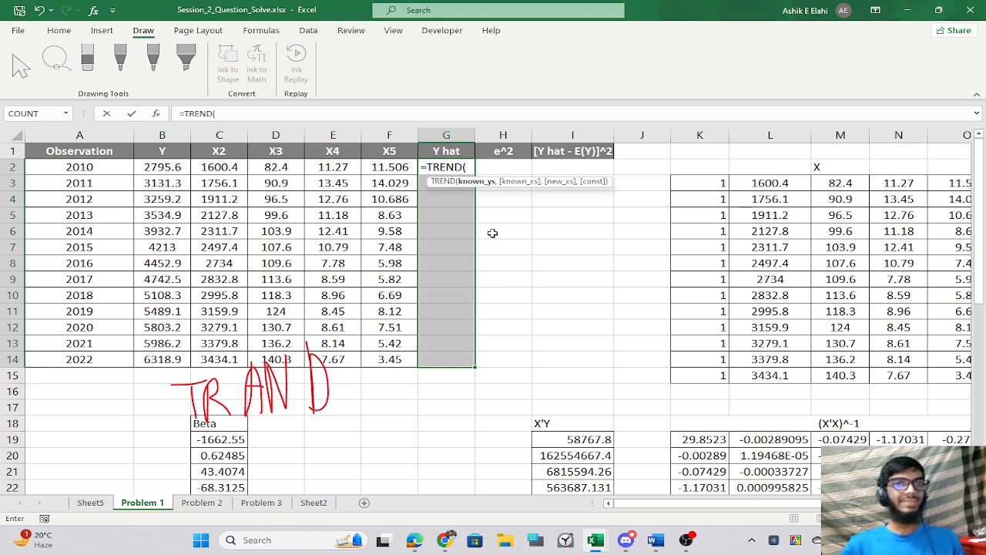
{"action": "key", "text": "Return"}
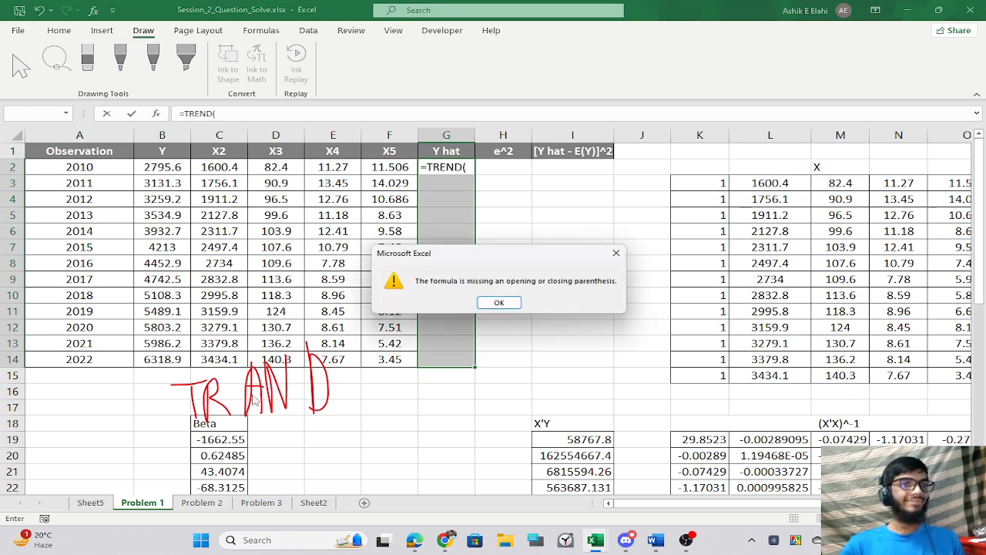
{"action": "left_click", "coordinate": [510, 303]}
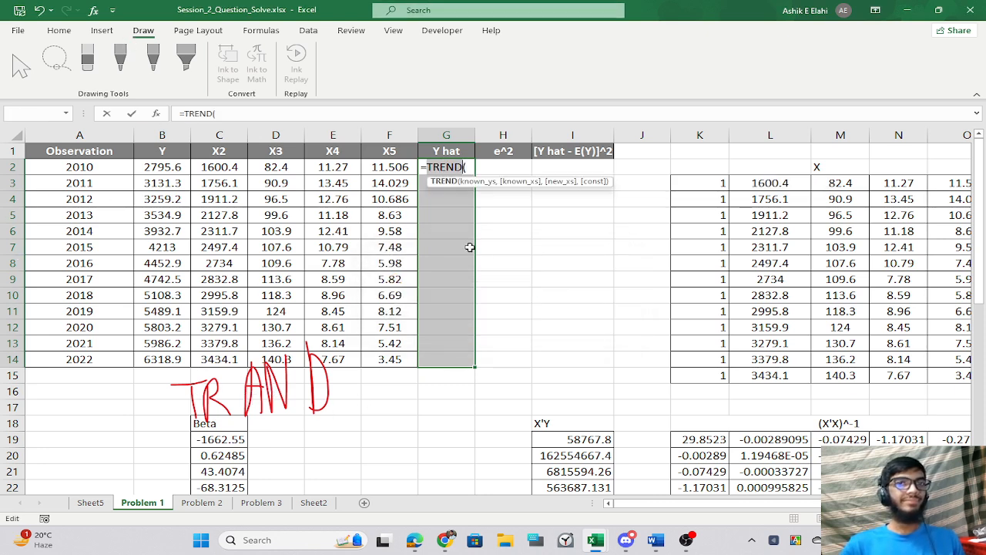
{"action": "left_click", "coordinate": [471, 167]}
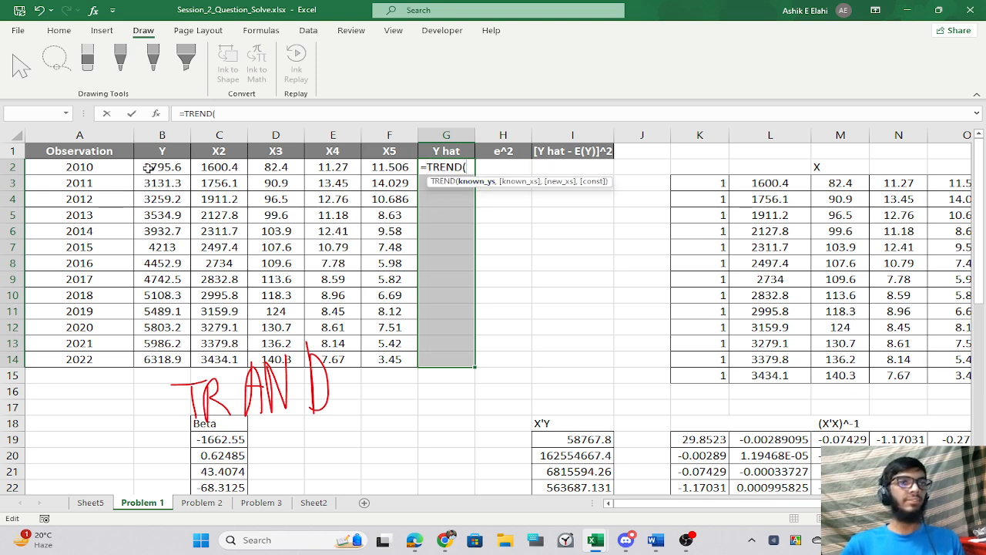
Set the TREND formula's known Y values to the named range Y instead of the B2:B14 reference.
{"action": "left_click_drag", "start_coordinate": [148, 167], "coordinate": [151, 355]}
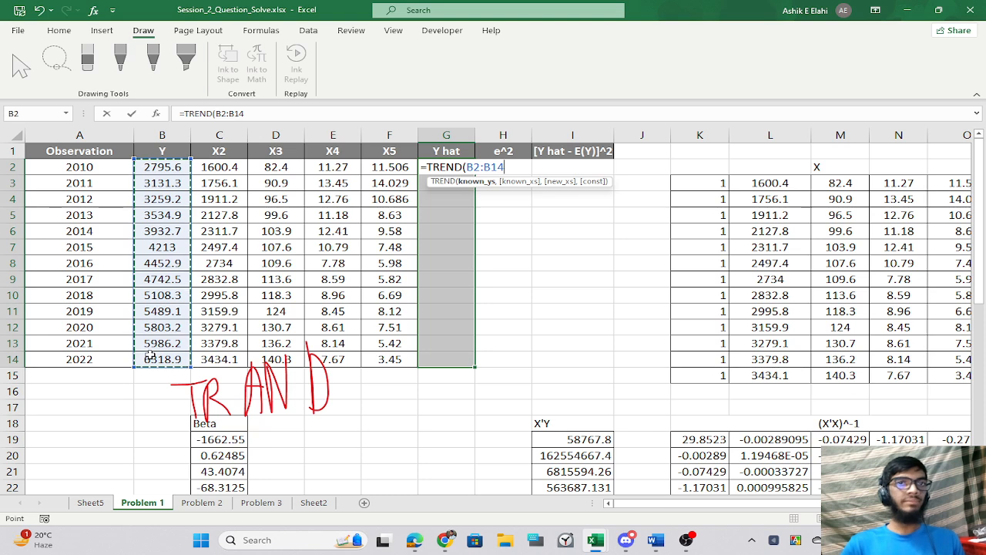
{"action": "key", "text": "BackSpace"}
{"action": "key", "text": "BackSpace"}
{"action": "key", "text": "BackSpace"}
{"action": "key", "text": "BackSpace"}
{"action": "key", "text": "BackSpace"}
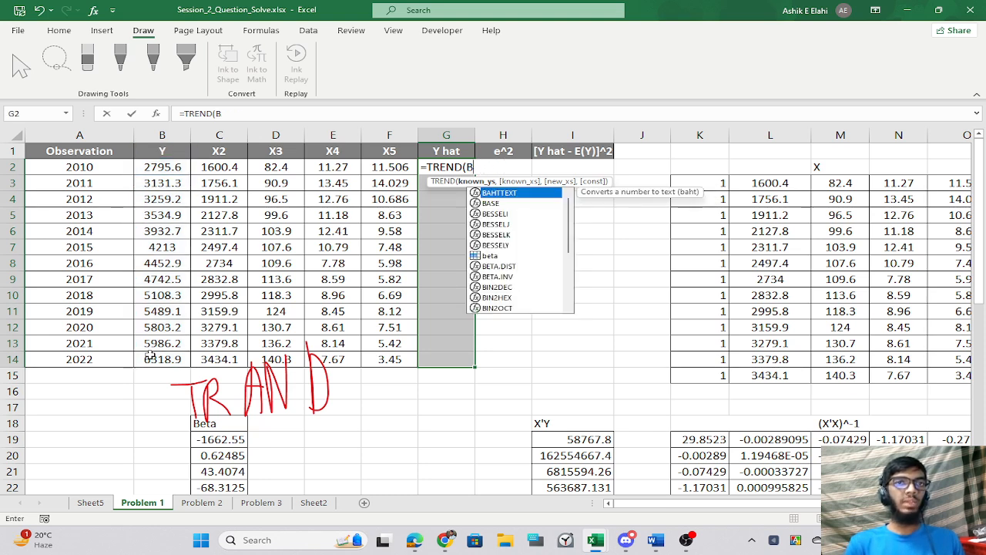
{"action": "key", "text": "BackSpace"}
{"action": "type", "text": "Y,"}
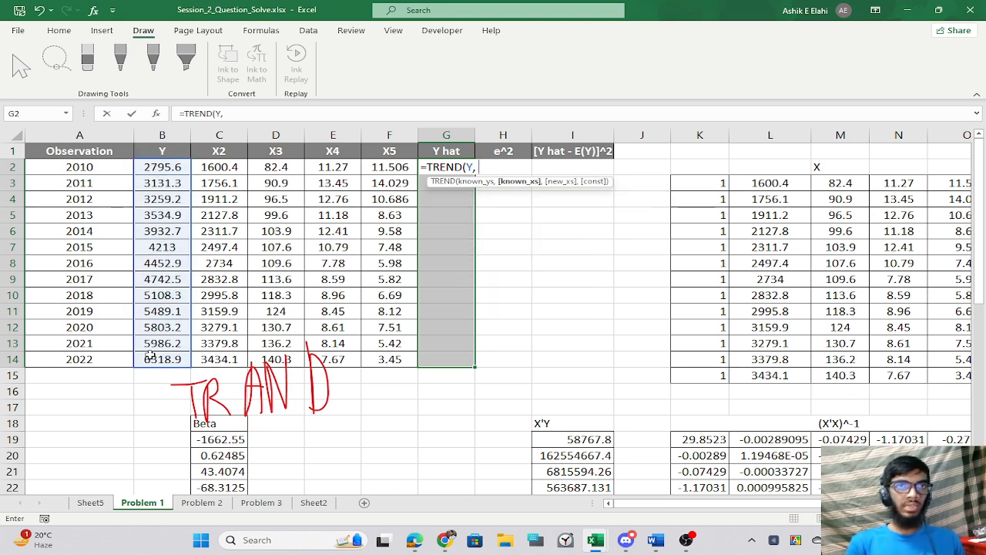
Set the known X values to C2:F14 and enter =TREND(Y, C2:F14) as an array formula in G2:G14.
{"action": "left_click", "coordinate": [212, 163]}
{"action": "left_click_drag", "start_coordinate": [212, 163], "coordinate": [376, 359]}
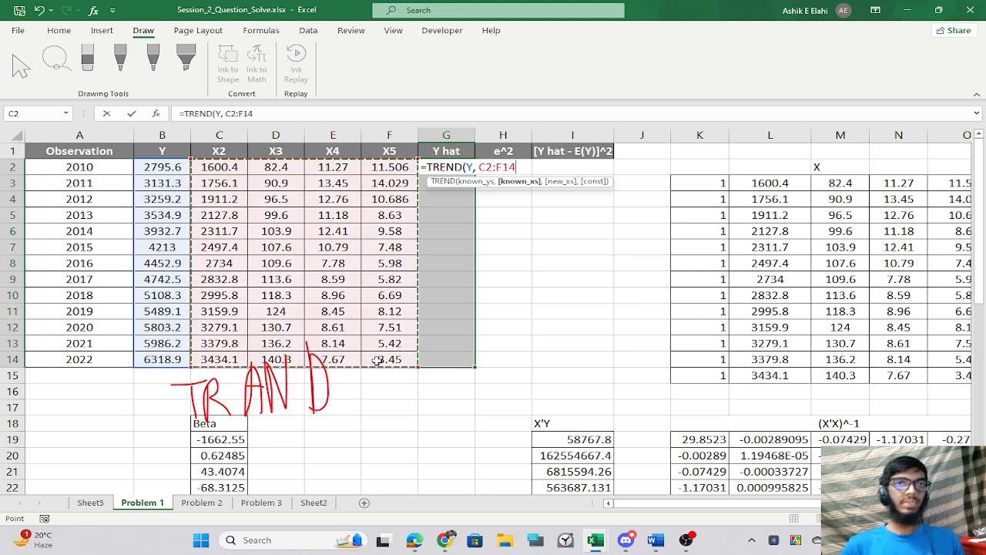
{"action": "type", "text": ")"}
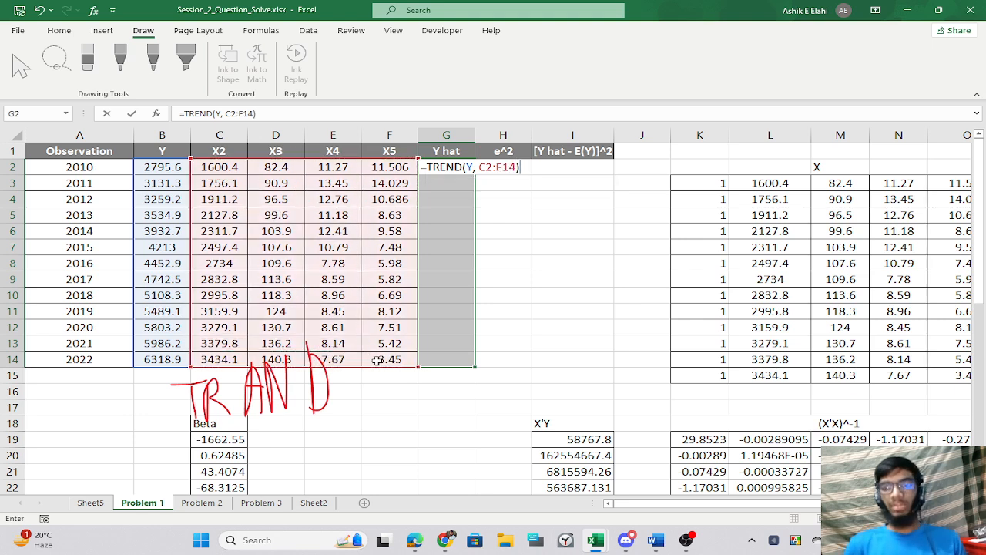
{"action": "key", "text": "ctrl+shift+Return"}
{"action": "left_click", "coordinate": [481, 323]}
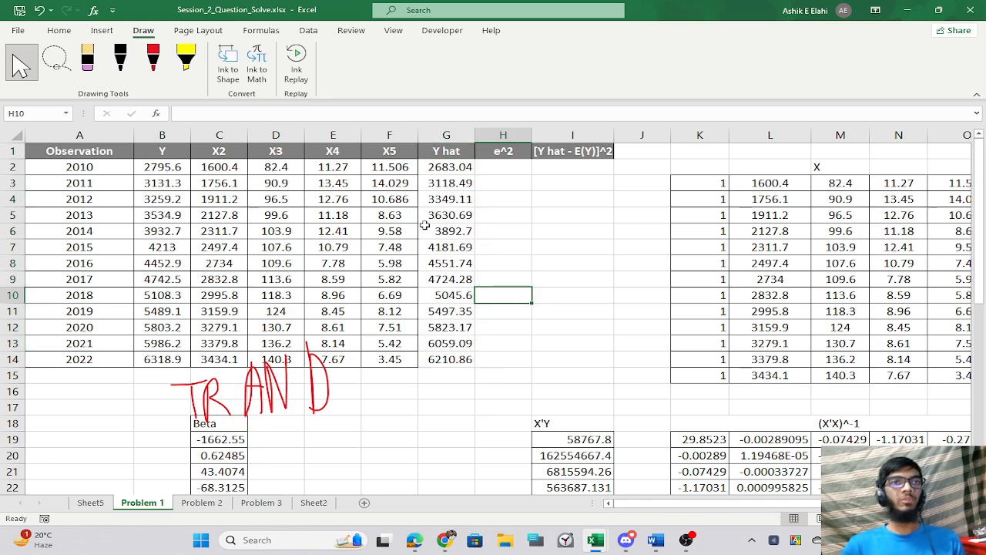
{"action": "left_click_drag", "start_coordinate": [436, 166], "coordinate": [450, 352]}
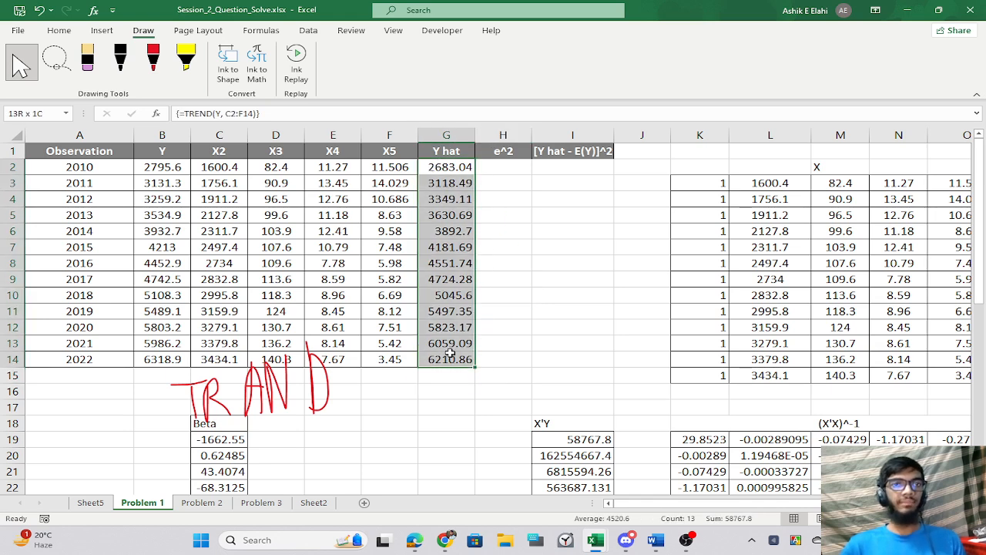
{"action": "left_click", "coordinate": [497, 326]}
Erase the letter A from the handwritten word and write a red E in its place to spell TREND.
{"action": "left_click", "coordinate": [249, 389]}
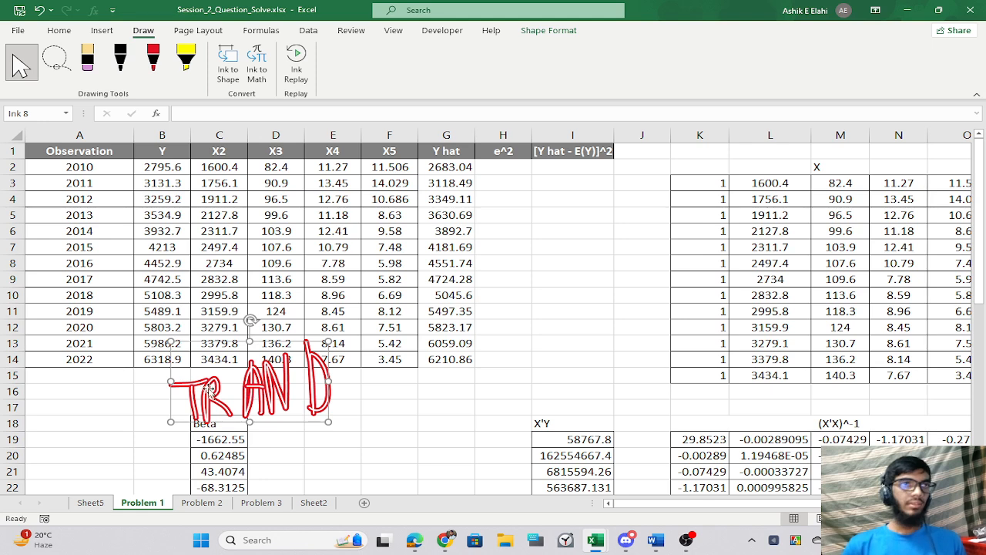
{"action": "left_click", "coordinate": [87, 62]}
{"action": "left_click", "coordinate": [248, 391]}
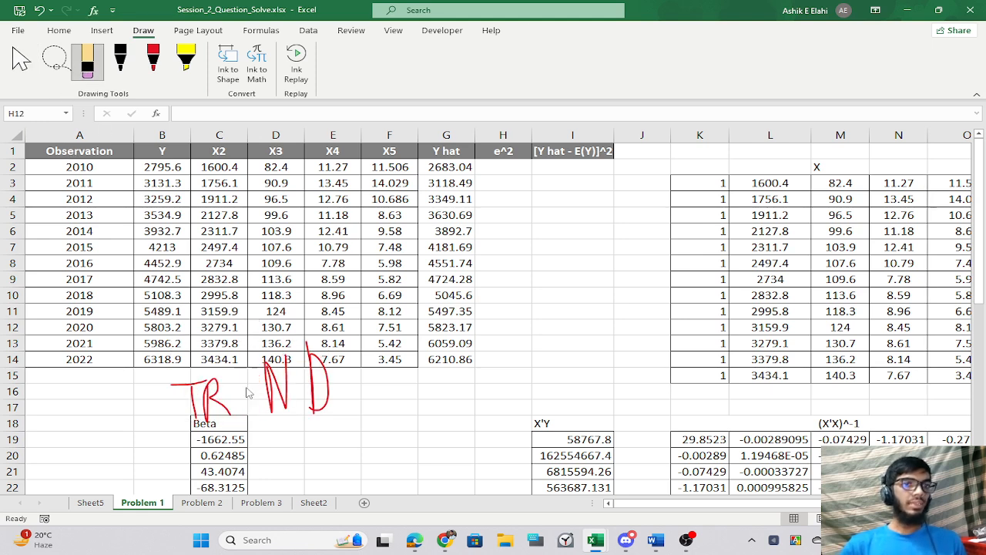
{"action": "left_click", "coordinate": [152, 61]}
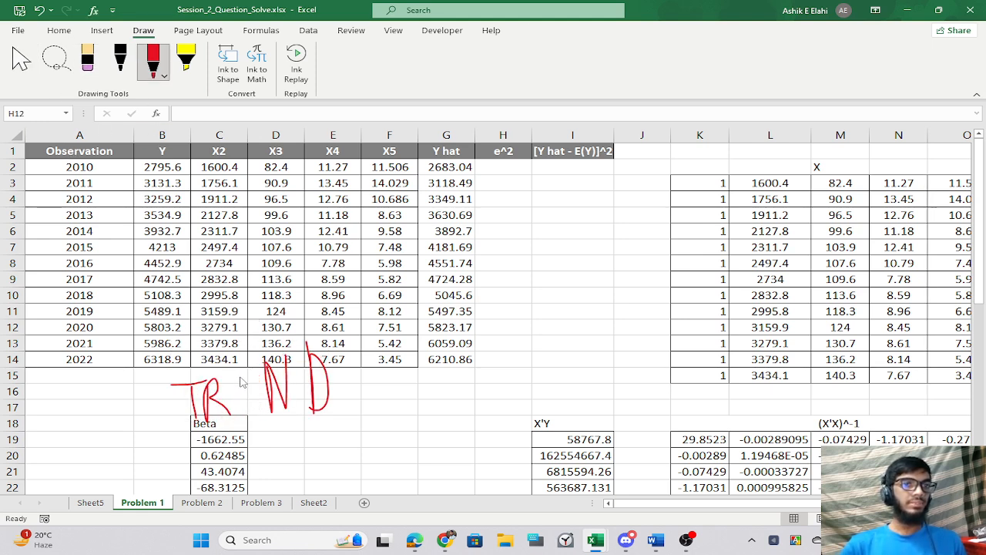
{"action": "left_click_drag", "start_coordinate": [238, 379], "coordinate": [236, 411]}
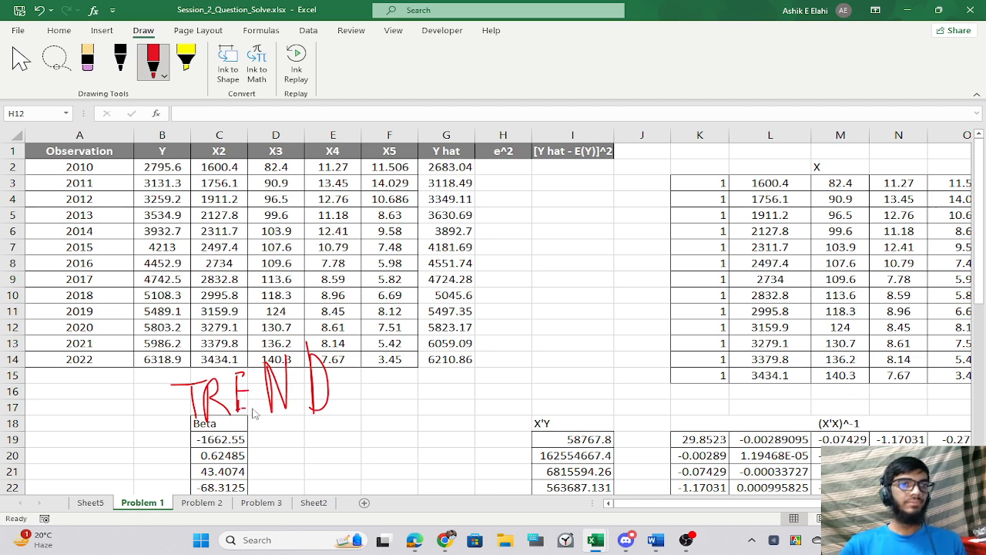
Move the handwritten word TREND up over the data table, across the X4, X5 and Y hat columns.
{"action": "left_click", "coordinate": [21, 61]}
{"action": "left_click", "coordinate": [231, 402]}
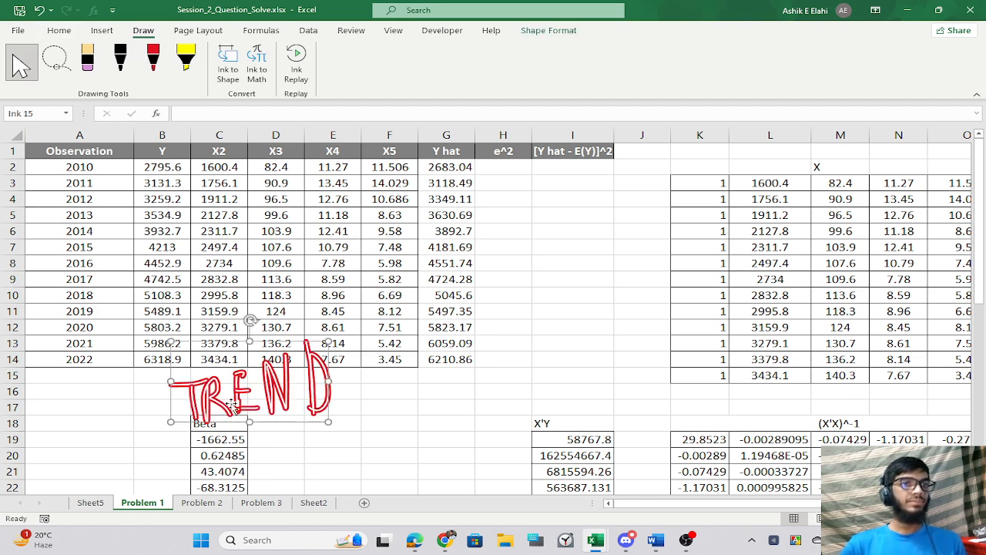
{"action": "mouse_move", "coordinate": [231, 403]}
{"action": "left_mouse_down"}
{"action": "mouse_move", "coordinate": [229, 355]}
{"action": "mouse_move", "coordinate": [331, 324]}
{"action": "mouse_move", "coordinate": [373, 191]}
{"action": "left_mouse_up"}
{"action": "left_click", "coordinate": [522, 296]}
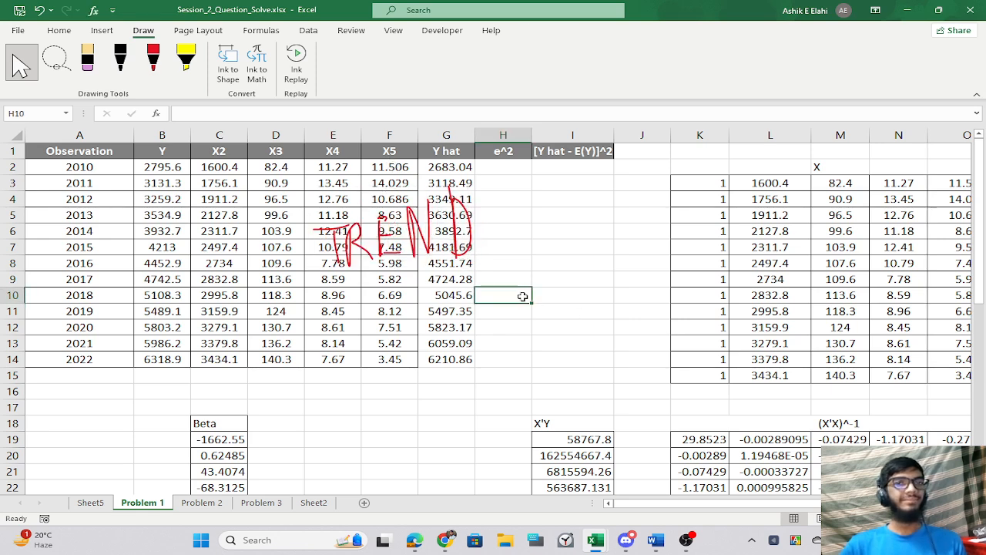
Compute the squared residual in H2 with =(B2-G2)^2 and fill the formula down to H14.
{"action": "left_click", "coordinate": [498, 173]}
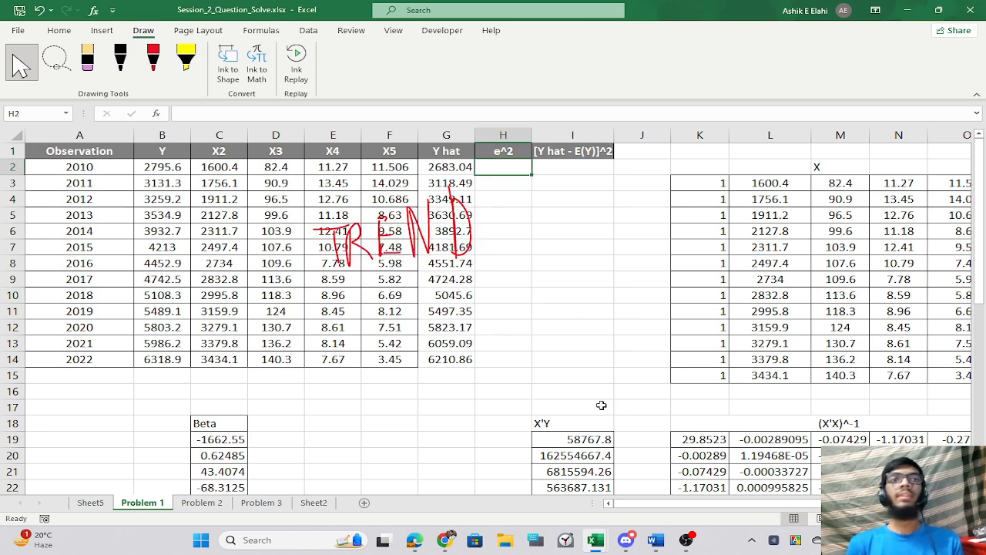
{"action": "type", "text": "="}
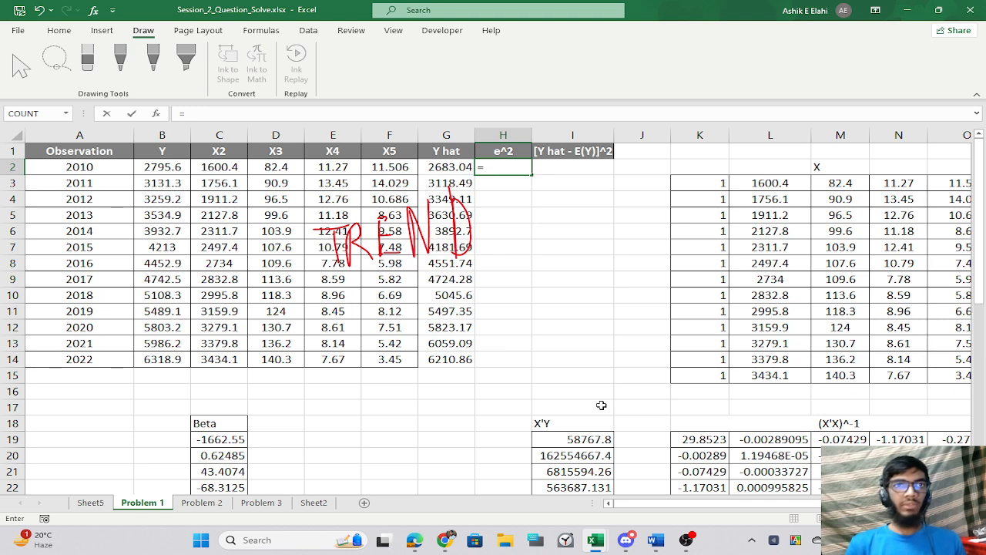
{"action": "type", "text": "("}
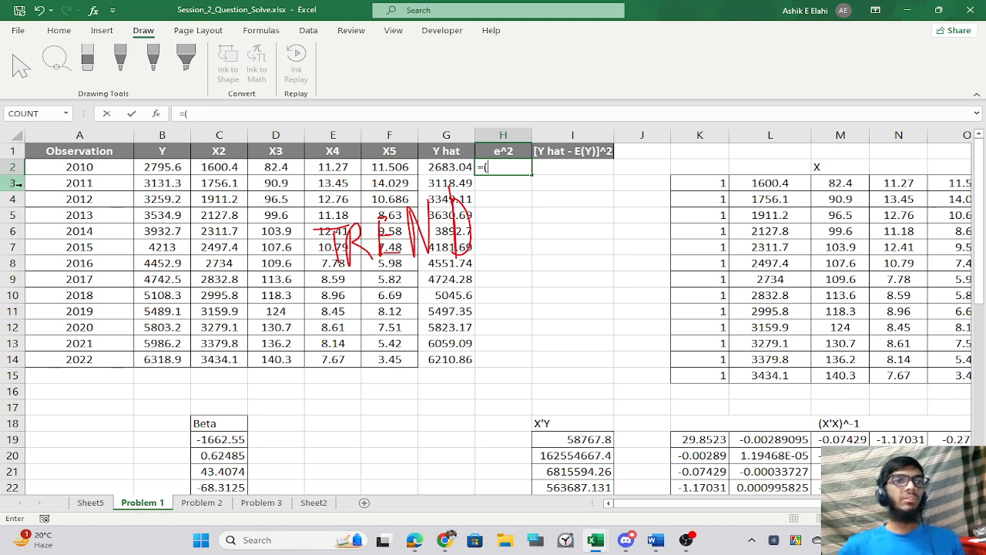
{"action": "left_click", "coordinate": [150, 170]}
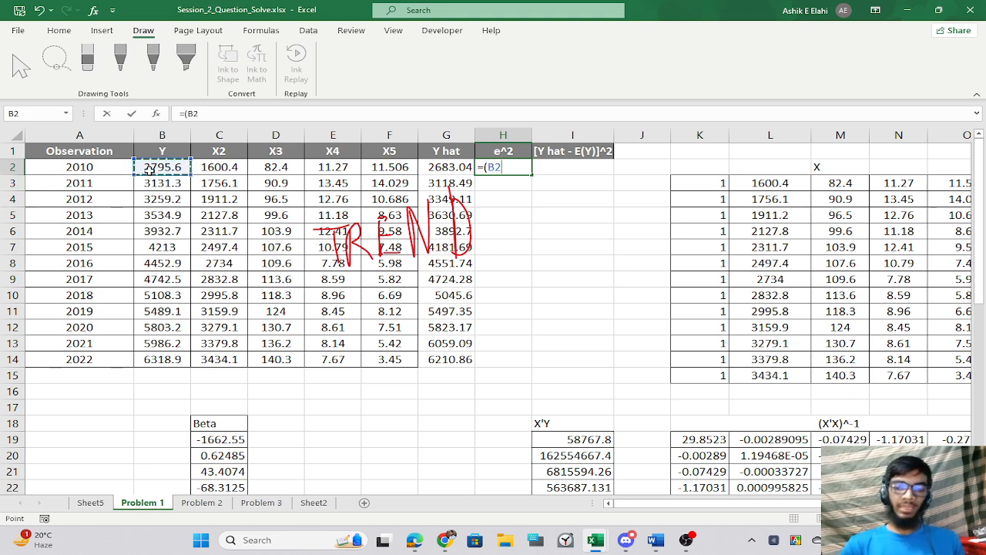
{"action": "type", "text": "-"}
{"action": "left_click", "coordinate": [429, 165]}
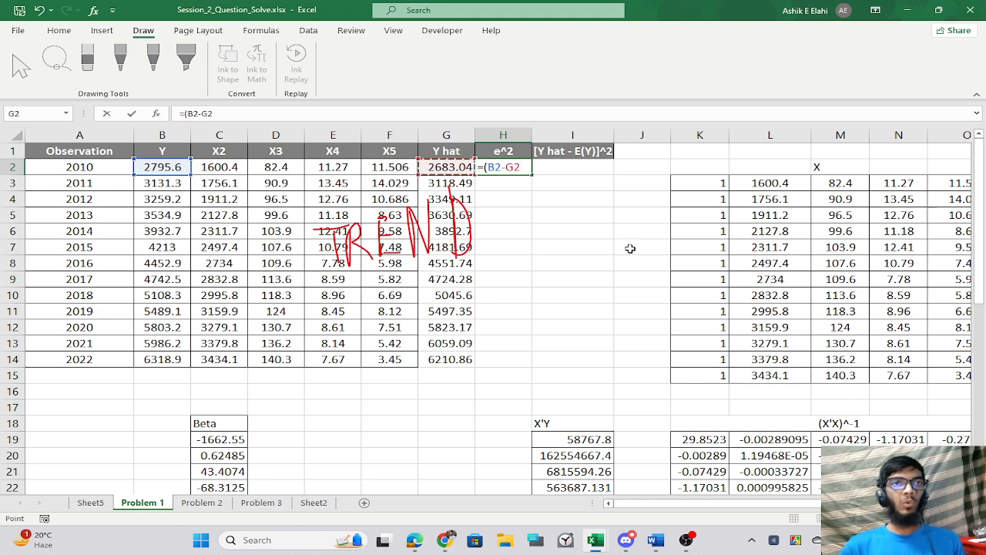
{"action": "type", "text": ")"}
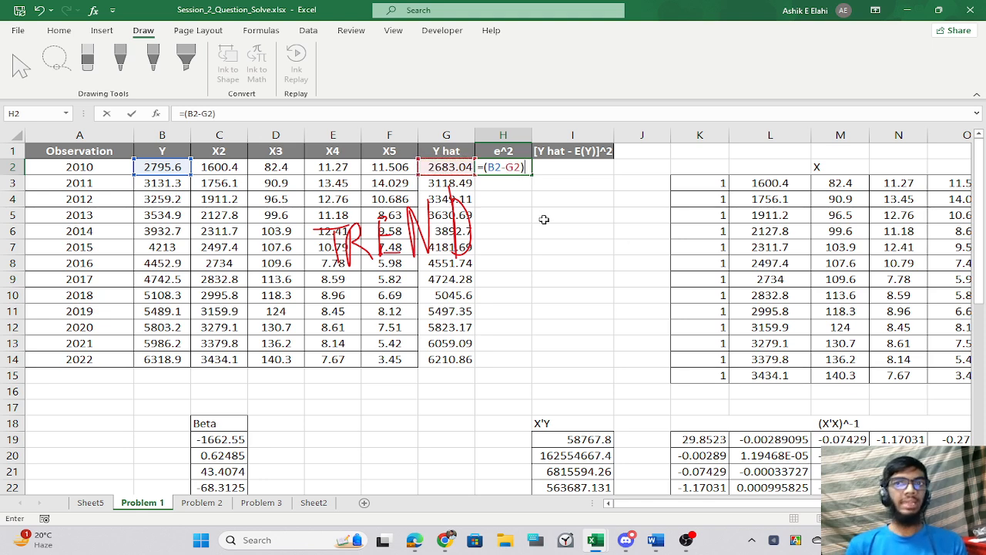
{"action": "type", "text": "^2"}
{"action": "key", "text": "ctrl+Return"}
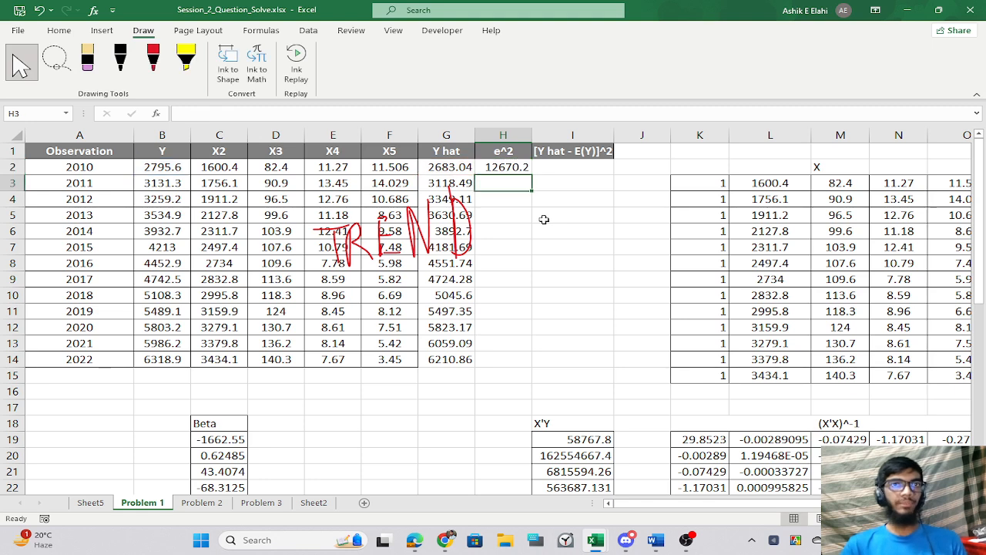
{"action": "left_click_drag", "start_coordinate": [533, 175], "coordinate": [518, 363]}
{"action": "left_click", "coordinate": [590, 314]}
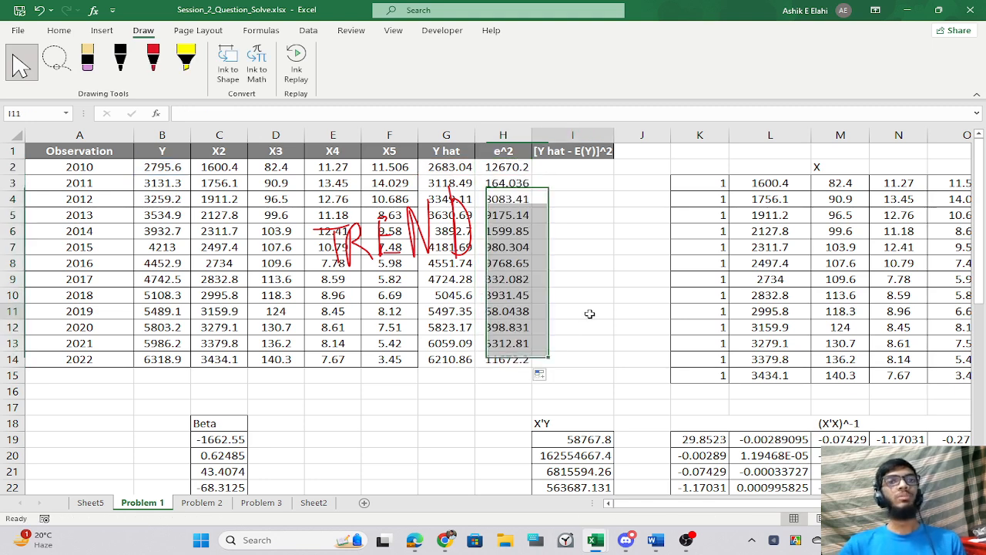
Open the squared-residual formula in H3 for checking and remove the stray cell reference inserted while editing.
{"action": "left_click", "coordinate": [502, 184]}
{"action": "double_click", "coordinate": [501, 184]}
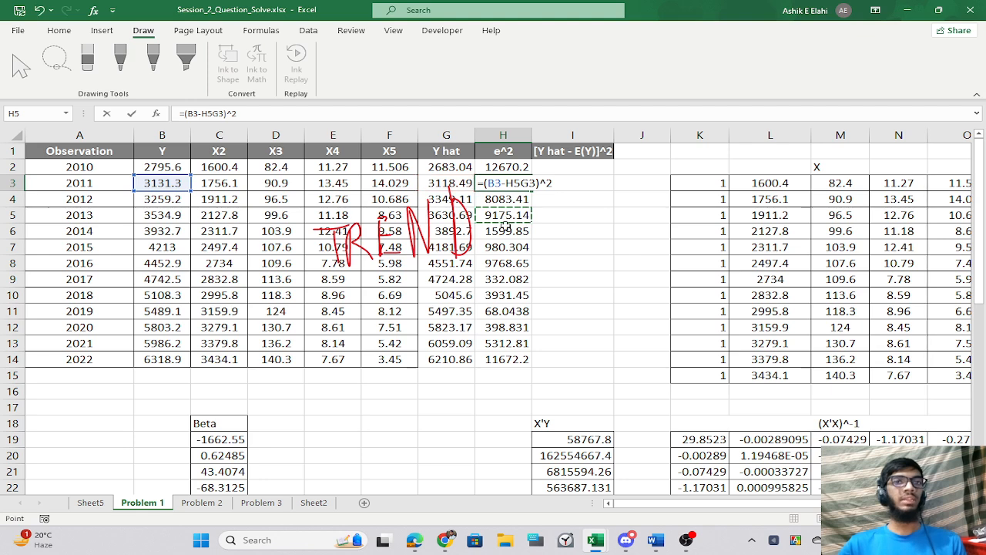
{"action": "left_click", "coordinate": [511, 241]}
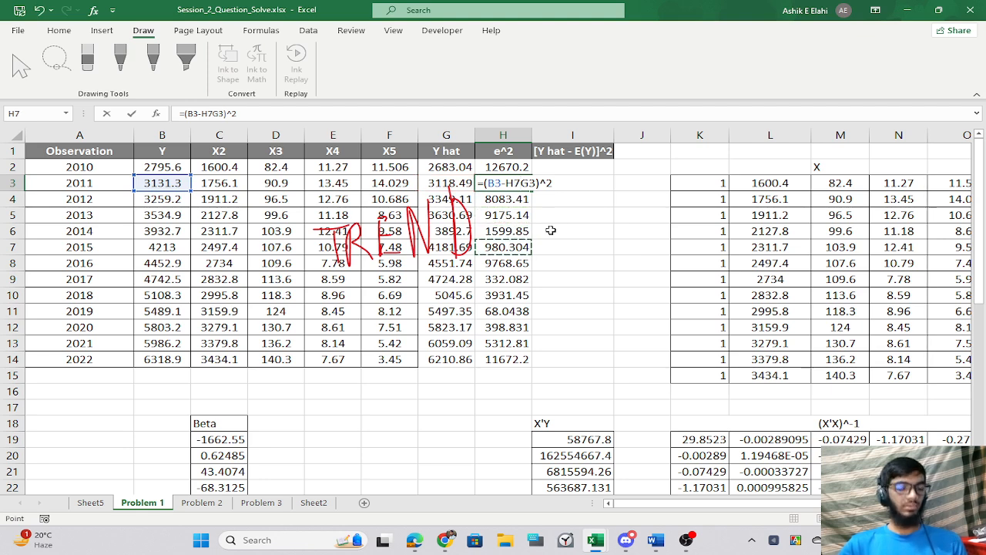
{"action": "key", "text": "ctrl+z"}
{"action": "key", "text": "ctrl+z"}
{"action": "key", "text": "ctrl+z"}
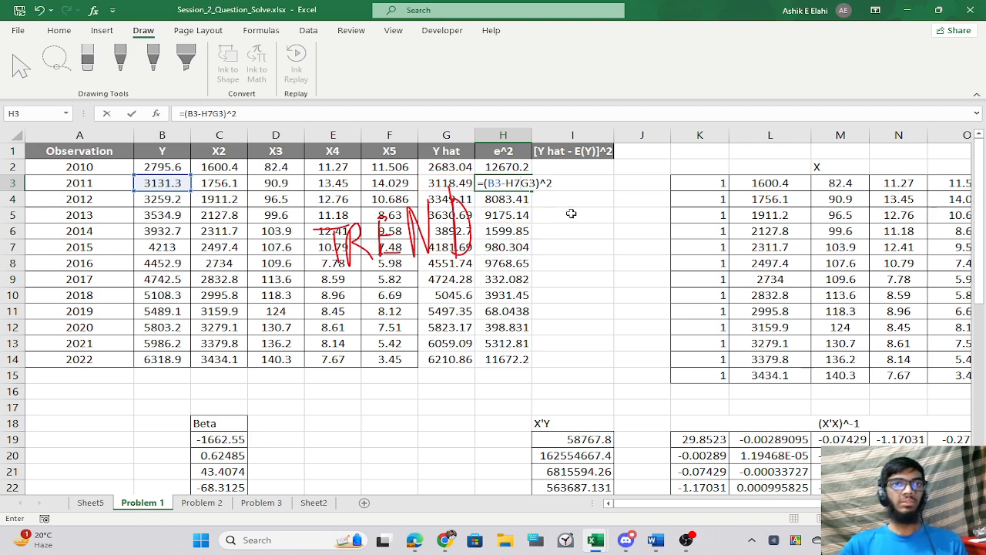
{"action": "key", "text": "BackSpace"}
{"action": "key", "text": "BackSpace"}
{"action": "key", "text": "Return"}
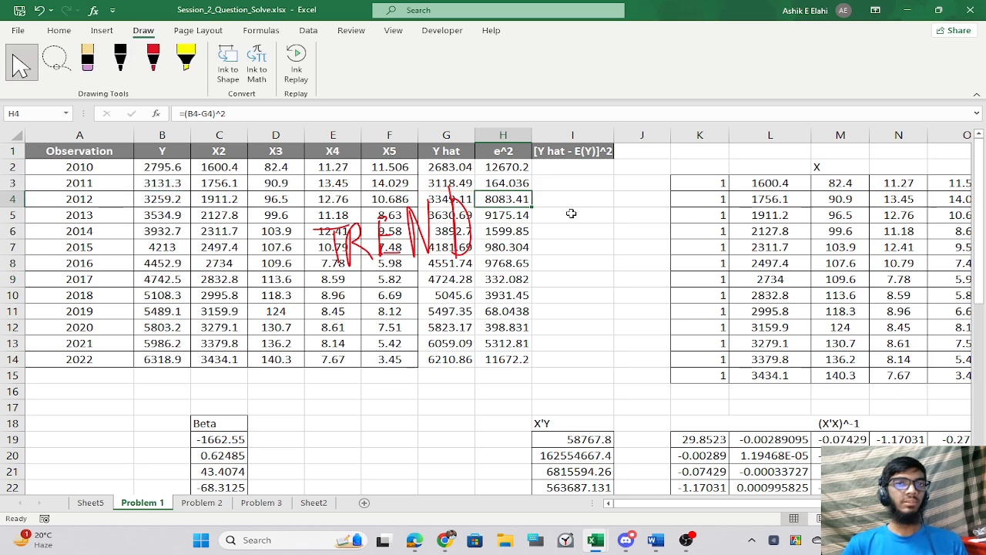
Check the filled squared-residual formulas down the e^2 column through row 14.
{"action": "left_click", "coordinate": [512, 183]}
{"action": "left_click", "coordinate": [509, 215]}
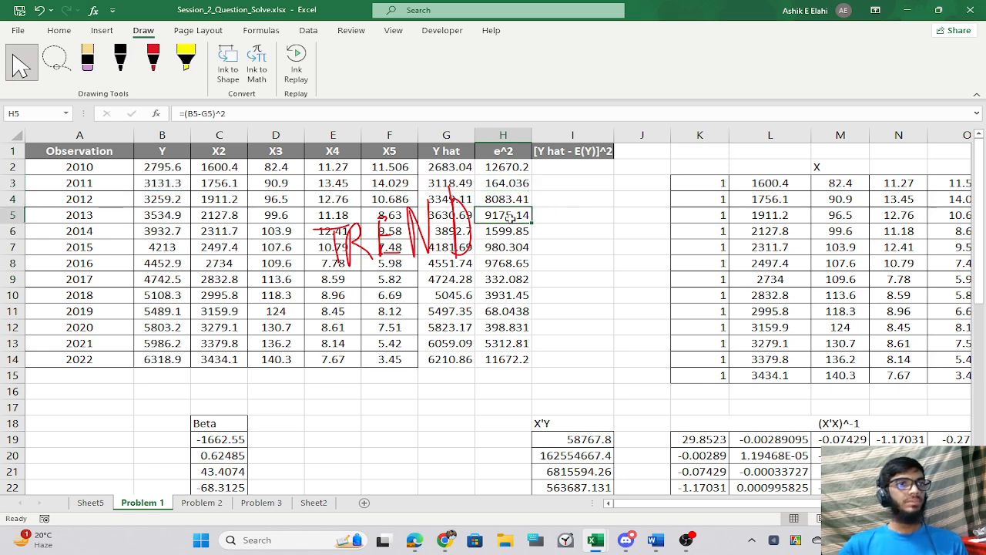
{"action": "left_click", "coordinate": [511, 262]}
{"action": "left_click", "coordinate": [504, 309]}
{"action": "left_click", "coordinate": [514, 346]}
{"action": "left_click_drag", "start_coordinate": [502, 168], "coordinate": [503, 361]}
{"action": "left_click", "coordinate": [616, 305]}
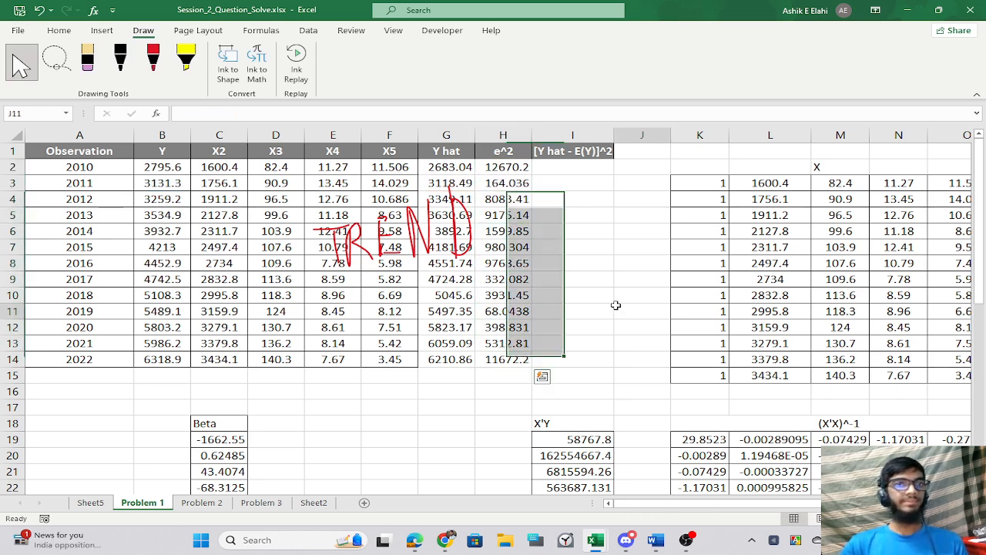
Compute the squared deviation of the fitted value from the mean of Y in I2 with =(G2-AVERAGE(Y))^2.
{"action": "left_click", "coordinate": [558, 173]}
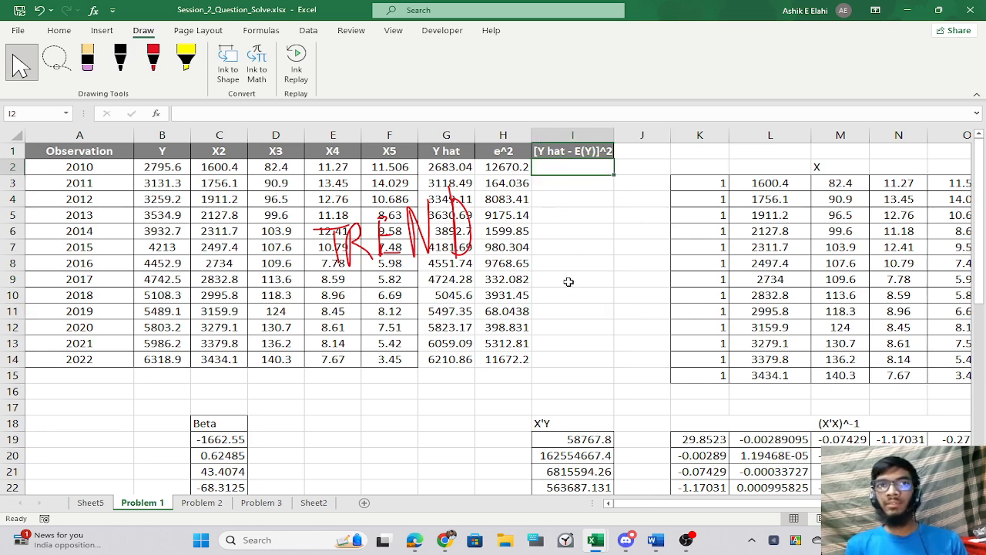
{"action": "type", "text": "="}
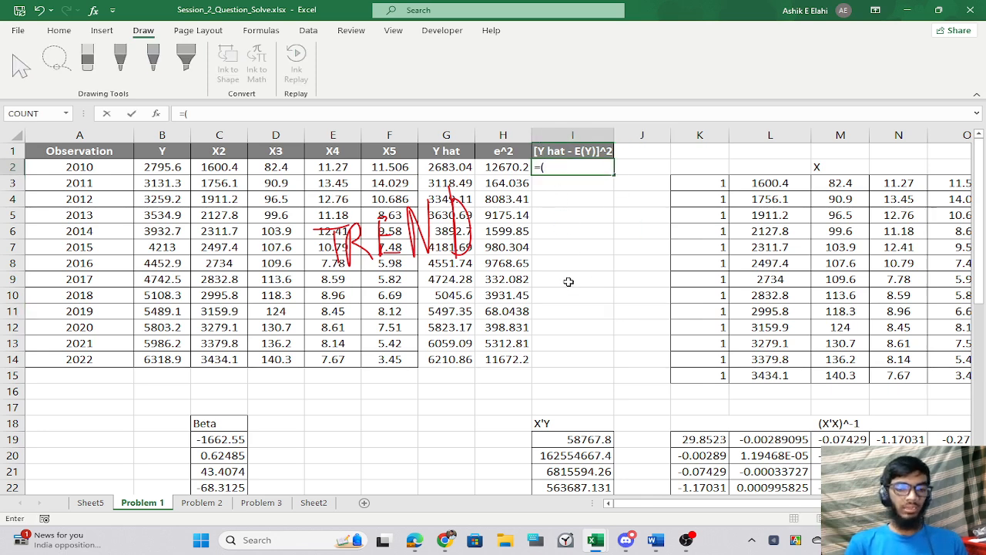
{"action": "type", "text": "("}
{"action": "left_click", "coordinate": [450, 165]}
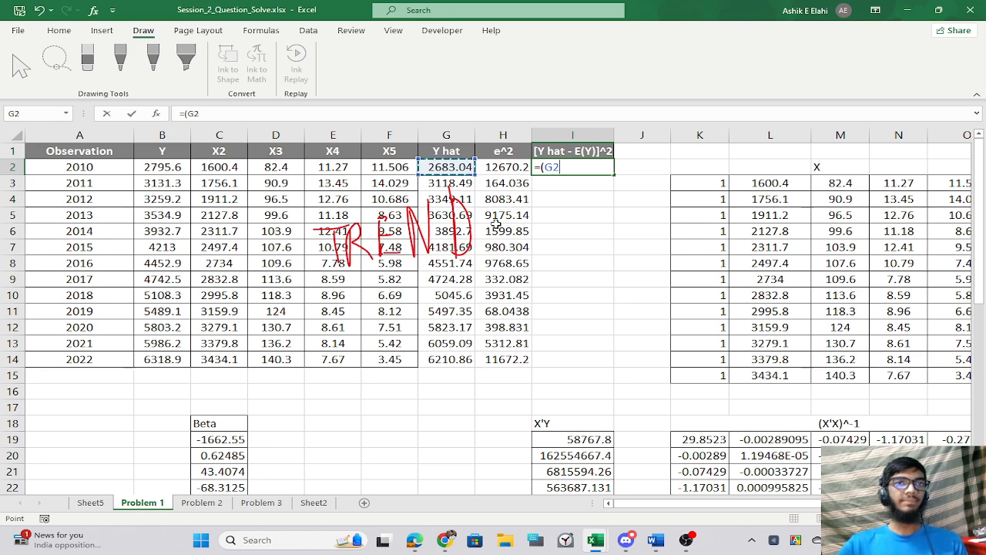
{"action": "type", "text": "-"}
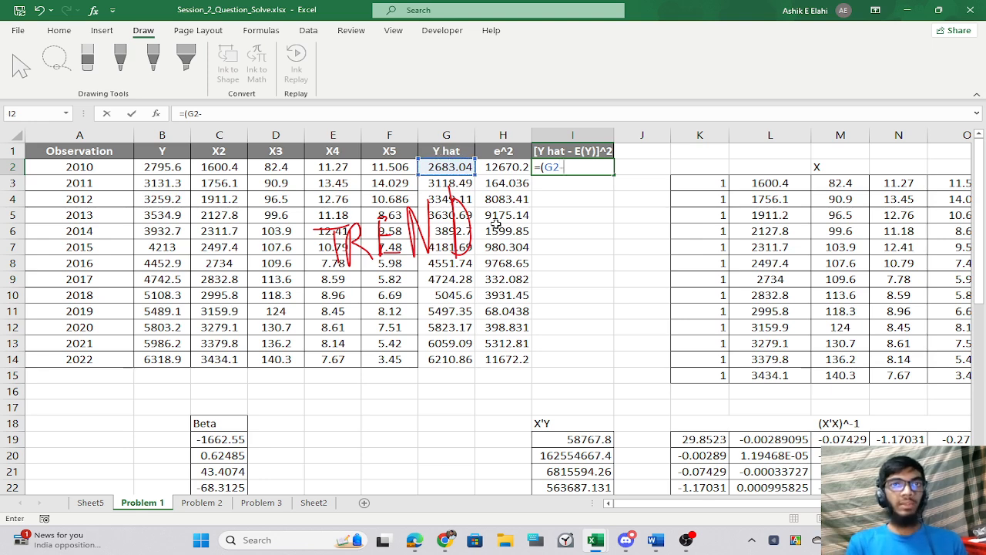
{"action": "type", "text": "ave"}
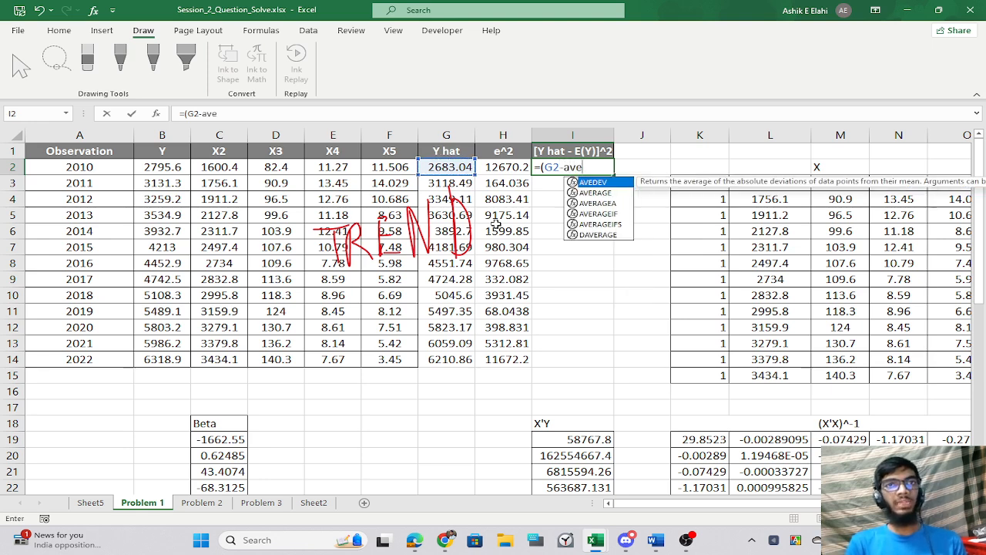
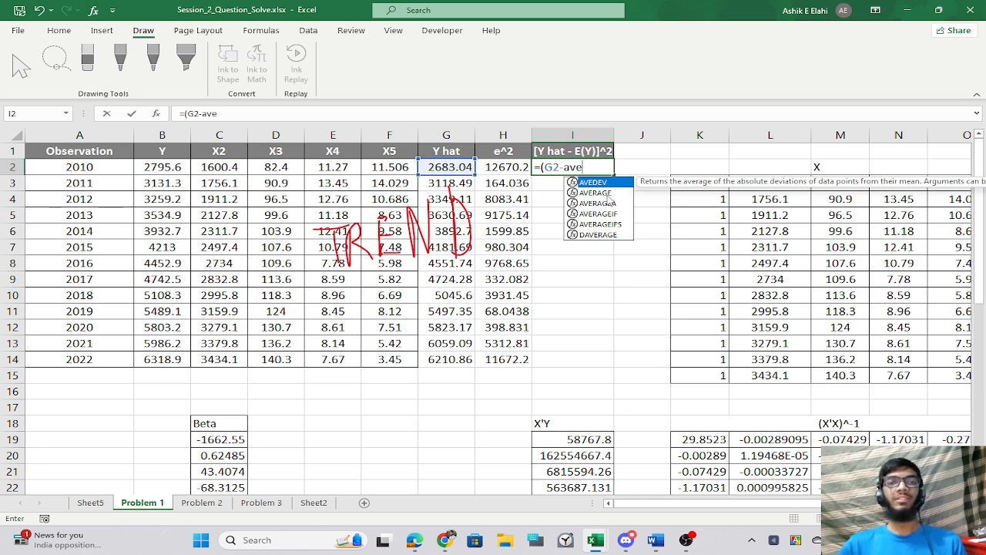
{"action": "double_click", "coordinate": [608, 195]}
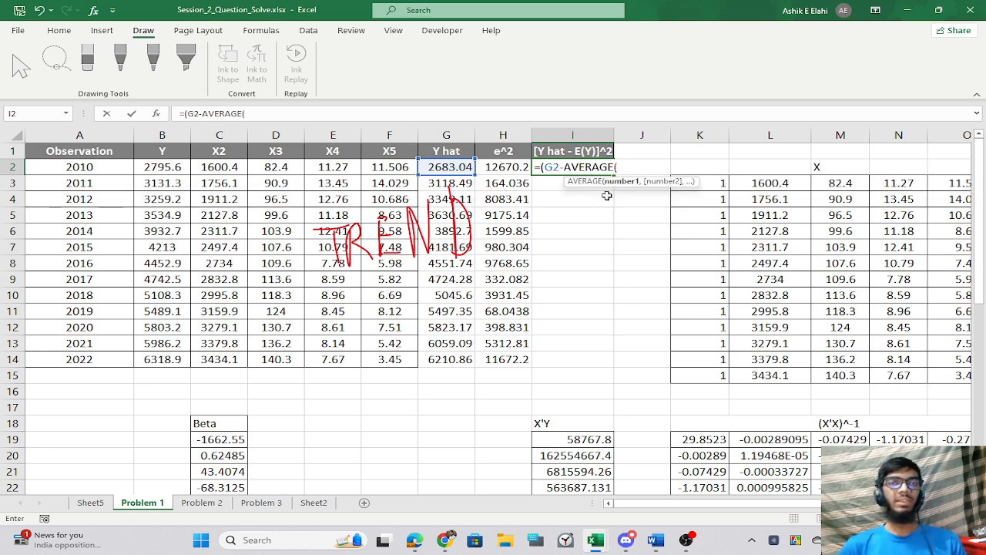
{"action": "type", "text": "Y"}
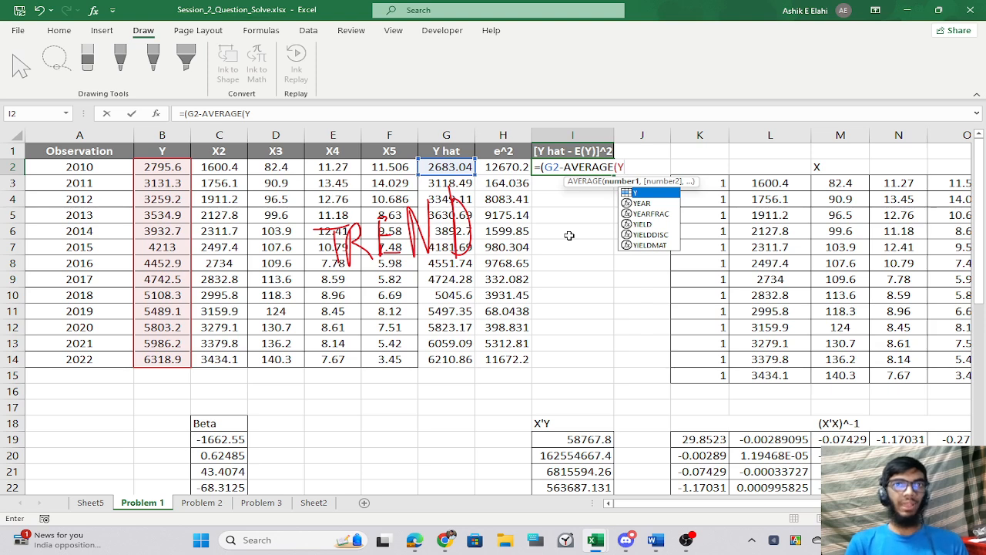
{"action": "type", "text": "))^2"}
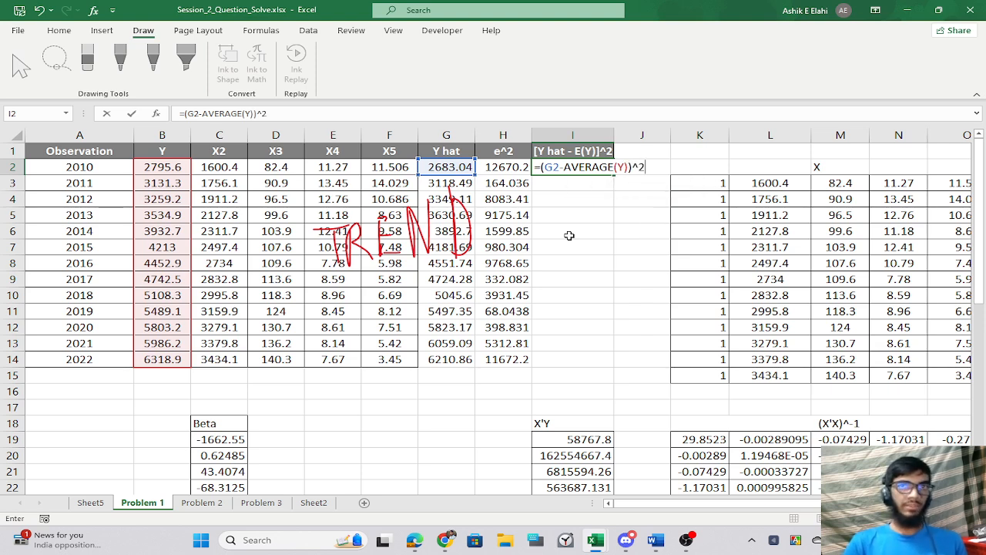
{"action": "key", "text": "Return"}
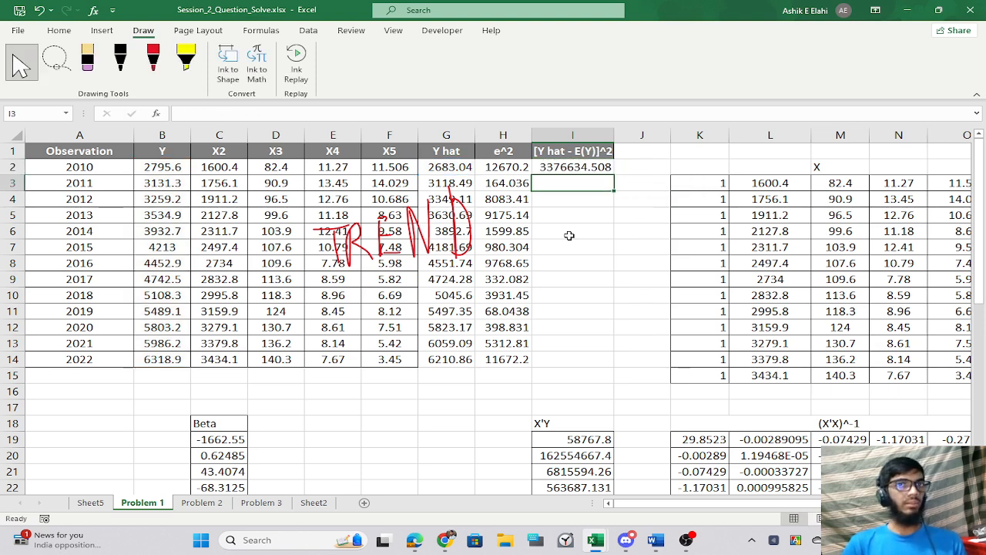
Fill the [Y hat - E(Y)]^2 formula from I2 down to I14.
{"action": "left_click", "coordinate": [568, 166]}
{"action": "left_click_drag", "start_coordinate": [616, 175], "coordinate": [595, 363]}
{"action": "left_click", "coordinate": [632, 279]}
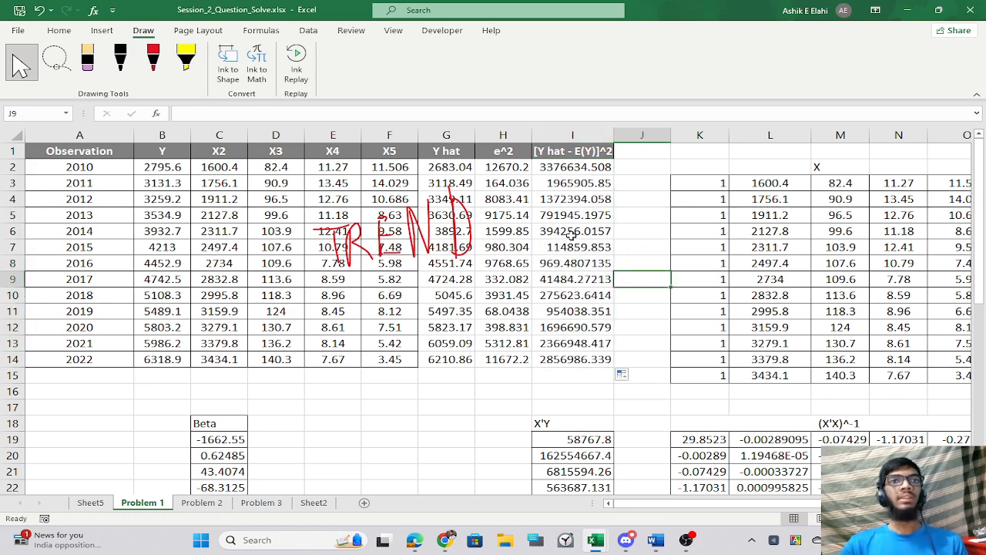
Apply all borders to the Y hat, e^2 and [Y hat - E(Y)]^2 values in G2:I14.
{"action": "left_click_drag", "start_coordinate": [417, 168], "coordinate": [571, 362]}
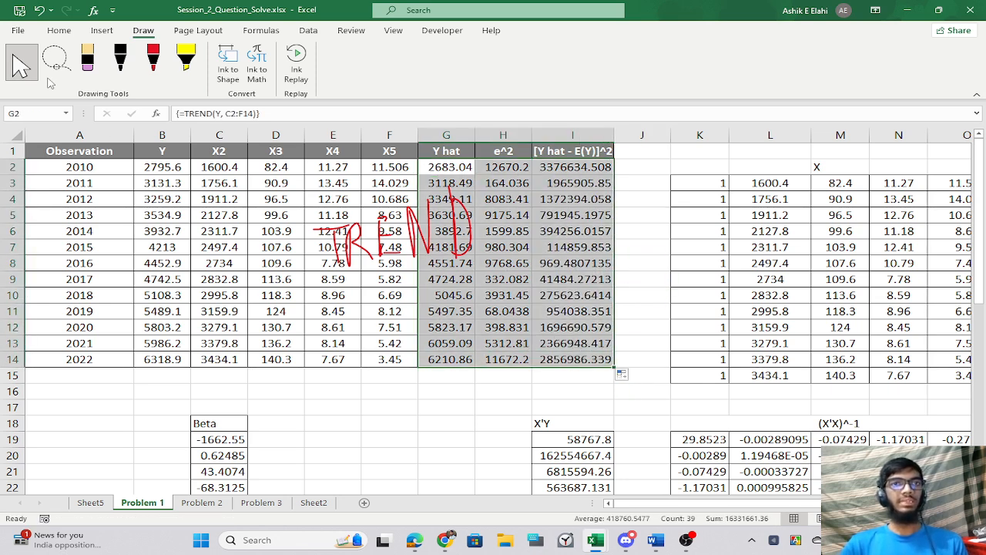
{"action": "left_click", "coordinate": [61, 32]}
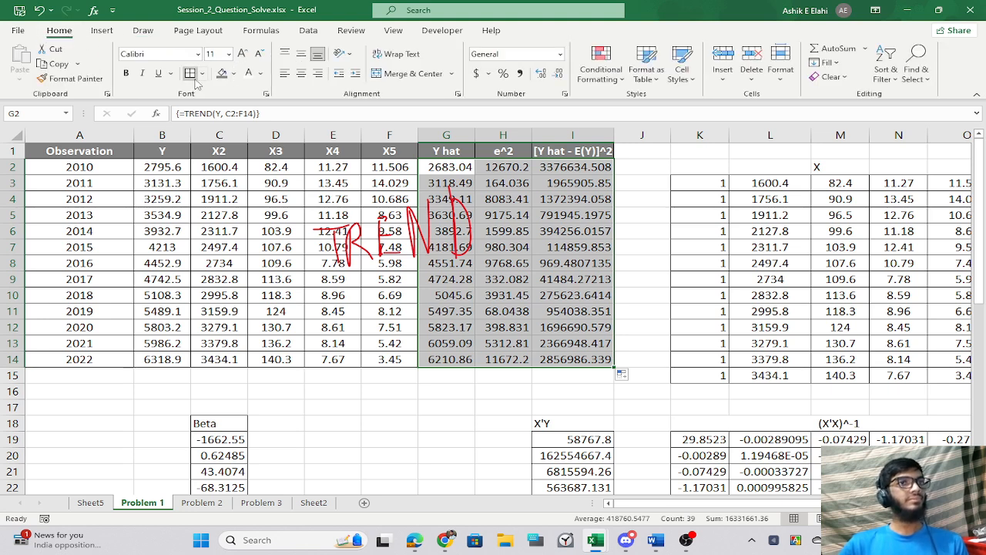
{"action": "left_click", "coordinate": [447, 362]}
{"action": "left_click", "coordinate": [382, 402]}
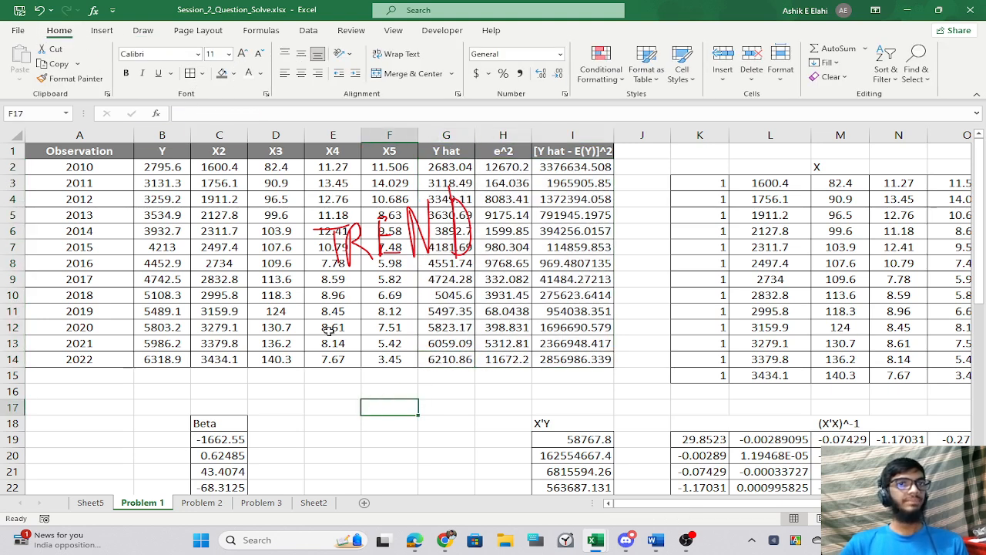
Label cell G15 as Sum, beneath the Y hat column.
{"action": "left_click_drag", "start_coordinate": [486, 362], "coordinate": [597, 359]}
{"action": "left_click", "coordinate": [491, 377]}
{"action": "left_click", "coordinate": [437, 378]}
{"action": "type", "text": "S"}
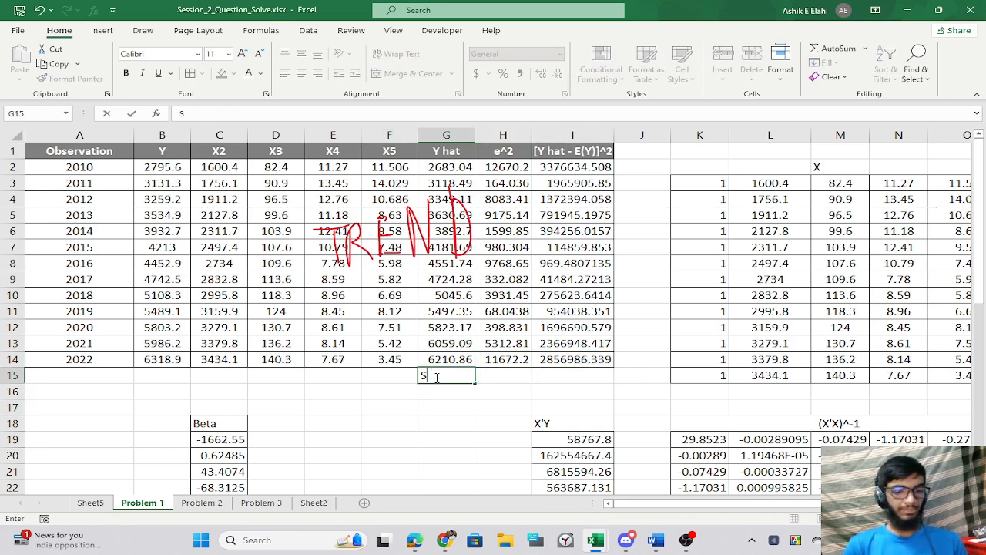
{"action": "type", "text": "um"}
{"action": "key", "text": "Tab"}
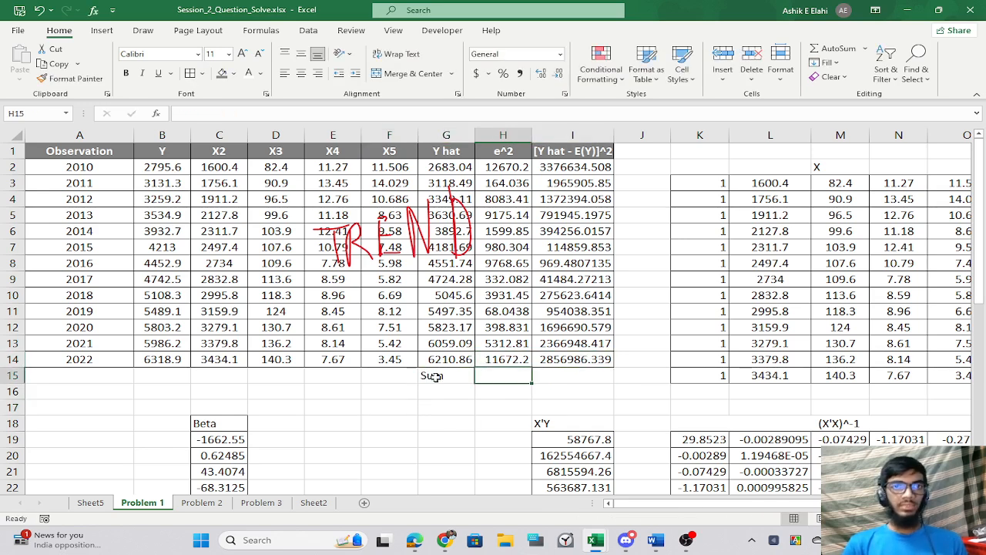
Total the e^2 column in H15 with =SUM(H2:H14) and copy the sum formula across to I15.
{"action": "left_click", "coordinate": [837, 48]}
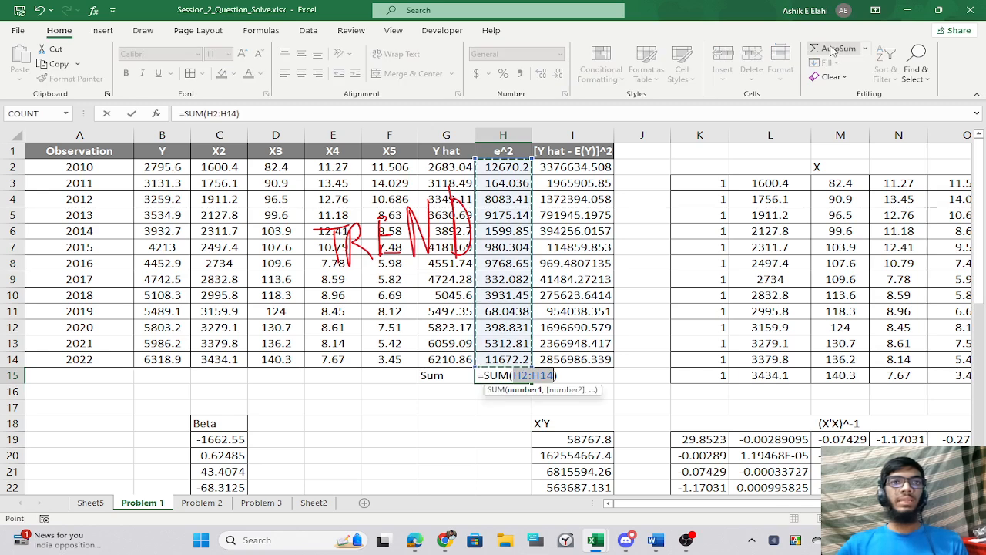
{"action": "key", "text": "Return"}
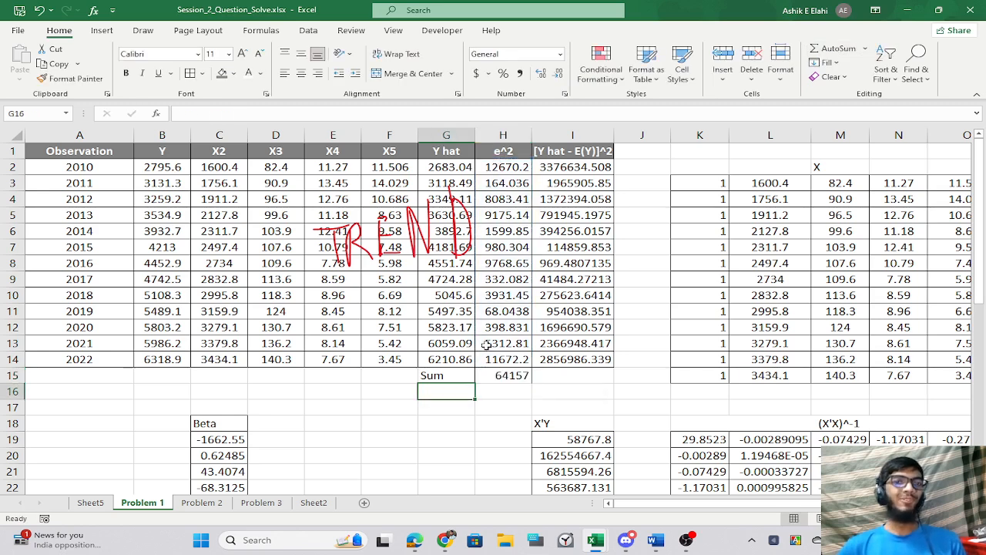
{"action": "left_click", "coordinate": [510, 376]}
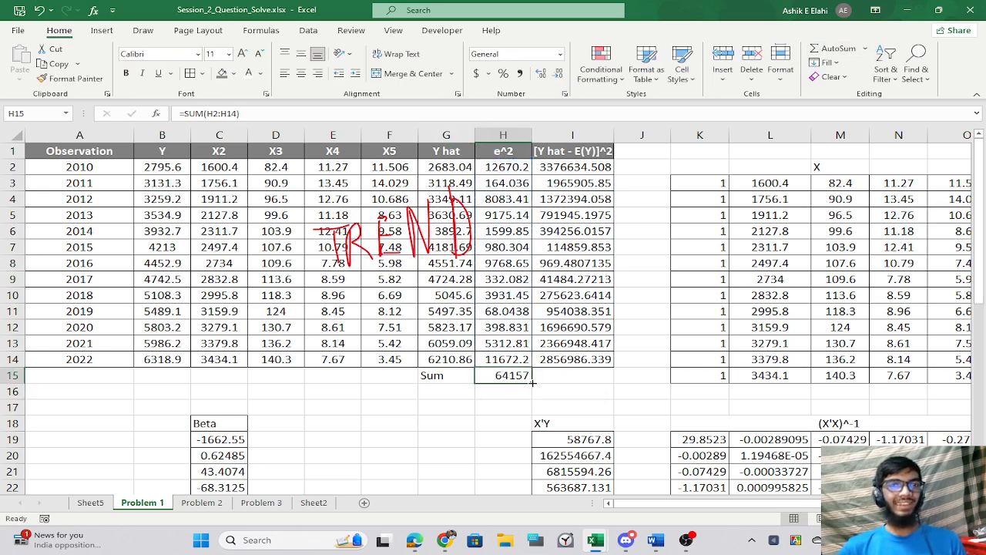
{"action": "left_click_drag", "start_coordinate": [532, 383], "coordinate": [605, 379]}
{"action": "left_click", "coordinate": [502, 406]}
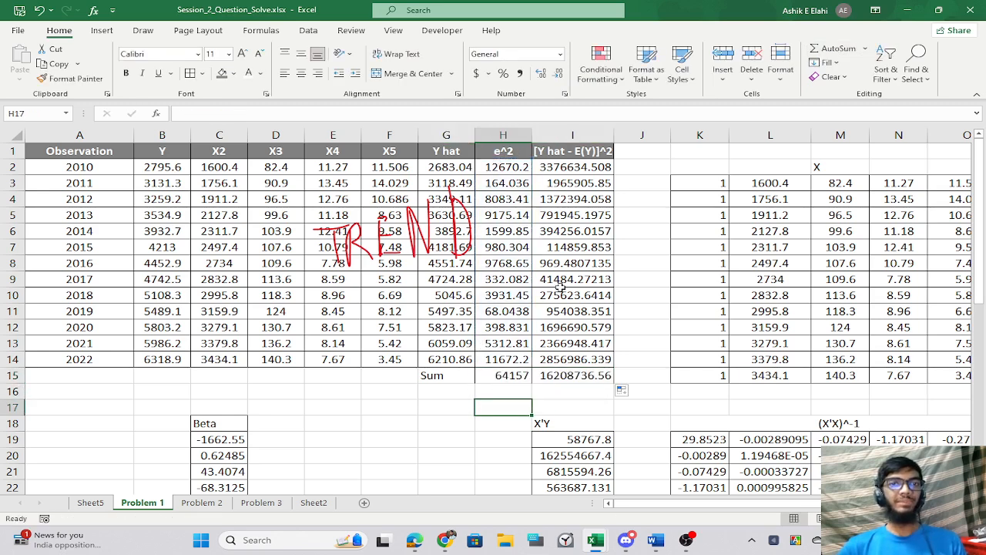
Apply all borders to the Sum row in G15:I15.
{"action": "left_click", "coordinate": [866, 48]}
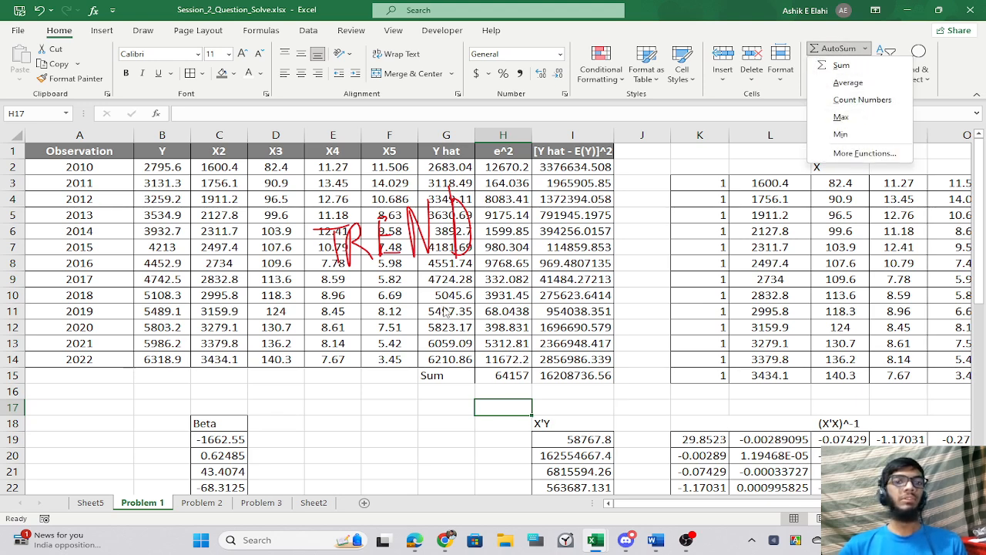
{"action": "left_click", "coordinate": [436, 386]}
{"action": "left_click_drag", "start_coordinate": [433, 375], "coordinate": [569, 378]}
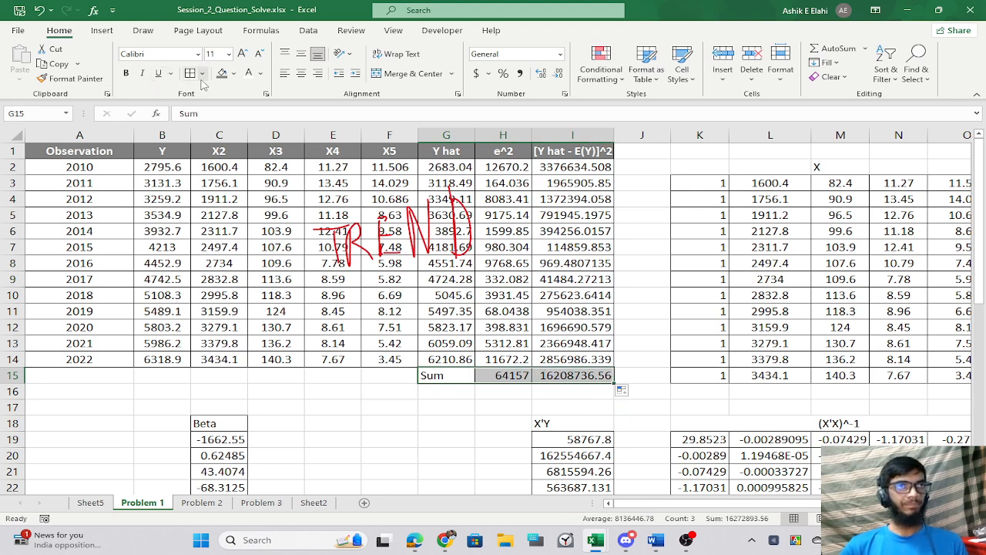
{"action": "left_click", "coordinate": [289, 359]}
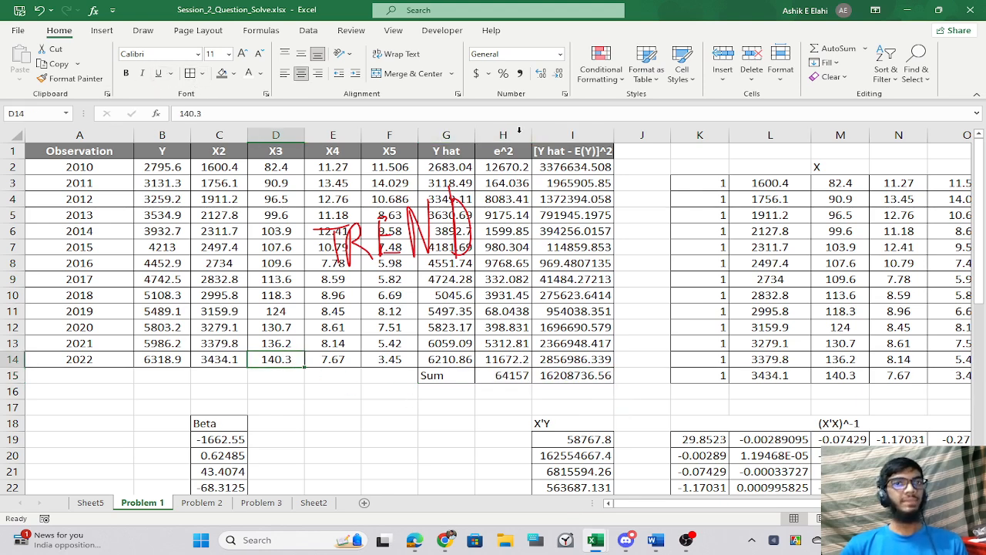
Link the Residual SS in C36 of the ANOVA table to the e^2 total with =H15.
{"action": "left_click_drag", "start_coordinate": [501, 154], "coordinate": [493, 376]}
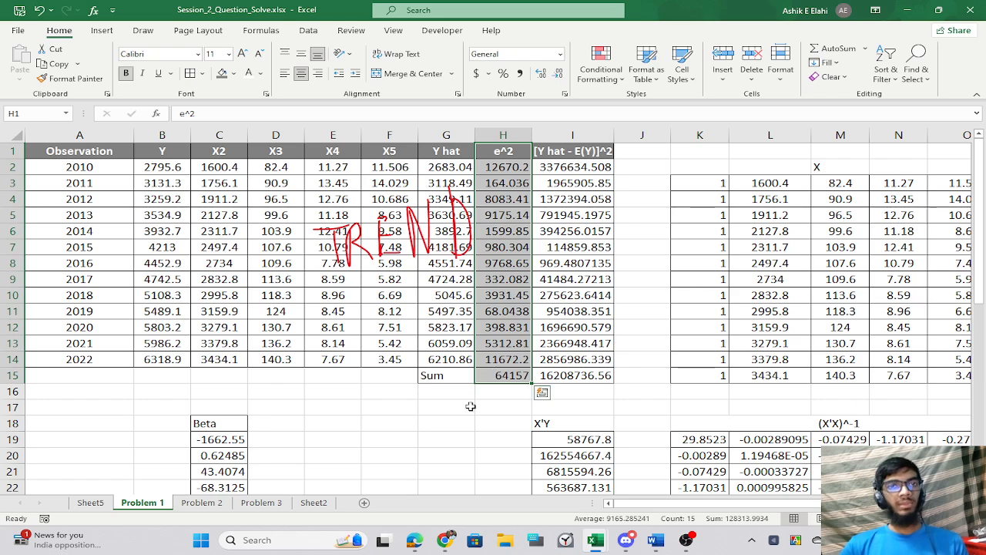
{"action": "left_click", "coordinate": [464, 420]}
{"action": "left_click", "coordinate": [491, 378]}
{"action": "scroll", "coordinate": [497, 370], "scroll_direction": "down", "scroll_amount": 4}
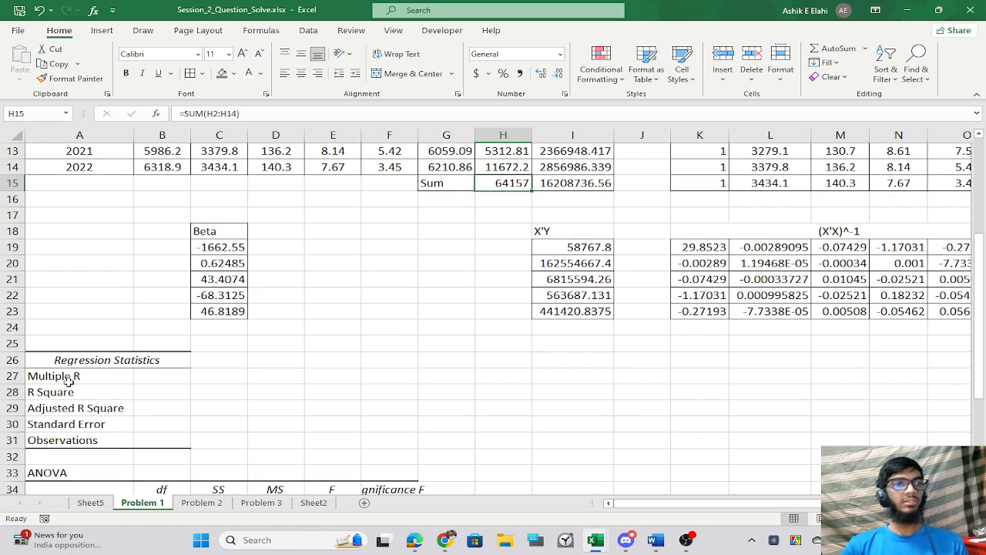
{"action": "scroll", "coordinate": [269, 362], "scroll_direction": "down", "scroll_amount": 4}
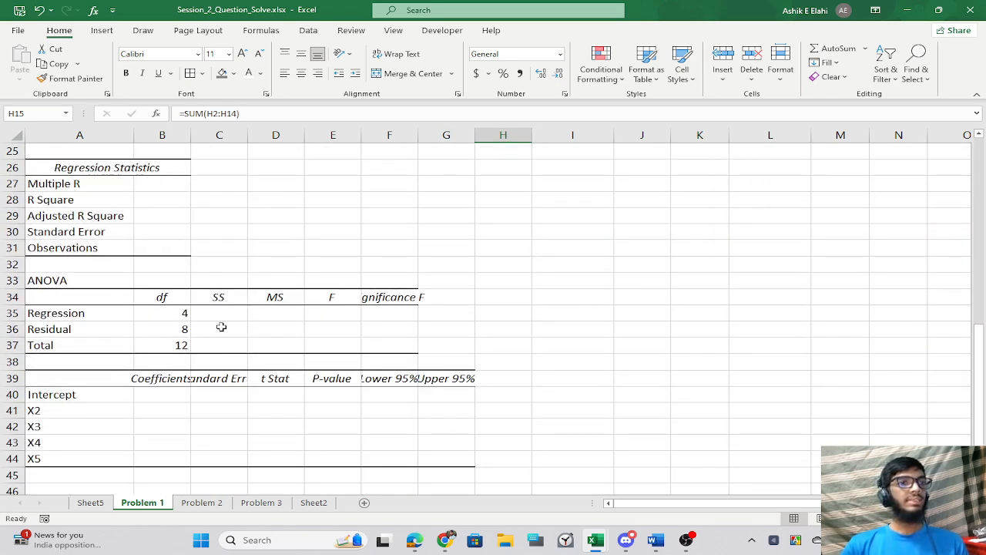
{"action": "left_click", "coordinate": [221, 326]}
{"action": "type", "text": "="}
{"action": "scroll", "coordinate": [636, 264], "scroll_direction": "up", "scroll_amount": 8}
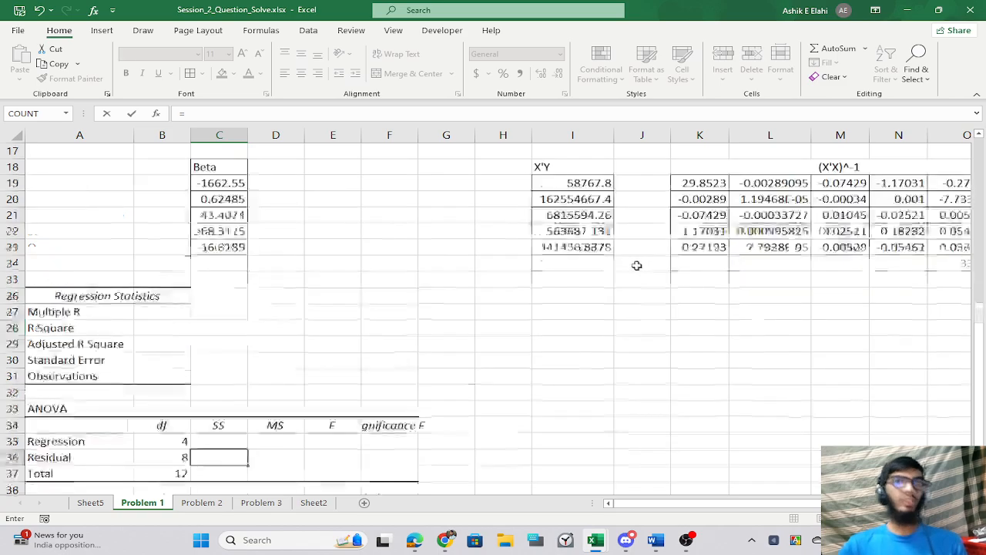
{"action": "left_click", "coordinate": [503, 375]}
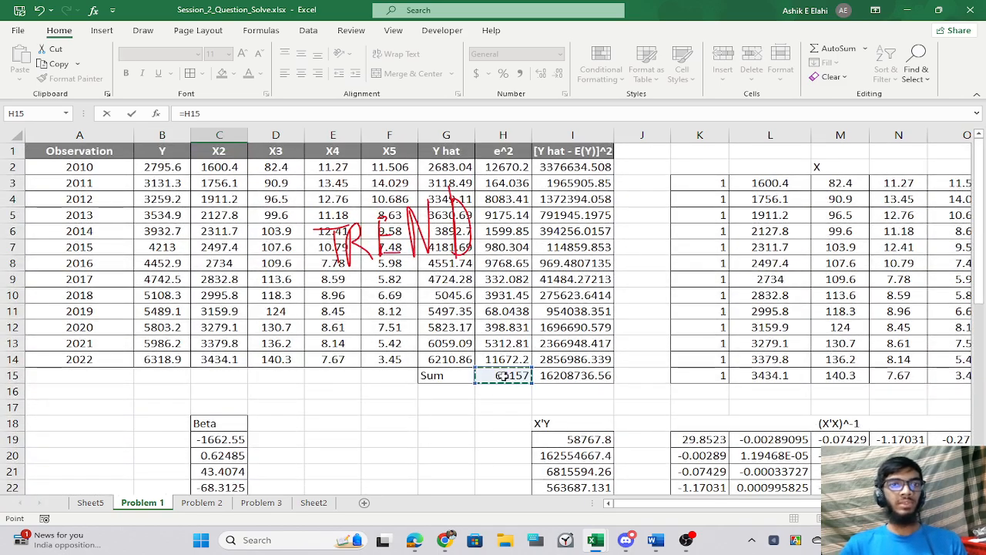
{"action": "key", "text": "Return"}
Link the Regression SS in C35 of the ANOVA table to the [Y hat - E(Y)]^2 total with =I15.
{"action": "scroll", "coordinate": [556, 394], "scroll_direction": "down", "scroll_amount": 4}
{"action": "scroll", "coordinate": [556, 393], "scroll_direction": "down", "scroll_amount": 3}
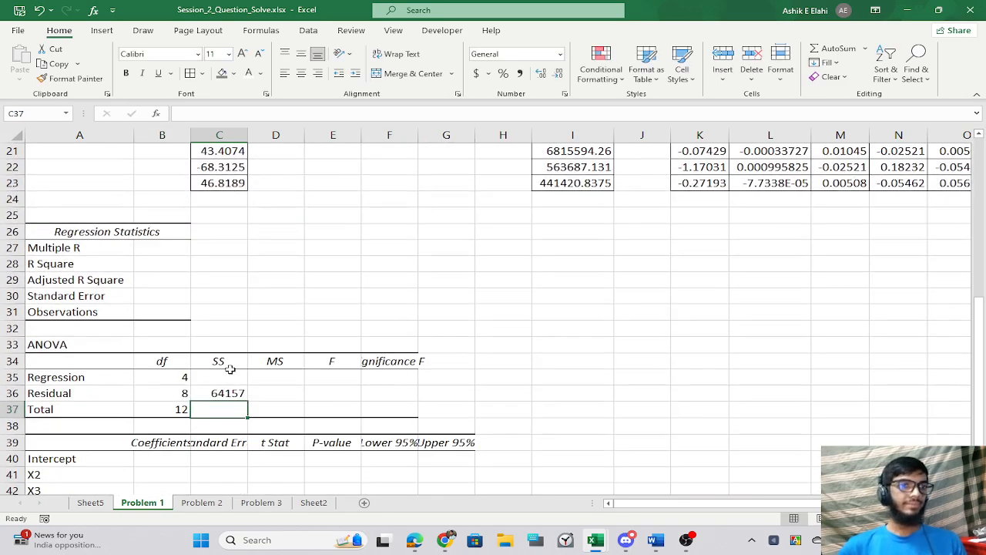
{"action": "left_click", "coordinate": [207, 380]}
{"action": "type", "text": "="}
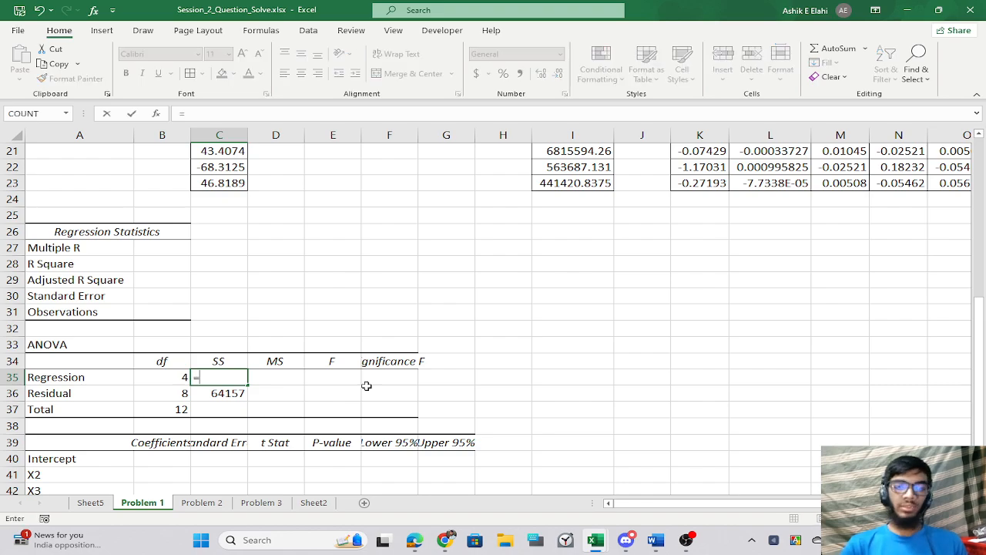
{"action": "scroll", "coordinate": [439, 252], "scroll_direction": "up", "scroll_amount": 7}
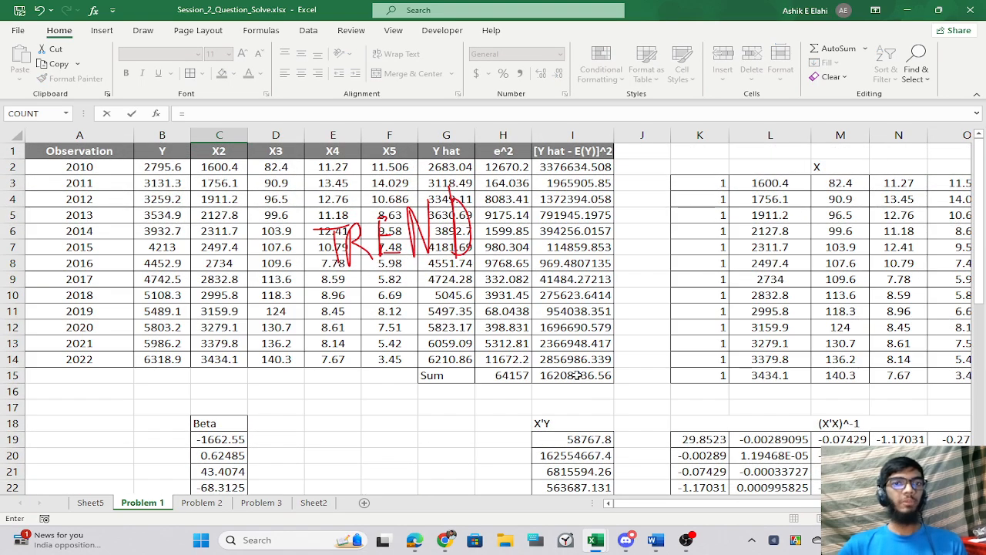
{"action": "left_click", "coordinate": [576, 375]}
{"action": "key", "text": "Return"}
{"action": "scroll", "coordinate": [341, 447], "scroll_direction": "down", "scroll_amount": 1}
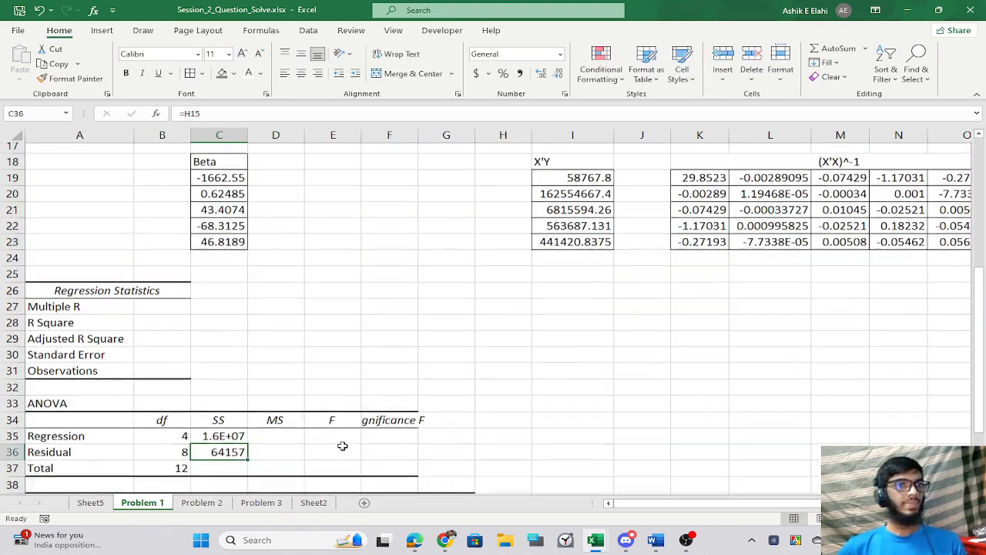
Check the Regression SS formula in C35 against the [Y hat - E(Y)]^2 column and its total.
{"action": "left_click", "coordinate": [223, 425]}
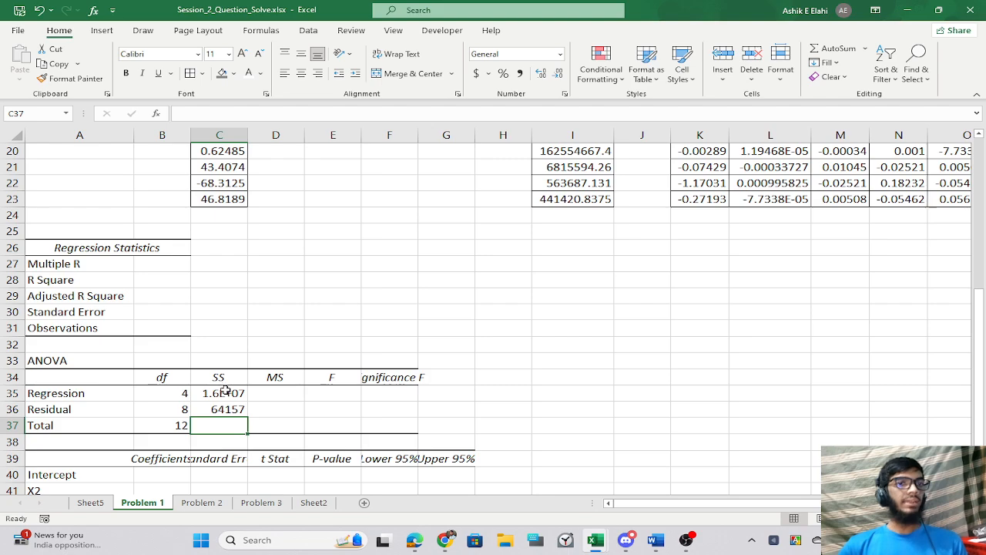
{"action": "left_click", "coordinate": [231, 393]}
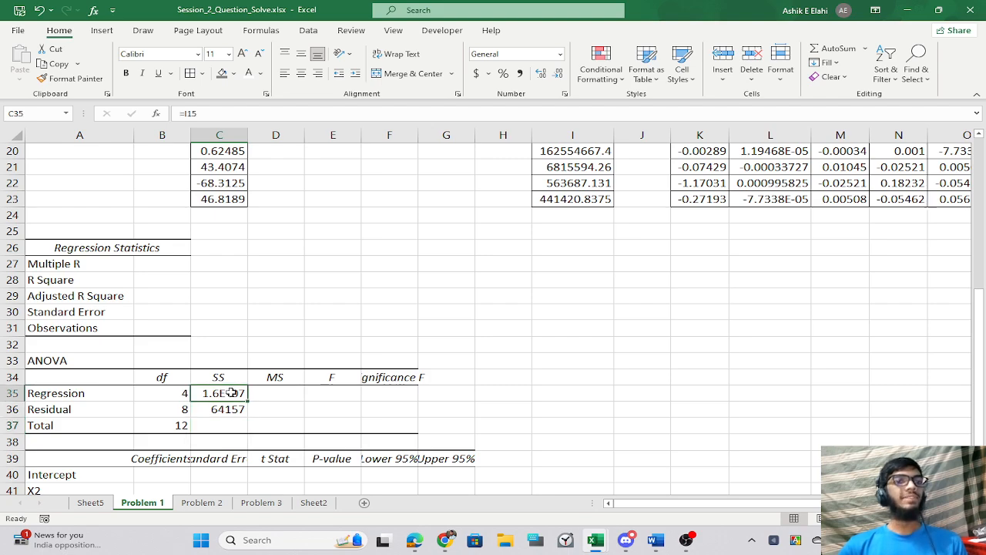
{"action": "scroll", "coordinate": [485, 329], "scroll_direction": "up", "scroll_amount": 6}
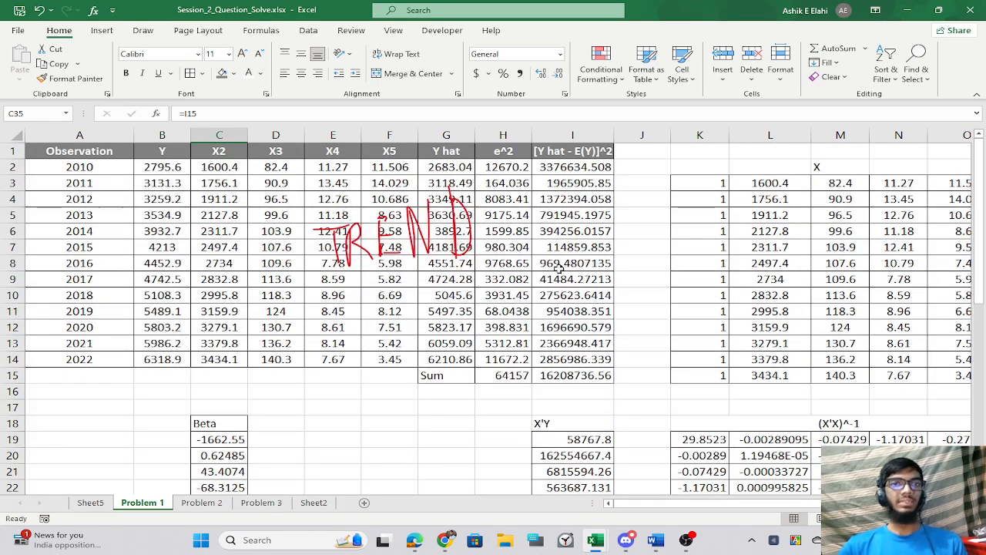
Autofit column C so the Regression and Residual SS values in the ANOVA table show in full.
{"action": "scroll", "coordinate": [398, 411], "scroll_direction": "down", "scroll_amount": 7}
{"action": "left_click", "coordinate": [244, 406]}
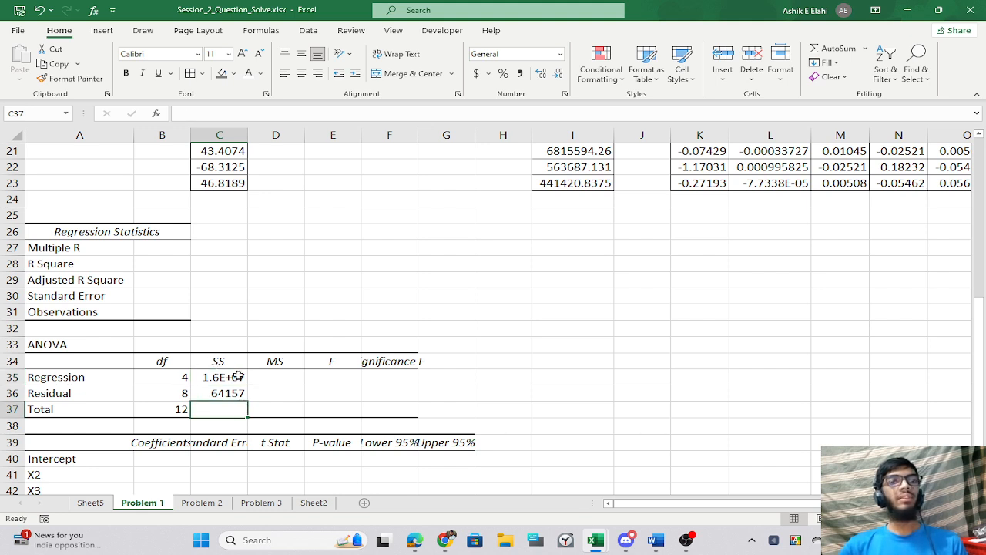
{"action": "double_click", "coordinate": [248, 128]}
{"action": "left_click", "coordinate": [366, 275]}
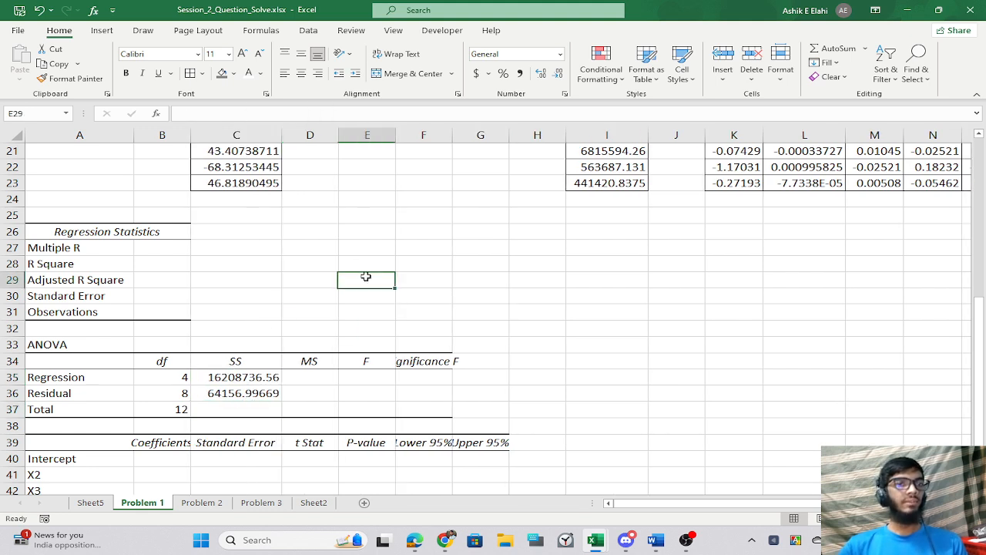
{"action": "left_click", "coordinate": [244, 375]}
Calculate the Total SS in C37 of the ANOVA table with =C35+C36.
{"action": "left_click", "coordinate": [240, 405]}
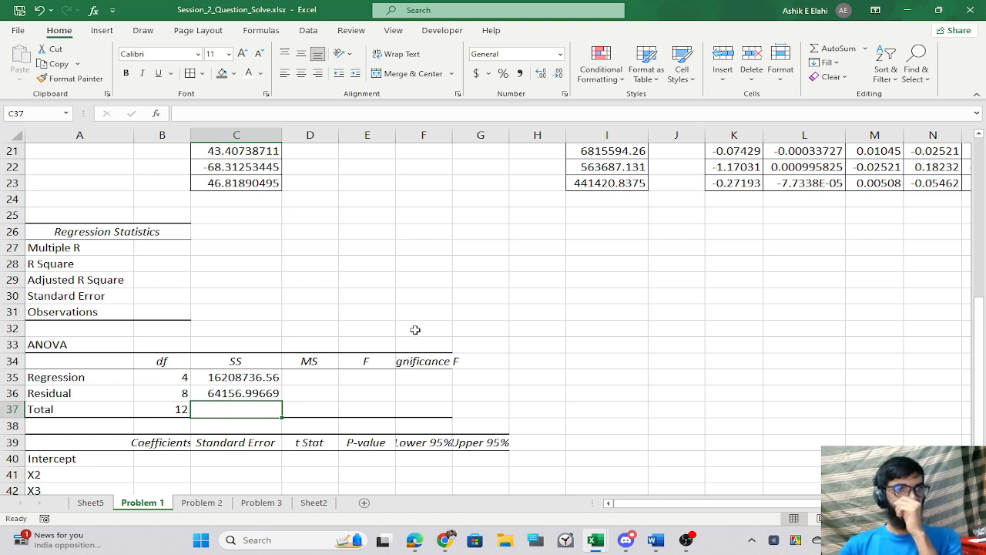
{"action": "type", "text": "="}
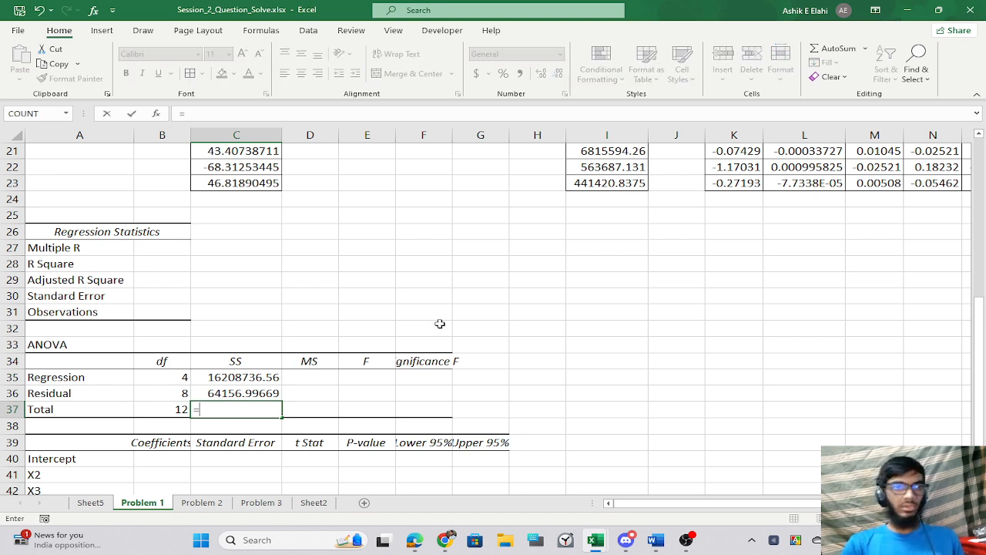
{"action": "key", "text": "Up"}
{"action": "key", "text": "Up"}
{"action": "type", "text": "+"}
{"action": "key", "text": "Down"}
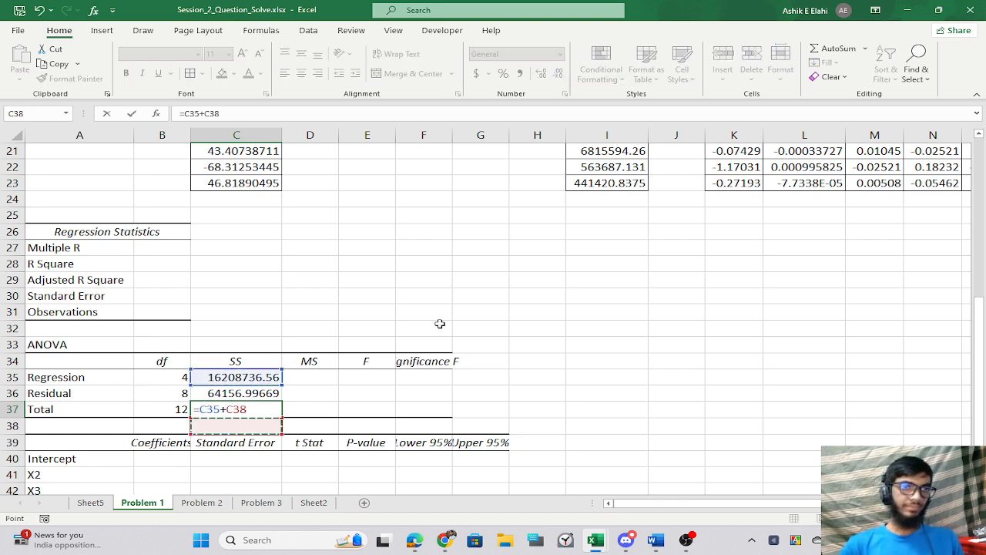
{"action": "key", "text": "Up"}
{"action": "key", "text": "Return"}
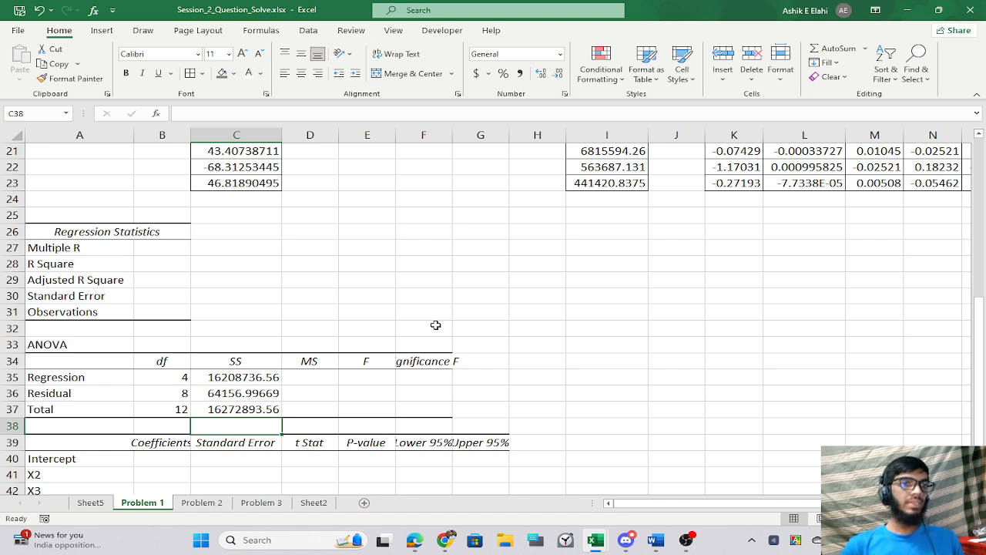
{"action": "left_click", "coordinate": [209, 403]}
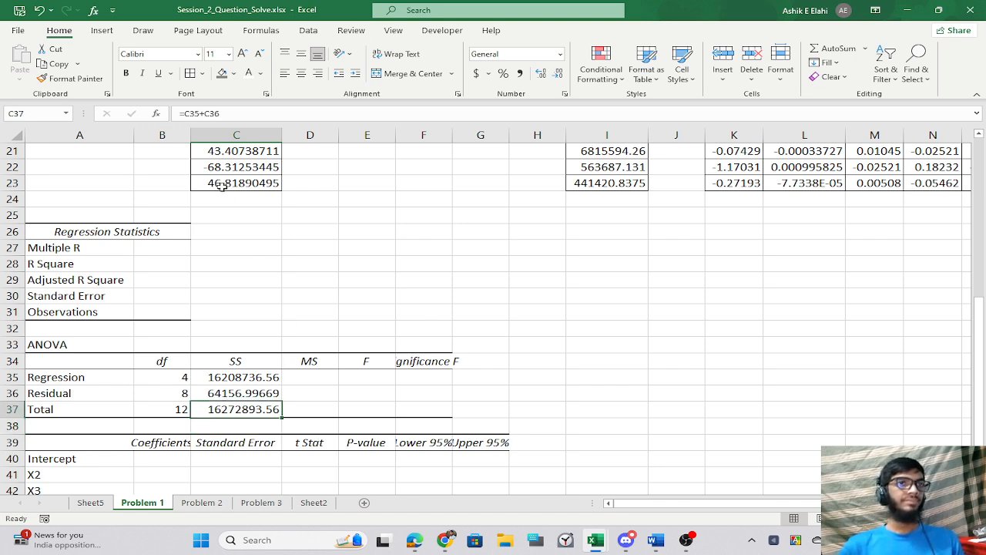
Copy the SS values in C35:C37 and autofit column C of the ToolPak output on Sheet5.
{"action": "left_click", "coordinate": [364, 393]}
{"action": "left_click_drag", "start_coordinate": [222, 380], "coordinate": [228, 409]}
{"action": "key", "text": "ctrl+c"}
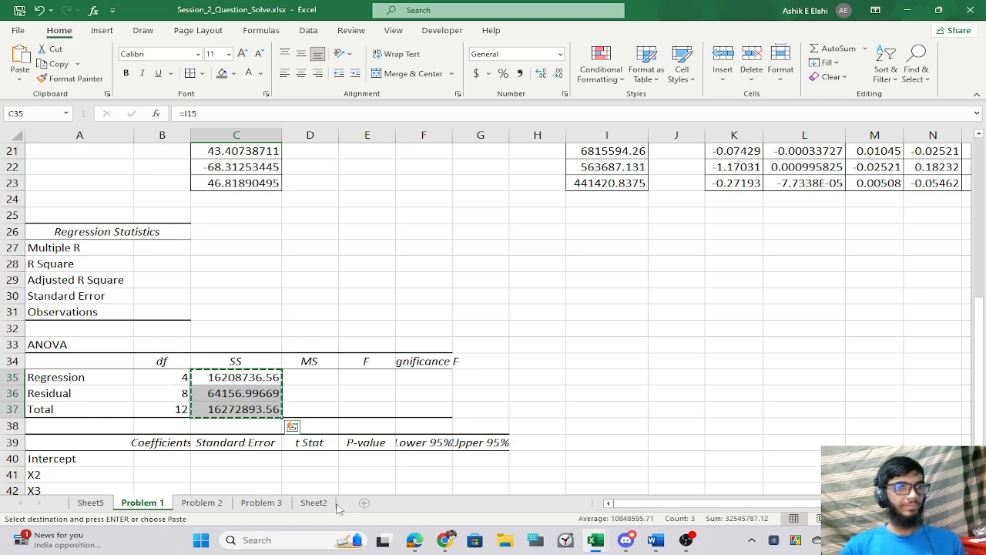
{"action": "left_click", "coordinate": [91, 502]}
{"action": "left_click", "coordinate": [688, 282]}
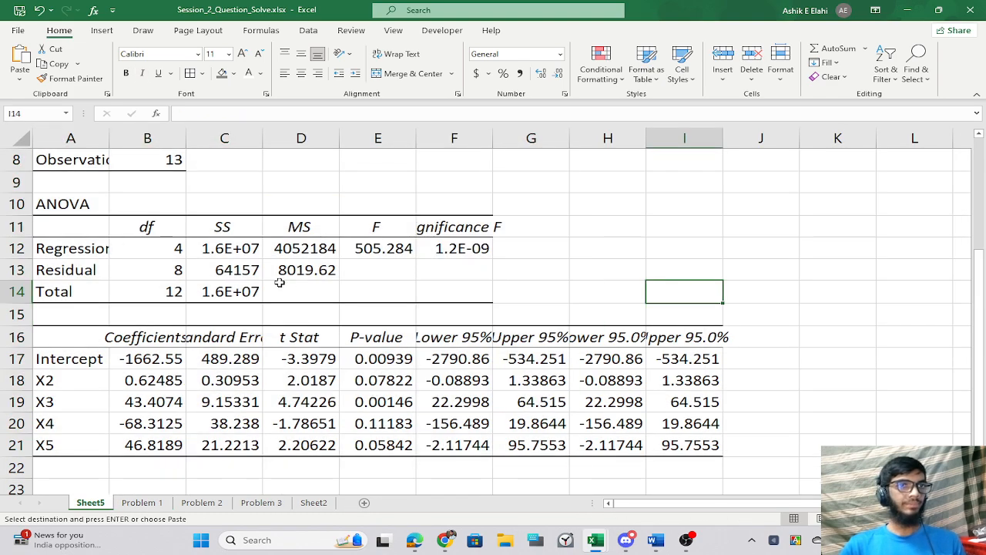
{"action": "scroll", "coordinate": [260, 226], "scroll_direction": "up", "scroll_amount": 3}
{"action": "double_click", "coordinate": [262, 139]}
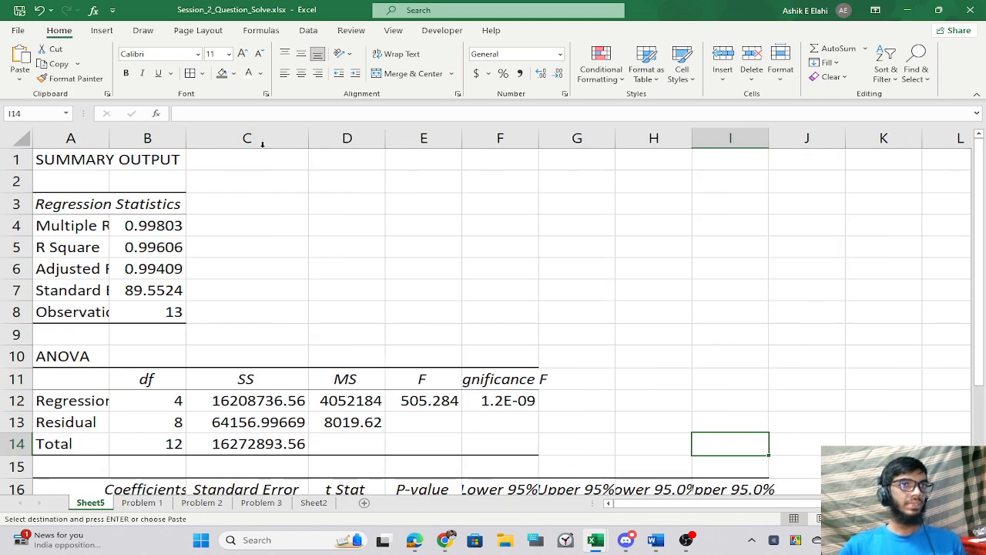
{"action": "scroll", "coordinate": [255, 329], "scroll_direction": "down", "scroll_amount": 1}
{"action": "scroll", "coordinate": [255, 330], "scroll_direction": "down", "scroll_amount": 1}
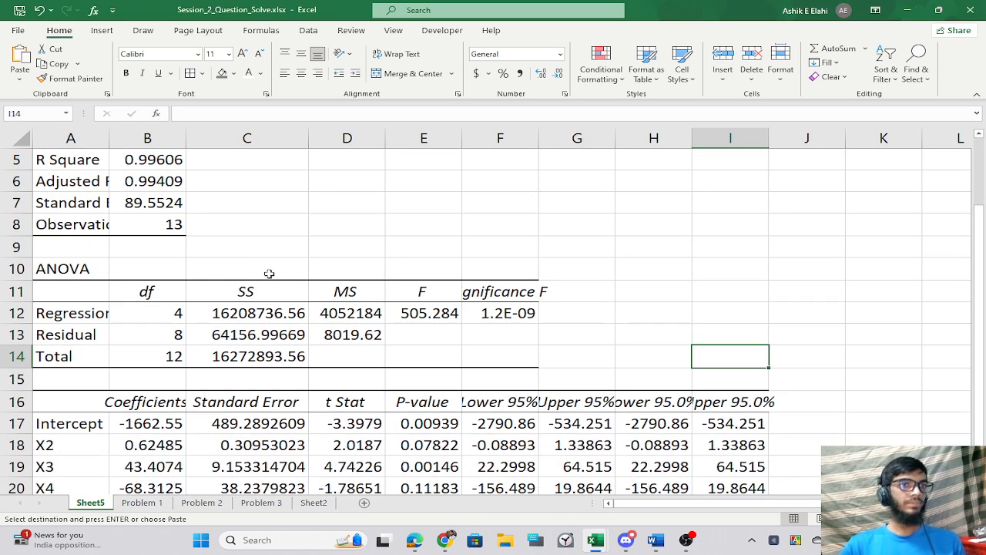
Try pasting the copied SS values into Sheet5 from C7 down, and undo the paste.
{"action": "left_click", "coordinate": [251, 196]}
{"action": "key", "text": "ctrl+v"}
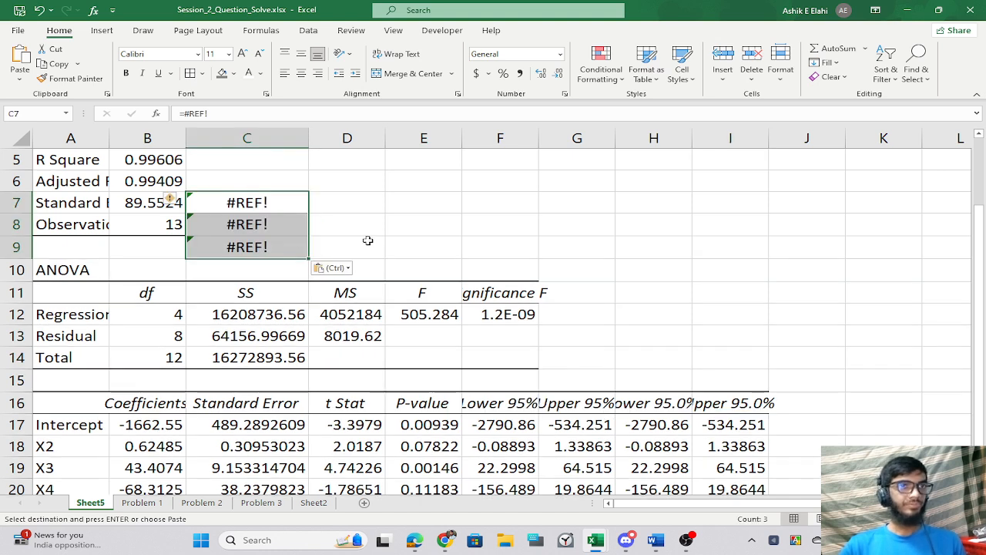
{"action": "key", "text": "ctrl+z"}
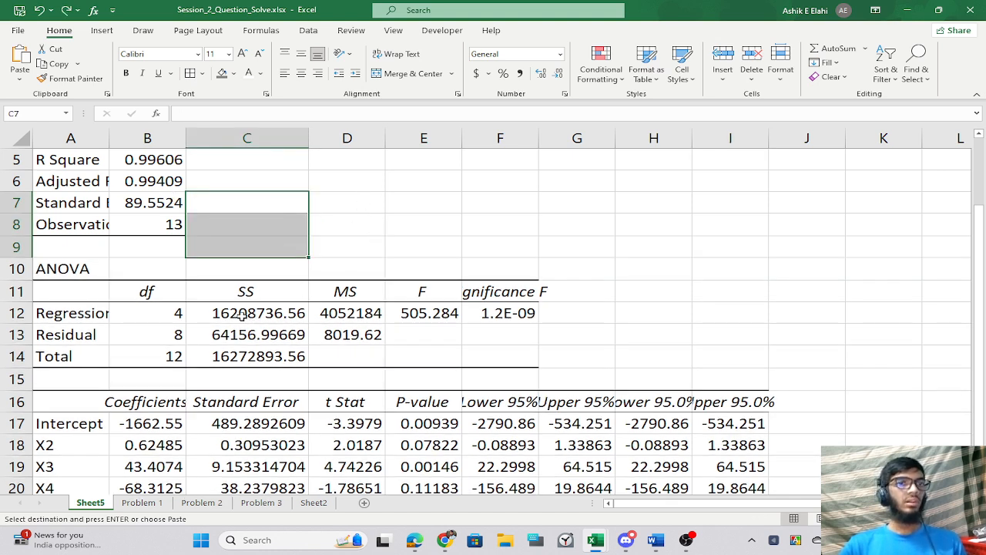
Copy the ToolPak SS values in C12:C14 of Sheet5 into D35:D37 of Problem 1 and autofit column D.
{"action": "left_click_drag", "start_coordinate": [241, 314], "coordinate": [248, 354]}
{"action": "key", "text": "ctrl+c"}
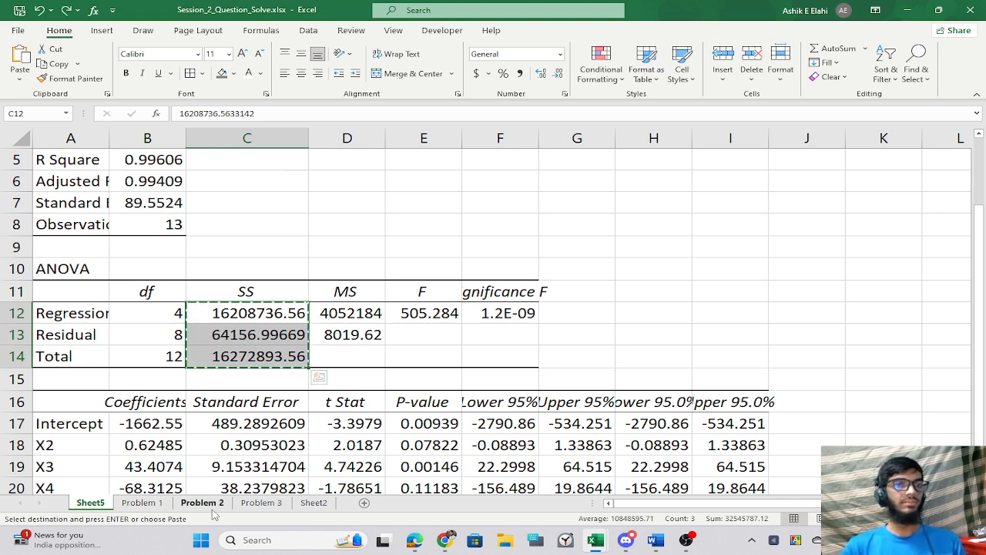
{"action": "left_click", "coordinate": [142, 502]}
{"action": "left_click", "coordinate": [420, 322]}
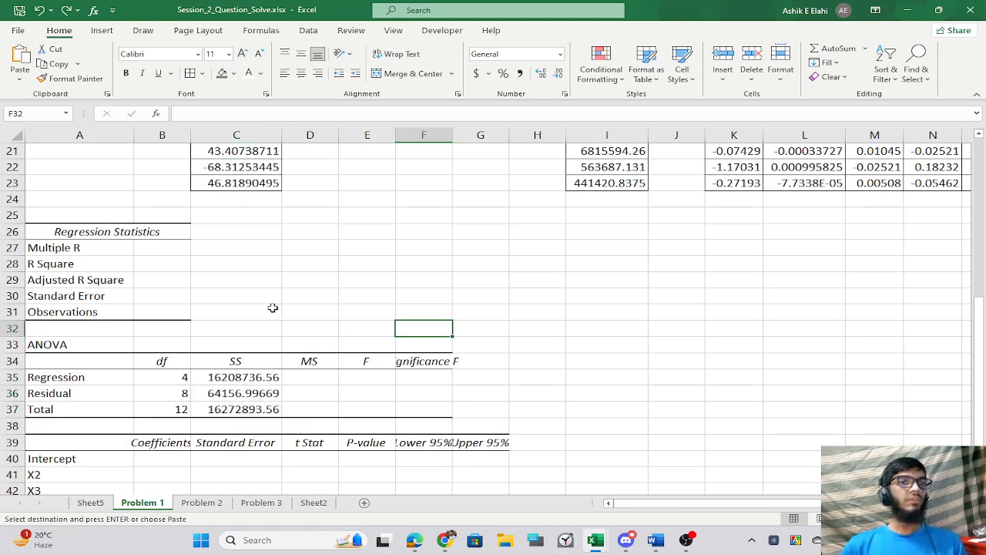
{"action": "left_click", "coordinate": [322, 376]}
{"action": "key", "text": "ctrl+v"}
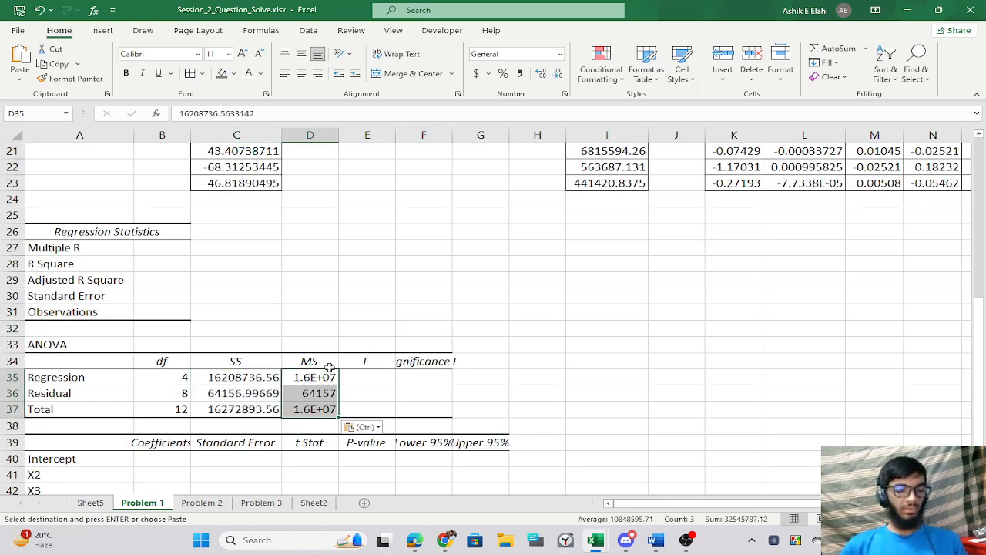
{"action": "left_click", "coordinate": [479, 399]}
{"action": "double_click", "coordinate": [339, 135]}
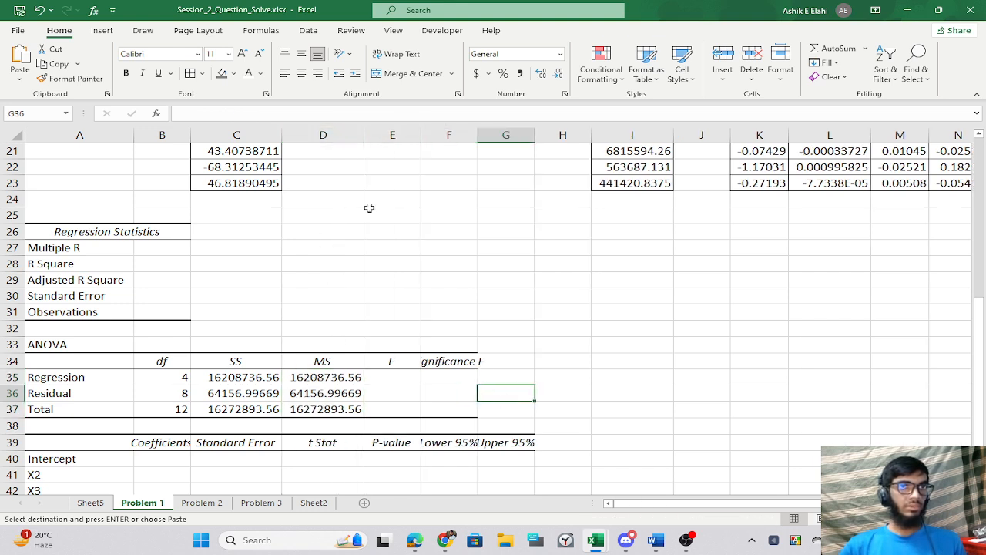
Compare the calculated SS values in C35:C37 with the pasted ToolPak values in D35:D37 row by row.
{"action": "key", "text": "Left"}
{"action": "left_click", "coordinate": [252, 376]}
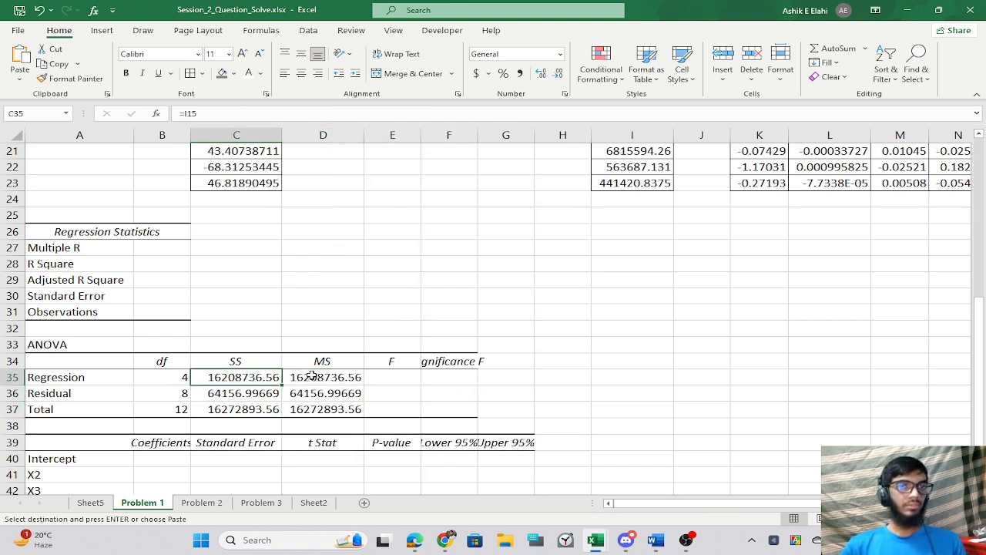
{"action": "left_click", "coordinate": [312, 376]}
{"action": "left_click", "coordinate": [242, 393]}
{"action": "left_click", "coordinate": [319, 393]}
{"action": "left_click", "coordinate": [224, 409]}
{"action": "left_click", "coordinate": [300, 409]}
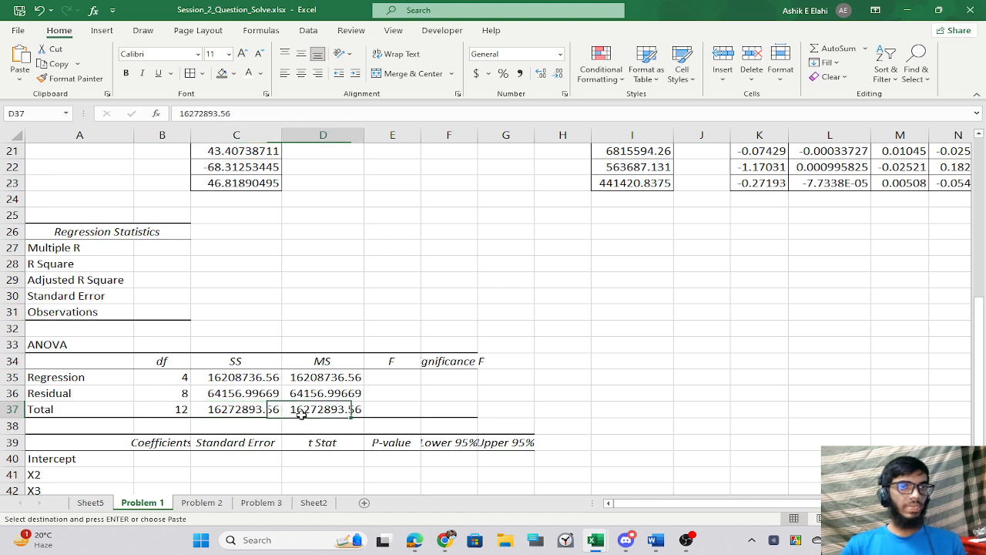
Clear the pasted ToolPak SS values from D35:D37 in the MS column.
{"action": "left_click_drag", "start_coordinate": [329, 378], "coordinate": [335, 405]}
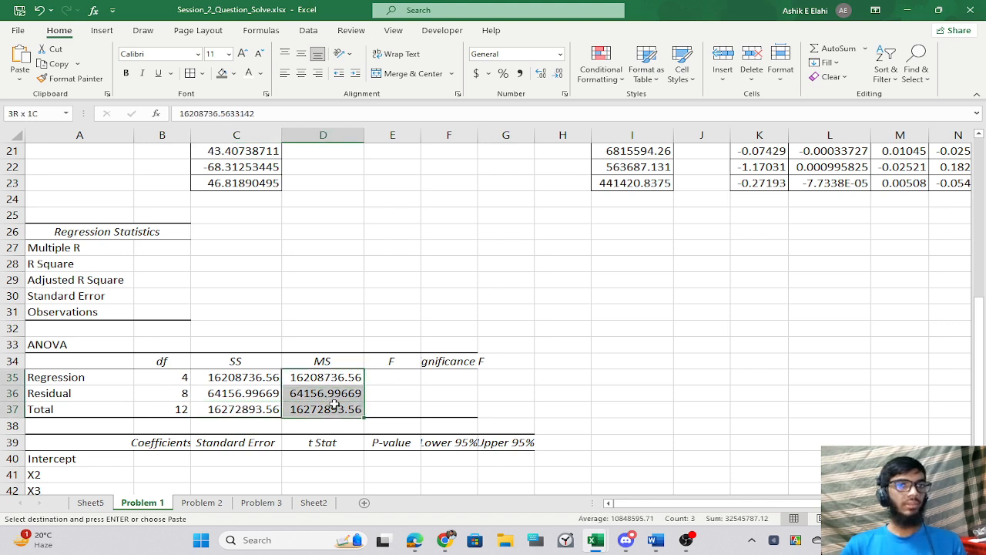
{"action": "key", "text": "Delete"}
{"action": "left_click", "coordinate": [424, 392]}
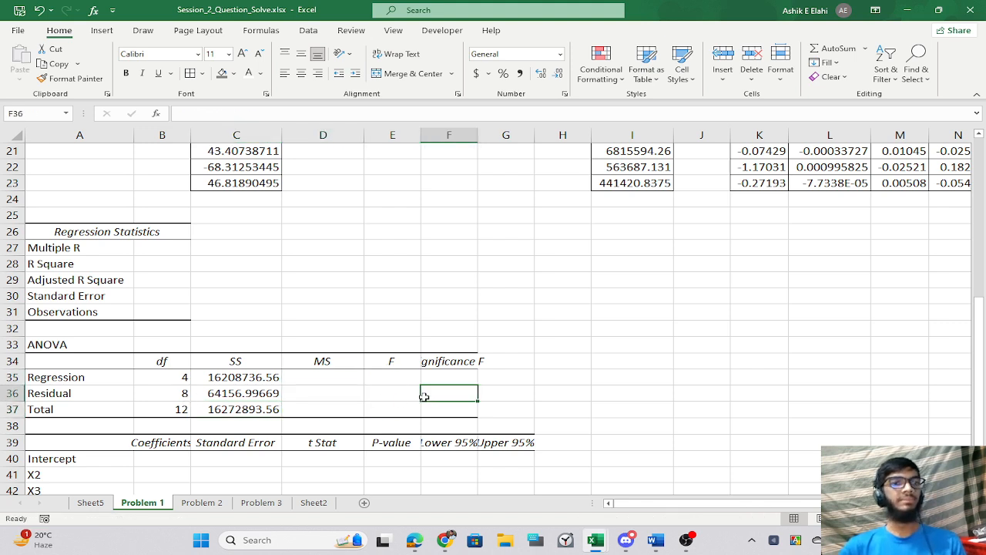
Calculate the Regression MS in D35 of the ANOVA table with =C35/B35.
{"action": "left_click", "coordinate": [341, 383]}
{"action": "type", "text": "="}
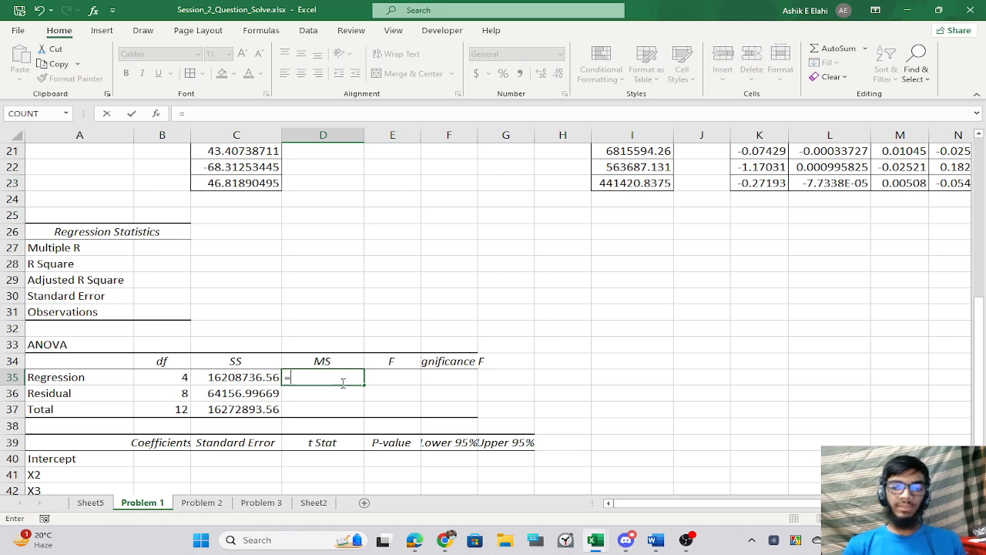
{"action": "key", "text": "Left"}
{"action": "type", "text": "/"}
{"action": "key", "text": "Left"}
{"action": "key", "text": "Left"}
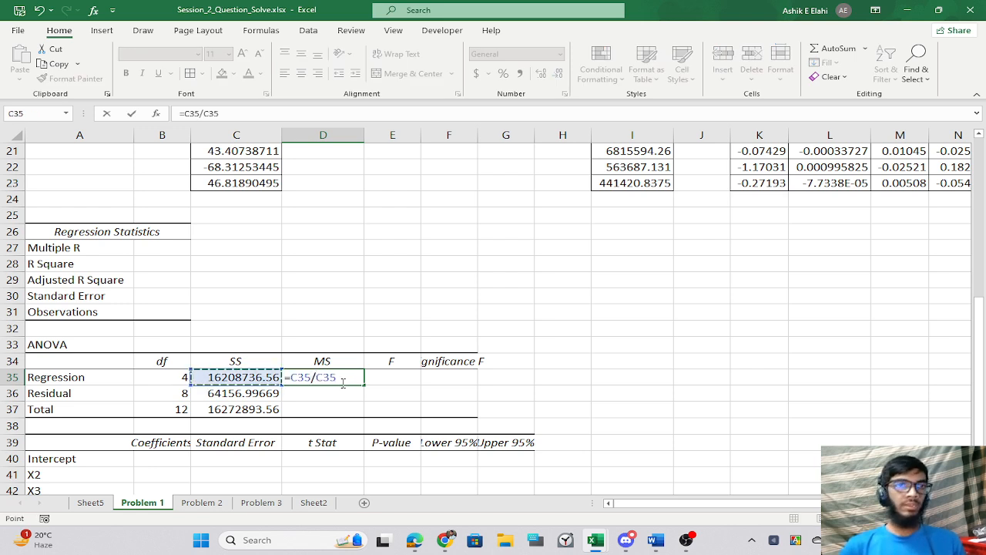
{"action": "key", "text": "Return"}
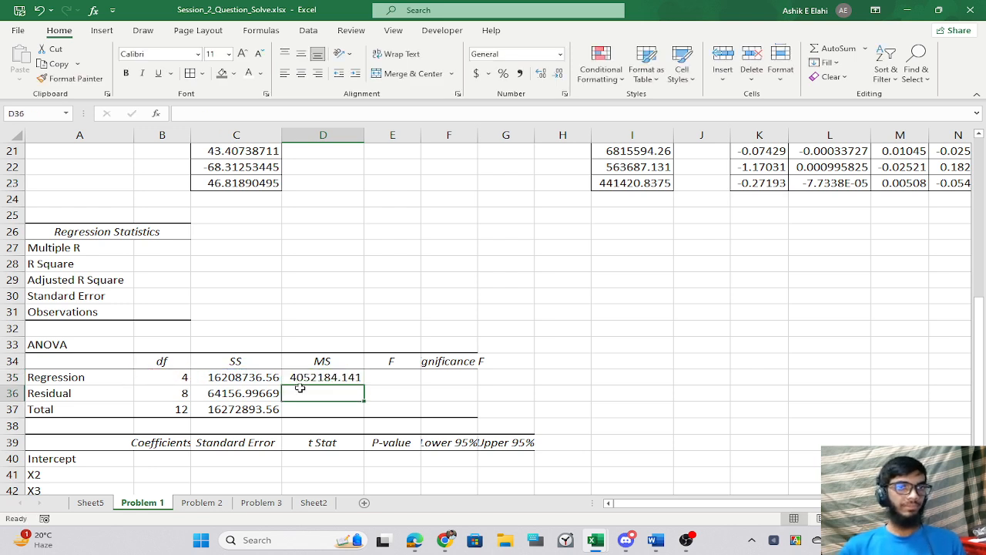
Copy the Regression MS formula from D35 to the Residual and Total rows, D36 and D37.
{"action": "left_click", "coordinate": [321, 382]}
{"action": "key", "text": "ctrl+c"}
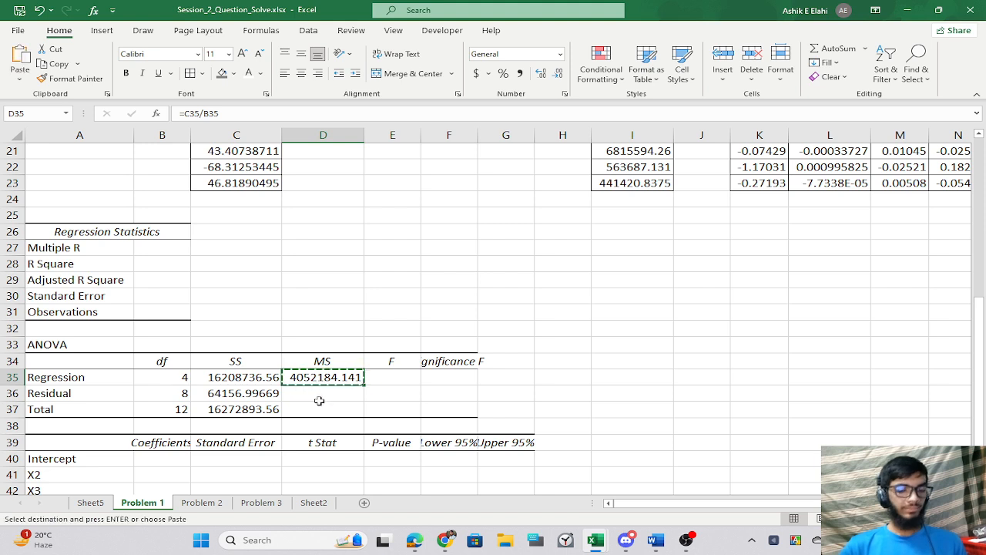
{"action": "left_click", "coordinate": [317, 392]}
{"action": "key", "text": "ctrl+v"}
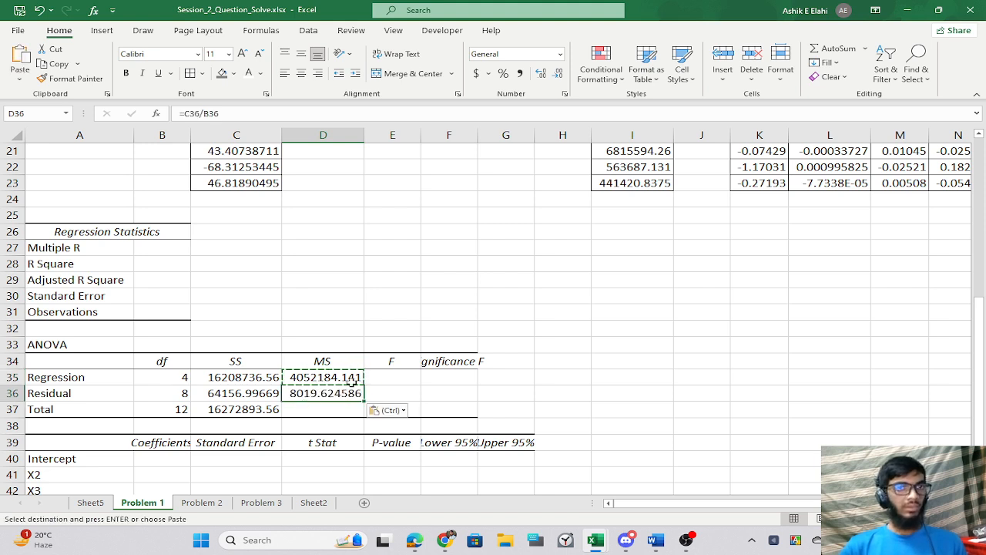
{"action": "left_click", "coordinate": [351, 377]}
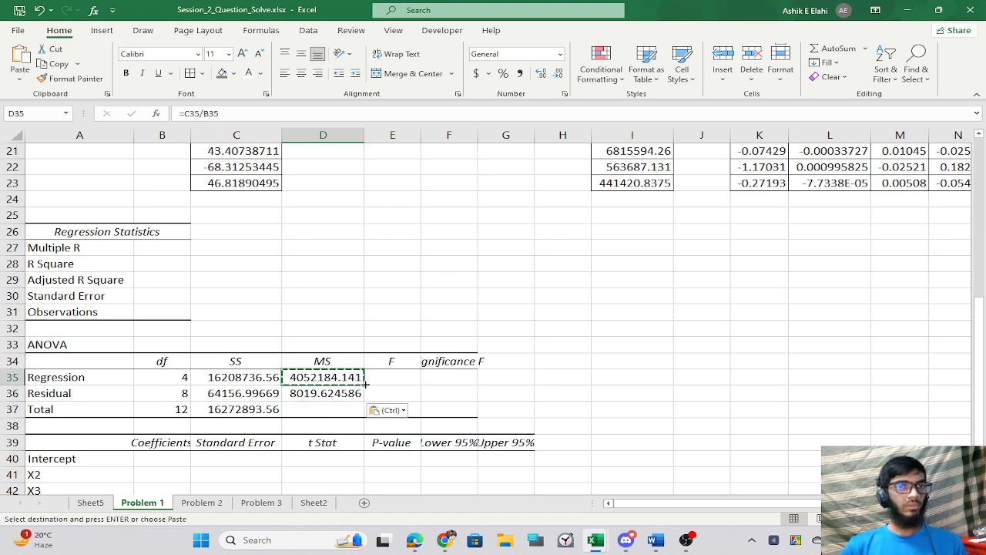
{"action": "left_click_drag", "start_coordinate": [363, 385], "coordinate": [366, 411]}
{"action": "left_click", "coordinate": [506, 393]}
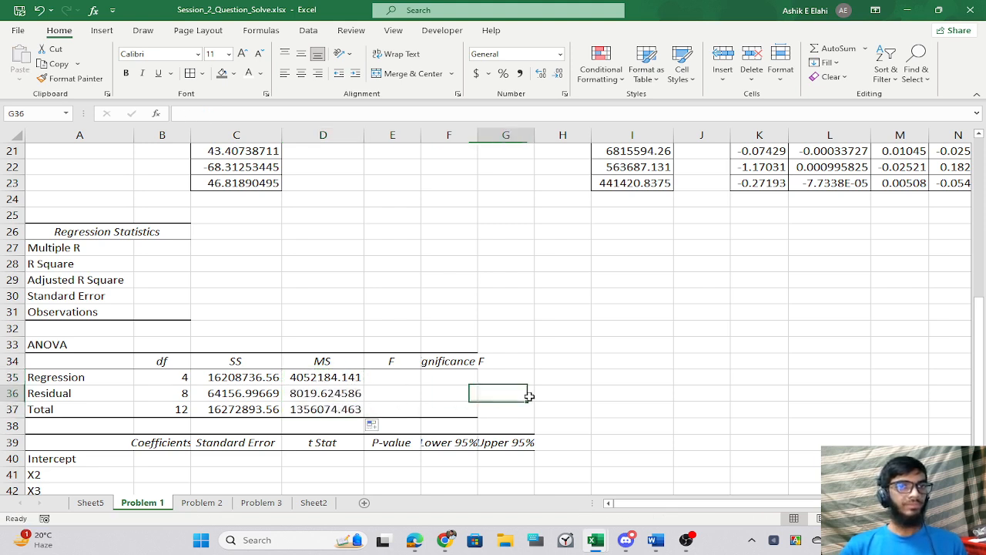
Apply the formatting of the Total SS cell C37 to the Total MS cell D37 with Format Painter.
{"action": "left_click", "coordinate": [295, 422]}
{"action": "left_click", "coordinate": [286, 409]}
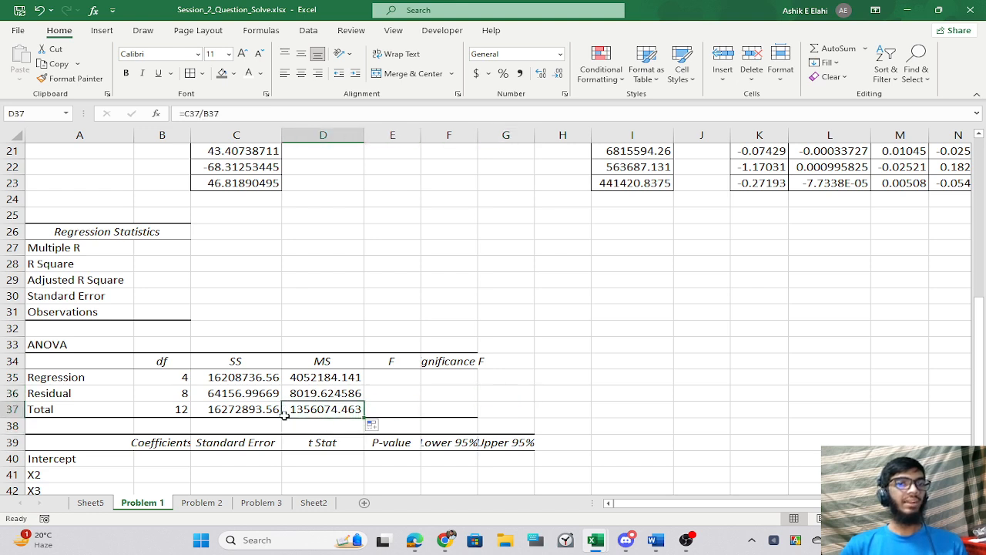
{"action": "left_click", "coordinate": [408, 406]}
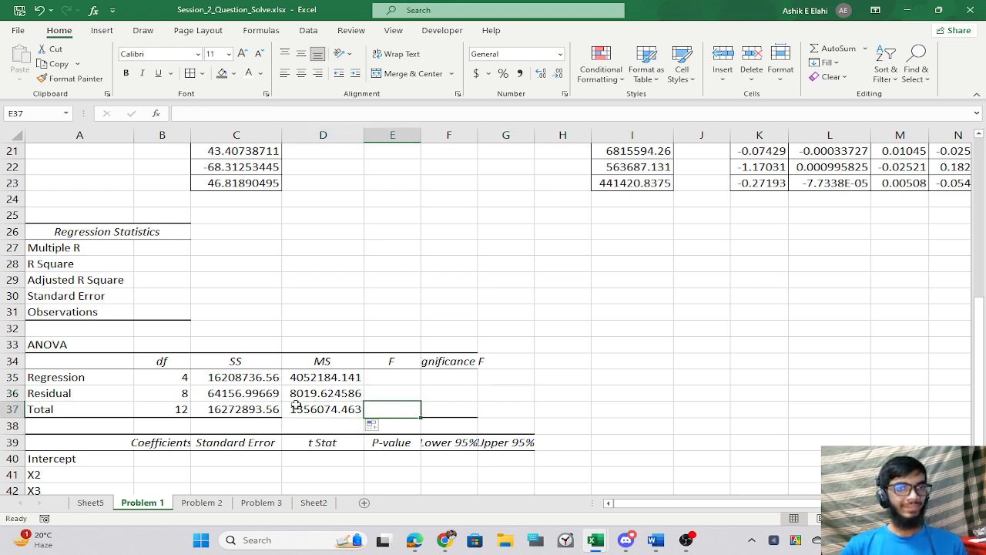
{"action": "left_click", "coordinate": [247, 411]}
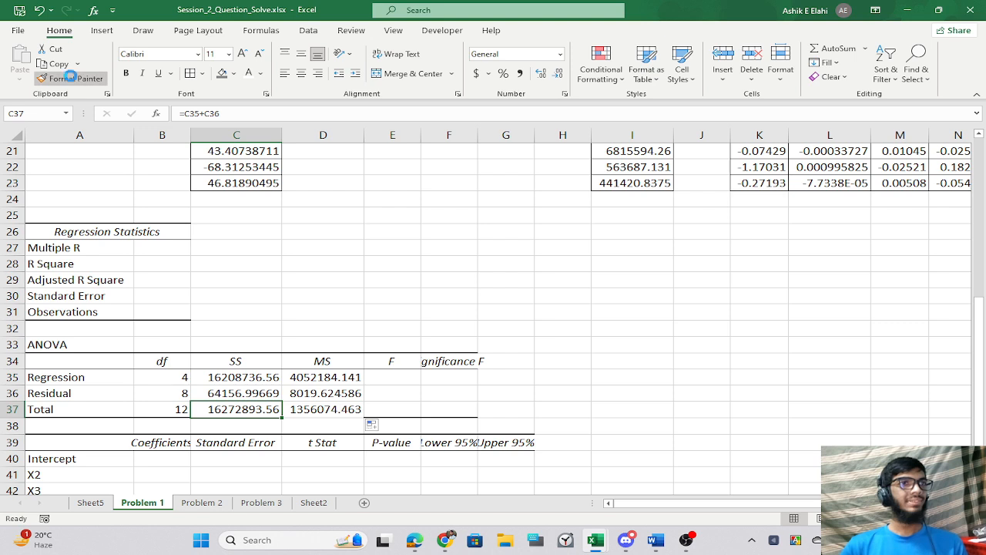
{"action": "left_click", "coordinate": [69, 78]}
{"action": "left_click", "coordinate": [337, 406]}
{"action": "left_click", "coordinate": [505, 393]}
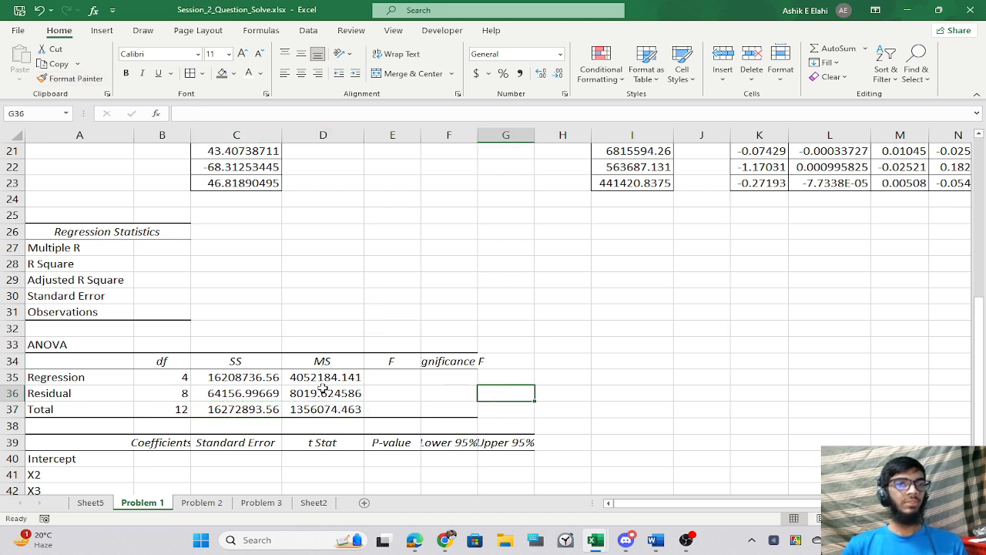
Calculate the Regression F statistic in E35 of the ANOVA table with =D35/D36.
{"action": "left_click", "coordinate": [397, 374]}
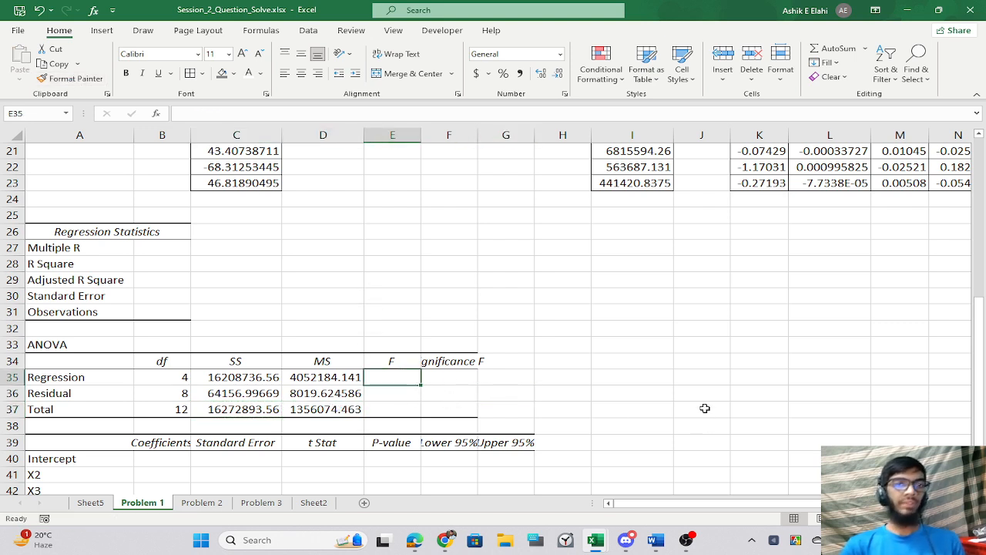
{"action": "type", "text": "="}
{"action": "key", "text": "Left"}
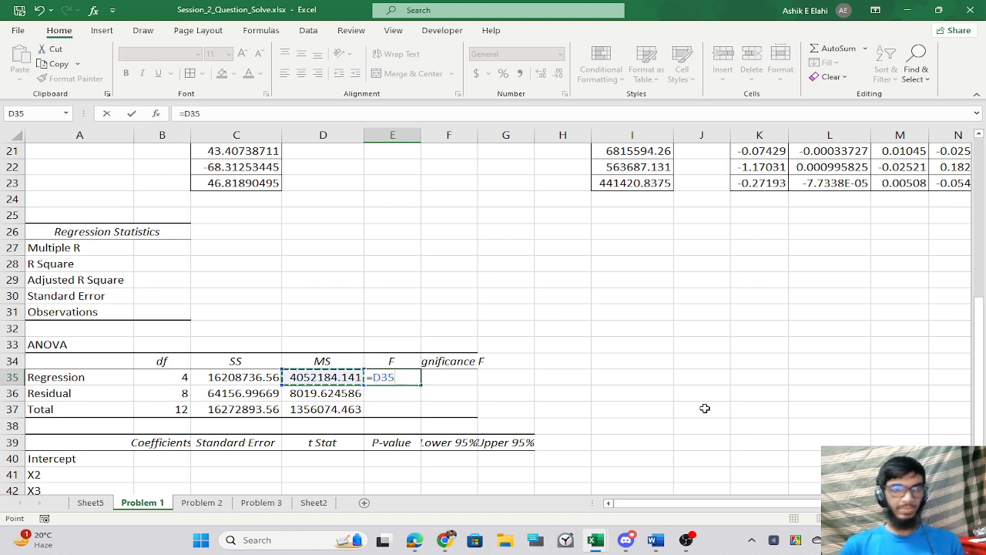
{"action": "type", "text": "/"}
{"action": "key", "text": "Left"}
{"action": "key", "text": "Down"}
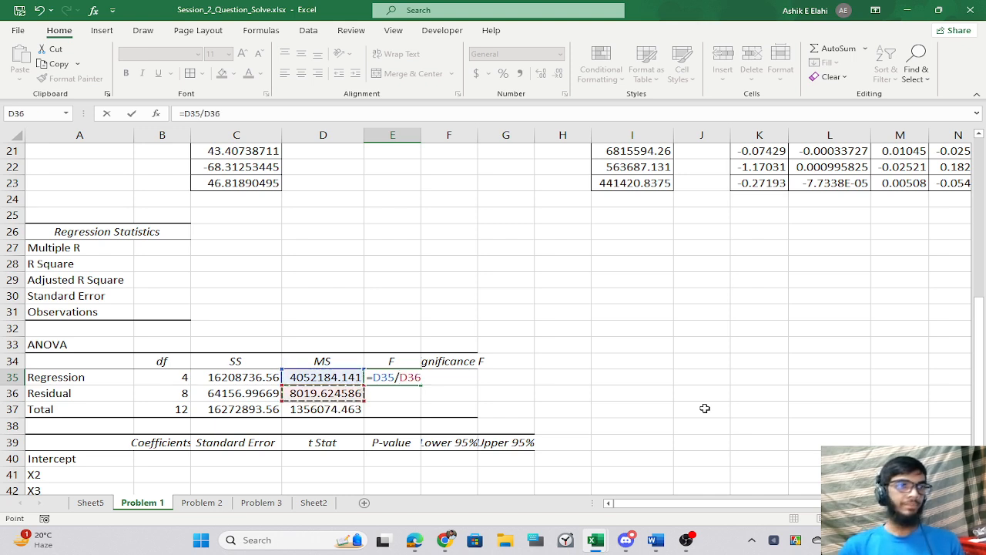
{"action": "key", "text": "Return"}
{"action": "key", "text": "Up"}
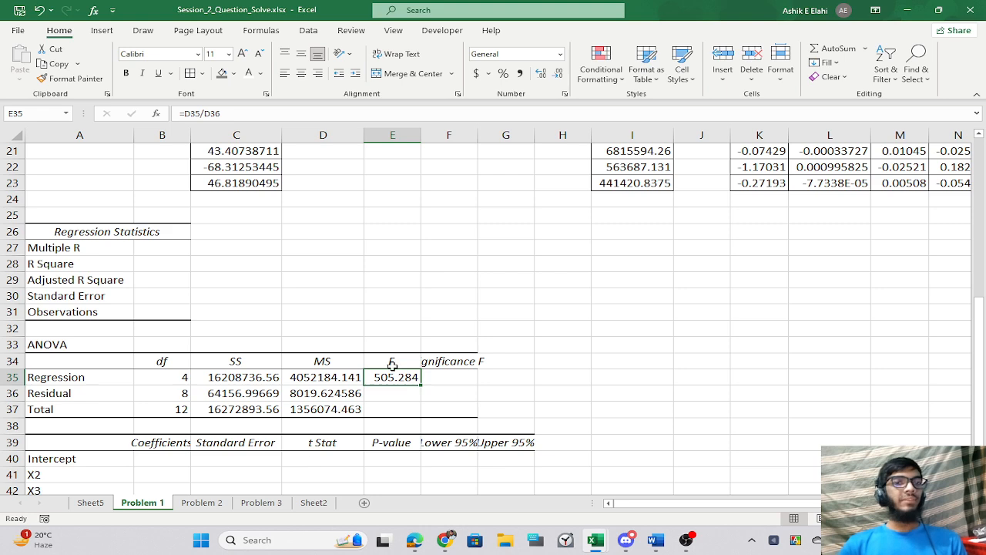
Check the F and Significance F entries in the ToolPak ANOVA table on Sheet5.
{"action": "left_click", "coordinate": [90, 502]}
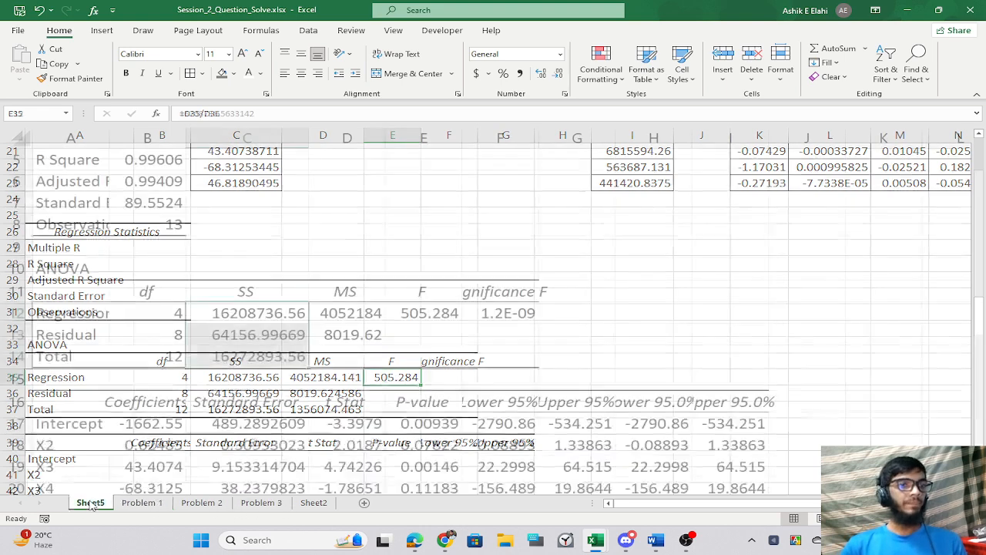
{"action": "left_click", "coordinate": [420, 316]}
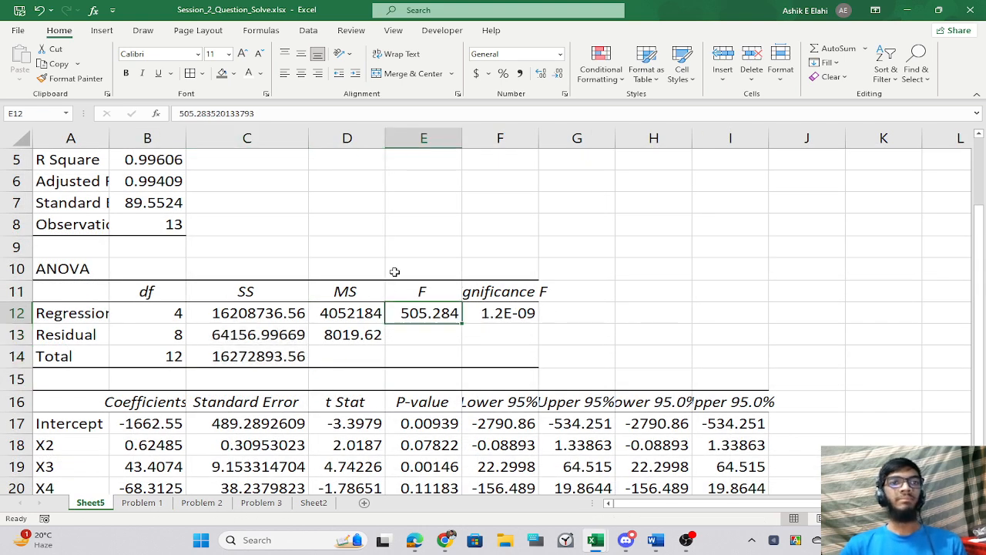
{"action": "left_click_drag", "start_coordinate": [424, 313], "coordinate": [420, 366]}
{"action": "left_click", "coordinate": [690, 296]}
{"action": "left_click", "coordinate": [509, 300]}
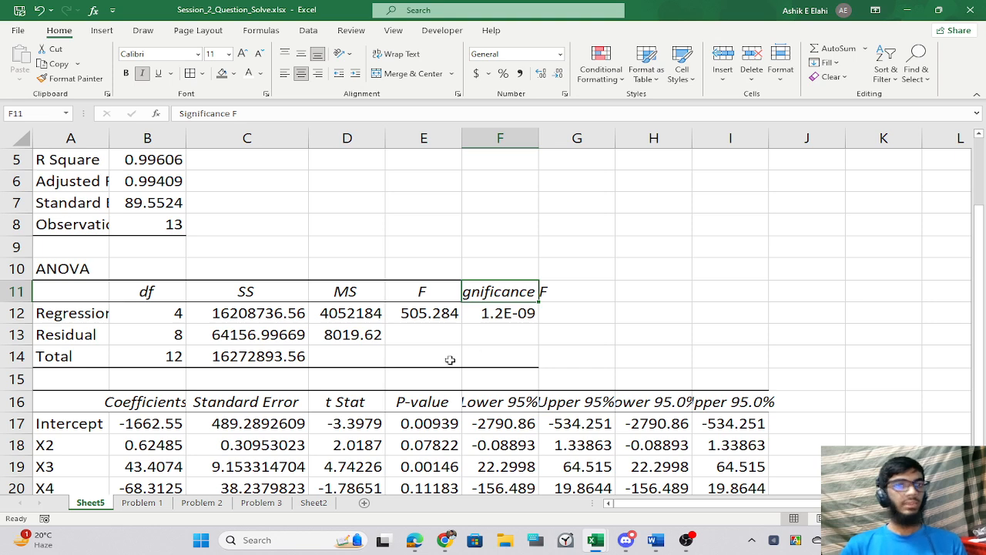
On the Problem 1 sheet, autofit column F so the Significance F header fits.
{"action": "left_click", "coordinate": [142, 502]}
{"action": "left_click", "coordinate": [444, 360]}
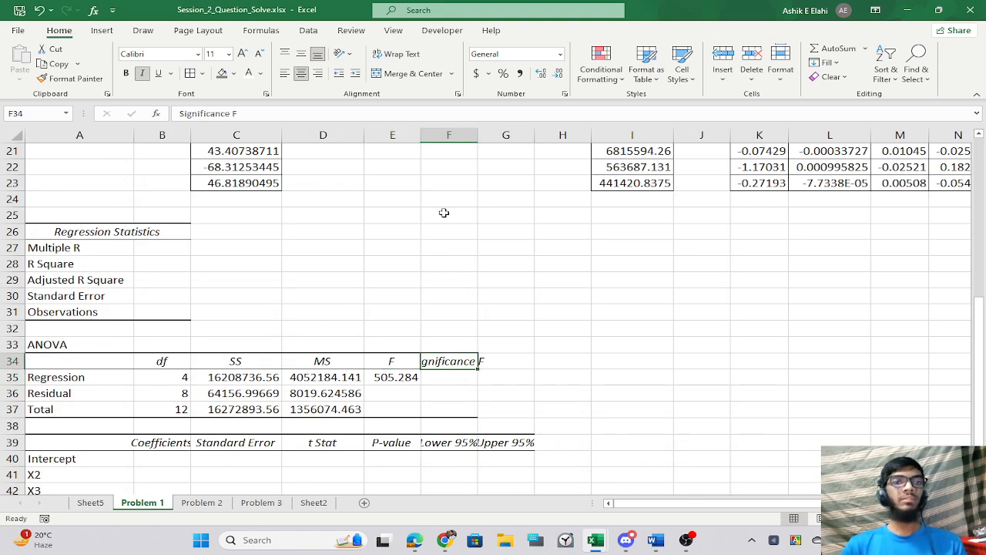
{"action": "left_click", "coordinate": [471, 135]}
{"action": "double_click", "coordinate": [478, 135]}
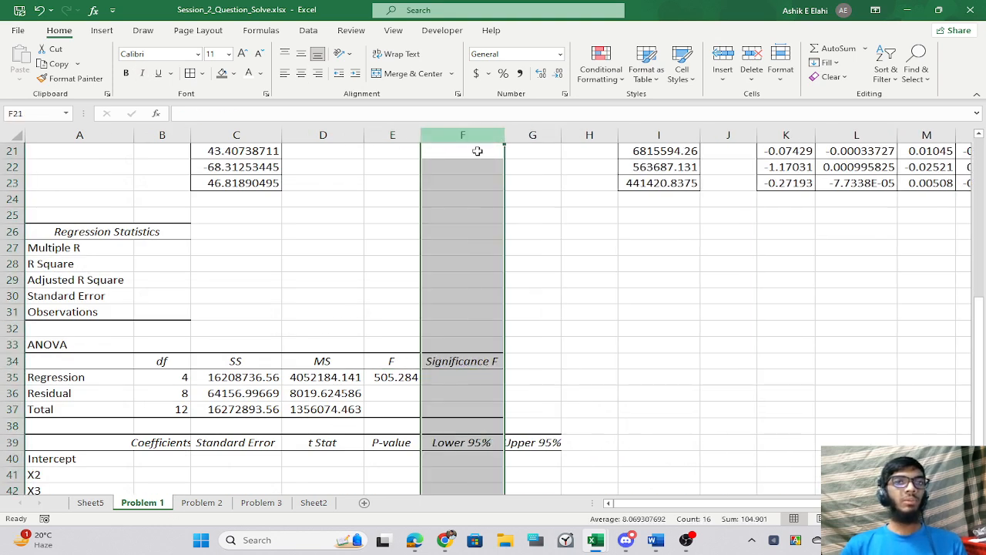
Enter the label "P-value" in F33, above the Significance F header.
{"action": "left_click", "coordinate": [459, 343]}
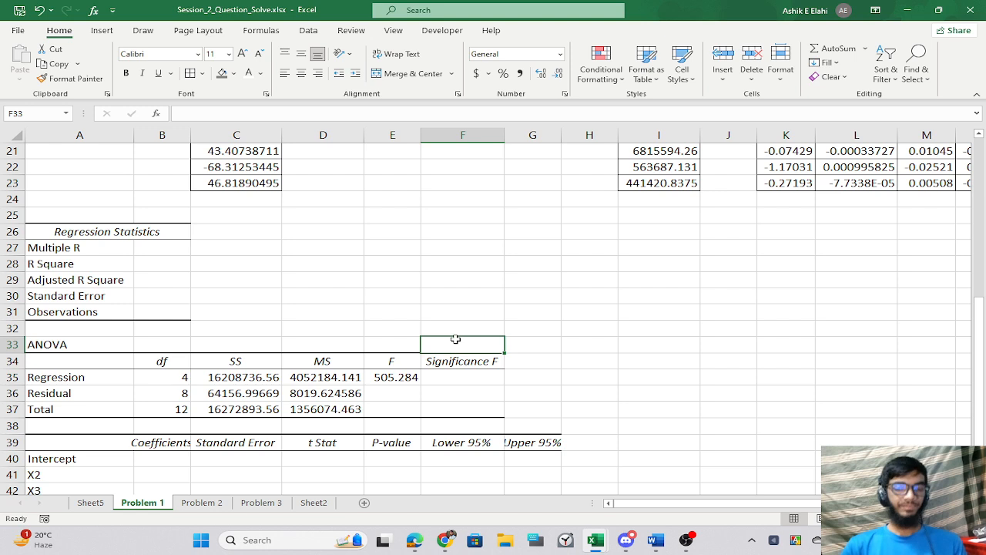
{"action": "type", "text": "P-val"}
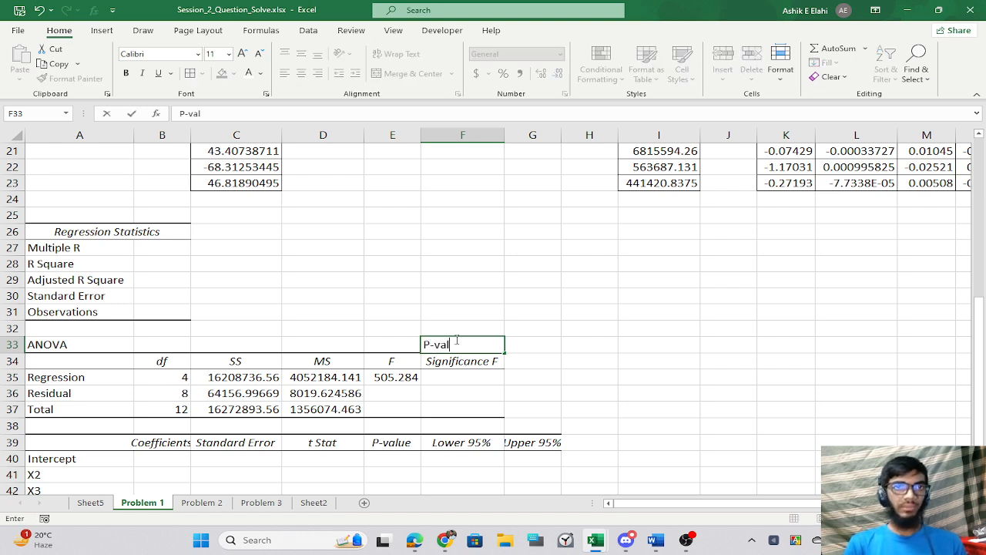
{"action": "type", "text": "ue"}
{"action": "key", "text": "Return"}
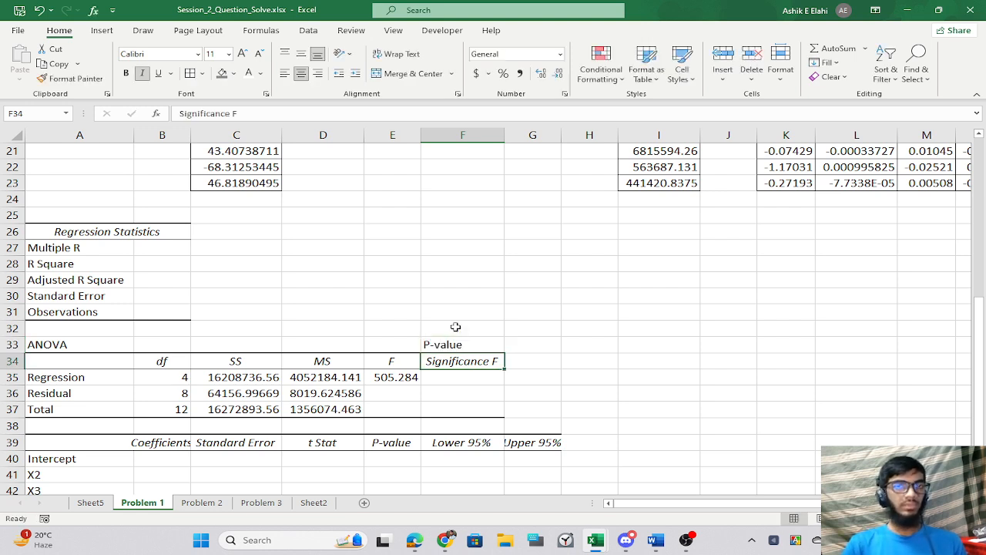
Calculate the Regression Significance F in F35 with =FDIST(E35, B35, B36).
{"action": "left_click", "coordinate": [471, 390]}
{"action": "left_click", "coordinate": [469, 377]}
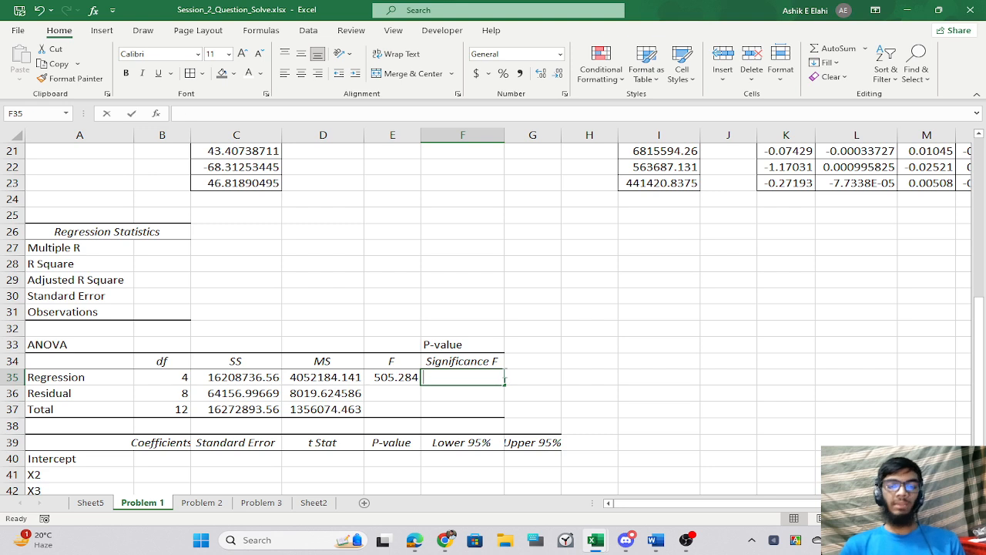
{"action": "type", "text": "="}
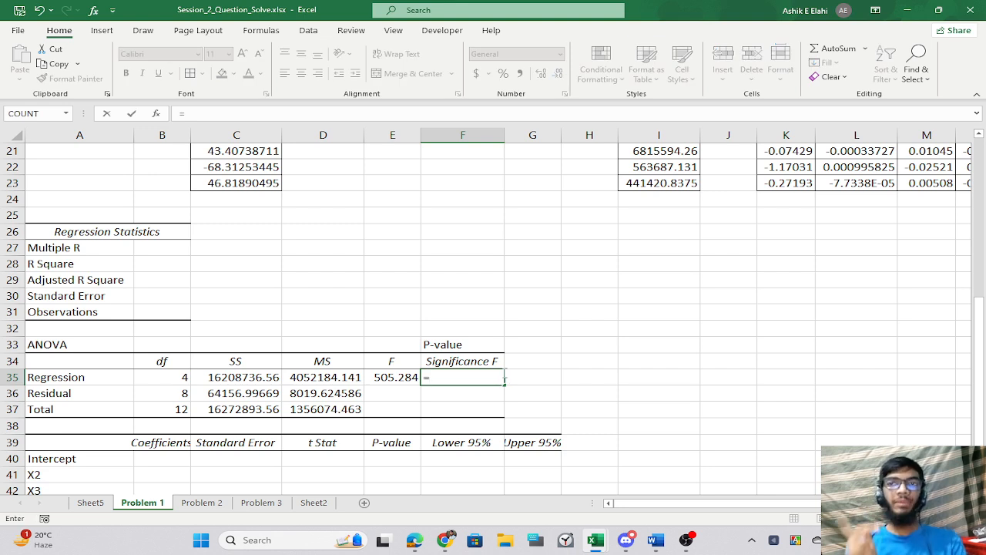
{"action": "type", "text": "fdis"}
{"action": "key", "text": "Tab"}
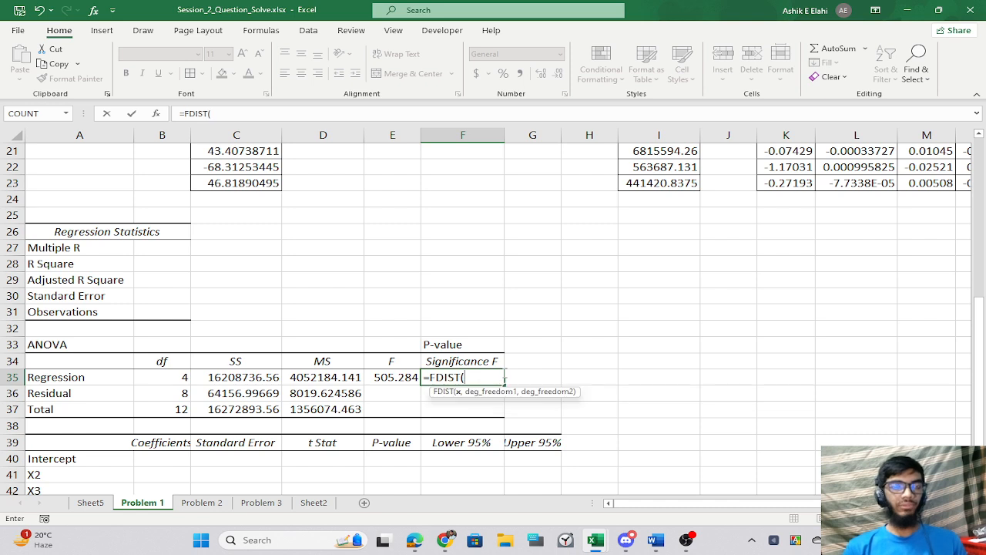
{"action": "left_click", "coordinate": [393, 375]}
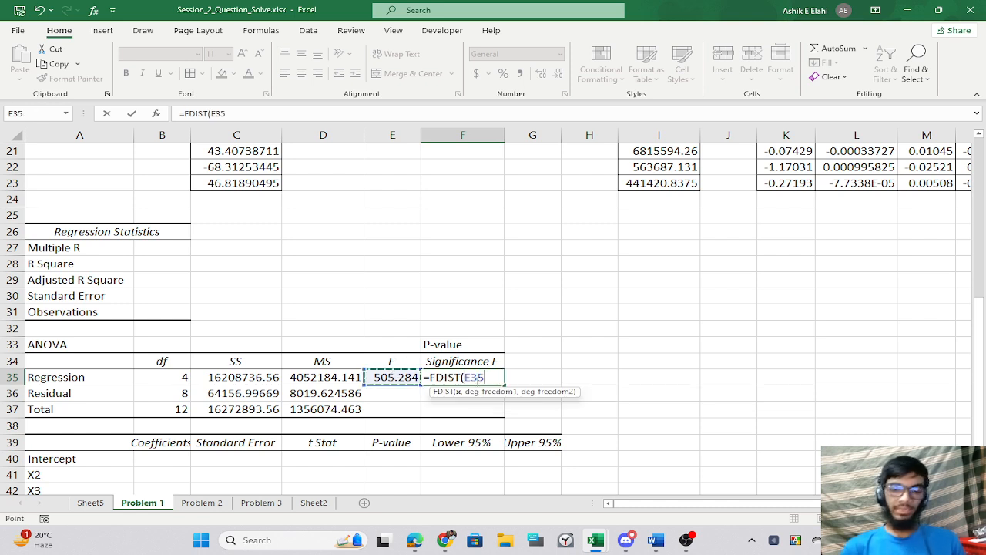
{"action": "type", "text": ","}
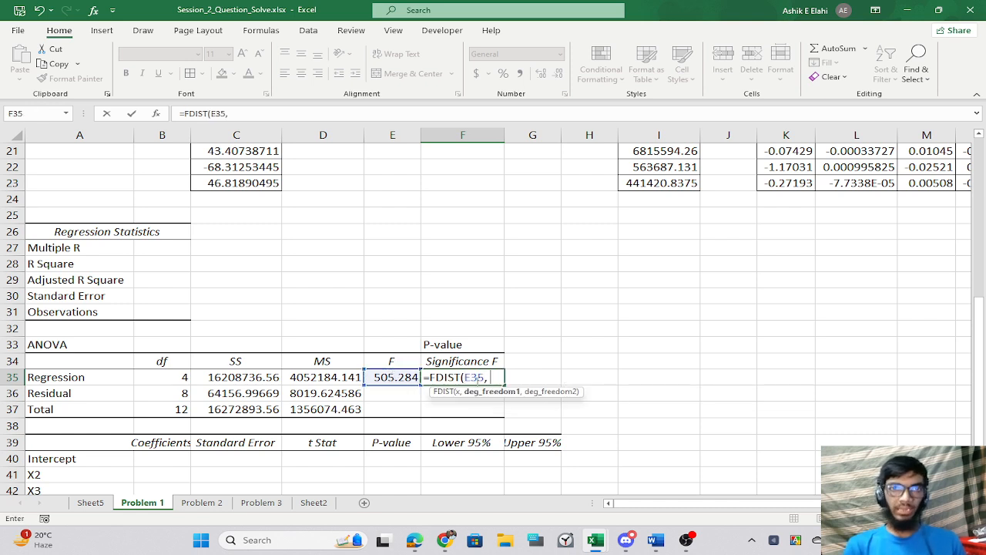
{"action": "left_click", "coordinate": [170, 377]}
{"action": "type", "text": ","}
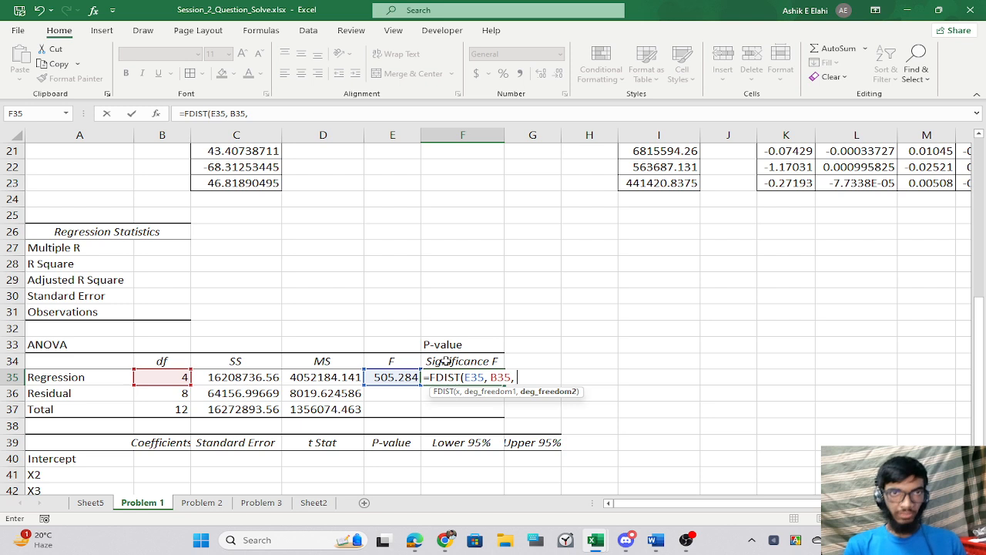
{"action": "left_click", "coordinate": [145, 394]}
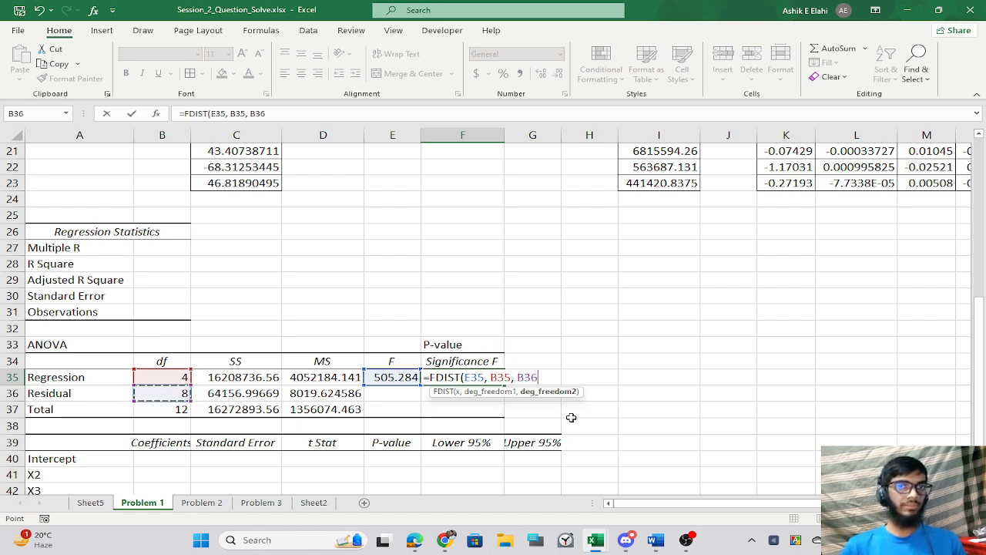
{"action": "type", "text": ")"}
{"action": "key", "text": "Return"}
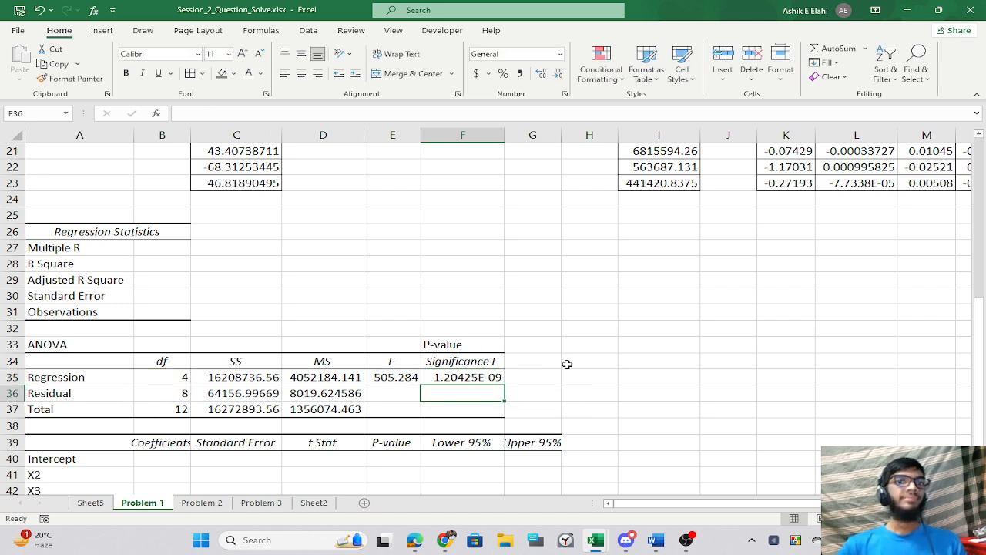
{"action": "left_click", "coordinate": [478, 377]}
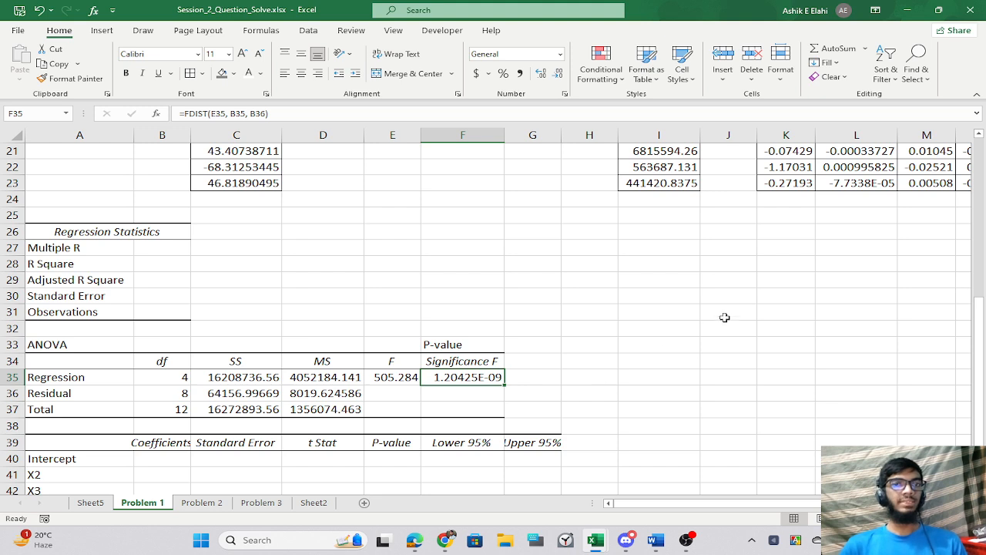
Add a "Comment" header in G34, beside the Significance F column of the ANOVA table.
{"action": "left_click", "coordinate": [655, 359]}
{"action": "left_click", "coordinate": [542, 360]}
{"action": "type", "text": "Co"}
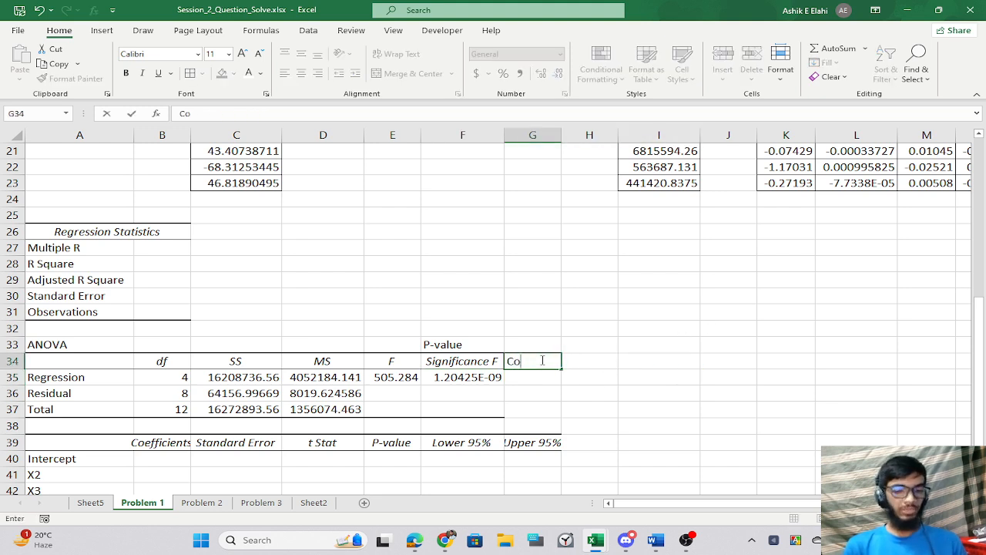
{"action": "type", "text": "mment"}
{"action": "key", "text": "Return"}
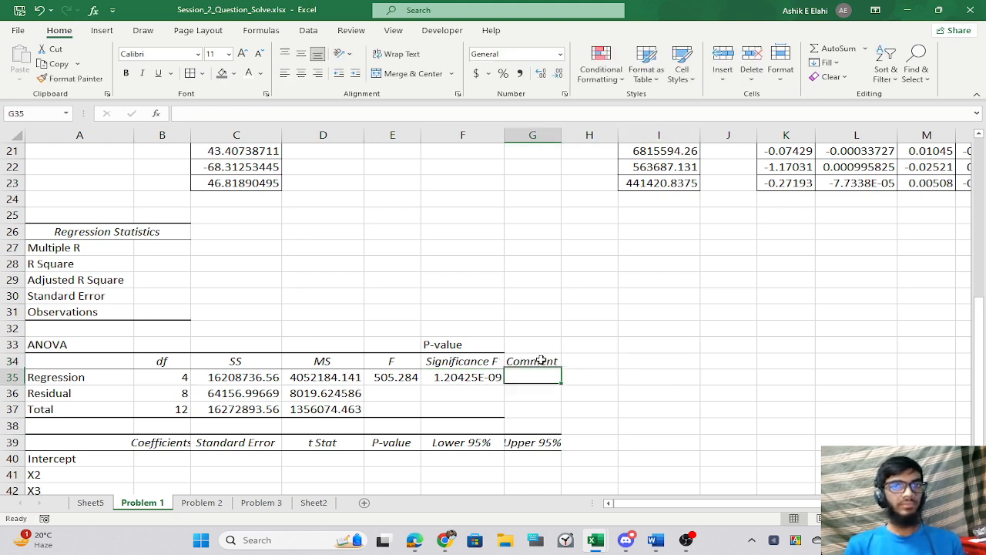
{"action": "left_click", "coordinate": [478, 378]}
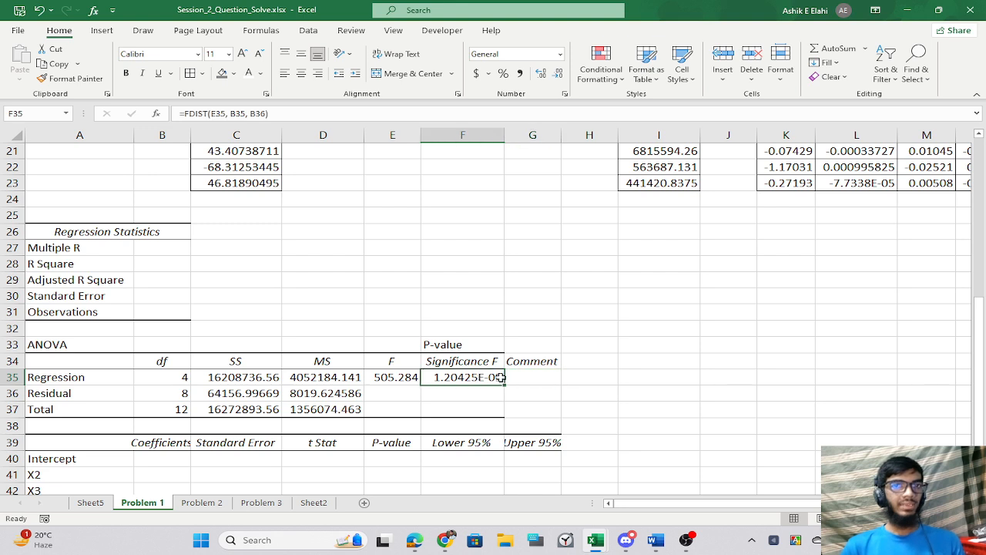
{"action": "left_click", "coordinate": [553, 382]}
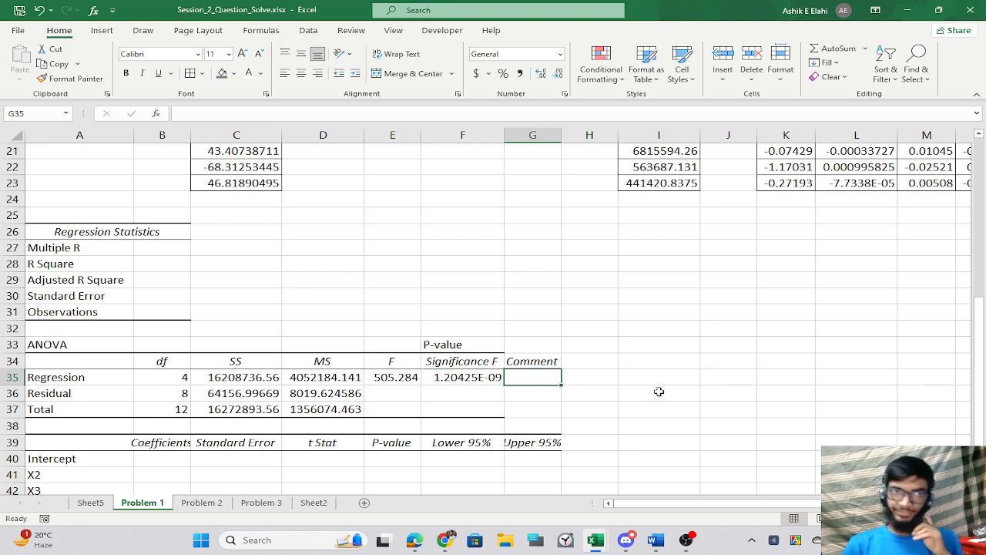
{"action": "left_click", "coordinate": [446, 375]}
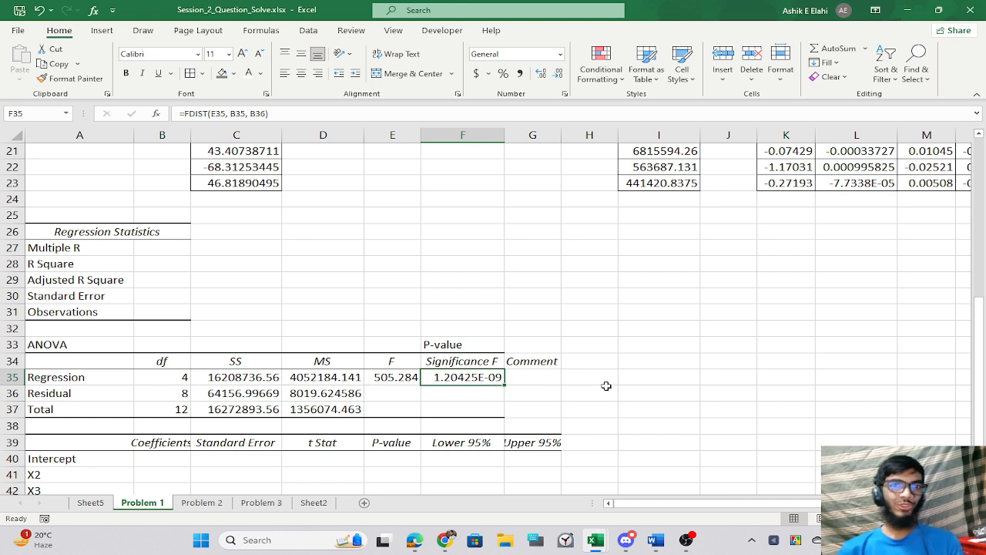
{"action": "key", "text": "Right"}
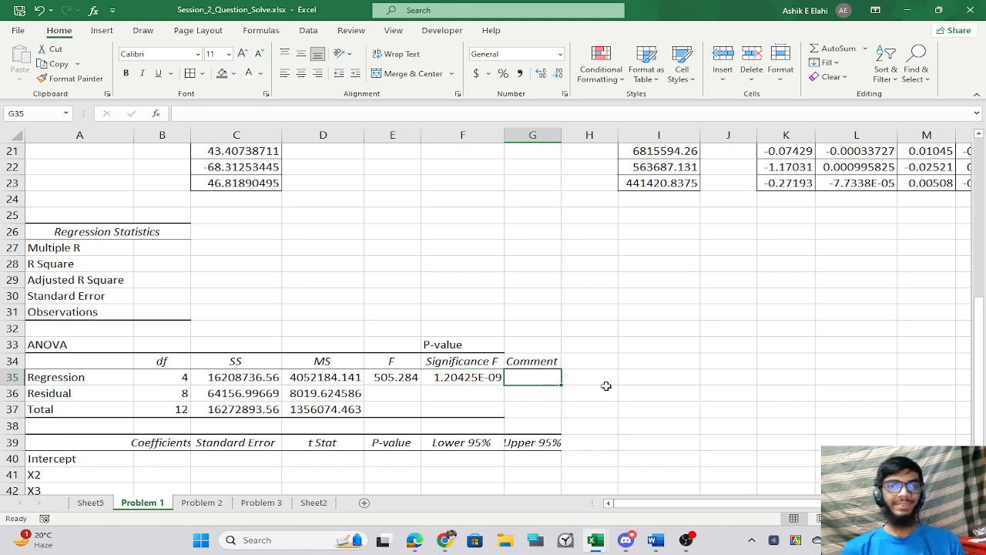
{"action": "type", "text": "="}
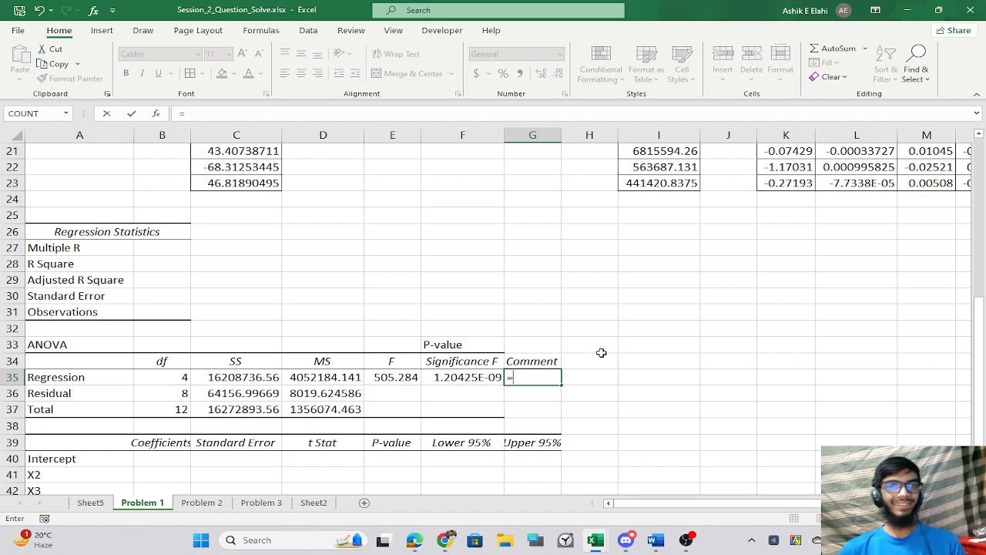
{"action": "key", "text": "BackSpace"}
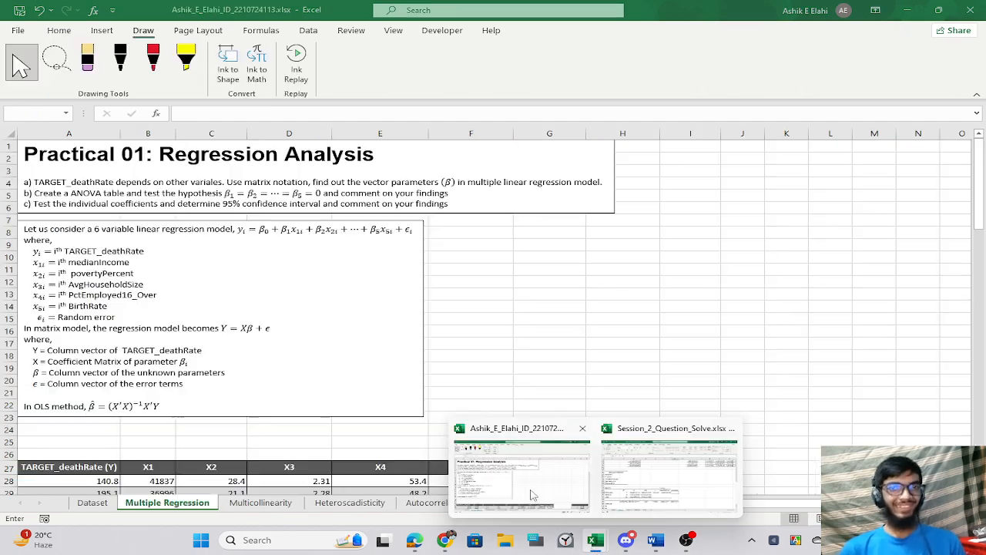
Switch to the other open workbook and examine the null hypothesis formula in G79 of the Multiple Regression sheet's ANOVA table.
{"action": "left_click", "coordinate": [520, 471]}
{"action": "scroll", "coordinate": [306, 369], "scroll_direction": "down", "scroll_amount": 19}
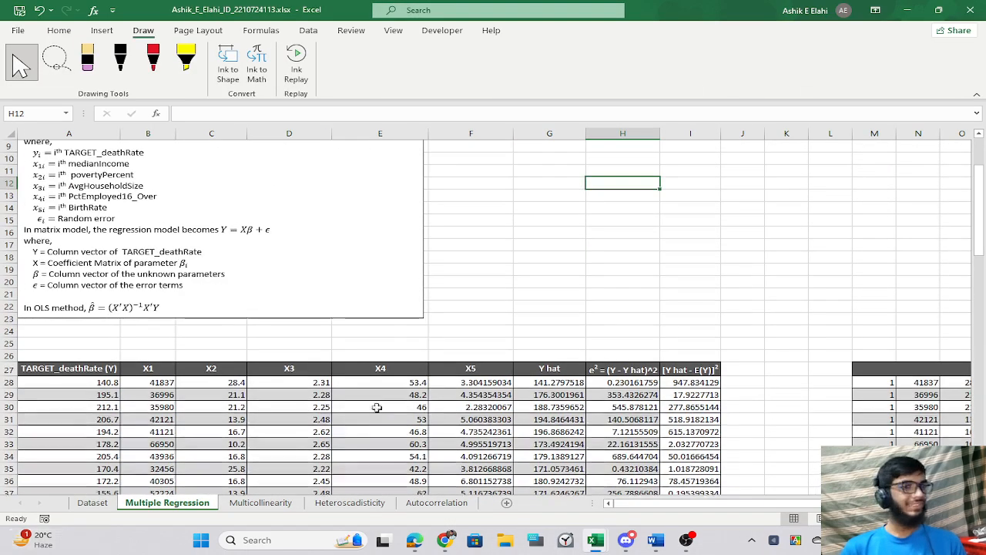
{"action": "scroll", "coordinate": [460, 394], "scroll_direction": "down", "scroll_amount": 3}
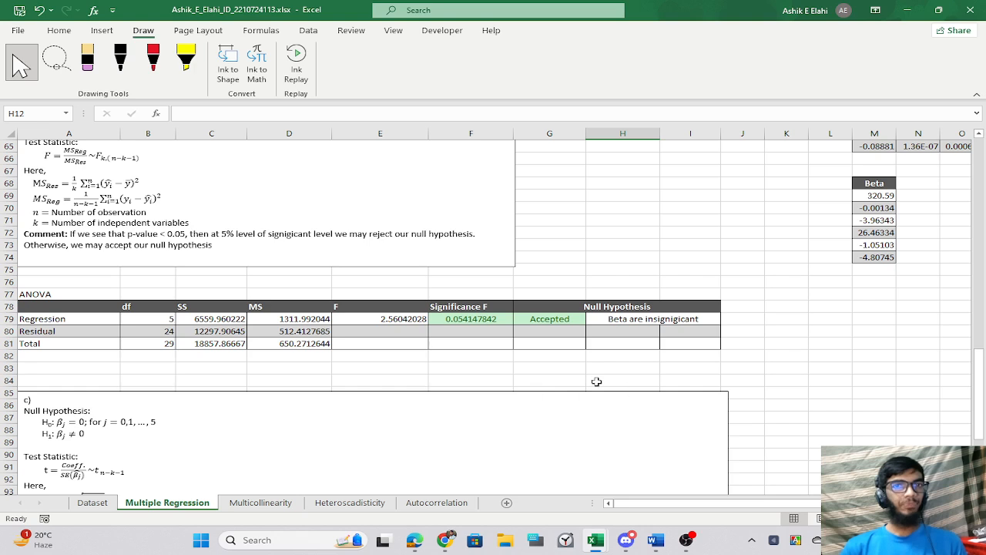
{"action": "left_click", "coordinate": [543, 319]}
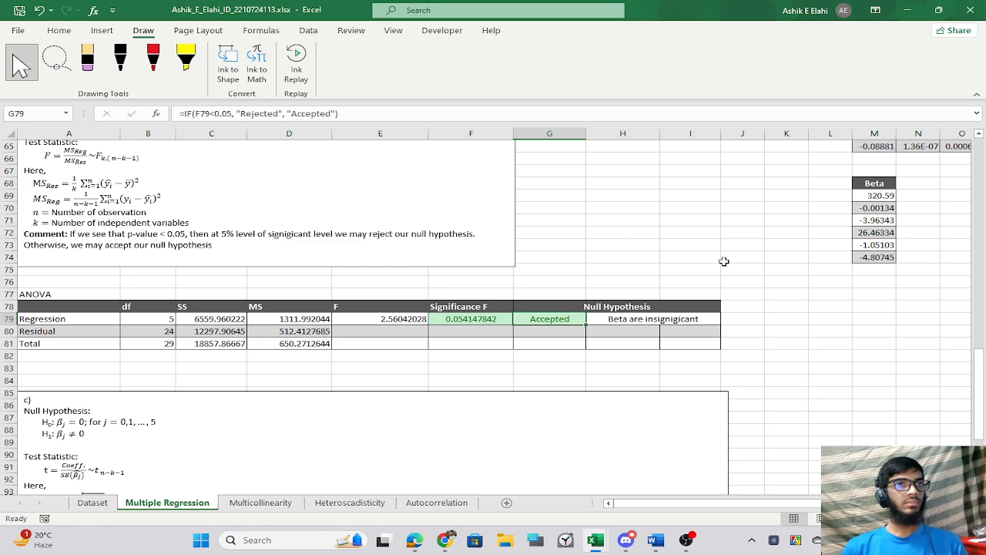
Return to the Session_2_Question_Solve workbook and enter =IF(F35<0.05, "Accepted", "Rejected") in G35 as the Regression comment.
{"action": "key", "text": "alt+Tab"}
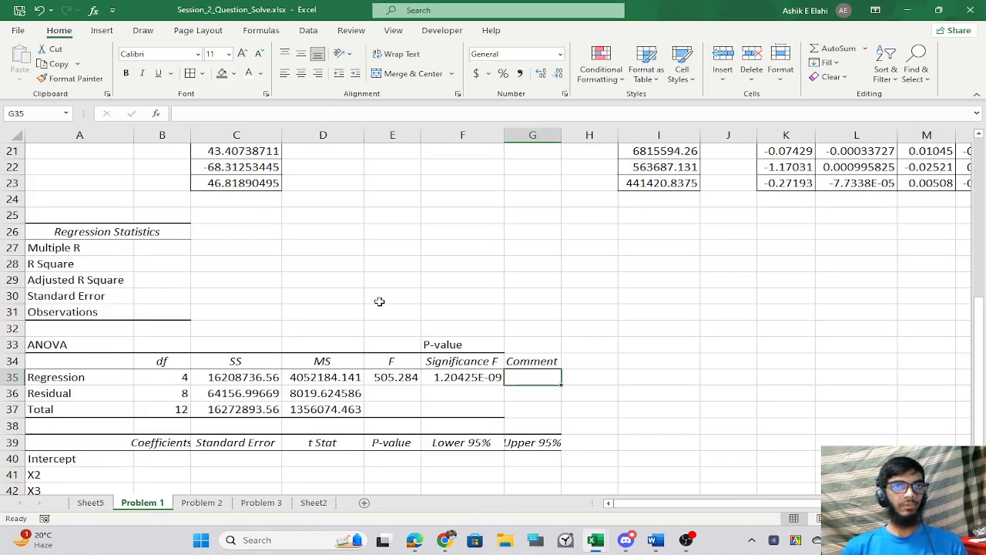
{"action": "type", "text": "="}
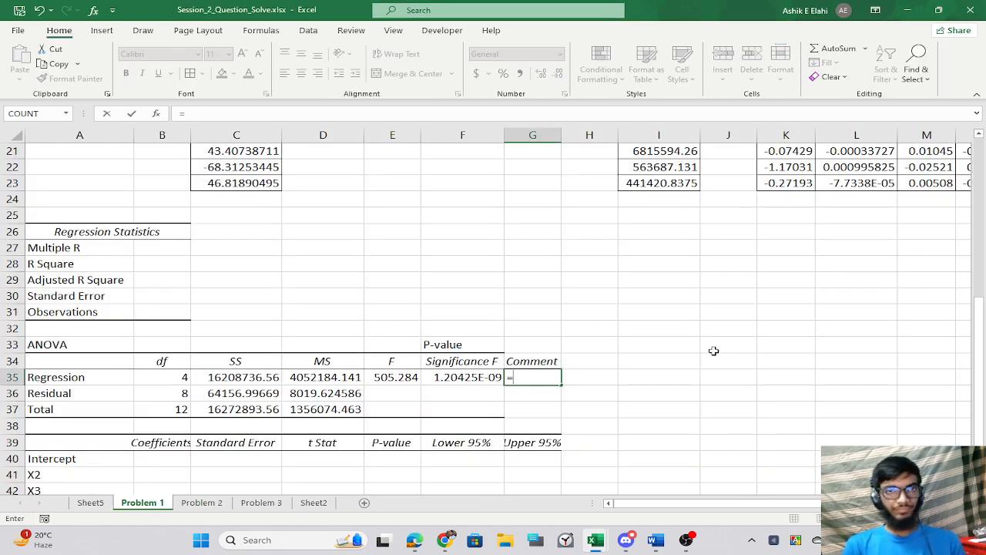
{"action": "type", "text": "if"}
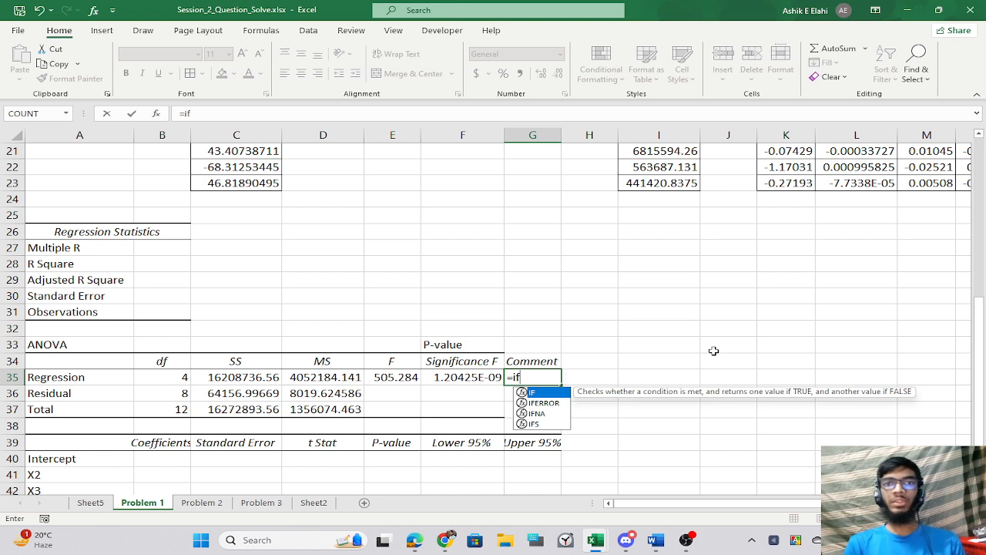
{"action": "key", "text": "Tab"}
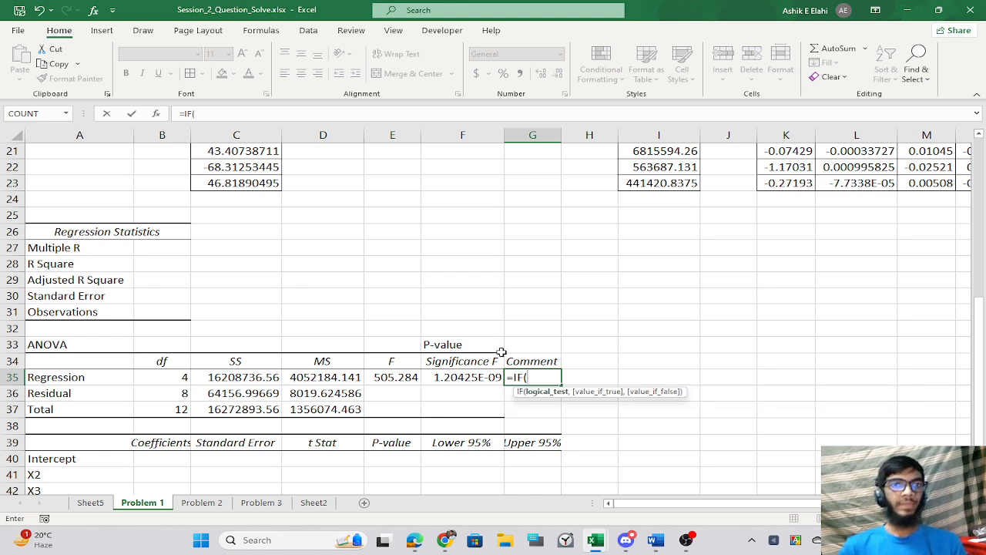
{"action": "left_click", "coordinate": [472, 375]}
{"action": "type", "text": "<0.05"}
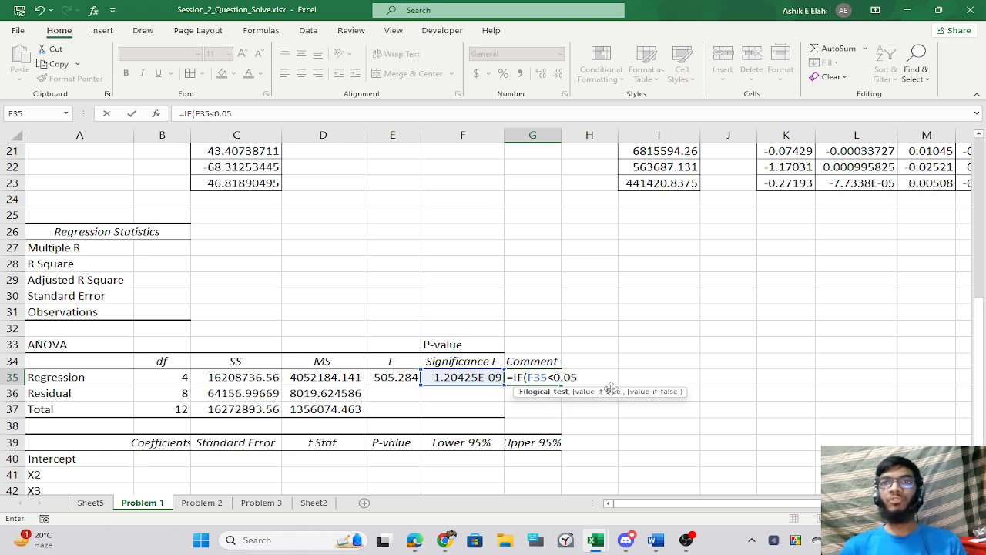
{"action": "type", "text": ","}
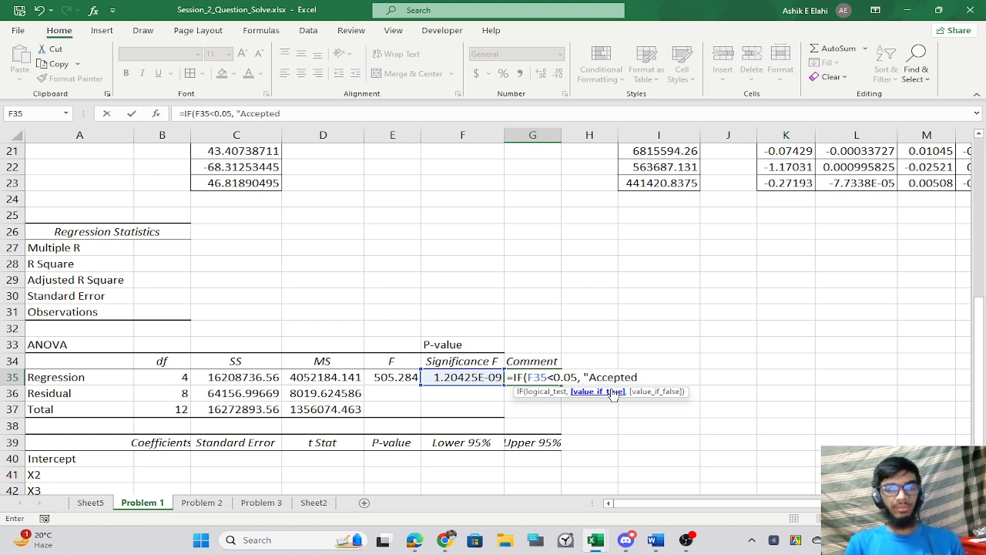
{"action": "type", "text": "\"Accepted\", \"Rejected\""}
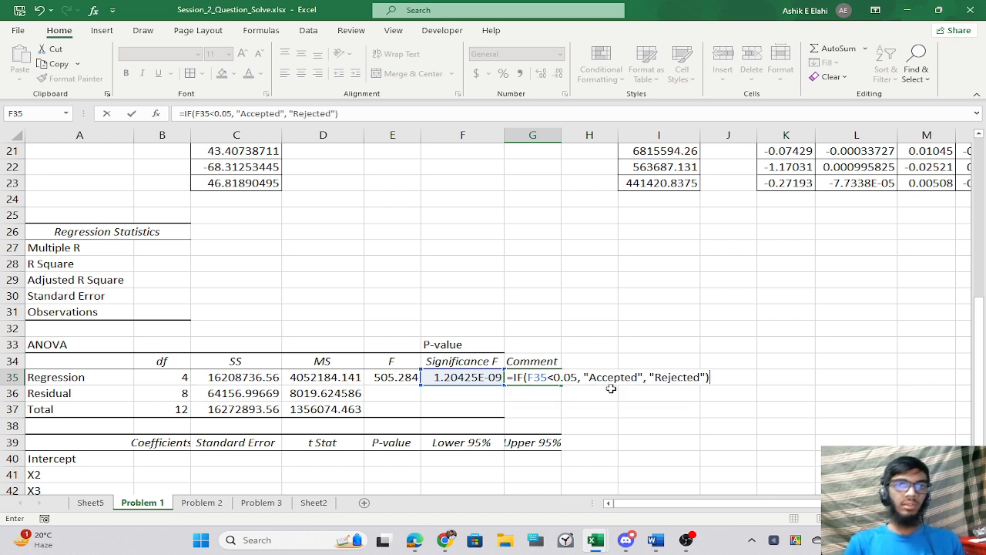
{"action": "key", "text": "Return"}
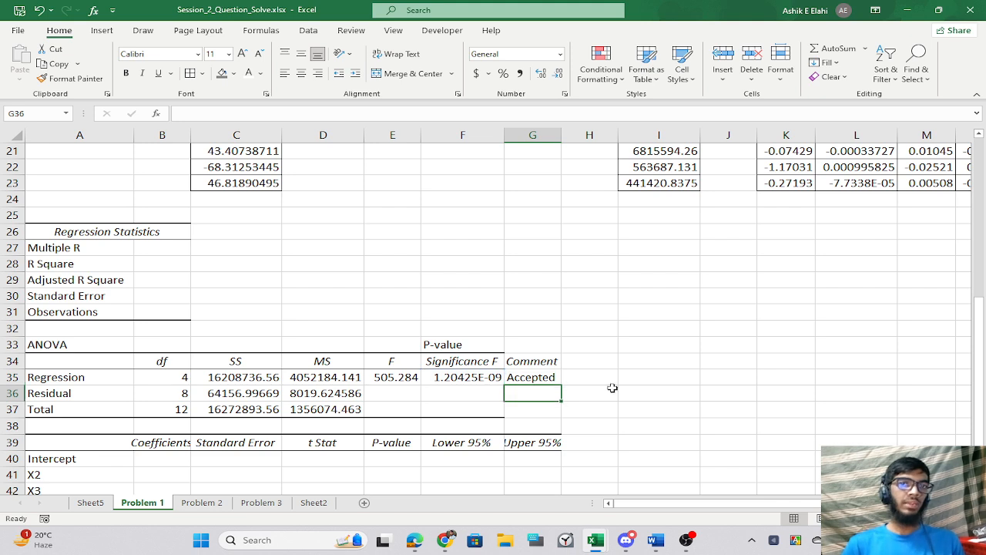
Copy the formatting of the Significance F header in F34 onto the Comment header in G34.
{"action": "left_click", "coordinate": [520, 375]}
{"action": "left_click", "coordinate": [497, 359]}
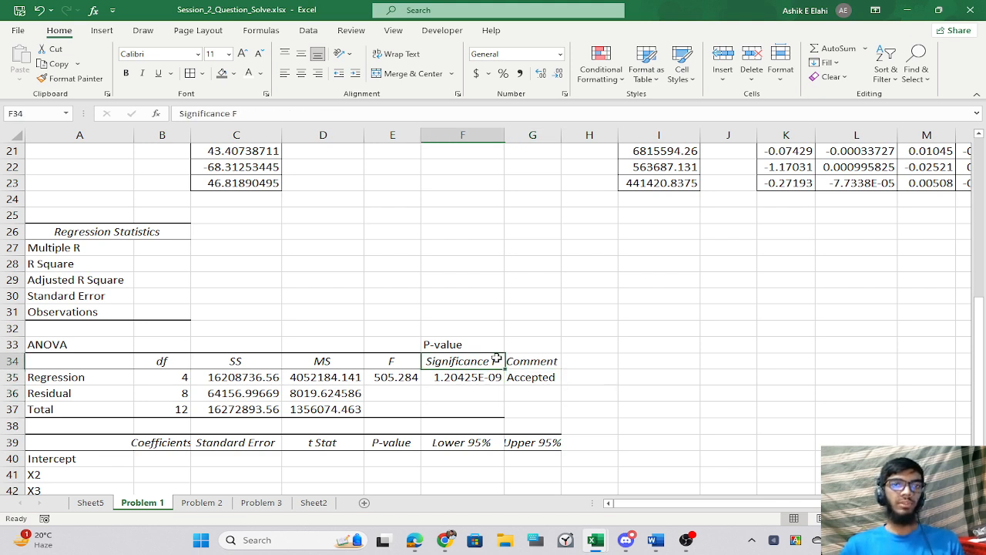
{"action": "left_click", "coordinate": [544, 361]}
{"action": "left_click", "coordinate": [487, 361]}
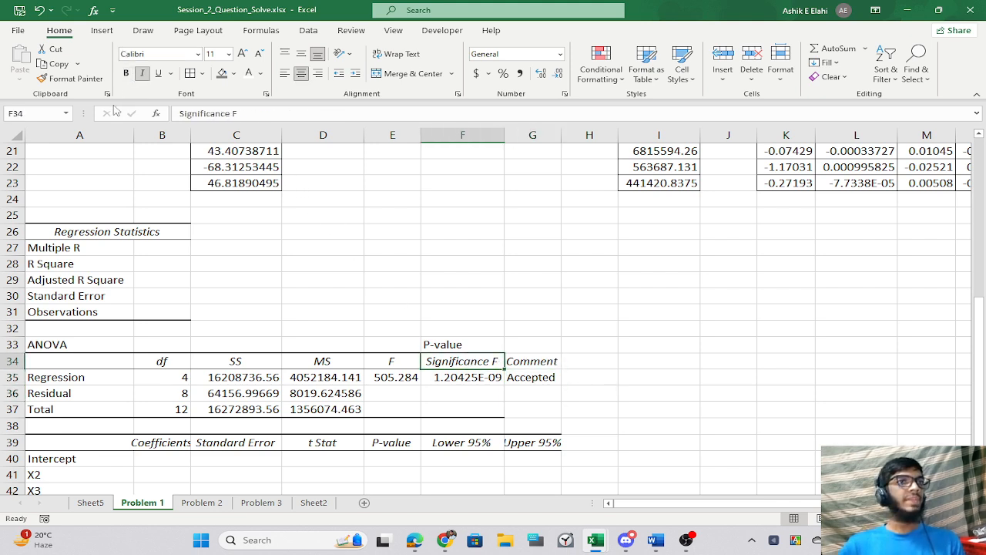
{"action": "left_click", "coordinate": [69, 79]}
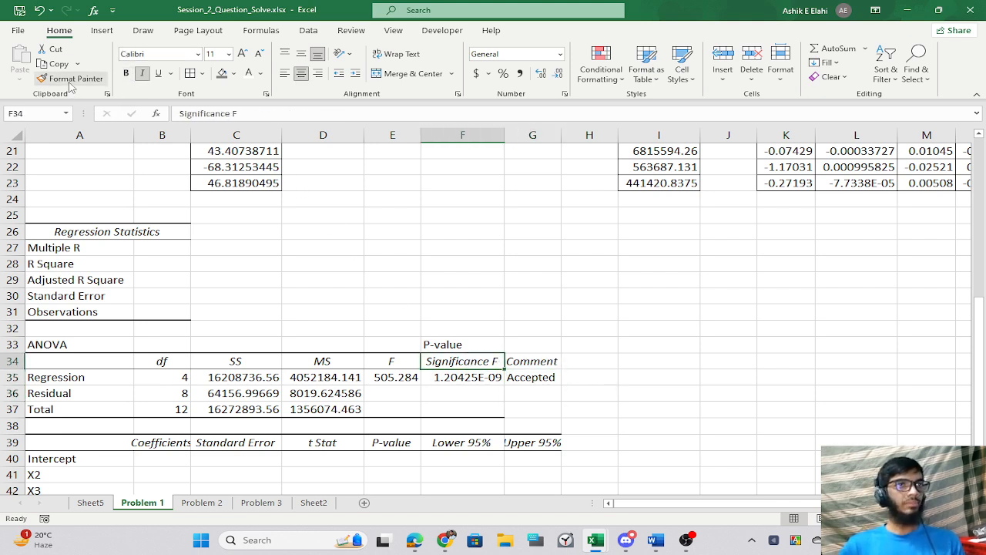
{"action": "left_click", "coordinate": [532, 361]}
Copy the formatting of F37 onto G37 to extend the ANOVA table's bottom border under the Comment column.
{"action": "left_click", "coordinate": [524, 410]}
{"action": "left_click", "coordinate": [470, 409]}
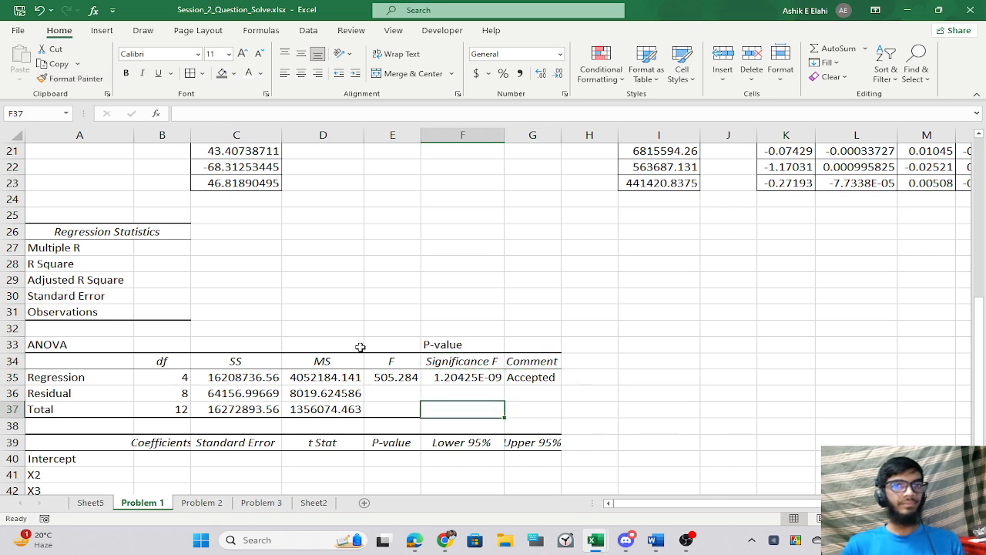
{"action": "left_click", "coordinate": [77, 81]}
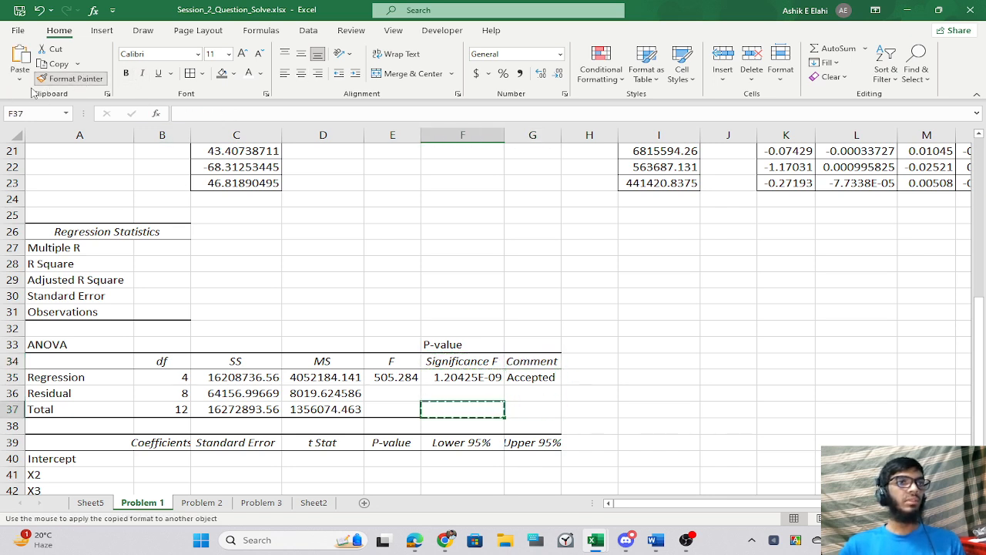
{"action": "left_click", "coordinate": [540, 409]}
{"action": "left_click", "coordinate": [623, 393]}
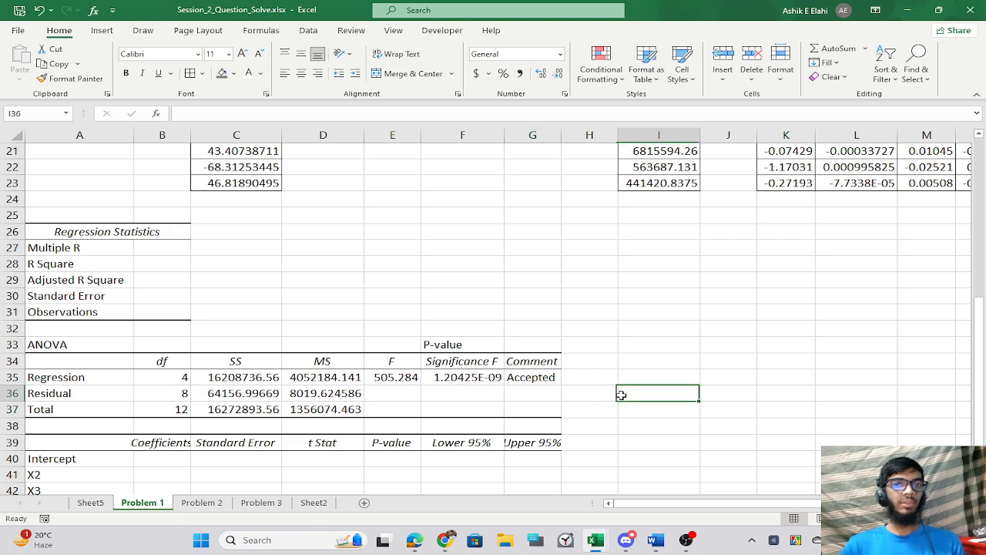
{"action": "left_click", "coordinate": [725, 299]}
{"action": "left_click", "coordinate": [553, 379]}
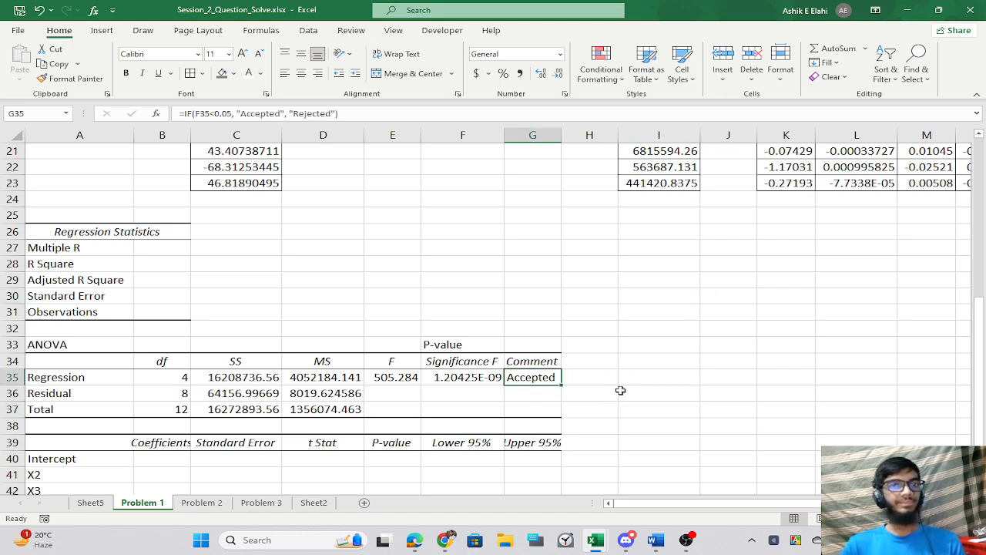
Delete the "P-value" label in F33 above the Significance F header.
{"action": "scroll", "coordinate": [621, 391], "scroll_direction": "down", "scroll_amount": 1}
{"action": "left_click", "coordinate": [460, 279]}
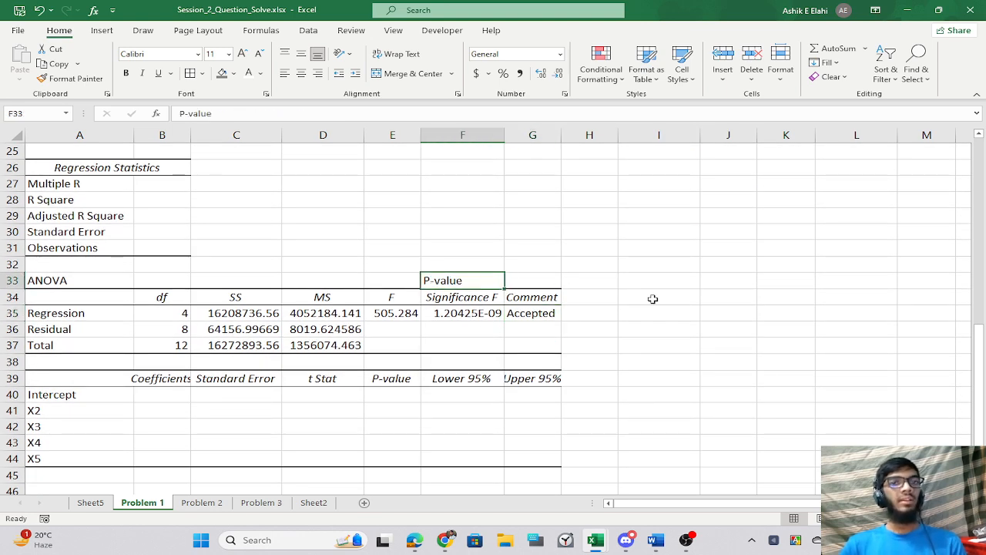
{"action": "key", "text": "Delete"}
Review the FDIST formula in F35 and the IF formula in G35 without changing them.
{"action": "left_click", "coordinate": [476, 308]}
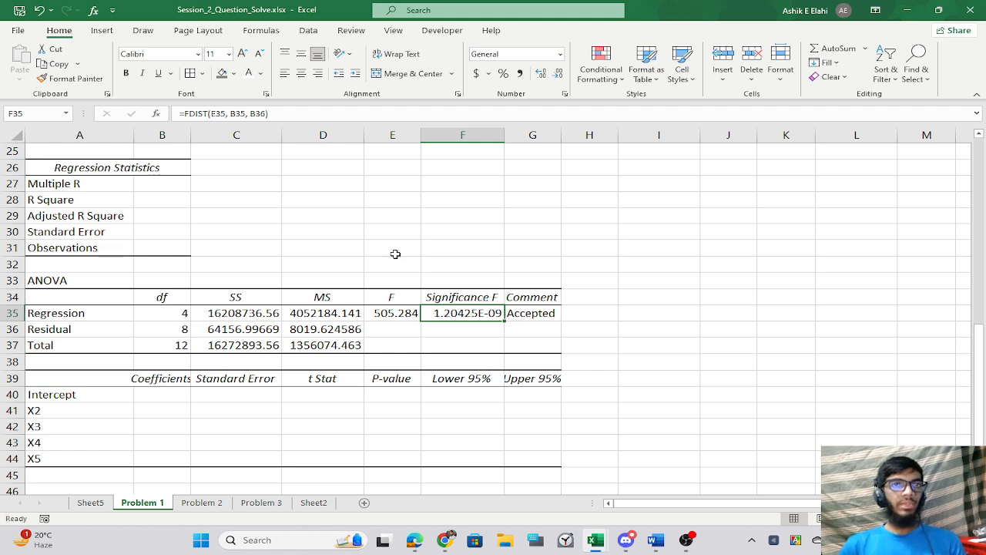
{"action": "left_click_drag", "start_coordinate": [179, 113], "coordinate": [276, 114]}
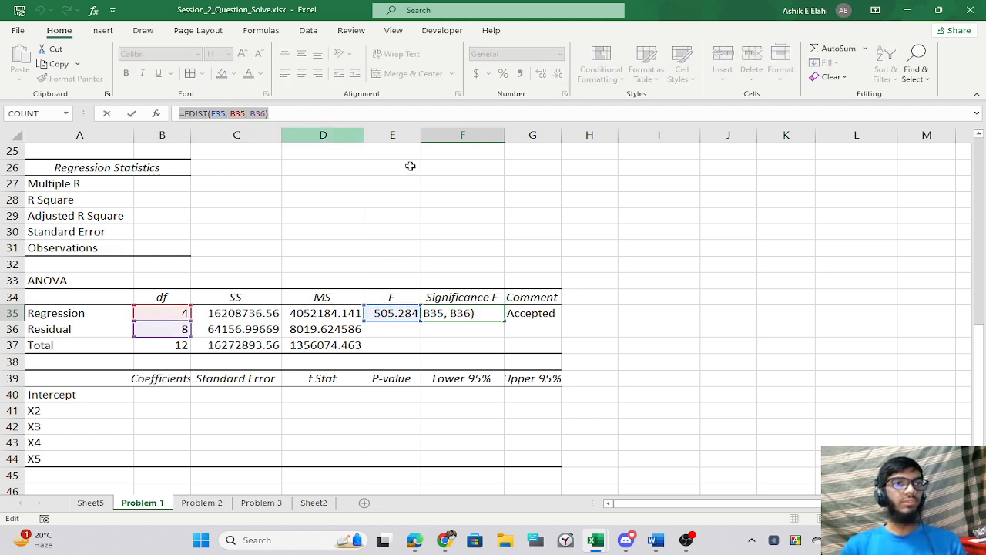
{"action": "key", "text": "Return"}
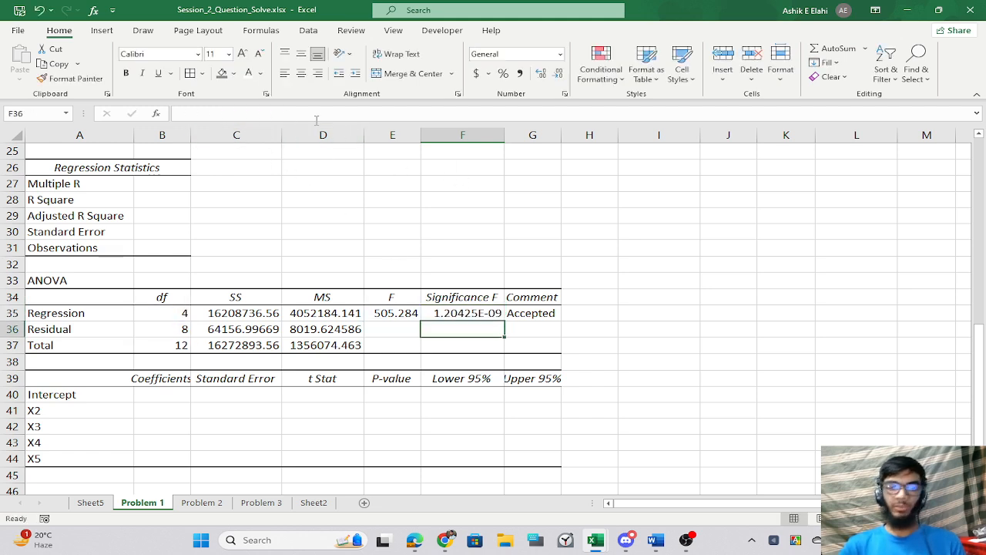
{"action": "left_click", "coordinate": [532, 313]}
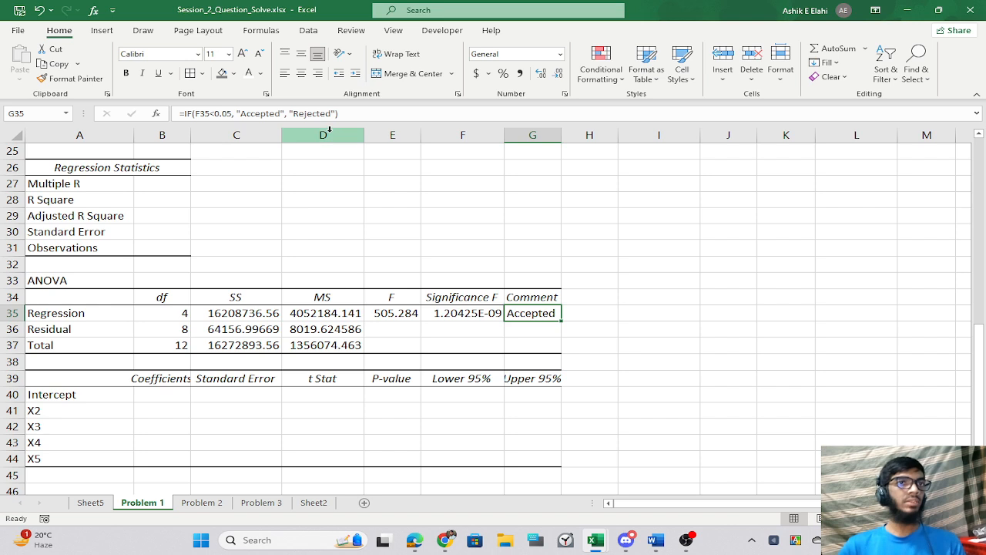
{"action": "left_click_drag", "start_coordinate": [348, 114], "coordinate": [101, 119]}
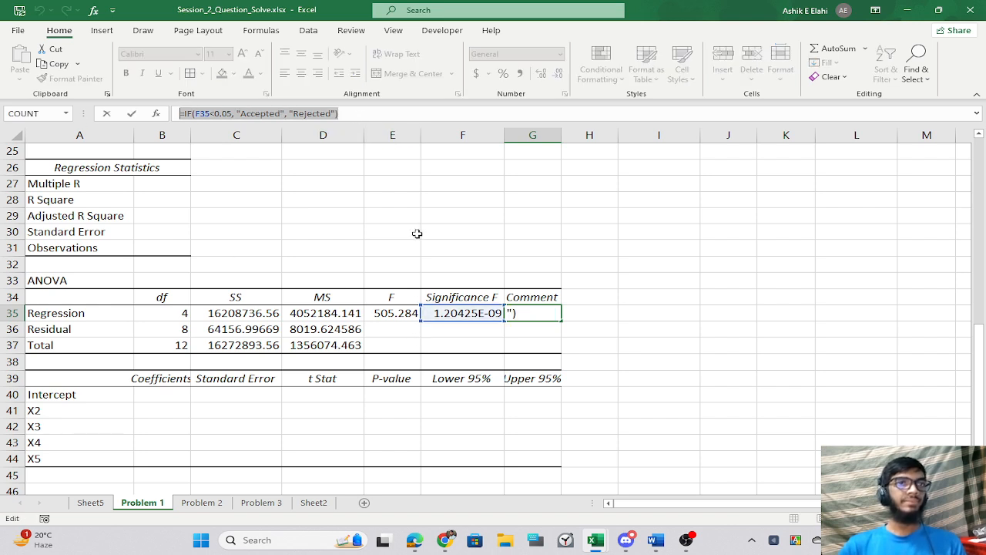
{"action": "key", "text": "Return"}
{"action": "left_click", "coordinate": [444, 249]}
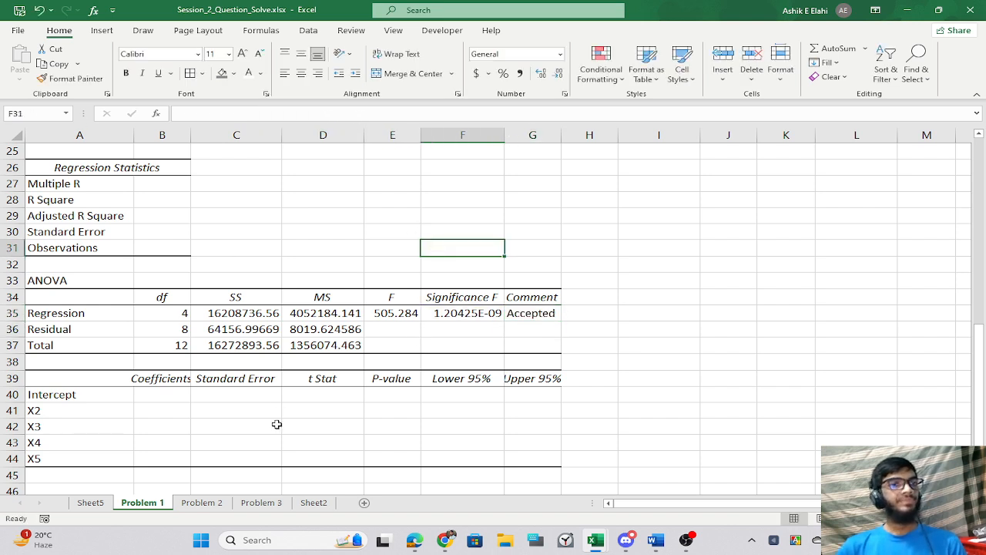
Autofit column B and fill the coefficients in B40:B44 with the array formula =beta.
{"action": "double_click", "coordinate": [190, 135]}
{"action": "left_click", "coordinate": [339, 165]}
{"action": "left_click_drag", "start_coordinate": [147, 396], "coordinate": [163, 456]}
{"action": "type", "text": "=beta"}
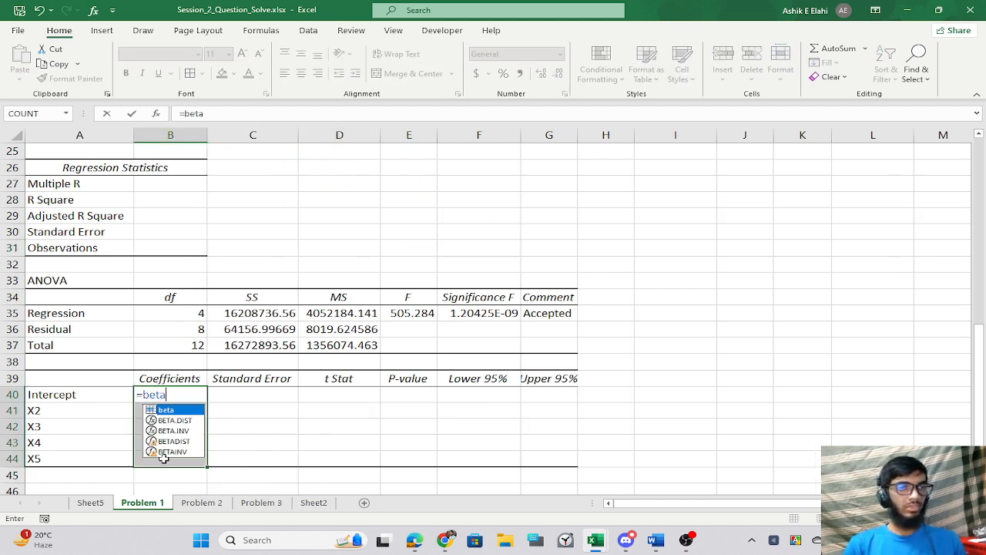
{"action": "key", "text": "ctrl+shift+Return"}
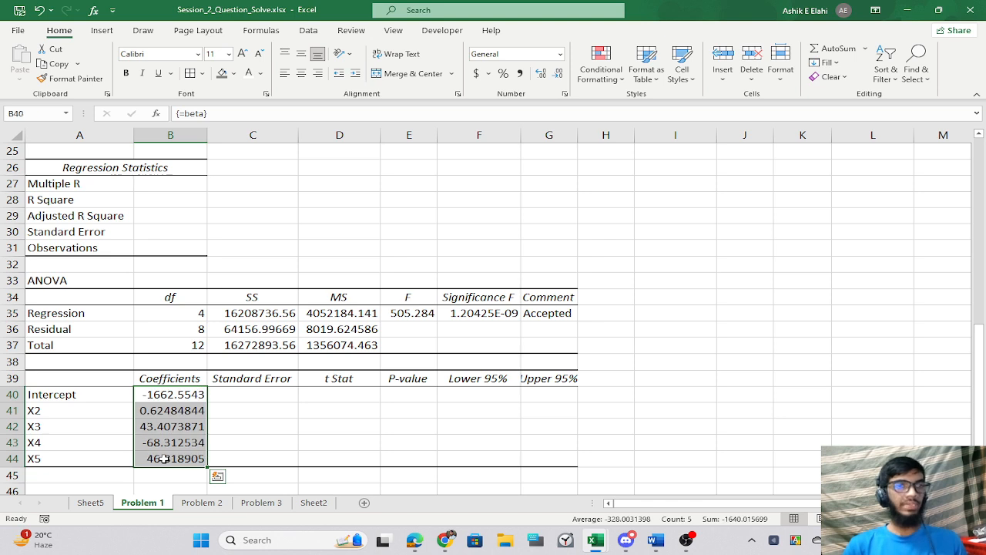
{"action": "left_click", "coordinate": [254, 441]}
{"action": "left_click_drag", "start_coordinate": [173, 401], "coordinate": [174, 466]}
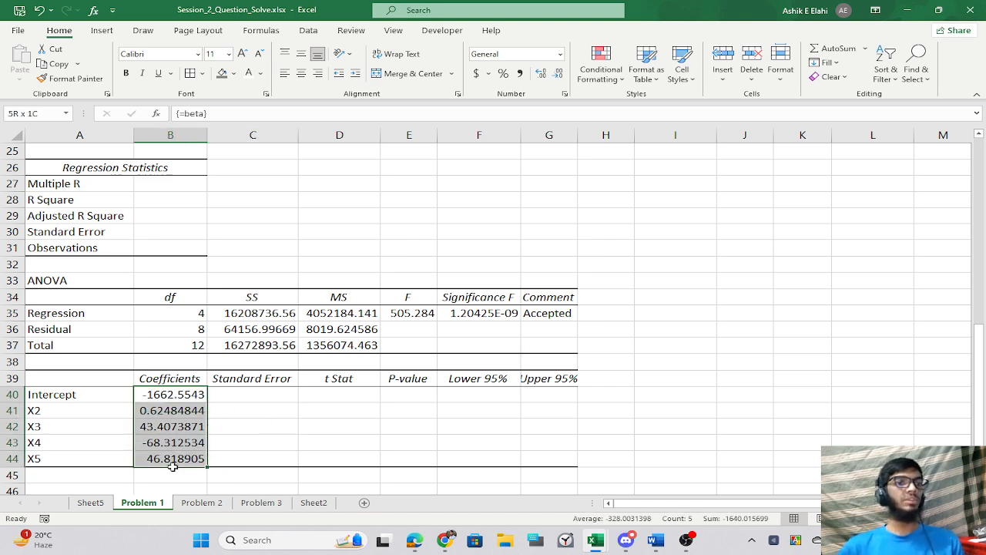
{"action": "left_click", "coordinate": [312, 399]}
Switch to the other open workbook and look through the part b and part c hypothesis notes on the Multiple Regression sheet.
{"action": "left_click", "coordinate": [221, 395]}
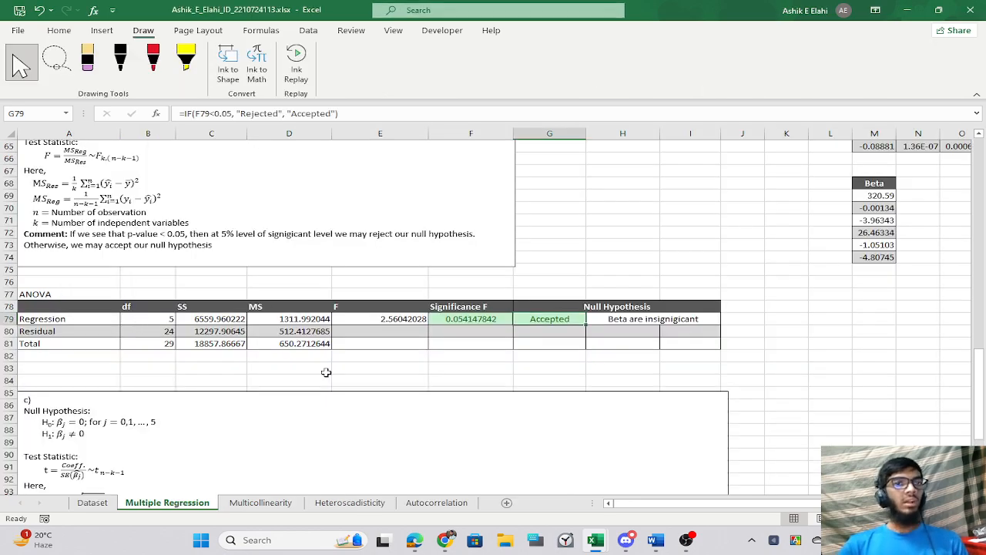
{"action": "scroll", "coordinate": [324, 370], "scroll_direction": "up", "scroll_amount": 15}
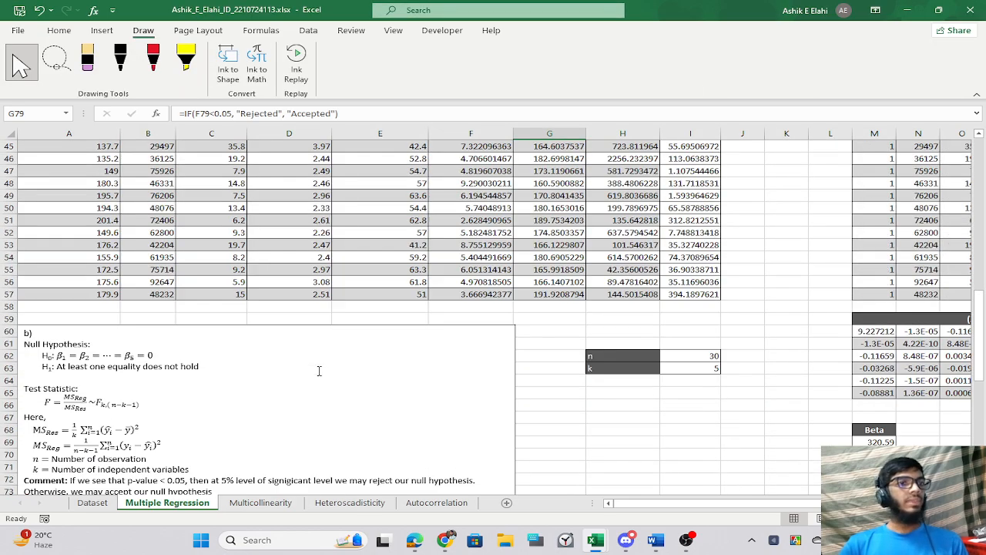
{"action": "scroll", "coordinate": [493, 315], "scroll_direction": "down", "scroll_amount": 13}
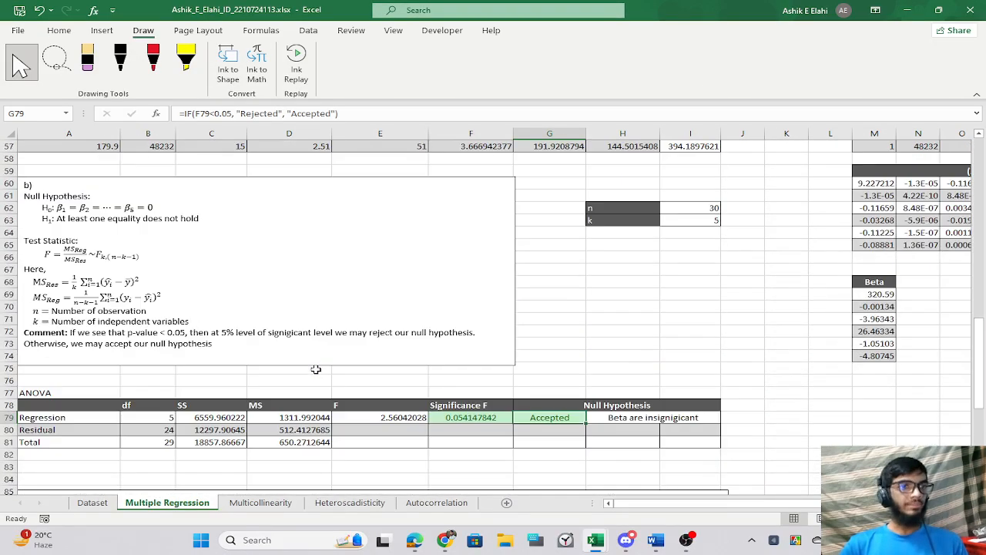
{"action": "scroll", "coordinate": [176, 293], "scroll_direction": "up", "scroll_amount": 10}
{"action": "scroll", "coordinate": [174, 298], "scroll_direction": "down", "scroll_amount": 16}
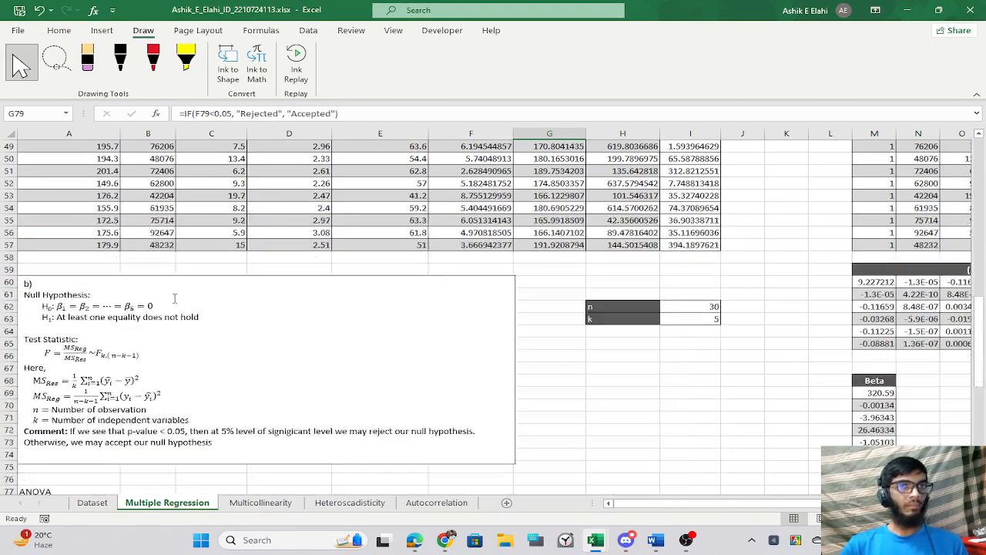
{"action": "left_click", "coordinate": [183, 319]}
{"action": "scroll", "coordinate": [208, 323], "scroll_direction": "down", "scroll_amount": 3}
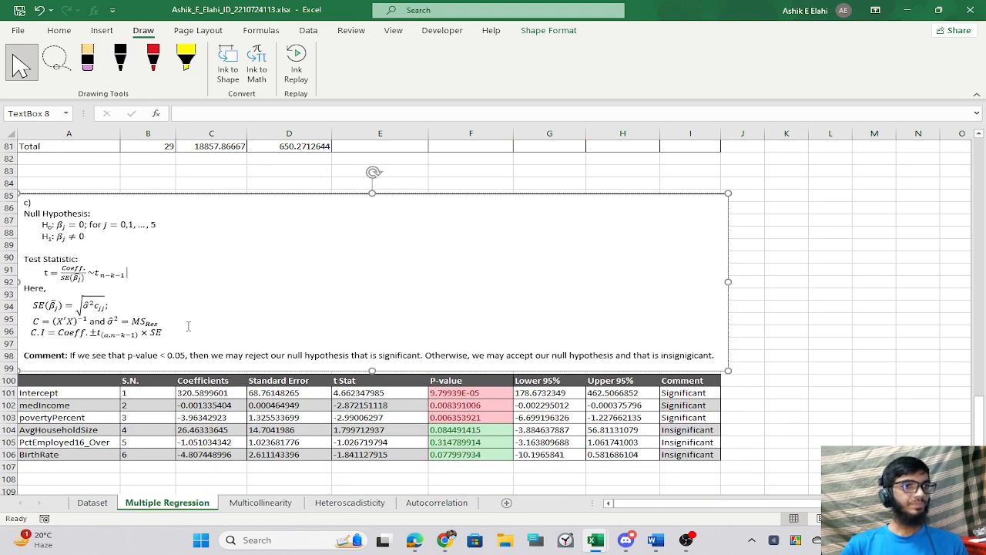
Examine the t test statistic and the standard error formula for the coefficients in the part c notes.
{"action": "scroll", "coordinate": [23, 271], "scroll_direction": "up", "scroll_amount": 3}
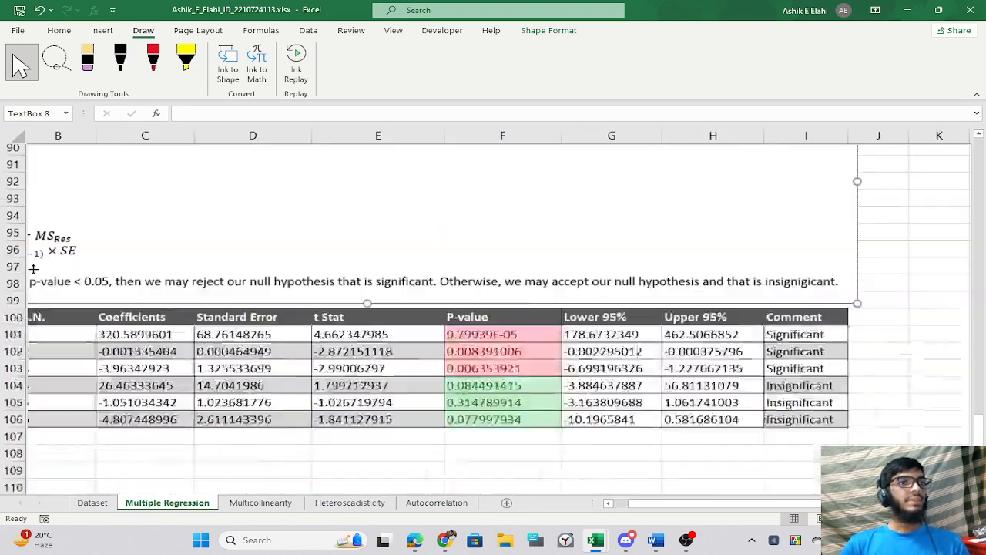
{"action": "left_click_drag", "start_coordinate": [700, 504], "coordinate": [655, 505]}
{"action": "left_click_drag", "start_coordinate": [93, 242], "coordinate": [118, 243]}
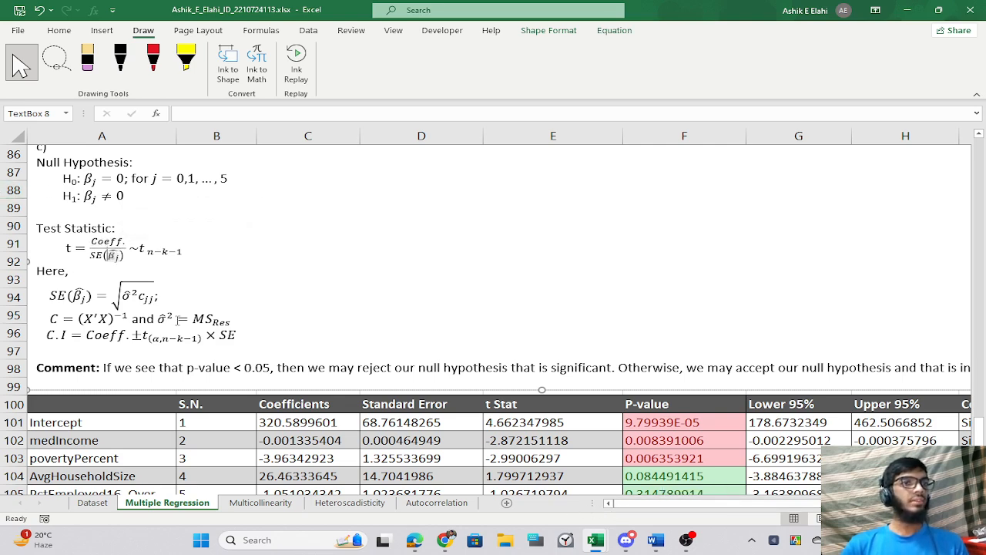
{"action": "scroll", "coordinate": [78, 263], "scroll_direction": "down", "scroll_amount": 3}
{"action": "scroll", "coordinate": [78, 263], "scroll_direction": "up", "scroll_amount": 2}
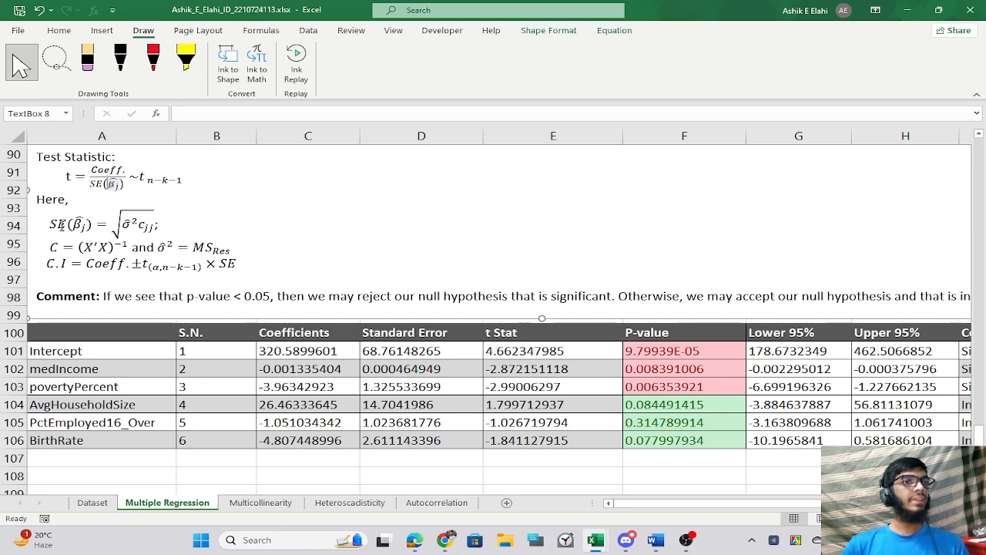
{"action": "left_click_drag", "start_coordinate": [50, 225], "coordinate": [106, 225]}
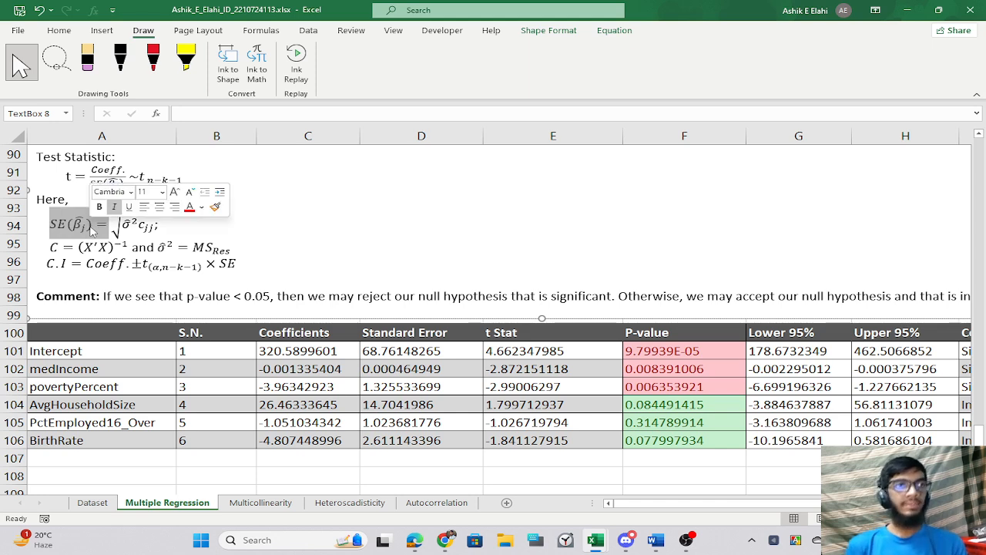
{"action": "left_click", "coordinate": [89, 210]}
{"action": "left_click_drag", "start_coordinate": [89, 223], "coordinate": [74, 223]}
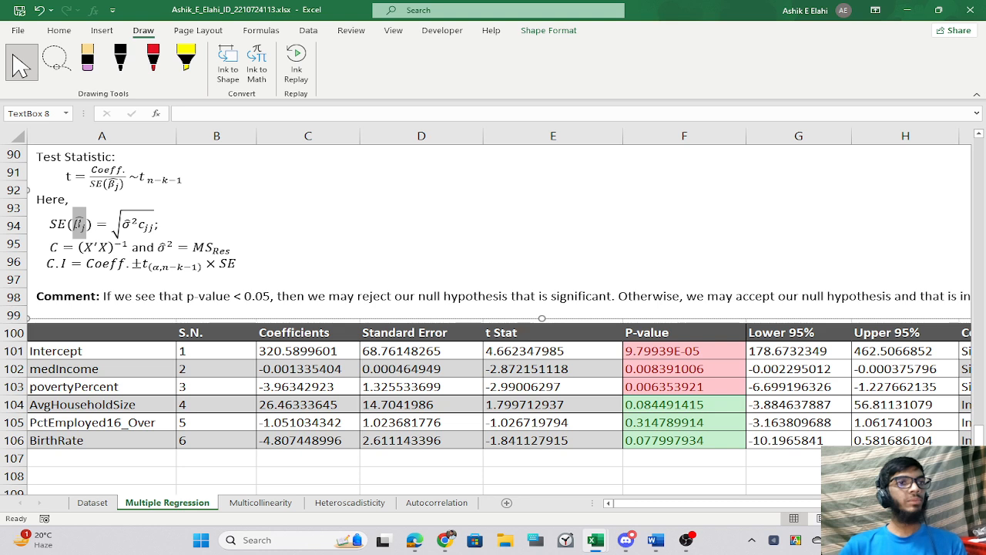
{"action": "left_click", "coordinate": [76, 247]}
{"action": "left_click", "coordinate": [128, 224]}
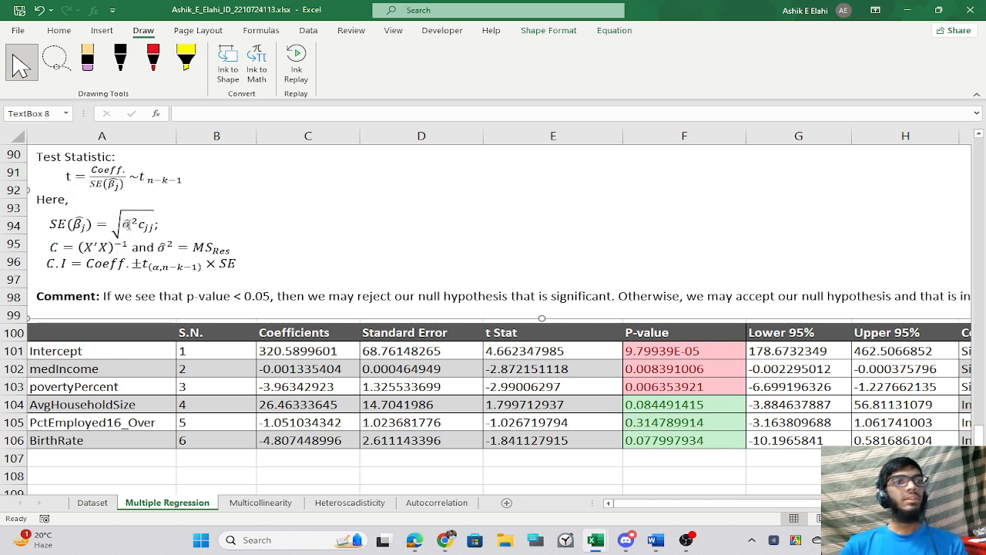
{"action": "left_click_drag", "start_coordinate": [145, 224], "coordinate": [122, 225]}
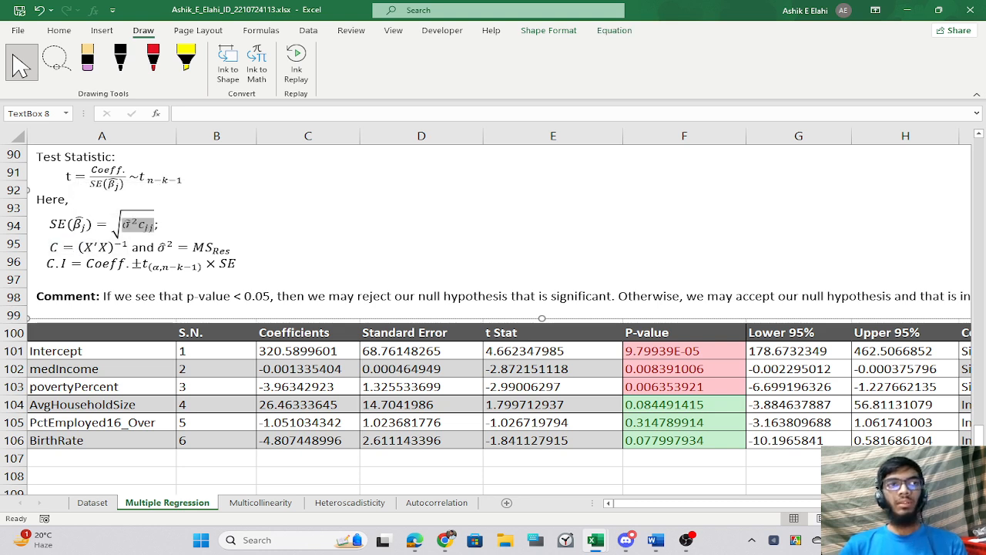
{"action": "left_click", "coordinate": [169, 224]}
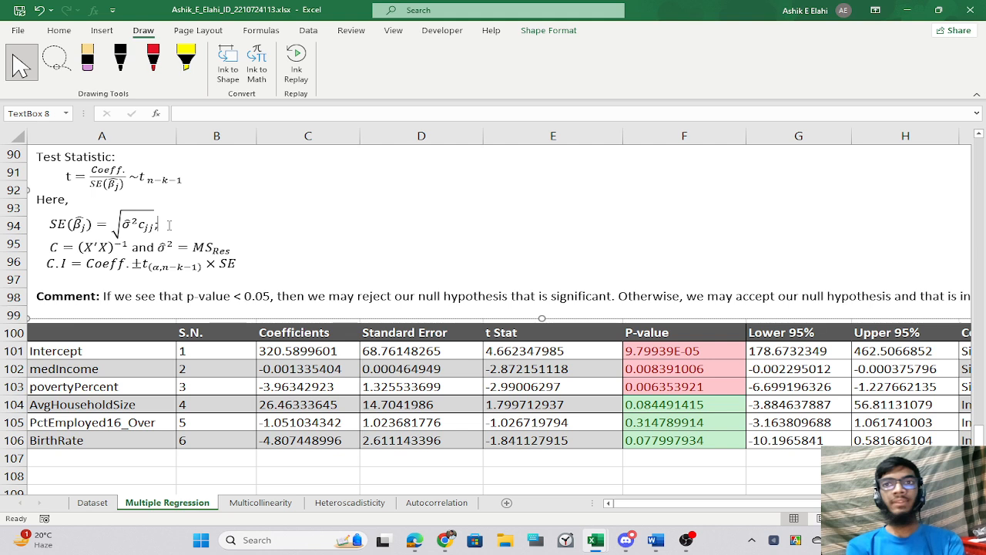
Examine the definitions of C and σ̂² in the part c notes, and switch back to the Session_2_Question_Solve workbook.
{"action": "left_click_drag", "start_coordinate": [76, 247], "coordinate": [128, 248]}
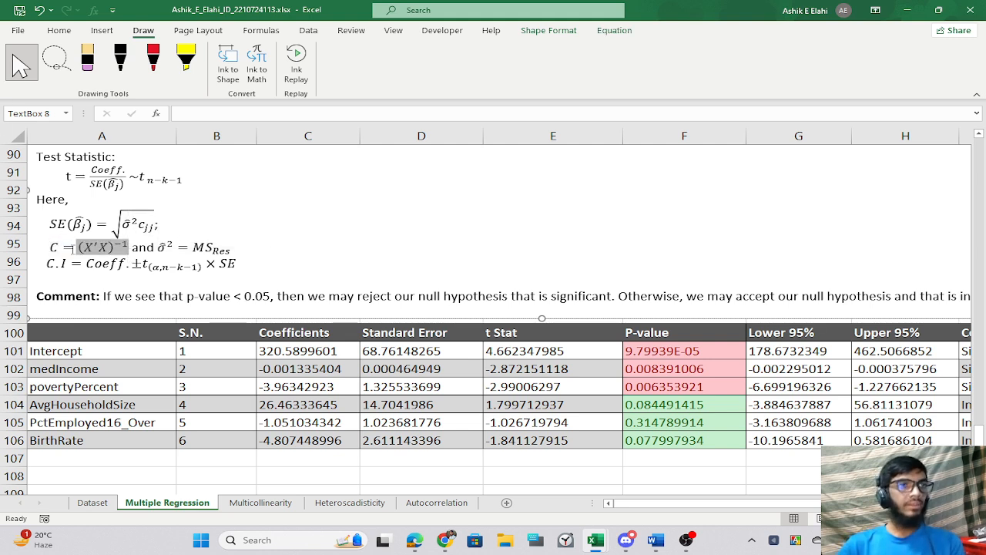
{"action": "left_click", "coordinate": [120, 248]}
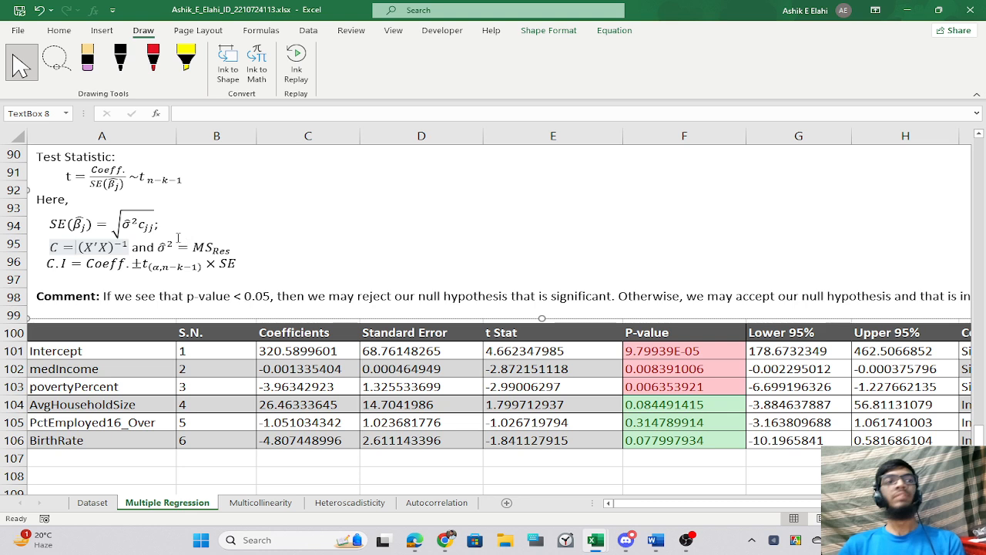
{"action": "left_click", "coordinate": [157, 226]}
{"action": "left_click", "coordinate": [298, 250]}
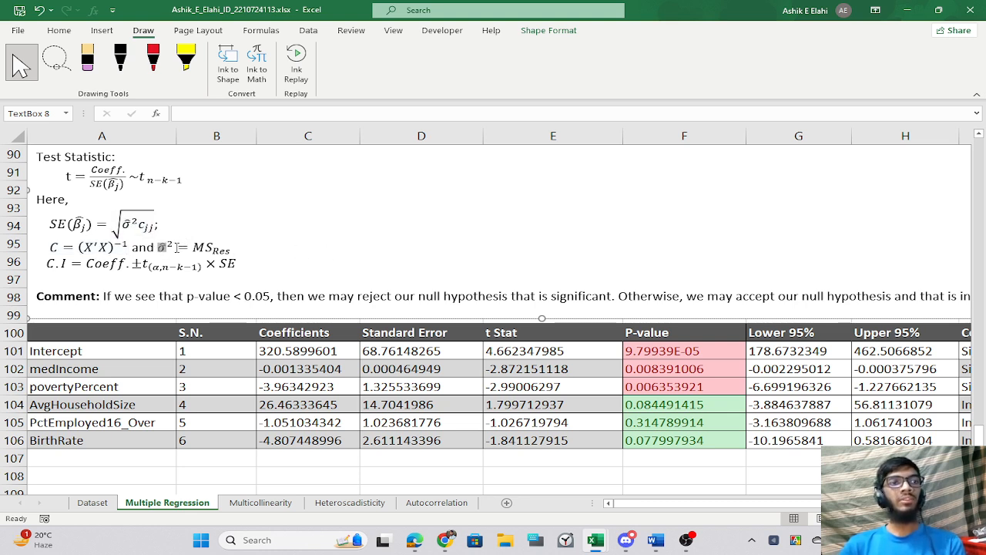
{"action": "left_click", "coordinate": [177, 246]}
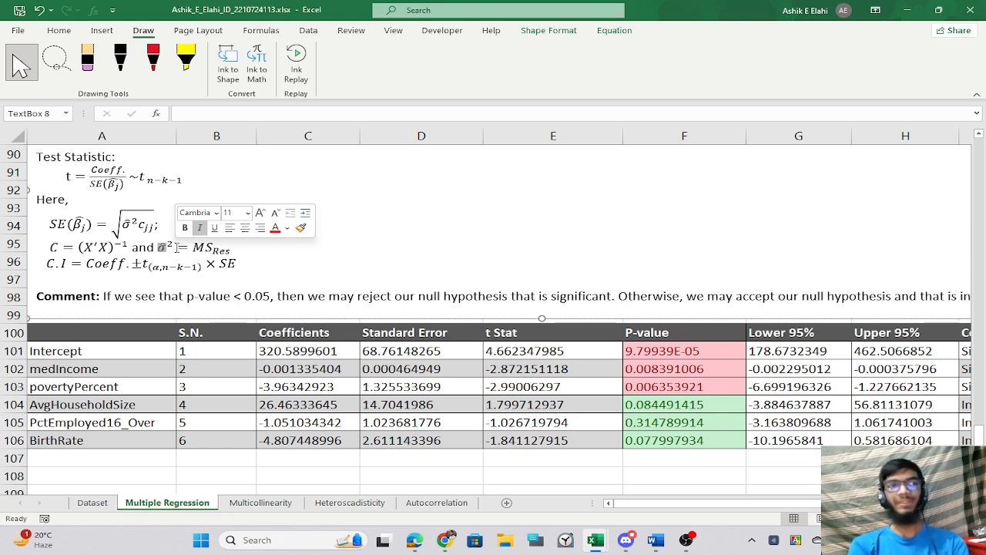
{"action": "left_click", "coordinate": [301, 242]}
{"action": "key", "text": "alt+Tab"}
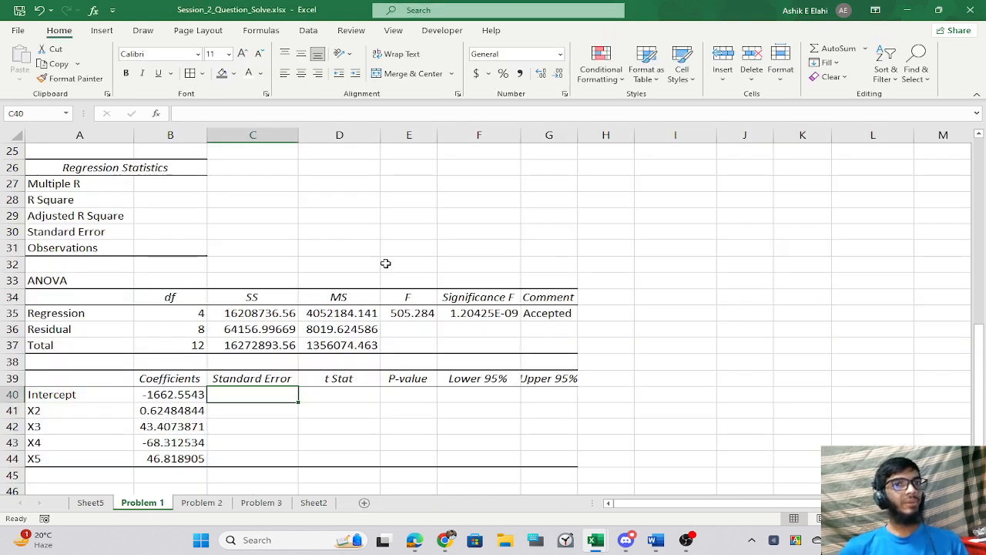
Enter the Intercept's standard error in C40 as =SQRT(D36*K19), from the residual MS and the first diagonal element of (X'X)^-1.
{"action": "type", "text": "="}
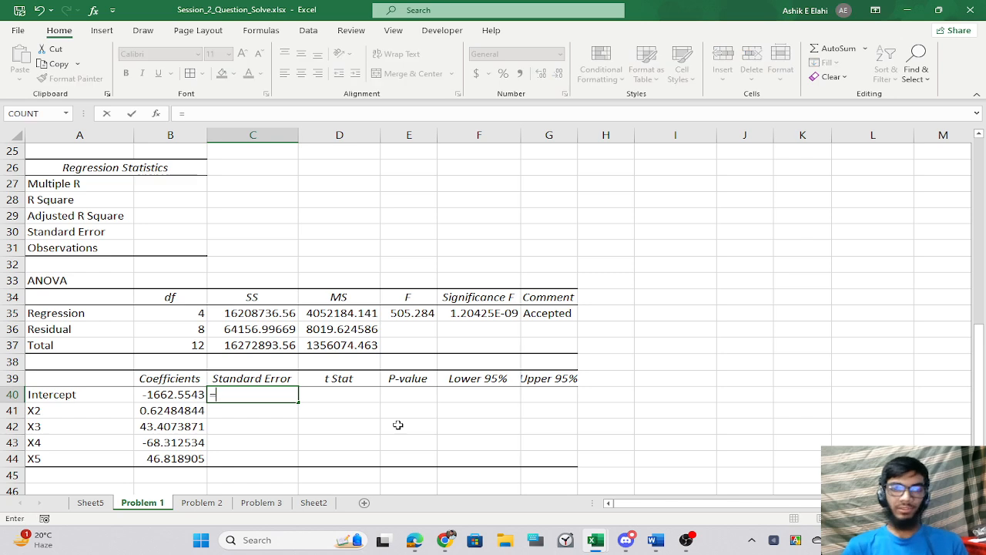
{"action": "type", "text": "sqr"}
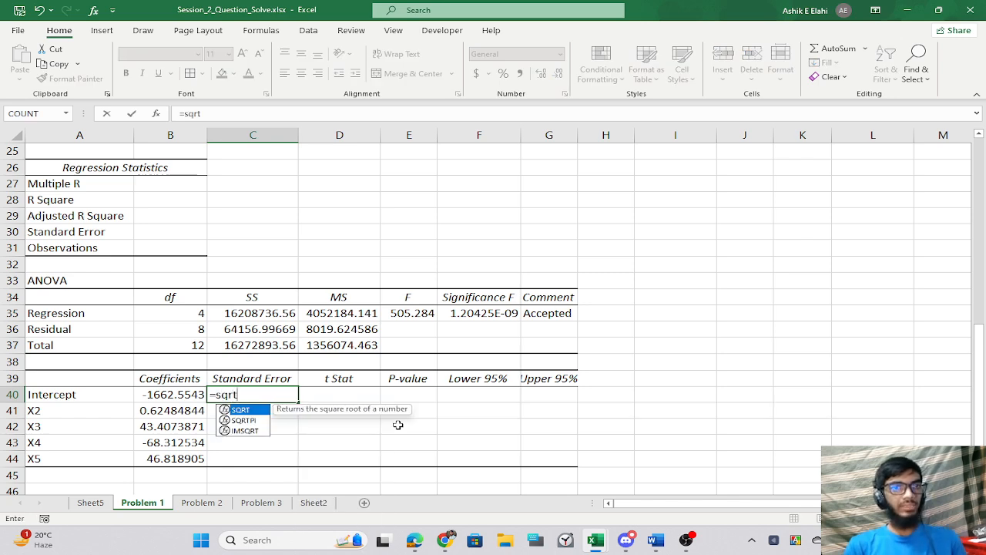
{"action": "type", "text": "t"}
{"action": "key", "text": "Tab"}
{"action": "scroll", "coordinate": [126, 389], "scroll_direction": "up", "scroll_amount": 2}
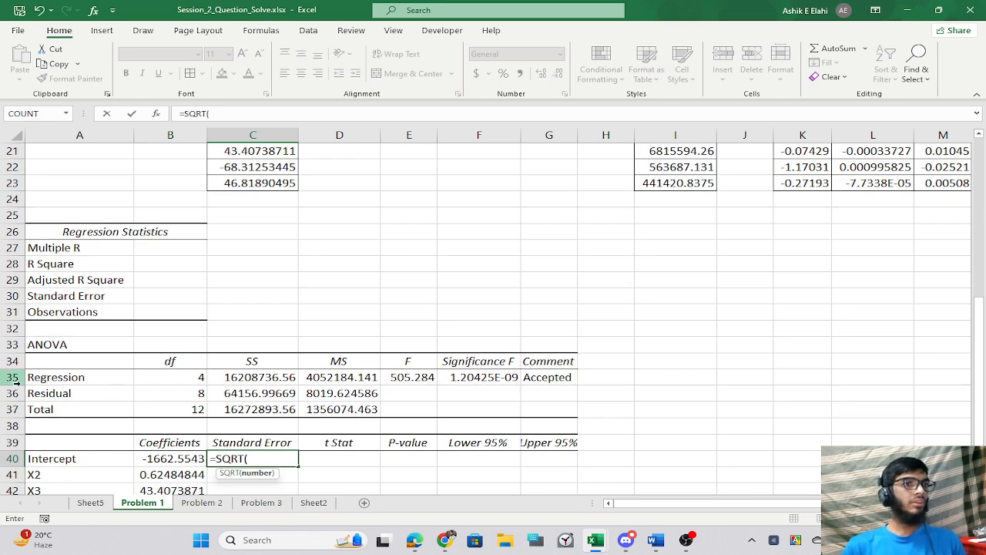
{"action": "scroll", "coordinate": [15, 379], "scroll_direction": "down", "scroll_amount": 2}
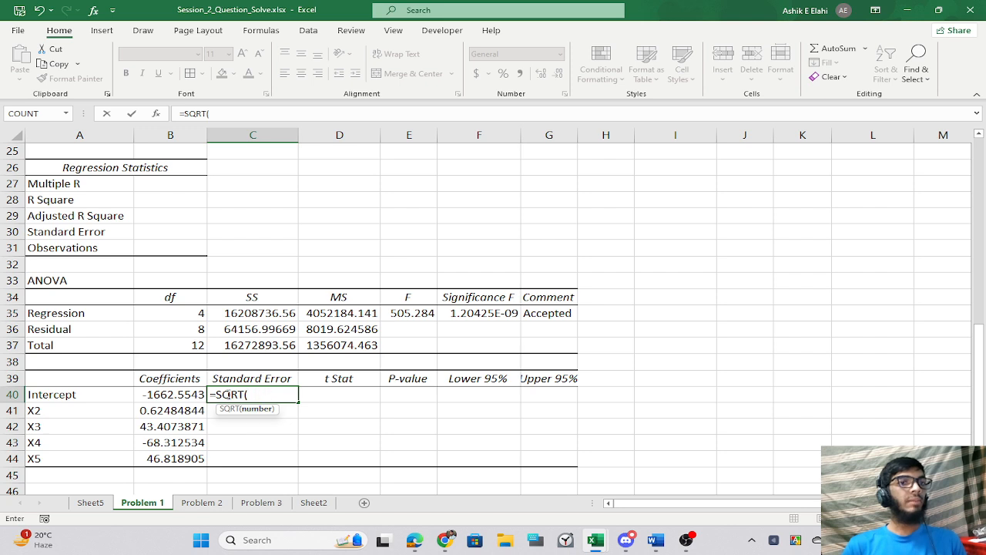
{"action": "left_click", "coordinate": [329, 329]}
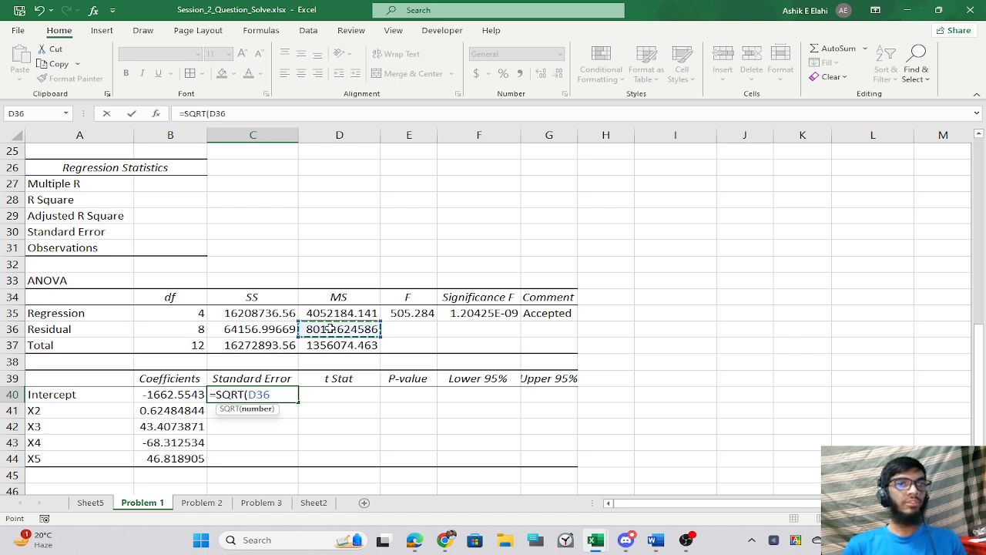
{"action": "type", "text": "*"}
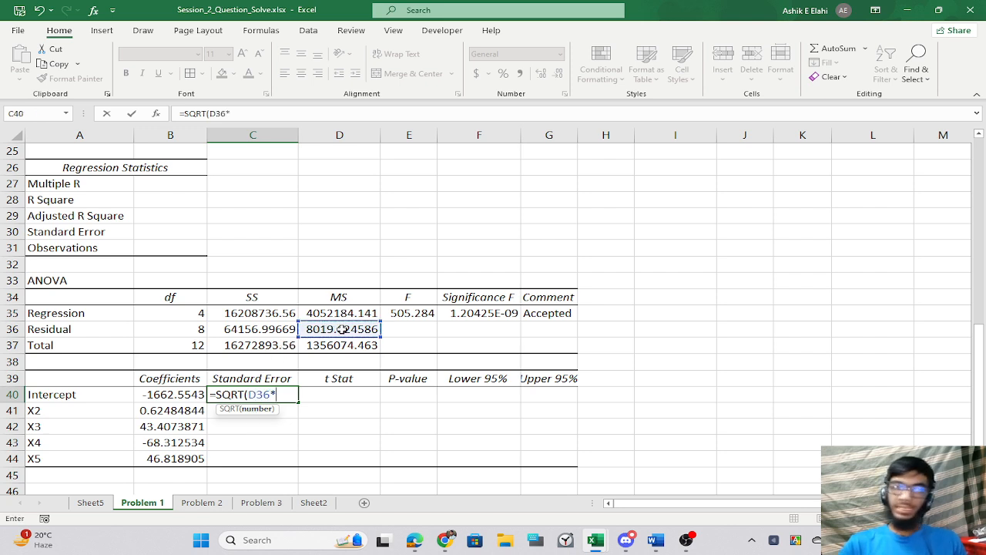
{"action": "scroll", "coordinate": [718, 351], "scroll_direction": "up", "scroll_amount": 3}
{"action": "scroll", "coordinate": [719, 351], "scroll_direction": "up", "scroll_amount": 5}
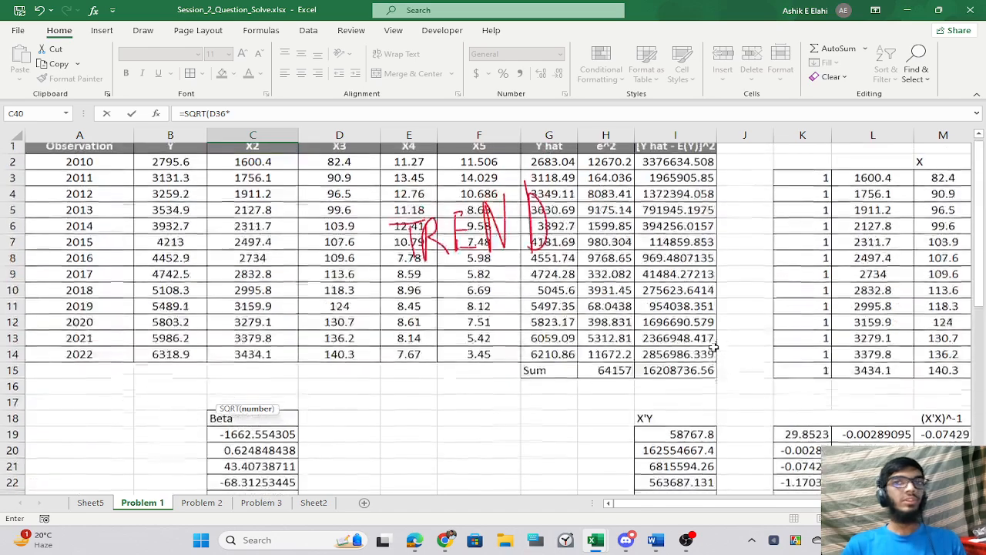
{"action": "scroll", "coordinate": [800, 505], "scroll_direction": "right", "scroll_amount": 2}
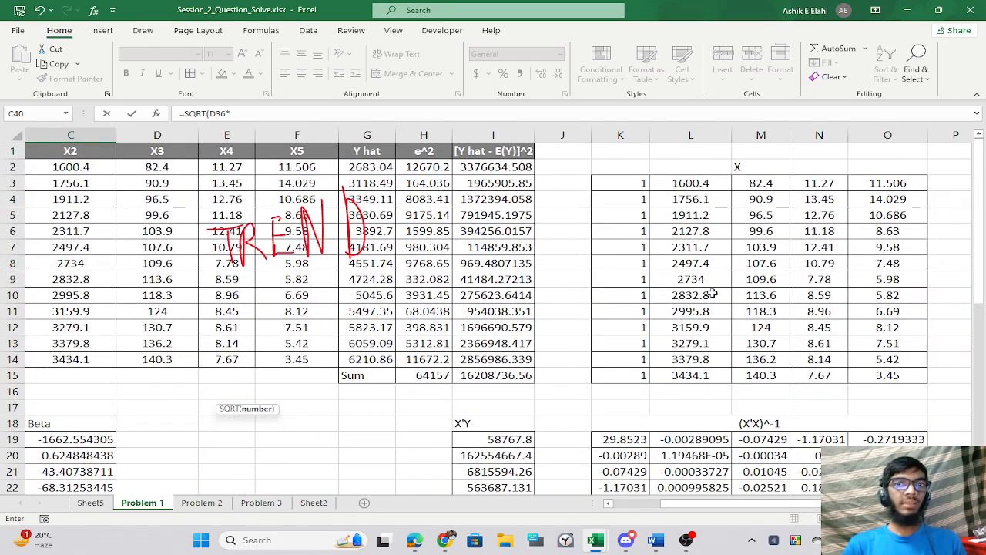
{"action": "scroll", "coordinate": [715, 275], "scroll_direction": "down", "scroll_amount": 3}
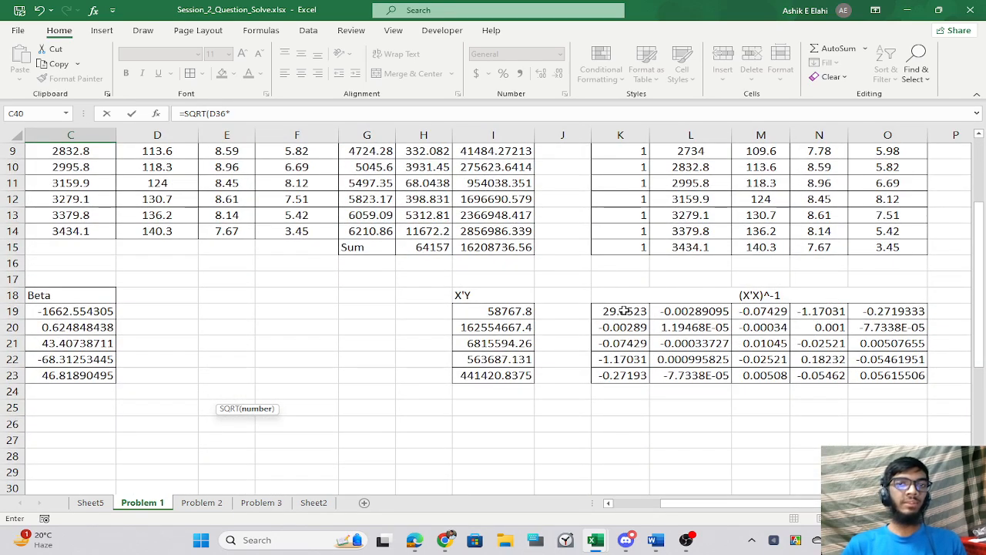
{"action": "left_click", "coordinate": [624, 310]}
{"action": "scroll", "coordinate": [347, 377], "scroll_direction": "down", "scroll_amount": 5}
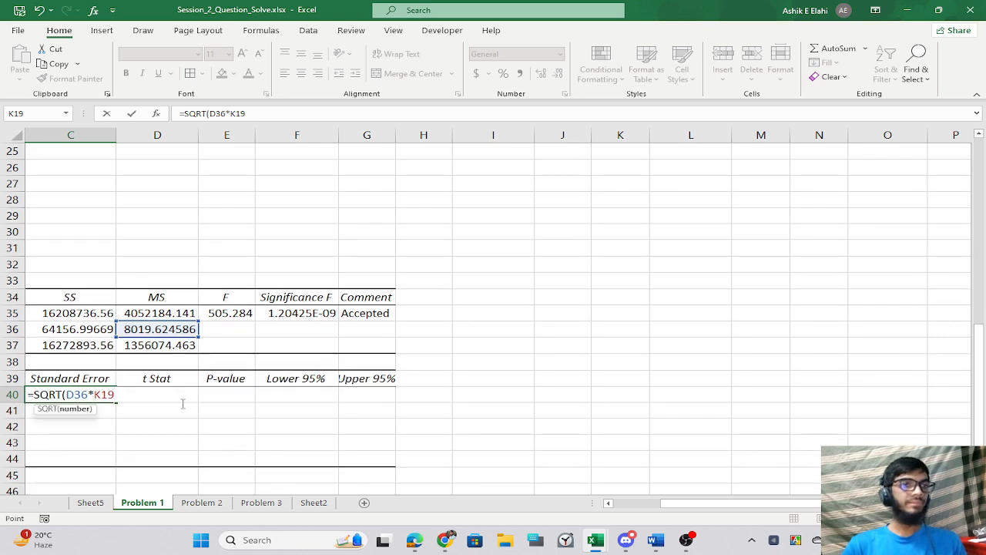
{"action": "type", "text": ")"}
{"action": "key", "text": "Return"}
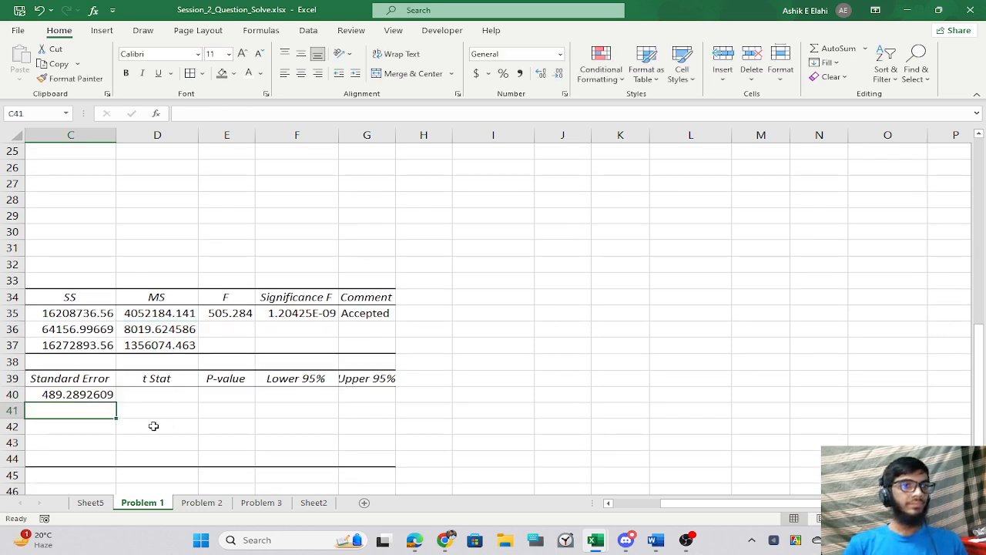
Try to fill the Intercept's standard error formula from C40 down through C44.
{"action": "left_click", "coordinate": [67, 391]}
{"action": "mouse_move", "coordinate": [686, 540]}
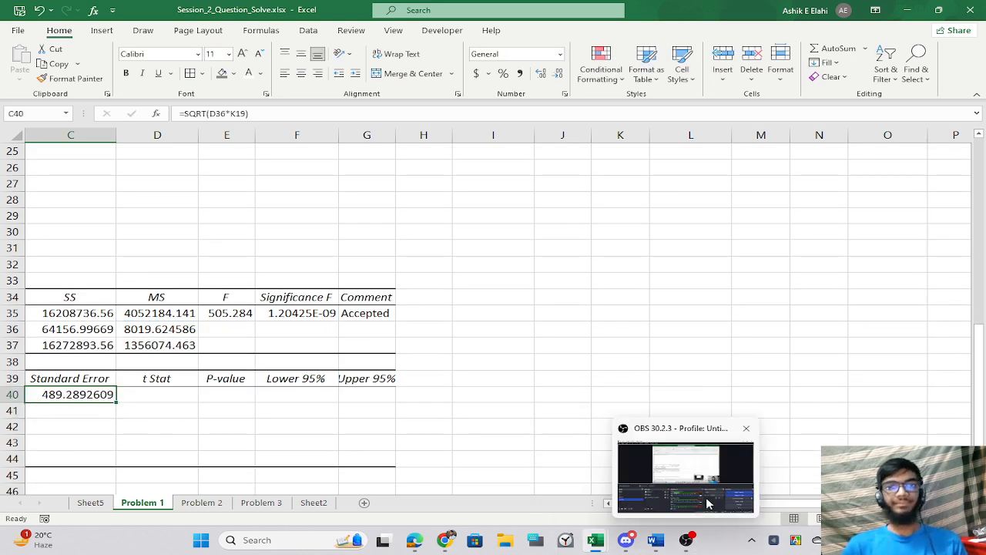
{"action": "left_click", "coordinate": [798, 476]}
{"action": "left_click_drag", "start_coordinate": [740, 504], "coordinate": [670, 505]}
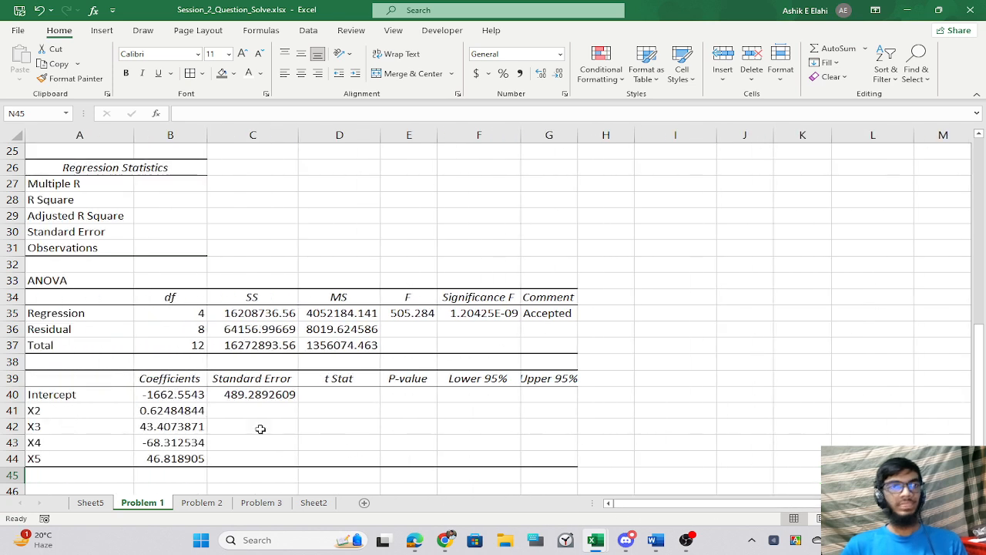
{"action": "left_click", "coordinate": [242, 416]}
{"action": "left_click", "coordinate": [229, 391]}
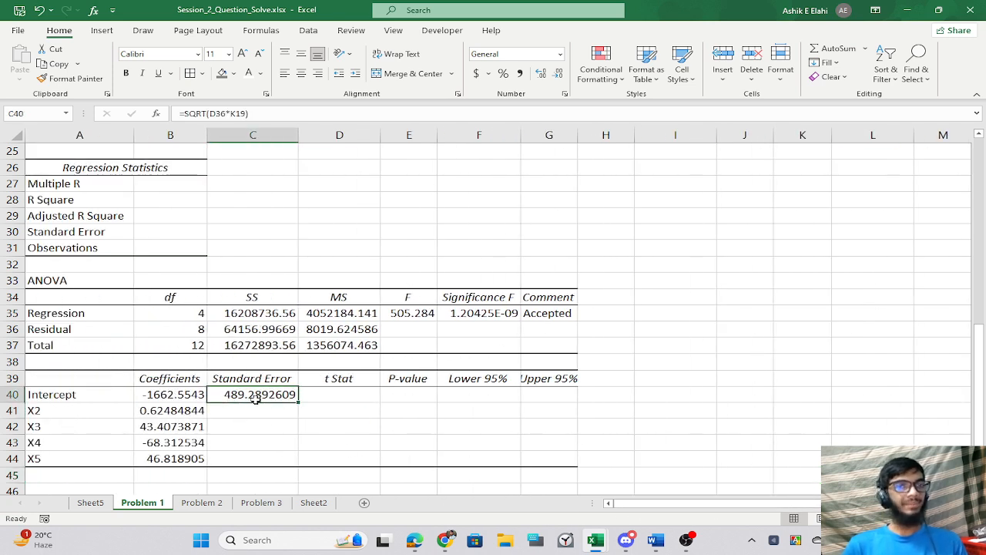
{"action": "left_click_drag", "start_coordinate": [297, 403], "coordinate": [293, 462]}
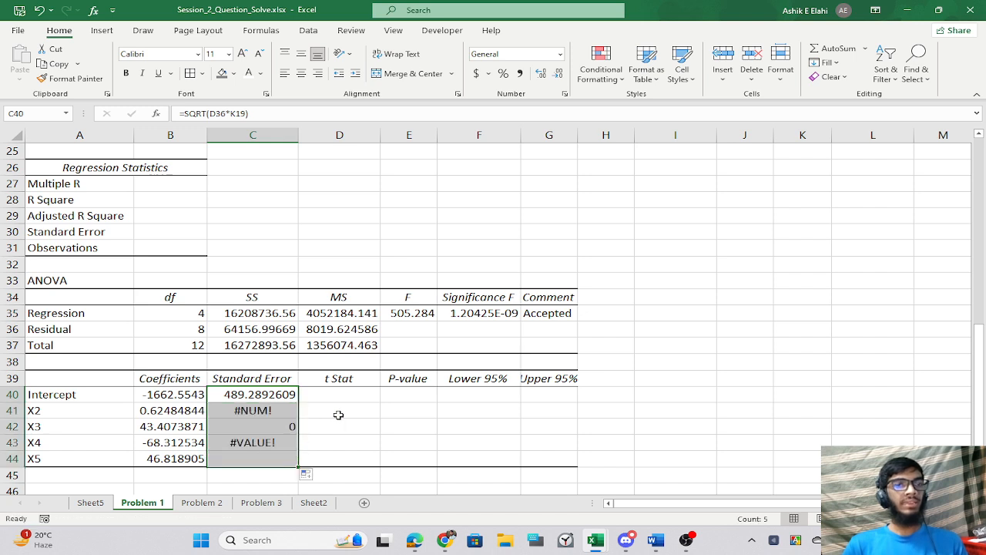
{"action": "left_click", "coordinate": [387, 423]}
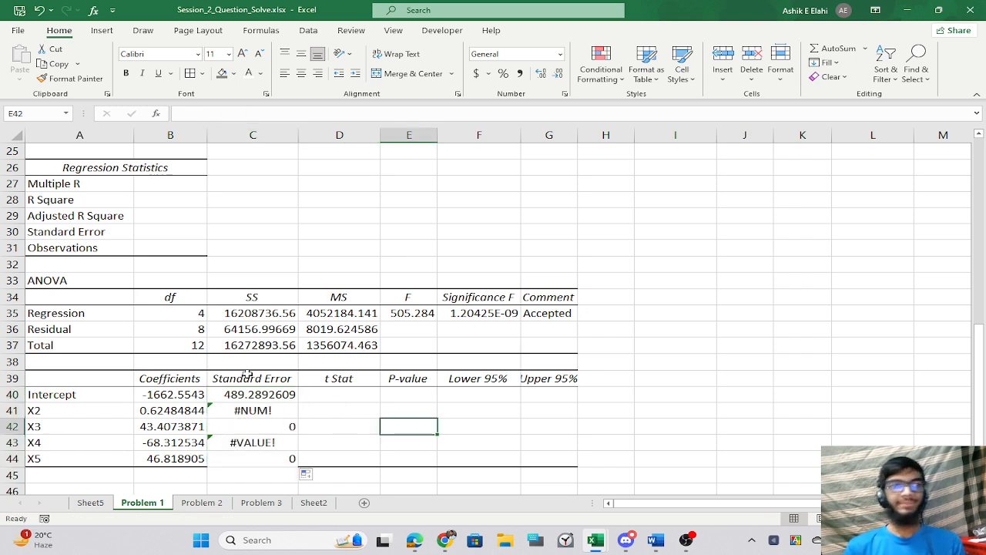
Examine which MS and (X'X)^-1 cells the copied X2 standard error formula in C41 refers to.
{"action": "left_click", "coordinate": [249, 412]}
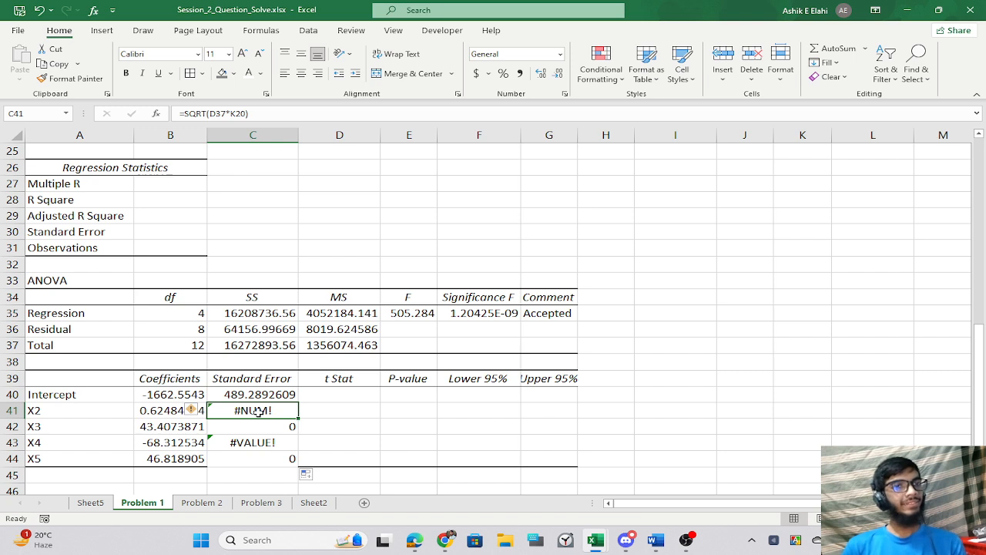
{"action": "double_click", "coordinate": [258, 411]}
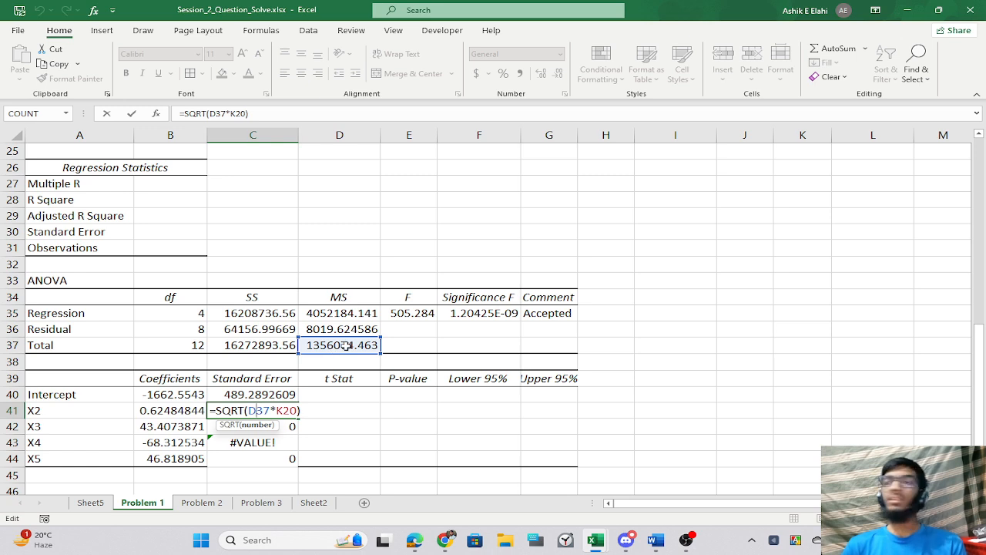
{"action": "key", "text": "Return"}
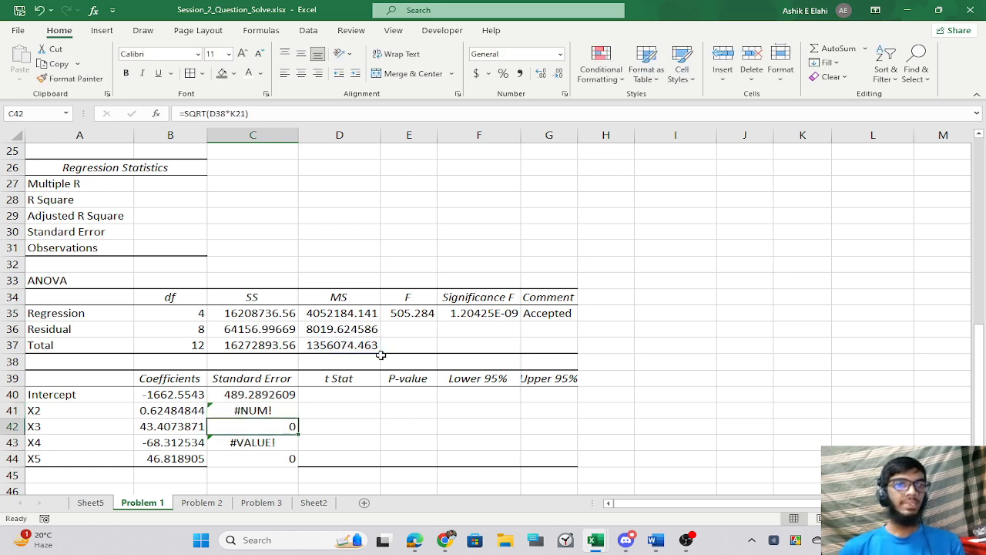
{"action": "double_click", "coordinate": [248, 410]}
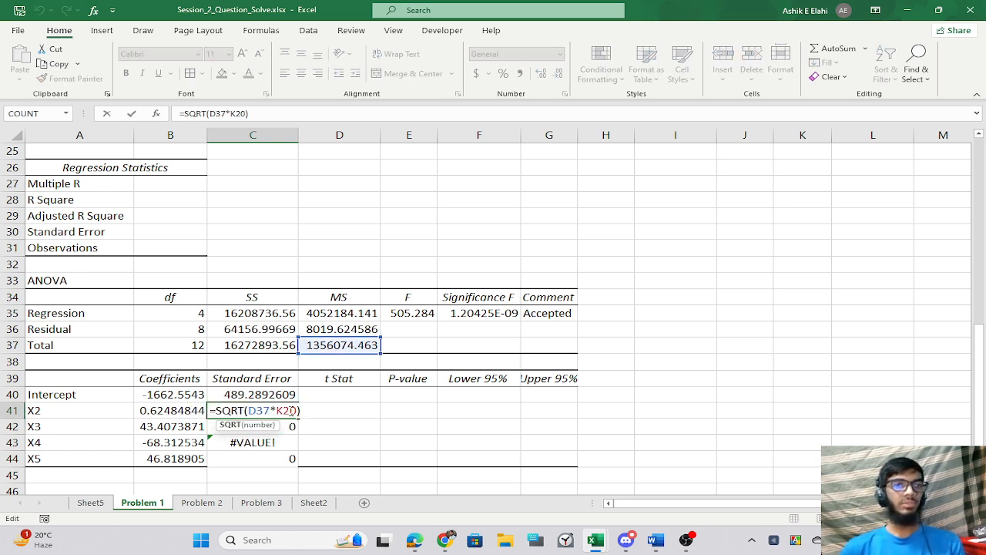
{"action": "scroll", "coordinate": [681, 374], "scroll_direction": "up", "scroll_amount": 8}
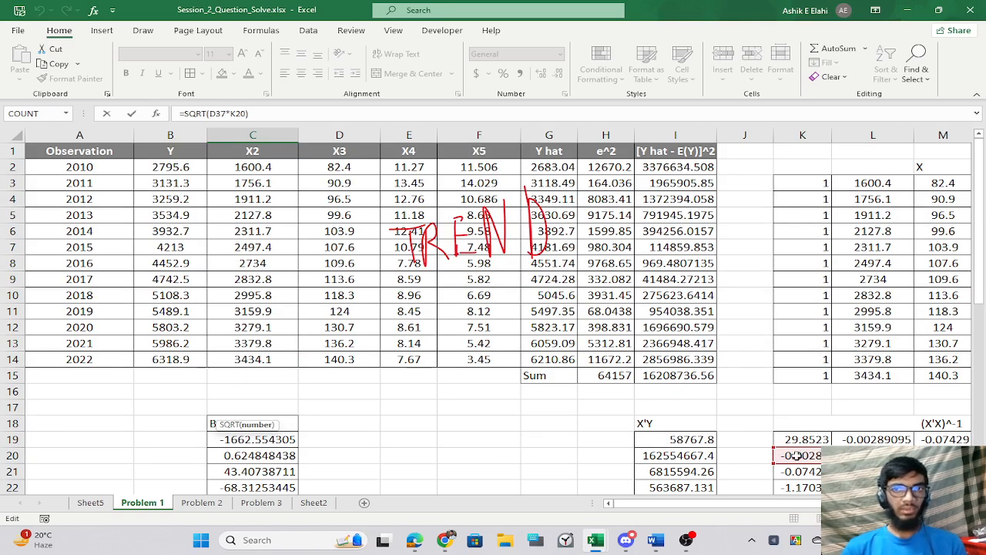
{"action": "scroll", "coordinate": [817, 435], "scroll_direction": "down", "scroll_amount": 1}
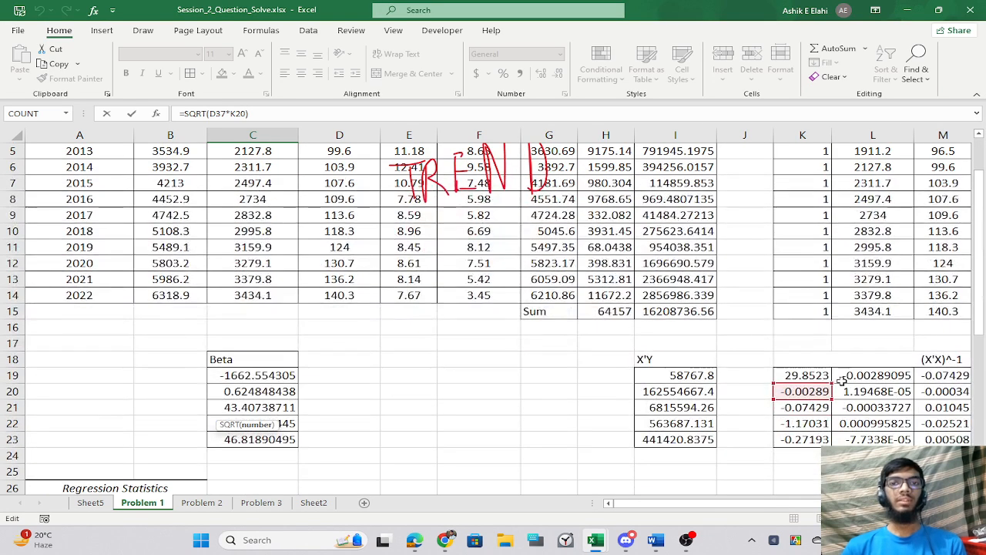
{"action": "scroll", "coordinate": [297, 378], "scroll_direction": "down", "scroll_amount": 7}
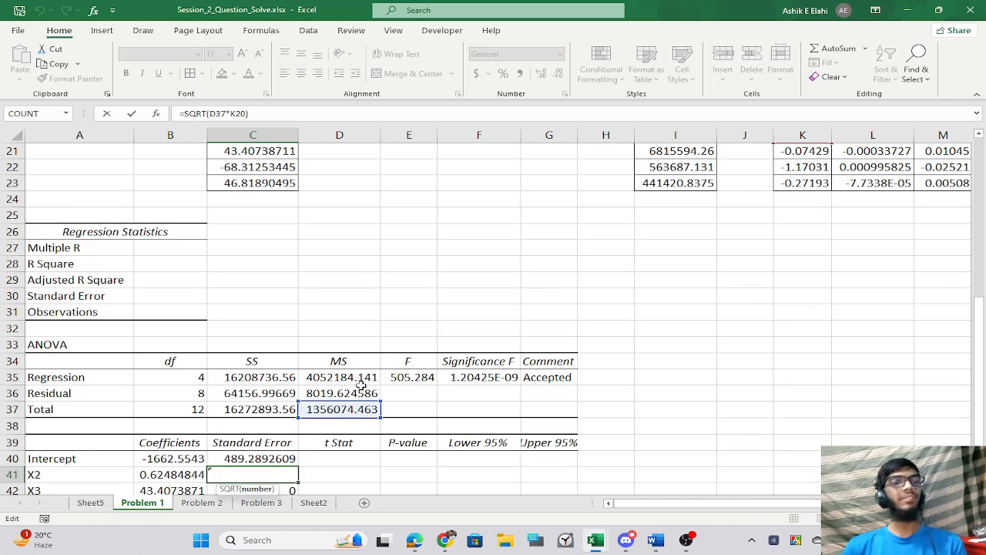
{"action": "key", "text": "Return"}
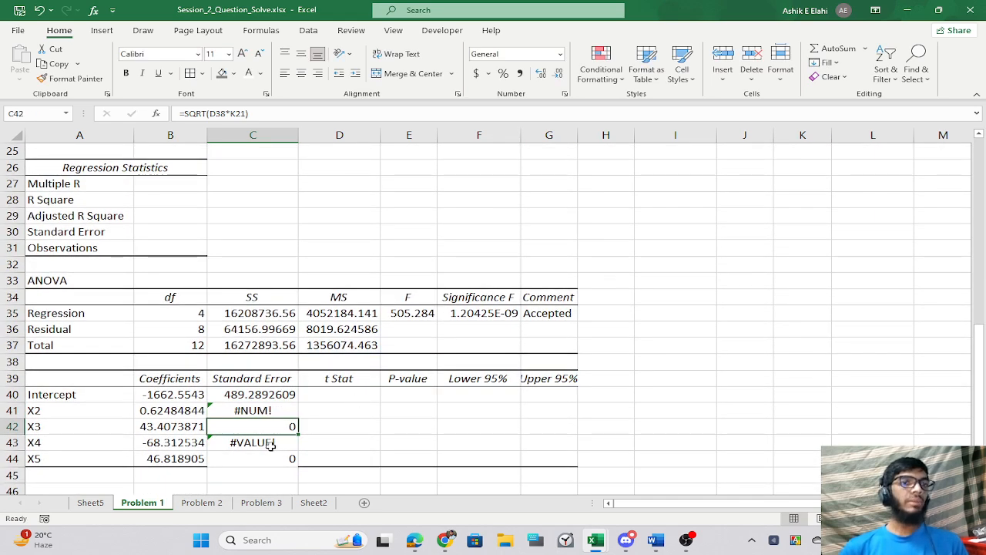
Make the residual MS reference absolute in C40, so the formula reads =SQRT($D$36*K19).
{"action": "left_click", "coordinate": [258, 394]}
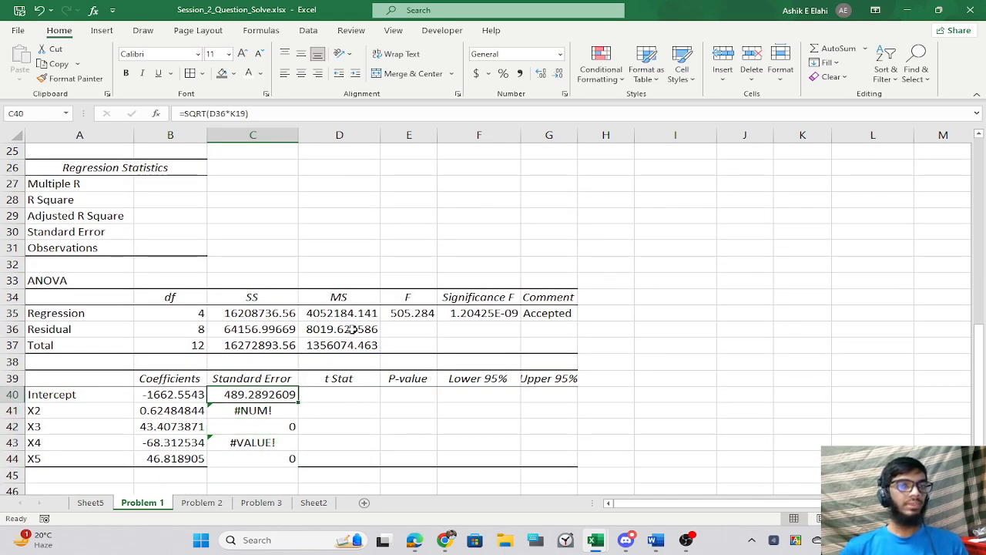
{"action": "left_click", "coordinate": [352, 329]}
{"action": "left_click", "coordinate": [258, 393]}
{"action": "double_click", "coordinate": [258, 392]}
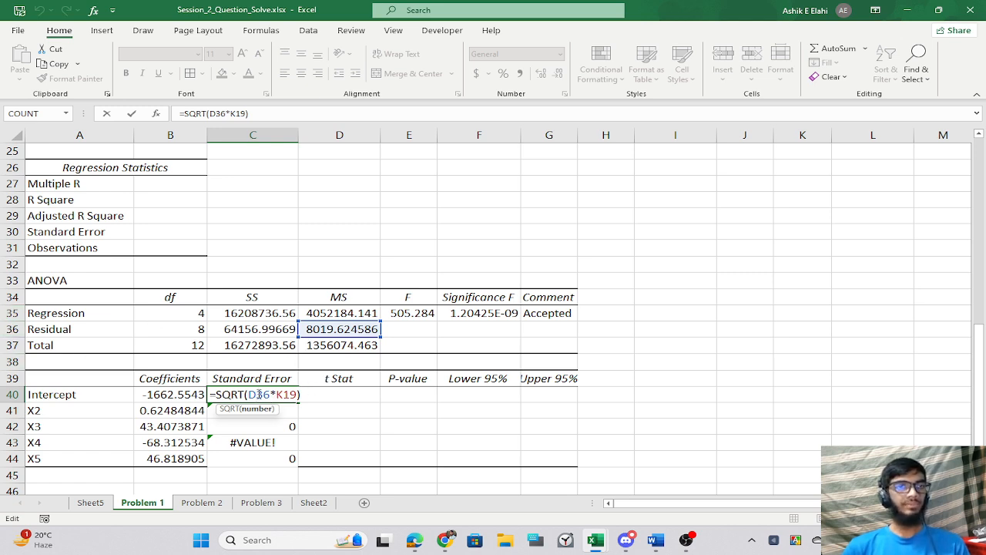
{"action": "type", "text": "$"}
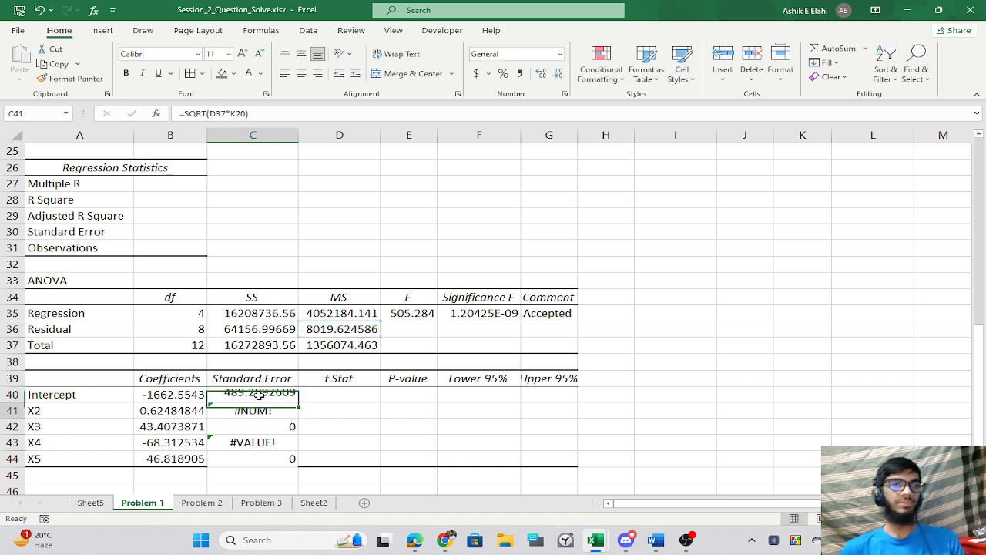
{"action": "key", "text": "Return"}
Fill the standard error formula with the locked $D$36 reference from C40 down through C44.
{"action": "left_click", "coordinate": [265, 393]}
{"action": "left_click_drag", "start_coordinate": [296, 400], "coordinate": [296, 464]}
{"action": "left_click", "coordinate": [467, 424]}
Point the X2 standard error formula in C41 to diagonal element L20, making it =SQRT($D$36*L20).
{"action": "double_click", "coordinate": [258, 411]}
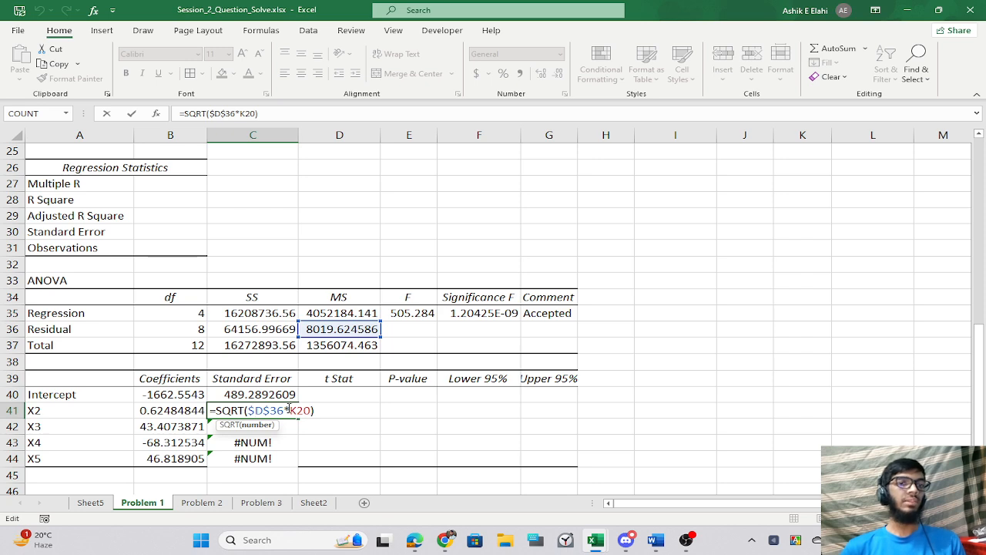
{"action": "left_click_drag", "start_coordinate": [289, 408], "coordinate": [308, 409]}
{"action": "scroll", "coordinate": [814, 319], "scroll_direction": "up", "scroll_amount": 8}
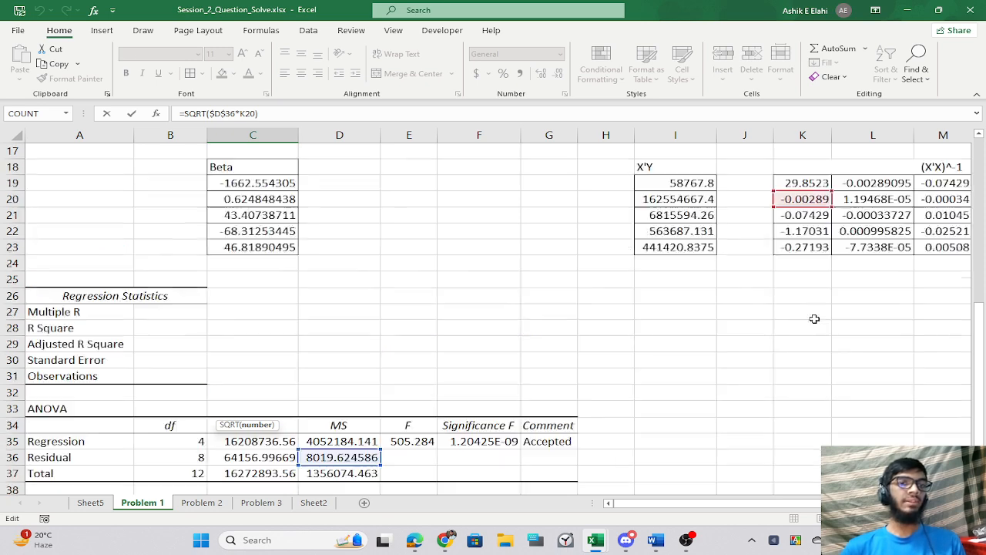
{"action": "left_click", "coordinate": [873, 456]}
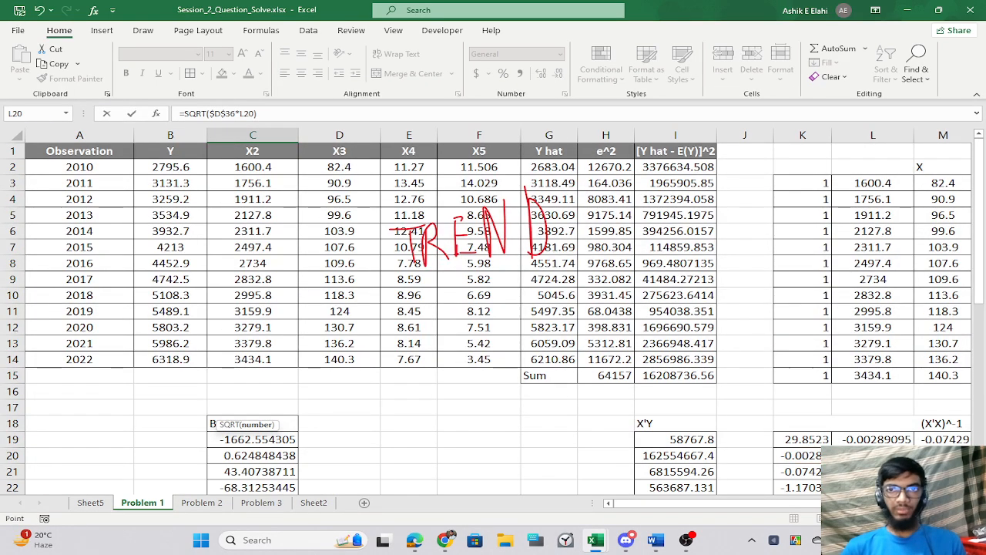
{"action": "key", "text": "Return"}
Point the X3 standard error formula in C42 to the (X'X)^-1 diagonal element M21, making it =SQRT($D$36*M21).
{"action": "scroll", "coordinate": [462, 402], "scroll_direction": "down", "scroll_amount": 1}
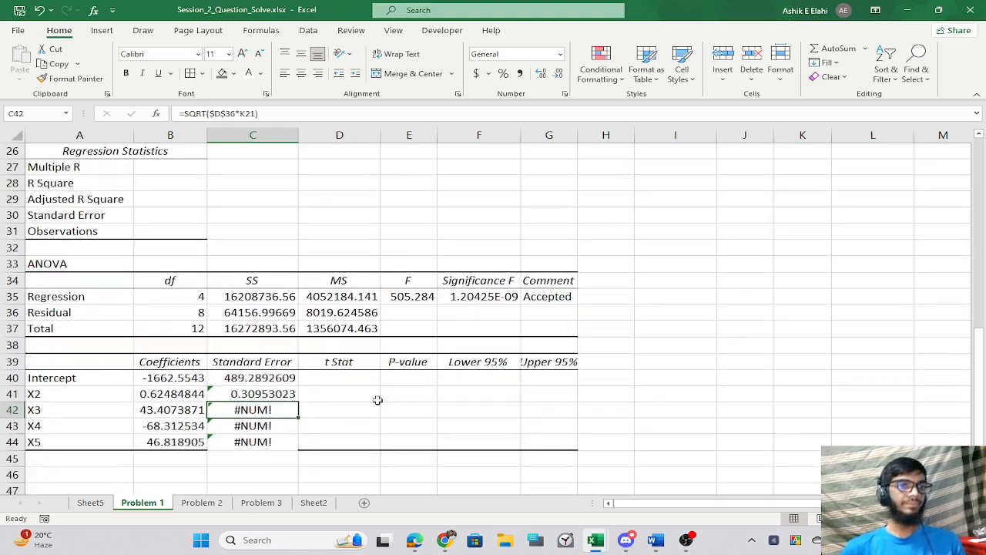
{"action": "double_click", "coordinate": [243, 410]}
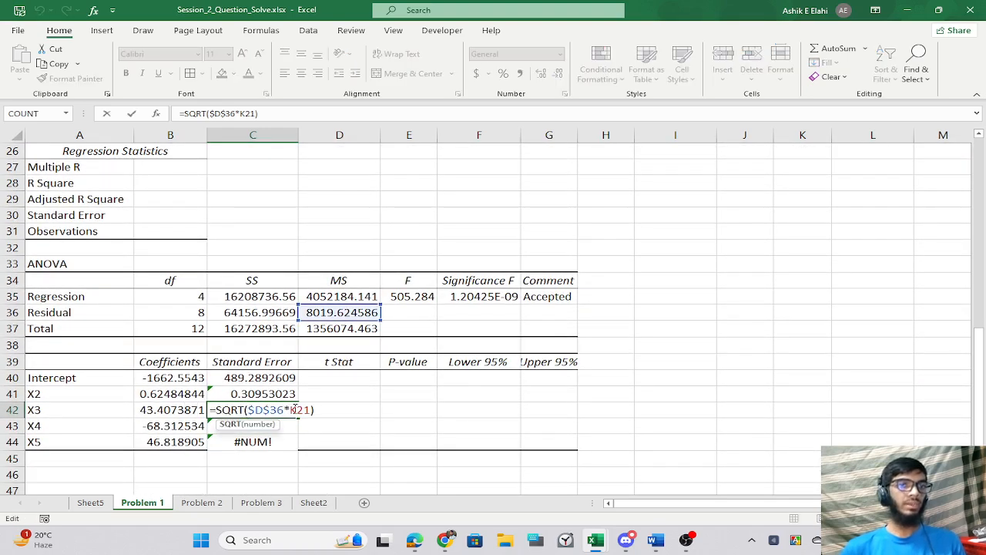
{"action": "left_click_drag", "start_coordinate": [294, 409], "coordinate": [312, 409]}
{"action": "key", "text": "BackSpace"}
{"action": "scroll", "coordinate": [765, 369], "scroll_direction": "up", "scroll_amount": 5}
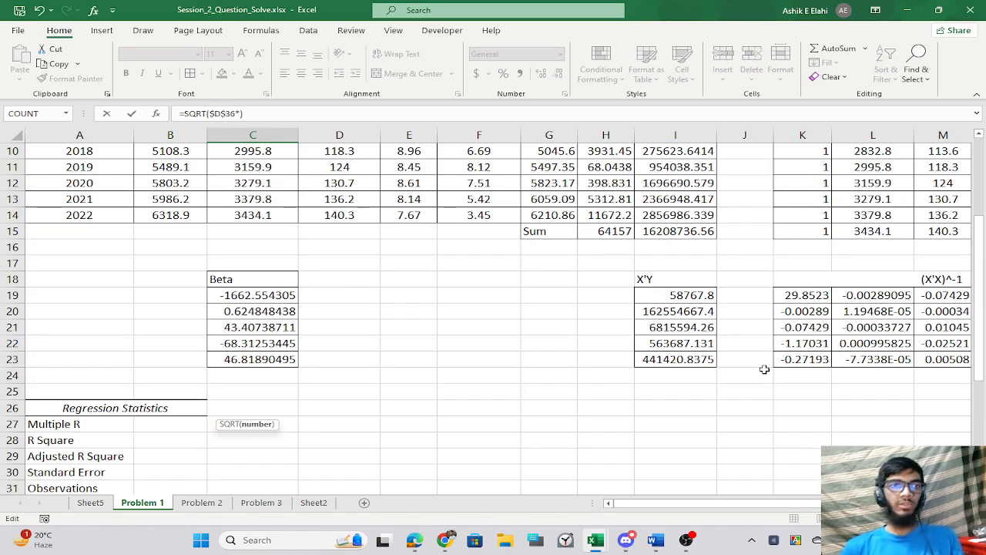
{"action": "scroll", "coordinate": [764, 369], "scroll_direction": "up", "scroll_amount": 3}
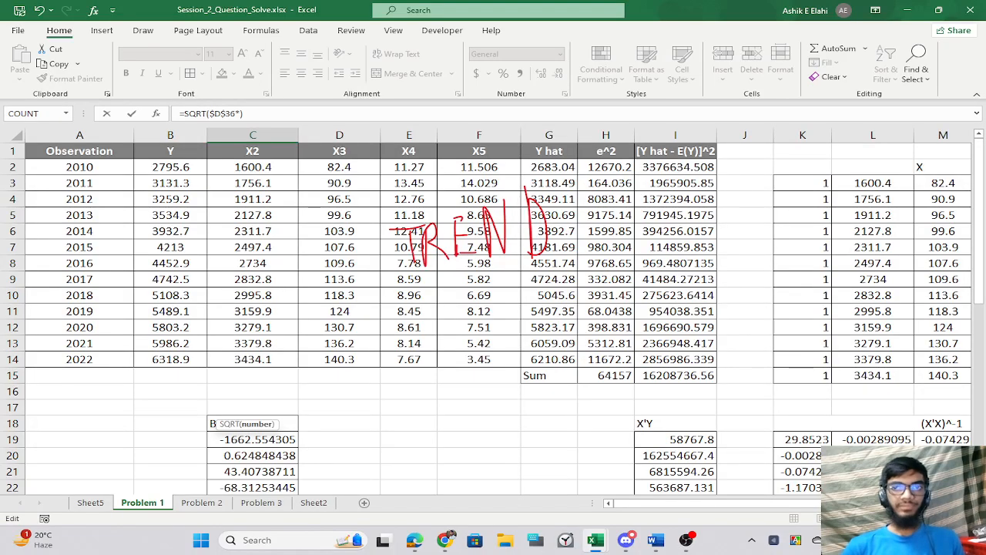
{"action": "left_click", "coordinate": [943, 471]}
{"action": "scroll", "coordinate": [777, 481], "scroll_direction": "down", "scroll_amount": 1}
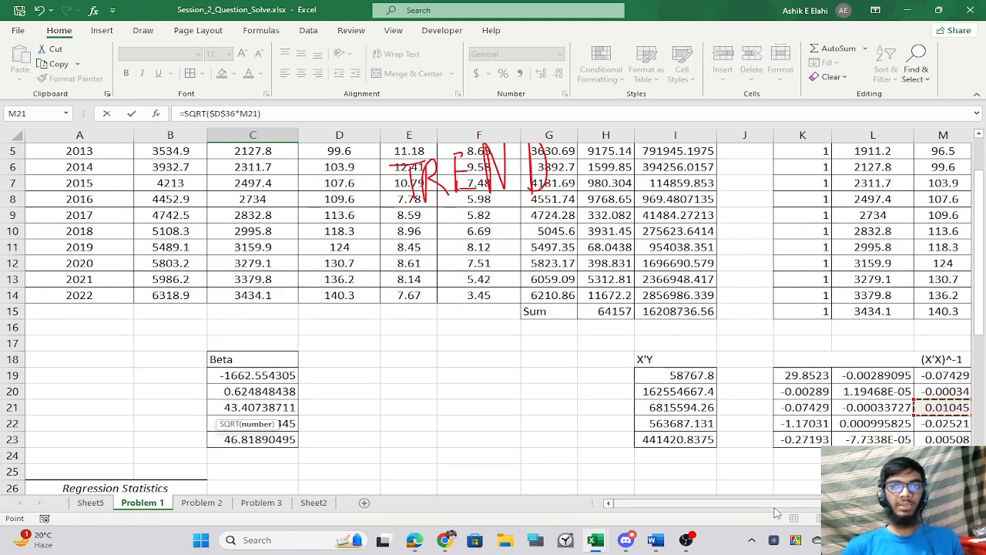
{"action": "scroll", "coordinate": [776, 512], "scroll_direction": "right", "scroll_amount": 2}
{"action": "scroll", "coordinate": [603, 404], "scroll_direction": "down", "scroll_amount": 4}
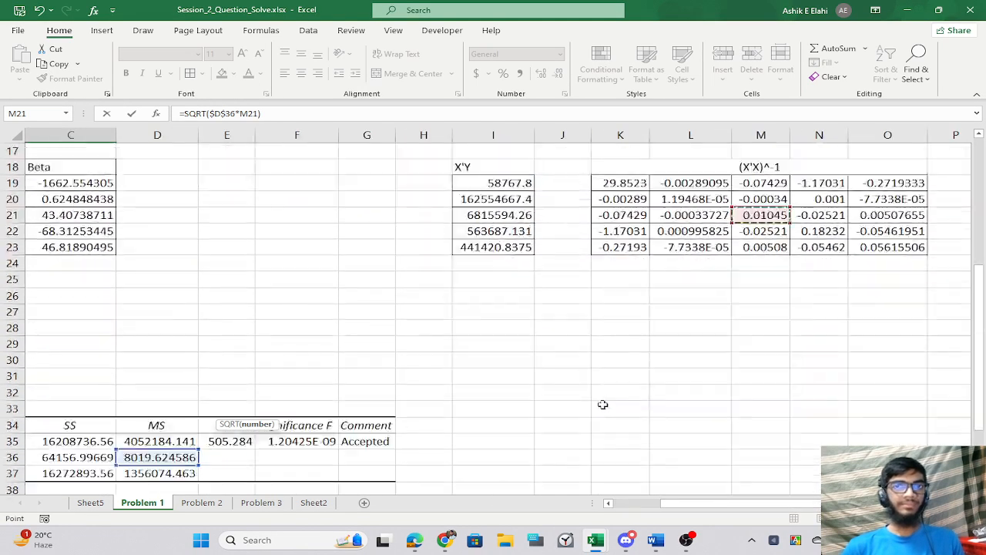
{"action": "key", "text": "Return"}
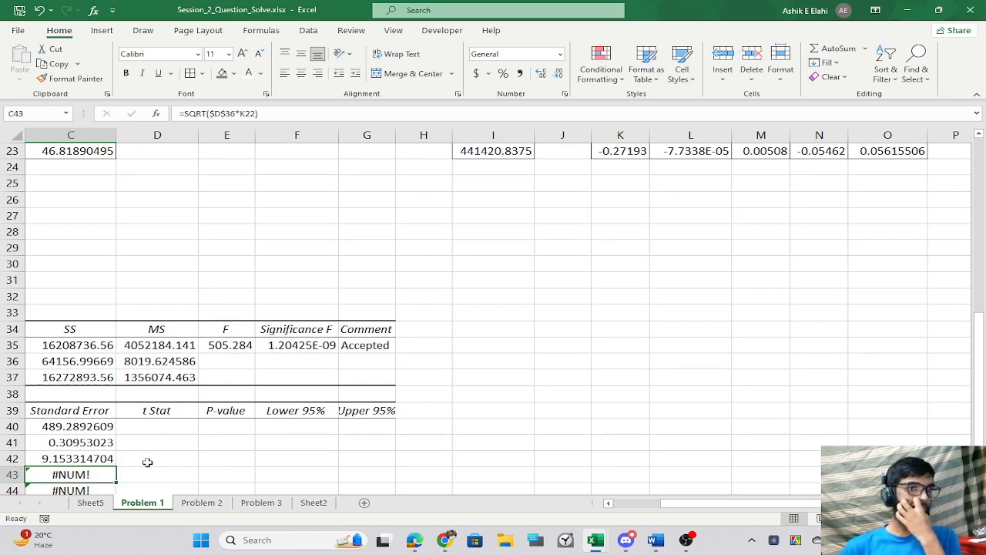
Replace K22 in the X4 standard error formula in C43 with diagonal element N22, making it =SQRT($D$36*N22).
{"action": "scroll", "coordinate": [147, 461], "scroll_direction": "down", "scroll_amount": 1}
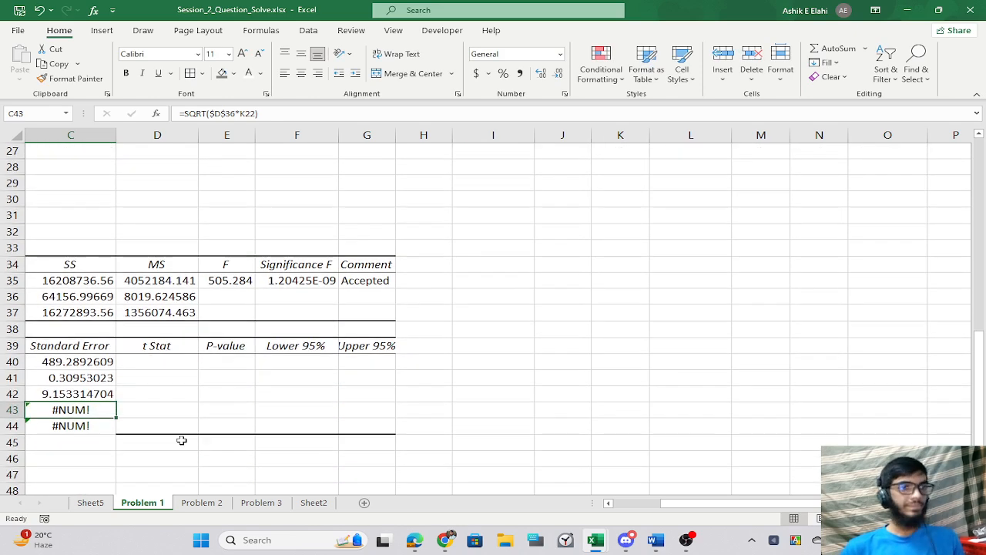
{"action": "double_click", "coordinate": [61, 413]}
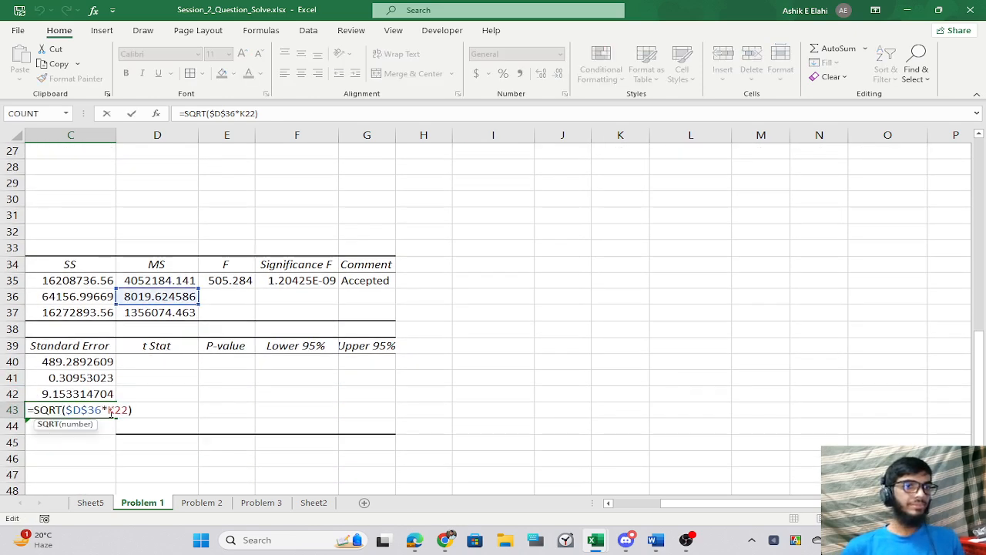
{"action": "left_click_drag", "start_coordinate": [108, 412], "coordinate": [129, 410]}
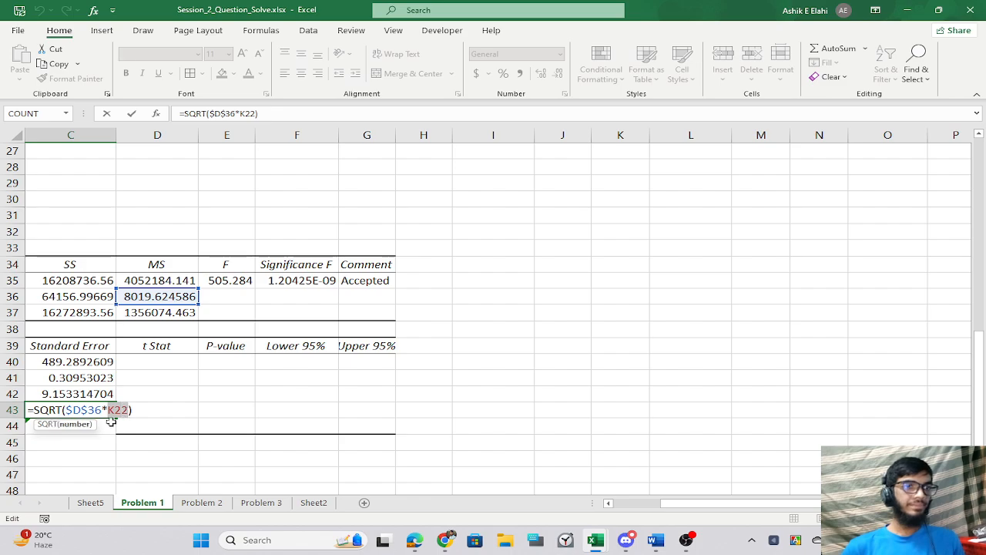
{"action": "key", "text": "BackSpace"}
{"action": "scroll", "coordinate": [802, 370], "scroll_direction": "up", "scroll_amount": 9}
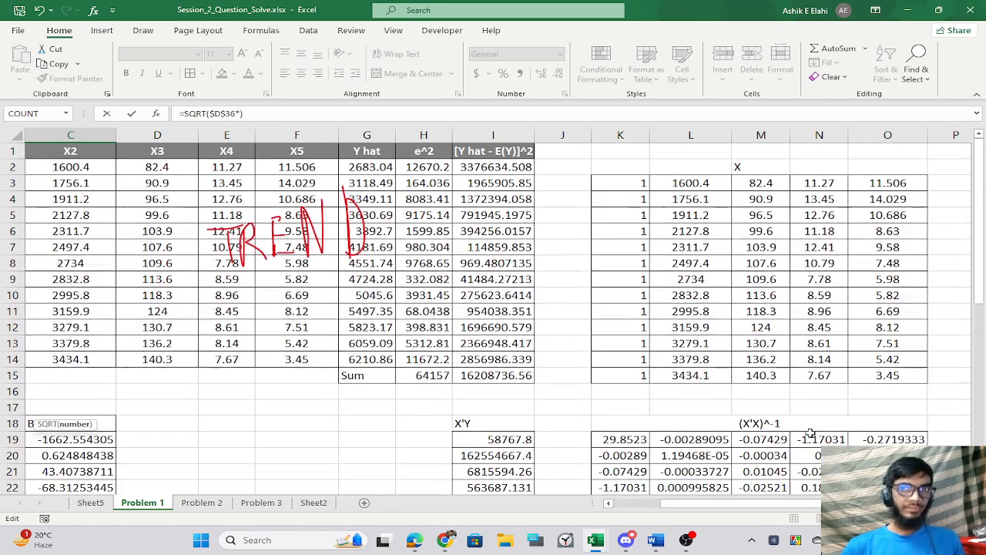
{"action": "scroll", "coordinate": [810, 433], "scroll_direction": "down", "scroll_amount": 2}
{"action": "scroll", "coordinate": [811, 433], "scroll_direction": "up", "scroll_amount": 2}
{"action": "scroll", "coordinate": [653, 399], "scroll_direction": "down", "scroll_amount": 1}
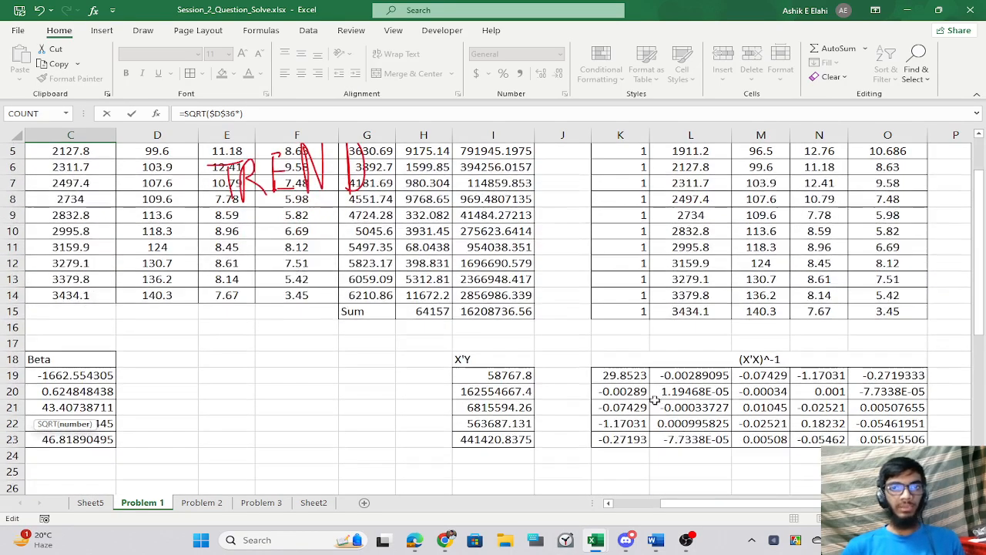
{"action": "left_click", "coordinate": [809, 423]}
{"action": "key", "text": "Return"}
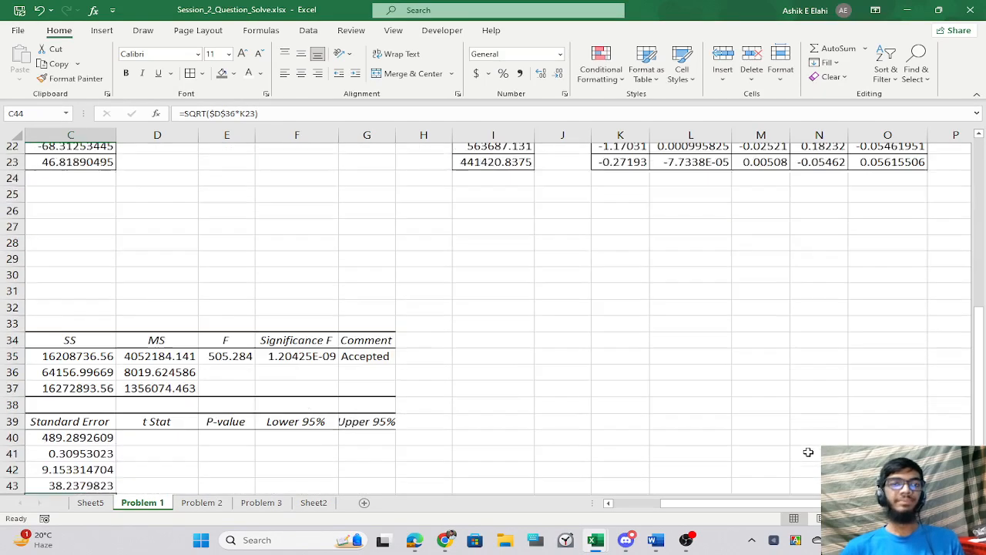
Replace K23 in the X5 standard error formula in C44 with diagonal element O23, making it =SQRT($D$36*O23).
{"action": "scroll", "coordinate": [230, 428], "scroll_direction": "down", "scroll_amount": 3}
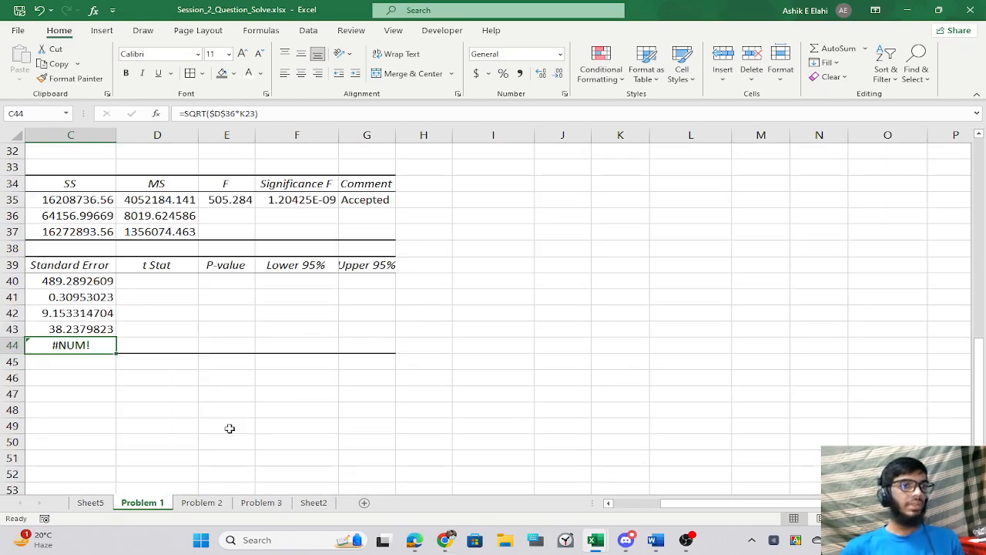
{"action": "double_click", "coordinate": [85, 345]}
{"action": "left_click_drag", "start_coordinate": [107, 345], "coordinate": [130, 345]}
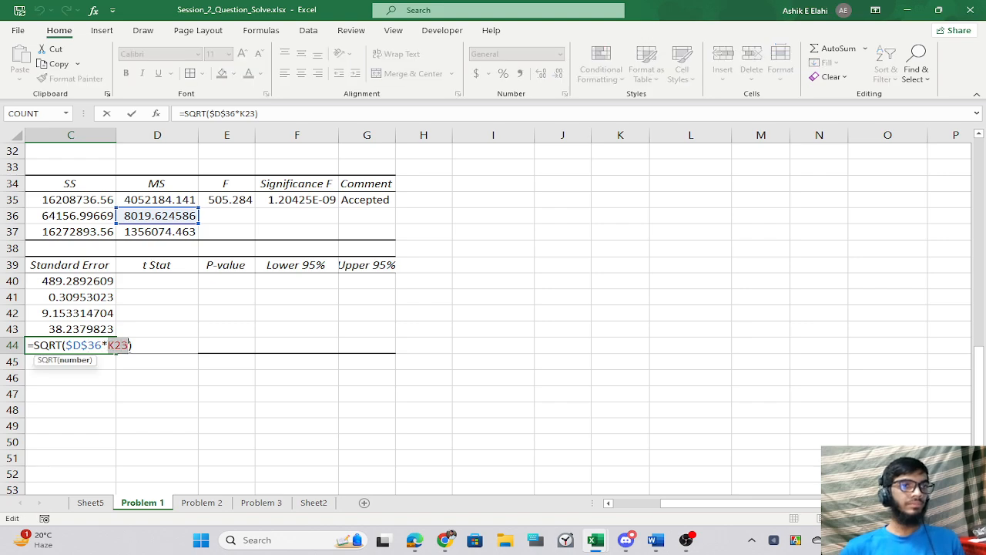
{"action": "key", "text": "BackSpace"}
{"action": "scroll", "coordinate": [955, 423], "scroll_direction": "up", "scroll_amount": 10}
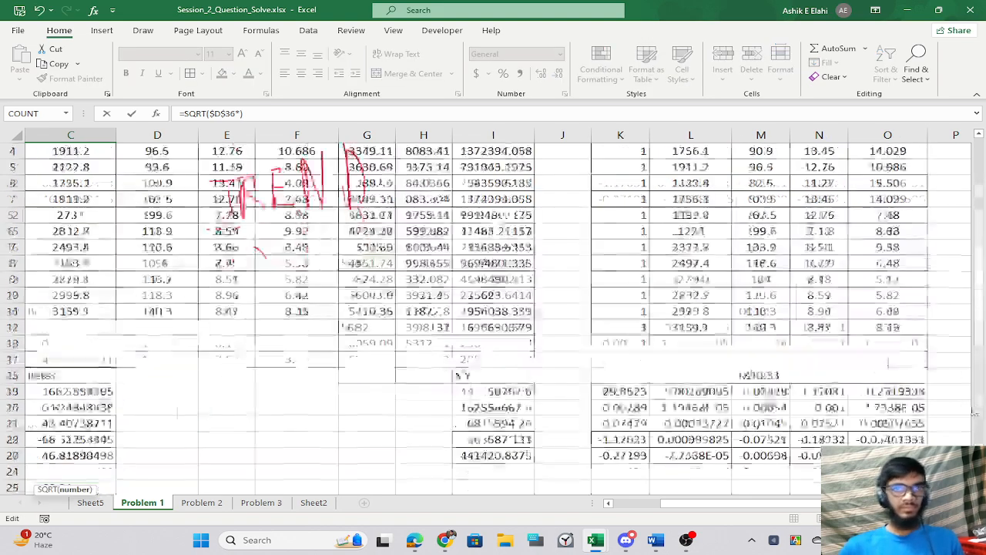
{"action": "scroll", "coordinate": [956, 423], "scroll_direction": "down", "scroll_amount": 1}
{"action": "left_click", "coordinate": [894, 438]}
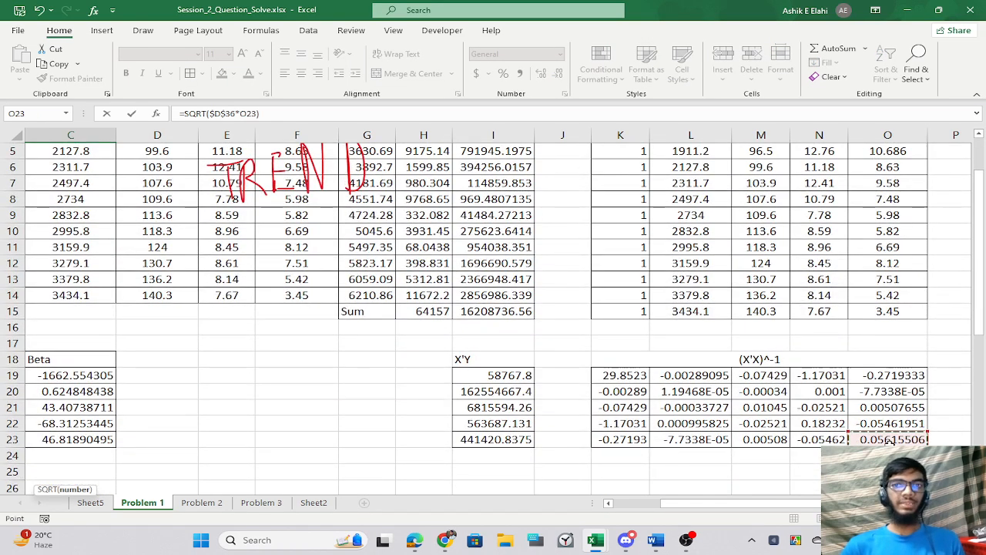
{"action": "key", "text": "Return"}
{"action": "left_click", "coordinate": [436, 453]}
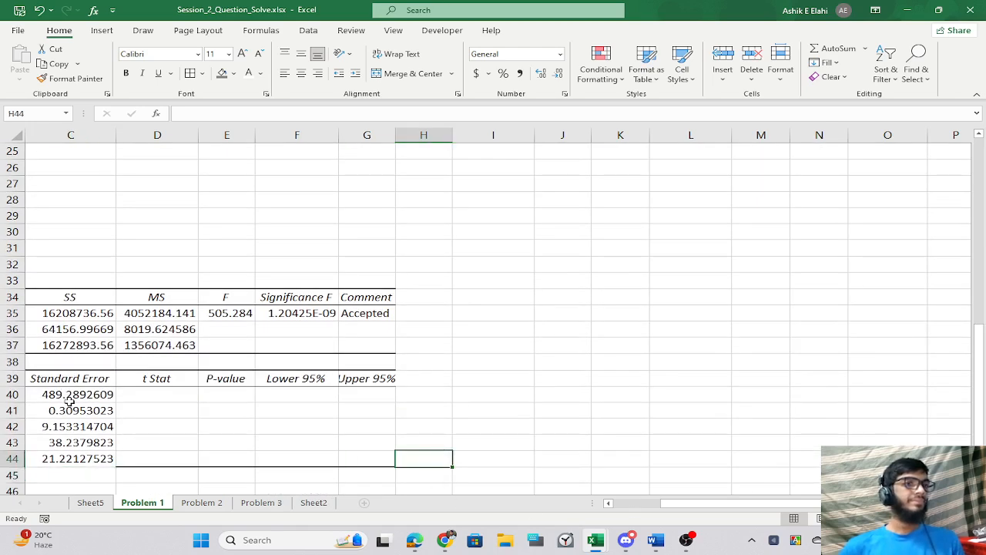
Review the computed standard errors in C40:C44 alongside their coefficients in the Problem 1 coefficient table.
{"action": "left_click_drag", "start_coordinate": [69, 401], "coordinate": [93, 459]}
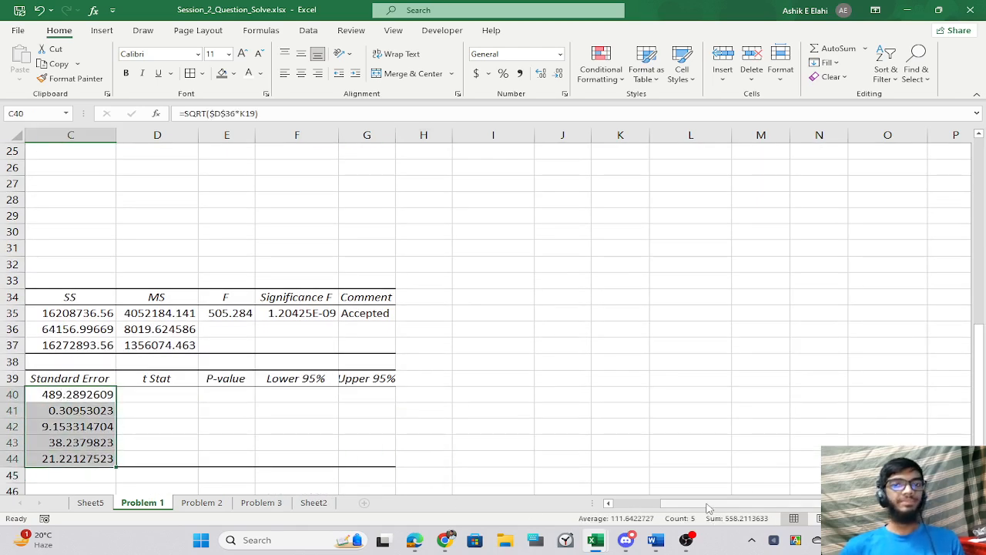
{"action": "left_click_drag", "start_coordinate": [709, 508], "coordinate": [690, 508]}
{"action": "left_click", "coordinate": [664, 400]}
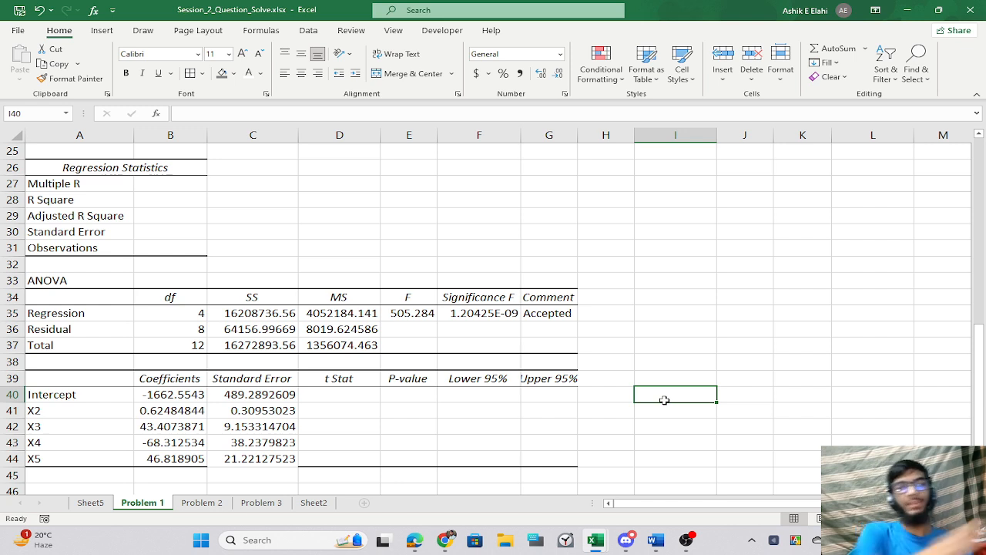
{"action": "left_click", "coordinate": [224, 429]}
{"action": "left_click", "coordinate": [262, 395]}
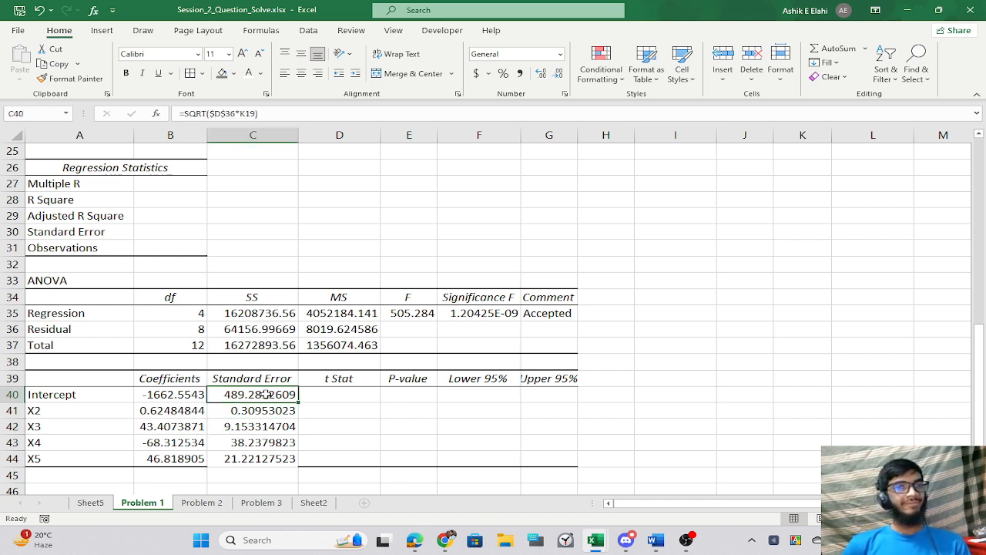
{"action": "left_click", "coordinate": [351, 429]}
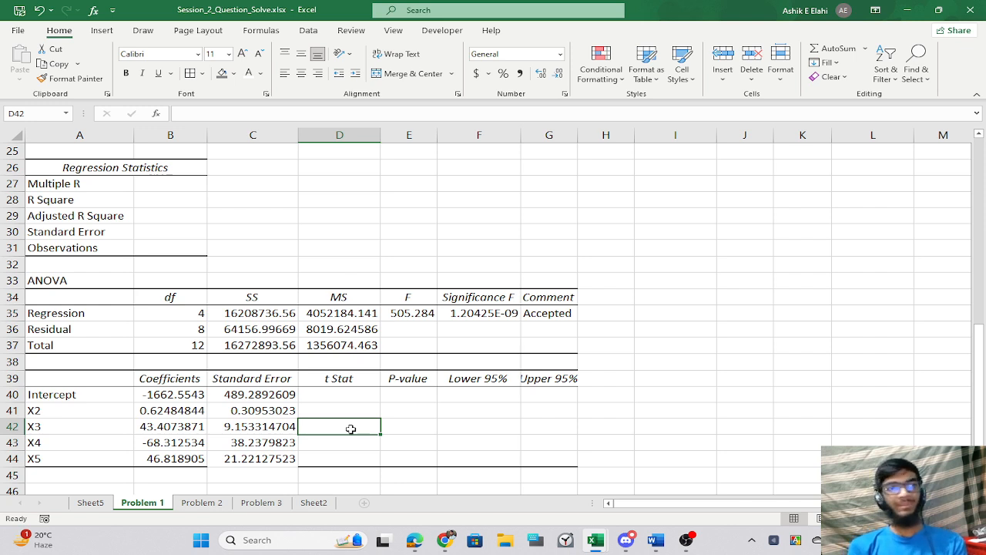
{"action": "left_click", "coordinate": [179, 460]}
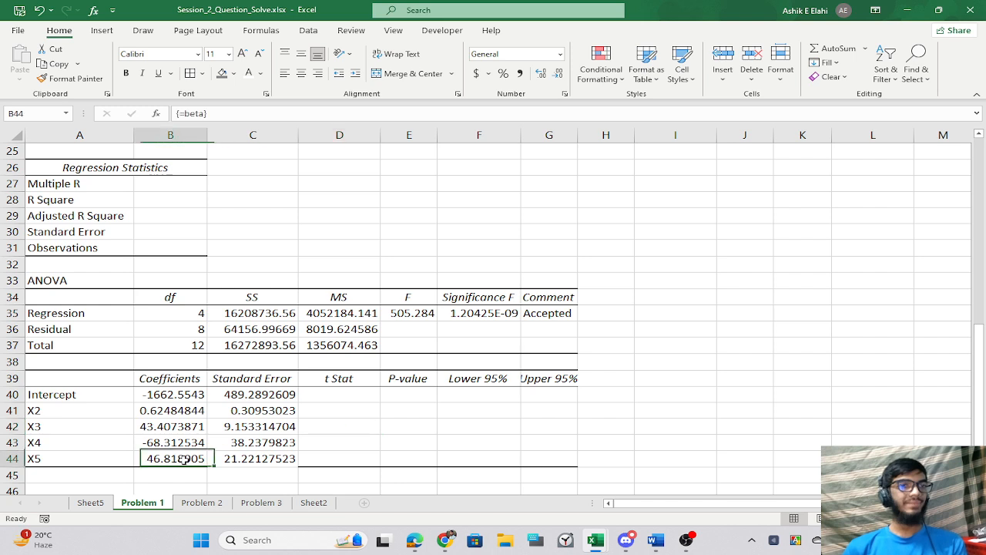
{"action": "left_click", "coordinate": [82, 80]}
{"action": "left_click", "coordinate": [253, 460]}
{"action": "left_click", "coordinate": [449, 440]}
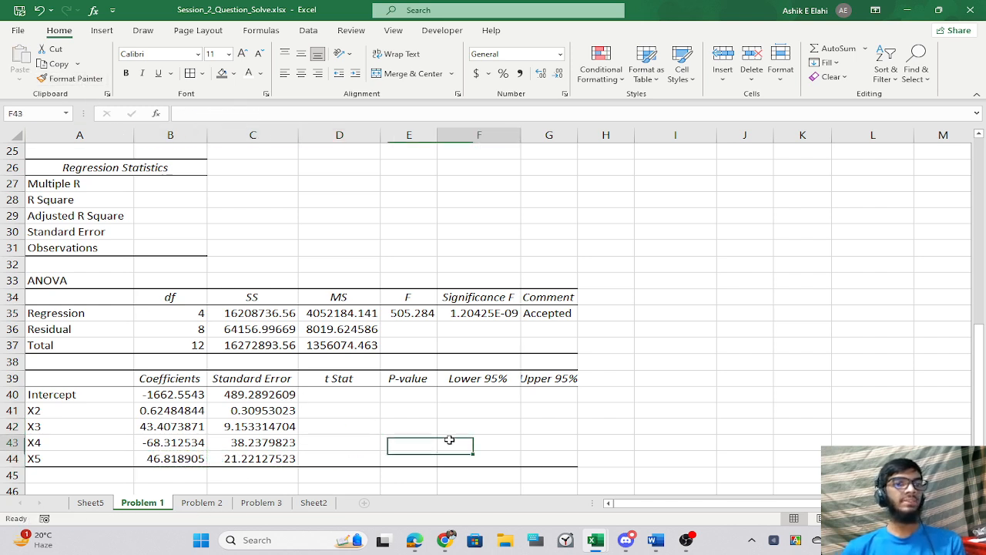
{"action": "left_click", "coordinate": [340, 398]}
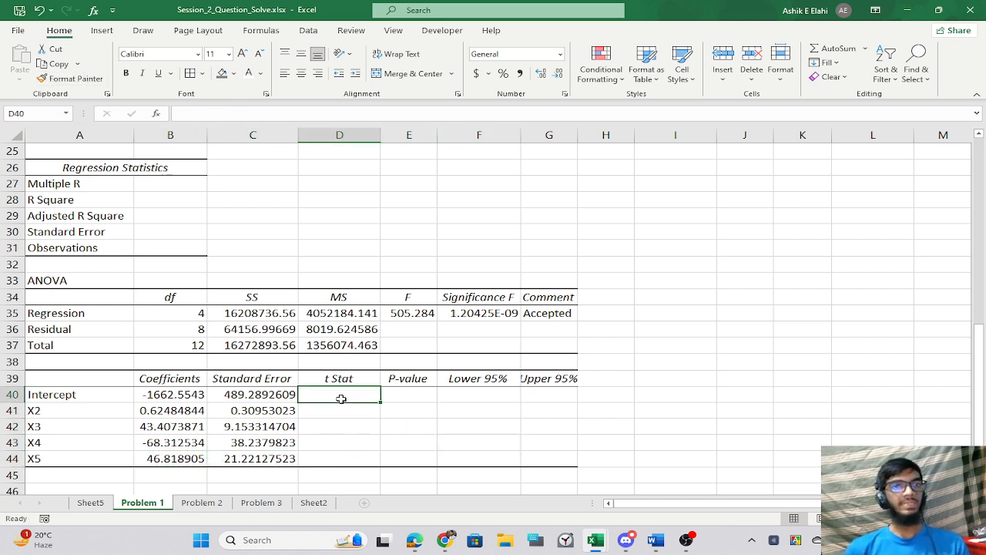
Copy the standard errors from C40:C44 and paste them as values only into Sheet5, starting at C22.
{"action": "left_click_drag", "start_coordinate": [285, 393], "coordinate": [267, 453]}
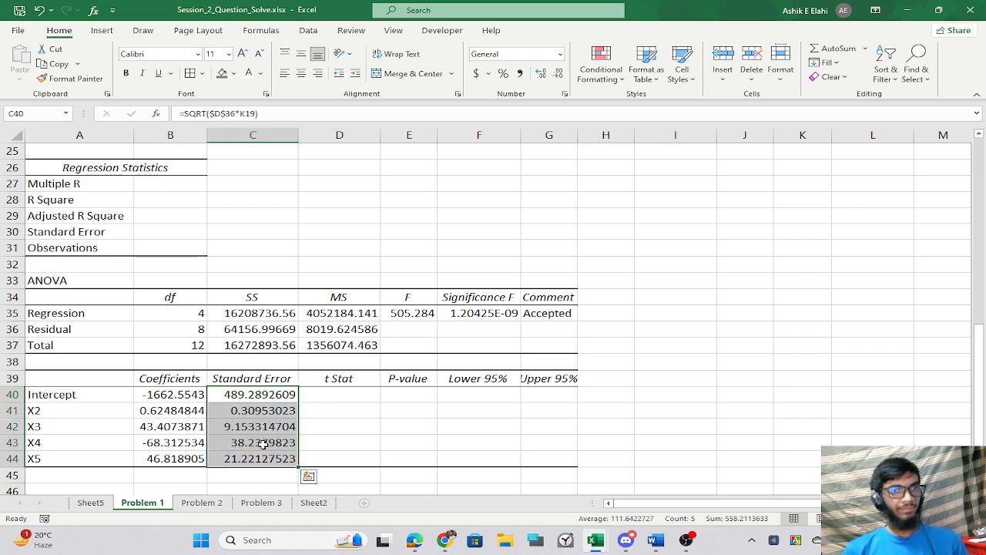
{"action": "key", "text": "ctrl+c"}
{"action": "left_click", "coordinate": [90, 503]}
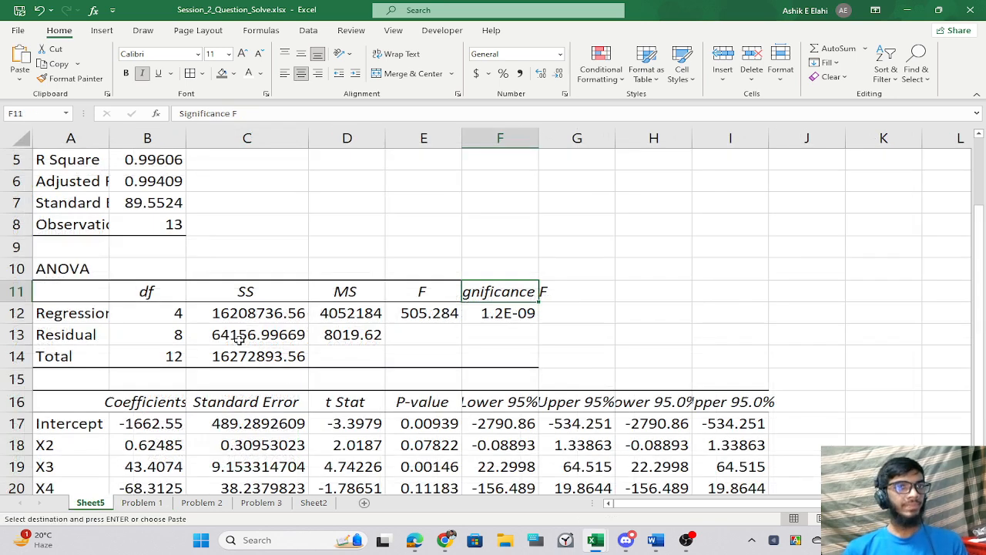
{"action": "scroll", "coordinate": [240, 340], "scroll_direction": "down", "scroll_amount": 2}
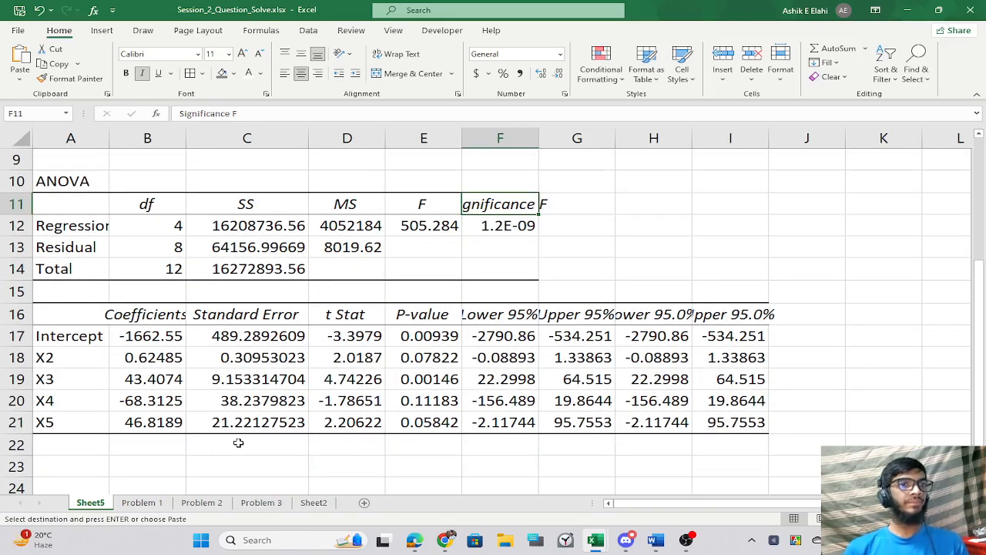
{"action": "left_click", "coordinate": [238, 443]}
{"action": "scroll", "coordinate": [266, 416], "scroll_direction": "down", "scroll_amount": 3}
{"action": "key", "text": "ctrl+v"}
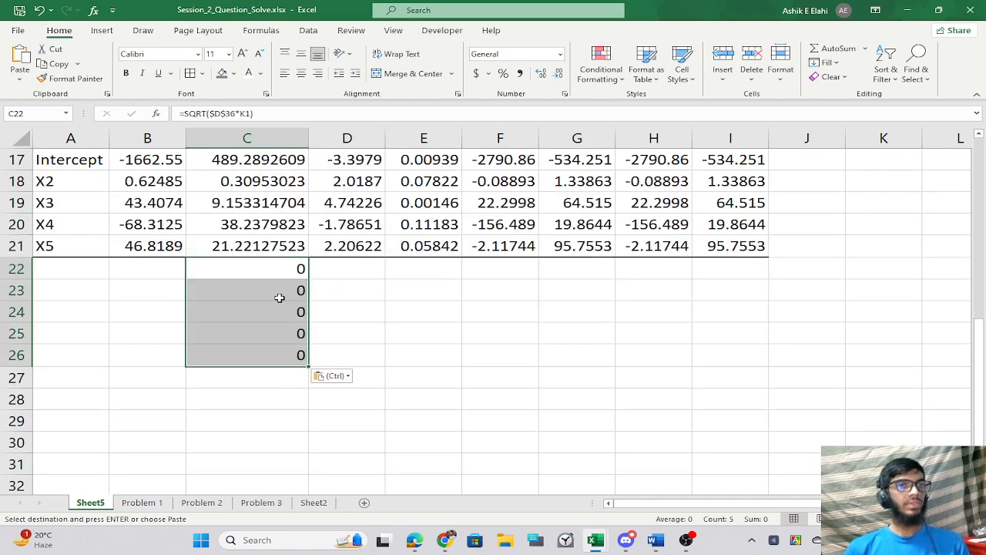
{"action": "left_click", "coordinate": [348, 377]}
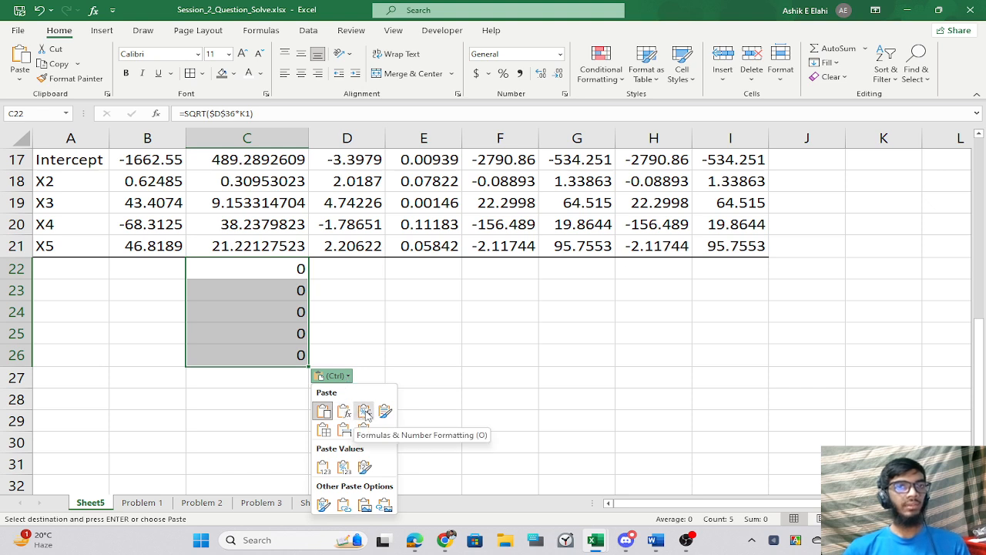
{"action": "left_click", "coordinate": [327, 469]}
{"action": "left_click", "coordinate": [375, 359]}
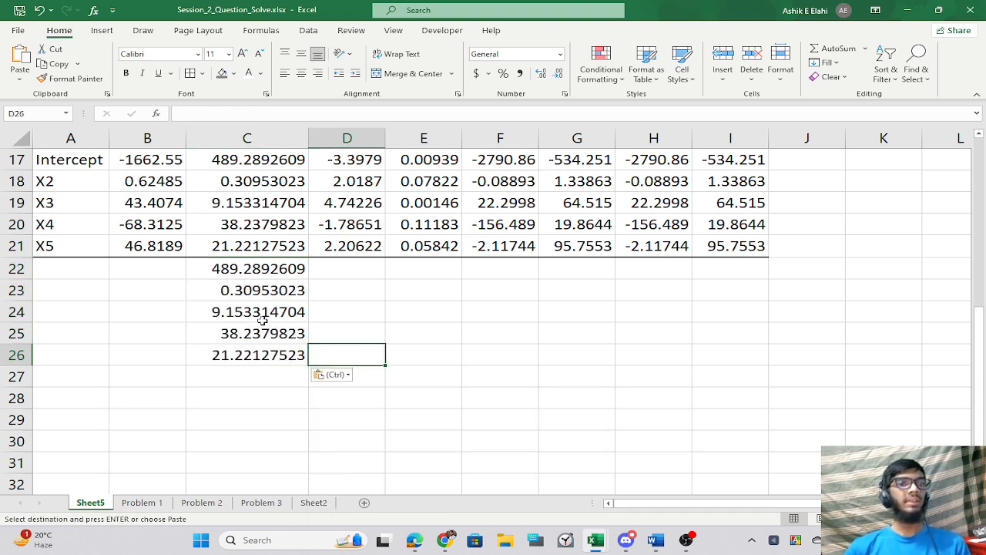
Compare the pasted standard errors in C22:C26 with the regression output's Standard Error column in C17:C21.
{"action": "scroll", "coordinate": [262, 320], "scroll_direction": "up", "scroll_amount": 4}
{"action": "scroll", "coordinate": [262, 339], "scroll_direction": "down", "scroll_amount": 4}
{"action": "scroll", "coordinate": [232, 231], "scroll_direction": "up", "scroll_amount": 2}
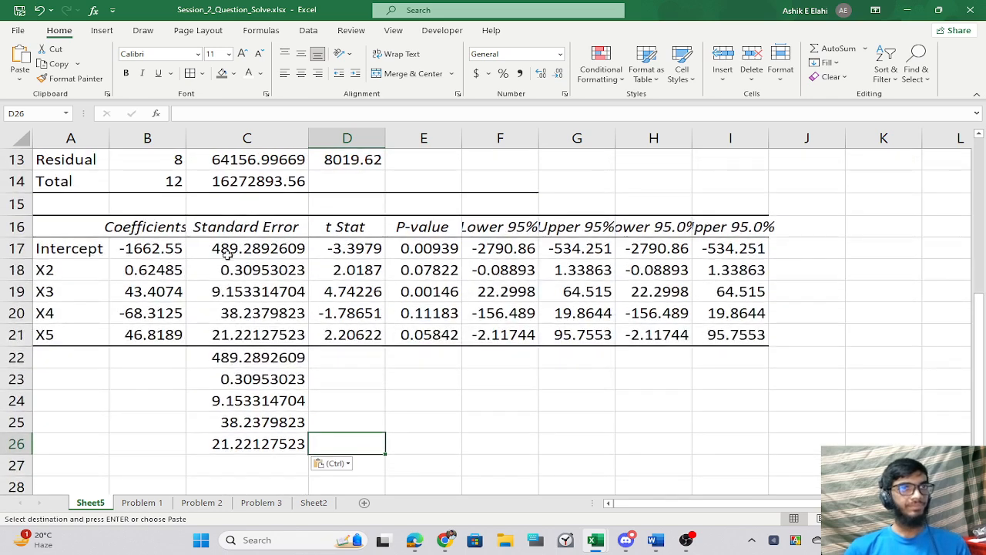
{"action": "left_click", "coordinate": [227, 254]}
{"action": "left_click", "coordinate": [247, 355]}
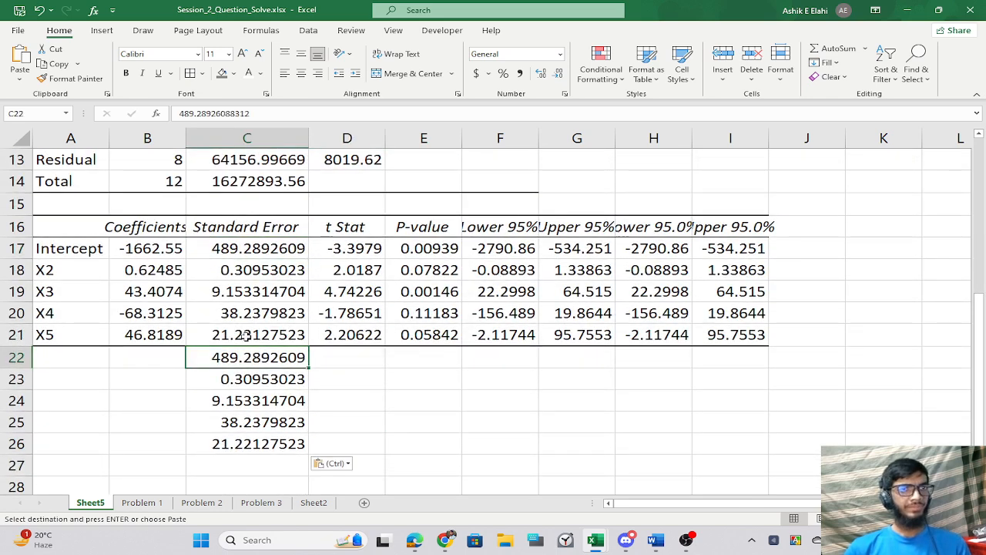
{"action": "left_click", "coordinate": [239, 383]}
{"action": "left_click", "coordinate": [234, 290]}
{"action": "left_click", "coordinate": [243, 404]}
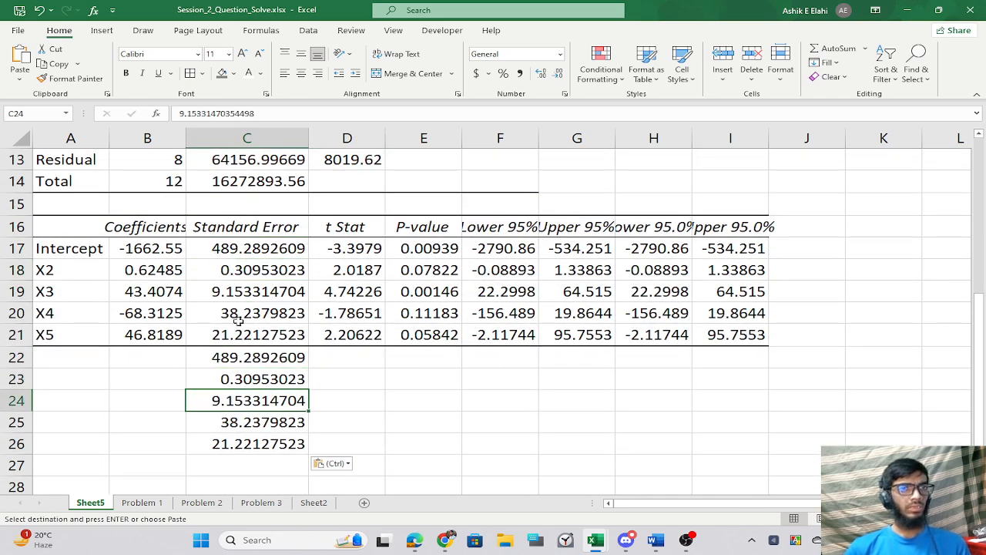
{"action": "left_click", "coordinate": [239, 321]}
{"action": "left_click", "coordinate": [247, 464]}
Delete the pasted comparison values from C22:C26 on Sheet5.
{"action": "left_click", "coordinate": [234, 358]}
{"action": "left_click_drag", "start_coordinate": [234, 358], "coordinate": [251, 437]}
{"action": "key", "text": "Delete"}
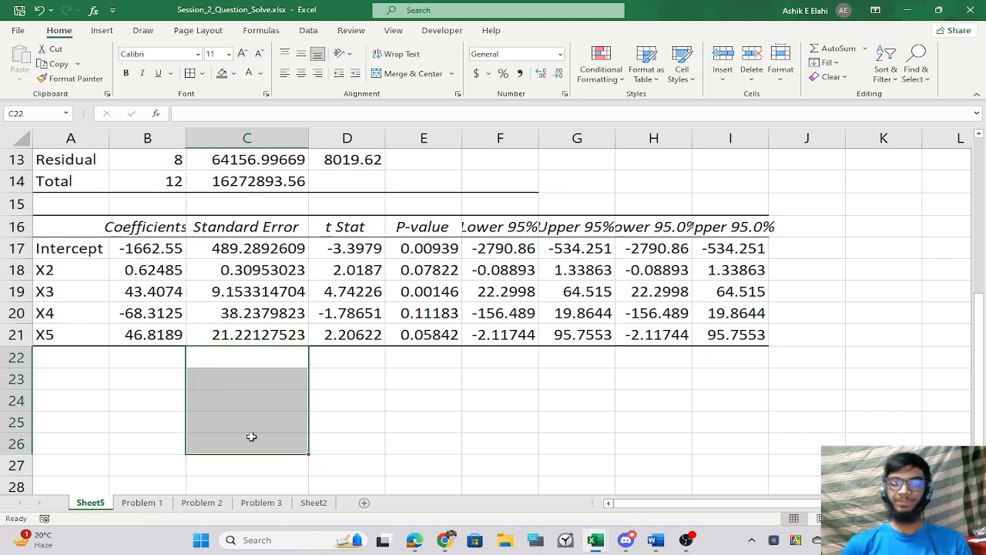
Review the t Stat column on Sheet5 and the test statistic formula in the other workbook's Multiple Regression sheet.
{"action": "left_click", "coordinate": [387, 379]}
{"action": "left_click_drag", "start_coordinate": [342, 241], "coordinate": [343, 334]}
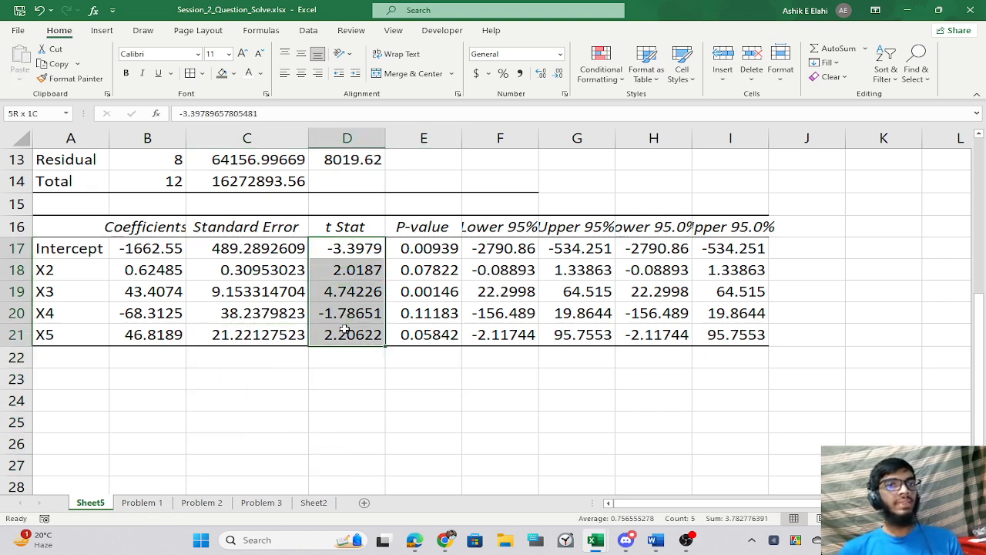
{"action": "left_click", "coordinate": [235, 460]}
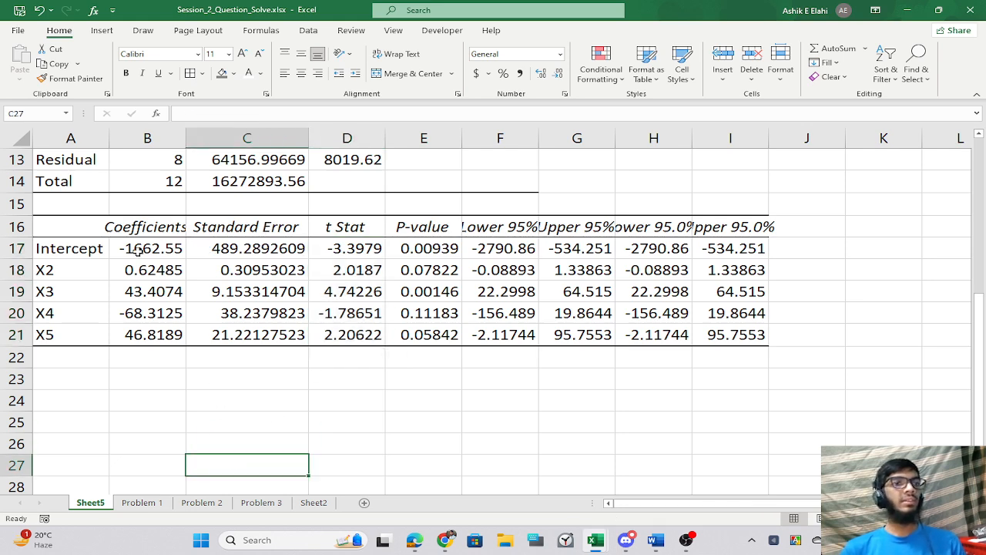
{"action": "left_click", "coordinate": [138, 251]}
{"action": "left_click", "coordinate": [233, 250]}
{"action": "key", "text": "alt+Tab"}
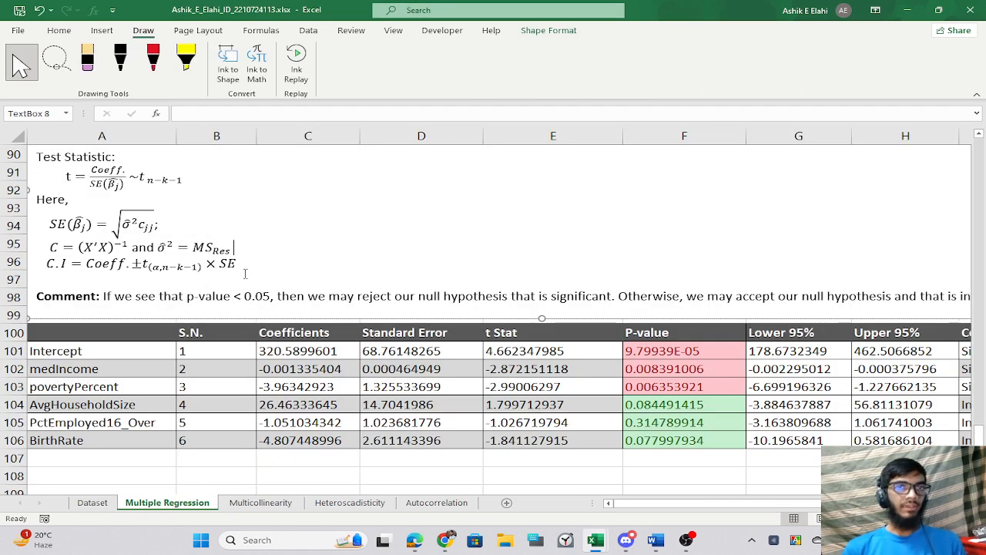
{"action": "scroll", "coordinate": [127, 246], "scroll_direction": "up", "scroll_amount": 3}
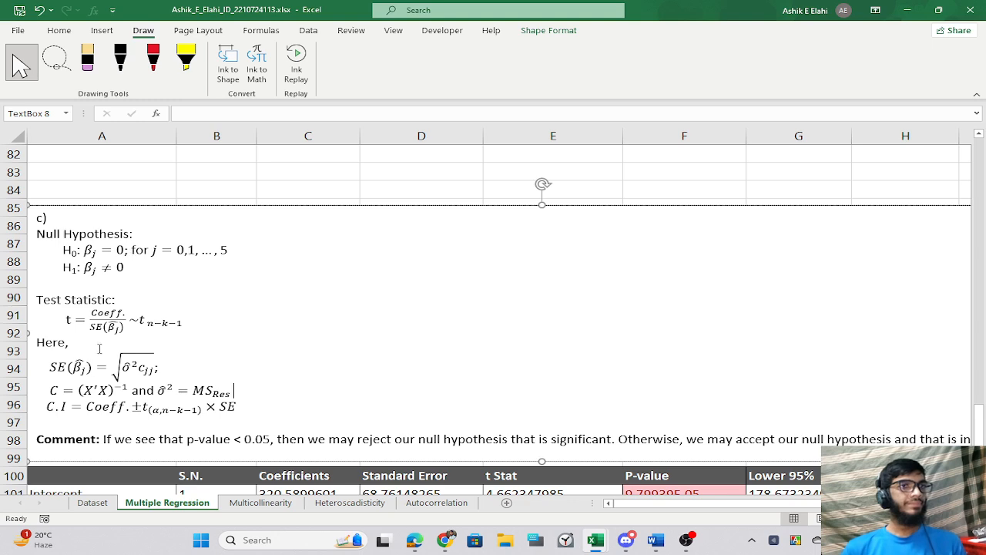
{"action": "left_click", "coordinate": [89, 313]}
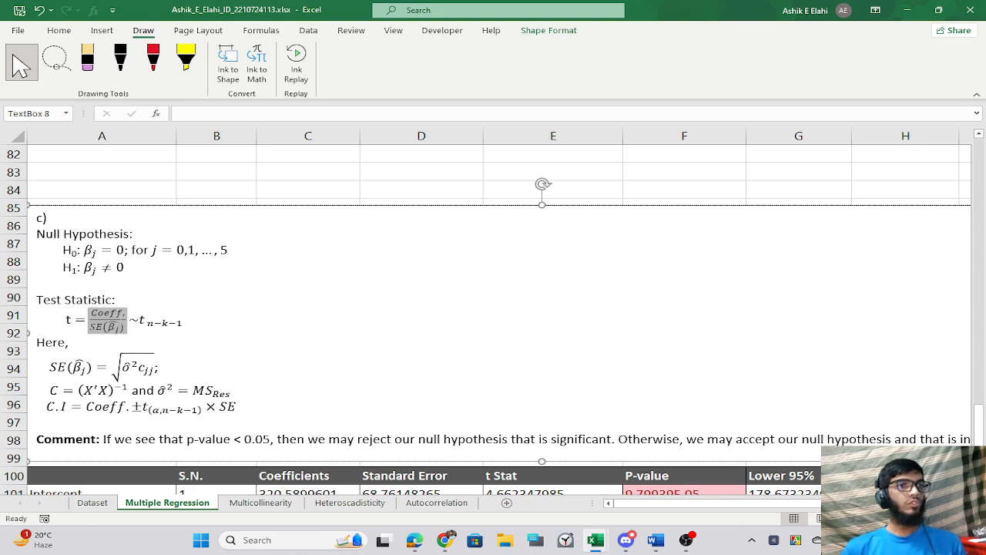
{"action": "left_click", "coordinate": [255, 335]}
{"action": "key", "text": "alt+Tab"}
{"action": "scroll", "coordinate": [392, 330], "scroll_direction": "up", "scroll_amount": 3}
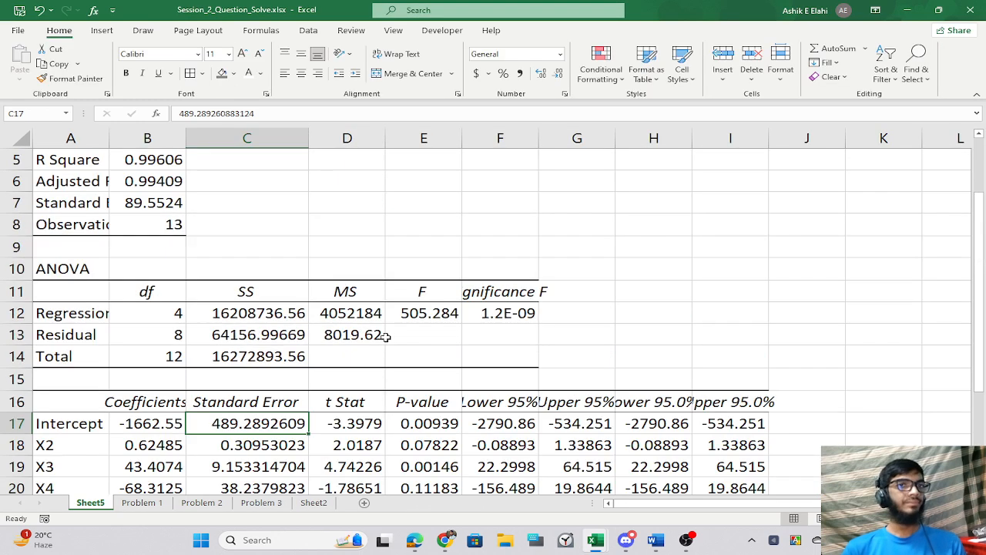
Calculate the Intercept's t statistic in D40 of the Problem 1 sheet with the formula =B40/C40.
{"action": "left_click", "coordinate": [142, 502]}
{"action": "scroll", "coordinate": [369, 324], "scroll_direction": "down", "scroll_amount": 1}
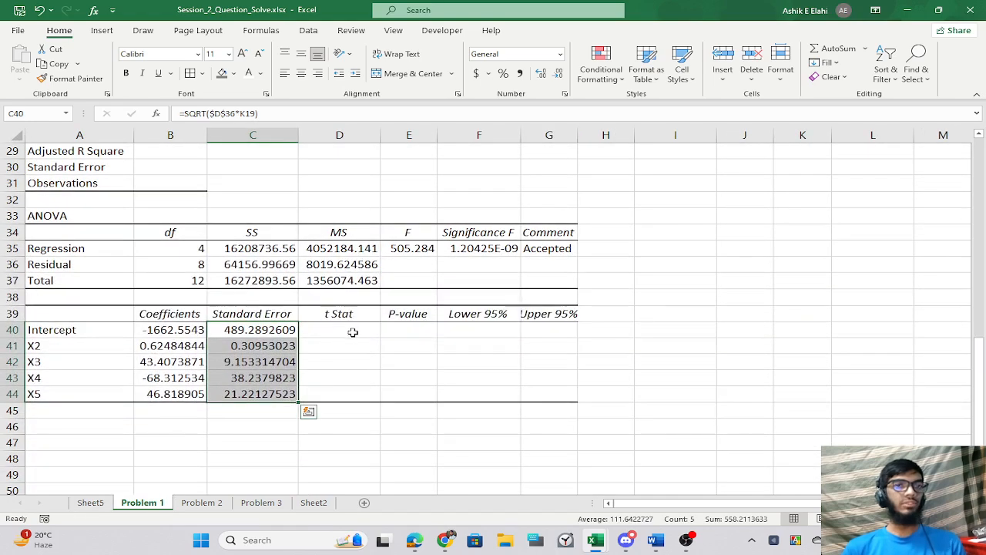
{"action": "left_click", "coordinate": [350, 332]}
{"action": "type", "text": "="}
{"action": "key", "text": "Left"}
{"action": "key", "text": "Left"}
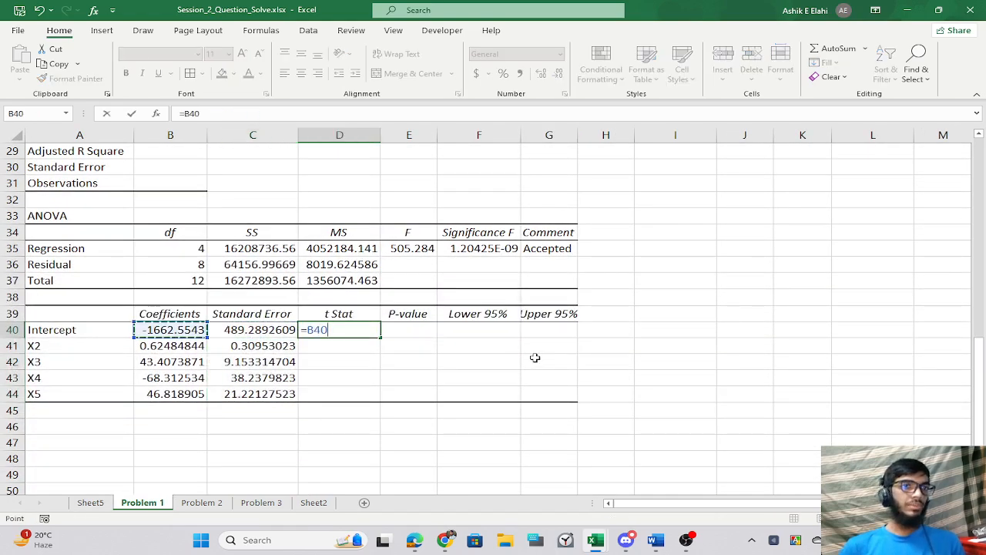
{"action": "type", "text": "/"}
{"action": "key", "text": "Left"}
{"action": "key", "text": "Return"}
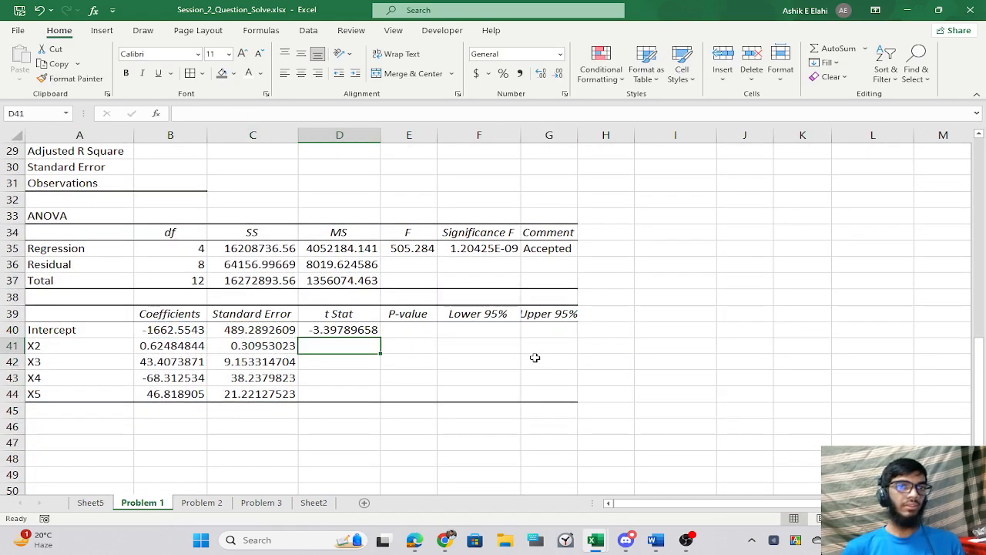
Fill the t Stat formula from D40 down to D44 and copy the cell format of F44 onto D44.
{"action": "left_click", "coordinate": [372, 329]}
{"action": "left_click_drag", "start_coordinate": [379, 338], "coordinate": [383, 401]}
{"action": "left_click", "coordinate": [527, 368]}
{"action": "left_click", "coordinate": [441, 395]}
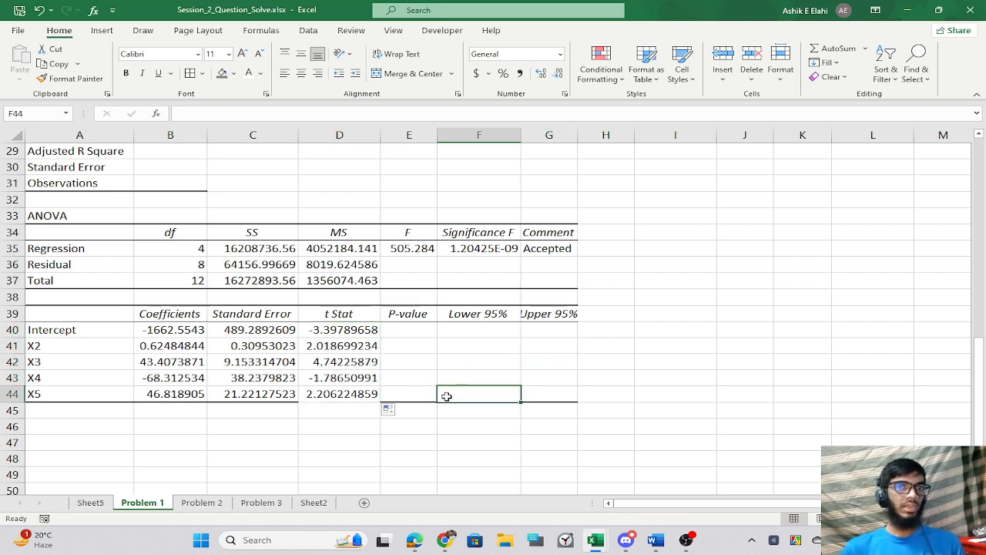
{"action": "left_click", "coordinate": [67, 79]}
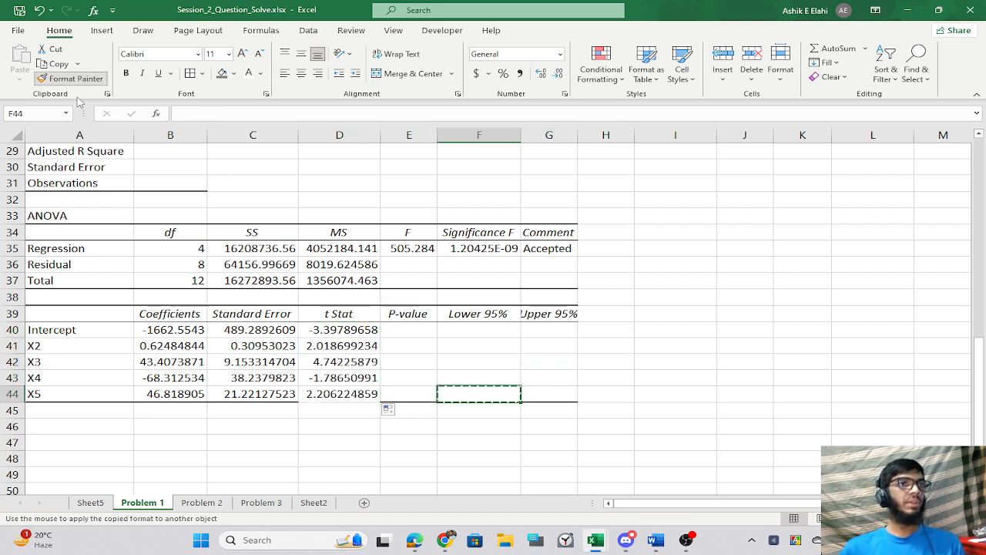
{"action": "left_click", "coordinate": [319, 395]}
{"action": "left_click", "coordinate": [494, 368]}
{"action": "left_click", "coordinate": [409, 330]}
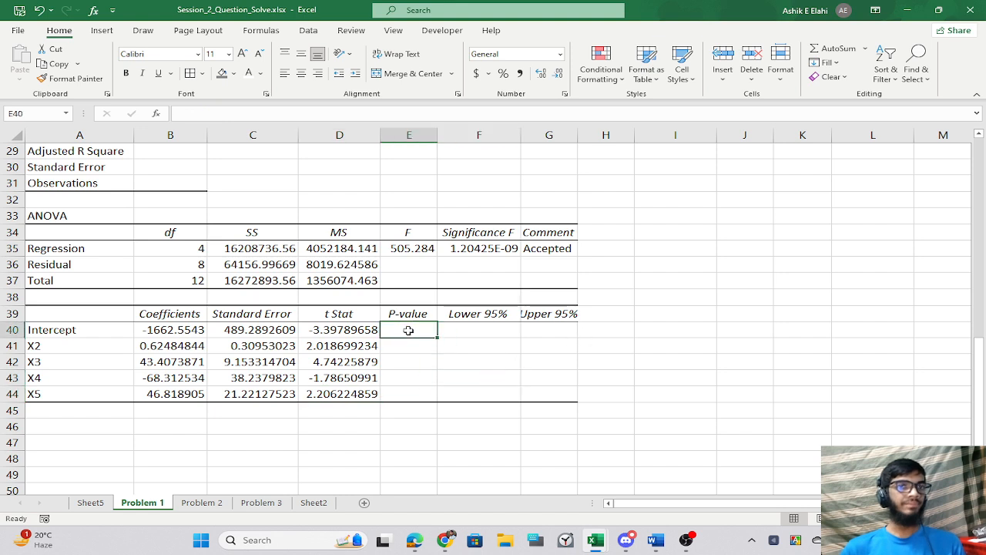
{"action": "type", "text": "="}
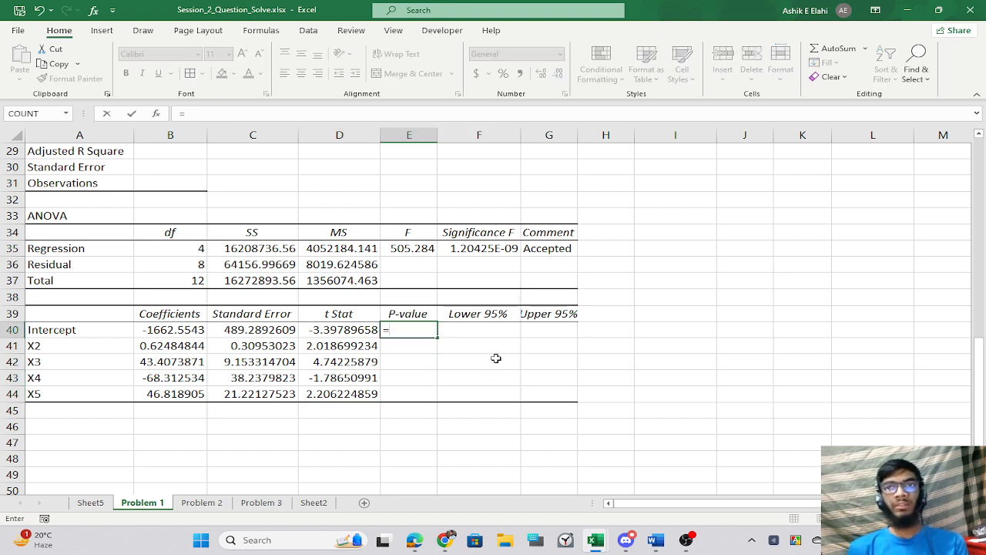
{"action": "type", "text": "fd"}
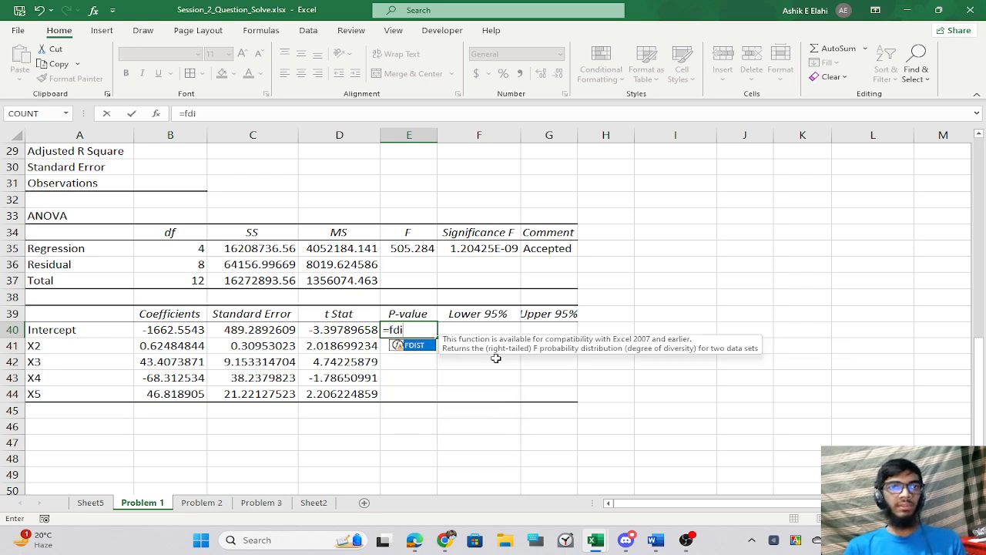
{"action": "type", "text": "i"}
{"action": "key", "text": "Tab"}
{"action": "key", "text": "BackSpace"}
{"action": "key", "text": "BackSpace"}
{"action": "key", "text": "BackSpace"}
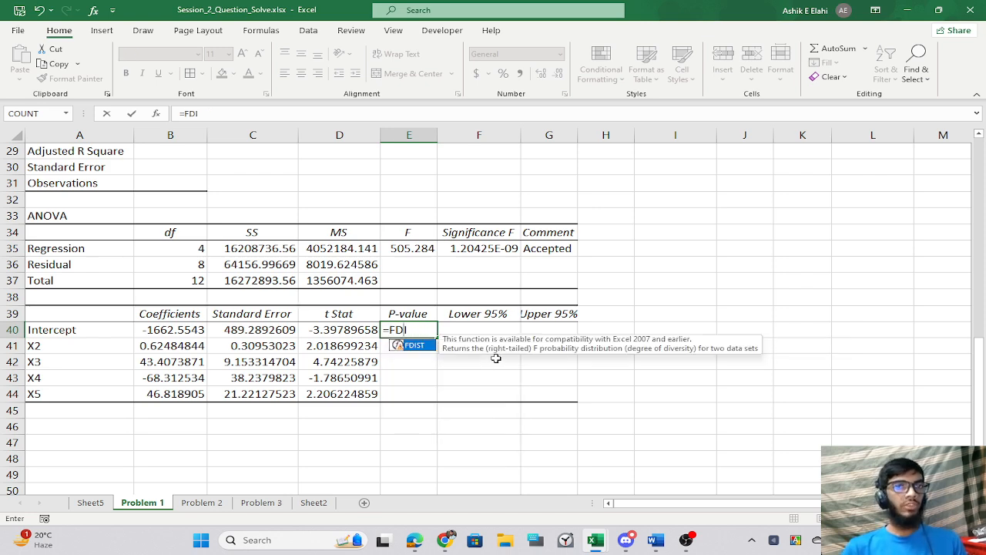
{"action": "key", "text": "Escape"}
{"action": "left_click", "coordinate": [505, 393]}
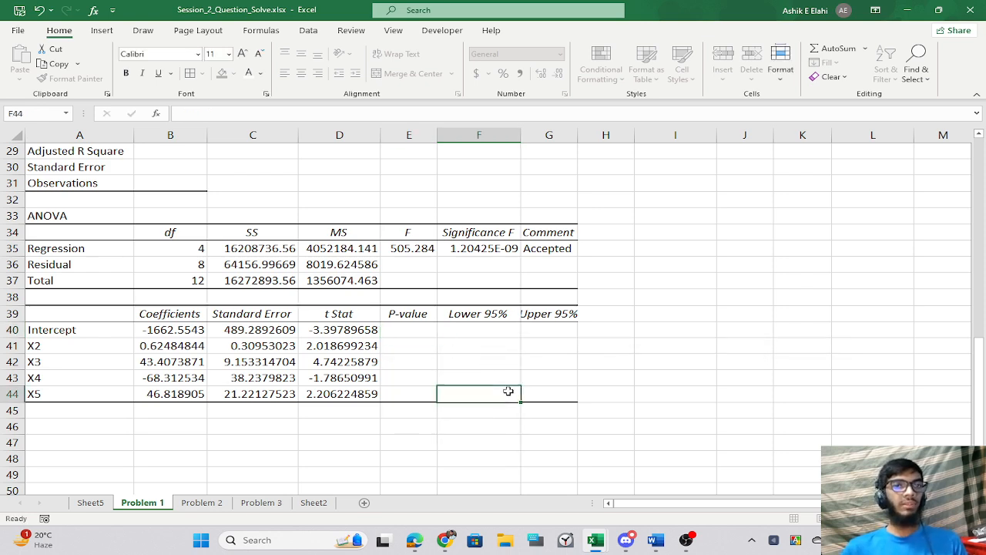
Start a TDIST formula for the Intercept's P-value in E40, using the t statistic in D40 as x.
{"action": "scroll", "coordinate": [408, 385], "scroll_direction": "up", "scroll_amount": 3}
{"action": "left_click", "coordinate": [376, 380]}
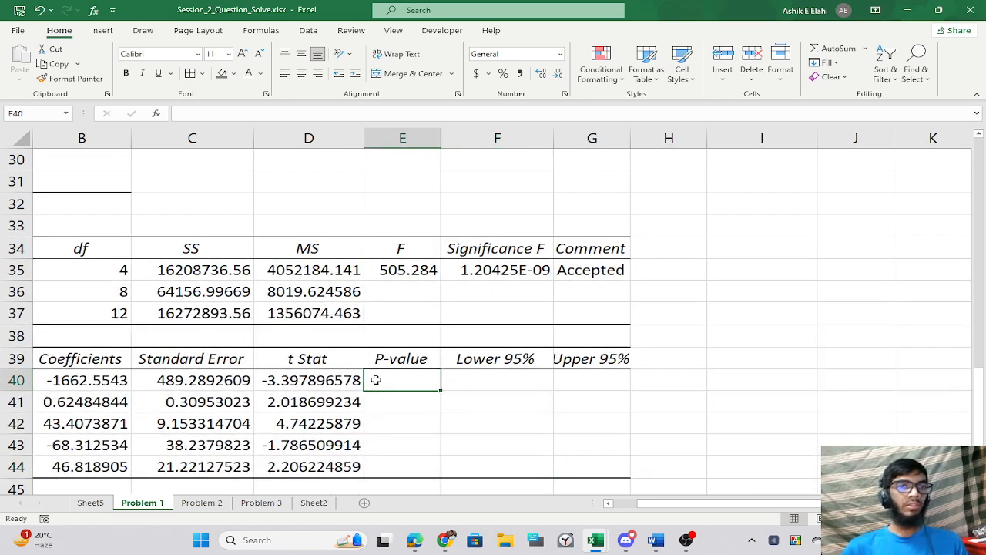
{"action": "type", "text": "=tsat"}
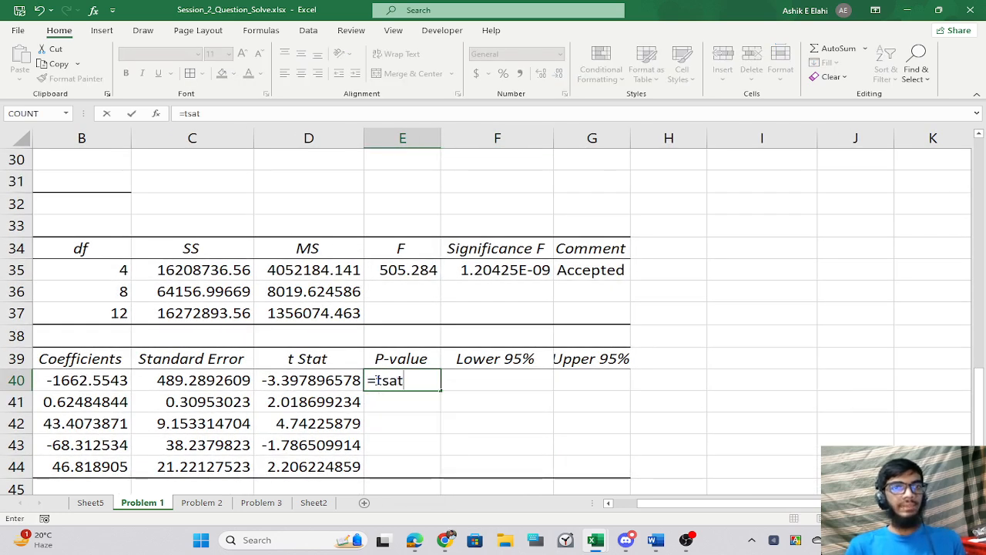
{"action": "type", "text": "a"}
{"action": "key", "text": "BackSpace"}
{"action": "key", "text": "BackSpace"}
{"action": "type", "text": "dist"}
{"action": "key", "text": "Tab"}
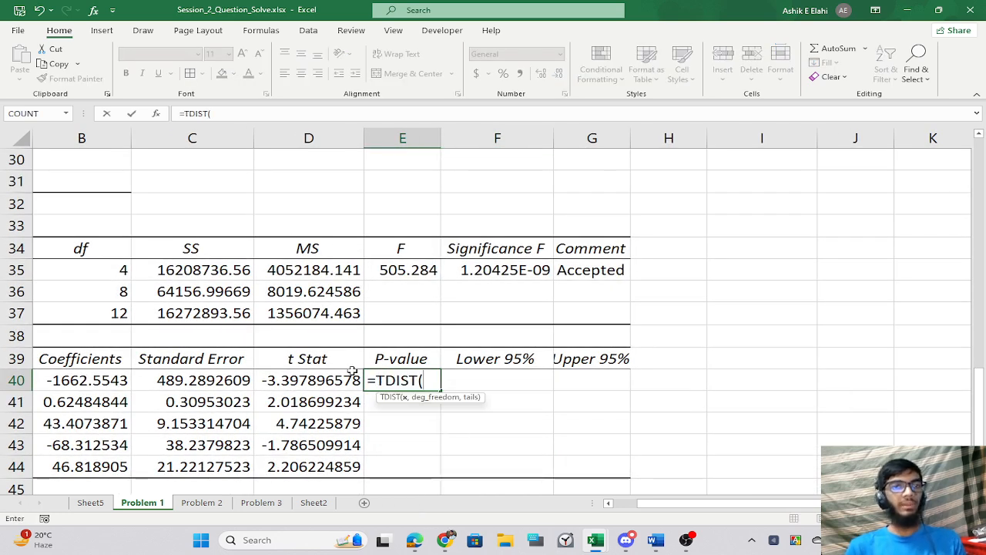
{"action": "left_click", "coordinate": [291, 376]}
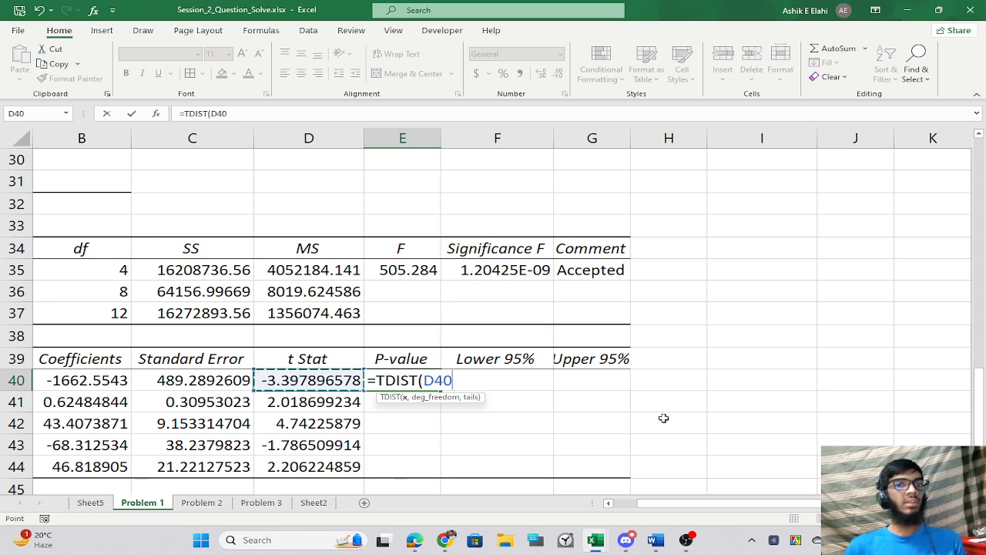
{"action": "type", "text": ","}
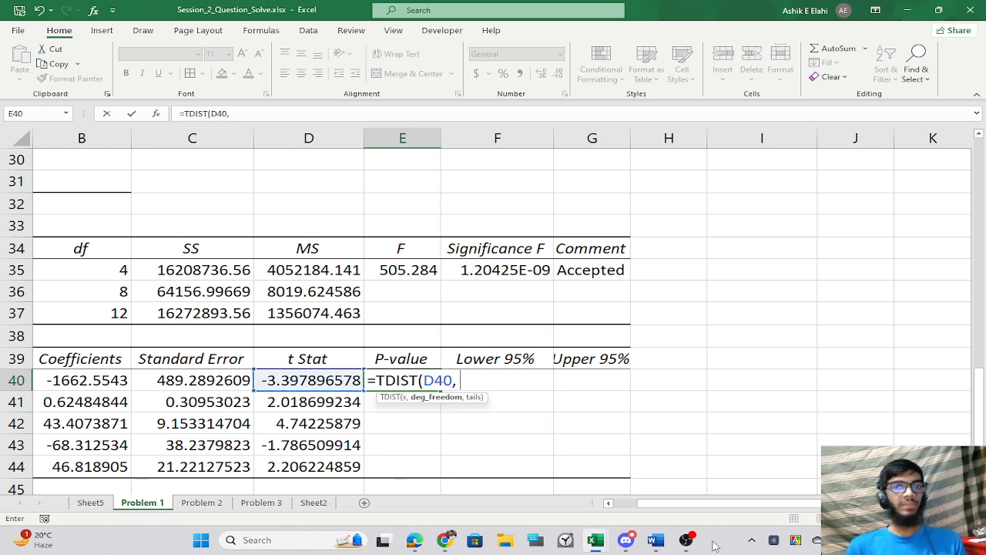
Complete the TDIST formula in E40 with the residual degrees of freedom $B$36 as an absolute reference and 2 tails.
{"action": "left_click_drag", "start_coordinate": [683, 502], "coordinate": [595, 512]}
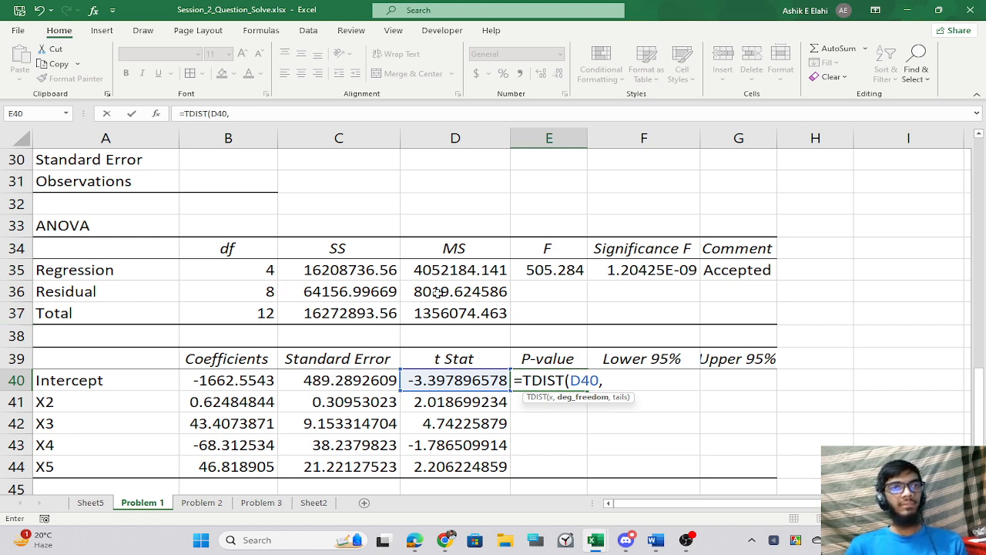
{"action": "left_click", "coordinate": [236, 294]}
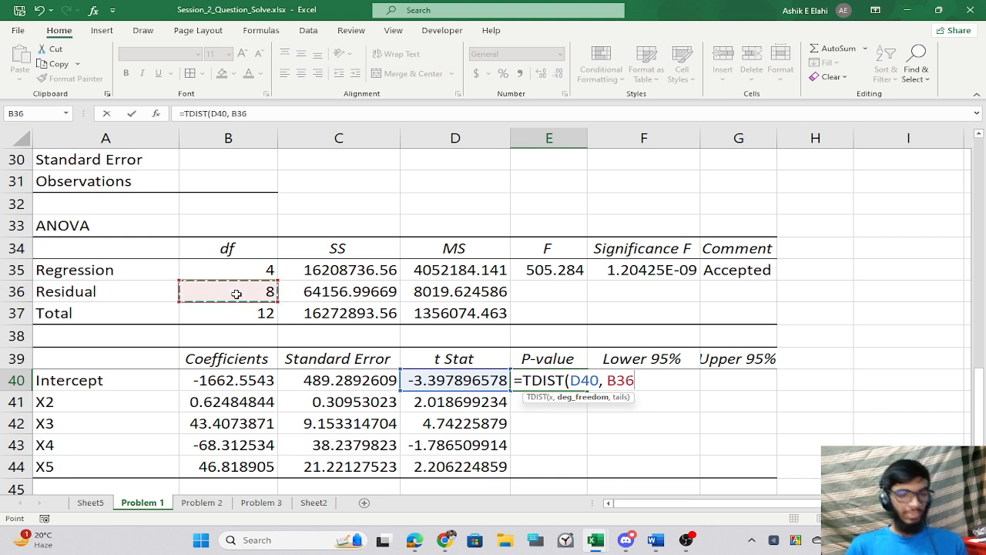
{"action": "key", "text": "F4"}
{"action": "key", "text": "F4"}
{"action": "key", "text": "F4"}
{"action": "key", "text": "F4"}
{"action": "key", "text": "F4"}
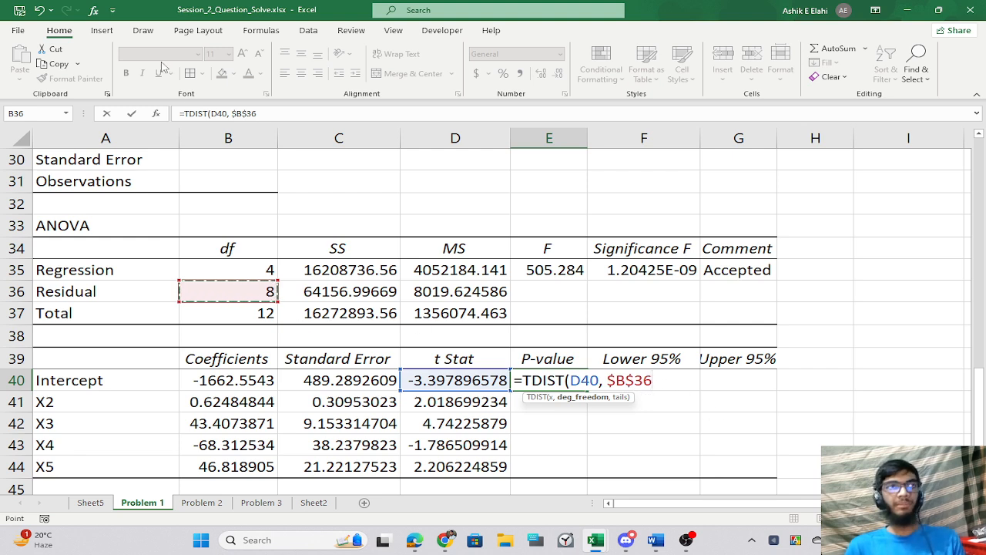
{"action": "type", "text": ","}
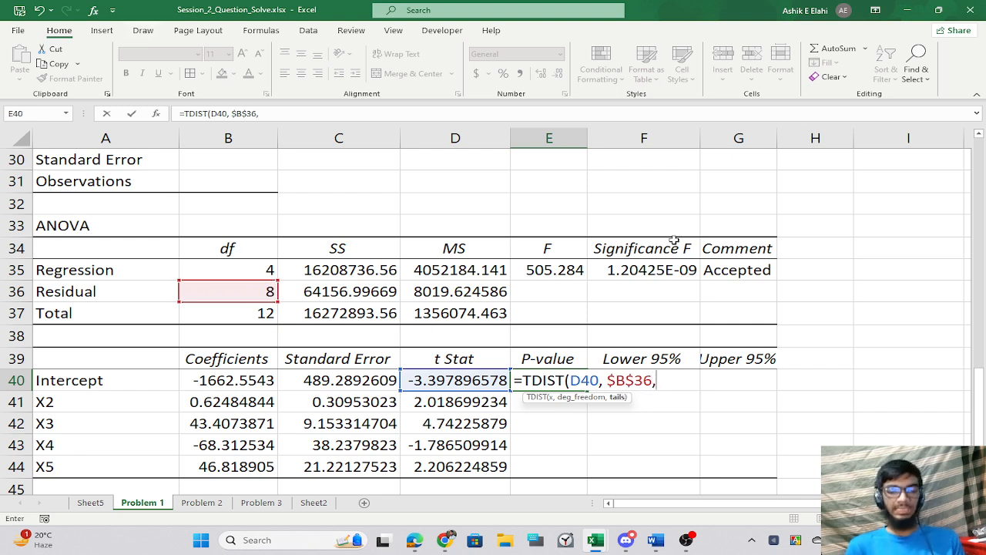
{"action": "type", "text": " 2)"}
{"action": "key", "text": "Return"}
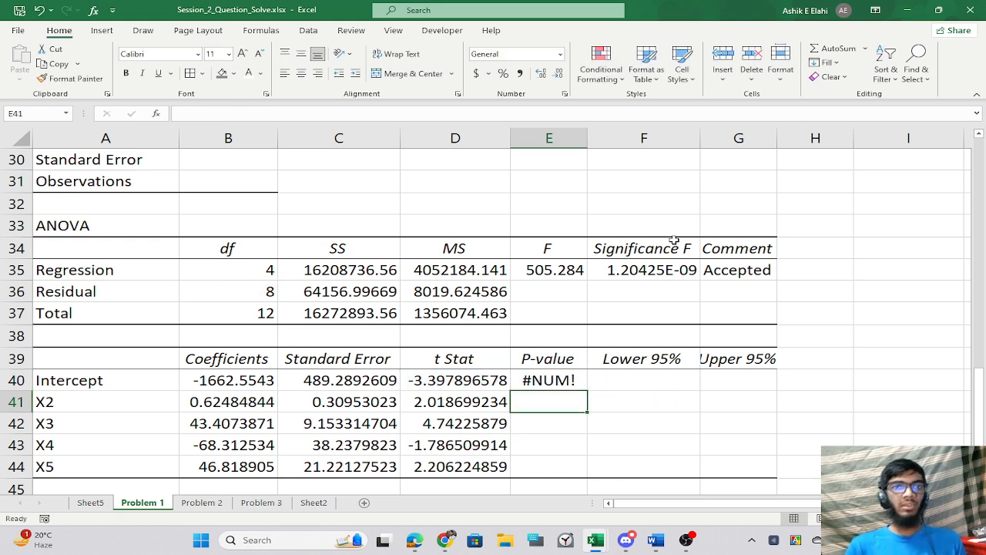
{"action": "left_click", "coordinate": [517, 380]}
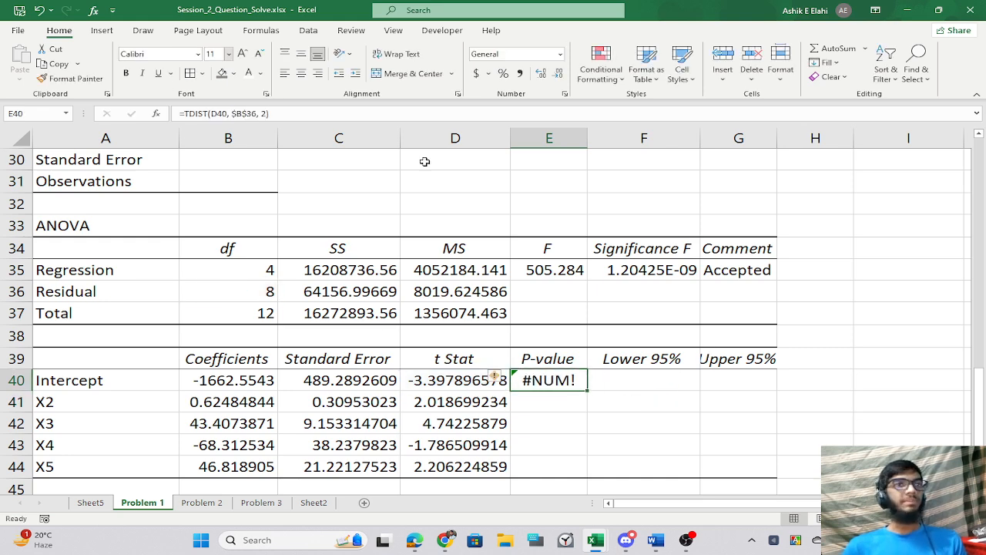
{"action": "left_click", "coordinate": [595, 424]}
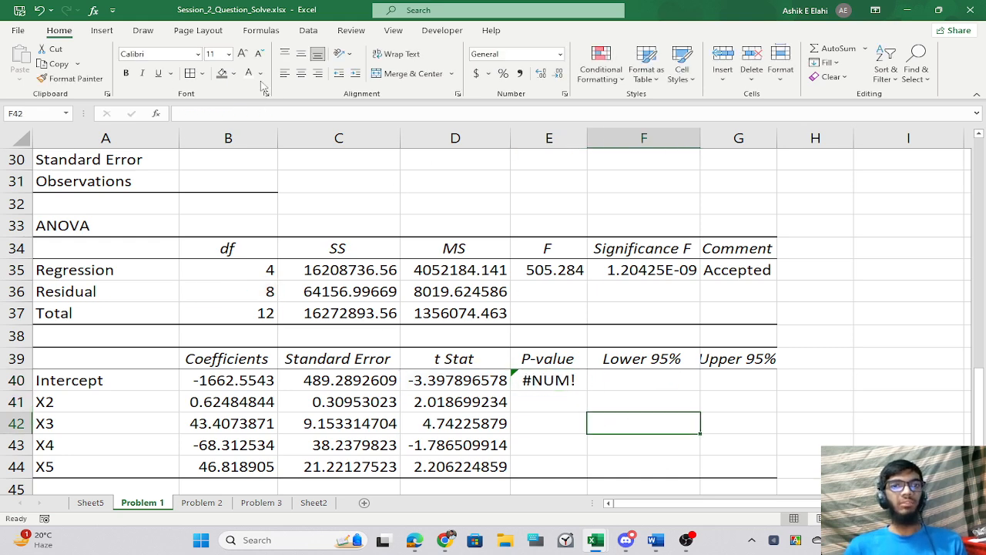
{"action": "left_click", "coordinate": [308, 31]}
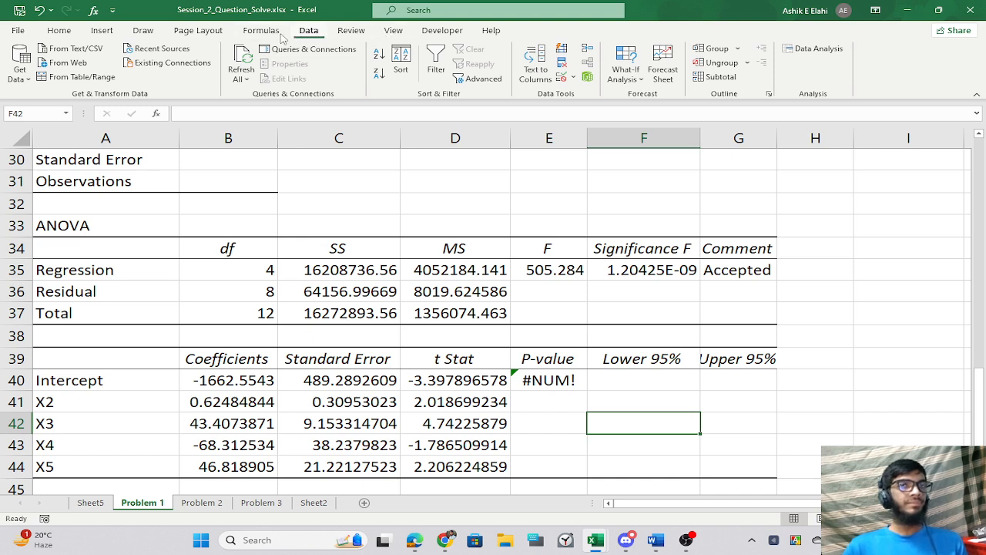
{"action": "left_click", "coordinate": [565, 385]}
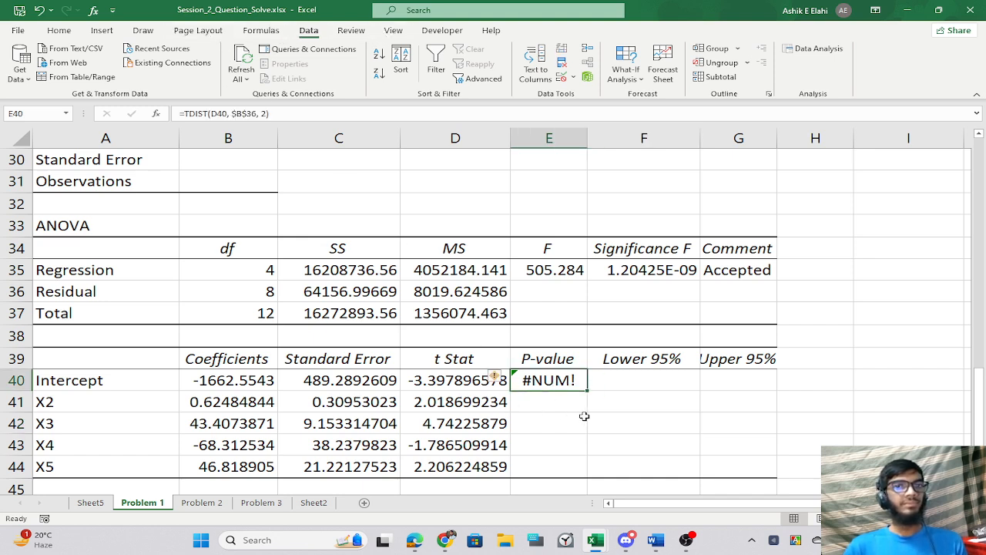
{"action": "left_click", "coordinate": [584, 416]}
Wrap the t statistic in ABS in the Intercept's P-value formula in E40, making it =TDIST(ABS(D40), $B$36, 2).
{"action": "left_click", "coordinate": [544, 378]}
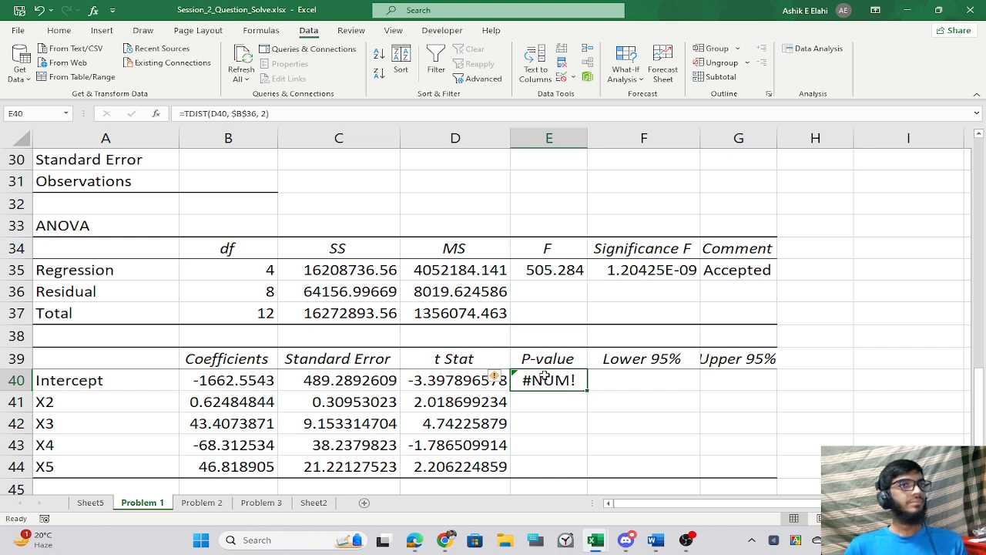
{"action": "double_click", "coordinate": [548, 380]}
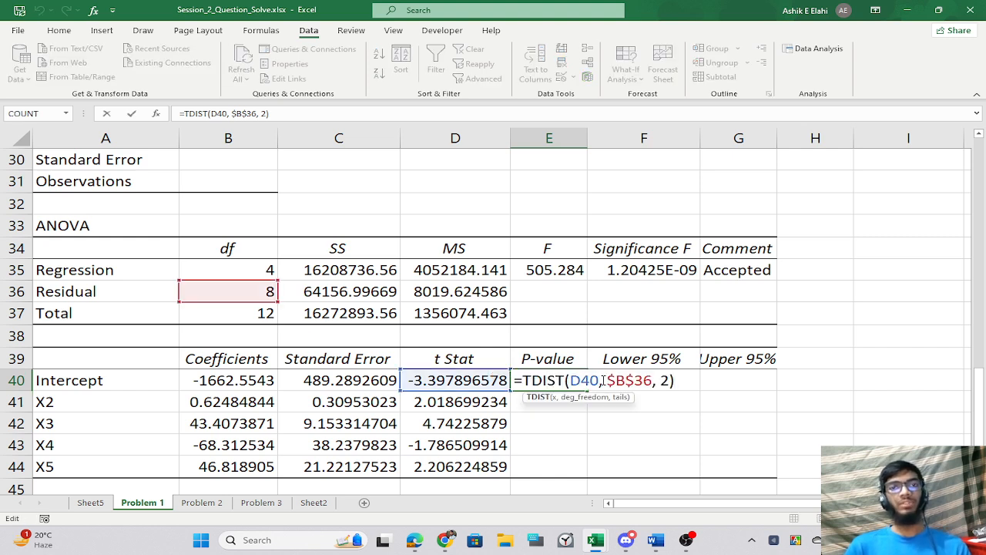
{"action": "left_click", "coordinate": [601, 380]}
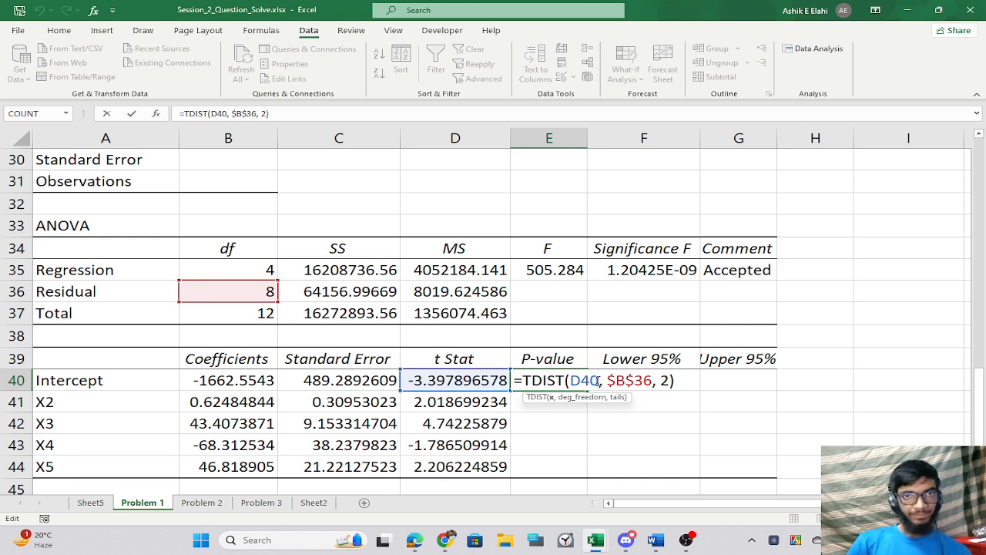
{"action": "left_click_drag", "start_coordinate": [598, 380], "coordinate": [571, 380]}
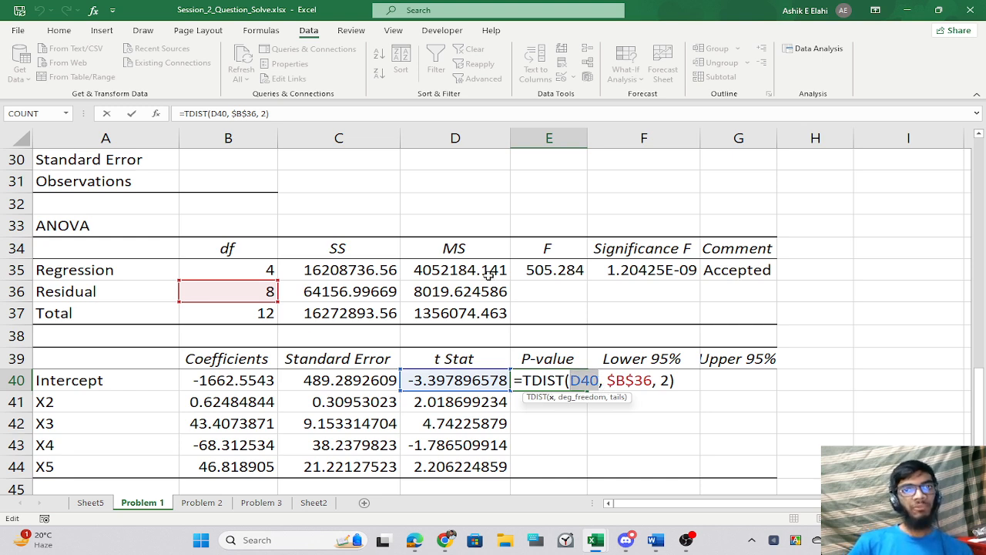
{"action": "key", "text": "BackSpace"}
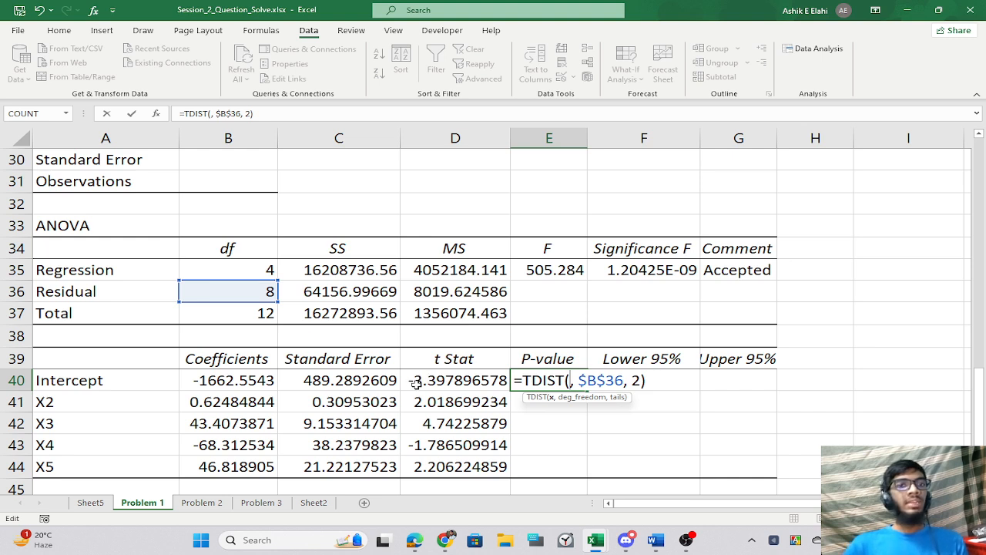
{"action": "type", "text": "abs"}
{"action": "key", "text": "Tab"}
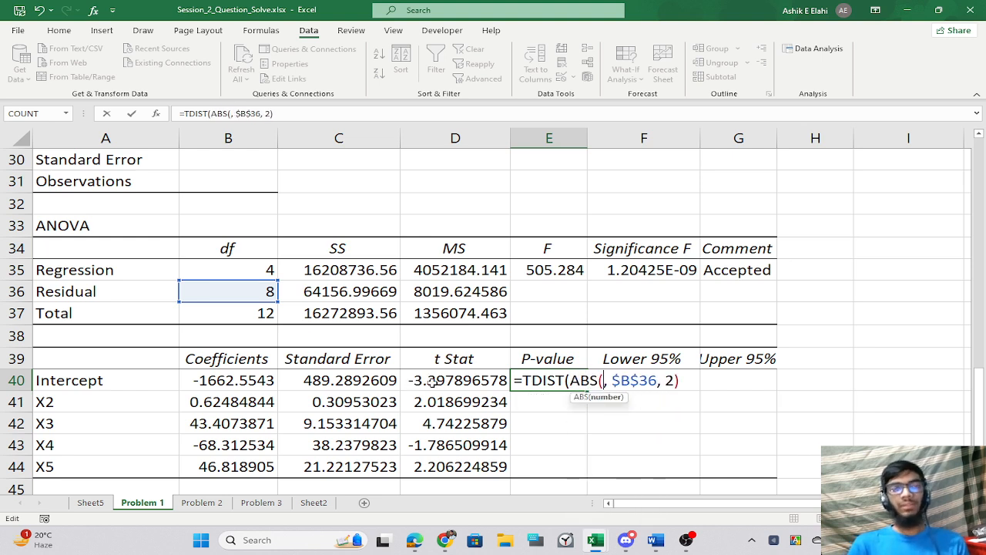
{"action": "left_click", "coordinate": [459, 380]}
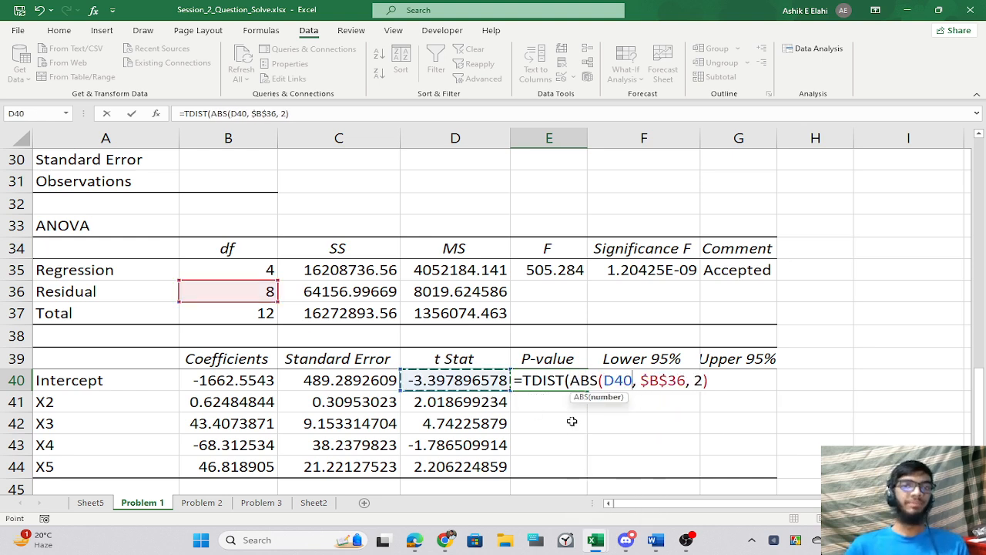
{"action": "type", "text": ")"}
{"action": "key", "text": "Return"}
{"action": "left_click", "coordinate": [579, 384]}
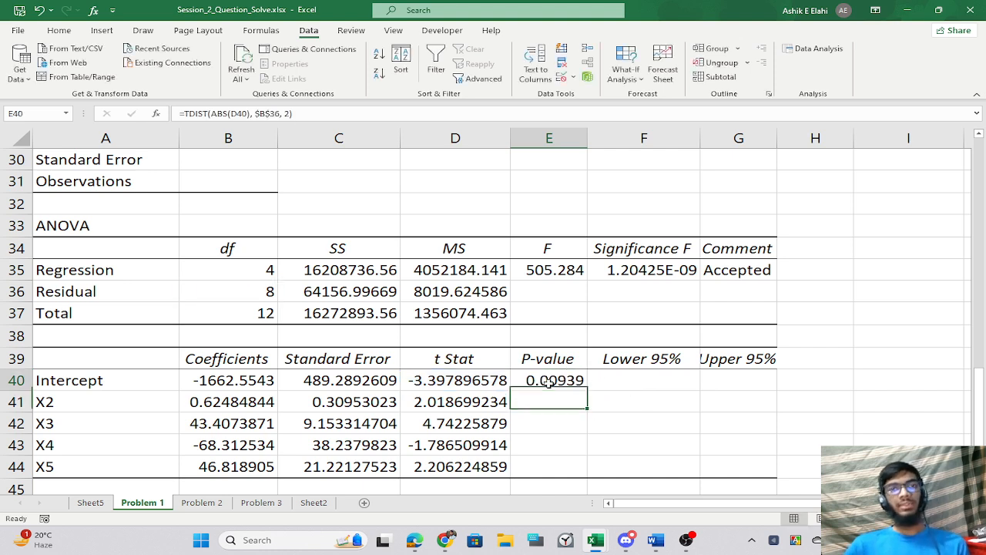
Fill the P-value formula from E40 down to E44 for the remaining coefficients.
{"action": "left_click", "coordinate": [591, 393]}
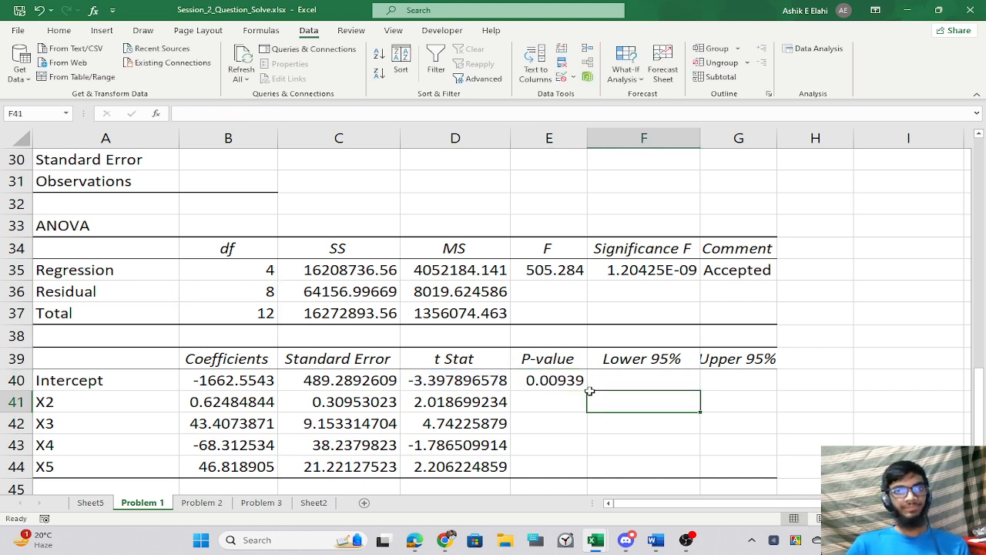
{"action": "left_click", "coordinate": [575, 381]}
{"action": "left_click_drag", "start_coordinate": [588, 391], "coordinate": [584, 467]}
{"action": "left_click", "coordinate": [697, 419]}
{"action": "scroll", "coordinate": [609, 431], "scroll_direction": "down", "scroll_amount": 1}
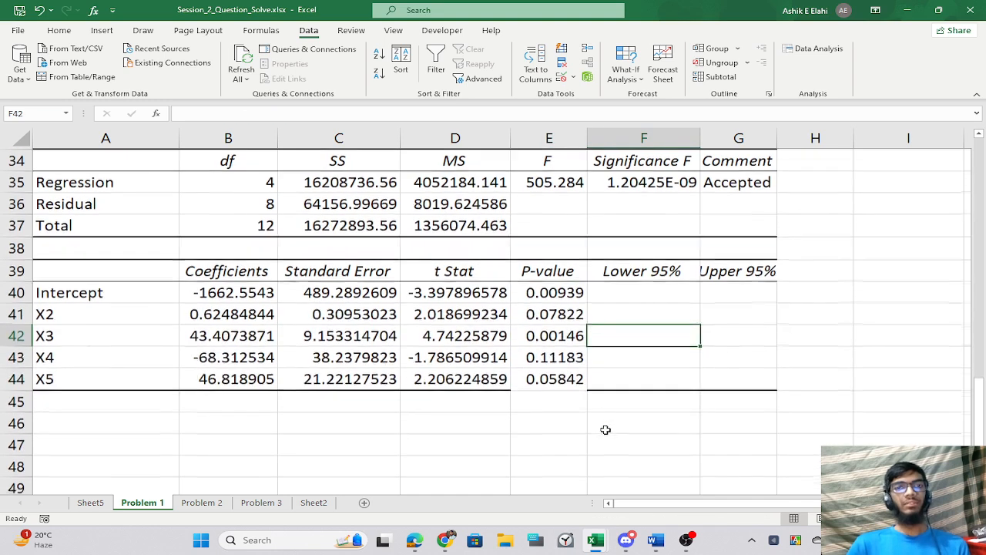
Check the t Stat and degrees-of-freedom references in each filled P-value formula from E41 to E44.
{"action": "left_click", "coordinate": [524, 380]}
{"action": "left_click", "coordinate": [473, 382]}
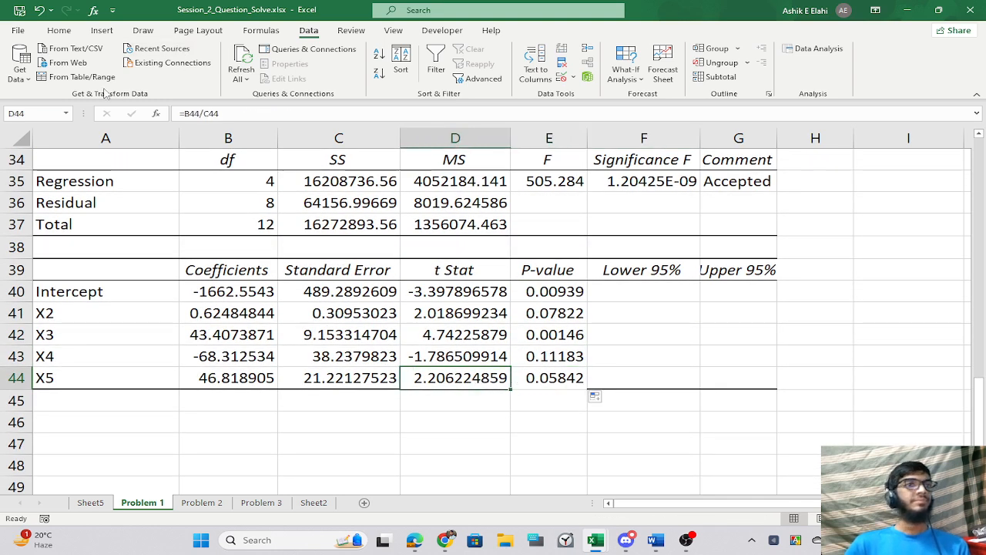
{"action": "left_click", "coordinate": [560, 291]}
{"action": "double_click", "coordinate": [554, 313]}
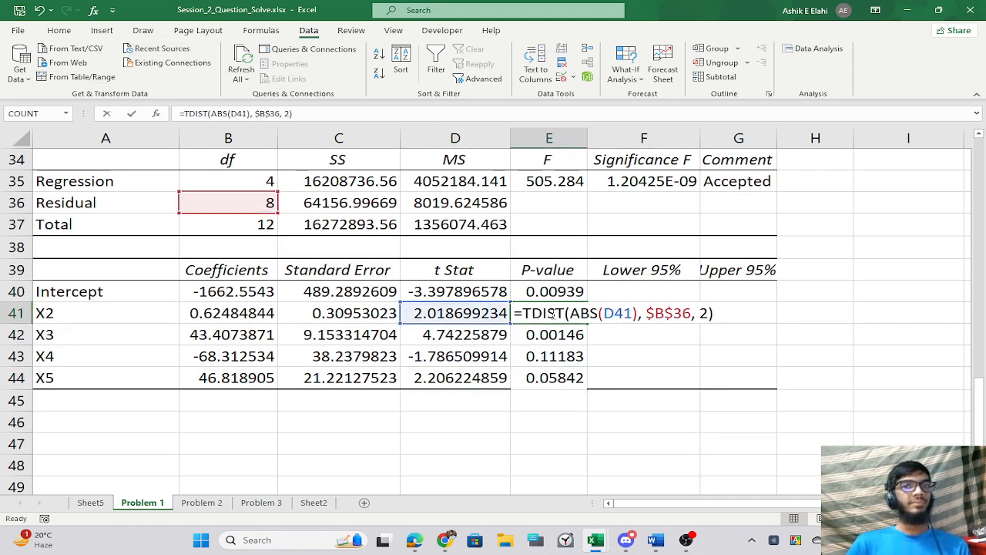
{"action": "scroll", "coordinate": [220, 286], "scroll_direction": "up", "scroll_amount": 1}
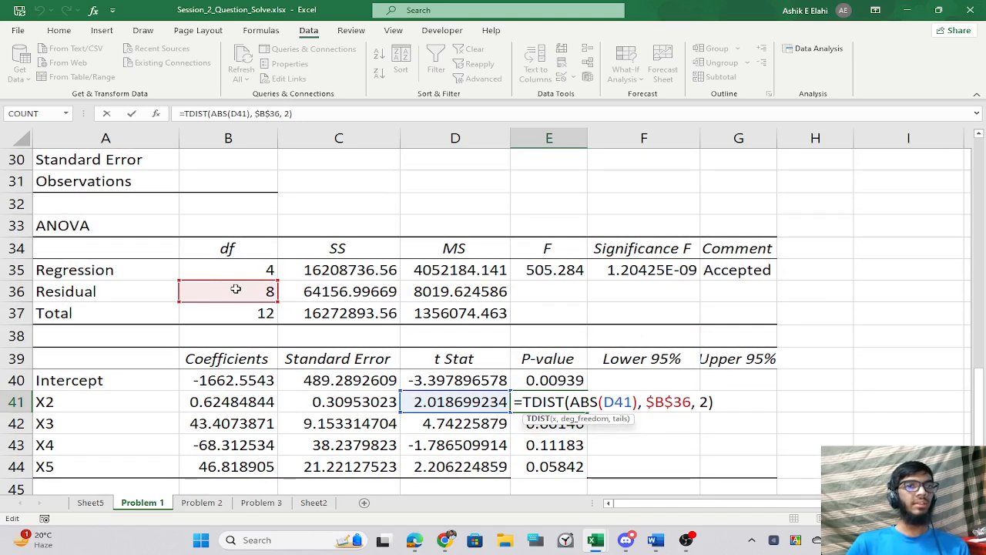
{"action": "key", "text": "Return"}
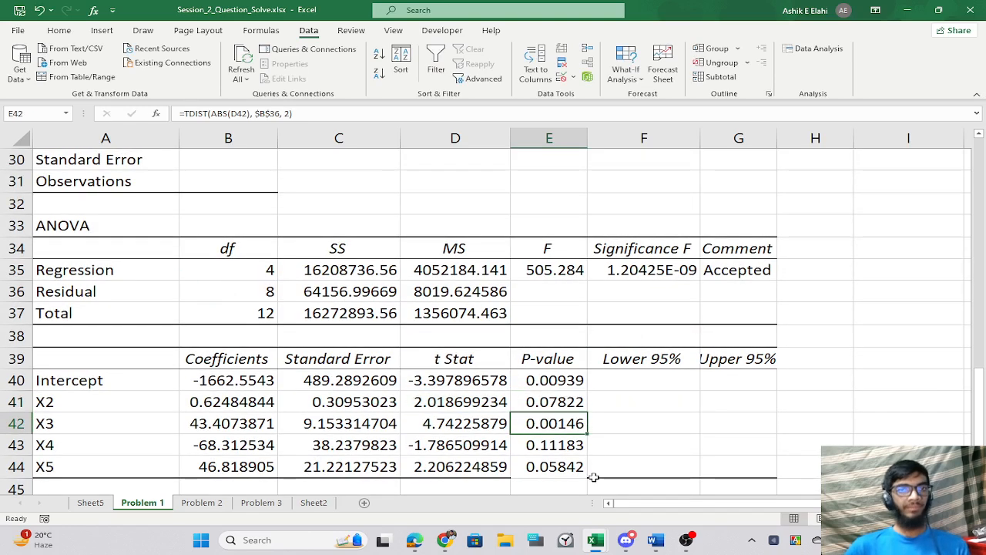
{"action": "double_click", "coordinate": [543, 429]}
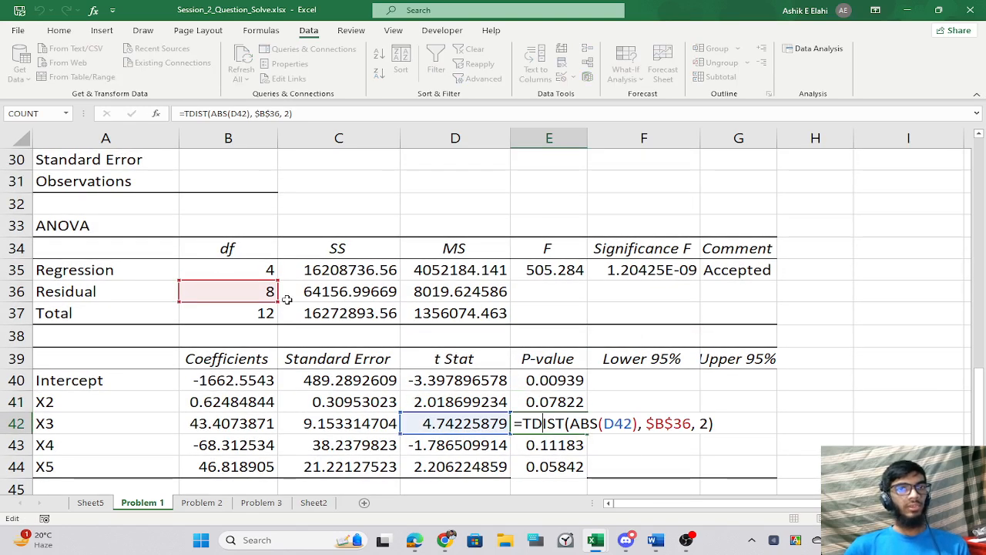
{"action": "key", "text": "Return"}
{"action": "double_click", "coordinate": [545, 446]}
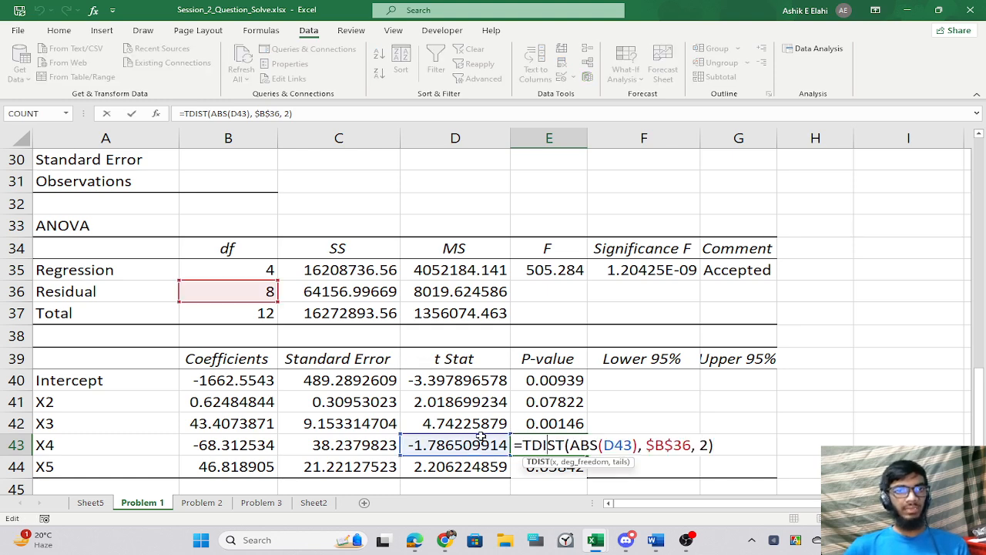
{"action": "key", "text": "Return"}
{"action": "double_click", "coordinate": [548, 465]}
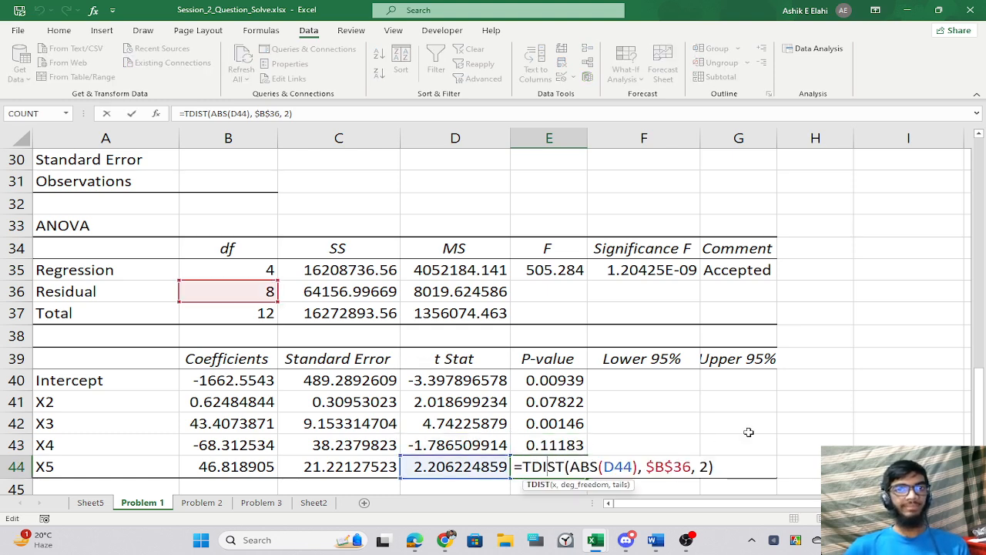
{"action": "key", "text": "Return"}
Copy the cell format of F44 onto the X5 P-value cell E44 with Format Painter.
{"action": "left_click", "coordinate": [664, 442]}
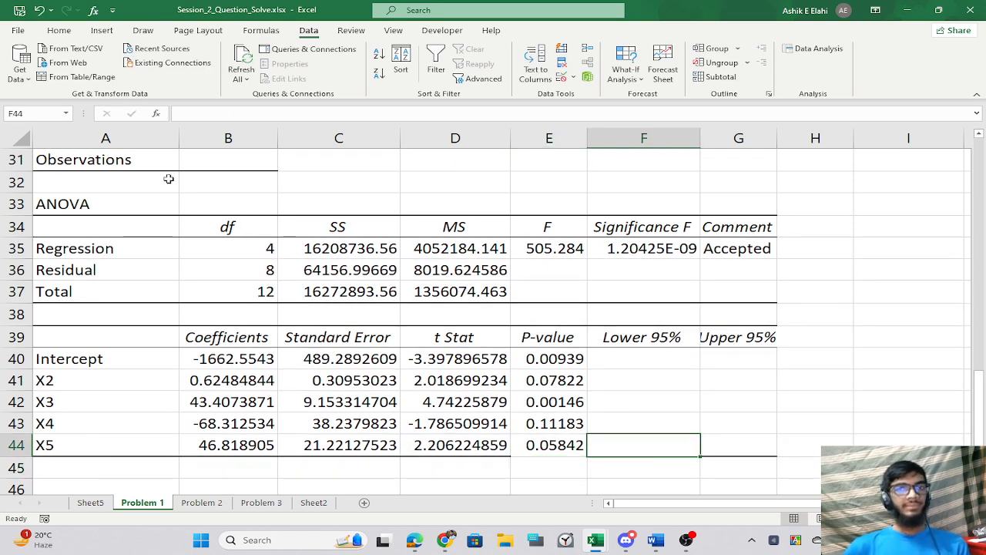
{"action": "left_click", "coordinate": [54, 31]}
{"action": "left_click", "coordinate": [70, 78]}
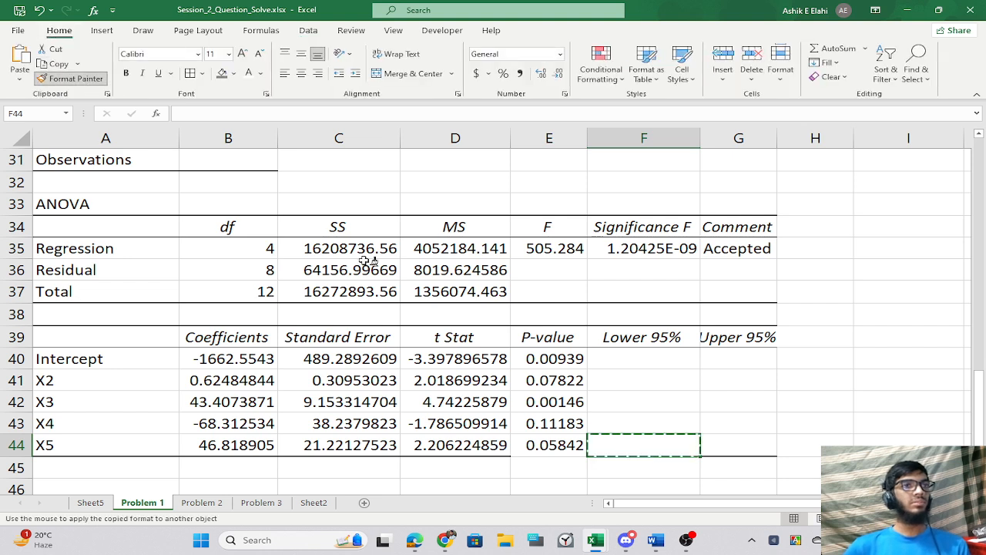
{"action": "left_click", "coordinate": [528, 447]}
{"action": "left_click", "coordinate": [616, 402]}
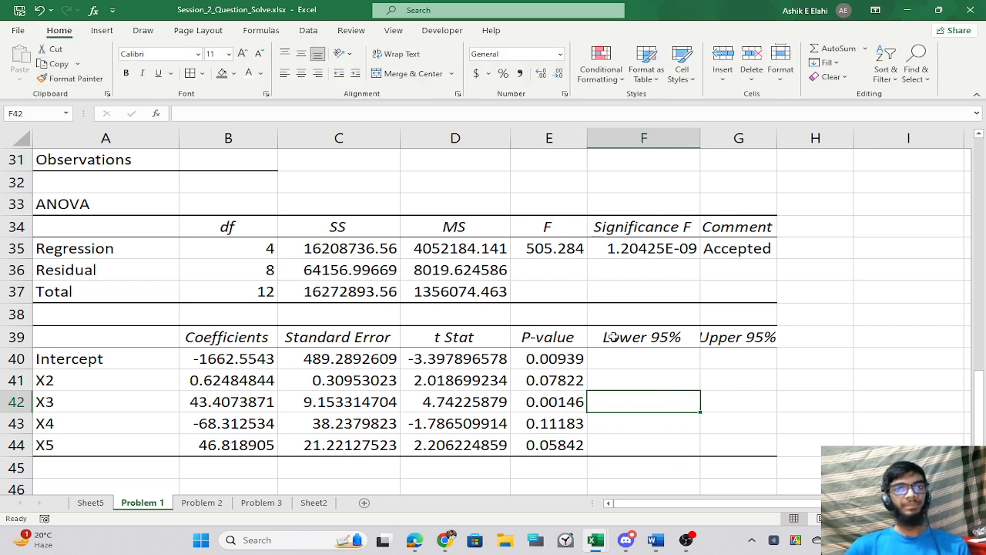
Copy the Lower 95% and Upper 95% block F39:G44 one column over, pasting it at G39.
{"action": "left_click_drag", "start_coordinate": [538, 341], "coordinate": [544, 450]}
{"action": "left_click", "coordinate": [686, 362]}
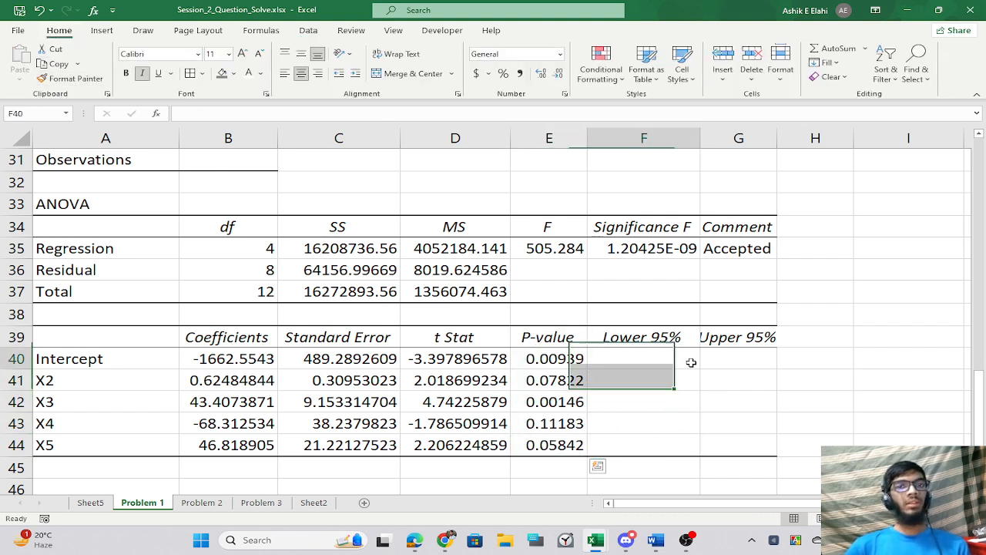
{"action": "left_click_drag", "start_coordinate": [635, 336], "coordinate": [711, 443]}
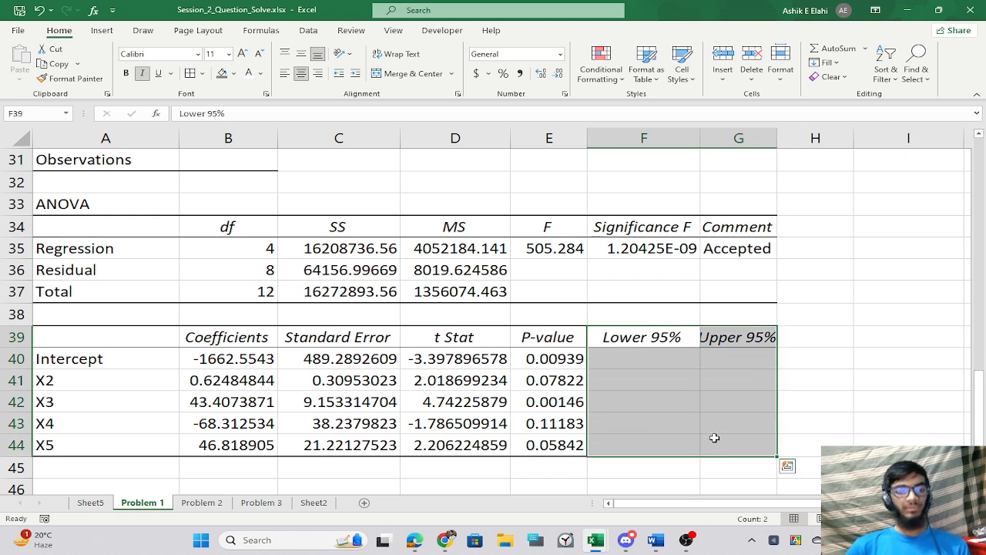
{"action": "key", "text": "ctrl+c"}
{"action": "left_click", "coordinate": [732, 336]}
{"action": "key", "text": "Return"}
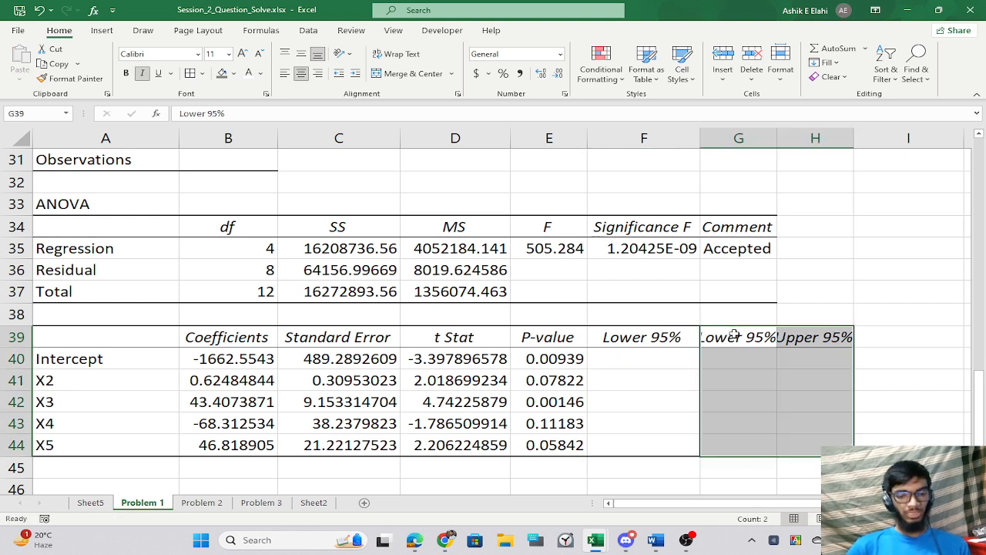
{"action": "left_click", "coordinate": [688, 376]}
Replace the duplicate Lower 95% header in F39 with "Comment".
{"action": "left_click", "coordinate": [620, 340]}
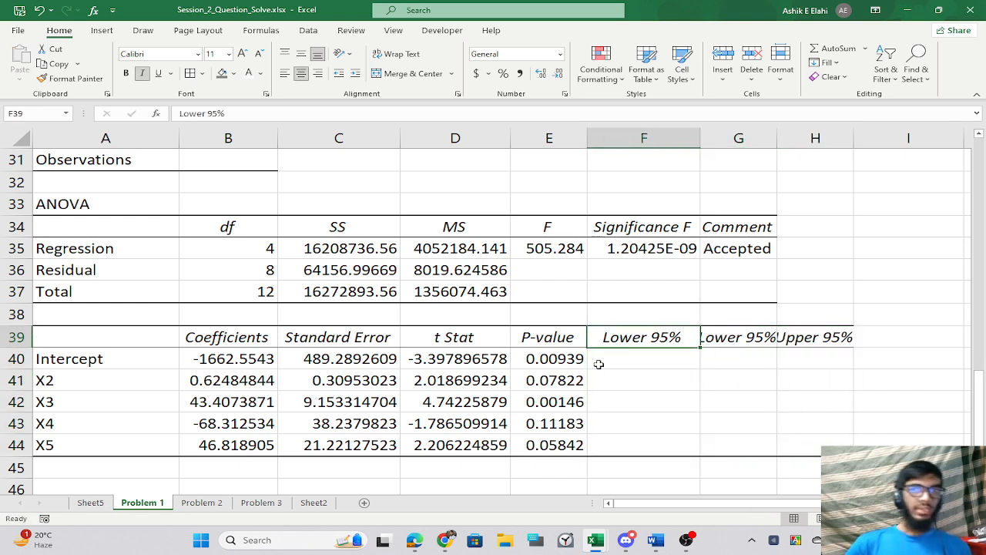
{"action": "key", "text": "Delete"}
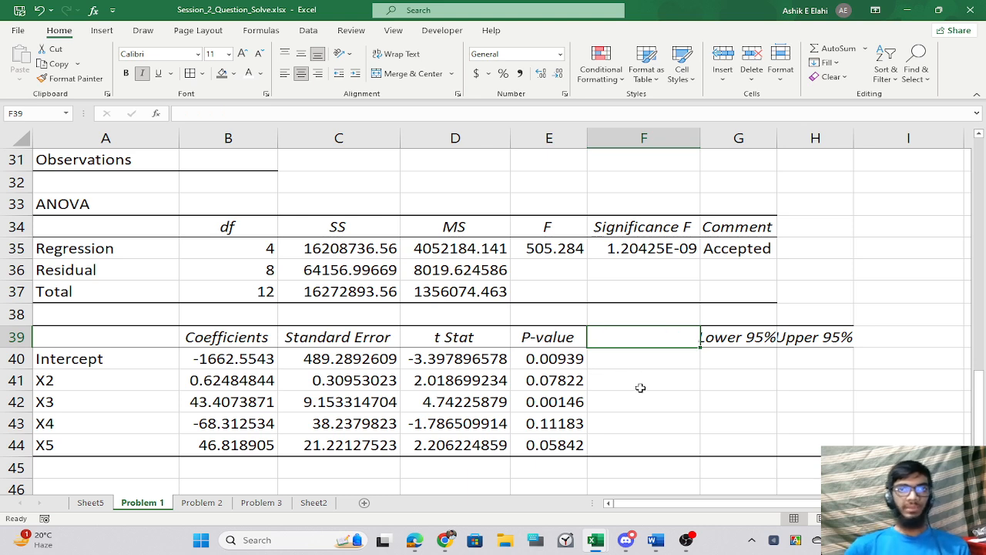
{"action": "type", "text": "Commet"}
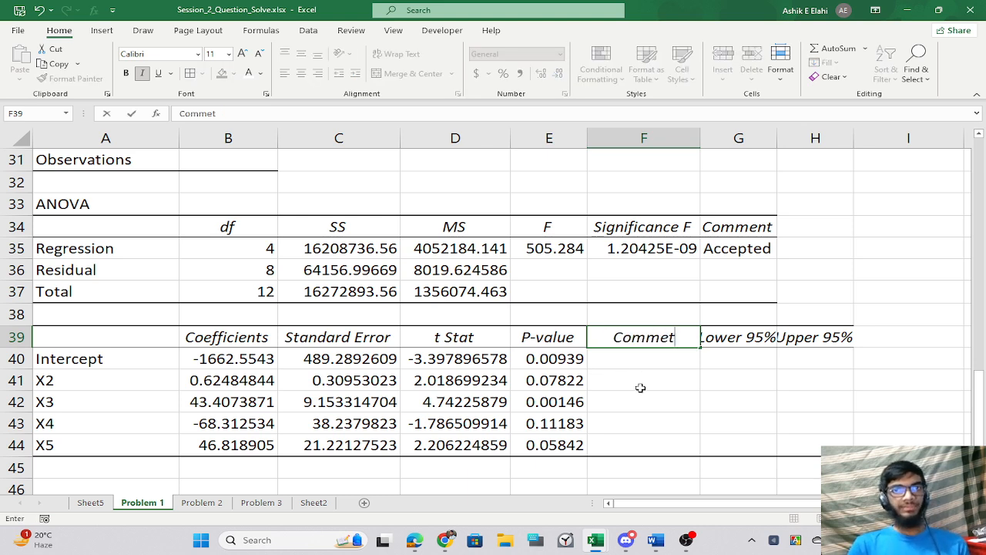
{"action": "key", "text": "BackSpace"}
{"action": "type", "text": "nt"}
{"action": "key", "text": "Return"}
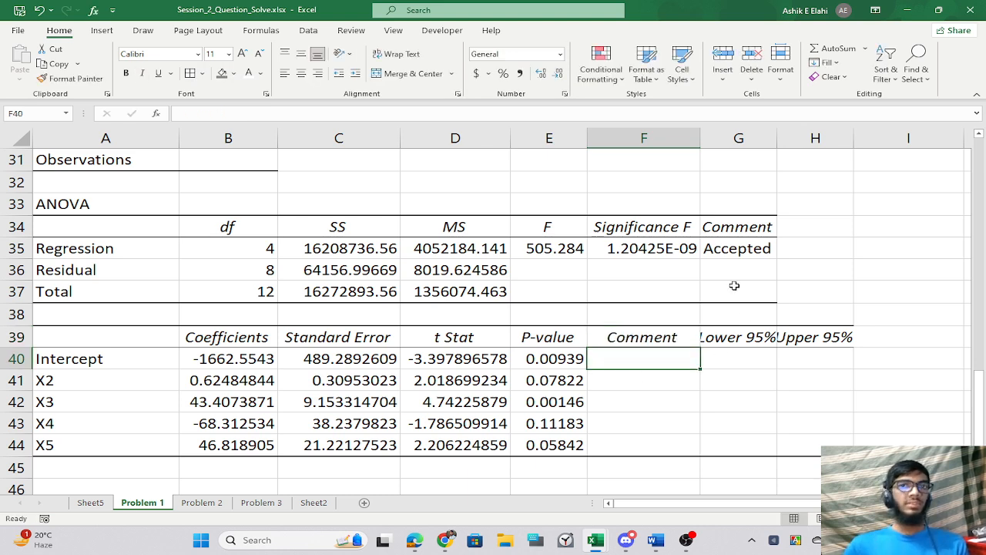
Copy the Accepted/Rejected IF formula from G35 into F40 and fill it down to F44.
{"action": "scroll", "coordinate": [724, 328], "scroll_direction": "up", "scroll_amount": 1}
{"action": "left_click", "coordinate": [729, 335]}
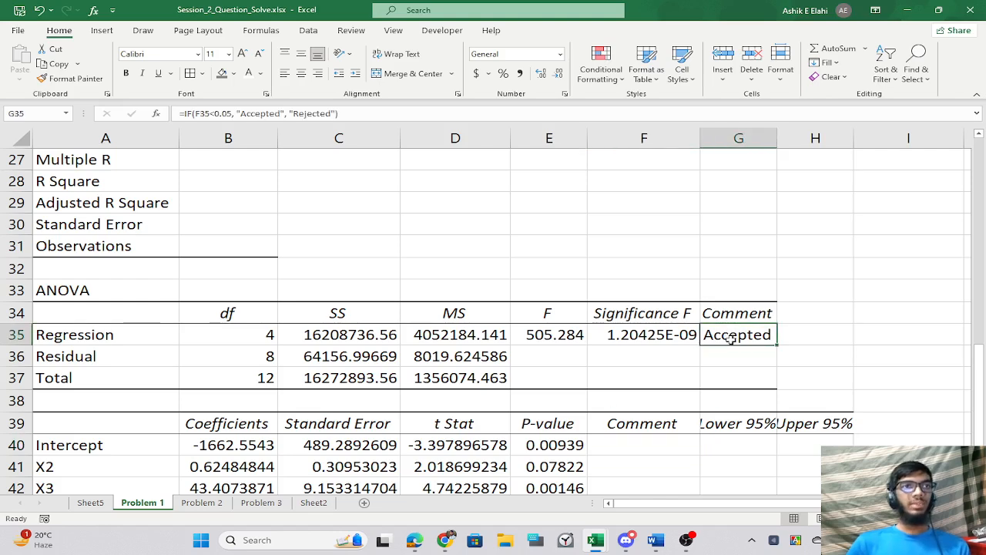
{"action": "left_click", "coordinate": [753, 369]}
{"action": "left_click", "coordinate": [736, 333]}
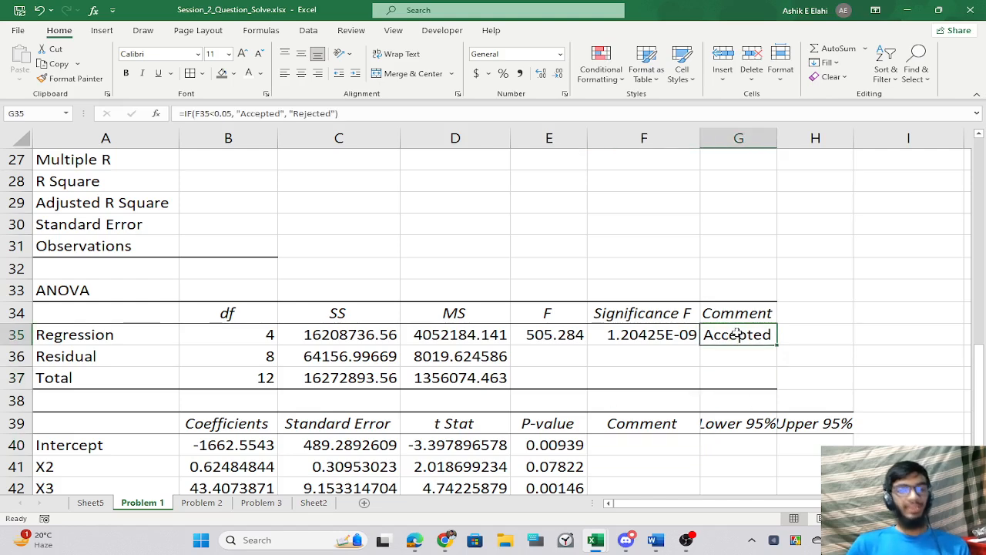
{"action": "key", "text": "ctrl+c"}
{"action": "scroll", "coordinate": [705, 367], "scroll_direction": "down", "scroll_amount": 1}
{"action": "left_click", "coordinate": [636, 364]}
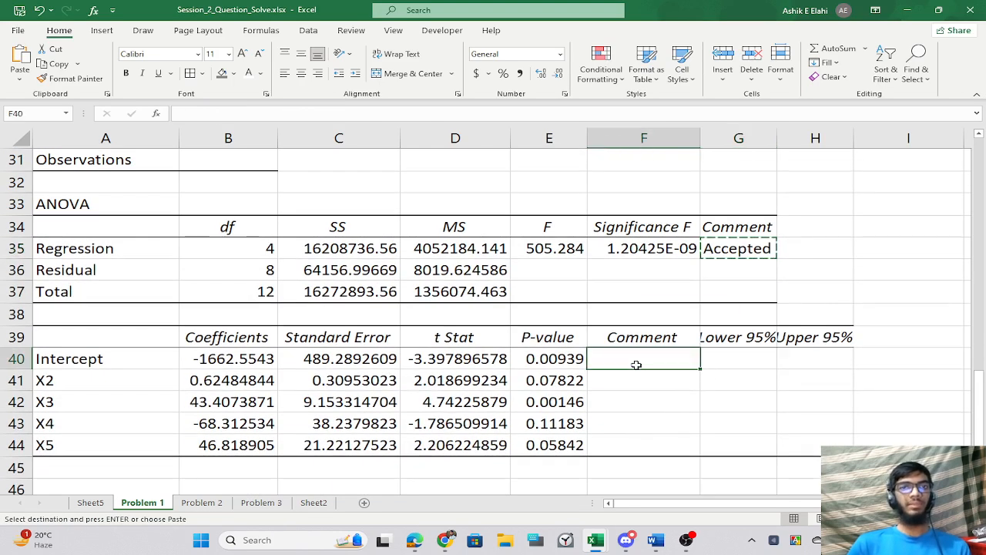
{"action": "key", "text": "ctrl+v"}
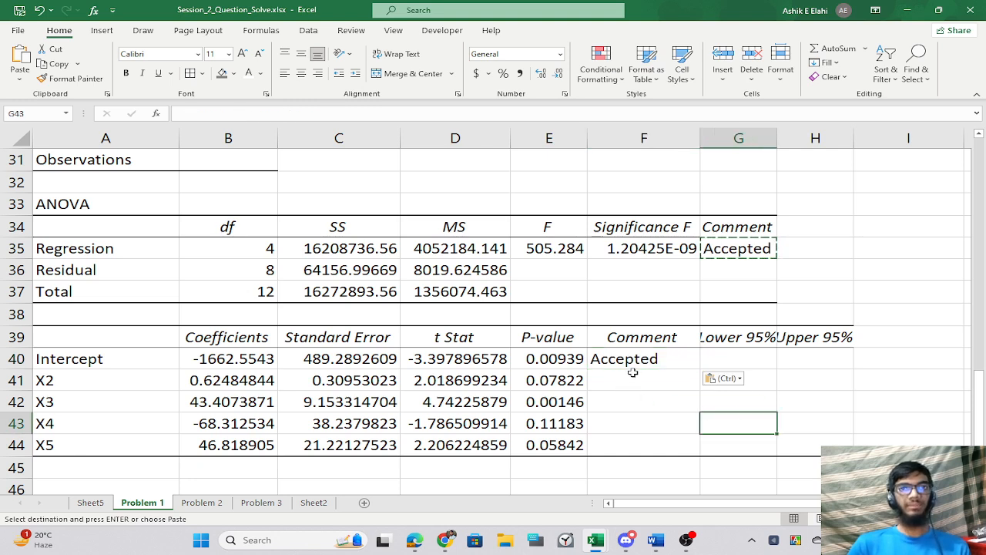
{"action": "left_click_drag", "start_coordinate": [700, 369], "coordinate": [700, 454]}
{"action": "left_click", "coordinate": [738, 421]}
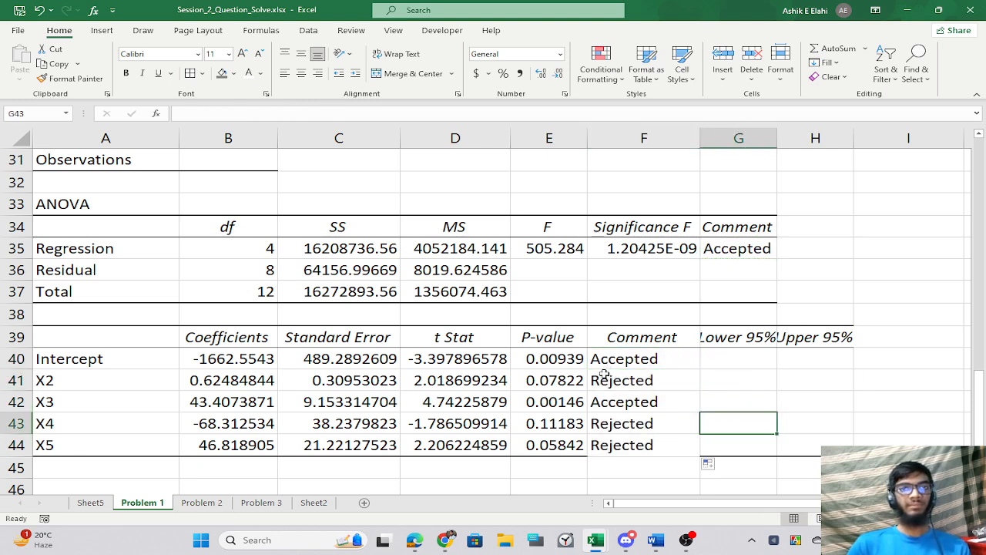
Check the P-value reference in F40's Comment formula against the source formula in G35.
{"action": "left_click", "coordinate": [654, 425]}
{"action": "left_click", "coordinate": [757, 248]}
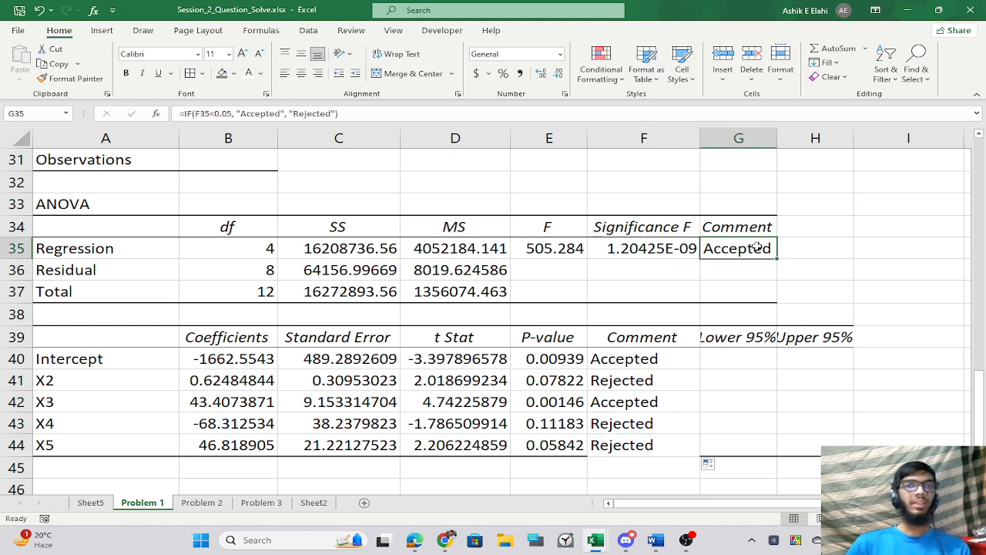
{"action": "double_click", "coordinate": [615, 361]}
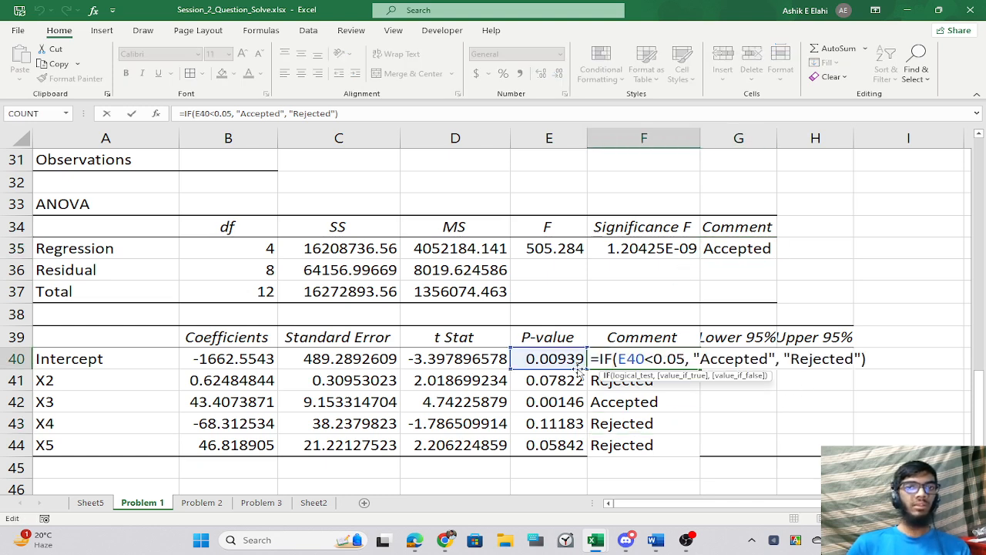
{"action": "key", "text": "Return"}
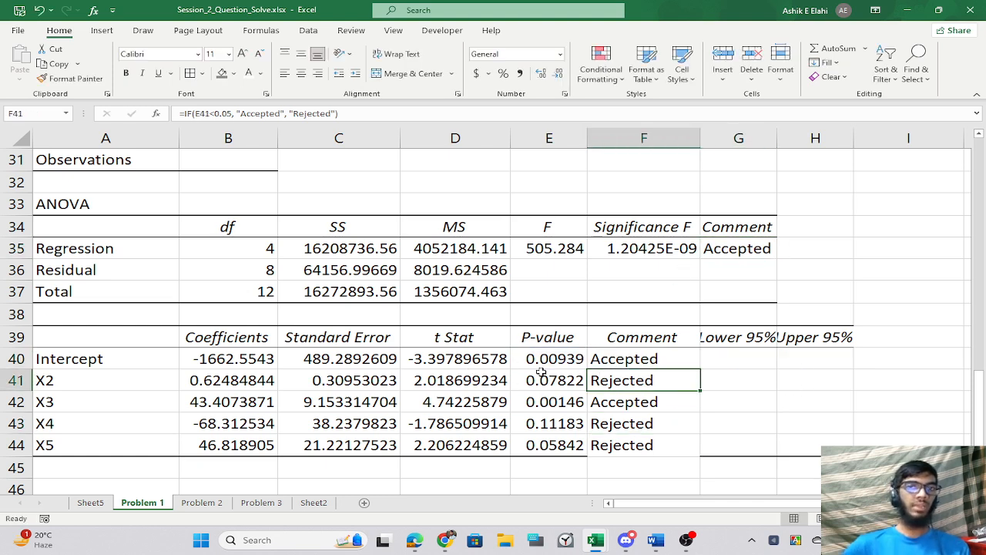
Check the P-value references in the Comment formulas of the X2 and X3 rows, F41 and F42.
{"action": "double_click", "coordinate": [626, 380]}
{"action": "key", "text": "Return"}
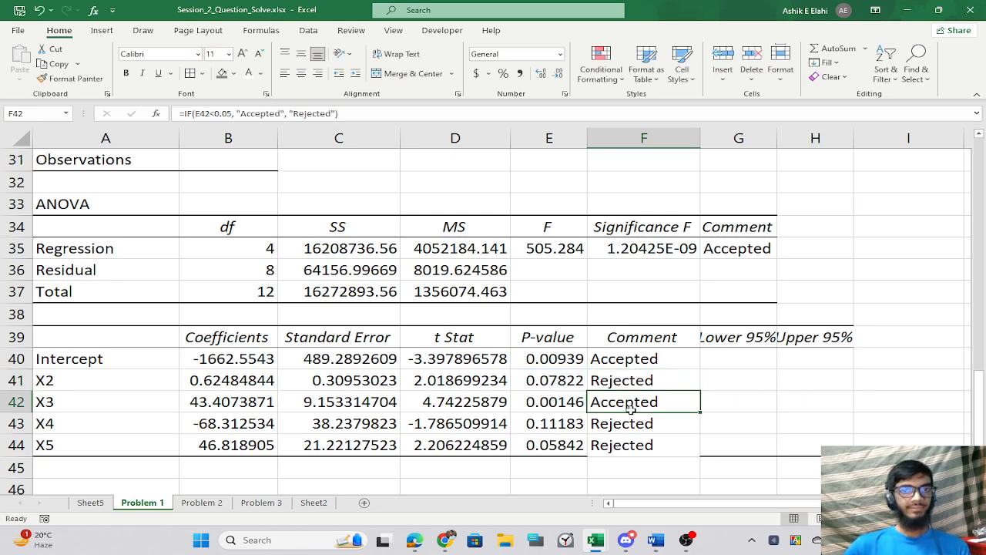
{"action": "double_click", "coordinate": [629, 409]}
{"action": "key", "text": "Return"}
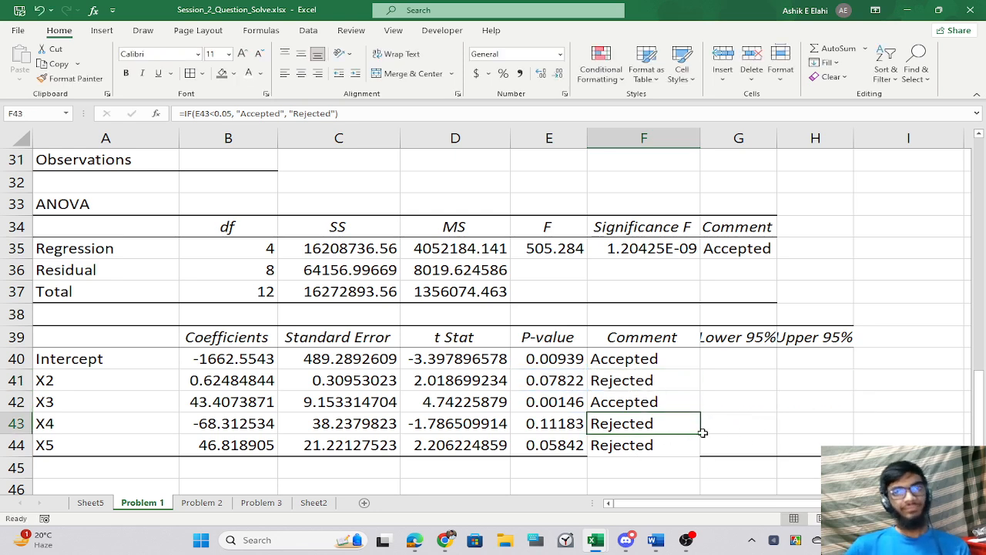
Copy the cell formatting of G44, including its bottom border, onto the X5 Comment cell F44.
{"action": "left_click", "coordinate": [737, 446]}
{"action": "left_click", "coordinate": [70, 78]}
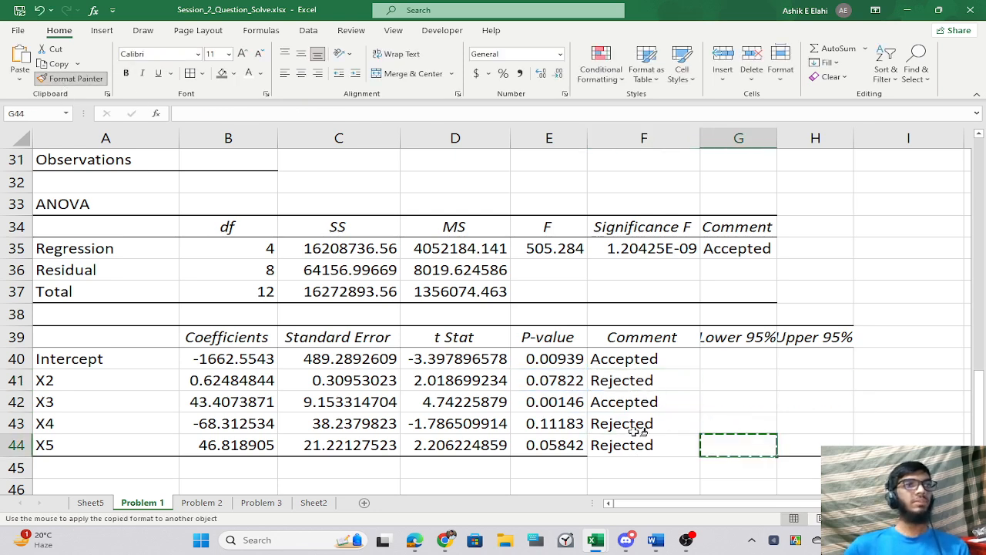
{"action": "left_click", "coordinate": [648, 443]}
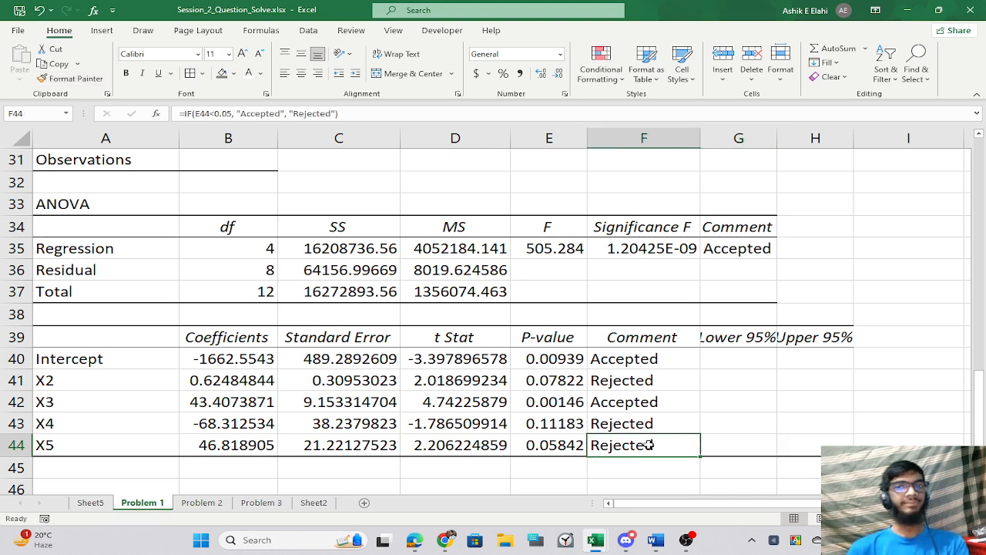
Review the confidence interval formula, including its t and SE terms, in the other workbook's Multiple Regression sheet, and return to Problem 1.
{"action": "left_click", "coordinate": [739, 360]}
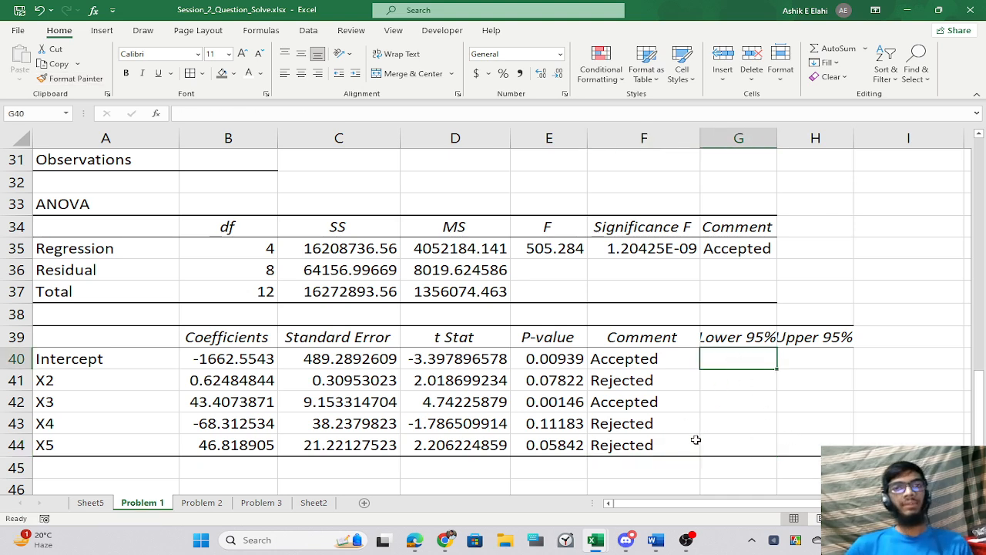
{"action": "key", "text": "alt+Tab"}
{"action": "scroll", "coordinate": [190, 430], "scroll_direction": "down", "scroll_amount": 2}
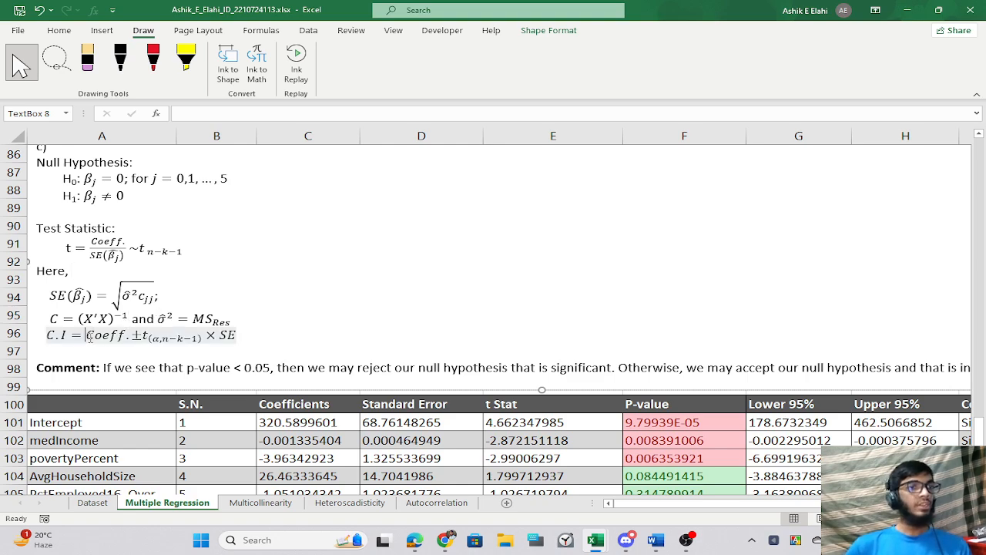
{"action": "left_click_drag", "start_coordinate": [86, 336], "coordinate": [137, 352]}
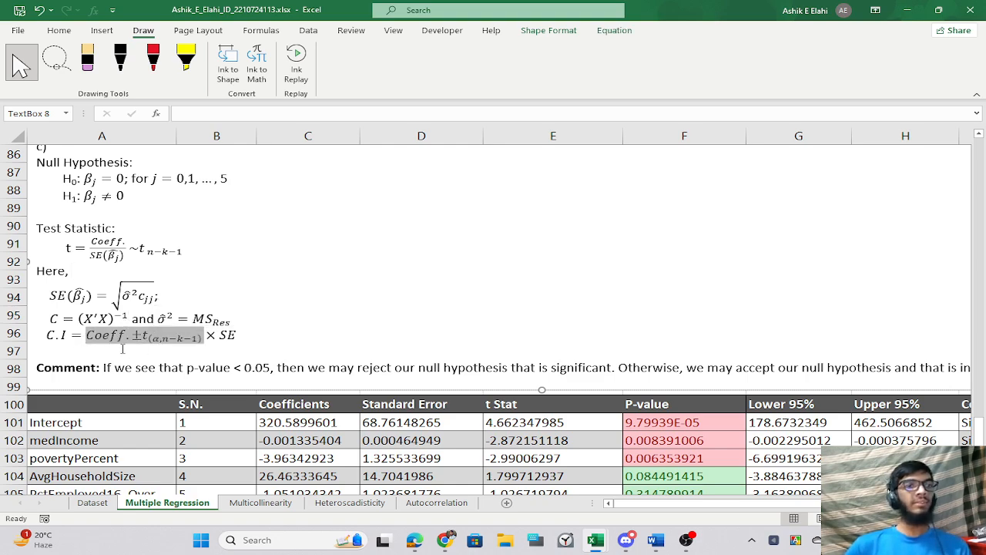
{"action": "scroll", "coordinate": [127, 350], "scroll_direction": "right", "scroll_amount": 2}
{"action": "scroll", "coordinate": [122, 349], "scroll_direction": "up", "scroll_amount": 2, "text": "ctrl"}
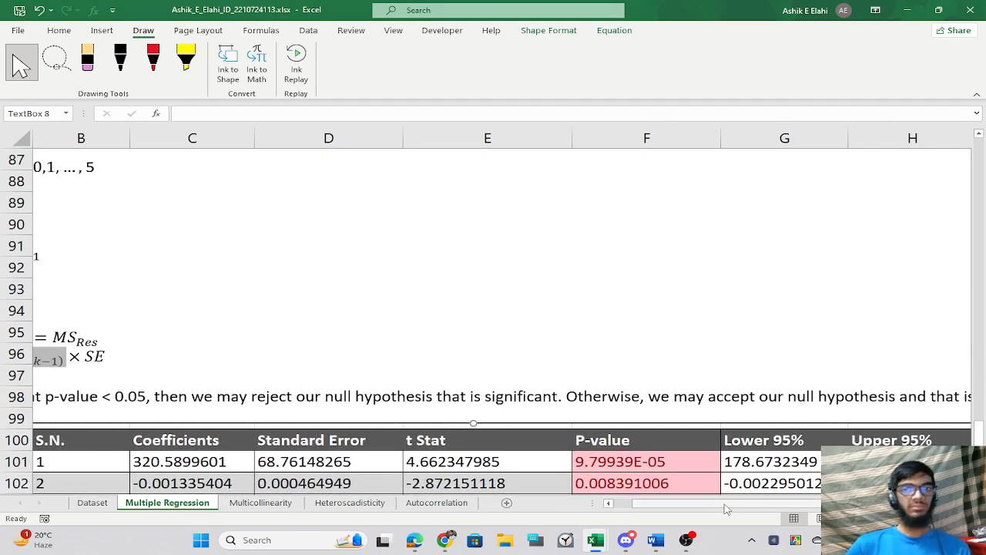
{"action": "left_click_drag", "start_coordinate": [727, 505], "coordinate": [698, 505]}
{"action": "left_click", "coordinate": [205, 361]}
{"action": "left_click", "coordinate": [173, 358]}
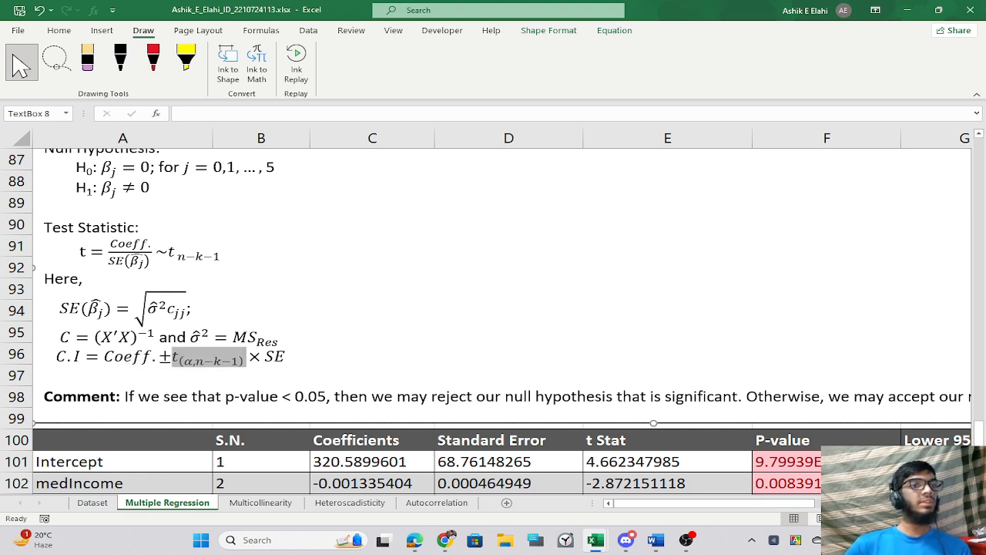
{"action": "left_click", "coordinate": [308, 360]}
{"action": "left_click_drag", "start_coordinate": [289, 356], "coordinate": [262, 354]}
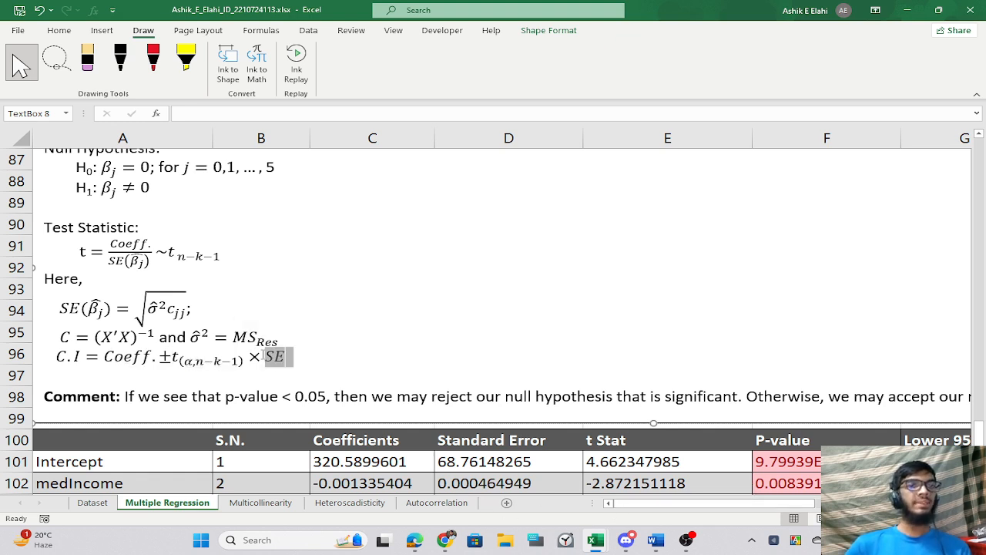
{"action": "left_click", "coordinate": [258, 359]}
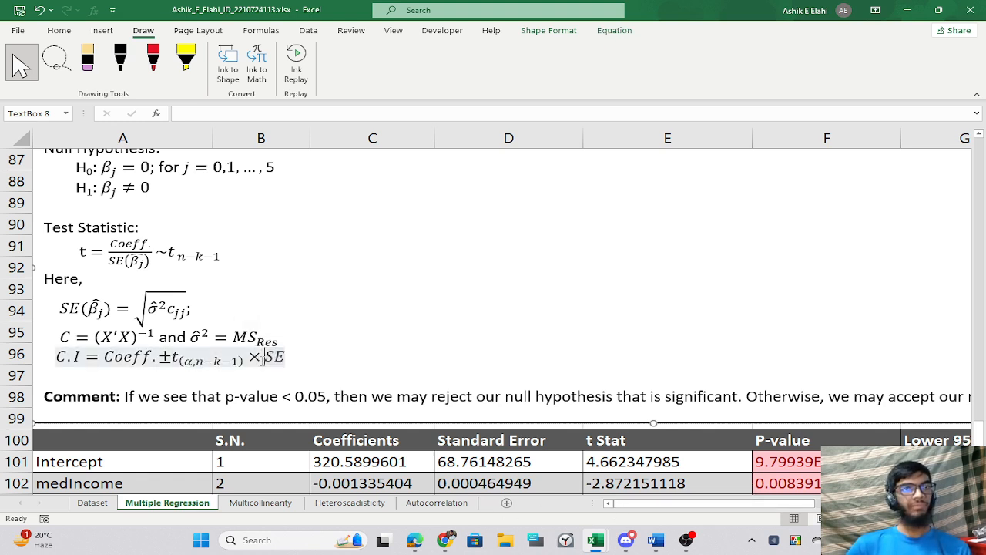
{"action": "left_click_drag", "start_coordinate": [299, 361], "coordinate": [245, 362]}
{"action": "left_click", "coordinate": [299, 373]}
{"action": "left_click", "coordinate": [196, 365]}
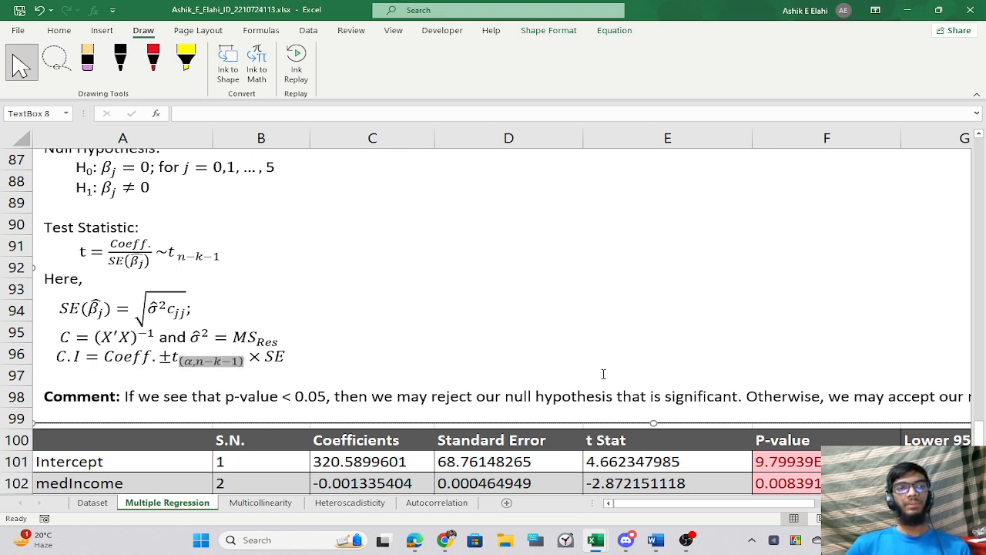
{"action": "key", "text": "alt+Tab"}
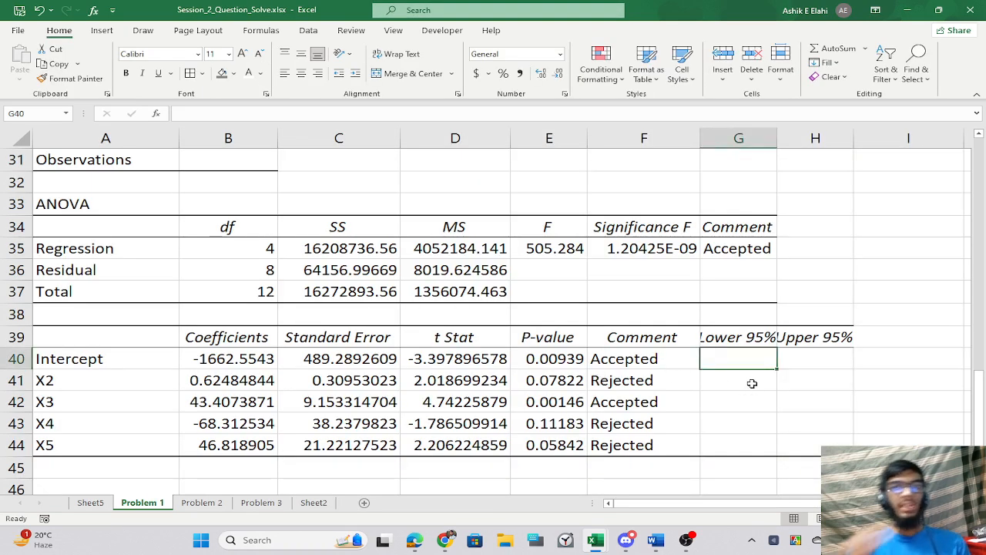
Begin the intercept's Lower 95% formula in G40 with the coefficient B40 followed by a minus sign.
{"action": "type", "text": "="}
{"action": "key", "text": "alt+Tab"}
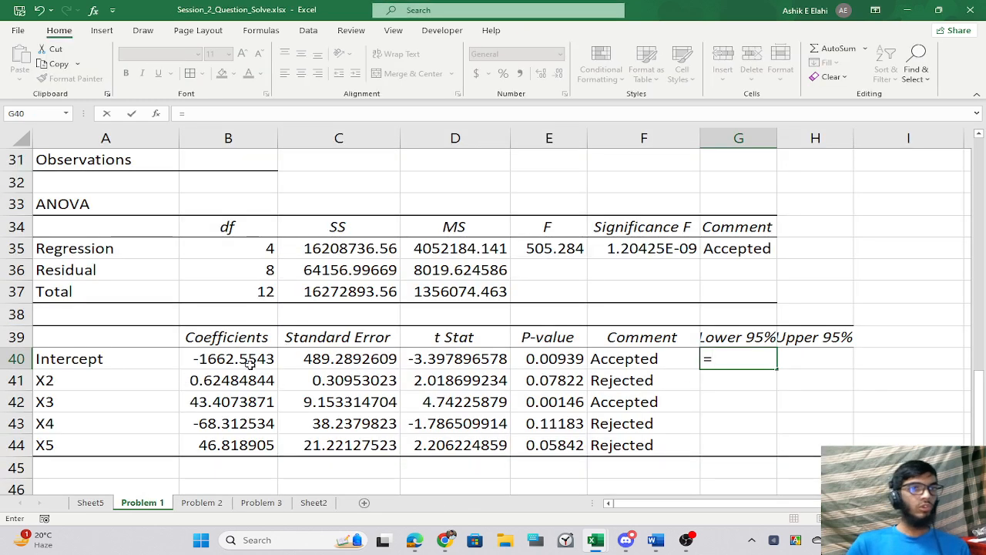
{"action": "left_click", "coordinate": [251, 362]}
{"action": "type", "text": "-"}
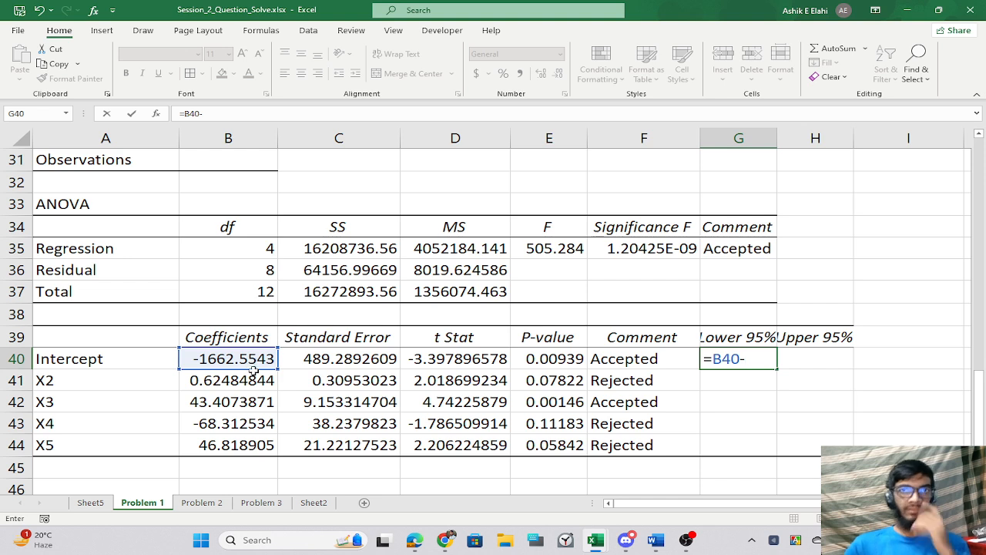
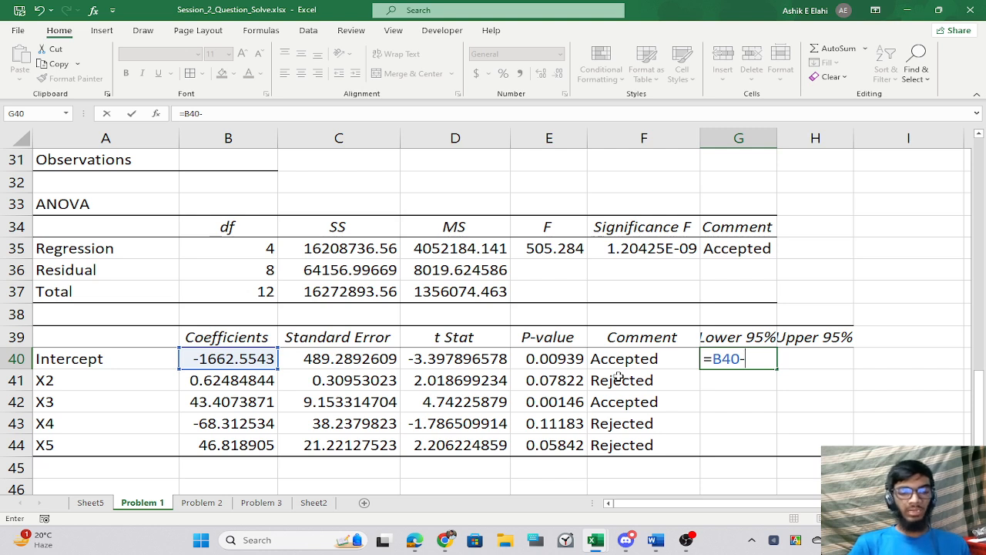
{"action": "type", "text": "tdi"}
{"action": "key", "text": "Tab"}
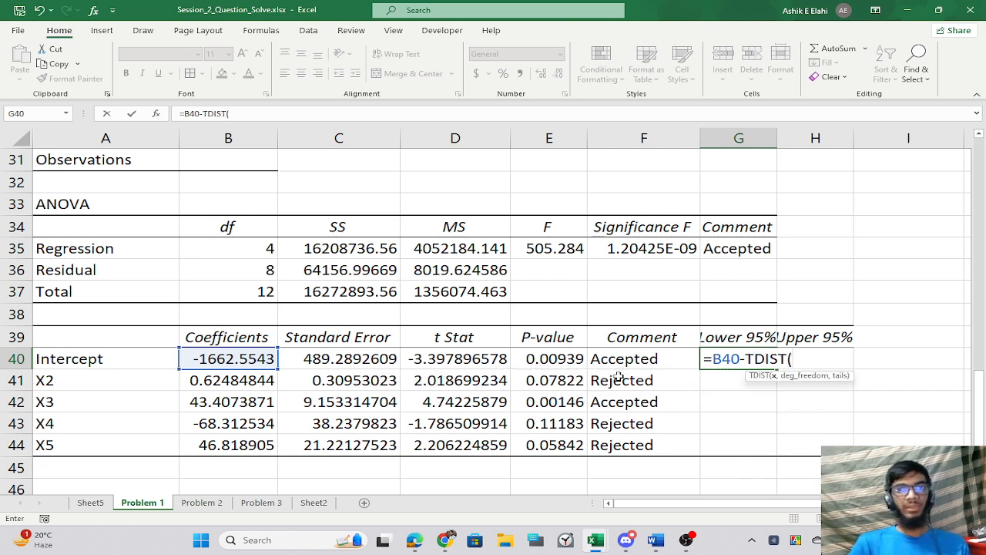
{"action": "key", "text": "BackSpace"}
{"action": "key", "text": "BackSpace"}
{"action": "key", "text": "BackSpace"}
{"action": "key", "text": "BackSpace"}
{"action": "key", "text": "BackSpace"}
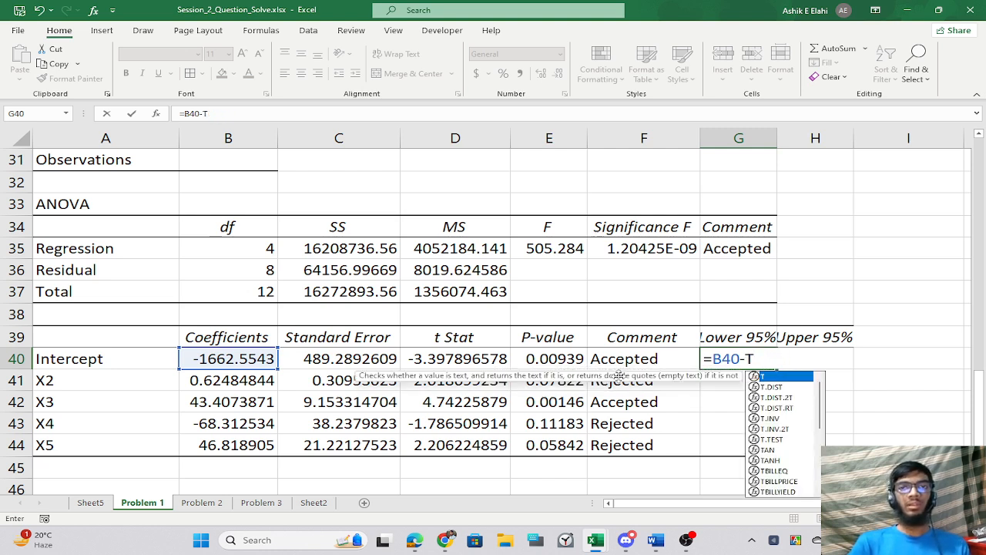
Extend the G40 formula with TINV at probability 0.05 and the absolute residual df reference $B$36, followed by a multiplication sign.
{"action": "type", "text": "in"}
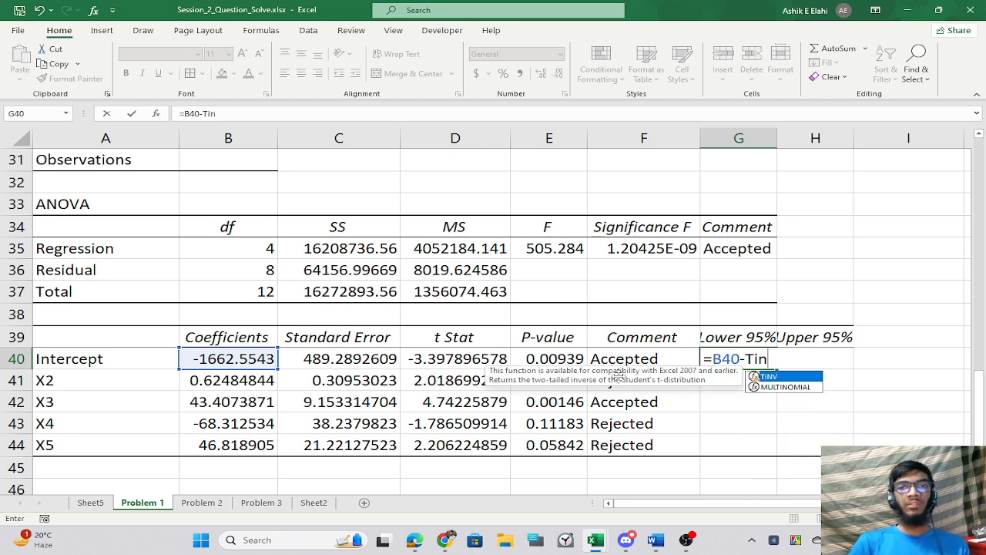
{"action": "key", "text": "Tab"}
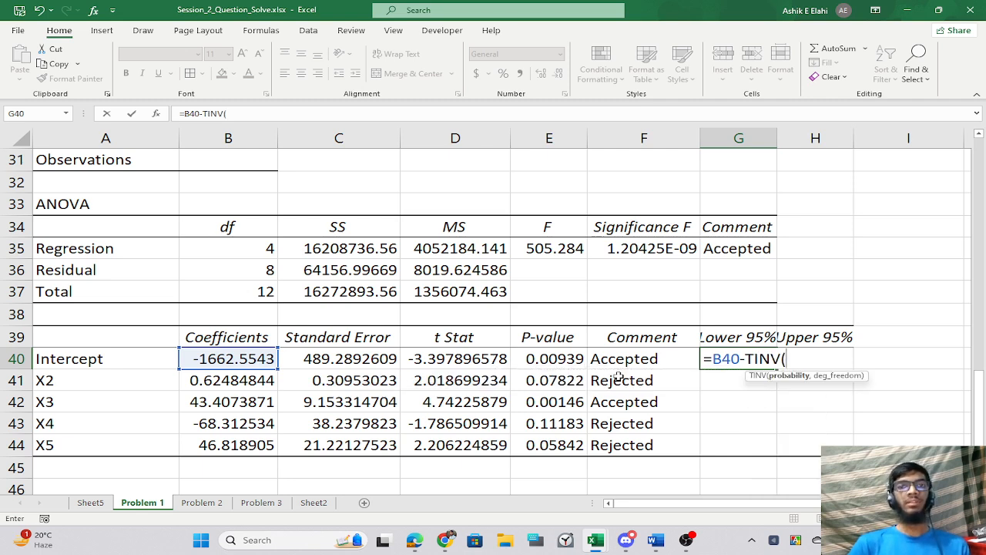
{"action": "type", "text": "0.05"}
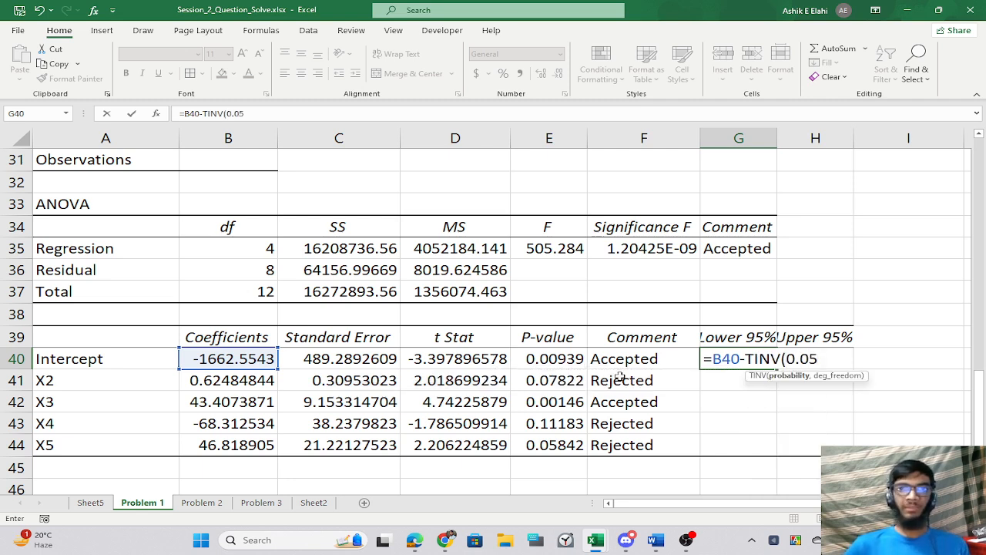
{"action": "type", "text": ","}
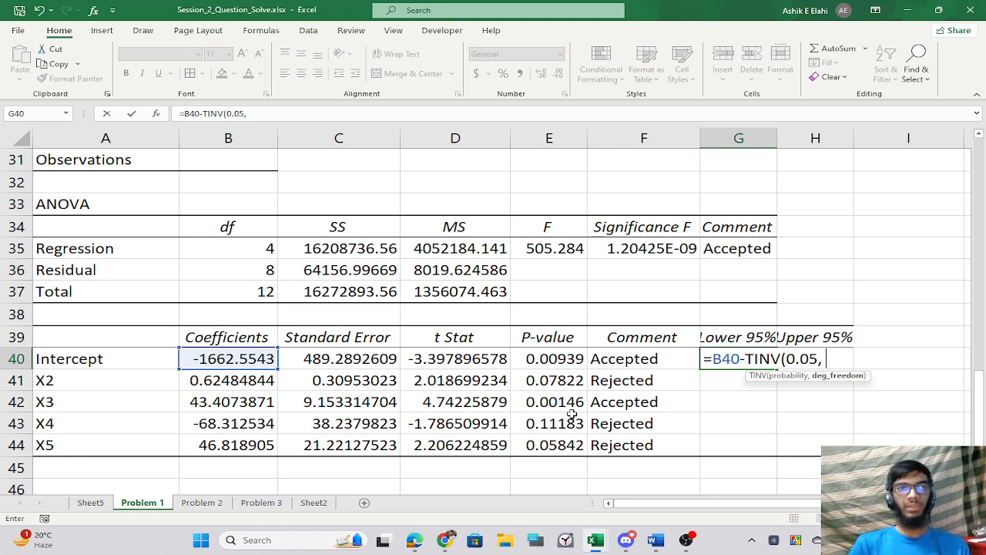
{"action": "left_click", "coordinate": [202, 274]}
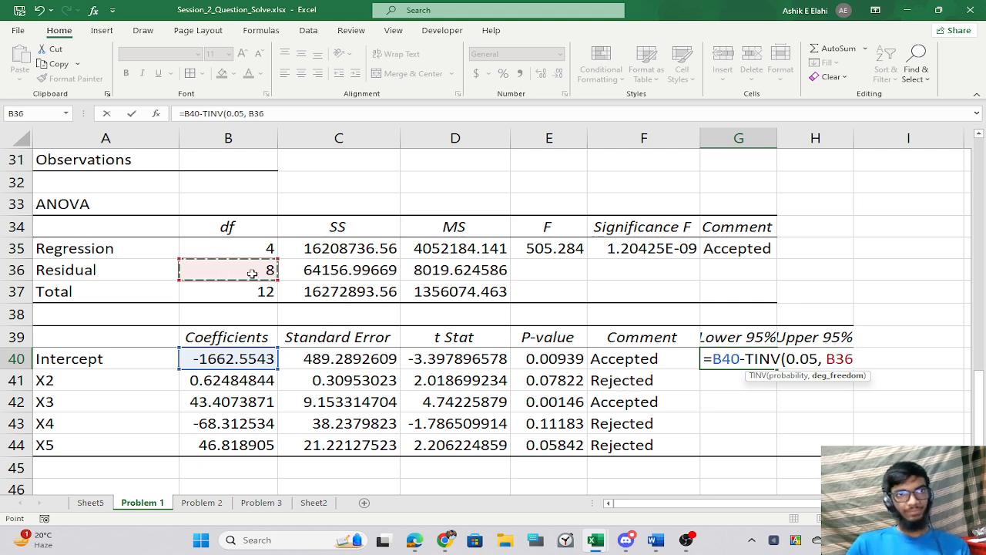
{"action": "key", "text": "F4"}
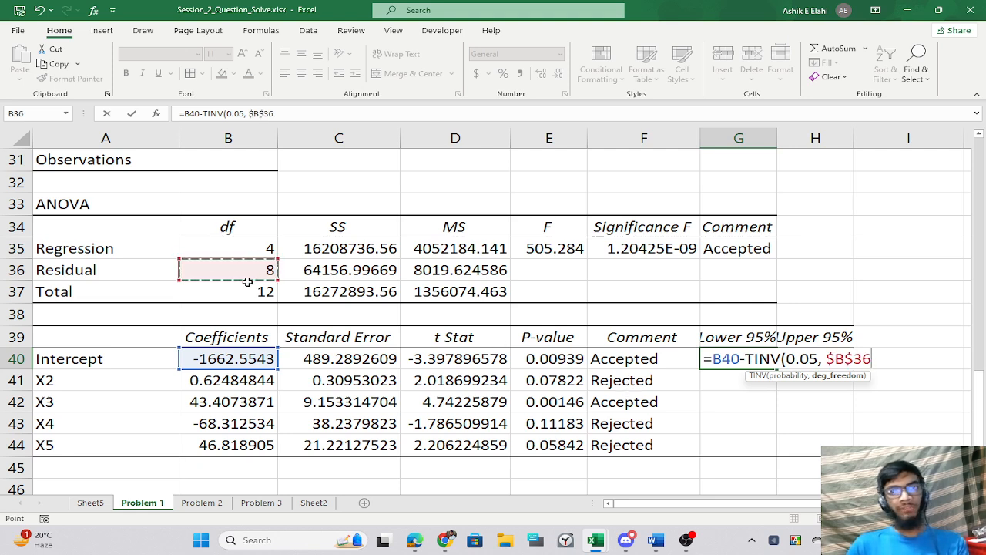
{"action": "scroll", "coordinate": [744, 434], "scroll_direction": "up", "scroll_amount": 1}
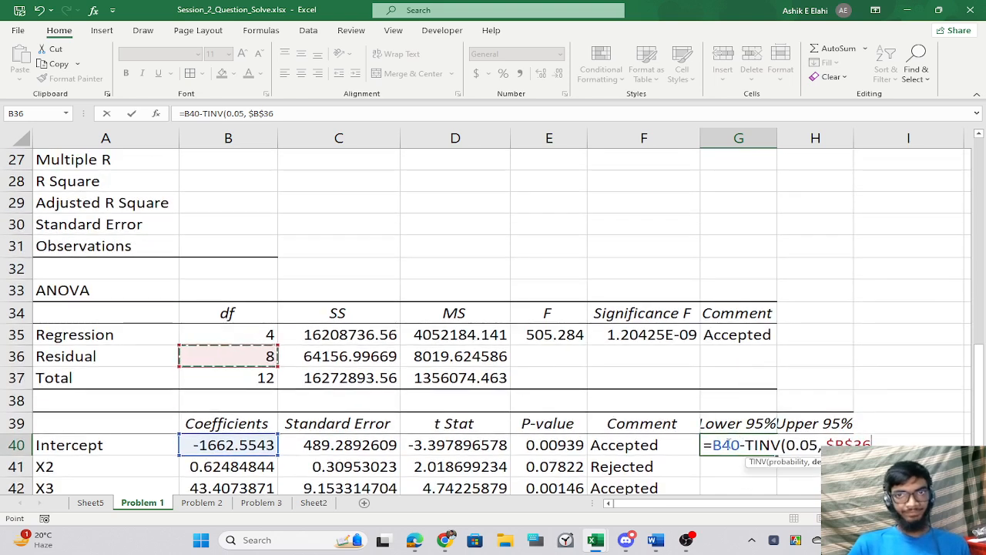
{"action": "type", "text": ")*"}
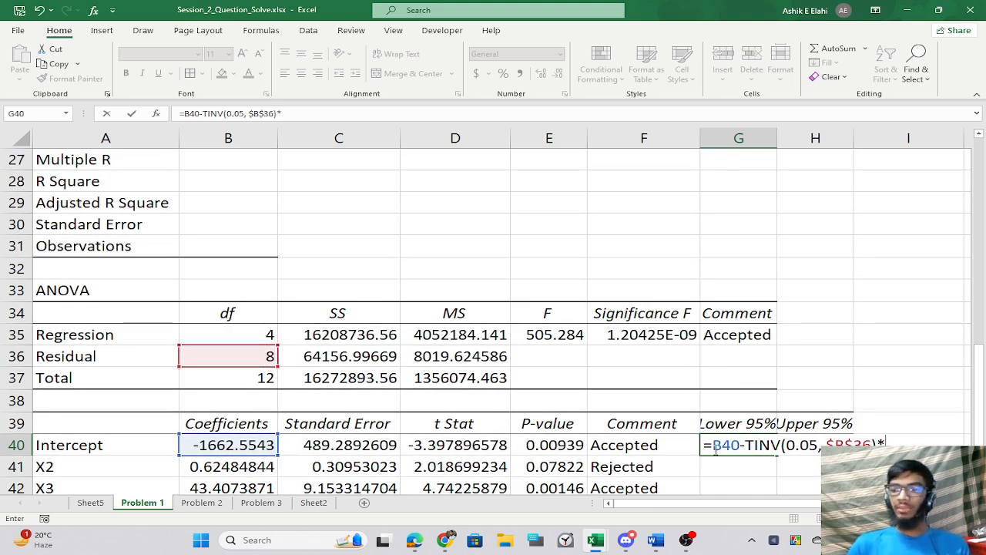
{"action": "key", "text": "alt+Tab"}
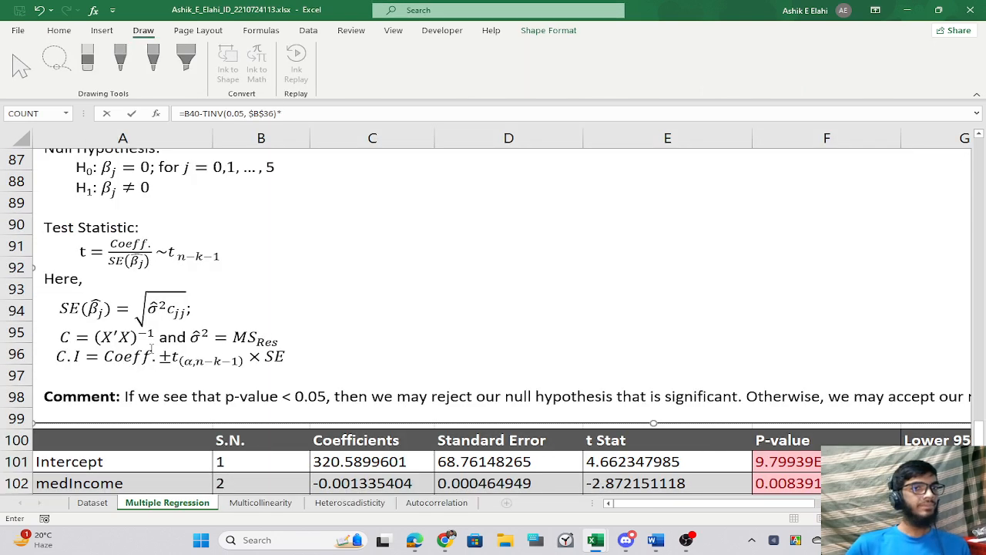
{"action": "left_click", "coordinate": [285, 361]}
{"action": "key", "text": "alt+Tab"}
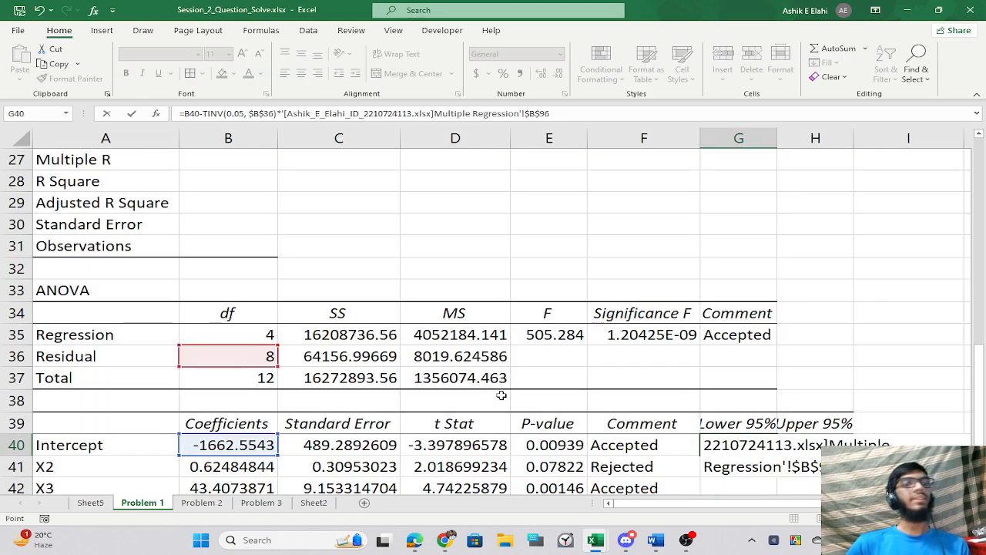
{"action": "scroll", "coordinate": [585, 400], "scroll_direction": "down", "scroll_amount": 2}
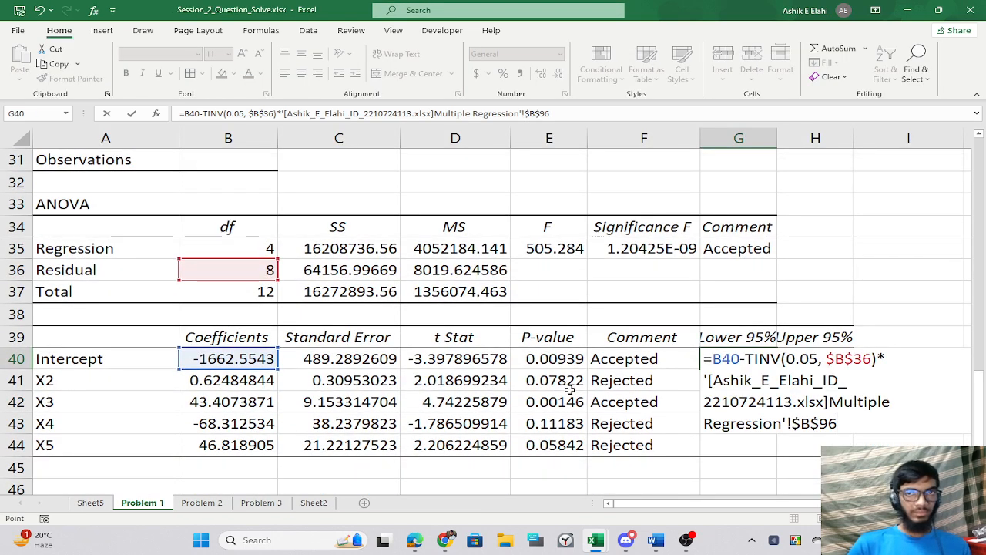
{"action": "key", "text": "BackSpace"}
{"action": "key", "text": "BackSpace"}
{"action": "key", "text": "BackSpace"}
{"action": "key", "text": "BackSpace"}
{"action": "key", "text": "BackSpace"}
{"action": "key", "text": "BackSpace"}
{"action": "key", "text": "BackSpace"}
{"action": "key", "text": "BackSpace"}
{"action": "key", "text": "BackSpace"}
{"action": "key", "text": "BackSpace"}
{"action": "key", "text": "BackSpace"}
{"action": "key", "text": "BackSpace"}
{"action": "key", "text": "BackSpace"}
{"action": "key", "text": "BackSpace"}
{"action": "key", "text": "BackSpace"}
{"action": "key", "text": "BackSpace"}
{"action": "key", "text": "BackSpace"}
{"action": "key", "text": "BackSpace"}
{"action": "key", "text": "BackSpace"}
{"action": "key", "text": "BackSpace"}
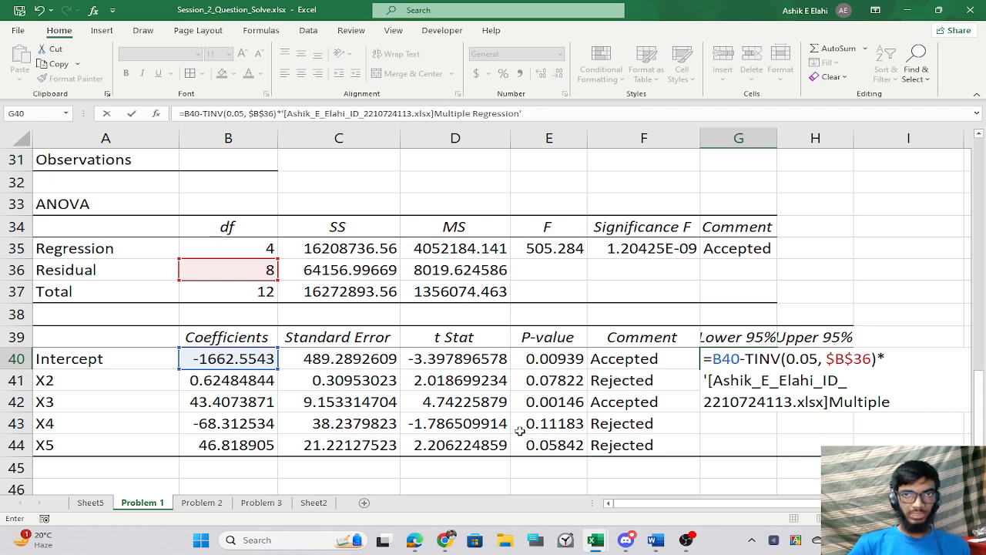
{"action": "key", "text": "BackSpace"}
{"action": "key", "text": "BackSpace"}
{"action": "key", "text": "BackSpace"}
{"action": "key", "text": "BackSpace"}
{"action": "key", "text": "BackSpace"}
{"action": "key", "text": "BackSpace"}
{"action": "key", "text": "BackSpace"}
{"action": "key", "text": "BackSpace"}
{"action": "key", "text": "BackSpace"}
{"action": "key", "text": "BackSpace"}
{"action": "key", "text": "BackSpace"}
{"action": "key", "text": "BackSpace"}
{"action": "key", "text": "BackSpace"}
{"action": "key", "text": "BackSpace"}
{"action": "key", "text": "BackSpace"}
{"action": "key", "text": "BackSpace"}
{"action": "key", "text": "BackSpace"}
{"action": "key", "text": "BackSpace"}
{"action": "key", "text": "BackSpace"}
{"action": "key", "text": "BackSpace"}
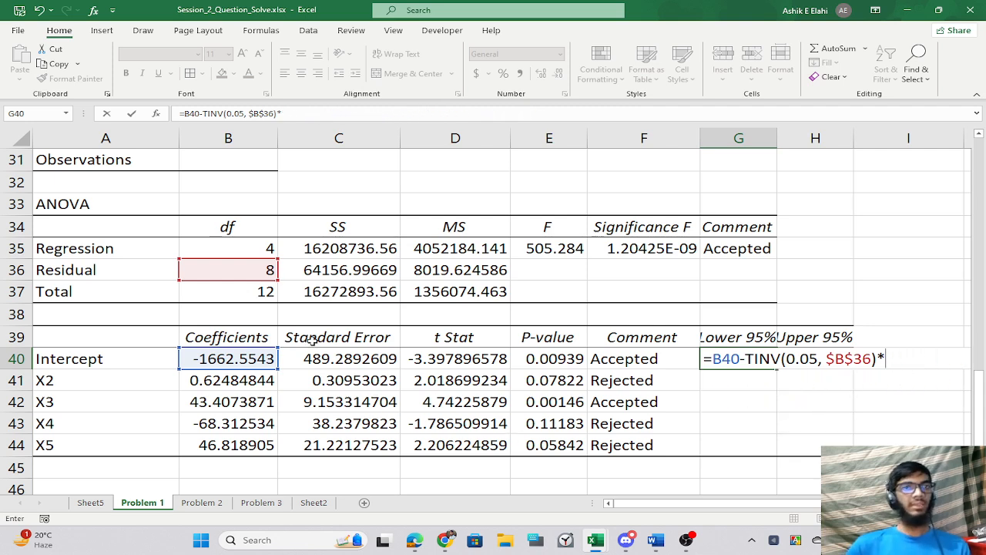
Complete the G40 formula as =B40-TINV(0.05, $B$36)*C40 using the intercept's standard error.
{"action": "left_click", "coordinate": [307, 357]}
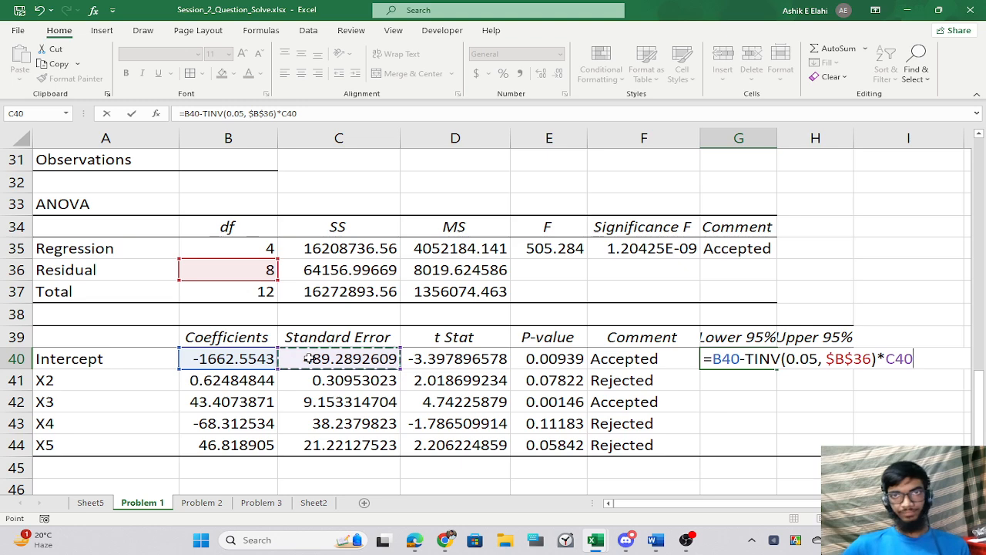
{"action": "mouse_move", "coordinate": [780, 504]}
{"action": "left_mouse_down"}
{"action": "mouse_move", "coordinate": [856, 504]}
{"action": "mouse_move", "coordinate": [782, 512]}
{"action": "left_mouse_up"}
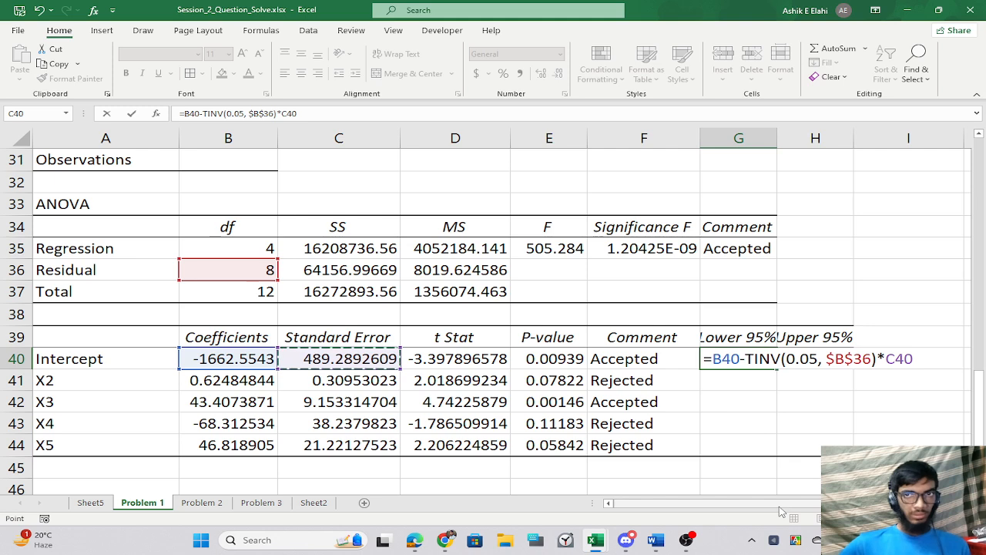
{"action": "key", "text": "Return"}
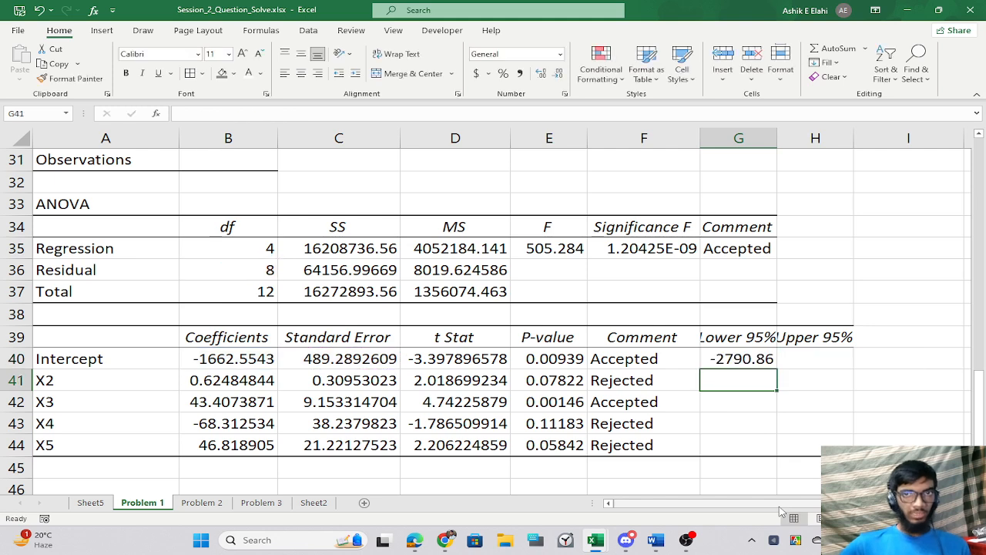
Fill the intercept's Lower 95% formula from G40 into Upper 95% cell H40 and change its minus sign to plus.
{"action": "left_click", "coordinate": [767, 359]}
{"action": "left_click_drag", "start_coordinate": [777, 369], "coordinate": [823, 372]}
{"action": "left_click", "coordinate": [896, 400]}
{"action": "double_click", "coordinate": [828, 360]}
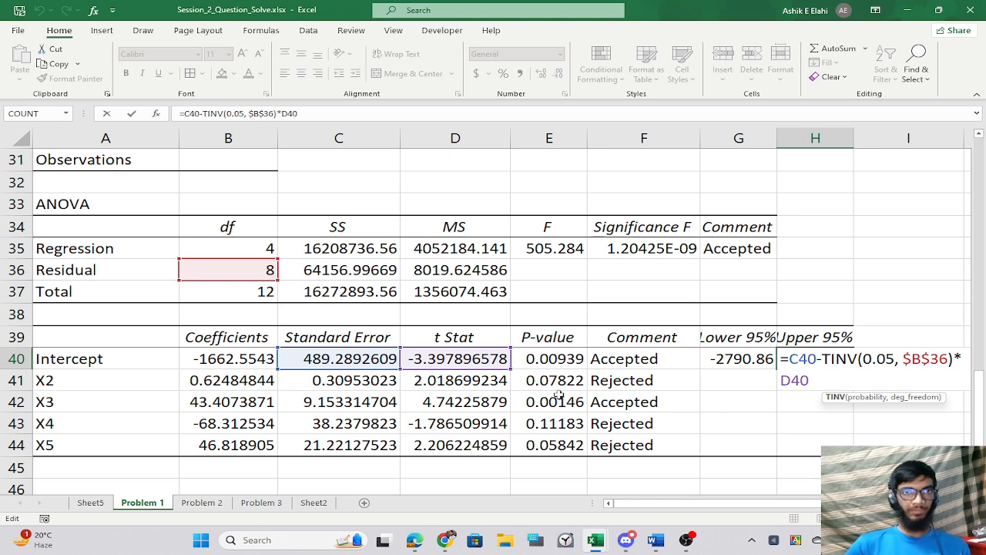
{"action": "left_click", "coordinate": [845, 361]}
{"action": "key", "text": "BackSpace"}
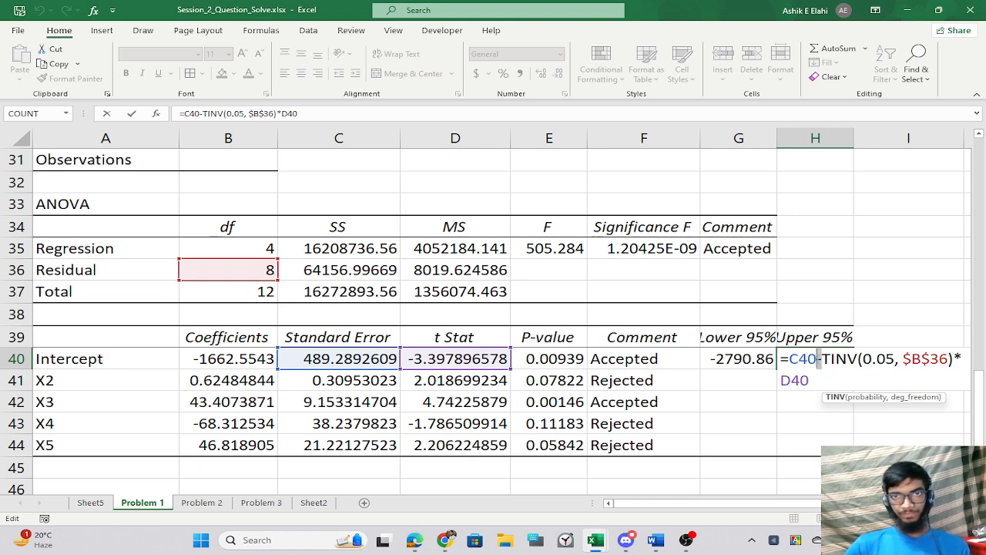
{"action": "type", "text": "+"}
Replace the C40 reference in the H40 formula with the intercept's coefficient, B40.
{"action": "double_click", "coordinate": [816, 359]}
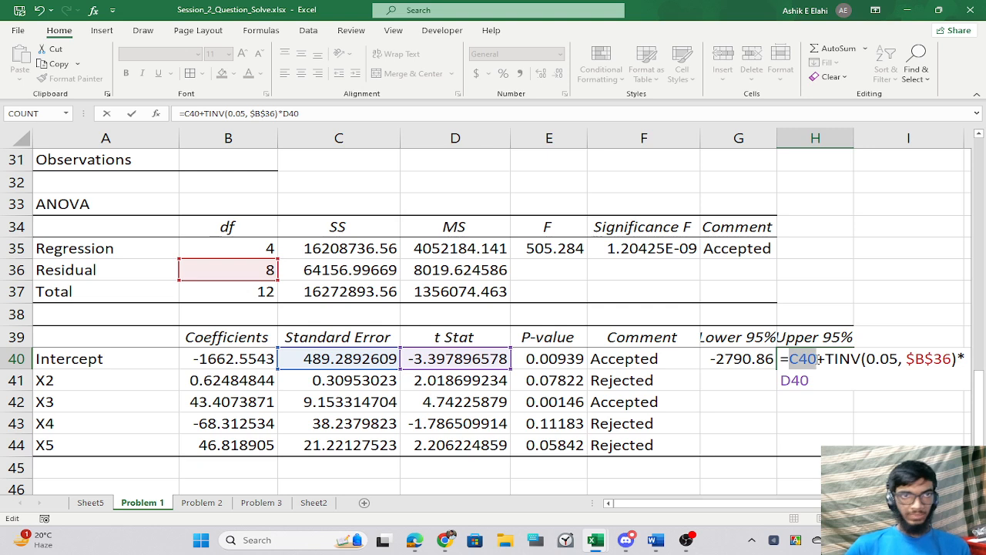
{"action": "left_click", "coordinate": [817, 359]}
{"action": "left_click_drag", "start_coordinate": [817, 359], "coordinate": [790, 359]}
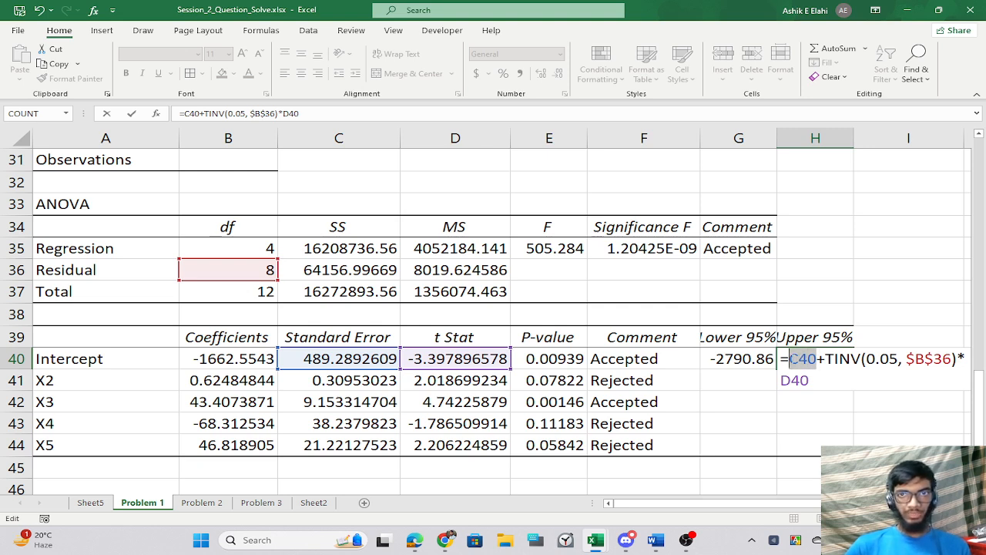
{"action": "key", "text": "BackSpace"}
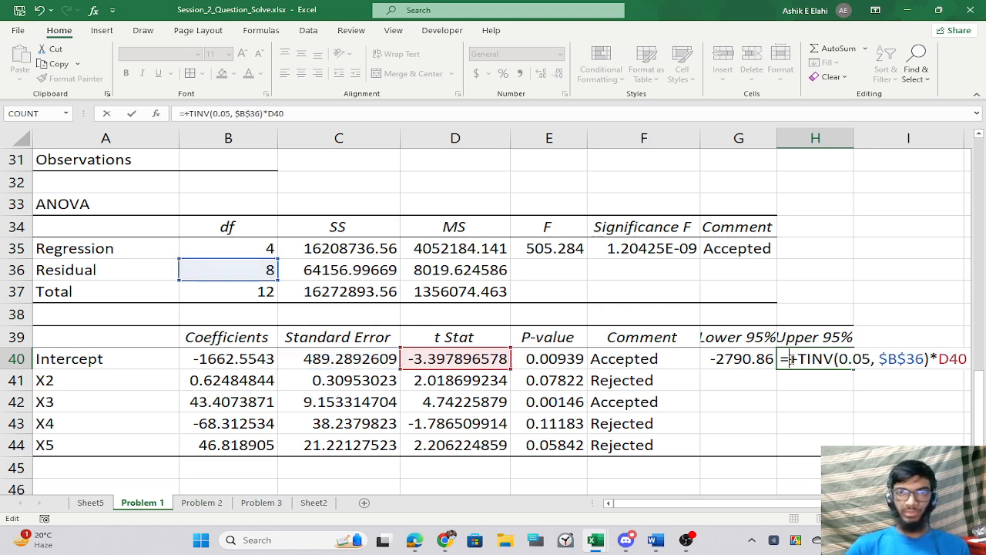
{"action": "left_click", "coordinate": [252, 355]}
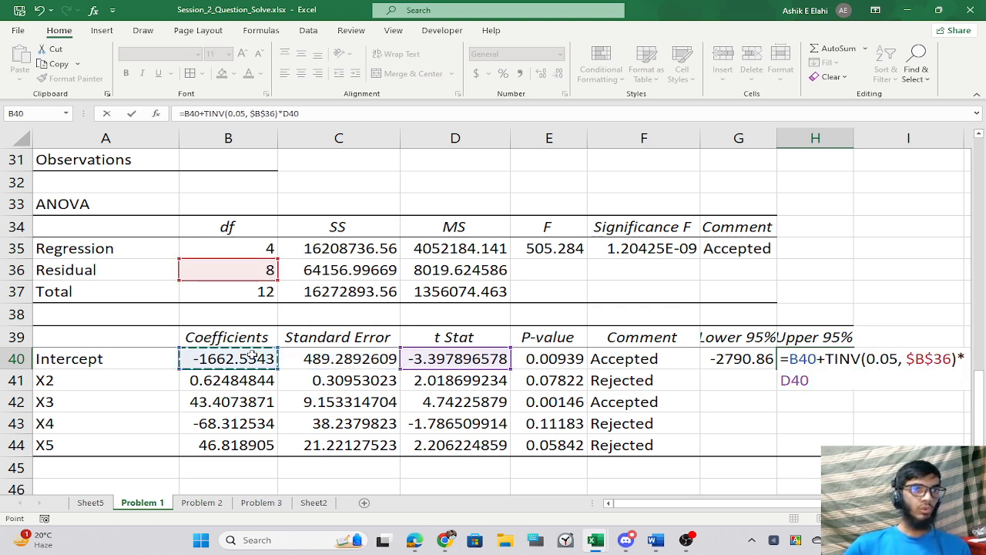
Replace D40 with the standard error C40 to complete the H40 formula as =B40+TINV(0.05, $B$36)*C40.
{"action": "left_click", "coordinate": [947, 359]}
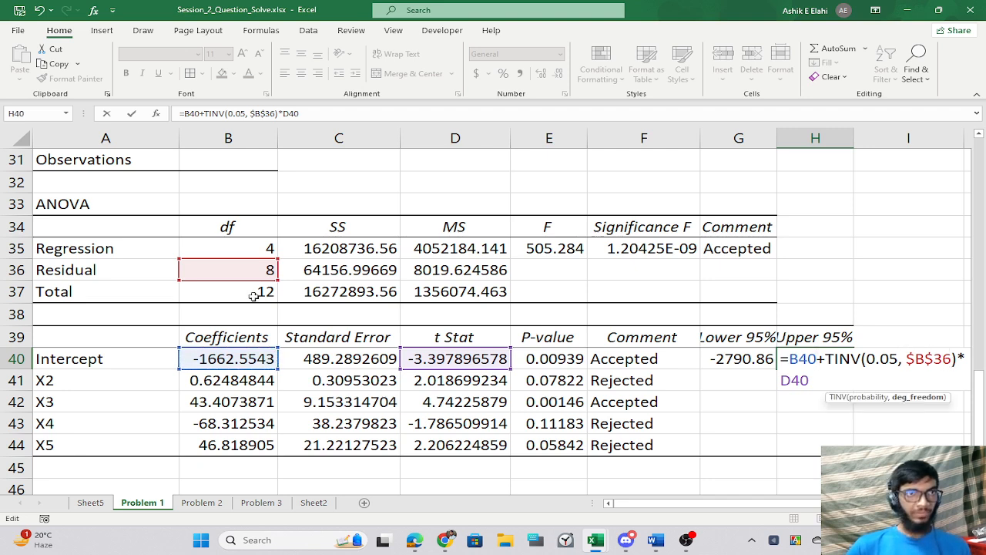
{"action": "left_click", "coordinate": [820, 373]}
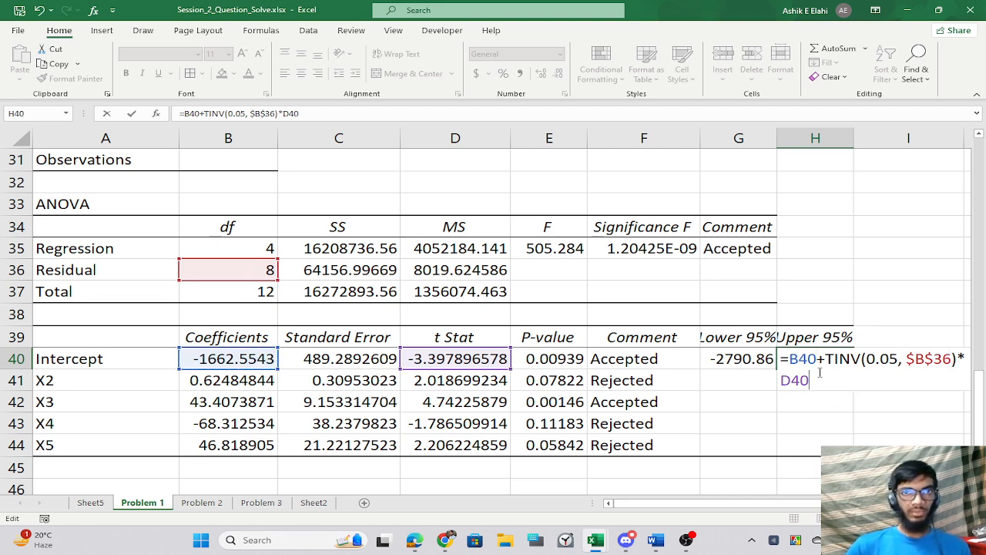
{"action": "double_click", "coordinate": [802, 380]}
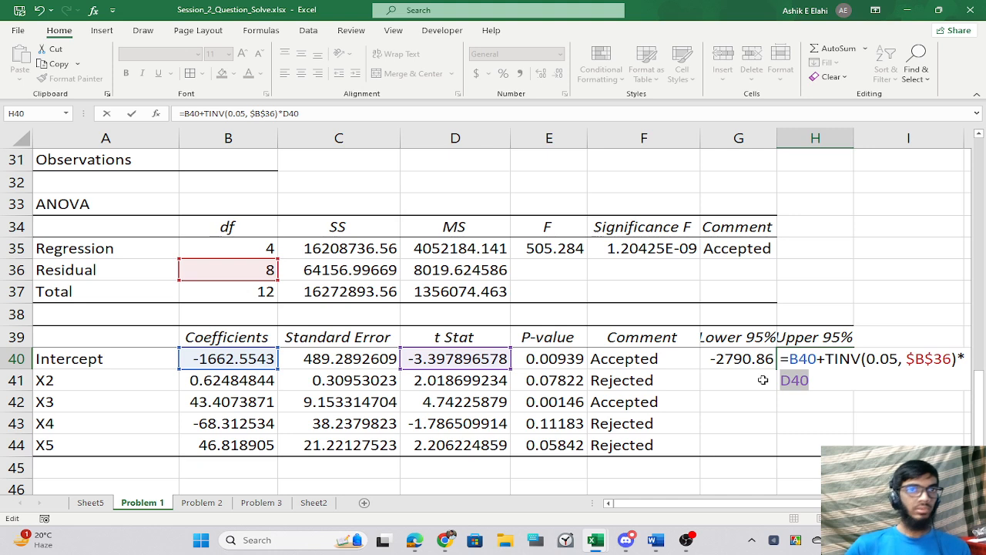
{"action": "key", "text": "BackSpace"}
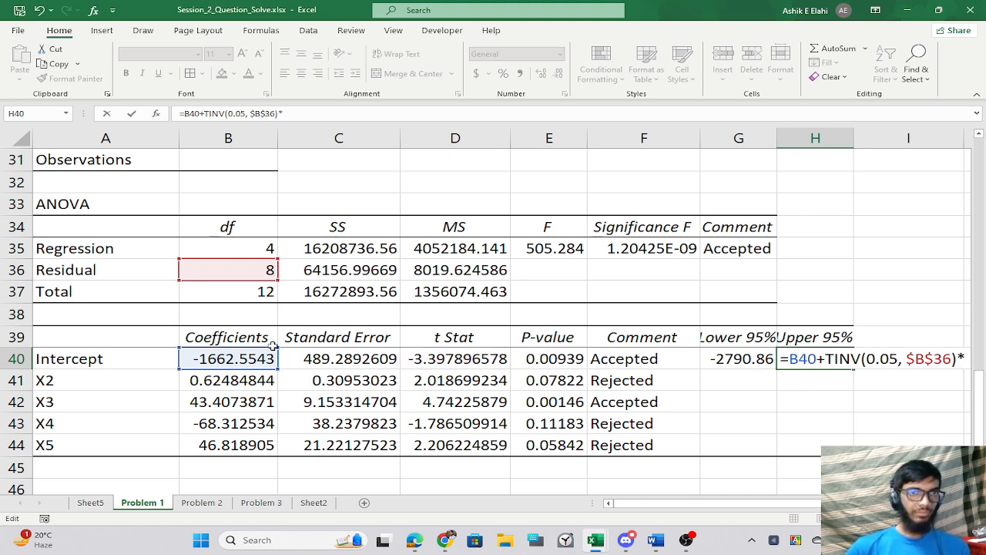
{"action": "left_click", "coordinate": [305, 358]}
{"action": "key", "text": "Return"}
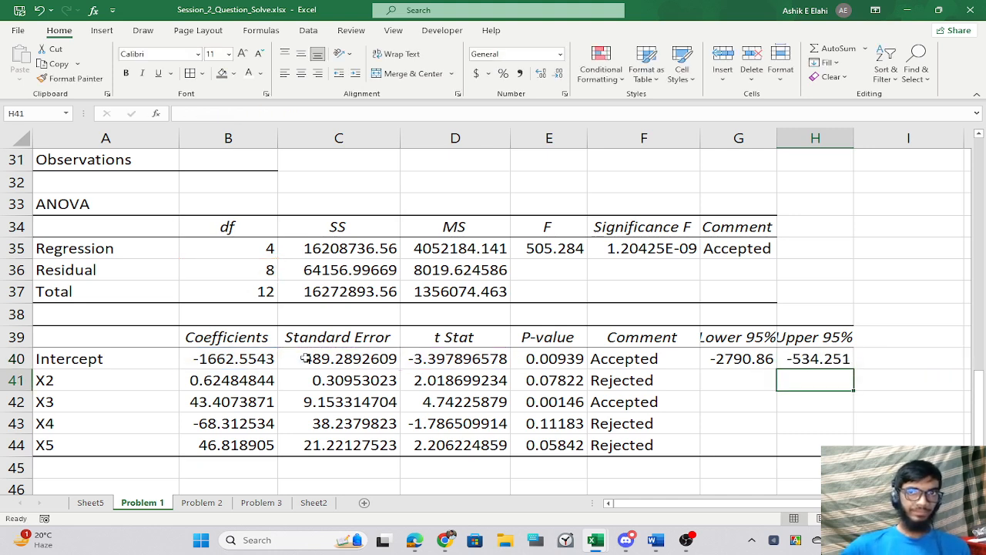
Compare the intercept's 95% limits with the regression output in Sheet5, and return to Problem 1.
{"action": "left_click", "coordinate": [736, 367]}
{"action": "left_click", "coordinate": [732, 404]}
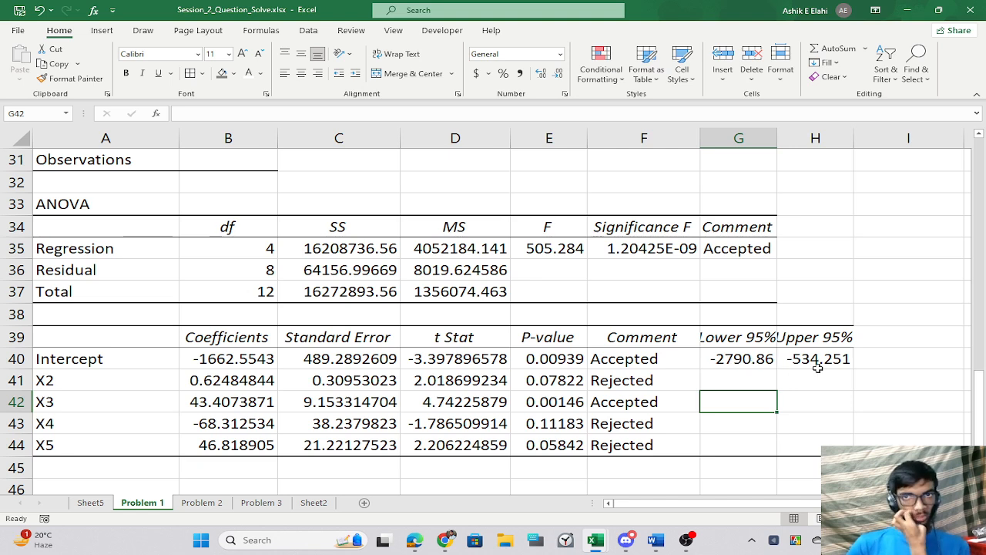
{"action": "left_click", "coordinate": [91, 503]}
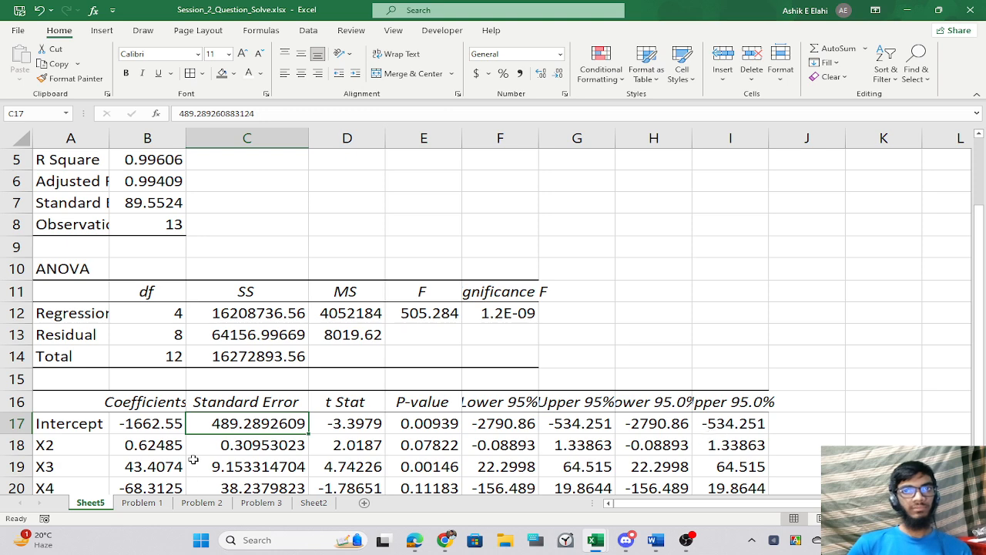
{"action": "left_click", "coordinate": [142, 503]}
Fill the Lower and Upper 95% formulas from G40:H40 down to row 44 and check the X2 formulas' references.
{"action": "left_click", "coordinate": [767, 359]}
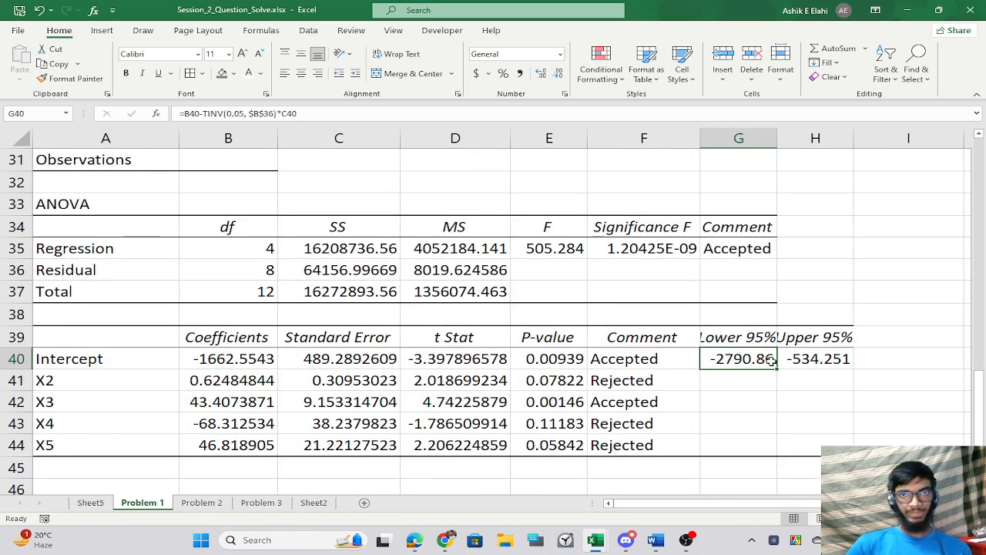
{"action": "left_click_drag", "start_coordinate": [770, 360], "coordinate": [854, 453]}
{"action": "left_click", "coordinate": [922, 400]}
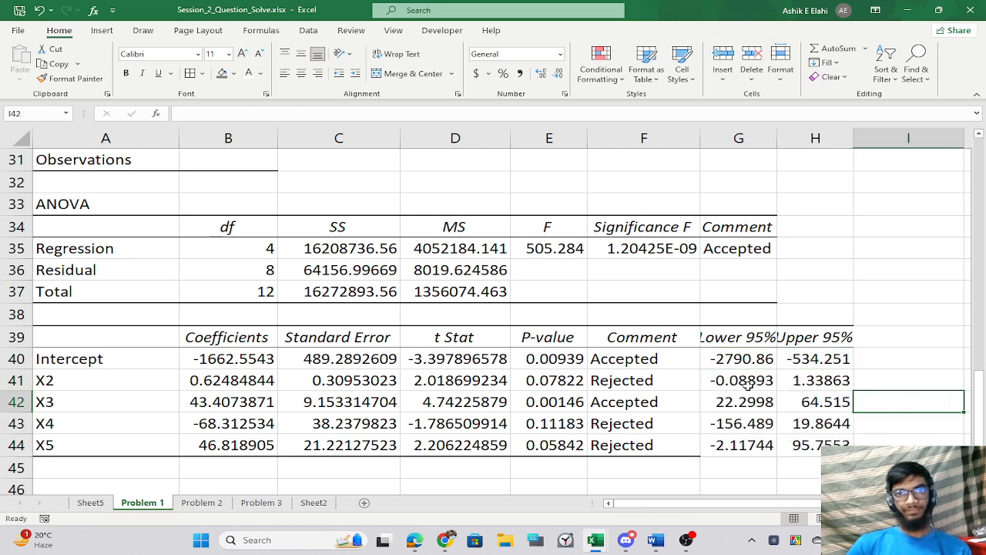
{"action": "double_click", "coordinate": [742, 379]}
{"action": "key", "text": "Return"}
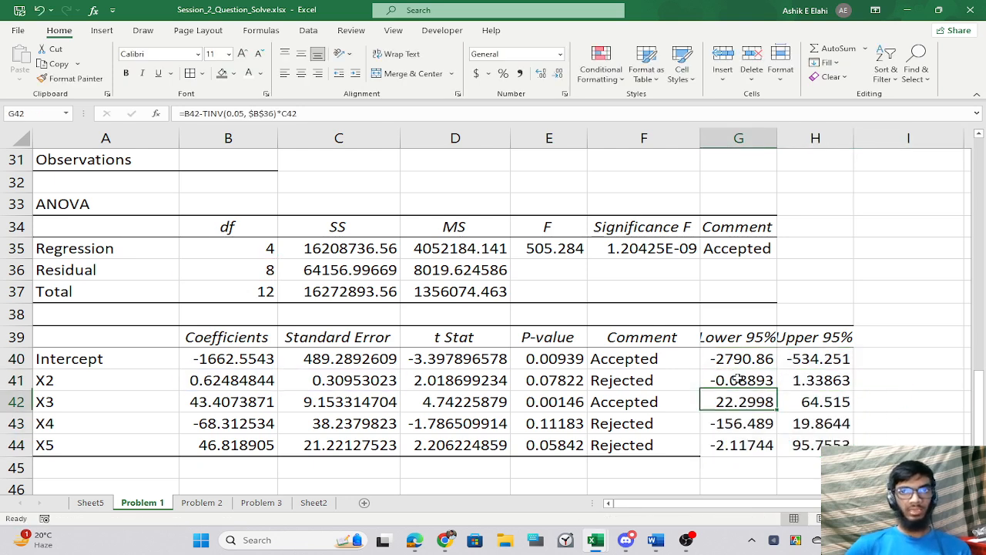
{"action": "double_click", "coordinate": [813, 379]}
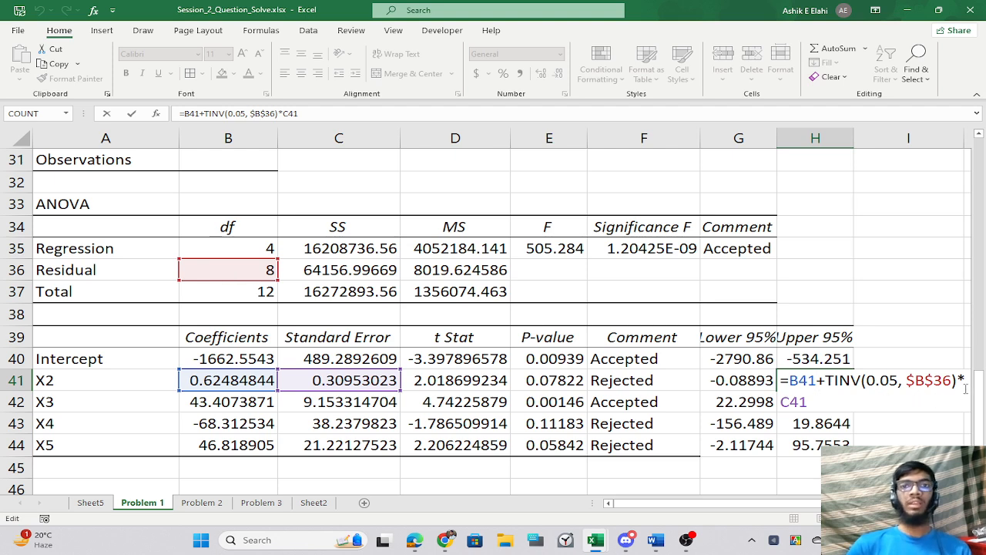
{"action": "key", "text": "Return"}
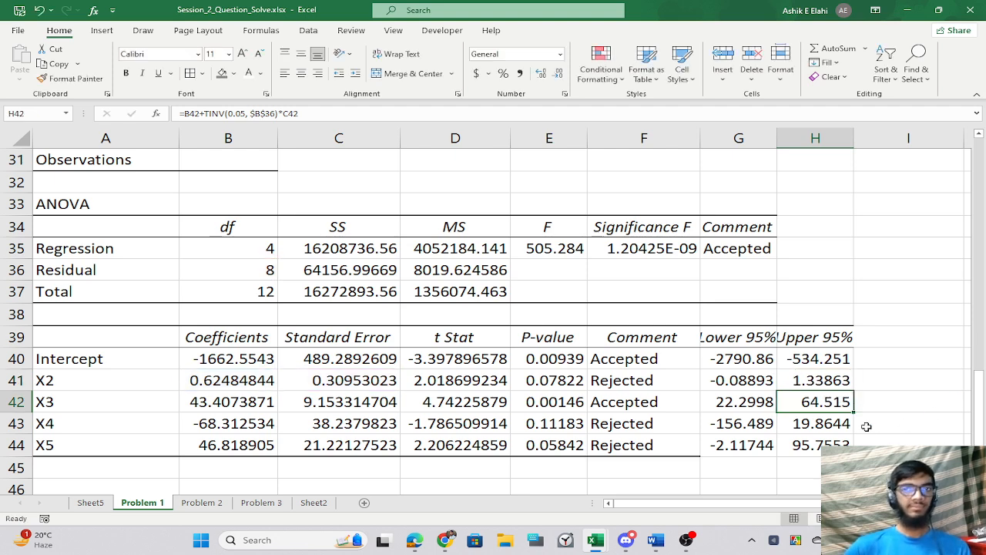
Copy the cell formatting of F44 onto the X5 confidence limits in G44:H44 with Format Painter.
{"action": "left_click", "coordinate": [644, 447]}
{"action": "left_click", "coordinate": [70, 78]}
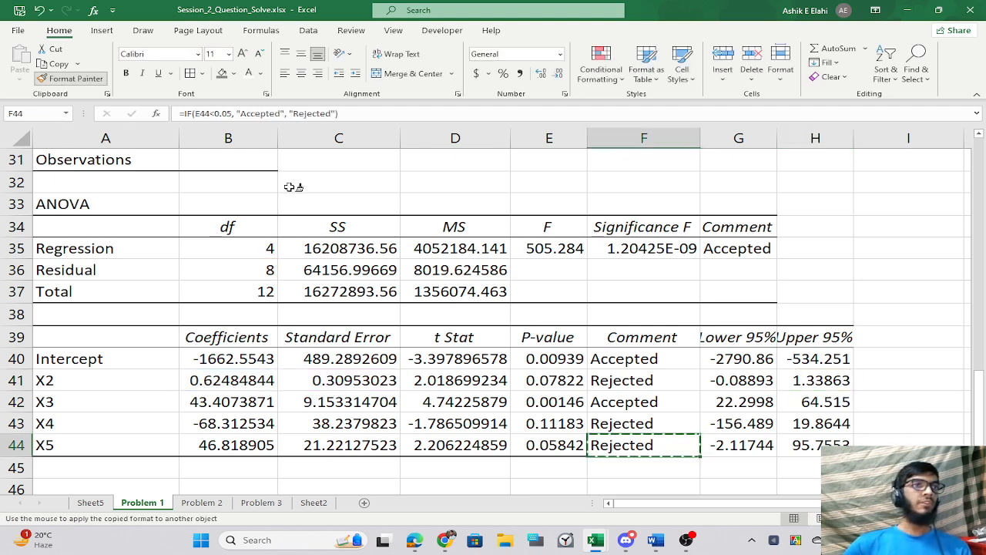
{"action": "left_click_drag", "start_coordinate": [711, 445], "coordinate": [809, 447]}
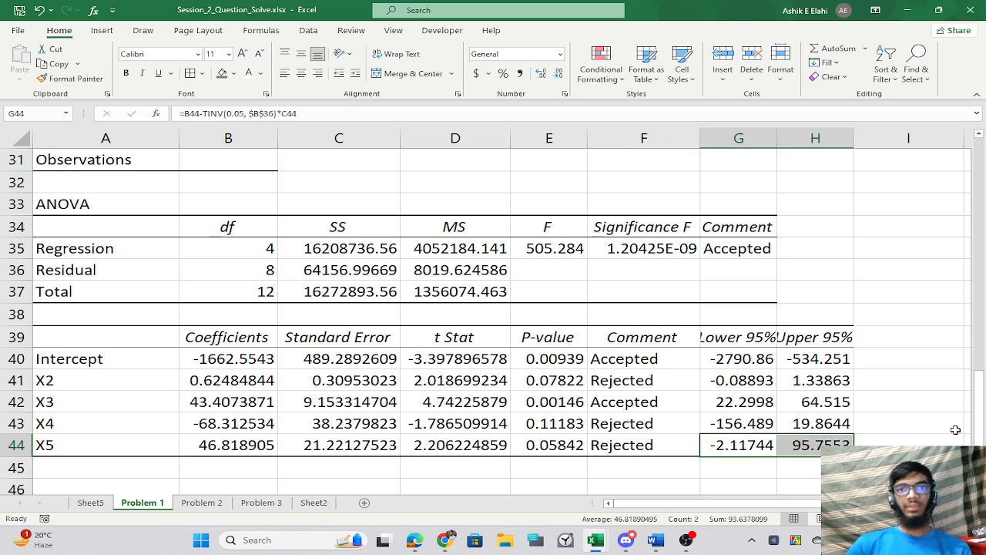
Switch to the practical question PDF in Edge and draw tick marks beside parts (a), (b) and (c).
{"action": "key", "text": "alt+Tab"}
{"action": "key", "text": "alt+Tab"}
{"action": "key", "text": "alt+Tab"}
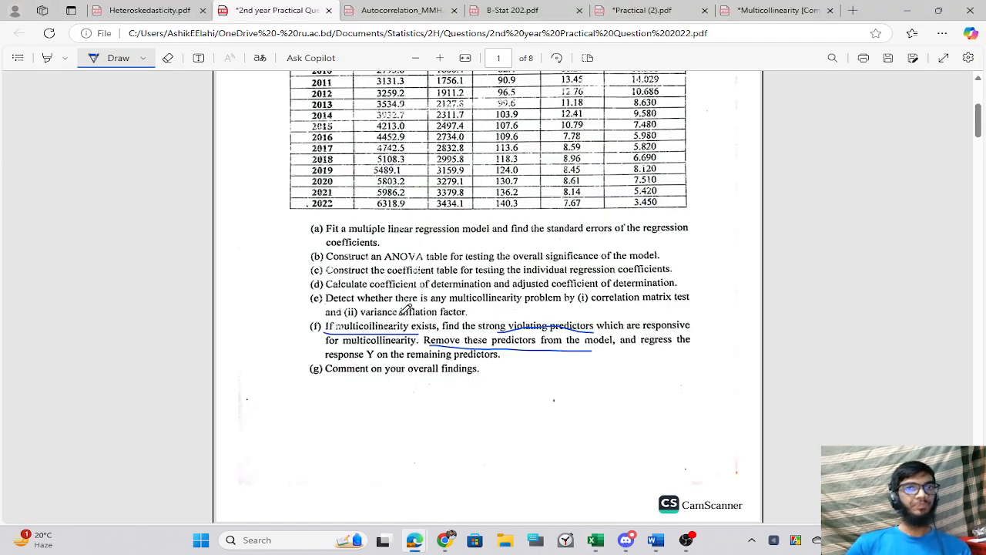
{"action": "scroll", "coordinate": [361, 270], "scroll_direction": "up", "scroll_amount": 3}
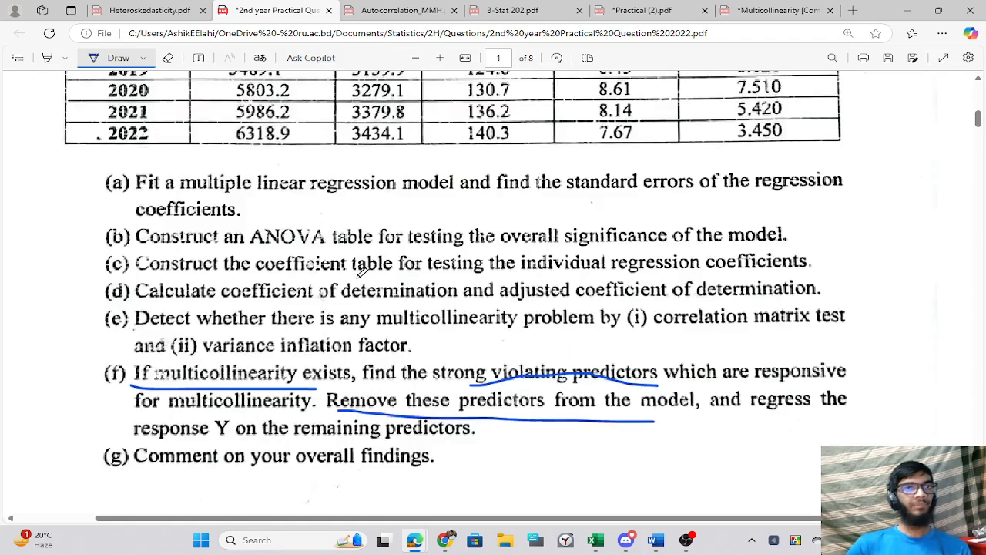
{"action": "left_click_drag", "start_coordinate": [96, 180], "coordinate": [205, 151]}
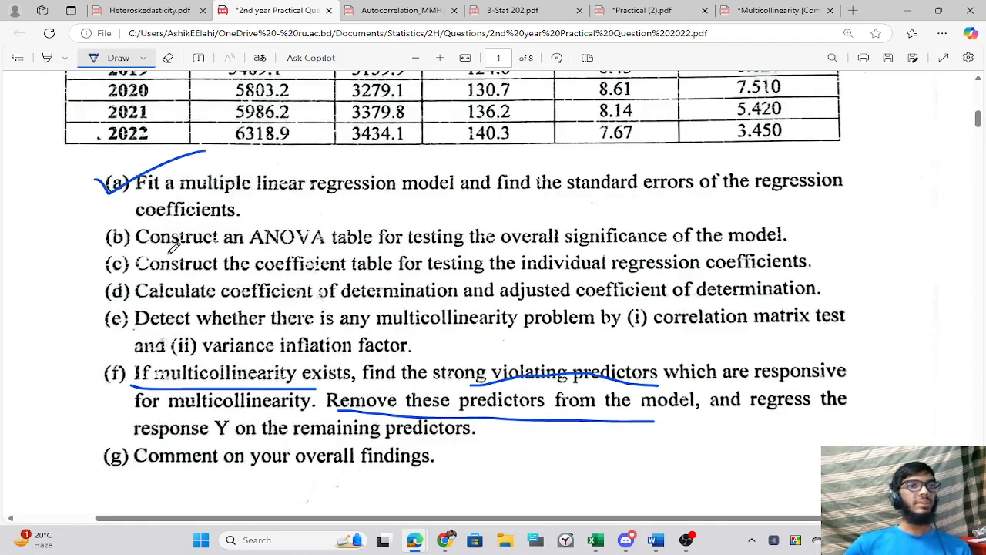
{"action": "left_click_drag", "start_coordinate": [88, 229], "coordinate": [233, 186]}
{"action": "scroll", "coordinate": [539, 377], "scroll_direction": "up", "scroll_amount": 2}
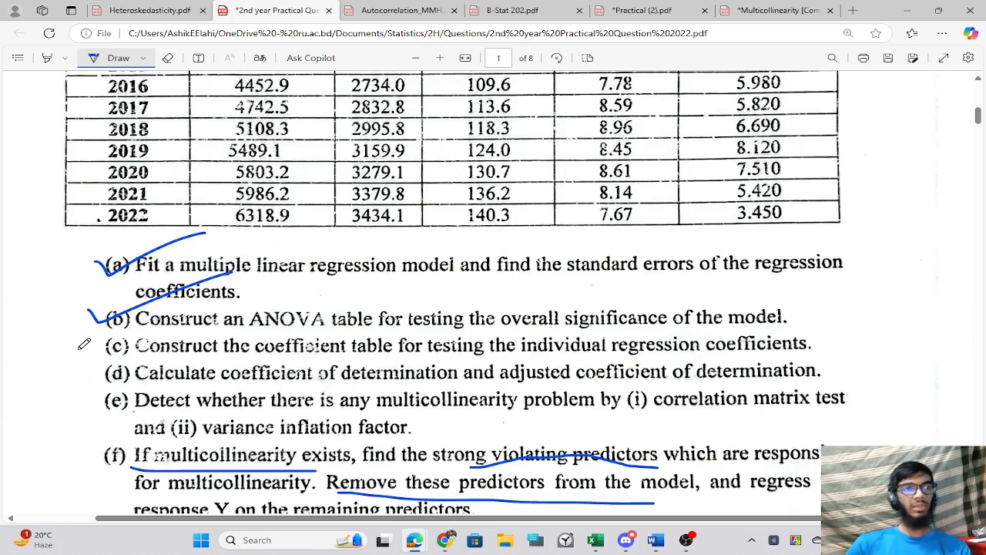
{"action": "left_click_drag", "start_coordinate": [81, 344], "coordinate": [276, 307]}
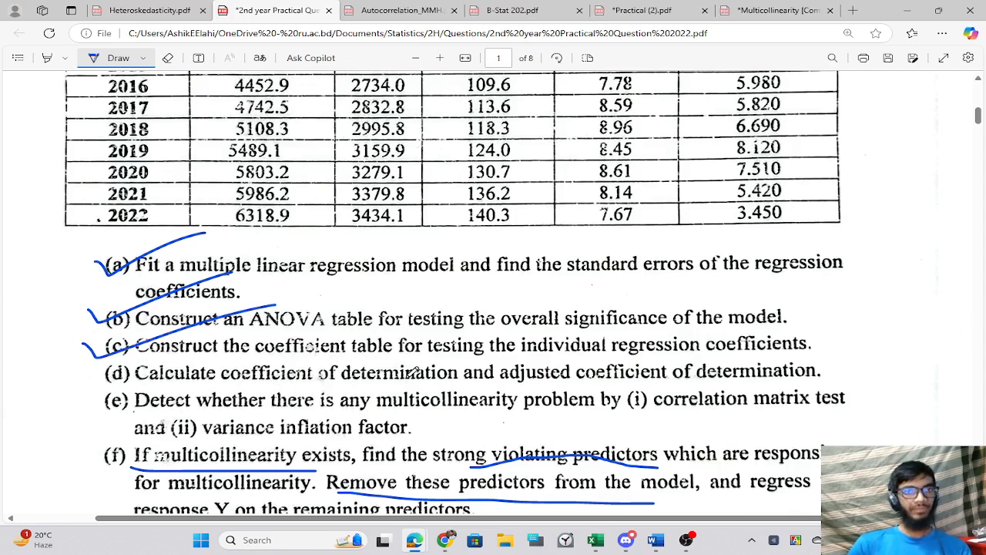
Underline "coefficient of determination" and "adjusted coefficient of determination" in part (d), and switch back to the Excel workbook.
{"action": "left_click_drag", "start_coordinate": [199, 391], "coordinate": [821, 383]}
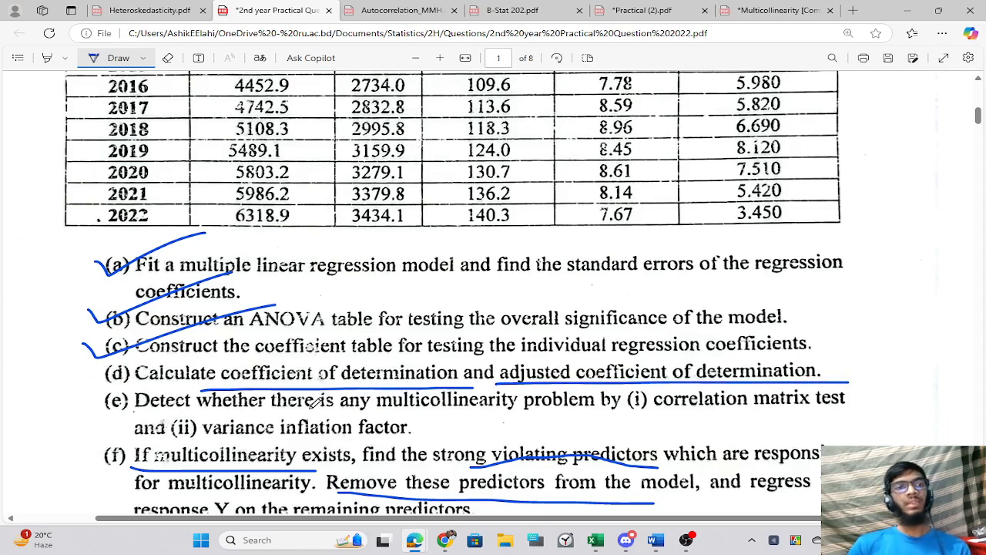
{"action": "key", "text": "alt+Tab"}
{"action": "key", "text": "alt+Tab"}
{"action": "key", "text": "alt+Tab"}
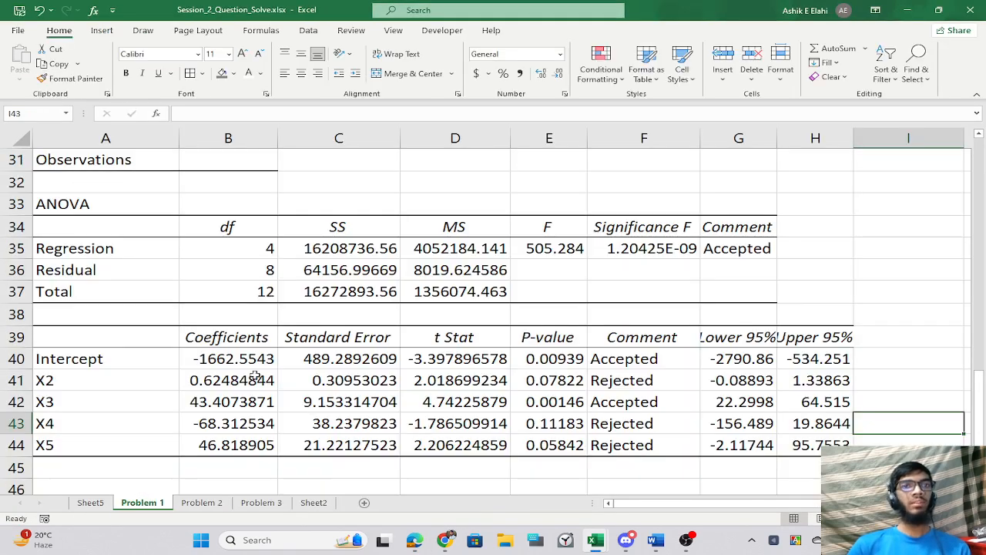
Calculate R Square in B28 as =C35/C37, the regression SS divided by the total SS.
{"action": "left_click", "coordinate": [209, 240]}
{"action": "left_click", "coordinate": [203, 266]}
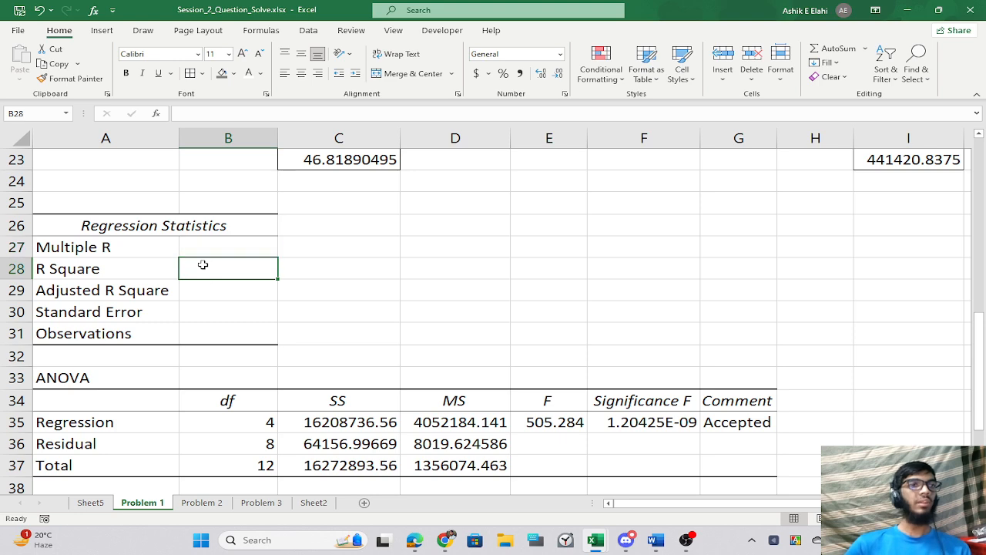
{"action": "scroll", "coordinate": [225, 289], "scroll_direction": "down", "scroll_amount": 2}
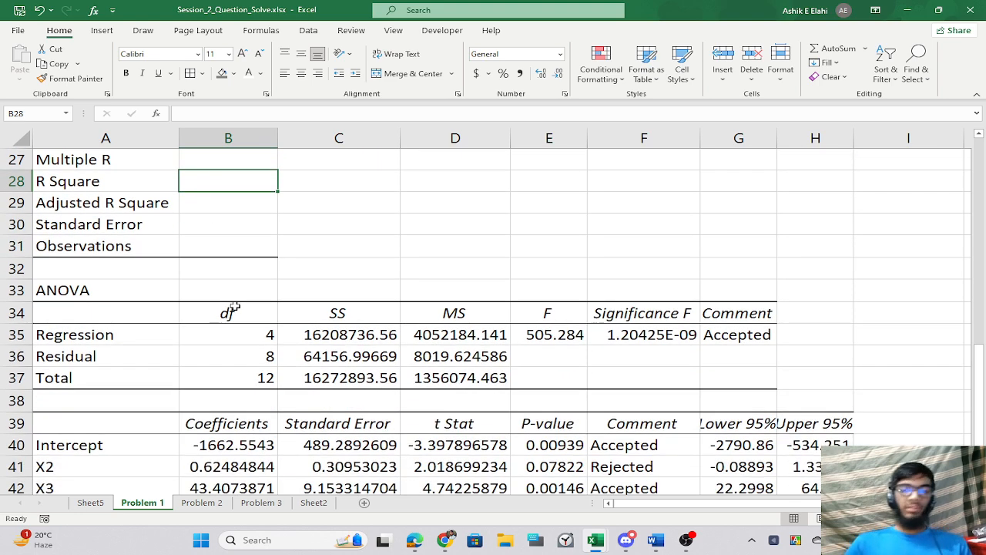
{"action": "type", "text": "="}
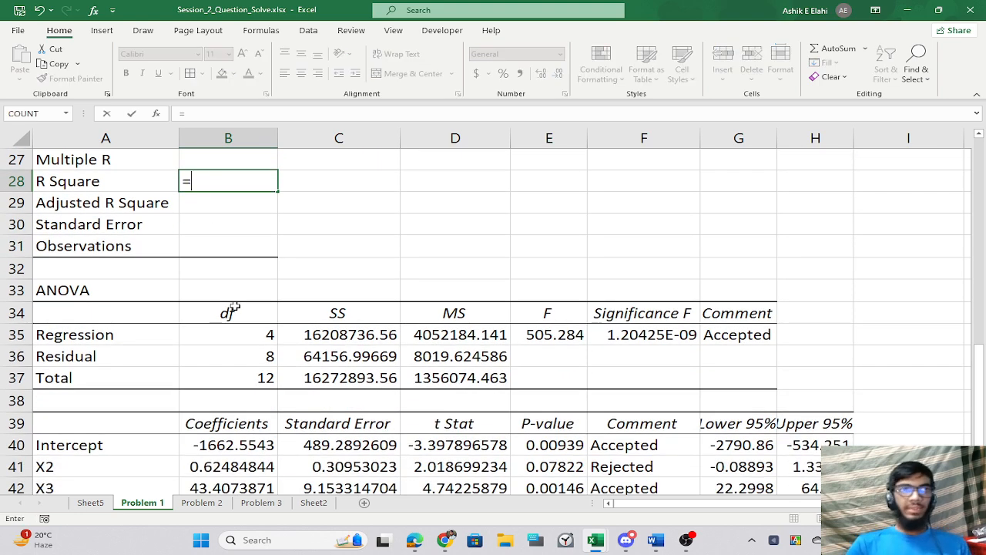
{"action": "left_click", "coordinate": [347, 337]}
{"action": "type", "text": "/"}
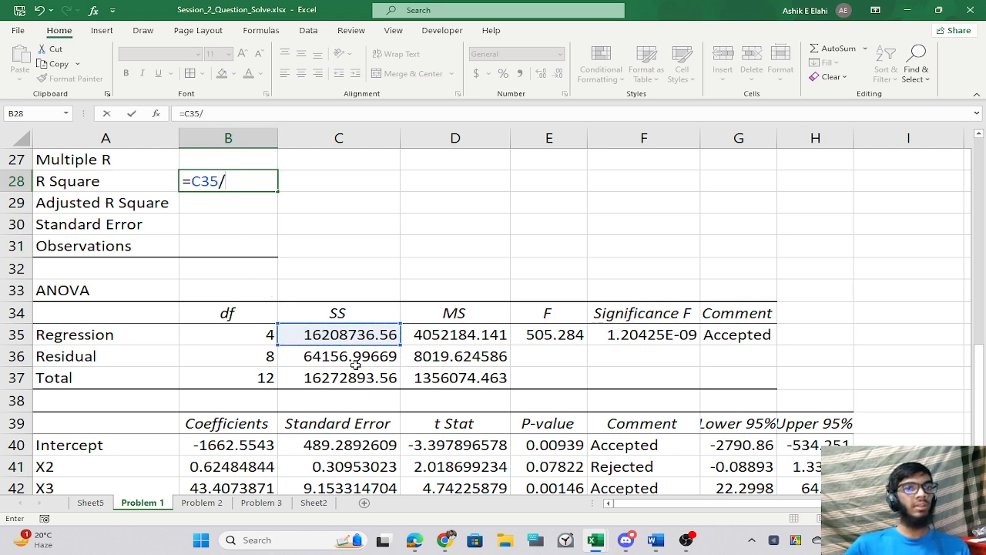
{"action": "left_click", "coordinate": [338, 373]}
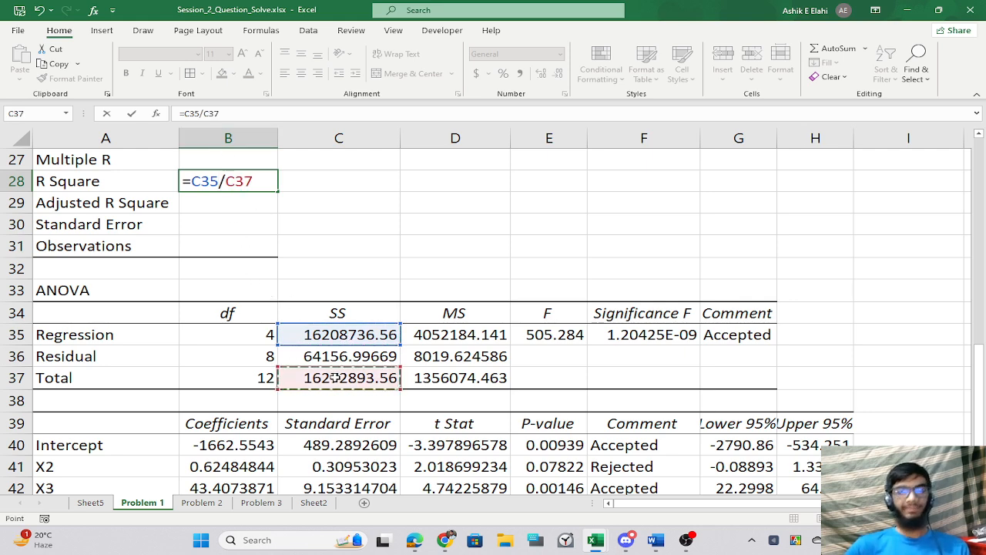
{"action": "key", "text": "Return"}
Calculate Adjusted R Square in B29 as =1-D36/D37, one minus the residual MS divided by the total MS.
{"action": "scroll", "coordinate": [255, 275], "scroll_direction": "up", "scroll_amount": 2}
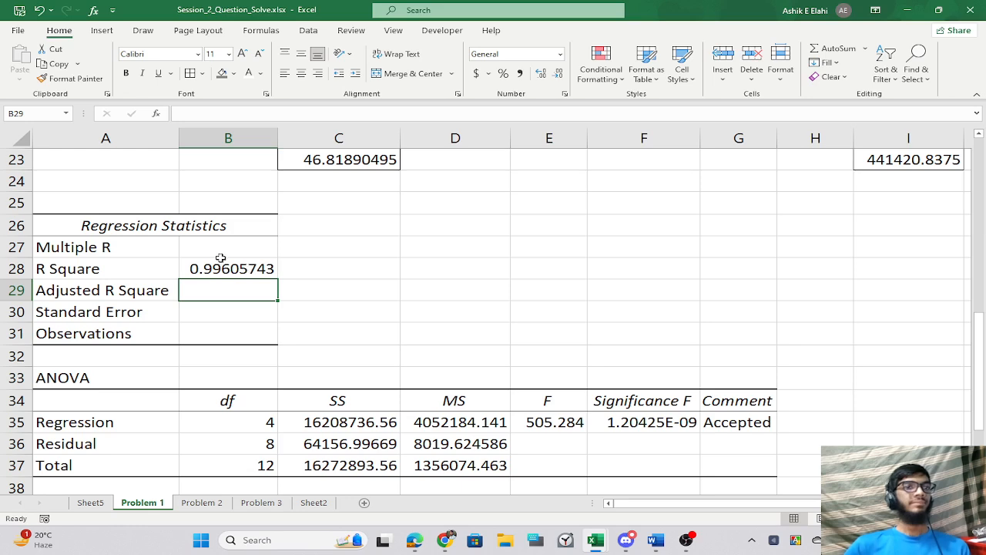
{"action": "type", "text": "="}
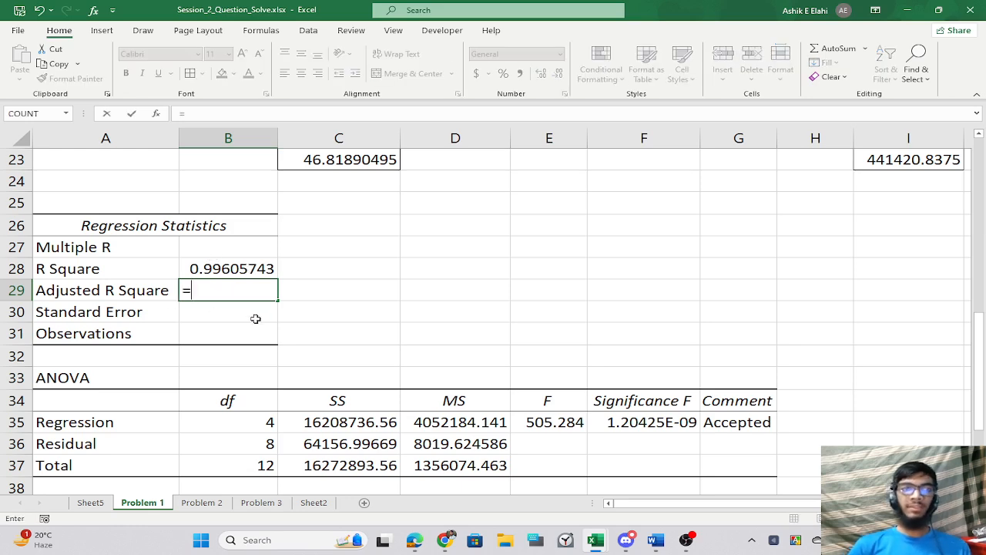
{"action": "scroll", "coordinate": [293, 307], "scroll_direction": "down", "scroll_amount": 2}
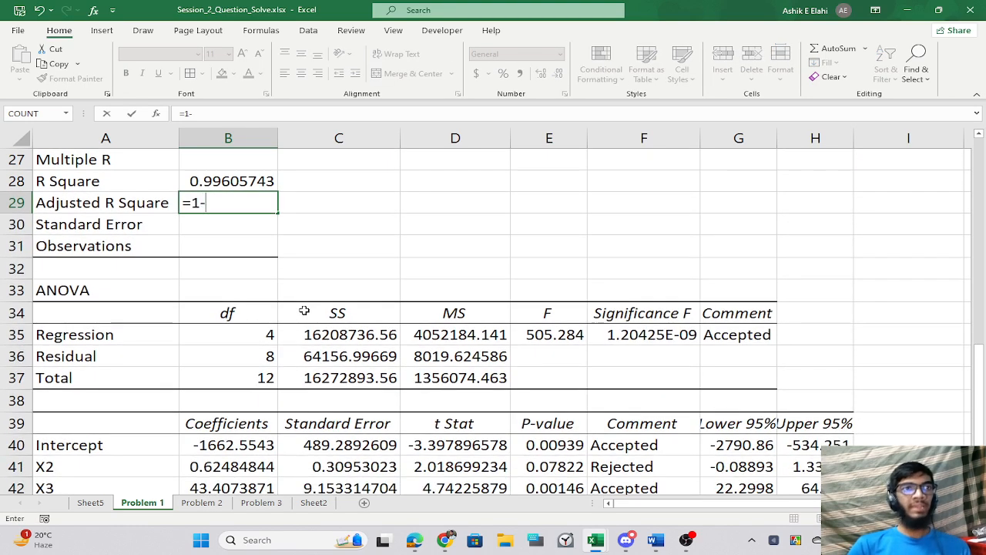
{"action": "type", "text": "1-"}
{"action": "scroll", "coordinate": [370, 312], "scroll_direction": "down", "scroll_amount": 3}
{"action": "scroll", "coordinate": [439, 288], "scroll_direction": "up", "scroll_amount": 3}
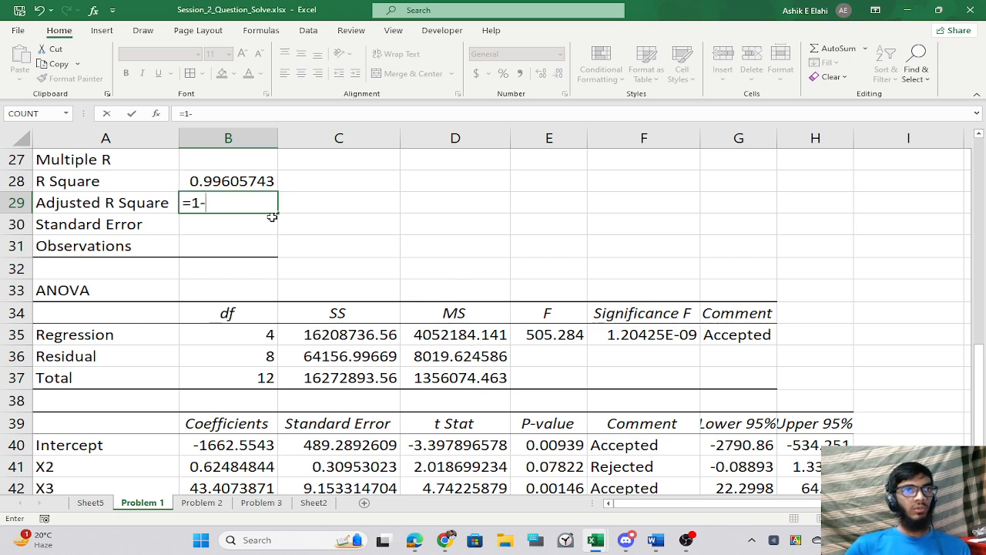
{"action": "left_click", "coordinate": [441, 359]}
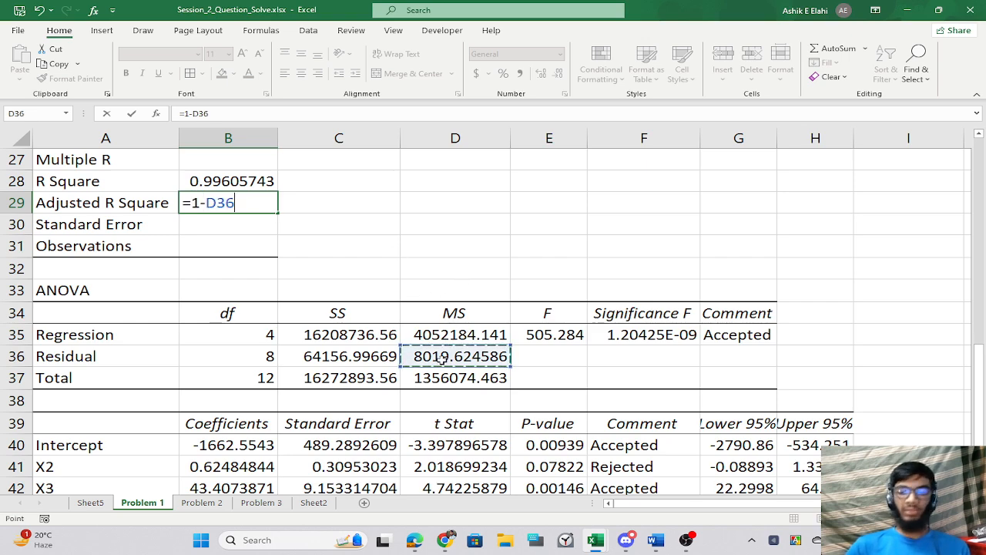
{"action": "type", "text": "/"}
{"action": "scroll", "coordinate": [442, 358], "scroll_direction": "up", "scroll_amount": 2}
{"action": "left_click", "coordinate": [454, 463]}
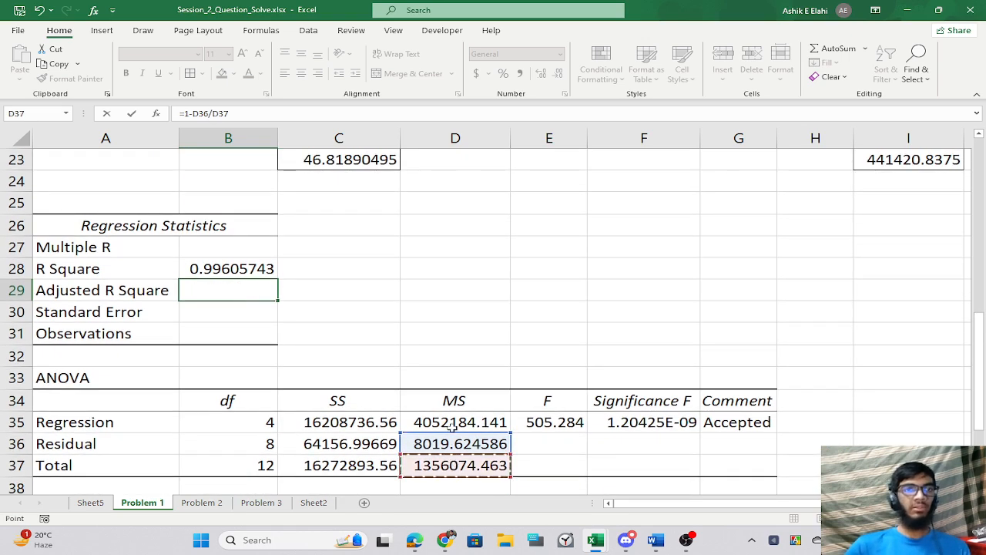
{"action": "scroll", "coordinate": [453, 425], "scroll_direction": "down", "scroll_amount": 3}
{"action": "scroll", "coordinate": [456, 370], "scroll_direction": "up", "scroll_amount": 3}
{"action": "key", "text": "Return"}
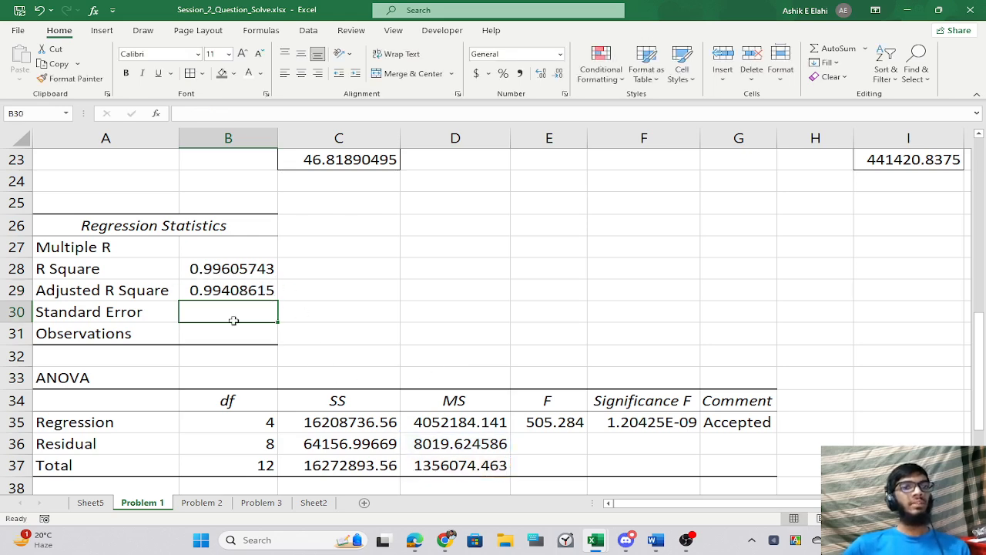
Check R Square and Adjusted R Square against the regression summary output on Sheet5, and return to the Problem 1 sheet.
{"action": "left_click", "coordinate": [108, 502]}
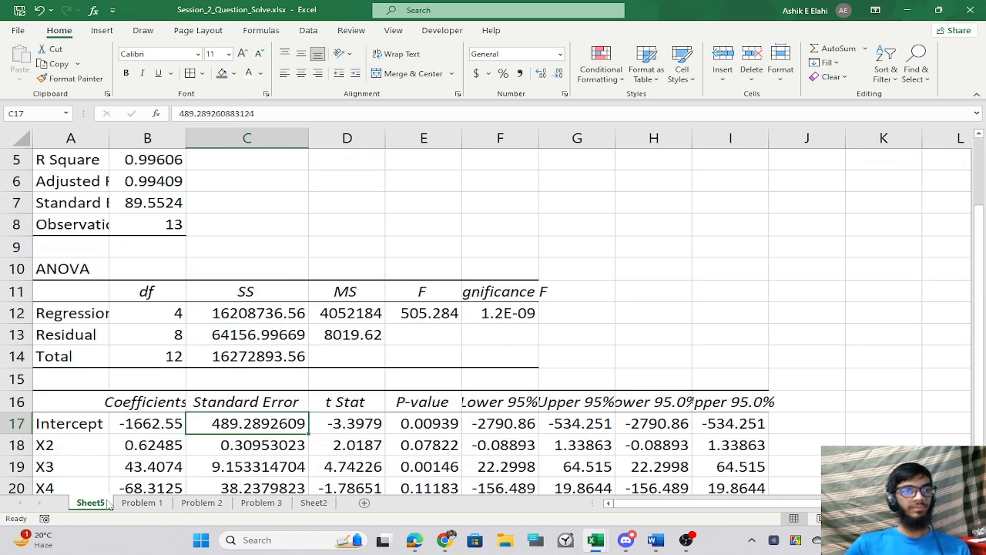
{"action": "scroll", "coordinate": [162, 235], "scroll_direction": "up", "scroll_amount": 2}
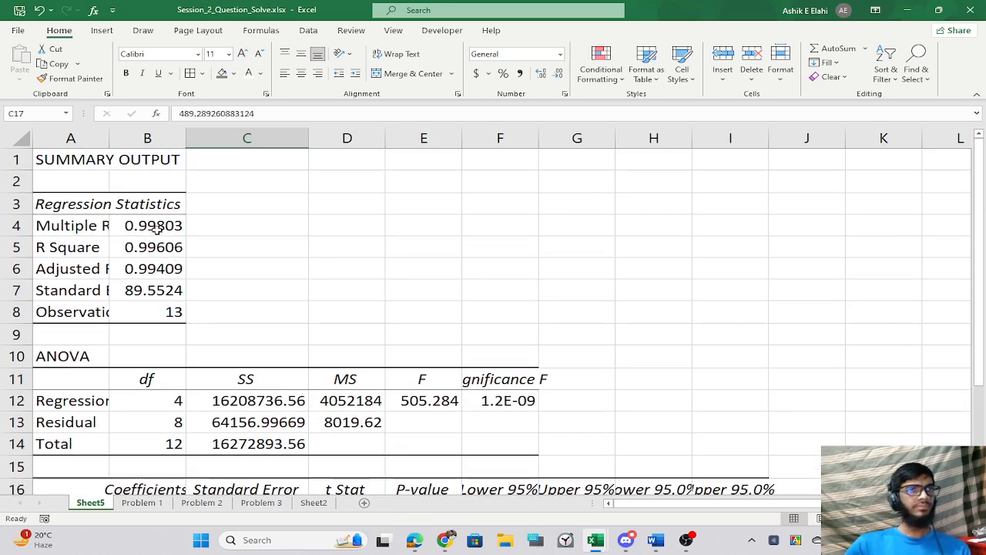
{"action": "left_click_drag", "start_coordinate": [151, 229], "coordinate": [171, 265]}
{"action": "left_click", "coordinate": [199, 266]}
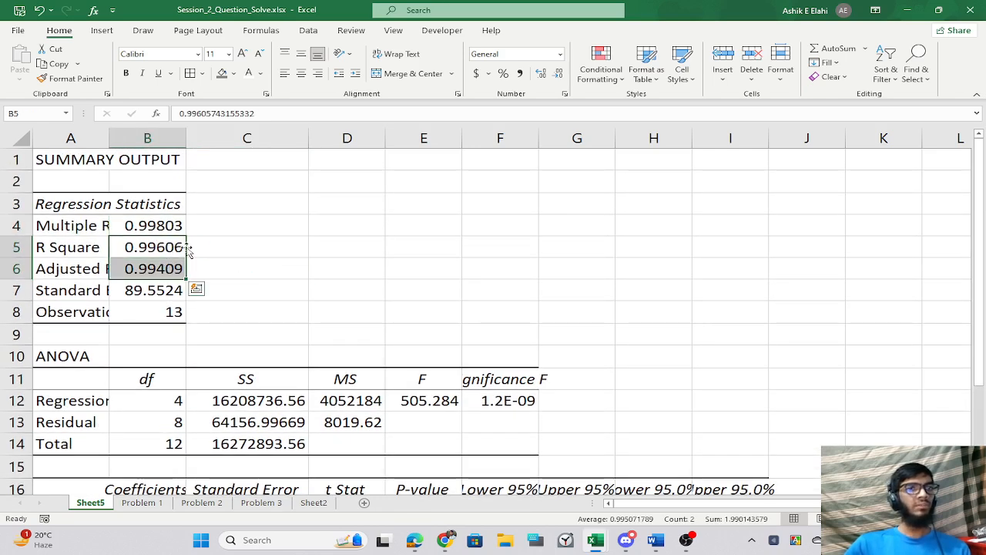
{"action": "left_click", "coordinate": [143, 502]}
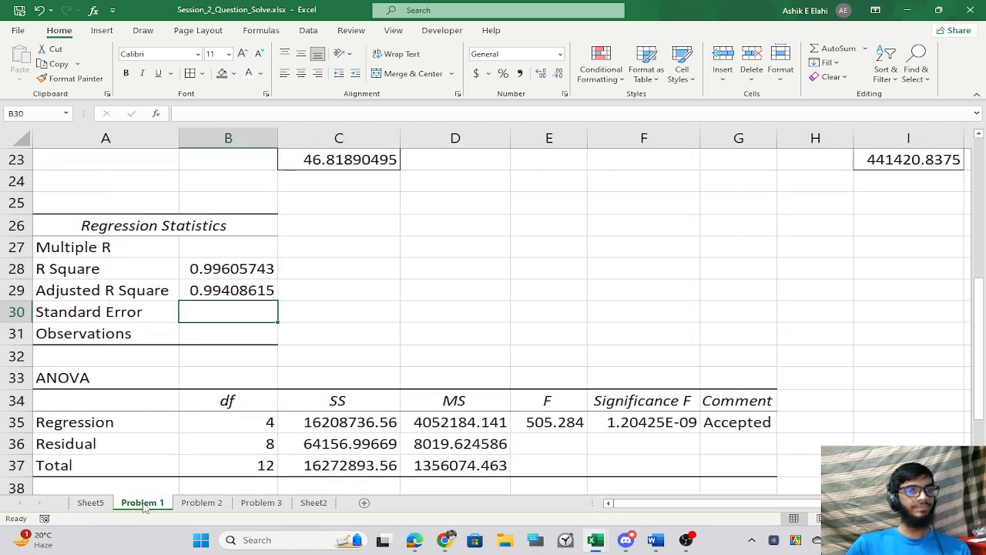
{"action": "left_click", "coordinate": [379, 284]}
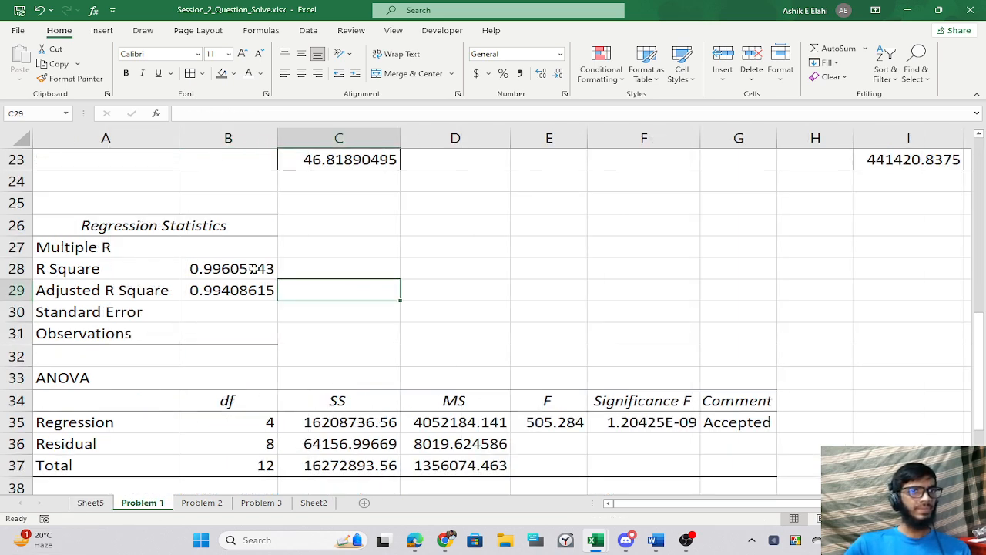
Narrow column B slightly and calculate Multiple R in B27 as =SQRT(B28), the square root of R Square.
{"action": "mouse_move", "coordinate": [278, 128]}
{"action": "left_mouse_down"}
{"action": "mouse_move", "coordinate": [252, 130]}
{"action": "mouse_move", "coordinate": [268, 139]}
{"action": "left_mouse_up"}
{"action": "left_click", "coordinate": [219, 245]}
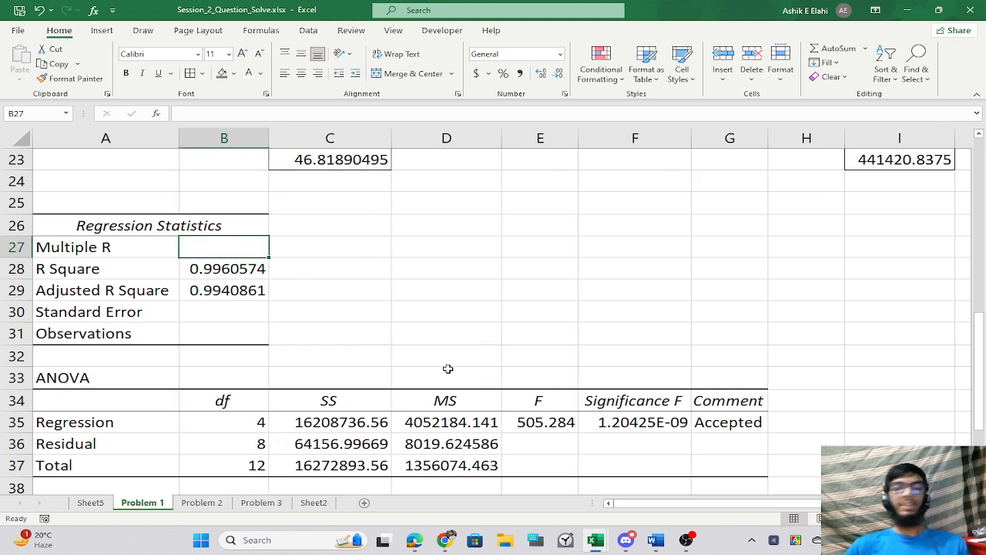
{"action": "type", "text": "="}
{"action": "key", "text": "Down"}
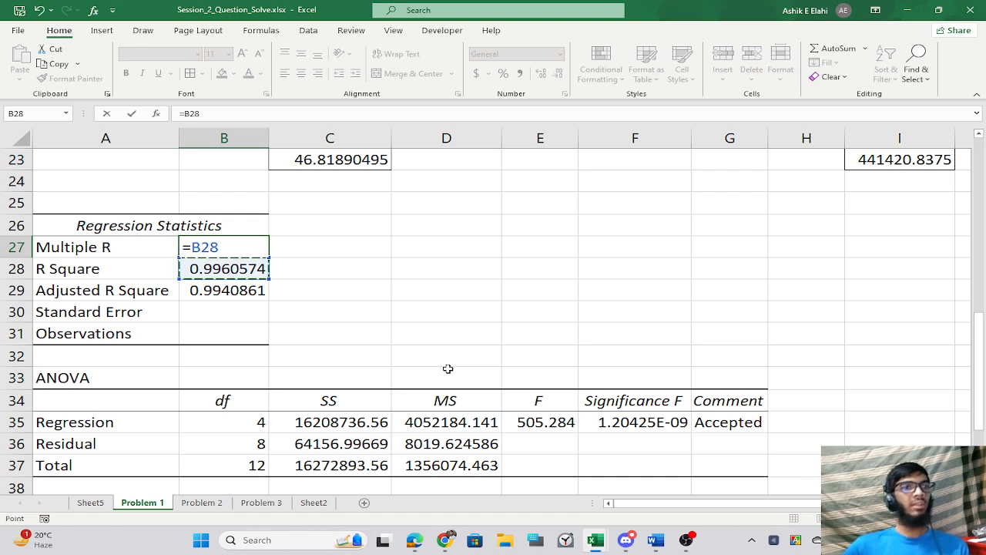
{"action": "key", "text": "BackSpace"}
{"action": "key", "text": "BackSpace"}
{"action": "key", "text": "BackSpace"}
{"action": "type", "text": "s"}
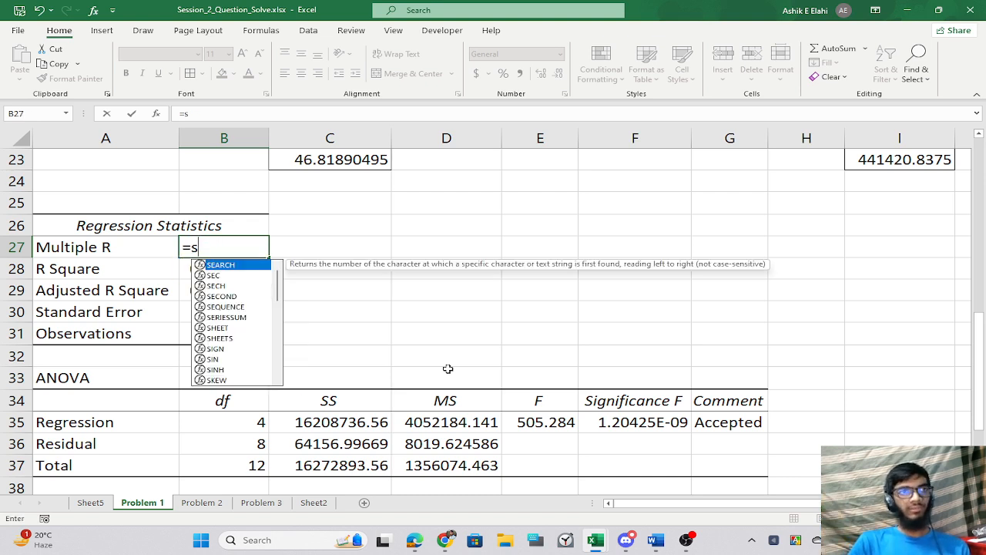
{"action": "type", "text": "qrt"}
{"action": "key", "text": "Tab"}
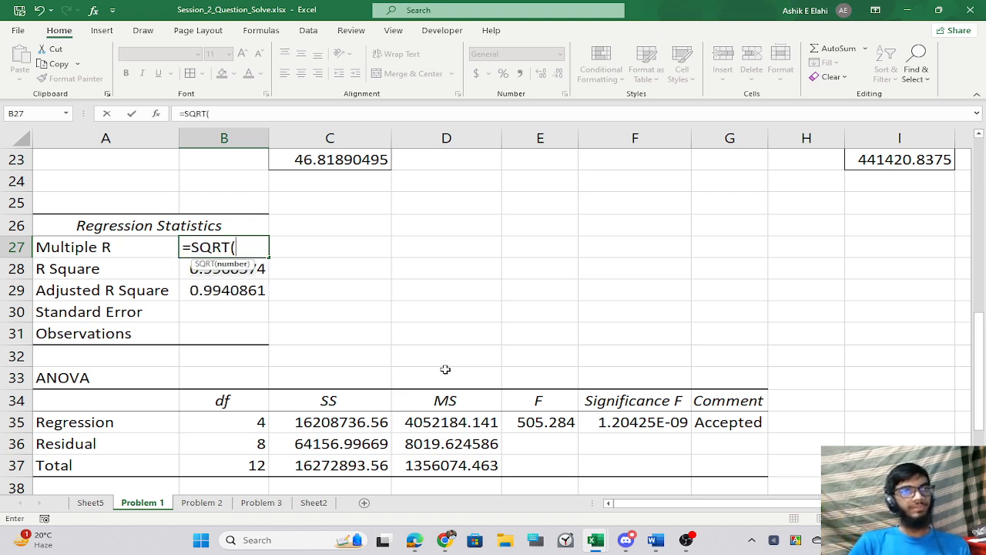
{"action": "key", "text": "Down"}
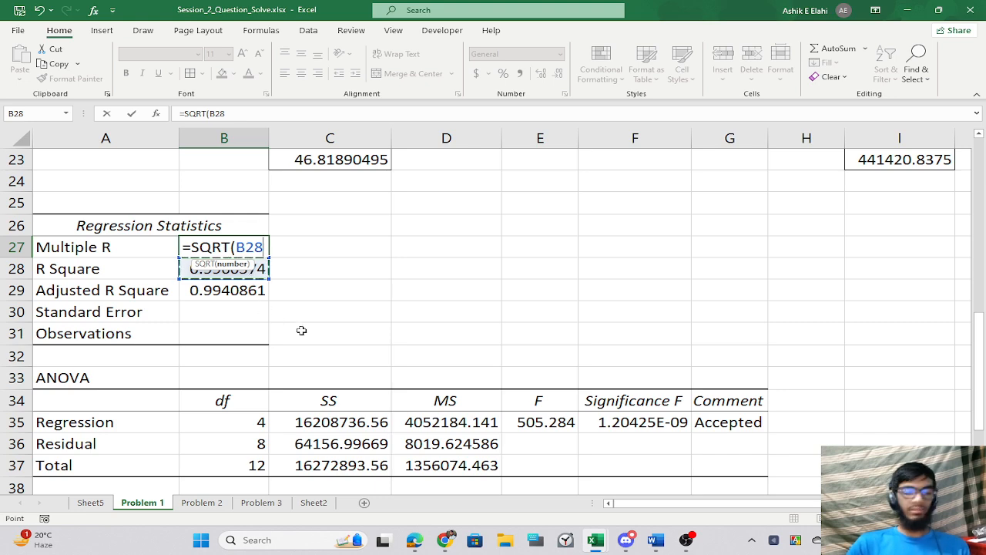
{"action": "key", "text": "Return"}
Calculate the regression Standard Error in B30 as =SQRT(D36), the square root of the residual MS.
{"action": "left_click", "coordinate": [255, 313]}
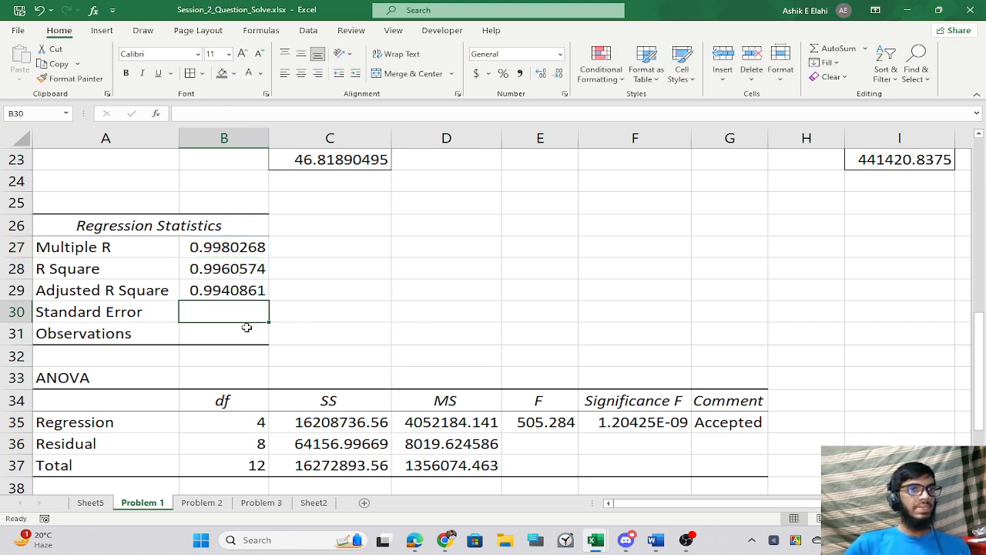
{"action": "scroll", "coordinate": [437, 372], "scroll_direction": "down", "scroll_amount": 1}
{"action": "scroll", "coordinate": [437, 372], "scroll_direction": "up", "scroll_amount": 3}
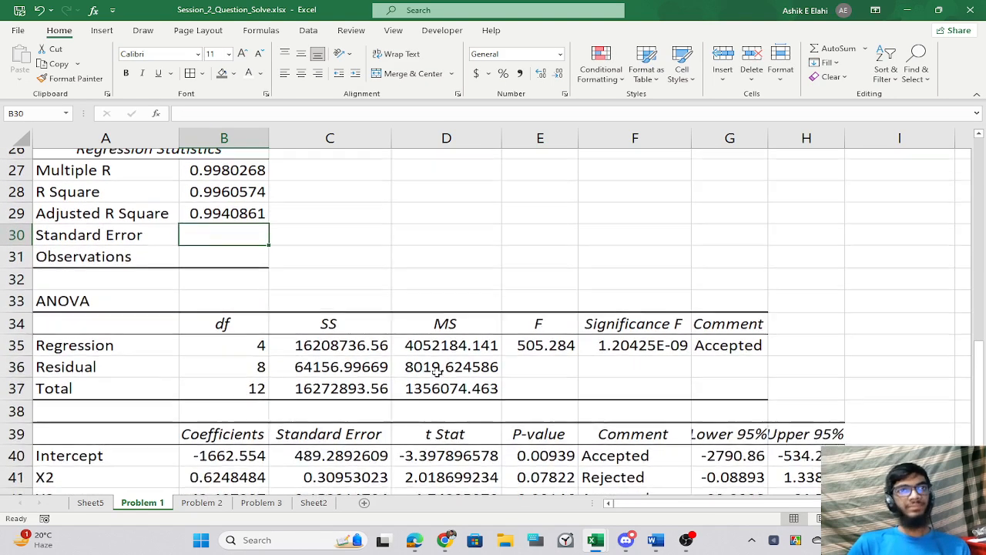
{"action": "scroll", "coordinate": [437, 372], "scroll_direction": "down", "scroll_amount": 1}
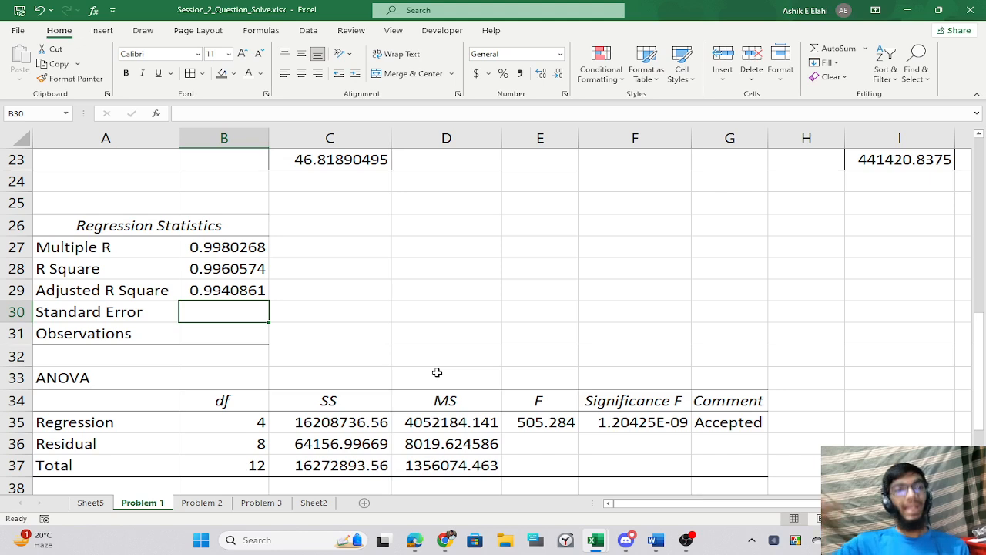
{"action": "key", "text": "Down"}
{"action": "left_click", "coordinate": [436, 439]}
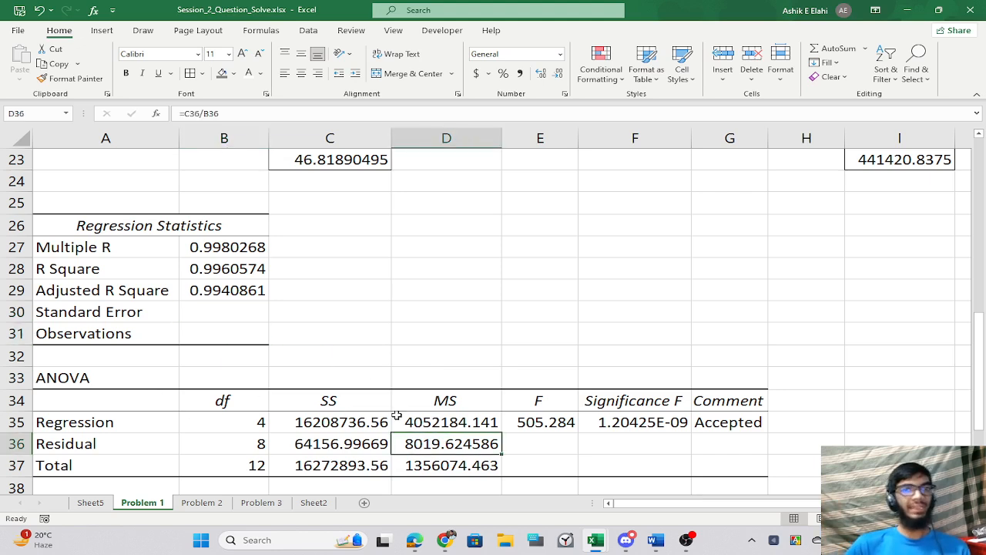
{"action": "left_click", "coordinate": [229, 312]}
{"action": "type", "text": "=sqrt"}
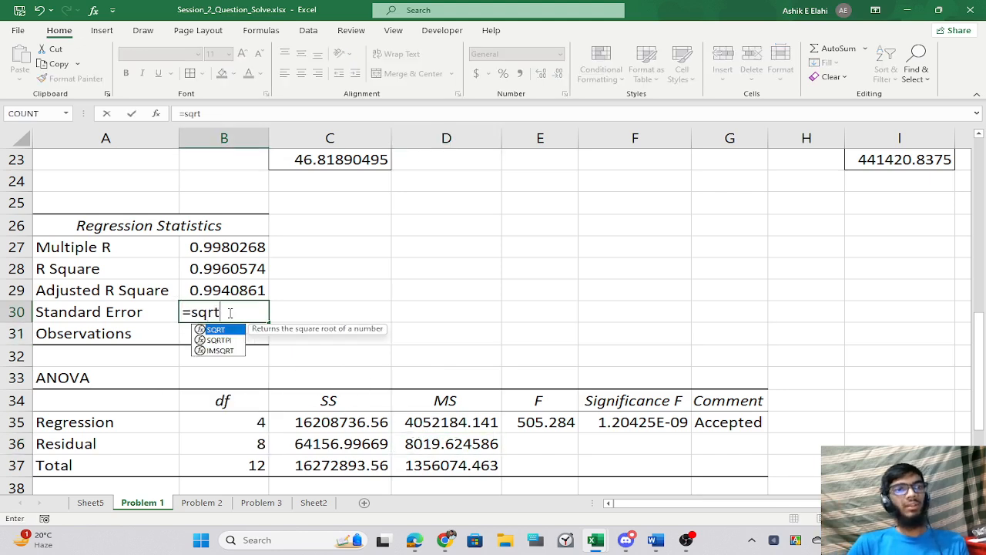
{"action": "key", "text": "Tab"}
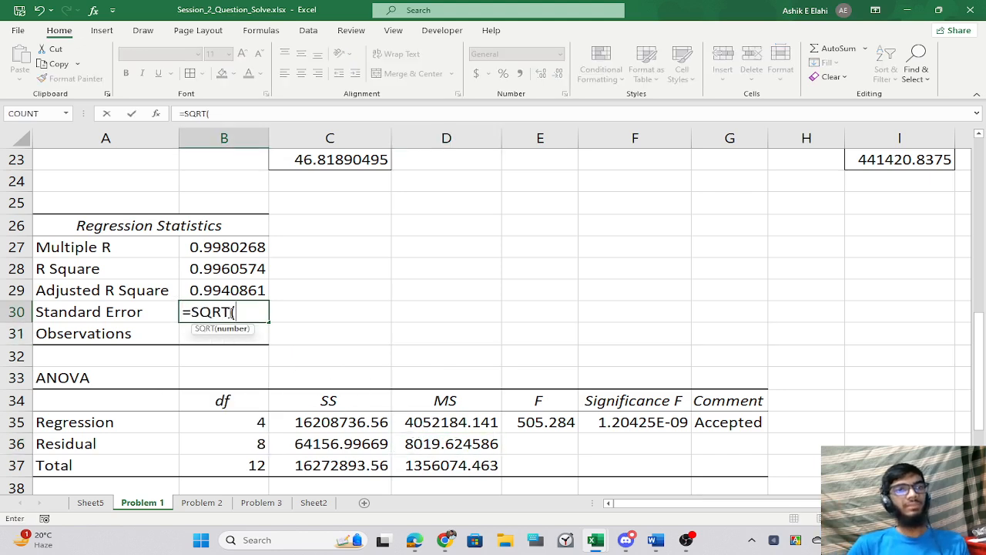
{"action": "left_click", "coordinate": [417, 442]}
{"action": "type", "text": ")"}
{"action": "key", "text": "Return"}
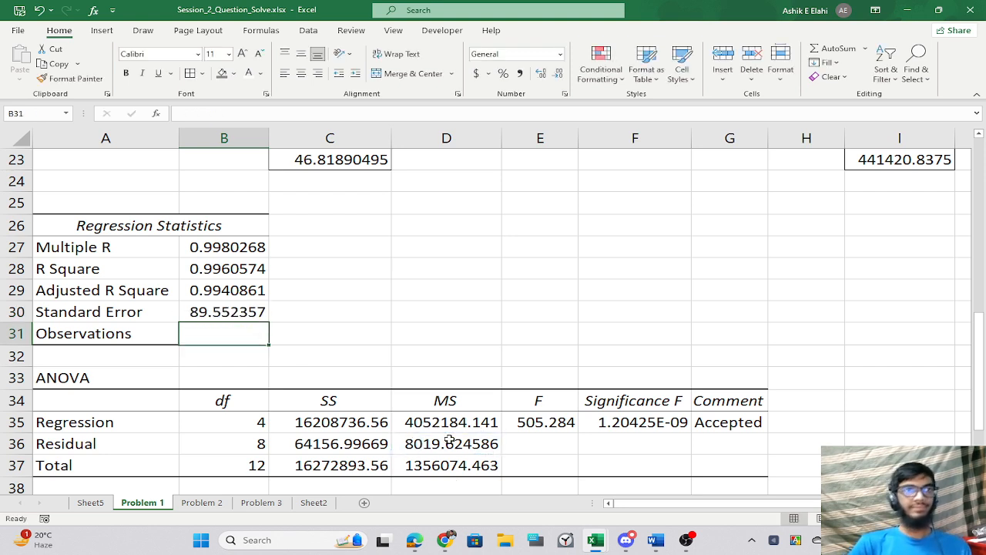
Count the observations in B31 with =COUNT(Y).
{"action": "type", "text": "="}
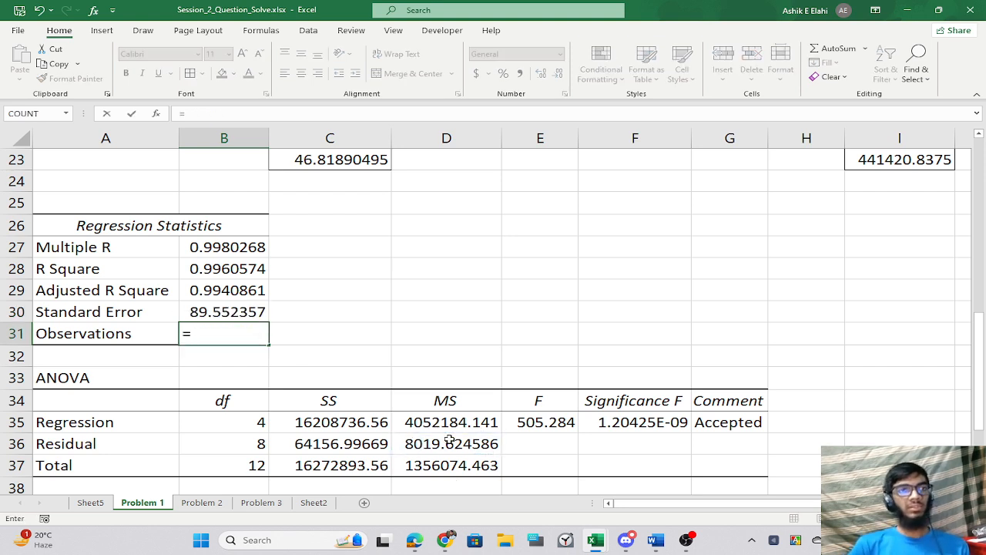
{"action": "type", "text": "cou"}
{"action": "key", "text": "Tab"}
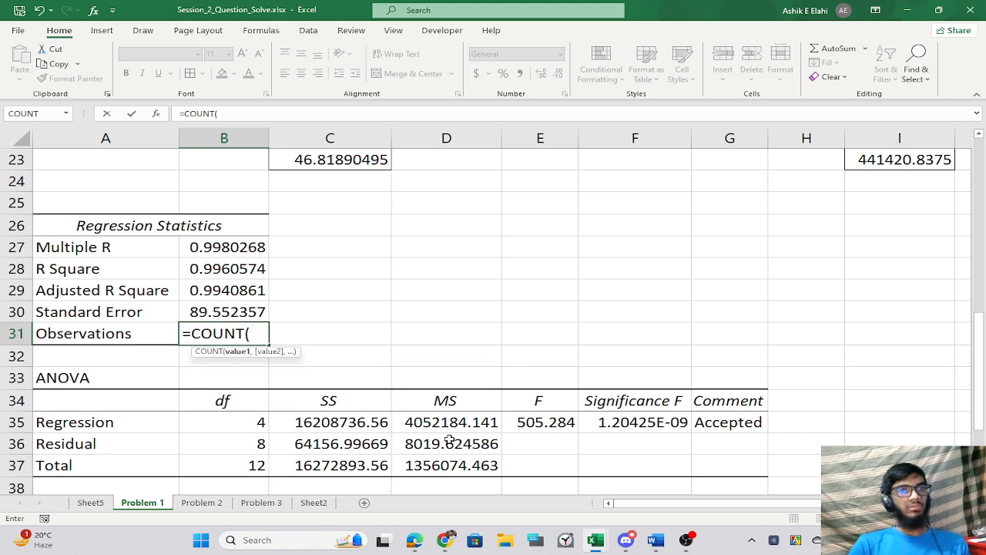
{"action": "type", "text": "Y)"}
{"action": "key", "text": "Return"}
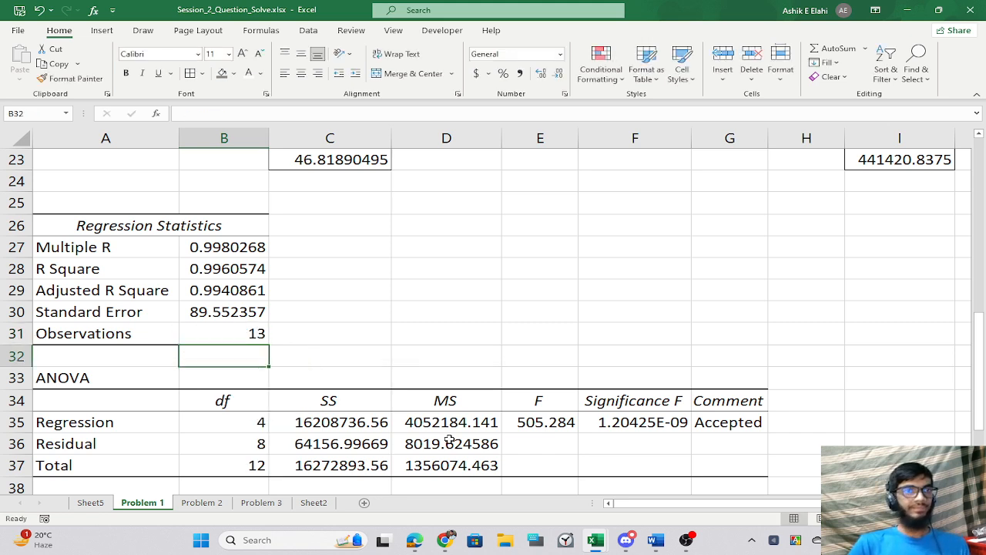
{"action": "left_click", "coordinate": [316, 340]}
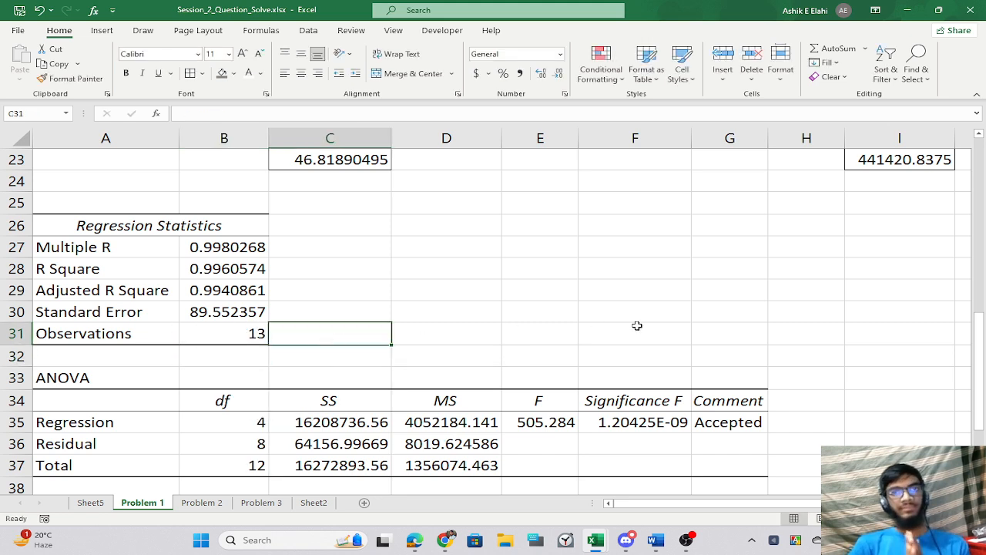
Switch to the practical question PDF in Edge and draw a tick mark beside part (d).
{"action": "scroll", "coordinate": [269, 185], "scroll_direction": "down", "scroll_amount": 3}
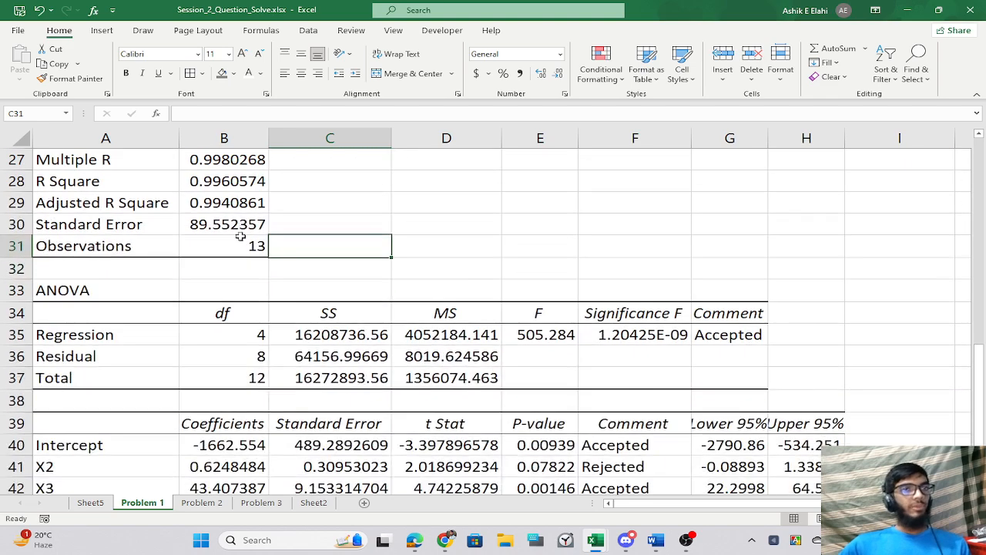
{"action": "key", "text": "alt+Tab"}
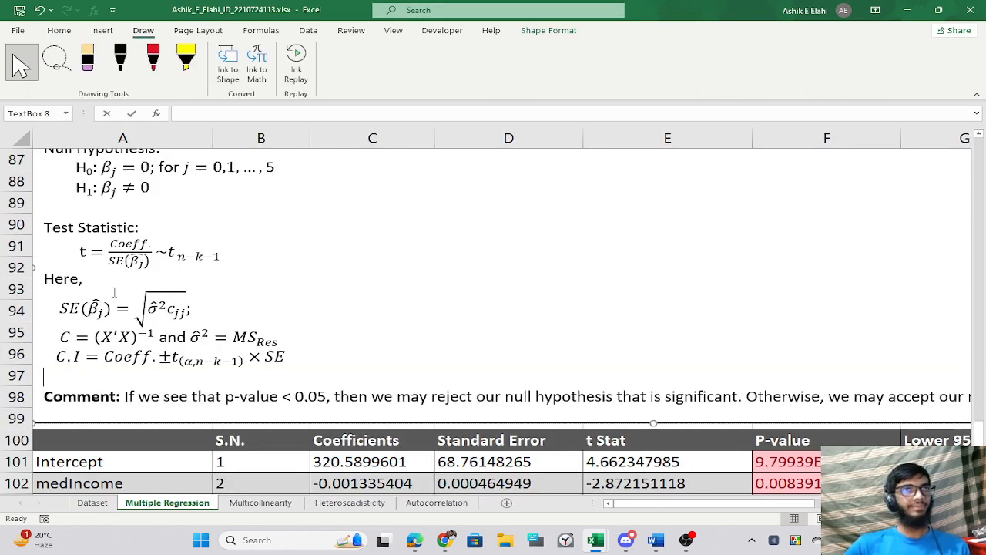
{"action": "key", "text": "alt+Tab"}
{"action": "key", "text": "alt+Tab"}
{"action": "key", "text": "Tab"}
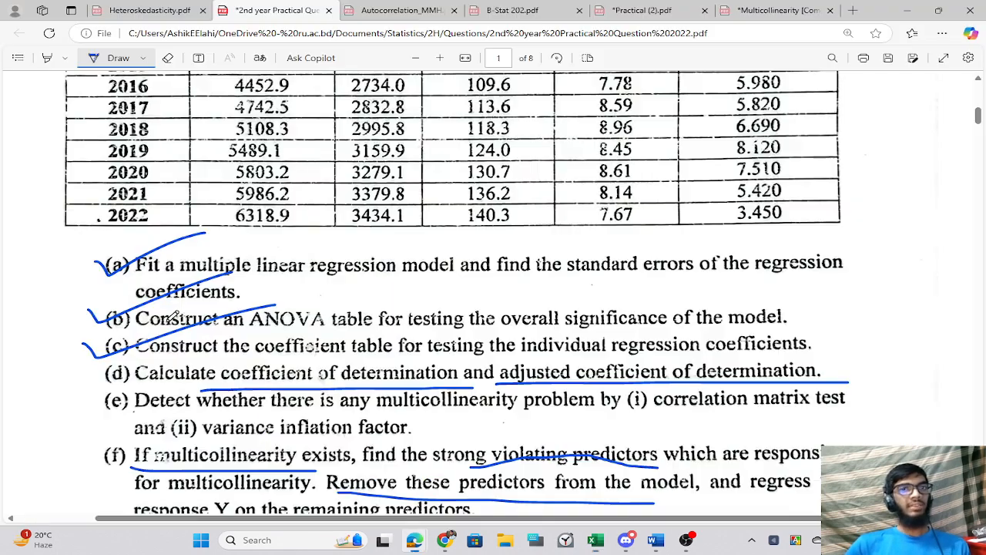
{"action": "scroll", "coordinate": [131, 347], "scroll_direction": "down", "scroll_amount": 1}
{"action": "left_click_drag", "start_coordinate": [98, 287], "coordinate": [250, 247]}
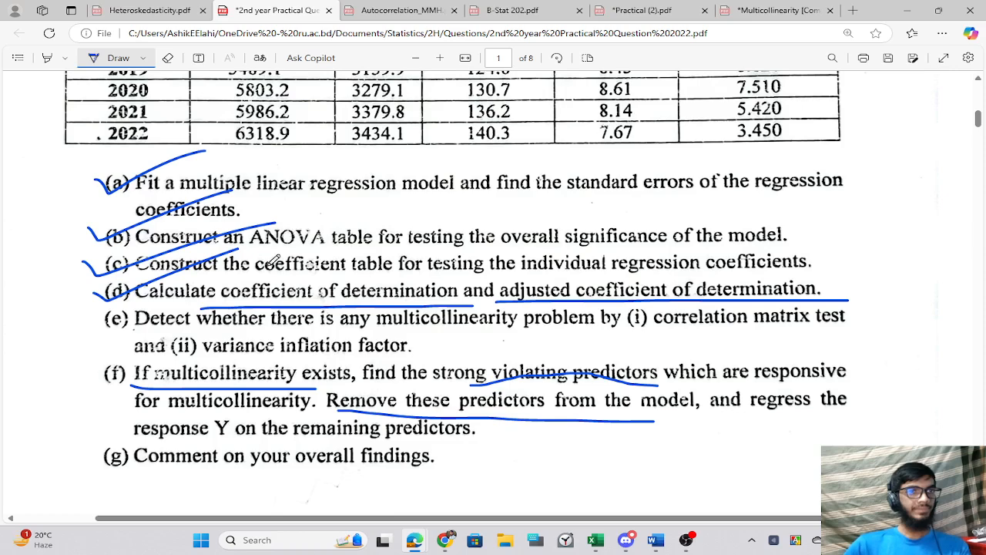
Underline "problem by (i) correlation matrix test" and "variance inflation factor" in part (e).
{"action": "scroll", "coordinate": [493, 417], "scroll_direction": "up", "scroll_amount": 1}
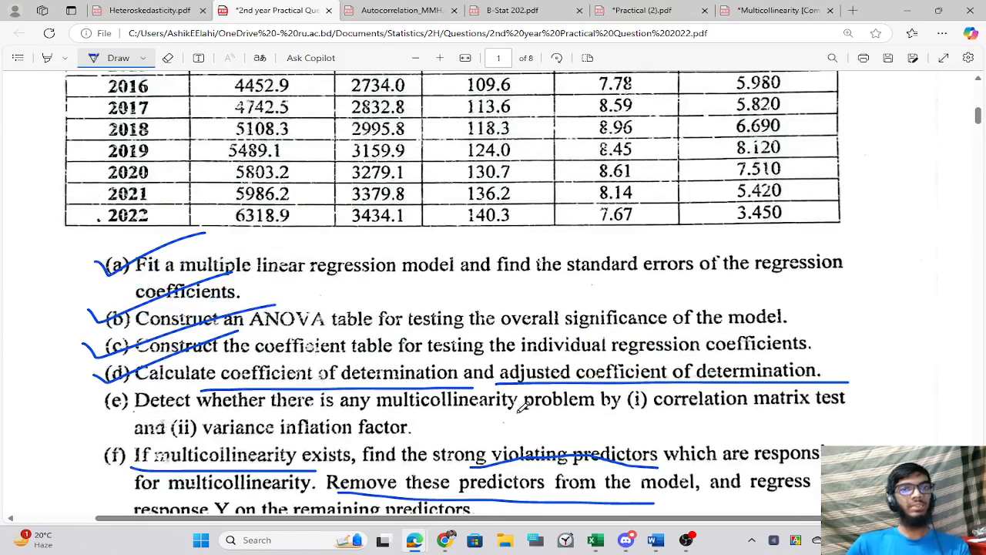
{"action": "left_click_drag", "start_coordinate": [516, 414], "coordinate": [857, 416]}
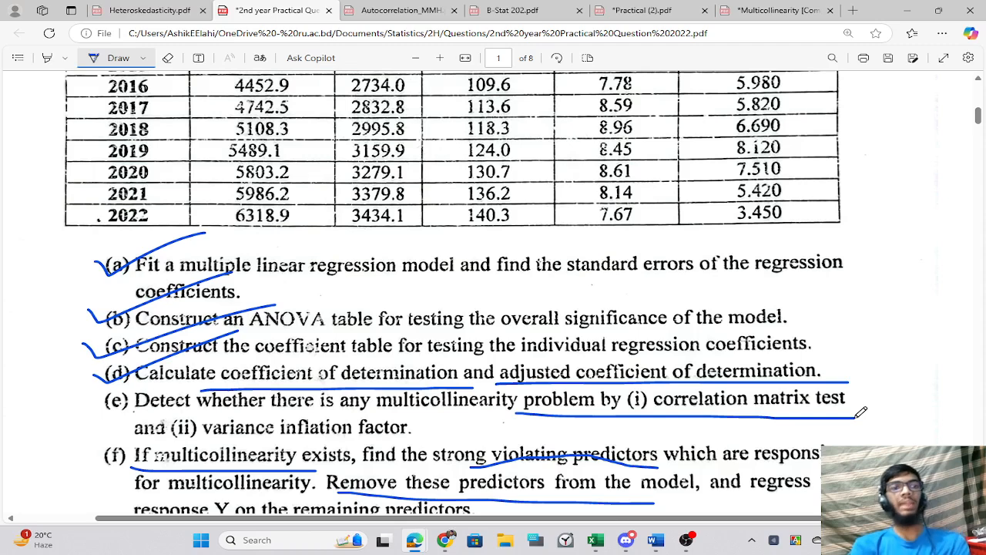
{"action": "left_click_drag", "start_coordinate": [215, 445], "coordinate": [513, 443]}
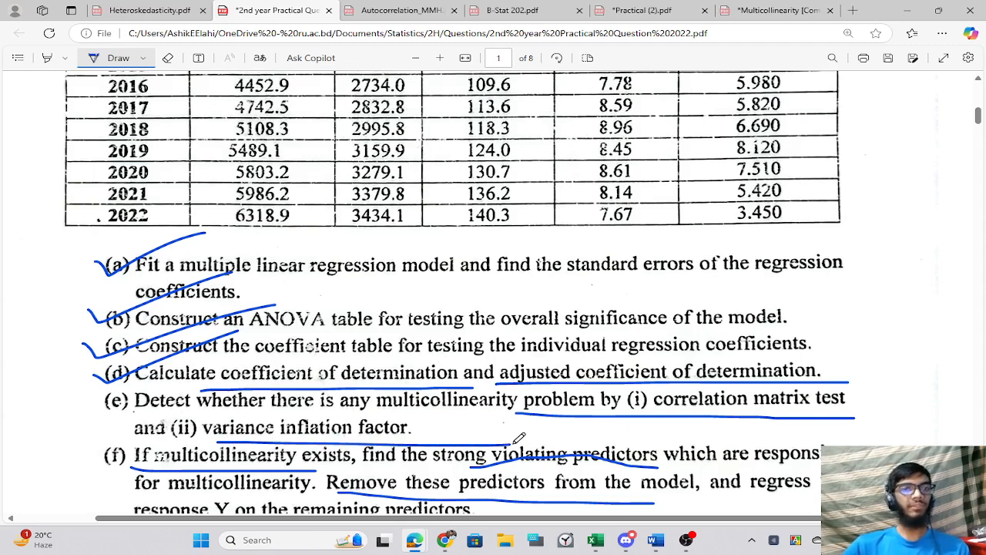
Switch to the Excel workbook and copy the X2 to X5 data with its headers, C1:F14, on the Problem 1 sheet.
{"action": "key", "text": "alt+Tab"}
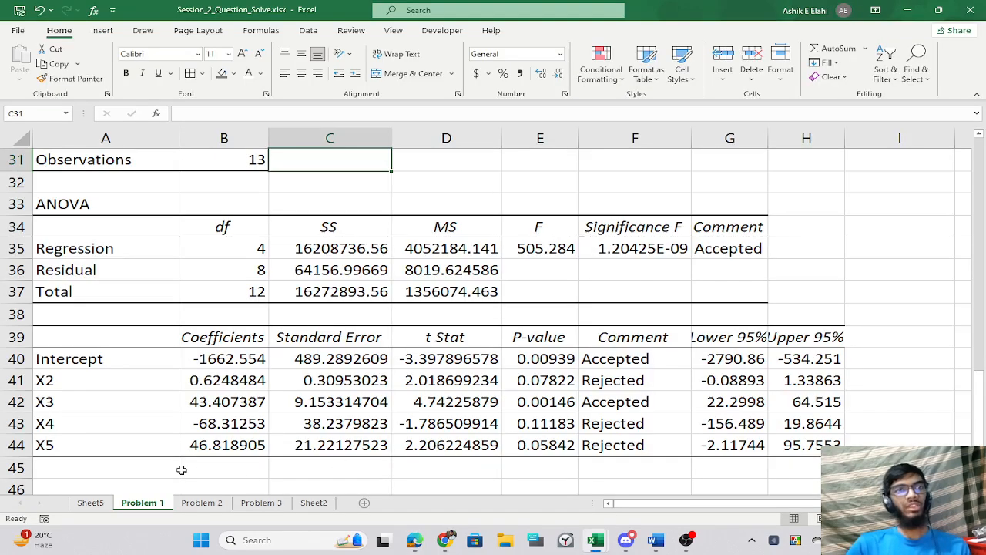
{"action": "scroll", "coordinate": [319, 416], "scroll_direction": "down", "scroll_amount": 4}
{"action": "scroll", "coordinate": [317, 420], "scroll_direction": "up", "scroll_amount": 5}
{"action": "scroll", "coordinate": [283, 423], "scroll_direction": "down", "scroll_amount": 3}
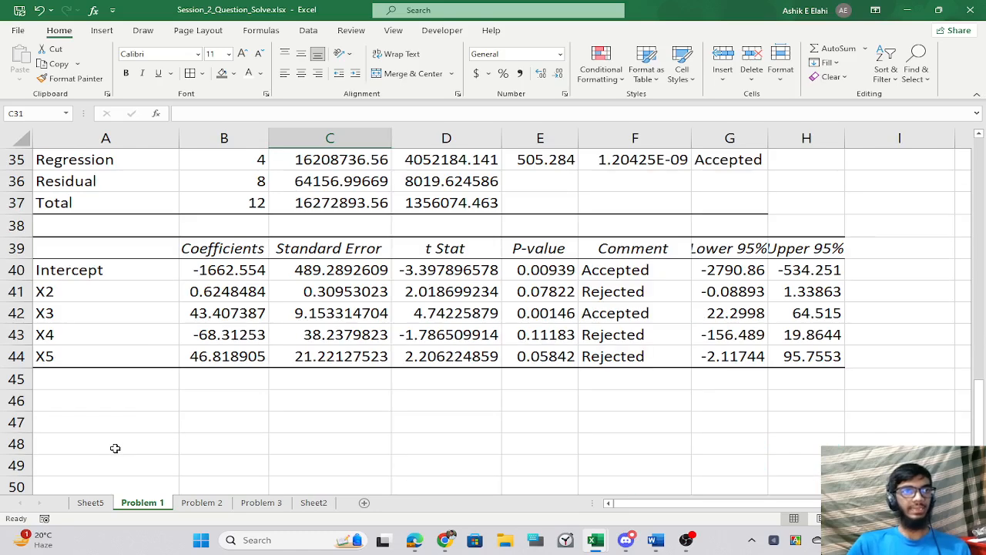
{"action": "left_click", "coordinate": [46, 429]}
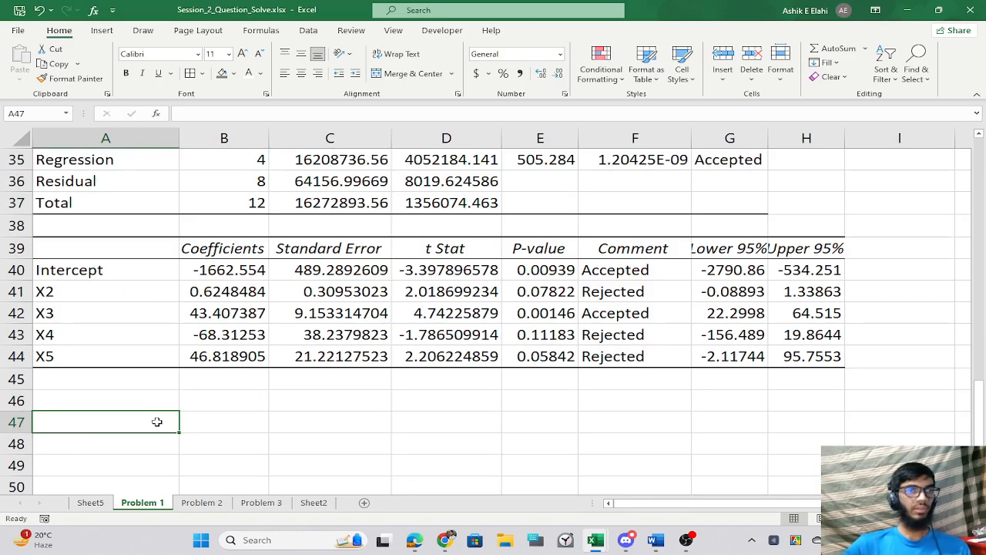
{"action": "key", "text": "Down"}
{"action": "key", "text": "Down"}
{"action": "scroll", "coordinate": [190, 357], "scroll_direction": "up", "scroll_amount": 11}
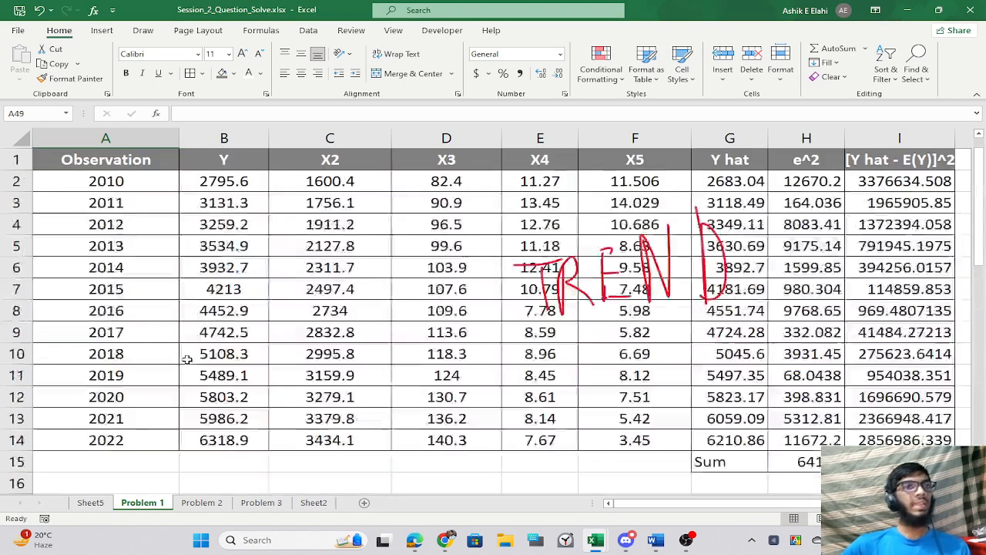
{"action": "left_click", "coordinate": [328, 158]}
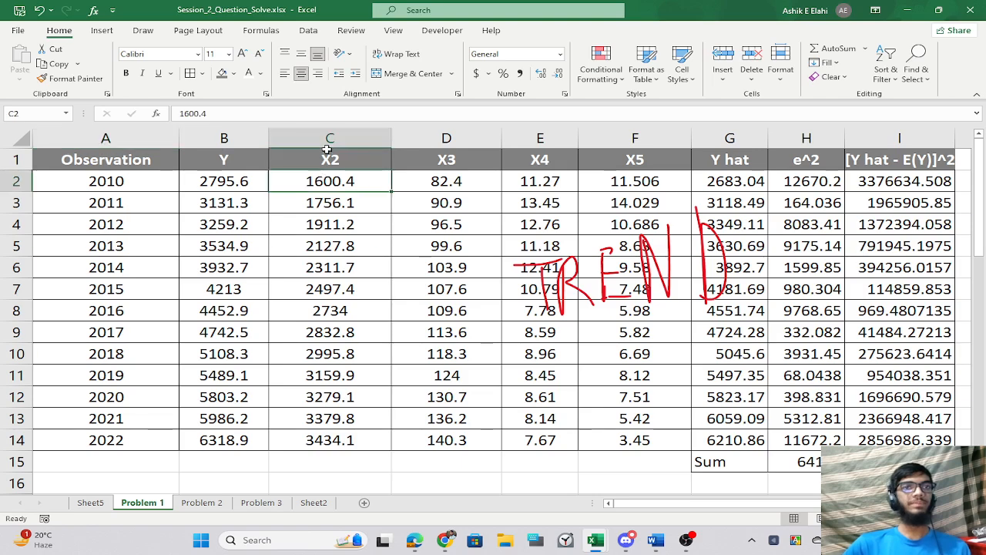
{"action": "left_click_drag", "start_coordinate": [328, 153], "coordinate": [626, 440]}
{"action": "key", "text": "ctrl+c"}
{"action": "scroll", "coordinate": [478, 440], "scroll_direction": "down", "scroll_amount": 19}
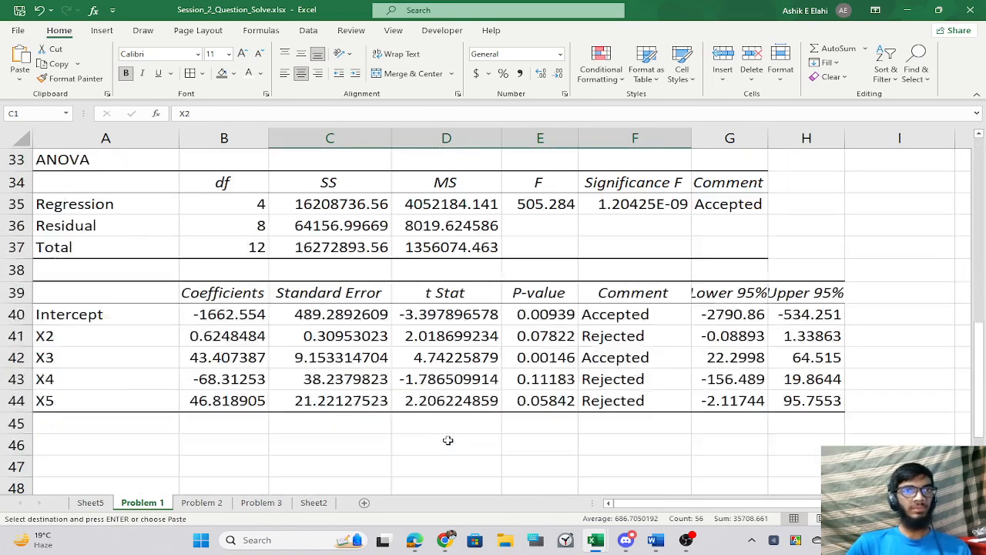
{"action": "scroll", "coordinate": [446, 440], "scroll_direction": "up", "scroll_amount": 9}
{"action": "scroll", "coordinate": [427, 431], "scroll_direction": "down", "scroll_amount": 4}
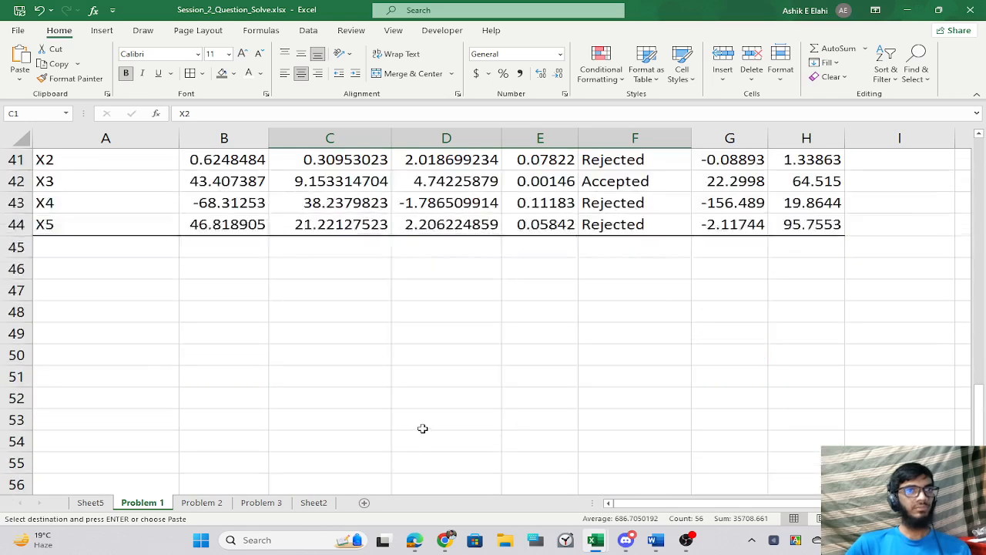
{"action": "left_click", "coordinate": [88, 406]}
{"action": "key", "text": "ctrl+v"}
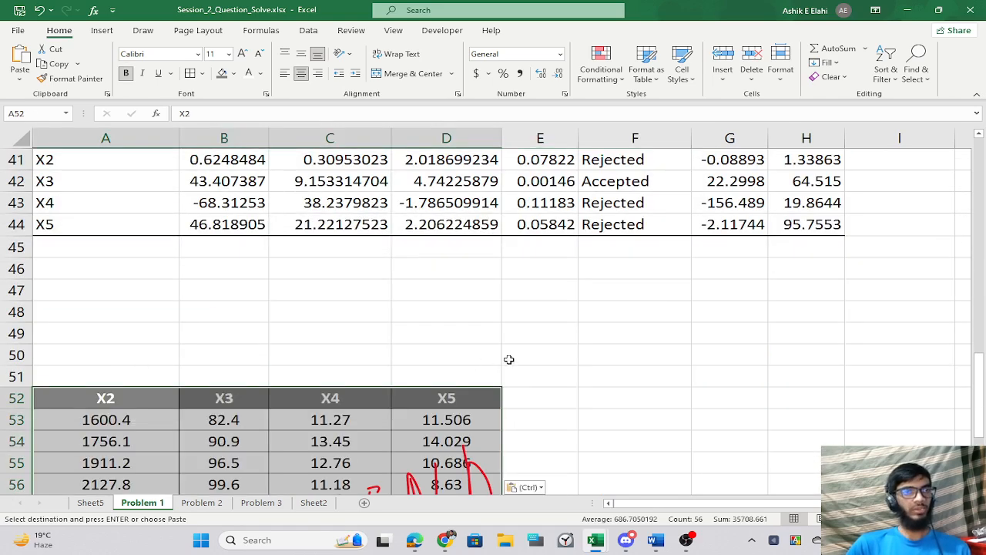
{"action": "key", "text": "ctrl+z"}
Paste the copied X2 to X5 table at B52 and delete the red TREND handwriting pasted over it.
{"action": "left_click", "coordinate": [209, 392]}
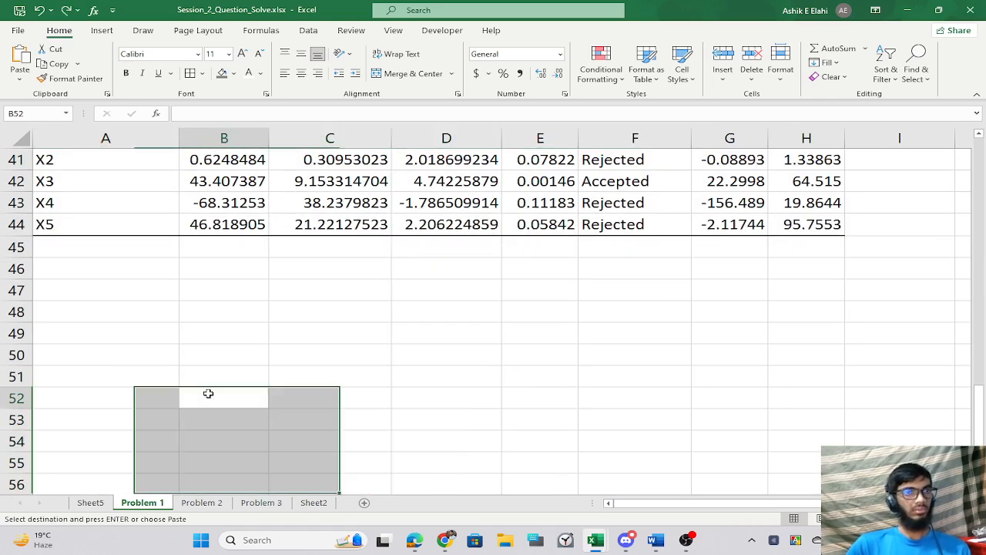
{"action": "key", "text": "ctrl+v"}
{"action": "scroll", "coordinate": [602, 307], "scroll_direction": "down", "scroll_amount": 4}
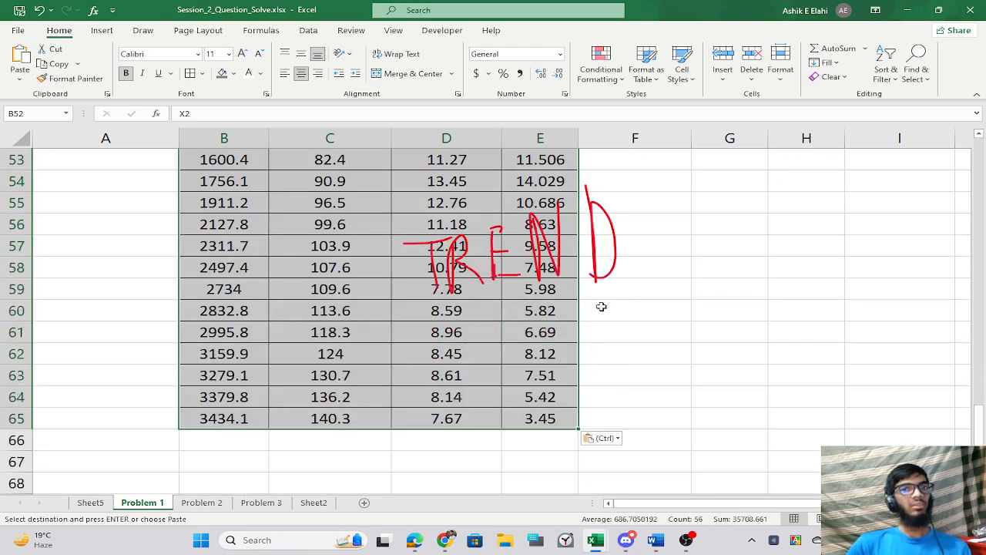
{"action": "left_click", "coordinate": [604, 236]}
{"action": "key", "text": "Delete"}
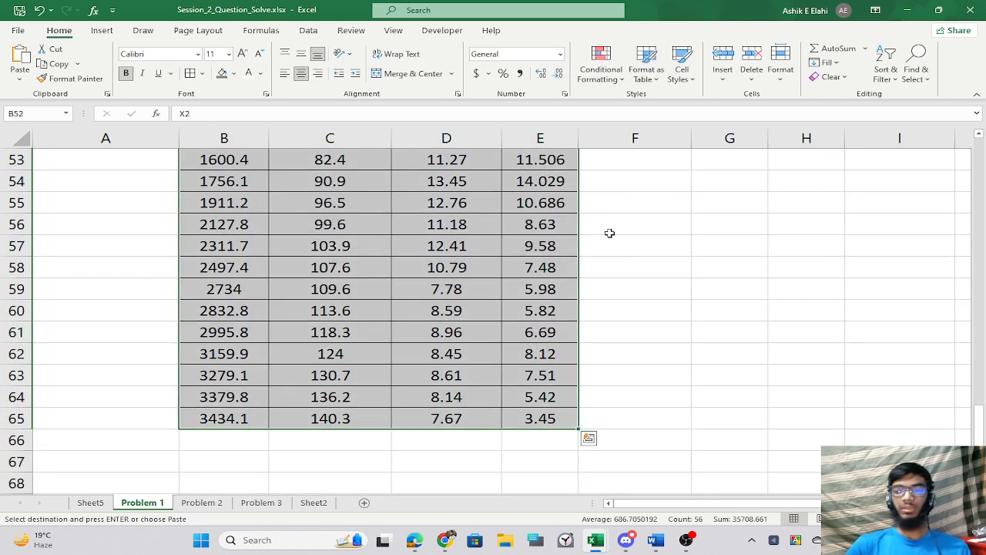
{"action": "scroll", "coordinate": [607, 233], "scroll_direction": "up", "scroll_amount": 1}
{"action": "scroll", "coordinate": [608, 233], "scroll_direction": "up", "scroll_amount": 3}
{"action": "left_click", "coordinate": [689, 346]}
Replace the pasted values in B53:E65 with the array formula =C2:F14 so they link to the original predictor data.
{"action": "scroll", "coordinate": [689, 345], "scroll_direction": "down", "scroll_amount": 3}
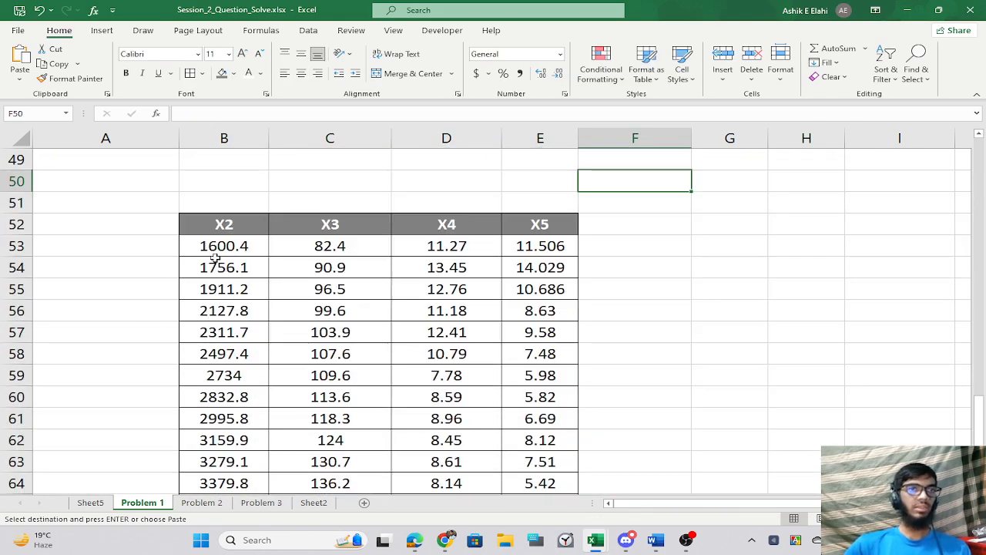
{"action": "left_click_drag", "start_coordinate": [218, 246], "coordinate": [537, 463]}
{"action": "key", "text": "Delete"}
{"action": "type", "text": "="}
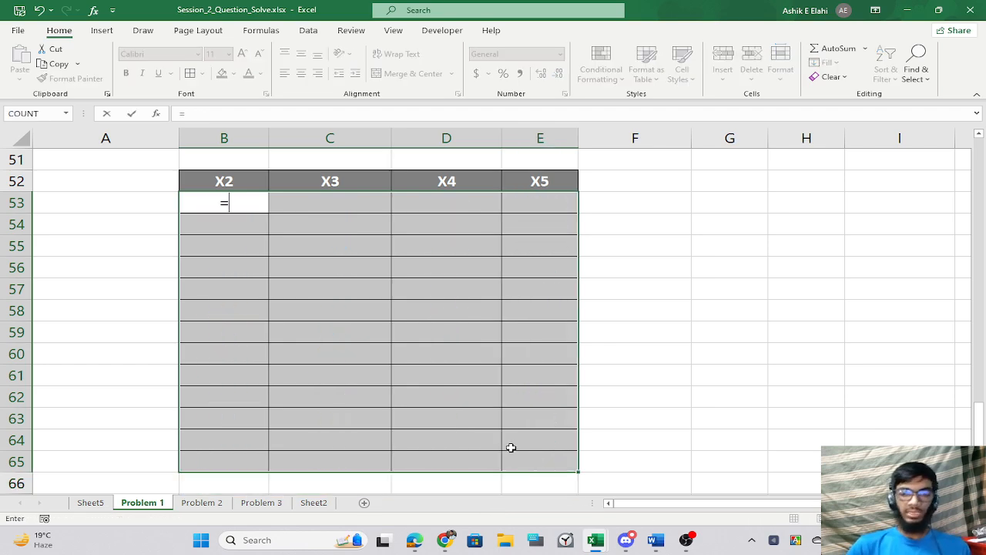
{"action": "scroll", "coordinate": [511, 447], "scroll_direction": "up", "scroll_amount": 17}
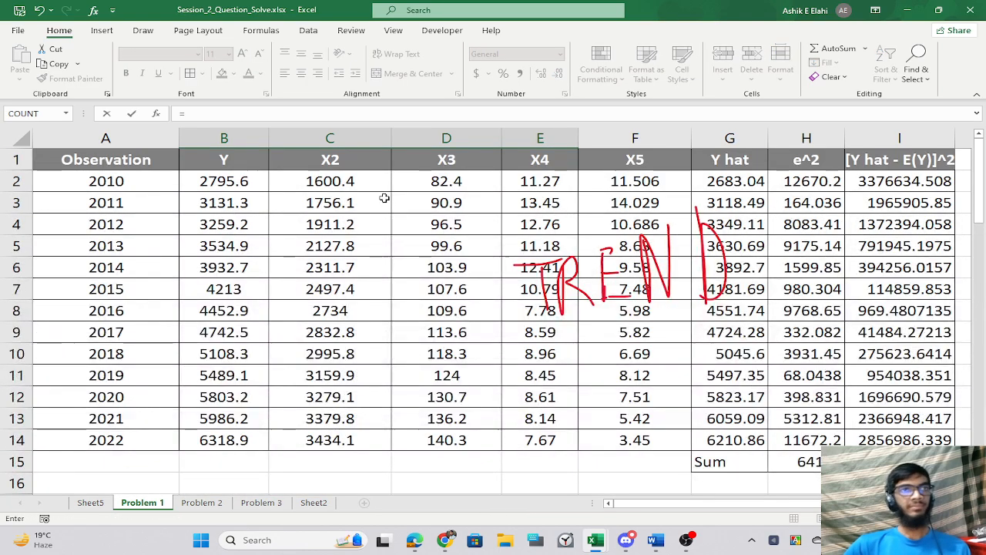
{"action": "left_click_drag", "start_coordinate": [279, 180], "coordinate": [682, 430]}
{"action": "key", "text": "ctrl+shift+Return"}
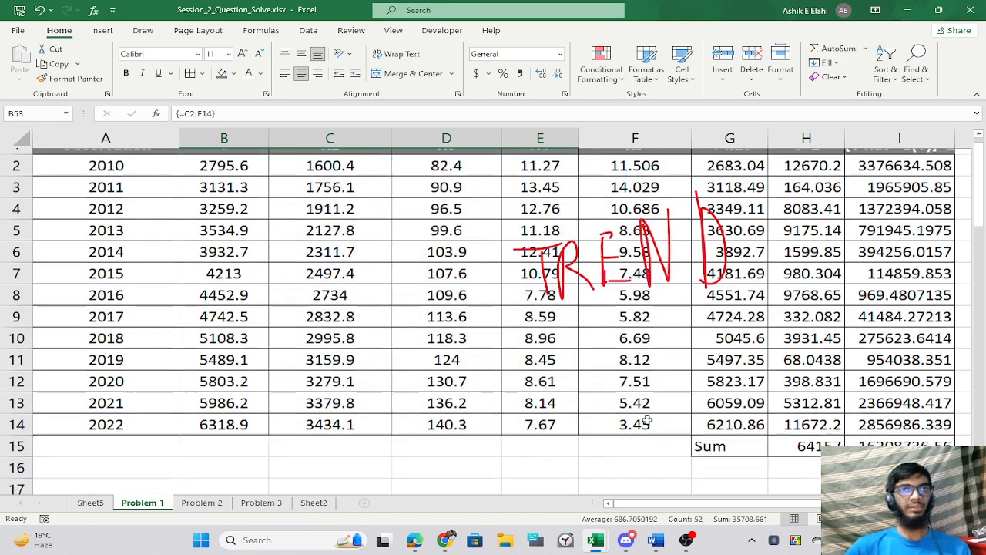
{"action": "scroll", "coordinate": [610, 409], "scroll_direction": "down", "scroll_amount": 2}
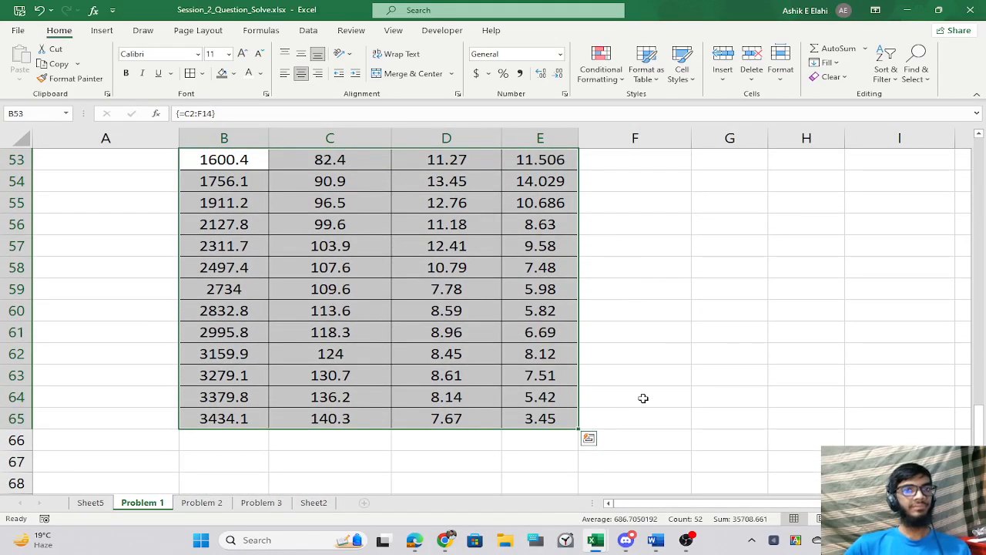
{"action": "left_click", "coordinate": [172, 226]}
{"action": "left_click", "coordinate": [277, 225]}
{"action": "left_click", "coordinate": [237, 167]}
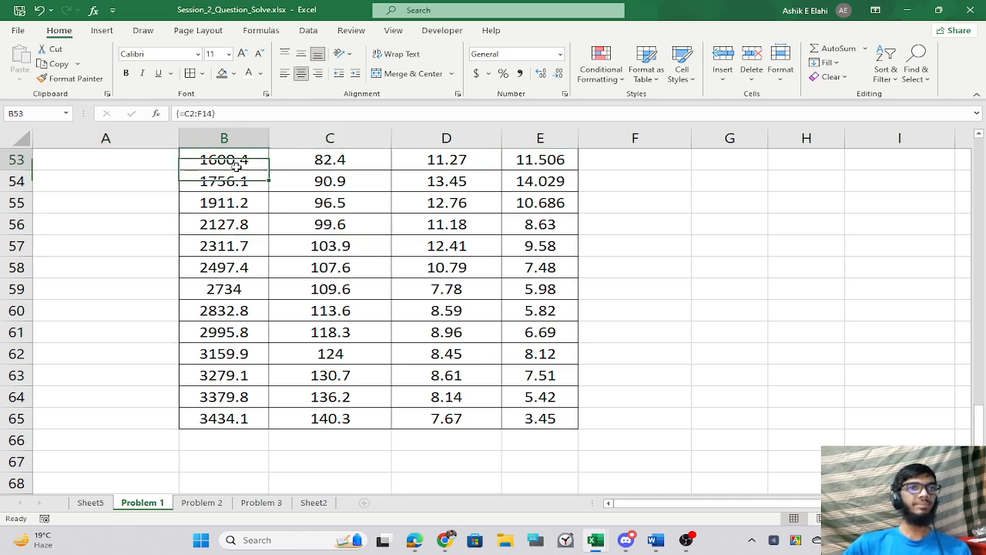
{"action": "scroll", "coordinate": [284, 346], "scroll_direction": "up", "scroll_amount": 5}
{"action": "scroll", "coordinate": [290, 353], "scroll_direction": "down", "scroll_amount": 4}
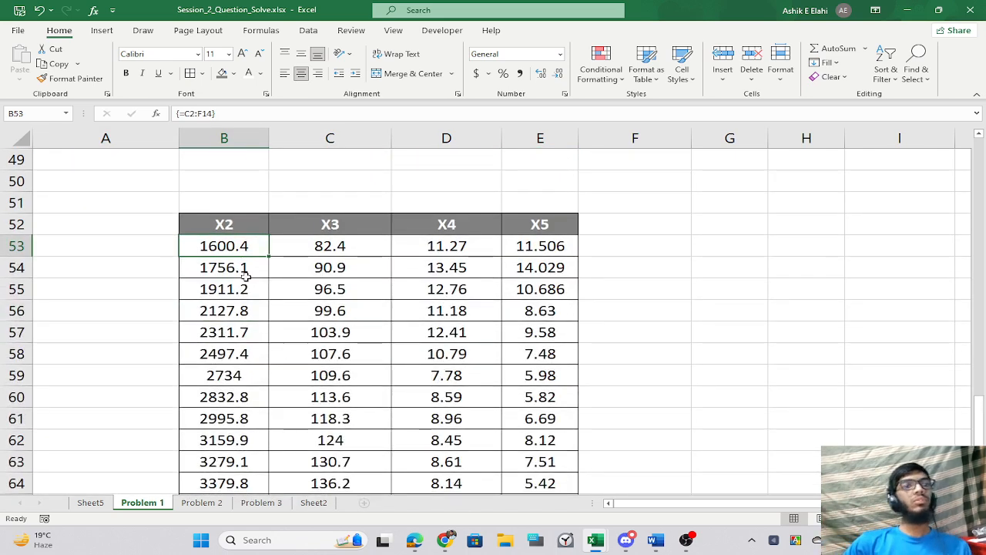
Start the Correlation tool from the Data Analysis add-in.
{"action": "left_click_drag", "start_coordinate": [231, 255], "coordinate": [507, 461]}
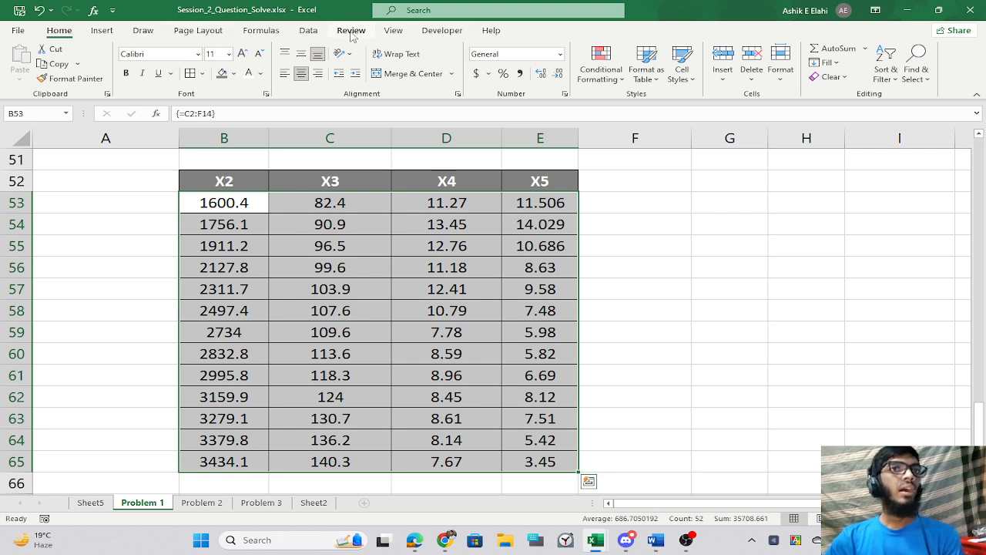
{"action": "left_click", "coordinate": [310, 32]}
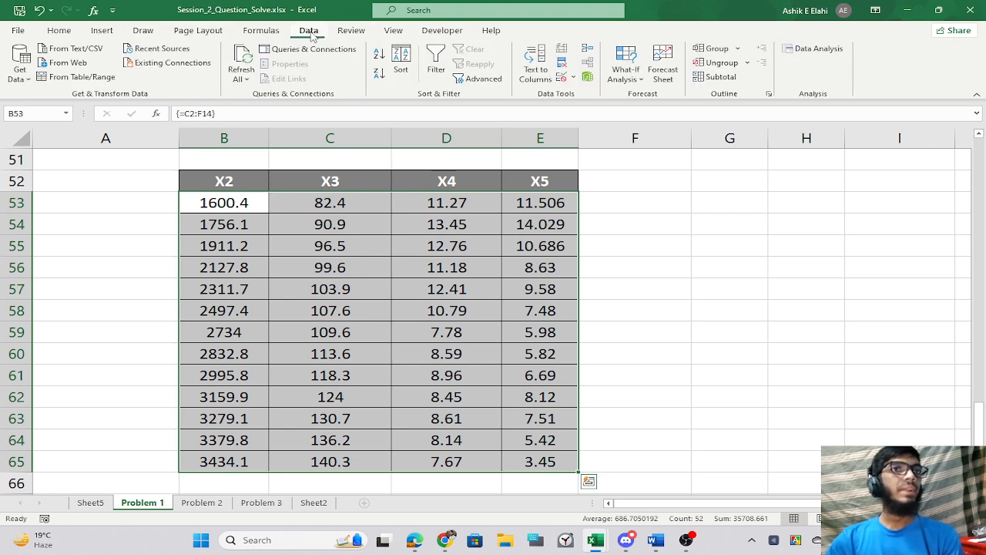
{"action": "left_click", "coordinate": [802, 48]}
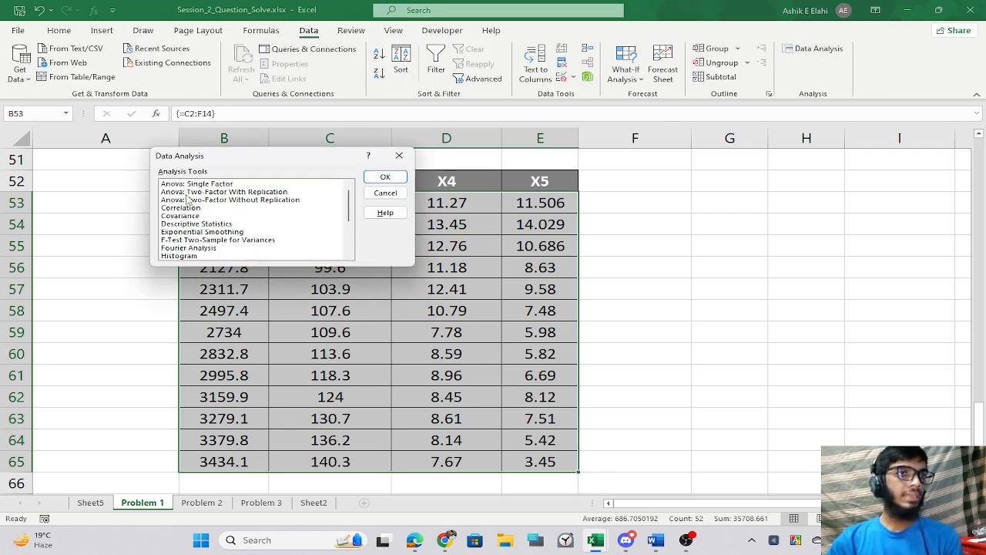
{"action": "left_click", "coordinate": [170, 186]}
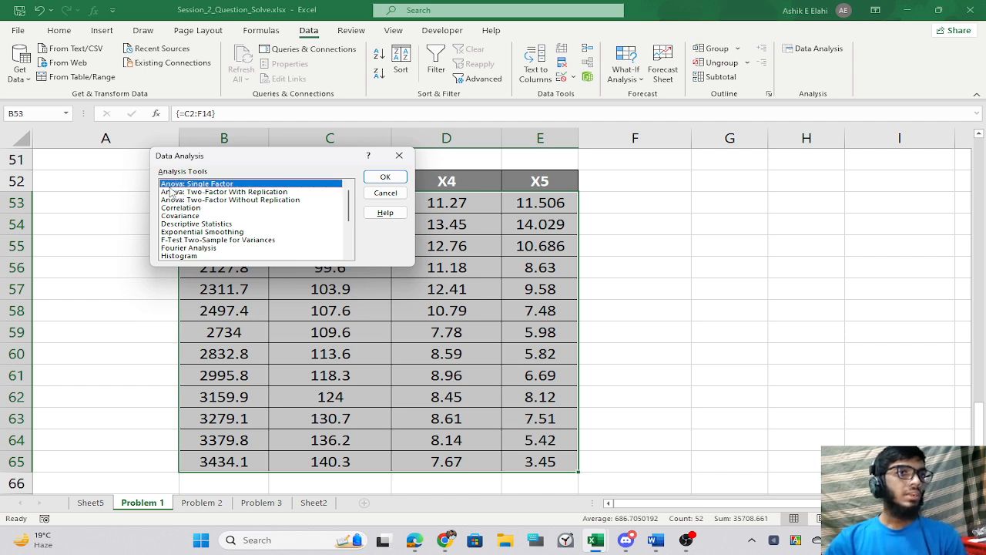
{"action": "left_click", "coordinate": [176, 193]}
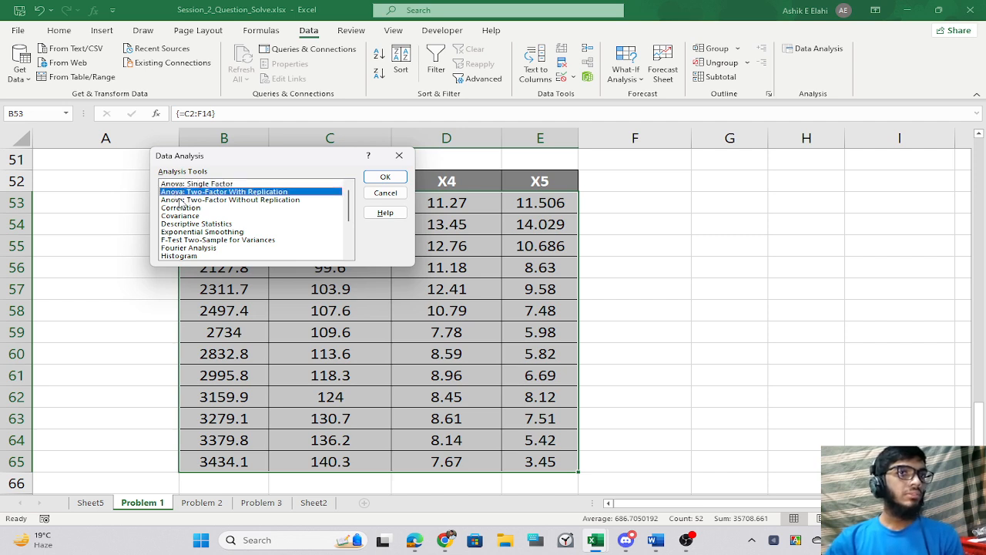
{"action": "left_click", "coordinate": [178, 217]}
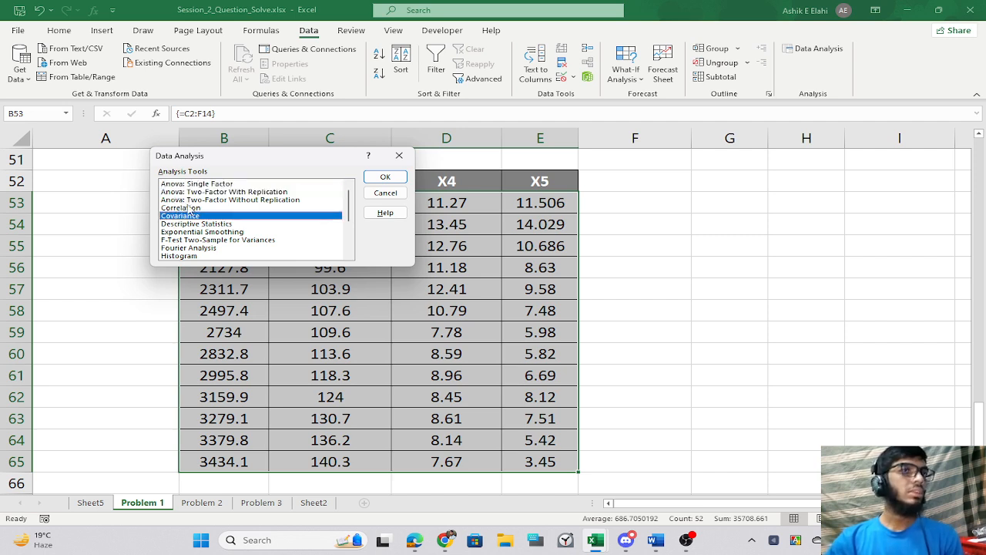
{"action": "left_click", "coordinate": [221, 208]}
{"action": "left_click", "coordinate": [405, 177]}
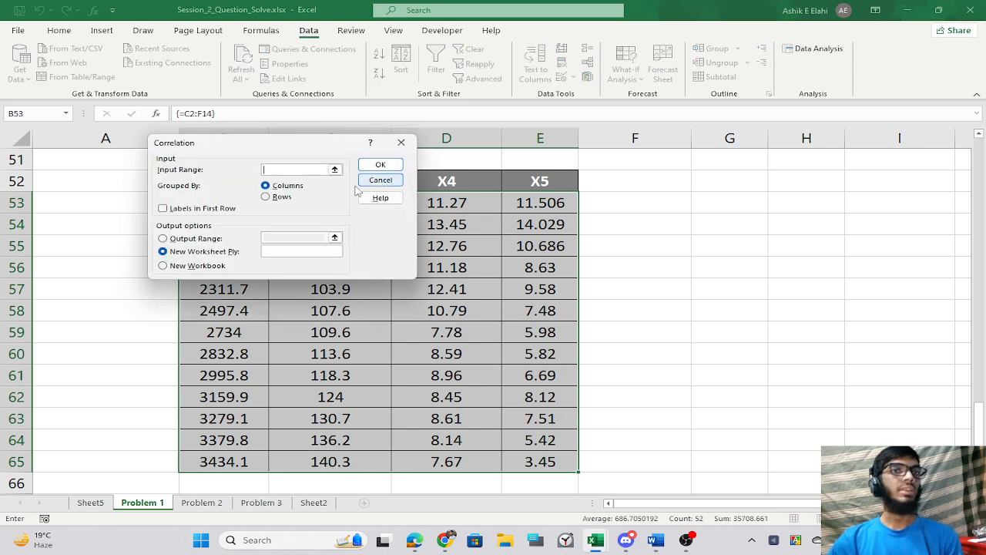
Set the correlation input range to $B$52:$E$65 with labels in the first row.
{"action": "left_click", "coordinate": [334, 169]}
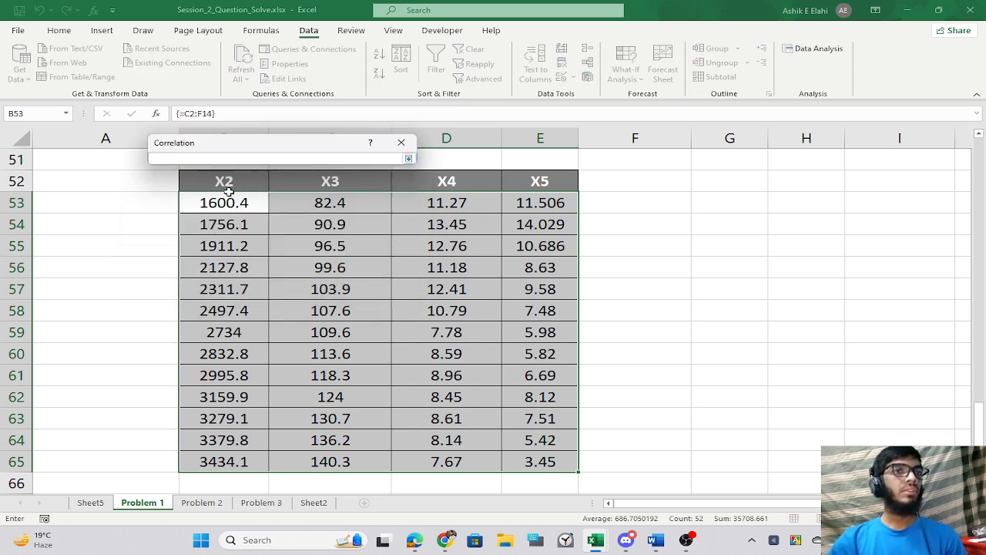
{"action": "left_click_drag", "start_coordinate": [224, 183], "coordinate": [517, 460]}
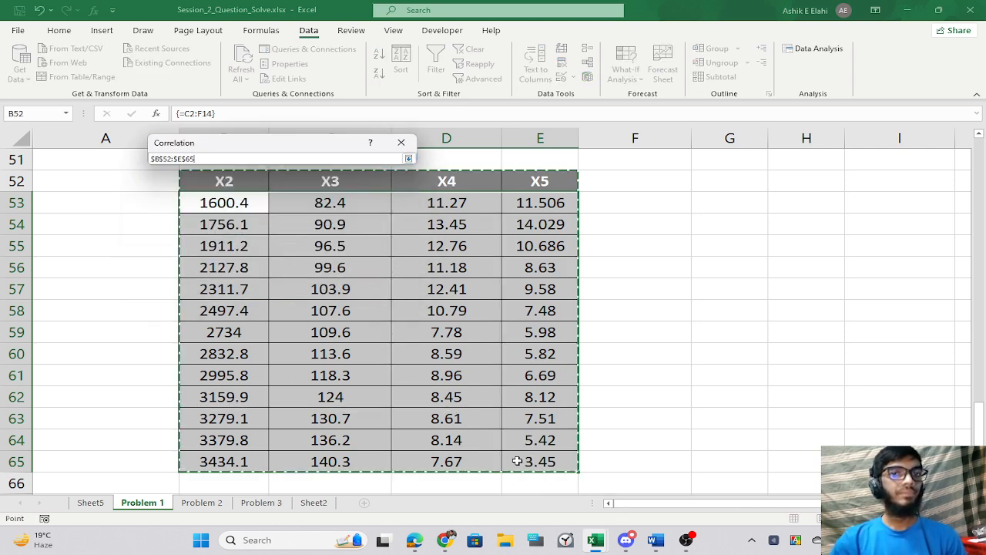
{"action": "key", "text": "Return"}
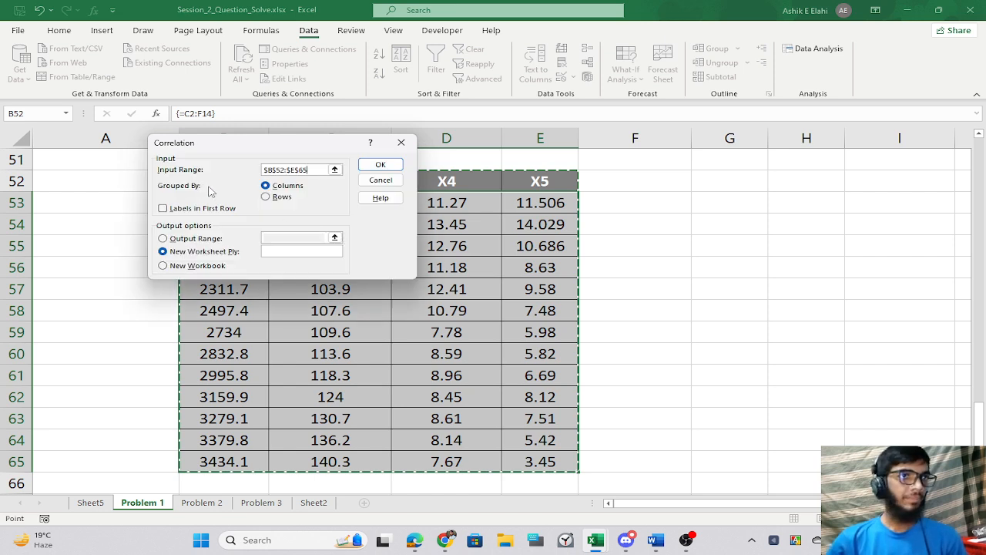
{"action": "left_click", "coordinate": [164, 210]}
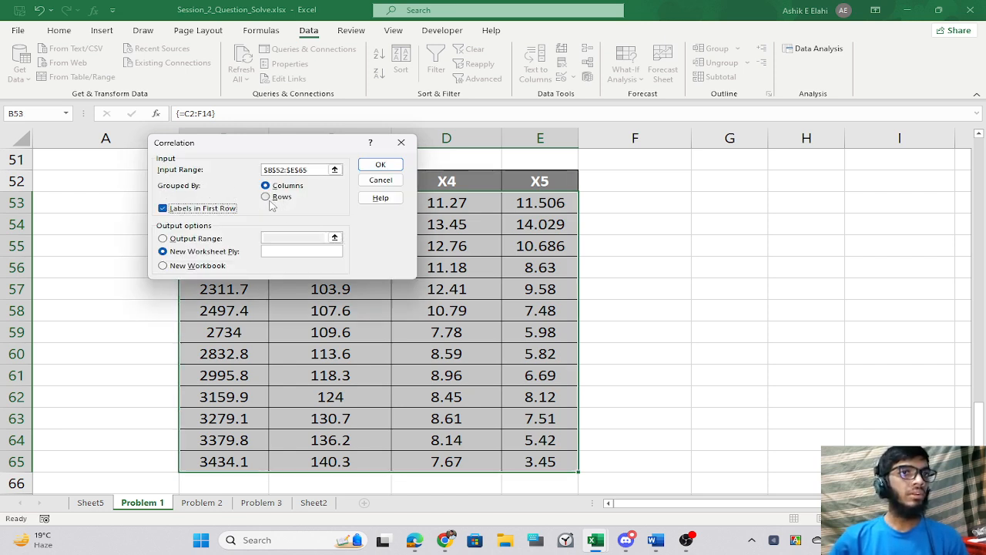
Send the correlation output to cell A25 of Sheet5 and generate the matrix.
{"action": "left_click", "coordinate": [163, 239]}
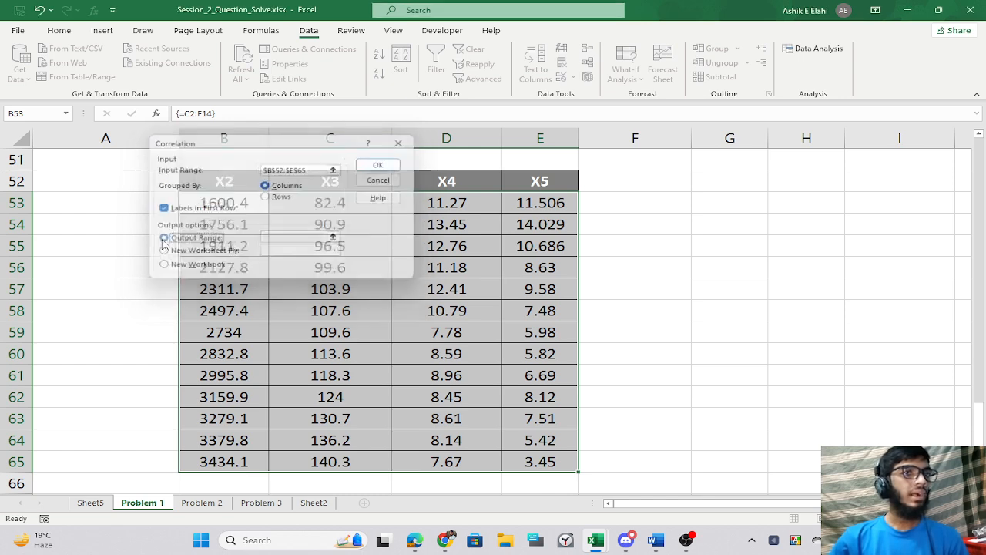
{"action": "left_click", "coordinate": [331, 235]}
{"action": "left_click", "coordinate": [89, 503]}
{"action": "scroll", "coordinate": [410, 367], "scroll_direction": "down", "scroll_amount": 5}
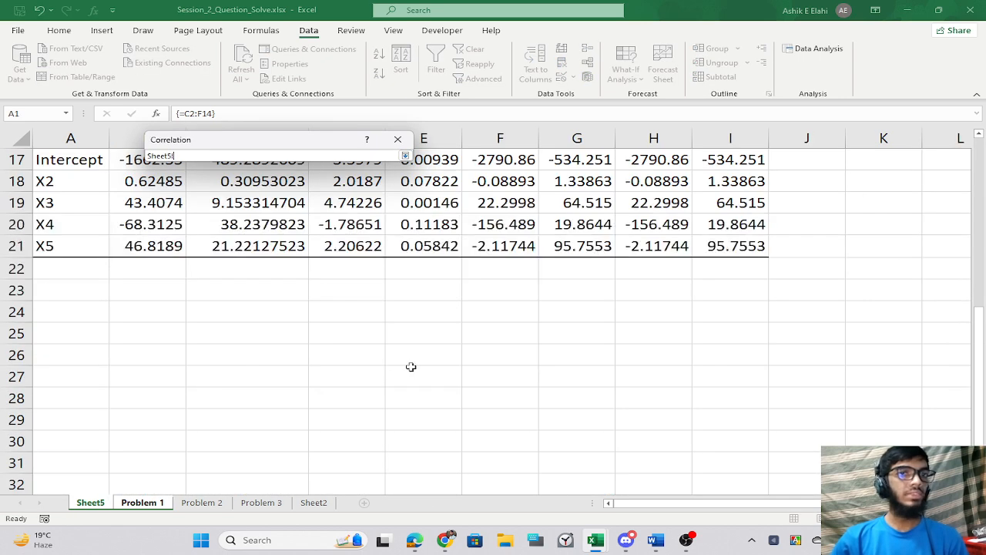
{"action": "left_click", "coordinate": [67, 340]}
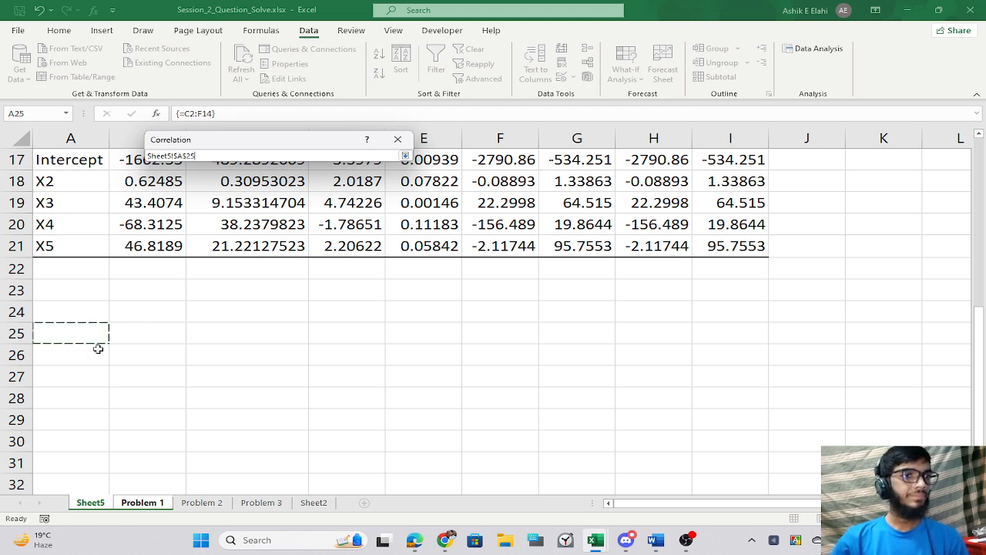
{"action": "key", "text": "Return"}
{"action": "key", "text": "Return"}
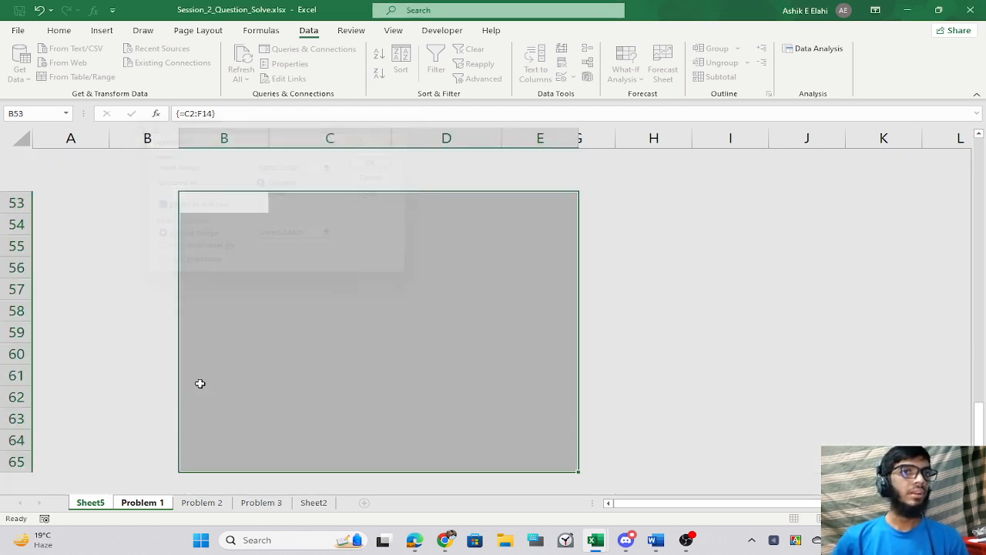
Examine the correlation matrix of X2 to X5 in A25:E29 of Sheet5 and copy it.
{"action": "scroll", "coordinate": [193, 409], "scroll_direction": "down", "scroll_amount": 2}
{"action": "left_click", "coordinate": [199, 400]}
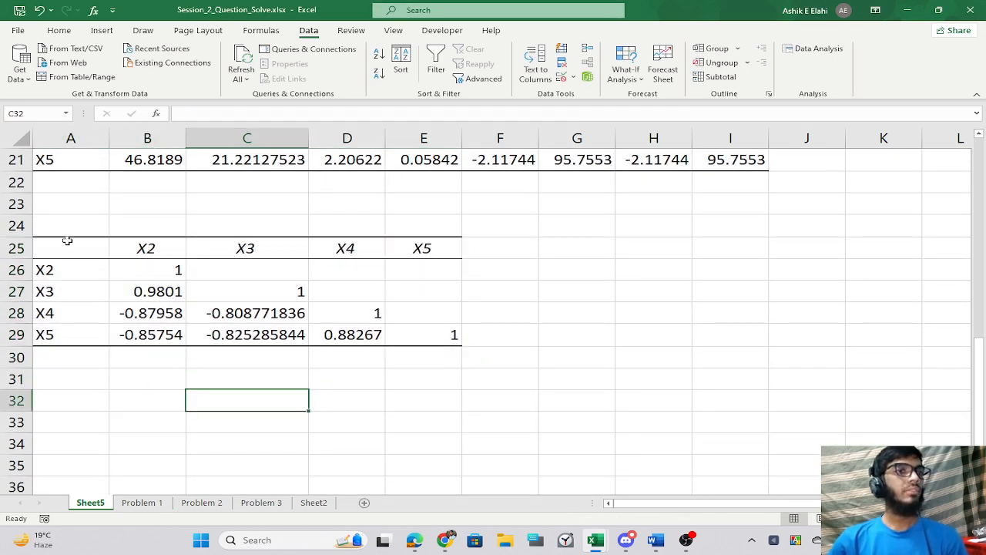
{"action": "left_click_drag", "start_coordinate": [67, 241], "coordinate": [414, 347]}
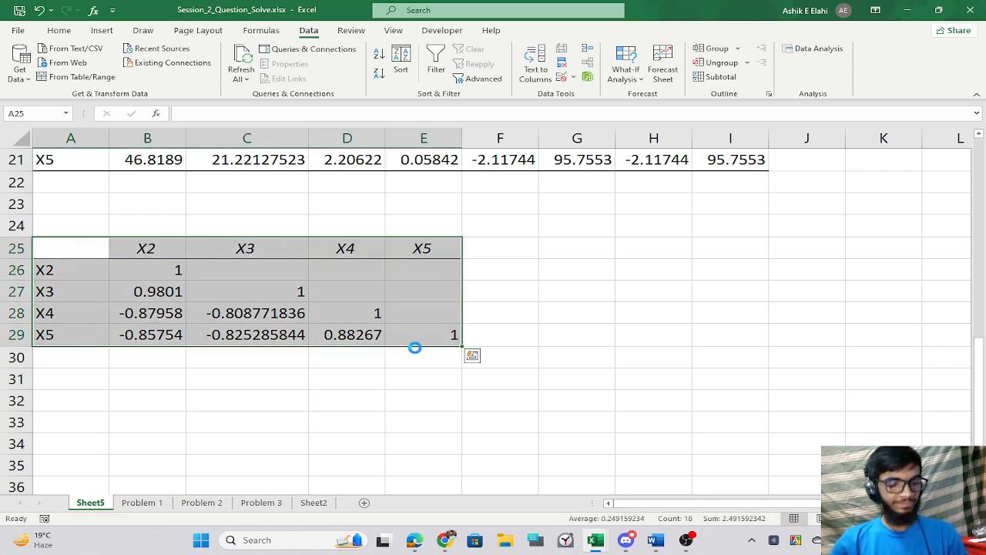
{"action": "key", "text": "ctrl+c"}
{"action": "left_click", "coordinate": [195, 406]}
{"action": "left_click", "coordinate": [123, 290]}
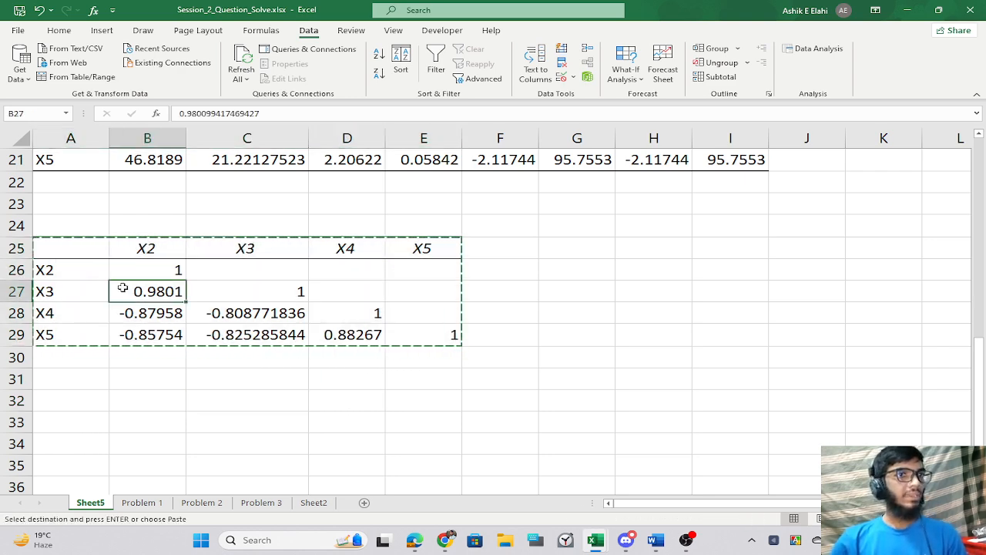
{"action": "left_click", "coordinate": [310, 378]}
Return to the Problem 1 sheet and look over the X2 to X5 data in B52:E65.
{"action": "left_click", "coordinate": [141, 503]}
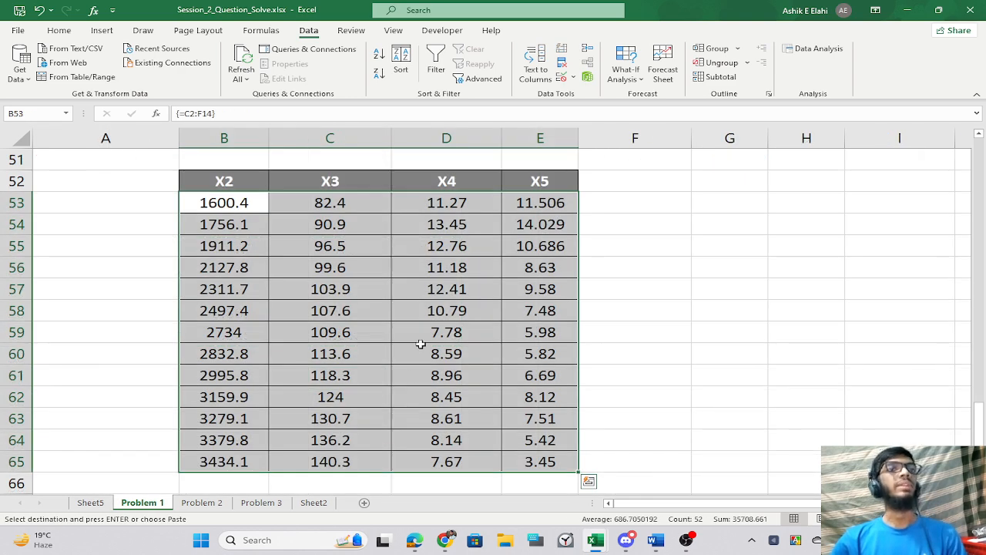
{"action": "scroll", "coordinate": [419, 346], "scroll_direction": "down", "scroll_amount": 3}
{"action": "left_click", "coordinate": [555, 372]}
{"action": "scroll", "coordinate": [354, 394], "scroll_direction": "up", "scroll_amount": 4}
{"action": "scroll", "coordinate": [355, 395], "scroll_direction": "down", "scroll_amount": 1}
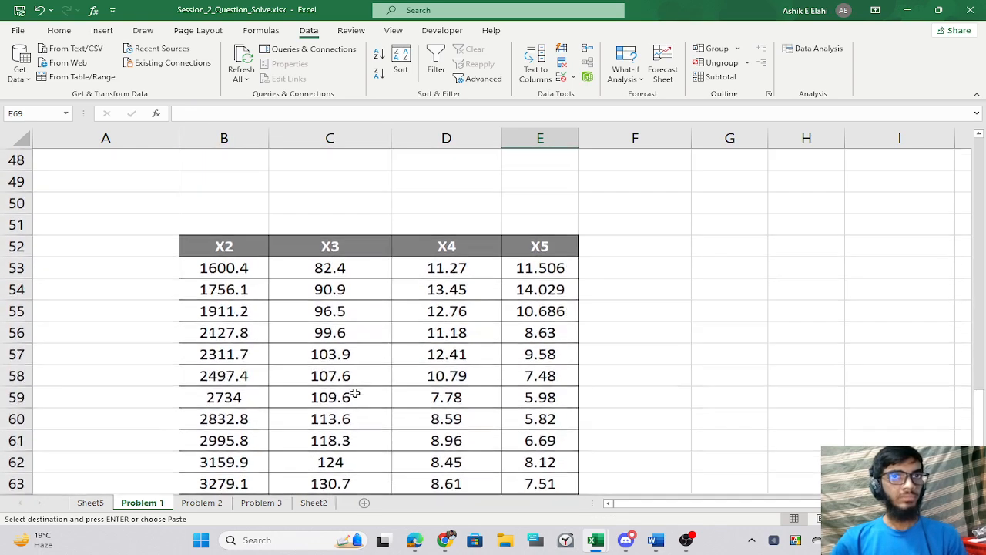
{"action": "scroll", "coordinate": [280, 371], "scroll_direction": "up", "scroll_amount": 1}
{"action": "left_click", "coordinate": [249, 240]}
{"action": "left_click_drag", "start_coordinate": [248, 239], "coordinate": [540, 224]}
{"action": "left_click", "coordinate": [690, 293]}
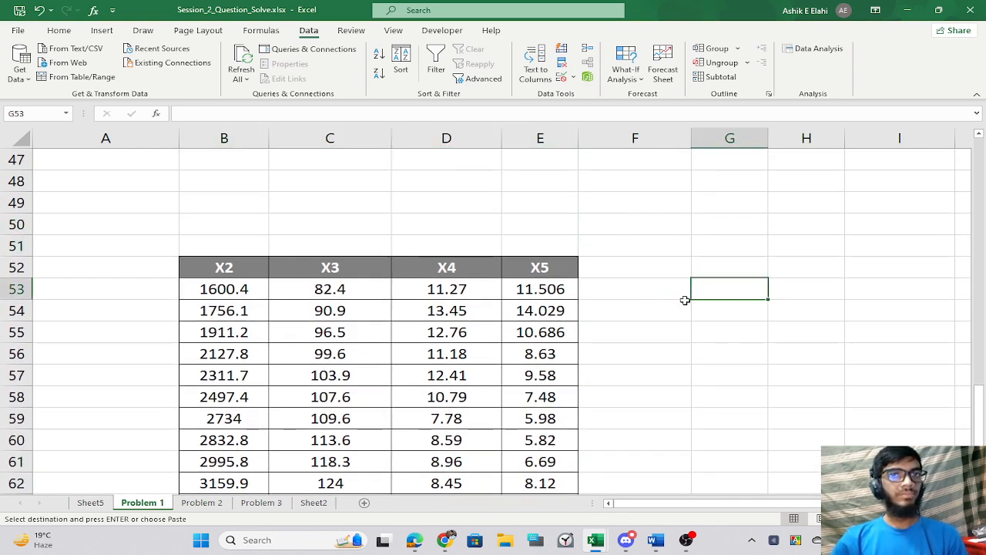
{"action": "scroll", "coordinate": [673, 396], "scroll_direction": "down", "scroll_amount": 3}
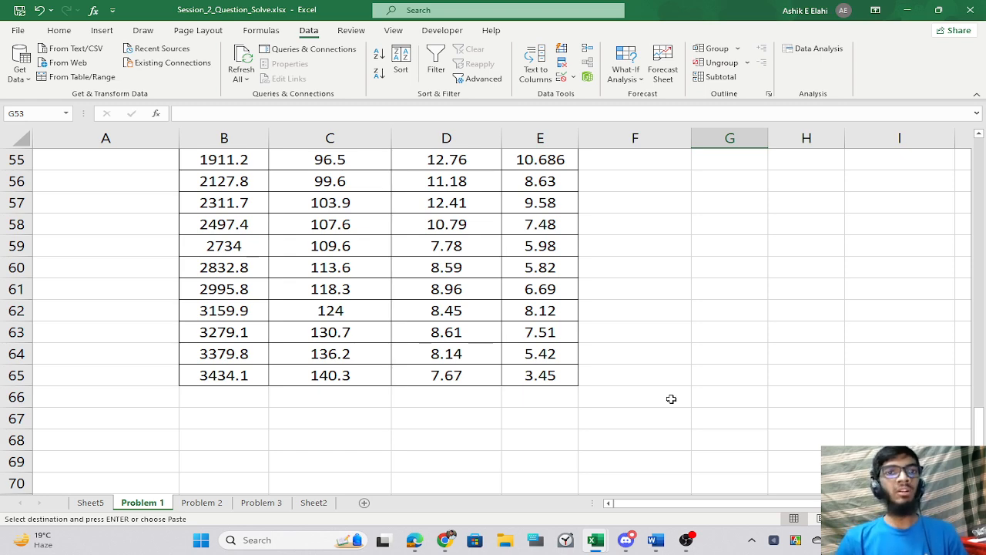
{"action": "scroll", "coordinate": [600, 381], "scroll_direction": "up", "scroll_amount": 2}
{"action": "left_click", "coordinate": [636, 260]}
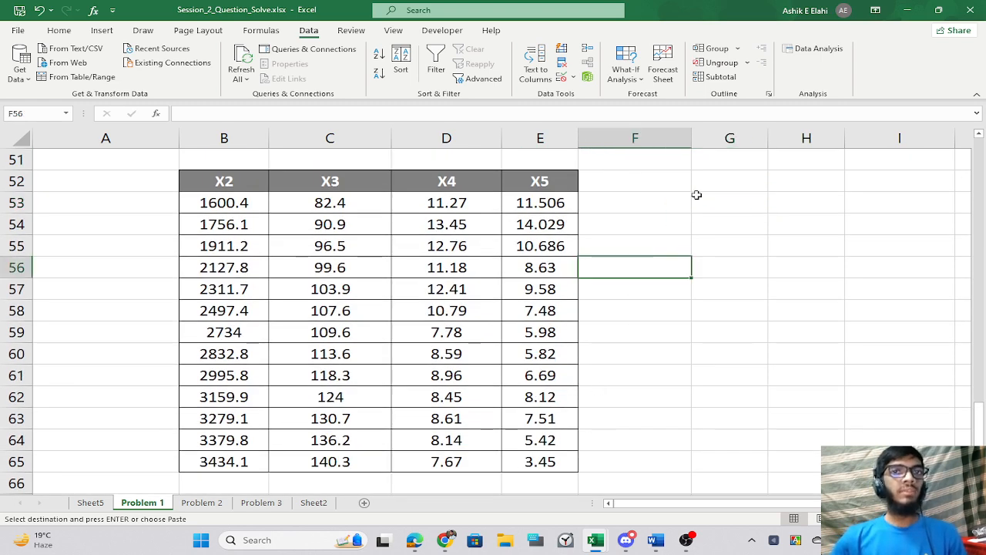
{"action": "scroll", "coordinate": [676, 269], "scroll_direction": "up", "scroll_amount": 1}
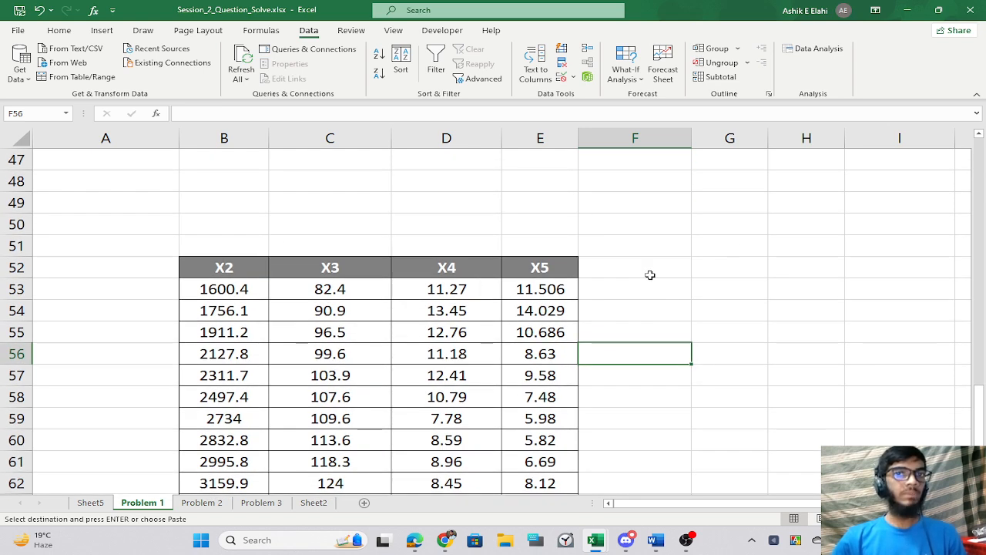
Merge and center G52:J52 beside the predictor table and enter the heading Z.
{"action": "left_click_drag", "start_coordinate": [715, 267], "coordinate": [826, 393]}
{"action": "scroll", "coordinate": [680, 508], "scroll_direction": "right", "scroll_amount": 4}
{"action": "scroll", "coordinate": [694, 501], "scroll_direction": "left", "scroll_amount": 4}
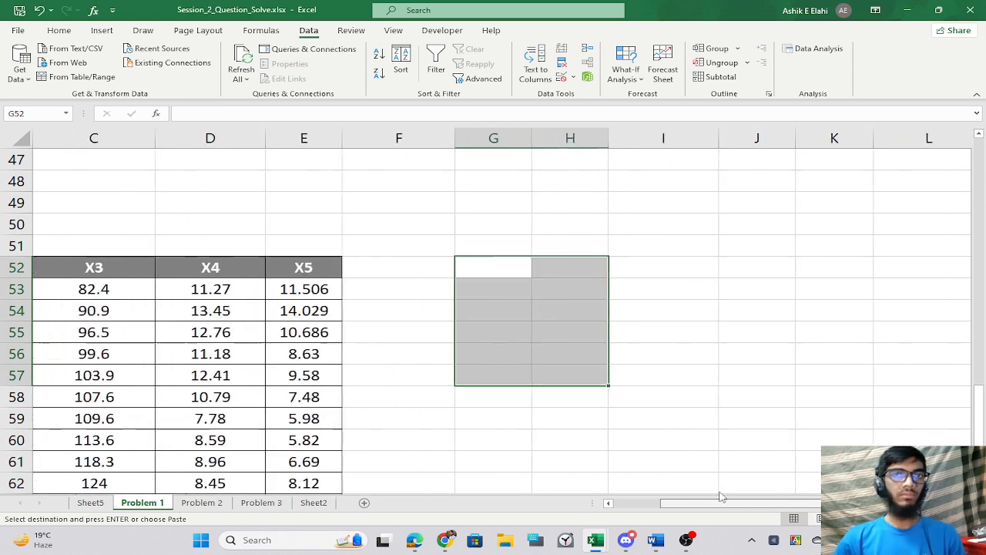
{"action": "scroll", "coordinate": [713, 494], "scroll_direction": "right", "scroll_amount": 1}
{"action": "scroll", "coordinate": [713, 494], "scroll_direction": "right", "scroll_amount": 2}
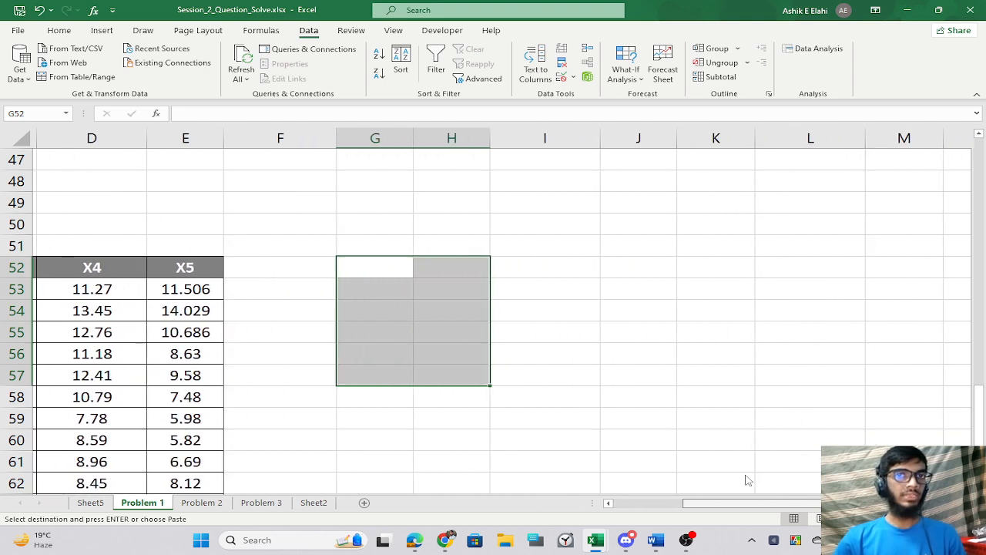
{"action": "left_click", "coordinate": [608, 306]}
{"action": "left_click_drag", "start_coordinate": [378, 267], "coordinate": [635, 267]}
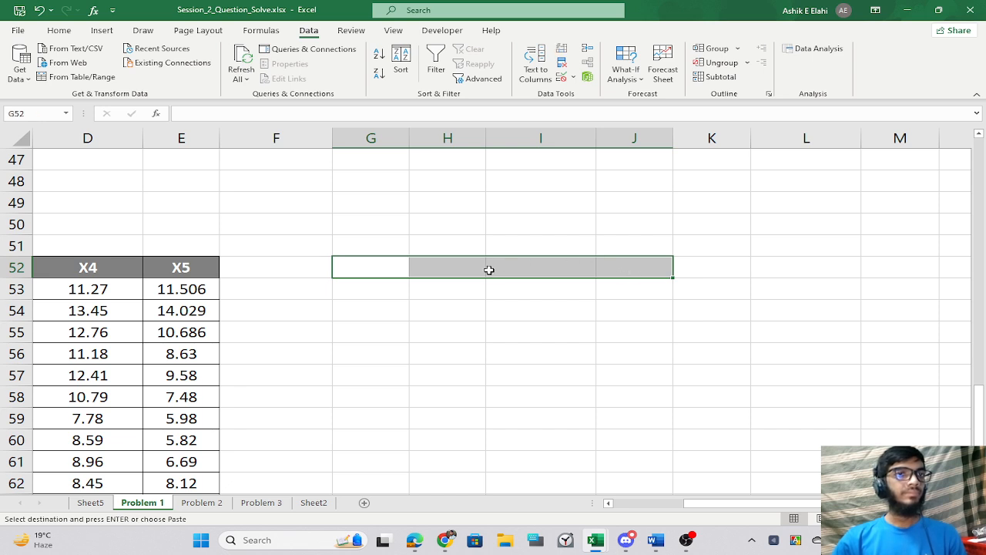
{"action": "left_click", "coordinate": [102, 31]}
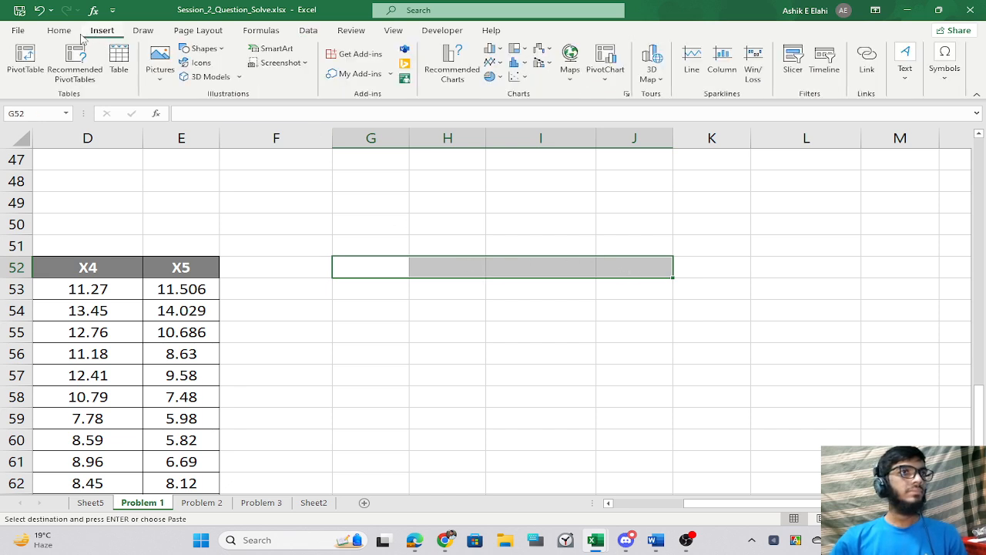
{"action": "left_click", "coordinate": [59, 30]}
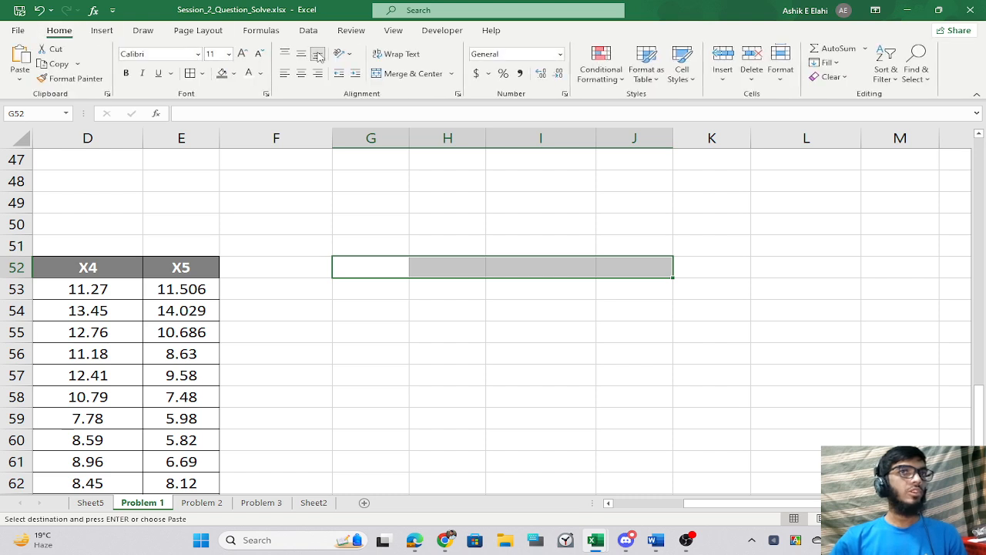
{"action": "left_click", "coordinate": [408, 73]}
{"action": "type", "text": "Z"}
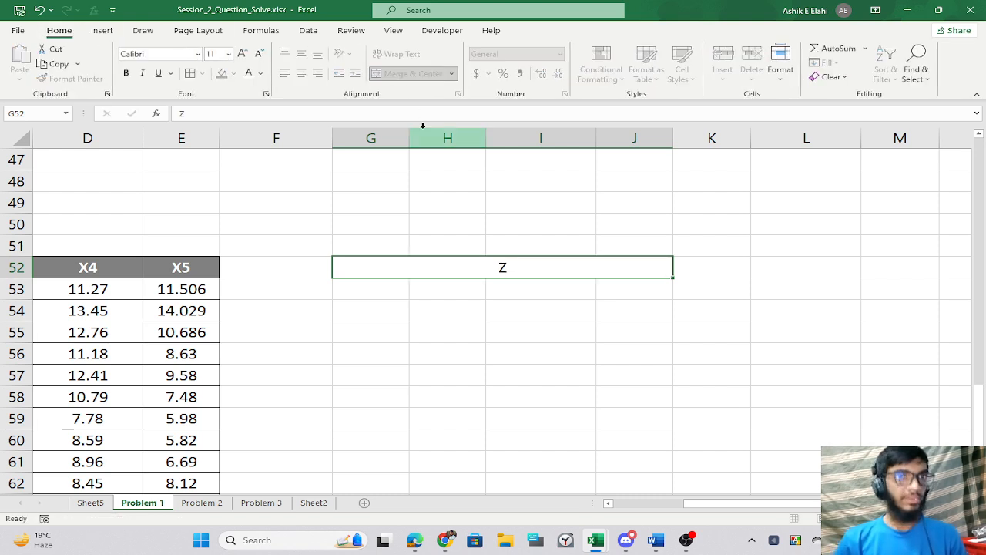
{"action": "key", "text": "Return"}
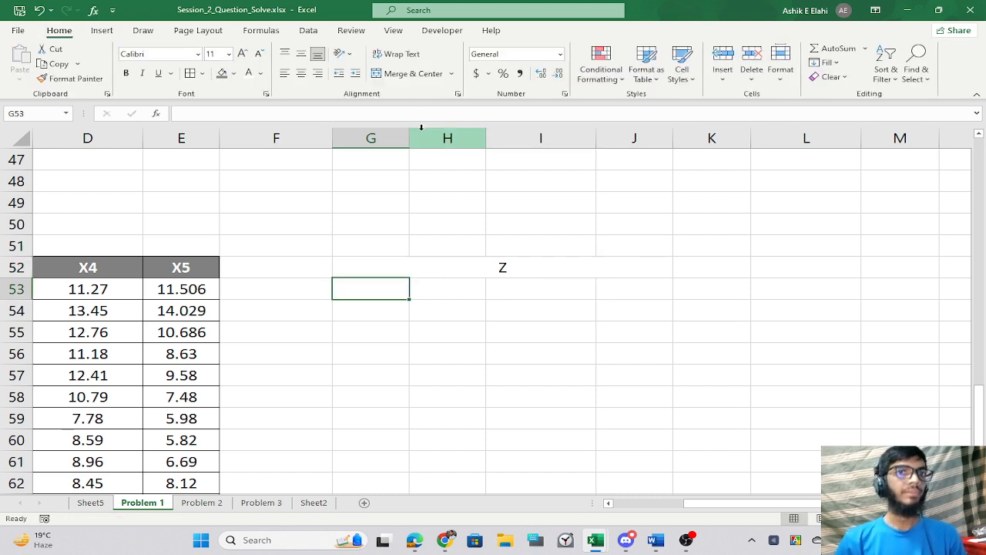
Apply the X5 header's formatting to the Z heading and merge and center G52:J52 again.
{"action": "left_click", "coordinate": [152, 271]}
{"action": "left_click", "coordinate": [70, 78]}
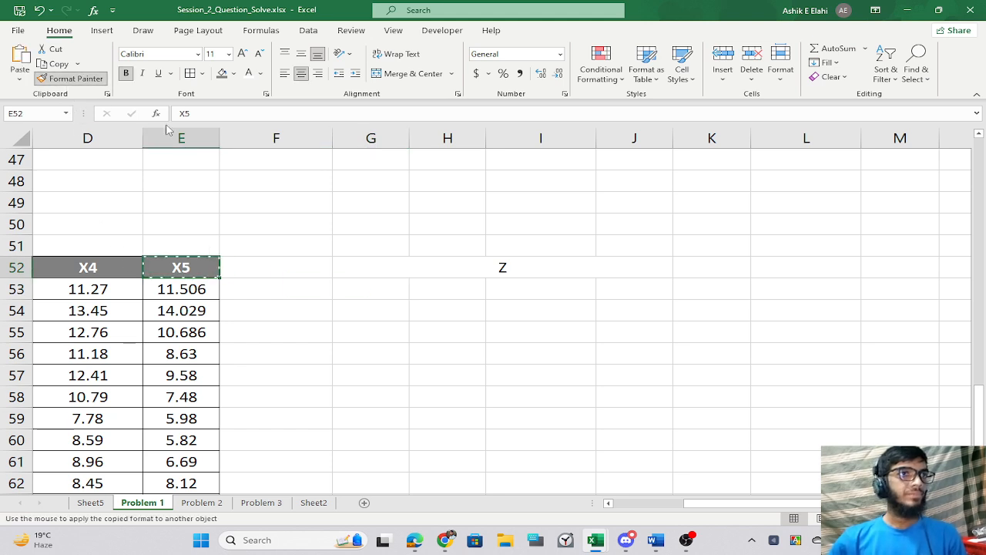
{"action": "left_click", "coordinate": [506, 266]}
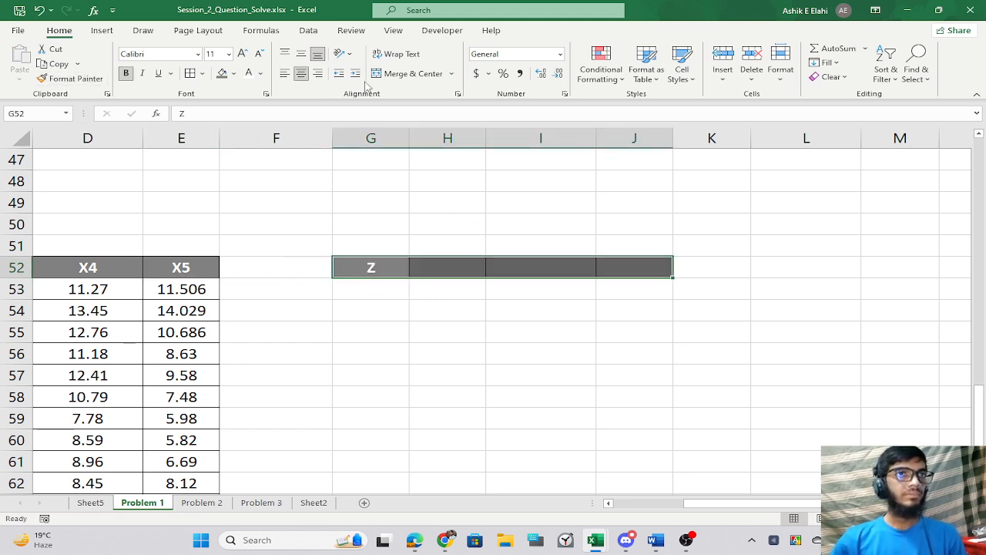
{"action": "left_click", "coordinate": [401, 74]}
{"action": "left_click", "coordinate": [424, 312]}
{"action": "left_click_drag", "start_coordinate": [378, 292], "coordinate": [366, 443]}
{"action": "scroll", "coordinate": [430, 417], "scroll_direction": "down", "scroll_amount": 4}
{"action": "scroll", "coordinate": [645, 492], "scroll_direction": "left", "scroll_amount": 3}
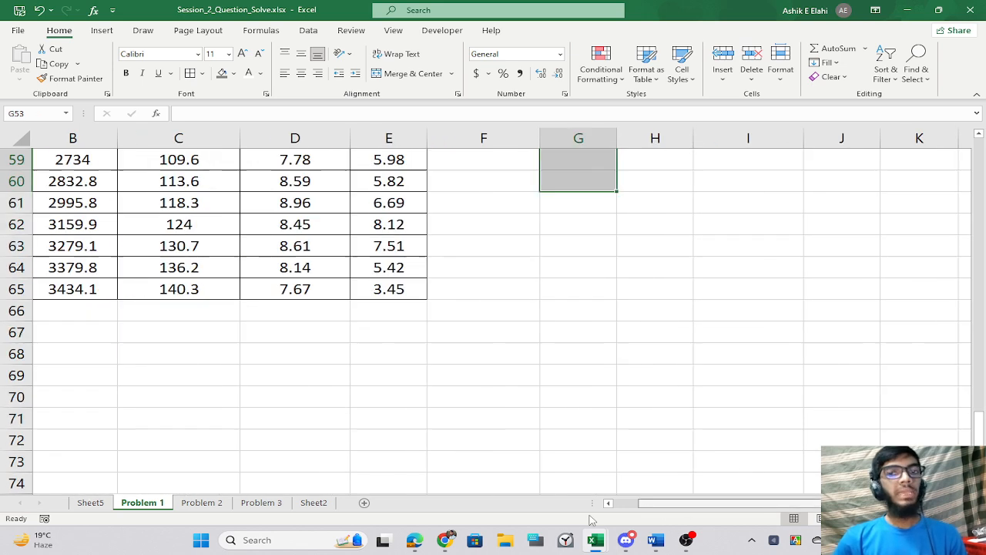
{"action": "scroll", "coordinate": [552, 414], "scroll_direction": "up", "scroll_amount": 3}
{"action": "left_click_drag", "start_coordinate": [691, 507], "coordinate": [736, 507]}
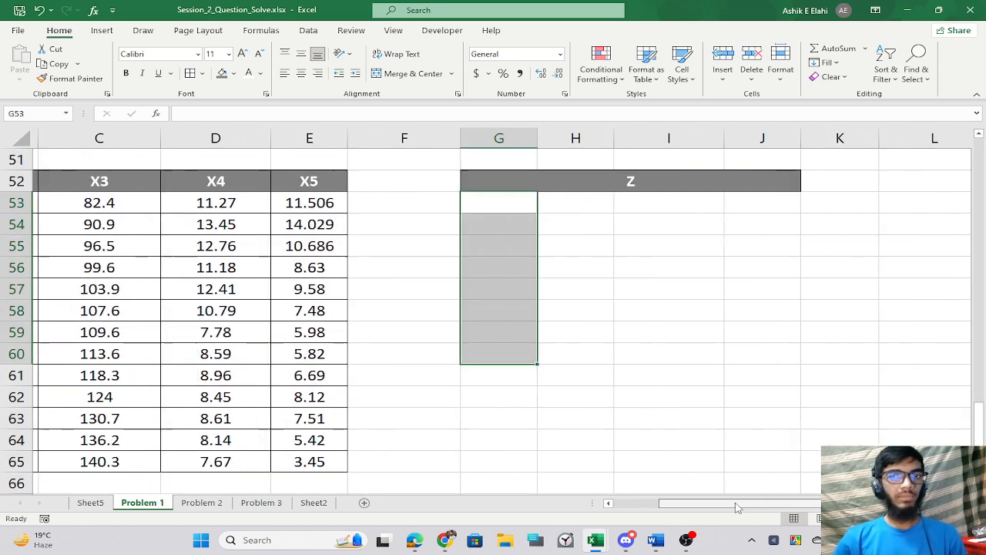
{"action": "left_click", "coordinate": [674, 383]}
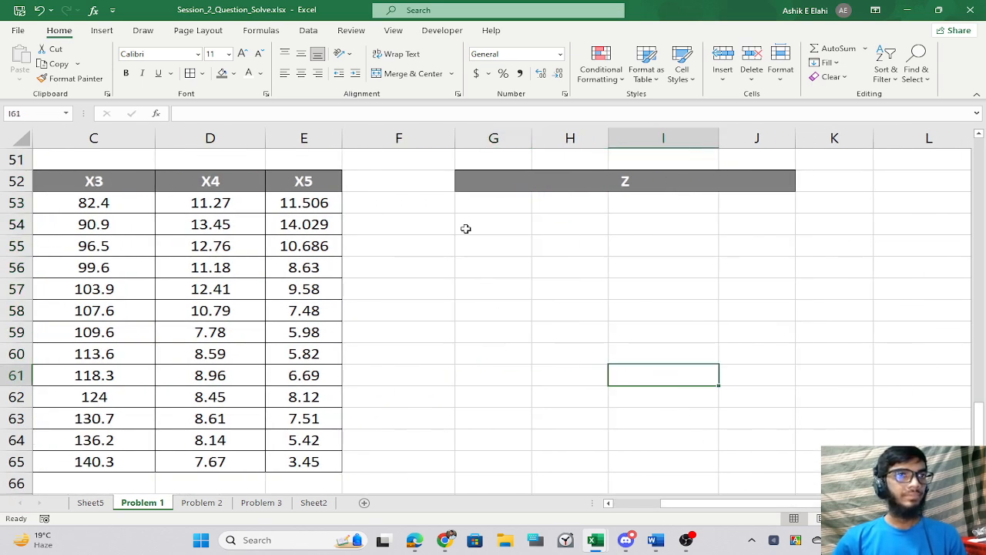
Add the row labels Mean in A66 and Var in A67 below the predictor table.
{"action": "left_click_drag", "start_coordinate": [675, 511], "coordinate": [561, 501]}
{"action": "scroll", "coordinate": [431, 301], "scroll_direction": "down", "scroll_amount": 1}
{"action": "left_click", "coordinate": [158, 398]}
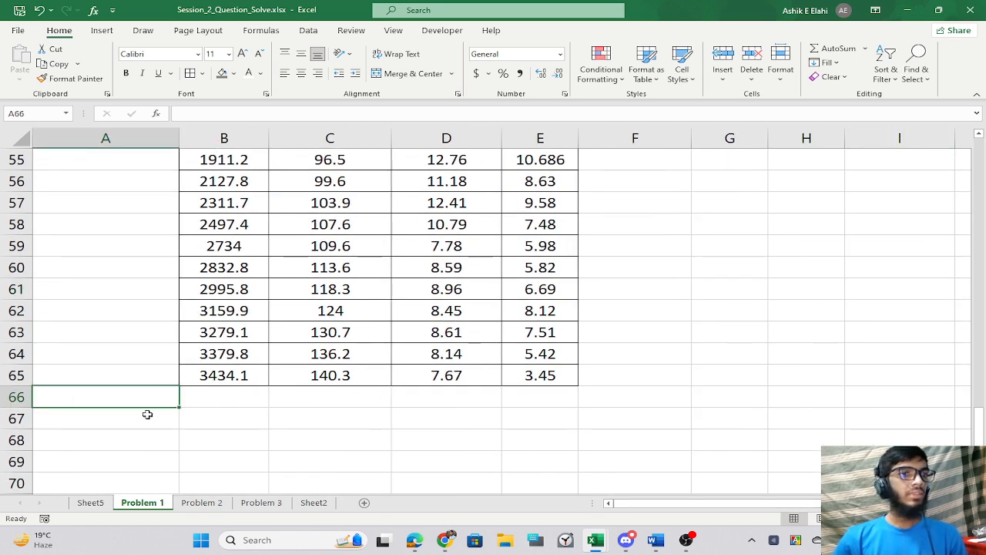
{"action": "type", "text": "Mean"}
{"action": "key", "text": "Return"}
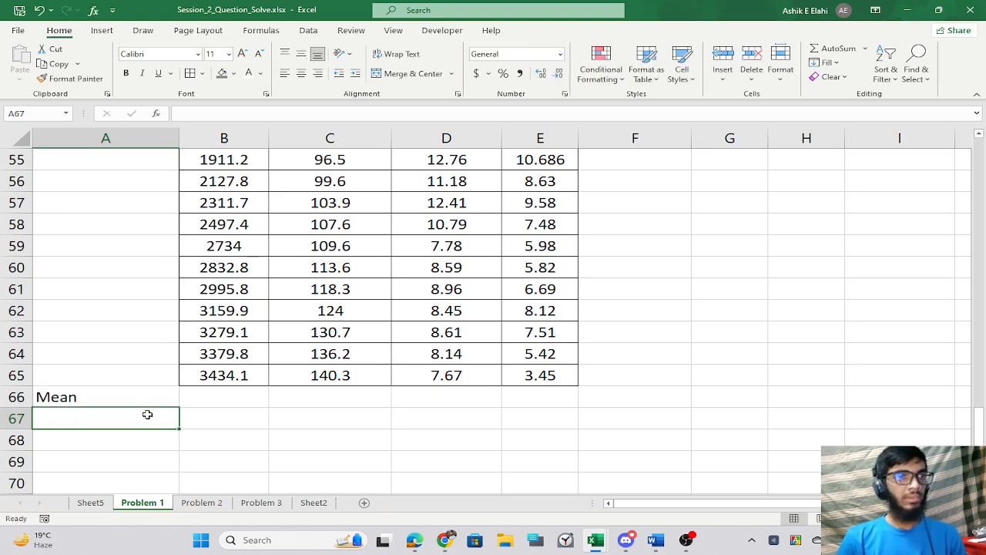
{"action": "type", "text": "Var"}
{"action": "key", "text": "Tab"}
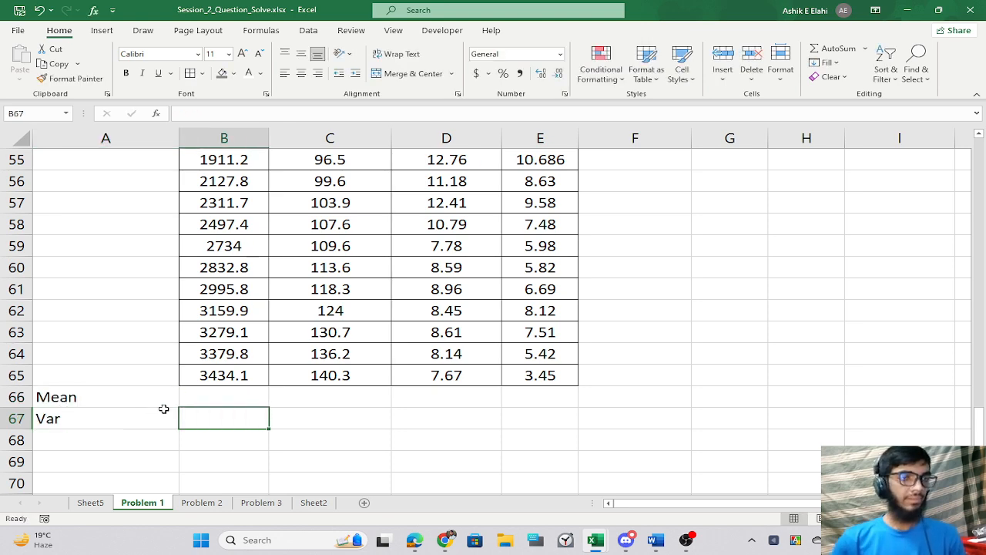
Calculate the mean of X2 in B66 with =AVERAGE(B53:B65).
{"action": "key", "text": "Up"}
{"action": "scroll", "coordinate": [298, 416], "scroll_direction": "up", "scroll_amount": 3}
{"action": "scroll", "coordinate": [415, 377], "scroll_direction": "down", "scroll_amount": 3}
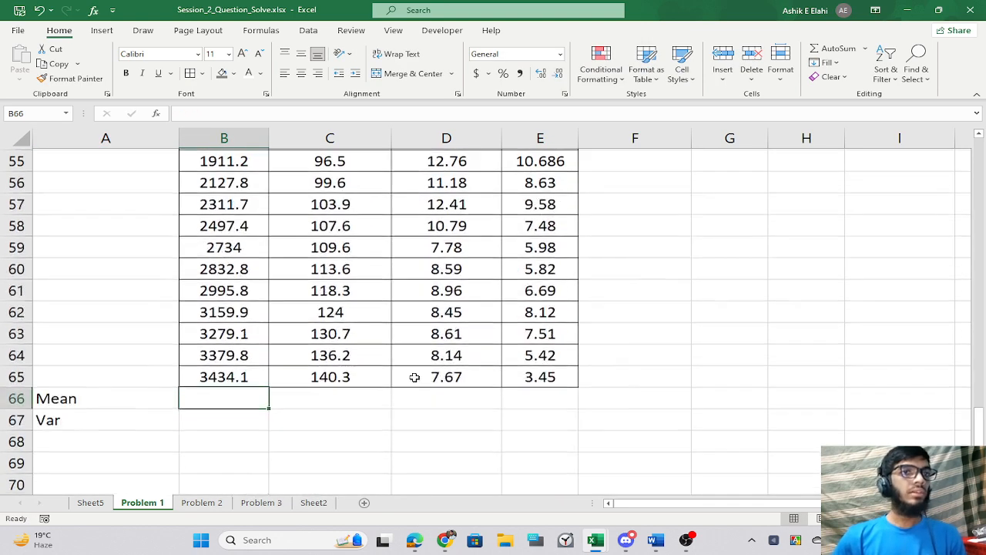
{"action": "left_click", "coordinate": [864, 49]}
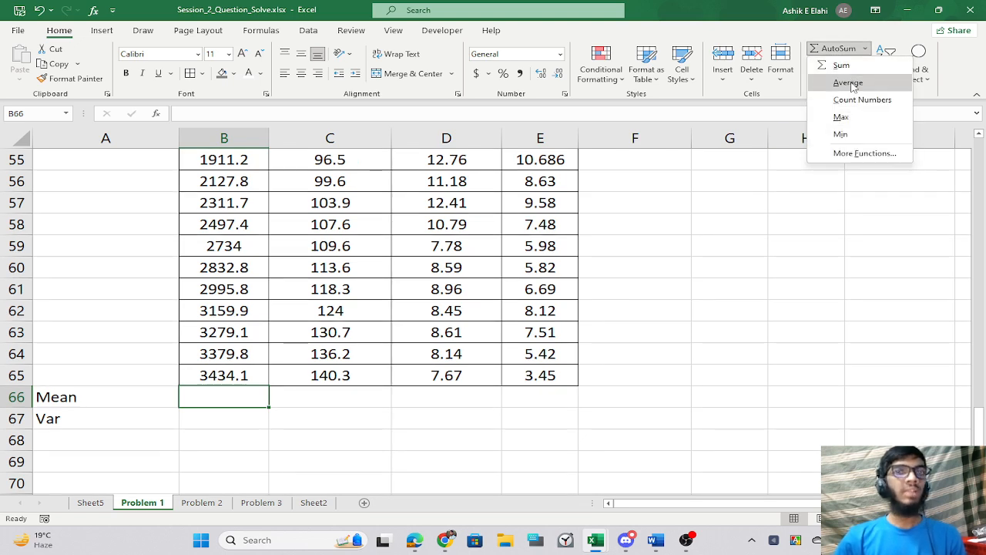
{"action": "left_click", "coordinate": [848, 83]}
{"action": "scroll", "coordinate": [257, 292], "scroll_direction": "up", "scroll_amount": 3}
{"action": "scroll", "coordinate": [258, 293], "scroll_direction": "down", "scroll_amount": 3}
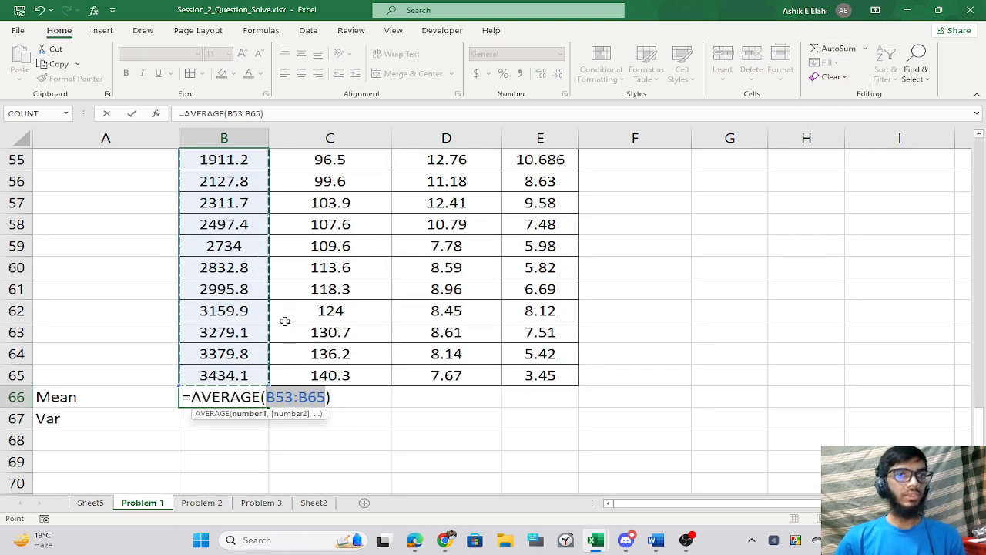
{"action": "key", "text": "Return"}
Fill the mean formula from B66 across to E66 for X3, X4 and X5.
{"action": "left_click", "coordinate": [260, 402]}
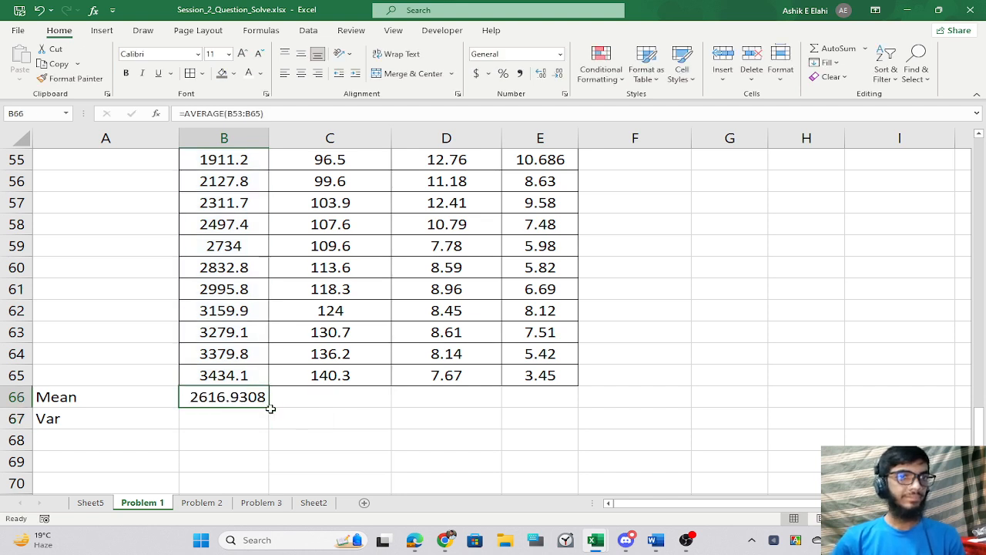
{"action": "left_click_drag", "start_coordinate": [266, 404], "coordinate": [535, 403]}
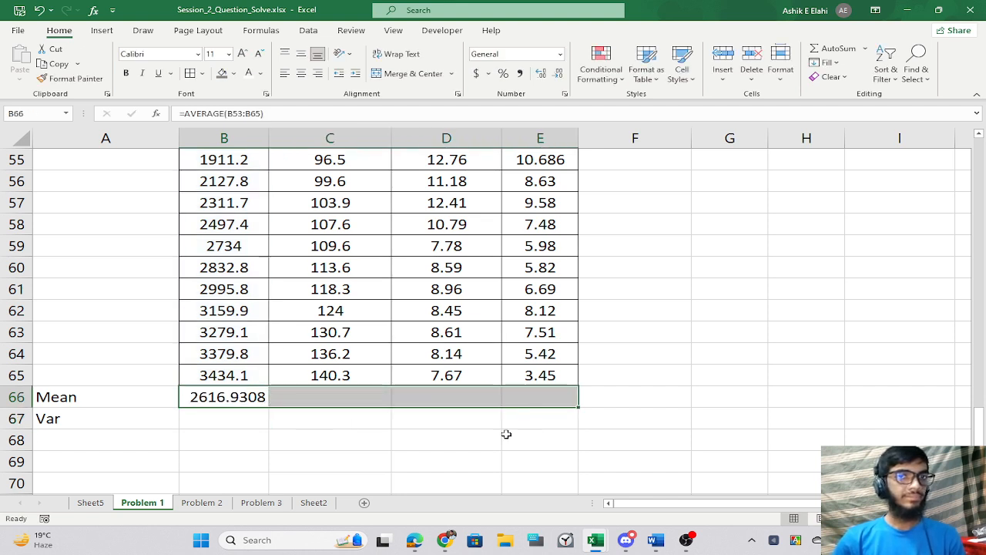
{"action": "left_click", "coordinate": [296, 437]}
{"action": "left_click", "coordinate": [264, 402]}
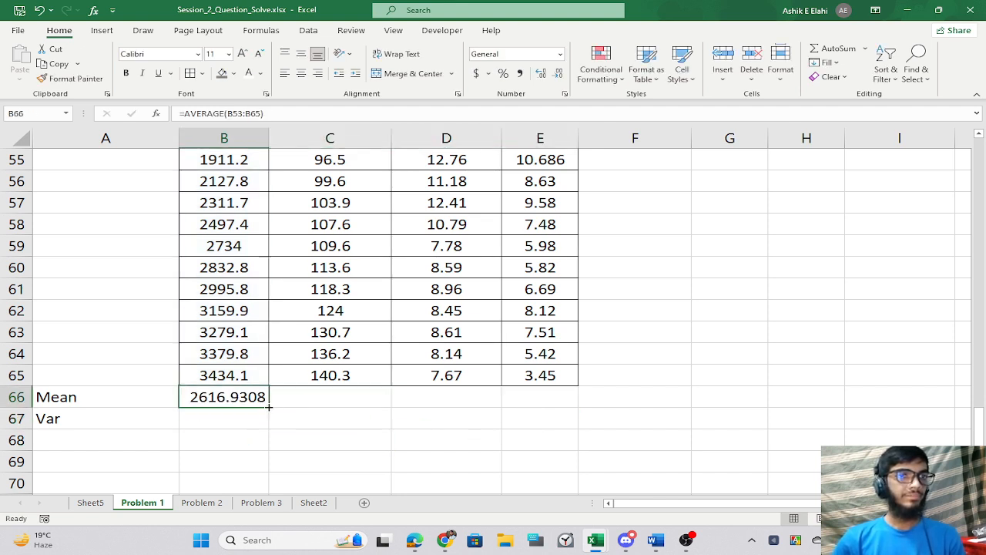
{"action": "left_click_drag", "start_coordinate": [268, 406], "coordinate": [568, 403]}
{"action": "left_click", "coordinate": [493, 440]}
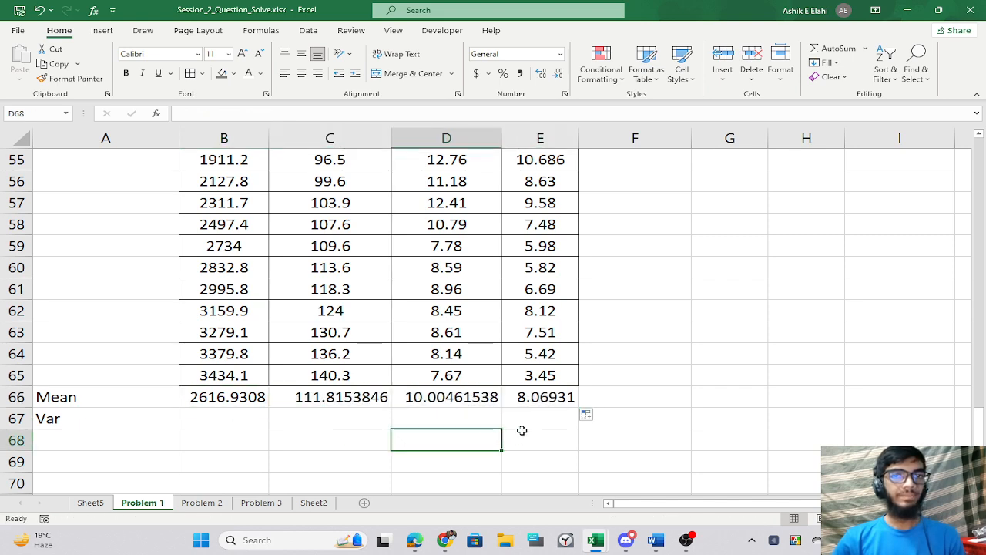
{"action": "left_click", "coordinate": [686, 538]}
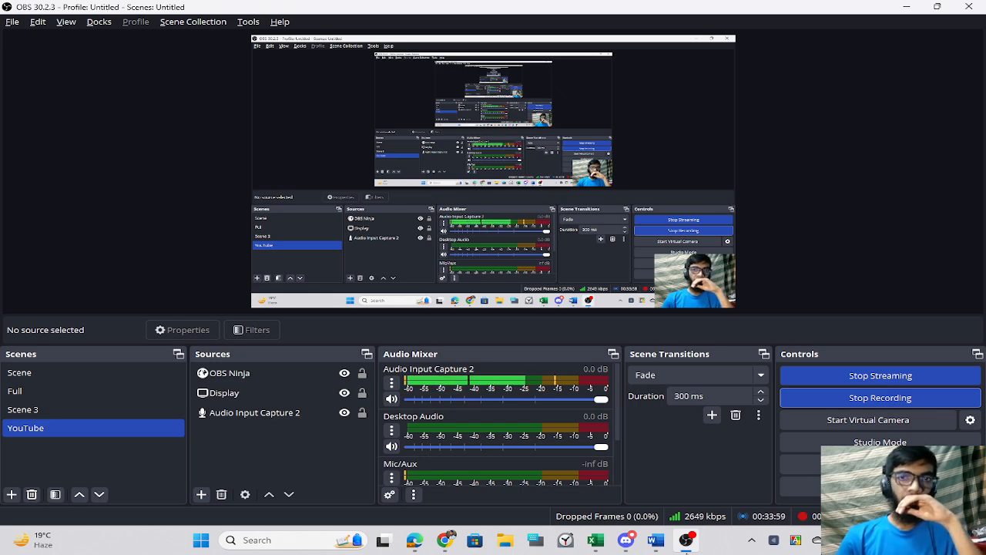
{"action": "left_click", "coordinate": [686, 540]}
Calculate the sample variance of X2 in B67 with =VAR.S(B53:B65).
{"action": "scroll", "coordinate": [231, 364], "scroll_direction": "down", "scroll_amount": 1}
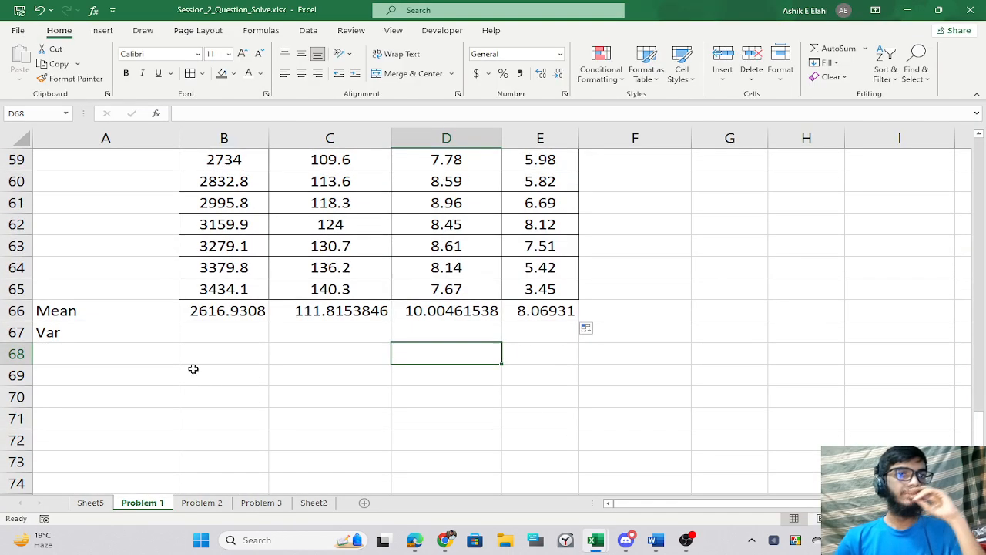
{"action": "left_click", "coordinate": [195, 335]}
{"action": "type", "text": "=v"}
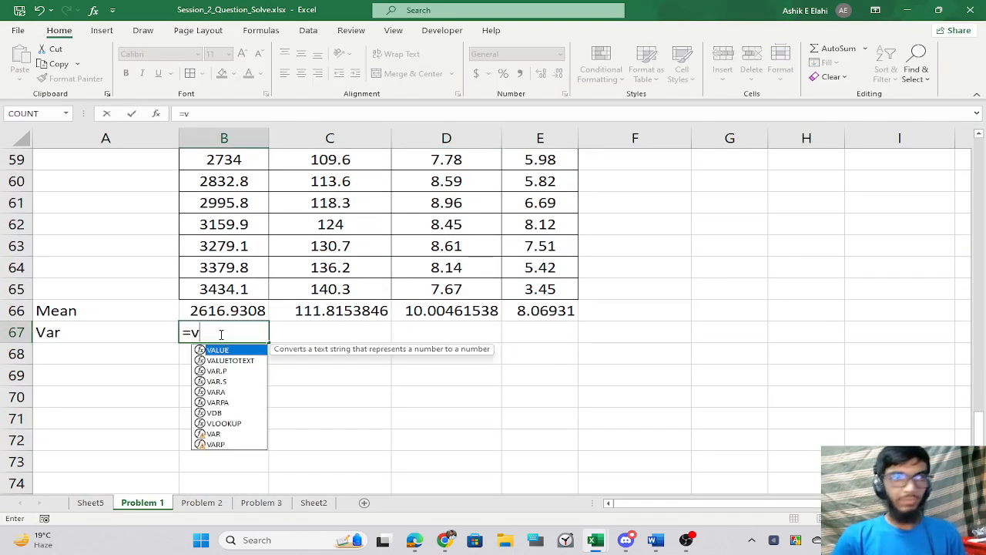
{"action": "type", "text": "ar.s"}
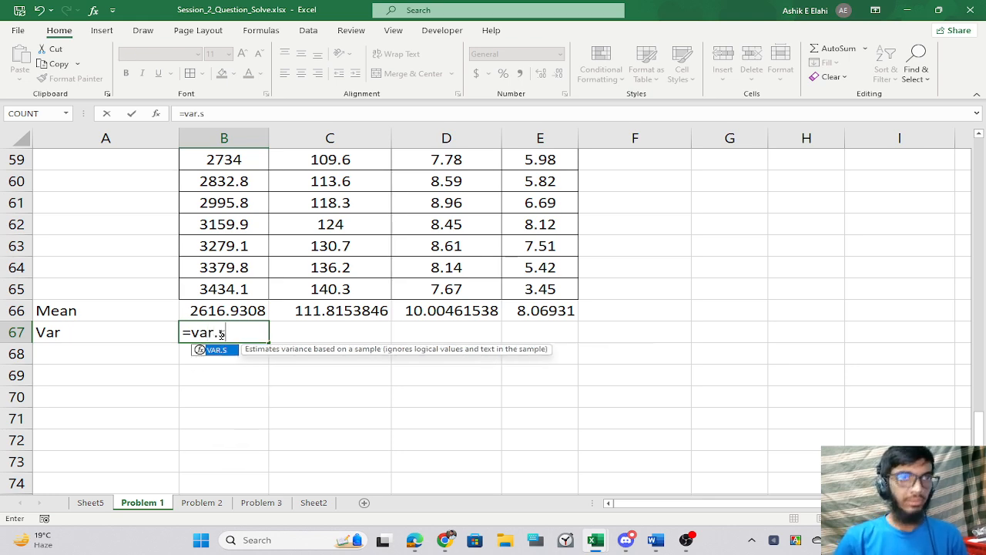
{"action": "key", "text": "Tab"}
{"action": "scroll", "coordinate": [227, 254], "scroll_direction": "up", "scroll_amount": 4}
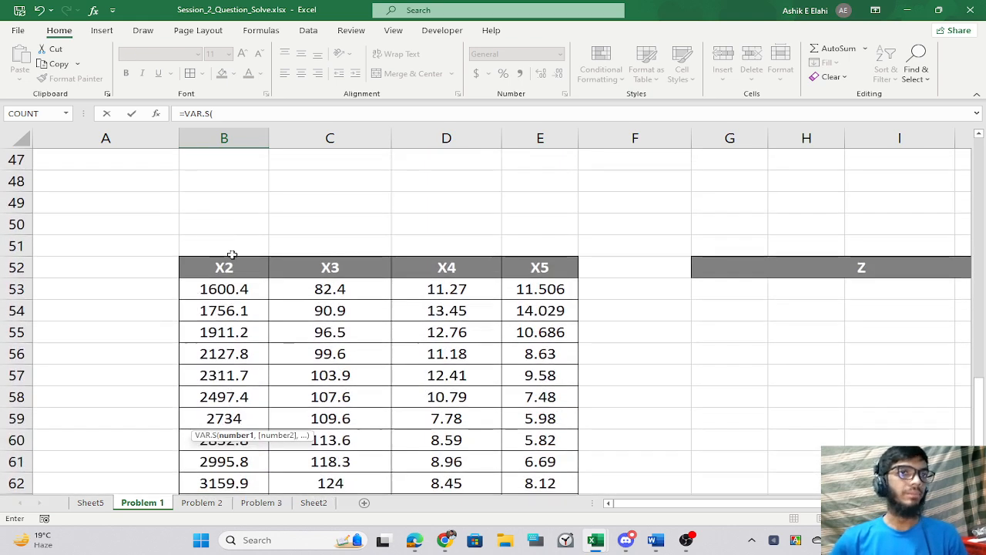
{"action": "scroll", "coordinate": [235, 223], "scroll_direction": "down", "scroll_amount": 1}
{"action": "left_click_drag", "start_coordinate": [232, 202], "coordinate": [210, 460]}
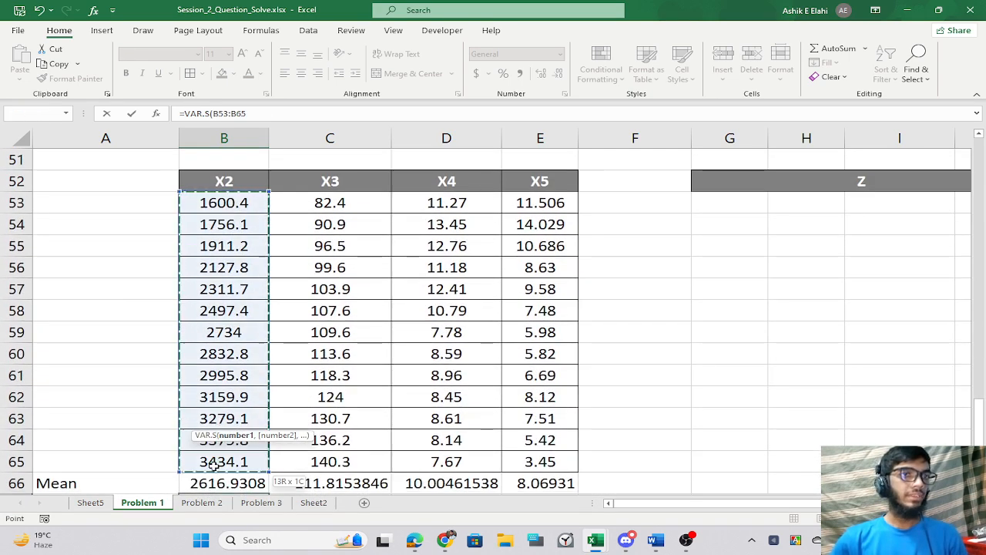
{"action": "scroll", "coordinate": [297, 367], "scroll_direction": "down", "scroll_amount": 4}
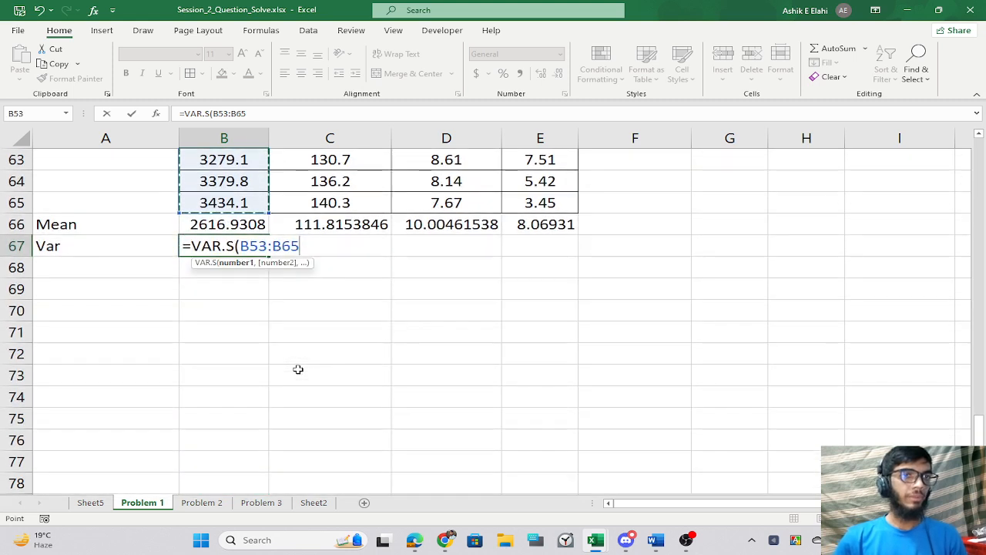
{"action": "type", "text": ")"}
{"action": "key", "text": "Return"}
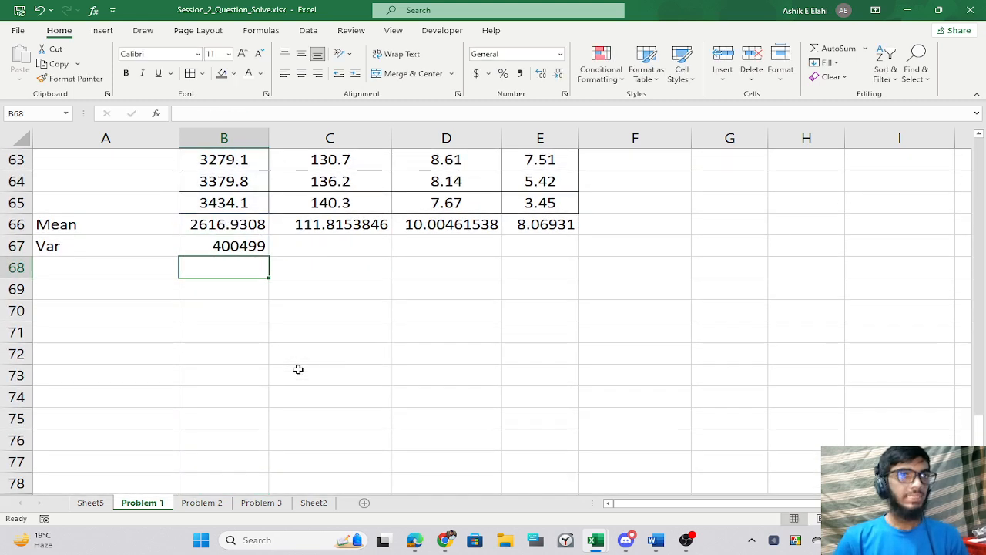
Fill the variance formula from B67 across to E67 for X3, X4 and X5.
{"action": "left_click", "coordinate": [240, 249]}
{"action": "left_click_drag", "start_coordinate": [269, 256], "coordinate": [578, 258]}
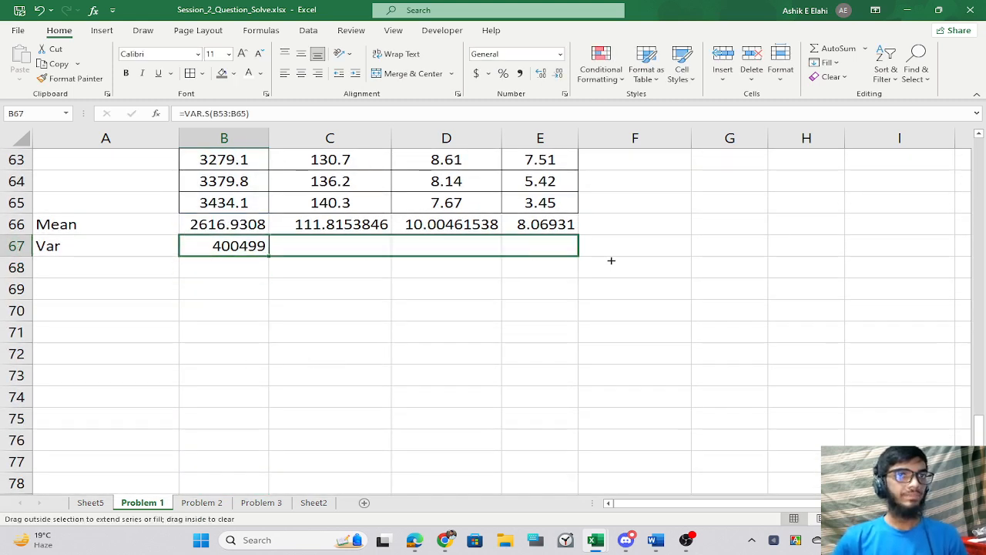
{"action": "left_click", "coordinate": [236, 376]}
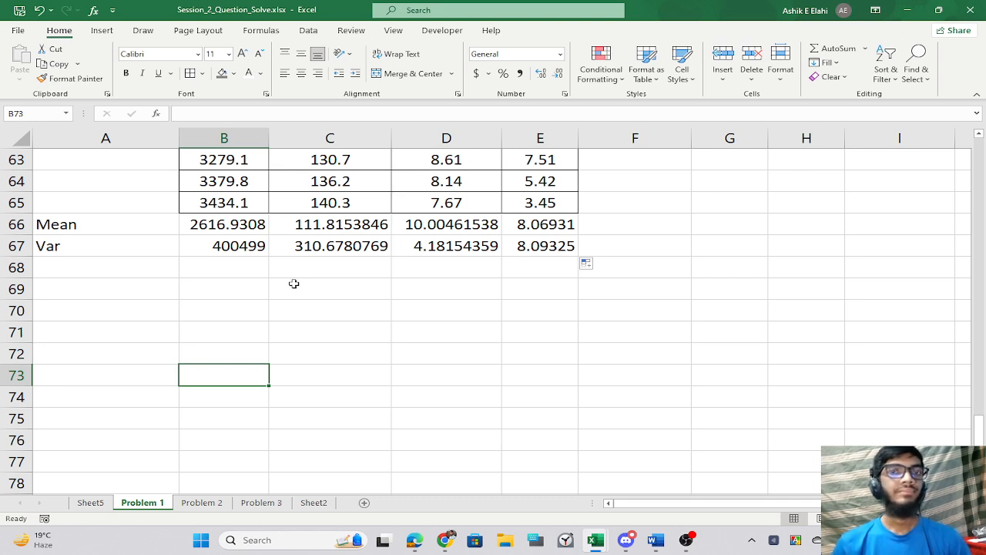
Add the row label SD in A68 and calculate the standard deviation of X2 in B68 with =SQRT(B67).
{"action": "left_click", "coordinate": [262, 289]}
{"action": "scroll", "coordinate": [260, 292], "scroll_direction": "up", "scroll_amount": 7}
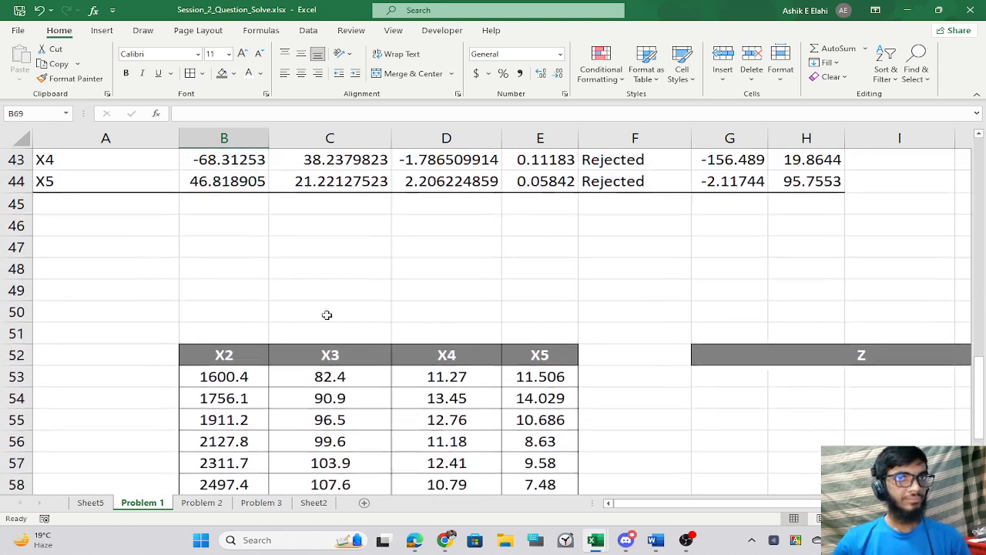
{"action": "scroll", "coordinate": [490, 329], "scroll_direction": "down", "scroll_amount": 3}
{"action": "left_click_drag", "start_coordinate": [669, 504], "coordinate": [624, 518]}
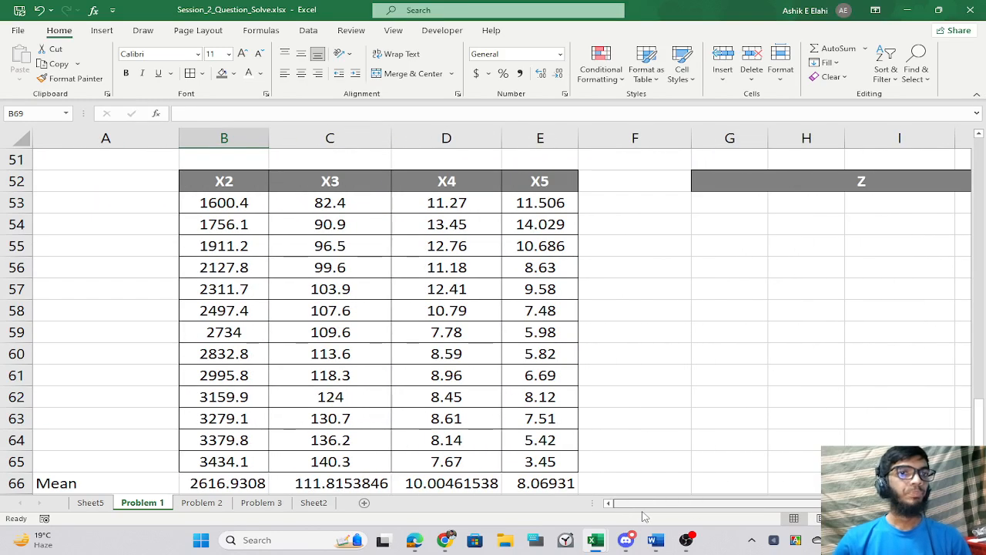
{"action": "scroll", "coordinate": [375, 369], "scroll_direction": "down", "scroll_amount": 3}
{"action": "left_click", "coordinate": [104, 356]}
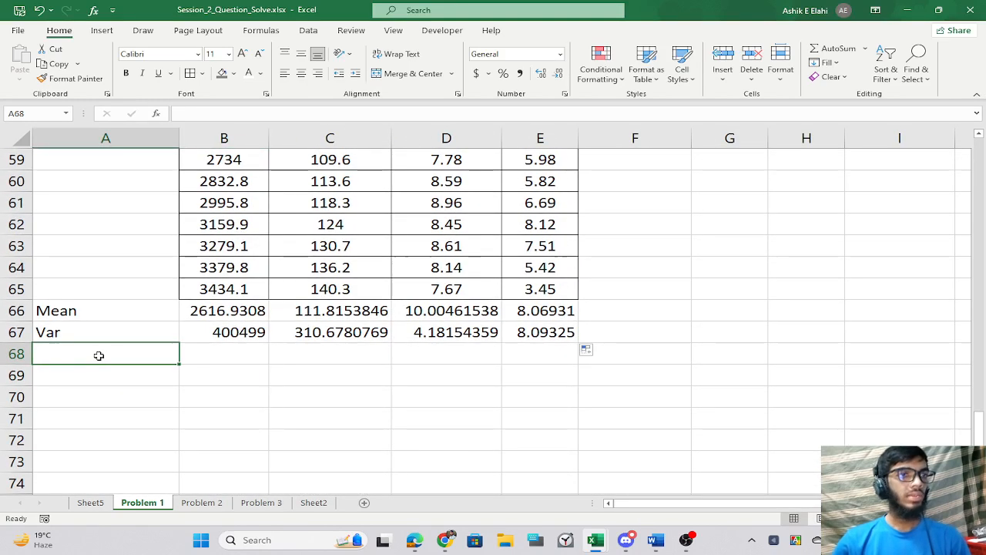
{"action": "type", "text": "SD"}
{"action": "key", "text": "Tab"}
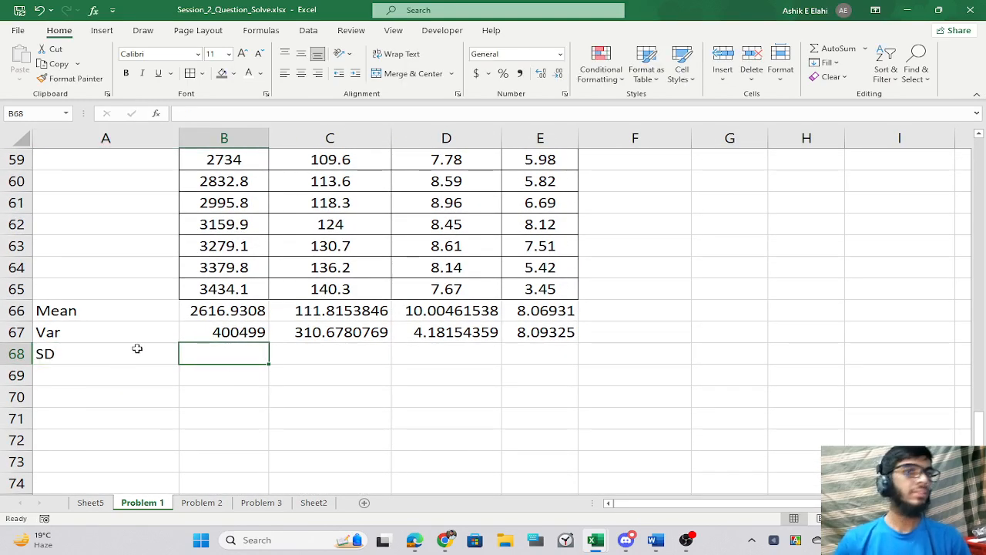
{"action": "type", "text": "=sq"}
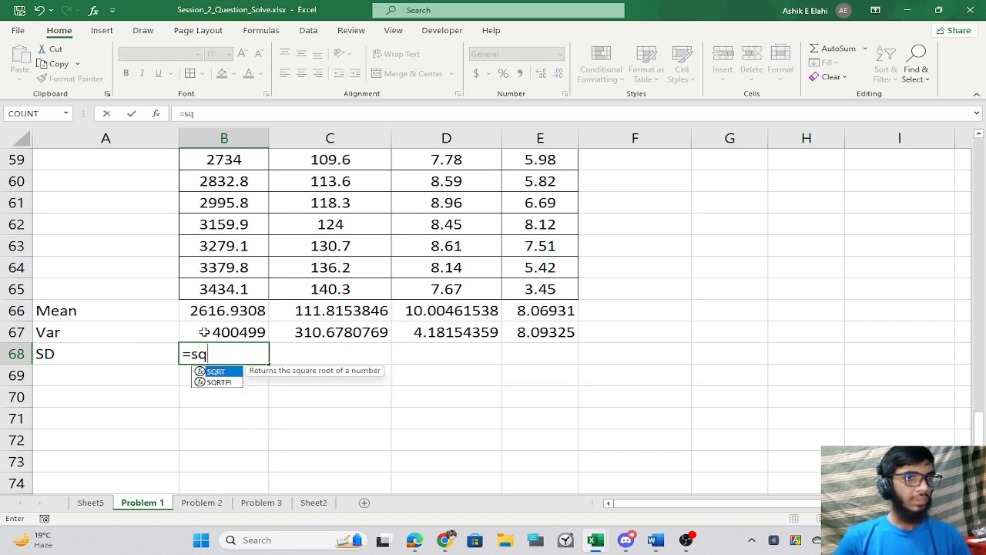
{"action": "key", "text": "Tab"}
{"action": "left_click", "coordinate": [209, 331]}
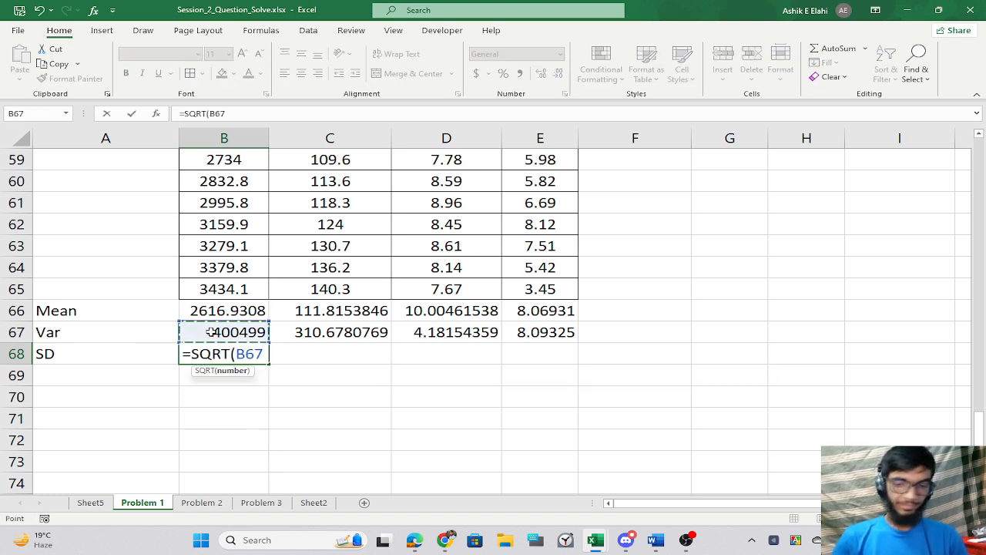
{"action": "key", "text": "Return"}
Fill the standard deviation formula from B68 across to E68 for X3, X4 and X5.
{"action": "left_click", "coordinate": [226, 356]}
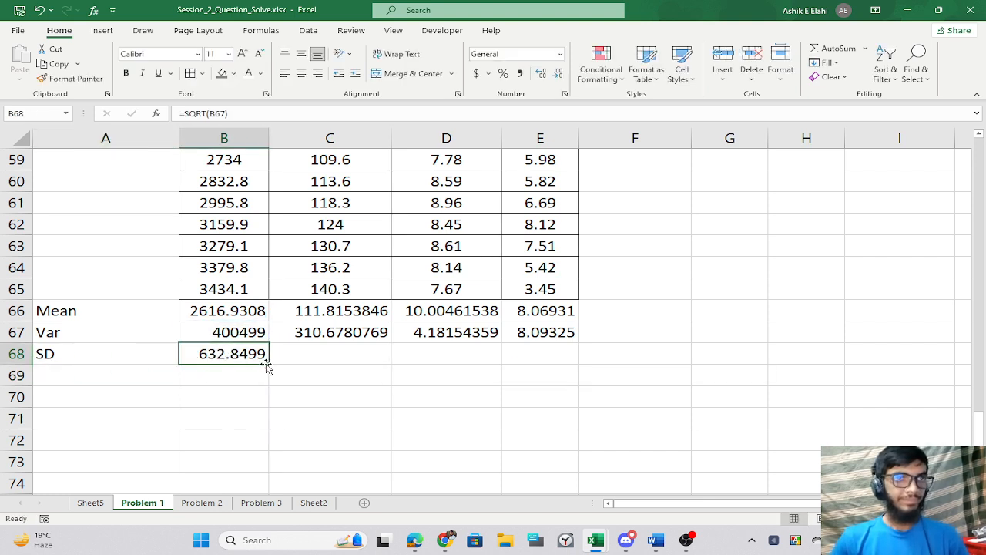
{"action": "left_click_drag", "start_coordinate": [269, 365], "coordinate": [576, 363]}
{"action": "left_click", "coordinate": [656, 352]}
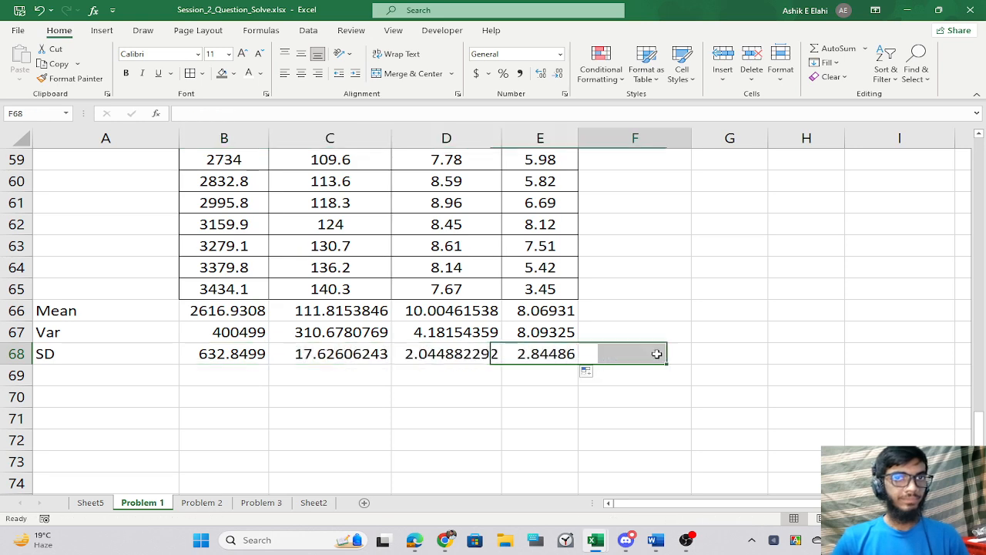
Begin the Z formula in G53 by subtracting the X2 mean in B66 from the first X2 value, =(B53-B66.
{"action": "scroll", "coordinate": [689, 359], "scroll_direction": "up", "scroll_amount": 5}
{"action": "left_click", "coordinate": [725, 376]}
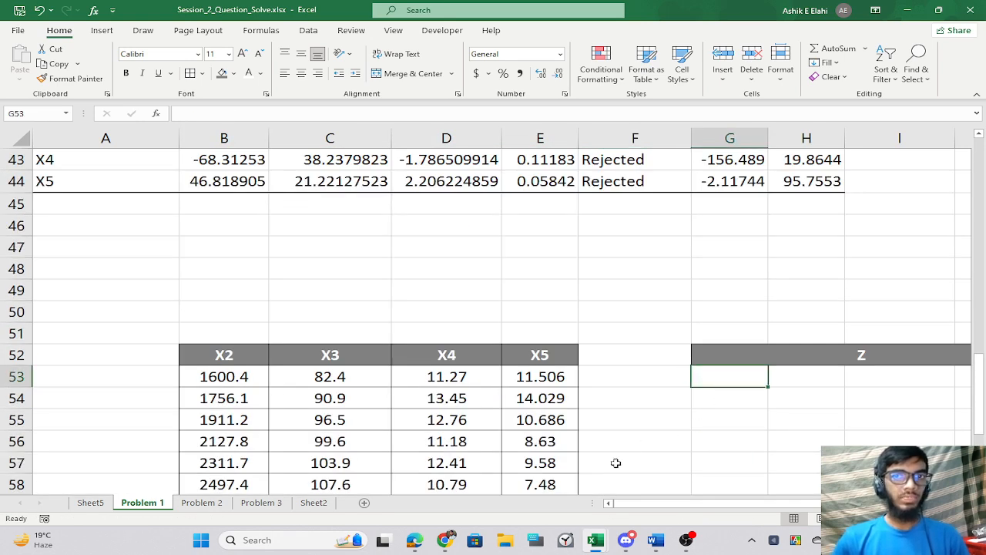
{"action": "scroll", "coordinate": [640, 478], "scroll_direction": "down", "scroll_amount": 3}
{"action": "mouse_move", "coordinate": [656, 505]}
{"action": "left_mouse_down"}
{"action": "mouse_move", "coordinate": [672, 503]}
{"action": "mouse_move", "coordinate": [657, 504]}
{"action": "left_mouse_up"}
{"action": "type", "text": "=("}
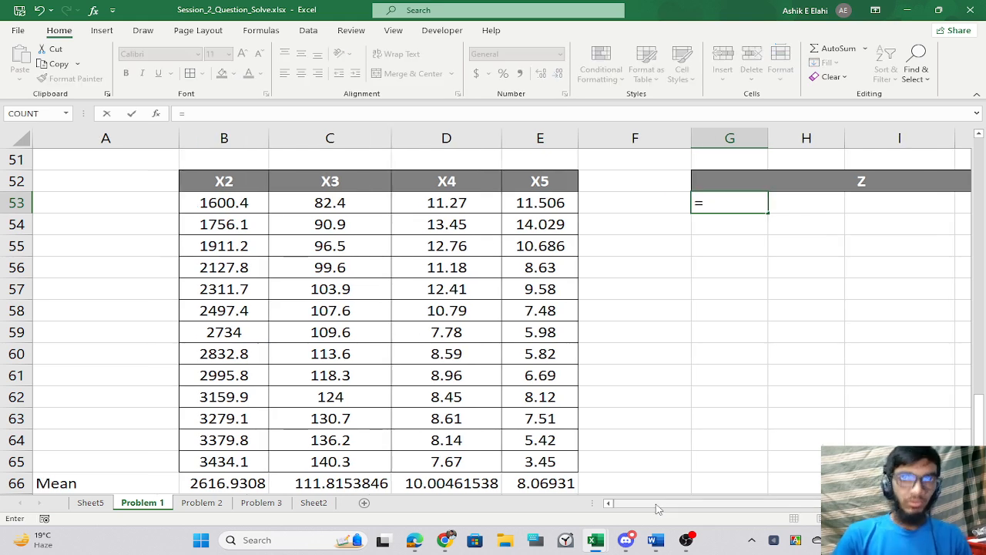
{"action": "left_click", "coordinate": [234, 198]}
{"action": "type", "text": "-"}
{"action": "scroll", "coordinate": [229, 277], "scroll_direction": "down", "scroll_amount": 4}
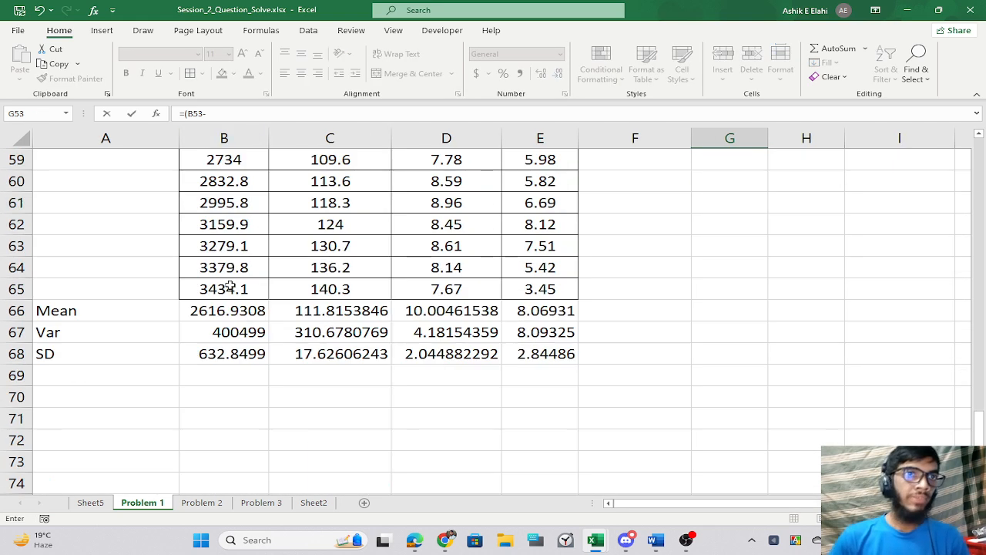
{"action": "left_click", "coordinate": [218, 229]}
{"action": "scroll", "coordinate": [447, 286], "scroll_direction": "up", "scroll_amount": 4}
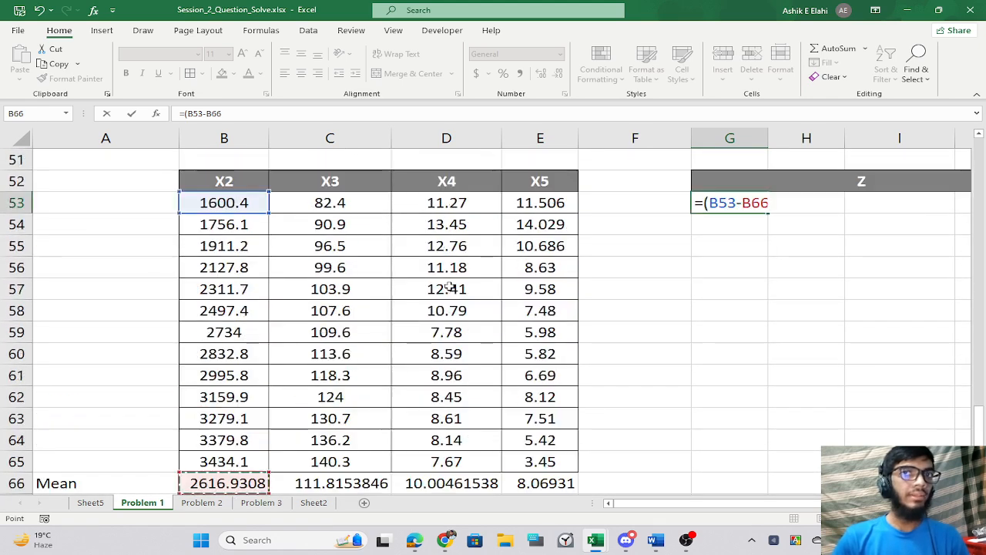
Lock the row of the mean reference in G53's formula as B$66, close the parenthesis and add the division operator.
{"action": "scroll", "coordinate": [450, 287], "scroll_direction": "up", "scroll_amount": 1}
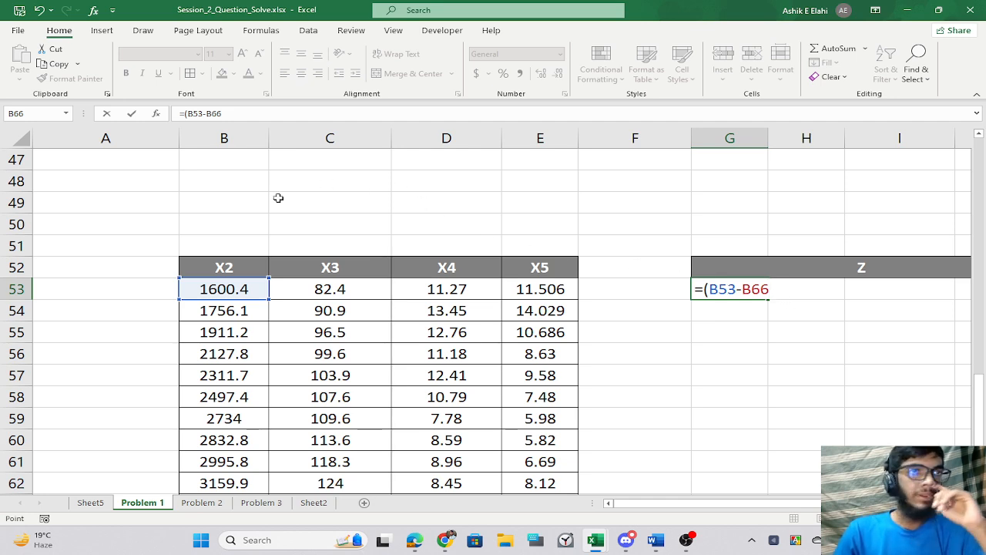
{"action": "scroll", "coordinate": [231, 381], "scroll_direction": "down", "scroll_amount": 4}
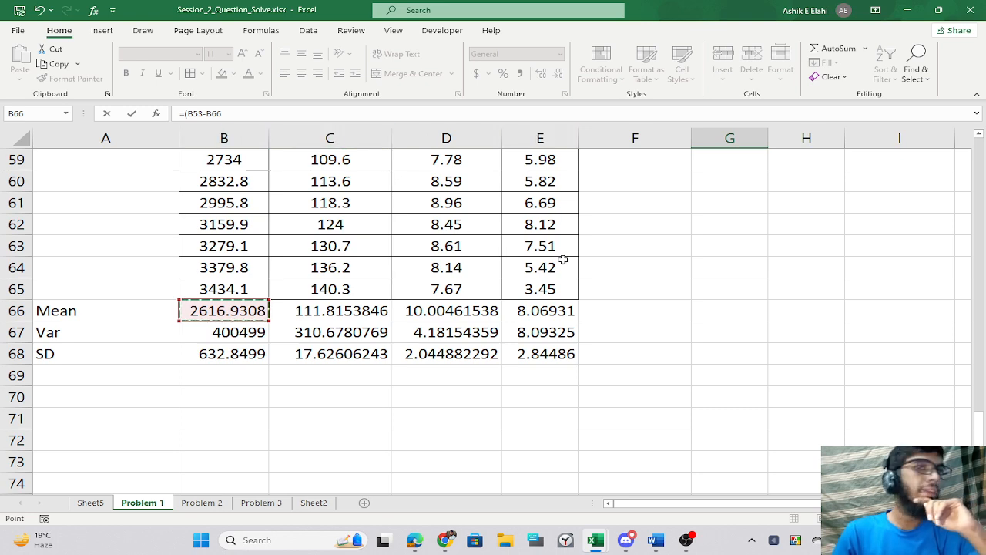
{"action": "scroll", "coordinate": [611, 326], "scroll_direction": "up", "scroll_amount": 4}
{"action": "scroll", "coordinate": [648, 262], "scroll_direction": "down", "scroll_amount": 1}
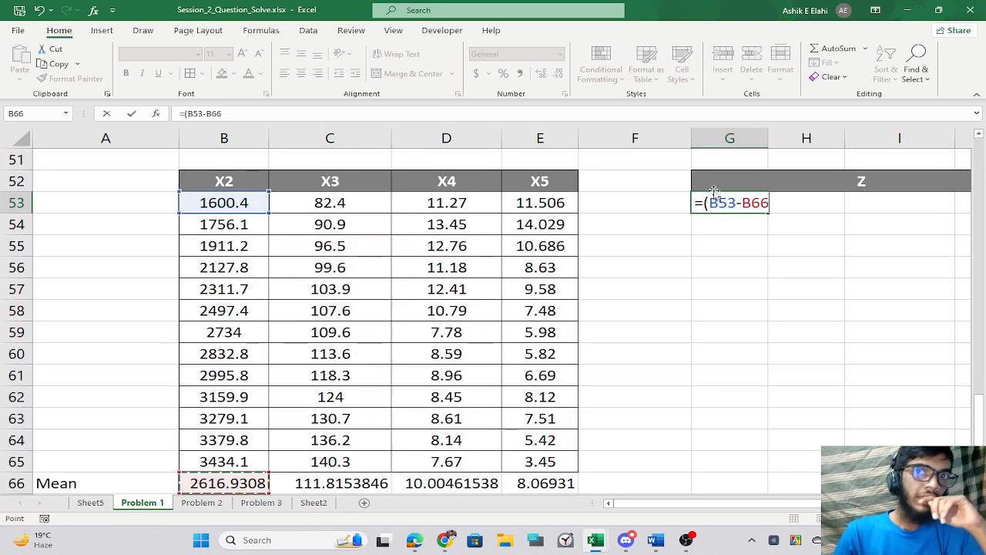
{"action": "left_click", "coordinate": [751, 202]}
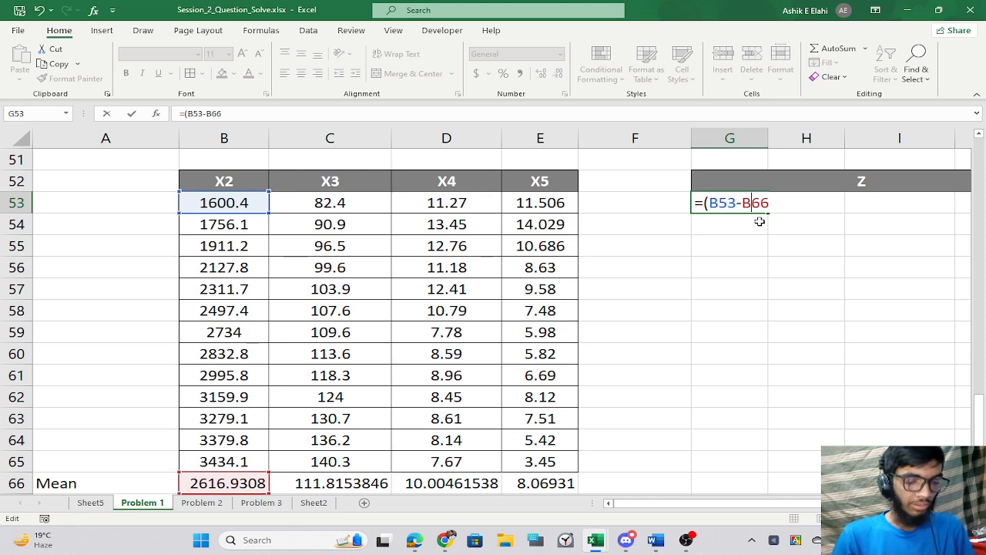
{"action": "type", "text": "$66)/"}
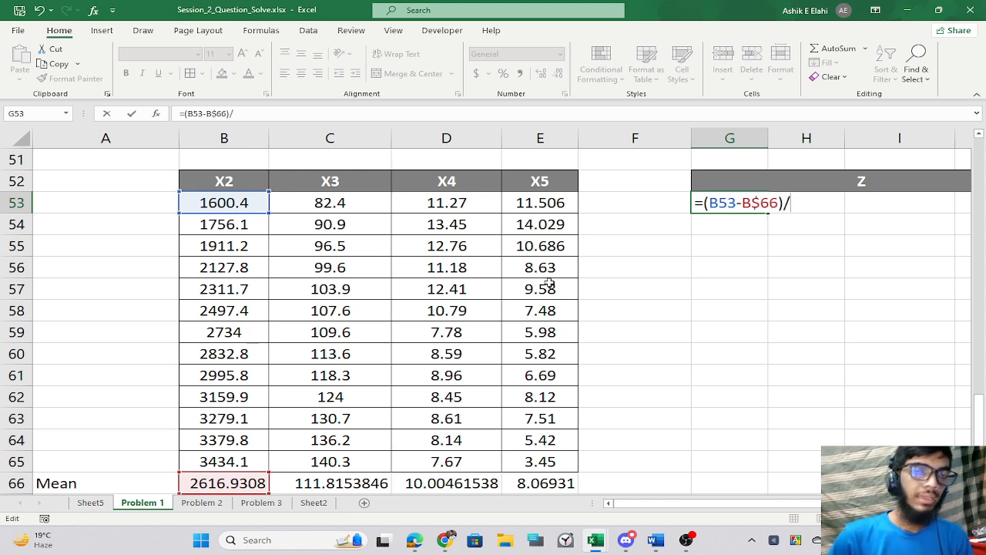
Complete G53's formula with the row-locked X2 standard deviation as divisor: =(B53-B$66)/B$68.
{"action": "scroll", "coordinate": [550, 282], "scroll_direction": "down", "scroll_amount": 1}
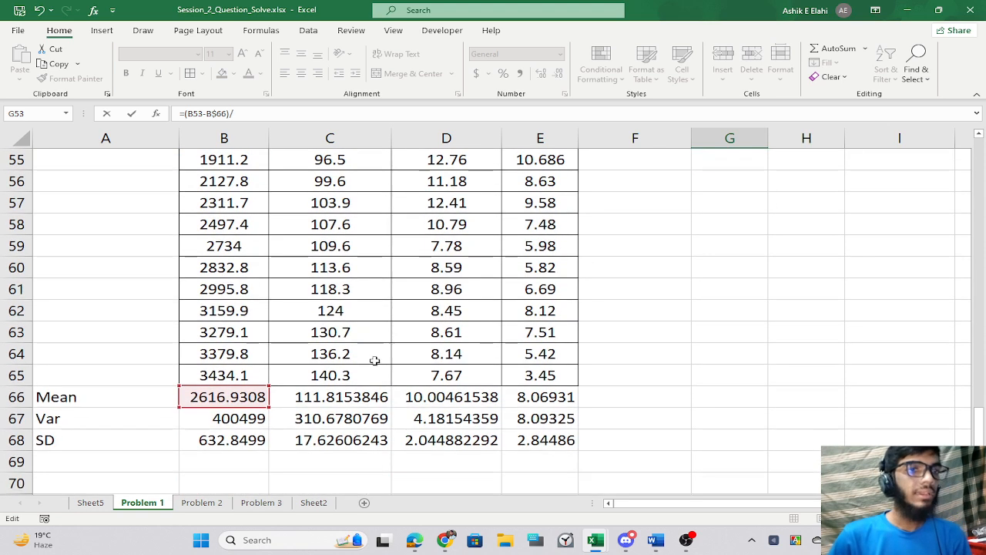
{"action": "left_click", "coordinate": [218, 451]}
{"action": "scroll", "coordinate": [647, 385], "scroll_direction": "up", "scroll_amount": 2}
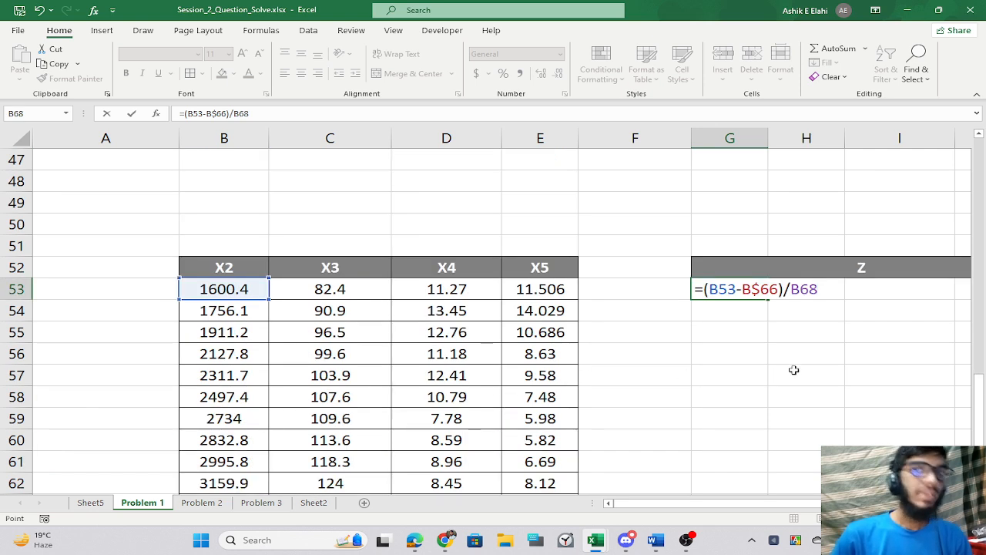
{"action": "left_click", "coordinate": [800, 291]}
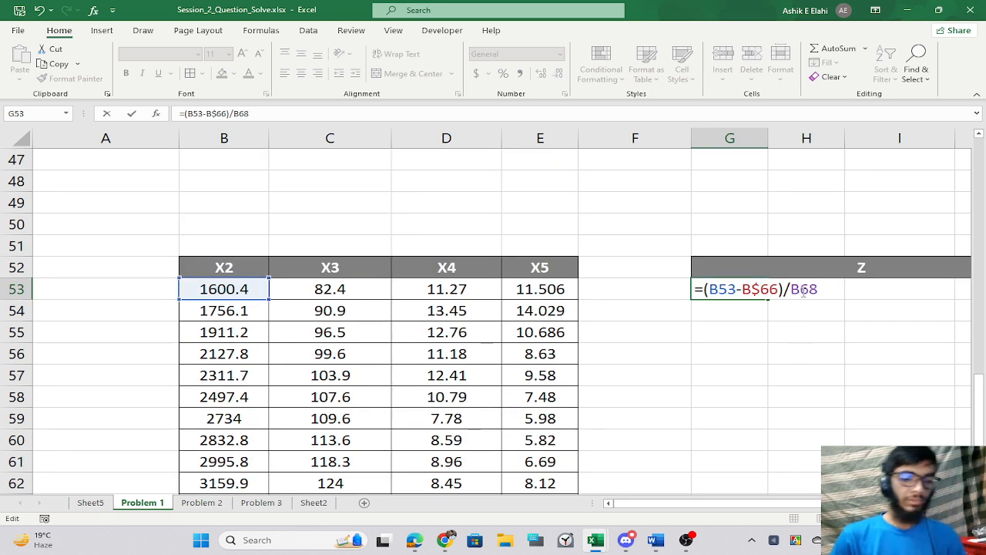
{"action": "type", "text": "$"}
{"action": "key", "text": "Return"}
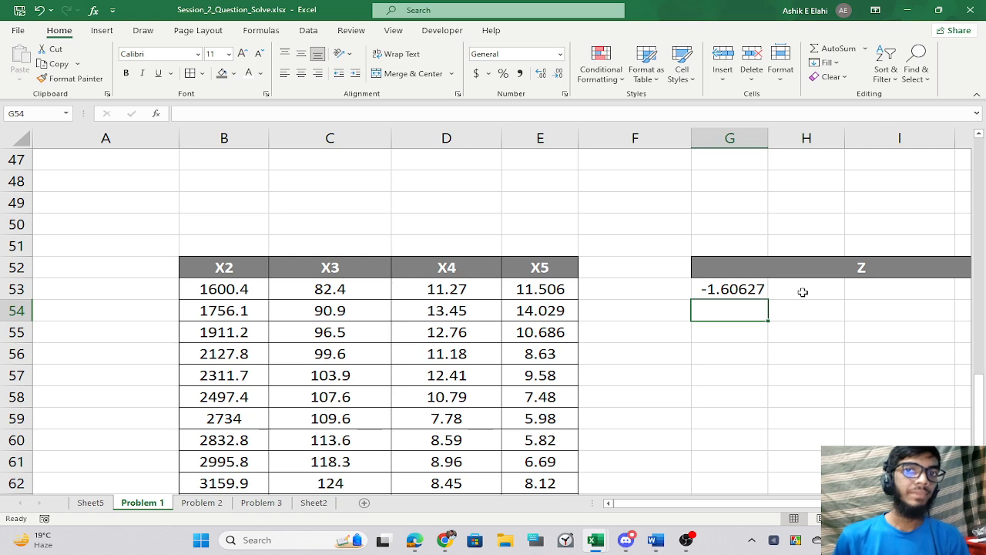
Fill the Z formula from G53 across to column J and down to row 65.
{"action": "scroll", "coordinate": [687, 472], "scroll_direction": "right", "scroll_amount": 5}
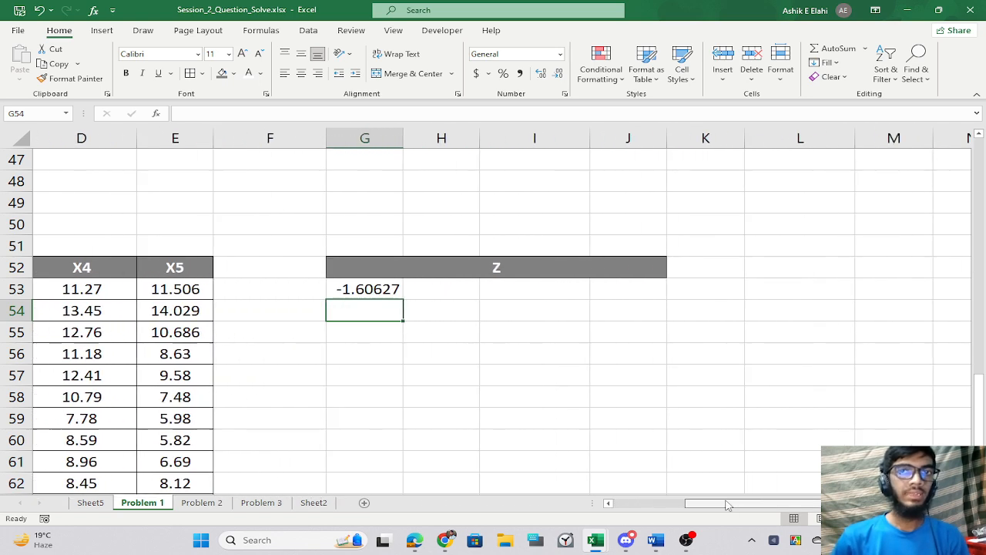
{"action": "left_click", "coordinate": [390, 289]}
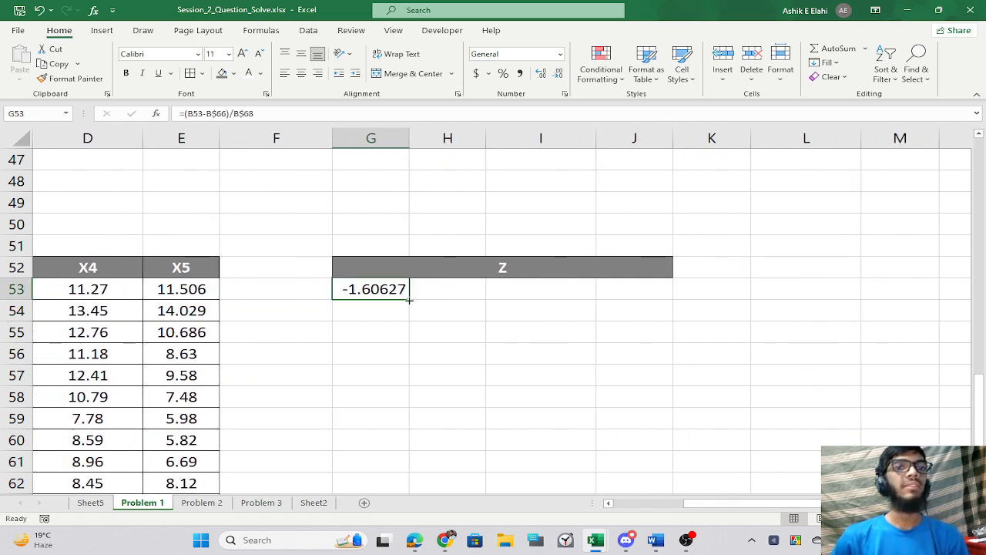
{"action": "left_click_drag", "start_coordinate": [409, 300], "coordinate": [647, 399]}
Check the Z formula in I53 against the X4 value, mean and standard deviation cells it references.
{"action": "scroll", "coordinate": [549, 404], "scroll_direction": "up", "scroll_amount": 2}
{"action": "left_click", "coordinate": [540, 375]}
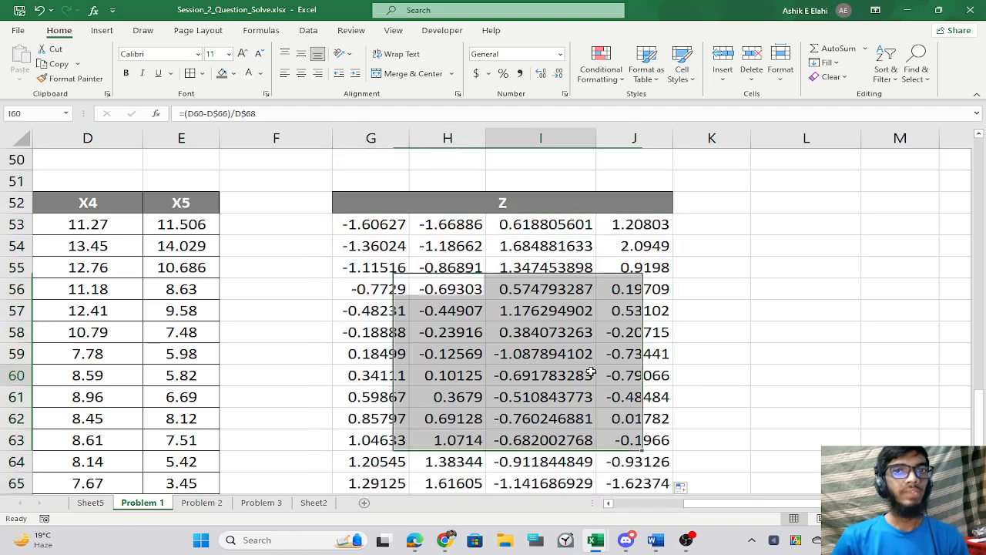
{"action": "double_click", "coordinate": [550, 224]}
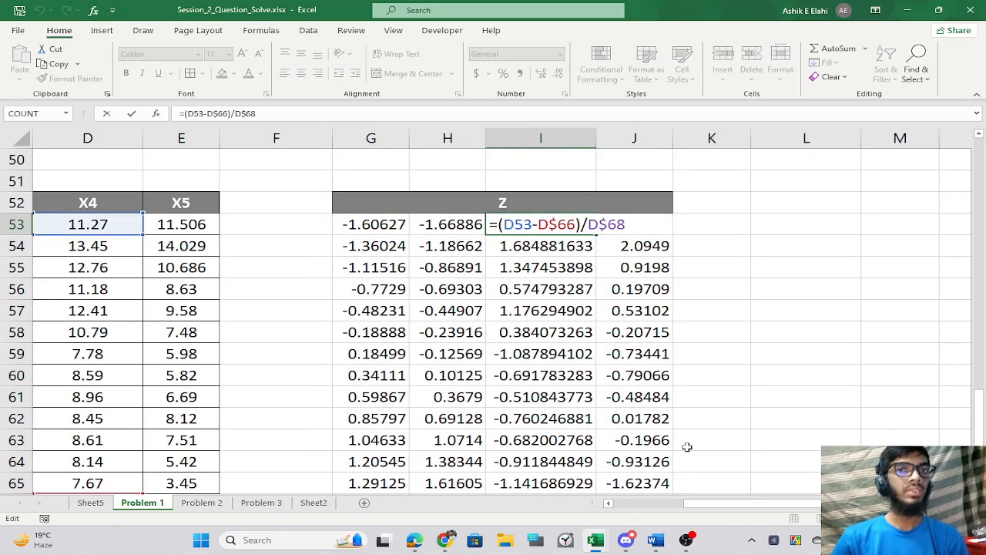
{"action": "left_click_drag", "start_coordinate": [723, 501], "coordinate": [691, 510]}
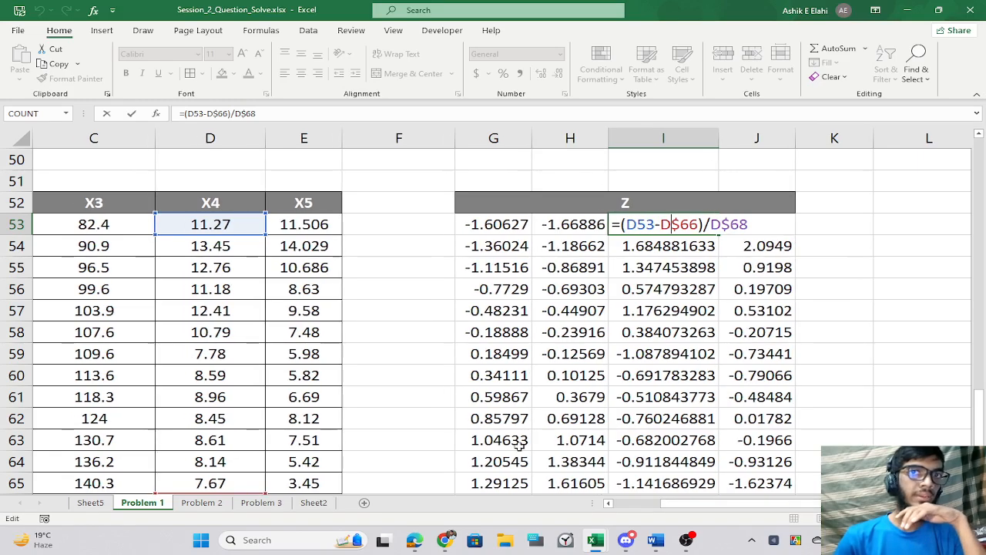
{"action": "scroll", "coordinate": [511, 442], "scroll_direction": "down", "scroll_amount": 3}
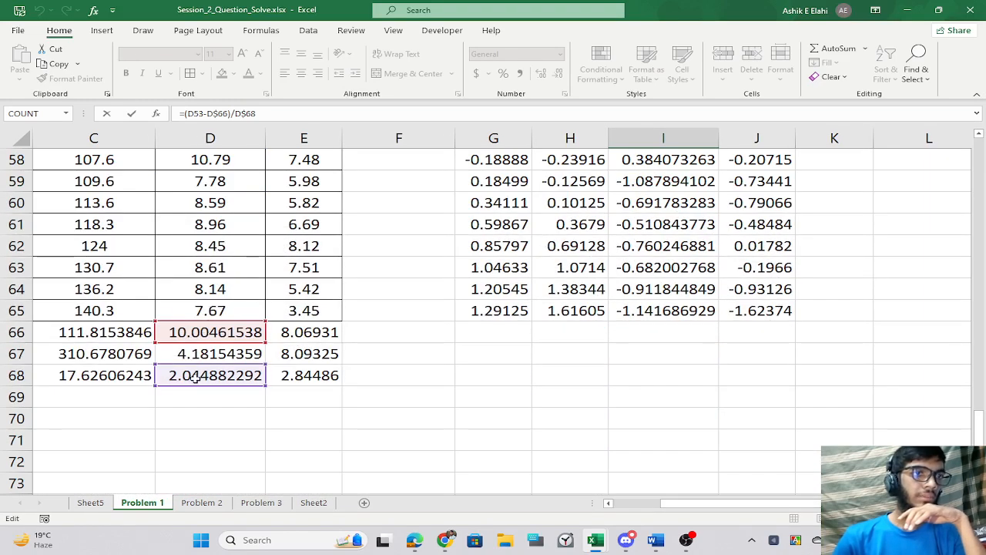
{"action": "scroll", "coordinate": [755, 378], "scroll_direction": "up", "scroll_amount": 4}
{"action": "key", "text": "Return"}
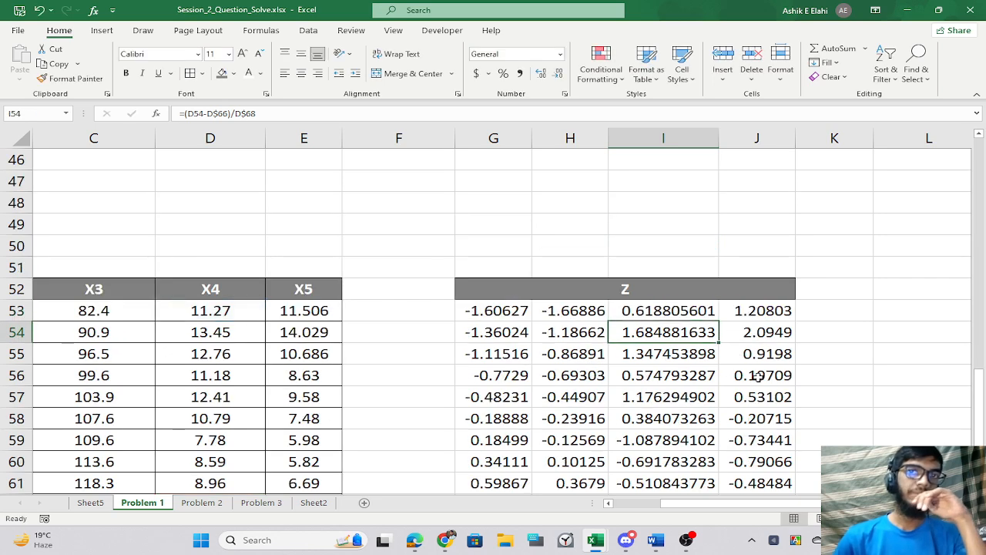
Check that the Z formula in J64 references the X5 value, mean and standard deviation cells.
{"action": "left_click", "coordinate": [679, 461]}
{"action": "scroll", "coordinate": [708, 427], "scroll_direction": "down", "scroll_amount": 3}
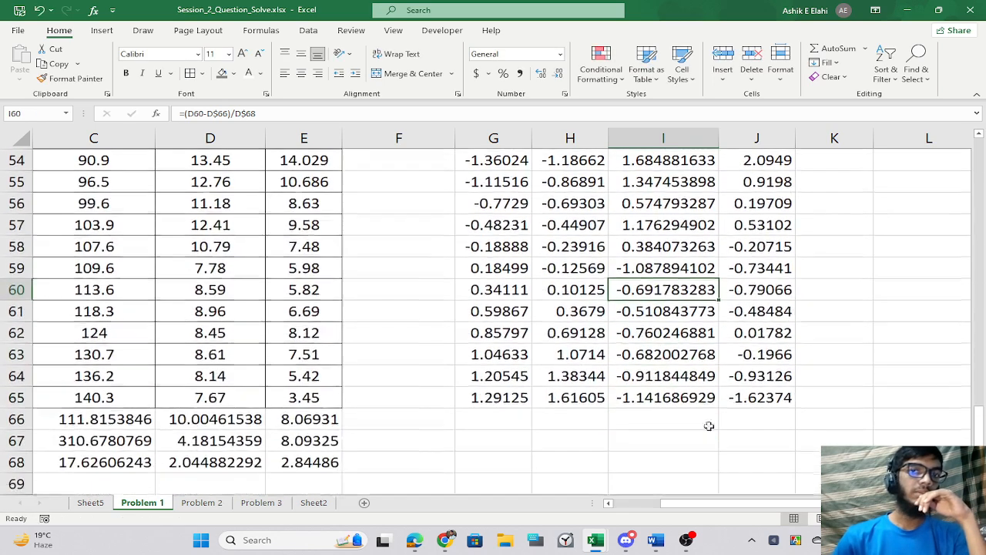
{"action": "left_click", "coordinate": [757, 375]}
{"action": "double_click", "coordinate": [756, 375]}
{"action": "scroll", "coordinate": [352, 381], "scroll_direction": "down", "scroll_amount": 2}
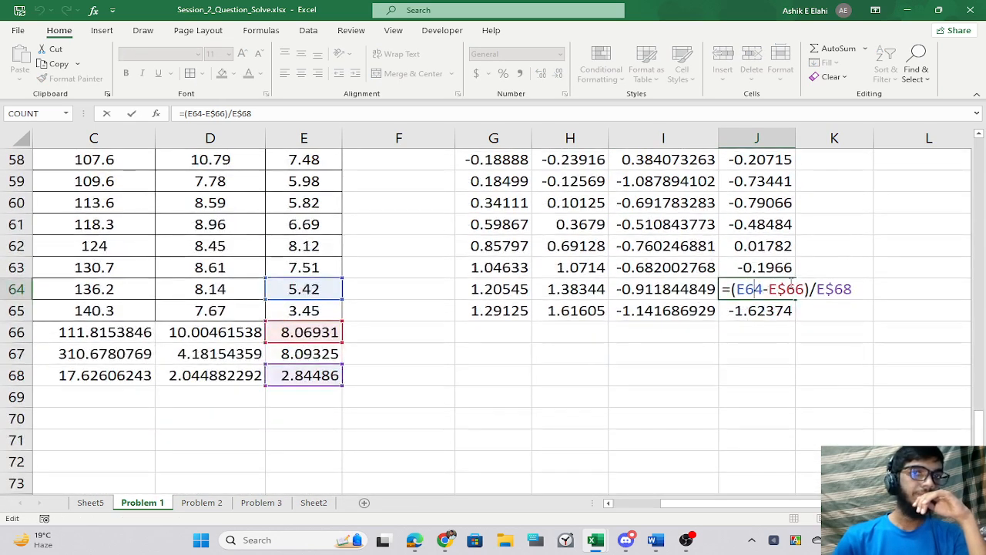
{"action": "key", "text": "Return"}
{"action": "scroll", "coordinate": [319, 346], "scroll_direction": "up", "scroll_amount": 3}
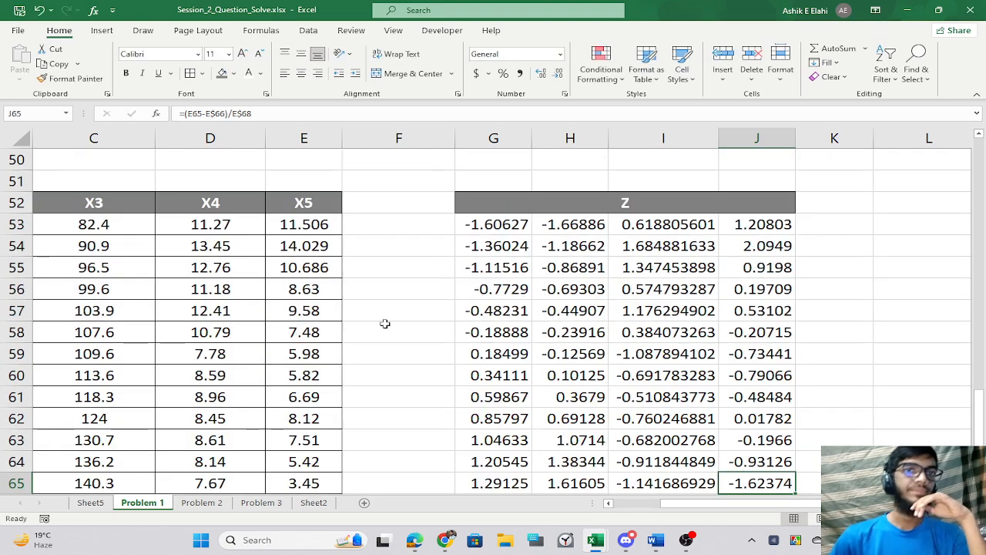
Name the standardized values range G53:J65 as Z.
{"action": "left_click_drag", "start_coordinate": [479, 229], "coordinate": [770, 489]}
{"action": "scroll", "coordinate": [770, 463], "scroll_direction": "down", "scroll_amount": 2}
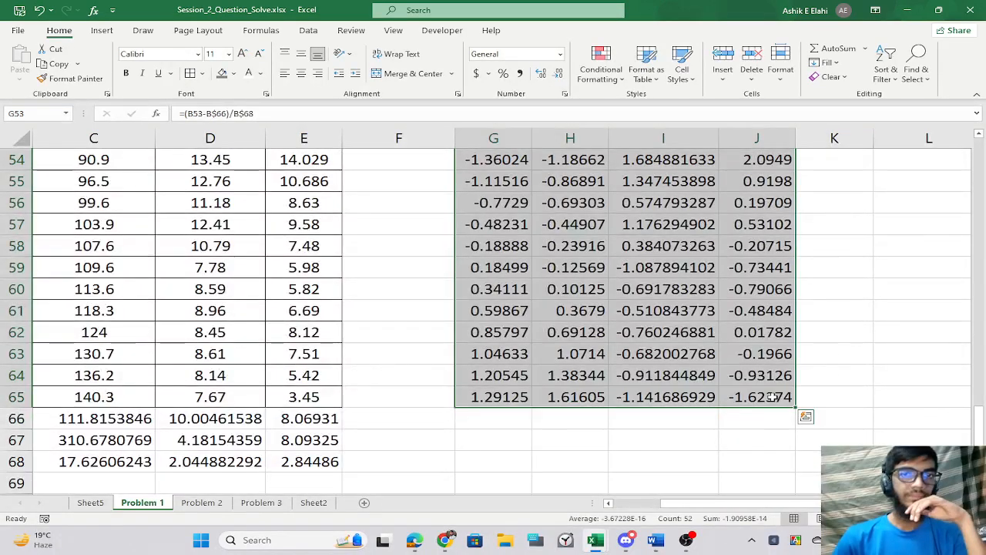
{"action": "left_click", "coordinate": [46, 113]}
{"action": "type", "text": "Z"}
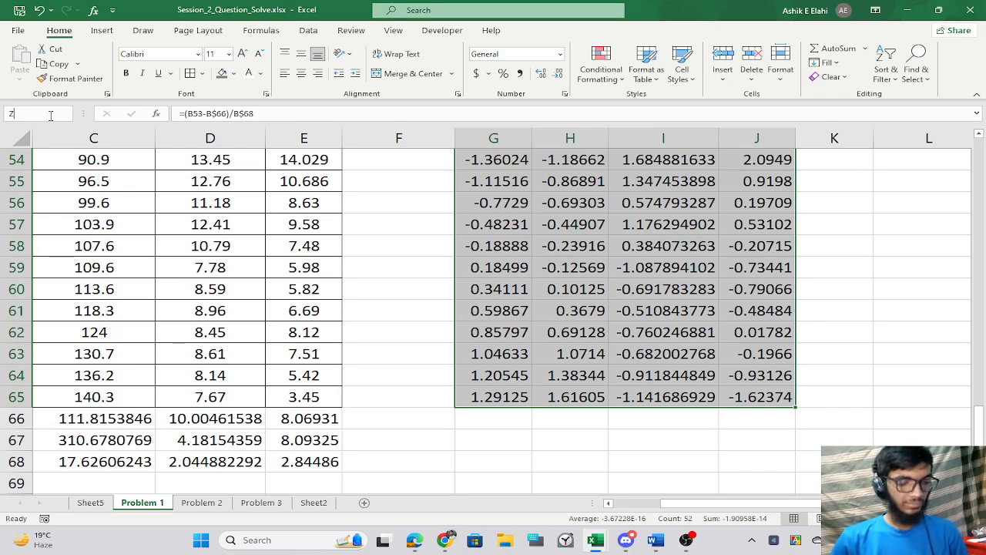
{"action": "key", "text": "Return"}
{"action": "left_click", "coordinate": [409, 246]}
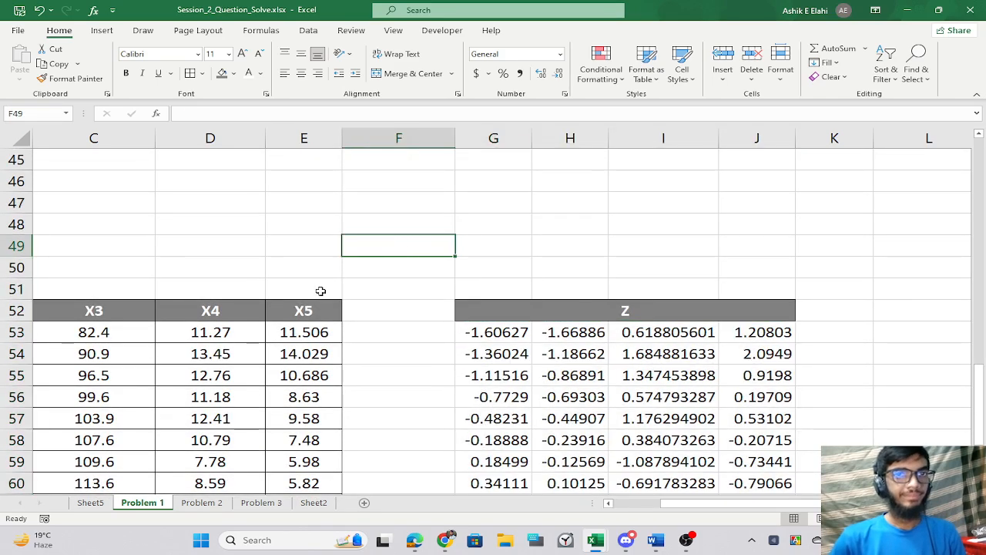
Copy the X2 to X5 correlation matrix A25:E29 from Sheet5 and paste it at C72 on the Problem 1 sheet.
{"action": "scroll", "coordinate": [441, 311], "scroll_direction": "down", "scroll_amount": 7}
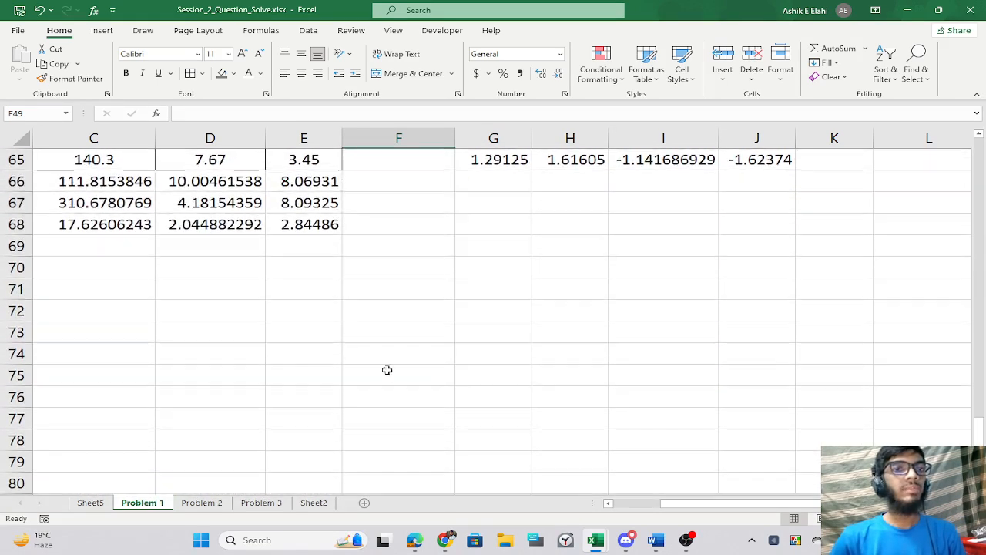
{"action": "left_click", "coordinate": [91, 502]}
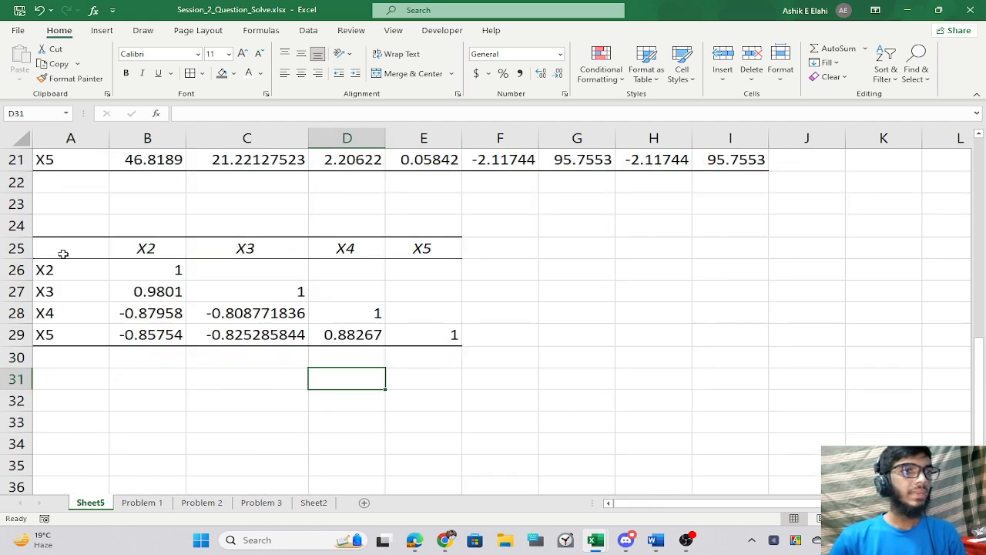
{"action": "left_click_drag", "start_coordinate": [63, 253], "coordinate": [450, 330]}
{"action": "key", "text": "ctrl+c"}
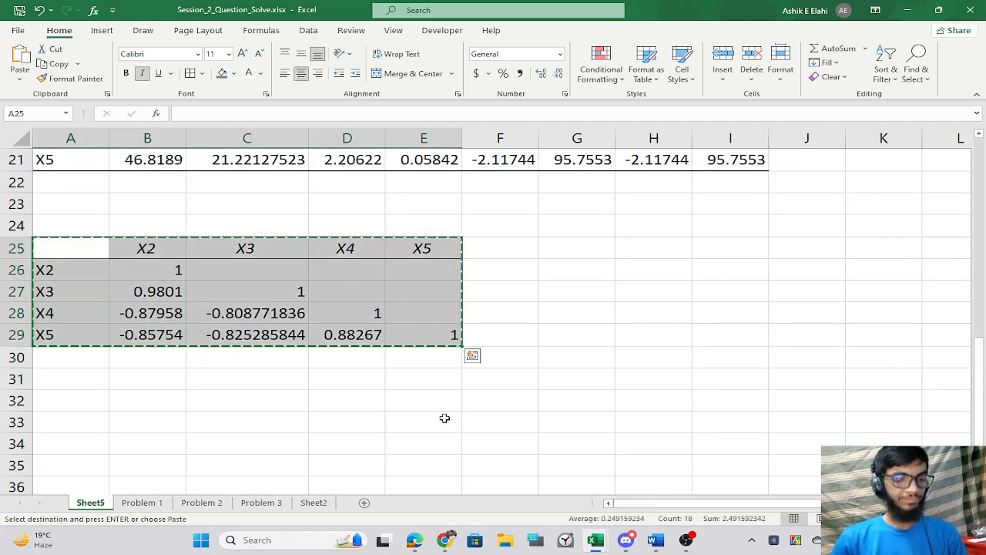
{"action": "left_click", "coordinate": [138, 502]}
{"action": "scroll", "coordinate": [469, 339], "scroll_direction": "up", "scroll_amount": 3}
{"action": "scroll", "coordinate": [438, 341], "scroll_direction": "down", "scroll_amount": 2}
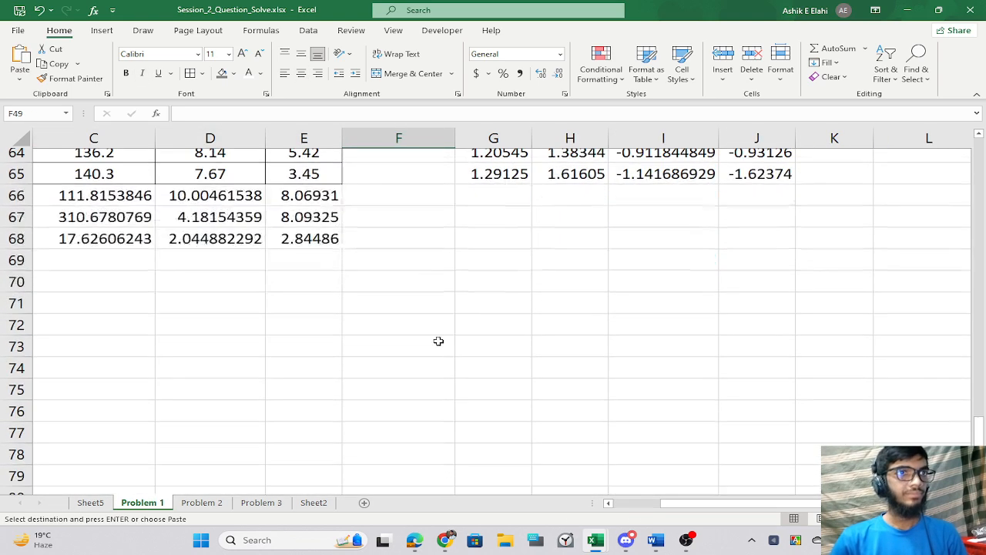
{"action": "scroll", "coordinate": [439, 341], "scroll_direction": "down", "scroll_amount": 1}
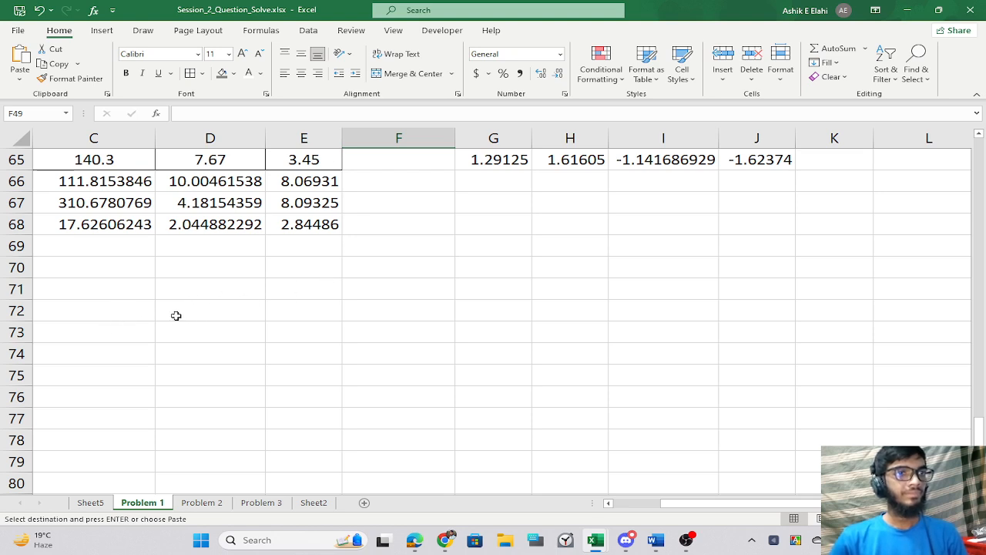
{"action": "left_click", "coordinate": [137, 316]}
{"action": "key", "text": "ctrl+v"}
{"action": "left_click", "coordinate": [419, 304]}
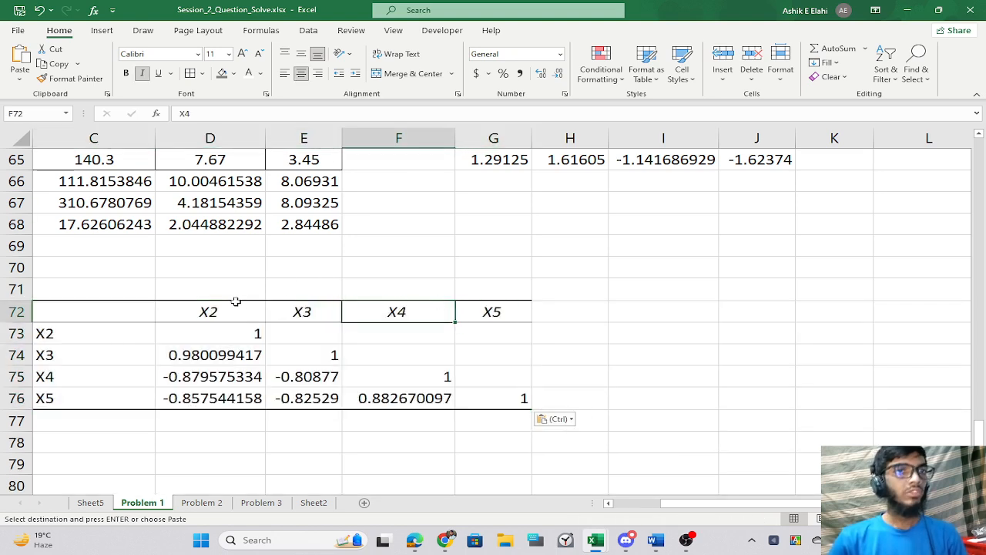
Label the pasted matrix "Corr Mat" in cell C71.
{"action": "left_click", "coordinate": [131, 293]}
{"action": "type", "text": "Cor"}
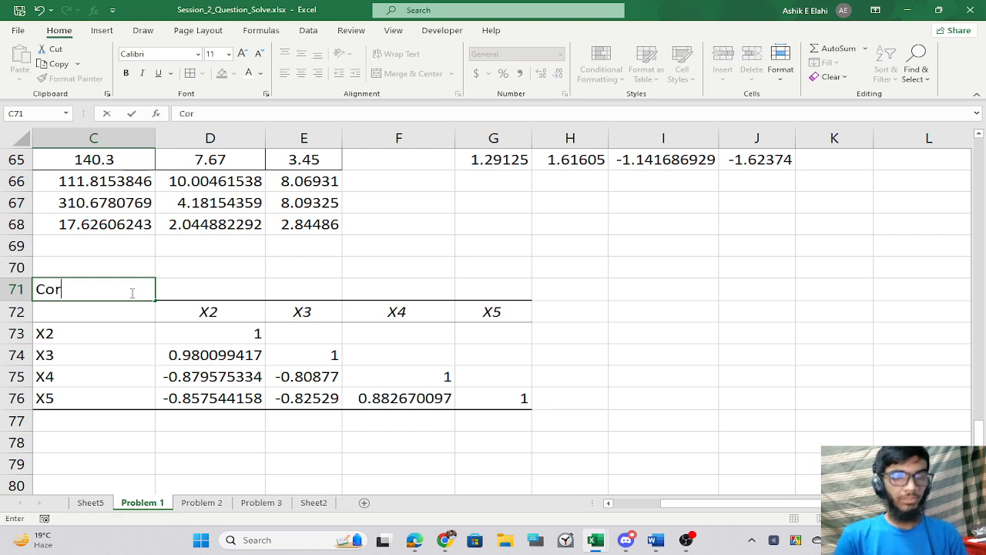
{"action": "type", "text": "r Mat"}
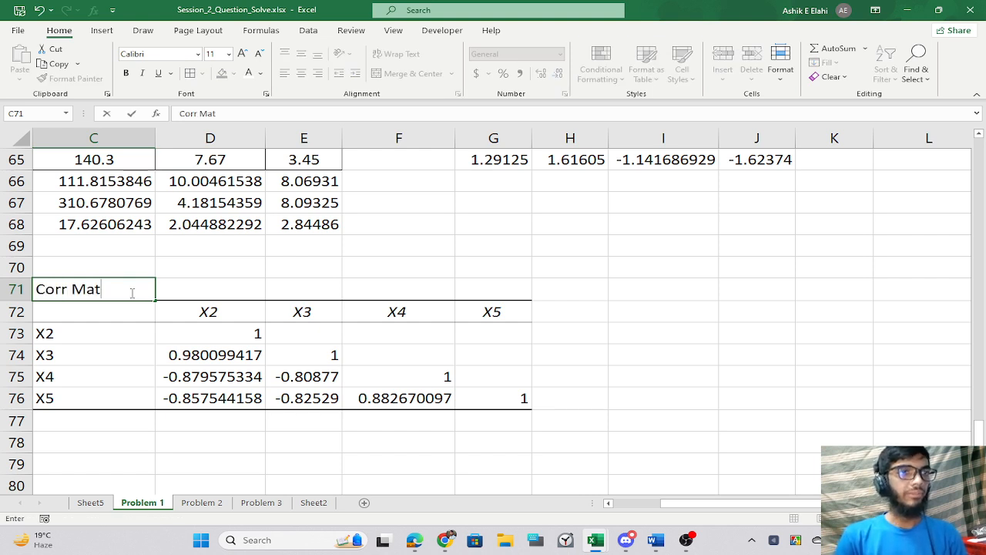
{"action": "key", "text": "Return"}
Clear the correlation values in D73:G76, keeping the X2 to X5 row and column headings.
{"action": "left_click", "coordinate": [236, 346]}
{"action": "left_click_drag", "start_coordinate": [223, 331], "coordinate": [471, 393]}
{"action": "key", "text": "Delete"}
{"action": "left_click", "coordinate": [703, 359]}
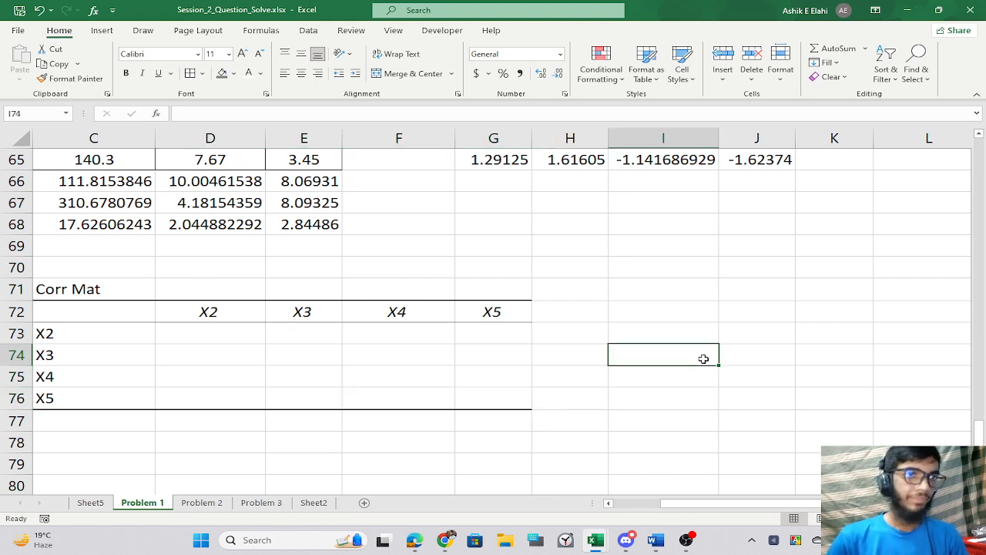
Enter =MMULT(TRANSPOSE(Z), Z) as an array formula across the matrix cells D73:G76.
{"action": "left_click_drag", "start_coordinate": [208, 334], "coordinate": [479, 397]}
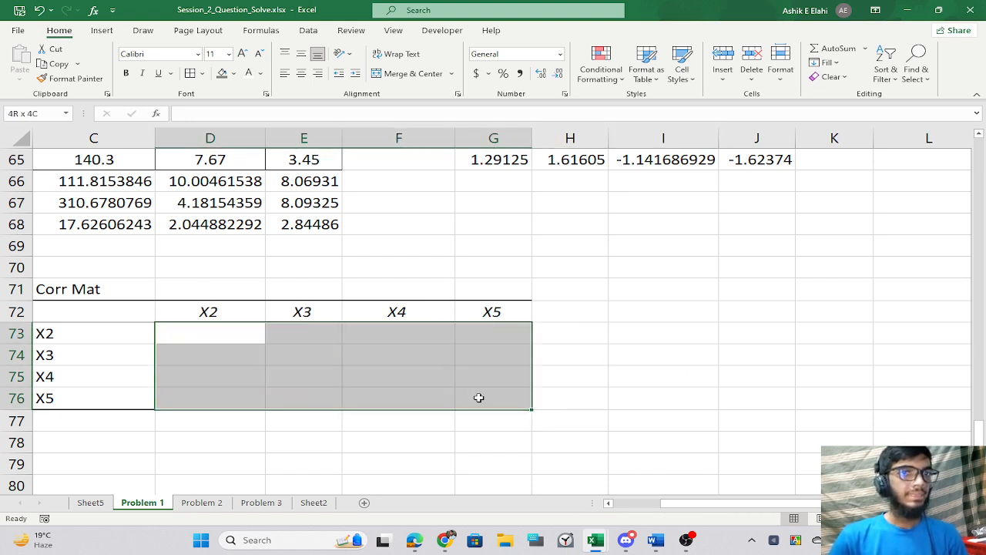
{"action": "type", "text": "="}
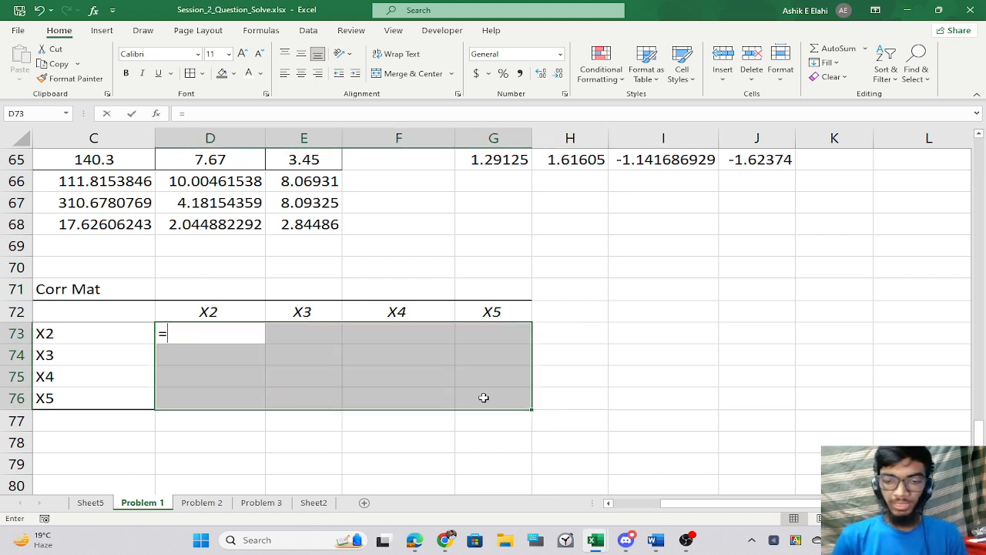
{"action": "type", "text": "MMULT("}
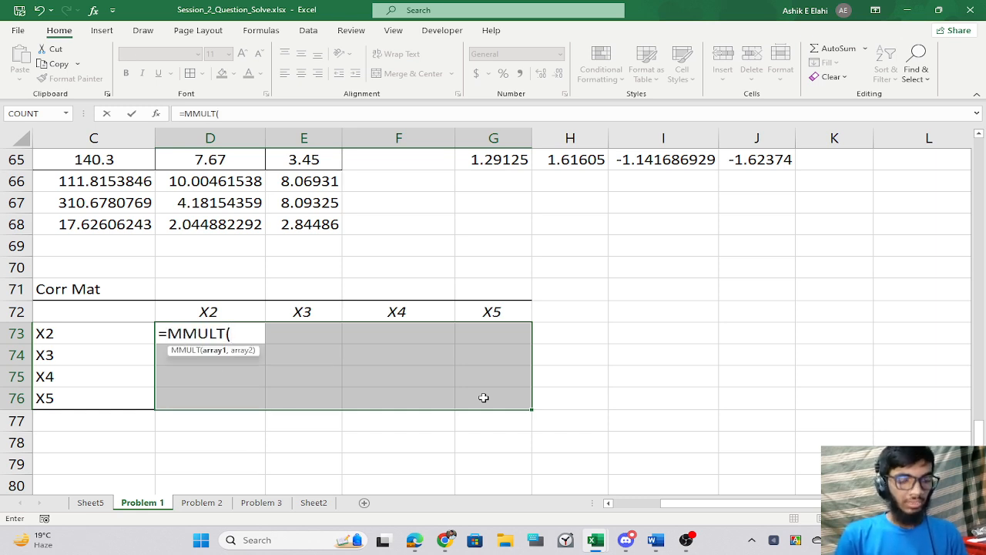
{"action": "type", "text": "tr"}
{"action": "key", "text": "Tab"}
{"action": "type", "text": "X"}
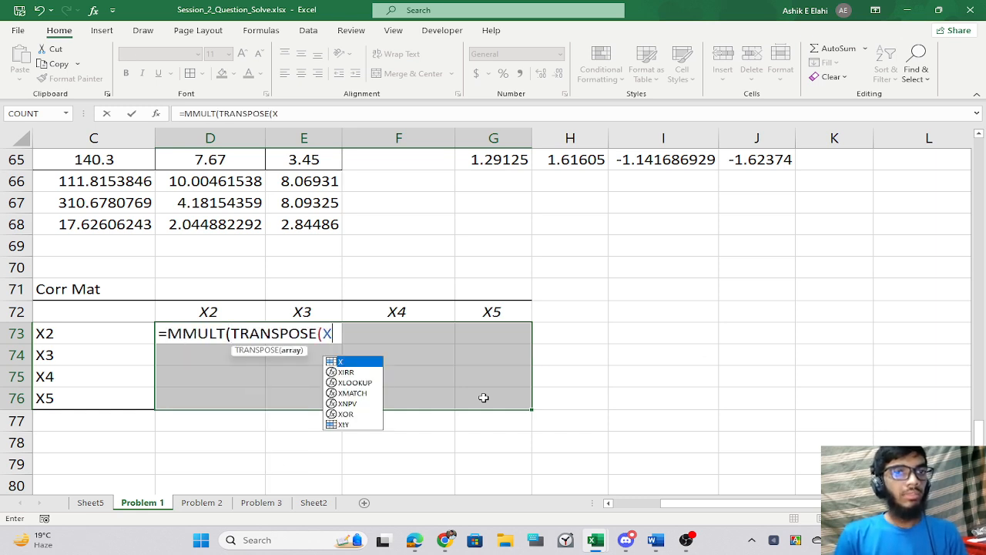
{"action": "key", "text": "BackSpace"}
{"action": "type", "text": "Z"}
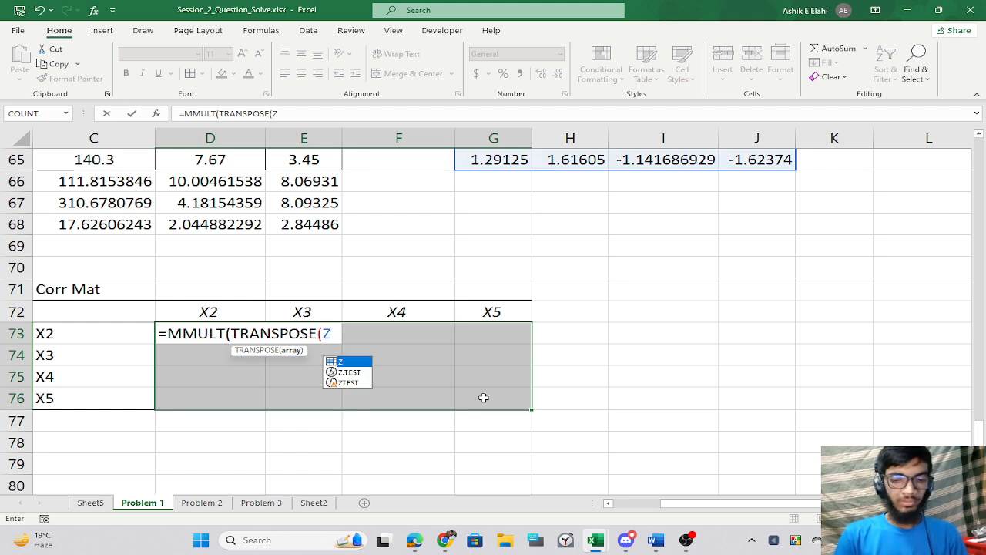
{"action": "type", "text": "), Z"}
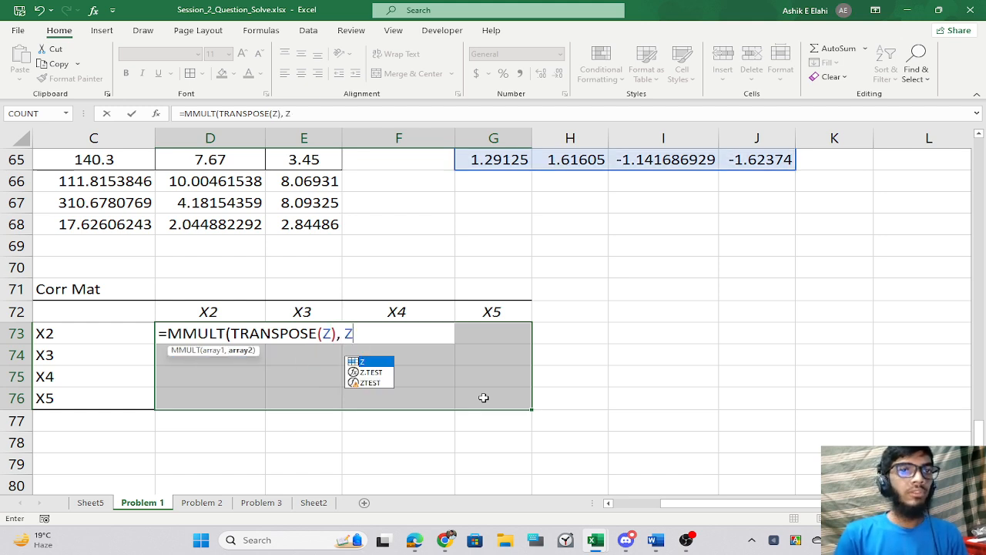
{"action": "type", "text": ")/("}
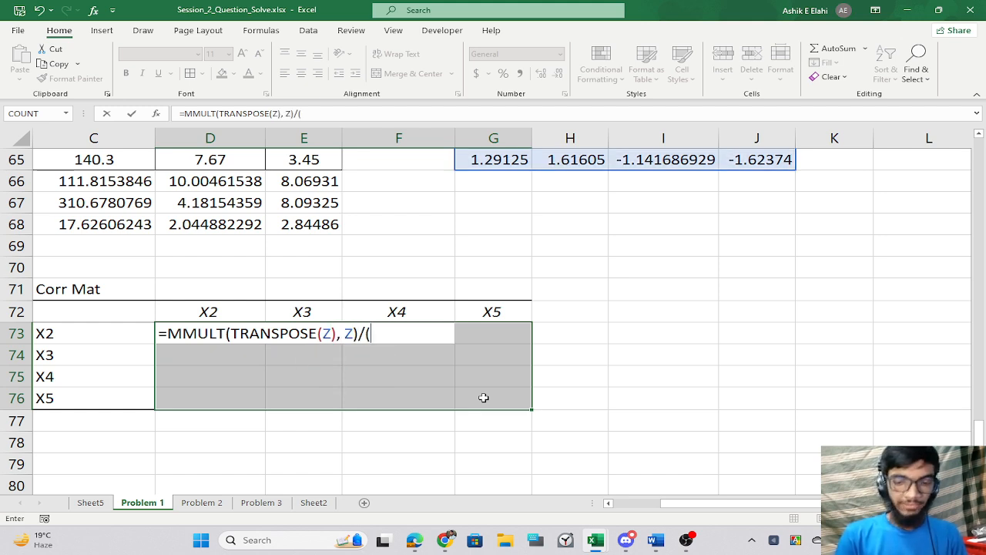
{"action": "key", "text": "BackSpace"}
{"action": "key", "text": "BackSpace"}
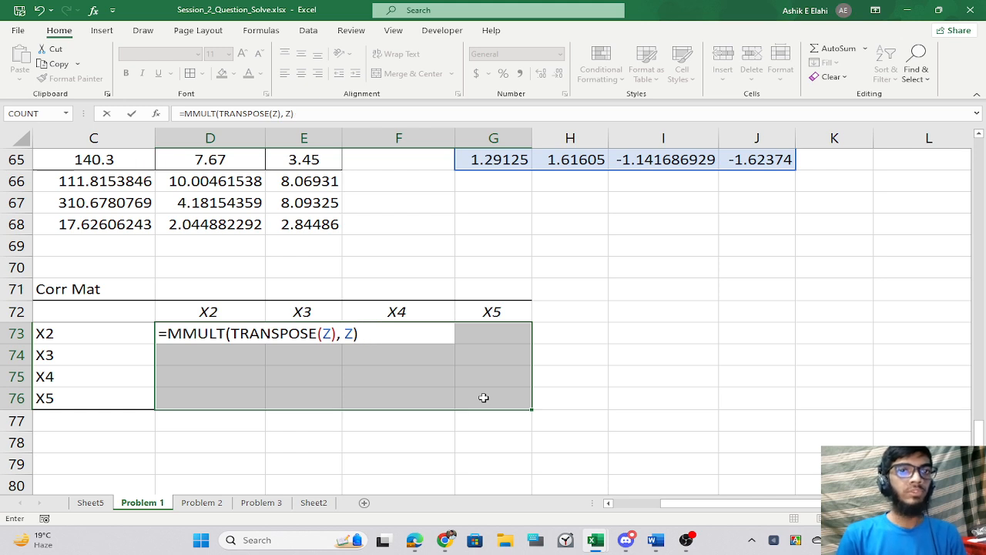
{"action": "key", "text": "ctrl+shift+Return"}
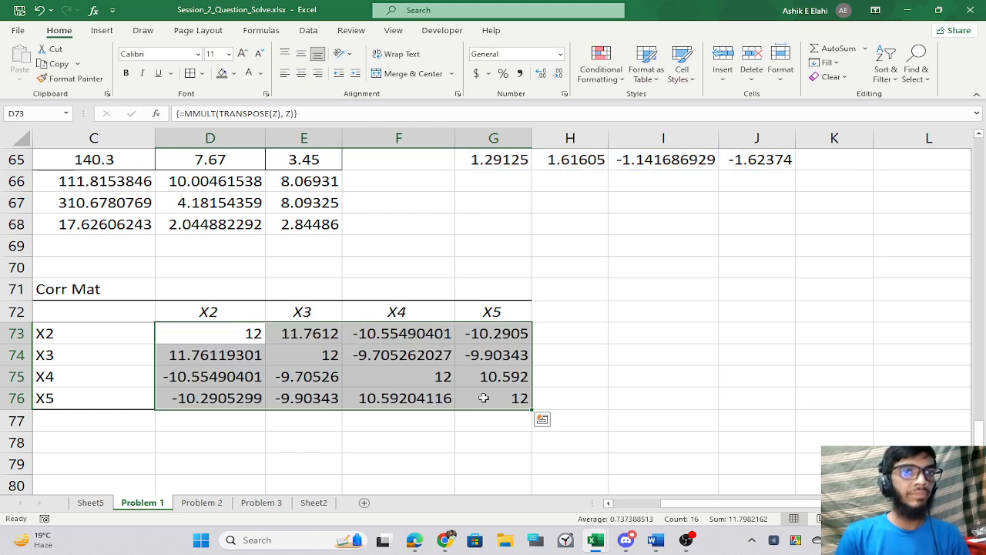
Examine the matrix product in D73:G76 together with the standardized Z values above it.
{"action": "left_click", "coordinate": [557, 331]}
{"action": "left_click", "coordinate": [215, 329]}
{"action": "left_click_drag", "start_coordinate": [214, 329], "coordinate": [502, 403]}
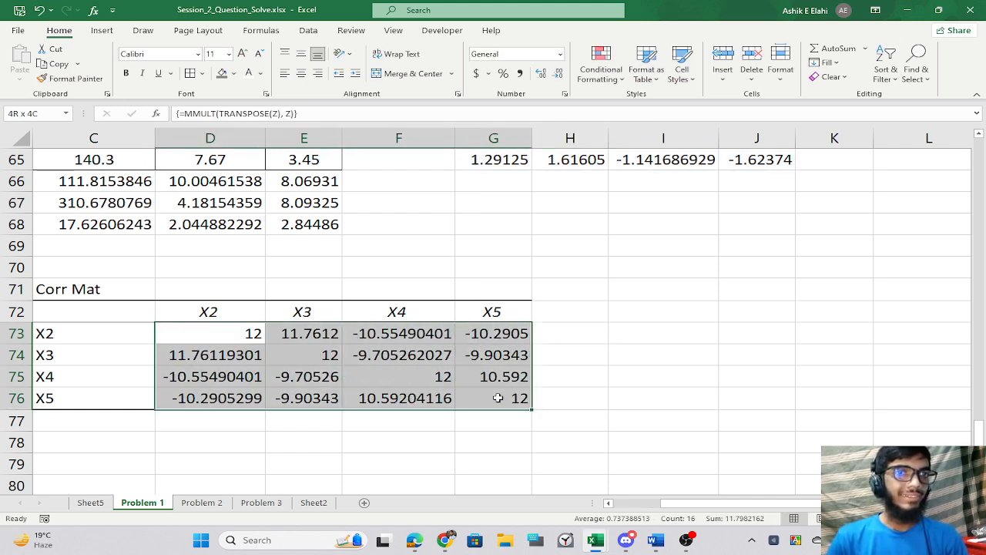
{"action": "scroll", "coordinate": [366, 383], "scroll_direction": "up", "scroll_amount": 5}
{"action": "scroll", "coordinate": [366, 383], "scroll_direction": "down", "scroll_amount": 4}
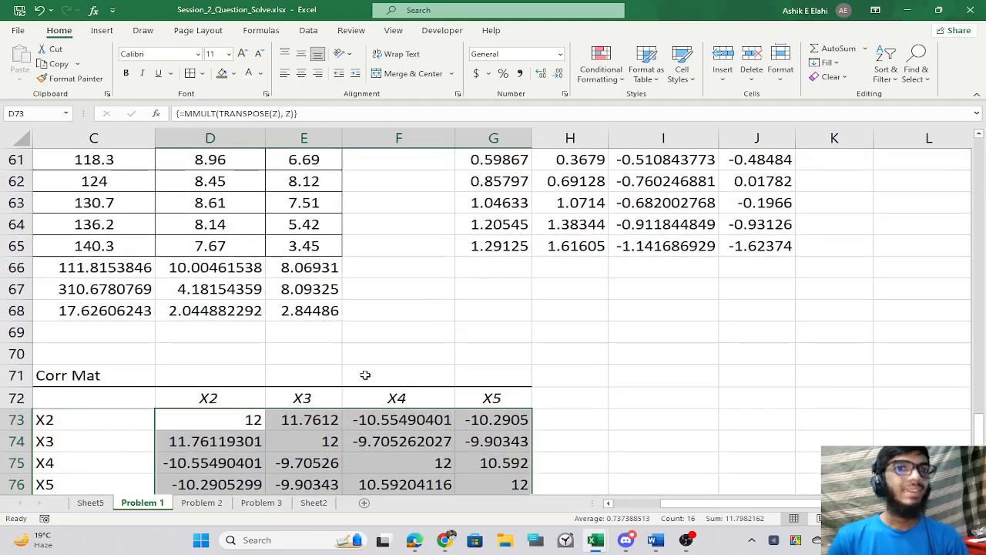
{"action": "scroll", "coordinate": [581, 391], "scroll_direction": "down", "scroll_amount": 2}
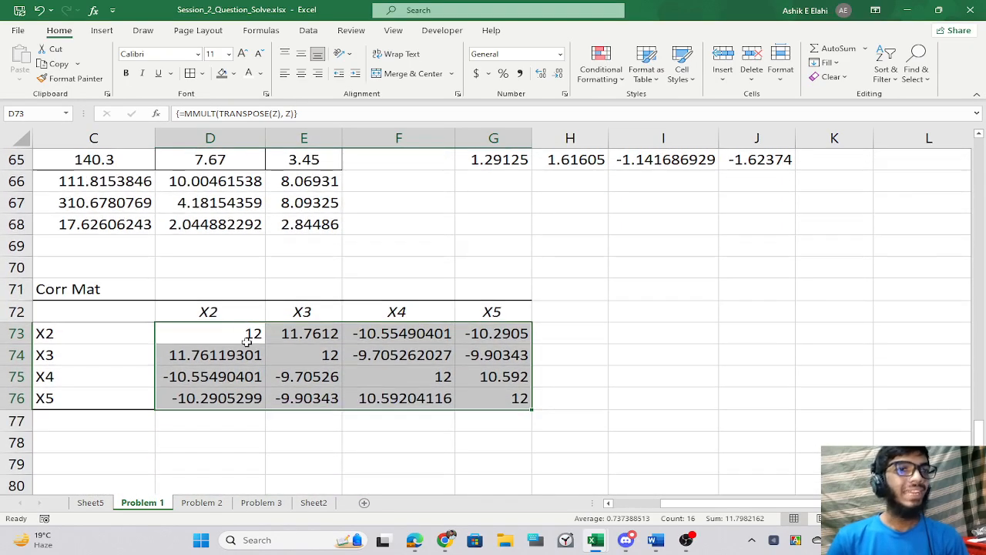
{"action": "left_click", "coordinate": [398, 463]}
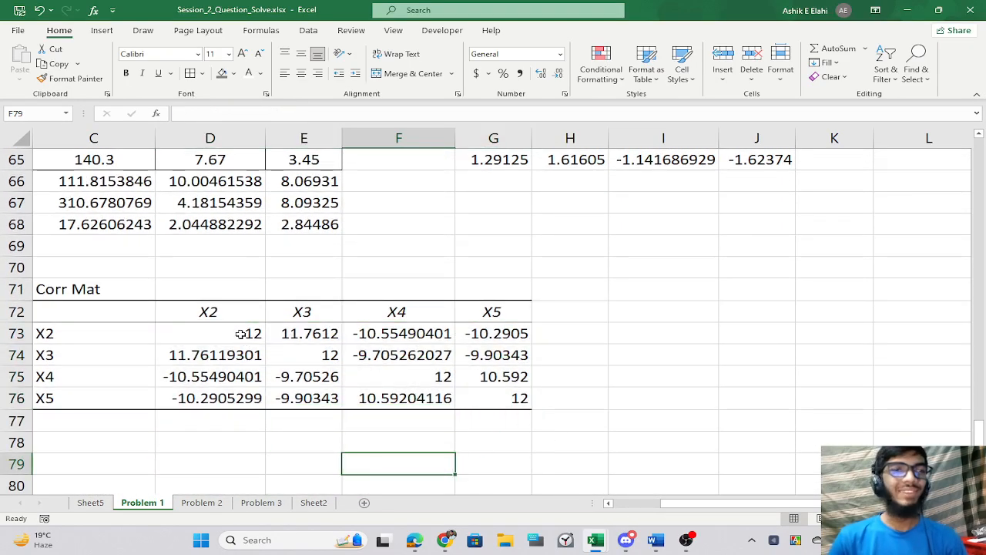
Enter =MMULT(TRANSPOSE(Z), Z)/(n-1) as an array formula across the correlation matrix cells D73:G76.
{"action": "left_click_drag", "start_coordinate": [241, 333], "coordinate": [489, 399]}
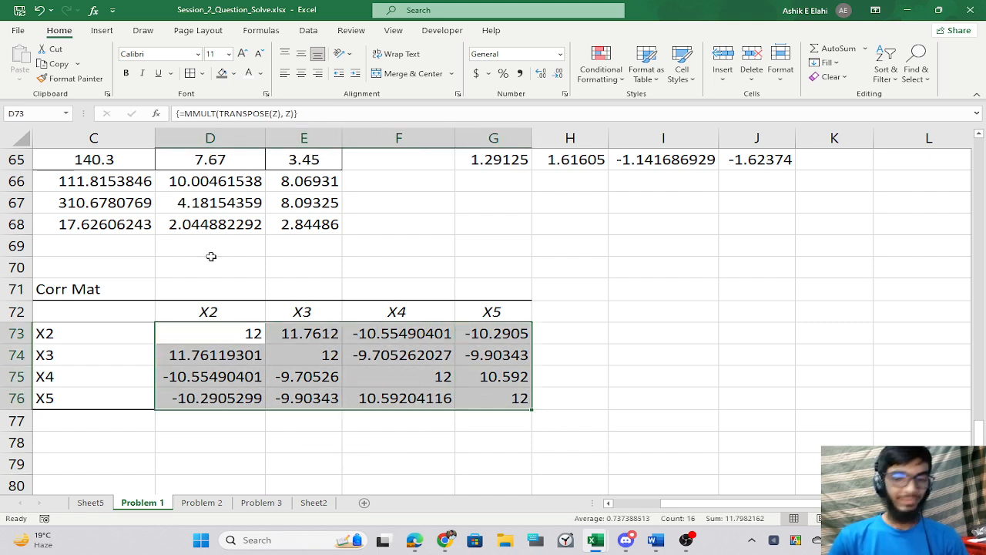
{"action": "type", "text": "=MMULT("}
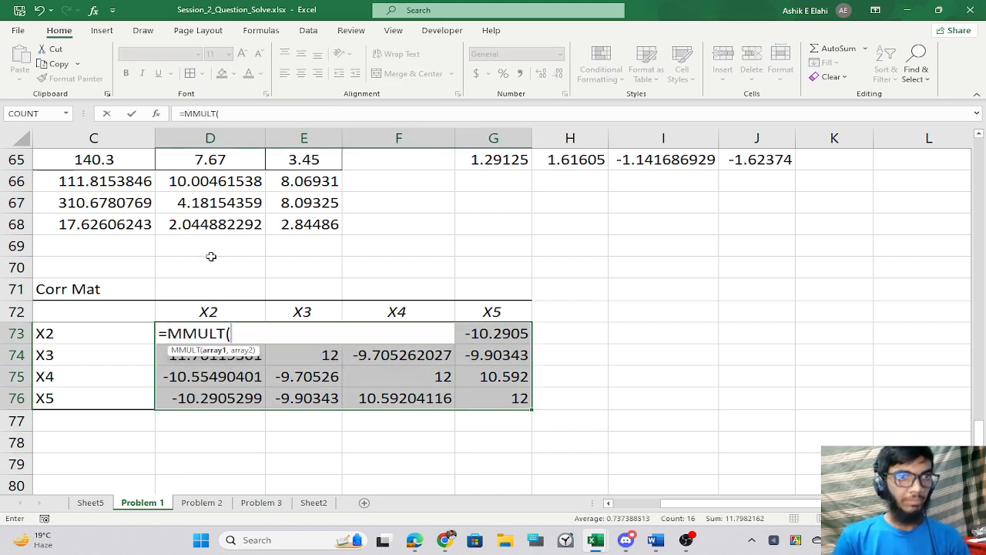
{"action": "type", "text": "tr"}
{"action": "key", "text": "Tab"}
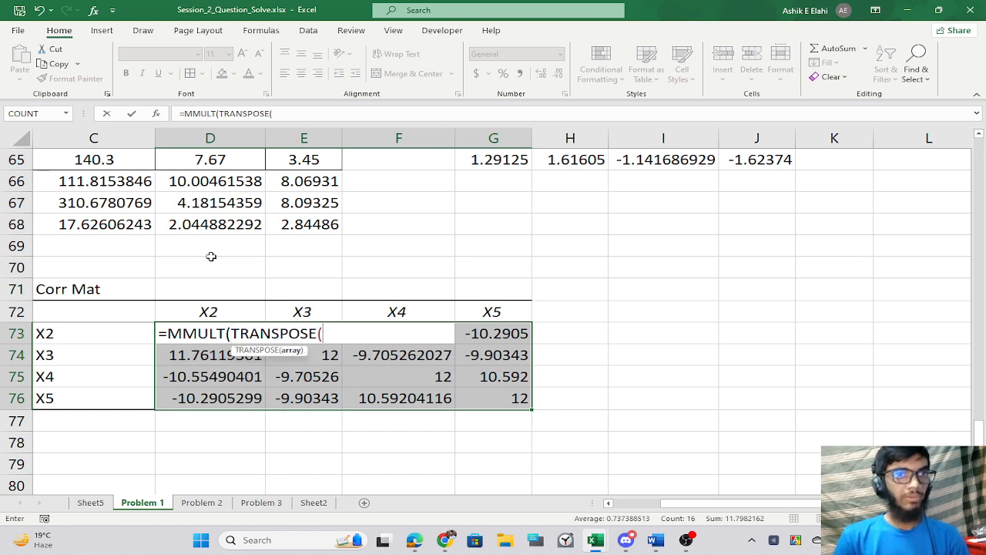
{"action": "type", "text": "Z), Z"}
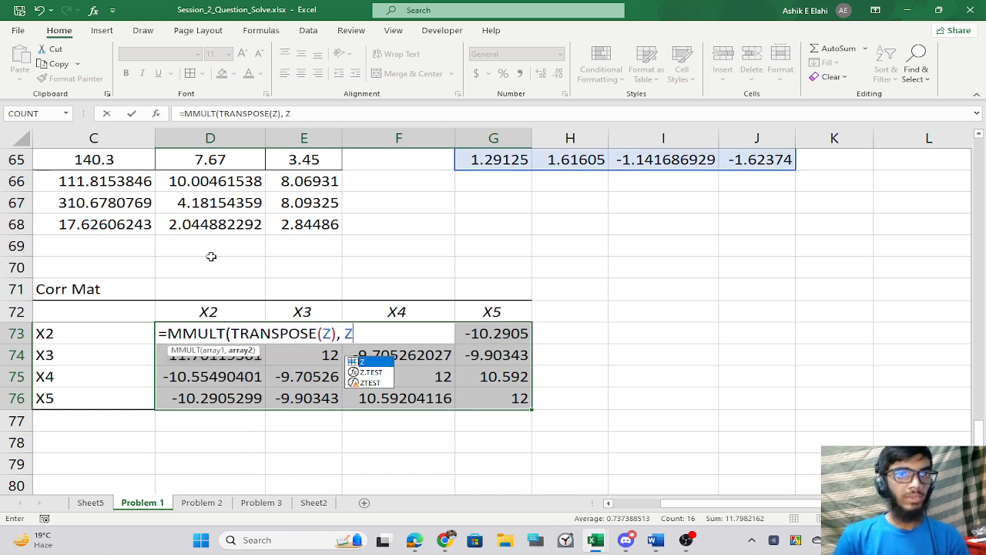
{"action": "type", "text": ")/"}
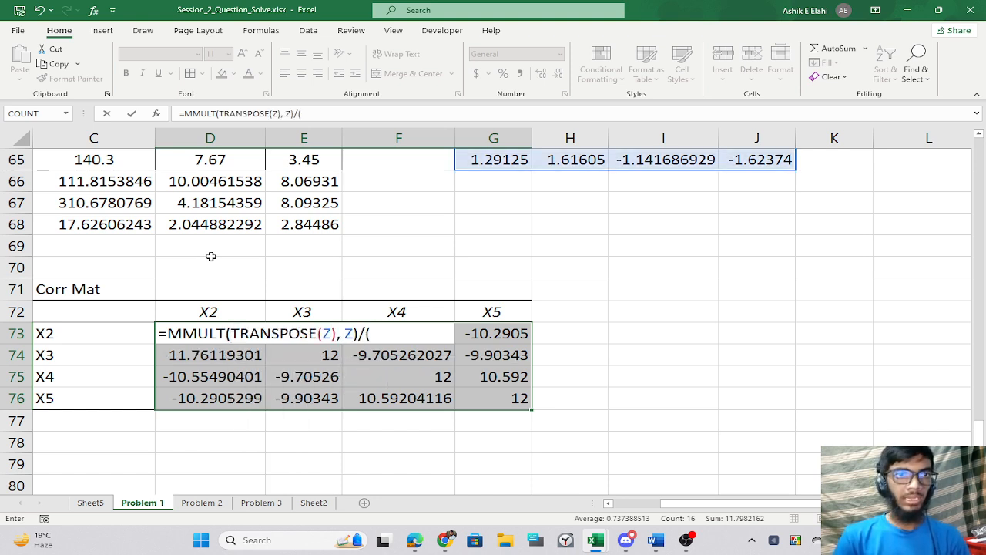
{"action": "type", "text": "(n-1"}
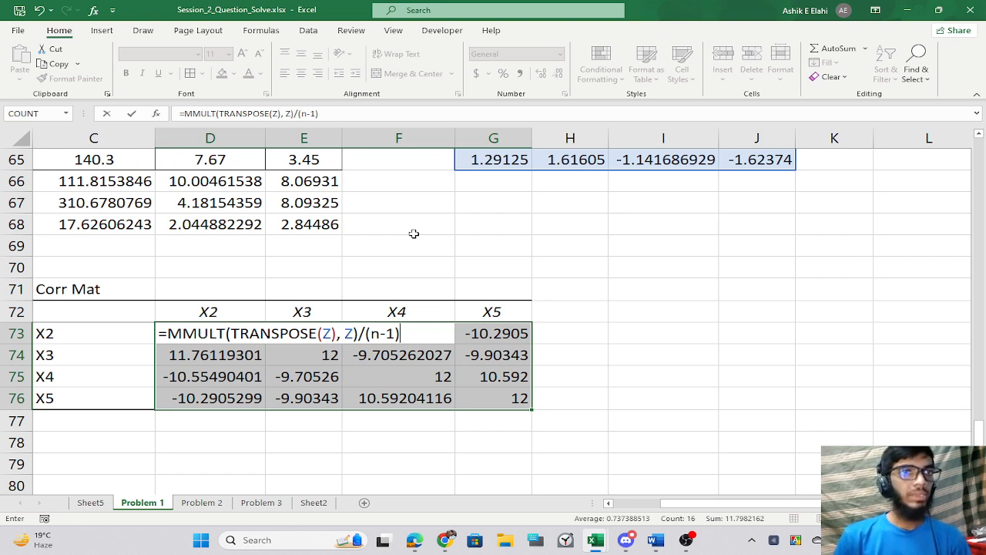
{"action": "key", "text": "ctrl+shift+Return"}
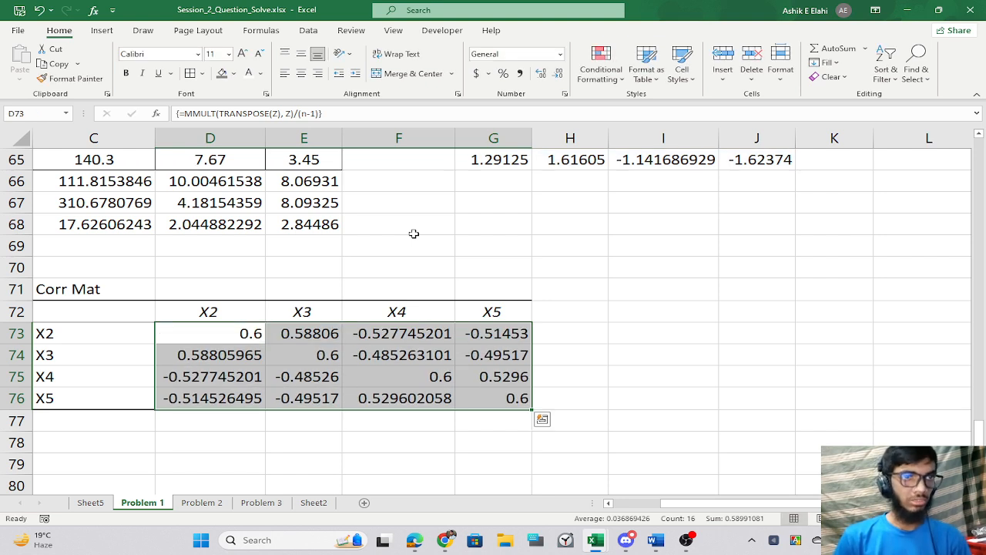
Inspect the array formula in D73 and the Z range it references, leaving the formula unedited.
{"action": "left_click", "coordinate": [414, 334]}
{"action": "left_click", "coordinate": [193, 333]}
{"action": "double_click", "coordinate": [232, 334]}
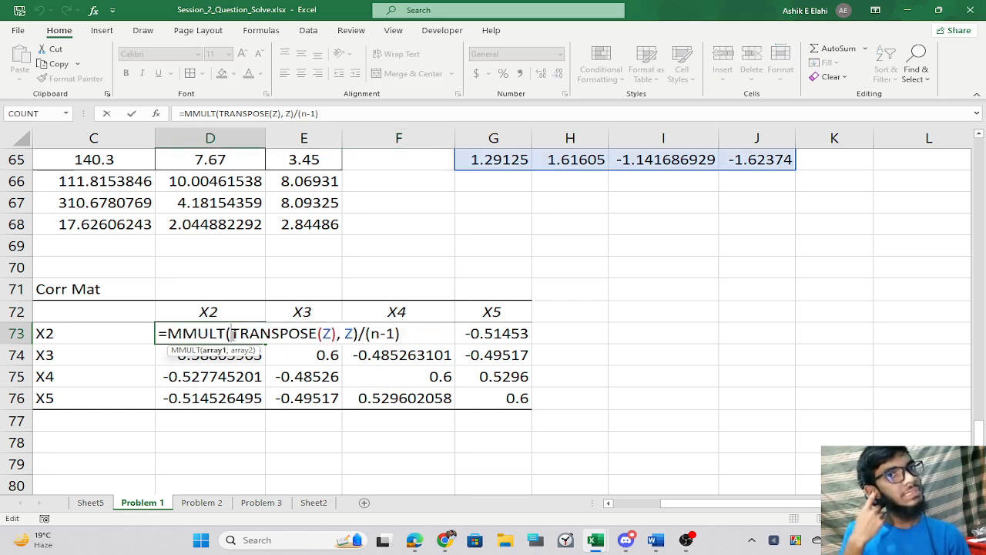
{"action": "scroll", "coordinate": [231, 334], "scroll_direction": "up", "scroll_amount": 7}
{"action": "scroll", "coordinate": [231, 334], "scroll_direction": "down", "scroll_amount": 5}
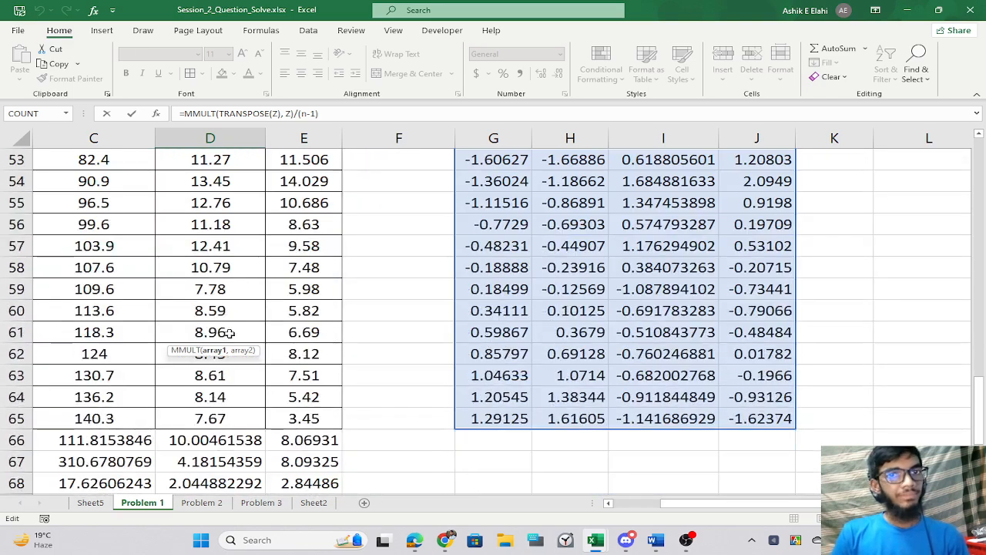
{"action": "scroll", "coordinate": [229, 333], "scroll_direction": "down", "scroll_amount": 4}
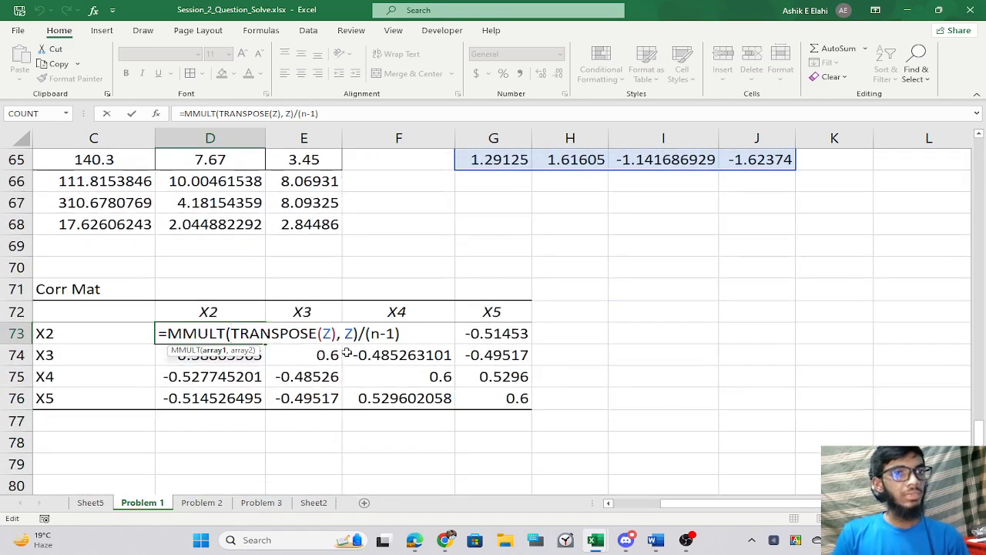
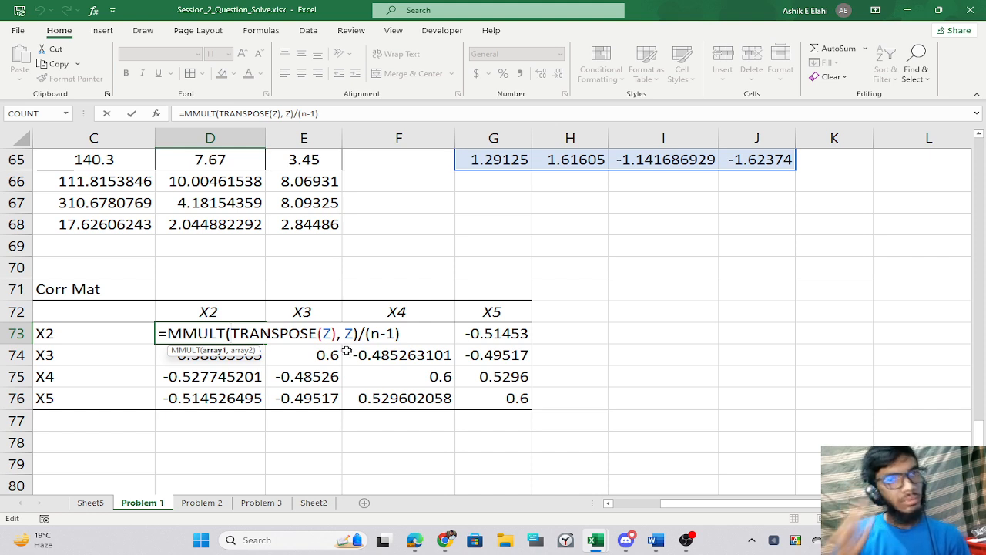
{"action": "key", "text": "Return"}
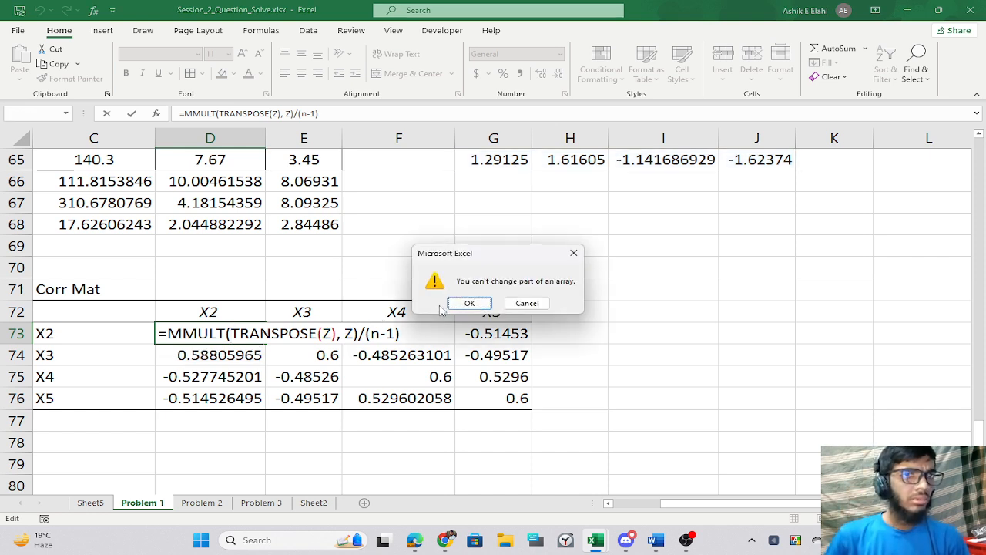
{"action": "left_click", "coordinate": [472, 302]}
{"action": "key", "text": "Return"}
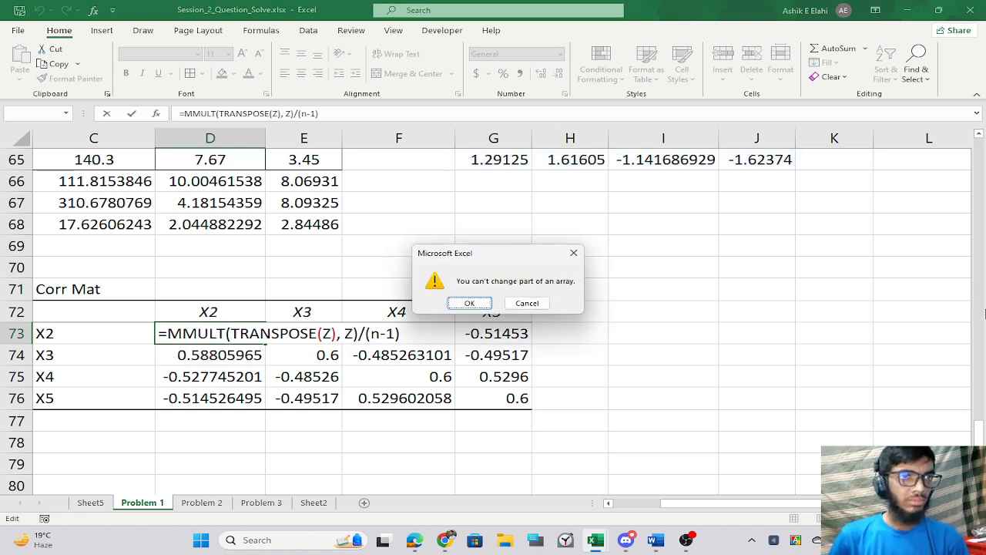
{"action": "left_click", "coordinate": [573, 253]}
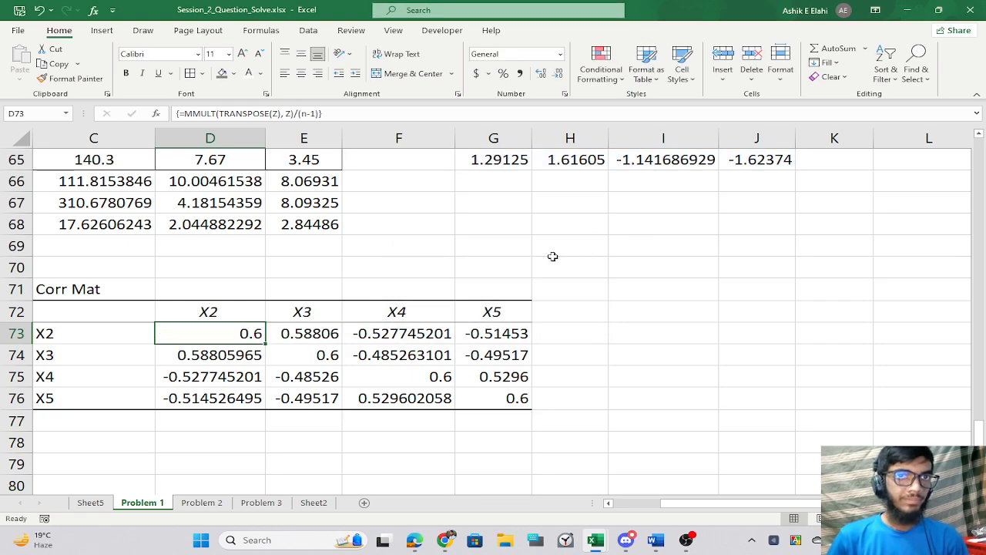
Check the Observations formula in B31 of the Regression Statistics table as the source for n in the matrix formula.
{"action": "left_click", "coordinate": [603, 292]}
{"action": "left_click", "coordinate": [226, 338]}
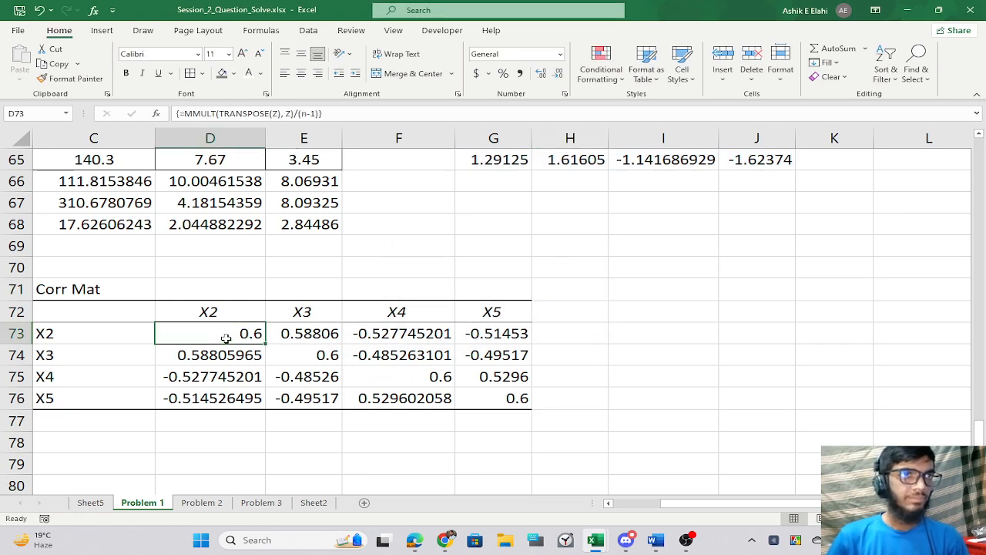
{"action": "scroll", "coordinate": [221, 330], "scroll_direction": "up", "scroll_amount": 7}
{"action": "scroll", "coordinate": [221, 326], "scroll_direction": "down", "scroll_amount": 1}
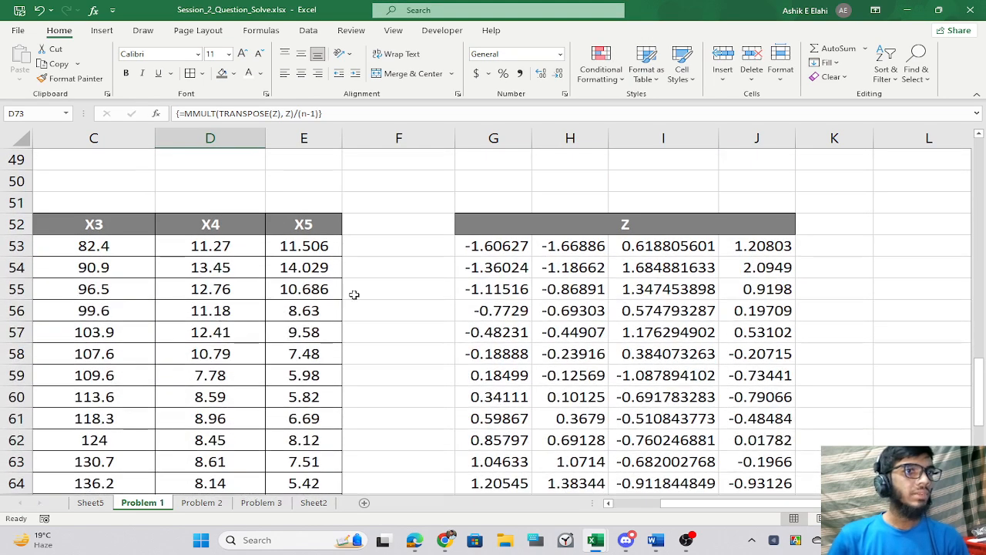
{"action": "scroll", "coordinate": [352, 292], "scroll_direction": "up", "scroll_amount": 4}
{"action": "scroll", "coordinate": [180, 326], "scroll_direction": "up", "scroll_amount": 5}
{"action": "scroll", "coordinate": [260, 376], "scroll_direction": "left", "scroll_amount": 3}
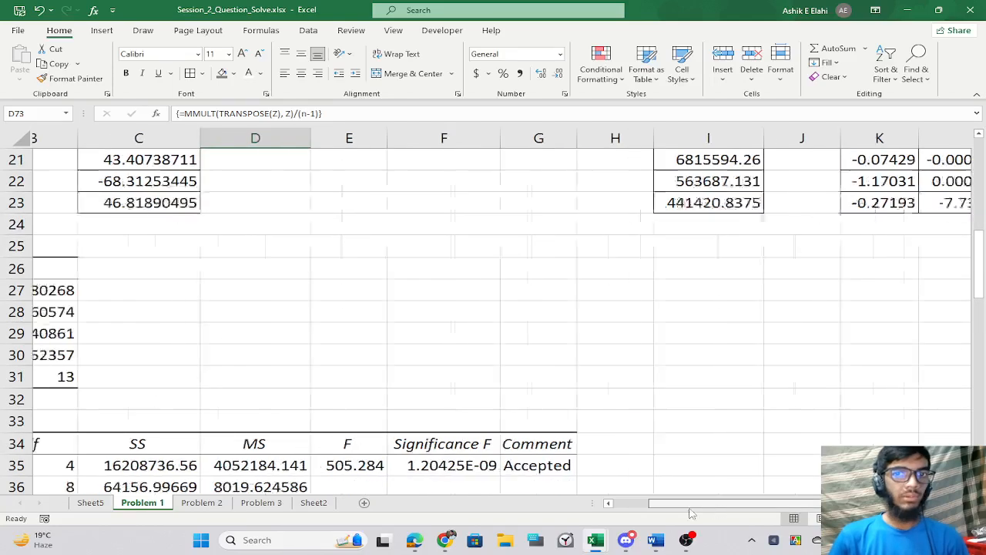
{"action": "left_click", "coordinate": [226, 374]}
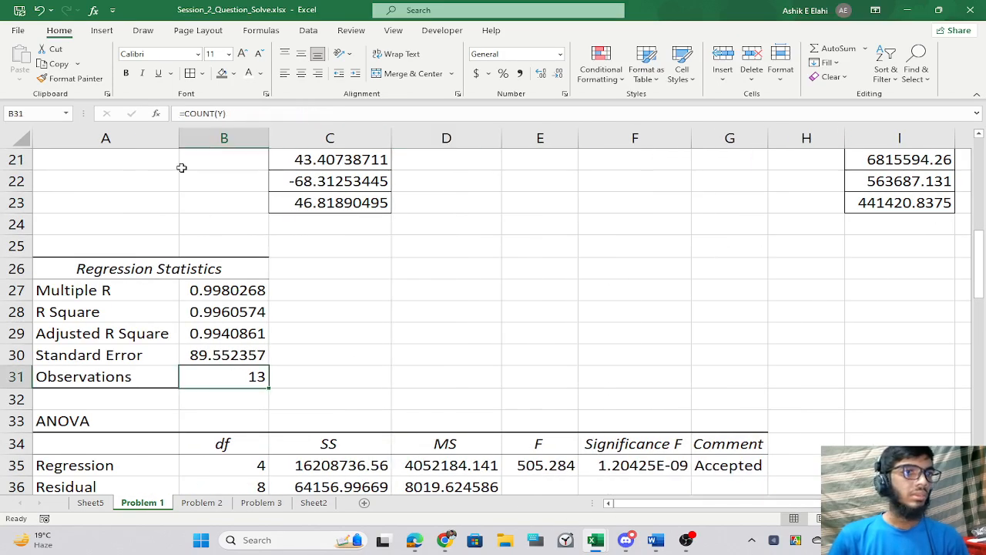
Try to name the Observations count cell B31 "n", then return to the Problem 1 sheet.
{"action": "left_click", "coordinate": [41, 111]}
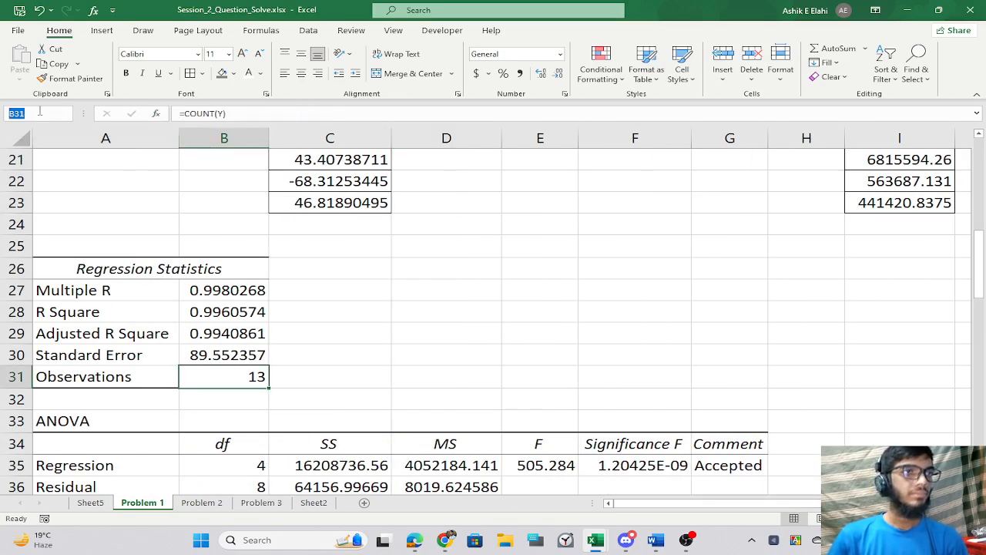
{"action": "type", "text": "n"}
{"action": "key", "text": "Return"}
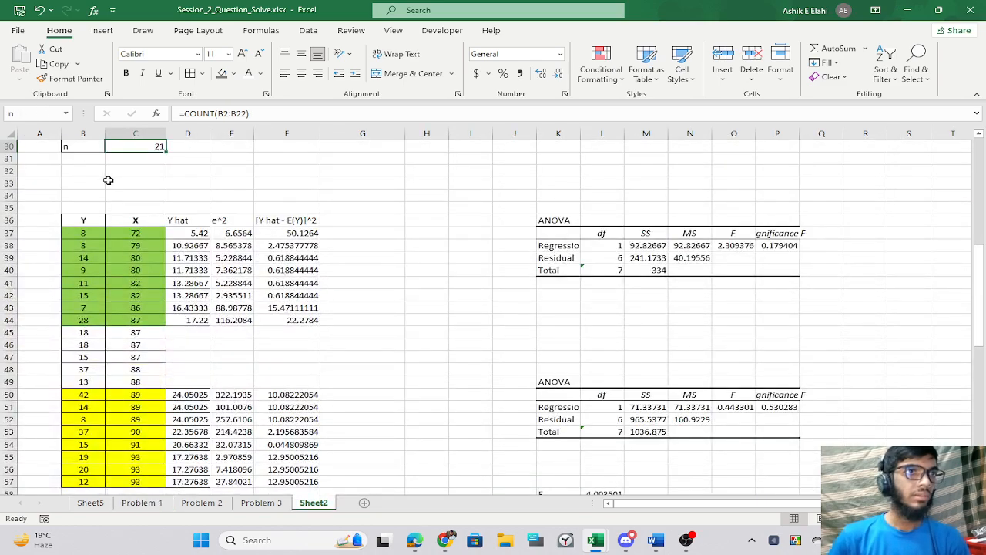
{"action": "scroll", "coordinate": [108, 180], "scroll_direction": "up", "scroll_amount": 10}
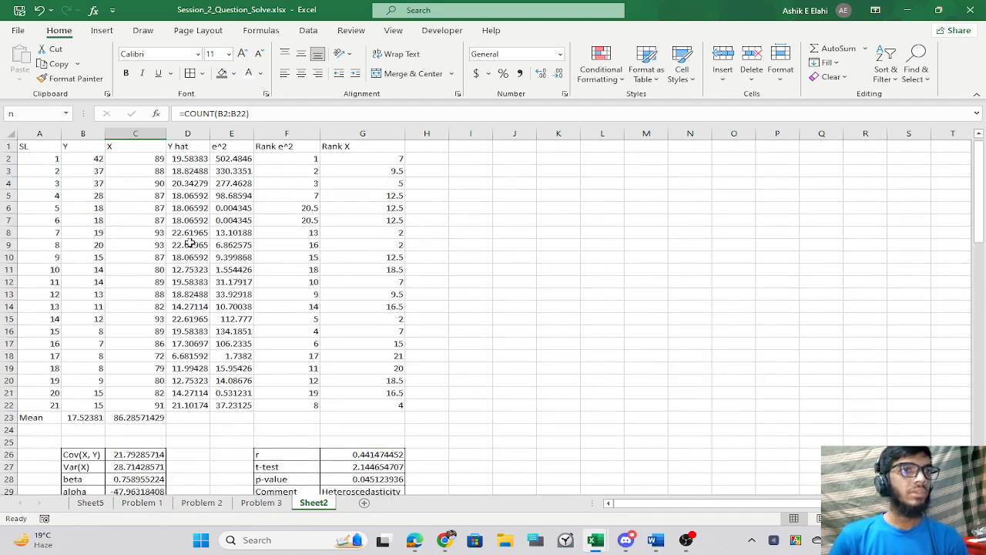
{"action": "scroll", "coordinate": [190, 244], "scroll_direction": "down", "scroll_amount": 5}
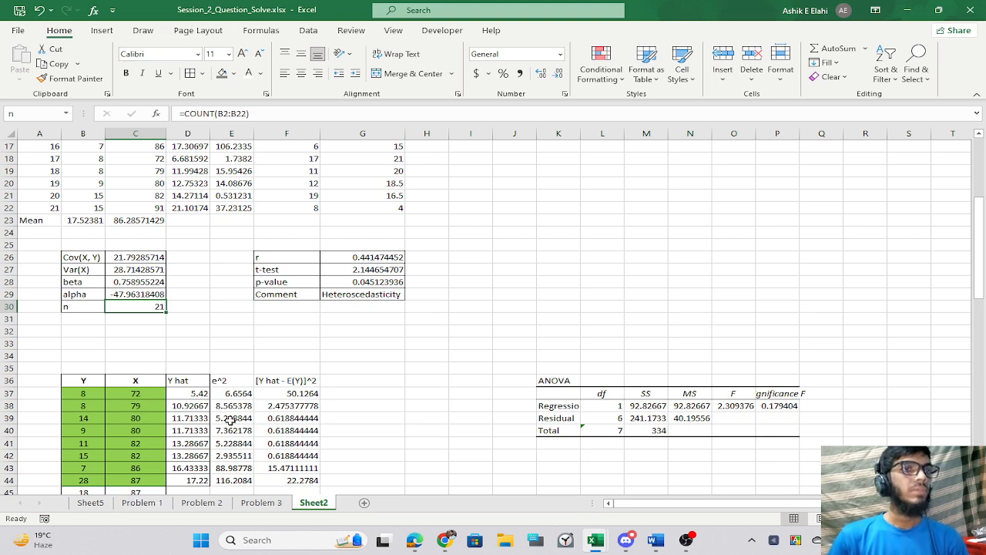
{"action": "left_click", "coordinate": [142, 502]}
Review the regression statistics, ANOVA and coefficient tables on the Problem 1 sheet.
{"action": "scroll", "coordinate": [335, 255], "scroll_direction": "up", "scroll_amount": 2}
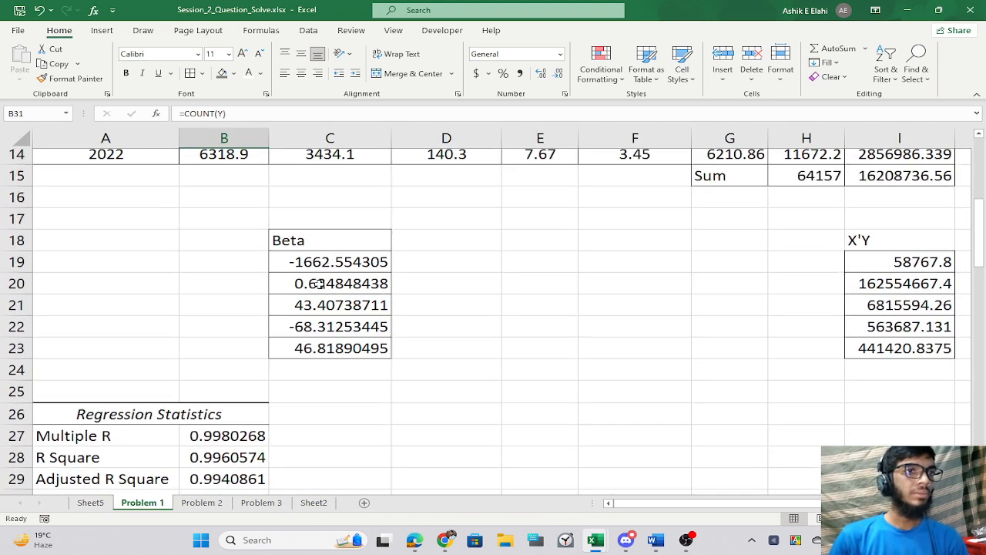
{"action": "scroll", "coordinate": [334, 255], "scroll_direction": "down", "scroll_amount": 4}
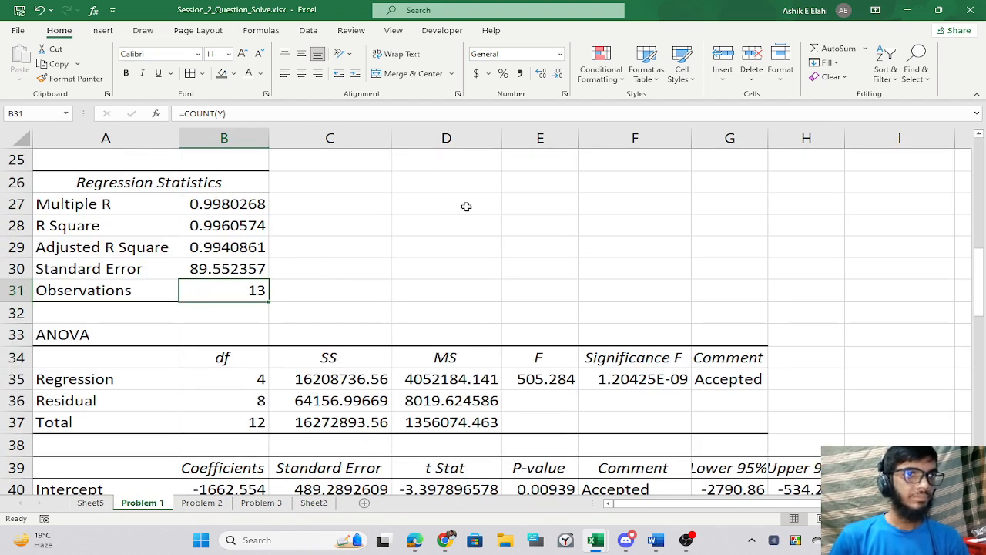
{"action": "scroll", "coordinate": [463, 208], "scroll_direction": "down", "scroll_amount": 9}
{"action": "scroll", "coordinate": [422, 248], "scroll_direction": "up", "scroll_amount": 5}
{"action": "scroll", "coordinate": [423, 248], "scroll_direction": "up", "scroll_amount": 3}
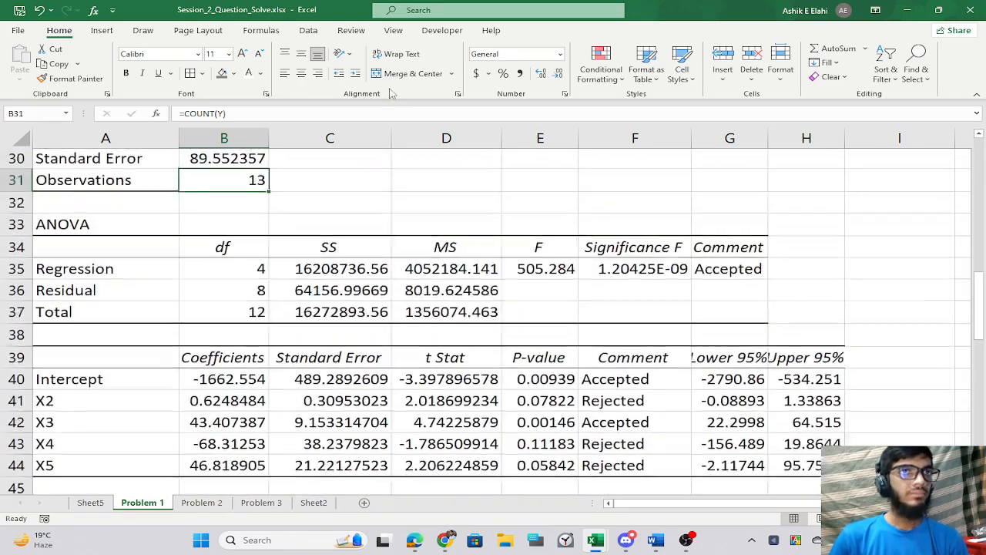
{"action": "scroll", "coordinate": [366, 209], "scroll_direction": "down", "scroll_amount": 3}
{"action": "scroll", "coordinate": [367, 210], "scroll_direction": "down", "scroll_amount": 3}
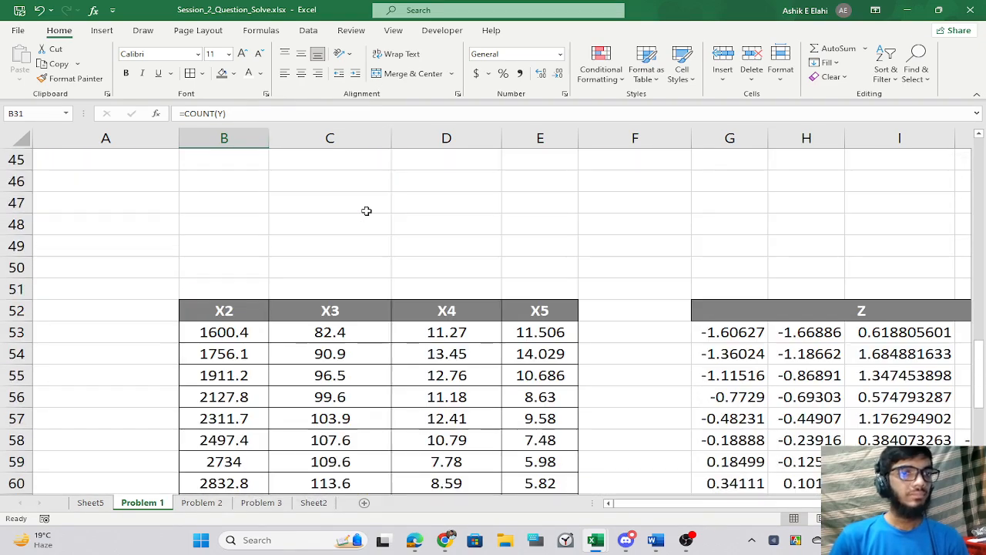
{"action": "scroll", "coordinate": [366, 211], "scroll_direction": "up", "scroll_amount": 8}
{"action": "scroll", "coordinate": [329, 160], "scroll_direction": "down", "scroll_amount": 1}
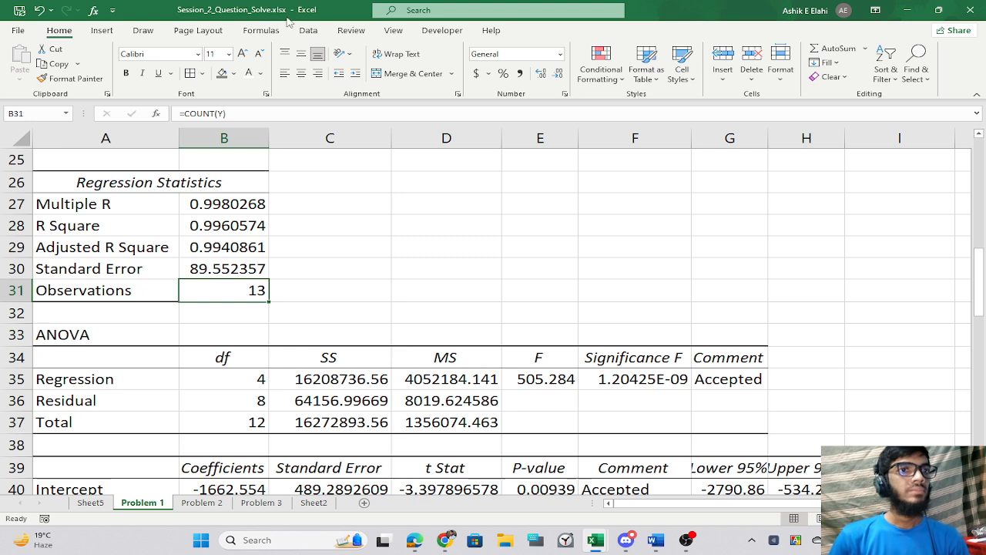
Name the Observations count cell B31 "n_1".
{"action": "left_click", "coordinate": [25, 113]}
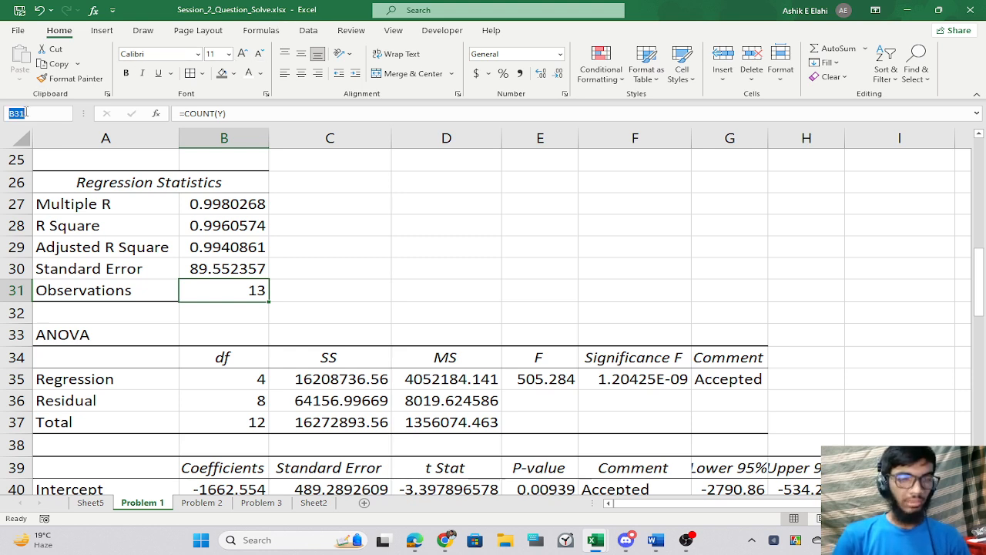
{"action": "type", "text": "n"}
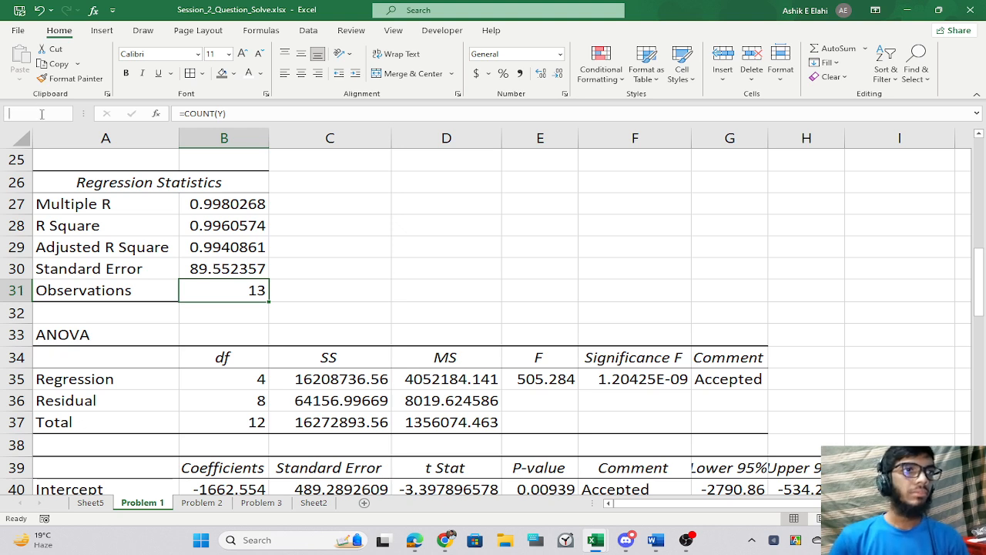
{"action": "type", "text": "n"}
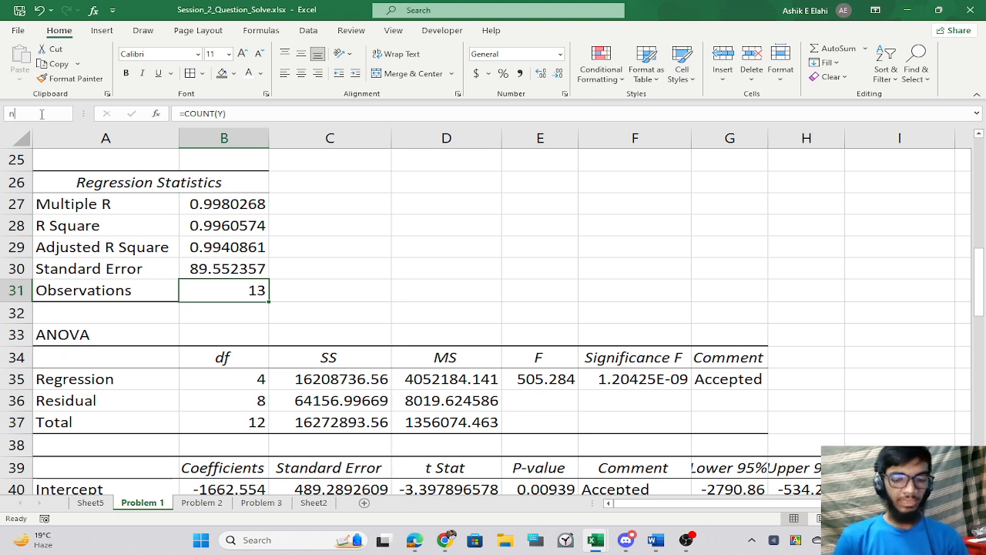
{"action": "type", "text": "_1"}
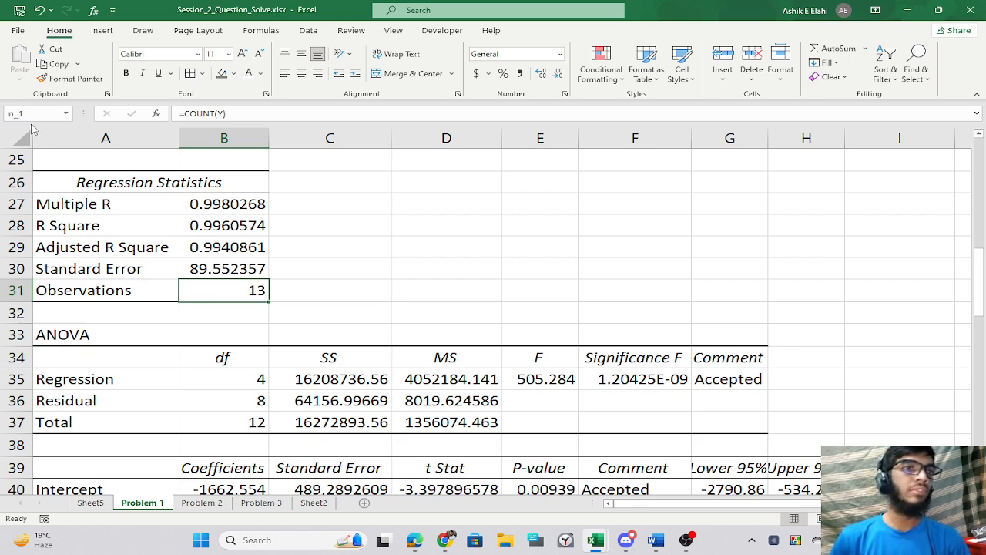
Replace n with n_1 in the correlation matrix array formula in D73:G76, giving MMULT(TRANSPOSE(Z), Z)/(n_1-1).
{"action": "scroll", "coordinate": [450, 275], "scroll_direction": "down", "scroll_amount": 3}
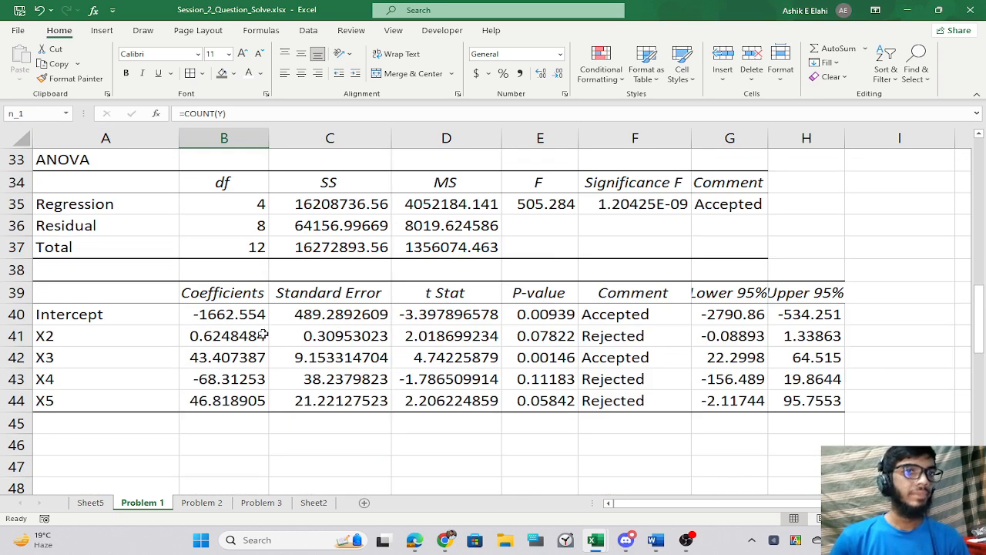
{"action": "scroll", "coordinate": [365, 326], "scroll_direction": "down", "scroll_amount": 13}
{"action": "scroll", "coordinate": [556, 294], "scroll_direction": "up", "scroll_amount": 1}
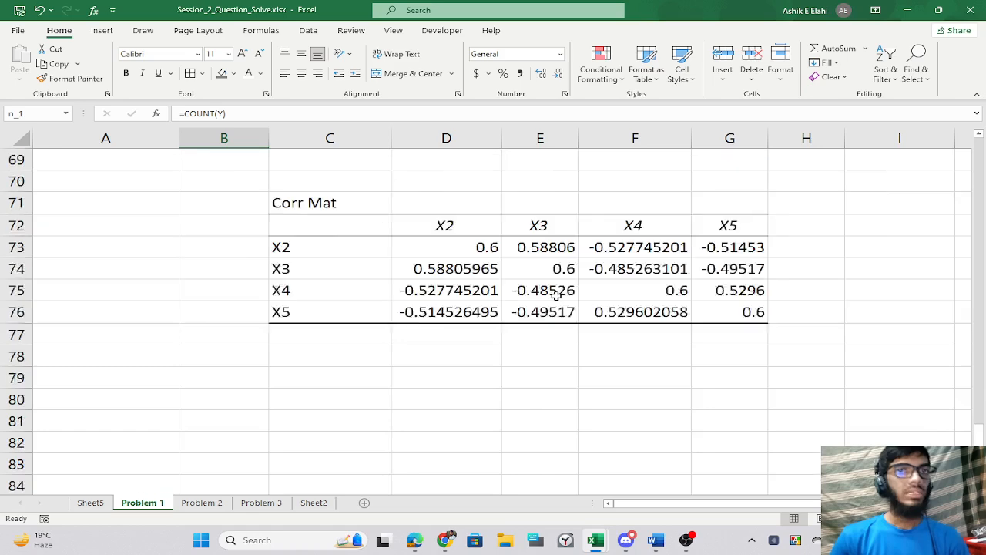
{"action": "scroll", "coordinate": [556, 294], "scroll_direction": "up", "scroll_amount": 3}
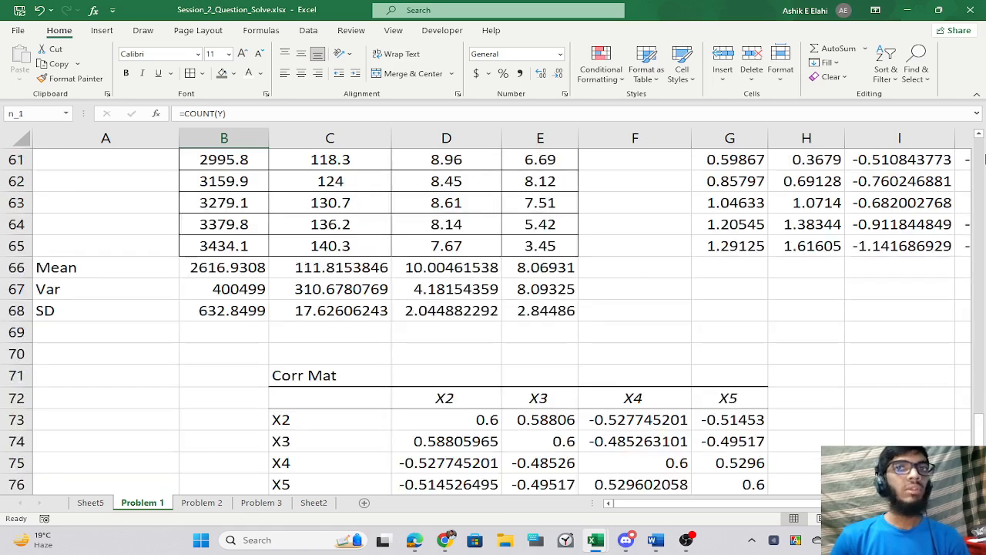
{"action": "left_click", "coordinate": [645, 162]}
{"action": "scroll", "coordinate": [463, 352], "scroll_direction": "down", "scroll_amount": 5}
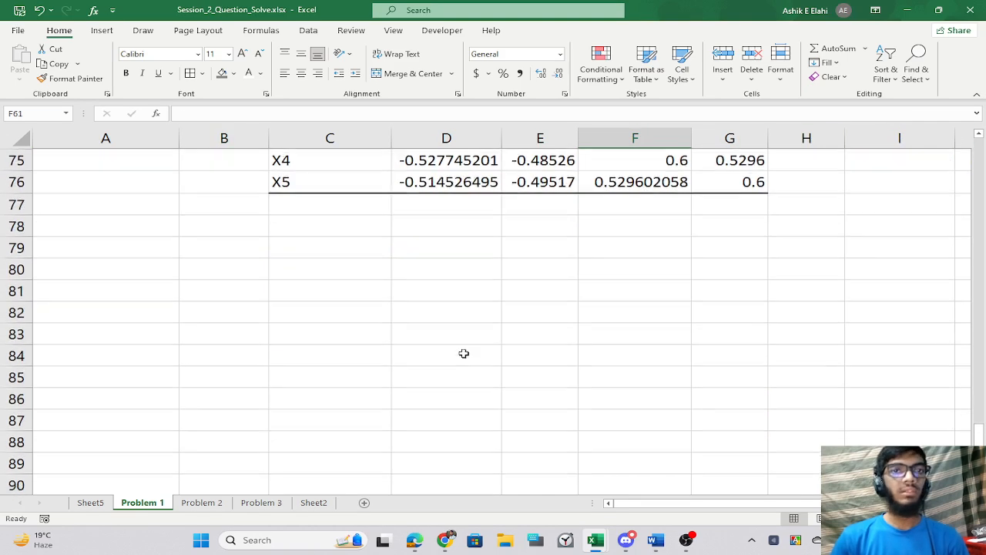
{"action": "scroll", "coordinate": [462, 359], "scroll_direction": "up", "scroll_amount": 5}
{"action": "left_click", "coordinate": [434, 423]}
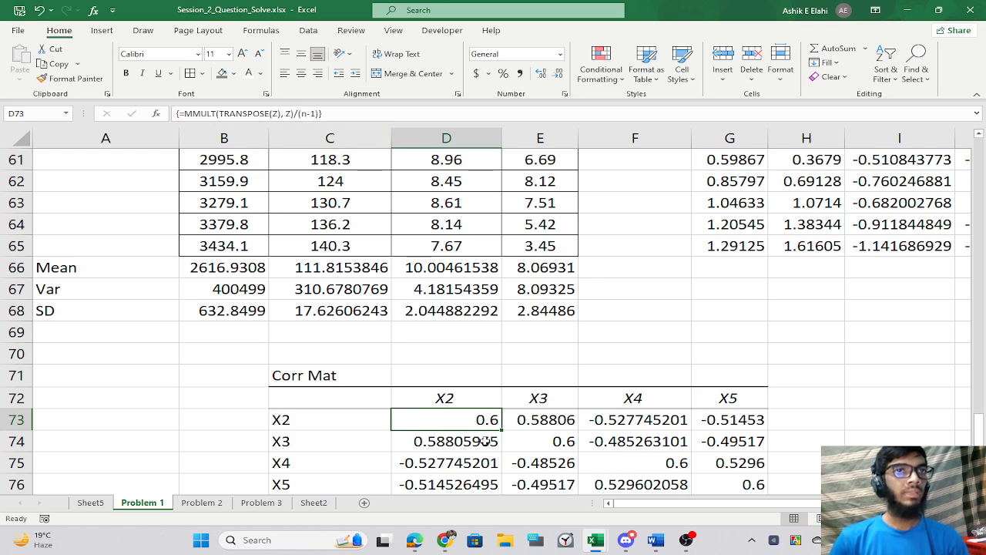
{"action": "left_click", "coordinate": [576, 480]}
{"action": "left_click_drag", "start_coordinate": [458, 418], "coordinate": [741, 488]}
{"action": "scroll", "coordinate": [656, 418], "scroll_direction": "down", "scroll_amount": 3}
{"action": "scroll", "coordinate": [655, 418], "scroll_direction": "up", "scroll_amount": 3}
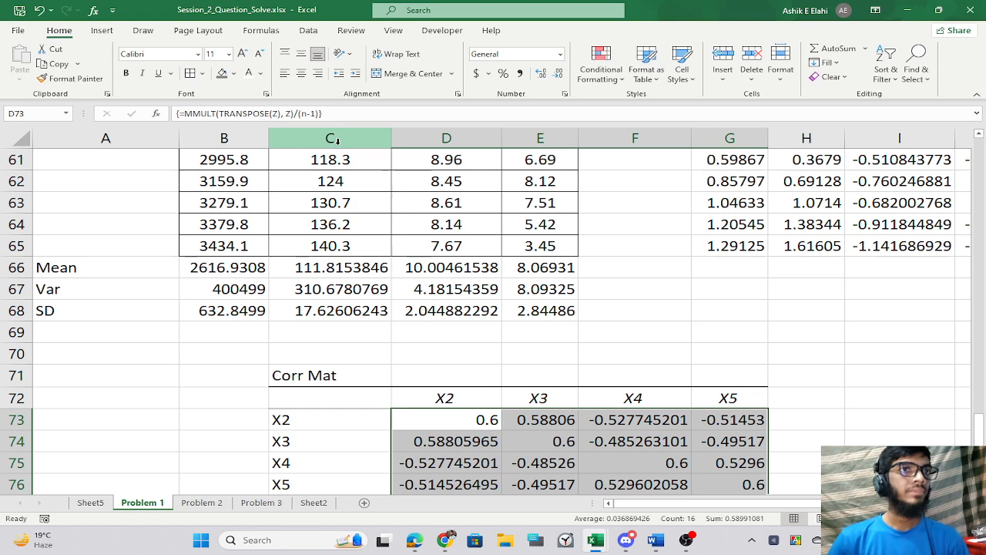
{"action": "left_click", "coordinate": [315, 113]}
{"action": "type", "text": "_1"}
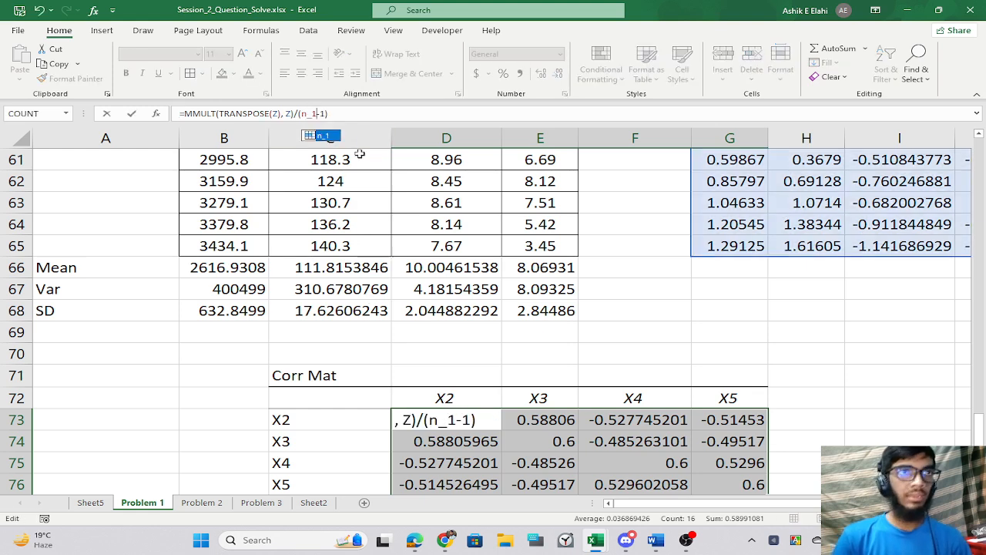
{"action": "key", "text": "ctrl+shift+Return"}
Compare the recalculated correlation matrix on Problem 1 with the correlation table on Sheet5.
{"action": "scroll", "coordinate": [786, 215], "scroll_direction": "down", "scroll_amount": 2}
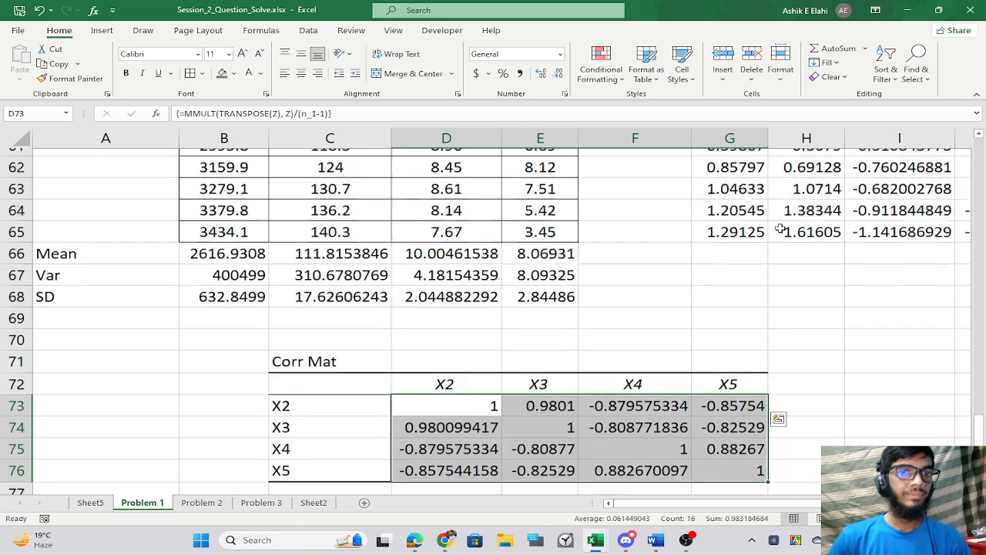
{"action": "left_click", "coordinate": [436, 420]}
{"action": "left_click_drag", "start_coordinate": [421, 329], "coordinate": [626, 401]}
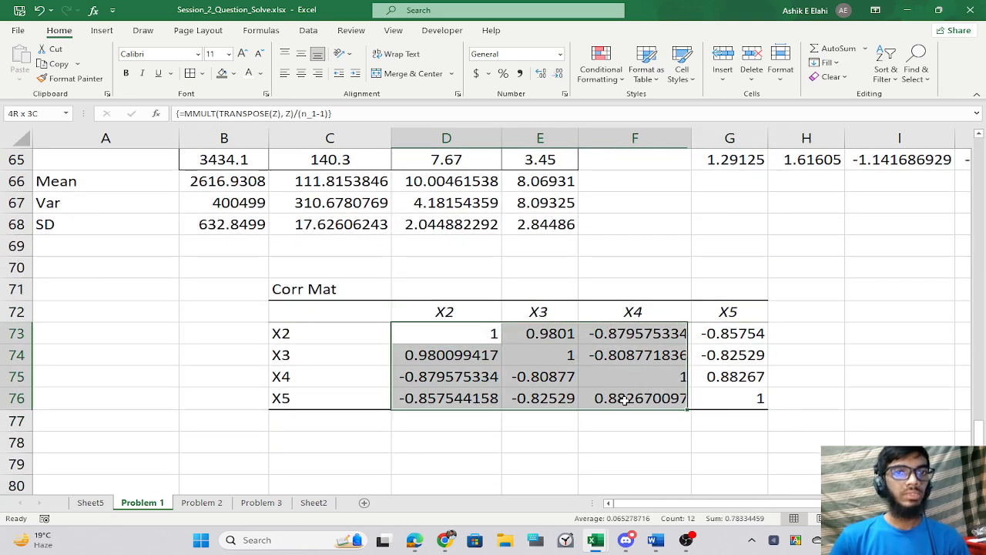
{"action": "left_click", "coordinate": [419, 393]}
{"action": "left_click", "coordinate": [430, 355]}
{"action": "left_click", "coordinate": [431, 377]}
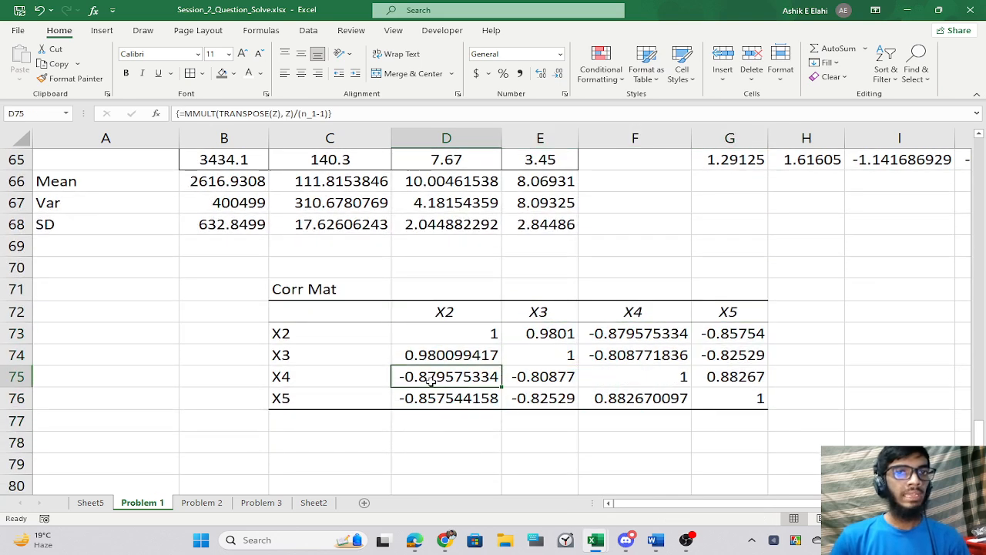
{"action": "left_click", "coordinate": [94, 506]}
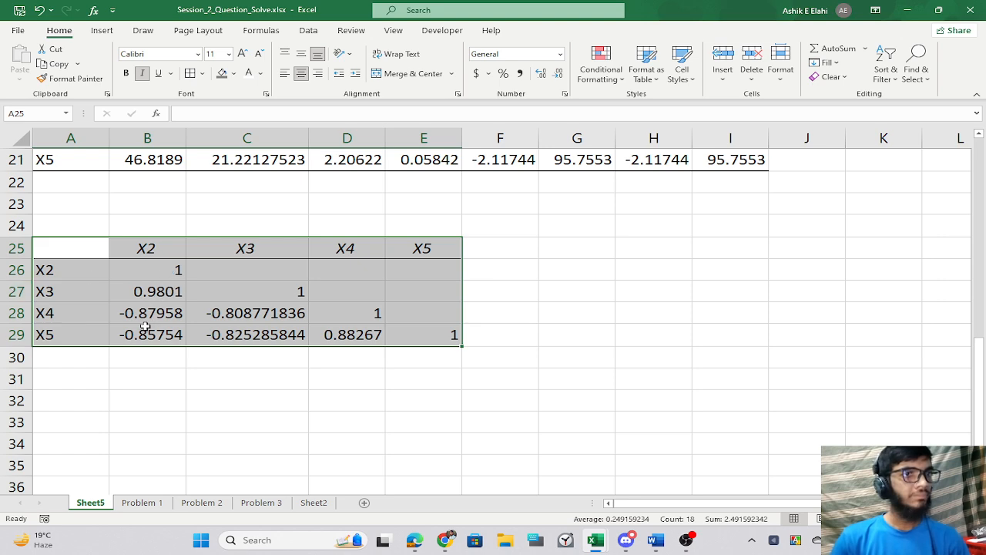
{"action": "left_click", "coordinate": [143, 503]}
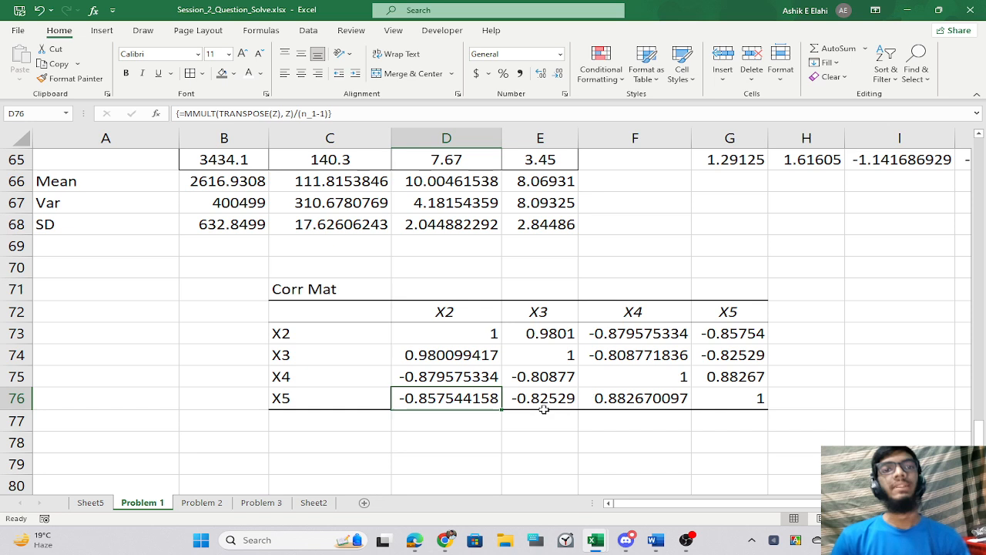
Name the correlation matrix values in D73:G76 "corr_mat".
{"action": "key", "text": "Down"}
{"action": "left_click_drag", "start_coordinate": [443, 336], "coordinate": [748, 396]}
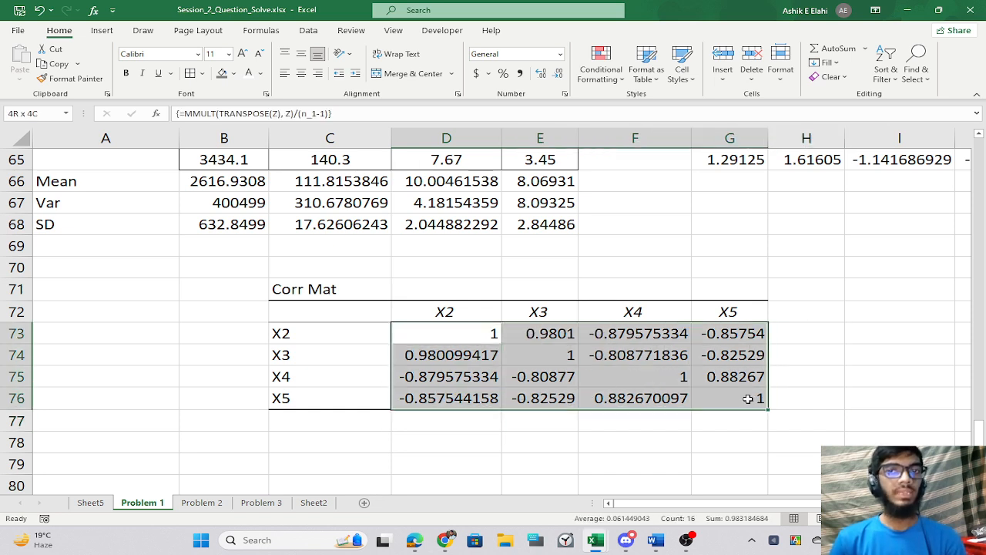
{"action": "left_click", "coordinate": [29, 115]}
{"action": "type", "text": "co"}
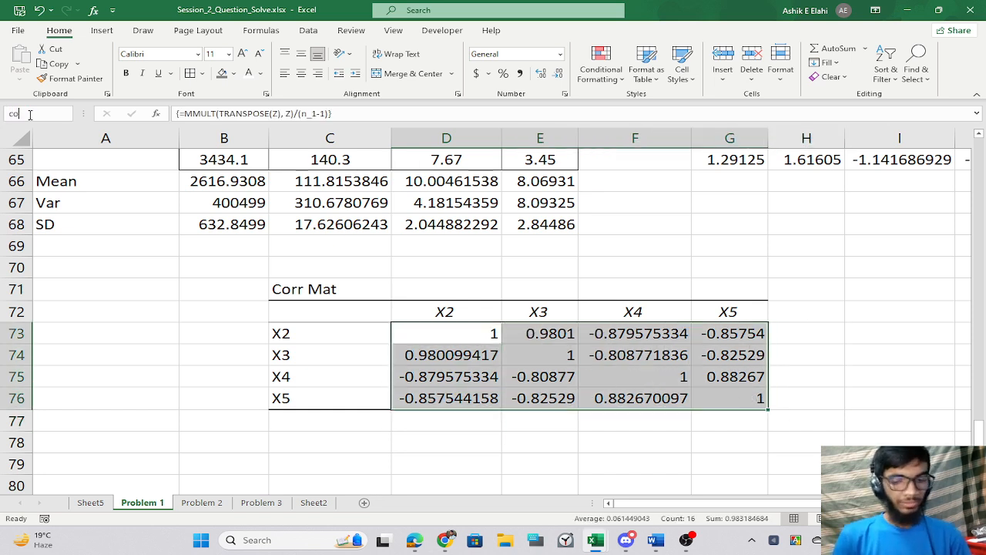
{"action": "type", "text": "rr_mat"}
{"action": "key", "text": "Return"}
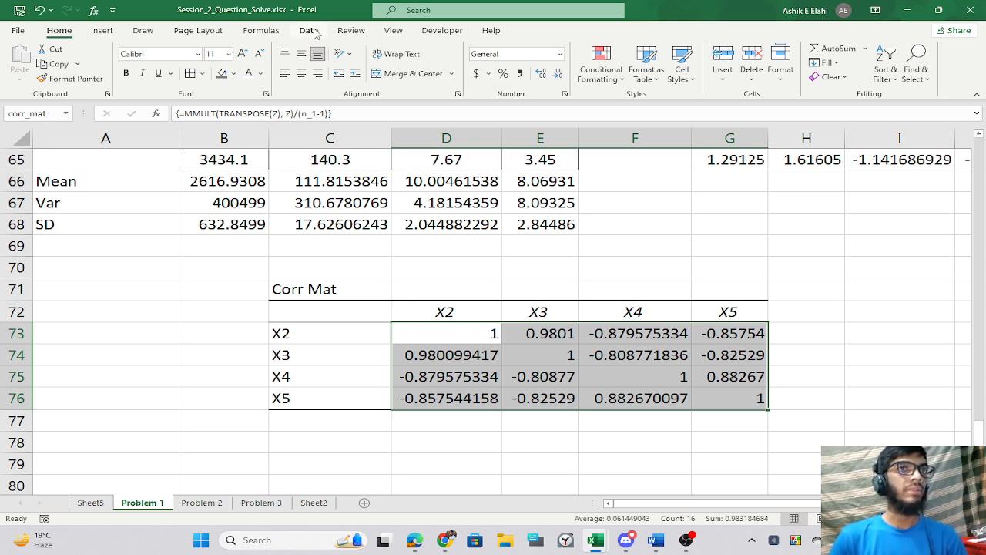
Enter the heading "T-Test" in cell C79 below the correlation matrix.
{"action": "left_click", "coordinate": [229, 425]}
{"action": "scroll", "coordinate": [292, 383], "scroll_direction": "down", "scroll_amount": 1}
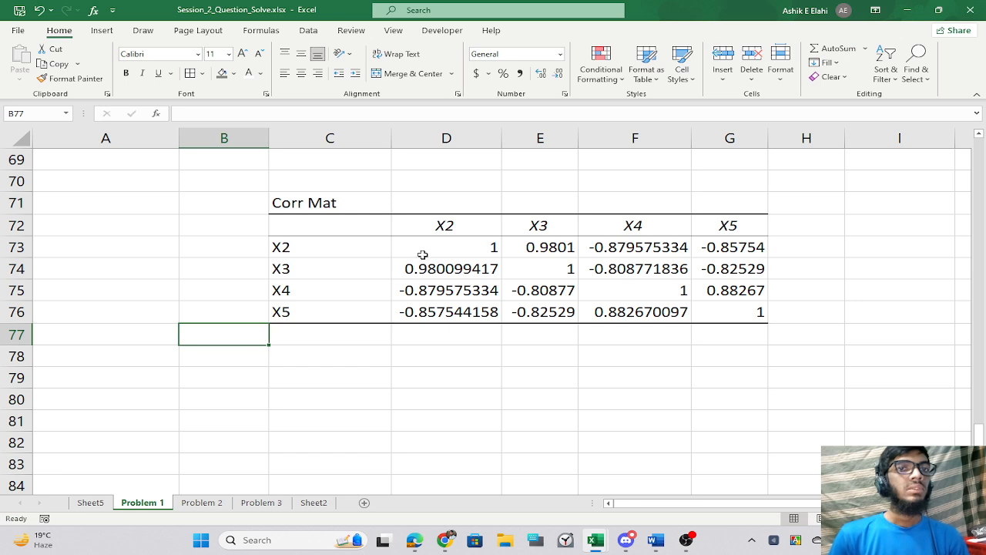
{"action": "left_click_drag", "start_coordinate": [423, 250], "coordinate": [732, 311]}
{"action": "left_click", "coordinate": [379, 448]}
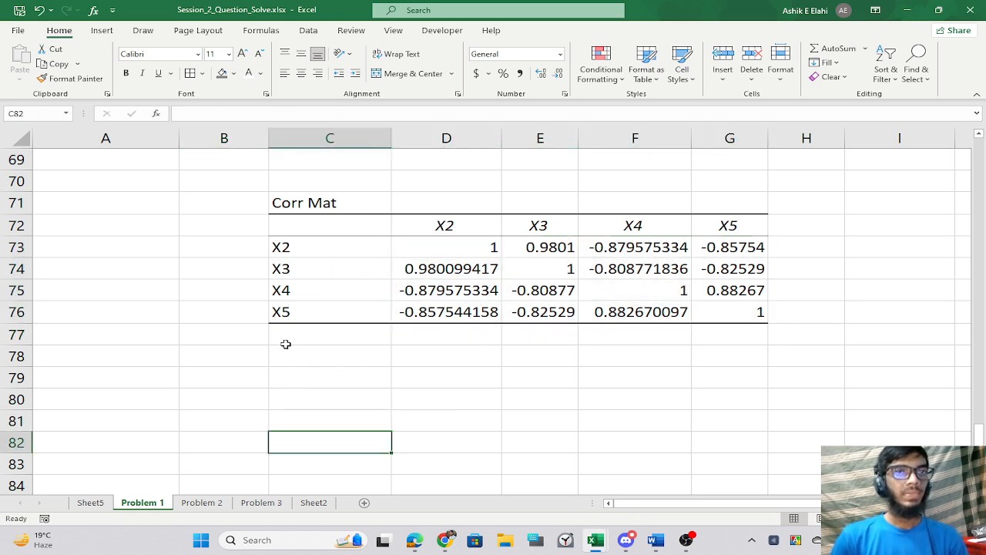
{"action": "left_click", "coordinate": [308, 359]}
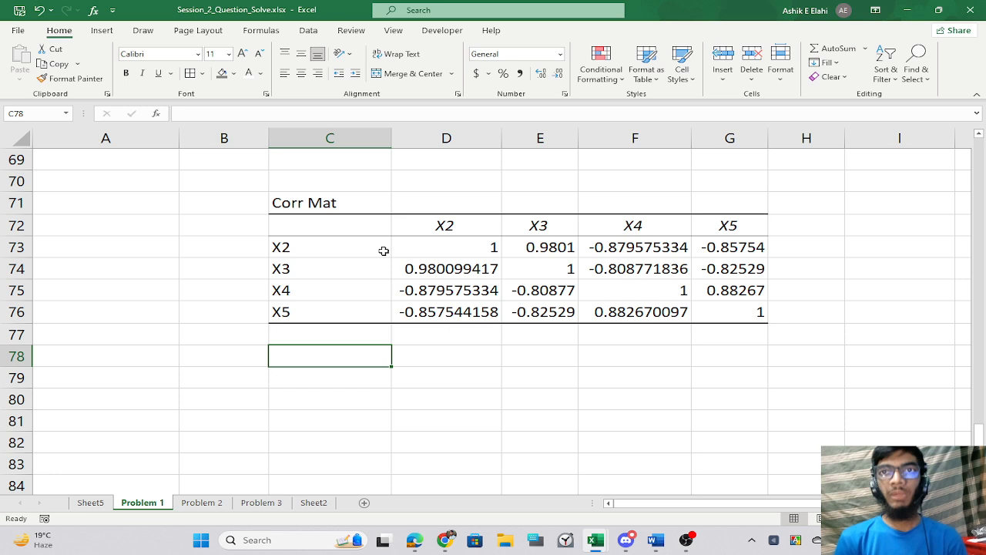
{"action": "left_click", "coordinate": [305, 376]}
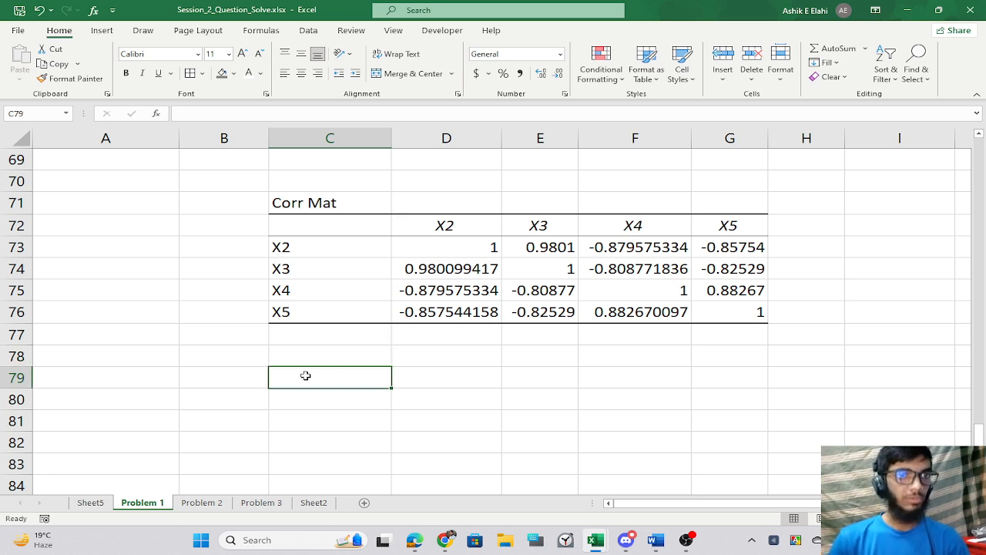
{"action": "type", "text": "T-Test"}
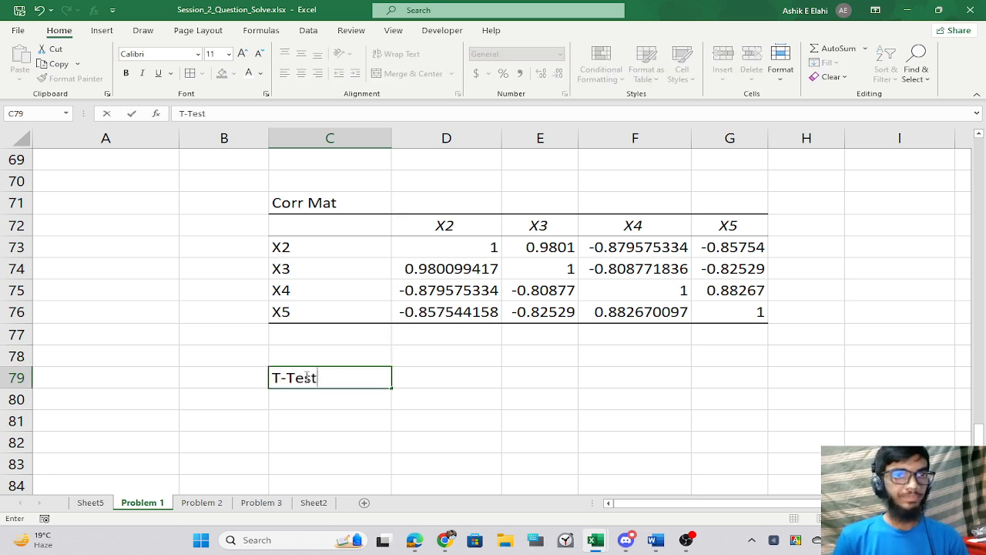
{"action": "key", "text": "Return"}
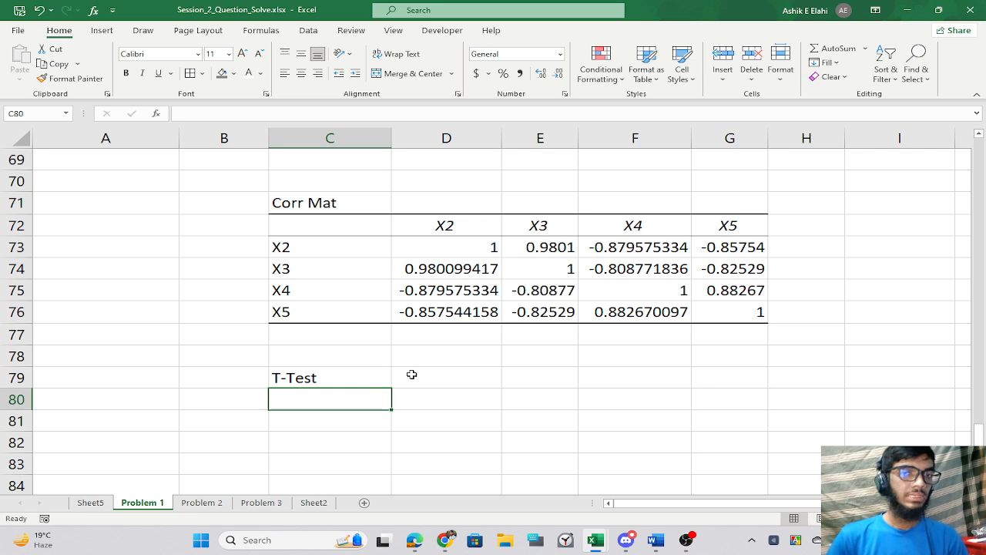
Copy the correlation table C72:G76 to C80 under the T-Test heading and clear the copied values in D81:G84.
{"action": "left_click_drag", "start_coordinate": [314, 227], "coordinate": [759, 306]}
{"action": "key", "text": "ctrl+c"}
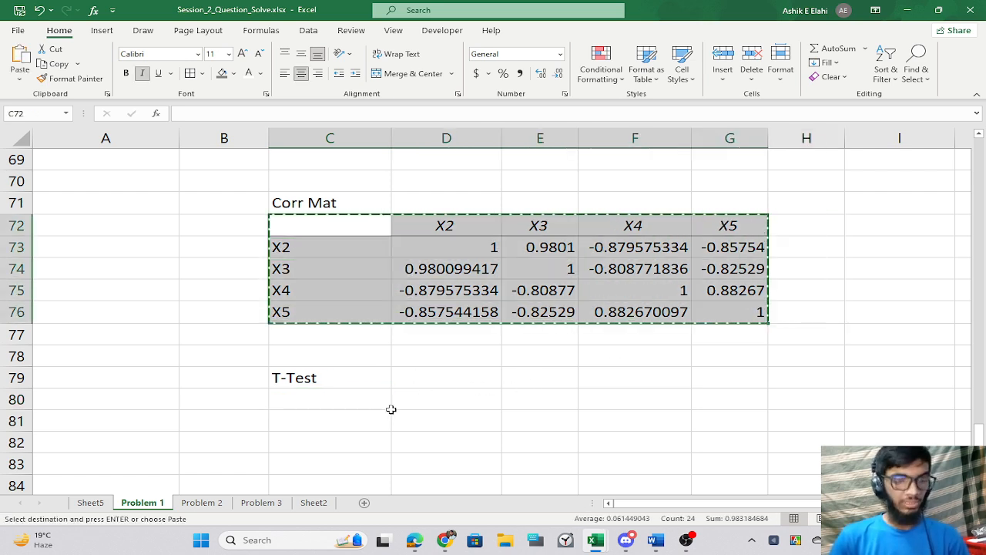
{"action": "left_click", "coordinate": [339, 397]}
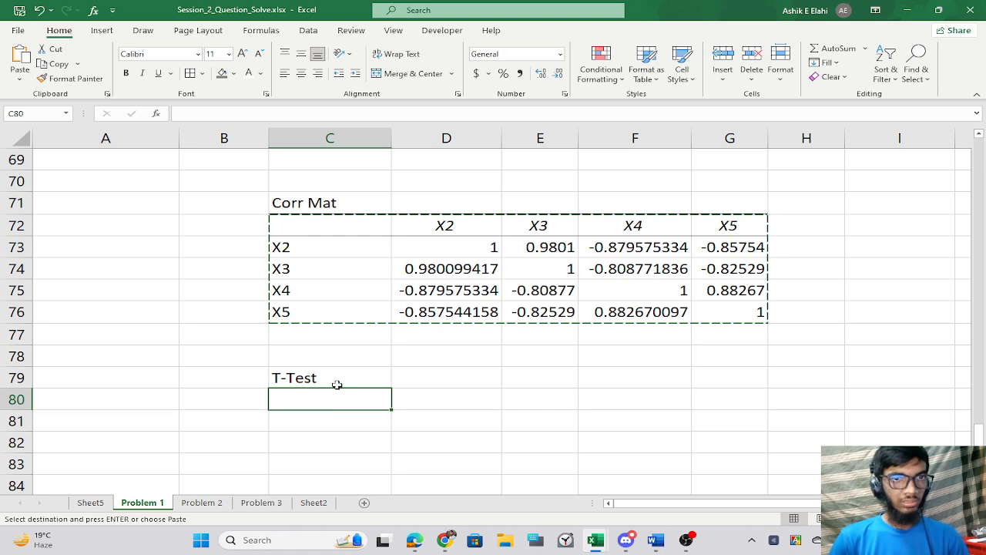
{"action": "key", "text": "ctrl+v"}
{"action": "scroll", "coordinate": [596, 393], "scroll_direction": "down", "scroll_amount": 2}
{"action": "left_click", "coordinate": [665, 399]}
{"action": "left_click_drag", "start_coordinate": [420, 339], "coordinate": [722, 400]}
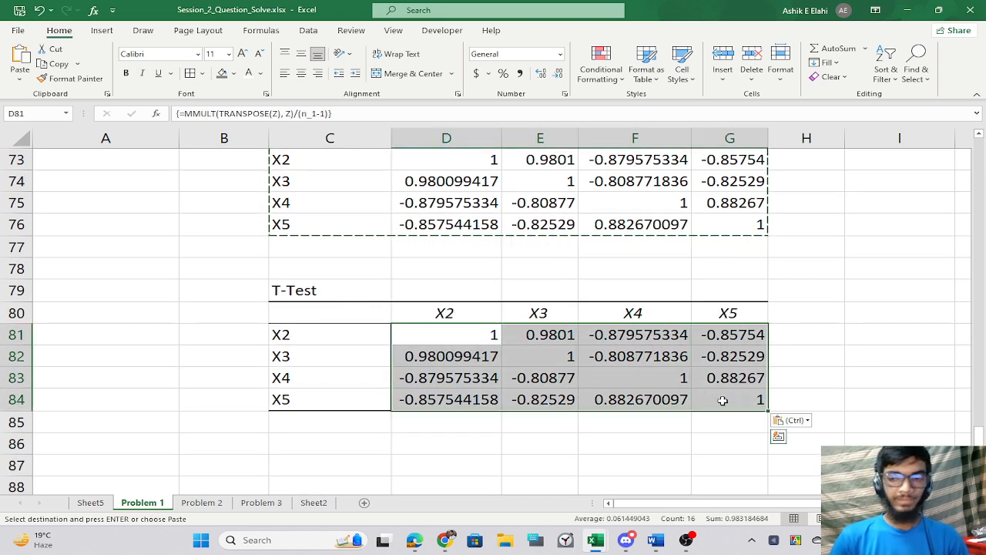
{"action": "key", "text": "Delete"}
{"action": "left_click", "coordinate": [605, 394]}
Switch to the other Excel workbook and look through the coefficient t-test notes and table on its Multiple Regression sheet.
{"action": "key", "text": "alt+Tab"}
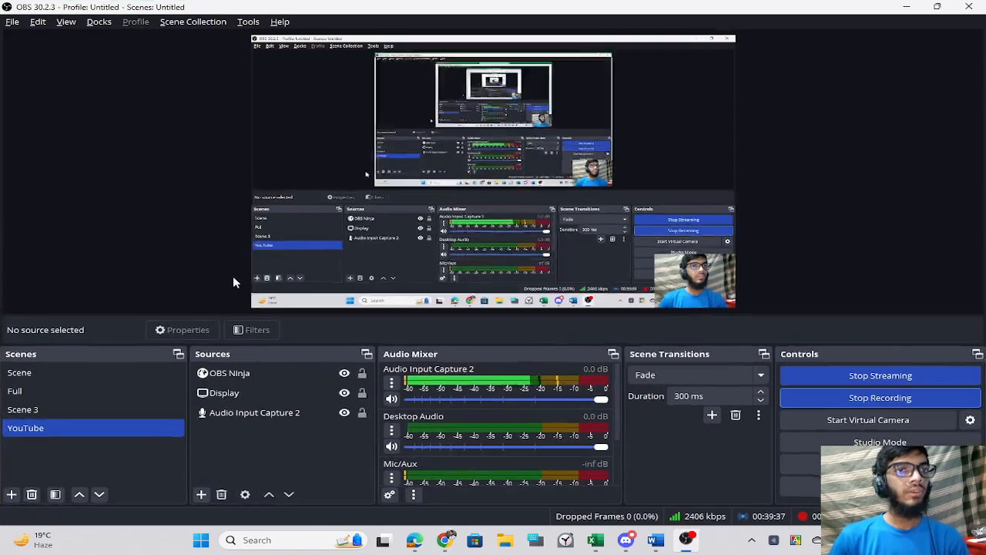
{"action": "key", "text": "alt+Tab"}
{"action": "key", "text": "alt+Tab"}
{"action": "key", "text": "alt+Tab"}
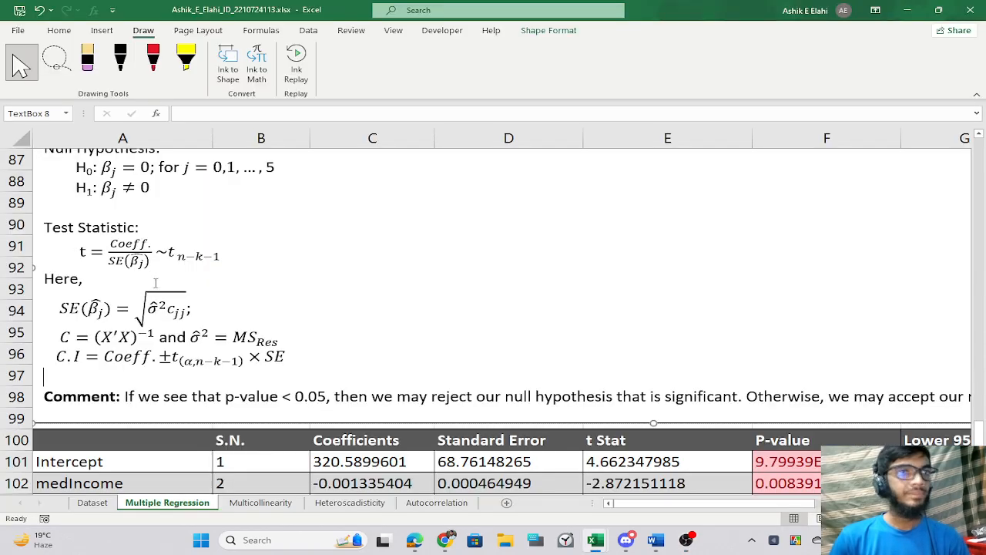
{"action": "scroll", "coordinate": [178, 277], "scroll_direction": "down", "scroll_amount": 12}
{"action": "scroll", "coordinate": [183, 275], "scroll_direction": "up", "scroll_amount": 5}
{"action": "scroll", "coordinate": [199, 396], "scroll_direction": "up", "scroll_amount": 3}
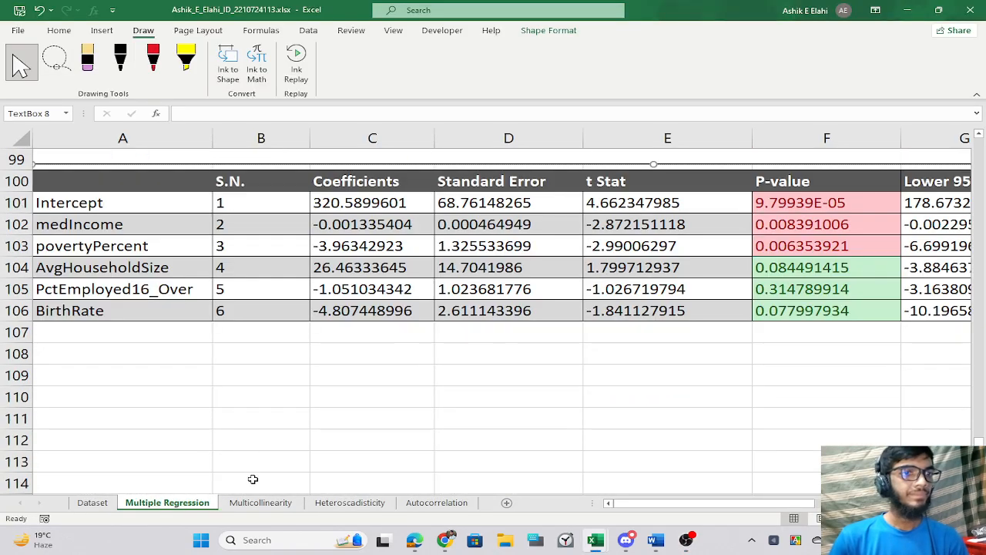
Find the t test statistic for the correlation coefficient in the notes on the Multicollinearity sheet.
{"action": "left_click", "coordinate": [256, 502]}
{"action": "scroll", "coordinate": [254, 370], "scroll_direction": "down", "scroll_amount": 10}
{"action": "scroll", "coordinate": [261, 376], "scroll_direction": "down", "scroll_amount": 4}
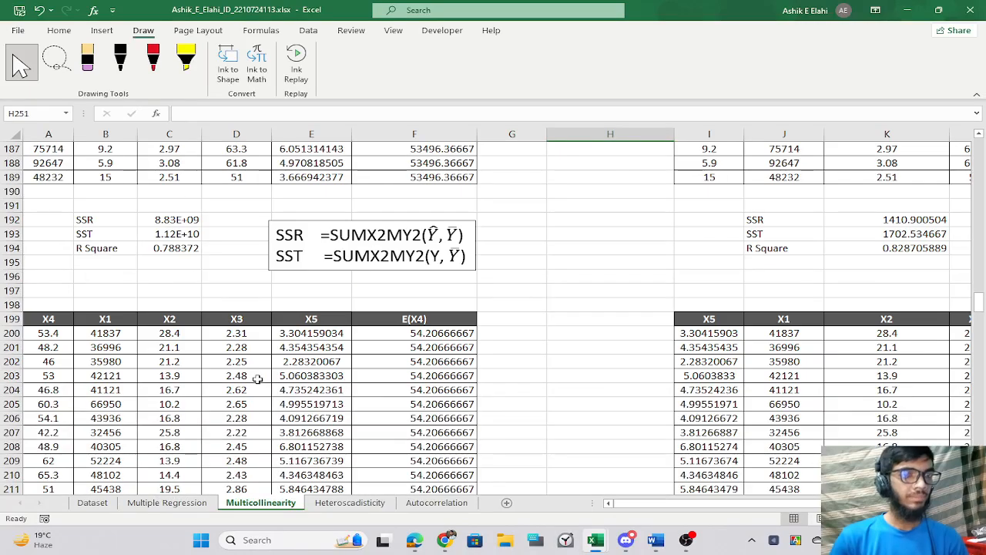
{"action": "scroll", "coordinate": [258, 378], "scroll_direction": "up", "scroll_amount": 16}
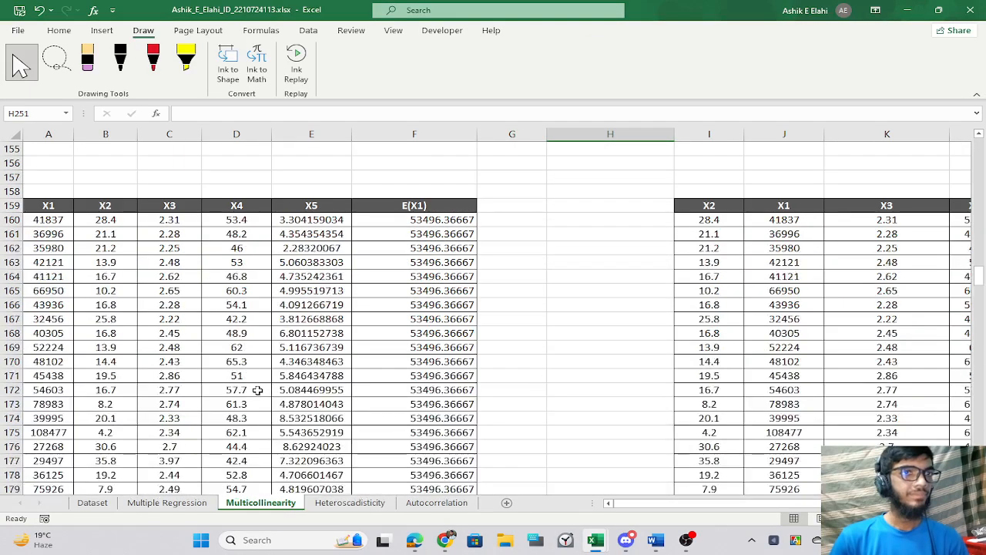
{"action": "scroll", "coordinate": [257, 391], "scroll_direction": "down", "scroll_amount": 2}
{"action": "scroll", "coordinate": [264, 321], "scroll_direction": "up", "scroll_amount": 19}
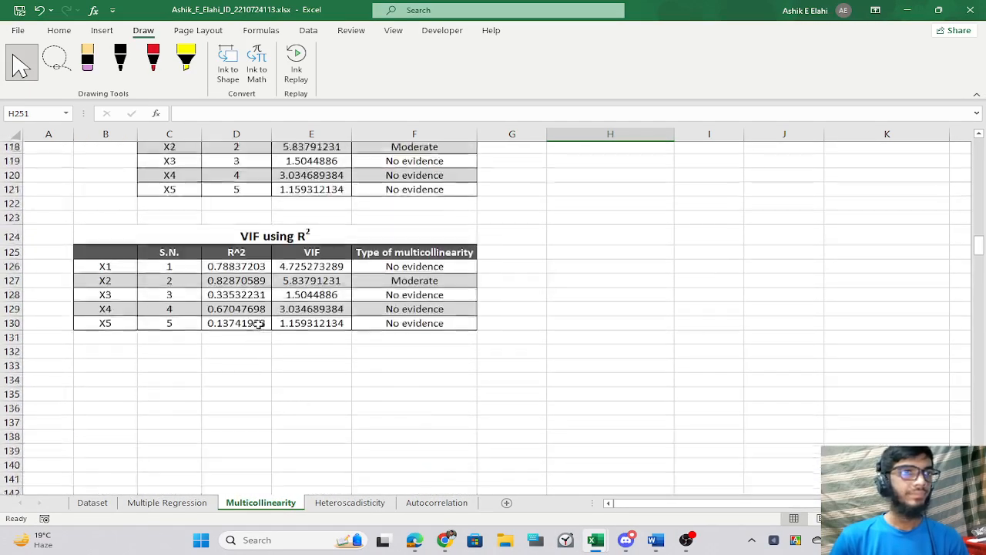
{"action": "scroll", "coordinate": [258, 323], "scroll_direction": "up", "scroll_amount": 20}
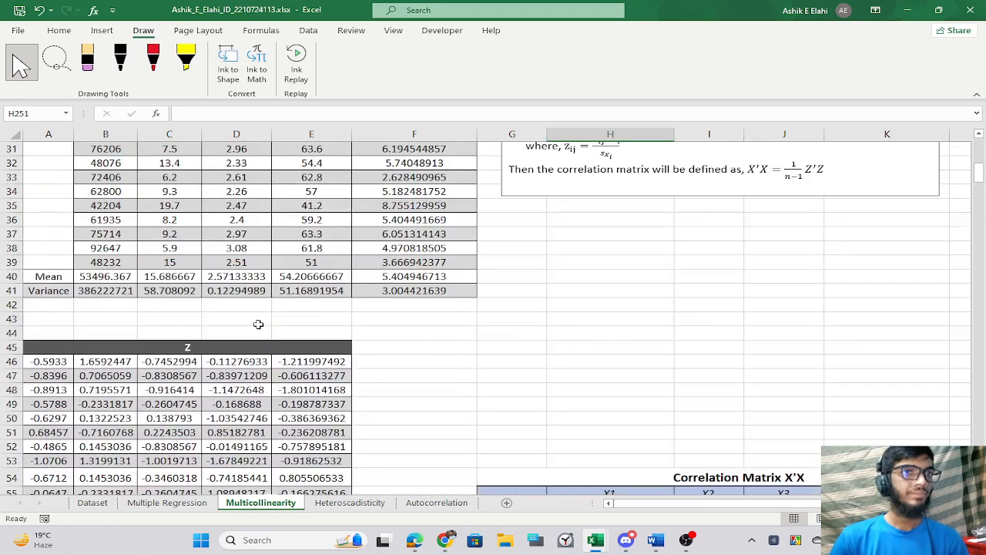
{"action": "scroll", "coordinate": [258, 324], "scroll_direction": "down", "scroll_amount": 3}
{"action": "scroll", "coordinate": [281, 319], "scroll_direction": "up", "scroll_amount": 4}
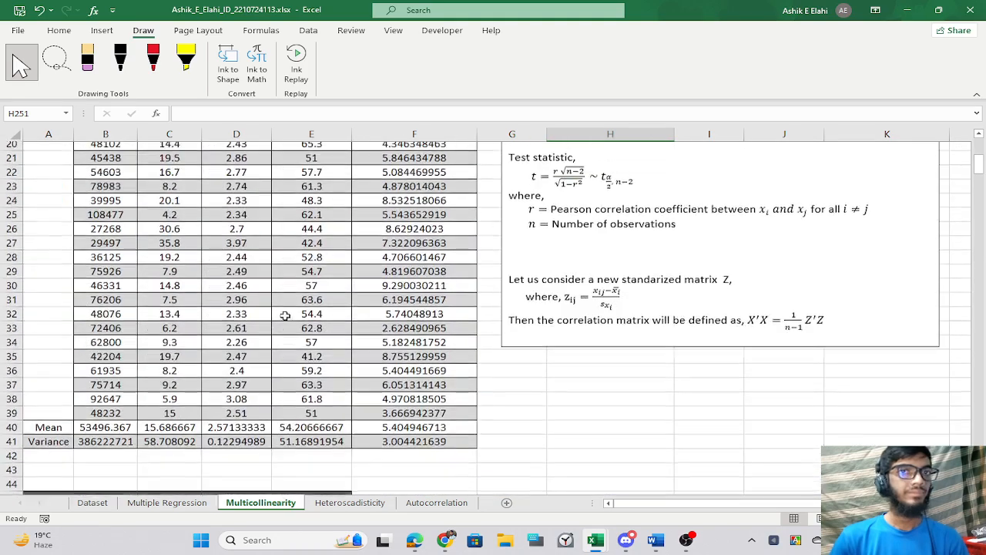
{"action": "scroll", "coordinate": [285, 316], "scroll_direction": "up", "scroll_amount": 1}
{"action": "left_click", "coordinate": [552, 248]}
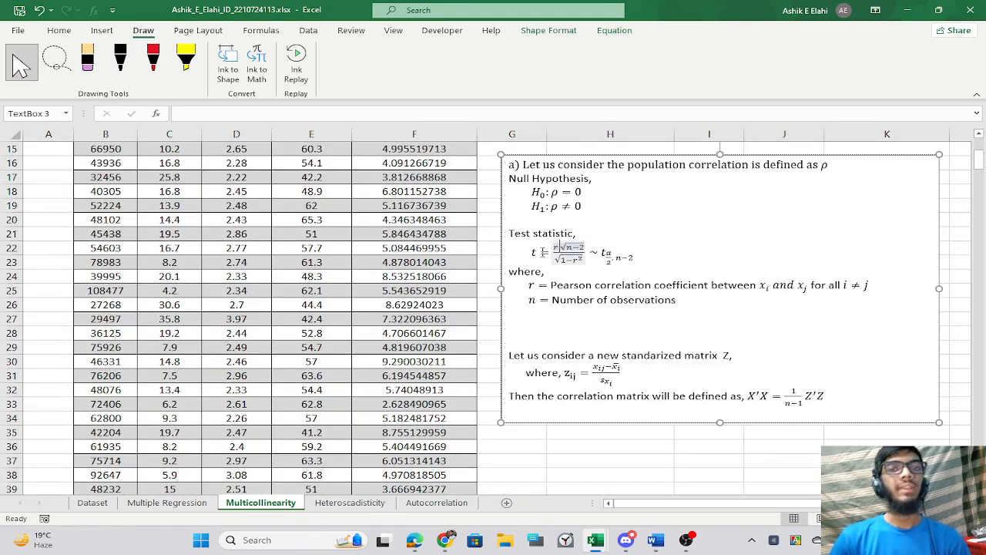
{"action": "scroll", "coordinate": [550, 249], "scroll_direction": "up", "scroll_amount": 4}
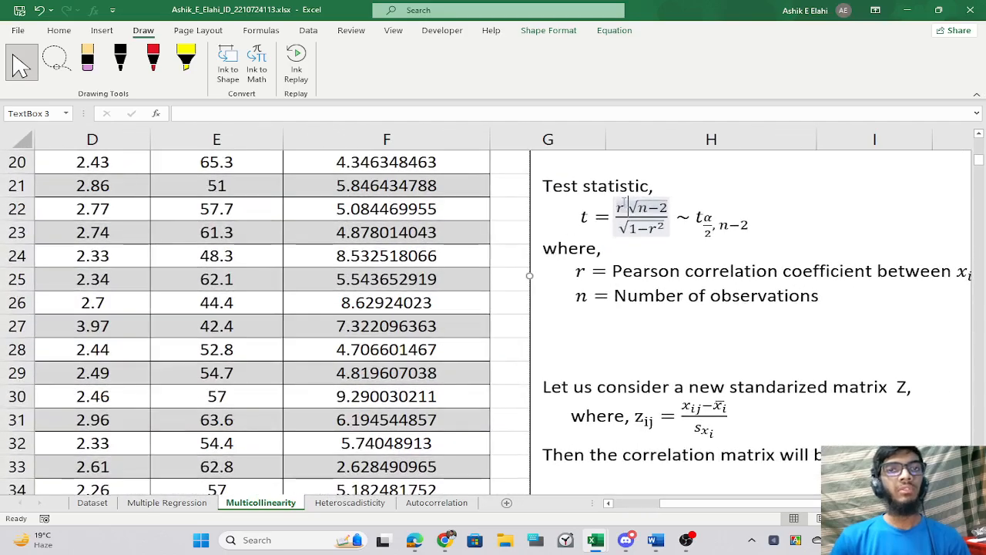
Return to Session_2_Question_Solve.xlsx and enter =D73*SQRT(n_1-2)/SQRT(1-D73^2) in cell D81 of the T-Test table.
{"action": "key", "text": "alt+Tab"}
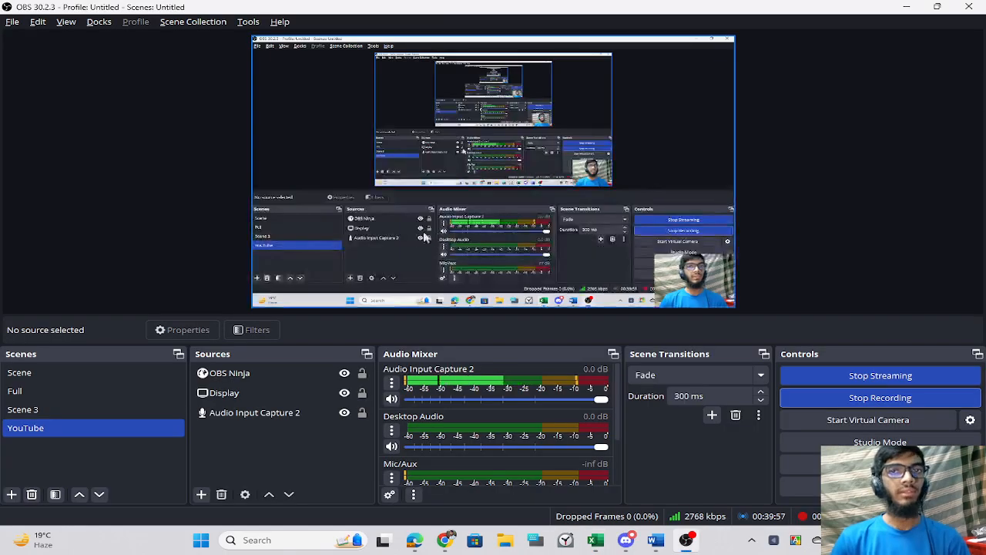
{"action": "key", "text": "alt+Tab"}
{"action": "key", "text": "alt+Tab"}
{"action": "left_click", "coordinate": [445, 326]}
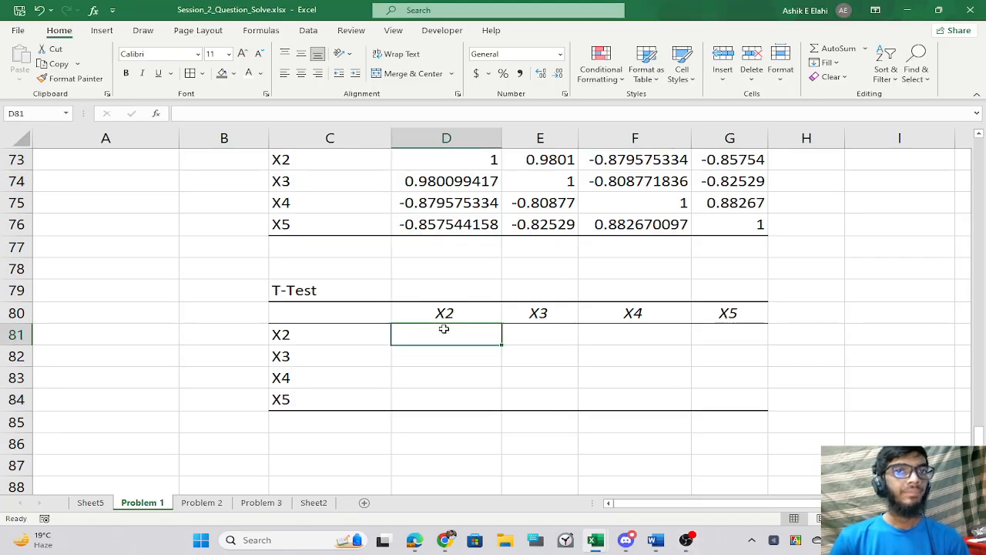
{"action": "scroll", "coordinate": [524, 327], "scroll_direction": "up", "scroll_amount": 3}
{"action": "scroll", "coordinate": [526, 327], "scroll_direction": "down", "scroll_amount": 1}
{"action": "scroll", "coordinate": [525, 327], "scroll_direction": "down", "scroll_amount": 1}
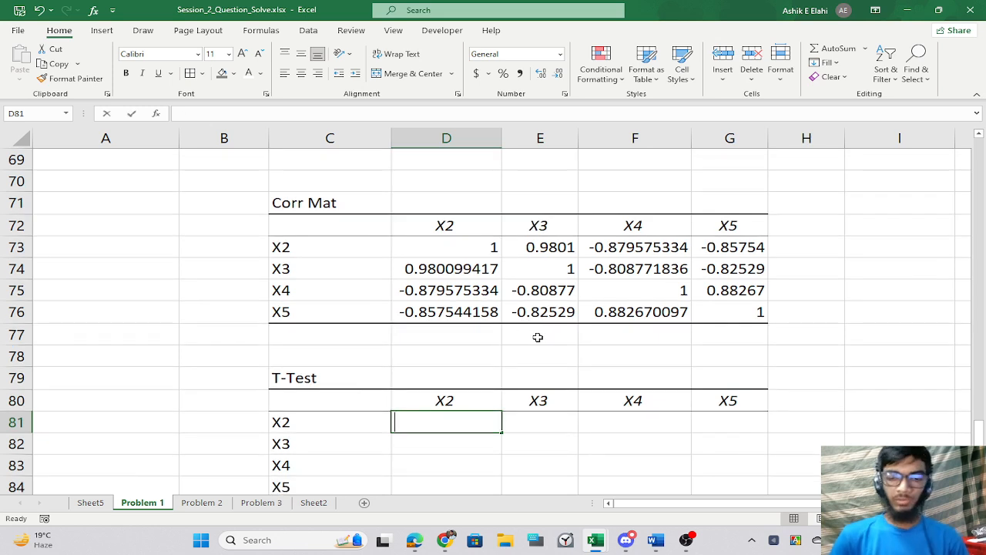
{"action": "type", "text": "="}
{"action": "left_click", "coordinate": [447, 248]}
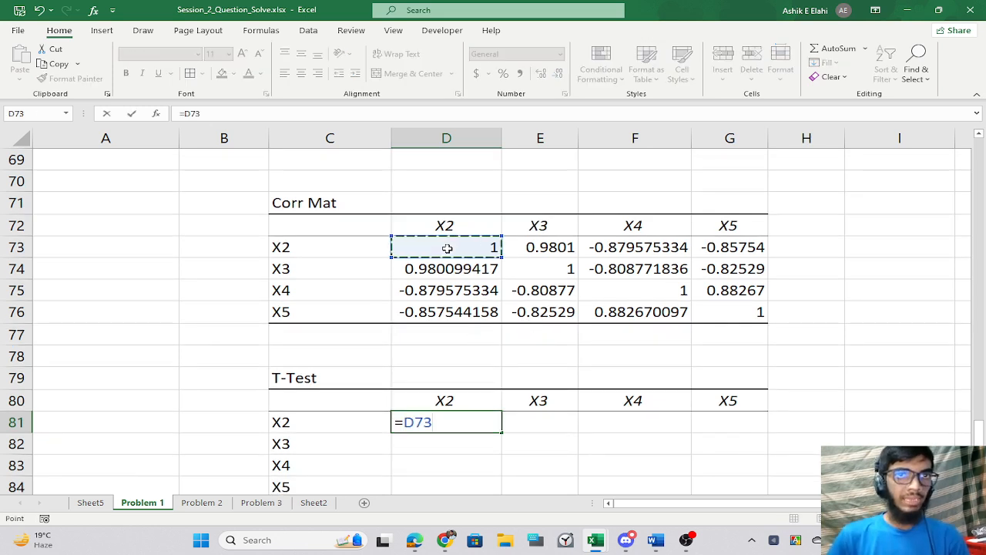
{"action": "type", "text": "*"}
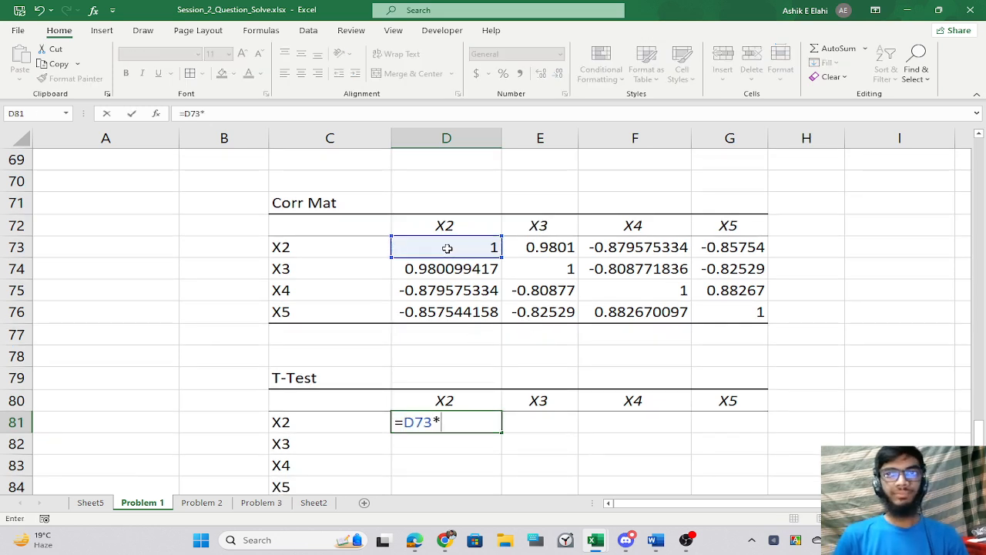
{"action": "type", "text": "sqr"}
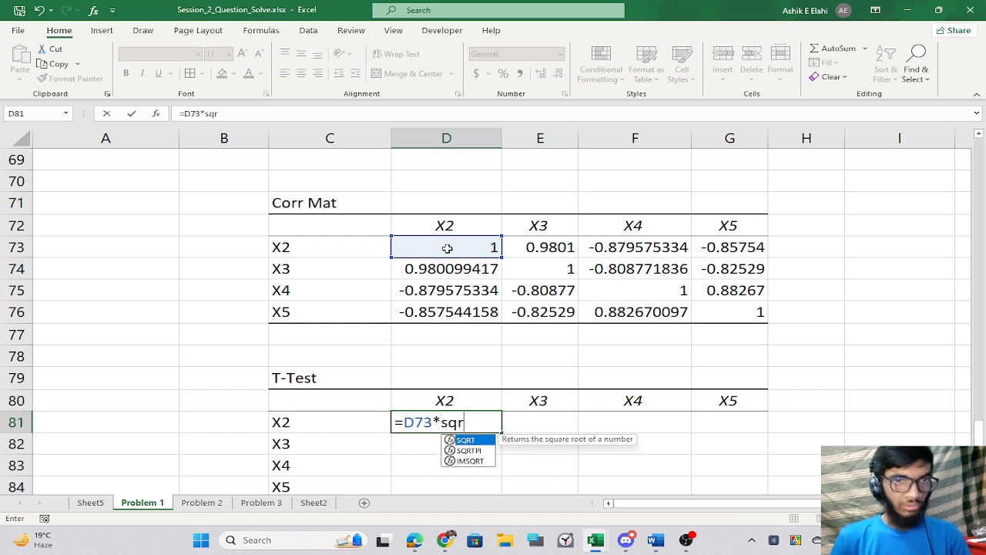
{"action": "key", "text": "Tab"}
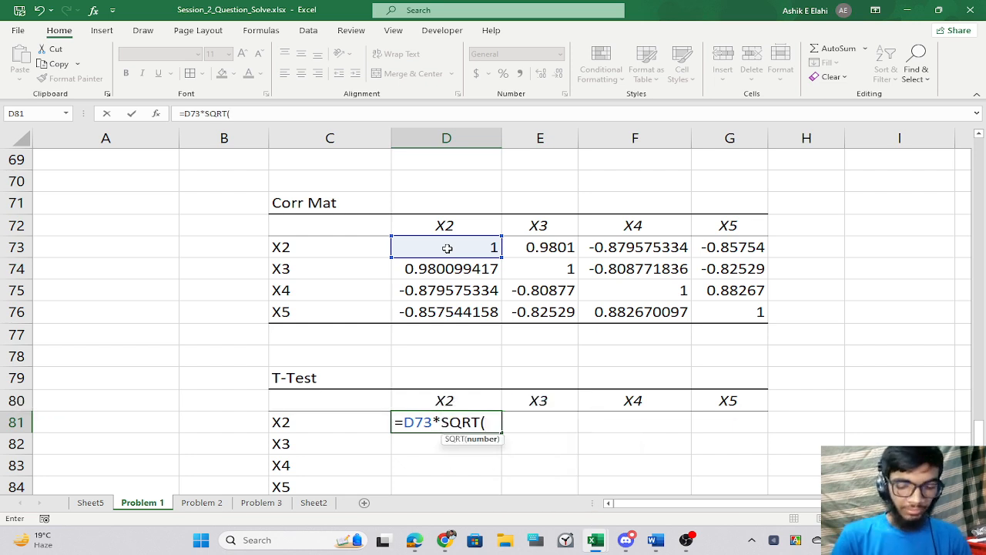
{"action": "type", "text": "N"}
{"action": "key", "text": "BackSpace"}
{"action": "type", "text": "n"}
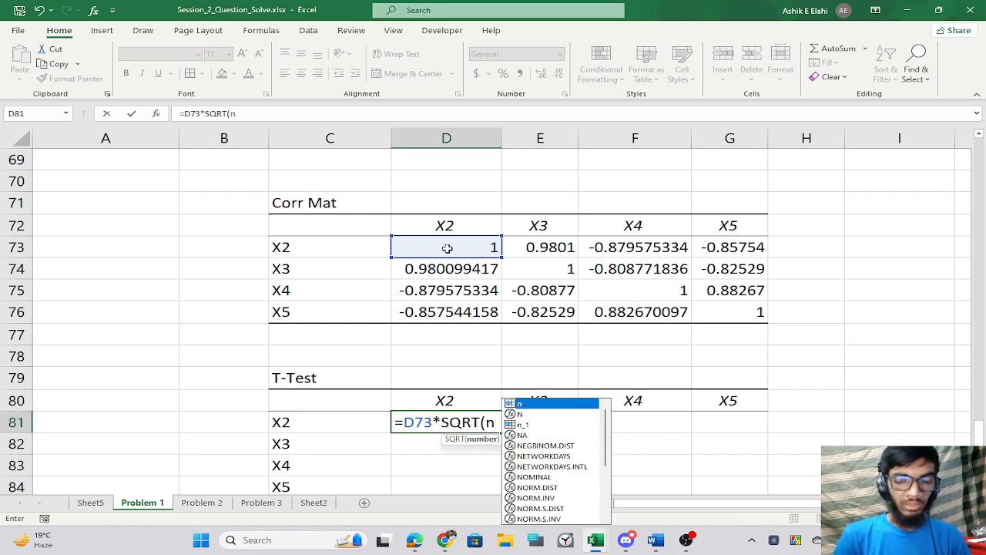
{"action": "type", "text": "_1"}
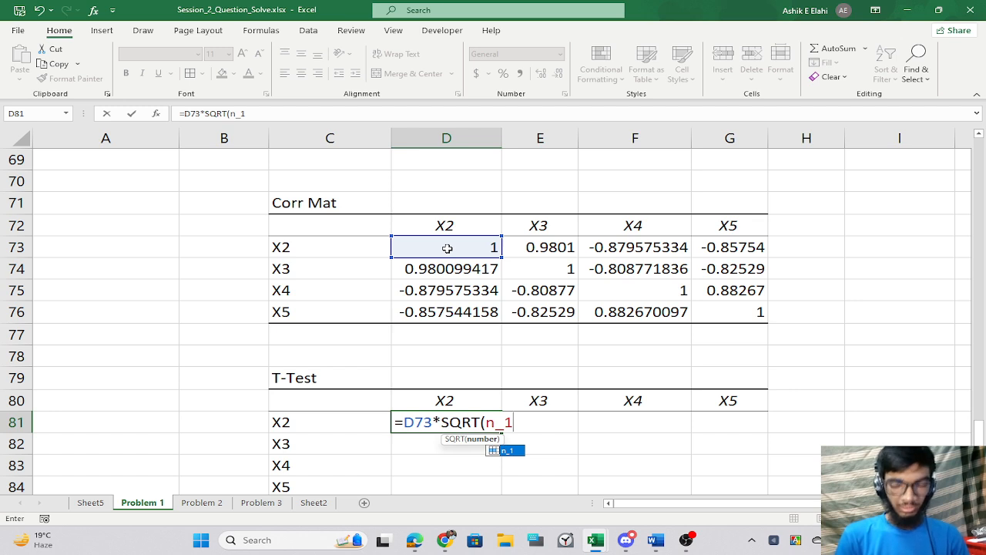
{"action": "type", "text": "-2"}
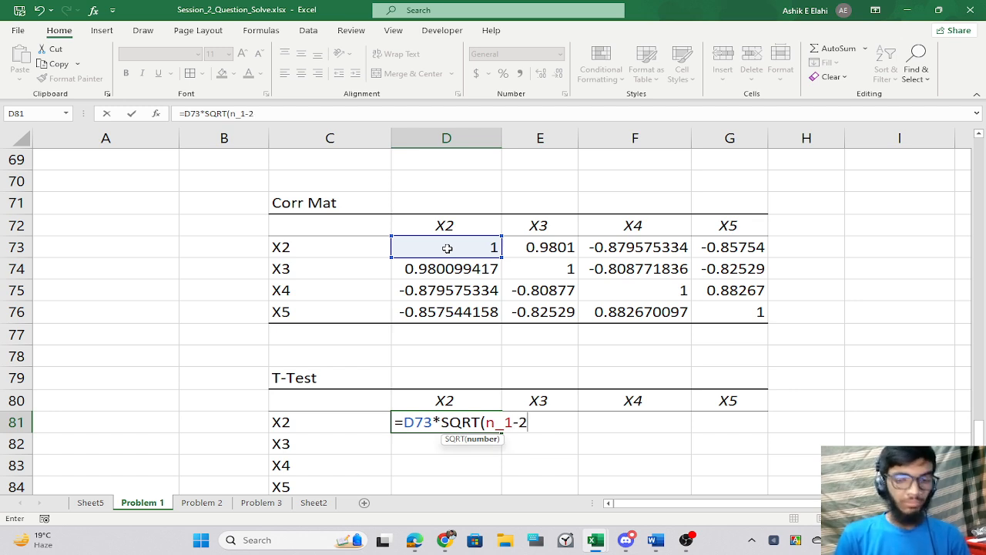
{"action": "type", "text": ")/sqr"}
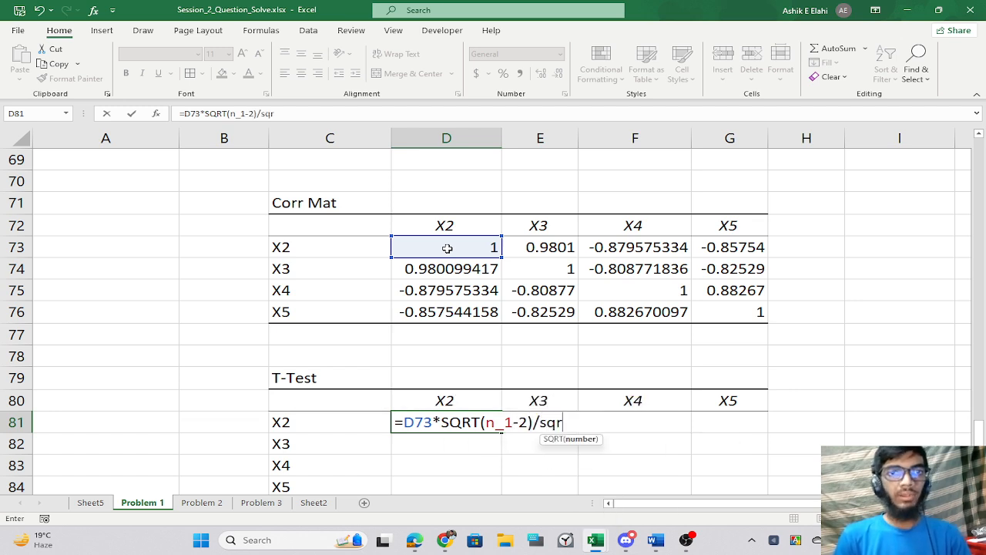
{"action": "key", "text": "Tab"}
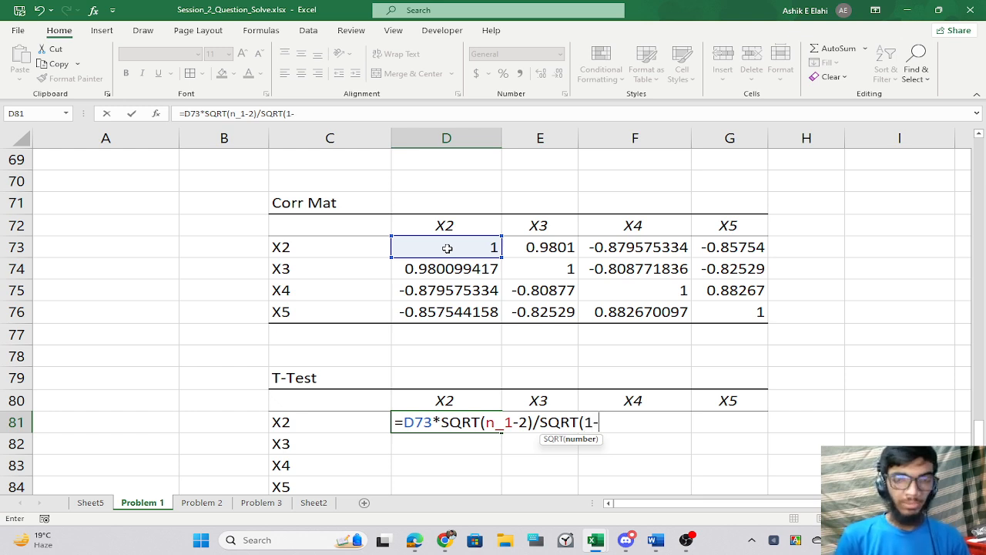
{"action": "type", "text": "1-"}
{"action": "left_click", "coordinate": [416, 247]}
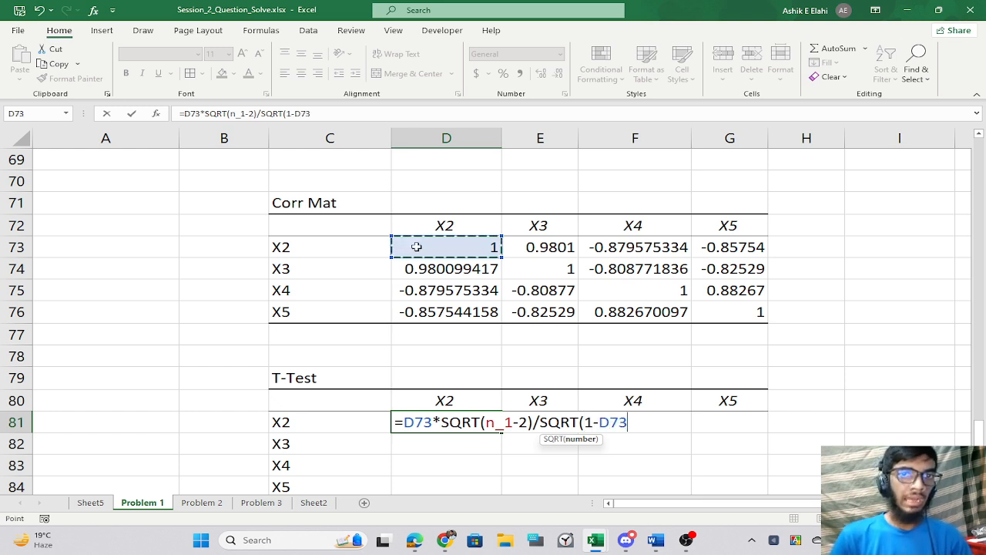
{"action": "type", "text": "^2)"}
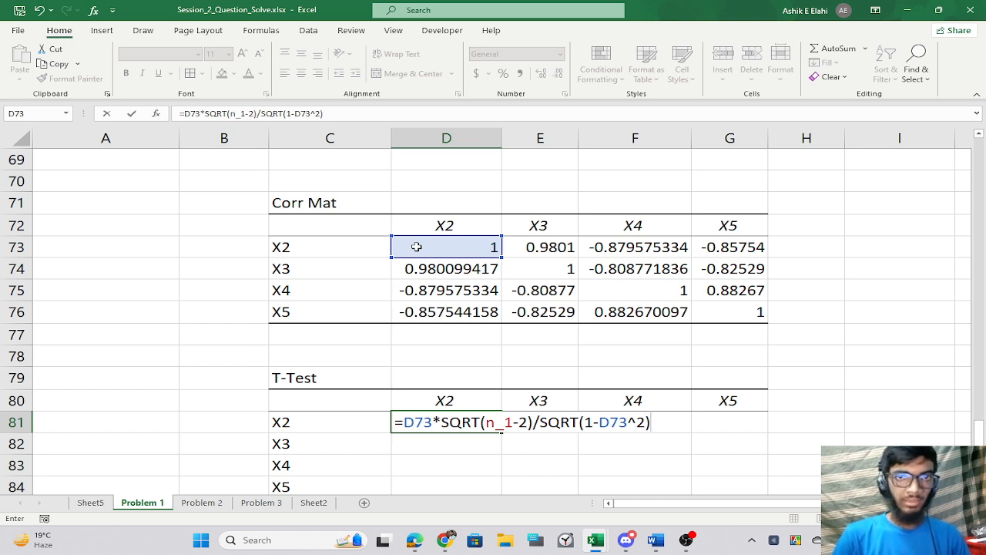
{"action": "key", "text": "Return"}
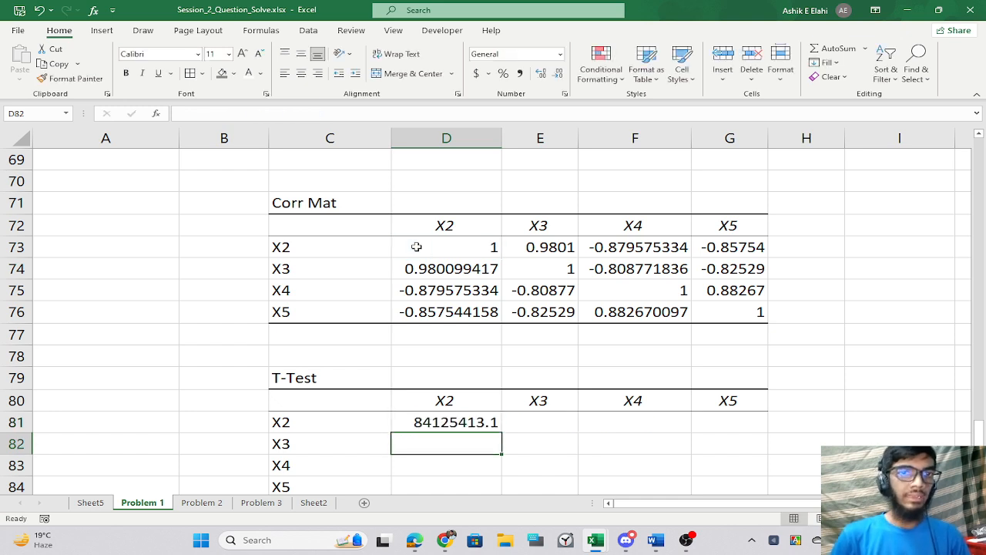
Fill the t statistic formula from D81 across the whole T-Test table, D81:G84.
{"action": "left_click", "coordinate": [459, 416]}
{"action": "scroll", "coordinate": [550, 356], "scroll_direction": "down", "scroll_amount": 2}
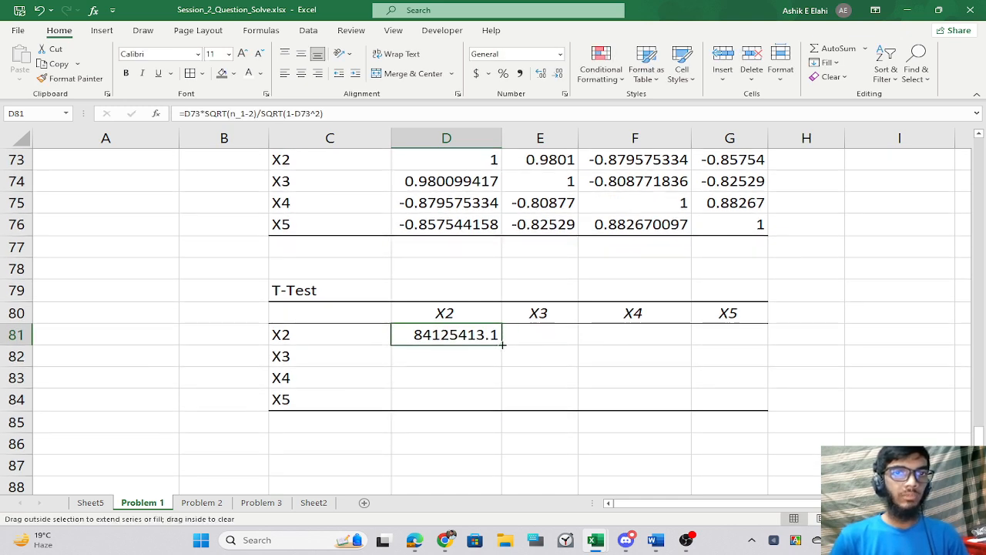
{"action": "left_click_drag", "start_coordinate": [502, 345], "coordinate": [770, 409]}
{"action": "left_click", "coordinate": [809, 386]}
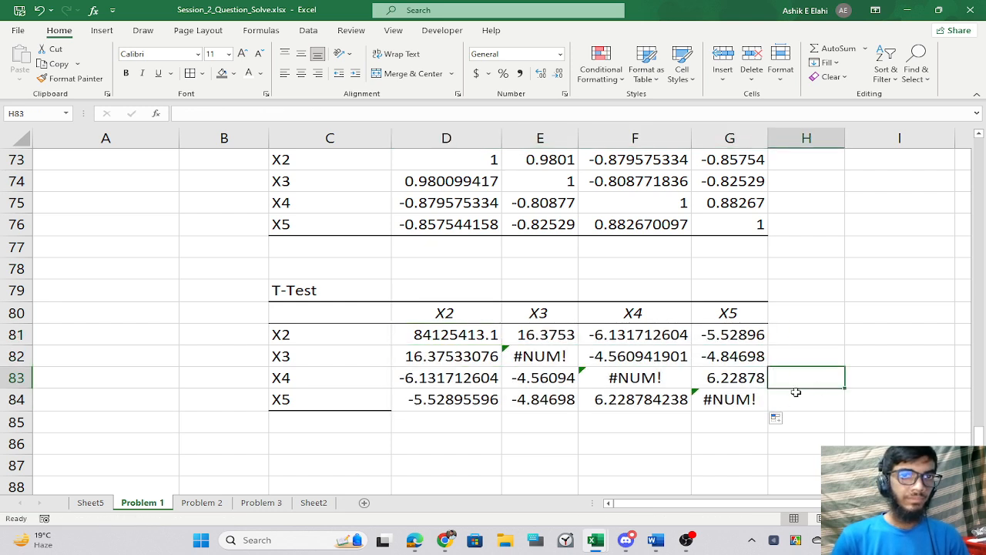
Examine the formulas in the diagonal T-Test cells E82, F83 and G84 and compare them with the correlation matrix cells they reference.
{"action": "left_click", "coordinate": [532, 358]}
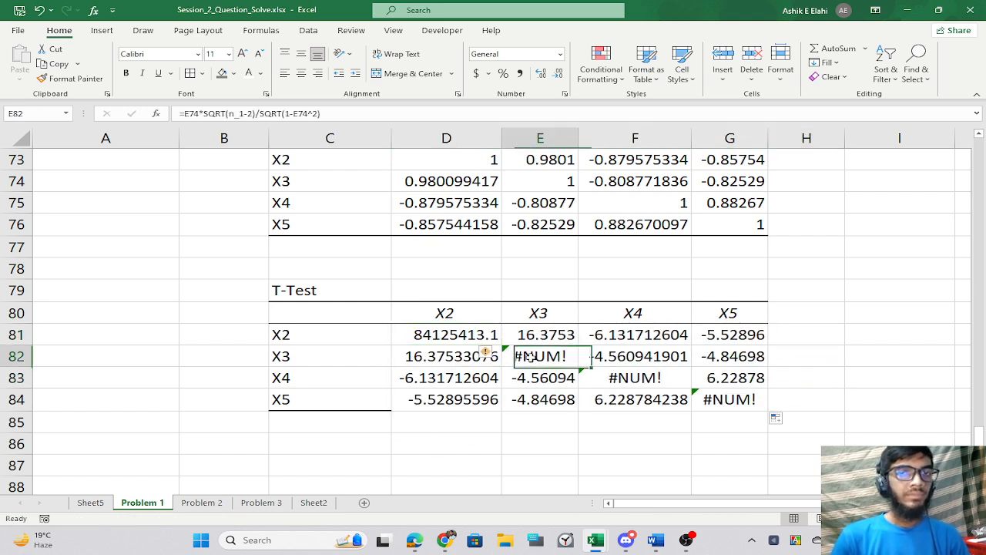
{"action": "left_click", "coordinate": [644, 379]}
{"action": "left_click", "coordinate": [520, 356]}
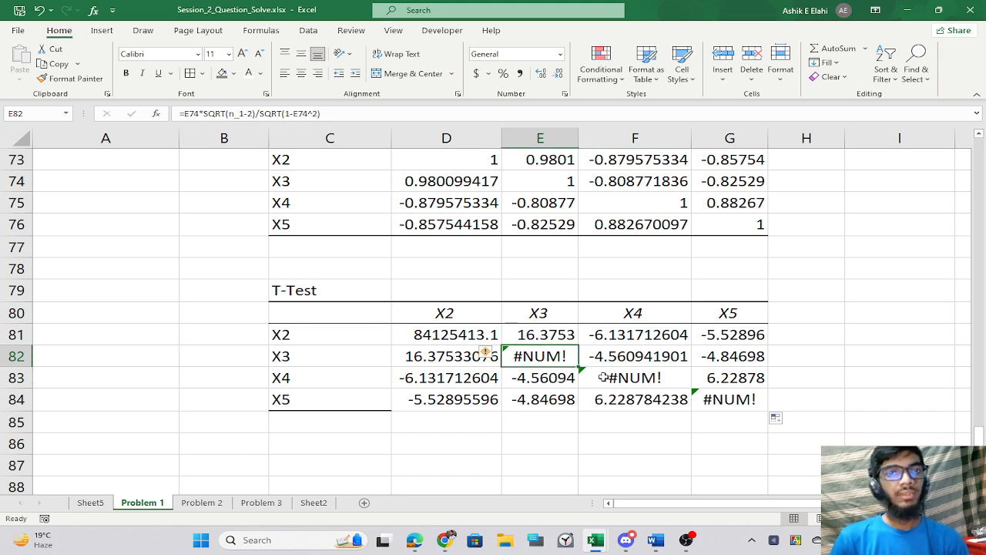
{"action": "left_click", "coordinate": [603, 376]}
{"action": "left_click", "coordinate": [697, 395]}
{"action": "scroll", "coordinate": [539, 316], "scroll_direction": "up", "scroll_amount": 2}
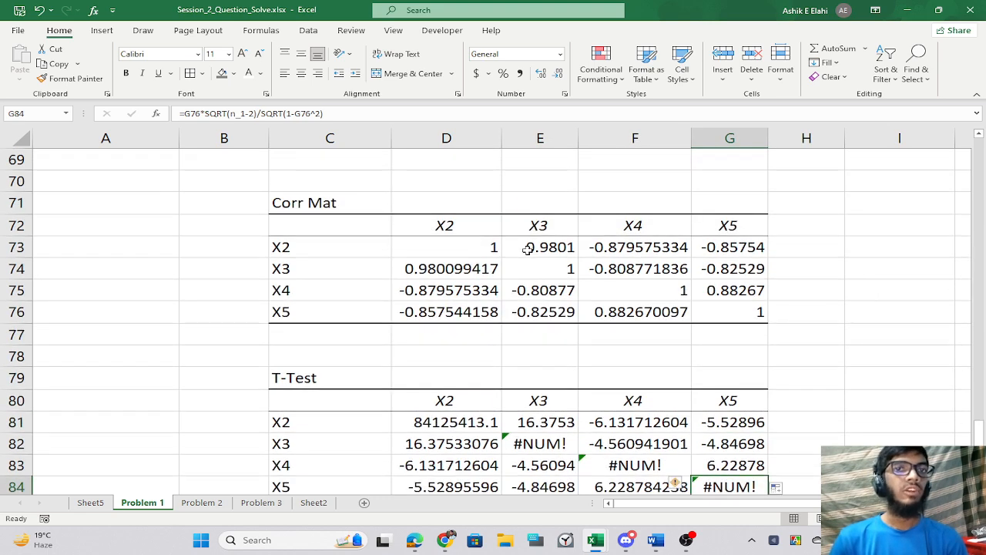
{"action": "left_click", "coordinate": [527, 248]}
{"action": "left_click", "coordinate": [544, 275]}
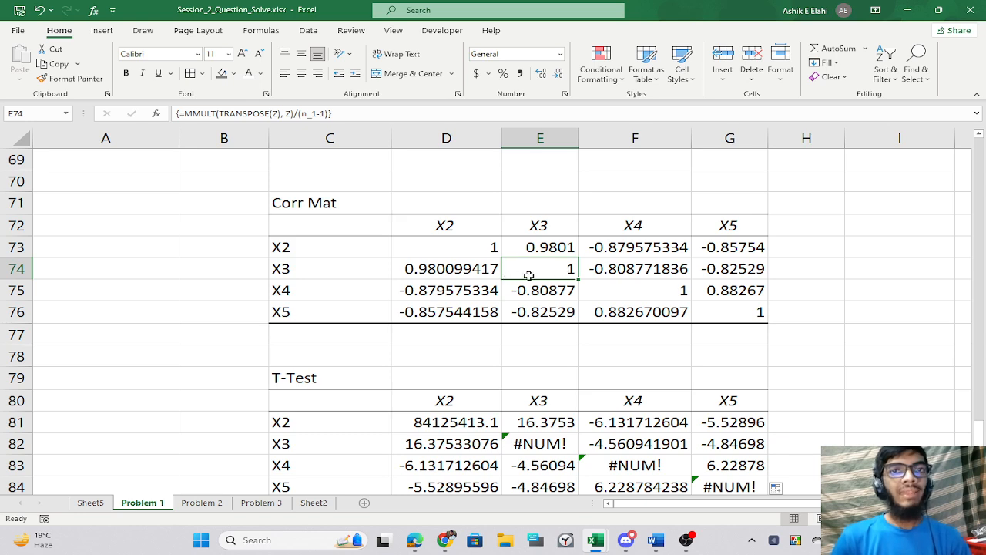
Switch to the other Excel workbook to review the correlation t statistic formula on its Multicollinearity sheet.
{"action": "key", "text": "alt+Tab"}
{"action": "key", "text": "alt+Tab"}
{"action": "key", "text": "alt+Tab"}
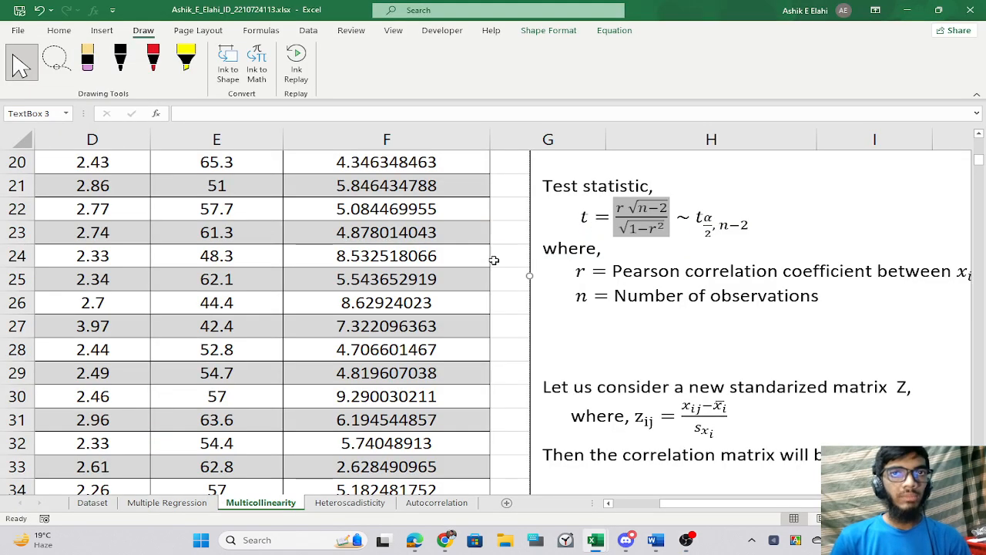
Examine the 1-r² denominator of the t statistic formula, and return to the Session_2_Question_Solve.xlsx workbook.
{"action": "left_click_drag", "start_coordinate": [629, 230], "coordinate": [655, 237]}
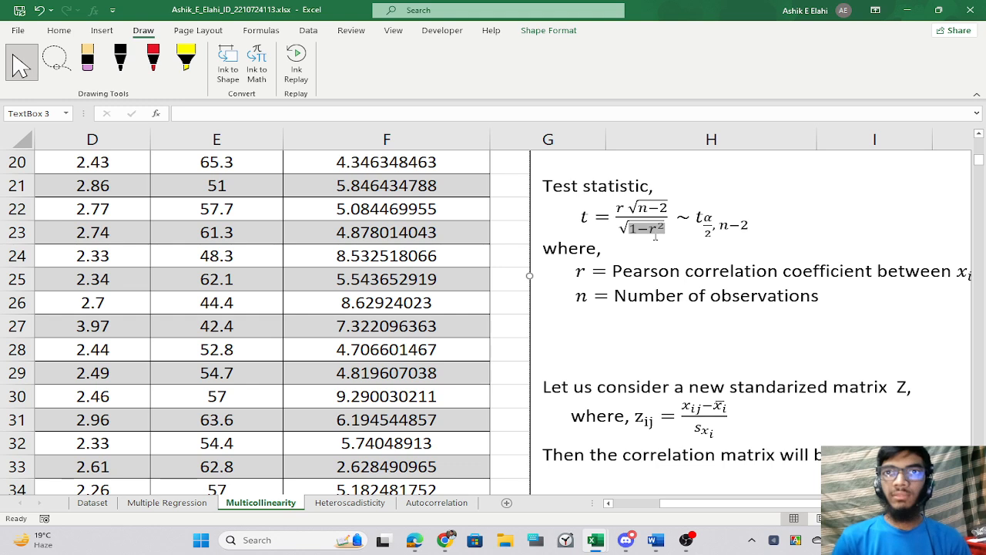
{"action": "left_click_drag", "start_coordinate": [656, 237], "coordinate": [656, 237]}
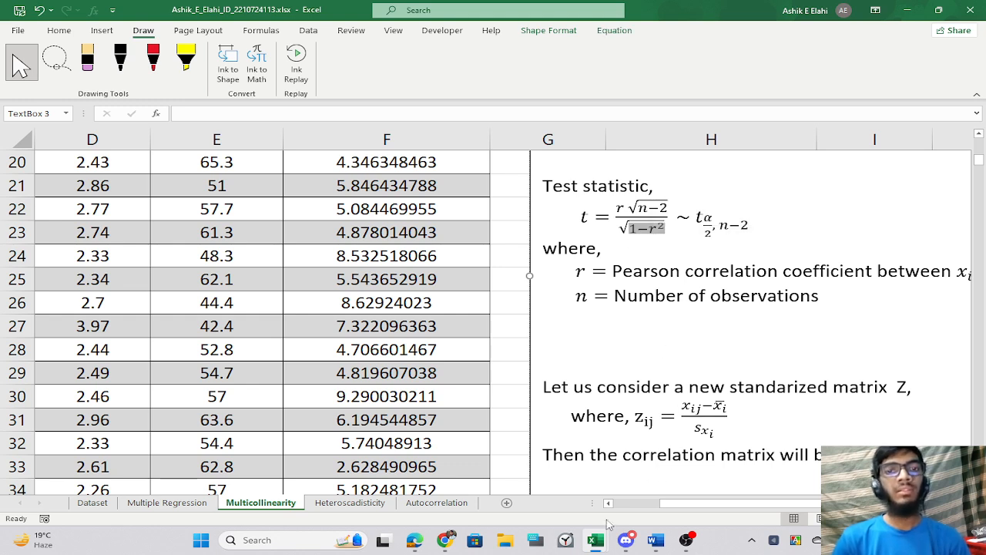
{"action": "left_click", "coordinate": [596, 542]}
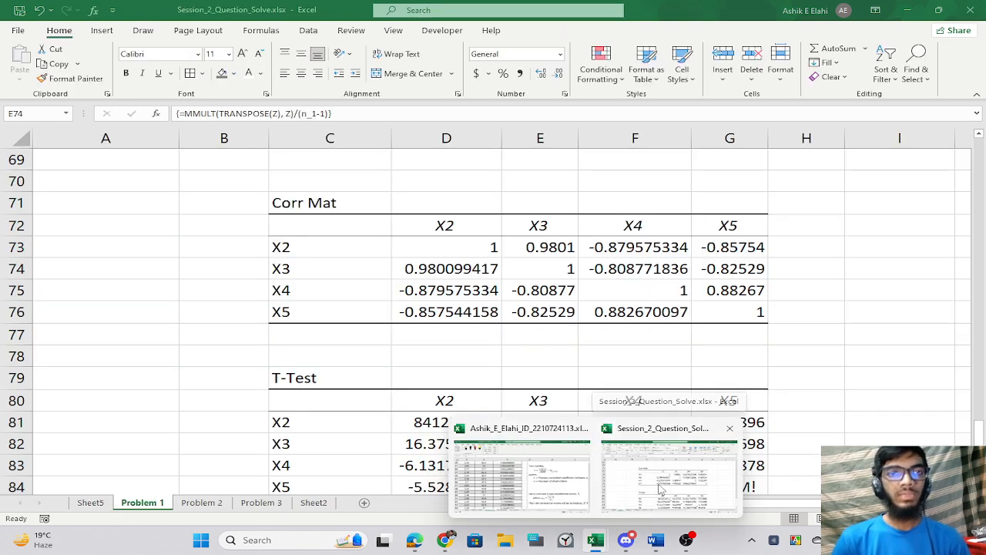
{"action": "left_click", "coordinate": [667, 470]}
Clear the diagonal cells D81, E82, F83 and G84 of the T-Test table.
{"action": "scroll", "coordinate": [538, 440], "scroll_direction": "down", "scroll_amount": 2}
{"action": "left_click", "coordinate": [557, 353]}
{"action": "left_click", "coordinate": [483, 340]}
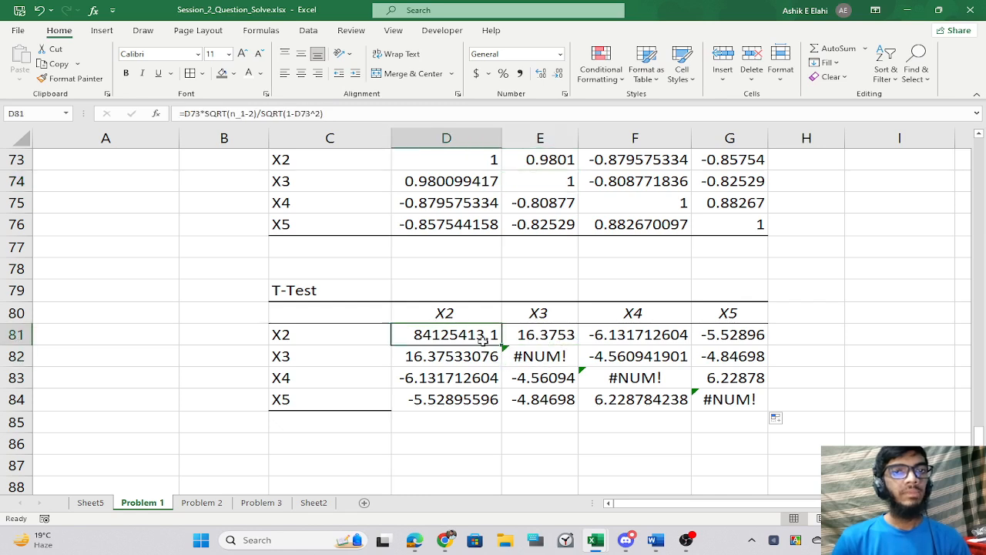
{"action": "key", "text": "Delete"}
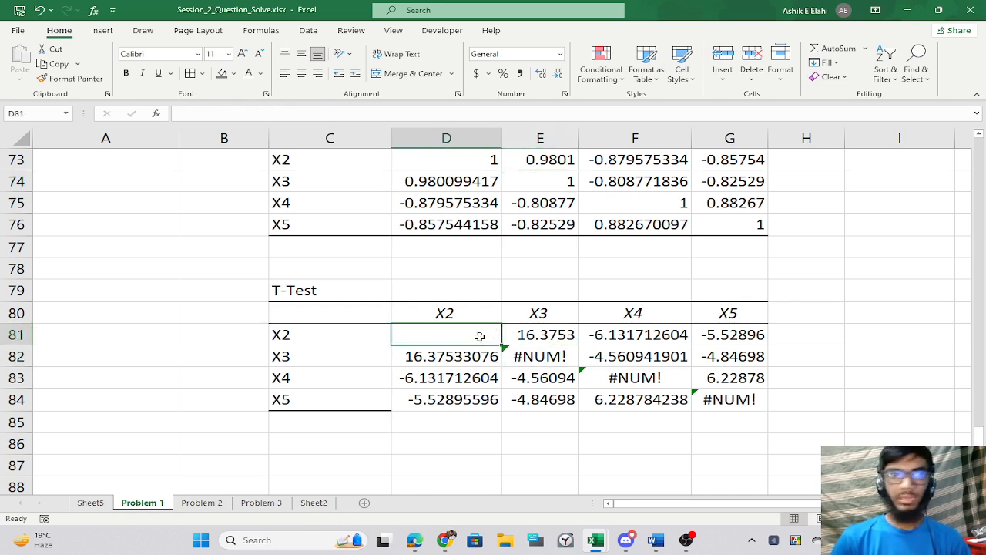
{"action": "left_click", "coordinate": [542, 357]}
{"action": "key", "text": "Delete"}
{"action": "left_click", "coordinate": [621, 378]}
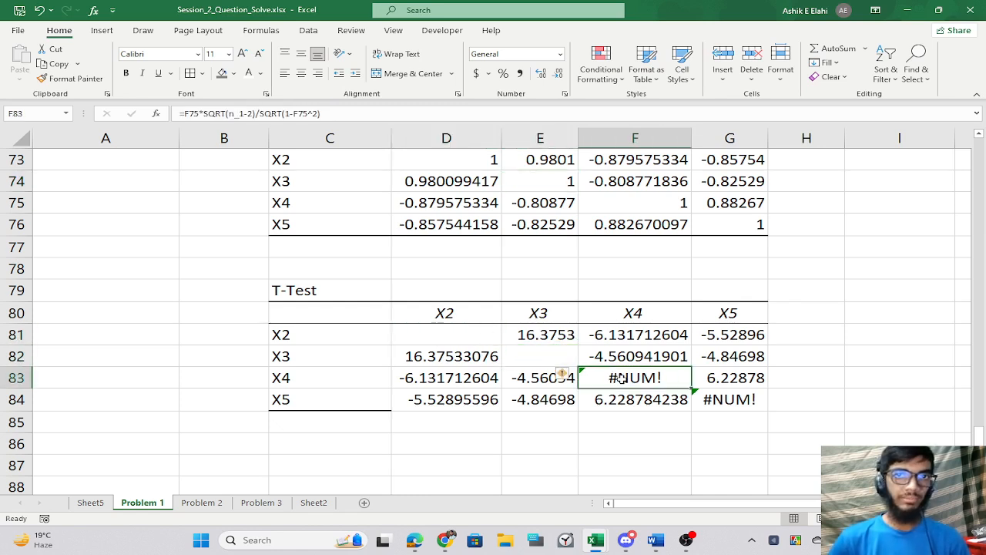
{"action": "key", "text": "Delete"}
{"action": "left_click", "coordinate": [721, 398]}
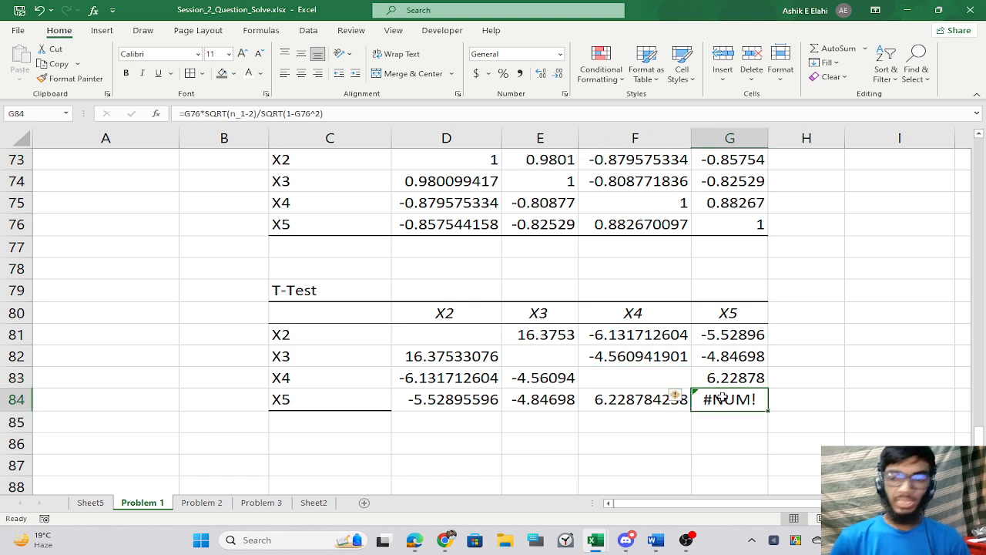
{"action": "key", "text": "Delete"}
Clear the t statistics above the diagonal of the T-Test table, E81:G81 and F82:G83.
{"action": "left_click_drag", "start_coordinate": [516, 334], "coordinate": [717, 337]}
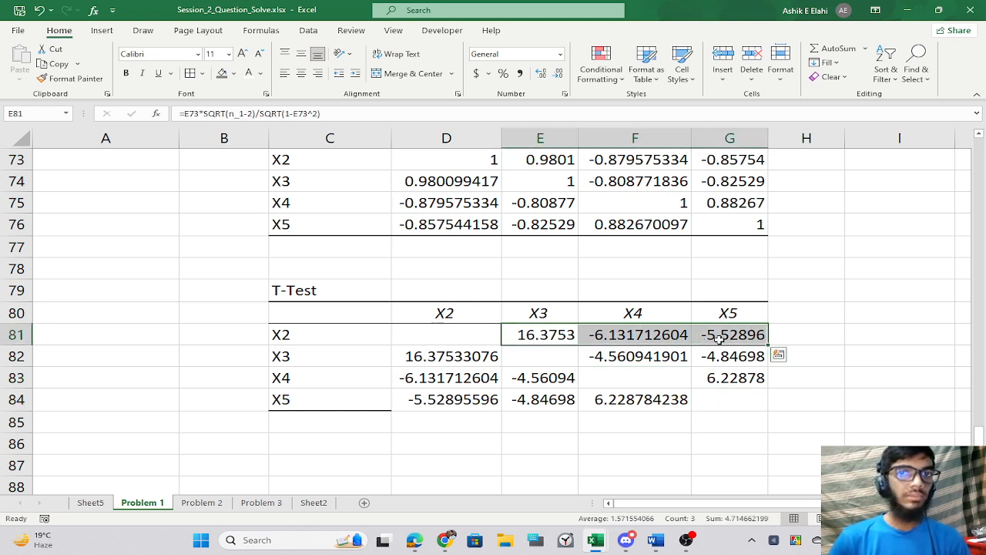
{"action": "key", "text": "Delete"}
{"action": "left_click_drag", "start_coordinate": [661, 365], "coordinate": [743, 378]}
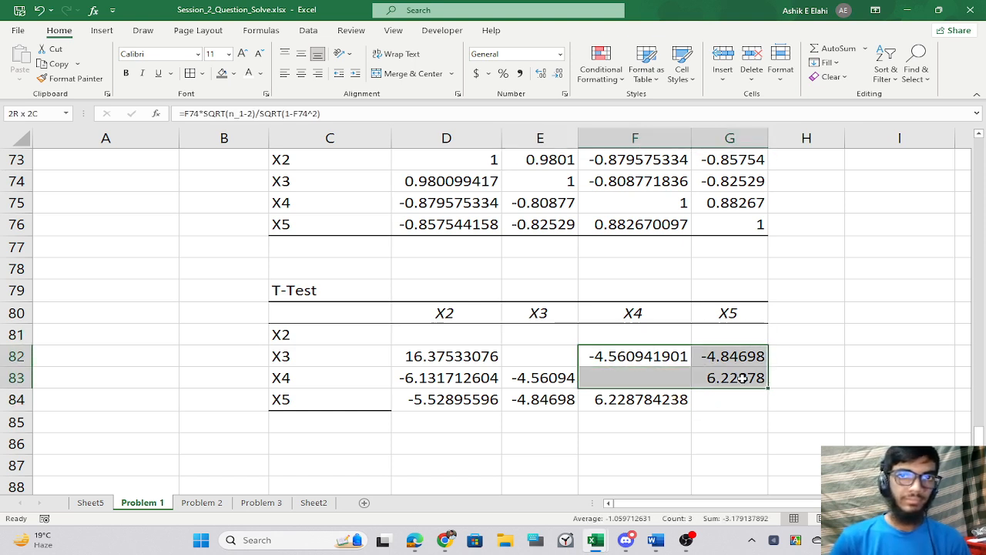
{"action": "key", "text": "Delete"}
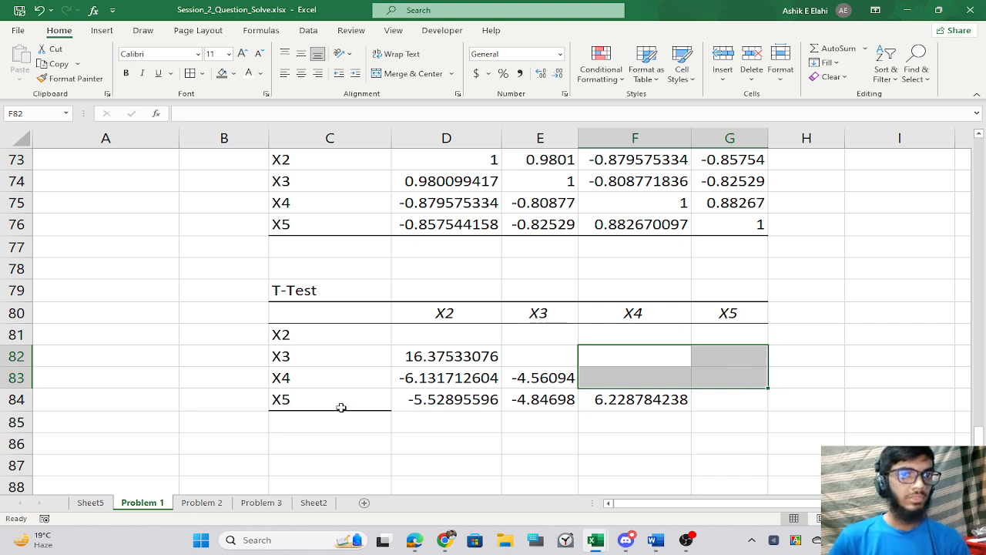
Copy the formatting of cell C84 to D84:G84 so the bottom border spans the T-Test table.
{"action": "left_click", "coordinate": [340, 407]}
{"action": "left_click", "coordinate": [69, 78]}
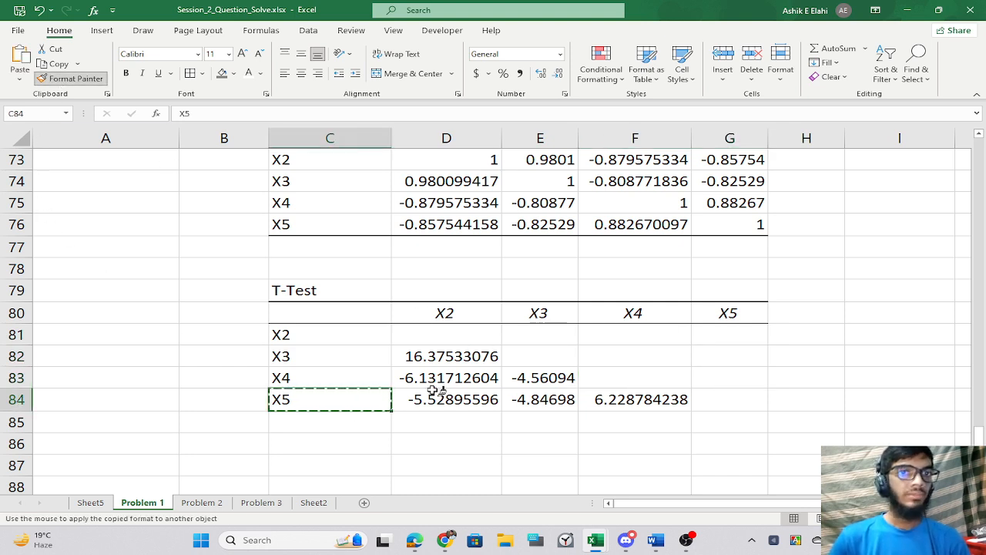
{"action": "left_click_drag", "start_coordinate": [436, 392], "coordinate": [742, 403]}
{"action": "left_click", "coordinate": [291, 434]}
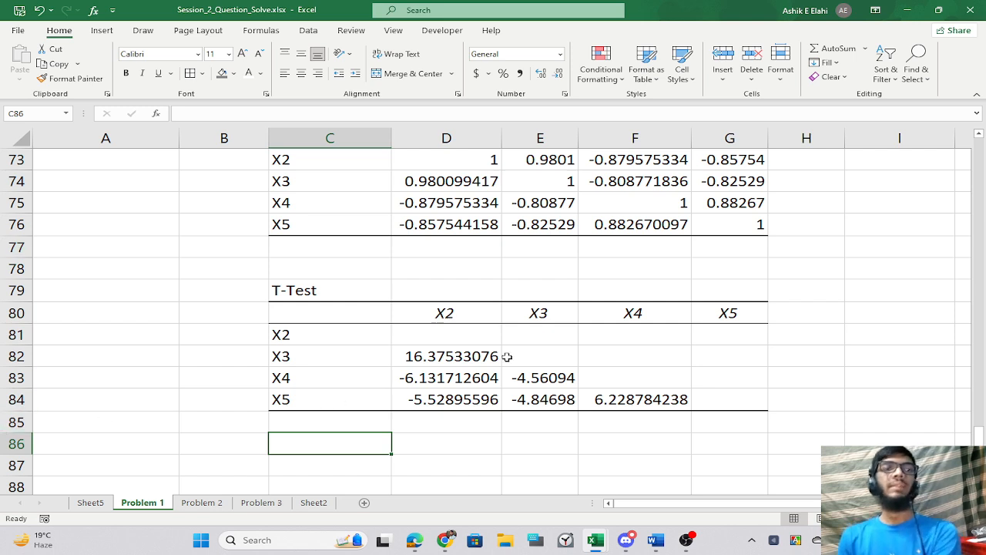
{"action": "left_click_drag", "start_coordinate": [439, 356], "coordinate": [609, 403]}
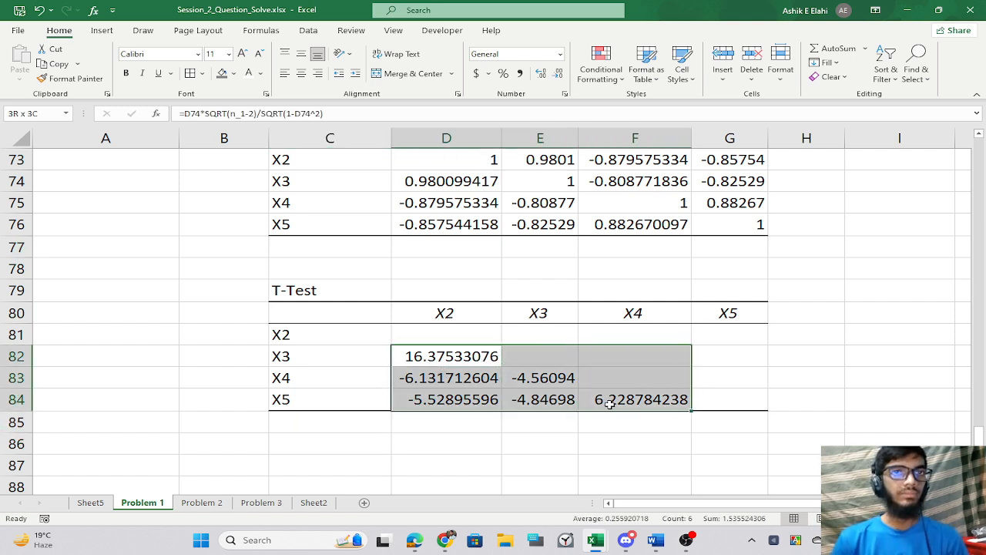
{"action": "left_click", "coordinate": [509, 447]}
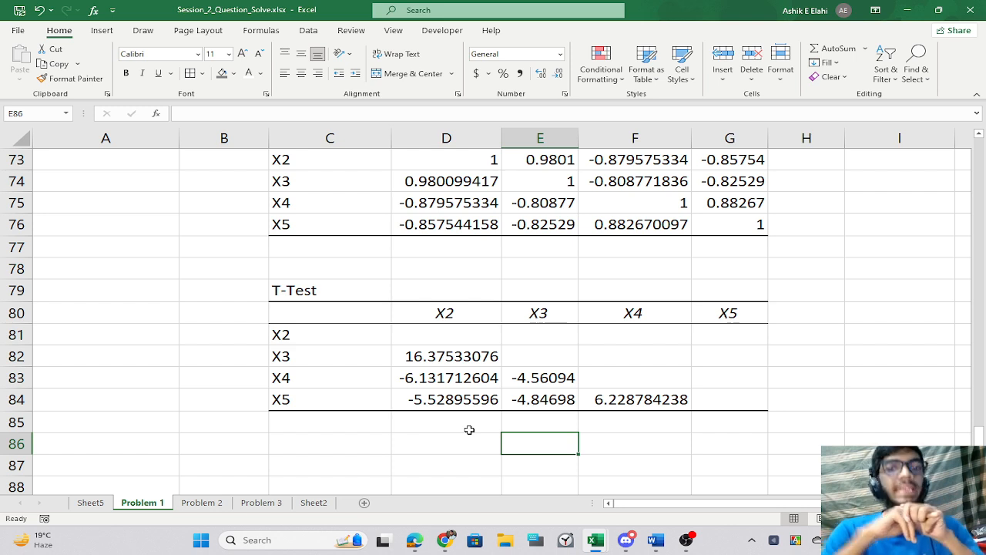
Switch to the other Excel workbook and review the t distribution term with α/2 and n-2 degrees of freedom.
{"action": "key", "text": "alt+Tab"}
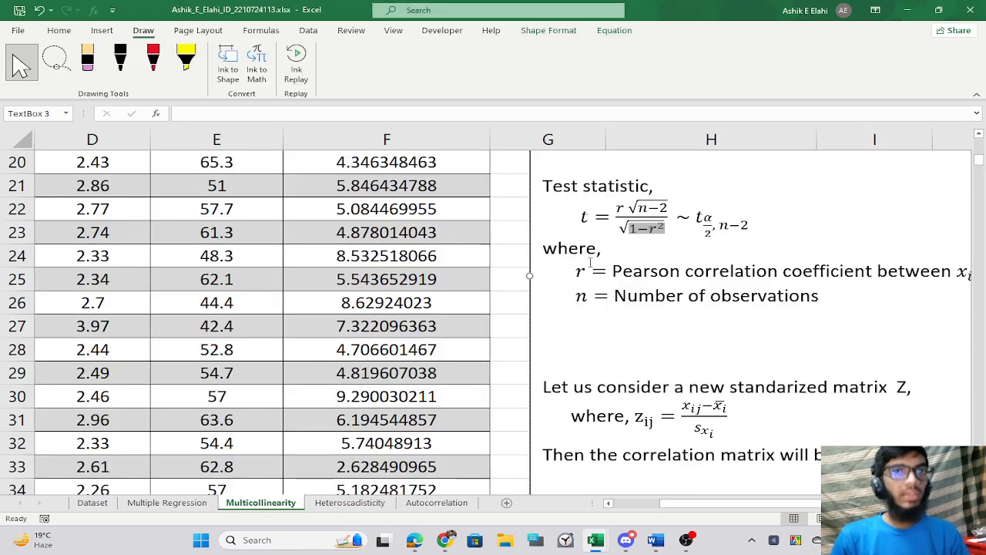
{"action": "left_click", "coordinate": [756, 226]}
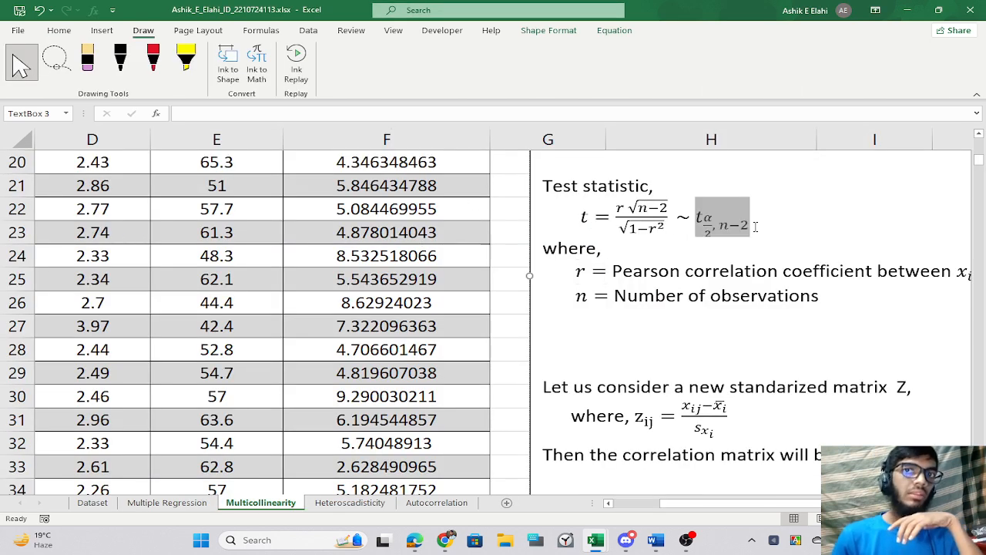
{"action": "left_click", "coordinate": [718, 246]}
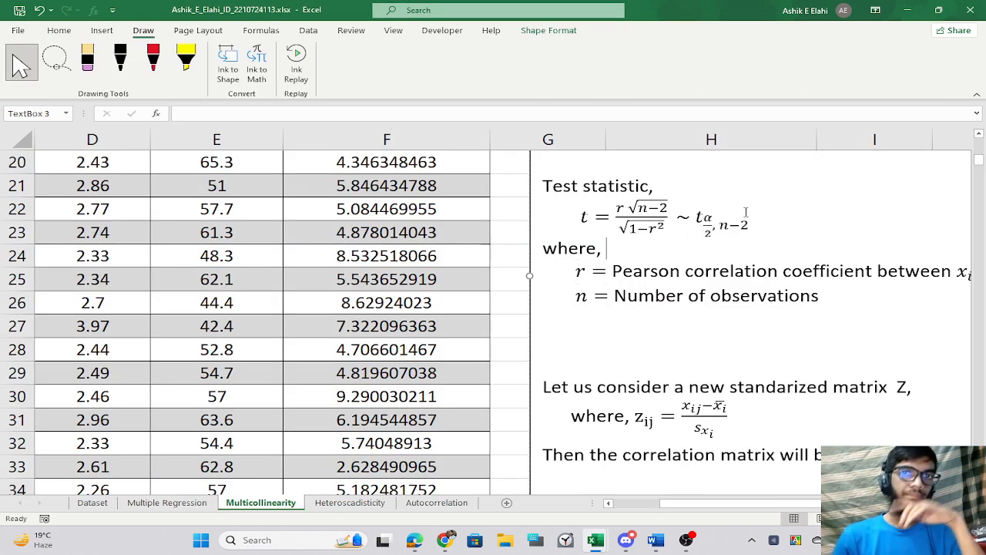
{"action": "left_click", "coordinate": [727, 229]}
{"action": "left_click", "coordinate": [677, 258]}
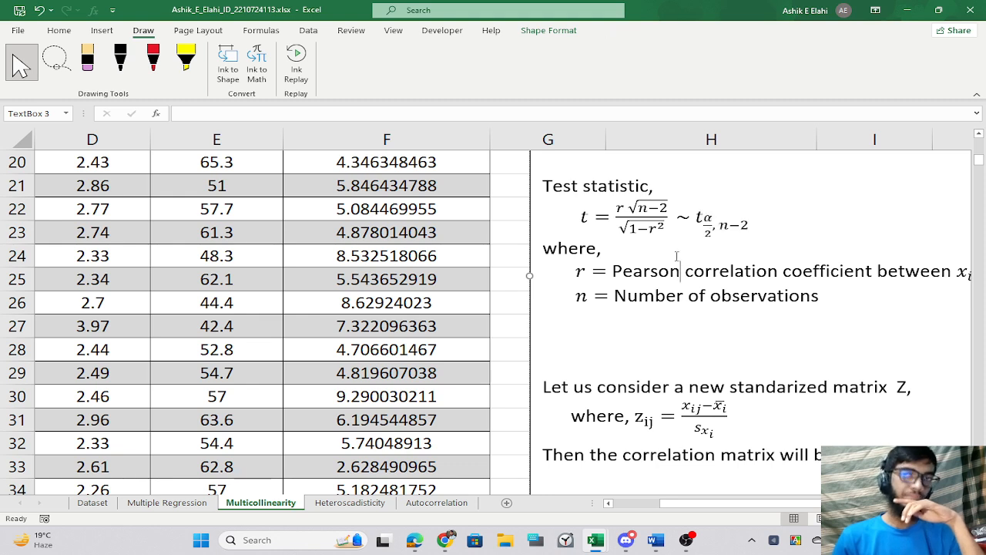
Return to Session_2_Question_Solve.xlsx and copy the T-Test table C79:G84 to a new table starting at C87.
{"action": "key", "text": "alt+Tab"}
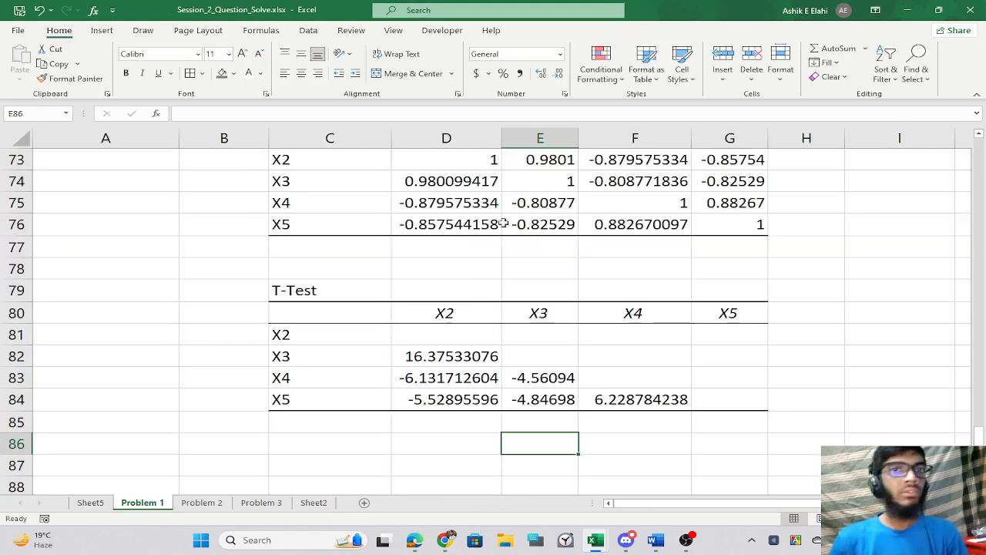
{"action": "left_click_drag", "start_coordinate": [300, 291], "coordinate": [732, 404]}
{"action": "key", "text": "ctrl+c"}
{"action": "scroll", "coordinate": [282, 451], "scroll_direction": "down", "scroll_amount": 1}
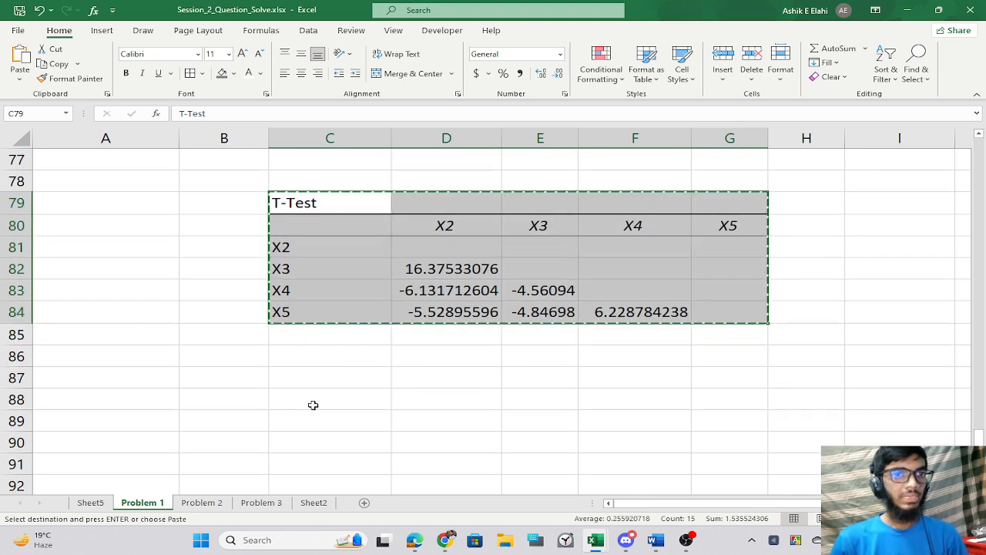
{"action": "left_click", "coordinate": [310, 383]}
{"action": "key", "text": "ctrl+v"}
Retitle the copied table in cell C87 as P Value.
{"action": "left_click", "coordinate": [331, 379]}
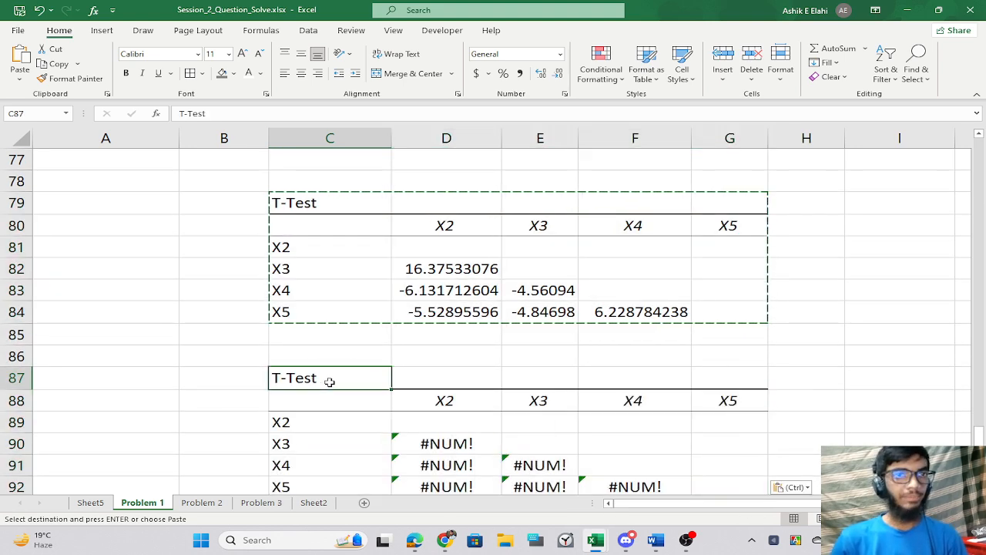
{"action": "type", "text": "P VA"}
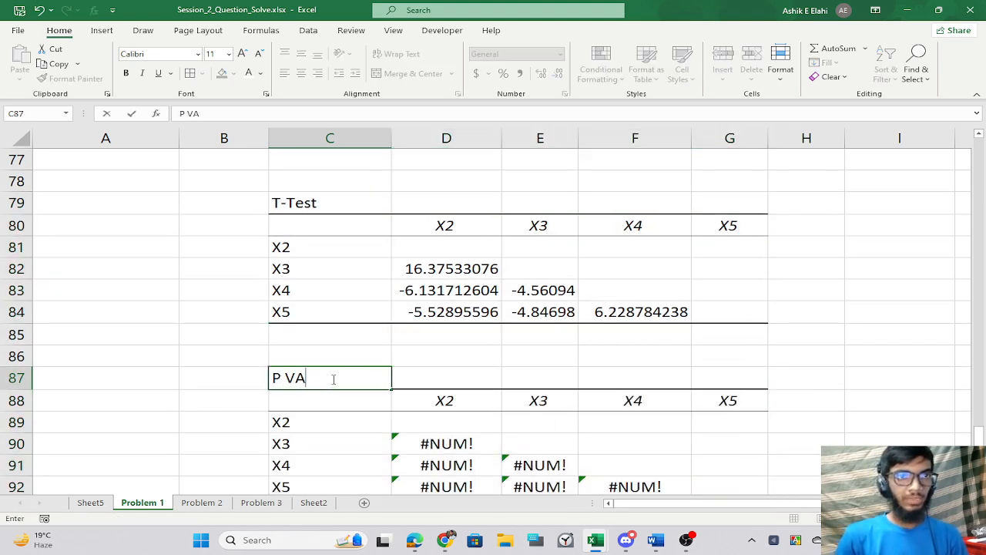
{"action": "type", "text": "lu"}
{"action": "key", "text": "BackSpace"}
{"action": "key", "text": "BackSpace"}
{"action": "key", "text": "BackSpace"}
{"action": "type", "text": "alue"}
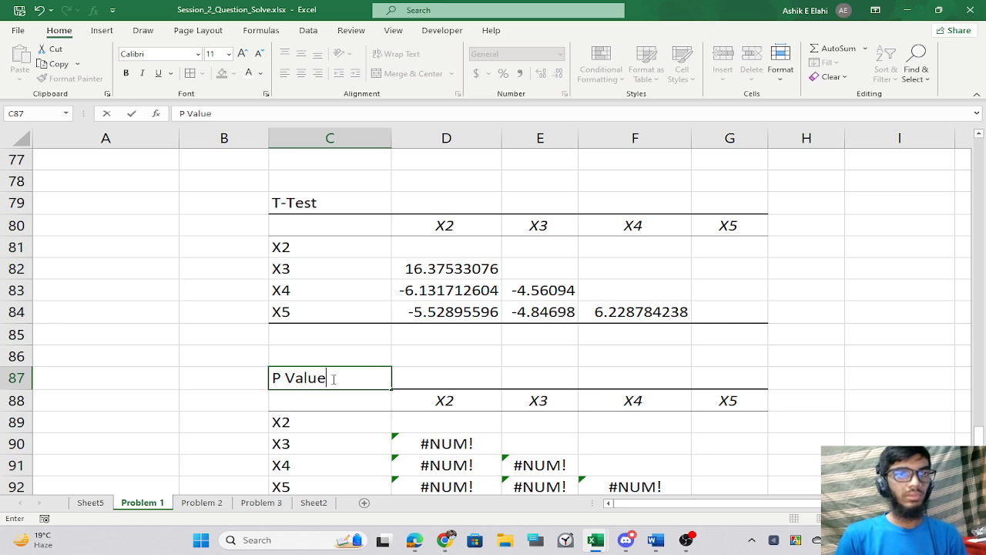
{"action": "key", "text": "Return"}
Clear the copied formulas from D90:F92 in the P Value table.
{"action": "scroll", "coordinate": [485, 326], "scroll_direction": "down", "scroll_amount": 1}
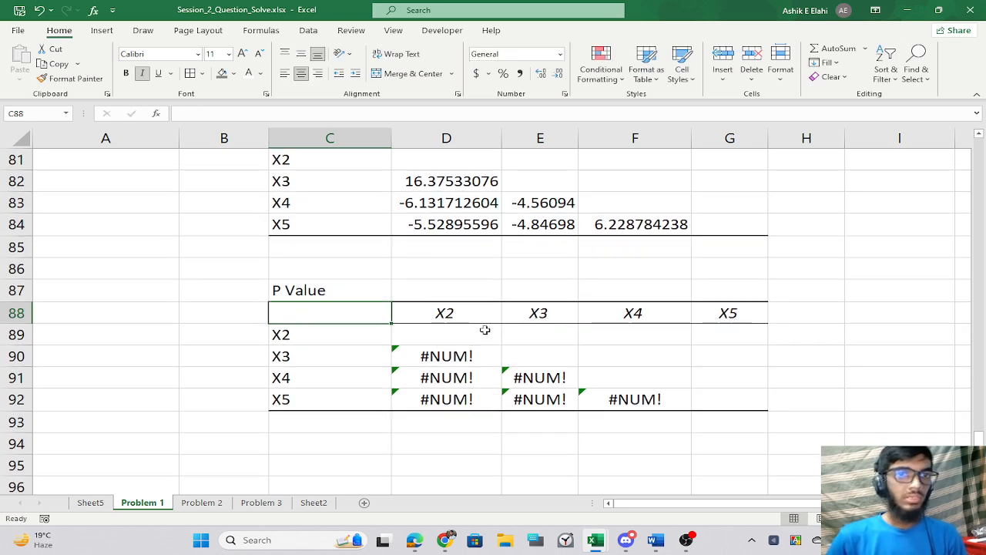
{"action": "left_click_drag", "start_coordinate": [431, 356], "coordinate": [628, 406]}
{"action": "key", "text": "Delete"}
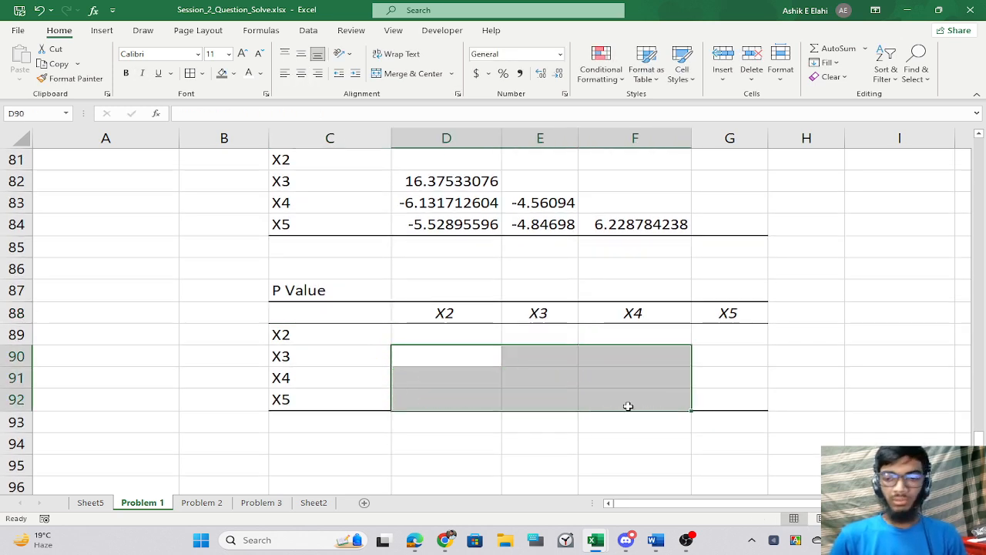
{"action": "left_click", "coordinate": [600, 423]}
Start a TDIST formula in cell D90 of the P Value table.
{"action": "left_click", "coordinate": [469, 356]}
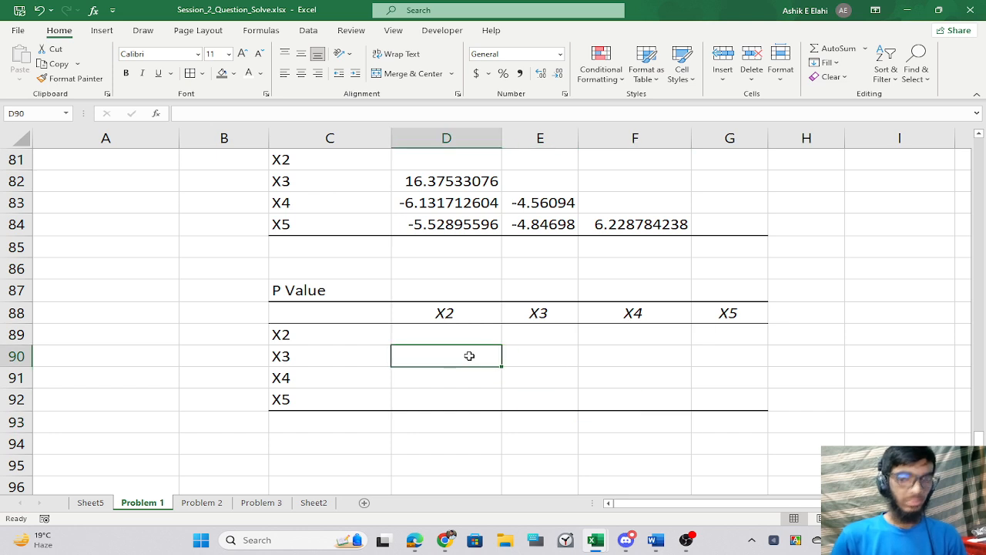
{"action": "type", "text": "="}
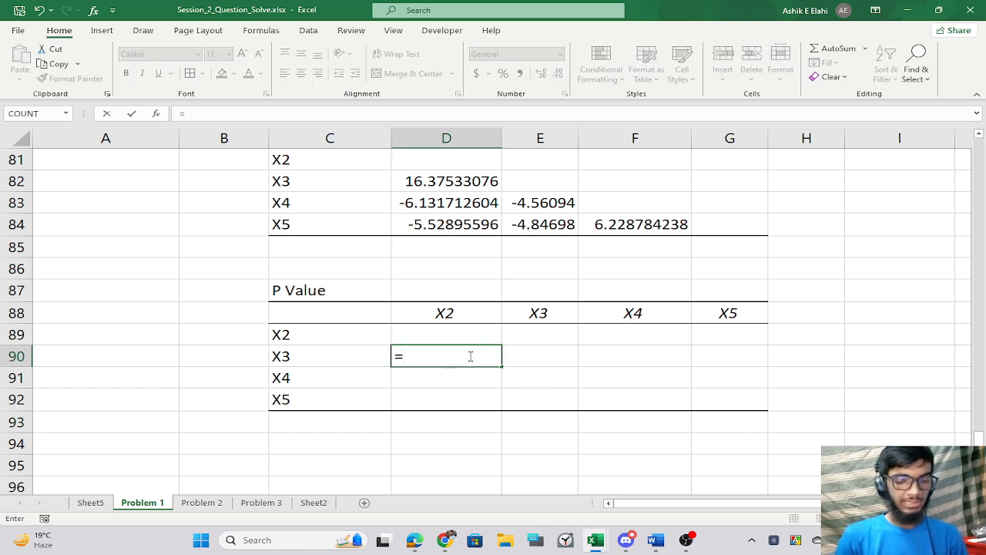
{"action": "type", "text": "tsi"}
{"action": "key", "text": "BackSpace"}
{"action": "key", "text": "BackSpace"}
{"action": "type", "text": "DIST("}
{"action": "key", "text": "Tab"}
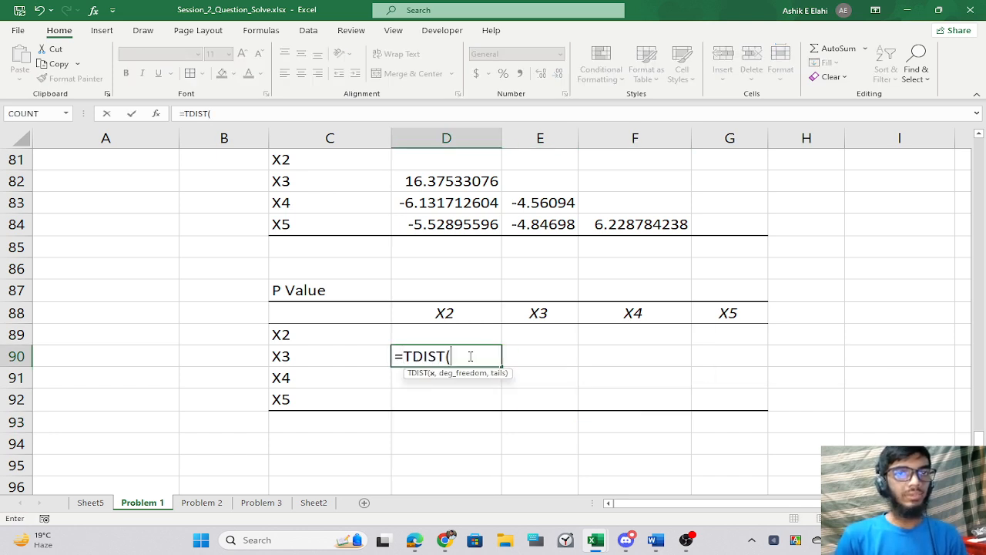
{"action": "scroll", "coordinate": [471, 333], "scroll_direction": "up", "scroll_amount": 2}
{"action": "left_click", "coordinate": [436, 270]}
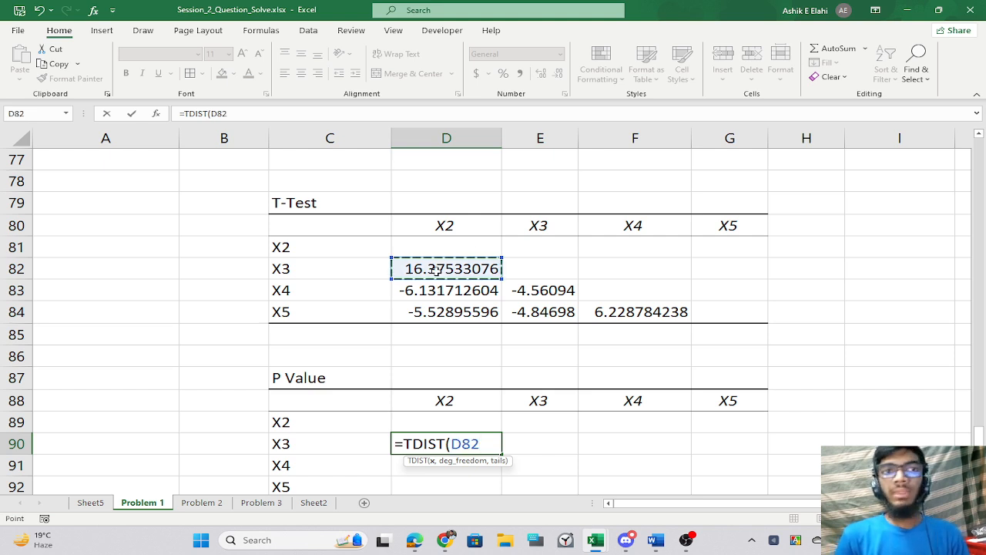
{"action": "key", "text": "BackSpace"}
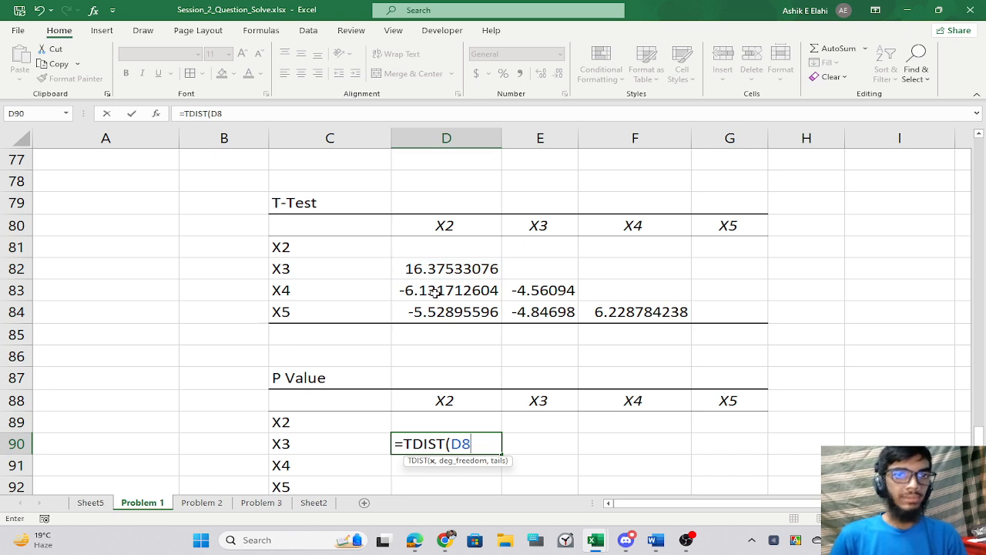
{"action": "key", "text": "BackSpace"}
{"action": "key", "text": "BackSpace"}
{"action": "type", "text": "as"}
{"action": "key", "text": "Tab"}
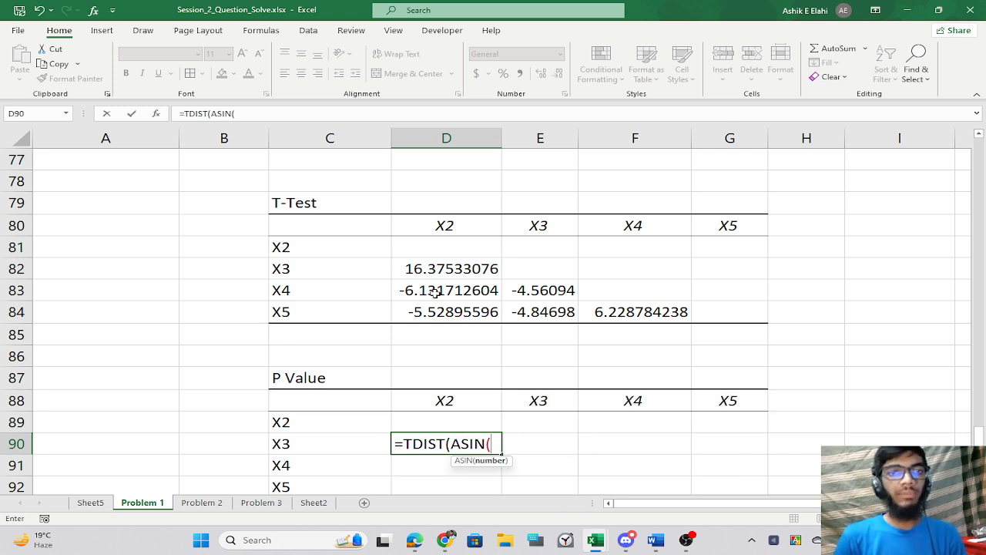
{"action": "key", "text": "BackSpace"}
{"action": "key", "text": "BackSpace"}
{"action": "key", "text": "BackSpace"}
{"action": "key", "text": "BackSpace"}
{"action": "key", "text": "BackSpace"}
Complete the formula in cell D90 of the P Value table as =TDIST(ABS(D82), n_1 - 2, 2).
{"action": "type", "text": "abd"}
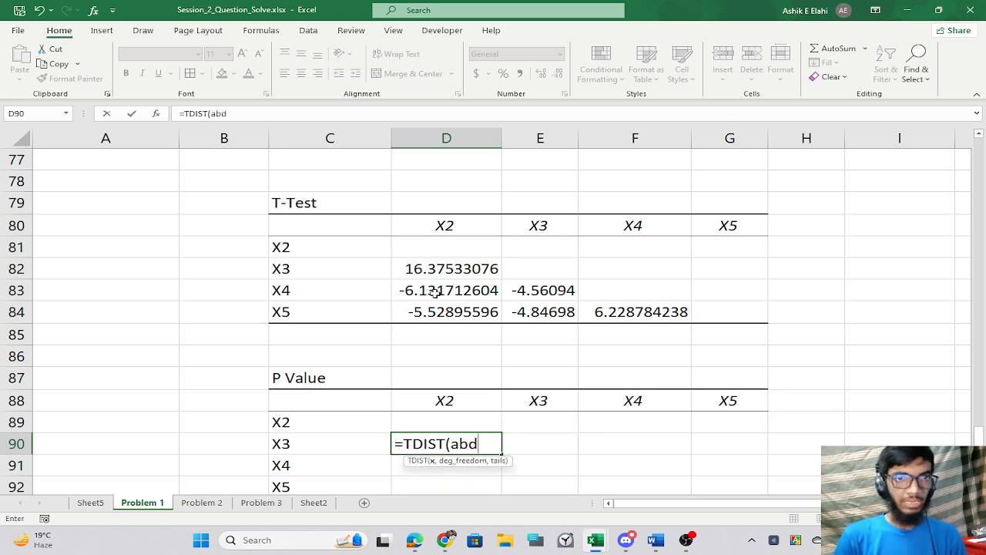
{"action": "key", "text": "BackSpace"}
{"action": "type", "text": "s"}
{"action": "key", "text": "Tab"}
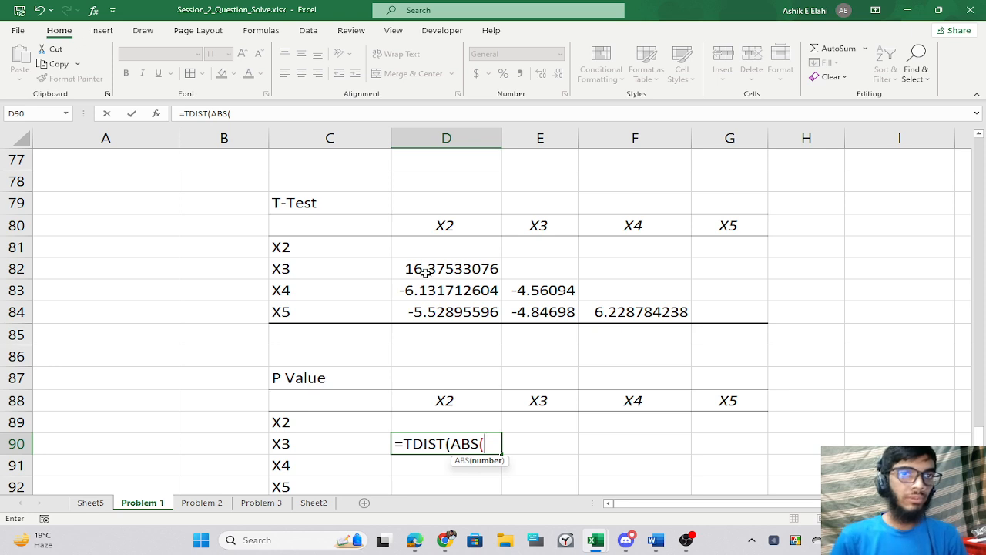
{"action": "left_click", "coordinate": [427, 271]}
{"action": "type", "text": ")"}
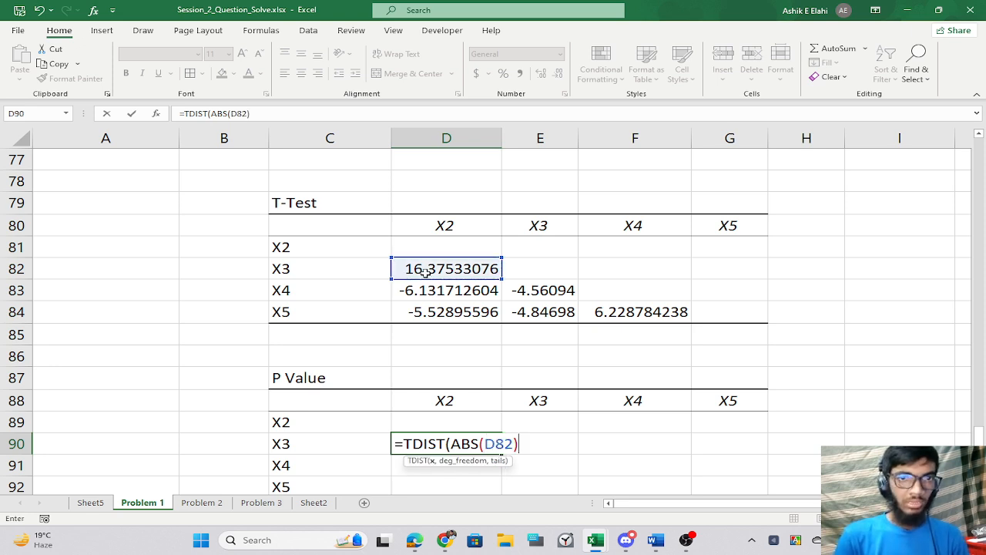
{"action": "type", "text": ","}
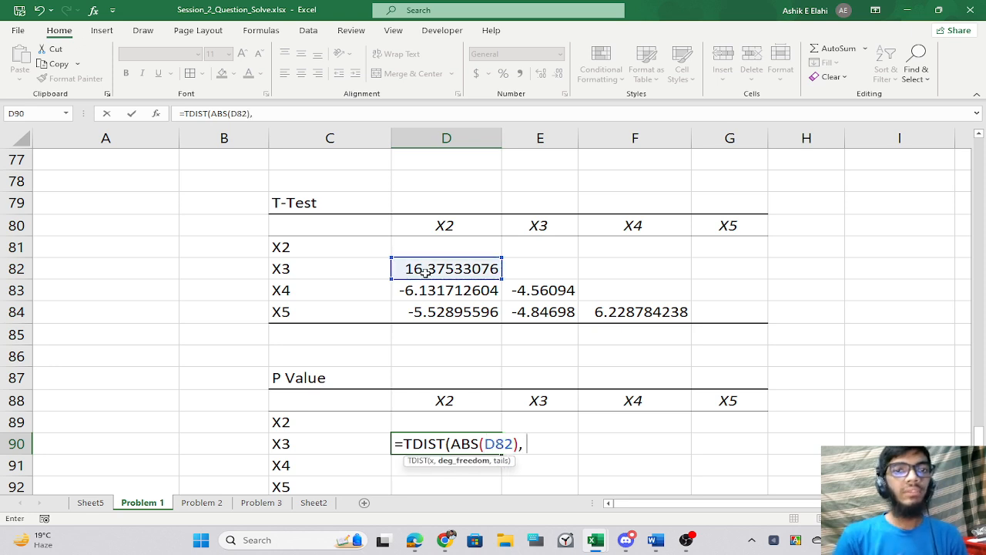
{"action": "type", "text": " n_1 - 2"}
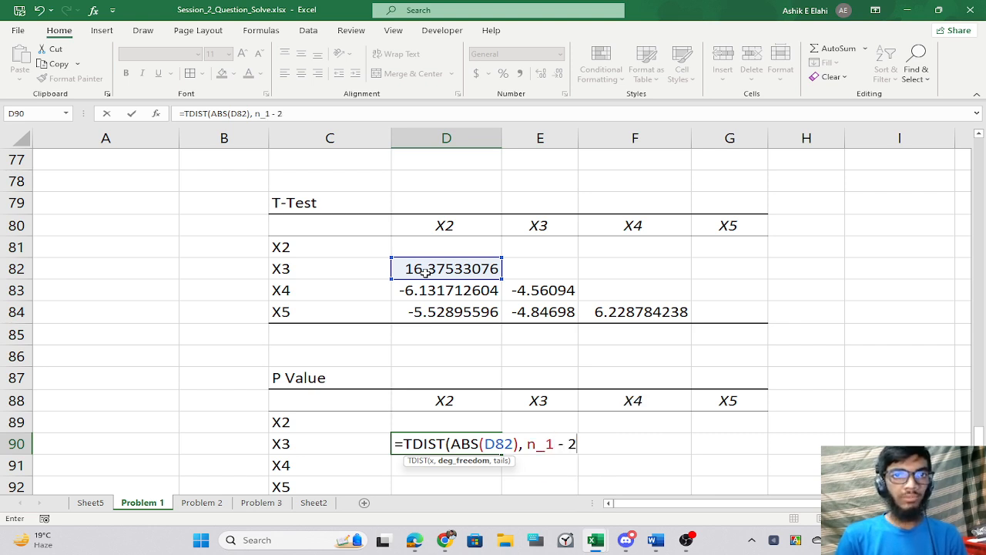
{"action": "type", "text": ","}
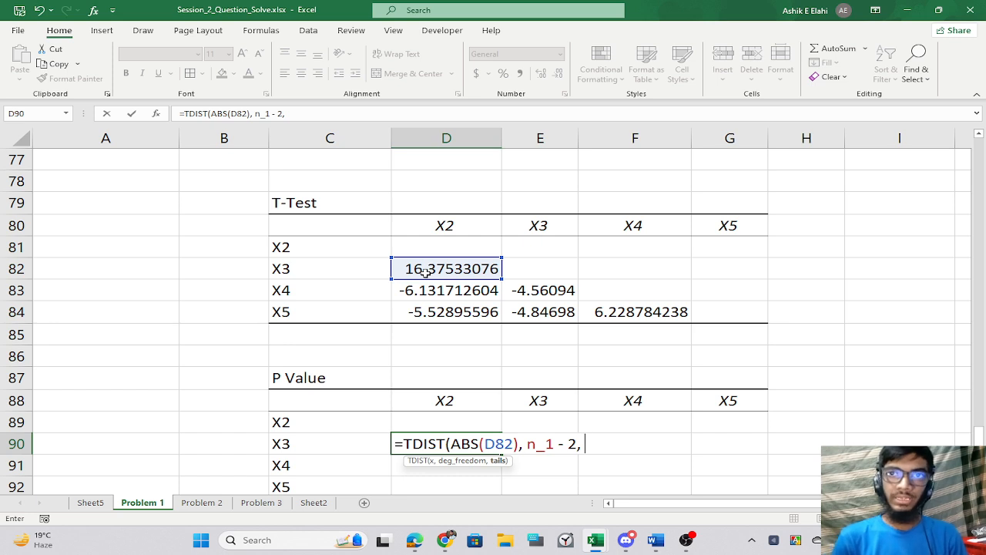
{"action": "type", "text": " 2"}
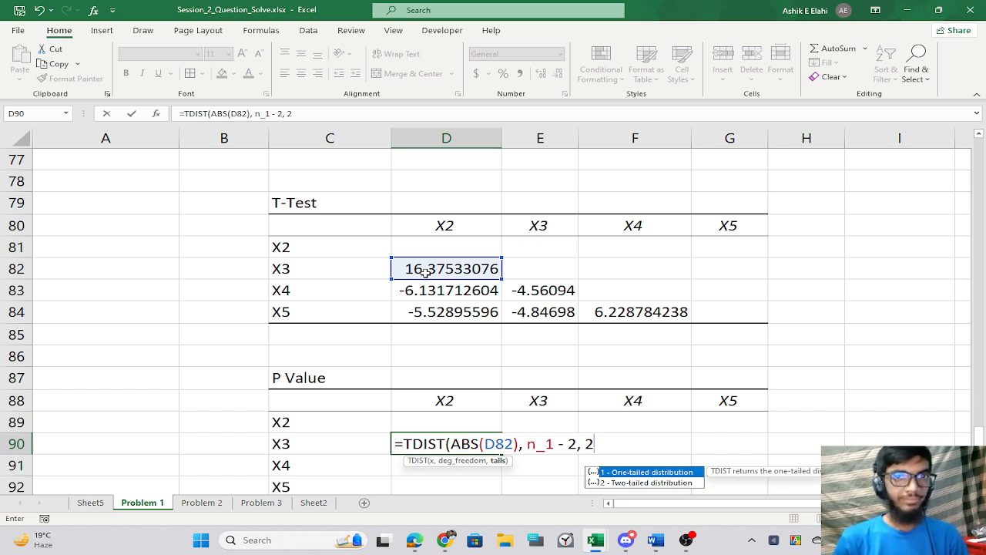
{"action": "type", "text": ")"}
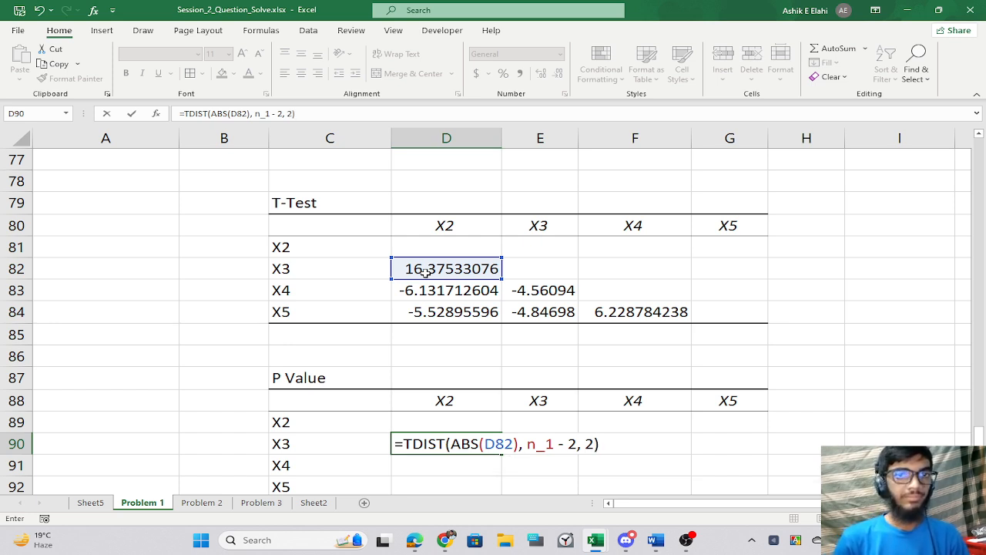
{"action": "key", "text": "Return"}
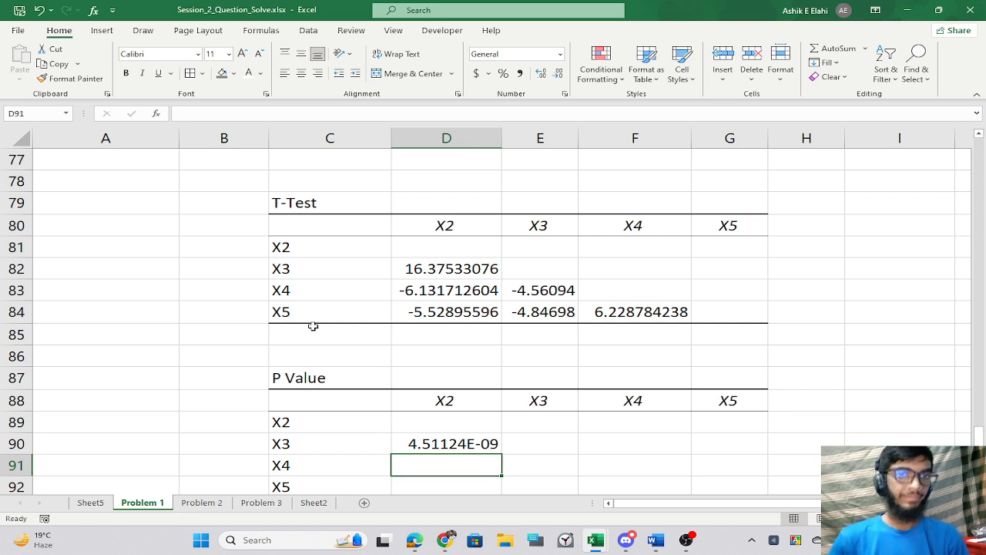
Fill the TDIST formula from D90 across the P Value table range D90:G92.
{"action": "left_click", "coordinate": [421, 440]}
{"action": "scroll", "coordinate": [509, 385], "scroll_direction": "down", "scroll_amount": 2}
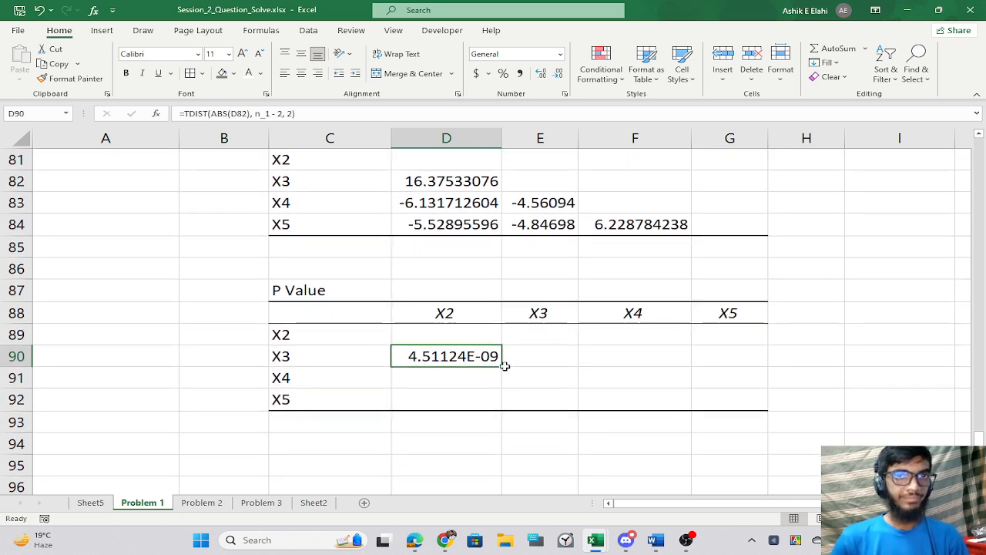
{"action": "left_click_drag", "start_coordinate": [502, 367], "coordinate": [738, 404]}
{"action": "left_click", "coordinate": [485, 406]}
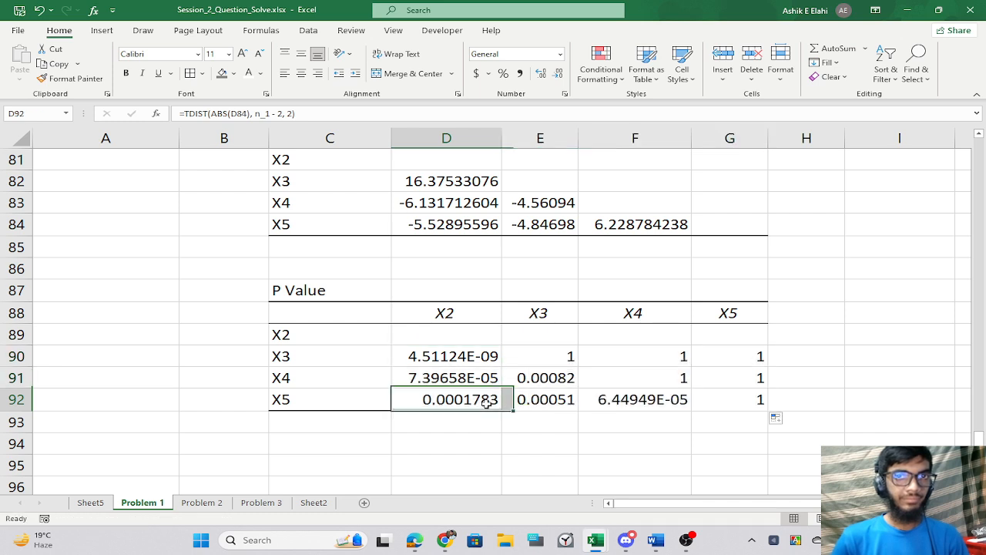
Clear the P Value table cells without a matching t value: E90, F90:G91 and G92.
{"action": "left_click", "coordinate": [548, 358]}
{"action": "key", "text": "Delete"}
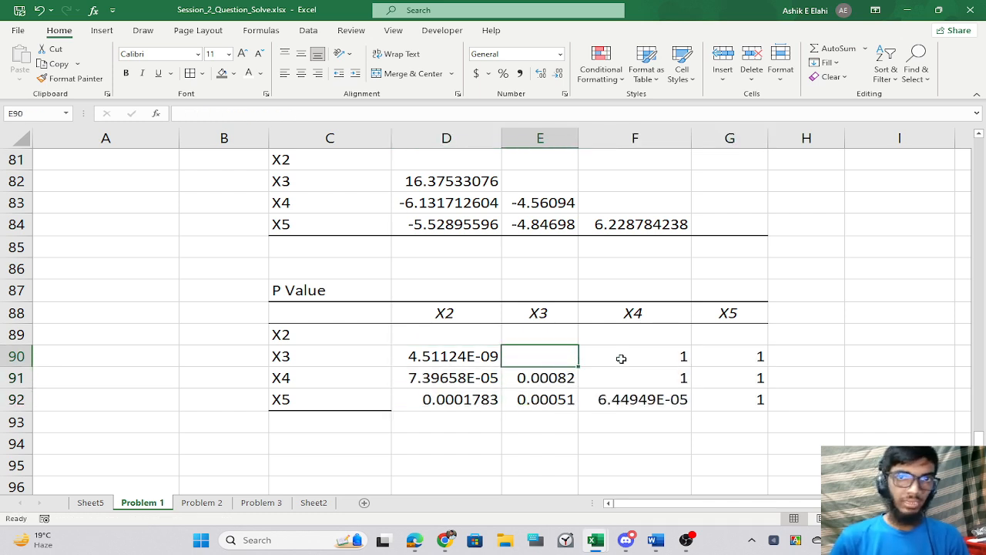
{"action": "left_click_drag", "start_coordinate": [629, 359], "coordinate": [727, 375]}
{"action": "key", "text": "Delete"}
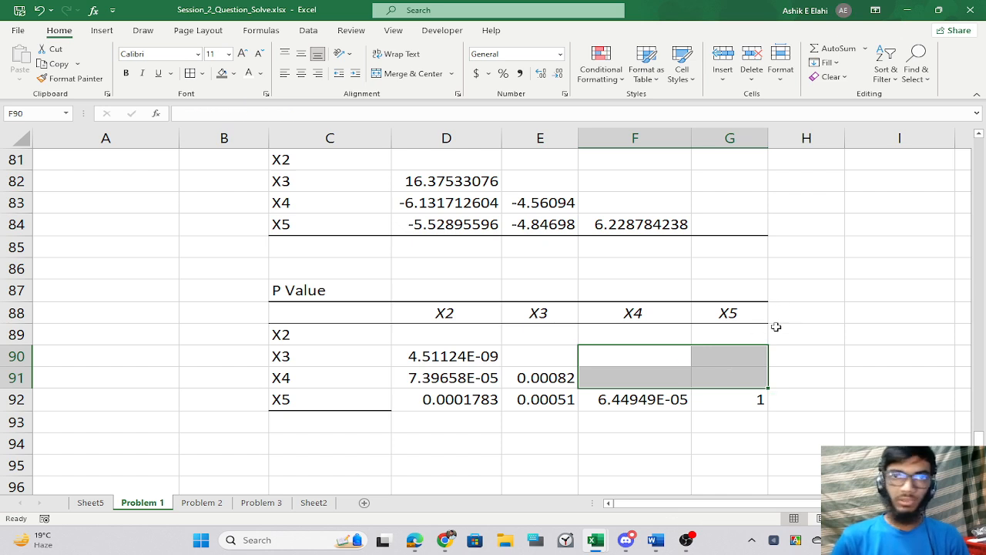
{"action": "left_click", "coordinate": [730, 405]}
{"action": "key", "text": "Delete"}
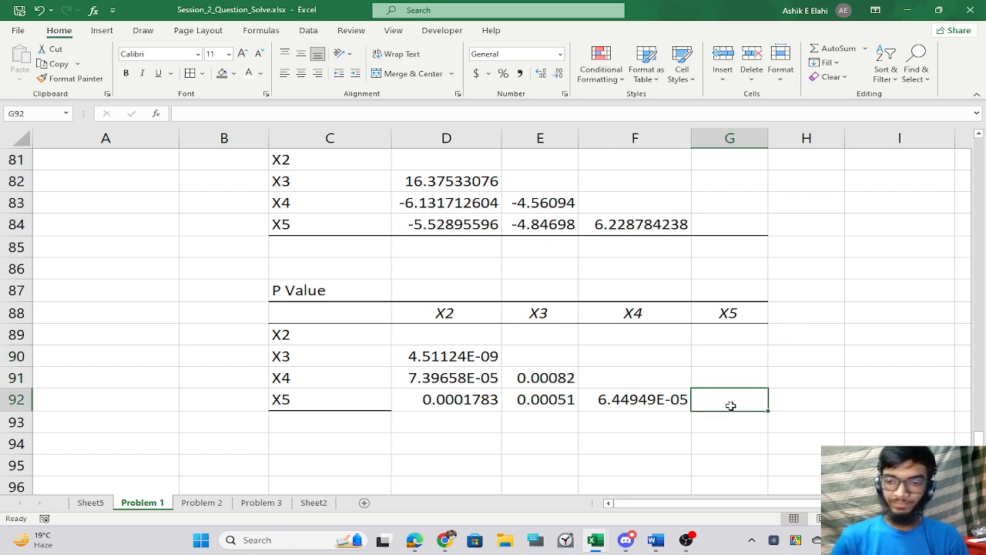
Copy the formatting of cell C92 to D92:G92 to restore the P Value table's bottom border.
{"action": "left_click", "coordinate": [331, 406]}
{"action": "left_click", "coordinate": [70, 79]}
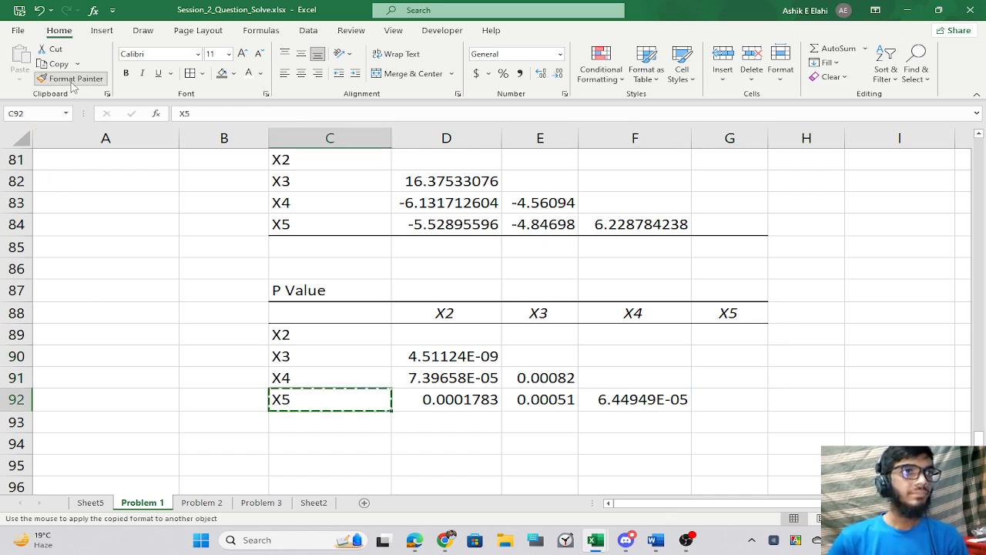
{"action": "left_click", "coordinate": [439, 399]}
{"action": "left_click_drag", "start_coordinate": [439, 399], "coordinate": [728, 402]}
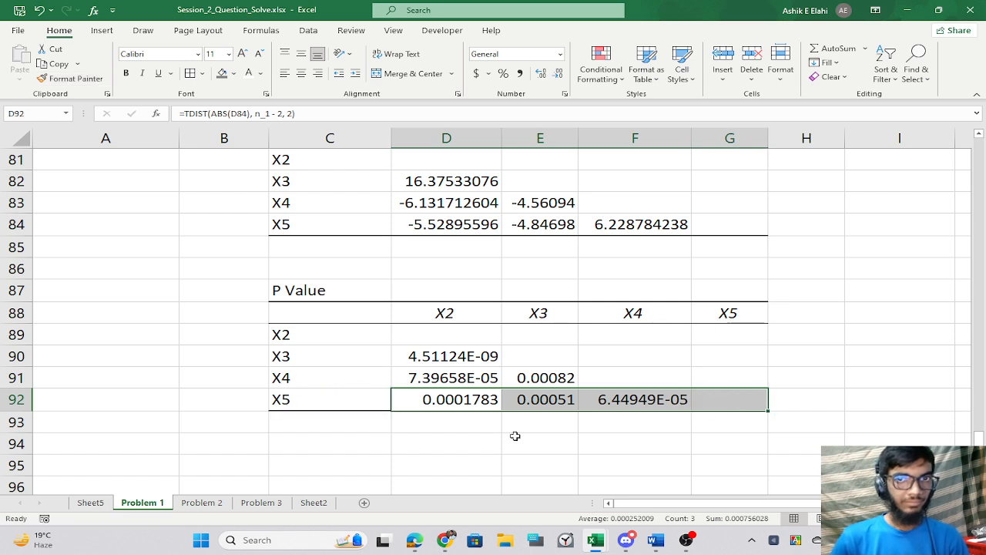
{"action": "left_click", "coordinate": [462, 441]}
Review the P Value table in C87:G92 and its p-values in D90:F92.
{"action": "left_click_drag", "start_coordinate": [290, 289], "coordinate": [744, 398]}
{"action": "left_click", "coordinate": [531, 418]}
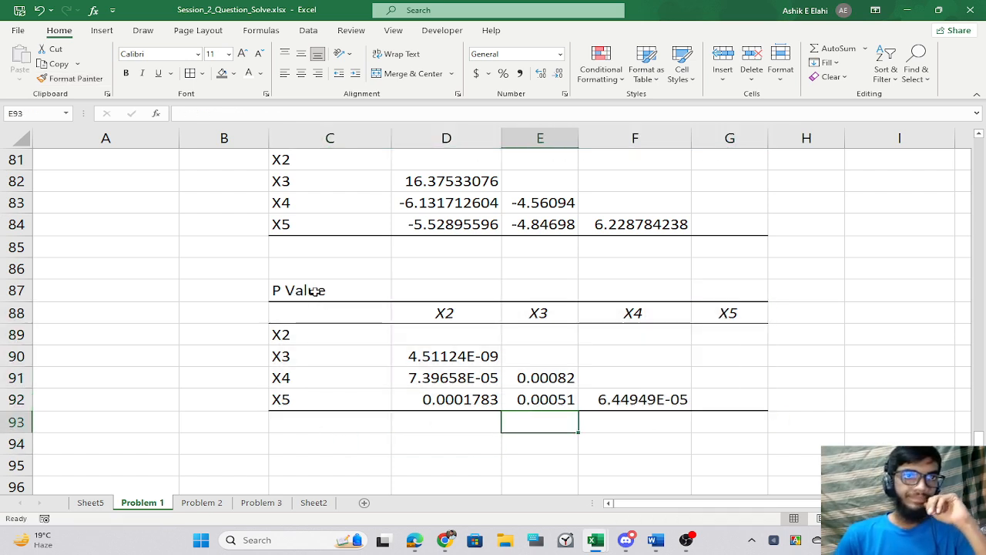
{"action": "left_click_drag", "start_coordinate": [326, 290], "coordinate": [722, 399]}
{"action": "left_click", "coordinate": [469, 443]}
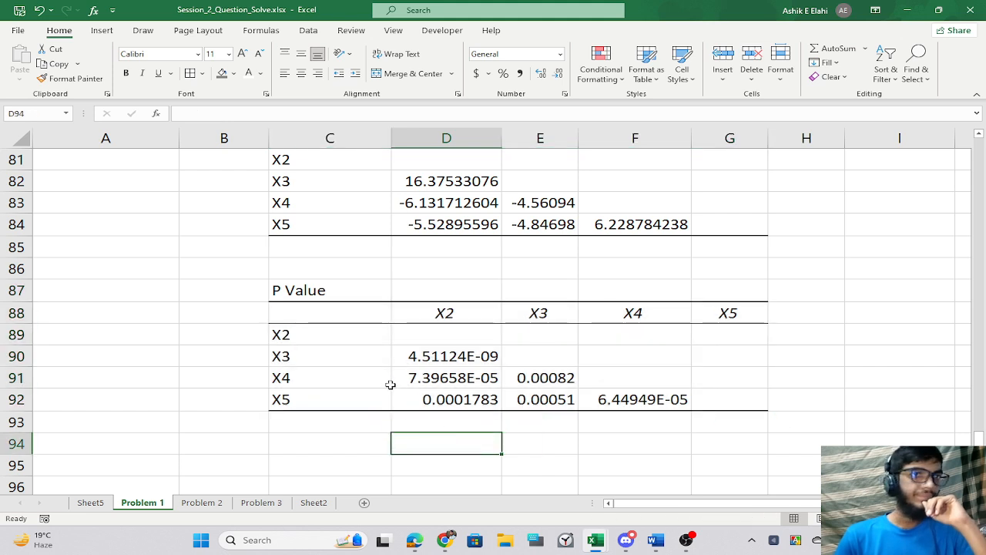
{"action": "left_click", "coordinate": [417, 360]}
{"action": "left_click_drag", "start_coordinate": [417, 360], "coordinate": [638, 400]}
{"action": "left_click", "coordinate": [478, 447]}
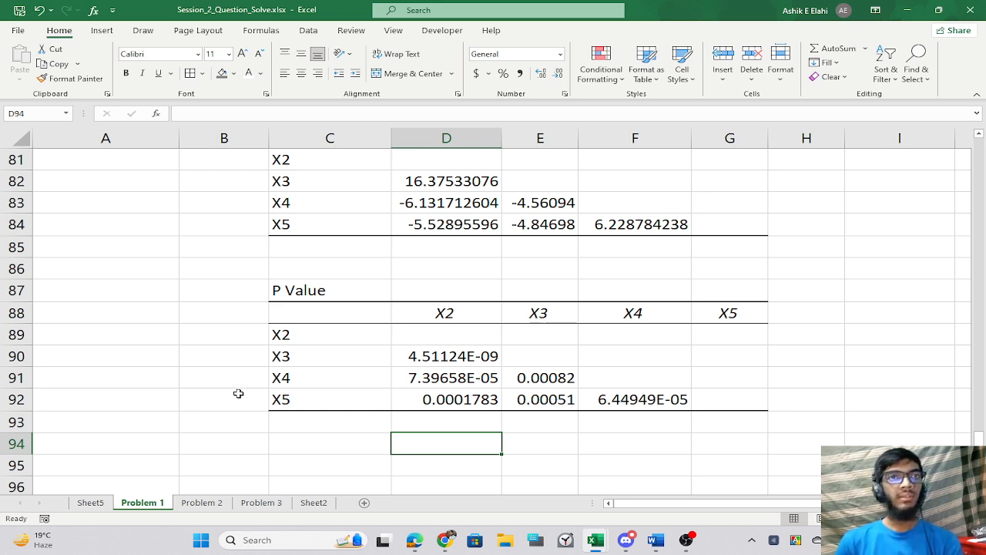
Check the Comment formula in F40 of the regression output against the p-values in the P Value table.
{"action": "scroll", "coordinate": [468, 362], "scroll_direction": "up", "scroll_amount": 19}
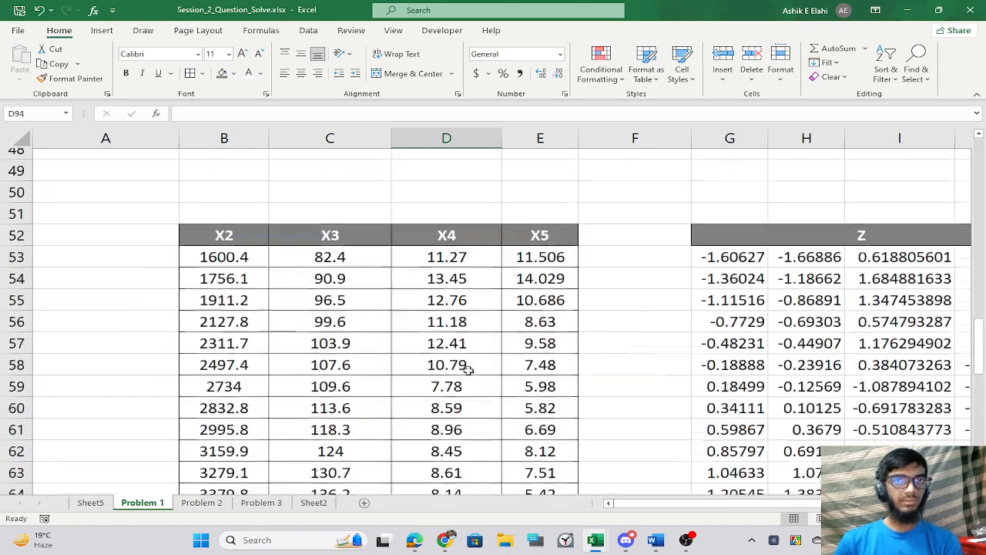
{"action": "scroll", "coordinate": [473, 378], "scroll_direction": "down", "scroll_amount": 3}
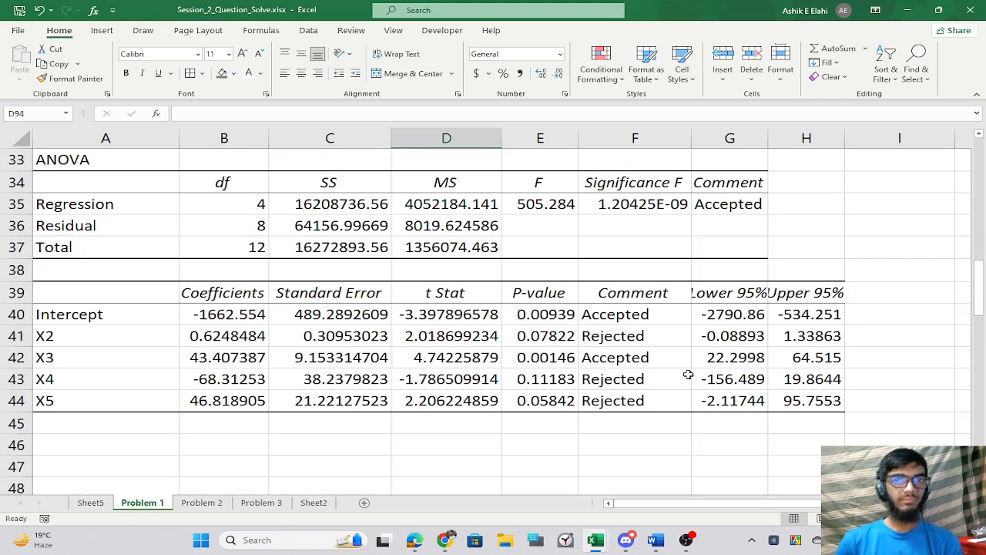
{"action": "left_click", "coordinate": [637, 320]}
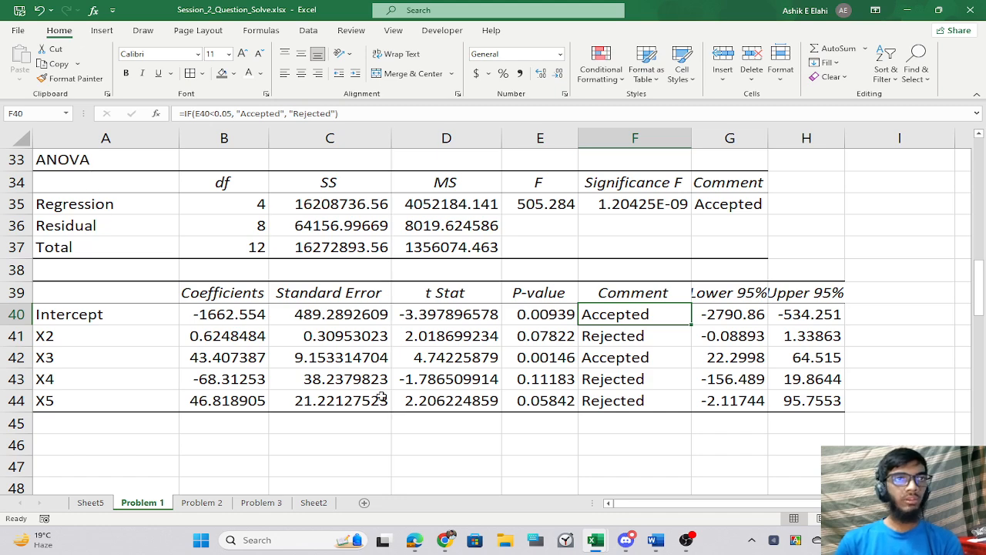
{"action": "scroll", "coordinate": [387, 397], "scroll_direction": "down", "scroll_amount": 16}
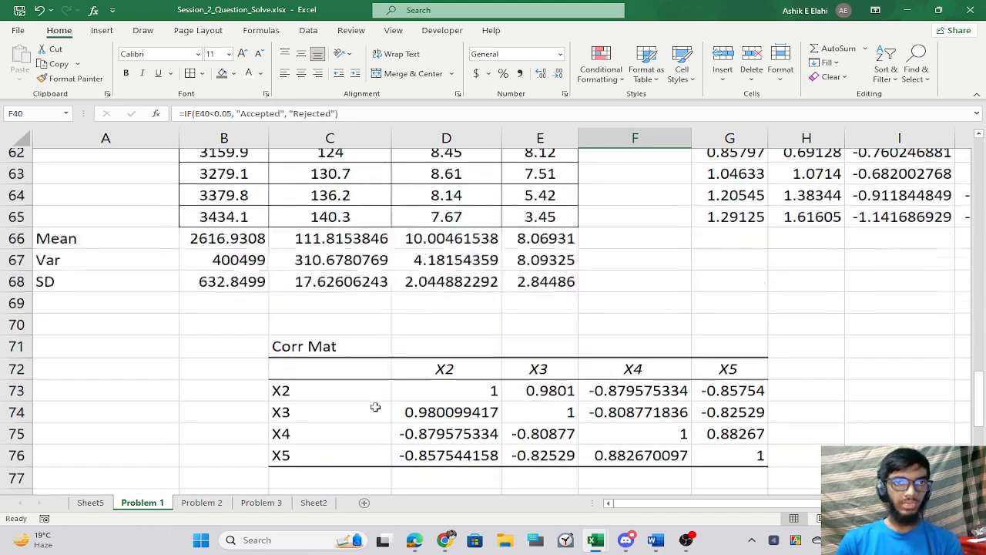
{"action": "left_click", "coordinate": [432, 356]}
{"action": "left_click", "coordinate": [430, 400]}
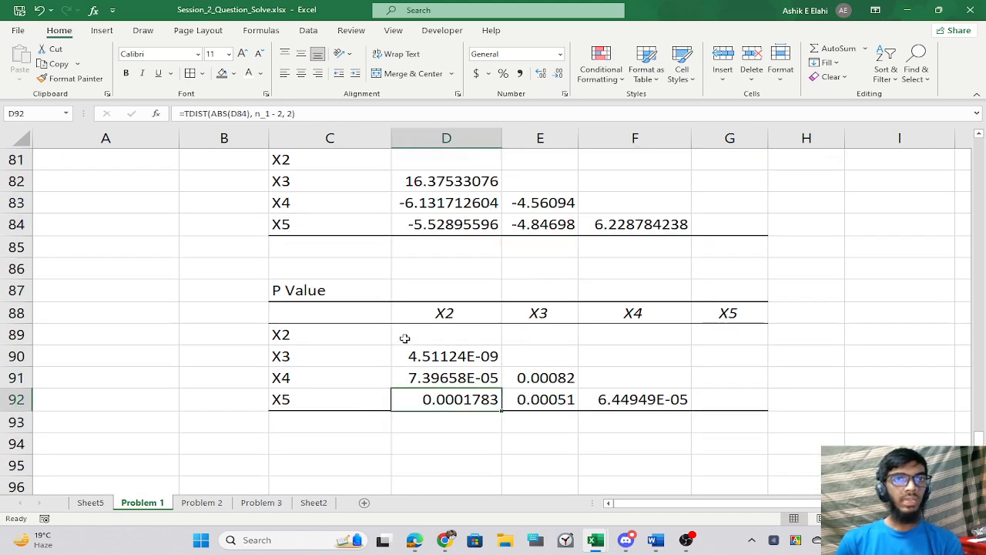
{"action": "left_click_drag", "start_coordinate": [403, 336], "coordinate": [608, 398]}
{"action": "left_click", "coordinate": [410, 456]}
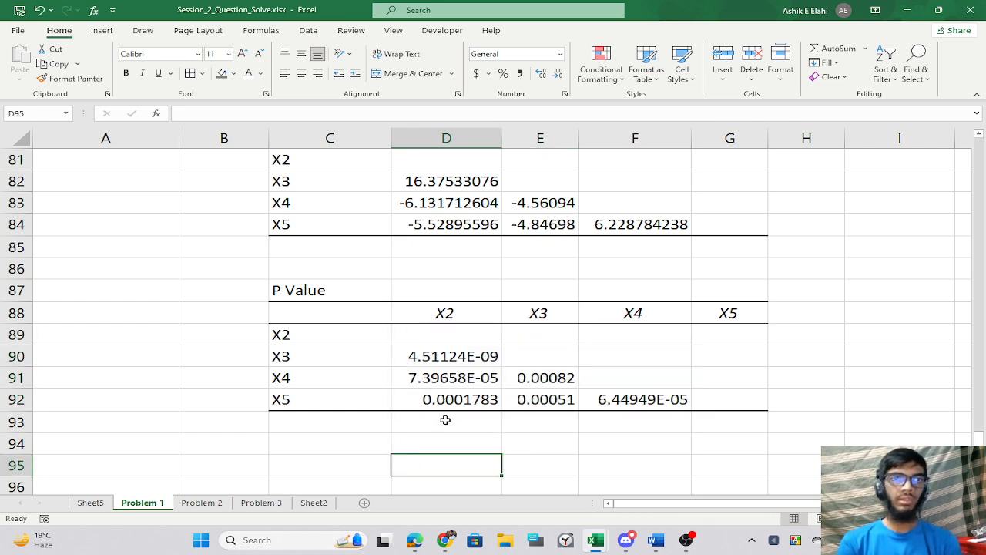
Glance at the Multicollinearity sheet in the other workbook, and return to select the p-values D90:F92 on Problem 1.
{"action": "key", "text": "alt+Tab"}
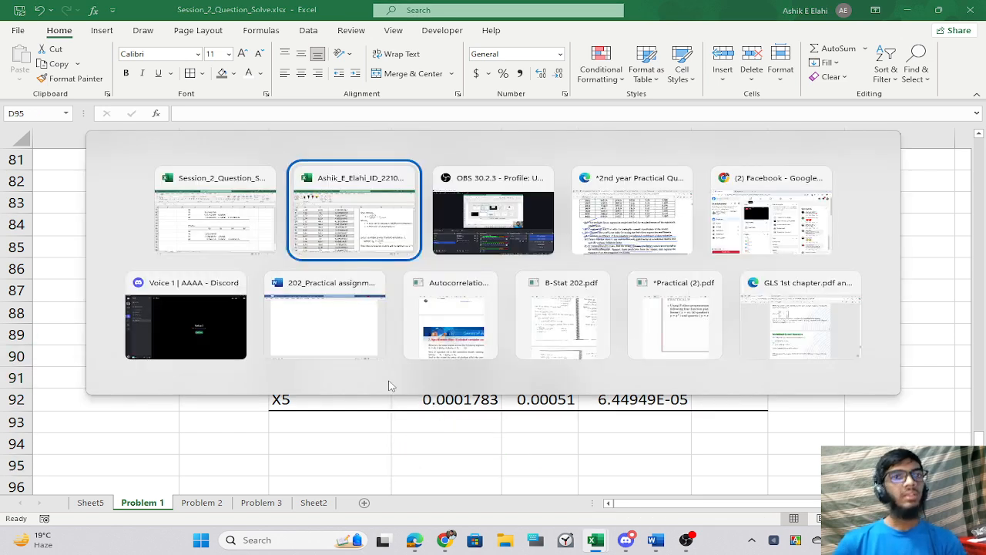
{"action": "scroll", "coordinate": [390, 378], "scroll_direction": "up", "scroll_amount": 7}
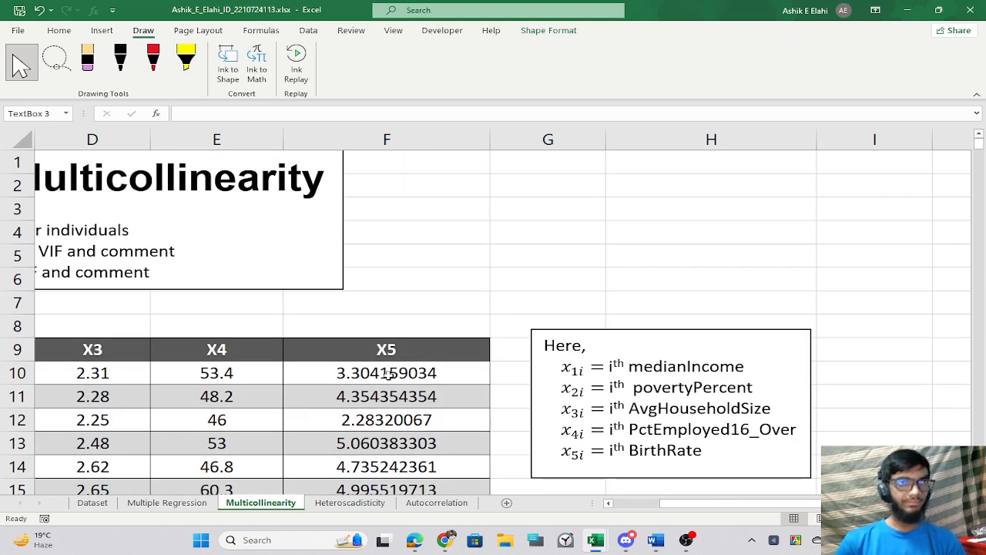
{"action": "scroll", "coordinate": [389, 374], "scroll_direction": "down", "scroll_amount": 3}
{"action": "key", "text": "alt+Tab"}
{"action": "left_click", "coordinate": [458, 425]}
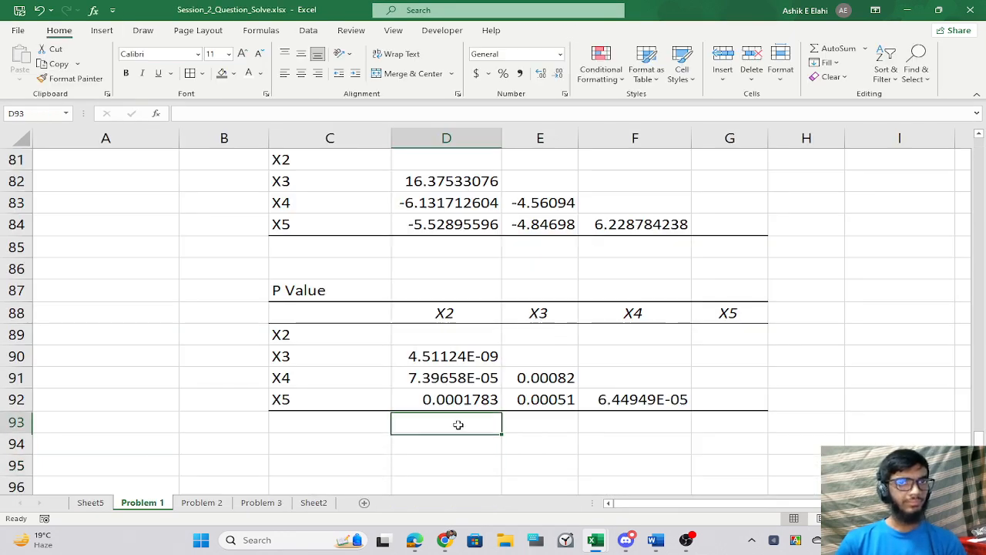
{"action": "left_click_drag", "start_coordinate": [455, 356], "coordinate": [628, 399]}
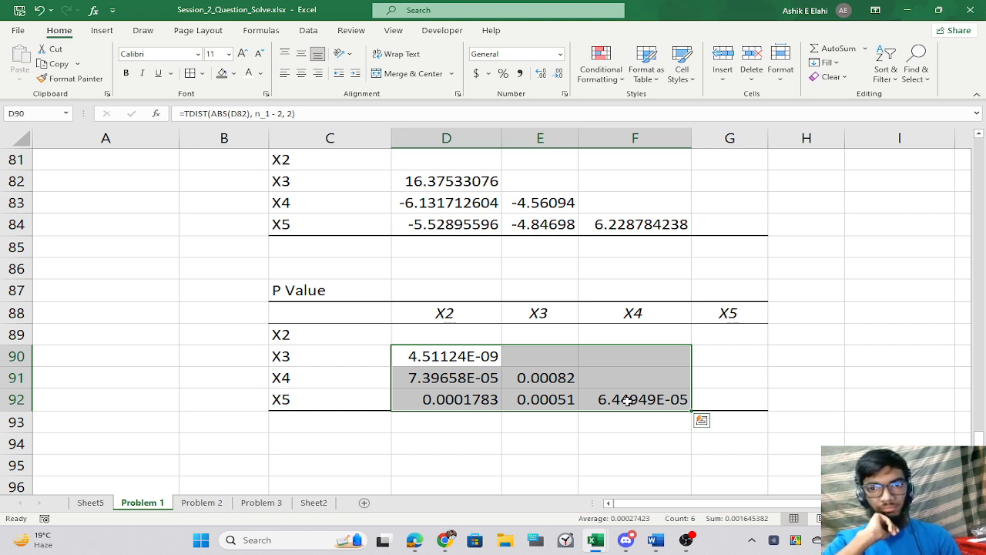
Switch to the other workbook's Multicollinearity sheet and examine the null hypothesis and test statistic for the population correlation.
{"action": "key", "text": "alt+Tab"}
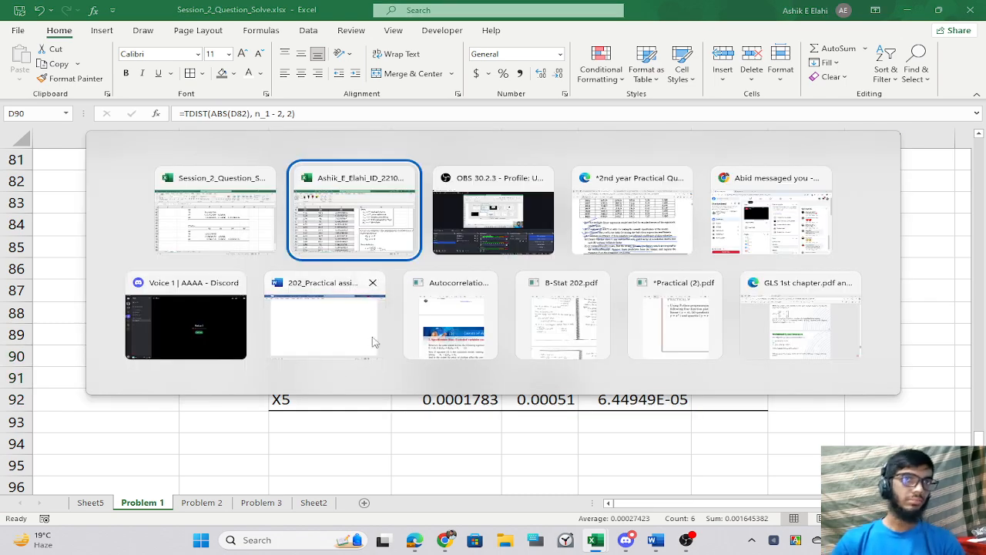
{"action": "scroll", "coordinate": [266, 461], "scroll_direction": "up", "scroll_amount": 1}
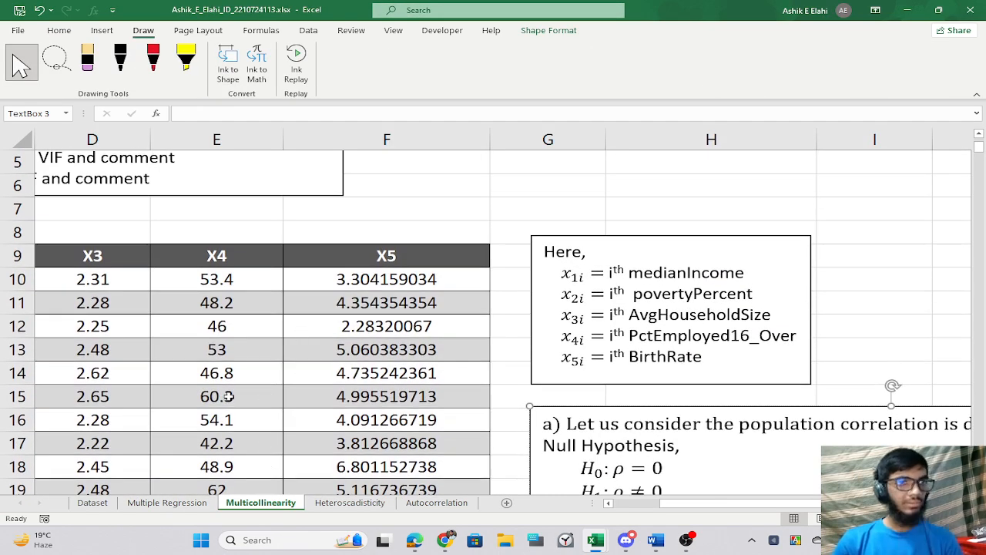
{"action": "scroll", "coordinate": [231, 395], "scroll_direction": "down", "scroll_amount": 3}
{"action": "scroll", "coordinate": [229, 397], "scroll_direction": "down", "scroll_amount": 1, "text": "ctrl"}
{"action": "scroll", "coordinate": [229, 397], "scroll_direction": "up", "scroll_amount": 4}
{"action": "scroll", "coordinate": [229, 397], "scroll_direction": "down", "scroll_amount": 1, "text": "ctrl"}
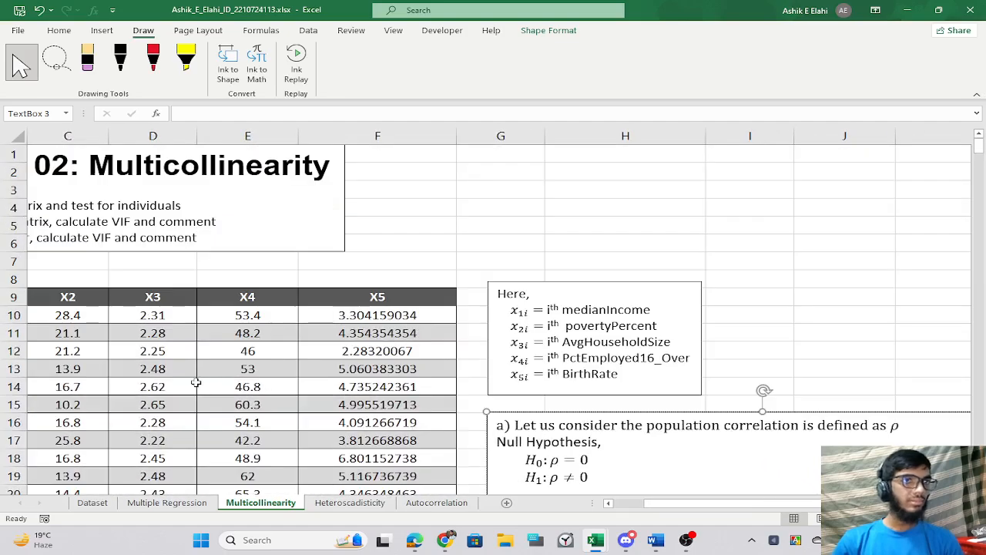
{"action": "scroll", "coordinate": [676, 511], "scroll_direction": "left", "scroll_amount": 2}
{"action": "scroll", "coordinate": [255, 416], "scroll_direction": "down", "scroll_amount": 3}
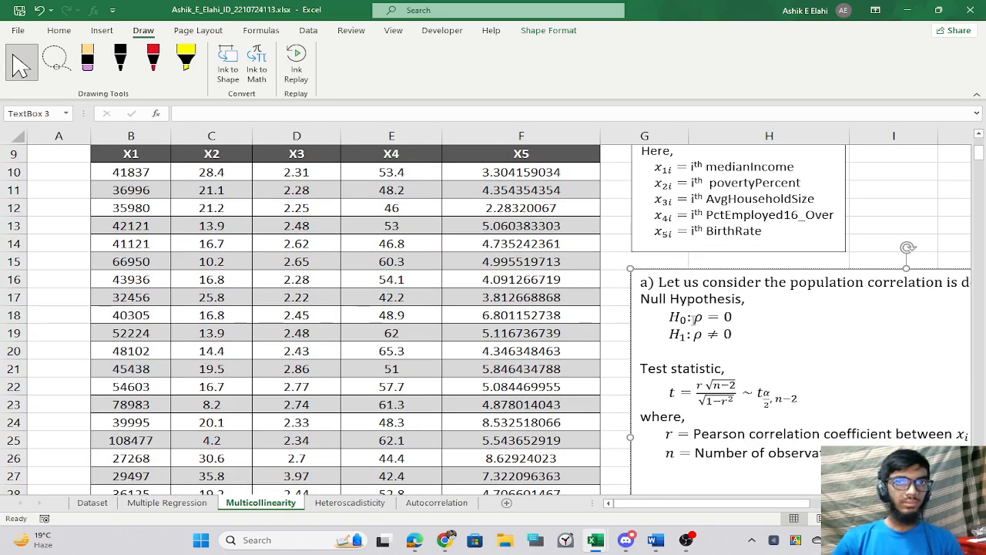
{"action": "left_click_drag", "start_coordinate": [694, 318], "coordinate": [749, 320]}
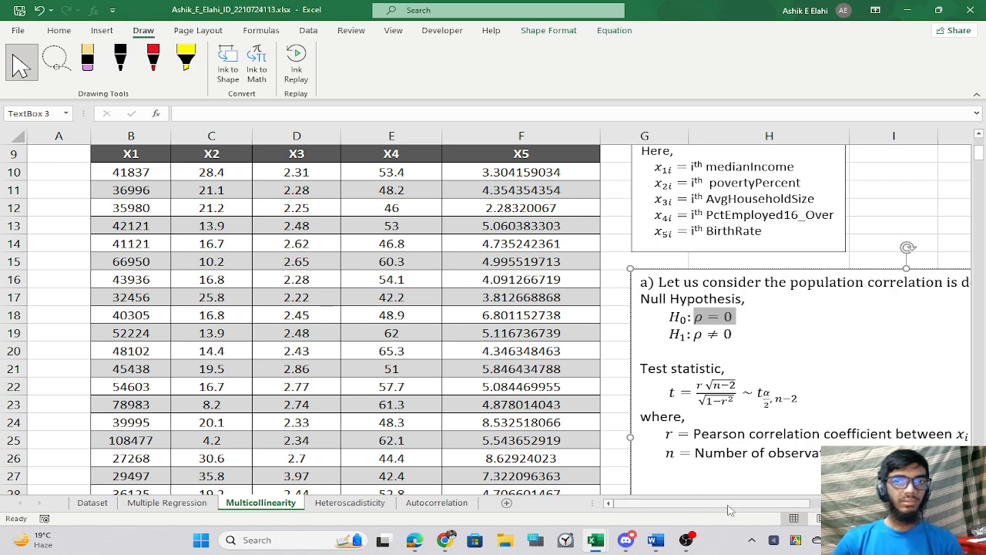
{"action": "mouse_move", "coordinate": [790, 506]}
{"action": "left_mouse_down"}
{"action": "mouse_move", "coordinate": [801, 509]}
{"action": "mouse_move", "coordinate": [790, 509]}
{"action": "left_mouse_up"}
{"action": "scroll", "coordinate": [367, 427], "scroll_direction": "down", "scroll_amount": 1}
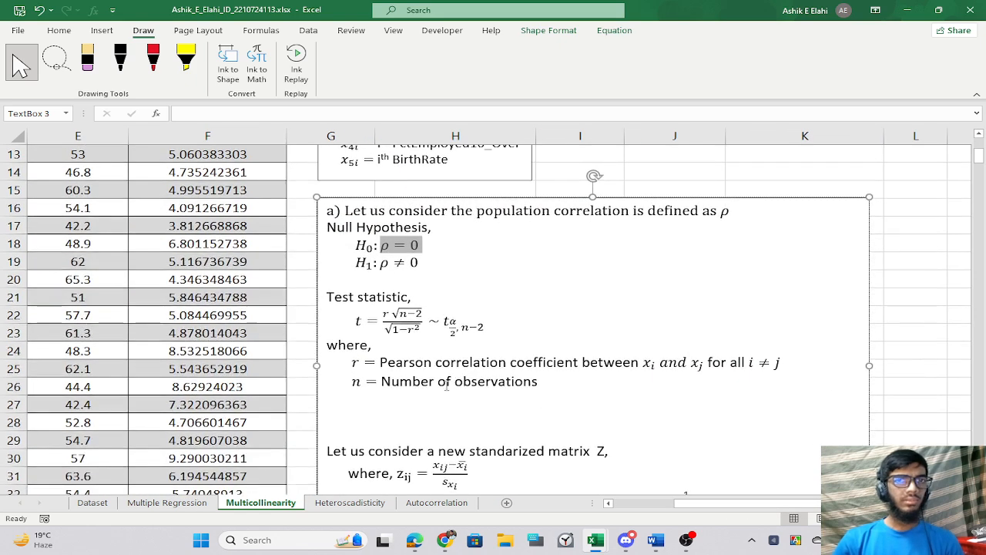
Examine the definition of r, the null hypothesis and the t-distribution term of the test statistic in the hypothesis text box.
{"action": "left_click", "coordinate": [368, 362]}
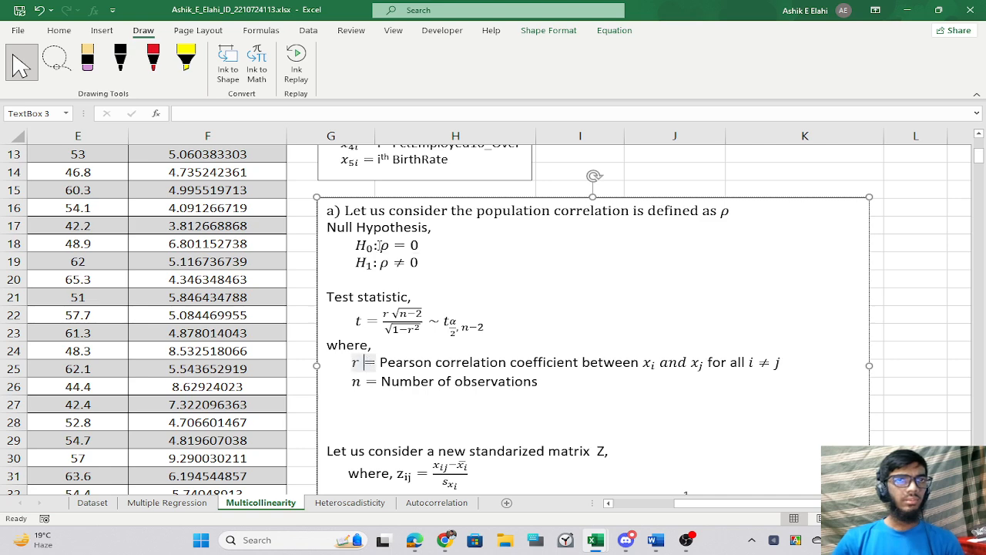
{"action": "left_click_drag", "start_coordinate": [381, 246], "coordinate": [457, 251]}
{"action": "left_click", "coordinate": [468, 328]}
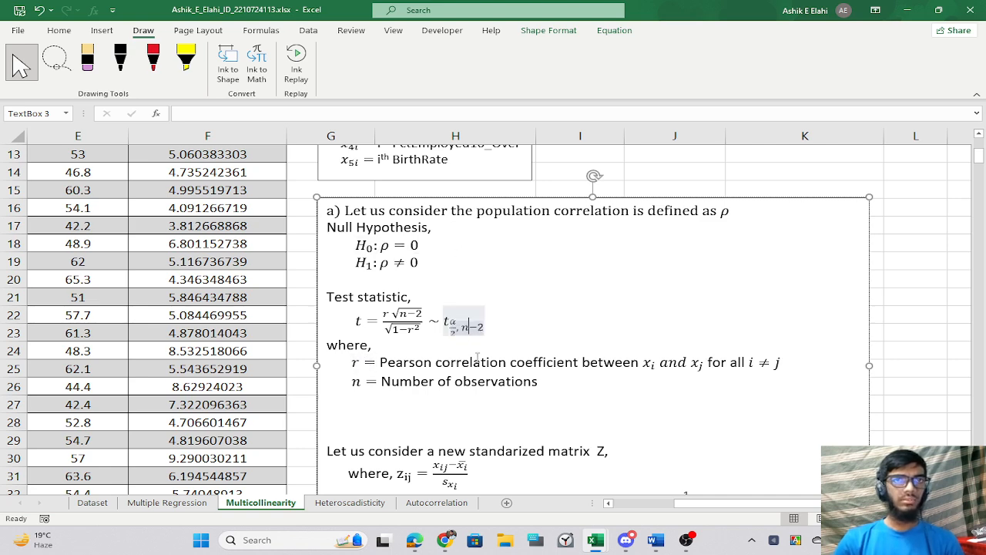
{"action": "scroll", "coordinate": [486, 375], "scroll_direction": "down", "scroll_amount": 3}
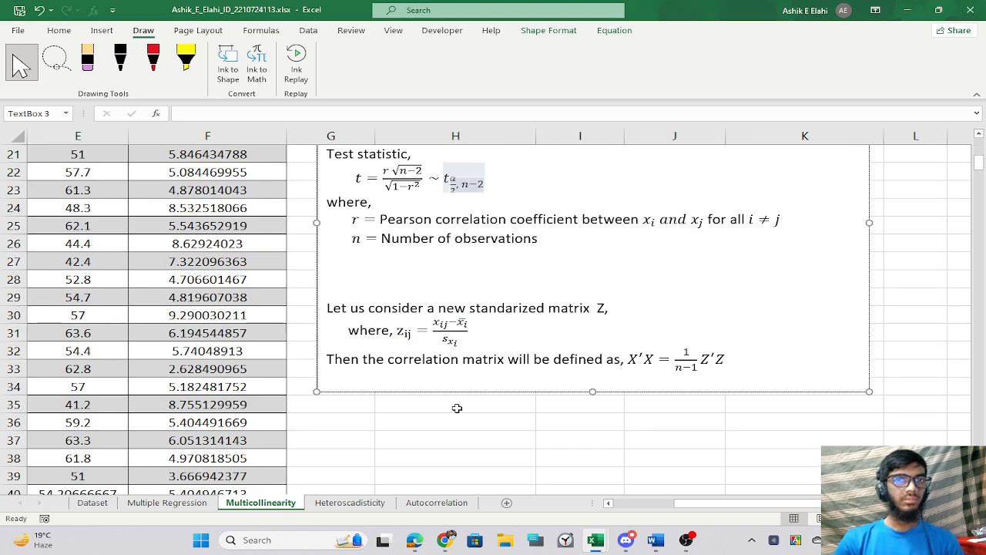
Return to the Problem 1 sheet, look over the T-Test and P Value tables, and select the X5–X2 p-value in D92.
{"action": "key", "text": "alt+Tab"}
{"action": "left_click", "coordinate": [405, 458]}
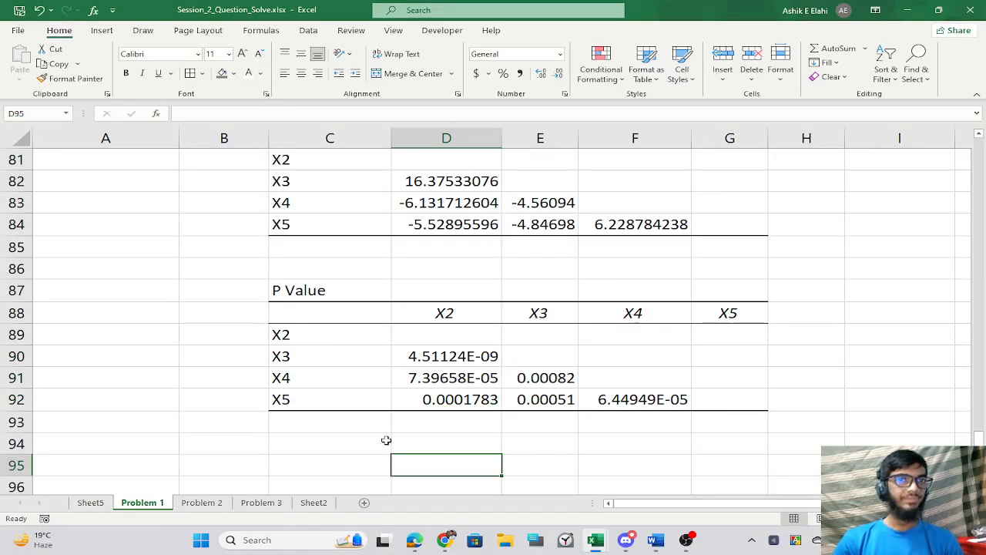
{"action": "scroll", "coordinate": [387, 440], "scroll_direction": "up", "scroll_amount": 2}
{"action": "scroll", "coordinate": [386, 439], "scroll_direction": "down", "scroll_amount": 2}
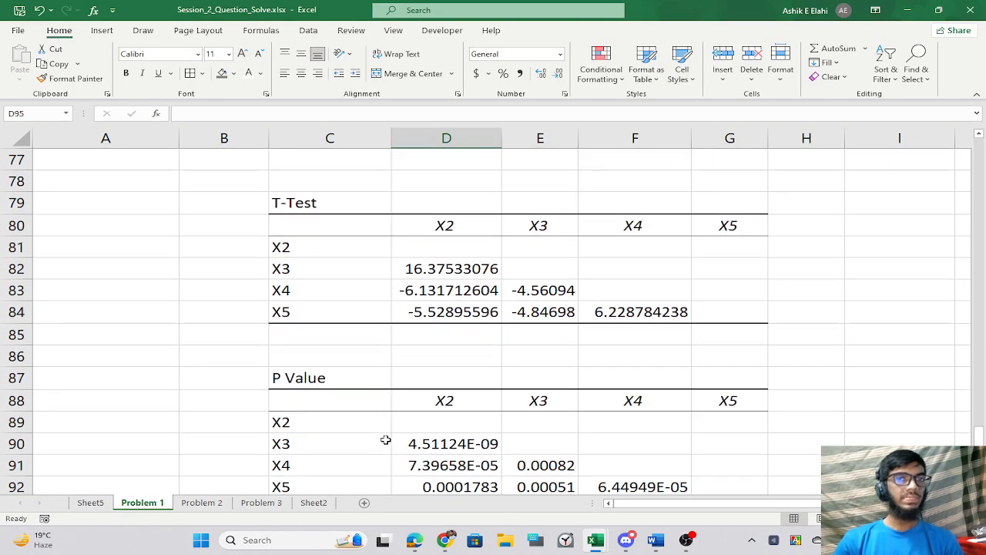
{"action": "scroll", "coordinate": [400, 429], "scroll_direction": "up", "scroll_amount": 3}
{"action": "scroll", "coordinate": [420, 415], "scroll_direction": "down", "scroll_amount": 4}
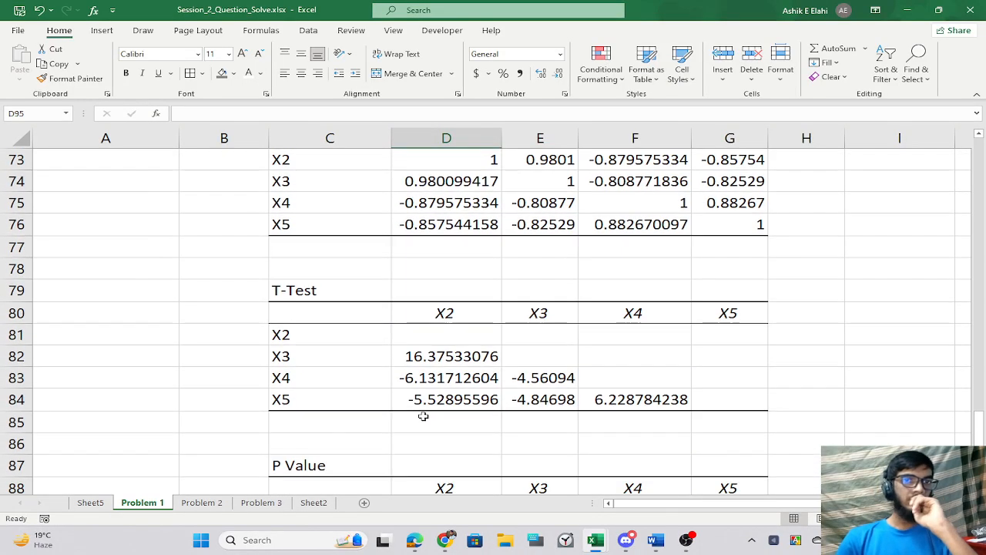
{"action": "scroll", "coordinate": [423, 415], "scroll_direction": "down", "scroll_amount": 1}
{"action": "left_click", "coordinate": [440, 398]}
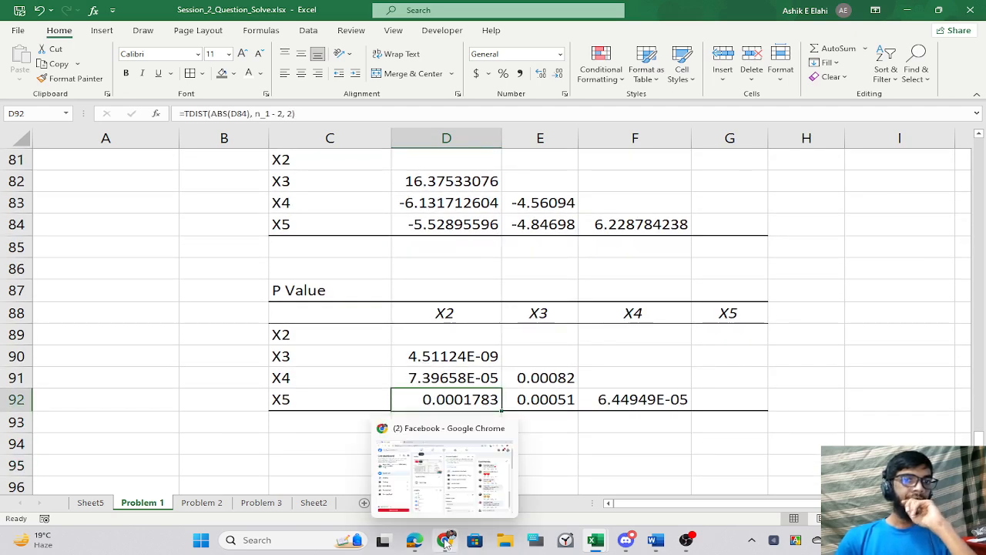
Switch to Chrome and open chat.openai.com in a new browser tab.
{"action": "left_click", "coordinate": [447, 541]}
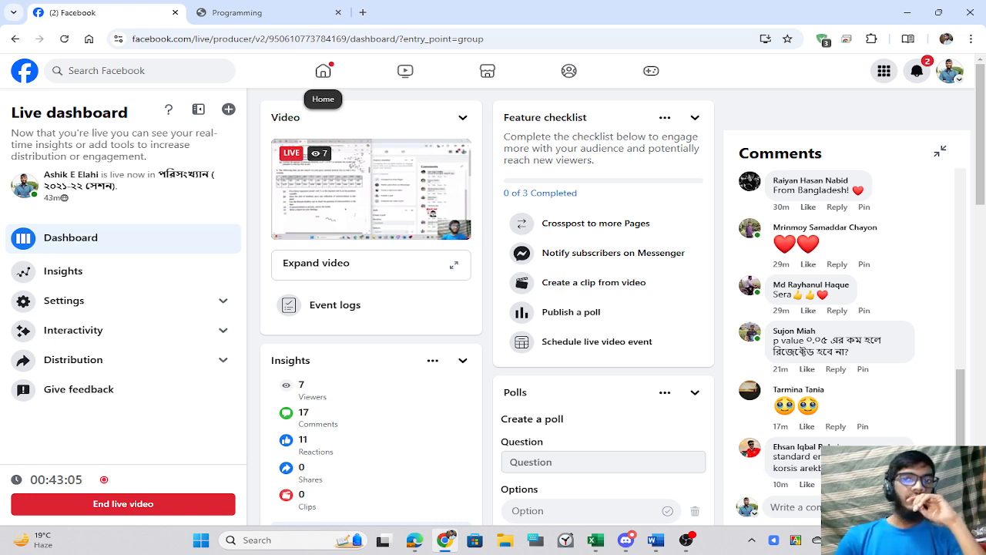
{"action": "left_click", "coordinate": [363, 13]}
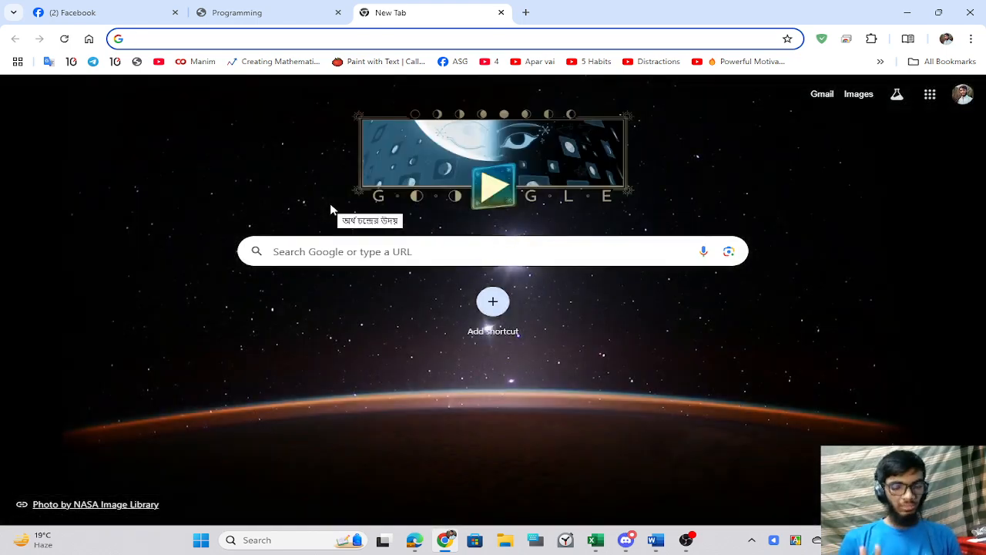
{"action": "type", "text": "ত"}
{"action": "key", "text": "BackSpace"}
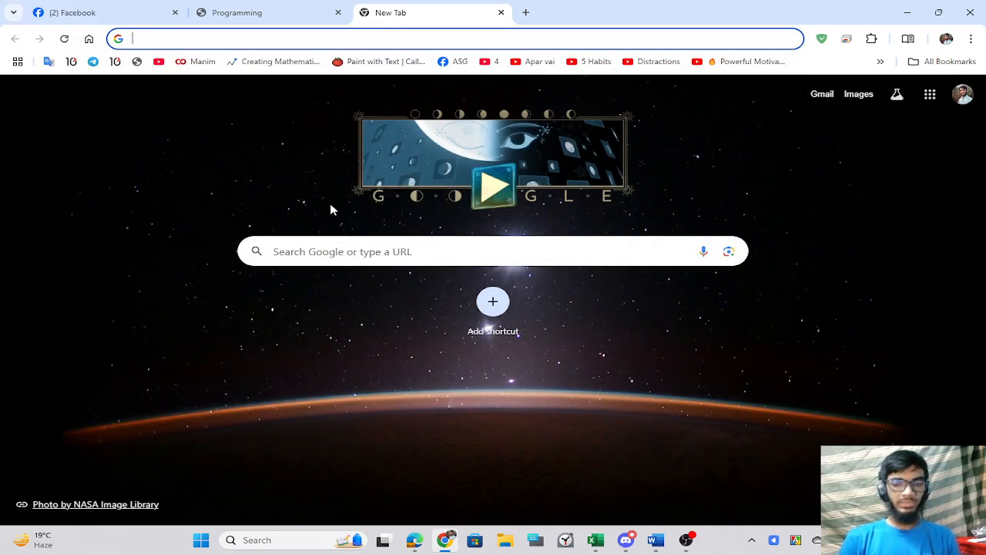
{"action": "type", "text": "t ts"}
{"action": "key", "text": "BackSpace"}
{"action": "key", "text": "BackSpace"}
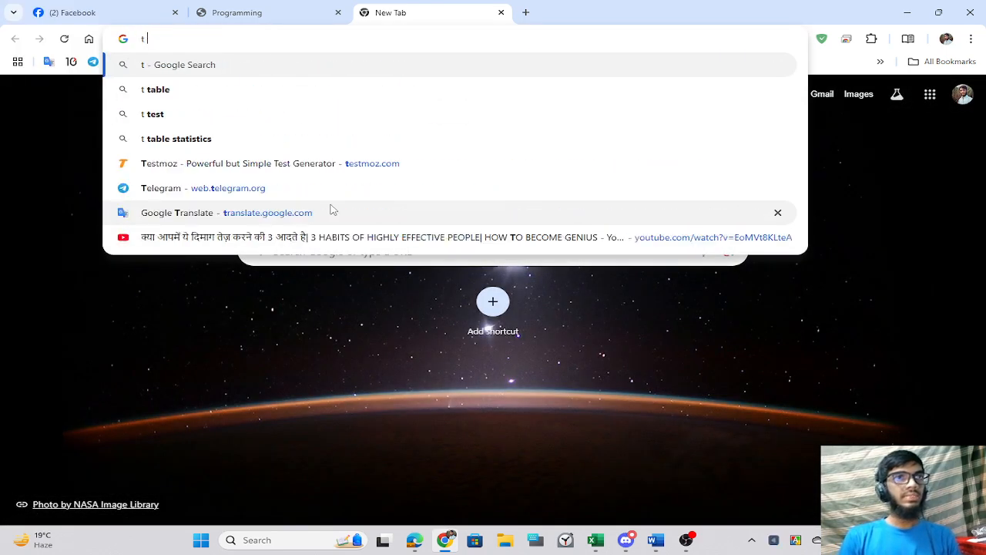
{"action": "key", "text": "BackSpace"}
{"action": "key", "text": "BackSpace"}
{"action": "type", "text": "chat.openai.com"}
{"action": "key", "text": "Return"}
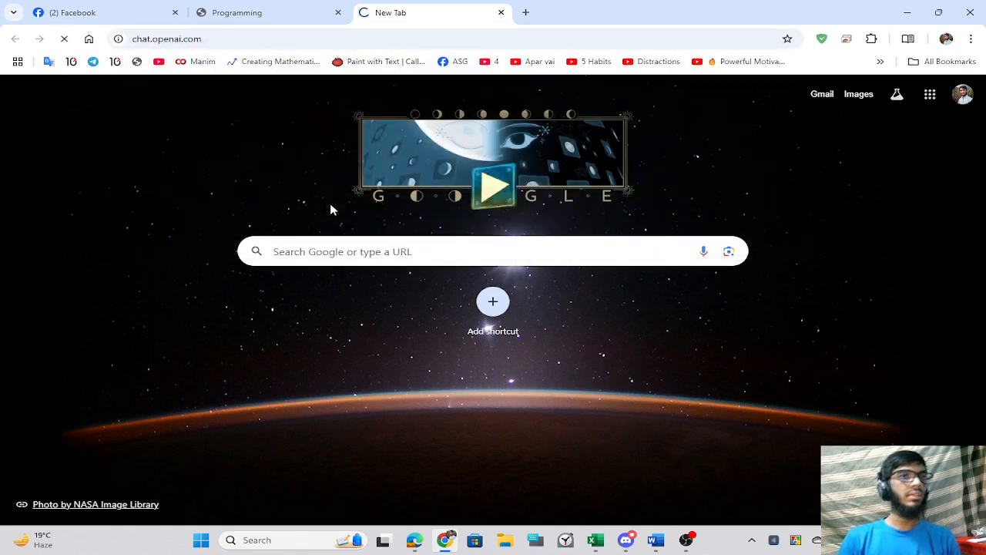
Ask ChatGPT about "t-test in multicollinearity" and look through the explanation.
{"action": "type", "text": "t"}
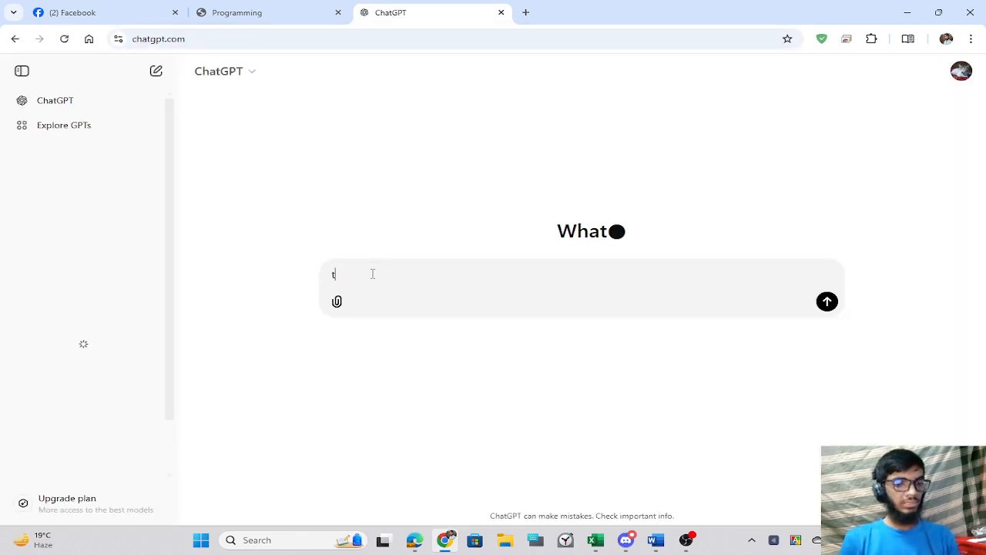
{"action": "type", "text": "-test in multicollinearity"}
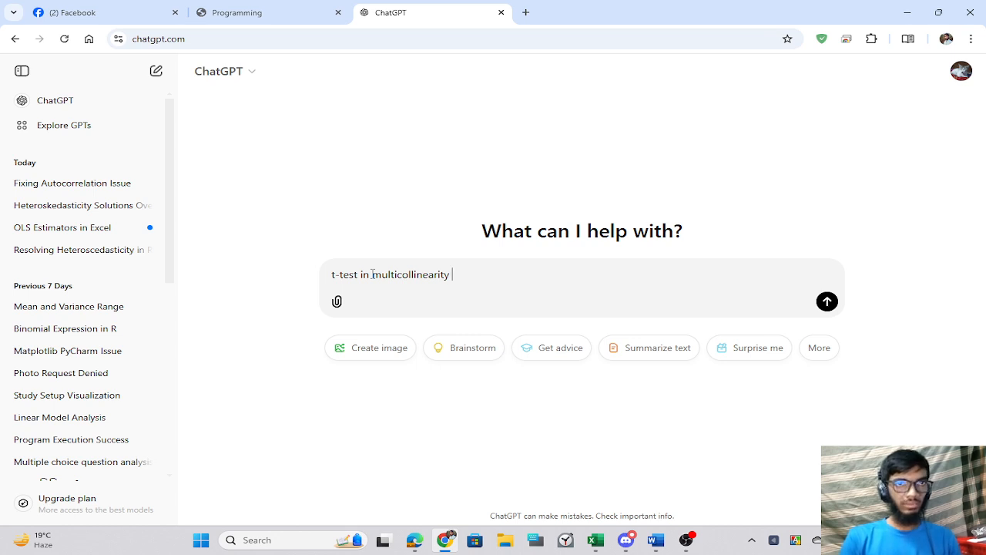
{"action": "key", "text": "Return"}
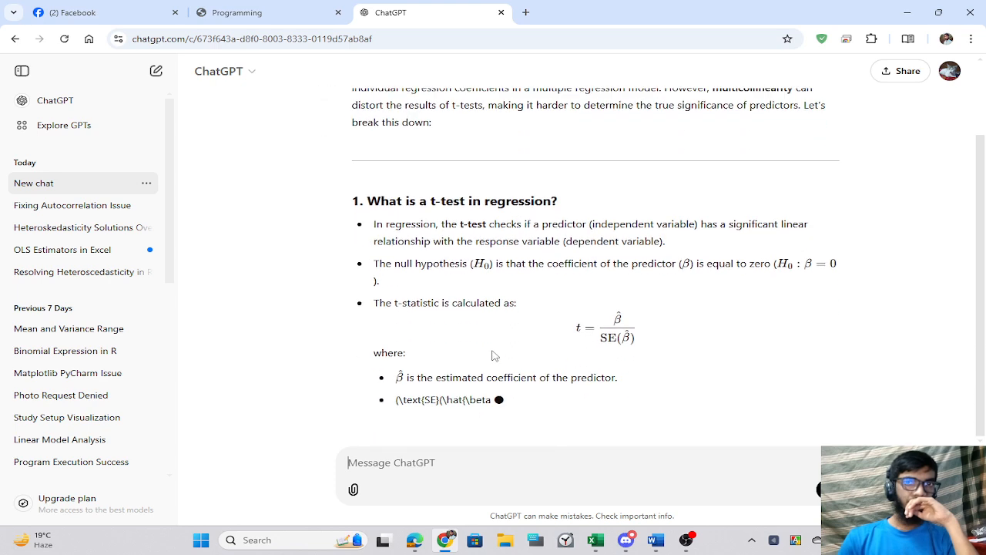
{"action": "left_click_drag", "start_coordinate": [409, 127], "coordinate": [599, 144]}
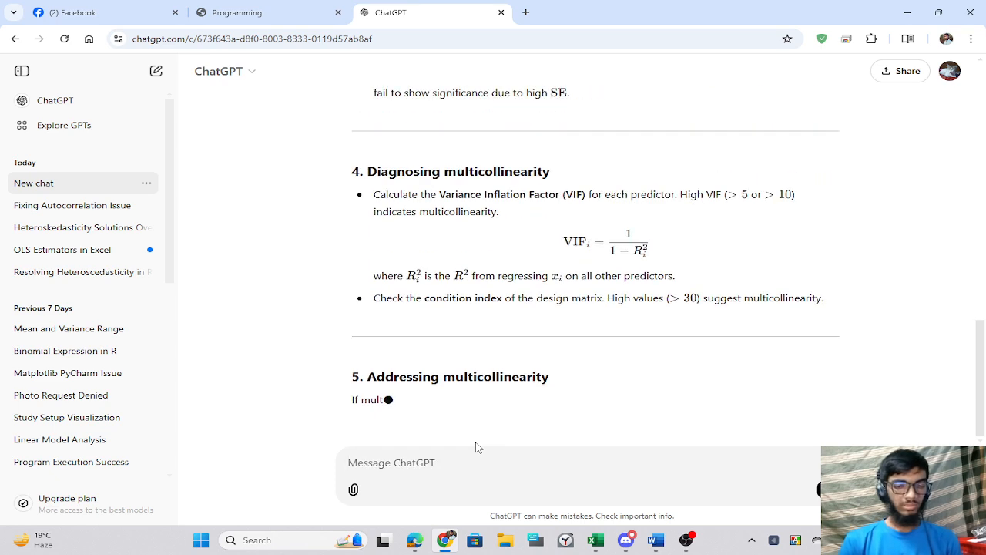
Send ChatGPT the formula "t = r * (n-2)/sqrt(1-r^2)" as a follow-up message.
{"action": "type", "text": "t"}
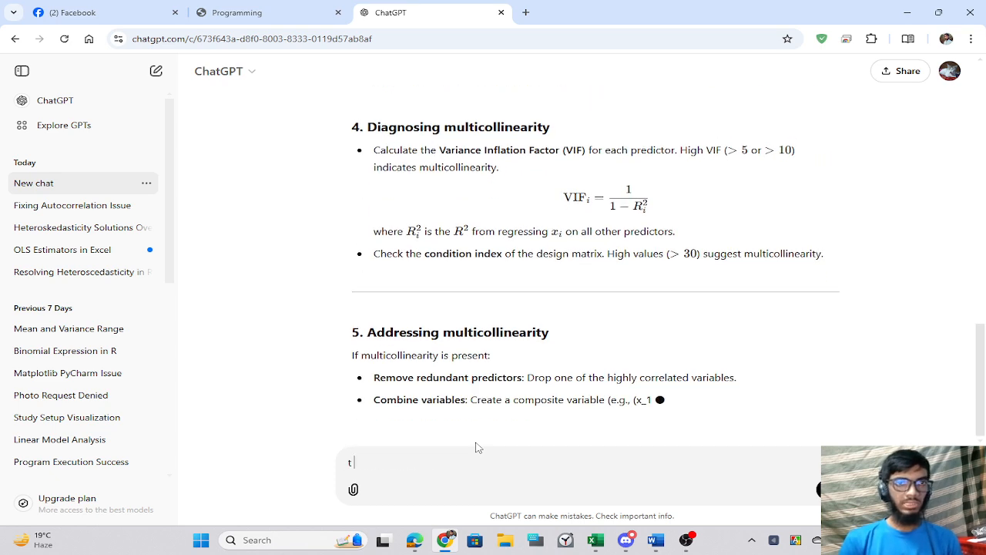
{"action": "type", "text": " = n*("}
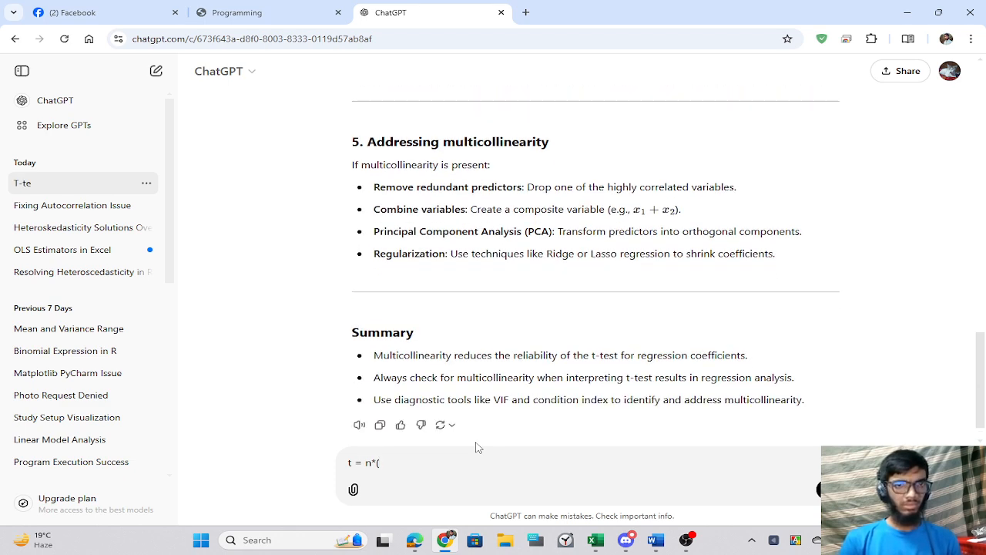
{"action": "key", "text": "BackSpace"}
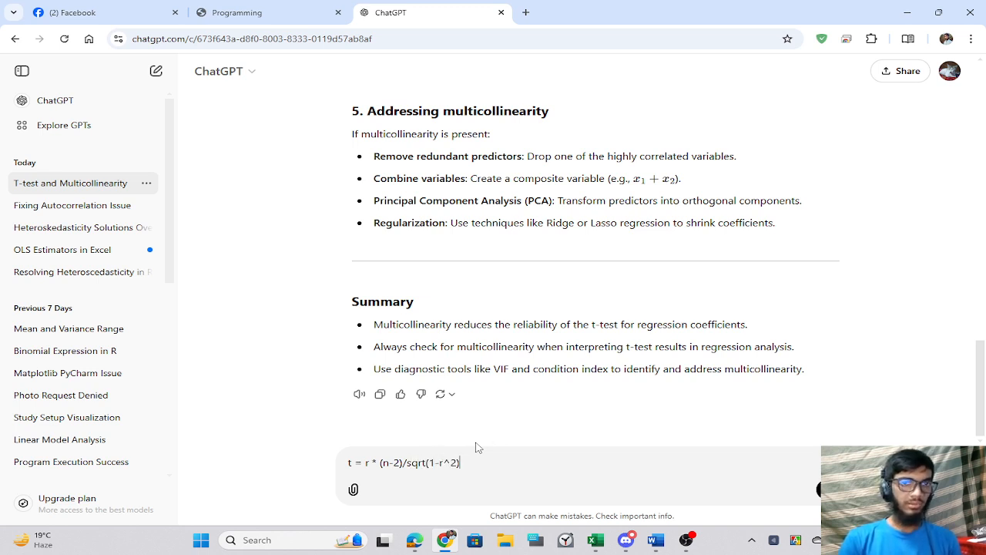
{"action": "key", "text": "Return"}
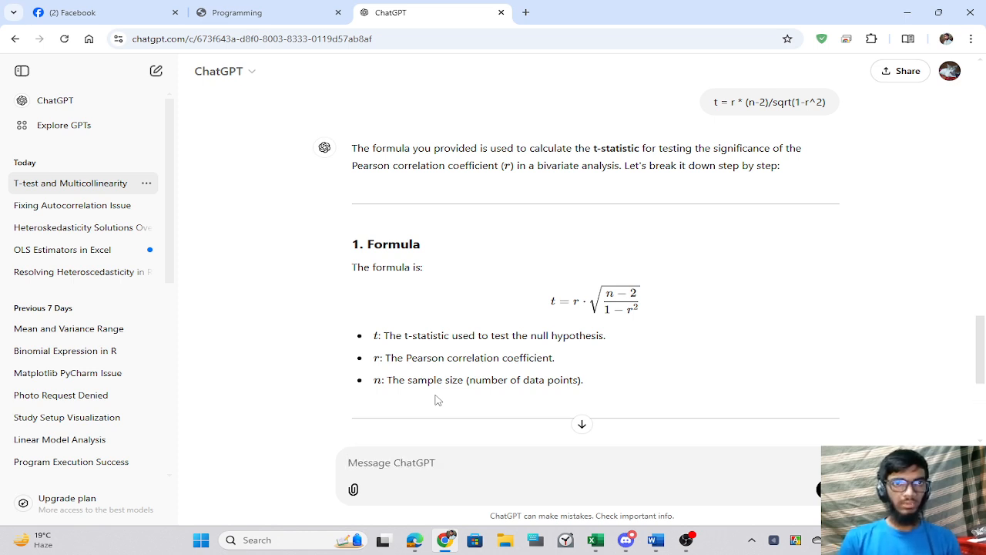
Draft the follow-up message "Degrees of freedom" in the chat without sending it.
{"action": "type", "text": "df"}
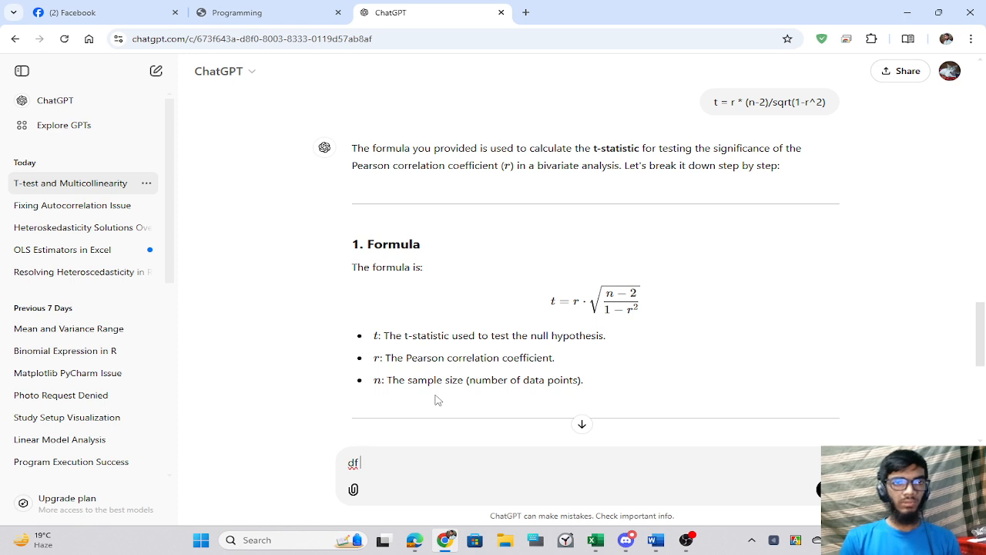
{"action": "key", "text": "BackSpace"}
{"action": "type", "text": "Degrees of f"}
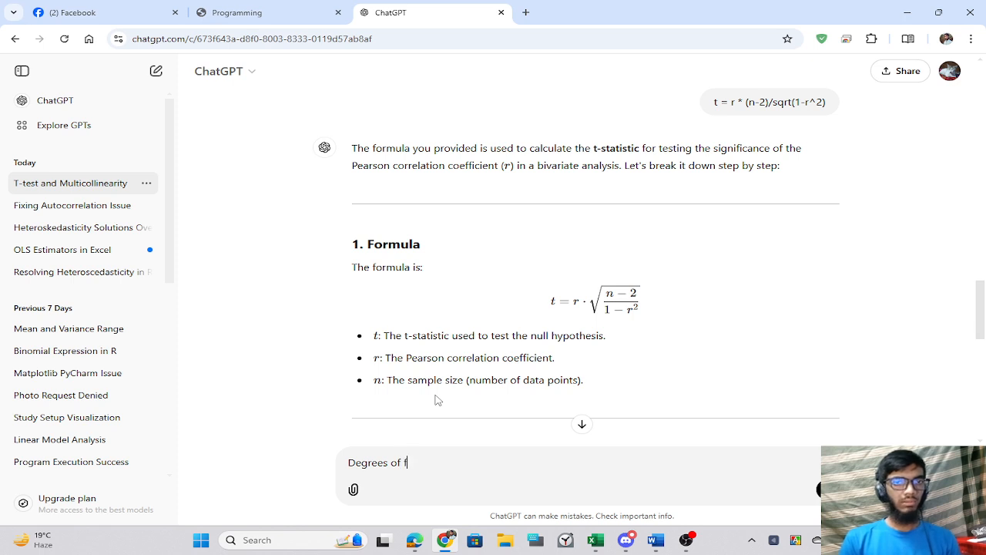
{"action": "type", "text": "reedom"}
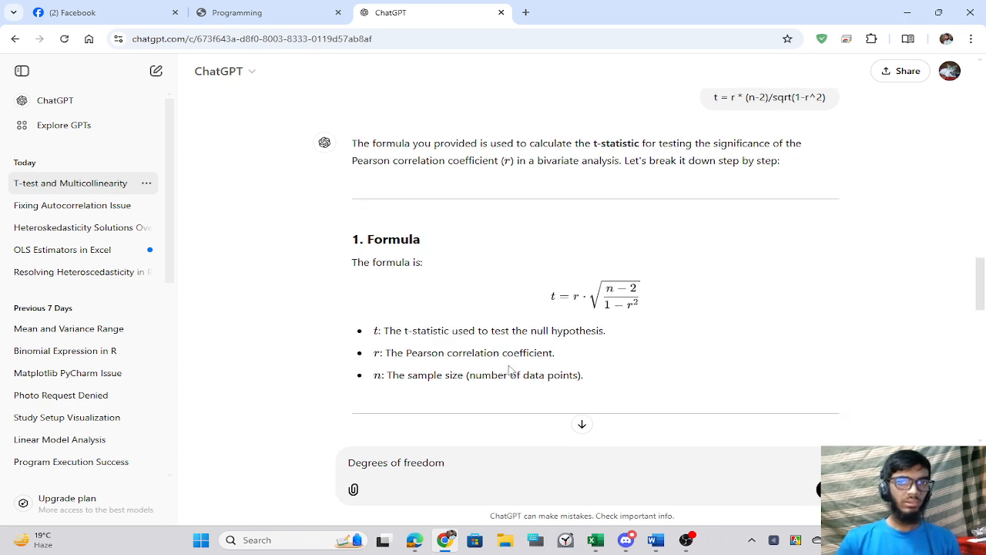
Read ChatGPT's explanation of the correlation null hypothesis, the test steps and the n − 2 degrees of freedom.
{"action": "scroll", "coordinate": [499, 344], "scroll_direction": "down", "scroll_amount": 4}
{"action": "scroll", "coordinate": [499, 345], "scroll_direction": "up", "scroll_amount": 1}
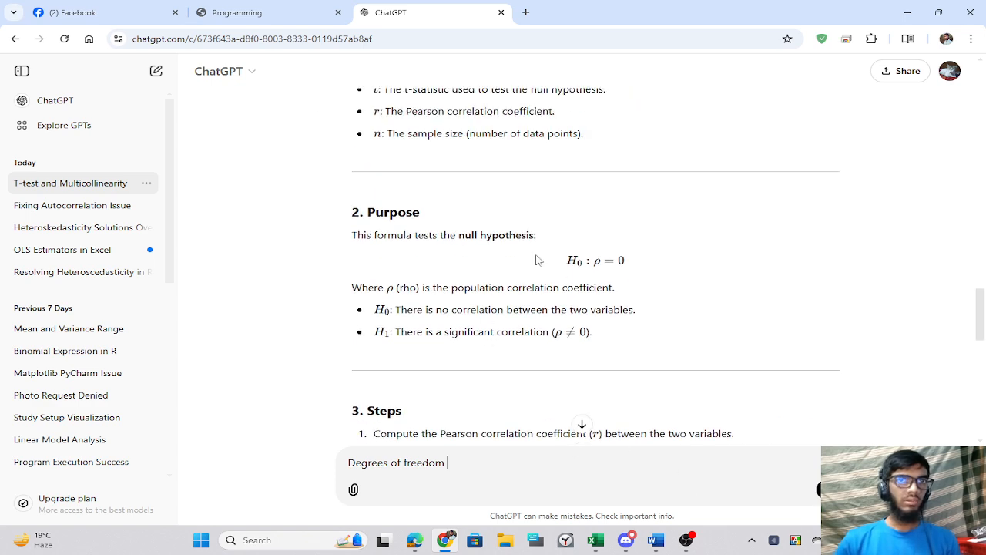
{"action": "left_click_drag", "start_coordinate": [546, 258], "coordinate": [676, 290]}
{"action": "scroll", "coordinate": [544, 380], "scroll_direction": "down", "scroll_amount": 1}
{"action": "scroll", "coordinate": [543, 380], "scroll_direction": "down", "scroll_amount": 3}
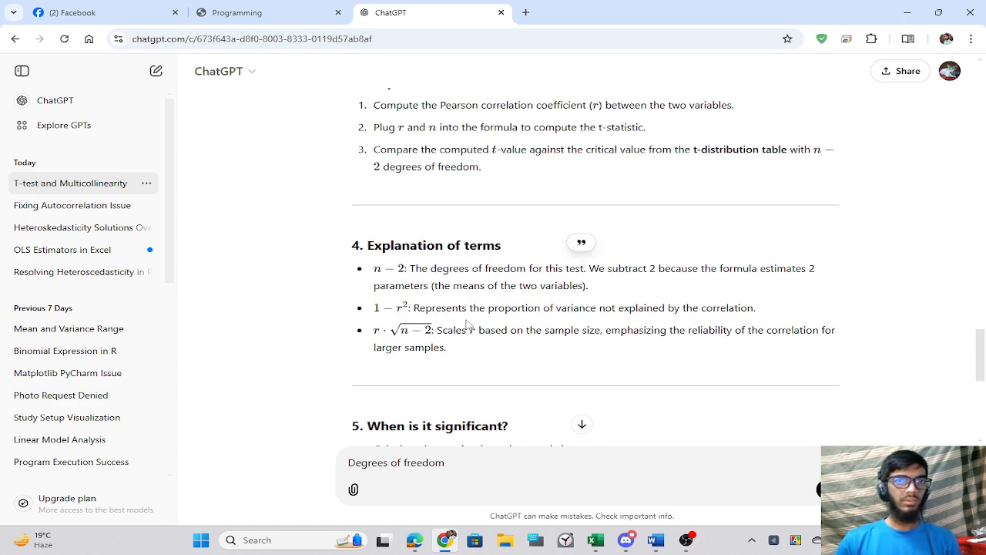
{"action": "left_click_drag", "start_coordinate": [383, 333], "coordinate": [509, 328]}
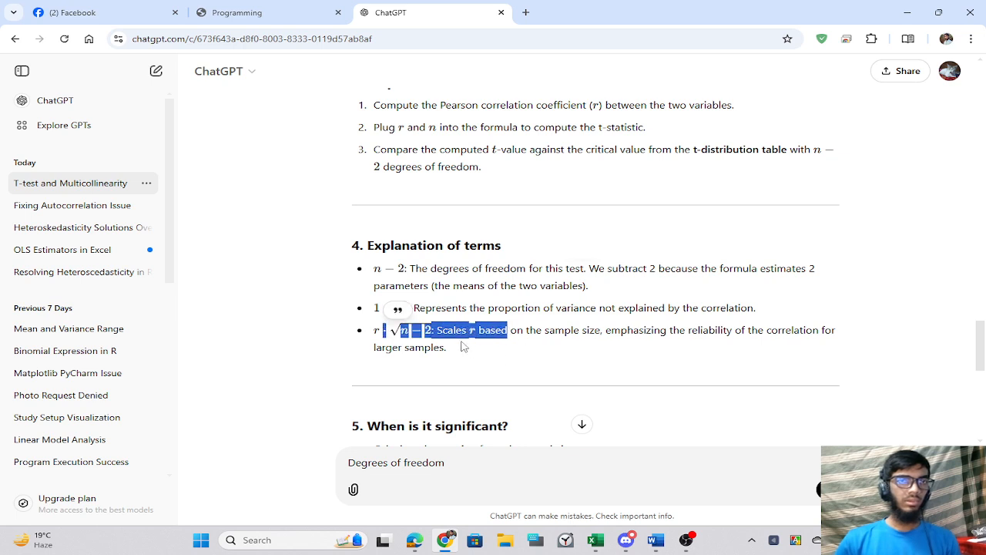
{"action": "scroll", "coordinate": [428, 289], "scroll_direction": "up", "scroll_amount": 1}
{"action": "left_click_drag", "start_coordinate": [374, 351], "coordinate": [725, 370]}
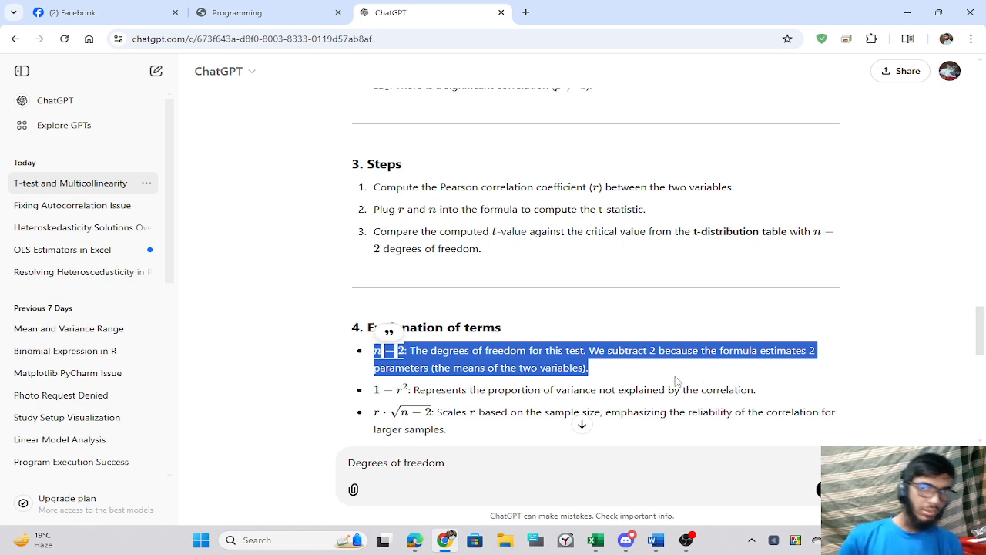
{"action": "left_click", "coordinate": [538, 389]}
Switch back to Excel's Problem 1 sheet and compare the p-value in D91 with the correlation matrix and T-Test table.
{"action": "key", "text": "alt+Tab"}
{"action": "left_click", "coordinate": [599, 359]}
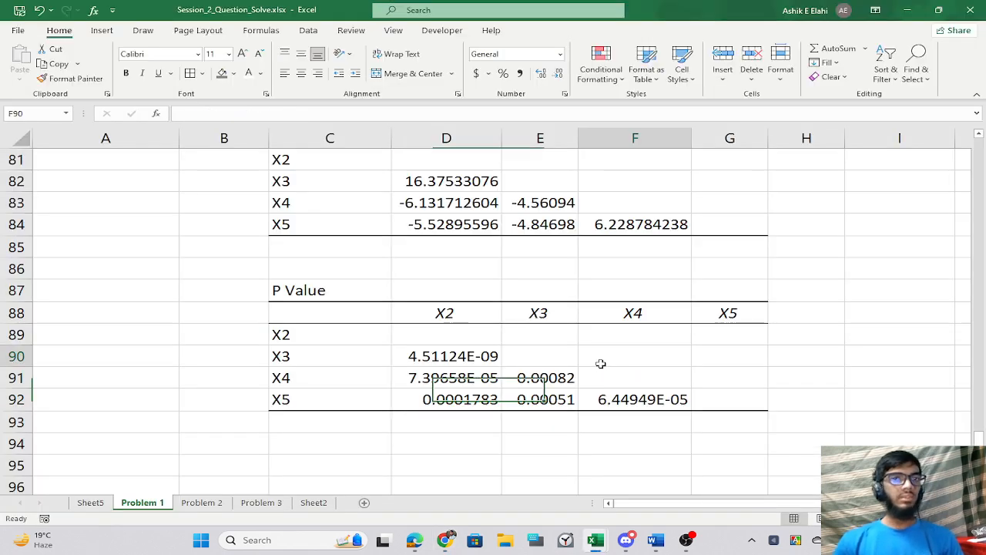
{"action": "scroll", "coordinate": [414, 354], "scroll_direction": "down", "scroll_amount": 1}
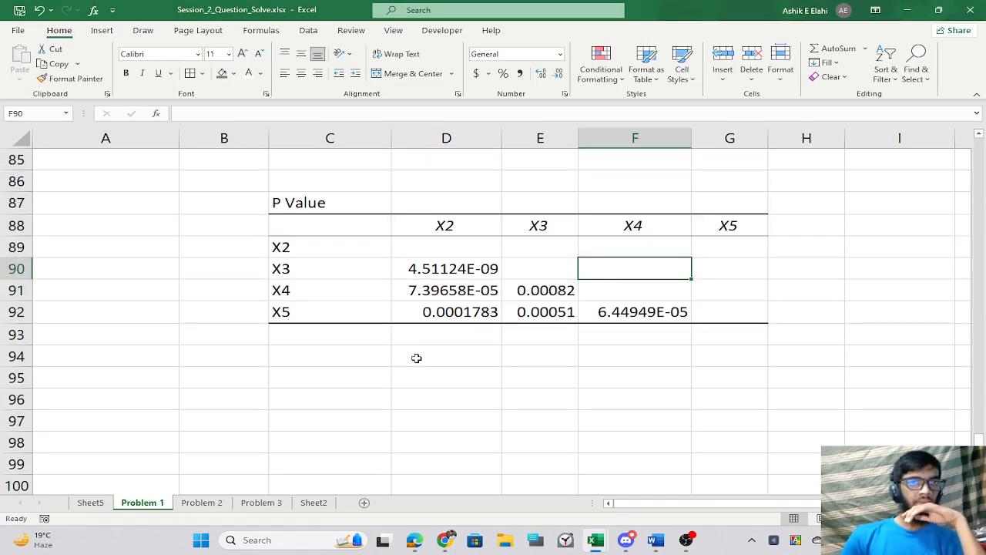
{"action": "left_click", "coordinate": [497, 353]}
{"action": "left_click", "coordinate": [454, 292]}
{"action": "scroll", "coordinate": [415, 400], "scroll_direction": "up", "scroll_amount": 4}
{"action": "scroll", "coordinate": [414, 397], "scroll_direction": "up", "scroll_amount": 1}
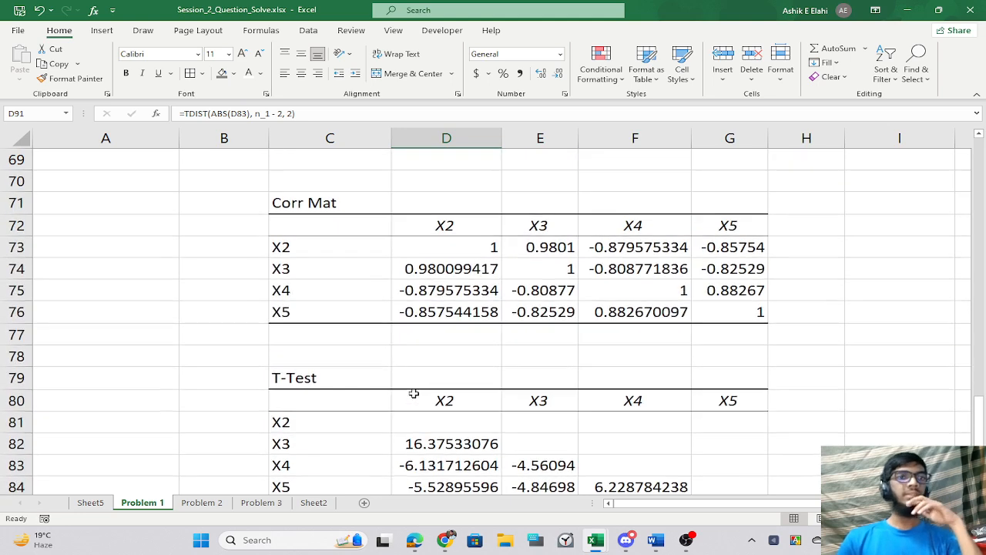
{"action": "scroll", "coordinate": [413, 392], "scroll_direction": "down", "scroll_amount": 5}
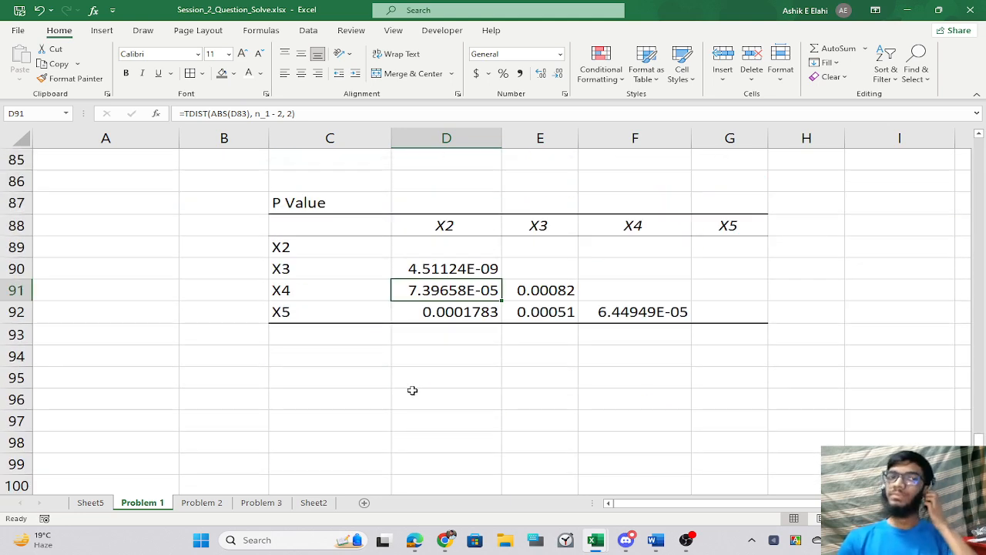
Go over the p-values in the P Value table column by column, and glance back over the data above it.
{"action": "left_click", "coordinate": [482, 352]}
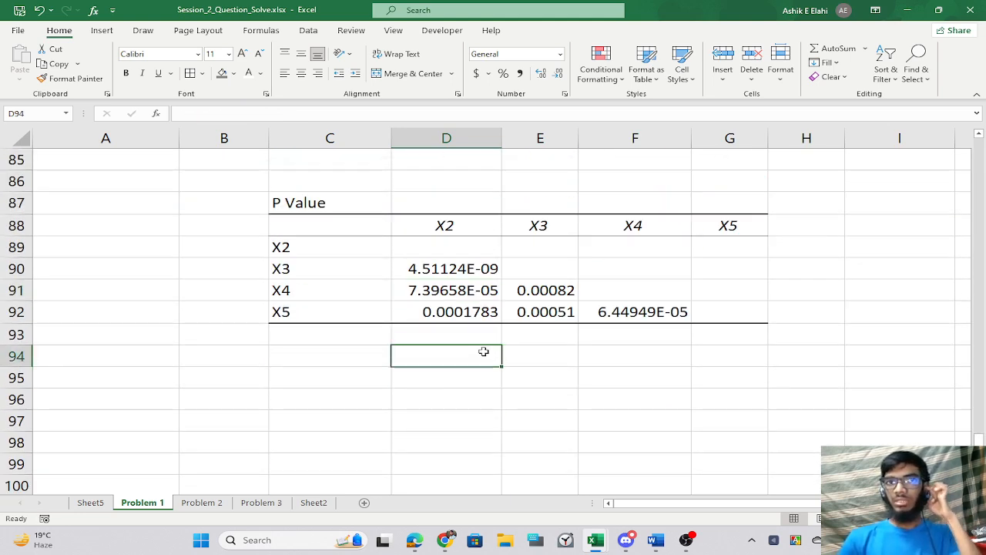
{"action": "left_click_drag", "start_coordinate": [452, 270], "coordinate": [462, 312]}
{"action": "left_click", "coordinate": [568, 310]}
{"action": "left_click_drag", "start_coordinate": [727, 310], "coordinate": [543, 291]}
{"action": "left_click", "coordinate": [535, 344]}
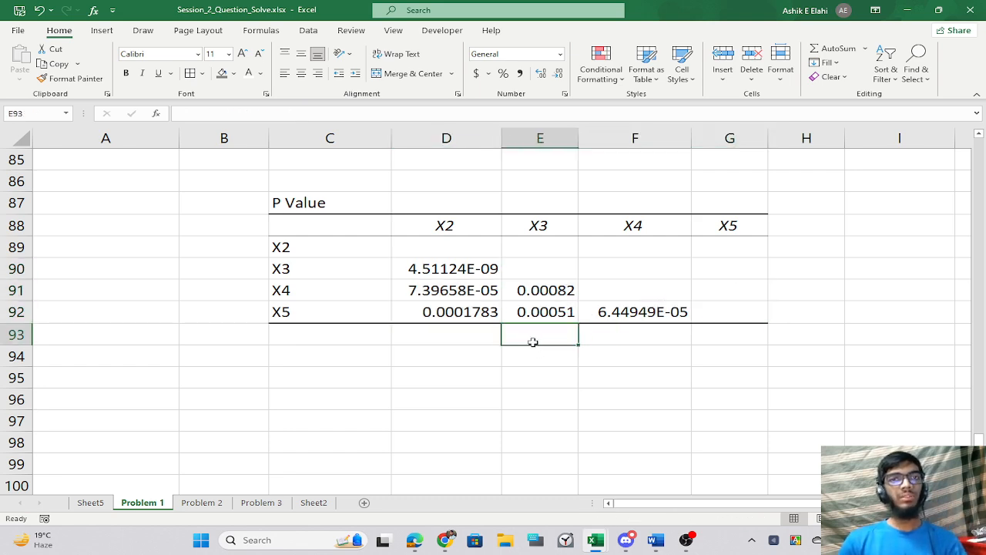
{"action": "left_click_drag", "start_coordinate": [453, 250], "coordinate": [639, 311]}
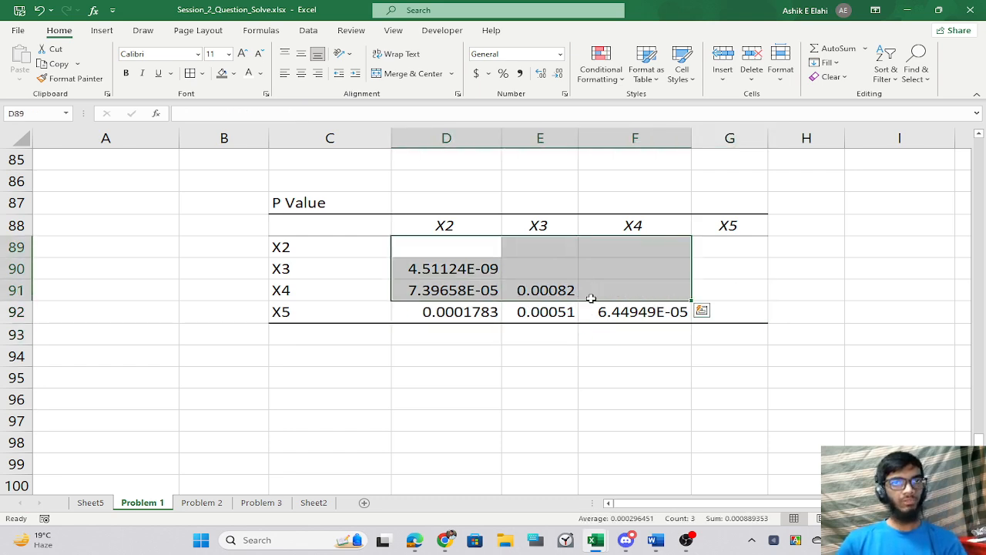
{"action": "left_click", "coordinate": [508, 395]}
{"action": "scroll", "coordinate": [465, 381], "scroll_direction": "up", "scroll_amount": 15}
{"action": "scroll", "coordinate": [447, 480], "scroll_direction": "down", "scroll_amount": 16}
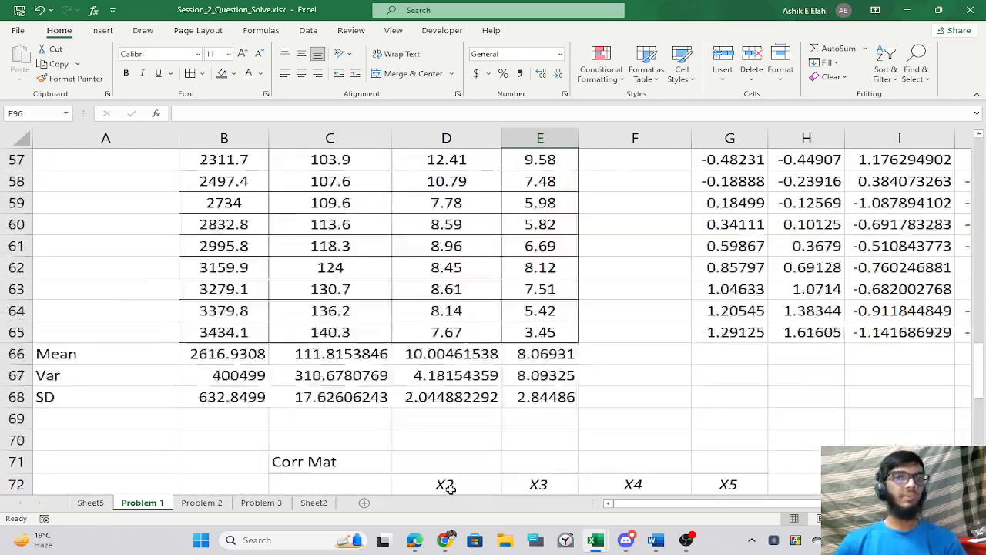
Select the correlation matrix D73:G76 and check the range name defined for it.
{"action": "left_click", "coordinate": [343, 358]}
{"action": "scroll", "coordinate": [331, 349], "scroll_direction": "up", "scroll_amount": 12}
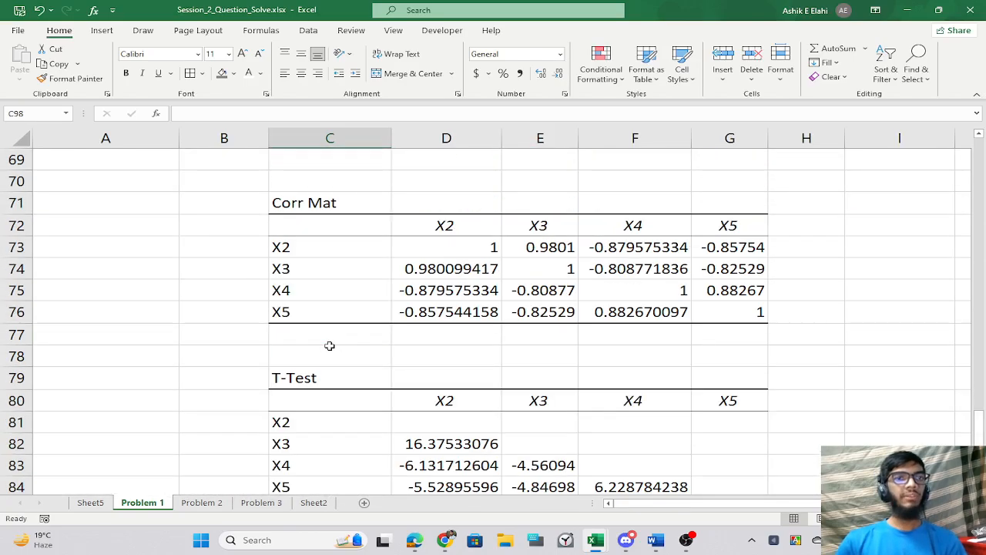
{"action": "scroll", "coordinate": [347, 351], "scroll_direction": "down", "scroll_amount": 4}
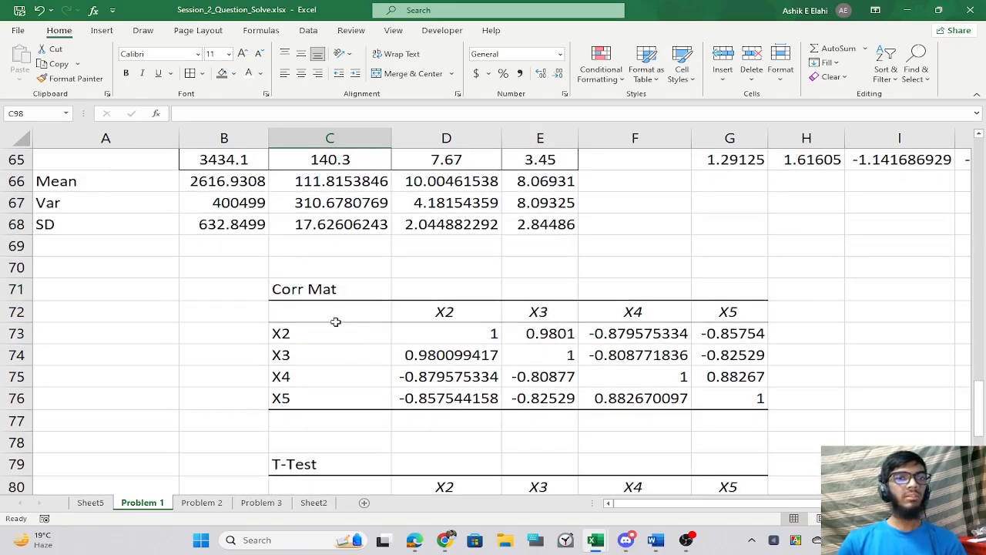
{"action": "left_click_drag", "start_coordinate": [422, 333], "coordinate": [693, 401]}
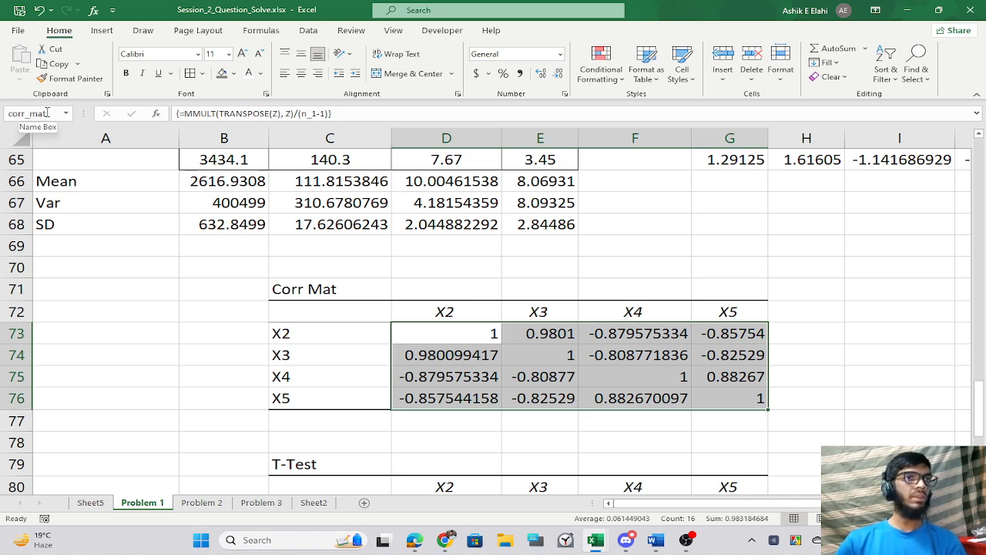
Enter the label "Inverse Corr" in cell B97, below the P Value table.
{"action": "scroll", "coordinate": [454, 372], "scroll_direction": "down", "scroll_amount": 9}
{"action": "scroll", "coordinate": [314, 379], "scroll_direction": "up", "scroll_amount": 1}
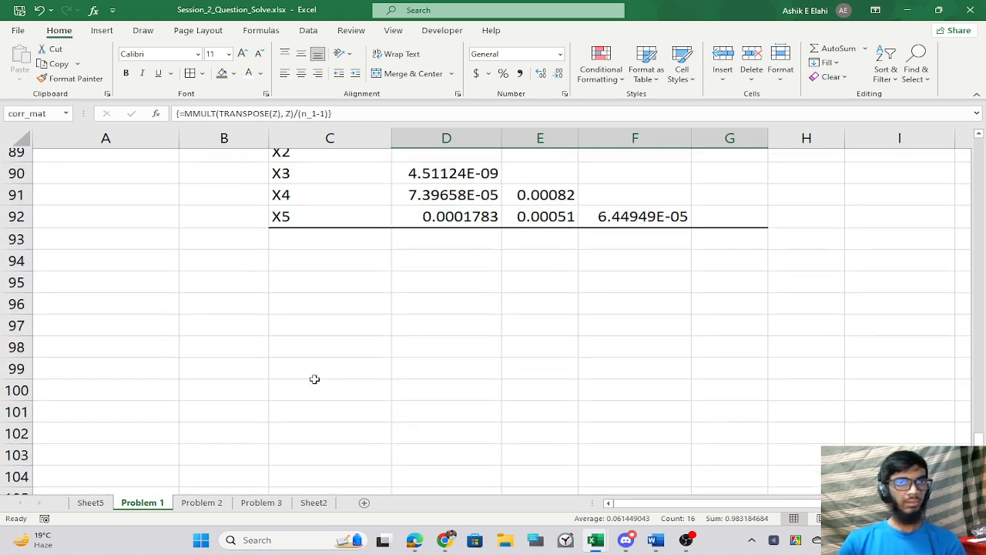
{"action": "left_click", "coordinate": [197, 319]}
{"action": "left_click", "coordinate": [214, 341]}
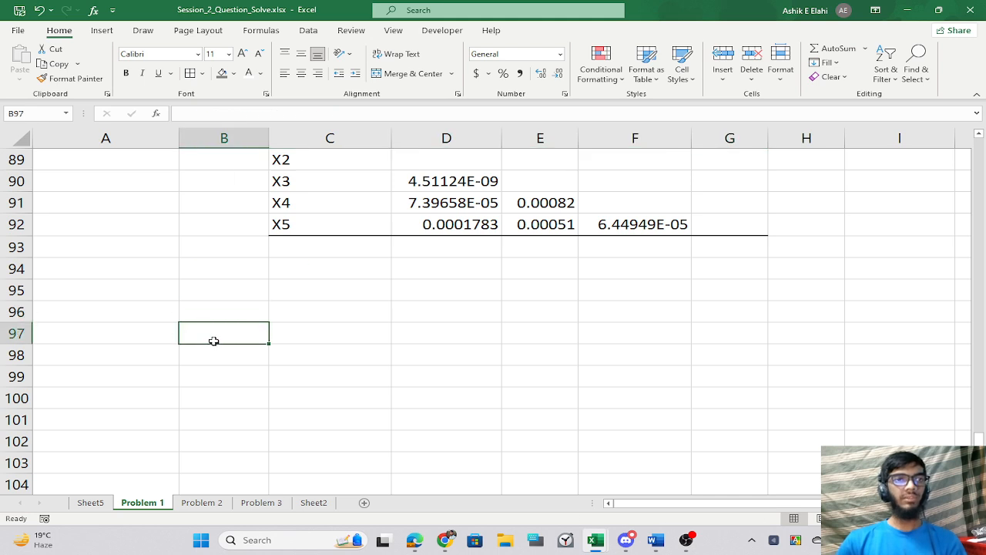
{"action": "type", "text": "Invers"}
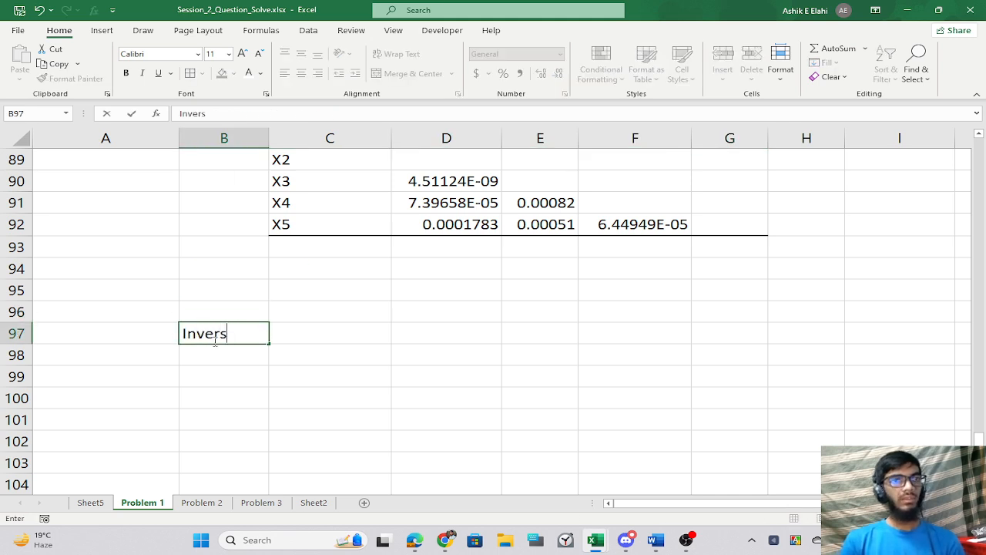
{"action": "type", "text": "e Corr"}
{"action": "key", "text": "Return"}
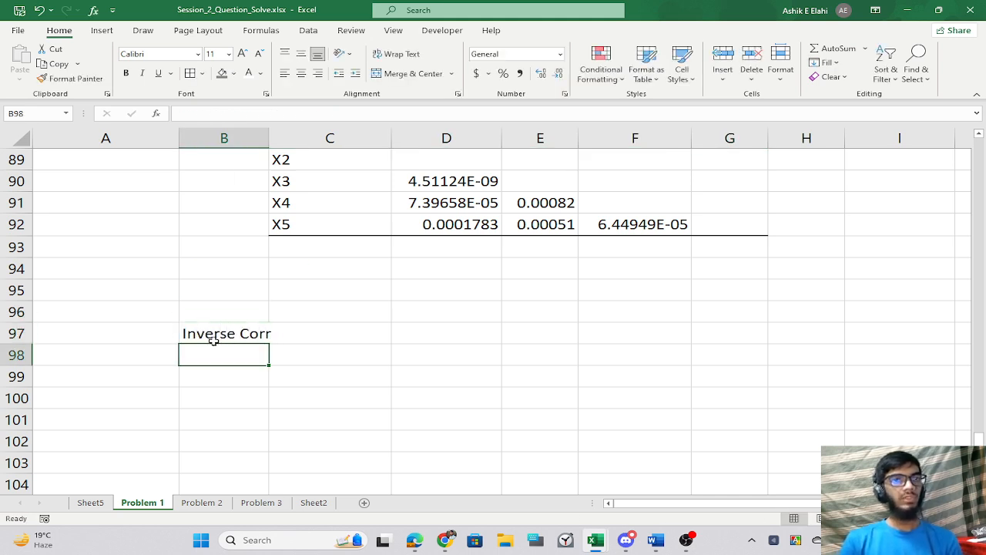
Try pasting a copy of the correlation matrix at B98, under the Inverse Corr label.
{"action": "left_click", "coordinate": [335, 356]}
{"action": "scroll", "coordinate": [342, 353], "scroll_direction": "up", "scroll_amount": 3}
{"action": "scroll", "coordinate": [342, 353], "scroll_direction": "up", "scroll_amount": 4}
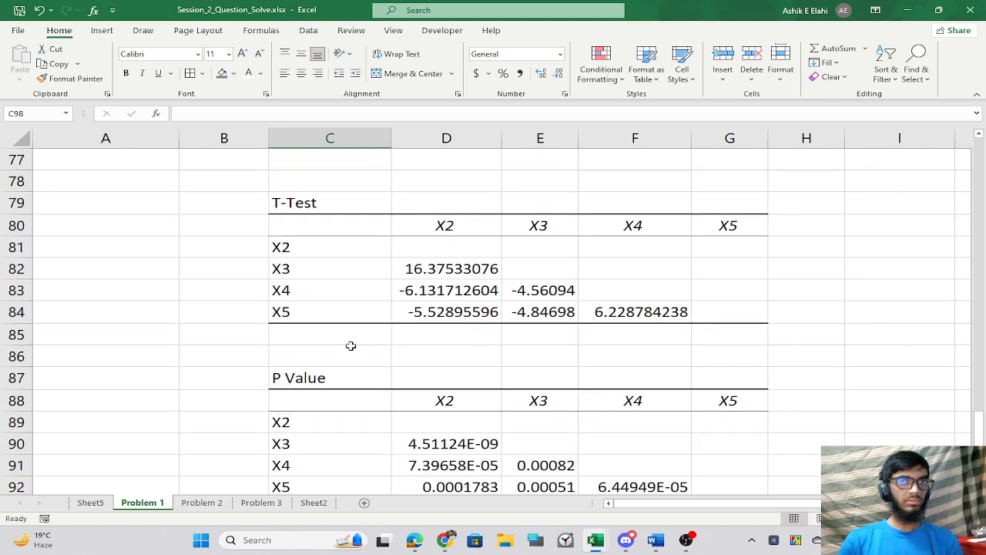
{"action": "left_click_drag", "start_coordinate": [440, 249], "coordinate": [761, 319]}
{"action": "key", "text": "ctrl+c"}
{"action": "scroll", "coordinate": [574, 420], "scroll_direction": "down", "scroll_amount": 7}
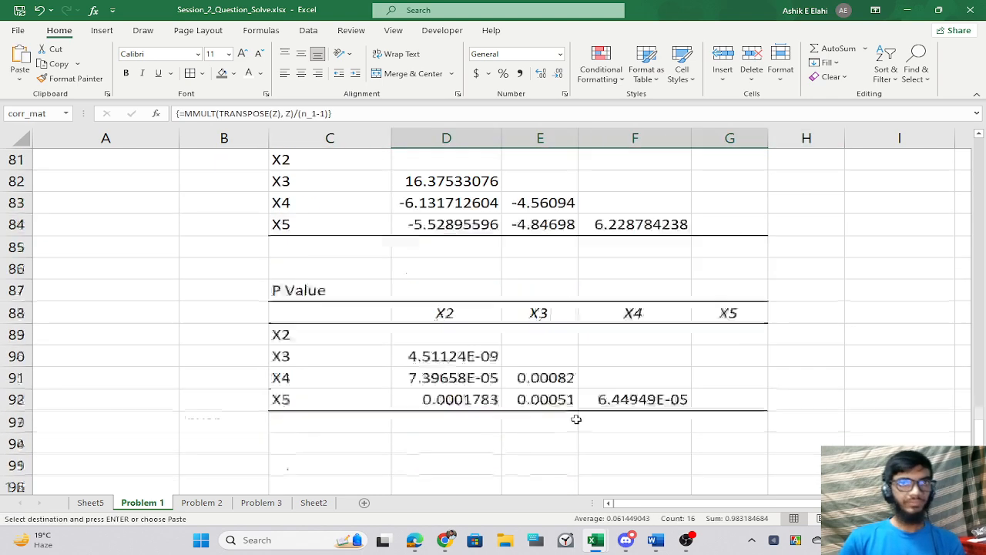
{"action": "left_click", "coordinate": [289, 357]}
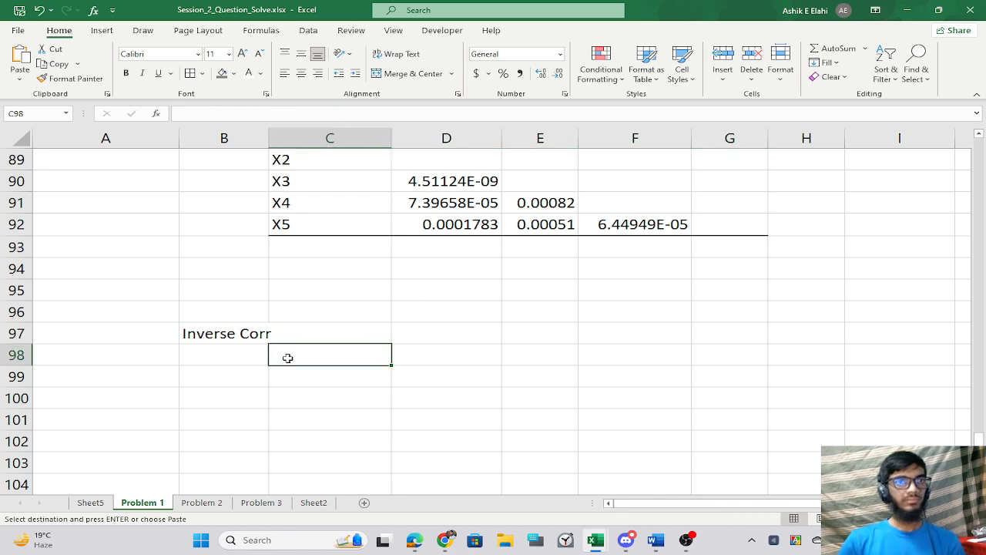
{"action": "left_click", "coordinate": [244, 362]}
{"action": "key", "text": "ctrl+v"}
{"action": "left_click", "coordinate": [456, 399]}
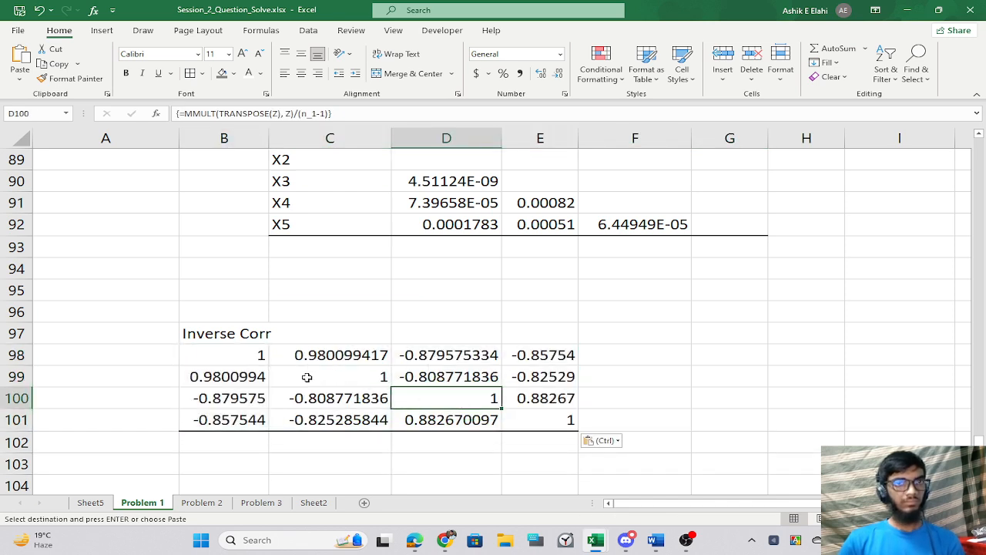
Replace the pasted block in B98:E101 with the array formula =MINVERSE(corr_mat).
{"action": "left_click", "coordinate": [255, 353]}
{"action": "left_click_drag", "start_coordinate": [273, 372], "coordinate": [534, 421]}
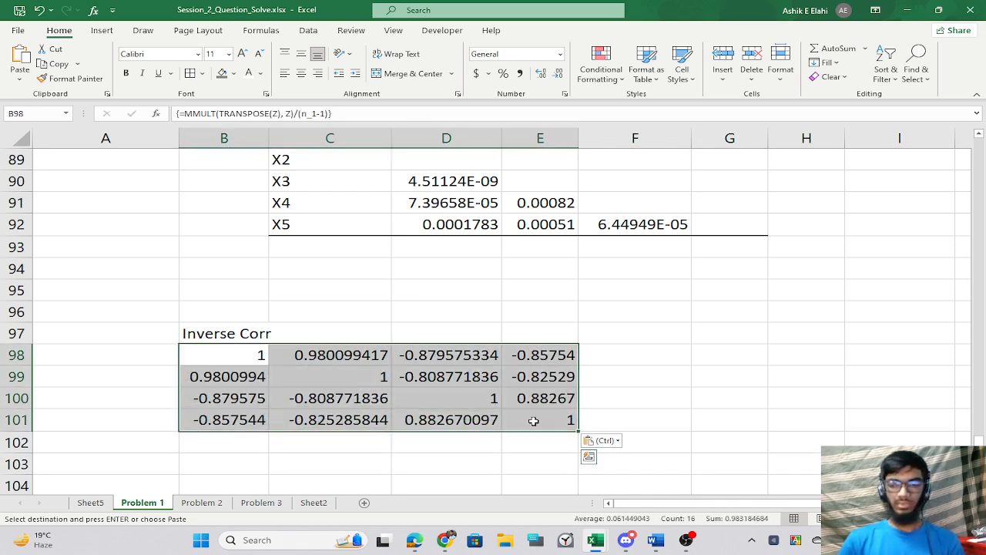
{"action": "key", "text": "Delete"}
{"action": "scroll", "coordinate": [590, 363], "scroll_direction": "up", "scroll_amount": 2}
{"action": "scroll", "coordinate": [412, 452], "scroll_direction": "down", "scroll_amount": 2}
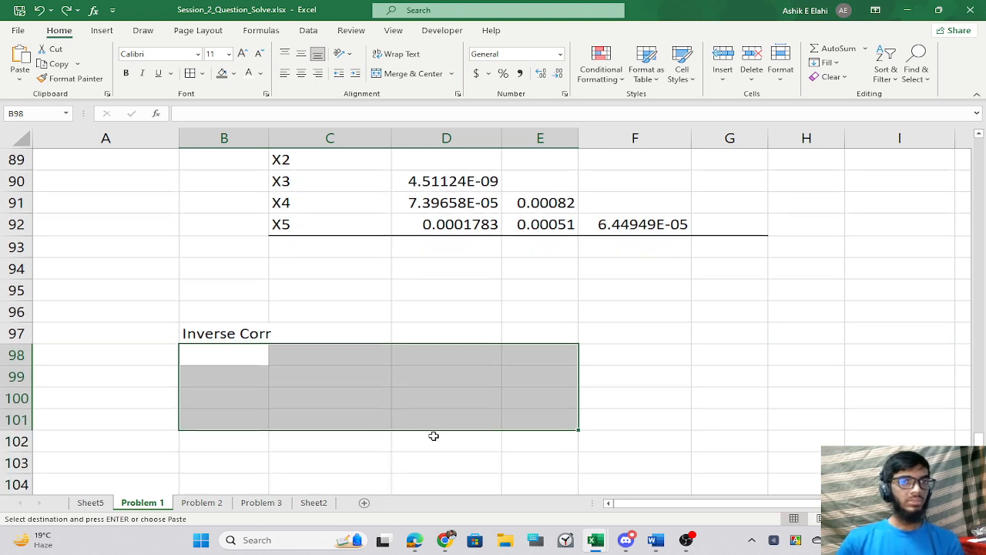
{"action": "type", "text": "=i"}
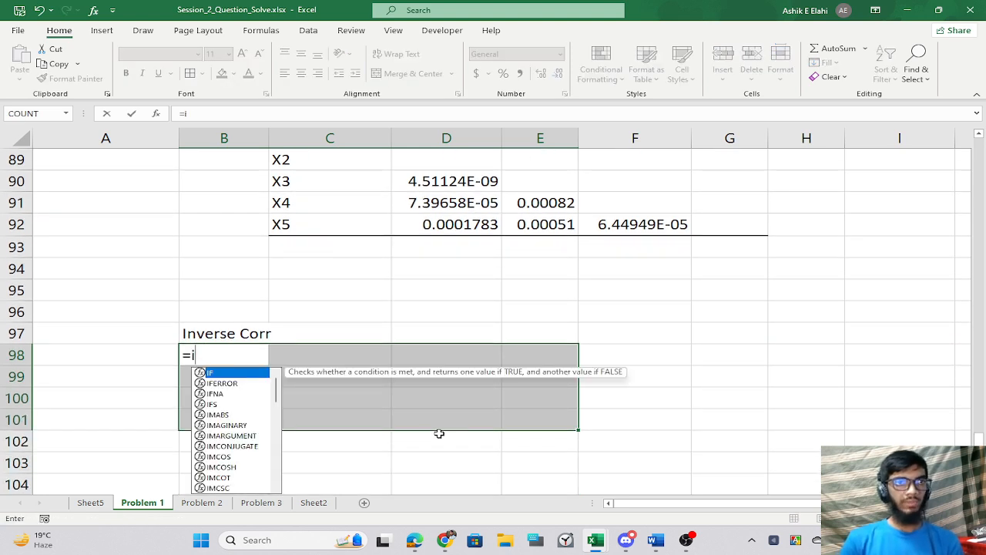
{"action": "key", "text": "BackSpace"}
{"action": "key", "text": "BackSpace"}
{"action": "type", "text": "=moin"}
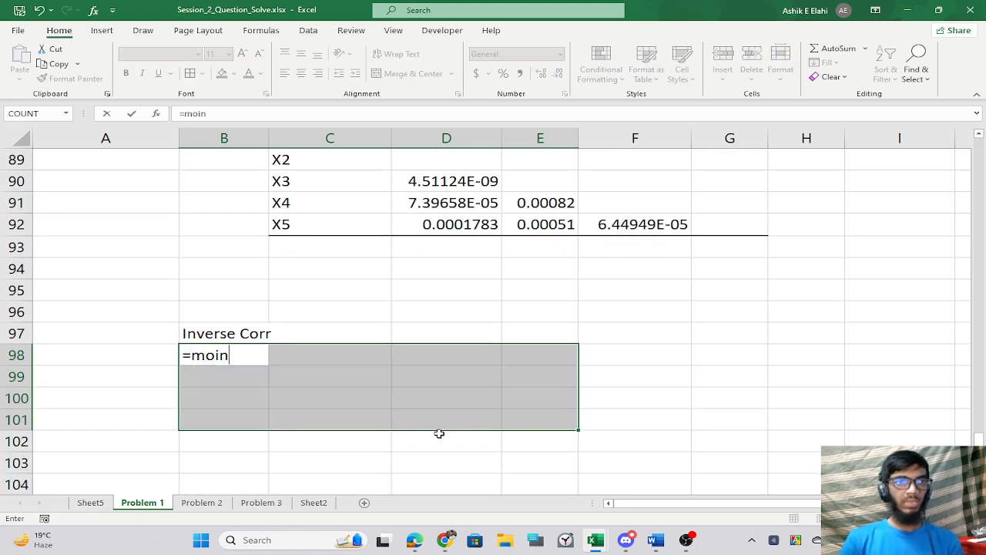
{"action": "key", "text": "BackSpace"}
{"action": "key", "text": "BackSpace"}
{"action": "key", "text": "BackSpace"}
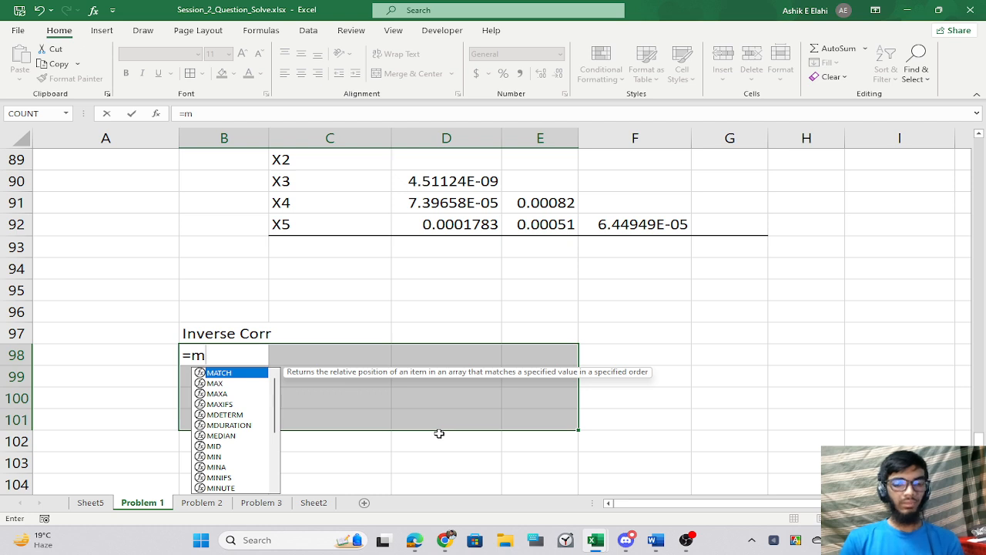
{"action": "type", "text": "inve"}
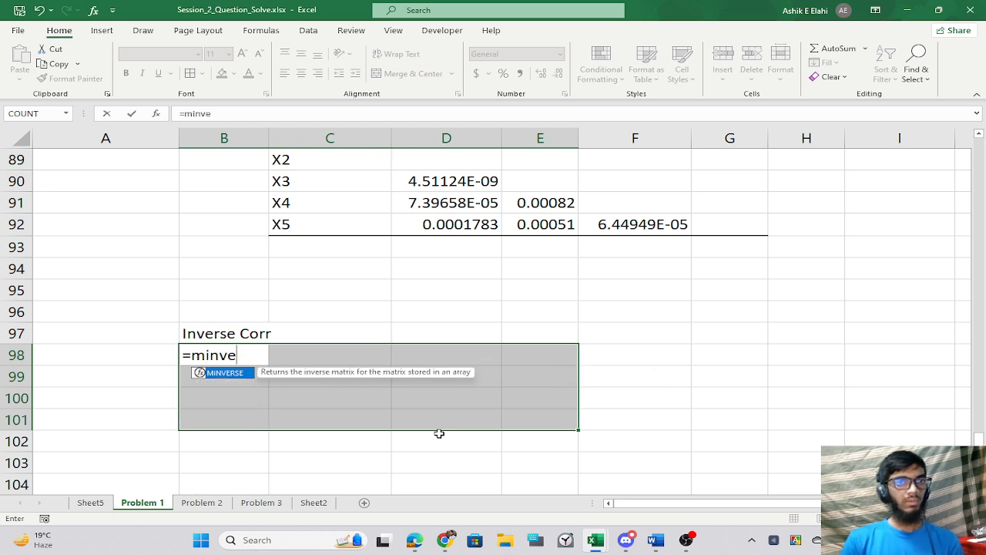
{"action": "key", "text": "Tab"}
{"action": "type", "text": "inv"}
{"action": "key", "text": "Tab"}
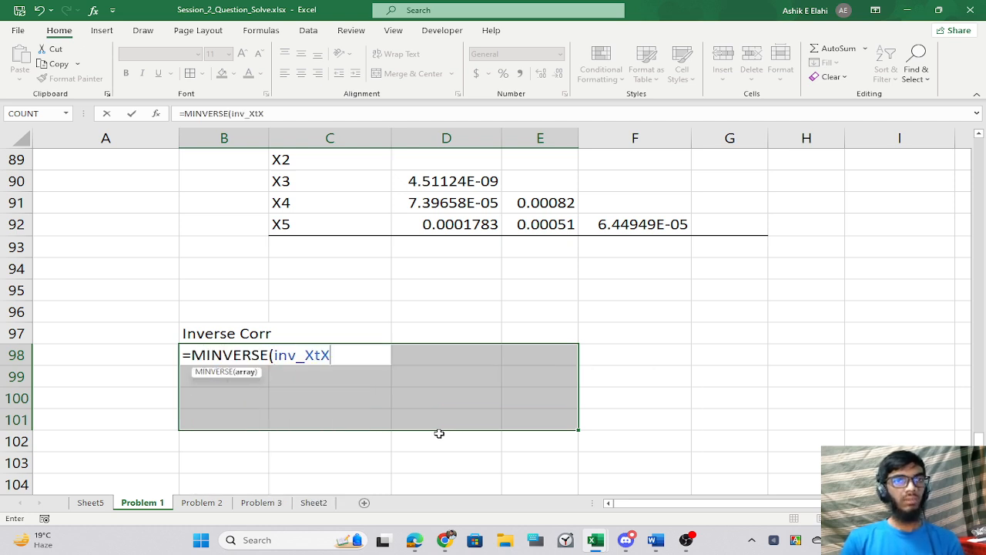
{"action": "key", "text": "BackSpace"}
{"action": "key", "text": "BackSpace"}
{"action": "key", "text": "BackSpace"}
{"action": "type", "text": "co"}
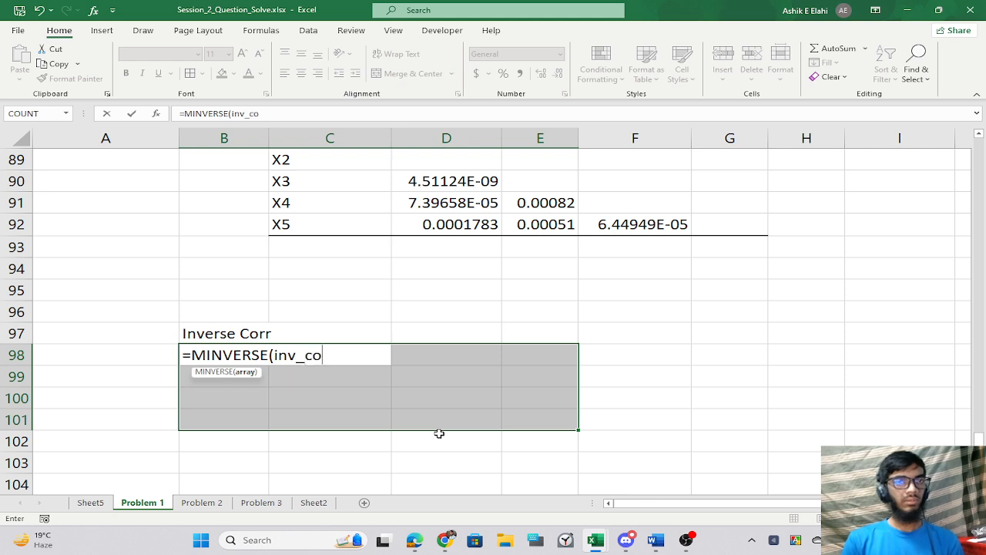
{"action": "key", "text": "BackSpace"}
{"action": "key", "text": "BackSpace"}
{"action": "key", "text": "BackSpace"}
{"action": "key", "text": "BackSpace"}
{"action": "key", "text": "BackSpace"}
{"action": "key", "text": "BackSpace"}
{"action": "type", "text": "co"}
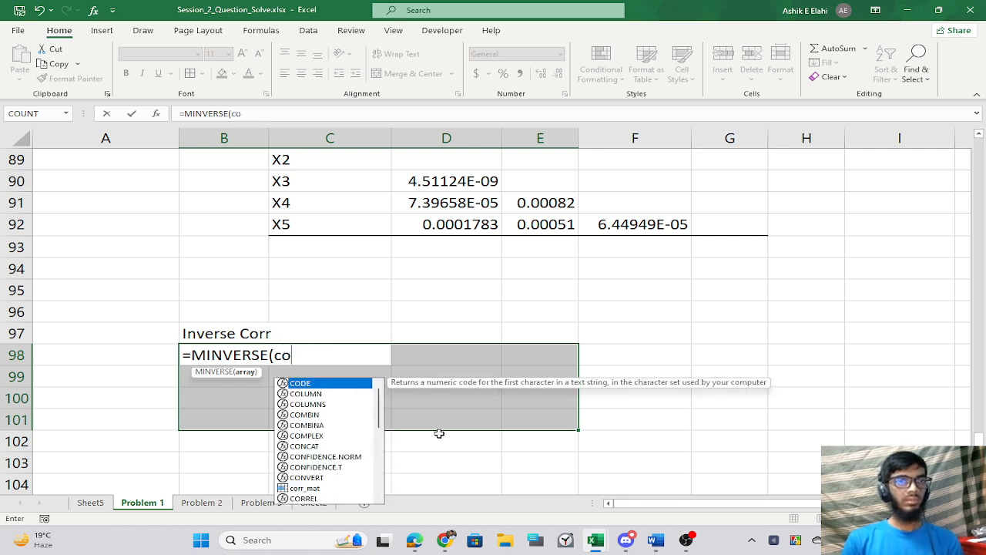
{"action": "type", "text": "rr"}
{"action": "key", "text": "Tab"}
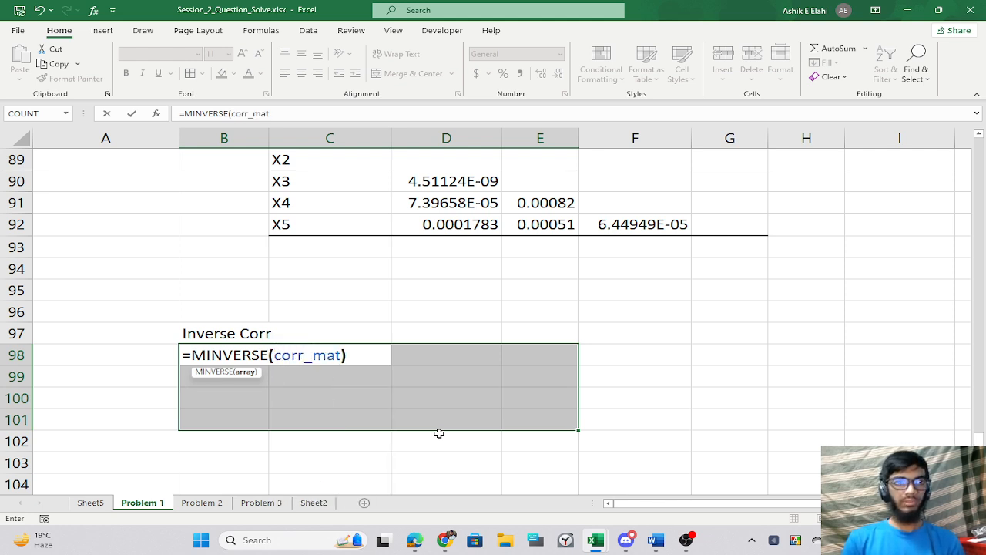
{"action": "type", "text": ")"}
{"action": "key", "text": "ctrl+shift+Return"}
{"action": "left_click", "coordinate": [373, 454]}
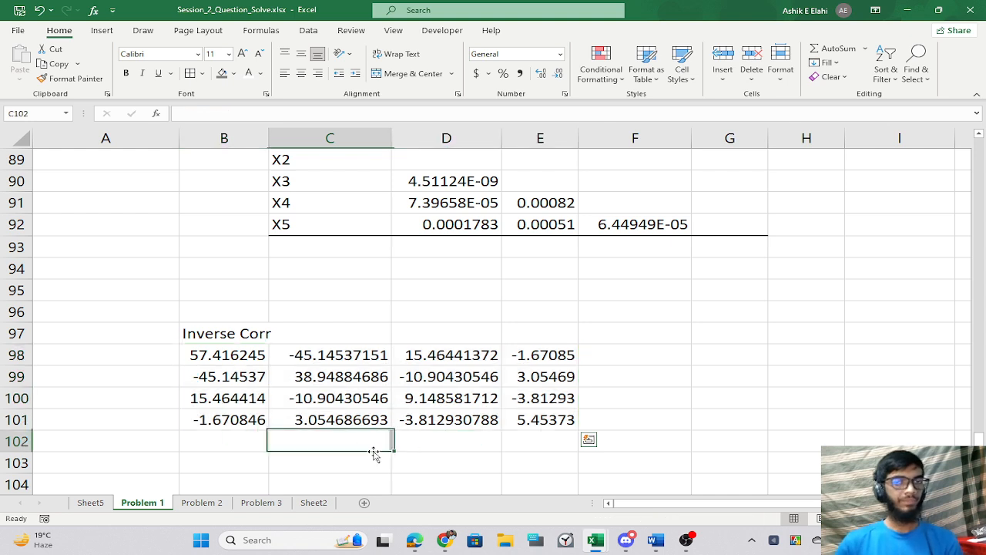
Go through the diagonal entries of the inverse correlation matrix, from B98 to E101.
{"action": "left_click", "coordinate": [229, 354]}
{"action": "left_click", "coordinate": [355, 381]}
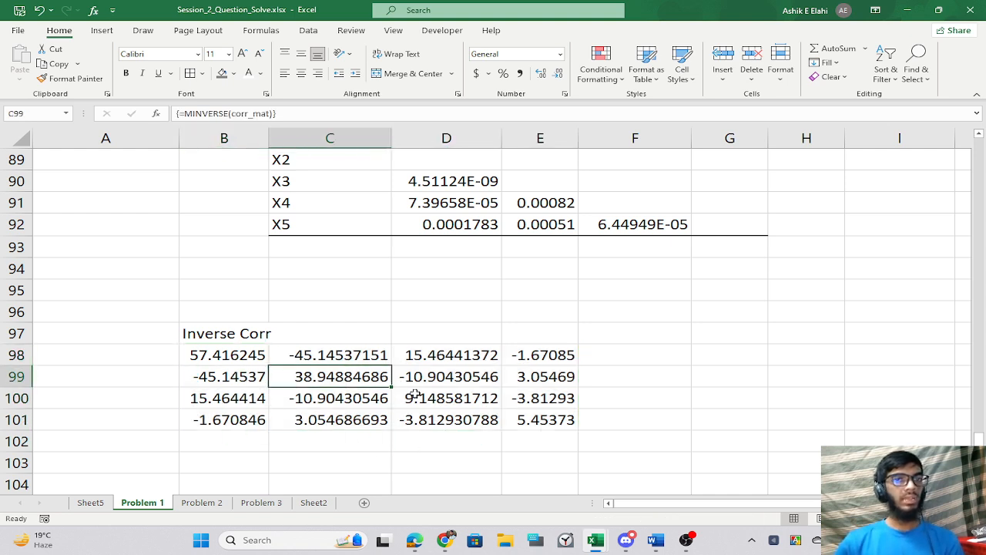
{"action": "left_click", "coordinate": [414, 395]}
{"action": "left_click", "coordinate": [543, 420]}
{"action": "scroll", "coordinate": [637, 433], "scroll_direction": "down", "scroll_amount": 2}
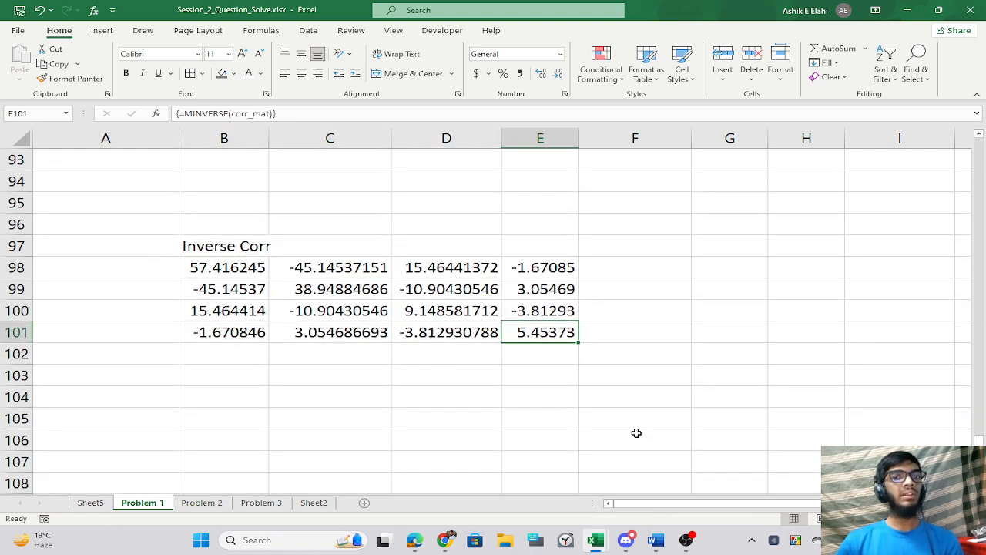
Review the whole inverse matrix in B98:E101 against the tables above, ending on its first diagonal entry.
{"action": "left_click", "coordinate": [368, 376]}
{"action": "left_click", "coordinate": [365, 400]}
{"action": "left_click_drag", "start_coordinate": [239, 266], "coordinate": [508, 326]}
{"action": "left_click", "coordinate": [403, 383]}
{"action": "left_click", "coordinate": [254, 275]}
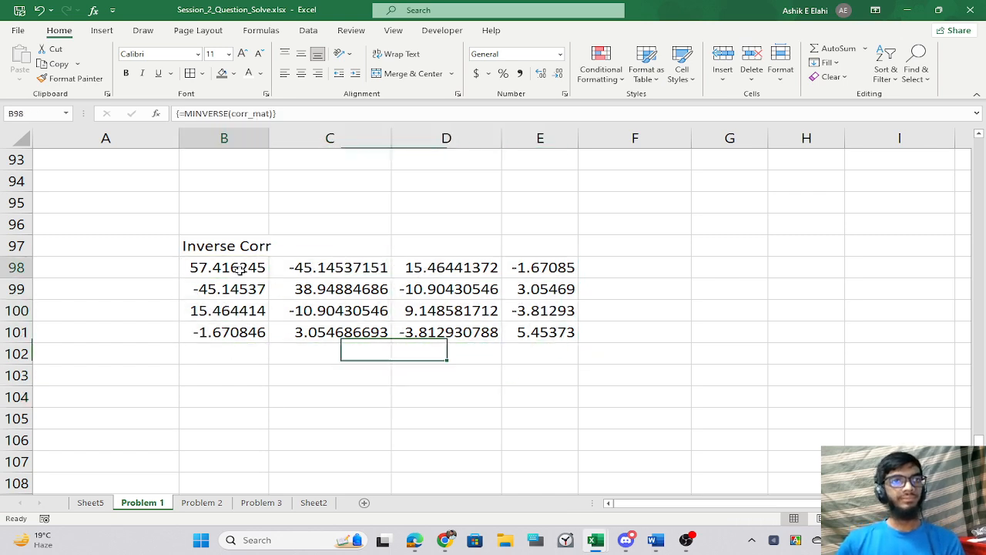
{"action": "scroll", "coordinate": [411, 367], "scroll_direction": "up", "scroll_amount": 4}
{"action": "scroll", "coordinate": [410, 368], "scroll_direction": "down", "scroll_amount": 4}
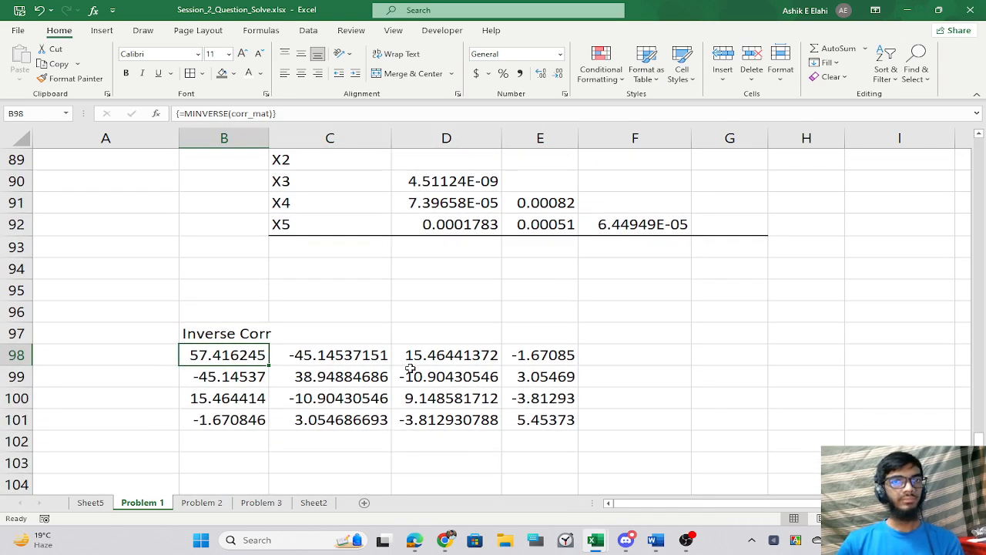
{"action": "scroll", "coordinate": [410, 369], "scroll_direction": "up", "scroll_amount": 1}
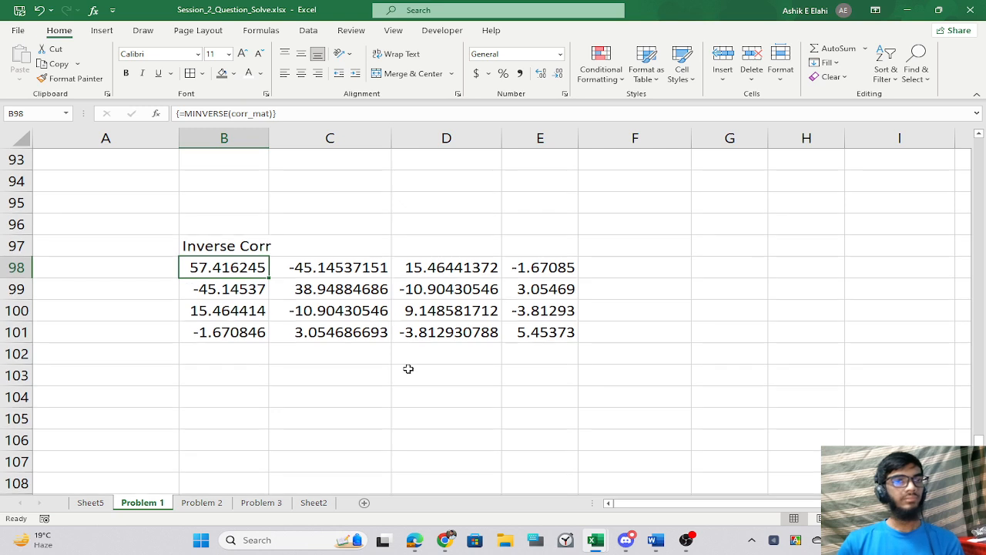
{"action": "left_click", "coordinate": [408, 368]}
{"action": "left_click_drag", "start_coordinate": [231, 268], "coordinate": [523, 339]}
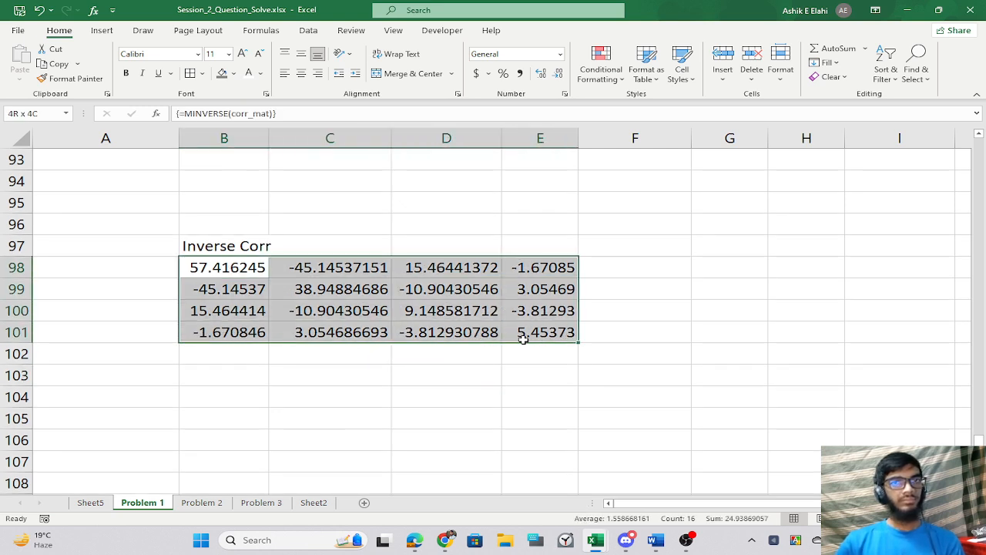
{"action": "left_click", "coordinate": [422, 373]}
{"action": "left_click", "coordinate": [231, 270]}
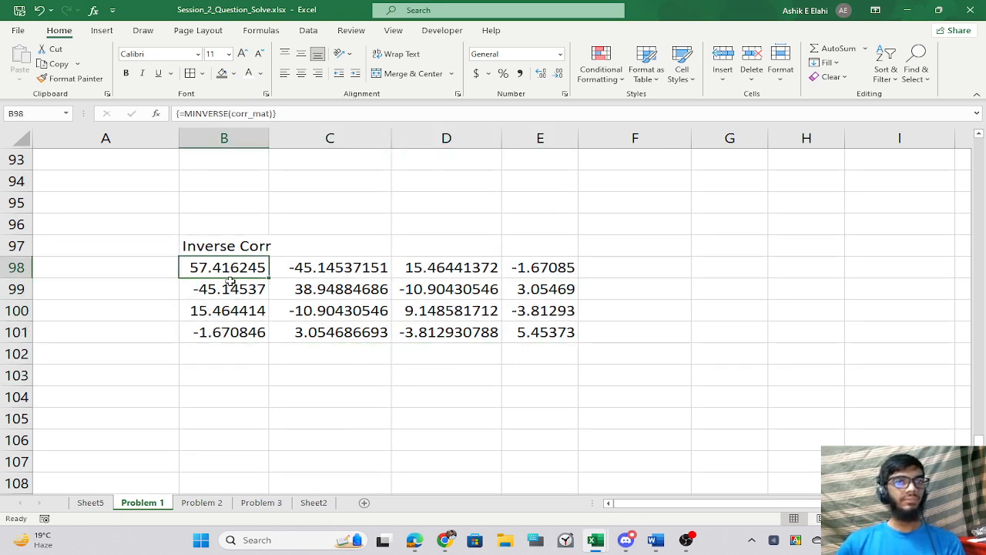
Enter the heading "VIF" in B104 and the column header "SN" in A105.
{"action": "left_click", "coordinate": [196, 398]}
{"action": "type", "text": "VIF"}
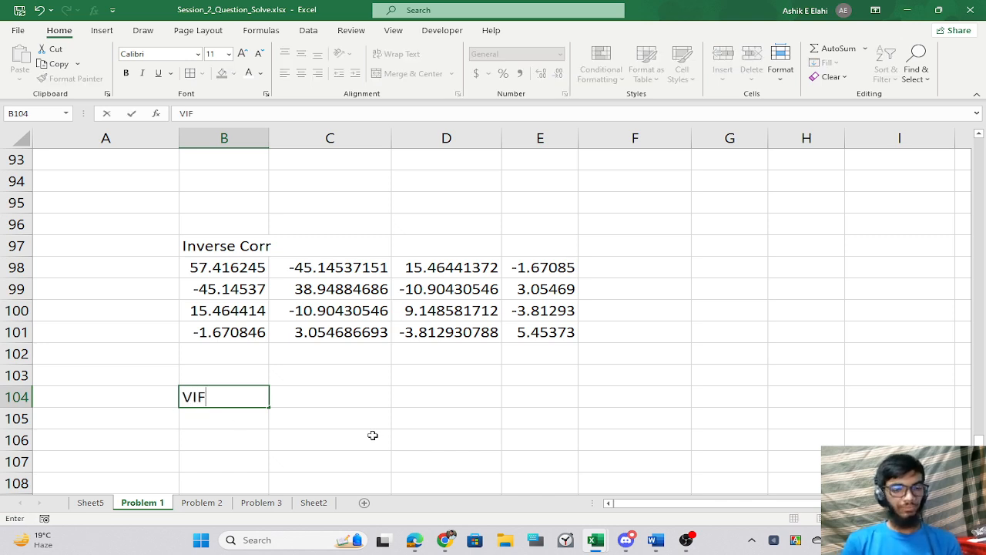
{"action": "key", "text": "Return"}
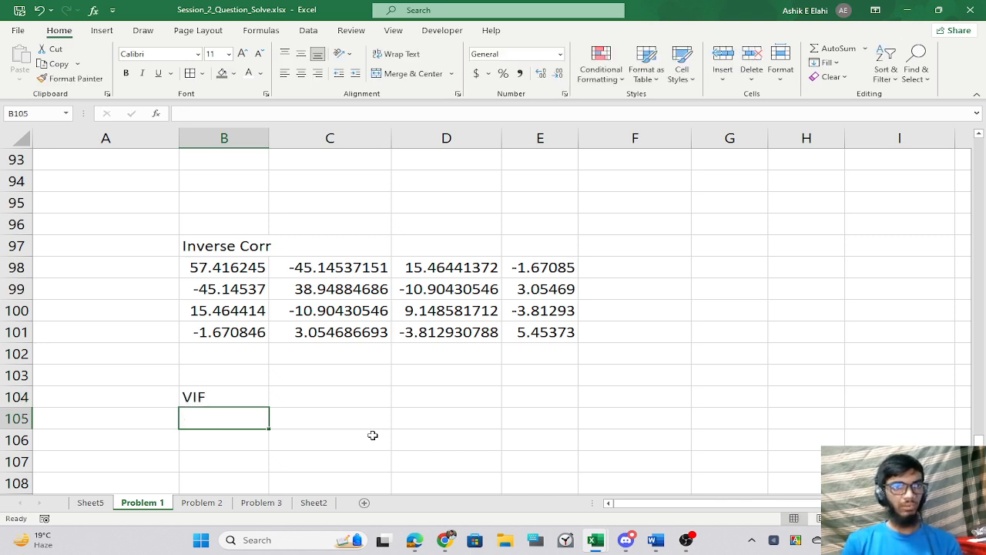
{"action": "key", "text": "Left"}
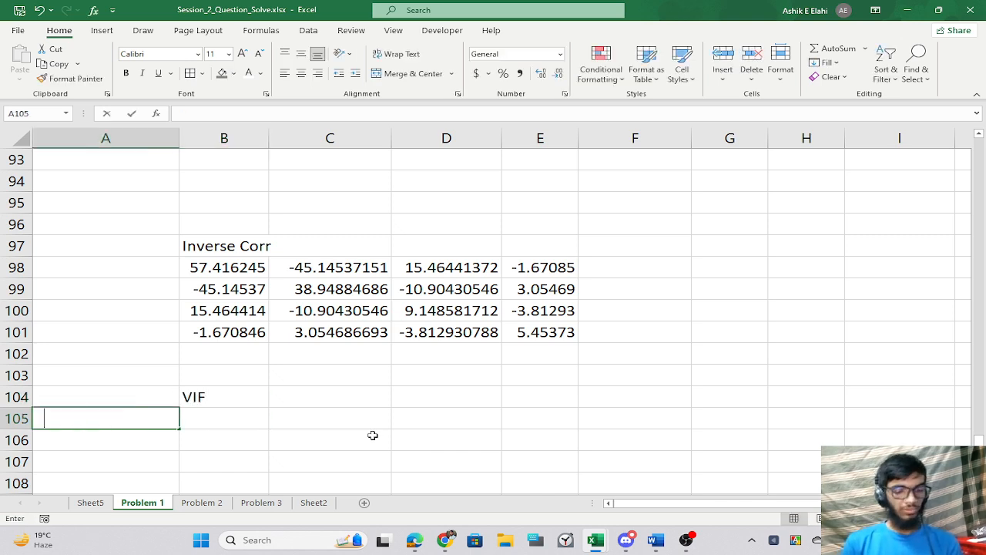
{"action": "type", "text": "SN"}
{"action": "key", "text": "Return"}
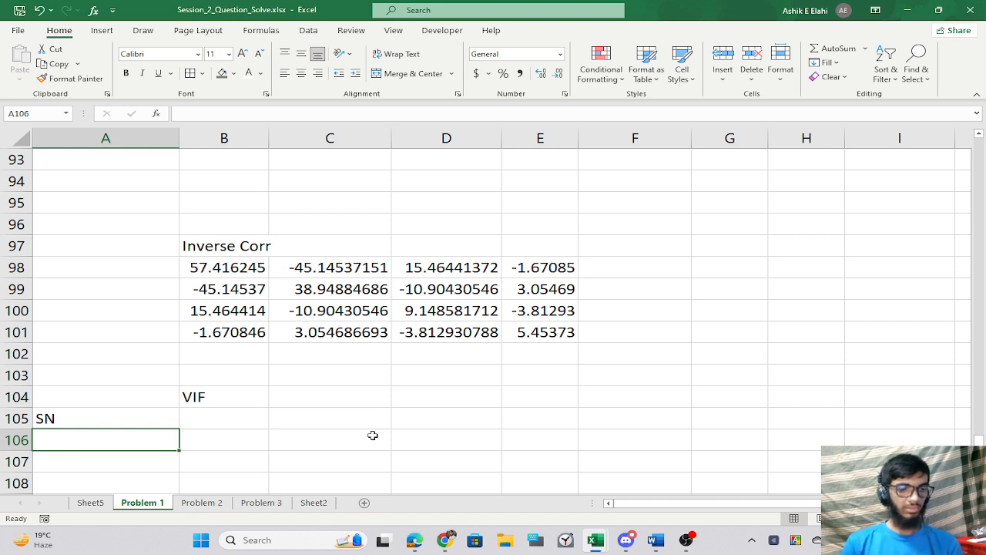
Number the rows under SN from 1 to 4 in A106:A109.
{"action": "type", "text": "1"}
{"action": "key", "text": "Return"}
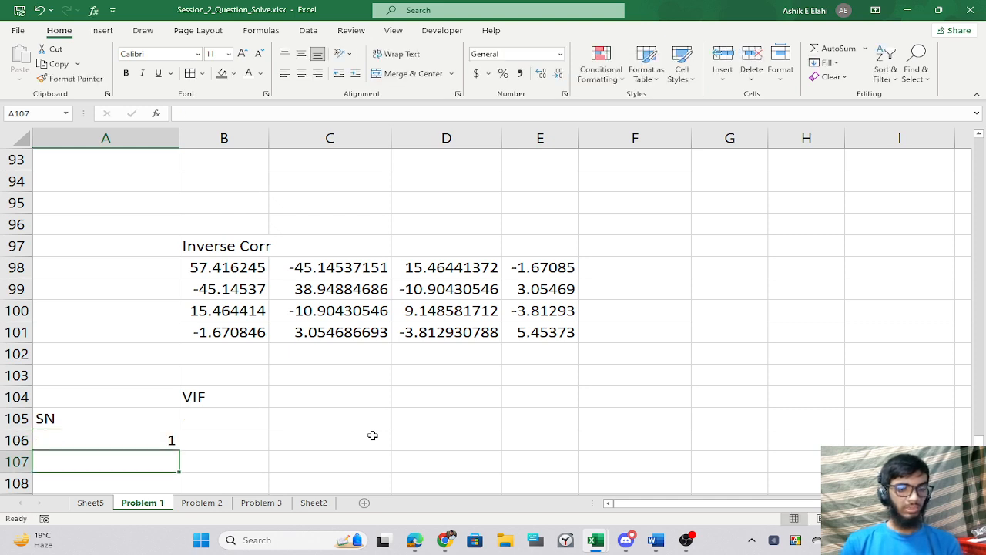
{"action": "type", "text": "2"}
{"action": "key", "text": "Return"}
{"action": "type", "text": "3"}
{"action": "key", "text": "Return"}
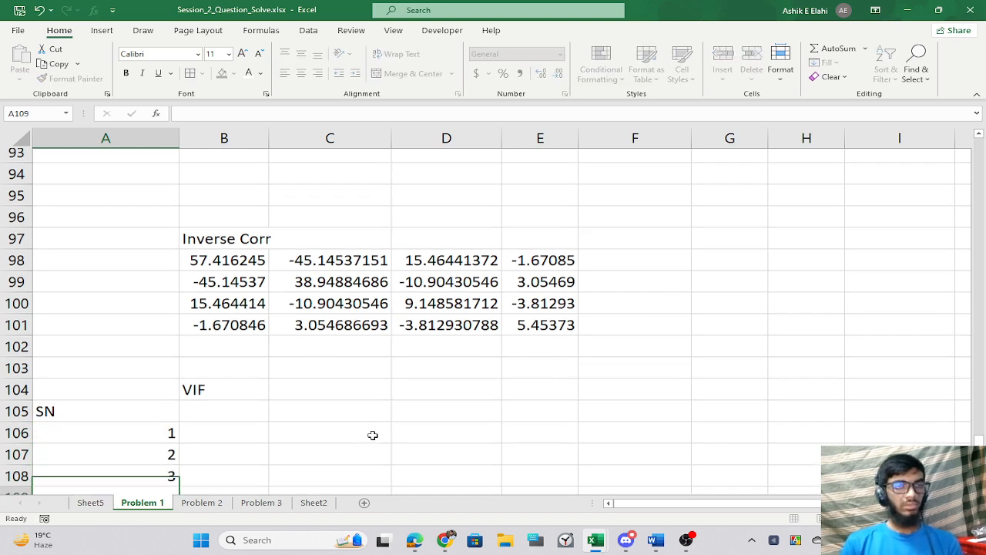
{"action": "type", "text": "4"}
{"action": "key", "text": "Return"}
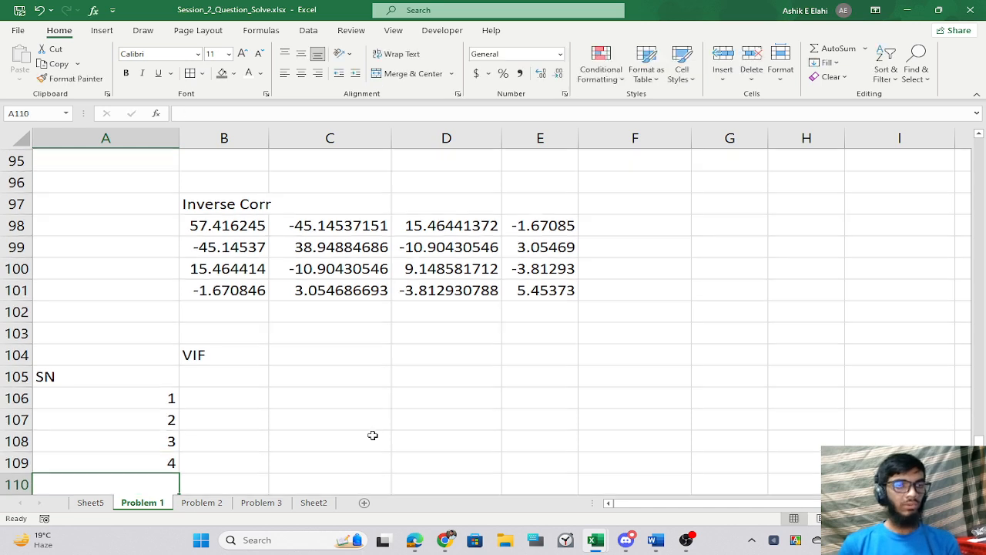
Enter the column header "VIF" in B105, next to the SN header.
{"action": "left_click", "coordinate": [228, 378]}
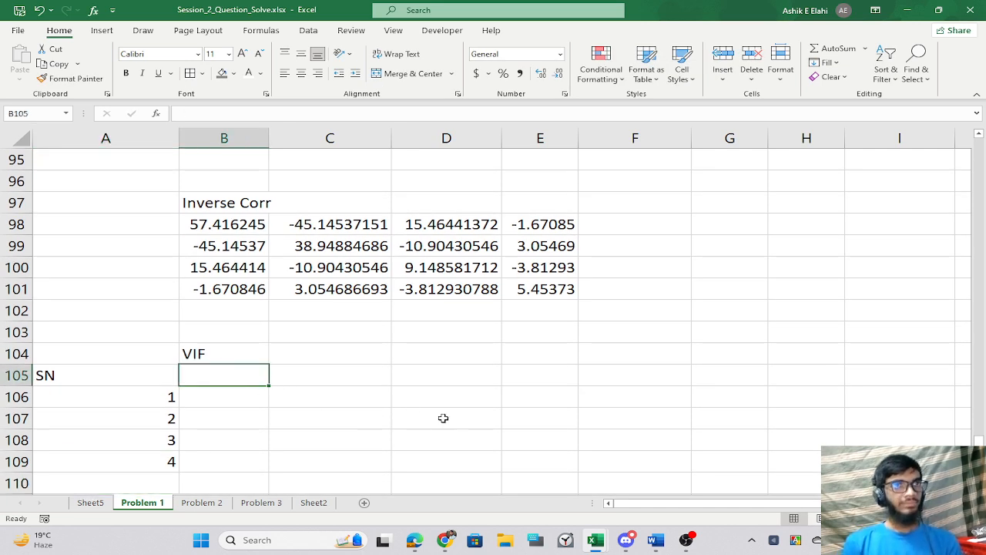
{"action": "type", "text": "VIF"}
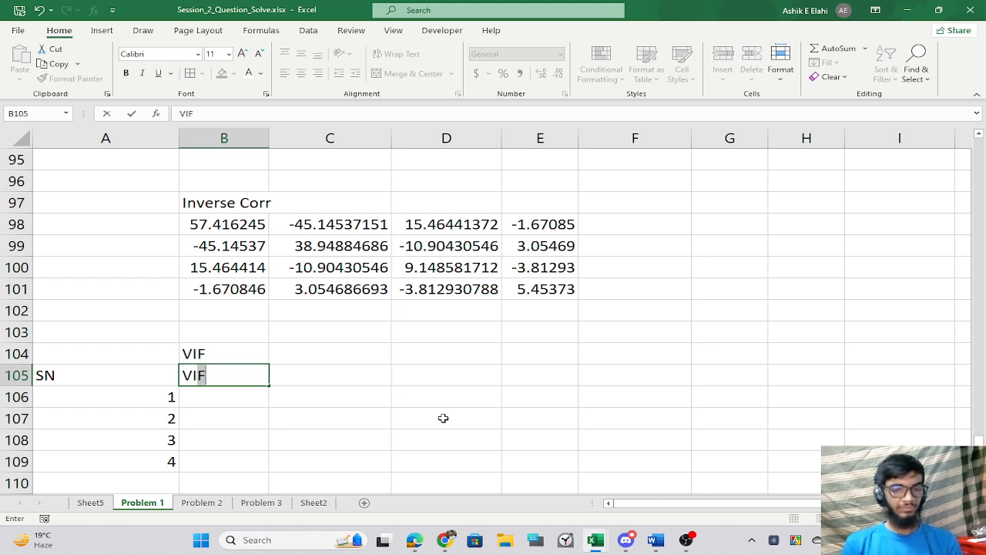
{"action": "key", "text": "Return"}
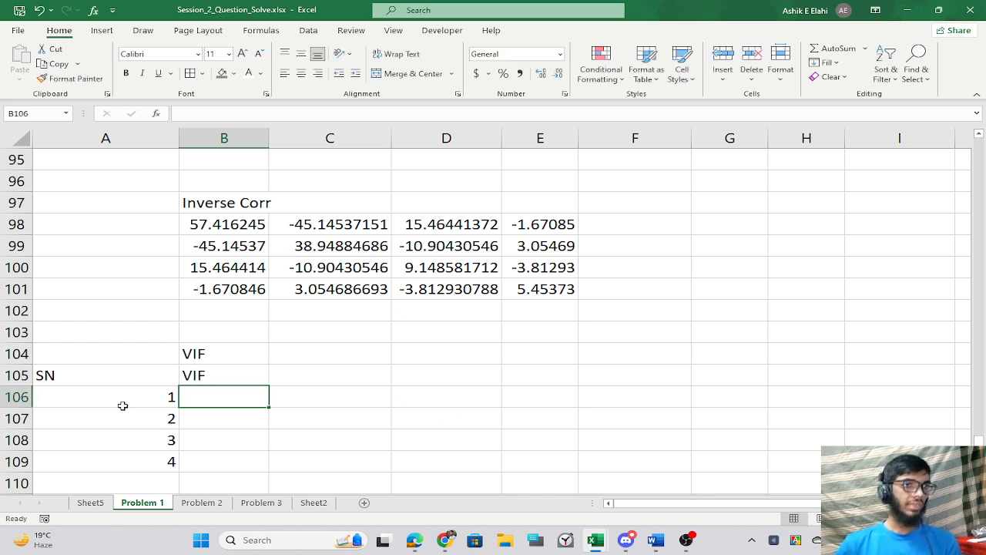
Replace the serial numbers in A106:A109 with the variable labels X2, X3, X4 and X5.
{"action": "left_click", "coordinate": [123, 405]}
{"action": "left_click", "coordinate": [134, 379]}
{"action": "left_click", "coordinate": [150, 399]}
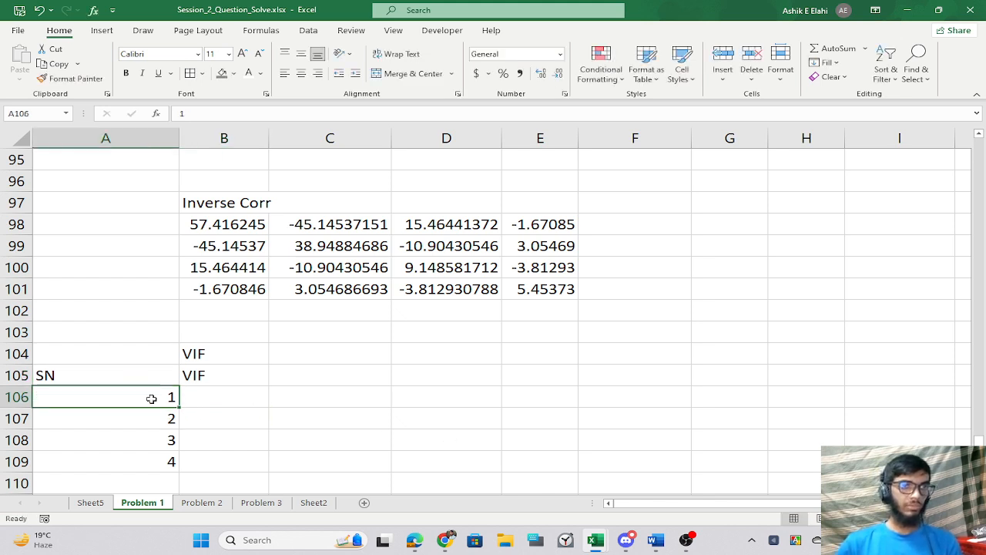
{"action": "type", "text": "X1"}
{"action": "key", "text": "Return"}
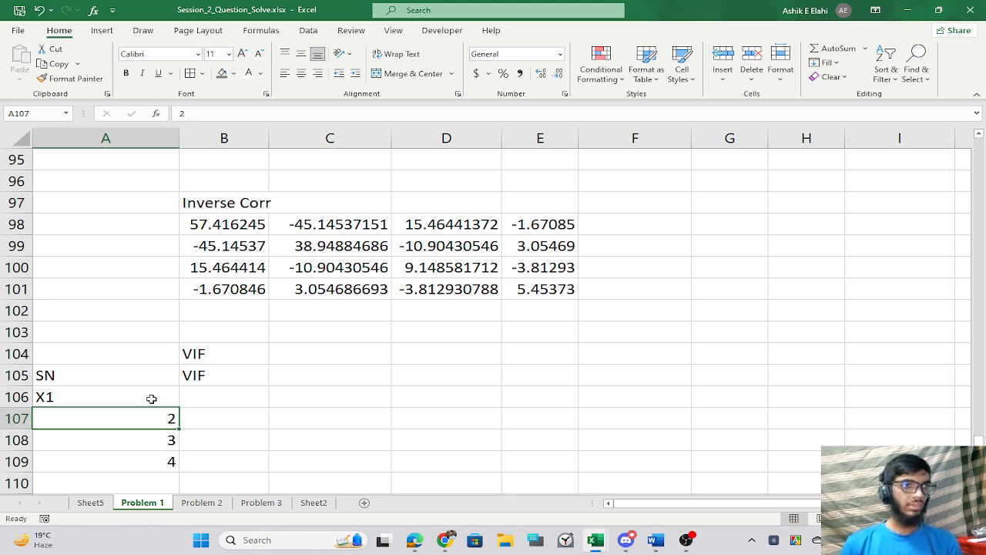
{"action": "left_click", "coordinate": [152, 399]}
{"action": "type", "text": "X2"}
{"action": "key", "text": "Return"}
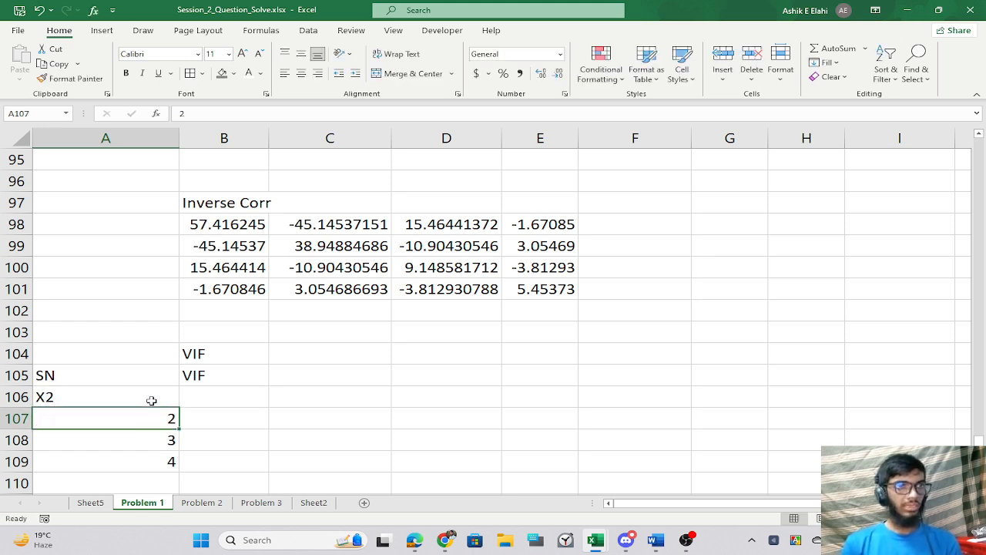
{"action": "type", "text": "X3"}
{"action": "key", "text": "Return"}
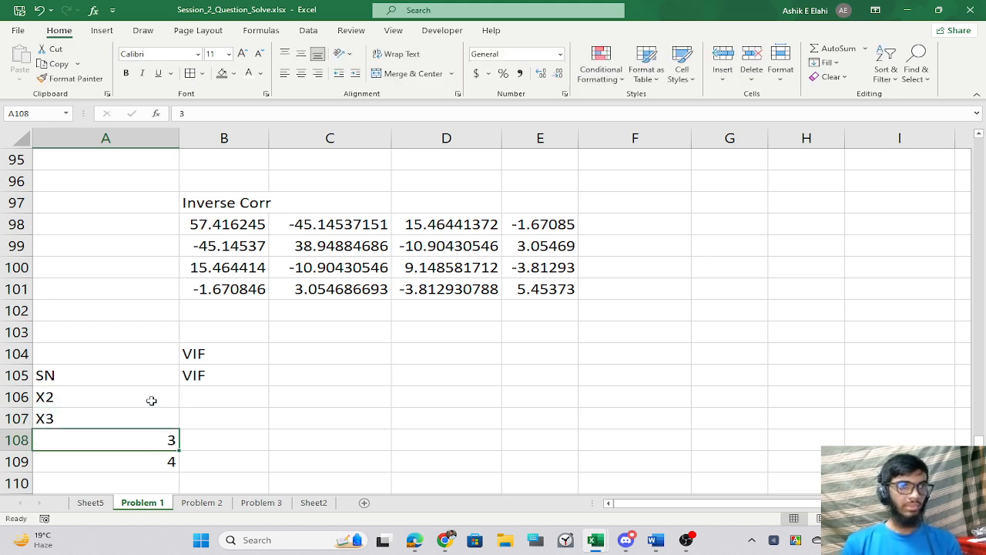
{"action": "type", "text": "X4"}
{"action": "key", "text": "Return"}
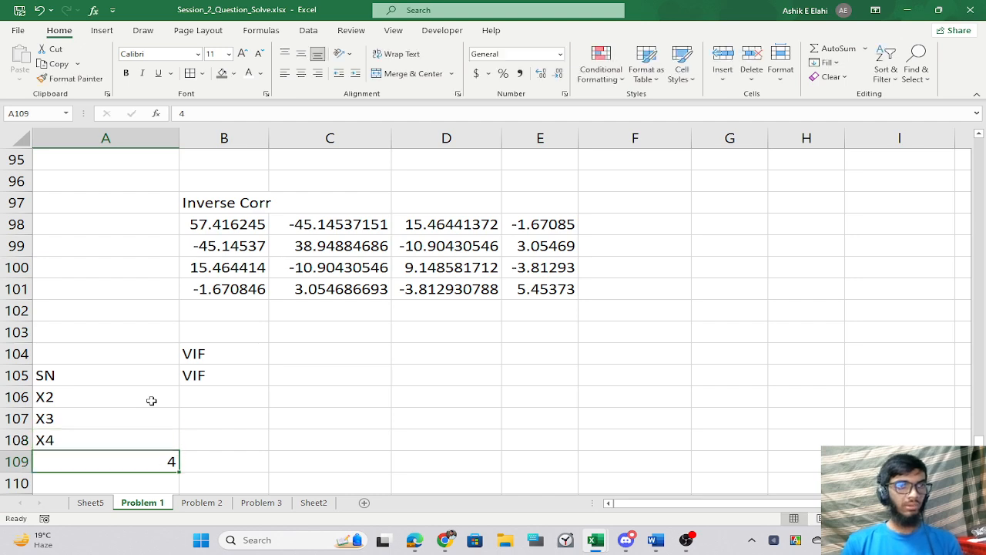
{"action": "type", "text": "X"}
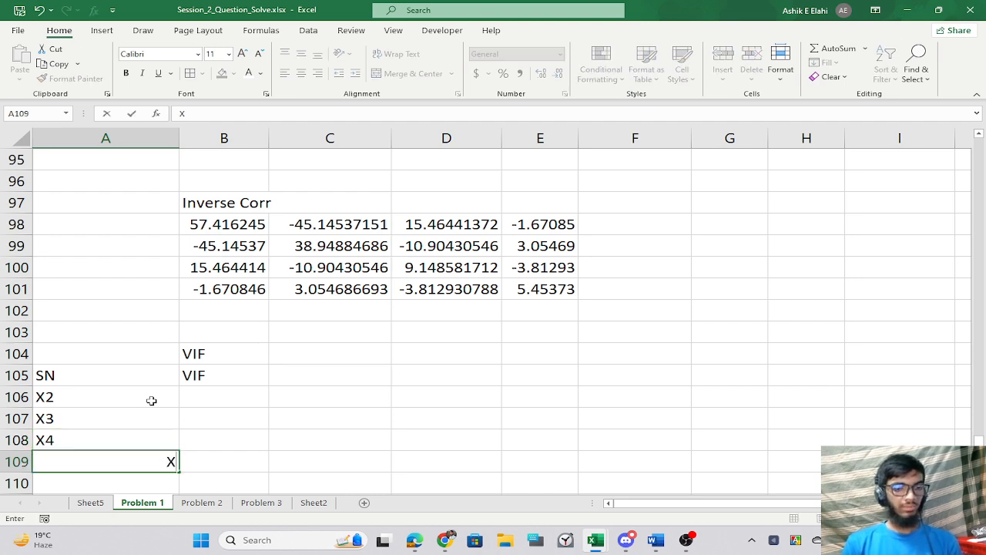
{"action": "type", "text": "5"}
{"action": "key", "text": "Return"}
Extend the heading in B104 to read "VIF Test".
{"action": "scroll", "coordinate": [186, 387], "scroll_direction": "up", "scroll_amount": 7}
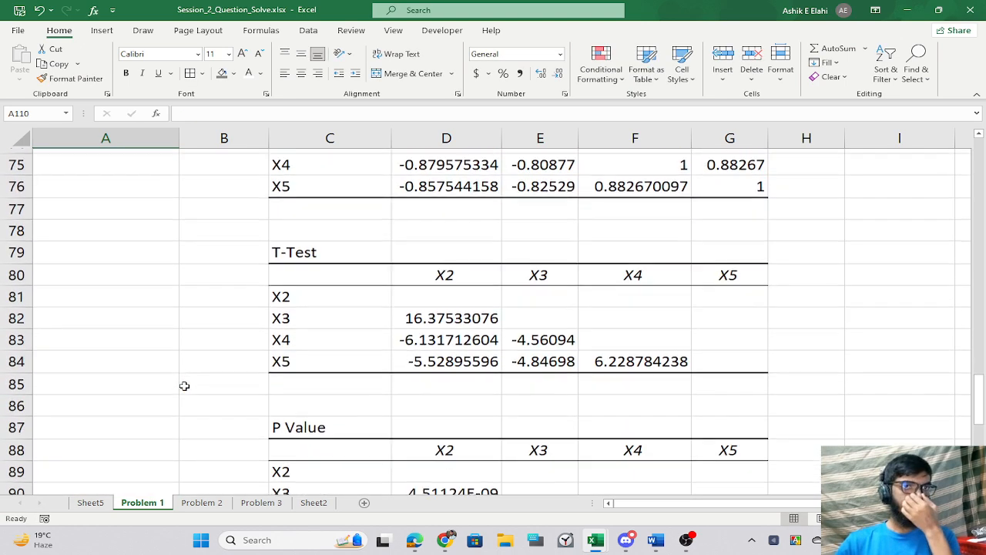
{"action": "scroll", "coordinate": [185, 385], "scroll_direction": "down", "scroll_amount": 5}
{"action": "scroll", "coordinate": [184, 386], "scroll_direction": "down", "scroll_amount": 3}
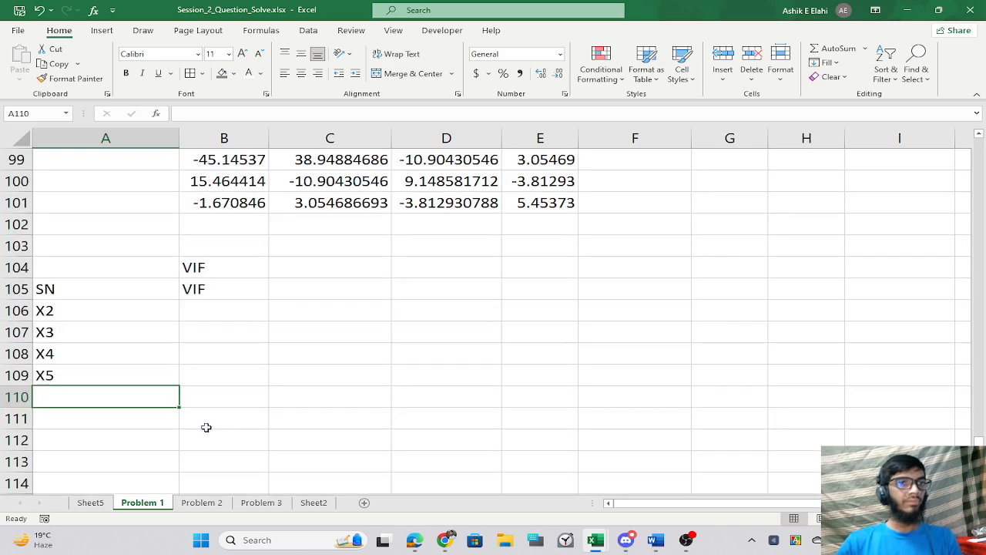
{"action": "left_click", "coordinate": [201, 291]}
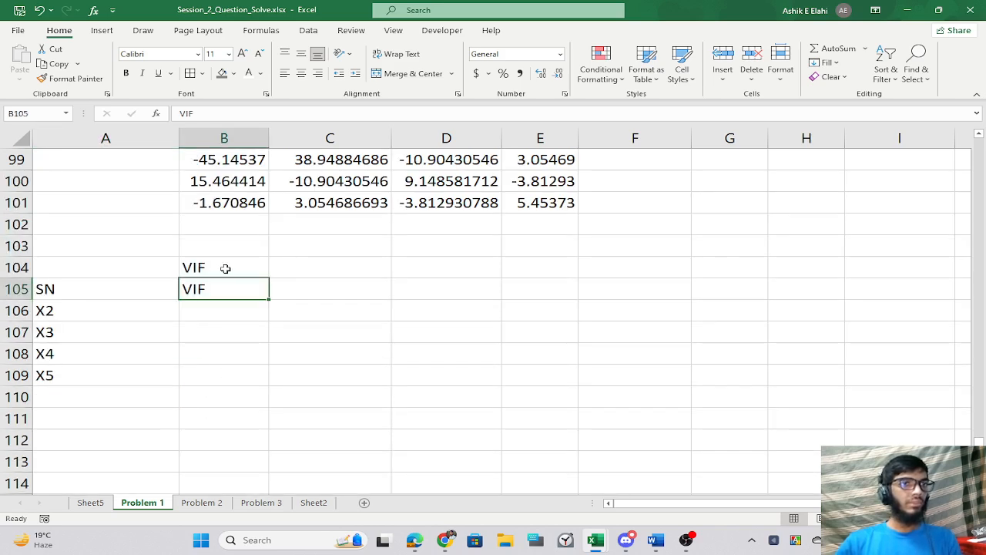
{"action": "left_click", "coordinate": [225, 268]}
{"action": "double_click", "coordinate": [226, 268]}
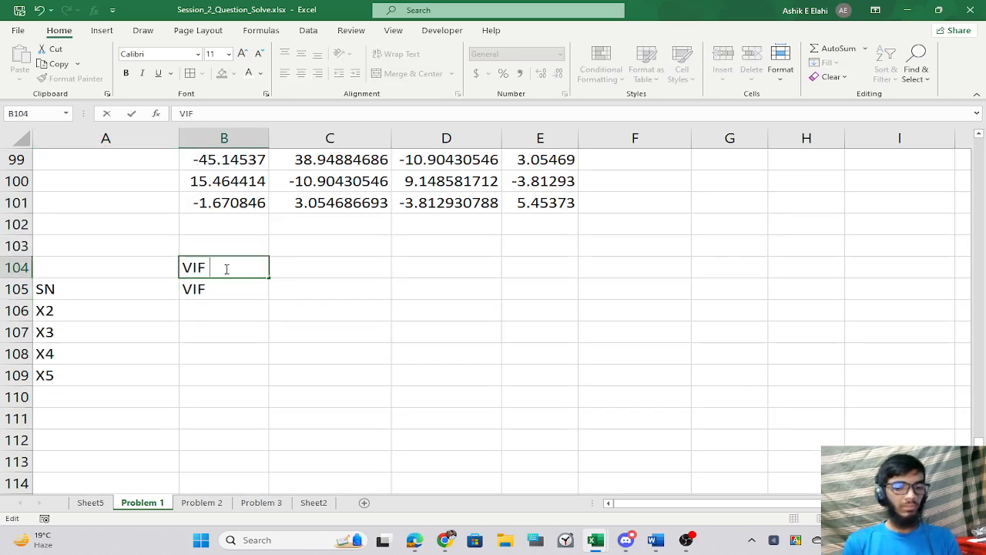
{"action": "type", "text": "Test"}
{"action": "key", "text": "Return"}
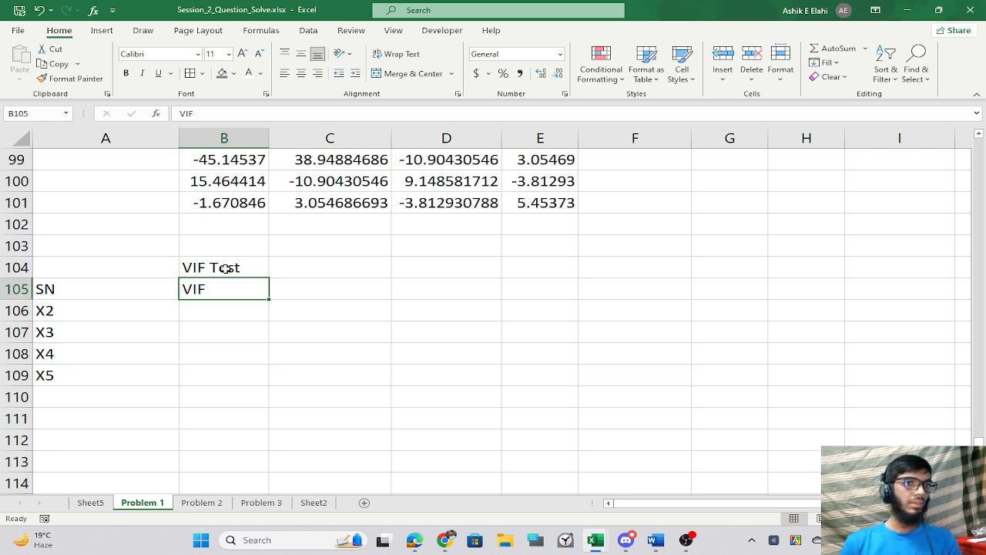
Link the VIF values of X2 and X3 to the inverse matrix diagonal, with =B98 in B106 and =C99 in B107.
{"action": "key", "text": "Down"}
{"action": "scroll", "coordinate": [235, 289], "scroll_direction": "up", "scroll_amount": 2}
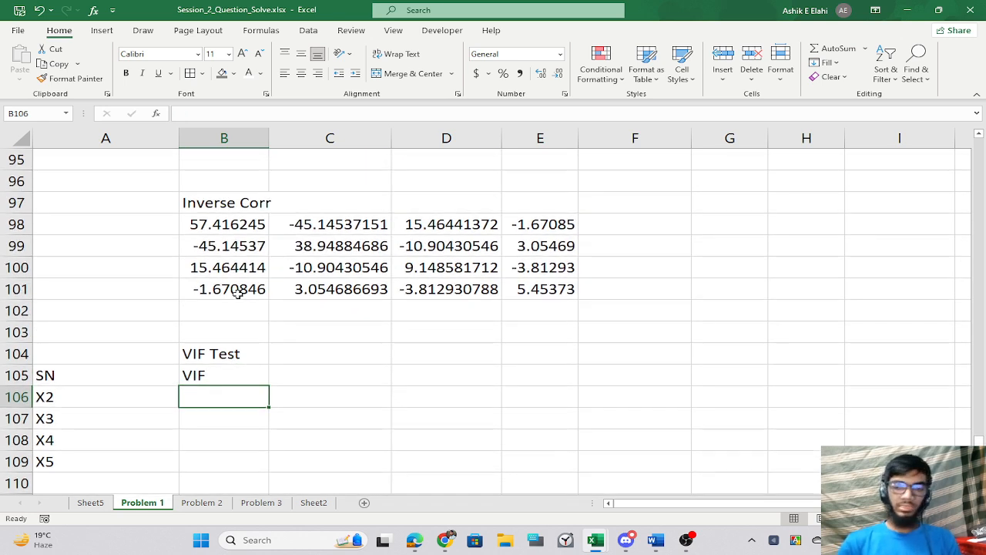
{"action": "type", "text": "="}
{"action": "left_click", "coordinate": [237, 224]}
{"action": "key", "text": "Return"}
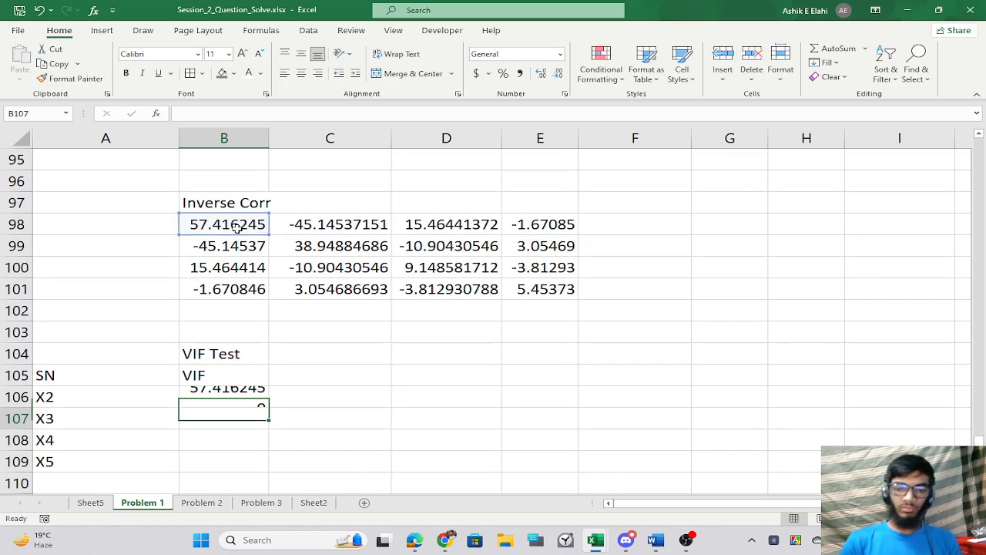
{"action": "type", "text": "="}
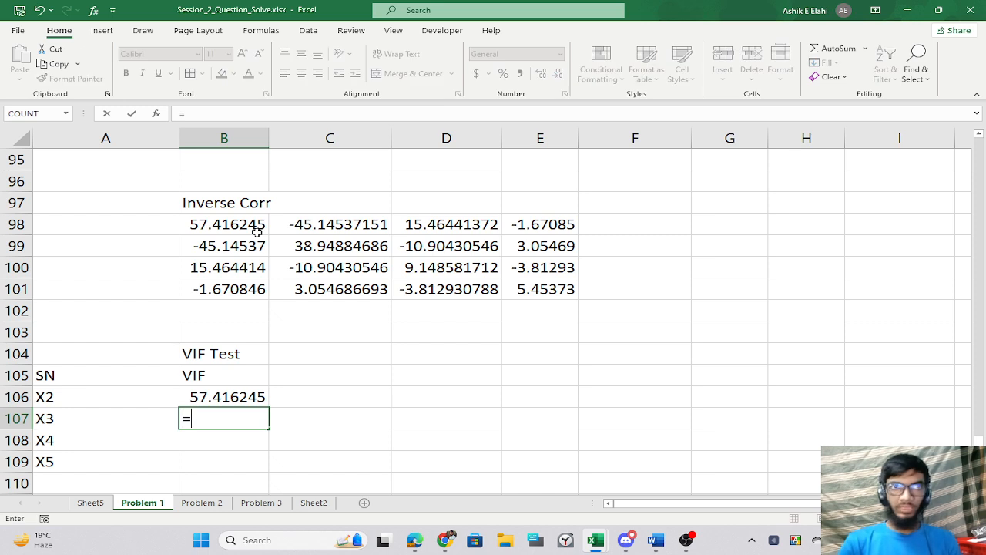
{"action": "left_click", "coordinate": [332, 246]}
{"action": "key", "text": "Return"}
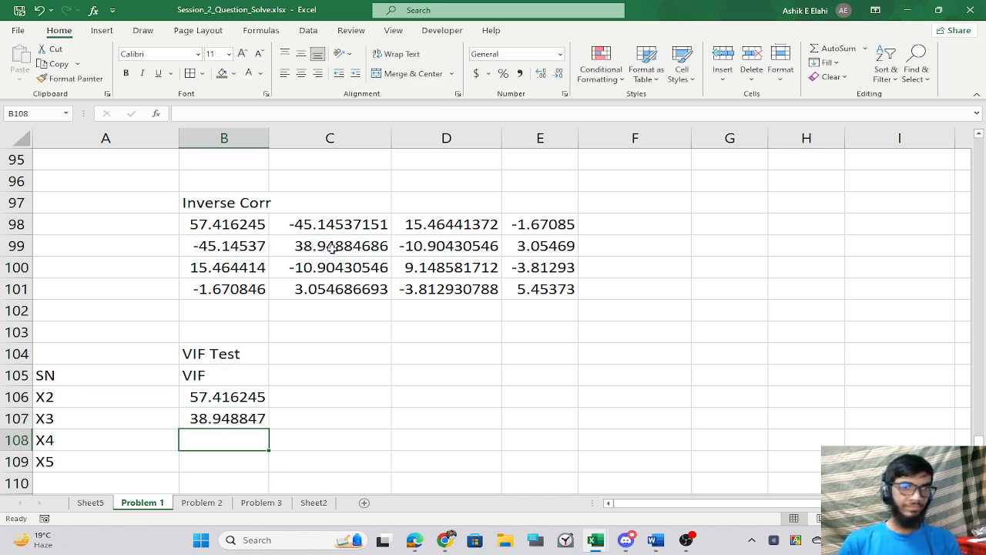
Link the VIF values of X4 and X5 to the diagonal, with =D100 in B108 and =E101 in B109.
{"action": "type", "text": "="}
{"action": "left_click", "coordinate": [414, 267]}
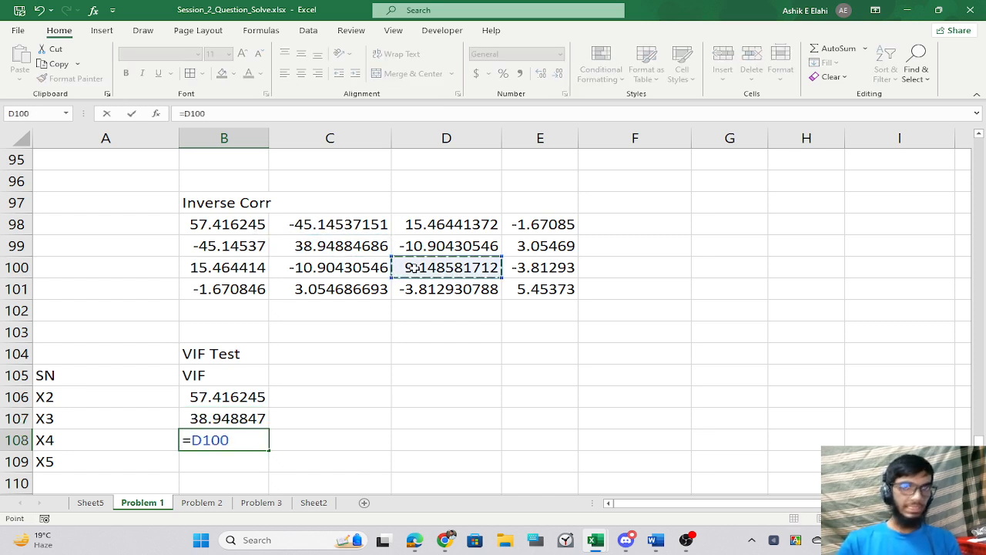
{"action": "key", "text": "Return"}
{"action": "type", "text": "="}
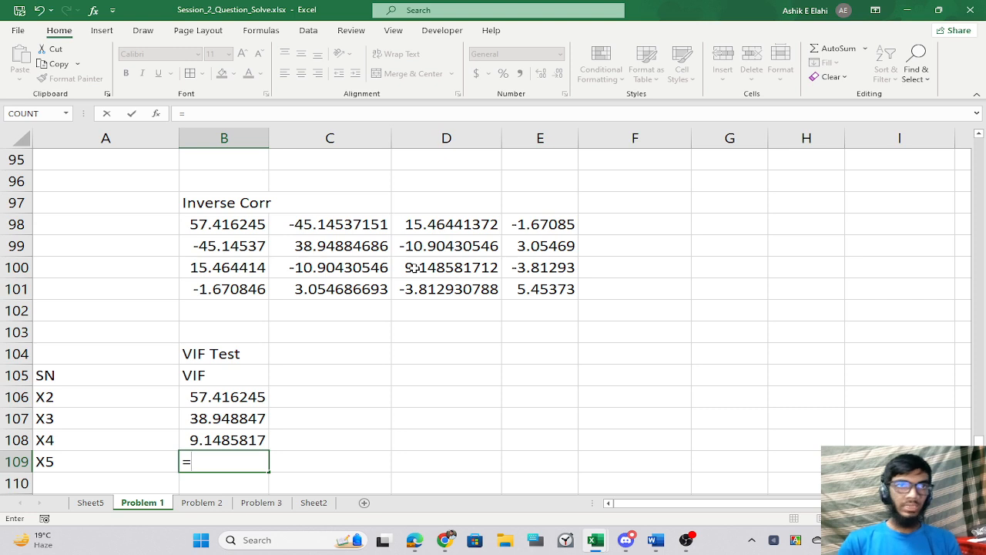
{"action": "left_click", "coordinate": [567, 289]}
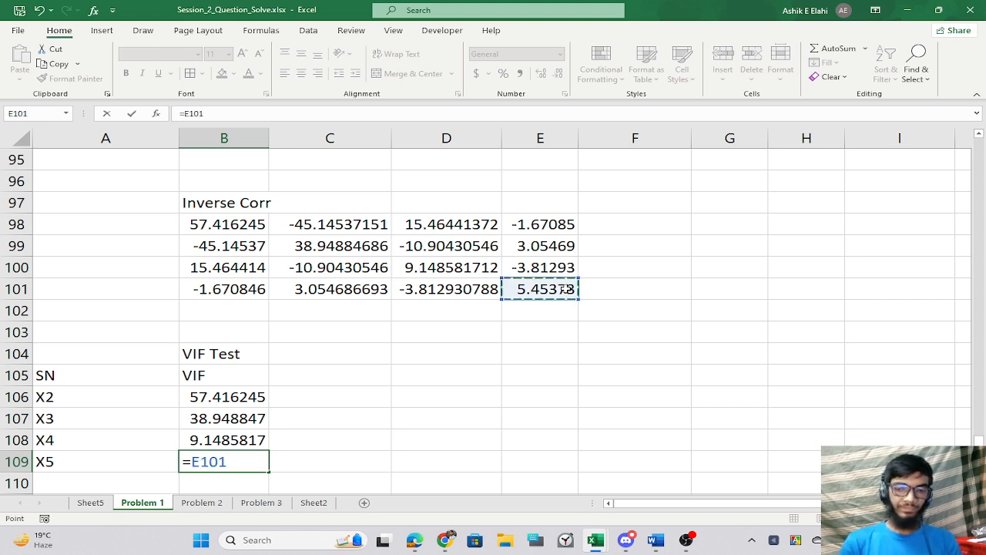
{"action": "key", "text": "Return"}
Apply borders to all cells of the VIF table in A105:C109, including an empty third column.
{"action": "scroll", "coordinate": [410, 352], "scroll_direction": "down", "scroll_amount": 1}
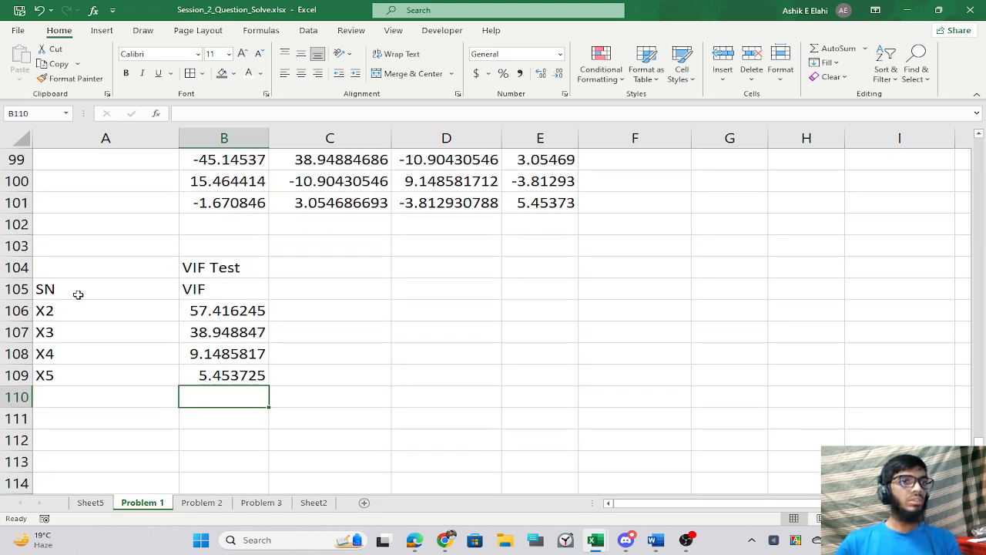
{"action": "left_click_drag", "start_coordinate": [71, 307], "coordinate": [334, 393]}
{"action": "left_click_drag", "start_coordinate": [63, 286], "coordinate": [377, 381]}
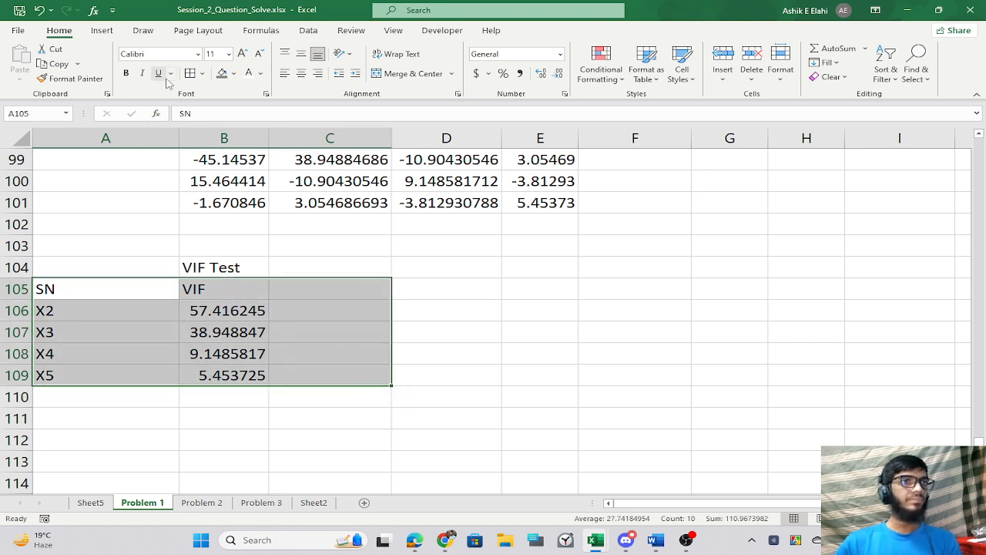
{"action": "left_click", "coordinate": [190, 73]}
Enter the column header "Comment" in C105 of the VIF table.
{"action": "left_click", "coordinate": [377, 292]}
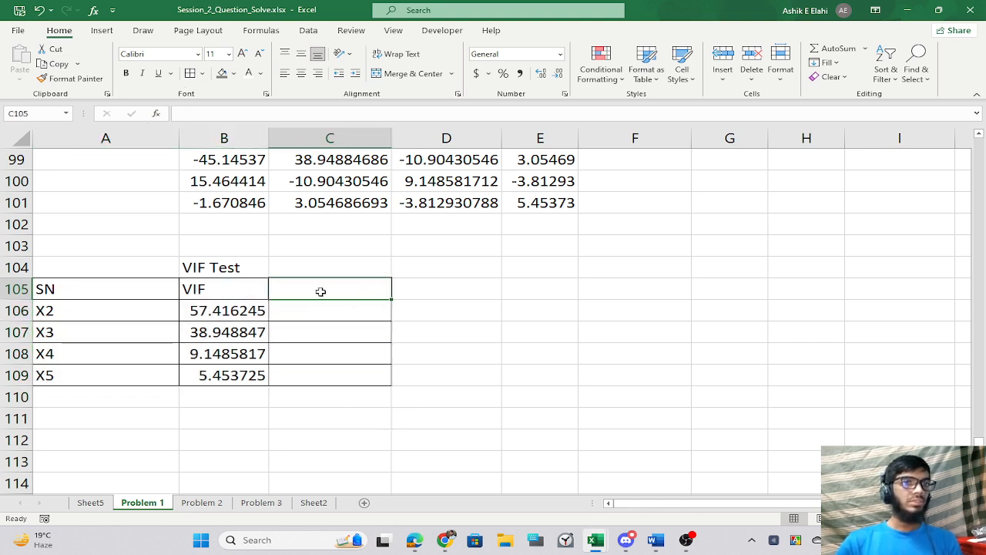
{"action": "type", "text": "Comment"}
{"action": "key", "text": "Return"}
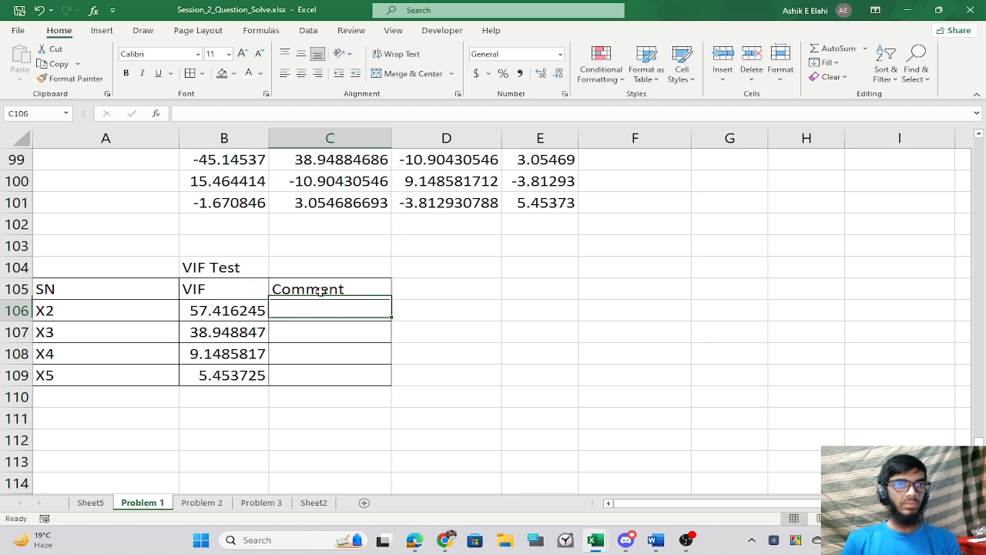
Begin an IF formula in C106 that returns "No evidence" when the VIF in B106 is below 5.
{"action": "type", "text": "=IF("}
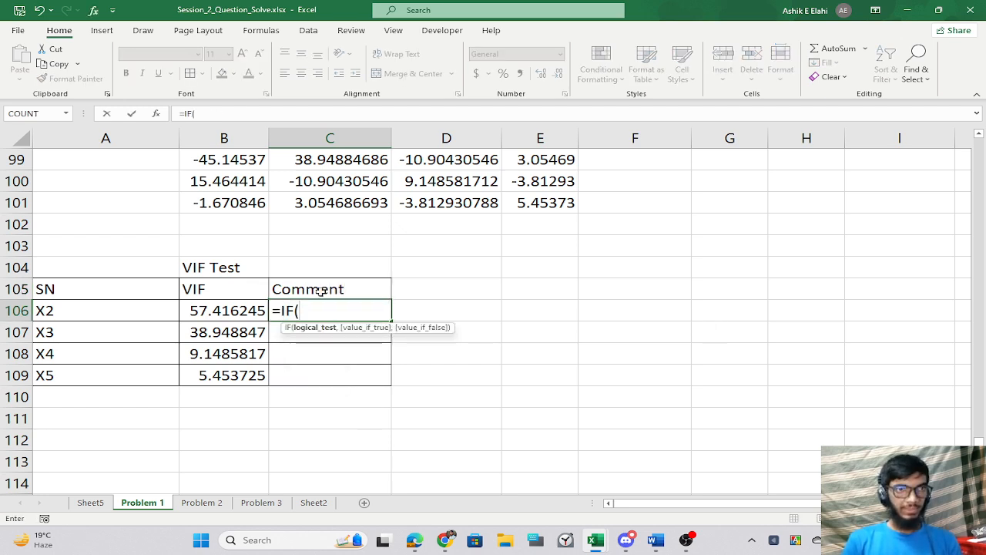
{"action": "left_click", "coordinate": [205, 315]}
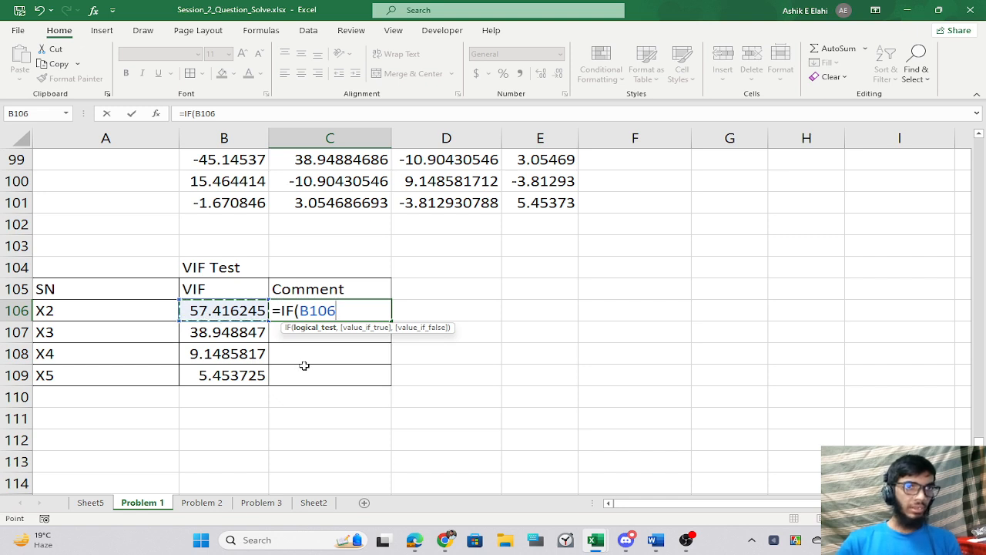
{"action": "type", "text": "<"}
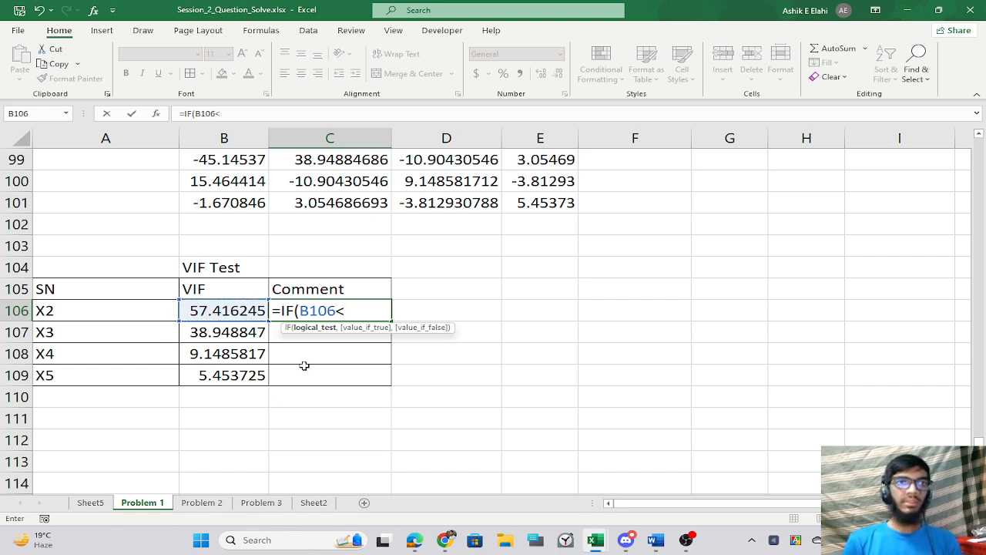
{"action": "type", "text": "5,"}
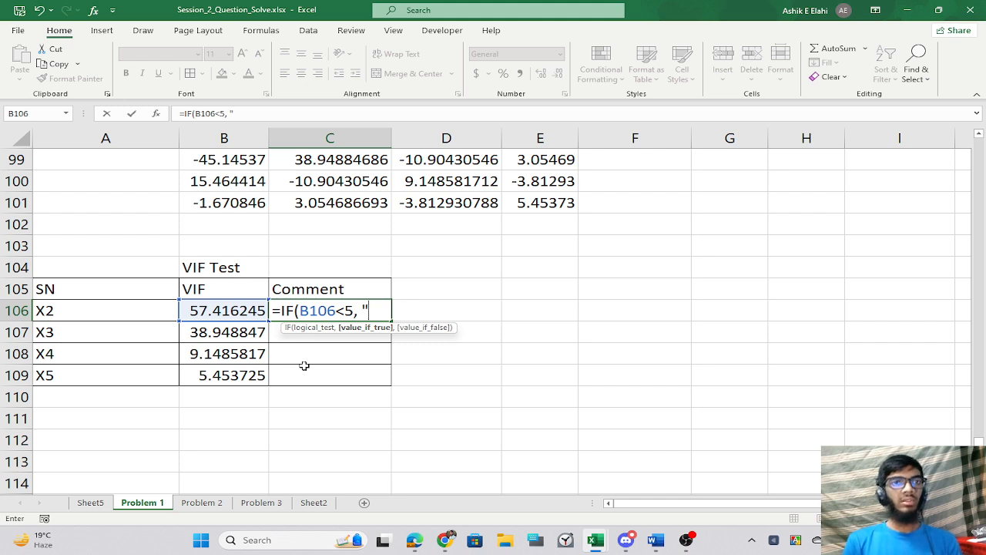
{"action": "type", "text": " \"No e"}
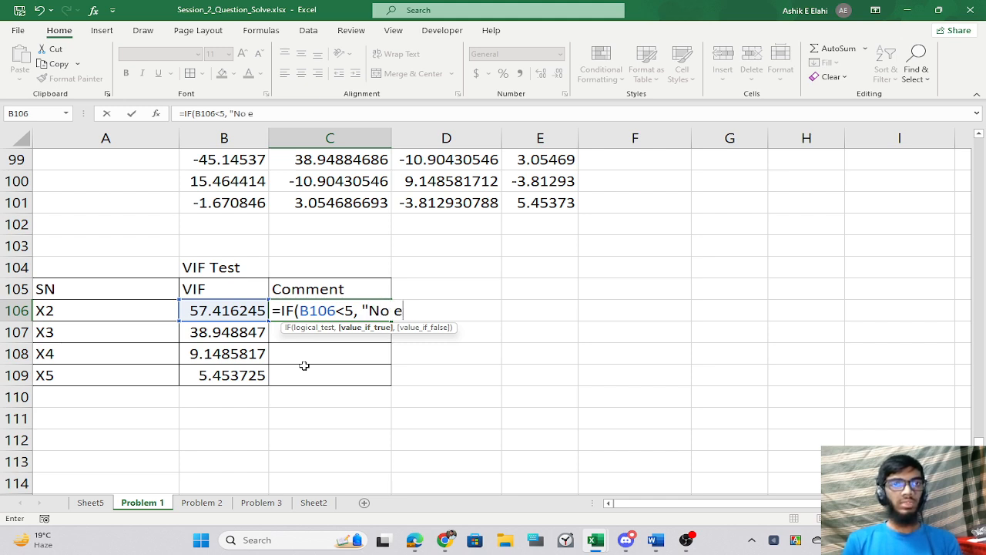
{"action": "type", "text": "vidence"}
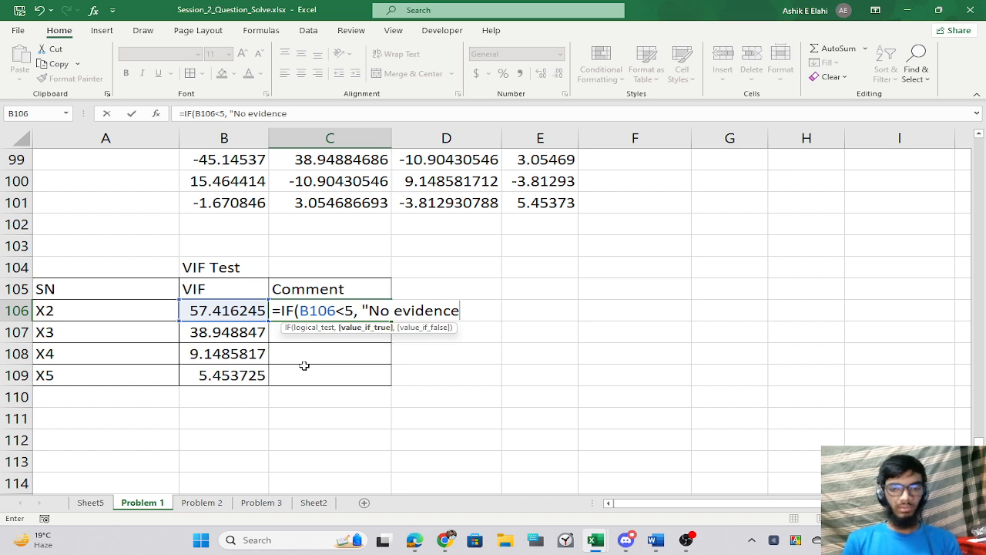
{"action": "type", "text": "\", "}
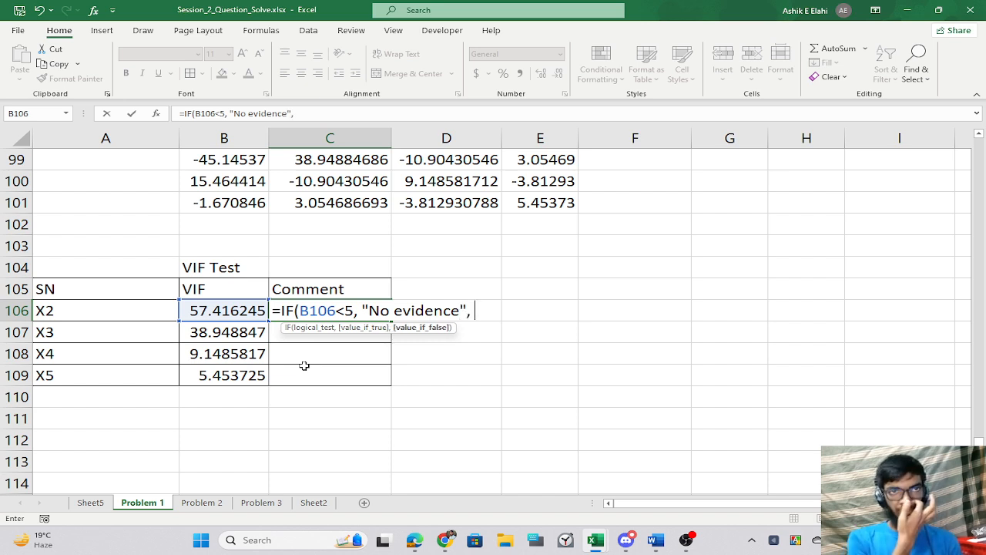
Complete the C106 formula with a nested IF returning "Moderate" when B106 is below 10 and "Serious" otherwise.
{"action": "type", "text": "if"}
{"action": "key", "text": "Tab"}
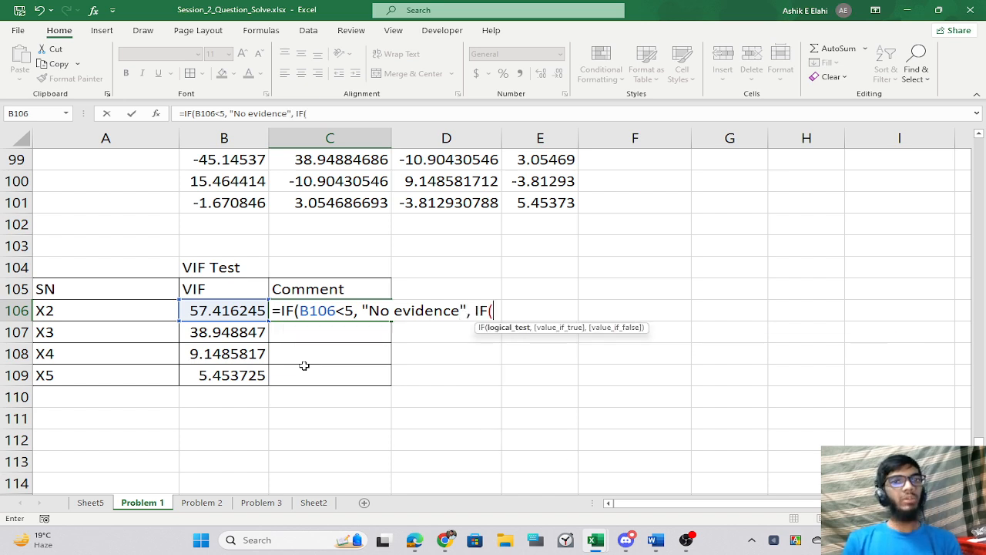
{"action": "left_click", "coordinate": [234, 312]}
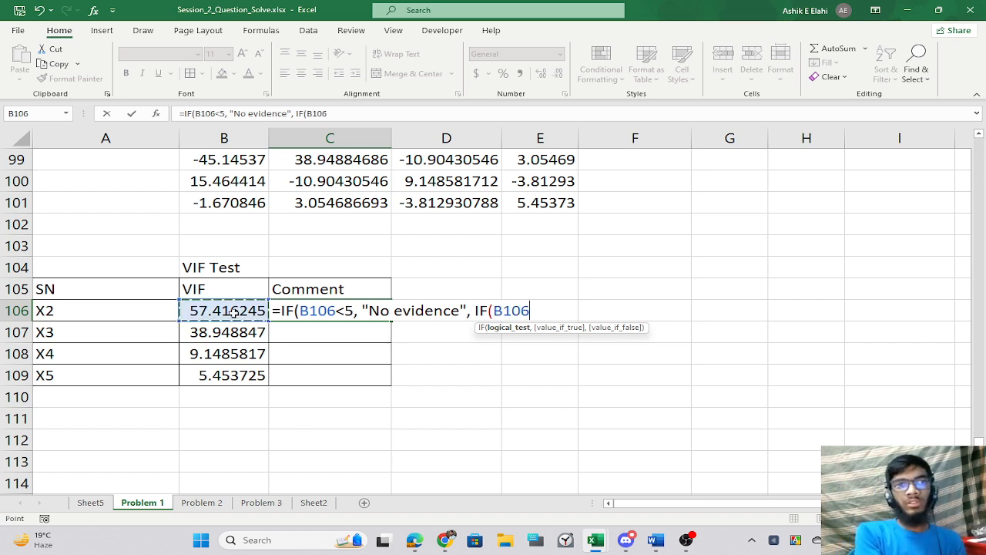
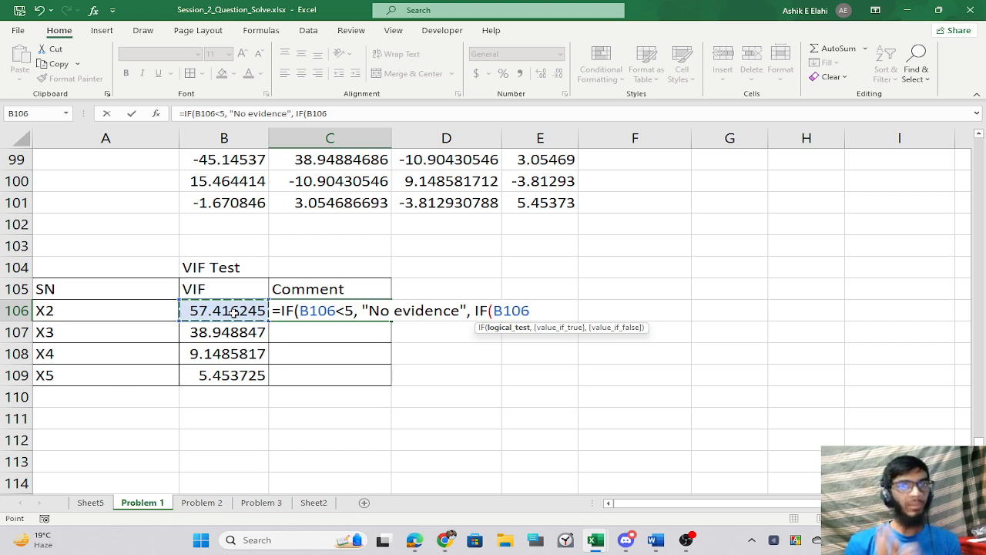
{"action": "type", "text": "<"}
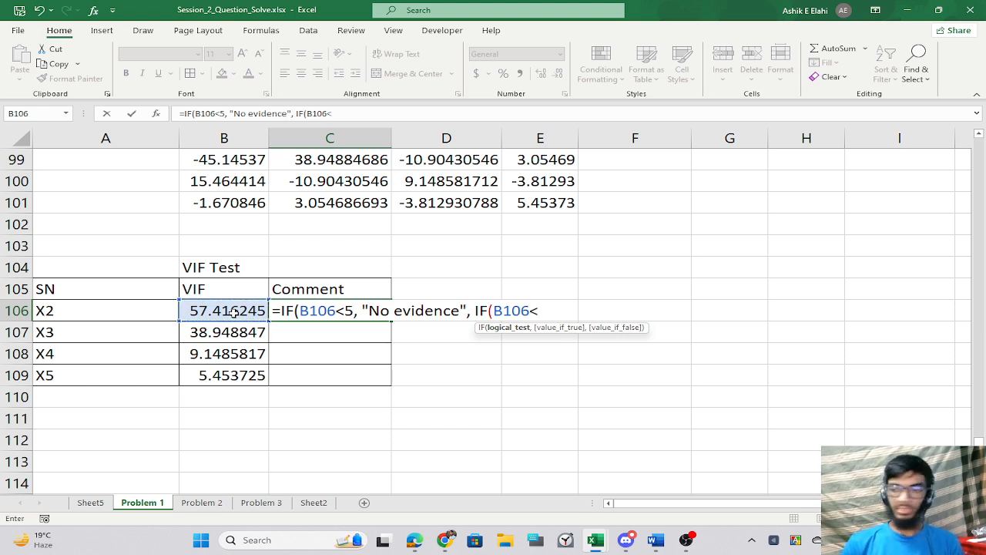
{"action": "type", "text": "10"}
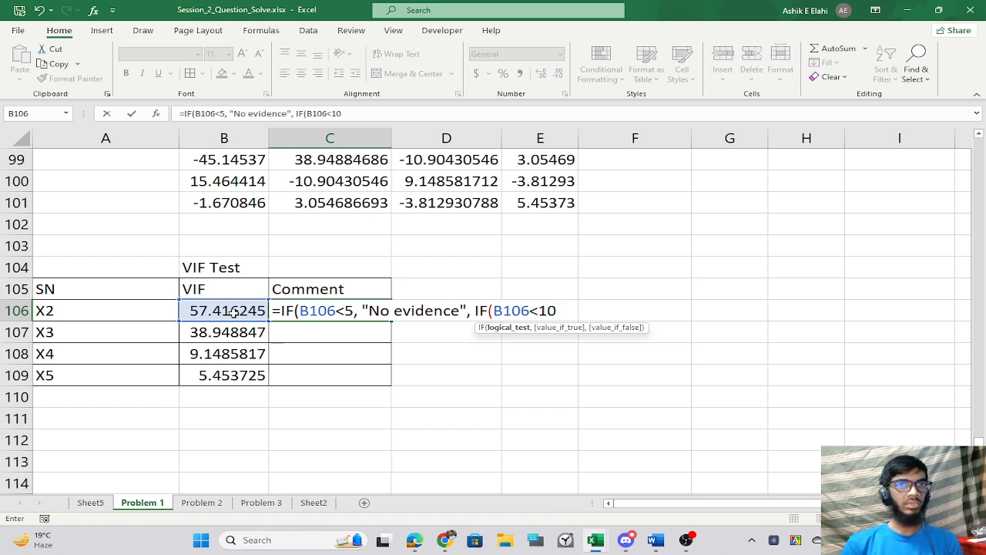
{"action": "type", "text": ","}
{"action": "type", "text": " \"Mo"}
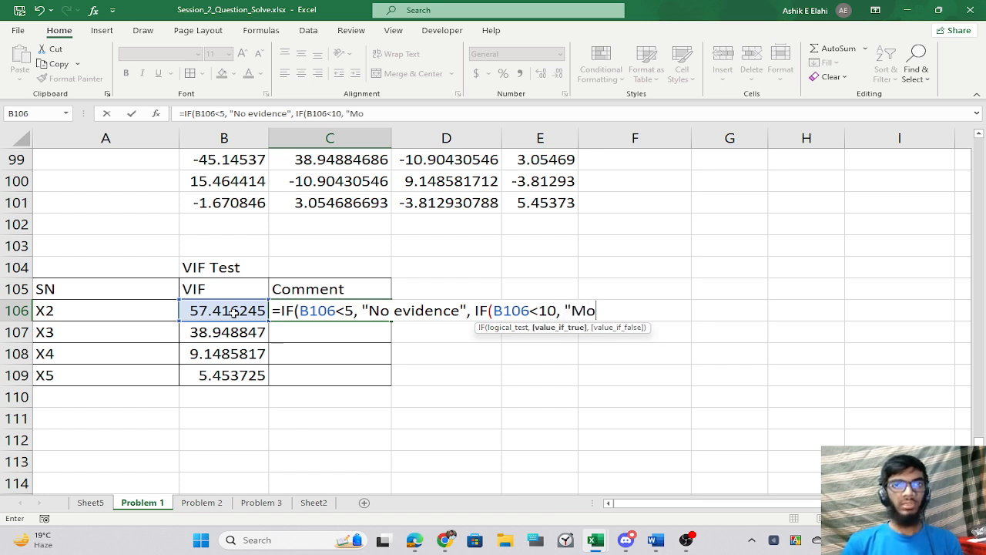
{"action": "type", "text": "derate"}
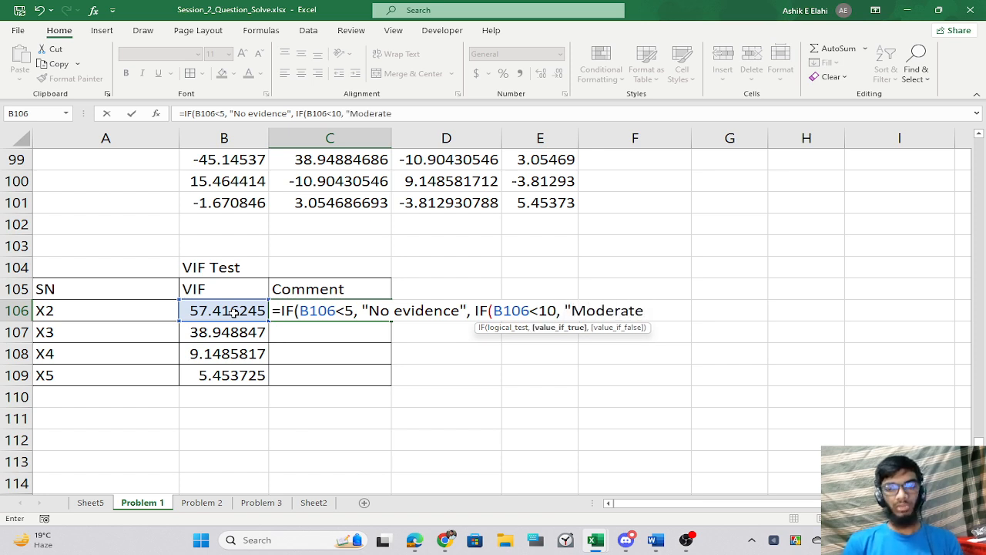
{"action": "type", "text": "\", "}
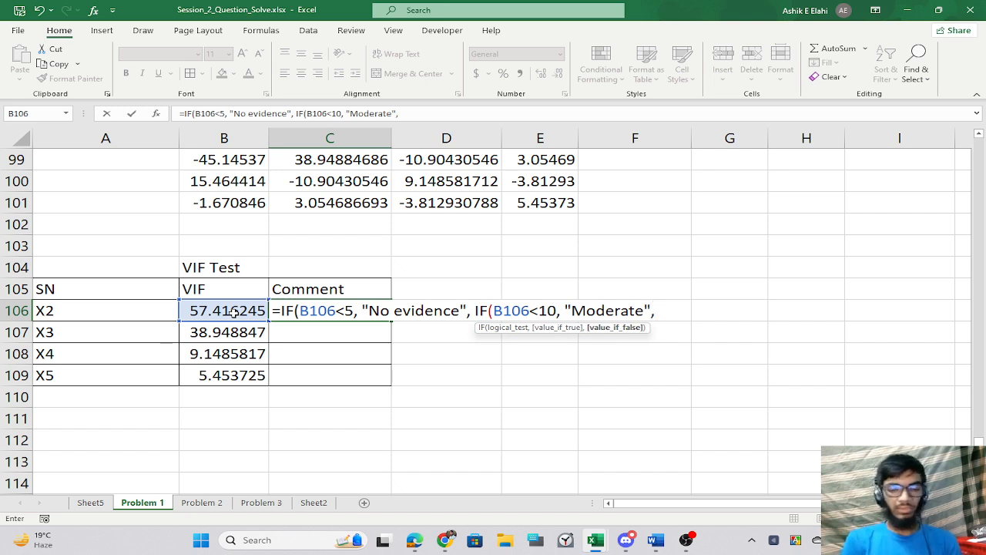
{"action": "type", "text": "\"Serious"}
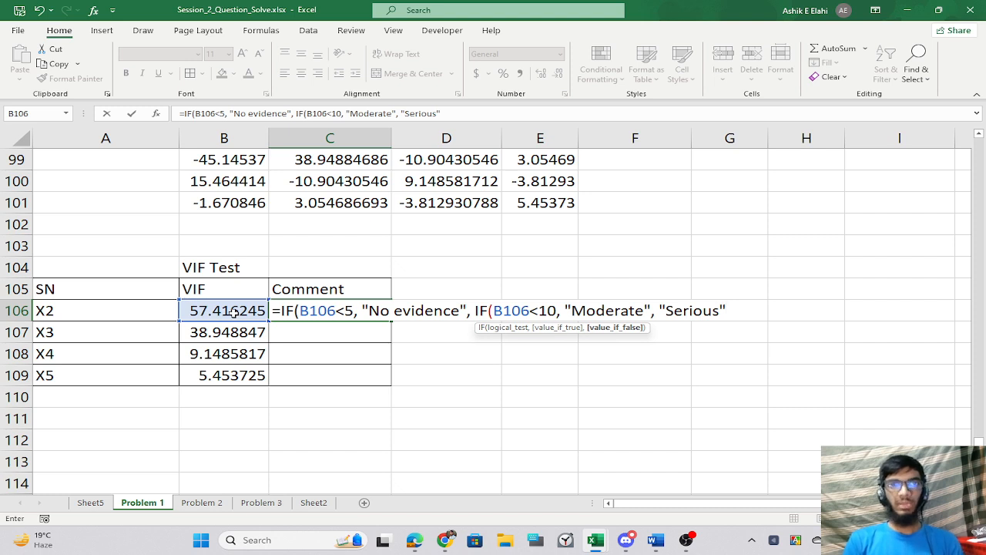
{"action": "type", "text": "\"))"}
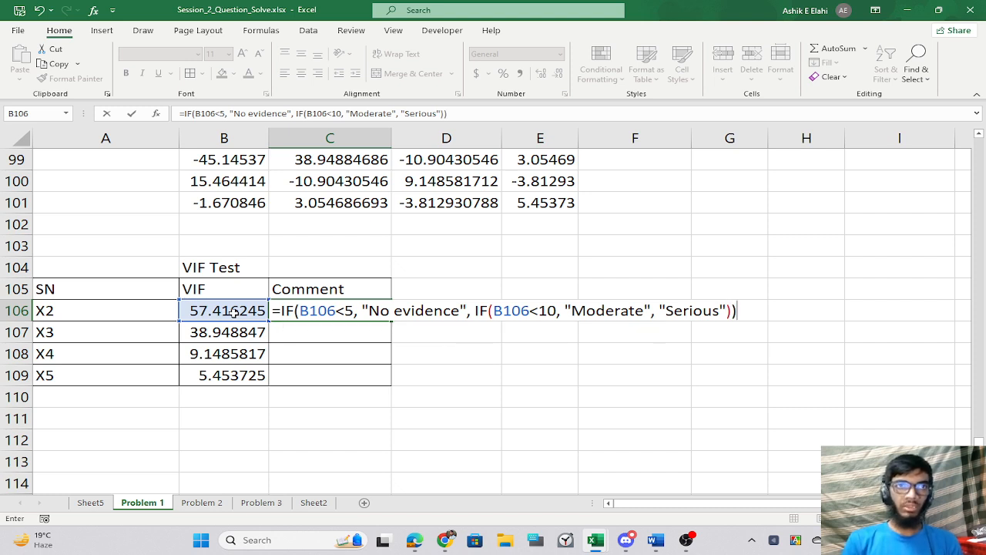
{"action": "key", "text": "Return"}
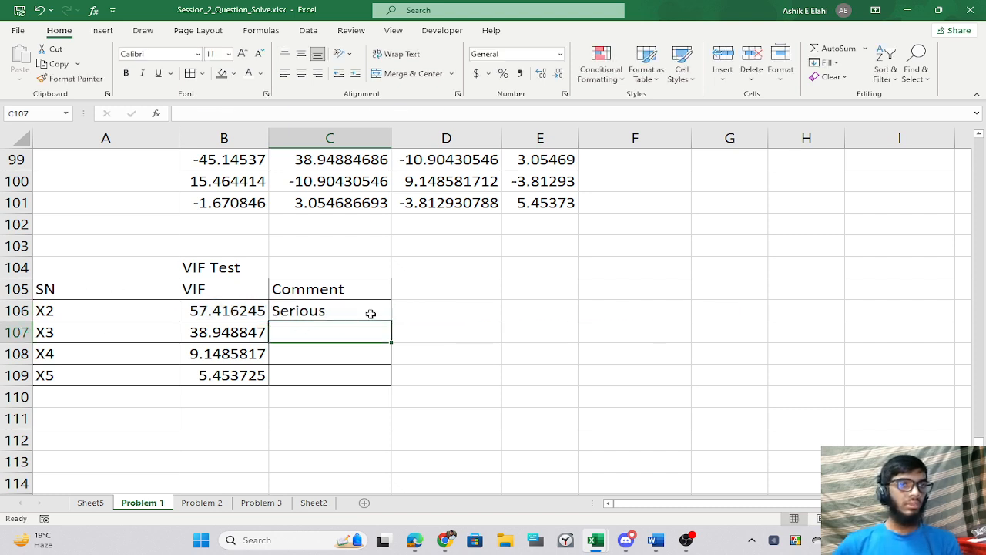
Fill the comment formula from C106 down through C109 for X3, X4 and X5.
{"action": "left_click", "coordinate": [380, 316]}
{"action": "left_click_drag", "start_coordinate": [390, 320], "coordinate": [391, 378]}
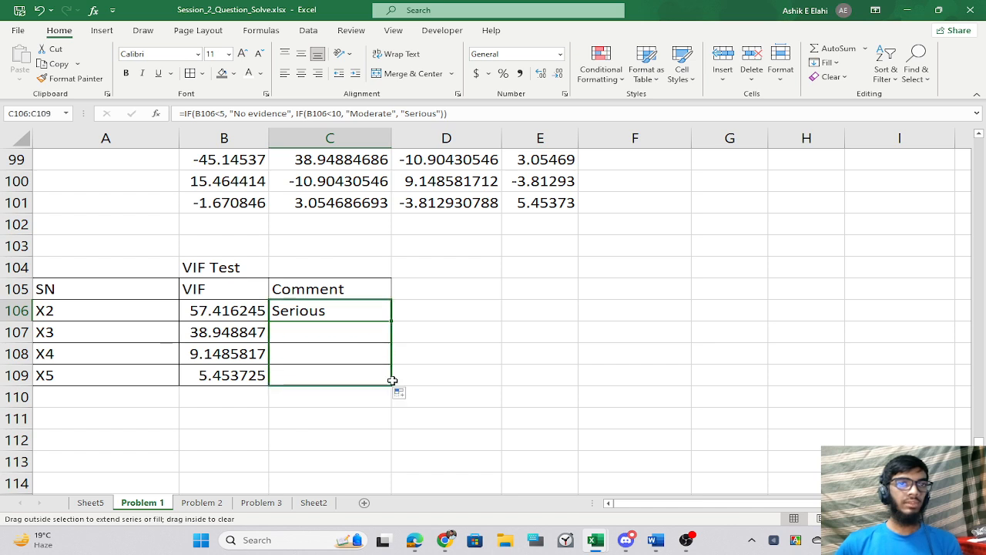
{"action": "left_click", "coordinate": [517, 374]}
Examine the comments in the VIF table, focusing on the VIF values of X2 and X3.
{"action": "left_click_drag", "start_coordinate": [303, 315], "coordinate": [311, 375]}
{"action": "left_click", "coordinate": [535, 375]}
{"action": "left_click_drag", "start_coordinate": [186, 309], "coordinate": [335, 331]}
{"action": "left_click", "coordinate": [512, 331]}
{"action": "left_click", "coordinate": [529, 331]}
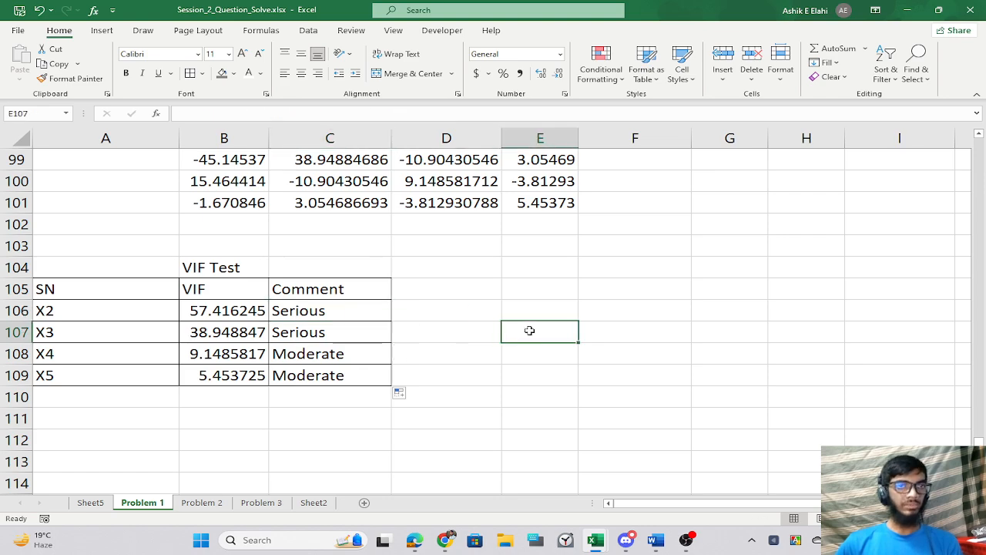
{"action": "left_click_drag", "start_coordinate": [218, 305], "coordinate": [299, 327]}
{"action": "left_click", "coordinate": [221, 330]}
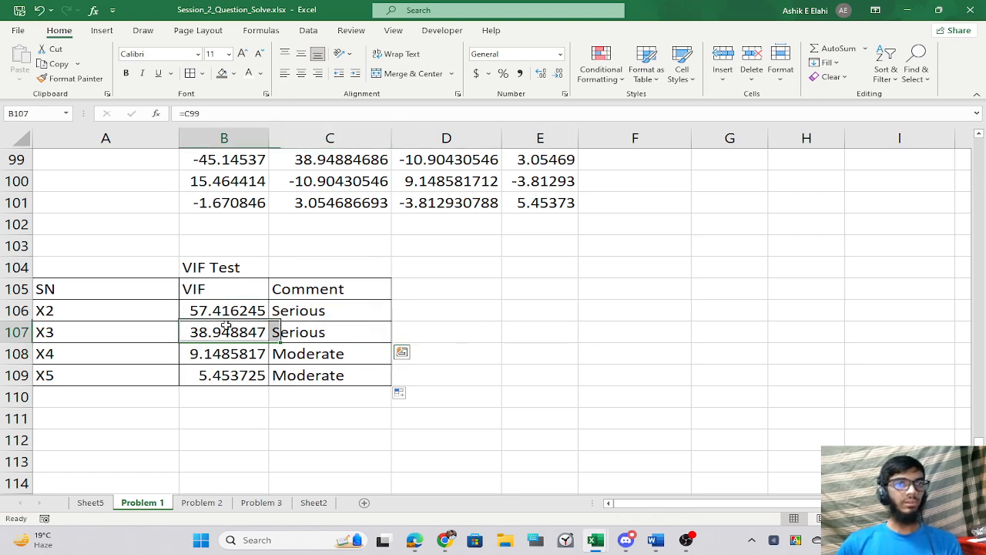
Copy the Y, X4 and X5 columns with their headers from B1:B14 and E1:F14 to a new table starting at B113.
{"action": "scroll", "coordinate": [330, 363], "scroll_direction": "down", "scroll_amount": 1}
{"action": "scroll", "coordinate": [496, 303], "scroll_direction": "up", "scroll_amount": 20}
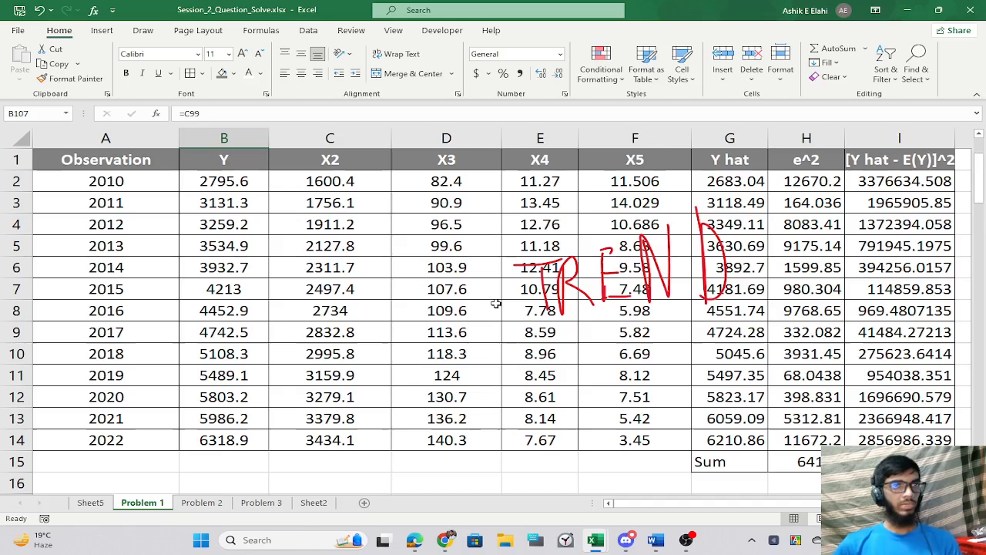
{"action": "left_click", "coordinate": [220, 161]}
{"action": "left_click_drag", "start_coordinate": [216, 202], "coordinate": [198, 439]}
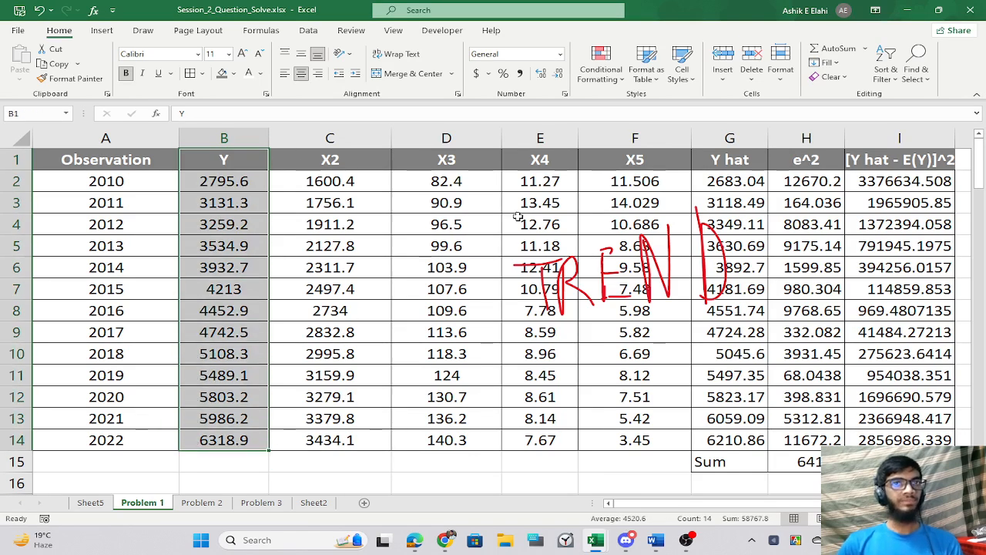
{"action": "left_click_drag", "start_coordinate": [553, 161], "coordinate": [530, 436]}
{"action": "left_click_drag", "start_coordinate": [622, 164], "coordinate": [608, 435]}
{"action": "key", "text": "ctrl+c"}
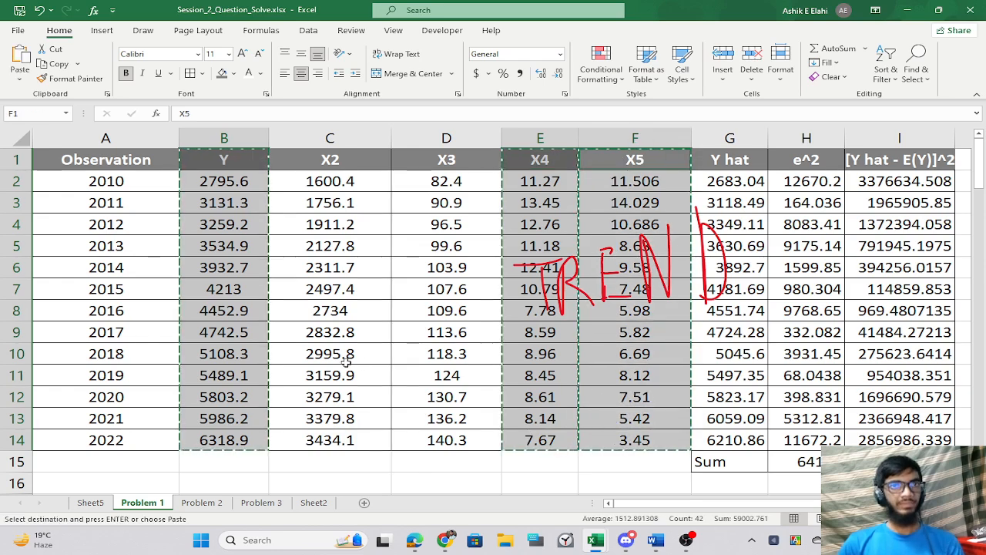
{"action": "scroll", "coordinate": [327, 351], "scroll_direction": "down", "scroll_amount": 20}
{"action": "scroll", "coordinate": [331, 344], "scroll_direction": "down", "scroll_amount": 7}
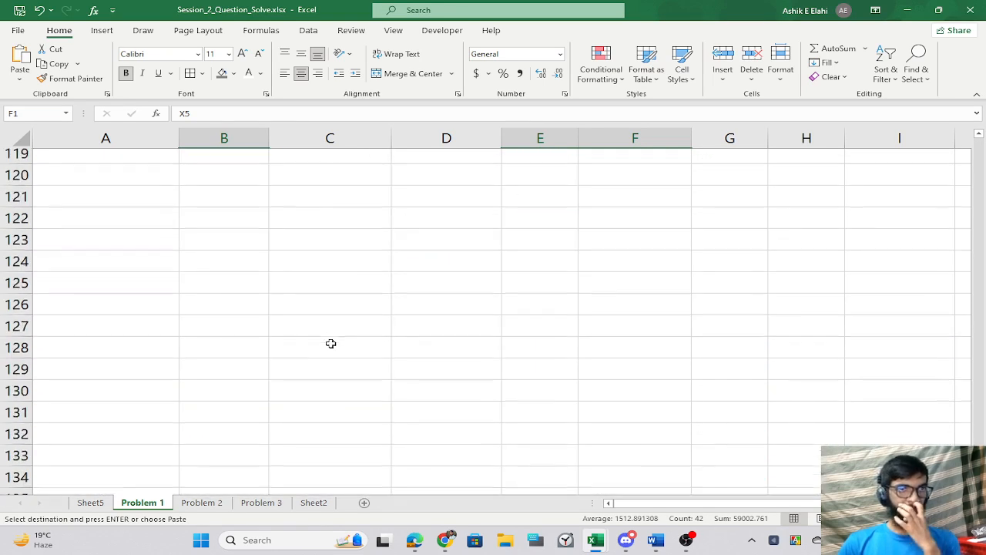
{"action": "scroll", "coordinate": [203, 326], "scroll_direction": "up", "scroll_amount": 3}
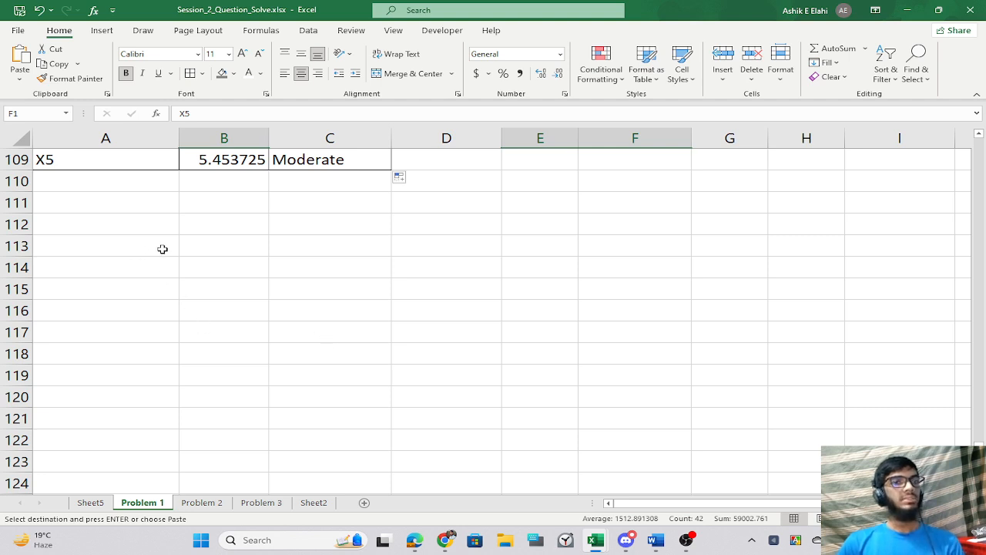
{"action": "left_click", "coordinate": [219, 246]}
{"action": "key", "text": "ctrl+v"}
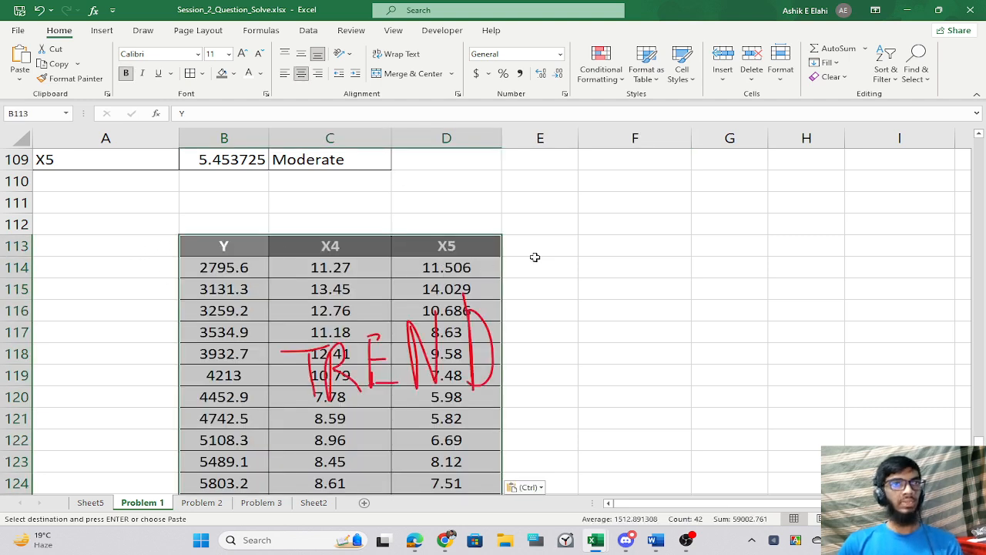
Delete the handwritten "TREND" ink drawing that was pasted over the new table.
{"action": "left_click", "coordinate": [593, 267]}
{"action": "left_click", "coordinate": [430, 325]}
{"action": "key", "text": "Delete"}
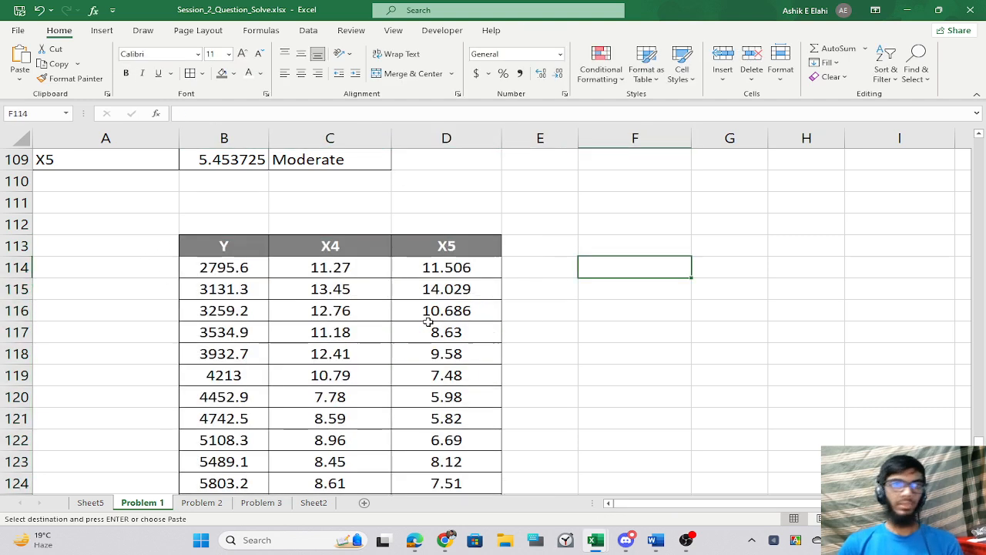
Replace the pasted Y values in B114:B126 with the array formula =Y.
{"action": "scroll", "coordinate": [193, 286], "scroll_direction": "down", "scroll_amount": 1}
{"action": "left_click_drag", "start_coordinate": [249, 178], "coordinate": [221, 441]}
{"action": "key", "text": "Delete"}
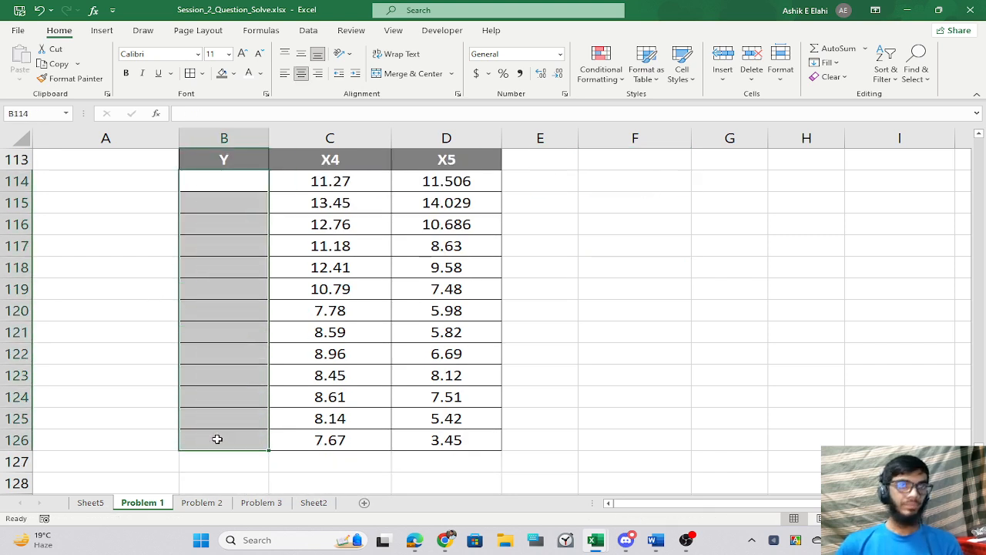
{"action": "type", "text": "=Y"}
{"action": "key", "text": "ctrl+shift+Return"}
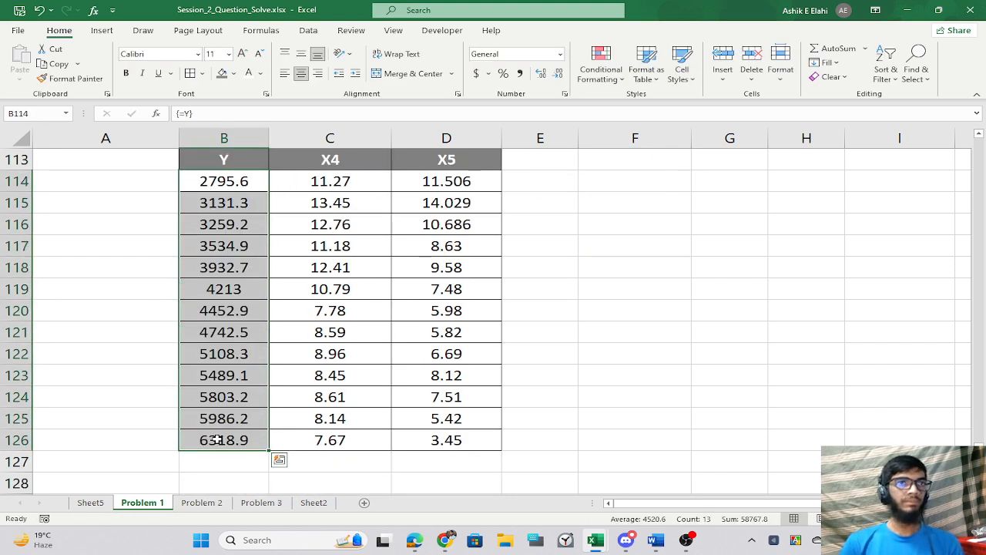
Replace the pasted X4 and X5 values in C114:D126 with the array formula =E2:F14.
{"action": "left_click_drag", "start_coordinate": [355, 178], "coordinate": [448, 438]}
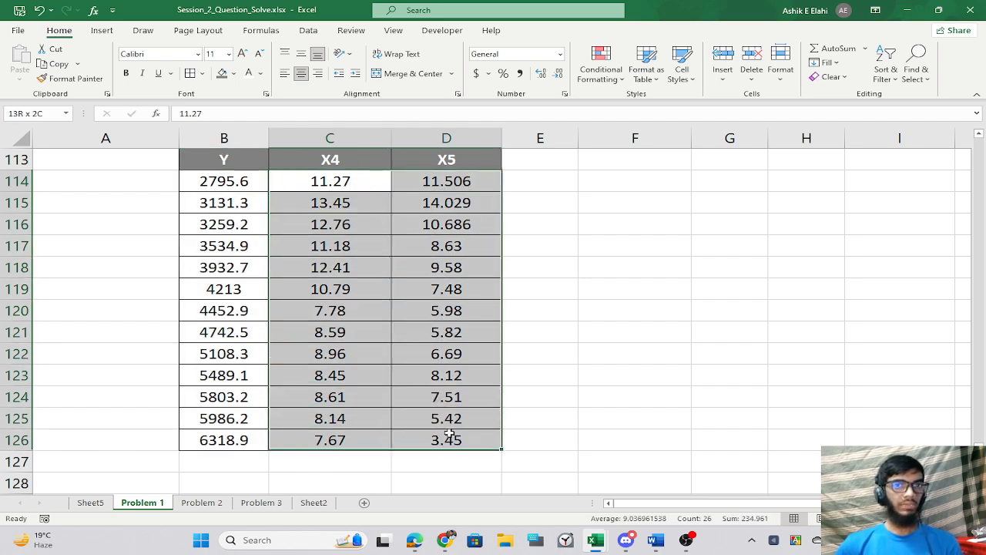
{"action": "key", "text": "Delete"}
{"action": "scroll", "coordinate": [462, 435], "scroll_direction": "up", "scroll_amount": 20}
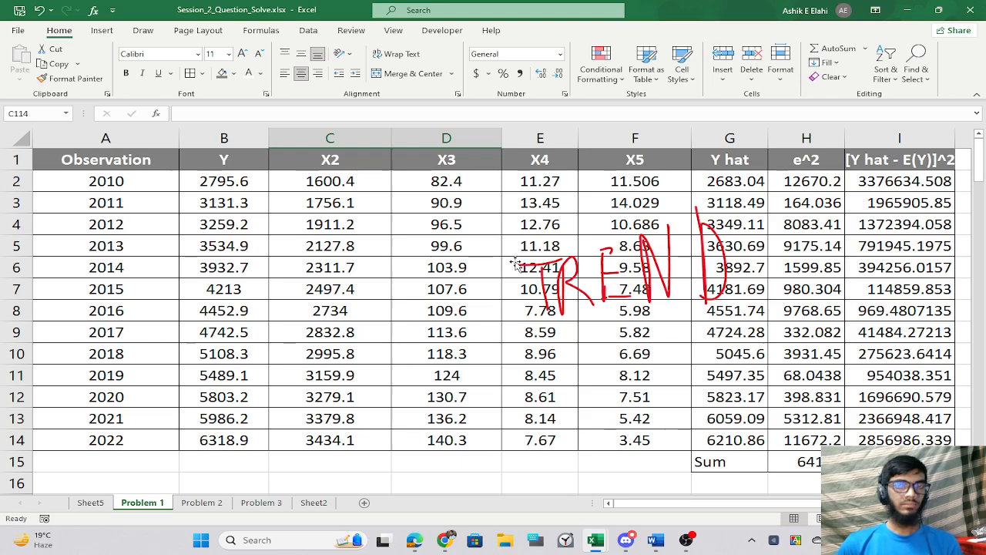
{"action": "type", "text": "="}
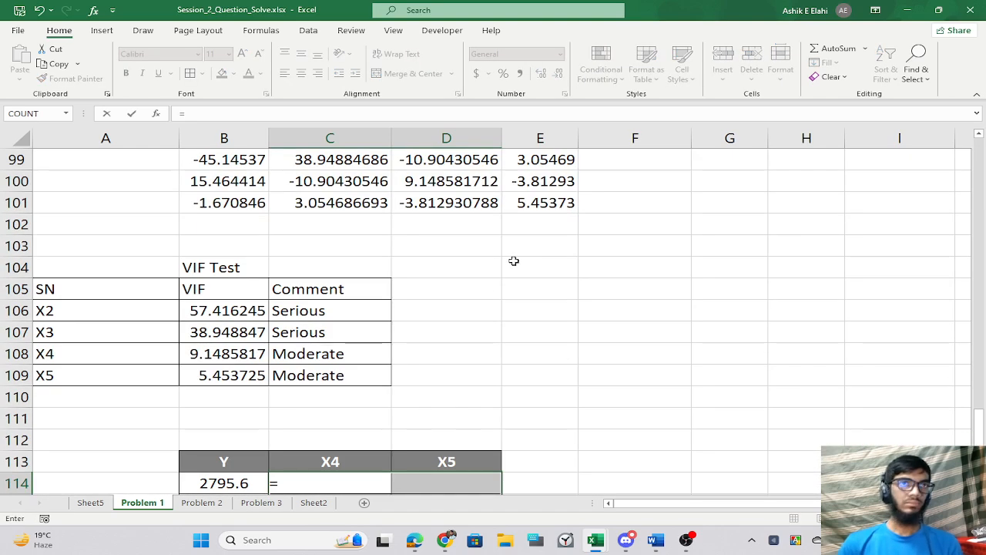
{"action": "scroll", "coordinate": [513, 260], "scroll_direction": "up", "scroll_amount": 20}
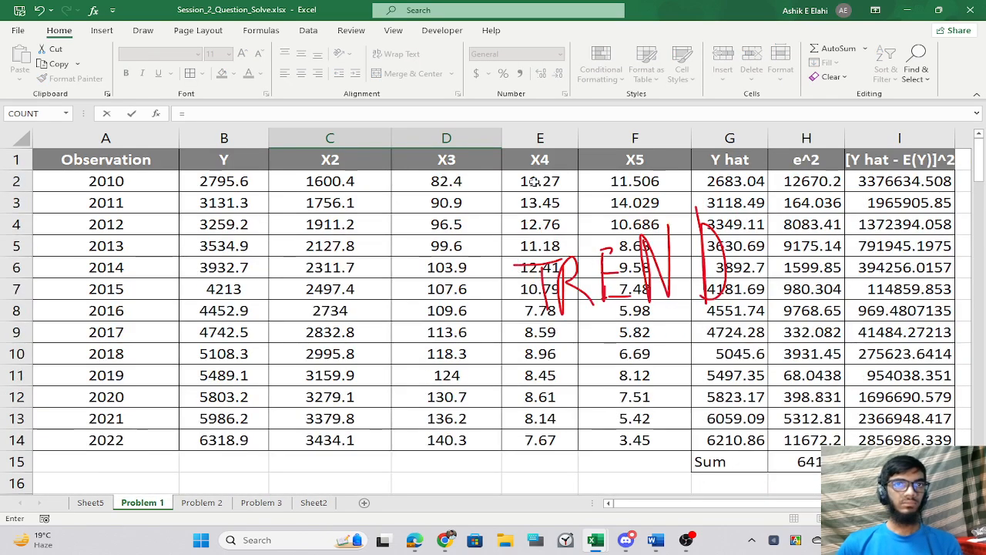
{"action": "left_click", "coordinate": [544, 181]}
{"action": "left_click_drag", "start_coordinate": [544, 181], "coordinate": [633, 443]}
{"action": "scroll", "coordinate": [577, 477], "scroll_direction": "down", "scroll_amount": 13}
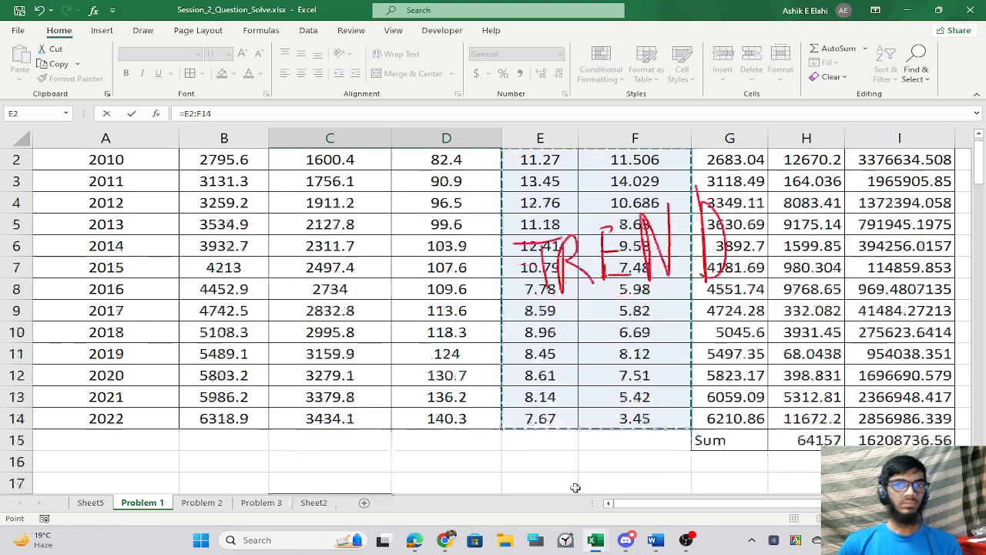
{"action": "scroll", "coordinate": [501, 453], "scroll_direction": "down", "scroll_amount": 20}
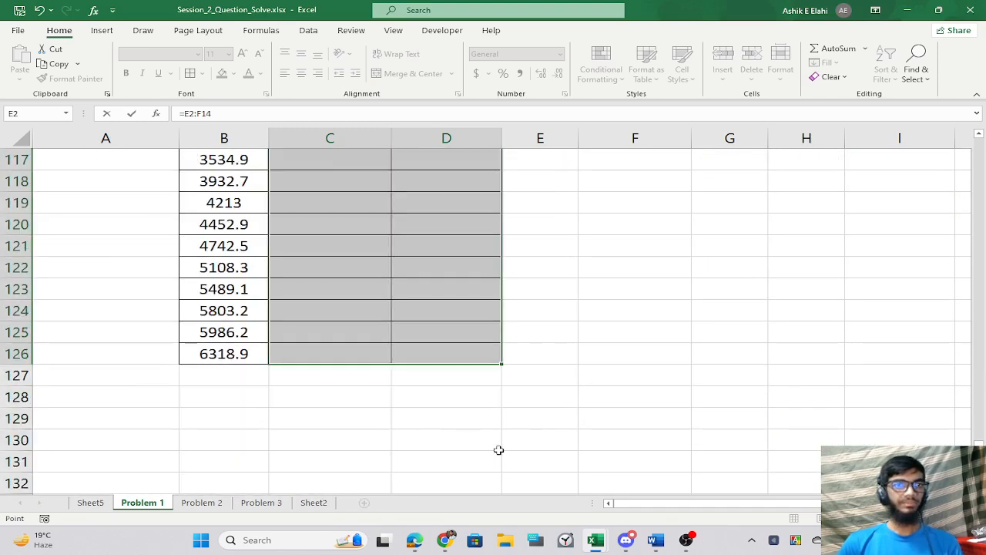
{"action": "key", "text": "ctrl+shift+Return"}
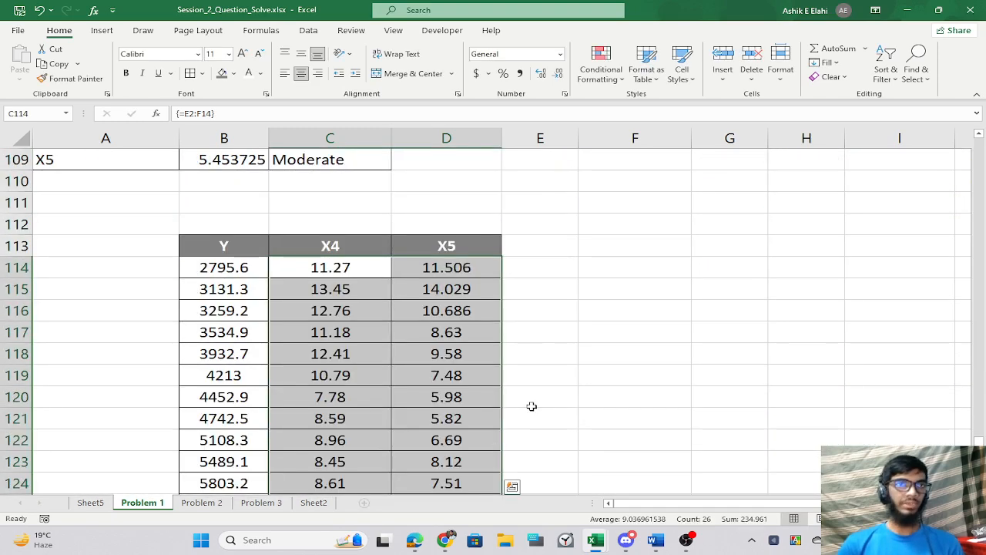
Color the text of the X2 and X3 rows of the VIF table, A106:C107, red.
{"action": "left_click", "coordinate": [672, 310]}
{"action": "scroll", "coordinate": [508, 308], "scroll_direction": "up", "scroll_amount": 4}
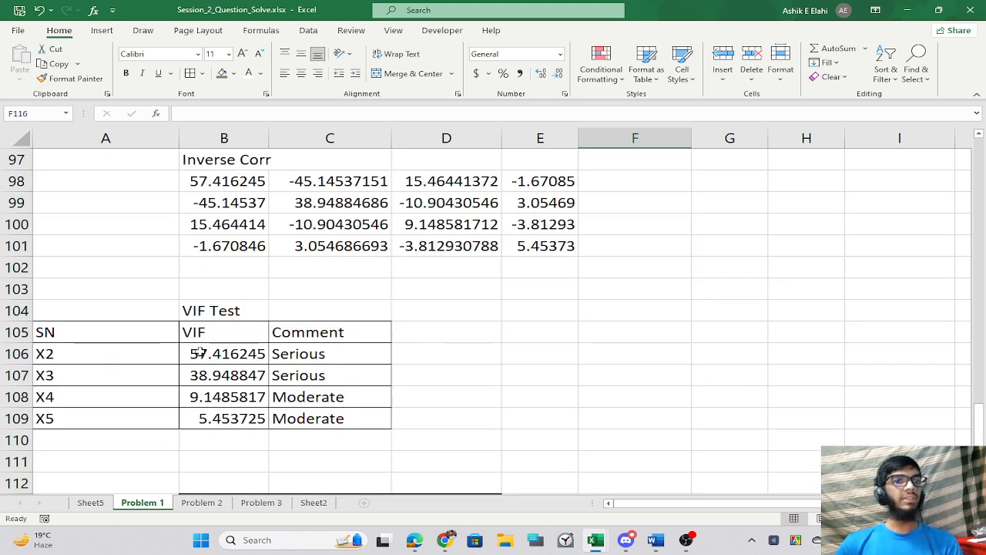
{"action": "left_click_drag", "start_coordinate": [198, 353], "coordinate": [277, 371]}
{"action": "left_click_drag", "start_coordinate": [51, 355], "coordinate": [324, 377]}
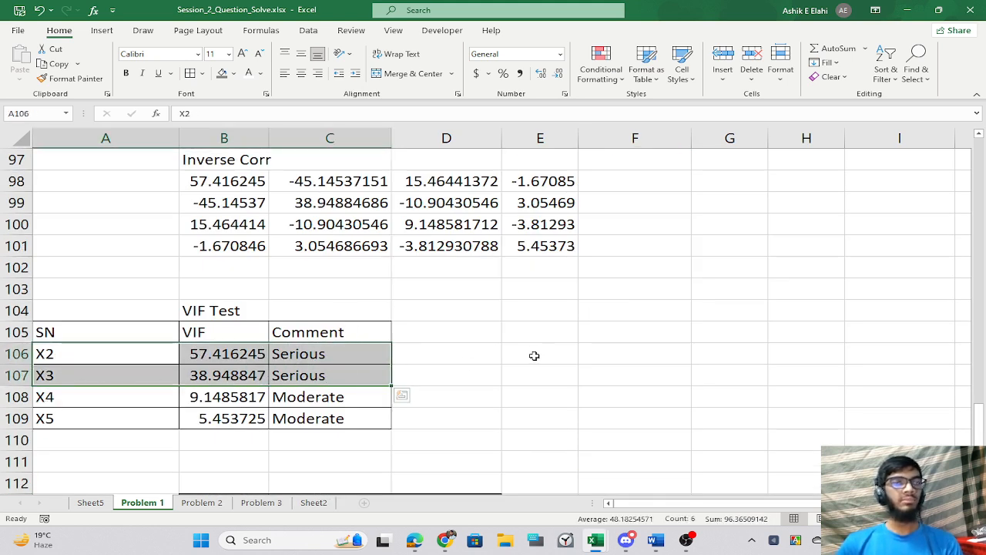
{"action": "left_click", "coordinate": [233, 73]}
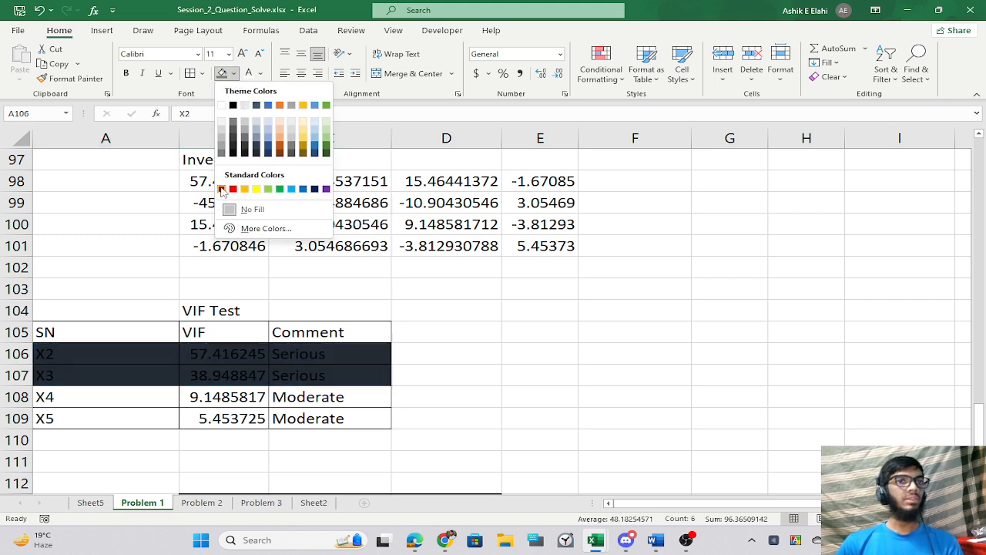
{"action": "left_click", "coordinate": [259, 73]}
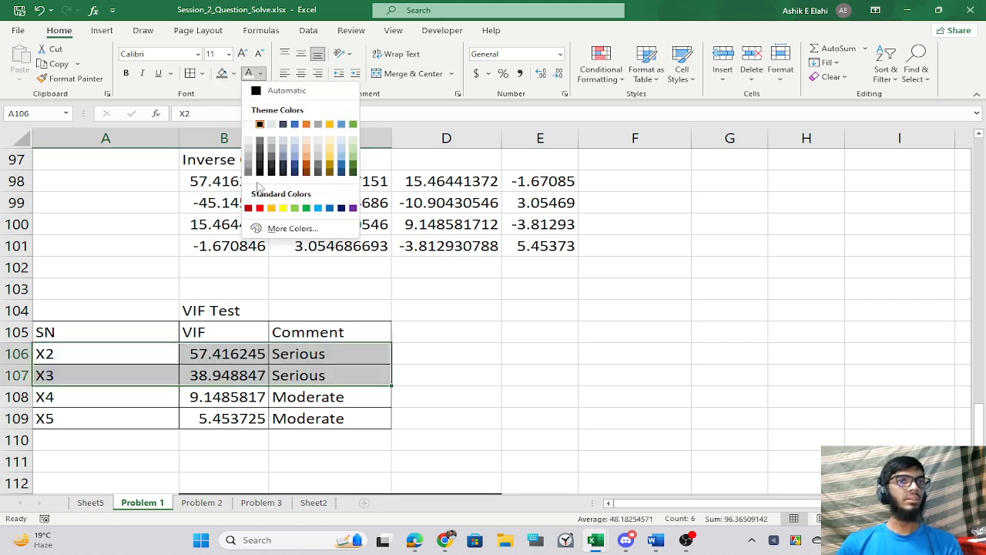
{"action": "left_click", "coordinate": [260, 205]}
{"action": "left_click", "coordinate": [460, 399]}
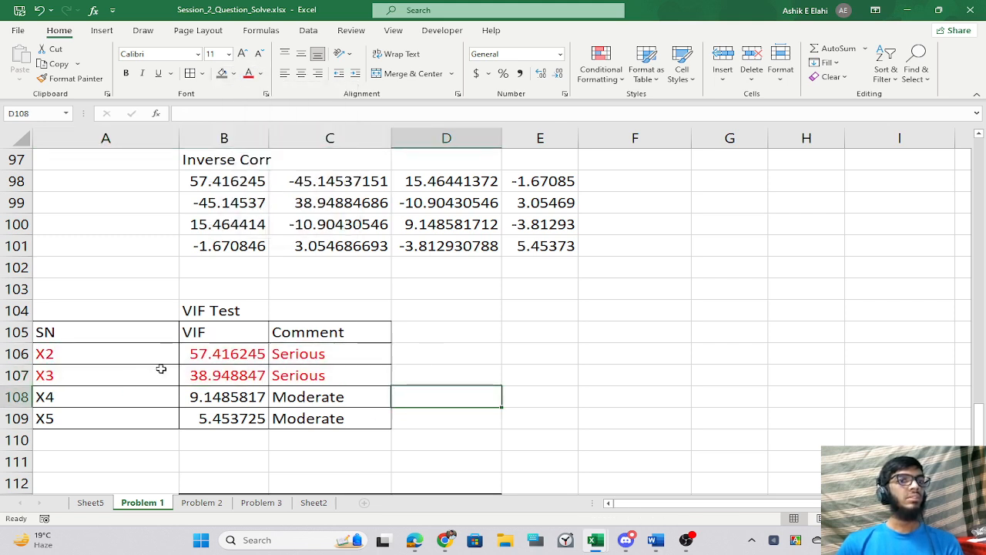
Examine the X2, X3 and X4 rows of the VIF table and the Y, X4 and X5 columns of the reduced table.
{"action": "left_click_drag", "start_coordinate": [101, 360], "coordinate": [385, 375]}
{"action": "left_click", "coordinate": [539, 354]}
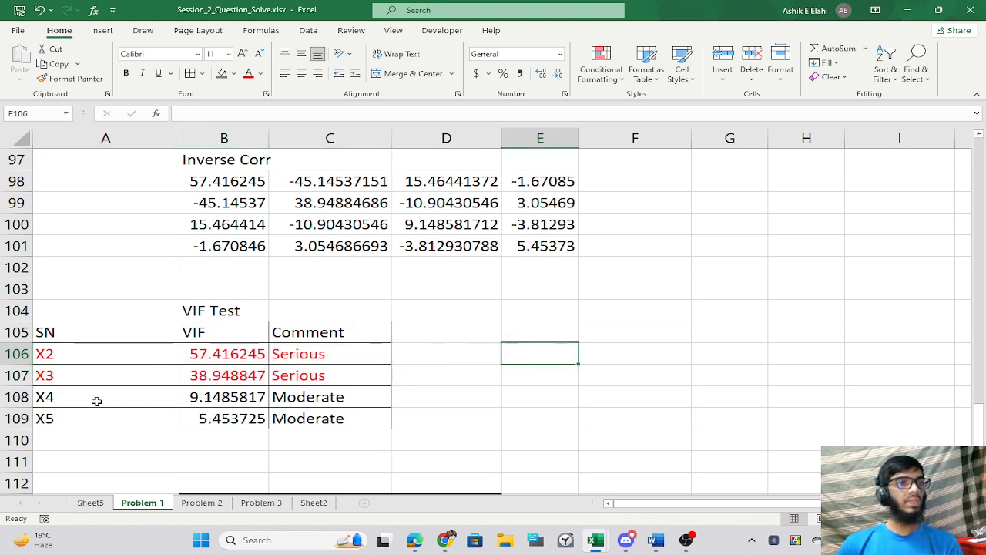
{"action": "left_click_drag", "start_coordinate": [68, 361], "coordinate": [346, 379]}
{"action": "left_click_drag", "start_coordinate": [695, 471], "coordinate": [663, 482]}
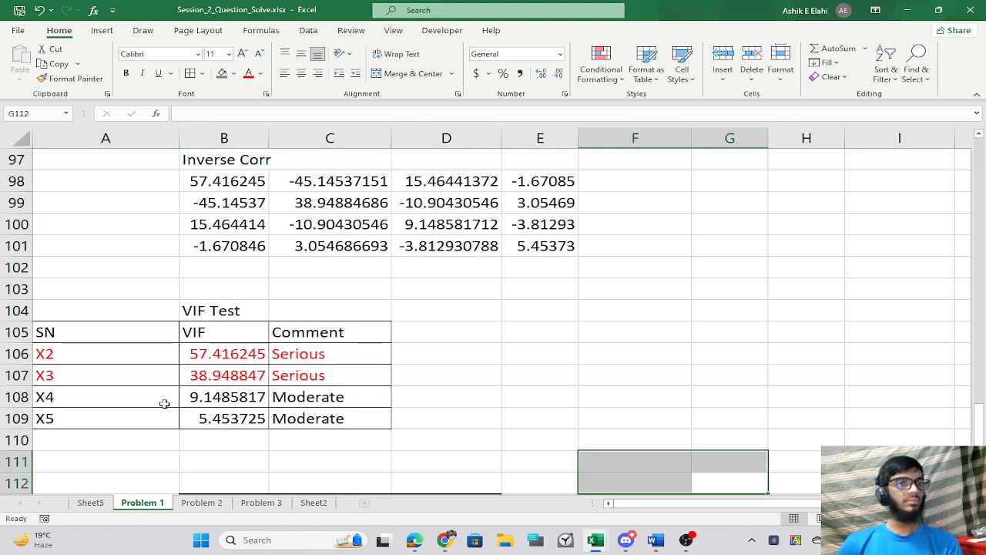
{"action": "left_click", "coordinate": [171, 401]}
{"action": "left_click_drag", "start_coordinate": [170, 400], "coordinate": [352, 398]}
{"action": "scroll", "coordinate": [621, 347], "scroll_direction": "down", "scroll_amount": 5}
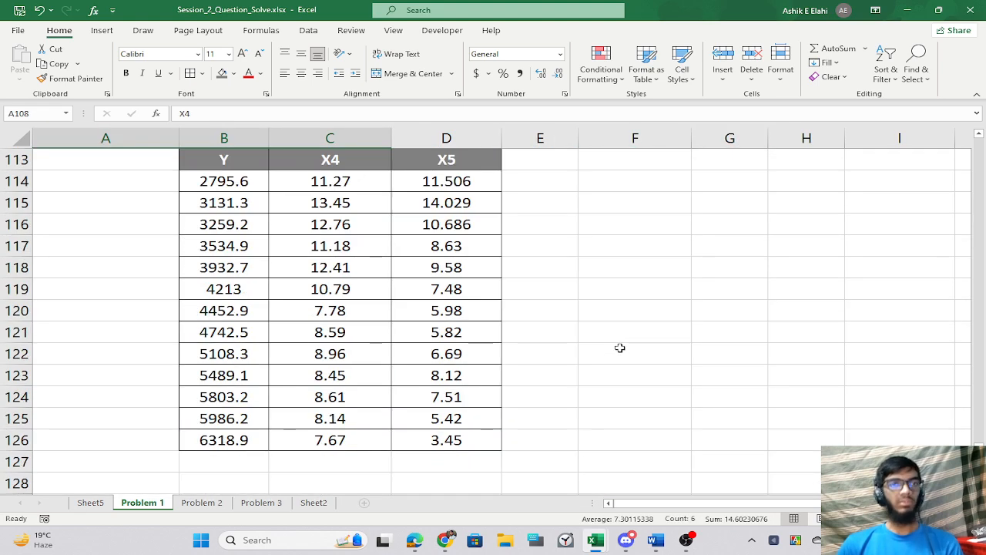
{"action": "left_click_drag", "start_coordinate": [224, 180], "coordinate": [240, 418]}
{"action": "left_click_drag", "start_coordinate": [324, 182], "coordinate": [343, 440]}
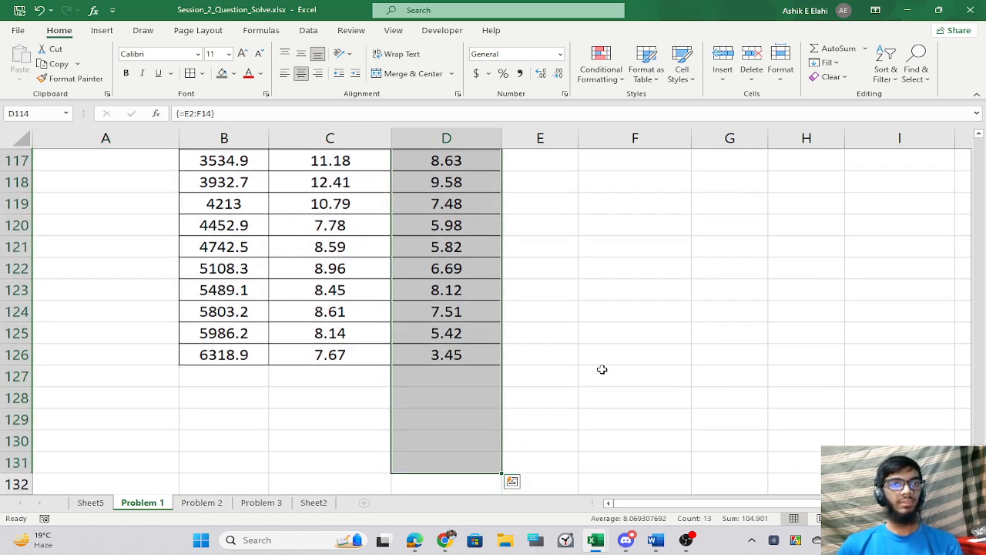
{"action": "left_click", "coordinate": [599, 368]}
{"action": "scroll", "coordinate": [598, 367], "scroll_direction": "up", "scroll_amount": 3}
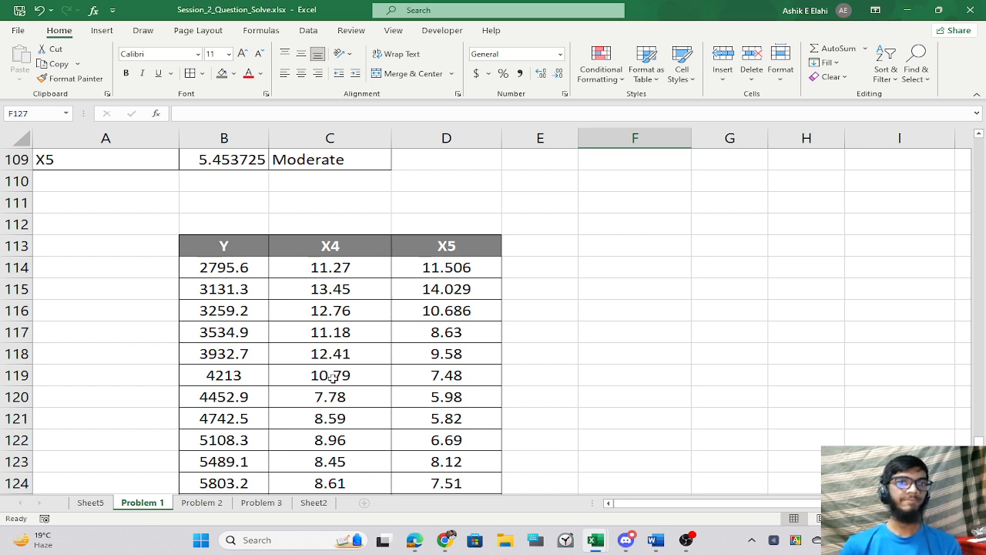
{"action": "mouse_move", "coordinate": [657, 506]}
{"action": "left_mouse_down"}
{"action": "mouse_move", "coordinate": [685, 501]}
{"action": "mouse_move", "coordinate": [662, 507]}
{"action": "left_mouse_up"}
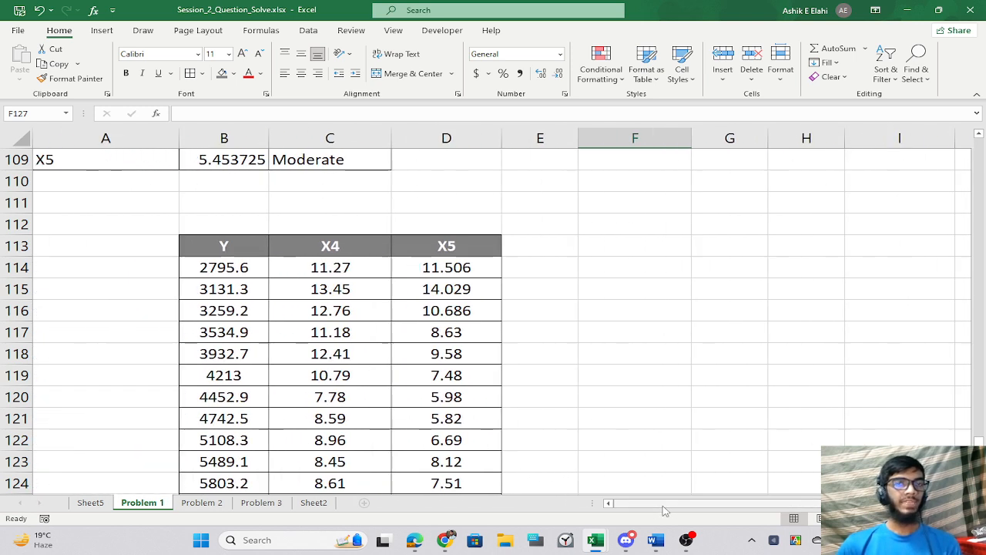
Fill G114:G126 beside the reduced table with a column of 1s.
{"action": "left_click", "coordinate": [728, 250]}
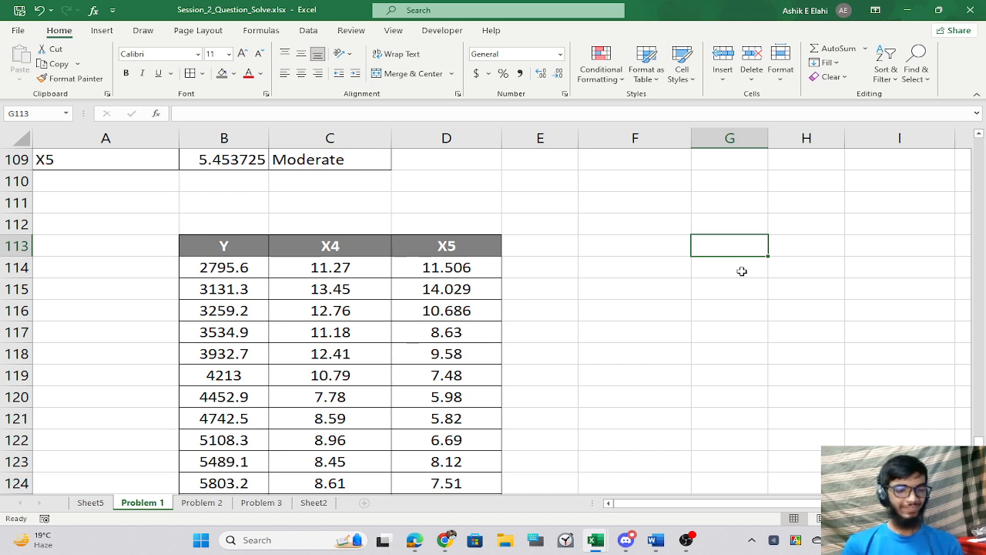
{"action": "left_click", "coordinate": [742, 271]}
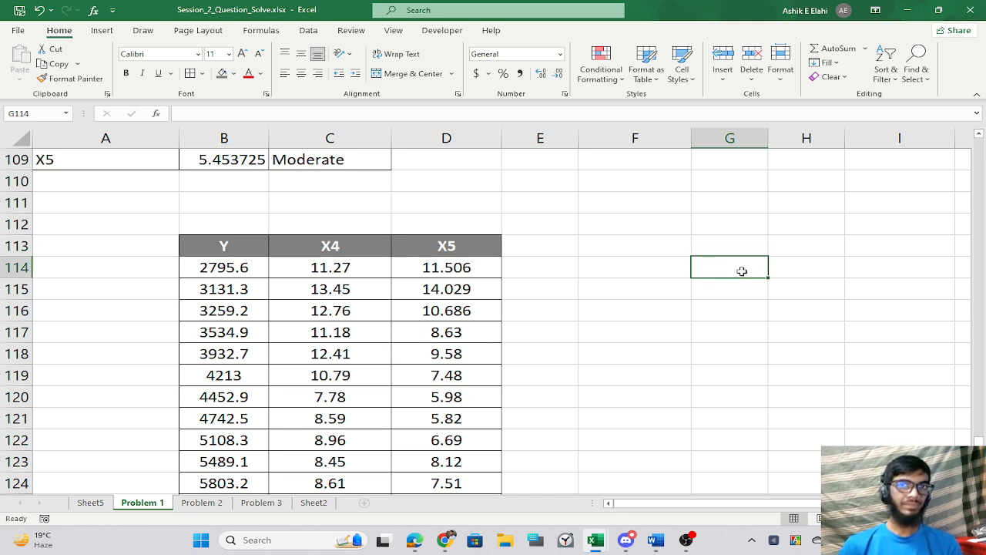
{"action": "type", "text": "1"}
{"action": "key", "text": "Return"}
{"action": "type", "text": "1"}
{"action": "key", "text": "Return"}
{"action": "type", "text": "1 "}
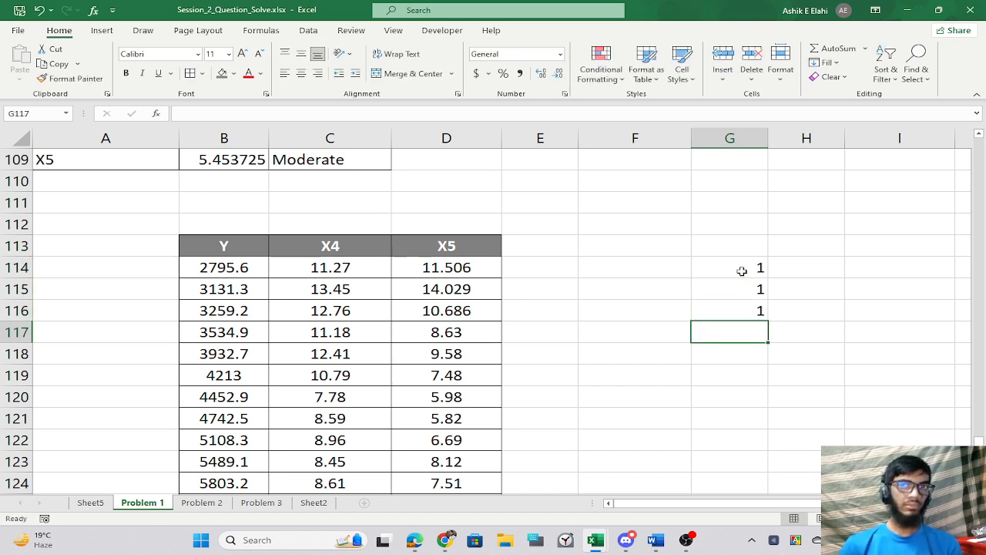
{"action": "type", "text": "1 1 1 1 1"}
{"action": "key", "text": "Return"}
{"action": "type", "text": "1"}
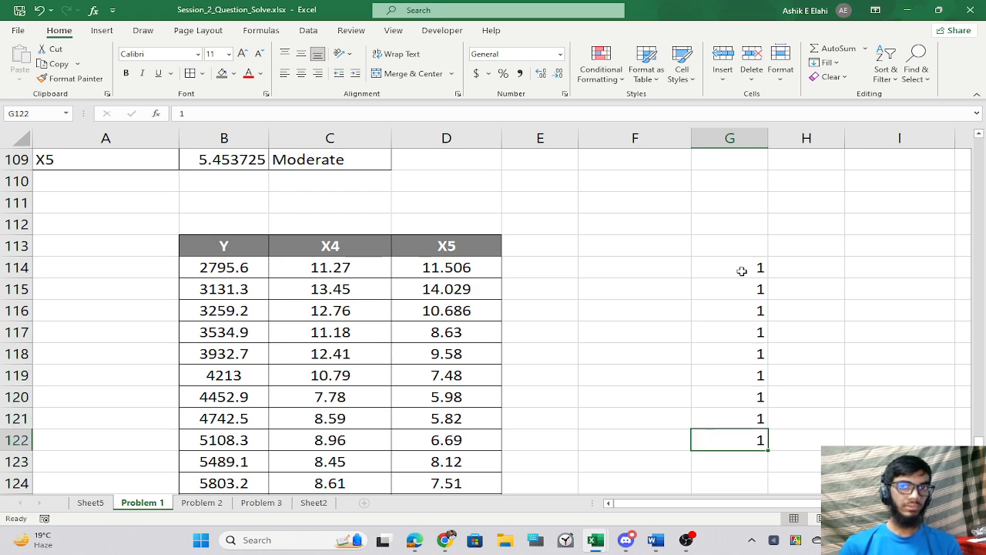
{"action": "key", "text": "Return"}
{"action": "type", "text": "1"}
{"action": "key", "text": "Return"}
{"action": "type", "text": "1"}
{"action": "key", "text": "Return"}
{"action": "scroll", "coordinate": [741, 272], "scroll_direction": "down", "scroll_amount": 1}
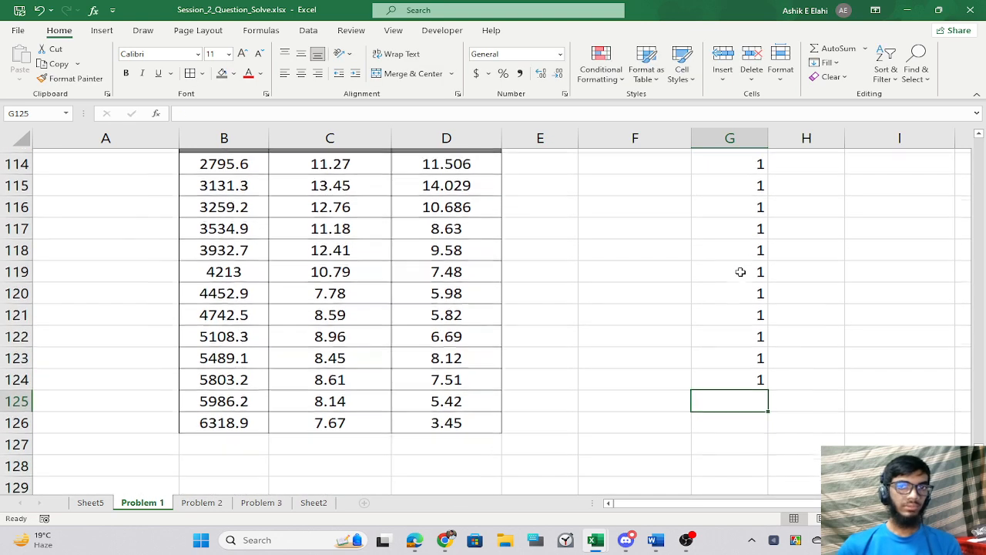
{"action": "type", "text": "1"}
{"action": "key", "text": "Return"}
{"action": "type", "text": "1"}
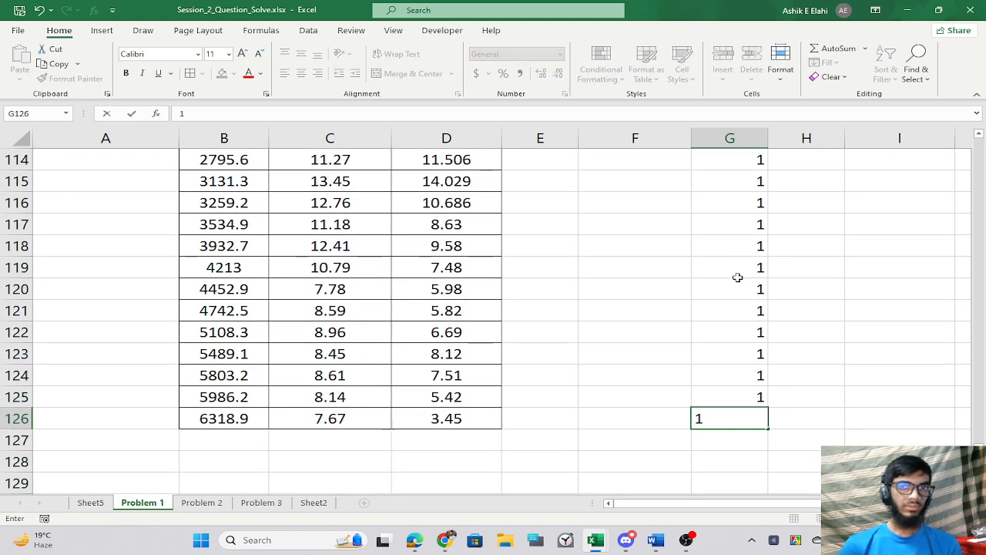
{"action": "key", "text": "Return"}
Bring the X4 and X5 values into H114:I126 with the array formula =C114:D126.
{"action": "scroll", "coordinate": [705, 259], "scroll_direction": "up", "scroll_amount": 4}
{"action": "scroll", "coordinate": [711, 290], "scroll_direction": "down", "scroll_amount": 1}
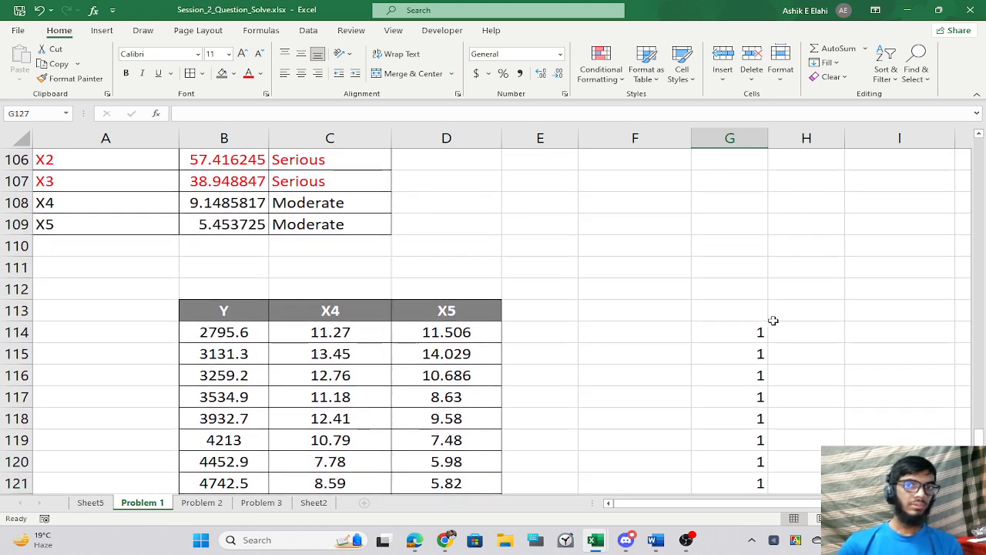
{"action": "left_click_drag", "start_coordinate": [786, 332], "coordinate": [886, 478]}
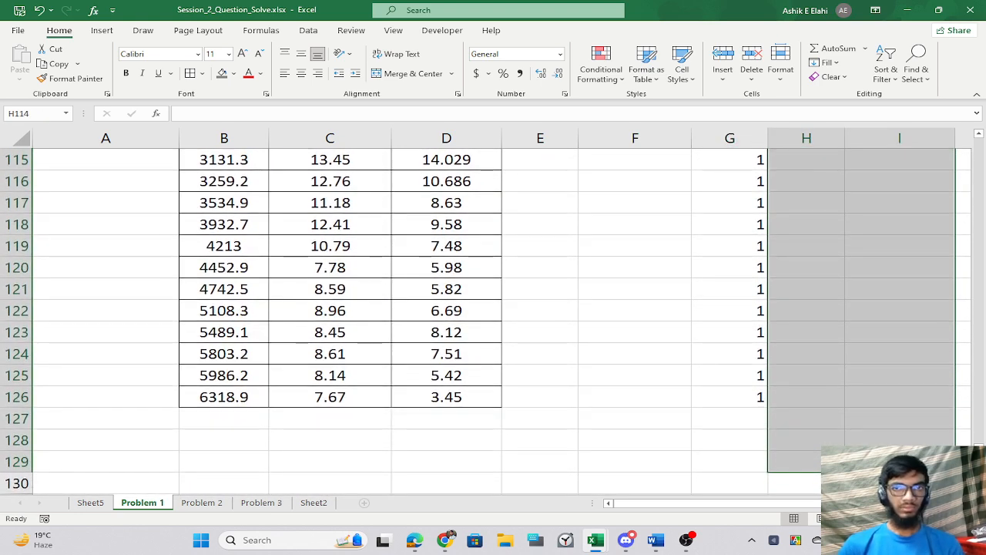
{"action": "key", "text": "shift+Up"}
{"action": "key", "text": "shift+Up"}
{"action": "key", "text": "shift+Up"}
{"action": "type", "text": "="}
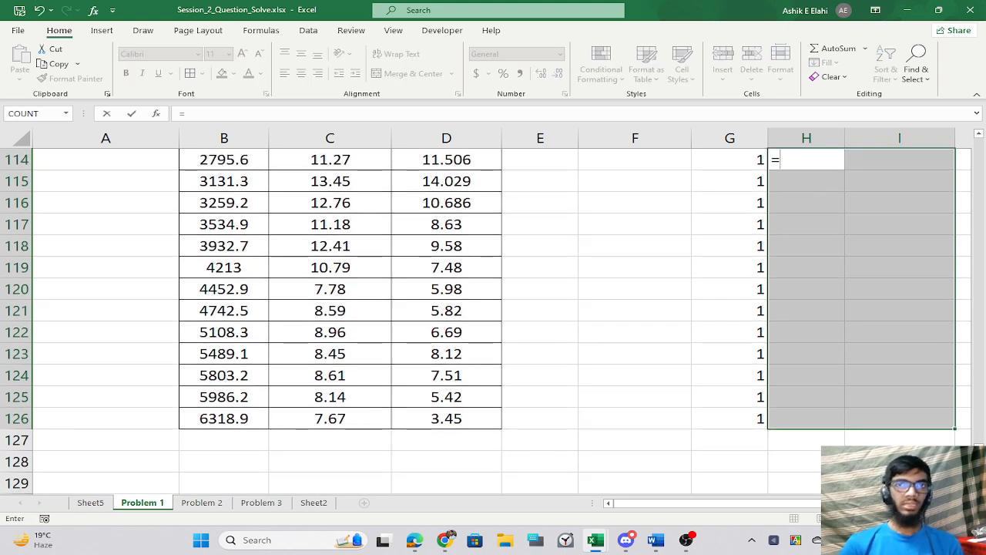
{"action": "scroll", "coordinate": [275, 229], "scroll_direction": "up", "scroll_amount": 1}
{"action": "left_click_drag", "start_coordinate": [309, 246], "coordinate": [432, 440]}
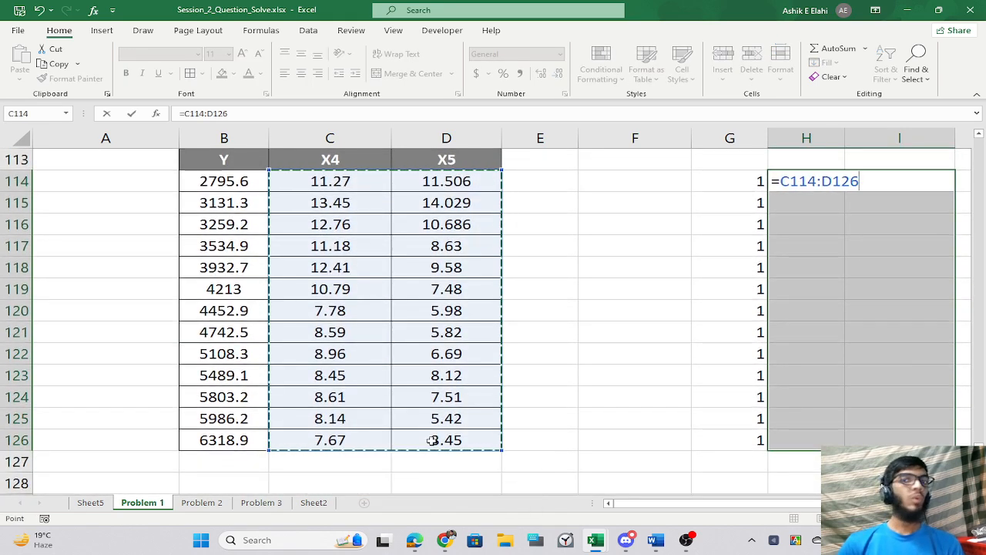
{"action": "key", "text": "ctrl+shift+Return"}
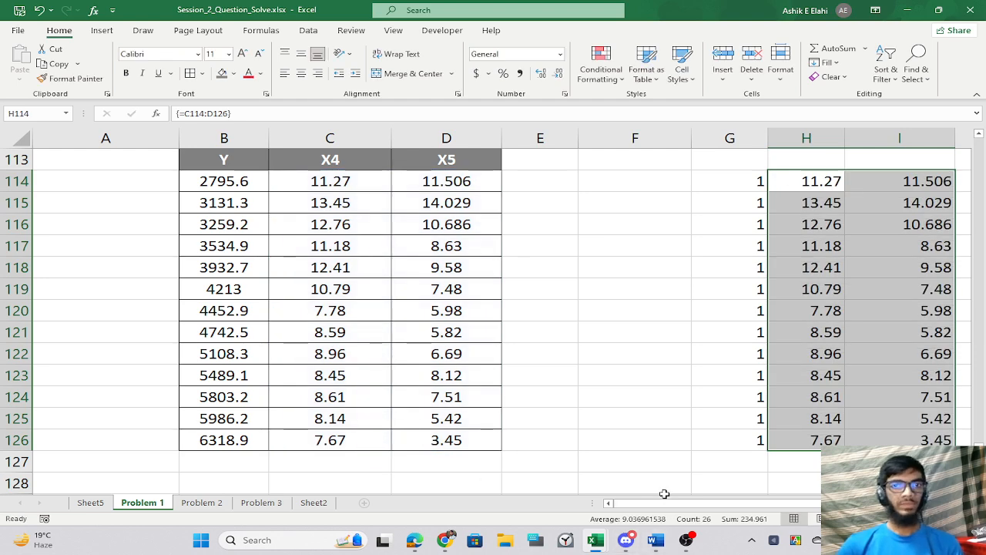
Name the matrix range G114:I126 P.
{"action": "scroll", "coordinate": [665, 493], "scroll_direction": "right", "scroll_amount": 3}
{"action": "left_click", "coordinate": [766, 375]}
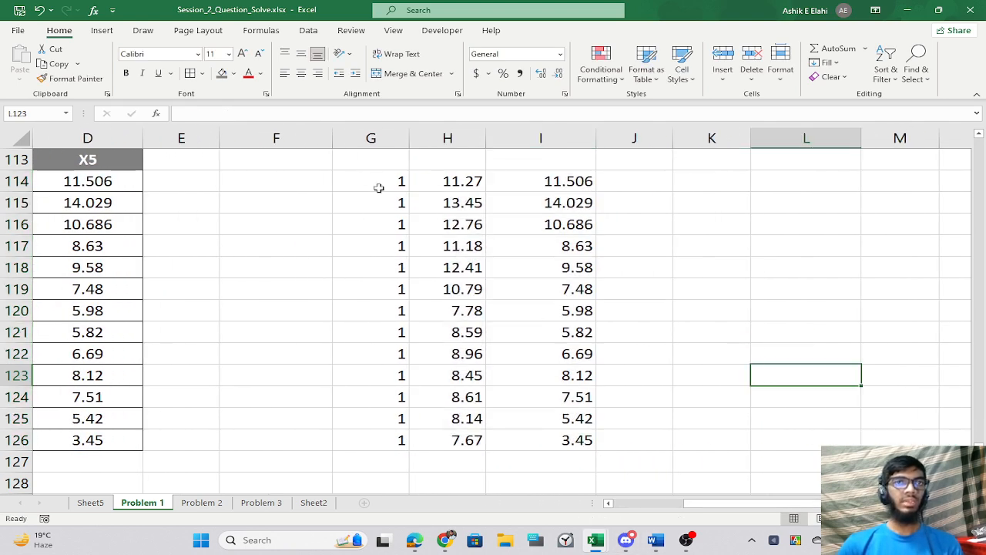
{"action": "scroll", "coordinate": [383, 211], "scroll_direction": "up", "scroll_amount": 1}
{"action": "left_click_drag", "start_coordinate": [403, 266], "coordinate": [535, 452]}
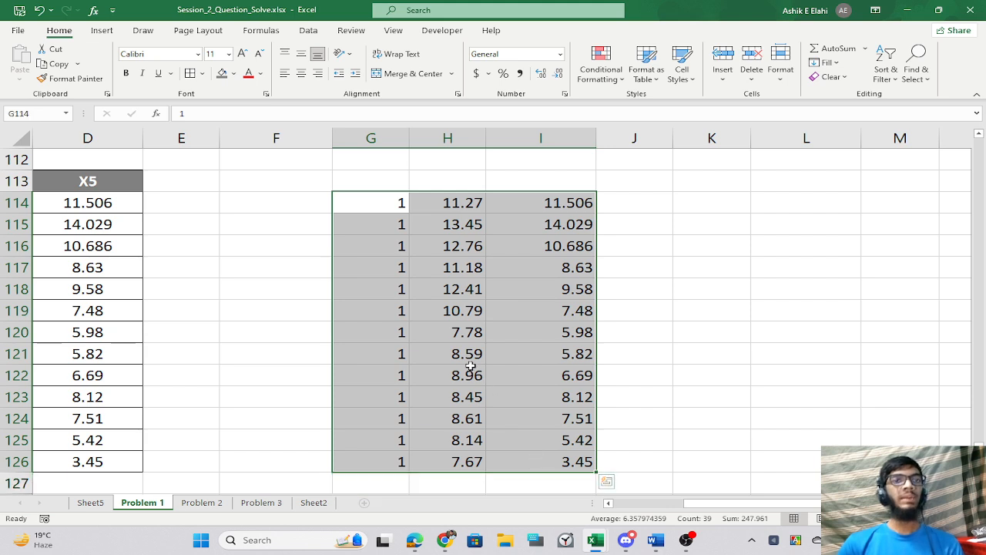
{"action": "left_click", "coordinate": [26, 114]}
{"action": "type", "text": "P"}
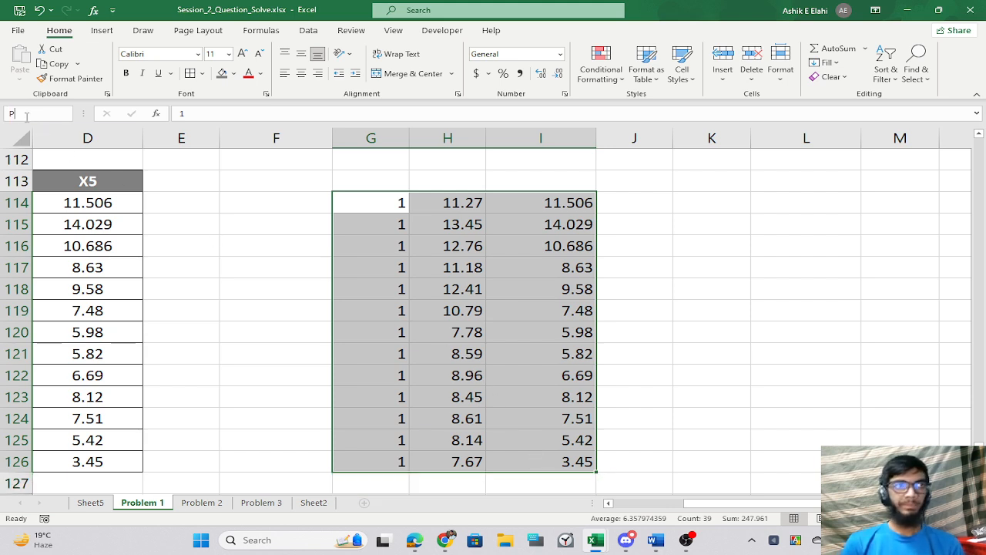
{"action": "left_click", "coordinate": [198, 207]}
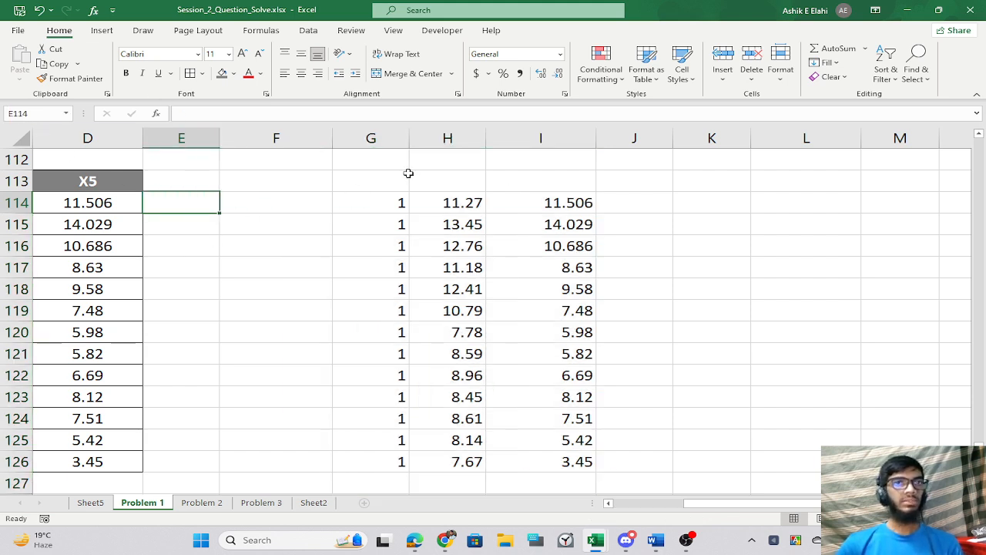
Merge and center G113:I113 above the matrix and enter the heading P.
{"action": "left_click_drag", "start_coordinate": [385, 181], "coordinate": [550, 180]}
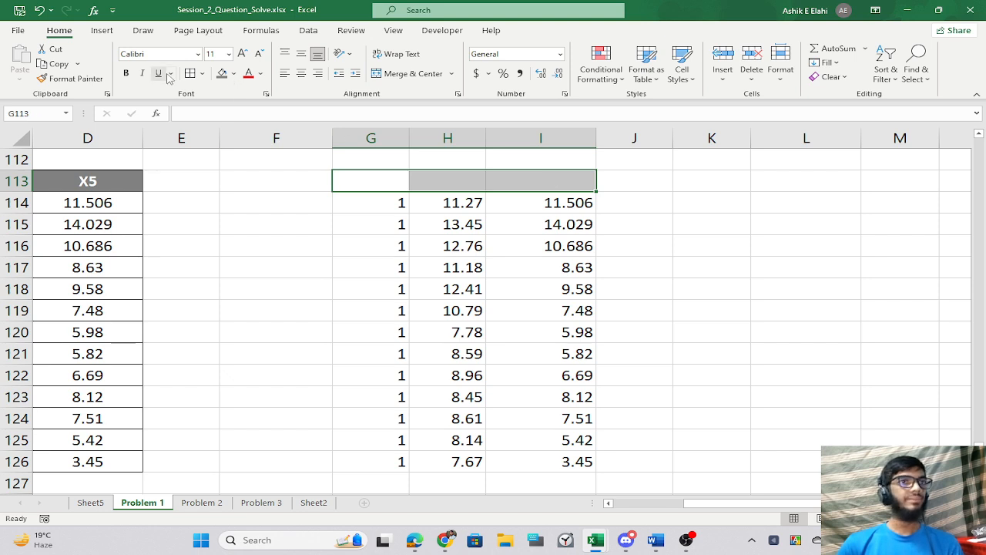
{"action": "left_click", "coordinate": [416, 74]}
{"action": "type", "text": "P"}
{"action": "key", "text": "Return"}
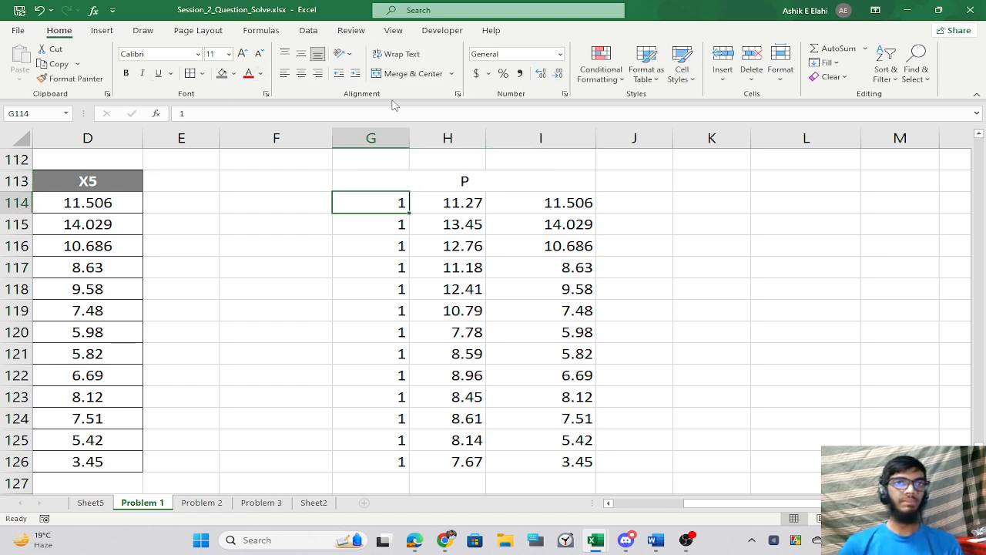
Apply all borders to the matrix P values in G114:I126 and to its merged heading above.
{"action": "left_click_drag", "start_coordinate": [385, 200], "coordinate": [508, 463]}
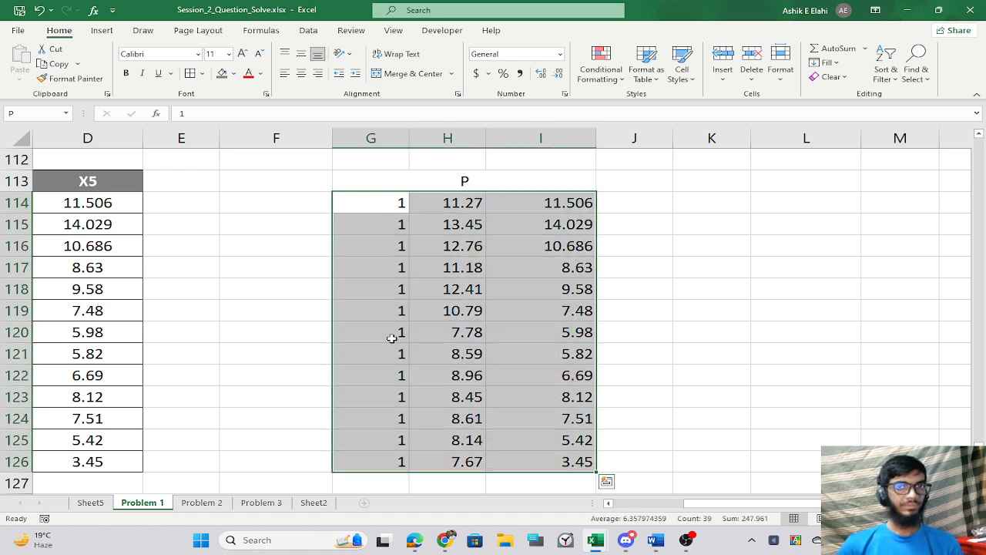
{"action": "left_click", "coordinate": [190, 73]}
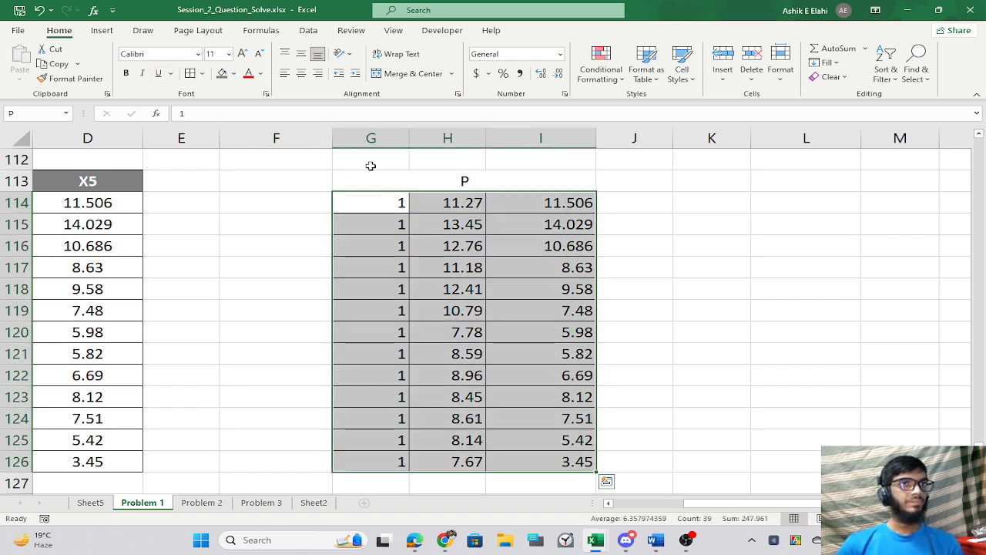
{"action": "left_click", "coordinate": [385, 184]}
{"action": "left_click", "coordinate": [225, 288]}
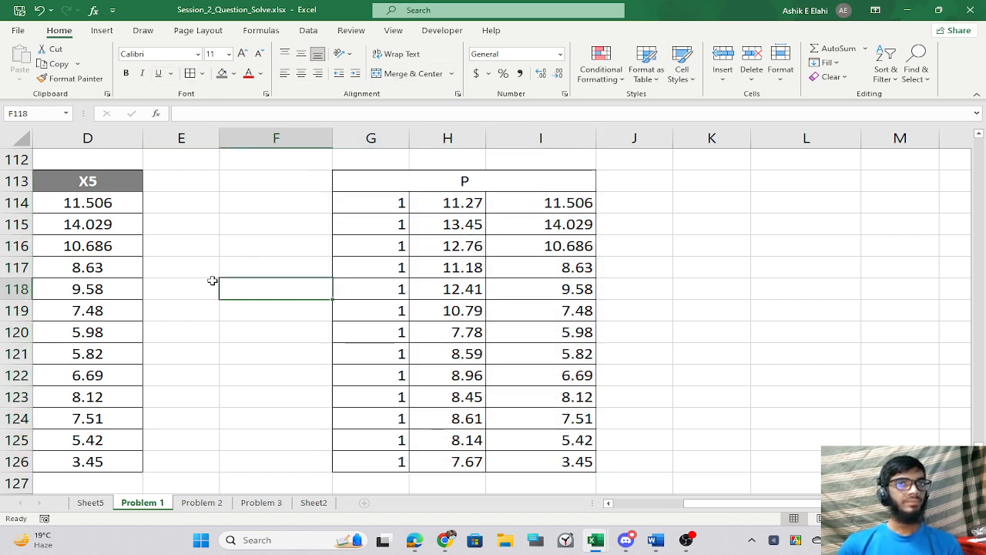
{"action": "scroll", "coordinate": [193, 287], "scroll_direction": "down", "scroll_amount": 1}
{"action": "scroll", "coordinate": [400, 304], "scroll_direction": "up", "scroll_amount": 2}
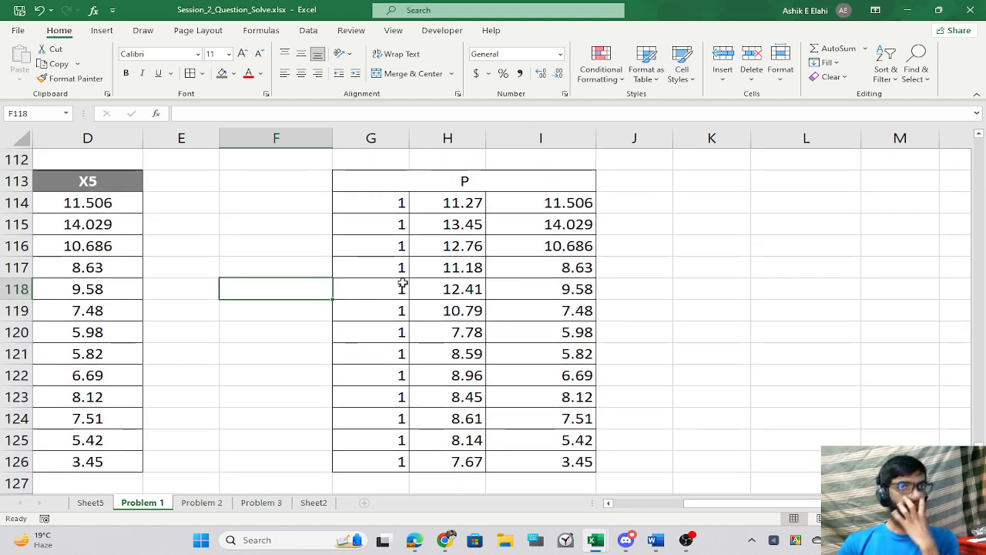
{"action": "left_click", "coordinate": [384, 199]}
{"action": "left_click_drag", "start_coordinate": [384, 200], "coordinate": [544, 451]}
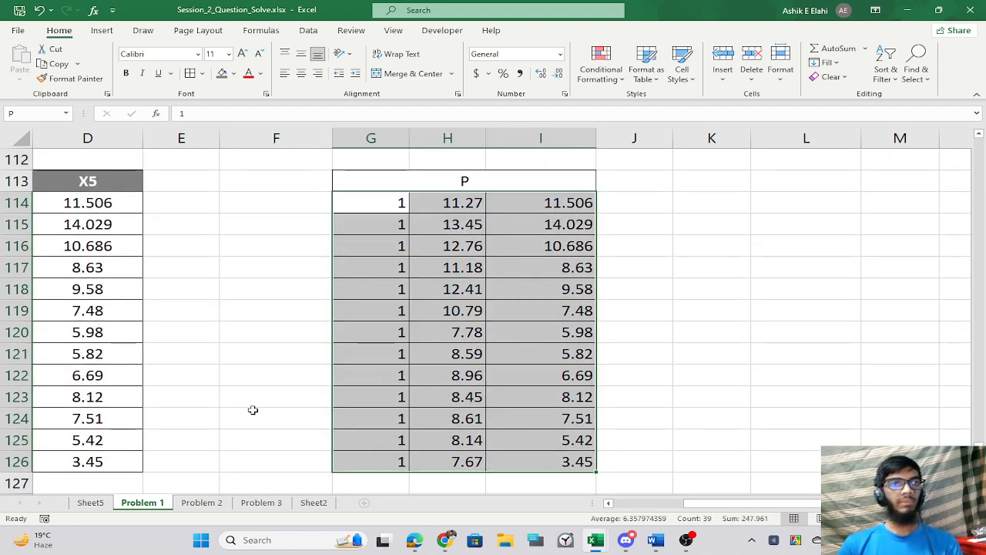
{"action": "left_click", "coordinate": [257, 362]}
Enter the label Beta_New in B130 below the reduced Y, X4, X5 table.
{"action": "scroll", "coordinate": [258, 360], "scroll_direction": "down", "scroll_amount": 2}
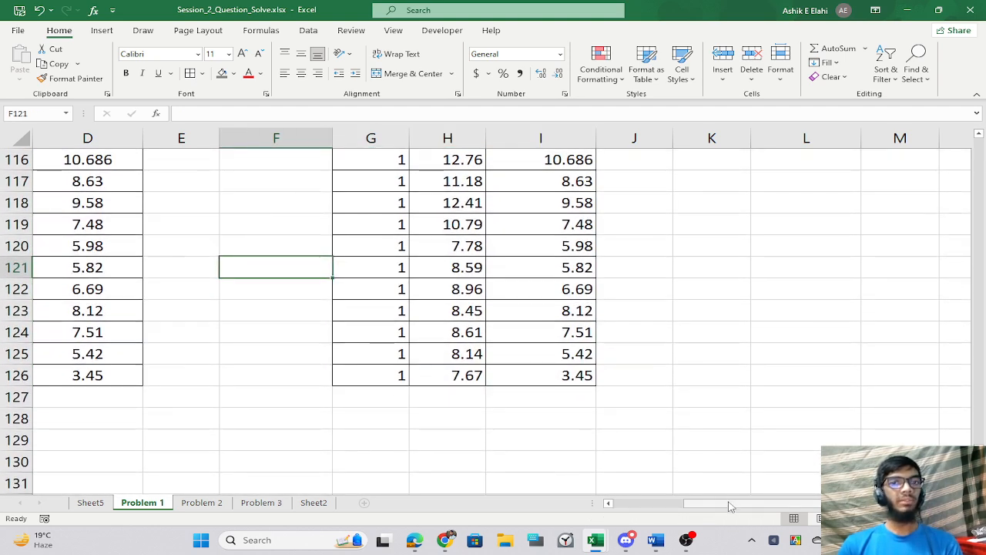
{"action": "left_click_drag", "start_coordinate": [694, 503], "coordinate": [628, 515]}
{"action": "left_click", "coordinate": [257, 459]}
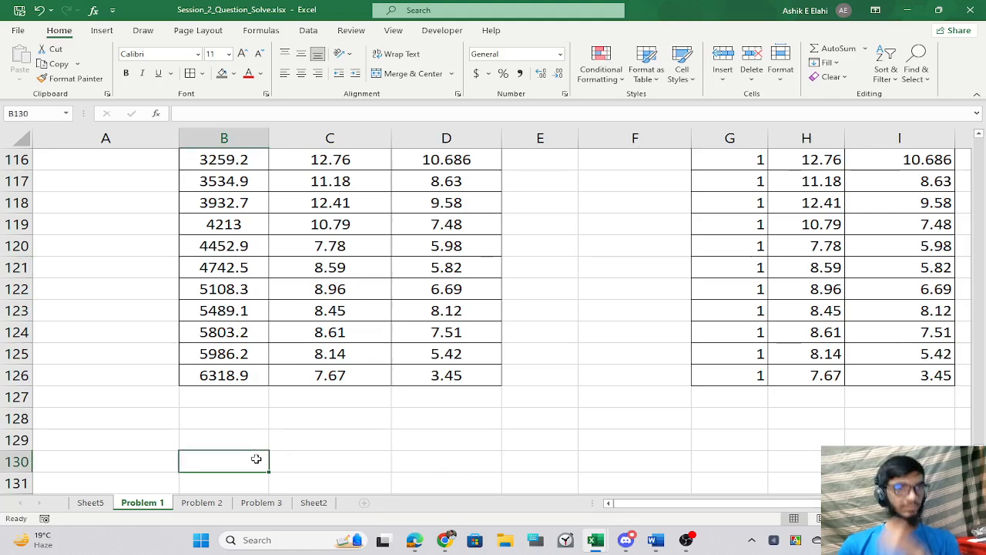
{"action": "scroll", "coordinate": [343, 422], "scroll_direction": "down", "scroll_amount": 1}
{"action": "type", "text": "Be"}
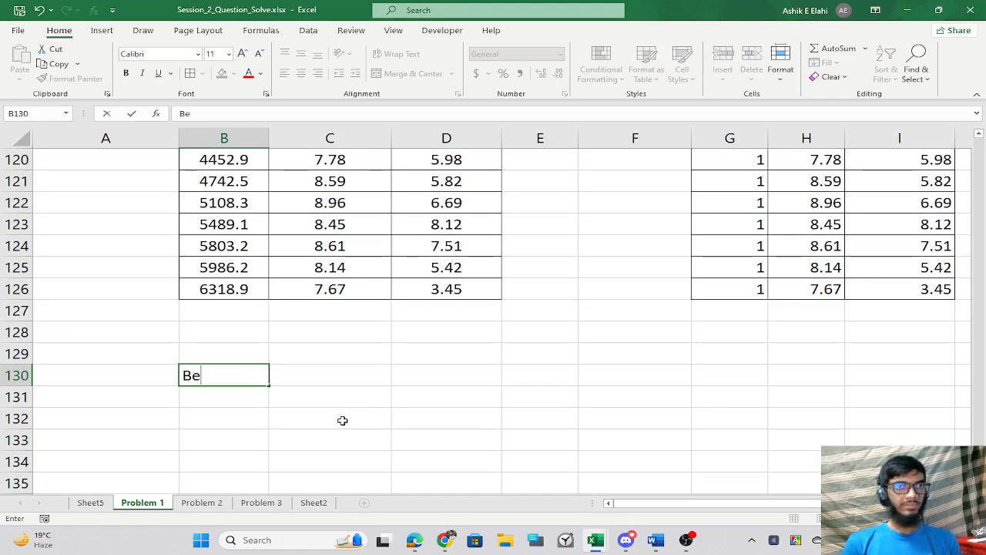
{"action": "type", "text": "ta_New"}
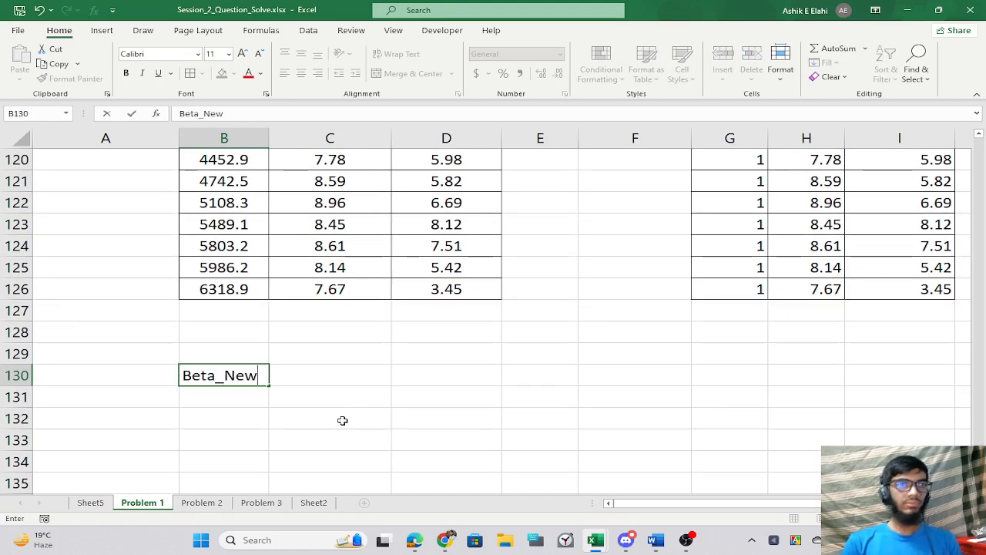
{"action": "key", "text": "Return"}
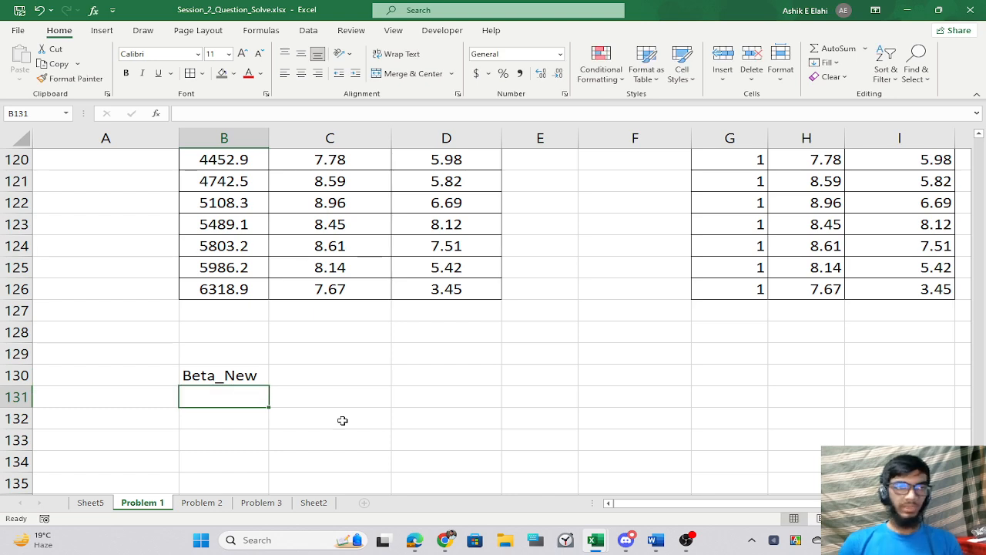
{"action": "key", "text": "shift+Down"}
{"action": "key", "text": "shift+Down"}
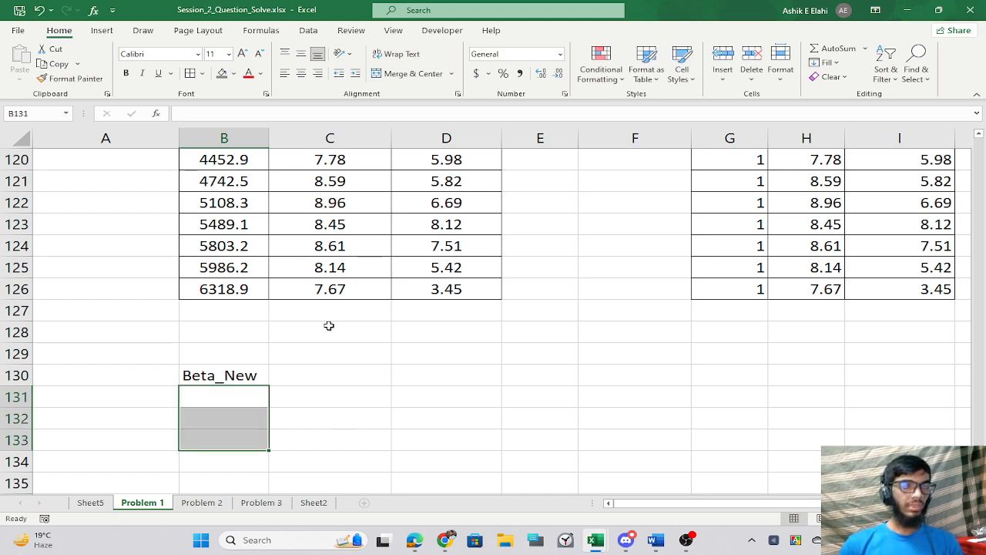
{"action": "scroll", "coordinate": [329, 325], "scroll_direction": "up", "scroll_amount": 4}
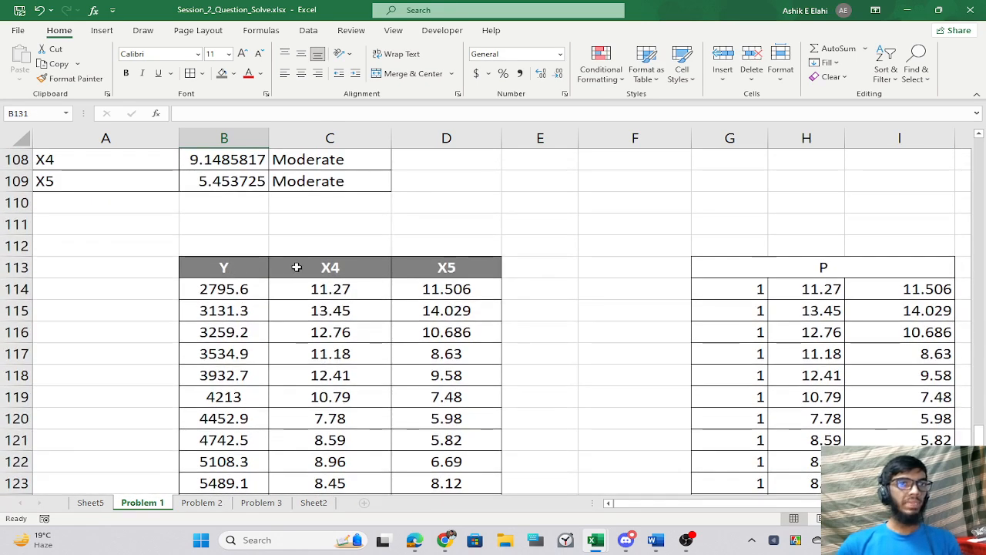
{"action": "scroll", "coordinate": [292, 388], "scroll_direction": "down", "scroll_amount": 5}
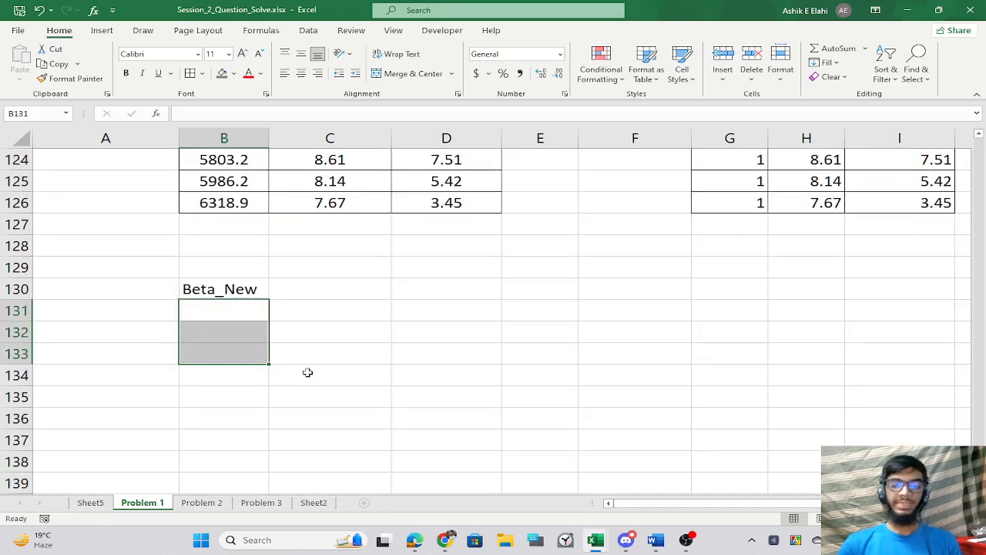
{"action": "type", "text": "="}
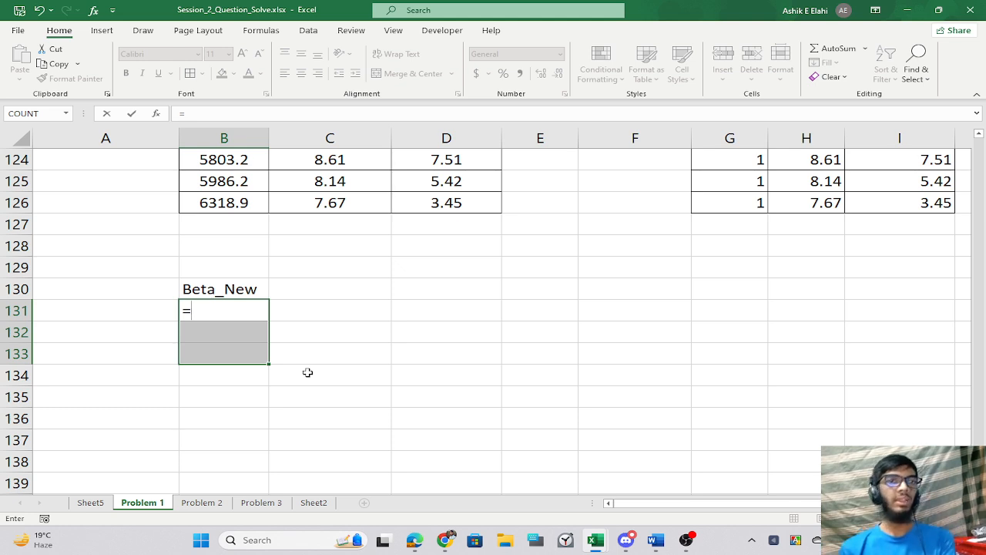
{"action": "type", "text": "mm"}
{"action": "key", "text": "Tab"}
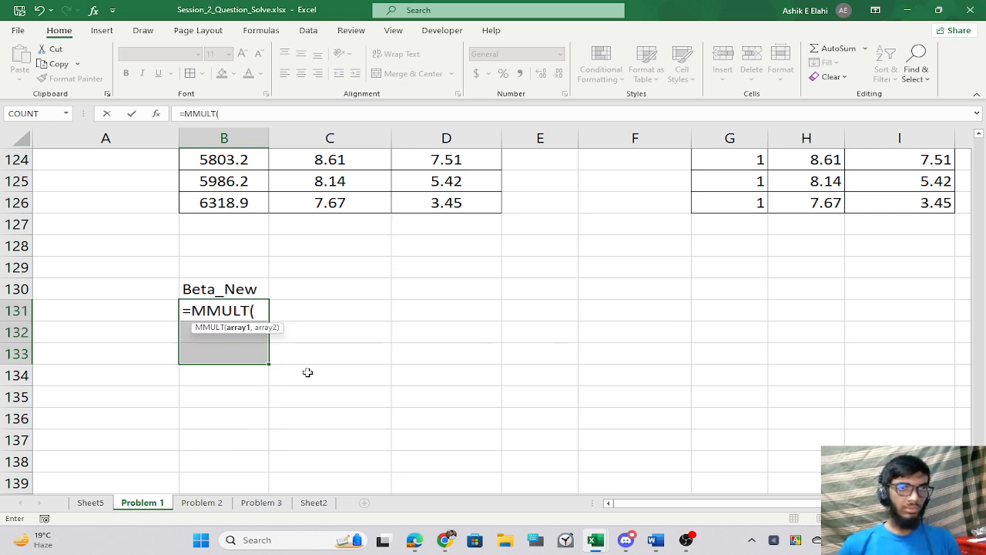
{"action": "type", "text": "A, "}
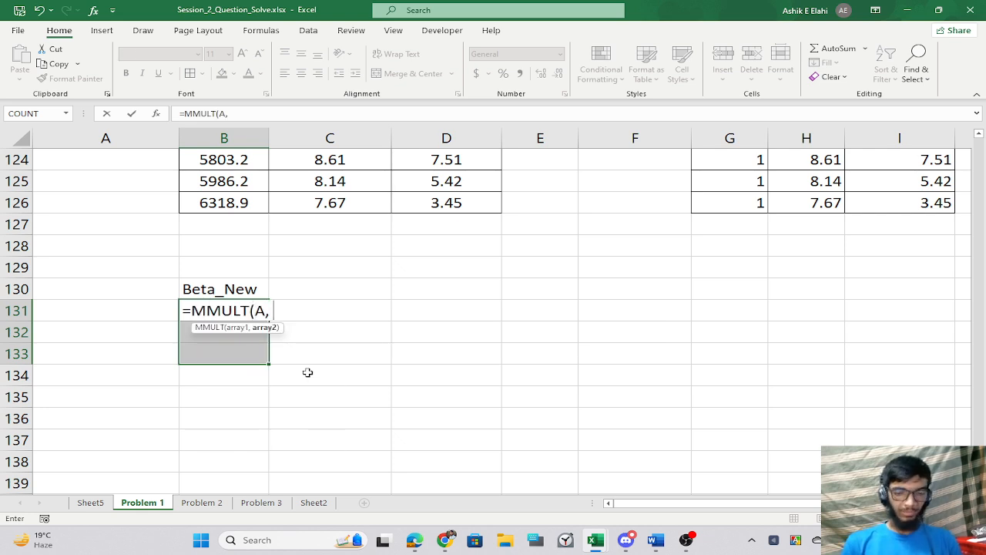
{"action": "type", "text": "B)"}
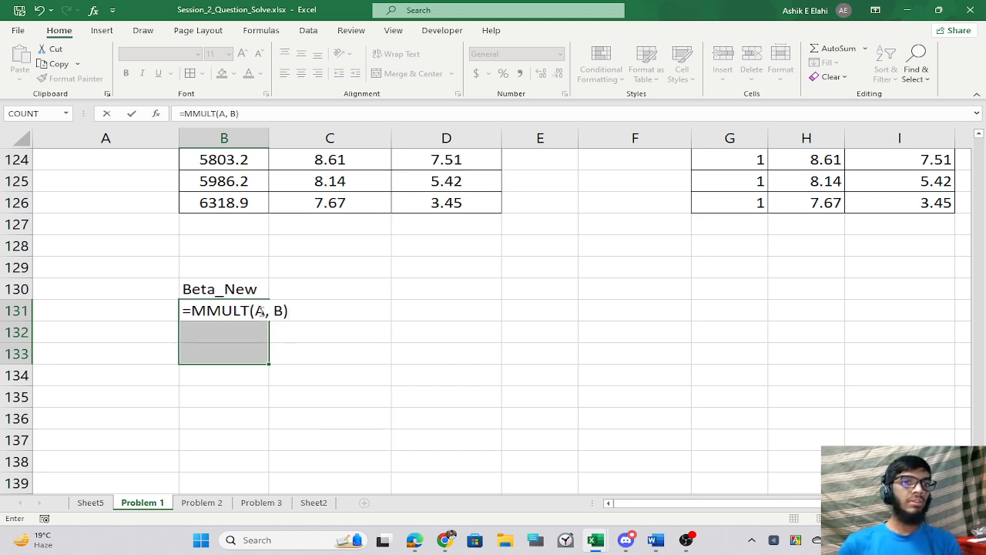
{"action": "double_click", "coordinate": [261, 310]}
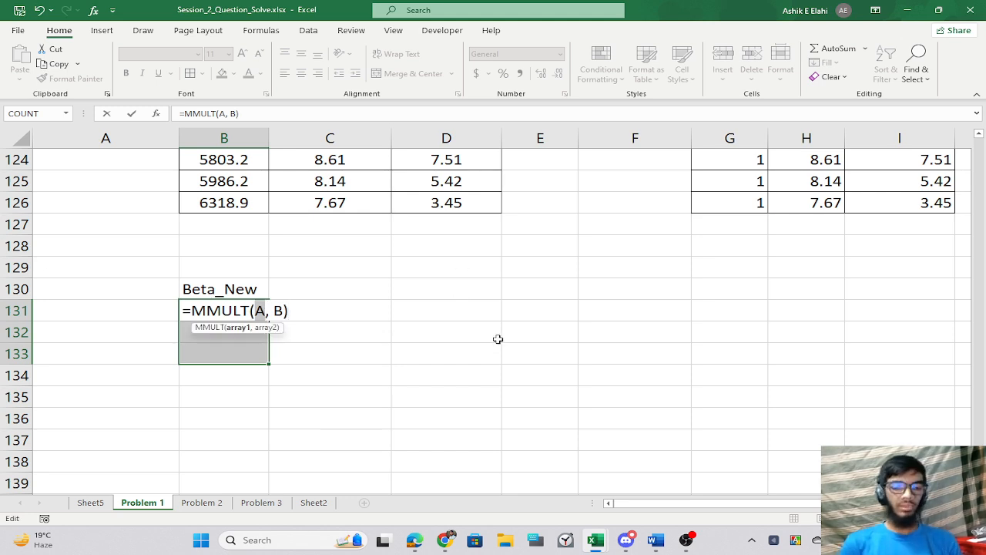
{"action": "type", "text": "min"}
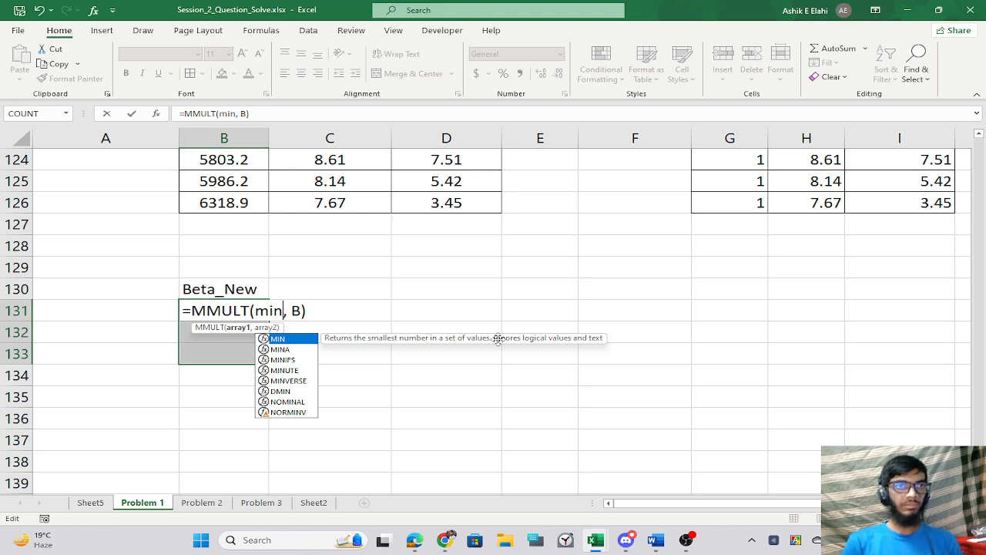
{"action": "type", "text": "ve"}
{"action": "key", "text": "Tab"}
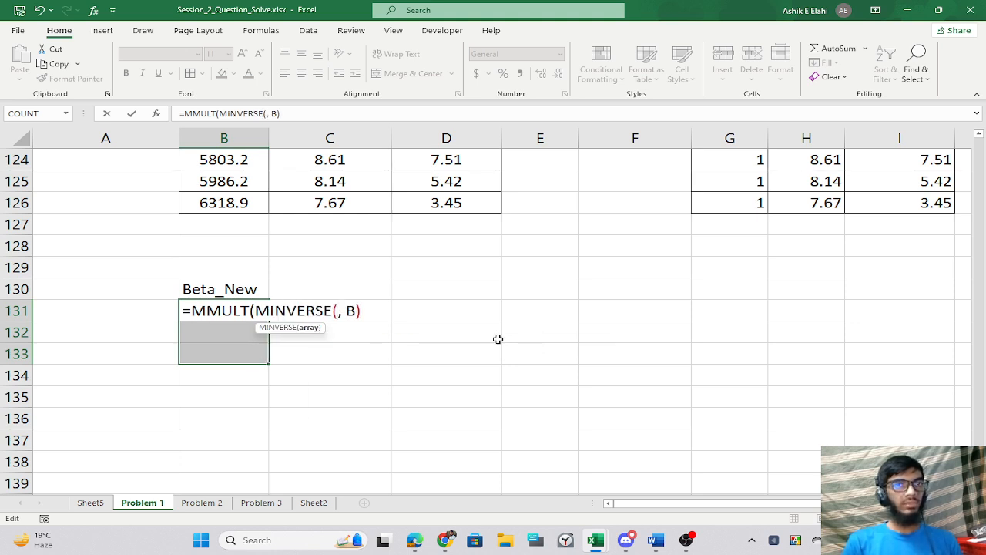
{"action": "type", "text": "P"}
{"action": "key", "text": "Escape"}
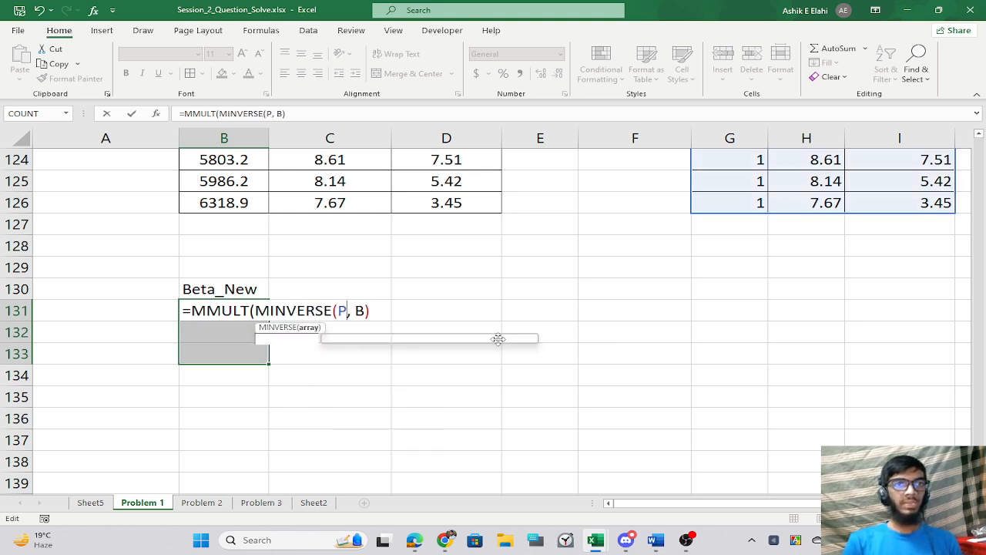
{"action": "key", "text": "BackSpace"}
{"action": "type", "text": "tra"}
{"action": "key", "text": "Tab"}
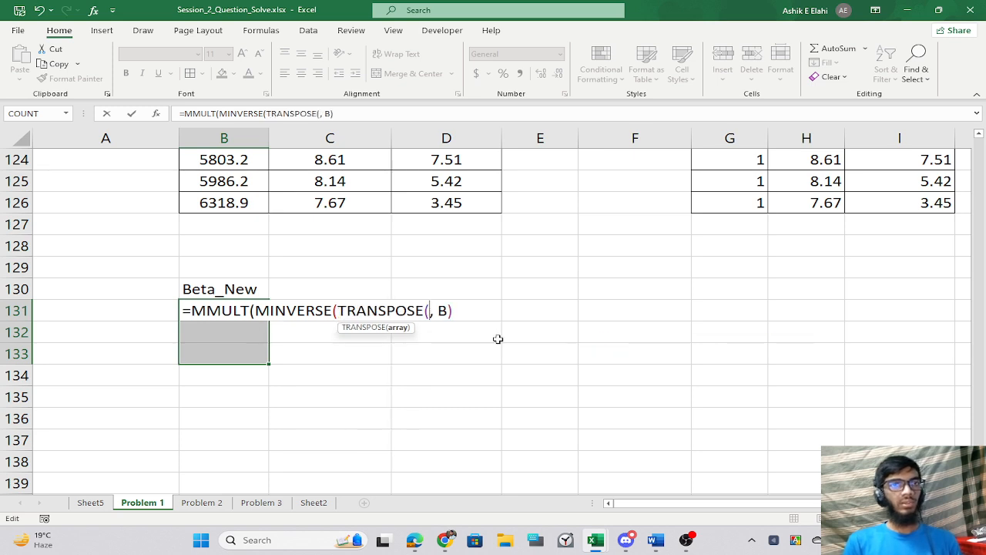
{"action": "type", "text": "P"}
{"action": "type", "text": "), "}
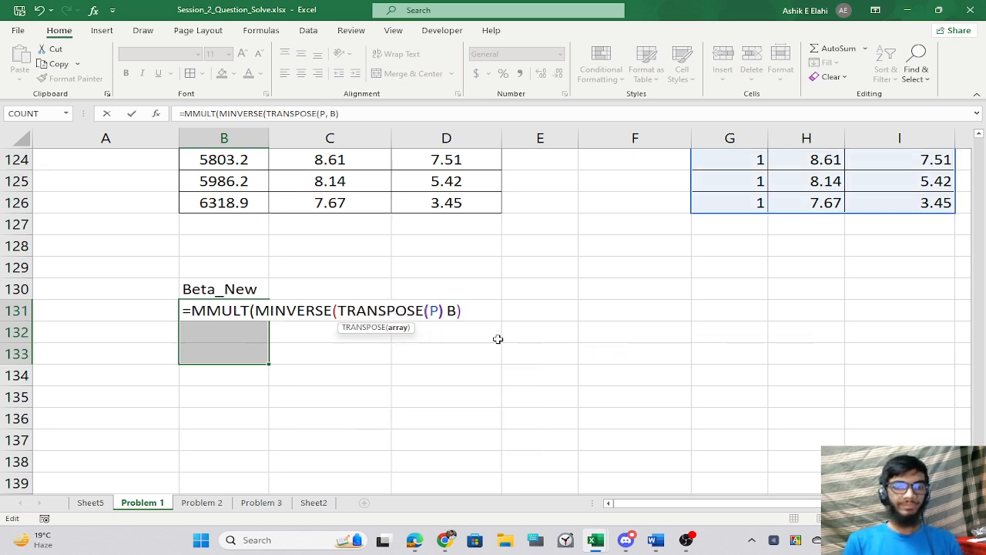
{"action": "type", "text": "P"}
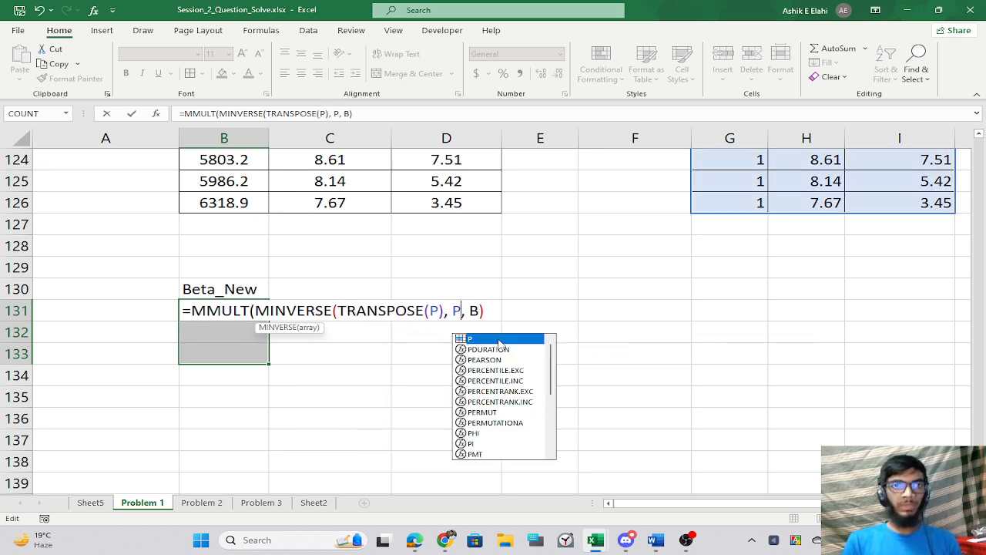
{"action": "type", "text": ")"}
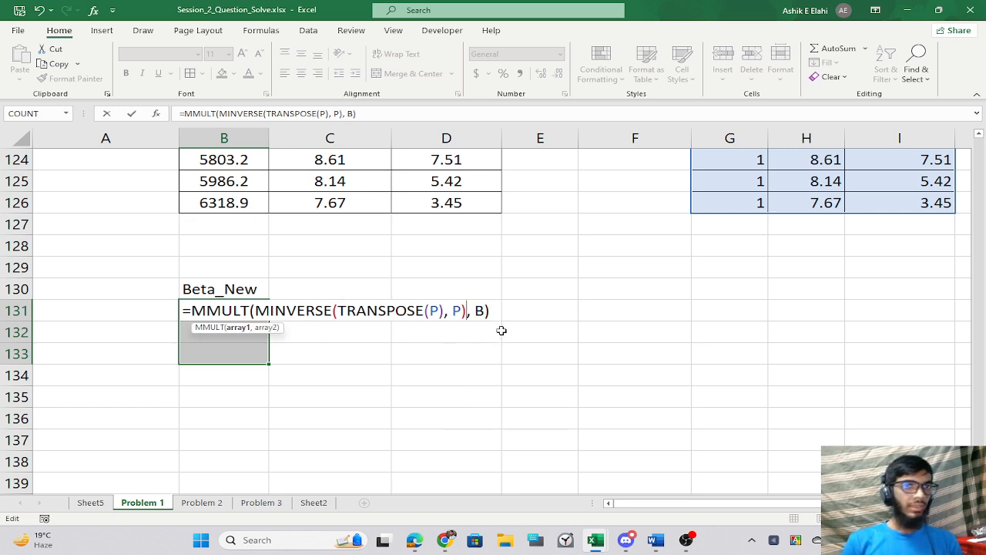
{"action": "left_click_drag", "start_coordinate": [465, 312], "coordinate": [255, 312]}
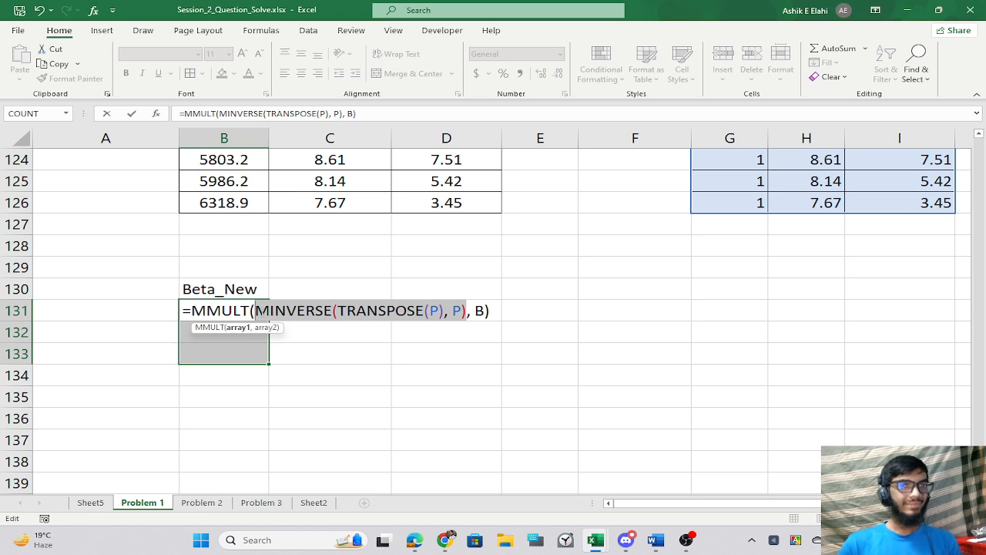
{"action": "left_click_drag", "start_coordinate": [255, 310], "coordinate": [460, 310]}
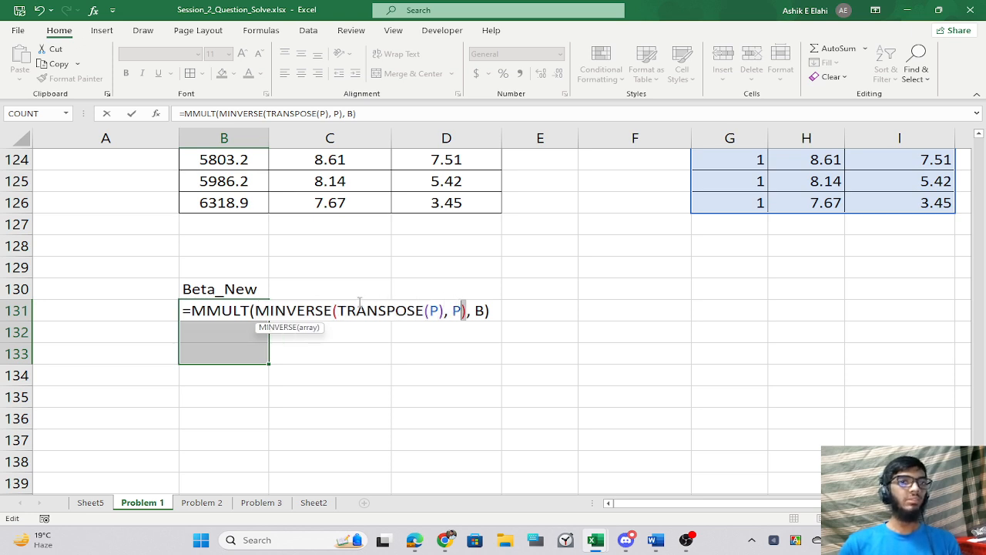
{"action": "left_click", "coordinate": [335, 312]}
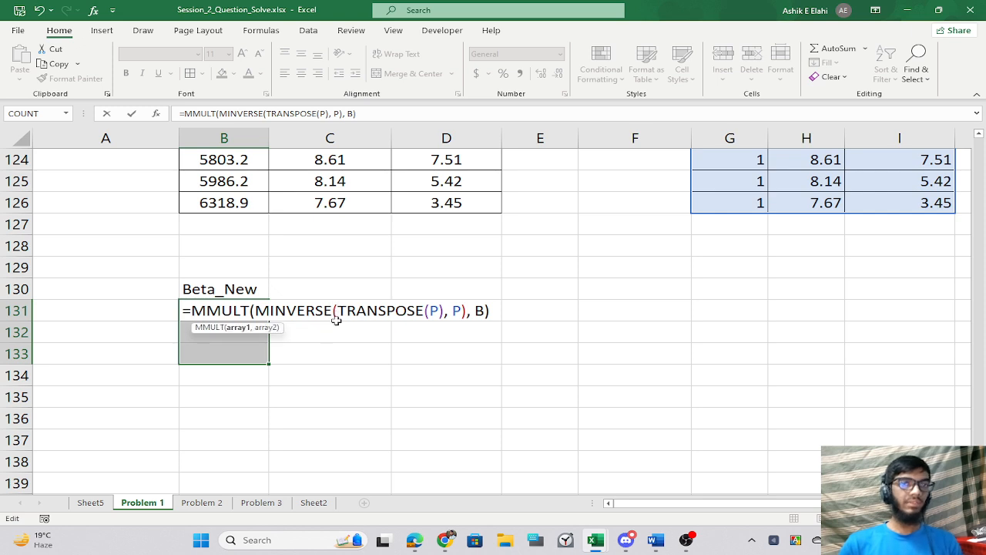
{"action": "type", "text": "mm"}
{"action": "key", "text": "Tab"}
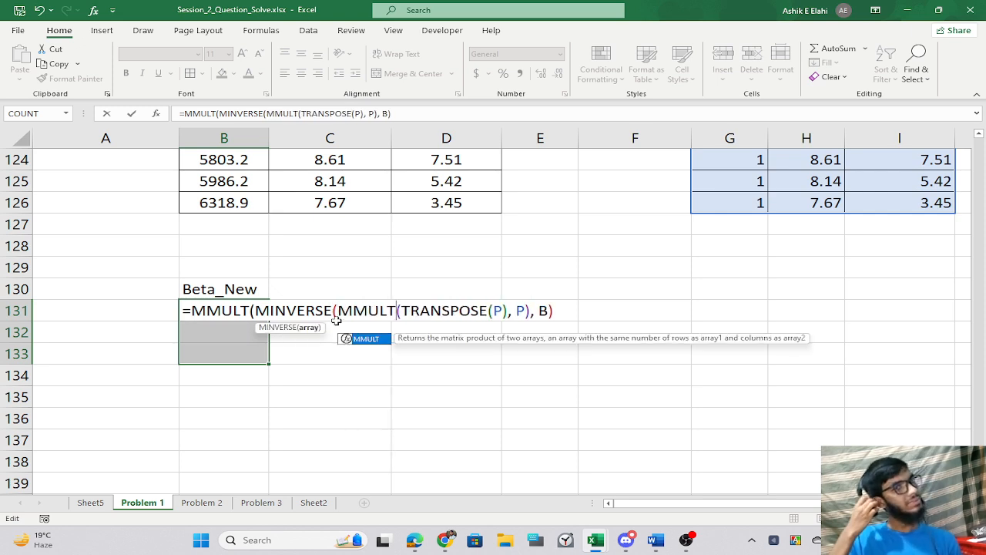
{"action": "key", "text": "Escape"}
{"action": "key", "text": "Escape"}
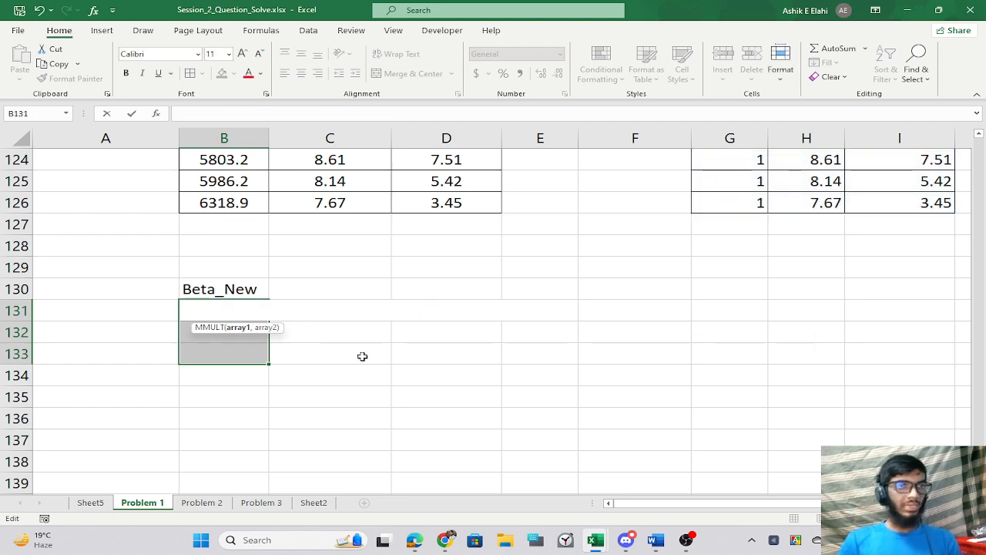
{"action": "left_click", "coordinate": [359, 357]}
{"action": "left_click", "coordinate": [536, 293]}
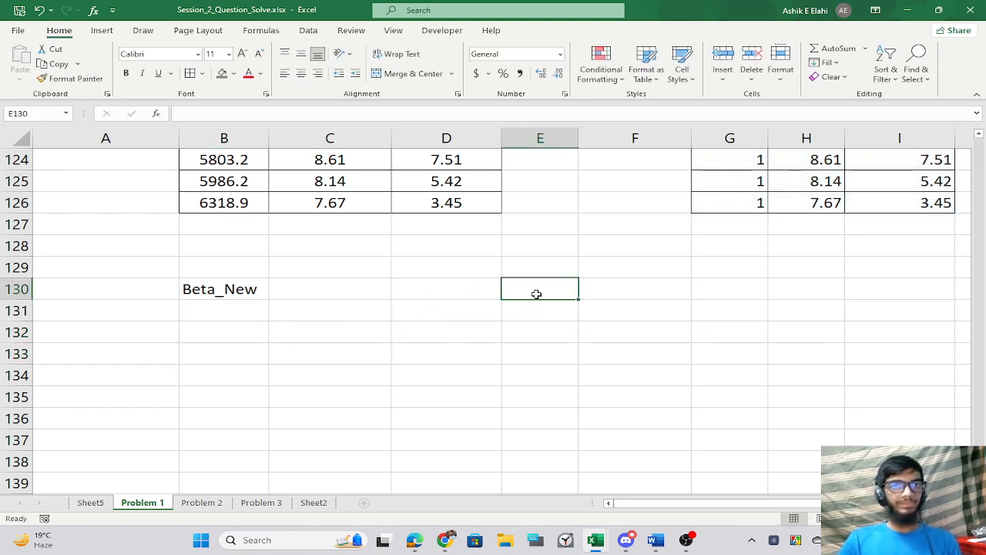
Enter the array formula =MMULT(TRANSPOSE(P), P) in G130:I132 below matrix P.
{"action": "scroll", "coordinate": [678, 331], "scroll_direction": "up", "scroll_amount": 2}
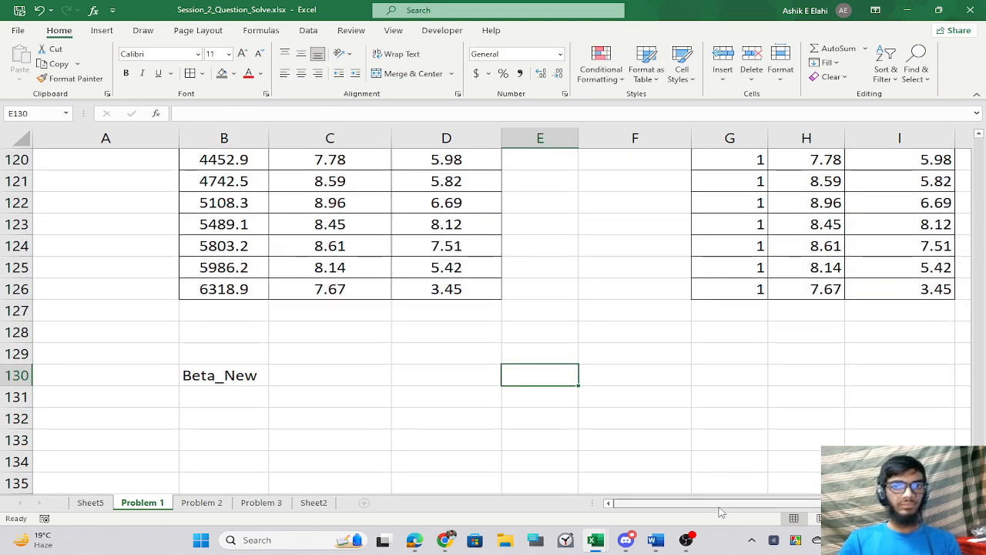
{"action": "left_click_drag", "start_coordinate": [720, 505], "coordinate": [743, 505]}
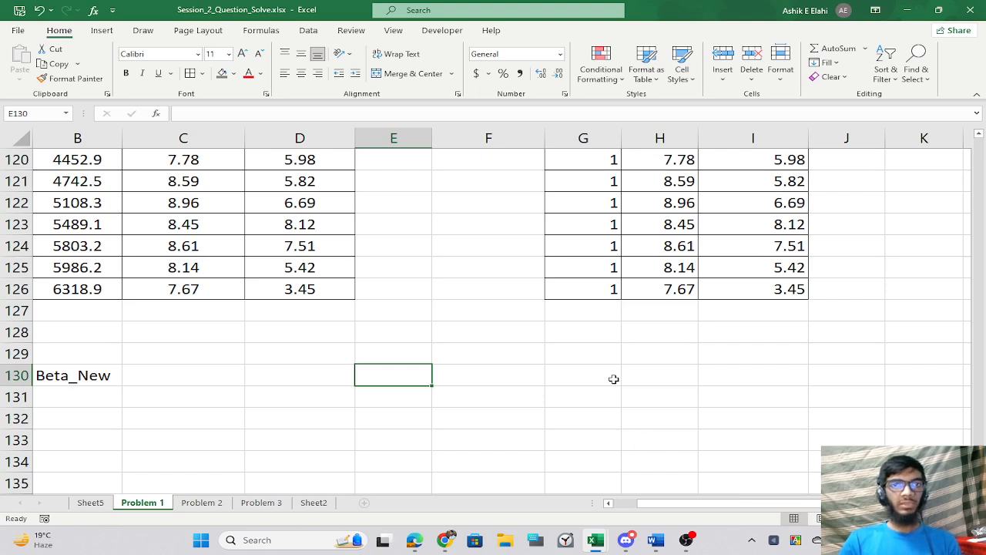
{"action": "left_click_drag", "start_coordinate": [614, 379], "coordinate": [708, 420]}
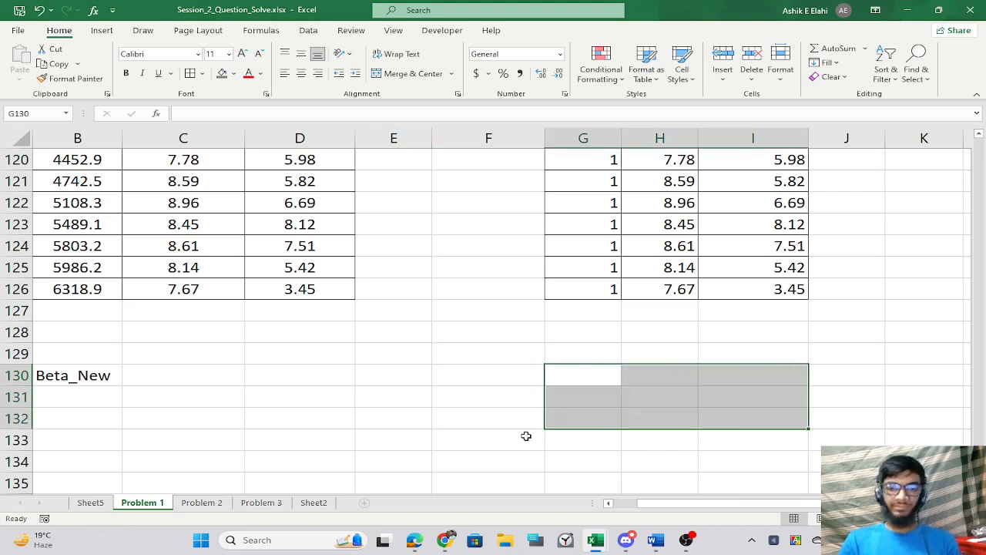
{"action": "type", "text": "=mm"}
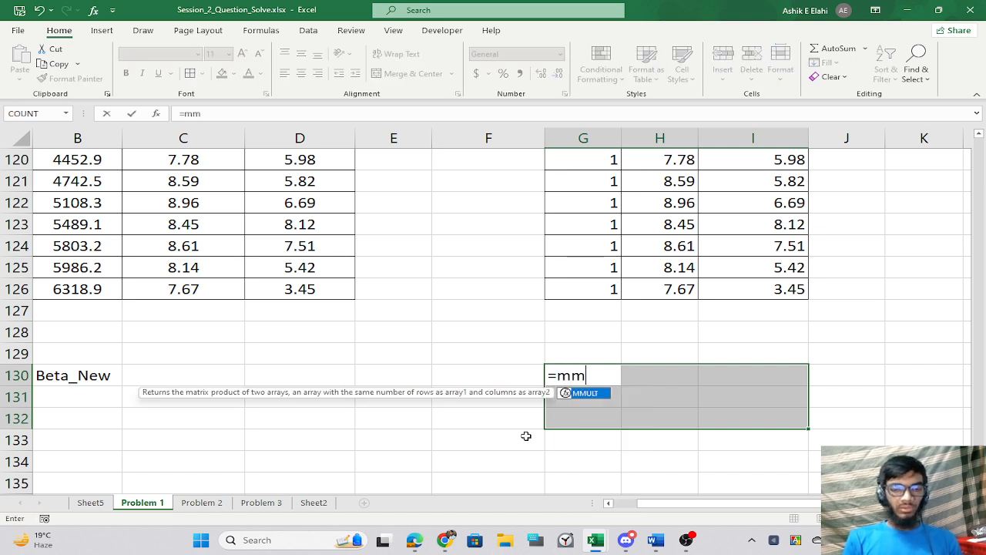
{"action": "key", "text": "Tab"}
{"action": "type", "text": "tr"}
{"action": "key", "text": "Tab"}
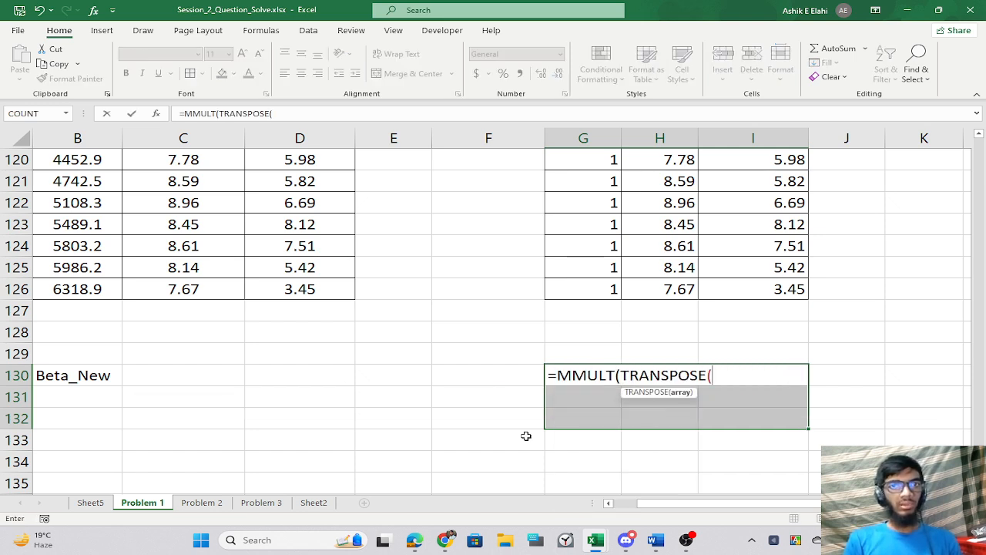
{"action": "type", "text": "P),"}
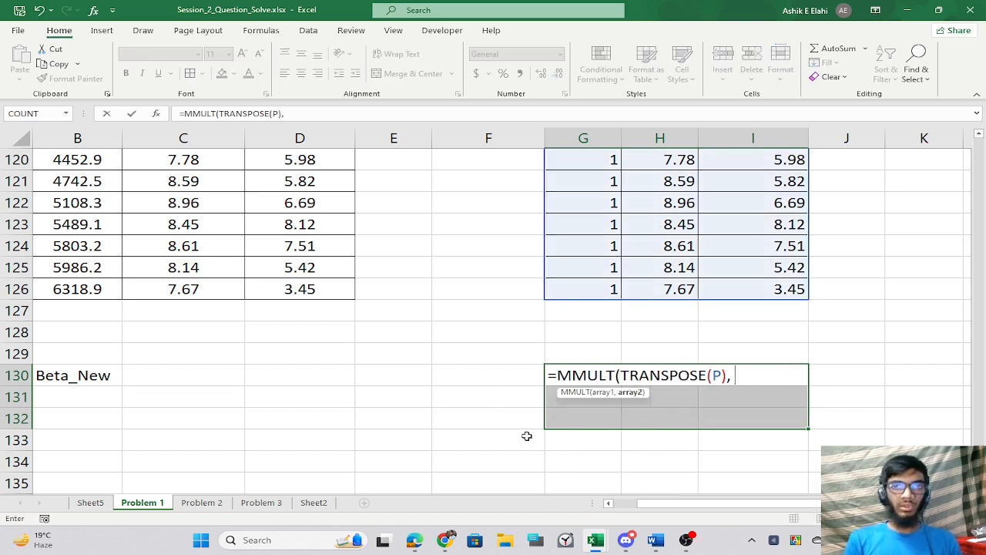
{"action": "type", "text": " P)"}
{"action": "key", "text": "ctrl+shift+Return"}
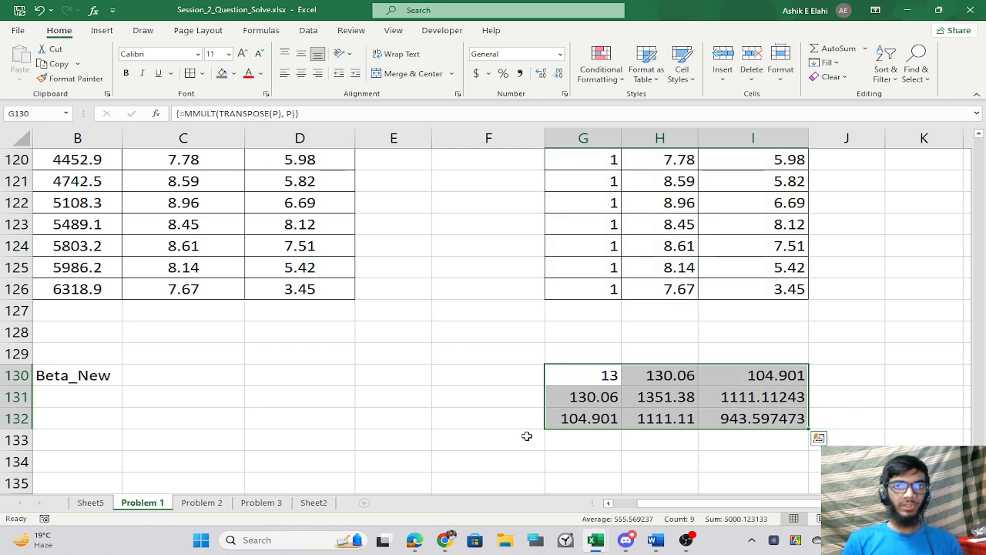
Try to replace the array formula in G130:I132 with =MINVERSE(MMULT(P), P).
{"action": "left_click_drag", "start_coordinate": [568, 353], "coordinate": [712, 353]}
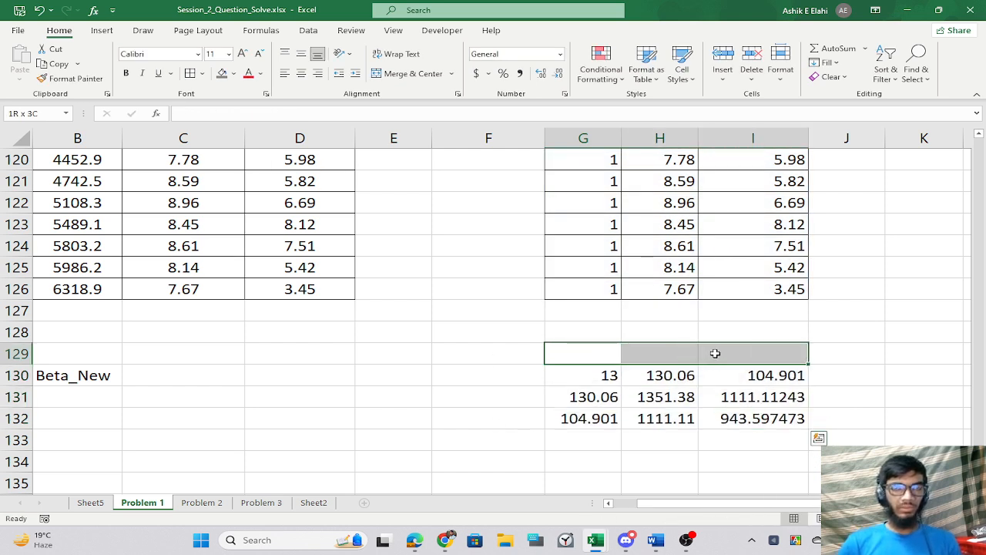
{"action": "left_click", "coordinate": [643, 393]}
{"action": "left_click_drag", "start_coordinate": [580, 373], "coordinate": [756, 419]}
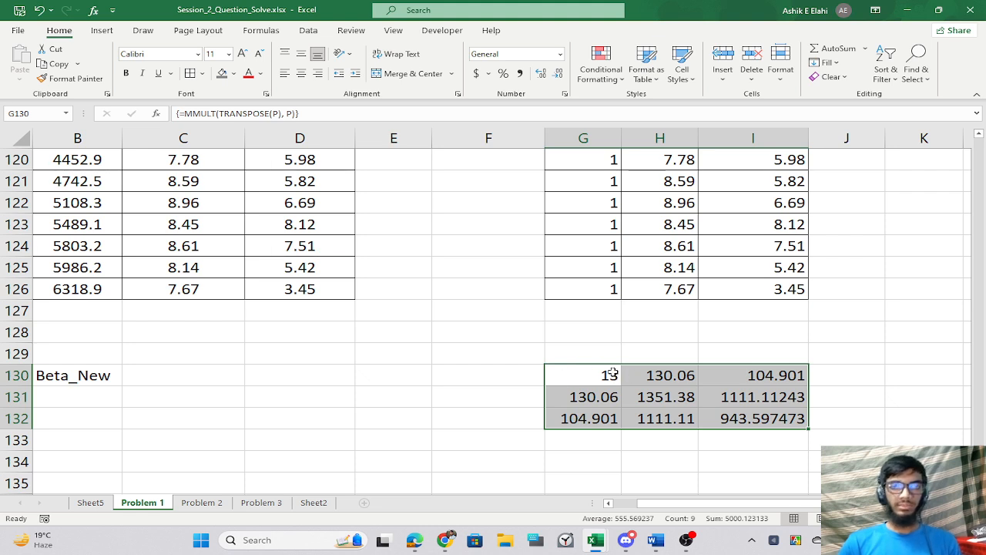
{"action": "type", "text": "=mm"}
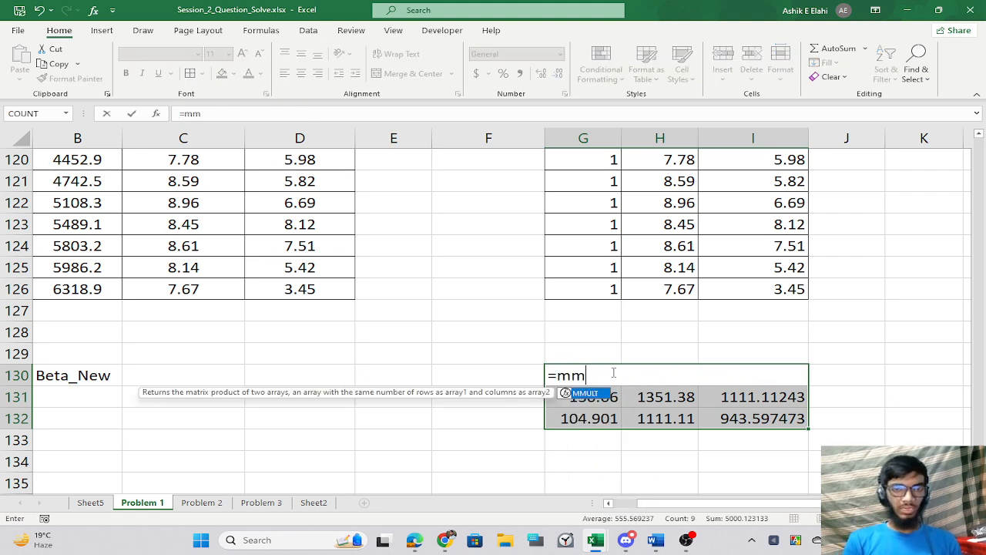
{"action": "key", "text": "BackSpace"}
{"action": "key", "text": "BackSpace"}
{"action": "type", "text": "mive"}
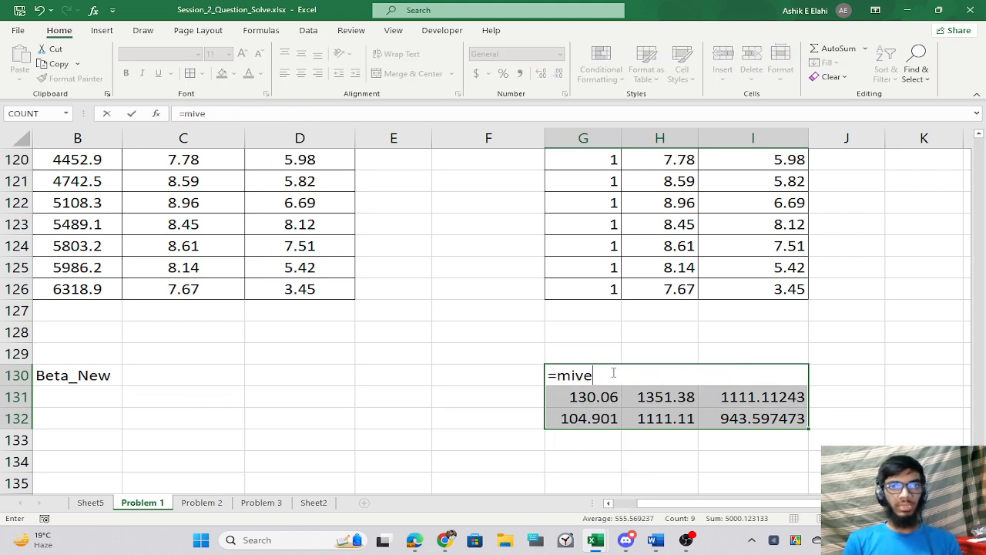
{"action": "key", "text": "BackSpace"}
{"action": "key", "text": "BackSpace"}
{"action": "type", "text": "nve"}
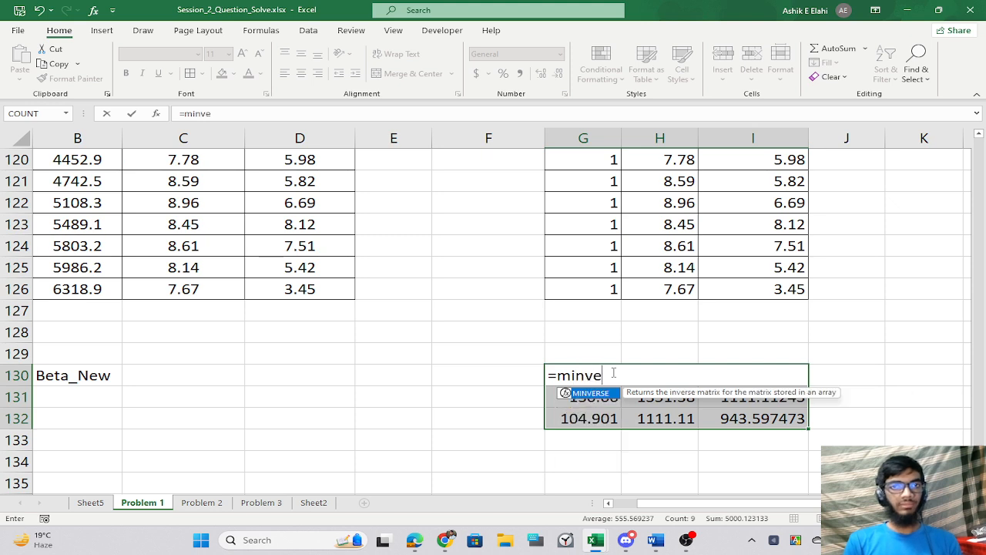
{"action": "key", "text": "Tab"}
{"action": "type", "text": "mm"}
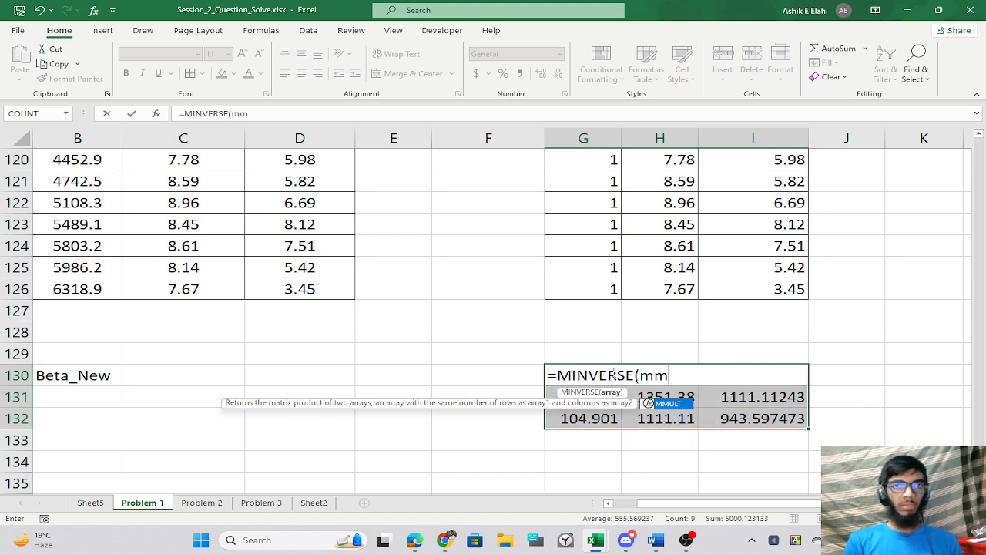
{"action": "key", "text": "Tab"}
{"action": "type", "text": "P)"}
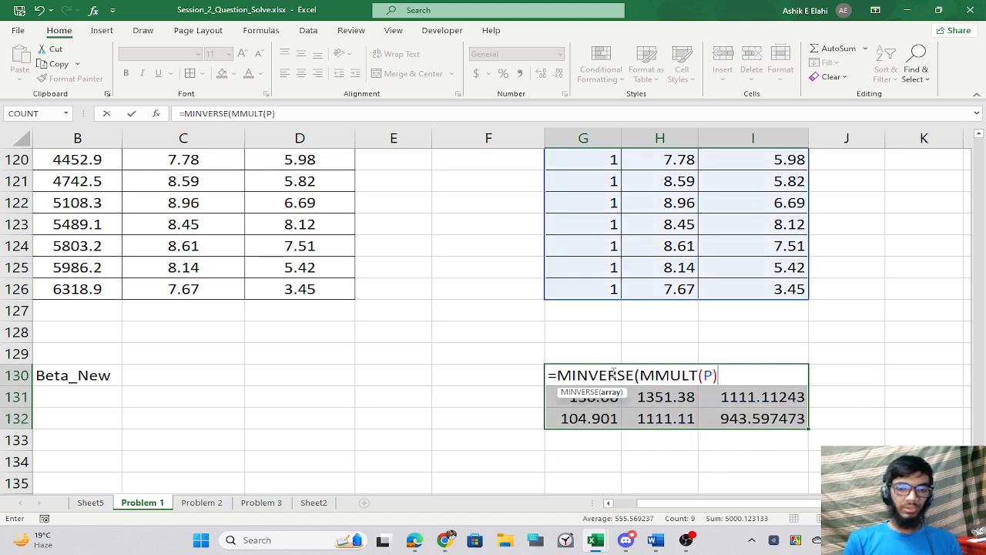
{"action": "type", "text": ", P)"}
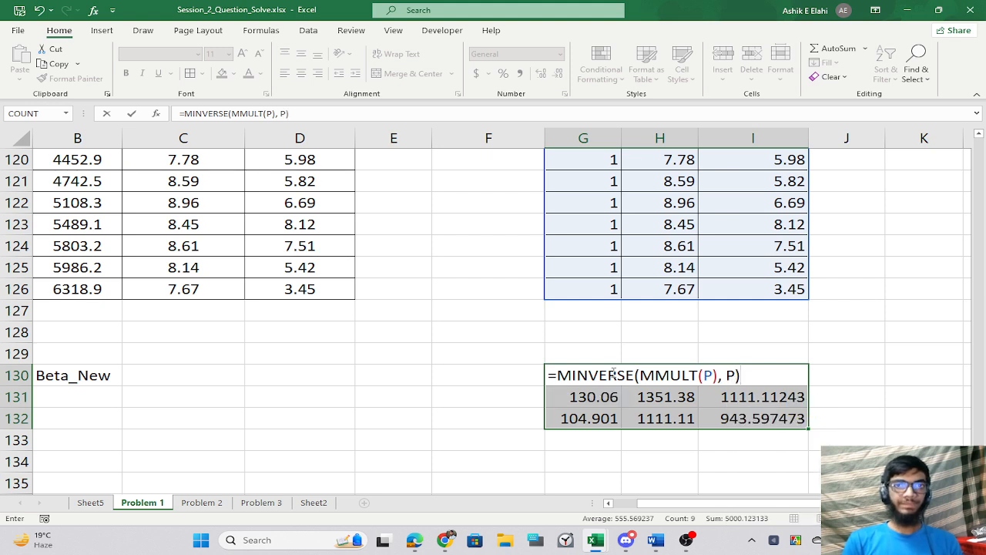
{"action": "key", "text": "ctrl+shift+Return"}
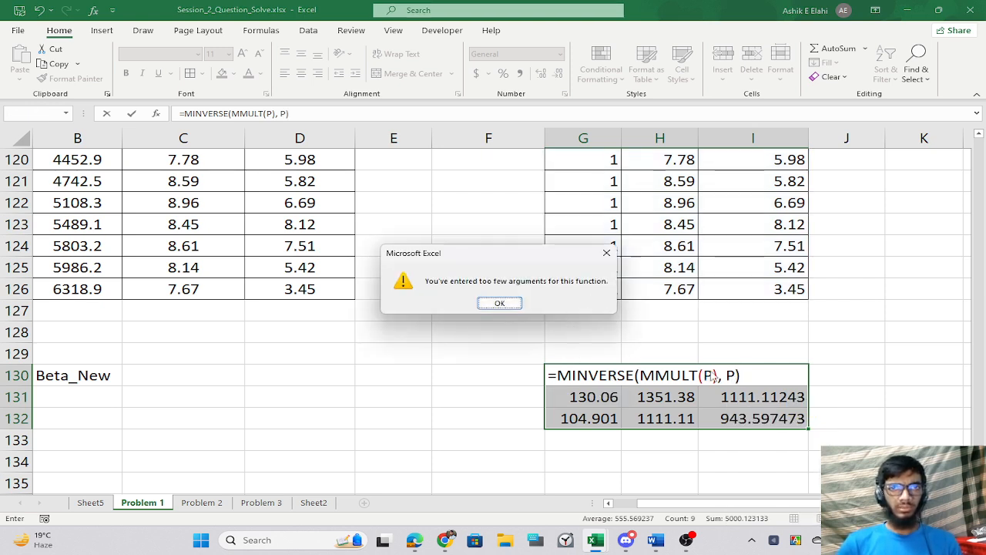
{"action": "left_click", "coordinate": [606, 253]}
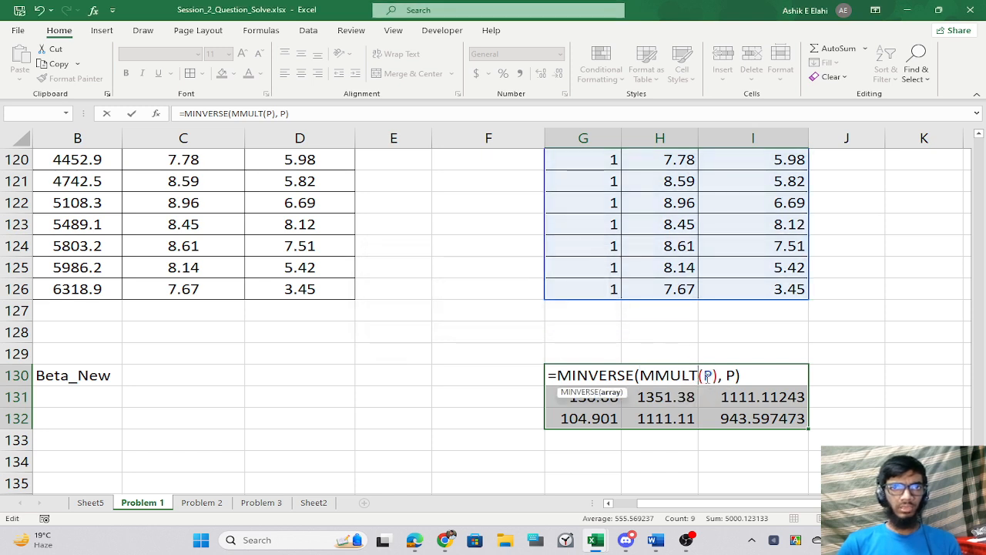
Correct the array formula in G130:I132 to =MINVERSE(MMULT(TRANSPOSE(P), P)).
{"action": "left_click_drag", "start_coordinate": [703, 375], "coordinate": [737, 375]}
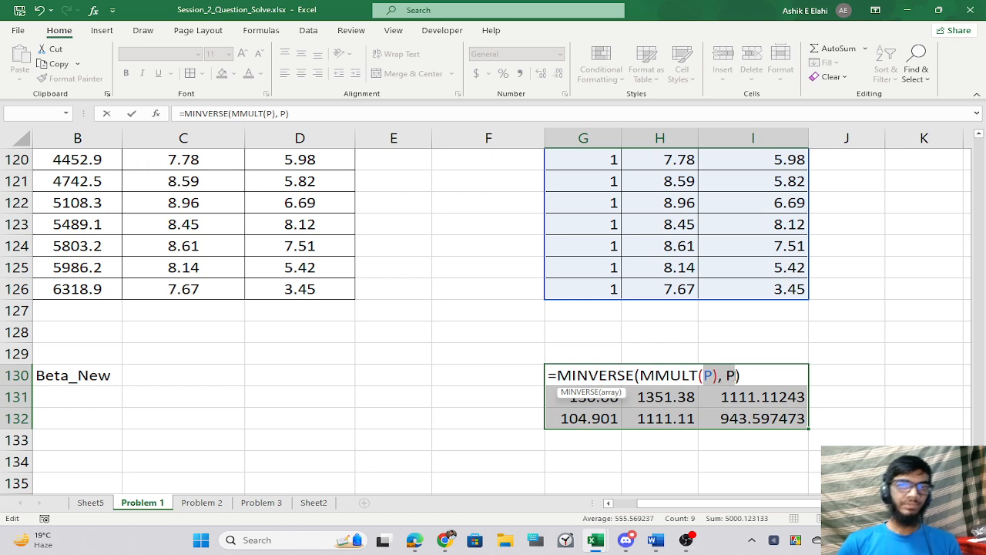
{"action": "key", "text": "BackSpace"}
{"action": "type", "text": "tr"}
{"action": "key", "text": "Tab"}
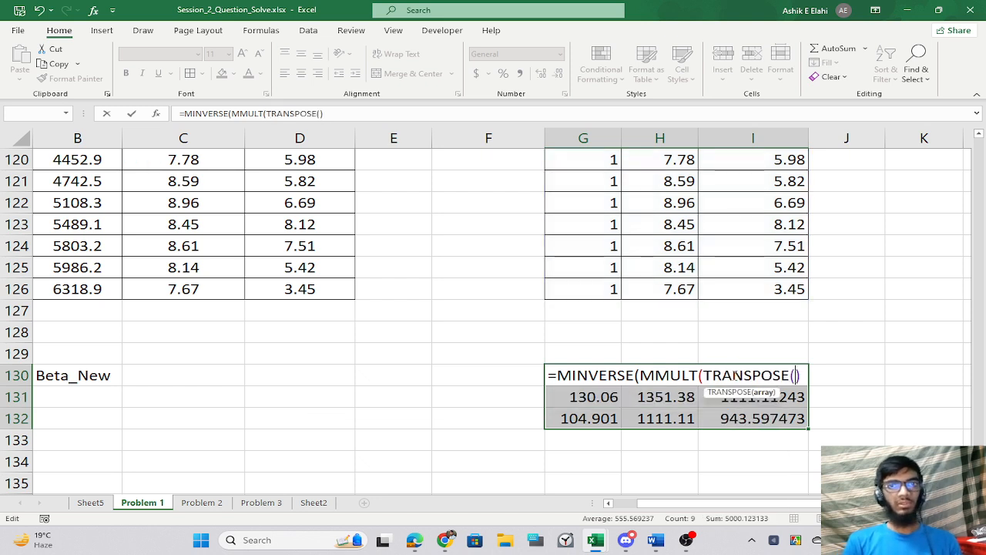
{"action": "type", "text": "P"}
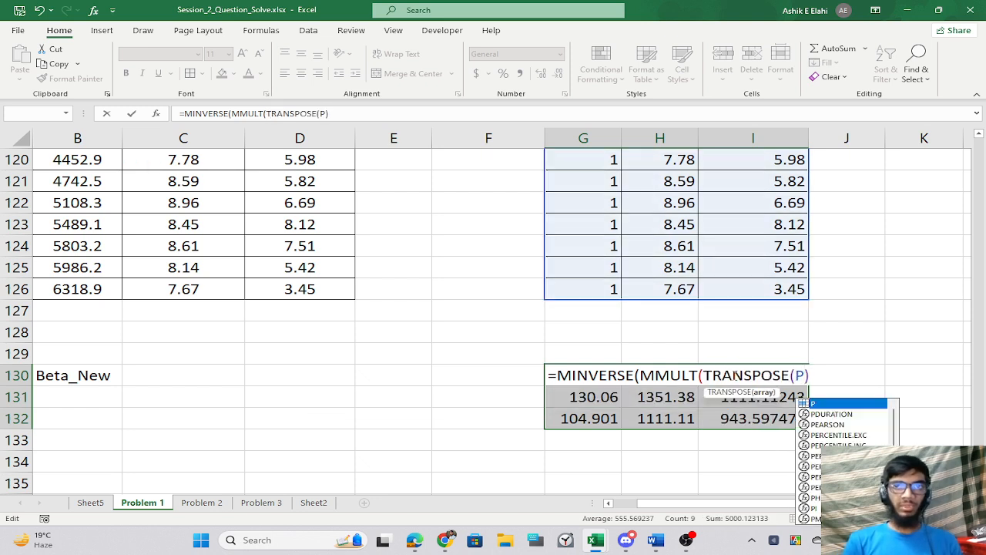
{"action": "type", "text": "), "}
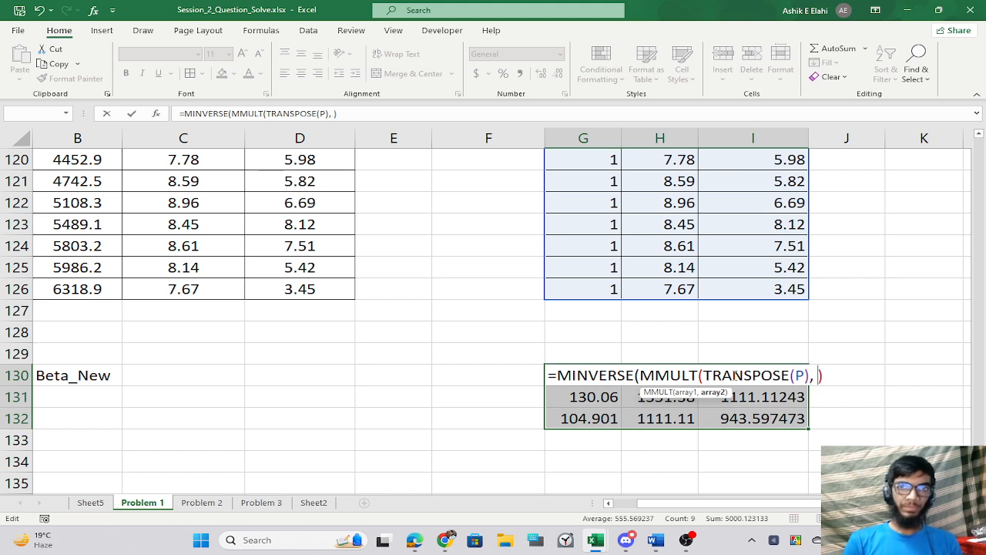
{"action": "type", "text": "P"}
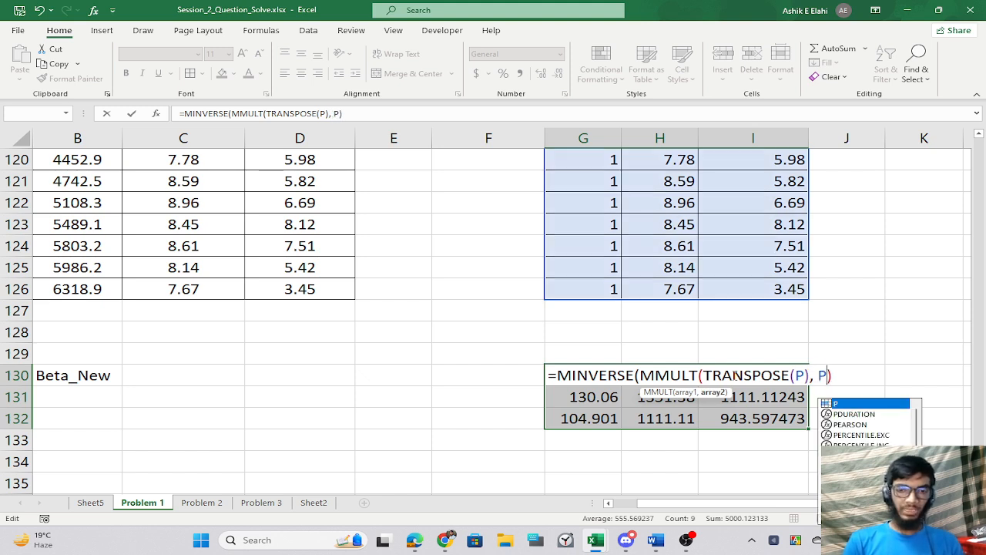
{"action": "type", "text": ")"}
{"action": "key", "text": "ctrl+shift+Return"}
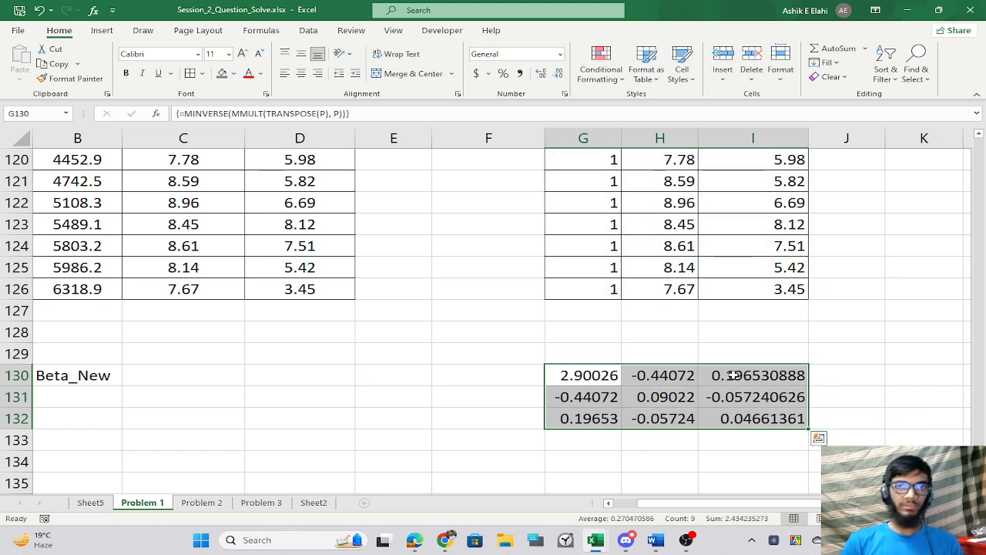
Name the inverse matrix range G130:I132 inv_PtP.
{"action": "left_click", "coordinate": [470, 410]}
{"action": "left_click", "coordinate": [576, 373]}
{"action": "left_click_drag", "start_coordinate": [576, 373], "coordinate": [771, 418]}
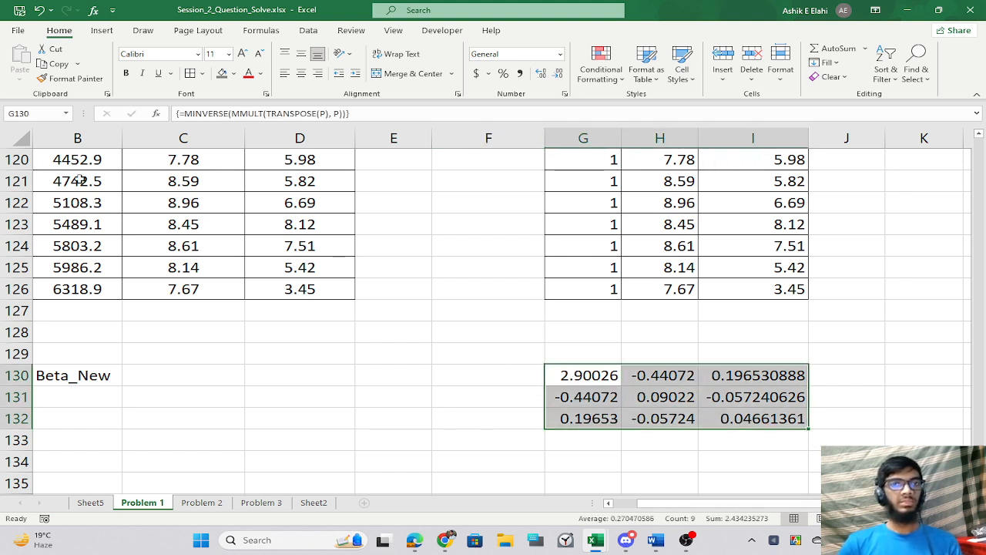
{"action": "left_click", "coordinate": [29, 113]}
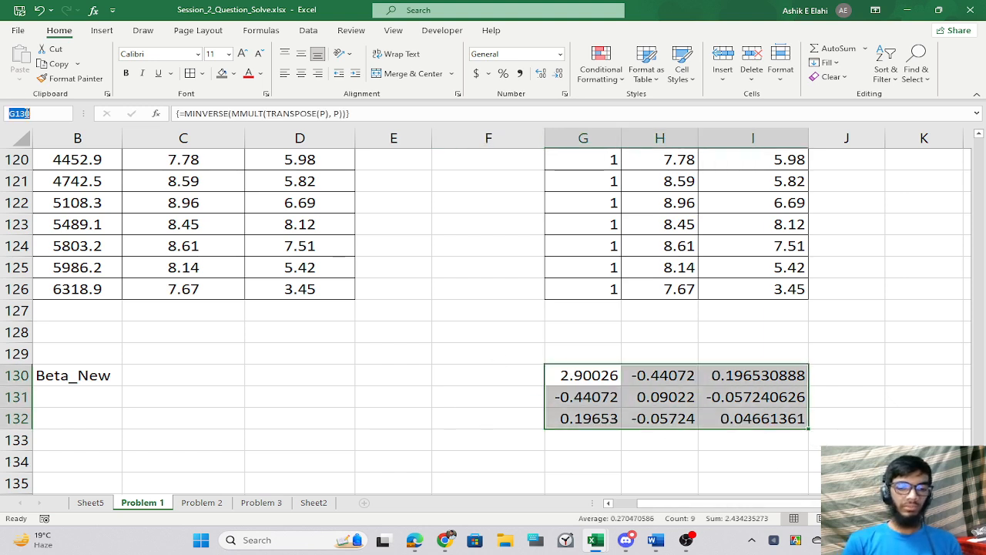
{"action": "type", "text": "inve"}
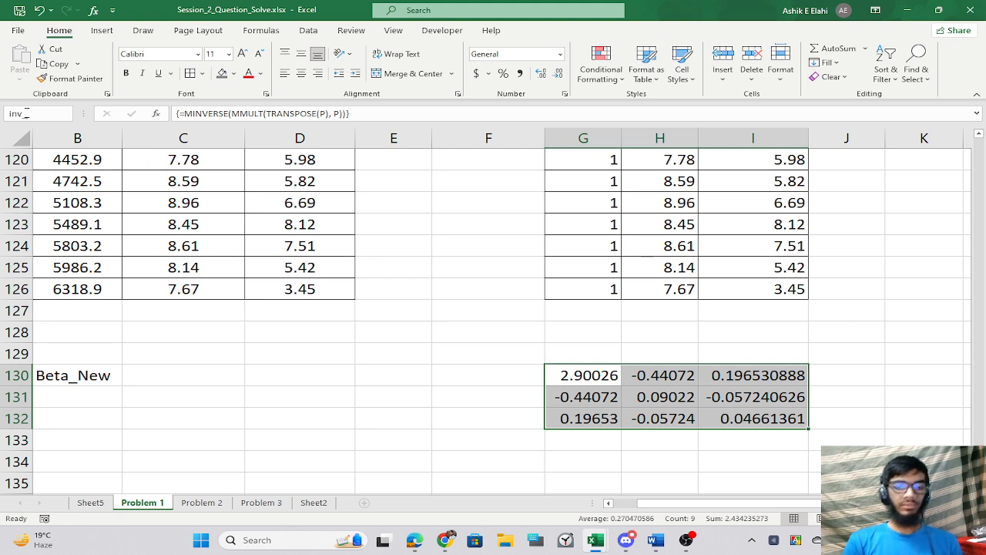
{"action": "type", "text": "PtP"}
{"action": "key", "text": "Return"}
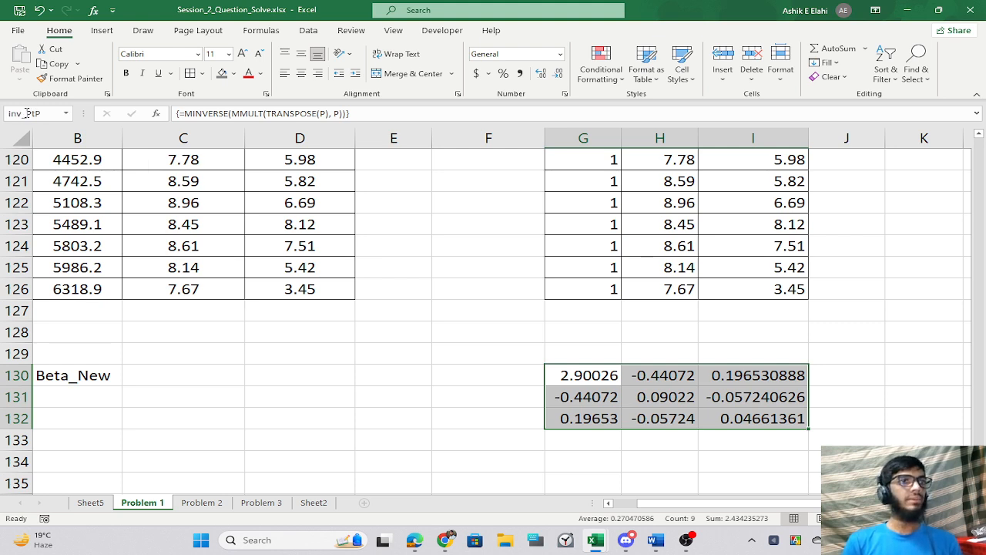
Merge and center G129:I129 above the inverse matrix and enter the heading P'P.
{"action": "left_click", "coordinate": [441, 391]}
{"action": "left_click_drag", "start_coordinate": [587, 355], "coordinate": [751, 354]}
{"action": "left_click", "coordinate": [408, 73]}
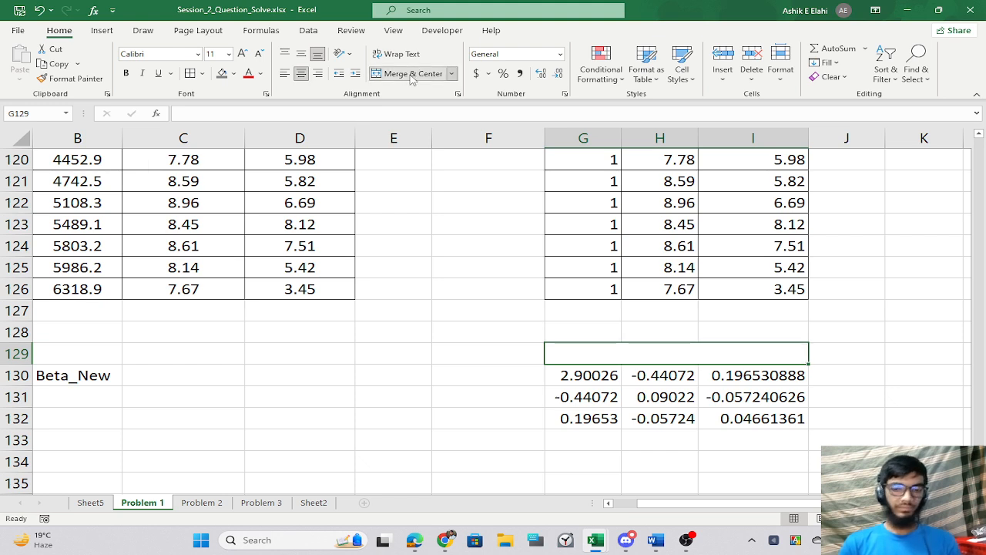
{"action": "type", "text": "PtP"}
{"action": "key", "text": "Left"}
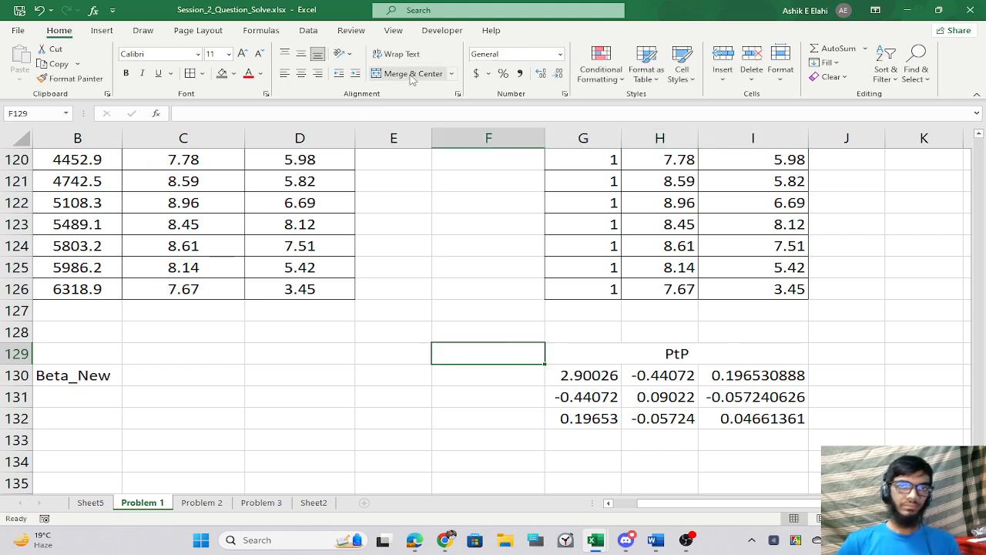
{"action": "double_click", "coordinate": [676, 353]}
{"action": "key", "text": "BackSpace"}
{"action": "key", "text": "BackSpace"}
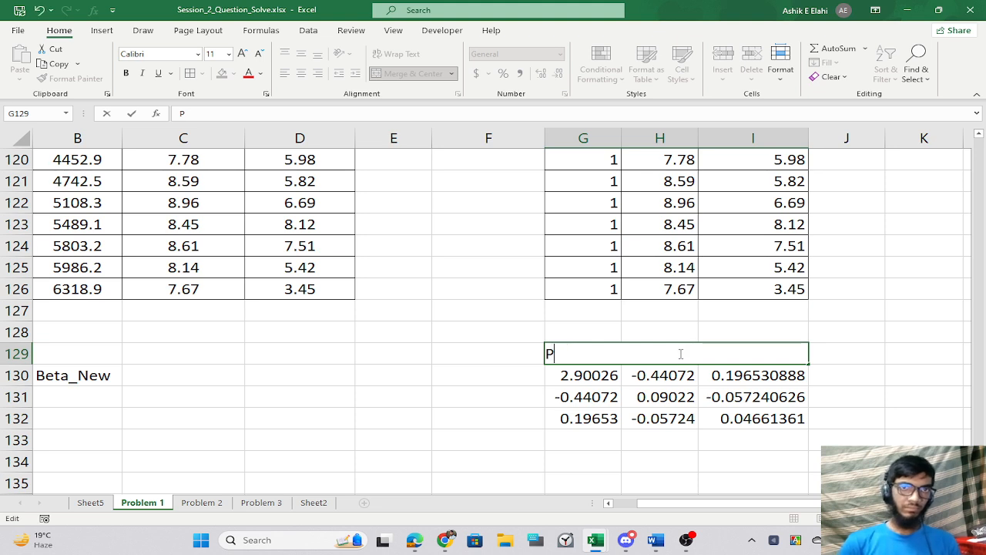
{"action": "type", "text": "'P"}
{"action": "key", "text": "Return"}
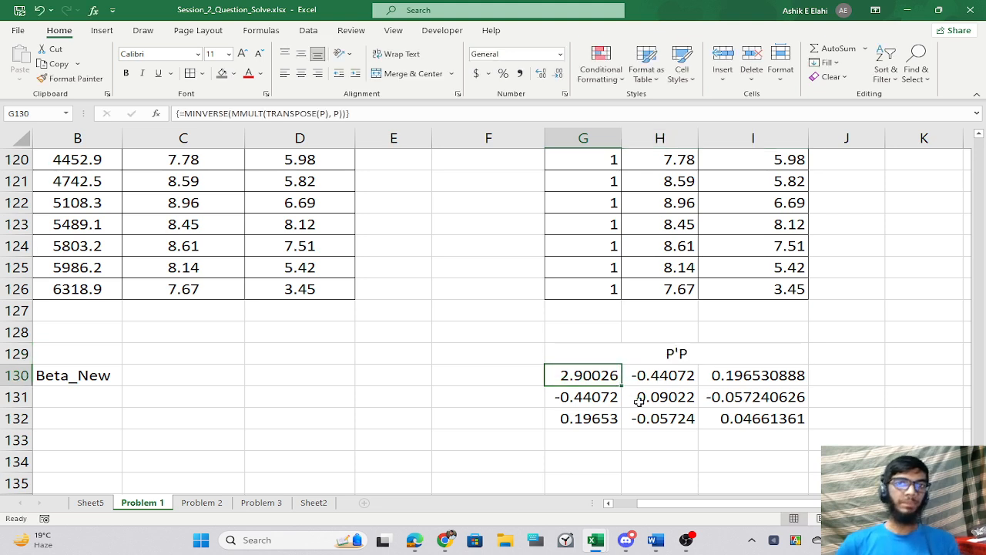
Change the merged heading above the inverse matrix to (P'P)^-1.
{"action": "left_click", "coordinate": [687, 352]}
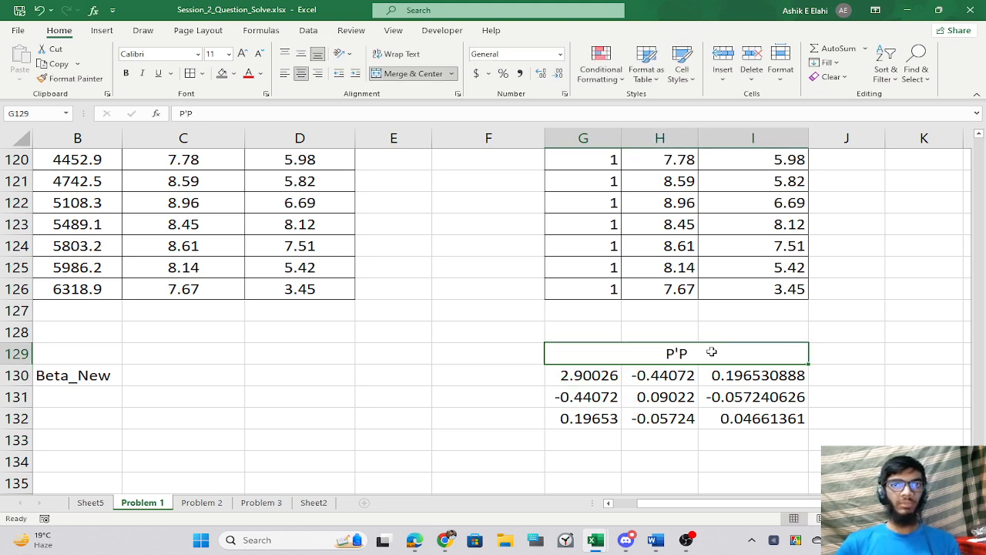
{"action": "double_click", "coordinate": [712, 352]}
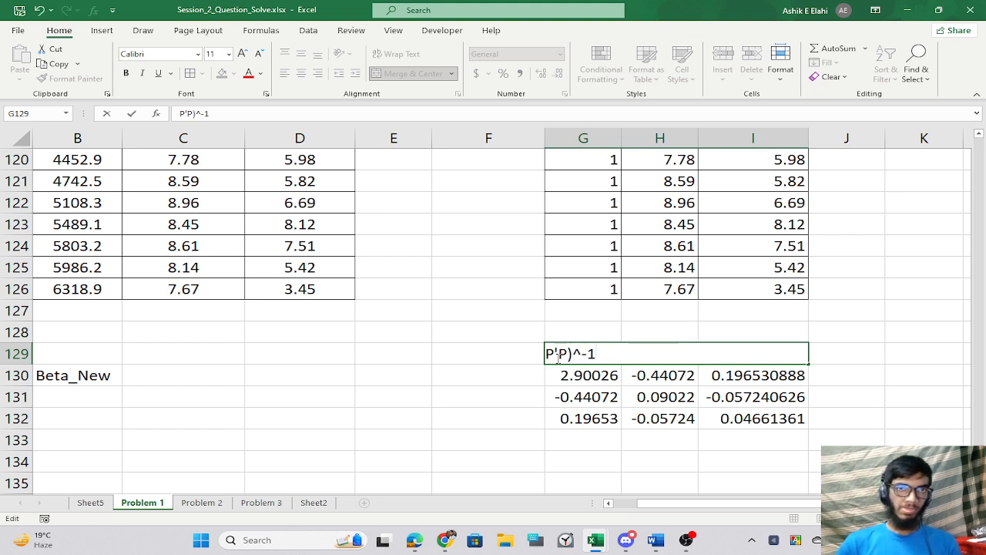
{"action": "type", "text": ")^-1"}
{"action": "key", "text": "Home"}
{"action": "type", "text": "("}
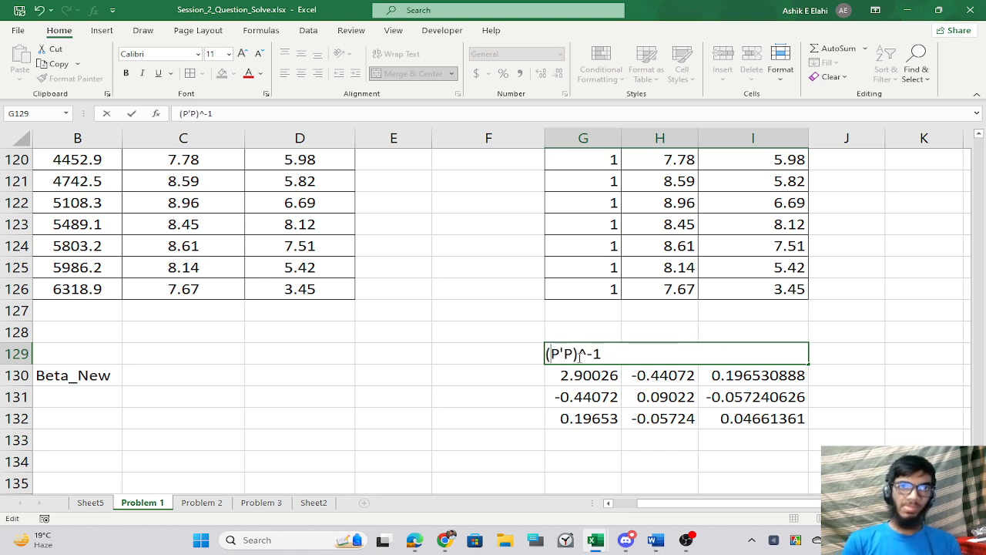
{"action": "key", "text": "Return"}
Add cell borders around every value of the inverse matrix in G130:I132.
{"action": "left_click_drag", "start_coordinate": [588, 369], "coordinate": [771, 417]}
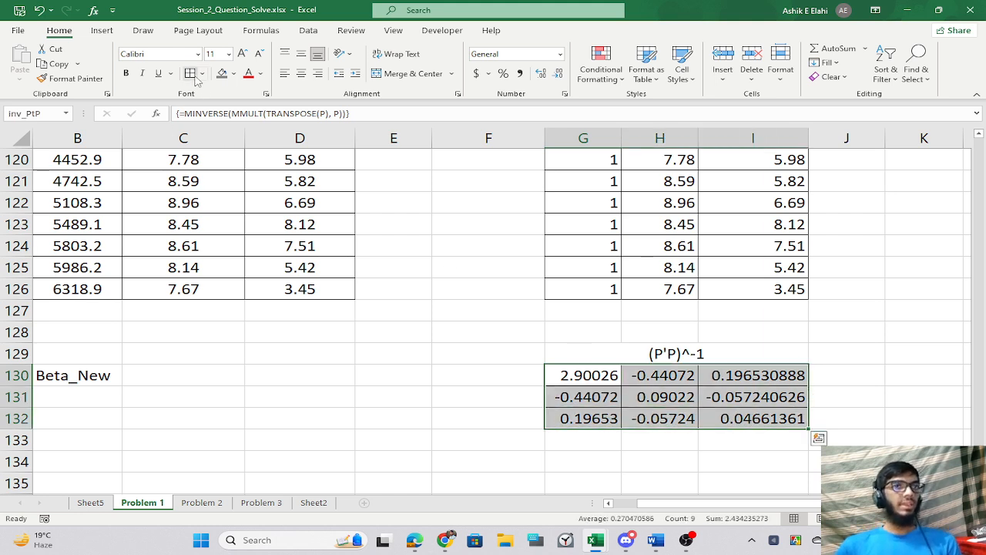
Start a matrix multiplication formula with MMULT across the three cells below the Beta_New heading, B131:B133.
{"action": "left_click_drag", "start_coordinate": [660, 502], "coordinate": [608, 512]}
{"action": "left_click_drag", "start_coordinate": [232, 396], "coordinate": [236, 439]}
{"action": "type", "text": "="}
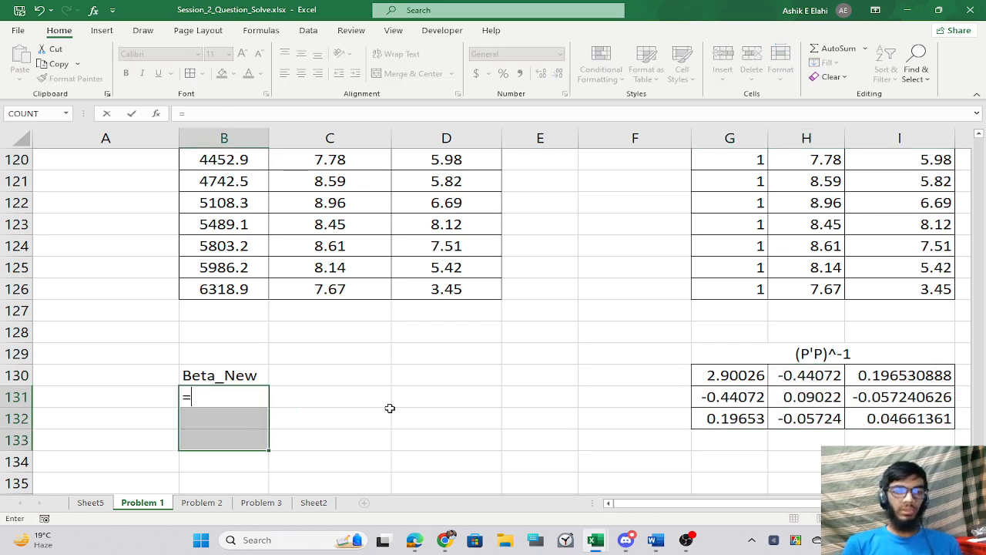
{"action": "type", "text": "mm"}
{"action": "key", "text": "Tab"}
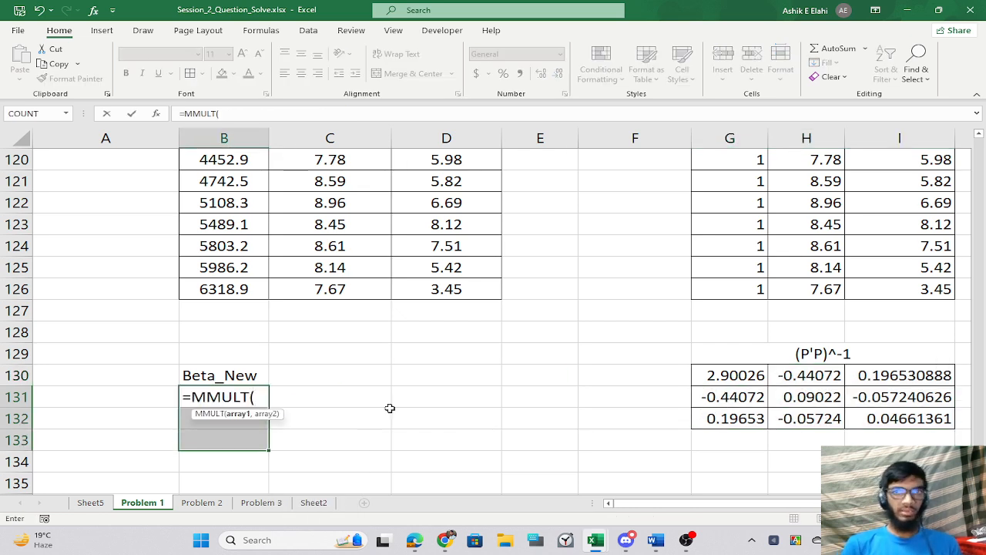
{"action": "type", "text": "minve"}
{"action": "key", "text": "Tab"}
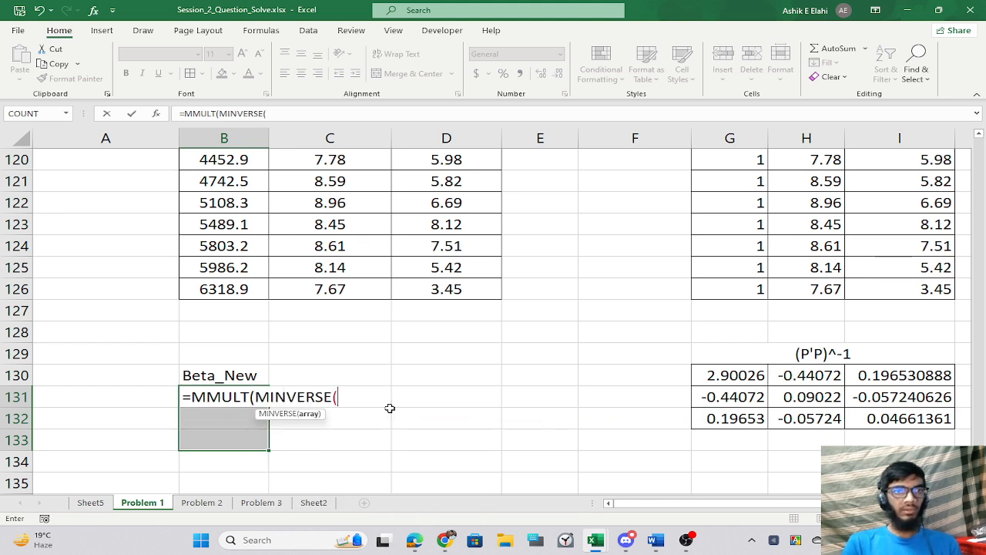
{"action": "key", "text": "BackSpace"}
{"action": "key", "text": "BackSpace"}
{"action": "key", "text": "BackSpace"}
{"action": "key", "text": "BackSpace"}
{"action": "key", "text": "BackSpace"}
{"action": "key", "text": "BackSpace"}
{"action": "key", "text": "BackSpace"}
{"action": "key", "text": "BackSpace"}
{"action": "key", "text": "BackSpace"}
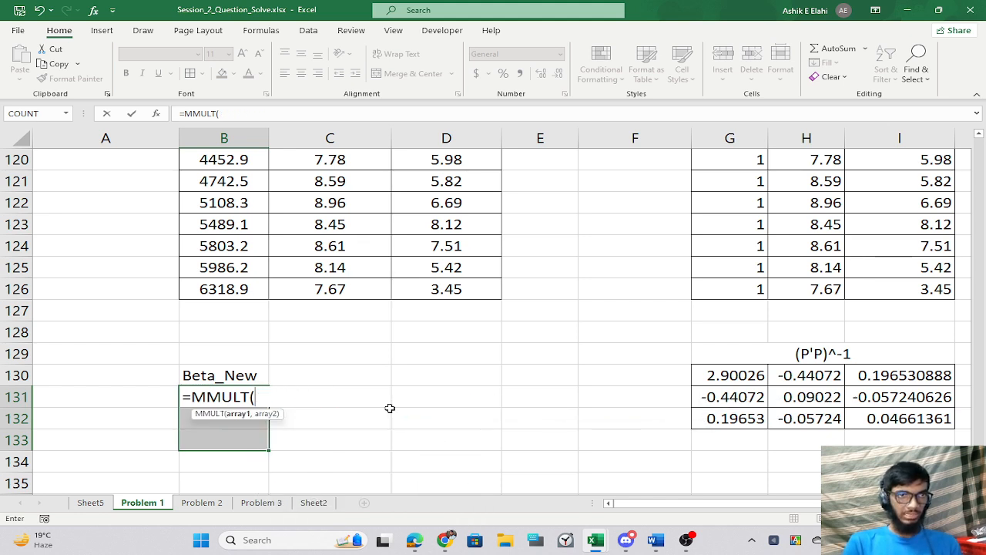
Use inv_PtP as the first array of the Beta_New formula and begin a nested MMULT as the second.
{"action": "type", "text": "inv"}
{"action": "key", "text": "Tab"}
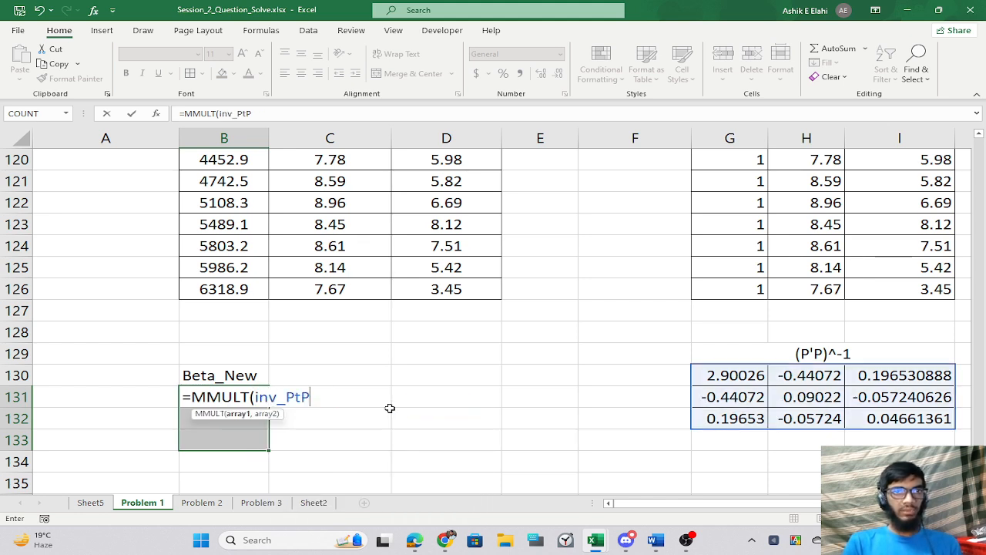
{"action": "type", "text": ", "}
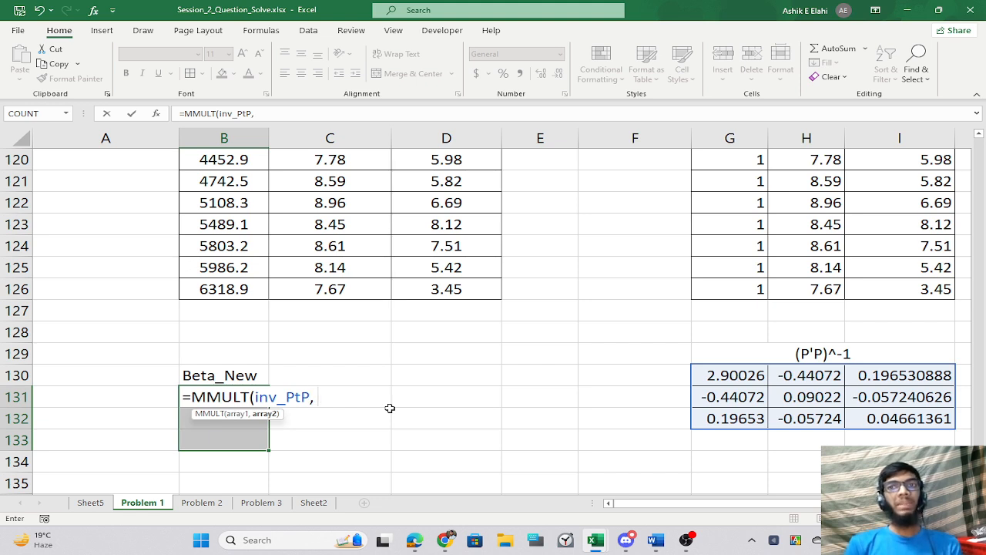
{"action": "type", "text": "mm"}
{"action": "key", "text": "Tab"}
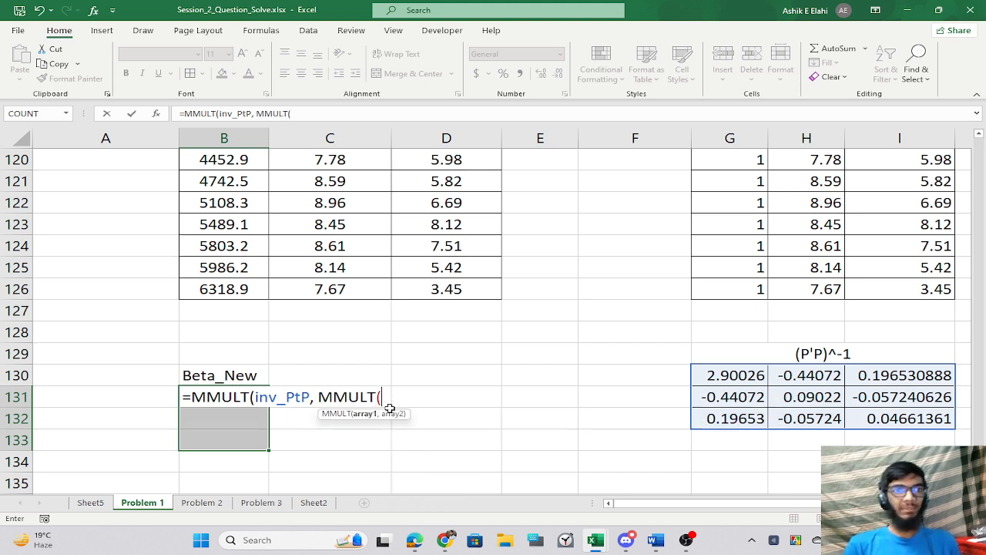
{"action": "type", "text": "P),"}
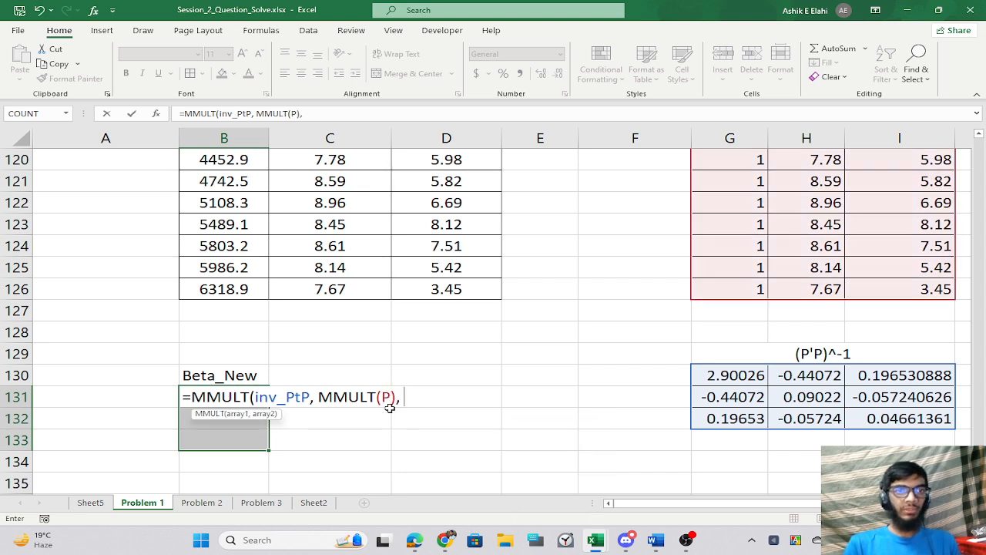
{"action": "key", "text": "BackSpace"}
{"action": "key", "text": "BackSpace"}
{"action": "key", "text": "BackSpace"}
{"action": "key", "text": "BackSpace"}
Complete the nested MMULT with TRANSPOSE(P) and Y, and enter =MMULT(inv_PtP, MMULT(TRANSPOSE(P), Y)) as an array formula in B131:B133.
{"action": "type", "text": "tr"}
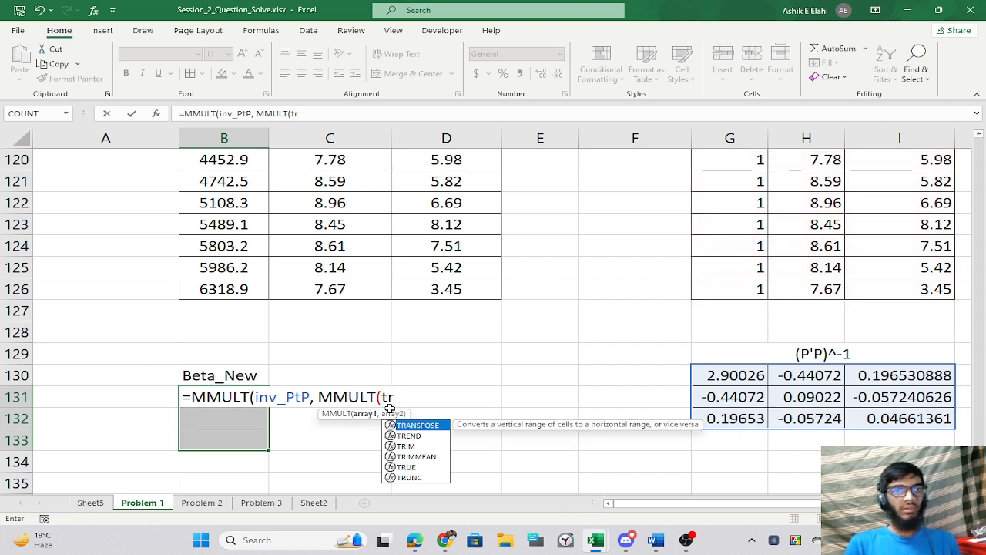
{"action": "key", "text": "Tab"}
{"action": "type", "text": "P"}
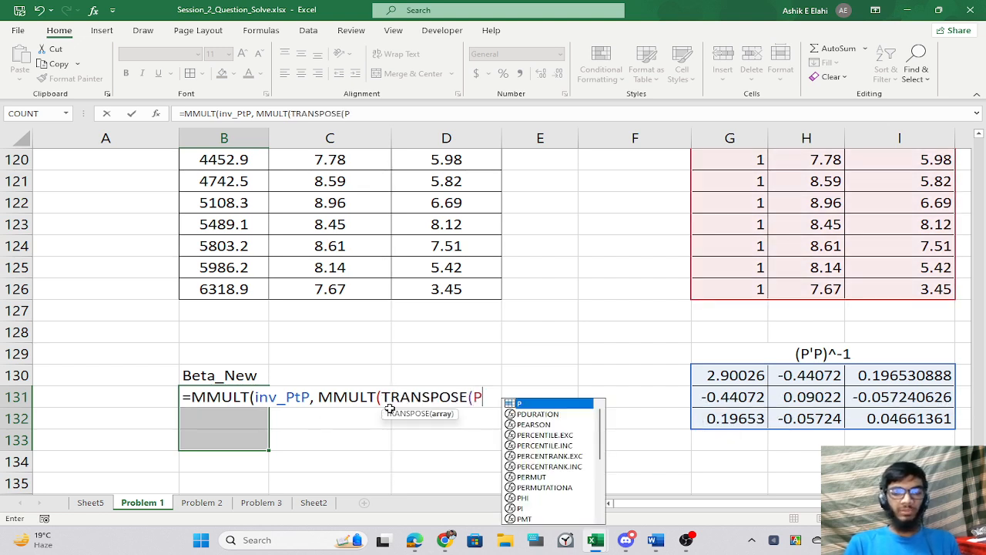
{"action": "type", "text": "), Y"}
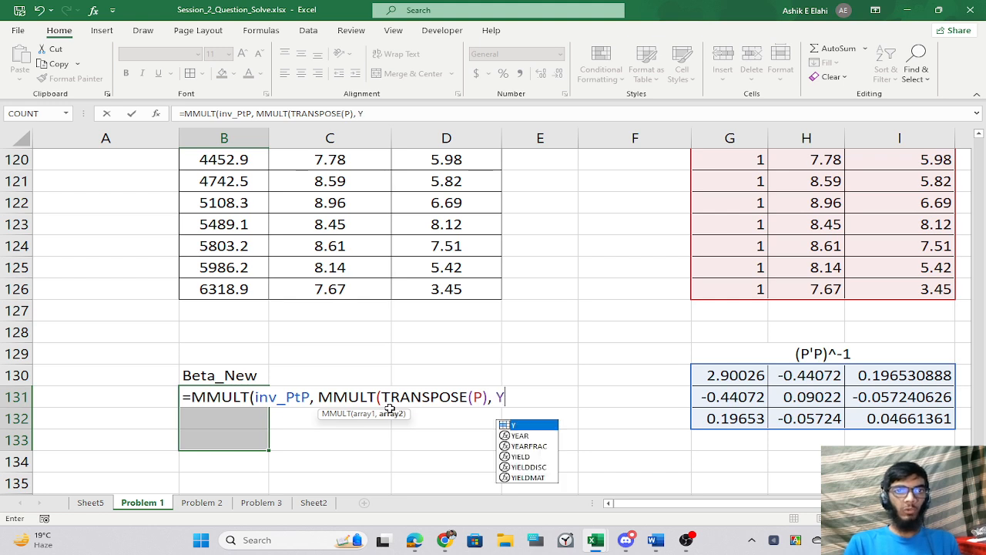
{"action": "type", "text": "))"}
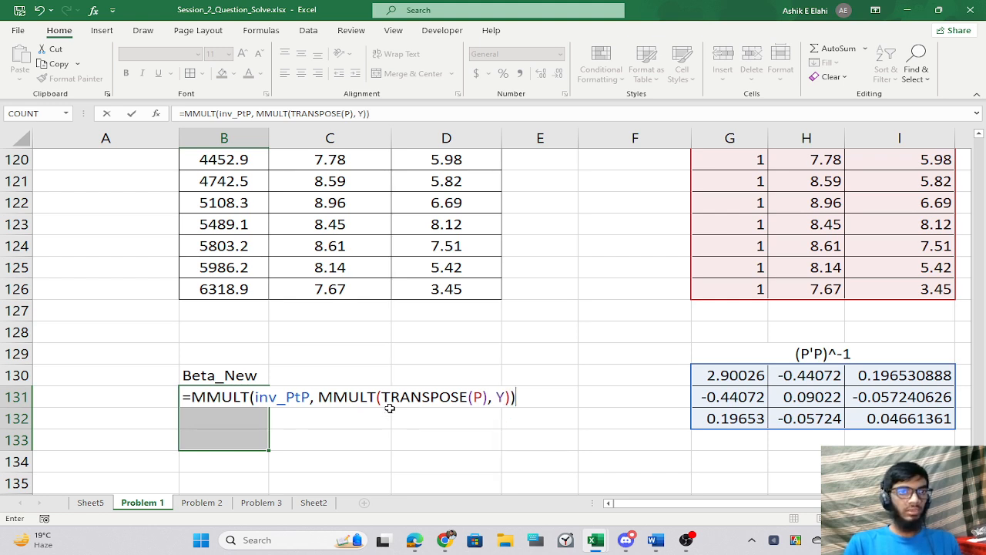
{"action": "key", "text": "ctrl+shift+Return"}
{"action": "left_click", "coordinate": [359, 357]}
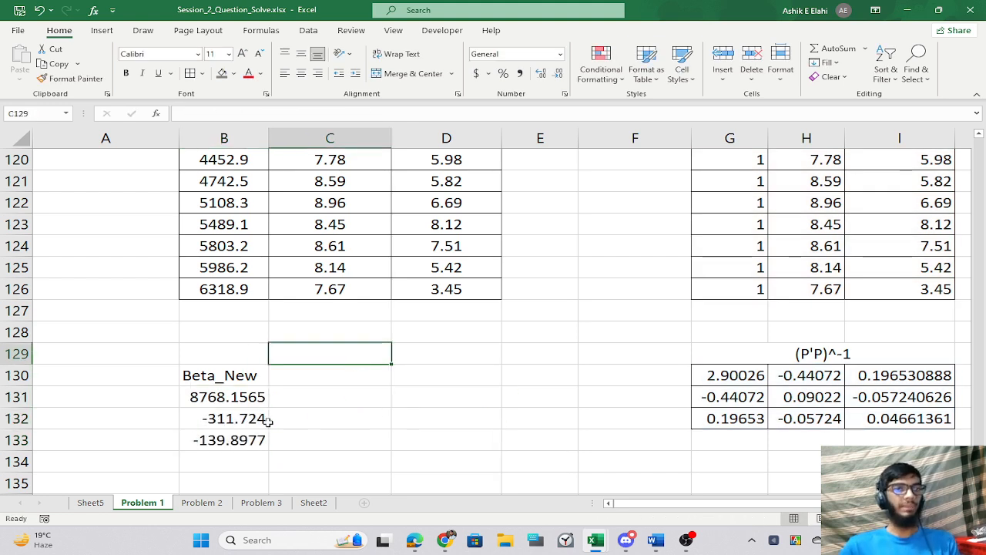
Add cell borders to the Beta_New heading and its coefficients in B130:B133.
{"action": "left_click_drag", "start_coordinate": [219, 397], "coordinate": [228, 441]}
{"action": "left_click", "coordinate": [439, 396]}
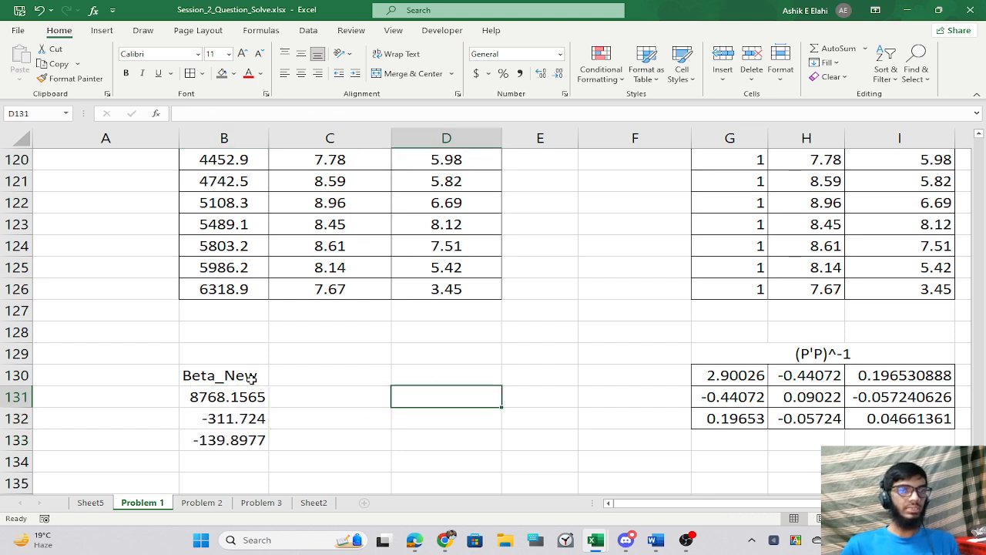
{"action": "left_click_drag", "start_coordinate": [217, 376], "coordinate": [228, 441]}
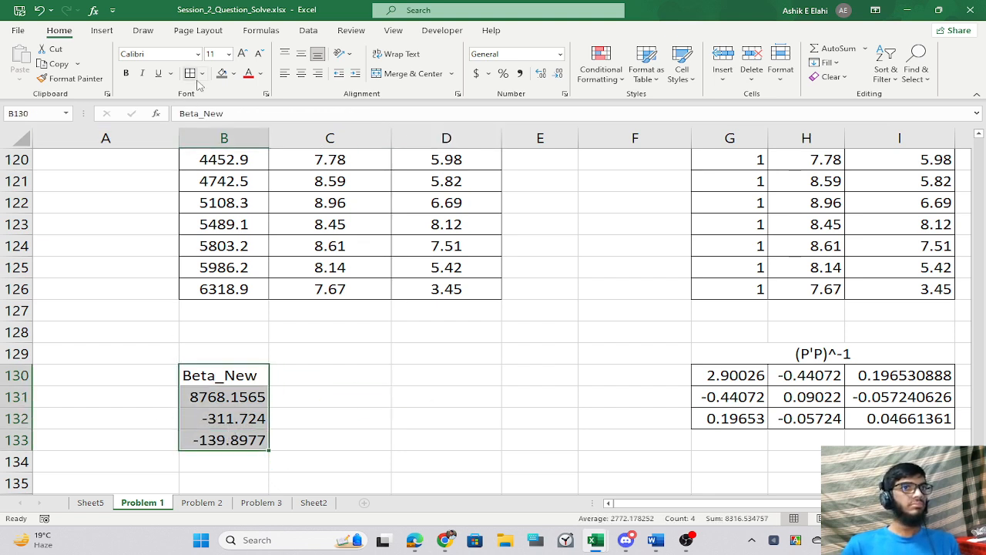
{"action": "left_click", "coordinate": [363, 418]}
{"action": "left_click", "coordinate": [243, 394]}
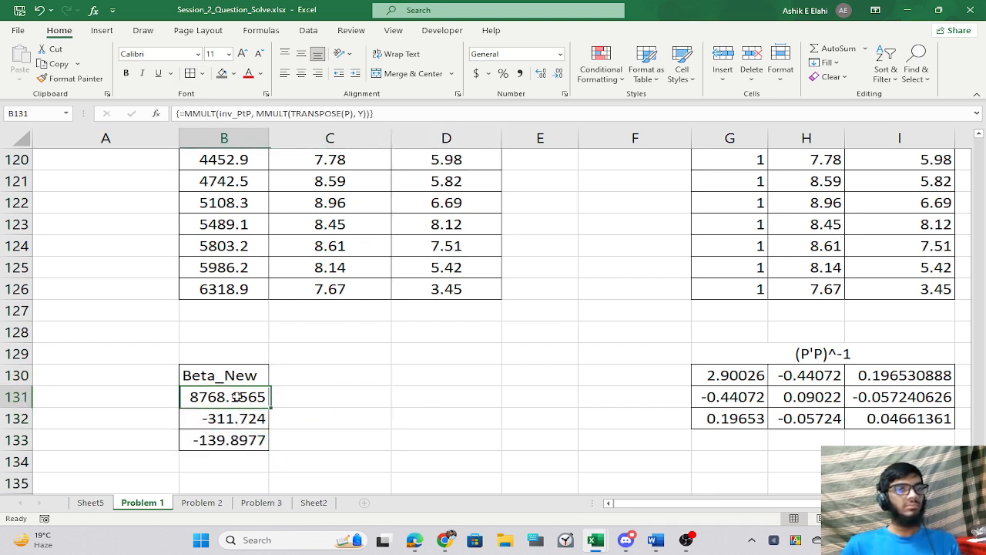
{"action": "left_click", "coordinate": [332, 412]}
Switch from the workbook to another open window.
{"action": "scroll", "coordinate": [362, 351], "scroll_direction": "up", "scroll_amount": 4}
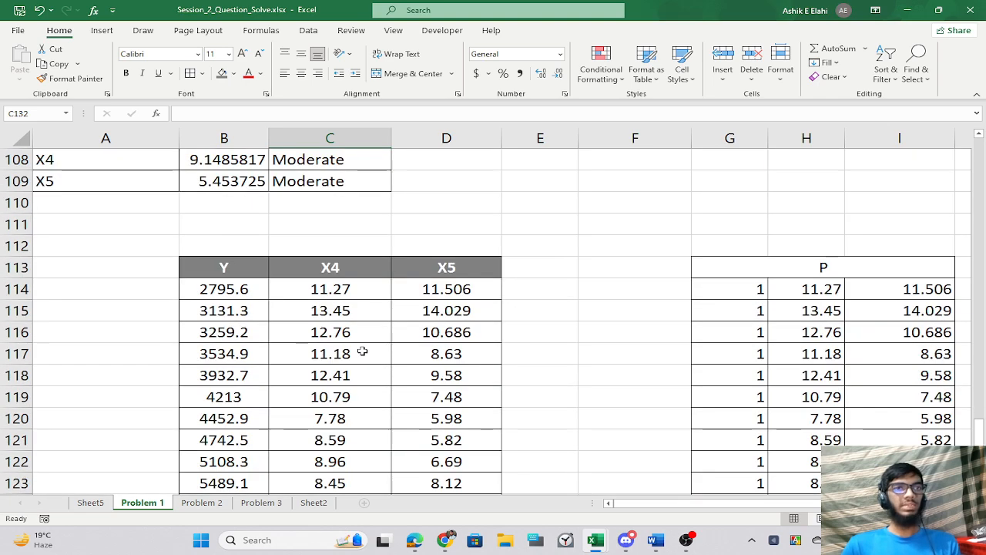
{"action": "scroll", "coordinate": [359, 352], "scroll_direction": "down", "scroll_amount": 4}
{"action": "left_click", "coordinate": [353, 373]}
{"action": "key", "text": "alt+Tab"}
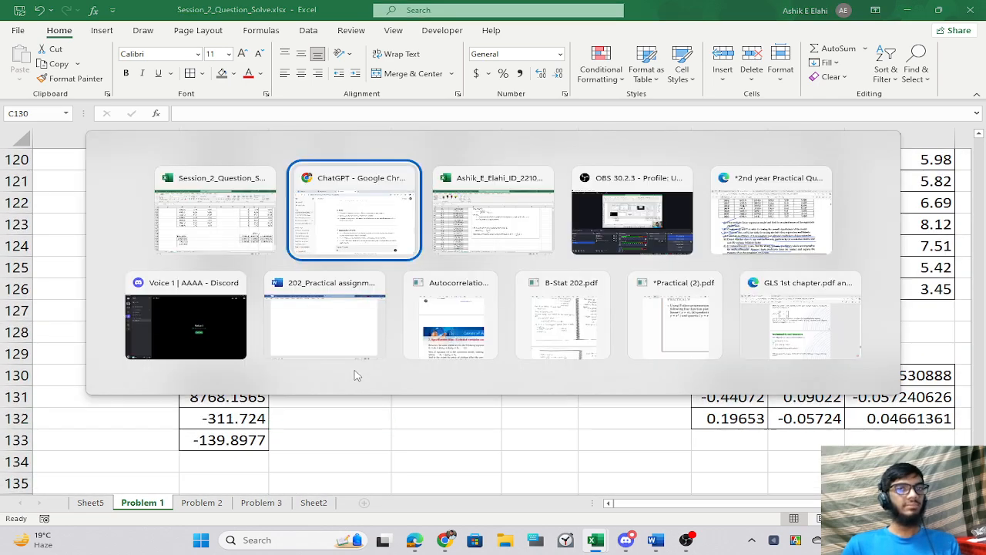
Switch to the question paper PDF and ink-mark part (f)'s instructions to remove predictors and regress Y on the rest, then underline part (g).
{"action": "left_click", "coordinate": [795, 180]}
{"action": "scroll", "coordinate": [293, 362], "scroll_direction": "down", "scroll_amount": 3}
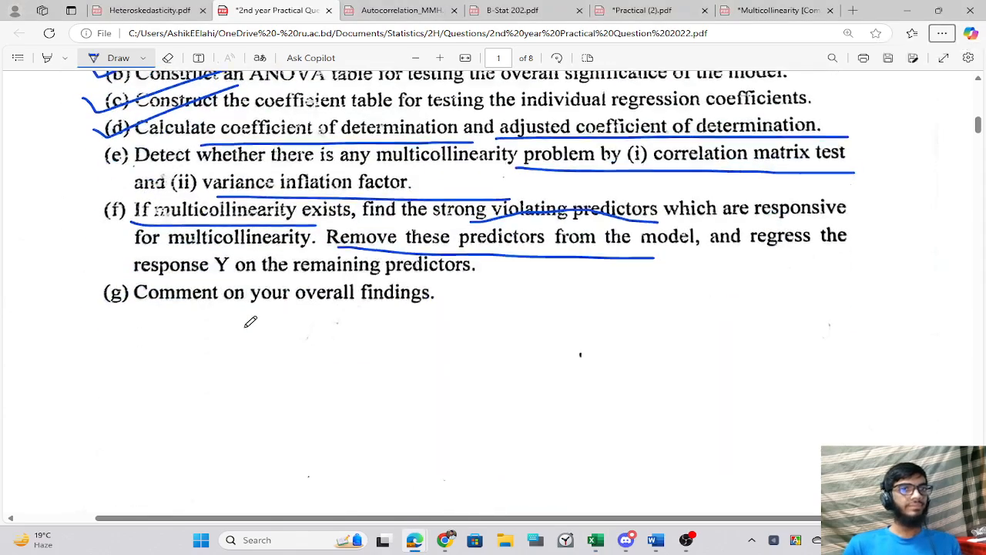
{"action": "scroll", "coordinate": [249, 321], "scroll_direction": "up", "scroll_amount": 1}
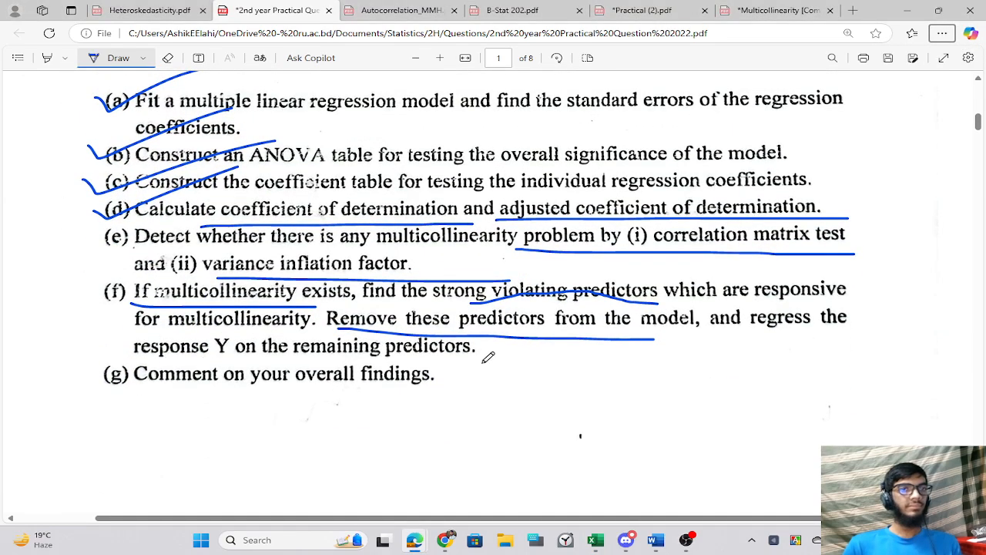
{"action": "scroll", "coordinate": [555, 370], "scroll_direction": "up", "scroll_amount": 2}
{"action": "scroll", "coordinate": [693, 400], "scroll_direction": "down", "scroll_amount": 1}
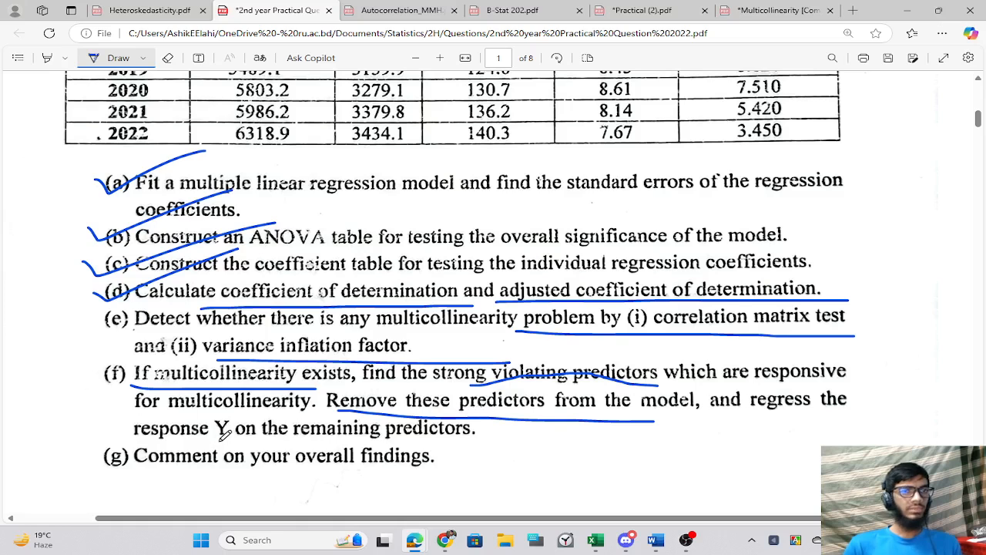
{"action": "left_click_drag", "start_coordinate": [218, 438], "coordinate": [472, 437]}
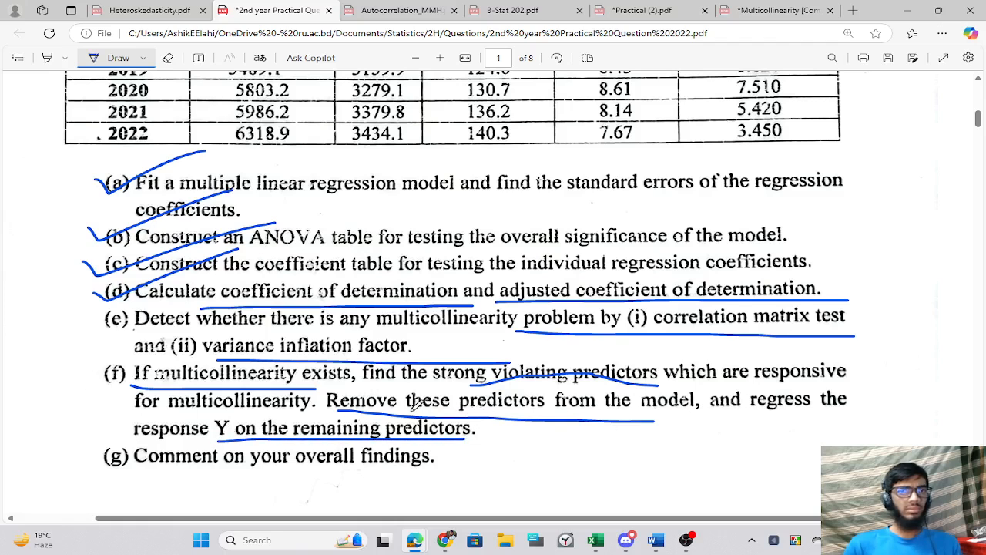
{"action": "left_click_drag", "start_coordinate": [404, 400], "coordinate": [693, 397]}
{"action": "left_click_drag", "start_coordinate": [766, 407], "coordinate": [878, 401]}
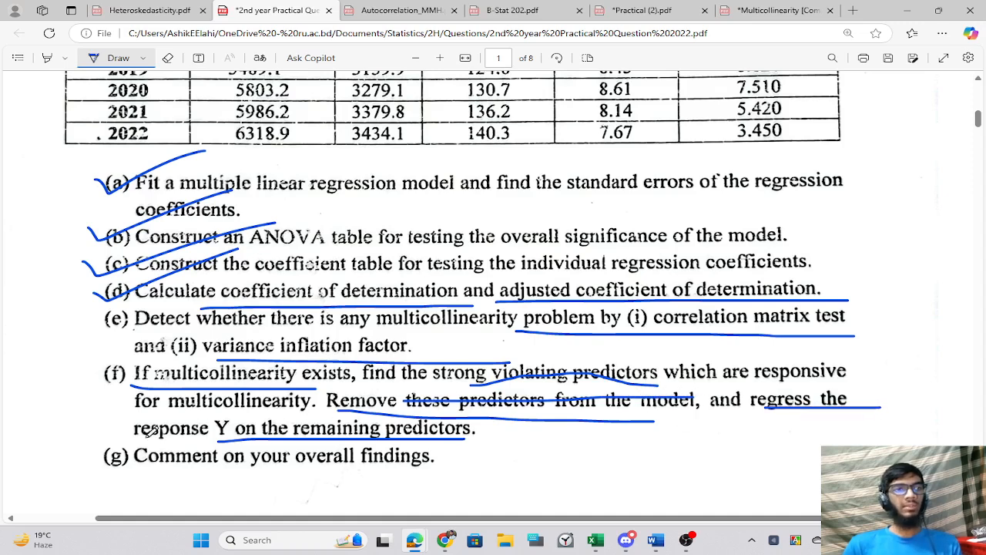
{"action": "left_click_drag", "start_coordinate": [100, 443], "coordinate": [298, 443]}
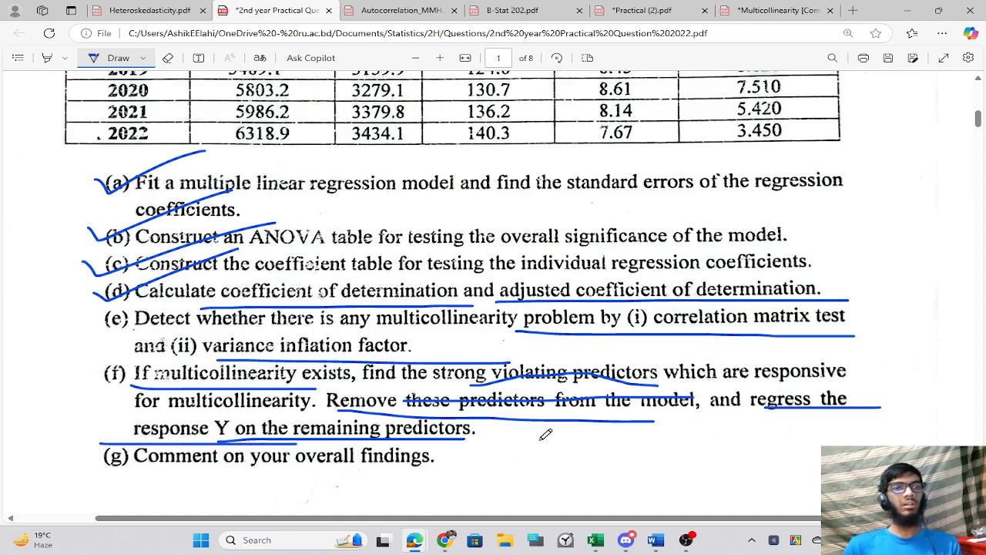
{"action": "scroll", "coordinate": [504, 468], "scroll_direction": "down", "scroll_amount": 1}
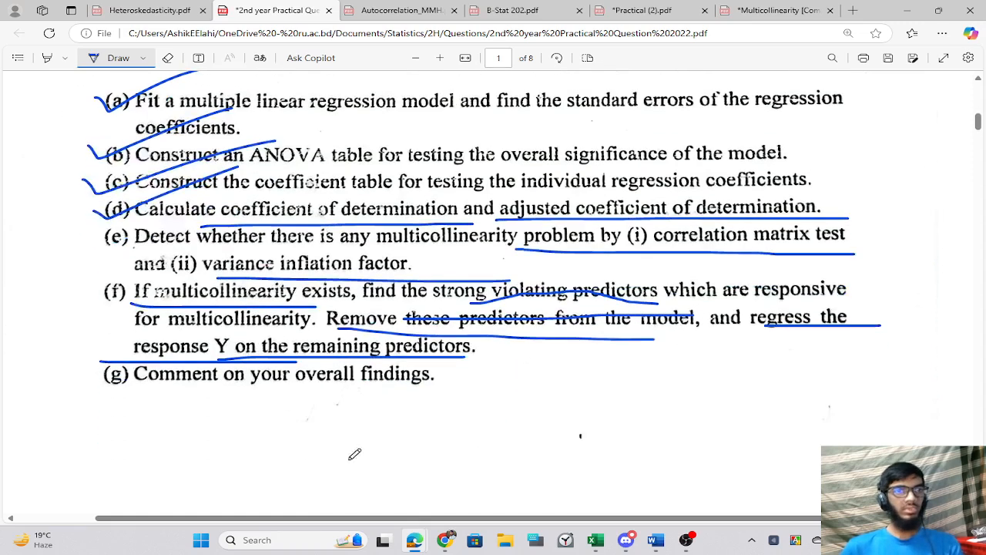
{"action": "left_click_drag", "start_coordinate": [142, 394], "coordinate": [504, 370]}
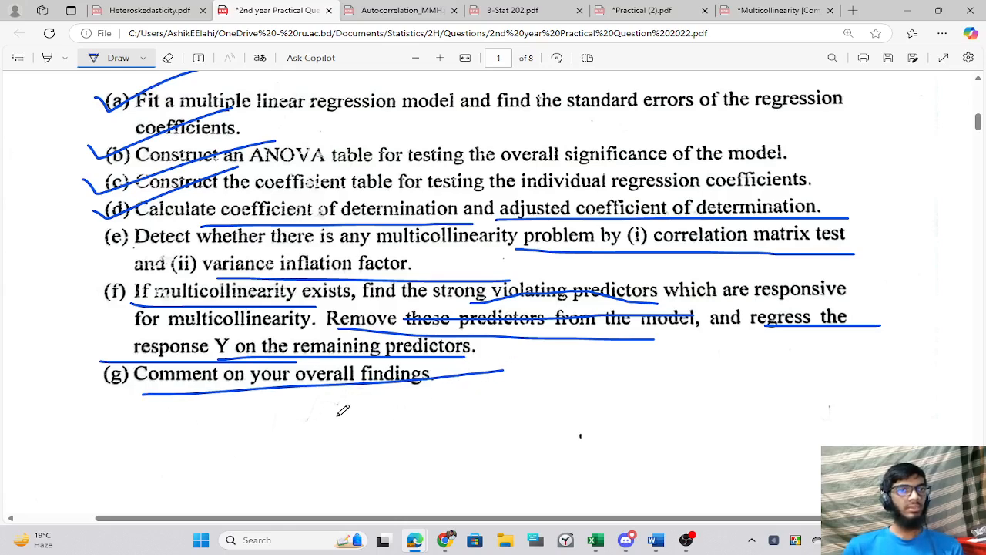
Return to the Excel workbook and inspect the Beta_New coefficients and the formula in B131.
{"action": "key", "text": "alt+Tab"}
{"action": "scroll", "coordinate": [339, 418], "scroll_direction": "down", "scroll_amount": 1}
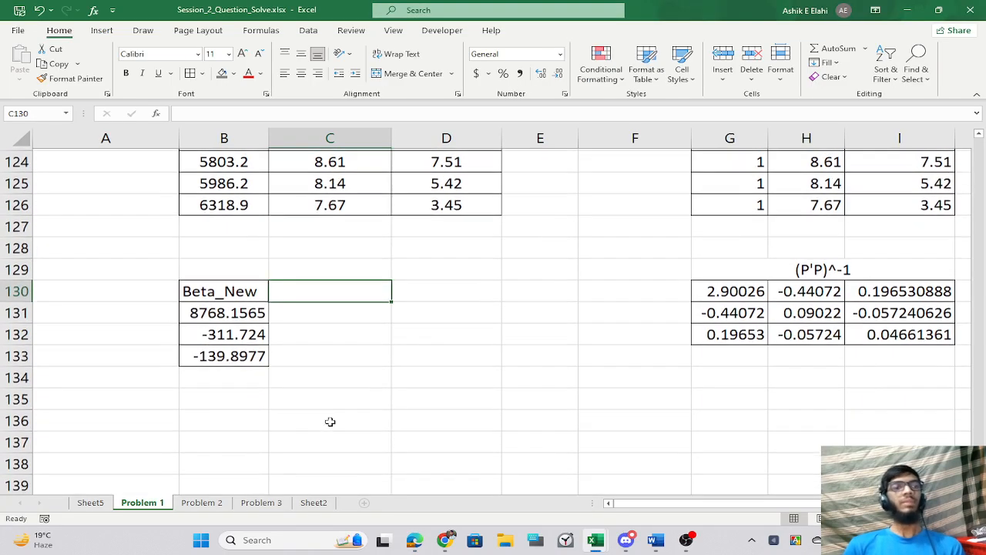
{"action": "left_click", "coordinate": [327, 436]}
{"action": "left_click_drag", "start_coordinate": [231, 275], "coordinate": [227, 333]}
{"action": "left_click", "coordinate": [293, 336]}
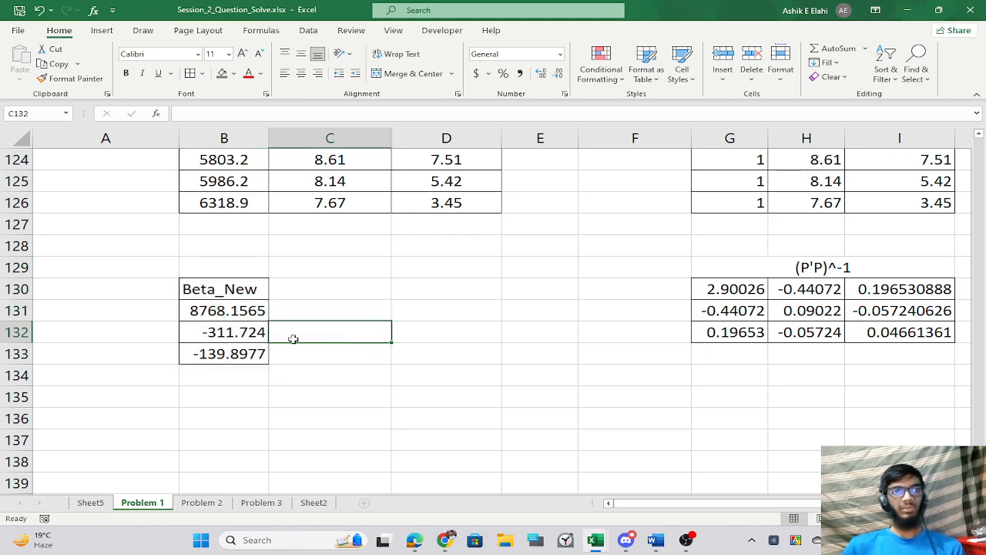
{"action": "left_click", "coordinate": [222, 306]}
Open the Regression tool from Data Analysis.
{"action": "scroll", "coordinate": [324, 328], "scroll_direction": "up", "scroll_amount": 1}
{"action": "scroll", "coordinate": [324, 327], "scroll_direction": "up", "scroll_amount": 3}
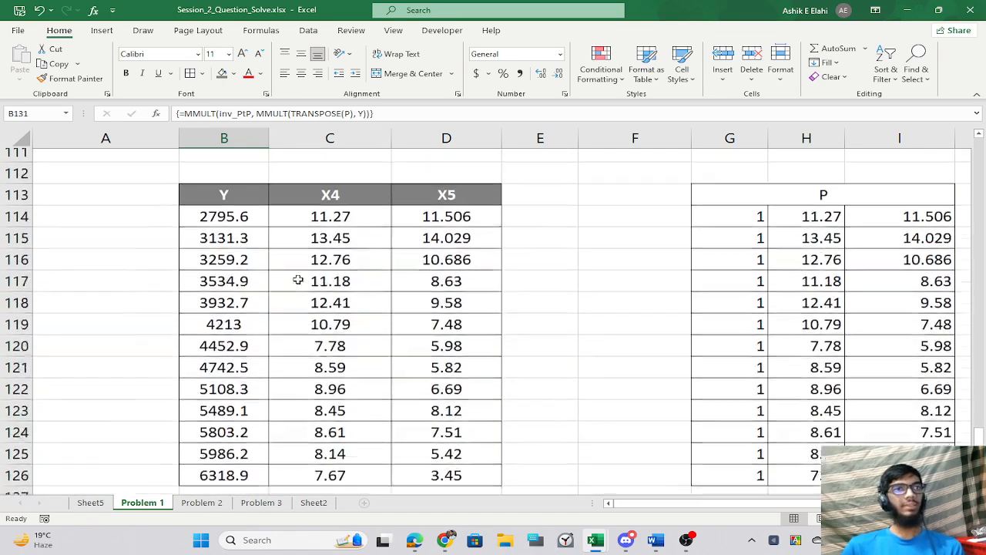
{"action": "left_click", "coordinate": [266, 31]}
{"action": "left_click", "coordinate": [311, 32]}
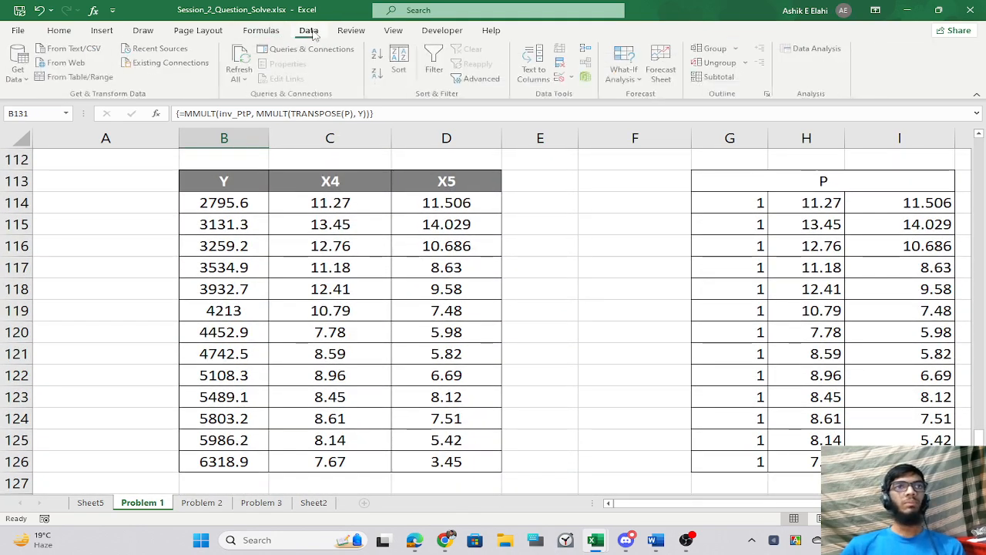
{"action": "left_click", "coordinate": [816, 48]}
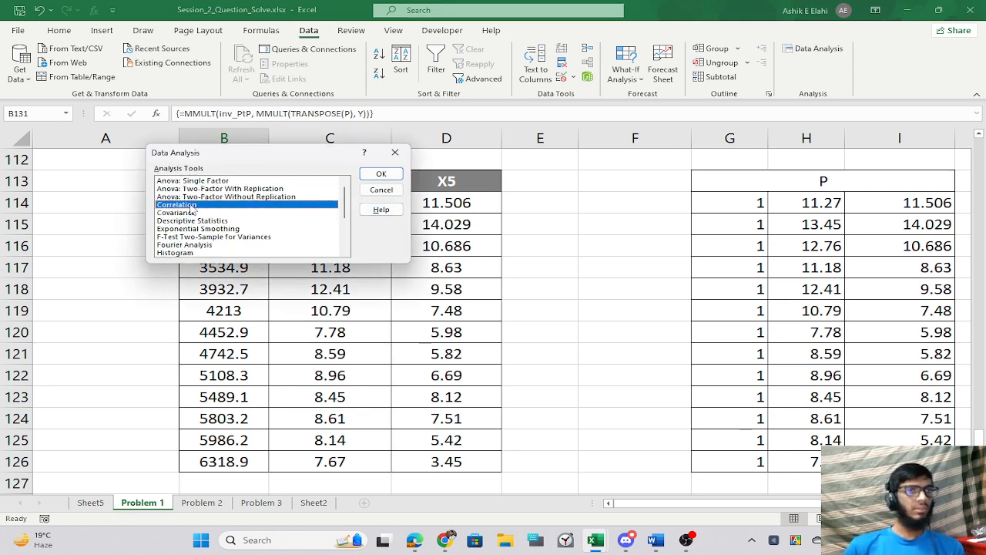
{"action": "scroll", "coordinate": [186, 215], "scroll_direction": "down", "scroll_amount": 2}
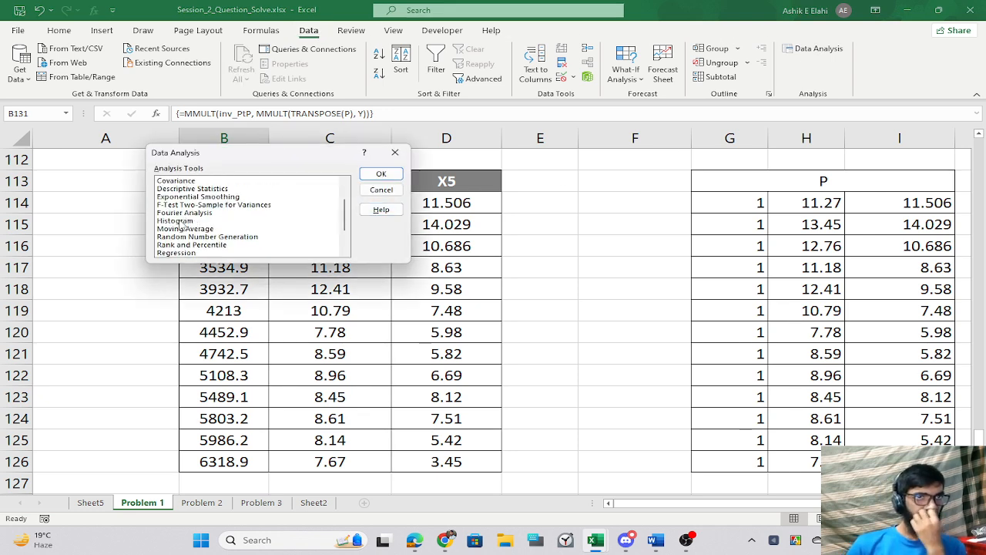
{"action": "scroll", "coordinate": [185, 224], "scroll_direction": "up", "scroll_amount": 1}
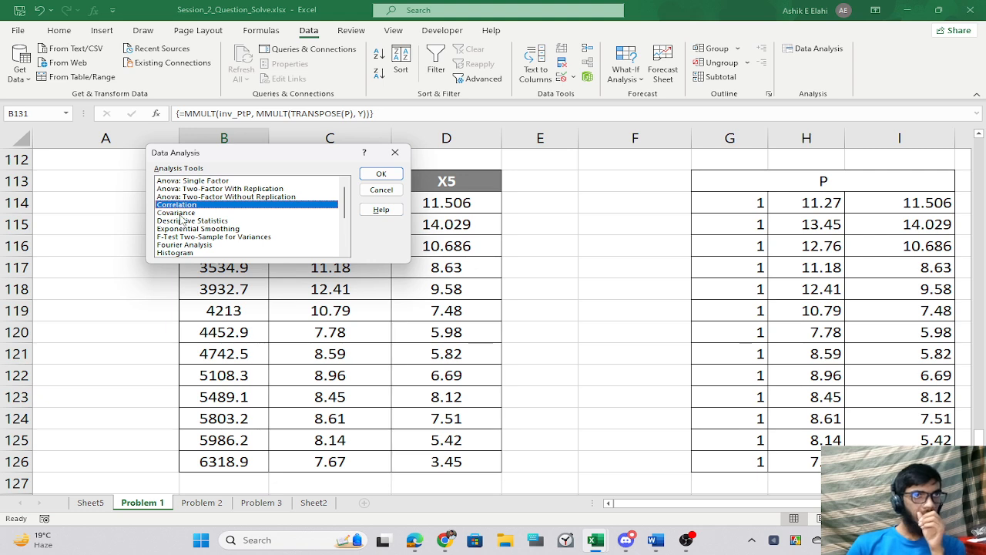
{"action": "scroll", "coordinate": [178, 219], "scroll_direction": "down", "scroll_amount": 2}
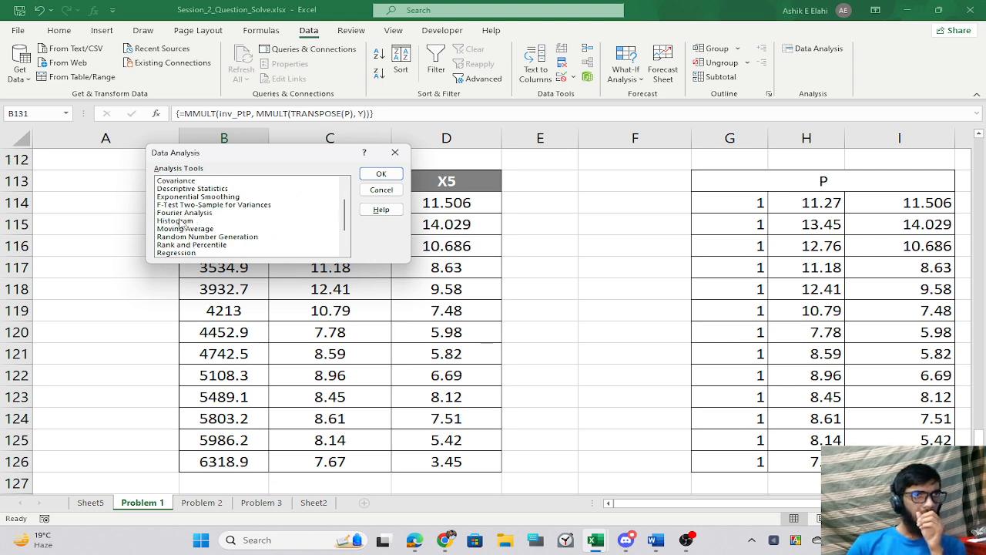
{"action": "scroll", "coordinate": [178, 231], "scroll_direction": "up", "scroll_amount": 2}
{"action": "scroll", "coordinate": [178, 231], "scroll_direction": "down", "scroll_amount": 2}
{"action": "left_click", "coordinate": [177, 252]}
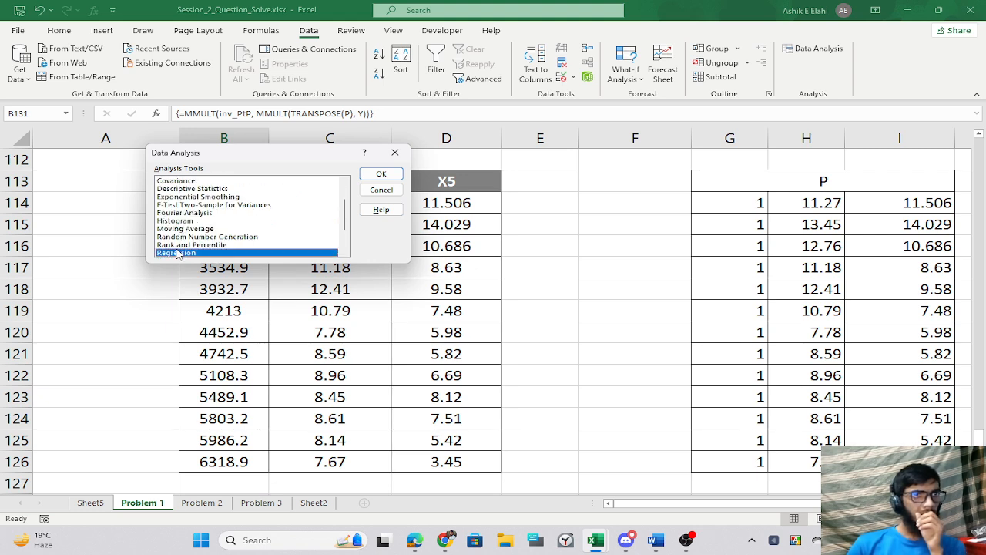
{"action": "left_click", "coordinate": [380, 173]}
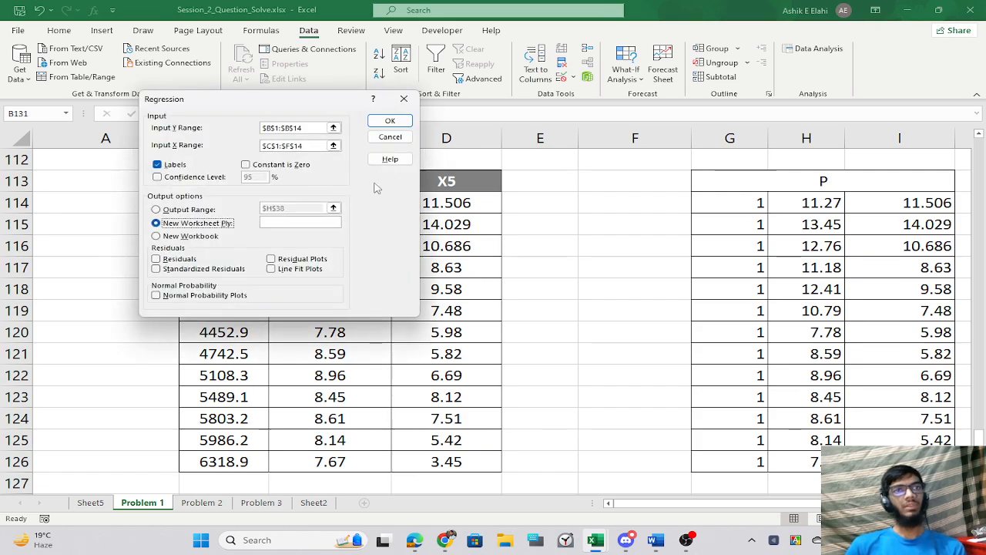
Set the regression's Y input range to the reduced table's Y column with its header, B113:B126.
{"action": "left_click", "coordinate": [333, 127]}
{"action": "scroll", "coordinate": [320, 293], "scroll_direction": "down", "scroll_amount": 20}
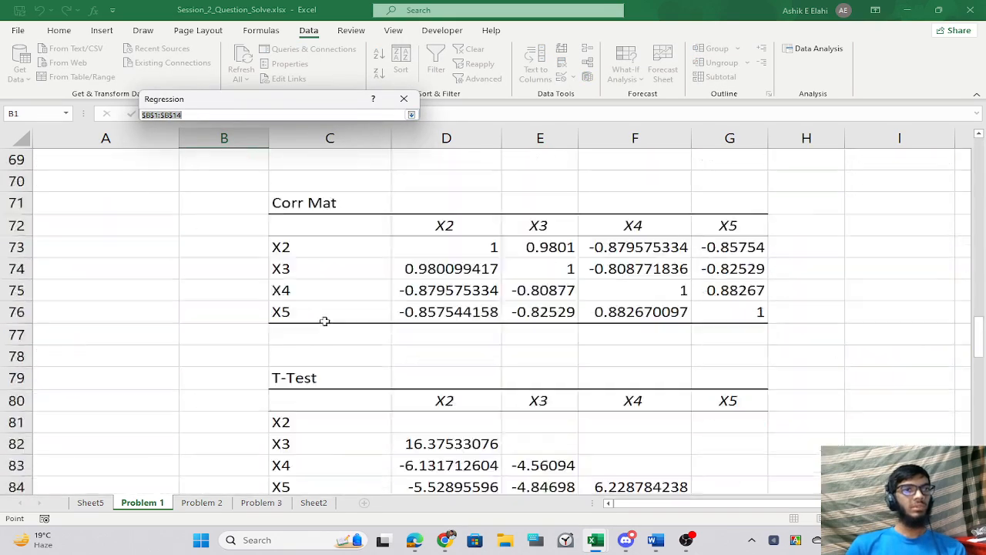
{"action": "scroll", "coordinate": [325, 330], "scroll_direction": "down", "scroll_amount": 20}
{"action": "scroll", "coordinate": [325, 330], "scroll_direction": "up", "scroll_amount": 13}
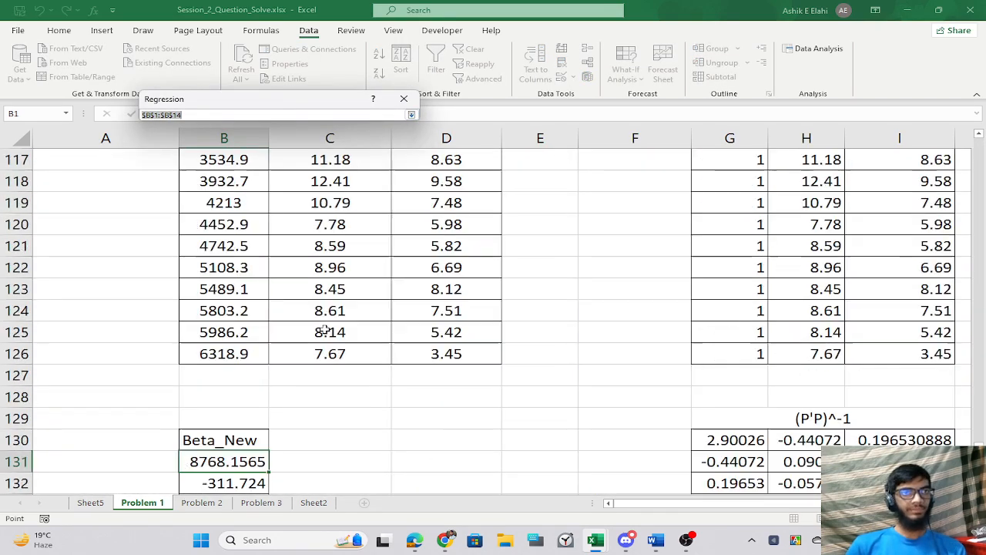
{"action": "scroll", "coordinate": [325, 330], "scroll_direction": "up", "scroll_amount": 1}
{"action": "left_click_drag", "start_coordinate": [223, 236], "coordinate": [233, 465]}
{"action": "key", "text": "Return"}
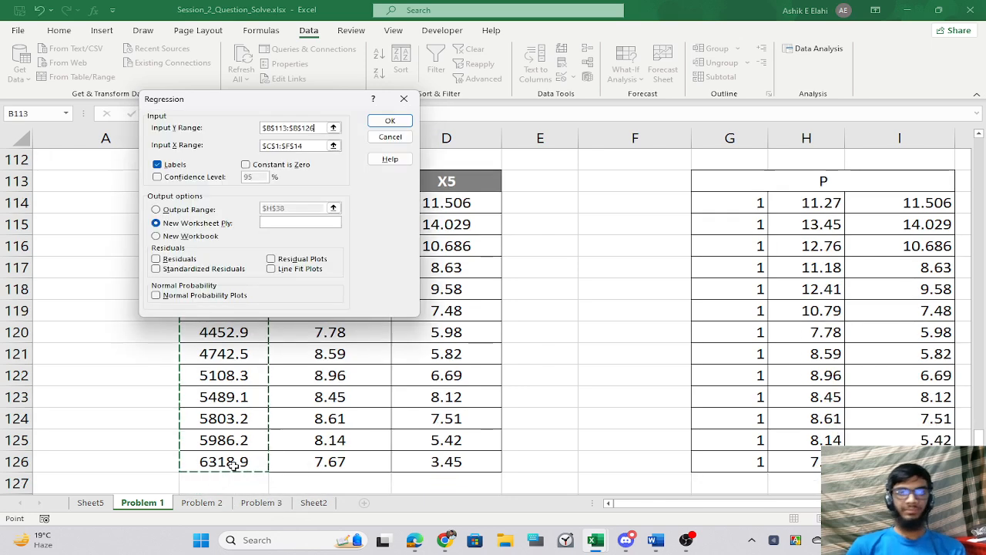
Set the regression's X input range to the X4 and X5 columns with headers, C113:D126.
{"action": "left_click", "coordinate": [310, 146]}
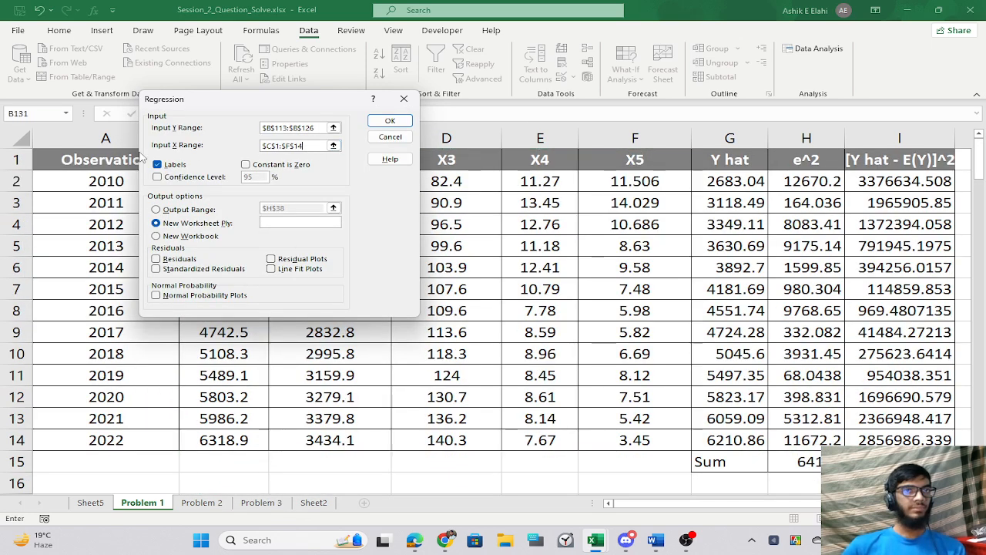
{"action": "left_click", "coordinate": [334, 146]}
{"action": "scroll", "coordinate": [334, 156], "scroll_direction": "down", "scroll_amount": 20}
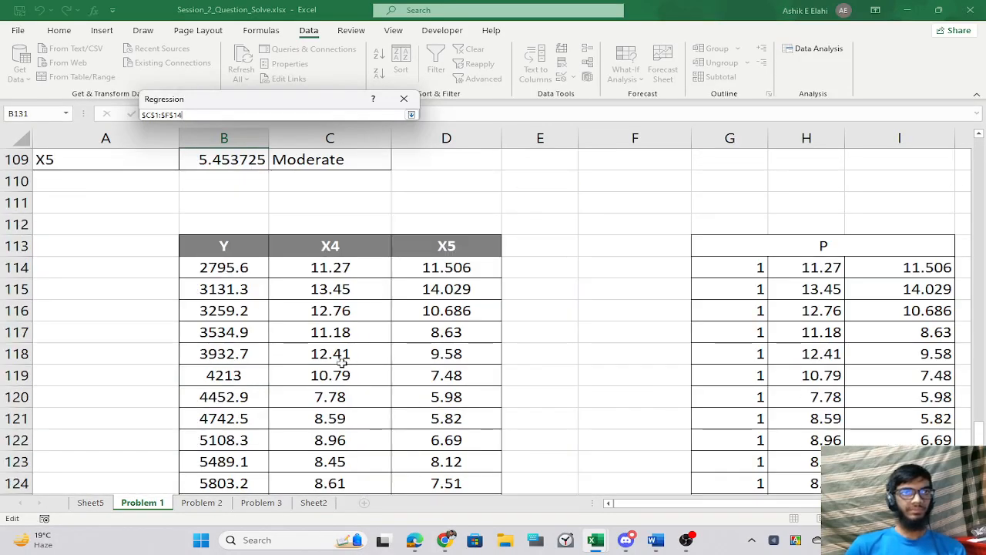
{"action": "key", "text": "BackSpace"}
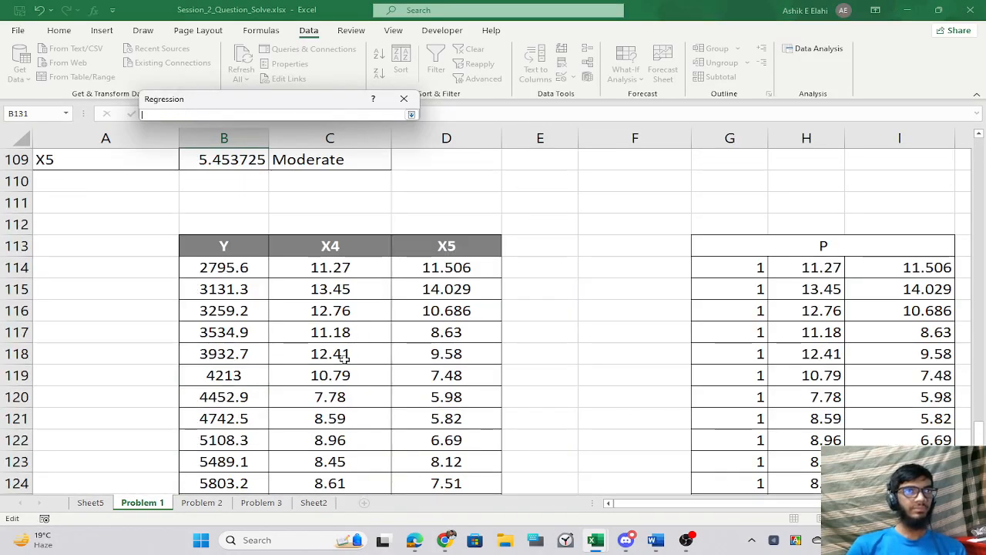
{"action": "left_click_drag", "start_coordinate": [320, 244], "coordinate": [489, 478]}
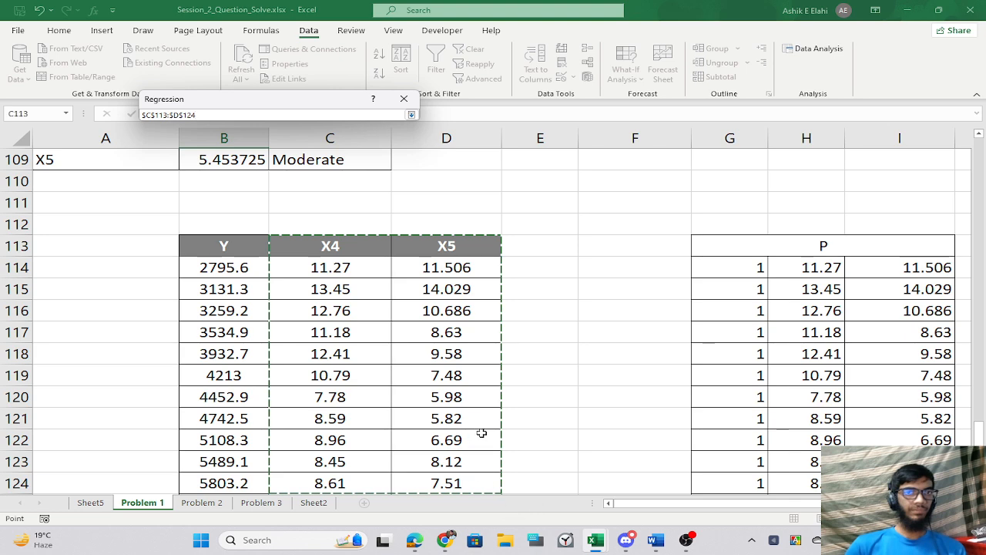
{"action": "scroll", "coordinate": [490, 384], "scroll_direction": "down", "scroll_amount": 3}
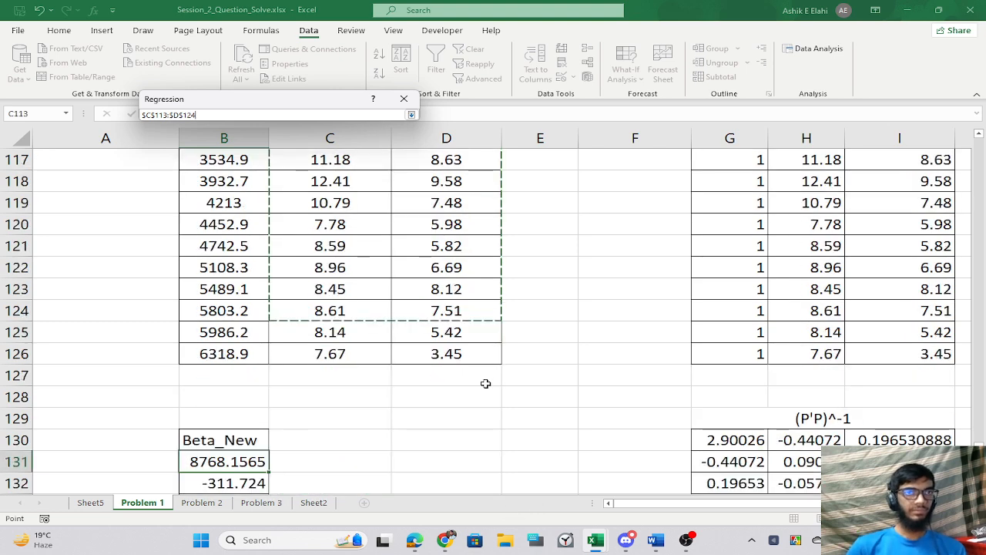
{"action": "key", "text": "shift+Down"}
{"action": "key", "text": "shift+Down"}
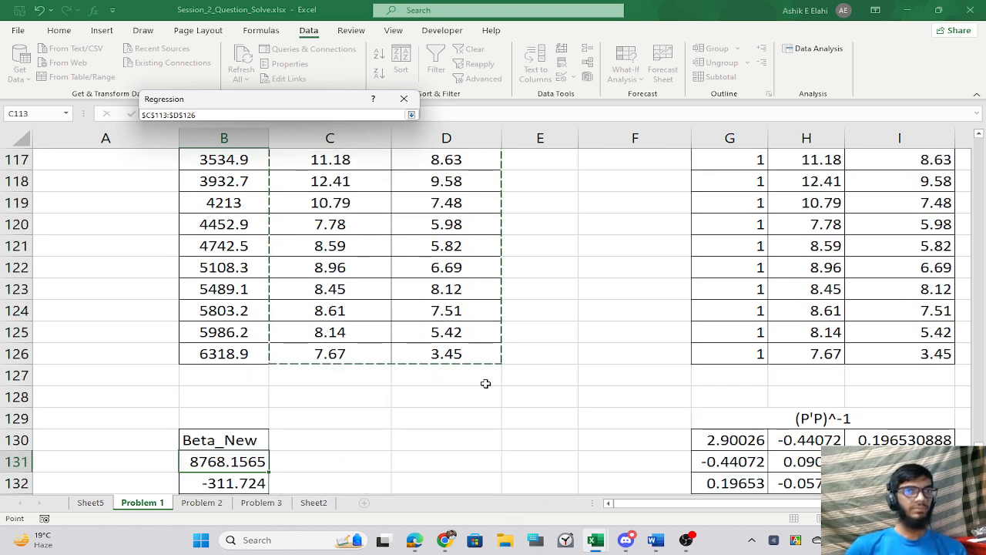
{"action": "key", "text": "Return"}
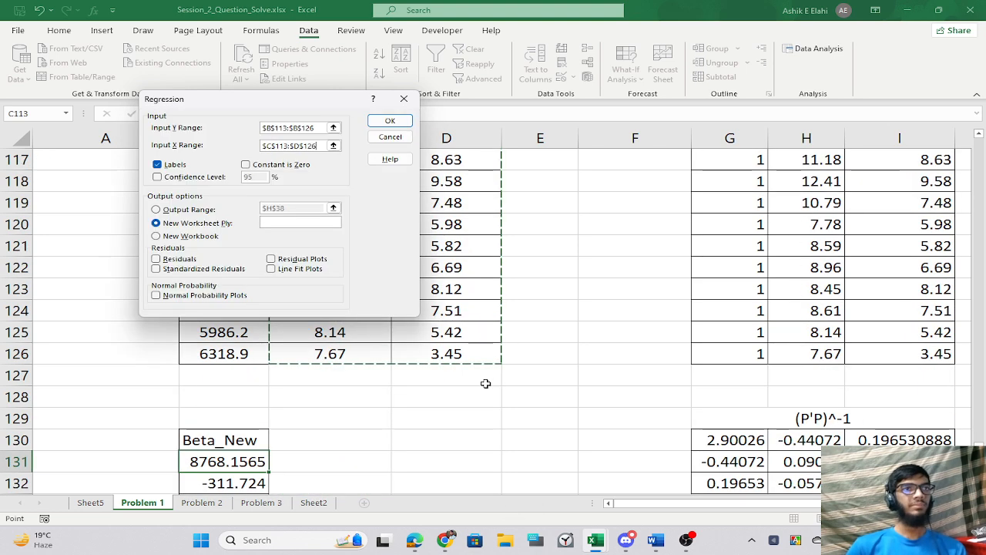
Direct the regression output to cell B136 on the current sheet and run the regression.
{"action": "left_click", "coordinate": [156, 209]}
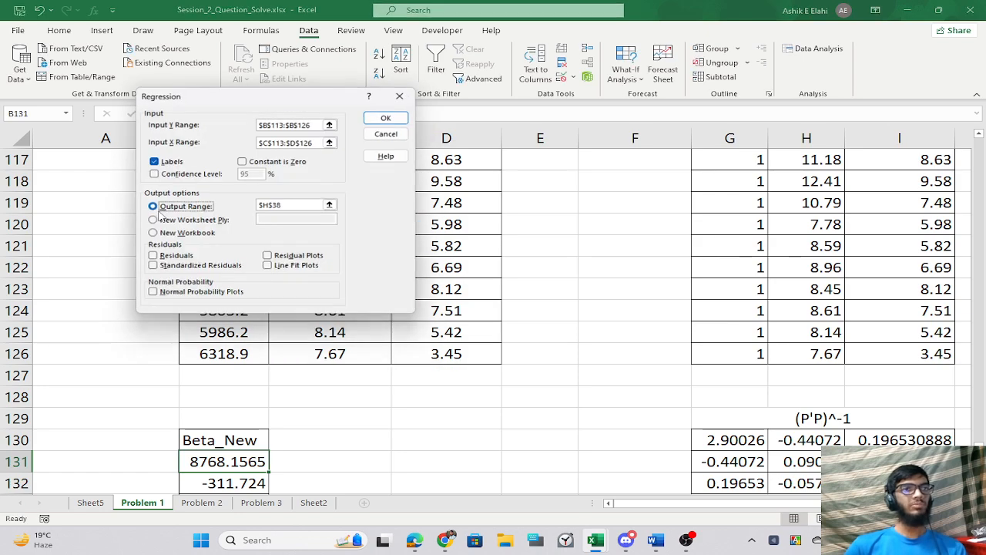
{"action": "left_click", "coordinate": [333, 208]}
{"action": "scroll", "coordinate": [333, 368], "scroll_direction": "down", "scroll_amount": 20}
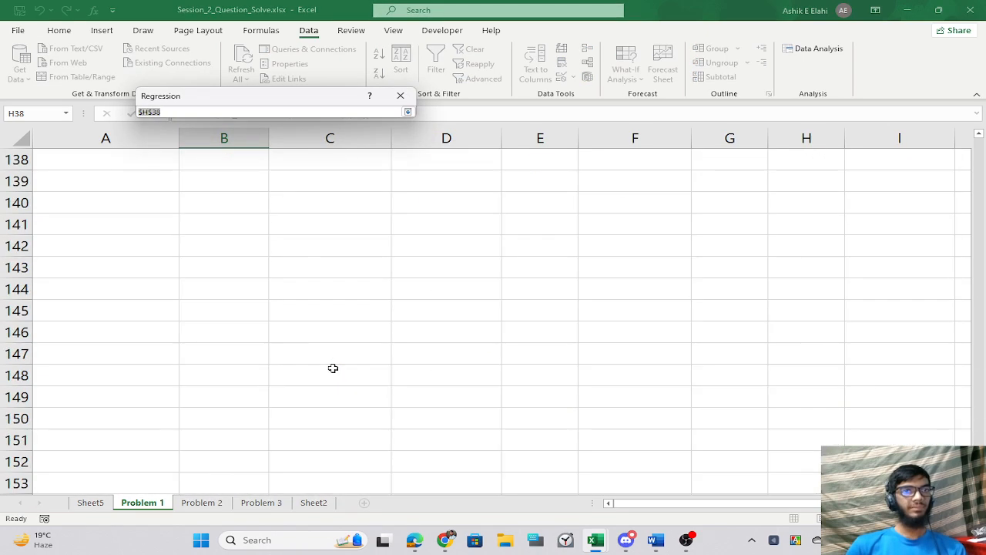
{"action": "scroll", "coordinate": [333, 368], "scroll_direction": "up", "scroll_amount": 11}
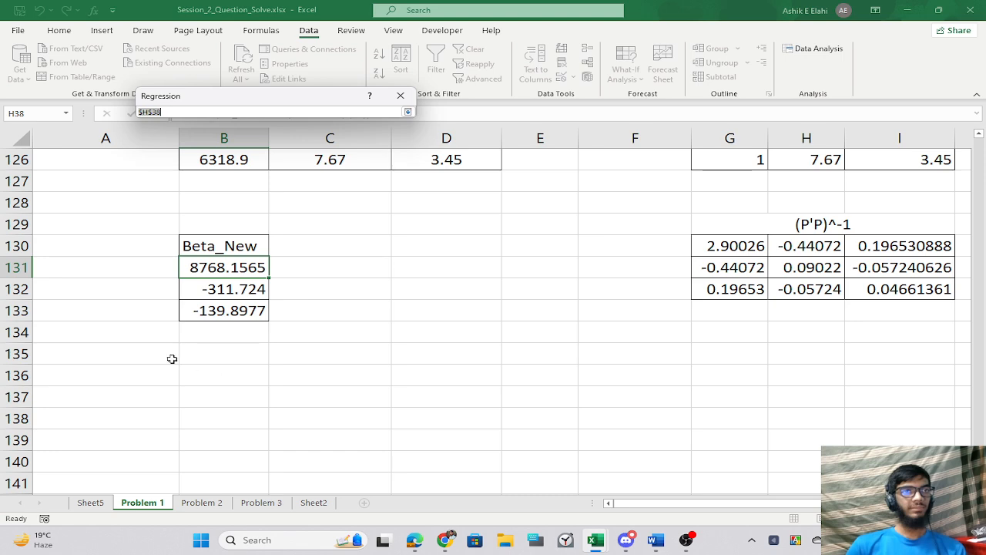
{"action": "left_click", "coordinate": [189, 381]}
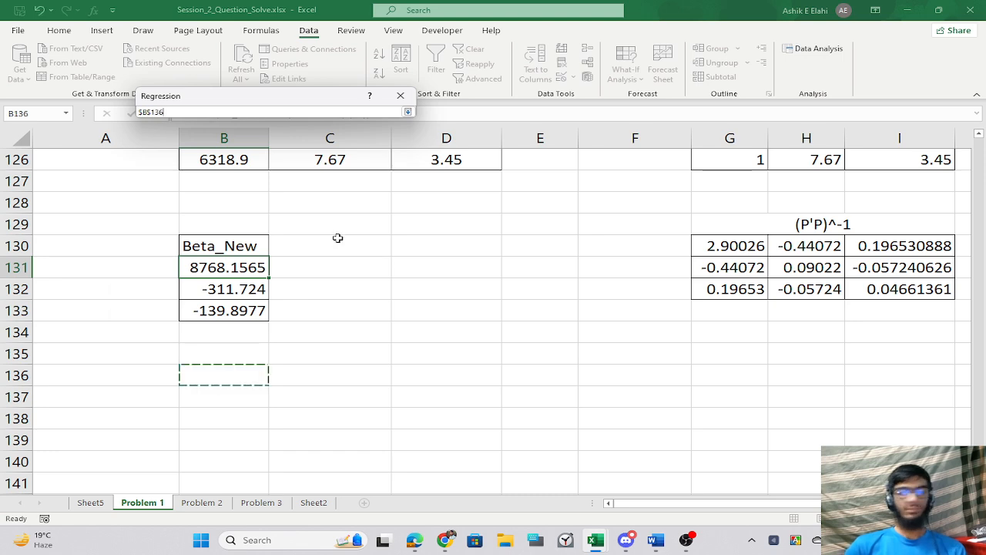
{"action": "key", "text": "Return"}
{"action": "key", "text": "Return"}
Compare the intercept, X4 and X5 coefficients in the regression output with the Beta_New values.
{"action": "scroll", "coordinate": [343, 323], "scroll_direction": "down", "scroll_amount": 5}
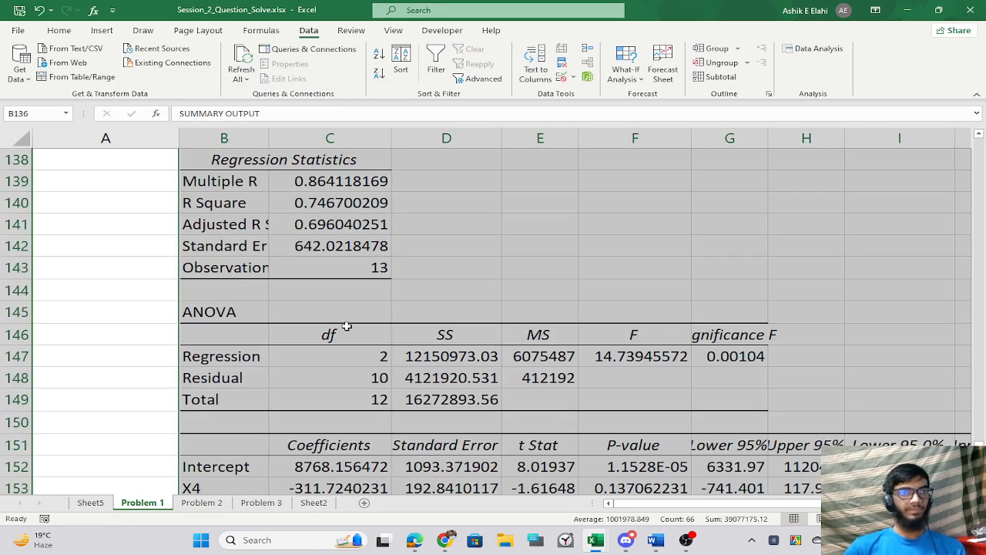
{"action": "left_click", "coordinate": [402, 407]}
{"action": "left_click", "coordinate": [308, 381]}
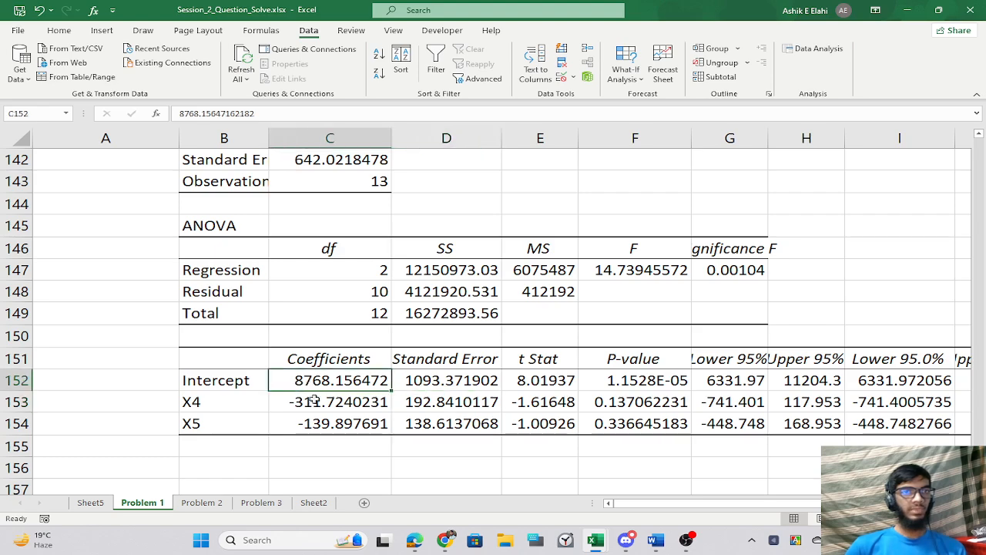
{"action": "scroll", "coordinate": [305, 379], "scroll_direction": "up", "scroll_amount": 8}
{"action": "scroll", "coordinate": [305, 378], "scroll_direction": "down", "scroll_amount": 2}
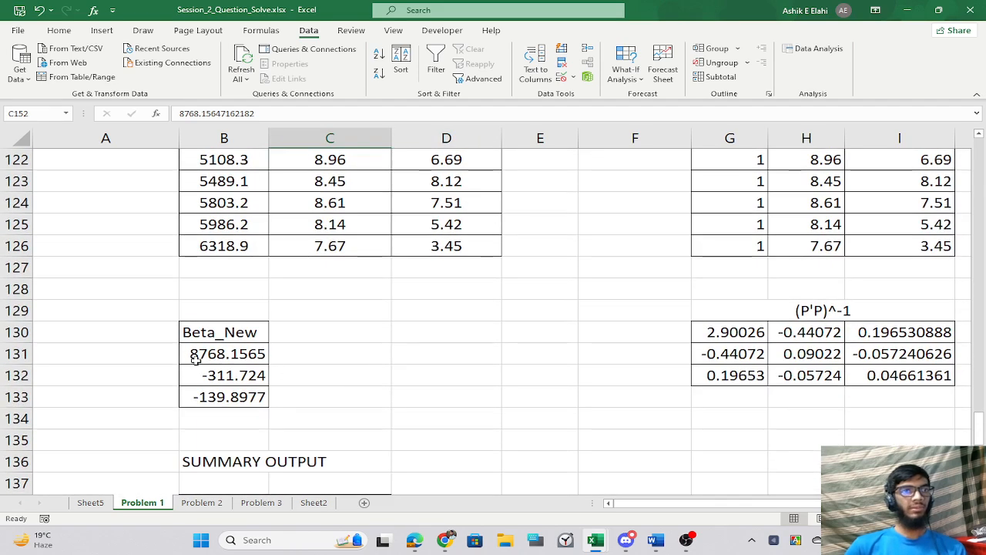
Review the regression statistics, ANOVA and coefficient tables against the Beta_New block above them.
{"action": "scroll", "coordinate": [249, 399], "scroll_direction": "down", "scroll_amount": 5}
{"action": "scroll", "coordinate": [419, 367], "scroll_direction": "down", "scroll_amount": 3}
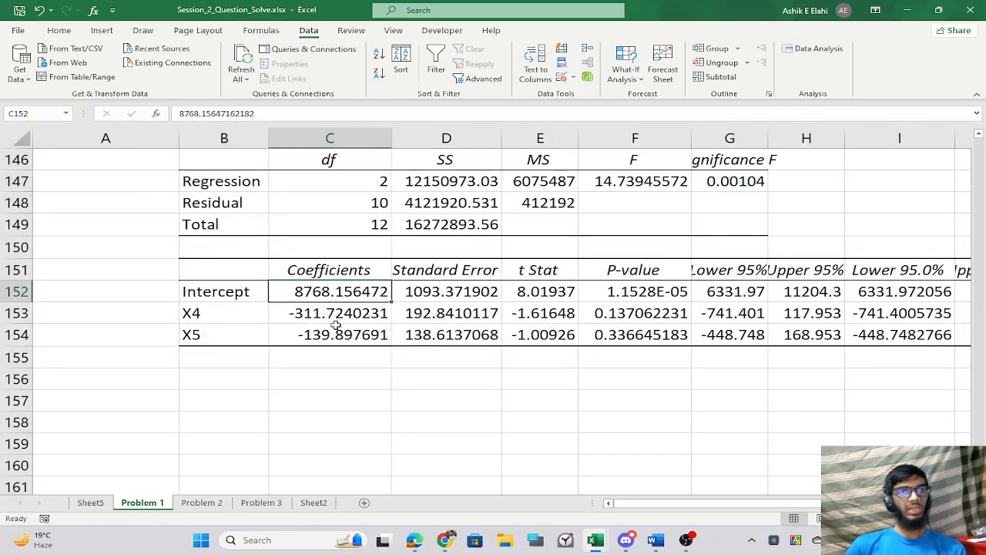
{"action": "scroll", "coordinate": [358, 338], "scroll_direction": "up", "scroll_amount": 7}
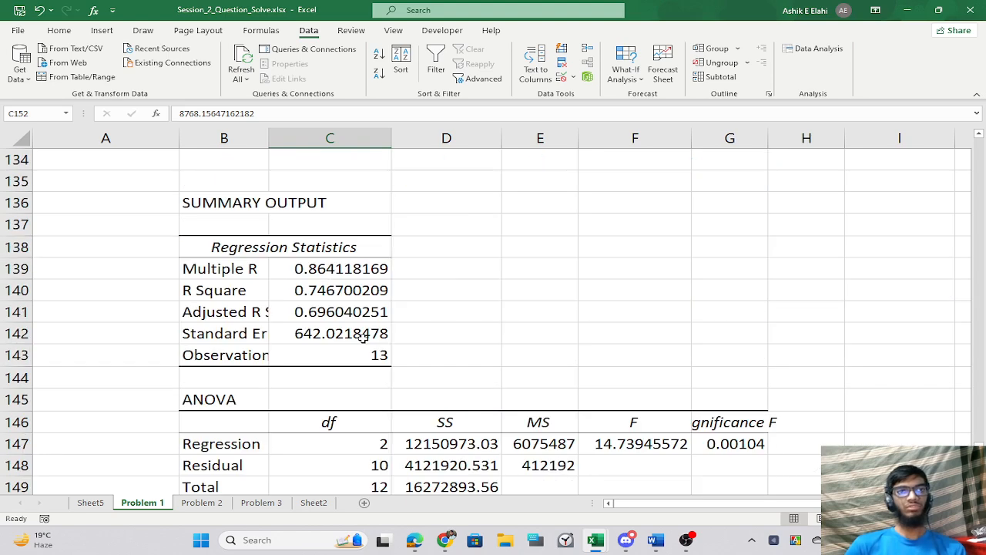
{"action": "scroll", "coordinate": [363, 336], "scroll_direction": "down", "scroll_amount": 2}
{"action": "scroll", "coordinate": [362, 337], "scroll_direction": "down", "scroll_amount": 1}
{"action": "scroll", "coordinate": [362, 337], "scroll_direction": "up", "scroll_amount": 4}
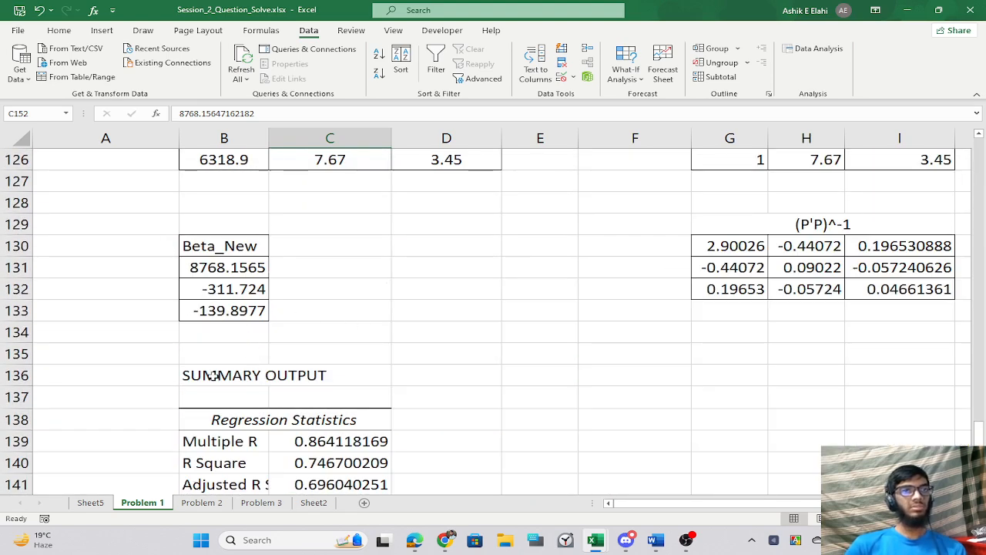
Undo the last change to the regression output and clear its contents from B136:K155 below Beta_New.
{"action": "key", "text": "ctrl+z"}
{"action": "scroll", "coordinate": [214, 373], "scroll_direction": "up", "scroll_amount": 3}
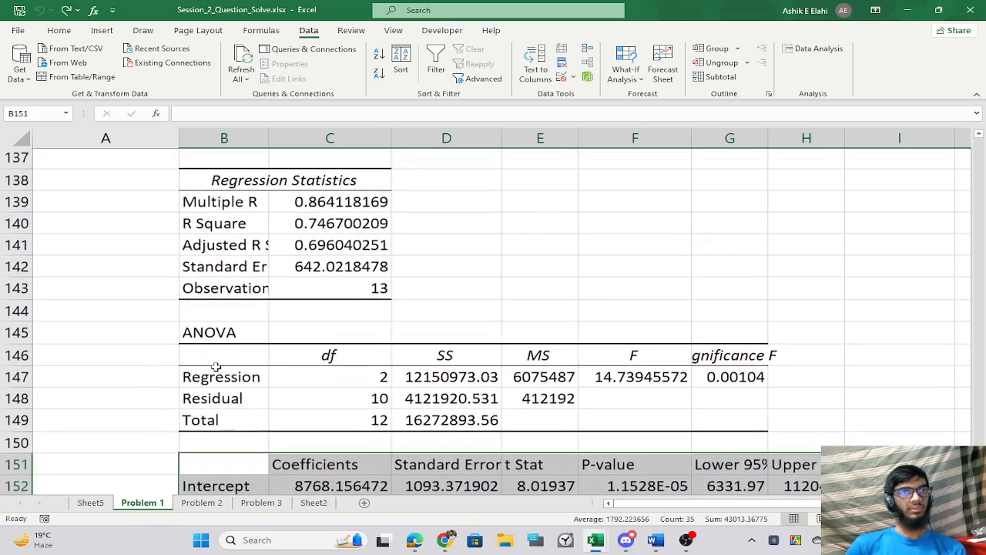
{"action": "scroll", "coordinate": [316, 335], "scroll_direction": "up", "scroll_amount": 4}
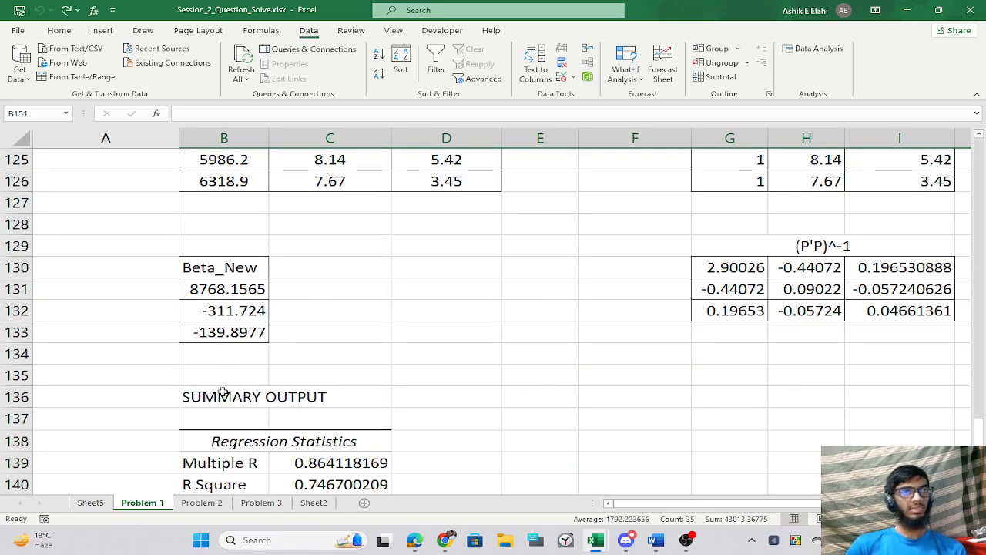
{"action": "left_click_drag", "start_coordinate": [194, 398], "coordinate": [611, 459]}
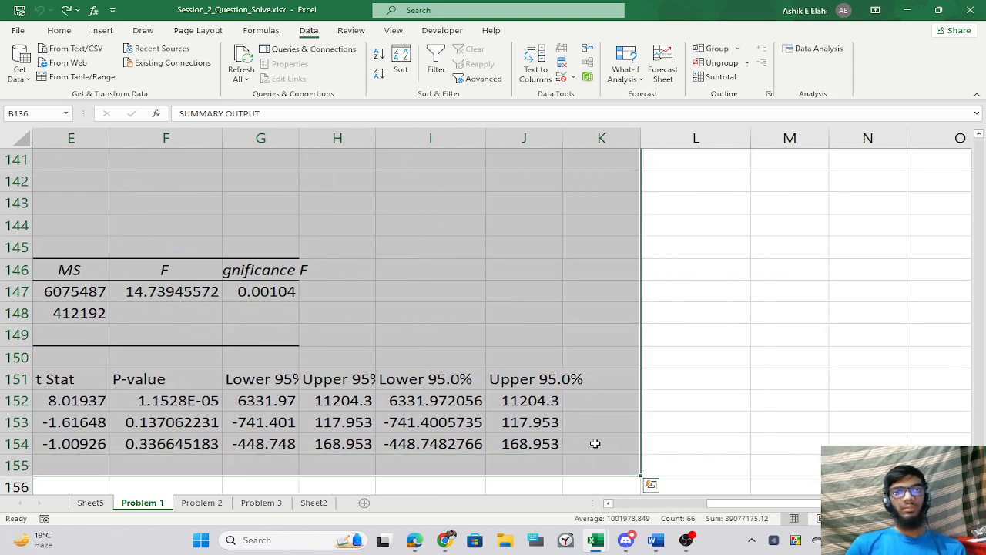
{"action": "key", "text": "Delete"}
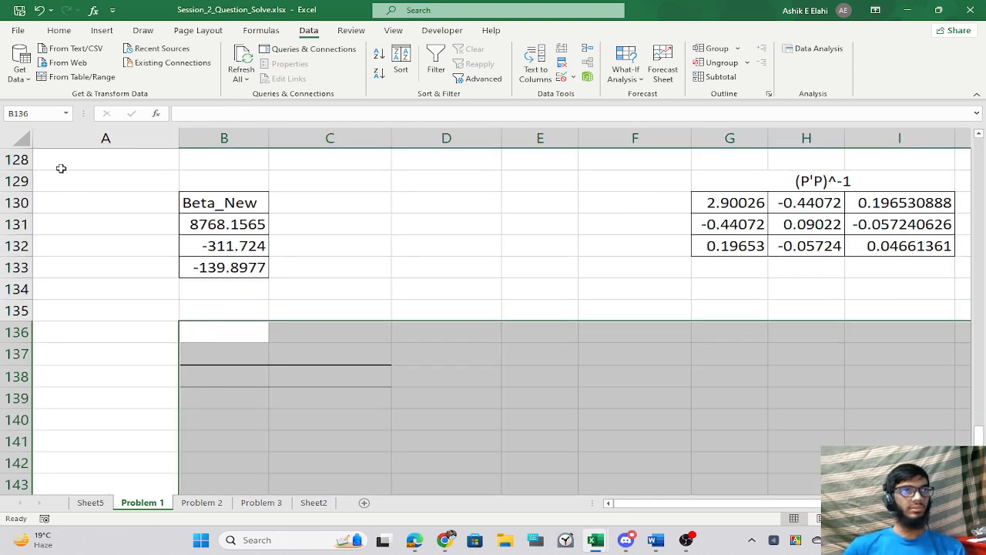
{"action": "left_click", "coordinate": [128, 330]}
{"action": "scroll", "coordinate": [265, 344], "scroll_direction": "up", "scroll_amount": 2}
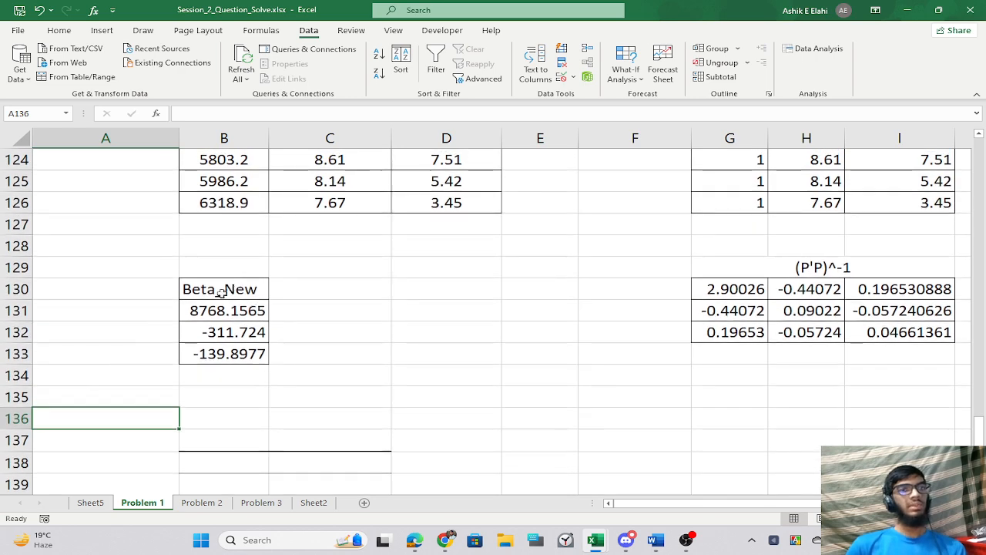
{"action": "left_click_drag", "start_coordinate": [228, 311], "coordinate": [224, 353]}
{"action": "left_click", "coordinate": [441, 330]}
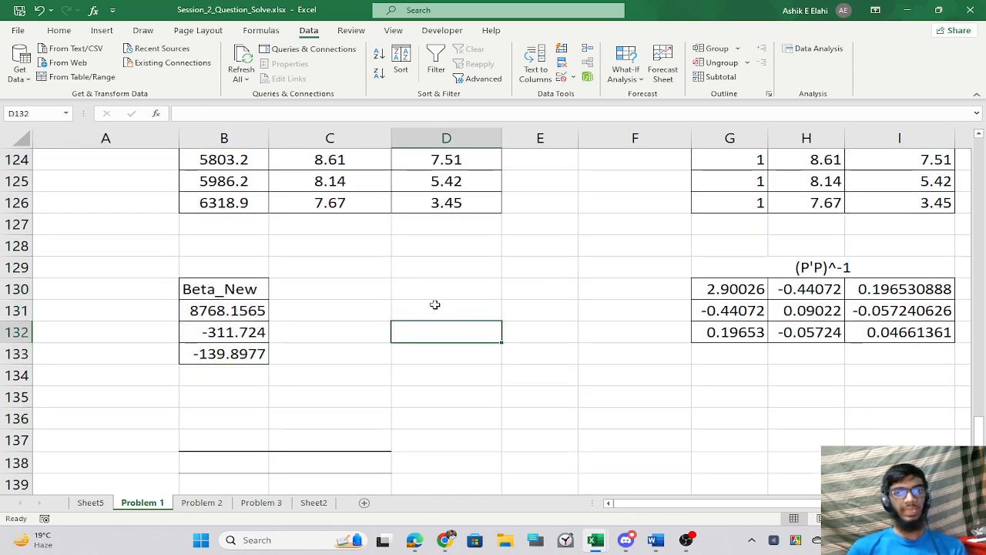
Glance at the OBS recording and open the Problem 2 worksheet in Excel.
{"action": "left_click", "coordinate": [685, 540]}
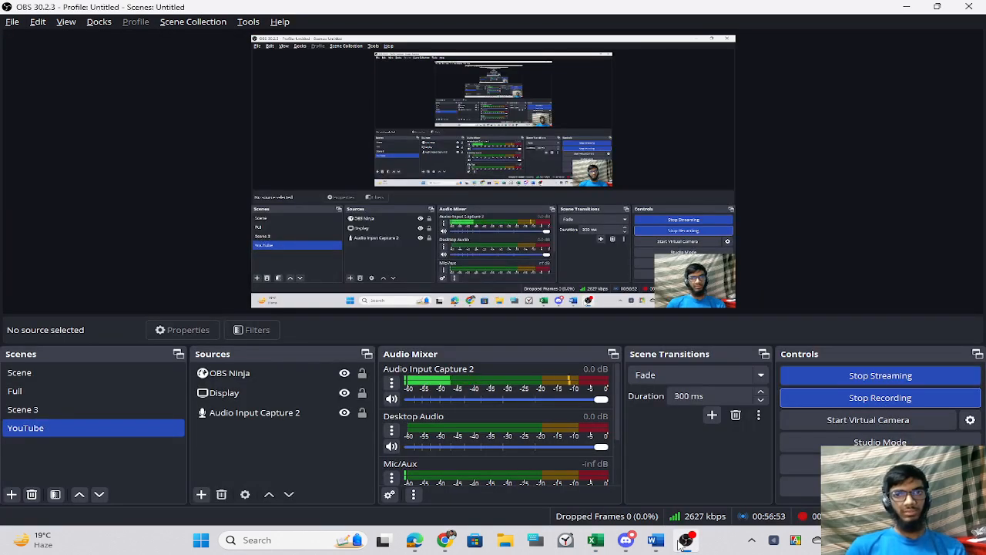
{"action": "left_click", "coordinate": [681, 543]}
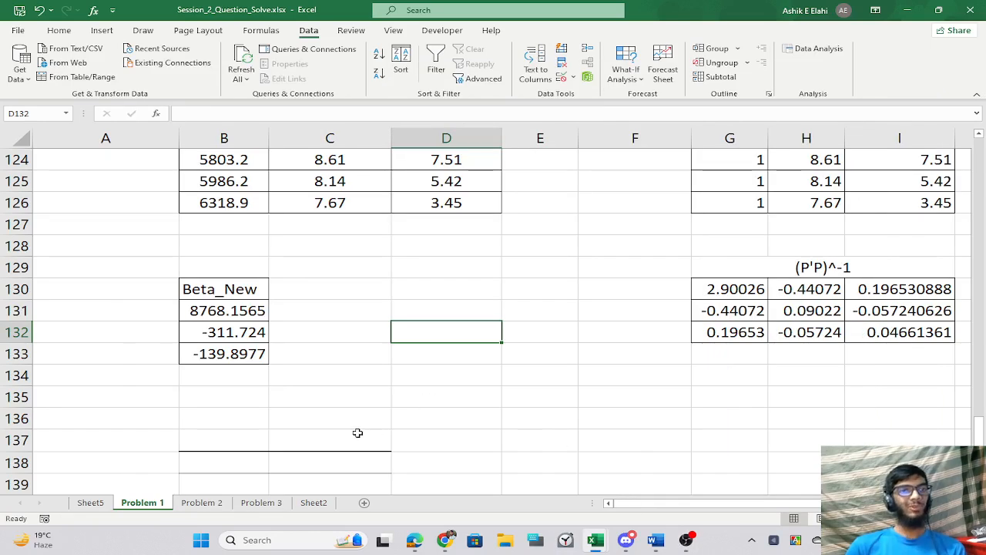
{"action": "scroll", "coordinate": [358, 433], "scroll_direction": "down", "scroll_amount": 2}
{"action": "left_click", "coordinate": [219, 503]}
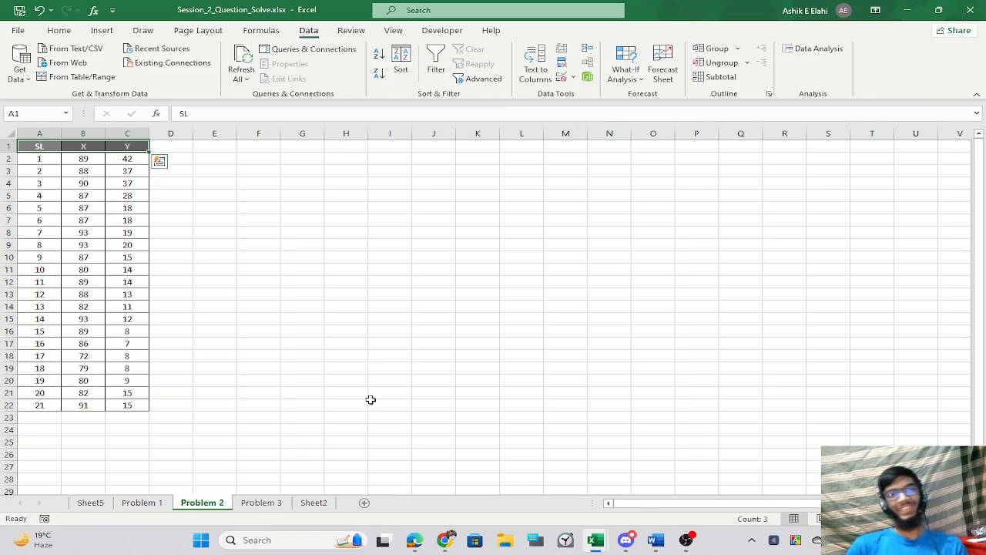
{"action": "left_click", "coordinate": [359, 306]}
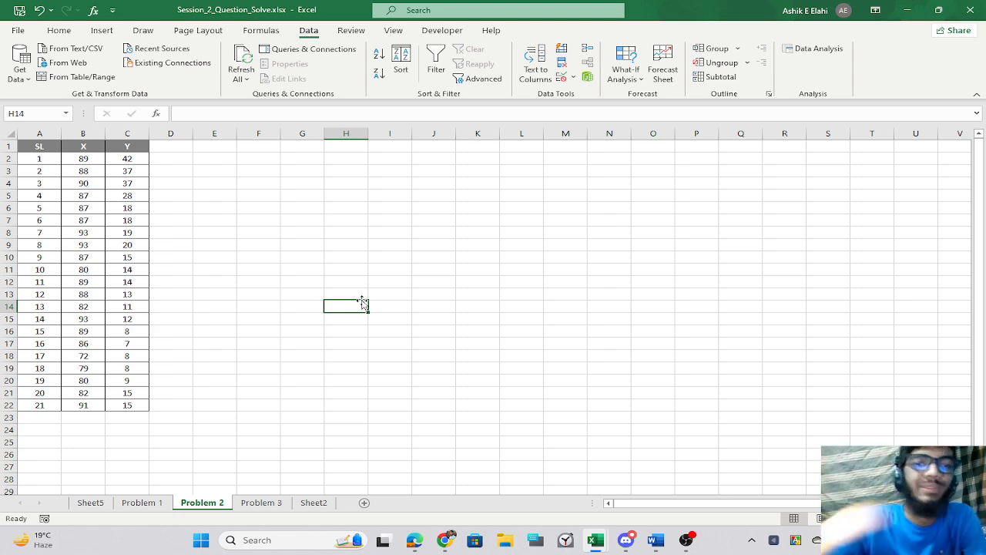
Check the OBS recording and the Facebook live dashboard, and return to the Problem 2 sheet in Excel.
{"action": "left_click", "coordinate": [688, 542]}
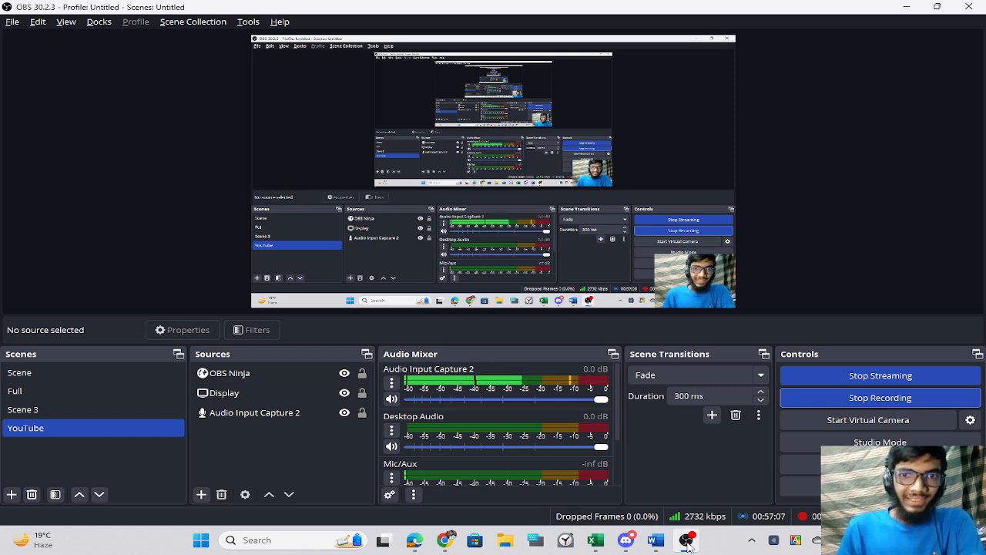
{"action": "left_click", "coordinate": [687, 541]}
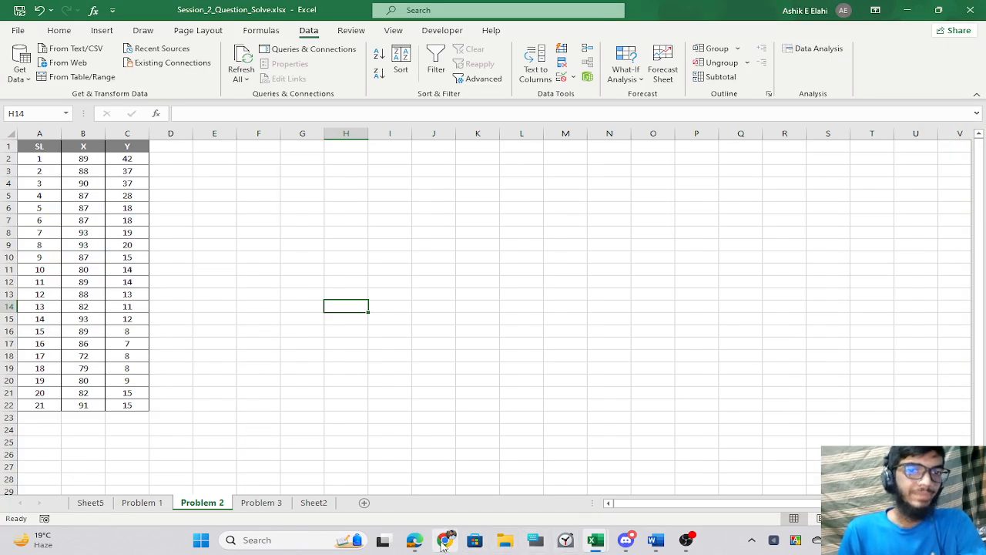
{"action": "left_click", "coordinate": [445, 541]}
{"action": "left_click", "coordinate": [114, 12]}
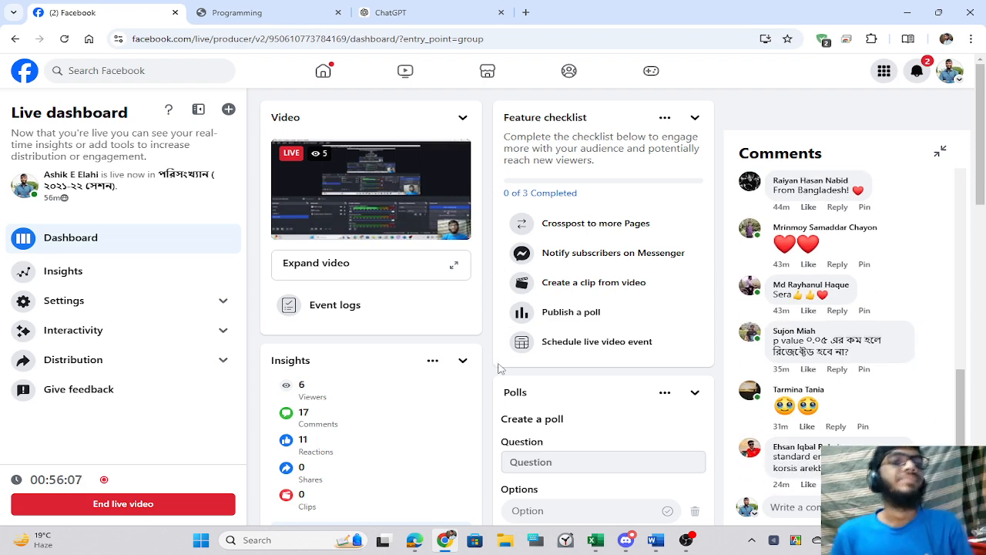
{"action": "key", "text": "alt+Tab"}
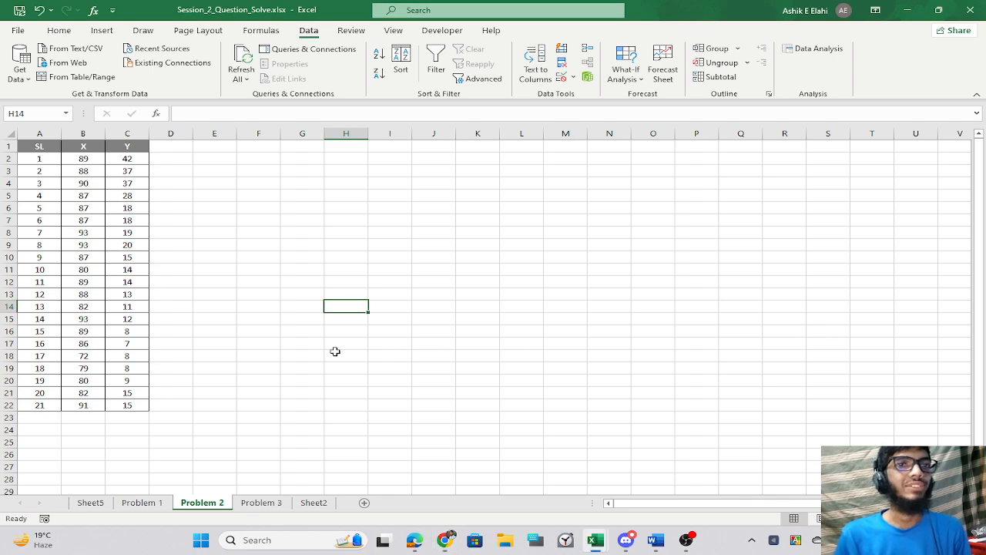
{"action": "left_click", "coordinate": [302, 246]}
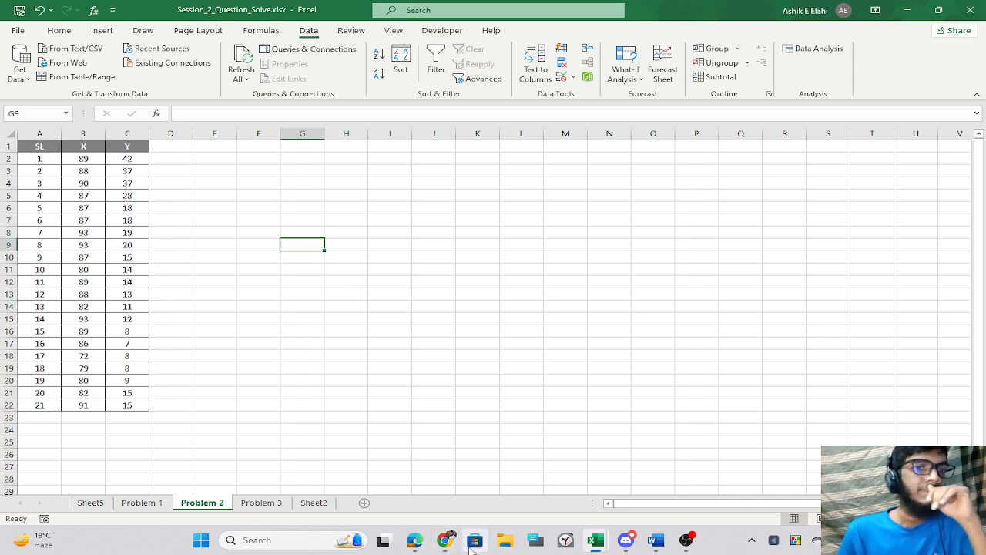
Switch to the 2nd year Practical Question 2022 PDF in Edge and read question 2.
{"action": "mouse_move", "coordinate": [414, 540]}
{"action": "left_click", "coordinate": [437, 482]}
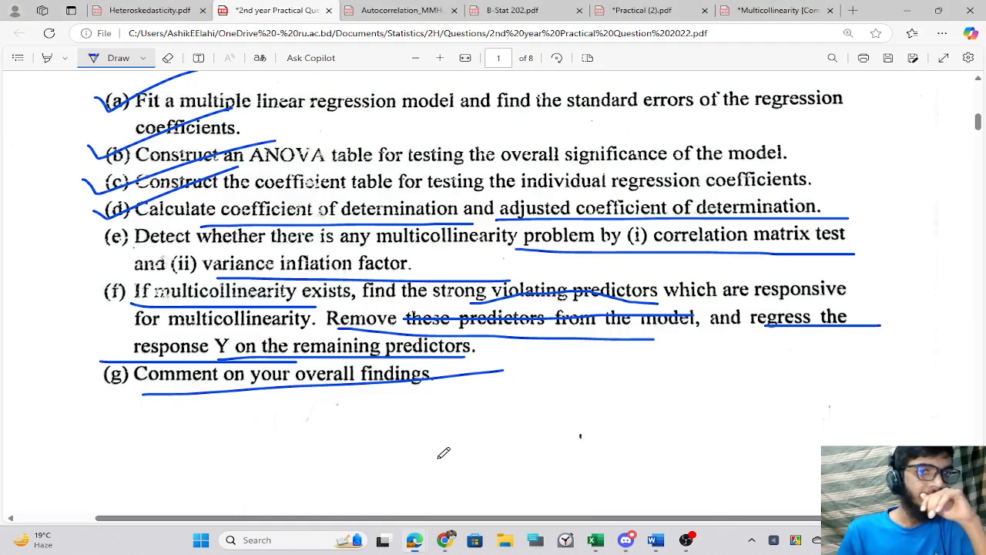
{"action": "scroll", "coordinate": [277, 416], "scroll_direction": "down", "scroll_amount": 7}
{"action": "scroll", "coordinate": [286, 401], "scroll_direction": "down", "scroll_amount": 2}
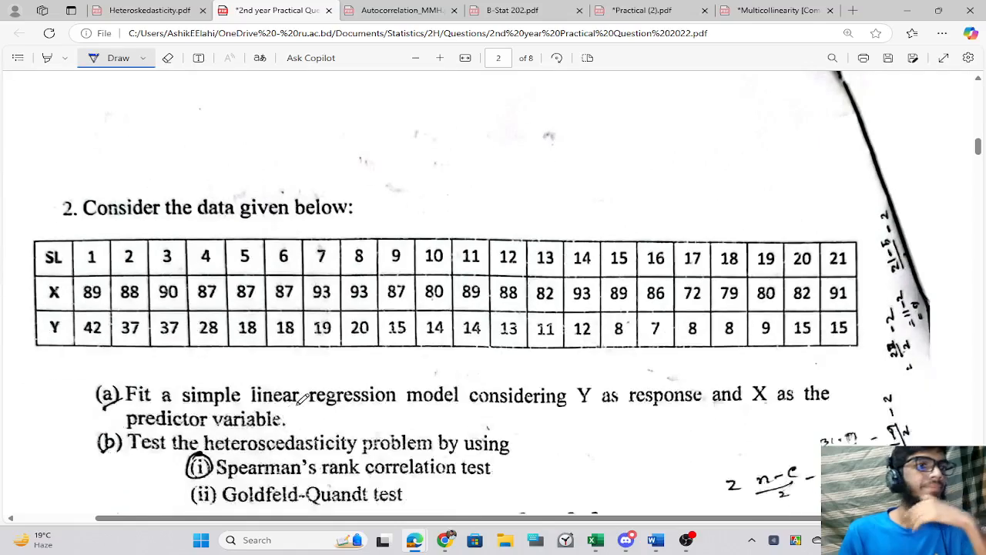
{"action": "scroll", "coordinate": [262, 400], "scroll_direction": "up", "scroll_amount": 2}
{"action": "scroll", "coordinate": [247, 401], "scroll_direction": "down", "scroll_amount": 2}
Underline the simple linear regression task in part (a), circle Y and X, and erase those pen marks.
{"action": "mouse_move", "coordinate": [188, 408]}
{"action": "left_mouse_down"}
{"action": "mouse_move", "coordinate": [593, 404]}
{"action": "mouse_move", "coordinate": [557, 381]}
{"action": "mouse_move", "coordinate": [593, 379]}
{"action": "mouse_move", "coordinate": [828, 401]}
{"action": "mouse_move", "coordinate": [803, 381]}
{"action": "mouse_move", "coordinate": [736, 384]}
{"action": "mouse_move", "coordinate": [734, 399]}
{"action": "left_mouse_up"}
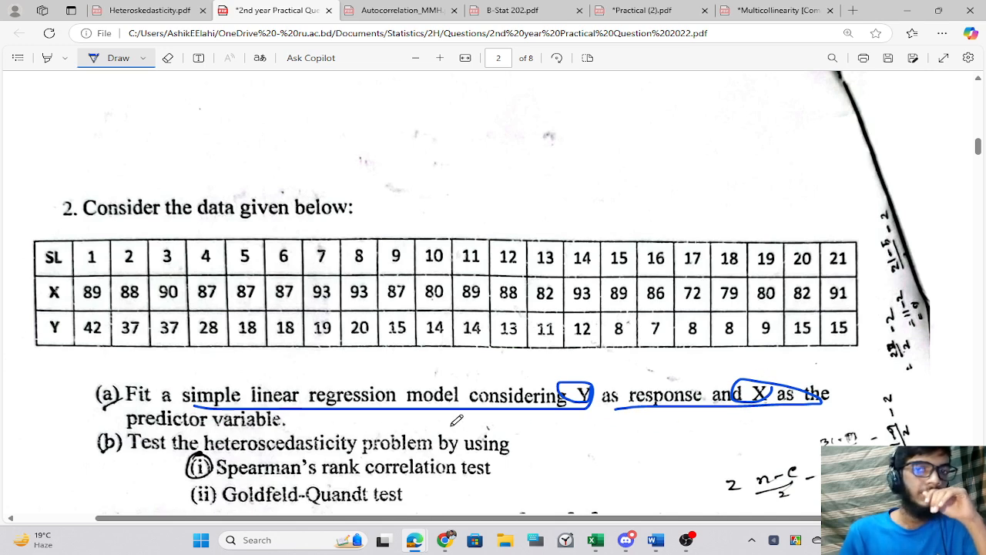
{"action": "left_click", "coordinate": [167, 58]}
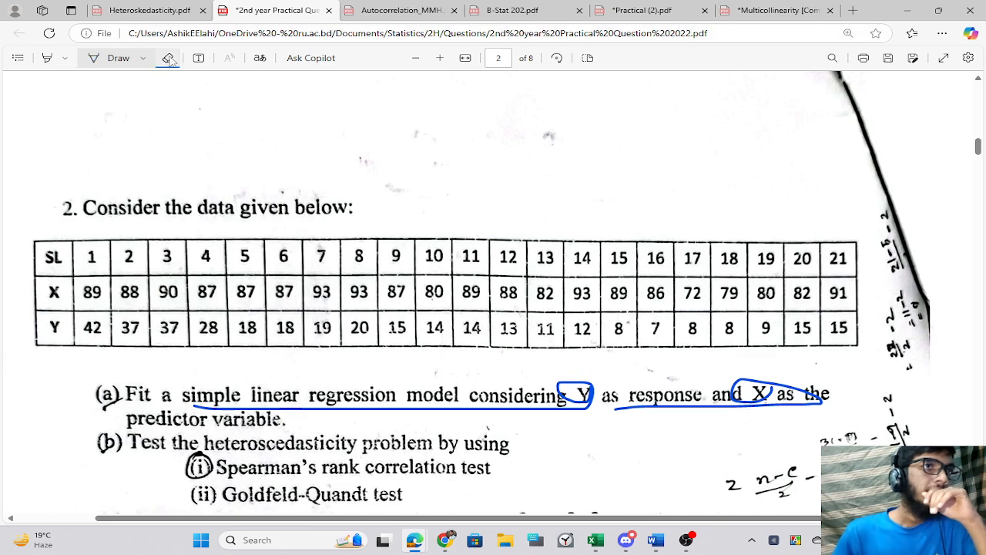
{"action": "left_click", "coordinate": [644, 407]}
{"action": "left_click_drag", "start_coordinate": [598, 373], "coordinate": [552, 450]}
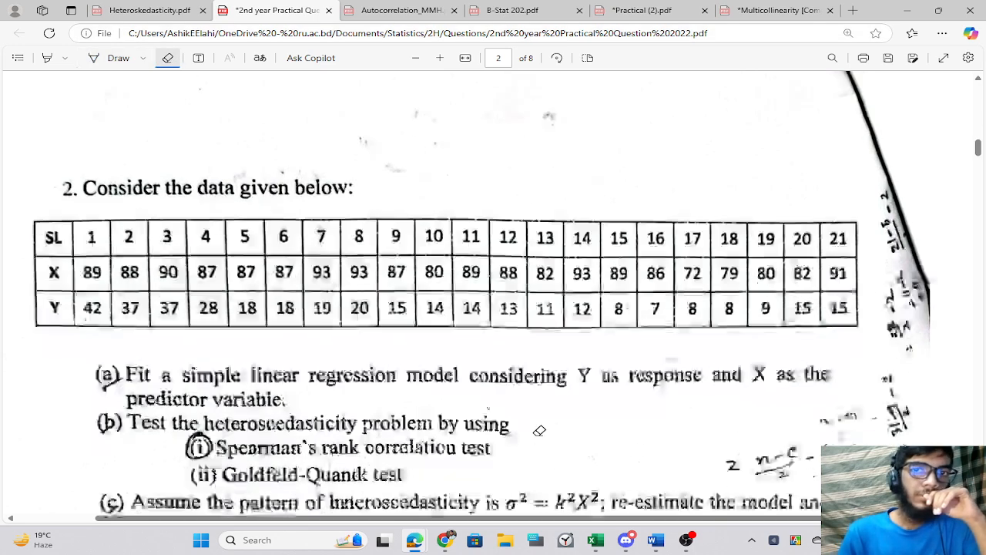
{"action": "scroll", "coordinate": [540, 431], "scroll_direction": "down", "scroll_amount": 2}
{"action": "scroll", "coordinate": [540, 432], "scroll_direction": "up", "scroll_amount": 2}
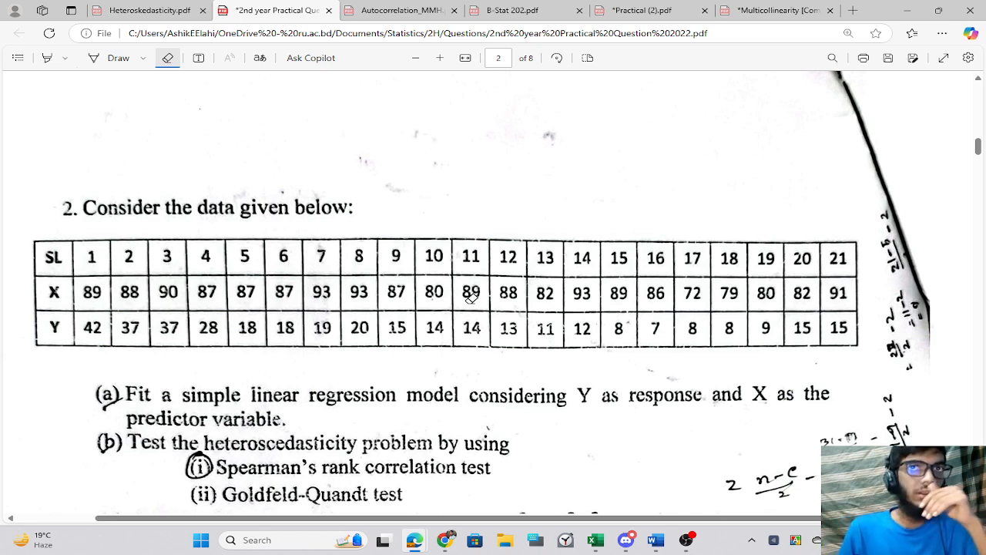
Return to the Problem 2 sheet in Excel and enter the label Cov(X, Y) in cell A26 below the data table.
{"action": "key", "text": "alt+Tab"}
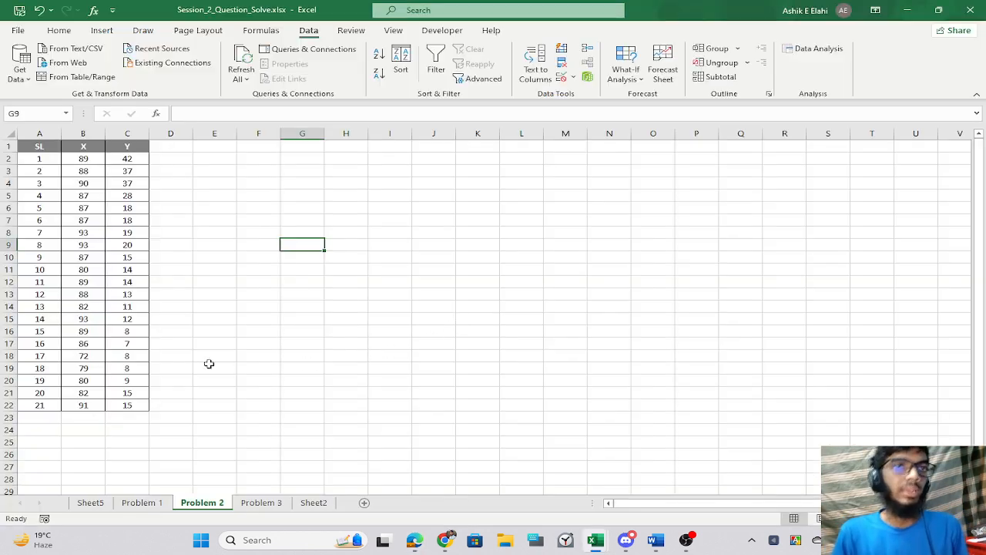
{"action": "left_click", "coordinate": [208, 365]}
{"action": "left_click", "coordinate": [290, 271]}
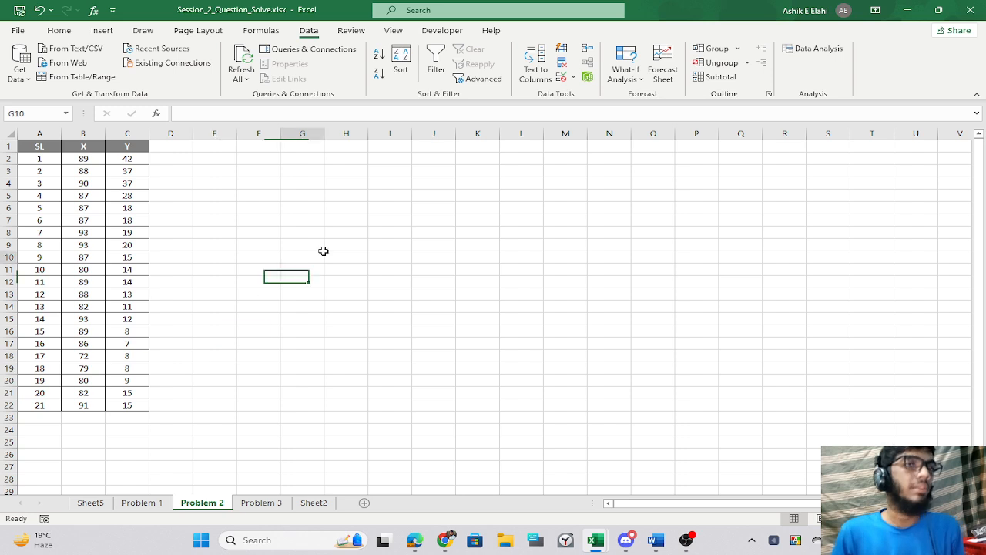
{"action": "left_click", "coordinate": [319, 255]}
{"action": "scroll", "coordinate": [214, 307], "scroll_direction": "down", "scroll_amount": 2}
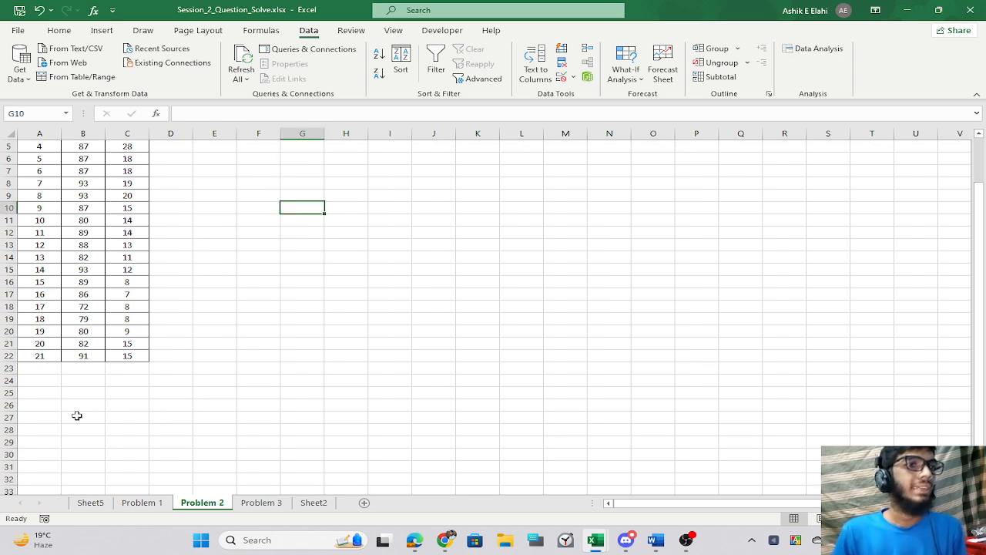
{"action": "left_click", "coordinate": [44, 407]}
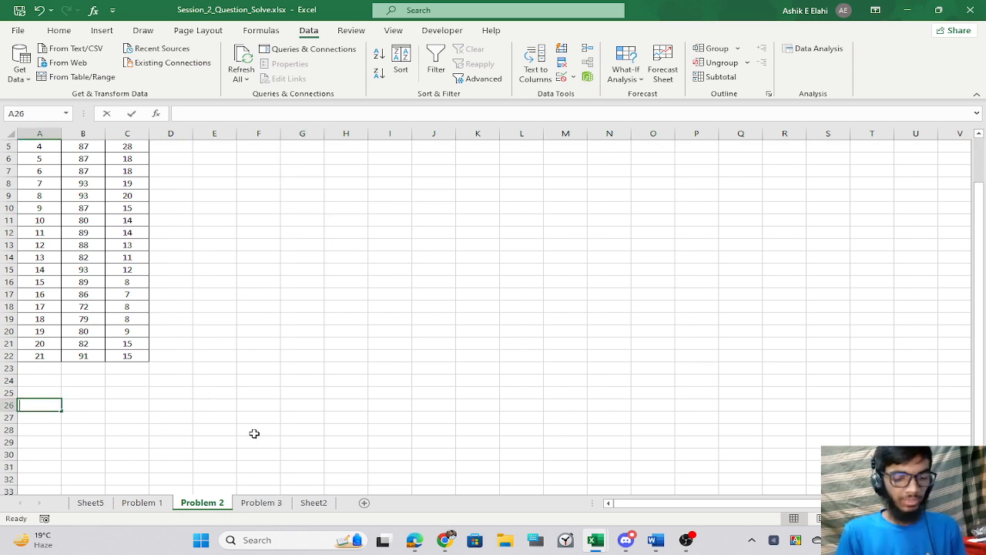
{"action": "type", "text": "CO"}
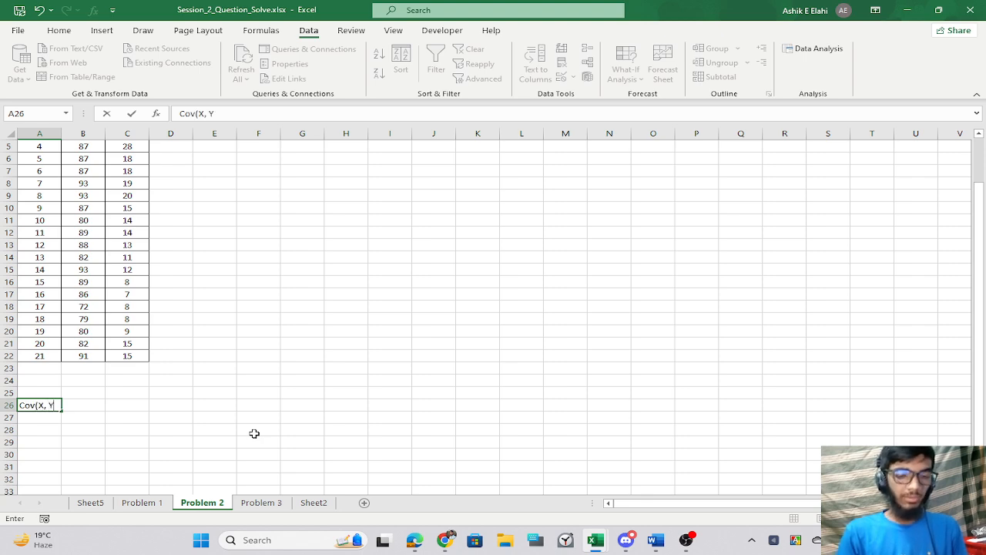
{"action": "key", "text": "Return"}
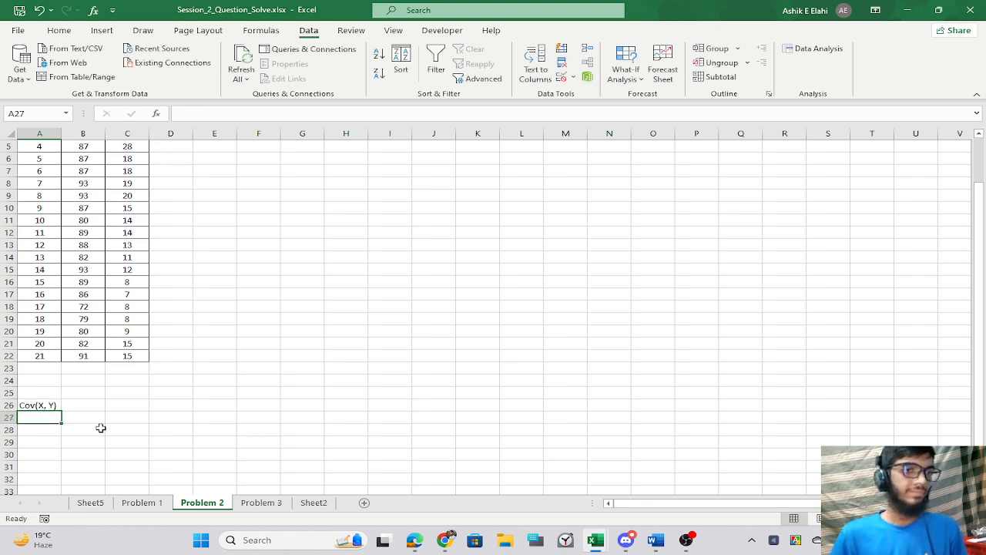
{"action": "scroll", "coordinate": [100, 427], "scroll_direction": "up", "scroll_amount": 5, "text": "ctrl"}
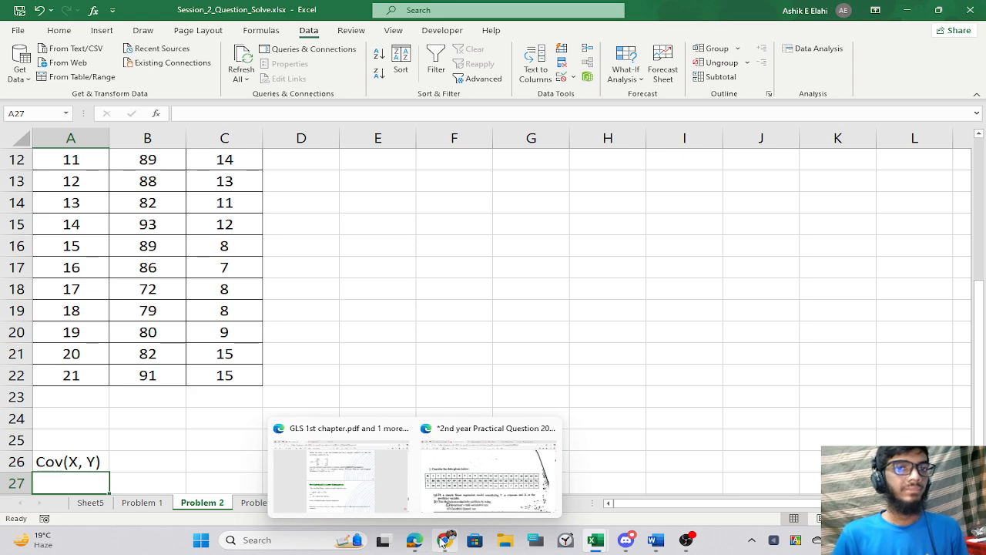
Switch to the ChatGPT conversation in Chrome, replace the draft message with "Simple Linear Regression Model" and send it.
{"action": "left_click", "coordinate": [445, 540]}
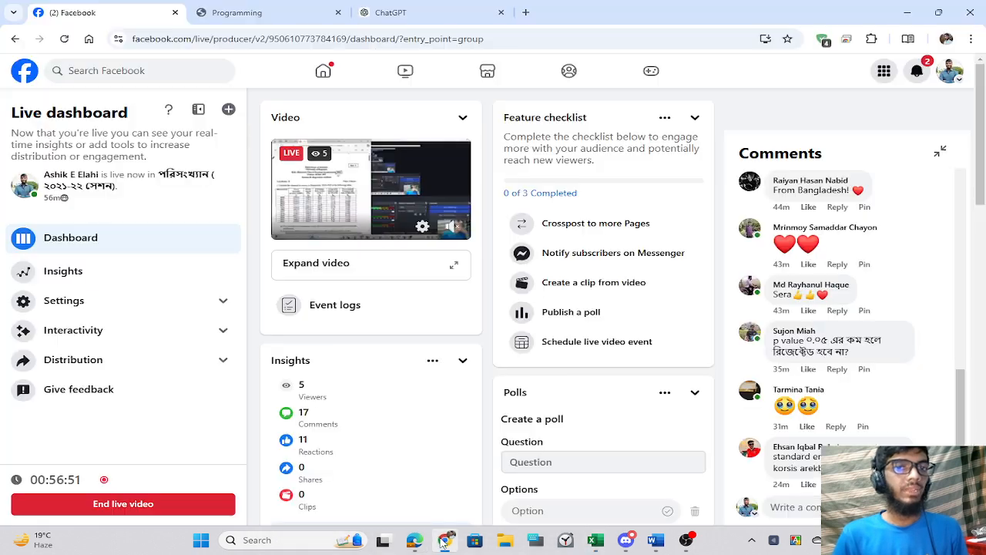
{"action": "left_click", "coordinate": [526, 13]}
{"action": "left_click", "coordinate": [433, 11]}
{"action": "scroll", "coordinate": [435, 475], "scroll_direction": "down", "scroll_amount": 8}
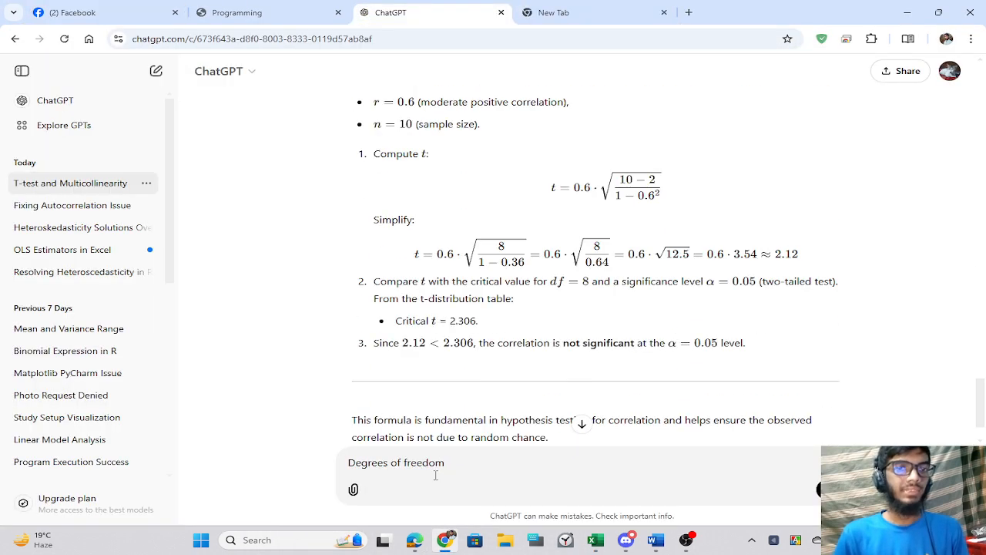
{"action": "key", "text": "ctrl+a"}
{"action": "key", "text": "BackSpace"}
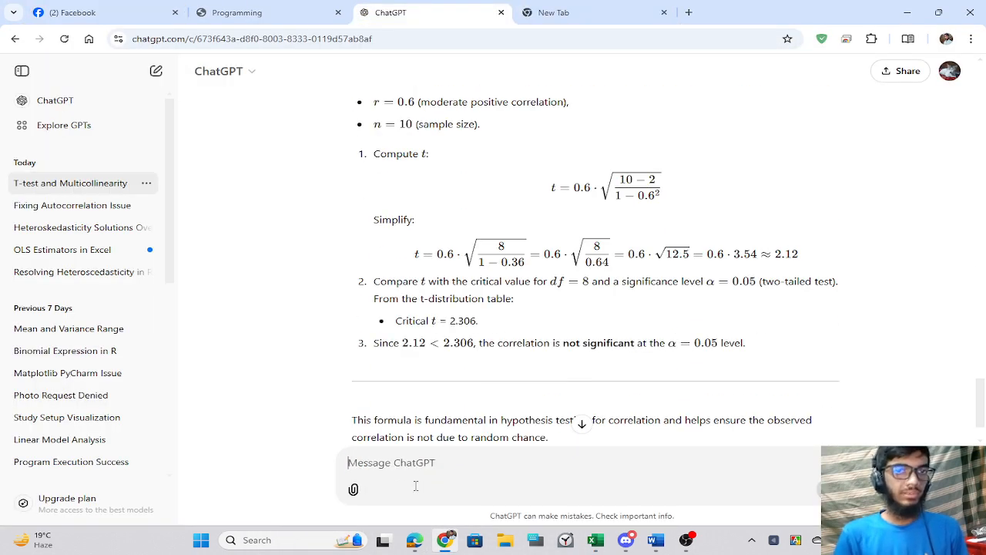
{"action": "type", "text": "Simple Linear Regression Model"}
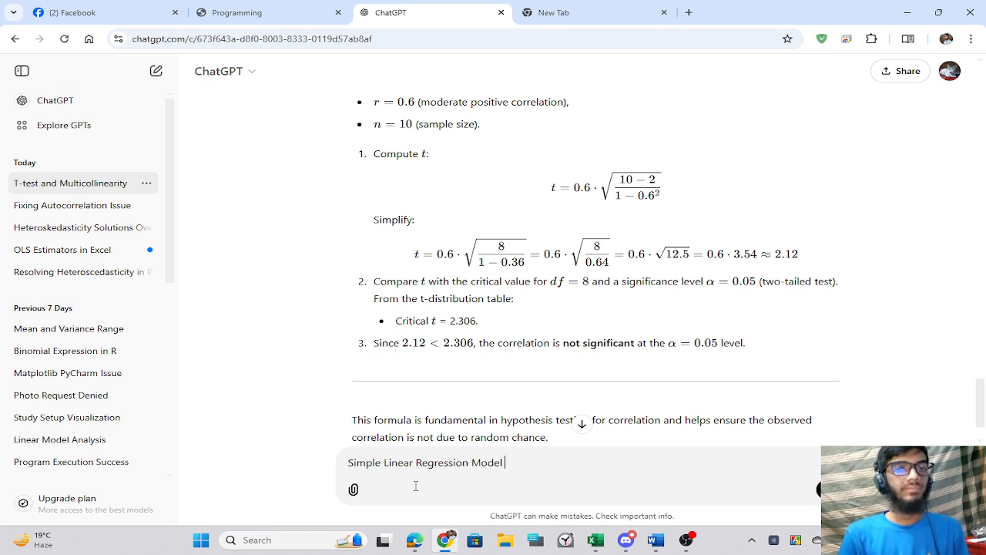
{"action": "key", "text": "Return"}
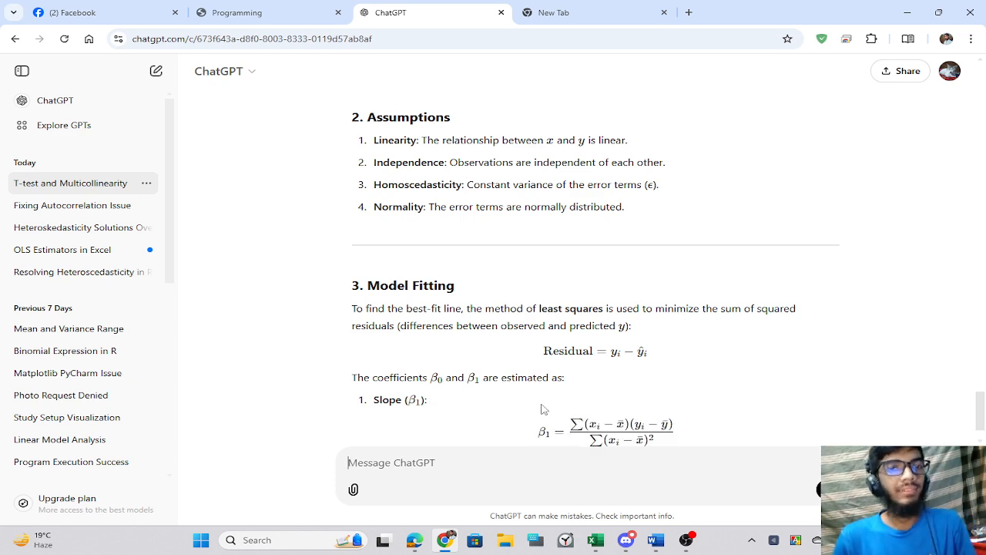
Return to the Problem 2 sheet in Excel and enter the label Var(X) in cell A27.
{"action": "key", "text": "alt+Tab"}
{"action": "left_click", "coordinate": [143, 461]}
{"action": "scroll", "coordinate": [138, 447], "scroll_direction": "down", "scroll_amount": 2}
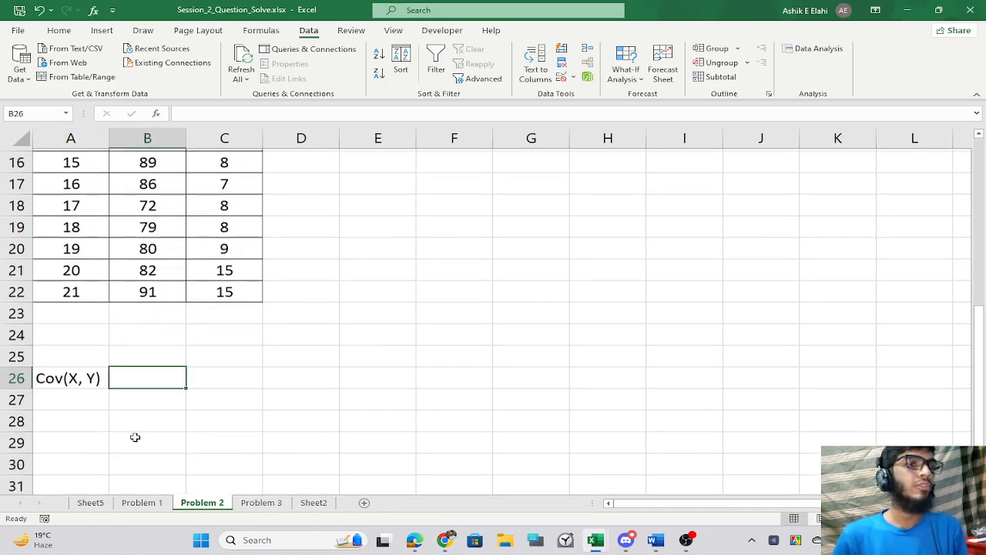
{"action": "left_click", "coordinate": [80, 397]}
{"action": "type", "text": "V"}
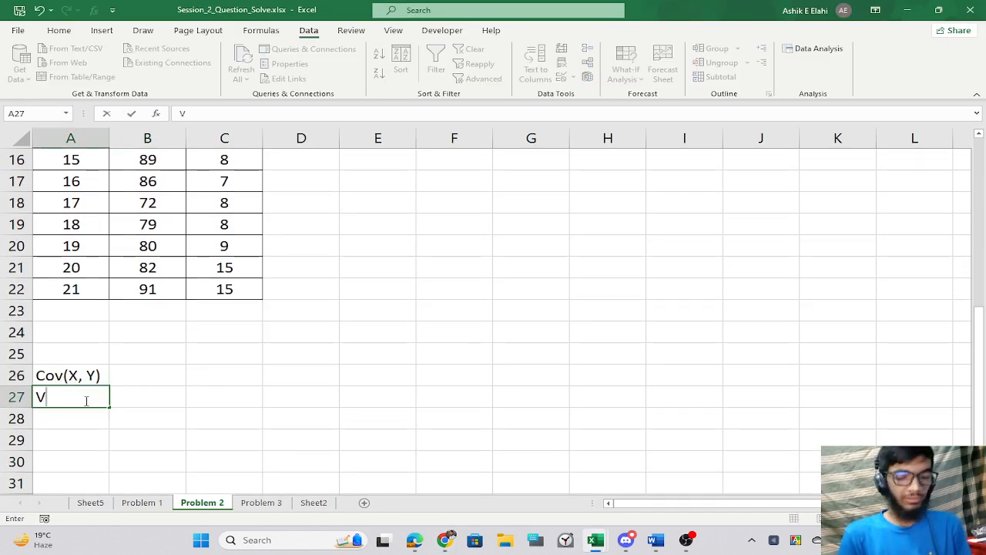
{"action": "type", "text": "ar(X)"}
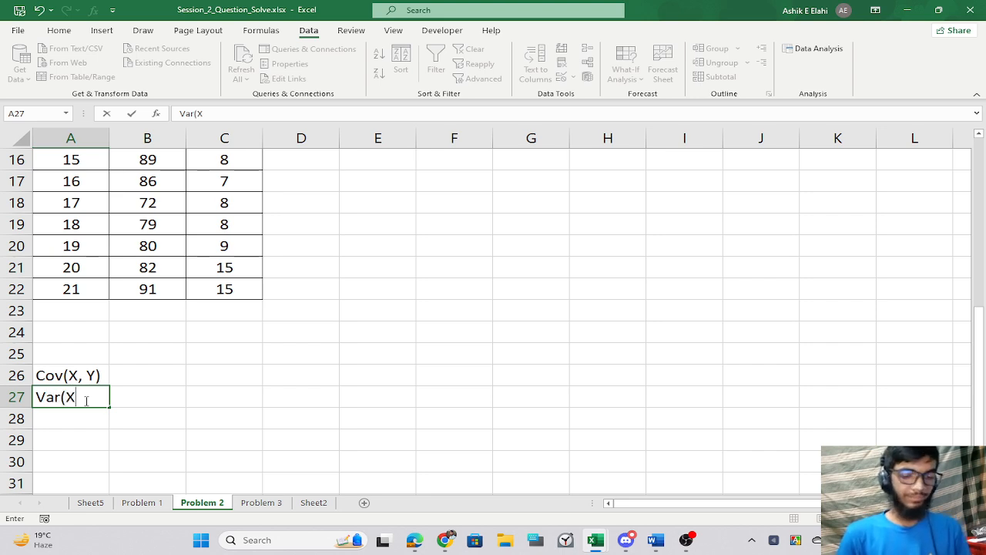
{"action": "key", "text": "Return"}
Start a sample covariance formula with COVARIANCE.S in cell B26, beside the Cov(X, Y) label.
{"action": "scroll", "coordinate": [158, 396], "scroll_direction": "up", "scroll_amount": 5}
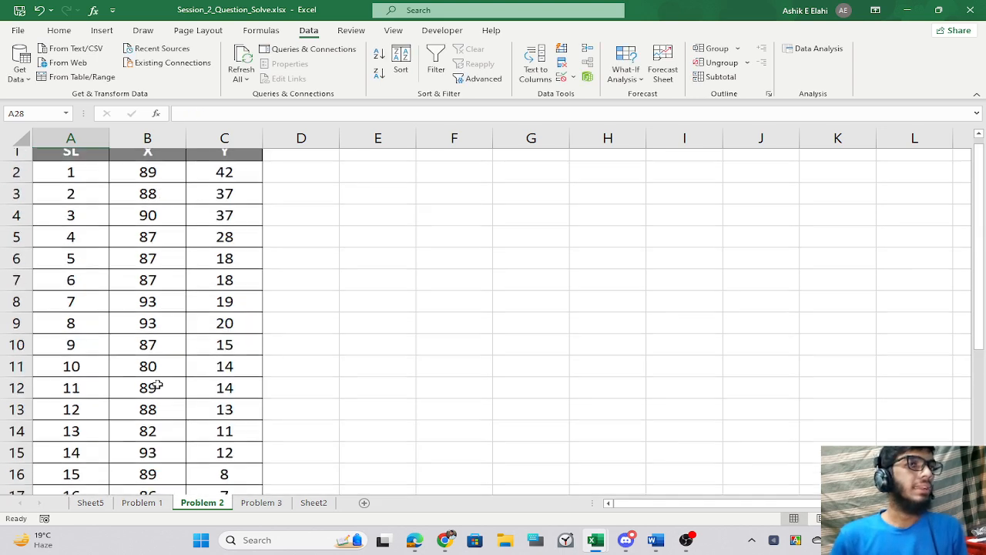
{"action": "scroll", "coordinate": [154, 385], "scroll_direction": "down", "scroll_amount": 4}
{"action": "left_click", "coordinate": [154, 445]}
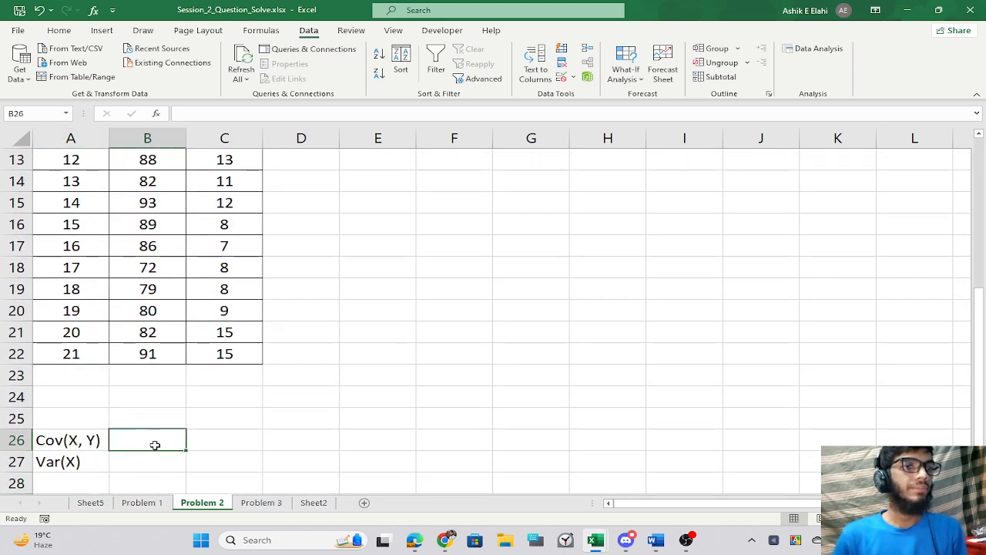
{"action": "type", "text": "=cove"}
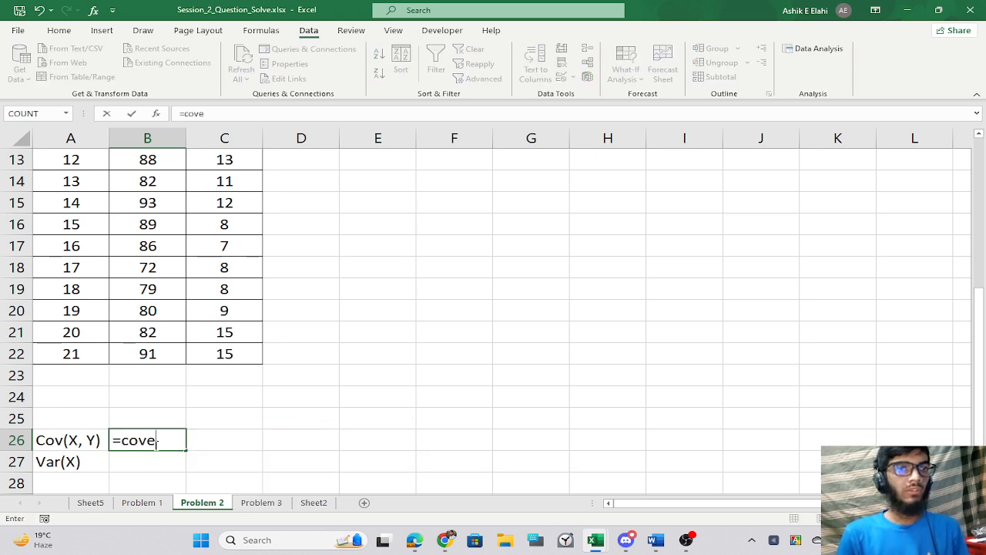
{"action": "key", "text": "BackSpace"}
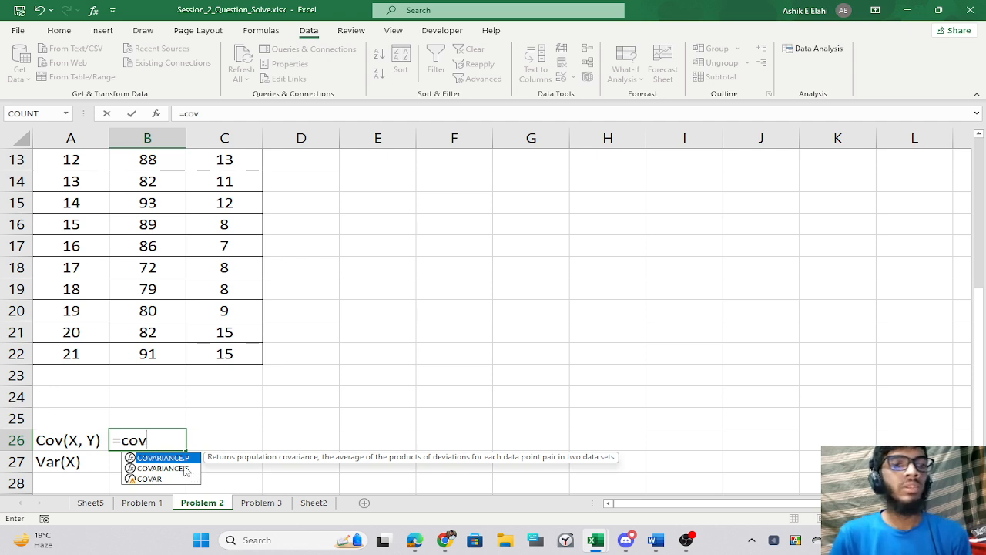
{"action": "key", "text": "Left"}
{"action": "double_click", "coordinate": [145, 440]}
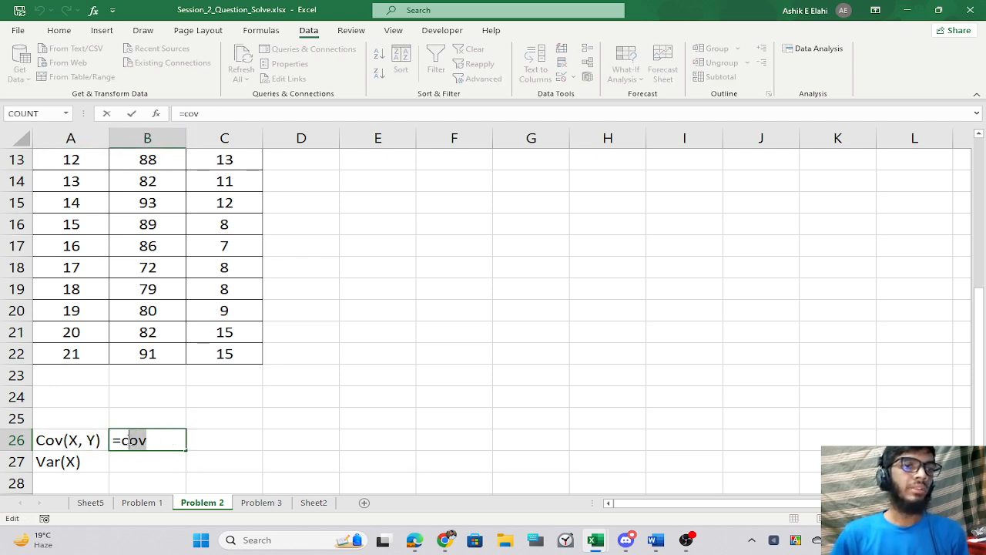
{"action": "type", "text": "cov"}
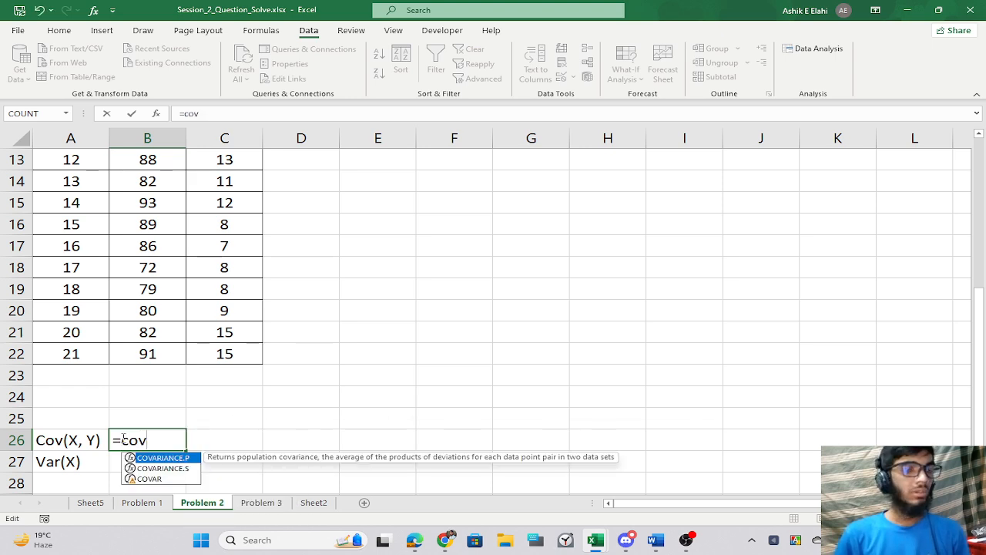
{"action": "key", "text": "Down"}
{"action": "key", "text": "Tab"}
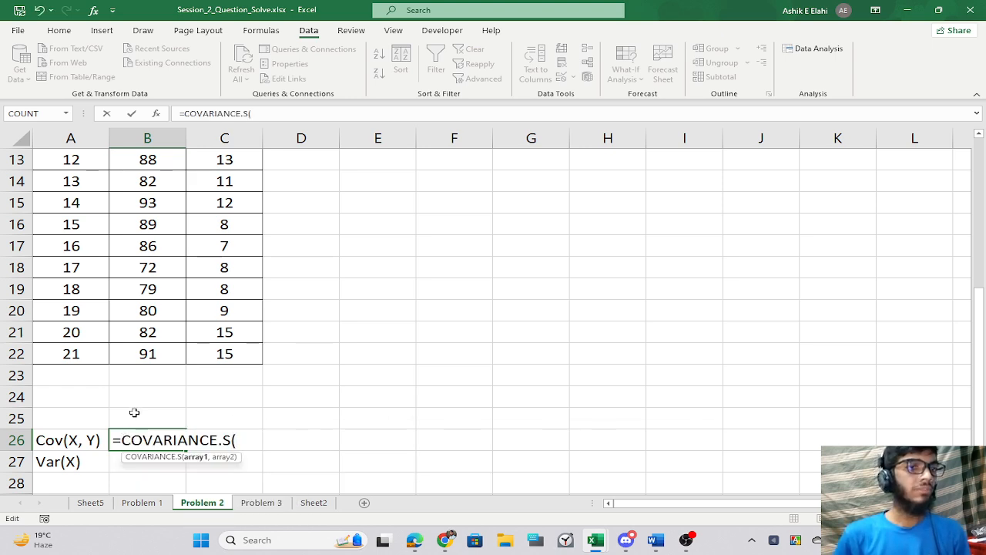
Complete the covariance formula with the X data B2:B22 and the Y data C2:C22 as its two arrays.
{"action": "scroll", "coordinate": [134, 412], "scroll_direction": "up", "scroll_amount": 4}
{"action": "left_click_drag", "start_coordinate": [127, 179], "coordinate": [131, 467]}
{"action": "type", "text": ","}
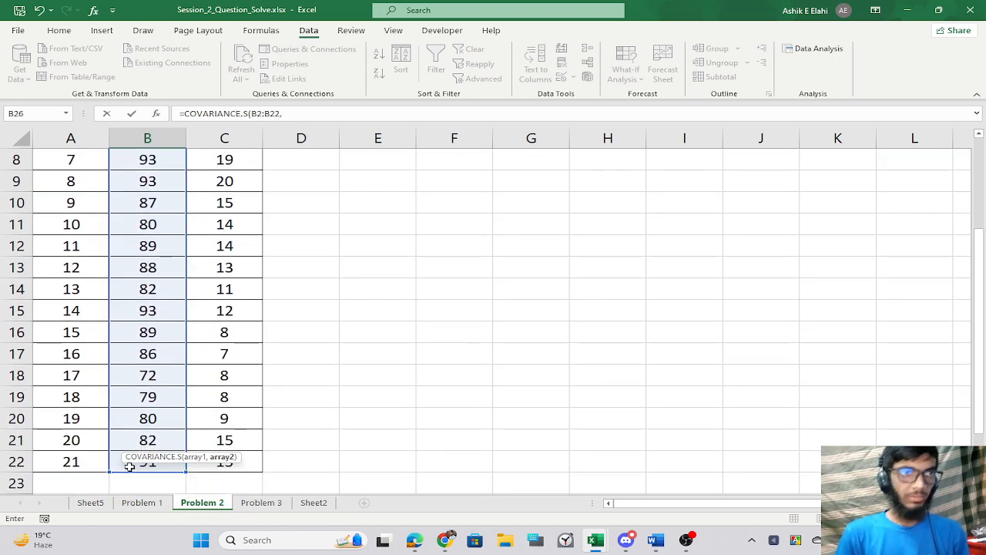
{"action": "scroll", "coordinate": [242, 346], "scroll_direction": "up", "scroll_amount": 3}
{"action": "left_click_drag", "start_coordinate": [222, 185], "coordinate": [231, 463]}
{"action": "type", "text": ")"}
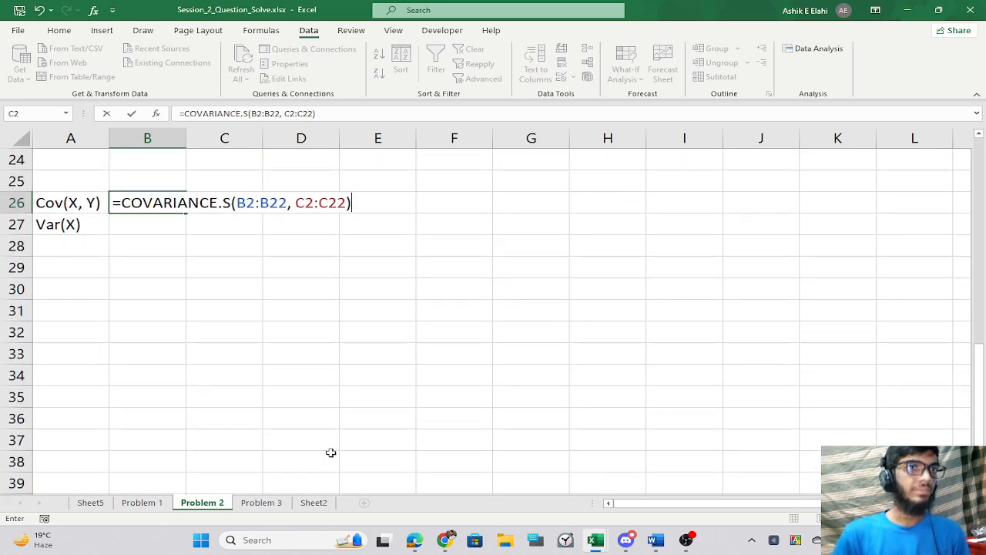
{"action": "key", "text": "Return"}
Calculate the sample variance of X in cell B27 with =VAR.S(B2:B22).
{"action": "type", "text": "=var"}
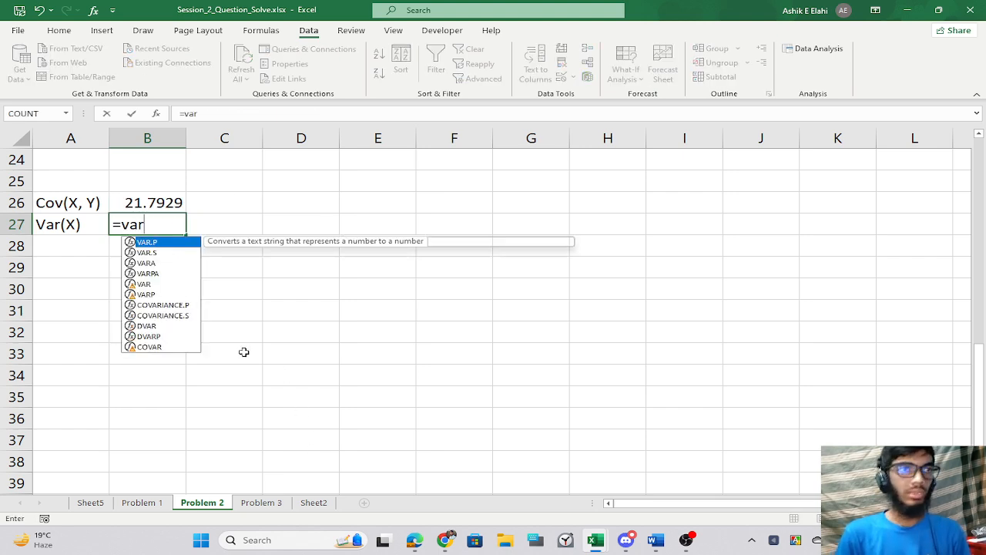
{"action": "key", "text": "Down"}
{"action": "key", "text": "Tab"}
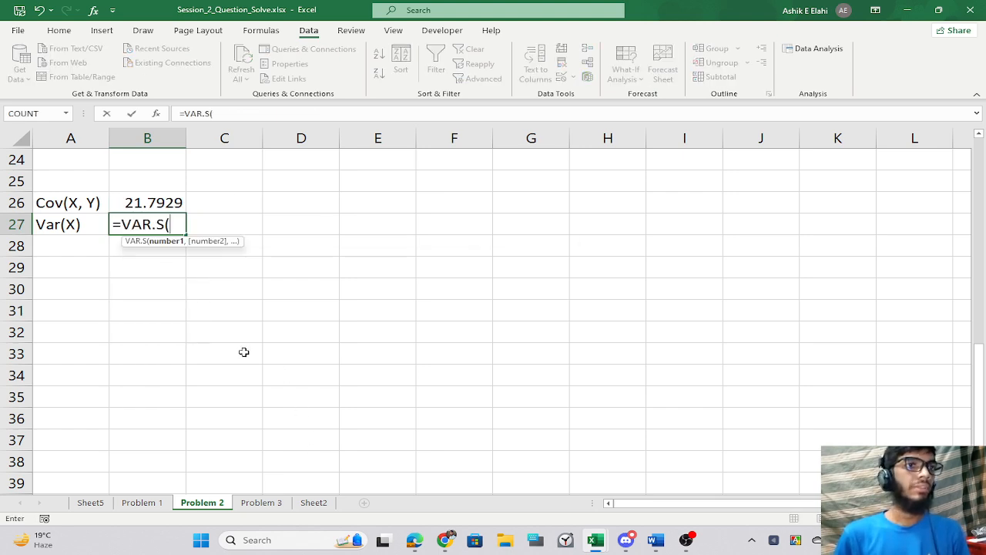
{"action": "scroll", "coordinate": [245, 308], "scroll_direction": "up", "scroll_amount": 8}
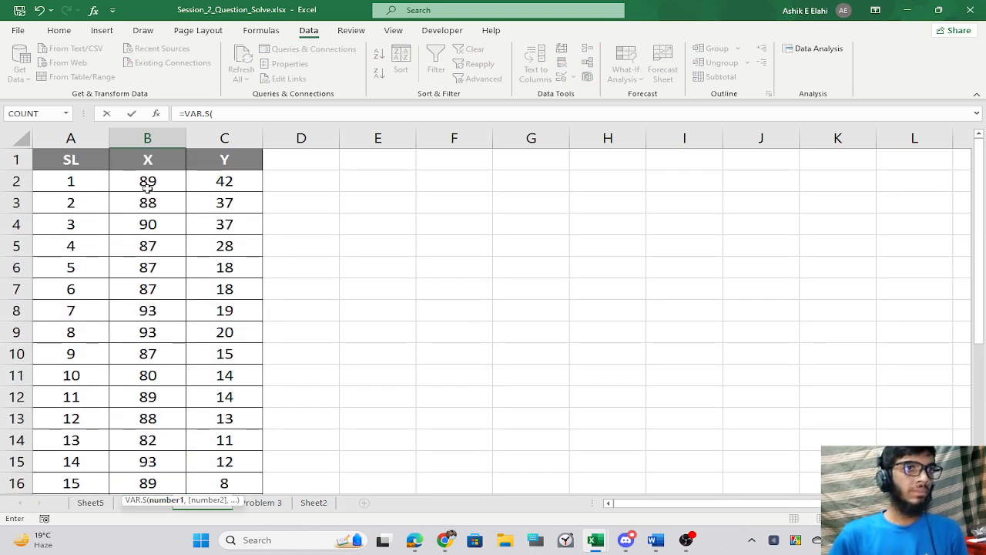
{"action": "left_click_drag", "start_coordinate": [147, 187], "coordinate": [125, 444]}
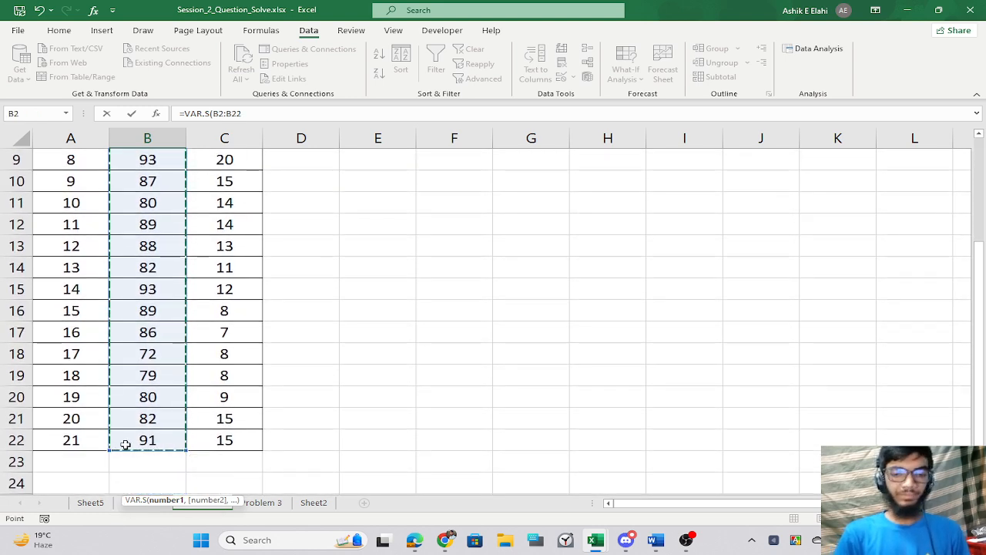
{"action": "type", "text": ")"}
{"action": "key", "text": "Return"}
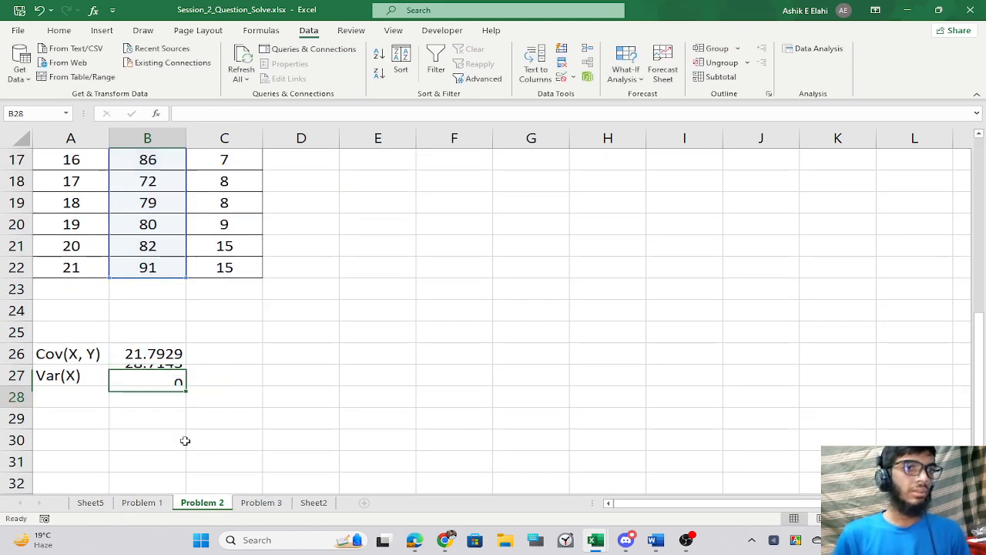
Label cell A28 Beta and compute the slope in B28 as covariance over variance with =B26/B27.
{"action": "left_click", "coordinate": [61, 404]}
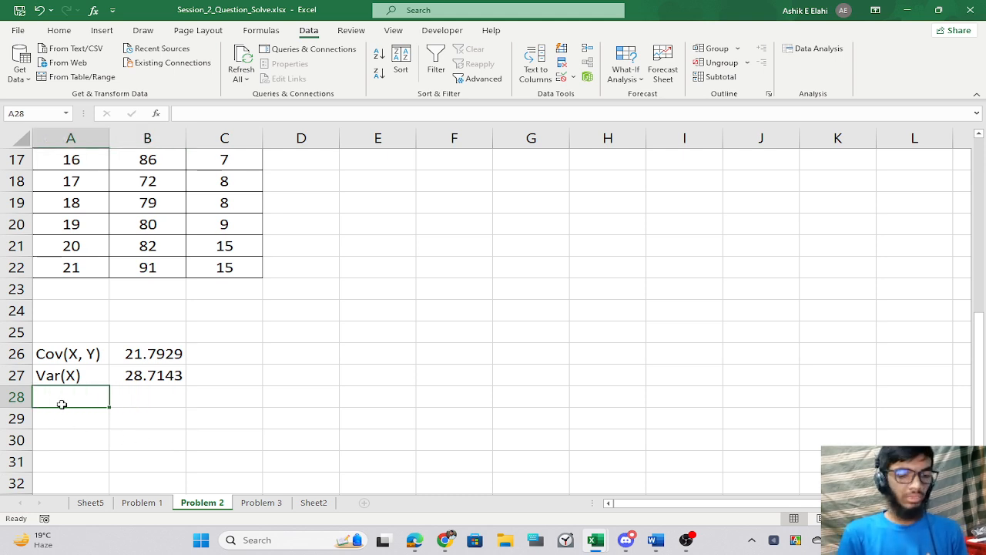
{"action": "type", "text": "Beta"}
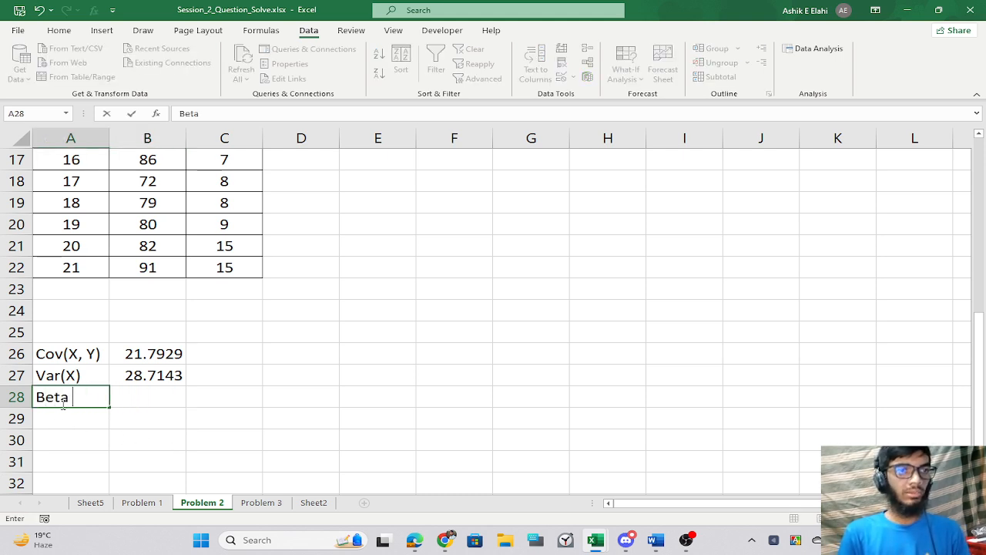
{"action": "key", "text": "Tab"}
{"action": "type", "text": "="}
{"action": "key", "text": "Up"}
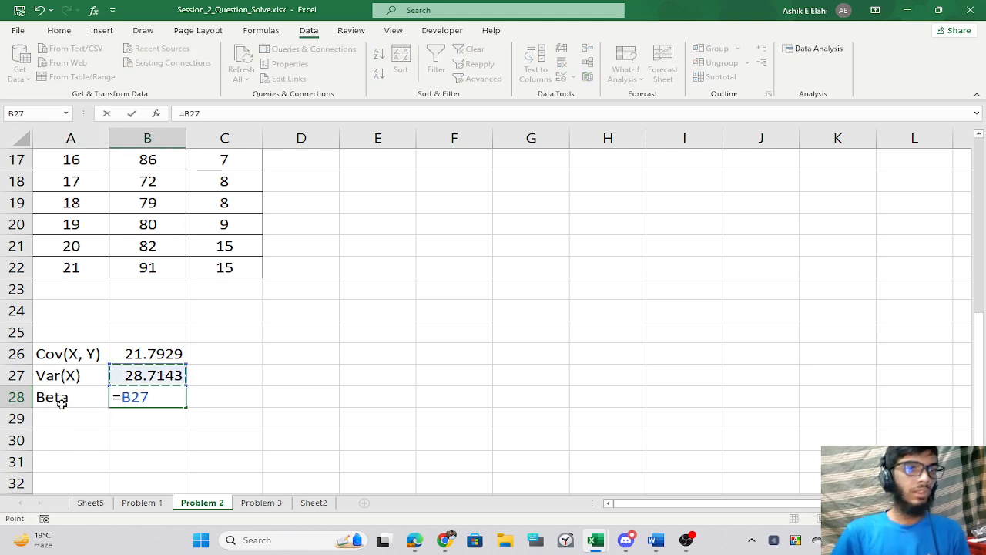
{"action": "key", "text": "Up"}
{"action": "type", "text": "/"}
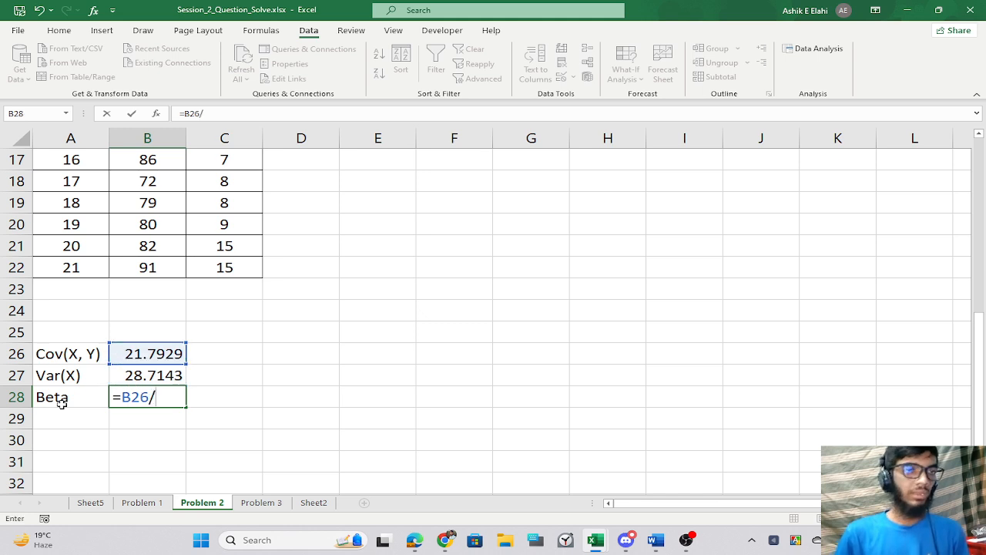
{"action": "key", "text": "Up"}
{"action": "key", "text": "Return"}
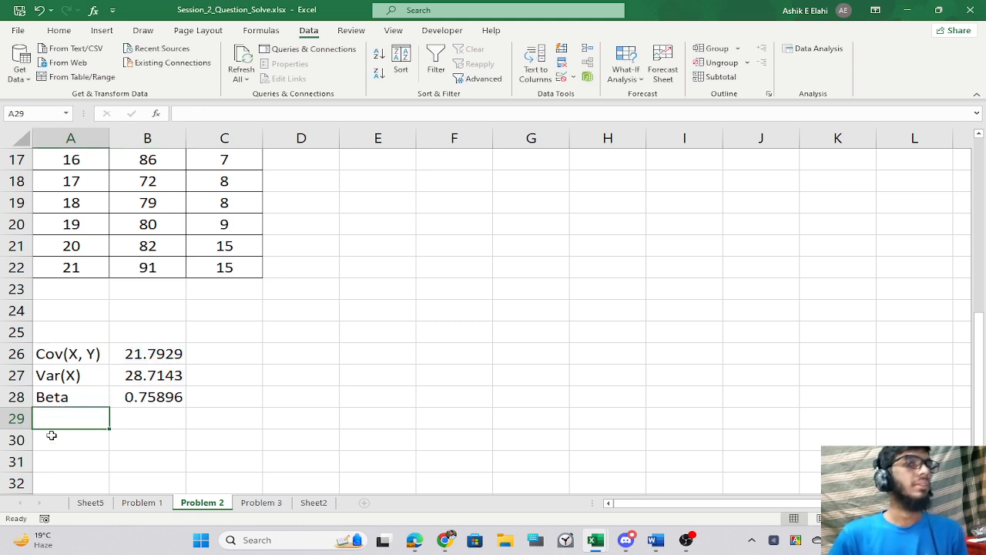
Enter the label Alpha in cell A29 below Beta.
{"action": "left_click", "coordinate": [145, 399]}
{"action": "left_click", "coordinate": [80, 426]}
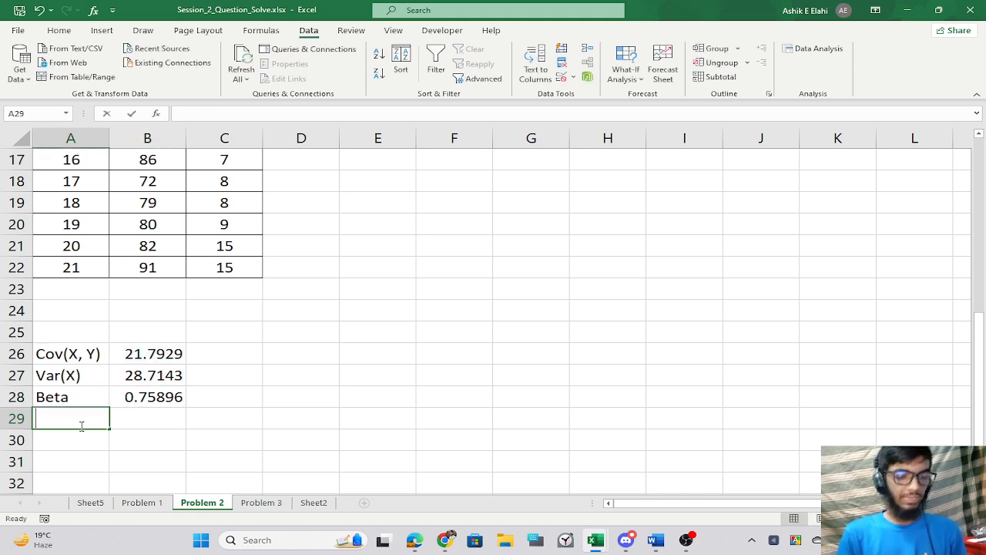
{"action": "type", "text": "A "}
{"action": "type", "text": "pha"}
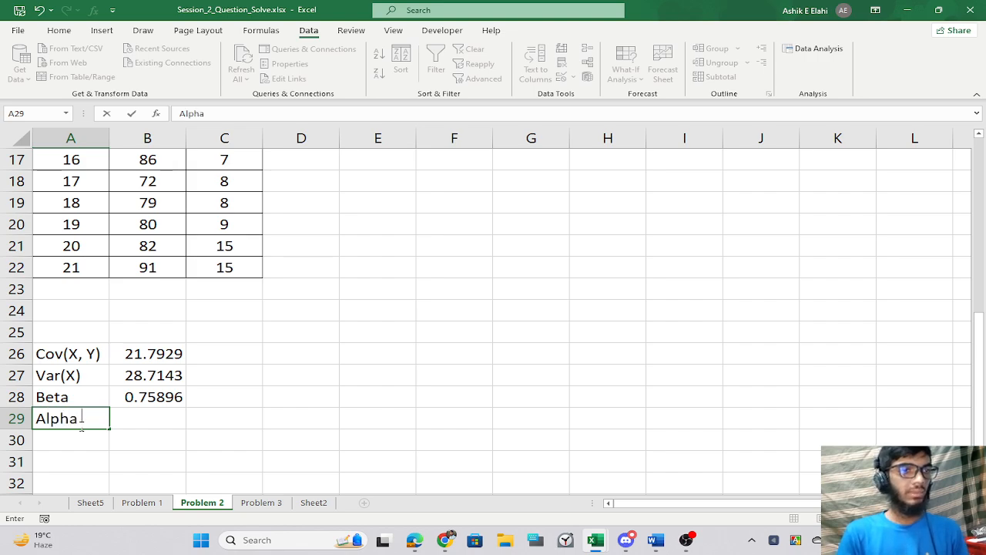
{"action": "key", "text": "Tab"}
Review the slope and intercept formulas under Model Fitting in the ChatGPT answer, and return to the Problem 2 sheet in Excel.
{"action": "key", "text": "alt+Tab"}
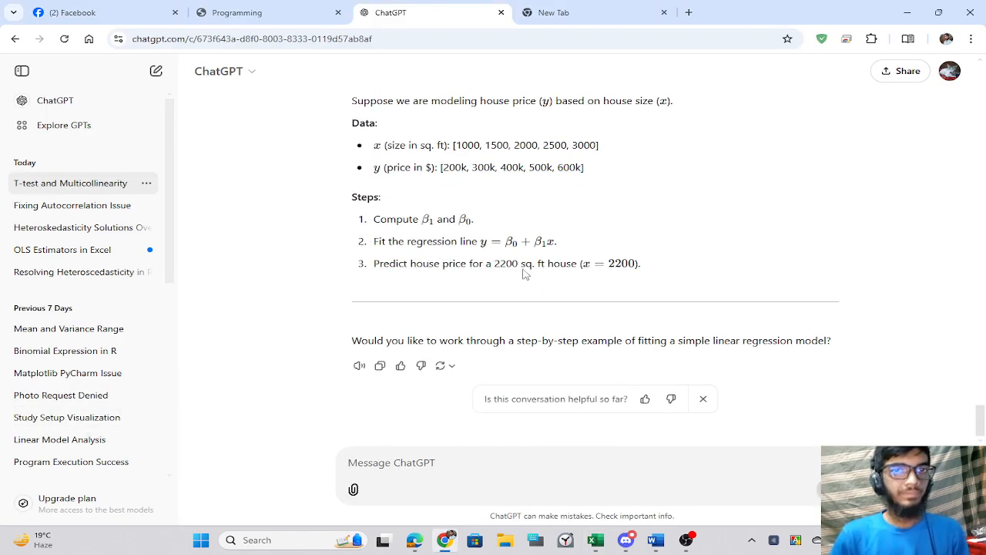
{"action": "scroll", "coordinate": [523, 273], "scroll_direction": "up", "scroll_amount": 6}
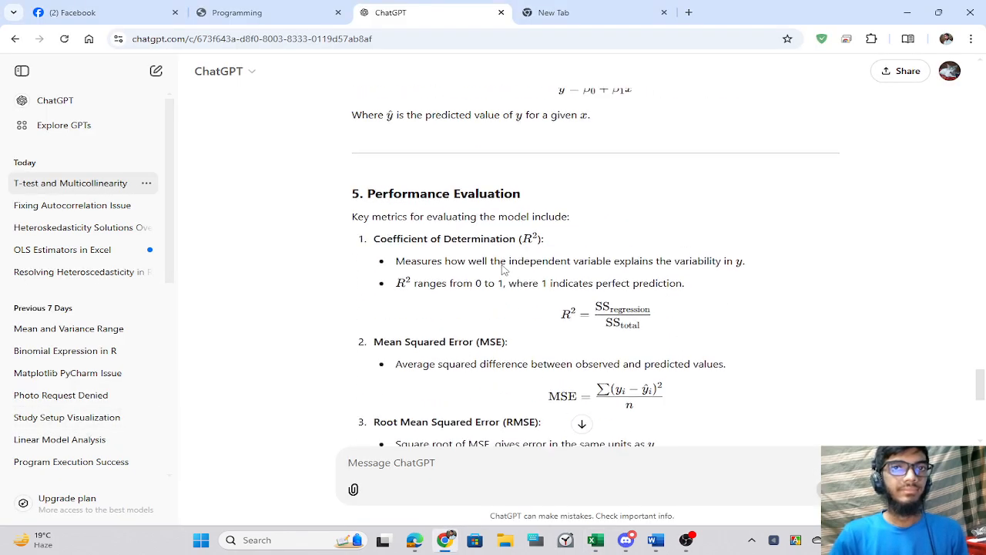
{"action": "scroll", "coordinate": [502, 269], "scroll_direction": "up", "scroll_amount": 4}
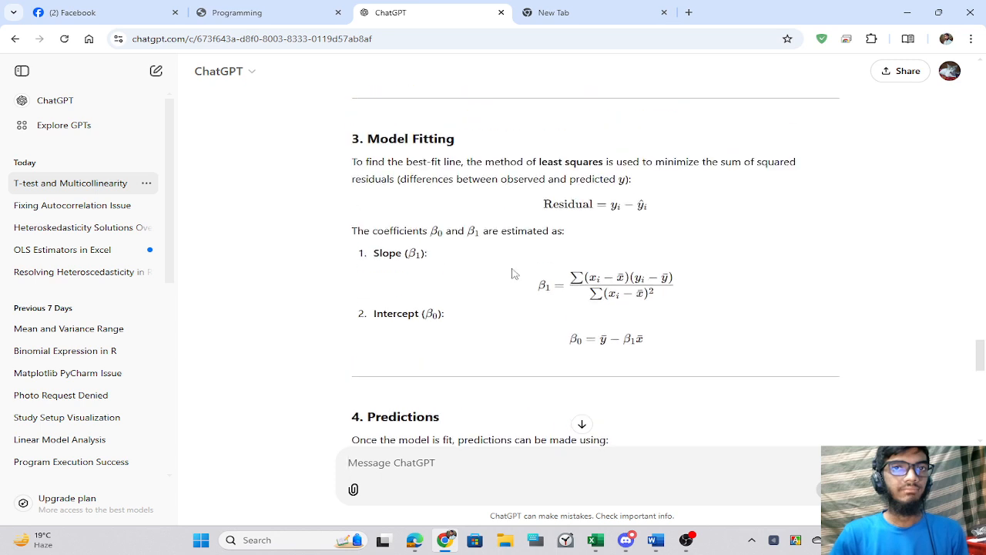
{"action": "left_click_drag", "start_coordinate": [584, 277], "coordinate": [672, 278]}
{"action": "left_click", "coordinate": [610, 294]}
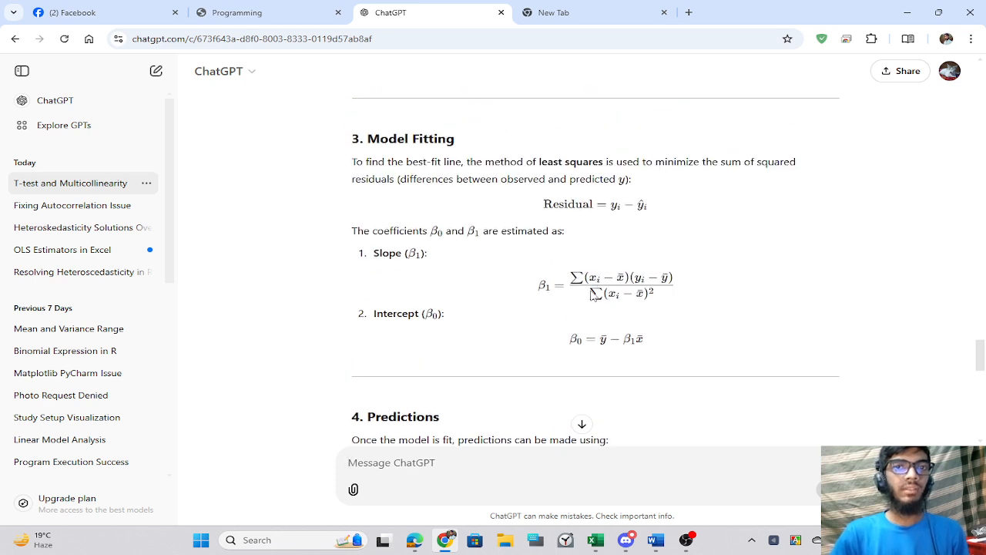
{"action": "left_click_drag", "start_coordinate": [598, 341], "coordinate": [651, 343]}
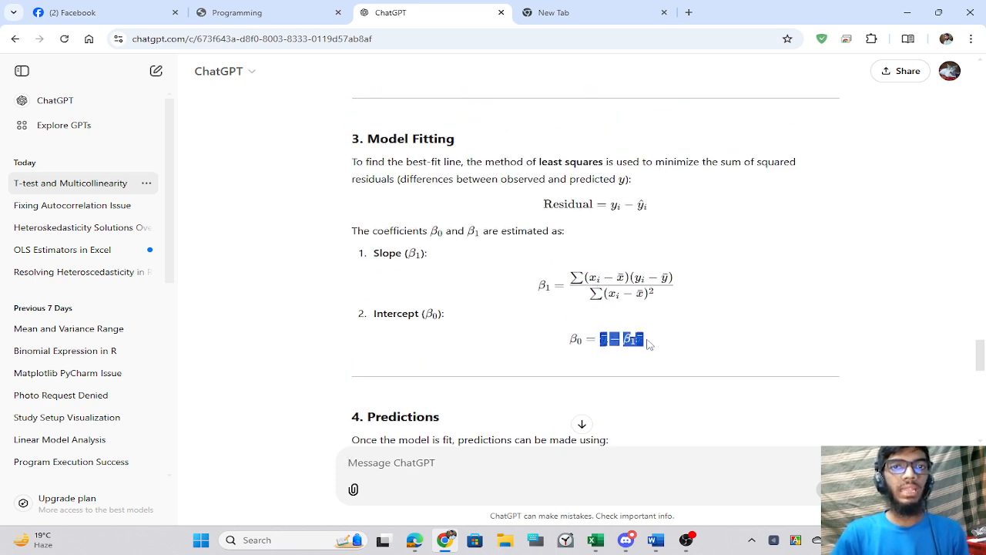
{"action": "left_click", "coordinate": [548, 356]}
{"action": "key", "text": "alt+Tab"}
{"action": "scroll", "coordinate": [520, 349], "scroll_direction": "down", "scroll_amount": 2}
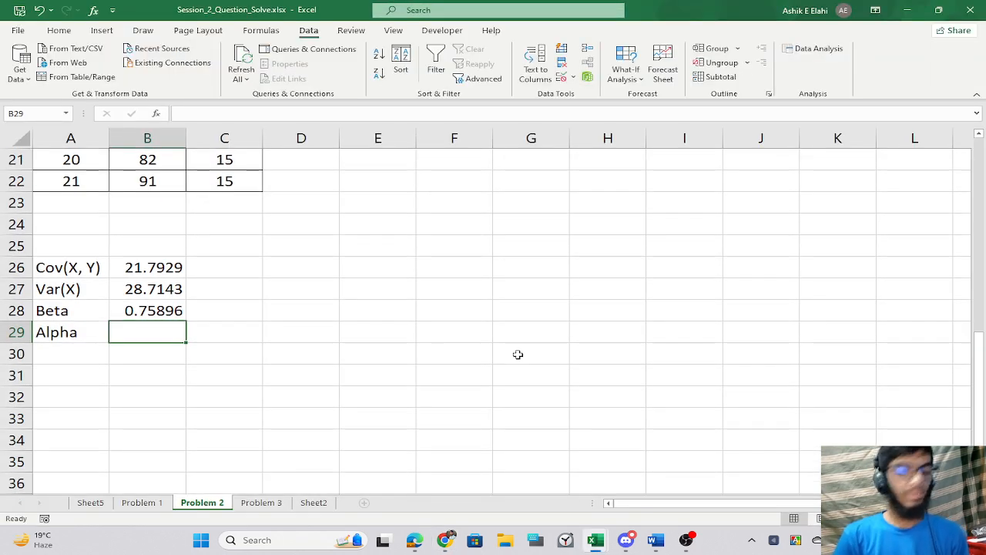
{"action": "type", "text": "="}
{"action": "scroll", "coordinate": [447, 326], "scroll_direction": "up", "scroll_amount": 7}
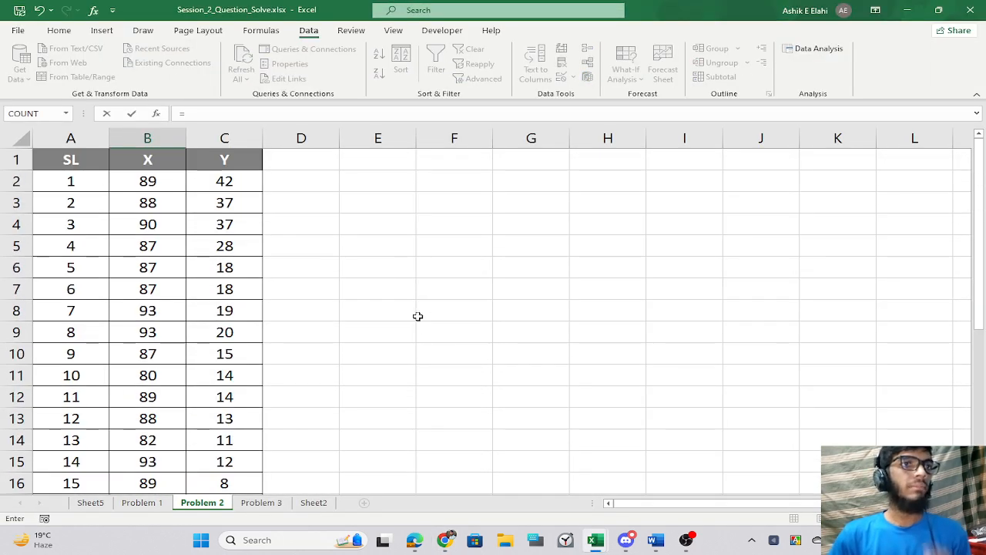
{"action": "scroll", "coordinate": [418, 316], "scroll_direction": "down", "scroll_amount": 5}
{"action": "key", "text": "BackSpace"}
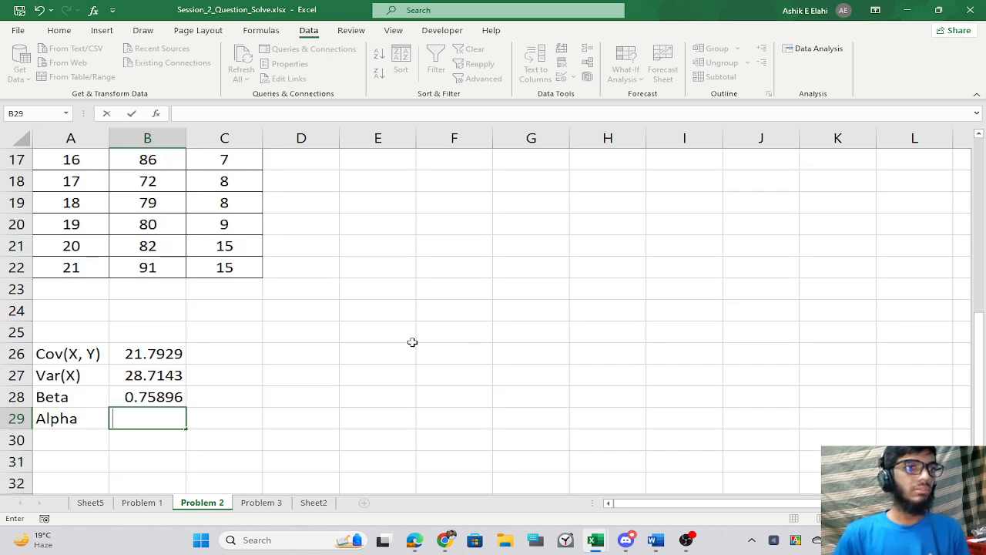
Label cell A23 Avg and calculate the mean of X in B23 with =AVERAGE(B2:B22).
{"action": "left_click", "coordinate": [90, 287]}
{"action": "type", "text": "Avg"}
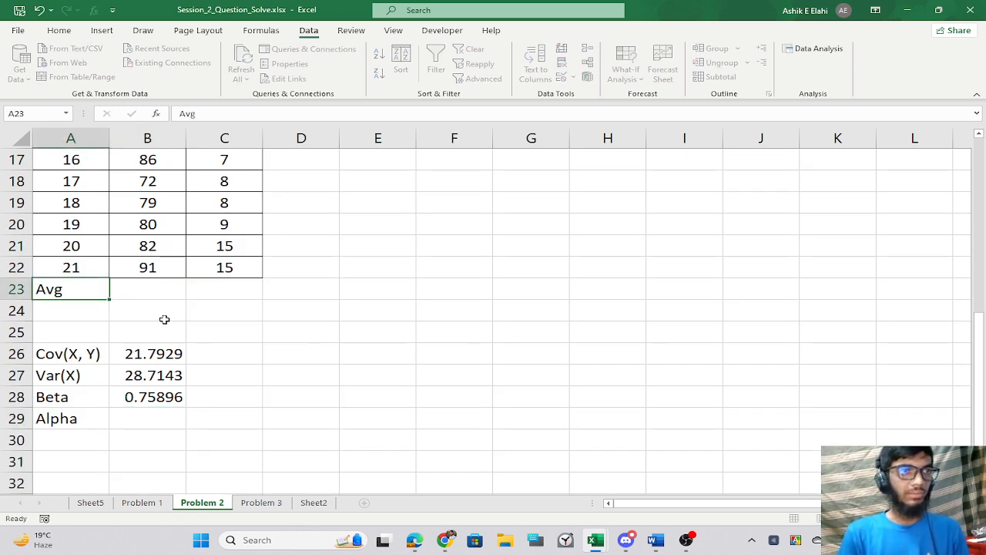
{"action": "key", "text": "Right"}
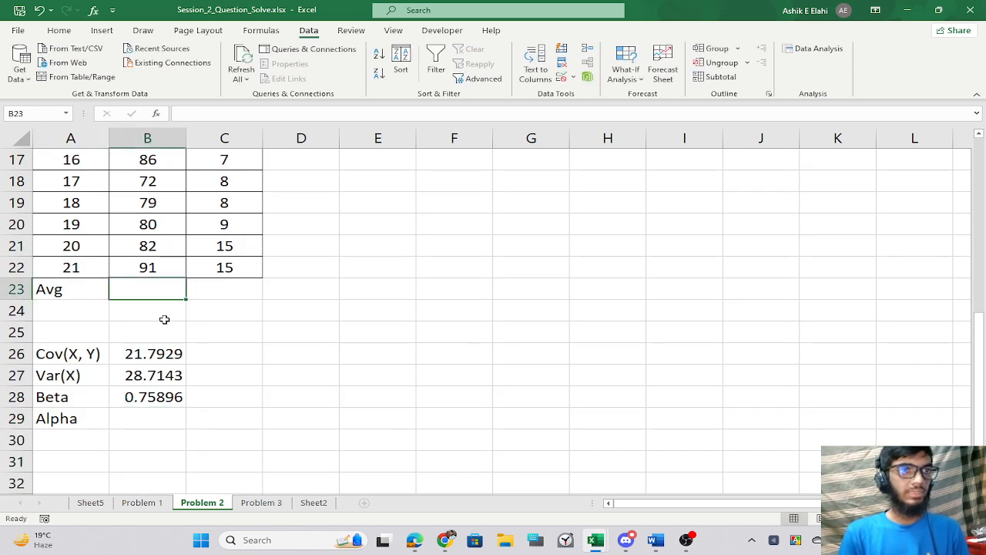
{"action": "type", "text": "=ave"}
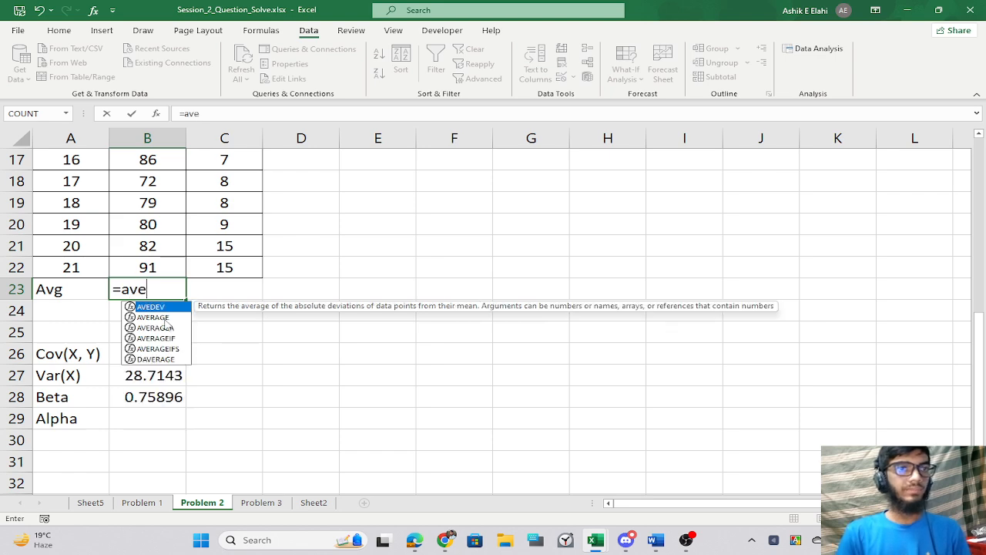
{"action": "double_click", "coordinate": [164, 318]}
{"action": "scroll", "coordinate": [181, 314], "scroll_direction": "up", "scroll_amount": 5}
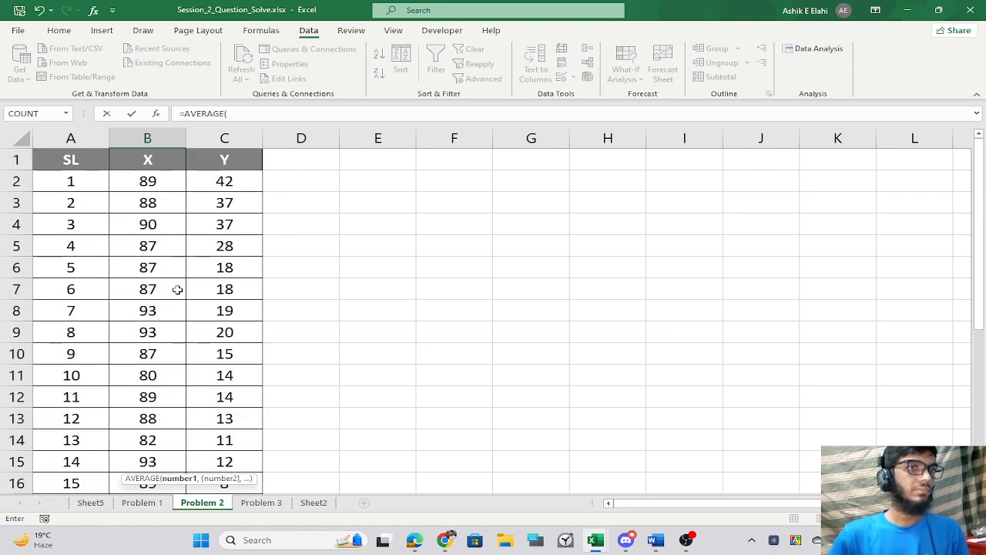
{"action": "left_click_drag", "start_coordinate": [157, 182], "coordinate": [148, 441]}
{"action": "type", "text": ")"}
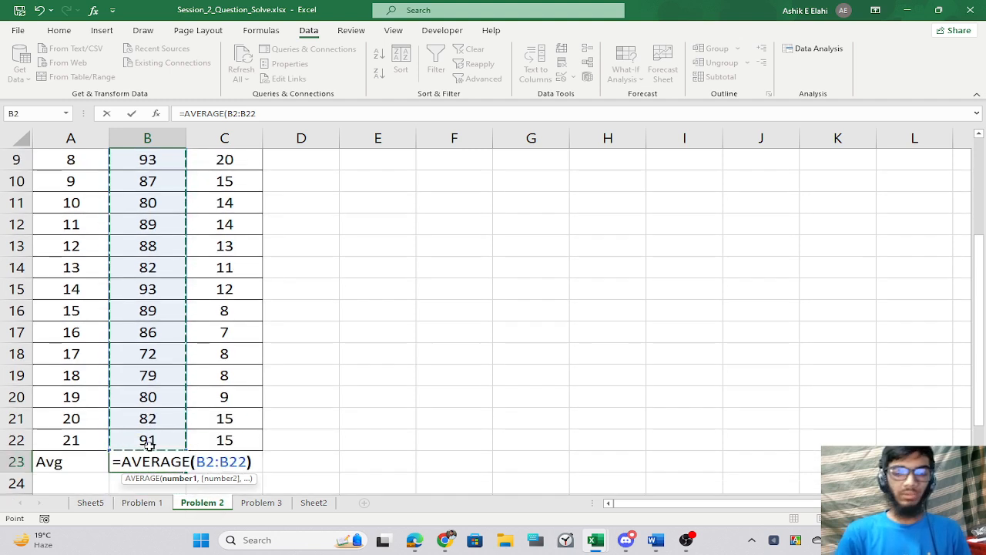
{"action": "key", "text": "Return"}
Fill the average formula from B23 across to C23 to get the mean of Y.
{"action": "left_click", "coordinate": [165, 460]}
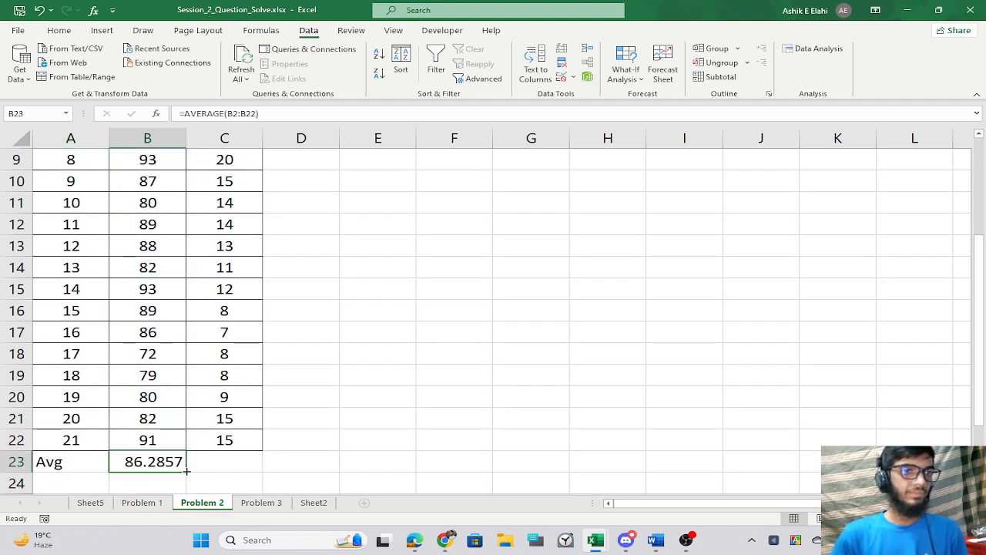
{"action": "left_click_drag", "start_coordinate": [186, 470], "coordinate": [258, 472]}
{"action": "scroll", "coordinate": [423, 377], "scroll_direction": "down", "scroll_amount": 7}
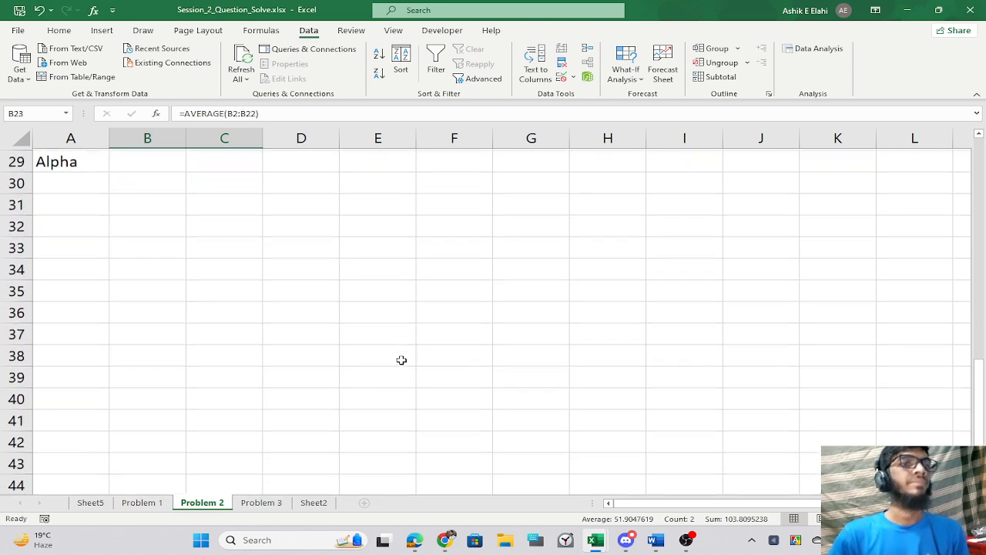
{"action": "scroll", "coordinate": [397, 359], "scroll_direction": "up", "scroll_amount": 3}
{"action": "left_click", "coordinate": [280, 359]}
Compute the intercept Alpha in B29 as mean Y minus Beta times mean X with =C23-B28*B23.
{"action": "left_click", "coordinate": [180, 334]}
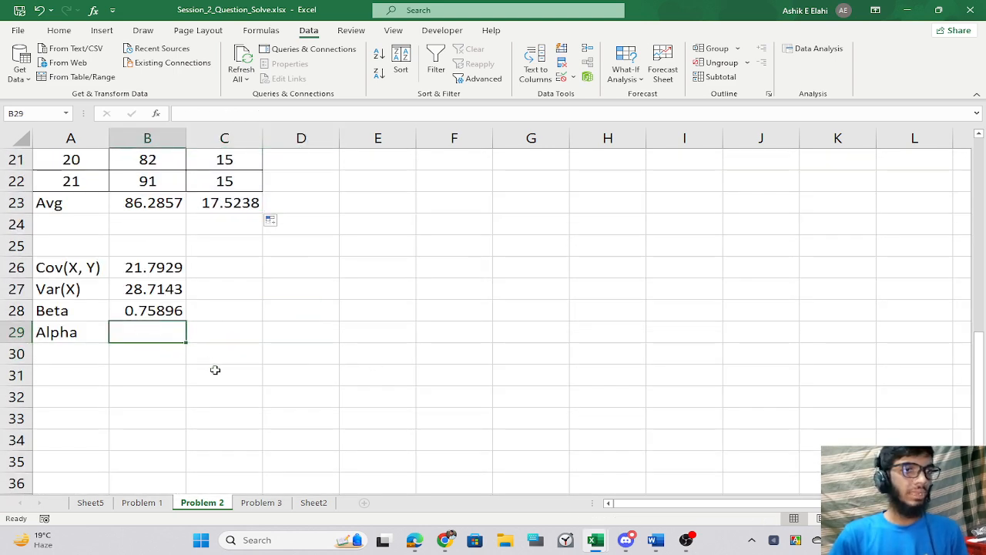
{"action": "type", "text": "="}
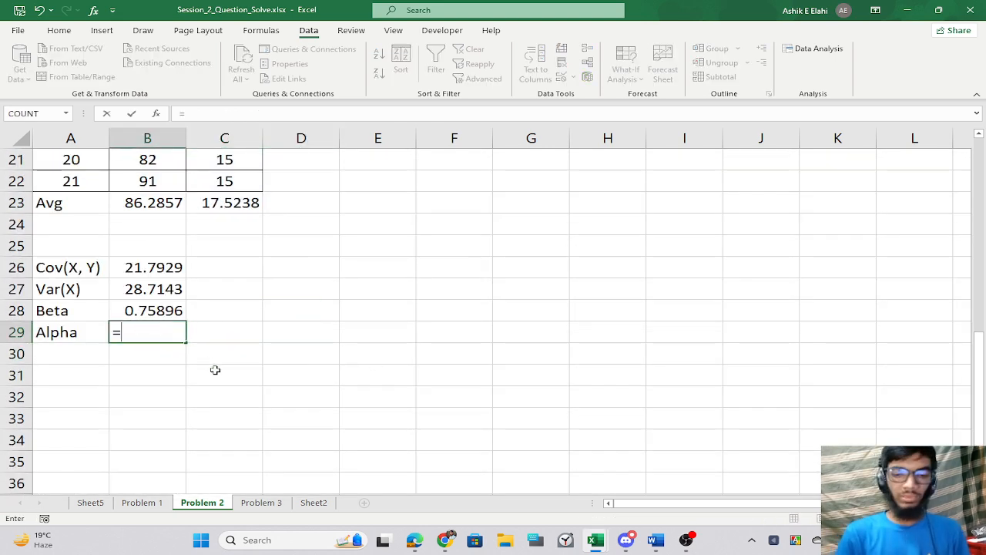
{"action": "left_click", "coordinate": [229, 206]}
{"action": "scroll", "coordinate": [284, 257], "scroll_direction": "up", "scroll_amount": 7}
{"action": "scroll", "coordinate": [304, 255], "scroll_direction": "down", "scroll_amount": 8}
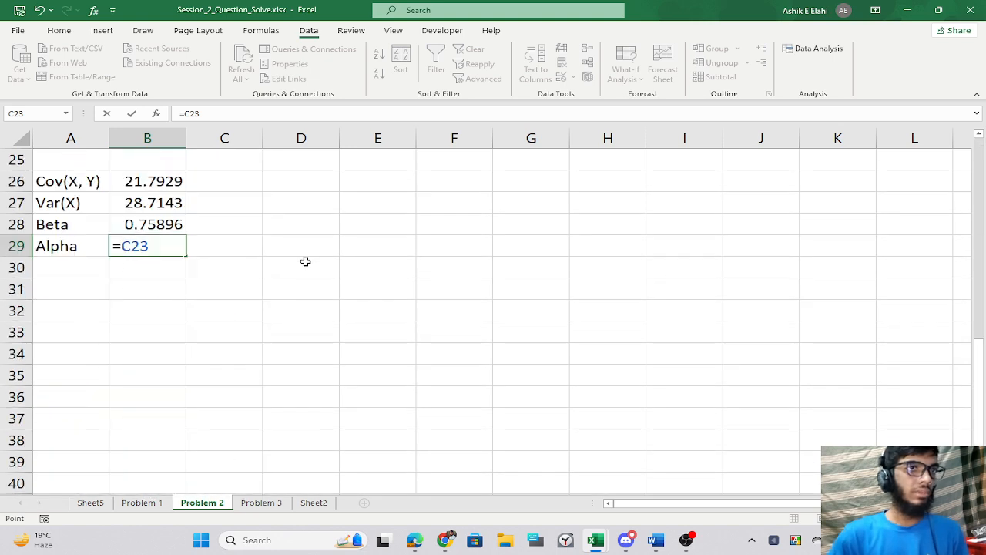
{"action": "scroll", "coordinate": [304, 285], "scroll_direction": "down", "scroll_amount": 4}
{"action": "scroll", "coordinate": [299, 316], "scroll_direction": "up", "scroll_amount": 5}
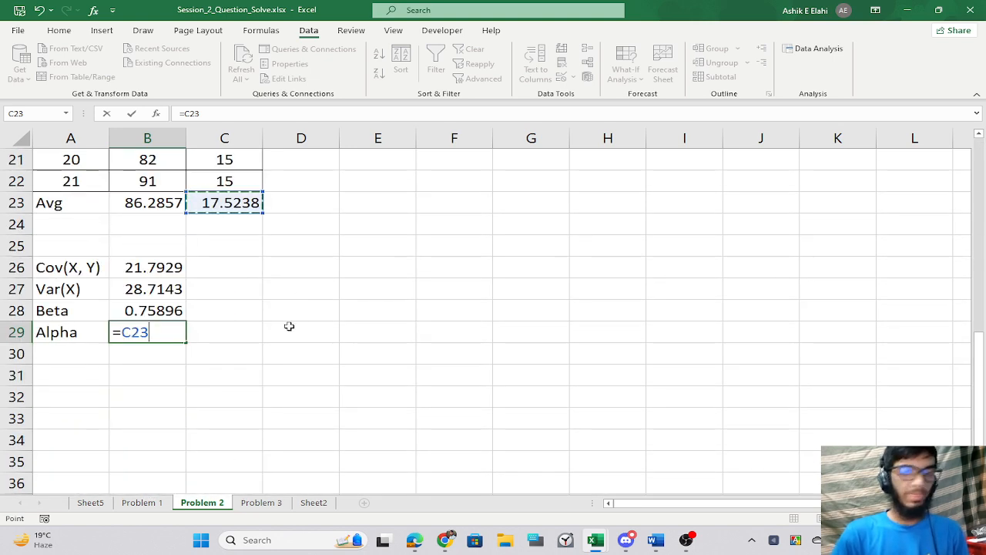
{"action": "type", "text": "-"}
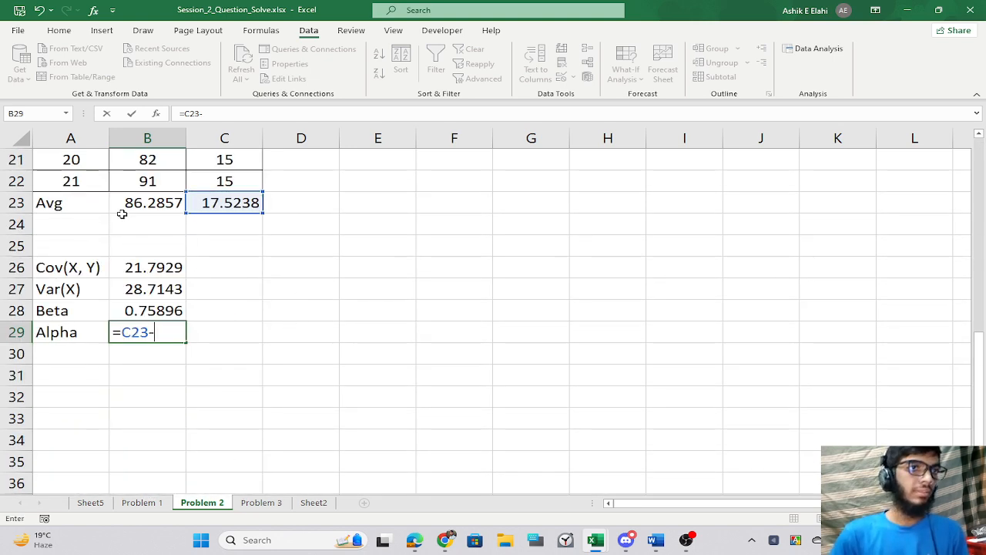
{"action": "left_click", "coordinate": [152, 310]}
{"action": "type", "text": "*"}
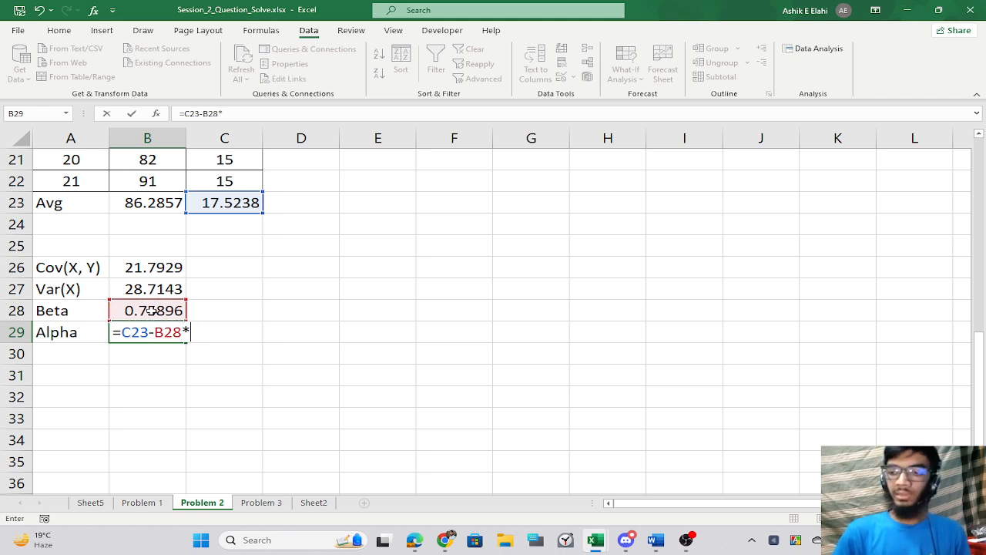
{"action": "left_click", "coordinate": [147, 204]}
{"action": "key", "text": "Return"}
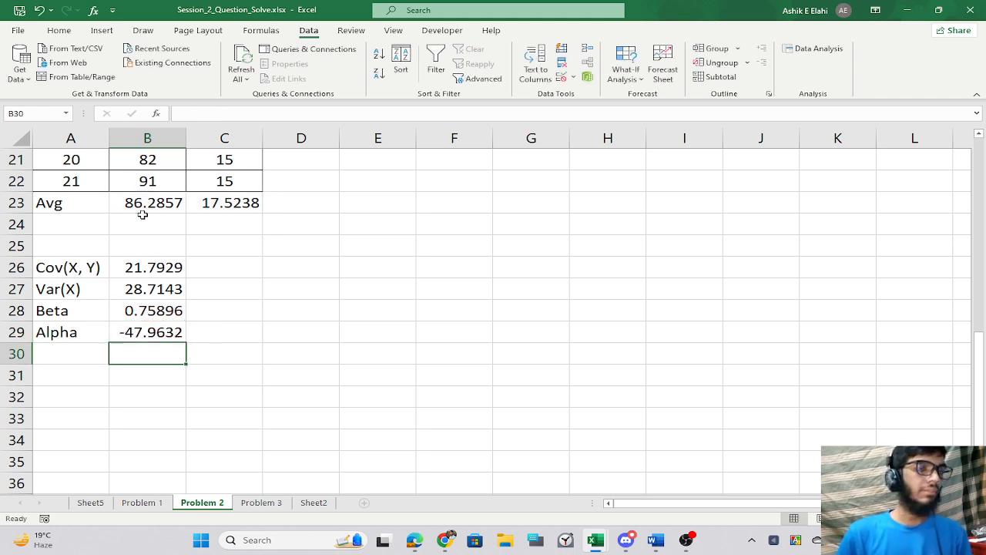
{"action": "left_click", "coordinate": [158, 335]}
{"action": "left_click", "coordinate": [337, 352]}
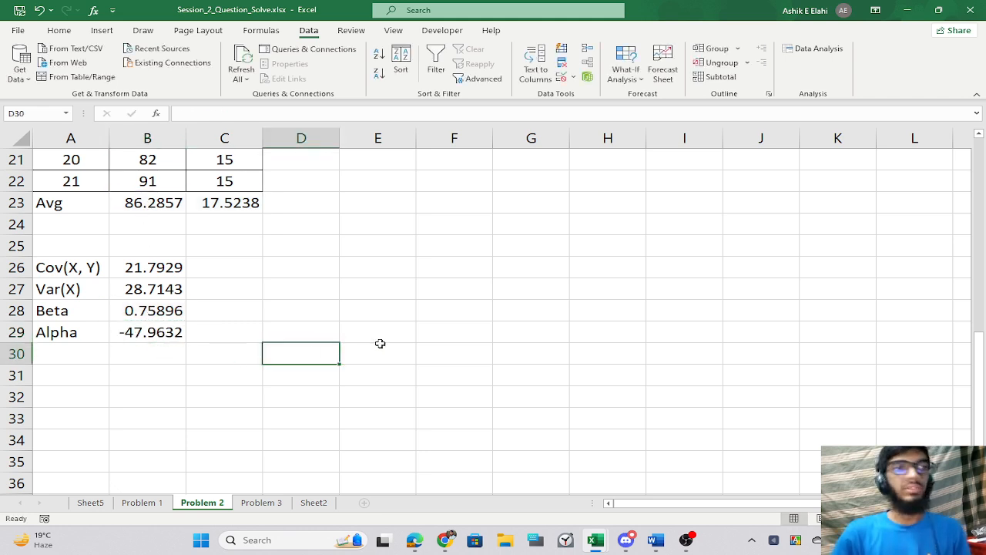
Check the mean of X and the alpha formula in the worked solution on Sheet2, and return to the Problem 2 sheet.
{"action": "scroll", "coordinate": [590, 313], "scroll_direction": "up", "scroll_amount": 4}
{"action": "scroll", "coordinate": [590, 313], "scroll_direction": "down", "scroll_amount": 4}
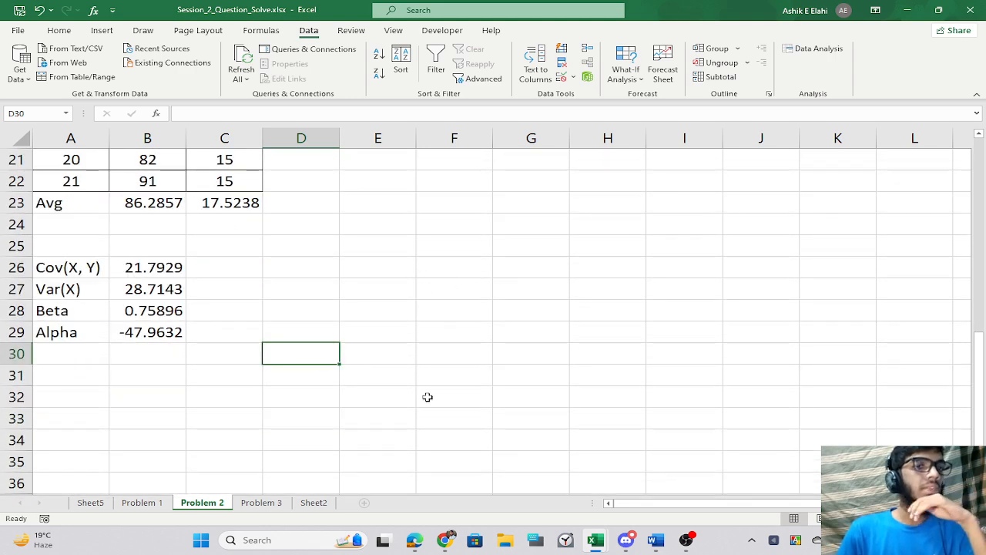
{"action": "left_click", "coordinate": [314, 502]}
{"action": "scroll", "coordinate": [264, 371], "scroll_direction": "up", "scroll_amount": 6}
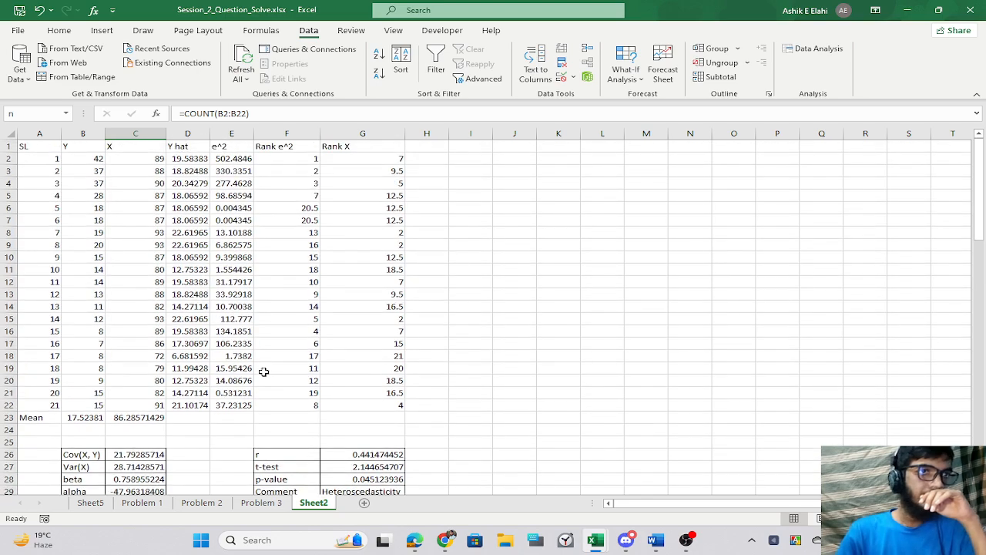
{"action": "left_click", "coordinate": [132, 421]}
{"action": "scroll", "coordinate": [434, 412], "scroll_direction": "down", "scroll_amount": 5}
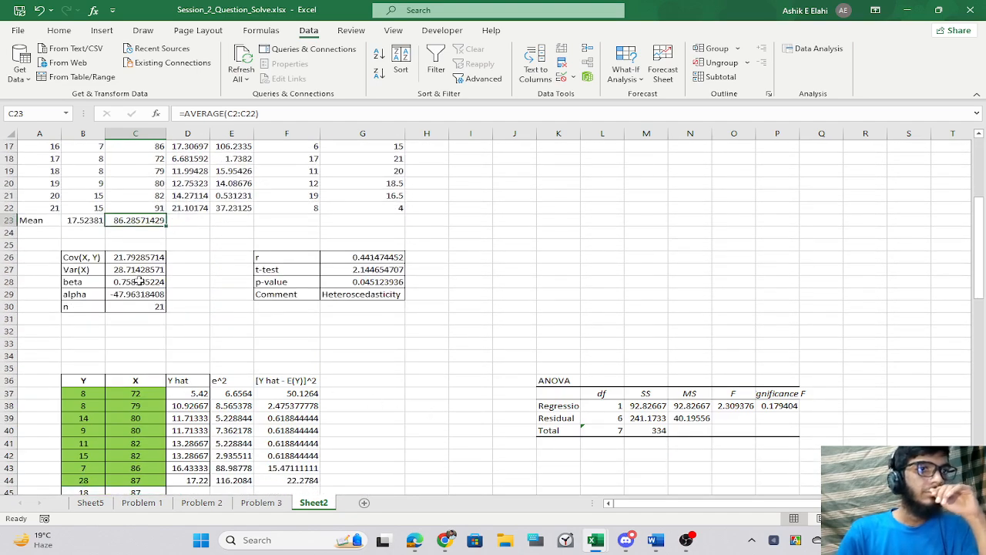
{"action": "left_click", "coordinate": [134, 298]}
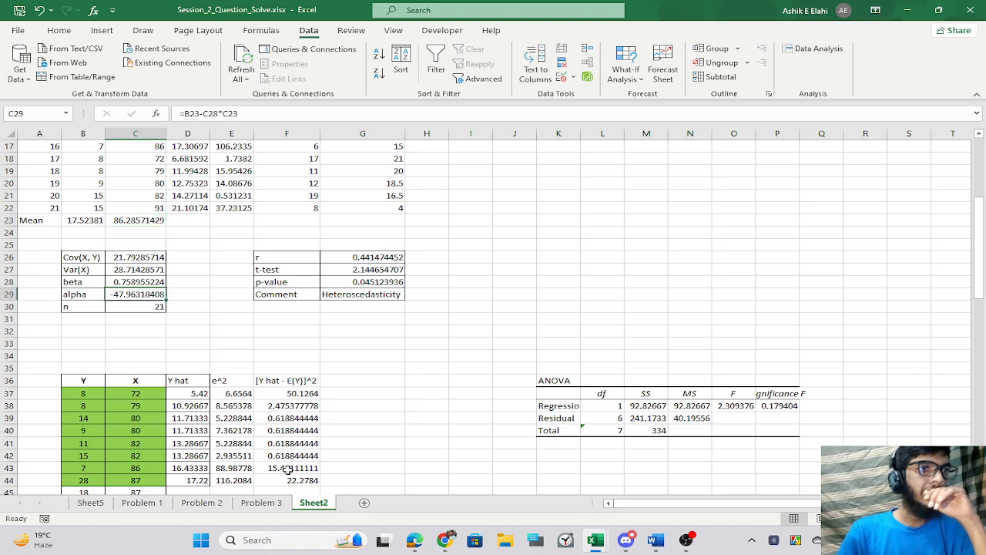
{"action": "left_click", "coordinate": [201, 502]}
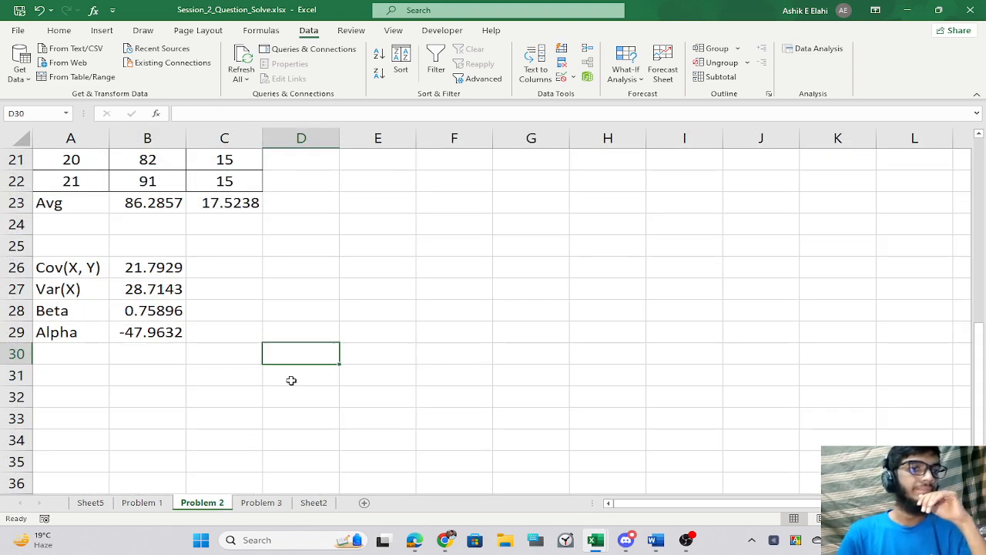
Apply all borders to the covariance, variance, Beta and Alpha table in A26:B29.
{"action": "left_click", "coordinate": [188, 310]}
{"action": "left_click_drag", "start_coordinate": [80, 271], "coordinate": [158, 330]}
{"action": "left_click", "coordinate": [440, 325]}
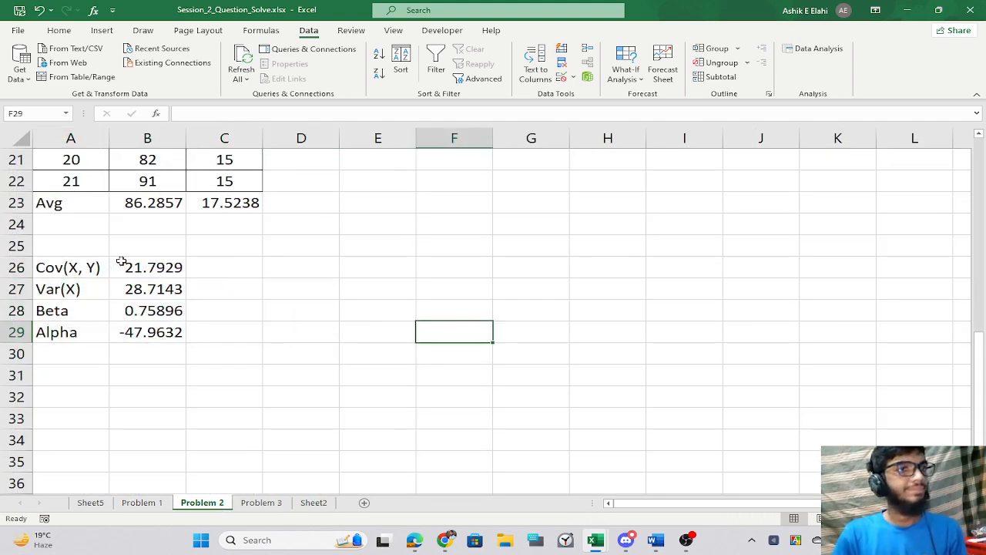
{"action": "left_click_drag", "start_coordinate": [66, 269], "coordinate": [158, 331]}
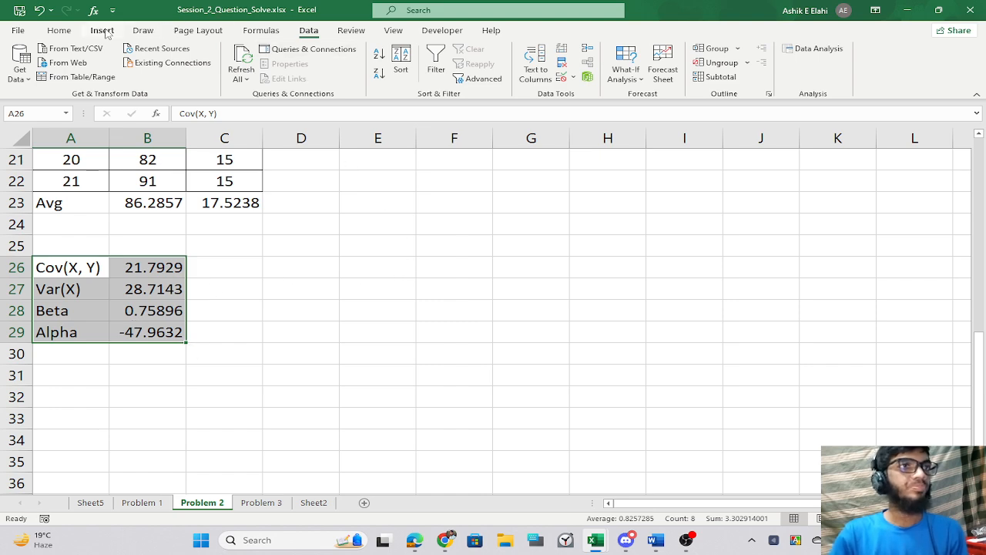
{"action": "left_click", "coordinate": [58, 30]}
{"action": "left_click", "coordinate": [190, 73]}
{"action": "left_click", "coordinate": [362, 247]}
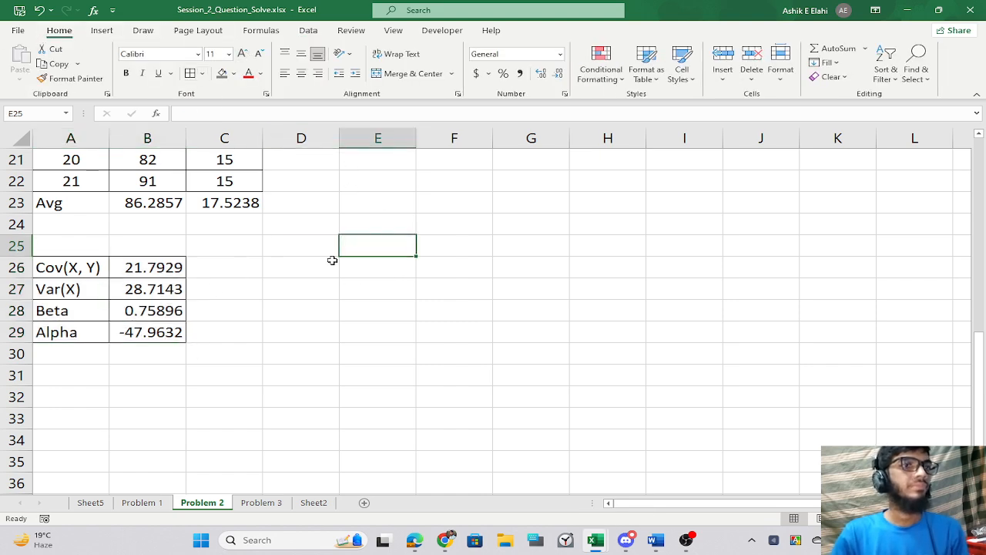
{"action": "left_click_drag", "start_coordinate": [117, 278], "coordinate": [169, 330]}
{"action": "left_click", "coordinate": [381, 308]}
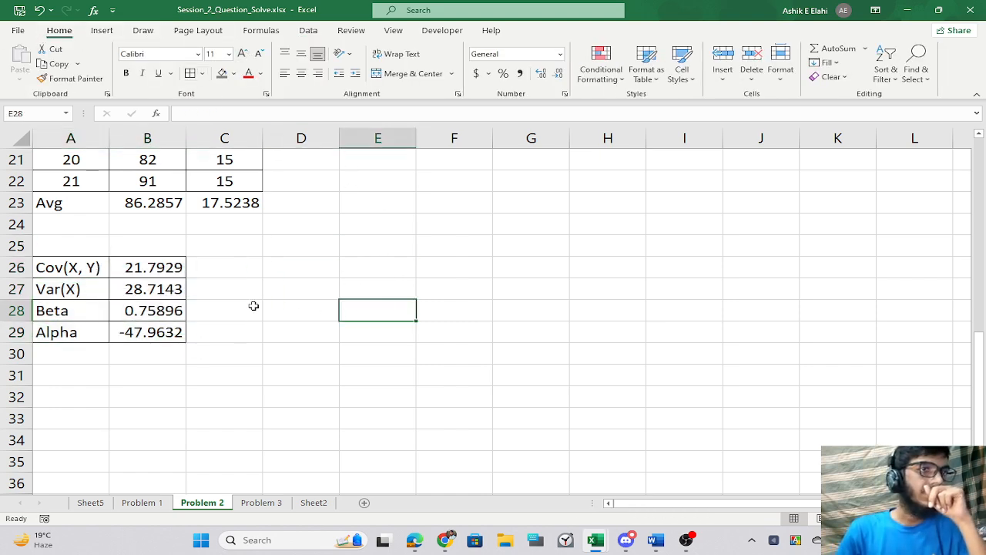
Switch to the 2022 question PDF in Edge, tick part (a), and underline part (b)'s heteroscedasticity problem and its two tests with the pen.
{"action": "scroll", "coordinate": [253, 306], "scroll_direction": "up", "scroll_amount": 7}
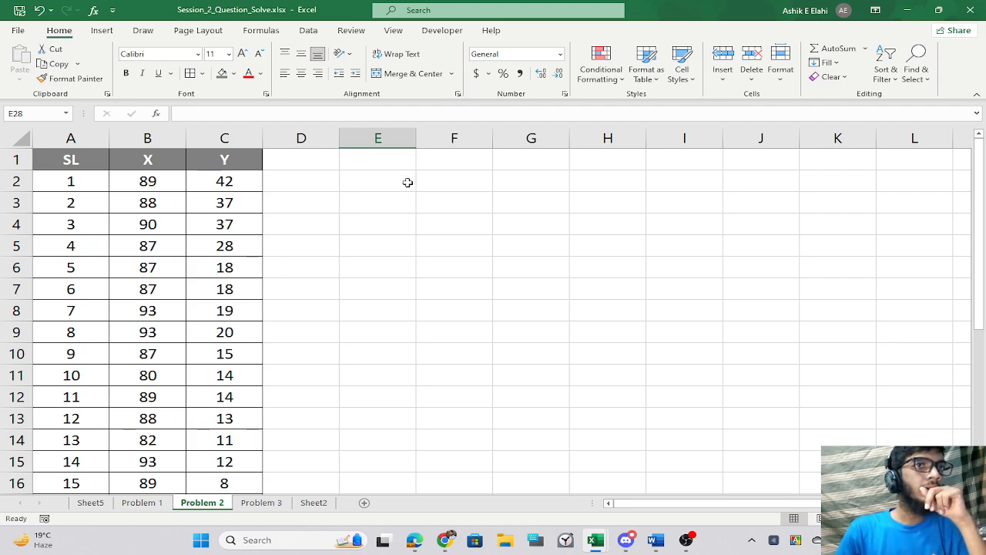
{"action": "scroll", "coordinate": [408, 182], "scroll_direction": "down", "scroll_amount": 1}
{"action": "key", "text": "alt+Tab"}
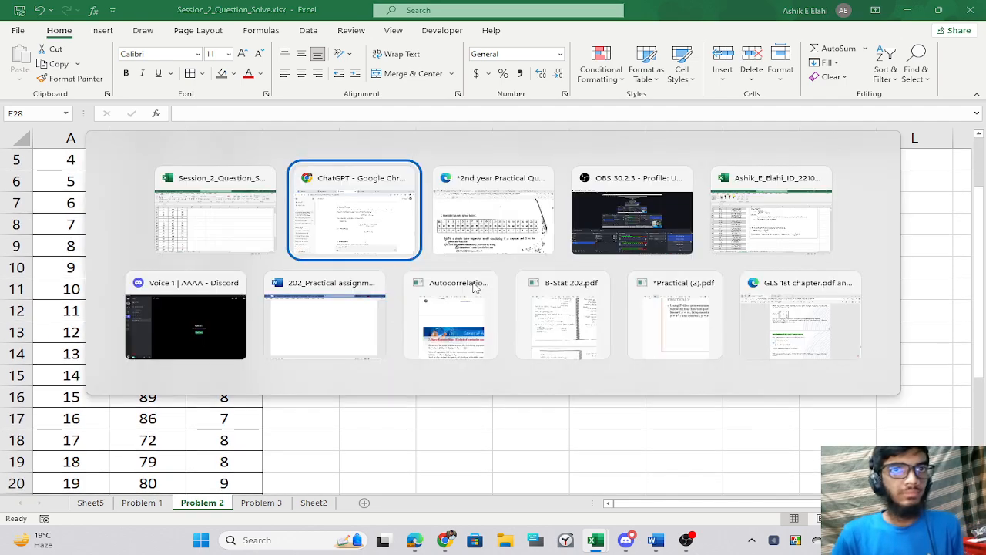
{"action": "key", "text": "alt+Tab"}
{"action": "scroll", "coordinate": [356, 296], "scroll_direction": "down", "scroll_amount": 2}
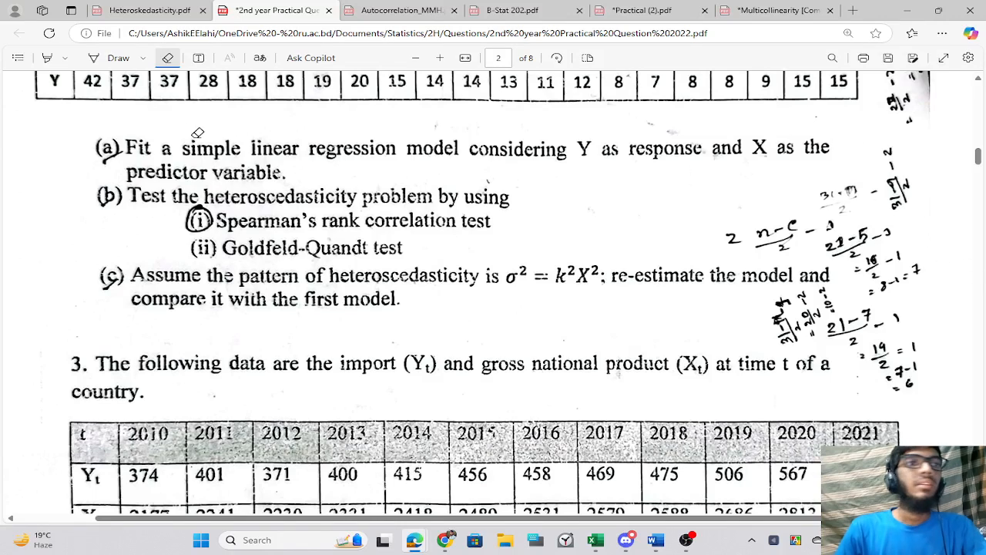
{"action": "left_click", "coordinate": [116, 58]}
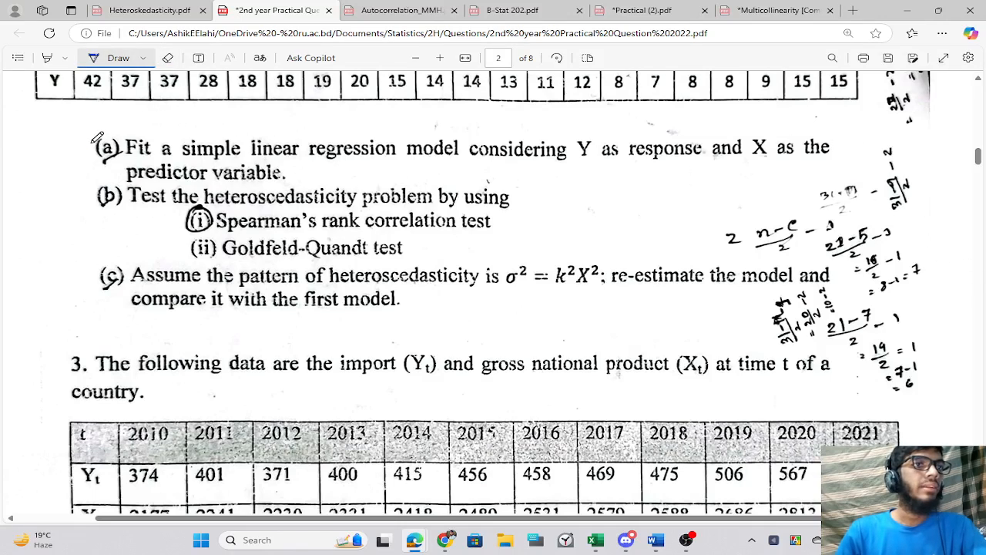
{"action": "left_click_drag", "start_coordinate": [96, 137], "coordinate": [270, 71]}
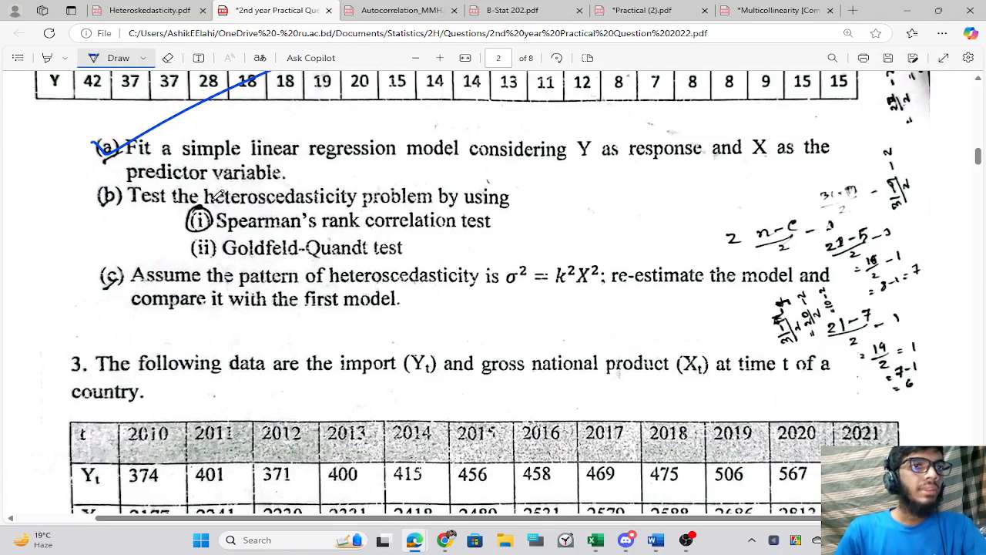
{"action": "left_click_drag", "start_coordinate": [213, 197], "coordinate": [390, 205]}
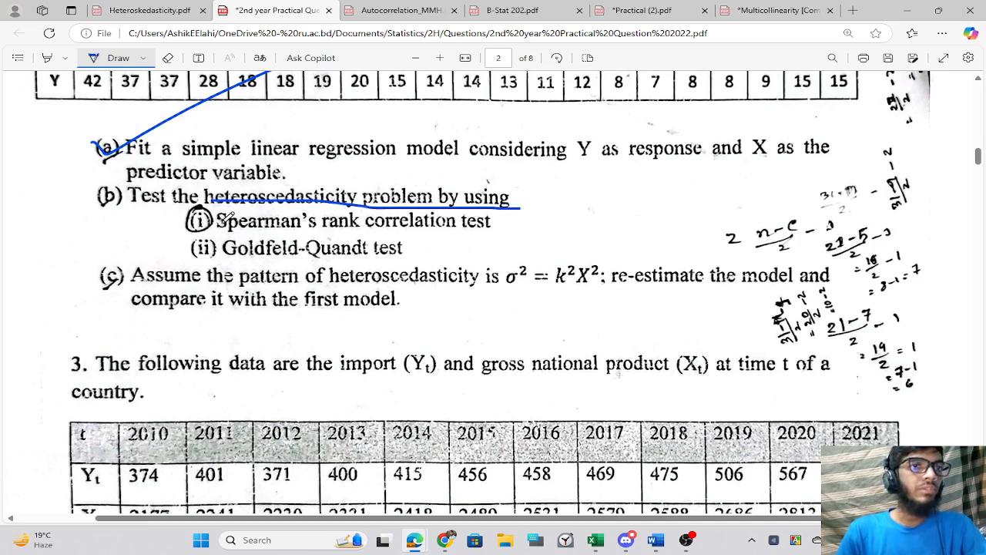
{"action": "left_click_drag", "start_coordinate": [216, 228], "coordinate": [512, 228]}
{"action": "left_click_drag", "start_coordinate": [202, 254], "coordinate": [492, 259]}
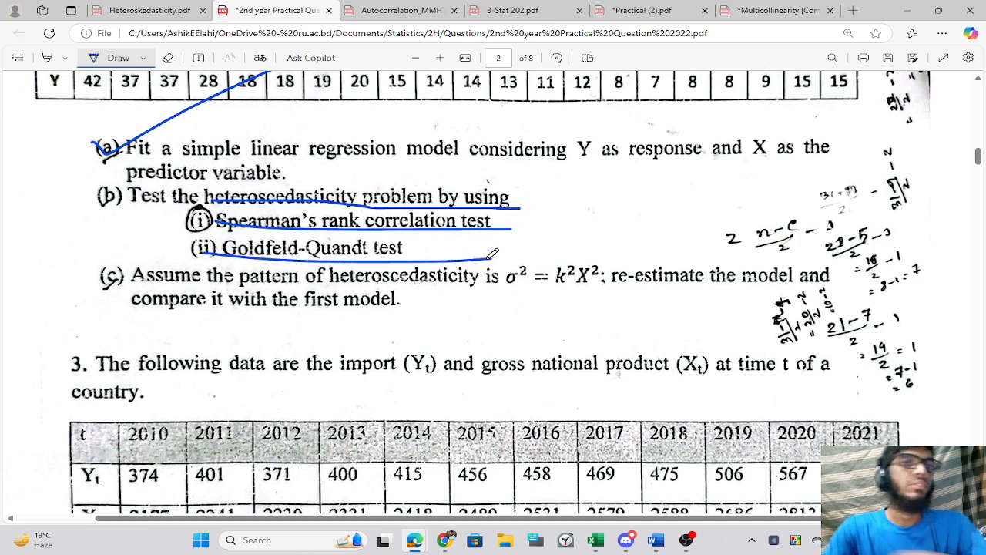
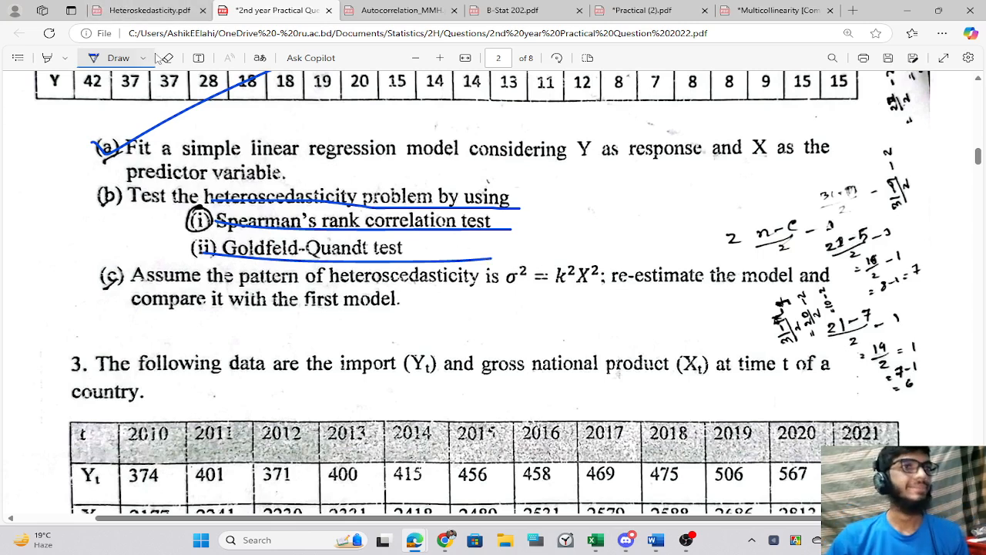
Erase the pen underline beneath the heteroscedasticity problem line in part (b), and return to the Problem 2 sheet in Excel.
{"action": "left_click", "coordinate": [167, 58]}
{"action": "left_click_drag", "start_coordinate": [322, 211], "coordinate": [348, 198]}
{"action": "key", "text": "alt+Tab"}
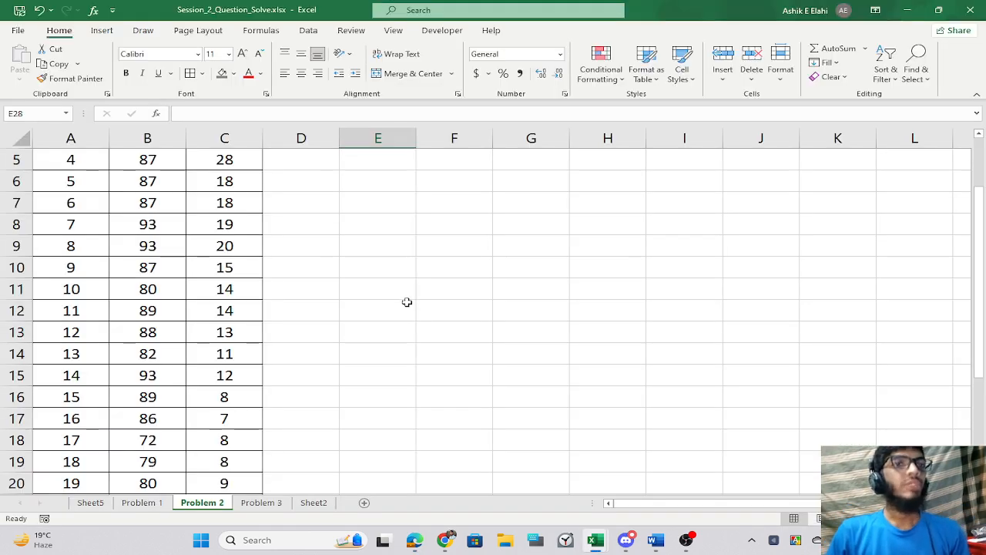
Add a "Y hat" column header in D1 of the Problem 2 data table.
{"action": "scroll", "coordinate": [407, 302], "scroll_direction": "up", "scroll_amount": 2}
{"action": "left_click", "coordinate": [303, 166]}
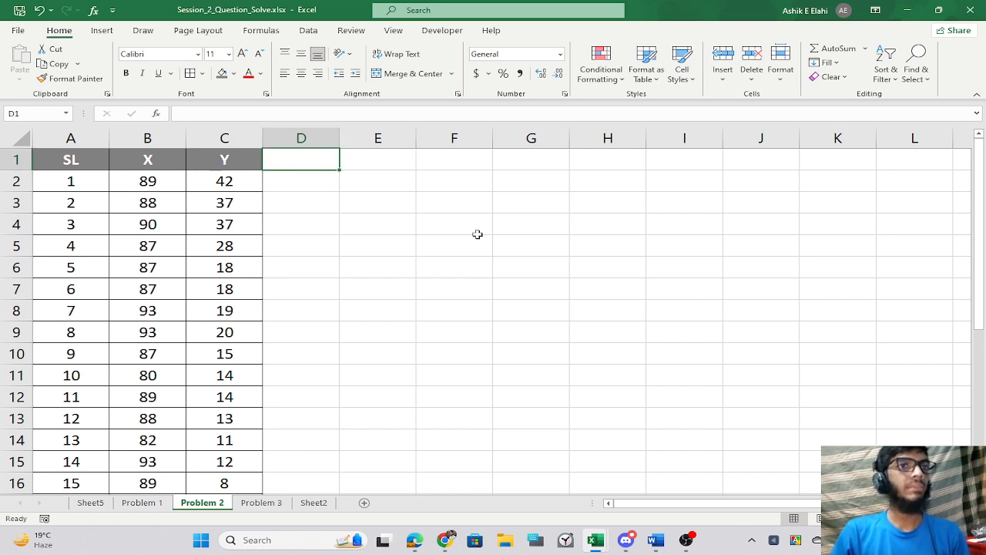
{"action": "type", "text": "Y ha"}
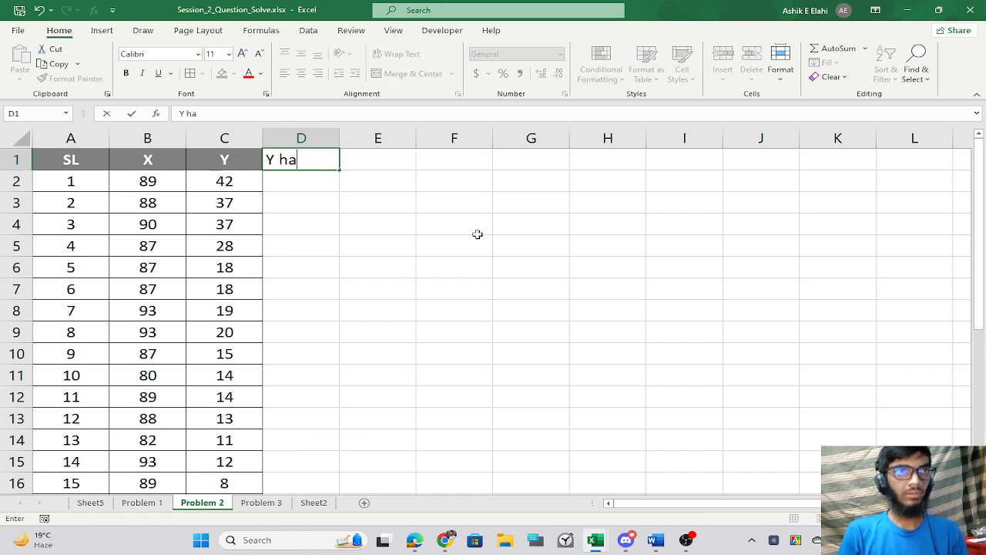
{"action": "type", "text": "t"}
{"action": "key", "text": "Return"}
Fill D2:D22 with the array formula =TREND(C2:C22, B2:B22) to compute the fitted Y values.
{"action": "key", "text": "shift+Down"}
{"action": "key", "text": "shift+Down"}
{"action": "key", "text": "shift+Down"}
{"action": "key", "text": "shift+Down"}
{"action": "key", "text": "shift+Down"}
{"action": "key", "text": "shift+Down"}
{"action": "key", "text": "shift+Down"}
{"action": "key", "text": "shift+Down"}
{"action": "key", "text": "shift+Down"}
{"action": "key", "text": "shift+Down"}
{"action": "key", "text": "shift+Down"}
{"action": "key", "text": "shift+Down"}
{"action": "key", "text": "shift+Down"}
{"action": "key", "text": "shift+Down"}
{"action": "key", "text": "shift+Down"}
{"action": "key", "text": "shift+Down"}
{"action": "key", "text": "shift+Down"}
{"action": "key", "text": "shift+Down"}
{"action": "key", "text": "shift+Down"}
{"action": "key", "text": "shift+Down"}
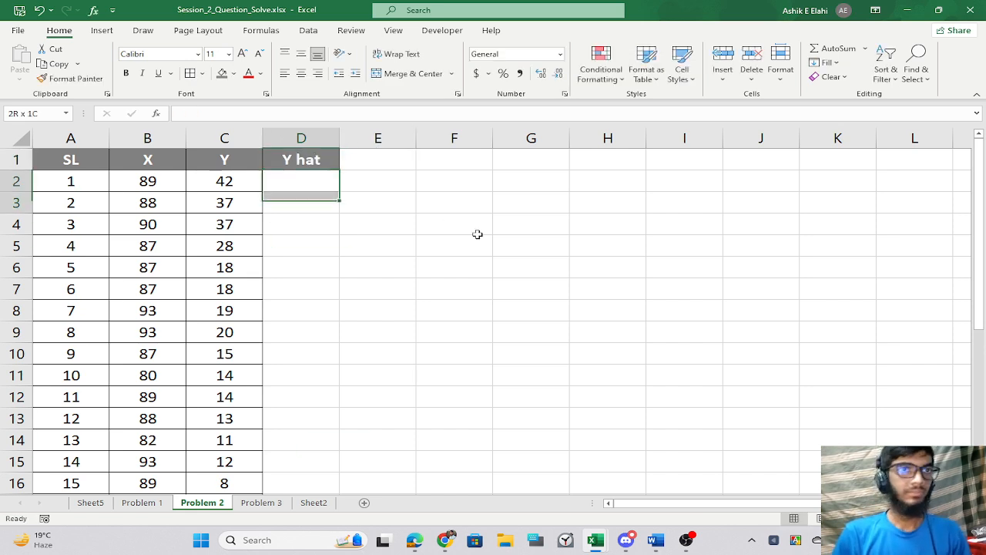
{"action": "scroll", "coordinate": [478, 235], "scroll_direction": "down", "scroll_amount": 1}
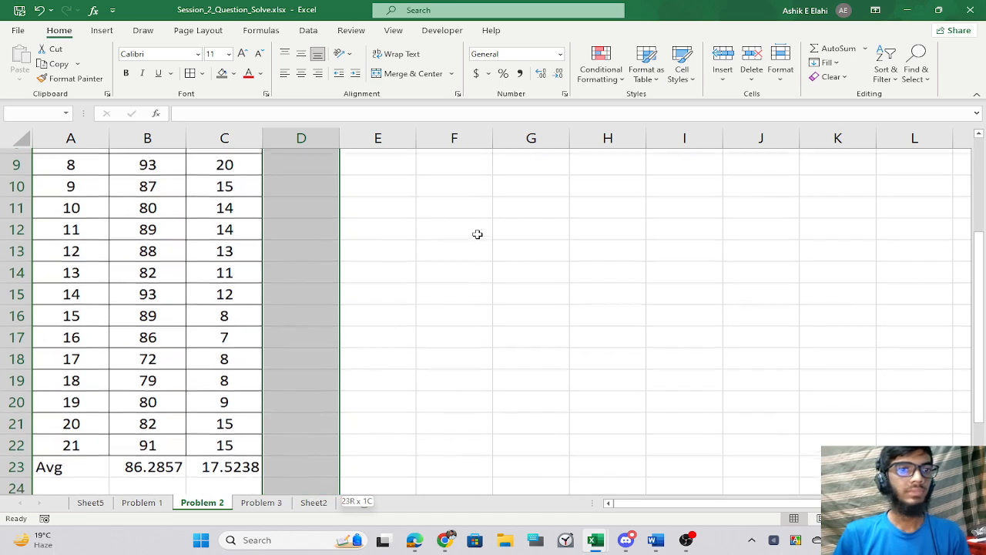
{"action": "type", "text": "=tre"}
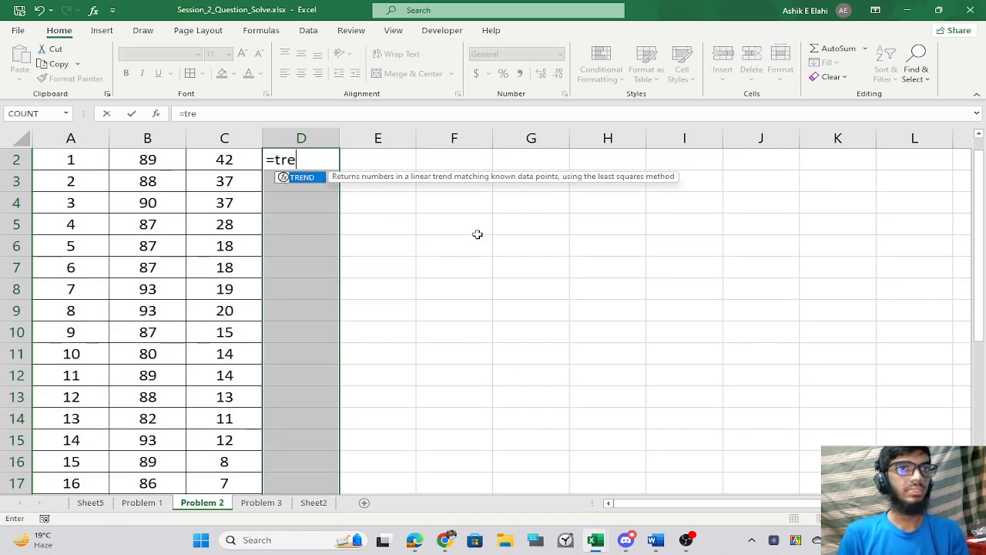
{"action": "key", "text": "Tab"}
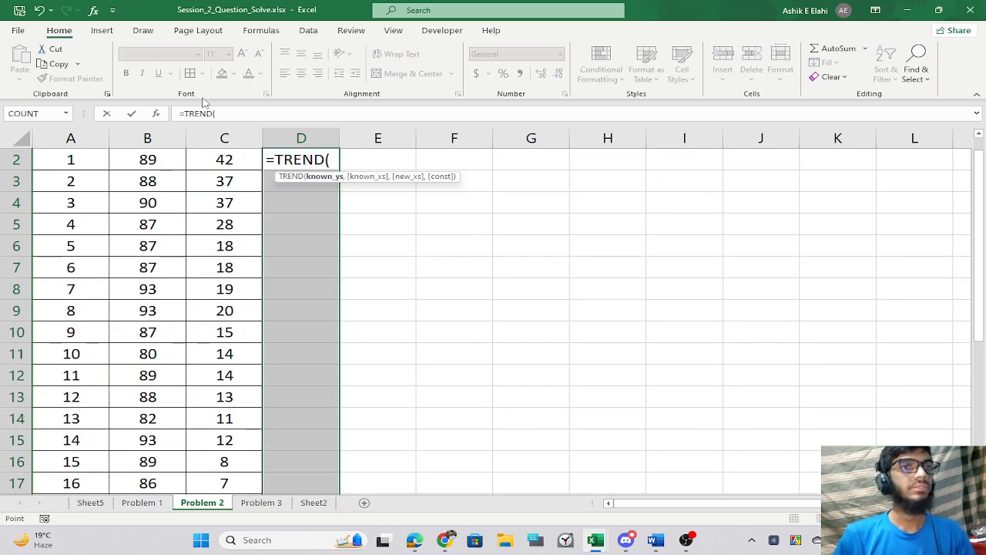
{"action": "scroll", "coordinate": [190, 238], "scroll_direction": "down", "scroll_amount": 1}
{"action": "scroll", "coordinate": [190, 238], "scroll_direction": "up", "scroll_amount": 2}
{"action": "left_click_drag", "start_coordinate": [224, 180], "coordinate": [213, 441]}
{"action": "type", "text": ","}
{"action": "scroll", "coordinate": [153, 332], "scroll_direction": "up", "scroll_amount": 3}
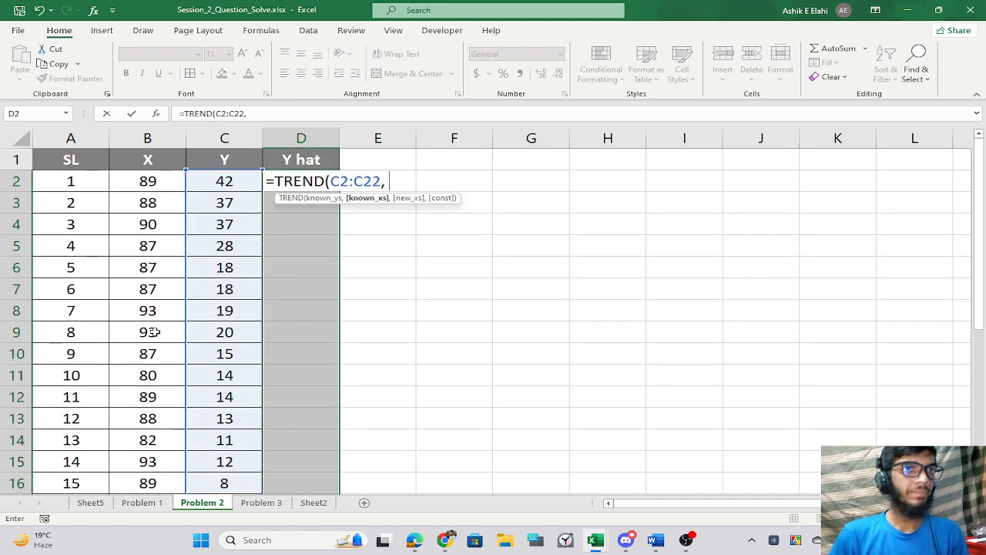
{"action": "left_click_drag", "start_coordinate": [149, 179], "coordinate": [142, 445]}
{"action": "type", "text": ")"}
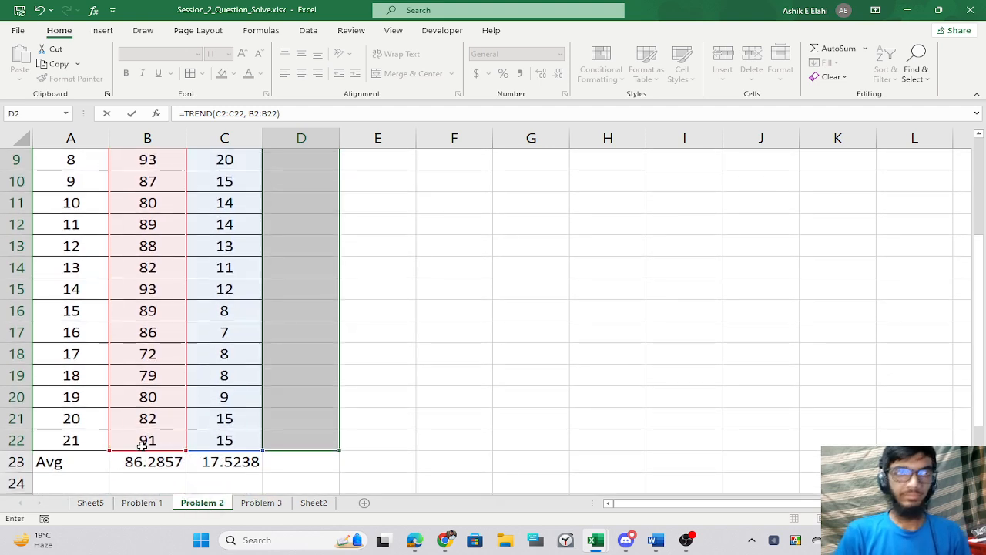
{"action": "key", "text": "ctrl+shift+Return"}
{"action": "left_click", "coordinate": [391, 381]}
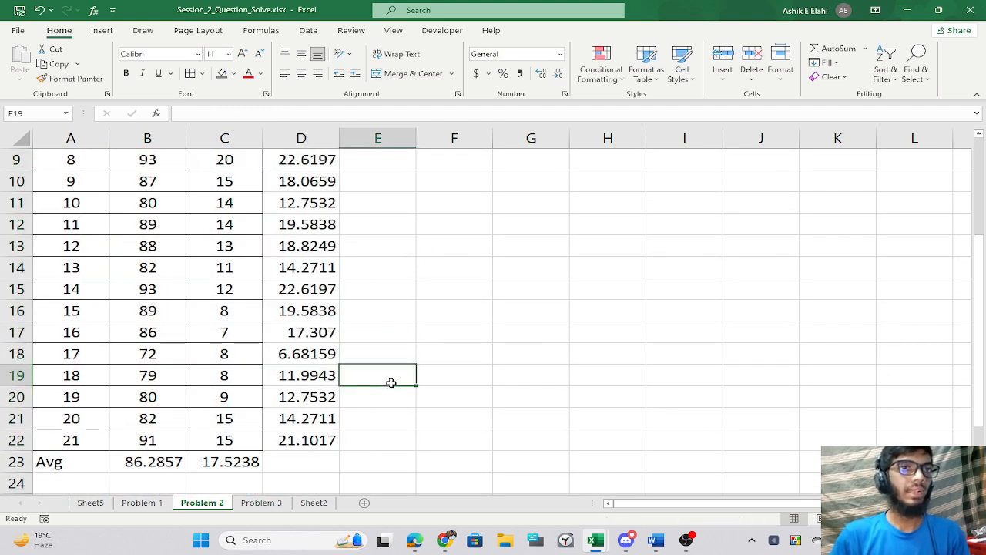
Add an "e^2" column header in E1 beside Y hat.
{"action": "scroll", "coordinate": [363, 305], "scroll_direction": "up", "scroll_amount": 3}
{"action": "left_click", "coordinate": [359, 165]}
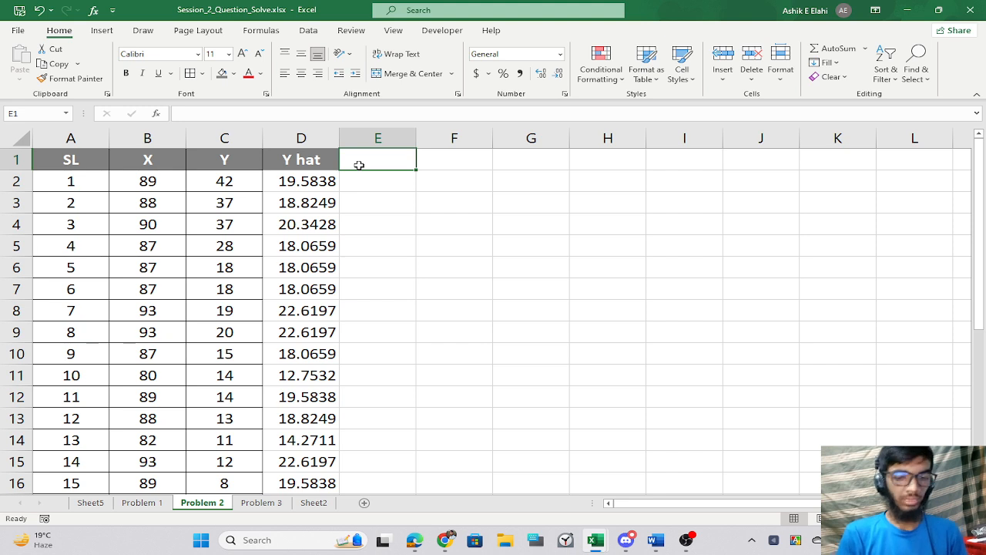
{"action": "type", "text": "e^2"}
{"action": "key", "text": "Return"}
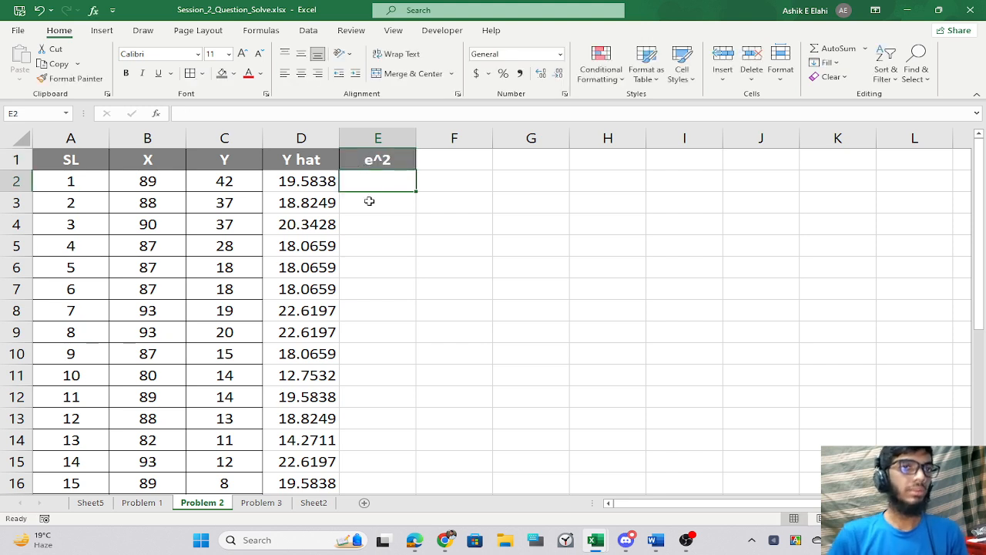
Compute the first squared residual in E2 with =(C2-D2)^2.
{"action": "type", "text": "=("}
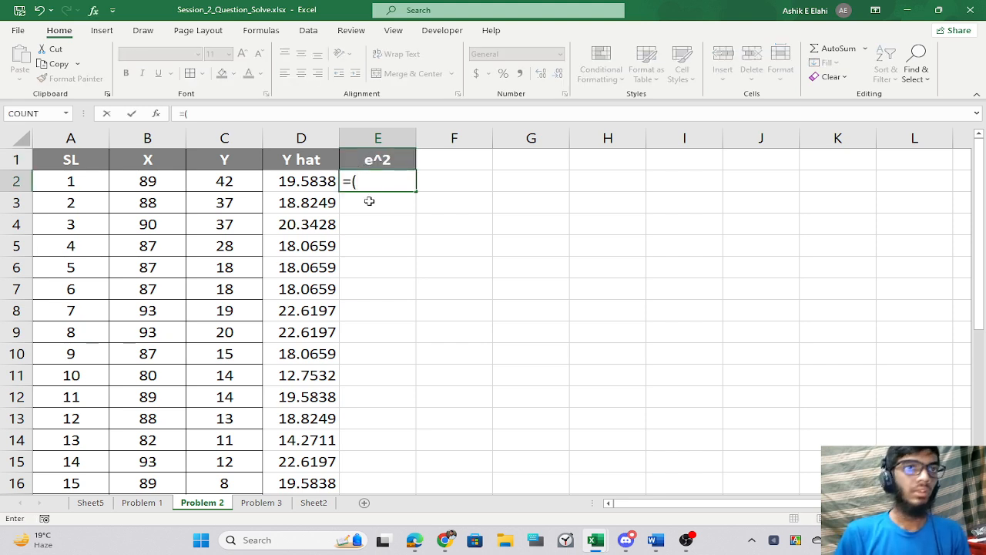
{"action": "key", "text": "Left"}
{"action": "key", "text": "Left"}
{"action": "key", "text": "Left"}
{"action": "key", "text": "Left"}
{"action": "key", "text": "Right"}
{"action": "key", "text": "Right"}
{"action": "type", "text": "-"}
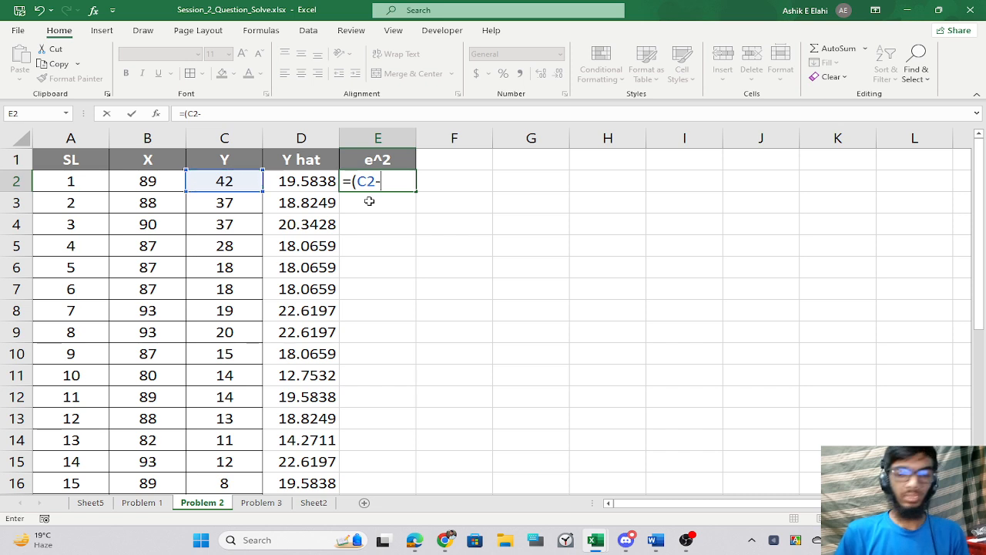
{"action": "key", "text": "Left"}
{"action": "type", "text": ")^2"}
{"action": "key", "text": "Return"}
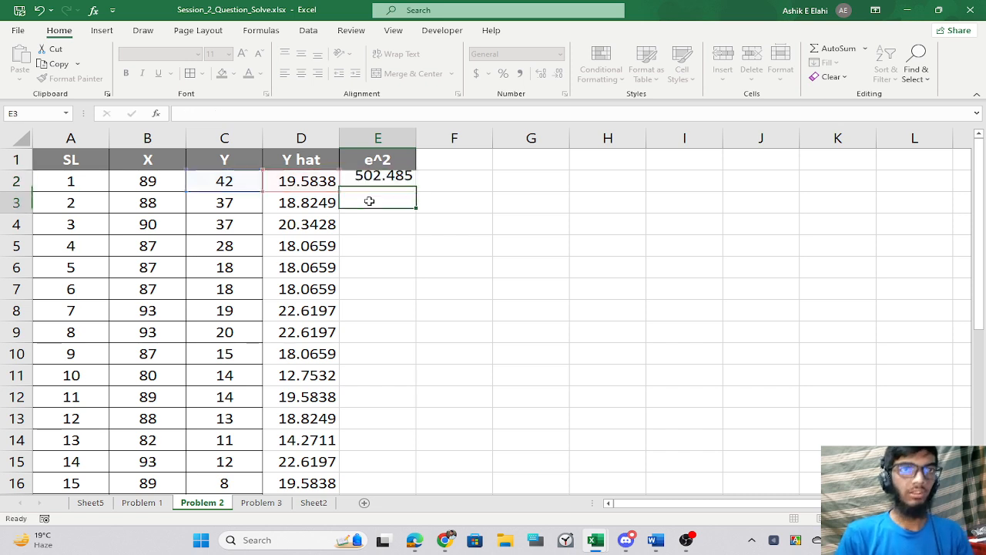
Fill the squared residual formula from E2 down to E22.
{"action": "left_click", "coordinate": [387, 166]}
{"action": "left_click", "coordinate": [393, 183]}
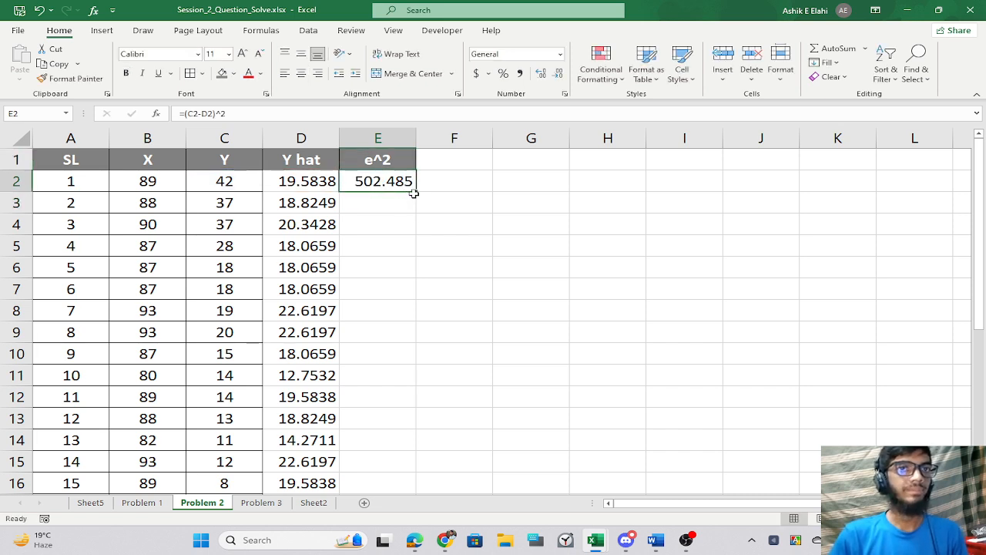
{"action": "double_click", "coordinate": [416, 192]}
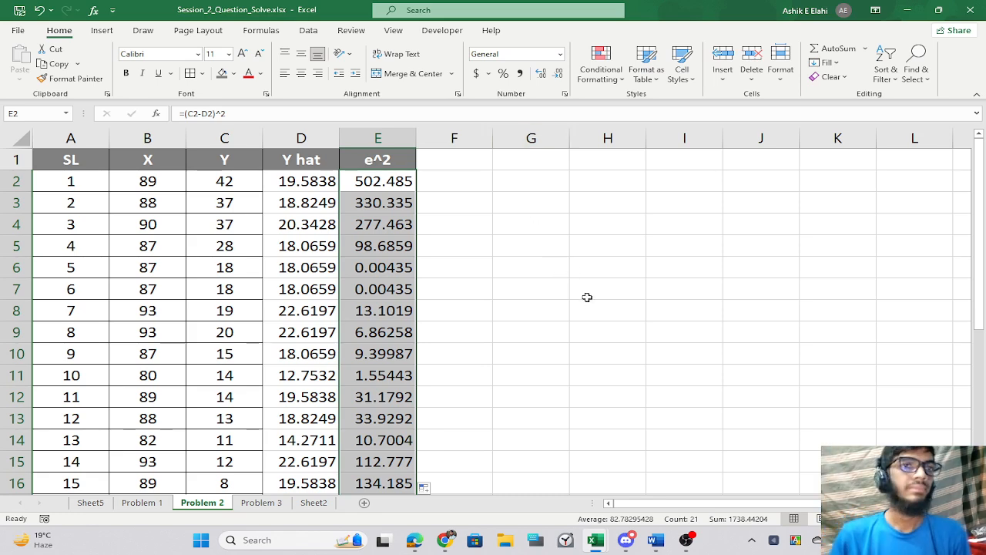
{"action": "scroll", "coordinate": [513, 334], "scroll_direction": "down", "scroll_amount": 7}
{"action": "left_click", "coordinate": [476, 327]}
{"action": "scroll", "coordinate": [477, 326], "scroll_direction": "up", "scroll_amount": 4}
{"action": "scroll", "coordinate": [477, 326], "scroll_direction": "up", "scroll_amount": 3}
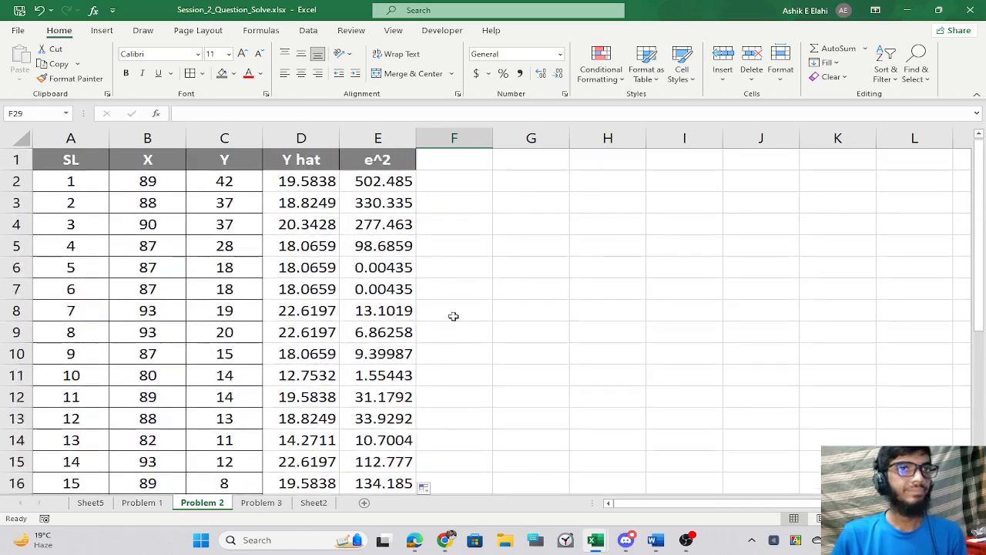
Apply all borders to the Y, Y hat and e^2 values in C2:E22.
{"action": "left_click", "coordinate": [326, 190]}
{"action": "left_click", "coordinate": [260, 182]}
{"action": "left_click_drag", "start_coordinate": [246, 185], "coordinate": [420, 458]}
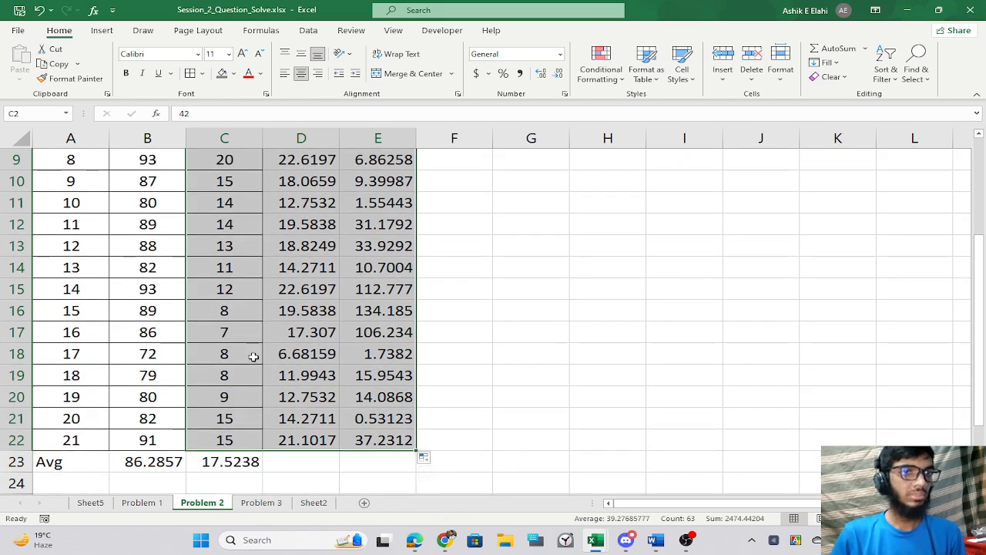
{"action": "left_click", "coordinate": [189, 75]}
{"action": "scroll", "coordinate": [370, 247], "scroll_direction": "up", "scroll_amount": 3}
{"action": "left_click", "coordinate": [370, 246]}
{"action": "scroll", "coordinate": [546, 322], "scroll_direction": "down", "scroll_amount": 1}
{"action": "scroll", "coordinate": [546, 321], "scroll_direction": "up", "scroll_amount": 1}
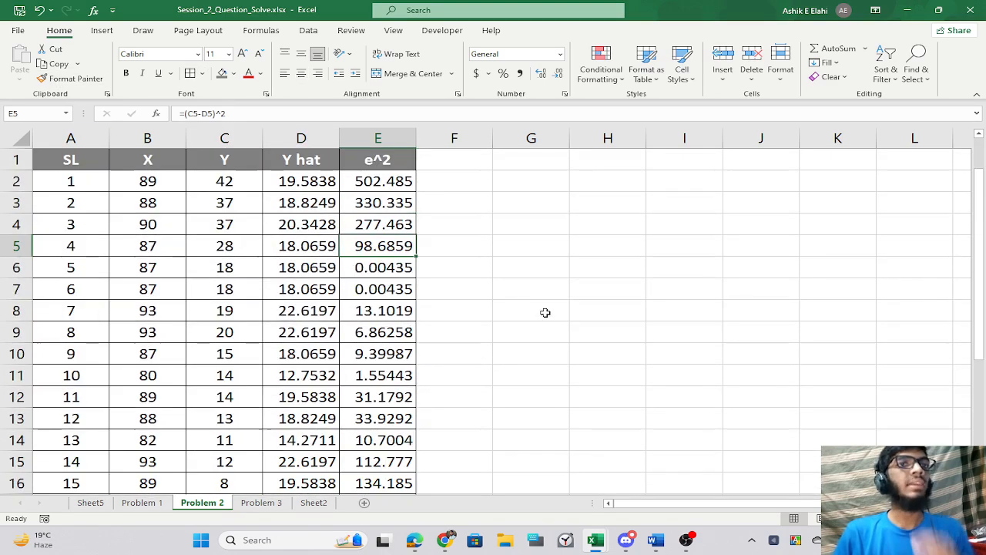
Copy the e^2 column in E1:E22 with its header and paste it below the regression results, starting at A36.
{"action": "left_click_drag", "start_coordinate": [390, 160], "coordinate": [397, 461]}
{"action": "key", "text": "ctrl+c"}
{"action": "scroll", "coordinate": [460, 441], "scroll_direction": "down", "scroll_amount": 7}
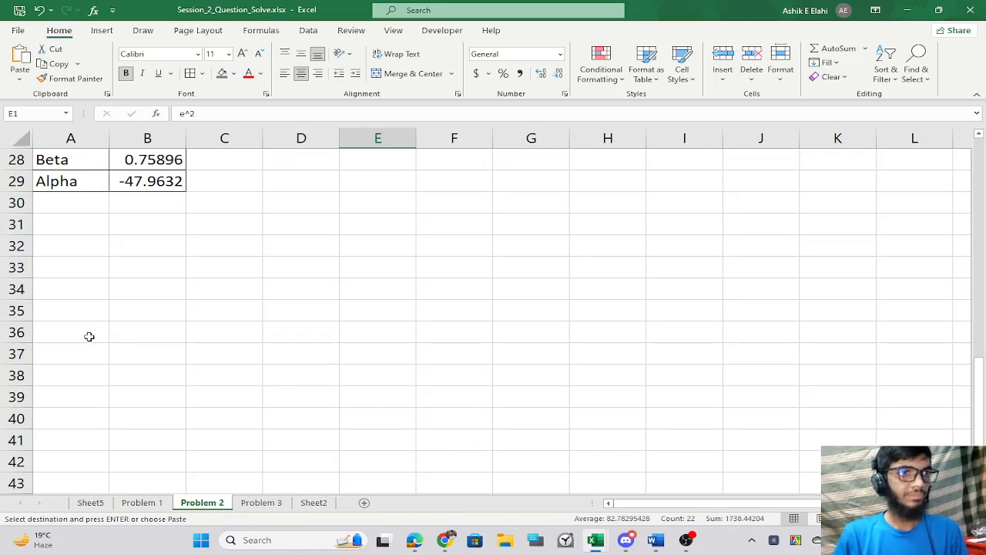
{"action": "left_click", "coordinate": [89, 336]}
{"action": "key", "text": "ctrl+v"}
{"action": "left_click", "coordinate": [239, 361]}
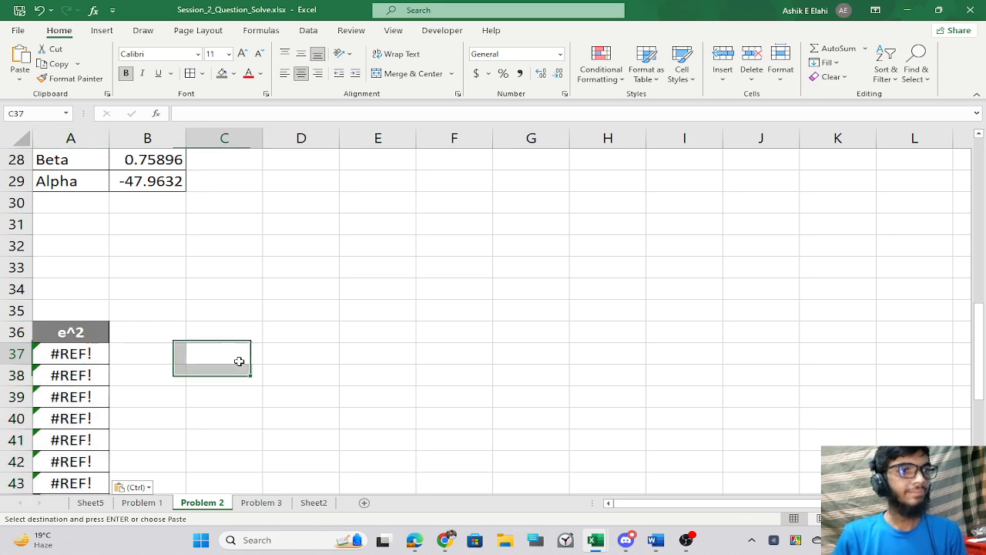
{"action": "scroll", "coordinate": [240, 360], "scroll_direction": "down", "scroll_amount": 5}
{"action": "scroll", "coordinate": [100, 227], "scroll_direction": "up", "scroll_amount": 3}
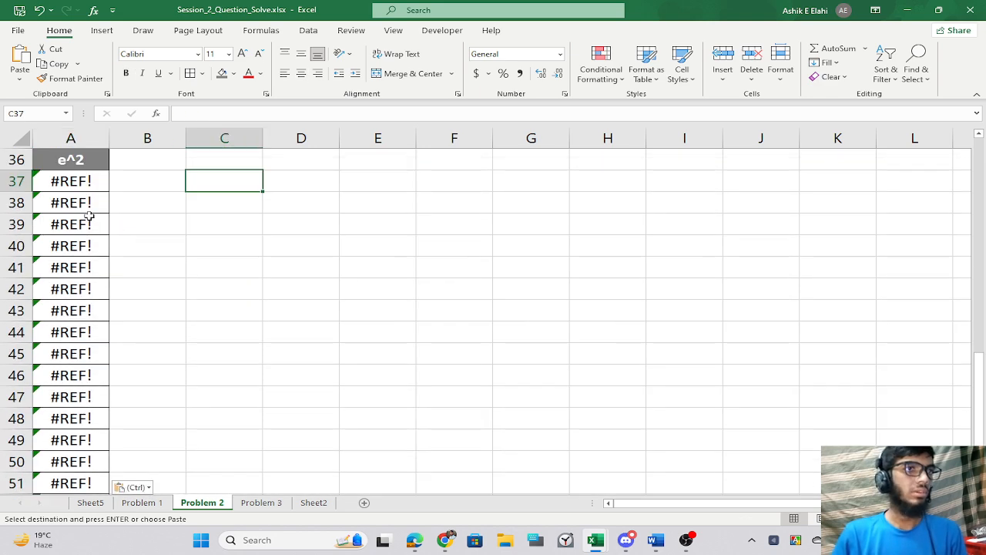
Replace the pasted formulas in A37:A57 with the array formula =E2:E22 to bring in the squared residuals.
{"action": "left_click_drag", "start_coordinate": [70, 182], "coordinate": [31, 439]}
{"action": "key", "text": "ctrl+v"}
{"action": "key", "text": "Delete"}
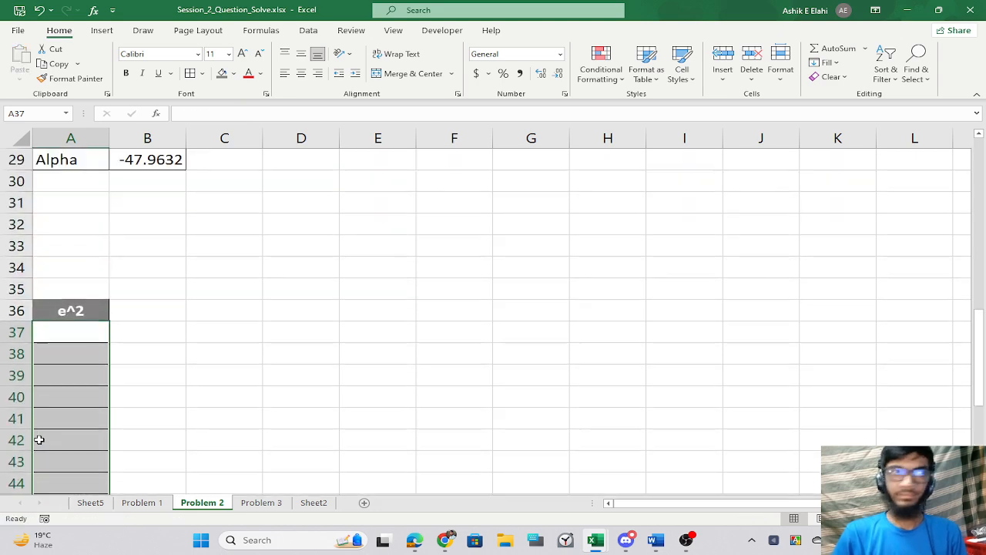
{"action": "type", "text": "="}
{"action": "scroll", "coordinate": [403, 347], "scroll_direction": "up", "scroll_amount": 9}
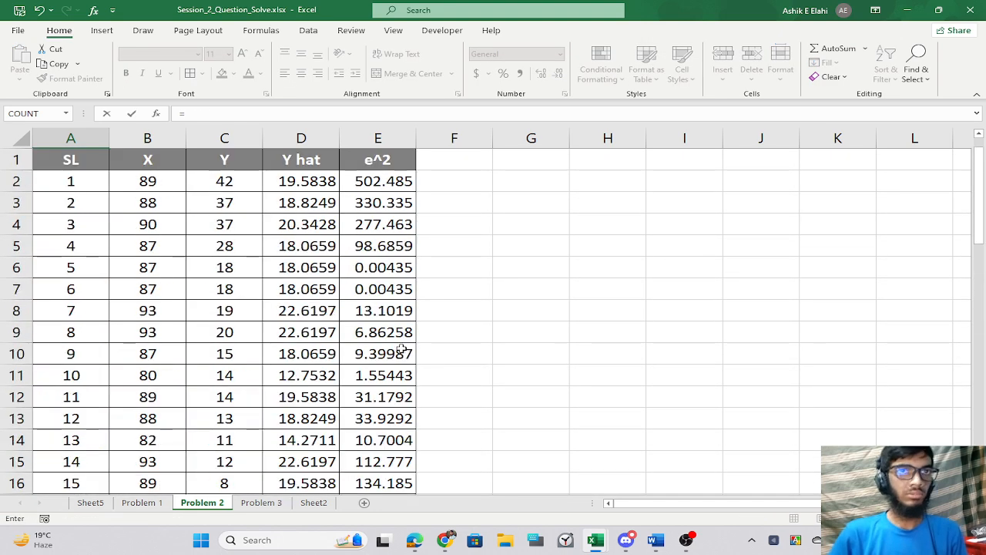
{"action": "left_click_drag", "start_coordinate": [383, 185], "coordinate": [376, 454]}
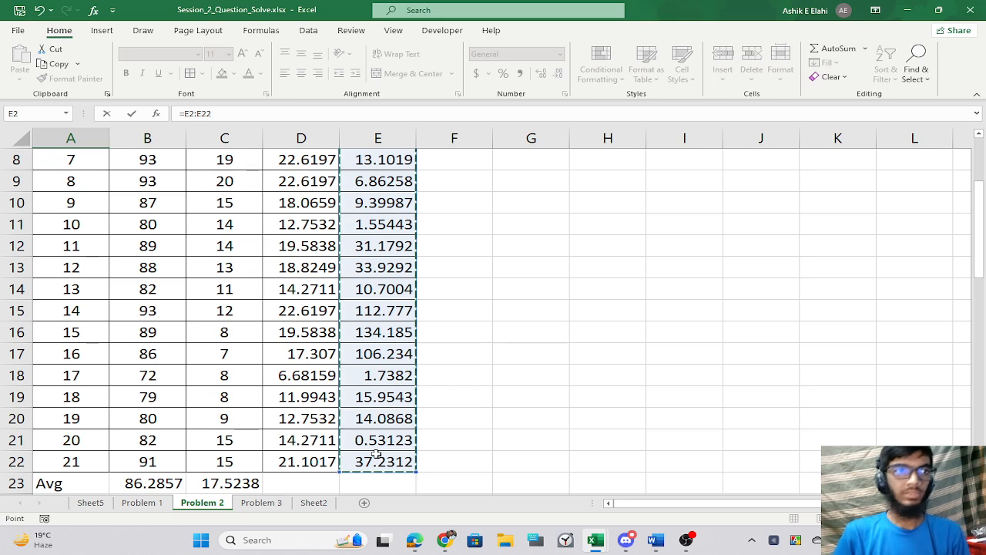
{"action": "key", "text": "ctrl+shift+Return"}
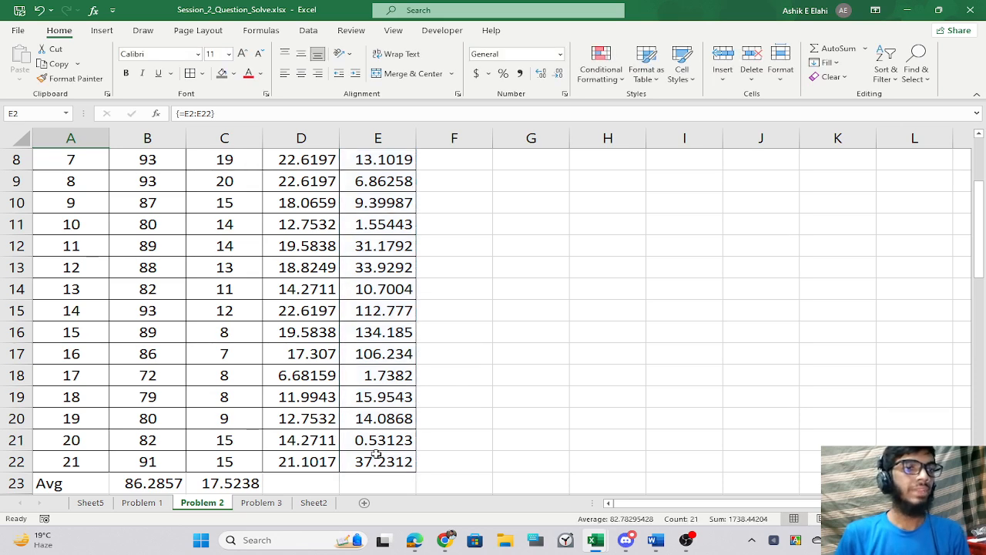
{"action": "scroll", "coordinate": [372, 411], "scroll_direction": "down", "scroll_amount": 8}
{"action": "left_click", "coordinate": [147, 329]}
{"action": "left_click_drag", "start_coordinate": [73, 267], "coordinate": [77, 488]}
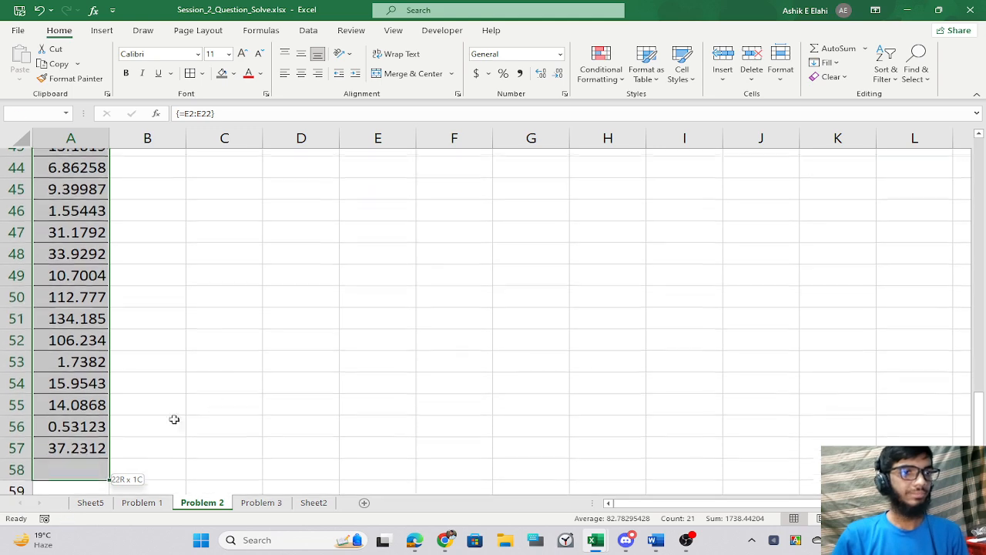
{"action": "left_click", "coordinate": [225, 399]}
Switch to the assignment workbook and examine the Breuch Pagan Test regression model and hypotheses on its Heteroscadisticity sheet.
{"action": "key", "text": "alt+Tab"}
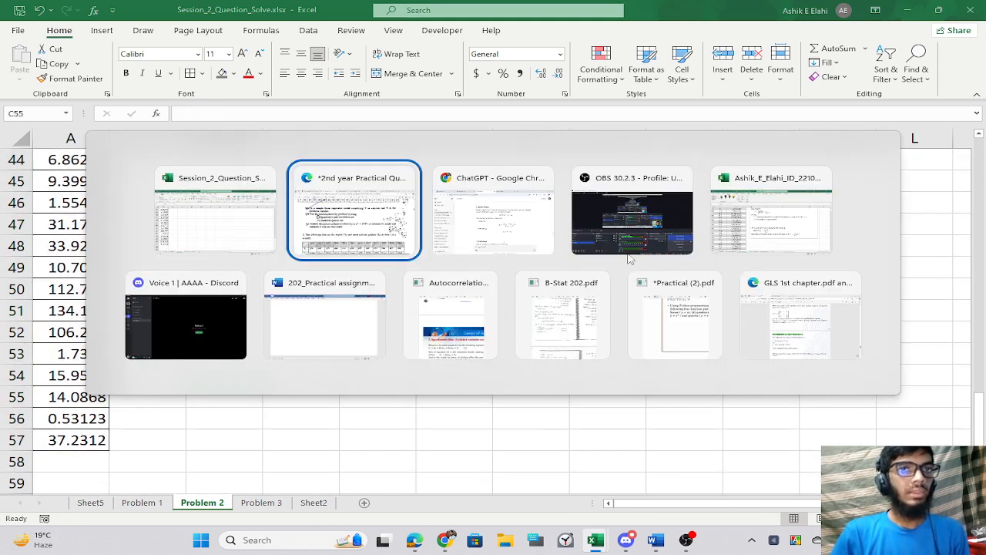
{"action": "left_click", "coordinate": [746, 220]}
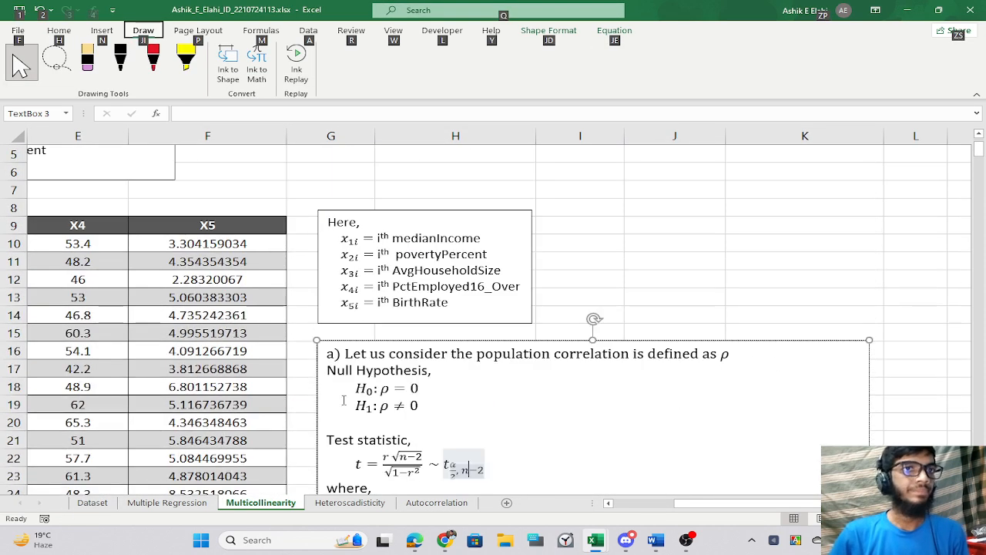
{"action": "left_click", "coordinate": [337, 505]}
{"action": "scroll", "coordinate": [359, 311], "scroll_direction": "up", "scroll_amount": 20}
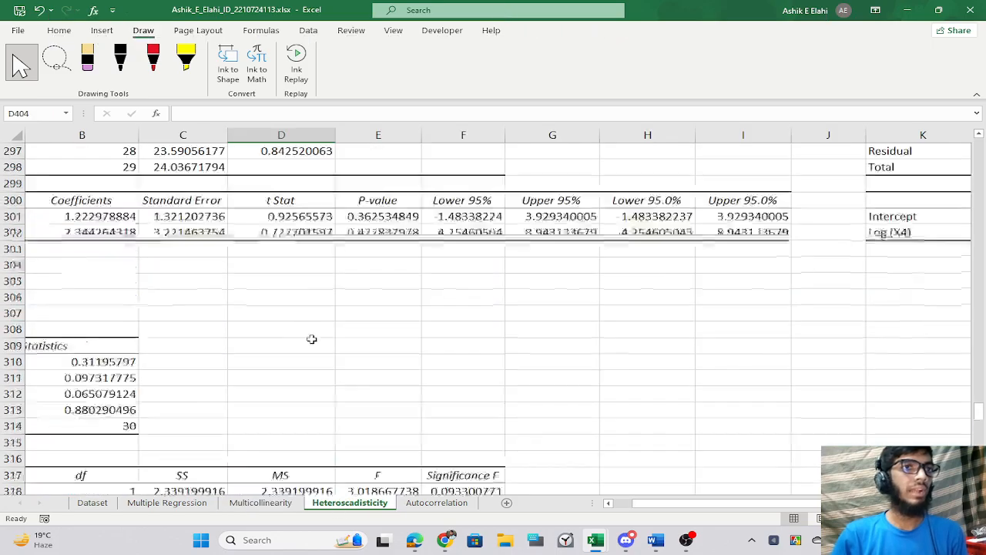
{"action": "scroll", "coordinate": [404, 349], "scroll_direction": "up", "scroll_amount": 20}
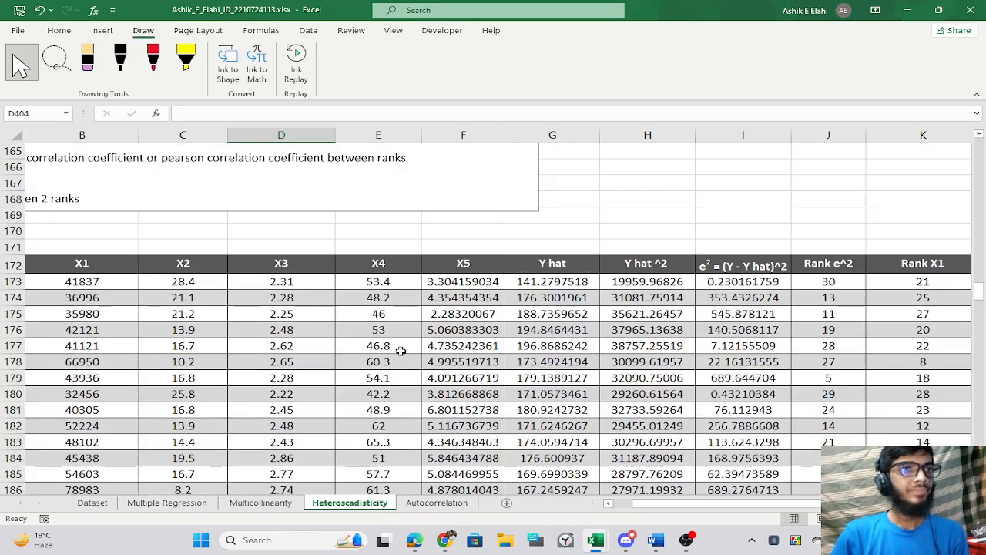
{"action": "scroll", "coordinate": [401, 354], "scroll_direction": "up", "scroll_amount": 20}
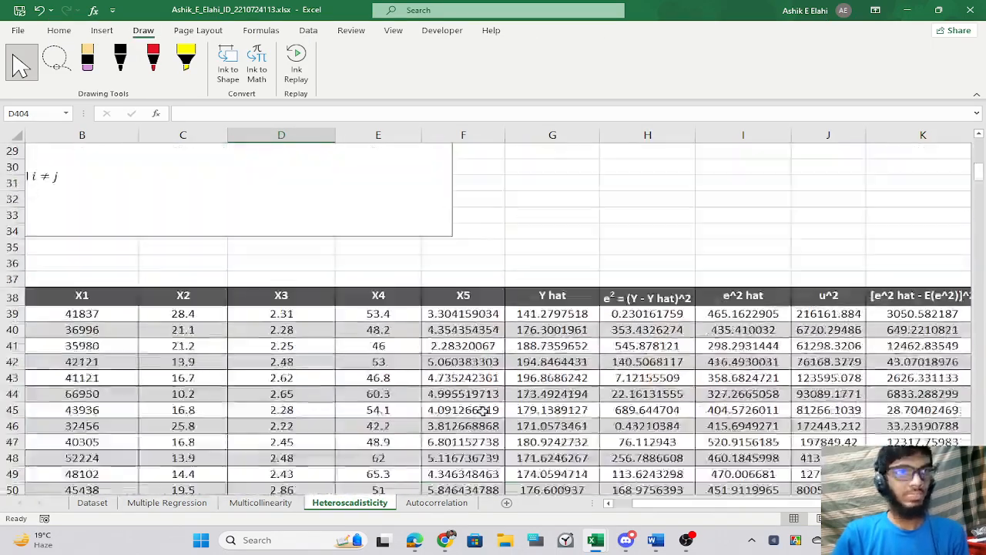
{"action": "scroll", "coordinate": [432, 402], "scroll_direction": "down", "scroll_amount": 4}
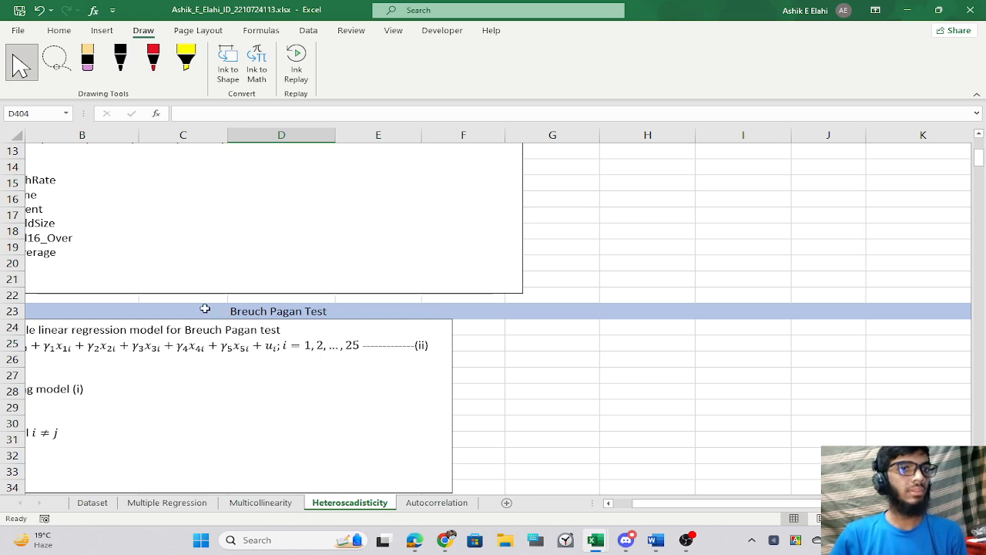
{"action": "left_click_drag", "start_coordinate": [205, 308], "coordinate": [3, 319]}
{"action": "left_click", "coordinate": [394, 360]}
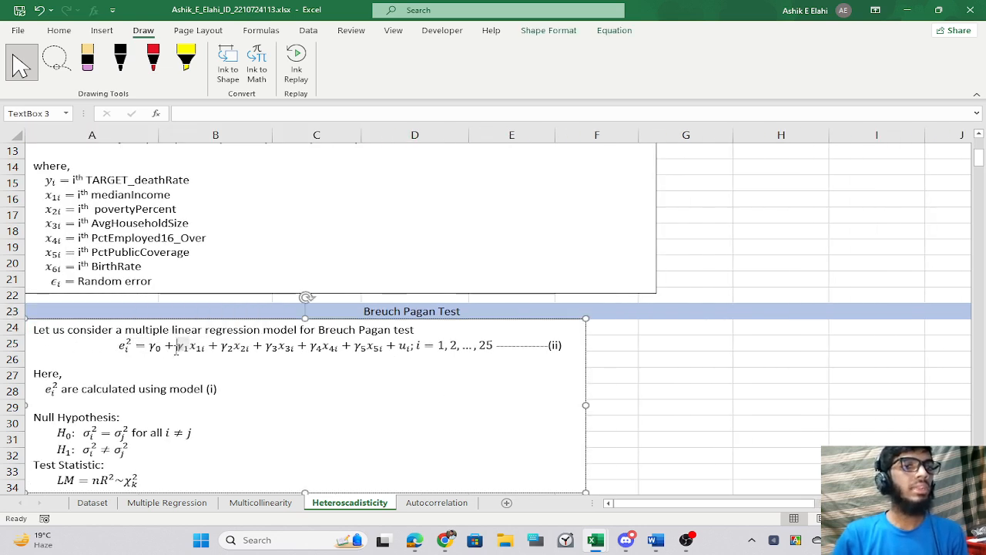
{"action": "left_click_drag", "start_coordinate": [163, 347], "coordinate": [233, 353]}
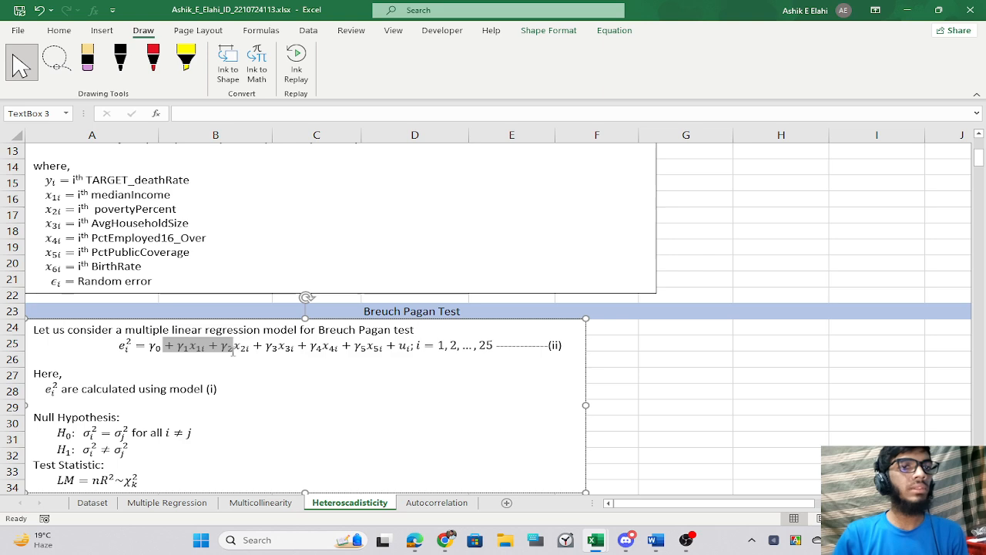
Check the x terms of the Breuch Pagan regression model and return to the Problem 2 sheet of Session_2_Question_Solve.xlsx.
{"action": "left_click", "coordinate": [637, 353]}
{"action": "left_click_drag", "start_coordinate": [190, 346], "coordinate": [207, 348]}
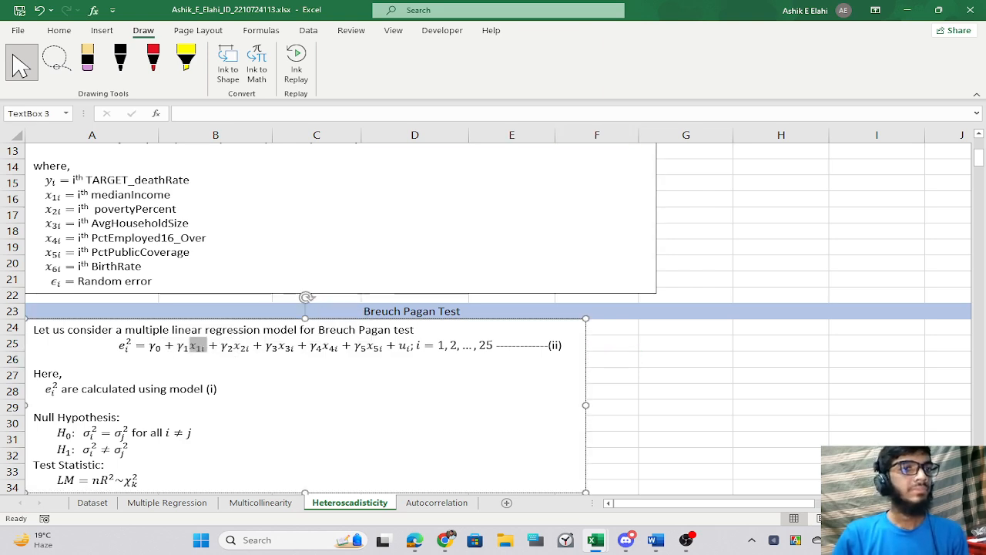
{"action": "left_click", "coordinate": [612, 372]}
{"action": "key", "text": "alt+Tab"}
{"action": "scroll", "coordinate": [232, 339], "scroll_direction": "up", "scroll_amount": 4}
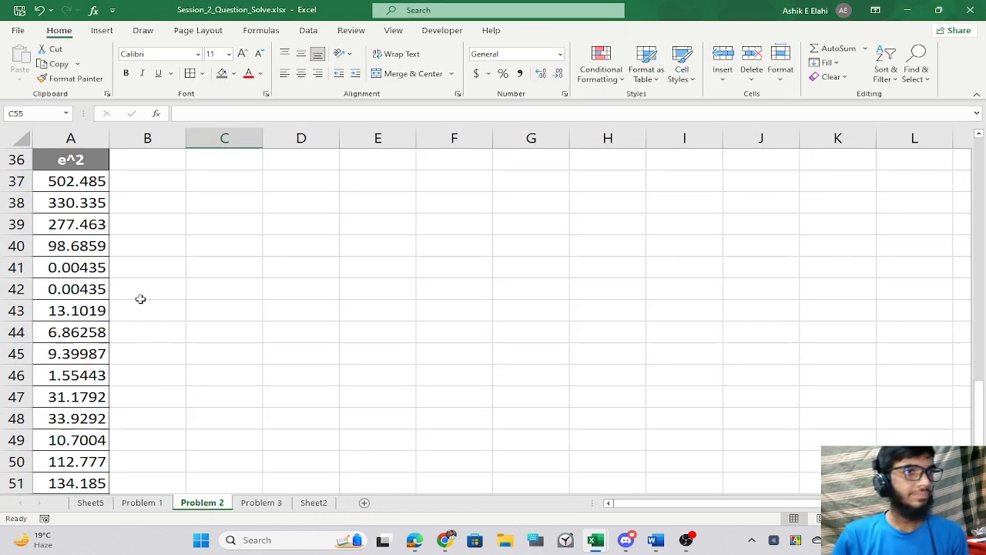
{"action": "left_click_drag", "start_coordinate": [72, 246], "coordinate": [72, 368]}
{"action": "left_click", "coordinate": [295, 264]}
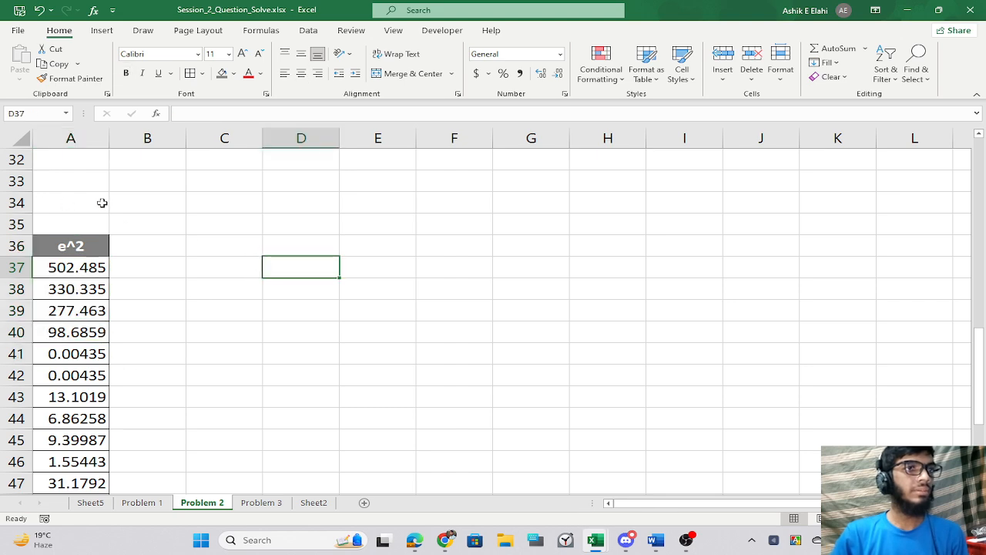
Copy the Breuch Pagan Test heading from D23 of the assignment workbook's Heteroscadisticity sheet into A34 of Problem 2.
{"action": "left_click", "coordinate": [77, 218]}
{"action": "key", "text": "alt+Tab"}
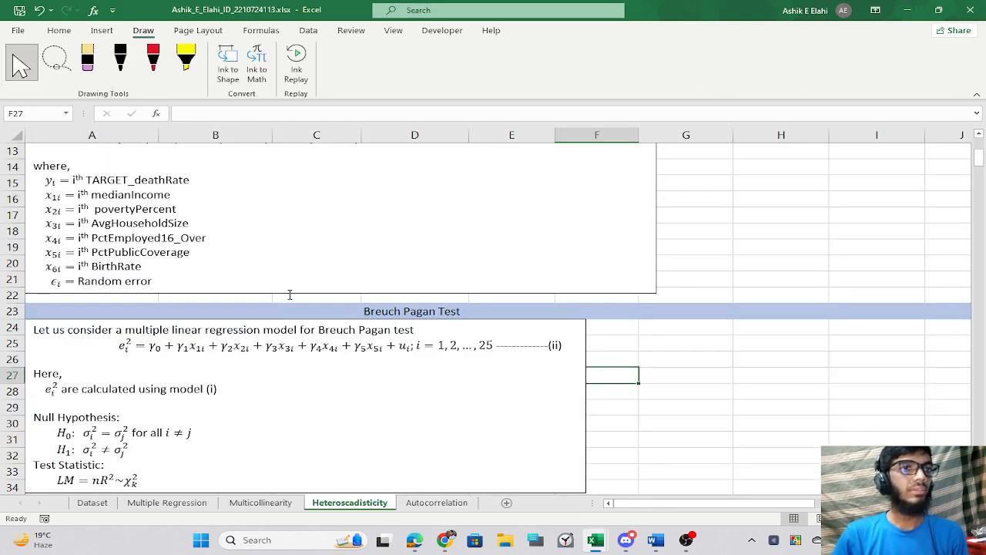
{"action": "left_click", "coordinate": [378, 312]}
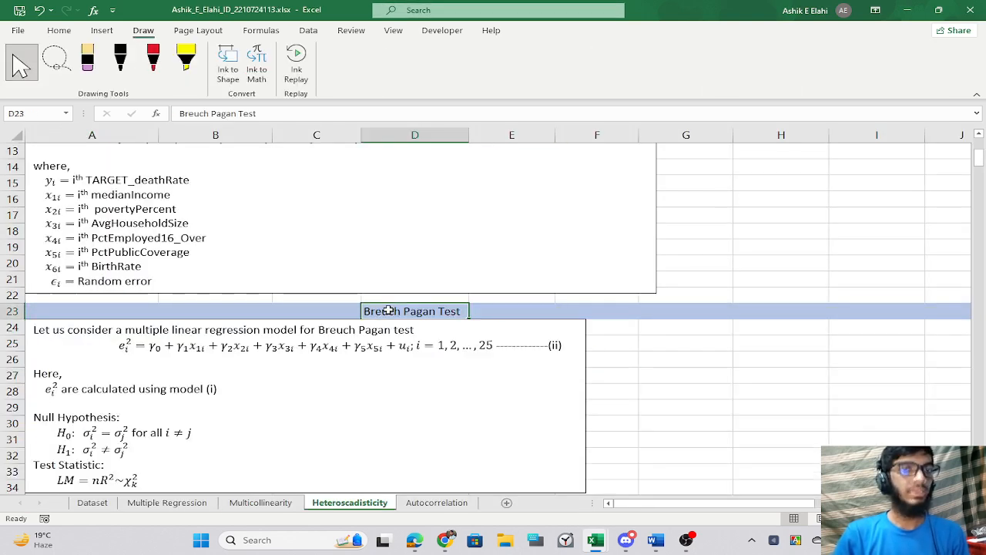
{"action": "key", "text": "ctrl+c"}
{"action": "key", "text": "alt+Tab"}
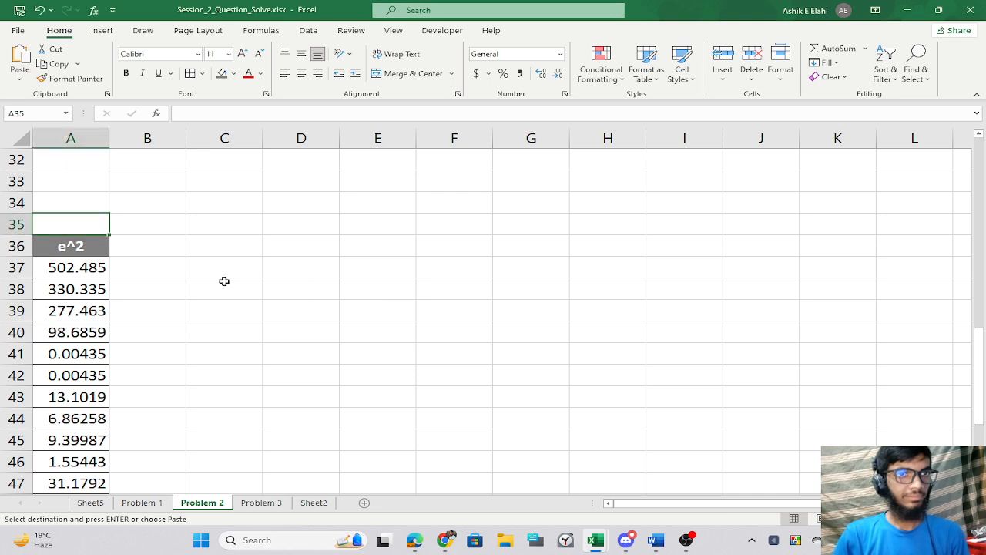
{"action": "left_click", "coordinate": [82, 200]}
{"action": "key", "text": "ctrl+v"}
{"action": "left_click", "coordinate": [253, 242]}
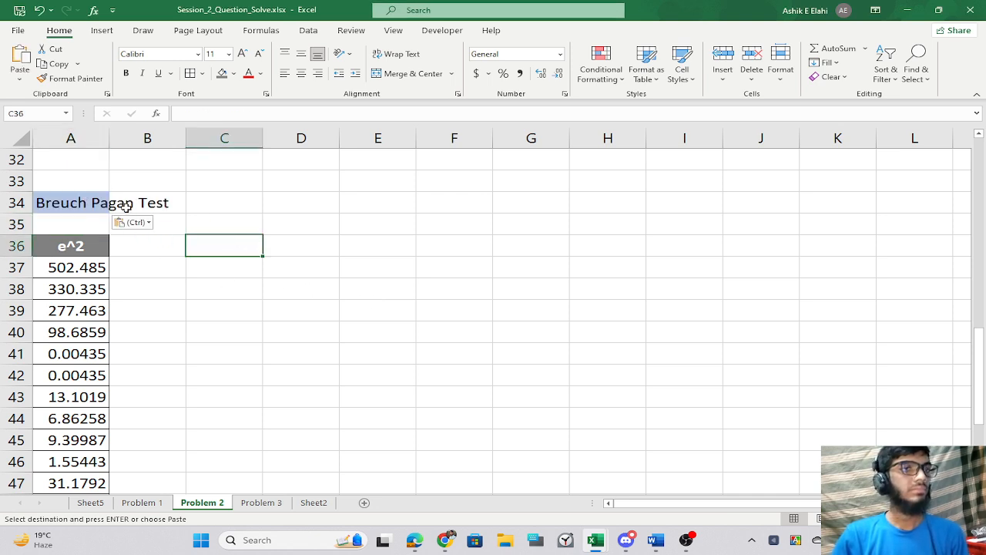
Merge and center the Breuch Pagan Test heading across A34:B34.
{"action": "left_click_drag", "start_coordinate": [109, 202], "coordinate": [154, 203]}
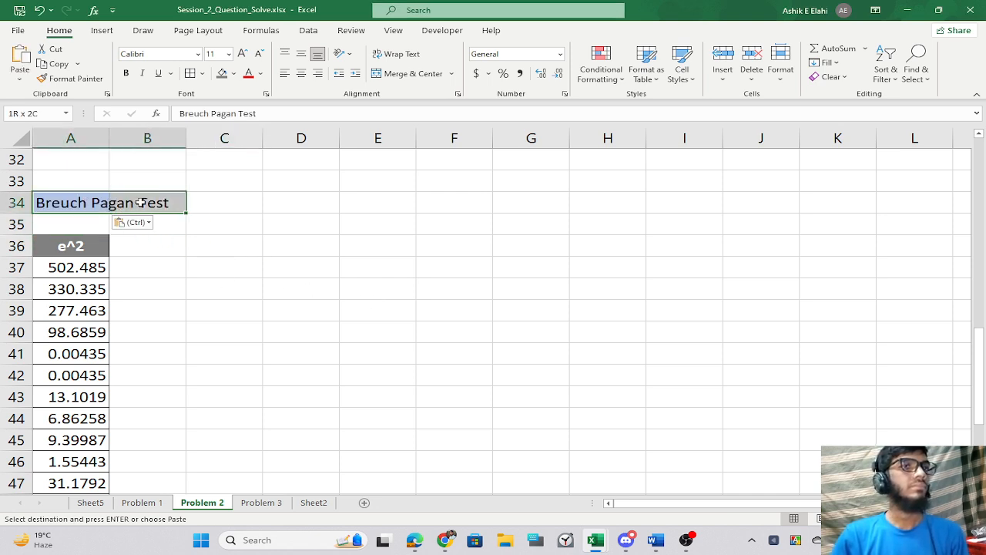
{"action": "left_click", "coordinate": [408, 73]}
{"action": "left_click", "coordinate": [345, 231]}
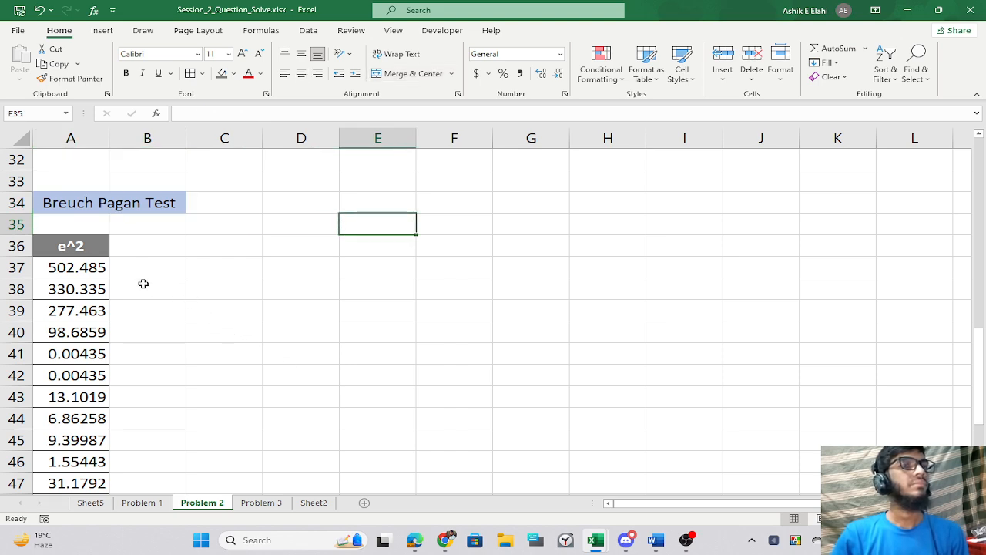
Add the column header X in B36 beside the e^2 header.
{"action": "left_click", "coordinate": [143, 251]}
{"action": "type", "text": "X"}
{"action": "key", "text": "Return"}
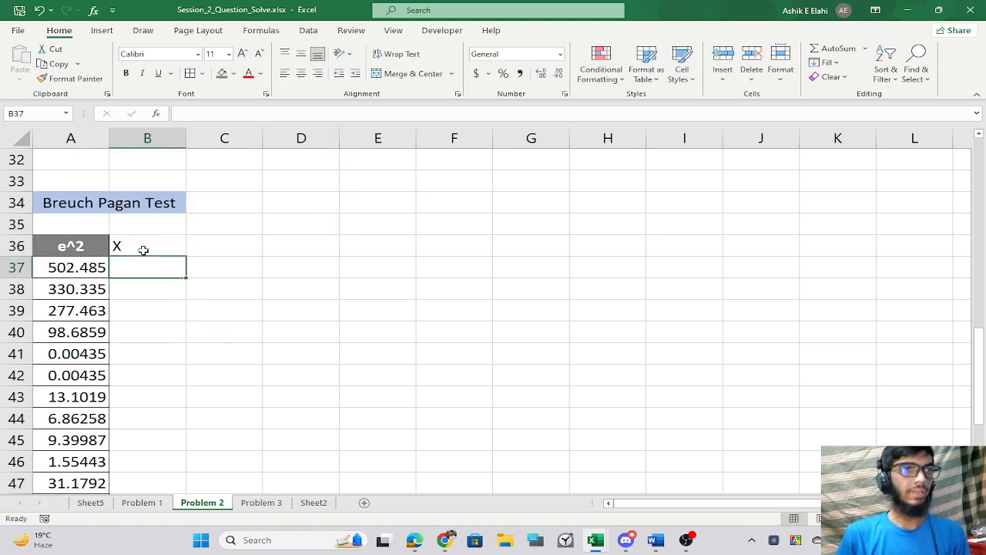
Fill B37:B57 with the array formula =B2:B22 to bring in the X values.
{"action": "scroll", "coordinate": [210, 264], "scroll_direction": "up", "scroll_amount": 10}
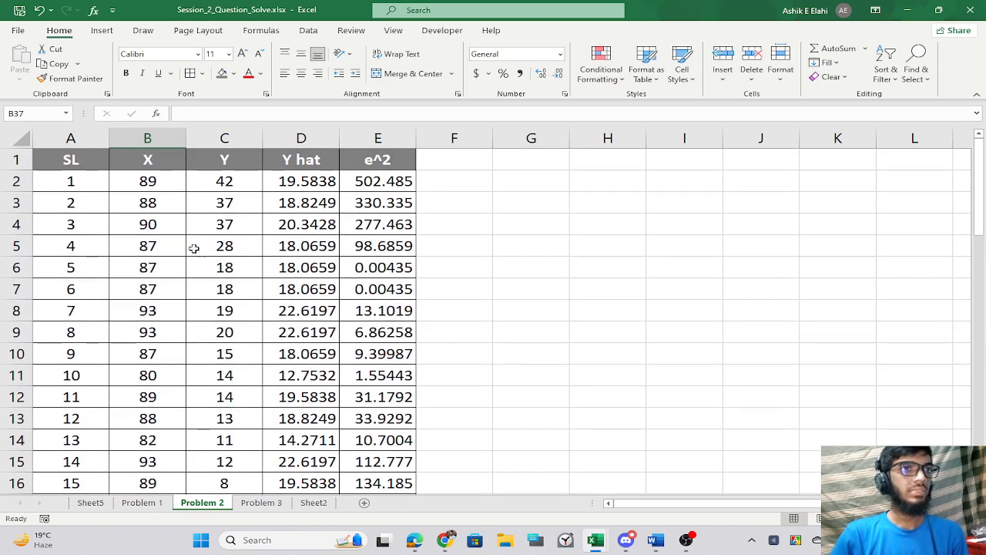
{"action": "scroll", "coordinate": [260, 385], "scroll_direction": "down", "scroll_amount": 13}
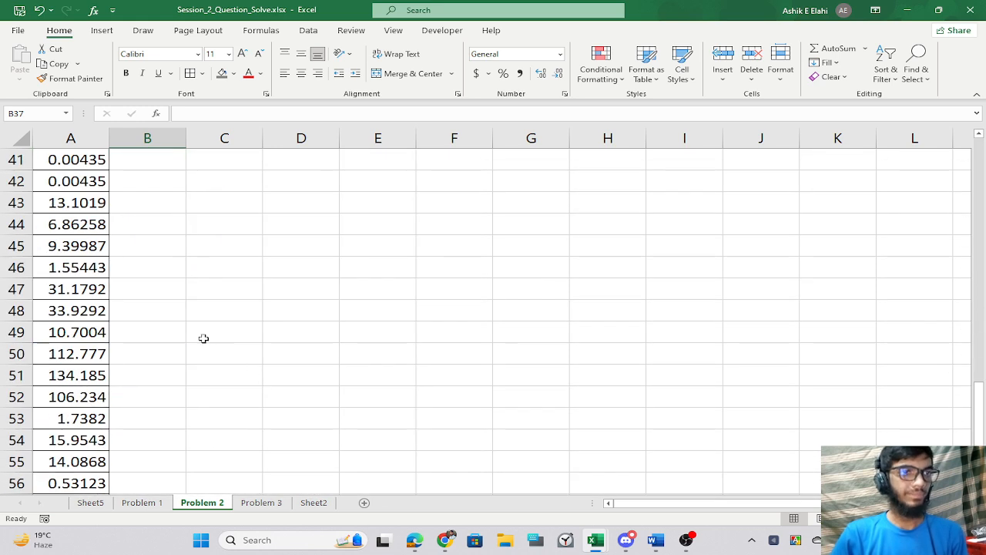
{"action": "scroll", "coordinate": [178, 285], "scroll_direction": "up", "scroll_amount": 3}
{"action": "left_click_drag", "start_coordinate": [141, 245], "coordinate": [126, 455]}
{"action": "type", "text": "="}
{"action": "scroll", "coordinate": [403, 293], "scroll_direction": "up", "scroll_amount": 12}
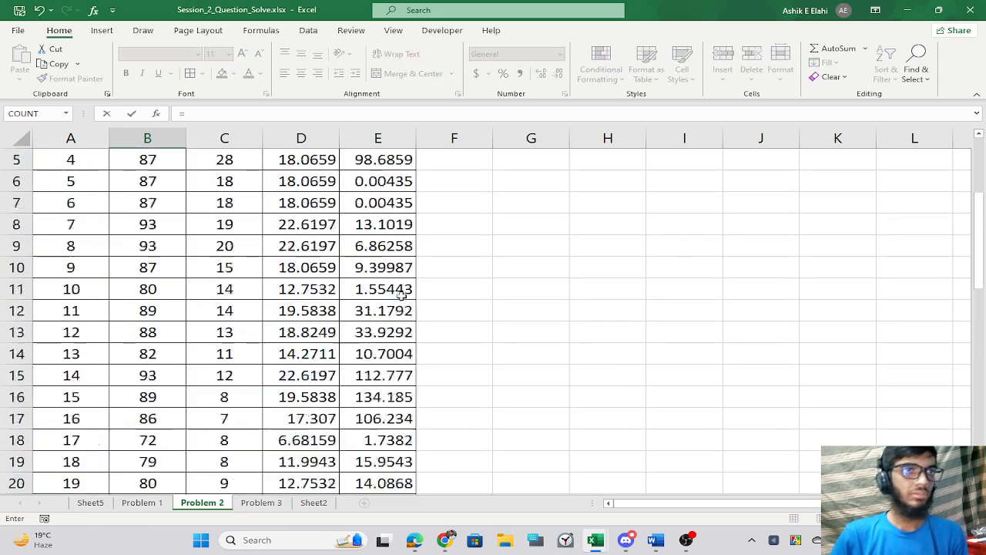
{"action": "left_click_drag", "start_coordinate": [154, 181], "coordinate": [144, 440]}
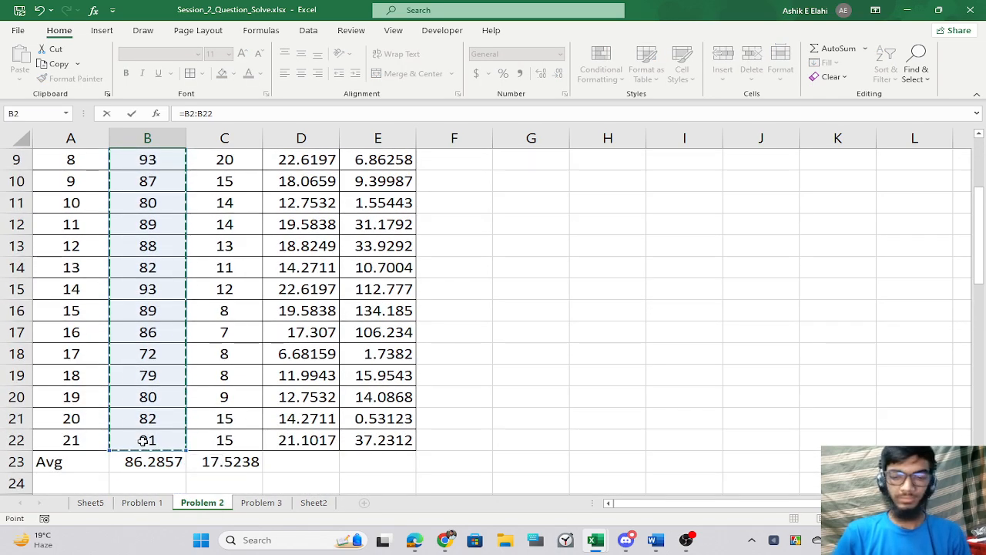
{"action": "key", "text": "ctrl+shift+Return"}
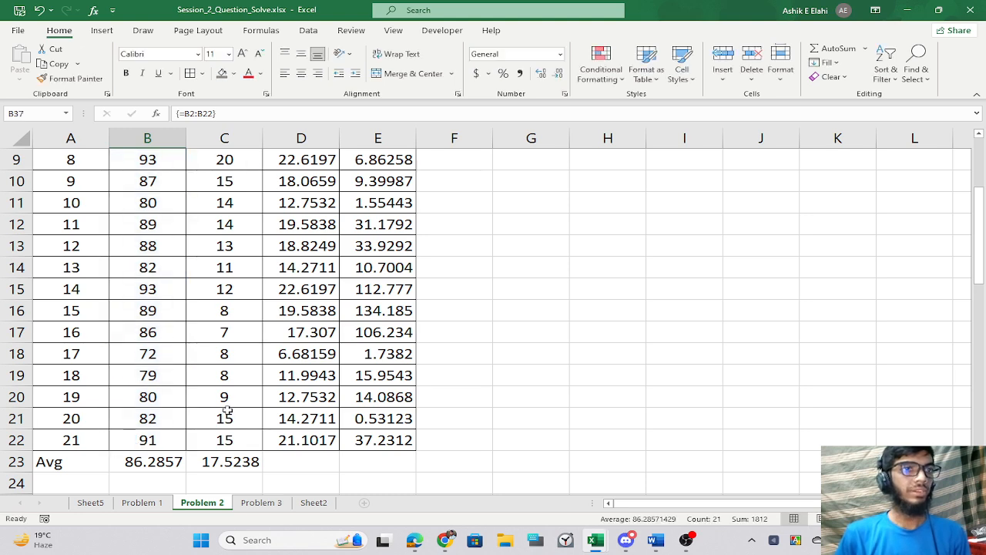
{"action": "scroll", "coordinate": [228, 410], "scroll_direction": "down", "scroll_amount": 8}
{"action": "scroll", "coordinate": [228, 410], "scroll_direction": "up", "scroll_amount": 2}
{"action": "left_click", "coordinate": [269, 379]}
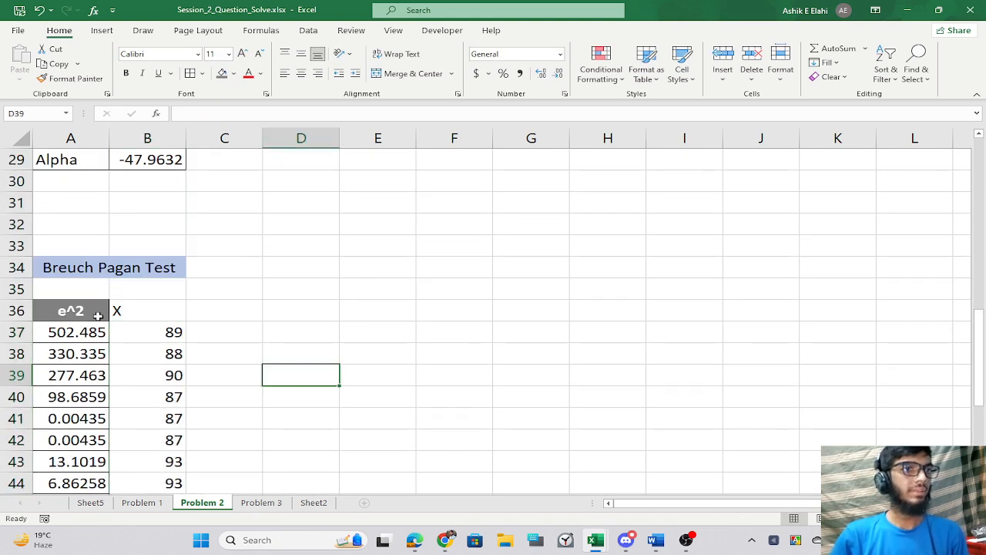
Copy the e^2 header's formatting from A36 onto the X header in B36.
{"action": "left_click", "coordinate": [98, 315]}
{"action": "left_click", "coordinate": [69, 78]}
{"action": "left_click", "coordinate": [146, 306]}
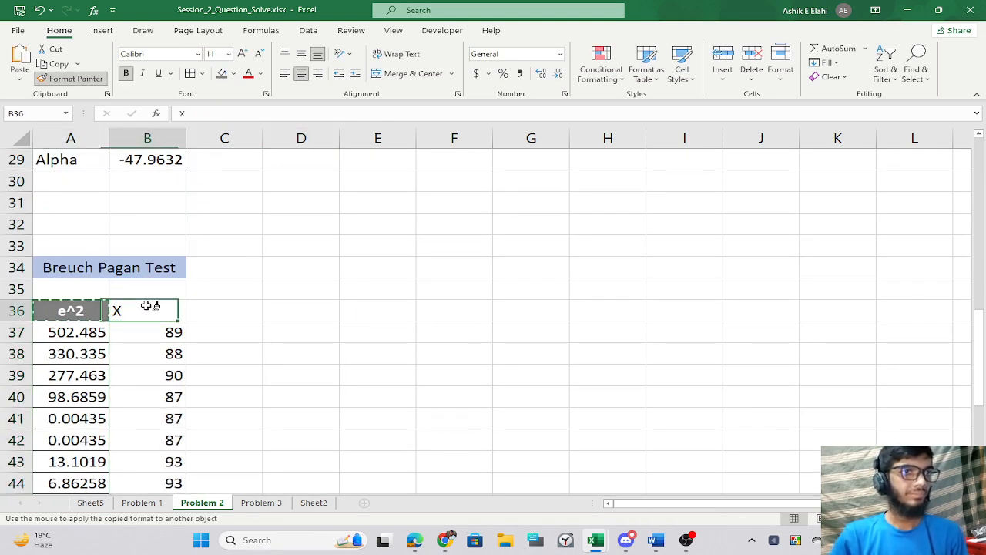
{"action": "left_click", "coordinate": [300, 331]}
{"action": "scroll", "coordinate": [221, 375], "scroll_direction": "down", "scroll_amount": 1}
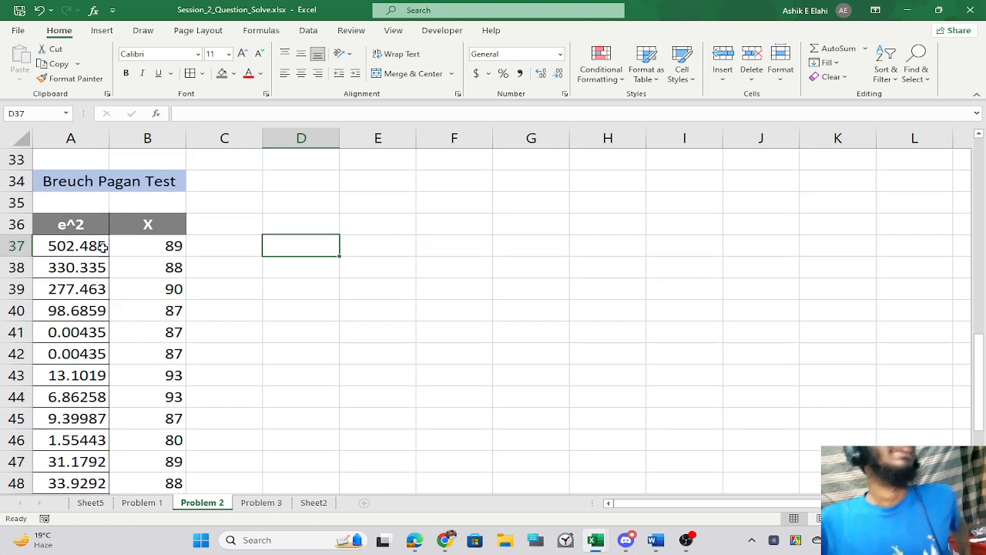
{"action": "left_click_drag", "start_coordinate": [77, 228], "coordinate": [167, 489]}
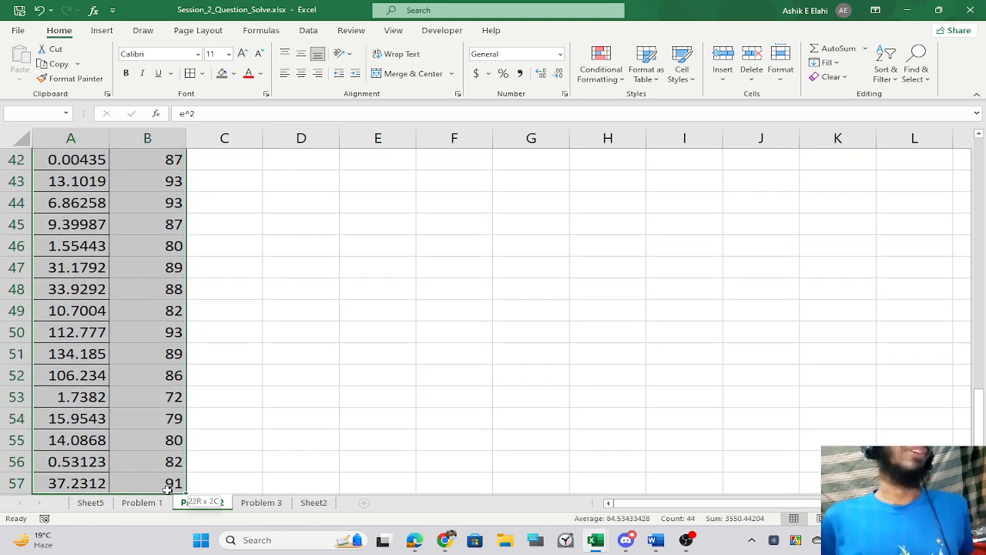
{"action": "scroll", "coordinate": [293, 427], "scroll_direction": "down", "scroll_amount": 3}
{"action": "scroll", "coordinate": [330, 399], "scroll_direction": "up", "scroll_amount": 8}
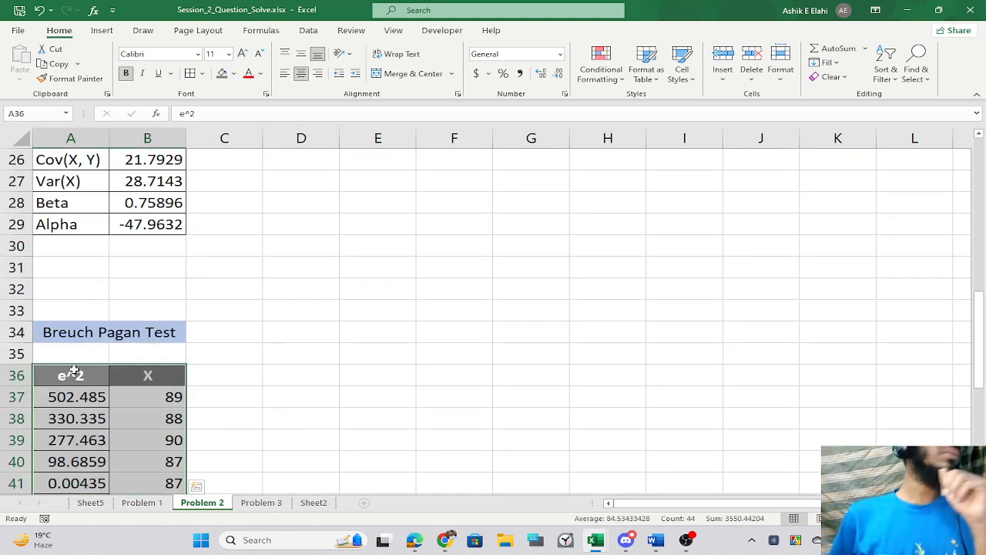
{"action": "left_click", "coordinate": [72, 376]}
{"action": "type", "text": "Y"}
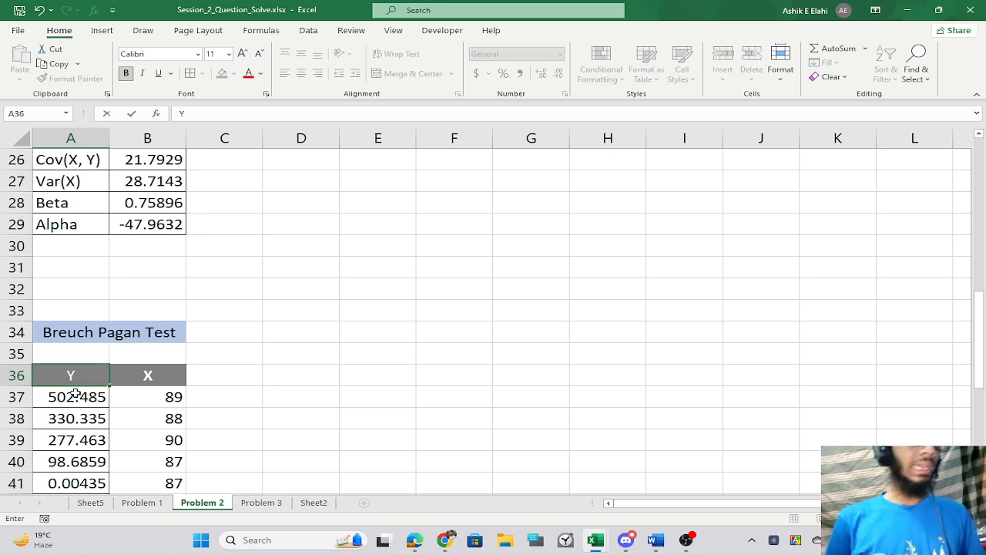
{"action": "key", "text": "ctrl+z"}
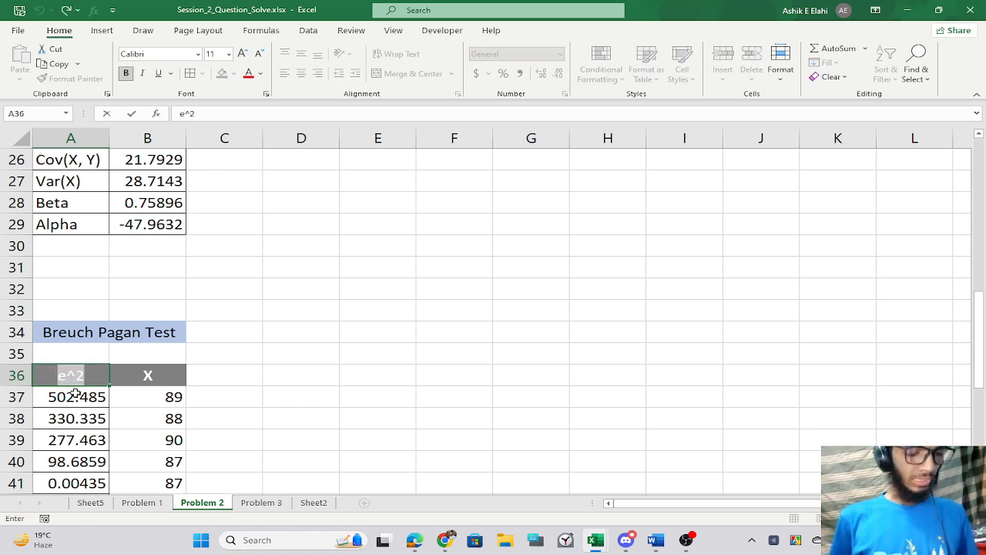
{"action": "left_click", "coordinate": [240, 370]}
Add the column headers Y hat in C36 and u in D36.
{"action": "scroll", "coordinate": [247, 378], "scroll_direction": "down", "scroll_amount": 2}
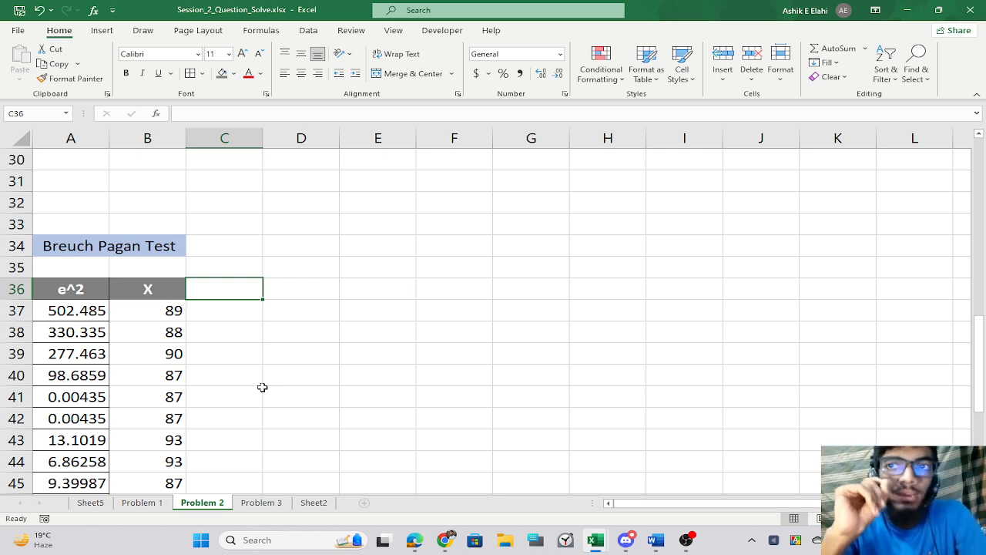
{"action": "type", "text": "u"}
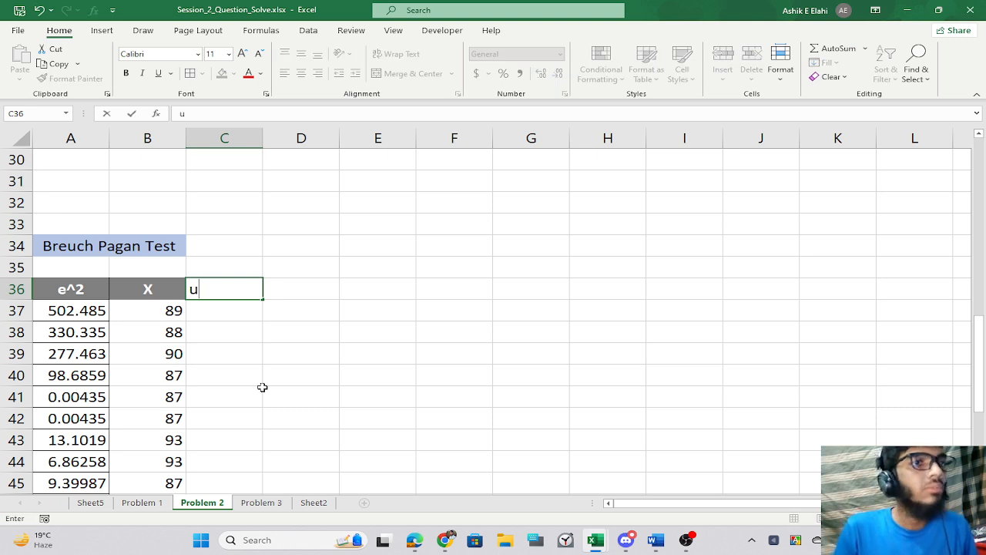
{"action": "key", "text": "BackSpace"}
{"action": "key", "text": "Tab"}
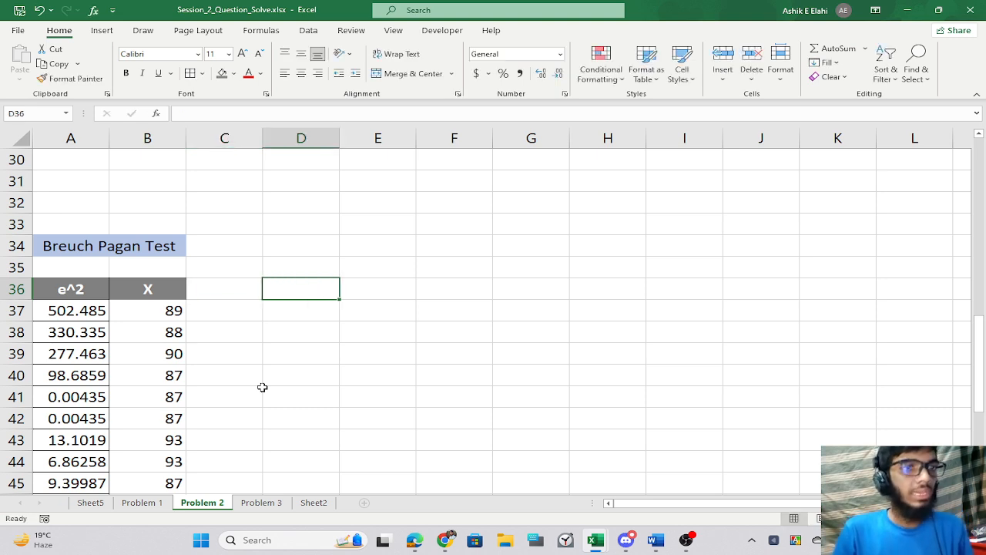
{"action": "type", "text": "u"}
{"action": "key", "text": "Left"}
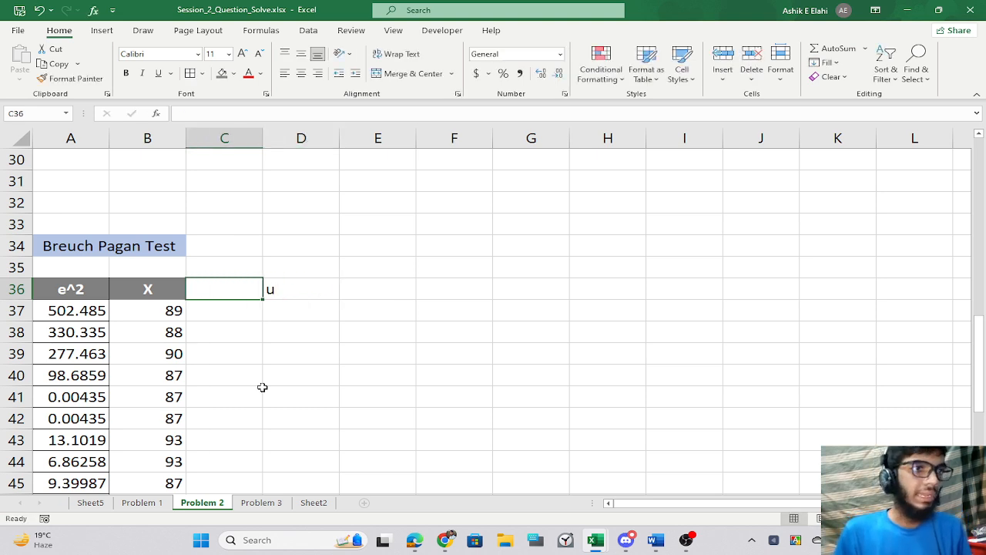
{"action": "type", "text": "Y hat"}
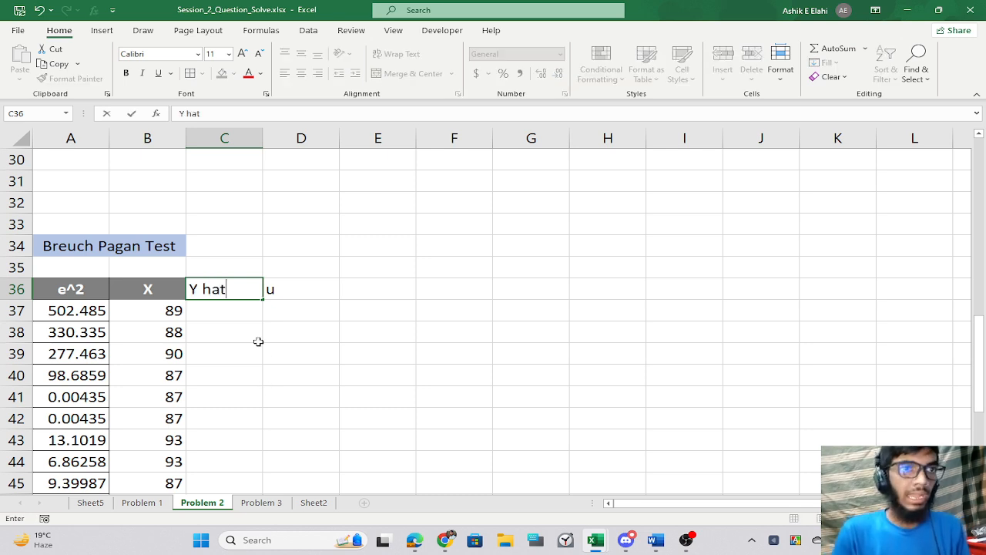
{"action": "key", "text": "Return"}
Change the header in C36 to e^2 hat, matching the dependent variable in A36.
{"action": "left_click", "coordinate": [64, 291]}
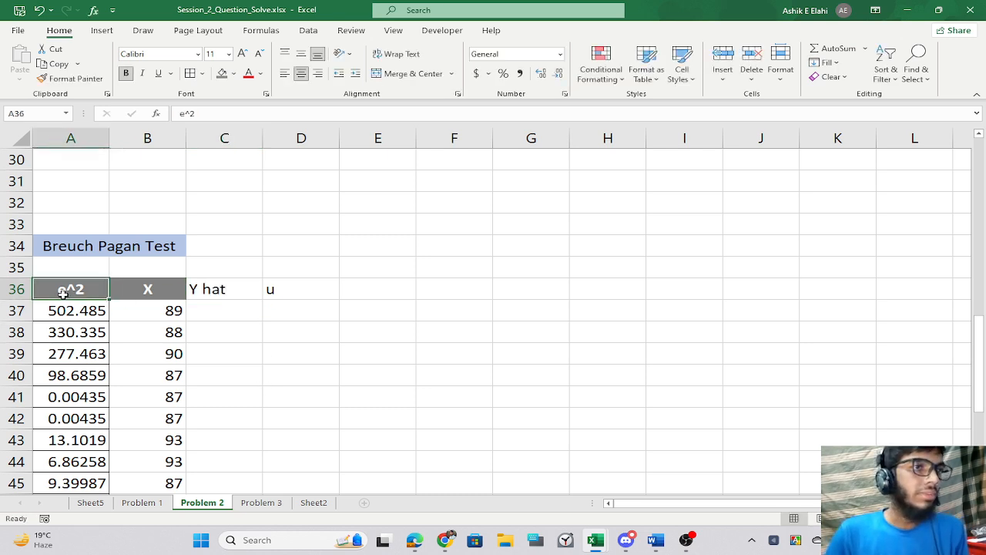
{"action": "left_click", "coordinate": [238, 289]}
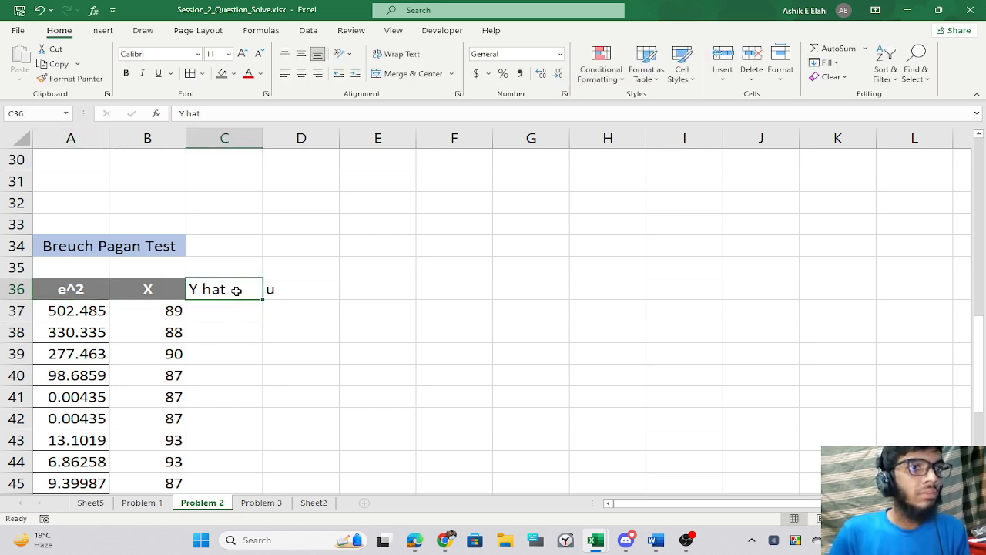
{"action": "left_click", "coordinate": [165, 310]}
{"action": "left_click", "coordinate": [46, 292]}
{"action": "left_click", "coordinate": [193, 289]}
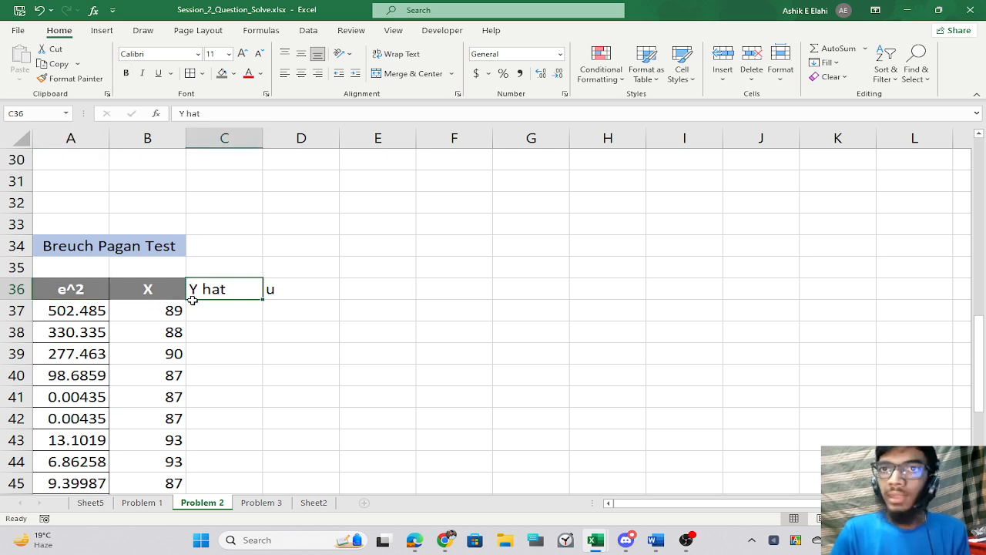
{"action": "left_click", "coordinate": [71, 292]}
{"action": "left_click", "coordinate": [231, 291]}
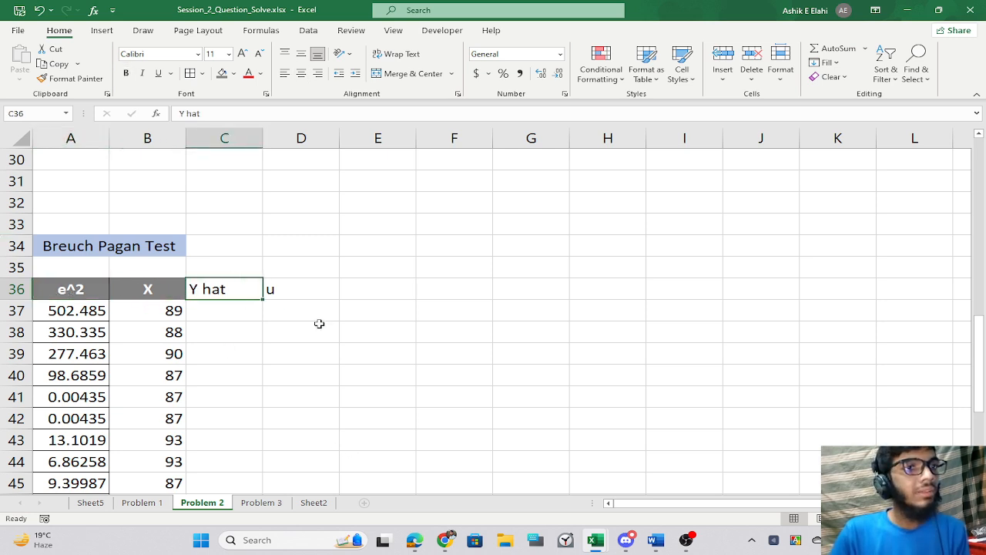
{"action": "type", "text": "e"}
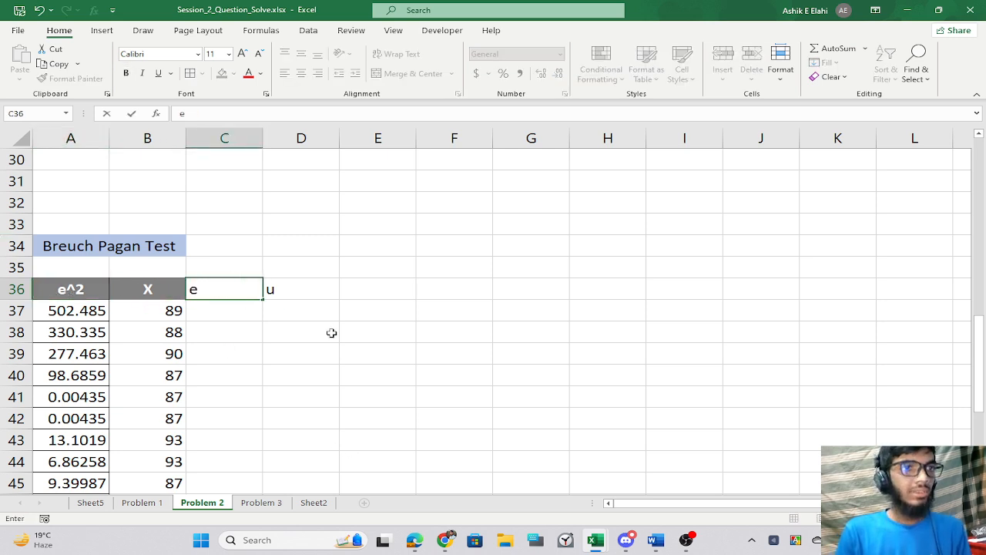
{"action": "type", "text": "^2 hat"}
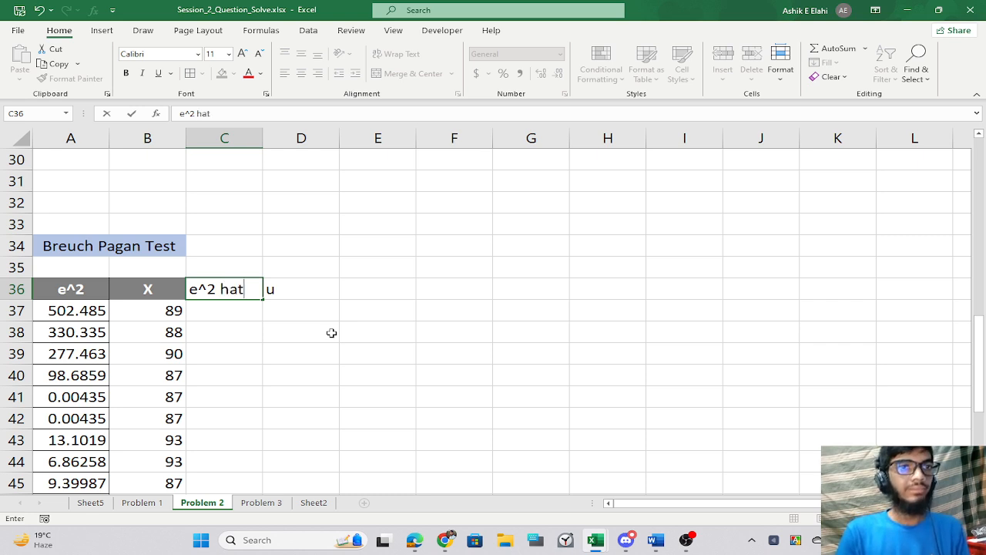
{"action": "key", "text": "Return"}
Enter the array formula =TREND(A37:A57, B37:B57) in C37, regressing e^2 on X.
{"action": "scroll", "coordinate": [324, 327], "scroll_direction": "down", "scroll_amount": 2}
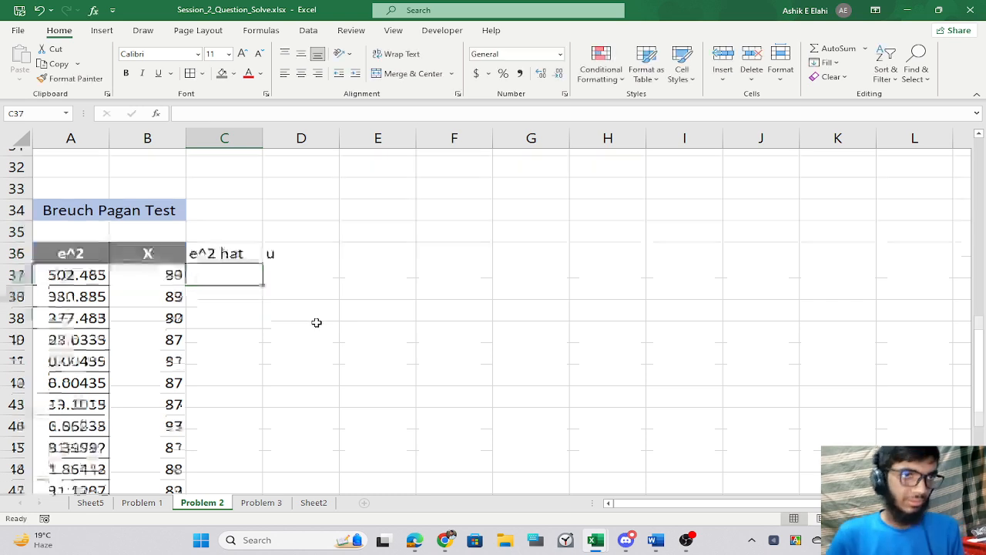
{"action": "type", "text": "=tre"}
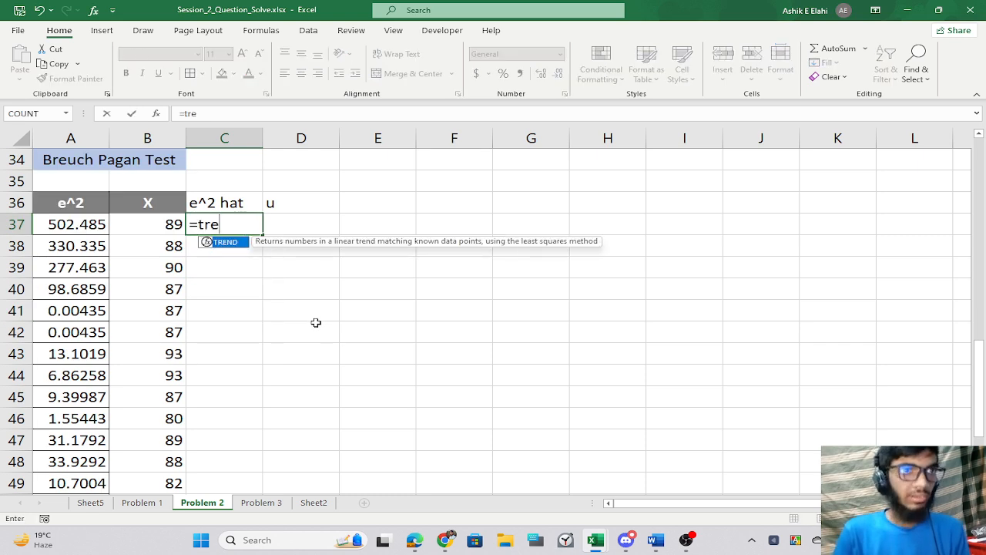
{"action": "key", "text": "Tab"}
{"action": "left_click_drag", "start_coordinate": [71, 225], "coordinate": [77, 440]}
{"action": "type", "text": ","}
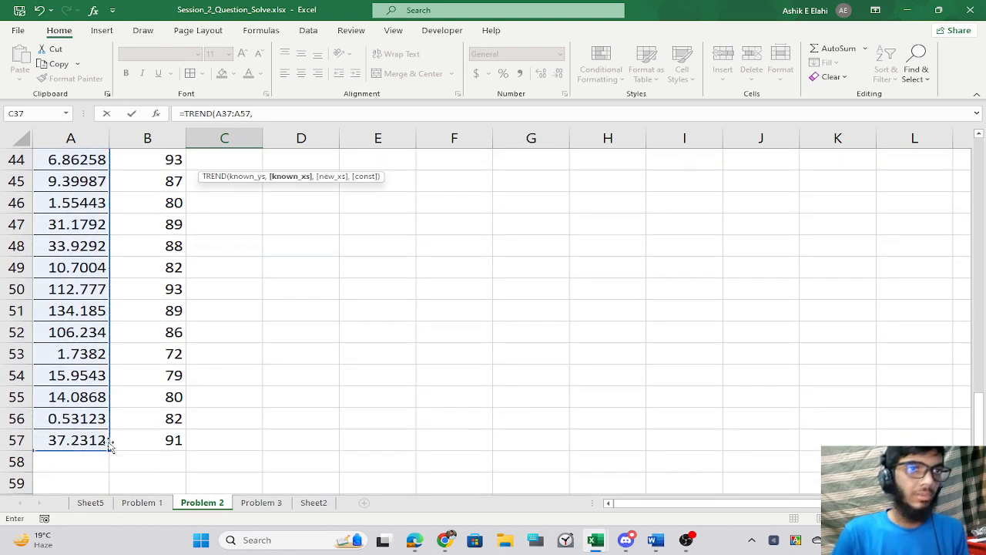
{"action": "scroll", "coordinate": [138, 315], "scroll_direction": "up", "scroll_amount": 4}
{"action": "left_click_drag", "start_coordinate": [141, 270], "coordinate": [132, 469]}
{"action": "scroll", "coordinate": [189, 374], "scroll_direction": "up", "scroll_amount": 4}
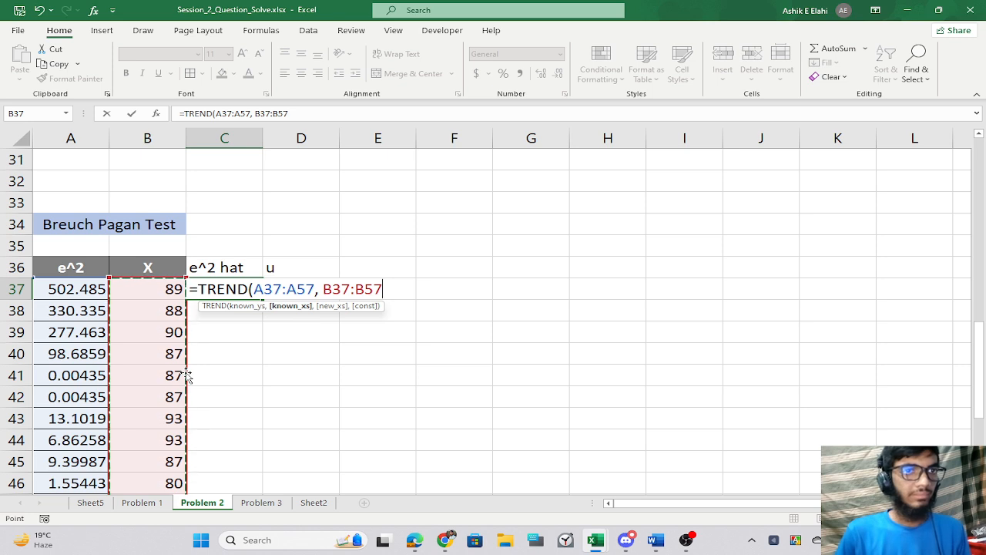
{"action": "type", "text": ")"}
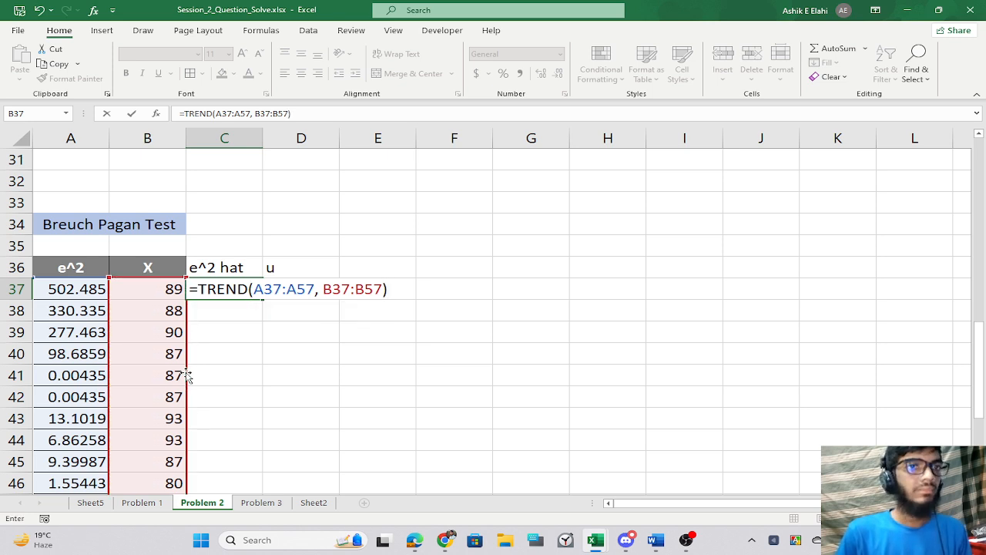
{"action": "key", "text": "ctrl+shift+Return"}
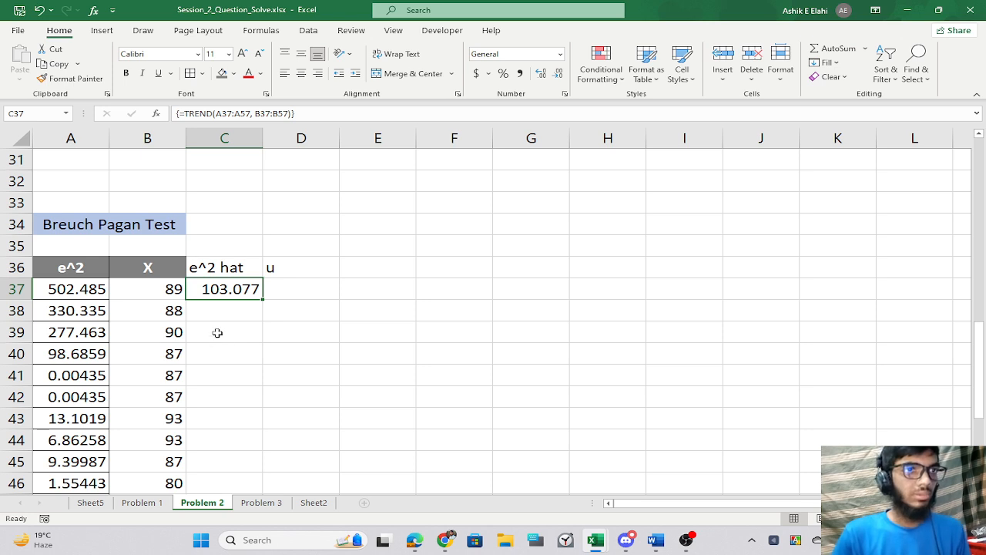
Cut the TREND formula text out of C37 and put the placeholder reference =F38 in the cell.
{"action": "double_click", "coordinate": [249, 114]}
{"action": "left_click_drag", "start_coordinate": [299, 114], "coordinate": [72, 116]}
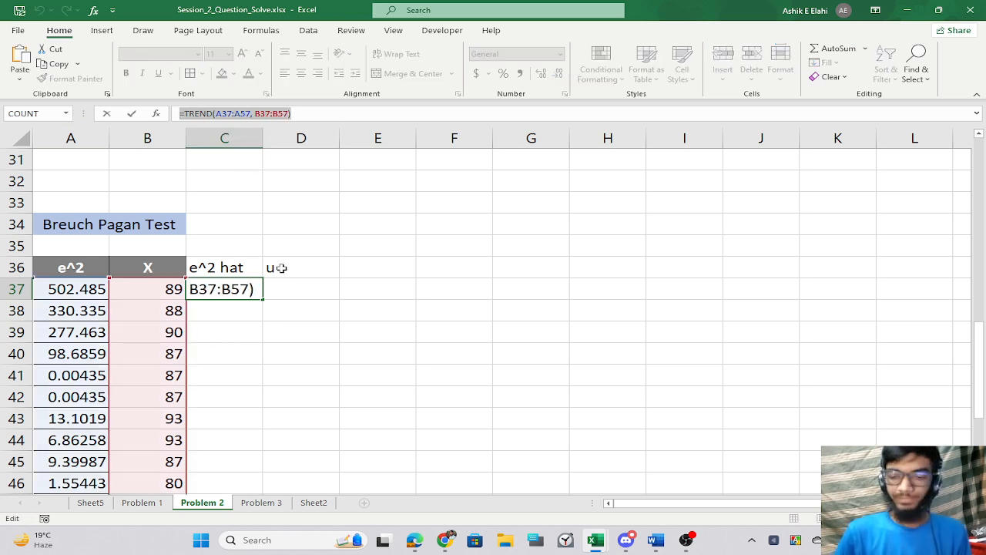
{"action": "type", "text": "="}
{"action": "left_click", "coordinate": [444, 312]}
{"action": "key", "text": "Return"}
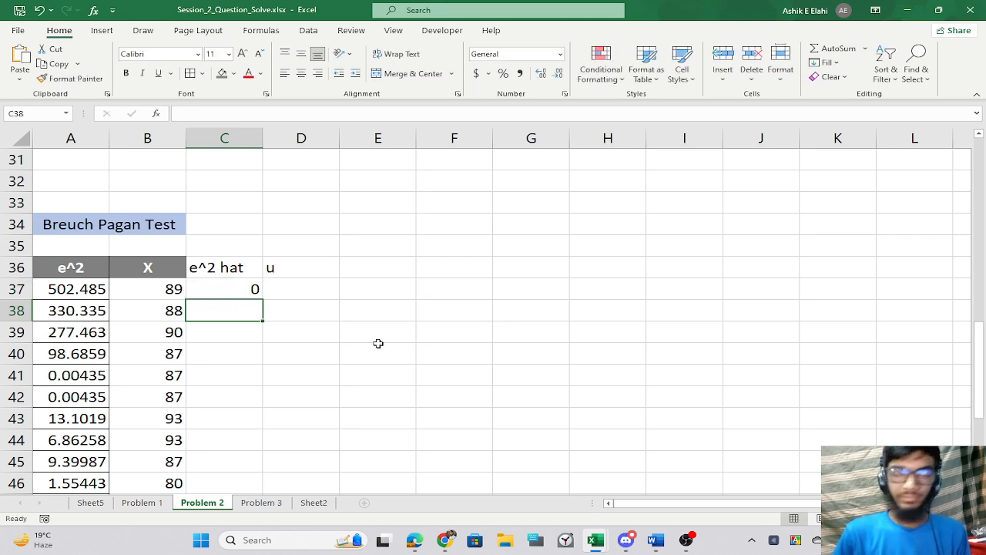
Fill C37:C57 with the copied formula =TREND(A37:A57, B37:B57) as one array formula and check the filled range.
{"action": "left_click_drag", "start_coordinate": [226, 289], "coordinate": [220, 456]}
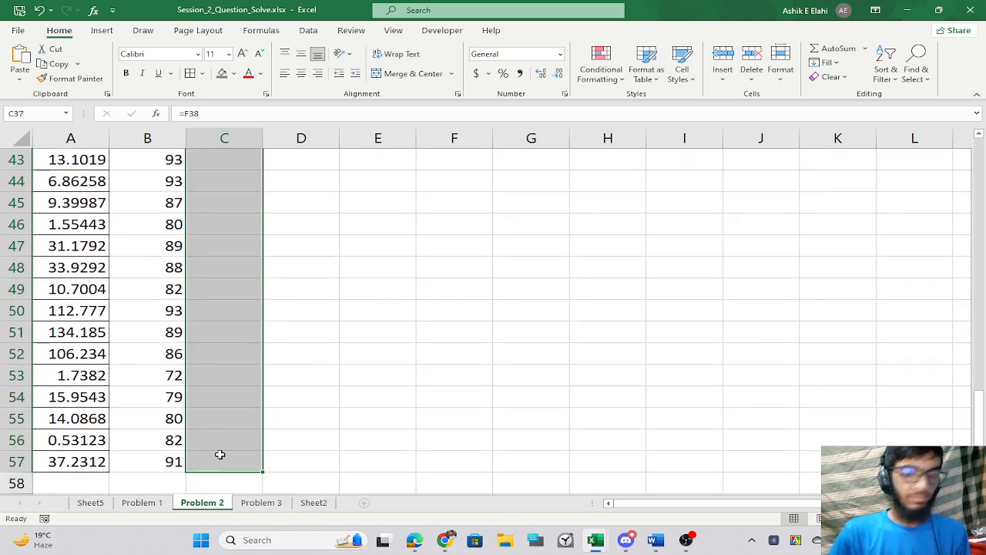
{"action": "type", "text": "="}
{"action": "key", "text": "BackSpace"}
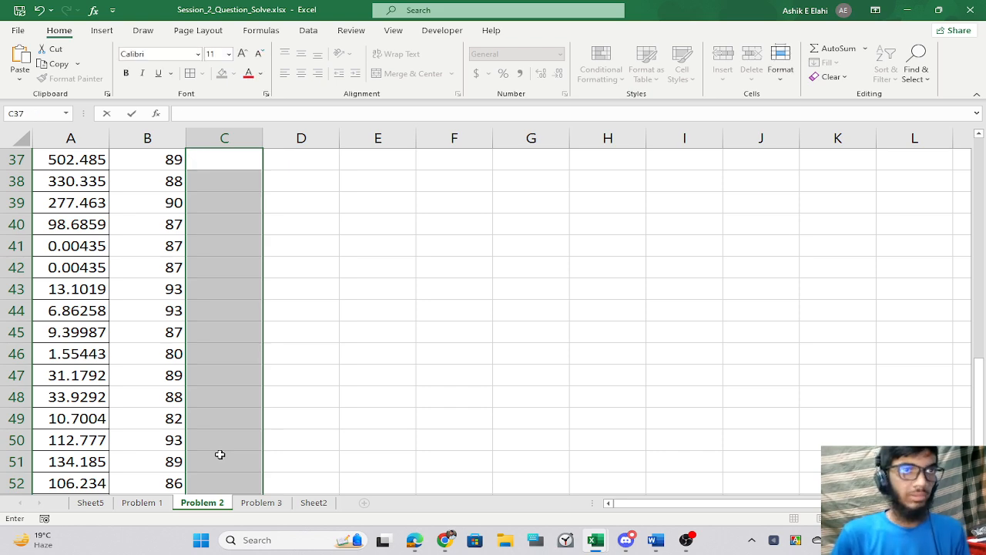
{"action": "key", "text": "ctrl+v"}
{"action": "scroll", "coordinate": [219, 454], "scroll_direction": "up", "scroll_amount": 4}
{"action": "scroll", "coordinate": [244, 420], "scroll_direction": "down", "scroll_amount": 3}
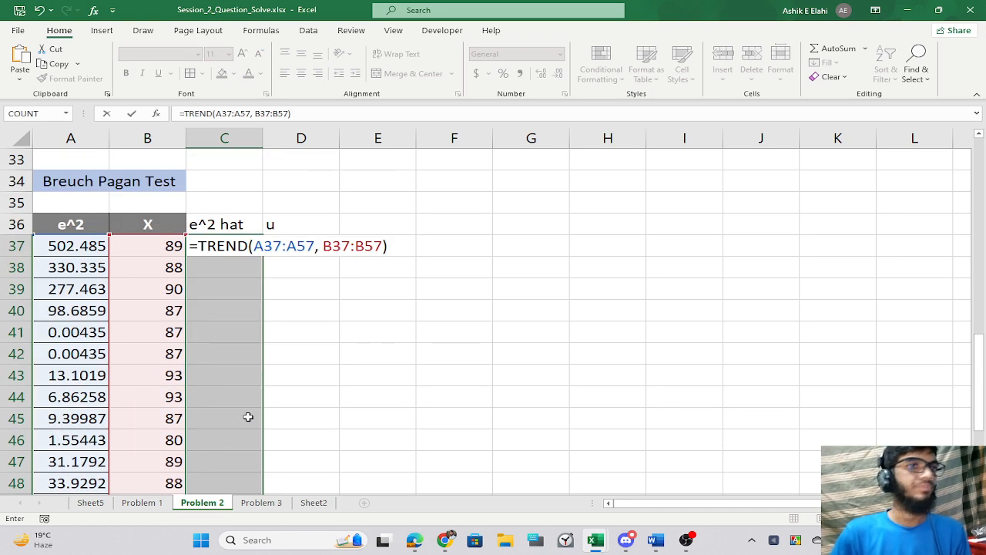
{"action": "key", "text": "ctrl+shift+Return"}
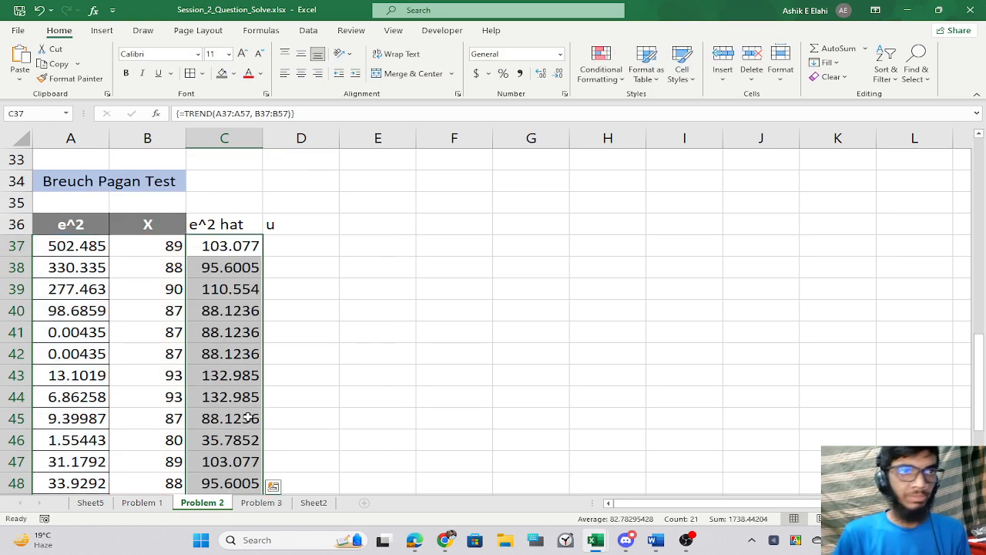
{"action": "left_click", "coordinate": [265, 287]}
{"action": "left_click_drag", "start_coordinate": [230, 247], "coordinate": [242, 397]}
{"action": "left_click", "coordinate": [346, 355]}
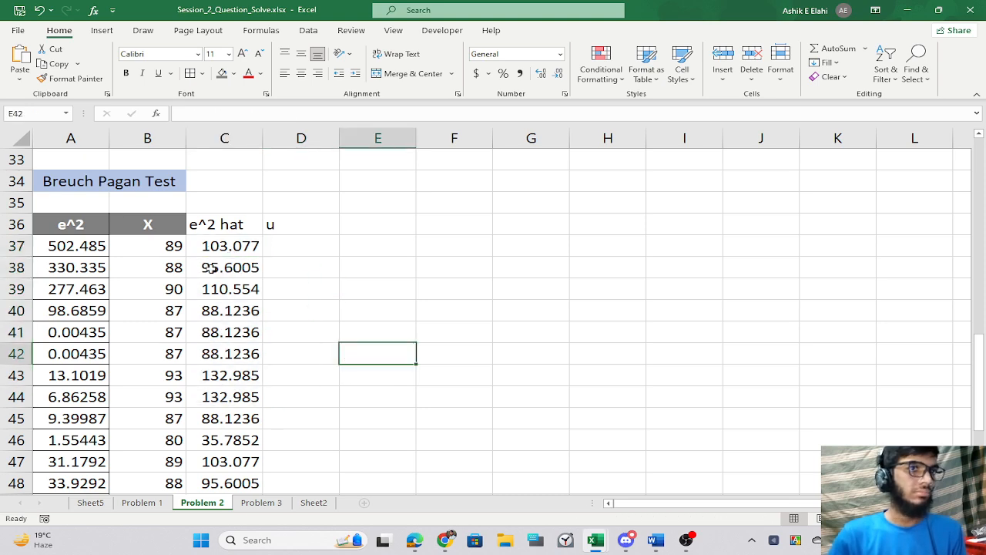
{"action": "left_click_drag", "start_coordinate": [211, 251], "coordinate": [204, 502]}
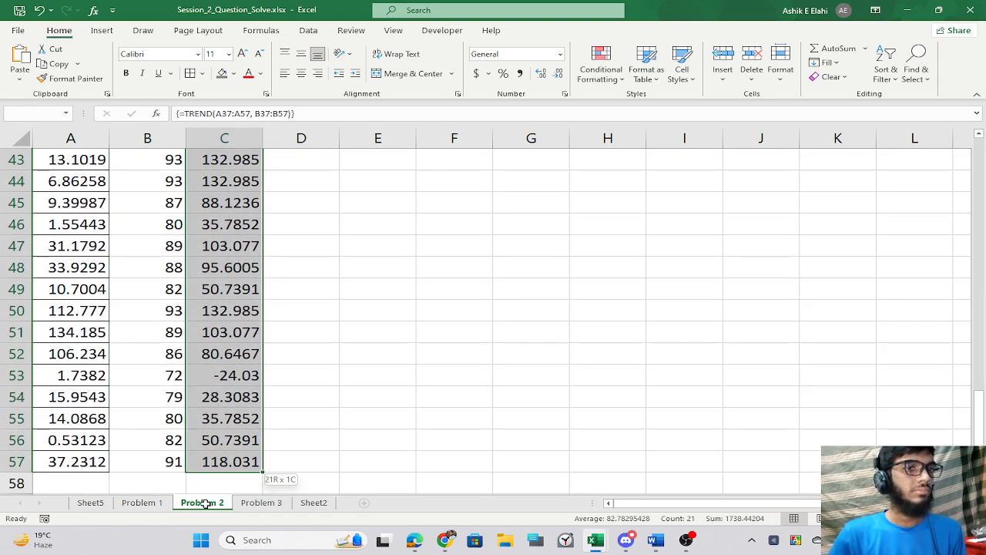
{"action": "scroll", "coordinate": [312, 389], "scroll_direction": "up", "scroll_amount": 5}
Change the column header in D36 to u^2.
{"action": "left_click", "coordinate": [300, 376]}
{"action": "left_click", "coordinate": [296, 354]}
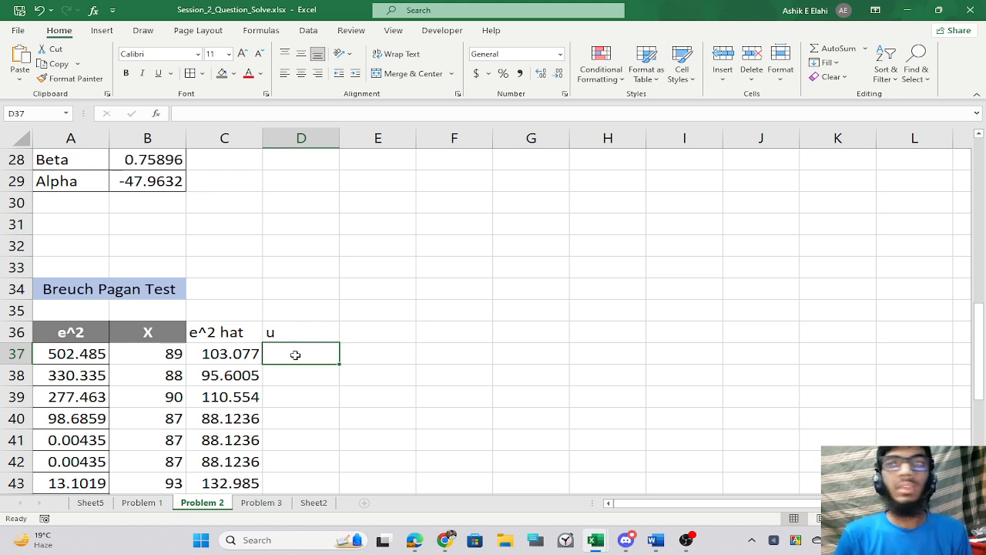
{"action": "left_click", "coordinate": [316, 326]}
{"action": "type", "text": "^2"}
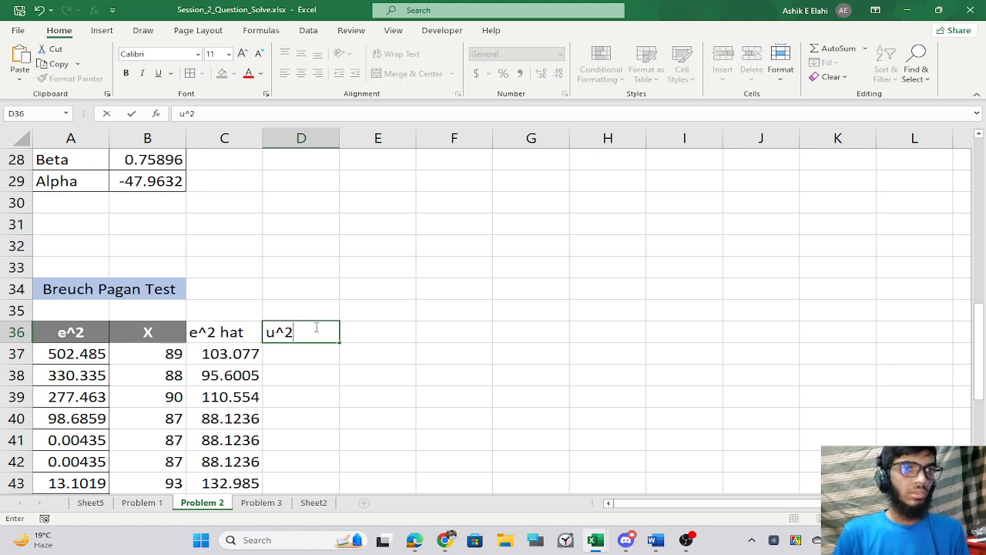
{"action": "key", "text": "Return"}
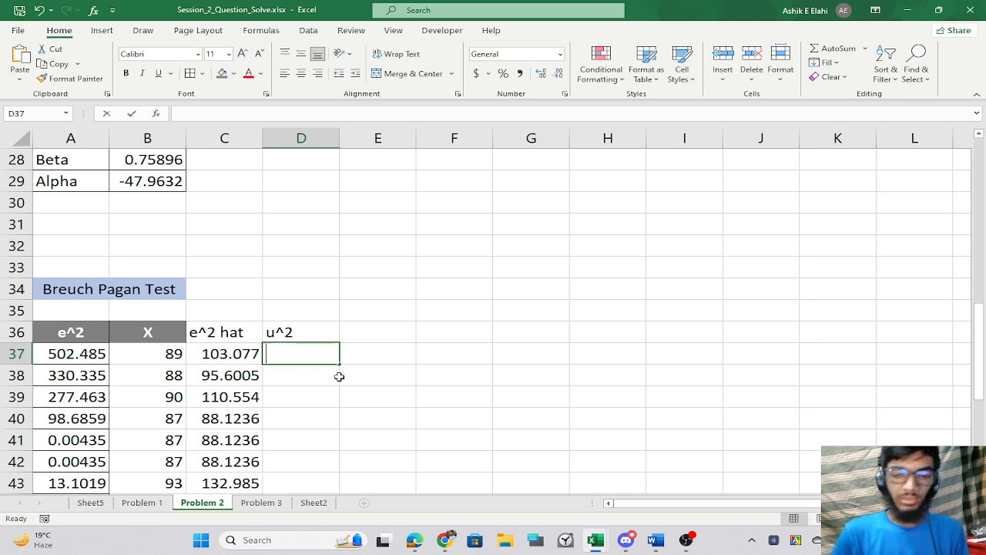
Enter =(A37-C37)^2 in D37 to compute the squared residual of the e^2 regression.
{"action": "type", "text": "="}
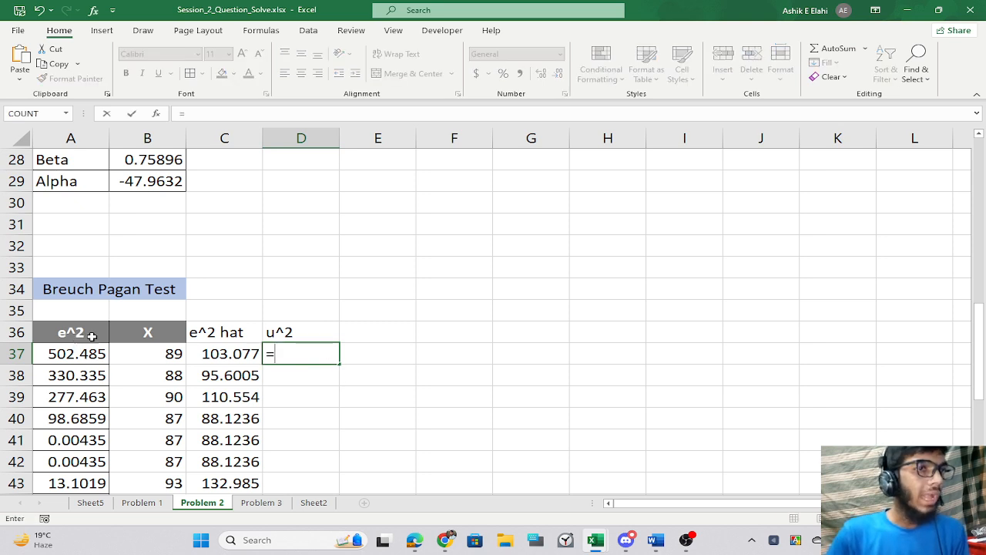
{"action": "left_click", "coordinate": [202, 330]}
{"action": "left_click", "coordinate": [77, 331]}
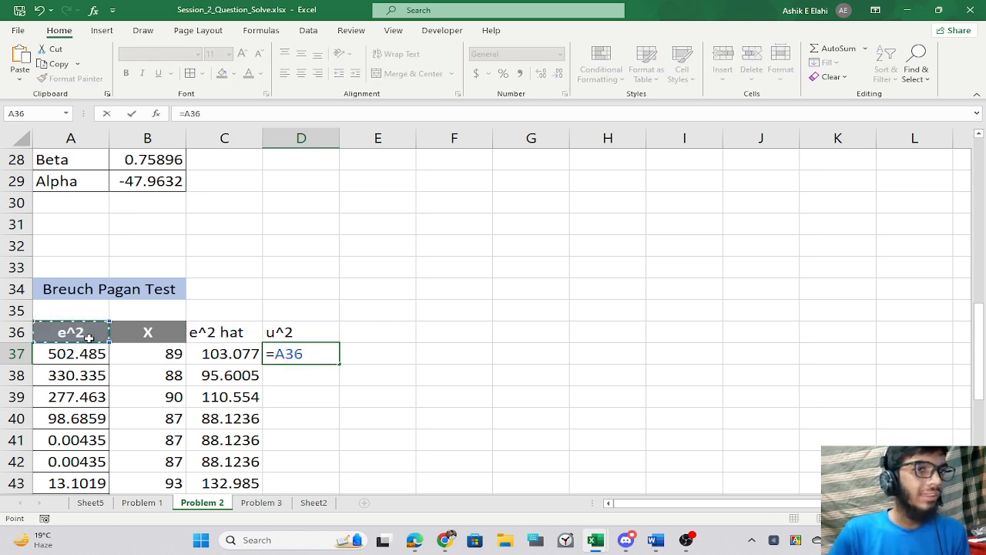
{"action": "left_click", "coordinate": [66, 353]}
{"action": "key", "text": "BackSpace"}
{"action": "key", "text": "BackSpace"}
{"action": "key", "text": "BackSpace"}
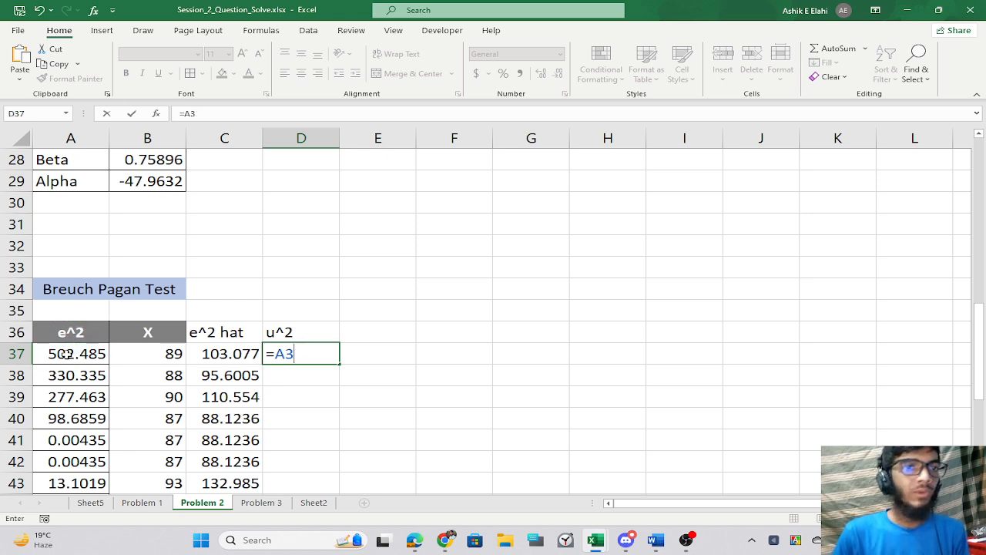
{"action": "left_click", "coordinate": [67, 353]}
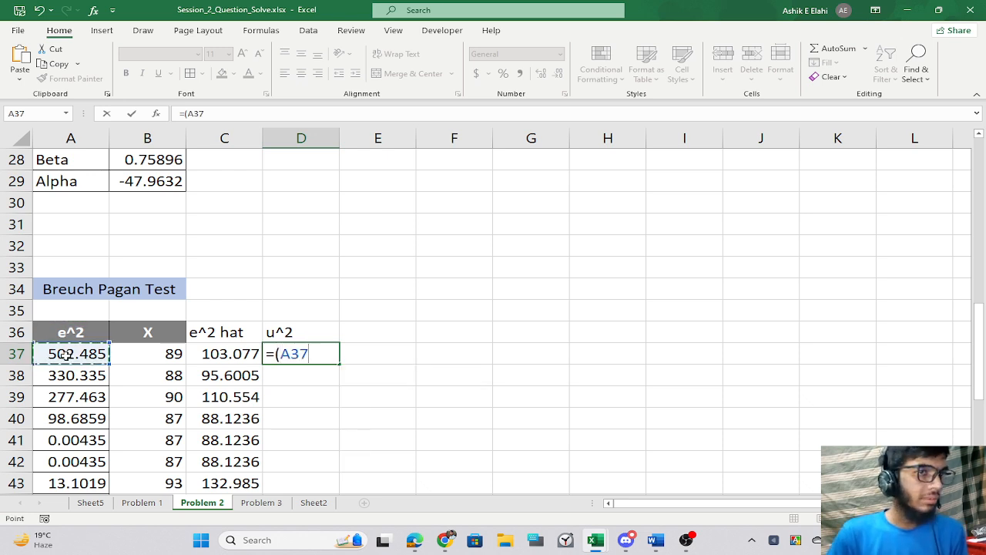
{"action": "type", "text": "-"}
{"action": "left_click", "coordinate": [222, 353]}
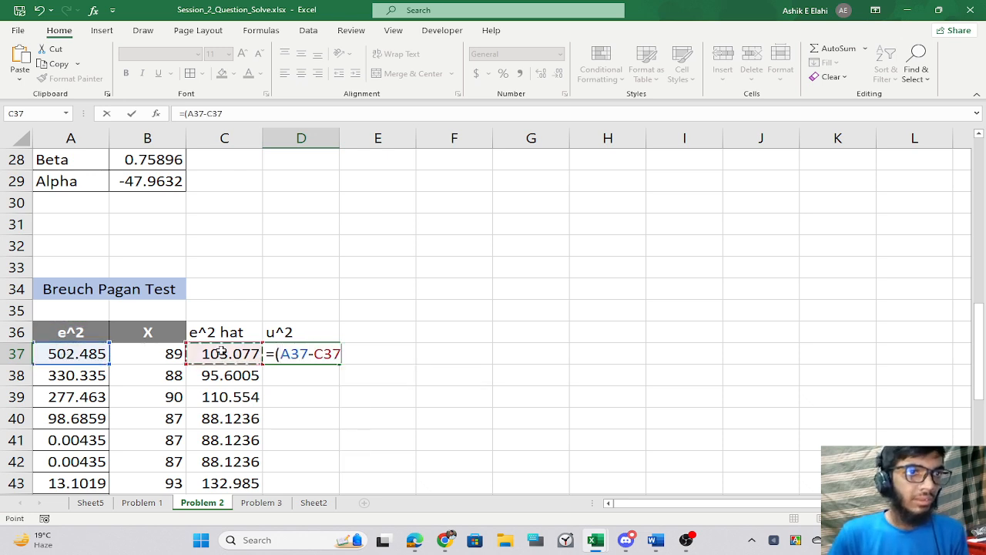
{"action": "type", "text": ")^2"}
{"action": "key", "text": "Return"}
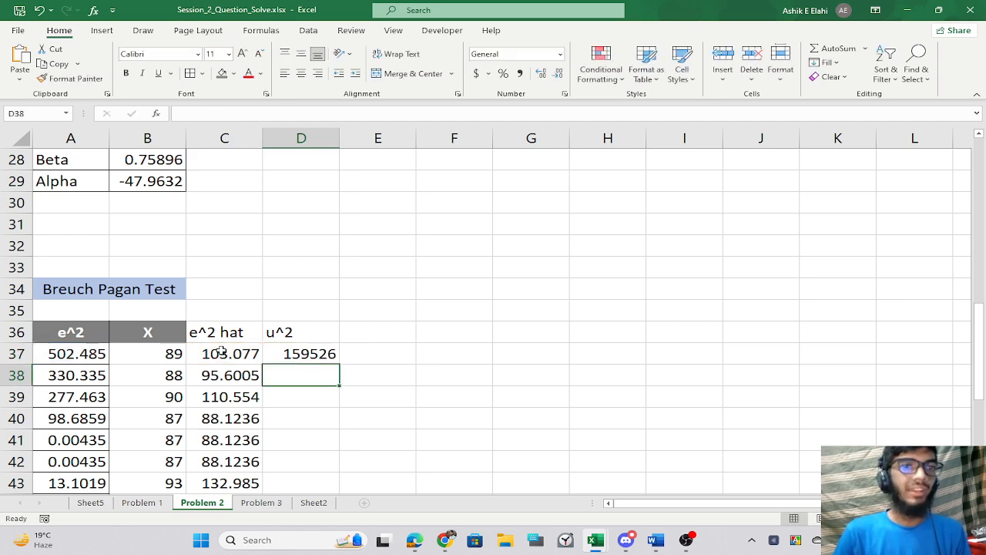
Fill the u^2 formula from D37 down to D57.
{"action": "left_click", "coordinate": [336, 356]}
{"action": "double_click", "coordinate": [340, 364]}
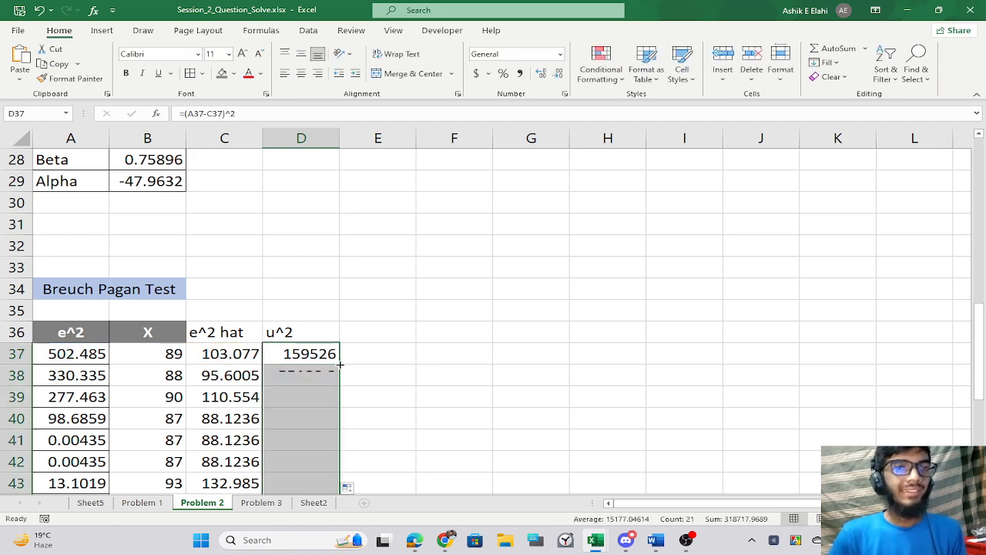
{"action": "scroll", "coordinate": [478, 376], "scroll_direction": "down", "scroll_amount": 7}
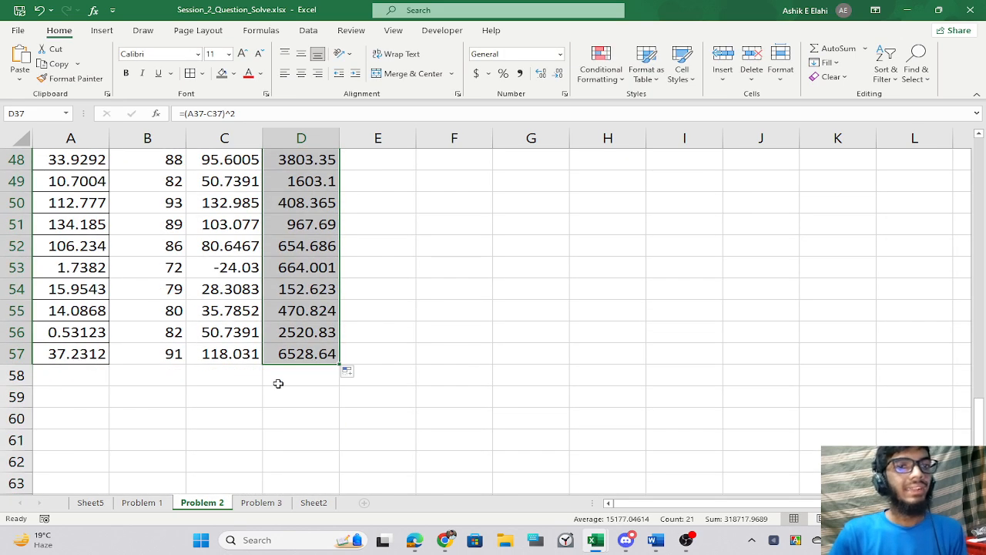
Look up the header of the column after e^2 in the Problem 1 data table, and return to the Problem 2 sheet.
{"action": "left_click", "coordinate": [142, 503]}
{"action": "scroll", "coordinate": [278, 354], "scroll_direction": "up", "scroll_amount": 20}
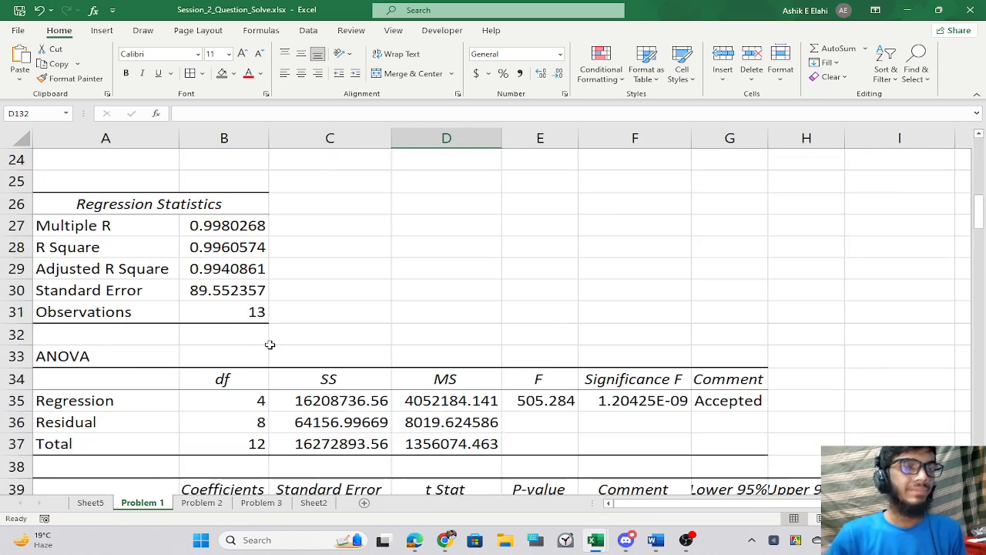
{"action": "scroll", "coordinate": [269, 344], "scroll_direction": "up", "scroll_amount": 8}
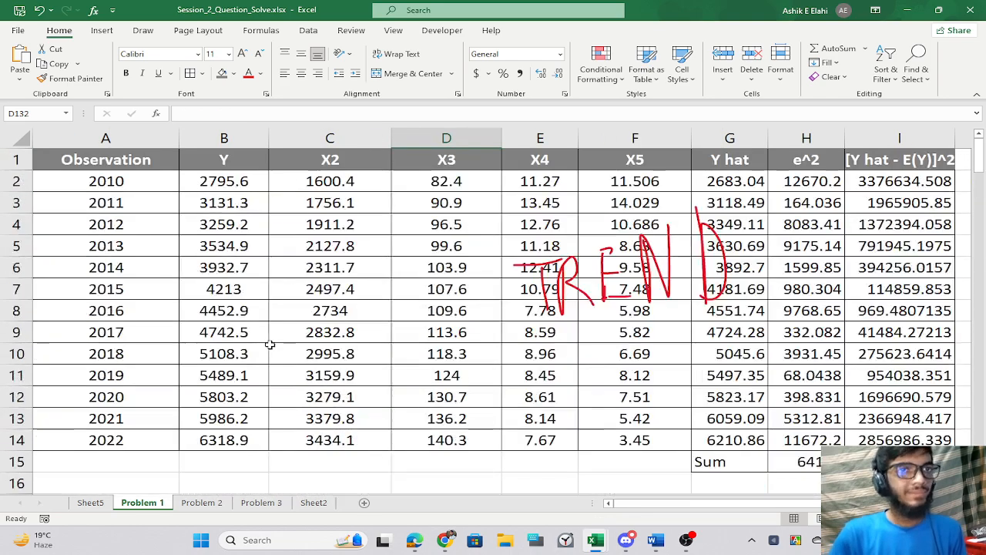
{"action": "left_click", "coordinate": [852, 160]}
{"action": "left_click_drag", "start_coordinate": [713, 503], "coordinate": [730, 502]}
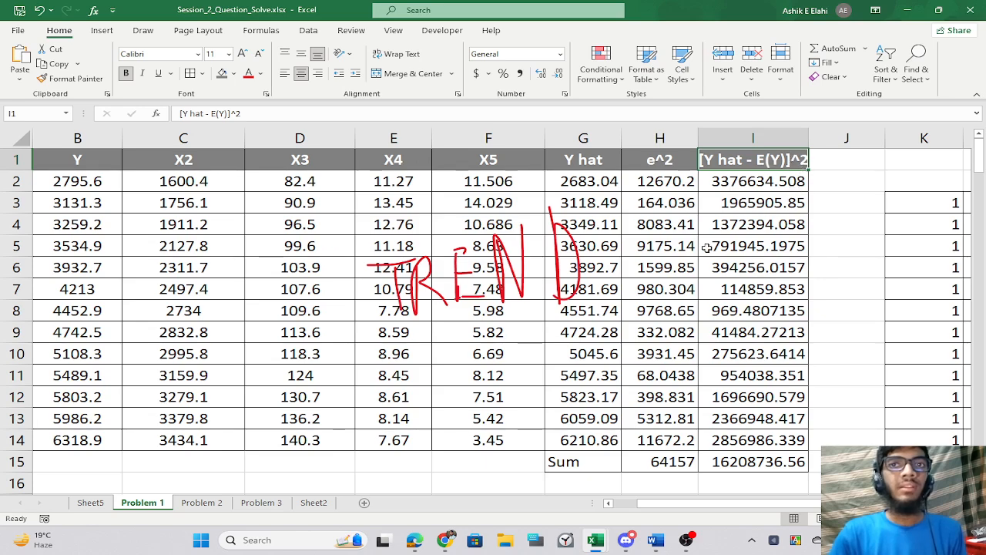
{"action": "left_click", "coordinate": [203, 502]}
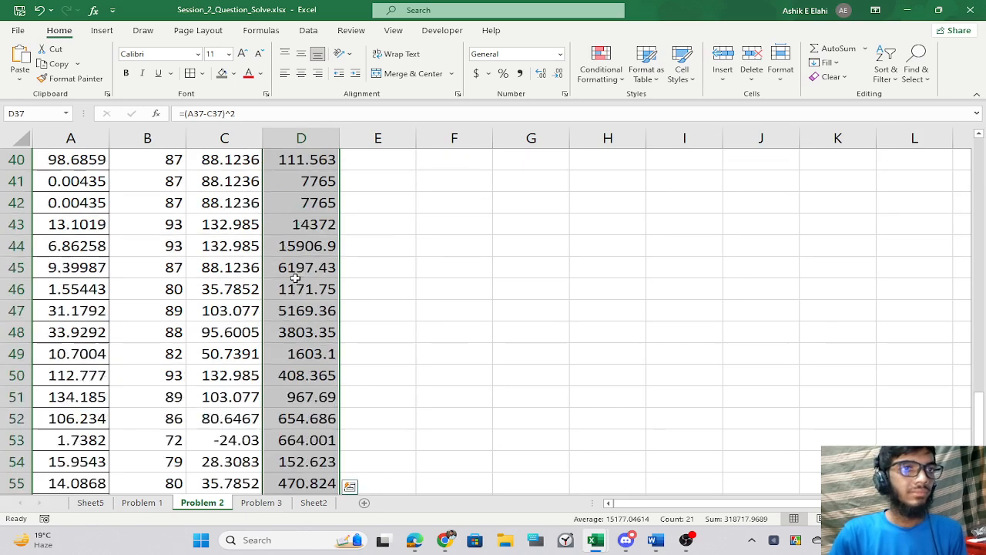
Add the column header [ e^2 hat - E(e^2)]^2 in E36 and widen column E to fit it.
{"action": "scroll", "coordinate": [308, 278], "scroll_direction": "up", "scroll_amount": 4}
{"action": "left_click", "coordinate": [361, 331]}
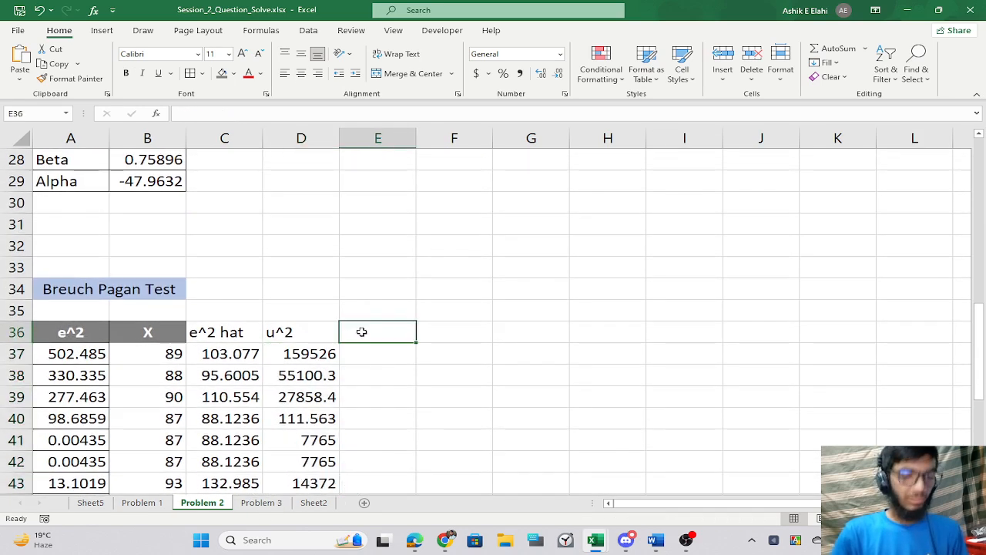
{"action": "type", "text": "["}
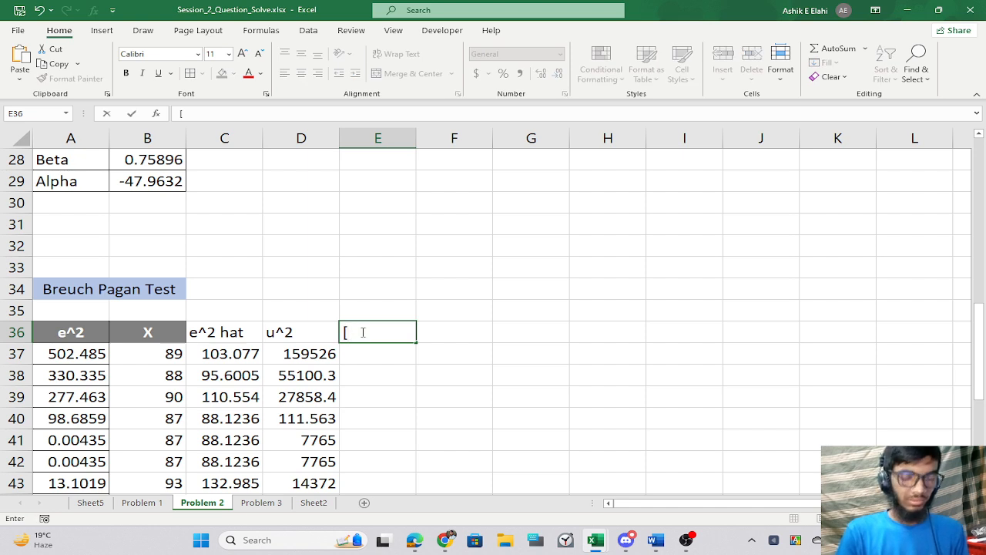
{"action": "type", "text": " e^2 "}
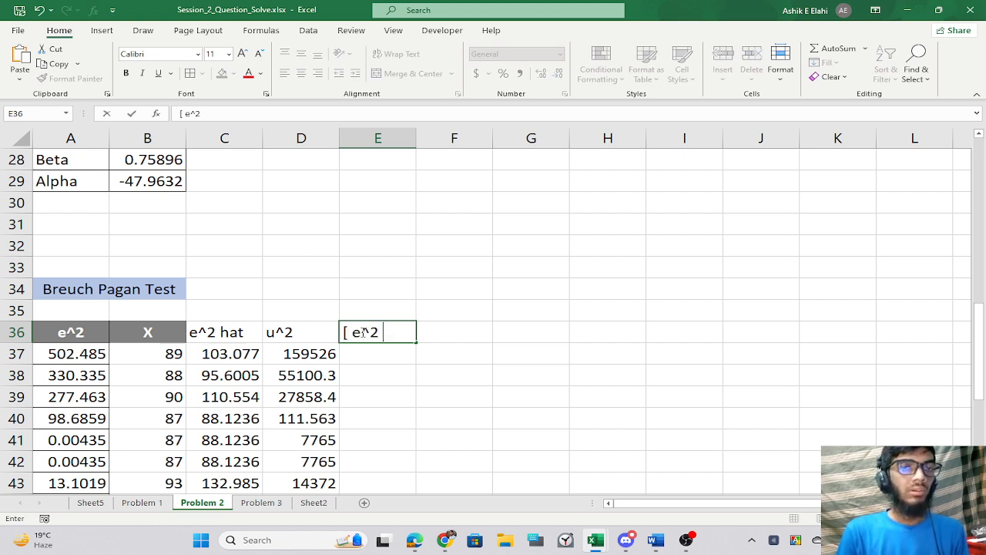
{"action": "type", "text": "ha"}
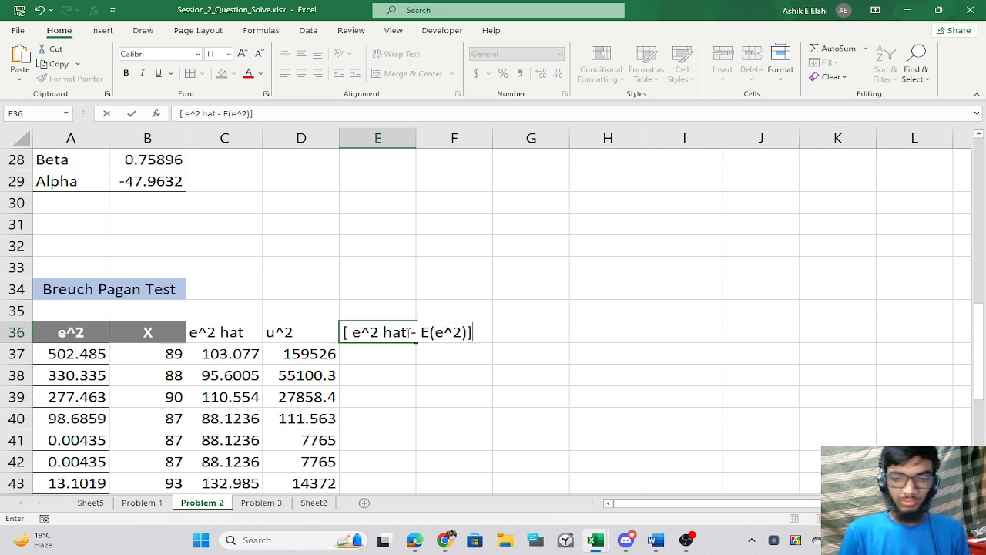
{"action": "type", "text": "2"}
{"action": "key", "text": "Return"}
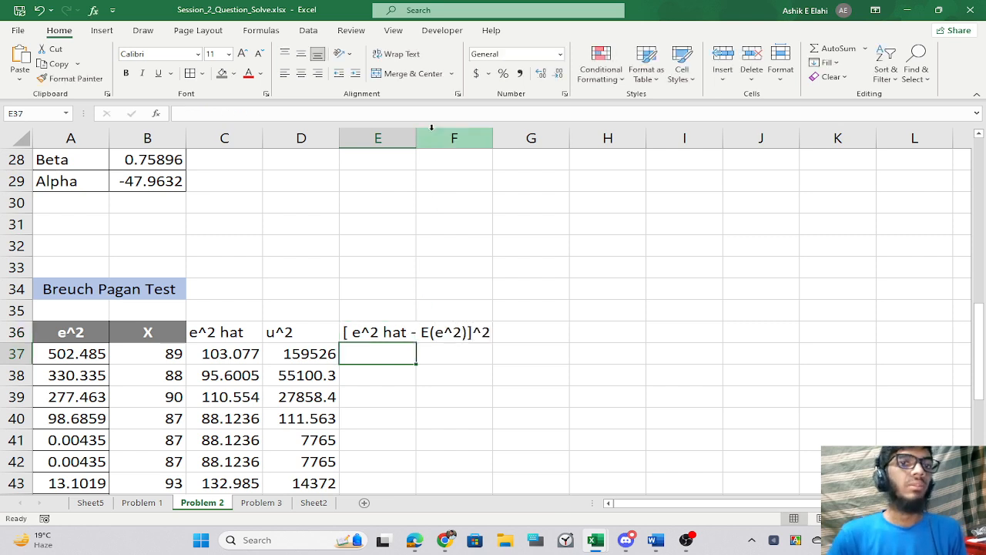
{"action": "left_click_drag", "start_coordinate": [417, 134], "coordinate": [497, 231]}
{"action": "left_click", "coordinate": [502, 279]}
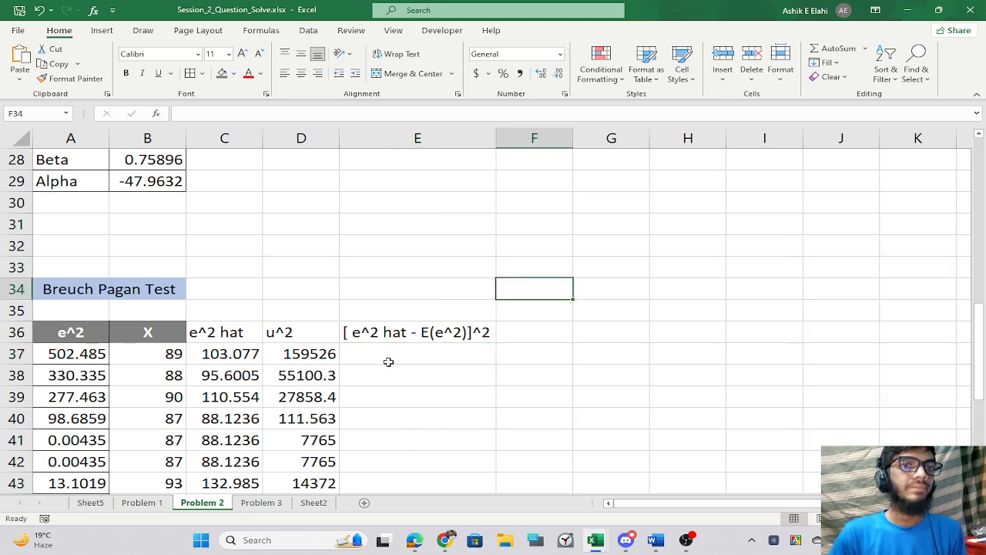
Enter =(C37-AVERAGE($A$37:$A$57))^2 in E37 to compute the squared deviation of e^2 hat from the mean of e^2.
{"action": "left_click", "coordinate": [385, 358]}
{"action": "scroll", "coordinate": [392, 391], "scroll_direction": "down", "scroll_amount": 2}
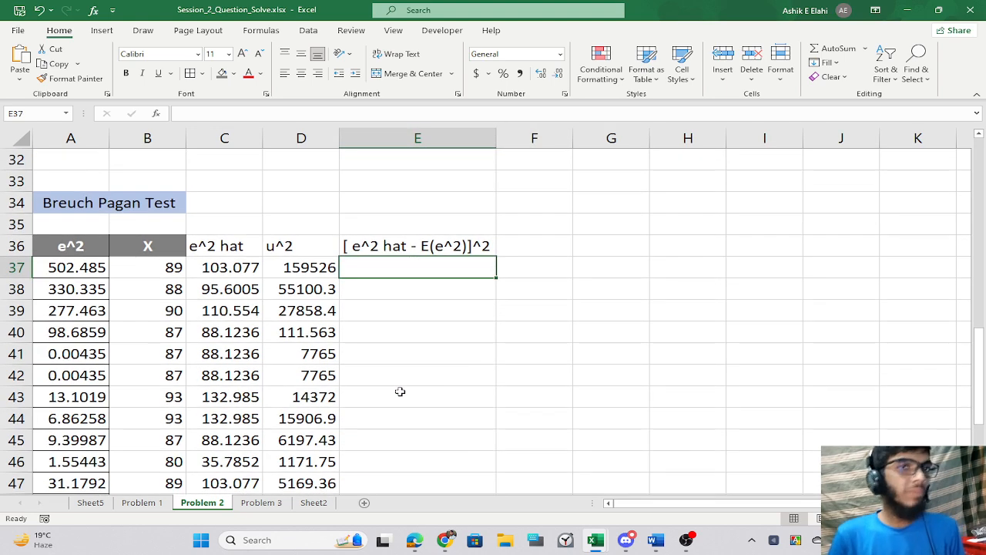
{"action": "type", "text": "=("}
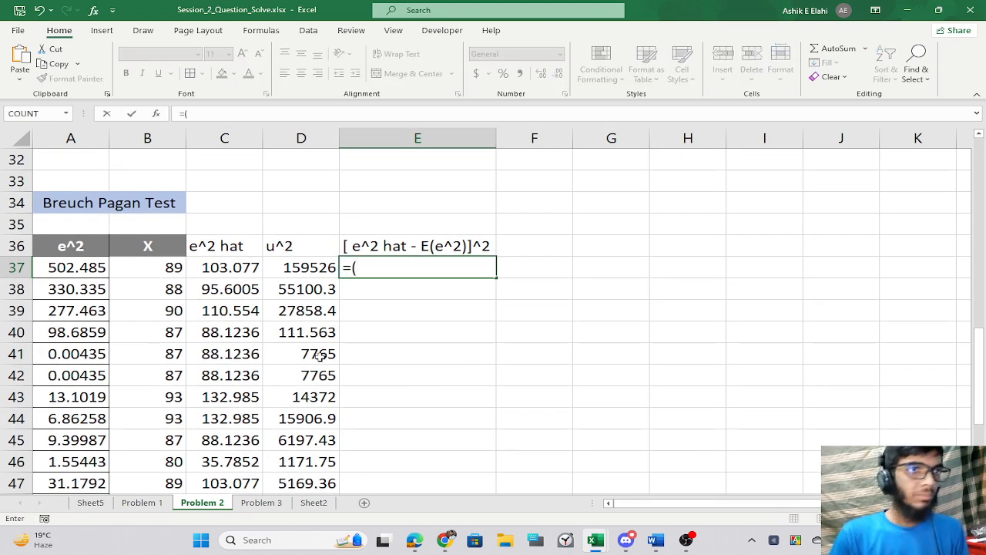
{"action": "left_click", "coordinate": [201, 268]}
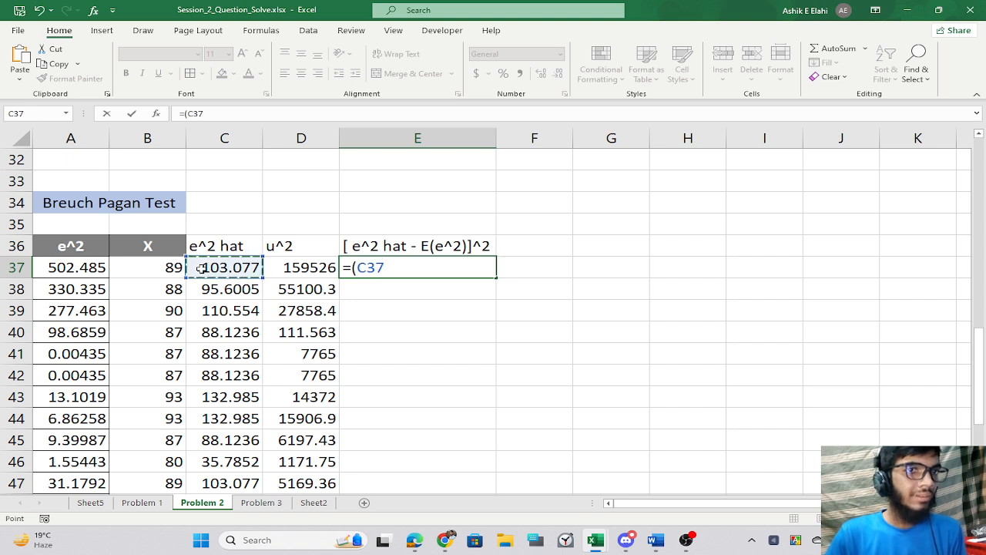
{"action": "type", "text": "-a"}
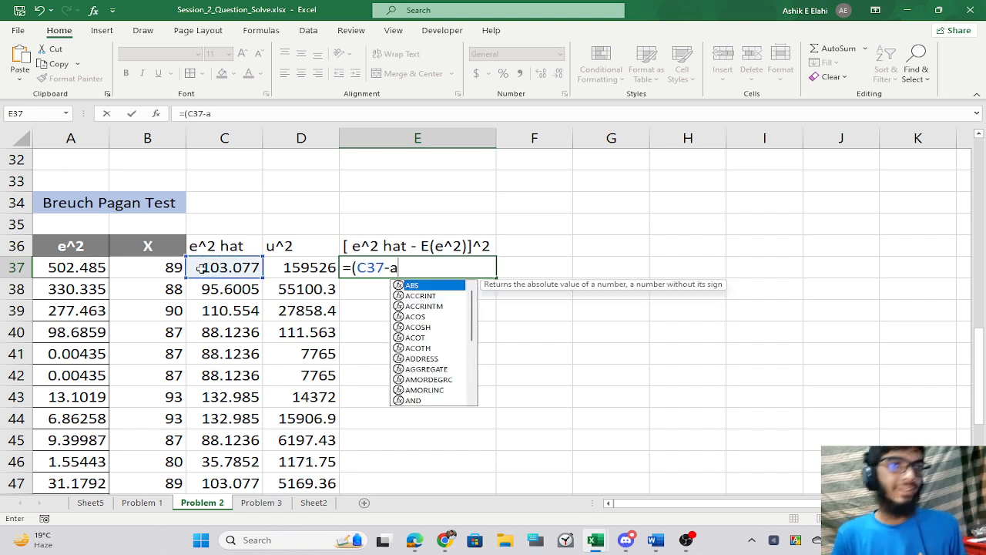
{"action": "type", "text": "ve"}
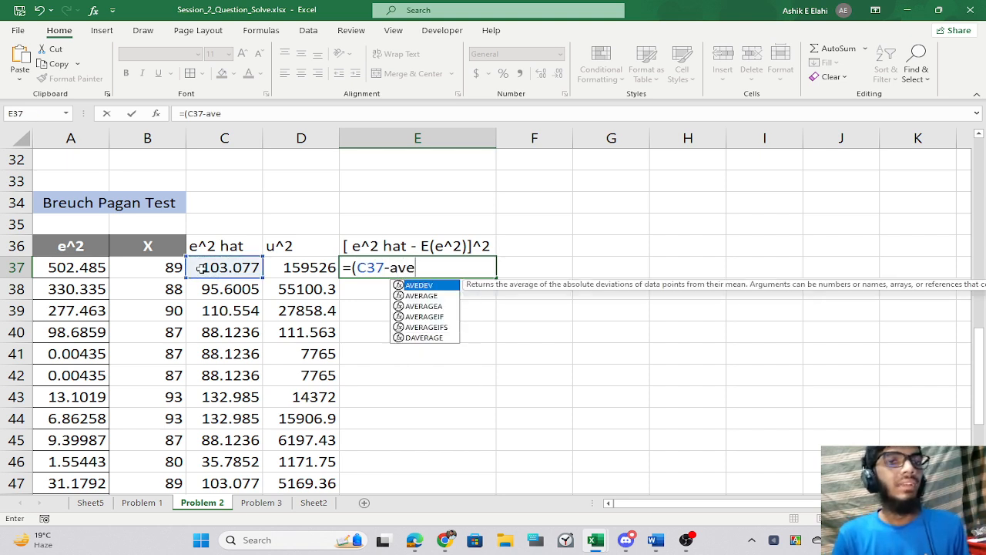
{"action": "key", "text": "Down"}
{"action": "key", "text": "Tab"}
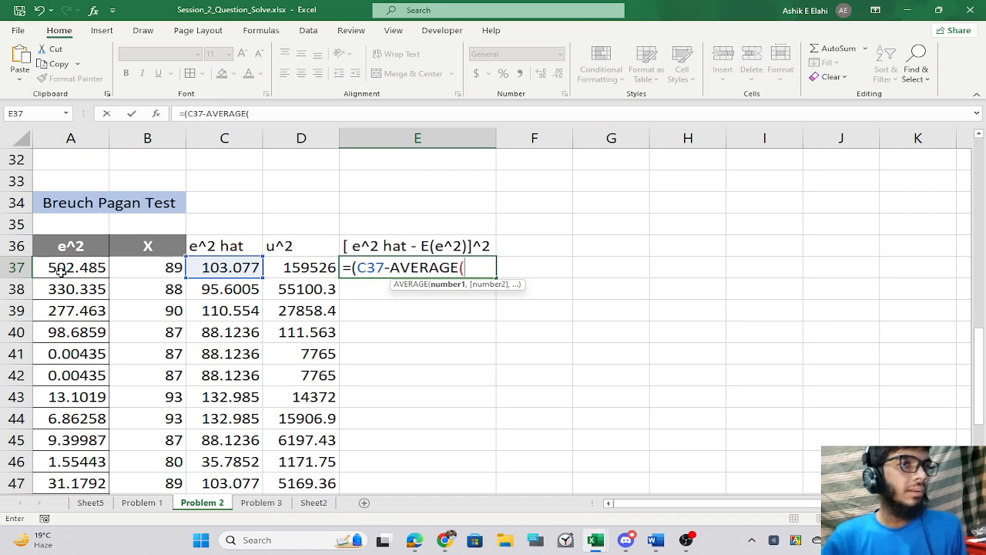
{"action": "left_click_drag", "start_coordinate": [61, 270], "coordinate": [71, 445]}
{"action": "scroll", "coordinate": [368, 389], "scroll_direction": "up", "scroll_amount": 4}
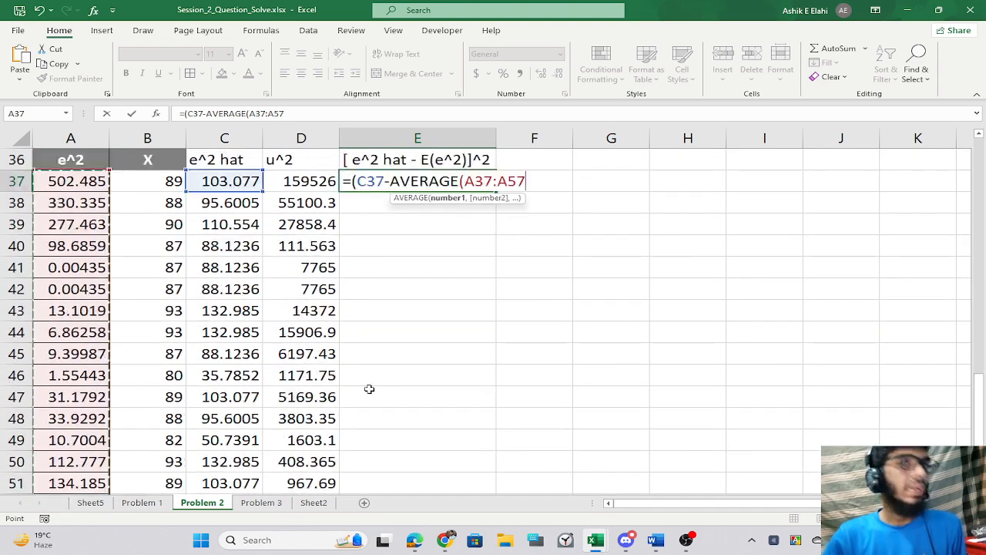
{"action": "key", "text": "F4"}
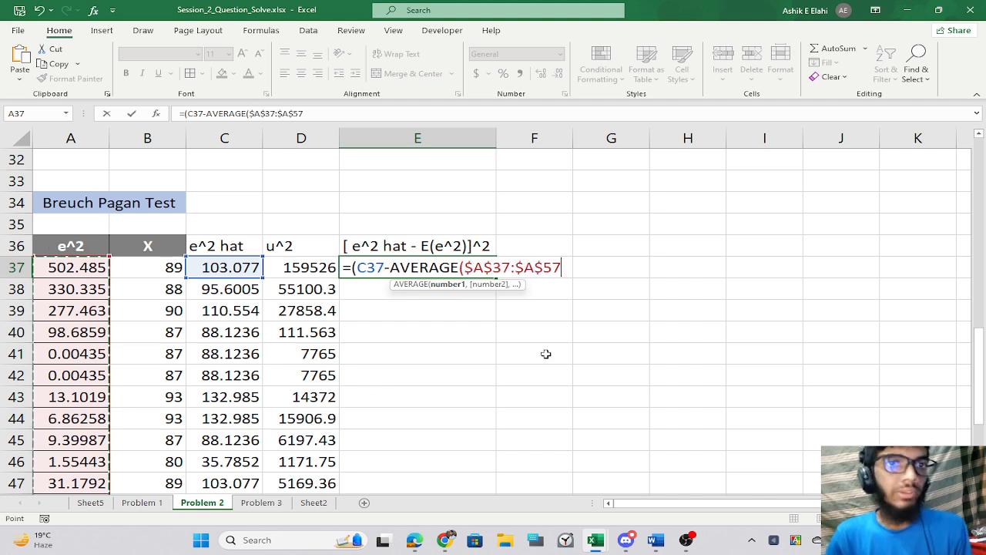
{"action": "type", "text": ")"}
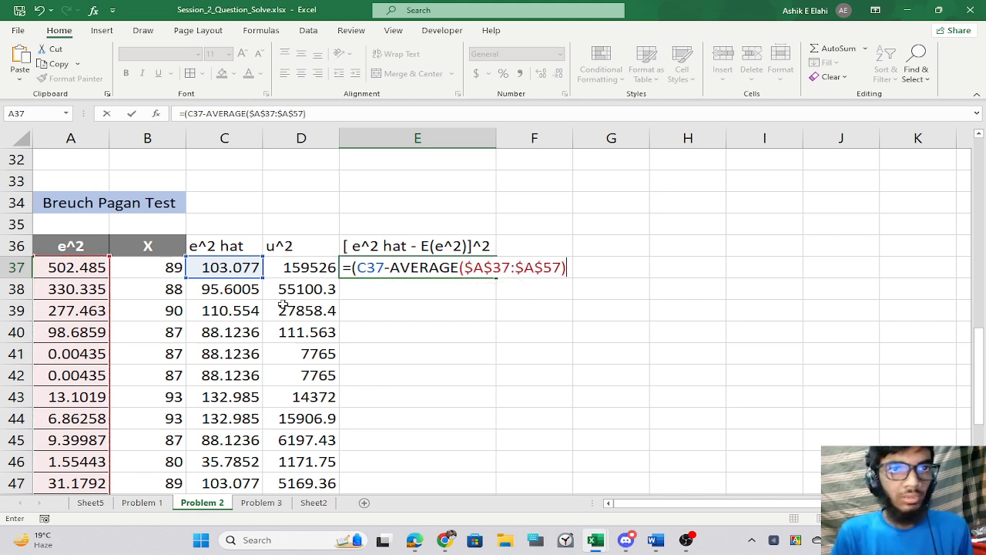
{"action": "type", "text": "^2"}
{"action": "key", "text": "Return"}
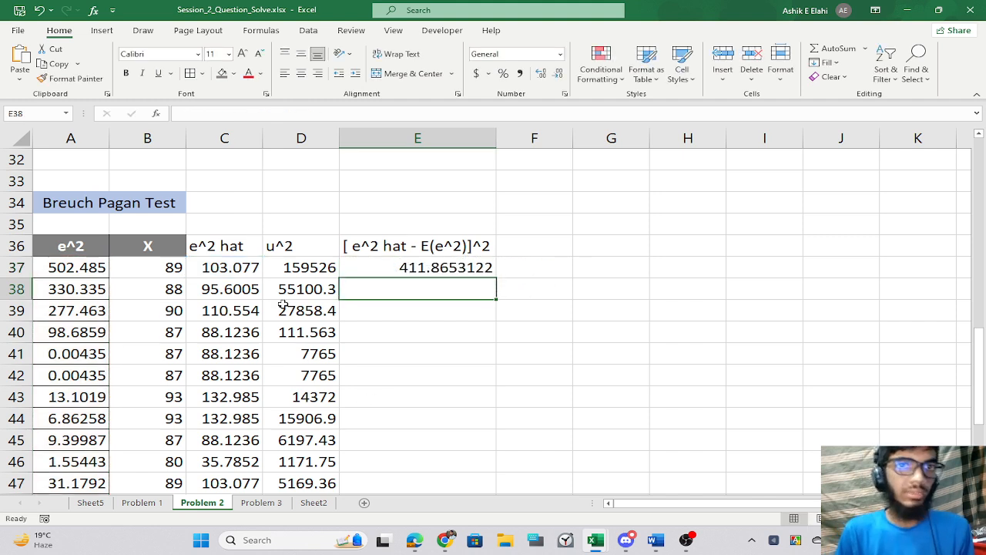
Fill the squared deviation formula from E37 down to E57 and check the cell references in E53.
{"action": "left_click", "coordinate": [462, 266]}
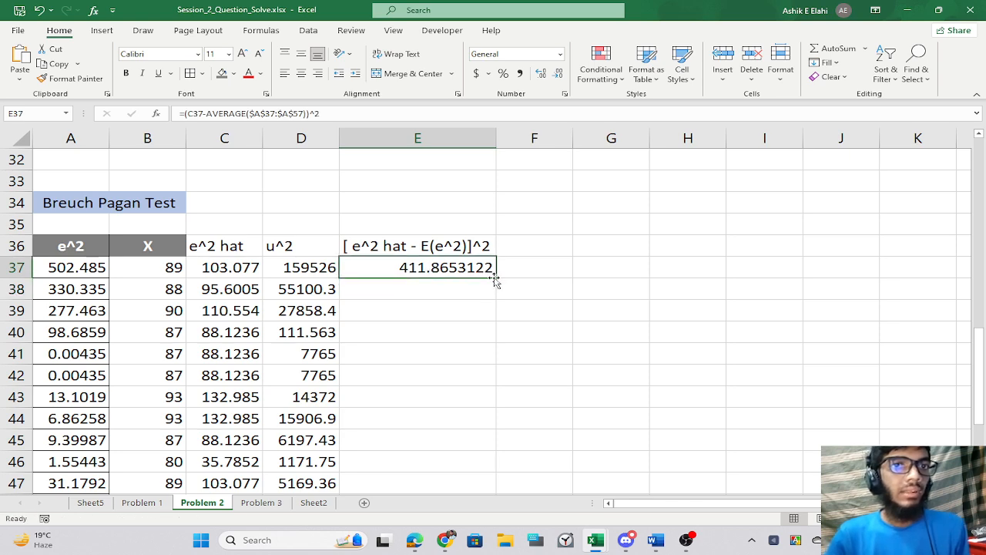
{"action": "double_click", "coordinate": [495, 278]}
{"action": "scroll", "coordinate": [590, 299], "scroll_direction": "down", "scroll_amount": 4}
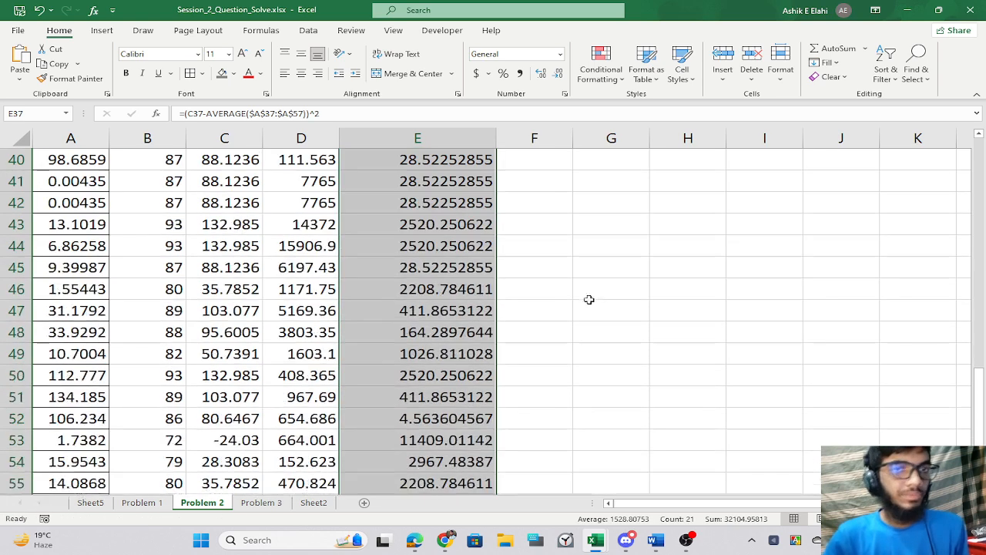
{"action": "double_click", "coordinate": [420, 354]}
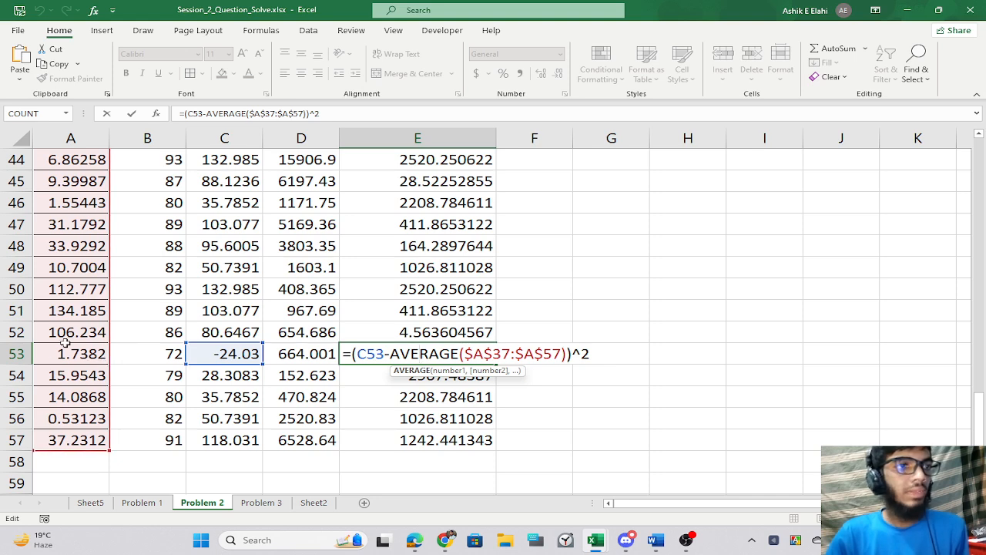
{"action": "key", "text": "Return"}
{"action": "scroll", "coordinate": [418, 383], "scroll_direction": "down", "scroll_amount": 3}
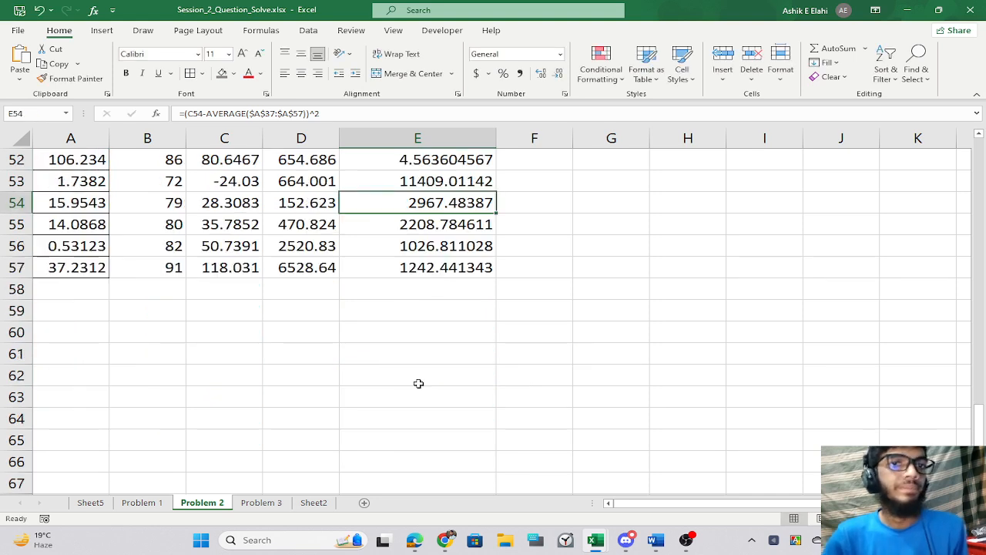
Copy the header formatting of A36 onto the headers in B36:E36 with Format Painter.
{"action": "scroll", "coordinate": [418, 382], "scroll_direction": "up", "scroll_amount": 5}
{"action": "scroll", "coordinate": [417, 383], "scroll_direction": "up", "scroll_amount": 3}
{"action": "left_click", "coordinate": [158, 332]}
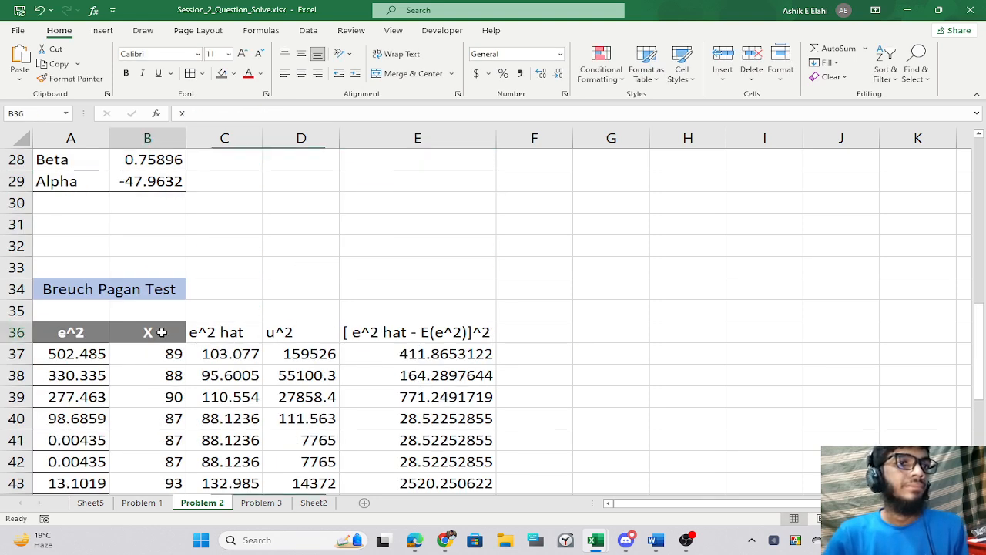
{"action": "left_click", "coordinate": [79, 336]}
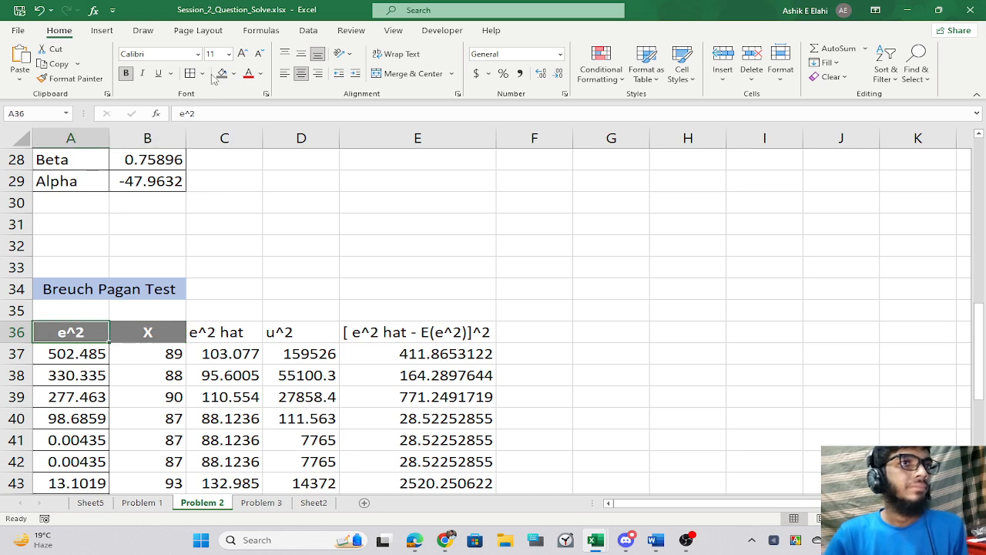
{"action": "left_click", "coordinate": [69, 78]}
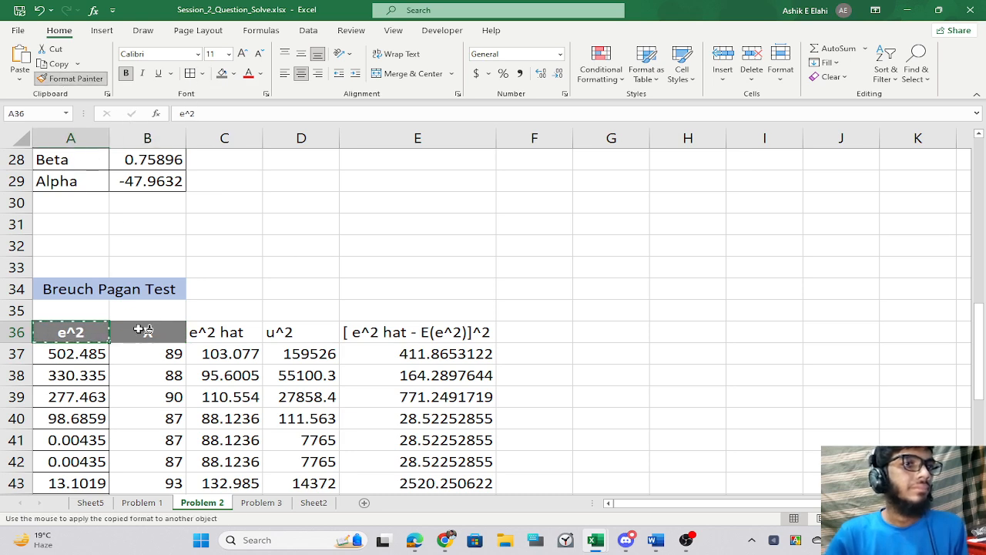
{"action": "left_click_drag", "start_coordinate": [139, 330], "coordinate": [433, 331]}
{"action": "scroll", "coordinate": [506, 315], "scroll_direction": "down", "scroll_amount": 3}
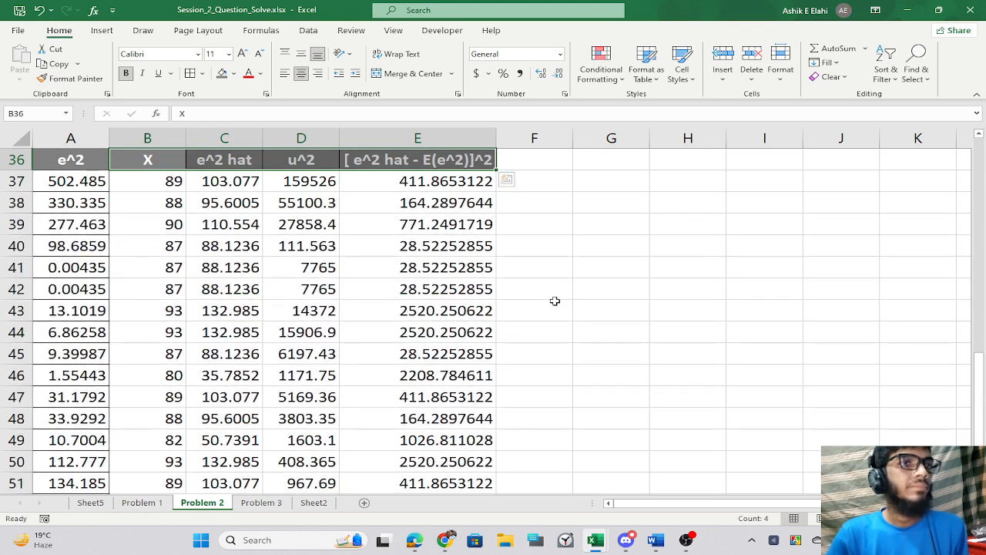
Copy the bordered cell formatting of A37 onto the data range B37:E57 with Format Painter.
{"action": "left_click", "coordinate": [73, 178]}
{"action": "left_click", "coordinate": [73, 79]}
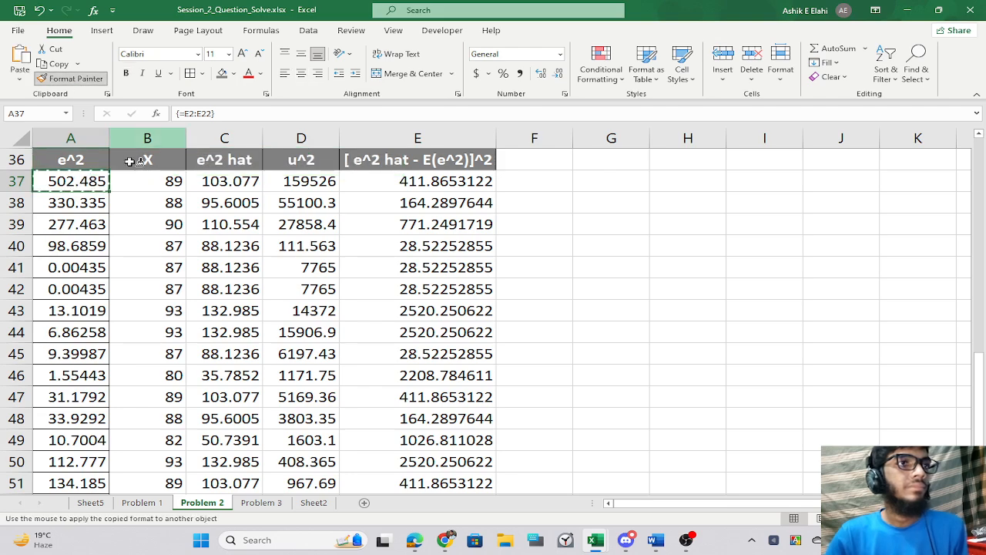
{"action": "mouse_move", "coordinate": [139, 183]}
{"action": "left_mouse_down"}
{"action": "mouse_move", "coordinate": [431, 493]}
{"action": "mouse_move", "coordinate": [493, 487]}
{"action": "left_mouse_up"}
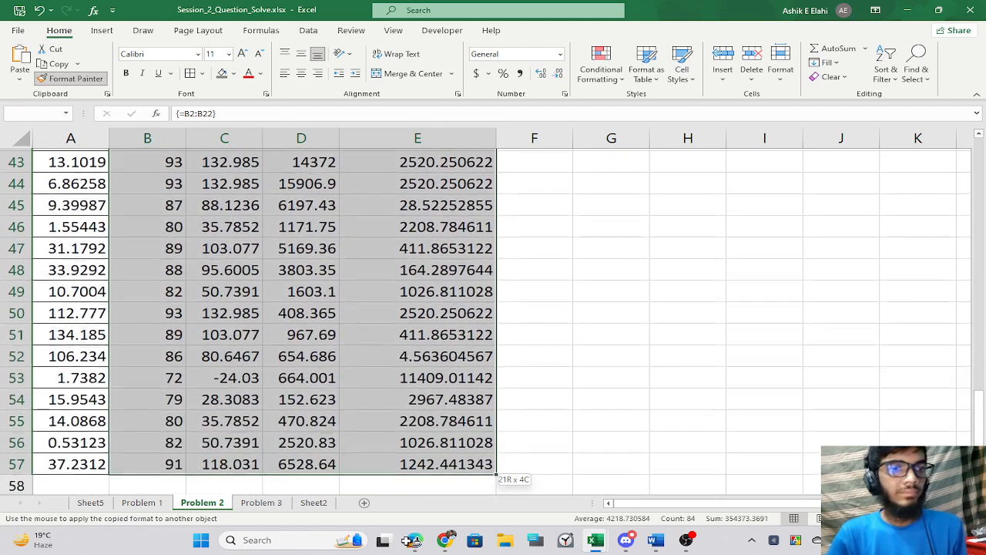
{"action": "scroll", "coordinate": [531, 462], "scroll_direction": "up", "scroll_amount": 5}
{"action": "scroll", "coordinate": [556, 448], "scroll_direction": "down", "scroll_amount": 8}
{"action": "left_click", "coordinate": [610, 414]}
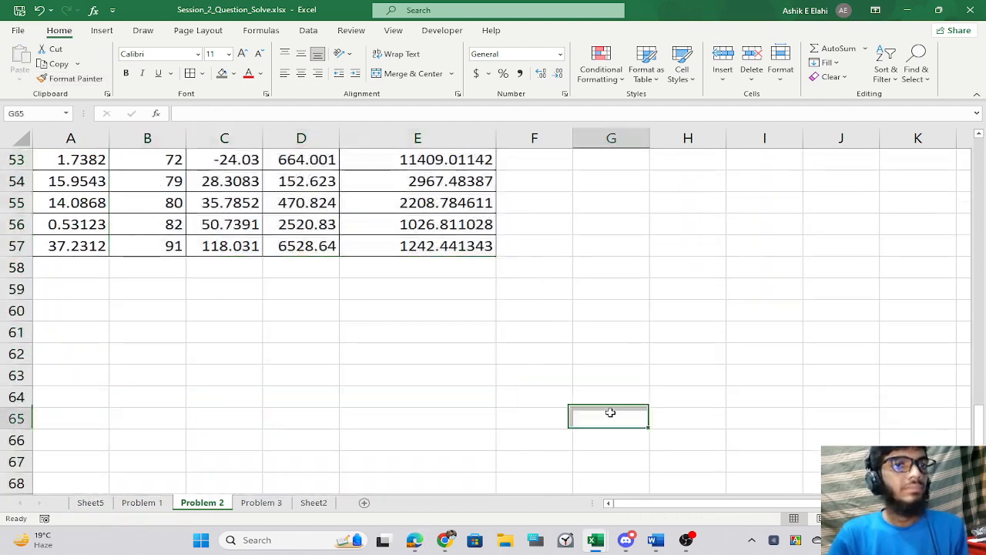
Look up the Breuch Pagan test statistic on the Heteroscadisticity sheet of the other open workbook, and return to the Problem 2 sheet.
{"action": "scroll", "coordinate": [324, 406], "scroll_direction": "up", "scroll_amount": 3}
{"action": "scroll", "coordinate": [501, 406], "scroll_direction": "up", "scroll_amount": 7}
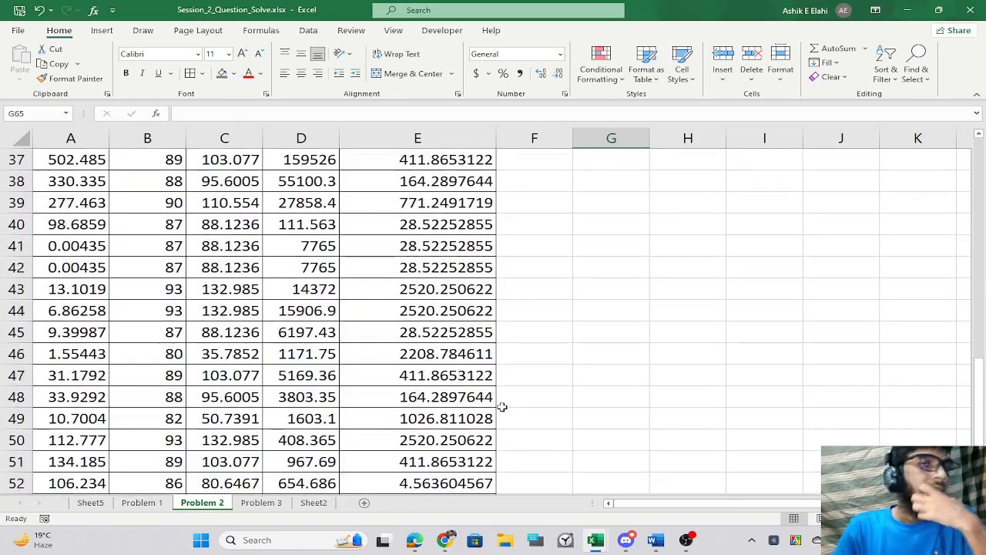
{"action": "scroll", "coordinate": [502, 406], "scroll_direction": "down", "scroll_amount": 4}
{"action": "scroll", "coordinate": [504, 407], "scroll_direction": "up", "scroll_amount": 1}
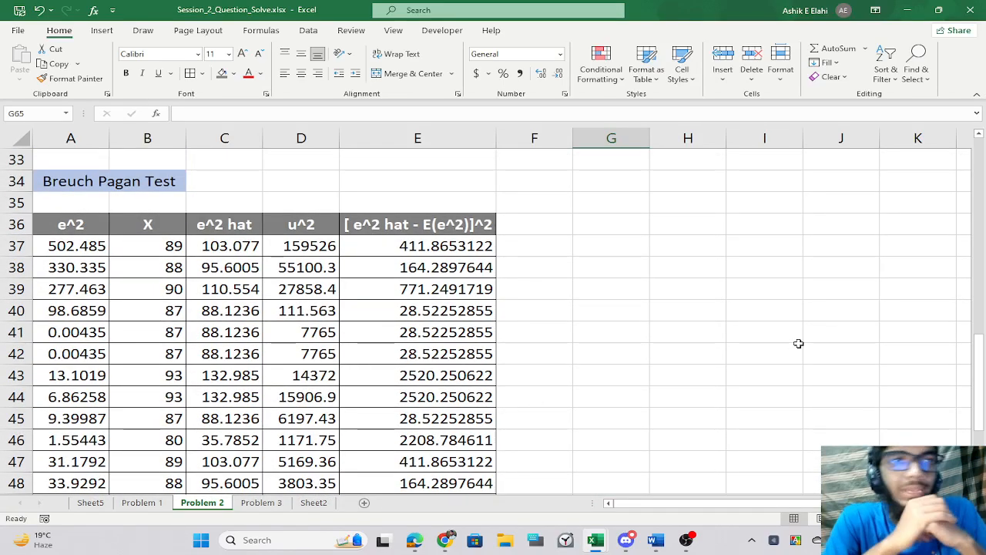
{"action": "key", "text": "alt+Tab"}
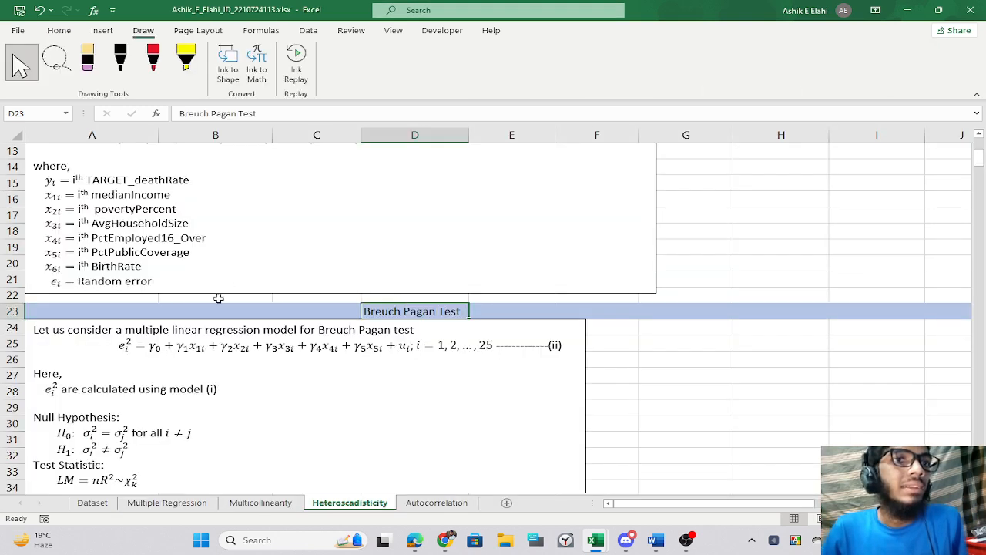
{"action": "left_click", "coordinate": [230, 344]}
{"action": "scroll", "coordinate": [232, 370], "scroll_direction": "down", "scroll_amount": 3}
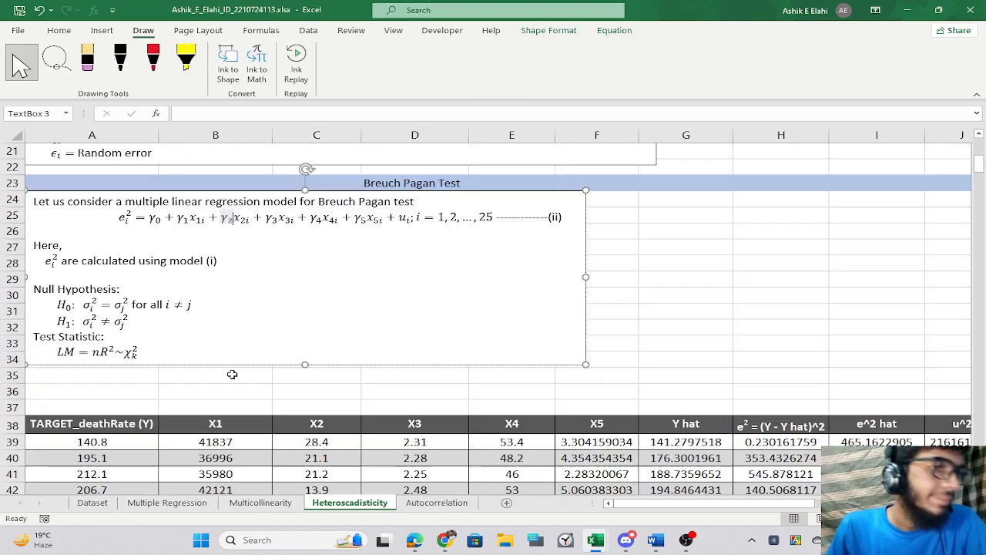
{"action": "left_click", "coordinate": [142, 333]}
{"action": "left_click_drag", "start_coordinate": [157, 349], "coordinate": [34, 336]}
{"action": "left_click", "coordinate": [133, 351]}
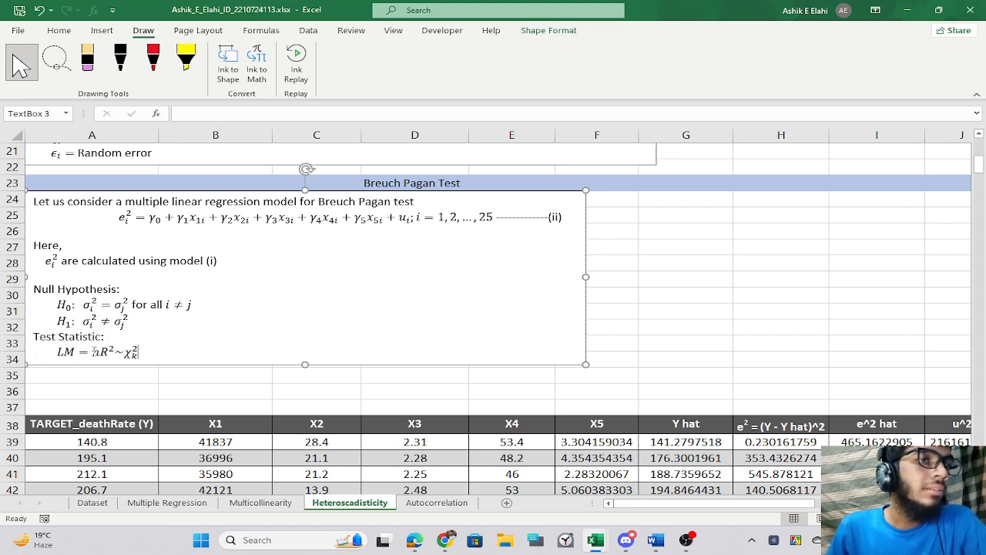
{"action": "double_click", "coordinate": [94, 353]}
{"action": "left_click", "coordinate": [315, 352]}
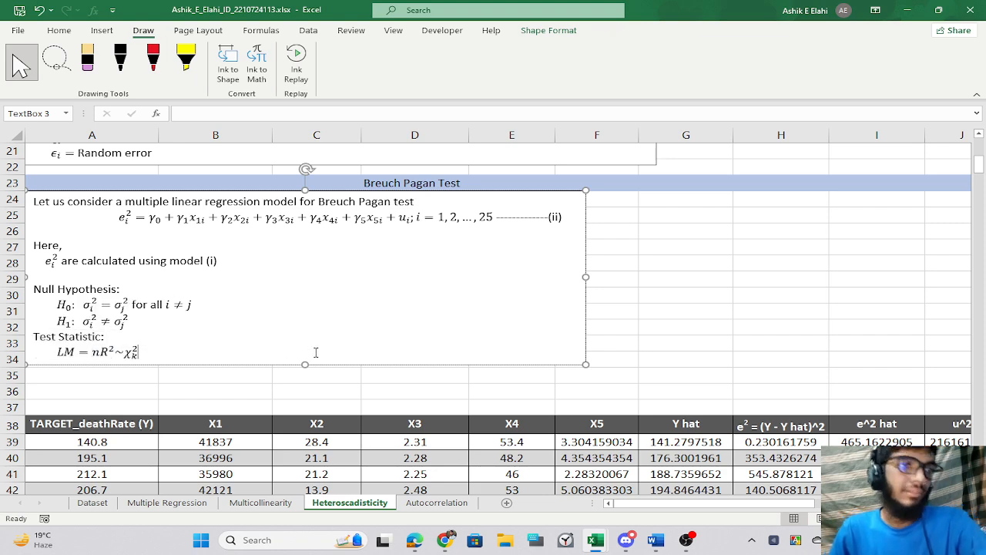
{"action": "key", "text": "alt+Tab"}
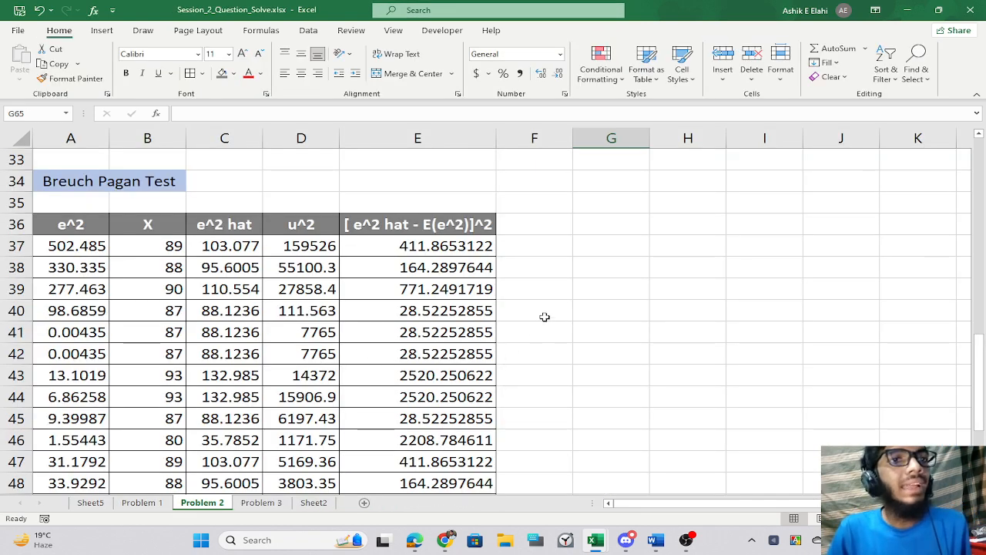
Enter the label LM in G37 and its expression nR^2 in H37, beside the Breuch Pagan table.
{"action": "left_click", "coordinate": [612, 257]}
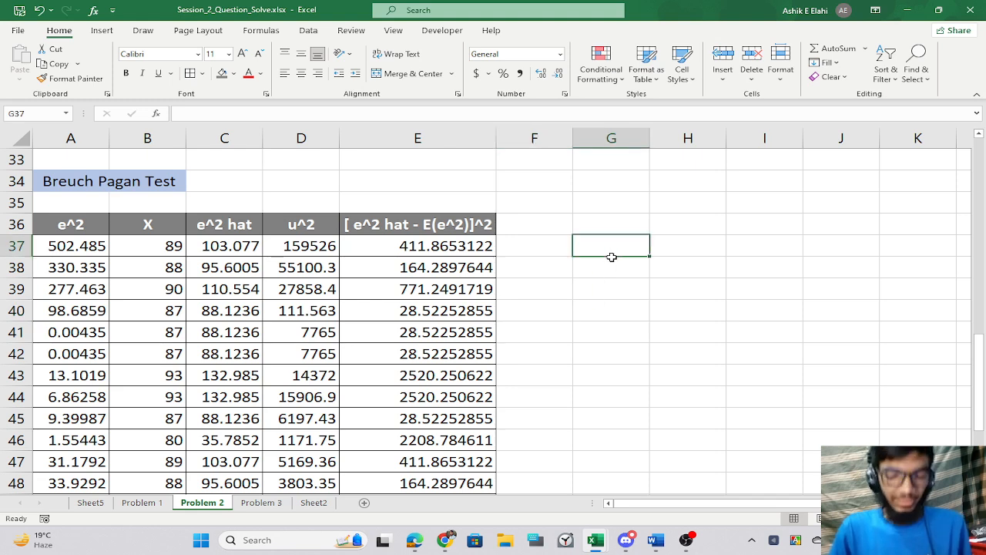
{"action": "type", "text": "LM"}
{"action": "key", "text": "Tab"}
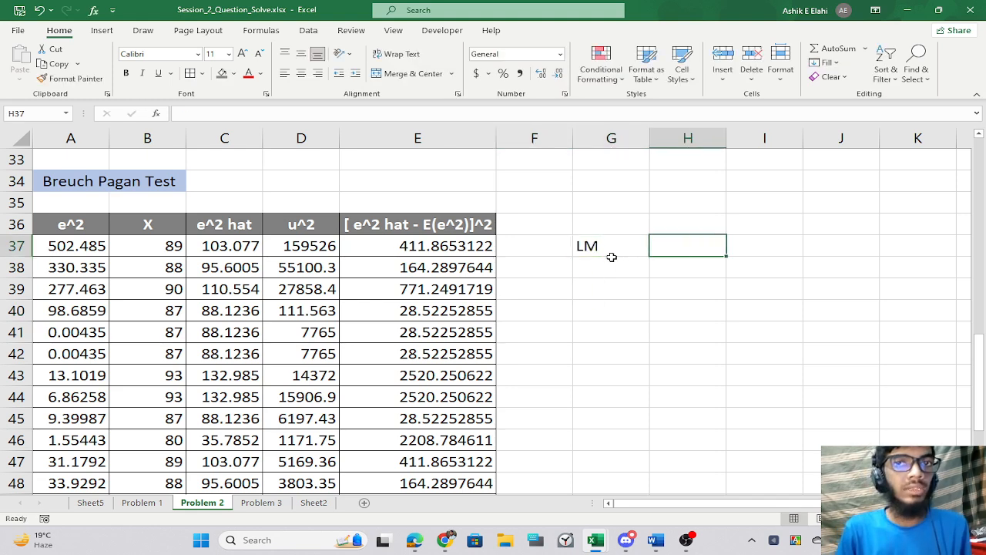
{"action": "type", "text": "n"}
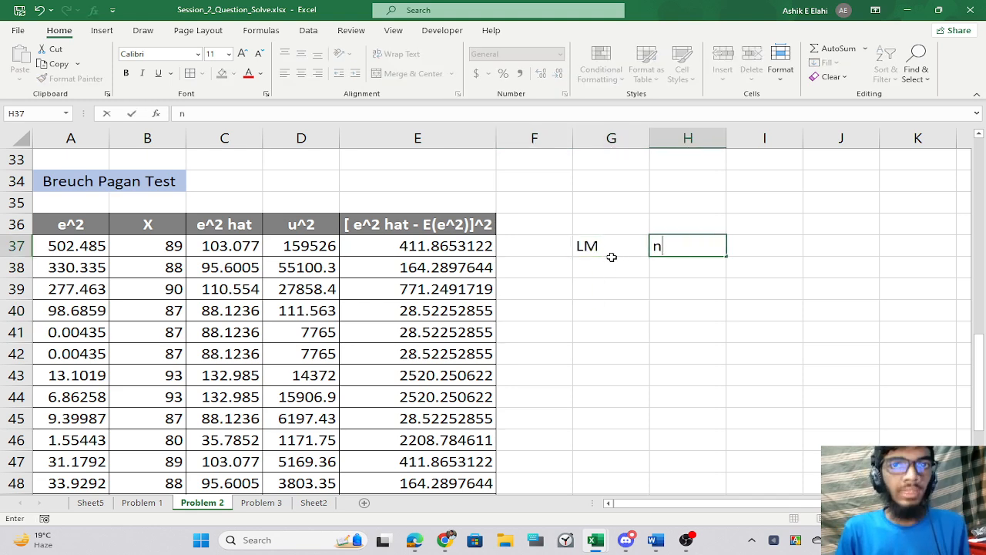
{"action": "type", "text": "R^2"}
{"action": "key", "text": "Return"}
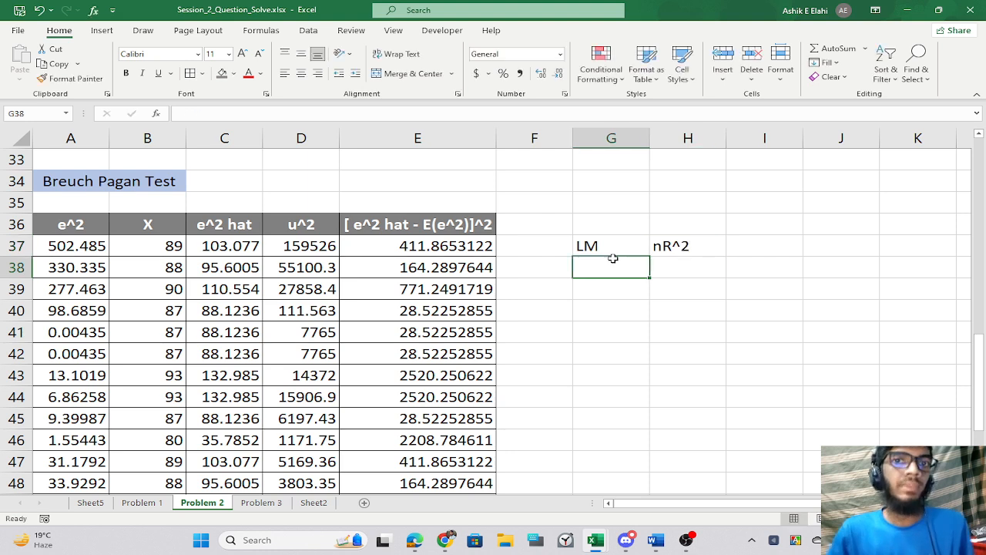
Enter the label R^2 in G40, below the LM label beside the Breuch Pagan table.
{"action": "left_click", "coordinate": [658, 245]}
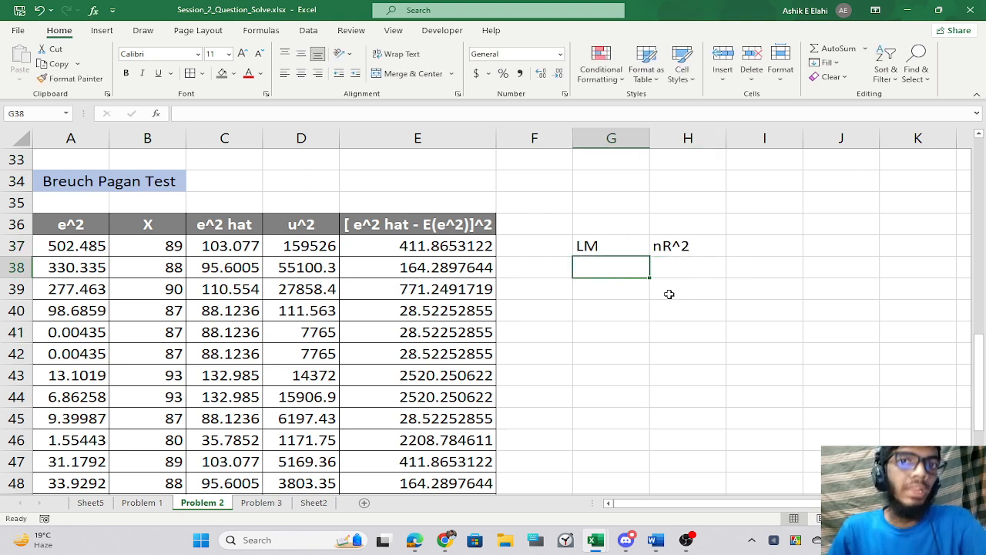
{"action": "double_click", "coordinate": [632, 310]}
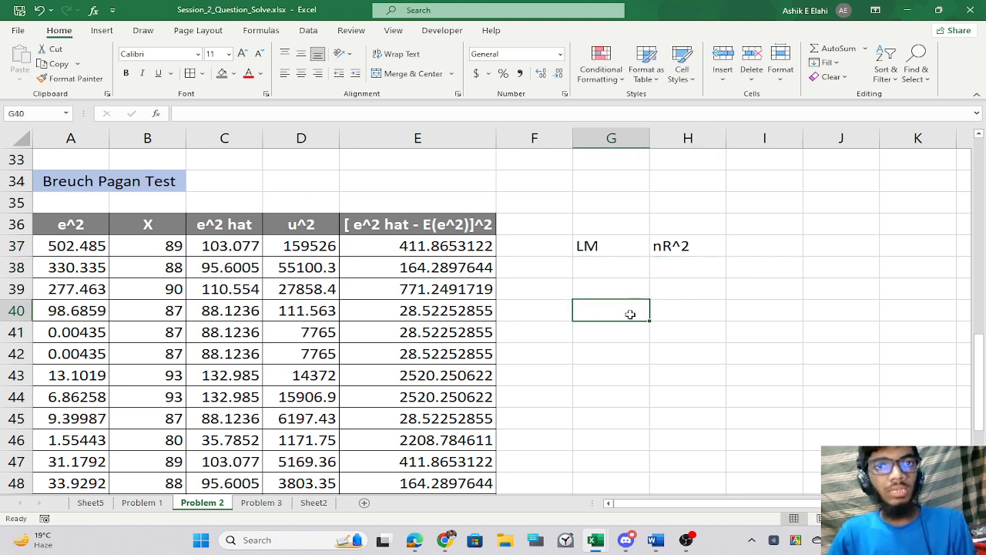
{"action": "type", "text": "R^2"}
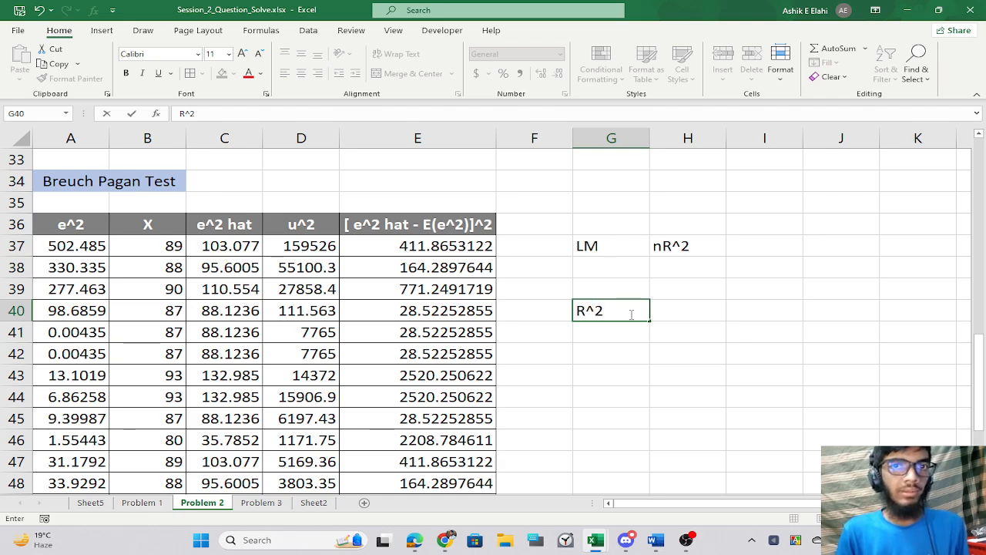
{"action": "key", "text": "Tab"}
Enter the R^2 formula =E58/(D58+E58) in H40, referring to the cells directly below the table's last two columns.
{"action": "type", "text": "="}
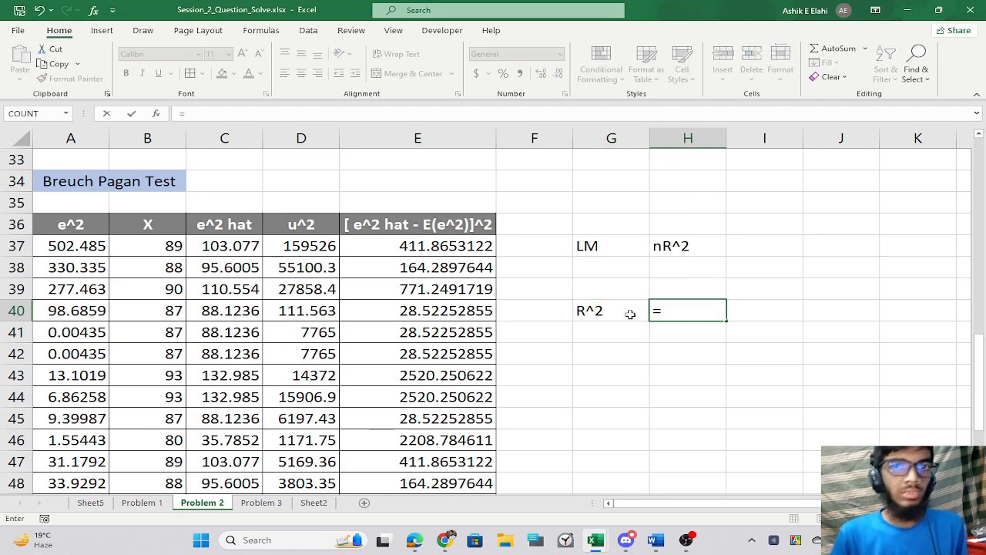
{"action": "scroll", "coordinate": [619, 346], "scroll_direction": "down", "scroll_amount": 1}
{"action": "scroll", "coordinate": [619, 346], "scroll_direction": "up", "scroll_amount": 1}
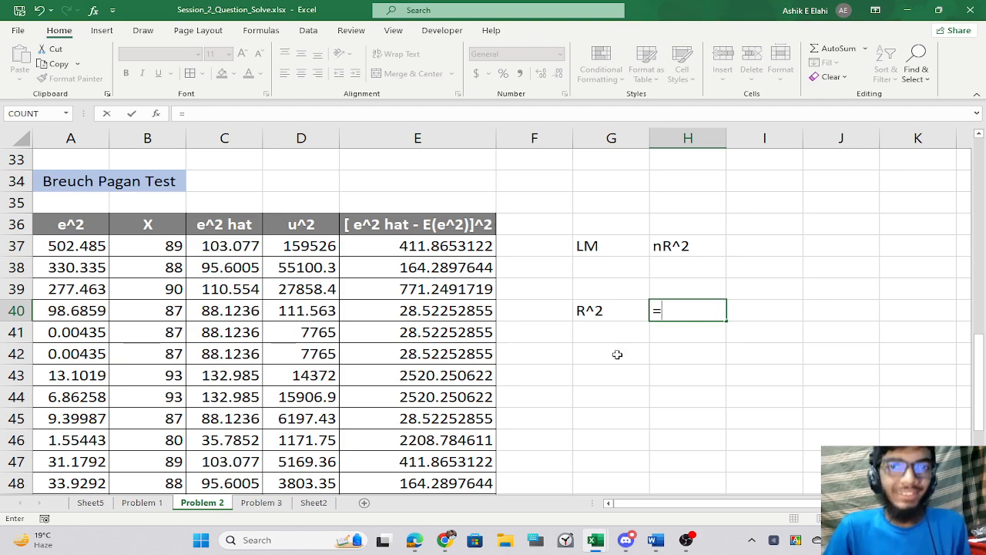
{"action": "scroll", "coordinate": [617, 354], "scroll_direction": "down", "scroll_amount": 2}
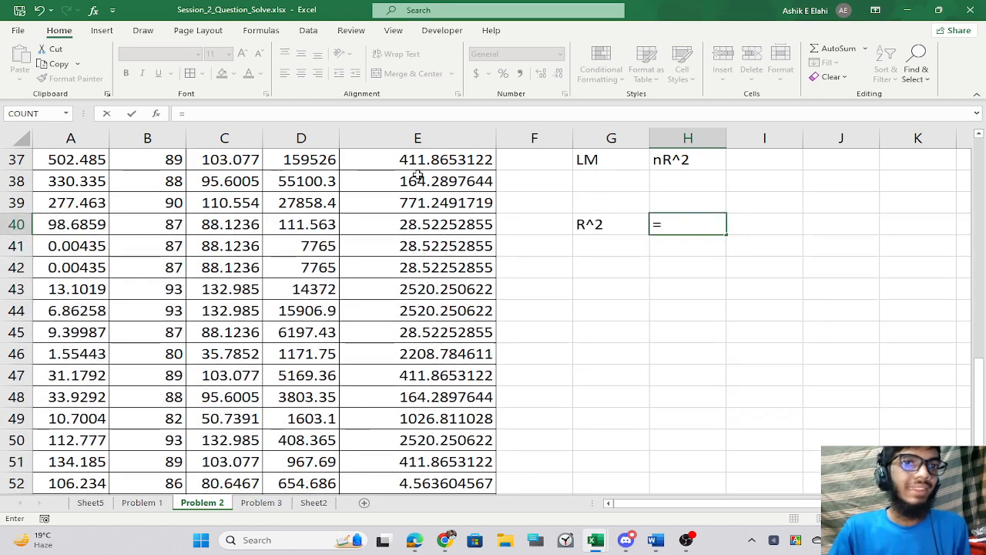
{"action": "left_click_drag", "start_coordinate": [420, 159], "coordinate": [396, 454]}
{"action": "left_click", "coordinate": [397, 424]}
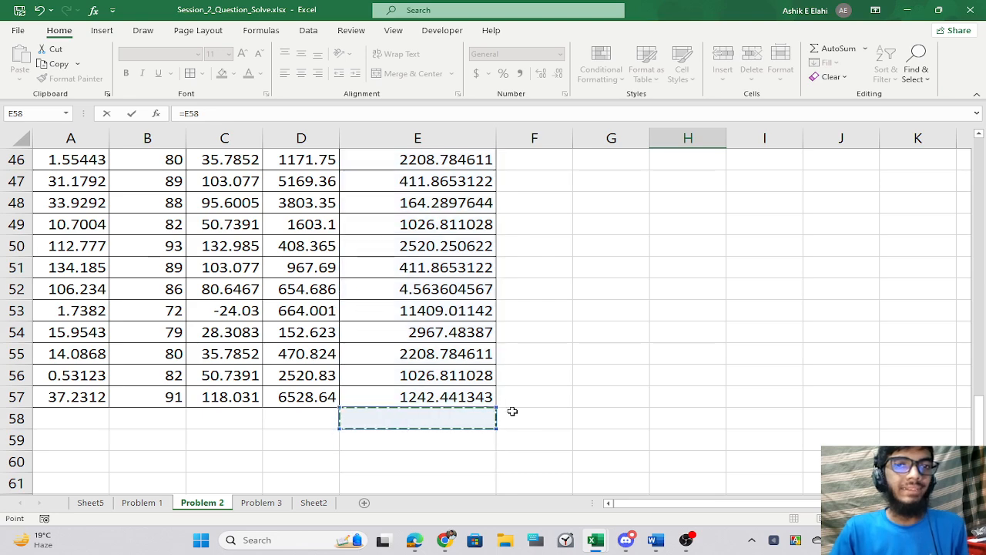
{"action": "scroll", "coordinate": [511, 409], "scroll_direction": "up", "scroll_amount": 5}
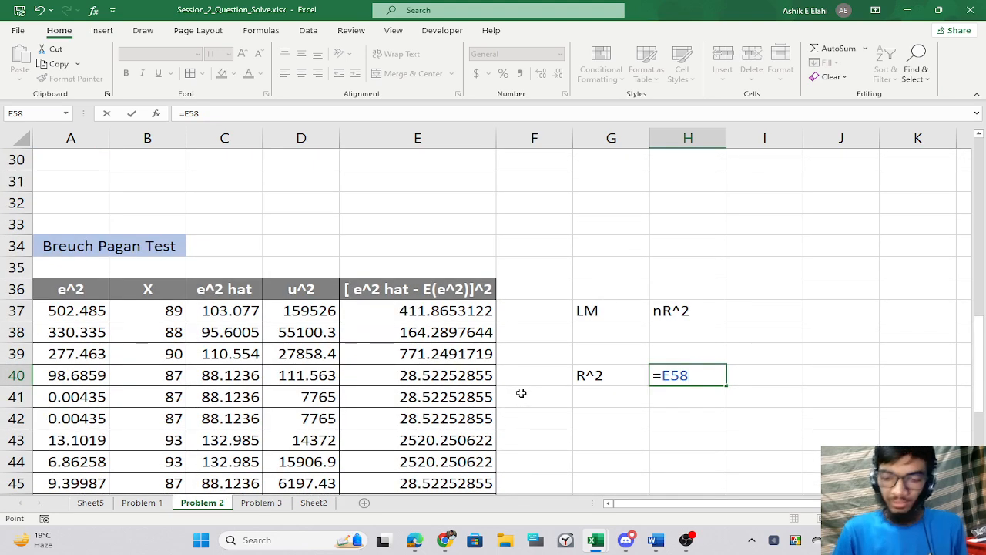
{"action": "type", "text": "/"}
{"action": "scroll", "coordinate": [561, 385], "scroll_direction": "down", "scroll_amount": 7}
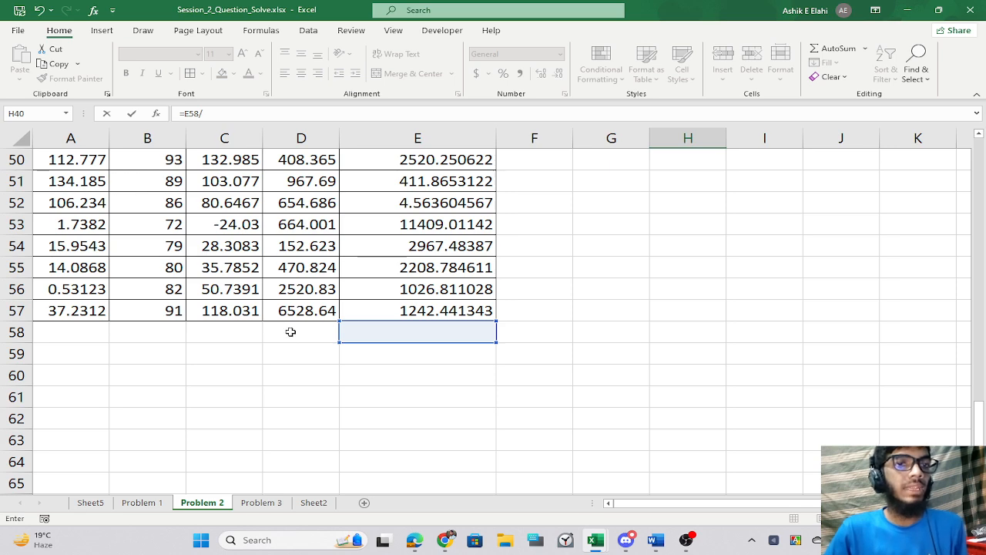
{"action": "type", "text": "("}
{"action": "scroll", "coordinate": [289, 334], "scroll_direction": "up", "scroll_amount": 5}
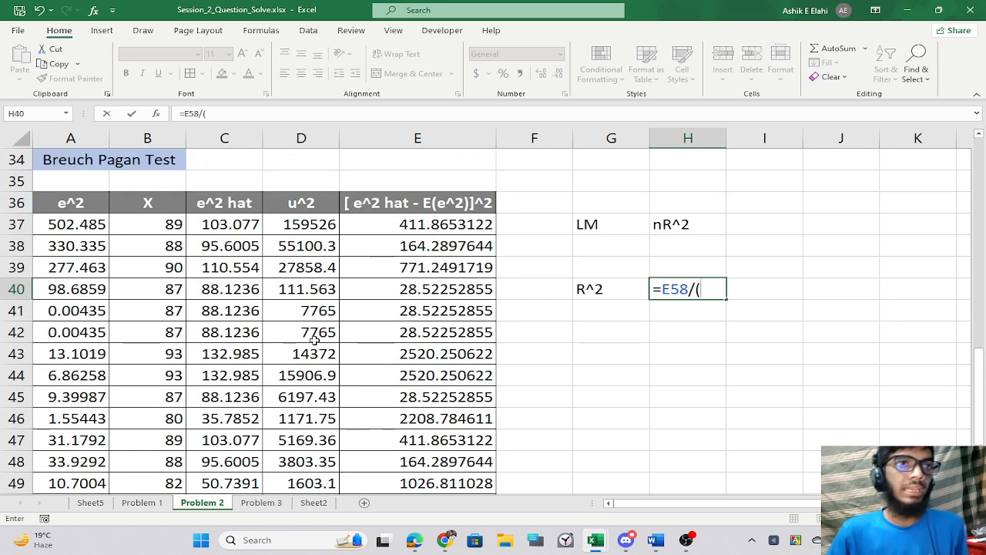
{"action": "scroll", "coordinate": [297, 347], "scroll_direction": "down", "scroll_amount": 5}
{"action": "left_click", "coordinate": [299, 334]}
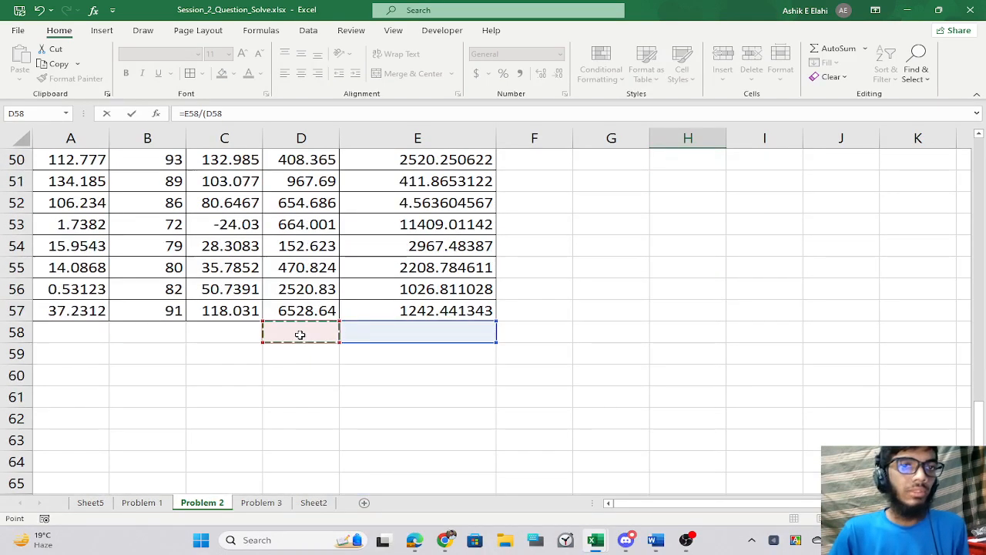
{"action": "type", "text": "+"}
{"action": "left_click", "coordinate": [361, 336]}
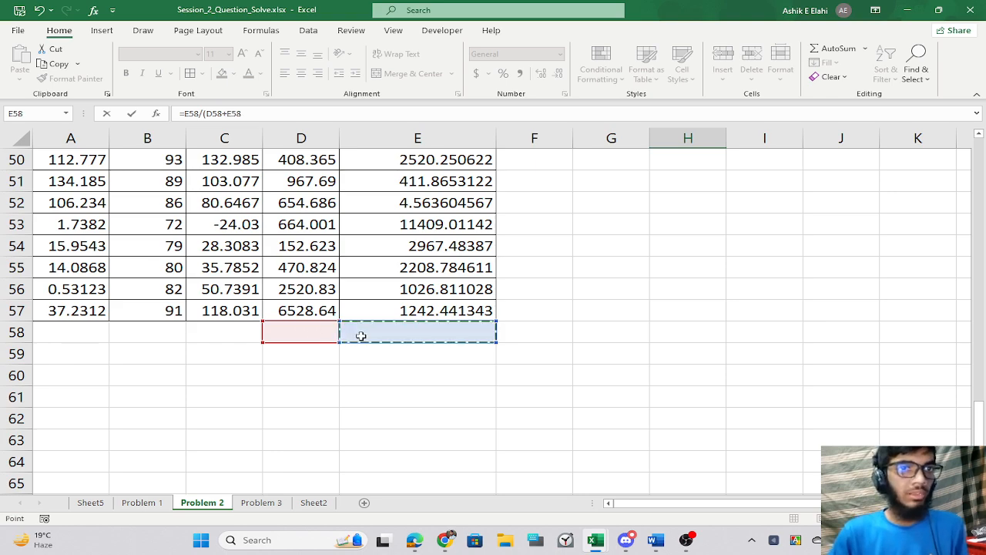
{"action": "type", "text": ")"}
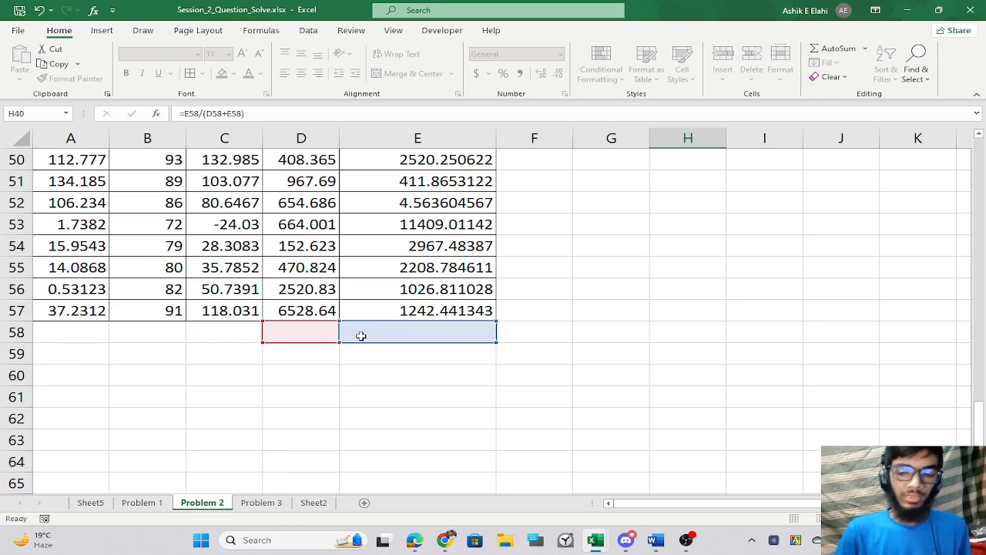
{"action": "key", "text": "Return"}
{"action": "scroll", "coordinate": [359, 335], "scroll_direction": "up", "scroll_amount": 3}
{"action": "left_click", "coordinate": [667, 316]}
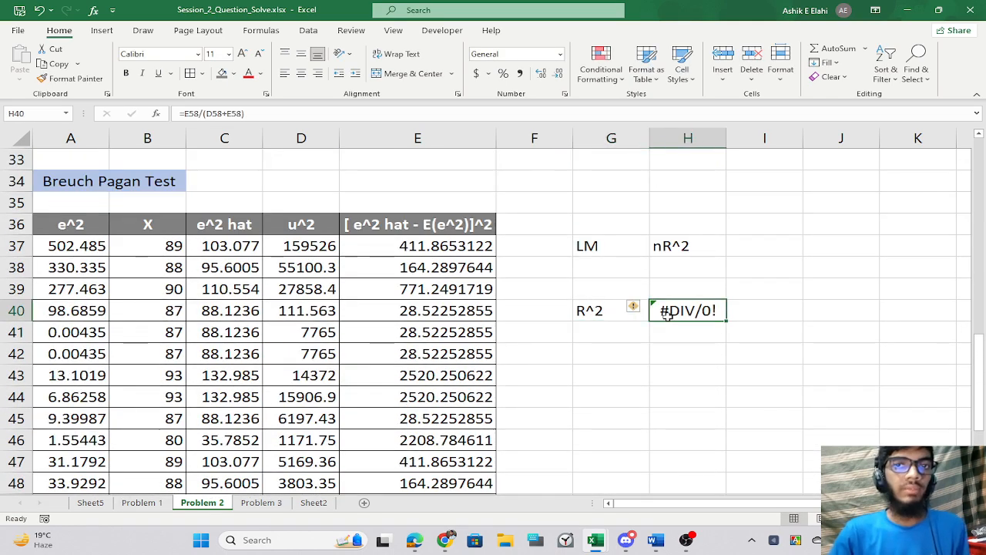
Label C58 as Sum and total the u^2 column in D58 with =SUM(D37:D57).
{"action": "scroll", "coordinate": [588, 385], "scroll_direction": "down", "scroll_amount": 5}
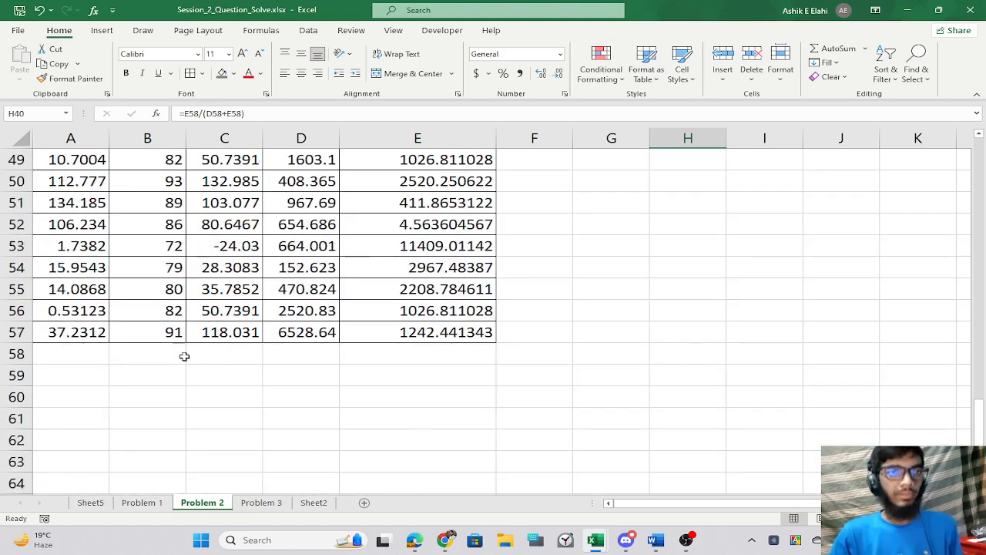
{"action": "left_click", "coordinate": [213, 355]}
{"action": "type", "text": "Sum"}
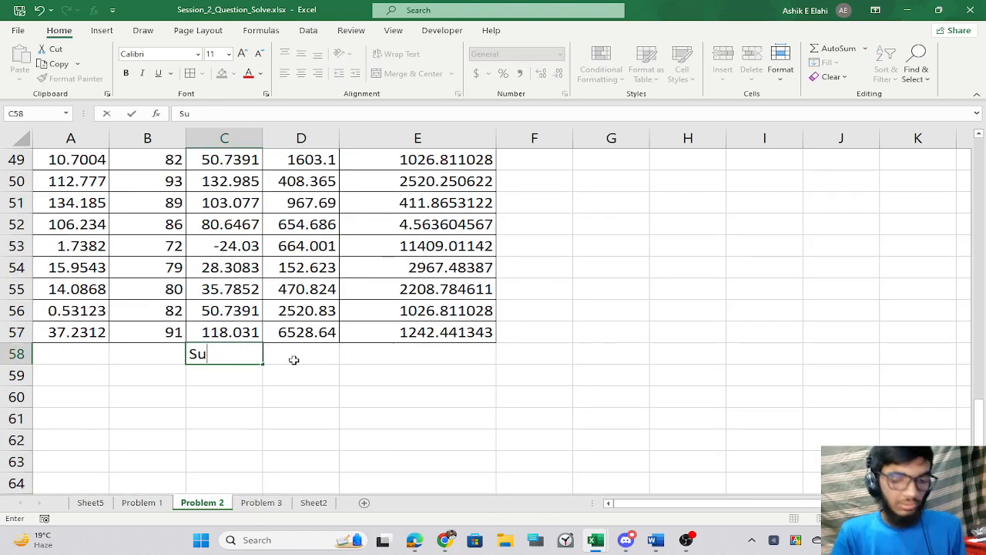
{"action": "key", "text": "Tab"}
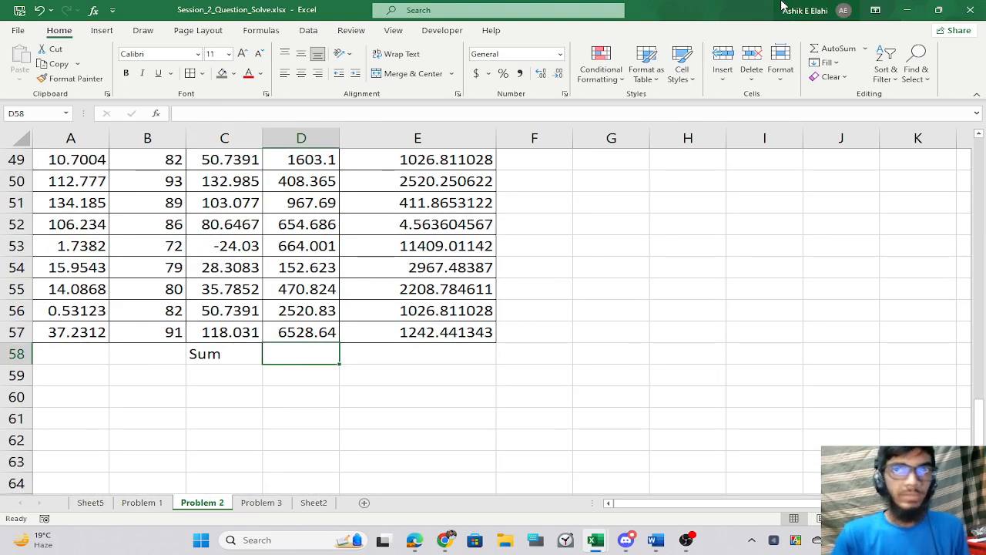
{"action": "left_click", "coordinate": [836, 48]}
{"action": "key", "text": "Return"}
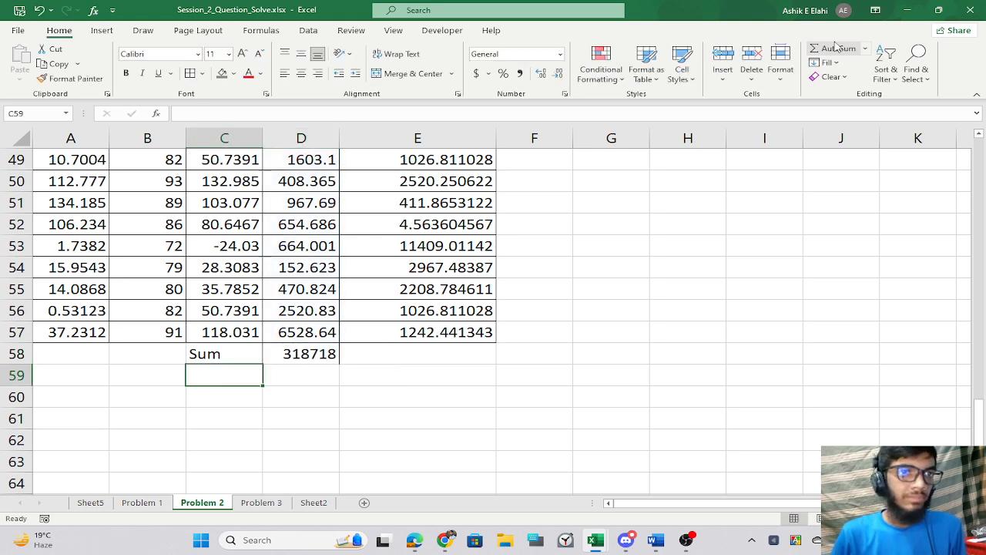
Fill the sum formula from D58 across to E58 and check the R^2 cell H40.
{"action": "left_click", "coordinate": [305, 348]}
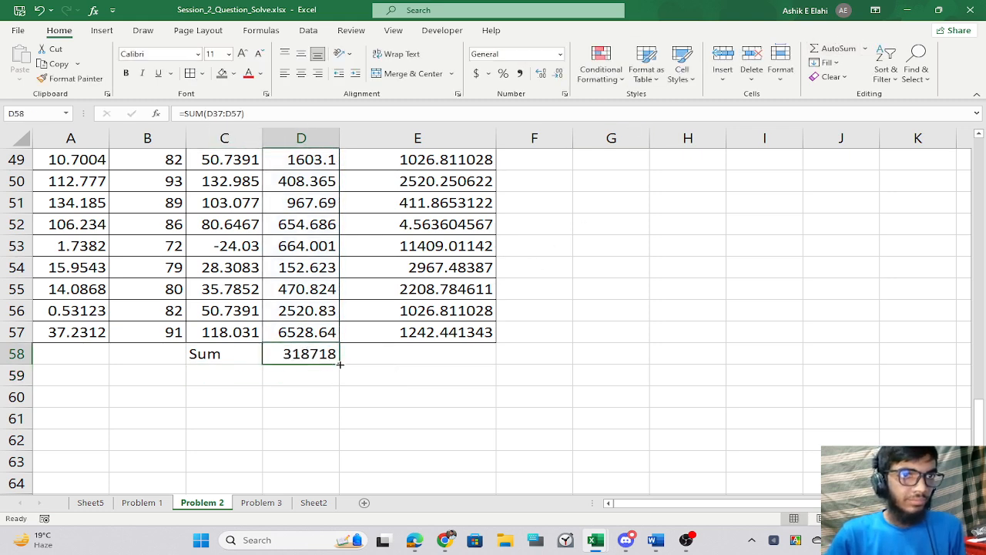
{"action": "left_click_drag", "start_coordinate": [340, 363], "coordinate": [486, 353]}
{"action": "left_click", "coordinate": [508, 350]}
{"action": "scroll", "coordinate": [719, 336], "scroll_direction": "up", "scroll_amount": 4}
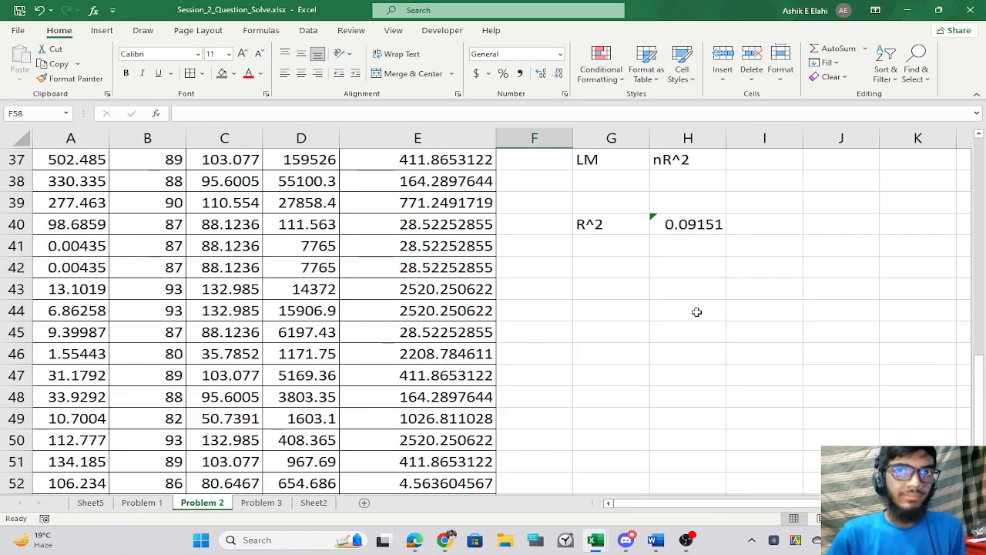
{"action": "left_click", "coordinate": [664, 230]}
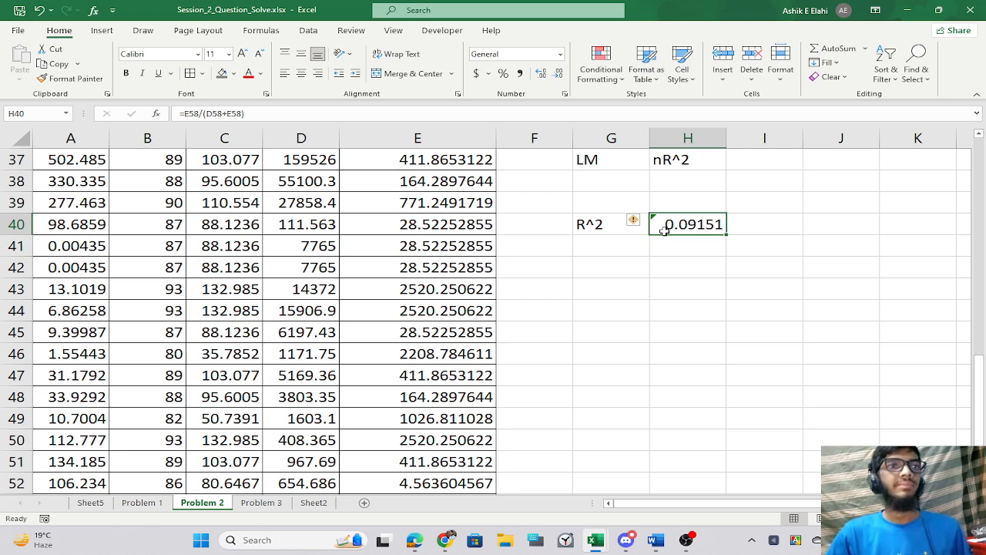
Enter the label LM in G41, directly below the R^2 label.
{"action": "left_click", "coordinate": [637, 267]}
{"action": "left_click", "coordinate": [615, 238]}
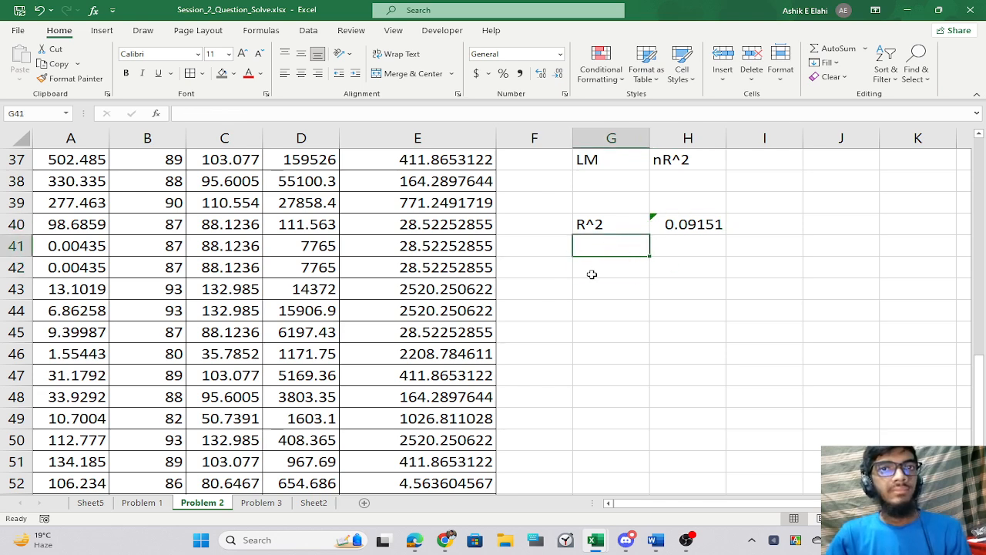
{"action": "type", "text": "LM"}
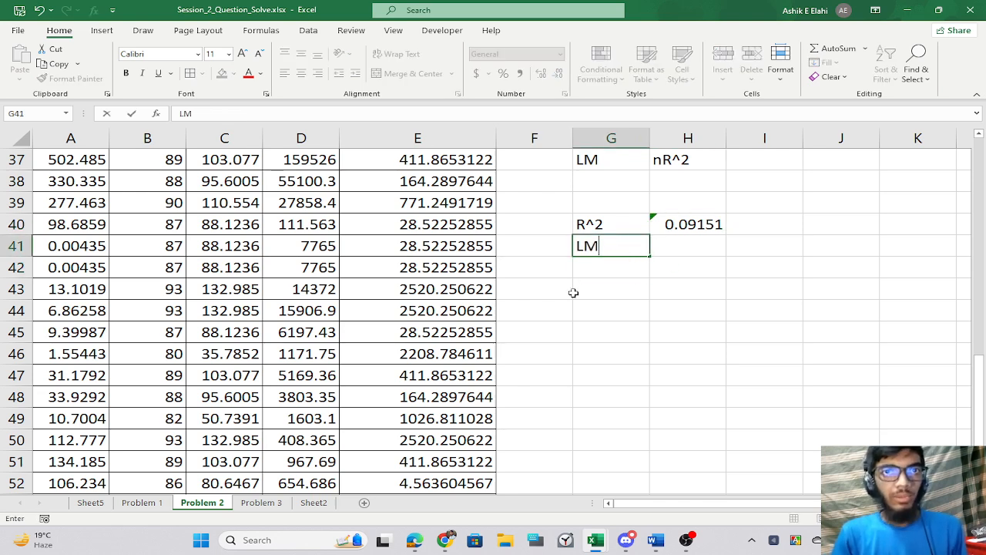
{"action": "key", "text": "Tab"}
Calculate the LM statistic in H41 with the formula =COUNT(A37:A57)*H40.
{"action": "type", "text": "="}
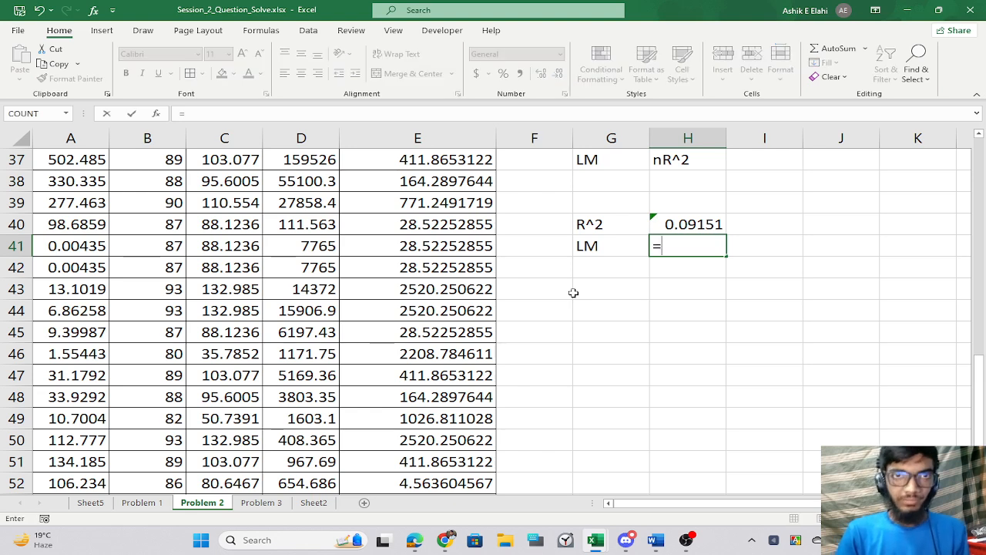
{"action": "type", "text": "cou"}
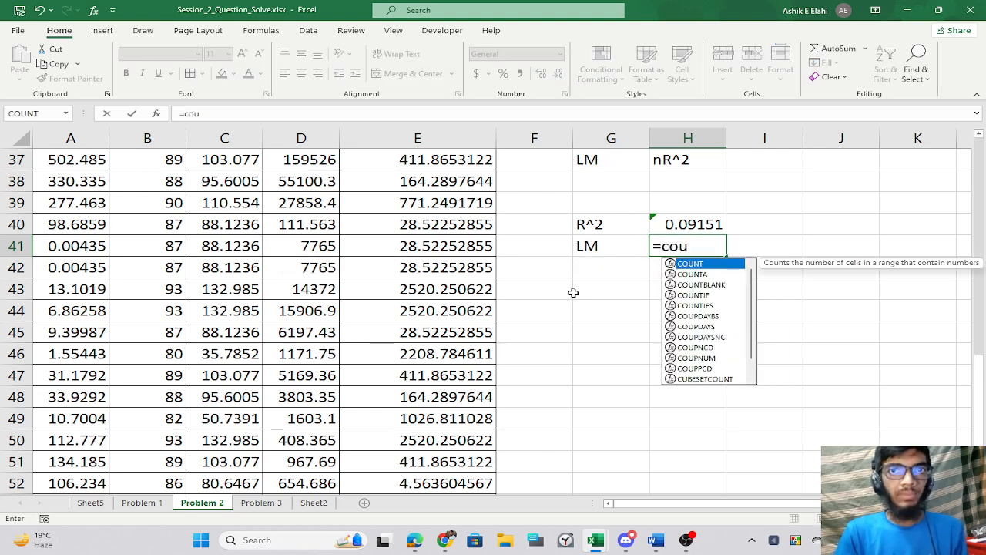
{"action": "key", "text": "Tab"}
{"action": "scroll", "coordinate": [169, 346], "scroll_direction": "up", "scroll_amount": 3}
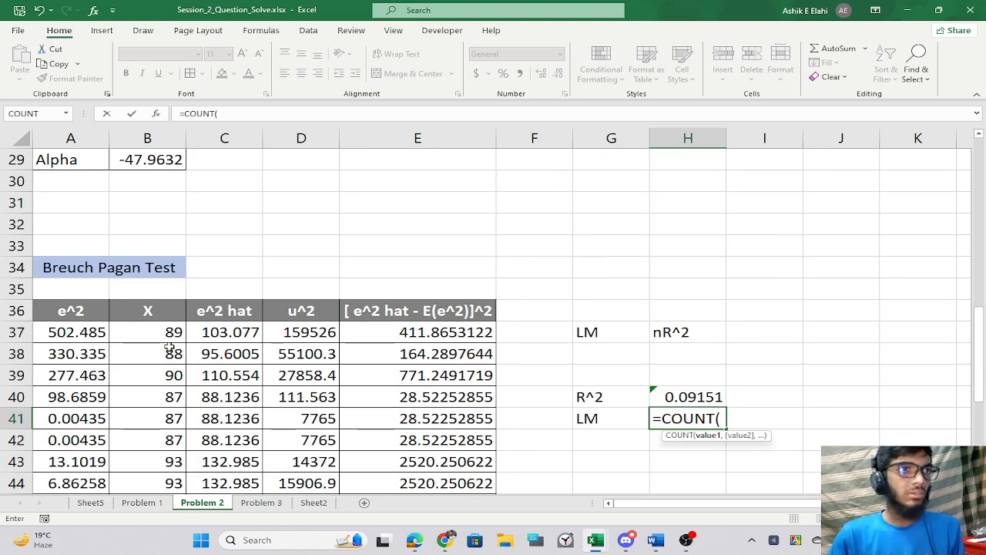
{"action": "left_click_drag", "start_coordinate": [72, 337], "coordinate": [51, 438]}
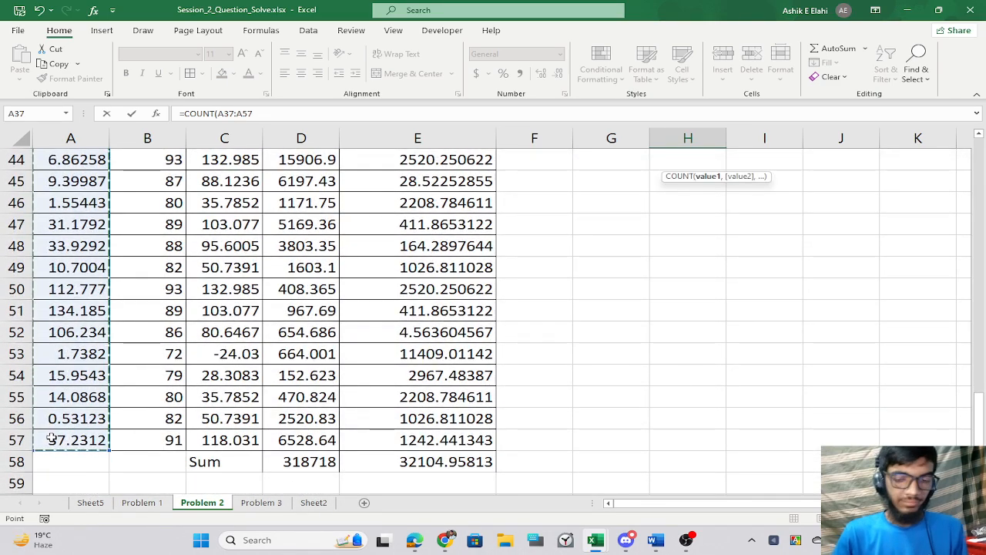
{"action": "type", "text": ")"}
{"action": "scroll", "coordinate": [296, 319], "scroll_direction": "up", "scroll_amount": 5}
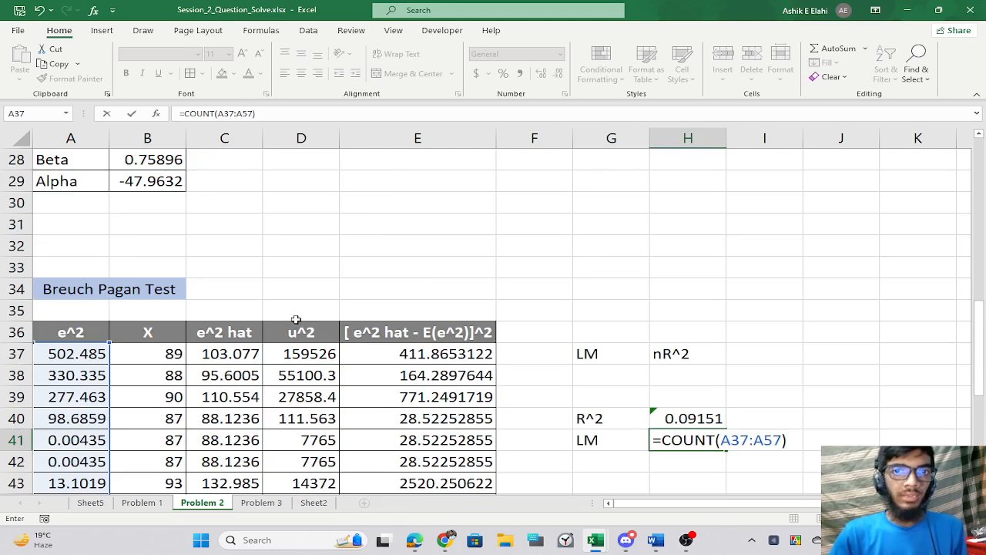
{"action": "type", "text": "*"}
{"action": "left_click", "coordinate": [686, 420]}
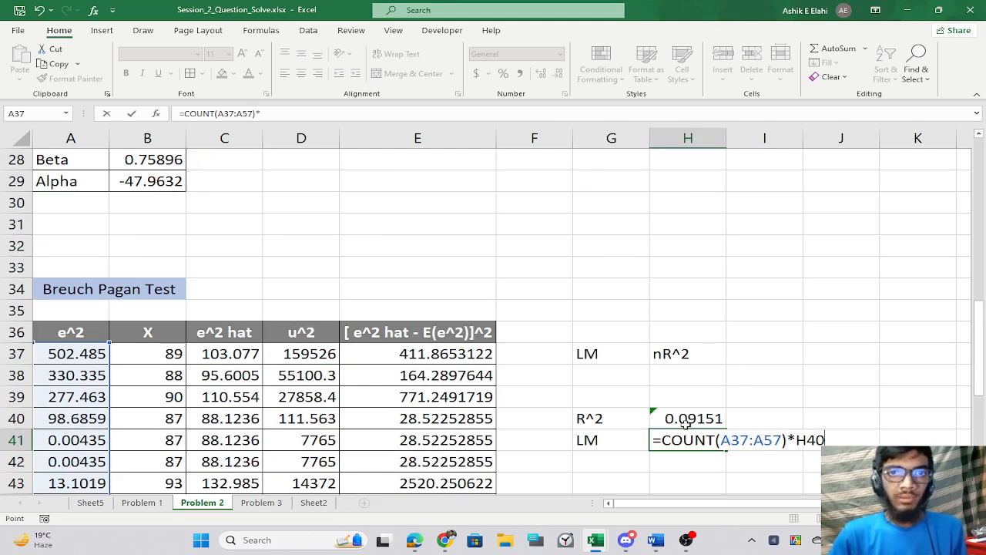
{"action": "key", "text": "Return"}
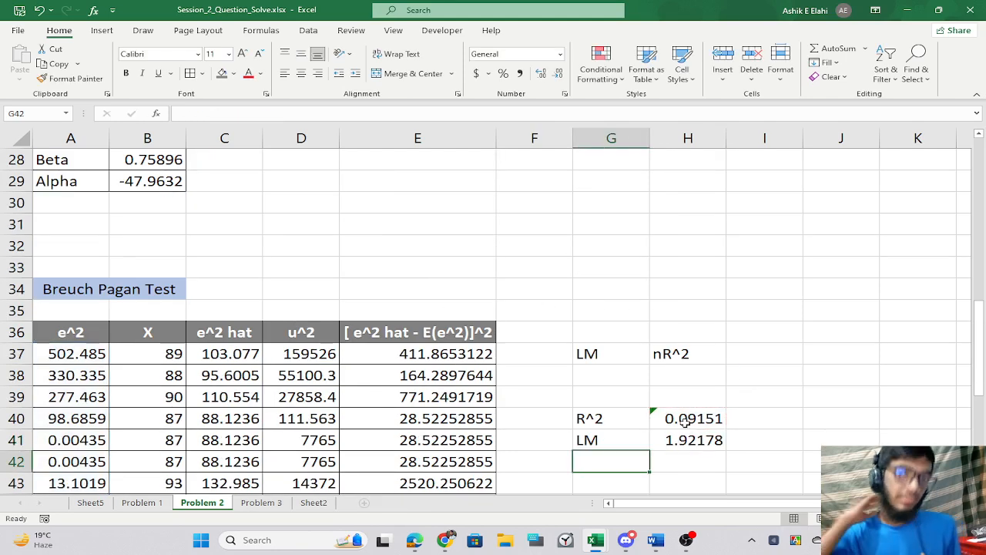
Review the R^2 formula in H40 against the sums in D58 and E58, leaving it as it is.
{"action": "double_click", "coordinate": [685, 420]}
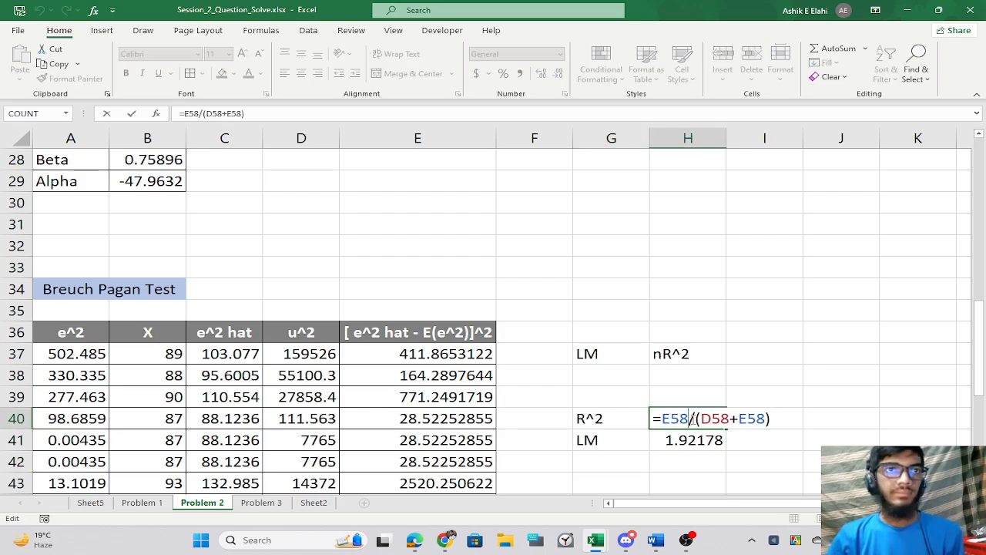
{"action": "scroll", "coordinate": [515, 380], "scroll_direction": "down", "scroll_amount": 11}
{"action": "scroll", "coordinate": [531, 394], "scroll_direction": "up", "scroll_amount": 9}
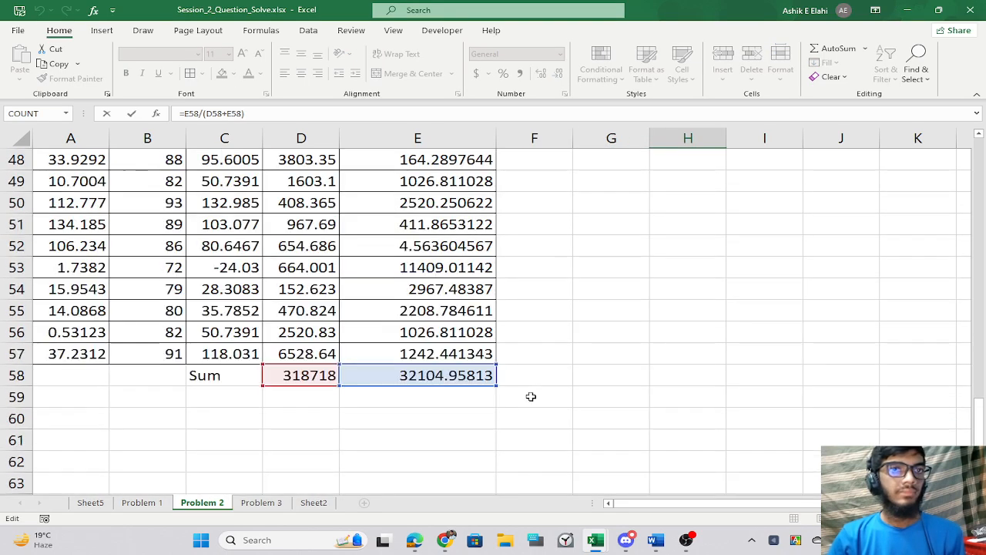
{"action": "scroll", "coordinate": [531, 396], "scroll_direction": "down", "scroll_amount": 1}
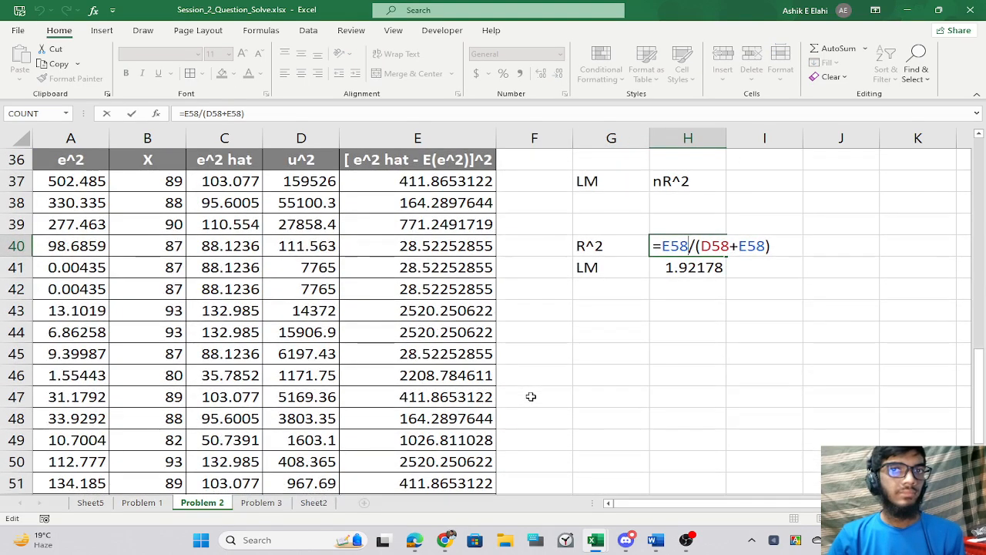
{"action": "scroll", "coordinate": [531, 396], "scroll_direction": "down", "scroll_amount": 3}
{"action": "scroll", "coordinate": [532, 370], "scroll_direction": "up", "scroll_amount": 4}
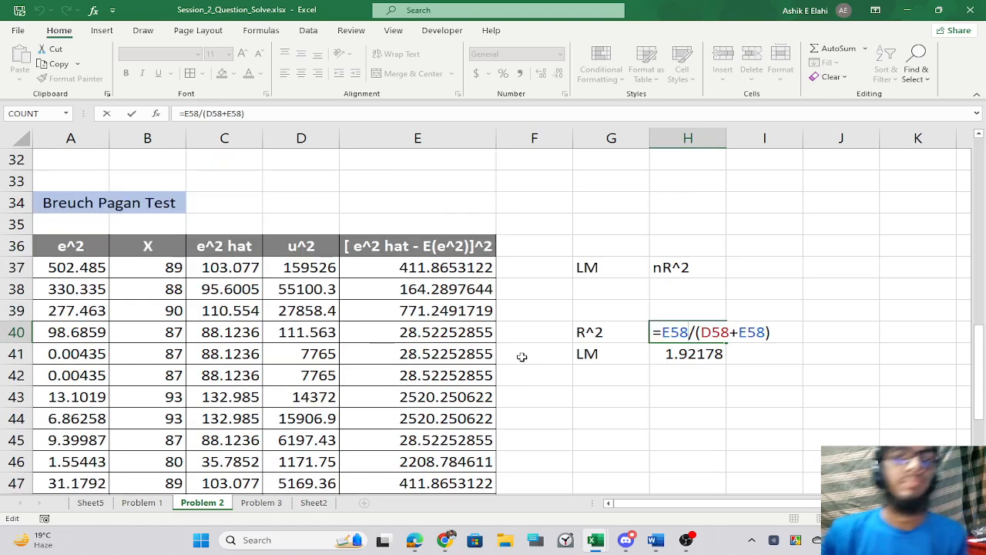
{"action": "key", "text": "Return"}
{"action": "left_click", "coordinate": [638, 356]}
{"action": "left_click", "coordinate": [621, 375]}
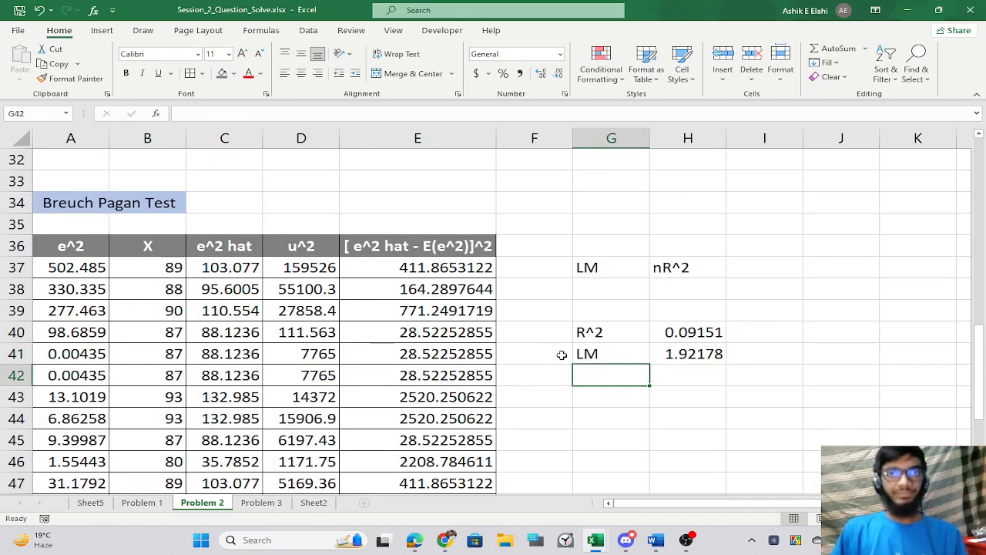
Enter the label P-value in G42, directly below the LM label.
{"action": "type", "text": "P"}
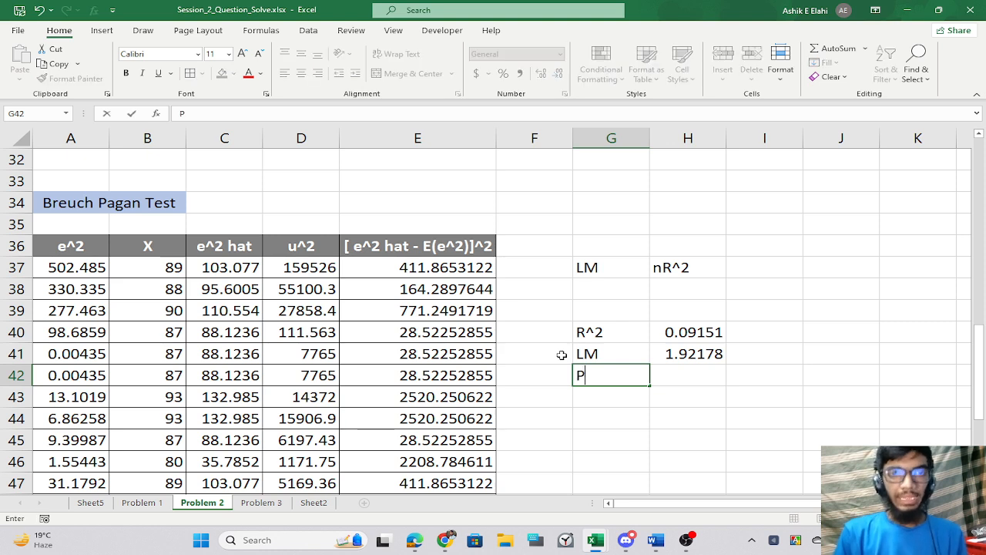
{"action": "type", "text": "-val"}
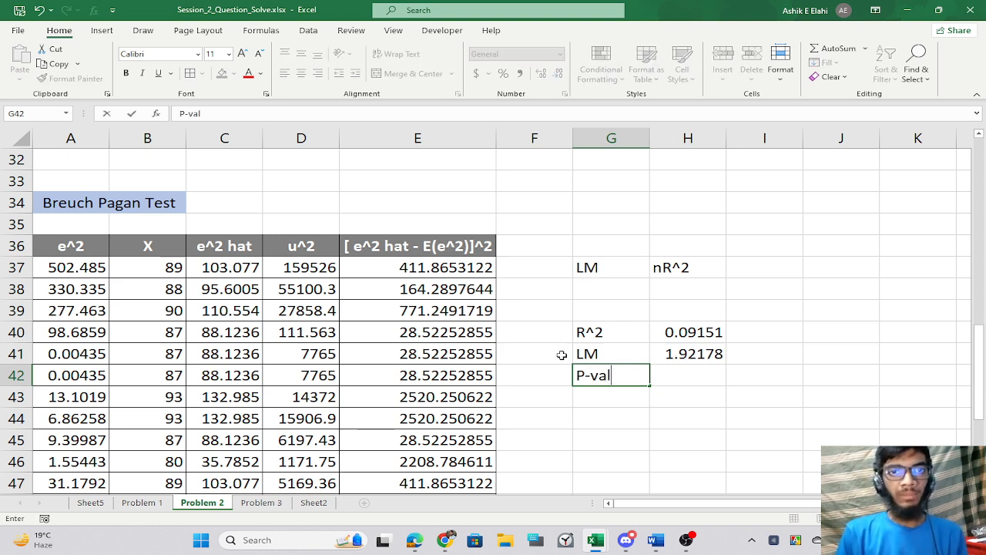
{"action": "type", "text": "ue"}
{"action": "key", "text": "Tab"}
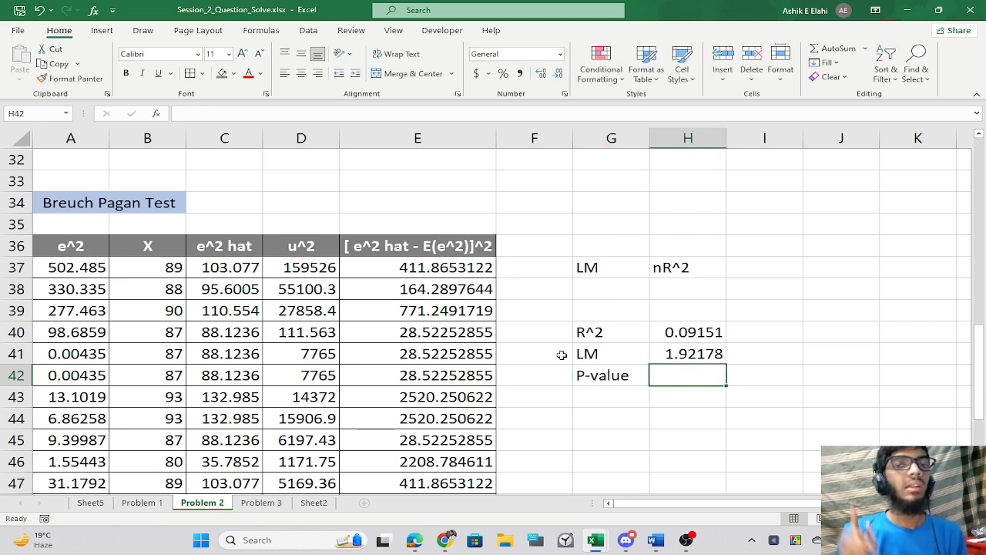
Begin the p-value formula in H42 with CHISQ.DIST.RT, using the LM statistic in H41 as its x argument.
{"action": "type", "text": "=chi"}
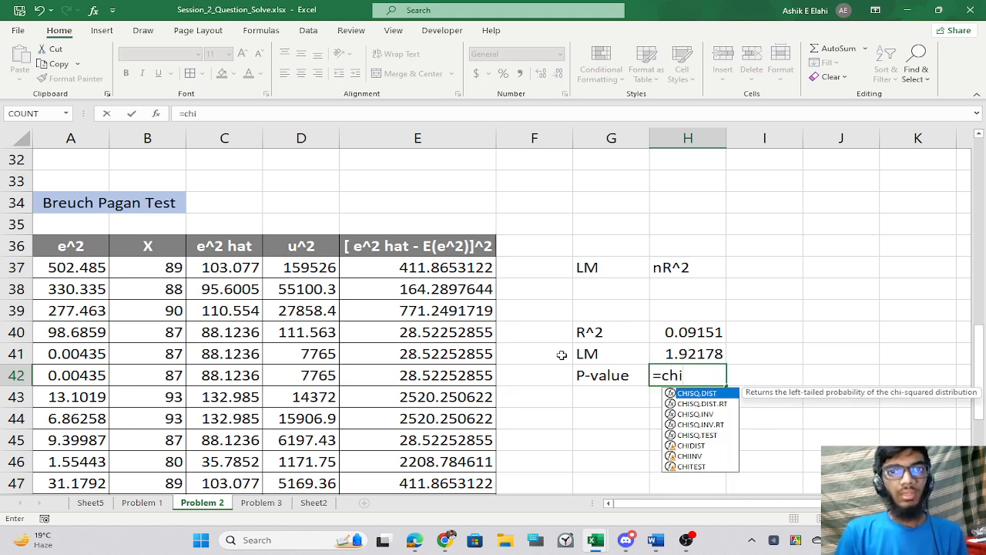
{"action": "key", "text": "Down"}
{"action": "key", "text": "Tab"}
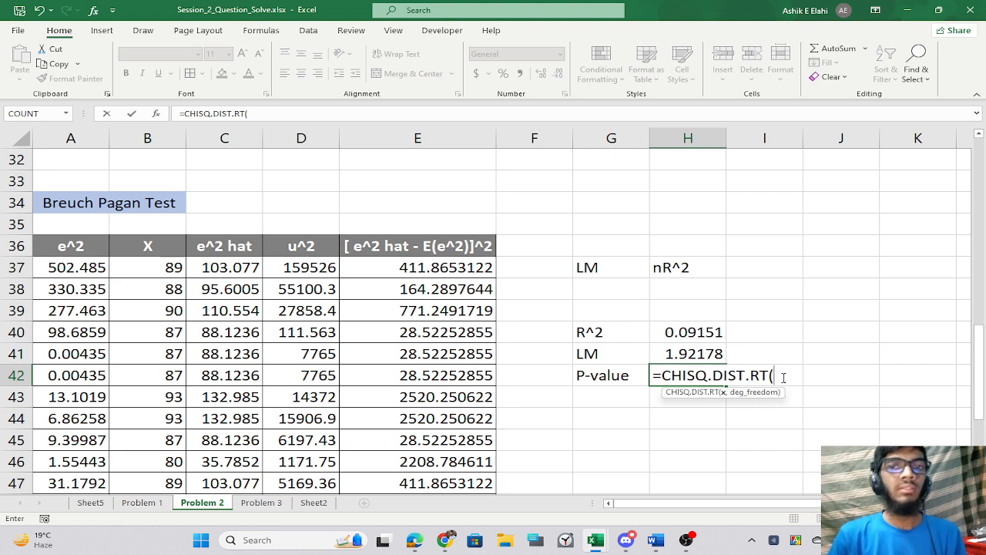
{"action": "left_click", "coordinate": [679, 355]}
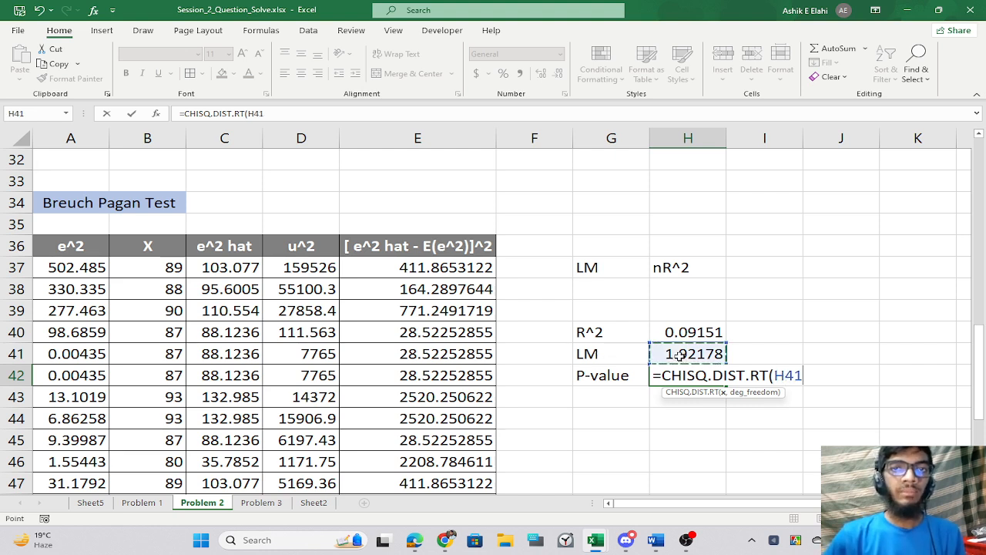
{"action": "type", "text": ","}
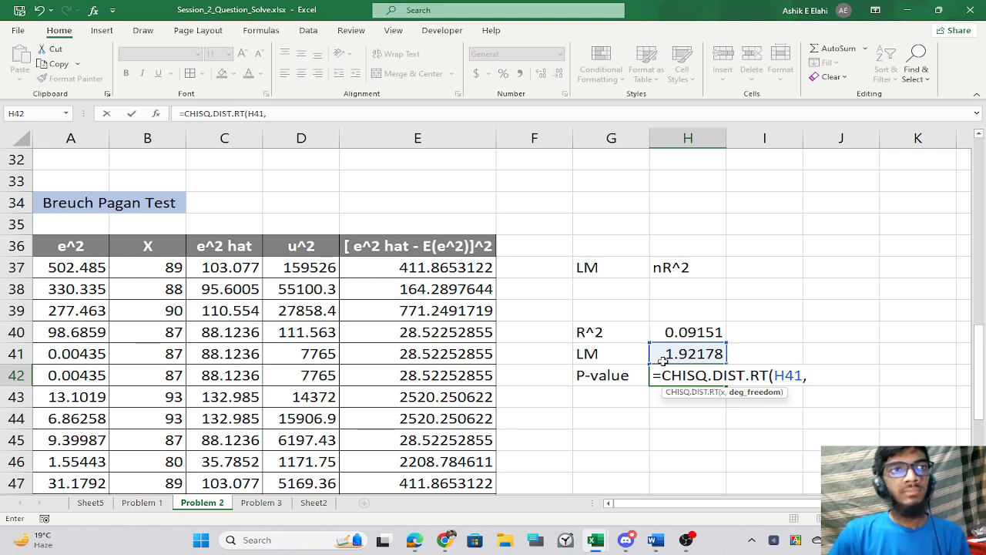
Check the distribution and degrees of freedom of the Breuch Pagan test statistic in the reference workbook's Heteroscadisticity sheet, and return to Problem 2.
{"action": "key", "text": "alt+Tab"}
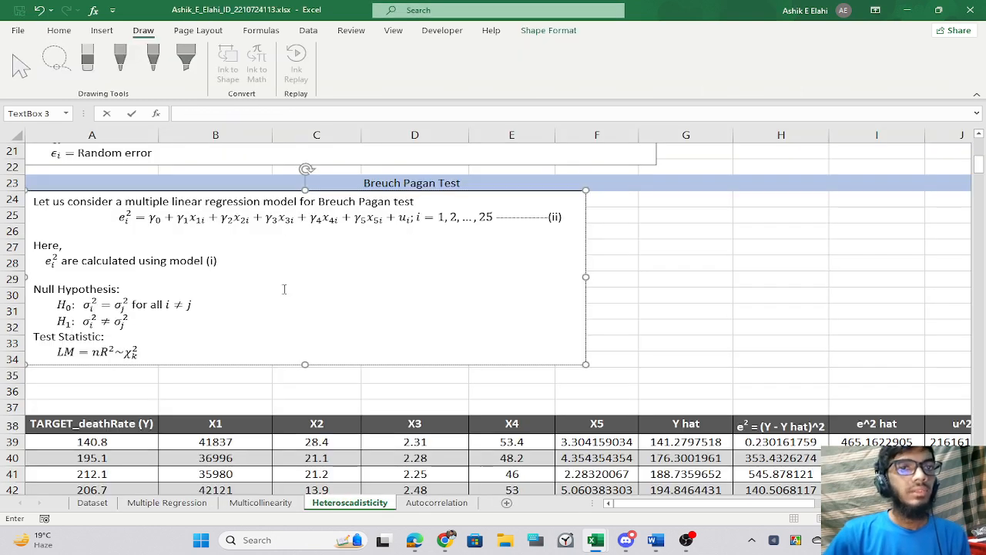
{"action": "left_click_drag", "start_coordinate": [182, 221], "coordinate": [368, 221]}
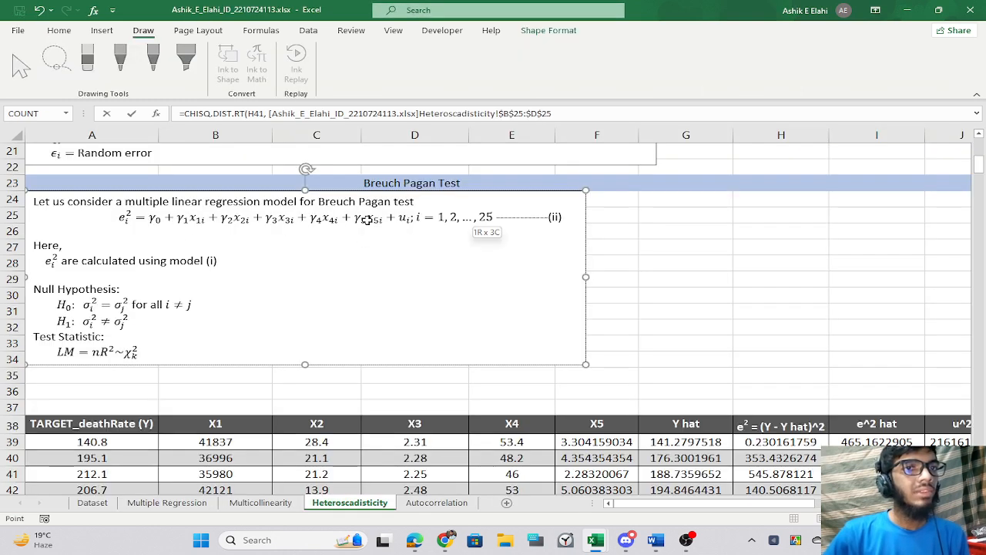
{"action": "left_click", "coordinate": [137, 359]}
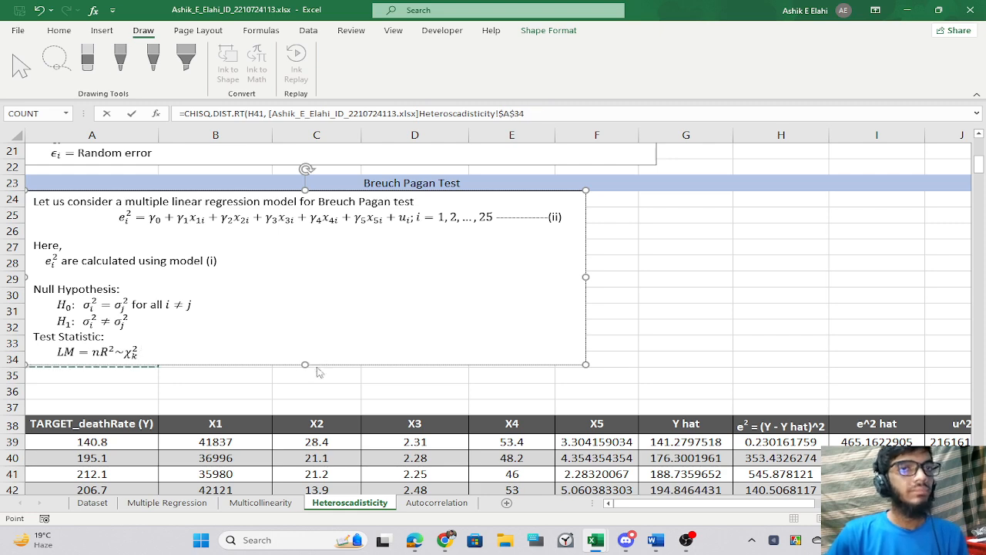
{"action": "key", "text": "alt+Tab"}
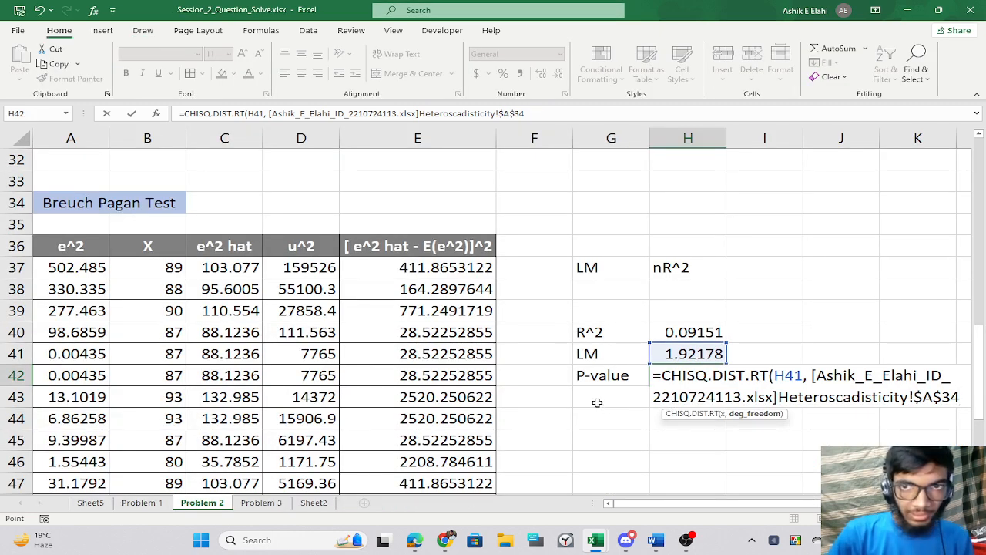
Remove the stray external workbook reference from the H42 formula and complete it as =CHISQ.DIST.RT(H41, 1).
{"action": "key", "text": "BackSpace"}
{"action": "key", "text": "BackSpace"}
{"action": "key", "text": "BackSpace"}
{"action": "key", "text": "BackSpace"}
{"action": "key", "text": "BackSpace"}
{"action": "key", "text": "BackSpace"}
{"action": "key", "text": "BackSpace"}
{"action": "key", "text": "BackSpace"}
{"action": "key", "text": "BackSpace"}
{"action": "key", "text": "BackSpace"}
{"action": "key", "text": "BackSpace"}
{"action": "key", "text": "BackSpace"}
{"action": "key", "text": "BackSpace"}
{"action": "key", "text": "BackSpace"}
{"action": "key", "text": "BackSpace"}
{"action": "key", "text": "BackSpace"}
{"action": "key", "text": "BackSpace"}
{"action": "key", "text": "BackSpace"}
{"action": "key", "text": "BackSpace"}
{"action": "key", "text": "BackSpace"}
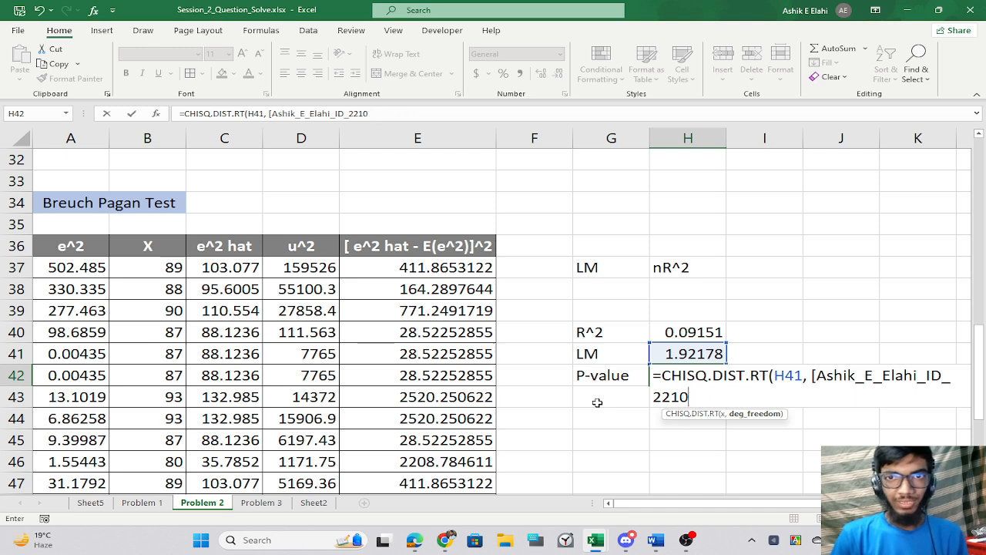
{"action": "key", "text": "BackSpace"}
{"action": "key", "text": "BackSpace"}
{"action": "key", "text": "BackSpace"}
{"action": "key", "text": "BackSpace"}
{"action": "key", "text": "BackSpace"}
{"action": "key", "text": "BackSpace"}
{"action": "key", "text": "BackSpace"}
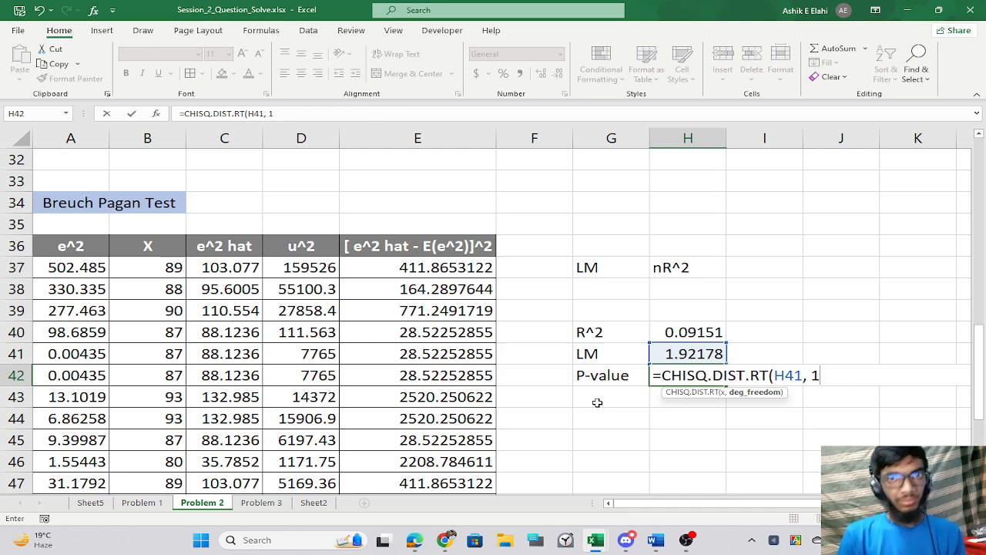
{"action": "type", "text": "1)"}
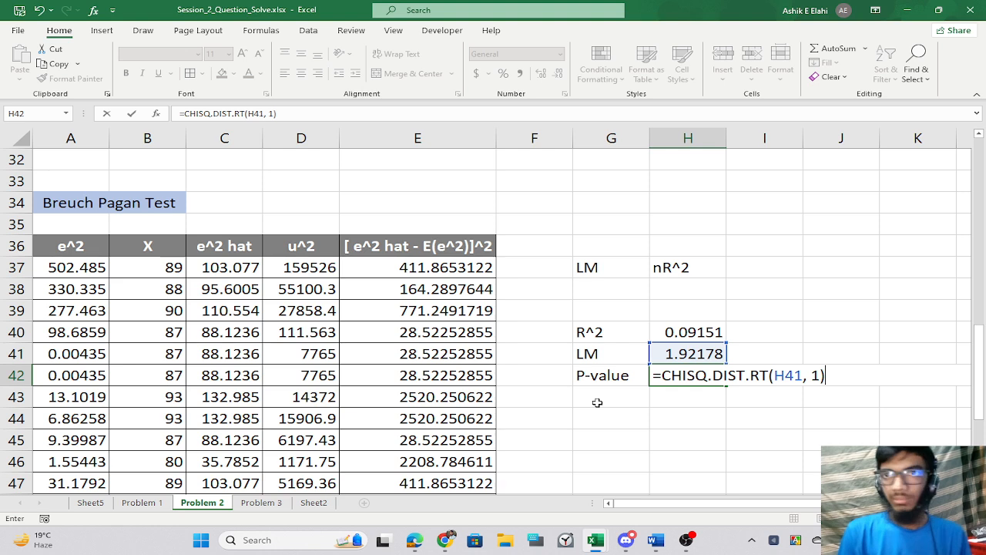
{"action": "key", "text": "Return"}
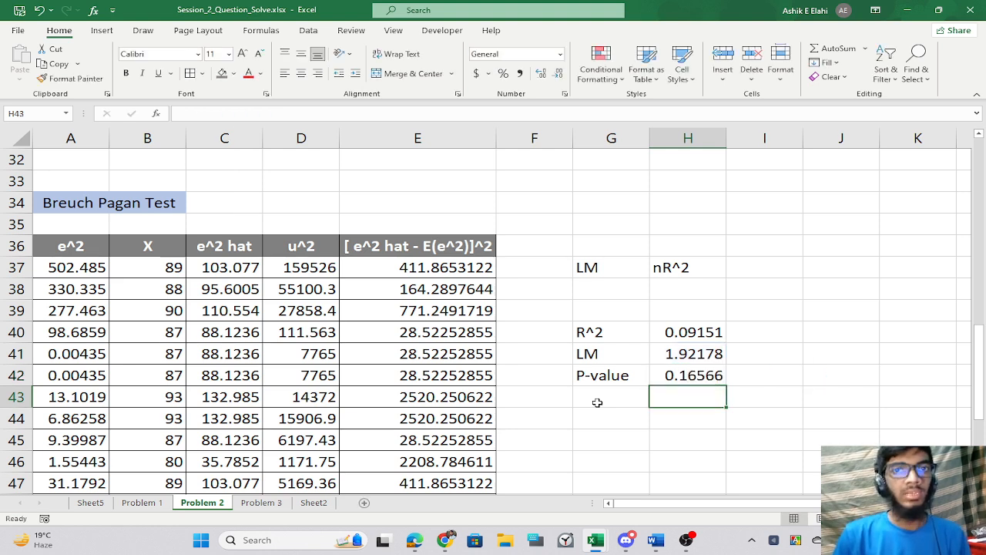
Enter the label Comment in G43, directly below the P-value label.
{"action": "left_click", "coordinate": [577, 396]}
{"action": "left_click", "coordinate": [670, 381]}
{"action": "left_click", "coordinate": [616, 411]}
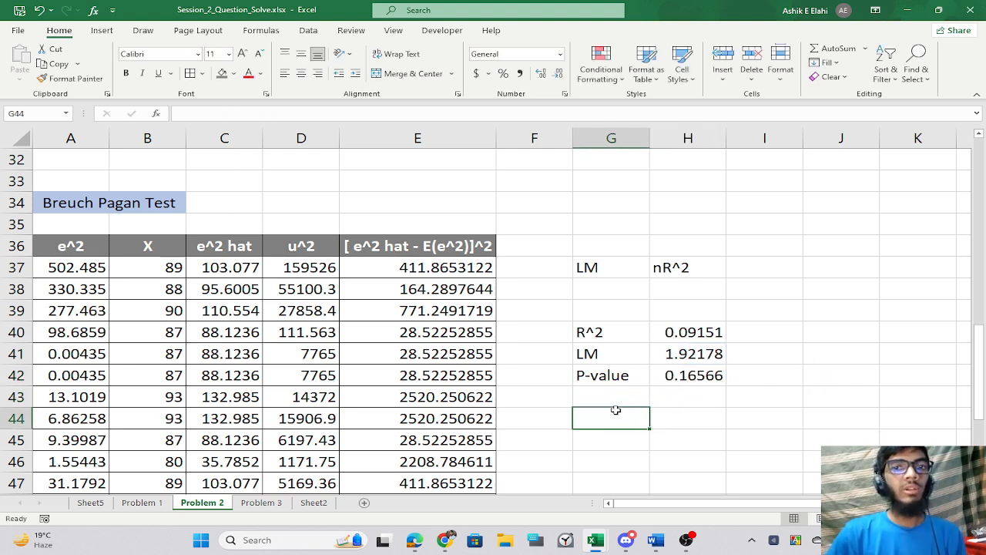
{"action": "left_click", "coordinate": [613, 400]}
{"action": "type", "text": "Comment"}
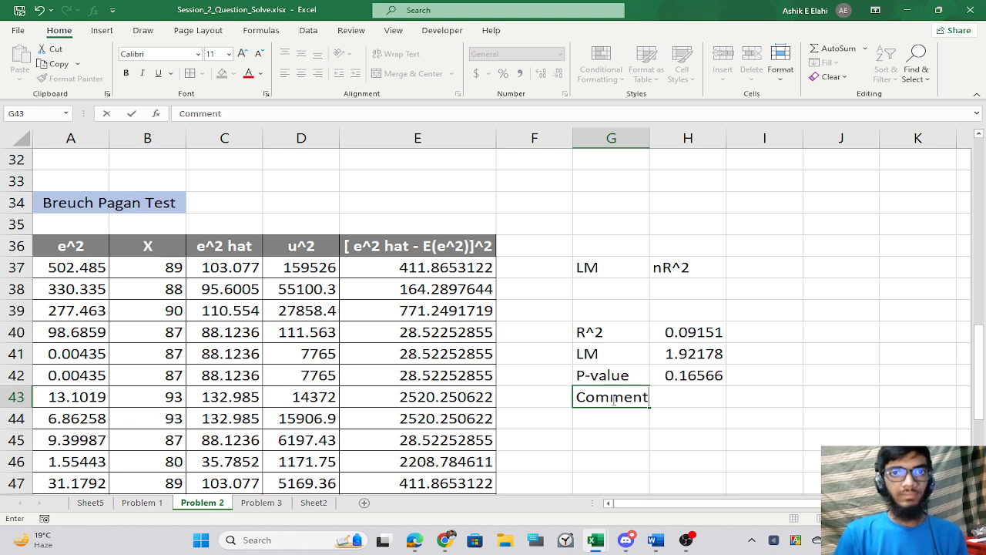
{"action": "key", "text": "Tab"}
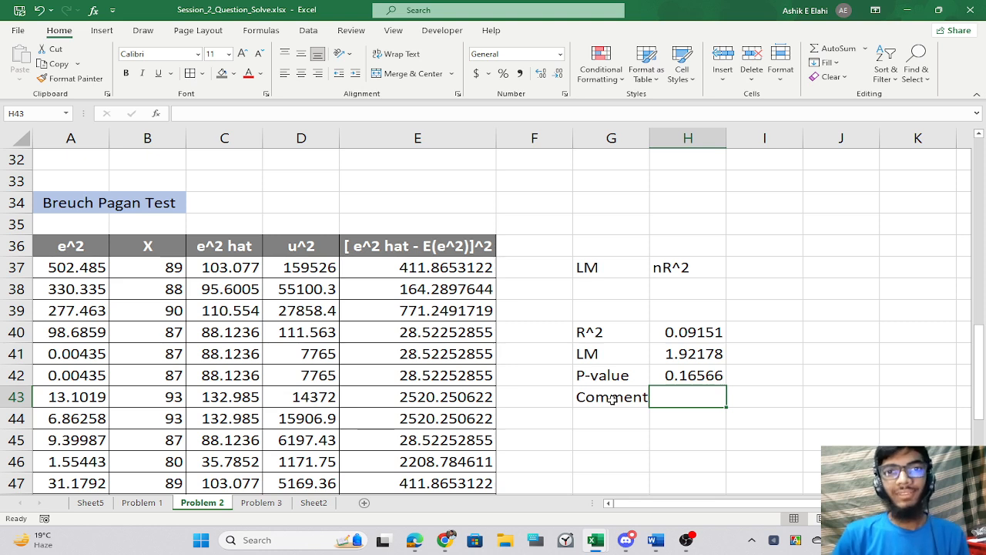
Add the test decision in H43 with the formula =IF(H42>0.05, "Hetero", "Homo").
{"action": "type", "text": "=IF("}
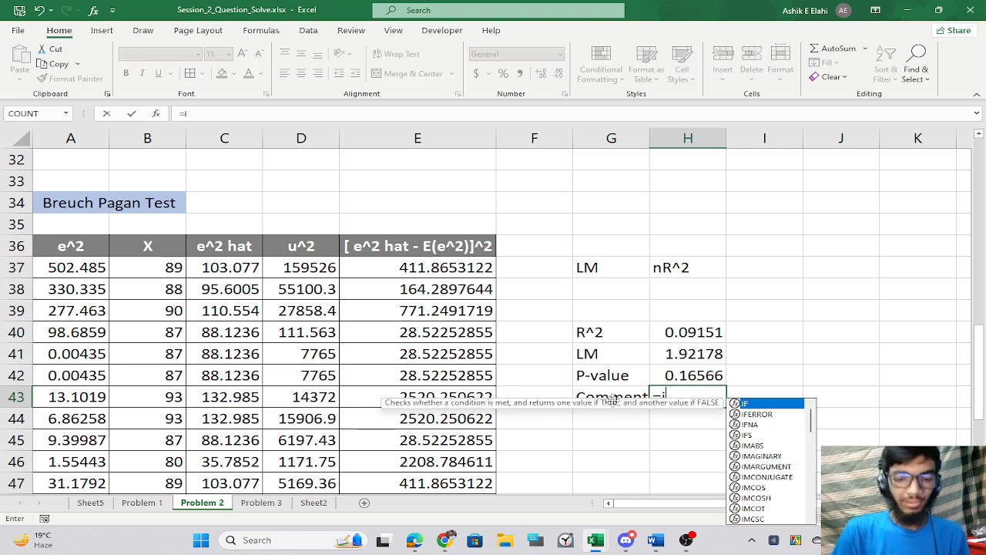
{"action": "left_click", "coordinate": [687, 369]}
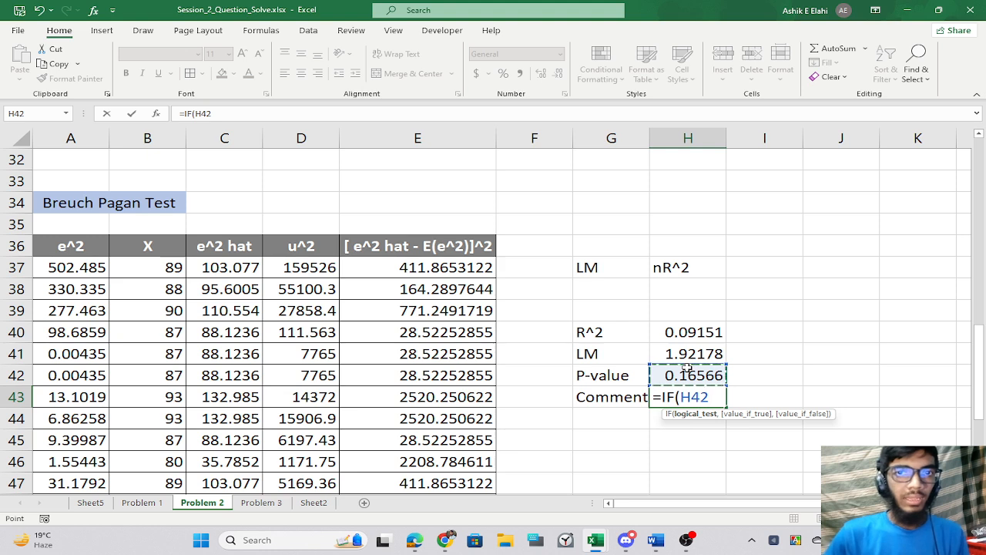
{"action": "type", "text": ">"}
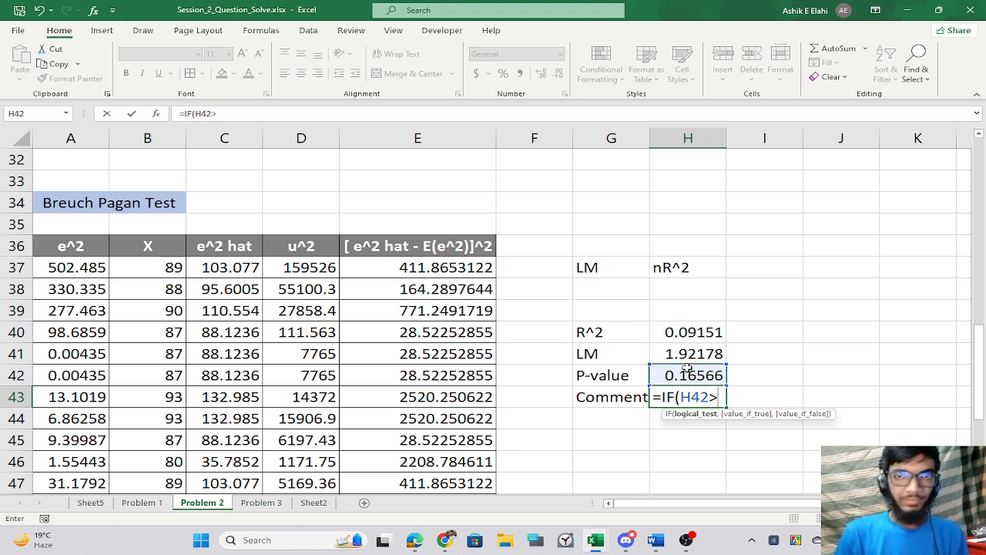
{"action": "type", "text": "0.05"}
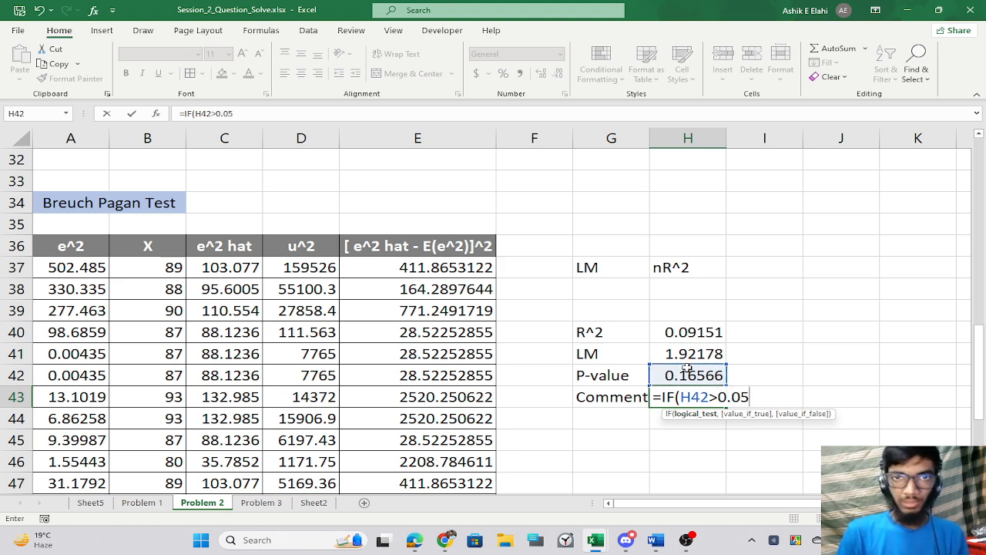
{"action": "type", "text": ", \"He"}
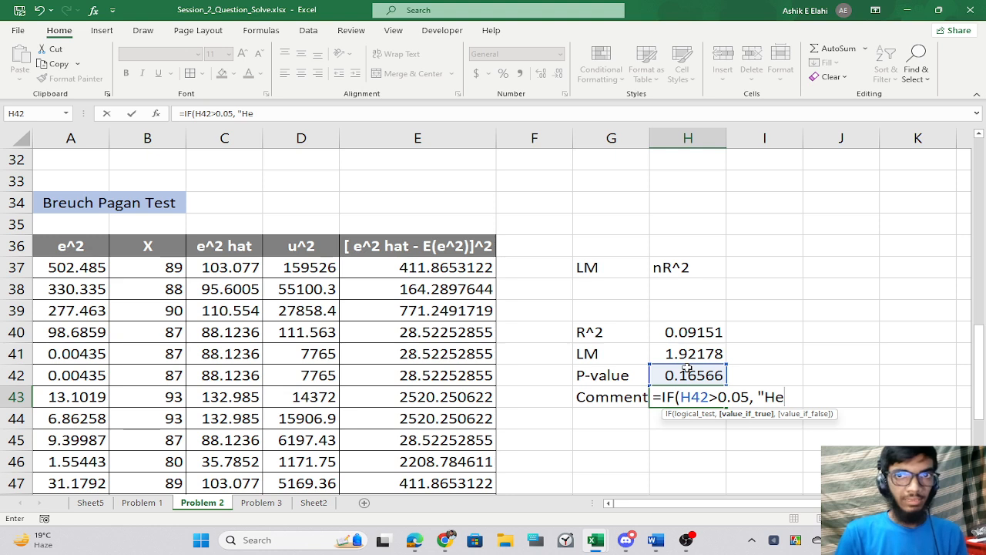
{"action": "type", "text": "tero\""}
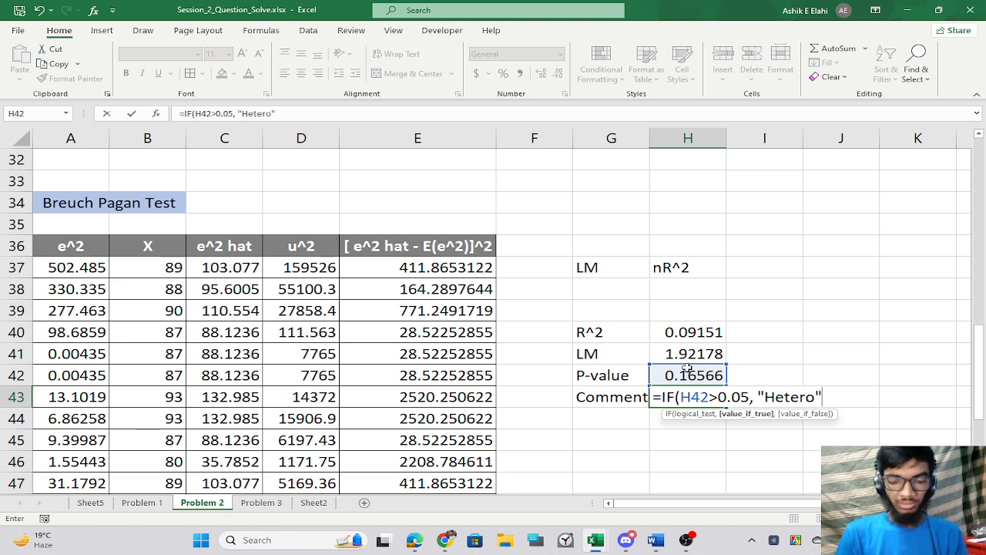
{"action": "type", "text": ", \"M"}
{"action": "key", "text": "BackSpace"}
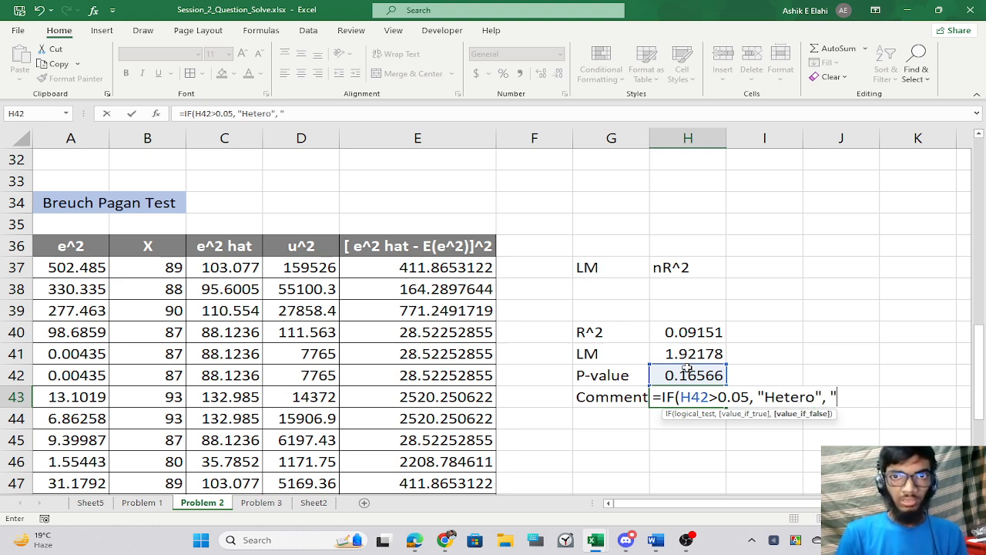
{"action": "type", "text": "Home"}
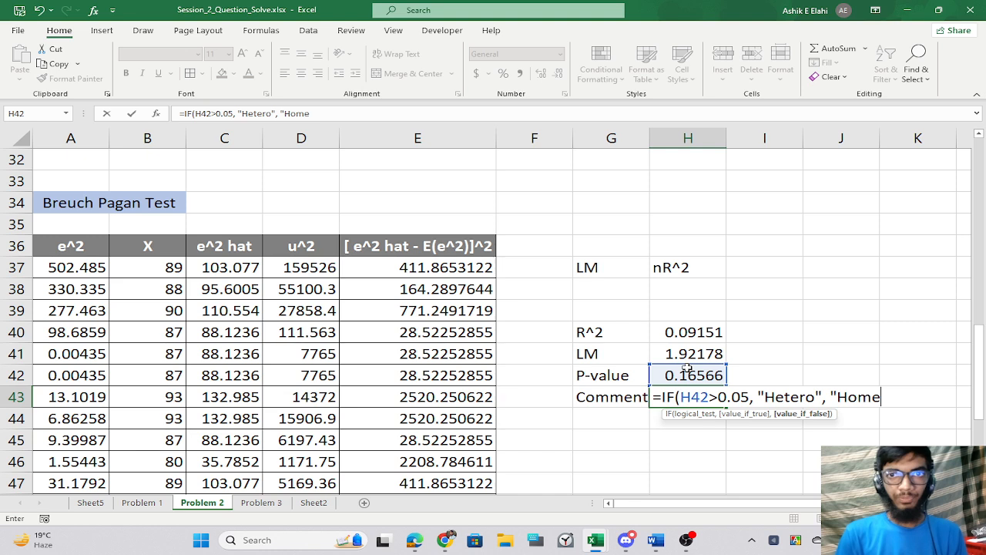
{"action": "key", "text": "BackSpace"}
{"action": "type", "text": "o\""}
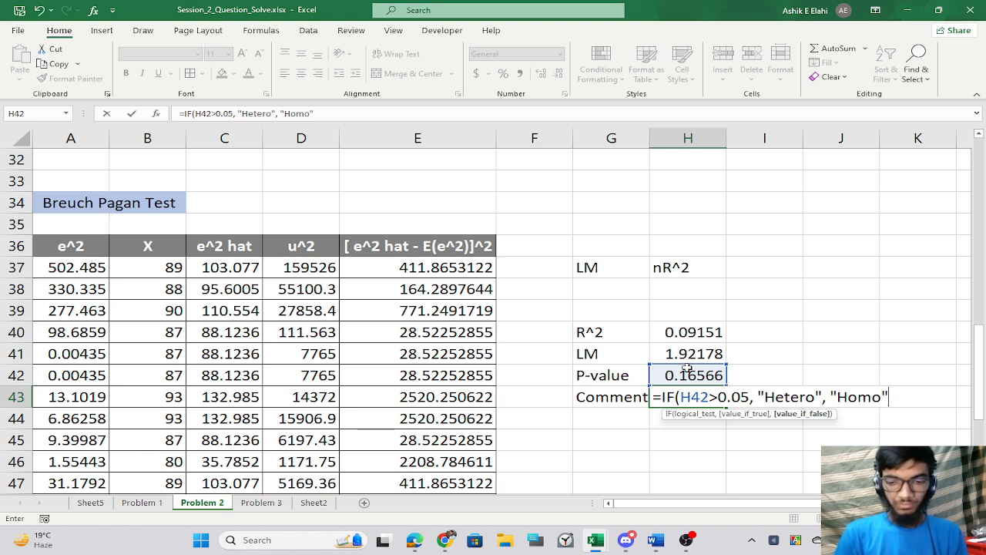
{"action": "type", "text": ")"}
{"action": "key", "text": "Return"}
{"action": "left_click", "coordinate": [682, 396]}
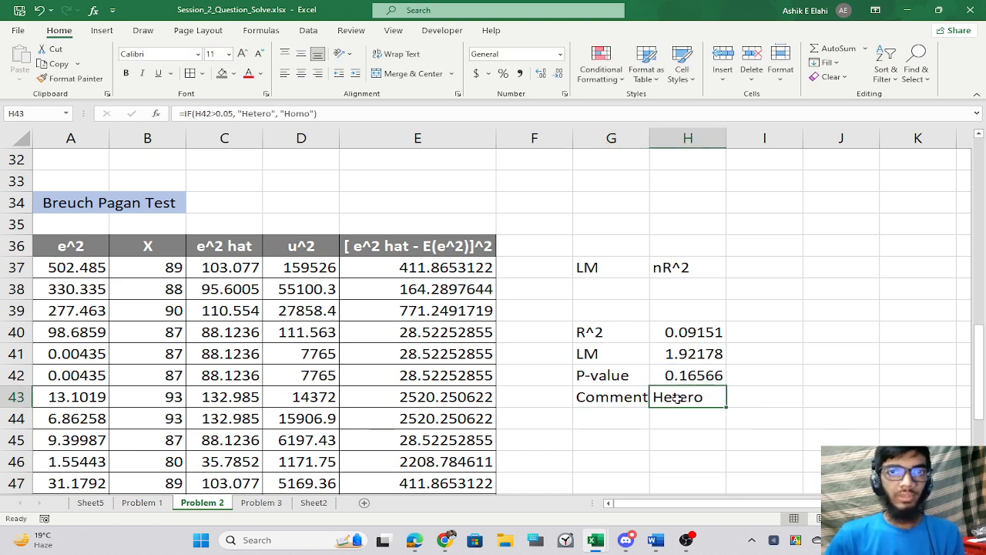
{"action": "left_click", "coordinate": [617, 411]}
{"action": "left_click_drag", "start_coordinate": [574, 254], "coordinate": [688, 377]}
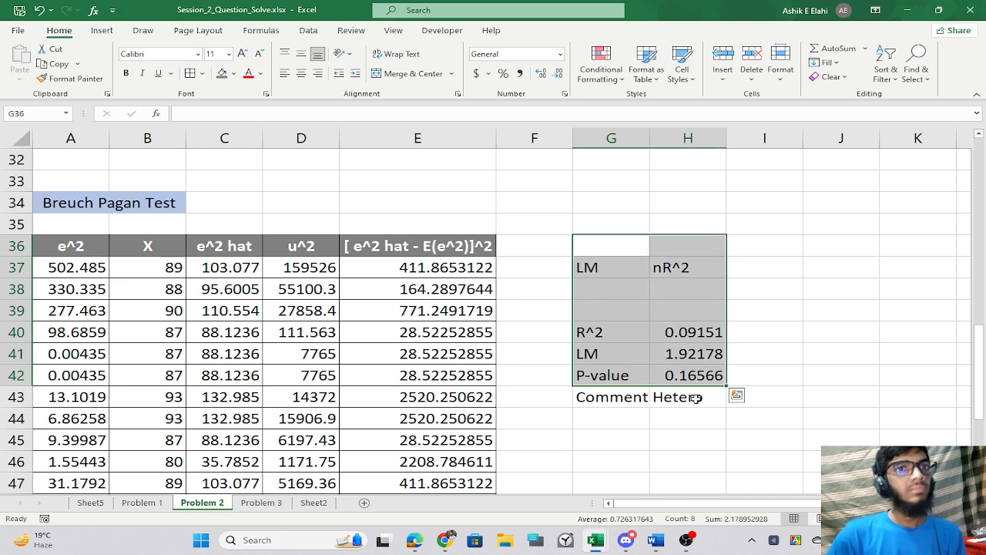
{"action": "left_click", "coordinate": [841, 351]}
{"action": "left_click_drag", "start_coordinate": [94, 205], "coordinate": [193, 199]}
{"action": "scroll", "coordinate": [461, 221], "scroll_direction": "down", "scroll_amount": 2}
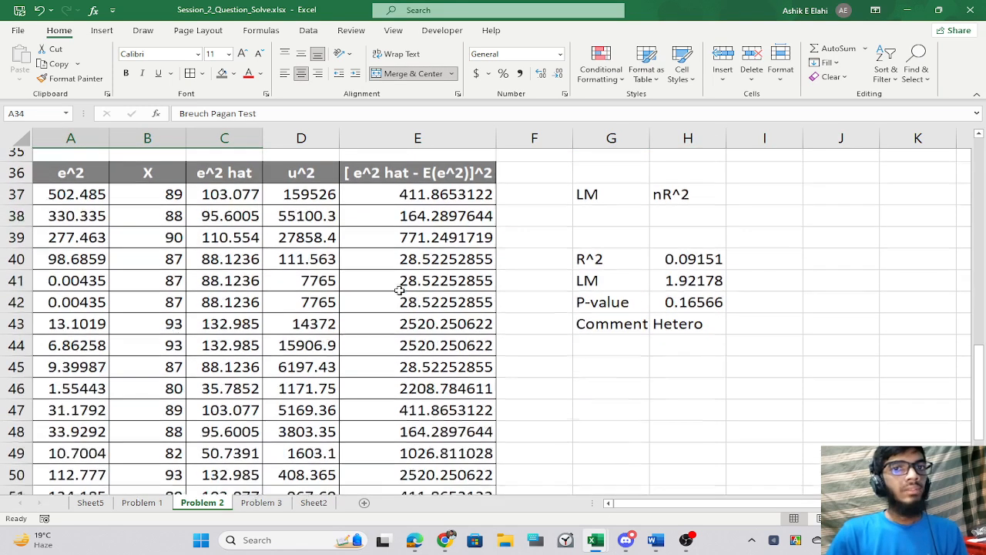
Apply cell borders to the Breuch Pagan result table in G40:H43.
{"action": "left_click", "coordinate": [608, 230]}
{"action": "left_click", "coordinate": [601, 246]}
{"action": "left_click_drag", "start_coordinate": [601, 246], "coordinate": [677, 310]}
{"action": "left_click", "coordinate": [197, 75]}
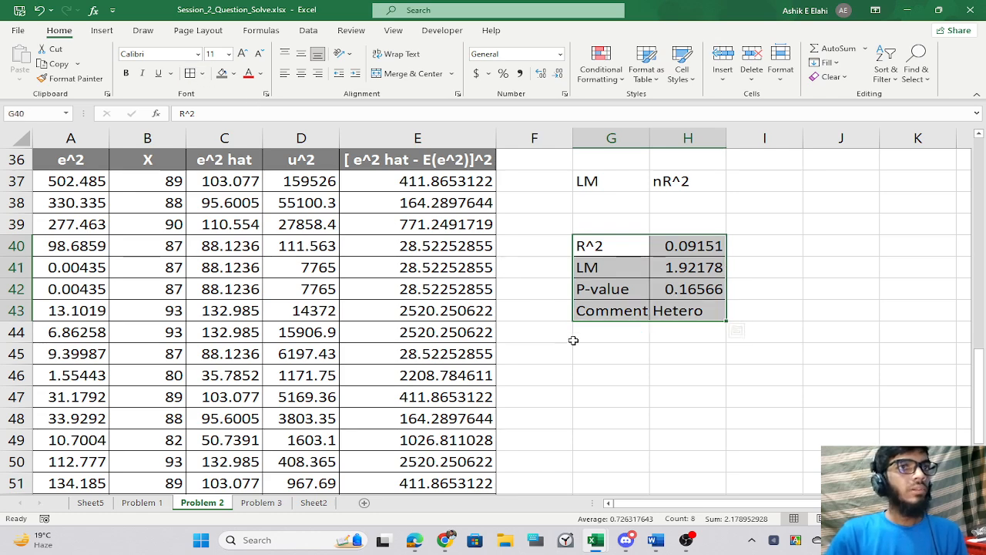
{"action": "left_click", "coordinate": [578, 338]}
Switch to the reference workbook and examine its Breuch Pagan test model, ANOVA formulas and decision table on the Heteroscadisticity sheet.
{"action": "key", "text": "alt+Tab"}
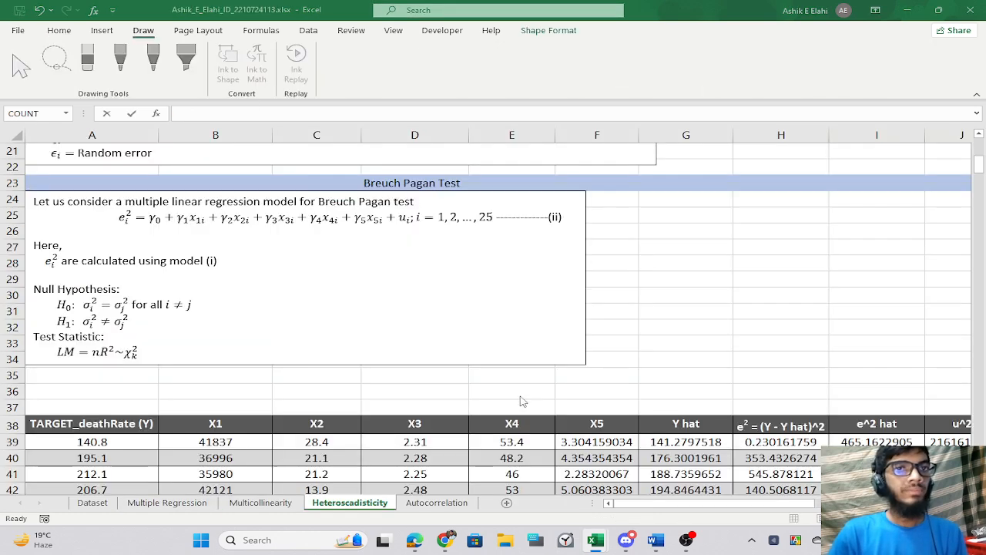
{"action": "scroll", "coordinate": [522, 401], "scroll_direction": "down", "scroll_amount": 5}
{"action": "scroll", "coordinate": [188, 393], "scroll_direction": "down", "scroll_amount": 10}
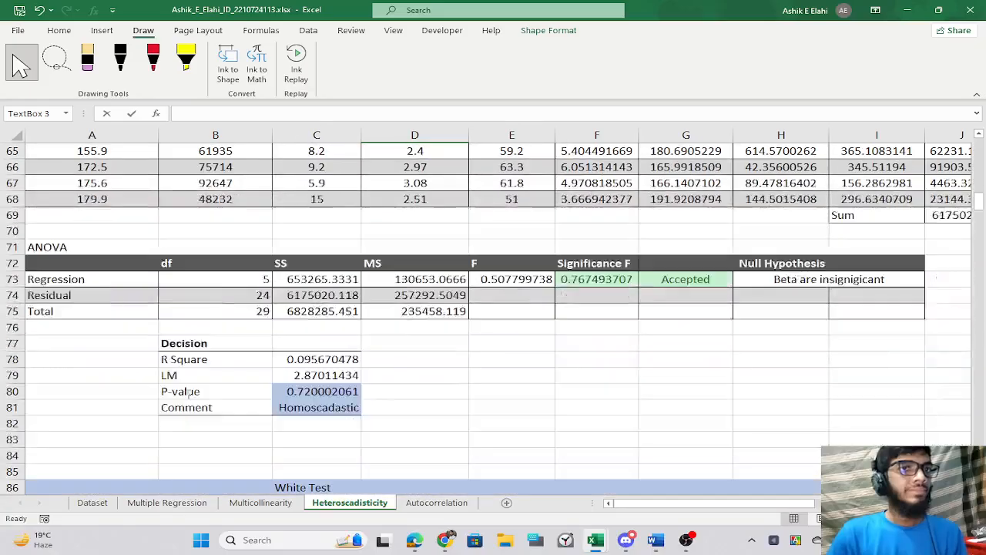
{"action": "scroll", "coordinate": [188, 393], "scroll_direction": "up", "scroll_amount": 2}
{"action": "scroll", "coordinate": [188, 394], "scroll_direction": "up", "scroll_amount": 7}
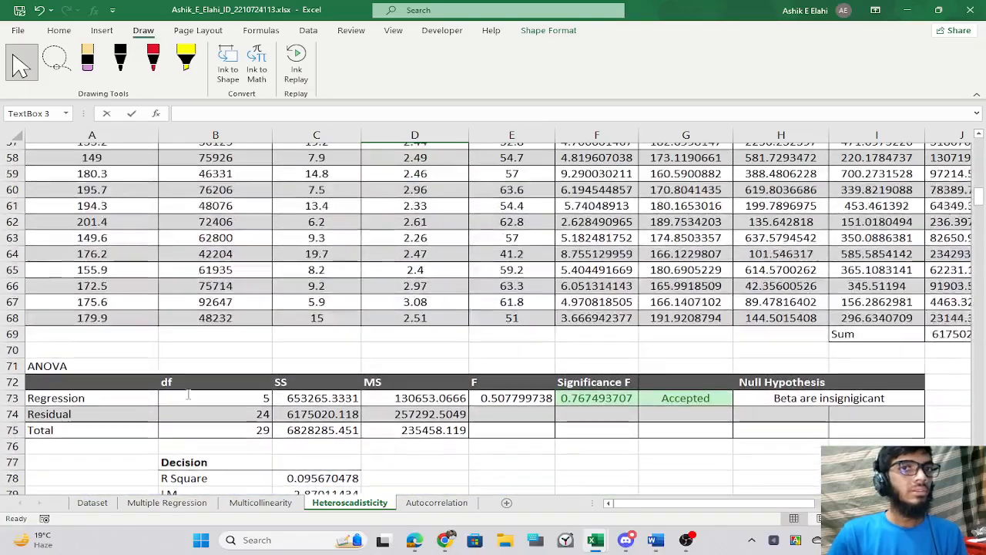
{"action": "scroll", "coordinate": [188, 394], "scroll_direction": "up", "scroll_amount": 9}
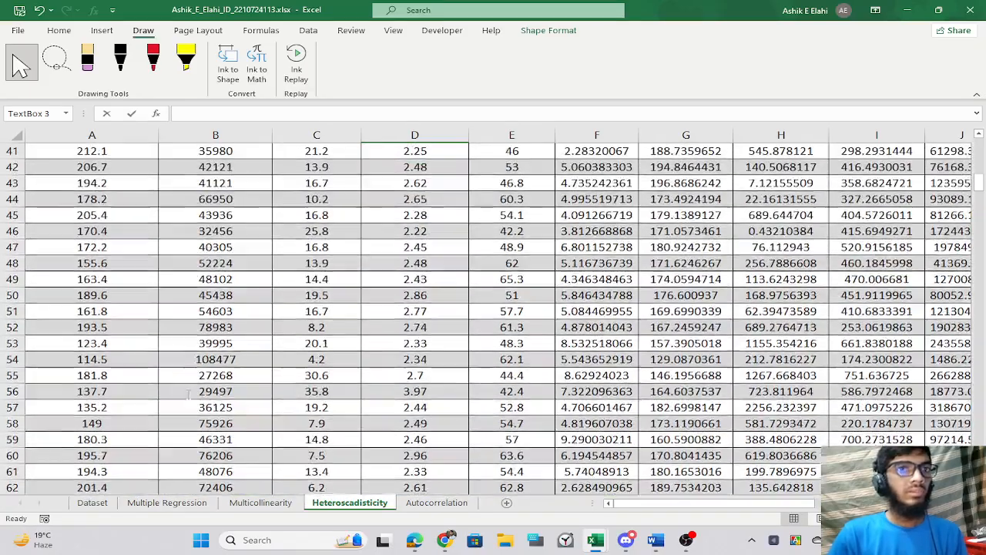
{"action": "scroll", "coordinate": [188, 394], "scroll_direction": "up", "scroll_amount": 2}
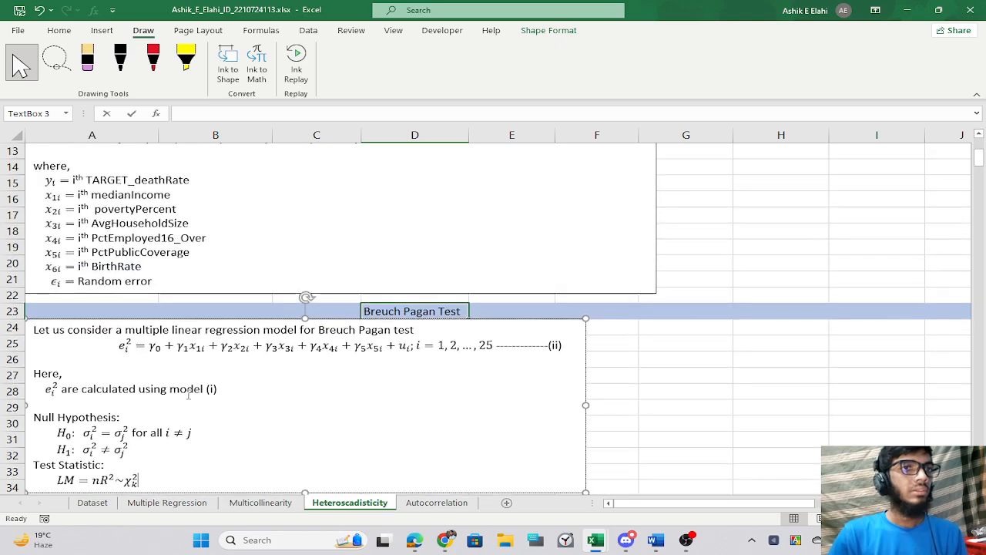
{"action": "scroll", "coordinate": [188, 394], "scroll_direction": "down", "scroll_amount": 17}
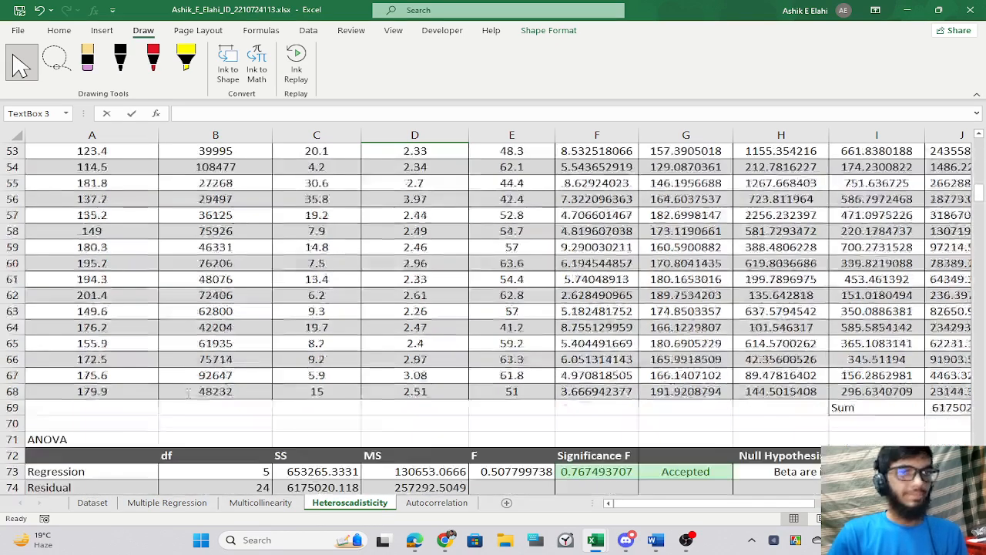
{"action": "left_click", "coordinate": [187, 361]}
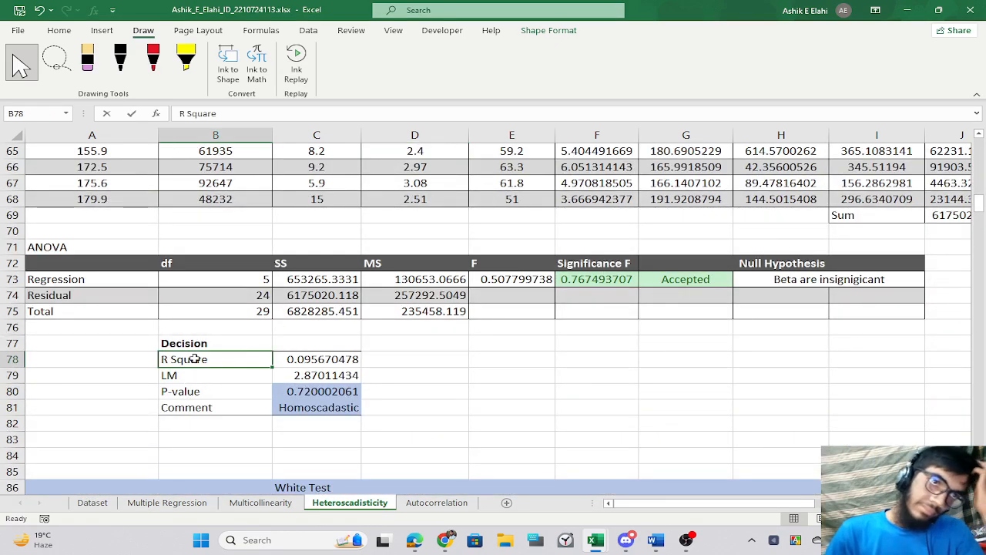
{"action": "left_click", "coordinate": [319, 359]}
{"action": "left_click", "coordinate": [352, 278]}
{"action": "left_click", "coordinate": [420, 279]}
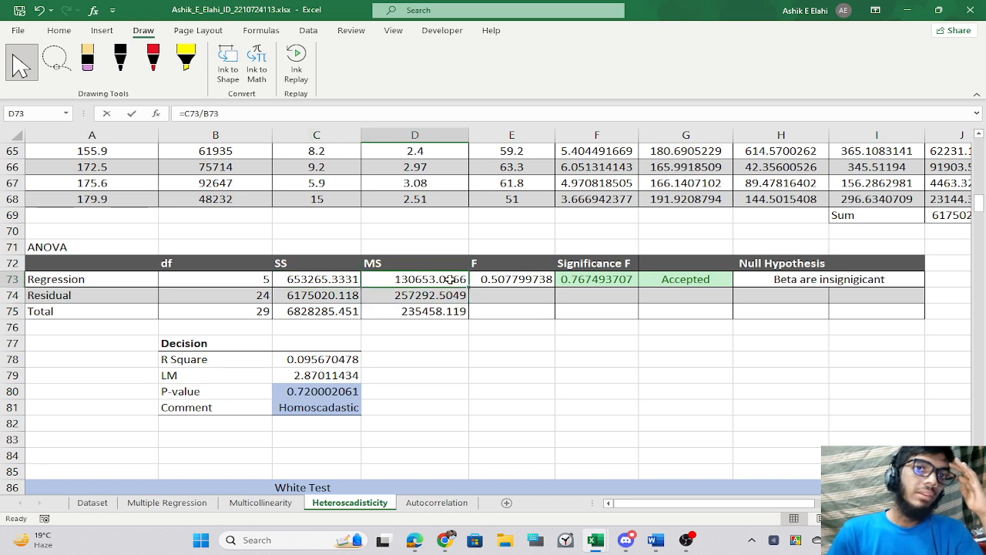
{"action": "left_click", "coordinate": [497, 279]}
{"action": "scroll", "coordinate": [230, 403], "scroll_direction": "down", "scroll_amount": 4}
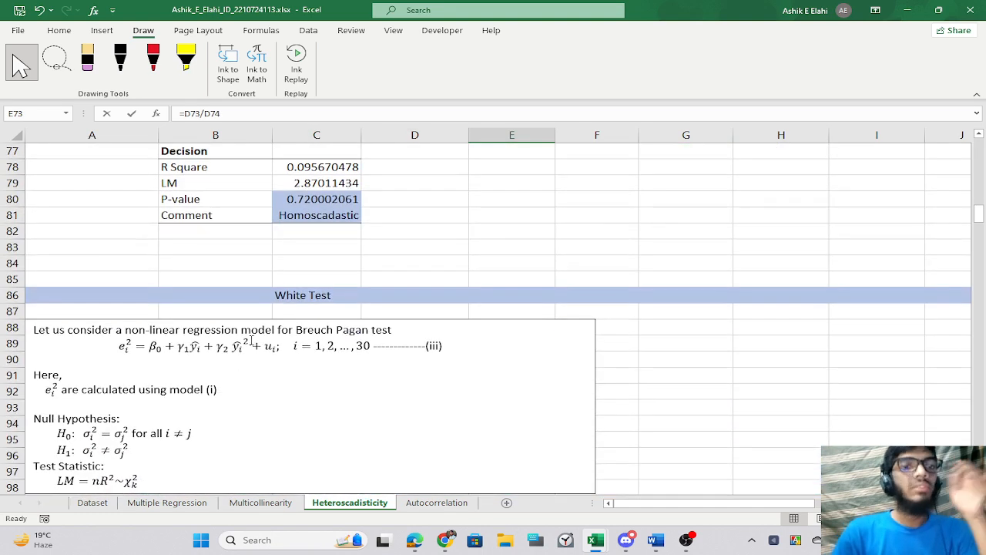
Copy the White Test heading from C86 of the reference workbook to A64 on the Problem 2 sheet of Session_2_Question_Solve.xlsx.
{"action": "left_click", "coordinate": [285, 299]}
{"action": "key", "text": "ctrl+c"}
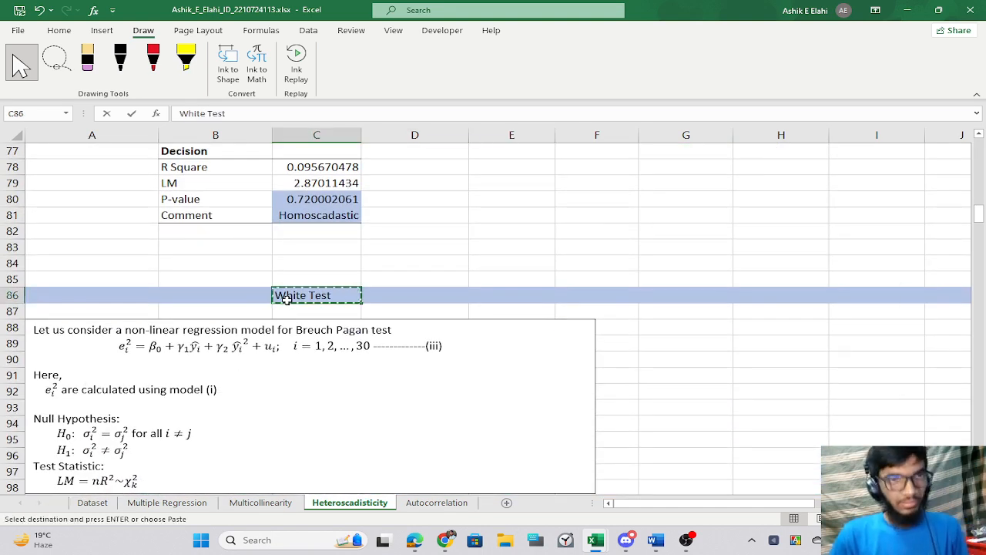
{"action": "key", "text": "alt+Tab"}
{"action": "scroll", "coordinate": [457, 374], "scroll_direction": "down", "scroll_amount": 5}
{"action": "scroll", "coordinate": [458, 375], "scroll_direction": "down", "scroll_amount": 2}
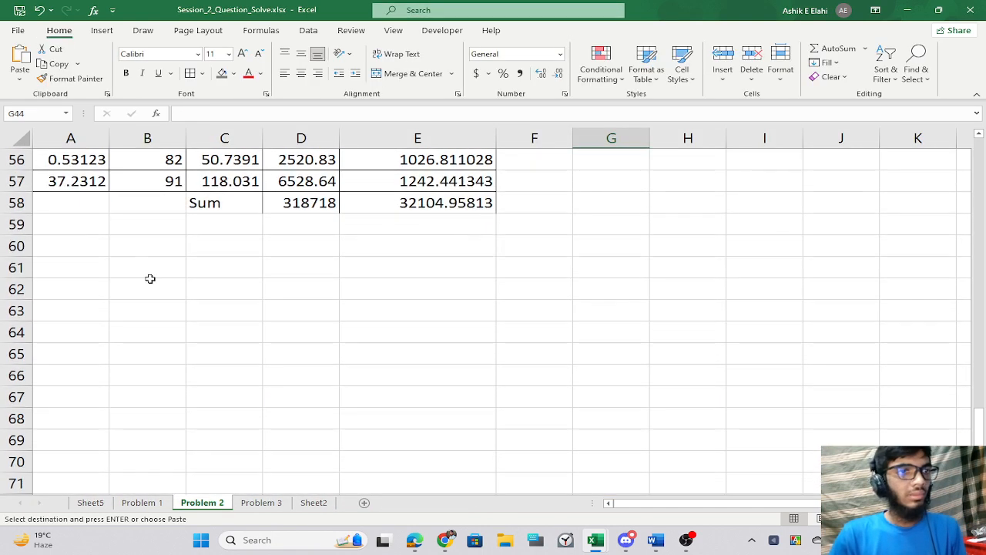
{"action": "left_click", "coordinate": [59, 322]}
{"action": "key", "text": "ctrl+v"}
{"action": "left_click", "coordinate": [265, 343]}
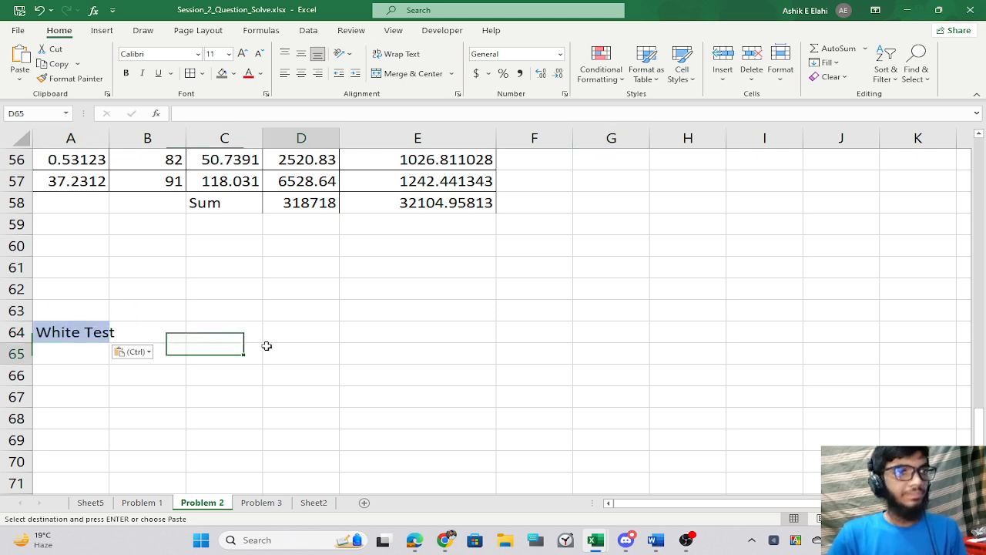
Merge and center the White Test heading across A64:B64.
{"action": "left_click_drag", "start_coordinate": [70, 334], "coordinate": [128, 336]}
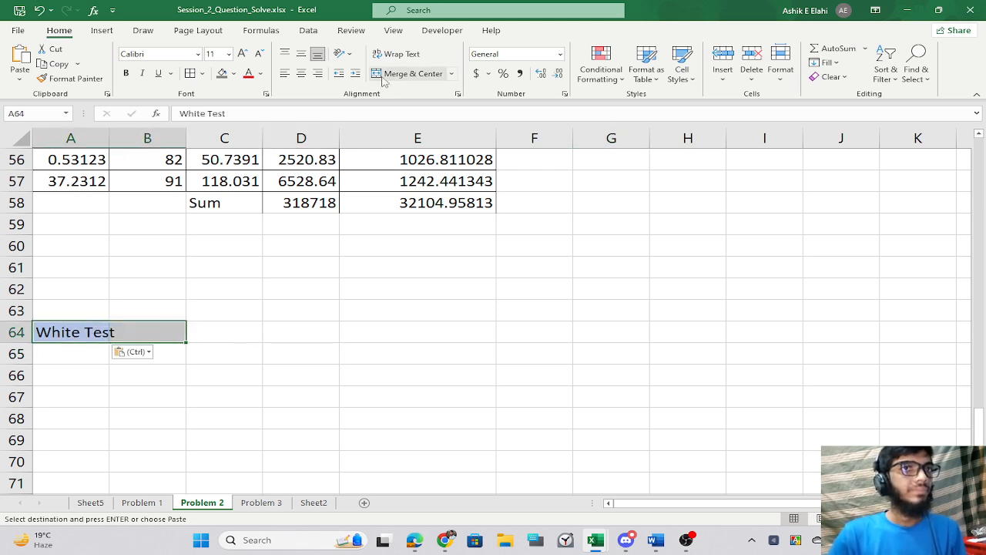
{"action": "left_click", "coordinate": [409, 74]}
{"action": "left_click_drag", "start_coordinate": [335, 312], "coordinate": [343, 312]}
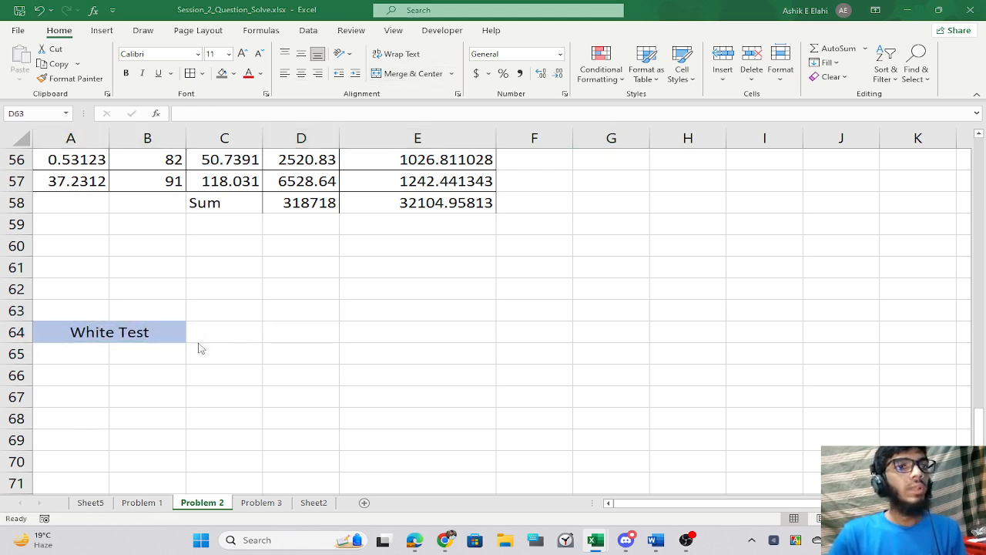
Examine the White test regression equation with its Y hat terms in the reference workbook, and return to the Problem 2 sheet.
{"action": "key", "text": "alt+Tab"}
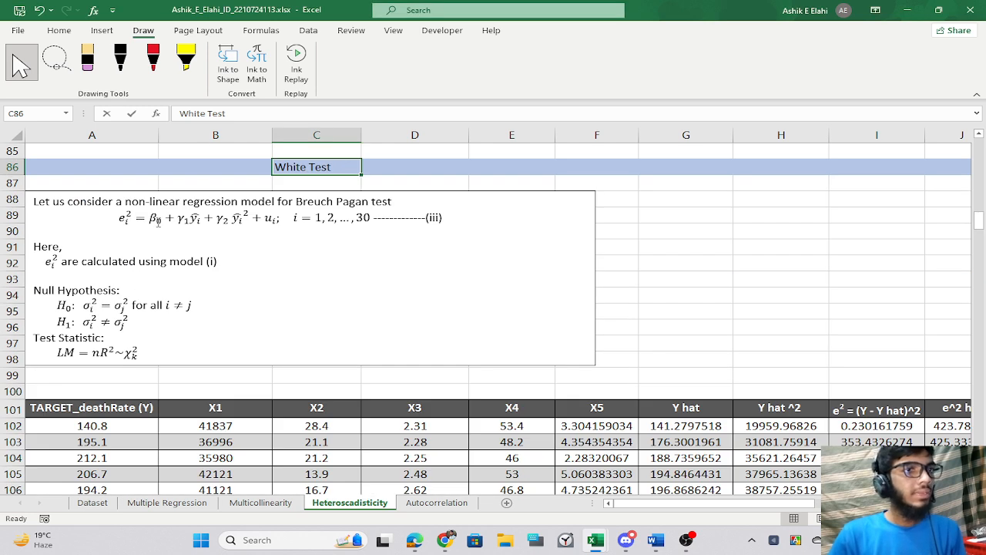
{"action": "left_click", "coordinate": [111, 220]}
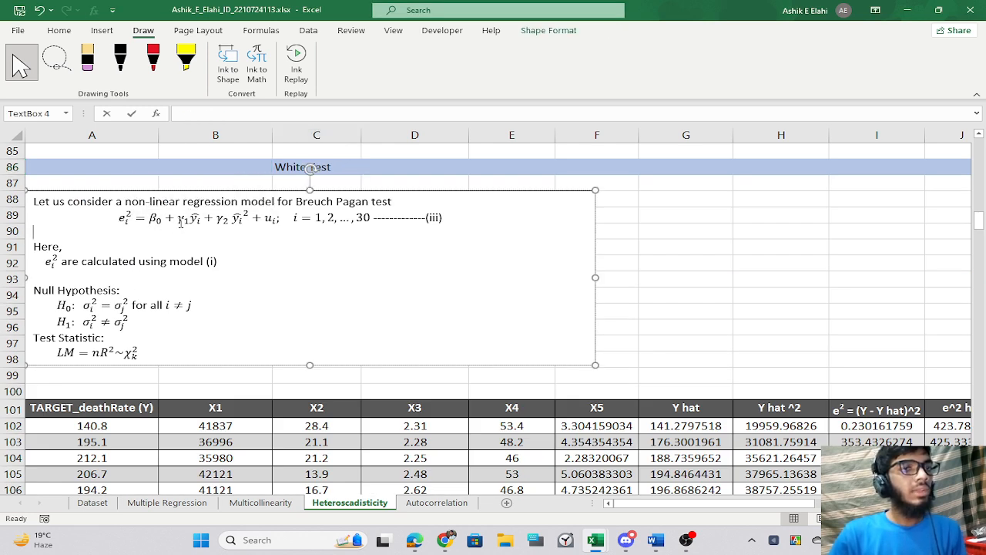
{"action": "left_click_drag", "start_coordinate": [177, 219], "coordinate": [248, 225]}
{"action": "left_click", "coordinate": [700, 265]}
{"action": "key", "text": "alt+Tab"}
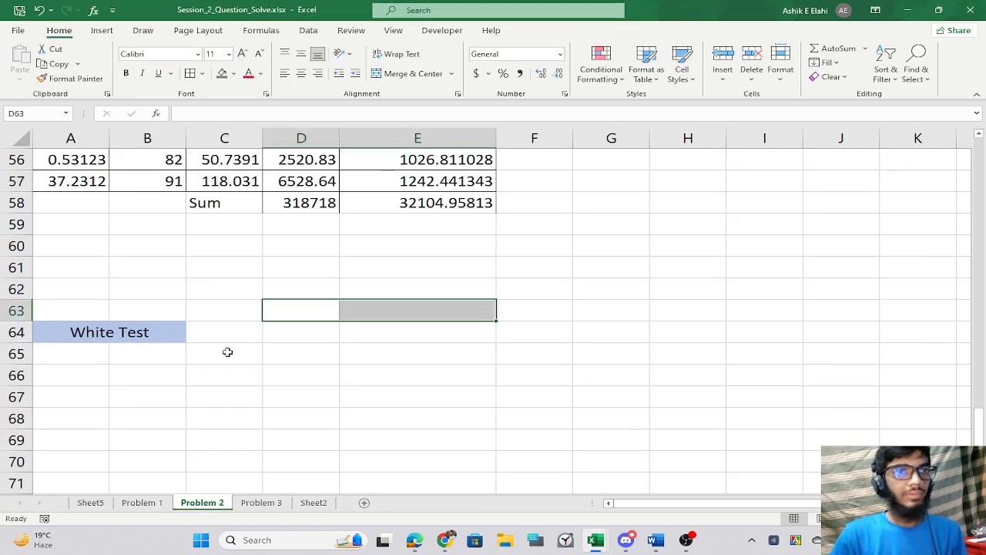
Try to copy the Breuch Pagan e^2 column A36:A57 to A65 under the White Test heading, and undo the paste.
{"action": "left_click", "coordinate": [110, 353]}
{"action": "scroll", "coordinate": [111, 352], "scroll_direction": "up", "scroll_amount": 8}
{"action": "left_click", "coordinate": [89, 251]}
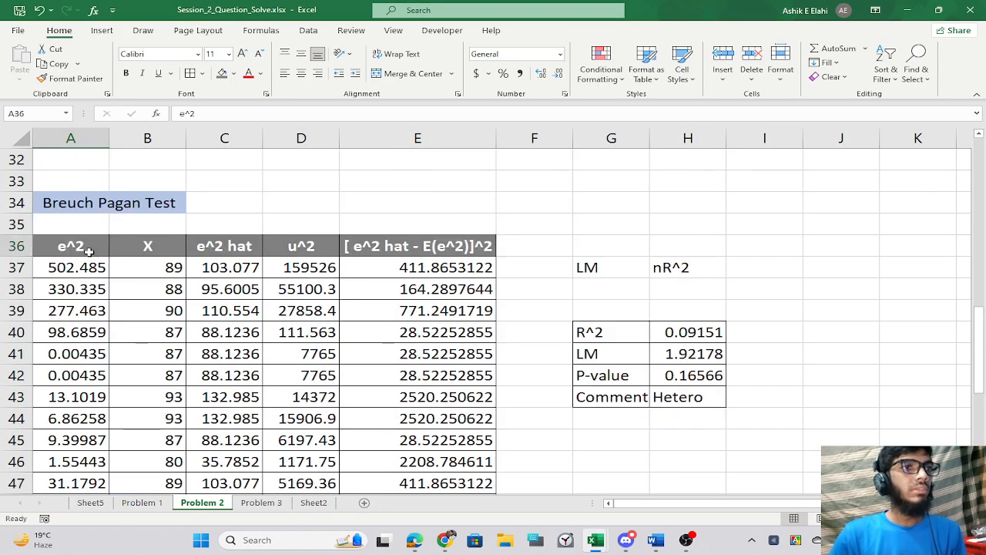
{"action": "left_click_drag", "start_coordinate": [89, 251], "coordinate": [80, 466]}
{"action": "key", "text": "ctrl+c"}
{"action": "scroll", "coordinate": [81, 466], "scroll_direction": "down", "scroll_amount": 4}
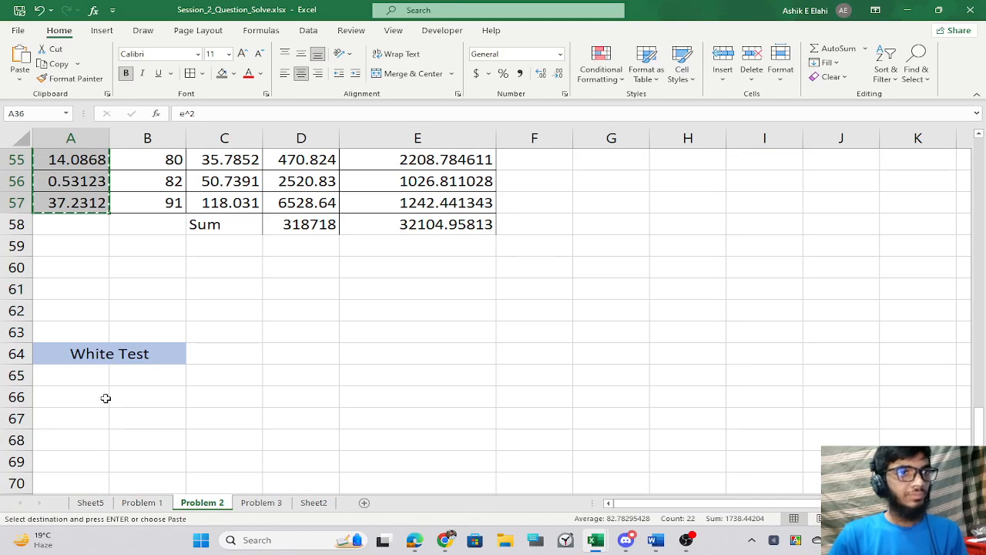
{"action": "left_click", "coordinate": [78, 377]}
{"action": "key", "text": "ctrl+v"}
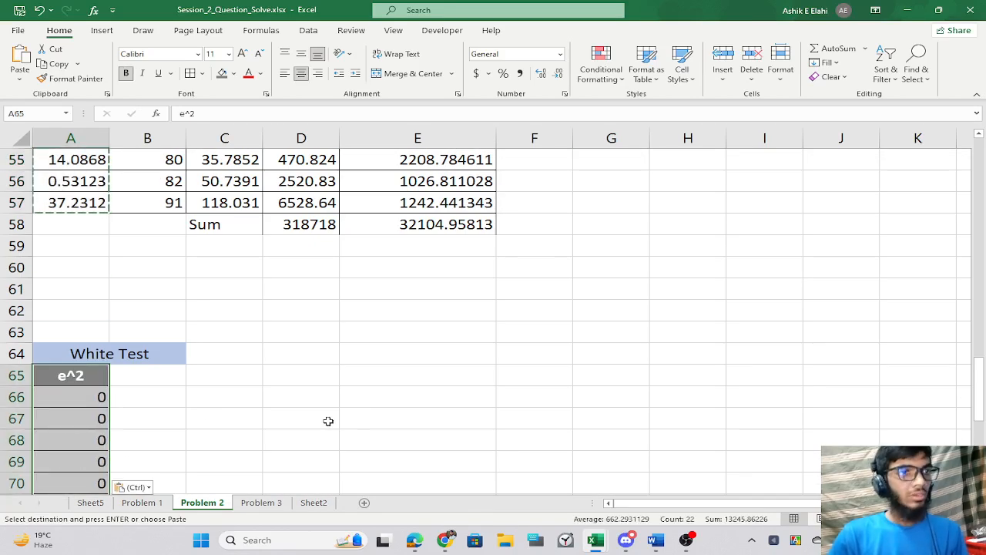
{"action": "left_click", "coordinate": [328, 420]}
{"action": "scroll", "coordinate": [427, 421], "scroll_direction": "down", "scroll_amount": 3}
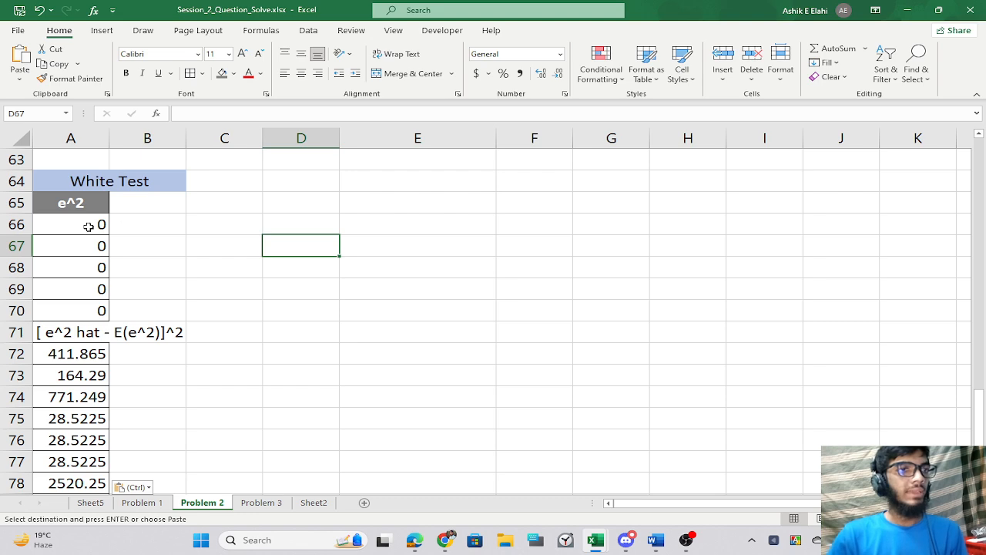
{"action": "key", "text": "ctrl+z"}
{"action": "left_click", "coordinate": [213, 282]}
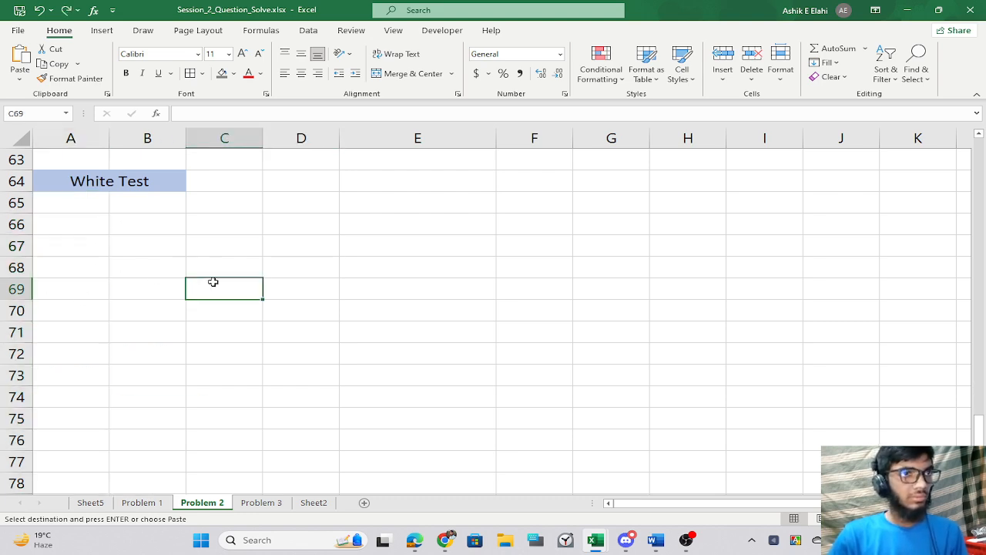
Paste the e^2 column from A36:A57, with its header and formatting, at A65 below the White Test heading.
{"action": "scroll", "coordinate": [213, 275], "scroll_direction": "up", "scroll_amount": 12}
{"action": "left_click", "coordinate": [69, 397]}
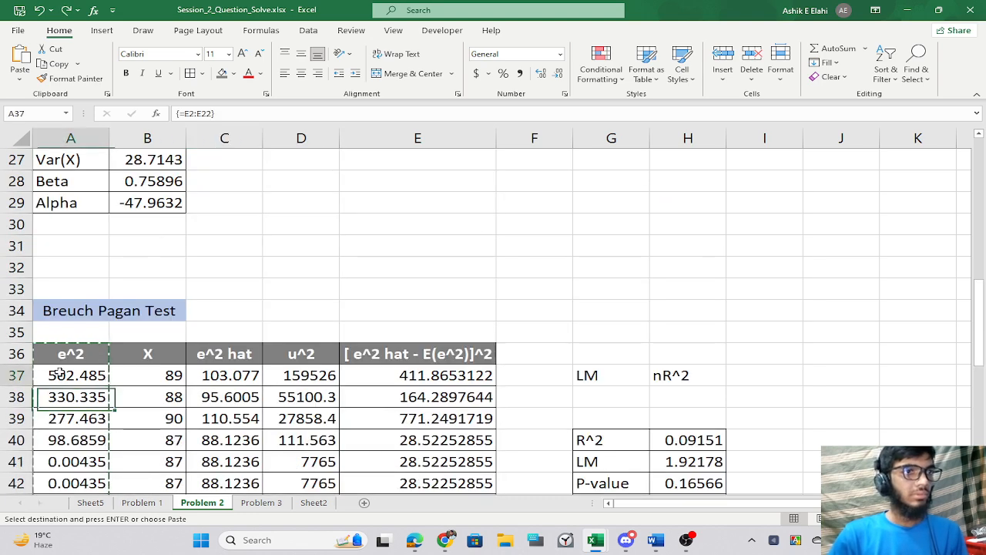
{"action": "left_click_drag", "start_coordinate": [53, 353], "coordinate": [71, 460]}
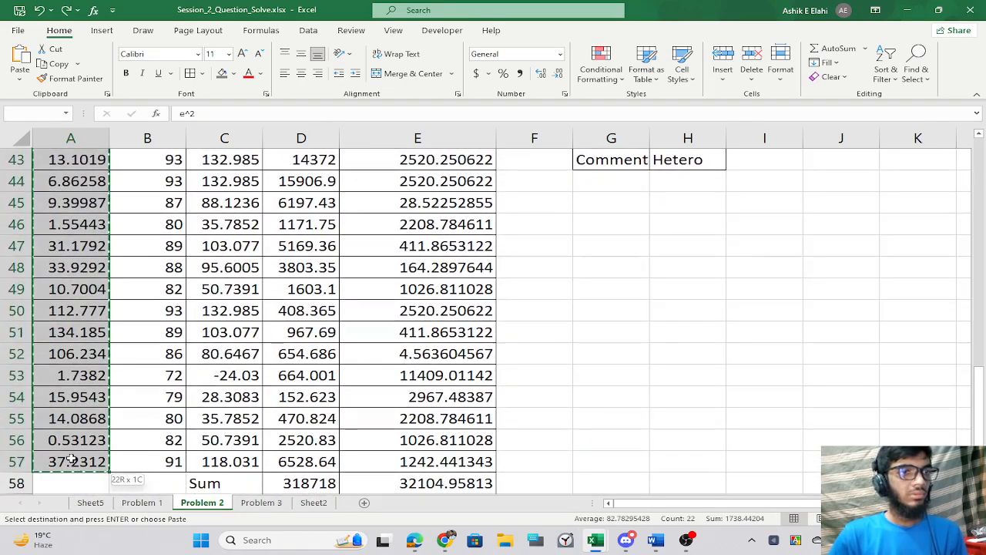
{"action": "scroll", "coordinate": [71, 460], "scroll_direction": "down", "scroll_amount": 4}
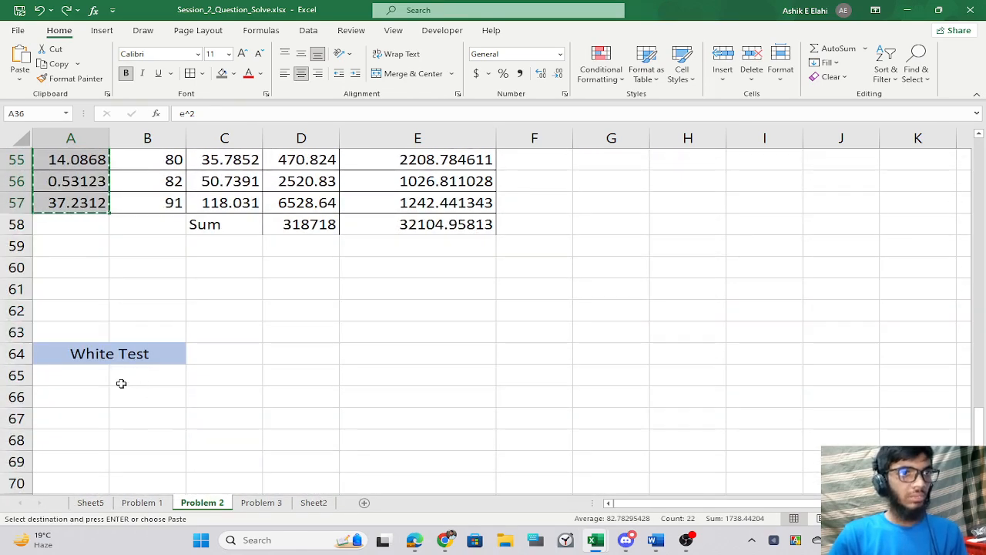
{"action": "left_click", "coordinate": [85, 377]}
{"action": "key", "text": "ctrl+v"}
{"action": "scroll", "coordinate": [242, 396], "scroll_direction": "down", "scroll_amount": 3}
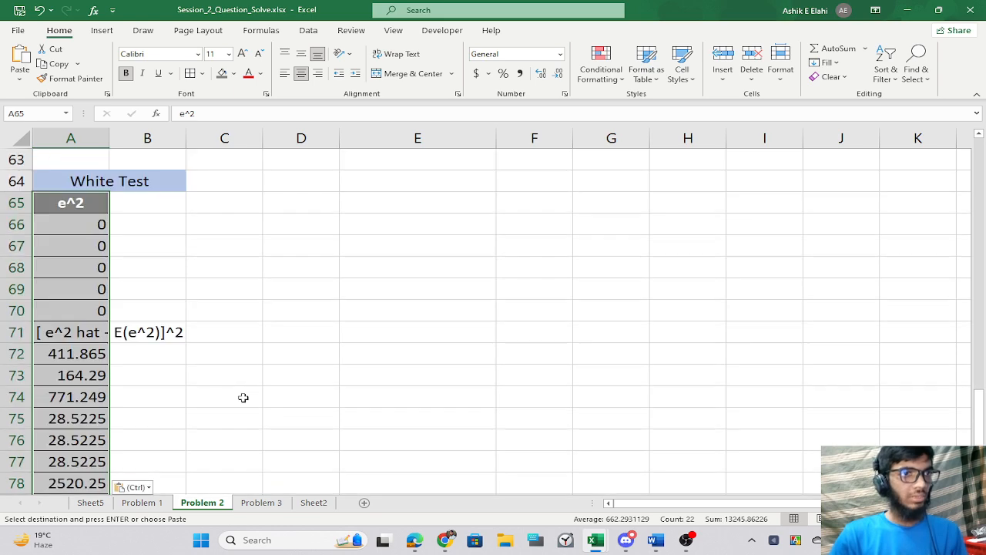
{"action": "scroll", "coordinate": [138, 354], "scroll_direction": "down", "scroll_amount": 2}
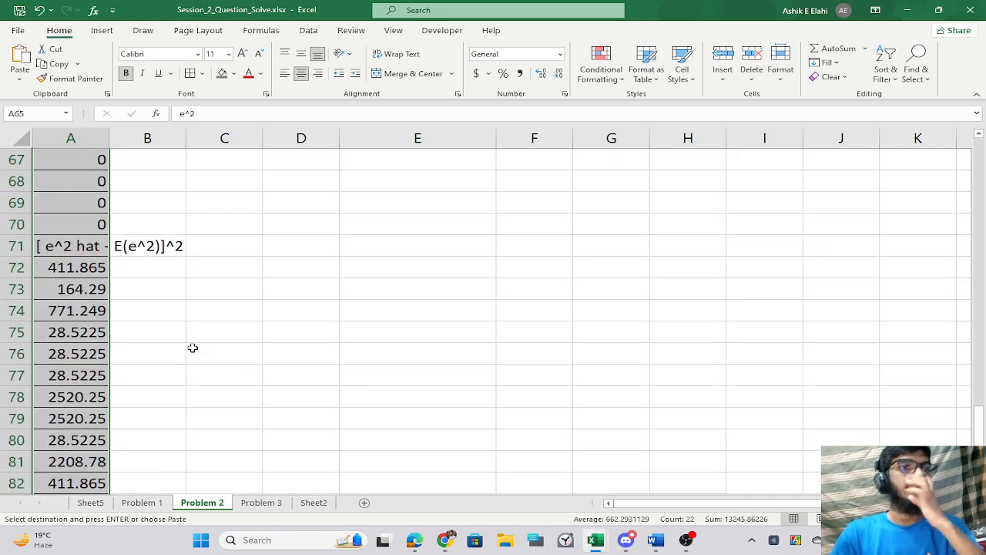
{"action": "scroll", "coordinate": [192, 346], "scroll_direction": "down", "scroll_amount": 3}
{"action": "scroll", "coordinate": [301, 350], "scroll_direction": "up", "scroll_amount": 5}
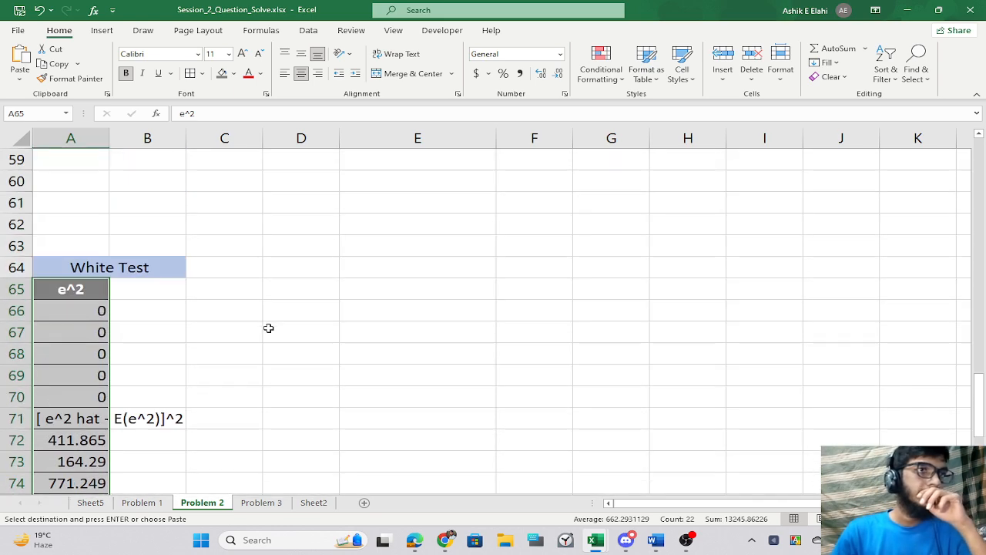
Clear the pasted values below the White Test e^2 header and fill the column from A66 with the array formula =E2:E22.
{"action": "left_click_drag", "start_coordinate": [77, 313], "coordinate": [74, 446]}
{"action": "scroll", "coordinate": [77, 447], "scroll_direction": "up", "scroll_amount": 5}
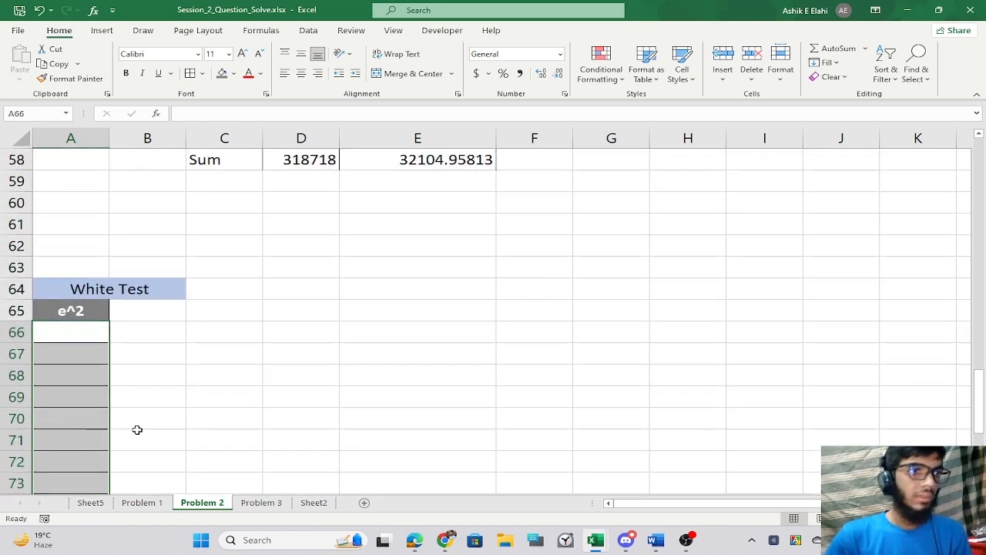
{"action": "type", "text": "="}
{"action": "scroll", "coordinate": [402, 342], "scroll_direction": "up", "scroll_amount": 13}
{"action": "scroll", "coordinate": [419, 336], "scroll_direction": "down", "scroll_amount": 4}
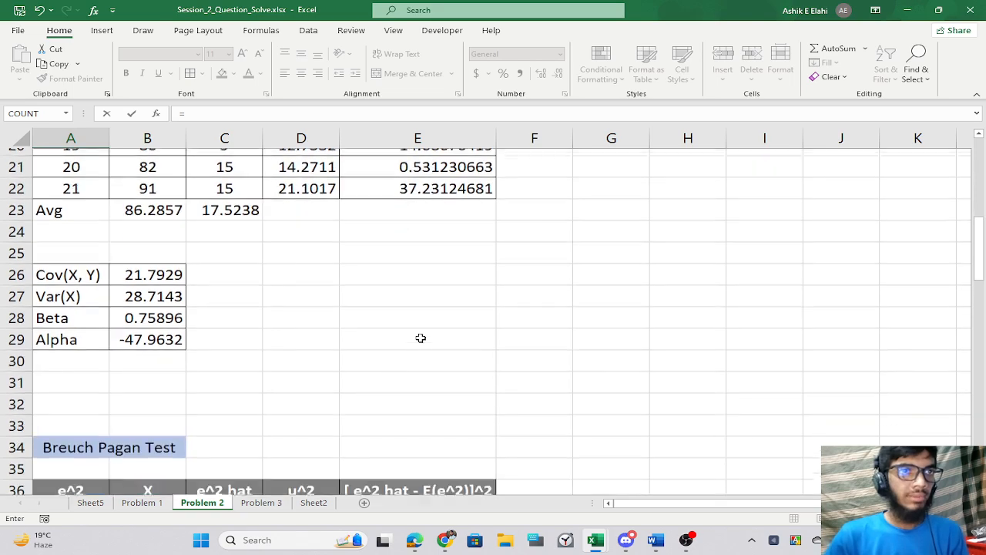
{"action": "scroll", "coordinate": [418, 337], "scroll_direction": "up", "scroll_amount": 10}
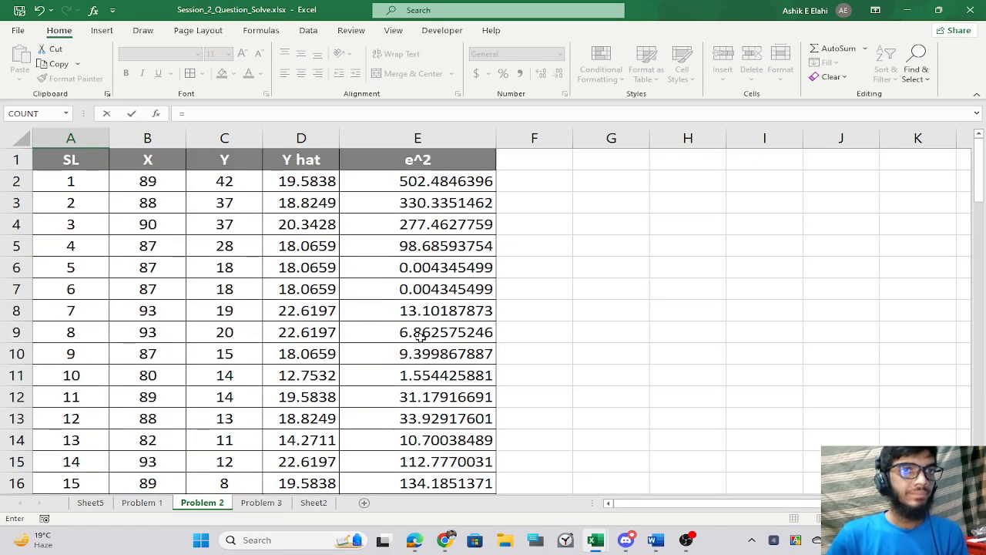
{"action": "left_click_drag", "start_coordinate": [414, 181], "coordinate": [441, 440]}
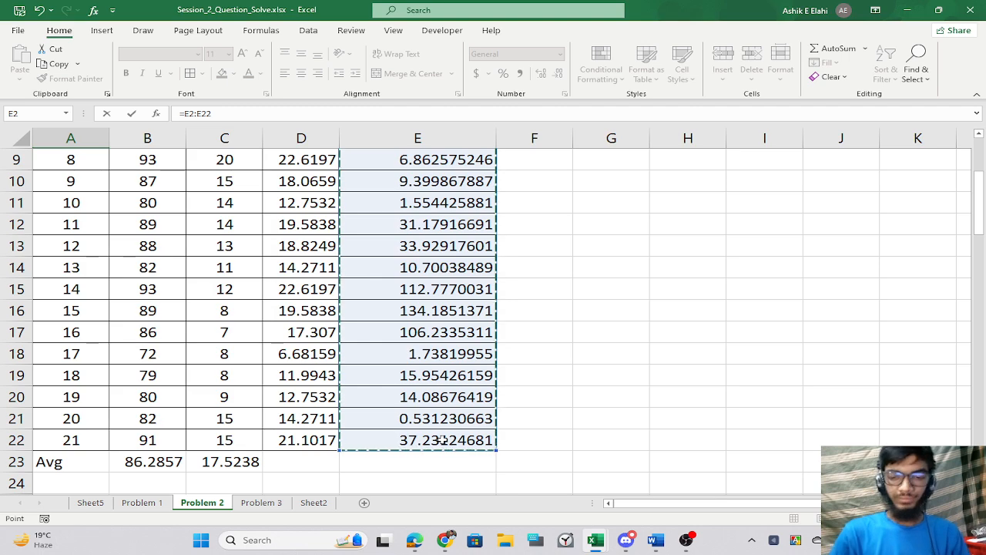
{"action": "key", "text": "Return"}
{"action": "scroll", "coordinate": [231, 416], "scroll_direction": "down", "scroll_amount": 3}
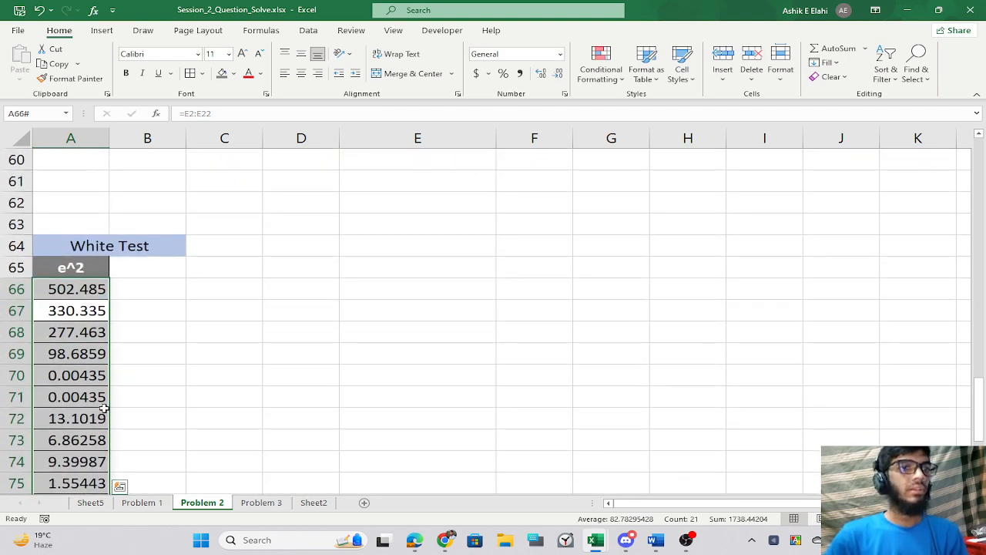
{"action": "scroll", "coordinate": [123, 396], "scroll_direction": "down", "scroll_amount": 4}
{"action": "scroll", "coordinate": [179, 376], "scroll_direction": "up", "scroll_amount": 3}
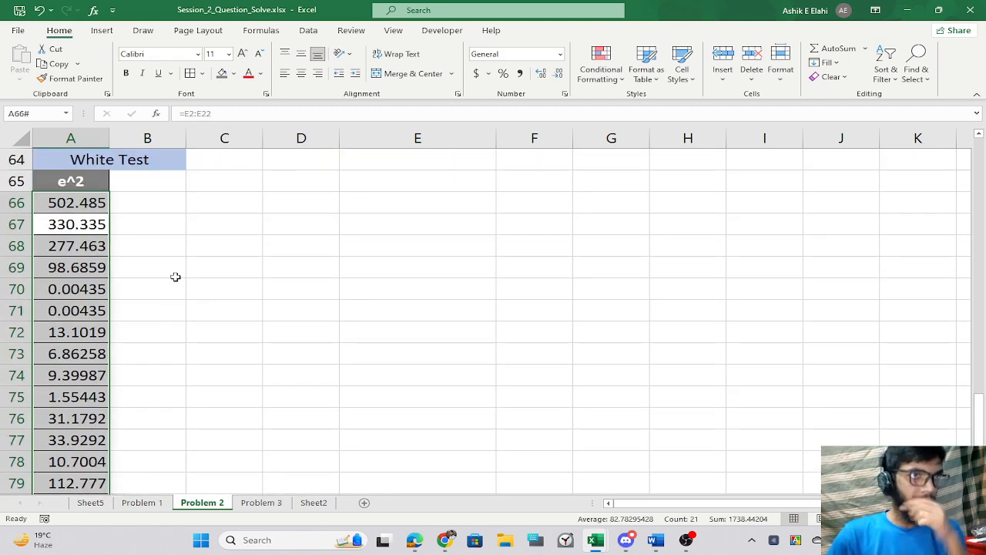
Add the headers Y hat in B65 and Y hat^2 in C65 beside the White Test e^2 column.
{"action": "left_click", "coordinate": [166, 184]}
{"action": "type", "text": "Y hat"}
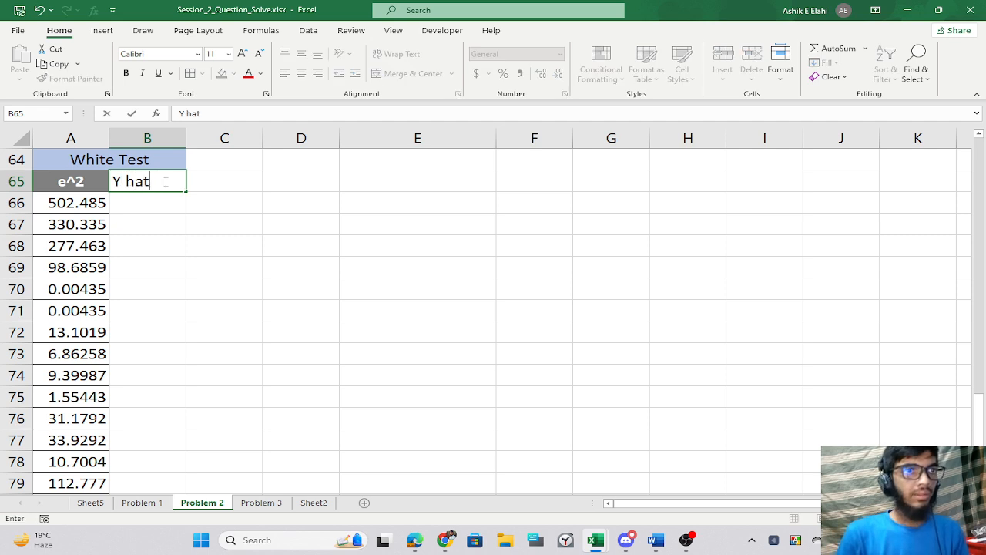
{"action": "key", "text": "Return"}
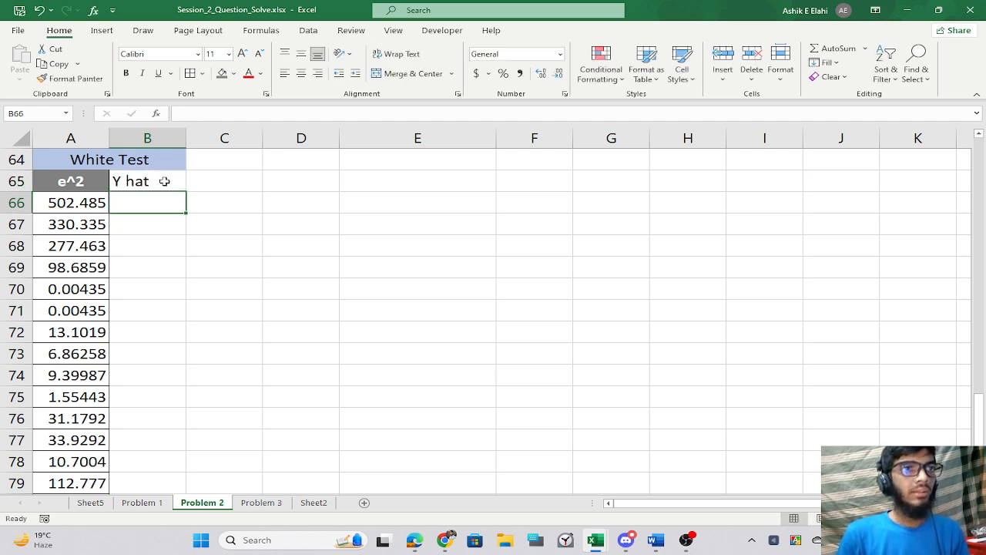
{"action": "left_click", "coordinate": [207, 186]}
{"action": "type", "text": "Y ha"}
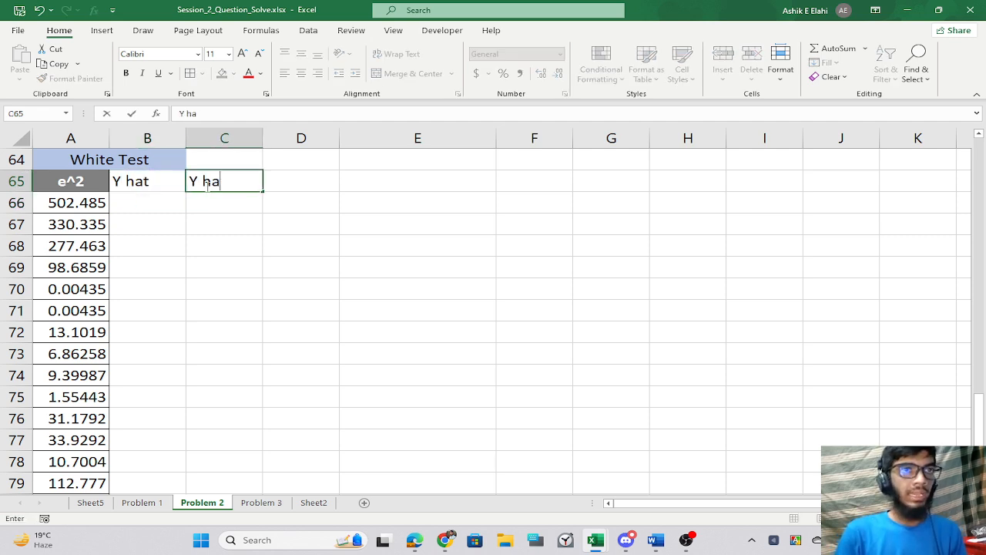
{"action": "type", "text": "t"}
{"action": "key", "text": "BackSpace"}
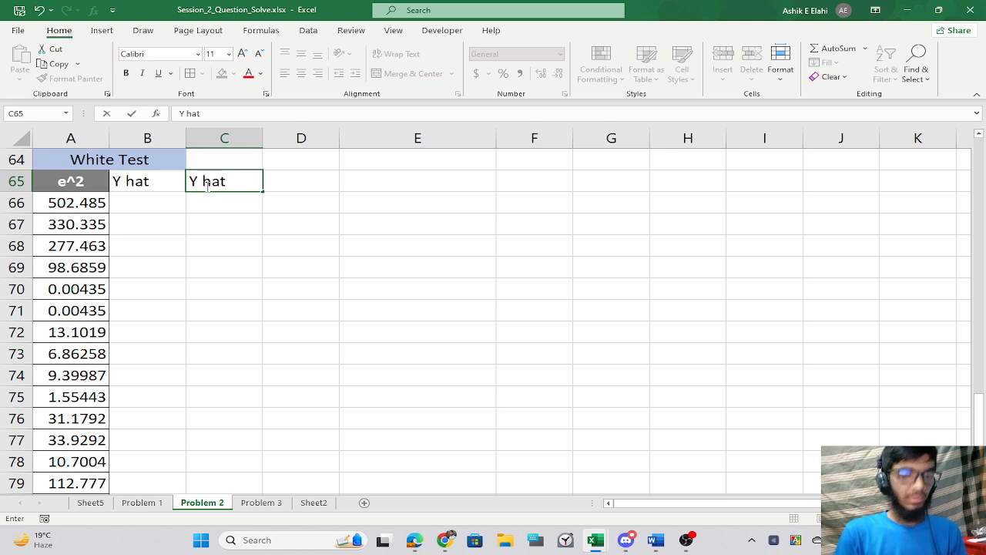
{"action": "key", "text": "Return"}
Fill the White Test Y hat column from B66 down, alongside the e^2 values, with the array formula =D2:D22.
{"action": "left_click", "coordinate": [180, 201]}
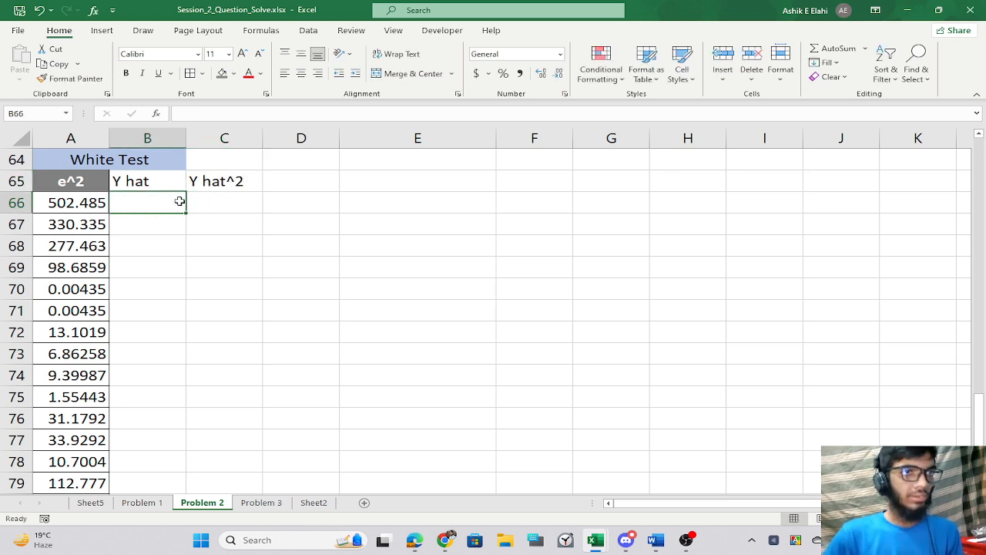
{"action": "left_click_drag", "start_coordinate": [167, 212], "coordinate": [167, 292]}
{"action": "type", "text": "="}
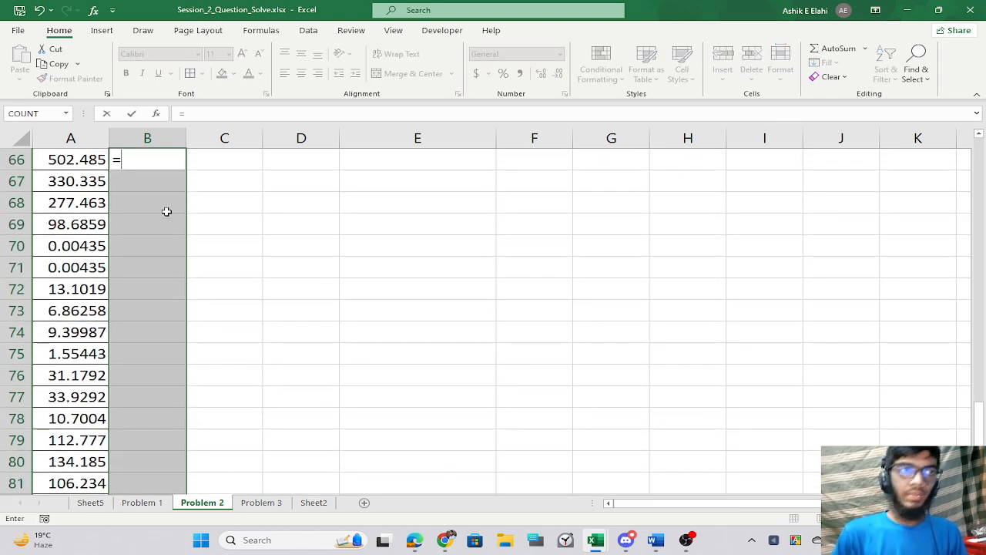
{"action": "scroll", "coordinate": [590, 261], "scroll_direction": "up", "scroll_amount": 7}
{"action": "scroll", "coordinate": [590, 261], "scroll_direction": "up", "scroll_amount": 15}
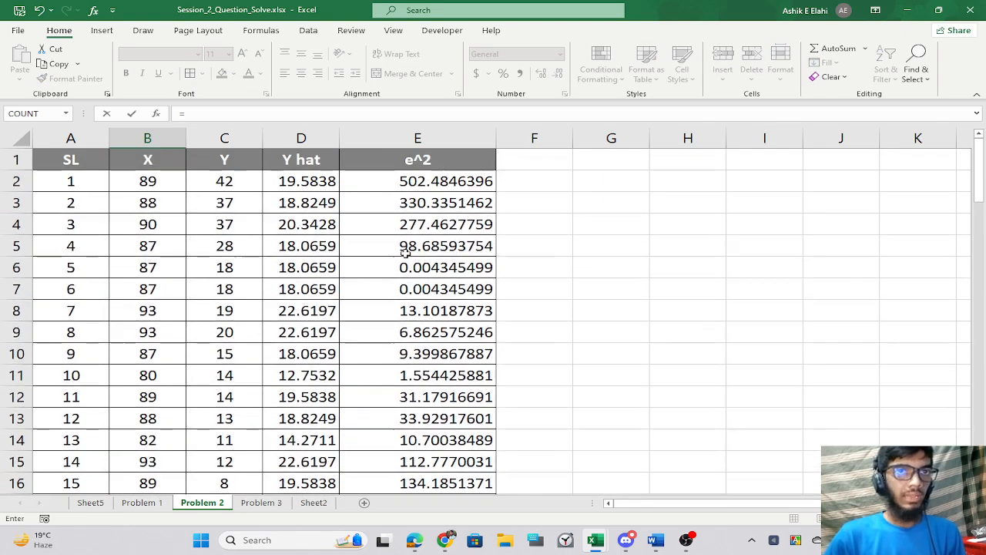
{"action": "left_click_drag", "start_coordinate": [303, 185], "coordinate": [293, 458]}
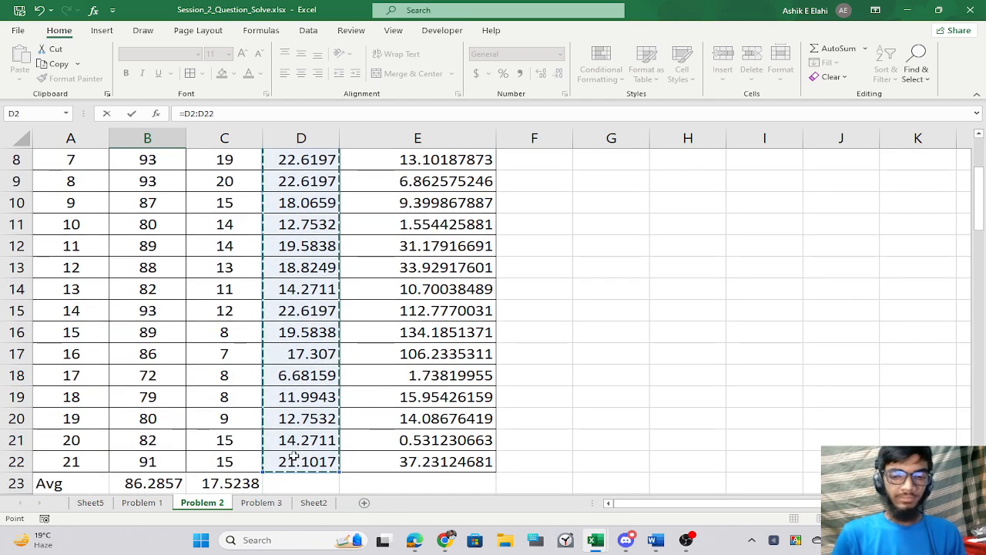
{"action": "key", "text": "ctrl+shift+Return"}
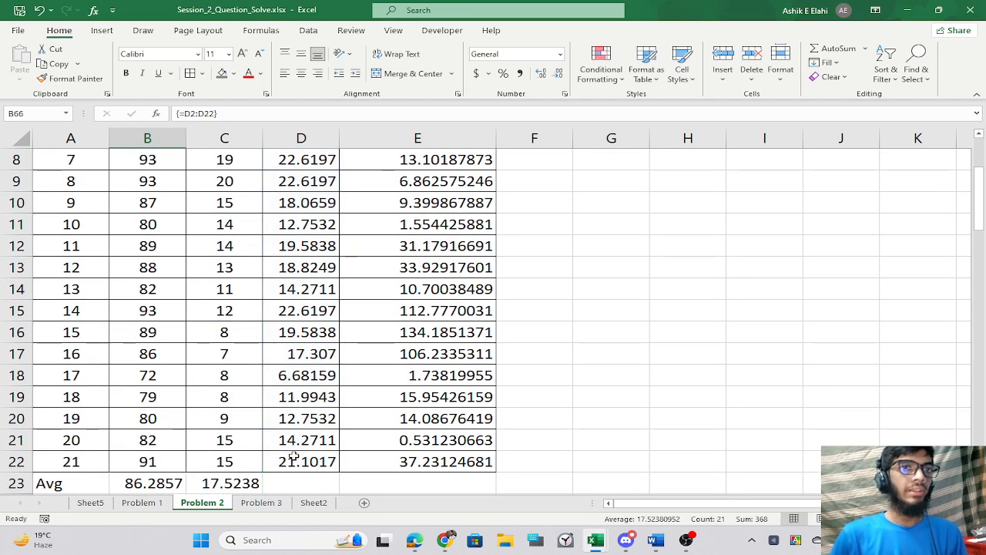
Calculate Y hat^2 in the White Test table with =B66^2 in C66 and fill it down the column.
{"action": "scroll", "coordinate": [285, 447], "scroll_direction": "down", "scroll_amount": 19}
{"action": "left_click", "coordinate": [220, 332]}
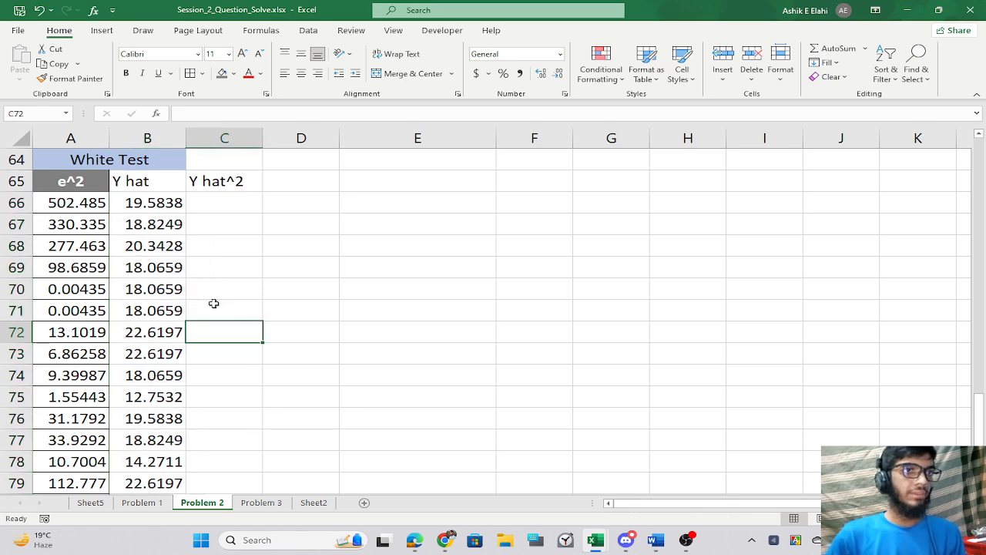
{"action": "scroll", "coordinate": [213, 303], "scroll_direction": "down", "scroll_amount": 1}
{"action": "scroll", "coordinate": [208, 208], "scroll_direction": "up", "scroll_amount": 2}
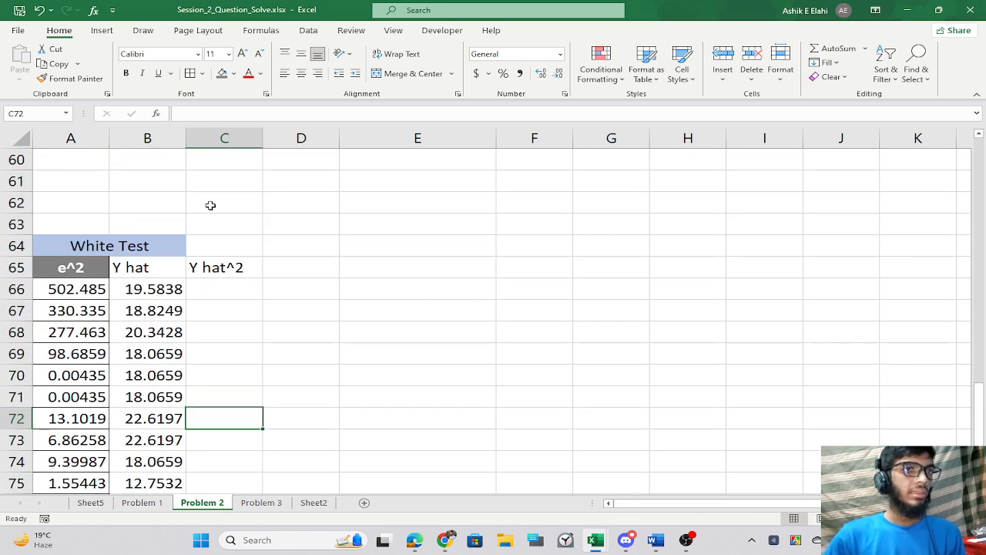
{"action": "left_click", "coordinate": [199, 284]}
{"action": "type", "text": "="}
{"action": "key", "text": "Left"}
{"action": "type", "text": "^"}
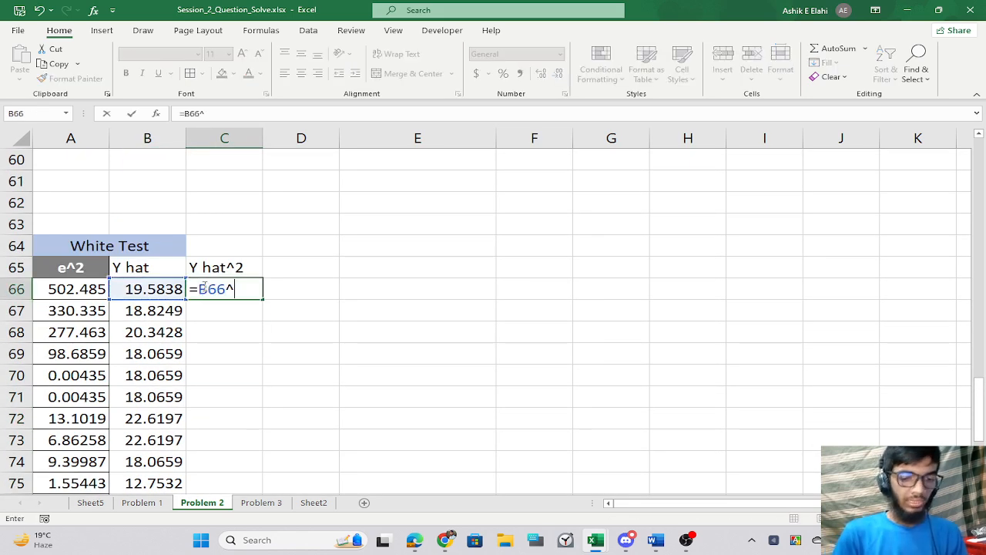
{"action": "type", "text": "2"}
{"action": "key", "text": "Return"}
{"action": "left_click", "coordinate": [199, 289]}
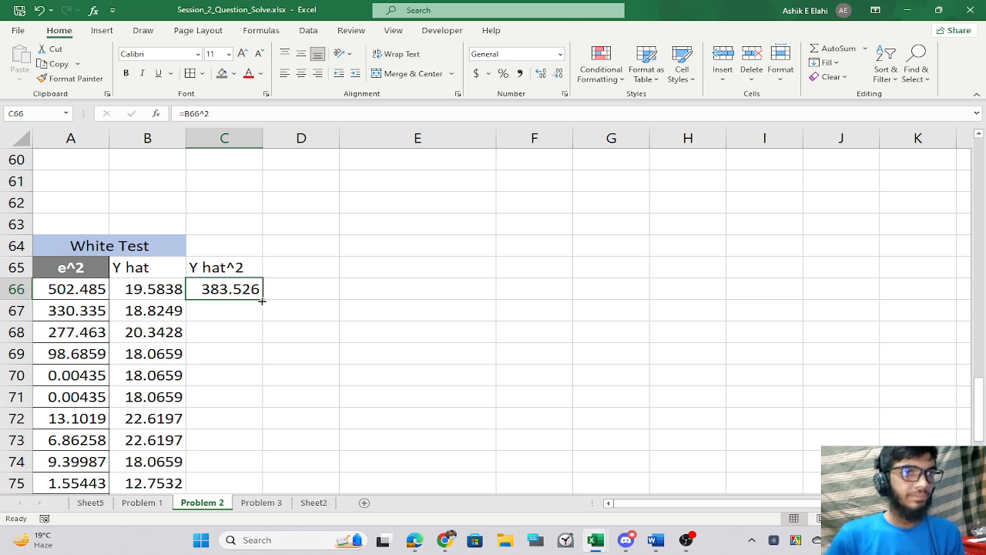
{"action": "double_click", "coordinate": [262, 300]}
Copy the formatting of the e^2 header in A65 to the Y hat and Y hat^2 headers.
{"action": "left_click", "coordinate": [101, 265]}
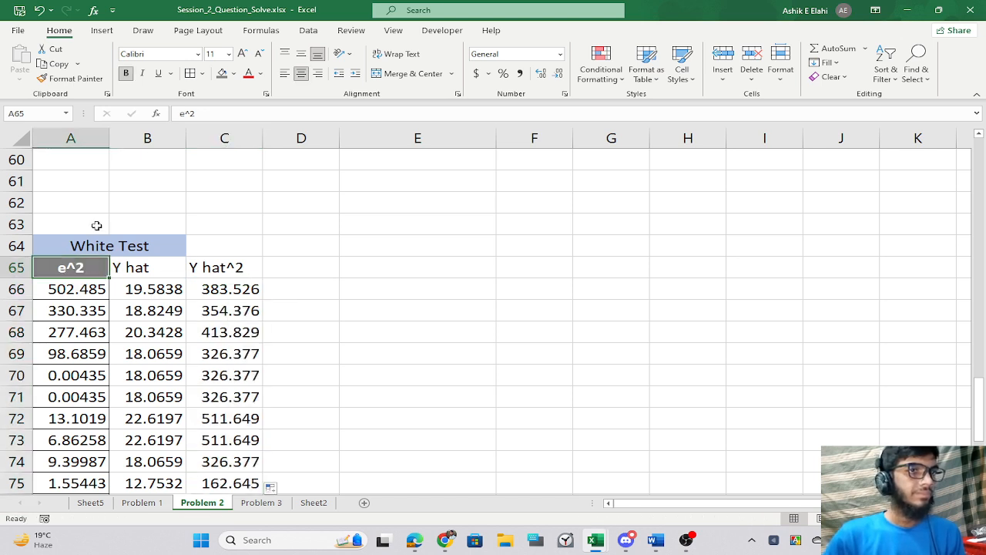
{"action": "left_click", "coordinate": [70, 80]}
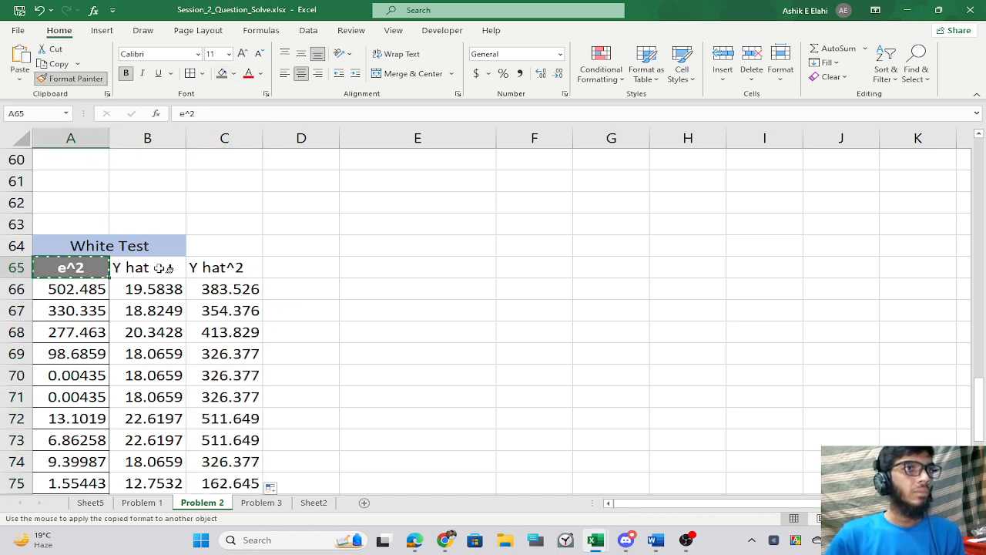
{"action": "left_click_drag", "start_coordinate": [162, 268], "coordinate": [231, 267]}
{"action": "left_click", "coordinate": [423, 327]}
{"action": "left_click", "coordinate": [66, 289]}
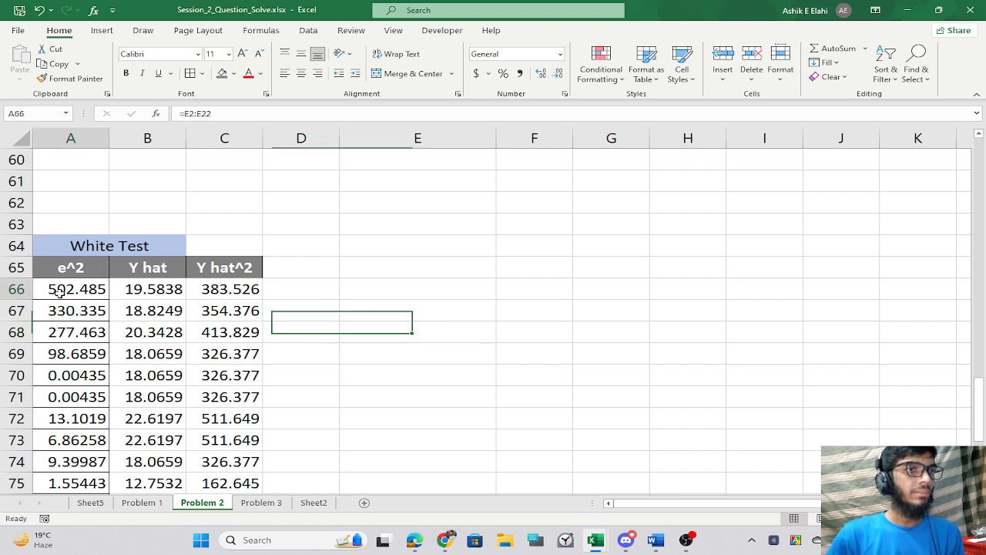
{"action": "left_click", "coordinate": [321, 305]}
Add the column header "e^2 hat" in cell D65 of the White Test table.
{"action": "left_click", "coordinate": [287, 271]}
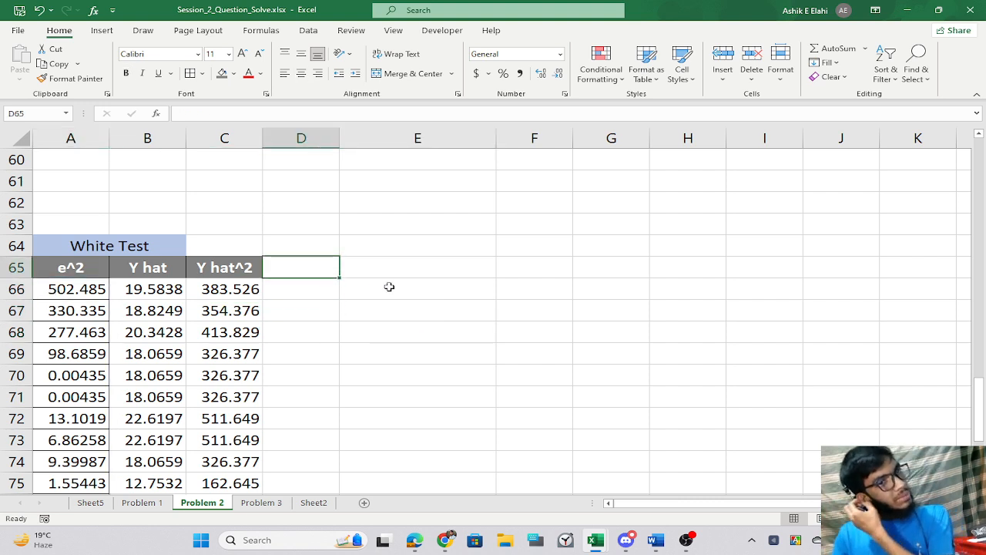
{"action": "left_click", "coordinate": [47, 267]}
{"action": "left_click_drag", "start_coordinate": [131, 268], "coordinate": [210, 277]}
{"action": "left_click", "coordinate": [370, 293]}
{"action": "left_click", "coordinate": [294, 282]}
{"action": "left_click", "coordinate": [302, 271]}
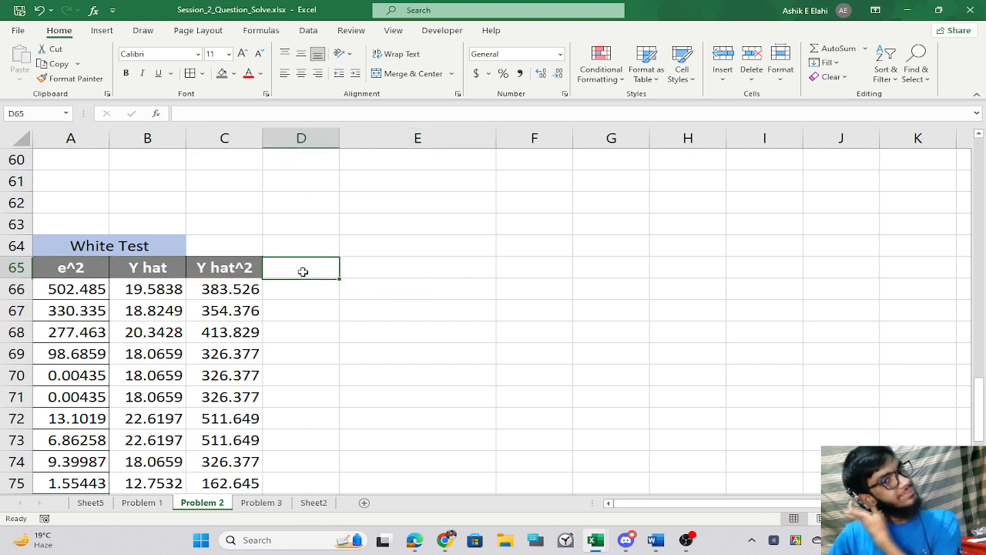
{"action": "type", "text": "u"}
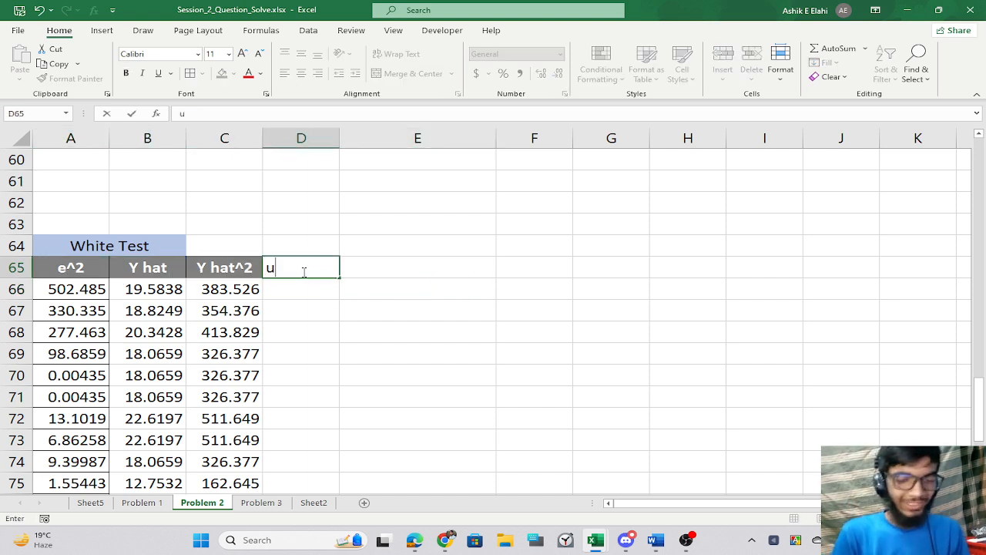
{"action": "key", "text": "BackSpace"}
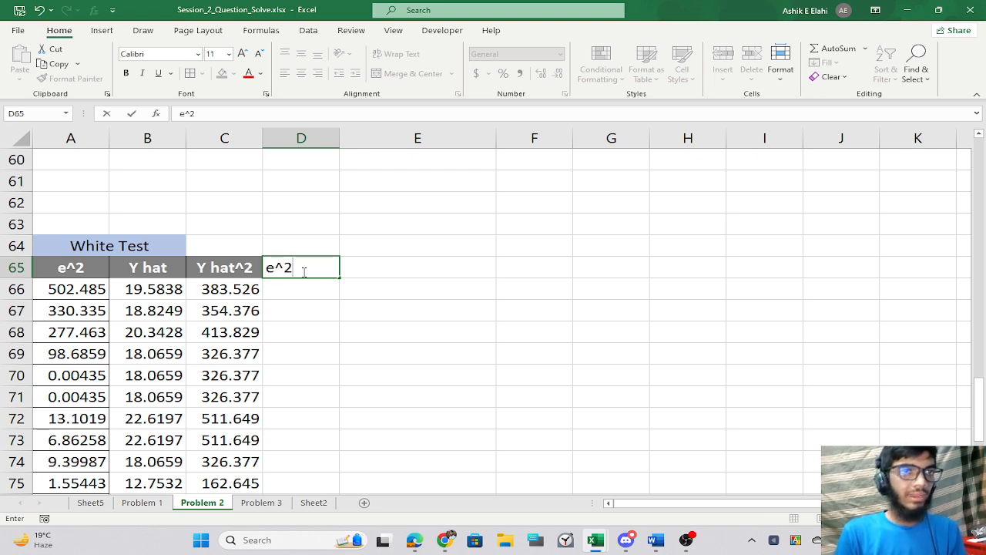
{"action": "type", "text": "e^2 hat"}
{"action": "key", "text": "Return"}
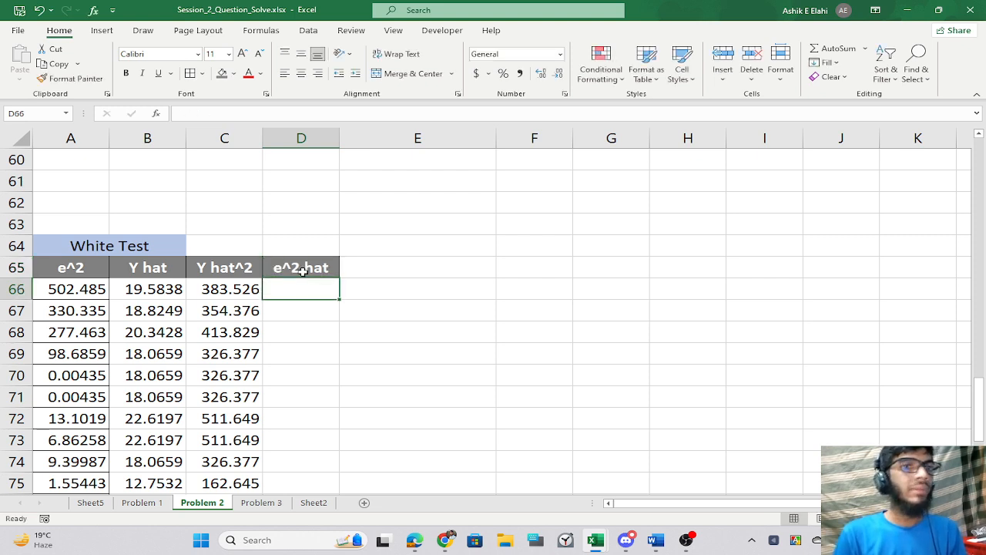
{"action": "left_click", "coordinate": [358, 302]}
{"action": "left_click", "coordinate": [324, 294]}
{"action": "type", "text": "="}
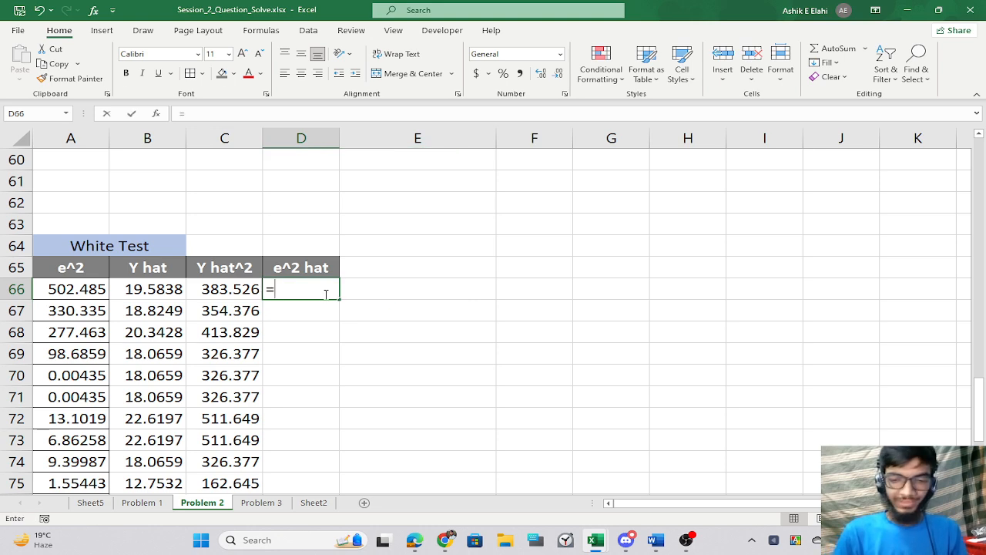
{"action": "key", "text": "BackSpace"}
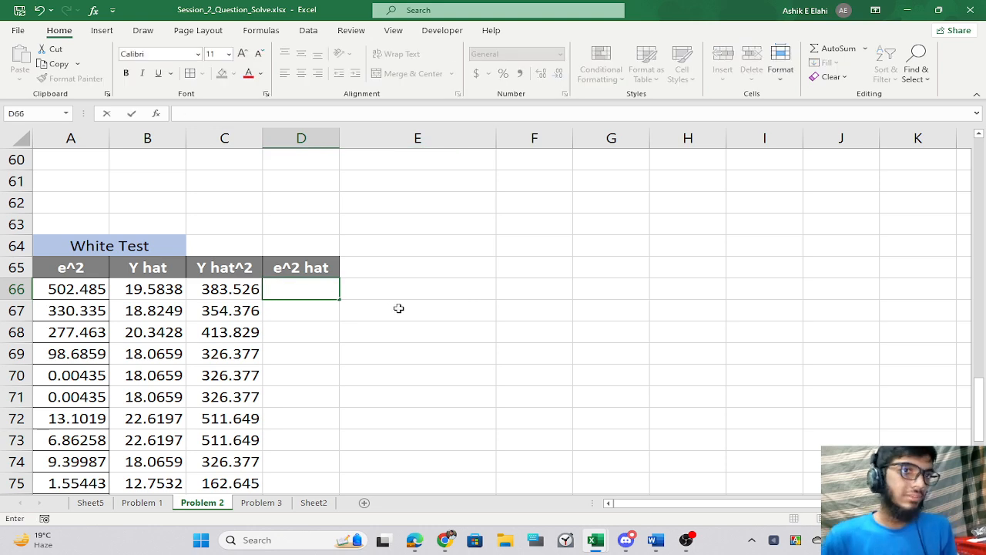
Fill D66:D86 with the array formula =TREND(A66:A86, B66:C86) to predict the e^2 hat values.
{"action": "scroll", "coordinate": [353, 199], "scroll_direction": "down", "scroll_amount": 1}
{"action": "left_click", "coordinate": [391, 274]}
{"action": "left_click_drag", "start_coordinate": [293, 207], "coordinate": [302, 464]}
{"action": "scroll", "coordinate": [419, 467], "scroll_direction": "up", "scroll_amount": 8}
{"action": "scroll", "coordinate": [420, 468], "scroll_direction": "down", "scroll_amount": 5}
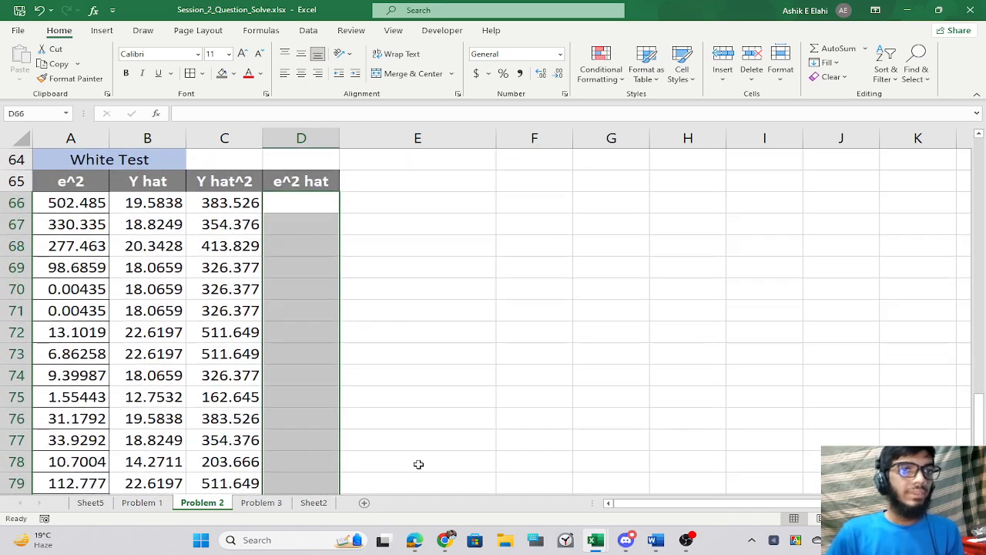
{"action": "type", "text": "=tre"}
{"action": "key", "text": "Tab"}
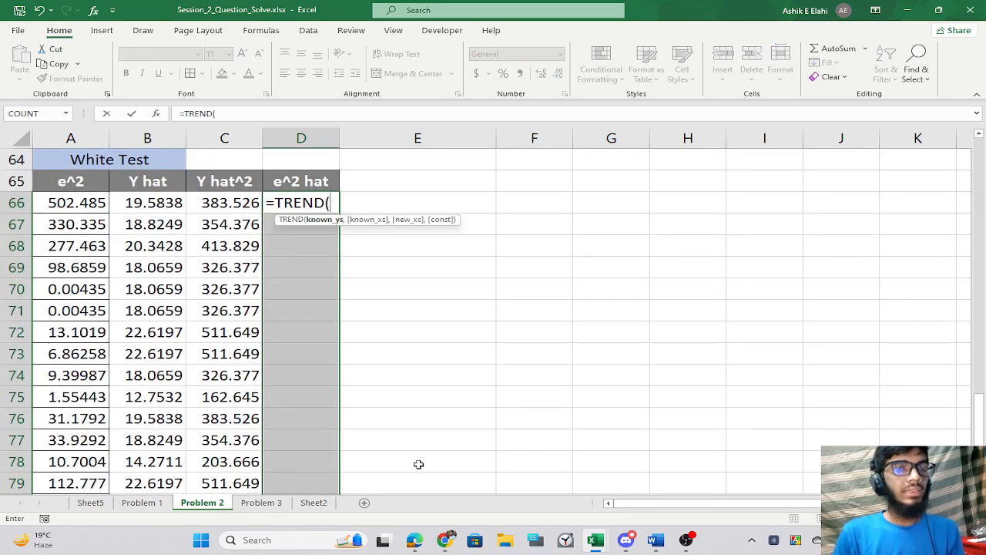
{"action": "left_click_drag", "start_coordinate": [74, 204], "coordinate": [68, 463]}
{"action": "type", "text": ","}
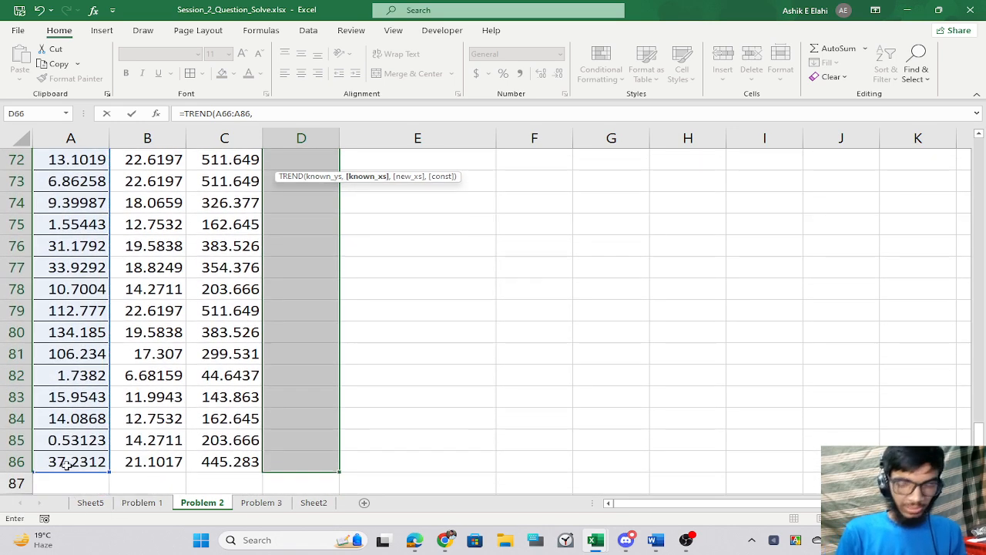
{"action": "left_click_drag", "start_coordinate": [144, 287], "coordinate": [221, 462]}
{"action": "type", "text": ")"}
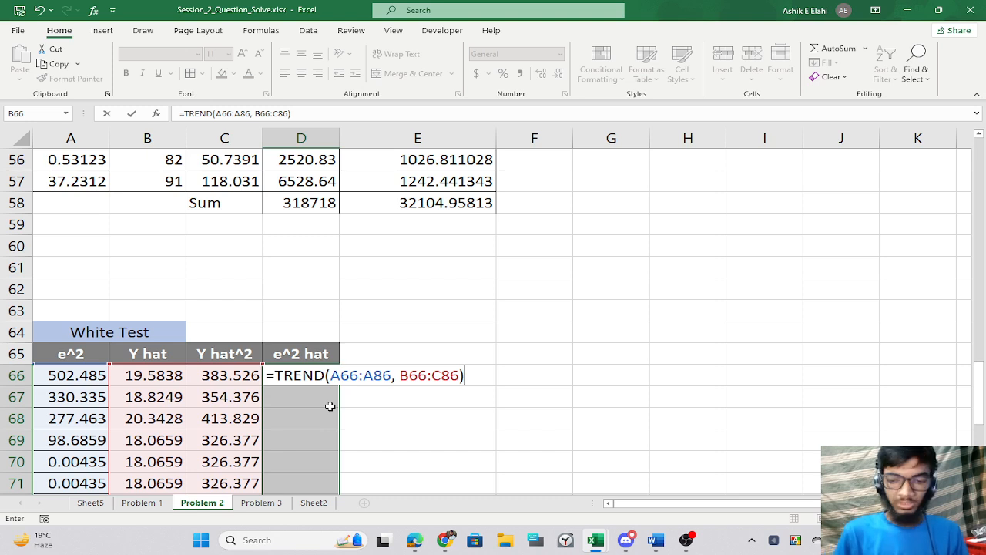
{"action": "key", "text": "ctrl+shift+Return"}
{"action": "left_click", "coordinate": [366, 377]}
Add the column header "u^2" in cell E65 of the White Test table.
{"action": "left_click", "coordinate": [385, 351]}
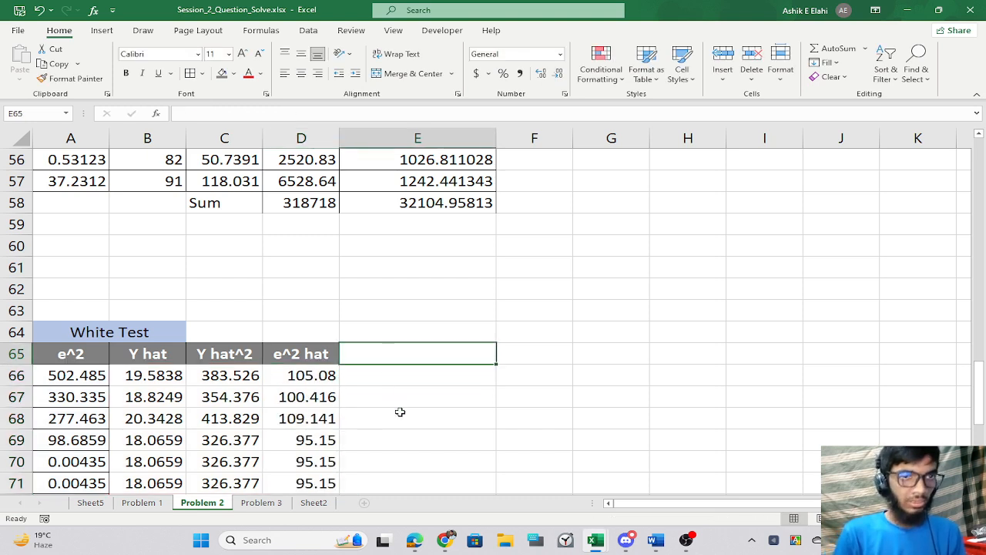
{"action": "type", "text": "u"}
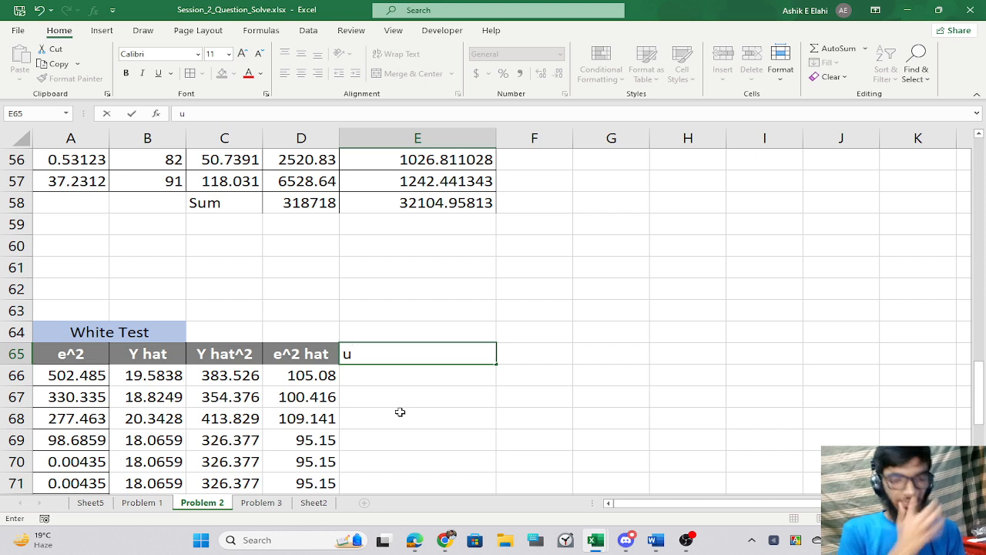
{"action": "type", "text": "^2"}
{"action": "key", "text": "Return"}
Calculate u^2 with =(A66-D66)^2 in E66 and fill it down the column.
{"action": "type", "text": "=("}
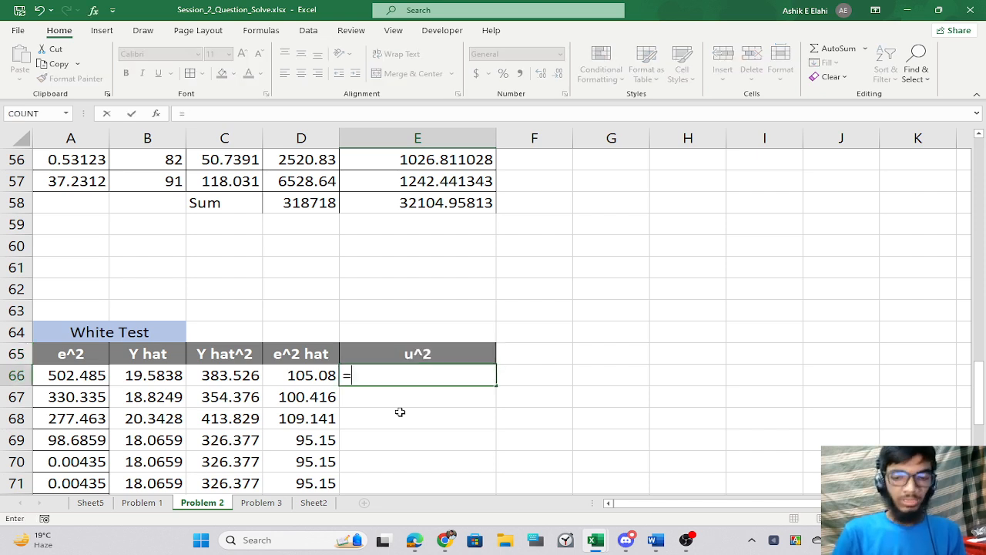
{"action": "left_click", "coordinate": [75, 375]}
{"action": "type", "text": "-"}
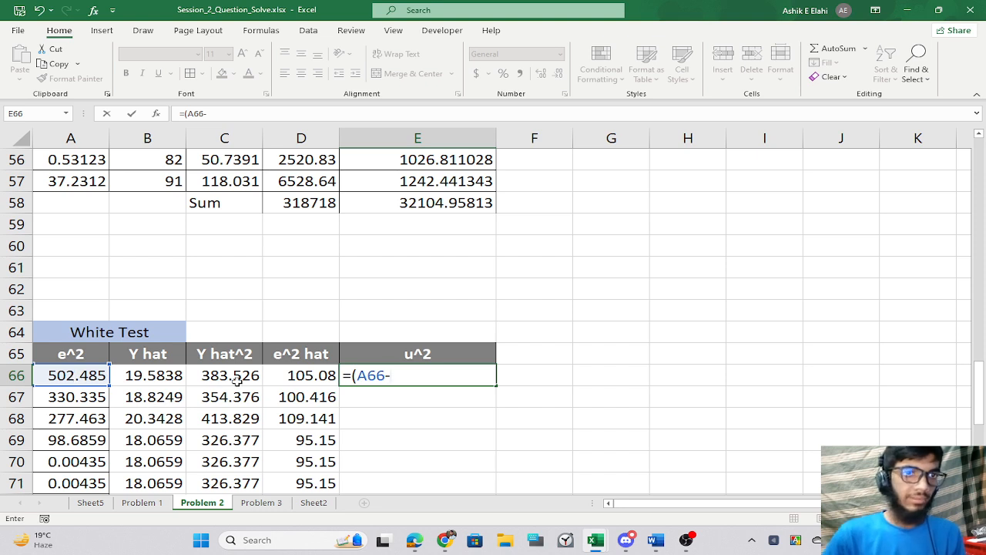
{"action": "left_click", "coordinate": [282, 376]}
{"action": "type", "text": ")^2"}
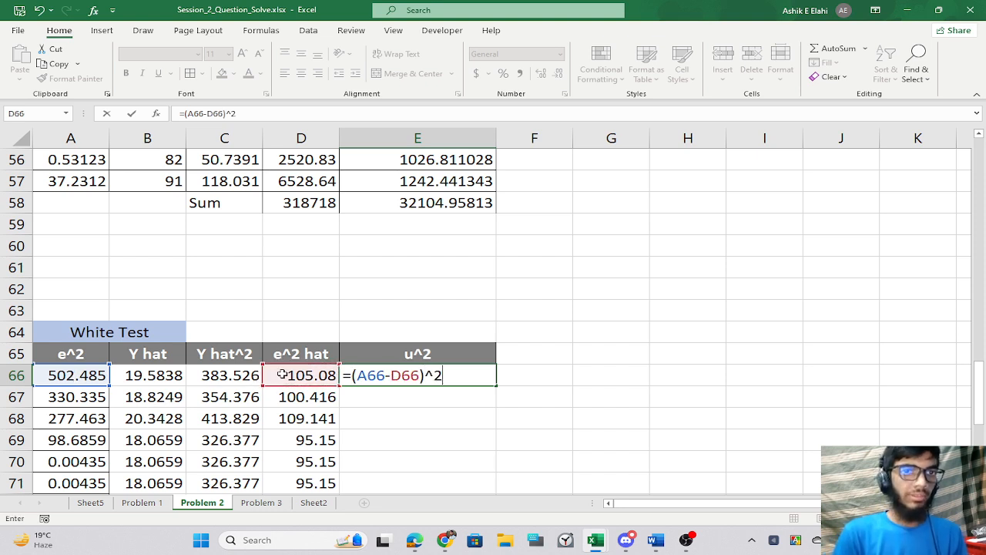
{"action": "key", "text": "Return"}
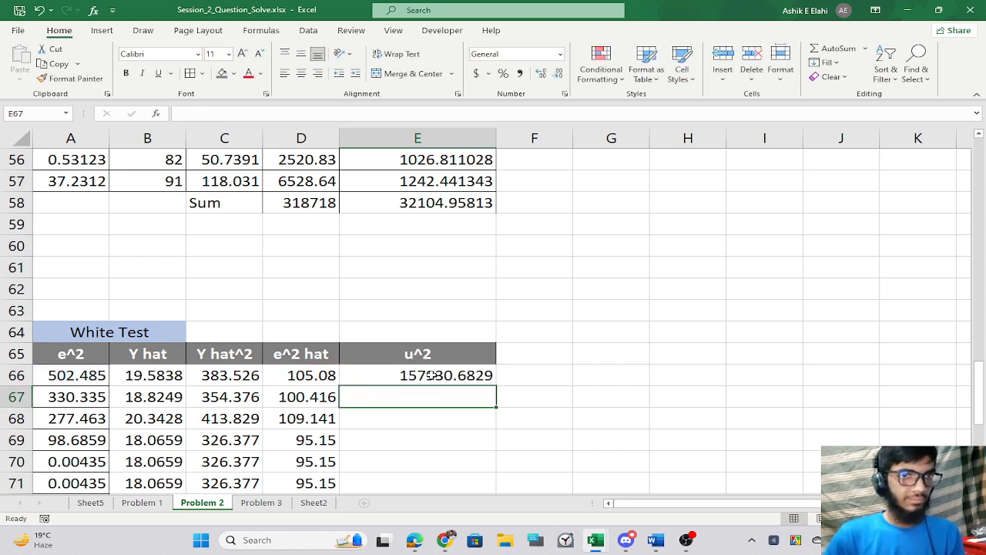
{"action": "left_click", "coordinate": [463, 376]}
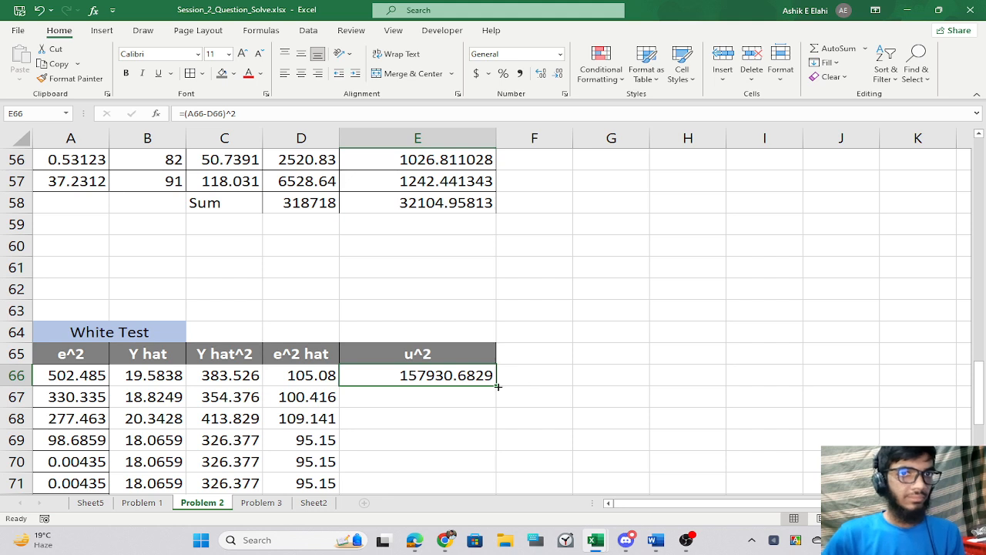
{"action": "double_click", "coordinate": [497, 387]}
Copy the "[ e^2 hat - E(e^2)]^2" header from the Breuch Pagan table into F65 and autofit column F.
{"action": "left_click", "coordinate": [564, 351]}
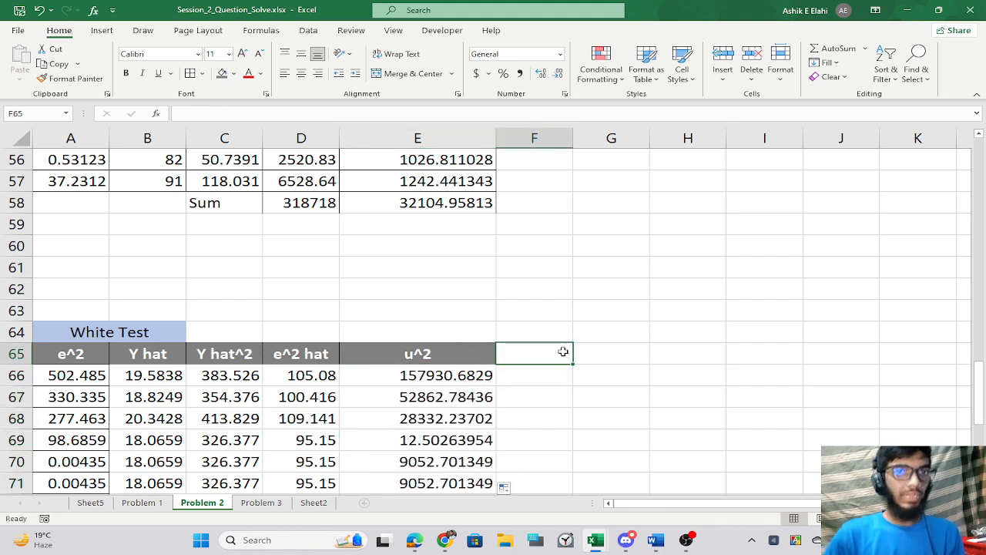
{"action": "type", "text": "("}
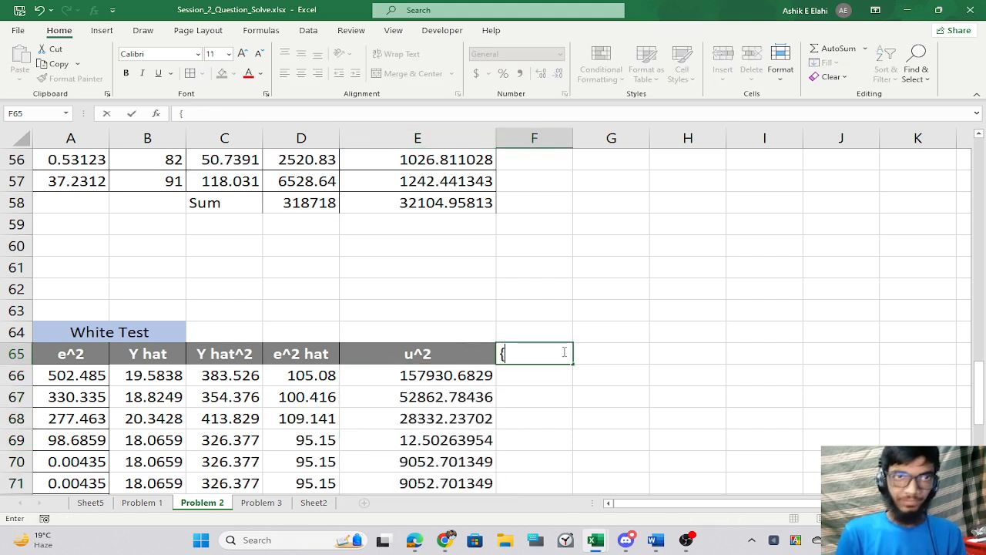
{"action": "scroll", "coordinate": [561, 350], "scroll_direction": "up", "scroll_amount": 9}
{"action": "left_click", "coordinate": [413, 326]}
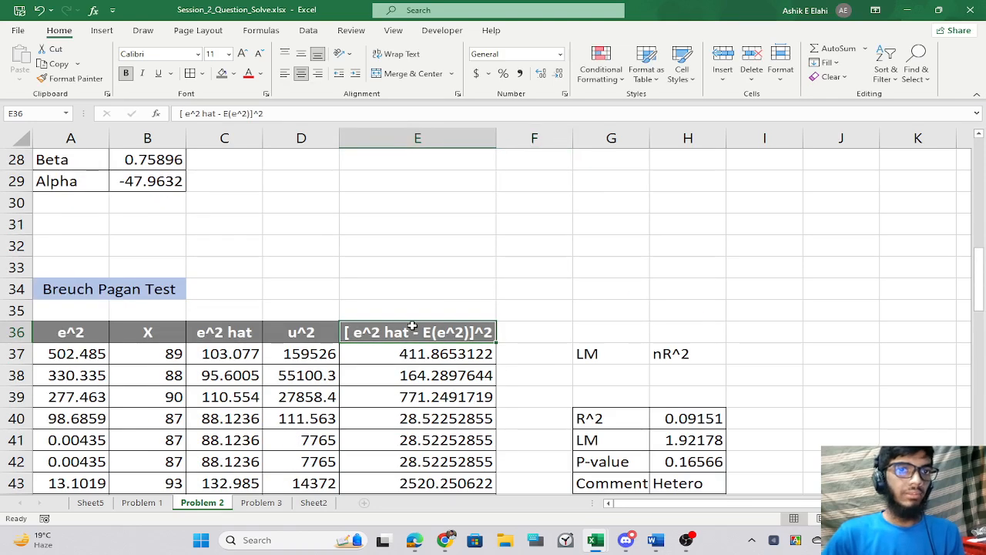
{"action": "key", "text": "ctrl+c"}
{"action": "scroll", "coordinate": [511, 398], "scroll_direction": "down", "scroll_amount": 9}
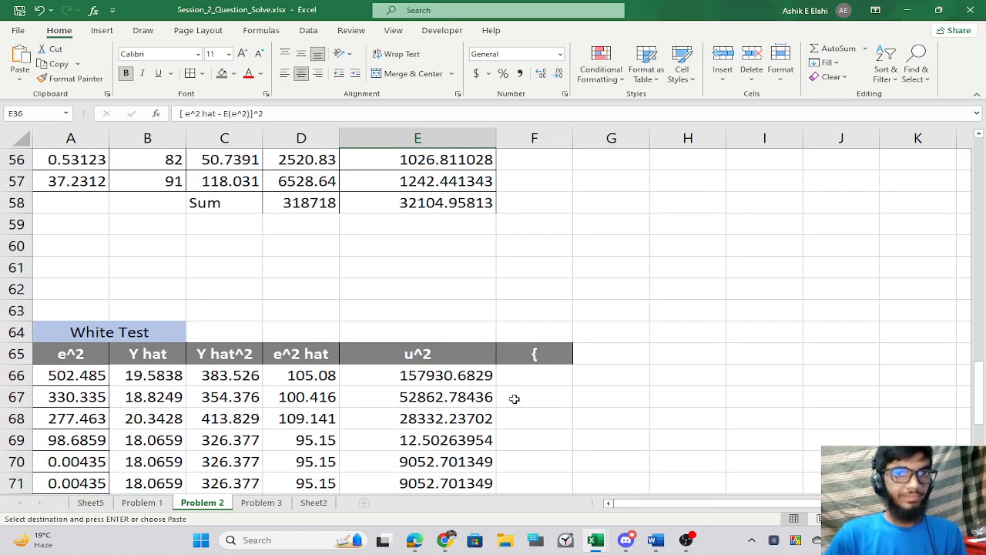
{"action": "left_click", "coordinate": [545, 355]}
{"action": "key", "text": "ctrl+v"}
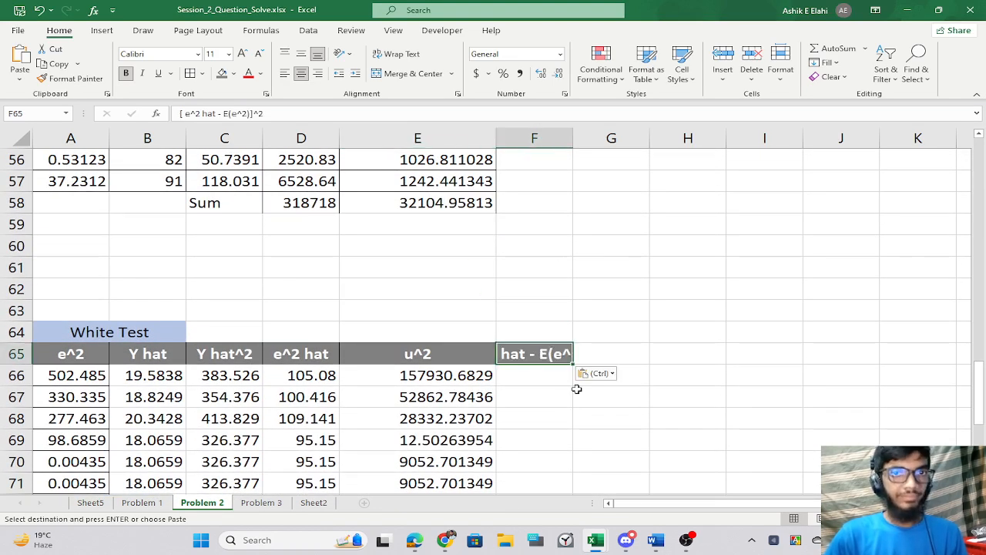
{"action": "double_click", "coordinate": [575, 138]}
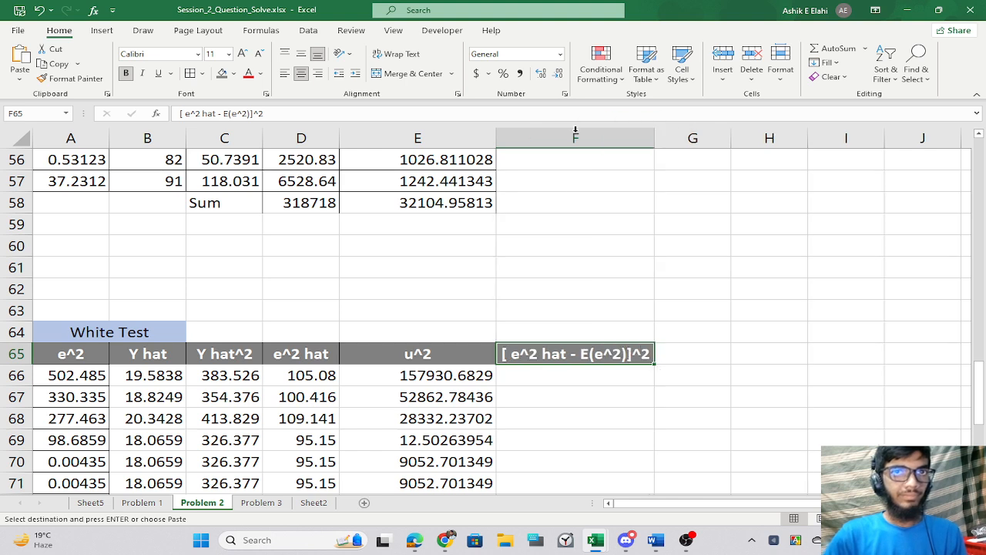
Begin the squared-deviation formula in F66 with =(D66-AVERAGE(.
{"action": "left_click", "coordinate": [688, 393]}
{"action": "left_click", "coordinate": [571, 383]}
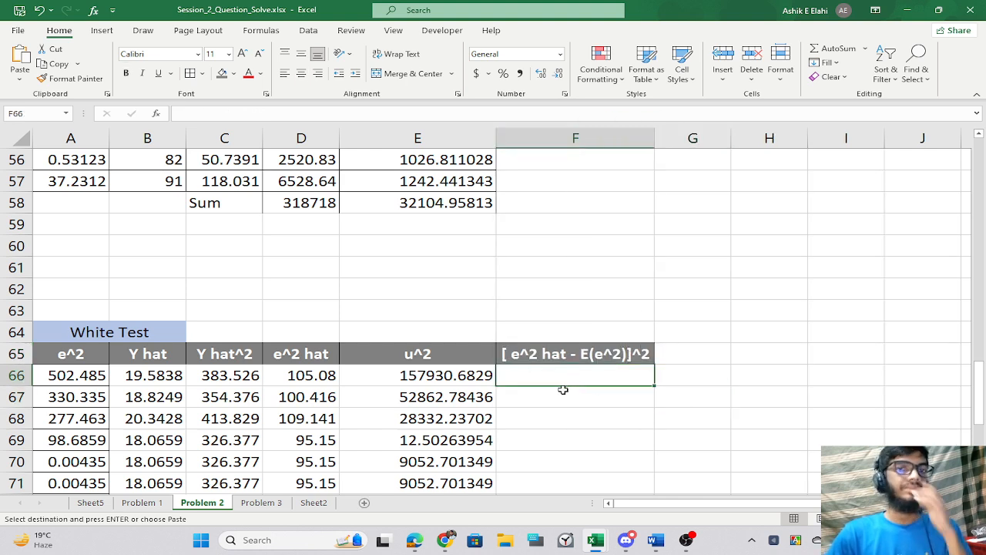
{"action": "type", "text": "=("}
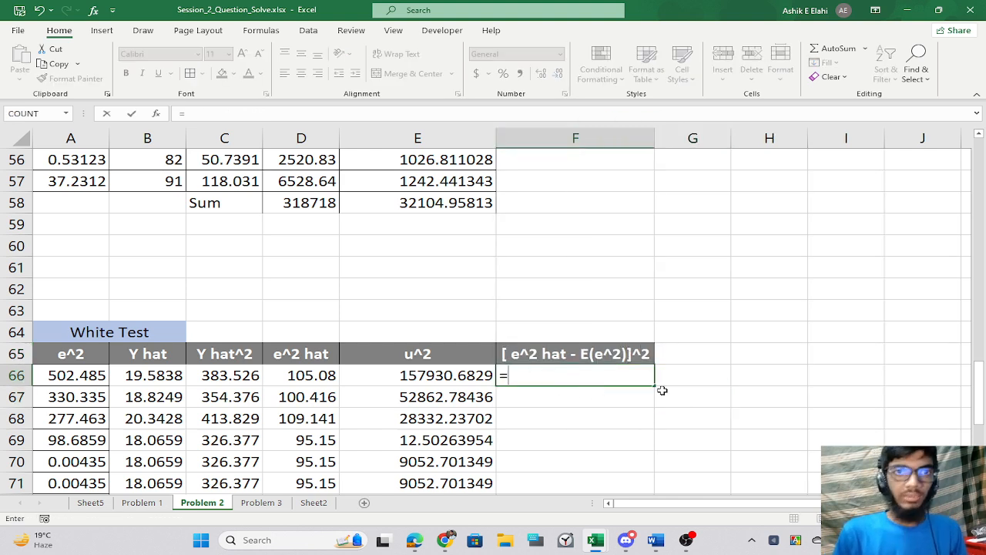
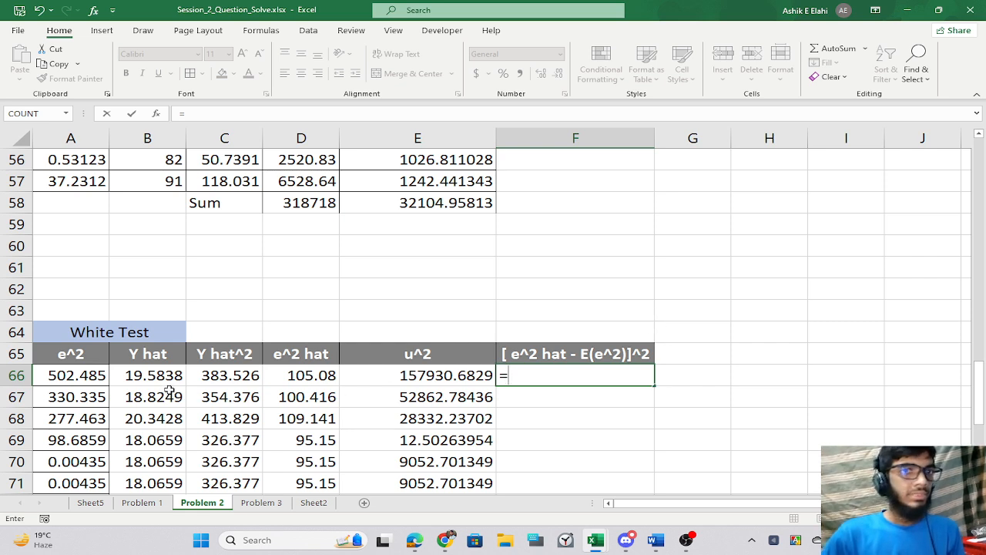
{"action": "type", "text": "("}
{"action": "left_click", "coordinate": [308, 375]}
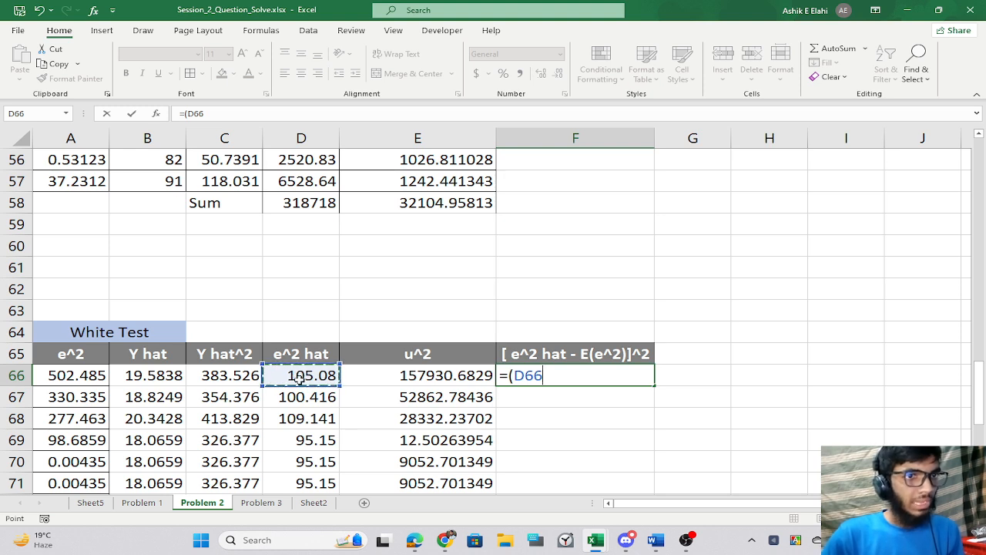
{"action": "type", "text": "-"}
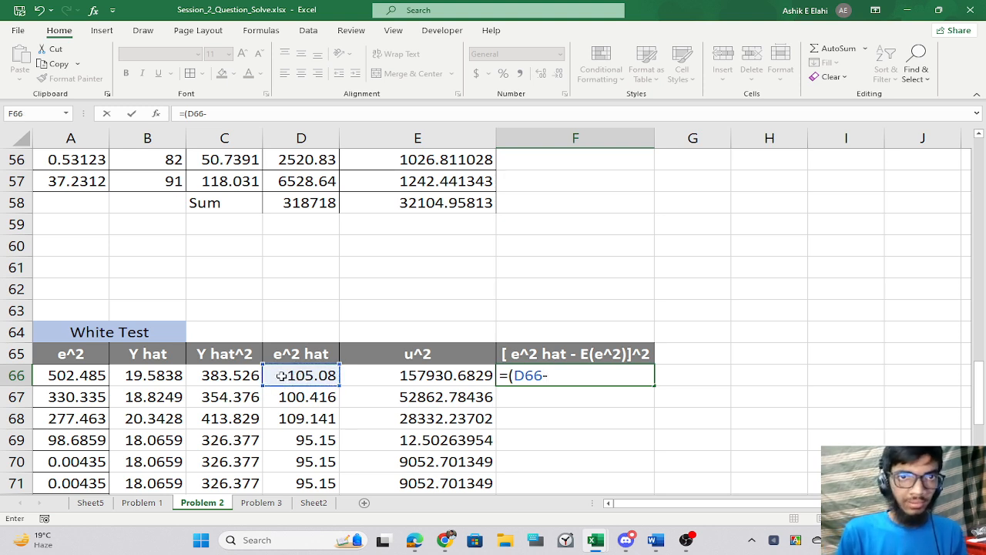
{"action": "type", "text": "ave"}
{"action": "key", "text": "Down"}
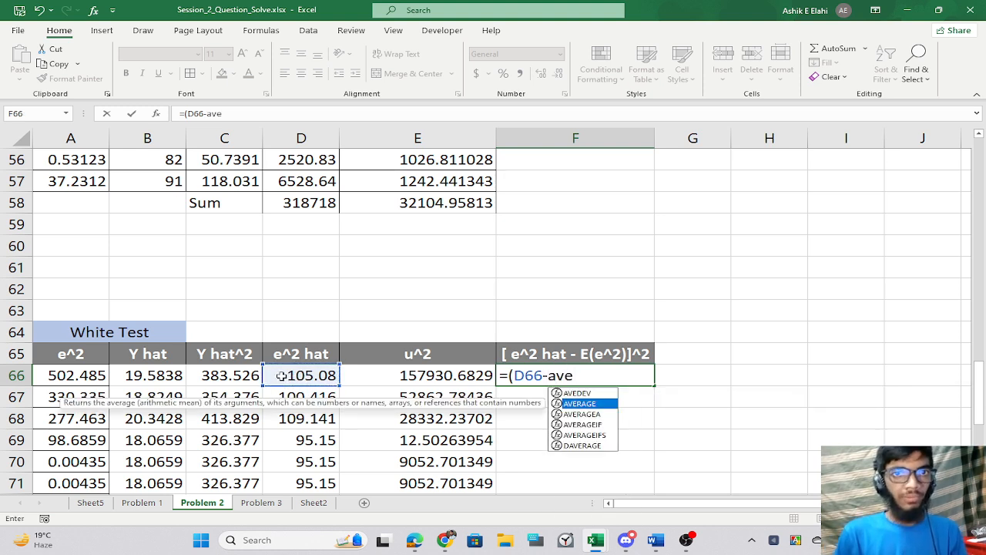
{"action": "key", "text": "Tab"}
{"action": "left_click", "coordinate": [54, 373]}
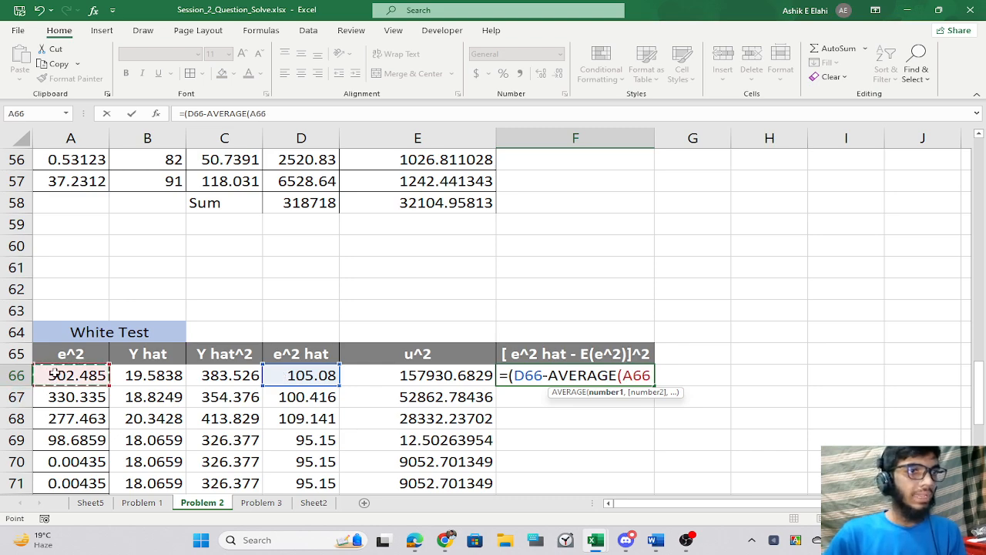
{"action": "key", "text": "ctrl+shift+Down"}
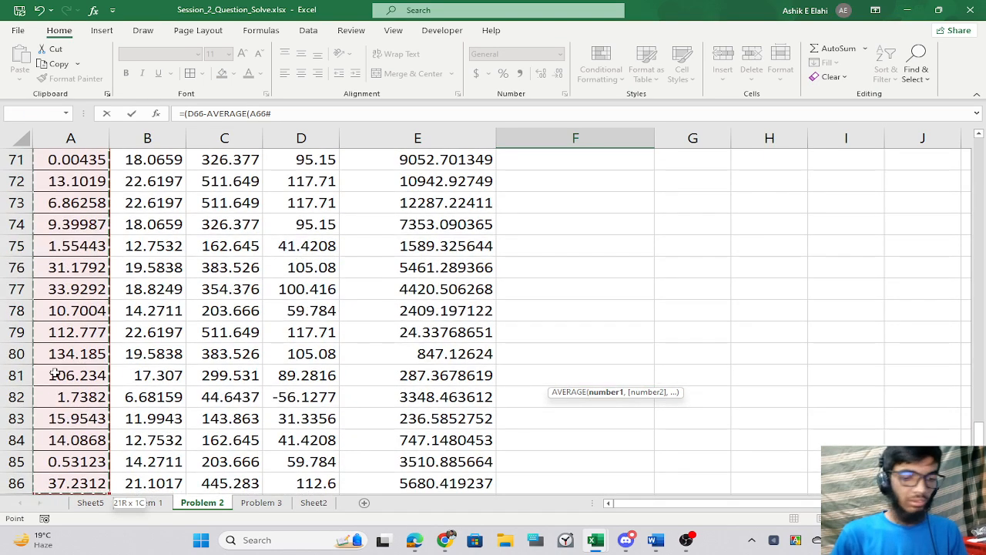
{"action": "scroll", "coordinate": [319, 260], "scroll_direction": "up", "scroll_amount": 8}
{"action": "scroll", "coordinate": [375, 370], "scroll_direction": "down", "scroll_amount": 3}
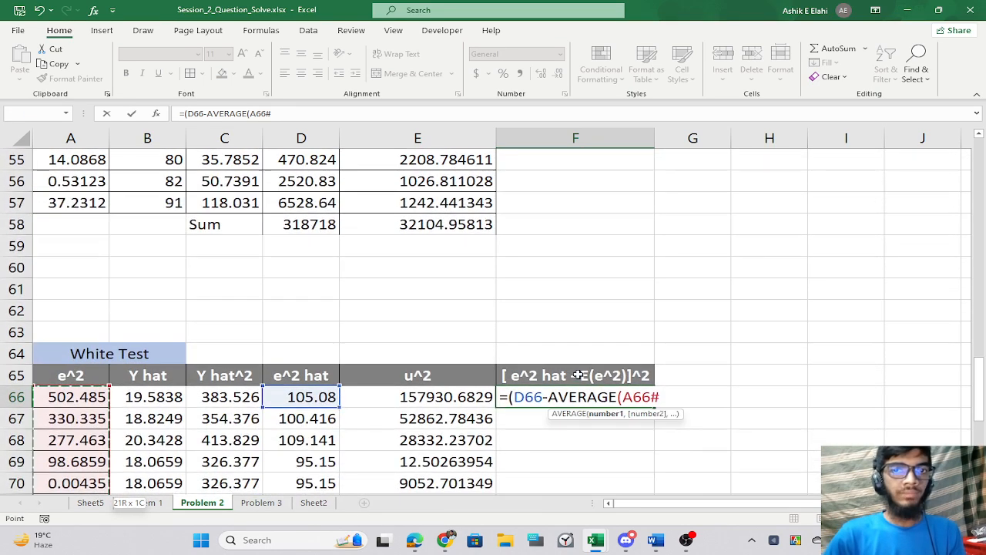
{"action": "scroll", "coordinate": [296, 423], "scroll_direction": "down", "scroll_amount": 8}
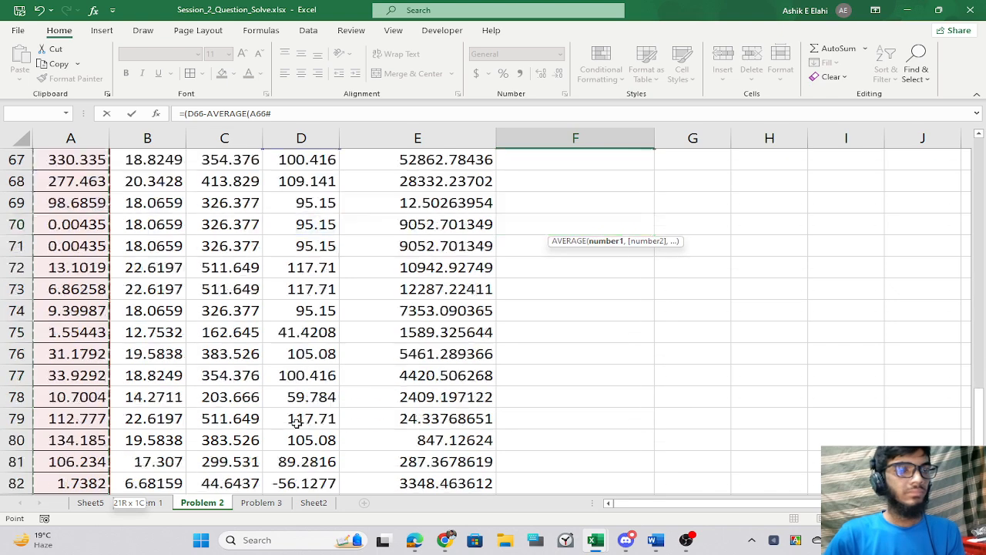
{"action": "scroll", "coordinate": [296, 423], "scroll_direction": "up", "scroll_amount": 7}
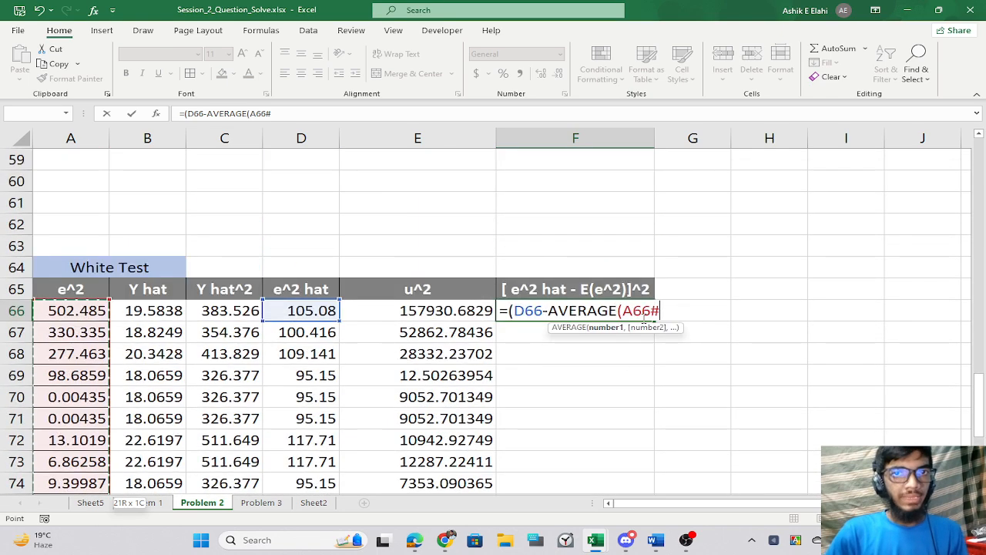
{"action": "key", "text": "BackSpace"}
{"action": "key", "text": "BackSpace"}
{"action": "key", "text": "BackSpace"}
{"action": "key", "text": "BackSpace"}
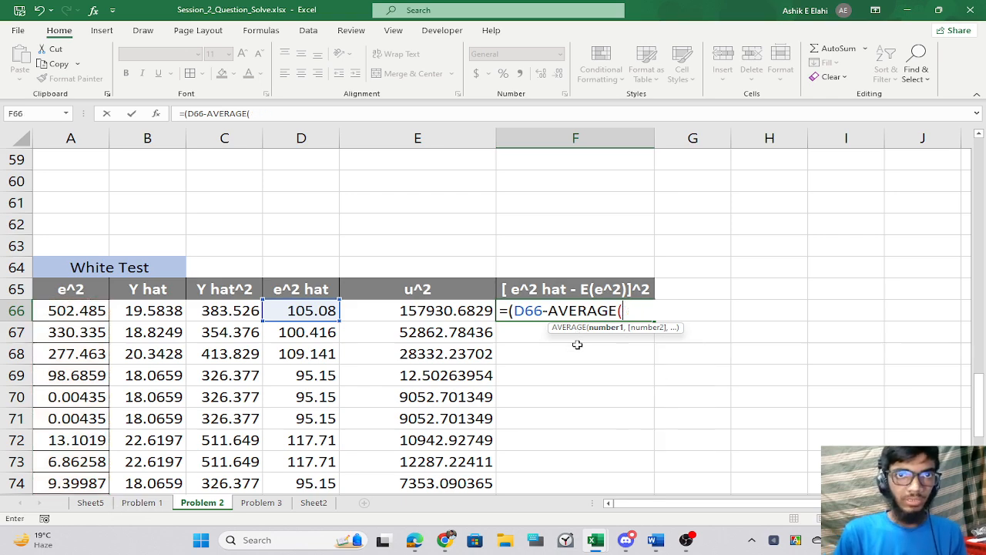
Complete the F66 formula as =(D66-AVERAGE($E$2:$E$22))^2, averaging the original e^2 column.
{"action": "scroll", "coordinate": [647, 300], "scroll_direction": "up", "scroll_amount": 19}
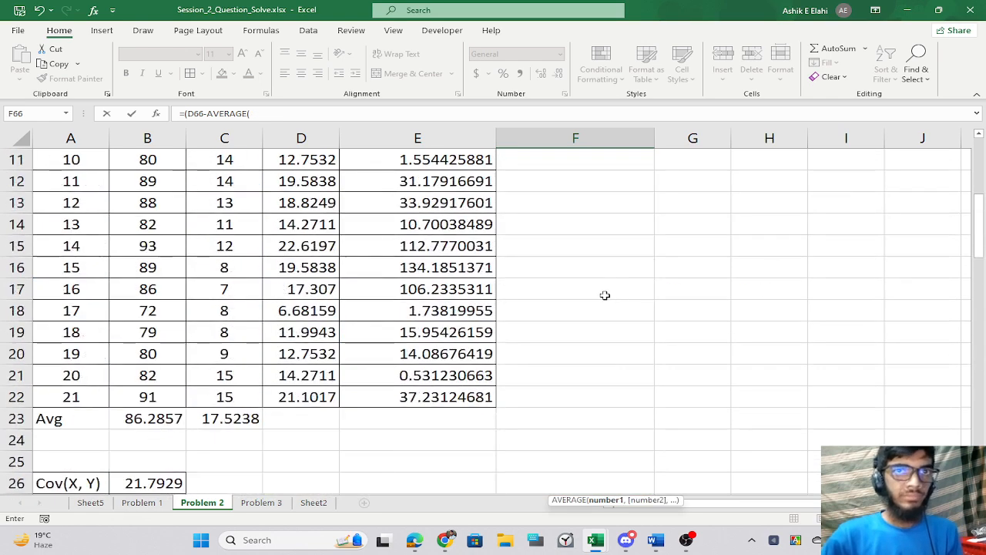
{"action": "left_click_drag", "start_coordinate": [409, 190], "coordinate": [410, 461]}
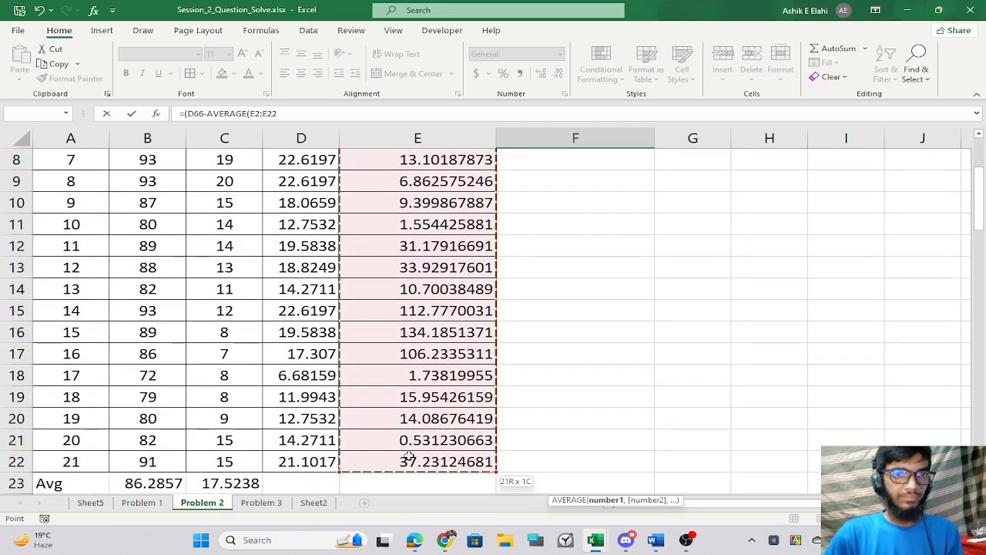
{"action": "scroll", "coordinate": [597, 402], "scroll_direction": "down", "scroll_amount": 19}
{"action": "scroll", "coordinate": [597, 401], "scroll_direction": "up", "scroll_amount": 1}
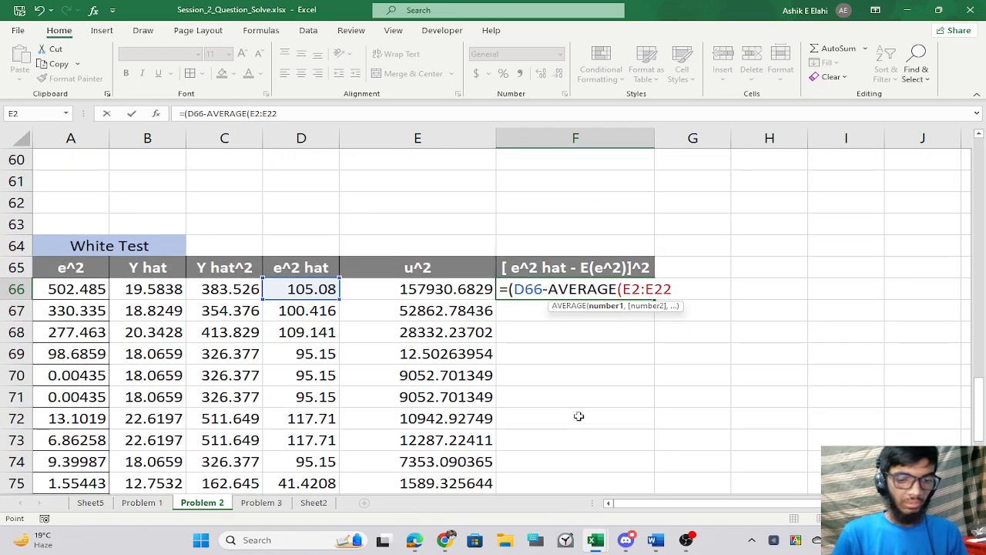
{"action": "key", "text": "F4"}
{"action": "type", "text": ")"}
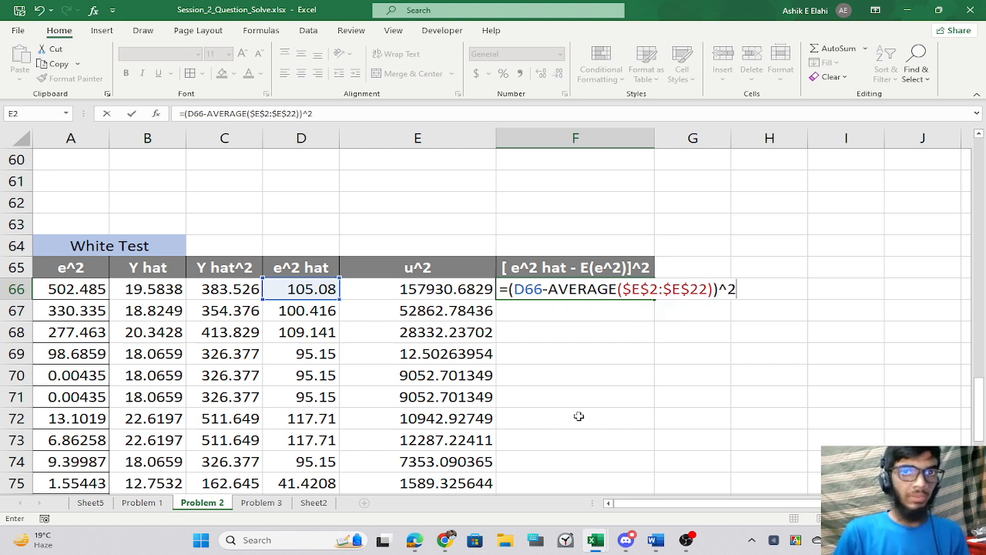
{"action": "type", "text": "^2"}
{"action": "key", "text": "Return"}
Fill the squared-deviation formula from F66 down through F86 and check the column's end.
{"action": "left_click", "coordinate": [583, 290]}
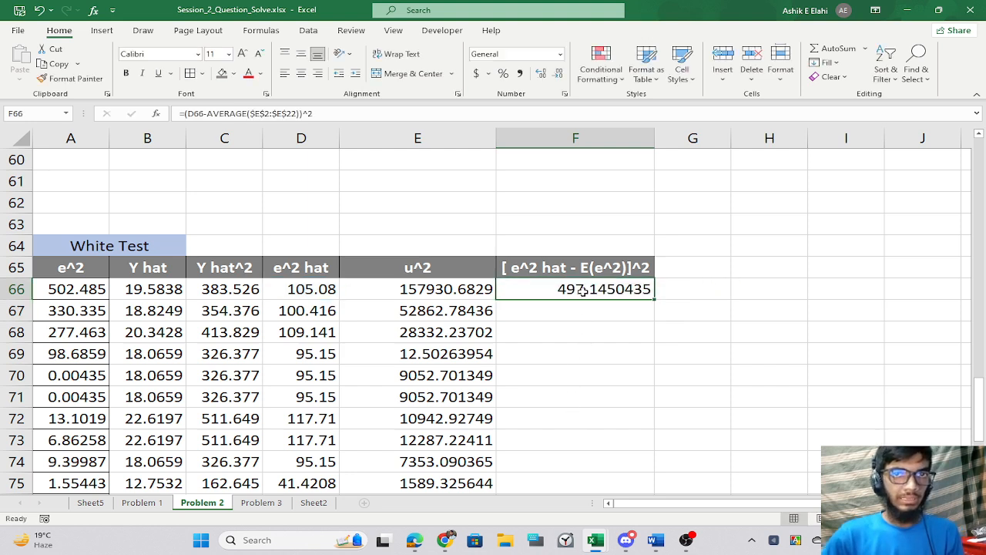
{"action": "double_click", "coordinate": [654, 299]}
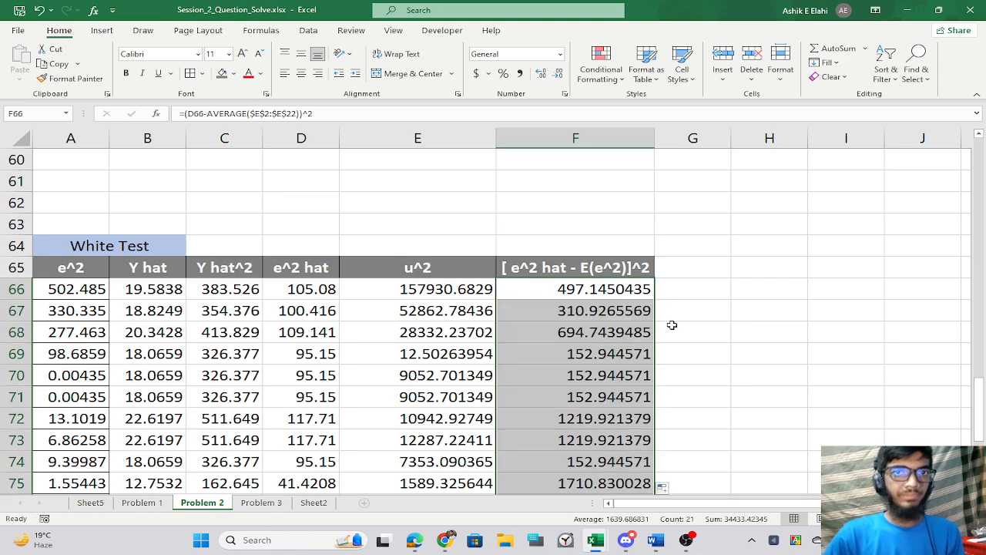
{"action": "scroll", "coordinate": [674, 327], "scroll_direction": "down", "scroll_amount": 7}
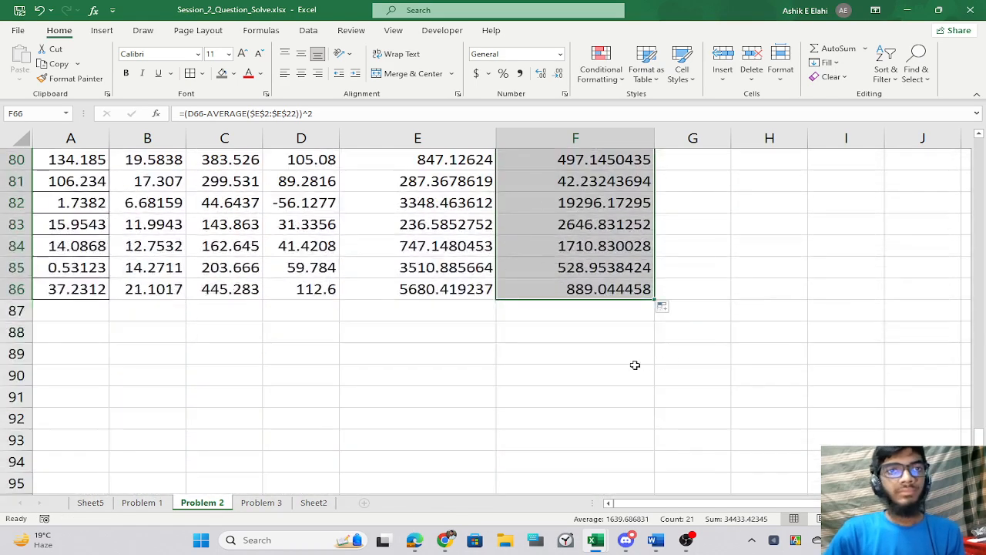
{"action": "left_click", "coordinate": [635, 365]}
{"action": "scroll", "coordinate": [635, 366], "scroll_direction": "up", "scroll_amount": 8}
{"action": "left_click", "coordinate": [537, 369]}
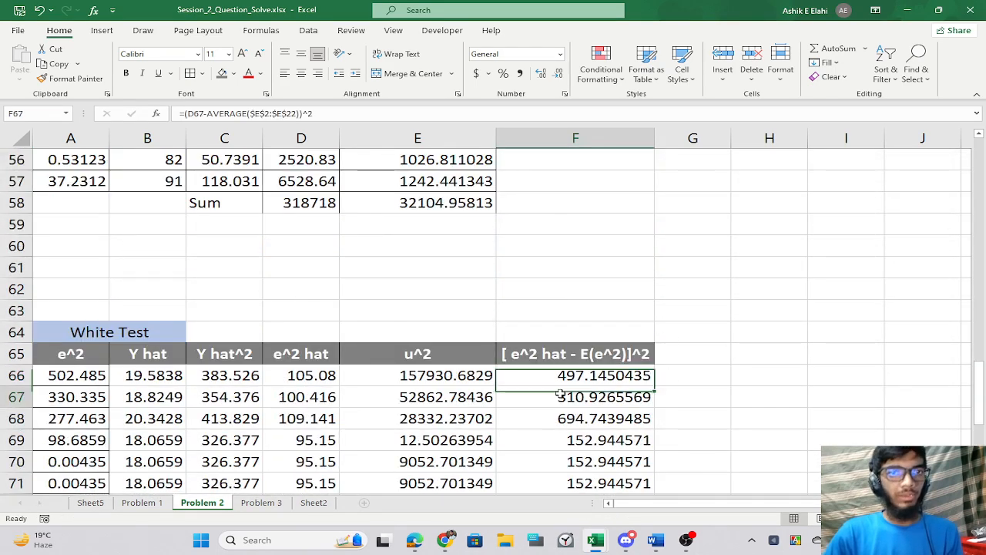
{"action": "scroll", "coordinate": [543, 378], "scroll_direction": "down", "scroll_amount": 7}
{"action": "left_click", "coordinate": [456, 375]}
Copy the LM, R^2, P-value and Comment block G36:H43 beside the Breuch Pagan table.
{"action": "scroll", "coordinate": [689, 370], "scroll_direction": "up", "scroll_amount": 19}
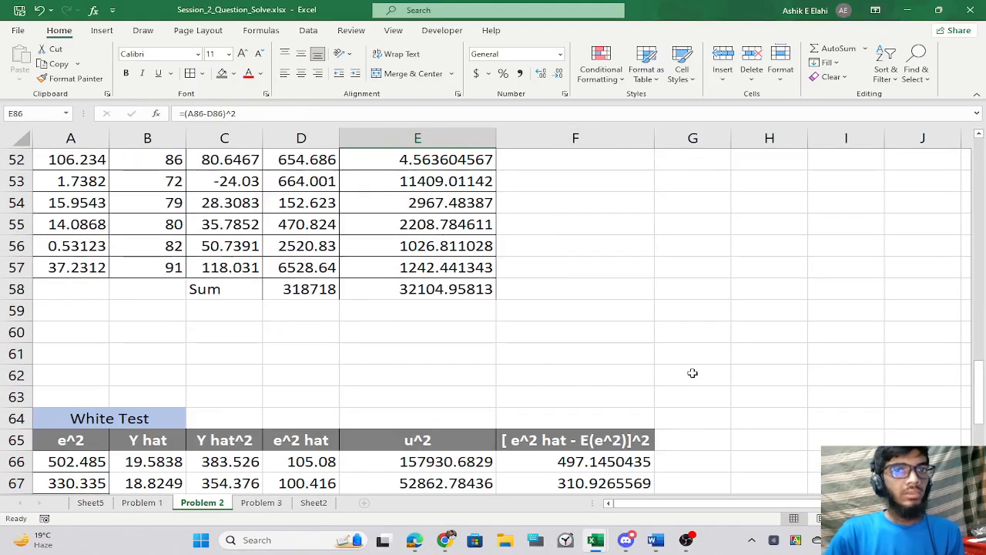
{"action": "scroll", "coordinate": [689, 370], "scroll_direction": "down", "scroll_amount": 3}
{"action": "scroll", "coordinate": [711, 376], "scroll_direction": "down", "scroll_amount": 2}
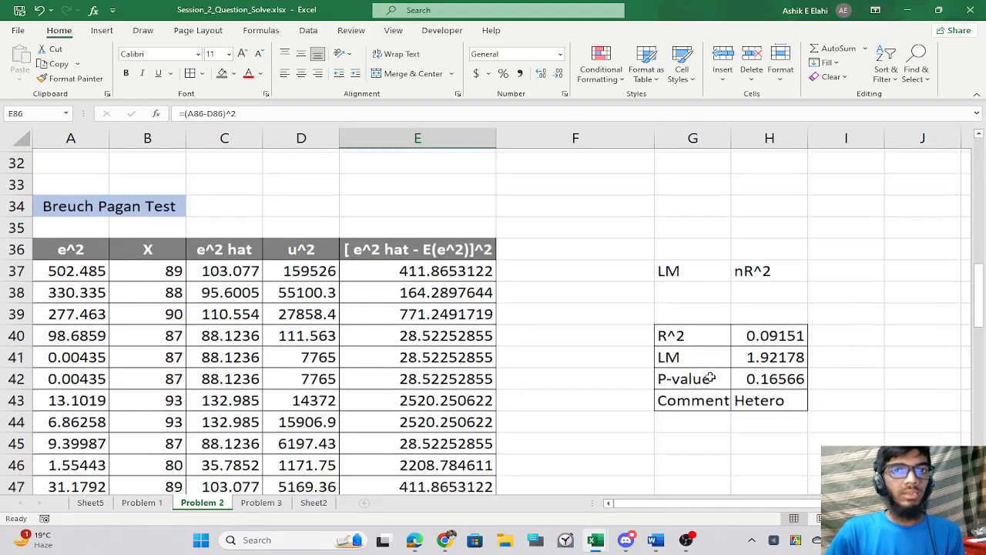
{"action": "left_click_drag", "start_coordinate": [693, 251], "coordinate": [752, 403]}
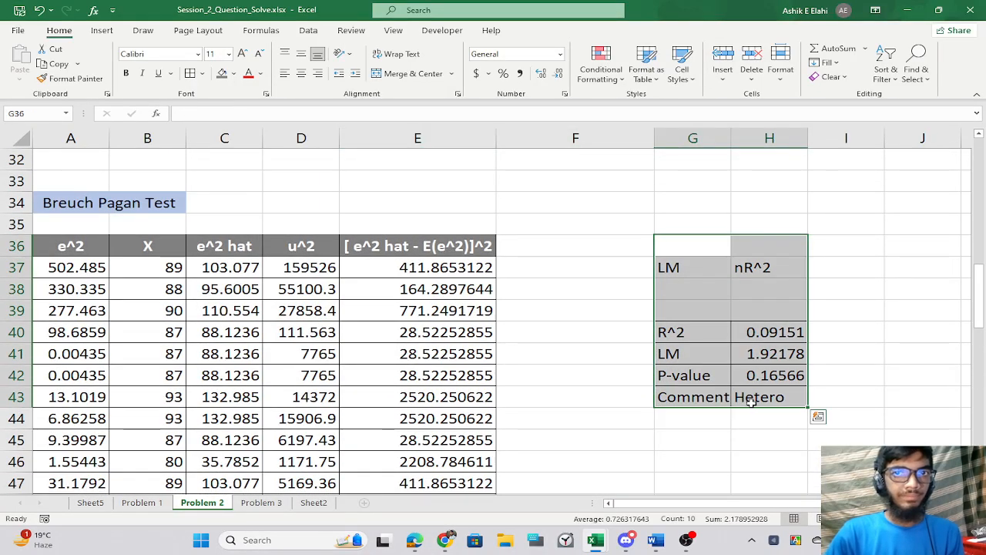
{"action": "key", "text": "ctrl+c"}
{"action": "scroll", "coordinate": [720, 437], "scroll_direction": "down", "scroll_amount": 9}
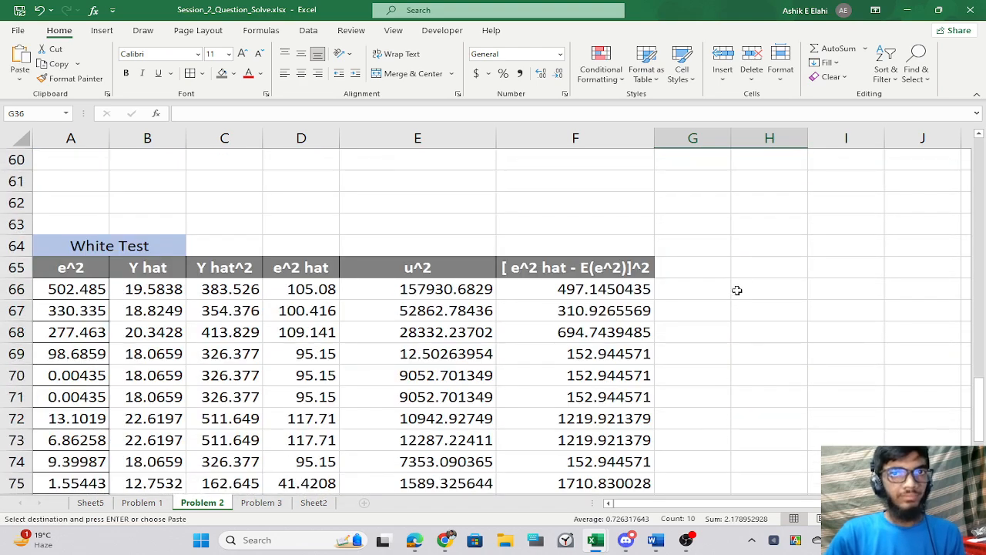
{"action": "scroll", "coordinate": [761, 273], "scroll_direction": "up", "scroll_amount": 9}
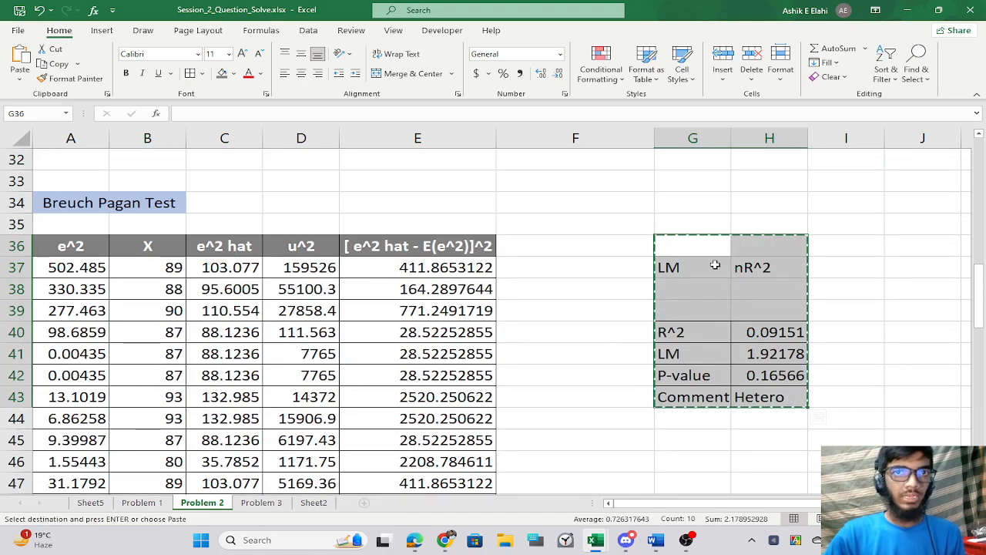
{"action": "scroll", "coordinate": [717, 396], "scroll_direction": "down", "scroll_amount": 7}
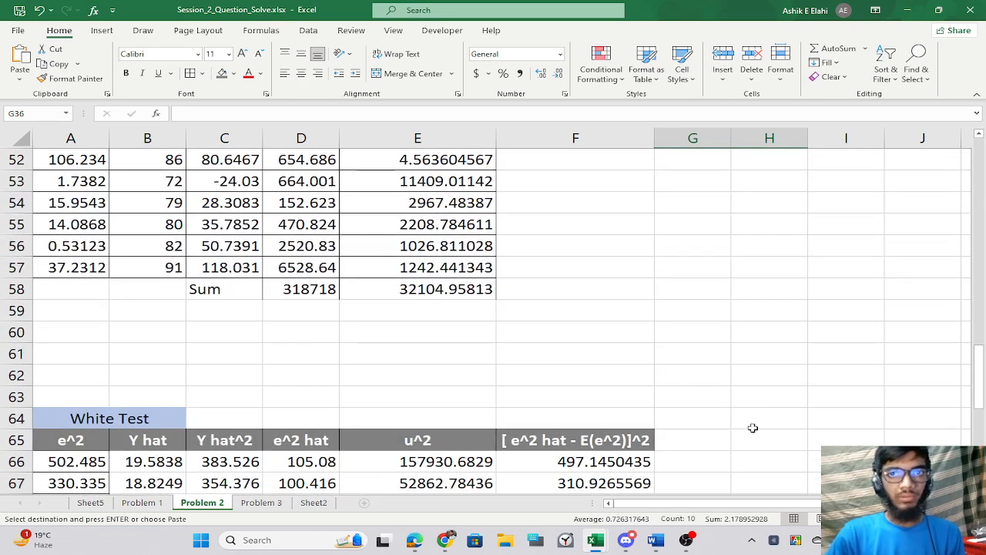
{"action": "scroll", "coordinate": [759, 417], "scroll_direction": "down", "scroll_amount": 2}
Try pasting the copied test statistics block at H65, and undo the paste.
{"action": "left_click", "coordinate": [772, 357]}
{"action": "key", "text": "ctrl+v"}
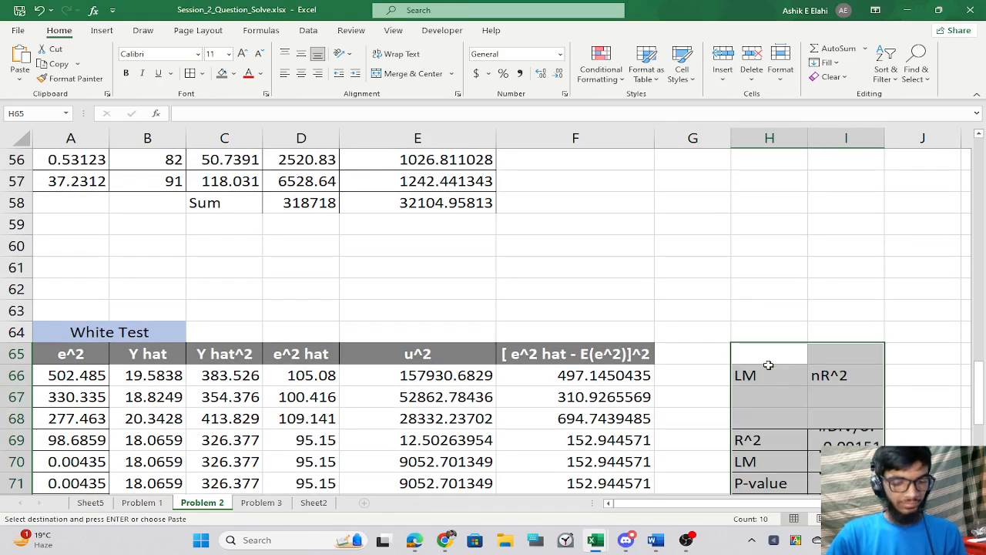
{"action": "scroll", "coordinate": [726, 463], "scroll_direction": "down", "scroll_amount": 2}
{"action": "left_click", "coordinate": [720, 439]}
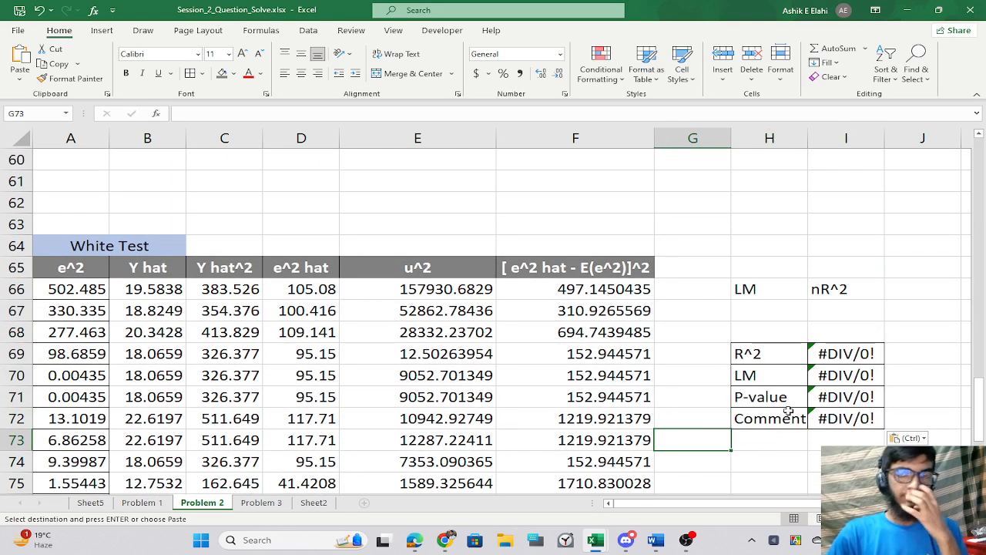
{"action": "left_click_drag", "start_coordinate": [671, 503], "coordinate": [730, 502]}
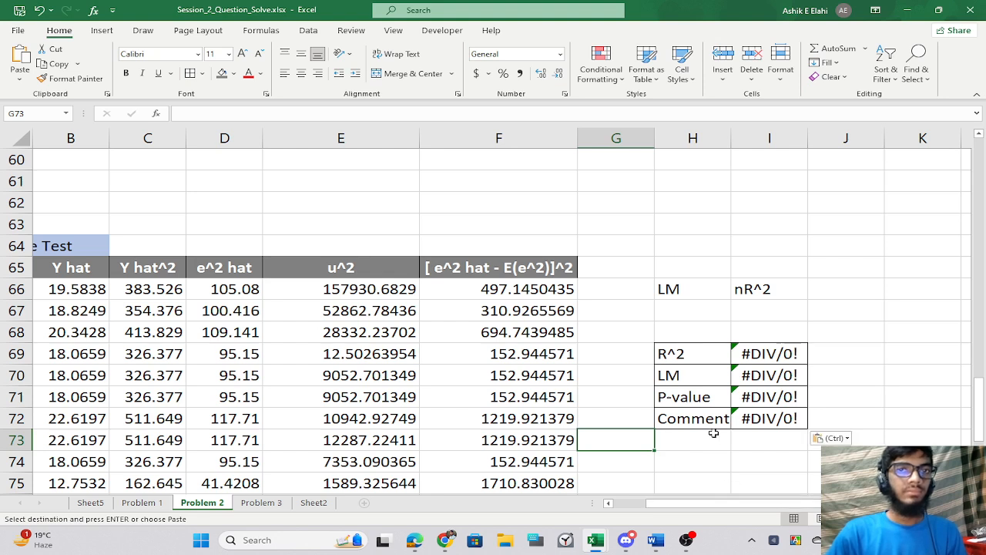
{"action": "key", "text": "ctrl+z"}
Paste the copied test statistics block at H64 beside the White Test table.
{"action": "left_click", "coordinate": [692, 273]}
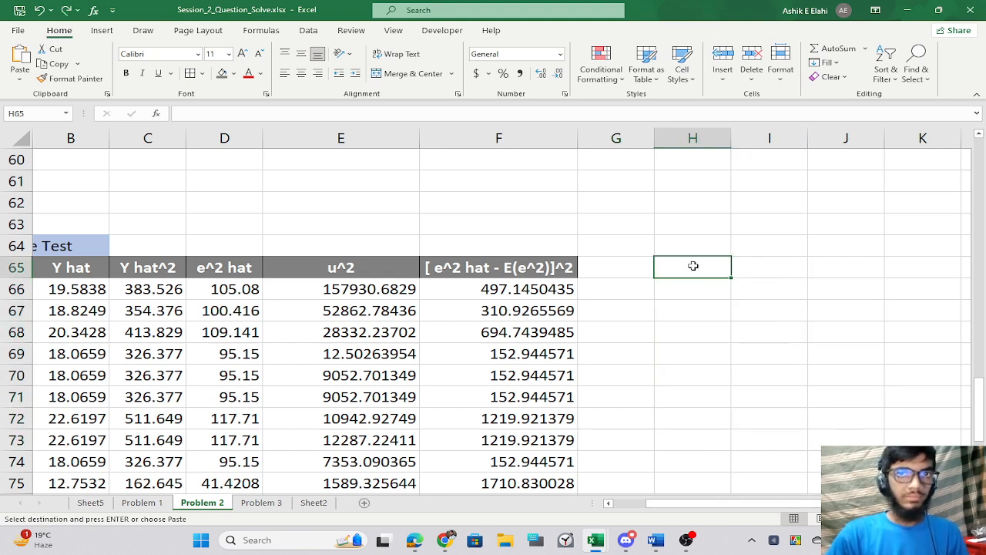
{"action": "left_click", "coordinate": [696, 248]}
{"action": "key", "text": "ctrl+v"}
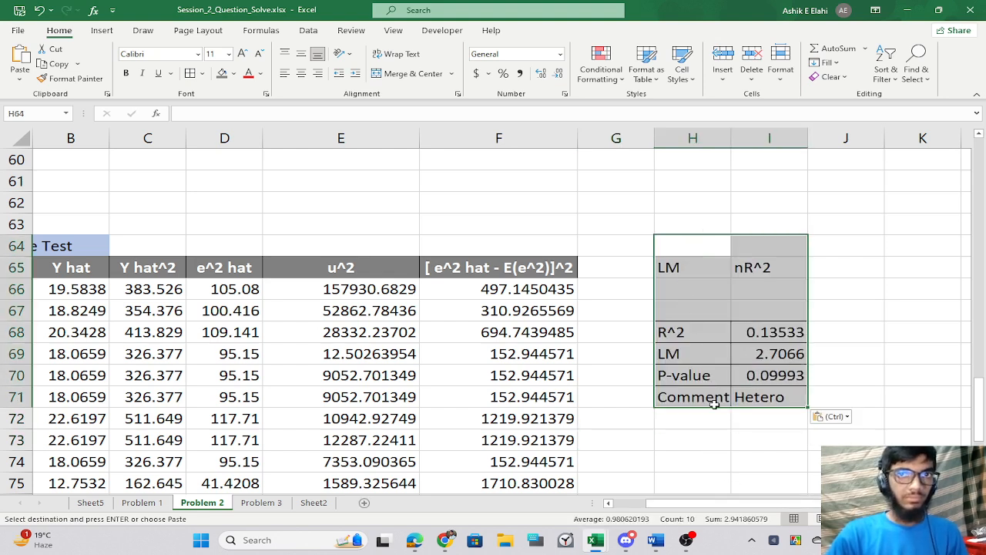
{"action": "left_click", "coordinate": [722, 433]}
Examine which cells the R^2 formula in I68 refers to in the White Test table.
{"action": "double_click", "coordinate": [752, 336]}
{"action": "double_click", "coordinate": [753, 333]}
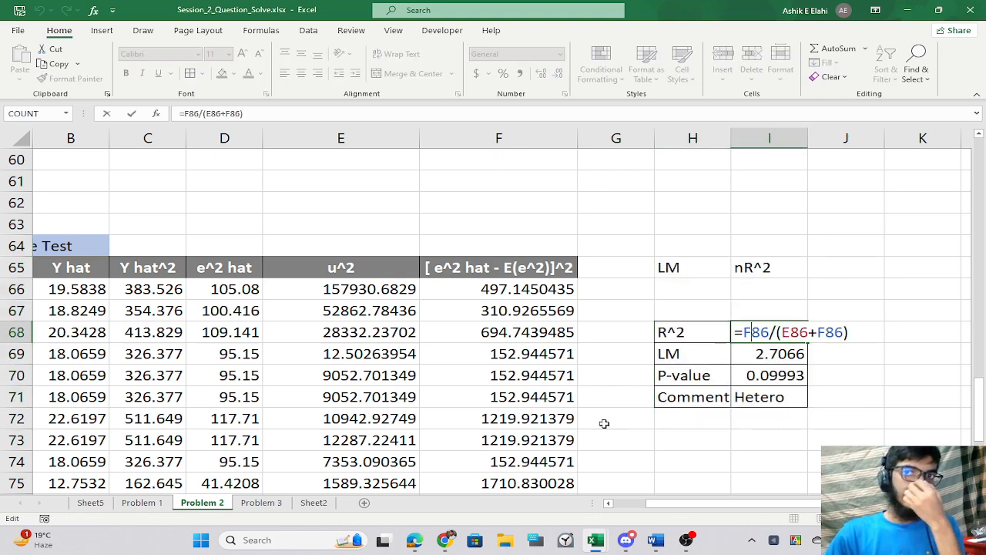
{"action": "scroll", "coordinate": [605, 423], "scroll_direction": "down", "scroll_amount": 5}
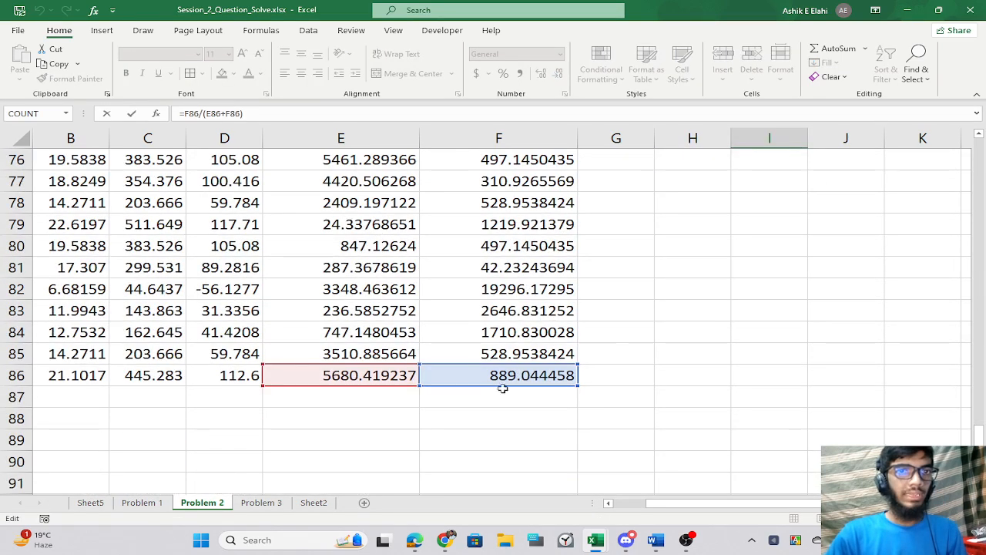
{"action": "scroll", "coordinate": [502, 389], "scroll_direction": "up", "scroll_amount": 8}
{"action": "scroll", "coordinate": [586, 455], "scroll_direction": "down", "scroll_amount": 3}
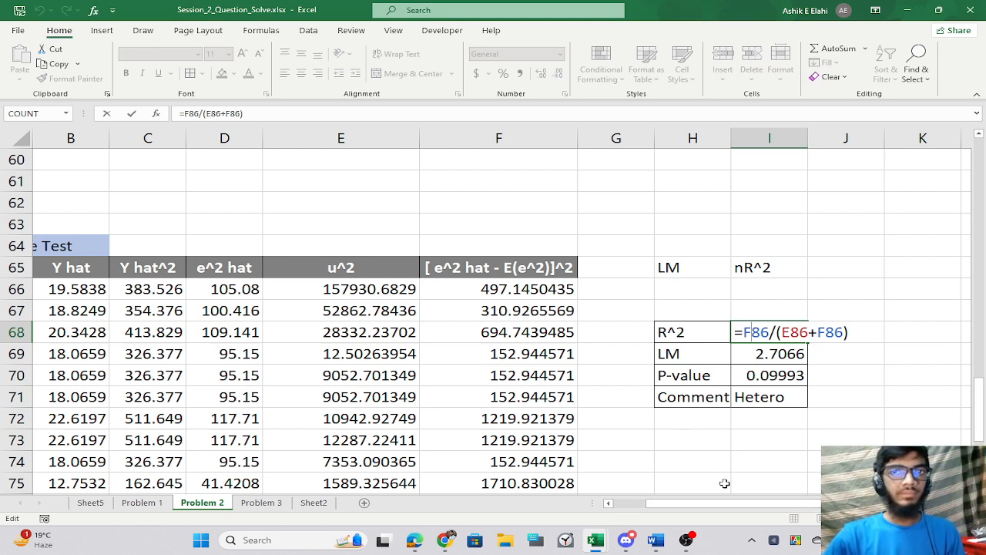
{"action": "key", "text": "Return"}
{"action": "key", "text": "ctrl+z"}
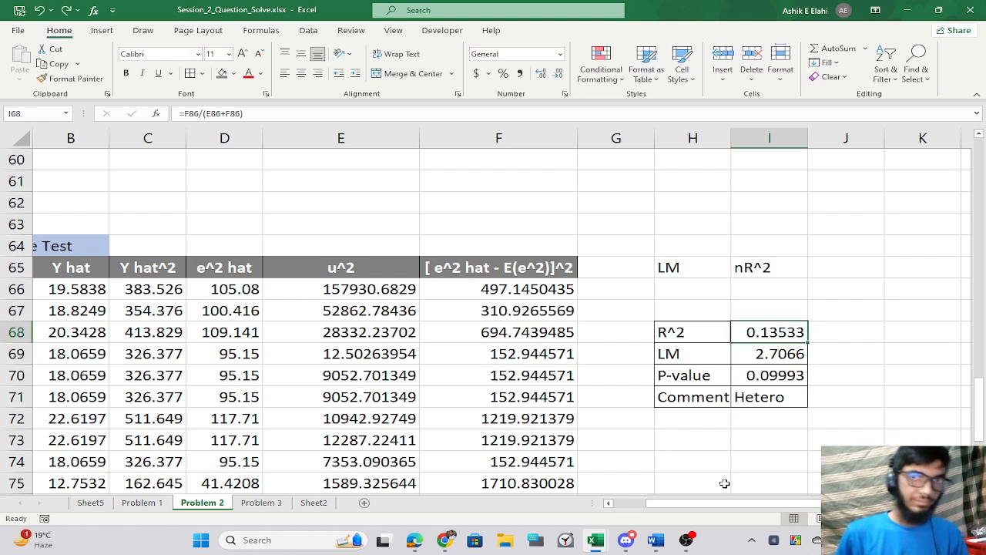
{"action": "left_click", "coordinate": [812, 488]}
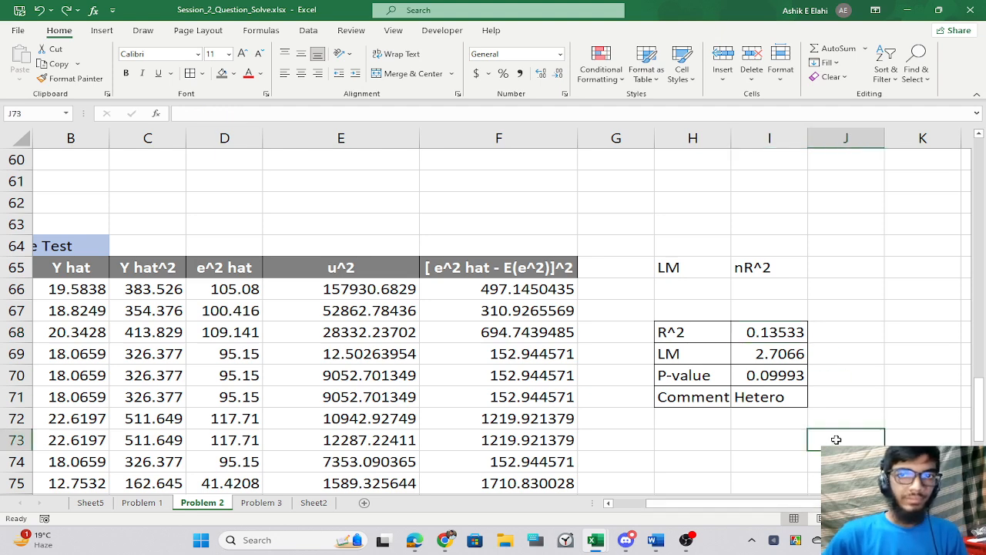
{"action": "key", "text": "Right"}
{"action": "key", "text": "Right"}
{"action": "key", "text": "Right"}
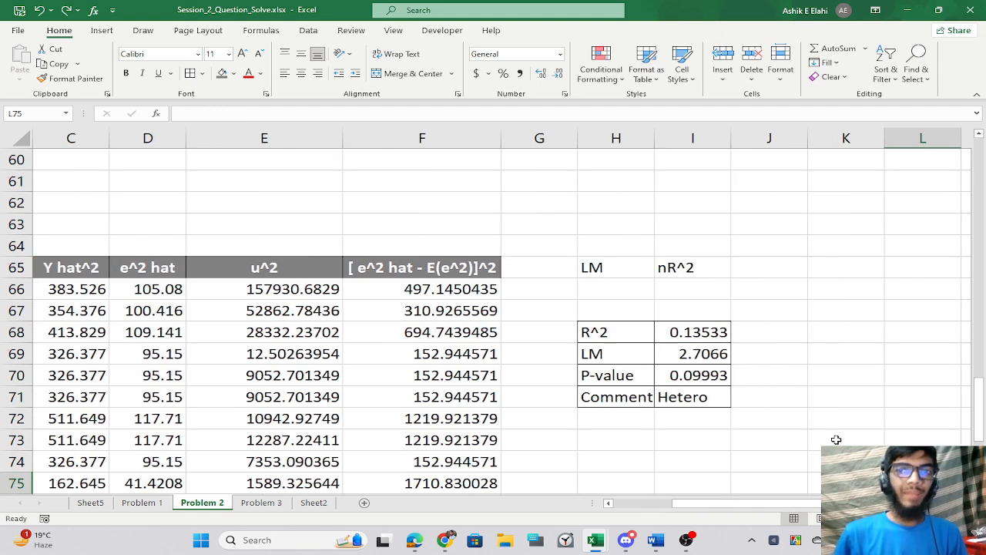
{"action": "scroll", "coordinate": [551, 374], "scroll_direction": "down", "scroll_amount": 5}
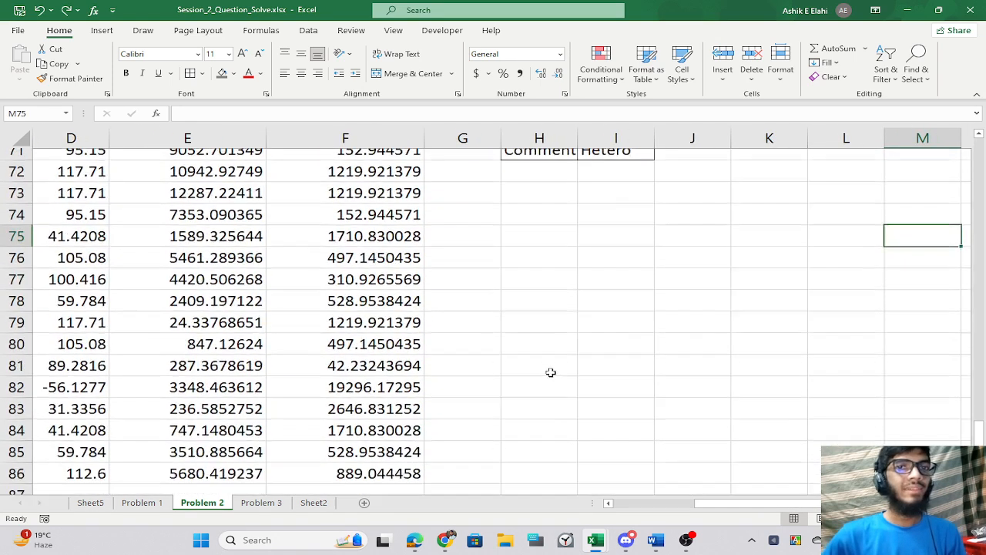
{"action": "scroll", "coordinate": [406, 359], "scroll_direction": "up", "scroll_amount": 5}
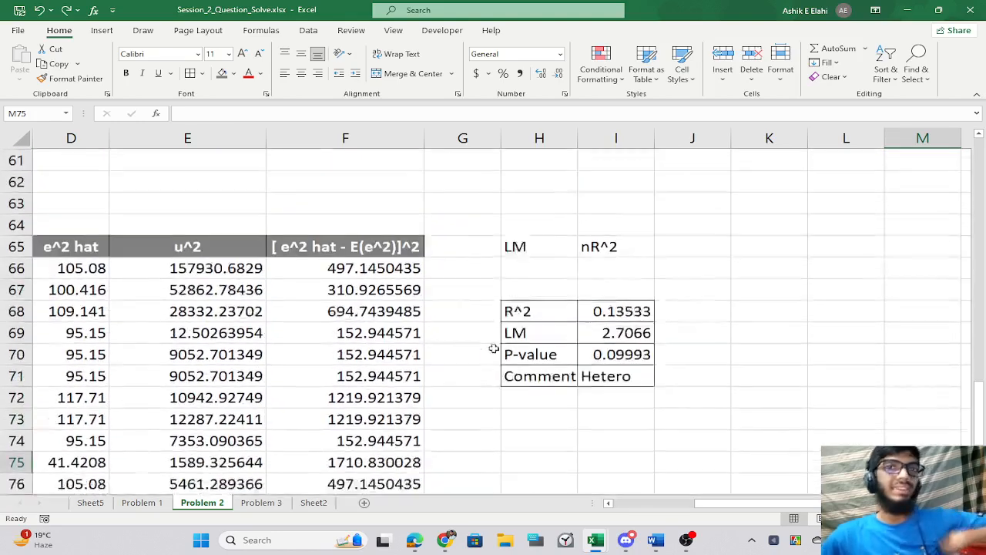
Examine the R^2, LM, P-value and Comment formulas in I68:I71 beside the White Test table.
{"action": "double_click", "coordinate": [614, 332]}
{"action": "scroll", "coordinate": [346, 336], "scroll_direction": "down", "scroll_amount": 7}
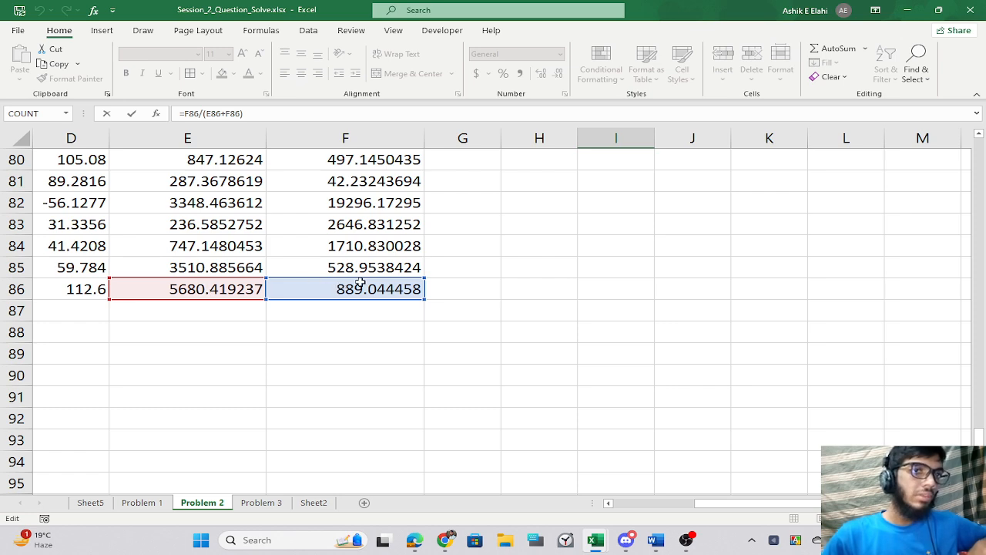
{"action": "scroll", "coordinate": [733, 334], "scroll_direction": "up", "scroll_amount": 7}
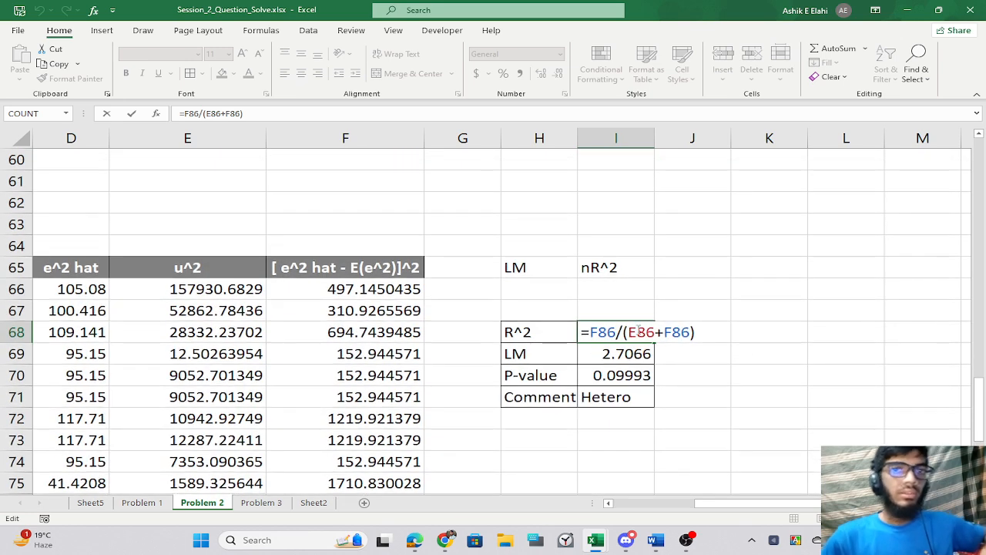
{"action": "key", "text": "Return"}
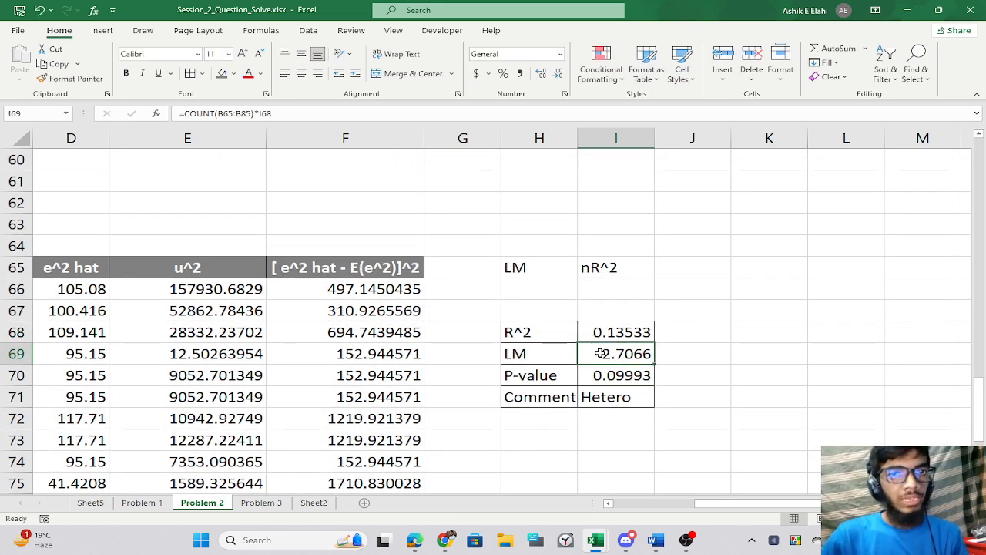
{"action": "double_click", "coordinate": [601, 353]}
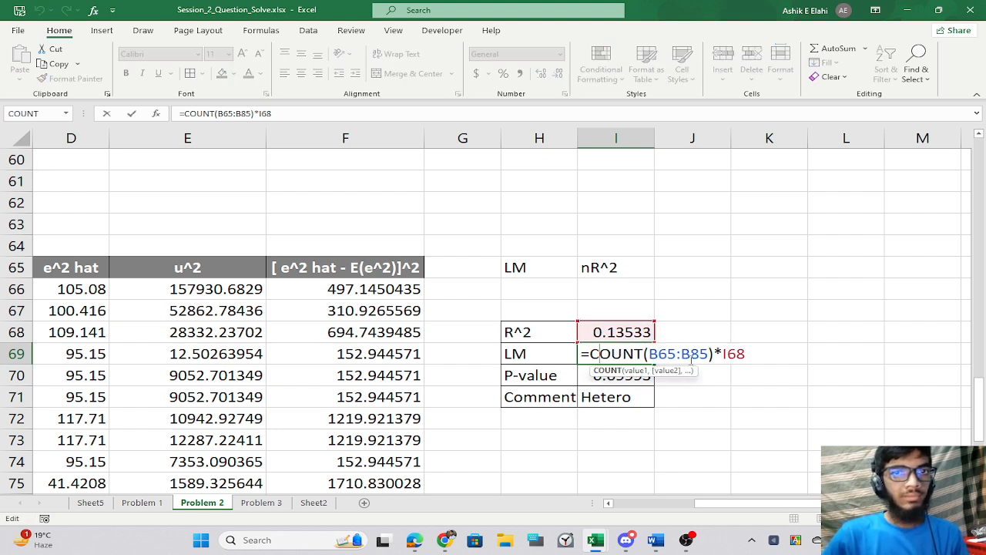
{"action": "key", "text": "Return"}
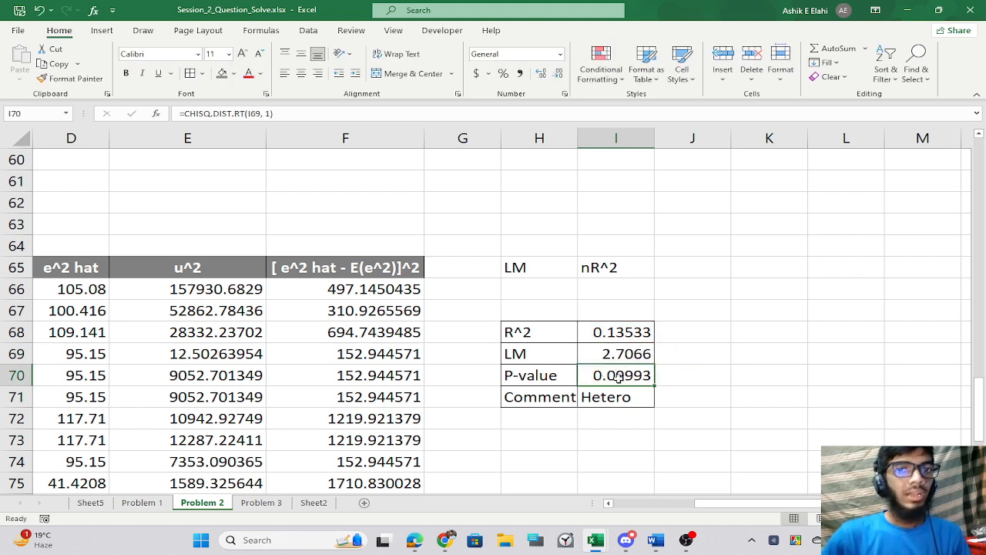
{"action": "left_click", "coordinate": [607, 397]}
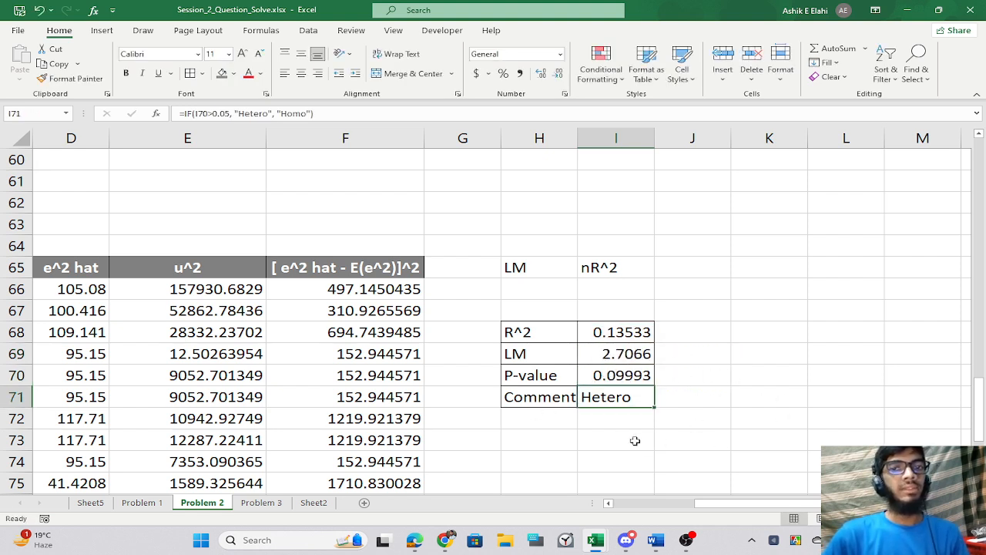
Switch to the reference workbook and review the Breuch Pagan and White Test sections on its Heteroscadisticity sheet.
{"action": "key", "text": "alt+Tab"}
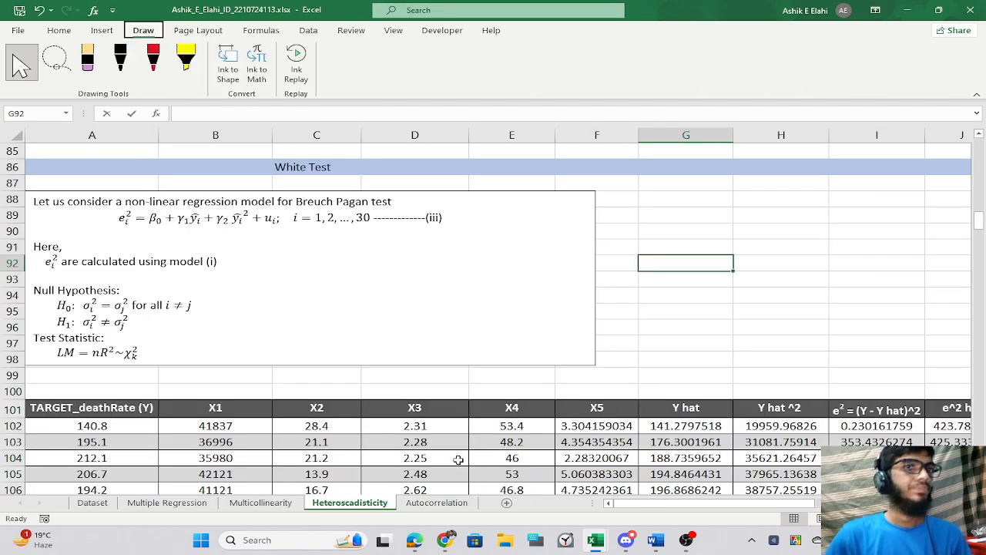
{"action": "key", "text": "alt+Tab"}
{"action": "key", "text": "alt+Tab"}
{"action": "key", "text": "alt+Tab"}
{"action": "key", "text": "alt+Tab"}
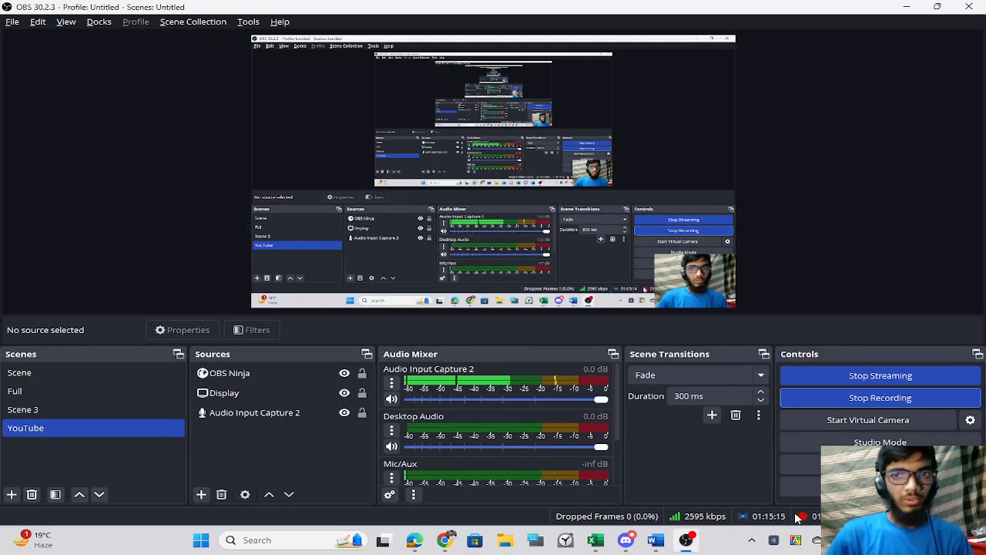
{"action": "key", "text": "alt+Tab"}
{"action": "scroll", "coordinate": [606, 349], "scroll_direction": "down", "scroll_amount": 4}
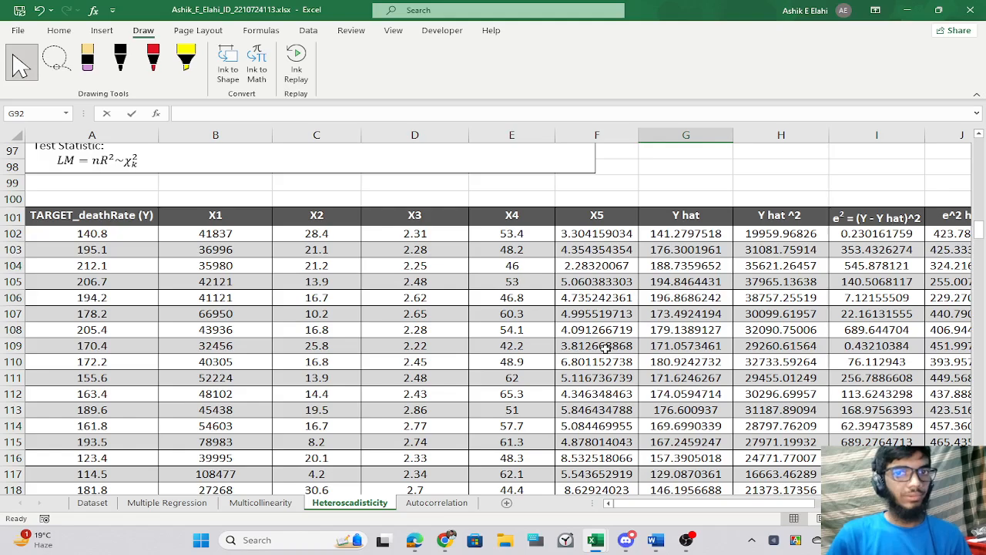
{"action": "scroll", "coordinate": [581, 345], "scroll_direction": "up", "scroll_amount": 1}
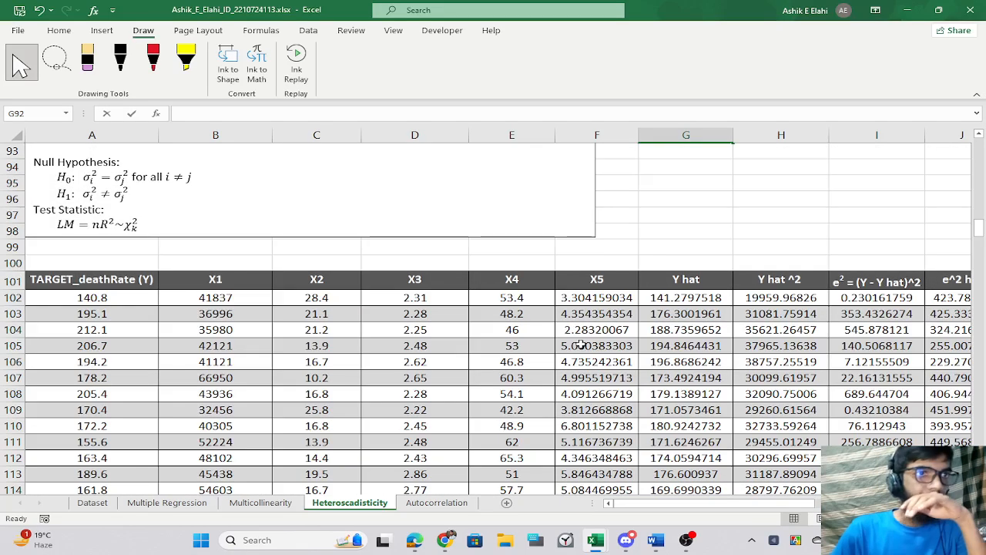
{"action": "scroll", "coordinate": [580, 345], "scroll_direction": "up", "scroll_amount": 4}
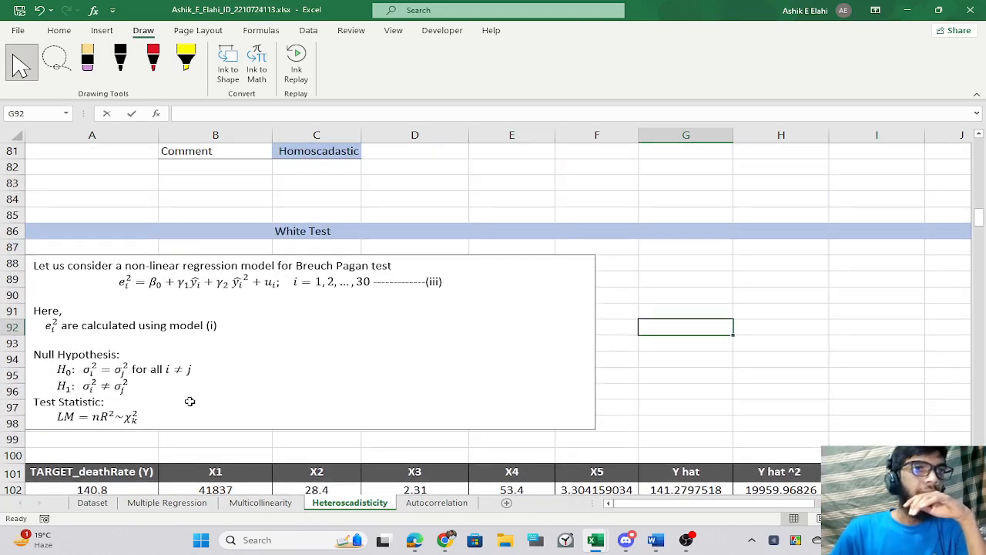
{"action": "scroll", "coordinate": [189, 401], "scroll_direction": "down", "scroll_amount": 4}
{"action": "scroll", "coordinate": [188, 401], "scroll_direction": "up", "scroll_amount": 9}
{"action": "scroll", "coordinate": [189, 401], "scroll_direction": "down", "scroll_amount": 13}
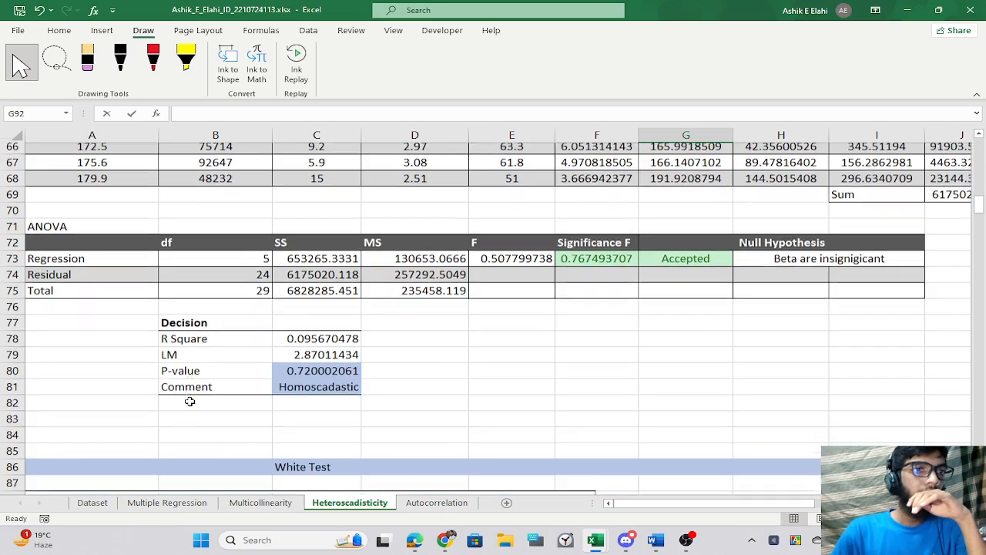
{"action": "scroll", "coordinate": [260, 403], "scroll_direction": "down", "scroll_amount": 15}
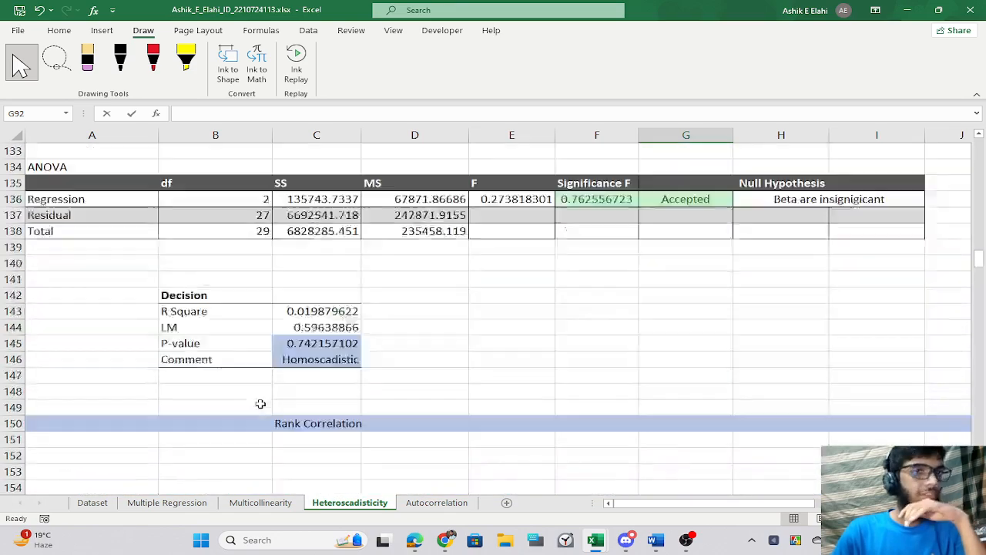
Copy the Rank Correlation heading cells B150:C150 from the reference workbook and return to the Problem 2 sheet.
{"action": "left_click", "coordinate": [287, 167]}
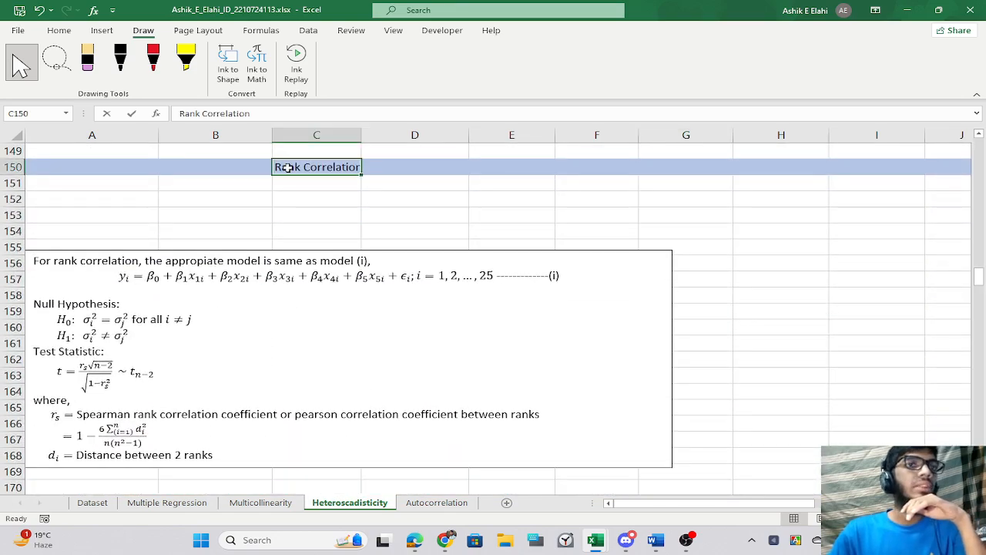
{"action": "left_click_drag", "start_coordinate": [249, 165], "coordinate": [310, 168]}
{"action": "key", "text": "ctrl+c"}
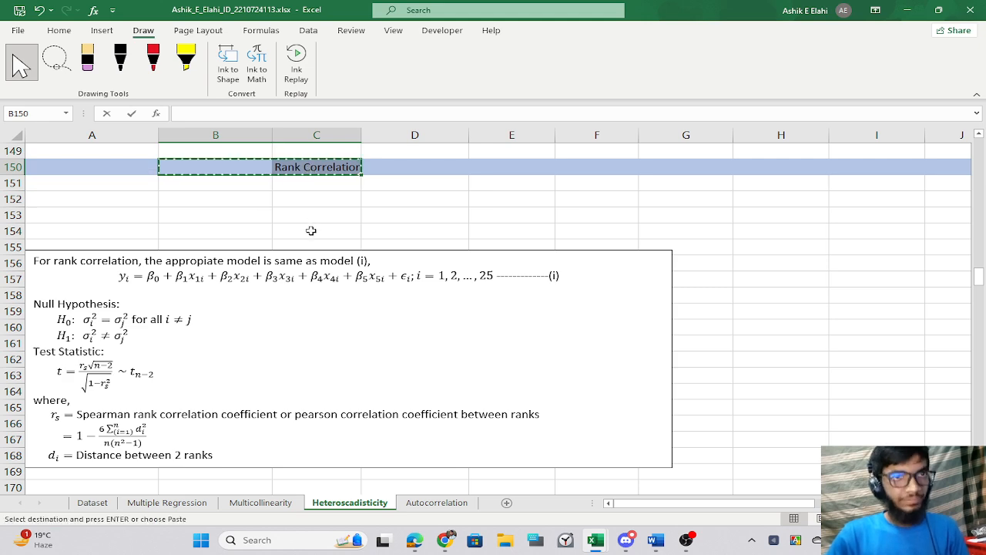
{"action": "key", "text": "alt+Tab"}
{"action": "key", "text": "alt+Tab"}
{"action": "key", "text": "alt+Tab"}
Paste the copied Rank Correlation heading at D91 below the White Test table.
{"action": "scroll", "coordinate": [282, 334], "scroll_direction": "down", "scroll_amount": 13}
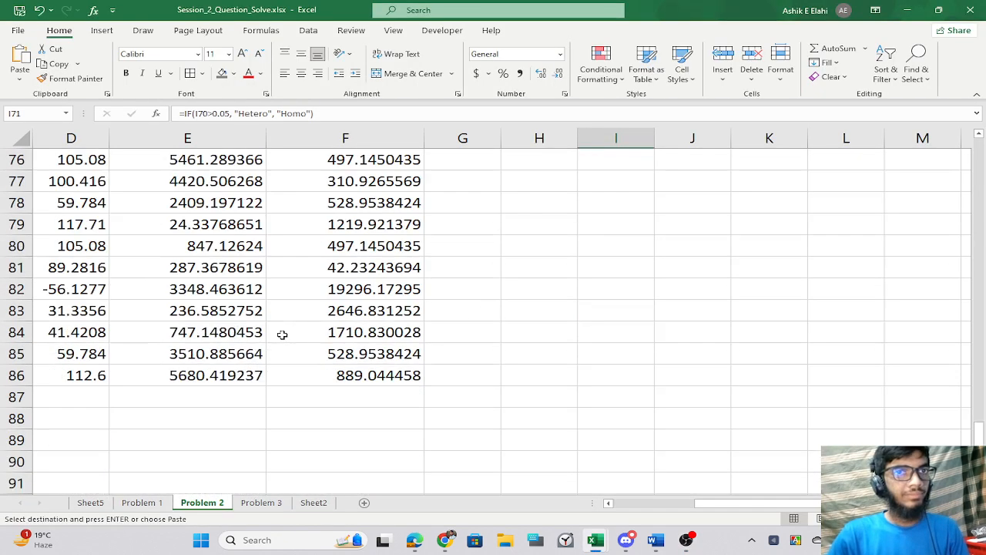
{"action": "scroll", "coordinate": [255, 343], "scroll_direction": "up", "scroll_amount": 5}
{"action": "left_click", "coordinate": [58, 305]}
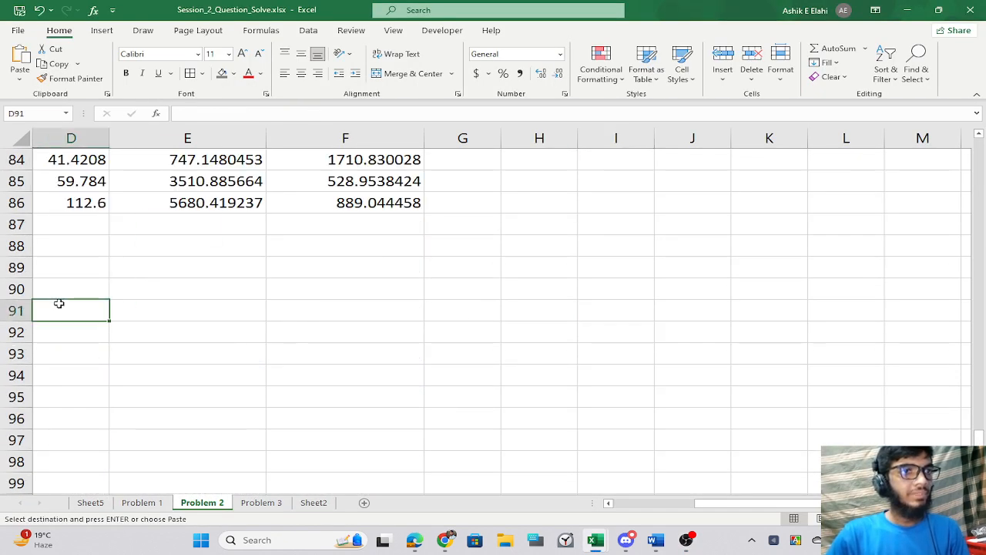
{"action": "key", "text": "ctrl+v"}
{"action": "left_click", "coordinate": [288, 331]}
{"action": "key", "text": "Escape"}
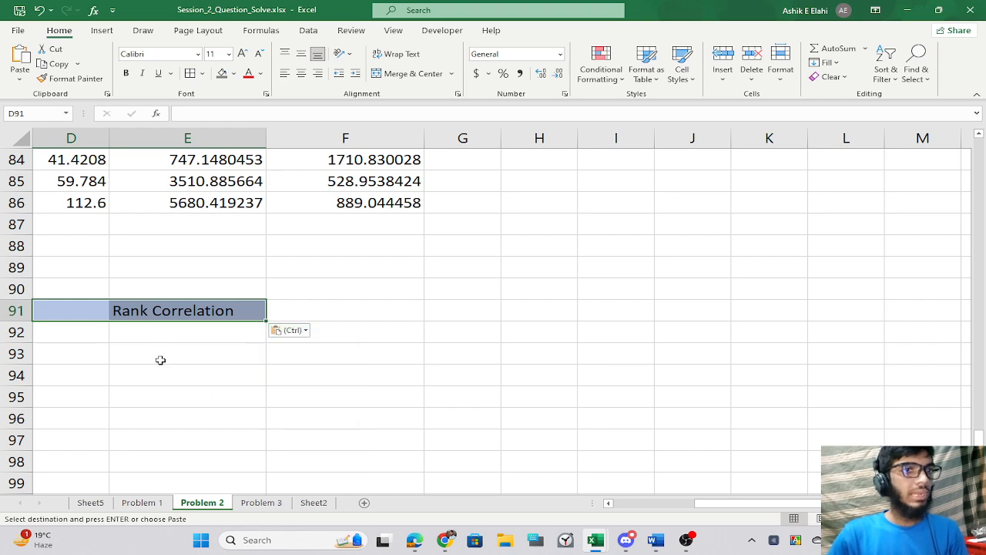
Check the column layout of the White Test table and undo the heading paste at D91.
{"action": "scroll", "coordinate": [162, 360], "scroll_direction": "up", "scroll_amount": 5}
{"action": "scroll", "coordinate": [162, 360], "scroll_direction": "up", "scroll_amount": 5}
{"action": "scroll", "coordinate": [160, 359], "scroll_direction": "down", "scroll_amount": 7}
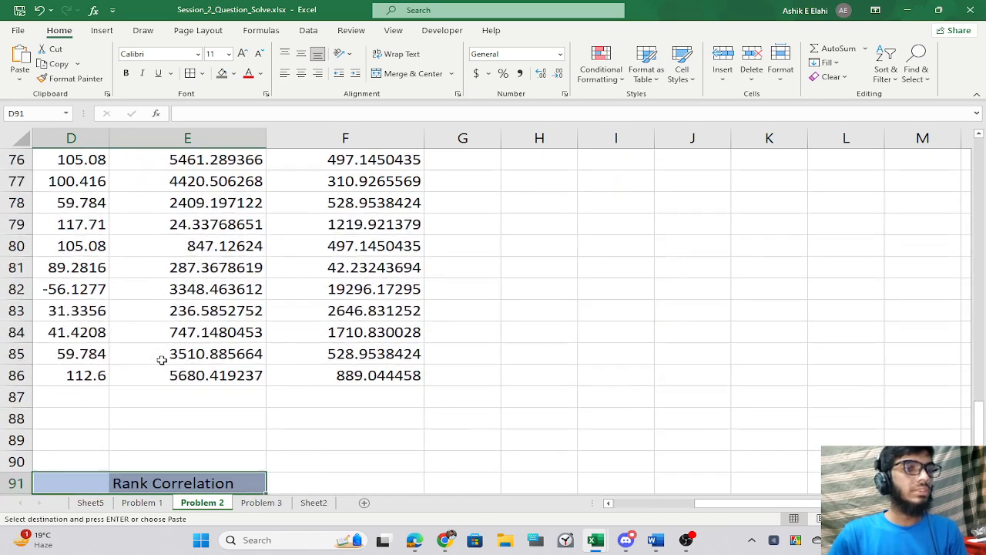
{"action": "scroll", "coordinate": [150, 397], "scroll_direction": "down", "scroll_amount": 3}
{"action": "scroll", "coordinate": [87, 337], "scroll_direction": "up", "scroll_amount": 11}
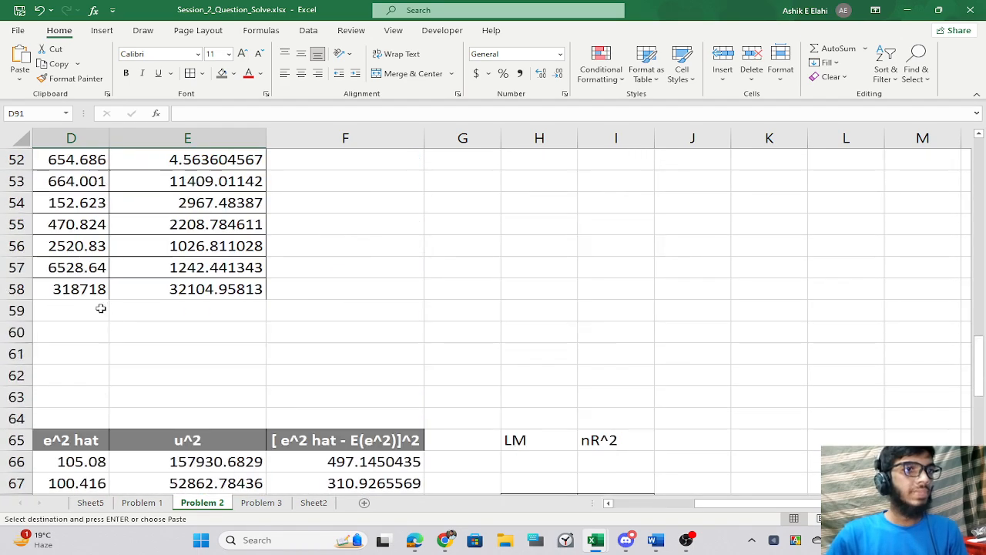
{"action": "scroll", "coordinate": [94, 311], "scroll_direction": "down", "scroll_amount": 1}
{"action": "left_click", "coordinate": [68, 374]}
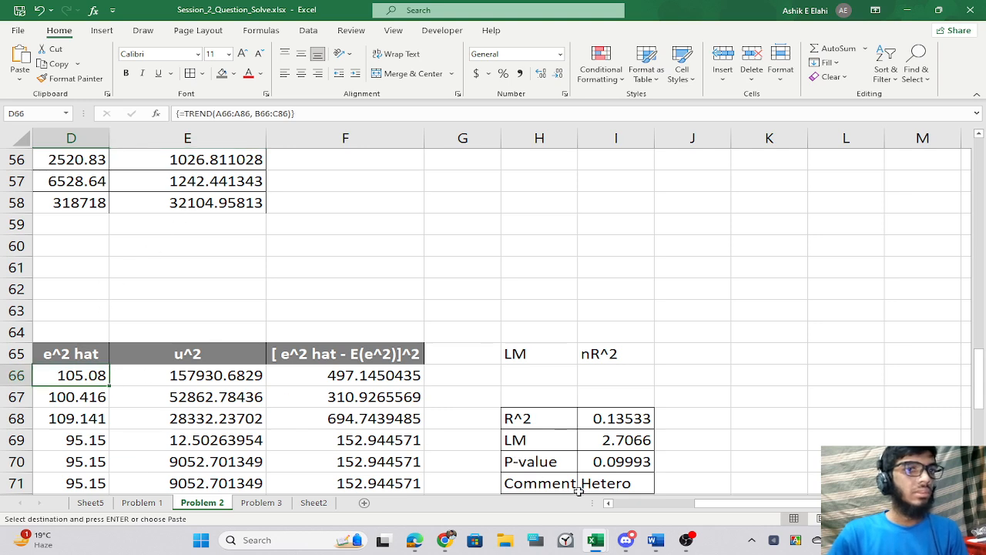
{"action": "left_click_drag", "start_coordinate": [706, 505], "coordinate": [570, 512]}
{"action": "scroll", "coordinate": [129, 432], "scroll_direction": "down", "scroll_amount": 8}
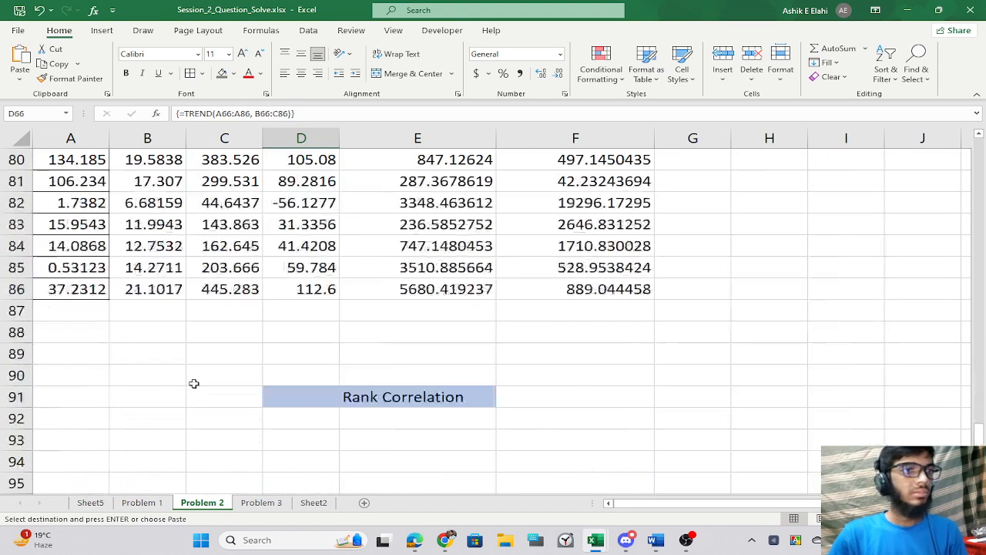
{"action": "left_click", "coordinate": [288, 388]}
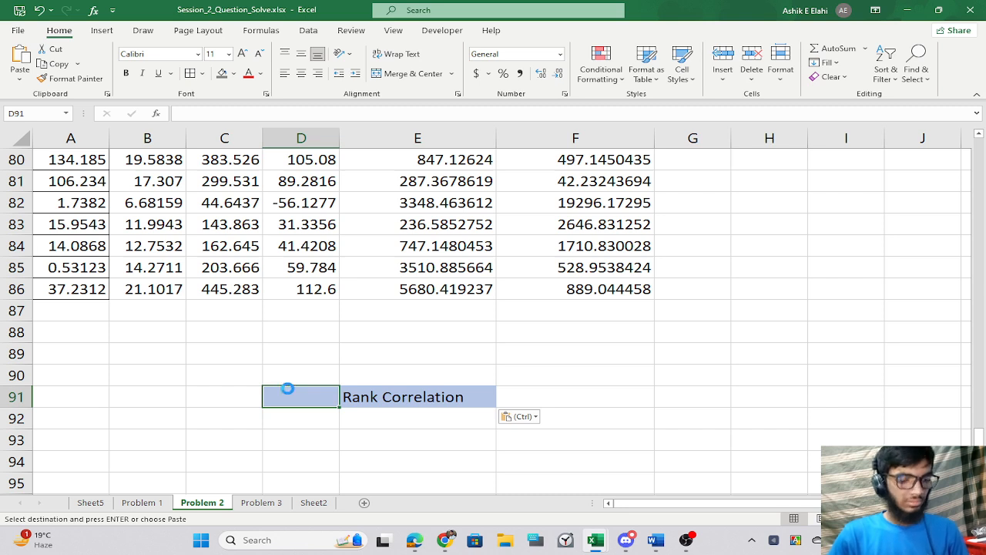
{"action": "key", "text": "ctrl+z"}
Paste the Rank Correlation heading at A91 and merge and center it across B91:C91.
{"action": "left_click", "coordinate": [69, 394]}
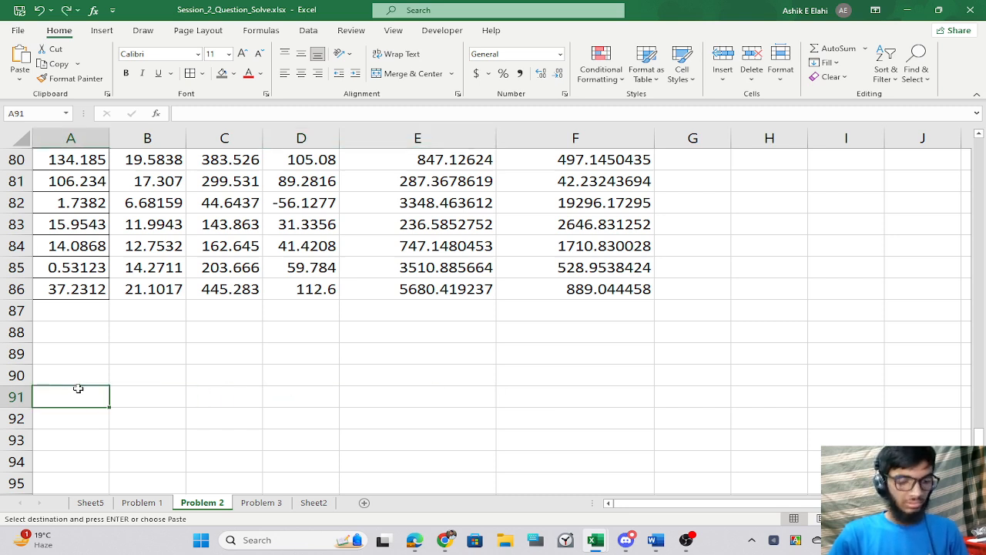
{"action": "key", "text": "ctrl+v"}
{"action": "left_click", "coordinate": [247, 352]}
{"action": "left_click_drag", "start_coordinate": [170, 396], "coordinate": [235, 396]}
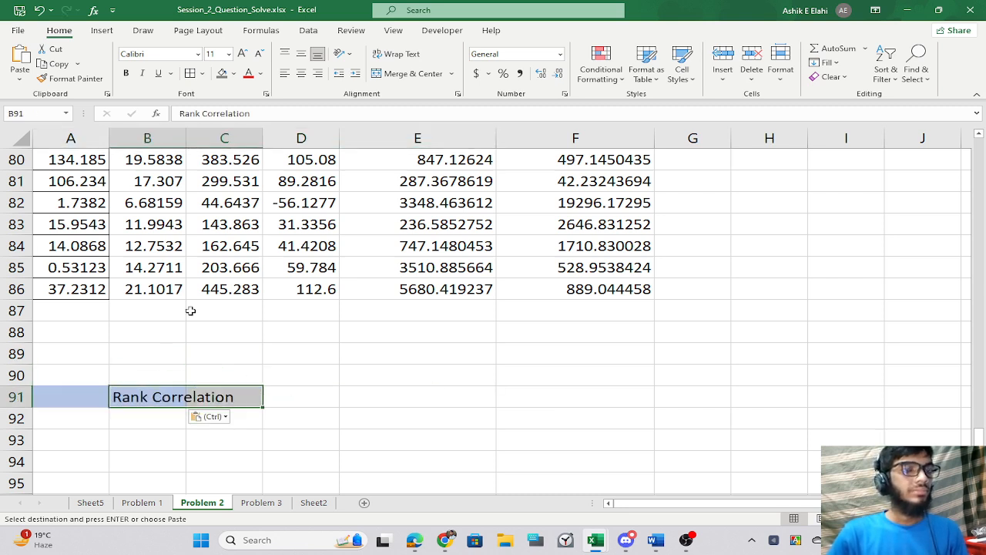
{"action": "left_click", "coordinate": [432, 74]}
{"action": "left_click", "coordinate": [440, 327]}
Examine the source formula of the White Test e^2 column in A66 and the empty area below the Rank Correlation heading.
{"action": "scroll", "coordinate": [106, 366], "scroll_direction": "up", "scroll_amount": 5}
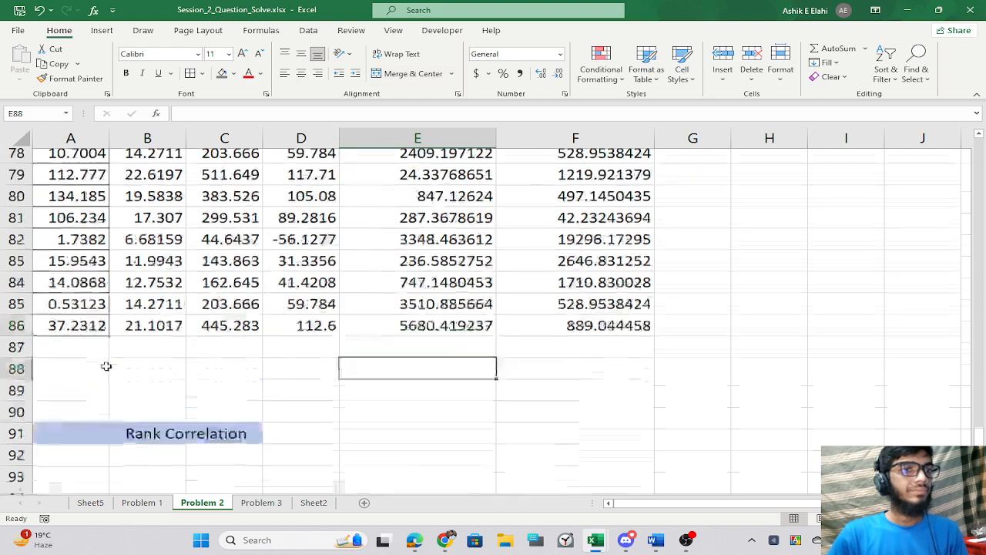
{"action": "scroll", "coordinate": [100, 336], "scroll_direction": "up", "scroll_amount": 1}
{"action": "left_click", "coordinate": [67, 291]}
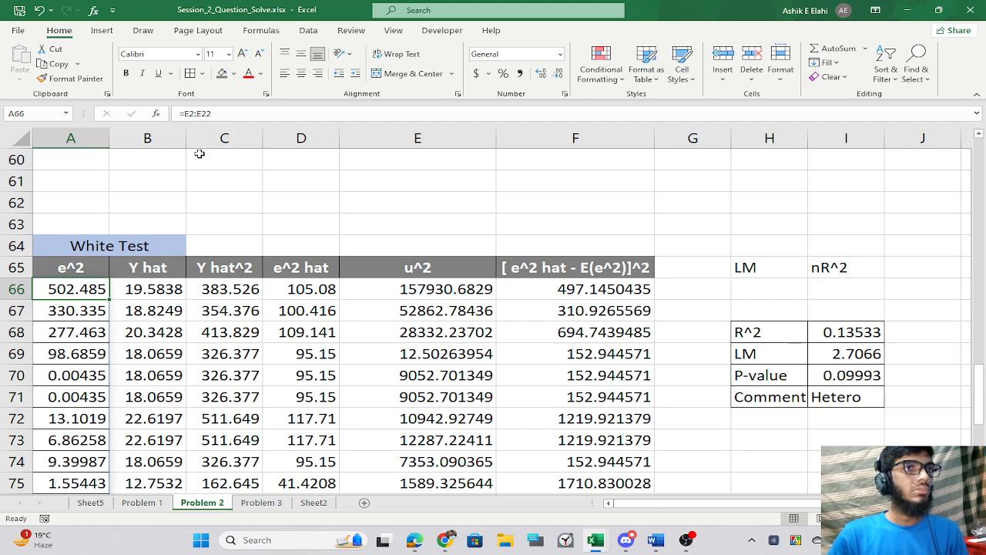
{"action": "scroll", "coordinate": [195, 200], "scroll_direction": "down", "scroll_amount": 9}
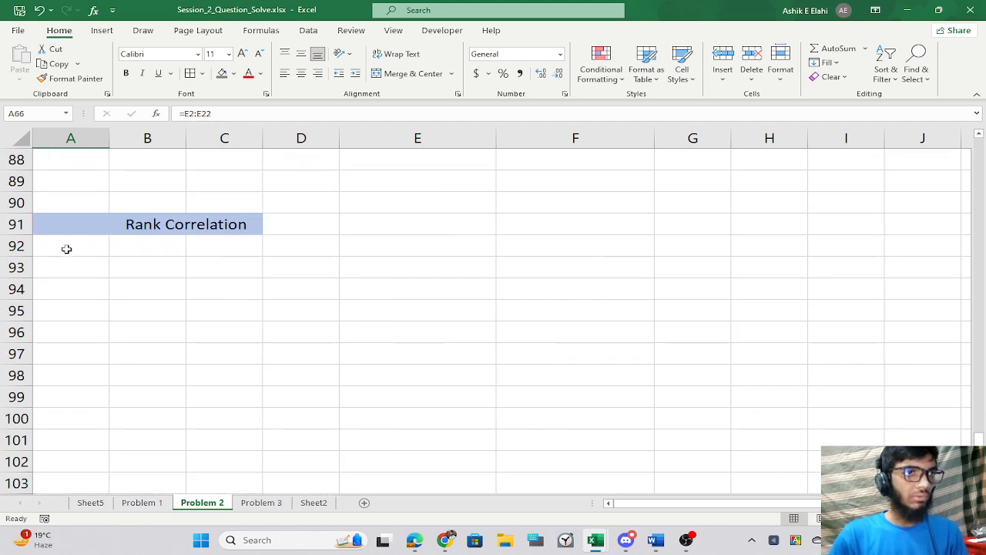
{"action": "left_click_drag", "start_coordinate": [66, 249], "coordinate": [75, 377]}
{"action": "left_click", "coordinate": [216, 310]}
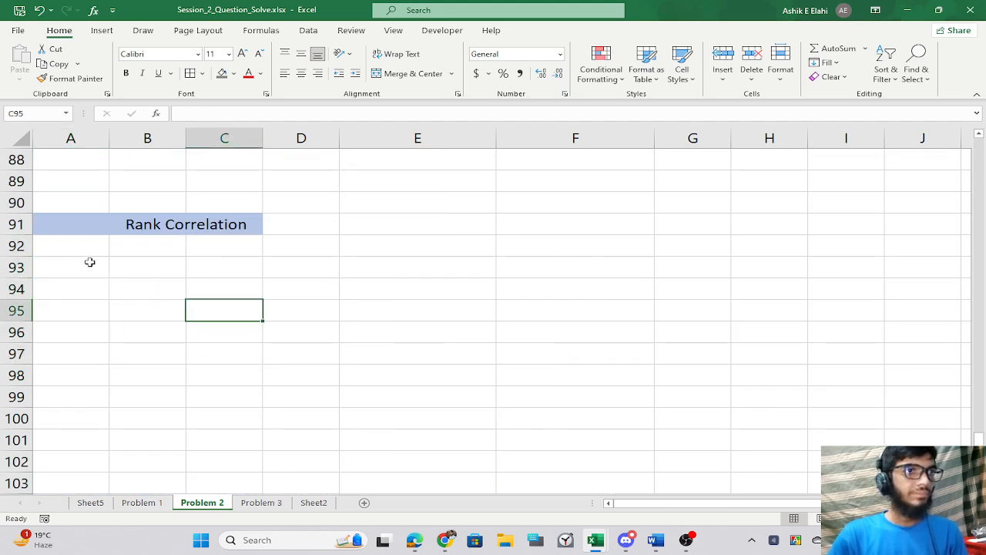
{"action": "scroll", "coordinate": [82, 260], "scroll_direction": "up", "scroll_amount": 4}
{"action": "scroll", "coordinate": [208, 302], "scroll_direction": "down", "scroll_amount": 4}
Copy the White Test e^2 column with its header from A65:A86 and paste it at A92 below the Rank Correlation heading.
{"action": "scroll", "coordinate": [82, 398], "scroll_direction": "up", "scroll_amount": 12}
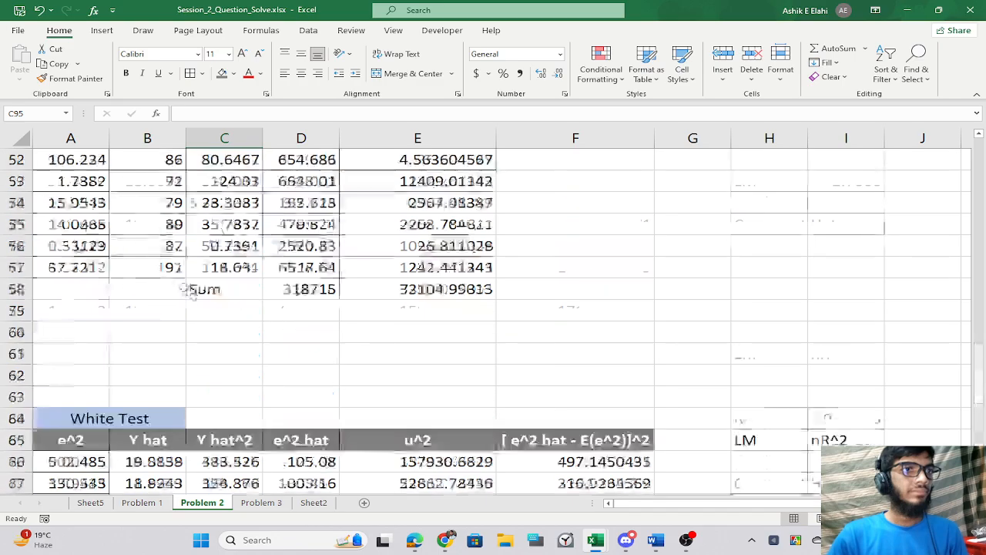
{"action": "left_click_drag", "start_coordinate": [71, 440], "coordinate": [73, 394]}
{"action": "key", "text": "ctrl+c"}
{"action": "scroll", "coordinate": [73, 385], "scroll_direction": "down", "scroll_amount": 3}
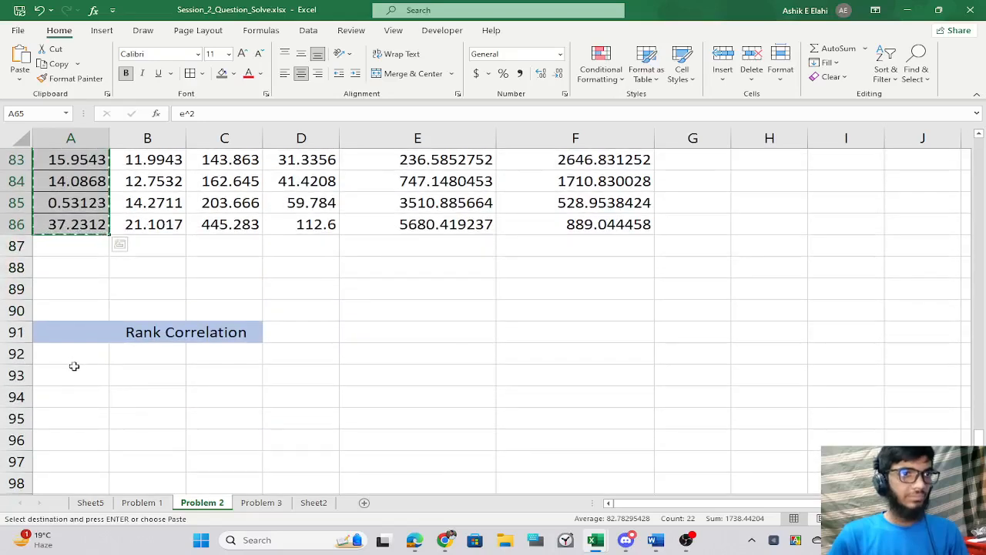
{"action": "left_click", "coordinate": [75, 368]}
{"action": "left_click", "coordinate": [72, 352]}
{"action": "key", "text": "ctrl+v"}
{"action": "scroll", "coordinate": [205, 391], "scroll_direction": "down", "scroll_amount": 4}
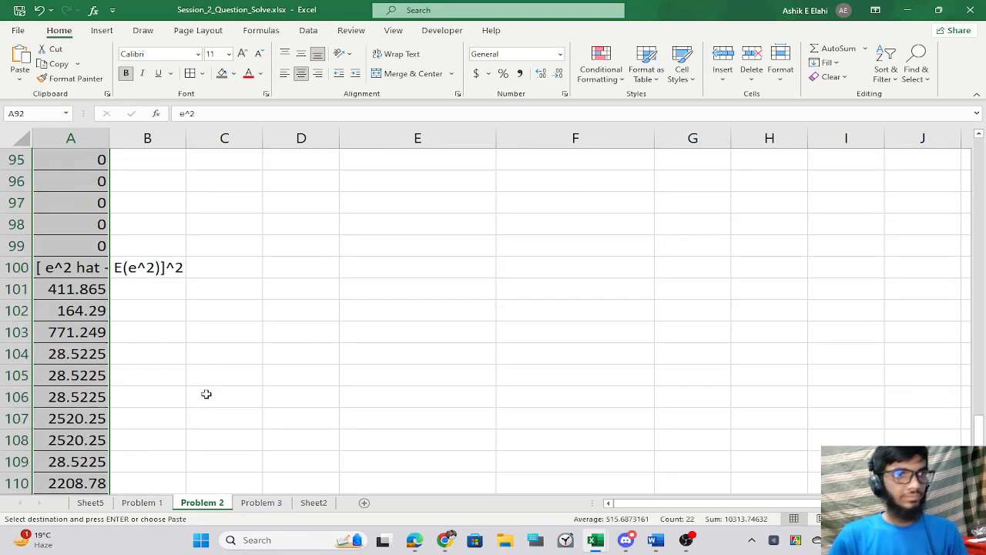
{"action": "scroll", "coordinate": [328, 376], "scroll_direction": "up", "scroll_amount": 4}
Clear the pasted values in A93:A113, keeping the e^2 header and the cell borders.
{"action": "left_click", "coordinate": [79, 372]}
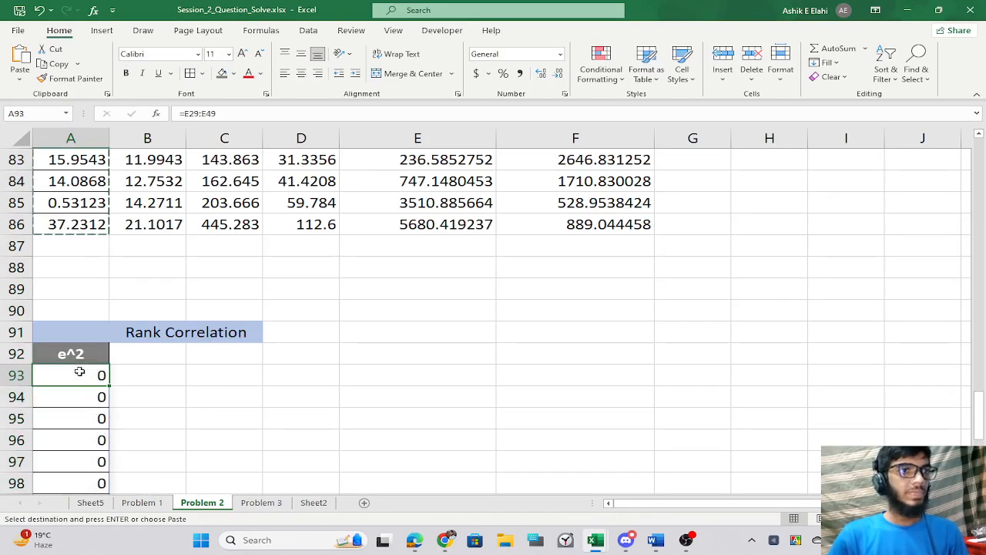
{"action": "key", "text": "shift+Down"}
{"action": "key", "text": "shift+Down"}
{"action": "key", "text": "shift+Down"}
{"action": "key", "text": "shift+Down"}
{"action": "key", "text": "shift+Down"}
{"action": "key", "text": "shift+Down"}
{"action": "key", "text": "shift+Down"}
{"action": "key", "text": "shift+Down"}
{"action": "key", "text": "shift+Down"}
{"action": "key", "text": "shift+Down"}
{"action": "key", "text": "shift+Down"}
{"action": "key", "text": "shift+Down"}
{"action": "key", "text": "shift+Down"}
{"action": "key", "text": "shift+Down"}
{"action": "key", "text": "shift+Down"}
{"action": "key", "text": "shift+Down"}
{"action": "key", "text": "shift+Down"}
{"action": "key", "text": "shift+Down"}
{"action": "key", "text": "shift+Down"}
{"action": "key", "text": "shift+Down"}
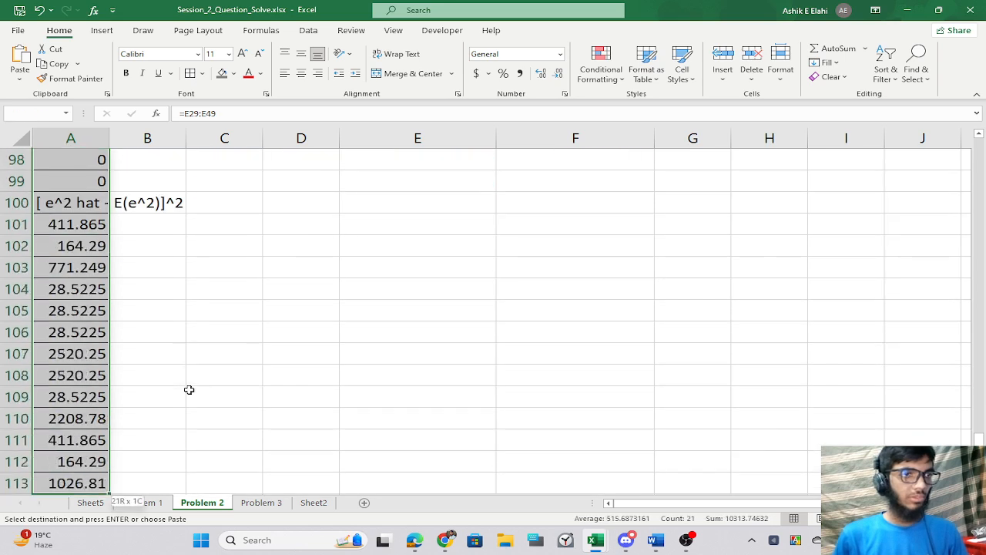
{"action": "key", "text": "shift+Up"}
{"action": "key", "text": "shift+Up"}
{"action": "key", "text": "shift+Up"}
{"action": "key", "text": "shift+Up"}
{"action": "key", "text": "shift+Up"}
{"action": "key", "text": "shift+Up"}
{"action": "key", "text": "shift+Up"}
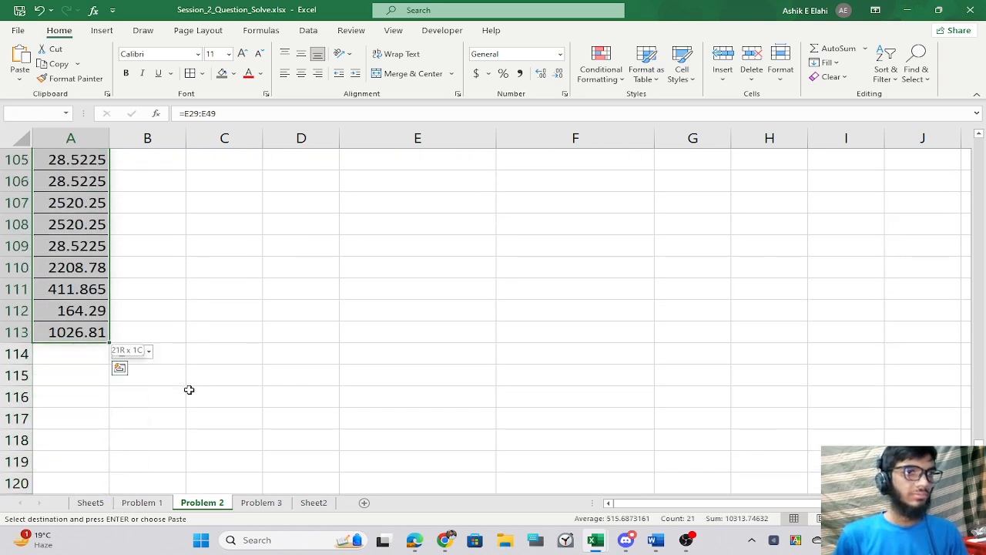
{"action": "key", "text": "ctrl+z"}
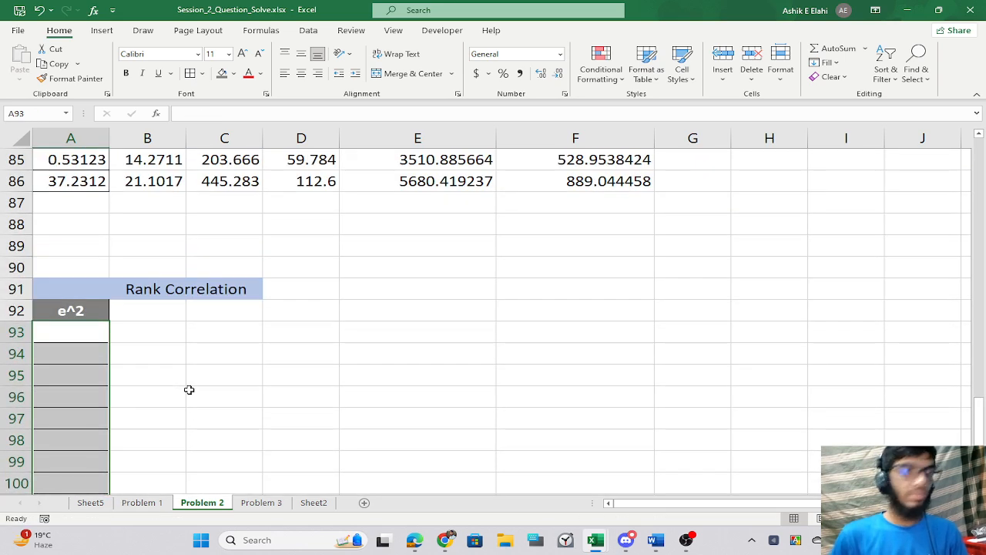
Fill A93:A113 with the array formula =E2:E22 and check it in several cells of the column.
{"action": "type", "text": "="}
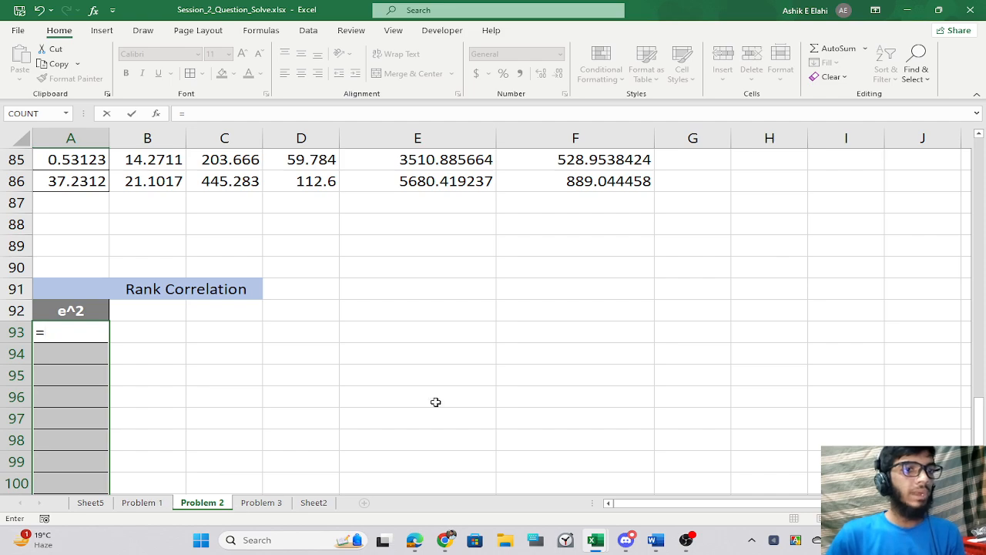
{"action": "scroll", "coordinate": [767, 277], "scroll_direction": "up", "scroll_amount": 20}
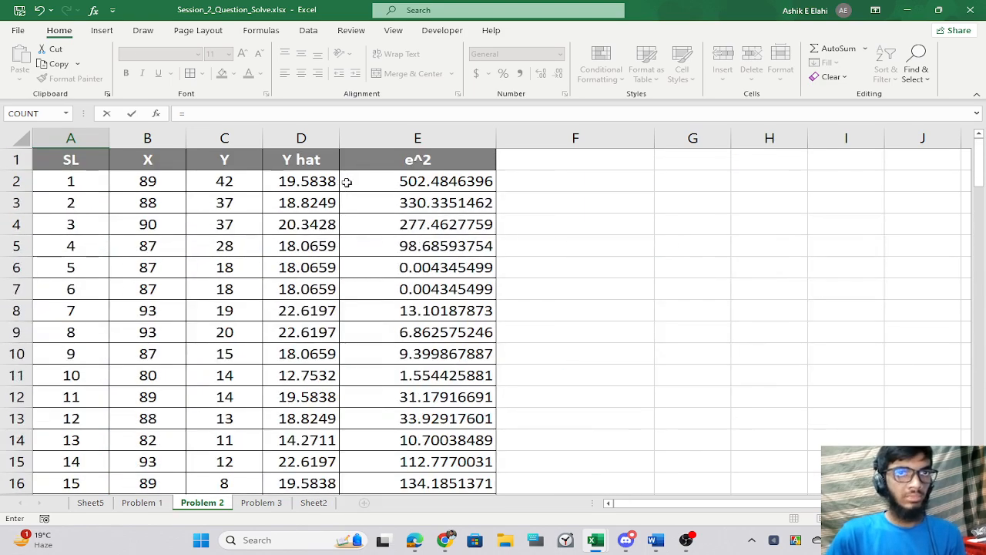
{"action": "left_click_drag", "start_coordinate": [349, 181], "coordinate": [404, 441]}
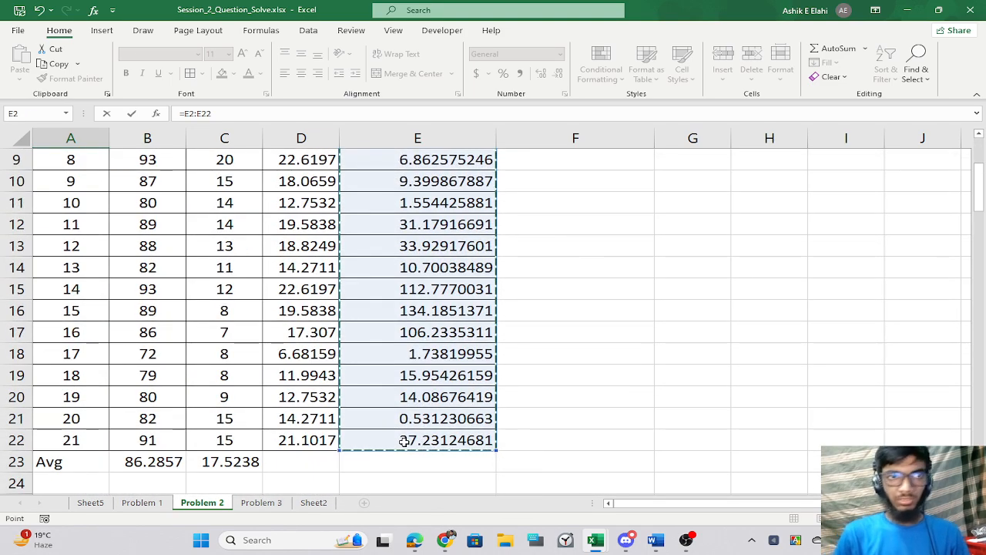
{"action": "key", "text": "ctrl+shift+Return"}
{"action": "scroll", "coordinate": [162, 455], "scroll_direction": "down", "scroll_amount": 19}
{"action": "scroll", "coordinate": [161, 455], "scroll_direction": "down", "scroll_amount": 7}
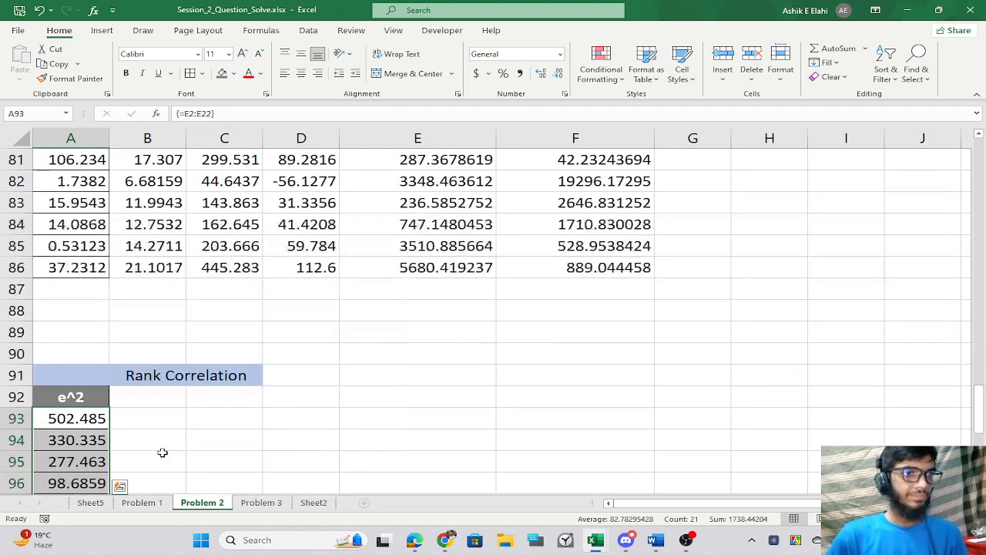
{"action": "left_click", "coordinate": [246, 417]}
{"action": "left_click", "coordinate": [71, 414]}
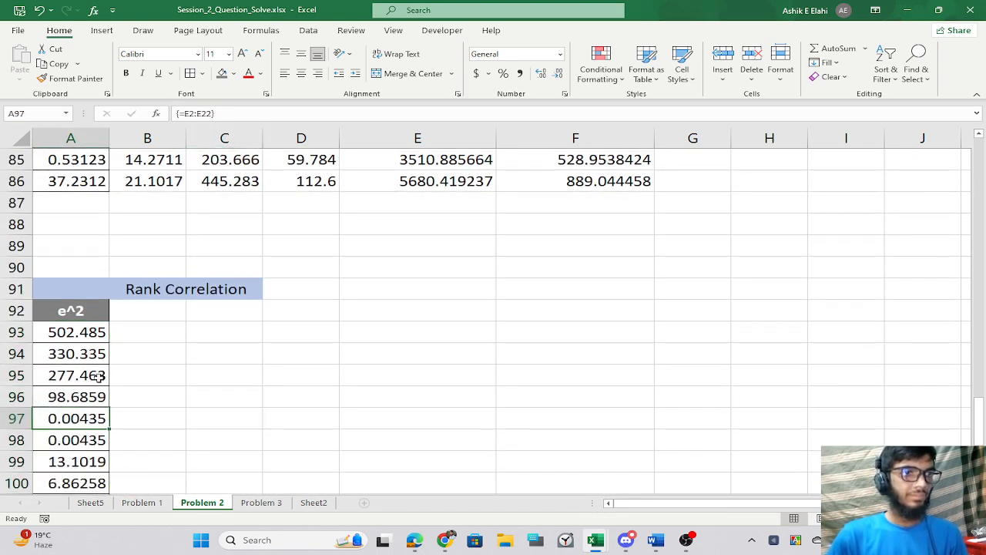
{"action": "left_click", "coordinate": [94, 356]}
{"action": "left_click", "coordinate": [92, 409]}
{"action": "left_click", "coordinate": [99, 352]}
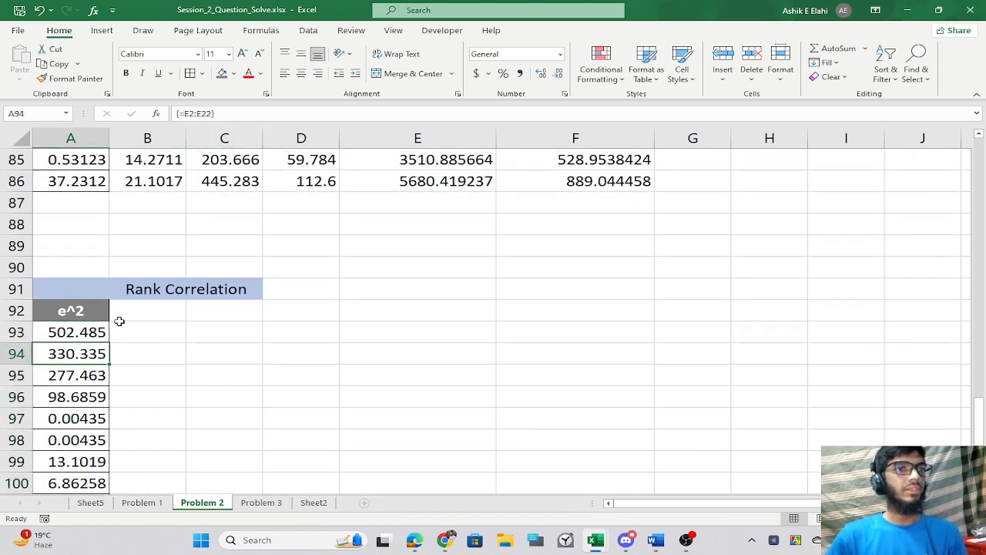
Copy the X column with its header from B1:B22 and paste it at B92 beside the Rank Correlation e^2 column.
{"action": "left_click", "coordinate": [120, 326]}
{"action": "left_click", "coordinate": [132, 309]}
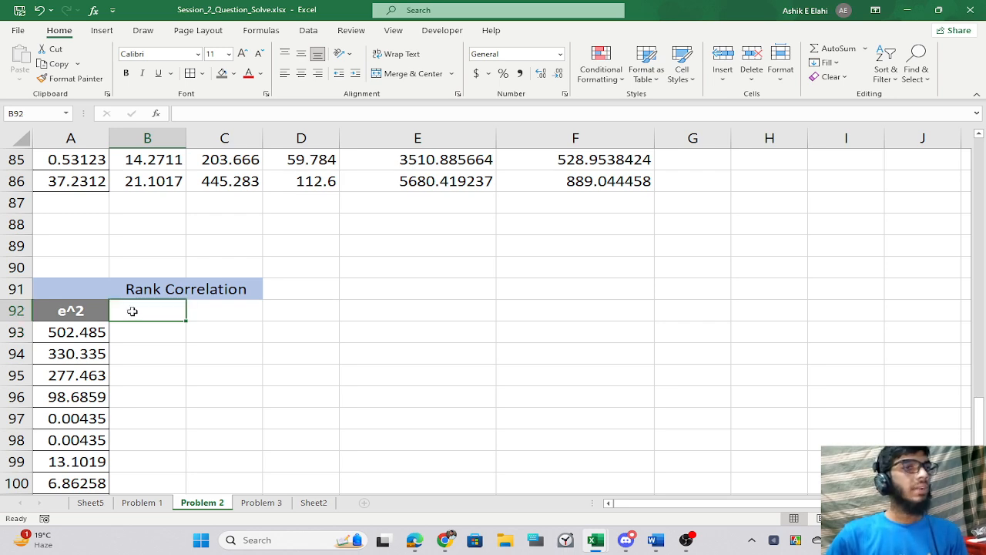
{"action": "scroll", "coordinate": [132, 311], "scroll_direction": "up", "scroll_amount": 9}
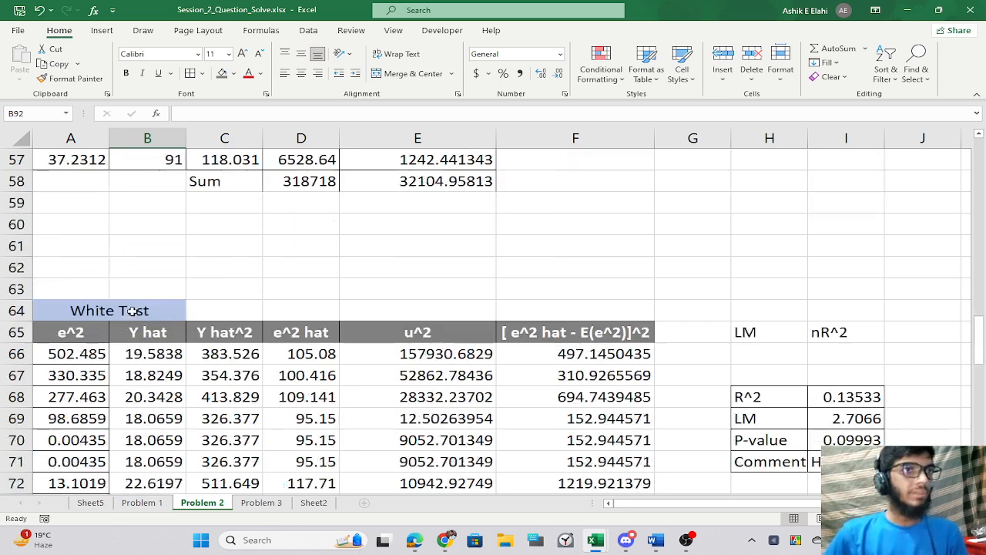
{"action": "scroll", "coordinate": [145, 331], "scroll_direction": "up", "scroll_amount": 19}
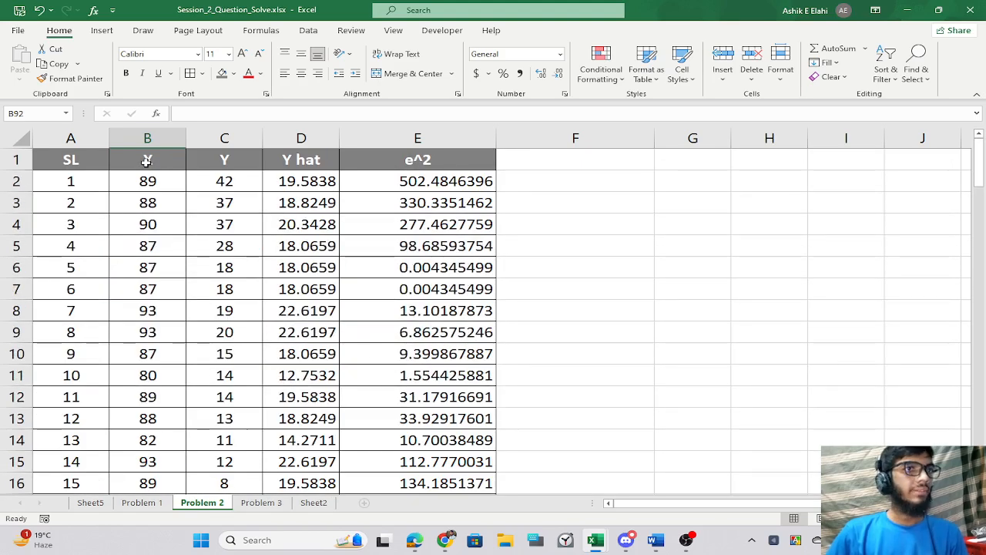
{"action": "left_click_drag", "start_coordinate": [146, 161], "coordinate": [154, 438]}
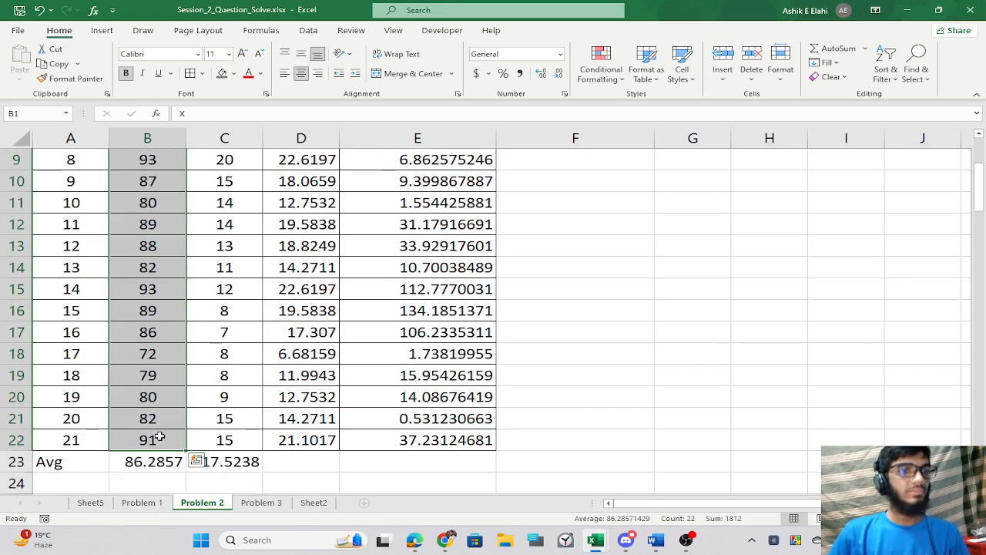
{"action": "key", "text": "ctrl+c"}
{"action": "scroll", "coordinate": [203, 423], "scroll_direction": "down", "scroll_amount": 20}
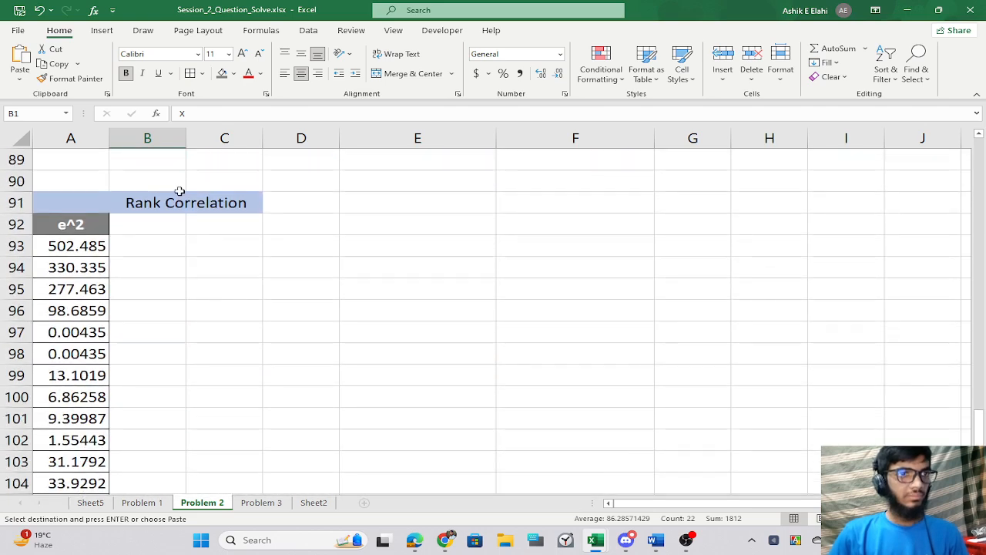
{"action": "left_click", "coordinate": [157, 217]}
{"action": "key", "text": "ctrl+v"}
{"action": "left_click", "coordinate": [311, 287]}
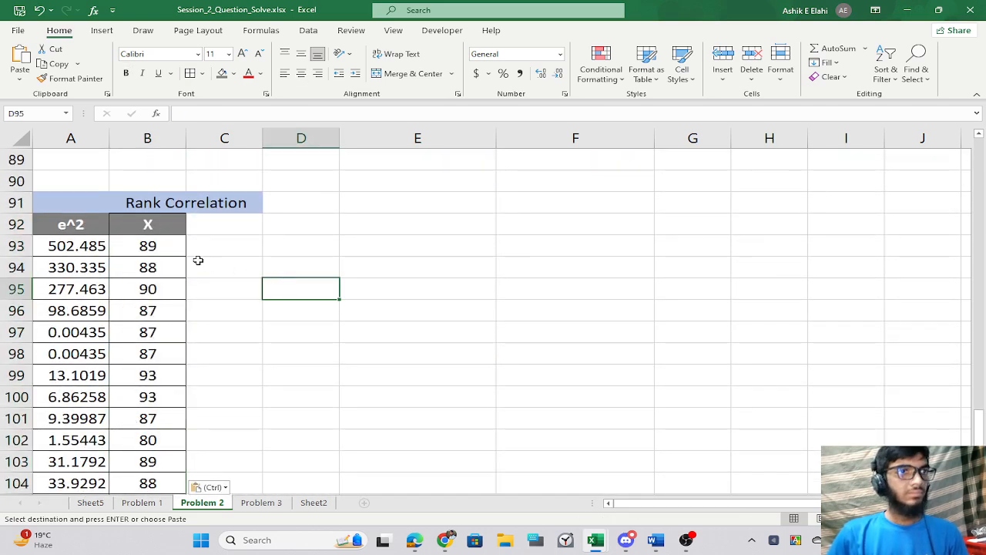
Replace the pasted X values in B93:B113 with the array formula =B2:B22.
{"action": "left_click_drag", "start_coordinate": [154, 245], "coordinate": [124, 462]}
{"action": "scroll", "coordinate": [125, 461], "scroll_direction": "up", "scroll_amount": 5}
{"action": "type", "text": "="}
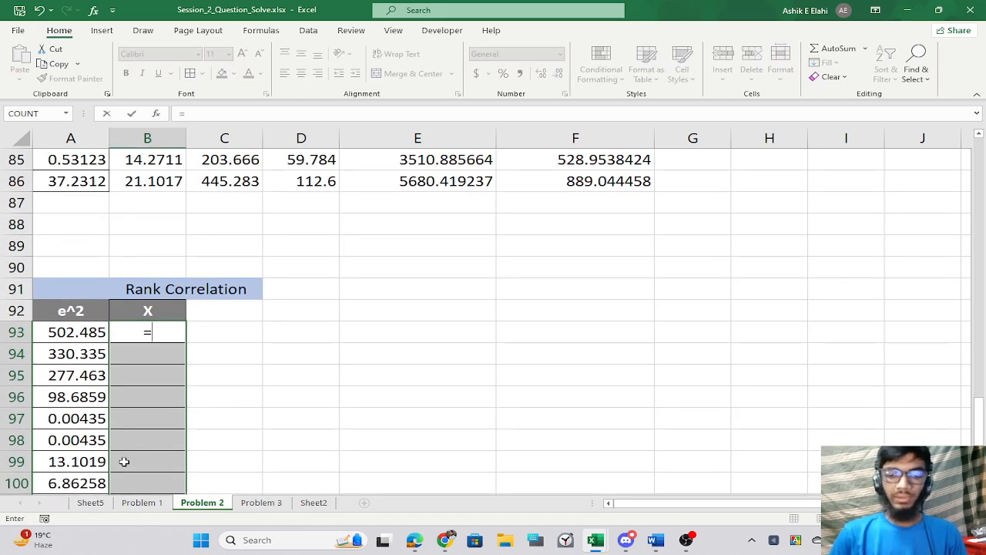
{"action": "scroll", "coordinate": [187, 394], "scroll_direction": "up", "scroll_amount": 17}
{"action": "scroll", "coordinate": [187, 395], "scroll_direction": "up", "scroll_amount": 11}
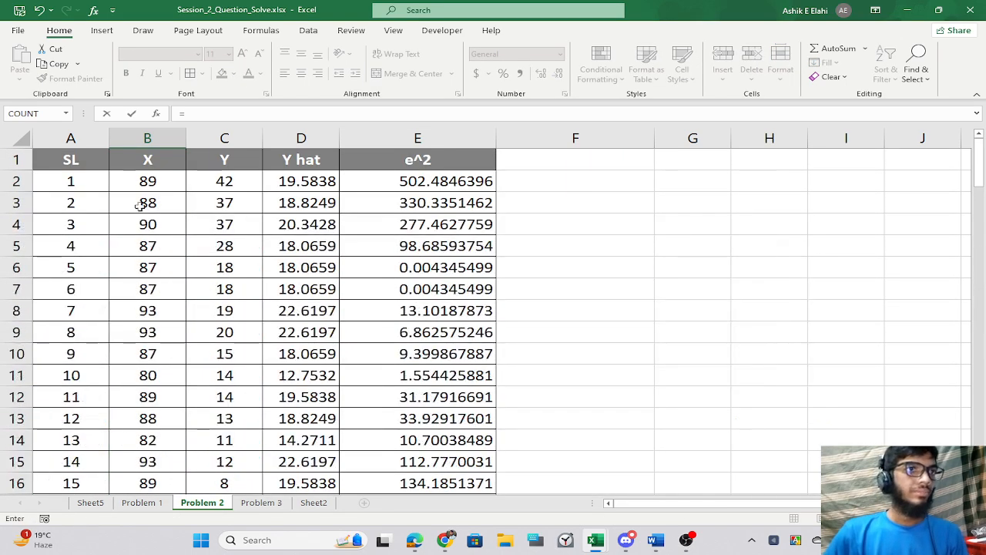
{"action": "left_click_drag", "start_coordinate": [139, 189], "coordinate": [156, 441]}
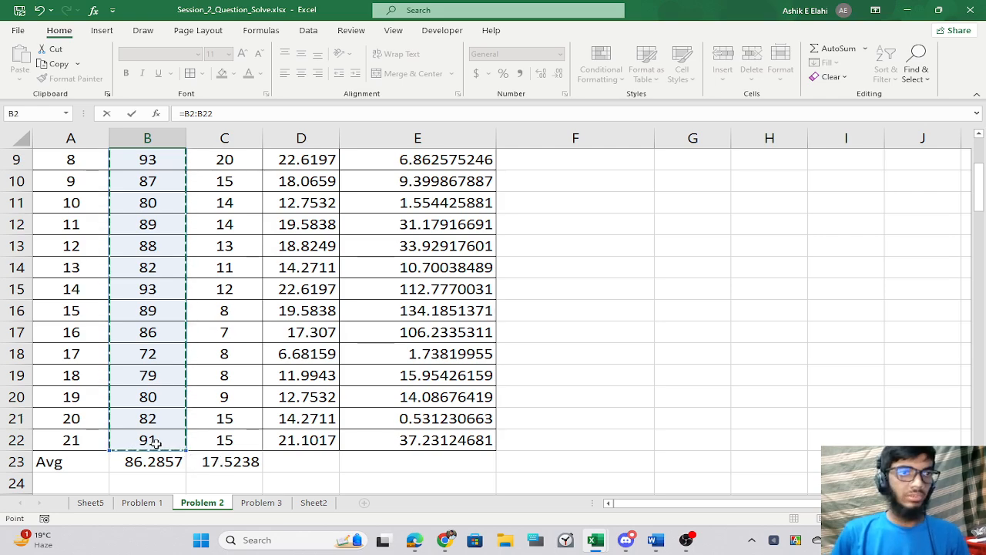
{"action": "key", "text": "ctrl+shift+Return"}
{"action": "scroll", "coordinate": [170, 423], "scroll_direction": "down", "scroll_amount": 20}
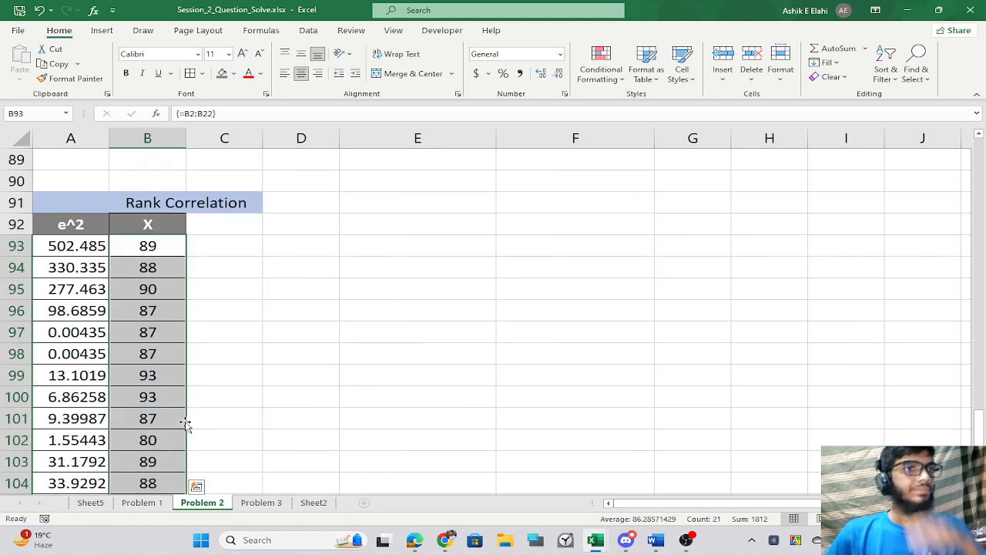
Examine the linked e^2 and X values in the Rank Correlation table.
{"action": "scroll", "coordinate": [186, 424], "scroll_direction": "down", "scroll_amount": 1}
{"action": "left_click", "coordinate": [240, 399]}
{"action": "left_click", "coordinate": [147, 247]}
{"action": "scroll", "coordinate": [104, 314], "scroll_direction": "up", "scroll_amount": 2}
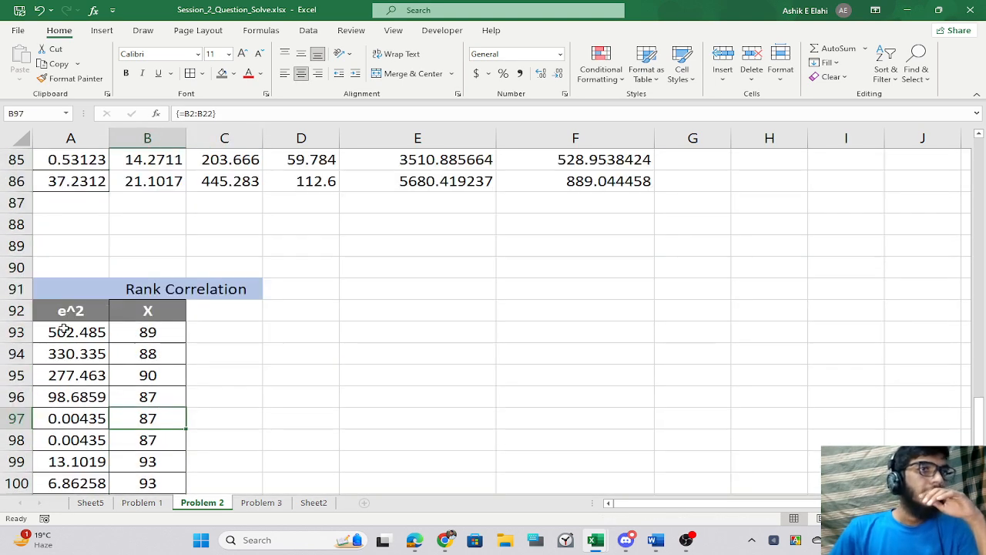
{"action": "left_click_drag", "start_coordinate": [63, 330], "coordinate": [143, 330]}
{"action": "left_click_drag", "start_coordinate": [75, 333], "coordinate": [147, 439]}
{"action": "scroll", "coordinate": [339, 376], "scroll_direction": "up", "scroll_amount": 1}
{"action": "scroll", "coordinate": [339, 376], "scroll_direction": "down", "scroll_amount": 4}
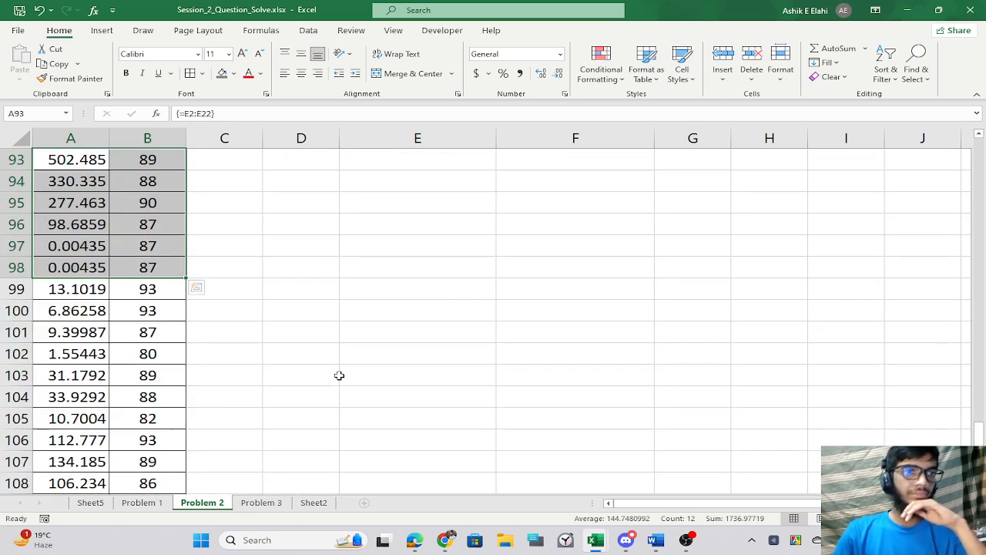
{"action": "scroll", "coordinate": [340, 376], "scroll_direction": "up", "scroll_amount": 1}
Enter the column header Rank e^2 in C92.
{"action": "left_click", "coordinate": [227, 231]}
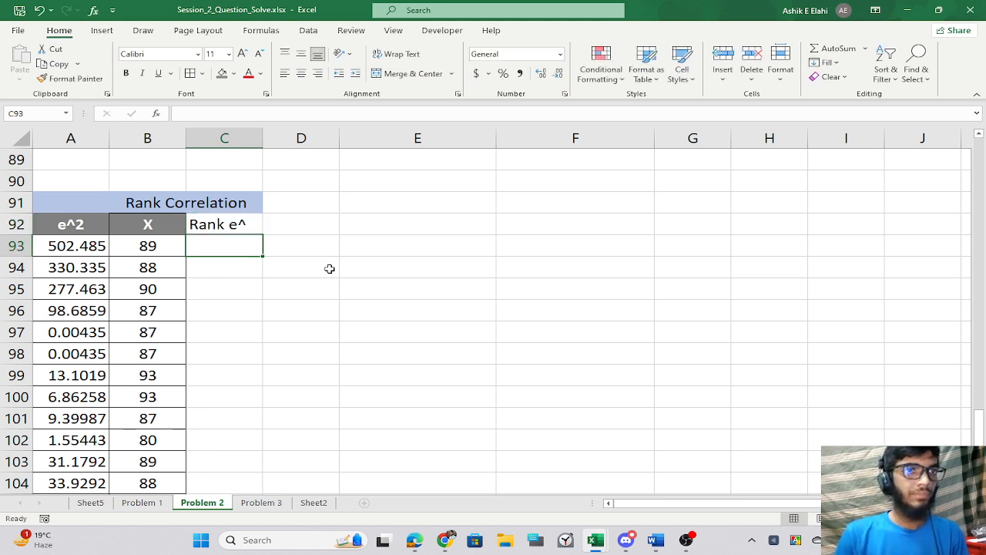
{"action": "key", "text": "Up"}
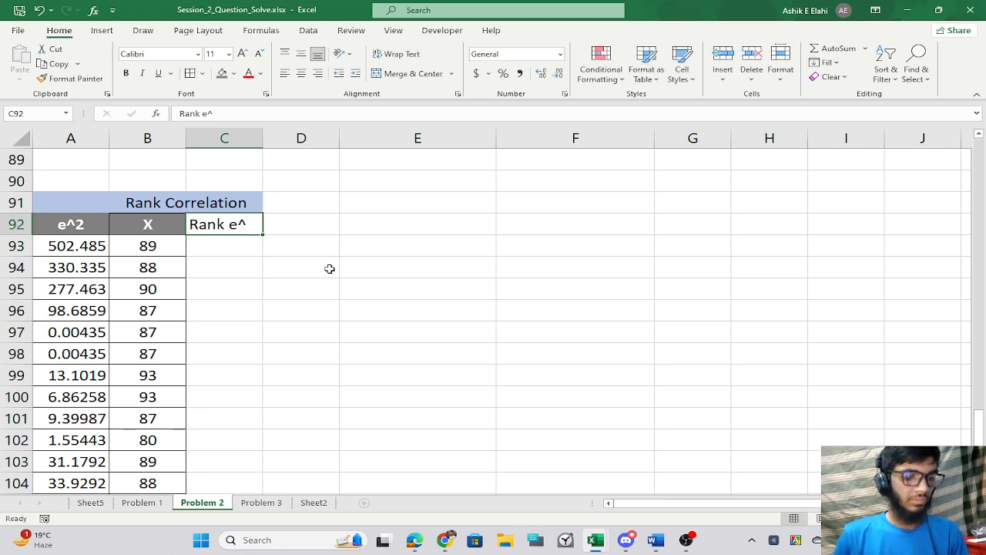
{"action": "key", "text": "F2"}
{"action": "type", "text": "2"}
{"action": "key", "text": "Return"}
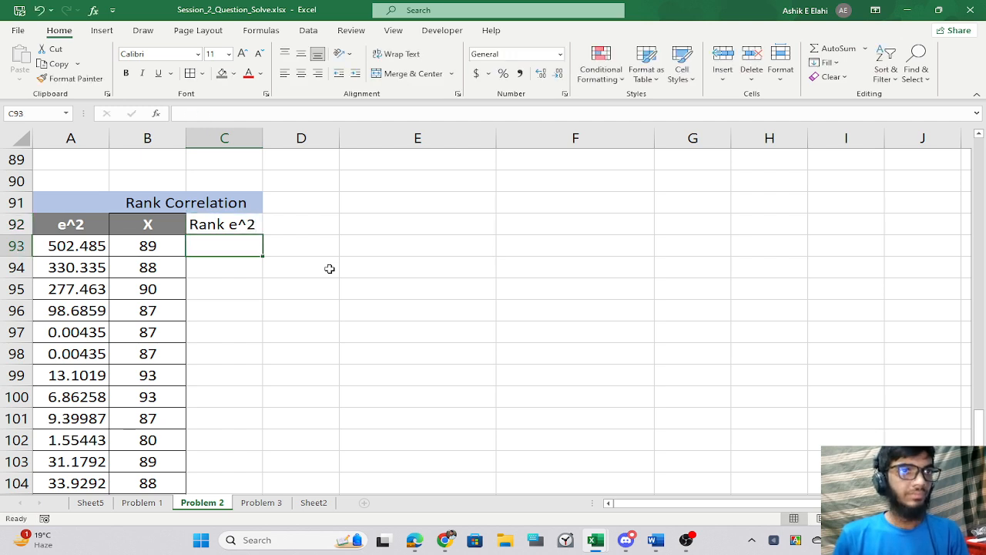
Begin a RANK.AVG formula in C93 of the Rank e^2 column.
{"action": "type", "text": "="}
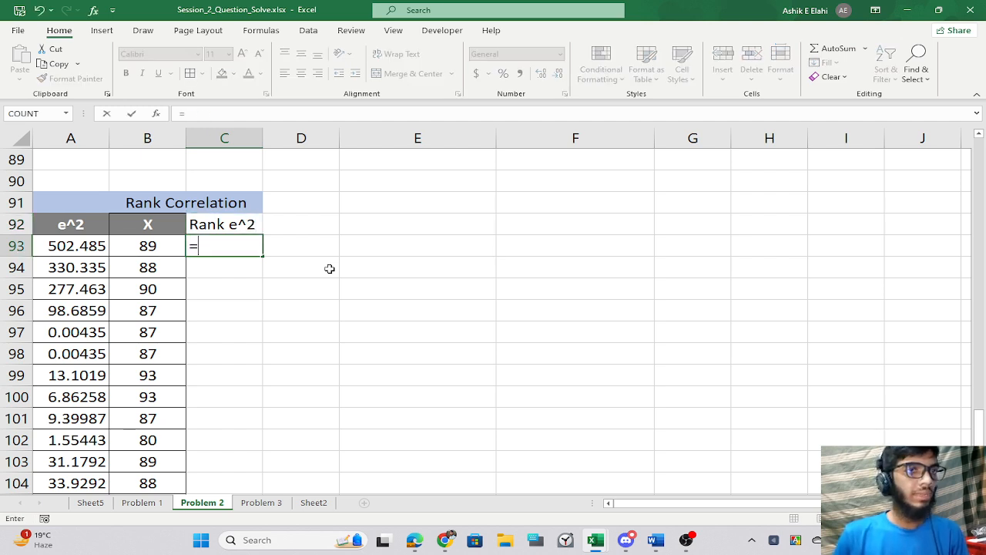
{"action": "type", "text": "ra"}
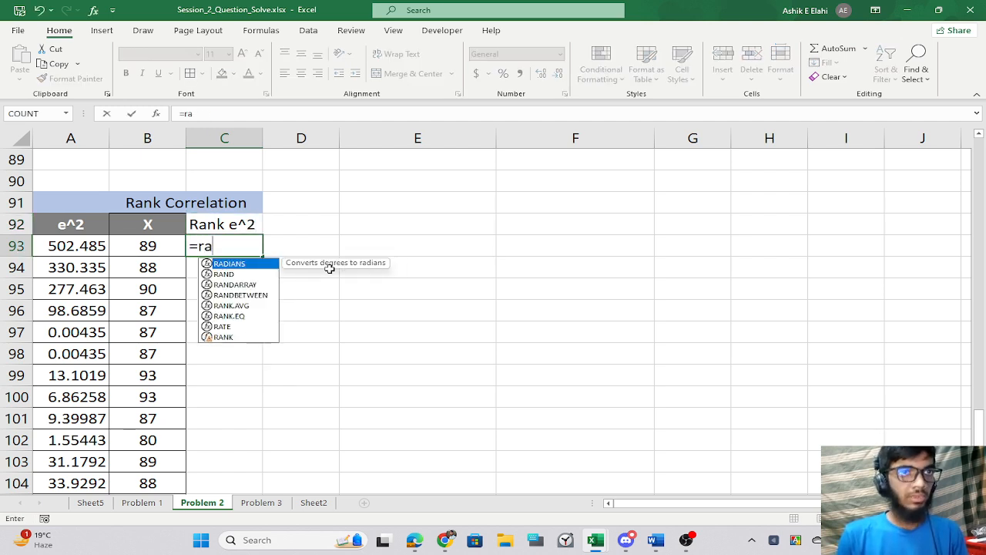
{"action": "type", "text": "nk"}
{"action": "key", "text": "Tab"}
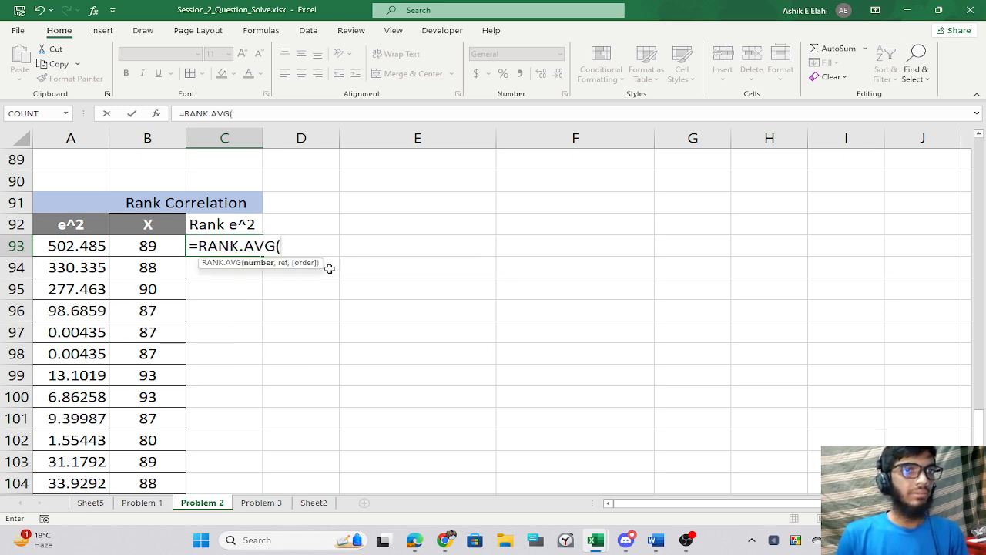
{"action": "key", "text": "BackSpace"}
{"action": "key", "text": "BackSpace"}
{"action": "key", "text": "BackSpace"}
{"action": "key", "text": "BackSpace"}
{"action": "key", "text": "BackSpace"}
{"action": "key", "text": "BackSpace"}
{"action": "key", "text": "BackSpace"}
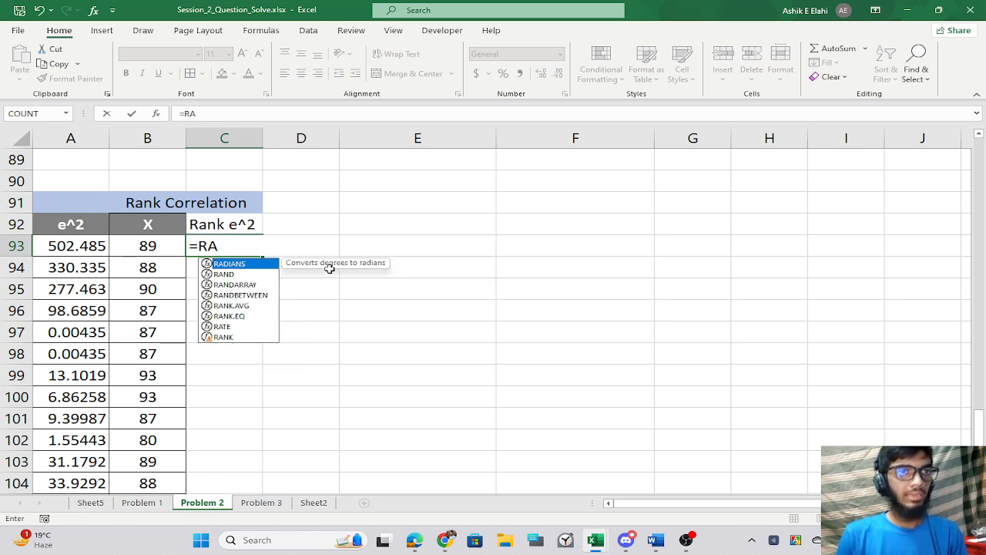
{"action": "type", "text": "nk."}
{"action": "key", "text": "Down"}
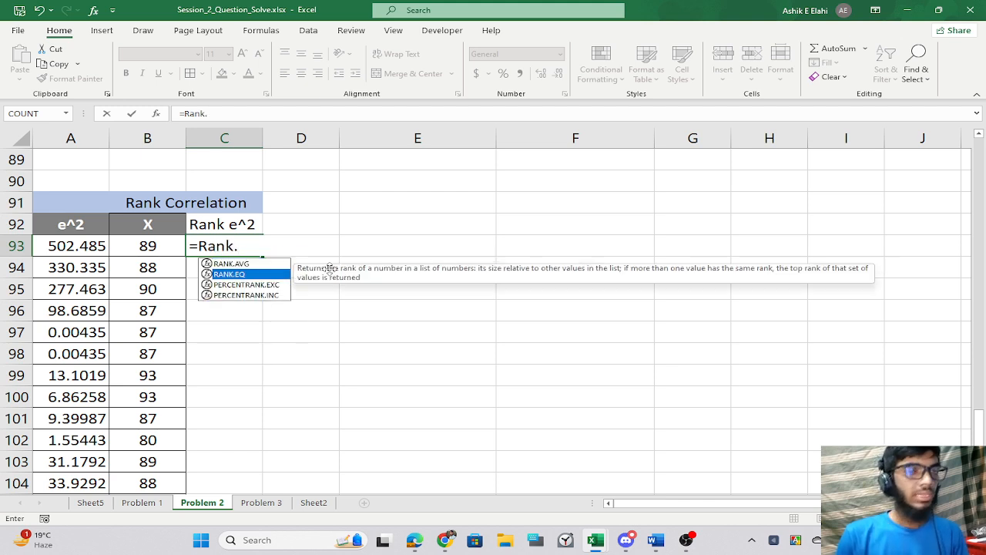
{"action": "key", "text": "Up"}
{"action": "key", "text": "Tab"}
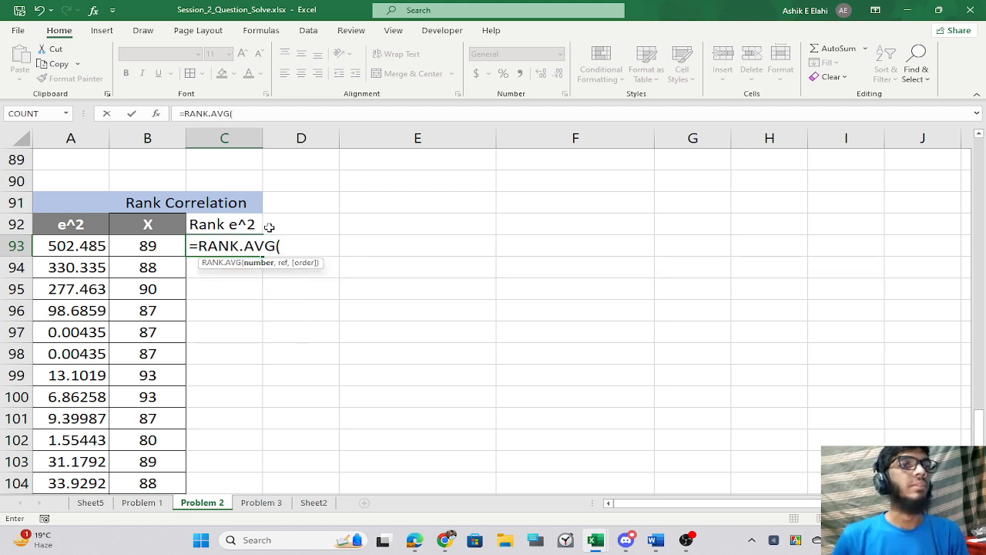
Complete the C93 formula so it ranks A93 within the absolute range $A$93:$A$113.
{"action": "left_click", "coordinate": [74, 246]}
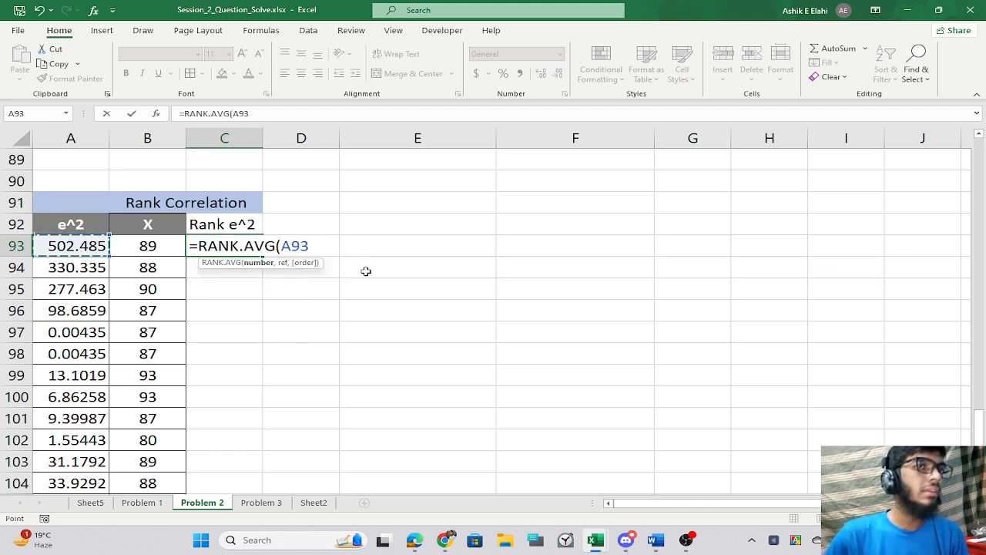
{"action": "type", "text": ","}
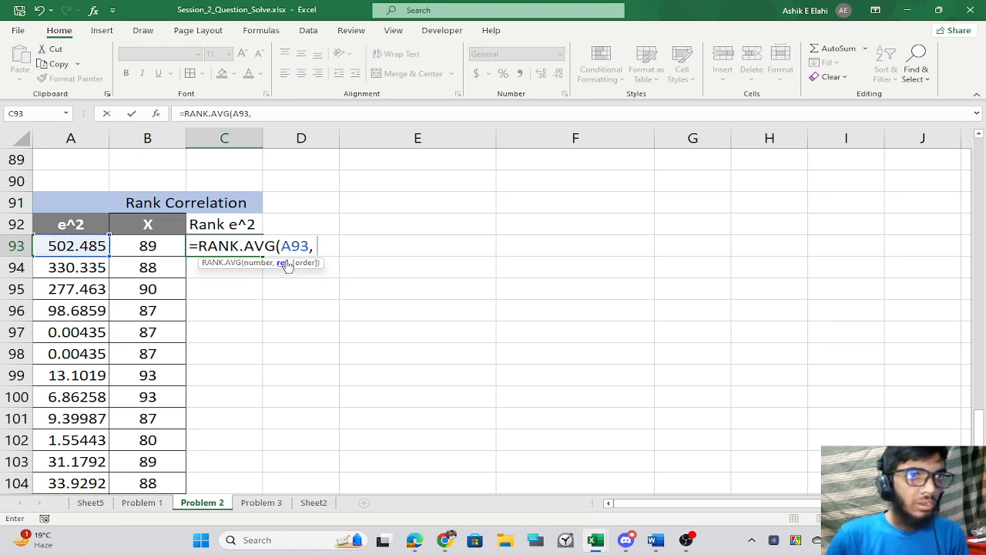
{"action": "left_click_drag", "start_coordinate": [77, 254], "coordinate": [69, 468]}
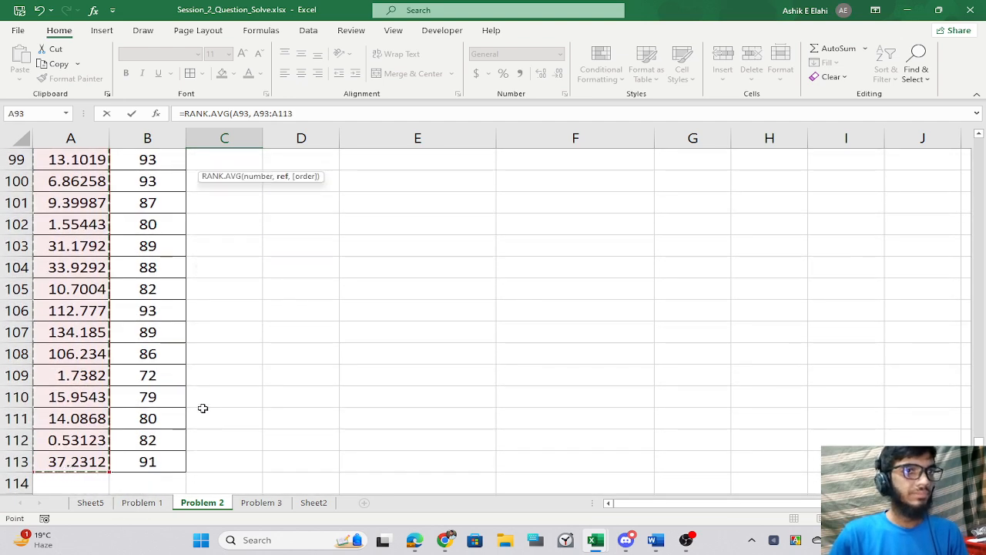
{"action": "scroll", "coordinate": [204, 408], "scroll_direction": "up", "scroll_amount": 5}
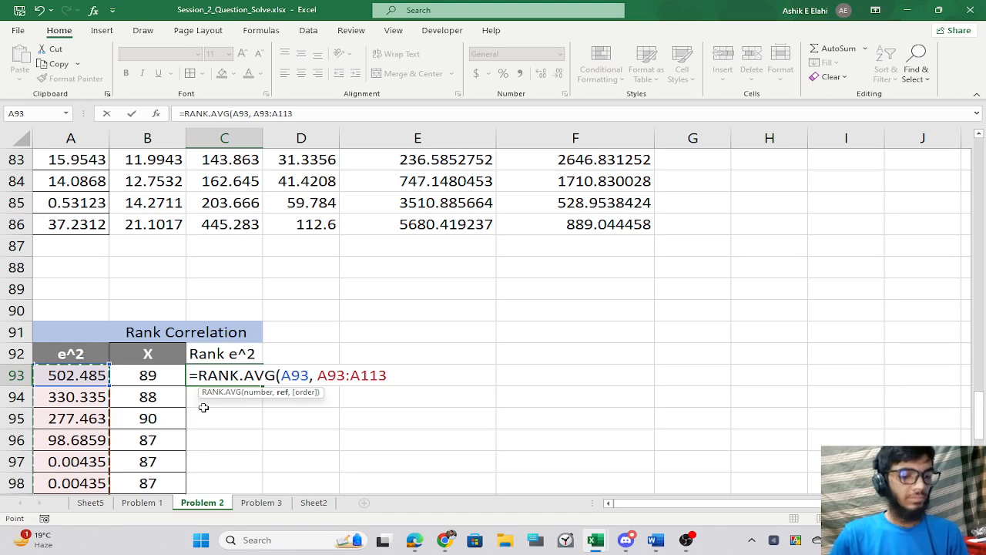
{"action": "key", "text": "F4"}
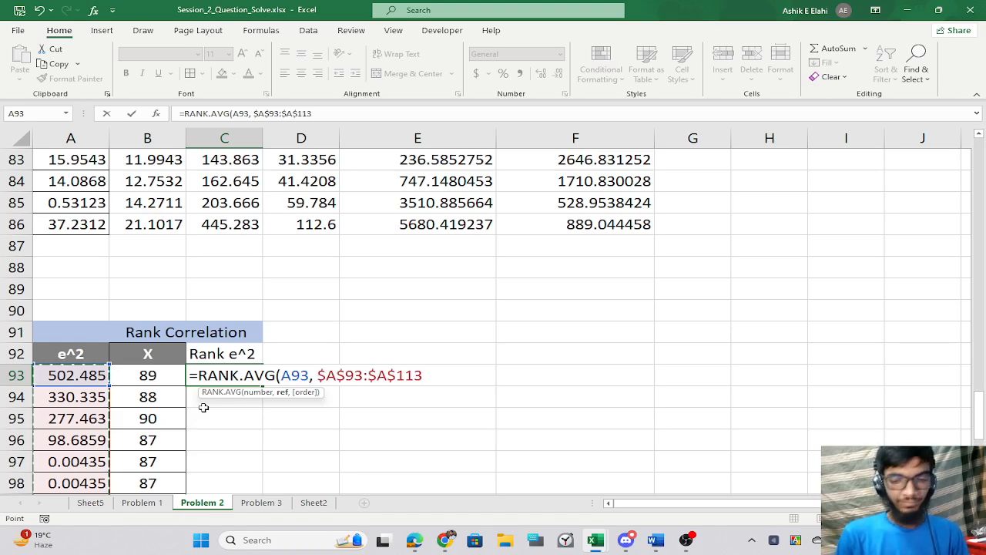
{"action": "type", "text": ")"}
{"action": "key", "text": "Return"}
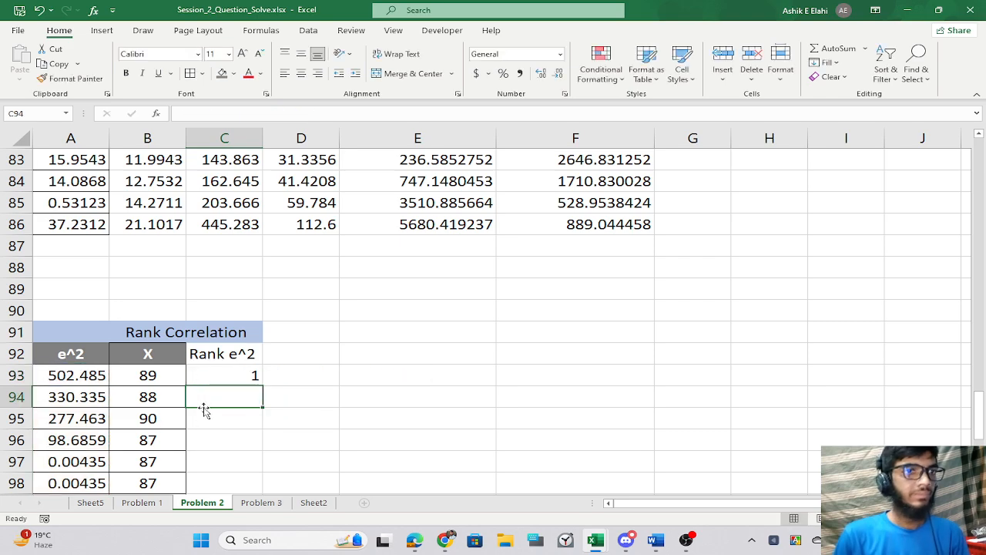
Clear the e^2 values in A66:A86 of the White Test table.
{"action": "left_click", "coordinate": [224, 377]}
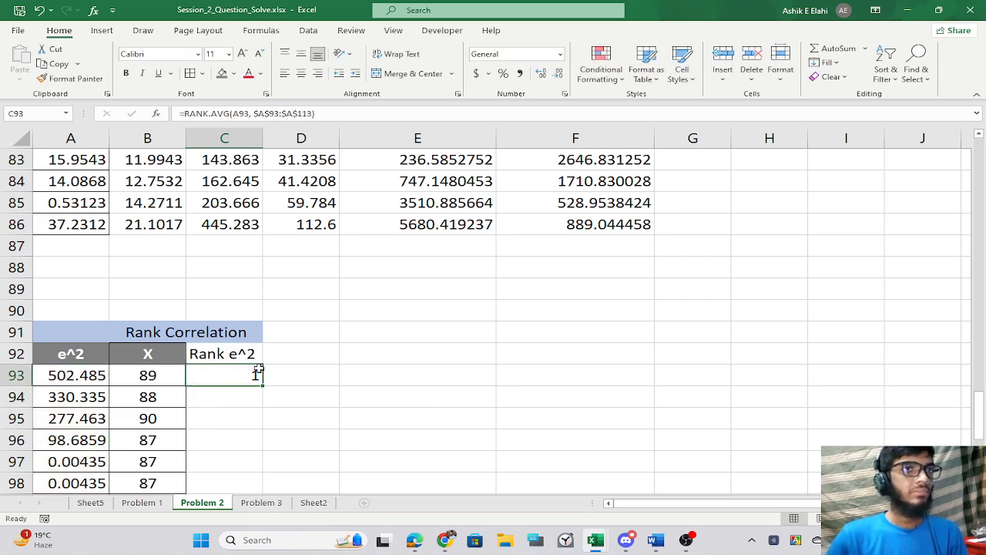
{"action": "scroll", "coordinate": [258, 373], "scroll_direction": "up", "scroll_amount": 4}
{"action": "left_click", "coordinate": [61, 310]}
{"action": "scroll", "coordinate": [62, 312], "scroll_direction": "up", "scroll_amount": 2}
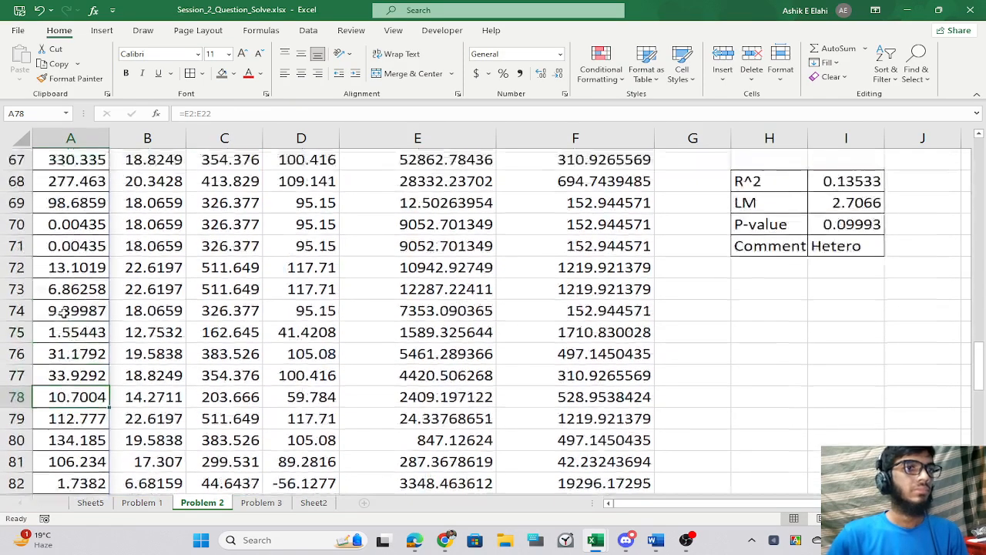
{"action": "scroll", "coordinate": [61, 312], "scroll_direction": "up", "scroll_amount": 5}
{"action": "scroll", "coordinate": [66, 308], "scroll_direction": "down", "scroll_amount": 3}
{"action": "left_click", "coordinate": [79, 318]}
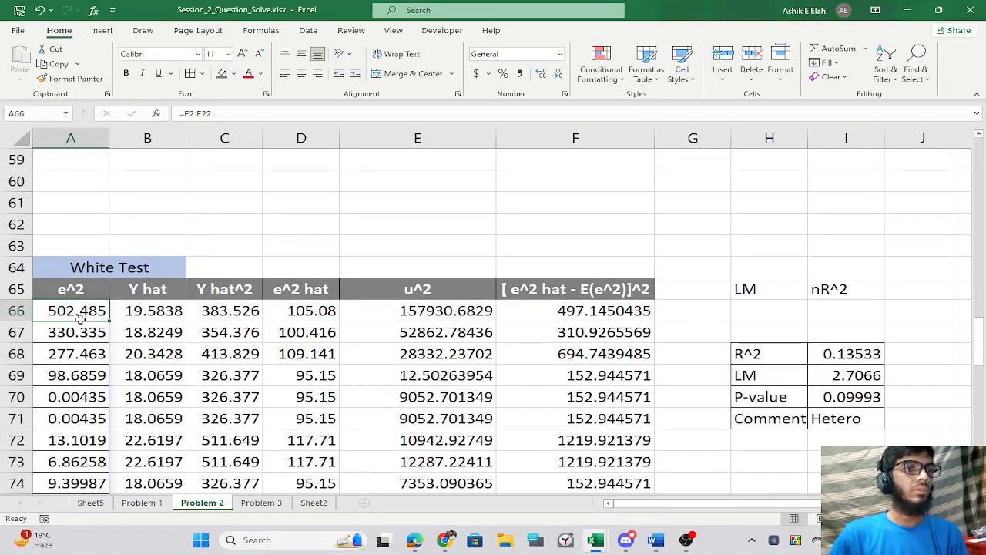
{"action": "scroll", "coordinate": [80, 315], "scroll_direction": "down", "scroll_amount": 1}
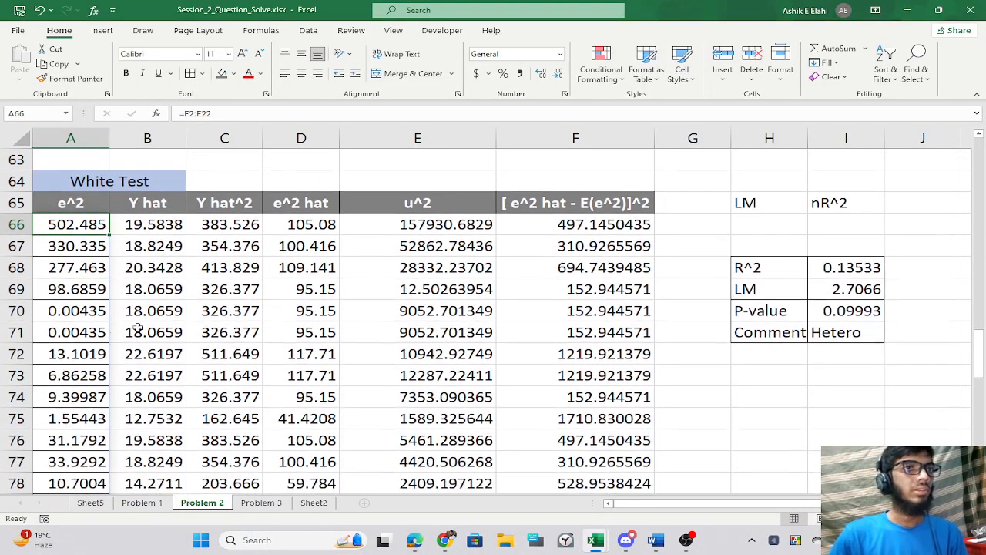
{"action": "left_click", "coordinate": [206, 312]}
{"action": "left_click_drag", "start_coordinate": [67, 224], "coordinate": [46, 454]}
{"action": "key", "text": "Delete"}
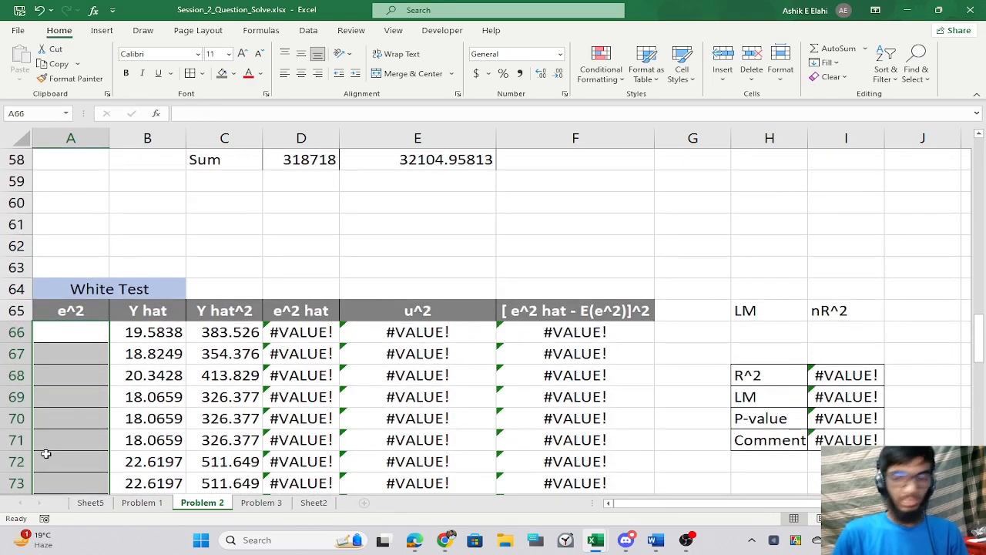
Enter the array formula =E2:E22 across the White Test e^2 cells A66:A86.
{"action": "type", "text": "="}
{"action": "scroll", "coordinate": [346, 227], "scroll_direction": "up", "scroll_amount": 19}
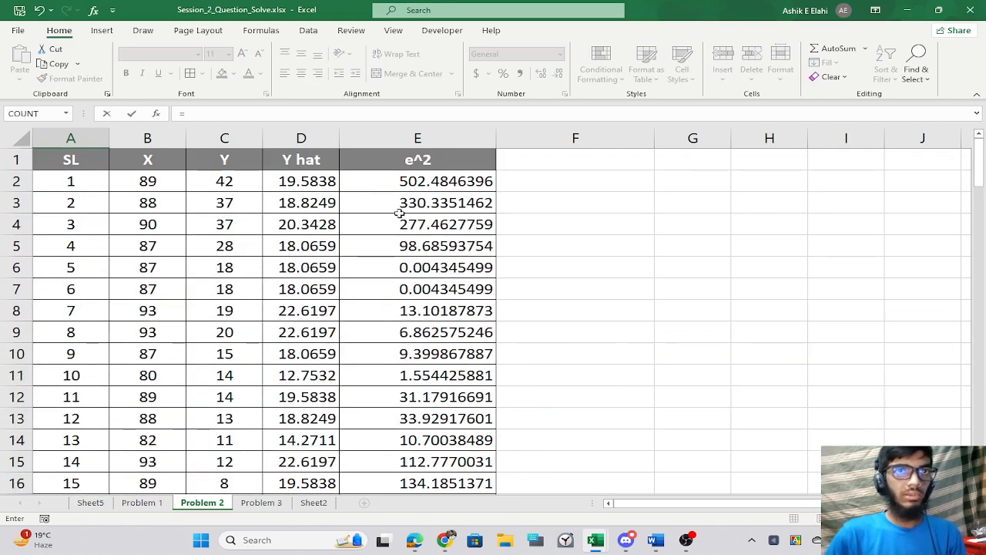
{"action": "left_click_drag", "start_coordinate": [409, 181], "coordinate": [411, 443]}
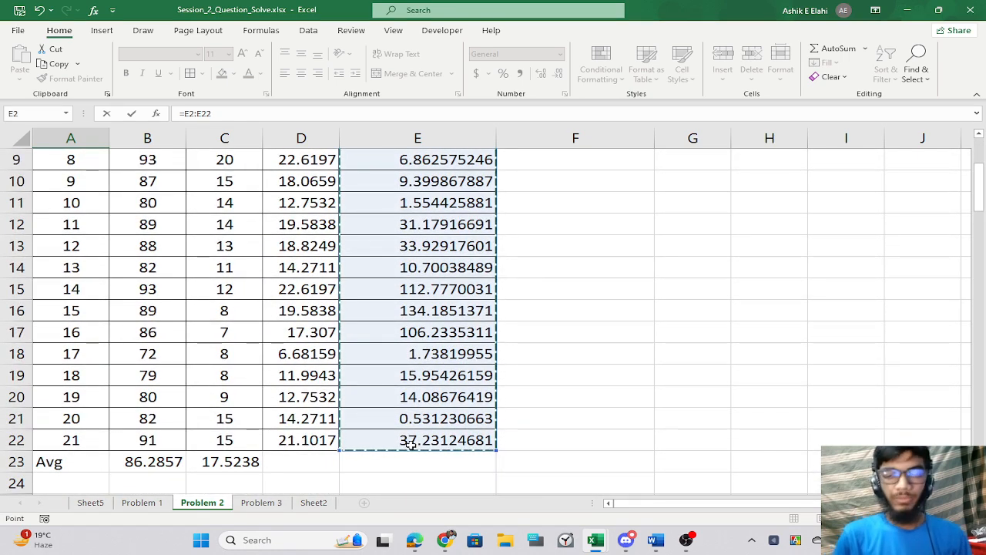
{"action": "key", "text": "ctrl+shift+Return"}
Check the formulas in the Breuch Pagan Test table and the e^2 column of the White Test table.
{"action": "scroll", "coordinate": [411, 443], "scroll_direction": "down", "scroll_amount": 8}
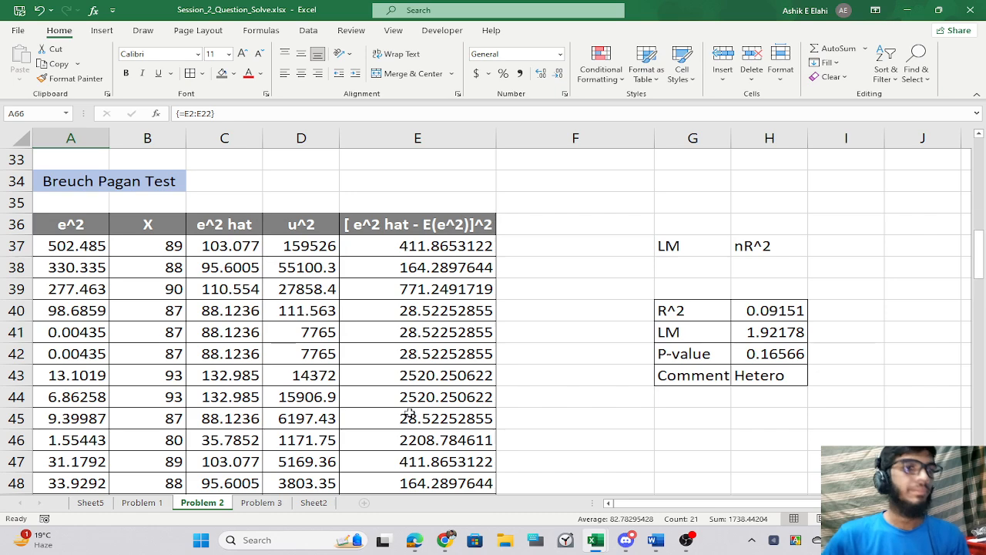
{"action": "left_click", "coordinate": [73, 419]}
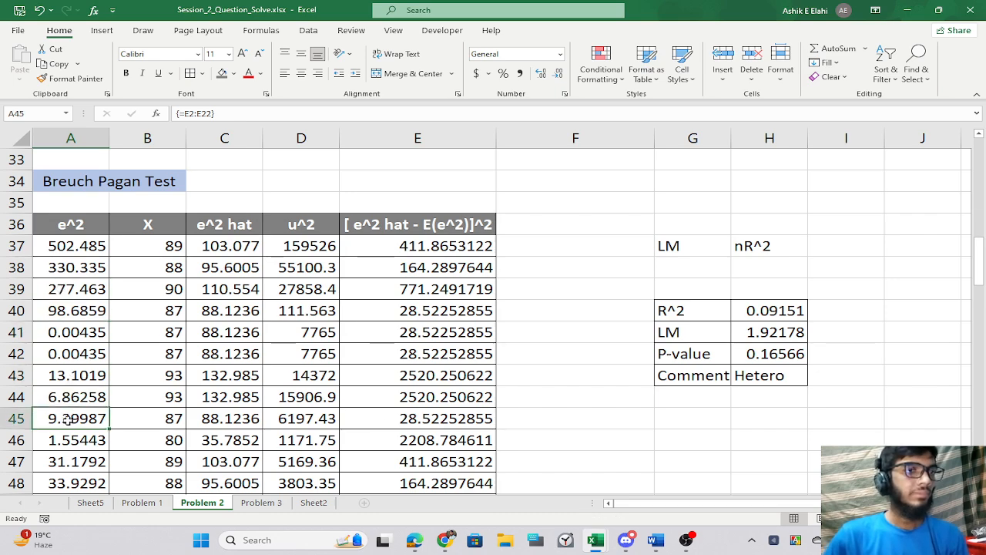
{"action": "left_click", "coordinate": [177, 398]}
{"action": "left_click", "coordinate": [466, 232]}
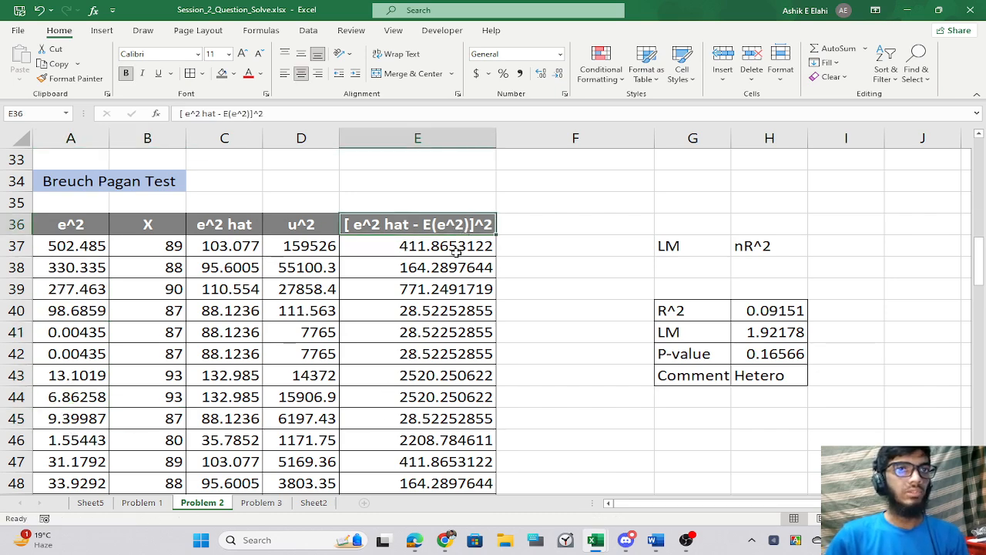
{"action": "left_click", "coordinate": [454, 250]}
{"action": "scroll", "coordinate": [35, 346], "scroll_direction": "down", "scroll_amount": 1}
{"action": "left_click_drag", "start_coordinate": [80, 333], "coordinate": [94, 319]}
{"action": "scroll", "coordinate": [371, 394], "scroll_direction": "down", "scroll_amount": 15}
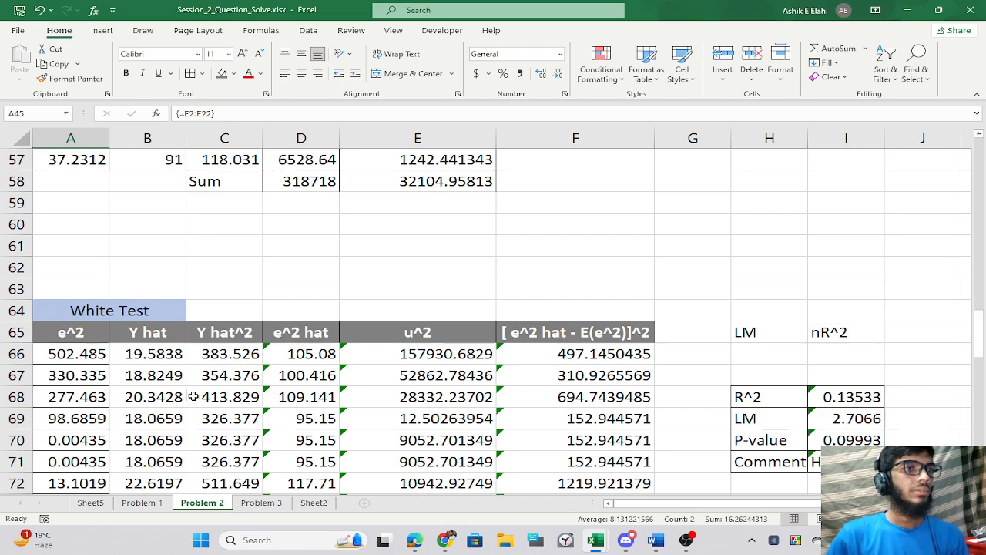
{"action": "scroll", "coordinate": [370, 394], "scroll_direction": "up", "scroll_amount": 5}
{"action": "scroll", "coordinate": [133, 374], "scroll_direction": "up", "scroll_amount": 1}
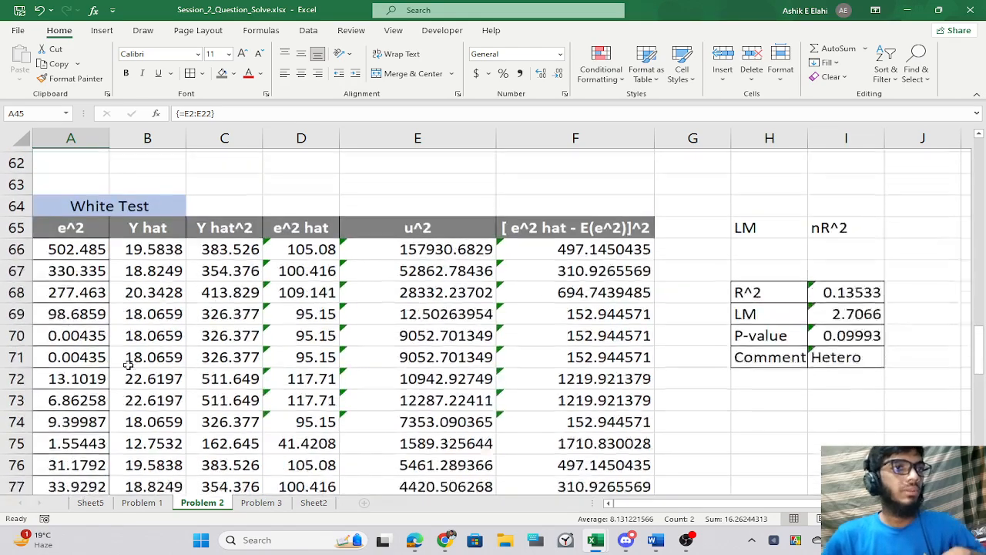
{"action": "left_click", "coordinate": [80, 329]}
{"action": "left_click", "coordinate": [78, 372]}
{"action": "left_click", "coordinate": [80, 392]}
Fill the RANK.AVG formula from C93 down to C113 in the Rank e^2 column.
{"action": "scroll", "coordinate": [80, 395], "scroll_direction": "down", "scroll_amount": 7}
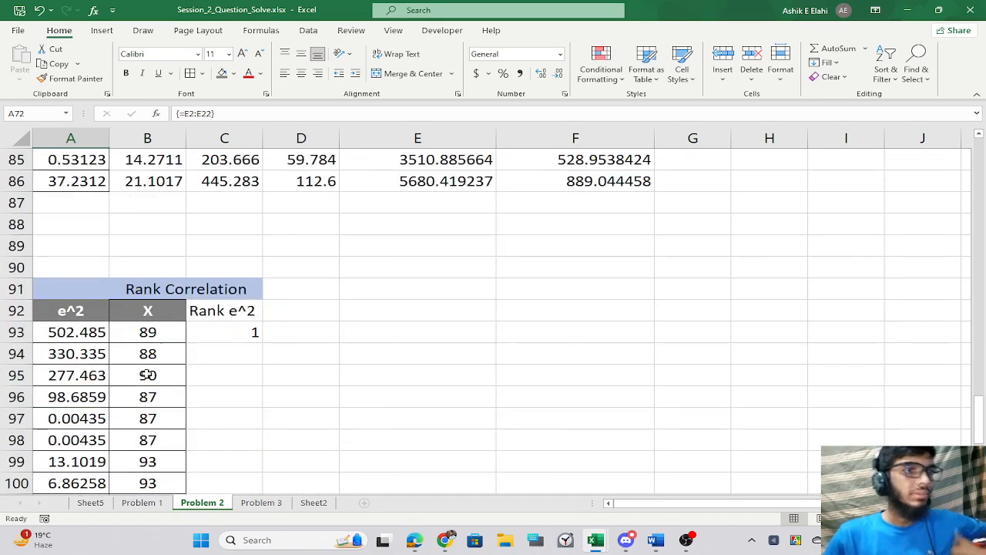
{"action": "scroll", "coordinate": [232, 353], "scroll_direction": "up", "scroll_amount": 1}
{"action": "left_click", "coordinate": [227, 334]}
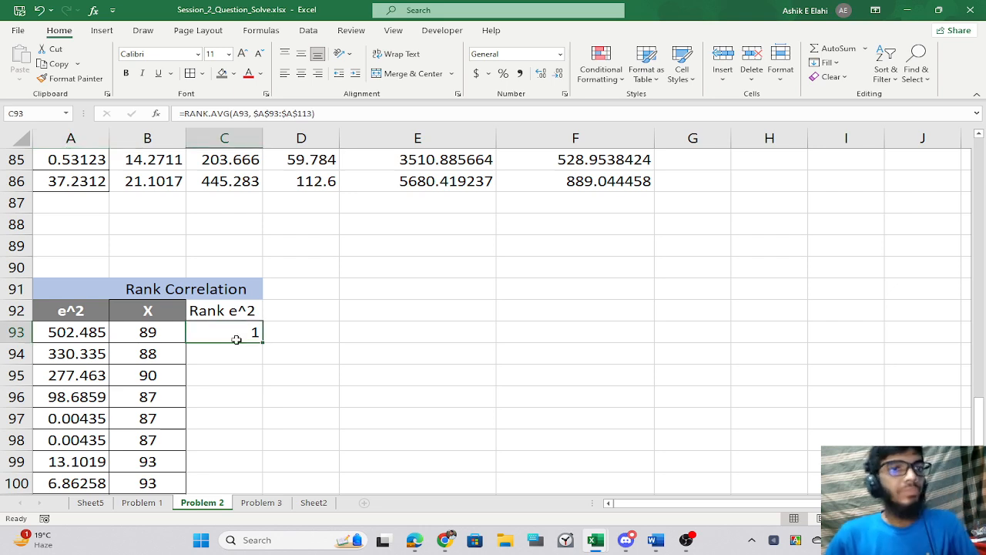
{"action": "double_click", "coordinate": [262, 344]}
{"action": "scroll", "coordinate": [385, 362], "scroll_direction": "down", "scroll_amount": 5}
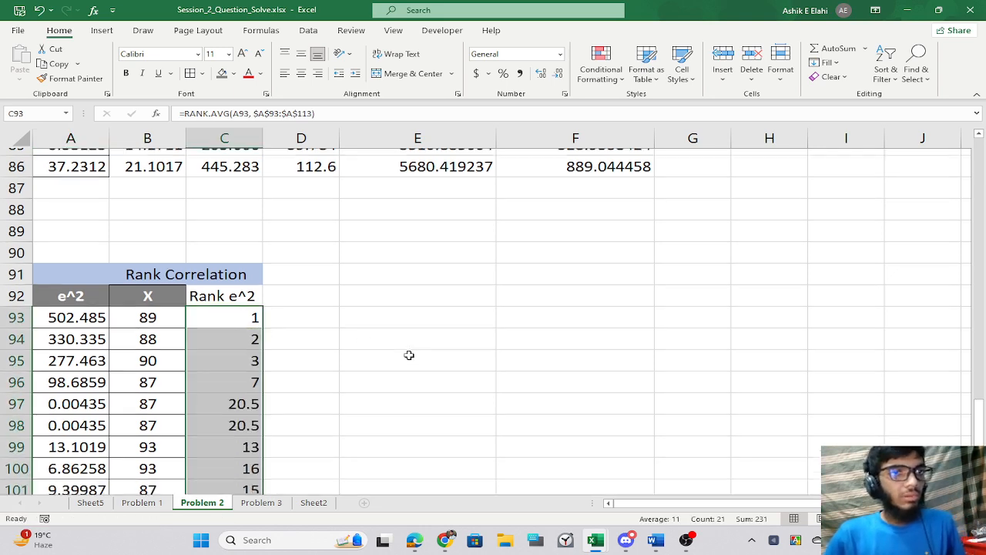
Enter the column header Rank X in D92.
{"action": "left_click", "coordinate": [295, 393]}
{"action": "scroll", "coordinate": [316, 386], "scroll_direction": "up", "scroll_amount": 4}
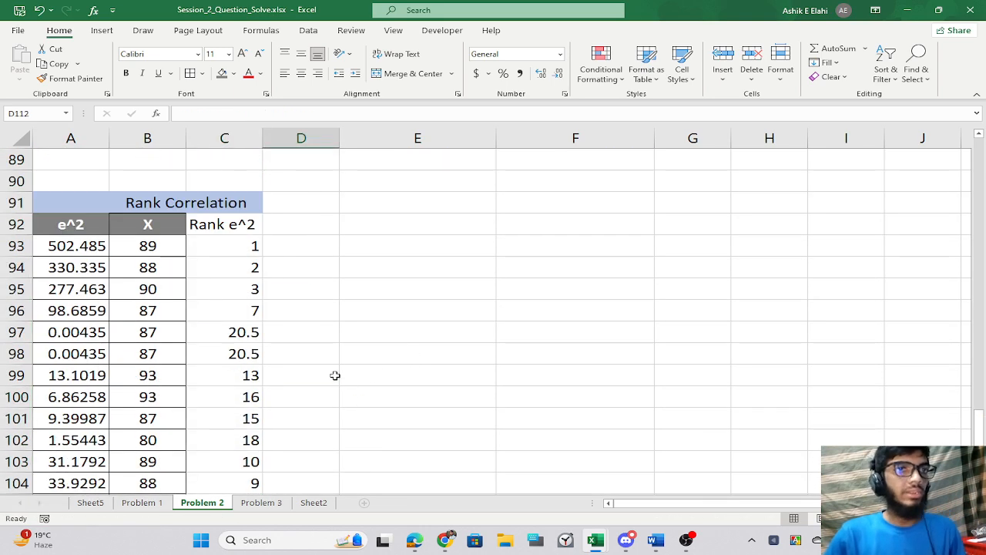
{"action": "left_click", "coordinate": [298, 231]}
{"action": "type", "text": "Rank X"}
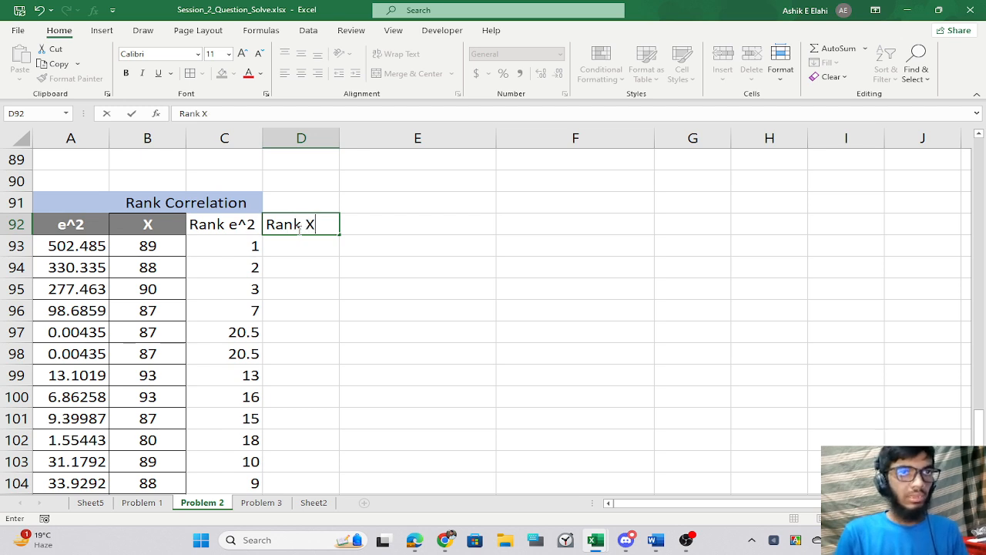
{"action": "key", "text": "Return"}
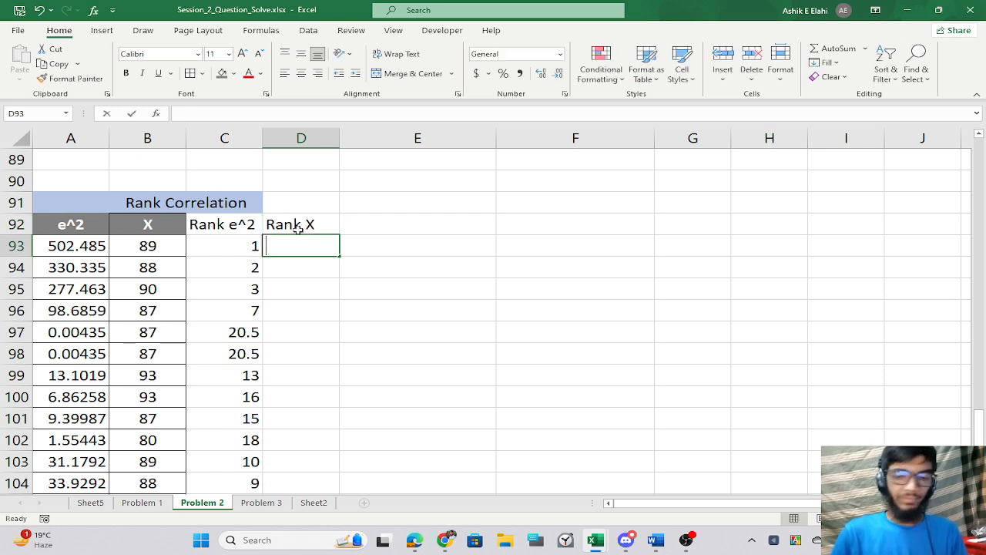
Enter the array formula =RANK.AVG(B93, $B$93:$B$113) in D93 under Rank X.
{"action": "type", "text": "="}
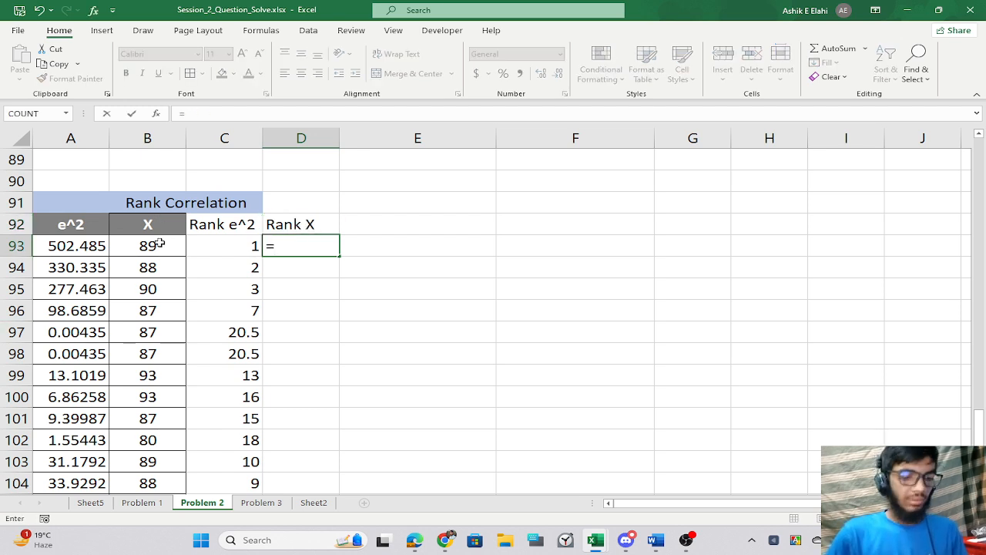
{"action": "type", "text": "ran"}
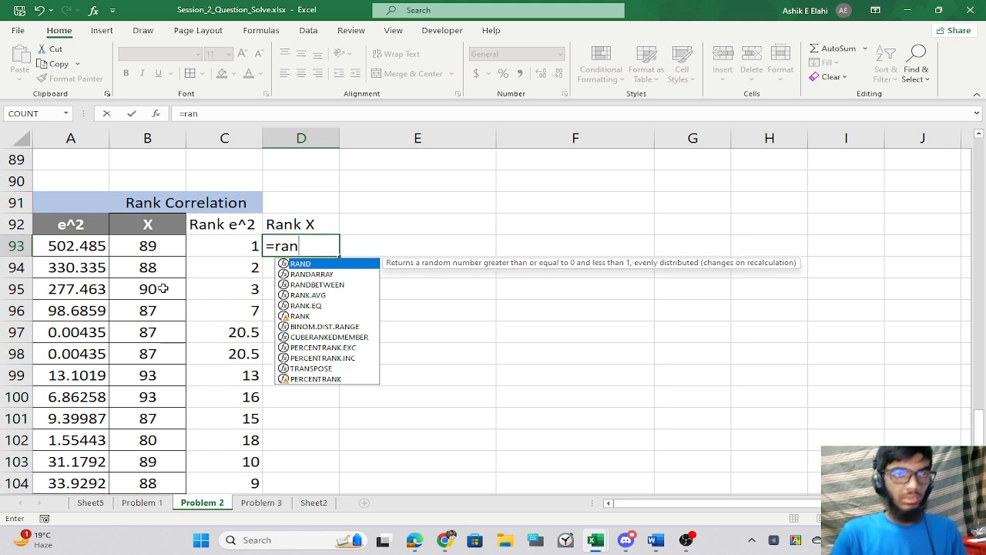
{"action": "type", "text": "k"}
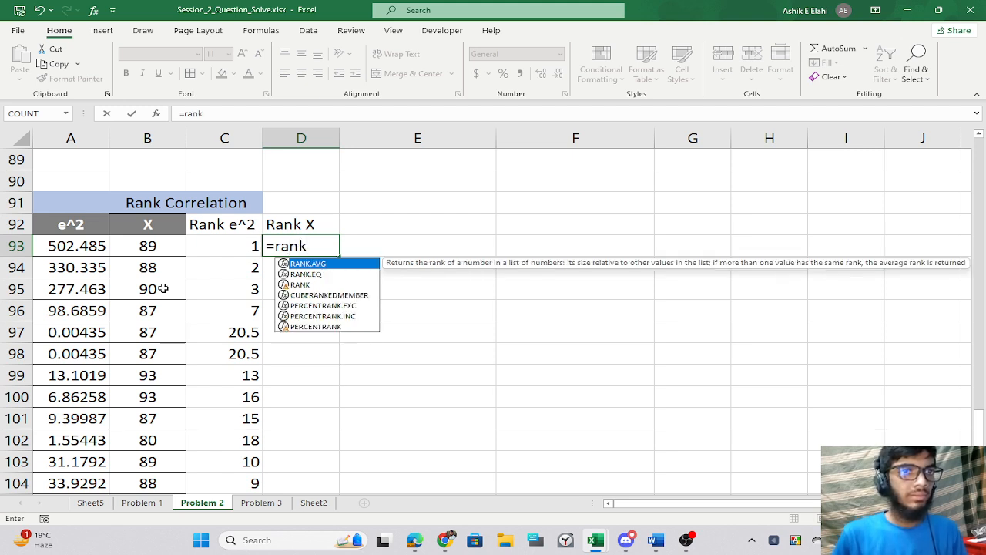
{"action": "key", "text": "Tab"}
{"action": "left_click", "coordinate": [134, 248]}
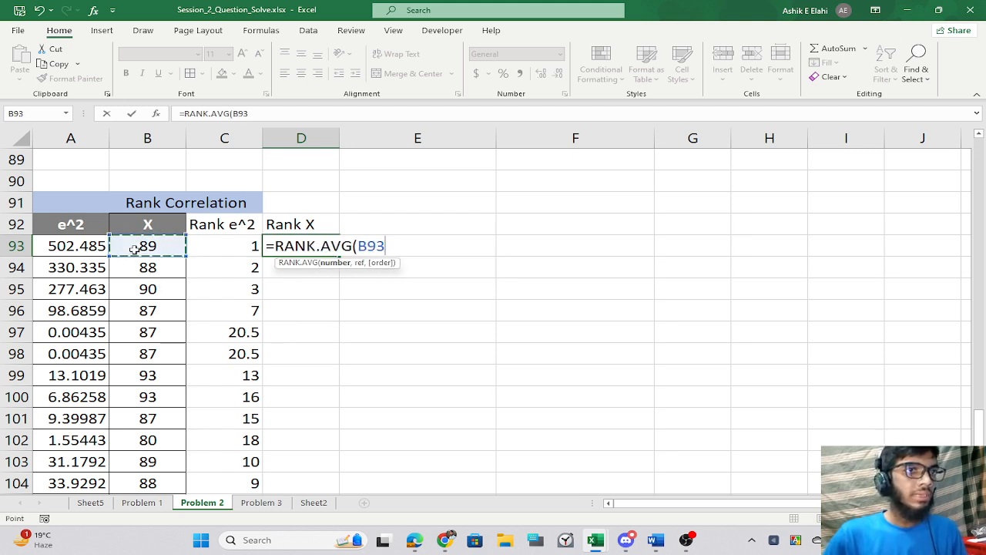
{"action": "type", "text": ","}
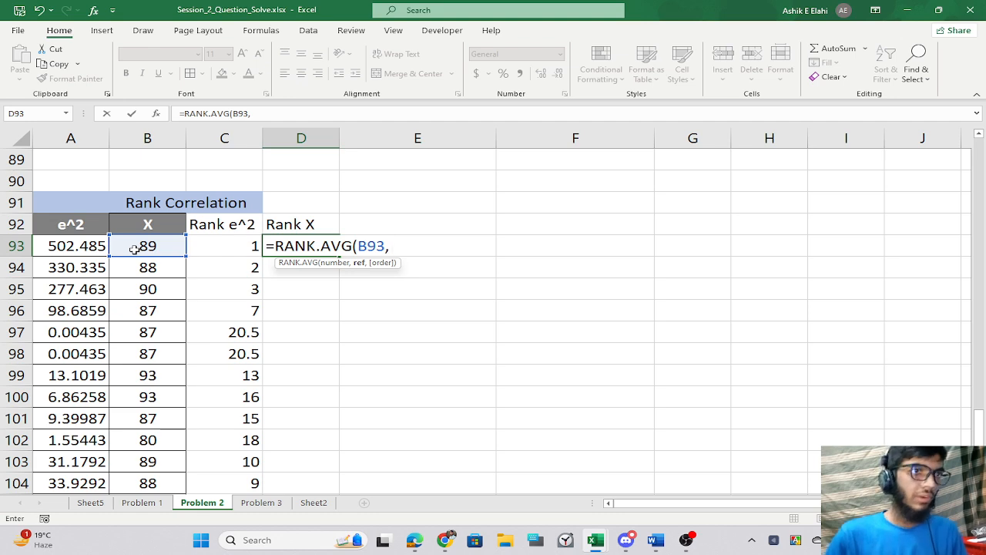
{"action": "left_click", "coordinate": [134, 248]}
{"action": "key", "text": "ctrl+shift+Down"}
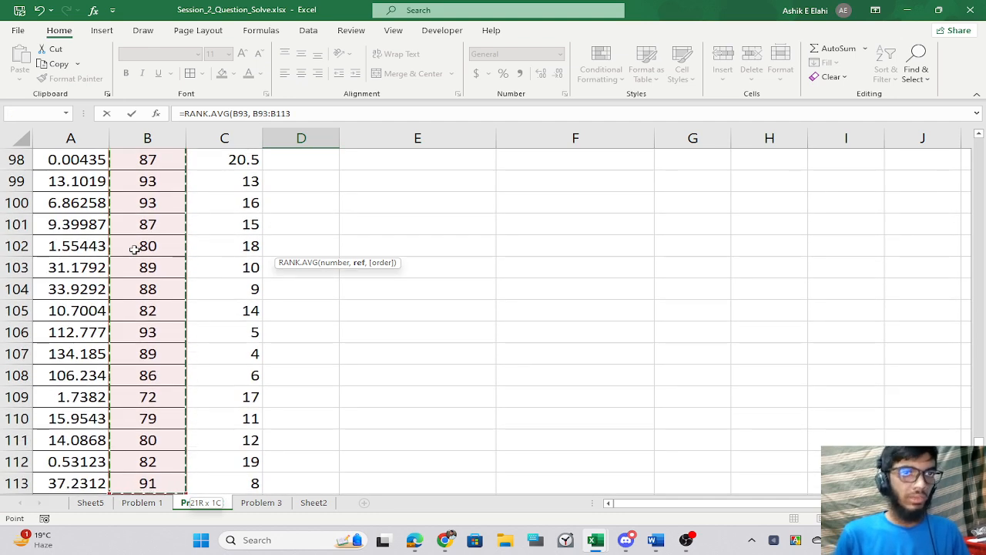
{"action": "scroll", "coordinate": [134, 248], "scroll_direction": "up", "scroll_amount": 8}
{"action": "scroll", "coordinate": [136, 244], "scroll_direction": "down", "scroll_amount": 4}
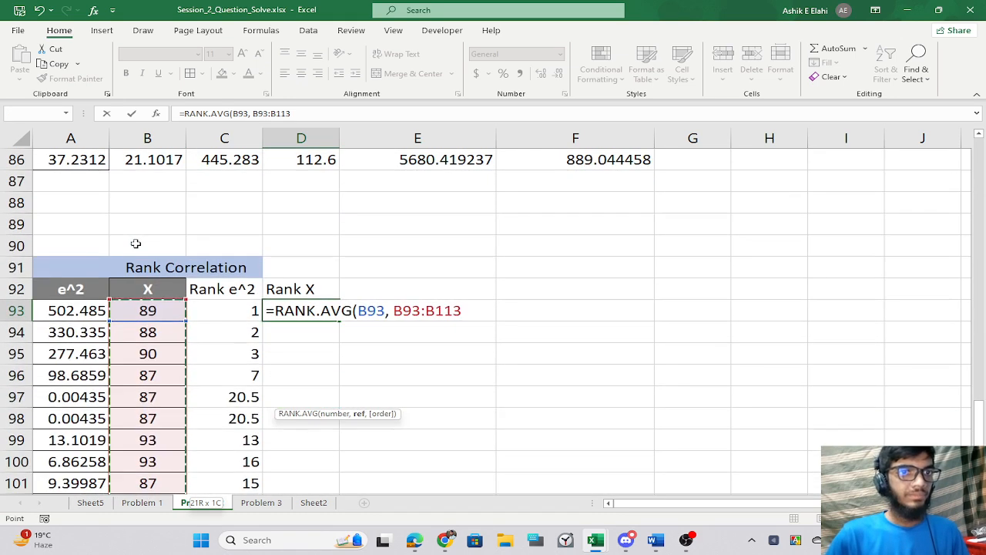
{"action": "key", "text": "F4"}
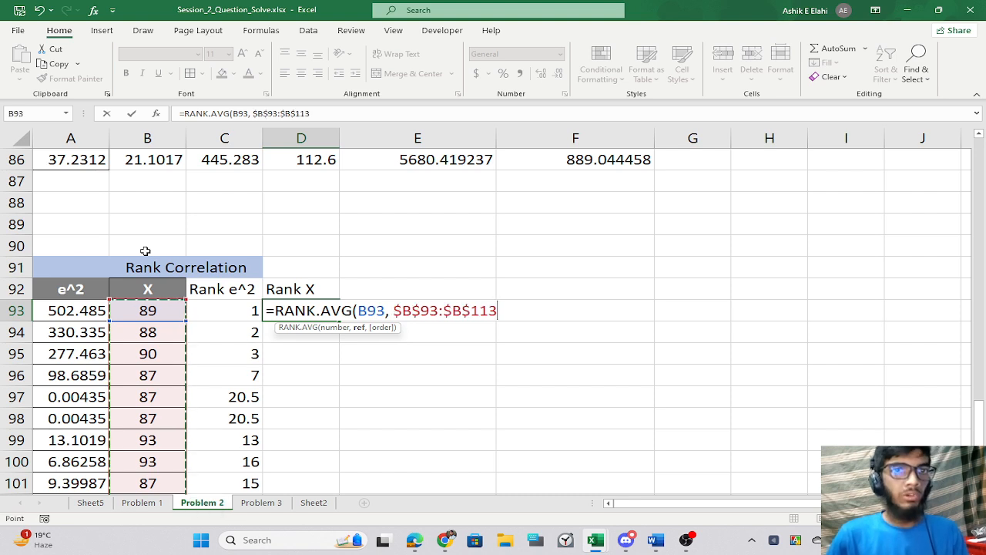
{"action": "type", "text": ")"}
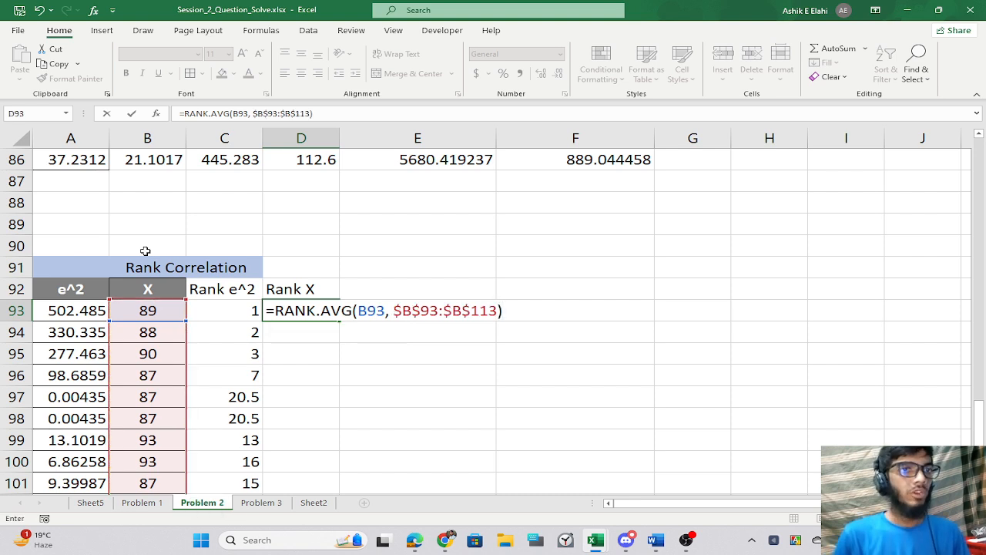
{"action": "key", "text": "ctrl+shift+Return"}
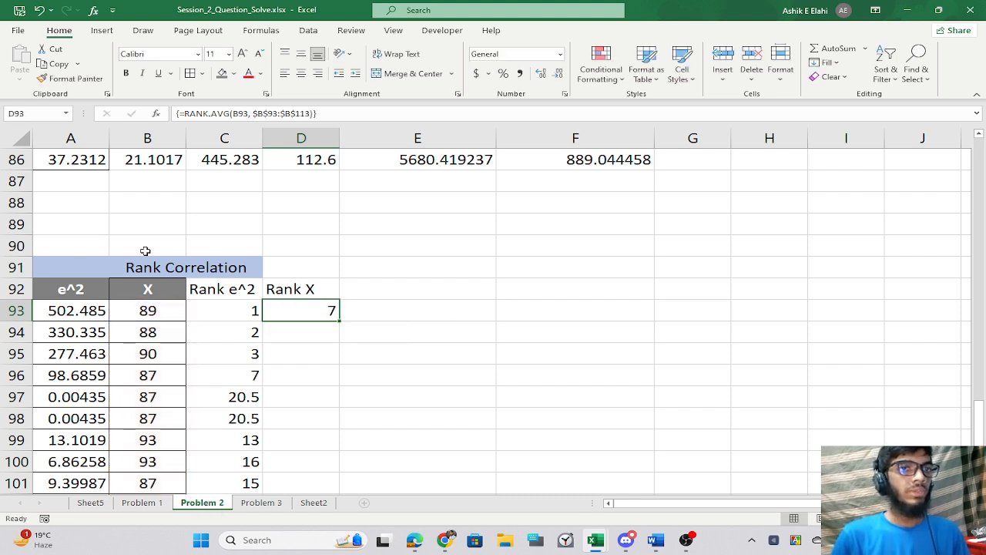
Fill the RANK.AVG formula from D93 down to D113 in the Rank X column and check the ranks against the X values.
{"action": "double_click", "coordinate": [340, 321]}
{"action": "left_click", "coordinate": [416, 301]}
{"action": "scroll", "coordinate": [333, 344], "scroll_direction": "down", "scroll_amount": 7}
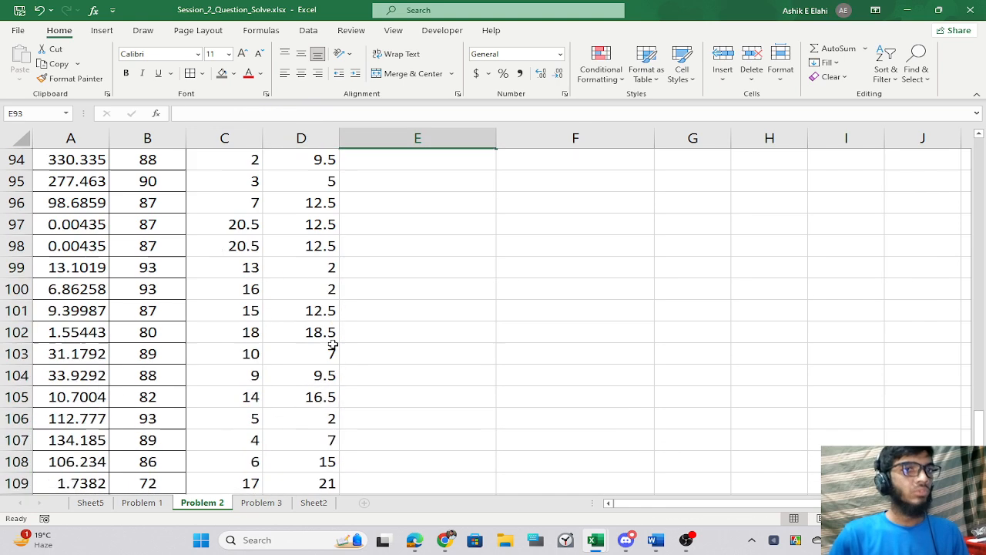
{"action": "scroll", "coordinate": [392, 330], "scroll_direction": "up", "scroll_amount": 5}
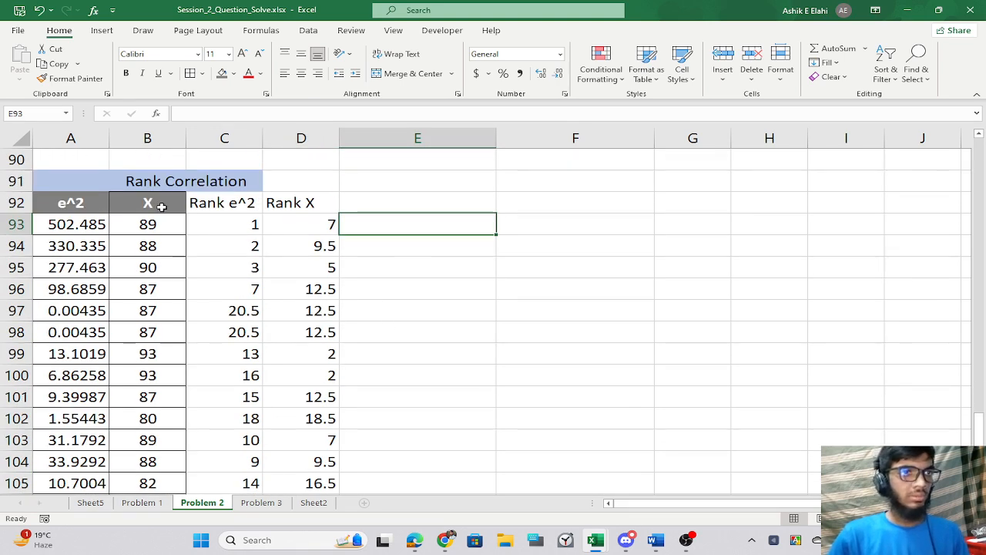
{"action": "left_click_drag", "start_coordinate": [148, 222], "coordinate": [146, 245]}
{"action": "left_click", "coordinate": [309, 262]}
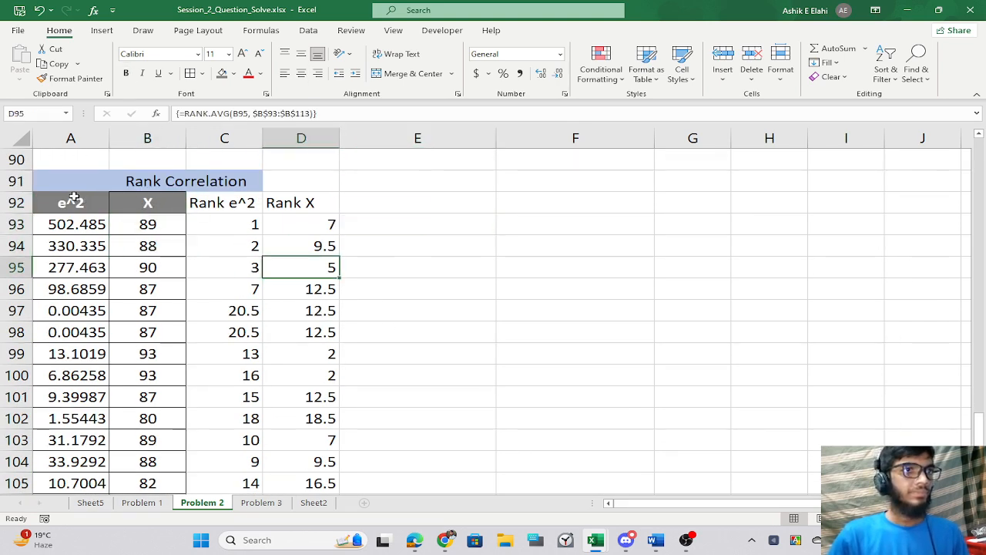
Copy the header formatting of A92:B92 onto the Rank e^2 and Rank X headers in C92:D92.
{"action": "left_click_drag", "start_coordinate": [62, 203], "coordinate": [147, 203]}
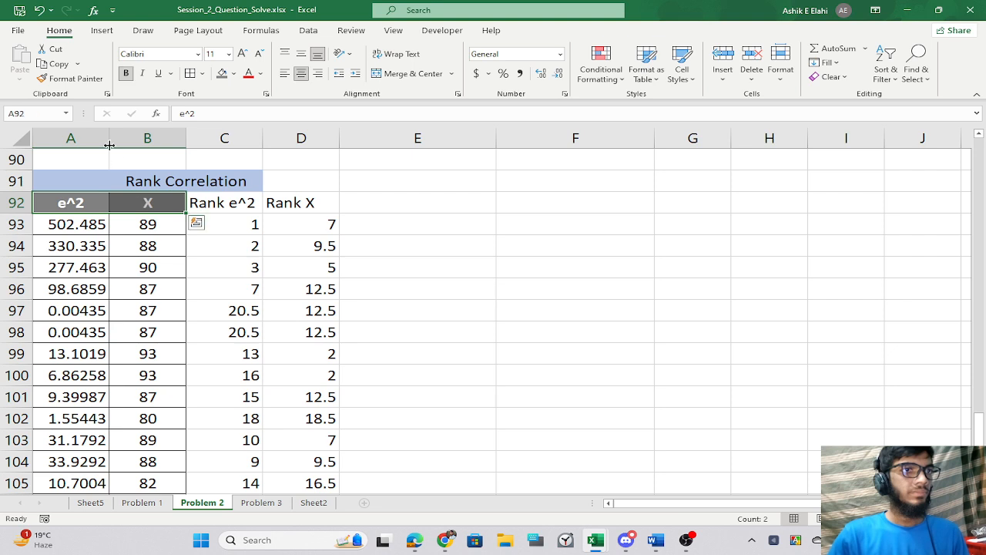
{"action": "left_click", "coordinate": [69, 78]}
{"action": "left_click", "coordinate": [255, 202]}
{"action": "left_click", "coordinate": [218, 227]}
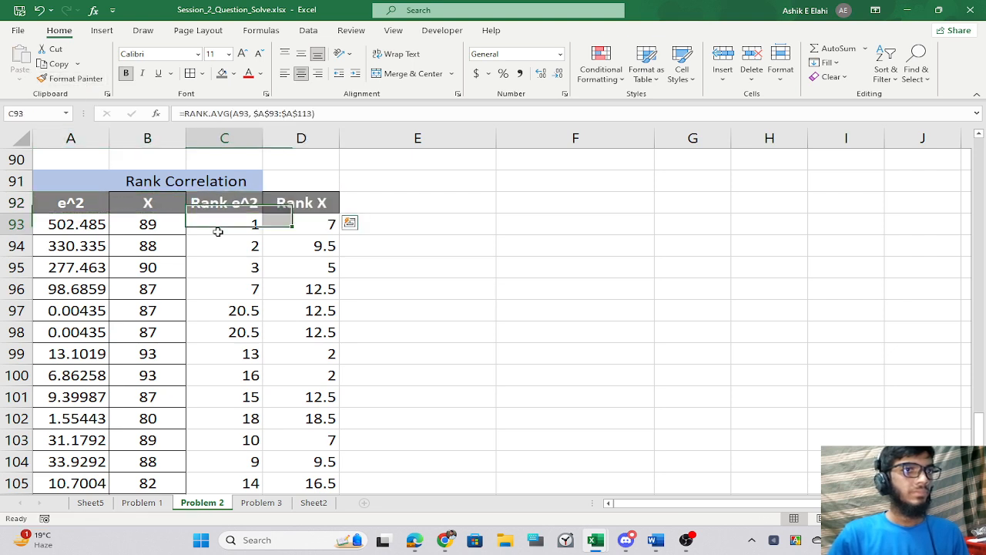
Copy the bordered cell formatting of A95 onto the rank values in C93:D113.
{"action": "left_click", "coordinate": [149, 218]}
{"action": "left_click", "coordinate": [55, 266]}
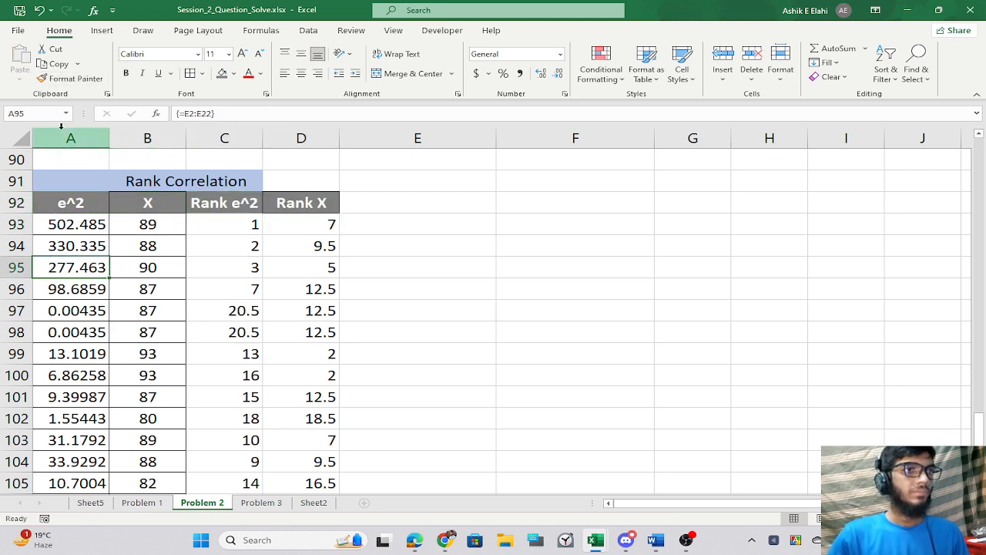
{"action": "left_click", "coordinate": [69, 78]}
{"action": "mouse_move", "coordinate": [253, 224]}
{"action": "left_mouse_down"}
{"action": "mouse_move", "coordinate": [333, 329]}
{"action": "mouse_move", "coordinate": [305, 497]}
{"action": "mouse_move", "coordinate": [293, 507]}
{"action": "left_mouse_up"}
{"action": "scroll", "coordinate": [322, 470], "scroll_direction": "up", "scroll_amount": 5}
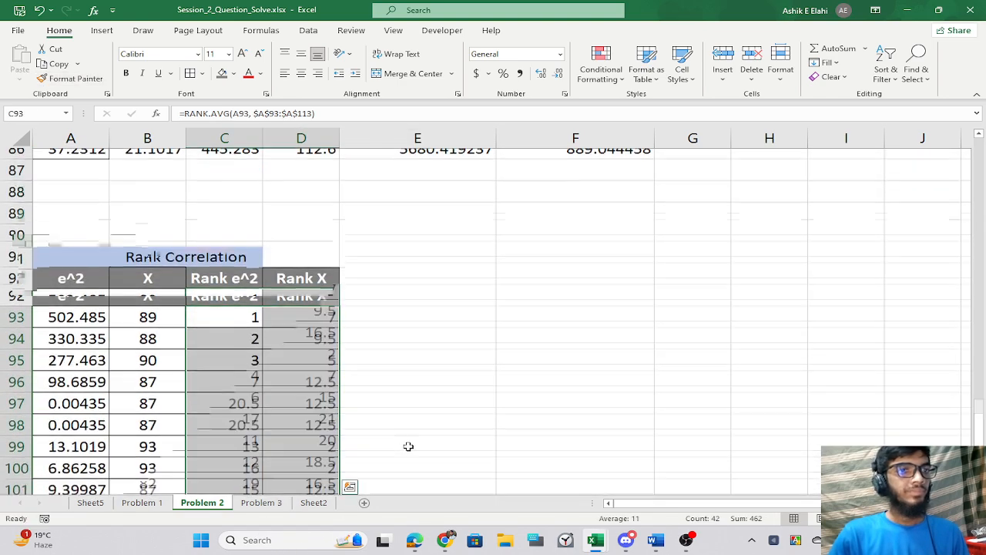
{"action": "scroll", "coordinate": [417, 443], "scroll_direction": "down", "scroll_amount": 8}
{"action": "left_click", "coordinate": [447, 411]}
{"action": "scroll", "coordinate": [187, 399], "scroll_direction": "up", "scroll_amount": 3}
{"action": "scroll", "coordinate": [187, 399], "scroll_direction": "down", "scroll_amount": 1}
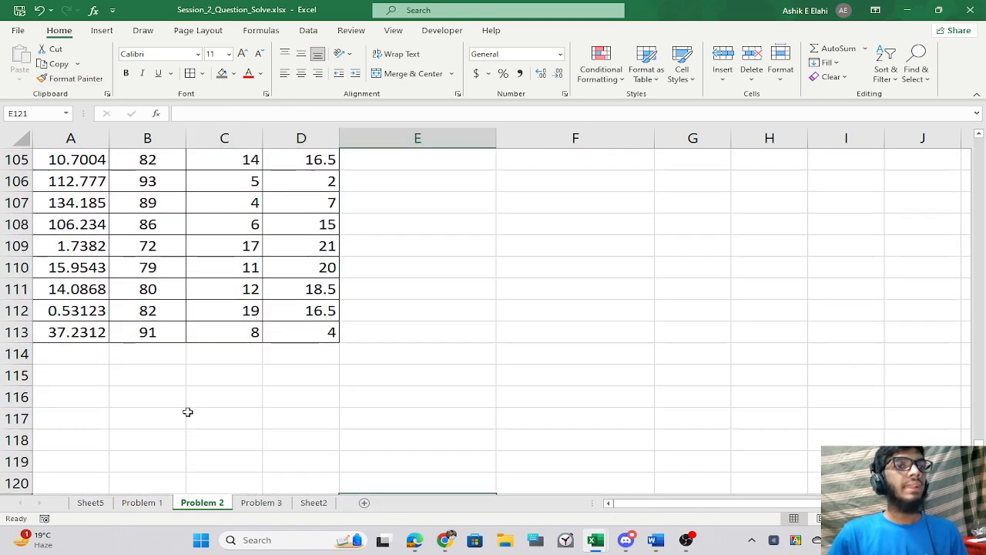
Enter the label r in F95 beside the Rank Correlation table.
{"action": "left_click", "coordinate": [131, 391]}
{"action": "scroll", "coordinate": [411, 458], "scroll_direction": "up", "scroll_amount": 5}
{"action": "left_click", "coordinate": [534, 293]}
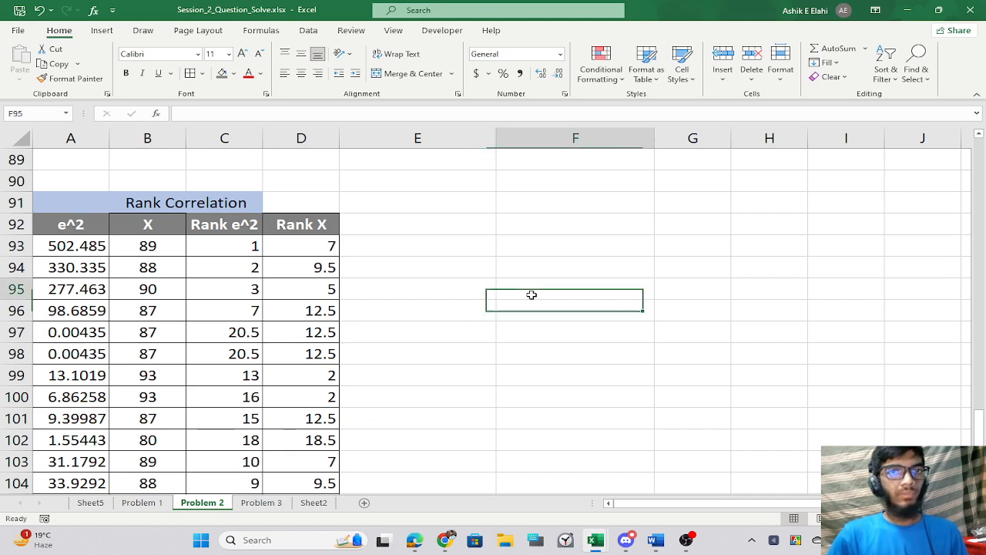
{"action": "type", "text": "r"}
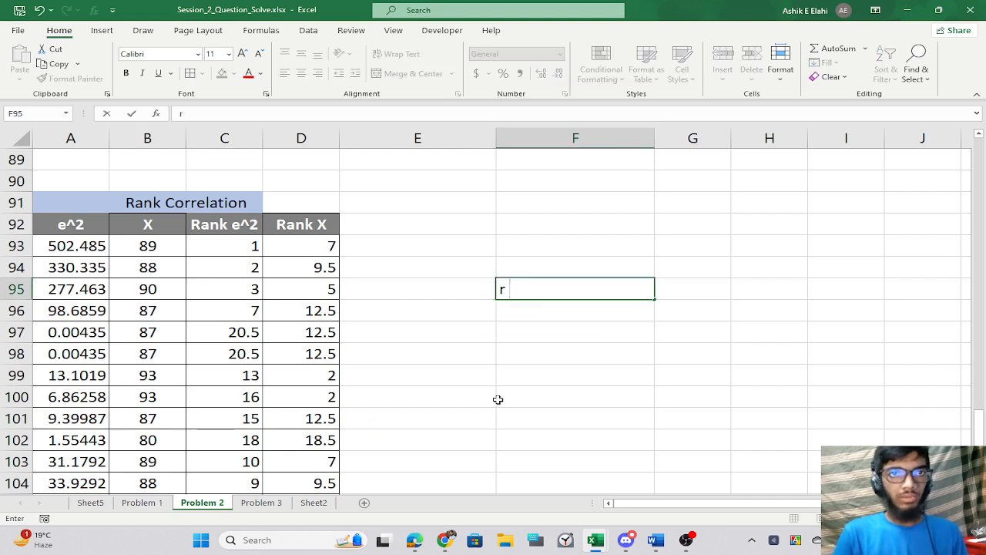
{"action": "key", "text": "Tab"}
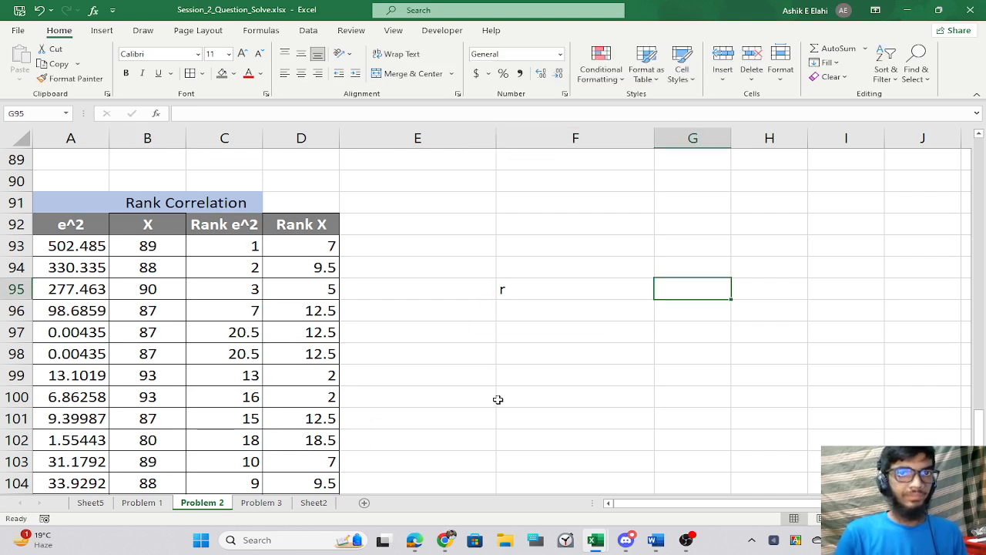
{"action": "key", "text": "Left"}
{"action": "key", "text": "BackSpace"}
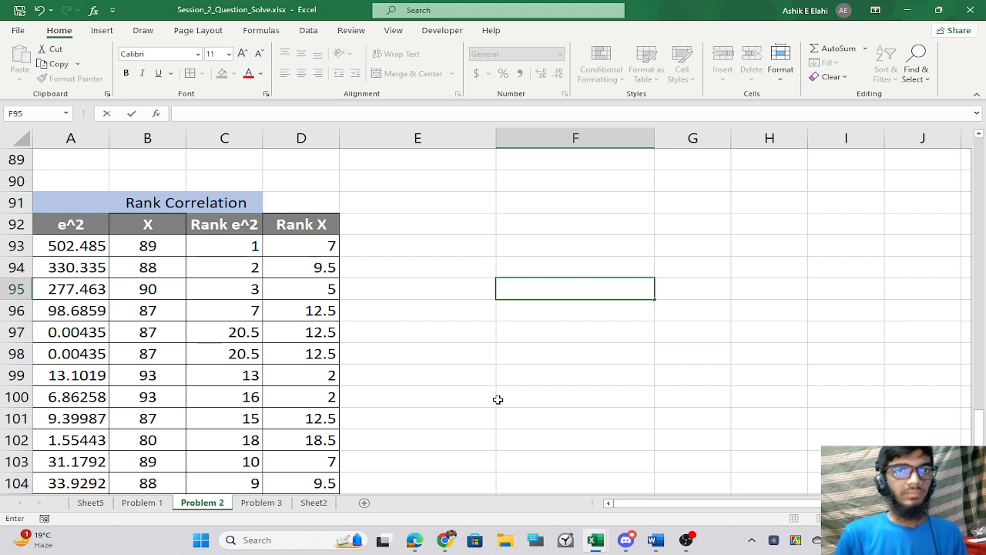
{"action": "type", "text": "r"}
{"action": "key", "text": "Tab"}
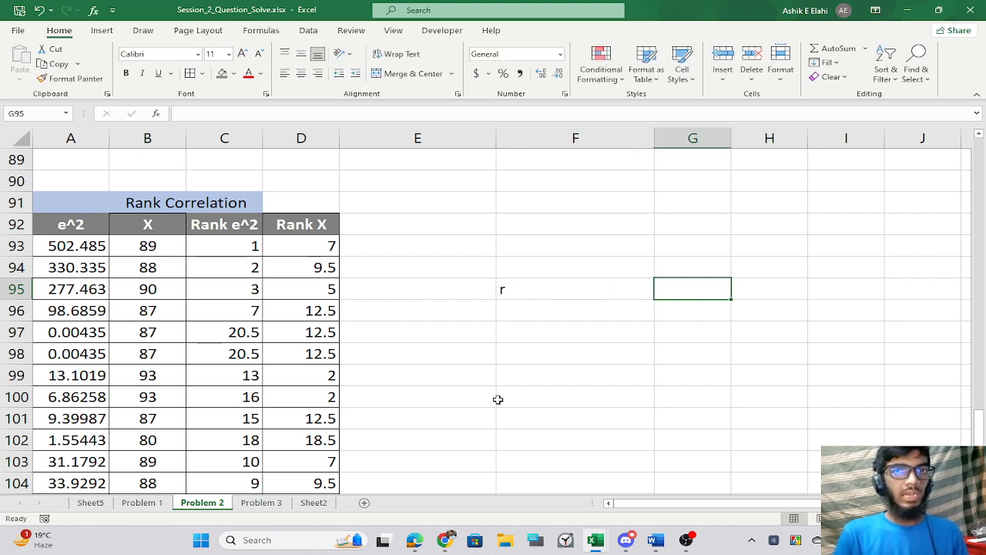
Calculate the rank correlation coefficient in G95 with =CORREL(C93:C113, D93:D113).
{"action": "type", "text": "=corr"}
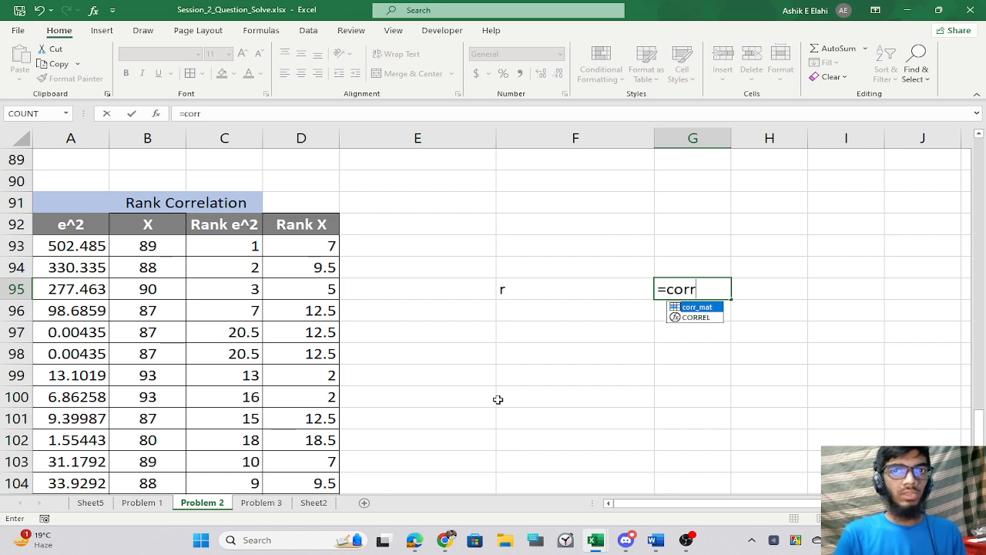
{"action": "key", "text": "Down"}
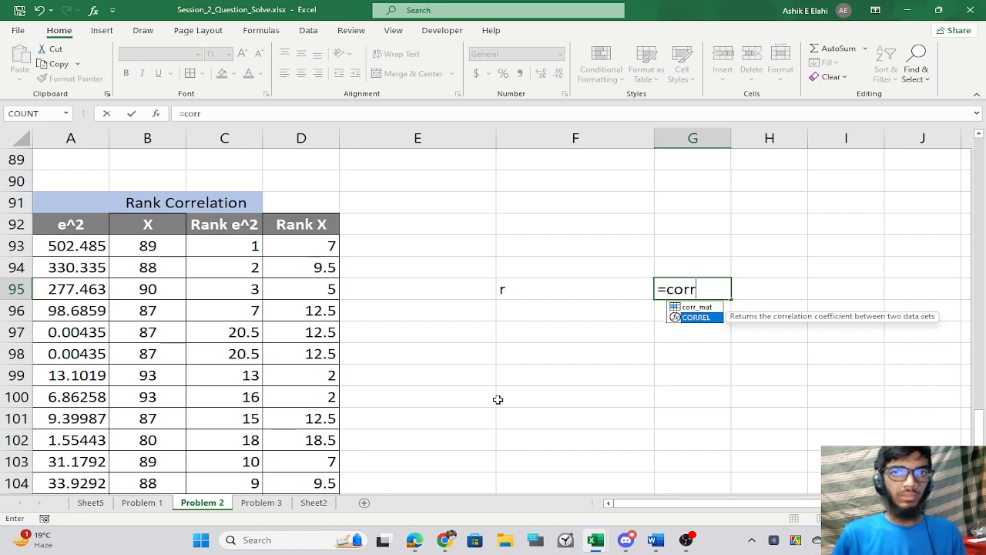
{"action": "key", "text": "Tab"}
{"action": "left_click", "coordinate": [235, 253]}
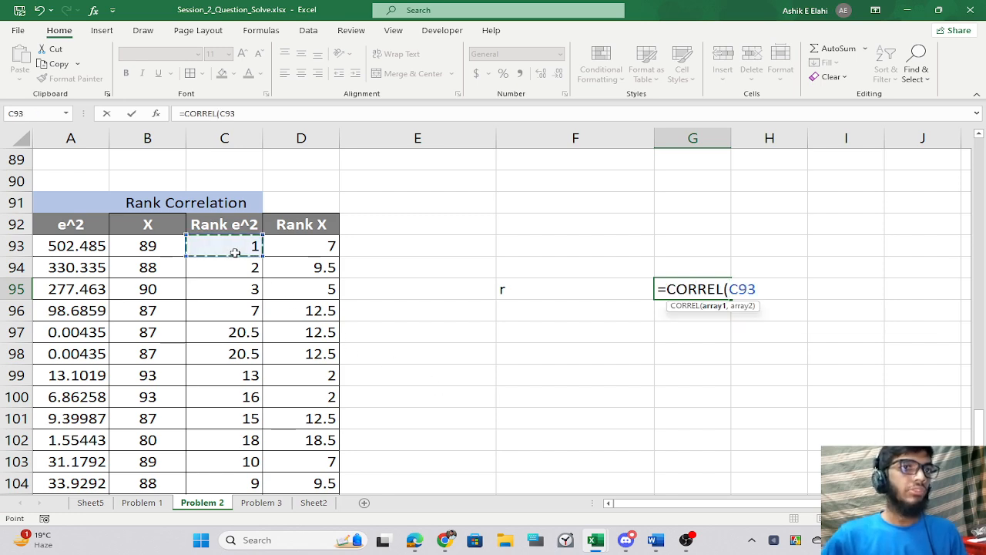
{"action": "key", "text": "shift+Down"}
{"action": "key", "text": "ctrl+shift+Down"}
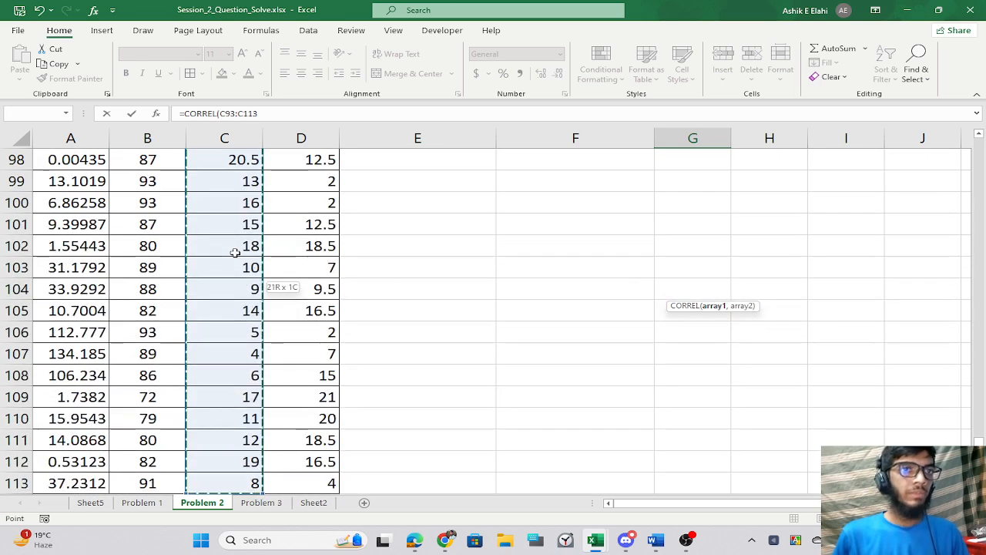
{"action": "type", "text": ","}
{"action": "scroll", "coordinate": [236, 250], "scroll_direction": "up", "scroll_amount": 5}
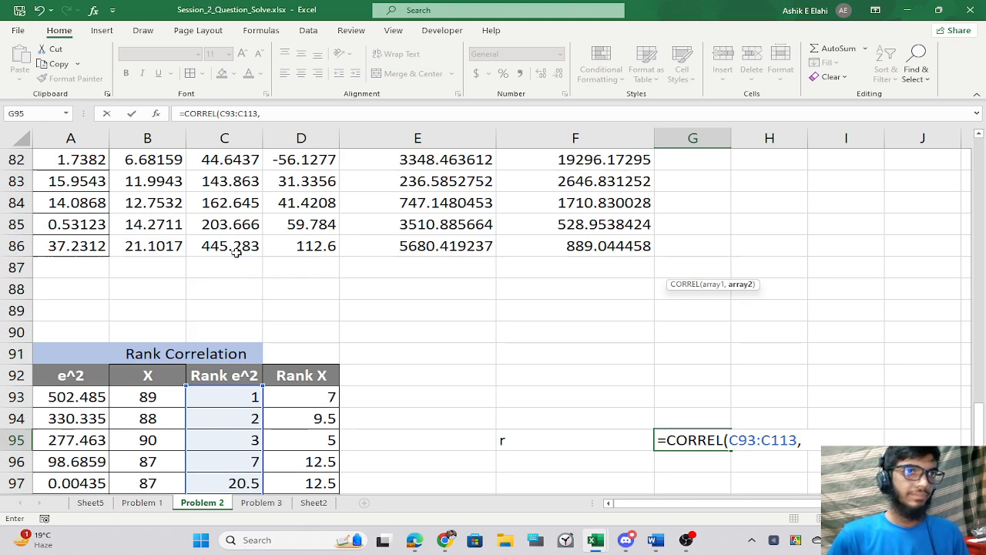
{"action": "scroll", "coordinate": [284, 347], "scroll_direction": "down", "scroll_amount": 3}
{"action": "left_click", "coordinate": [301, 223]}
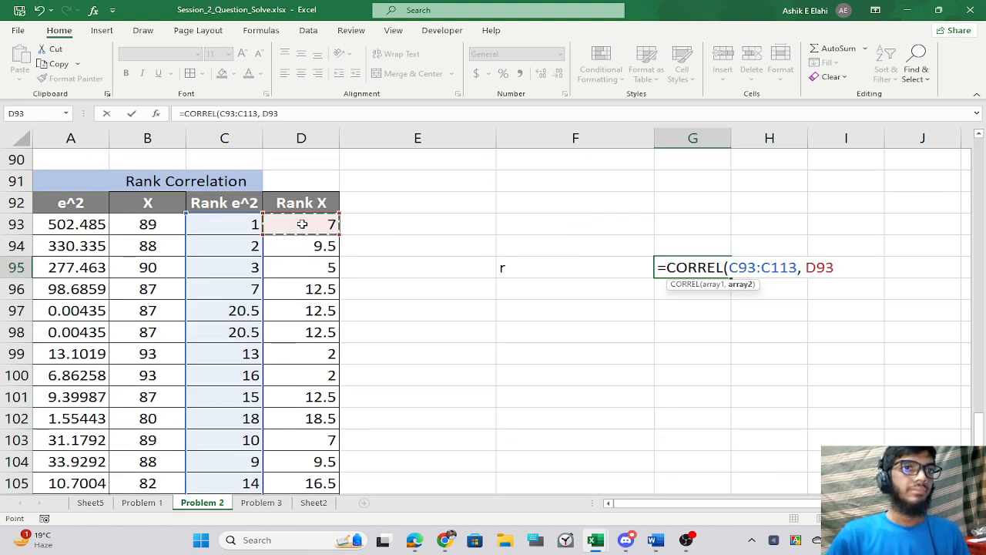
{"action": "key", "text": "ctrl+shift+Down"}
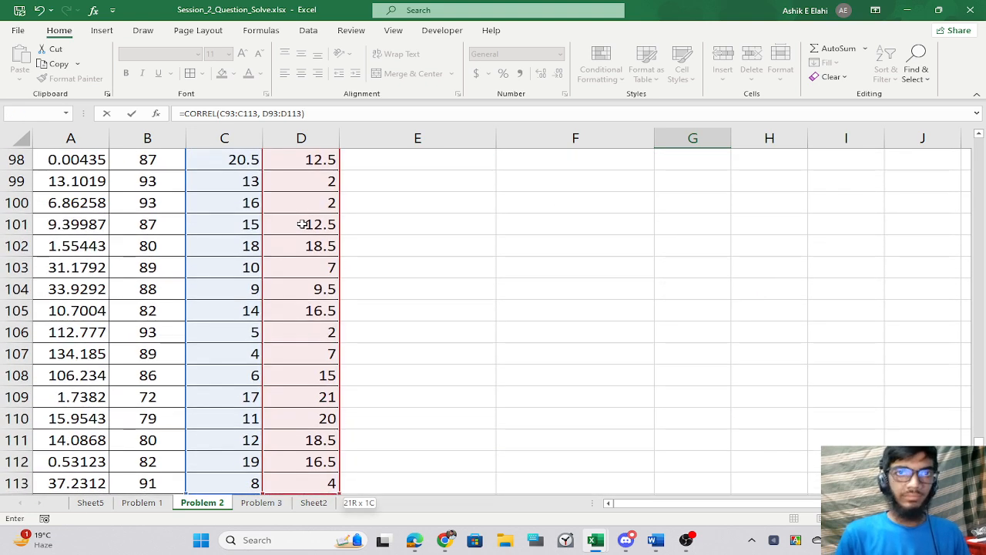
{"action": "type", "text": ")"}
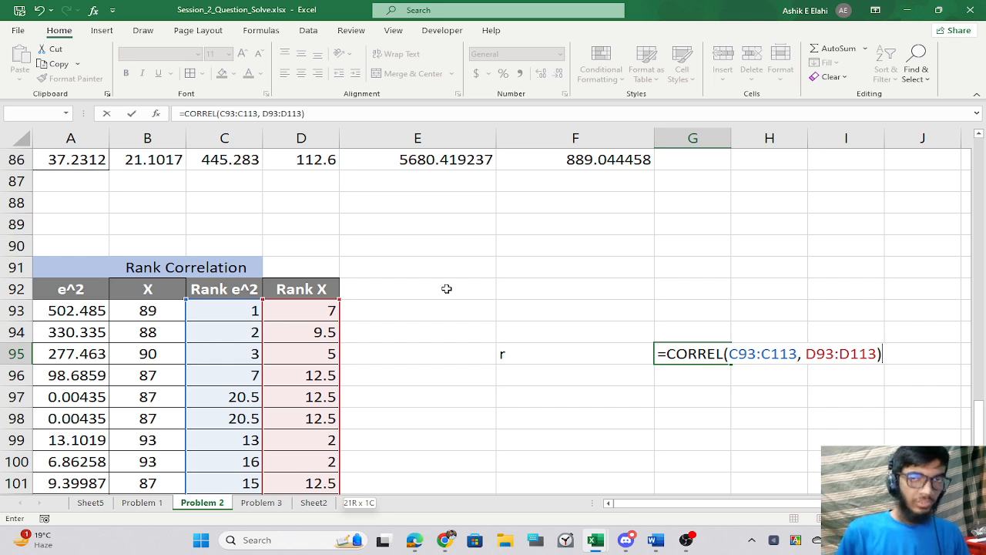
{"action": "key", "text": "Return"}
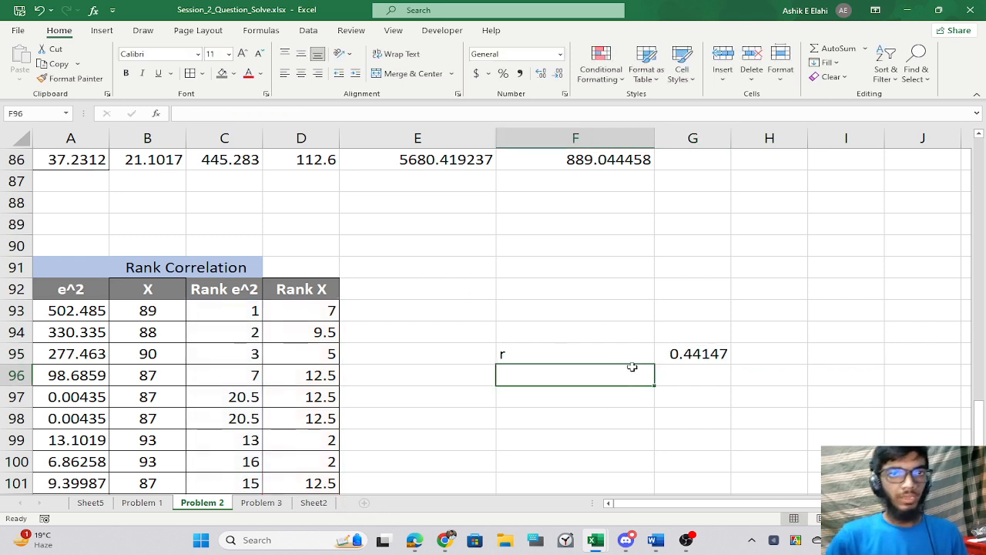
Enter the label t-stat in F96 below the r label.
{"action": "type", "text": "t"}
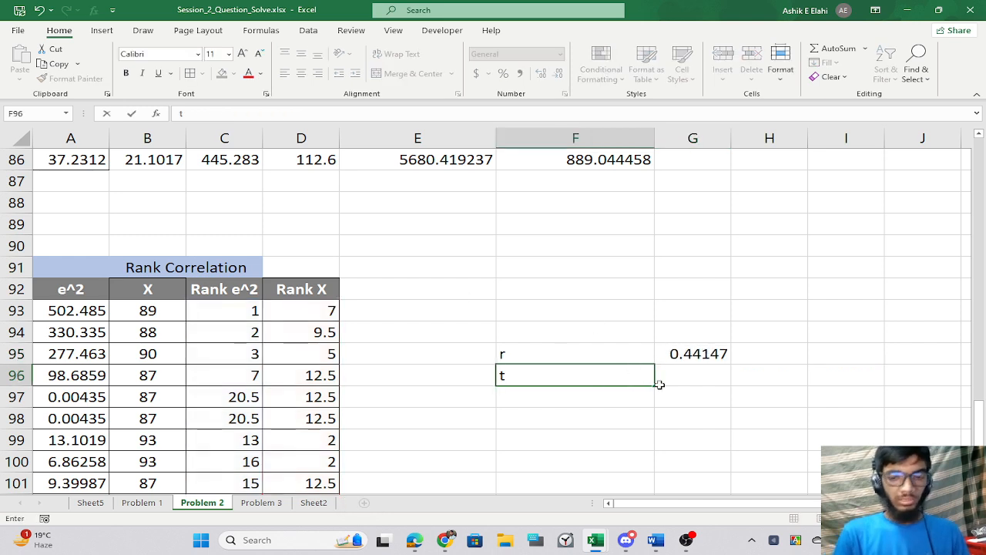
{"action": "type", "text": "-sa"}
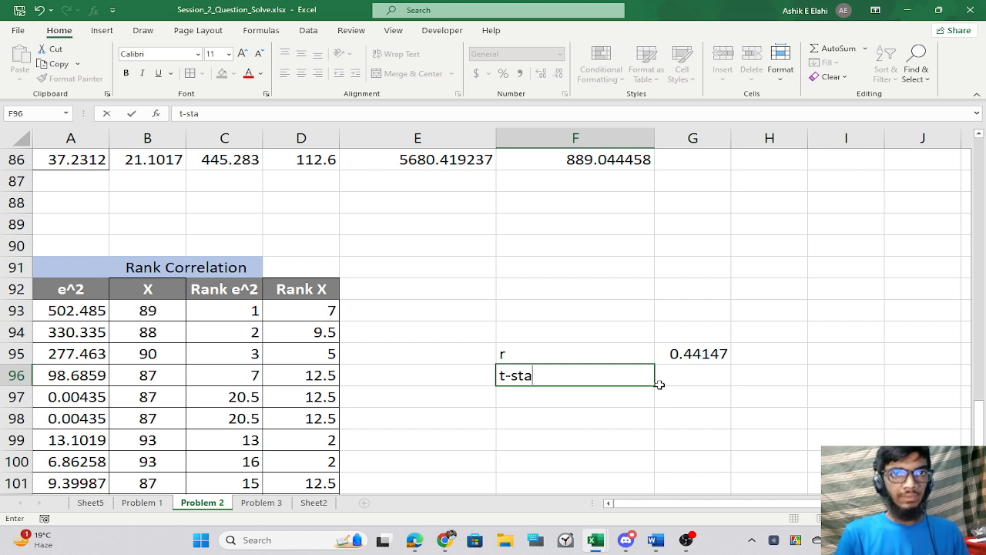
{"action": "type", "text": "at"}
Start the t-stat formula in G96 with the numerator =G95*SQRT(COUNT(A93:A113)-2).
{"action": "left_click", "coordinate": [659, 384]}
{"action": "type", "text": "="}
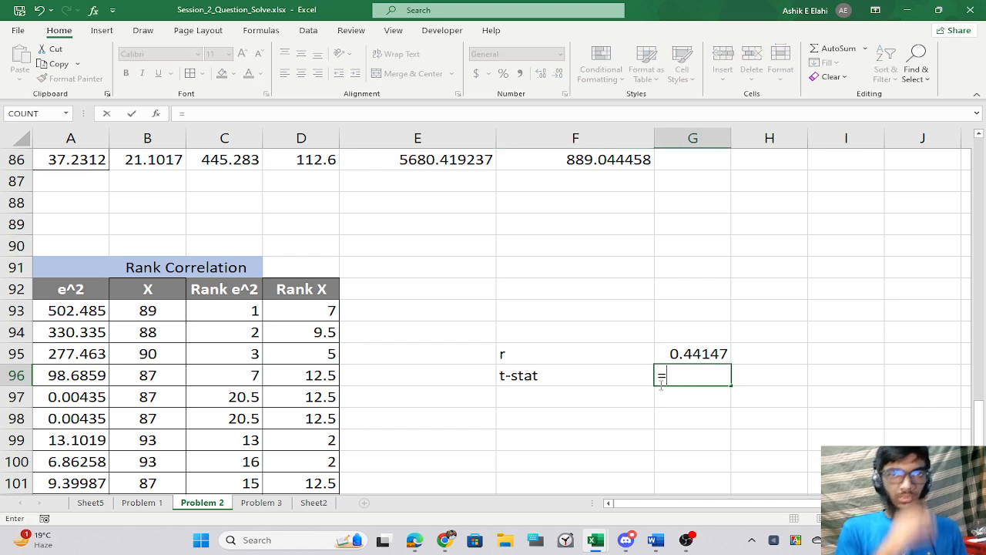
{"action": "type", "text": "G95*"}
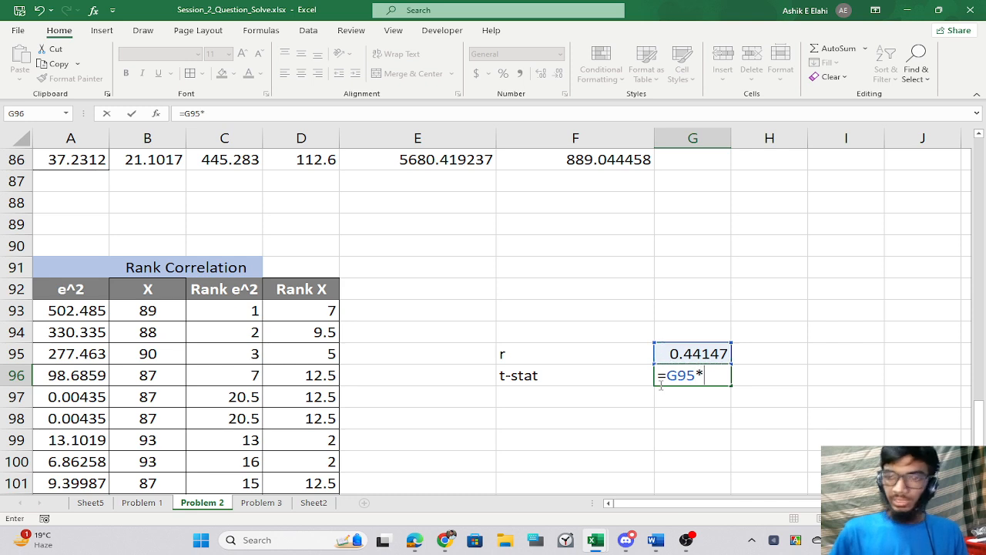
{"action": "type", "text": "sqrt"}
{"action": "key", "text": "Tab"}
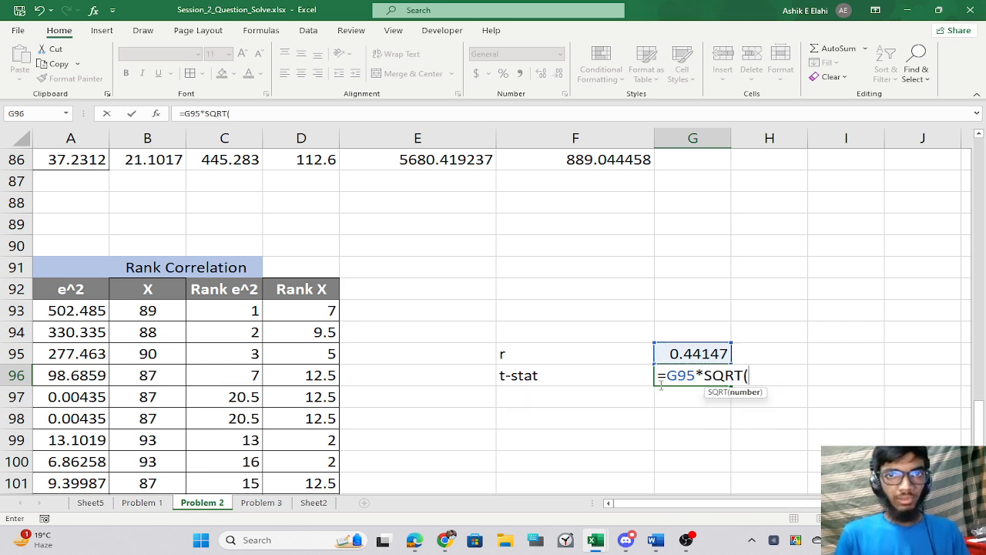
{"action": "type", "text": "n"}
{"action": "key", "text": "BackSpace"}
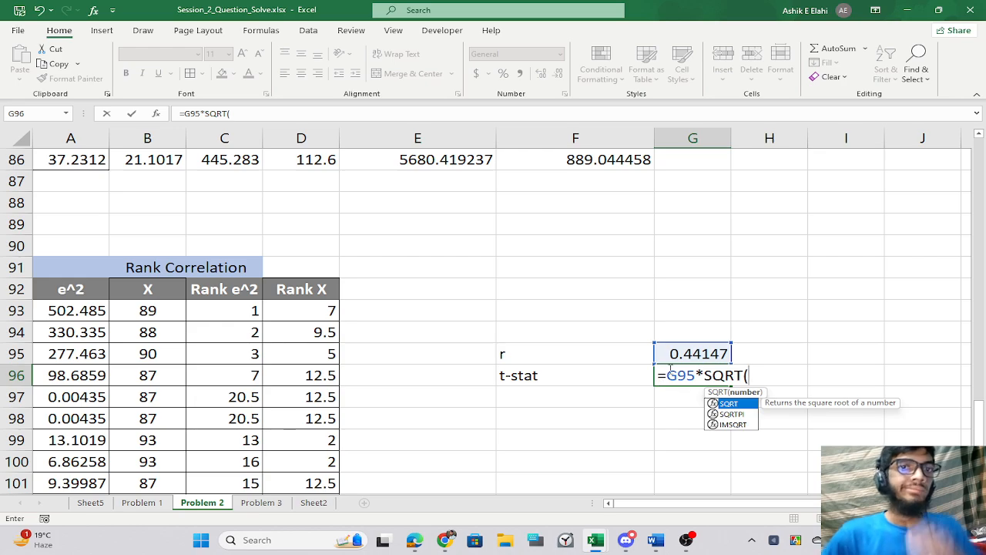
{"action": "scroll", "coordinate": [671, 368], "scroll_direction": "up", "scroll_amount": 9}
{"action": "scroll", "coordinate": [669, 369], "scroll_direction": "down", "scroll_amount": 3}
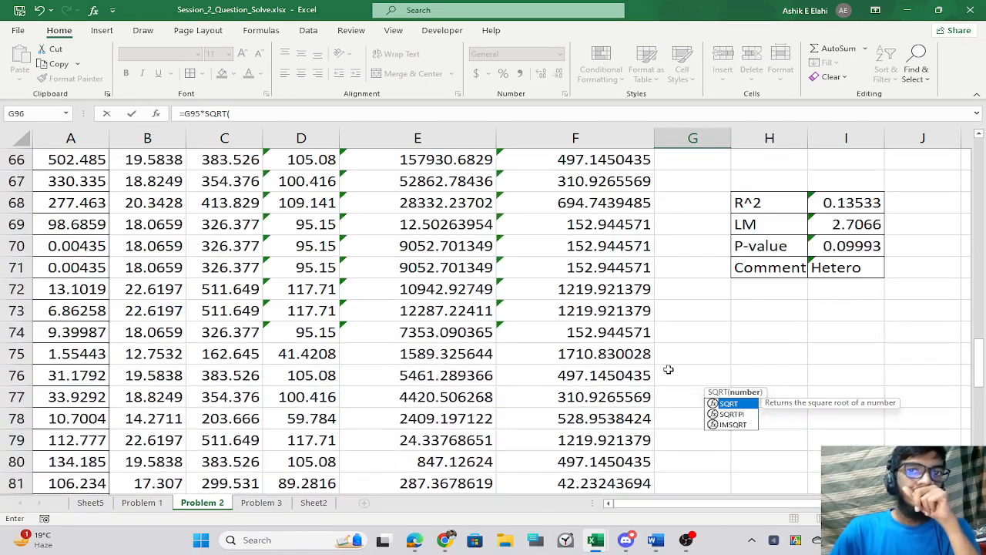
{"action": "scroll", "coordinate": [668, 369], "scroll_direction": "down", "scroll_amount": 9}
{"action": "scroll", "coordinate": [670, 371], "scroll_direction": "up", "scroll_amount": 1}
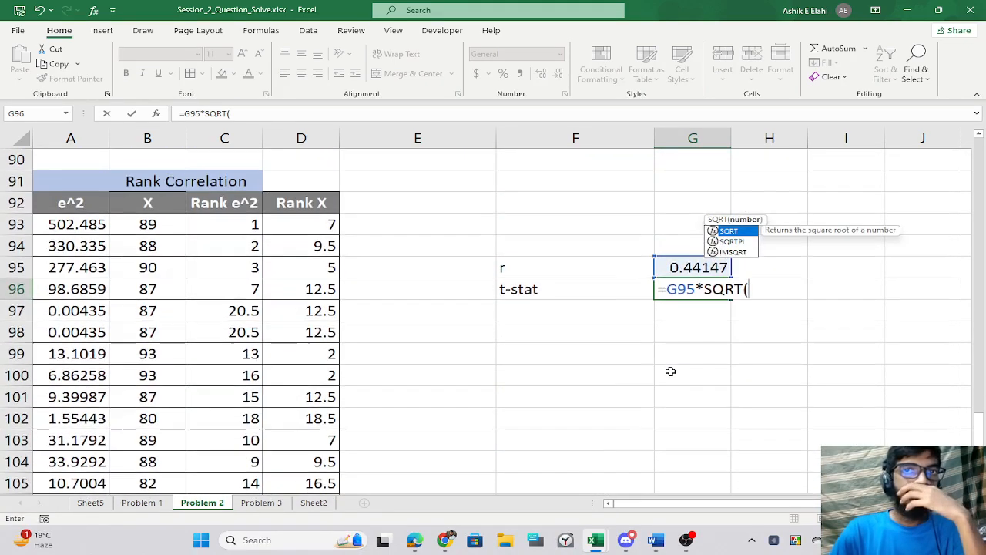
{"action": "scroll", "coordinate": [671, 371], "scroll_direction": "up", "scroll_amount": 11}
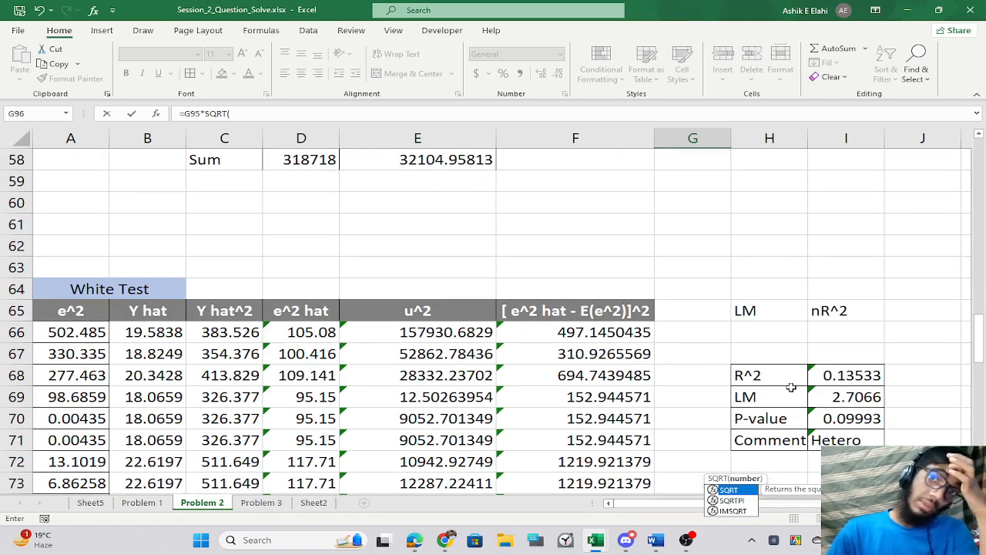
{"action": "scroll", "coordinate": [568, 418], "scroll_direction": "down", "scroll_amount": 12}
{"action": "type", "text": "c"}
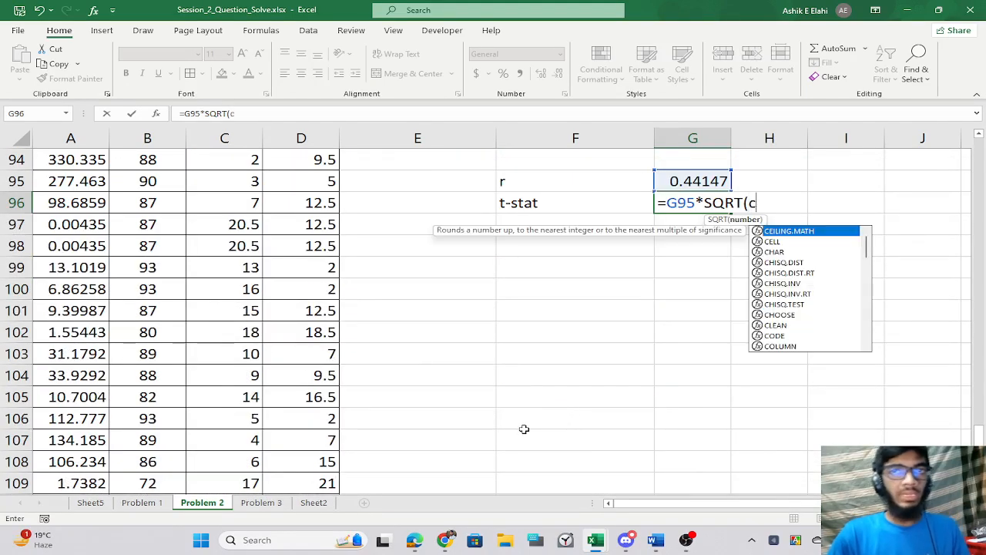
{"action": "type", "text": "p"}
{"action": "key", "text": "BackSpace"}
{"action": "type", "text": "oun"}
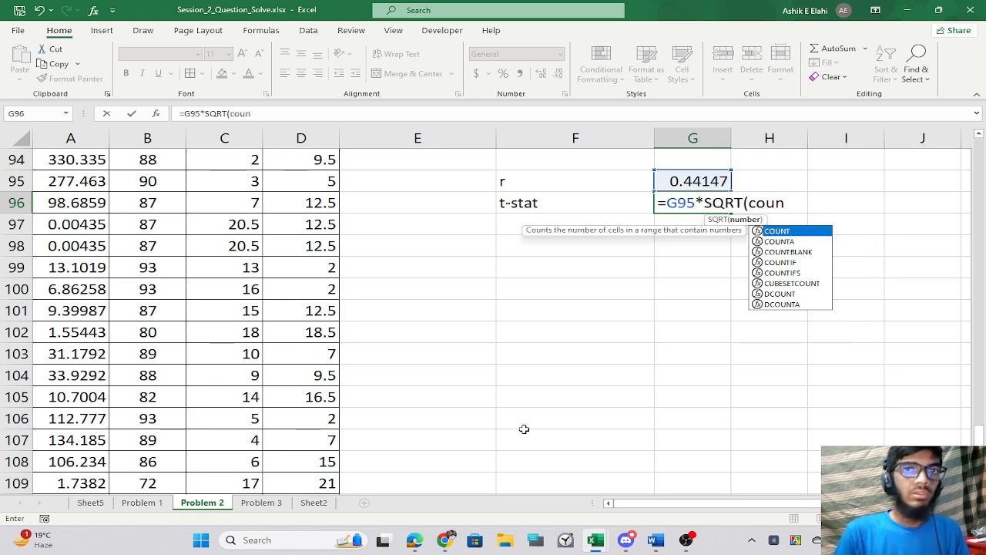
{"action": "key", "text": "Tab"}
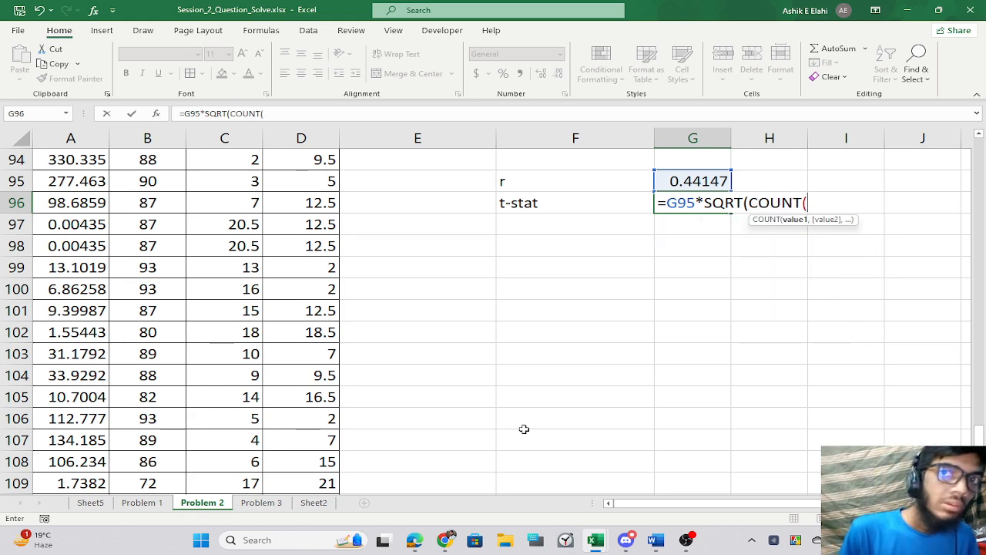
{"action": "scroll", "coordinate": [65, 353], "scroll_direction": "up", "scroll_amount": 5}
{"action": "scroll", "coordinate": [59, 355], "scroll_direction": "down", "scroll_amount": 1}
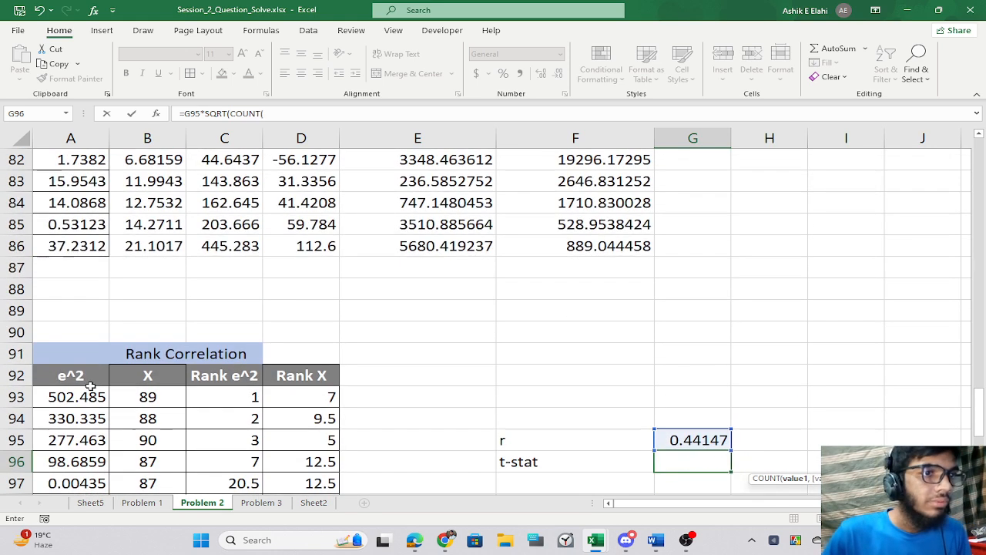
{"action": "left_click_drag", "start_coordinate": [73, 362], "coordinate": [80, 439]}
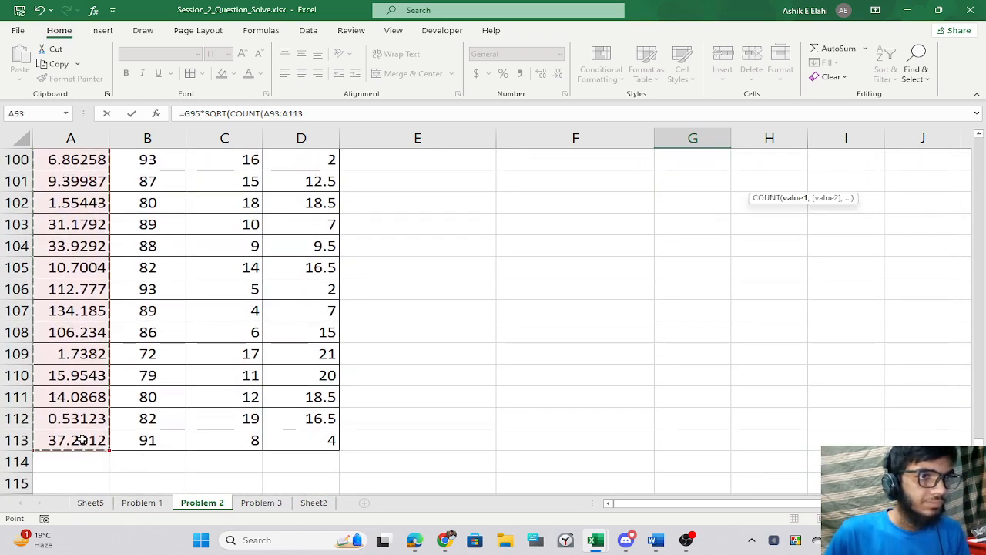
{"action": "type", "text": ")"}
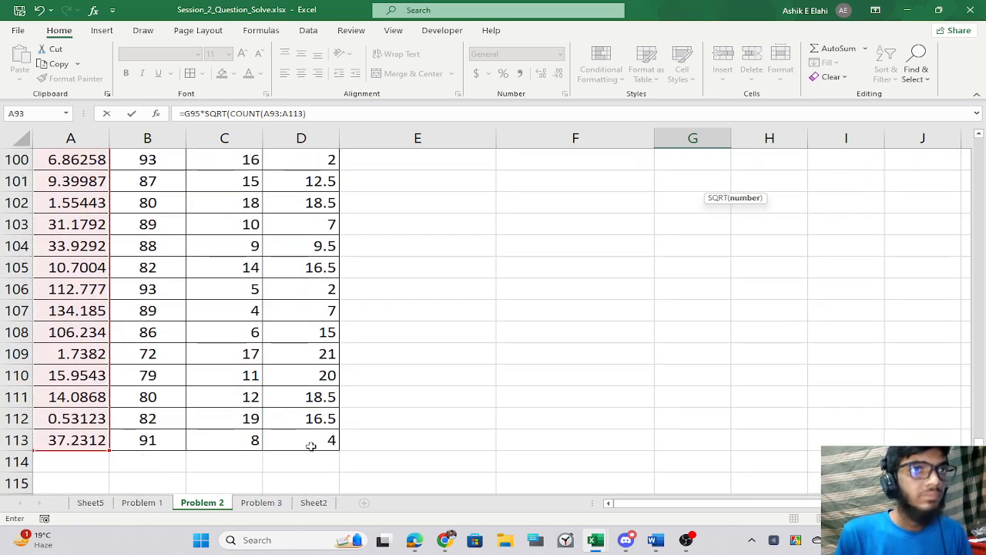
{"action": "left_click_drag", "start_coordinate": [717, 504], "coordinate": [726, 504]}
{"action": "scroll", "coordinate": [751, 347], "scroll_direction": "up", "scroll_amount": 5}
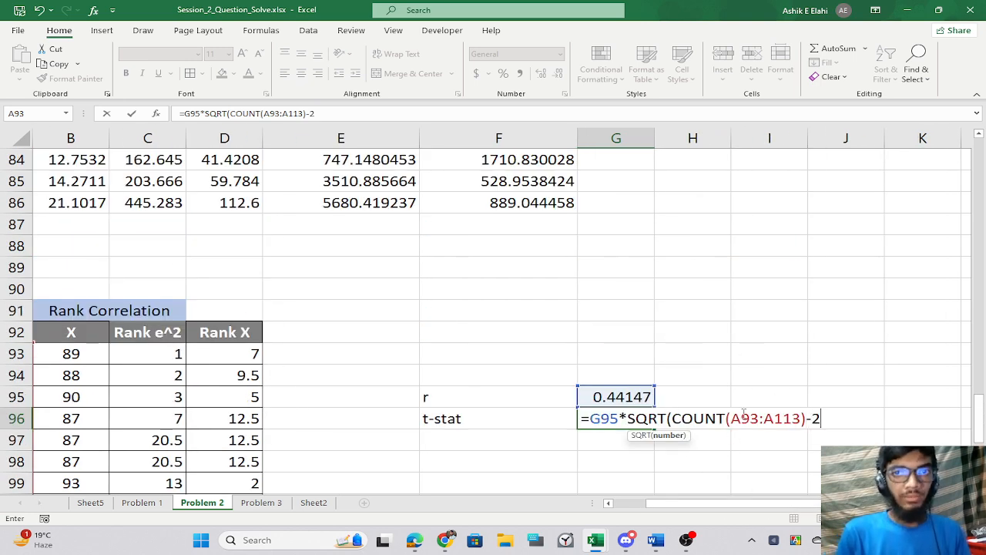
{"action": "type", "text": "-2)"}
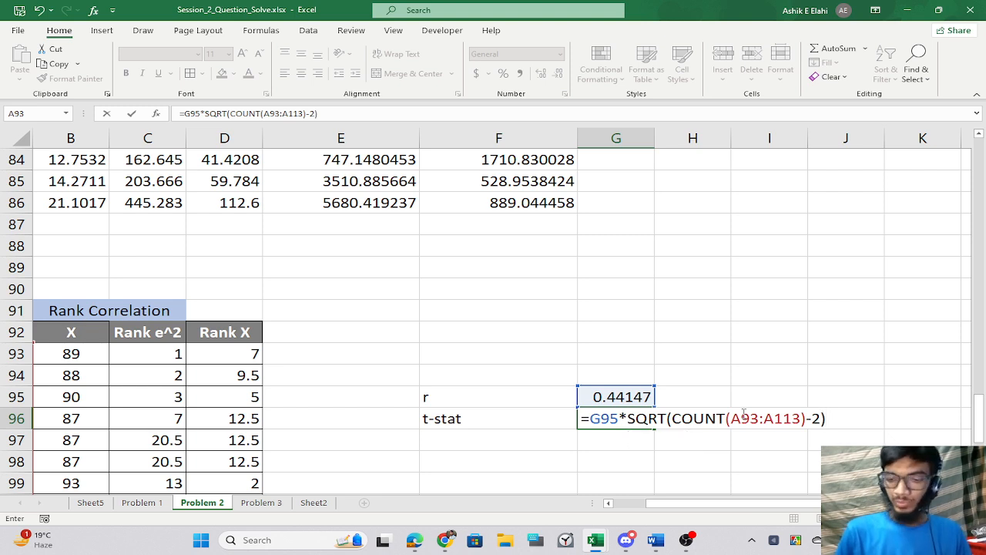
Complete the t-stat formula in G96 by dividing the numerator by SQRT(1-G95^2).
{"action": "type", "text": "/"}
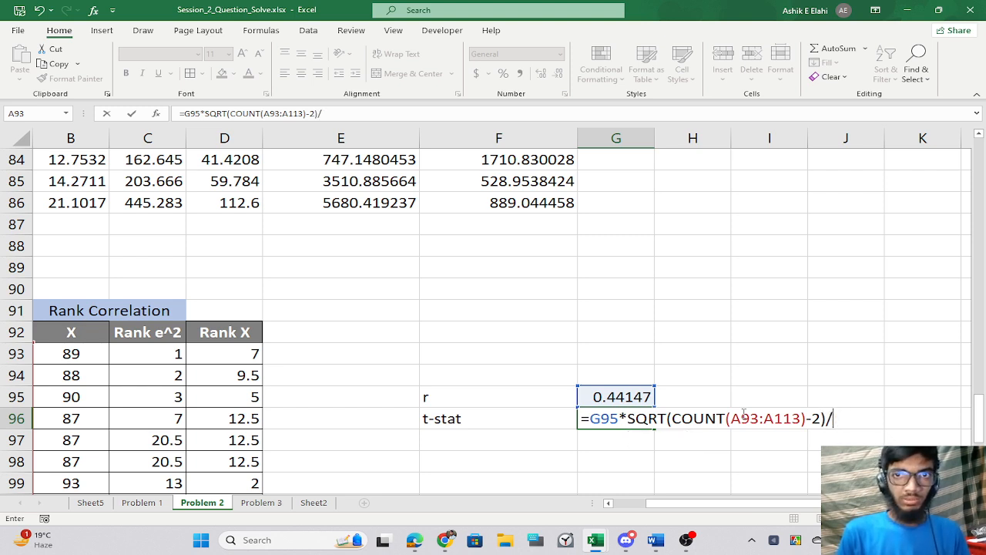
{"action": "type", "text": "sqrt"}
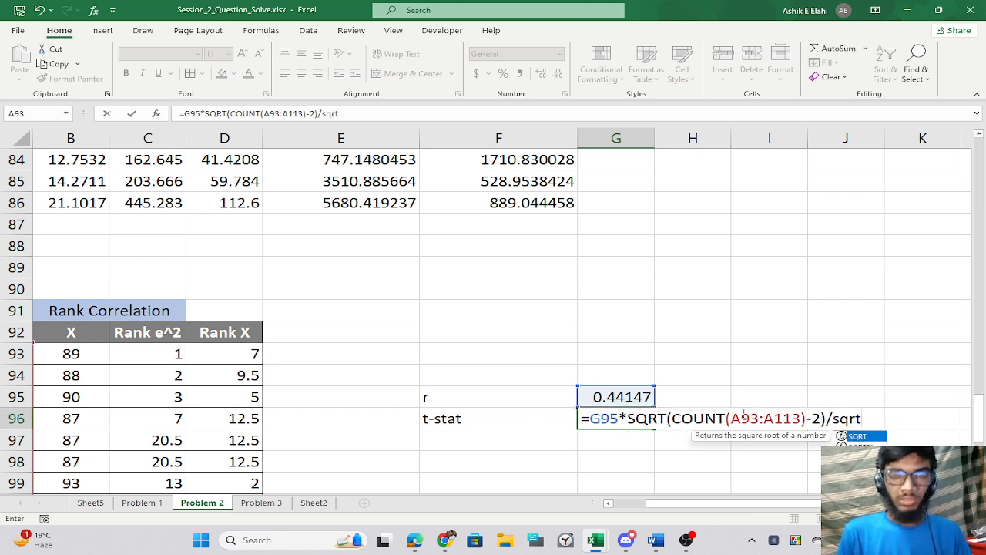
{"action": "type", "text": "(1-"}
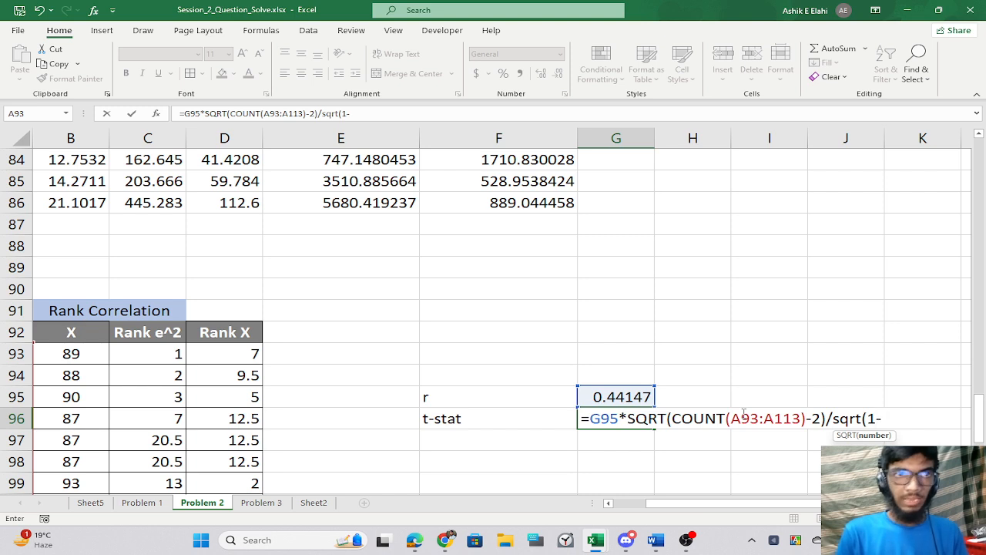
{"action": "left_click", "coordinate": [620, 396]}
{"action": "type", "text": "^2"}
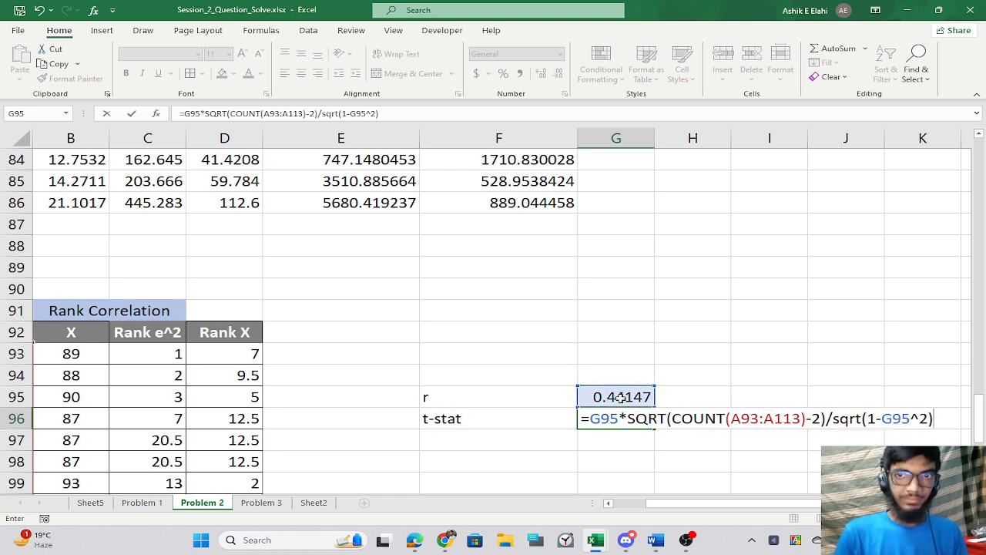
{"action": "left_click", "coordinate": [509, 438]}
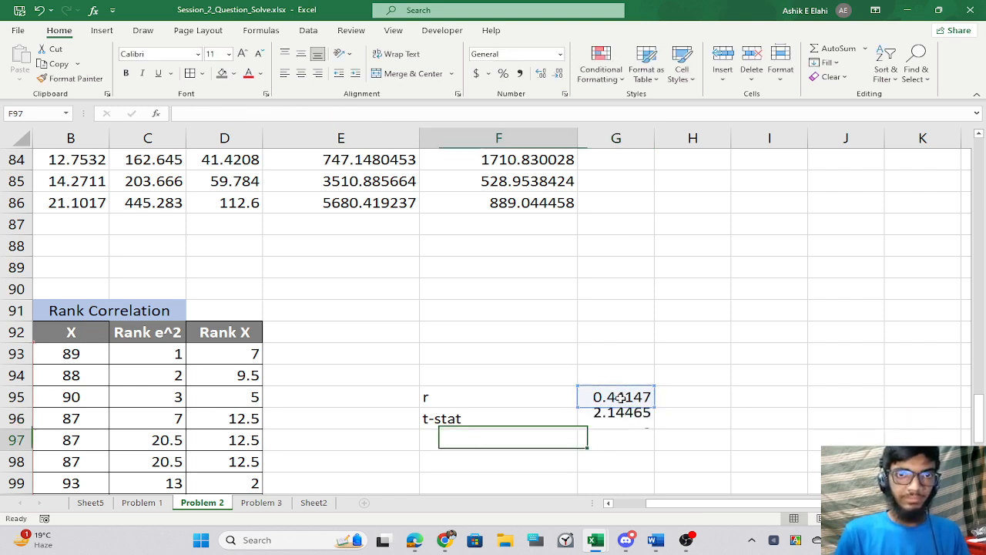
Enter the label p-value in F97 below the t-stat label.
{"action": "type", "text": "p"}
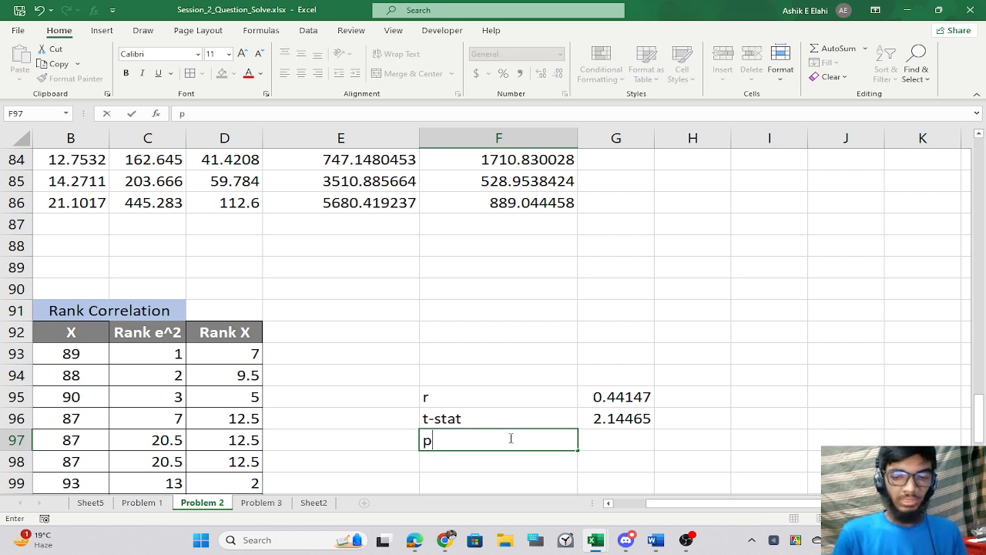
{"action": "type", "text": "-value"}
{"action": "key", "text": "Tab"}
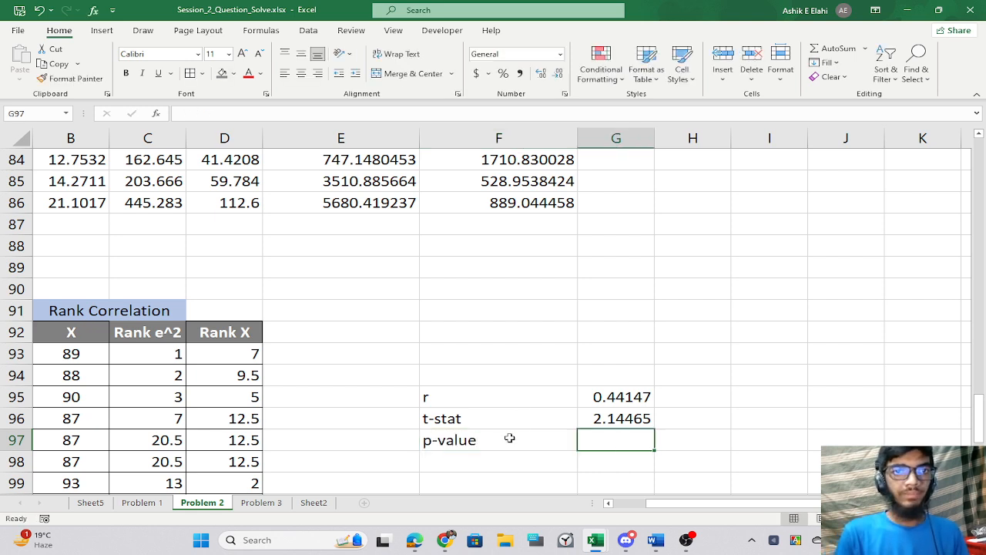
Calculate the two-tailed p-value in G97 with =TDIST(ABS(G96), COUNT(B93:B113)-2, 2).
{"action": "type", "text": "=ab"}
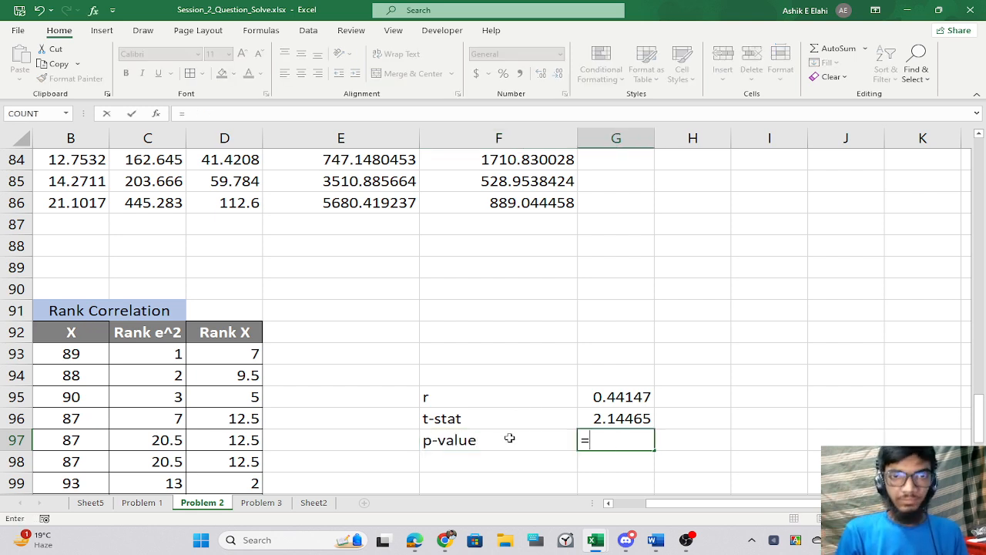
{"action": "key", "text": "BackSpace"}
{"action": "key", "text": "BackSpace"}
{"action": "type", "text": "tdis"}
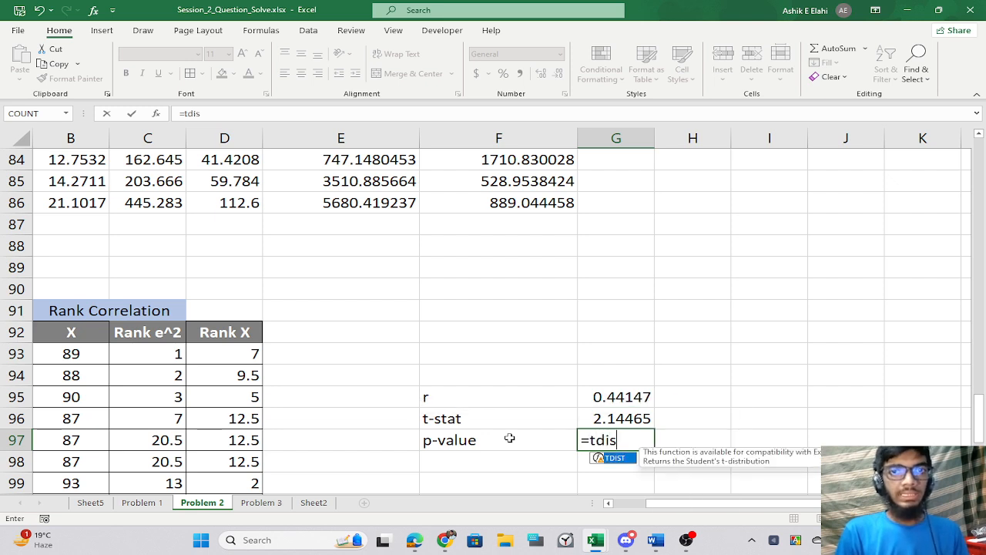
{"action": "key", "text": "Tab"}
{"action": "type", "text": "ab"}
{"action": "key", "text": "Tab"}
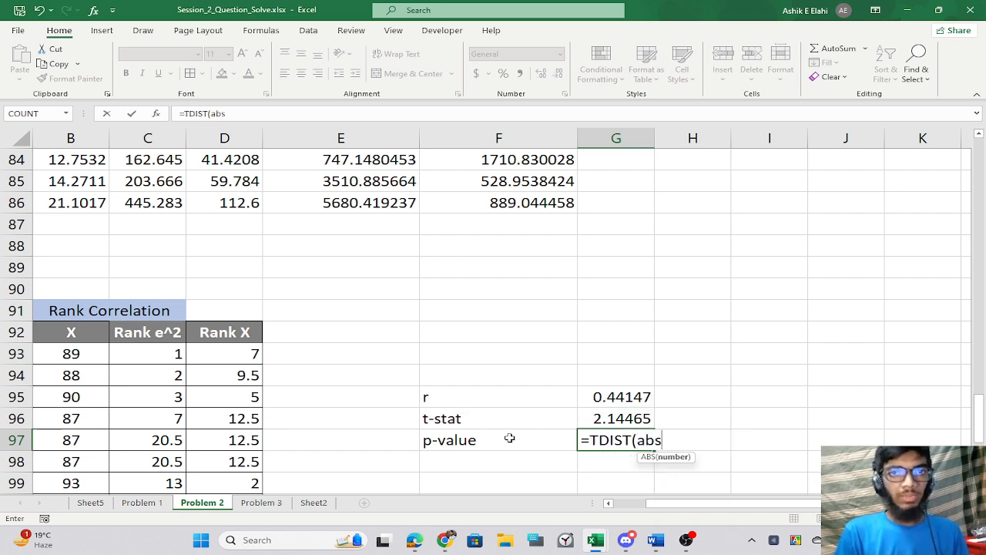
{"action": "key", "text": "Up"}
{"action": "type", "text": ")"}
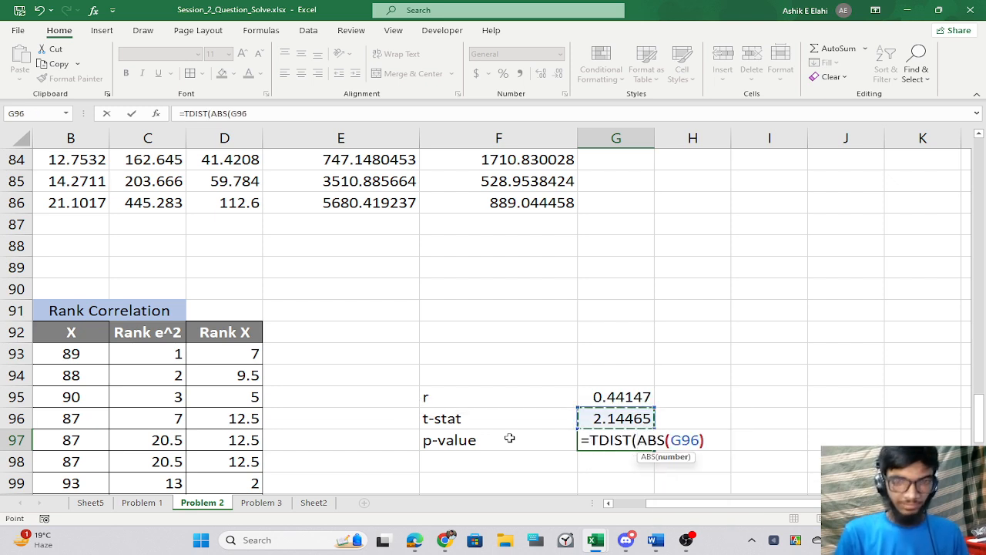
{"action": "type", "text": ","}
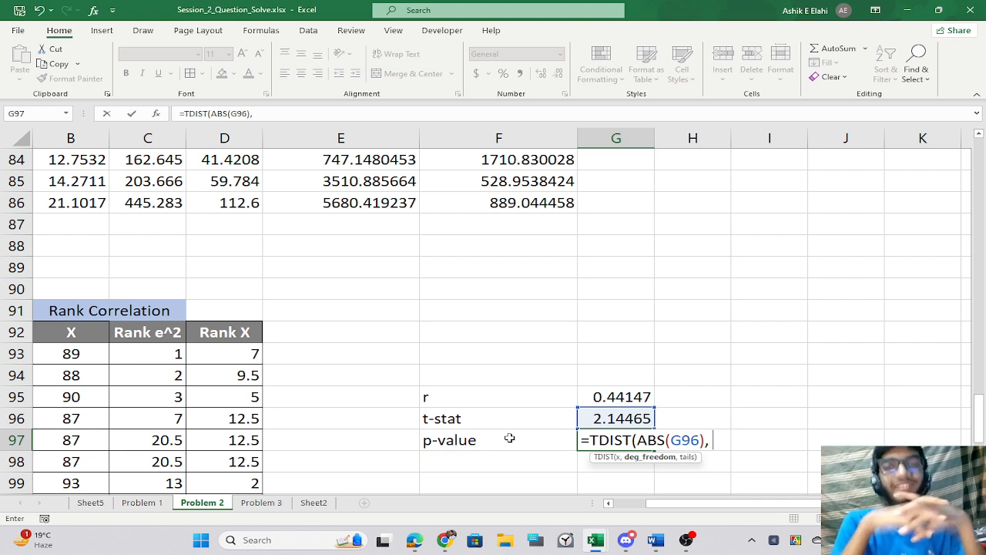
{"action": "type", "text": "count("}
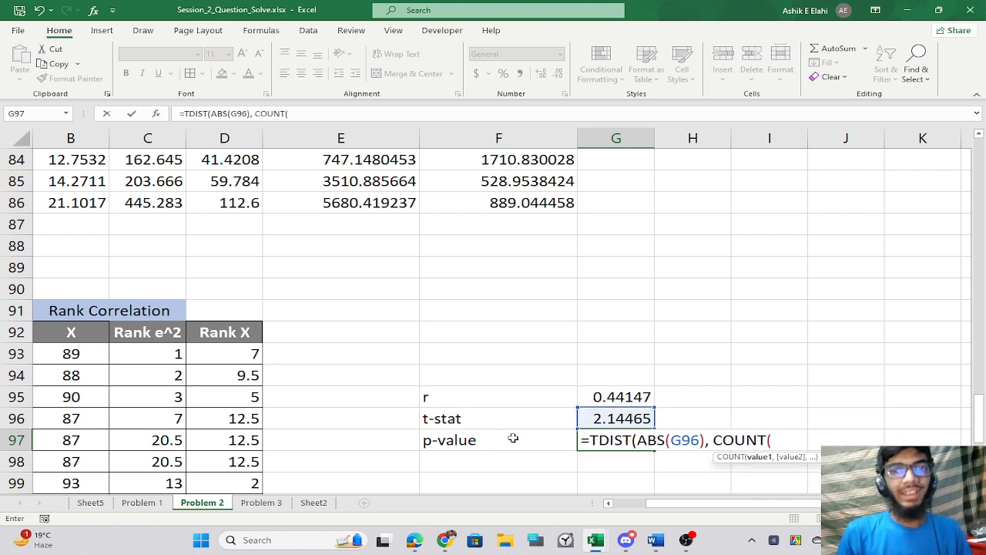
{"action": "left_click_drag", "start_coordinate": [74, 352], "coordinate": [60, 445]}
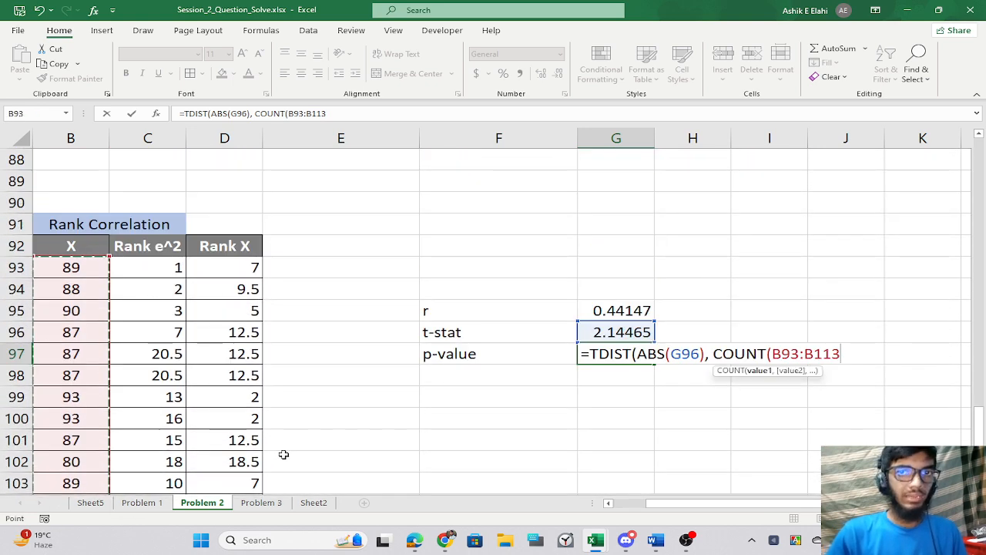
{"action": "type", "text": ")"}
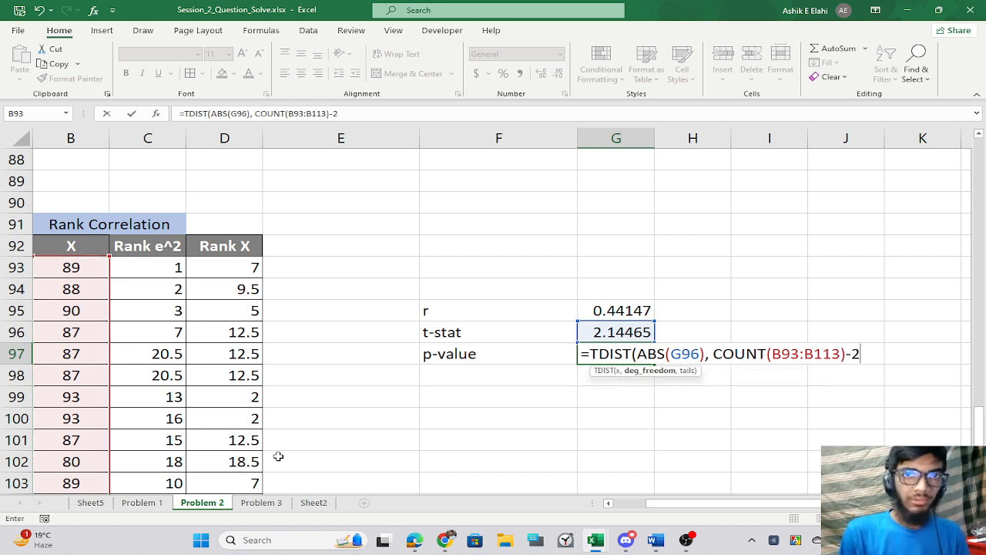
{"action": "type", "text": "-2"}
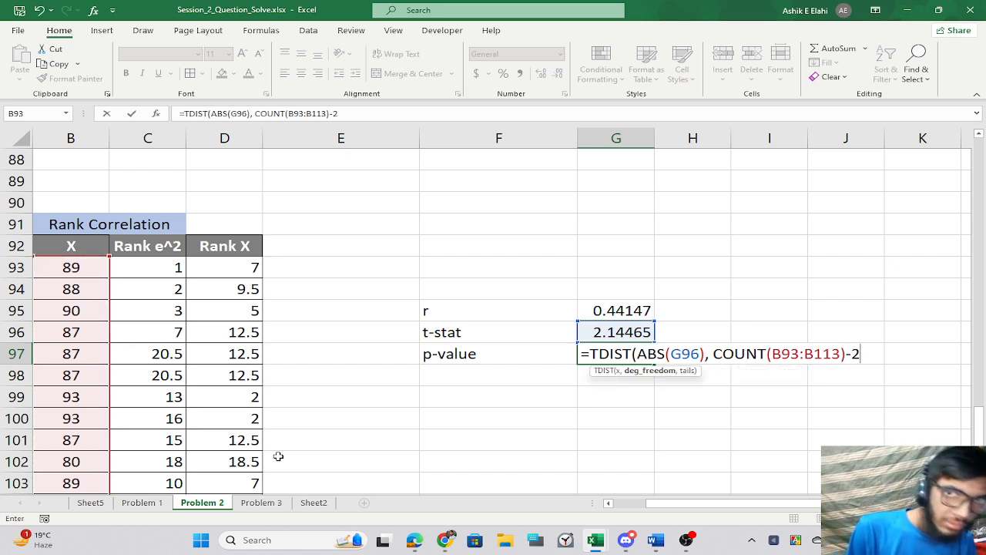
{"action": "type", "text": ", 2"}
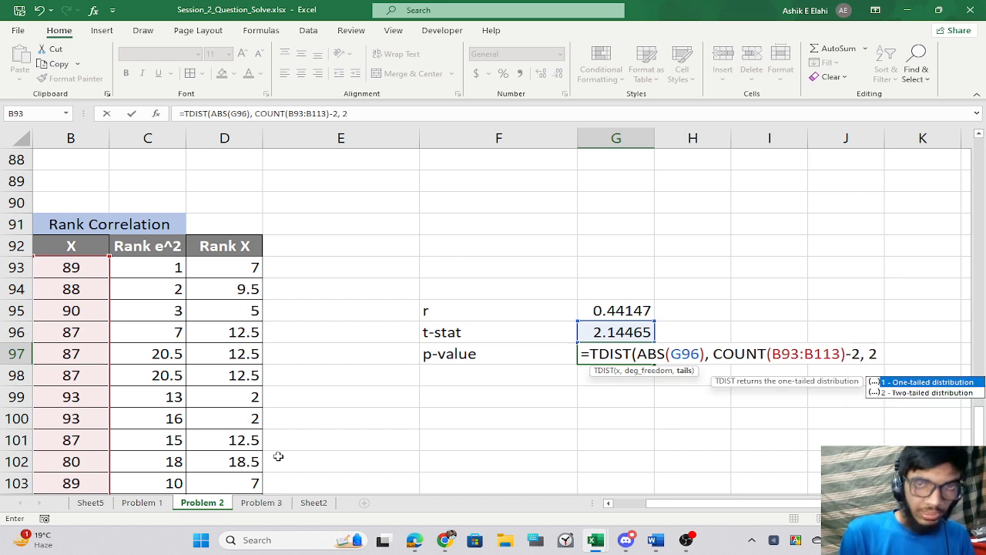
{"action": "type", "text": ")"}
{"action": "key", "text": "Return"}
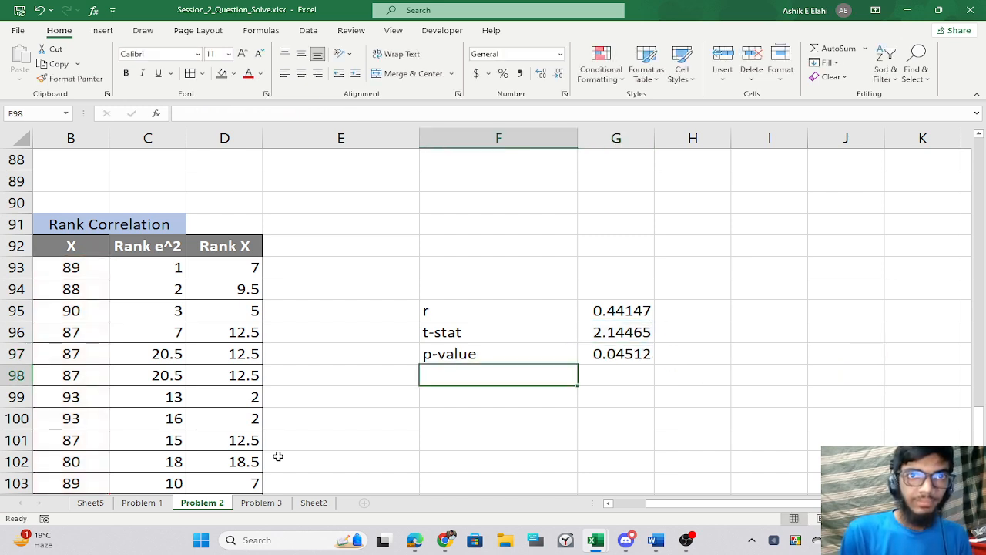
Review the t-stat and p-value formulas and the White Test's e^2 hat and squared-deviation formulas on the Problem 2 sheet.
{"action": "left_click", "coordinate": [616, 353]}
{"action": "left_click", "coordinate": [613, 337]}
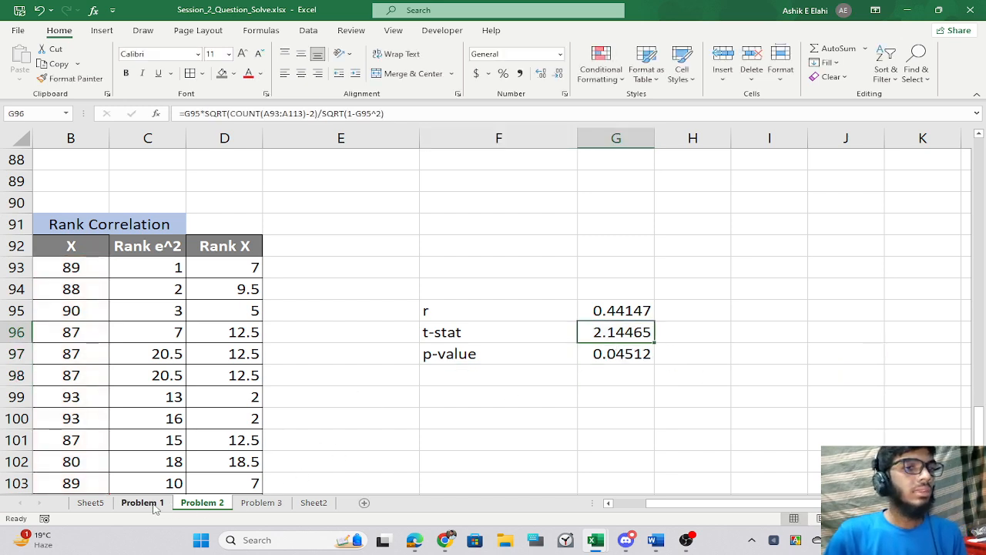
{"action": "scroll", "coordinate": [335, 187], "scroll_direction": "up", "scroll_amount": 14}
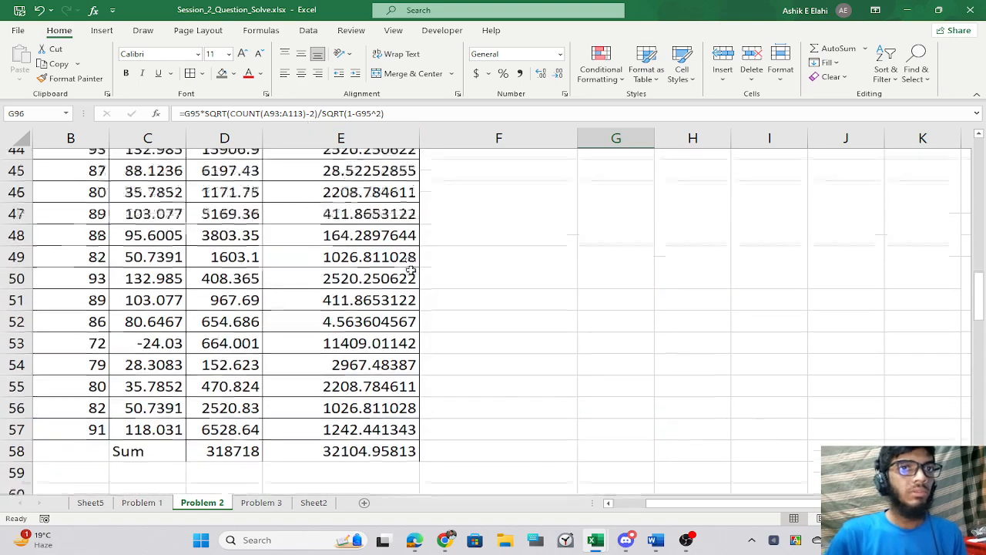
{"action": "scroll", "coordinate": [428, 258], "scroll_direction": "down", "scroll_amount": 8}
{"action": "scroll", "coordinate": [427, 257], "scroll_direction": "up", "scroll_amount": 4}
{"action": "scroll", "coordinate": [427, 258], "scroll_direction": "down", "scroll_amount": 2}
{"action": "left_click", "coordinate": [493, 256]}
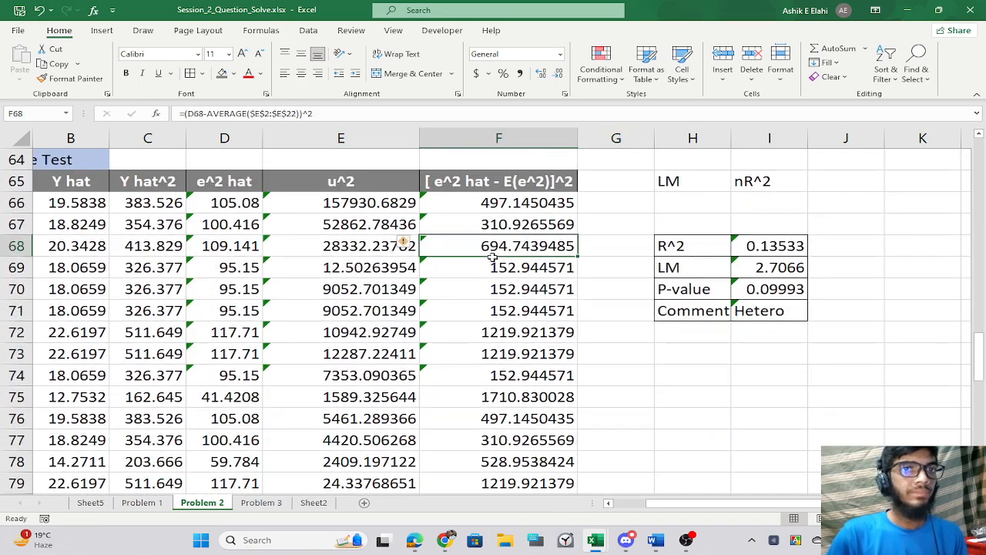
{"action": "left_click", "coordinate": [481, 291]}
{"action": "left_click", "coordinate": [470, 331]}
{"action": "left_click", "coordinate": [462, 375]}
{"action": "left_click", "coordinate": [451, 399]}
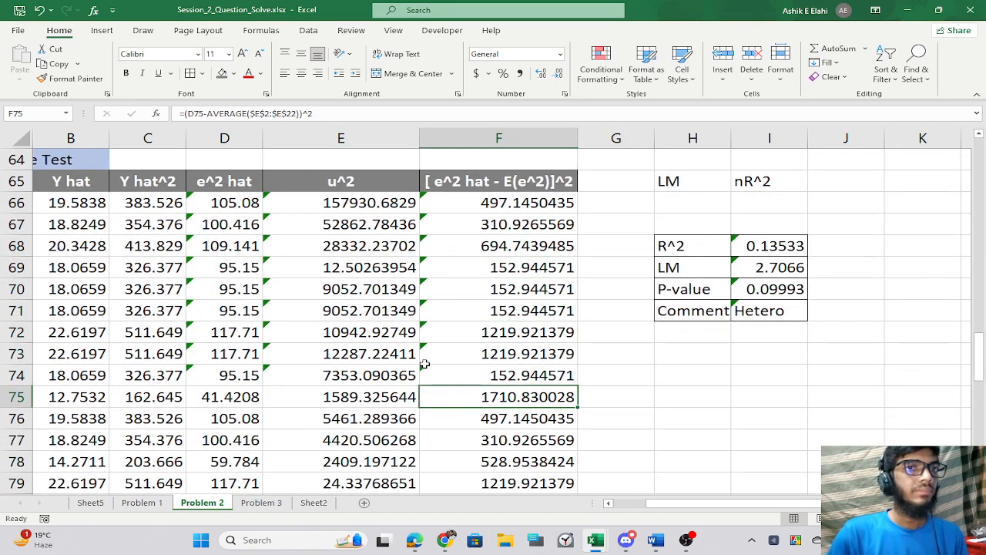
{"action": "left_click", "coordinate": [426, 369]}
{"action": "left_click", "coordinate": [222, 205]}
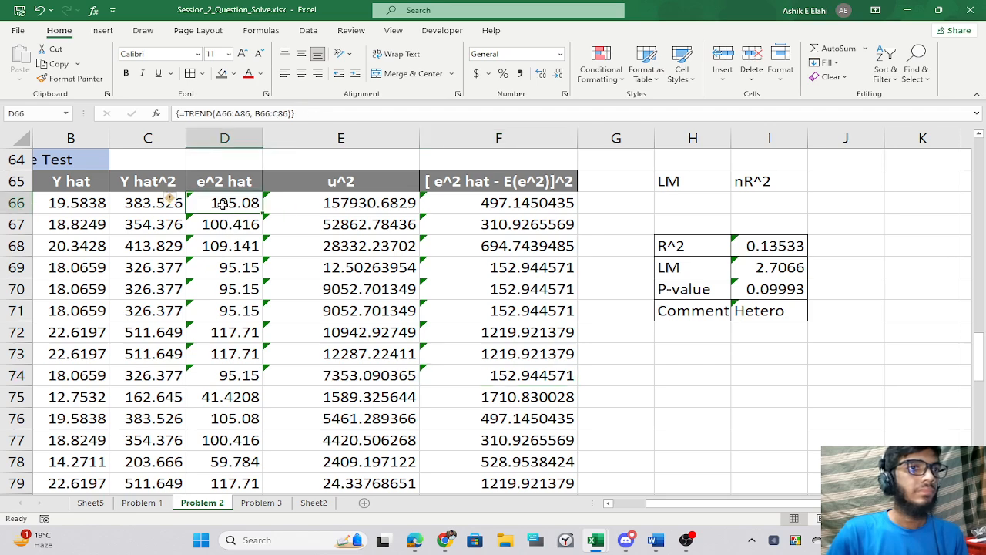
{"action": "left_click", "coordinate": [216, 272]}
{"action": "left_click", "coordinate": [223, 339]}
{"action": "left_click", "coordinate": [225, 381]}
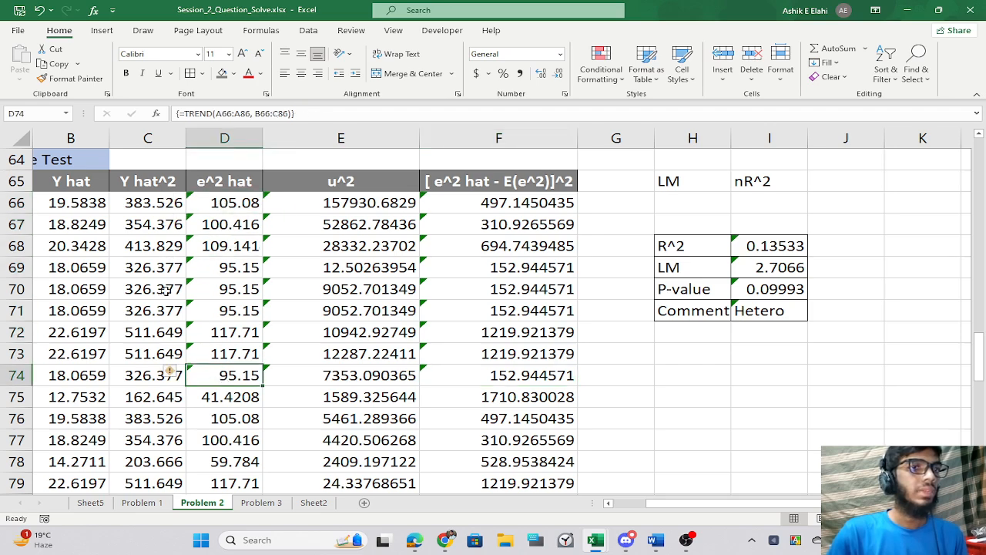
{"action": "scroll", "coordinate": [166, 289], "scroll_direction": "up", "scroll_amount": 20}
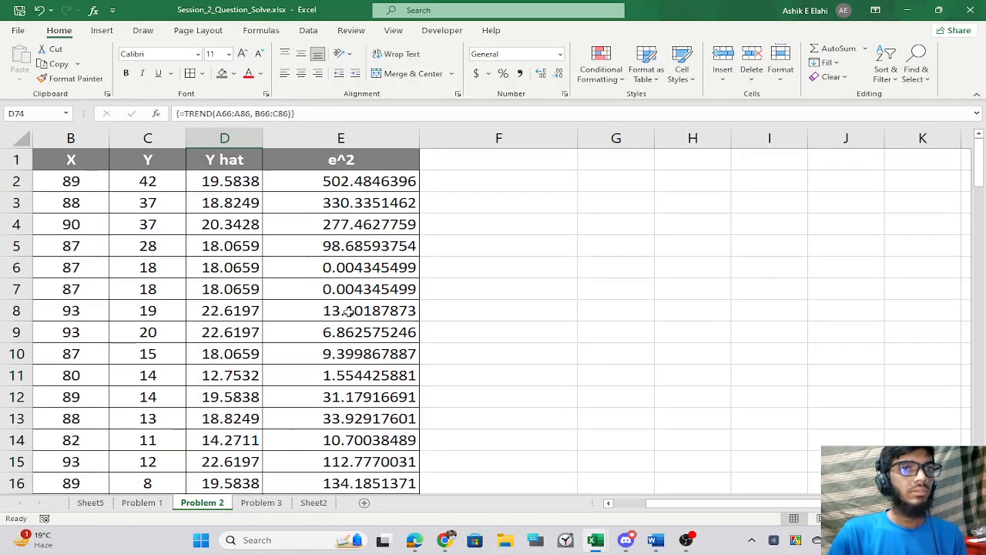
Check the formulas in the T-Test and P Value tables on the Problem 1 sheet.
{"action": "left_click", "coordinate": [142, 503]}
{"action": "scroll", "coordinate": [385, 351], "scroll_direction": "down", "scroll_amount": 5}
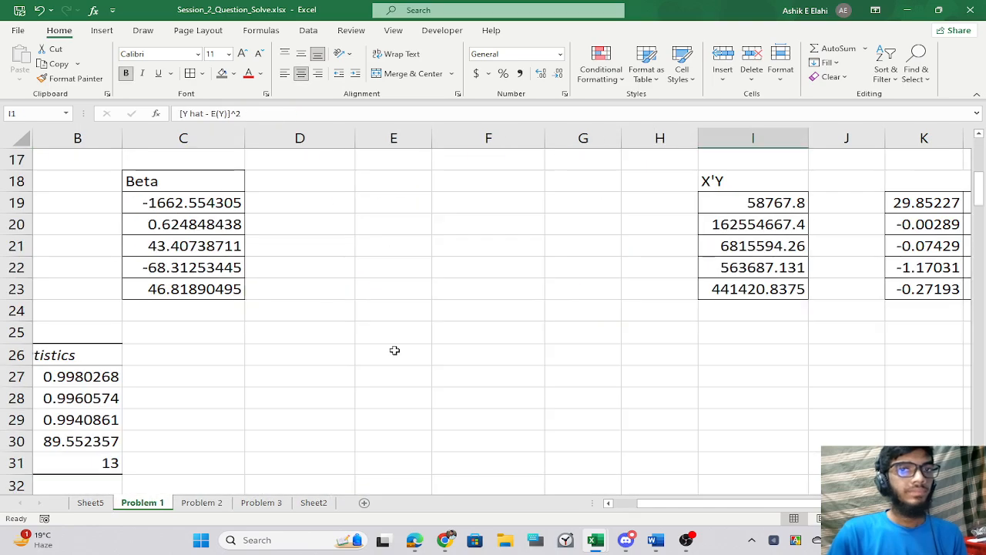
{"action": "scroll", "coordinate": [395, 350], "scroll_direction": "down", "scroll_amount": 20}
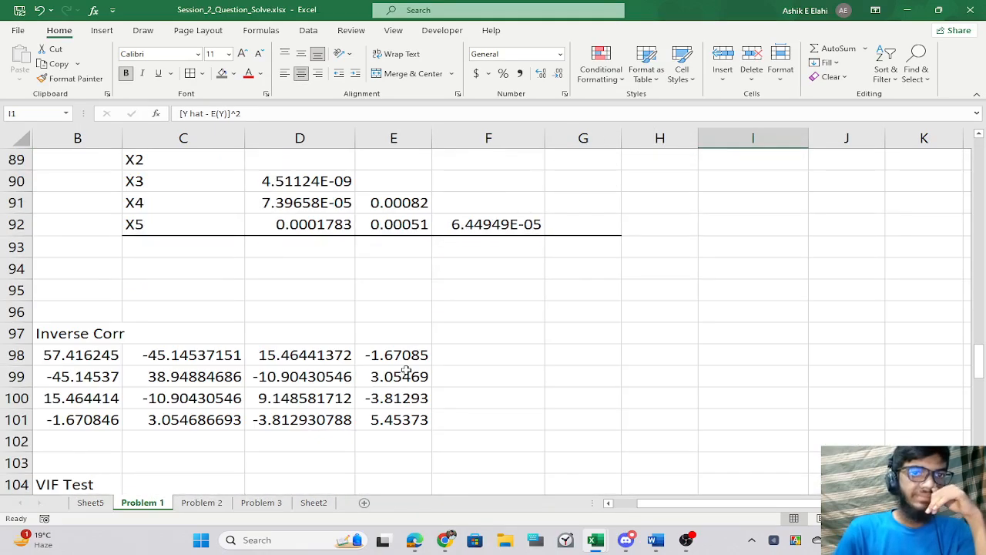
{"action": "scroll", "coordinate": [406, 371], "scroll_direction": "up", "scroll_amount": 4}
{"action": "left_click", "coordinate": [292, 271]}
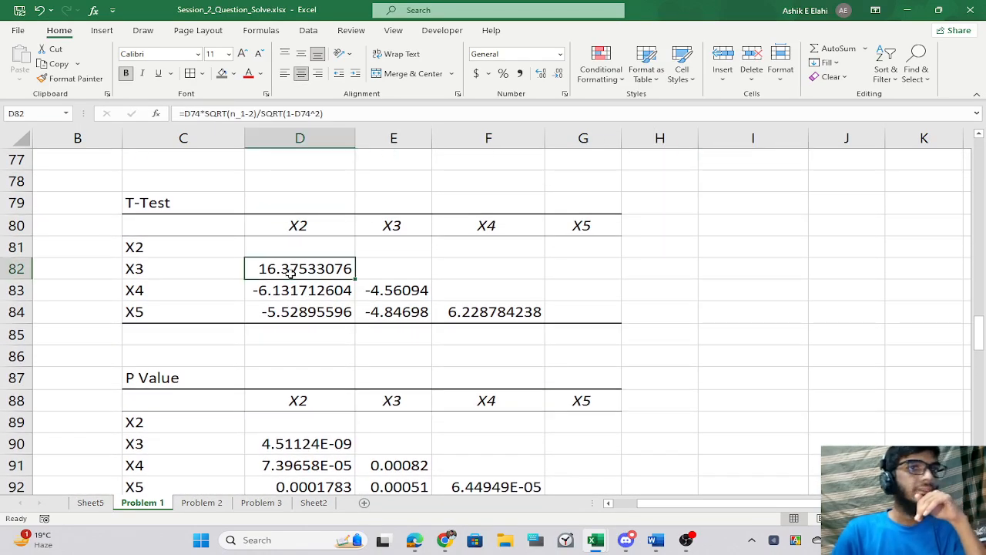
{"action": "left_click", "coordinate": [288, 305]}
{"action": "left_click", "coordinate": [484, 310]}
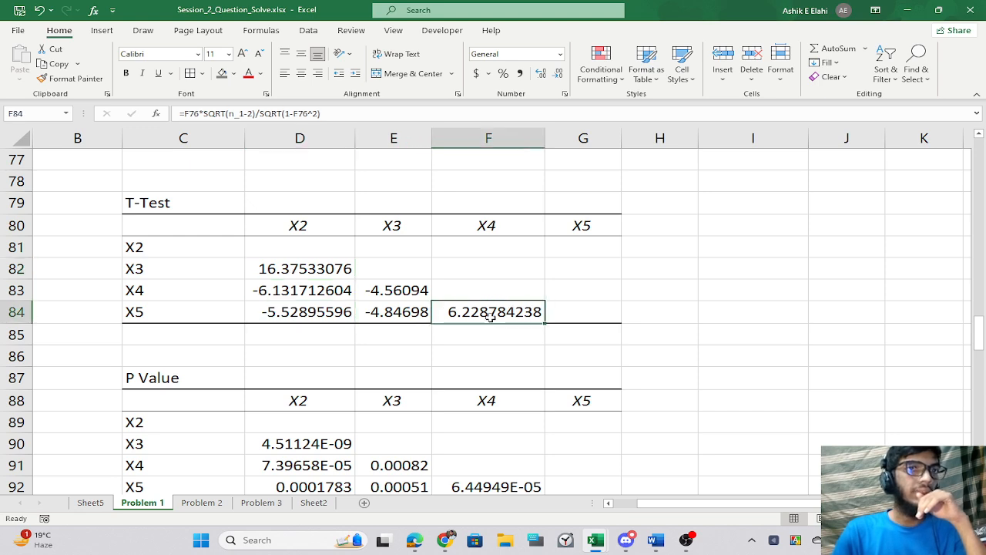
{"action": "left_click", "coordinate": [293, 441]}
{"action": "scroll", "coordinate": [323, 422], "scroll_direction": "down", "scroll_amount": 4}
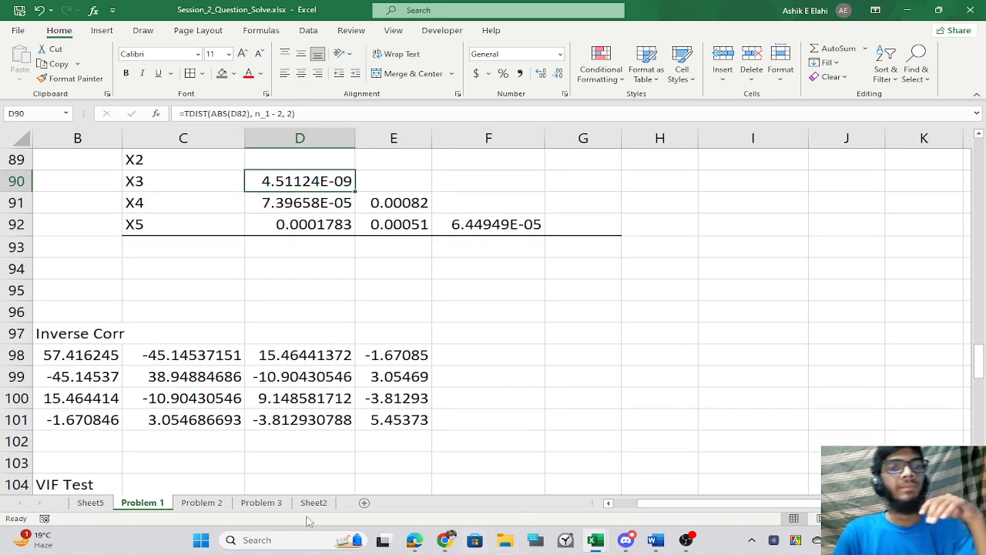
Inspect the TREND formula in D66 of the White Test on the Problem 2 sheet and the ranges it references.
{"action": "left_click", "coordinate": [208, 503]}
{"action": "scroll", "coordinate": [428, 445], "scroll_direction": "down", "scroll_amount": 20}
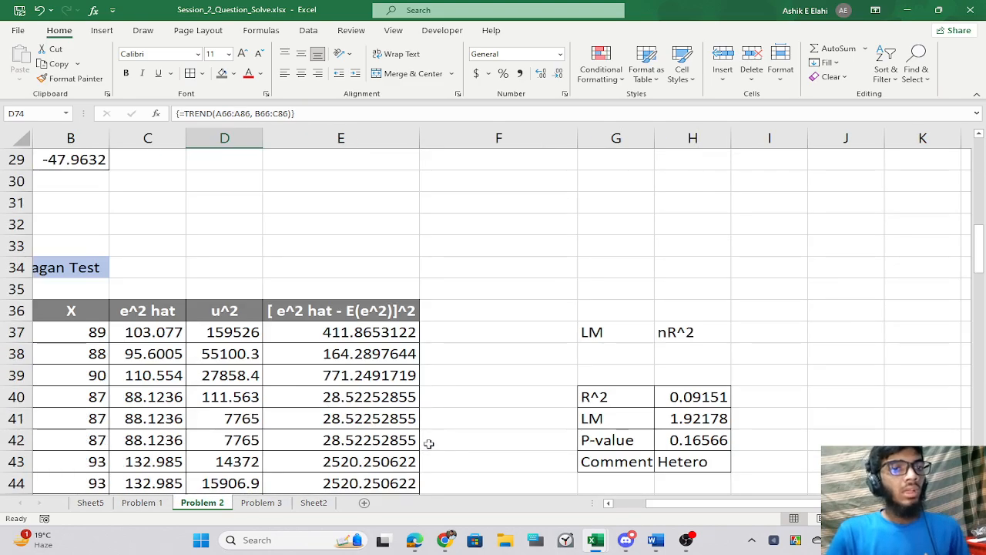
{"action": "scroll", "coordinate": [430, 440], "scroll_direction": "up", "scroll_amount": 3}
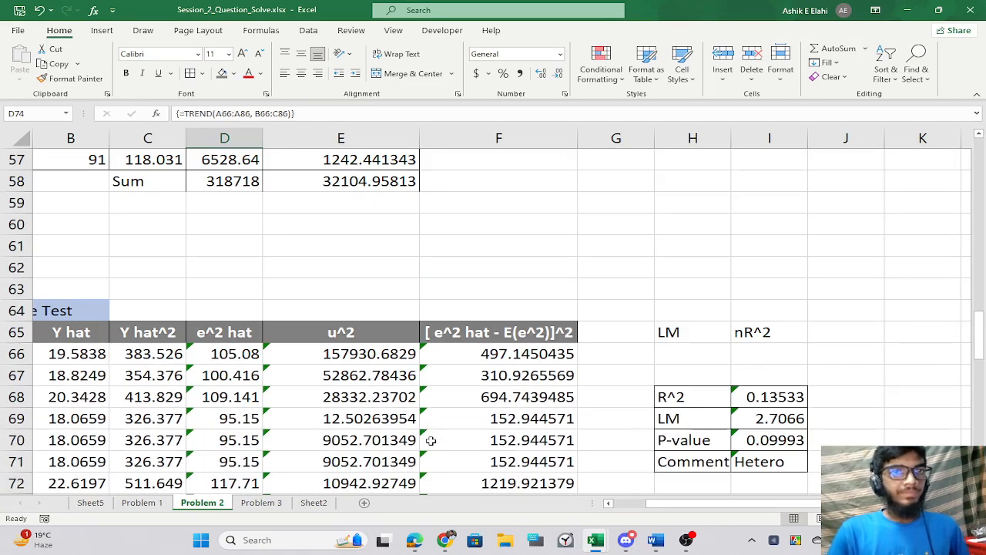
{"action": "scroll", "coordinate": [267, 409], "scroll_direction": "down", "scroll_amount": 2}
{"action": "left_click", "coordinate": [221, 260]}
{"action": "double_click", "coordinate": [222, 262]}
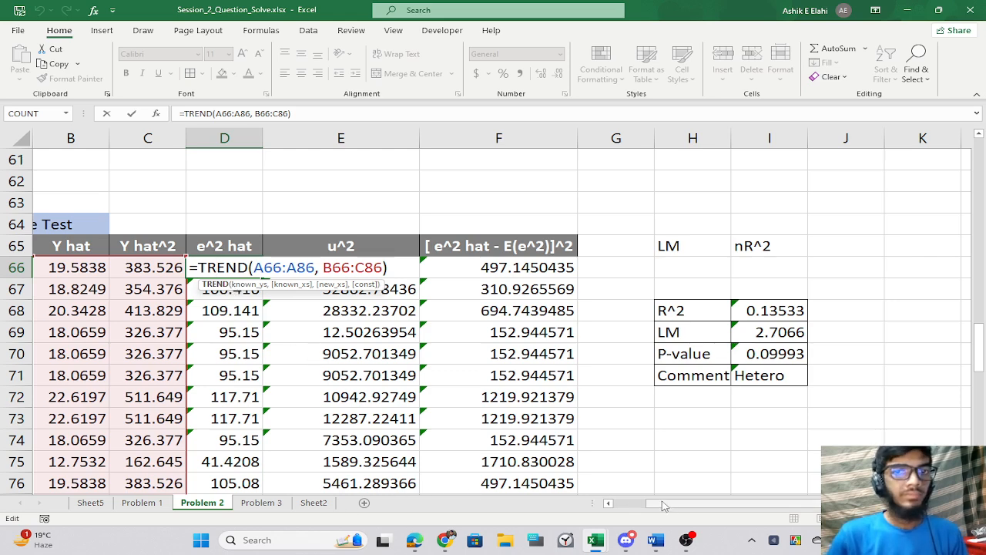
{"action": "scroll", "coordinate": [663, 502], "scroll_direction": "left", "scroll_amount": 1}
{"action": "scroll", "coordinate": [148, 436], "scroll_direction": "down", "scroll_amount": 7}
{"action": "scroll", "coordinate": [149, 436], "scroll_direction": "up", "scroll_amount": 5}
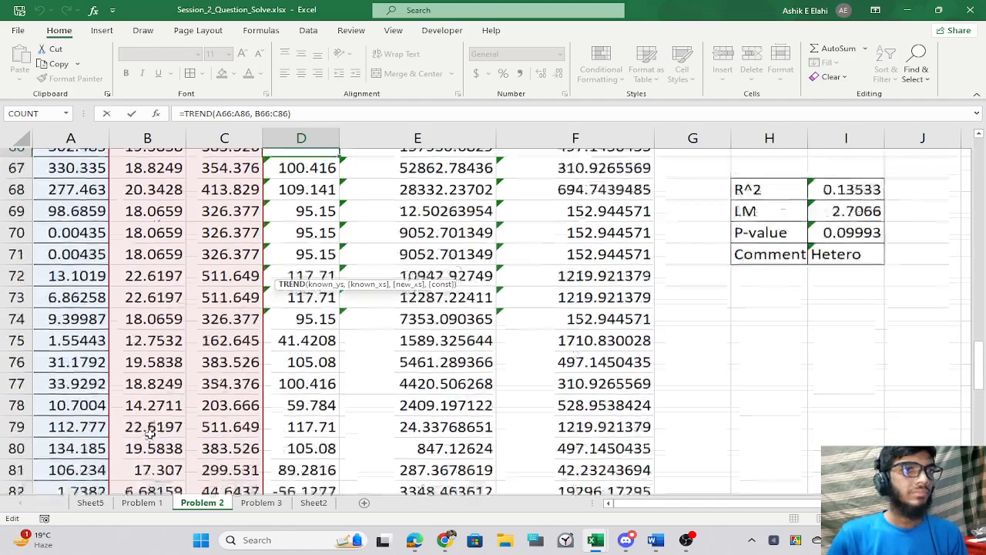
{"action": "key", "text": "Return"}
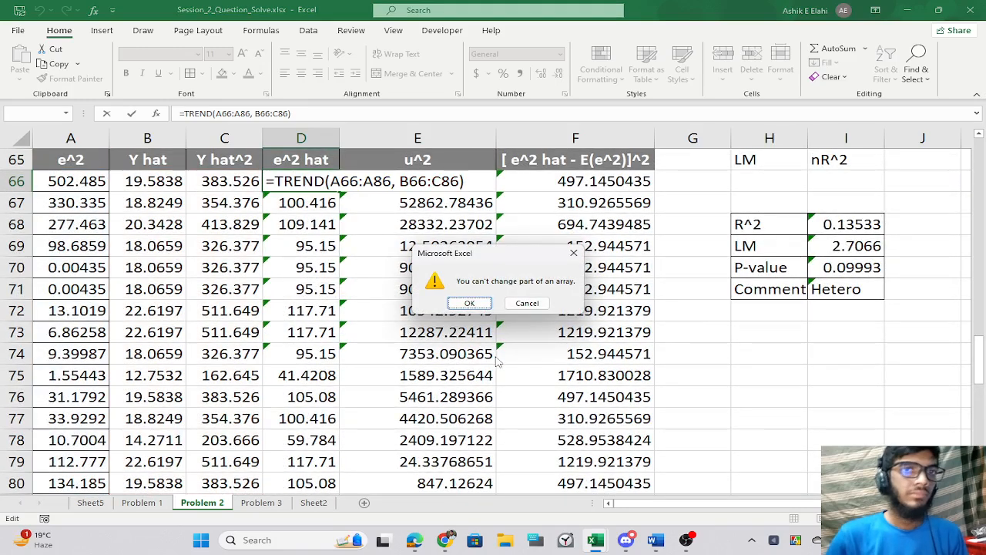
{"action": "left_click", "coordinate": [574, 252]}
Examine the formulas in the White Test's e^2 hat, u^2 and squared-deviation columns and the Rank Correlation results.
{"action": "left_click", "coordinate": [531, 203]}
{"action": "key", "text": "Left"}
{"action": "key", "text": "Left"}
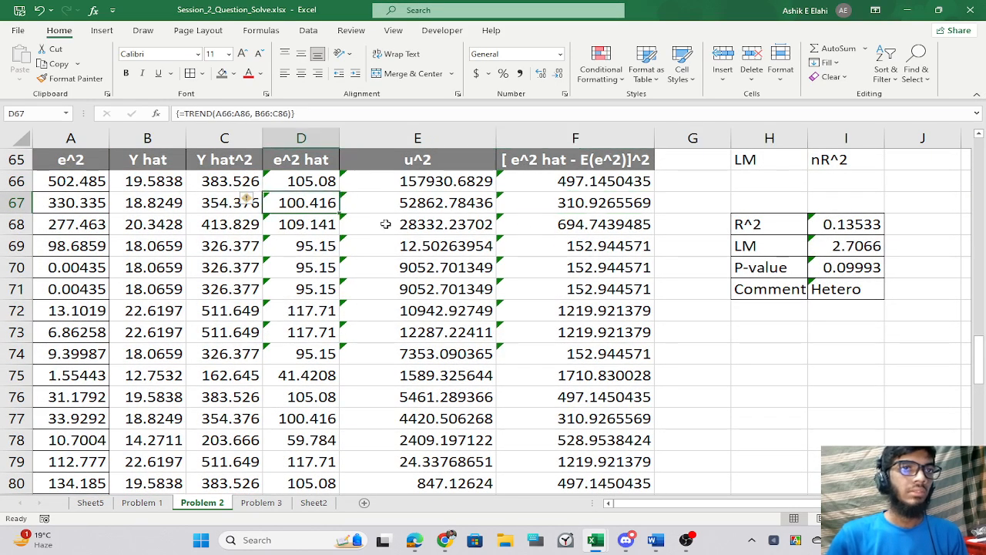
{"action": "left_click", "coordinate": [385, 224]}
{"action": "left_click", "coordinate": [383, 306]}
{"action": "left_click_drag", "start_coordinate": [251, 270], "coordinate": [259, 283]}
{"action": "left_click", "coordinate": [575, 293]}
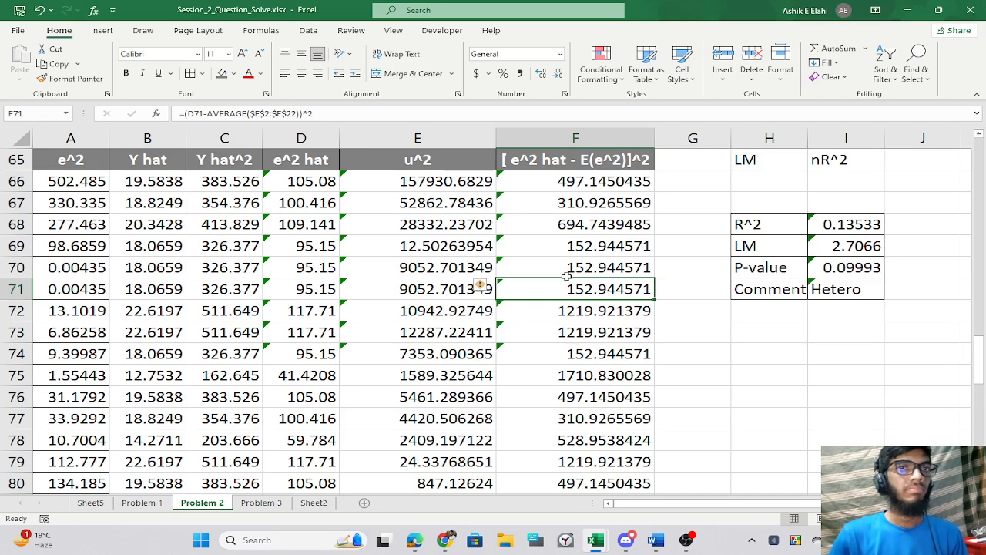
{"action": "left_click", "coordinate": [472, 341]}
{"action": "scroll", "coordinate": [692, 324], "scroll_direction": "down", "scroll_amount": 5}
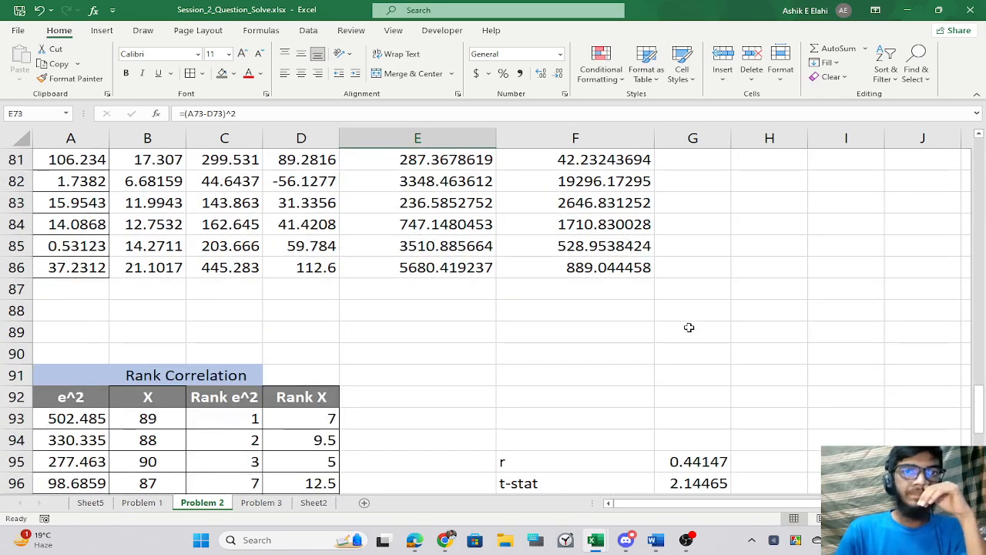
{"action": "scroll", "coordinate": [688, 327], "scroll_direction": "down", "scroll_amount": 3}
{"action": "left_click_drag", "start_coordinate": [489, 286], "coordinate": [716, 335]}
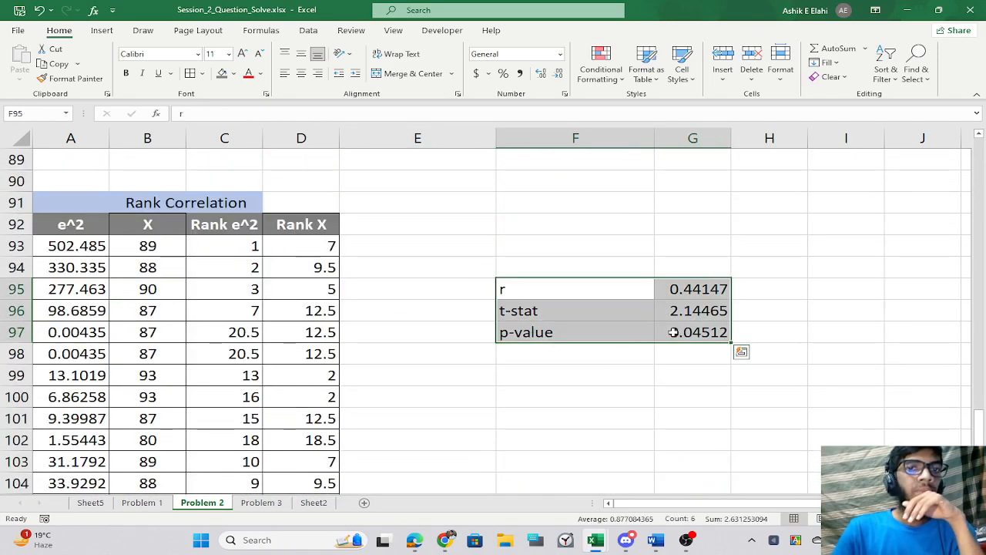
{"action": "left_click", "coordinate": [660, 371]}
{"action": "left_click", "coordinate": [656, 346]}
Copy the White Test's Comment row, H71:I71, to F98:G98 below the rank correlation p-value and check the pasted formula.
{"action": "scroll", "coordinate": [693, 354], "scroll_direction": "up", "scroll_amount": 12}
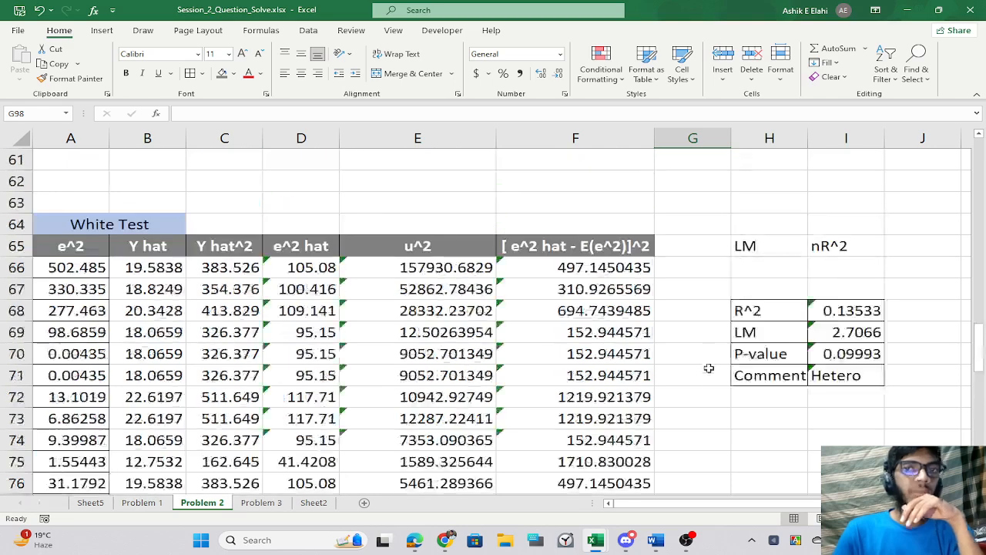
{"action": "scroll", "coordinate": [781, 455], "scroll_direction": "down", "scroll_amount": 3}
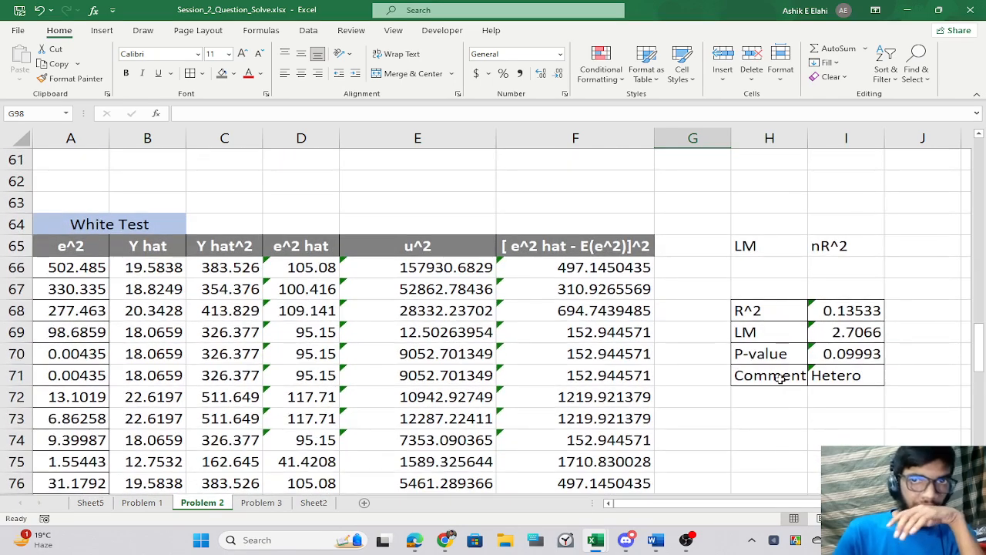
{"action": "left_click_drag", "start_coordinate": [772, 374], "coordinate": [823, 375]}
{"action": "scroll", "coordinate": [771, 385], "scroll_direction": "up", "scroll_amount": 2}
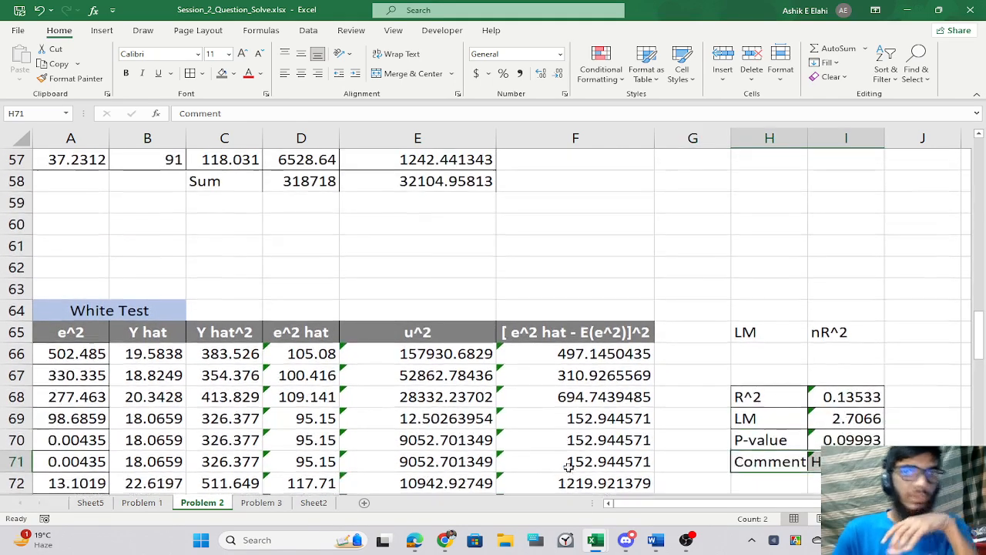
{"action": "key", "text": "ctrl+c"}
{"action": "scroll", "coordinate": [688, 451], "scroll_direction": "down", "scroll_amount": 9}
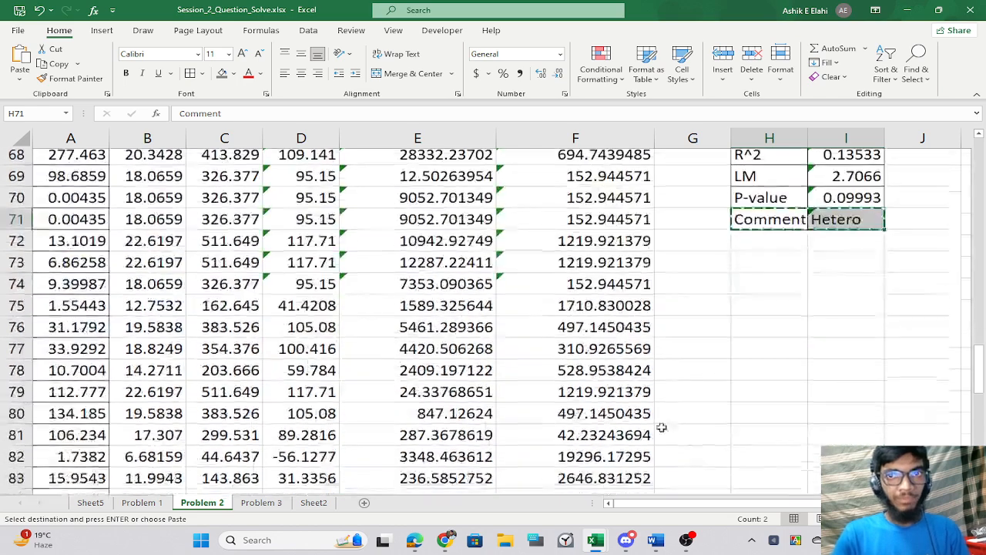
{"action": "left_click", "coordinate": [563, 436]}
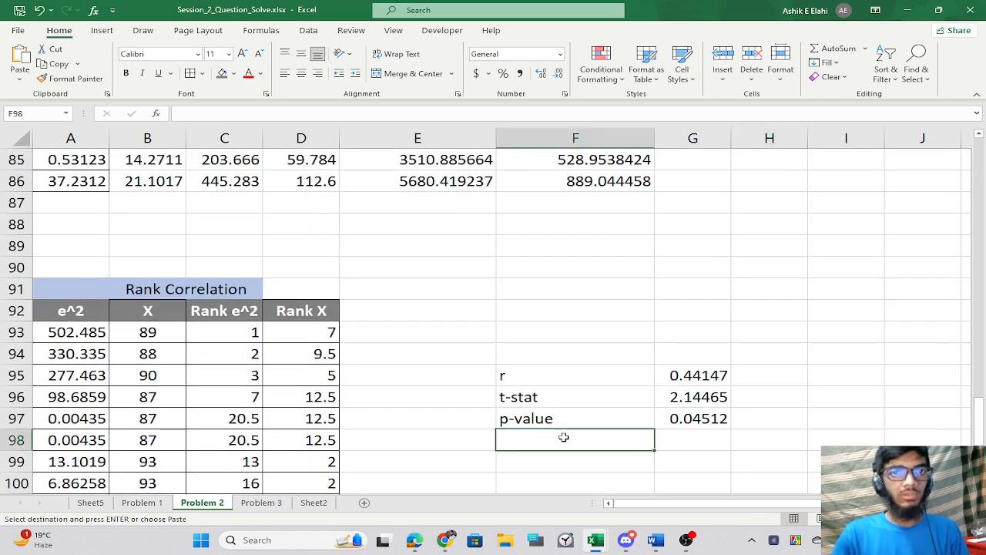
{"action": "key", "text": "ctrl+v"}
{"action": "left_click", "coordinate": [682, 440]}
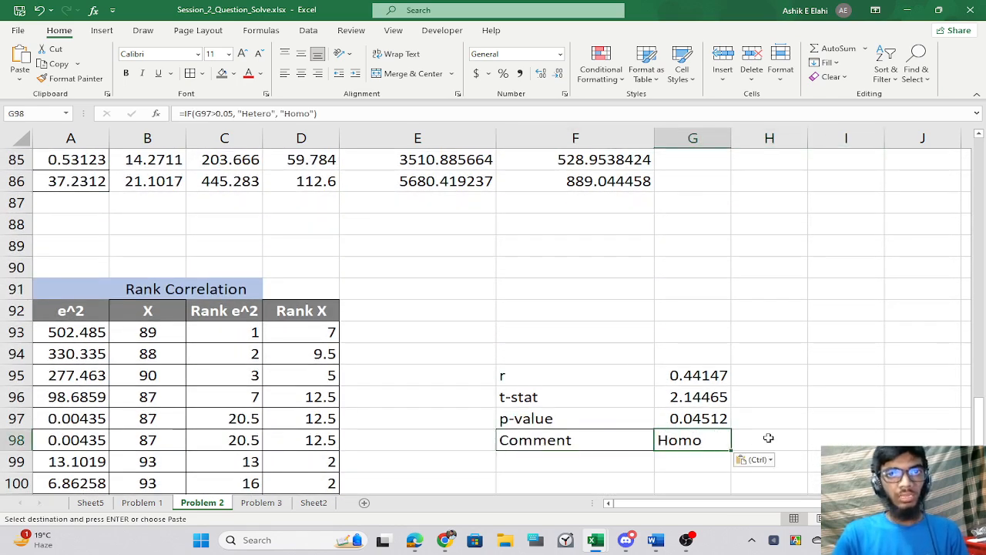
{"action": "left_click", "coordinate": [768, 438]}
{"action": "left_click", "coordinate": [676, 442]}
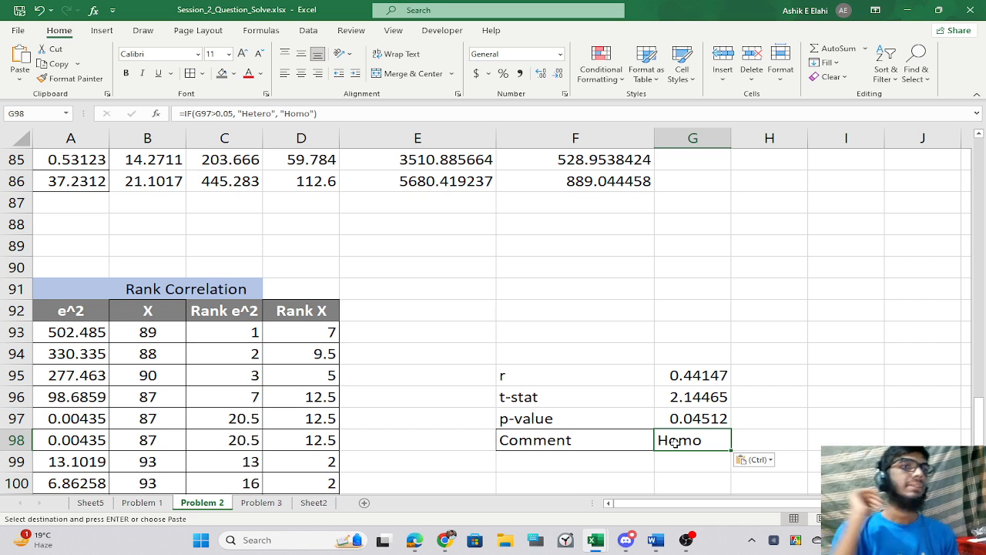
Review the Rank e^2 column's RANK.AVG formula and the rows of the Rank Correlation table.
{"action": "left_click_drag", "start_coordinate": [680, 502], "coordinate": [508, 502]}
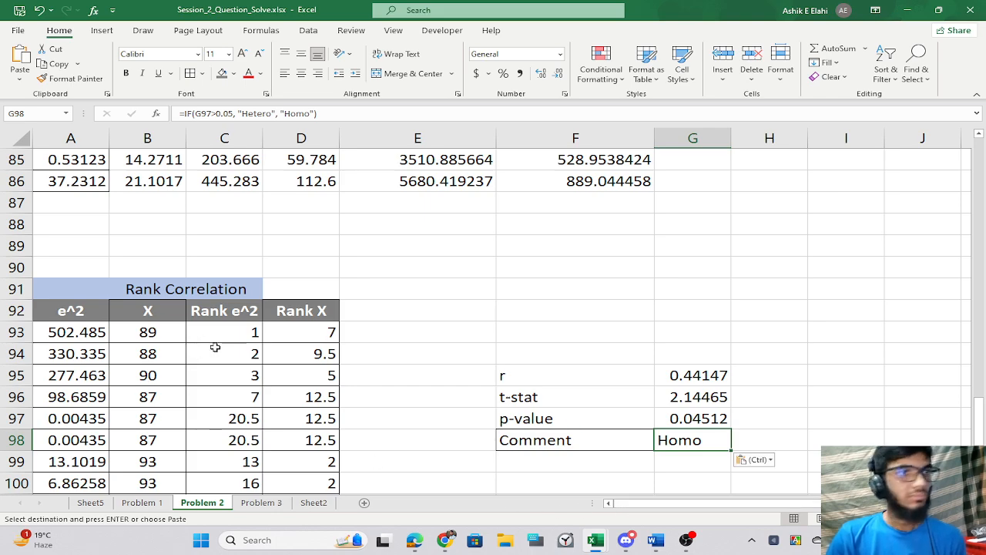
{"action": "left_click", "coordinate": [106, 332]}
{"action": "left_click", "coordinate": [225, 324]}
{"action": "left_click", "coordinate": [246, 355]}
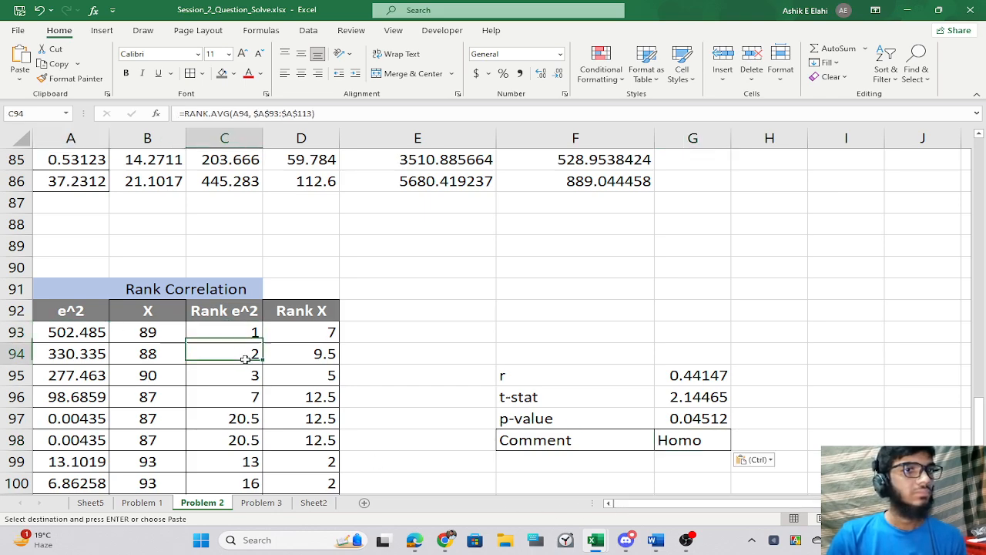
{"action": "scroll", "coordinate": [294, 376], "scroll_direction": "down", "scroll_amount": 1}
{"action": "scroll", "coordinate": [429, 370], "scroll_direction": "down", "scroll_amount": 6}
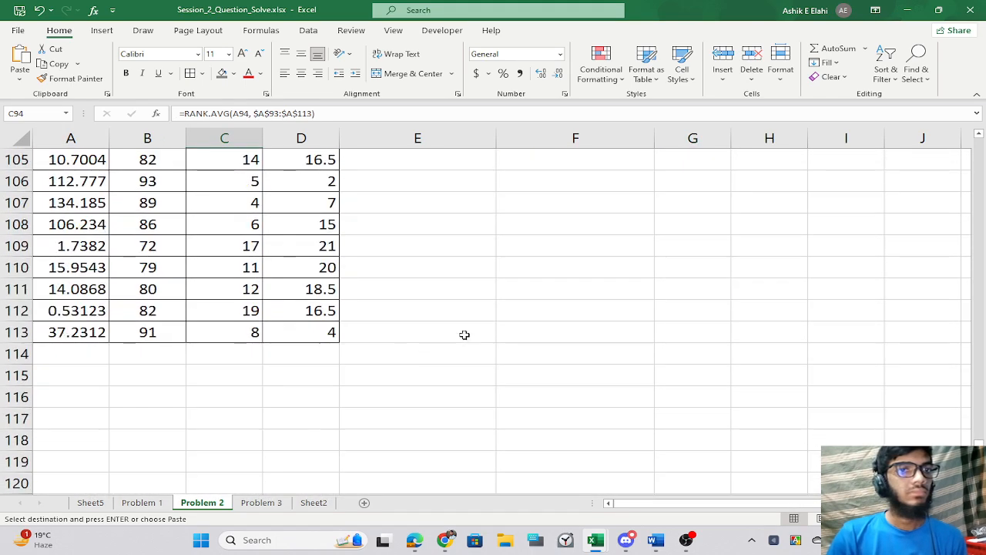
{"action": "scroll", "coordinate": [465, 334], "scroll_direction": "up", "scroll_amount": 4}
{"action": "scroll", "coordinate": [473, 329], "scroll_direction": "up", "scroll_amount": 2}
{"action": "scroll", "coordinate": [517, 339], "scroll_direction": "up", "scroll_amount": 2}
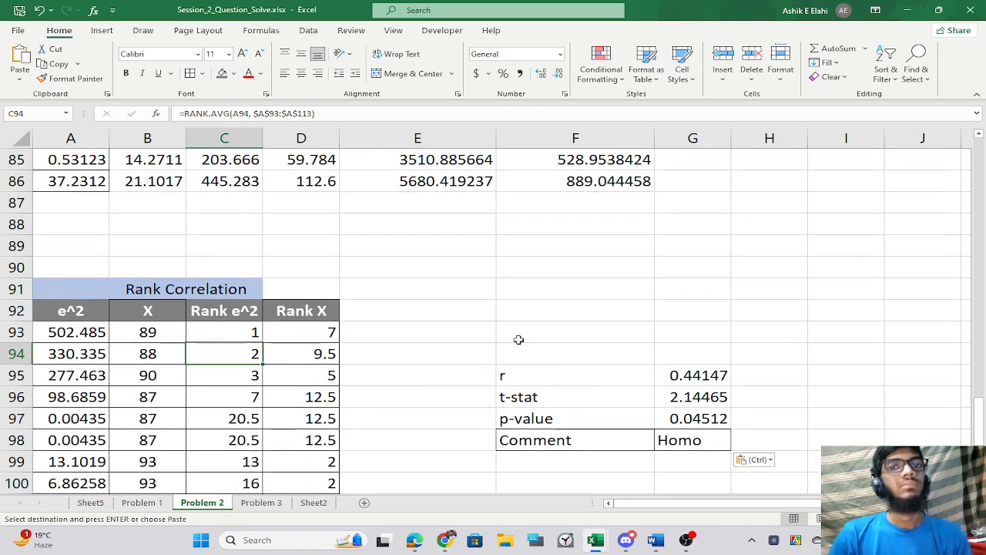
Apply cell borders to the r, t-stat and p-value rows in F95:G97.
{"action": "left_click_drag", "start_coordinate": [547, 373], "coordinate": [687, 423]}
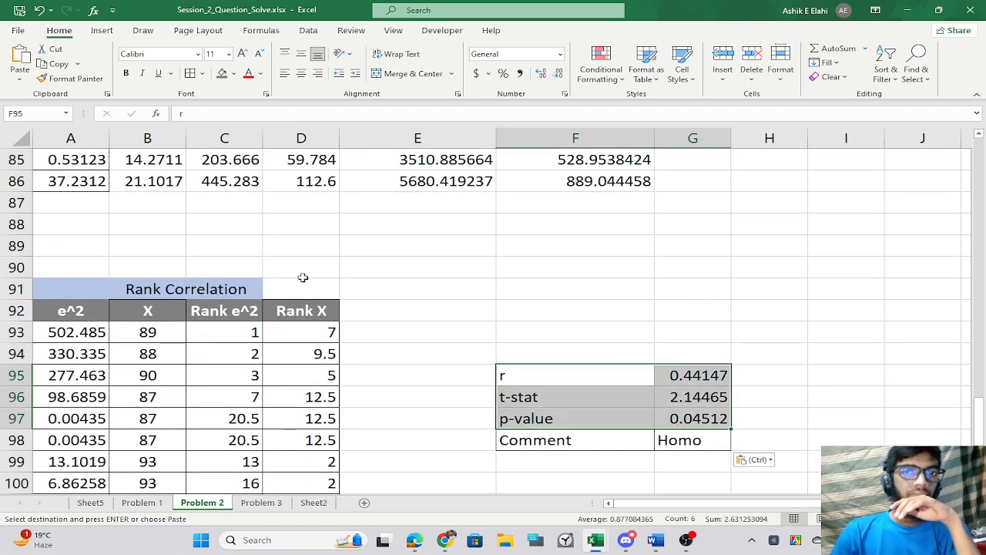
{"action": "left_click", "coordinate": [190, 73]}
{"action": "left_click", "coordinate": [467, 375]}
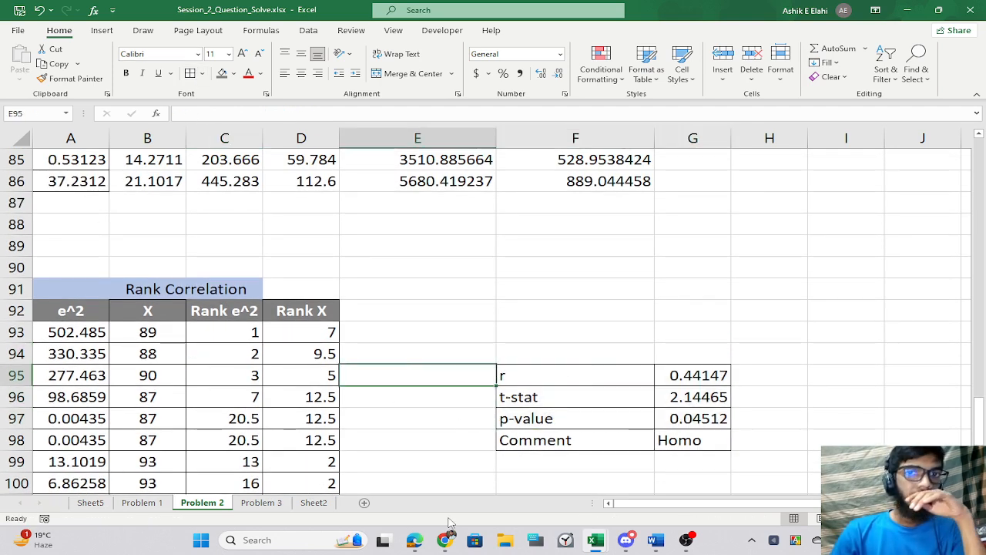
Open the Problem 3 sheet.
{"action": "left_click", "coordinate": [272, 507]}
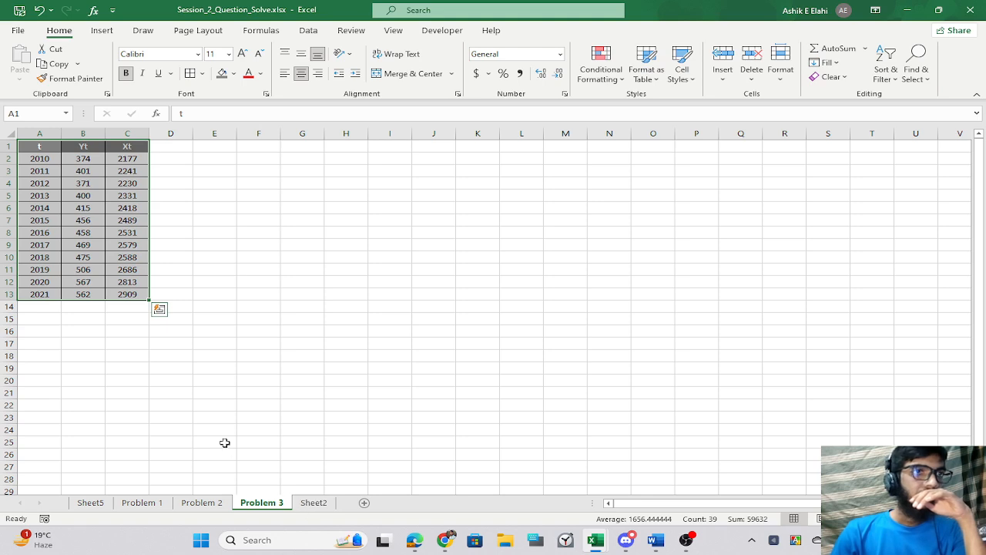
Review the formulas of the r, t-test, p-value and Comment cells, G26:G29, on Sheet2.
{"action": "left_click", "coordinate": [313, 502]}
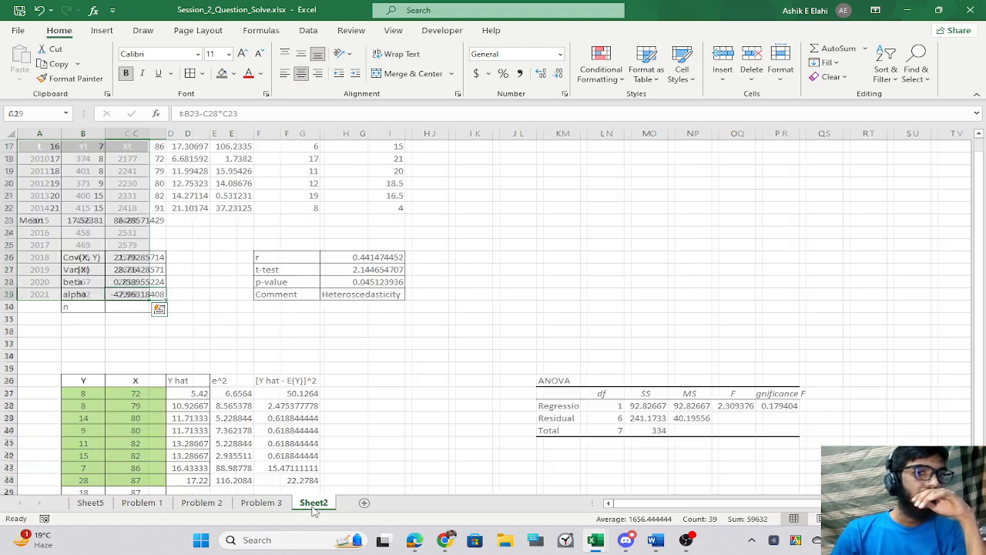
{"action": "left_click", "coordinate": [382, 374]}
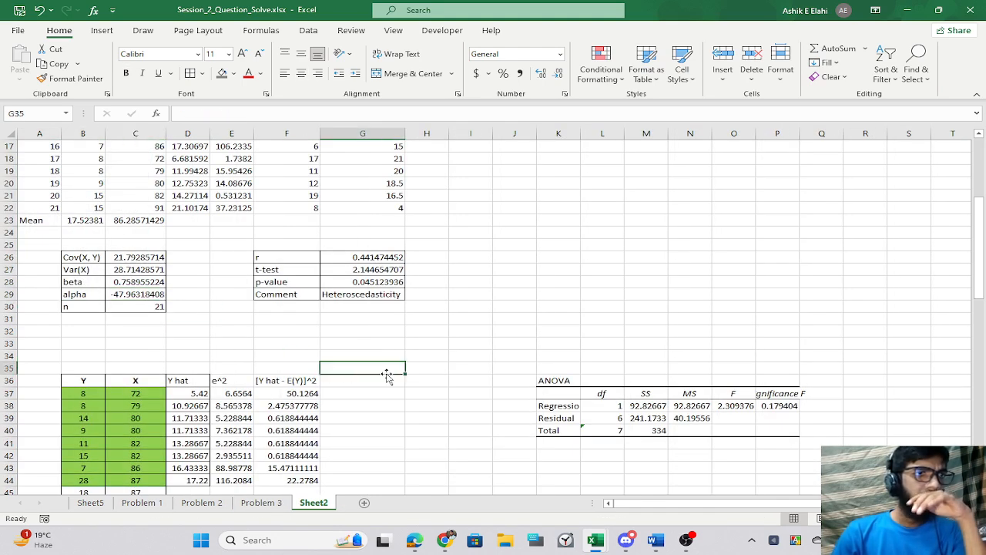
{"action": "scroll", "coordinate": [385, 375], "scroll_direction": "down", "scroll_amount": 5}
{"action": "scroll", "coordinate": [386, 373], "scroll_direction": "up", "scroll_amount": 10}
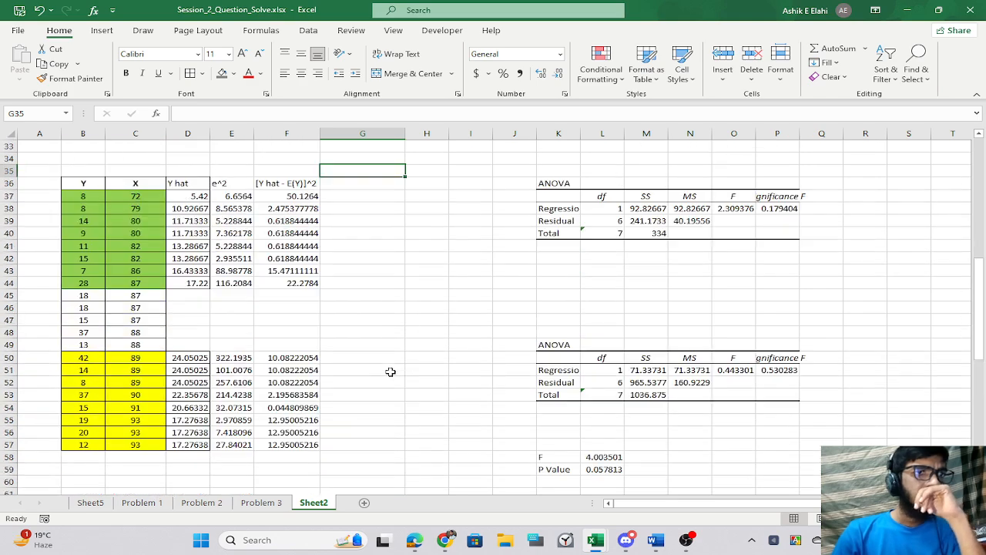
{"action": "left_click", "coordinate": [492, 306]}
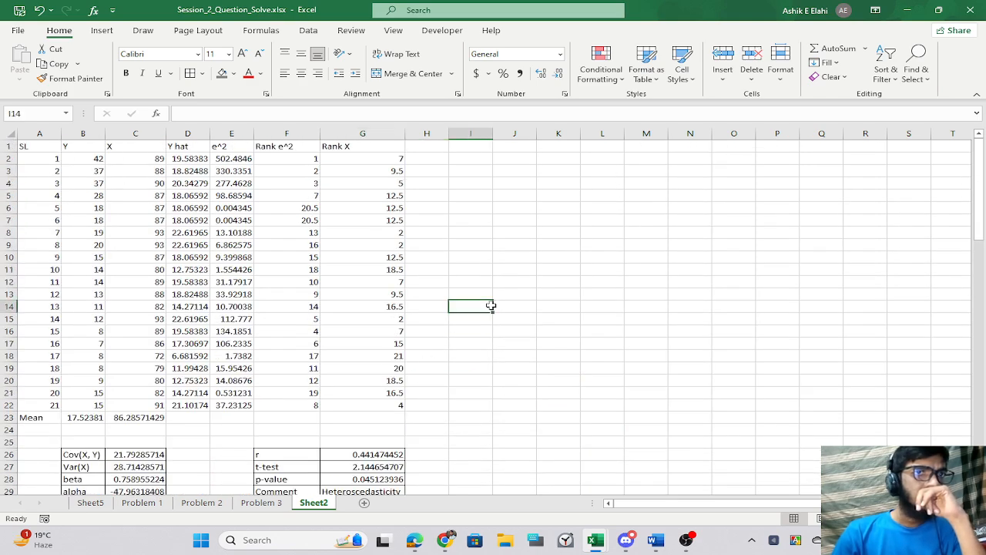
{"action": "scroll", "coordinate": [427, 408], "scroll_direction": "down", "scroll_amount": 2}
{"action": "left_click", "coordinate": [389, 401]}
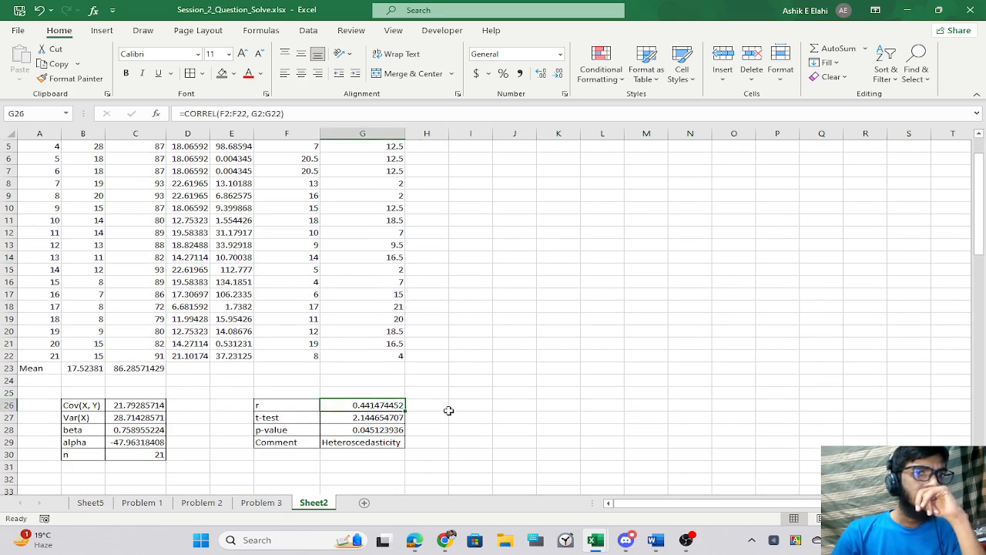
{"action": "left_click", "coordinate": [379, 419]}
{"action": "left_click", "coordinate": [374, 430]}
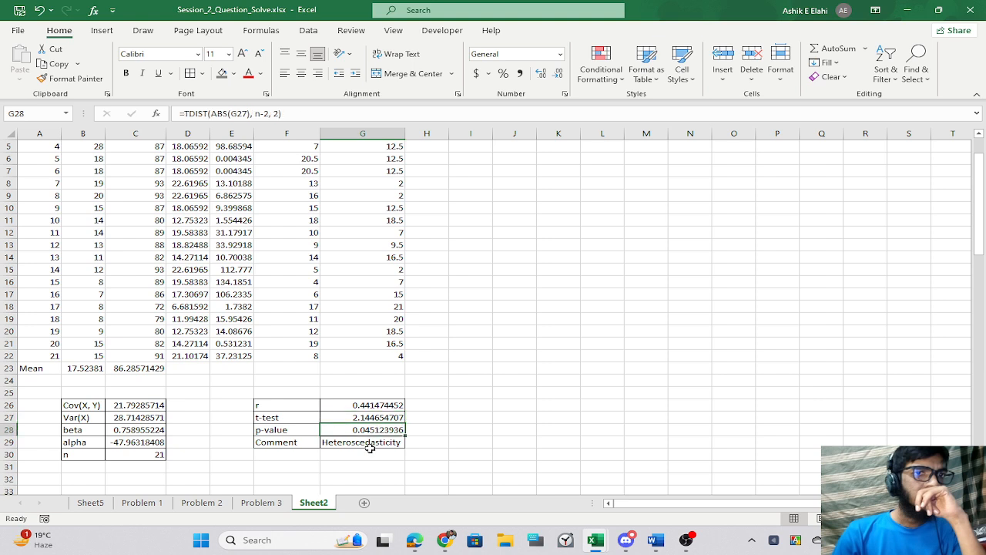
{"action": "left_click", "coordinate": [370, 442]}
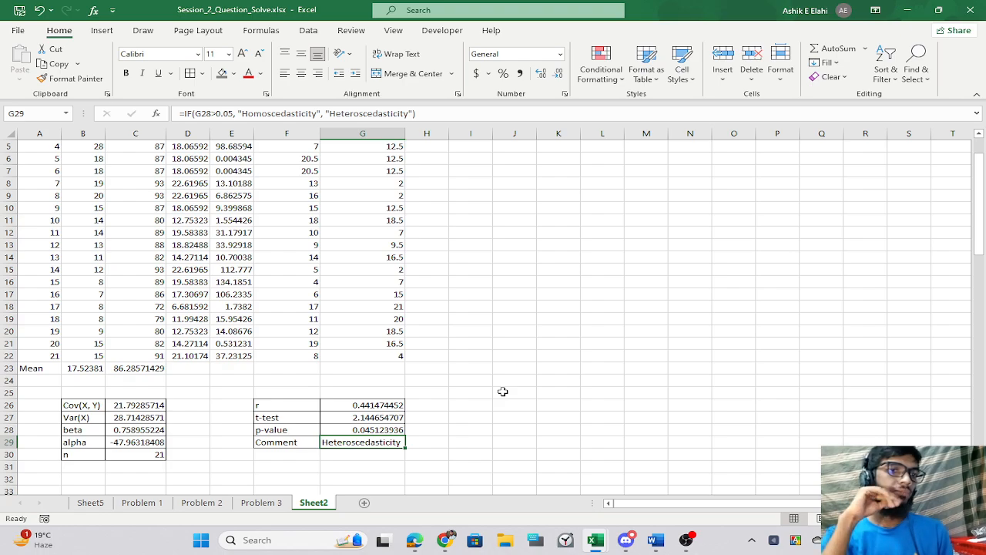
Return to the Problem 2 sheet and look over its X, Y, Y hat and e^2 table.
{"action": "left_click", "coordinate": [262, 502]}
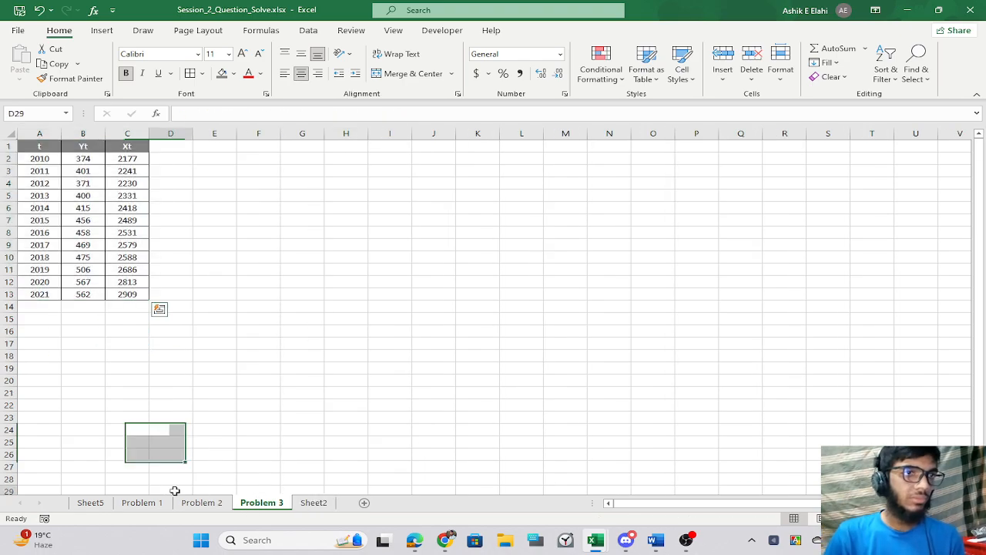
{"action": "left_click", "coordinate": [192, 502]}
{"action": "scroll", "coordinate": [207, 440], "scroll_direction": "up", "scroll_amount": 20}
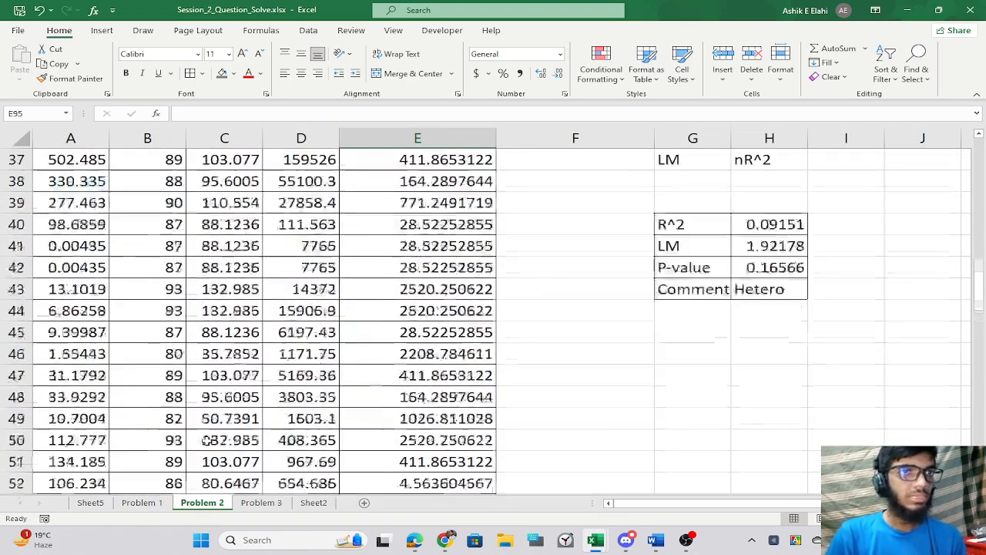
{"action": "scroll", "coordinate": [206, 440], "scroll_direction": "up", "scroll_amount": 5}
{"action": "scroll", "coordinate": [207, 440], "scroll_direction": "down", "scroll_amount": 3}
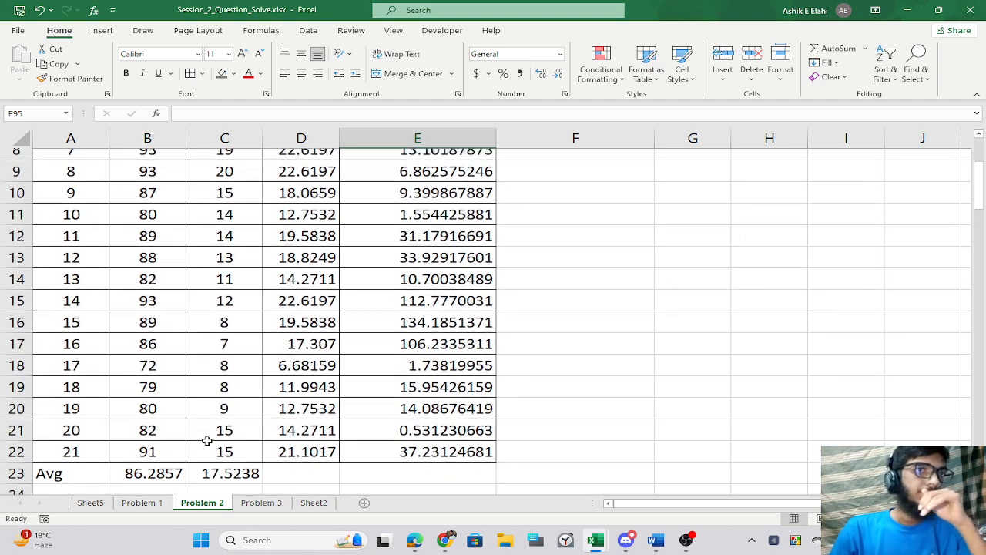
{"action": "scroll", "coordinate": [207, 440], "scroll_direction": "up", "scroll_amount": 3}
{"action": "scroll", "coordinate": [207, 440], "scroll_direction": "down", "scroll_amount": 4}
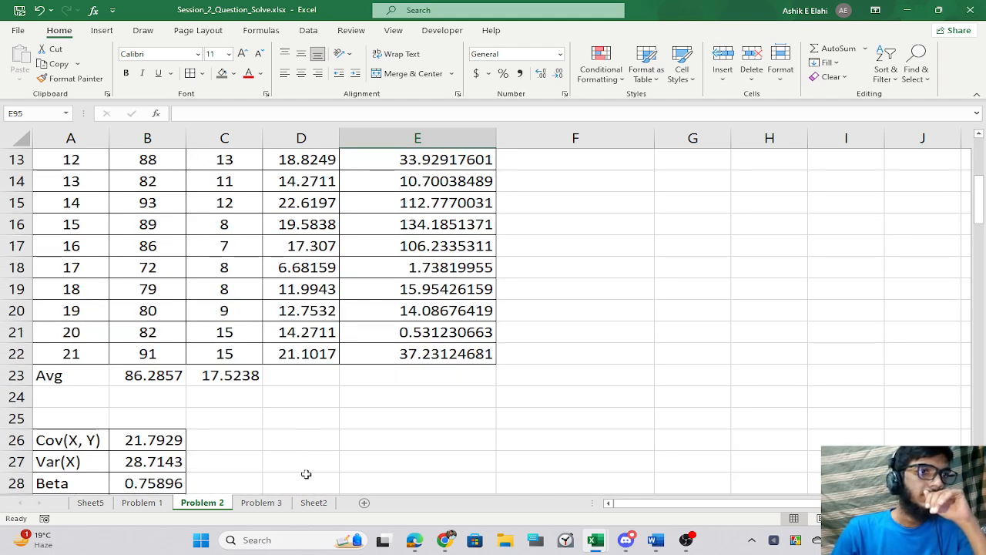
Examine the T-Test, P Value and VIF tables on Problem 1 and check the ANOVA Comment formula in G35.
{"action": "left_click", "coordinate": [161, 507]}
{"action": "scroll", "coordinate": [408, 416], "scroll_direction": "up", "scroll_amount": 12}
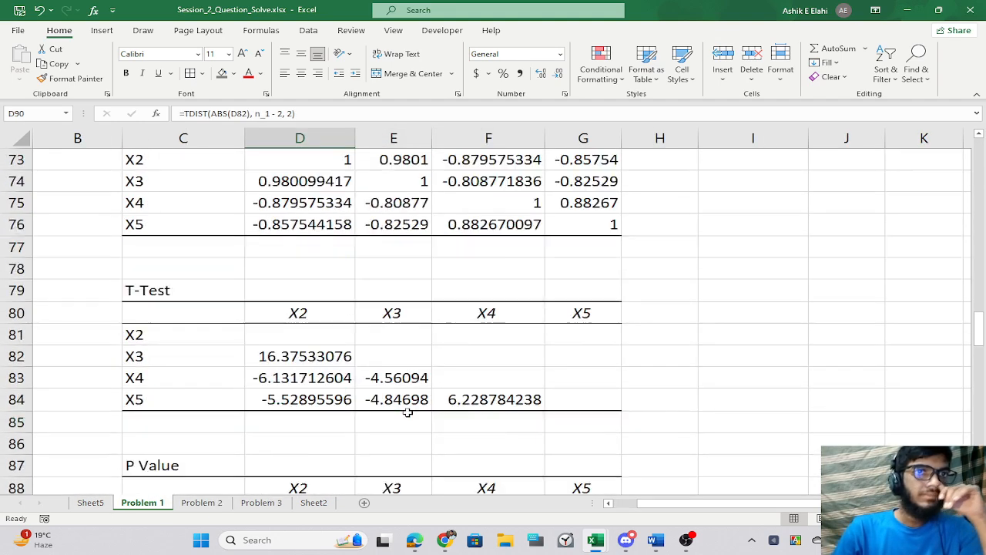
{"action": "scroll", "coordinate": [408, 416], "scroll_direction": "up", "scroll_amount": 1}
{"action": "scroll", "coordinate": [407, 416], "scroll_direction": "down", "scroll_amount": 15}
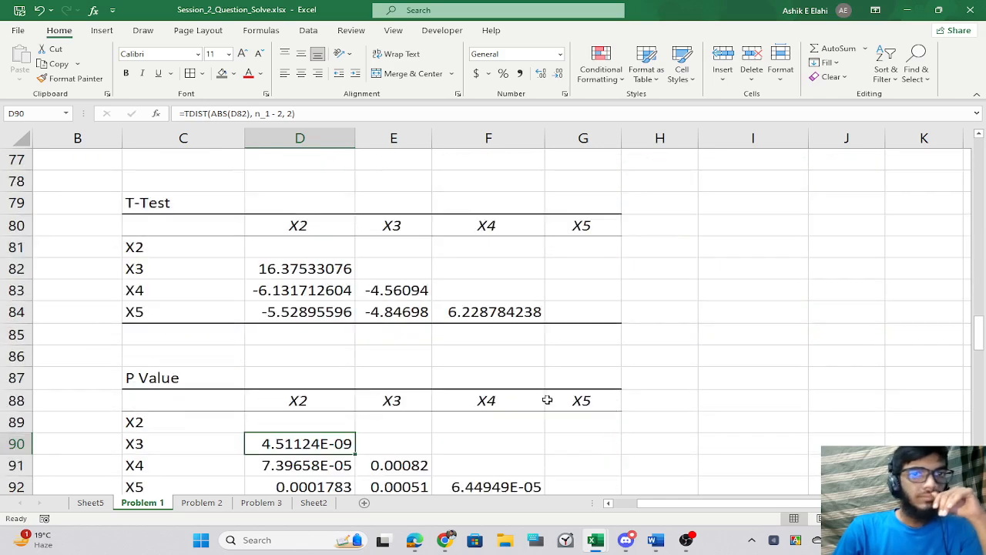
{"action": "scroll", "coordinate": [547, 399], "scroll_direction": "up", "scroll_amount": 4}
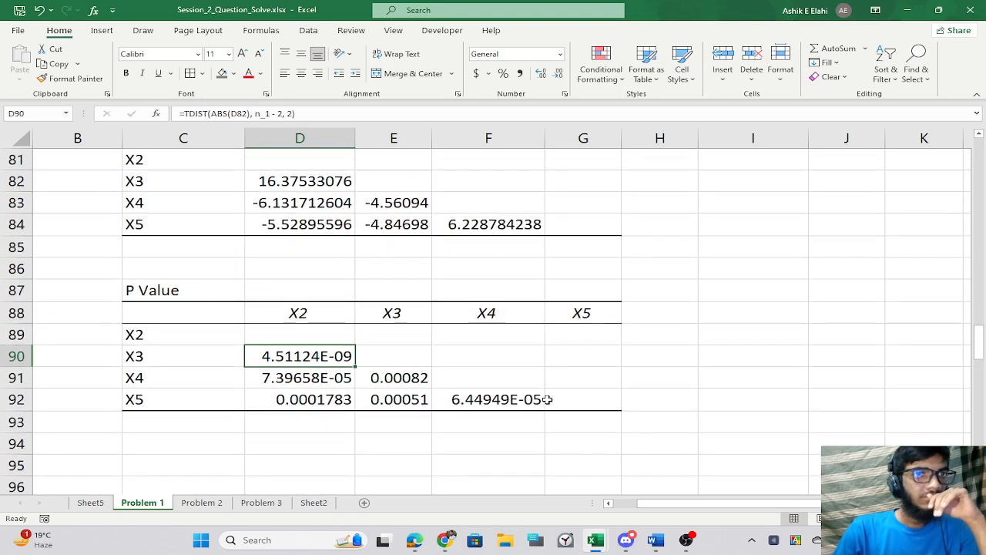
{"action": "scroll", "coordinate": [548, 400], "scroll_direction": "down", "scroll_amount": 3}
{"action": "scroll", "coordinate": [547, 401], "scroll_direction": "down", "scroll_amount": 9}
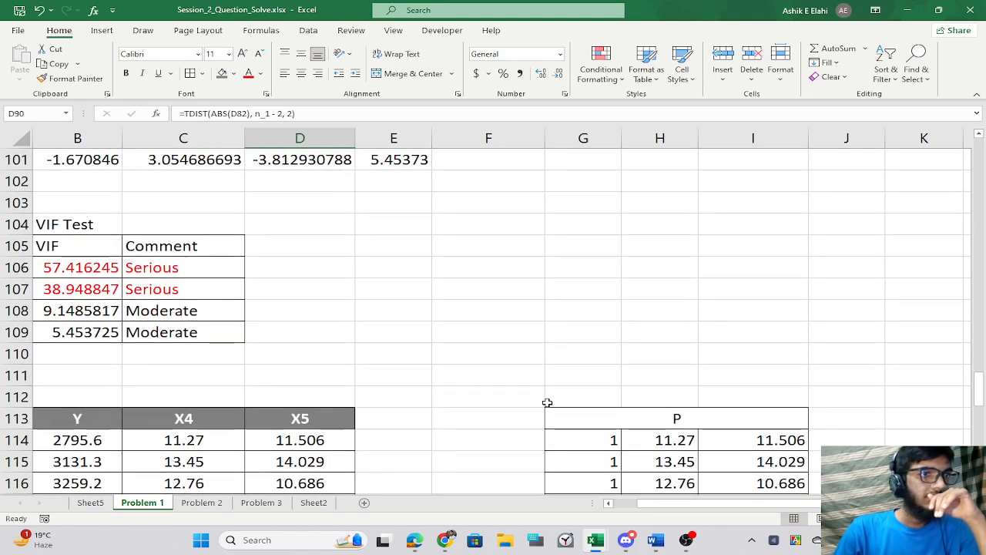
{"action": "scroll", "coordinate": [542, 446], "scroll_direction": "up", "scroll_amount": 20}
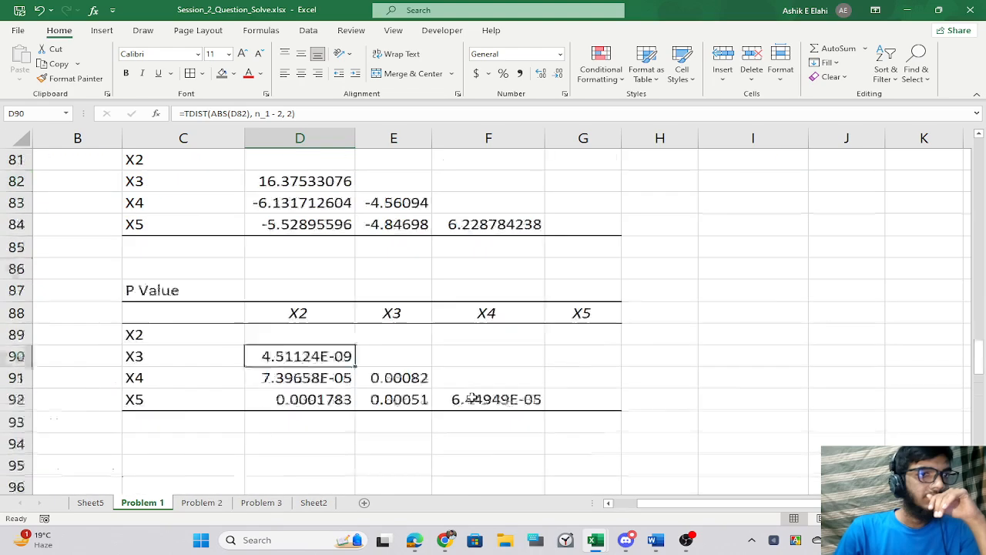
{"action": "scroll", "coordinate": [448, 367], "scroll_direction": "up", "scroll_amount": 1}
{"action": "scroll", "coordinate": [539, 323], "scroll_direction": "down", "scroll_amount": 1}
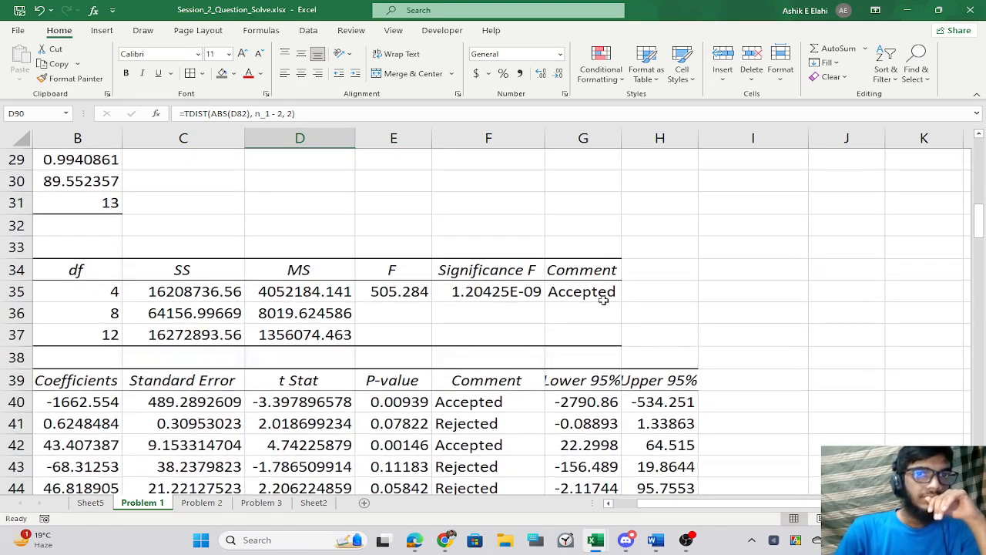
{"action": "left_click", "coordinate": [586, 291]}
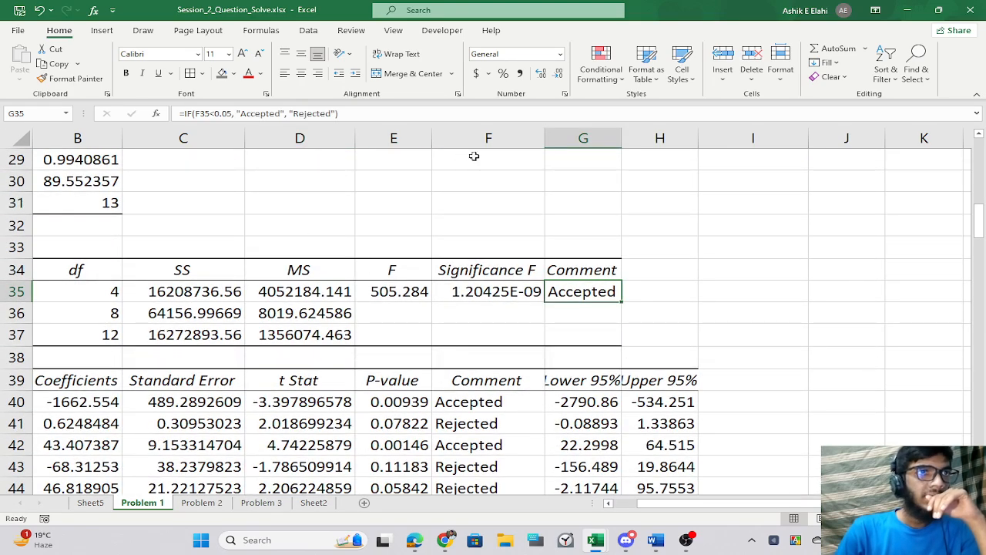
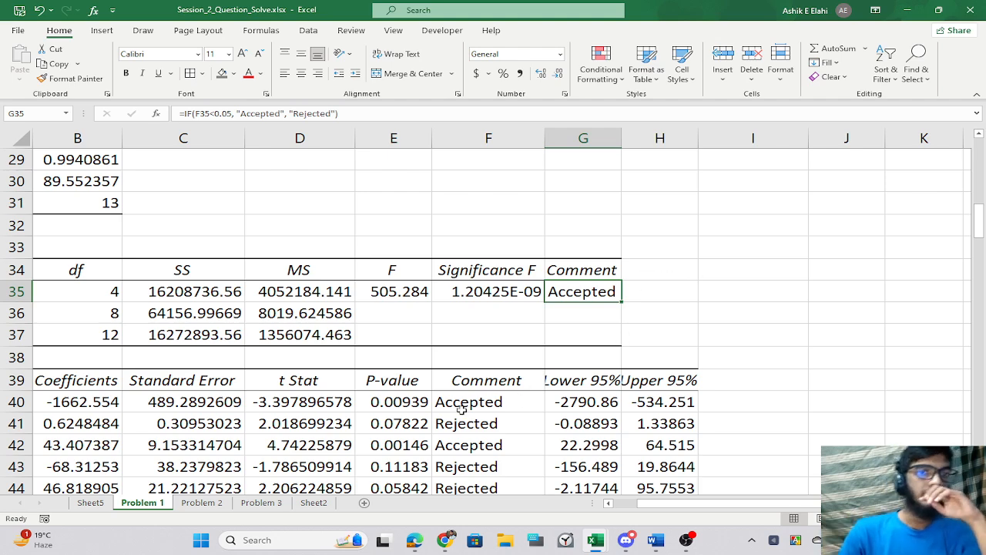
Look over Problem 2 and Sheet2's rank correlation and ANOVA tables, and recheck the Comment formula in G29.
{"action": "left_click", "coordinate": [211, 505]}
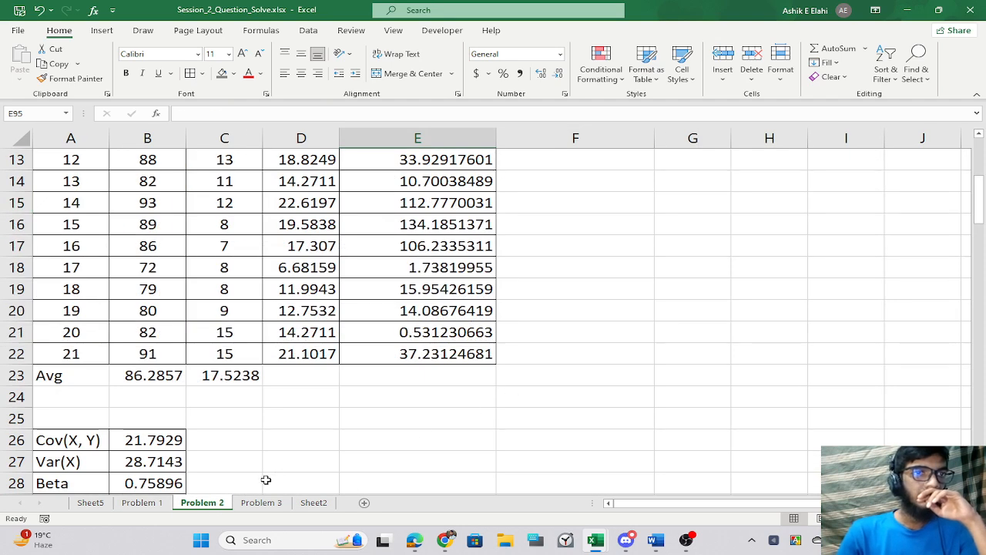
{"action": "scroll", "coordinate": [517, 369], "scroll_direction": "up", "scroll_amount": 4}
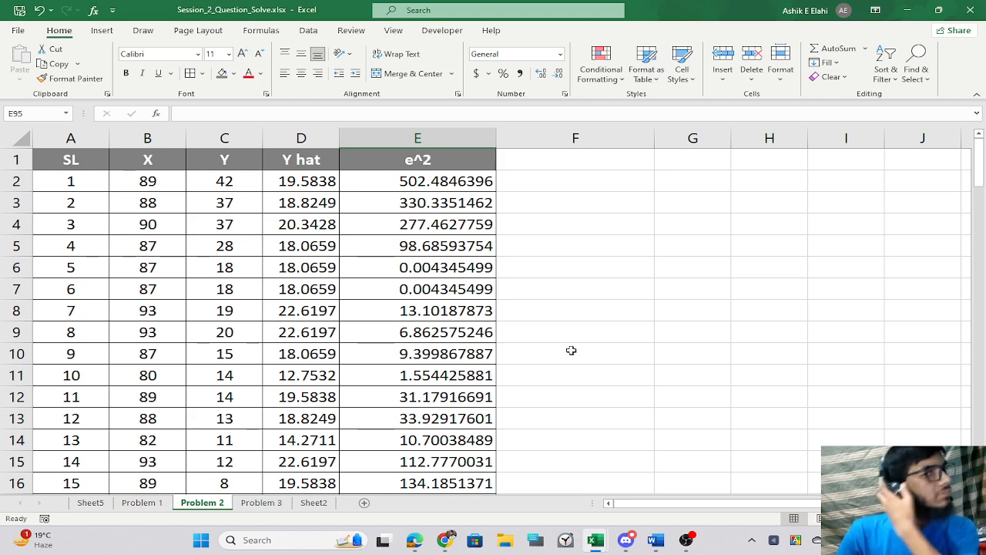
{"action": "left_click", "coordinate": [313, 502]}
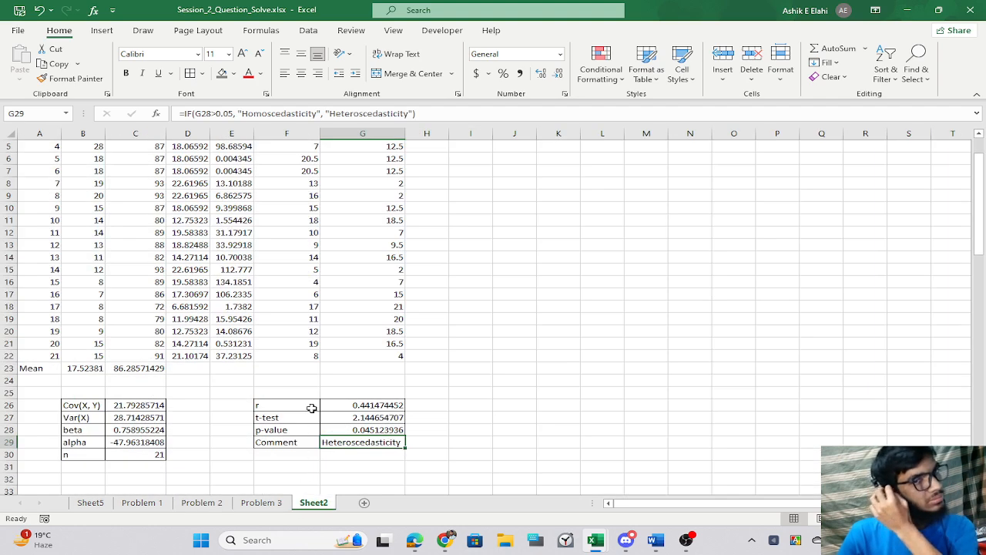
{"action": "scroll", "coordinate": [385, 346], "scroll_direction": "up", "scroll_amount": 2}
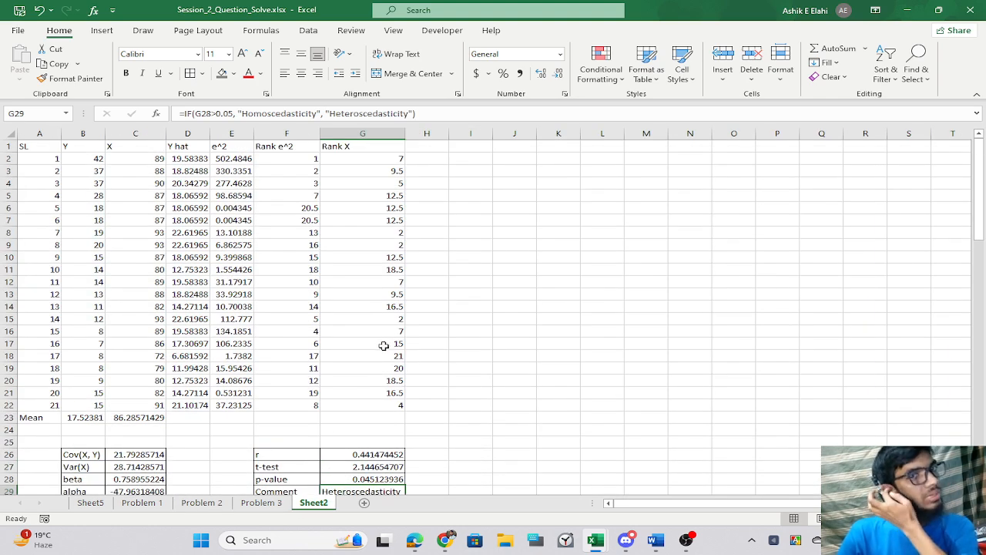
{"action": "scroll", "coordinate": [384, 345], "scroll_direction": "down", "scroll_amount": 3}
{"action": "scroll", "coordinate": [384, 347], "scroll_direction": "up", "scroll_amount": 3}
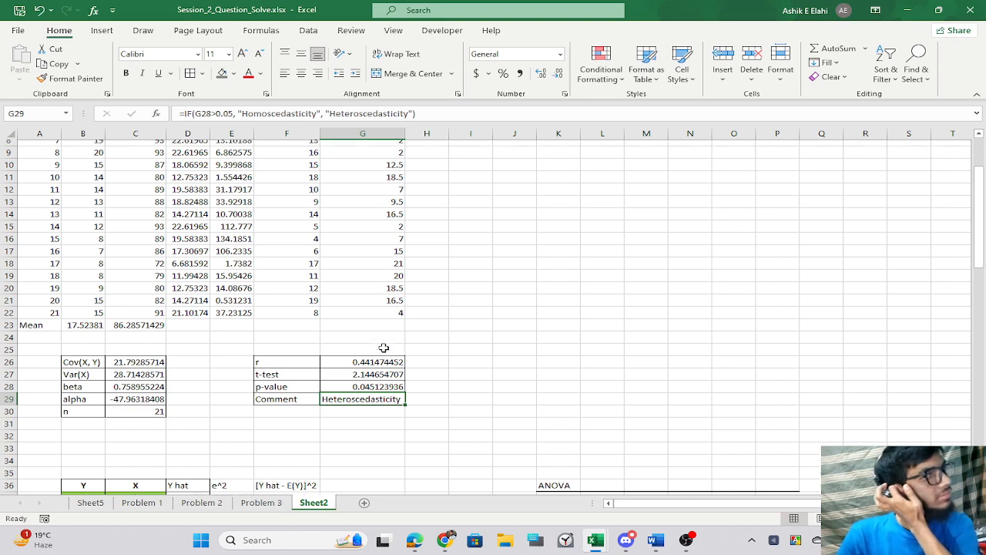
{"action": "scroll", "coordinate": [384, 349], "scroll_direction": "down", "scroll_amount": 4}
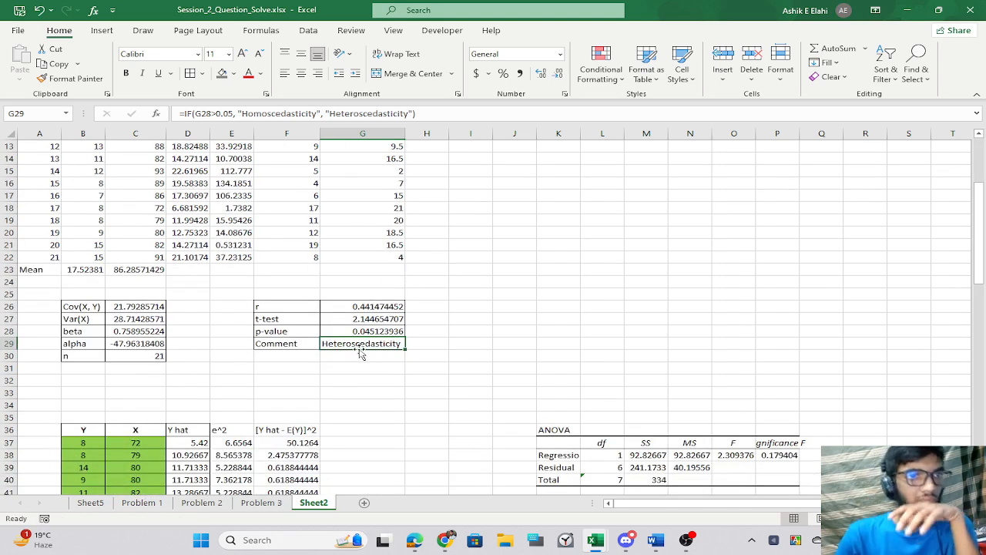
{"action": "scroll", "coordinate": [358, 350], "scroll_direction": "down", "scroll_amount": 3}
{"action": "scroll", "coordinate": [363, 351], "scroll_direction": "down", "scroll_amount": 5}
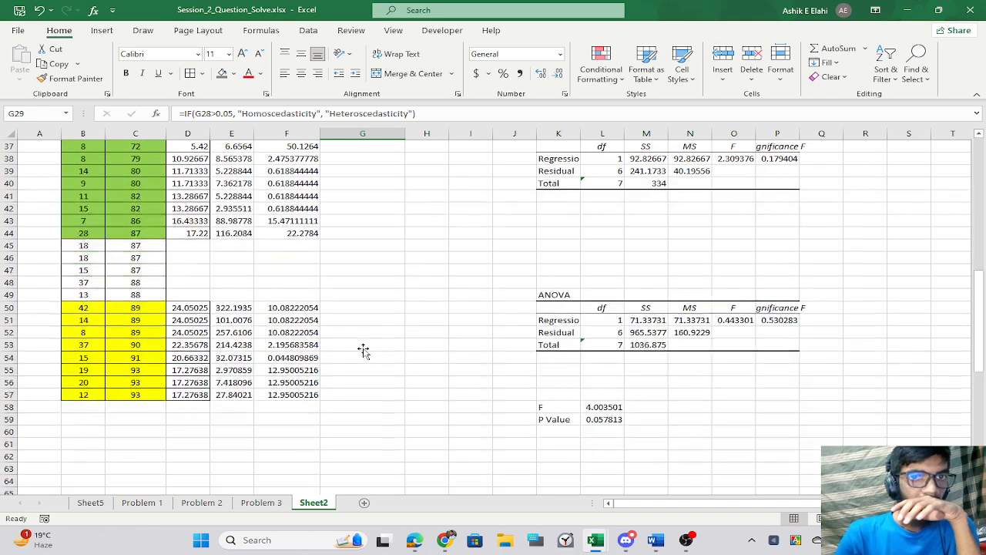
{"action": "scroll", "coordinate": [364, 351], "scroll_direction": "up", "scroll_amount": 5}
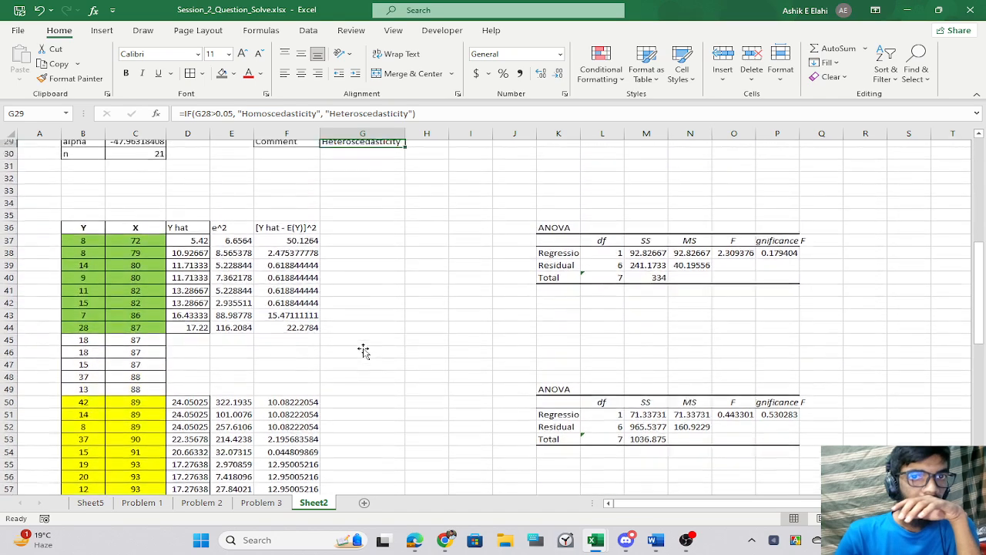
{"action": "left_click", "coordinate": [371, 330]}
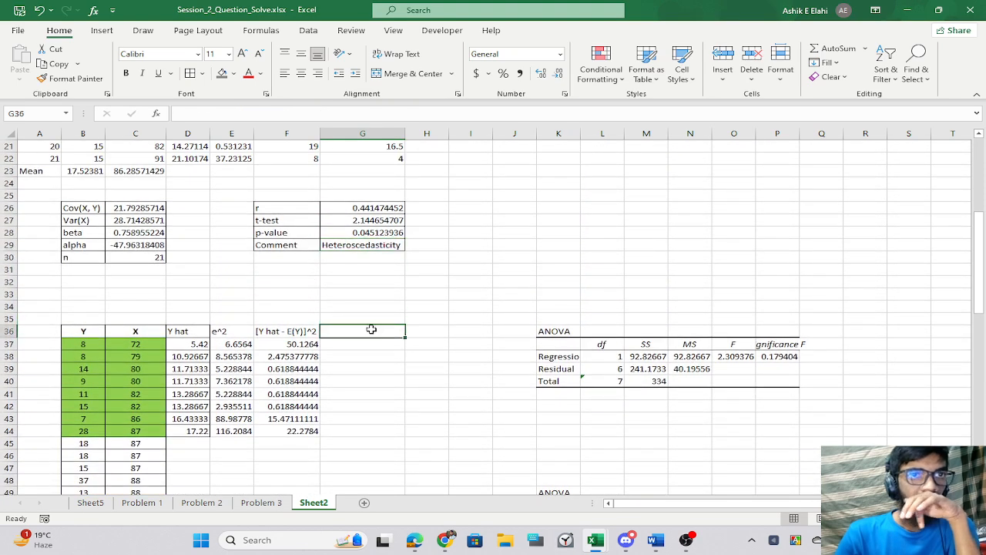
{"action": "left_click", "coordinate": [369, 245]}
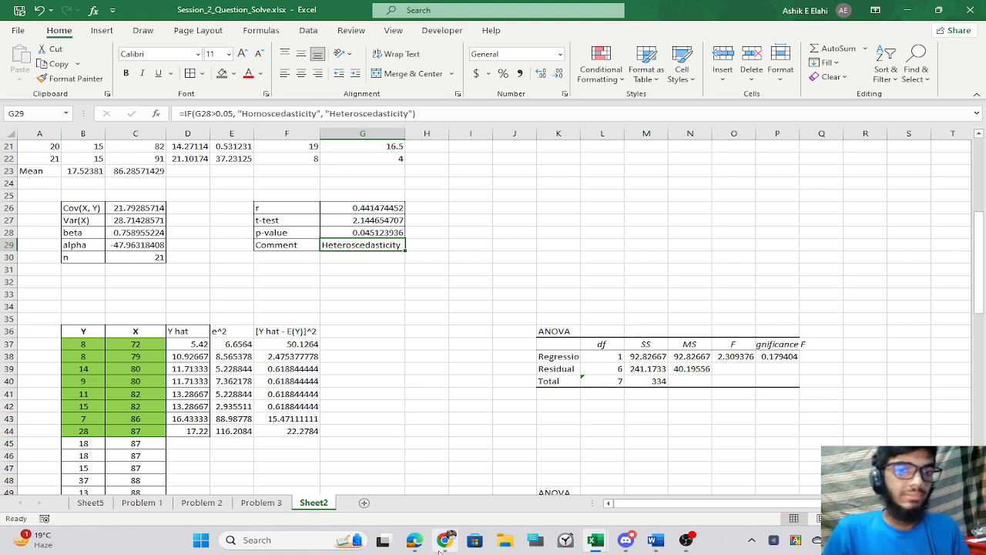
Switch to ChatGPT in Chrome, ask about a p-value less than 0.05, and read the null hypothesis decision rule.
{"action": "left_click", "coordinate": [445, 539]}
{"action": "scroll", "coordinate": [456, 320], "scroll_direction": "down", "scroll_amount": 5}
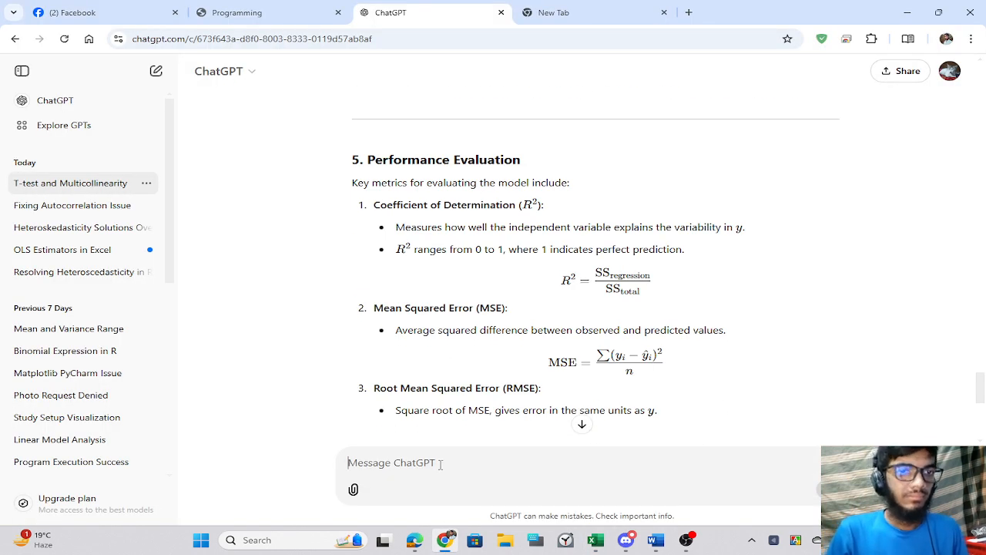
{"action": "type", "text": "P"}
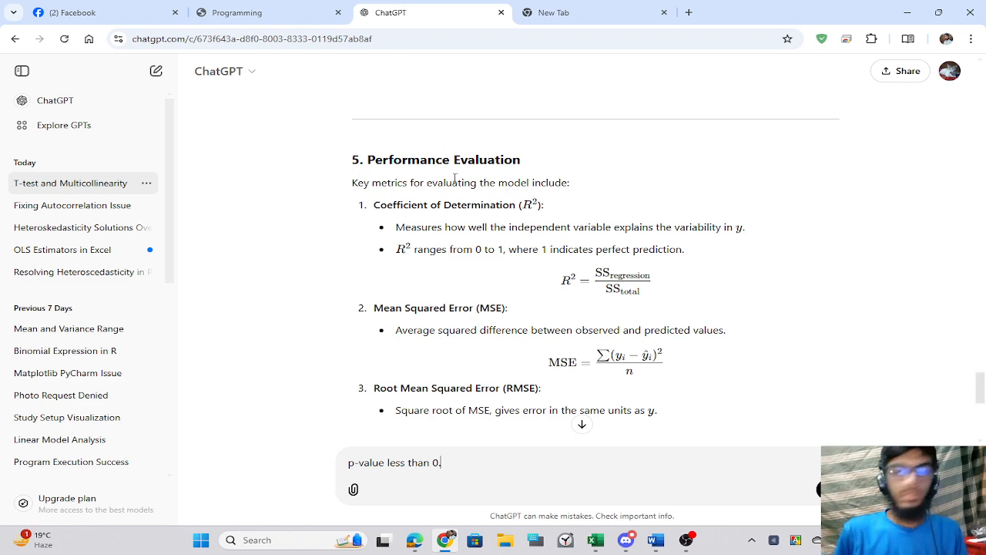
{"action": "key", "text": "Return"}
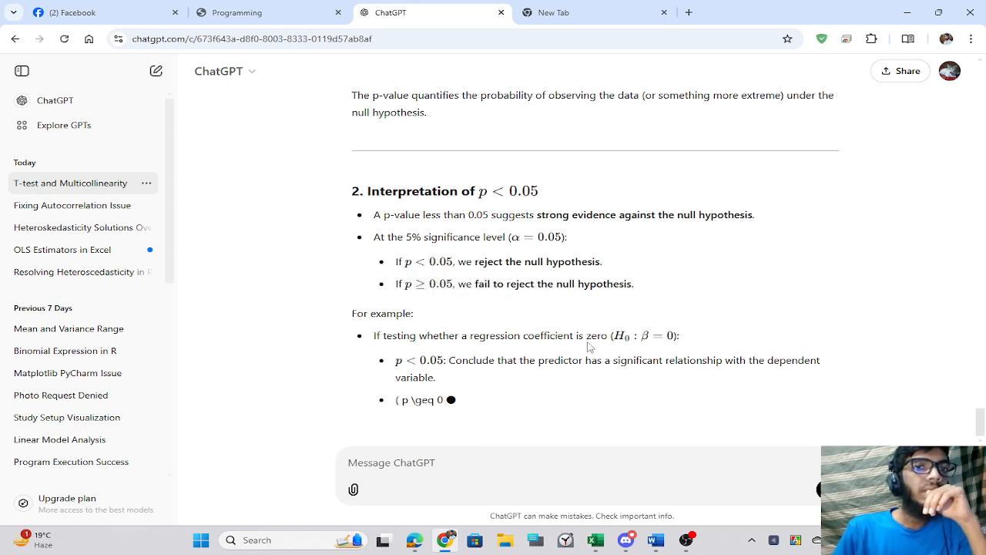
{"action": "scroll", "coordinate": [589, 346], "scroll_direction": "up", "scroll_amount": 1}
{"action": "left_click_drag", "start_coordinate": [578, 344], "coordinate": [453, 344]}
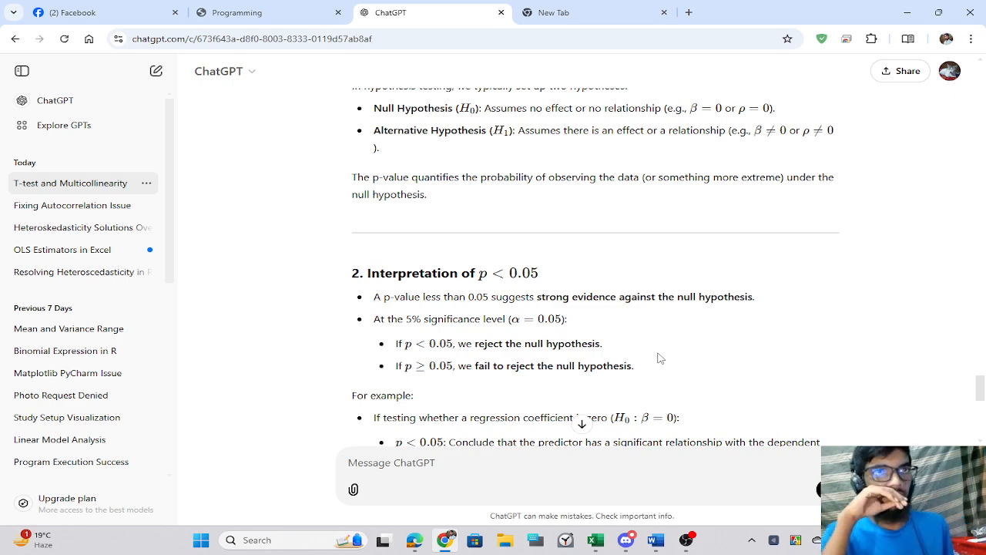
Switch to the other Excel workbook and check the Rank Correlation hypotheses in the Heteroscadisticity sheet's text box.
{"action": "key", "text": "alt+Tab"}
{"action": "key", "text": "alt+Tab"}
{"action": "key", "text": "alt+Tab"}
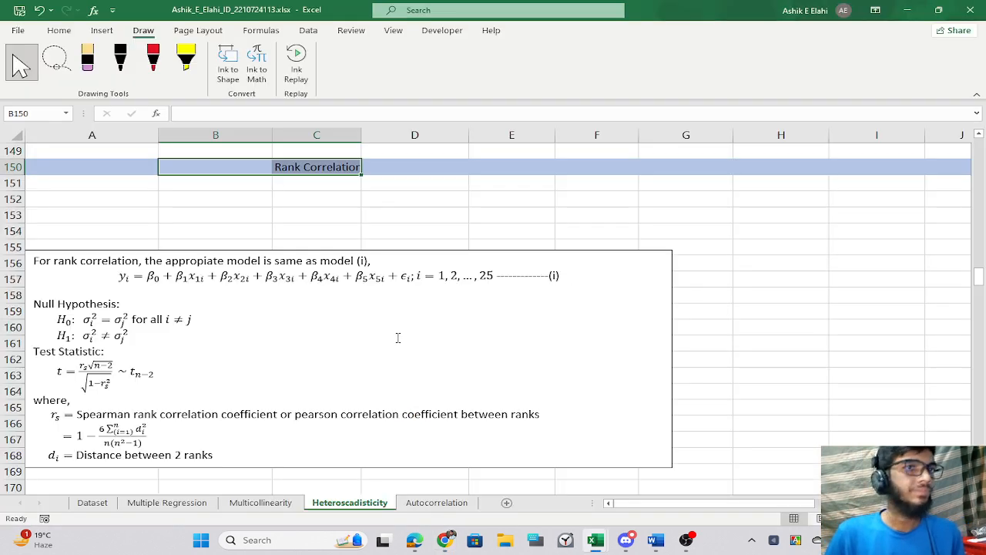
{"action": "left_click", "coordinate": [398, 336]}
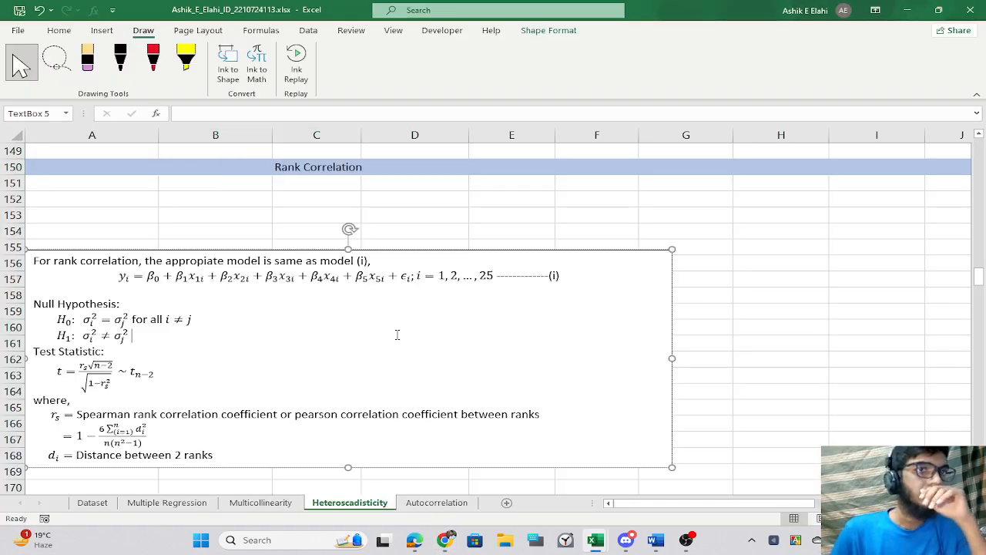
Read the rank correlation hypotheses and test statistic in the Heteroscadisticity sheet, and look over the hypotheses and regression outputs below.
{"action": "scroll", "coordinate": [398, 333], "scroll_direction": "down", "scroll_amount": 2}
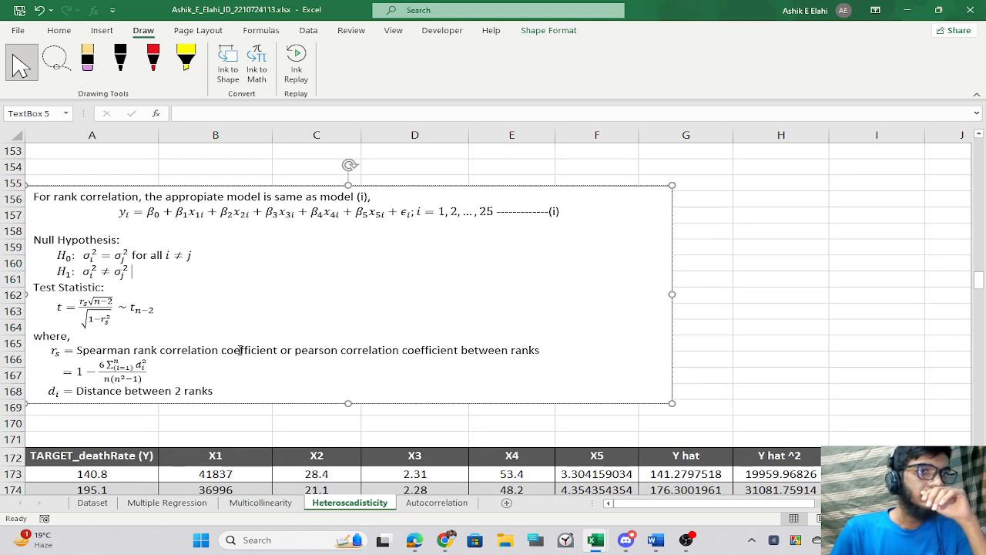
{"action": "scroll", "coordinate": [85, 341], "scroll_direction": "down", "scroll_amount": 2}
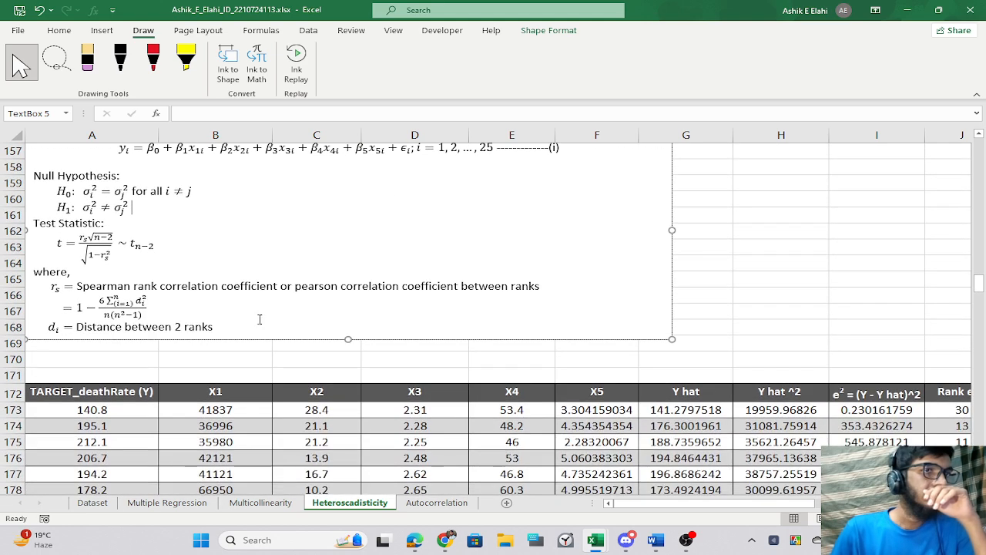
{"action": "scroll", "coordinate": [102, 287], "scroll_direction": "up", "scroll_amount": 2}
{"action": "left_click_drag", "start_coordinate": [85, 261], "coordinate": [165, 257]}
{"action": "left_click", "coordinate": [281, 270]}
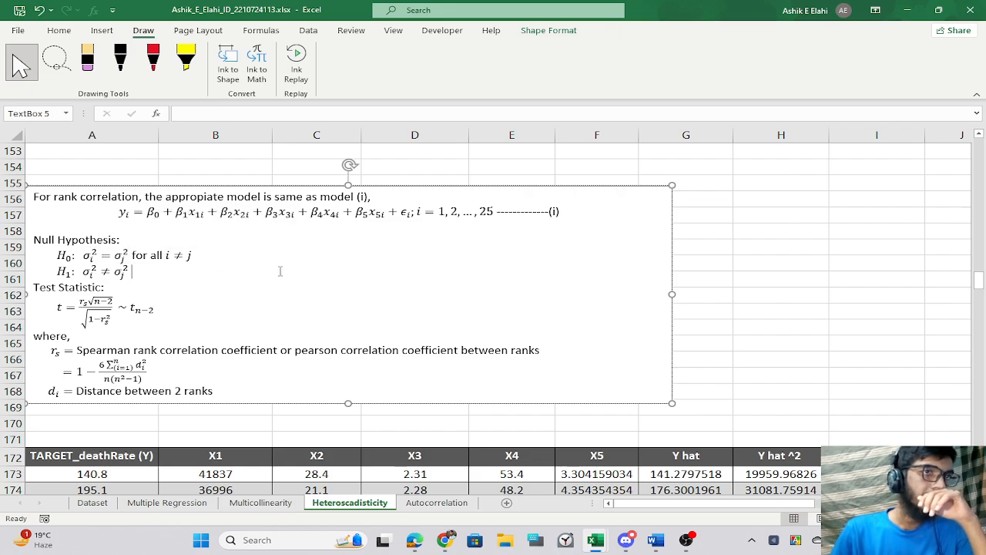
{"action": "scroll", "coordinate": [493, 284], "scroll_direction": "down", "scroll_amount": 18}
{"action": "scroll", "coordinate": [507, 283], "scroll_direction": "down", "scroll_amount": 17}
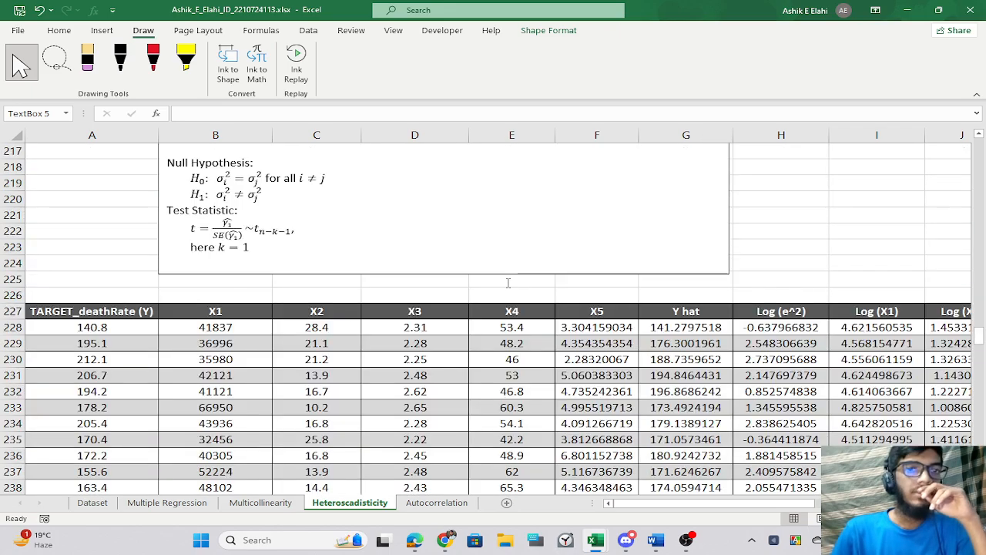
{"action": "scroll", "coordinate": [507, 283], "scroll_direction": "down", "scroll_amount": 4}
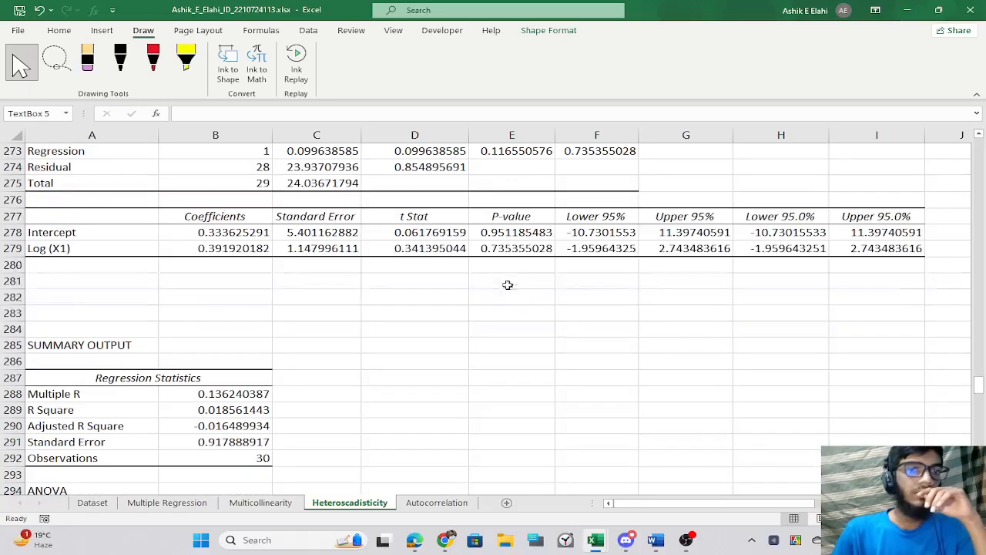
Switch to Session_2_Question_Solve.xlsx and check the White Test Comment formula in I71 on the Problem 2 sheet.
{"action": "mouse_move", "coordinate": [595, 539]}
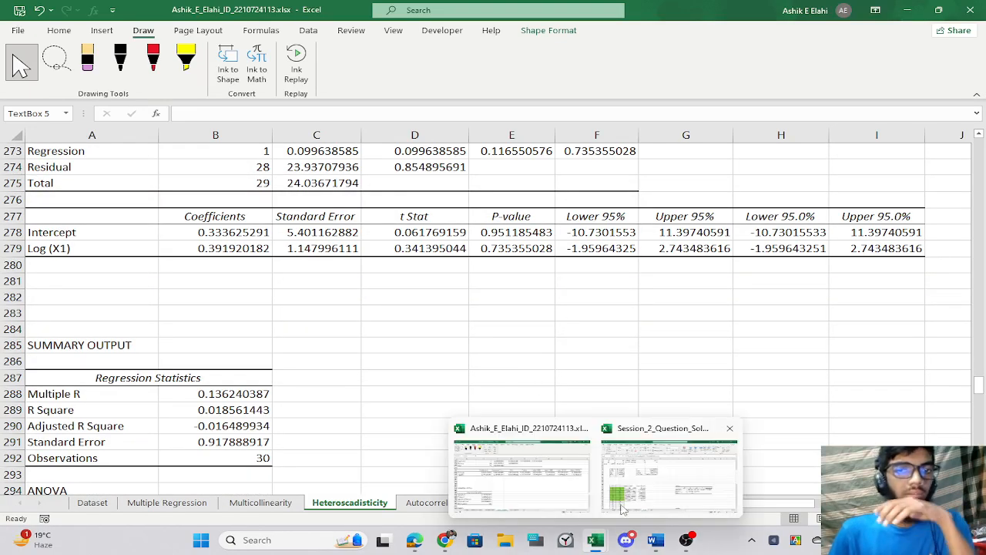
{"action": "left_click", "coordinate": [646, 484]}
{"action": "left_click", "coordinate": [637, 484]}
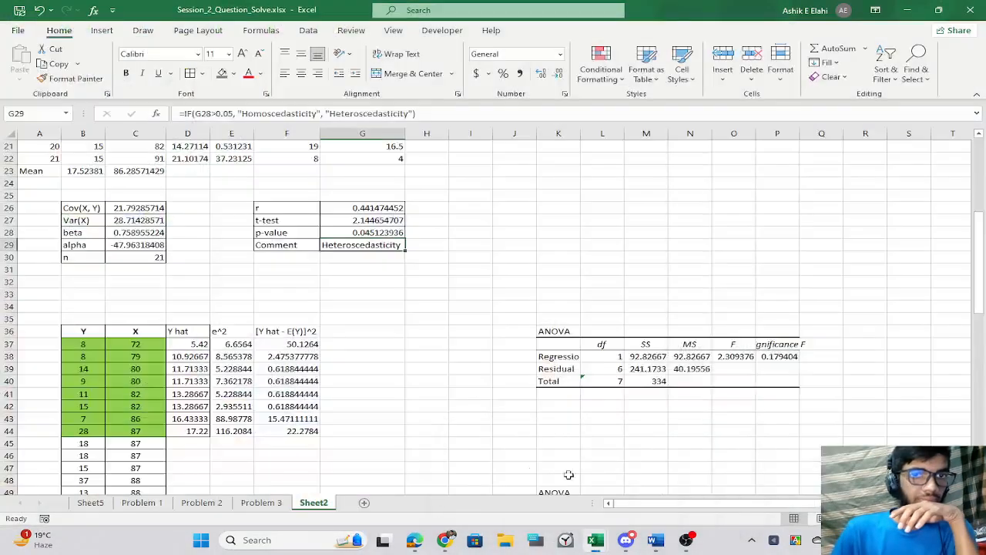
{"action": "left_click", "coordinate": [255, 502]}
{"action": "left_click", "coordinate": [202, 502]}
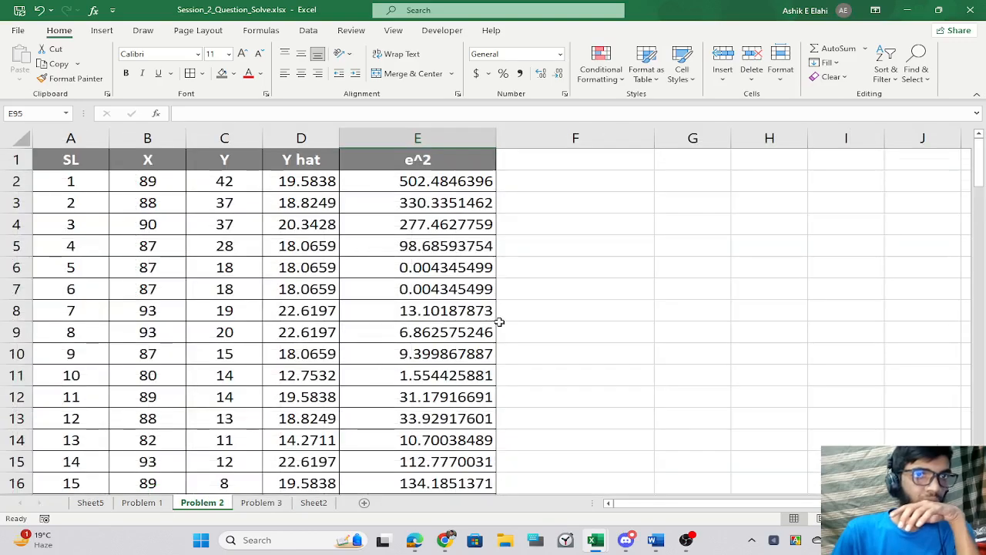
{"action": "scroll", "coordinate": [504, 319], "scroll_direction": "down", "scroll_amount": 17}
{"action": "scroll", "coordinate": [504, 319], "scroll_direction": "down", "scroll_amount": 3}
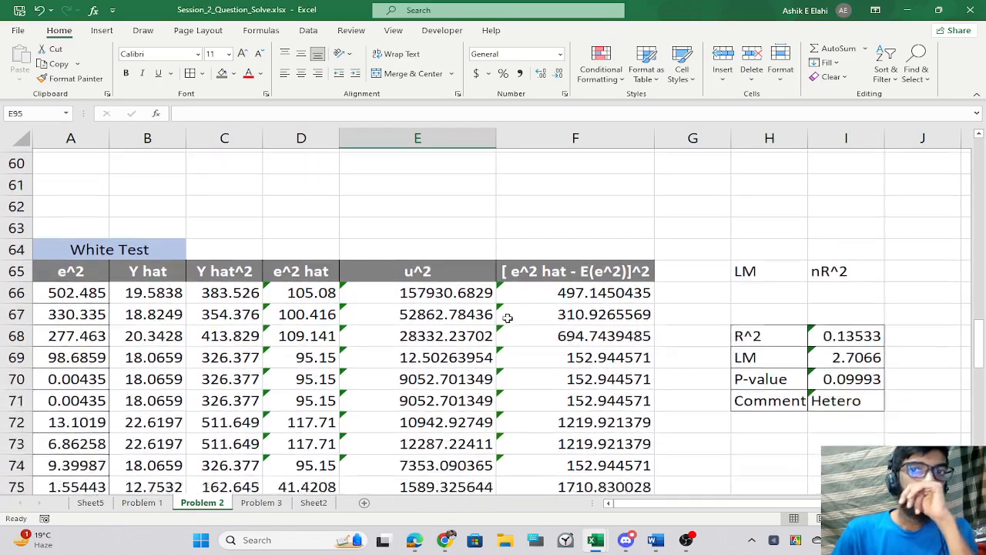
{"action": "left_click_drag", "start_coordinate": [730, 504], "coordinate": [763, 504]}
{"action": "left_click", "coordinate": [854, 416]}
{"action": "left_click", "coordinate": [764, 376]}
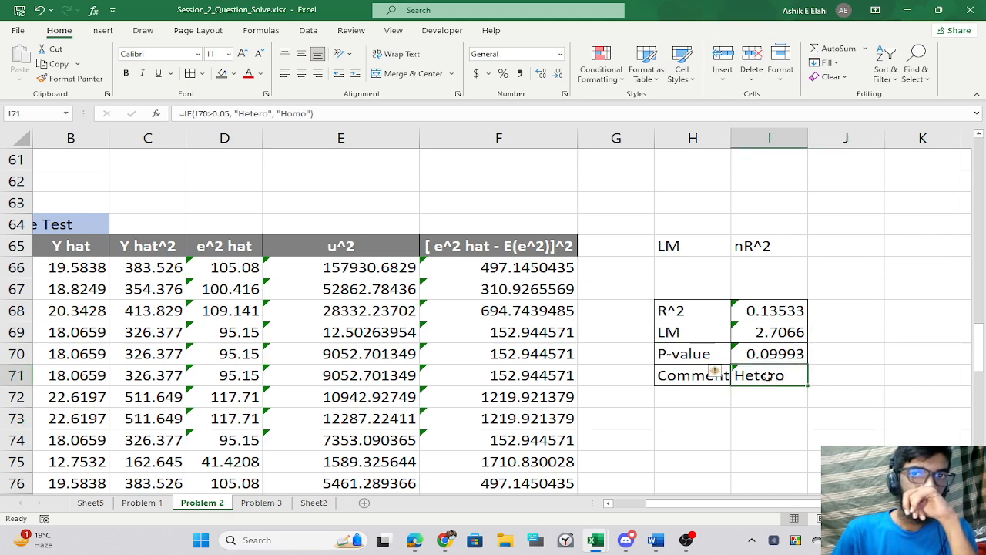
Compare the White Test and rank correlation p-values and comments on Problem 2, and recheck the formula in I71.
{"action": "left_click", "coordinate": [803, 459]}
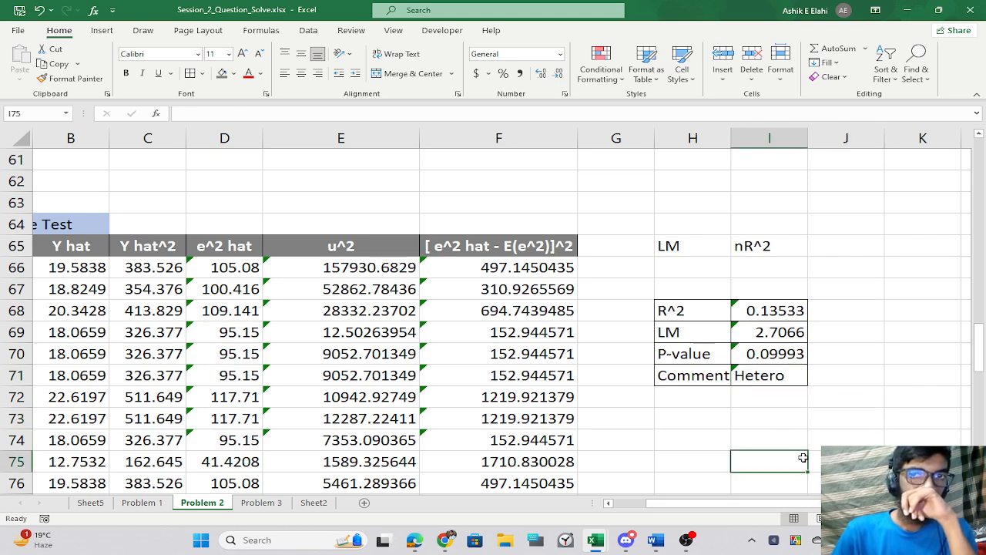
{"action": "key", "text": "Right"}
{"action": "key", "text": "Right"}
{"action": "key", "text": "Right"}
{"action": "key", "text": "Right"}
{"action": "key", "text": "Right"}
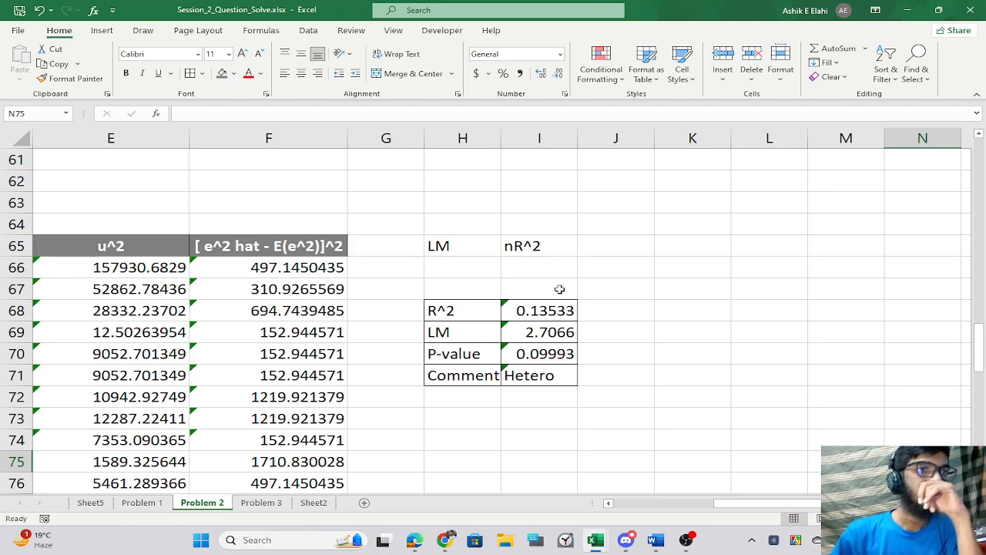
{"action": "scroll", "coordinate": [562, 286], "scroll_direction": "up", "scroll_amount": 5}
{"action": "scroll", "coordinate": [560, 289], "scroll_direction": "down", "scroll_amount": 16}
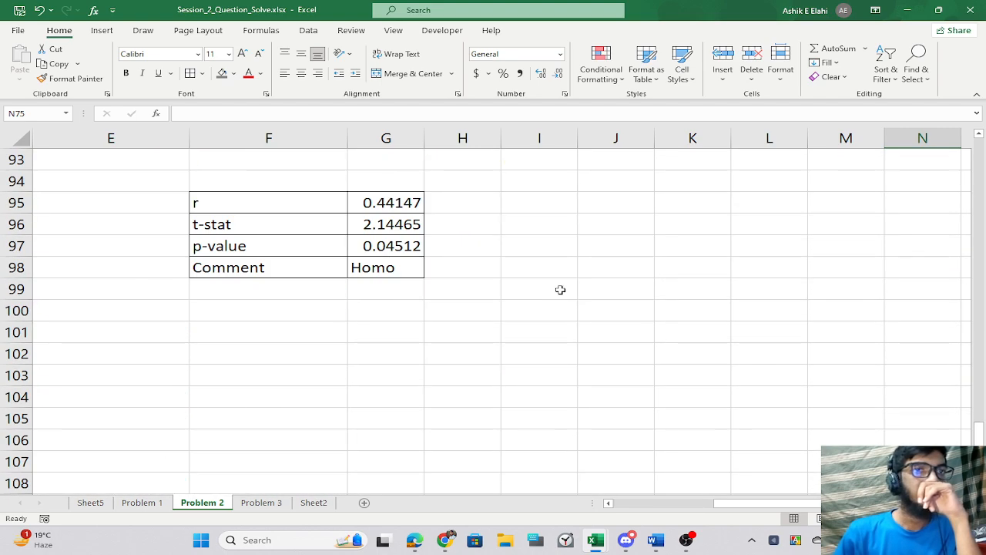
{"action": "scroll", "coordinate": [560, 290], "scroll_direction": "up", "scroll_amount": 11}
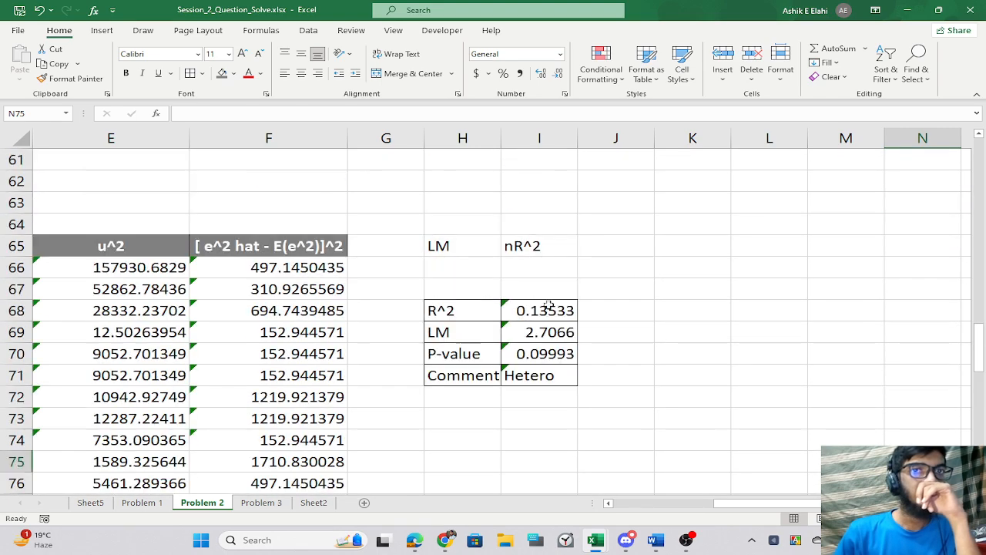
{"action": "left_click", "coordinate": [542, 377]}
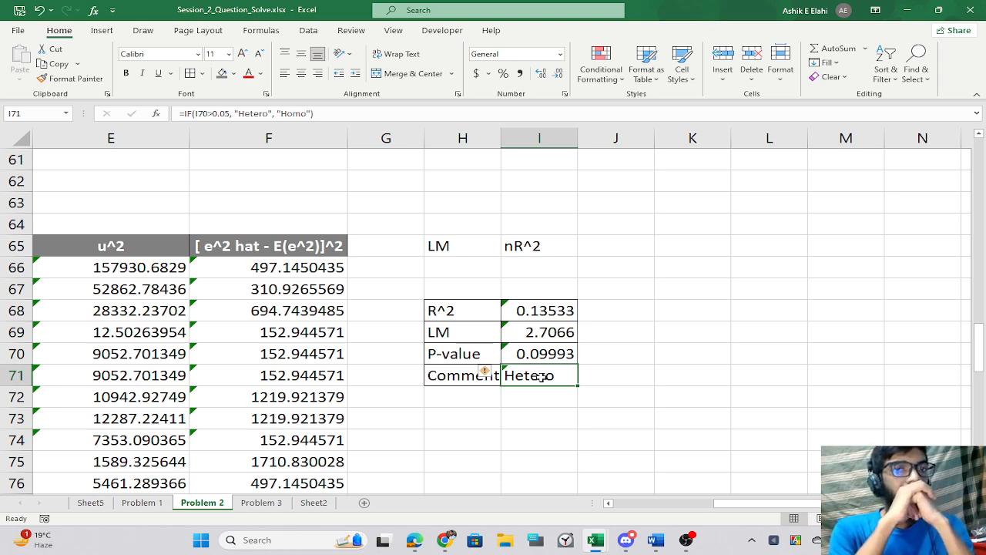
Switch to ChatGPT in Chrome and reread when to reject or fail to reject the null hypothesis at the 5% level.
{"action": "key", "text": "alt+Tab"}
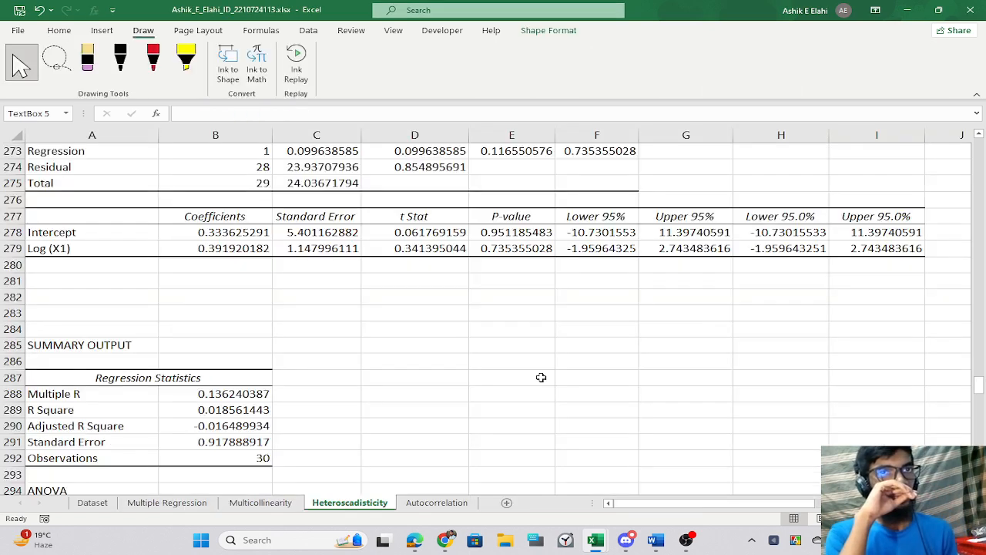
{"action": "key", "text": "alt+Tab"}
{"action": "key", "text": "alt+Tab"}
{"action": "key", "text": "alt+Tab"}
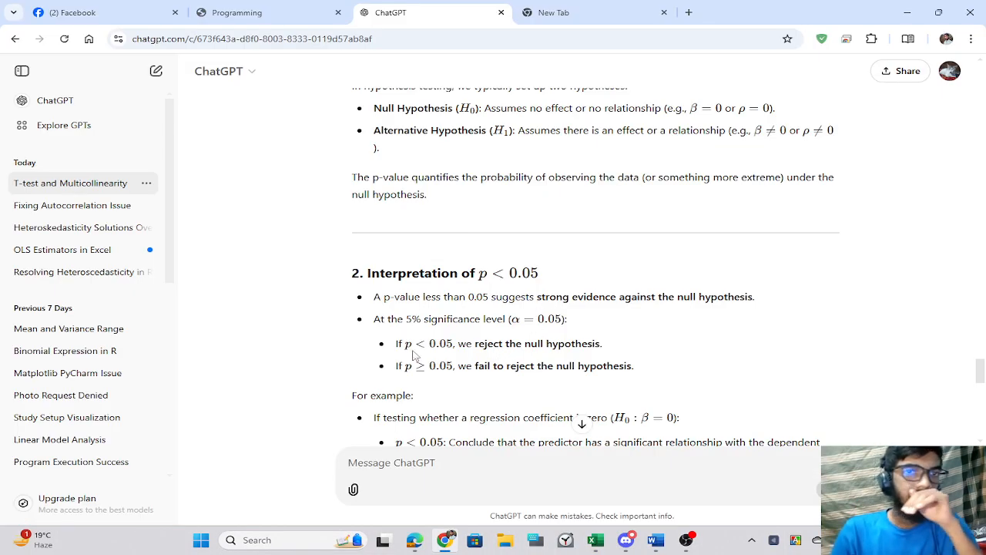
{"action": "left_click_drag", "start_coordinate": [447, 367], "coordinate": [646, 372]}
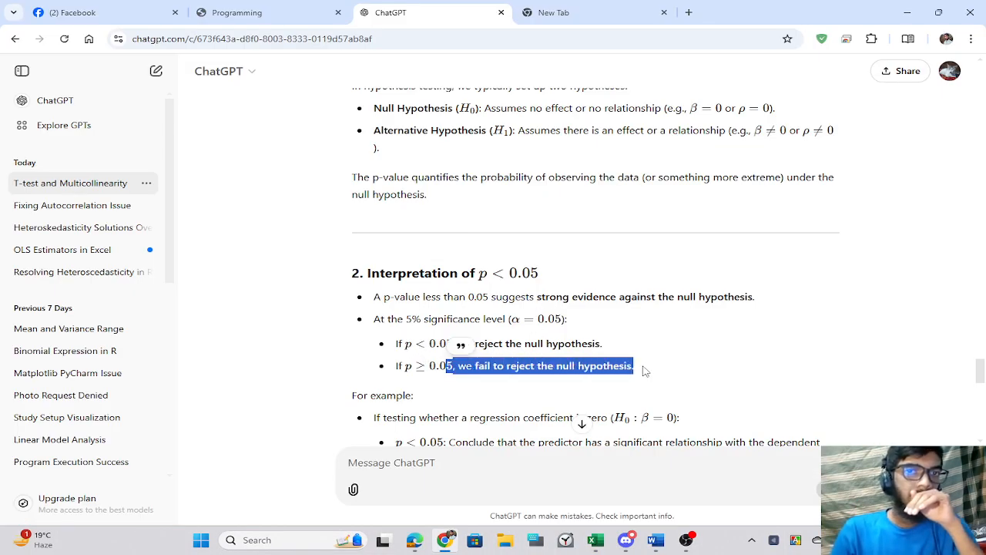
{"action": "left_click", "coordinate": [675, 375]}
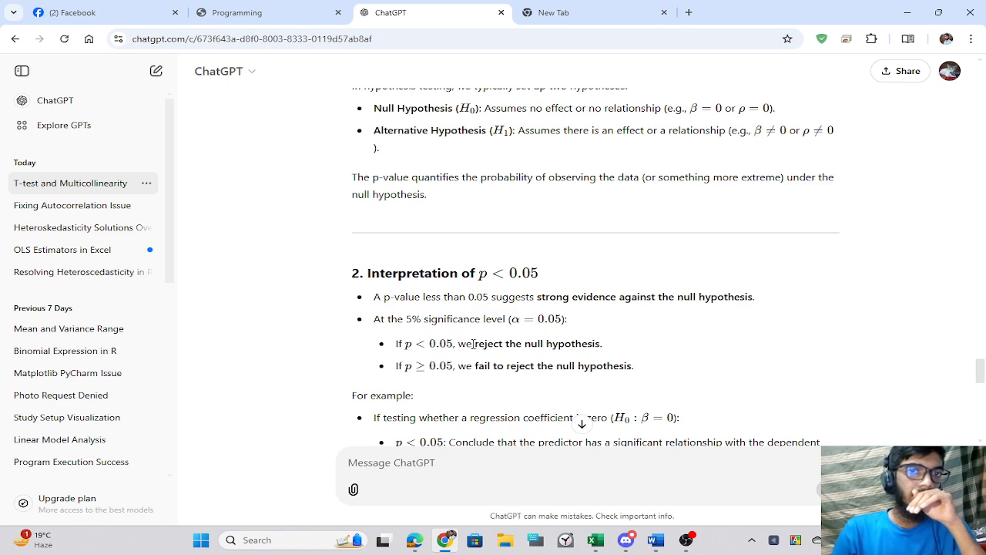
{"action": "left_click_drag", "start_coordinate": [472, 344], "coordinate": [555, 344]}
{"action": "left_click", "coordinate": [639, 334]}
Switch back to the Session_2_Question_Solve workbook and change the White Test Comment formula in I71 to =IF(I70<0.05, "Hetero", "Homo").
{"action": "key", "text": "alt+Tab"}
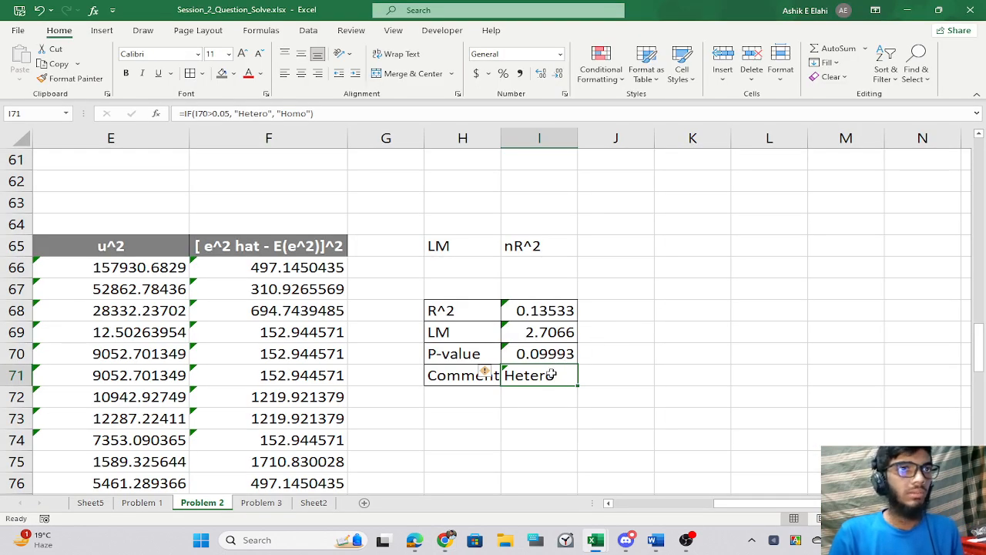
{"action": "scroll", "coordinate": [434, 270], "scroll_direction": "up", "scroll_amount": 2}
{"action": "left_click", "coordinate": [211, 113]}
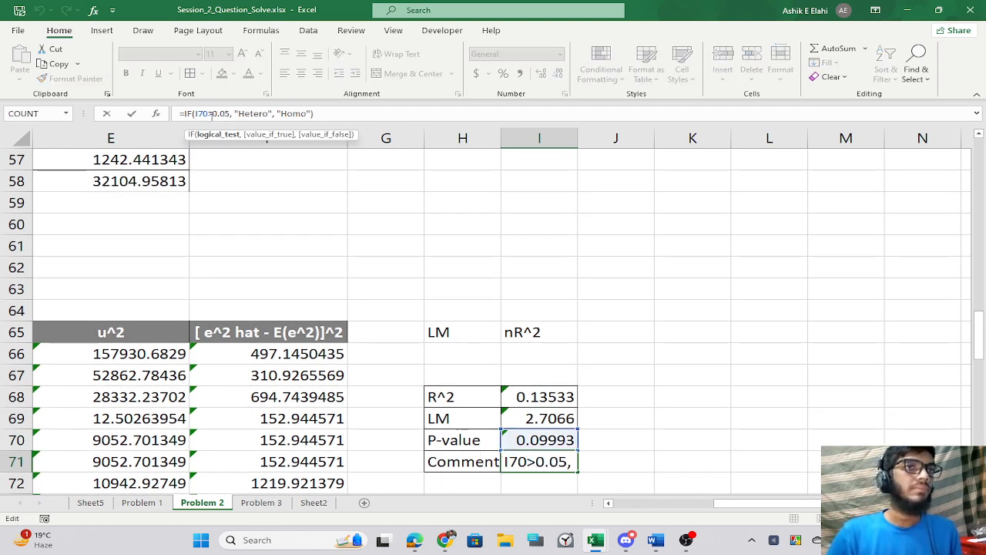
{"action": "left_click_drag", "start_coordinate": [211, 114], "coordinate": [202, 114]}
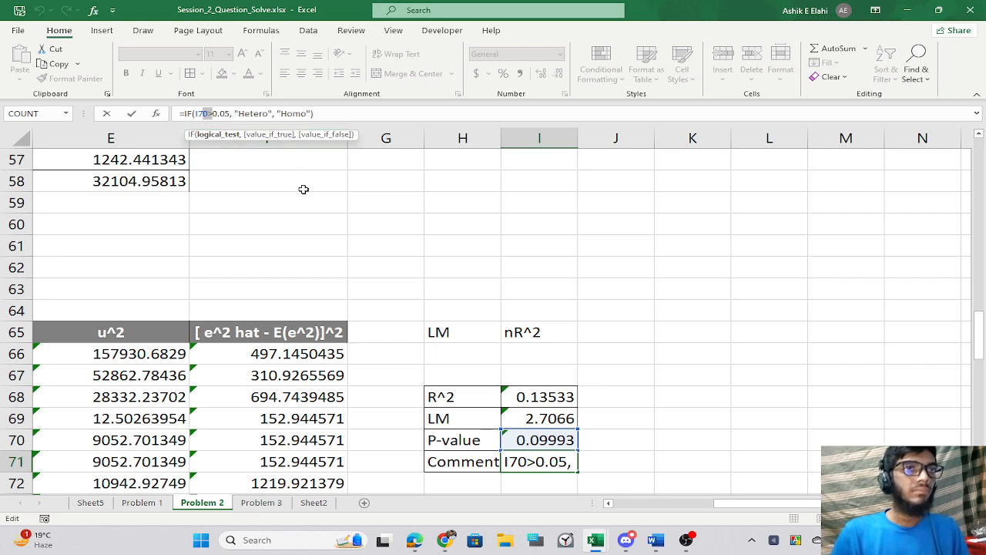
{"action": "key", "text": "BackSpace"}
{"action": "type", "text": "<"}
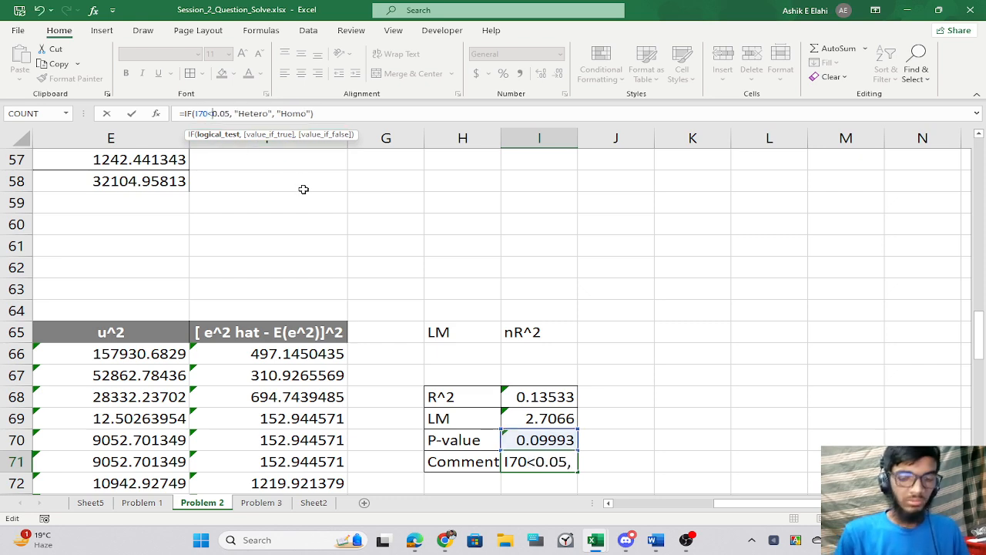
{"action": "key", "text": "Return"}
Copy the White Test Comment label and formula from H71:I71 to the upper LM table's Comment row, G43:H43.
{"action": "scroll", "coordinate": [605, 244], "scroll_direction": "up", "scroll_amount": 9}
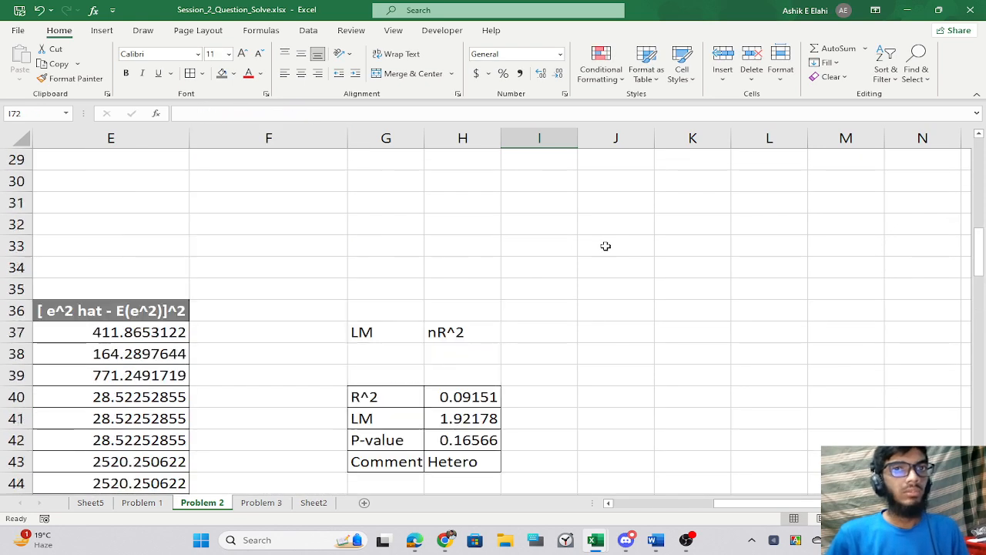
{"action": "scroll", "coordinate": [605, 245], "scroll_direction": "down", "scroll_amount": 7}
{"action": "scroll", "coordinate": [594, 266], "scroll_direction": "down", "scroll_amount": 5}
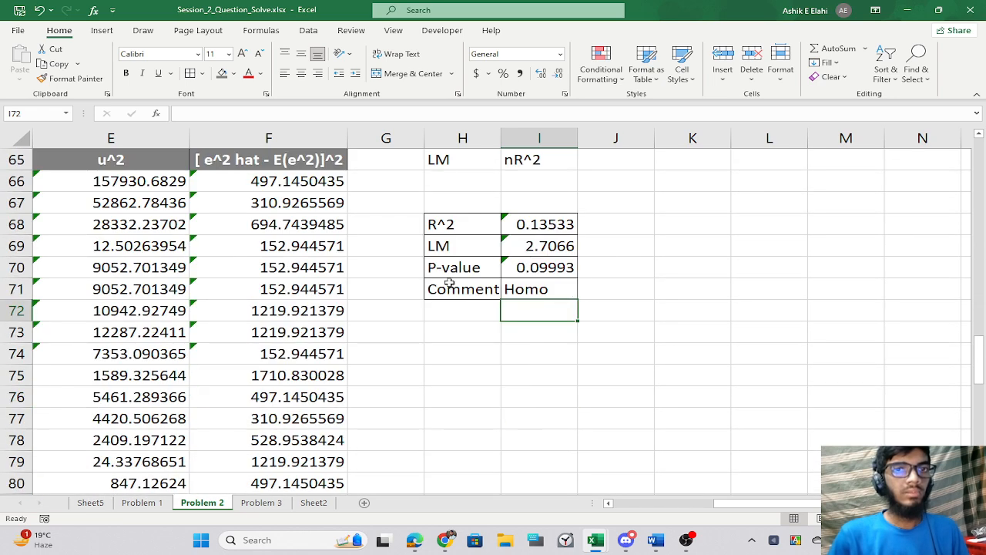
{"action": "left_click_drag", "start_coordinate": [449, 284], "coordinate": [535, 289]}
{"action": "key", "text": "ctrl+c"}
{"action": "scroll", "coordinate": [532, 277], "scroll_direction": "up", "scroll_amount": 8}
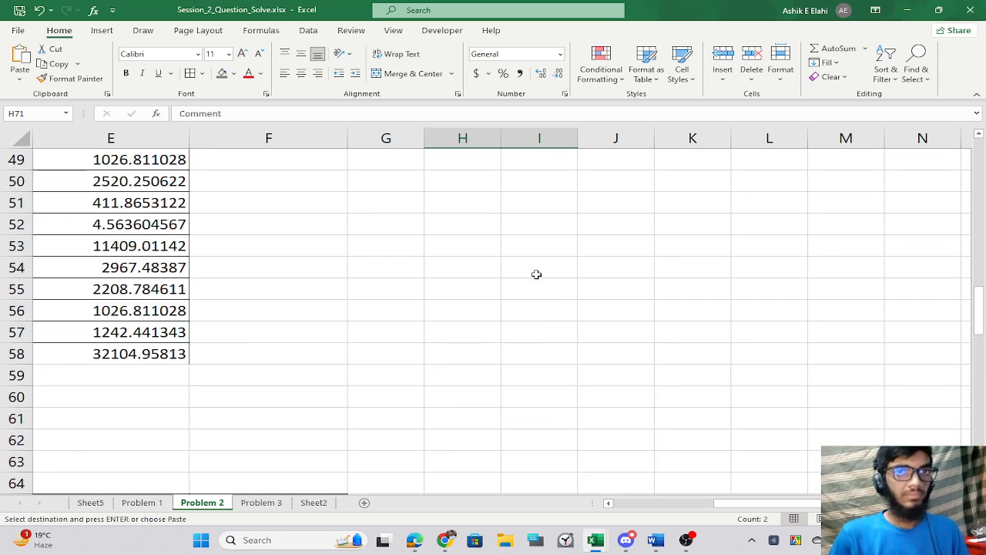
{"action": "left_click", "coordinate": [390, 203]}
{"action": "key", "text": "ctrl+v"}
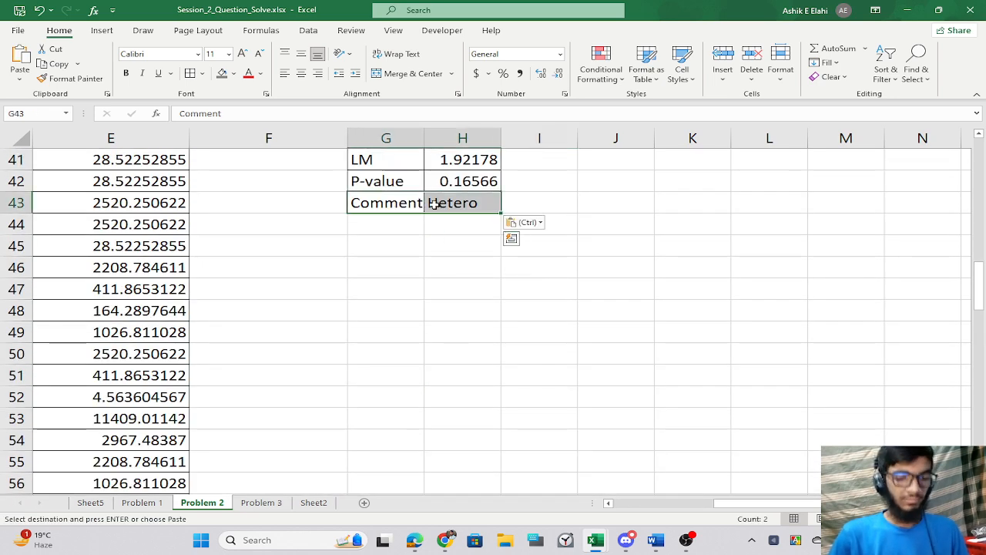
Paste the copied Comment label and formula into F98:G98 of the rank correlation table, and check the formula in G98.
{"action": "scroll", "coordinate": [531, 231], "scroll_direction": "up", "scroll_amount": 11}
{"action": "scroll", "coordinate": [527, 235], "scroll_direction": "up", "scroll_amount": 3}
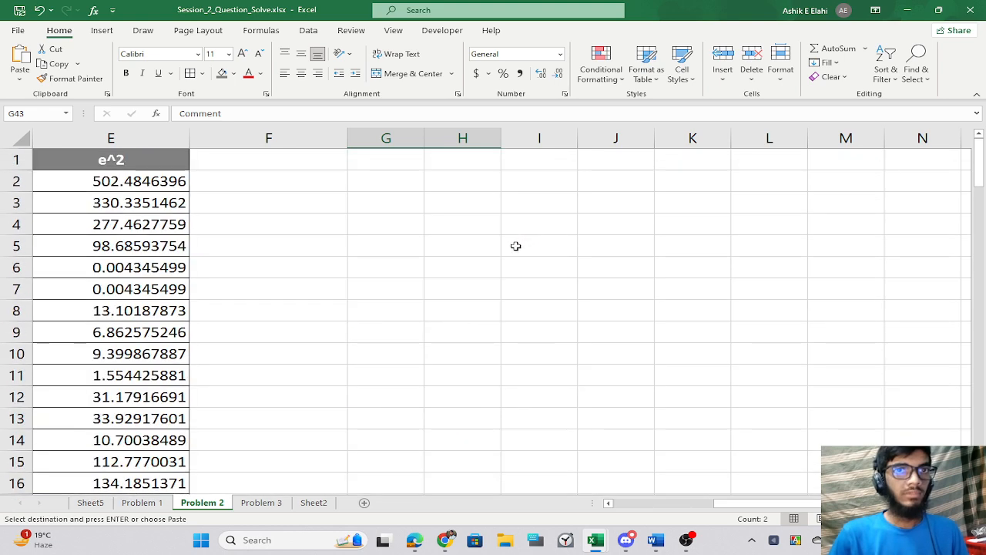
{"action": "scroll", "coordinate": [515, 246], "scroll_direction": "down", "scroll_amount": 20}
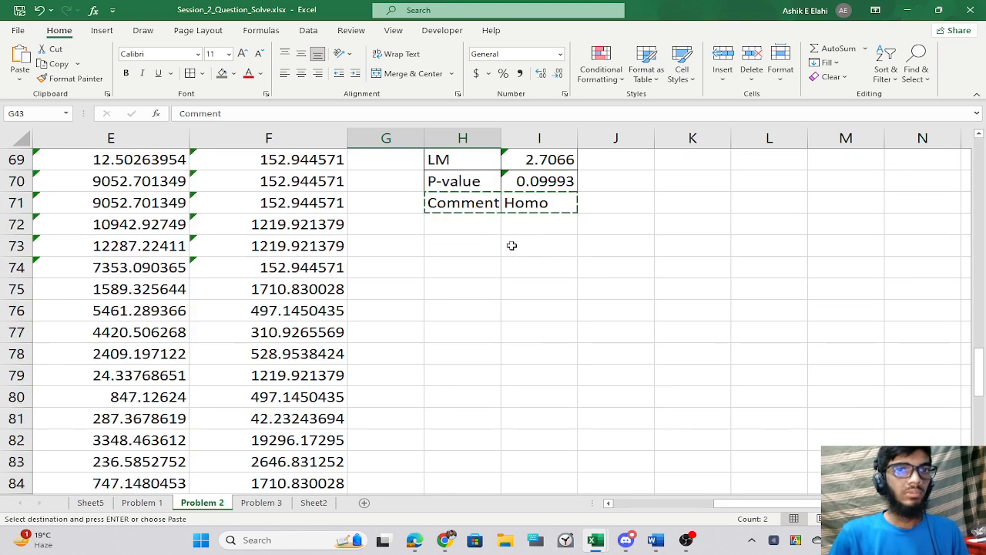
{"action": "scroll", "coordinate": [511, 245], "scroll_direction": "down", "scroll_amount": 7}
{"action": "scroll", "coordinate": [511, 245], "scroll_direction": "down", "scroll_amount": 2}
{"action": "scroll", "coordinate": [512, 245], "scroll_direction": "up", "scroll_amount": 2}
{"action": "left_click", "coordinate": [313, 355]}
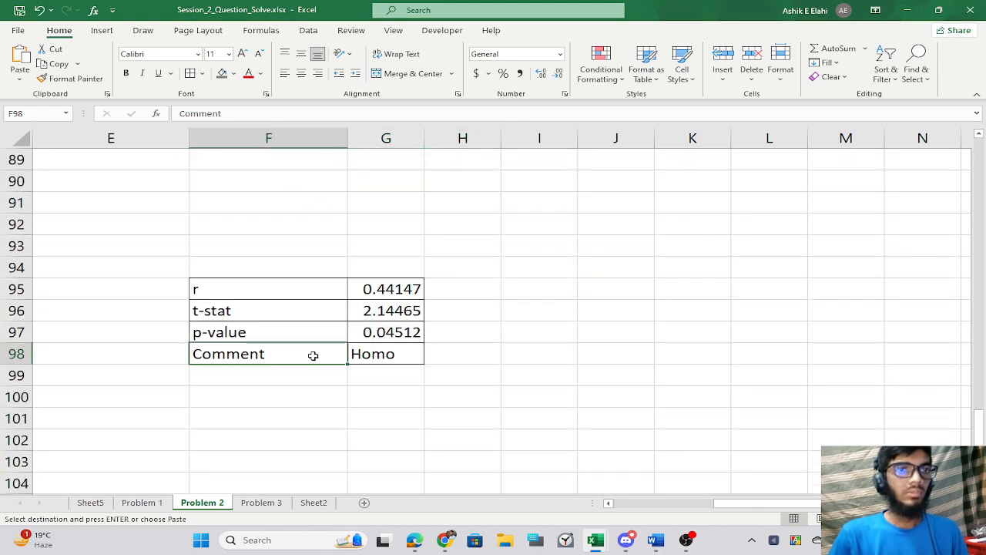
{"action": "left_click", "coordinate": [353, 353]}
{"action": "key", "text": "ctrl+v"}
{"action": "left_click", "coordinate": [509, 322]}
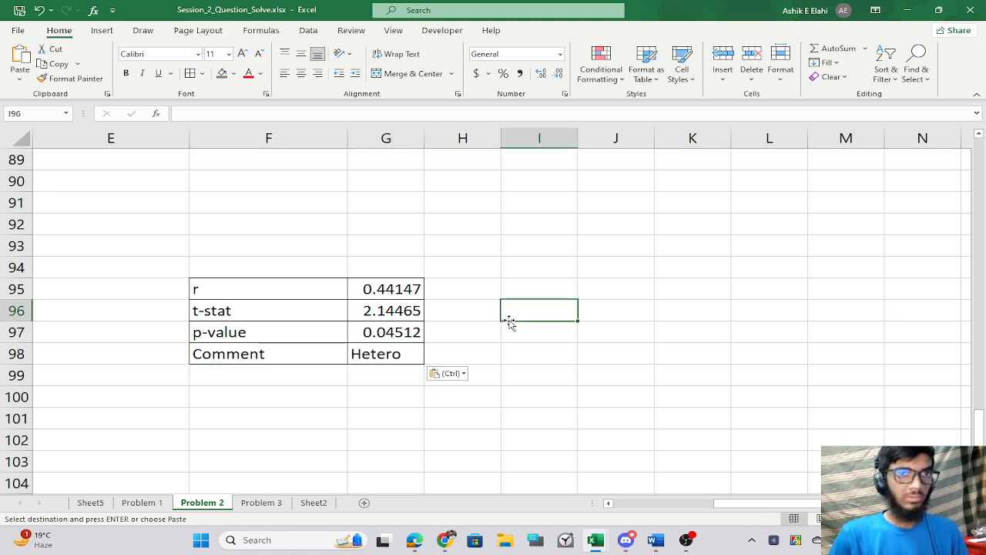
{"action": "left_click", "coordinate": [412, 357]}
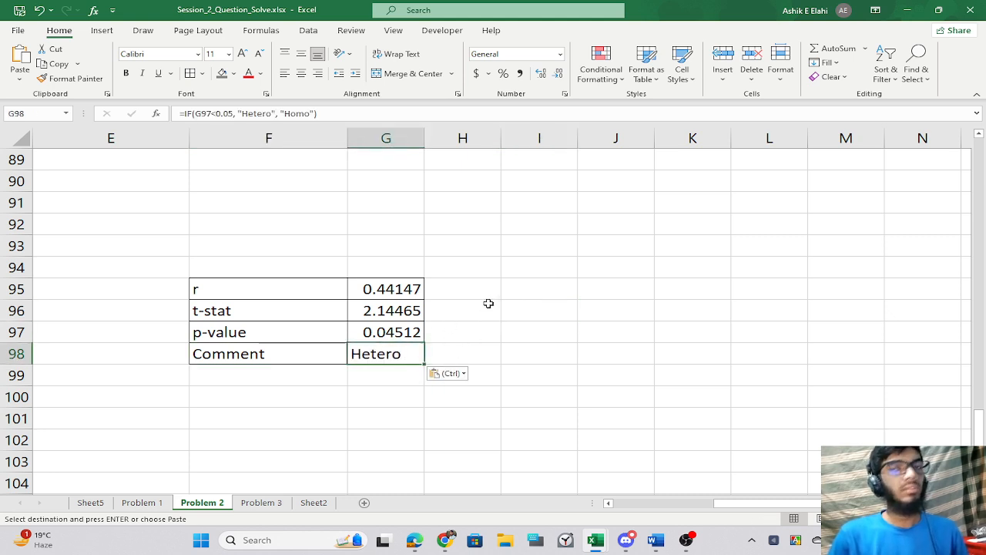
Open Sheet2 and check the rank correlation Comment formula in G29 against its surrounding tables.
{"action": "left_click", "coordinate": [314, 503]}
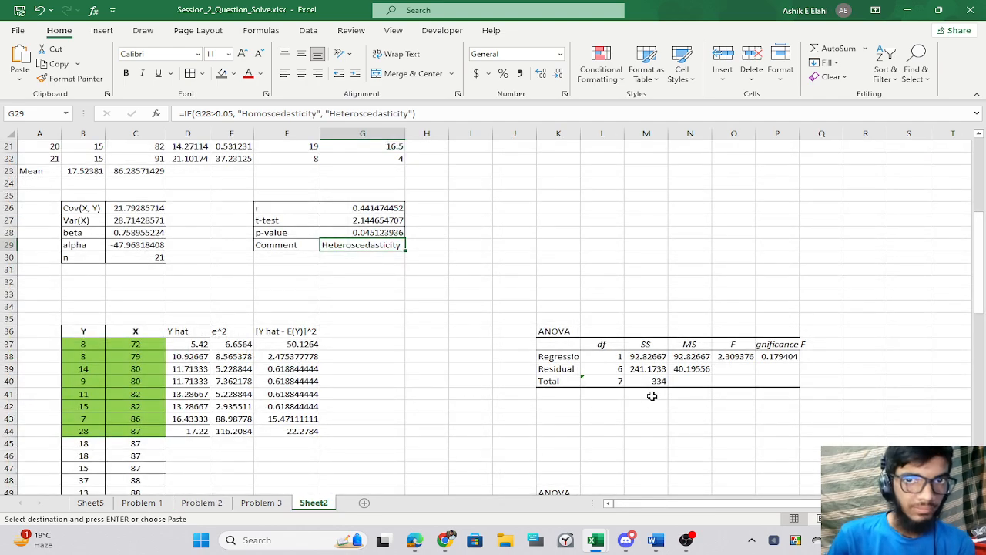
{"action": "left_click", "coordinate": [359, 258]}
{"action": "left_click", "coordinate": [359, 245]}
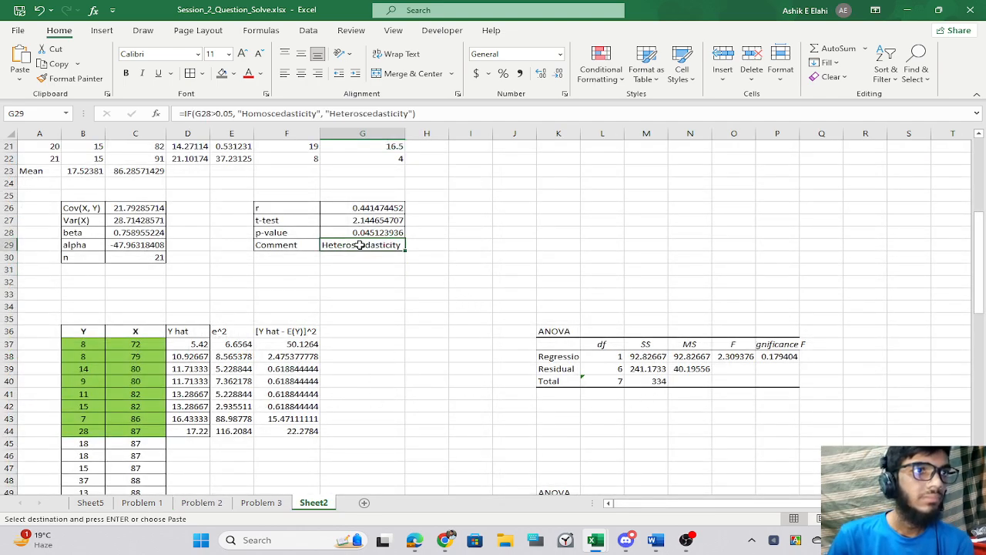
{"action": "scroll", "coordinate": [319, 279], "scroll_direction": "up", "scroll_amount": 5}
{"action": "scroll", "coordinate": [319, 277], "scroll_direction": "up", "scroll_amount": 2}
{"action": "scroll", "coordinate": [321, 277], "scroll_direction": "down", "scroll_amount": 11}
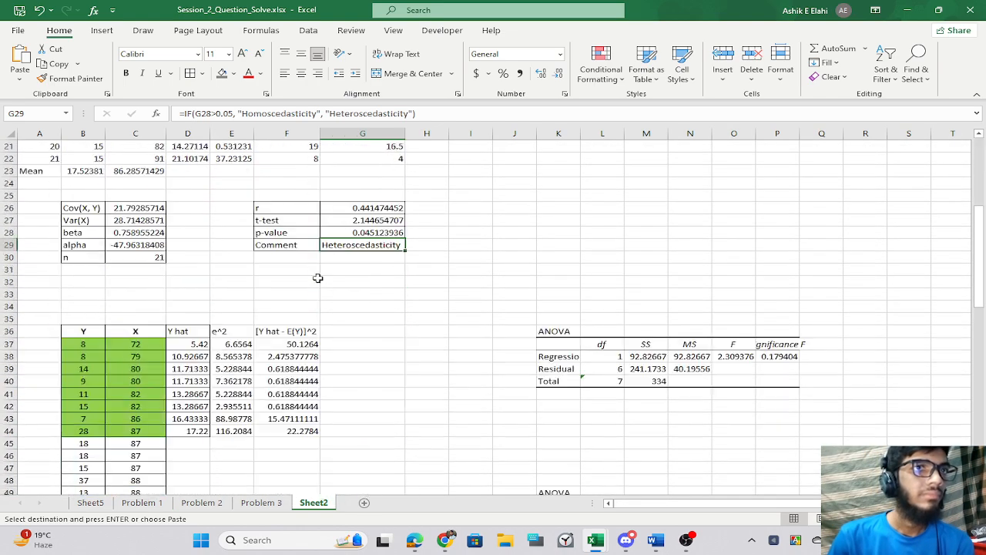
Check the p-value formula in L59 below Sheet2's ANOVA tables and examine the transformed-data rank correlation tables further down.
{"action": "scroll", "coordinate": [326, 275], "scroll_direction": "down", "scroll_amount": 1}
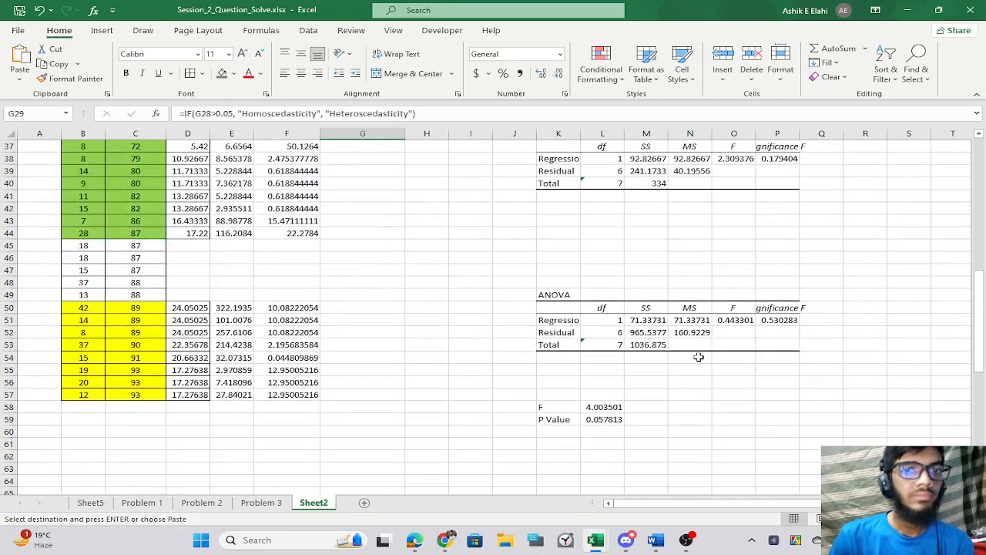
{"action": "left_click", "coordinate": [603, 418]}
{"action": "scroll", "coordinate": [707, 400], "scroll_direction": "down", "scroll_amount": 12}
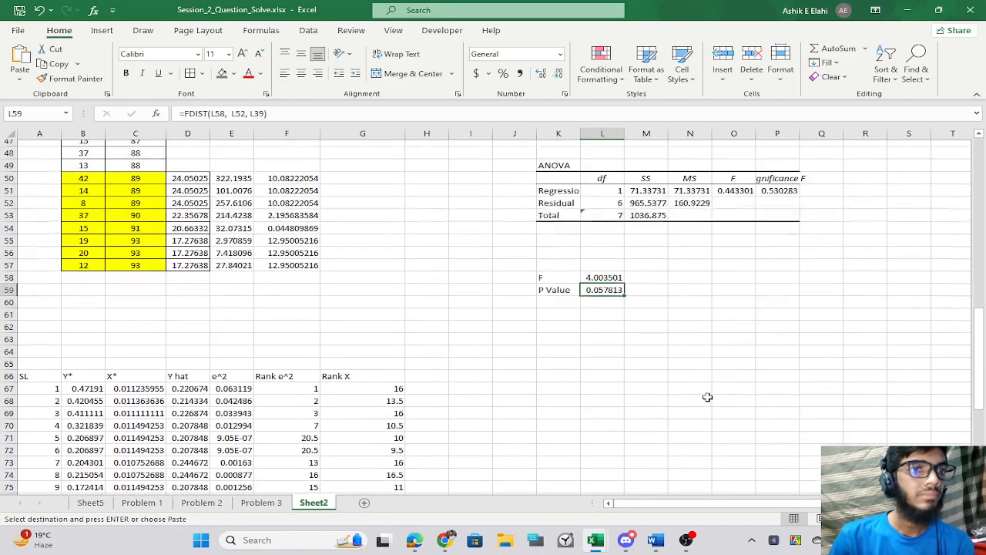
{"action": "scroll", "coordinate": [708, 391], "scroll_direction": "down", "scroll_amount": 1}
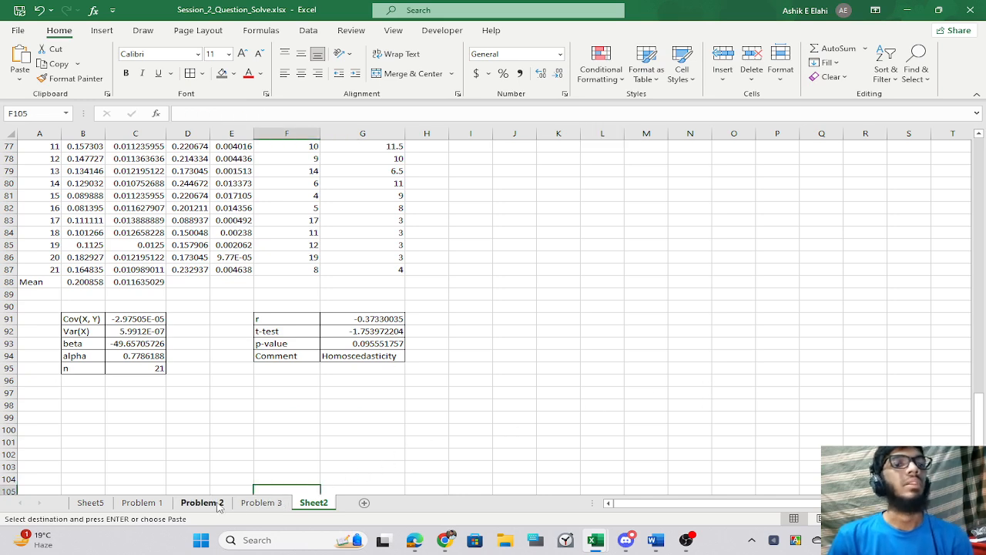
Return to the Problem 2 sheet and review the r, t-stat, p-value and Comment rows of the rank correlation table.
{"action": "left_click", "coordinate": [202, 503]}
{"action": "left_click", "coordinate": [537, 327]}
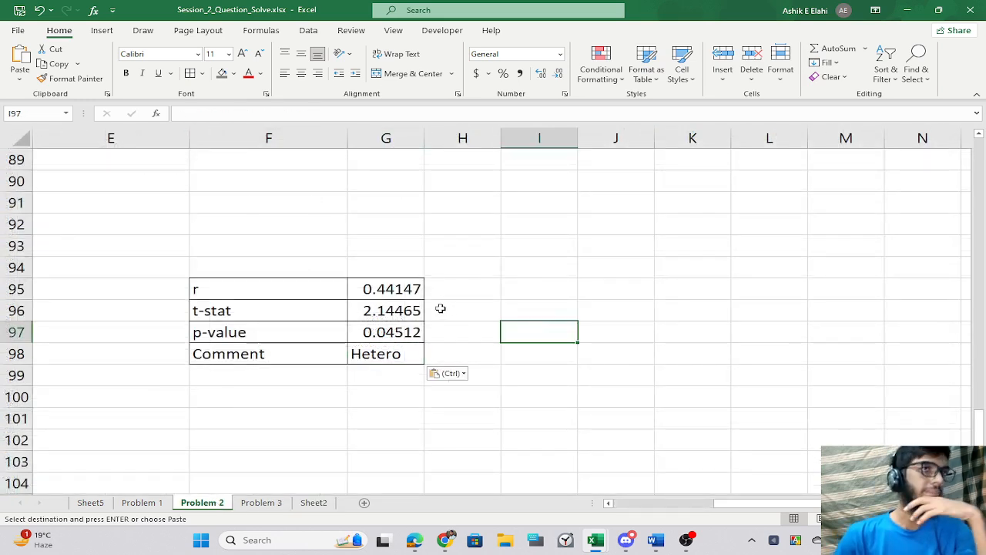
{"action": "left_click", "coordinate": [319, 396]}
{"action": "left_click", "coordinate": [344, 359]}
{"action": "left_click", "coordinate": [401, 359]}
{"action": "left_click", "coordinate": [258, 416]}
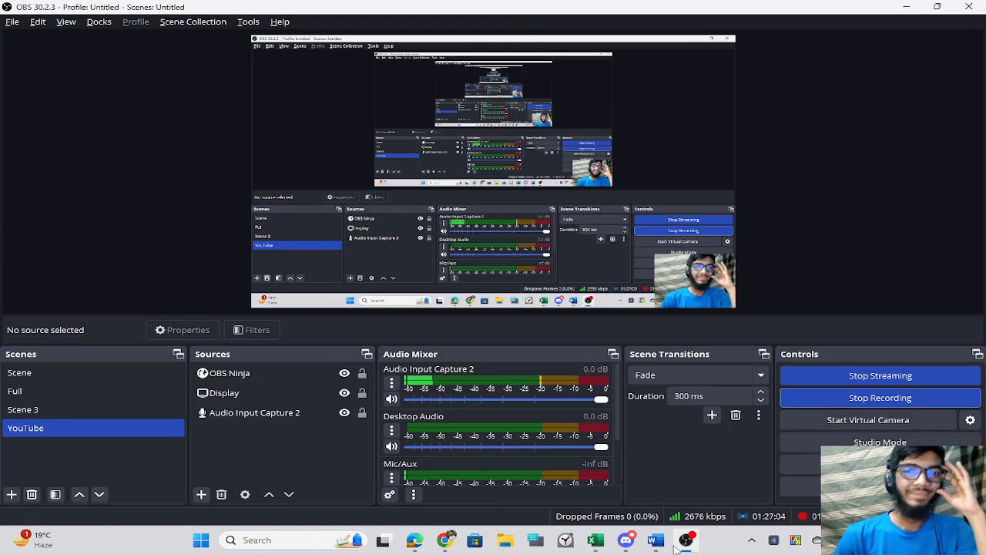
{"action": "left_click", "coordinate": [678, 544]}
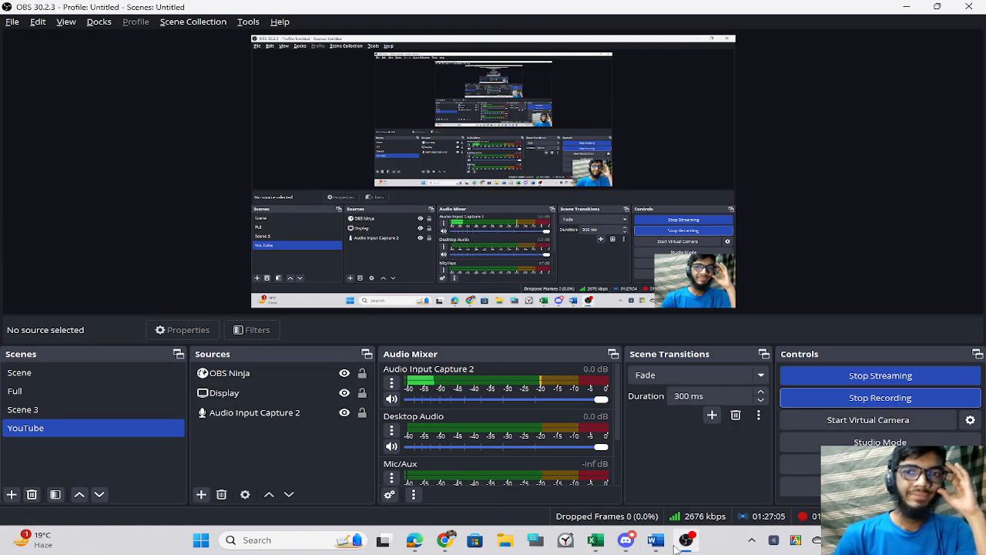
{"action": "left_click", "coordinate": [678, 544]}
{"action": "left_click", "coordinate": [440, 401]}
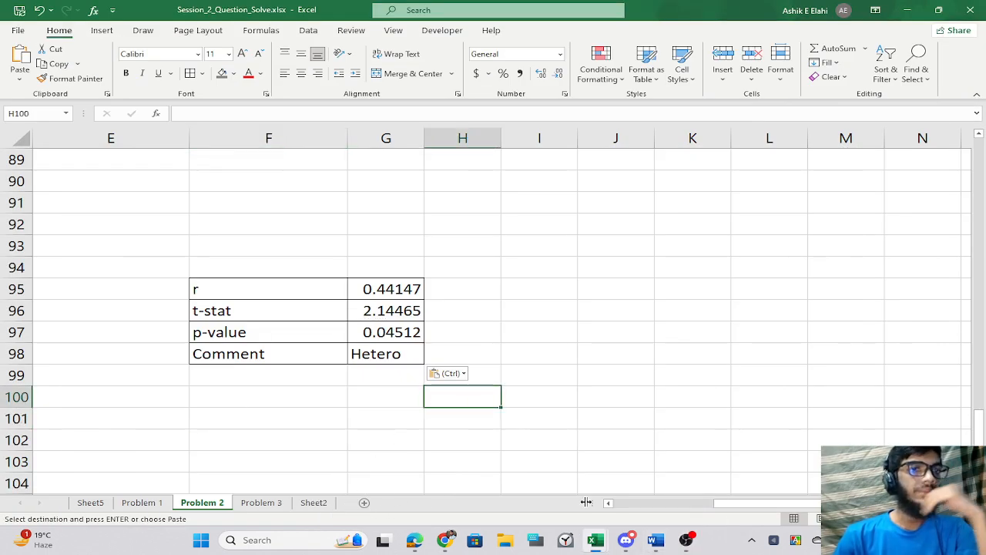
Select cell A117 below the rank data on Problem 2 and switch to the Heteroscadisticity sheet of the other workbook.
{"action": "scroll", "coordinate": [352, 425], "scroll_direction": "left", "scroll_amount": 2}
{"action": "scroll", "coordinate": [352, 424], "scroll_direction": "down", "scroll_amount": 11}
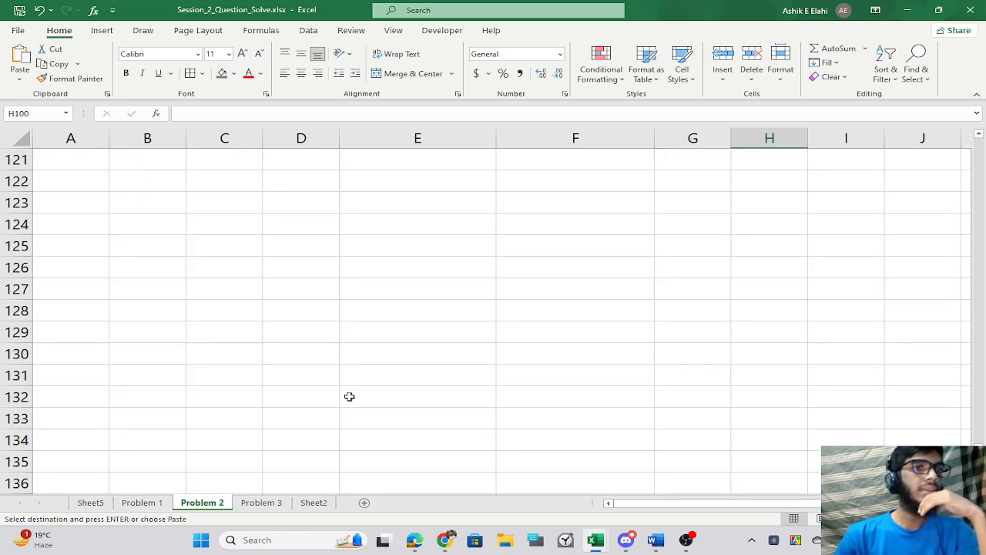
{"action": "scroll", "coordinate": [349, 396], "scroll_direction": "up", "scroll_amount": 8}
{"action": "scroll", "coordinate": [349, 396], "scroll_direction": "down", "scroll_amount": 4}
{"action": "left_click", "coordinate": [160, 372]}
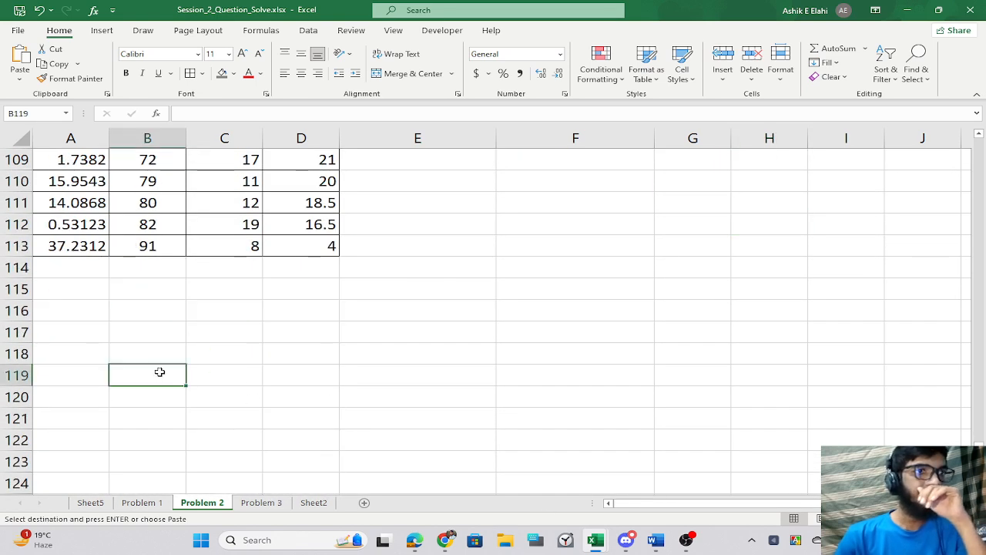
{"action": "left_click", "coordinate": [51, 326]}
{"action": "key", "text": "alt+Tab"}
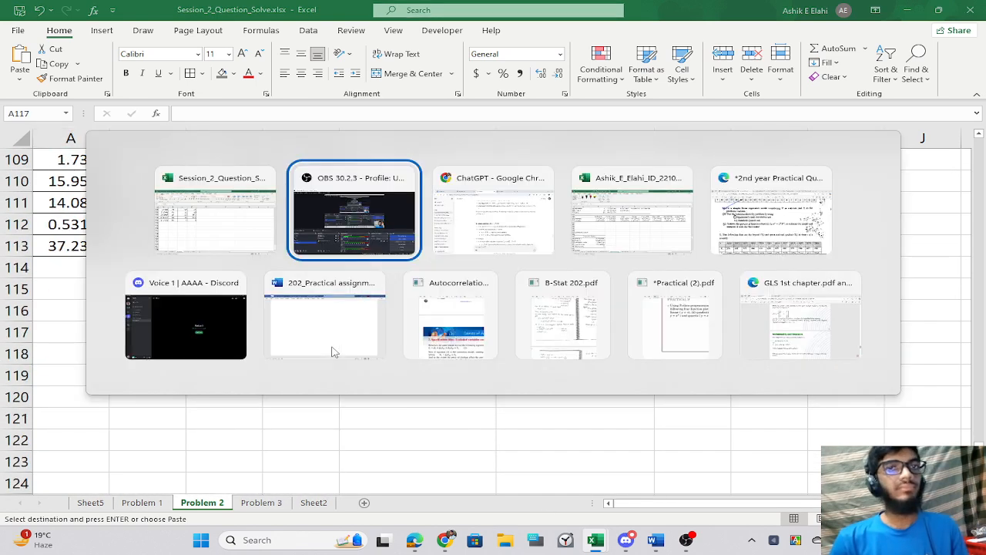
{"action": "key", "text": "Tab"}
{"action": "key", "text": "Tab"}
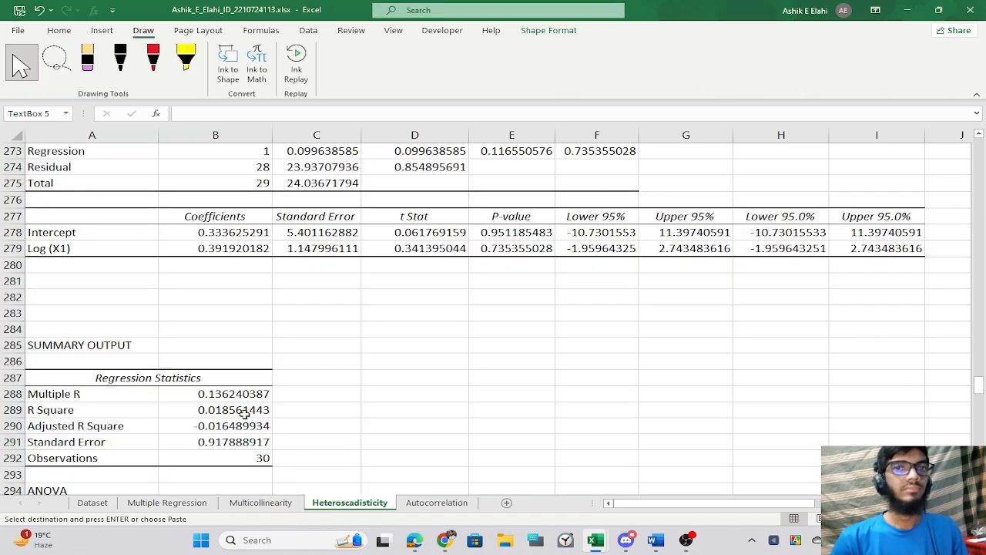
Copy the Goldfeld Quandt Test heading from C343:D343 of the Heteroscadisticity sheet and paste it into A117 of Problem 2.
{"action": "scroll", "coordinate": [245, 414], "scroll_direction": "down", "scroll_amount": 6}
{"action": "scroll", "coordinate": [300, 470], "scroll_direction": "down", "scroll_amount": 10}
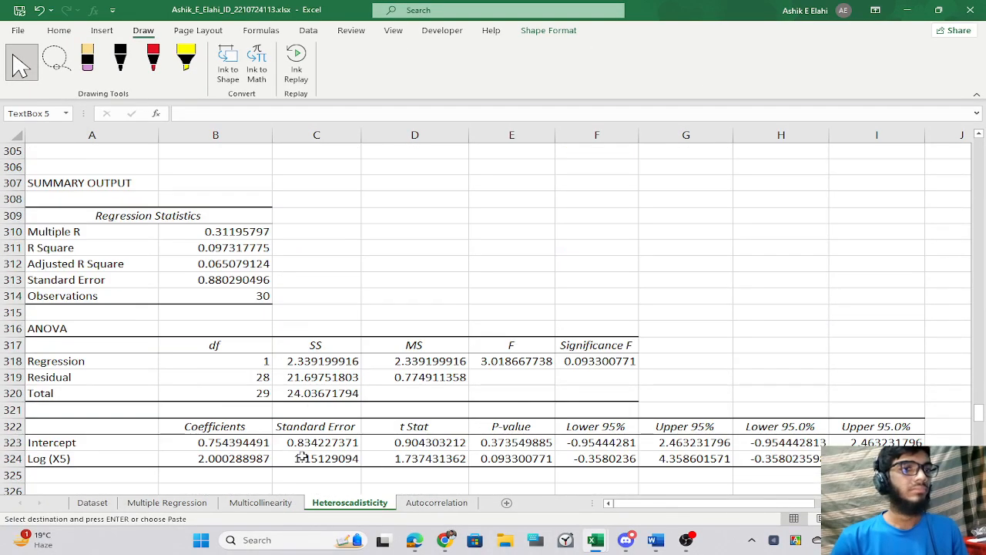
{"action": "scroll", "coordinate": [302, 462], "scroll_direction": "up", "scroll_amount": 8}
{"action": "scroll", "coordinate": [303, 454], "scroll_direction": "down", "scroll_amount": 2}
{"action": "scroll", "coordinate": [303, 455], "scroll_direction": "down", "scroll_amount": 13}
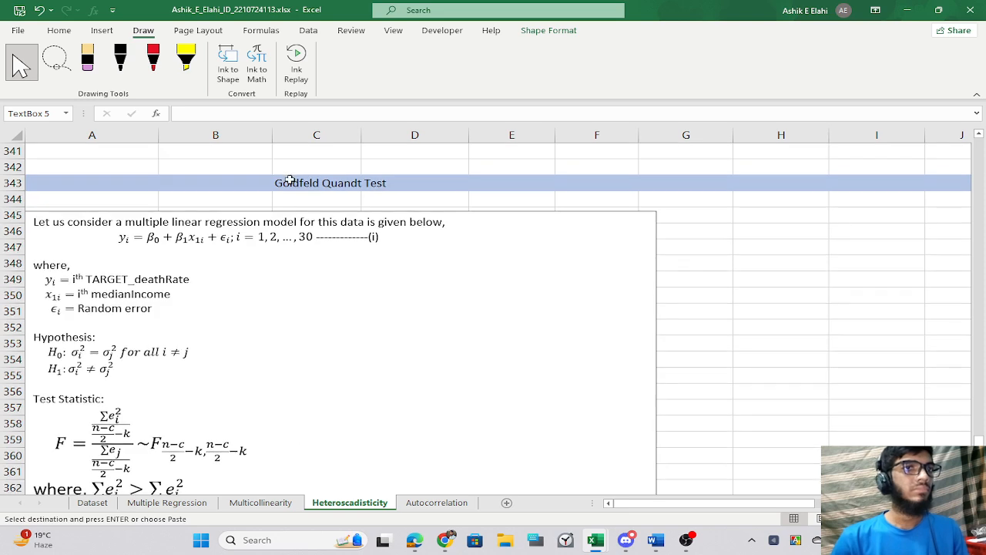
{"action": "left_click_drag", "start_coordinate": [288, 179], "coordinate": [382, 182]}
{"action": "key", "text": "ctrl+c"}
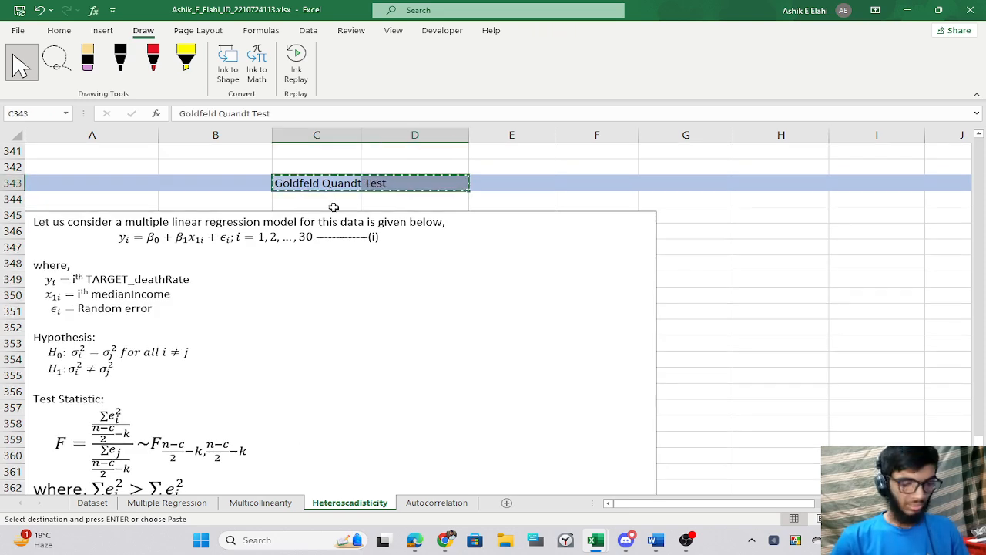
{"action": "key", "text": "alt+Tab"}
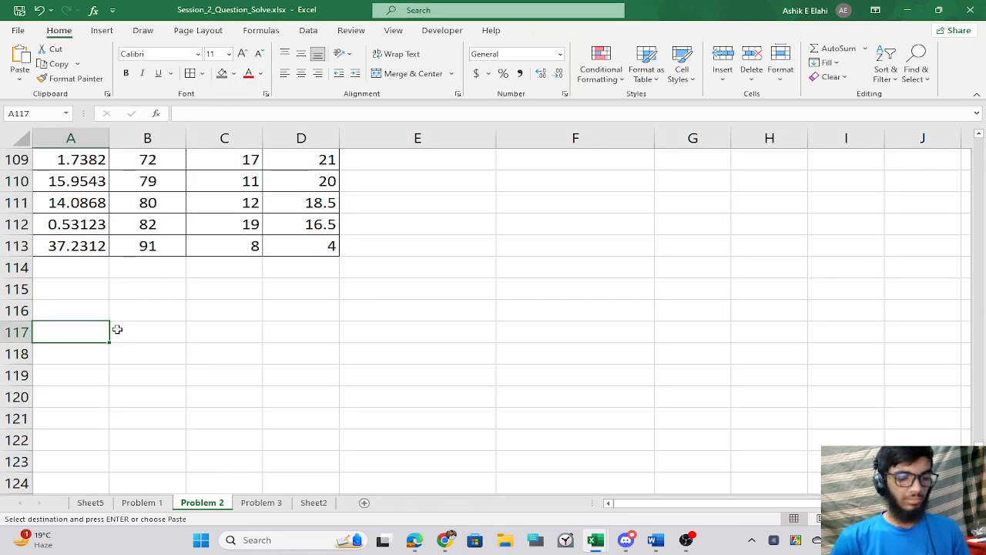
{"action": "key", "text": "ctrl+v"}
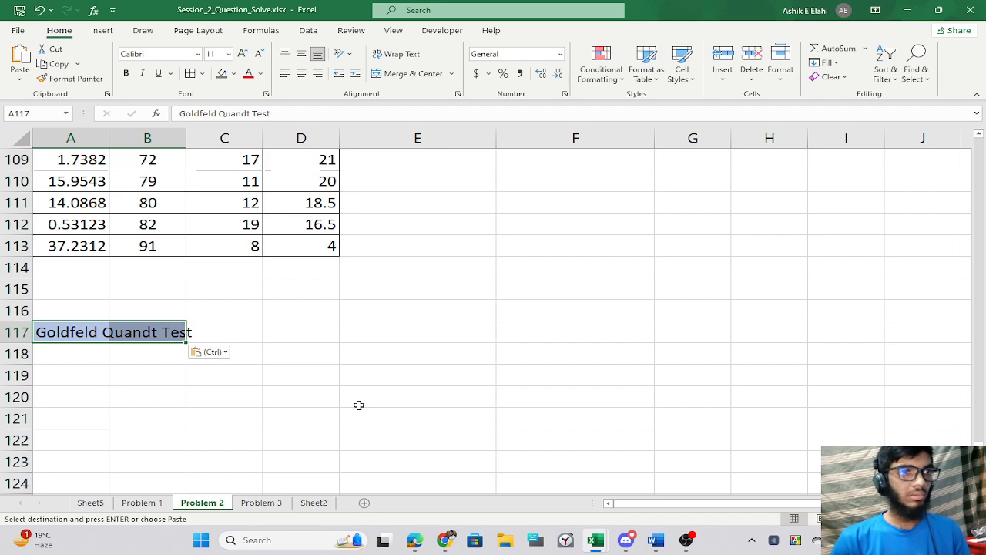
Copy the X and Y columns with headers from B1:C22 and paste them at A118 under the Goldfeld Quandt Test heading.
{"action": "left_click", "coordinate": [140, 405]}
{"action": "scroll", "coordinate": [87, 393], "scroll_direction": "down", "scroll_amount": 3}
{"action": "scroll", "coordinate": [90, 383], "scroll_direction": "up", "scroll_amount": 20}
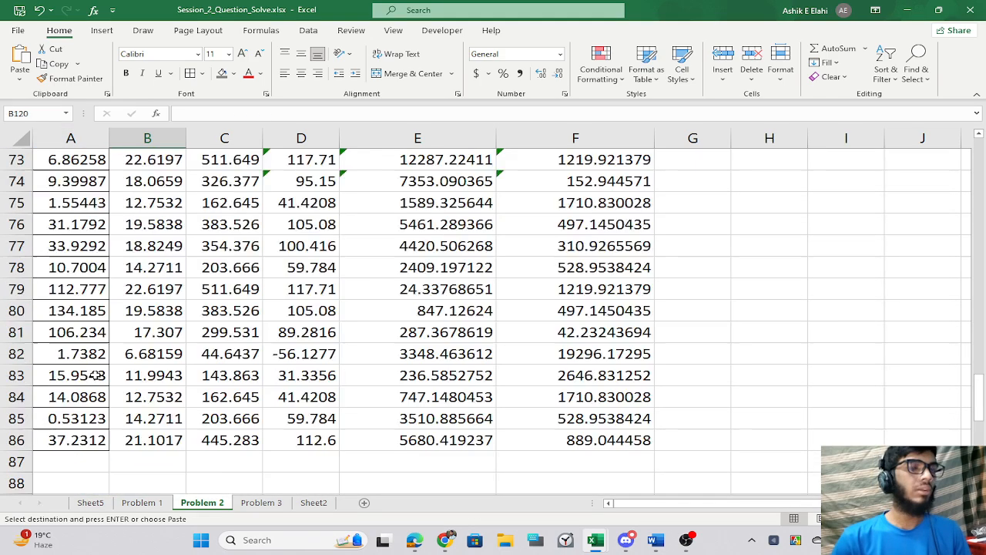
{"action": "scroll", "coordinate": [46, 430], "scroll_direction": "up", "scroll_amount": 2}
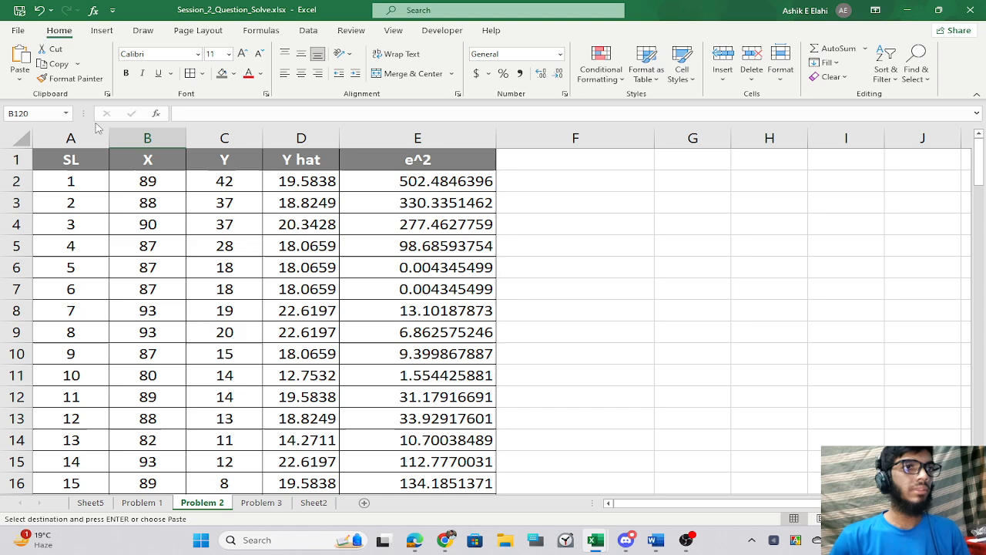
{"action": "left_click_drag", "start_coordinate": [165, 160], "coordinate": [243, 432]}
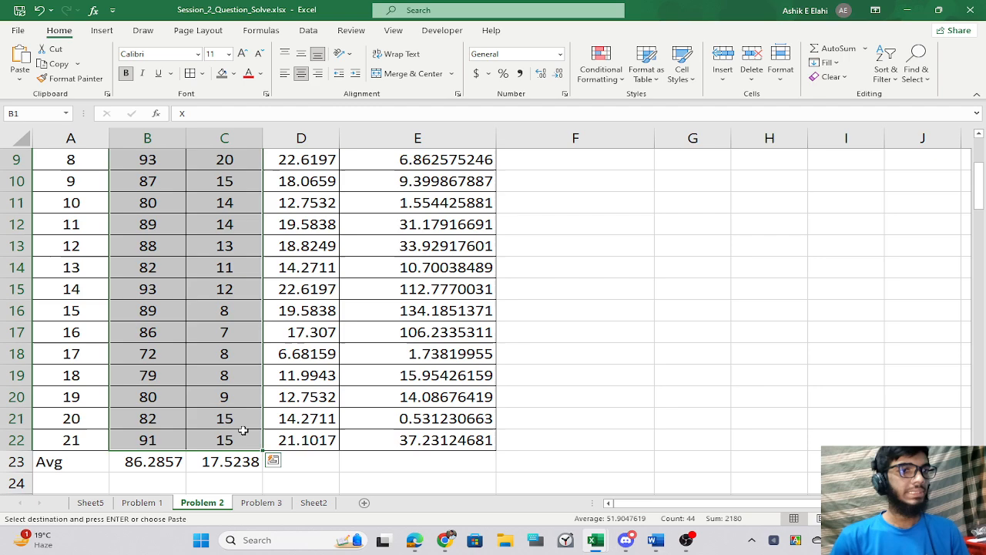
{"action": "scroll", "coordinate": [249, 409], "scroll_direction": "down", "scroll_amount": 15}
{"action": "scroll", "coordinate": [259, 382], "scroll_direction": "down", "scroll_amount": 20}
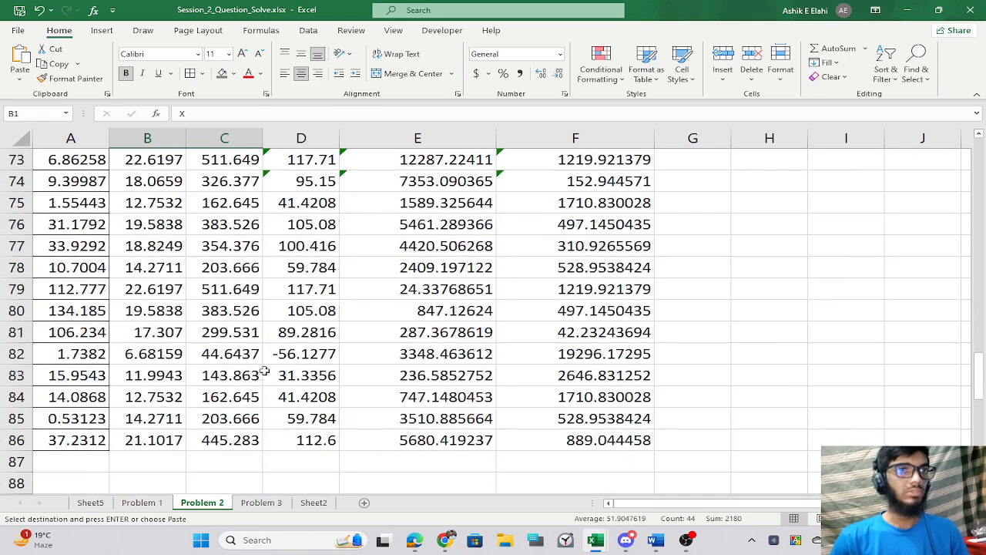
{"action": "scroll", "coordinate": [277, 360], "scroll_direction": "up", "scroll_amount": 5}
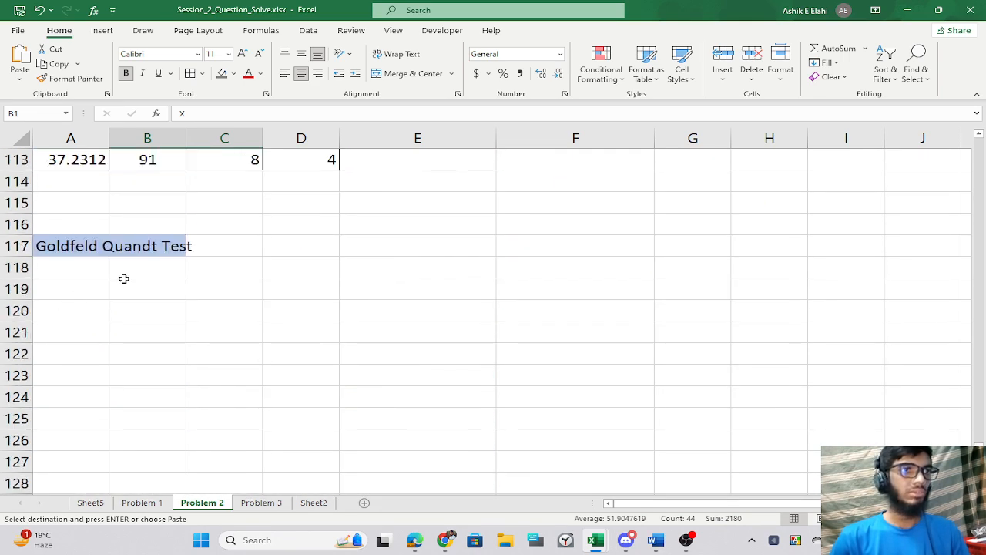
{"action": "left_click", "coordinate": [95, 274]}
{"action": "key", "text": "ctrl+v"}
{"action": "left_click", "coordinate": [347, 316]}
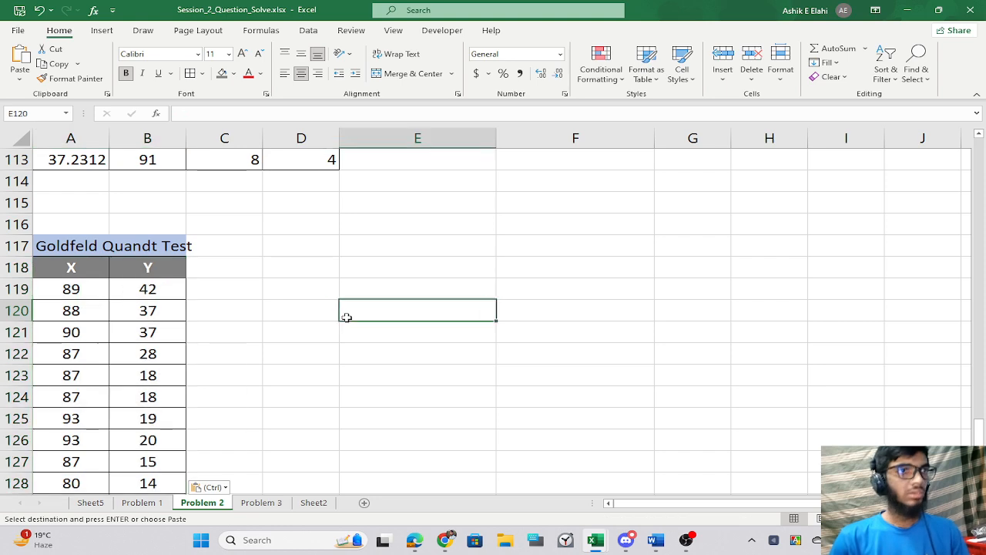
Move the pasted X column from A118:A139 to C118 so that it follows the Y column.
{"action": "scroll", "coordinate": [288, 334], "scroll_direction": "down", "scroll_amount": 4}
{"action": "scroll", "coordinate": [288, 334], "scroll_direction": "up", "scroll_amount": 3}
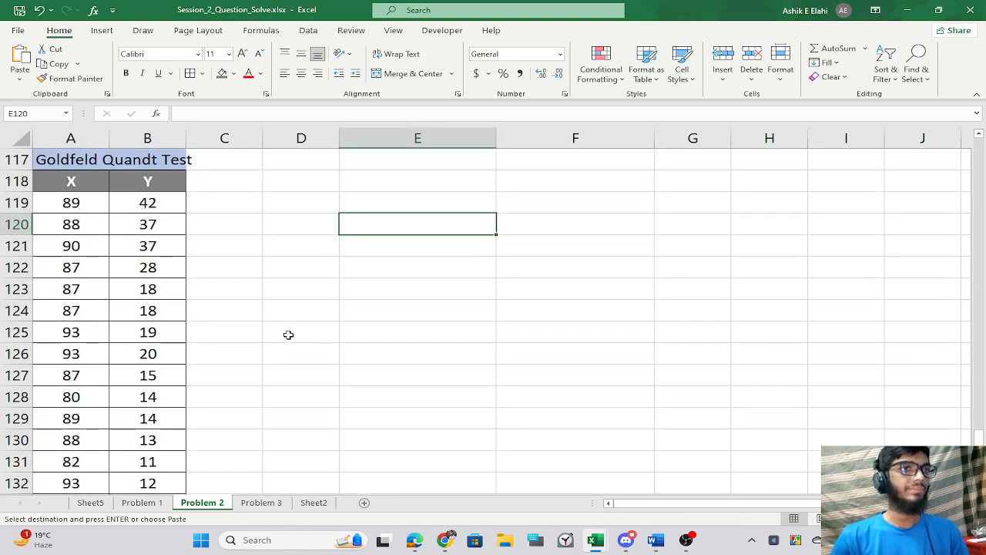
{"action": "left_click_drag", "start_coordinate": [71, 184], "coordinate": [82, 469]}
{"action": "scroll", "coordinate": [93, 456], "scroll_direction": "down", "scroll_amount": 1}
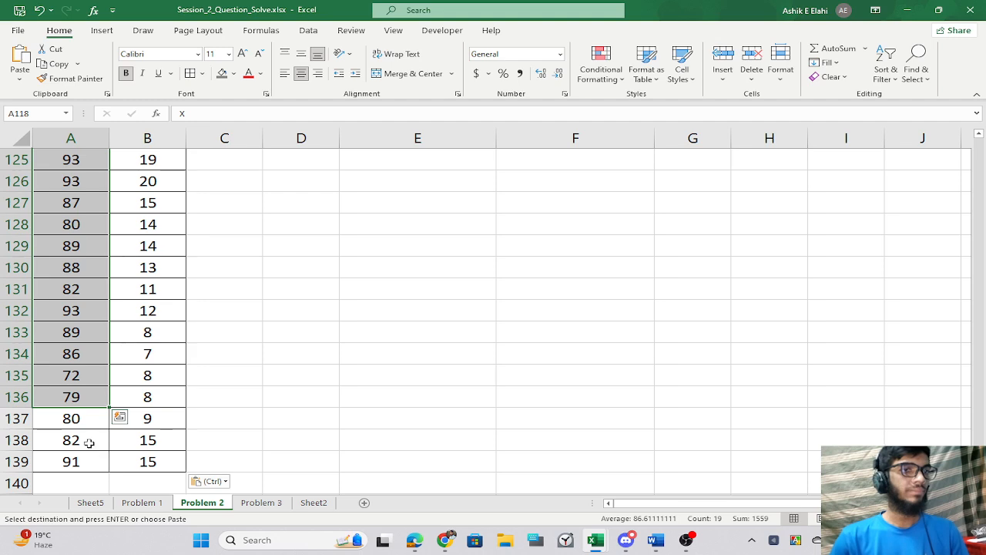
{"action": "key", "text": "ctrl+shift+Down"}
{"action": "key", "text": "ctrl+shift+Down"}
{"action": "key", "text": "ctrl+shift+Up"}
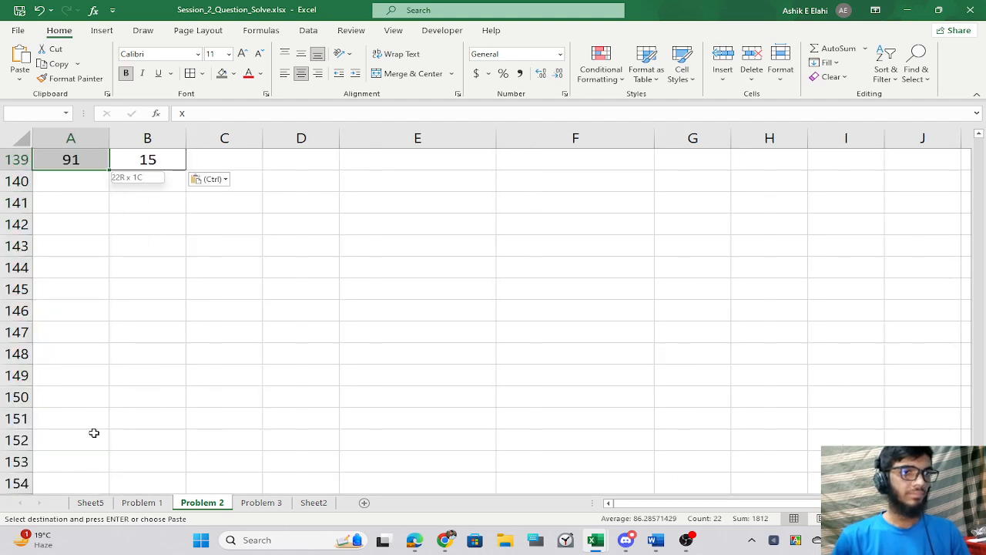
{"action": "scroll", "coordinate": [94, 433], "scroll_direction": "up", "scroll_amount": 10}
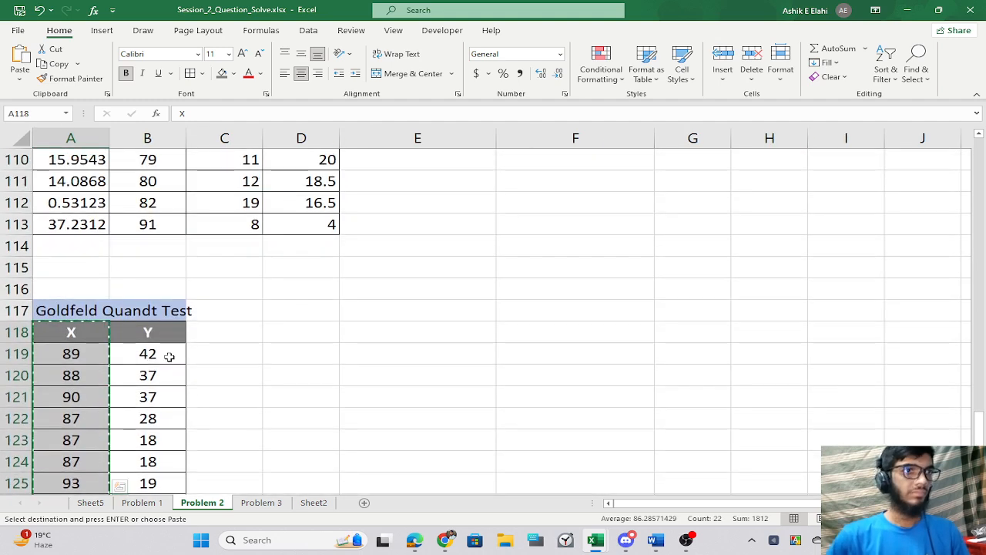
{"action": "left_click", "coordinate": [199, 334]}
{"action": "key", "text": "Return"}
{"action": "left_click", "coordinate": [361, 359]}
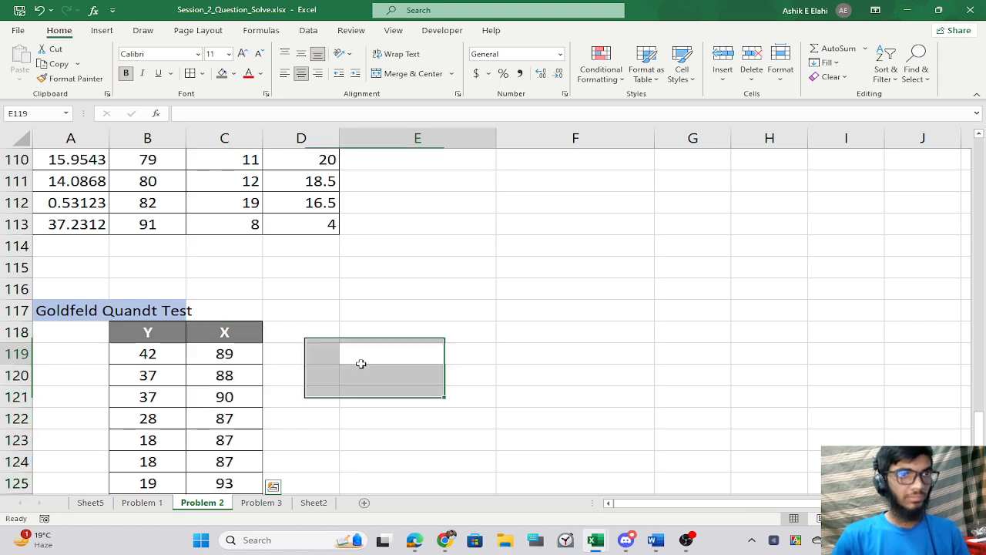
Sort the Y and X data in B118:C139 by X from smallest to largest, treating the first row as headers.
{"action": "scroll", "coordinate": [309, 385], "scroll_direction": "down", "scroll_amount": 1}
{"action": "scroll", "coordinate": [334, 363], "scroll_direction": "down", "scroll_amount": 4}
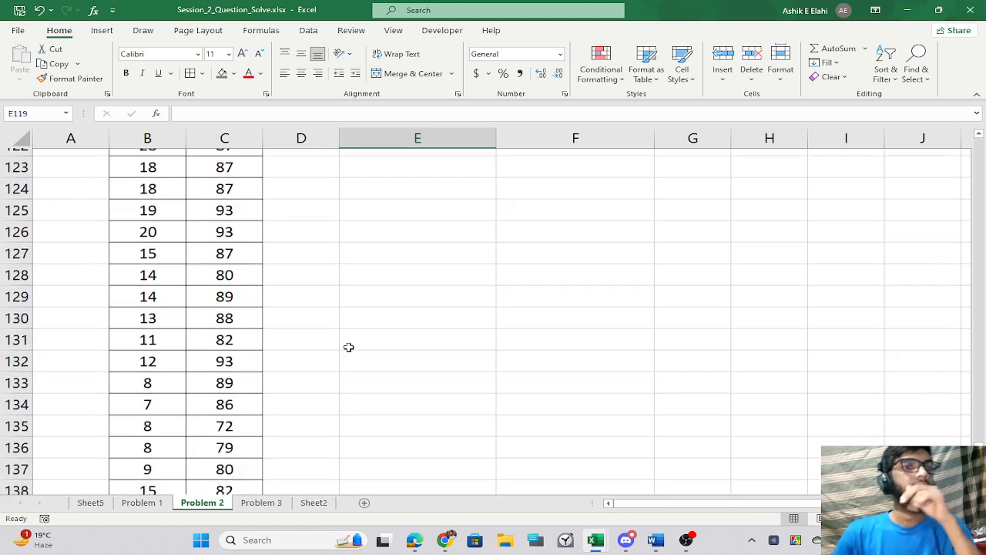
{"action": "scroll", "coordinate": [350, 346], "scroll_direction": "up", "scroll_amount": 4}
{"action": "left_click_drag", "start_coordinate": [132, 245], "coordinate": [239, 374]}
{"action": "scroll", "coordinate": [465, 347], "scroll_direction": "up", "scroll_amount": 1}
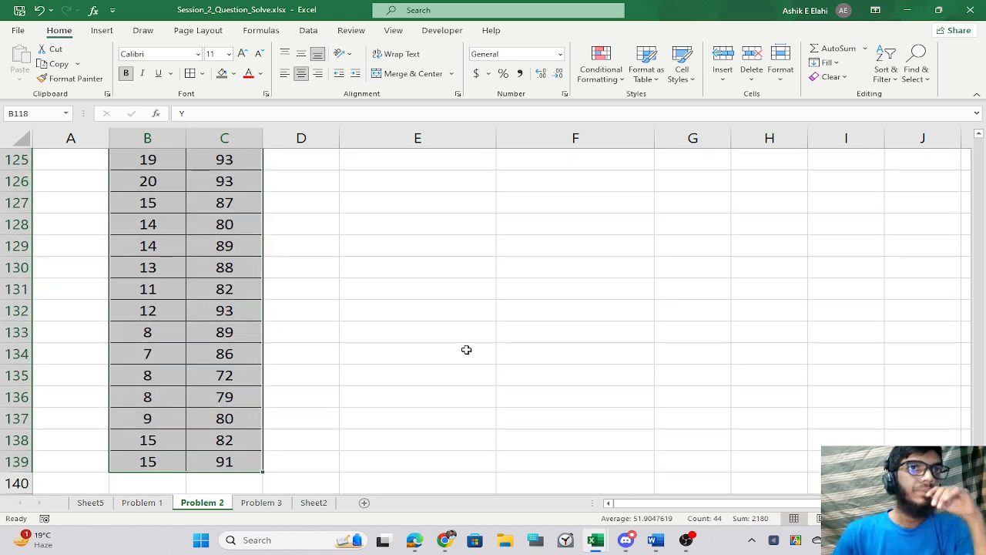
{"action": "left_click", "coordinate": [308, 29]}
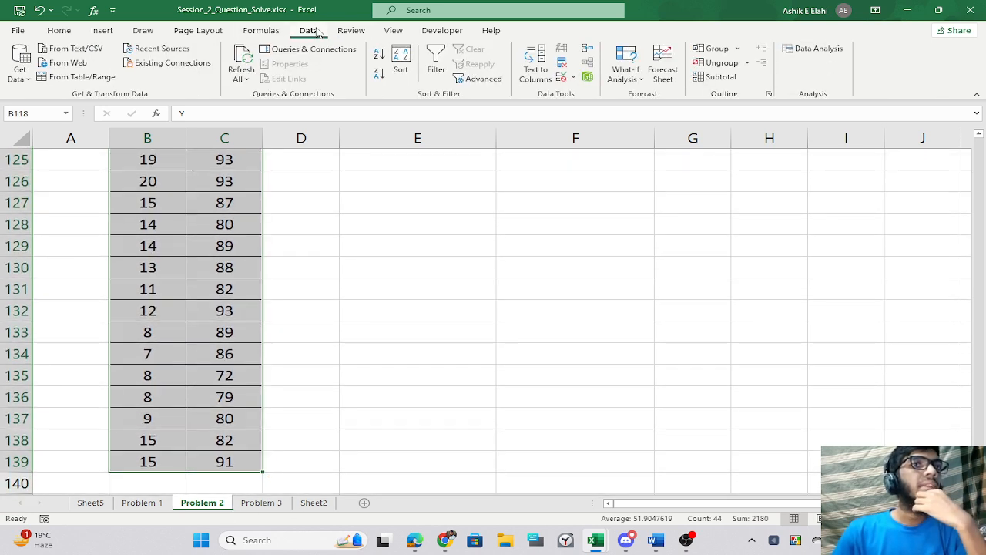
{"action": "left_click", "coordinate": [401, 63]}
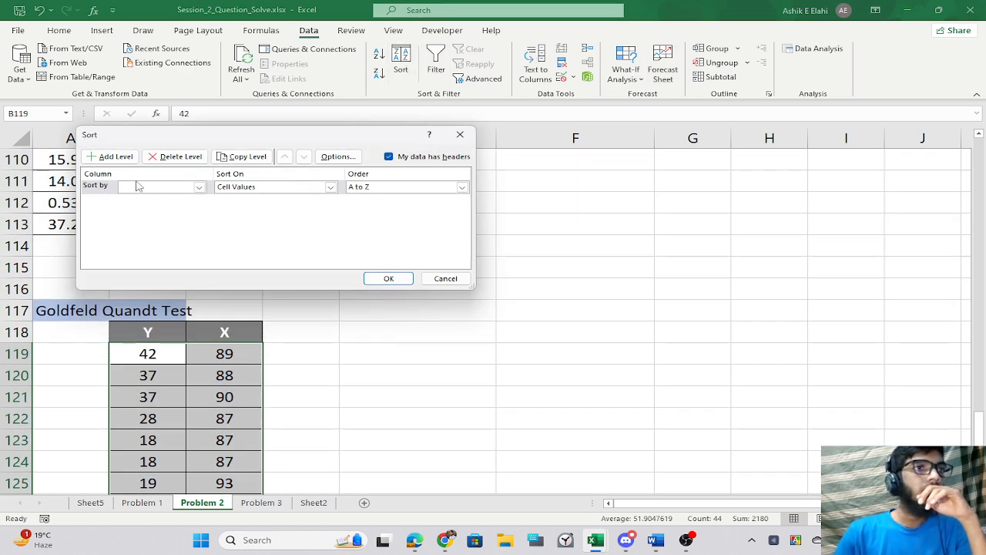
{"action": "left_click", "coordinate": [166, 189]}
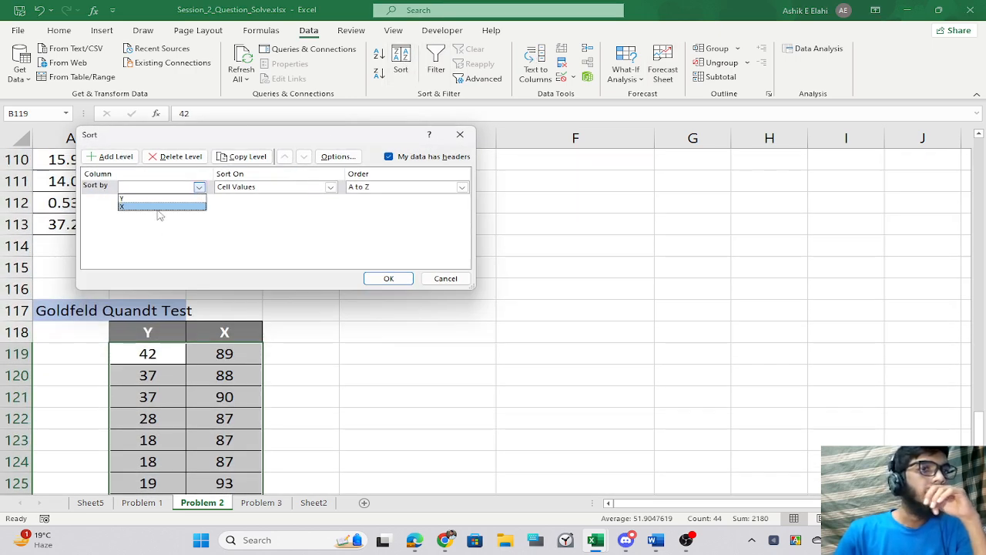
{"action": "left_click", "coordinate": [157, 206]}
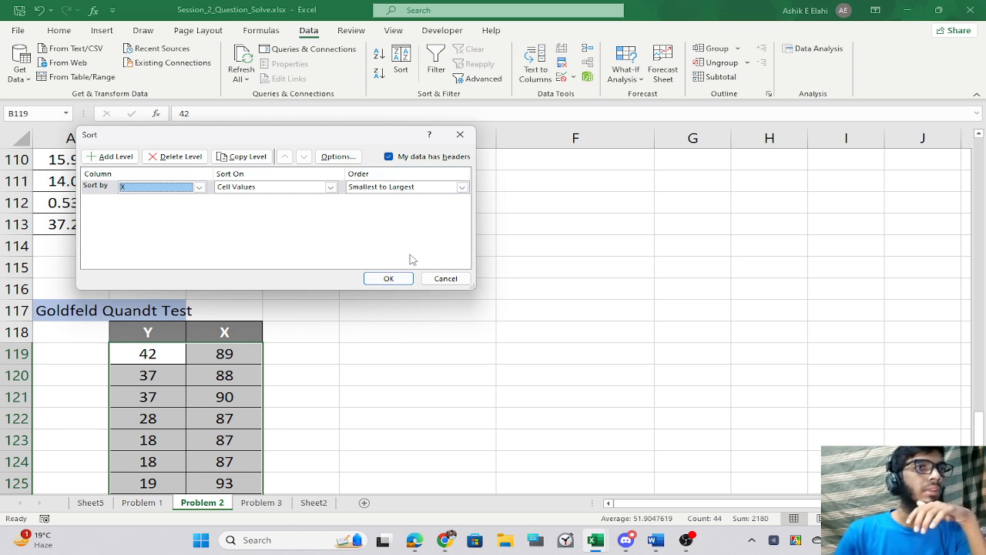
{"action": "left_click", "coordinate": [388, 279]}
Check the sorted Y and X values from row 119 down to the last row, 139.
{"action": "scroll", "coordinate": [287, 252], "scroll_direction": "down", "scroll_amount": 2}
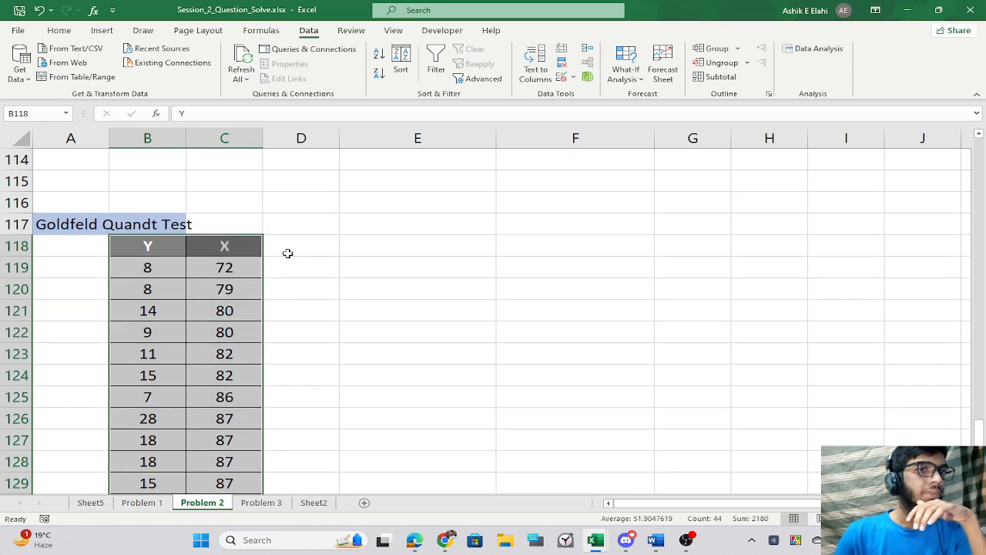
{"action": "left_click", "coordinate": [287, 253]}
{"action": "left_click_drag", "start_coordinate": [224, 268], "coordinate": [220, 502]}
{"action": "left_click", "coordinate": [385, 377]}
{"action": "left_click", "coordinate": [165, 466]}
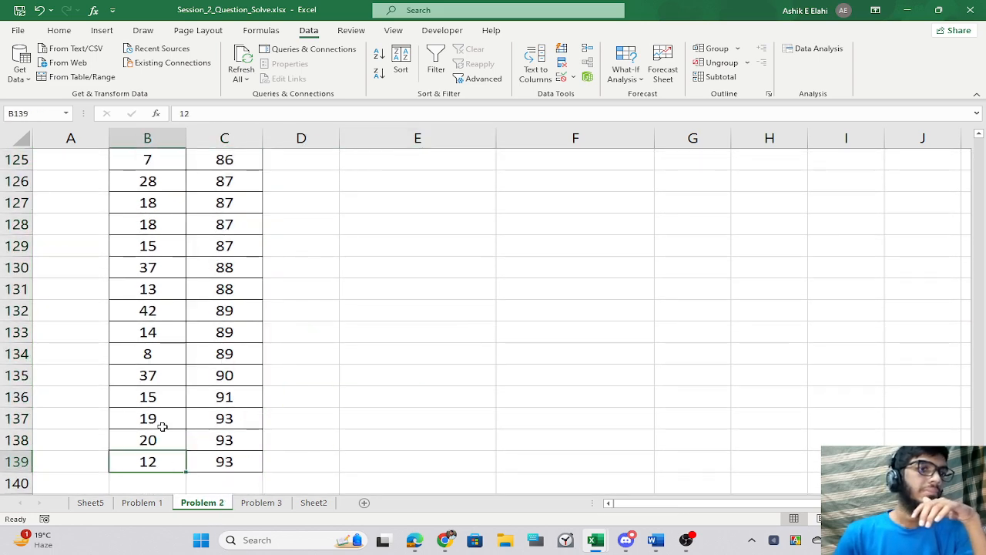
Merge and center the Goldfeld Quandt Test heading across A117:C117.
{"action": "left_click_drag", "start_coordinate": [162, 427], "coordinate": [185, 134]}
{"action": "left_click", "coordinate": [398, 251]}
{"action": "scroll", "coordinate": [156, 241], "scroll_direction": "up", "scroll_amount": 1}
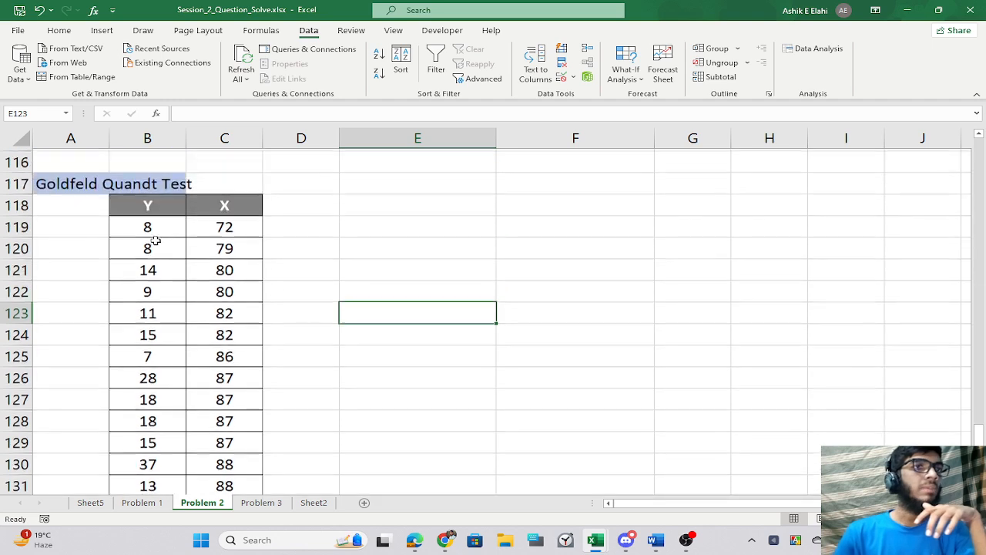
{"action": "scroll", "coordinate": [155, 241], "scroll_direction": "up", "scroll_amount": 2}
{"action": "left_click", "coordinate": [375, 329]}
{"action": "left_click_drag", "start_coordinate": [150, 287], "coordinate": [221, 286]}
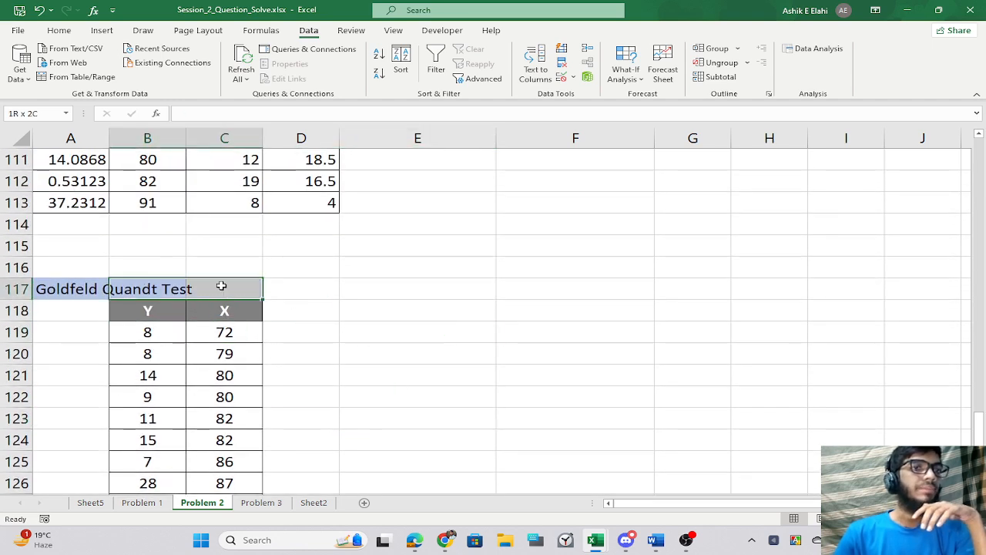
{"action": "left_click_drag", "start_coordinate": [74, 290], "coordinate": [215, 285]}
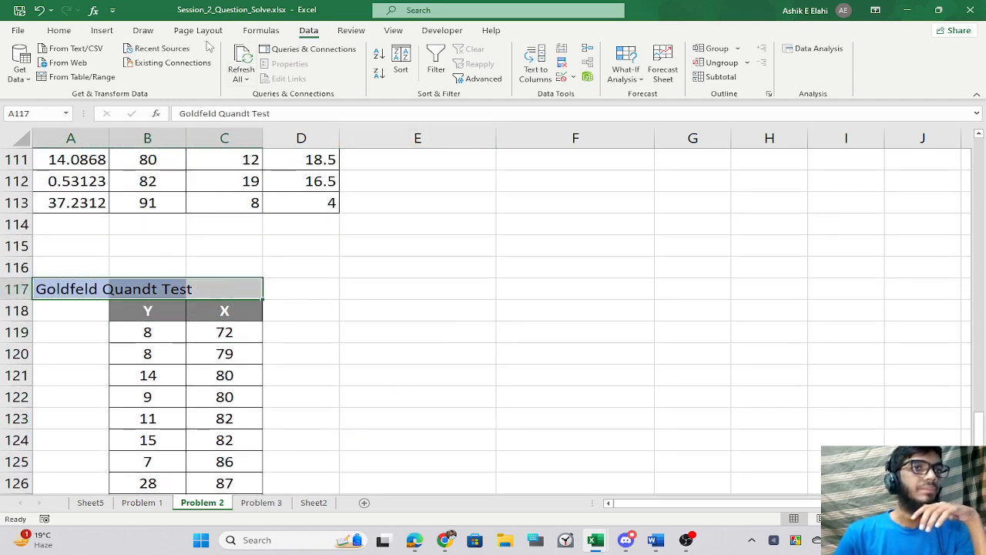
{"action": "left_click", "coordinate": [59, 30]}
{"action": "left_click", "coordinate": [408, 73]}
{"action": "left_click", "coordinate": [386, 286]}
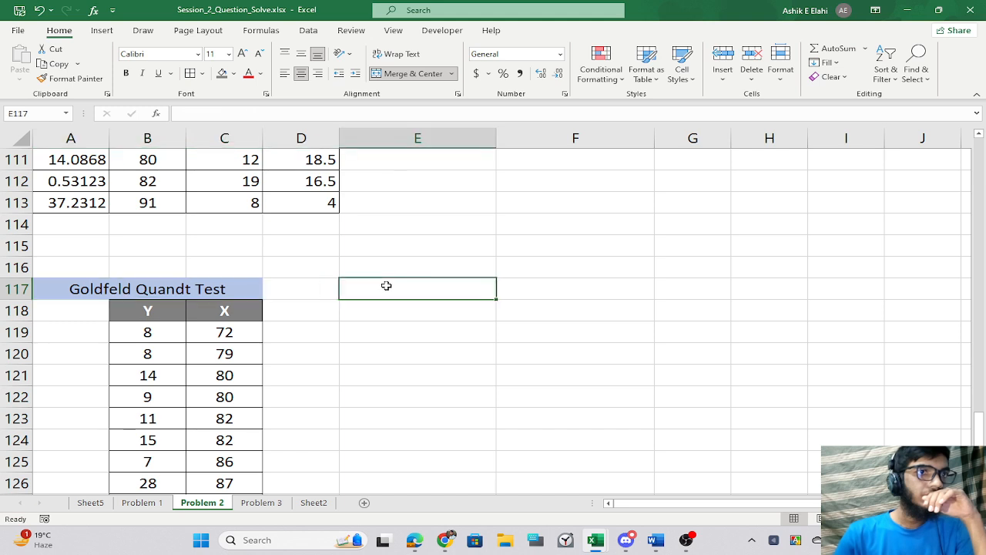
{"action": "left_click", "coordinate": [350, 353]}
Add the column headers "Y hat" in D118 and "e^2" in E118 beside the sorted data.
{"action": "left_click", "coordinate": [282, 310]}
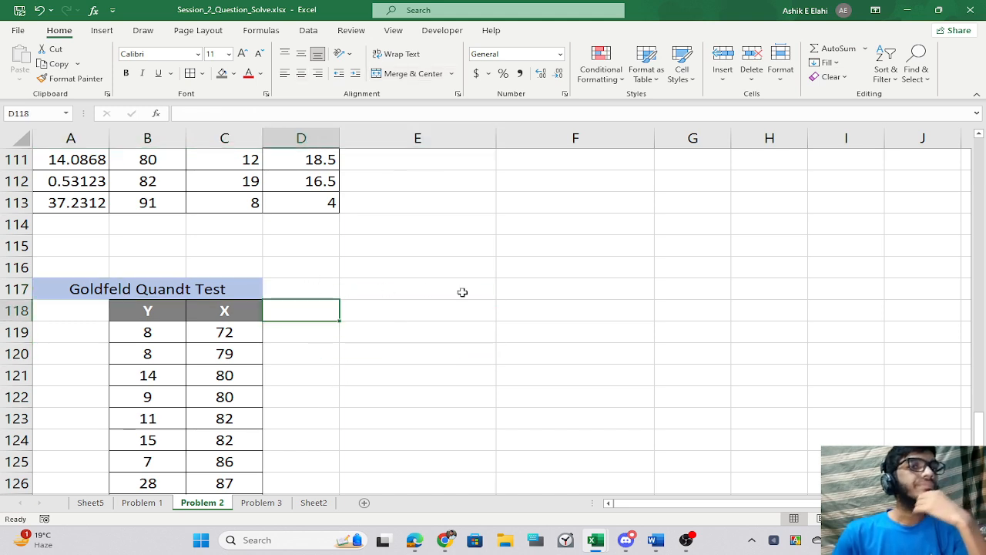
{"action": "scroll", "coordinate": [462, 292], "scroll_direction": "down", "scroll_amount": 2}
{"action": "type", "text": "Y"}
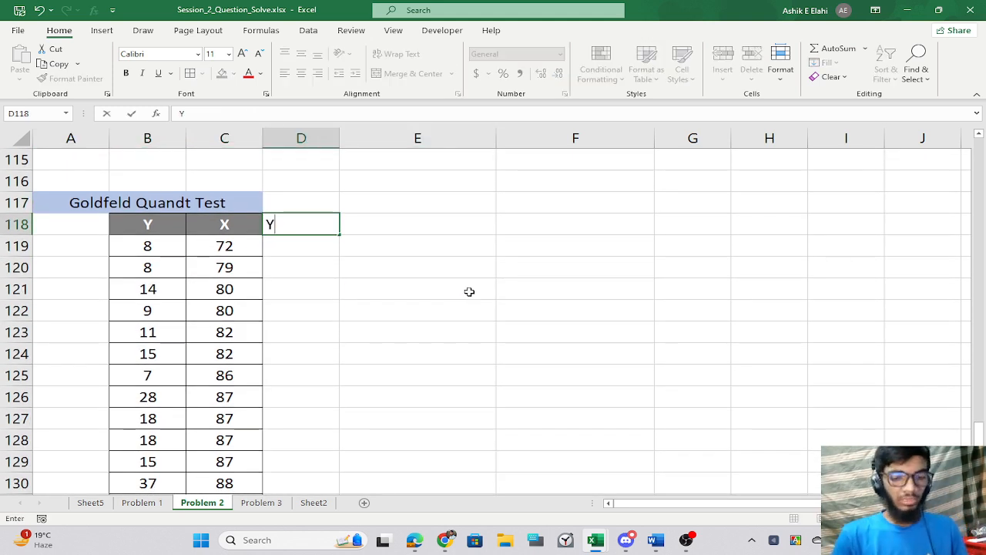
{"action": "type", "text": " hat"}
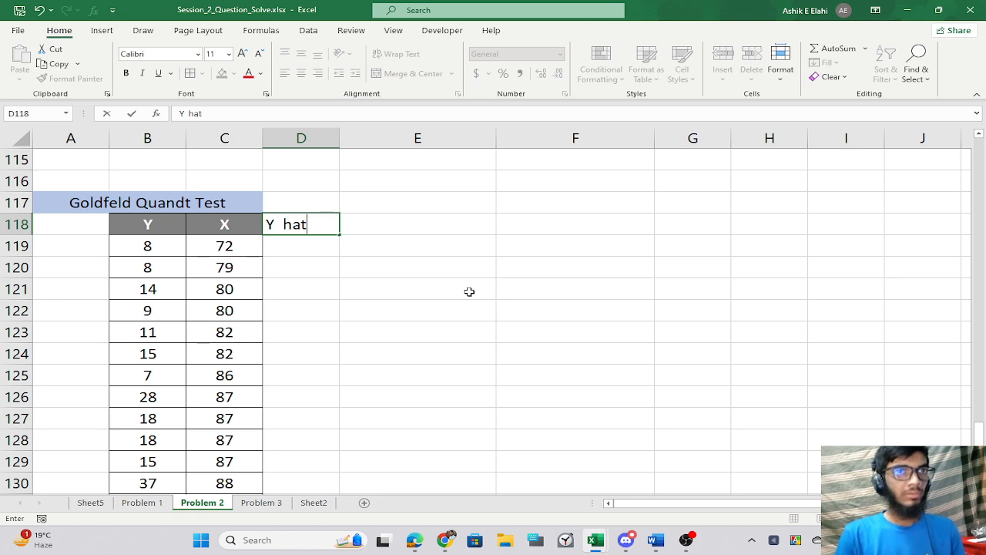
{"action": "key", "text": "Tab"}
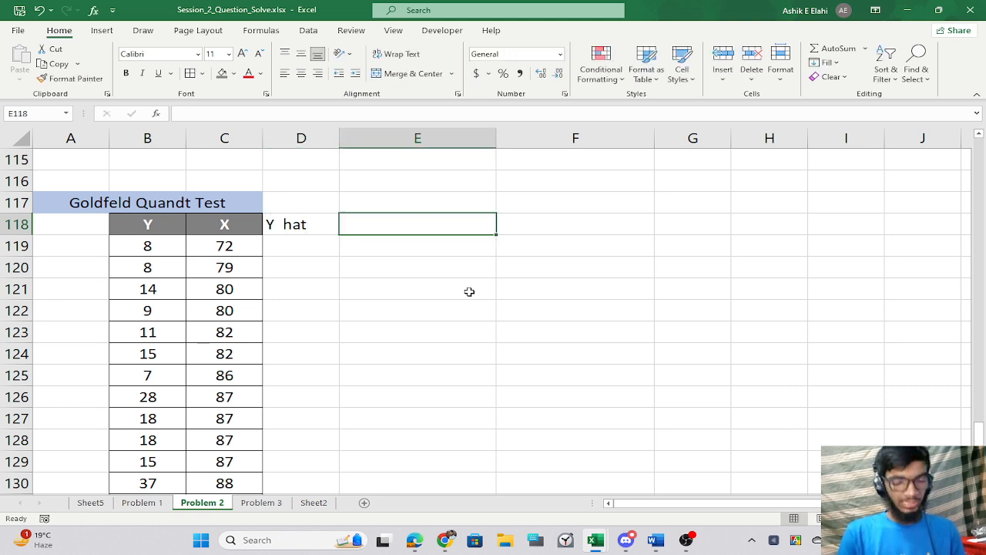
{"action": "type", "text": "e"}
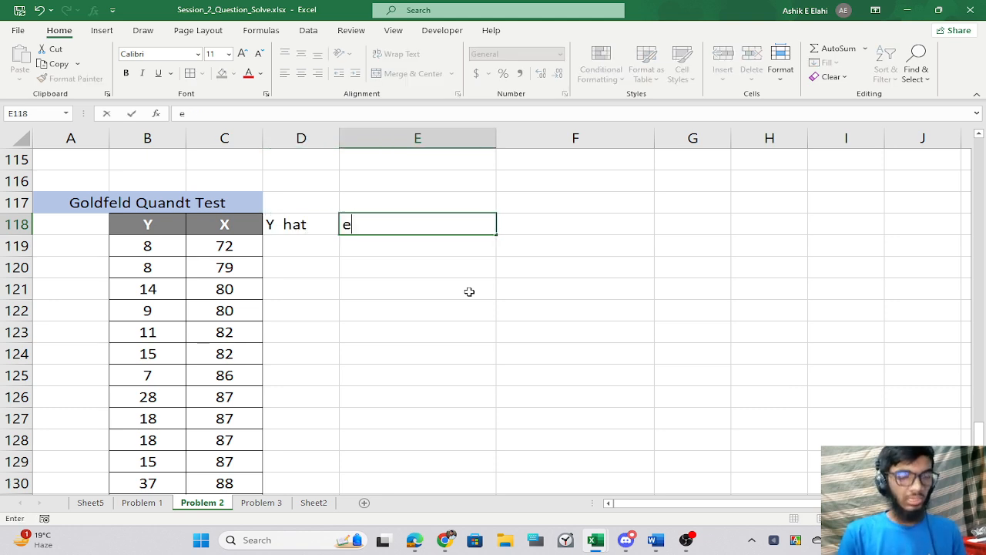
{"action": "key", "text": "Tab"}
{"action": "left_click", "coordinate": [401, 228]}
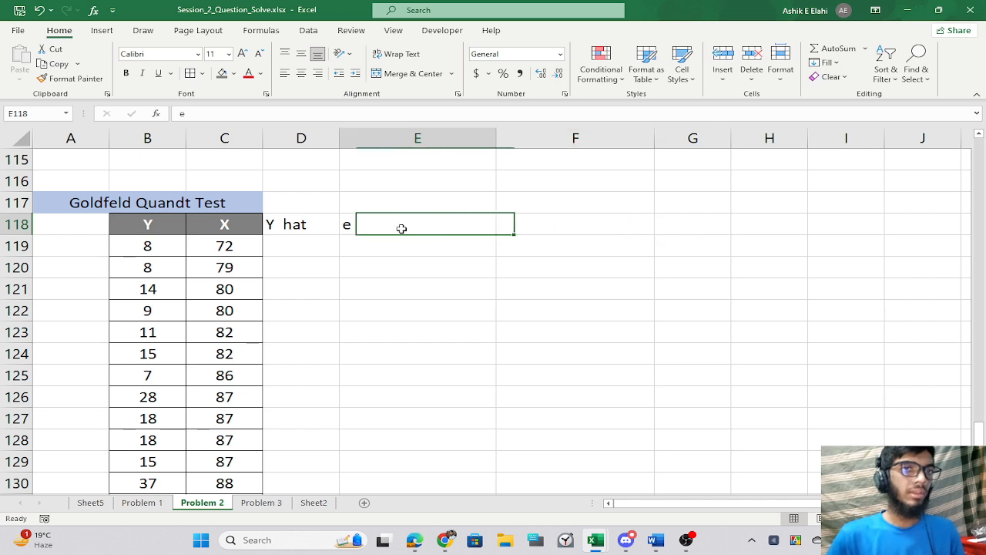
{"action": "type", "text": "e^2"}
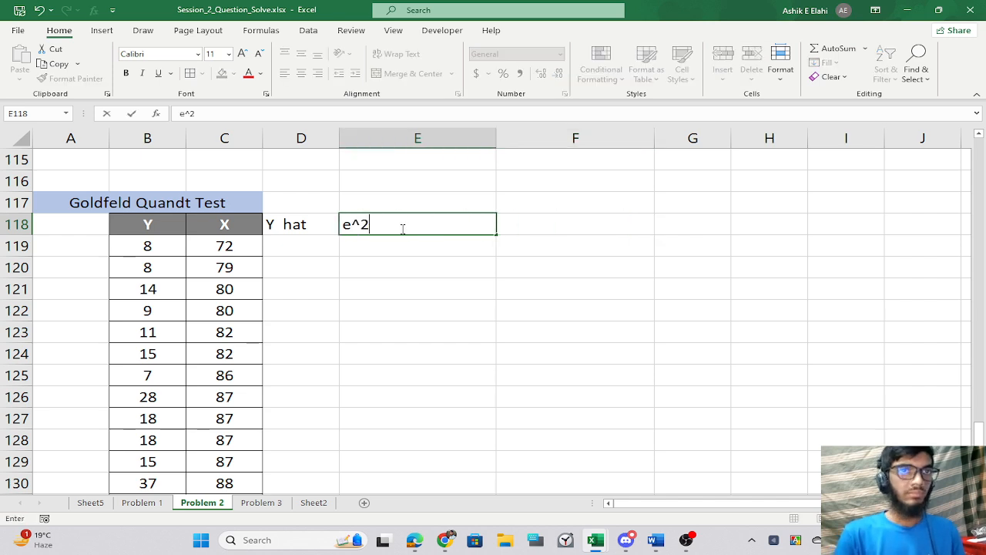
{"action": "key", "text": "Tab"}
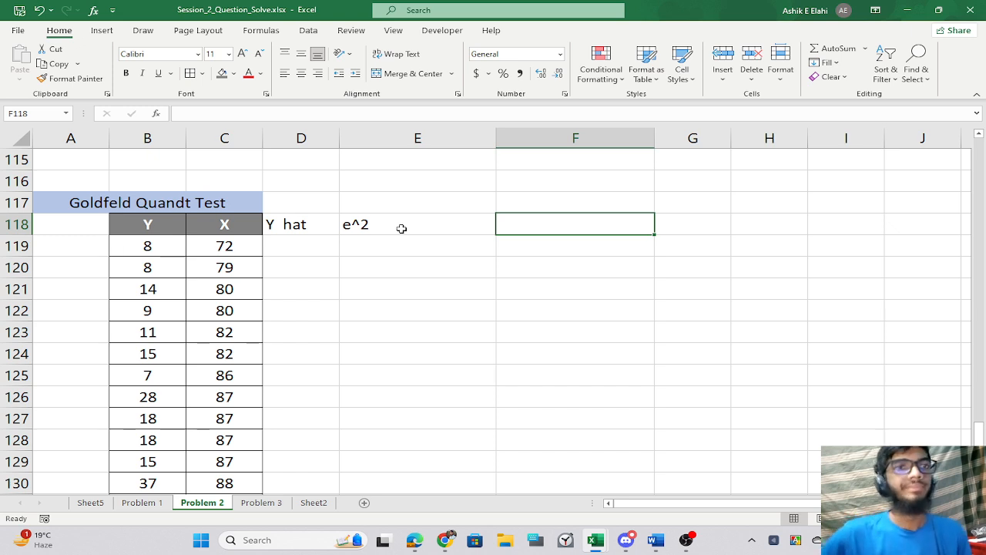
Enter the column header "[ Y hat - E(y)]^2" in F118.
{"action": "type", "text": "["}
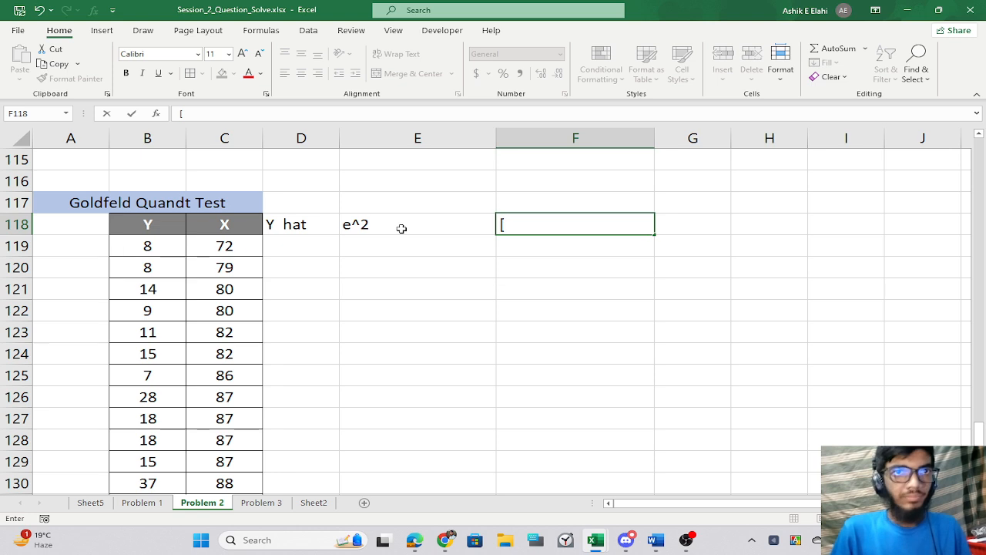
{"action": "type", "text": " Y hat - E(y)]^2"}
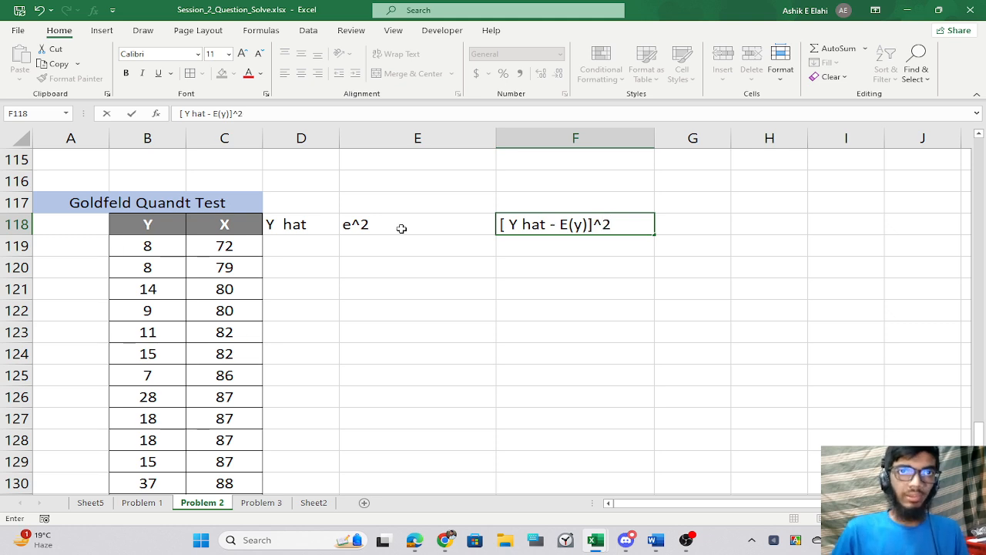
{"action": "key", "text": "Return"}
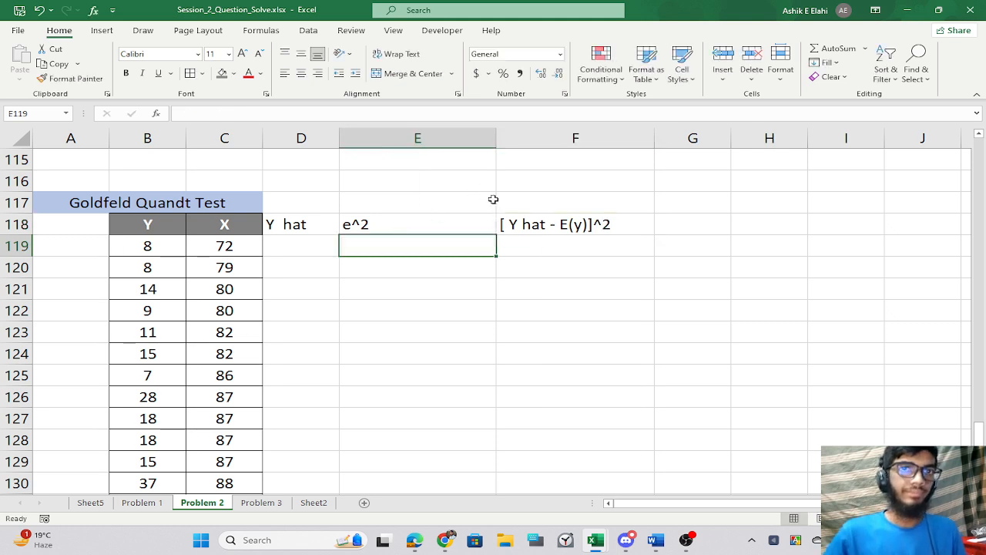
Remove the space after the opening bracket in cell F118 so the header reads [Y hat - E(y)]^2.
{"action": "double_click", "coordinate": [510, 224]}
{"action": "key", "text": "BackSpace"}
{"action": "key", "text": "Return"}
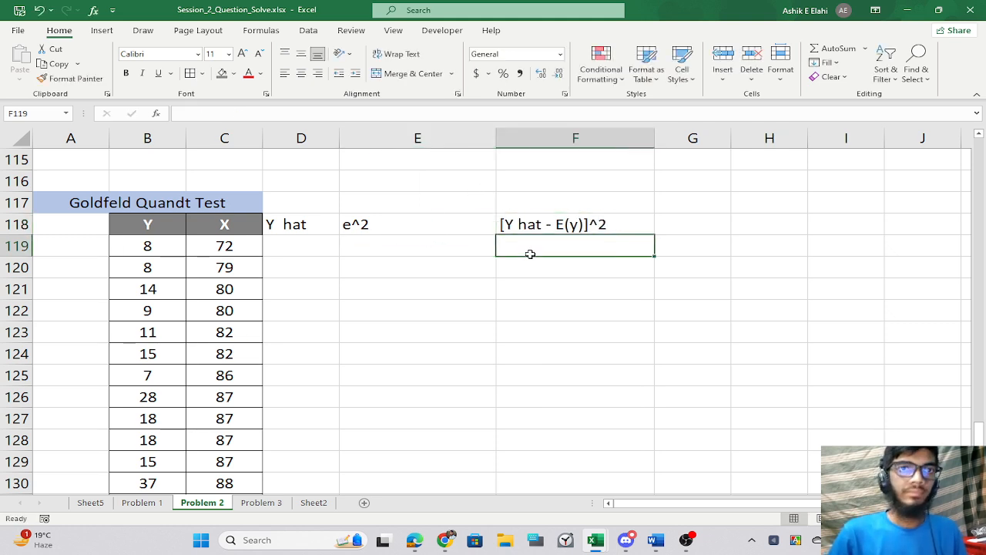
Count the observations in the Y column of the Goldfeld Quandt table, covering B119:B139.
{"action": "left_click", "coordinate": [310, 252]}
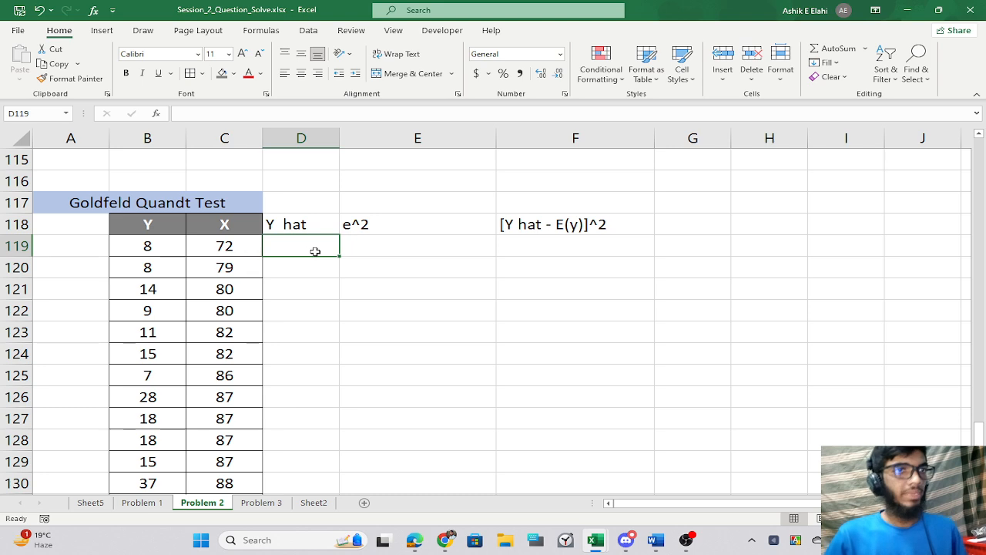
{"action": "scroll", "coordinate": [412, 278], "scroll_direction": "down", "scroll_amount": 3}
{"action": "scroll", "coordinate": [414, 281], "scroll_direction": "down", "scroll_amount": 3}
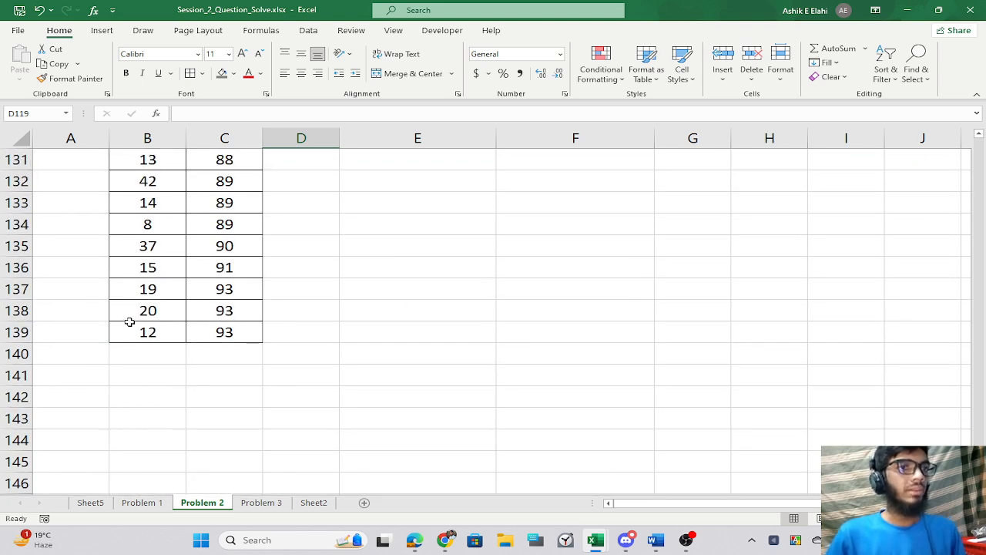
{"action": "left_click_drag", "start_coordinate": [129, 322], "coordinate": [130, 224]}
{"action": "scroll", "coordinate": [293, 253], "scroll_direction": "down", "scroll_amount": 4}
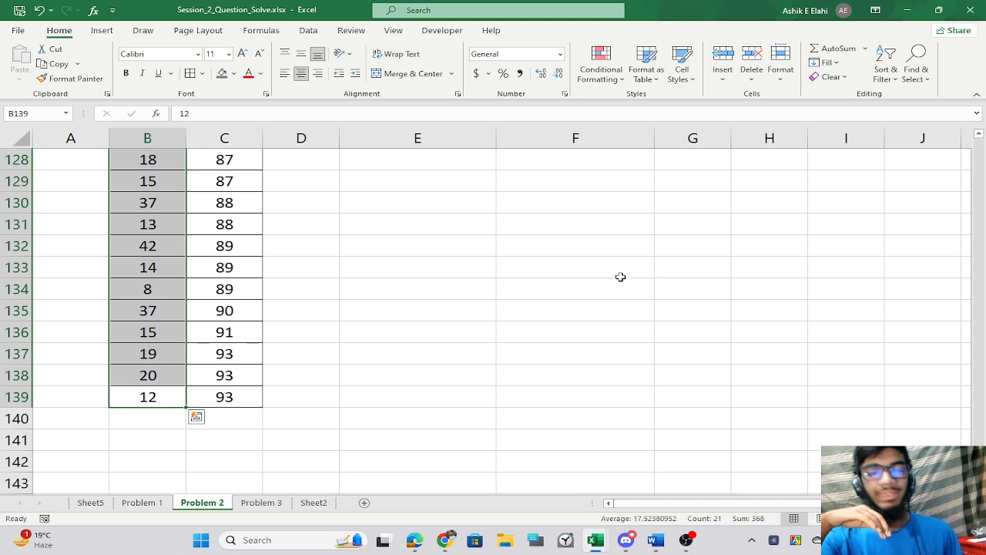
{"action": "scroll", "coordinate": [500, 269], "scroll_direction": "up", "scroll_amount": 2}
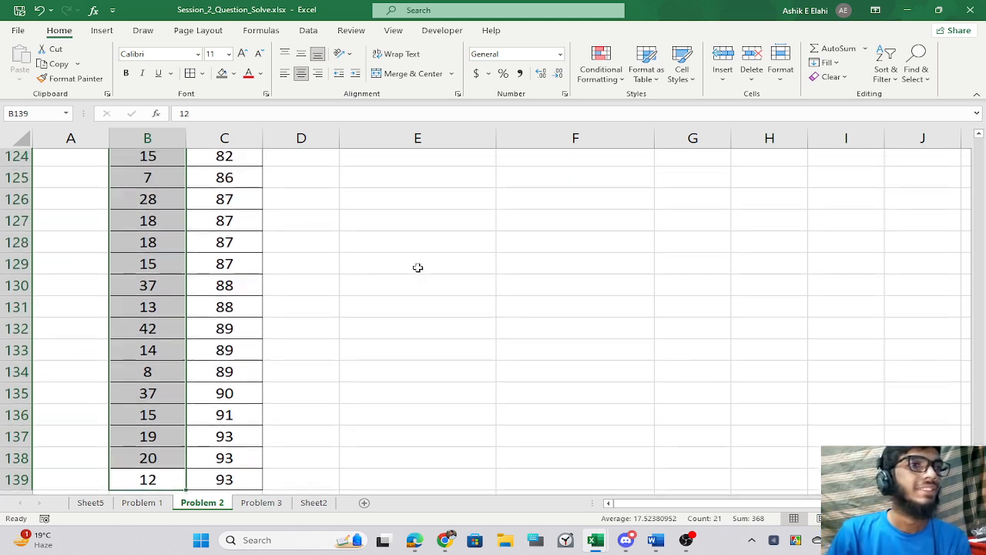
{"action": "scroll", "coordinate": [417, 267], "scroll_direction": "up", "scroll_amount": 2}
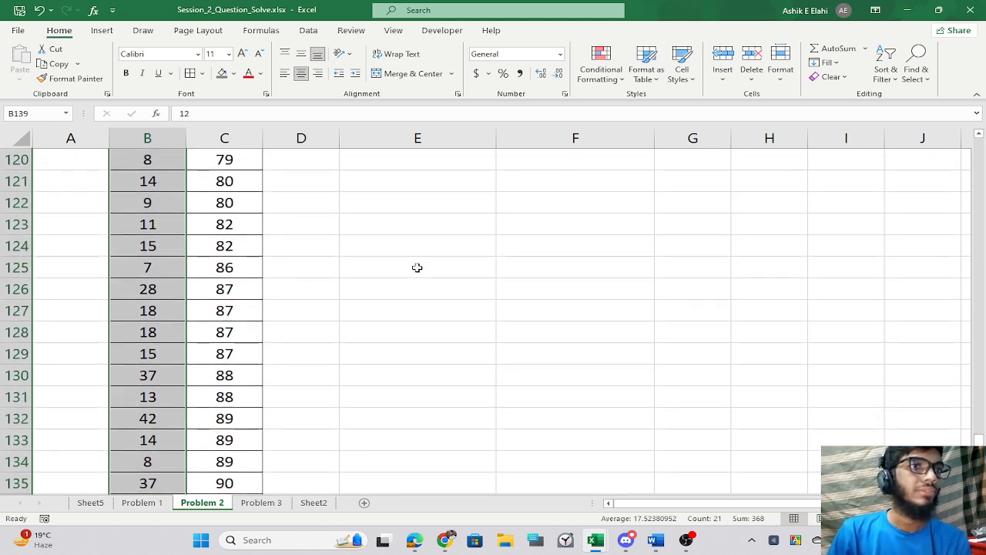
{"action": "scroll", "coordinate": [417, 267], "scroll_direction": "up", "scroll_amount": 4}
{"action": "left_click", "coordinate": [408, 332]}
{"action": "left_click_drag", "start_coordinate": [221, 305], "coordinate": [206, 432]}
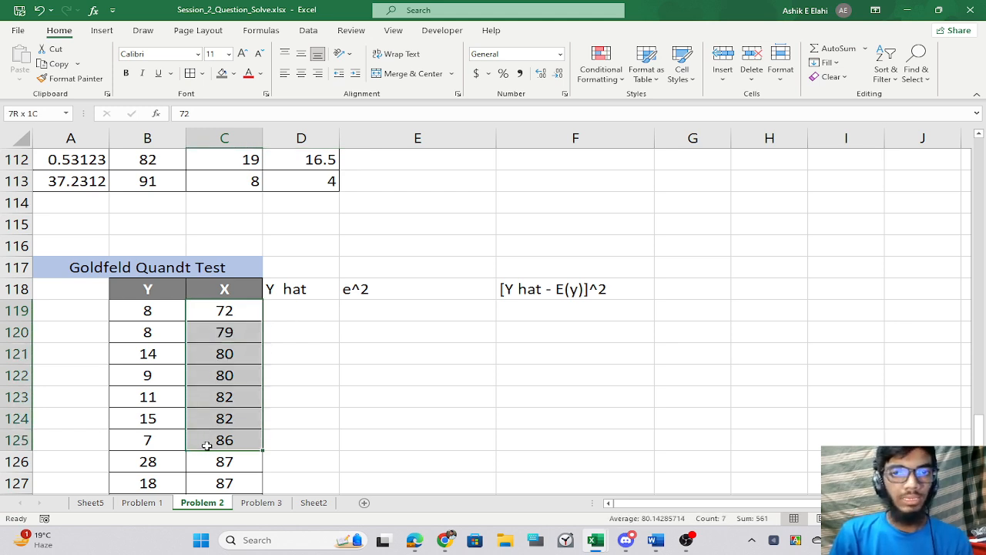
{"action": "left_click_drag", "start_coordinate": [206, 445], "coordinate": [210, 453]}
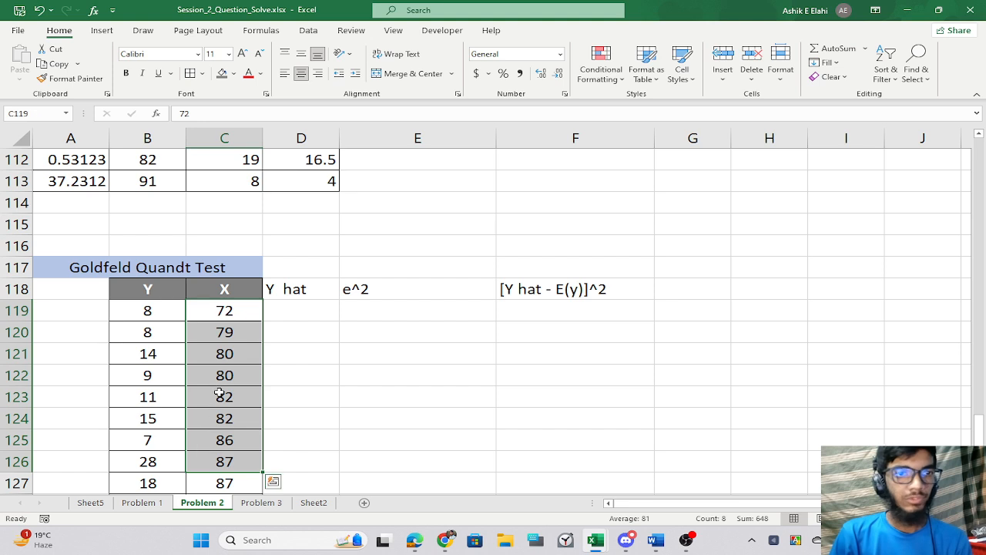
{"action": "scroll", "coordinate": [228, 354], "scroll_direction": "down", "scroll_amount": 2}
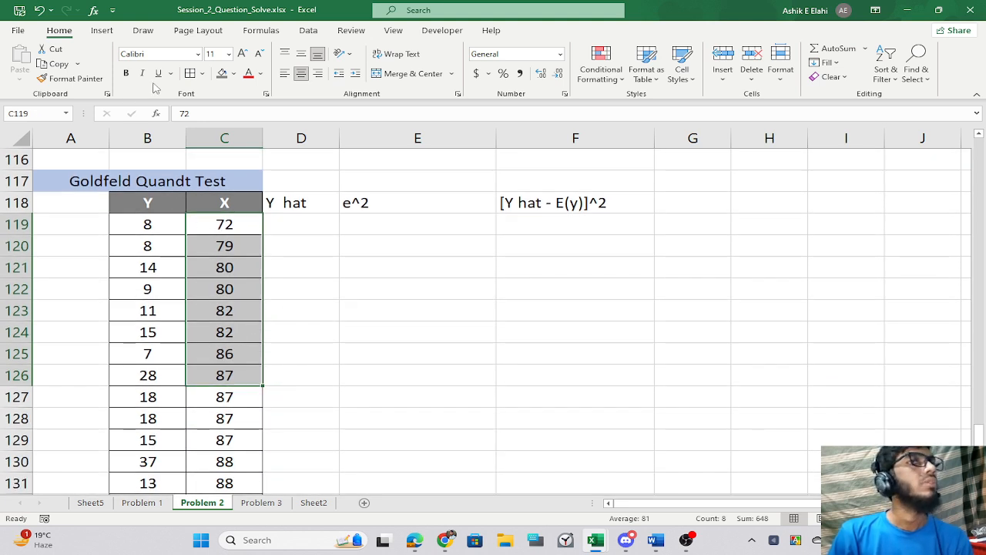
{"action": "left_click", "coordinate": [248, 73]}
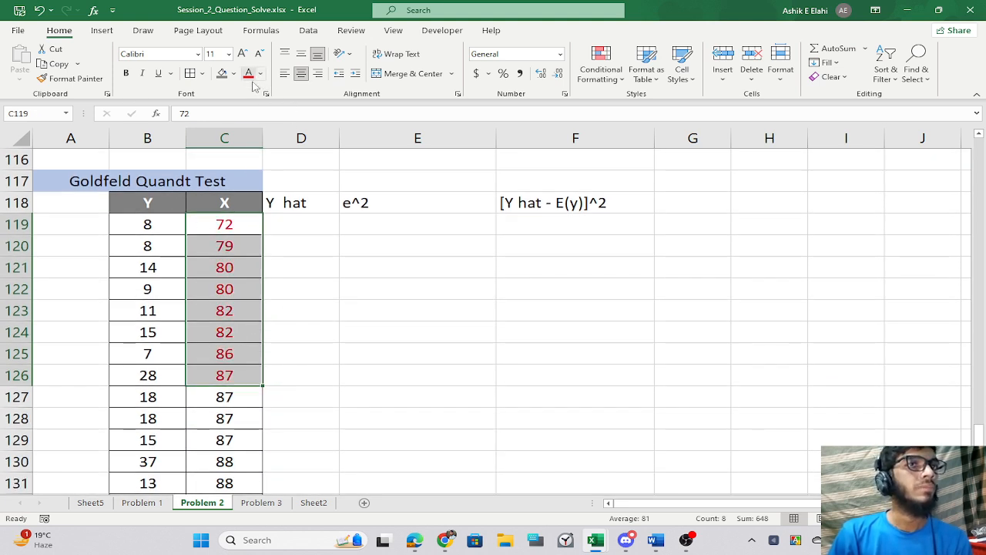
{"action": "left_click", "coordinate": [348, 323]}
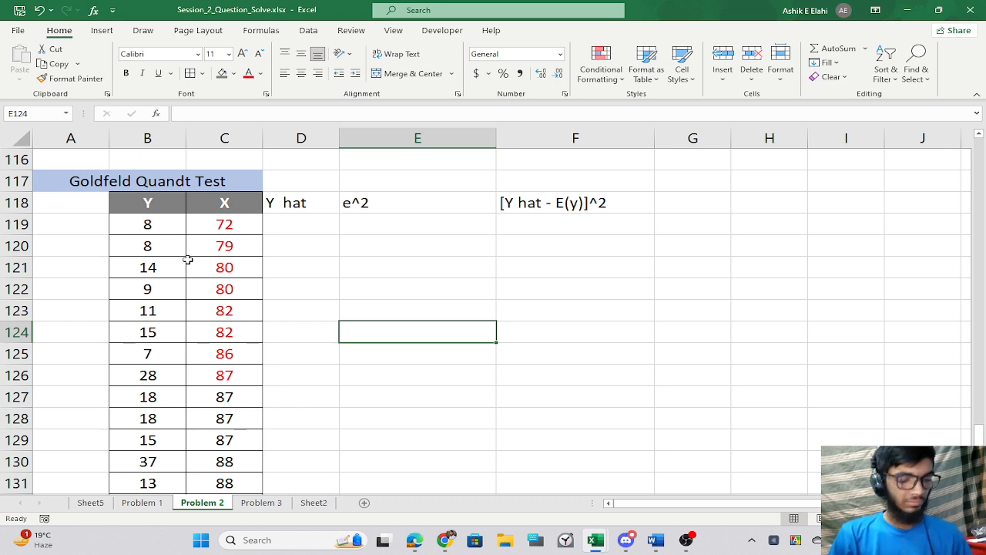
{"action": "key", "text": "ctrl+z"}
{"action": "key", "text": "ctrl+q"}
{"action": "left_click", "coordinate": [352, 347]}
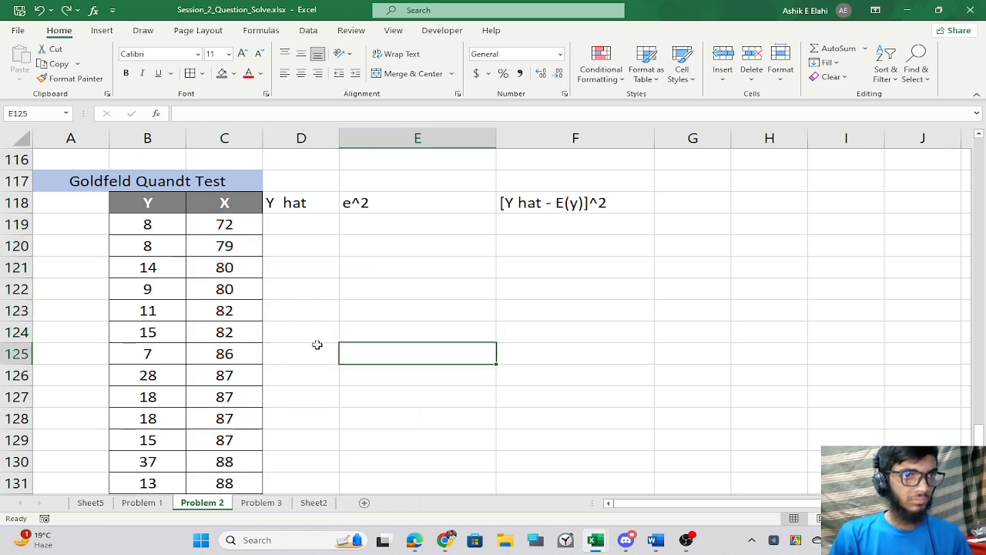
Fill the first seven Y and X observations, B119:C125, with yellow.
{"action": "left_click_drag", "start_coordinate": [155, 225], "coordinate": [203, 350]}
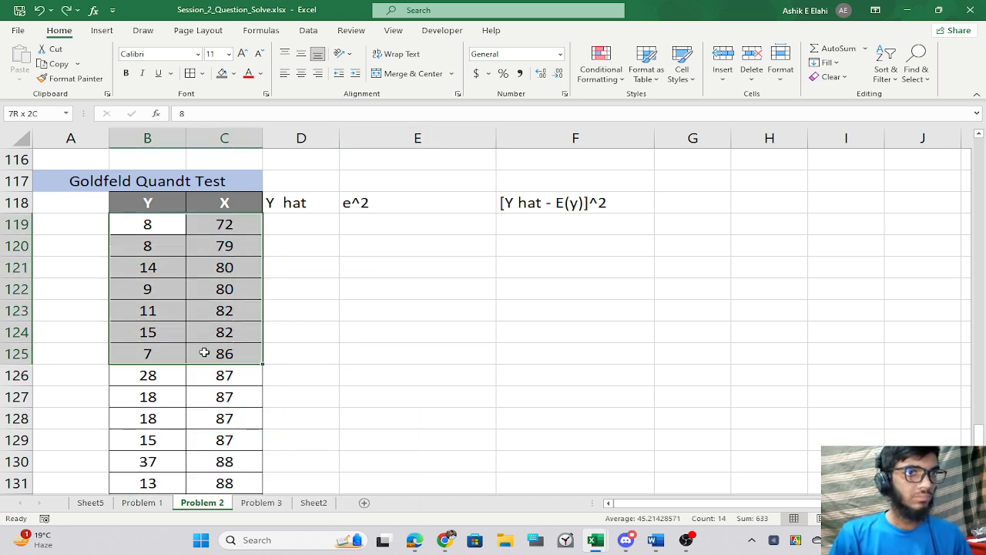
{"action": "left_click", "coordinate": [234, 73]}
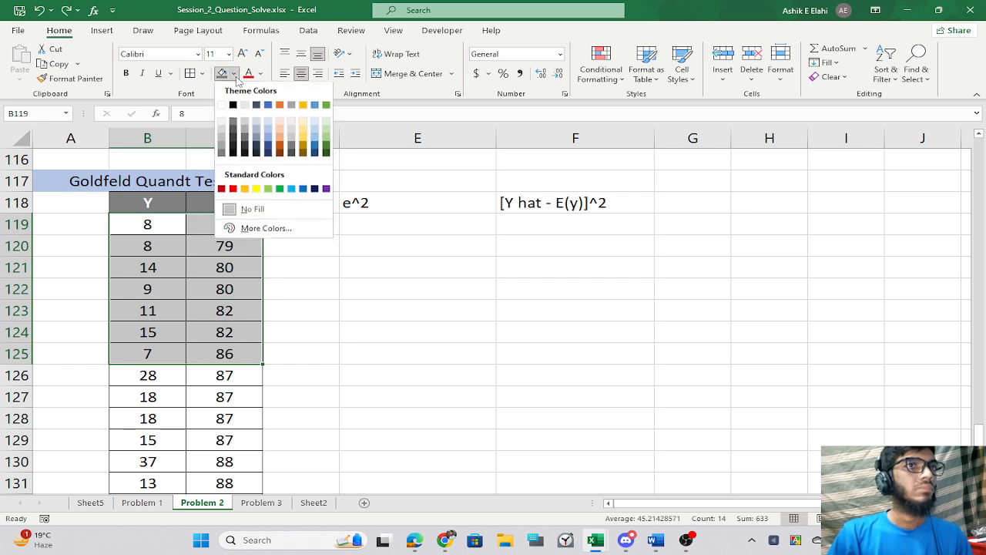
{"action": "left_click", "coordinate": [257, 189]}
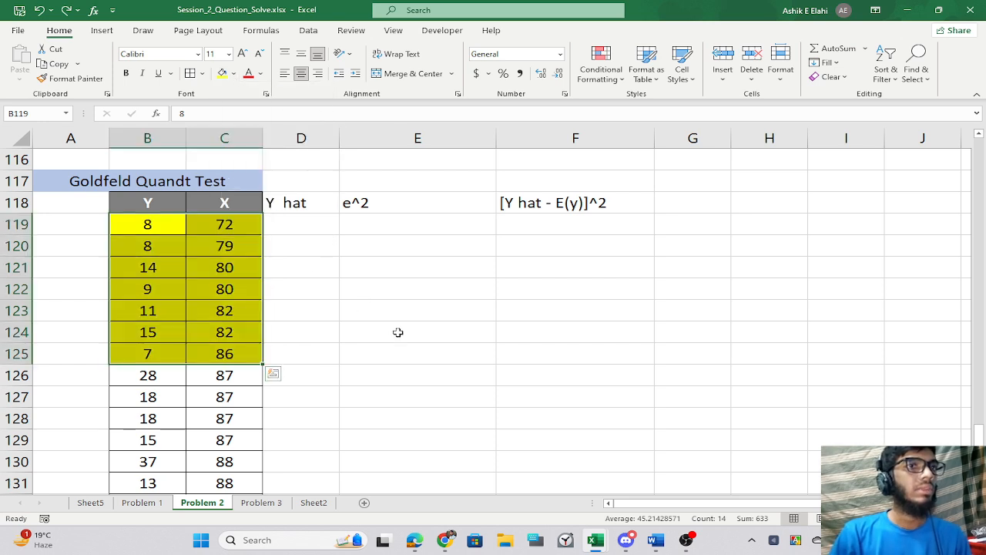
Fill the last eight Y and X observations, B132:C139, with standard green.
{"action": "scroll", "coordinate": [399, 312], "scroll_direction": "down", "scroll_amount": 5}
{"action": "left_click_drag", "start_coordinate": [210, 310], "coordinate": [165, 239]}
{"action": "scroll", "coordinate": [293, 262], "scroll_direction": "up", "scroll_amount": 3}
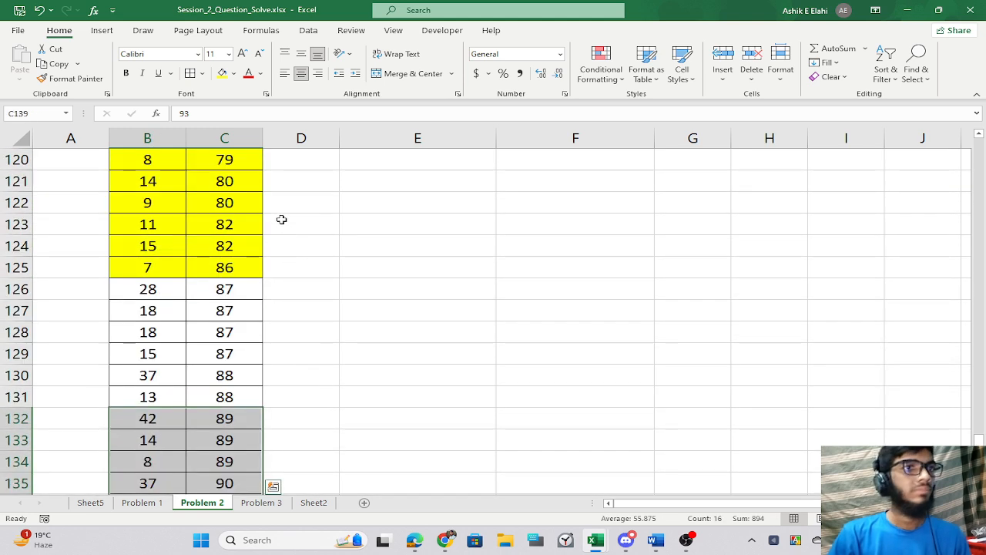
{"action": "left_click", "coordinate": [234, 74]}
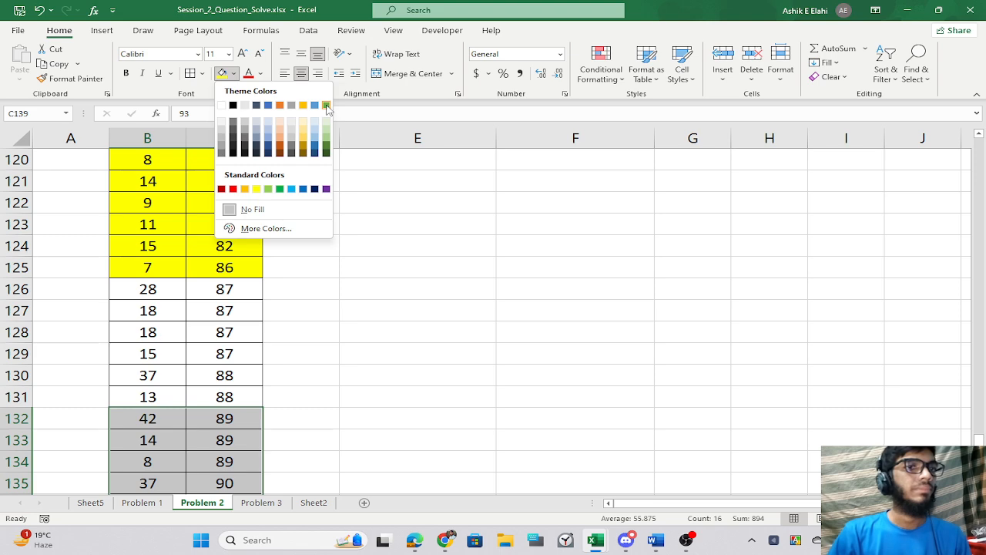
{"action": "left_click", "coordinate": [280, 189]}
{"action": "scroll", "coordinate": [316, 253], "scroll_direction": "down", "scroll_amount": 4}
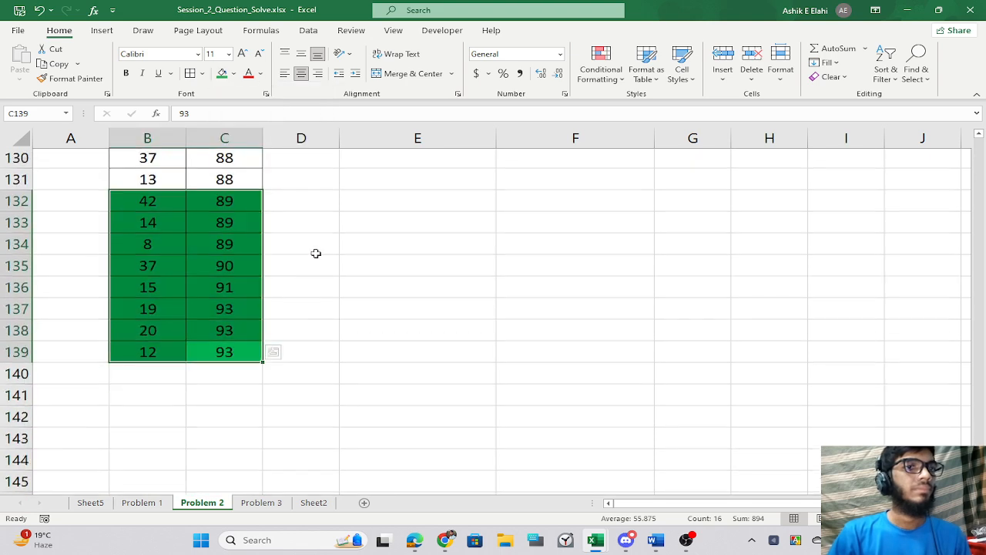
{"action": "left_click", "coordinate": [361, 306]}
Review the yellow first group and the unfilled middle group of observations in the Goldfeld Quandt table.
{"action": "scroll", "coordinate": [364, 305], "scroll_direction": "up", "scroll_amount": 5}
{"action": "scroll", "coordinate": [364, 305], "scroll_direction": "down", "scroll_amount": 2}
{"action": "scroll", "coordinate": [375, 291], "scroll_direction": "up", "scroll_amount": 2}
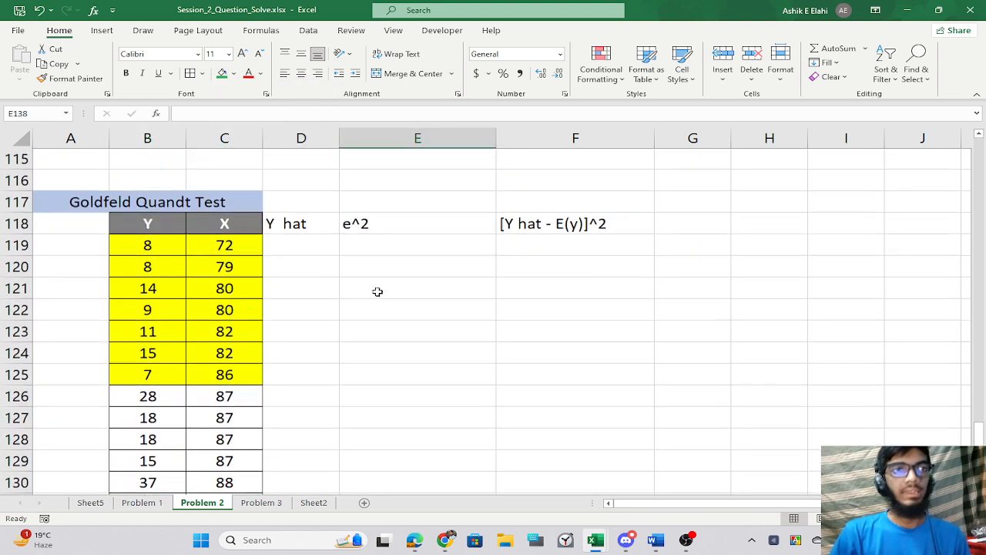
{"action": "left_click_drag", "start_coordinate": [147, 245], "coordinate": [225, 374]}
{"action": "scroll", "coordinate": [451, 319], "scroll_direction": "down", "scroll_amount": 3}
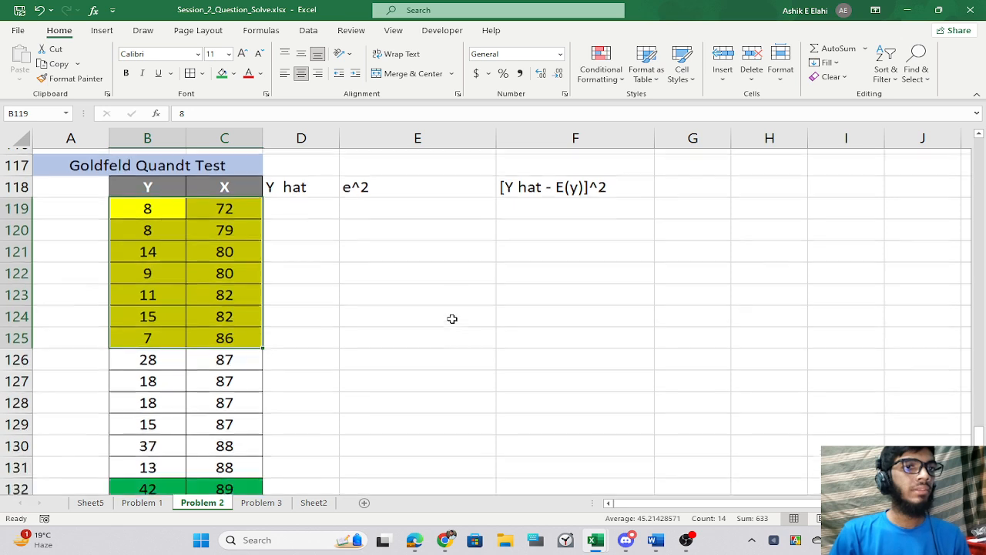
{"action": "left_click_drag", "start_coordinate": [154, 352], "coordinate": [256, 436]}
{"action": "scroll", "coordinate": [414, 383], "scroll_direction": "up", "scroll_amount": 3}
{"action": "left_click", "coordinate": [396, 329]}
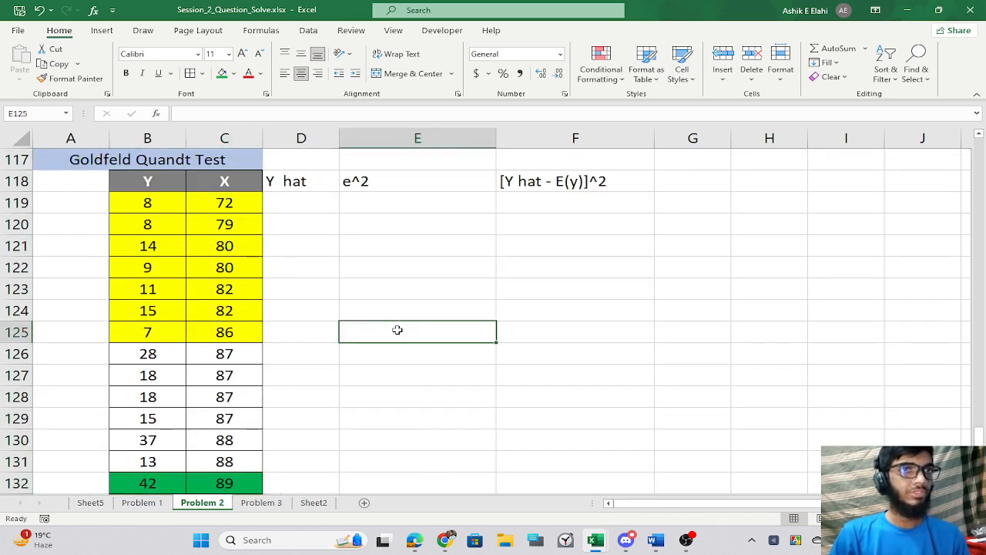
Calculate Y hat for the yellow group in D119:D125 with the array formula =TREND(B119:B125, C119:C125).
{"action": "left_click_drag", "start_coordinate": [274, 206], "coordinate": [306, 329]}
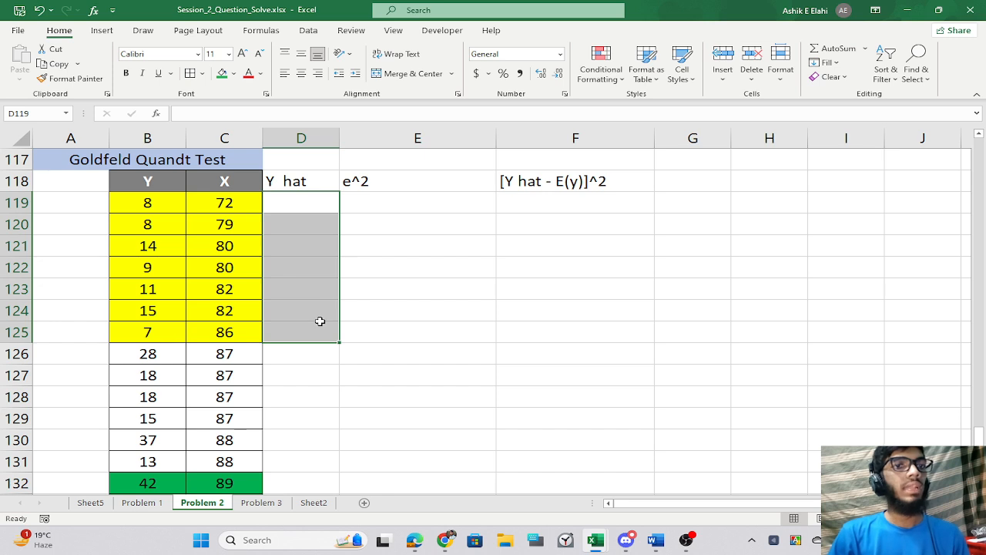
{"action": "type", "text": "=tr"}
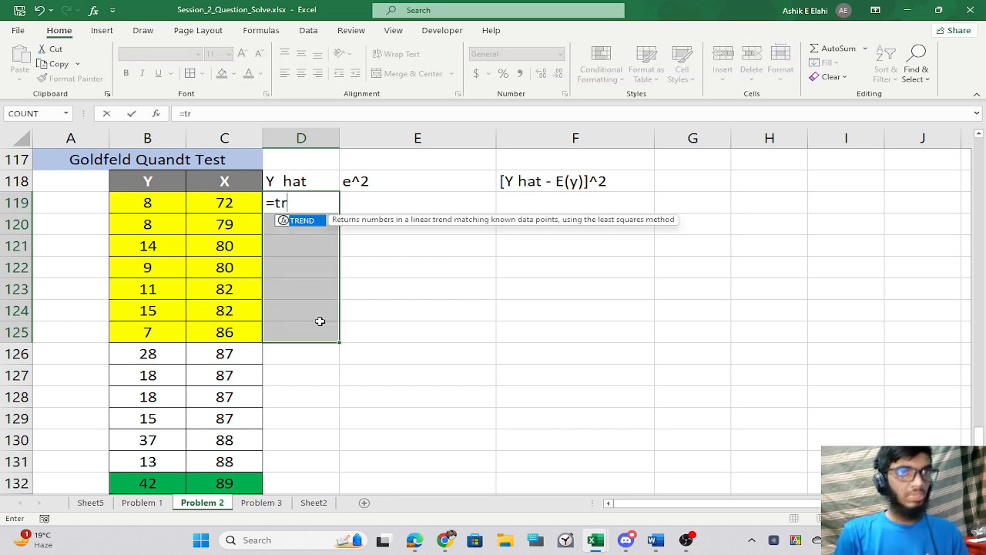
{"action": "type", "text": "e"}
{"action": "key", "text": "Tab"}
{"action": "left_click_drag", "start_coordinate": [145, 202], "coordinate": [165, 338]}
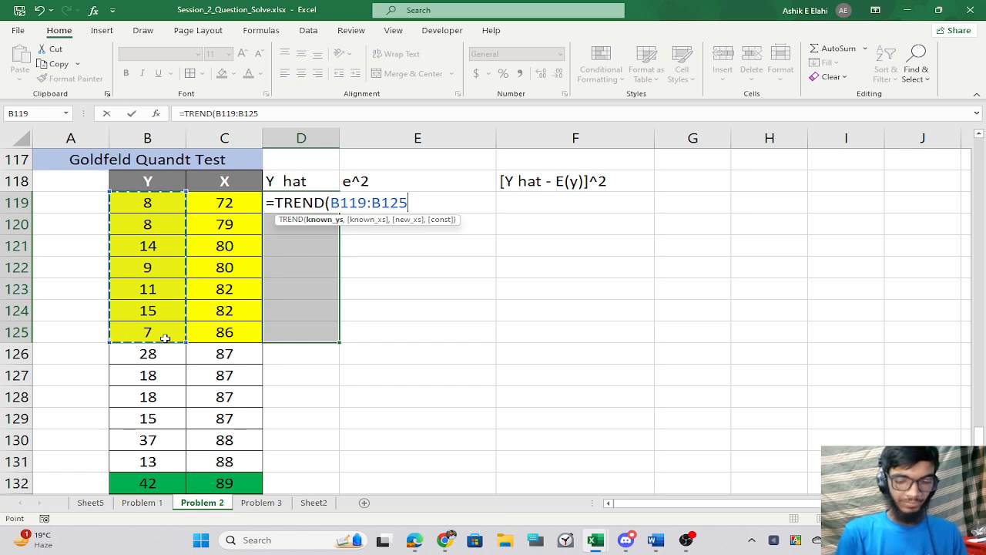
{"action": "type", "text": ","}
{"action": "left_click_drag", "start_coordinate": [214, 203], "coordinate": [215, 339]}
{"action": "type", "text": ")"}
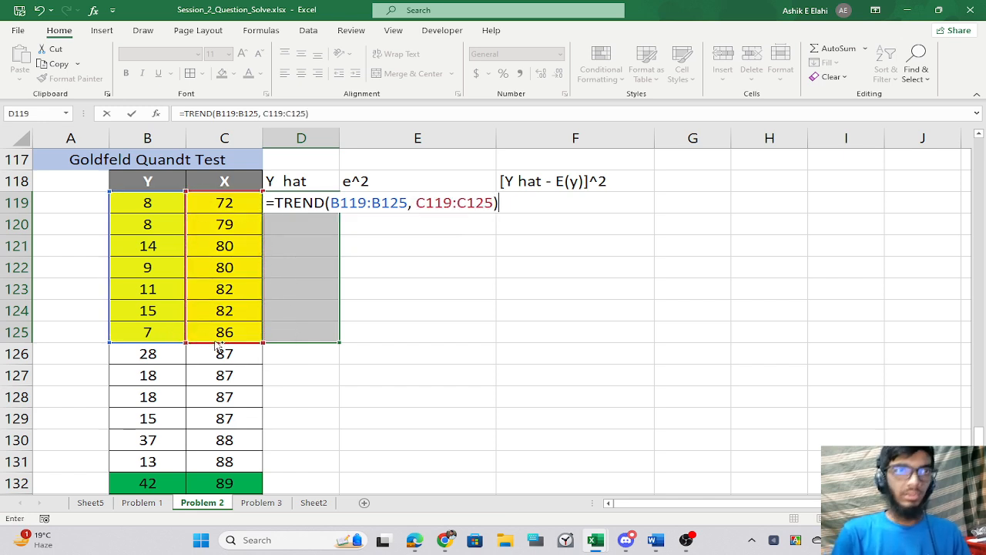
{"action": "key", "text": "ctrl+shift+Return"}
Calculate the squared errors with =(B119-D119)^2 in E119 and fill the formula down to E125.
{"action": "left_click", "coordinate": [388, 203]}
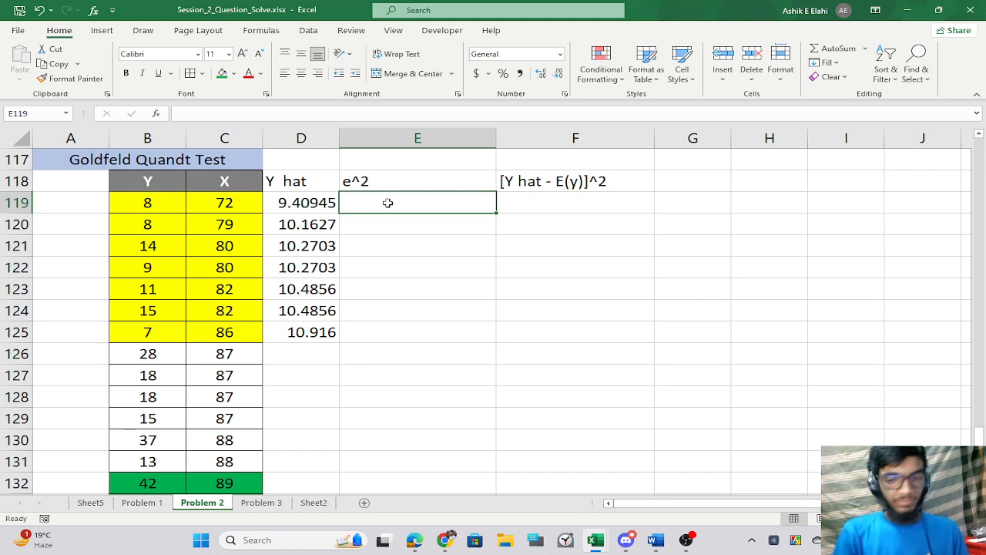
{"action": "type", "text": "=("}
{"action": "key", "text": "Left"}
{"action": "key", "text": "Left"}
{"action": "key", "text": "Left"}
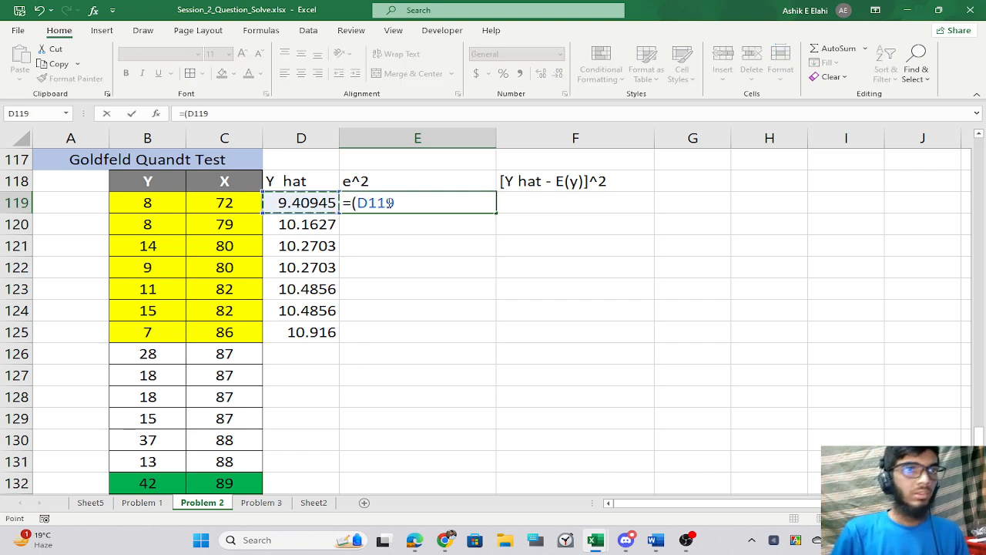
{"action": "type", "text": "-"}
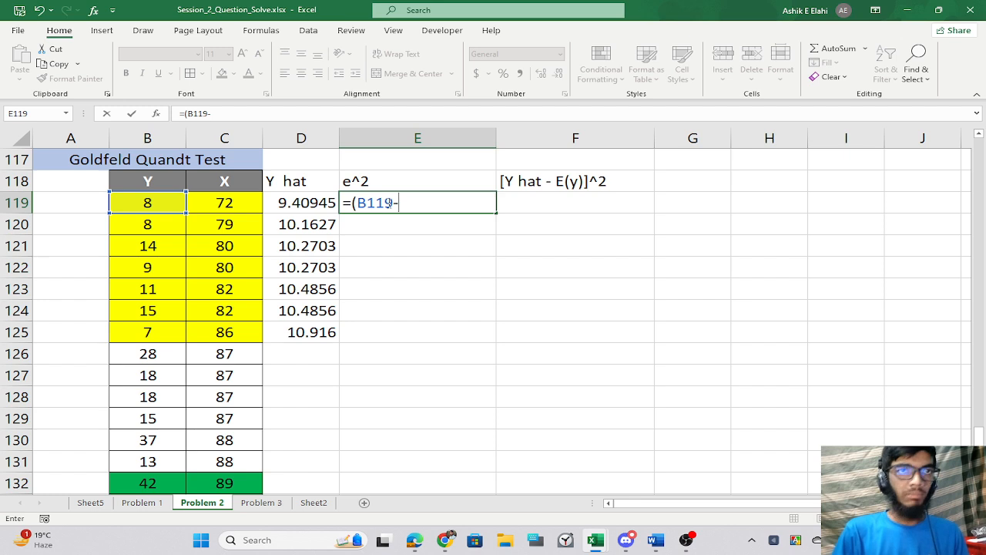
{"action": "key", "text": "Left"}
{"action": "type", "text": ")"}
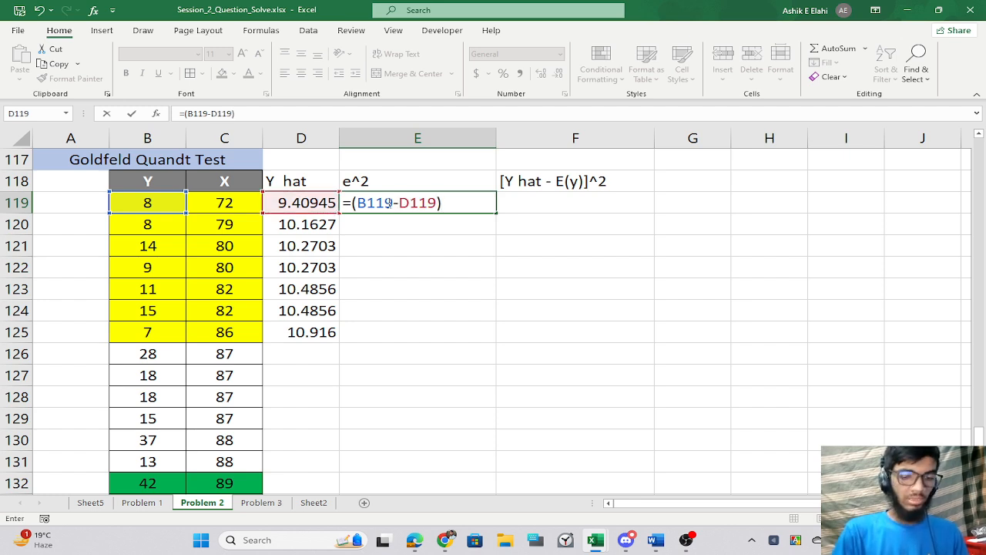
{"action": "type", "text": "^2"}
{"action": "key", "text": "Return"}
{"action": "left_click", "coordinate": [431, 197]}
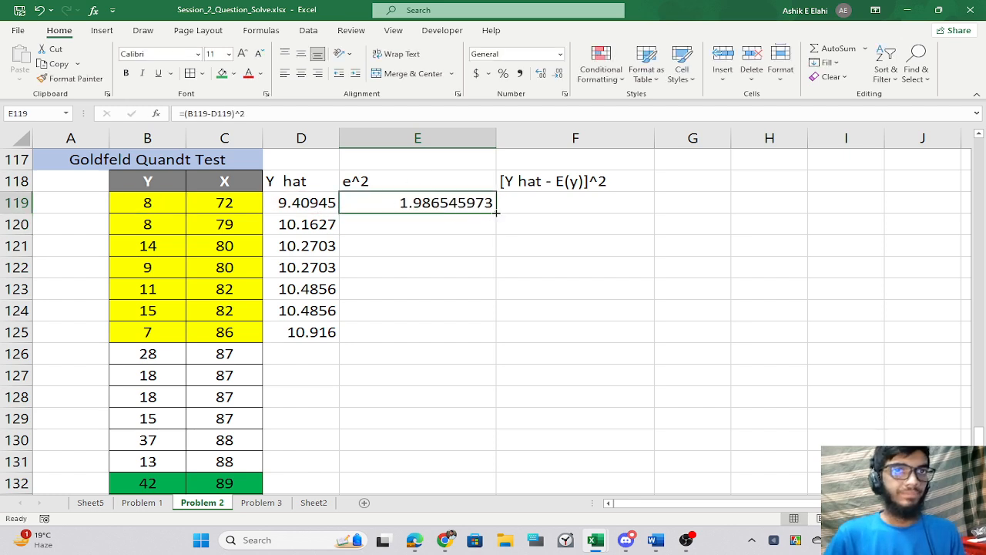
{"action": "left_click_drag", "start_coordinate": [497, 213], "coordinate": [498, 332]}
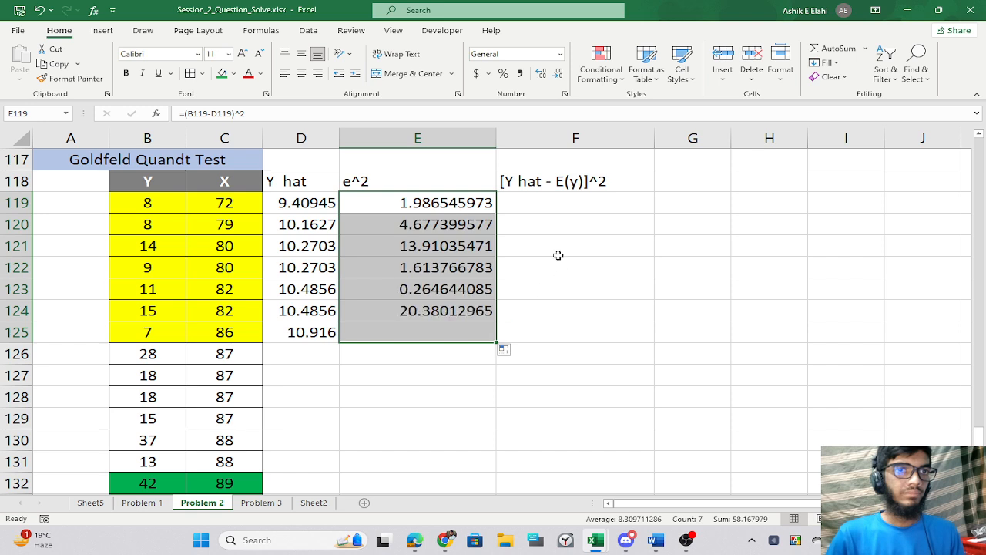
Draft the squared deviation formula =(D119-AVERAGE(B119:B125))^2 in F119 for the yellow group.
{"action": "left_click", "coordinate": [551, 210]}
{"action": "type", "text": "=("}
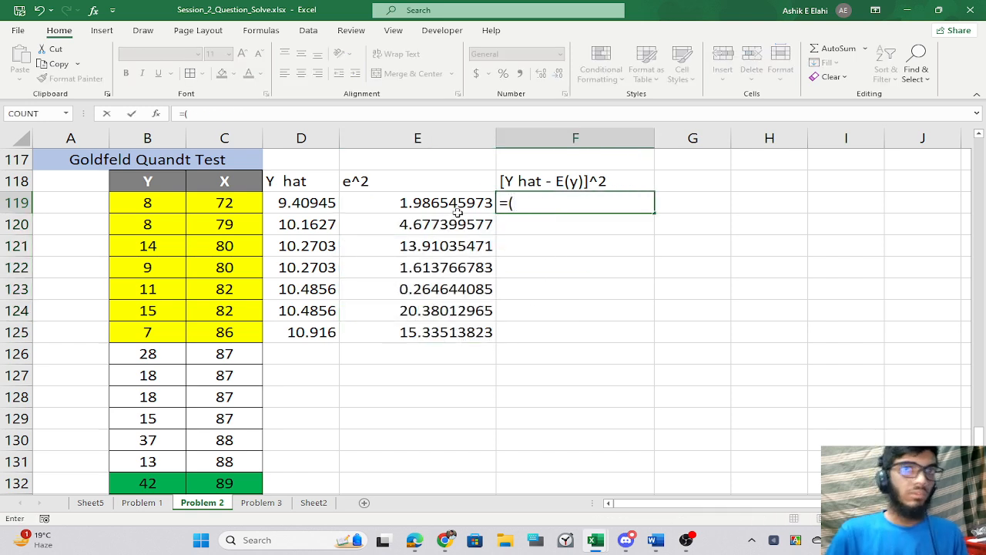
{"action": "left_click", "coordinate": [321, 203]}
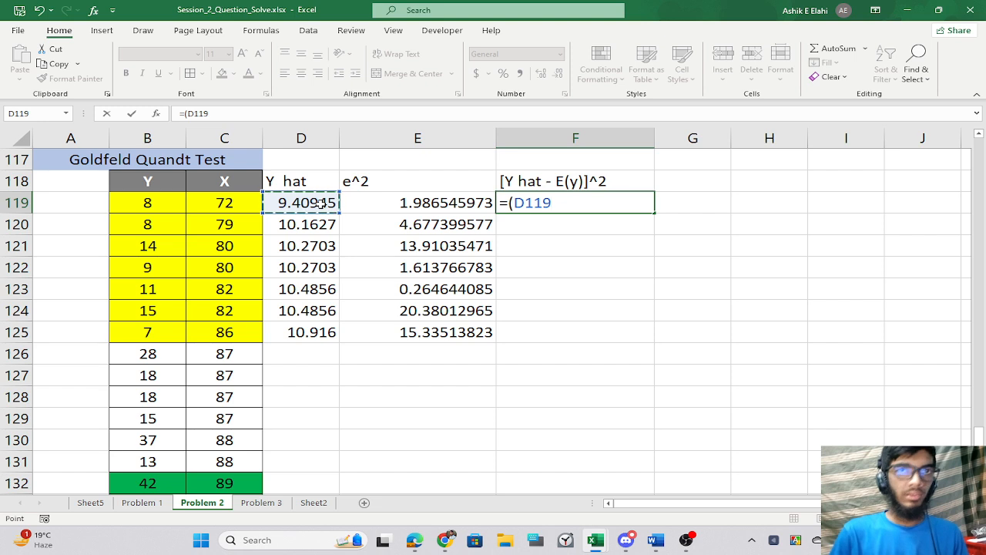
{"action": "type", "text": "-ave"}
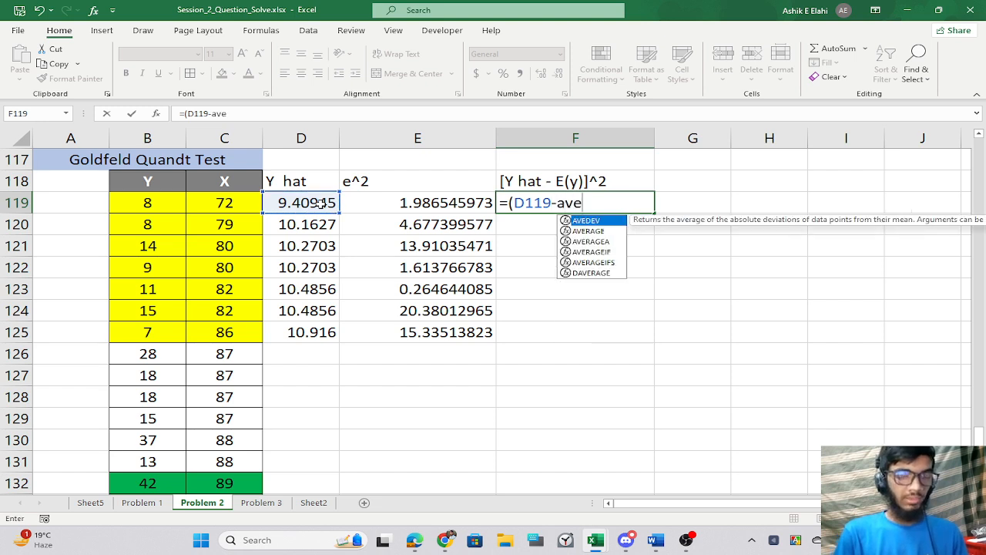
{"action": "key", "text": "Down"}
{"action": "key", "text": "Tab"}
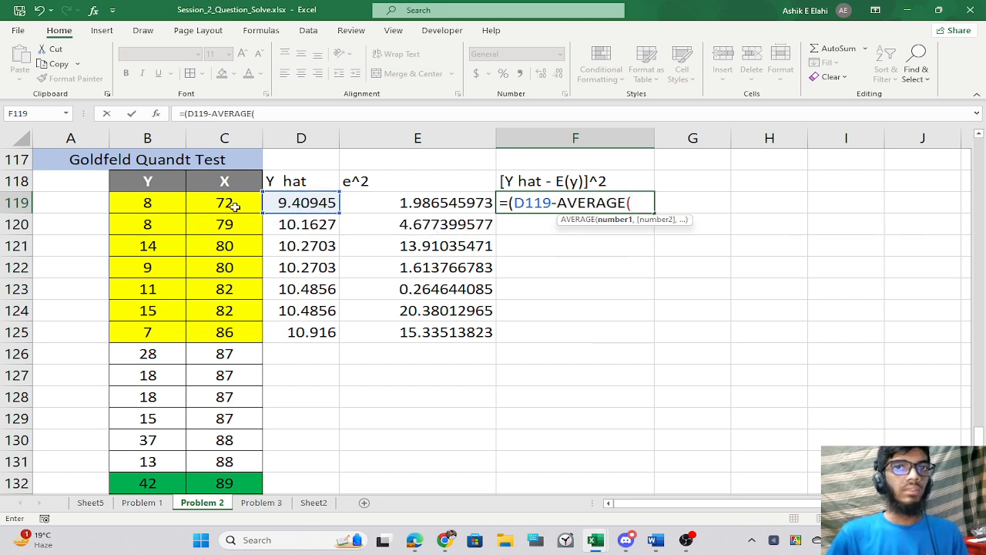
{"action": "left_click_drag", "start_coordinate": [137, 202], "coordinate": [117, 337]}
{"action": "type", "text": ")"}
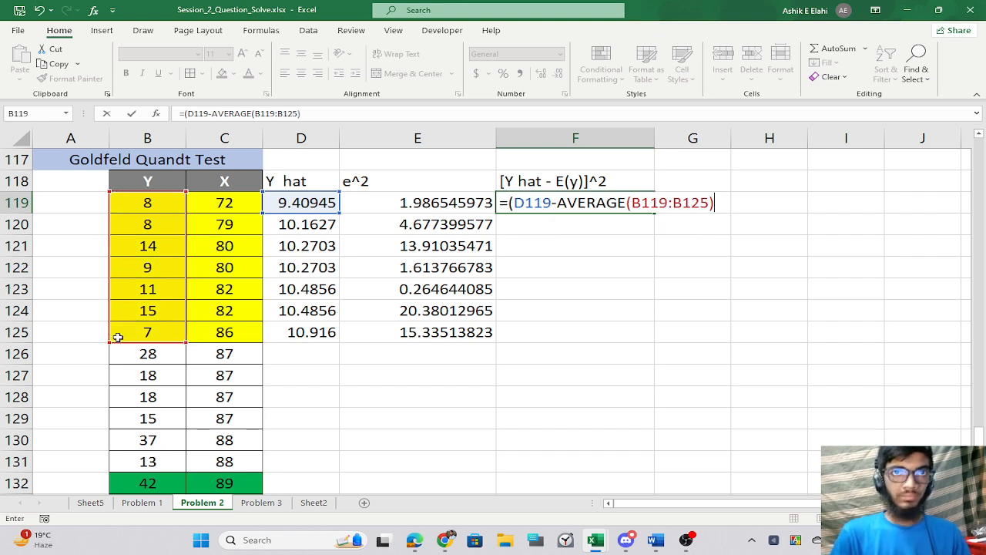
{"action": "type", "text": ")"}
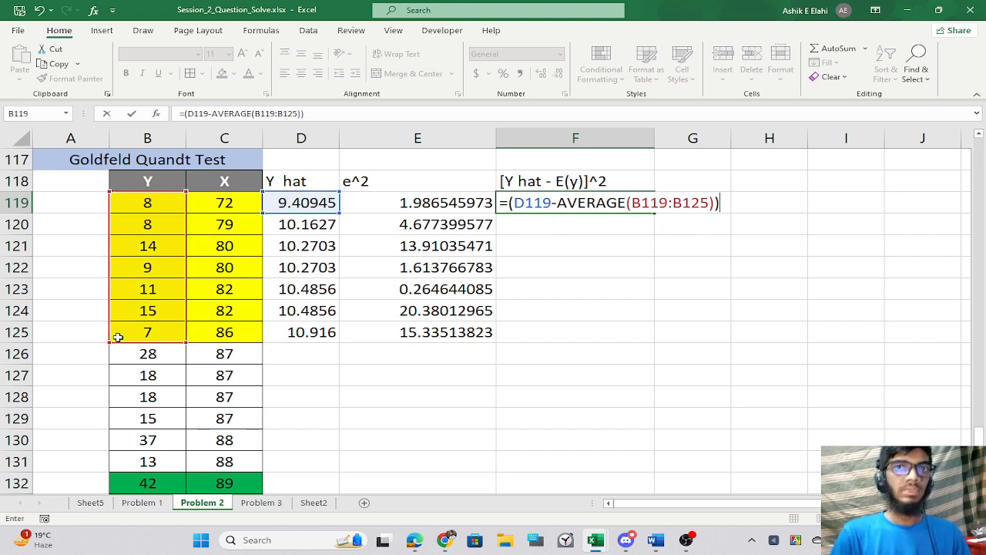
{"action": "type", "text": "^2"}
Make the averaged range absolute so the F119 formula is =(D119-AVERAGE($B$119:$B$125))^2.
{"action": "key", "text": "BackSpace"}
{"action": "key", "text": "BackSpace"}
{"action": "key", "text": "BackSpace"}
{"action": "key", "text": "BackSpace"}
{"action": "key", "text": "BackSpace"}
{"action": "key", "text": "BackSpace"}
{"action": "key", "text": "BackSpace"}
{"action": "key", "text": "BackSpace"}
{"action": "key", "text": "BackSpace"}
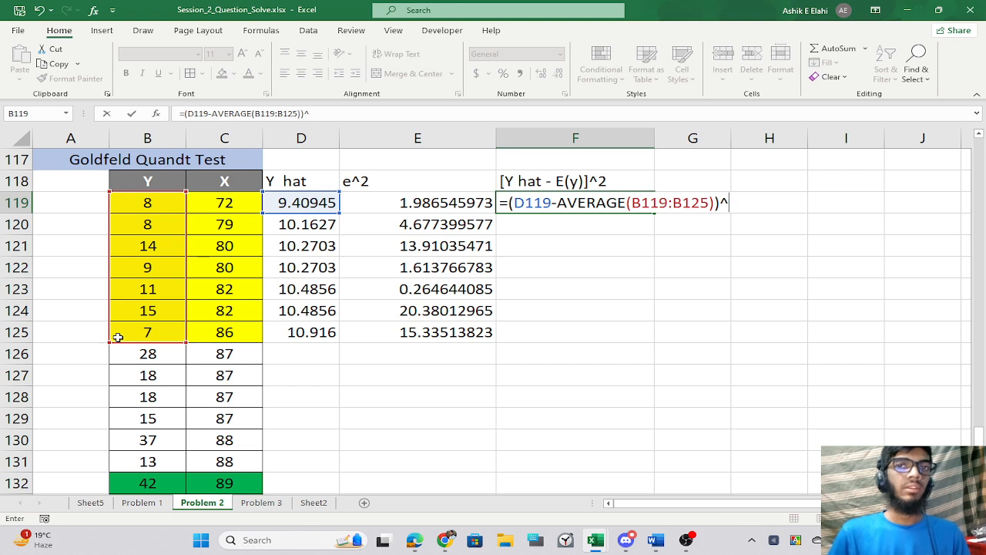
{"action": "key", "text": "BackSpace"}
{"action": "key", "text": "BackSpace"}
{"action": "key", "text": "BackSpace"}
{"action": "key", "text": "BackSpace"}
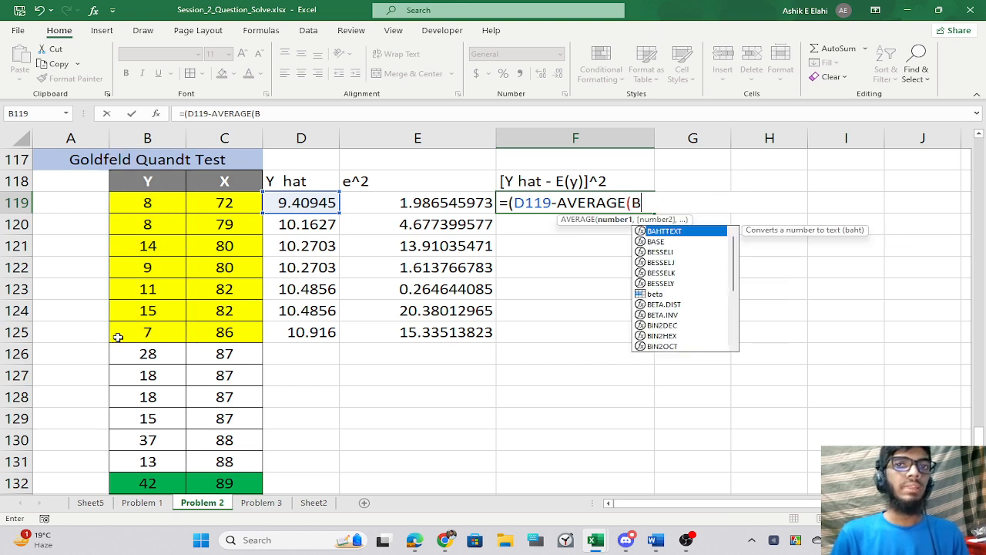
{"action": "left_click_drag", "start_coordinate": [148, 210], "coordinate": [135, 333]}
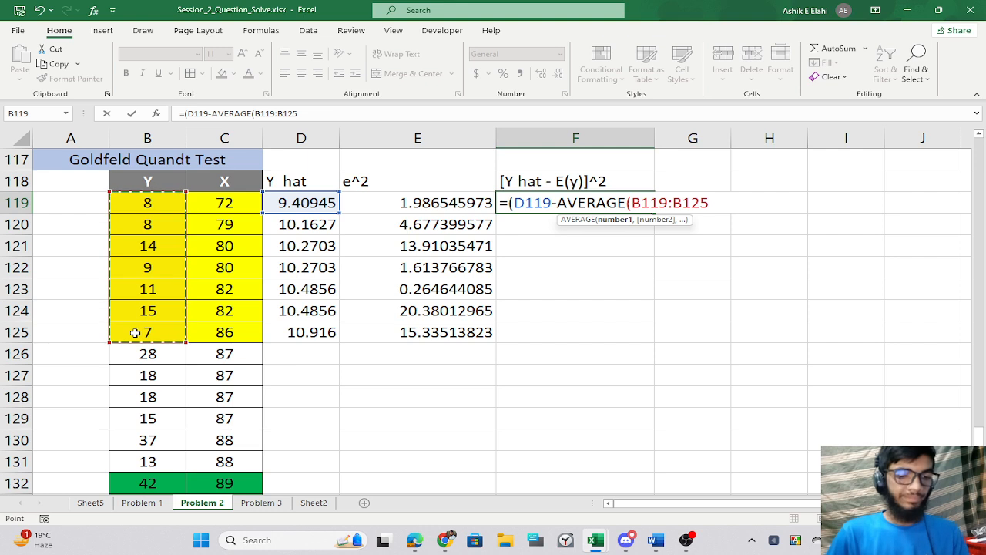
{"action": "key", "text": "F4"}
{"action": "type", "text": ")"}
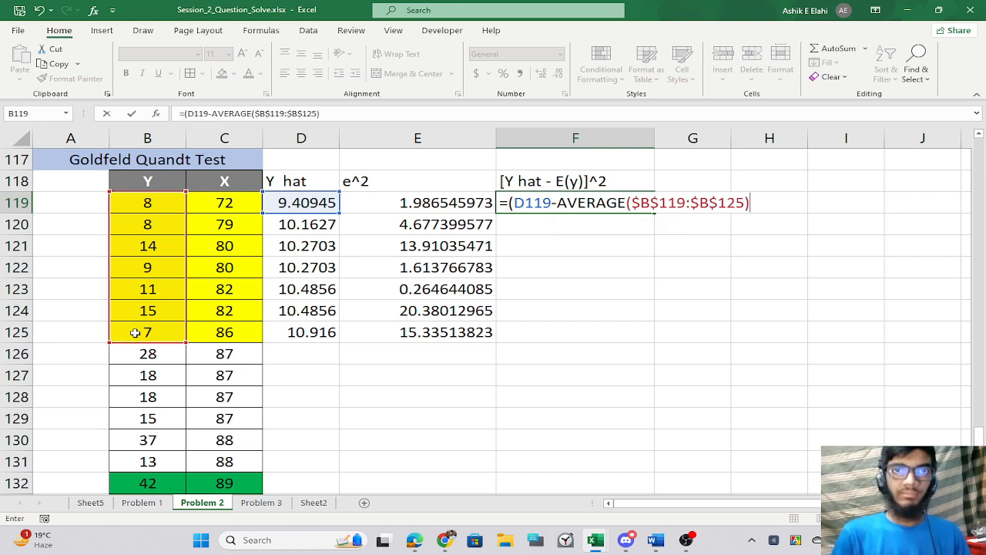
{"action": "type", "text": ")^2"}
{"action": "key", "text": "Return"}
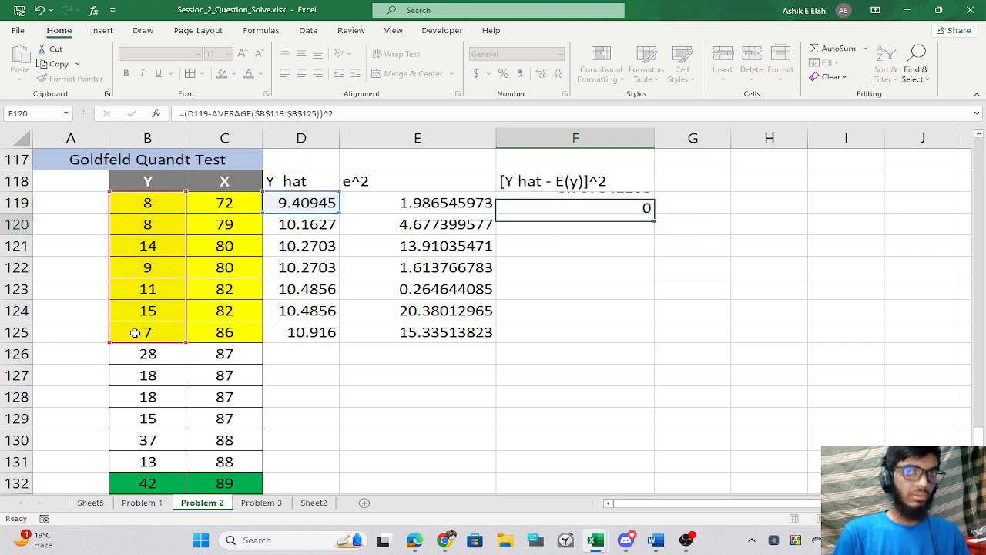
Fill the F119 formula down the column and clear the excess results in F126:F139 outside the yellow group.
{"action": "left_click", "coordinate": [576, 202]}
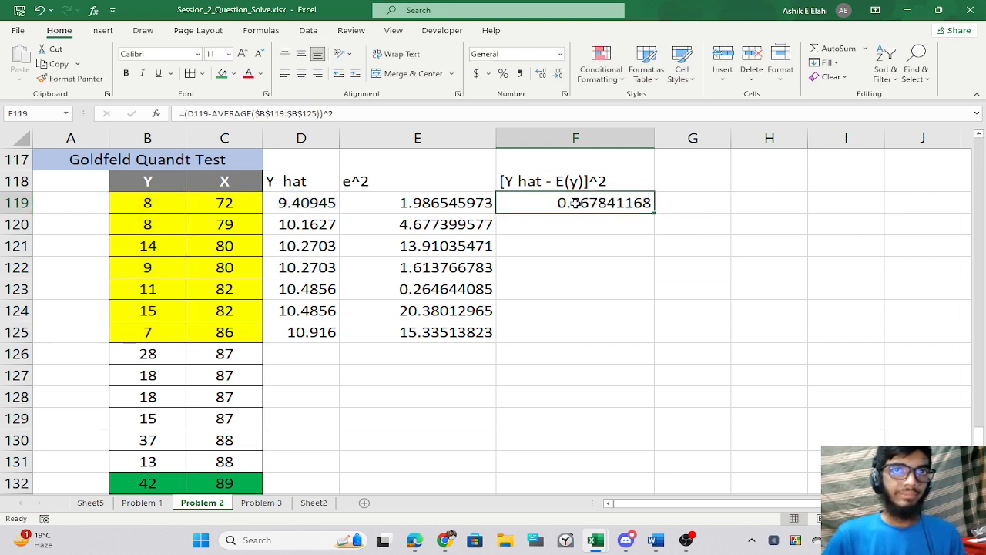
{"action": "double_click", "coordinate": [654, 213]}
{"action": "left_click", "coordinate": [738, 266]}
{"action": "scroll", "coordinate": [738, 266], "scroll_direction": "down", "scroll_amount": 2}
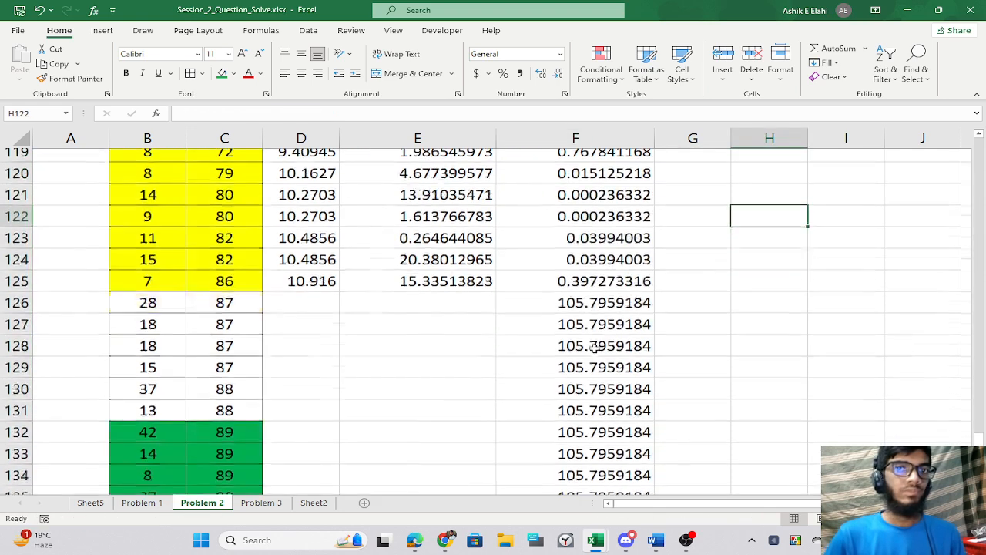
{"action": "left_click_drag", "start_coordinate": [586, 259], "coordinate": [590, 440]}
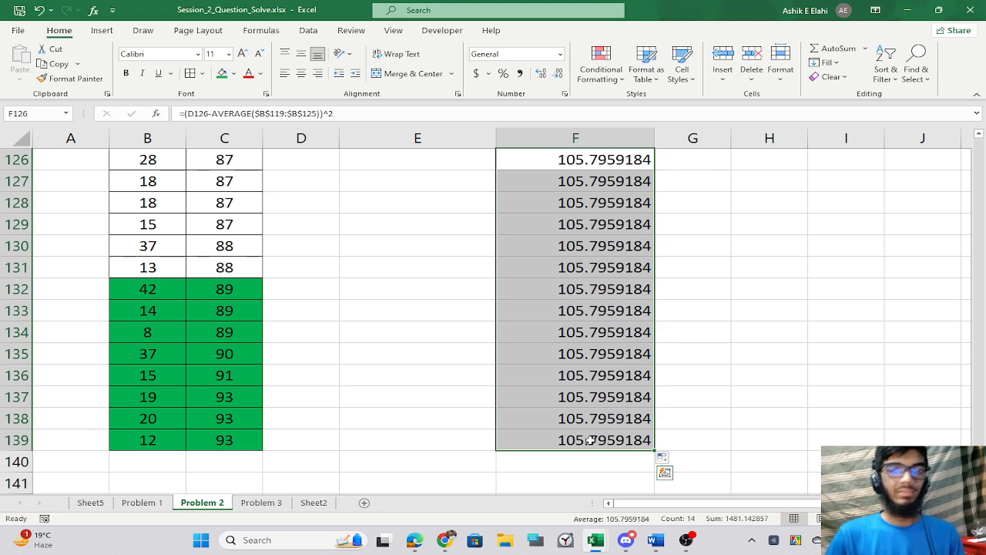
{"action": "key", "text": "Delete"}
{"action": "left_click", "coordinate": [395, 375]}
{"action": "scroll", "coordinate": [320, 298], "scroll_direction": "up", "scroll_amount": 4}
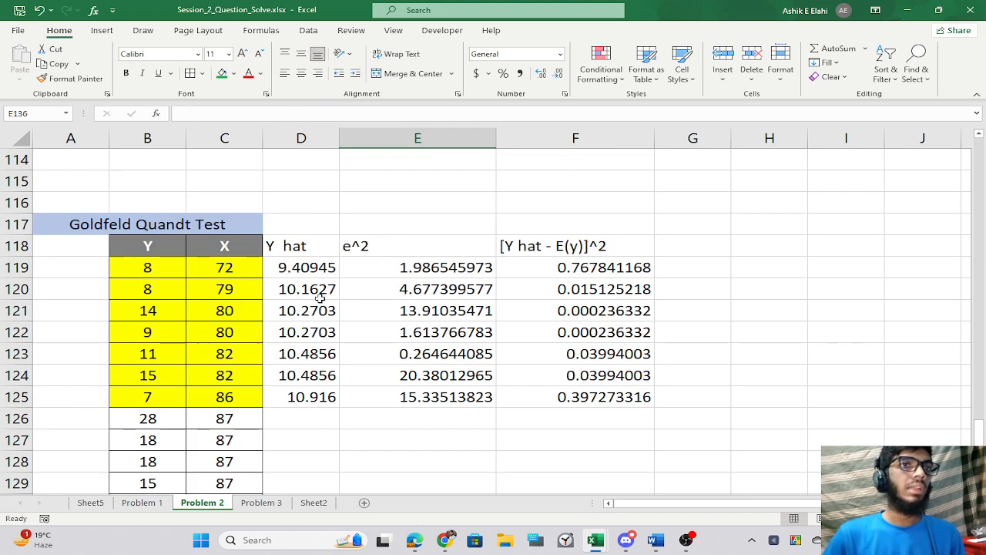
Calculate Y hat for the green group in D132:D139 with the array formula =TREND(B132:B139, C132:C139).
{"action": "scroll", "coordinate": [317, 308], "scroll_direction": "down", "scroll_amount": 3}
{"action": "left_click", "coordinate": [294, 374]}
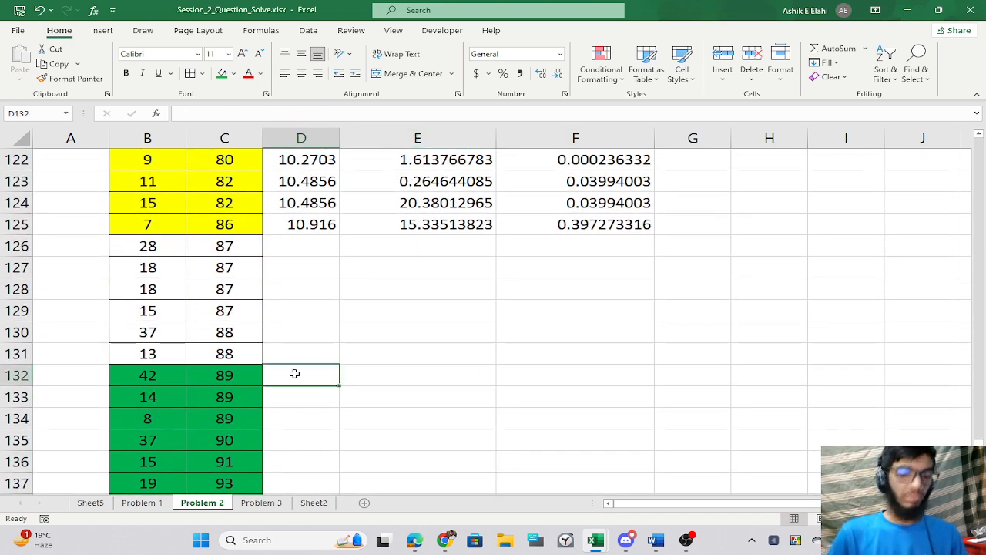
{"action": "key", "text": "shift+Down"}
{"action": "key", "text": "shift+Down"}
{"action": "key", "text": "shift+Down"}
{"action": "key", "text": "shift+Down"}
{"action": "key", "text": "shift+Down"}
{"action": "key", "text": "shift+Down"}
{"action": "key", "text": "shift+Down"}
{"action": "key", "text": "shift+Down"}
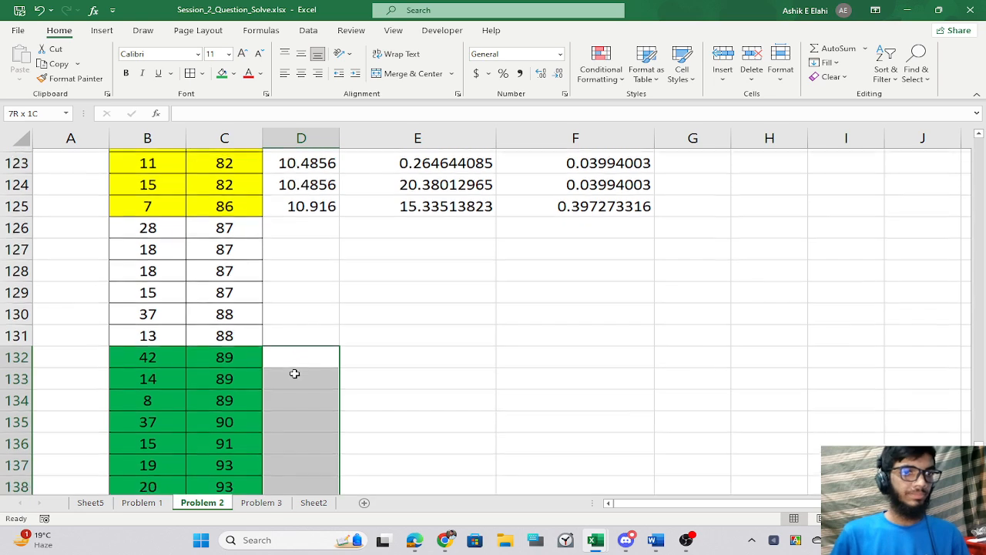
{"action": "key", "text": "shift+Up"}
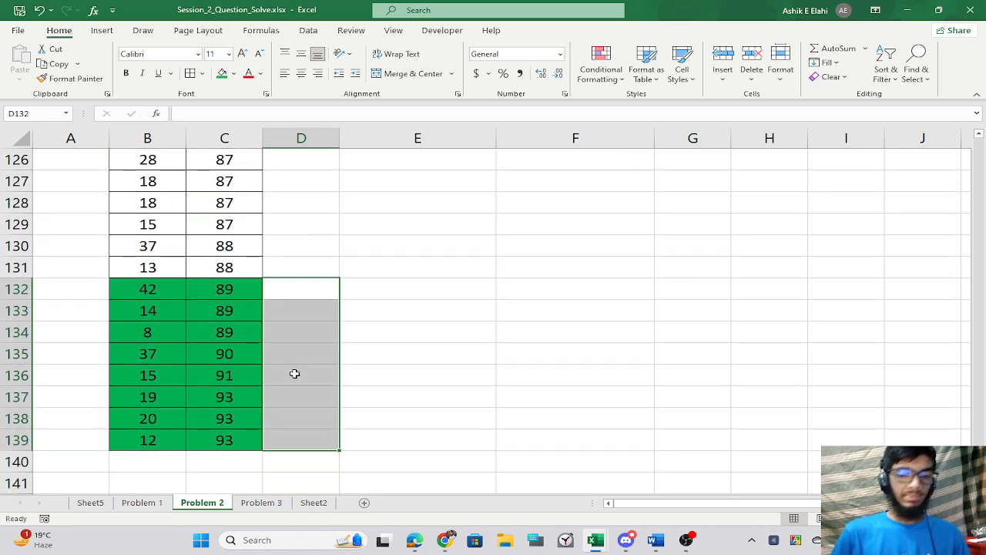
{"action": "type", "text": "=tre"}
{"action": "key", "text": "Tab"}
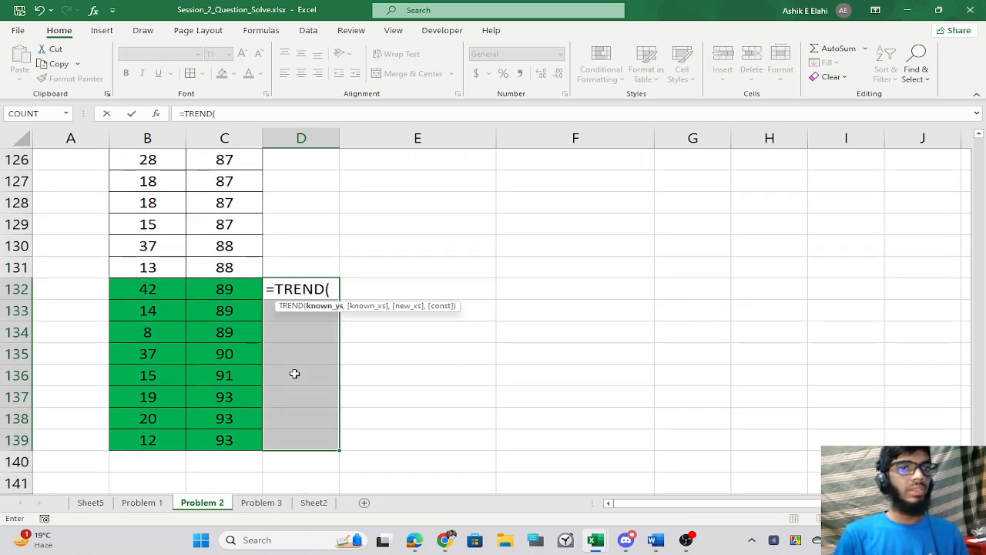
{"action": "left_click_drag", "start_coordinate": [141, 290], "coordinate": [145, 435]}
{"action": "type", "text": ","}
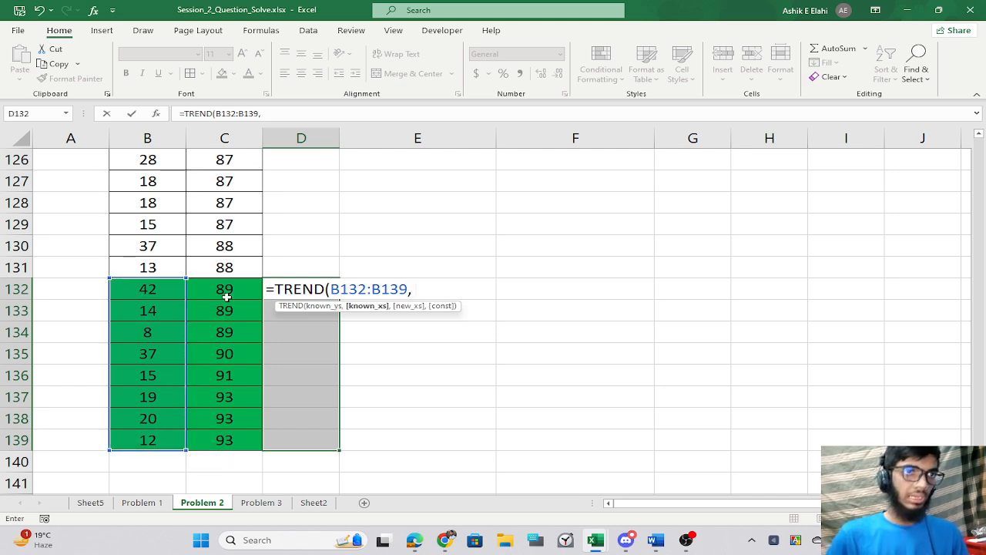
{"action": "left_click_drag", "start_coordinate": [225, 292], "coordinate": [200, 434]}
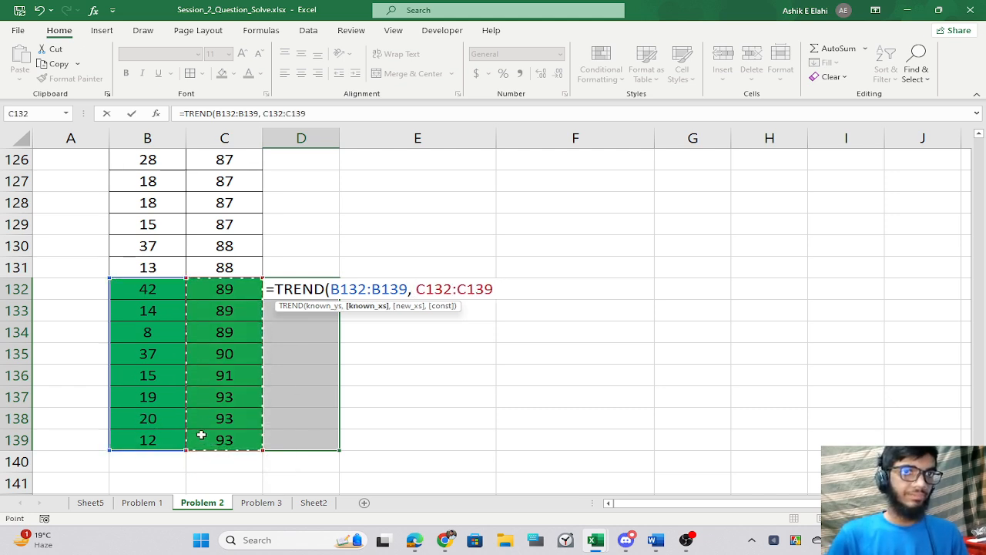
{"action": "type", "text": ")"}
{"action": "key", "text": "ctrl+shift+Return"}
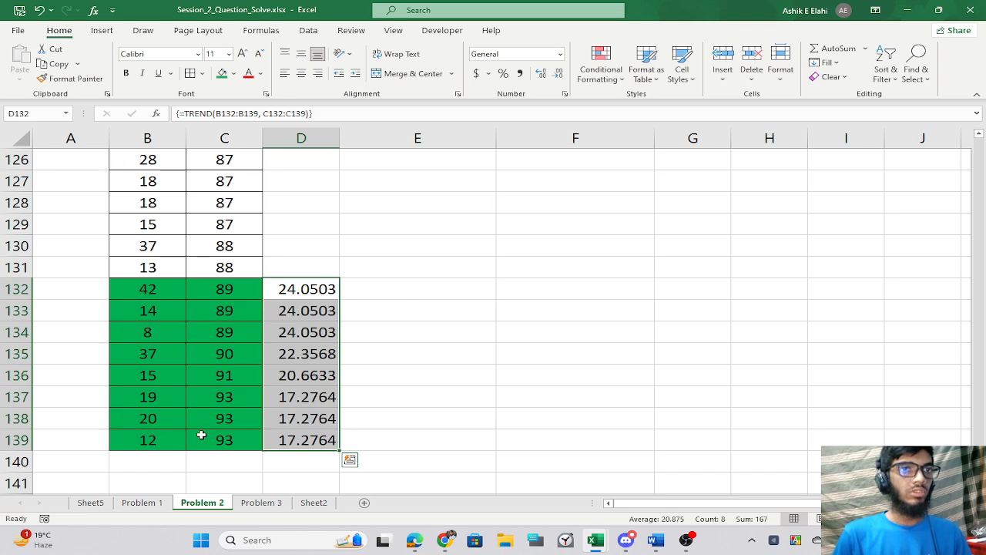
Calculate the green group's squared errors with =(D132-B132)^2 in E132 and fill the formula down to E139.
{"action": "left_click", "coordinate": [422, 283]}
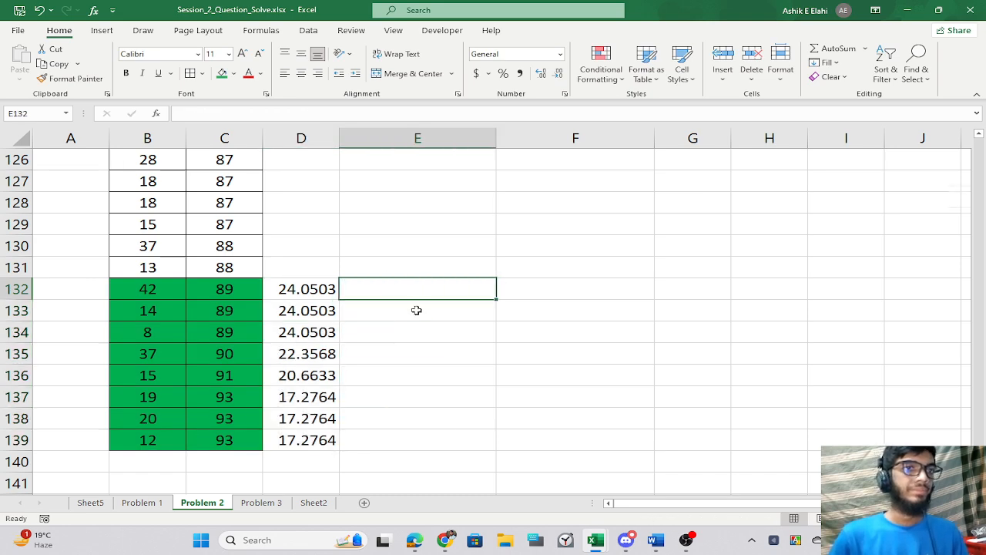
{"action": "scroll", "coordinate": [416, 309], "scroll_direction": "up", "scroll_amount": 4}
{"action": "scroll", "coordinate": [417, 309], "scroll_direction": "down", "scroll_amount": 5}
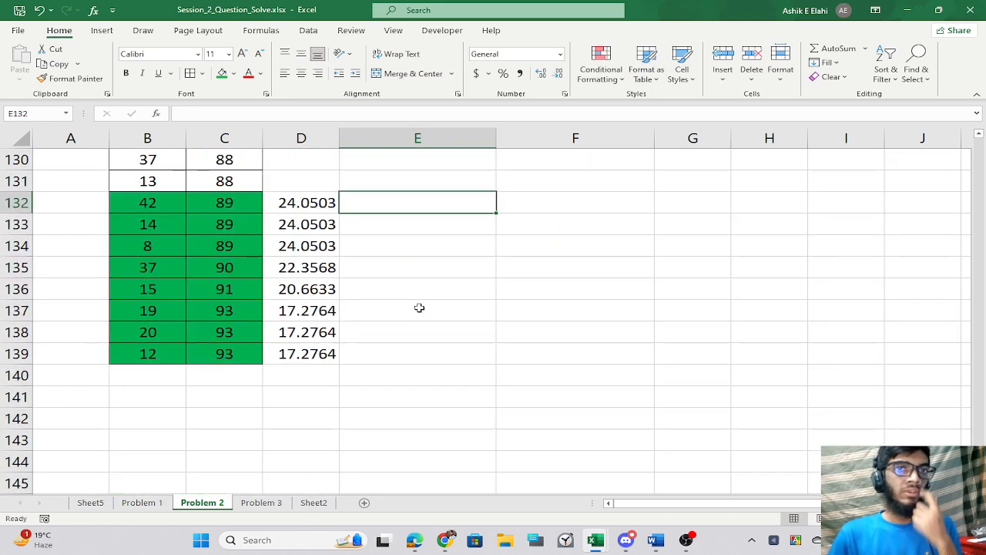
{"action": "scroll", "coordinate": [419, 307], "scroll_direction": "up", "scroll_amount": 1}
{"action": "type", "text": "="}
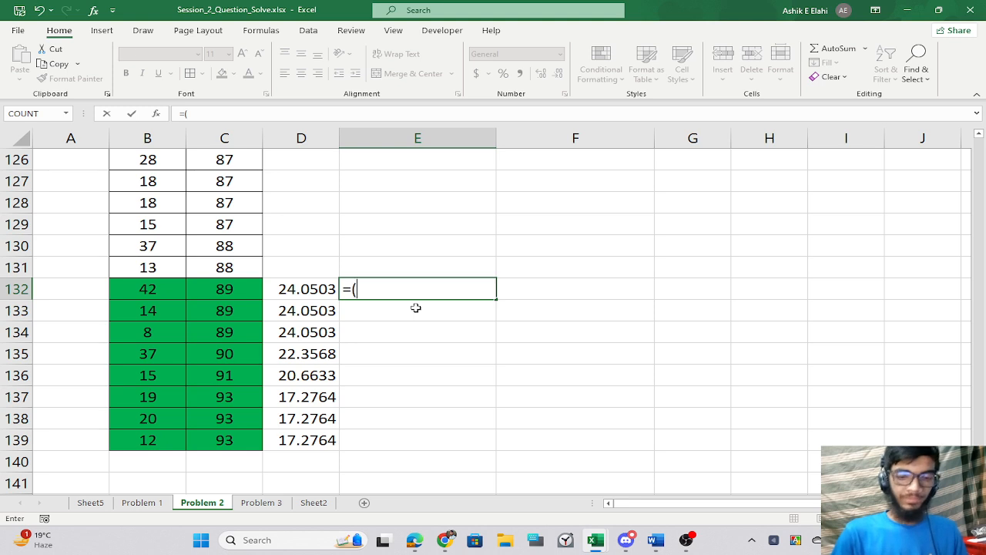
{"action": "type", "text": "("}
{"action": "key", "text": "Left"}
{"action": "type", "text": "-"}
{"action": "key", "text": "Left"}
{"action": "key", "text": "Left"}
{"action": "key", "text": "Left"}
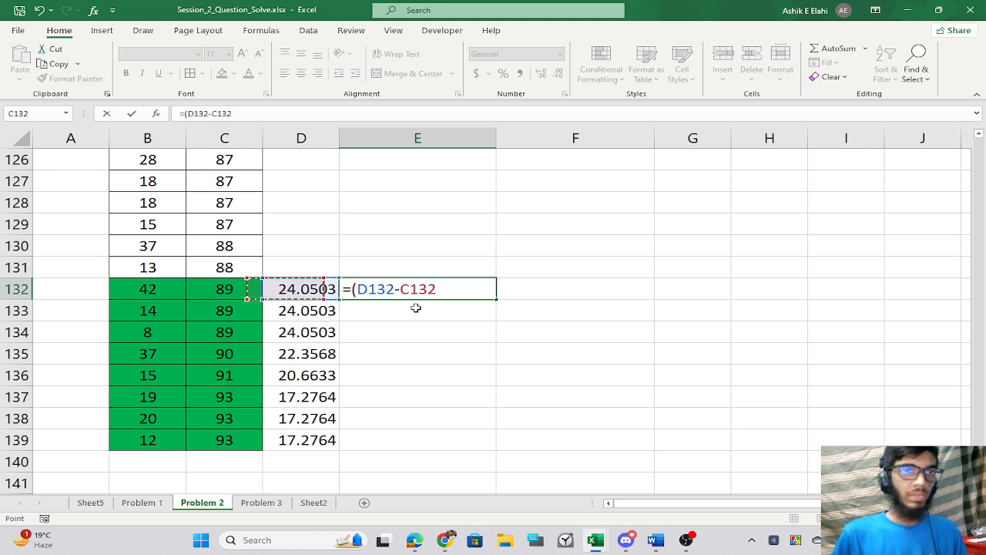
{"action": "type", "text": ")^2"}
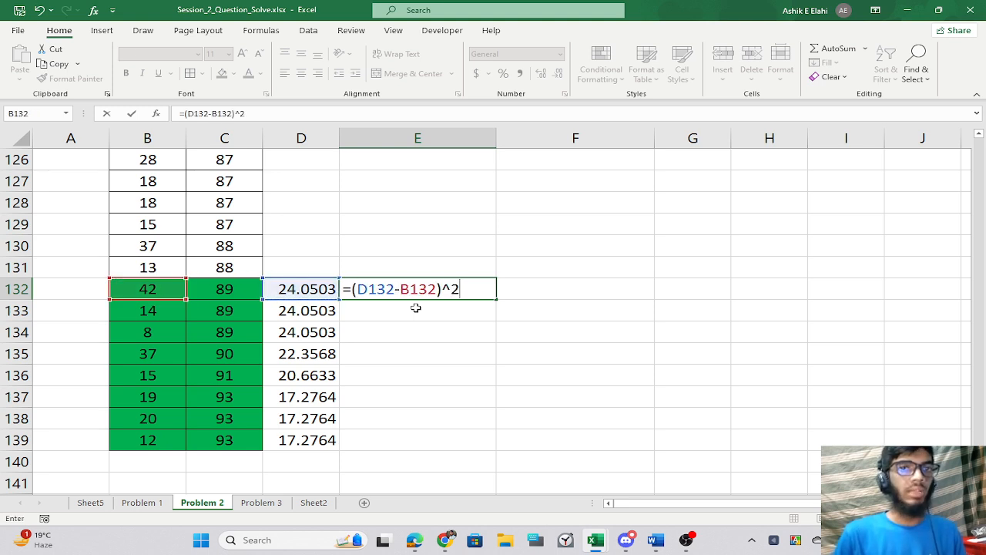
{"action": "key", "text": "Return"}
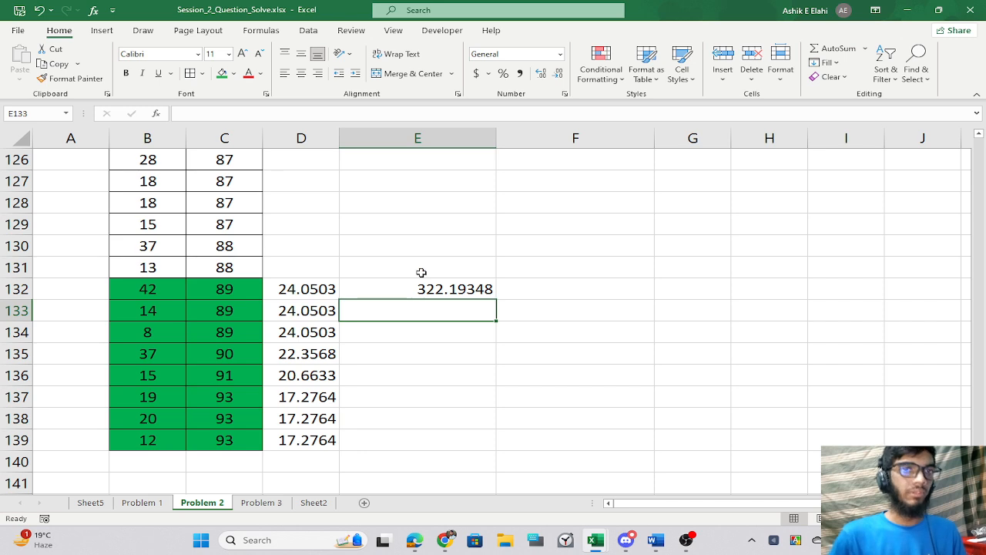
{"action": "left_click", "coordinate": [420, 286]}
{"action": "double_click", "coordinate": [497, 299]}
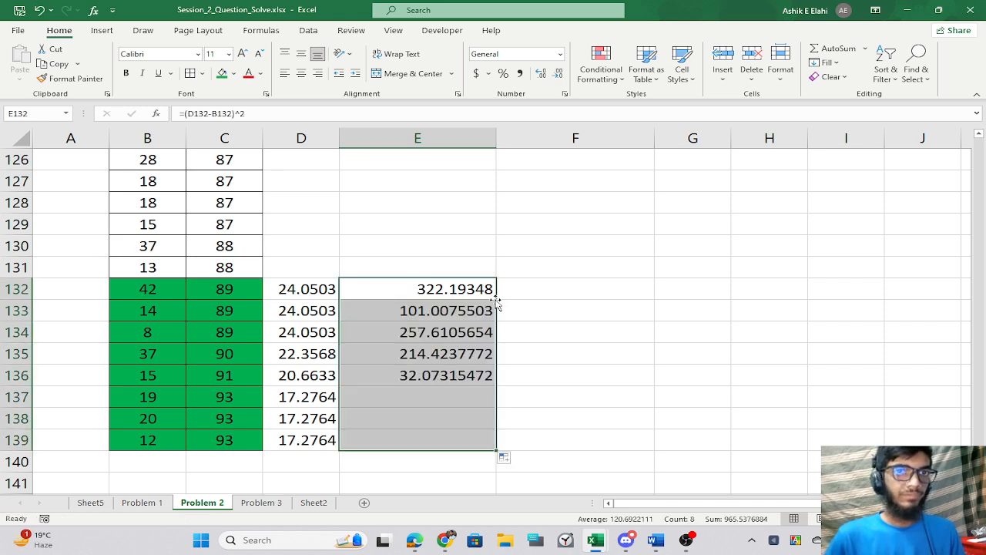
Calculate the green group's first squared deviation in F132 with =(D132-AVERAGE($B$132:$B$139))^2.
{"action": "left_click", "coordinate": [555, 280]}
{"action": "type", "text": "="}
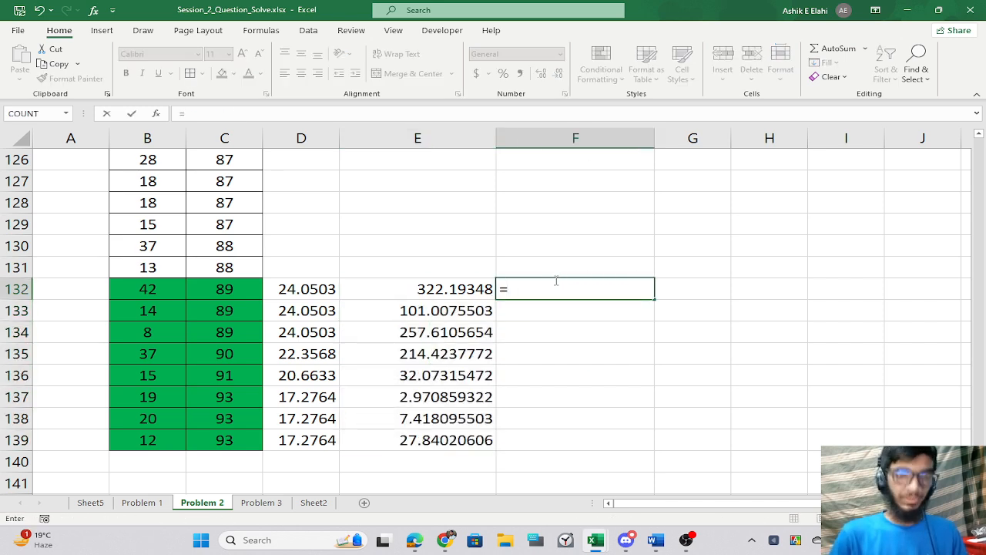
{"action": "type", "text": "("}
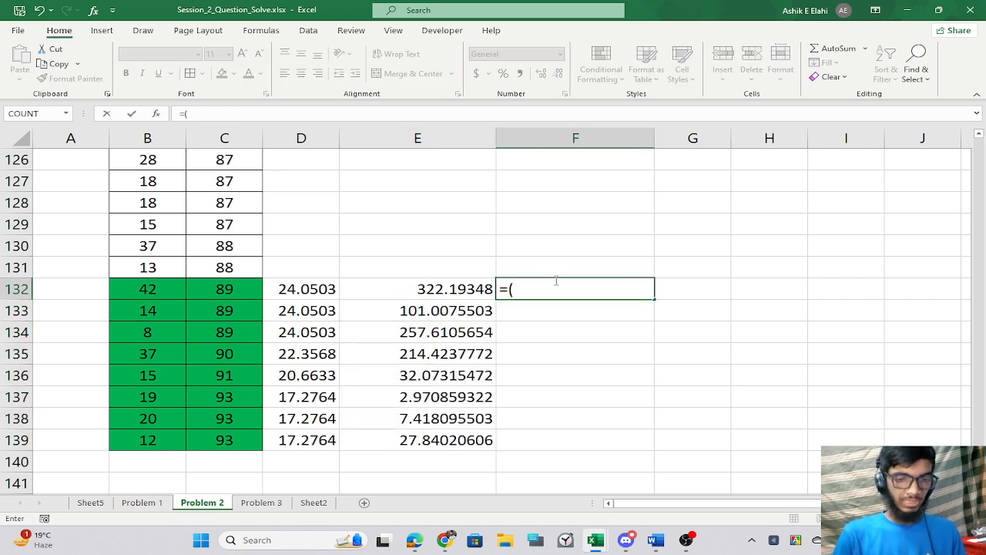
{"action": "left_click", "coordinate": [309, 293]}
{"action": "type", "text": "-"}
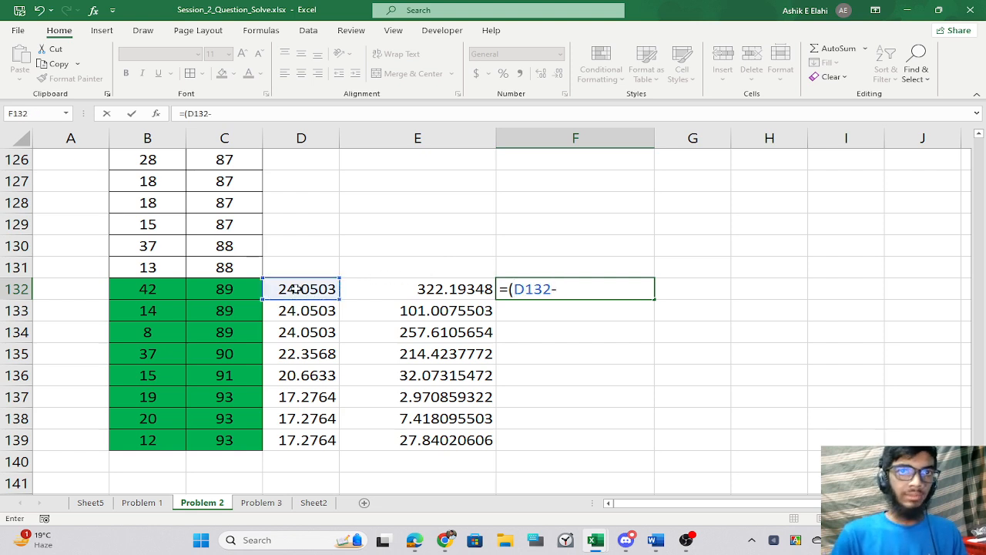
{"action": "type", "text": "ave"}
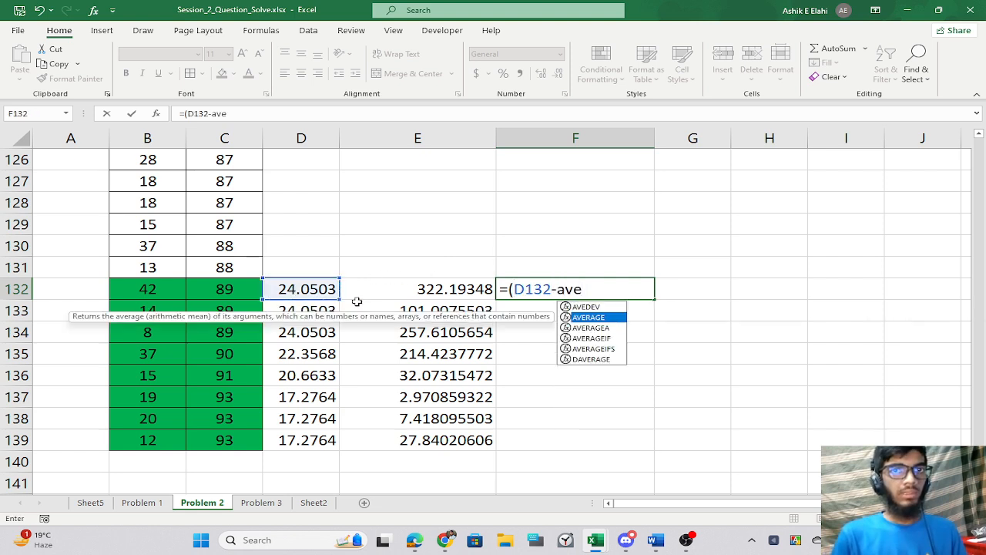
{"action": "key", "text": "Tab"}
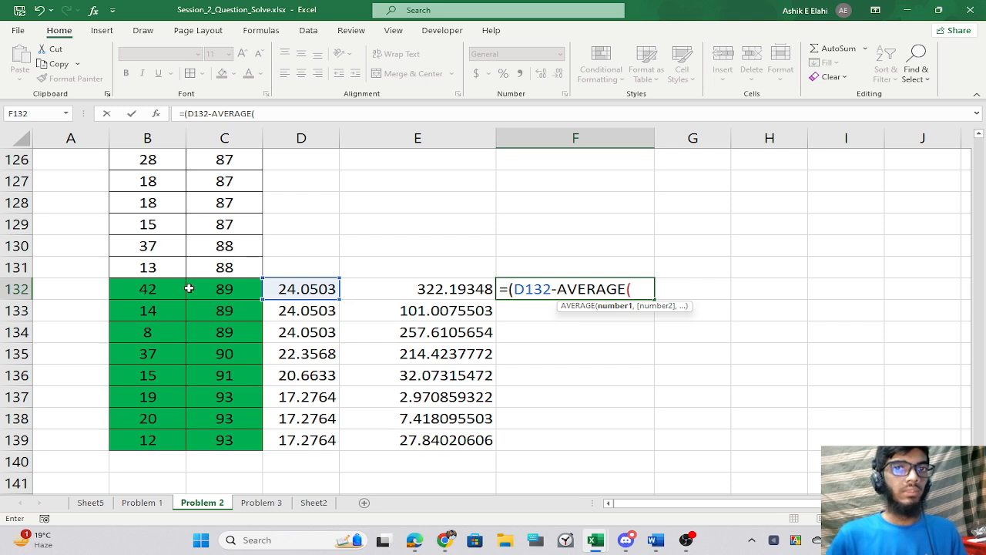
{"action": "left_click_drag", "start_coordinate": [143, 291], "coordinate": [148, 437]}
{"action": "key", "text": "F4"}
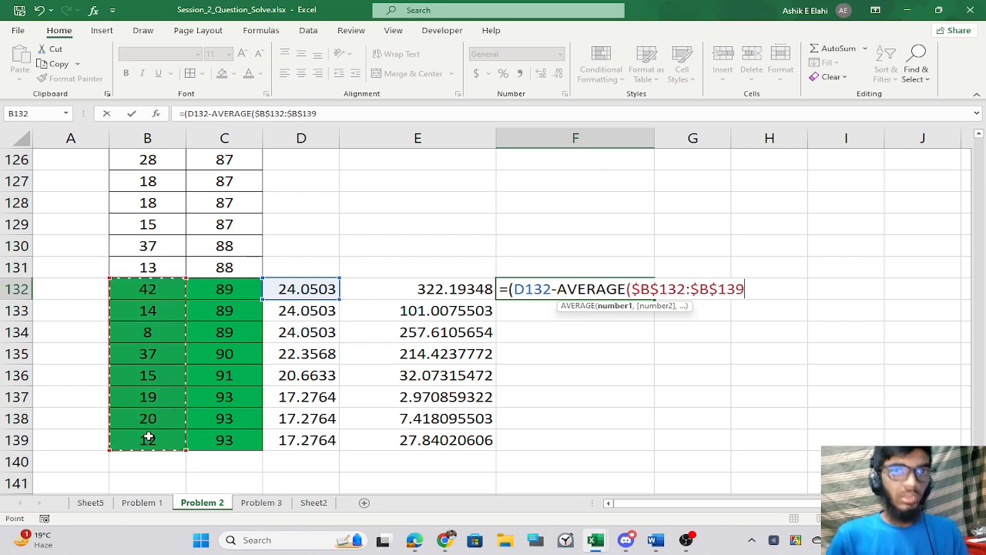
{"action": "type", "text": "))"}
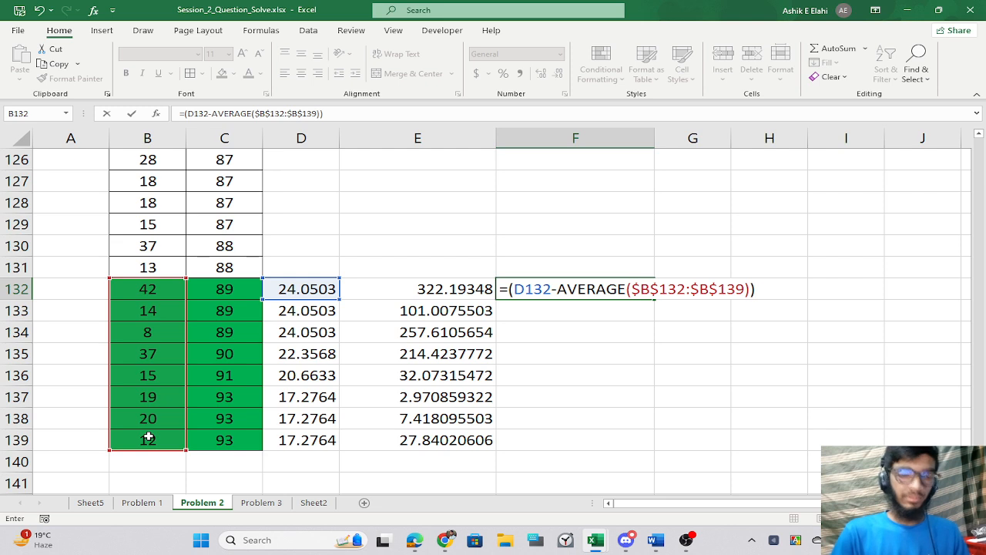
{"action": "type", "text": "^2"}
{"action": "key", "text": "Return"}
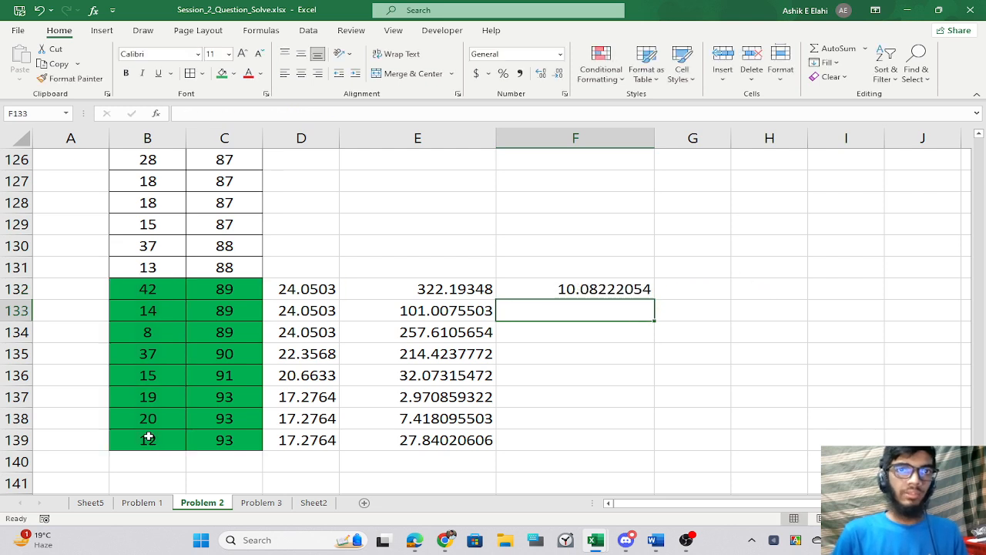
Fill the F132 formula down to F139 and check the references in the filled cells.
{"action": "left_click", "coordinate": [586, 287]}
{"action": "double_click", "coordinate": [654, 300]}
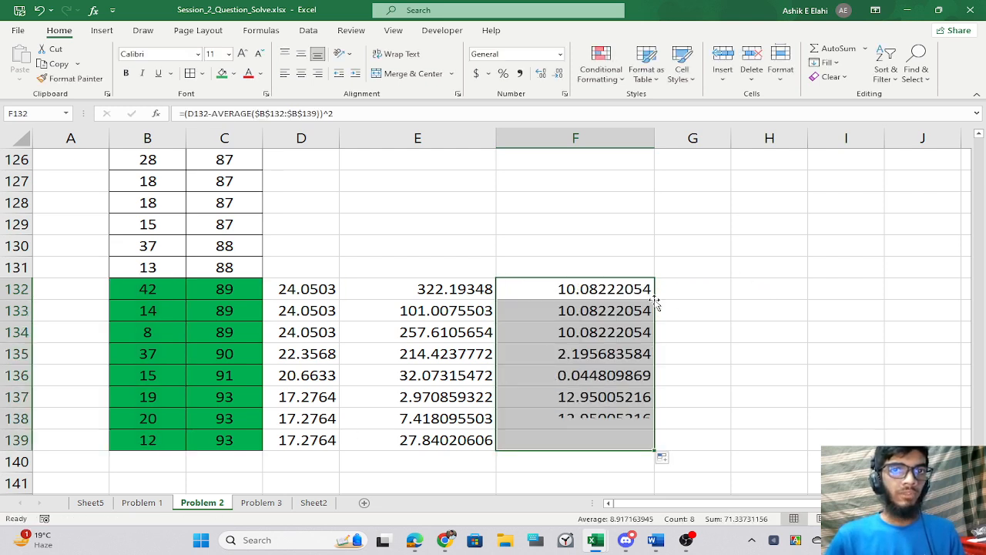
{"action": "left_click", "coordinate": [736, 333]}
{"action": "double_click", "coordinate": [575, 436]}
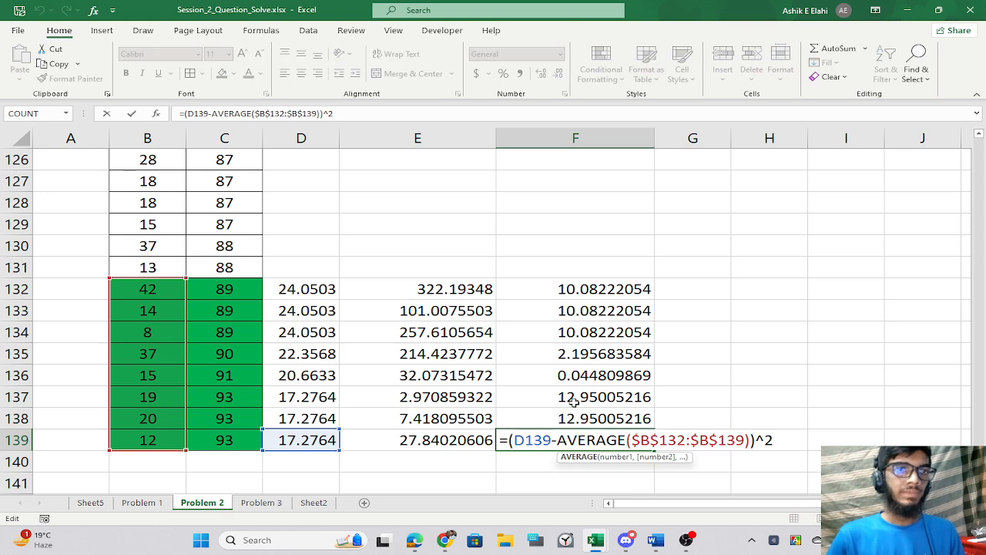
{"action": "key", "text": "Return"}
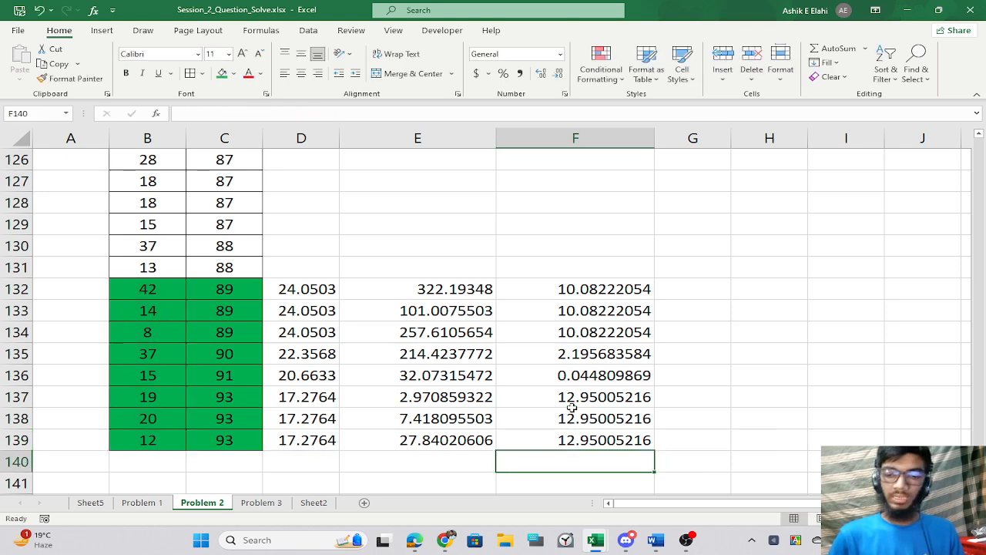
{"action": "double_click", "coordinate": [584, 333]}
{"action": "key", "text": "Return"}
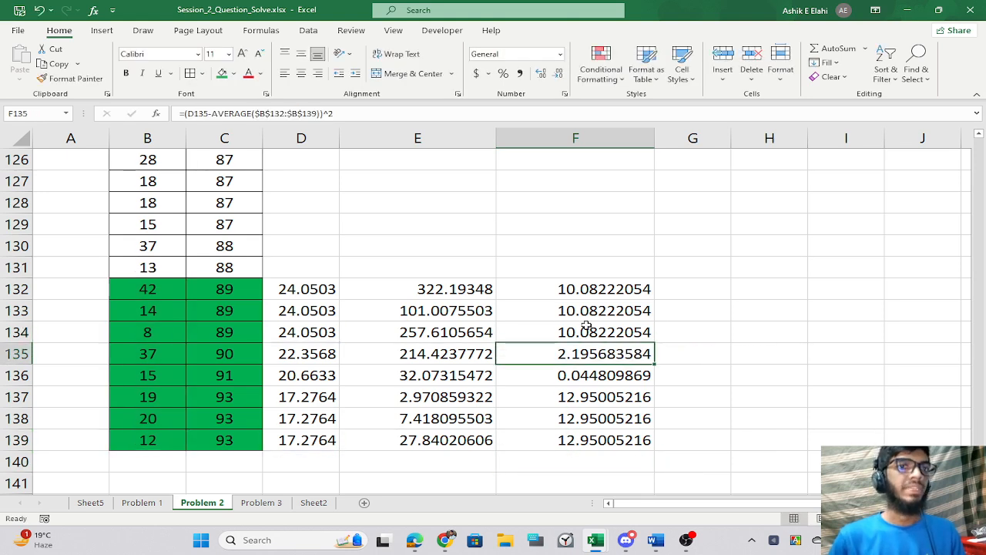
Review the Y hat, squared error and squared deviation results of the yellow and green groups.
{"action": "scroll", "coordinate": [611, 289], "scroll_direction": "up", "scroll_amount": 4}
{"action": "left_click_drag", "start_coordinate": [307, 262], "coordinate": [553, 399]}
{"action": "scroll", "coordinate": [559, 392], "scroll_direction": "down", "scroll_amount": 4}
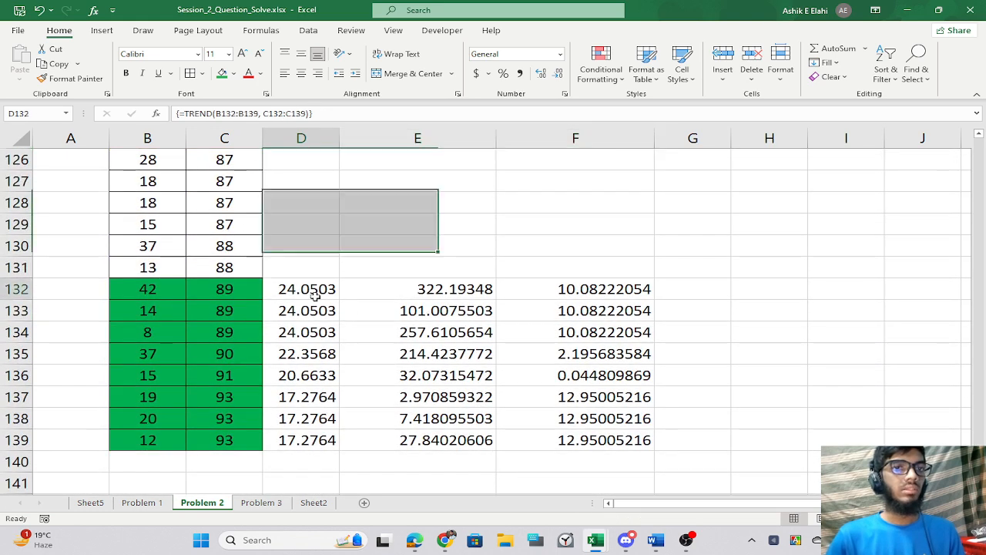
{"action": "left_click_drag", "start_coordinate": [306, 289], "coordinate": [575, 439]}
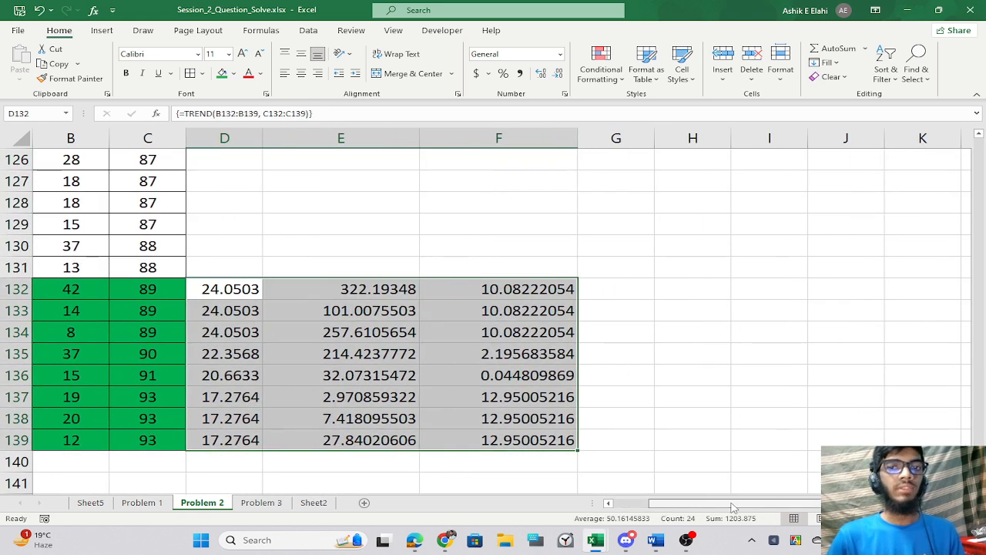
{"action": "scroll", "coordinate": [694, 339], "scroll_direction": "up", "scroll_amount": 4}
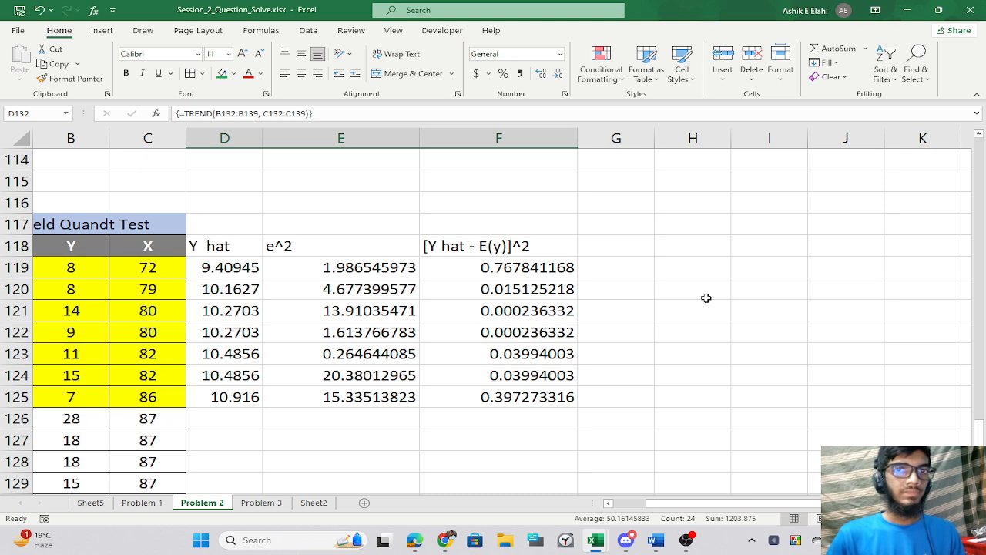
{"action": "left_click_drag", "start_coordinate": [514, 269], "coordinate": [516, 397]}
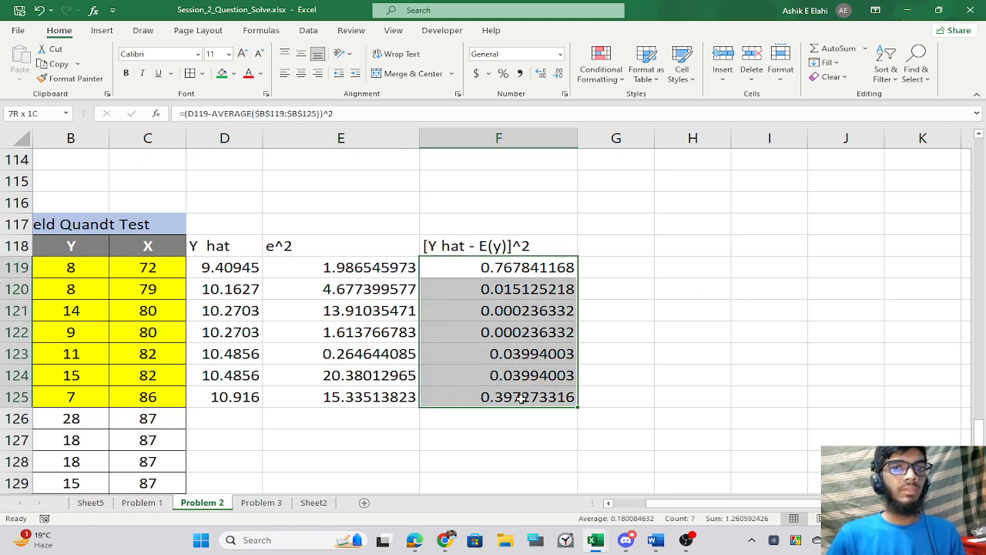
{"action": "scroll", "coordinate": [681, 393], "scroll_direction": "down", "scroll_amount": 4}
{"action": "left_click_drag", "start_coordinate": [392, 299], "coordinate": [501, 440]}
{"action": "left_click", "coordinate": [701, 370]}
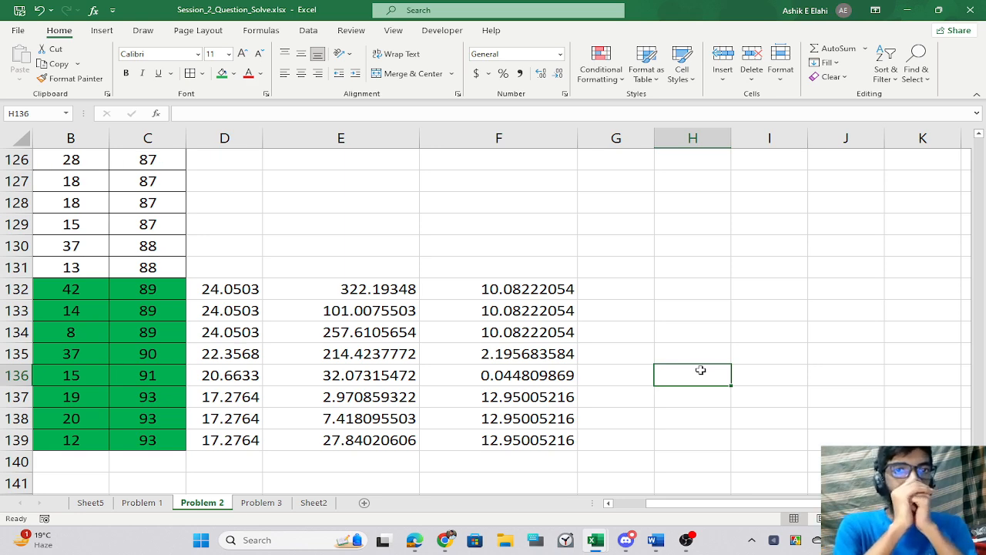
{"action": "scroll", "coordinate": [700, 371], "scroll_direction": "up", "scroll_amount": 3}
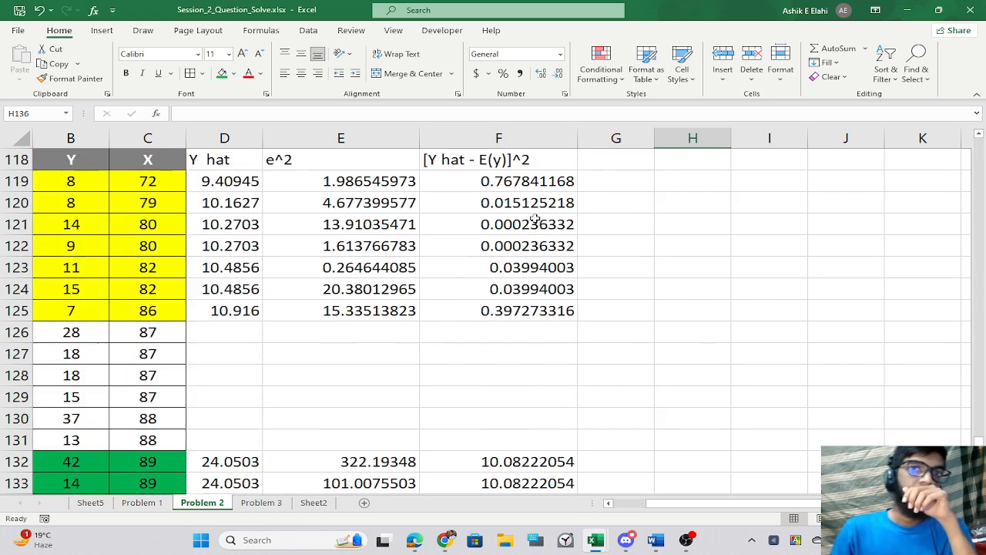
{"action": "left_click", "coordinate": [707, 331]}
Switch to the other open Excel workbook and examine the residual mean square formulas in both Goldfeld Quandt ANOVA tables.
{"action": "key", "text": "alt+Tab"}
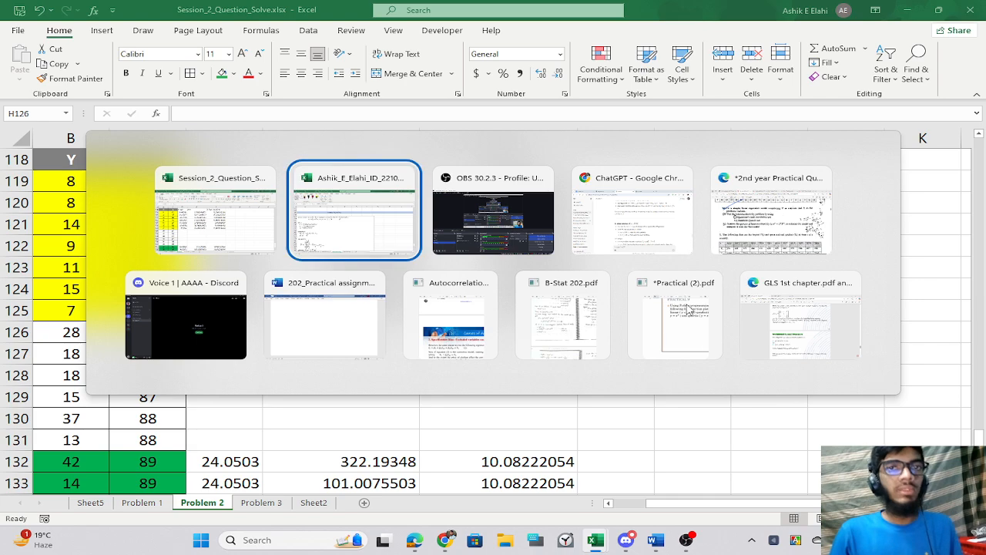
{"action": "scroll", "coordinate": [458, 308], "scroll_direction": "down", "scroll_amount": 7}
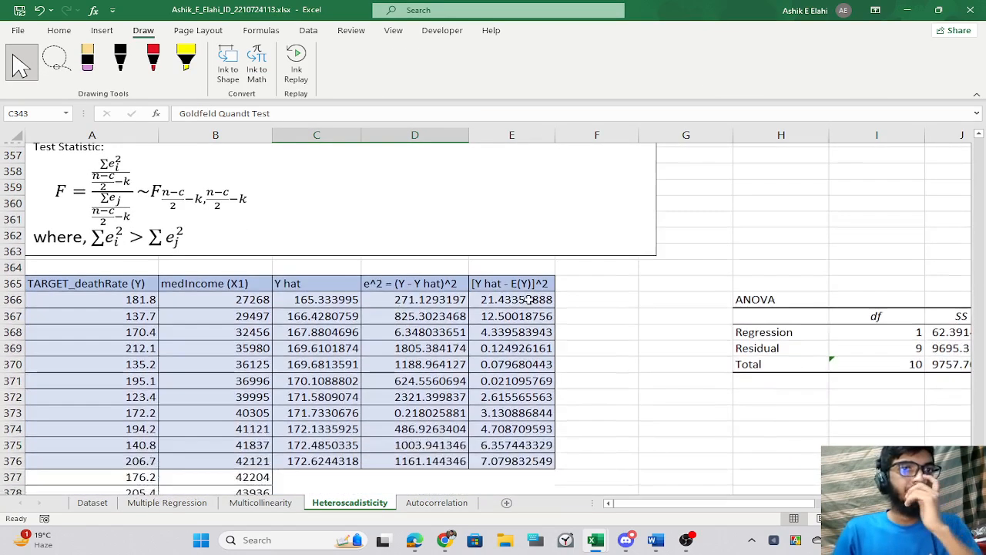
{"action": "left_click_drag", "start_coordinate": [632, 504], "coordinate": [647, 504]}
{"action": "left_click", "coordinate": [358, 283]}
{"action": "scroll", "coordinate": [377, 358], "scroll_direction": "down", "scroll_amount": 5}
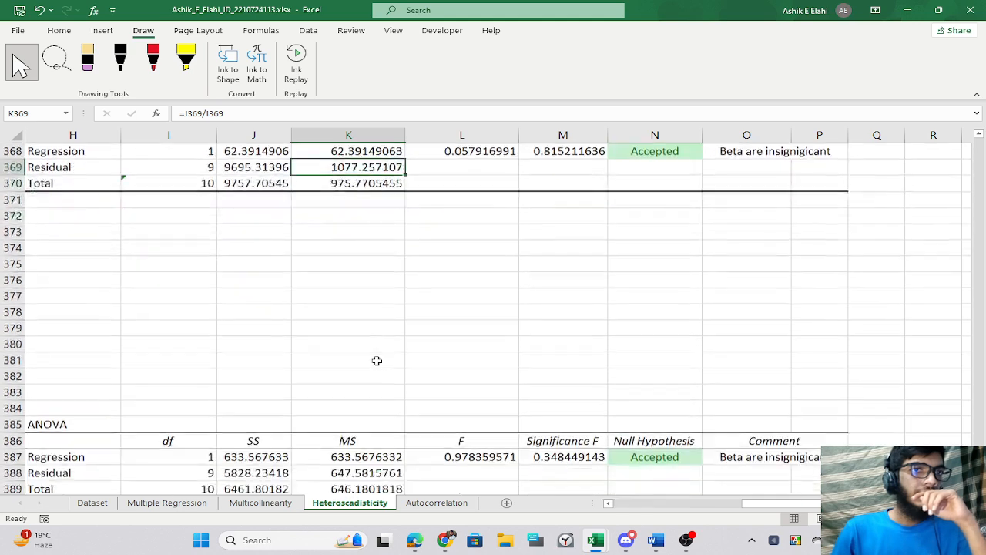
{"action": "left_click", "coordinate": [349, 327]}
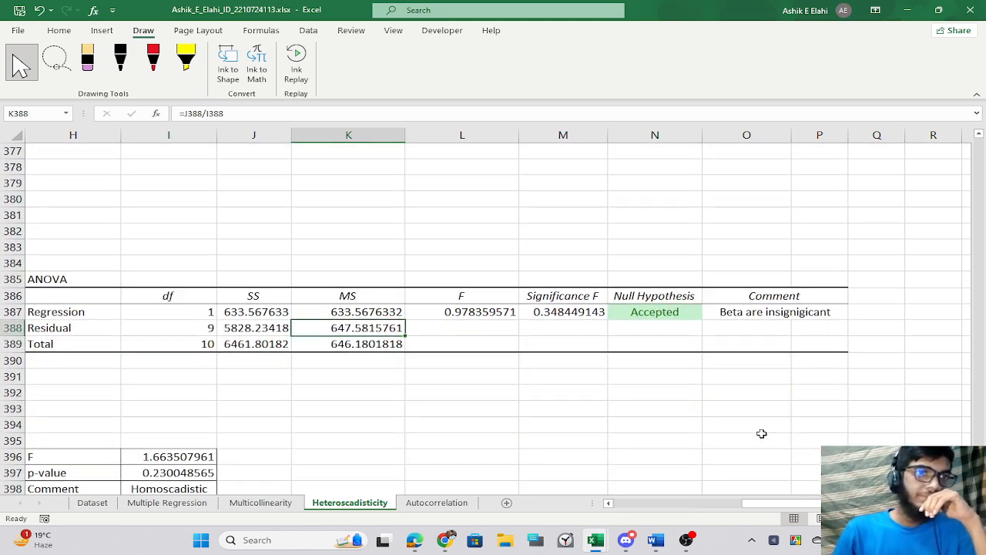
Inspect which ANOVA cells the F formula in I396 references, and close this reference workbook without saving.
{"action": "left_click_drag", "start_coordinate": [772, 504], "coordinate": [732, 504]}
{"action": "scroll", "coordinate": [531, 254], "scroll_direction": "up", "scroll_amount": 3}
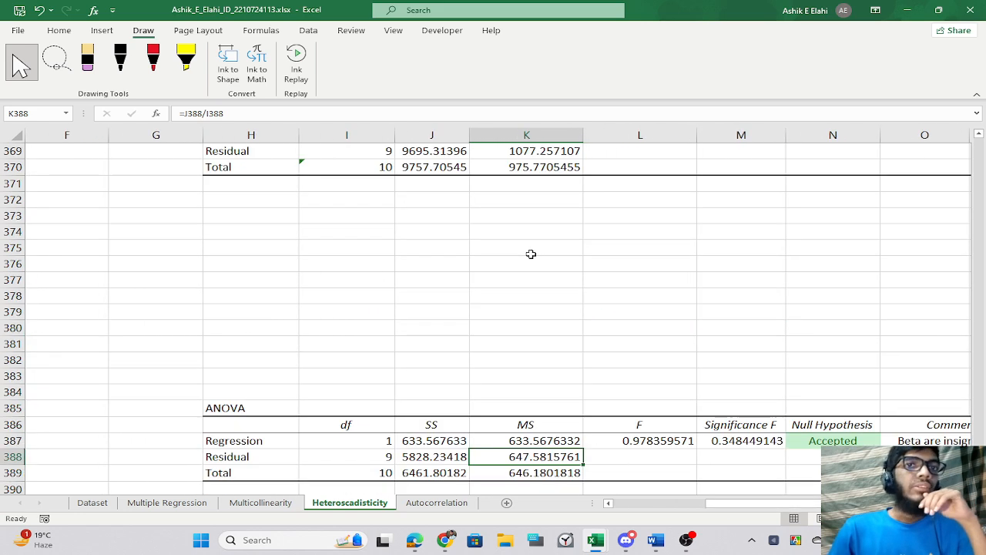
{"action": "scroll", "coordinate": [490, 319], "scroll_direction": "down", "scroll_amount": 4}
{"action": "double_click", "coordinate": [334, 385]}
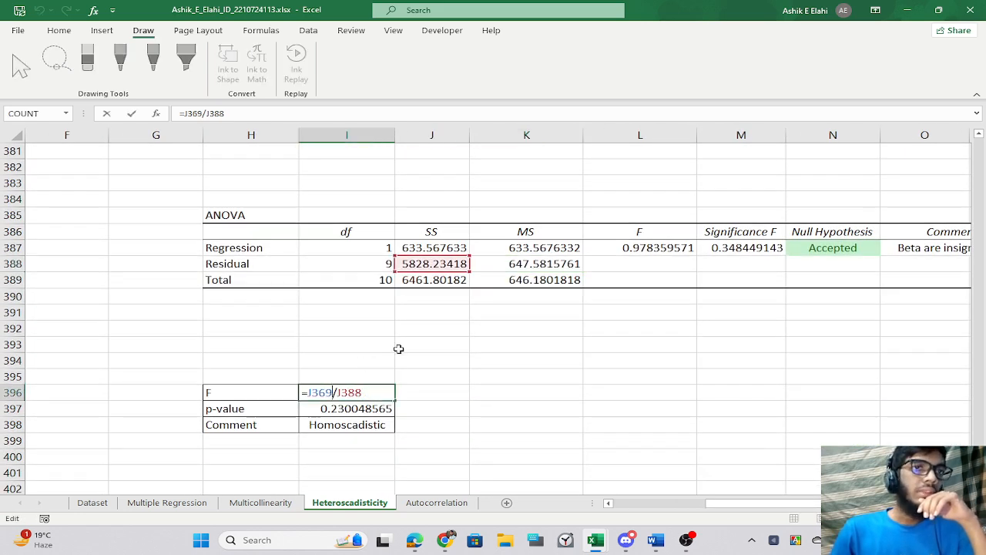
{"action": "scroll", "coordinate": [421, 333], "scroll_direction": "up", "scroll_amount": 5}
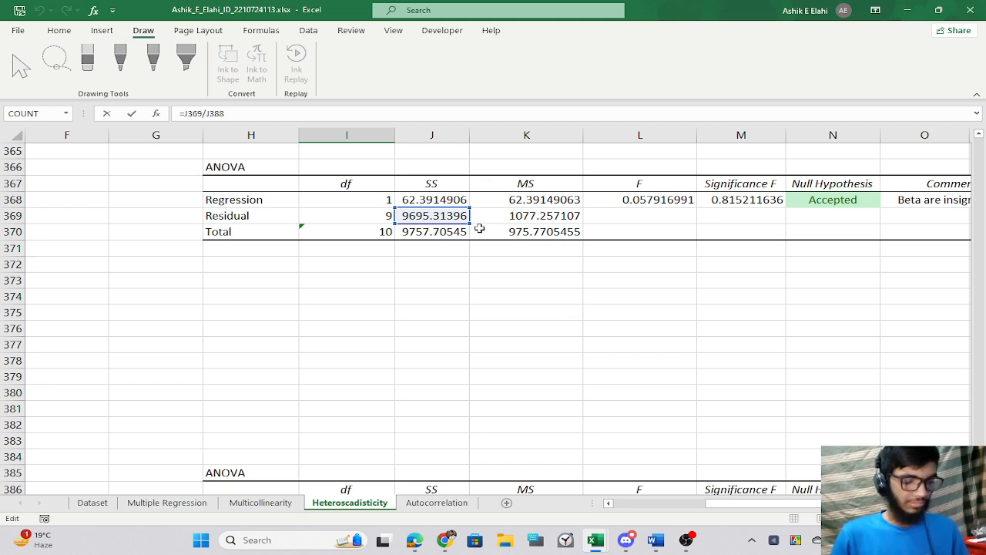
{"action": "left_click", "coordinate": [409, 306]}
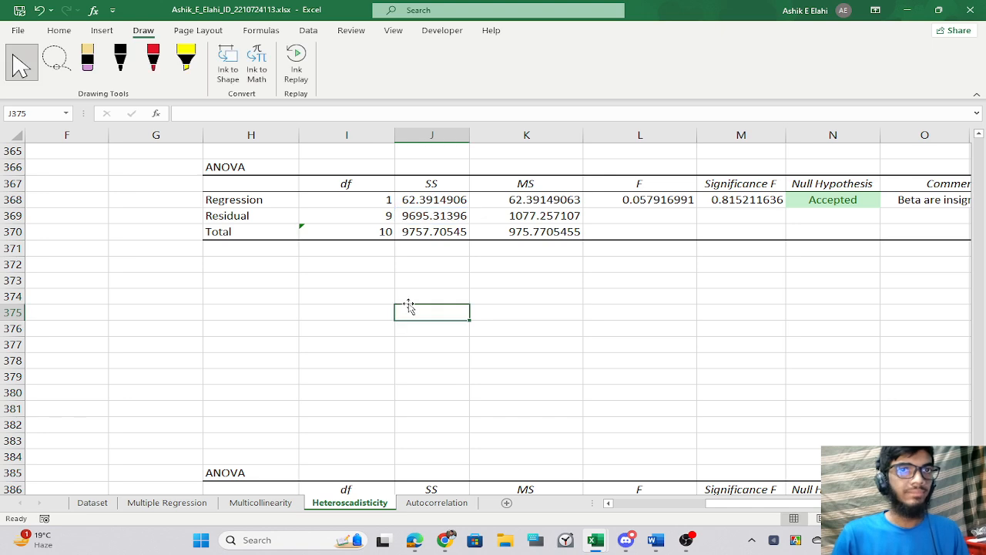
{"action": "left_click", "coordinate": [973, 8]}
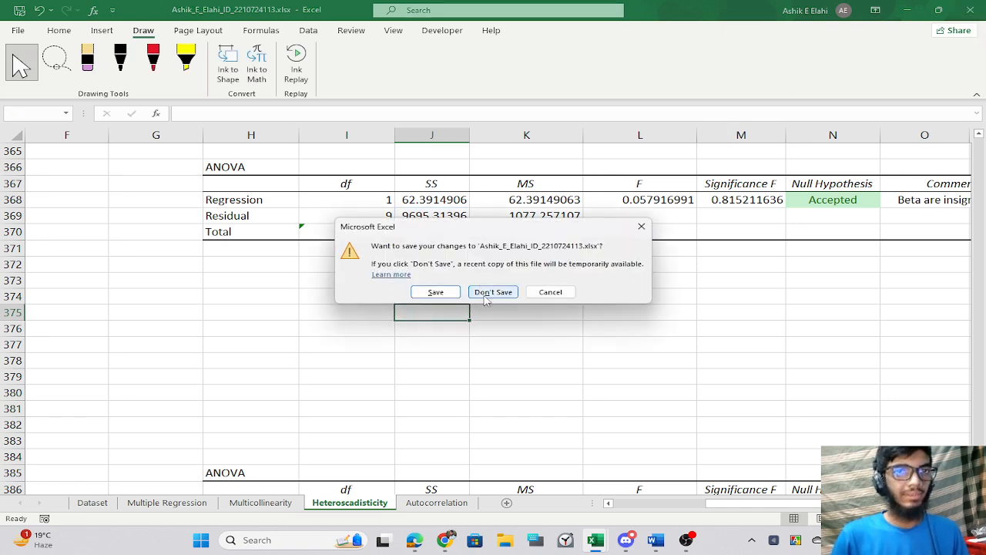
{"action": "left_click", "coordinate": [492, 293]}
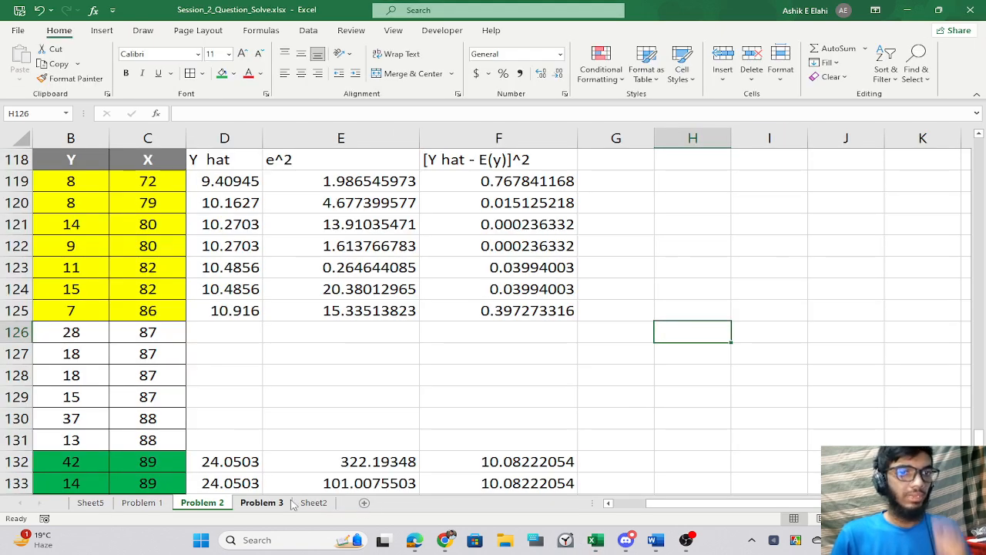
On Sheet2, examine how the F statistic in L58 is built from the two ANOVA tables.
{"action": "left_click", "coordinate": [313, 503]}
{"action": "left_click", "coordinate": [472, 329]}
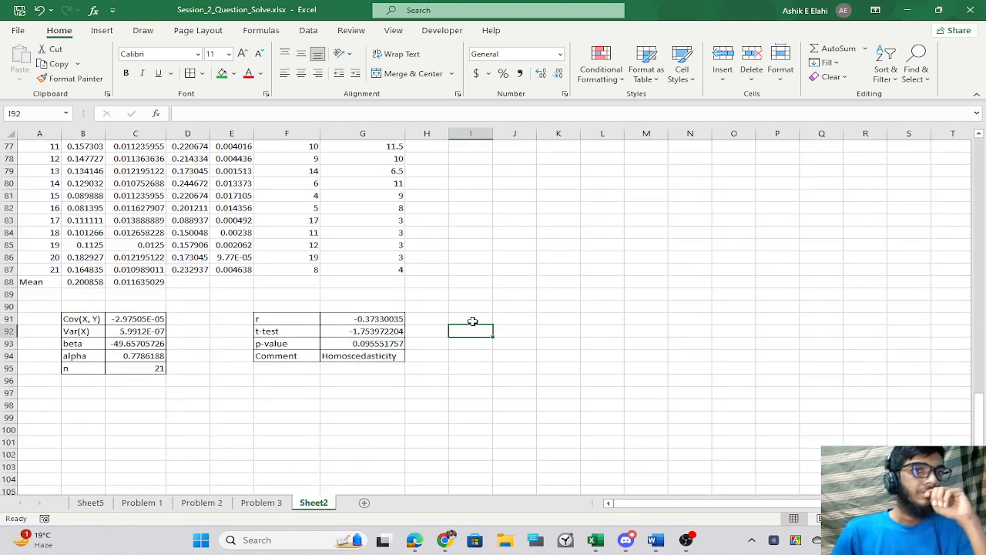
{"action": "scroll", "coordinate": [471, 322], "scroll_direction": "up", "scroll_amount": 12}
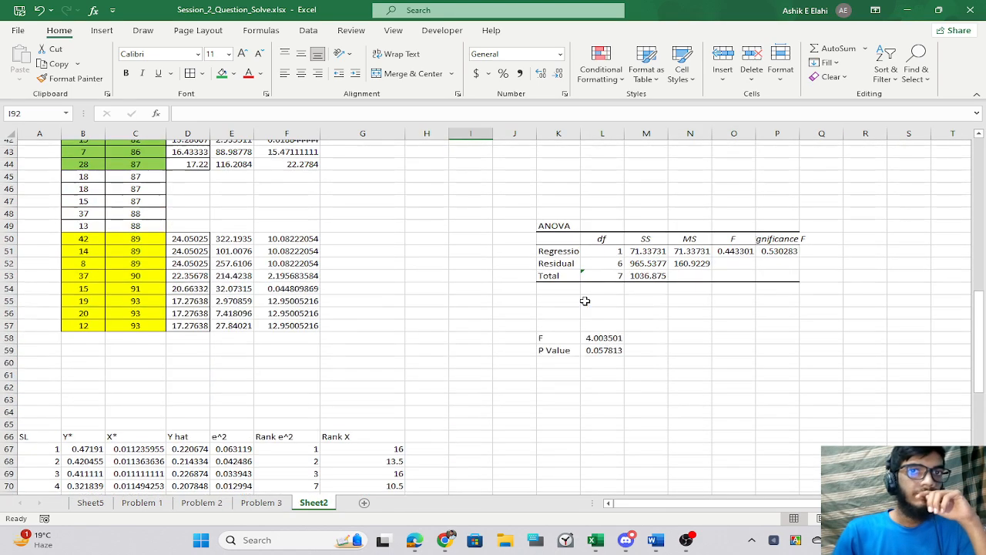
{"action": "scroll", "coordinate": [585, 301], "scroll_direction": "up", "scroll_amount": 2}
{"action": "double_click", "coordinate": [600, 407]}
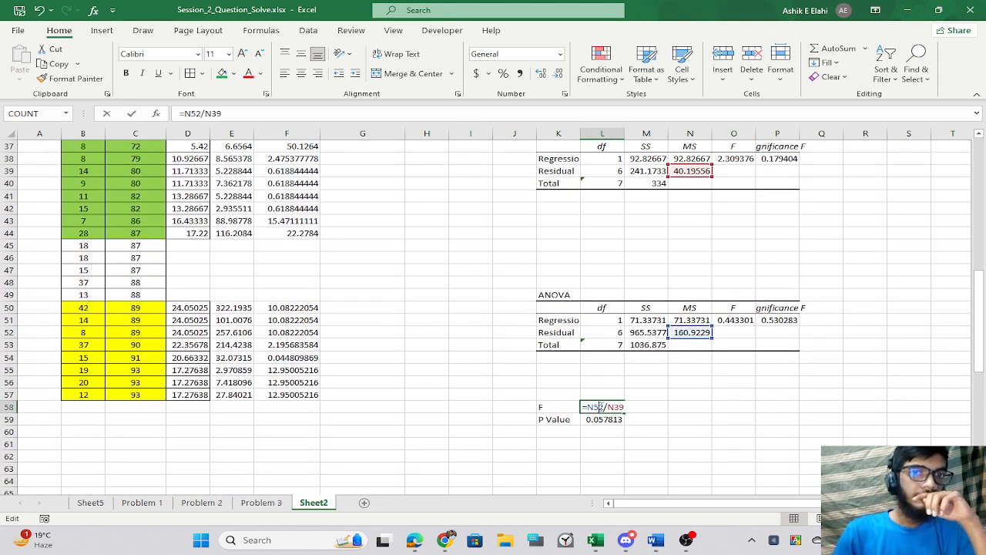
{"action": "scroll", "coordinate": [703, 292], "scroll_direction": "up", "scroll_amount": 1}
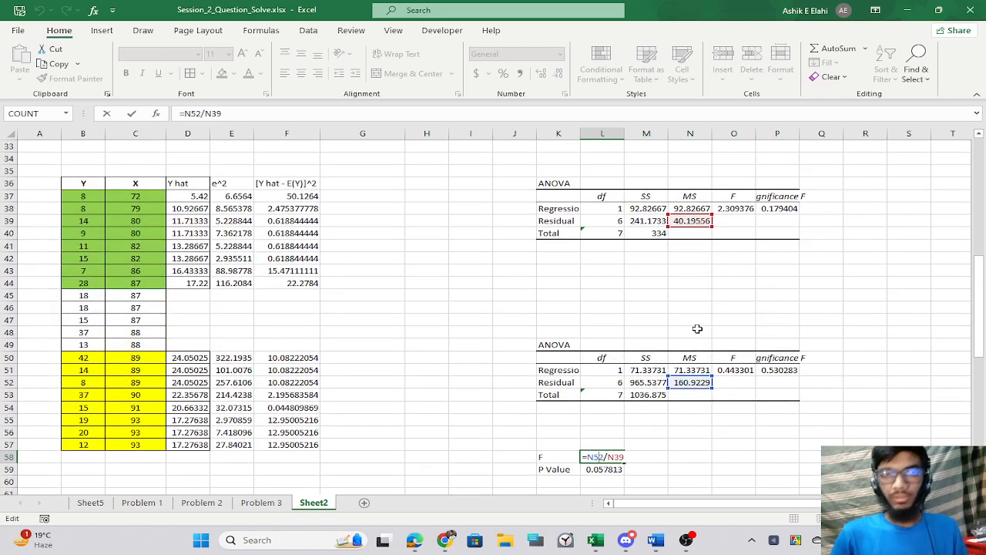
{"action": "key", "text": "Return"}
{"action": "key", "text": "alt+Tab"}
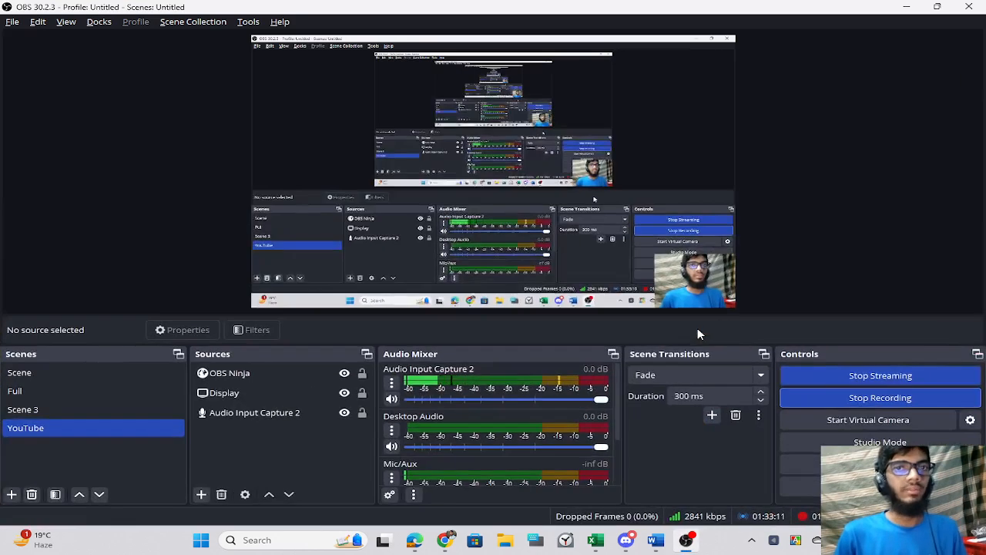
{"action": "key", "text": "alt+Tab"}
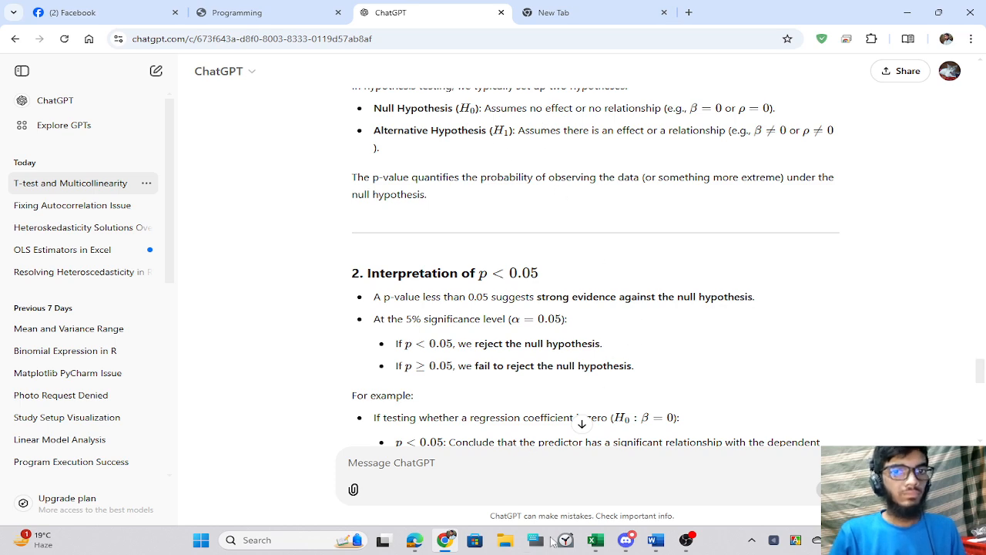
{"action": "mouse_move", "coordinate": [595, 539]}
{"action": "left_click", "coordinate": [590, 497]}
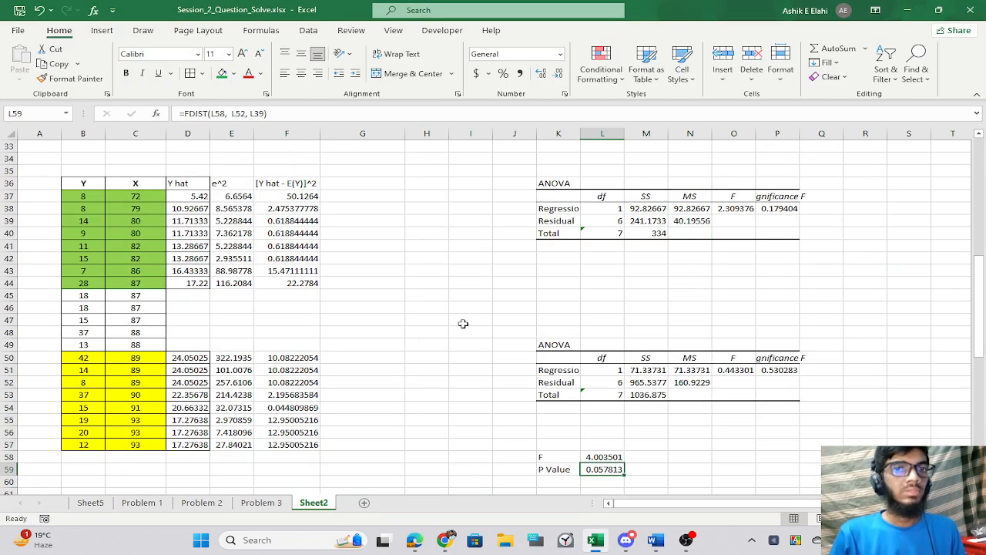
On the Problem 2 sheet, label H120 "SS Res" beside the yellow group and begin a formula in I120.
{"action": "scroll", "coordinate": [509, 379], "scroll_direction": "down", "scroll_amount": 1}
{"action": "left_click", "coordinate": [260, 503]}
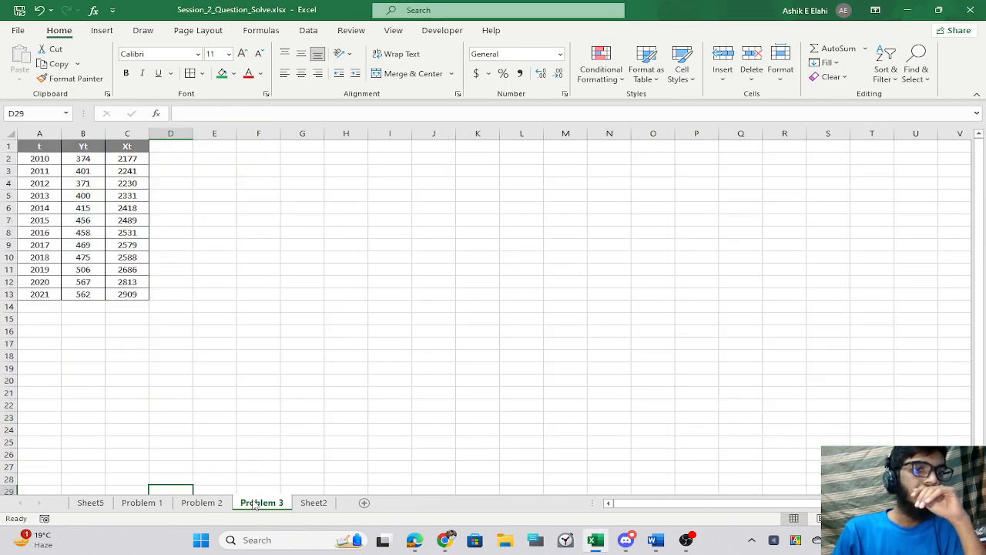
{"action": "left_click", "coordinate": [202, 502]}
{"action": "scroll", "coordinate": [585, 308], "scroll_direction": "down", "scroll_amount": 4}
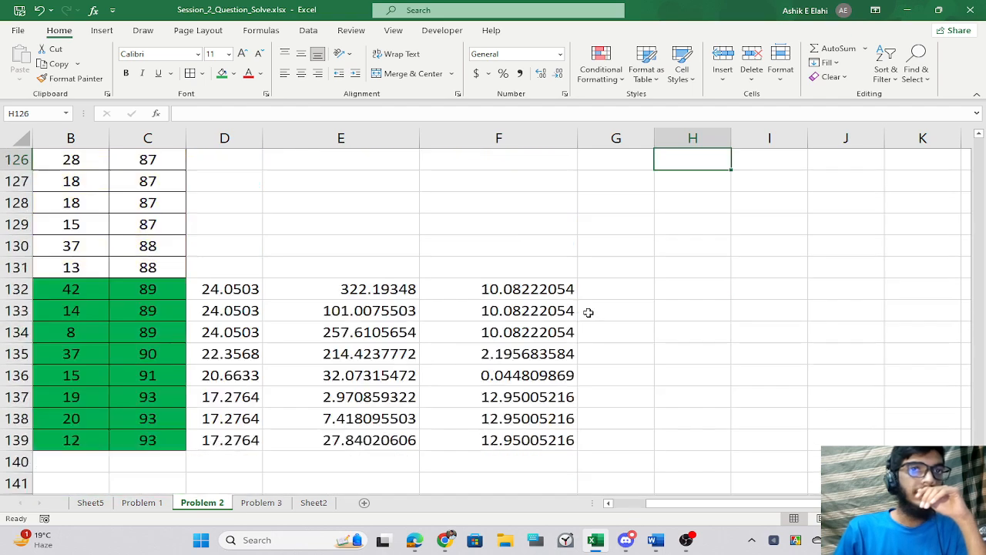
{"action": "scroll", "coordinate": [588, 304], "scroll_direction": "down", "scroll_amount": 1}
{"action": "scroll", "coordinate": [593, 308], "scroll_direction": "up", "scroll_amount": 8}
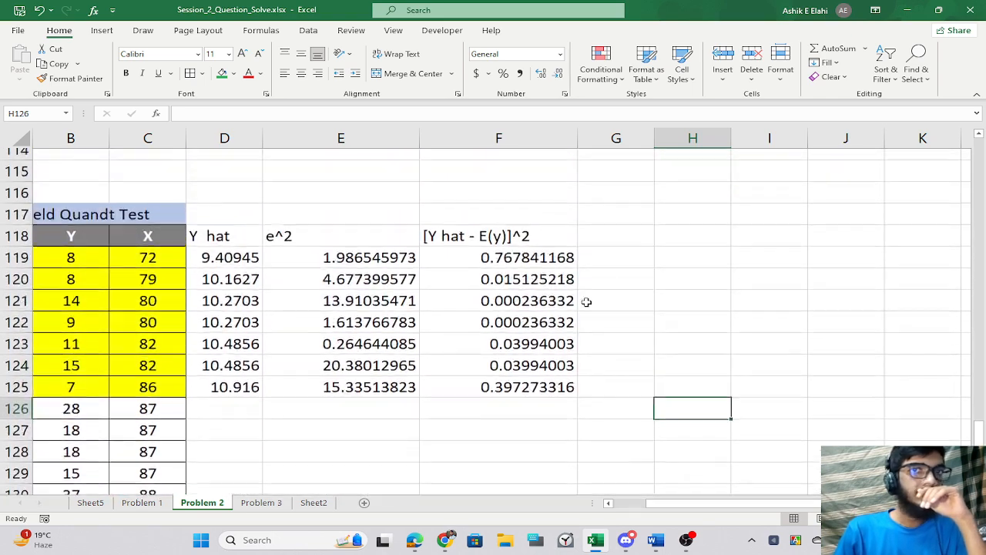
{"action": "left_click", "coordinate": [657, 381]}
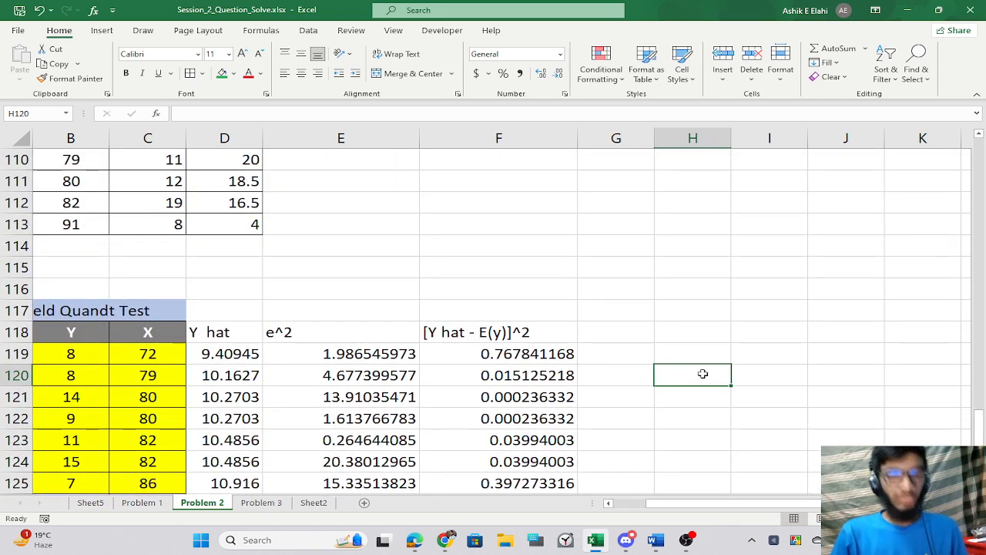
{"action": "type", "text": "SS"}
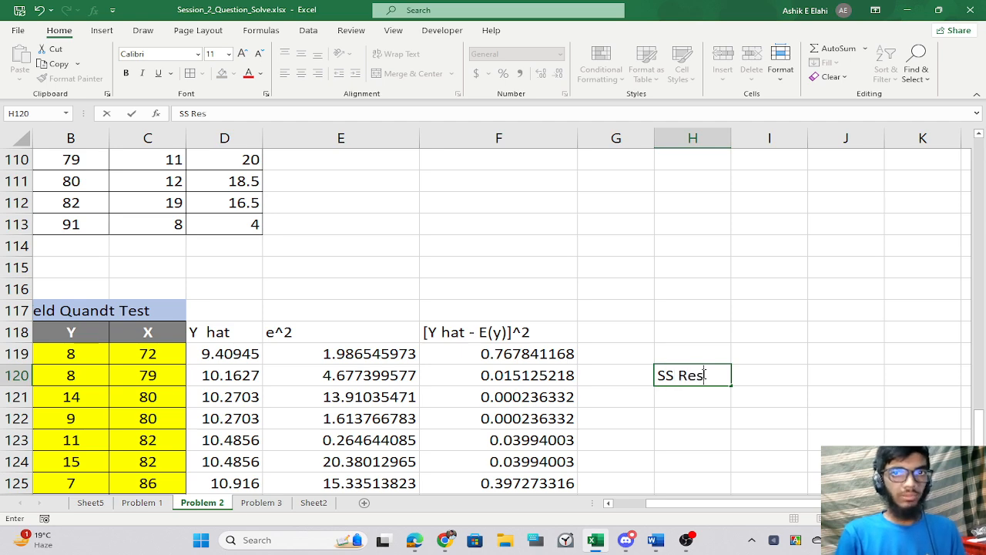
{"action": "type", "text": " Res"}
{"action": "key", "text": "Tab"}
{"action": "scroll", "coordinate": [698, 355], "scroll_direction": "down", "scroll_amount": 2}
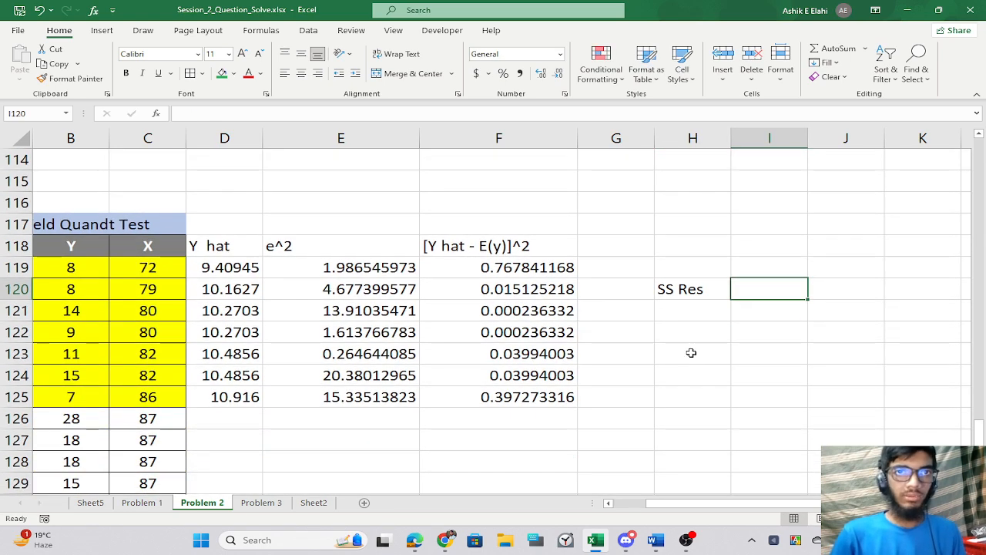
{"action": "type", "text": "="}
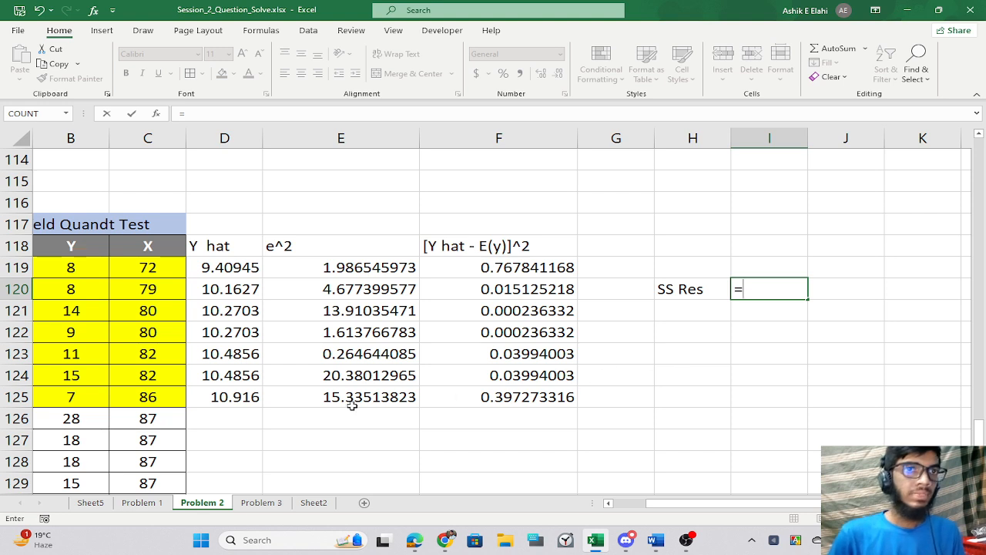
{"action": "left_click_drag", "start_coordinate": [354, 270], "coordinate": [346, 387]}
{"action": "key", "text": "BackSpace"}
{"action": "key", "text": "BackSpace"}
{"action": "key", "text": "BackSpace"}
{"action": "key", "text": "BackSpace"}
{"action": "key", "text": "BackSpace"}
{"action": "key", "text": "BackSpace"}
{"action": "key", "text": "BackSpace"}
{"action": "key", "text": "BackSpace"}
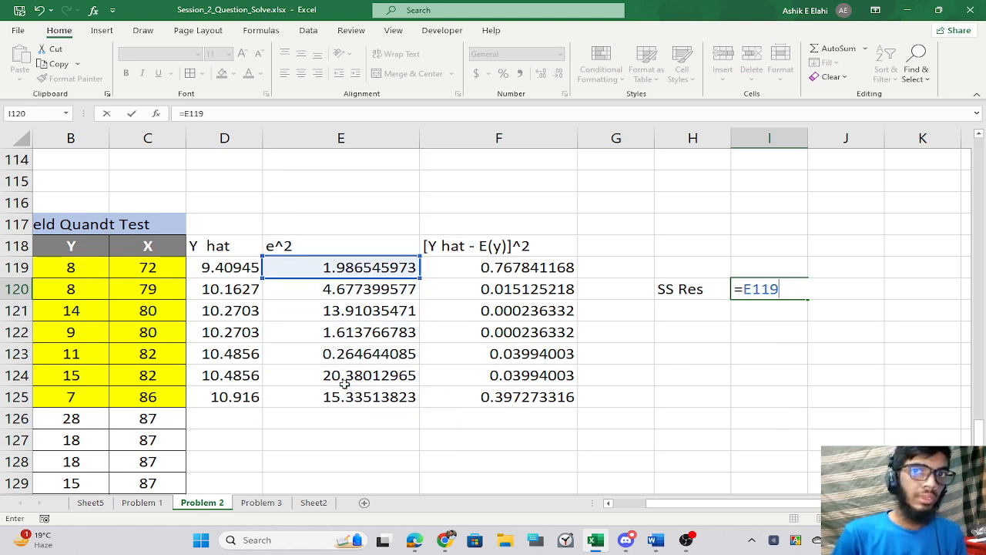
{"action": "key", "text": "BackSpace"}
Complete the I120 formula as the sum of the yellow group's e^2 values in E119:E125.
{"action": "type", "text": "sum"}
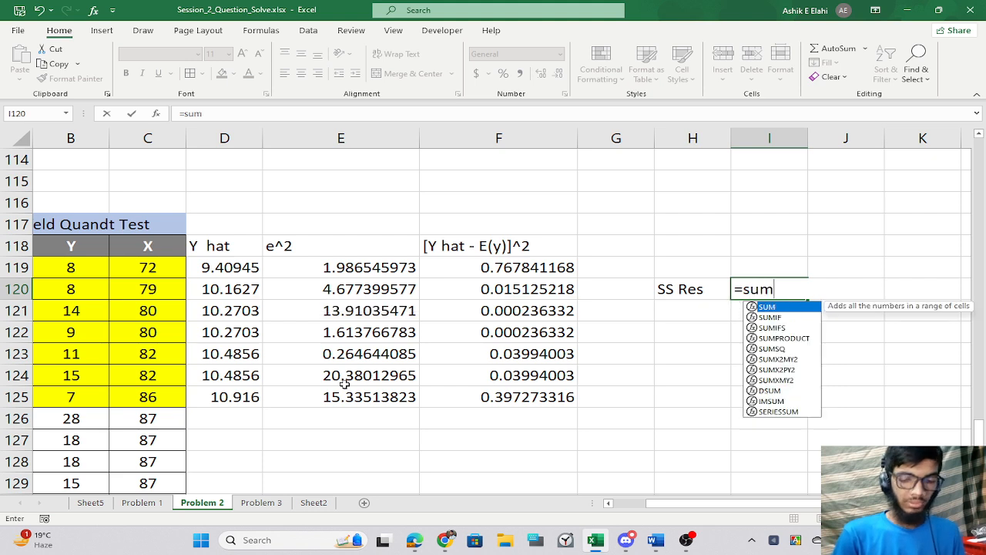
{"action": "key", "text": "Tab"}
{"action": "left_click_drag", "start_coordinate": [346, 263], "coordinate": [350, 398]}
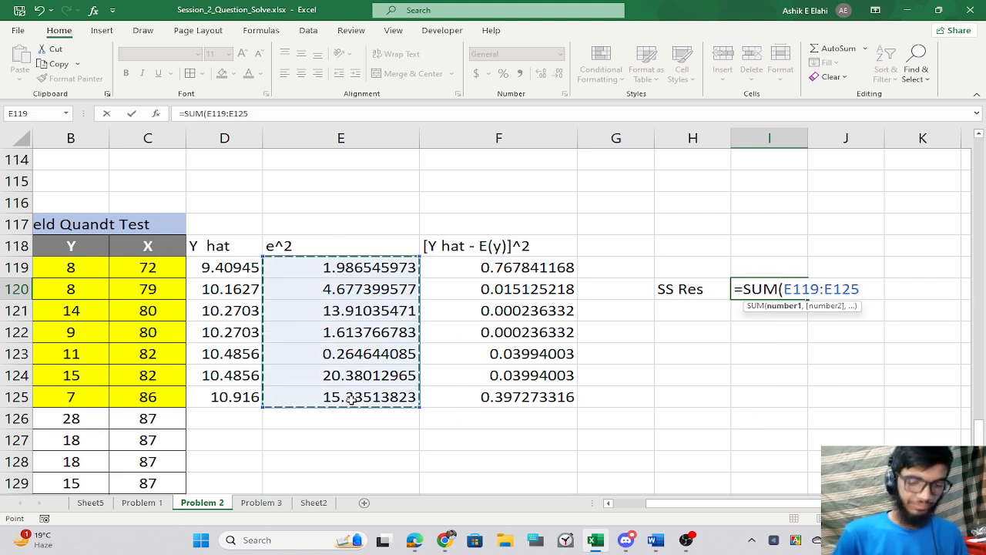
{"action": "key", "text": "Return"}
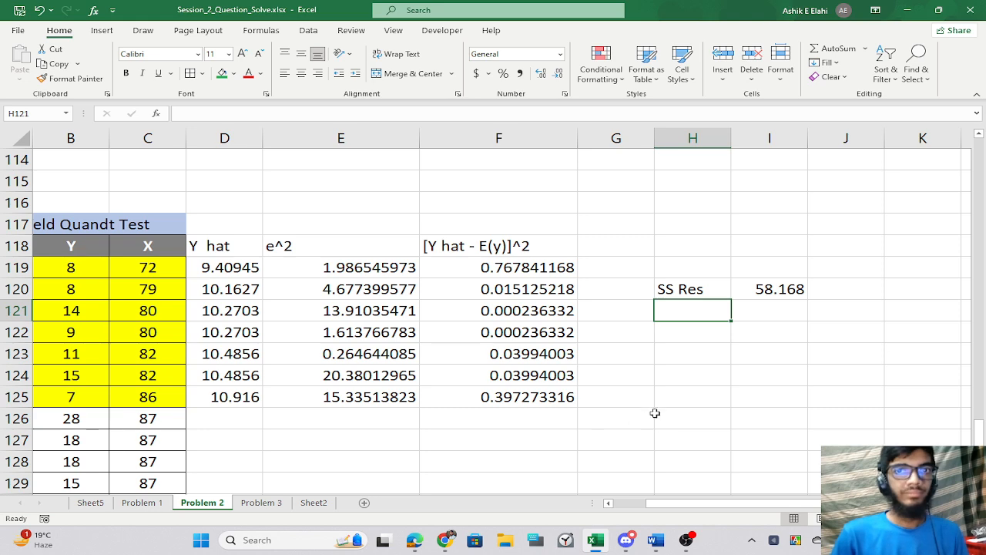
Label H133 "SS Res" beside the green group's rows.
{"action": "left_click", "coordinate": [681, 397]}
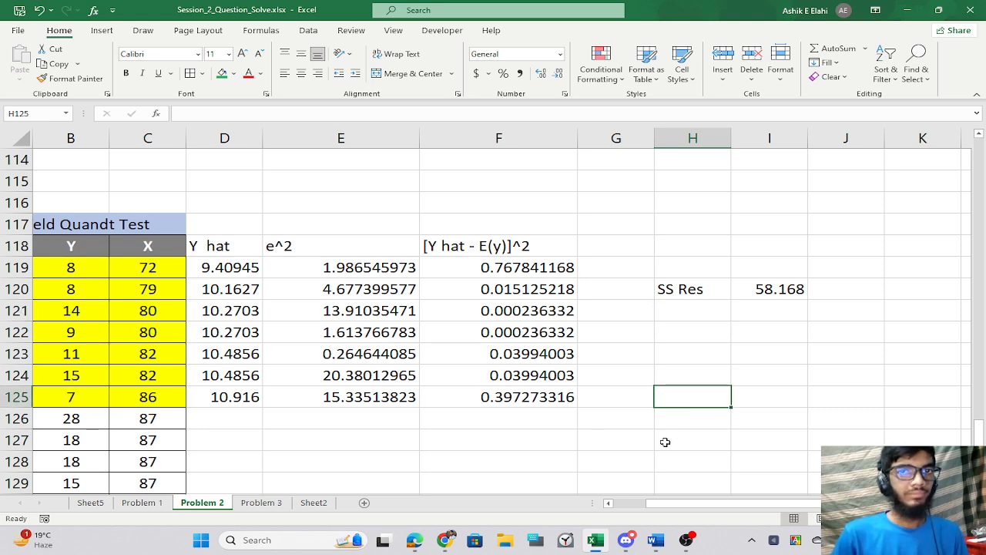
{"action": "scroll", "coordinate": [665, 443], "scroll_direction": "down", "scroll_amount": 3}
{"action": "left_click", "coordinate": [689, 398]}
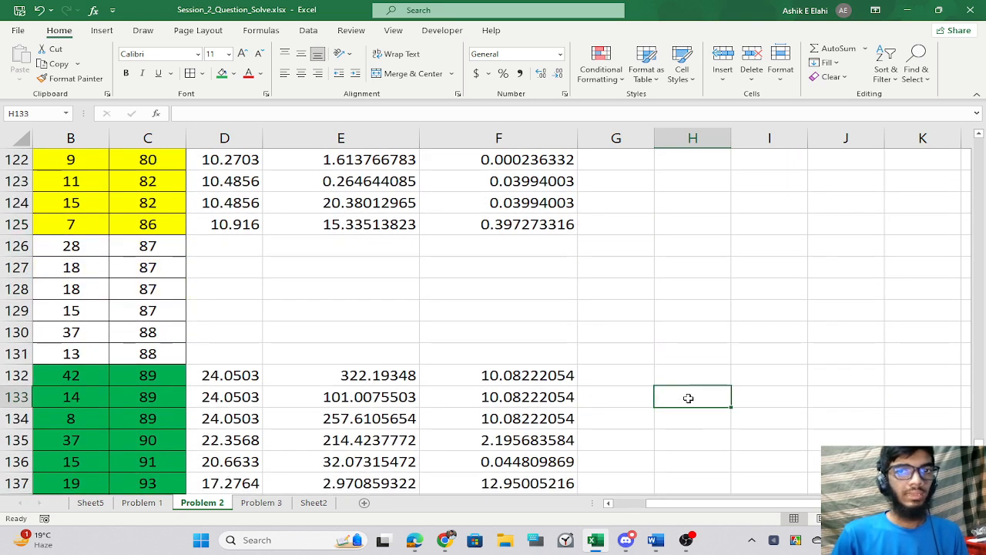
{"action": "type", "text": "SS R"}
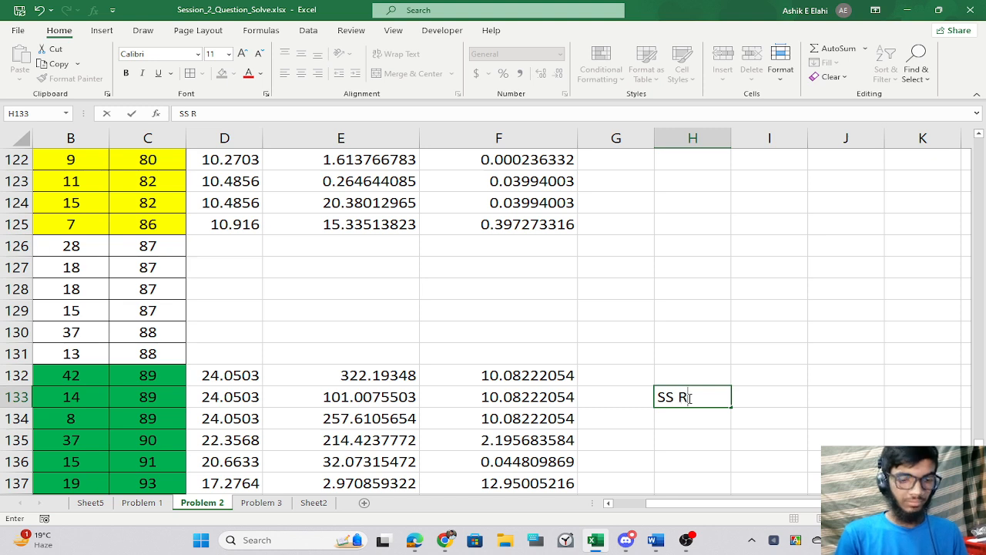
{"action": "type", "text": "es"}
{"action": "key", "text": "Return"}
{"action": "key", "text": "Up"}
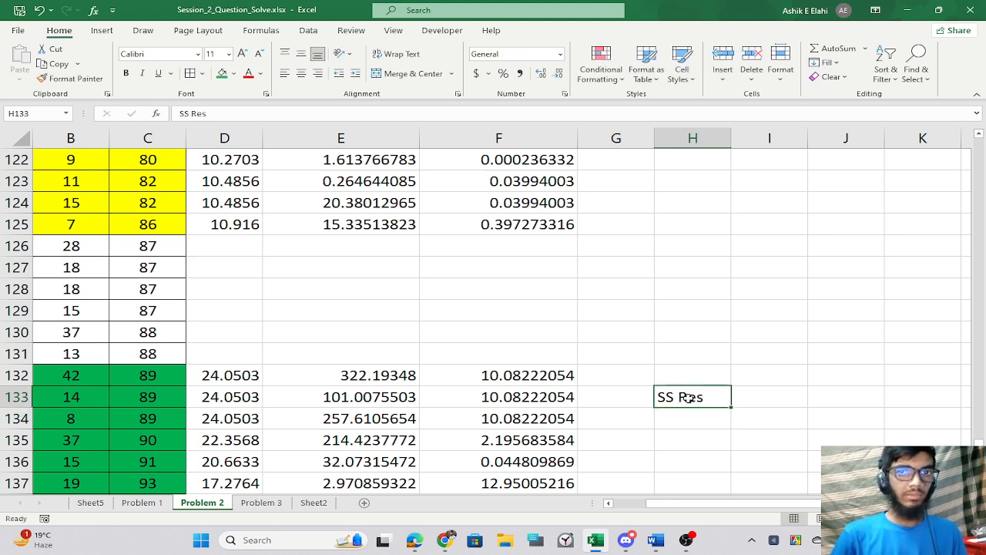
In I133, sum the green group's e^2 values in E132:E139.
{"action": "key", "text": "Right"}
{"action": "type", "text": "="}
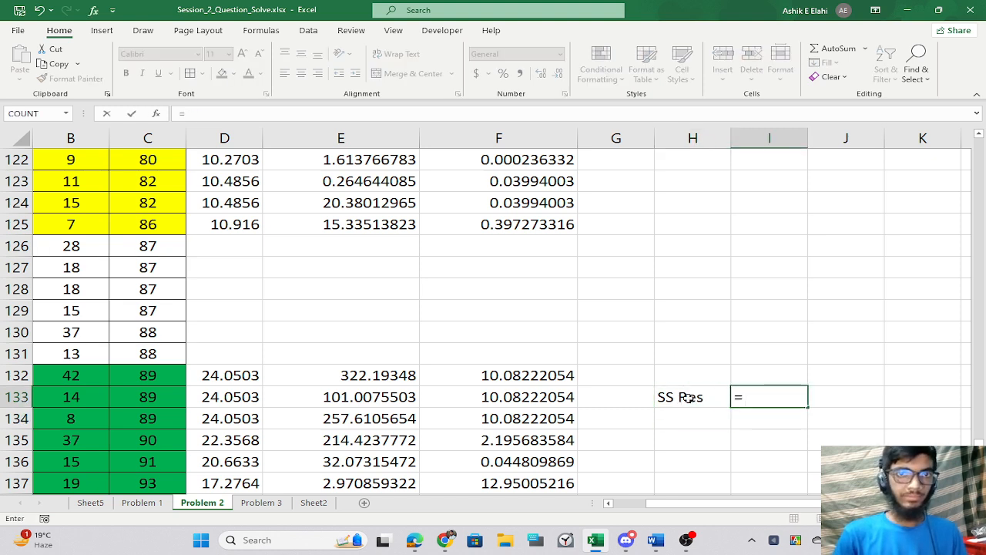
{"action": "type", "text": "sum"}
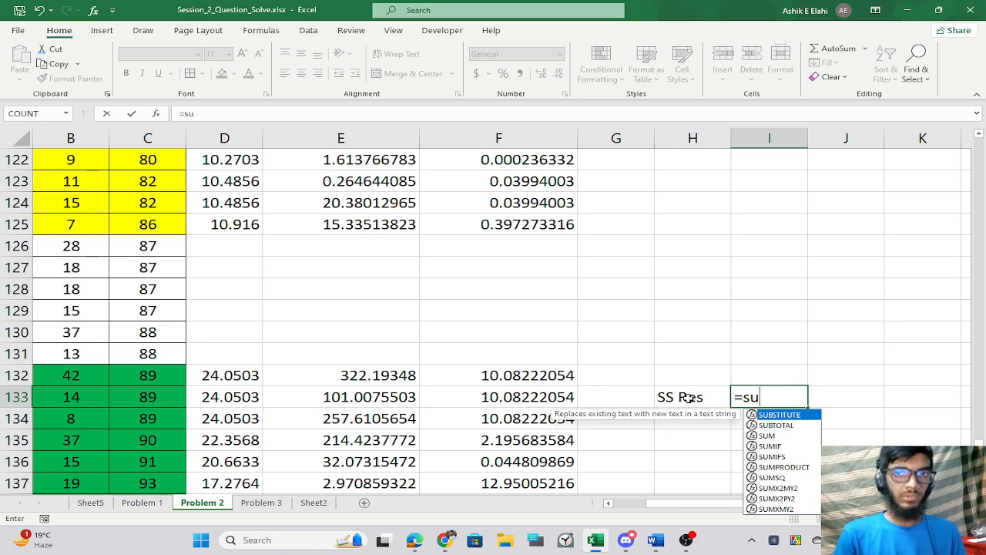
{"action": "key", "text": "Tab"}
{"action": "scroll", "coordinate": [477, 331], "scroll_direction": "down", "scroll_amount": 1}
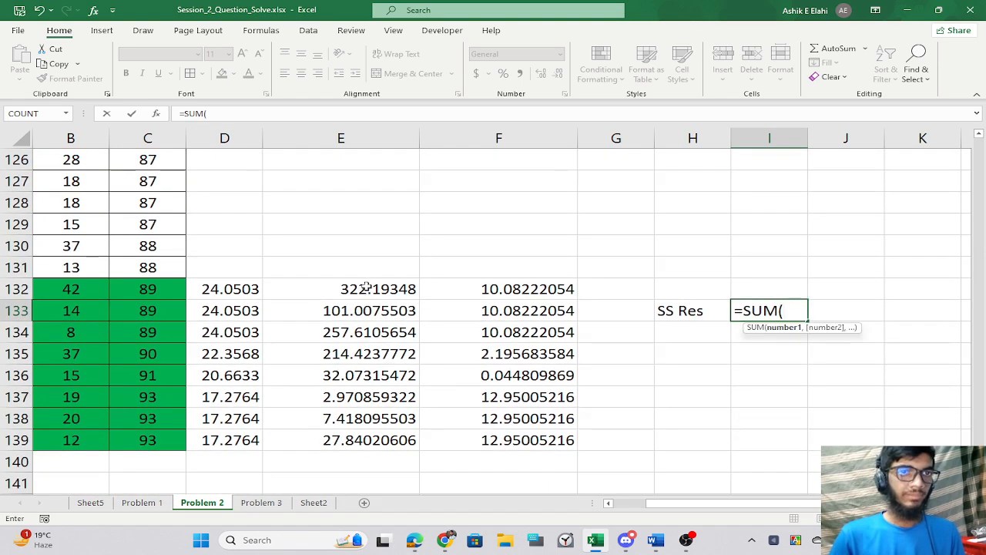
{"action": "left_click_drag", "start_coordinate": [365, 287], "coordinate": [347, 428]}
{"action": "left_click_drag", "start_coordinate": [346, 432], "coordinate": [346, 426]}
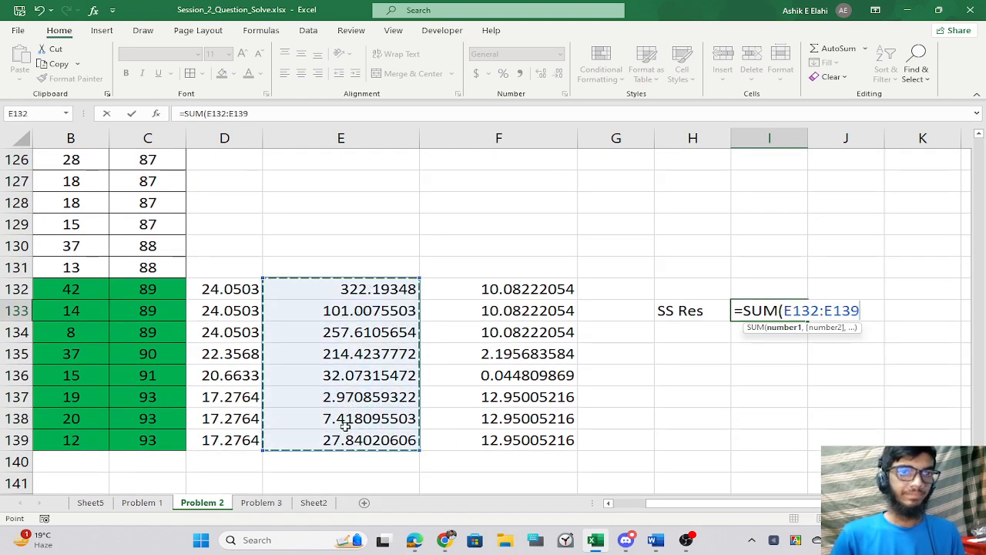
{"action": "key", "text": "Return"}
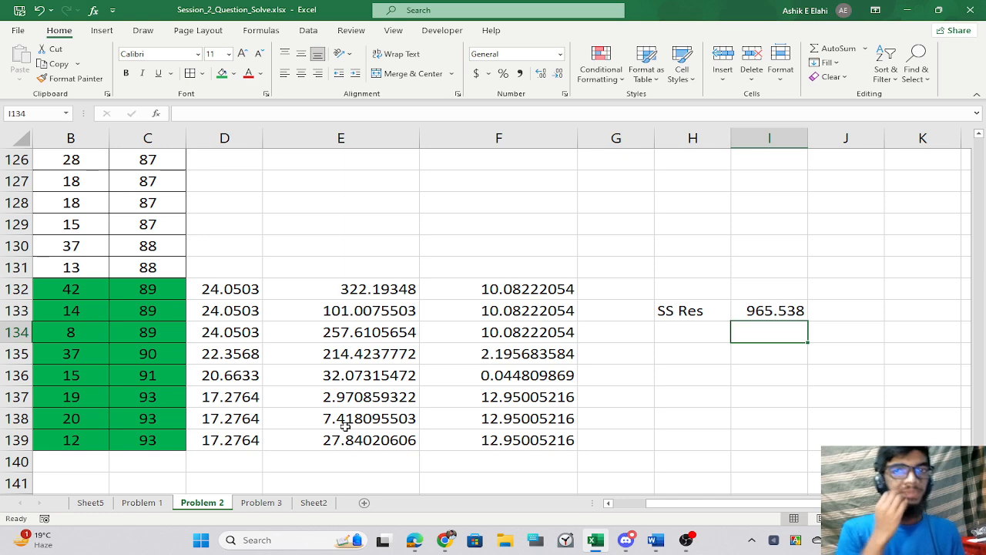
Jot the degrees-of-freedom terms 1, n-2 and n-1 in G116:G118 and clear them.
{"action": "scroll", "coordinate": [345, 426], "scroll_direction": "up", "scroll_amount": 4}
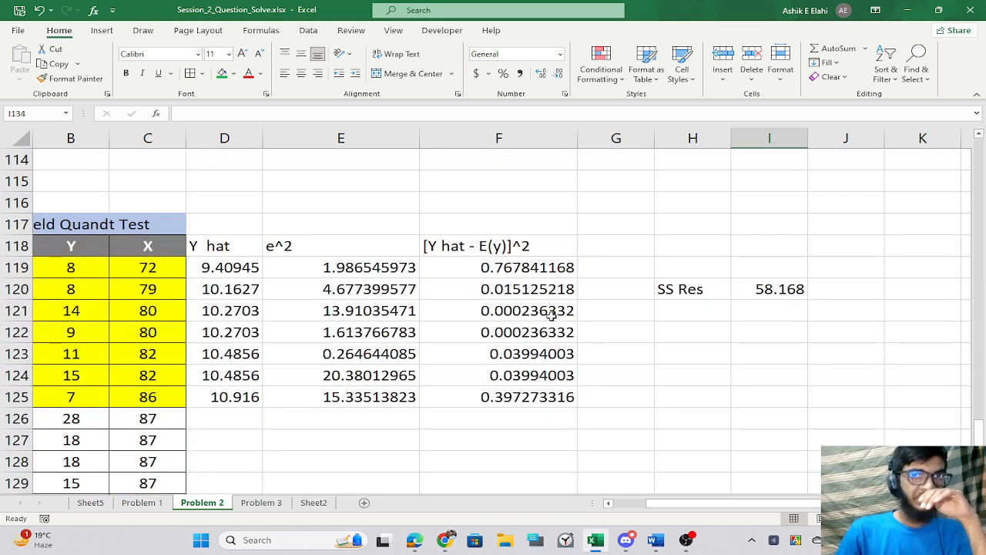
{"action": "left_click_drag", "start_coordinate": [345, 274], "coordinate": [330, 397]}
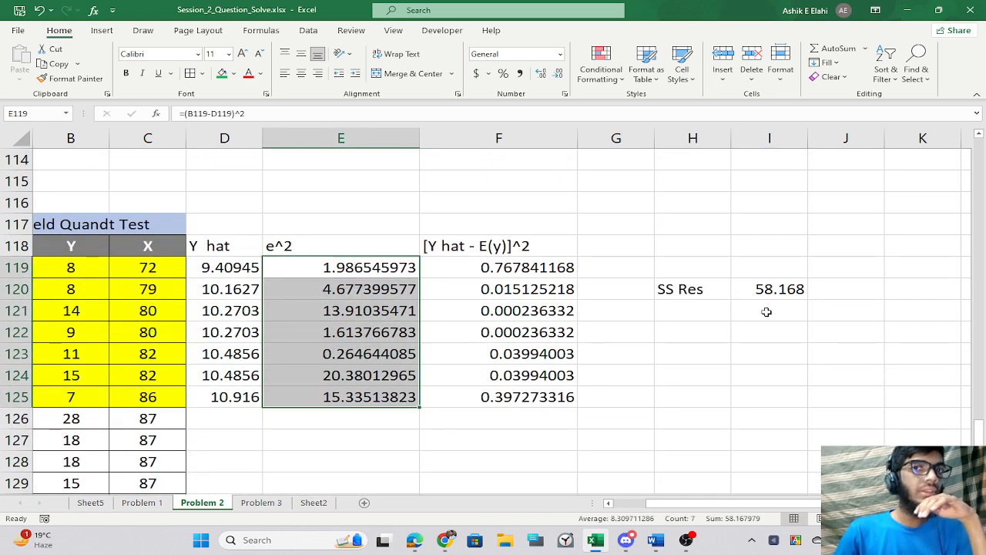
{"action": "left_click", "coordinate": [624, 311]}
{"action": "left_click", "coordinate": [686, 310]}
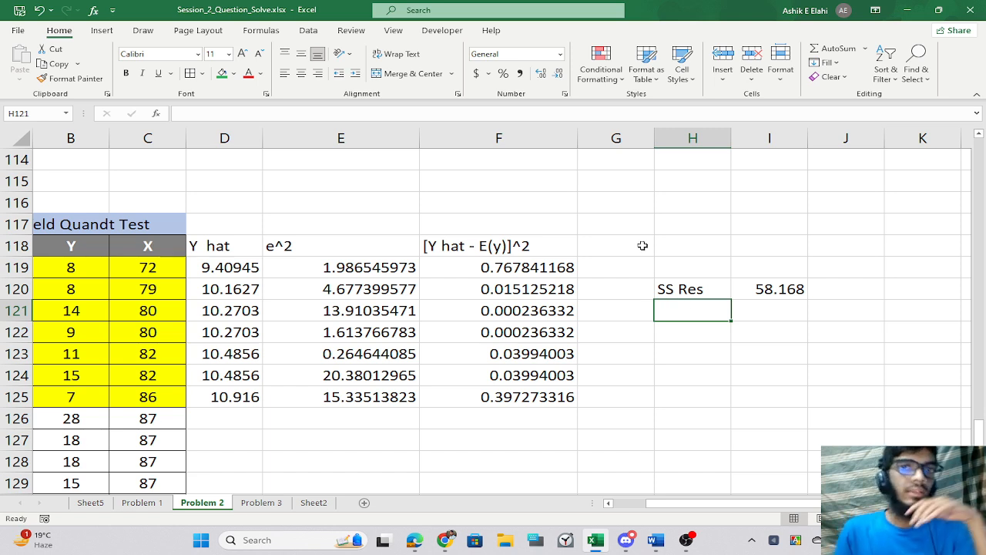
{"action": "left_click", "coordinate": [608, 204]}
{"action": "type", "text": "n"}
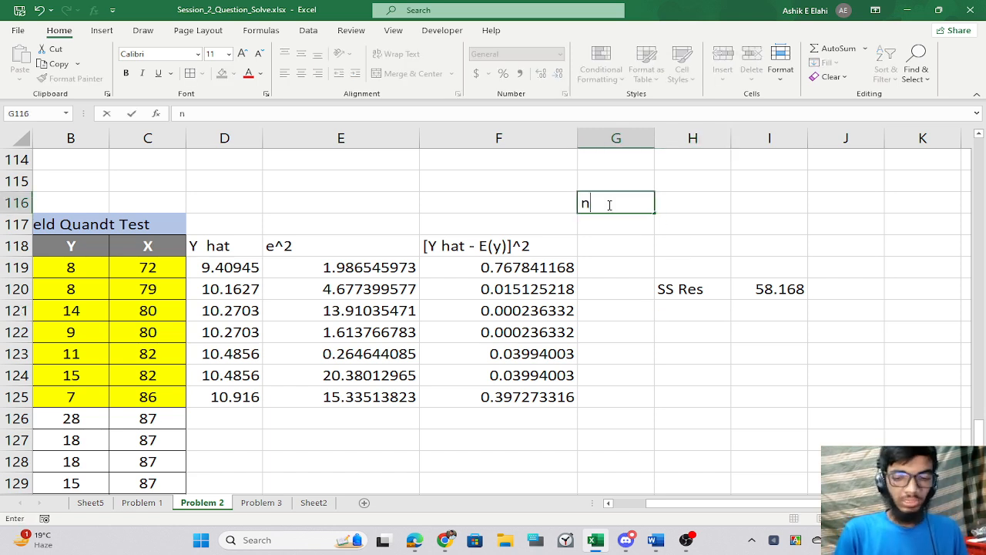
{"action": "key", "text": "Return"}
{"action": "key", "text": "Return"}
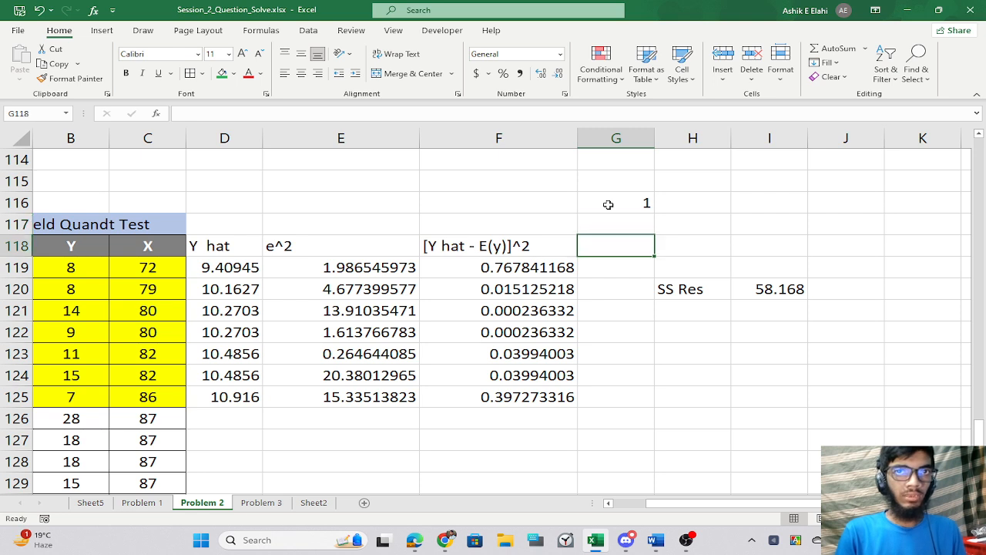
{"action": "type", "text": "n-1"}
{"action": "key", "text": "Up"}
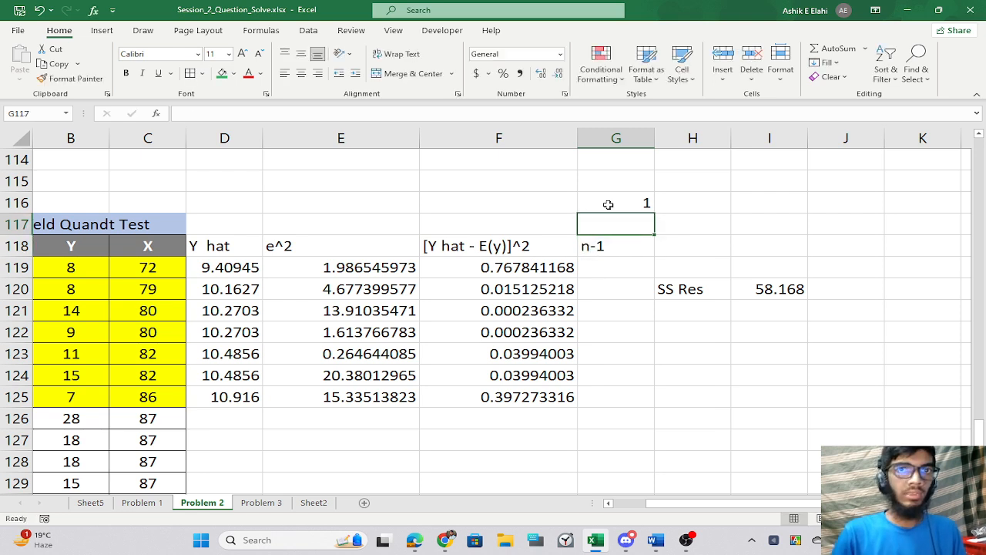
{"action": "type", "text": "n-2"}
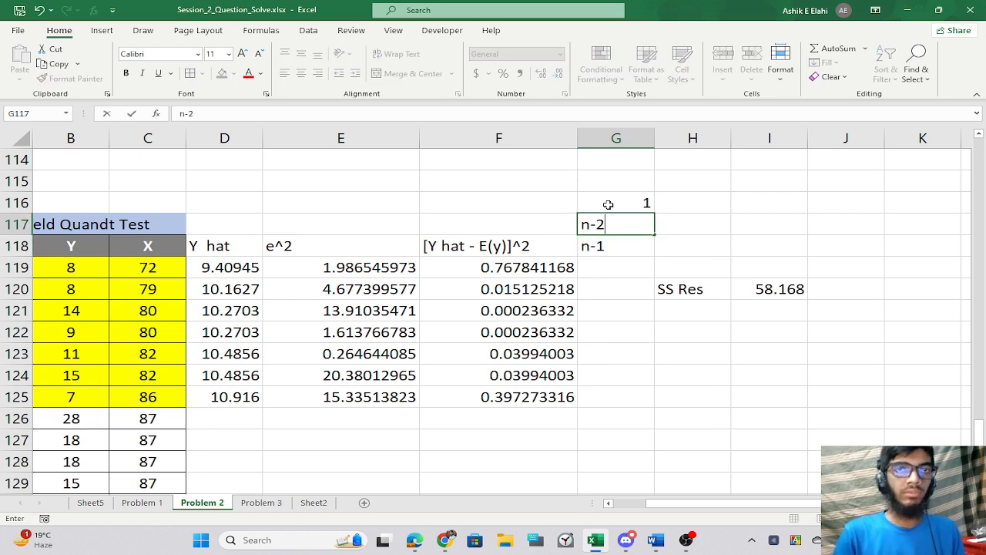
{"action": "left_click_drag", "start_coordinate": [608, 246], "coordinate": [604, 193]}
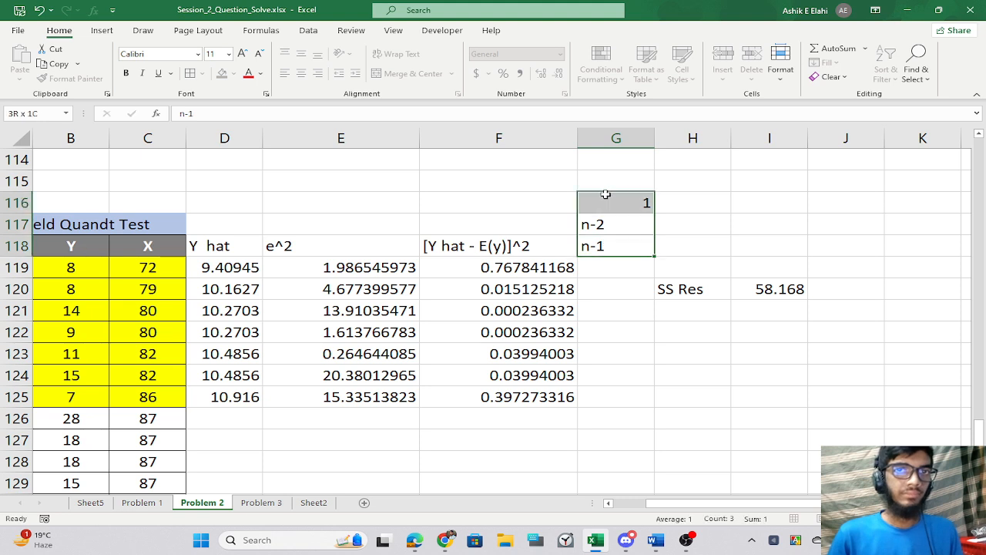
{"action": "key", "text": "Delete"}
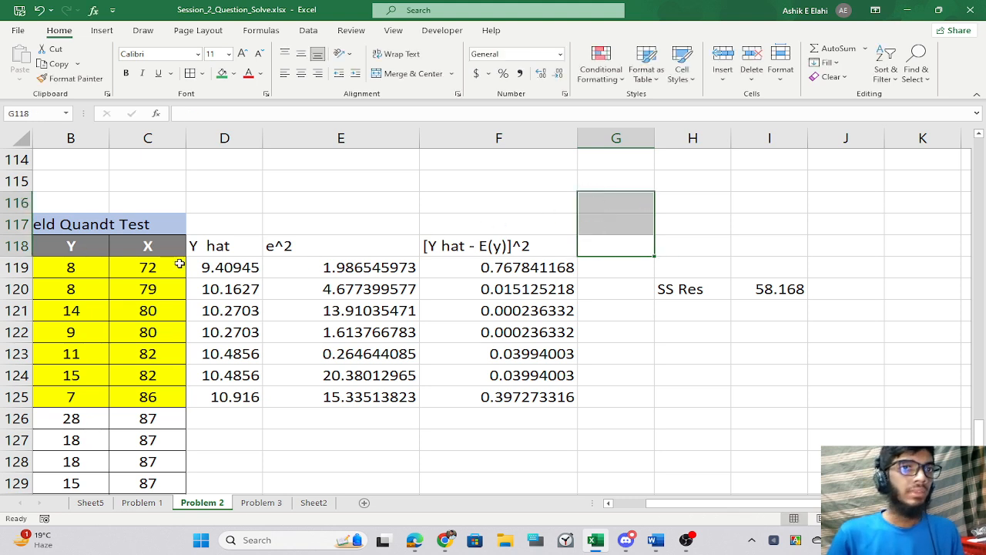
Label H121 "df" and compute the yellow group's degrees of freedom in I121 as the count of C119:C125 minus 2.
{"action": "left_click_drag", "start_coordinate": [214, 266], "coordinate": [203, 403]}
{"action": "left_click", "coordinate": [621, 330]}
{"action": "left_click", "coordinate": [685, 313]}
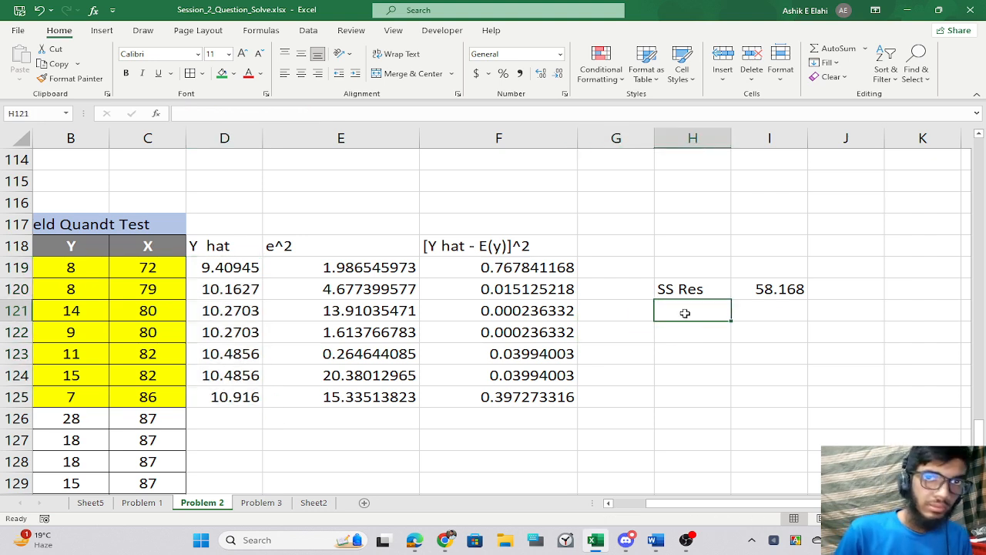
{"action": "type", "text": "df"}
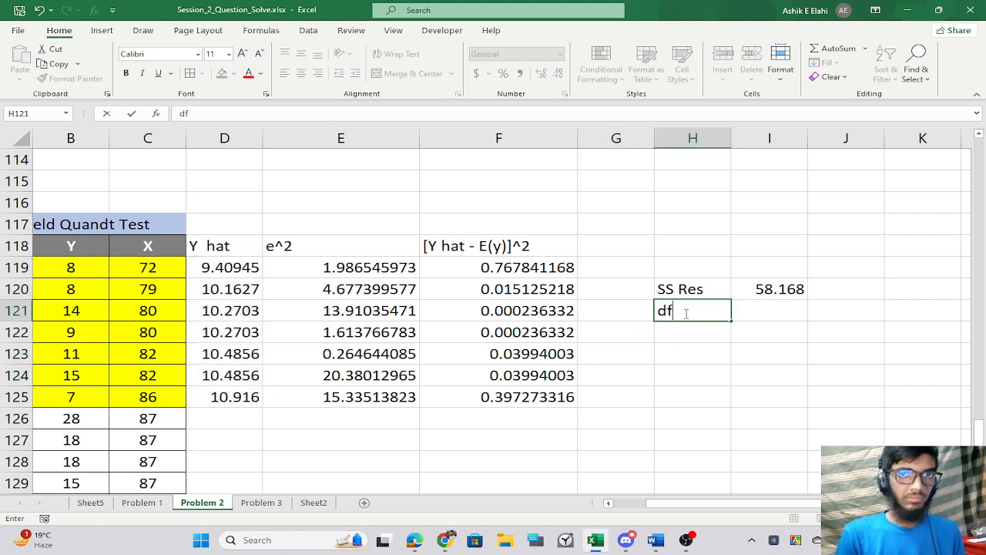
{"action": "key", "text": "Tab"}
{"action": "type", "text": "=coun"}
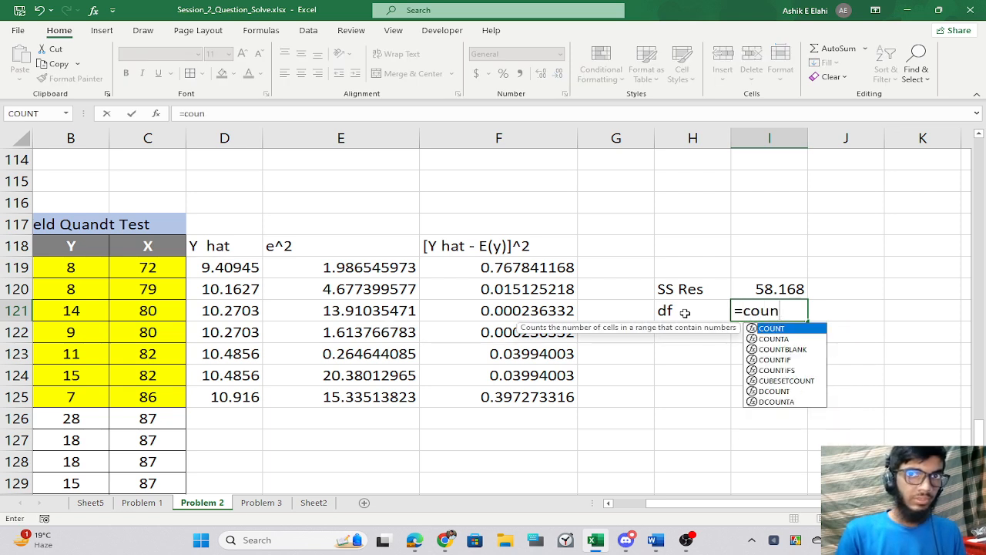
{"action": "key", "text": "Tab"}
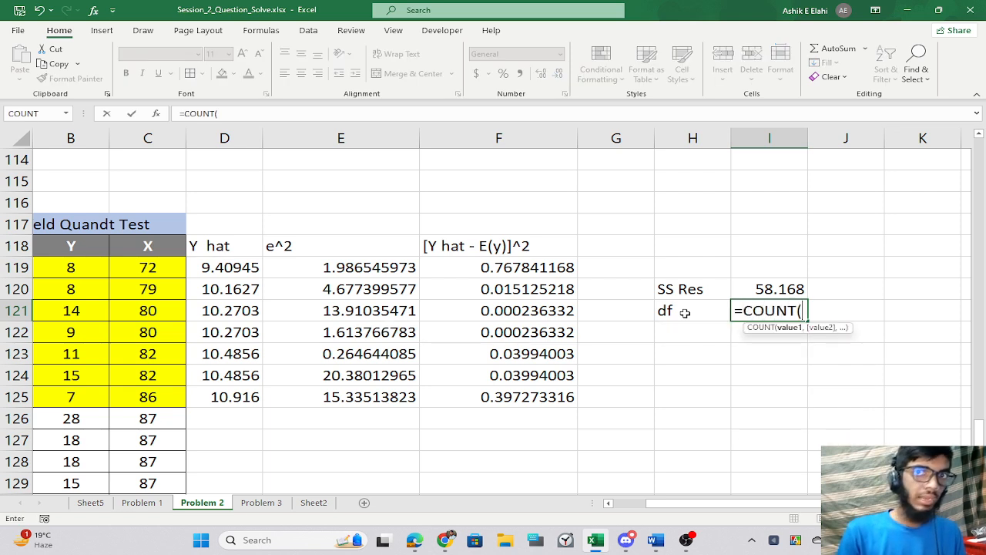
{"action": "left_click_drag", "start_coordinate": [135, 265], "coordinate": [141, 396]}
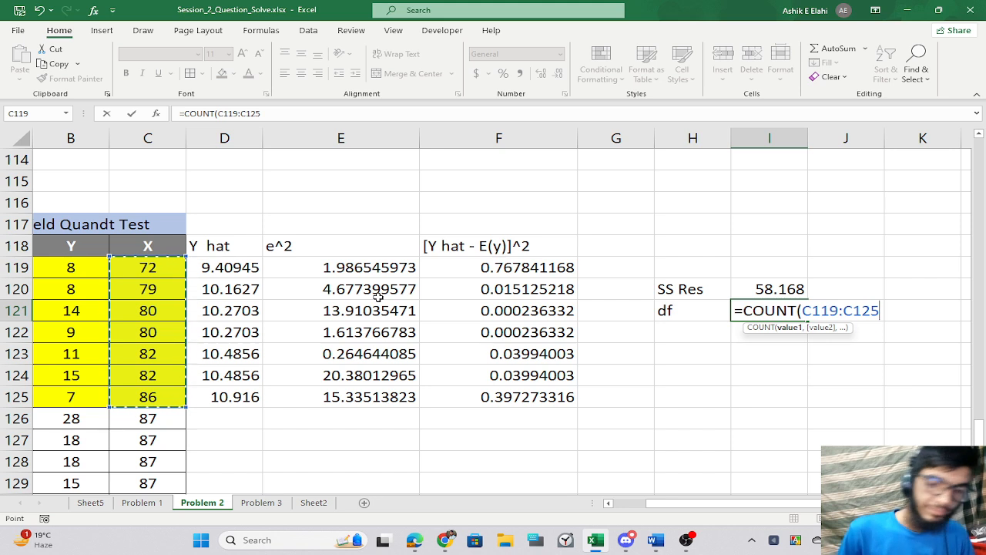
{"action": "type", "text": ")-"}
{"action": "type", "text": "2"}
{"action": "key", "text": "Return"}
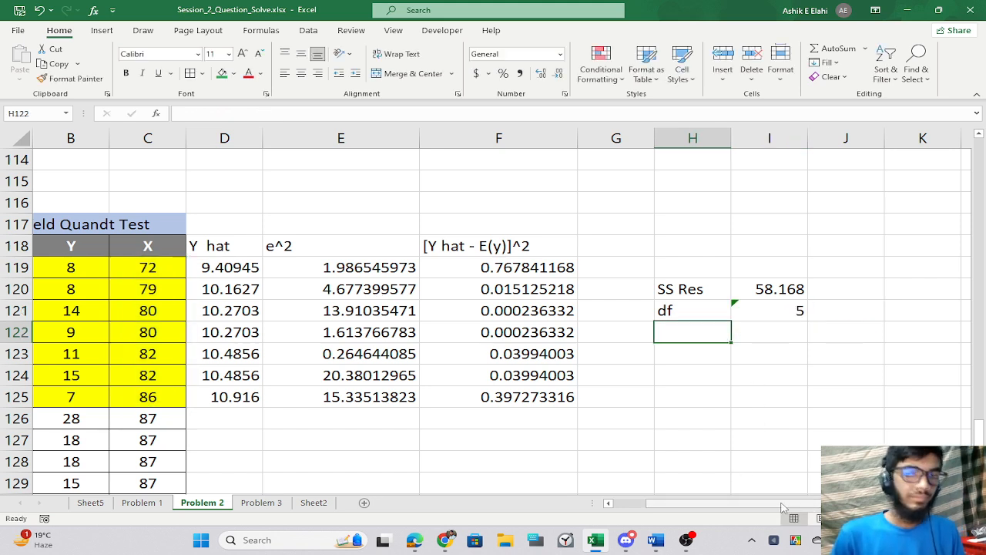
Check the yellow group's degrees-of-freedom formula in I121 against both groups' rows and clear it from the cell.
{"action": "double_click", "coordinate": [762, 311]}
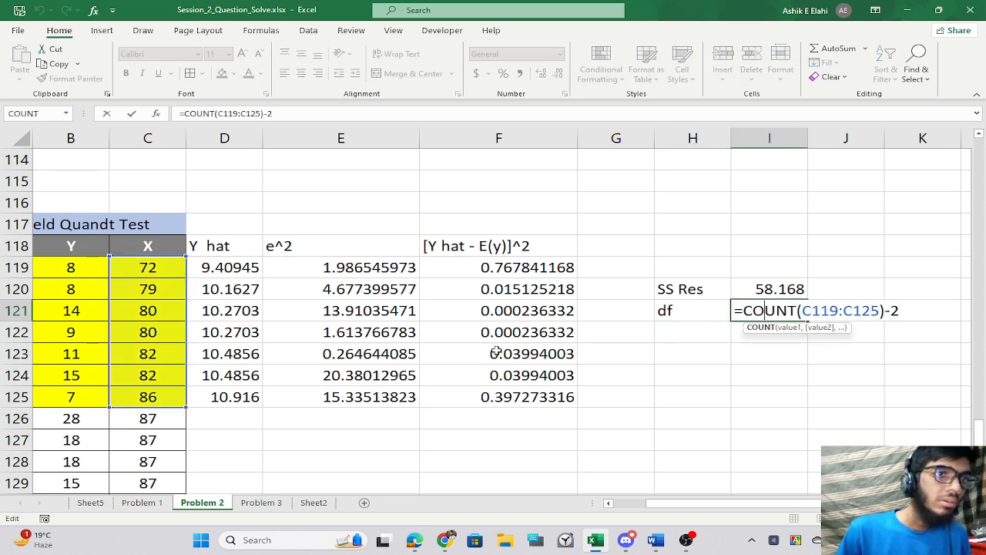
{"action": "scroll", "coordinate": [497, 353], "scroll_direction": "down", "scroll_amount": 3}
{"action": "scroll", "coordinate": [408, 352], "scroll_direction": "up", "scroll_amount": 3}
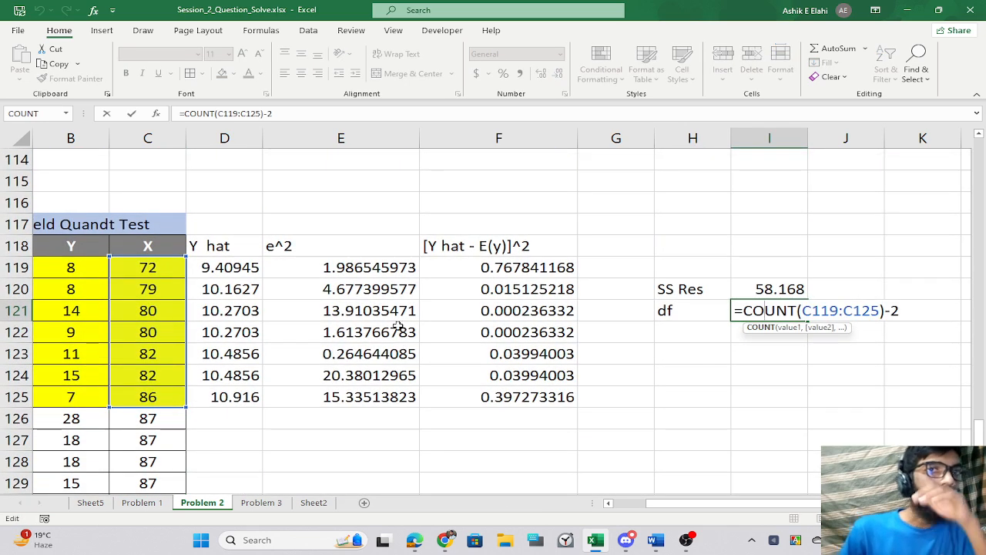
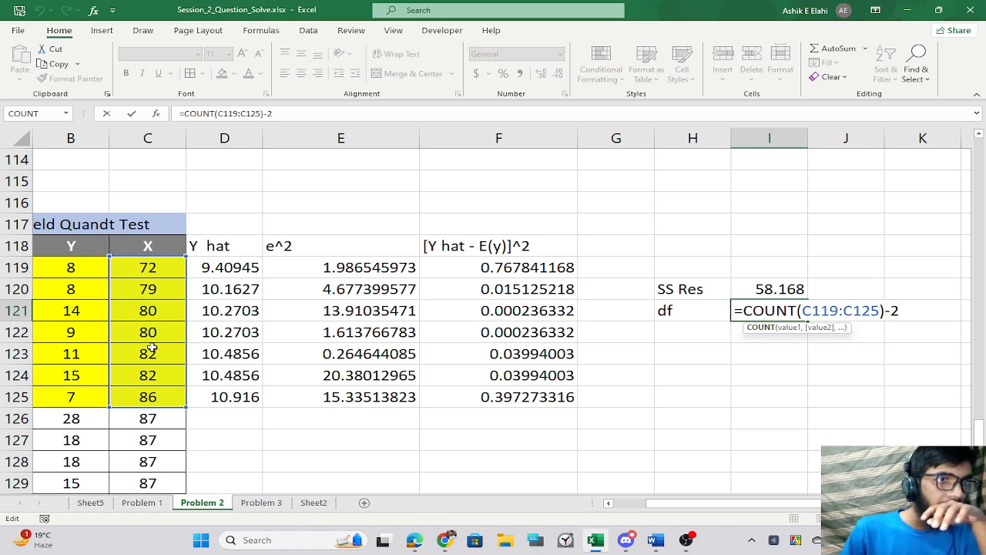
{"action": "scroll", "coordinate": [286, 361], "scroll_direction": "down", "scroll_amount": 5}
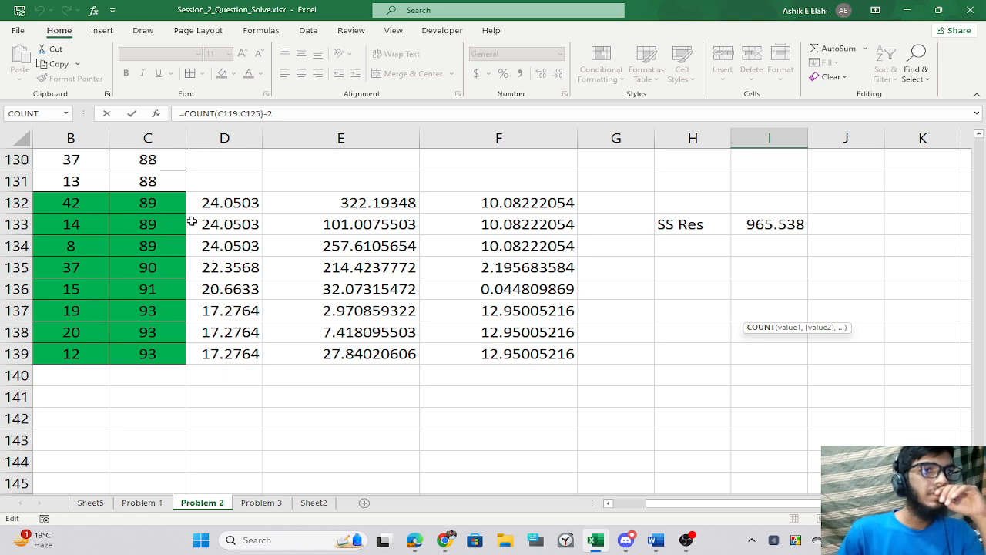
{"action": "scroll", "coordinate": [191, 222], "scroll_direction": "up", "scroll_amount": 5}
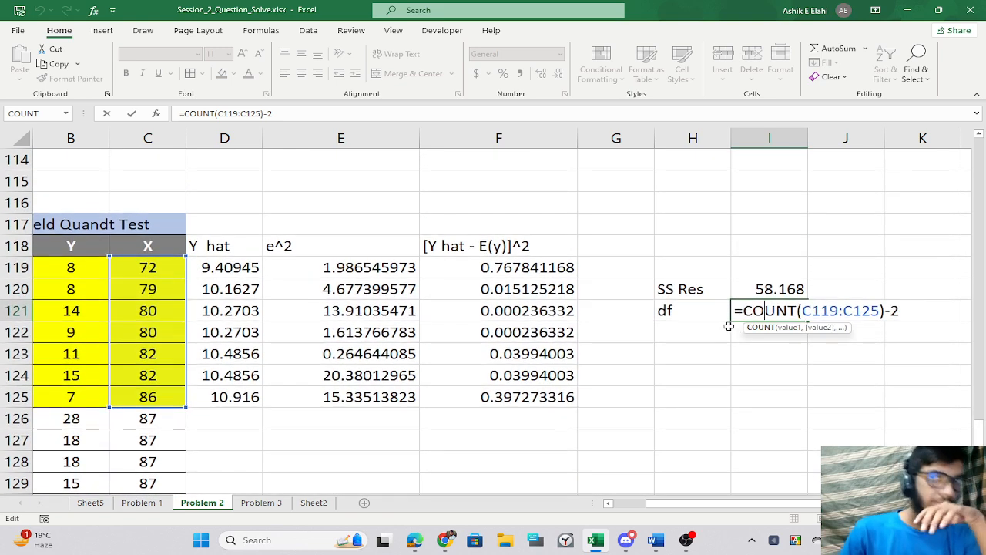
{"action": "scroll", "coordinate": [148, 314], "scroll_direction": "down", "scroll_amount": 1}
{"action": "scroll", "coordinate": [148, 314], "scroll_direction": "down", "scroll_amount": 1}
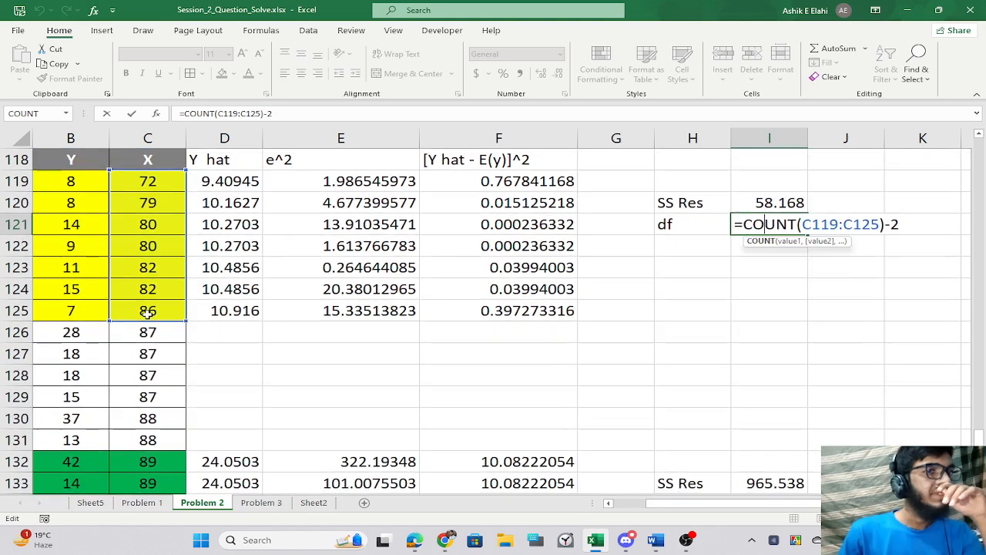
{"action": "scroll", "coordinate": [298, 346], "scroll_direction": "up", "scroll_amount": 1}
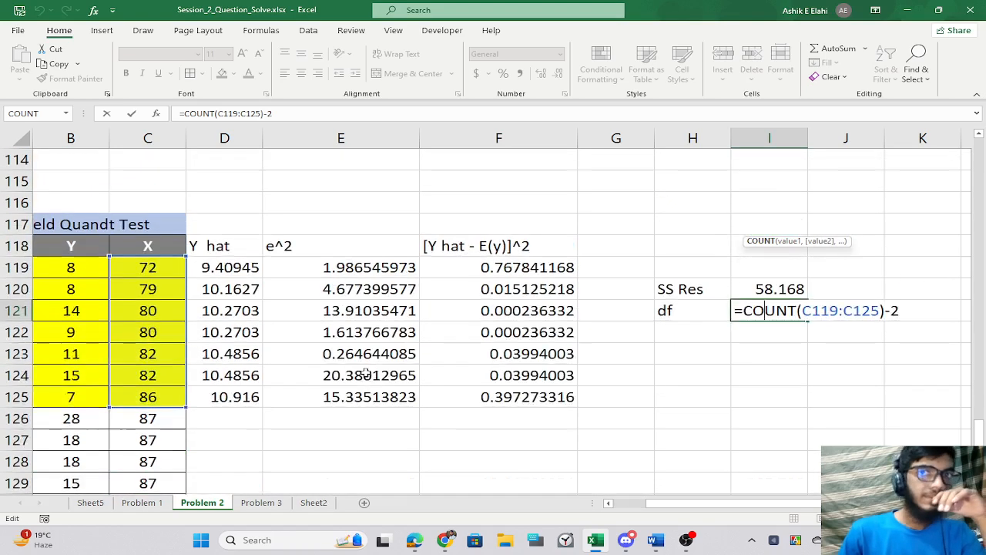
{"action": "triple_click", "coordinate": [784, 311]}
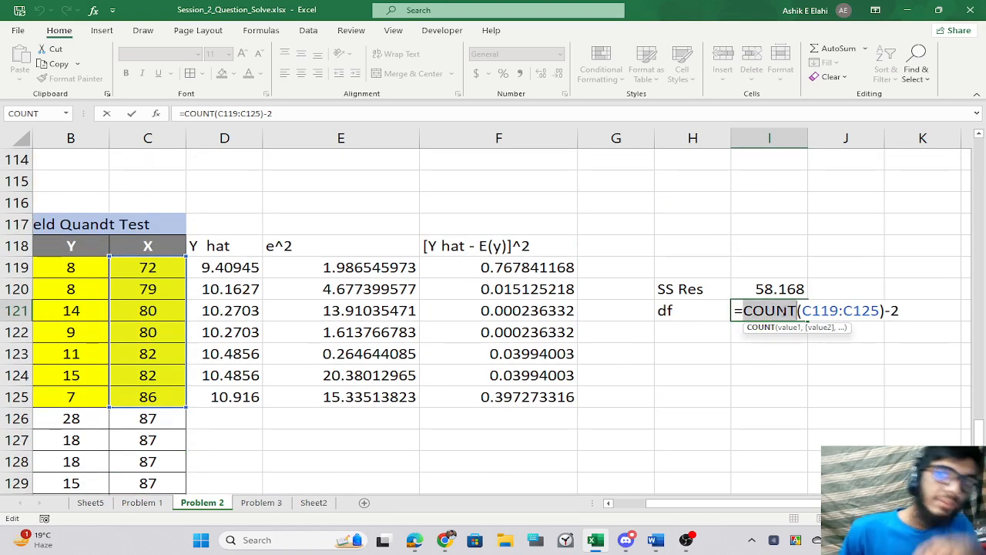
{"action": "key", "text": "BackSpace"}
{"action": "key", "text": "Return"}
Clear the yellow group's Y hat, e^2 and [Y hat - E(y)]^2 values in D119:F125.
{"action": "scroll", "coordinate": [540, 308], "scroll_direction": "down", "scroll_amount": 4}
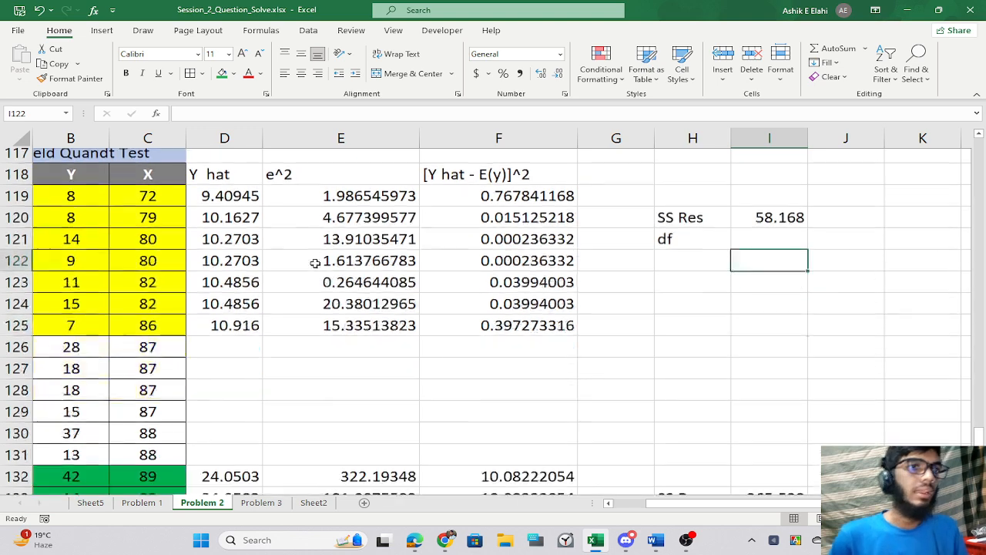
{"action": "scroll", "coordinate": [308, 254], "scroll_direction": "up", "scroll_amount": 4}
{"action": "left_click_drag", "start_coordinate": [226, 265], "coordinate": [527, 394]}
{"action": "key", "text": "Delete"}
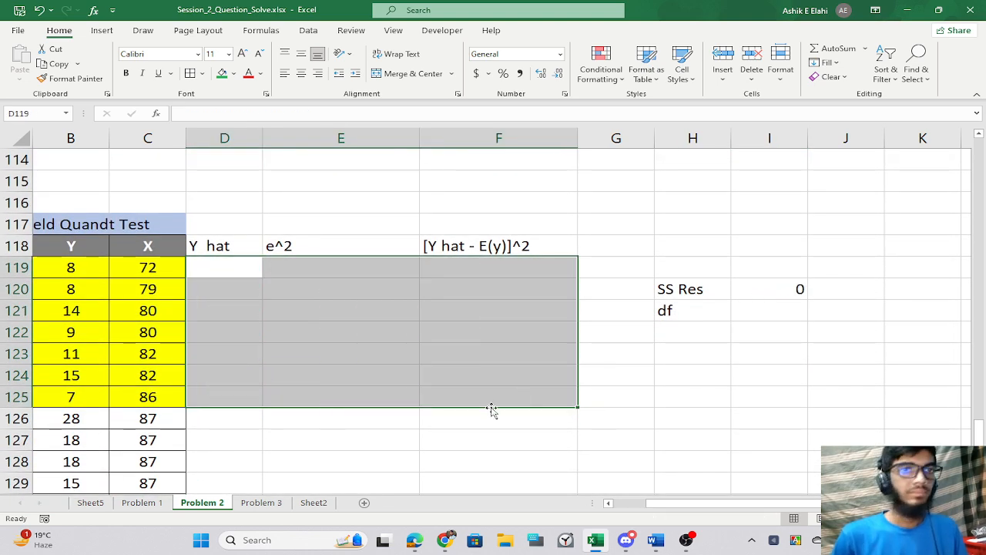
{"action": "left_click", "coordinate": [455, 427]}
Extend the yellow group by one row, filling B119:C126 with yellow.
{"action": "scroll", "coordinate": [416, 440], "scroll_direction": "down", "scroll_amount": 4}
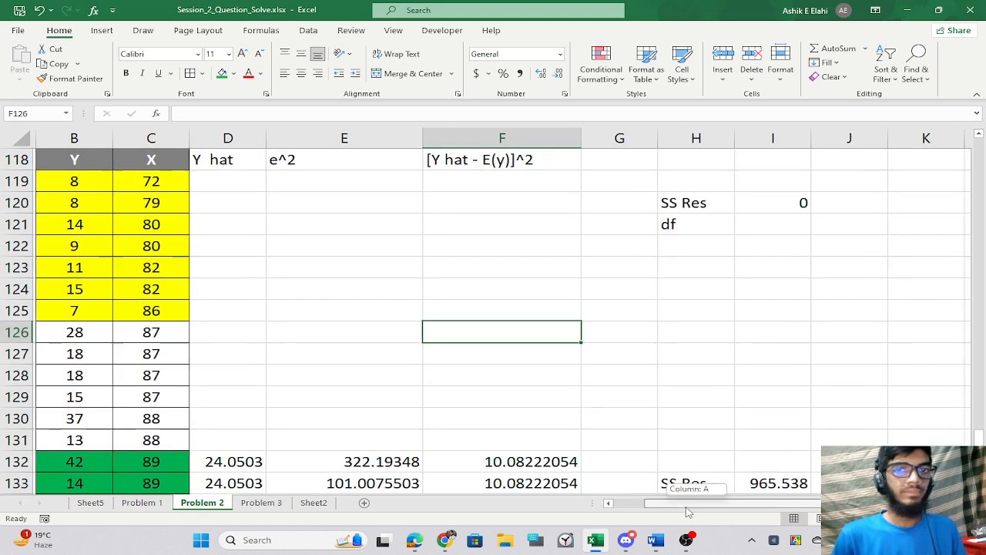
{"action": "scroll", "coordinate": [317, 405], "scroll_direction": "left", "scroll_amount": 1}
{"action": "left_click_drag", "start_coordinate": [150, 177], "coordinate": [219, 333]}
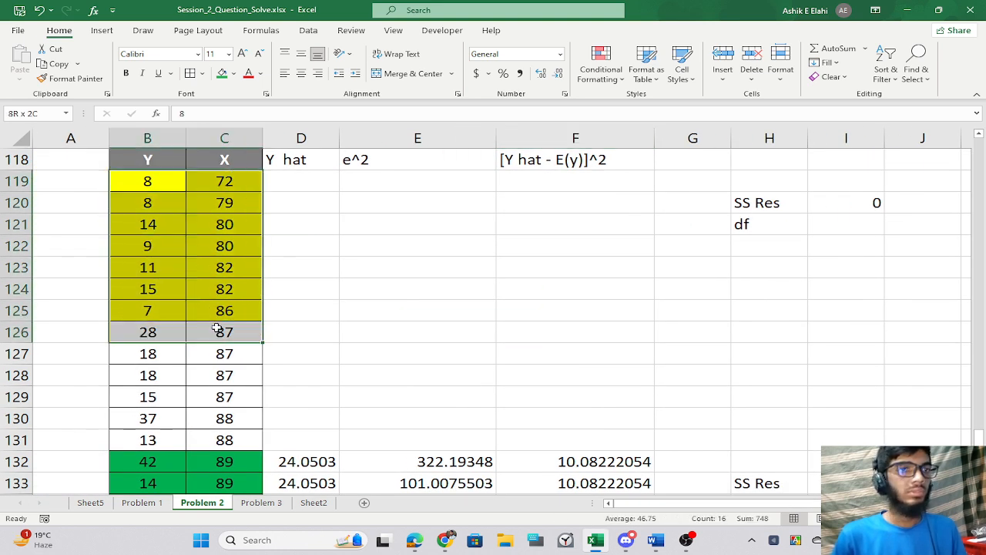
{"action": "left_click", "coordinate": [235, 74]}
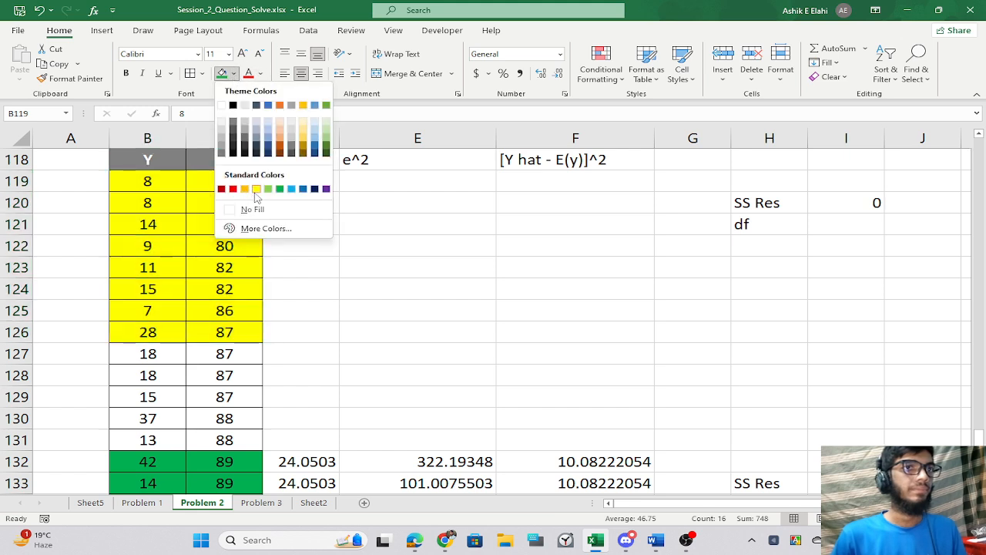
{"action": "left_click", "coordinate": [256, 190]}
{"action": "left_click", "coordinate": [346, 213]}
Compute Y hat in D119:D126 as an array formula, TREND of B119:B126 on C119:C126.
{"action": "left_click_drag", "start_coordinate": [293, 180], "coordinate": [302, 327]}
{"action": "type", "text": "=tre"}
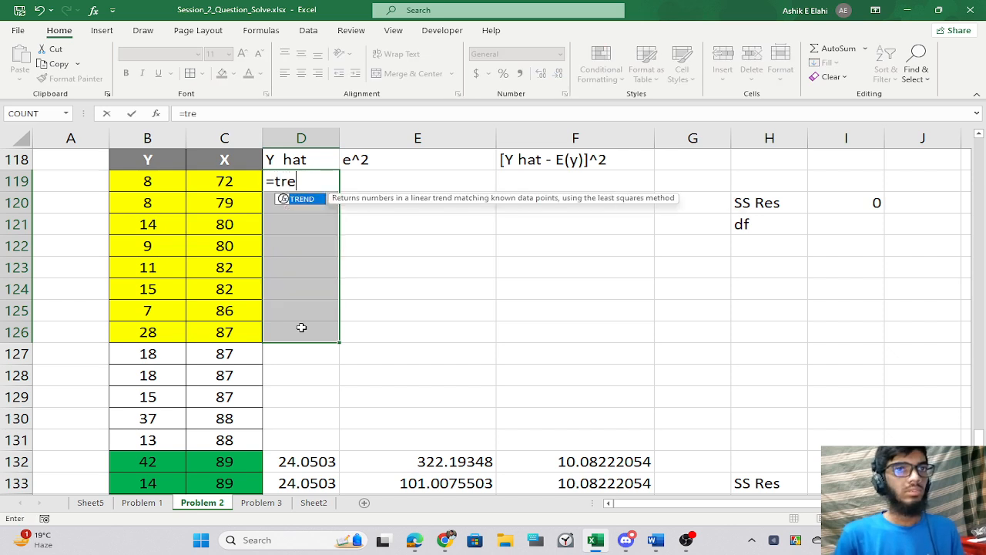
{"action": "key", "text": "Tab"}
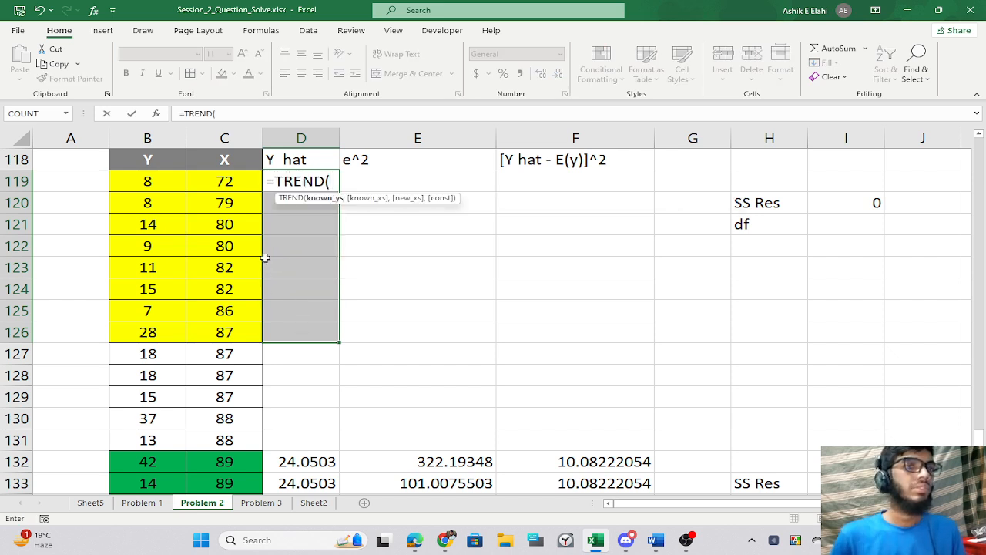
{"action": "left_click_drag", "start_coordinate": [148, 185], "coordinate": [128, 335]}
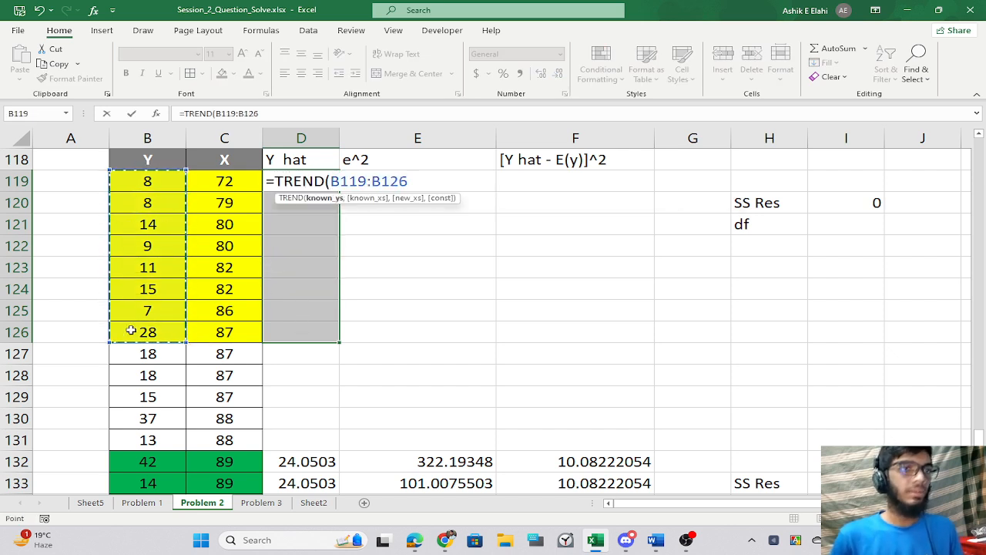
{"action": "type", "text": ","}
{"action": "left_click_drag", "start_coordinate": [201, 179], "coordinate": [202, 333]}
{"action": "type", "text": ")"}
{"action": "key", "text": "ctrl+shift+Return"}
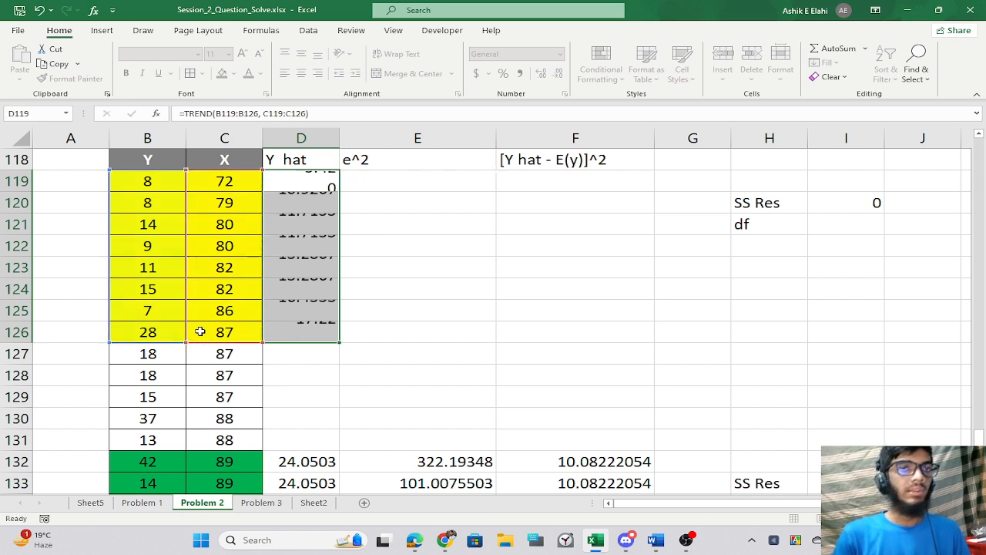
In E119, compute the squared residual with =(B119-D119)^2.
{"action": "left_click", "coordinate": [399, 178]}
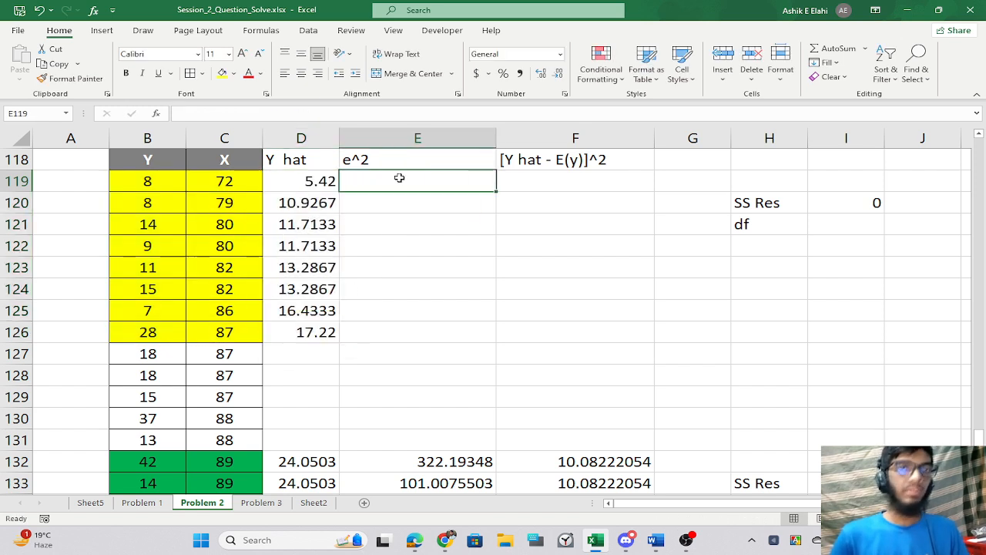
{"action": "type", "text": "=("}
{"action": "key", "text": "Left"}
{"action": "key", "text": "Left"}
{"action": "key", "text": "Left"}
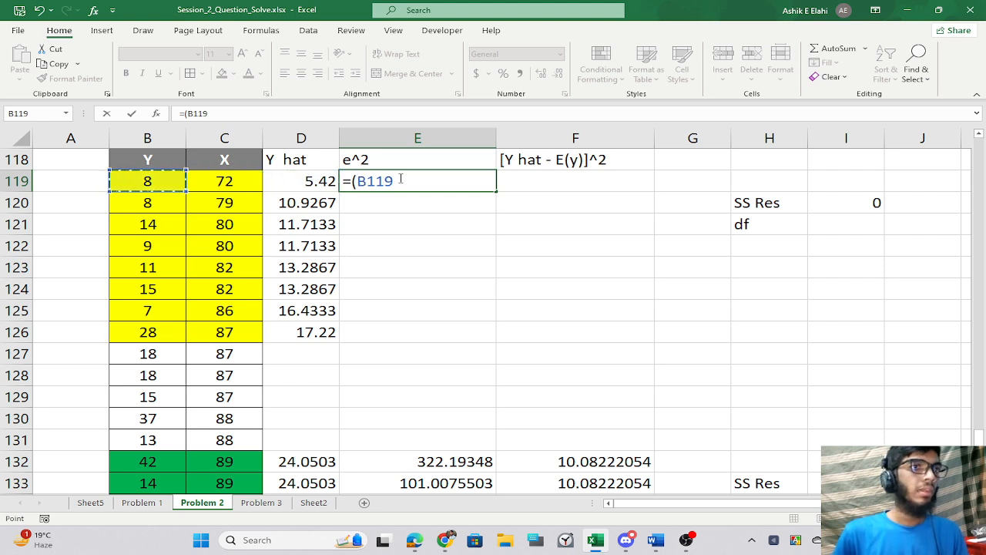
{"action": "type", "text": "-"}
{"action": "key", "text": "Left"}
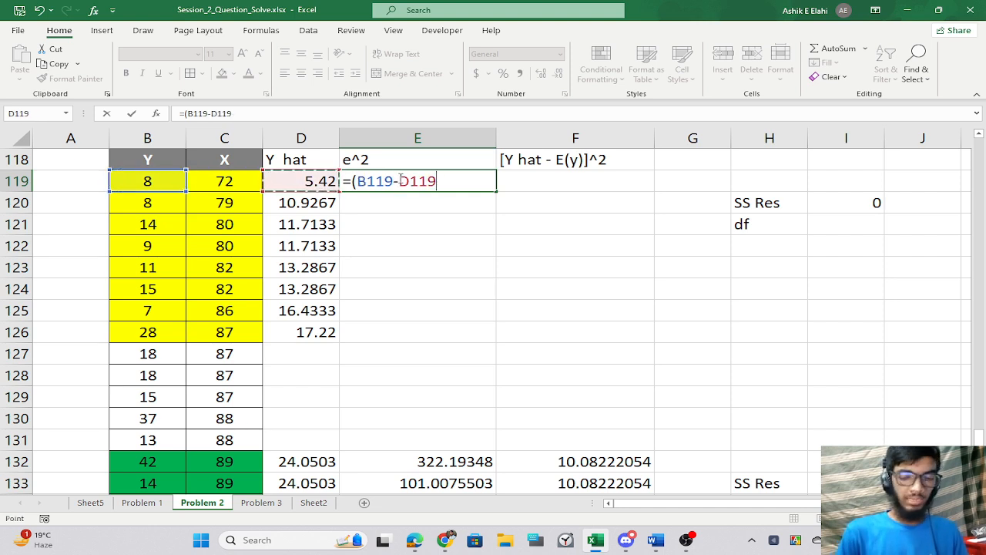
{"action": "type", "text": ")]^2"}
{"action": "key", "text": "Return"}
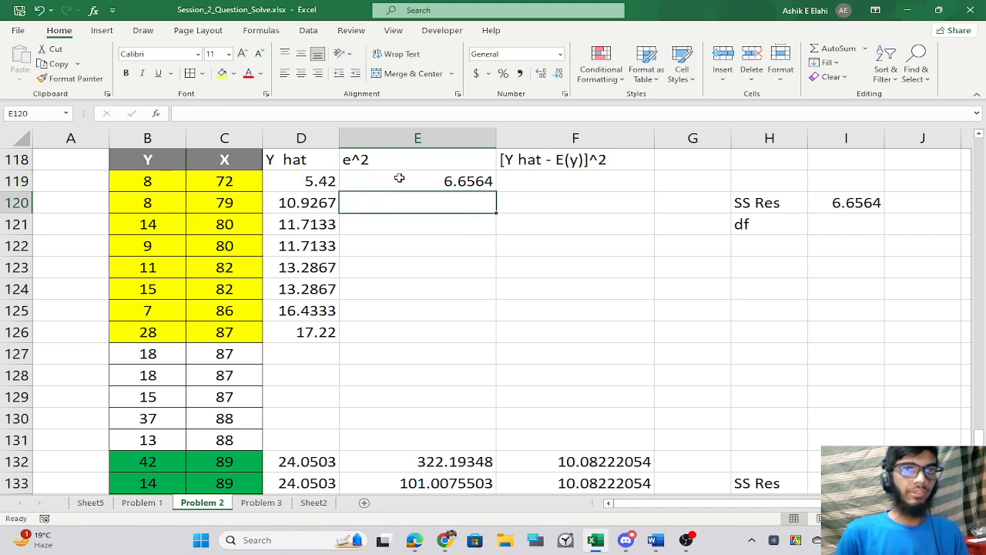
{"action": "left_click", "coordinate": [518, 183]}
{"action": "type", "text": "="}
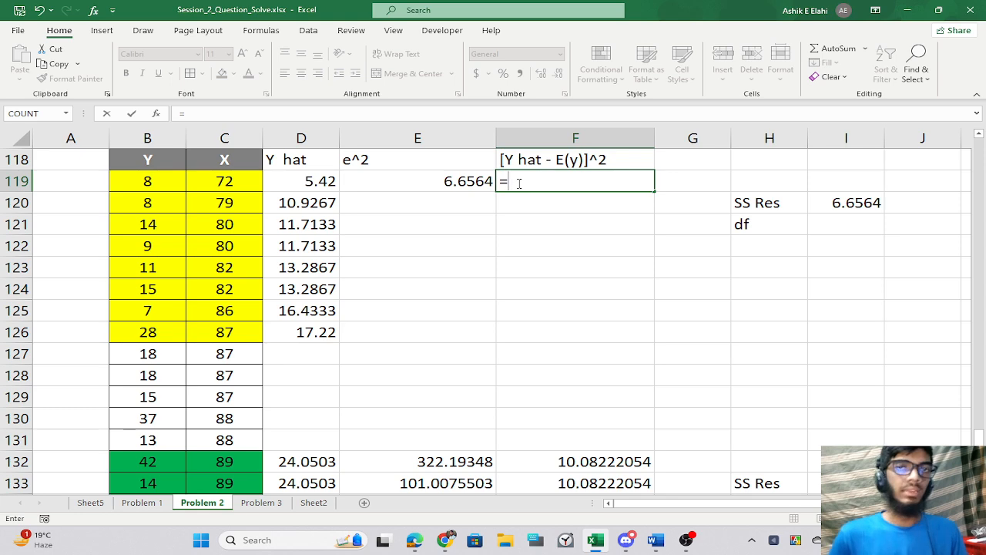
{"action": "key", "text": "BackSpace"}
{"action": "left_click_drag", "start_coordinate": [537, 159], "coordinate": [574, 523]}
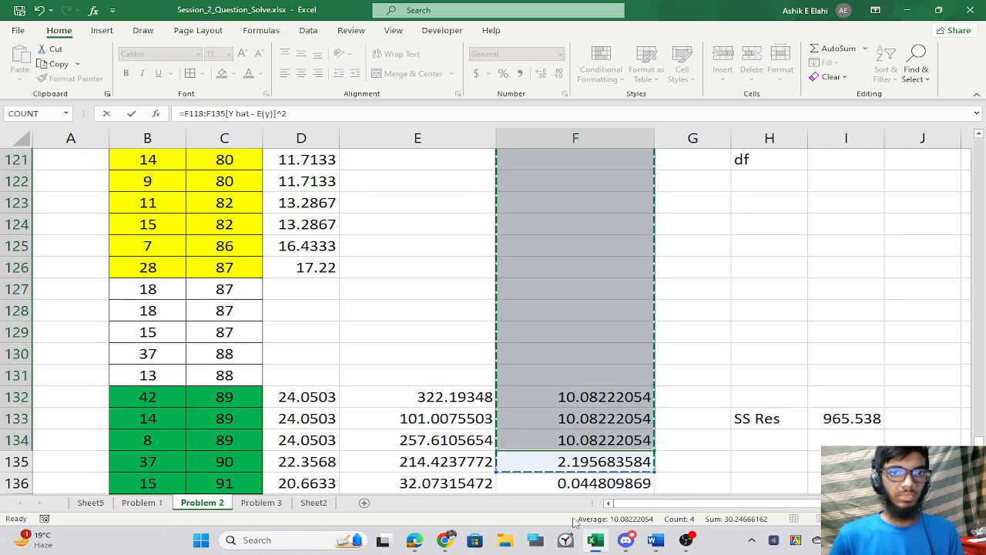
{"action": "scroll", "coordinate": [625, 373], "scroll_direction": "down", "scroll_amount": 2}
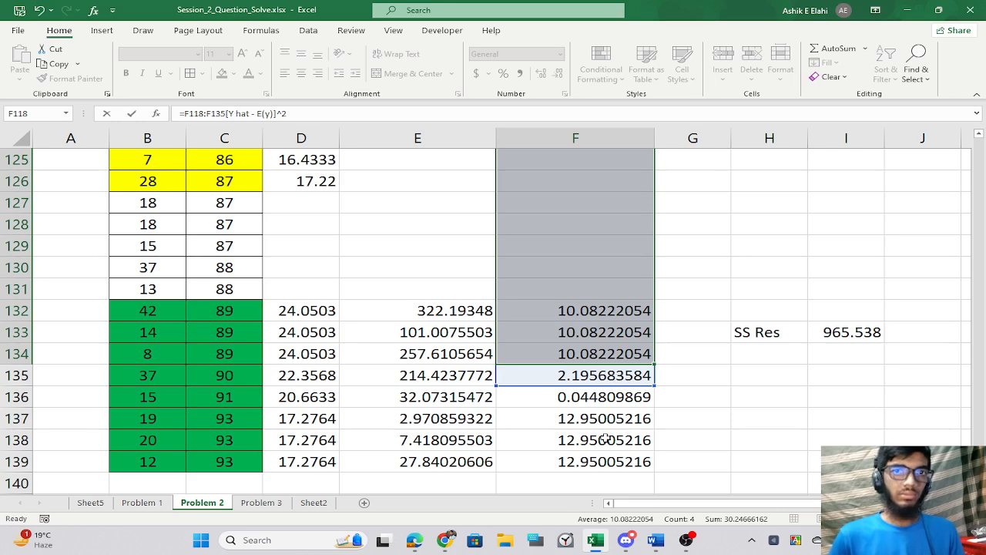
{"action": "key", "text": "Return"}
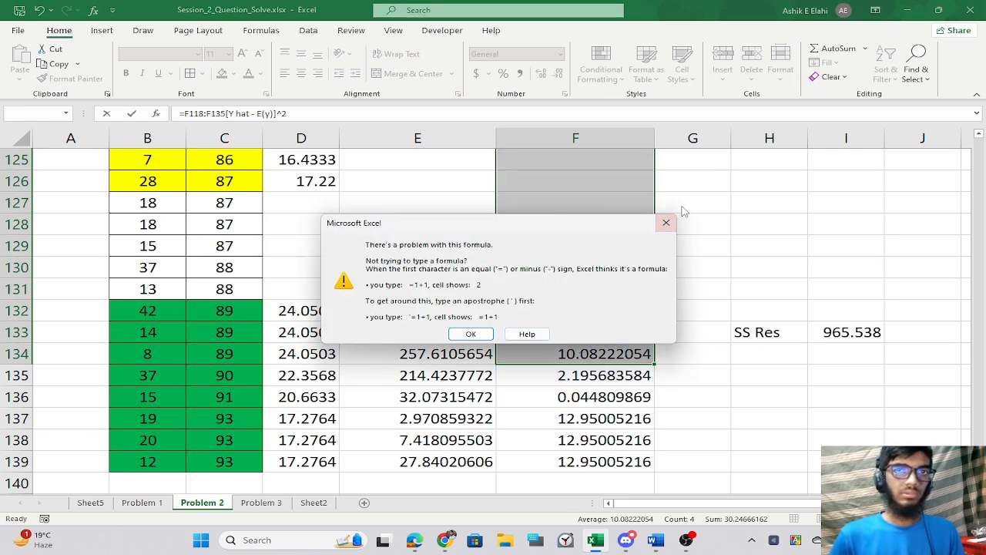
{"action": "left_click", "coordinate": [666, 223]}
{"action": "key", "text": "Escape"}
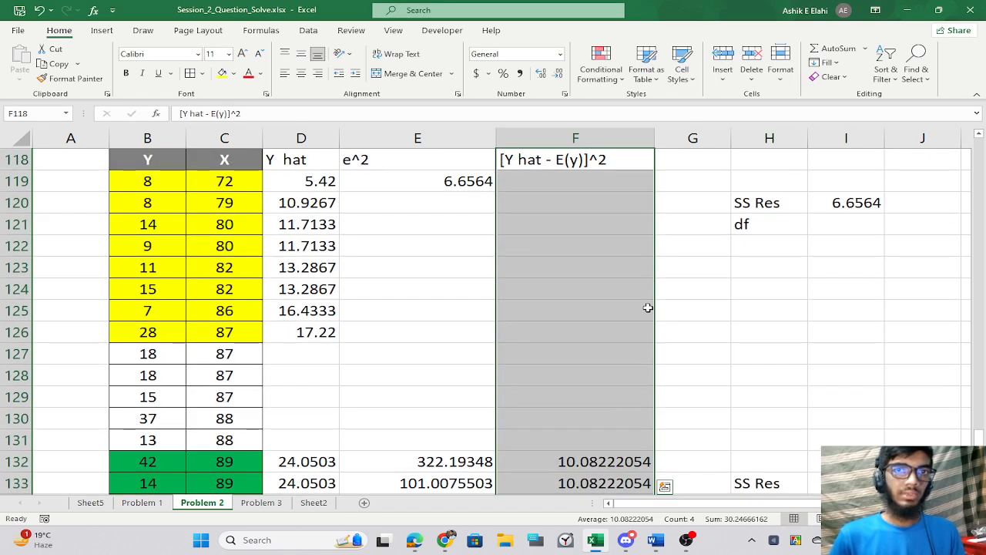
Delete the whole [Y hat - E(y)]^2 column, header included, in F118:F139.
{"action": "scroll", "coordinate": [648, 307], "scroll_direction": "up", "scroll_amount": 2}
{"action": "left_click", "coordinate": [575, 307]}
{"action": "left_click_drag", "start_coordinate": [560, 253], "coordinate": [575, 460]}
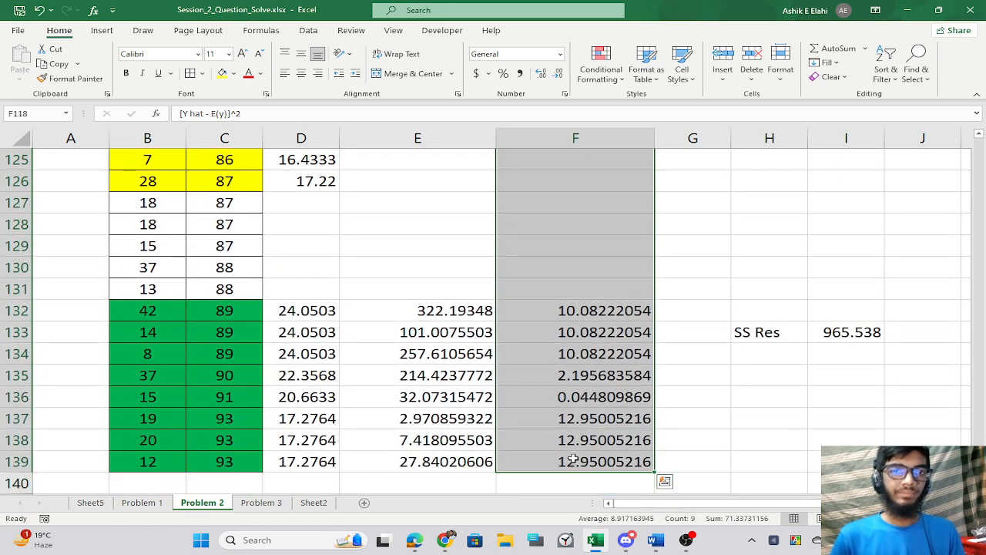
{"action": "scroll", "coordinate": [574, 460], "scroll_direction": "up", "scroll_amount": 5}
{"action": "left_click", "coordinate": [440, 436]}
Fill the e^2 formula from E119 down to E126 and check the copied formula in E120.
{"action": "left_click", "coordinate": [383, 362]}
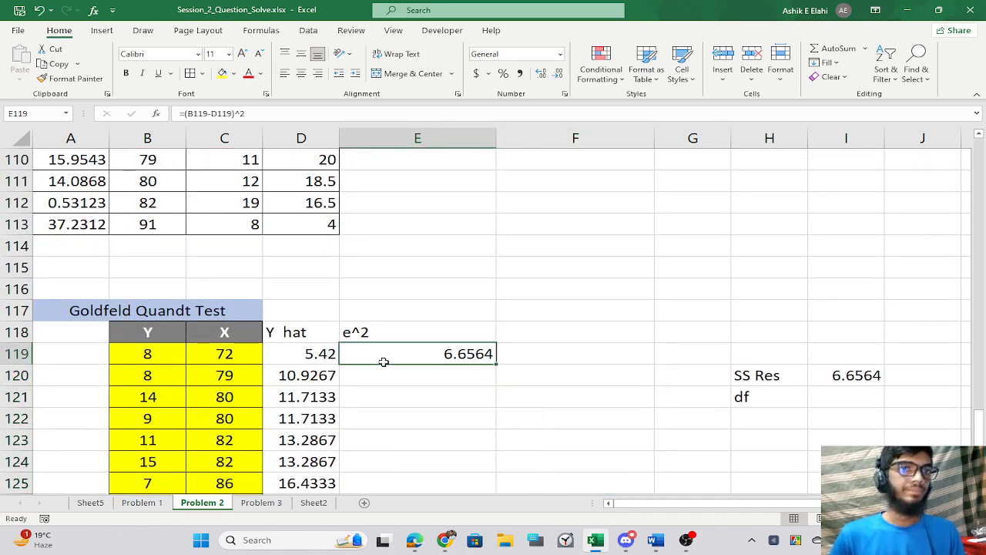
{"action": "mouse_move", "coordinate": [495, 368]}
{"action": "left_mouse_down"}
{"action": "mouse_move", "coordinate": [493, 485]}
{"action": "mouse_move", "coordinate": [488, 360]}
{"action": "left_mouse_up"}
{"action": "left_click", "coordinate": [544, 276]}
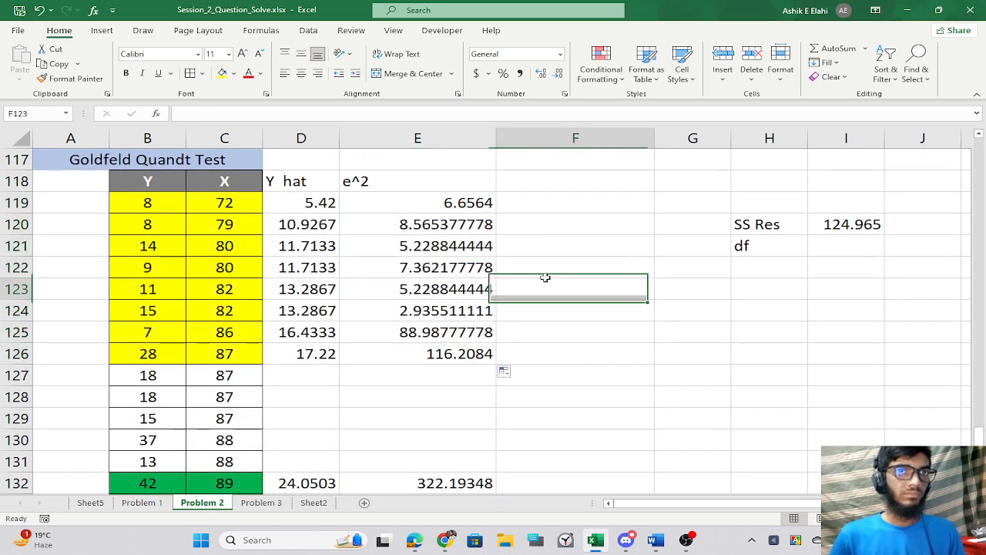
{"action": "double_click", "coordinate": [451, 224]}
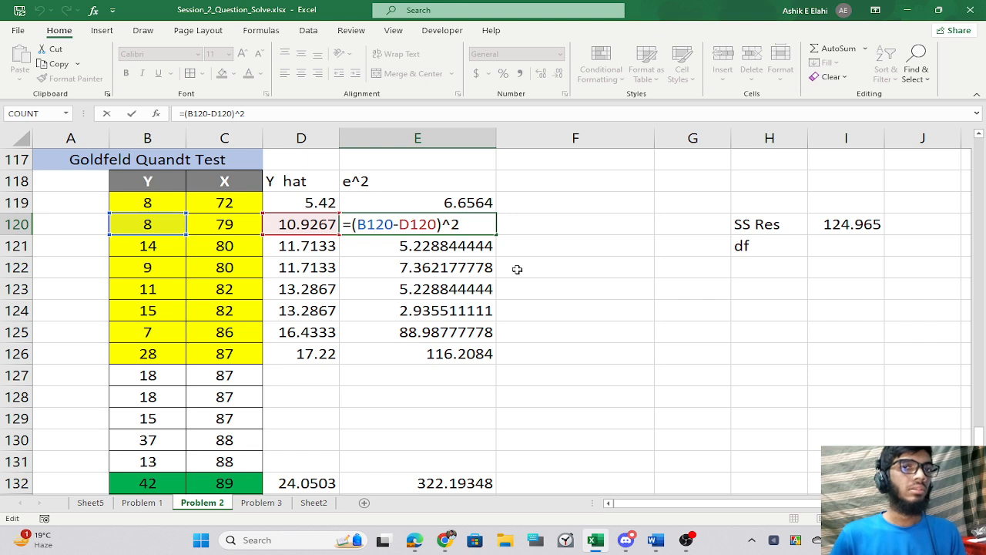
{"action": "key", "text": "Return"}
{"action": "left_click", "coordinate": [531, 317]}
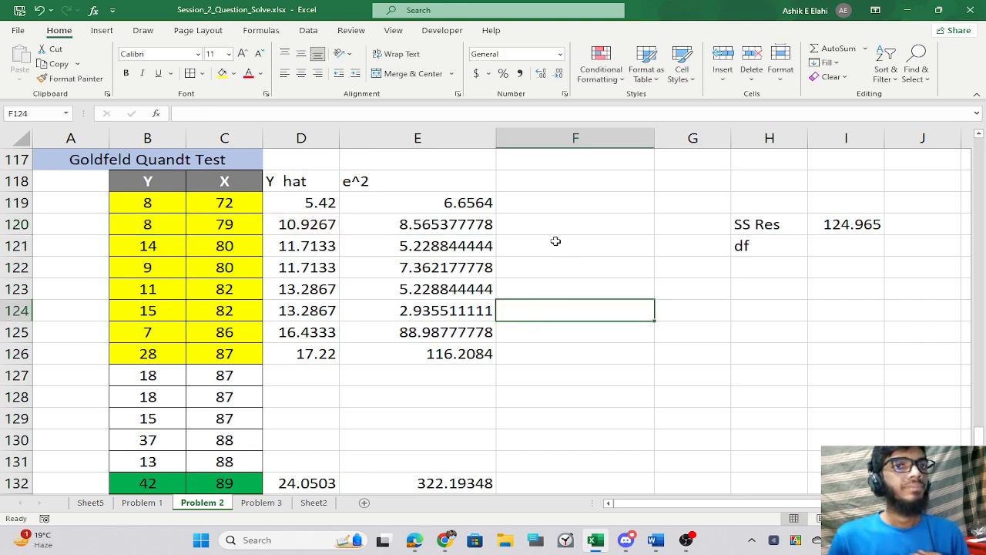
Extend the yellow group's SS Res sum in I120 to cover E119:E126.
{"action": "left_click_drag", "start_coordinate": [709, 505], "coordinate": [736, 502]}
{"action": "double_click", "coordinate": [755, 225]}
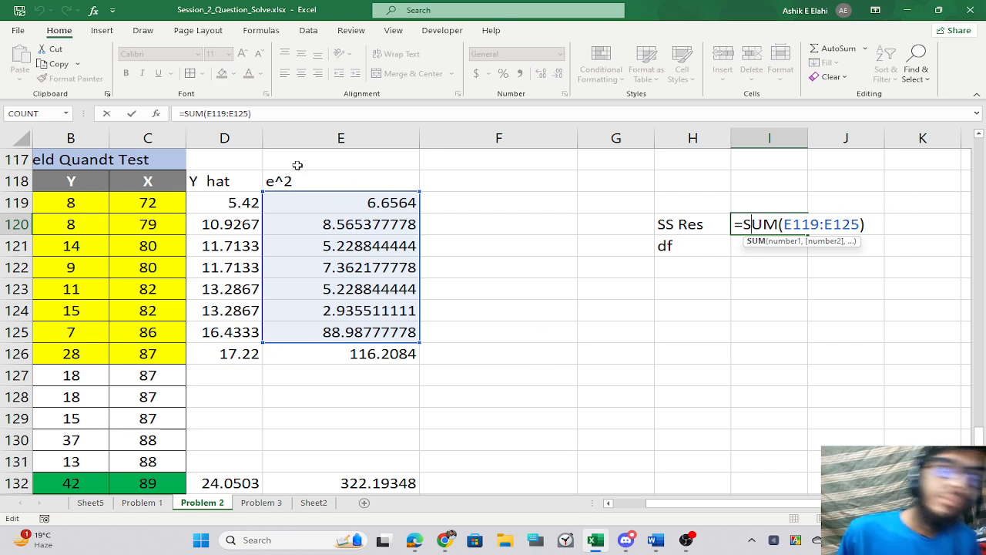
{"action": "left_click", "coordinate": [245, 114]}
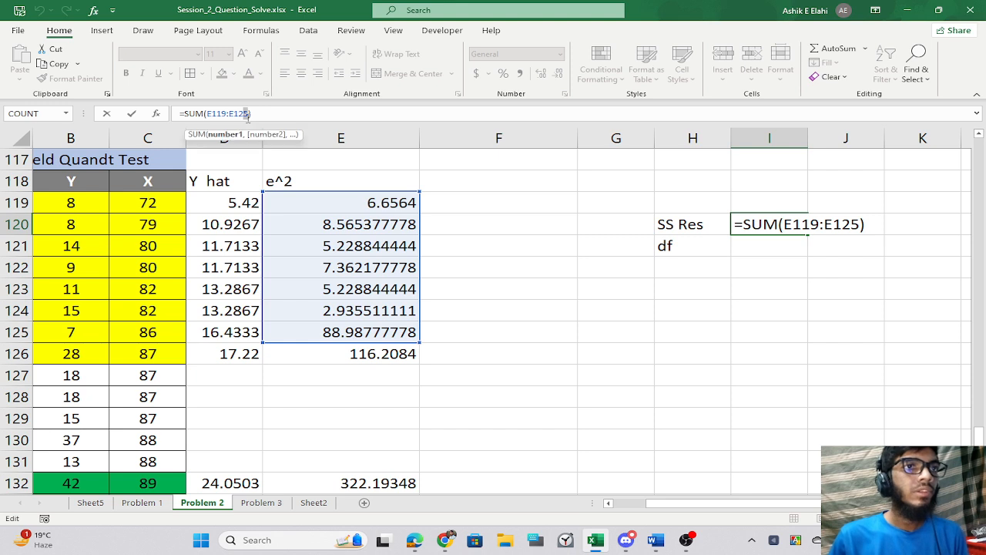
{"action": "key", "text": "BackSpace"}
{"action": "type", "text": "6"}
{"action": "key", "text": "Return"}
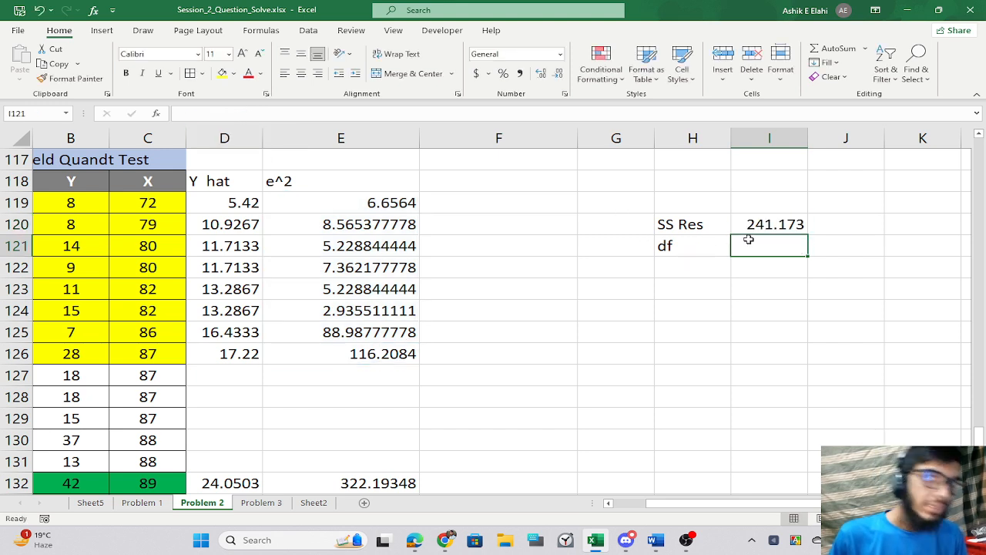
In I121, compute the yellow group's degrees of freedom with =COUNT(E119:E126)-2.
{"action": "type", "text": "=cou"}
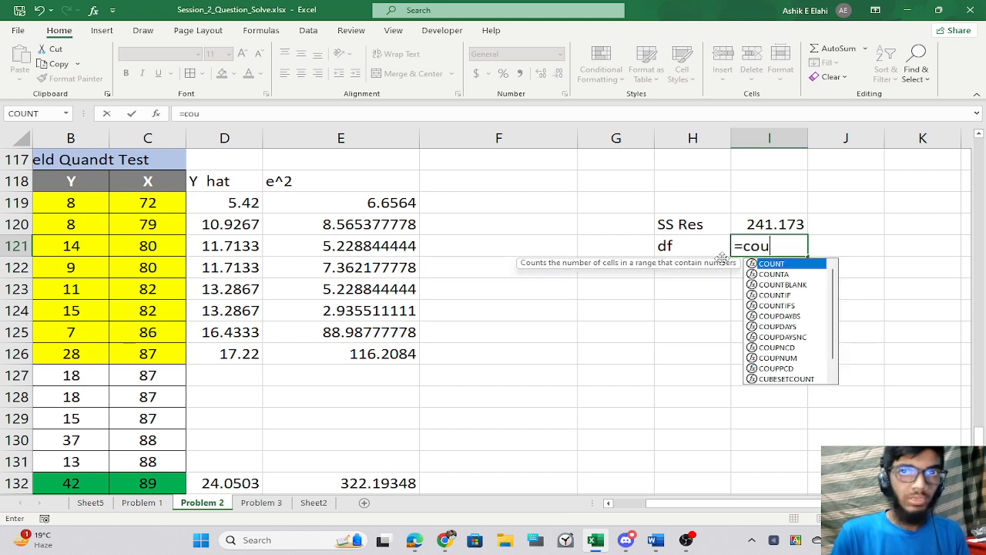
{"action": "key", "text": "Tab"}
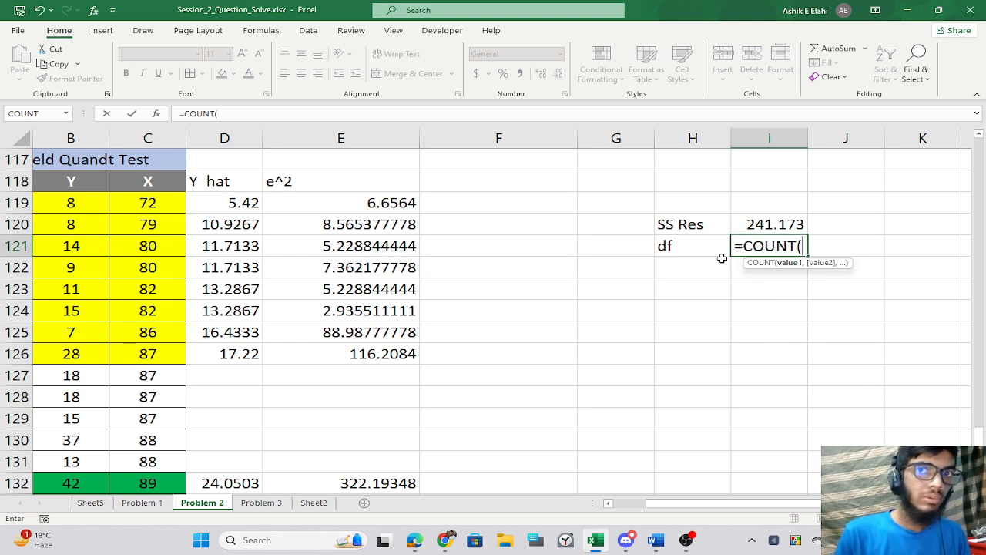
{"action": "left_click_drag", "start_coordinate": [371, 195], "coordinate": [363, 350]}
{"action": "type", "text": ")-"}
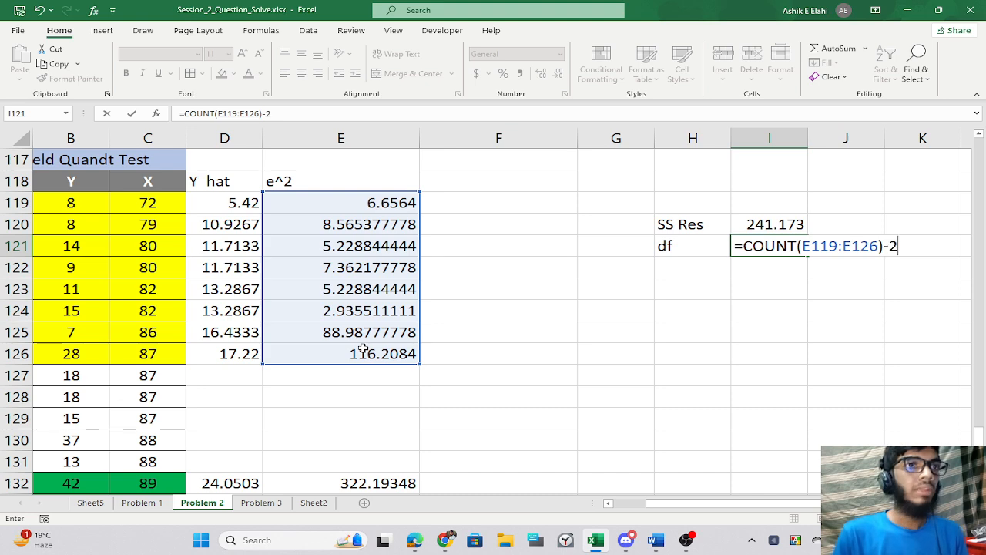
{"action": "type", "text": "2"}
{"action": "key", "text": "Return"}
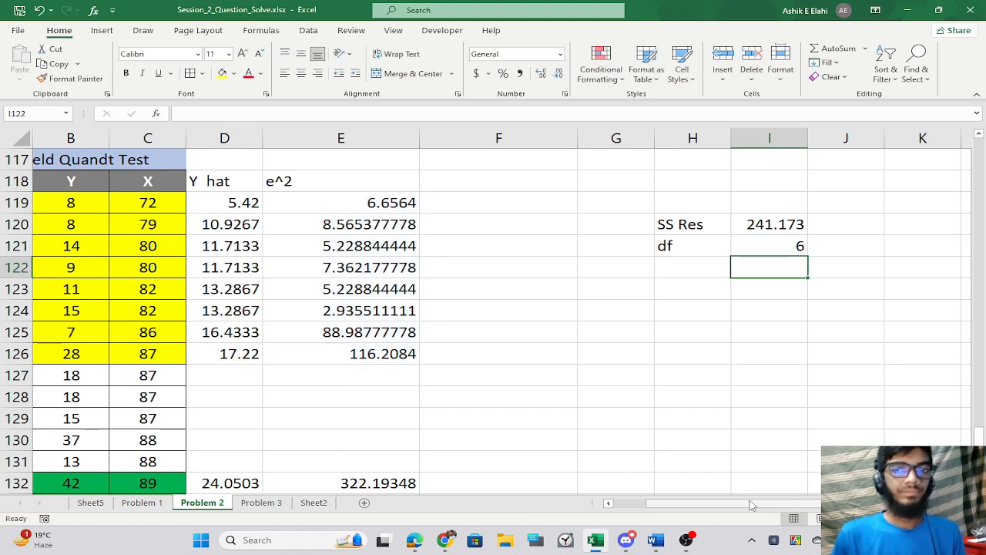
Check the green group's SS Res sum range in I133 and compute its degrees of freedom in I134 with =COUNT(E132:E139)-2.
{"action": "scroll", "coordinate": [676, 403], "scroll_direction": "down", "scroll_amount": 2}
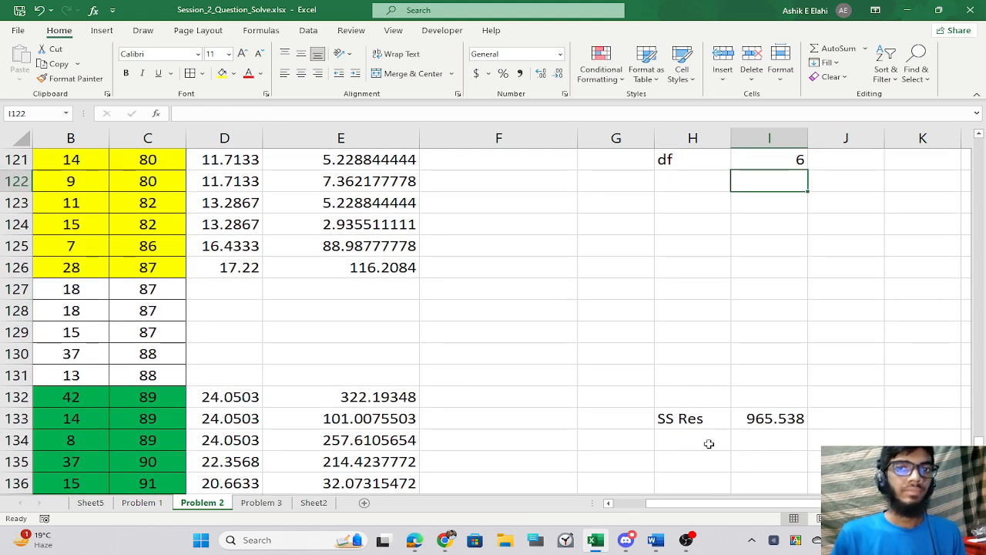
{"action": "left_click", "coordinate": [708, 443]}
{"action": "double_click", "coordinate": [744, 418]}
{"action": "scroll", "coordinate": [498, 385], "scroll_direction": "down", "scroll_amount": 3}
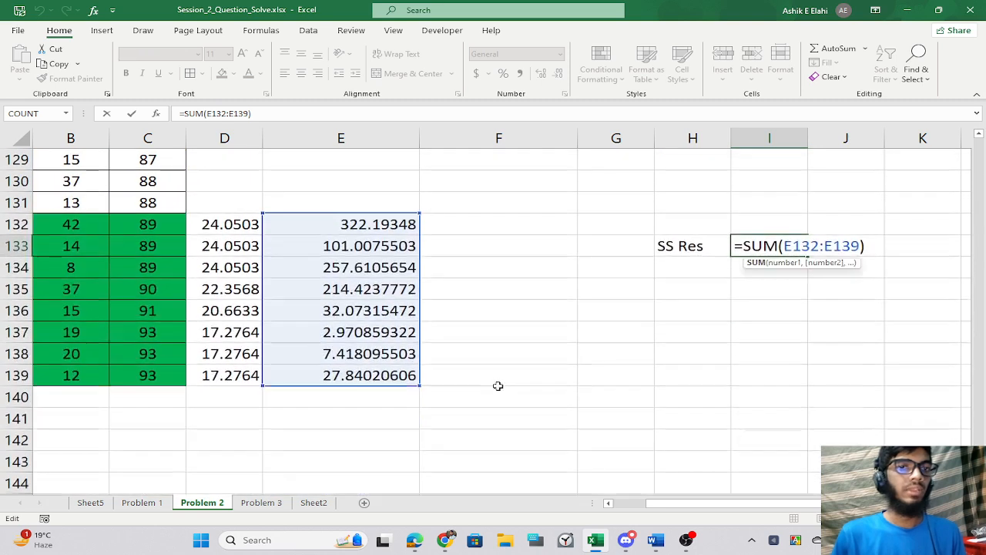
{"action": "scroll", "coordinate": [498, 385], "scroll_direction": "up", "scroll_amount": 2}
{"action": "key", "text": "Return"}
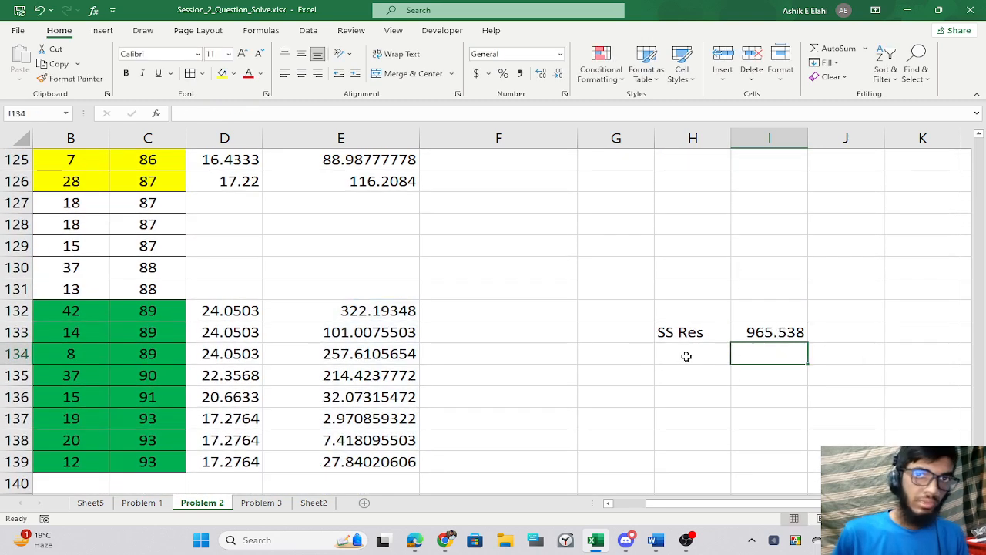
{"action": "type", "text": "=coun"}
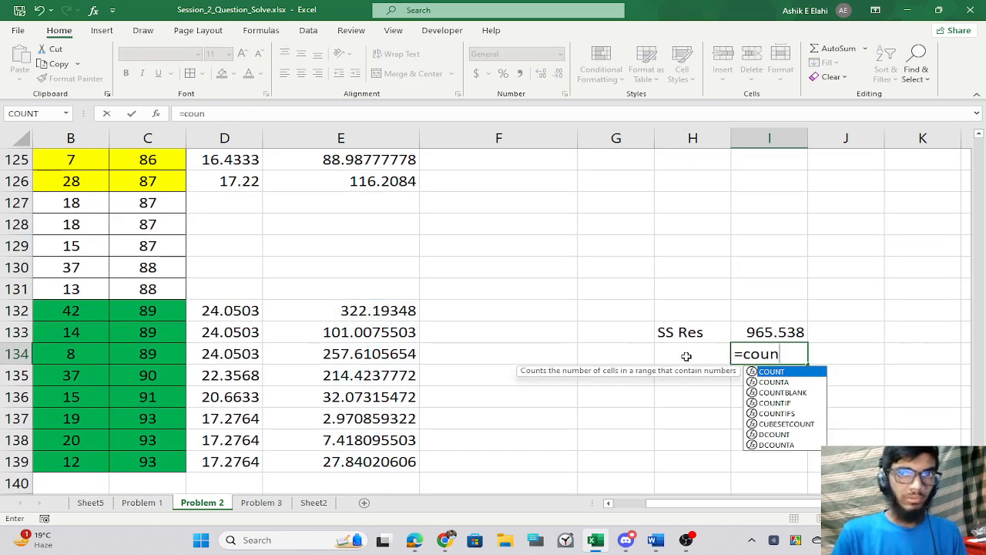
{"action": "key", "text": "Tab"}
{"action": "left_click_drag", "start_coordinate": [319, 308], "coordinate": [332, 461]}
{"action": "type", "text": ")-2"}
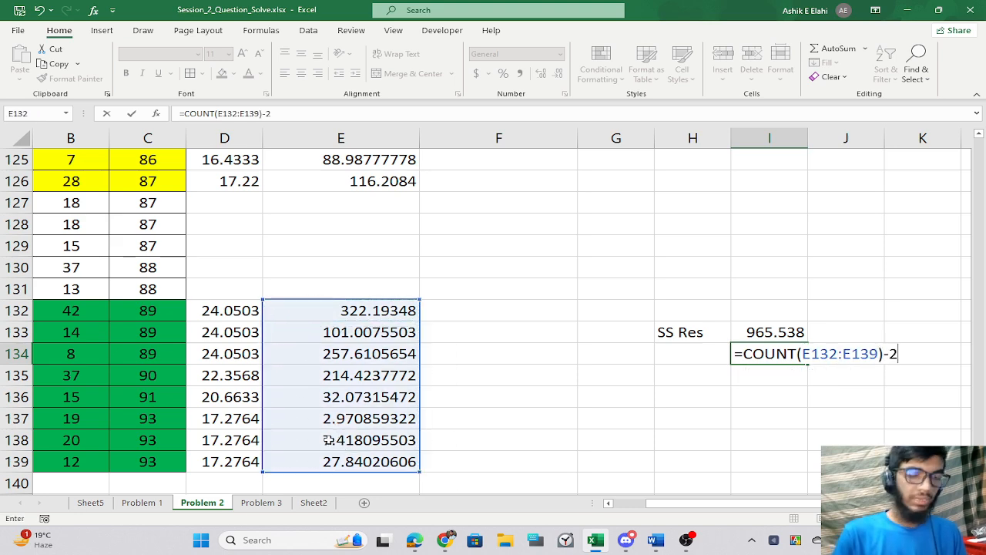
{"action": "key", "text": "Return"}
Label the green group's degrees of freedom "df" in H134.
{"action": "scroll", "coordinate": [621, 272], "scroll_direction": "up", "scroll_amount": 3}
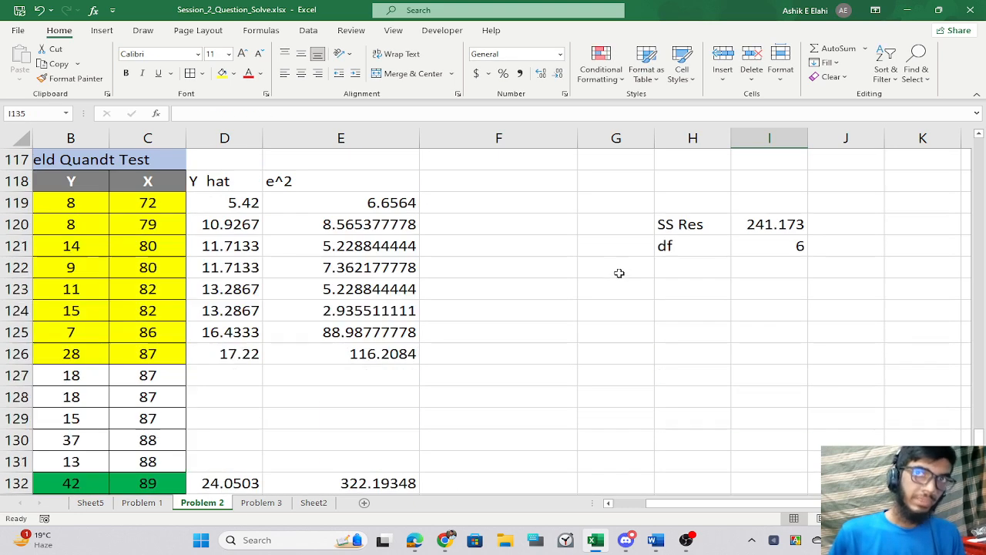
{"action": "scroll", "coordinate": [766, 263], "scroll_direction": "down", "scroll_amount": 3}
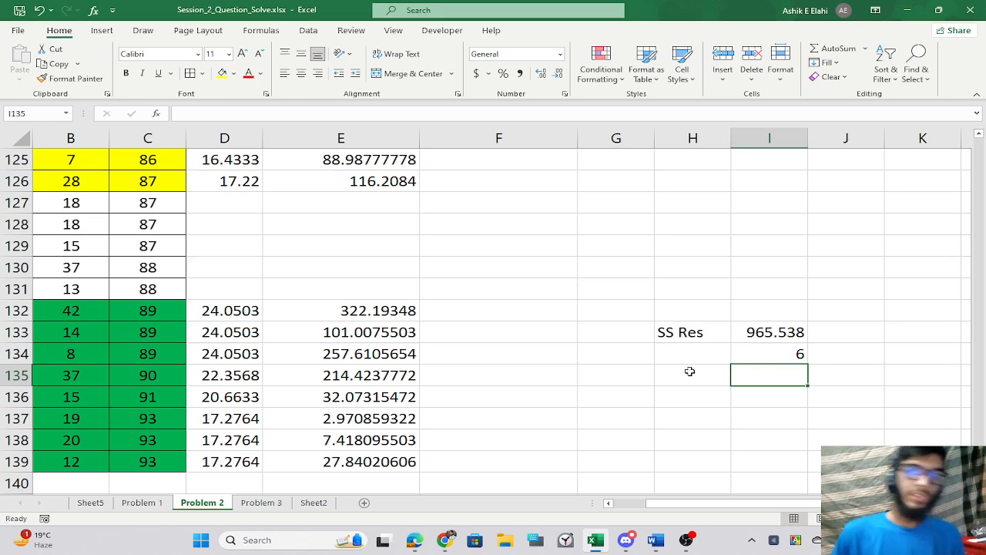
{"action": "left_click", "coordinate": [689, 359]}
{"action": "type", "text": "df"}
{"action": "key", "text": "Return"}
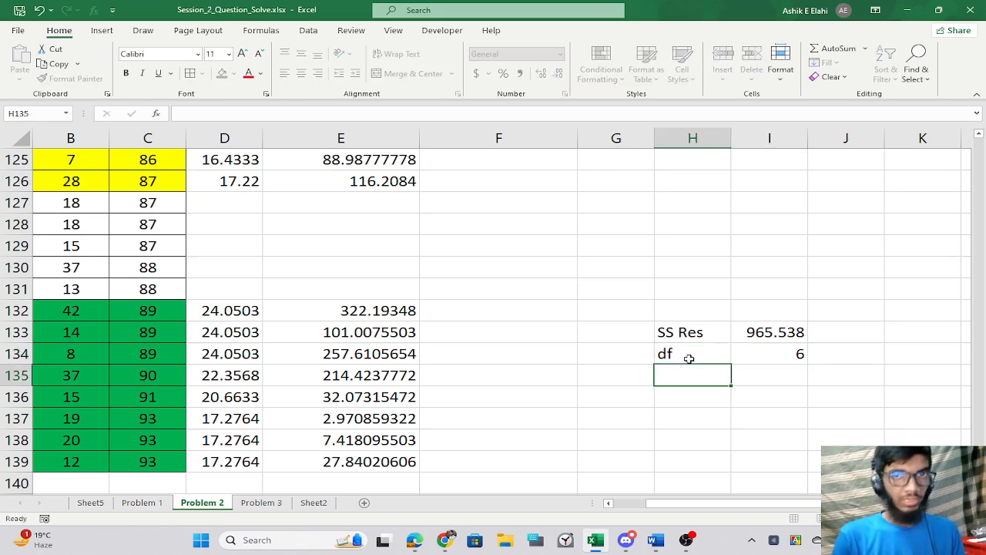
Enter the label "MS Res" in H122, below the yellow group's df.
{"action": "scroll", "coordinate": [559, 380], "scroll_direction": "up", "scroll_amount": 1}
{"action": "scroll", "coordinate": [559, 380], "scroll_direction": "up", "scroll_amount": 3}
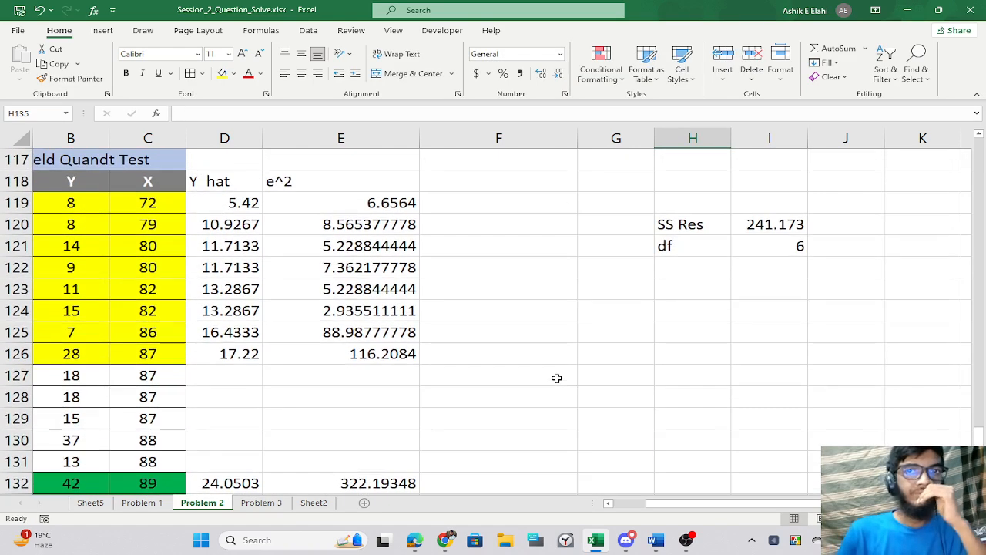
{"action": "left_click", "coordinate": [669, 269]}
{"action": "type", "text": "MS"}
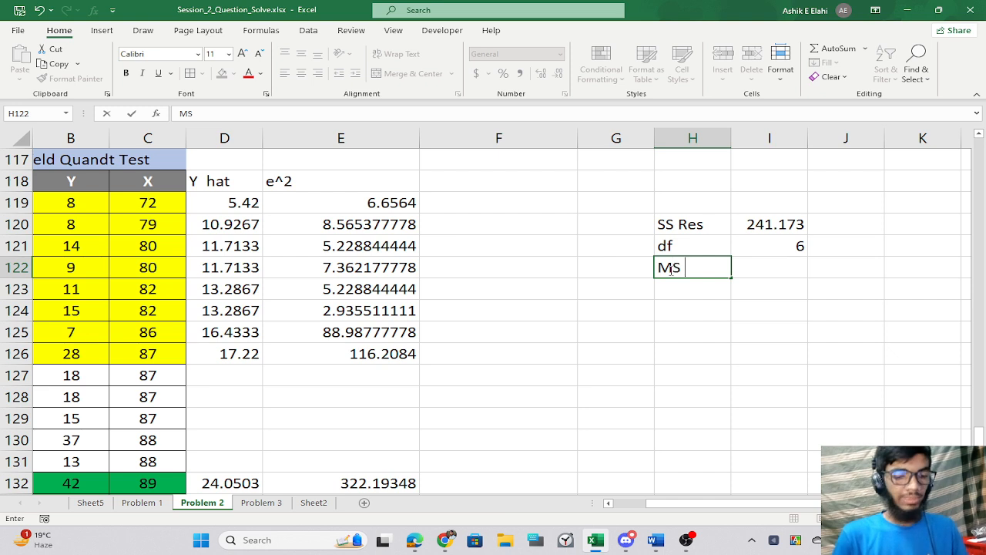
{"action": "key", "text": "Tab"}
{"action": "left_click", "coordinate": [669, 267]}
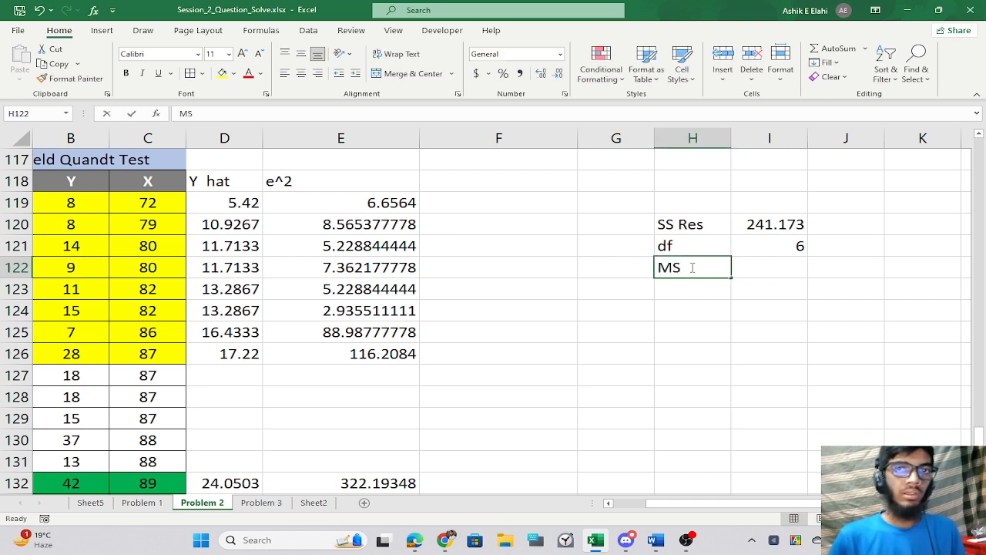
{"action": "key", "text": "F2"}
{"action": "type", "text": "Res"}
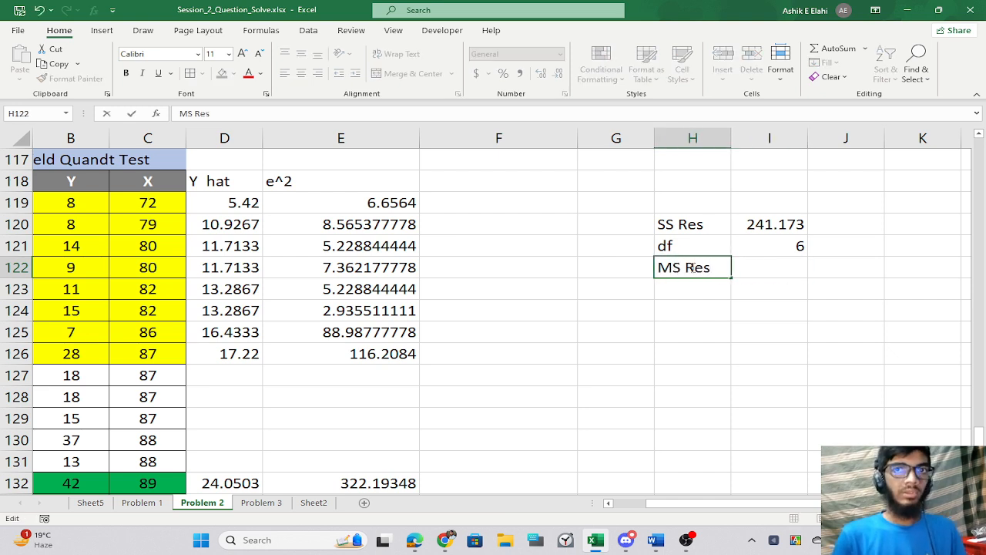
{"action": "key", "text": "Tab"}
Compute the yellow group's residual mean square in I122 with =I120/I121.
{"action": "type", "text": "="}
{"action": "key", "text": "Up"}
{"action": "key", "text": "Up"}
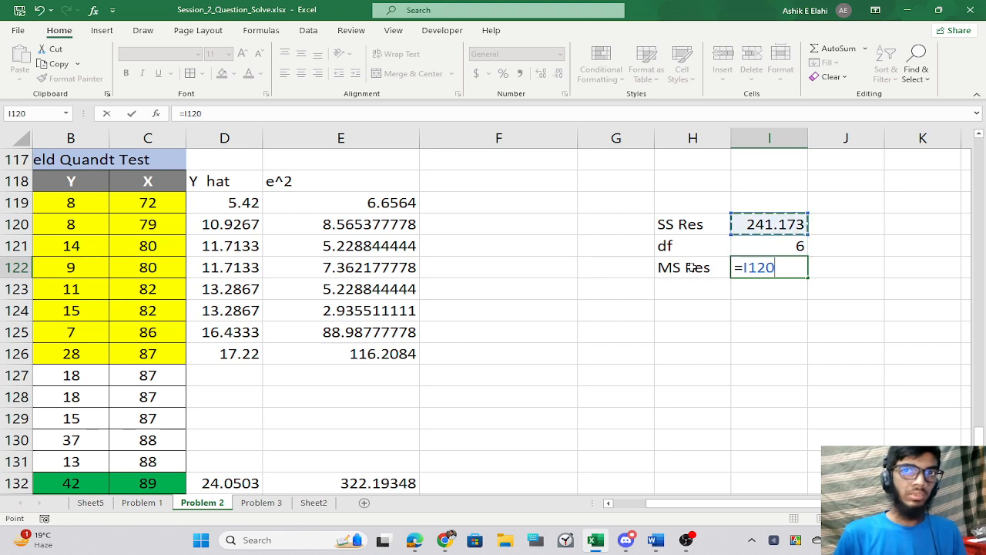
{"action": "type", "text": "/"}
{"action": "key", "text": "Down"}
{"action": "key", "text": "Up"}
{"action": "key", "text": "Up"}
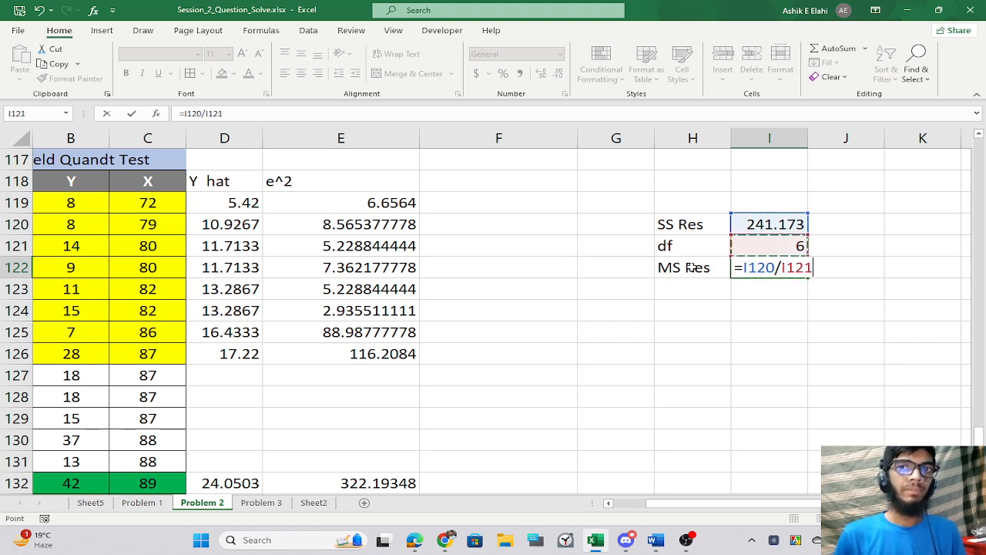
{"action": "key", "text": "Return"}
Add the label "MS Res" in H135 and compute the green group's residual mean square in I135 with =I133/I134.
{"action": "scroll", "coordinate": [700, 305], "scroll_direction": "down", "scroll_amount": 4}
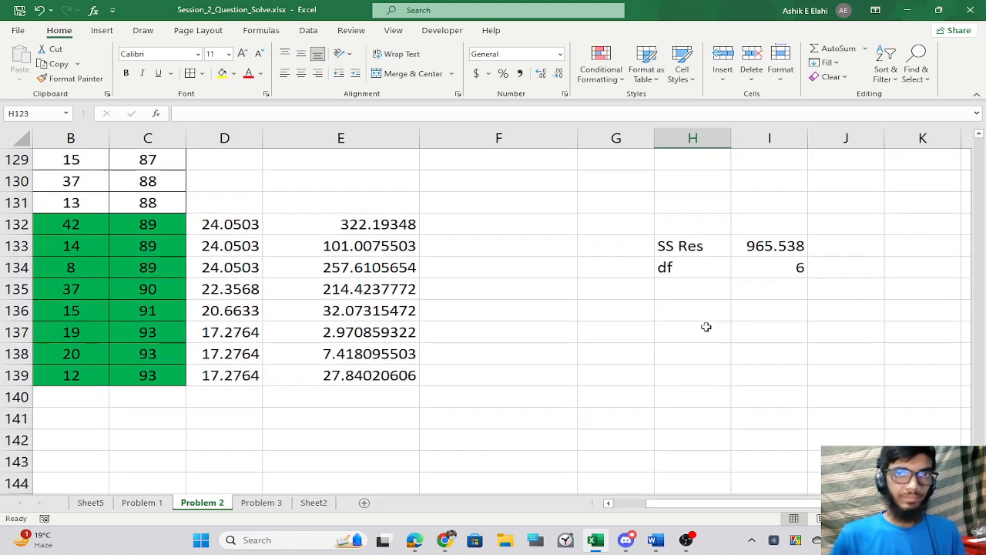
{"action": "left_click", "coordinate": [666, 286]}
{"action": "type", "text": "MS"}
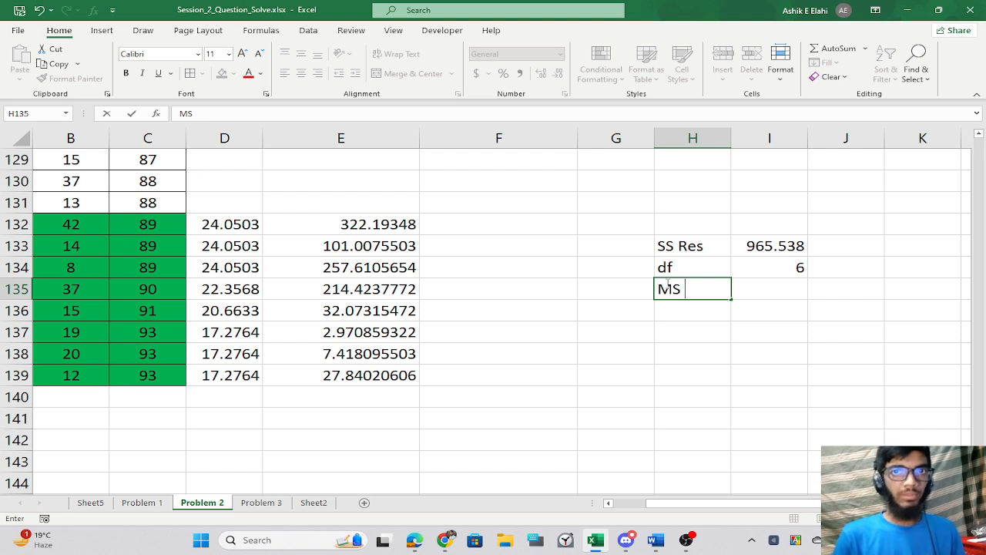
{"action": "type", "text": " Res"}
{"action": "key", "text": "Tab"}
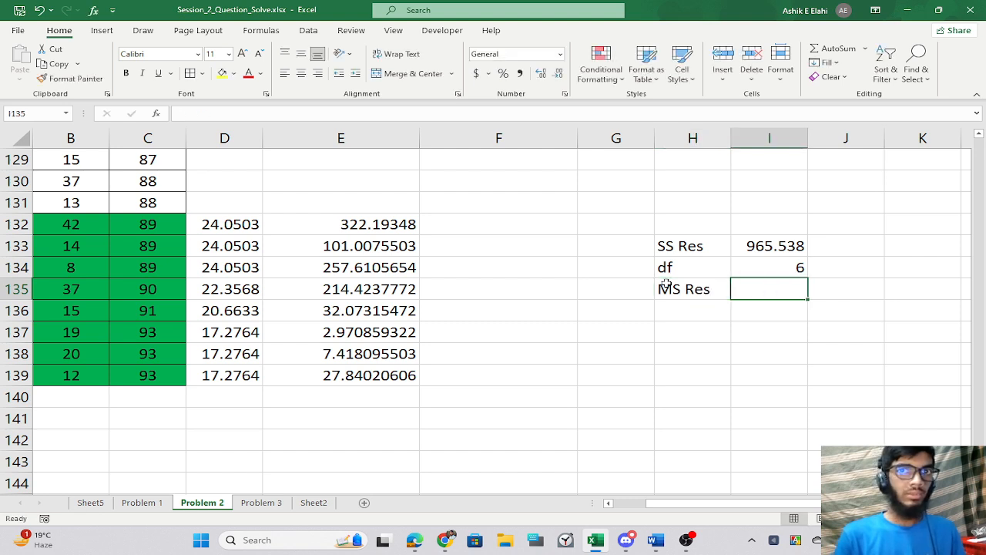
{"action": "type", "text": "="}
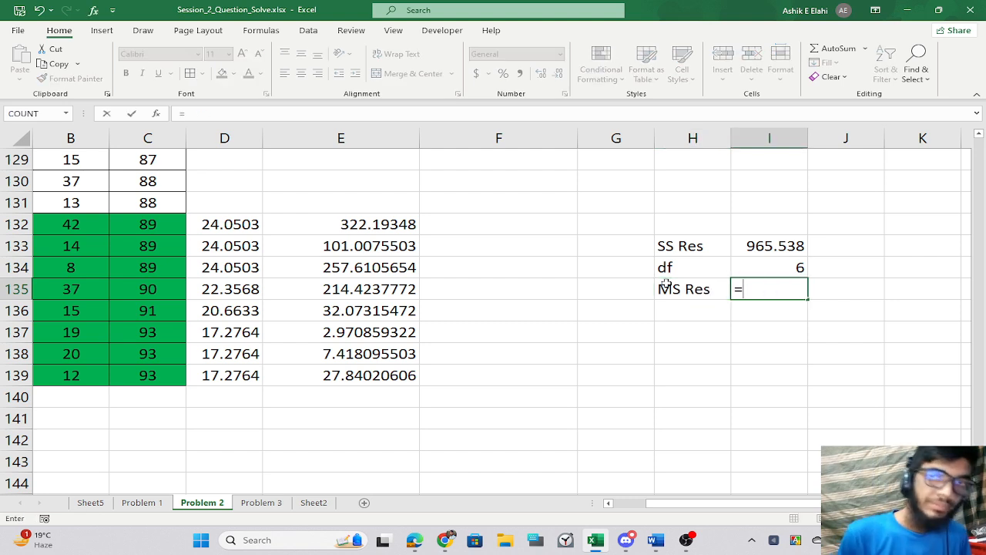
{"action": "key", "text": "Up"}
{"action": "key", "text": "Up"}
{"action": "type", "text": "I134"}
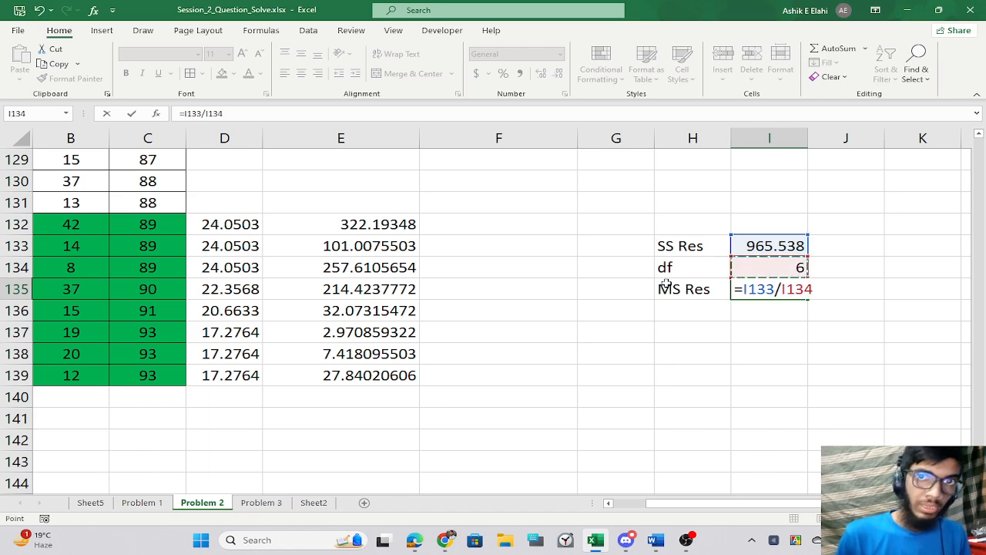
{"action": "key", "text": "Return"}
Compare the MS Res values and formulas of the green and yellow groups in I135 and I122.
{"action": "scroll", "coordinate": [653, 272], "scroll_direction": "up", "scroll_amount": 3}
{"action": "scroll", "coordinate": [654, 272], "scroll_direction": "down", "scroll_amount": 1}
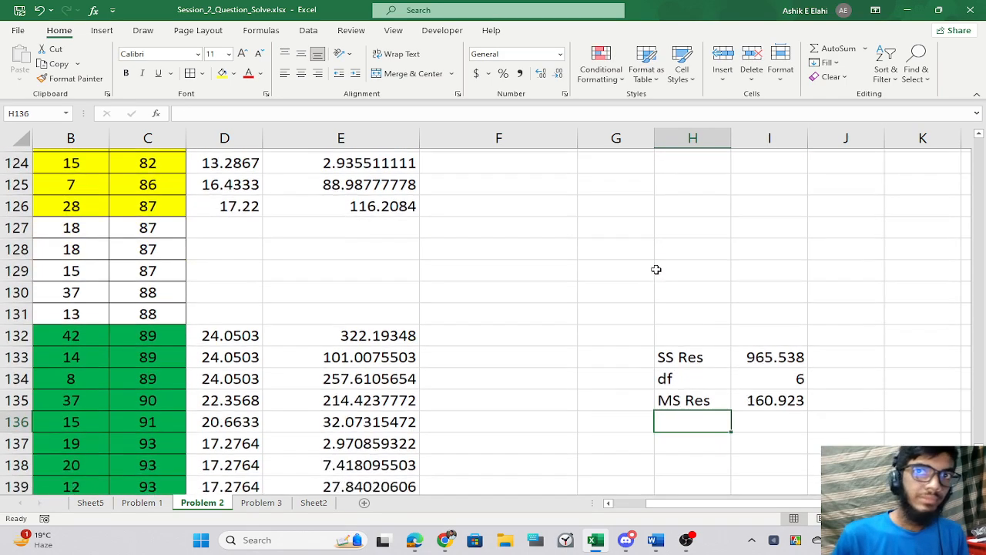
{"action": "left_click", "coordinate": [759, 377]}
{"action": "scroll", "coordinate": [723, 329], "scroll_direction": "up", "scroll_amount": 3}
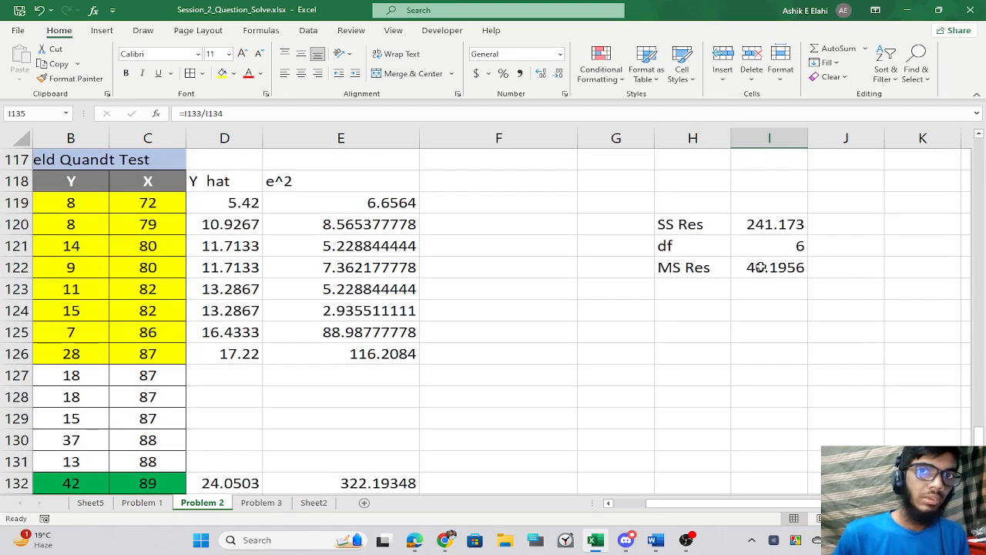
{"action": "left_click", "coordinate": [762, 267]}
{"action": "scroll", "coordinate": [439, 396], "scroll_direction": "down", "scroll_amount": 3}
{"action": "scroll", "coordinate": [433, 397], "scroll_direction": "down", "scroll_amount": 3}
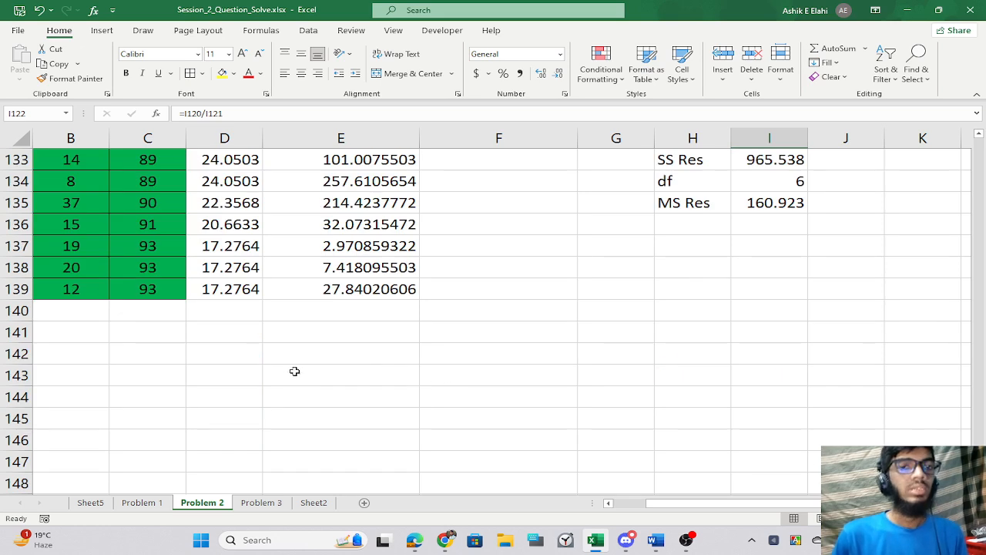
{"action": "left_click", "coordinate": [378, 375]}
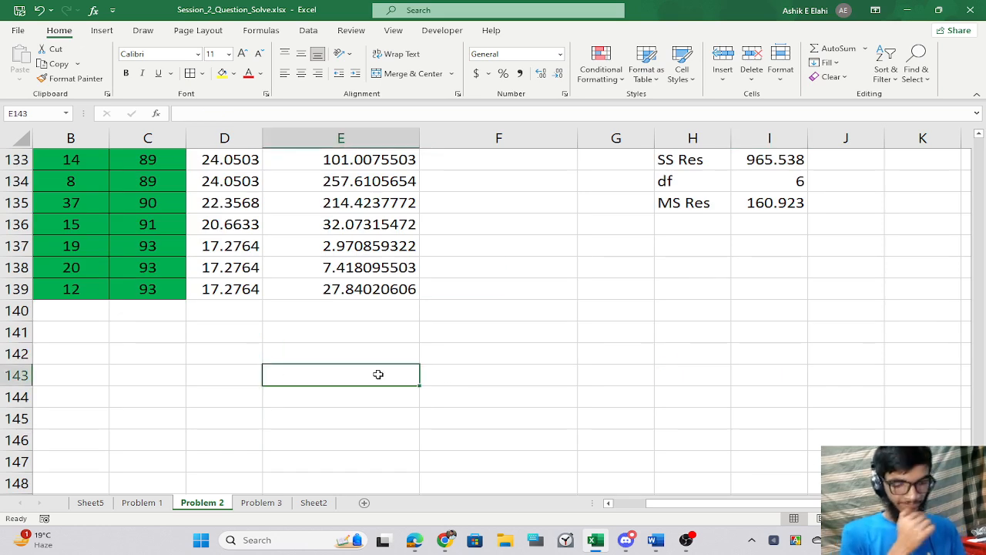
Open the recent workbook named with the student's name and ID, and show its Heteroscadisticity sheet.
{"action": "key", "text": "alt+Tab"}
{"action": "key", "text": "alt+Tab"}
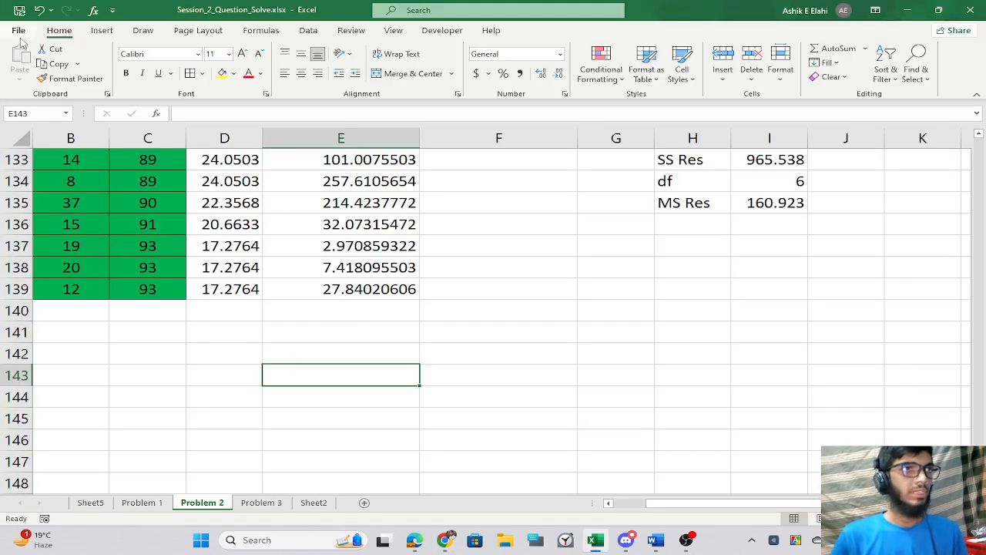
{"action": "left_click", "coordinate": [19, 31]}
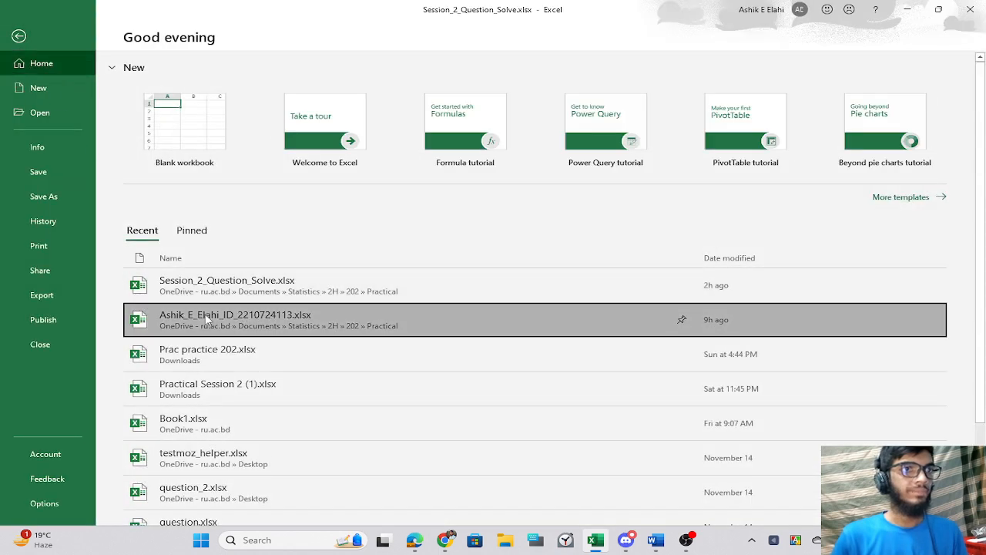
{"action": "left_click", "coordinate": [206, 320]}
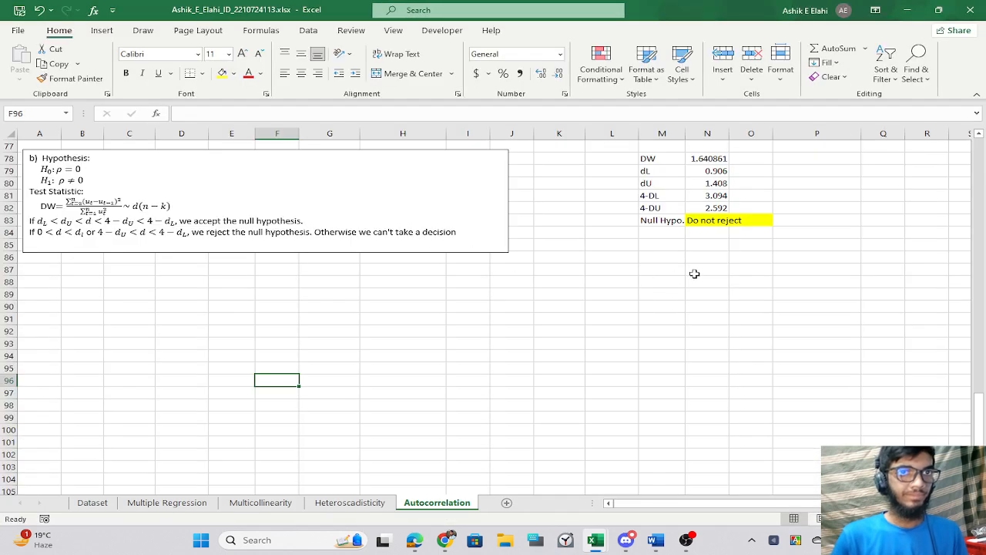
{"action": "scroll", "coordinate": [695, 274], "scroll_direction": "up", "scroll_amount": 4}
{"action": "left_click", "coordinate": [349, 502]}
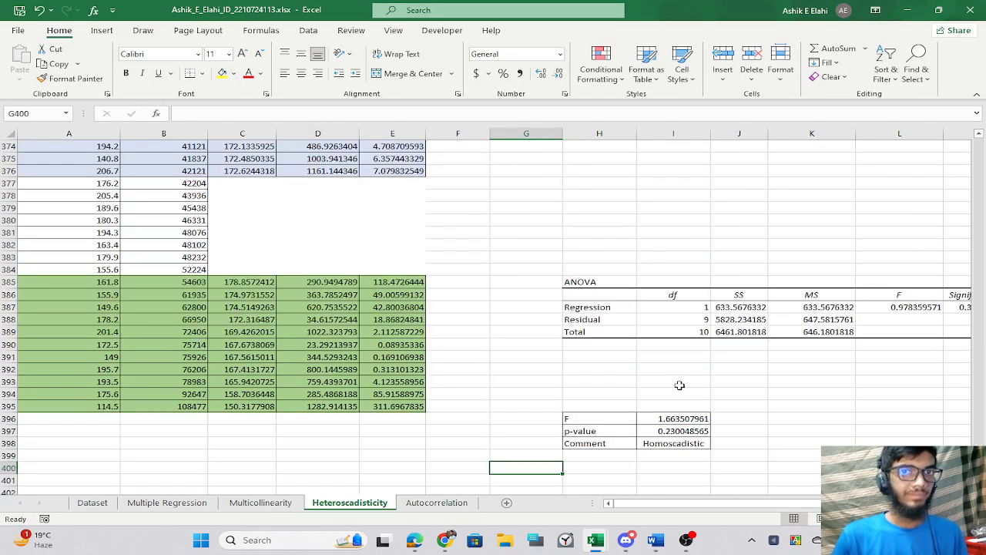
Inspect the F formula in I396 and copy the F, p-value and Comment block in H396:I398.
{"action": "scroll", "coordinate": [678, 383], "scroll_direction": "down", "scroll_amount": 2}
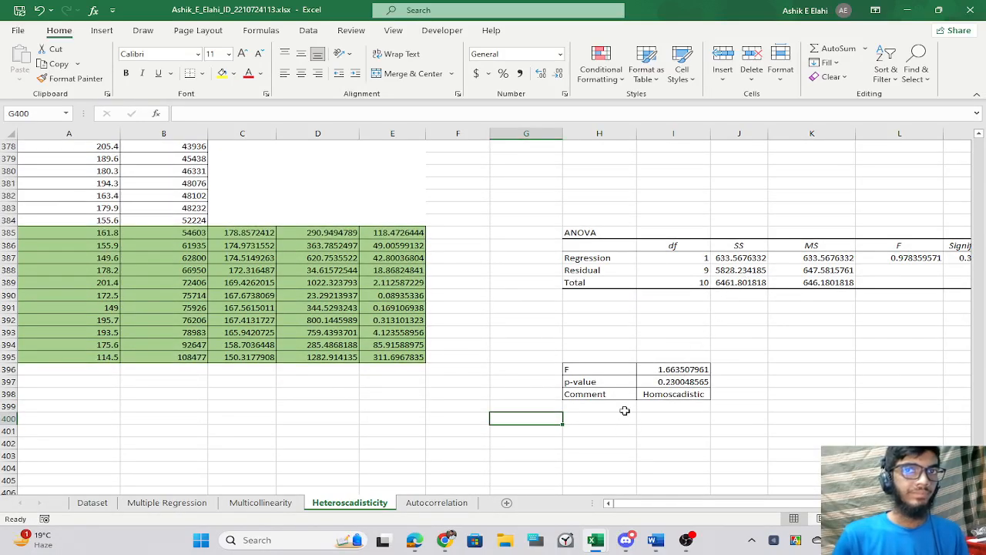
{"action": "double_click", "coordinate": [650, 369]}
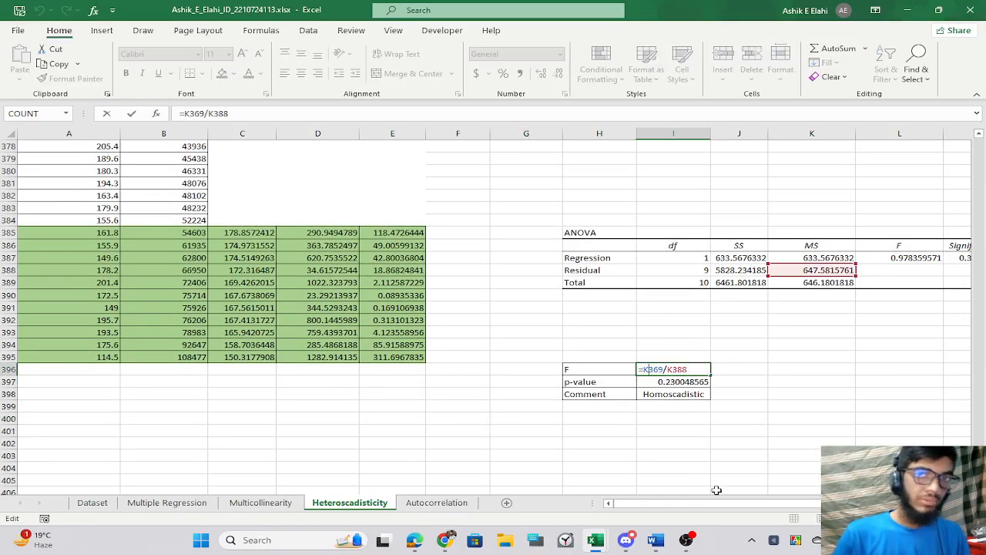
{"action": "scroll", "coordinate": [717, 490], "scroll_direction": "right", "scroll_amount": 5}
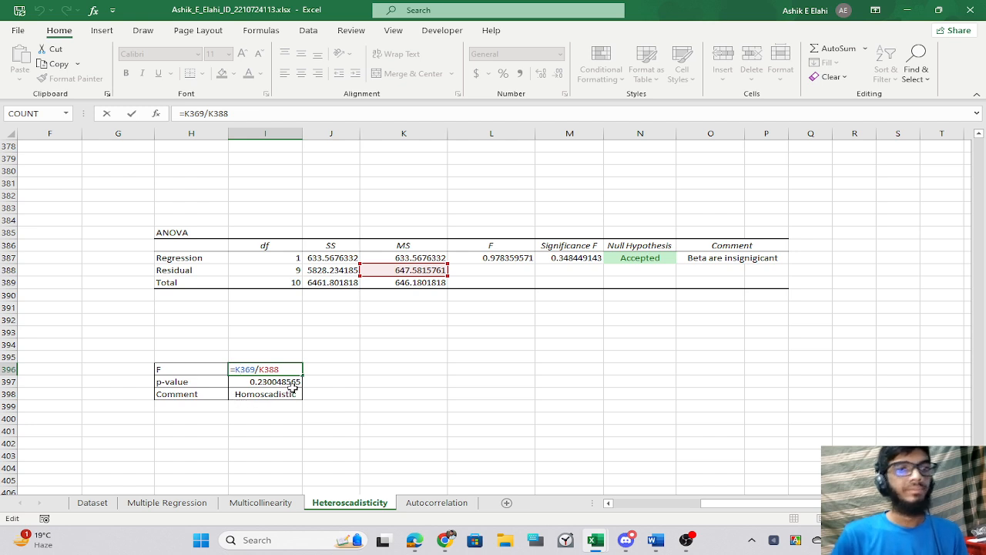
{"action": "key", "text": "Return"}
{"action": "left_click_drag", "start_coordinate": [184, 370], "coordinate": [254, 392]}
{"action": "key", "text": "ctrl+c"}
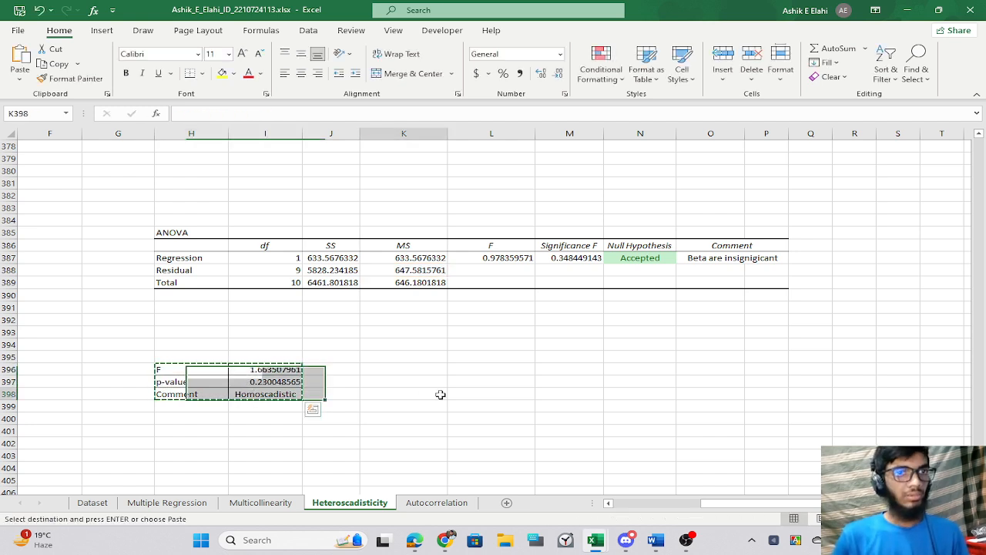
Switch back to the Session_2_Question_Solve workbook and paste the F, p-value and Comment block at G141 on the Problem 2 sheet.
{"action": "left_click", "coordinate": [440, 394]}
{"action": "key", "text": "alt+Tab"}
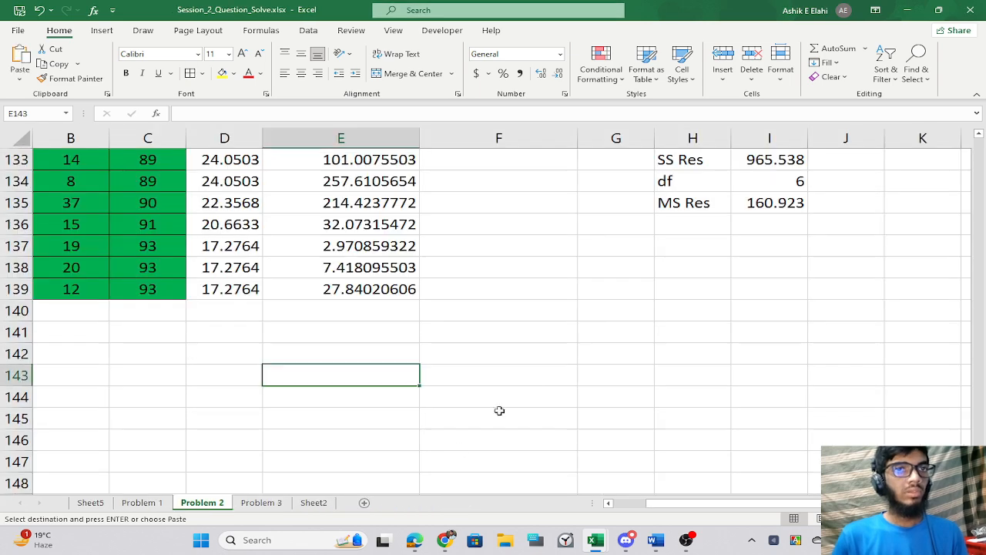
{"action": "left_click", "coordinate": [596, 333]}
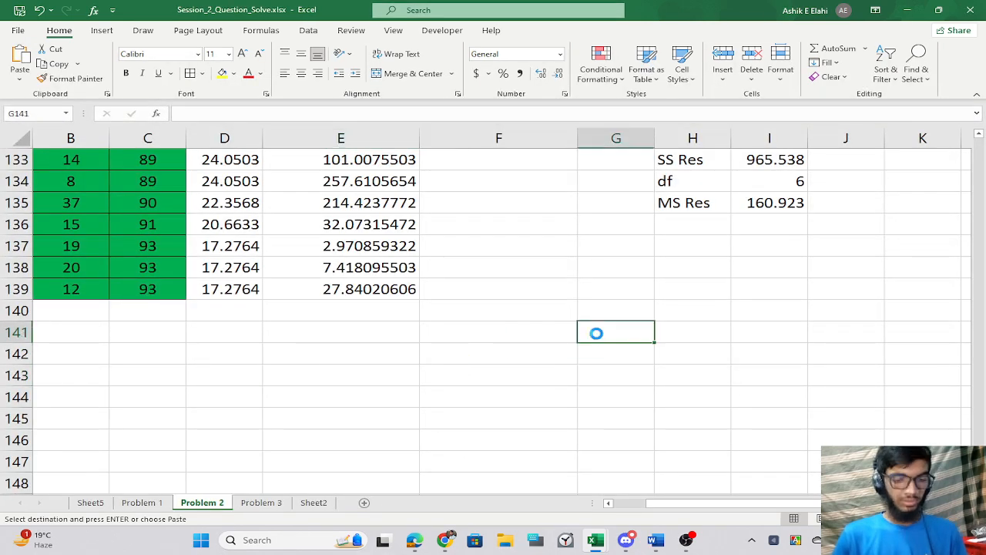
{"action": "key", "text": "ctrl+v"}
Replace the F formula in H141 with the green group's MS Res divided by the yellow group's, =I135/I122.
{"action": "left_click", "coordinate": [696, 334]}
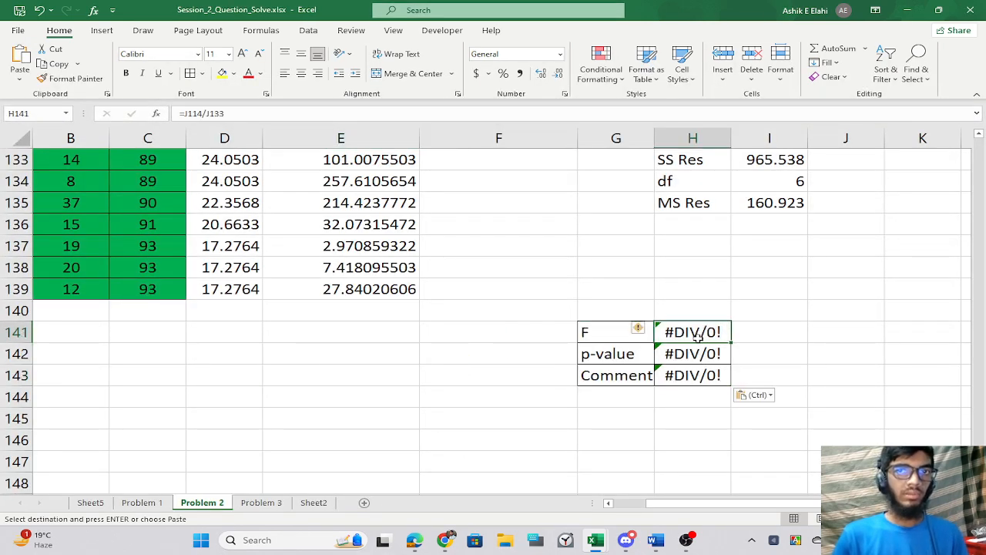
{"action": "type", "text": "="}
{"action": "scroll", "coordinate": [681, 310], "scroll_direction": "up", "scroll_amount": 5}
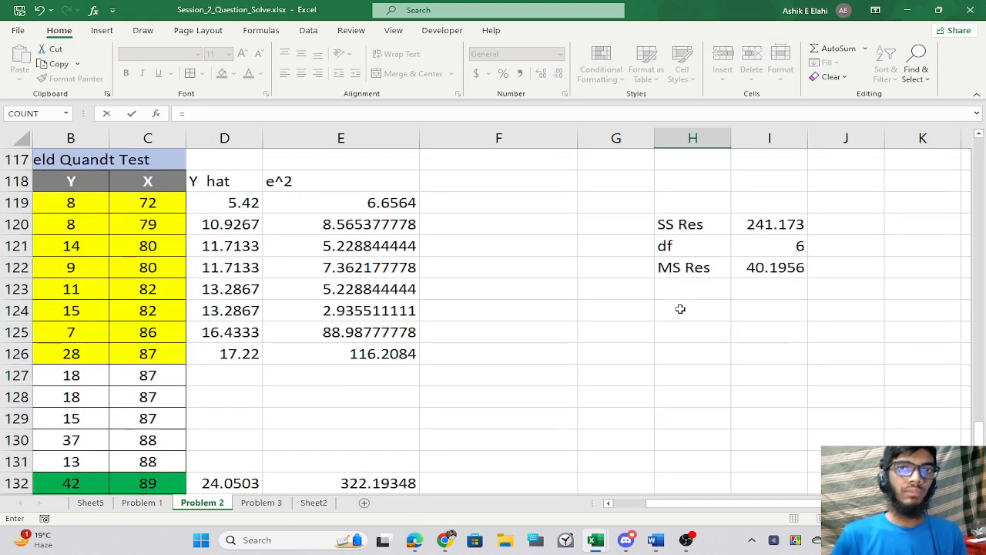
{"action": "scroll", "coordinate": [681, 309], "scroll_direction": "down", "scroll_amount": 3}
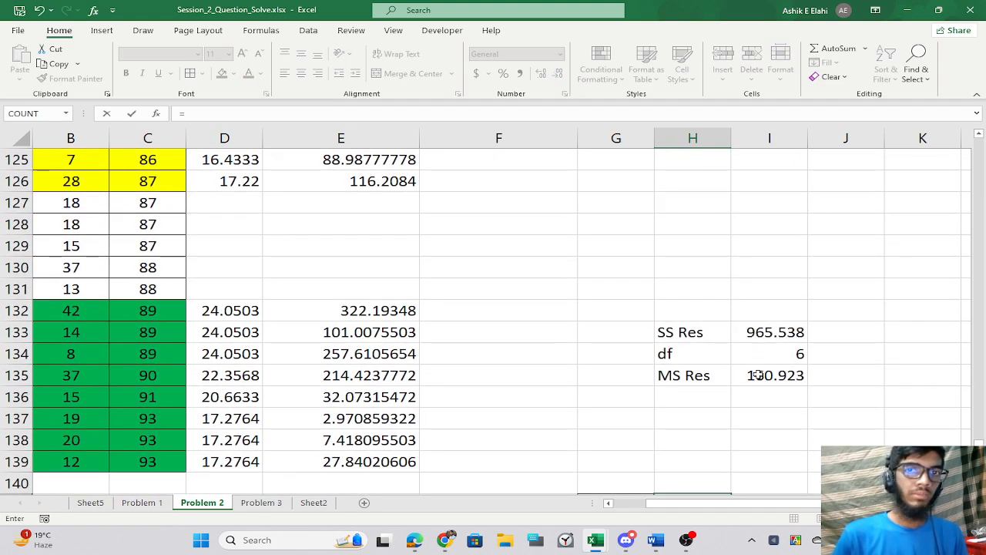
{"action": "left_click", "coordinate": [756, 379]}
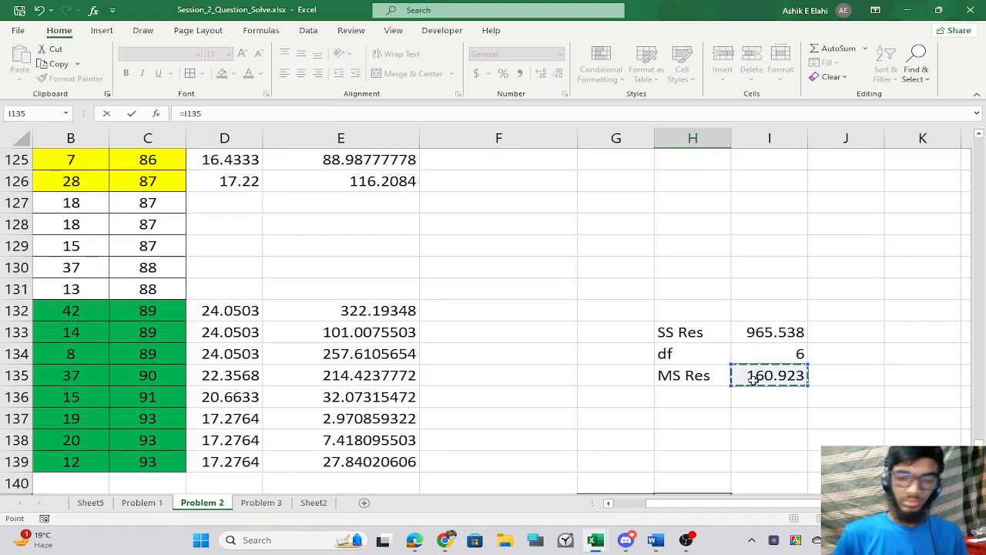
{"action": "type", "text": "/"}
{"action": "scroll", "coordinate": [676, 364], "scroll_direction": "up", "scroll_amount": 3}
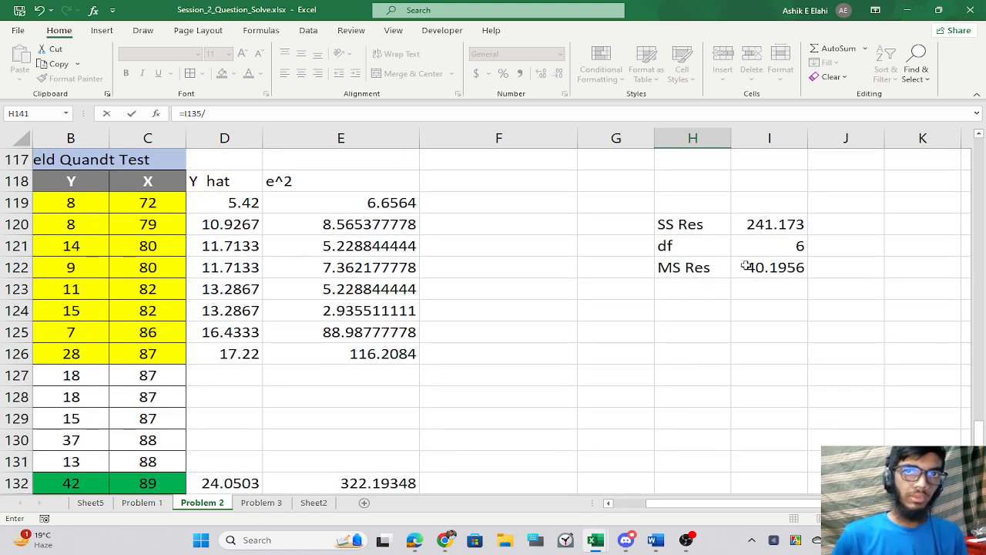
{"action": "left_click", "coordinate": [753, 269]}
{"action": "key", "text": "Return"}
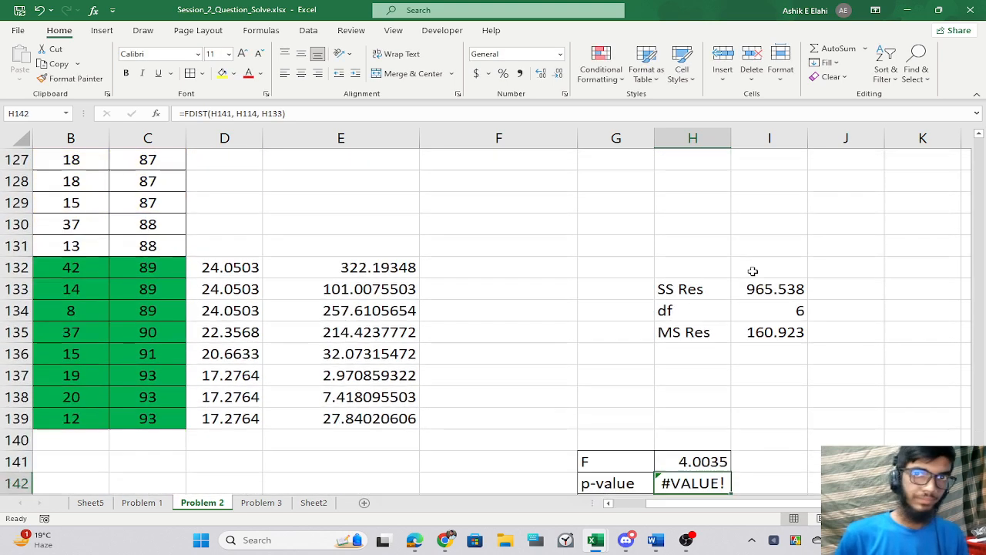
Check the FDIST formula behind the P Value on Sheet2, and return to the Problem 2 sheet.
{"action": "scroll", "coordinate": [753, 271], "scroll_direction": "down", "scroll_amount": 2}
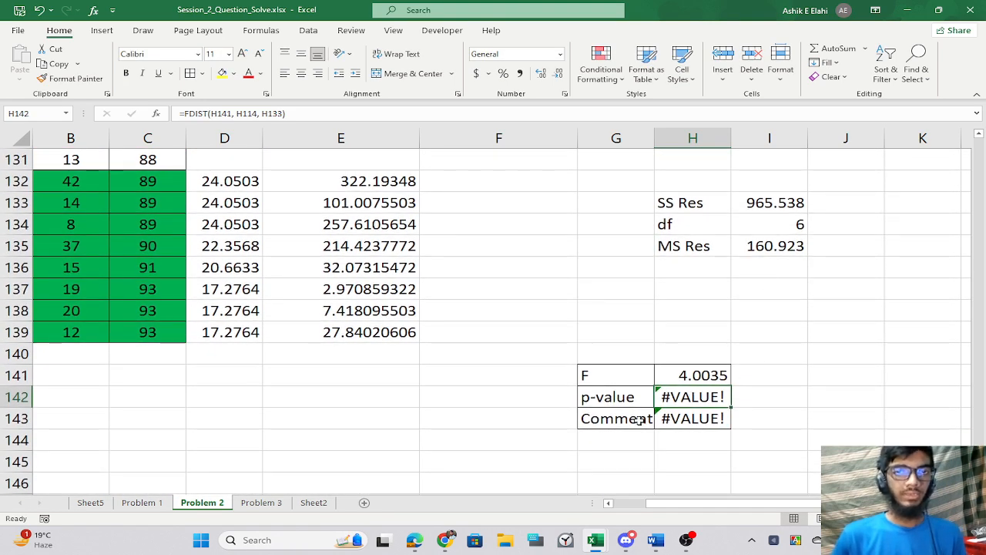
{"action": "left_click", "coordinate": [312, 503]}
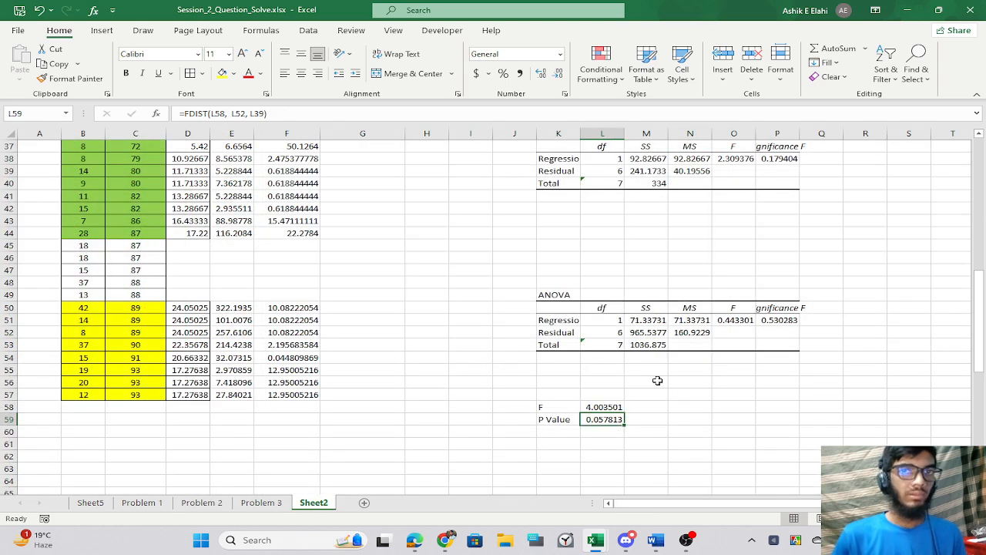
{"action": "left_click", "coordinate": [261, 503]}
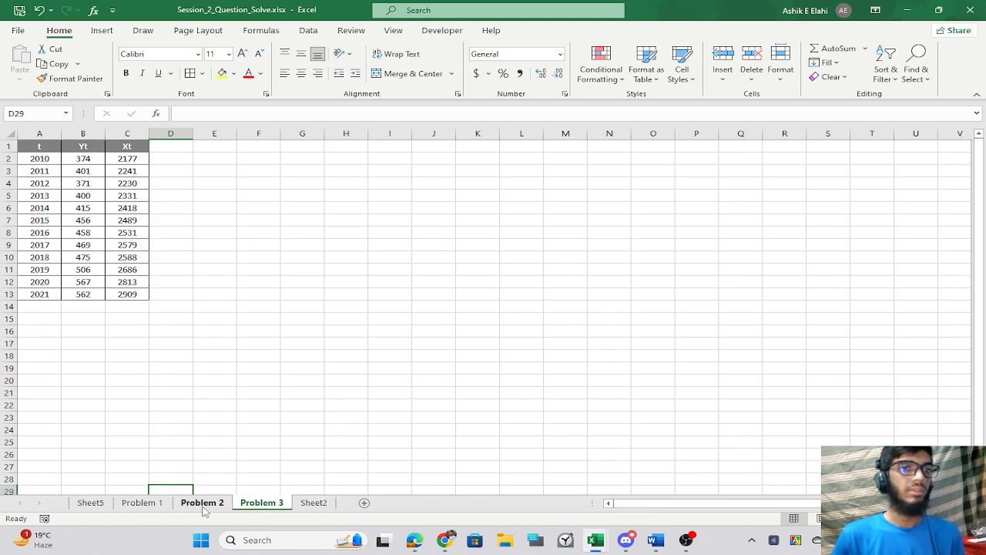
{"action": "left_click", "coordinate": [202, 502]}
Replace the p-value formula in H142 with =FDIST(H141, I134, I121), using the F value and both groups' df.
{"action": "type", "text": "="}
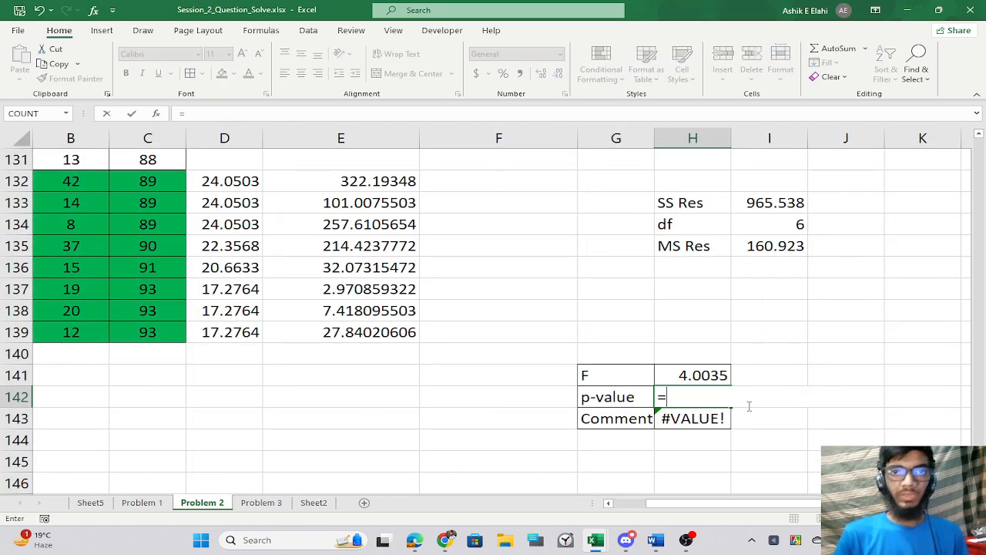
{"action": "key", "text": "ctrl+z"}
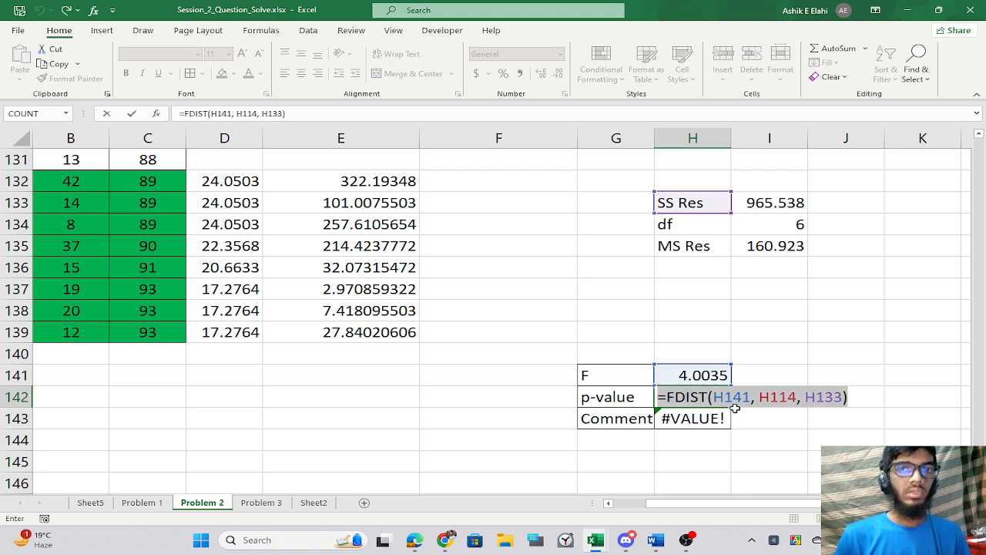
{"action": "key", "text": "BackSpace"}
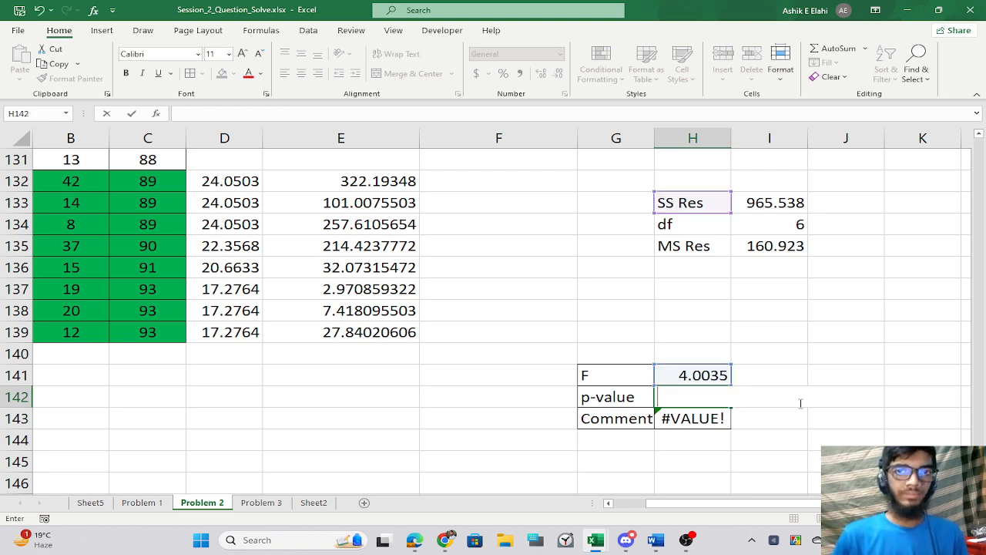
{"action": "type", "text": "=fdi"}
{"action": "key", "text": "Tab"}
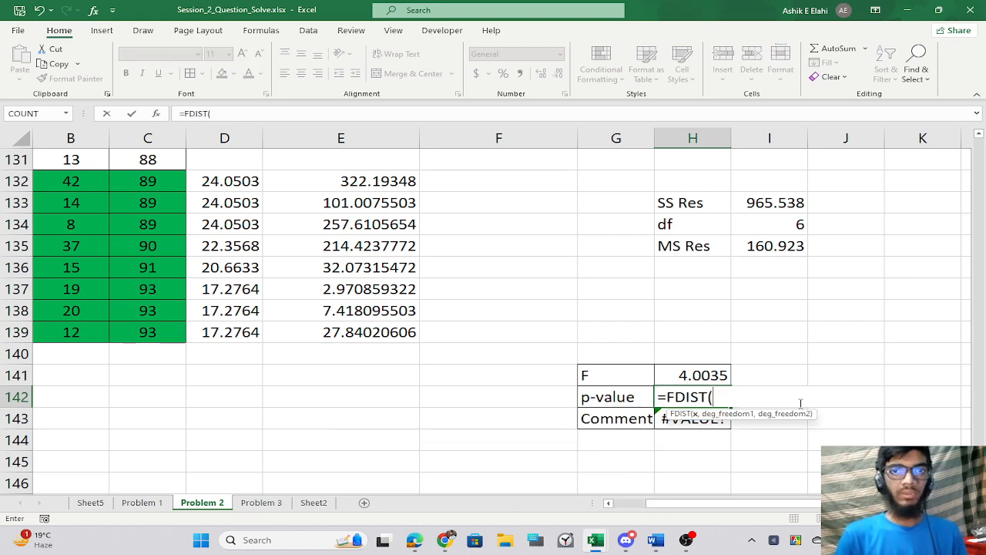
{"action": "left_click", "coordinate": [690, 377]}
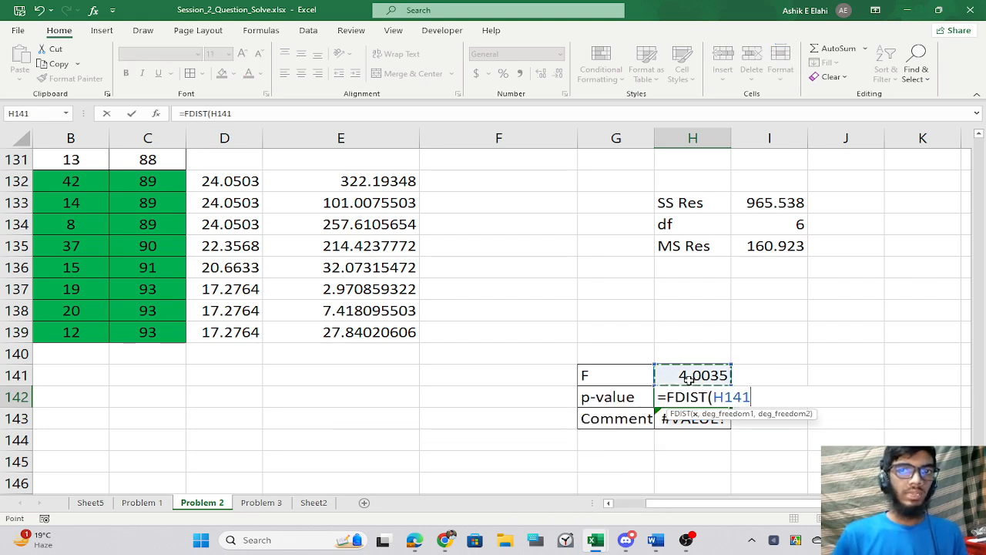
{"action": "type", "text": ","}
{"action": "scroll", "coordinate": [665, 296], "scroll_direction": "up", "scroll_amount": 4}
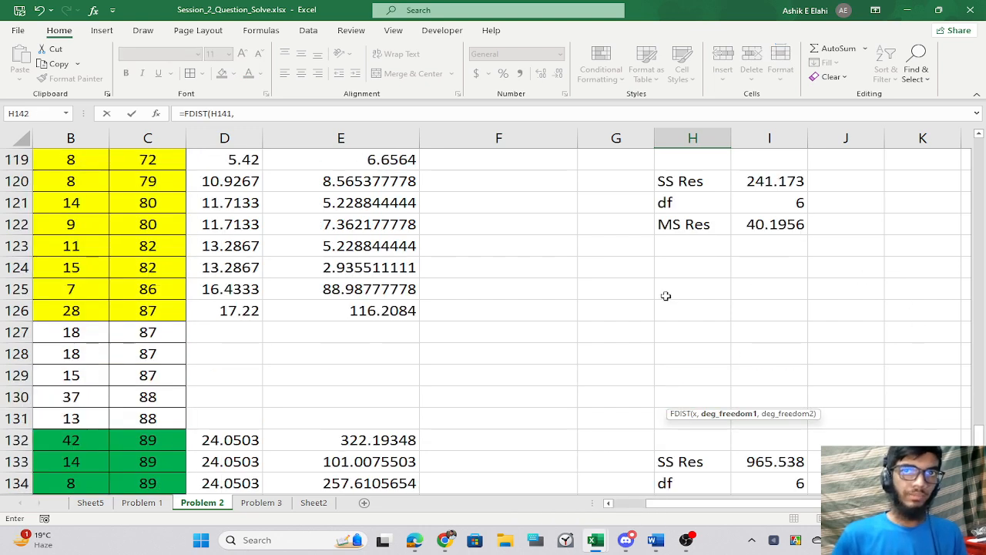
{"action": "scroll", "coordinate": [665, 297], "scroll_direction": "down", "scroll_amount": 1}
{"action": "left_click", "coordinate": [755, 398]}
{"action": "type", "text": ","}
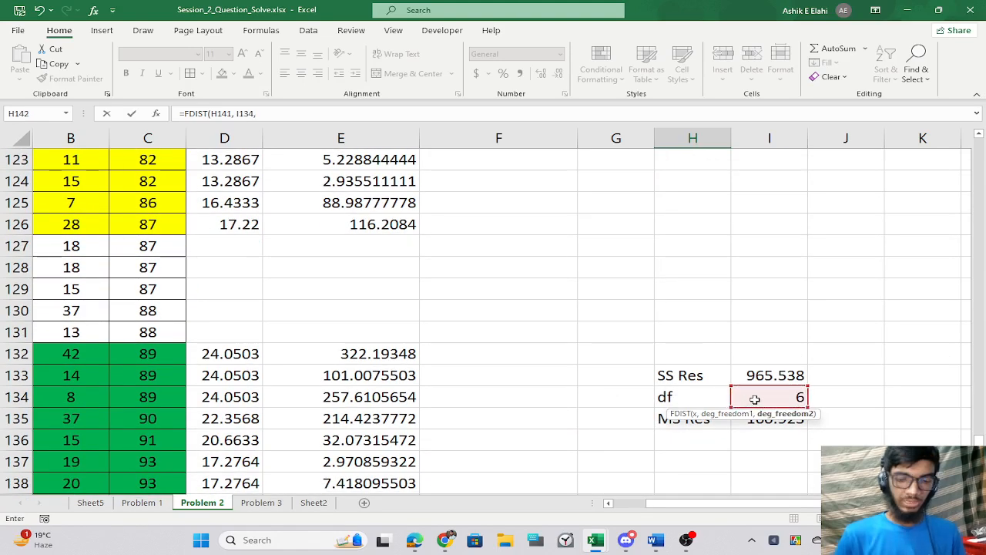
{"action": "scroll", "coordinate": [861, 333], "scroll_direction": "up", "scroll_amount": 2}
{"action": "left_click", "coordinate": [759, 202]}
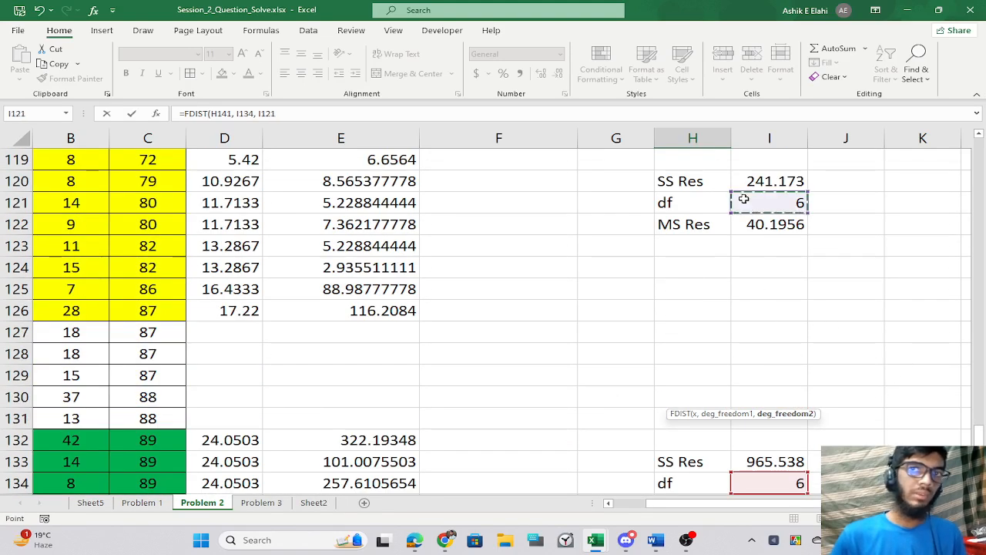
{"action": "scroll", "coordinate": [720, 322], "scroll_direction": "down", "scroll_amount": 5}
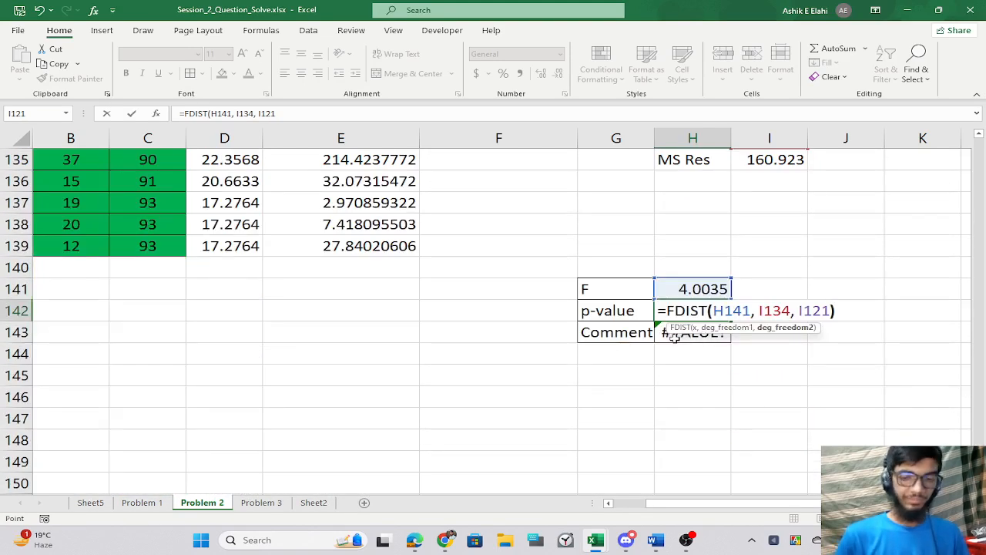
{"action": "key", "text": "Return"}
Inspect the Comment formula in H143 and autofit column H to the width of its contents.
{"action": "left_click", "coordinate": [642, 354]}
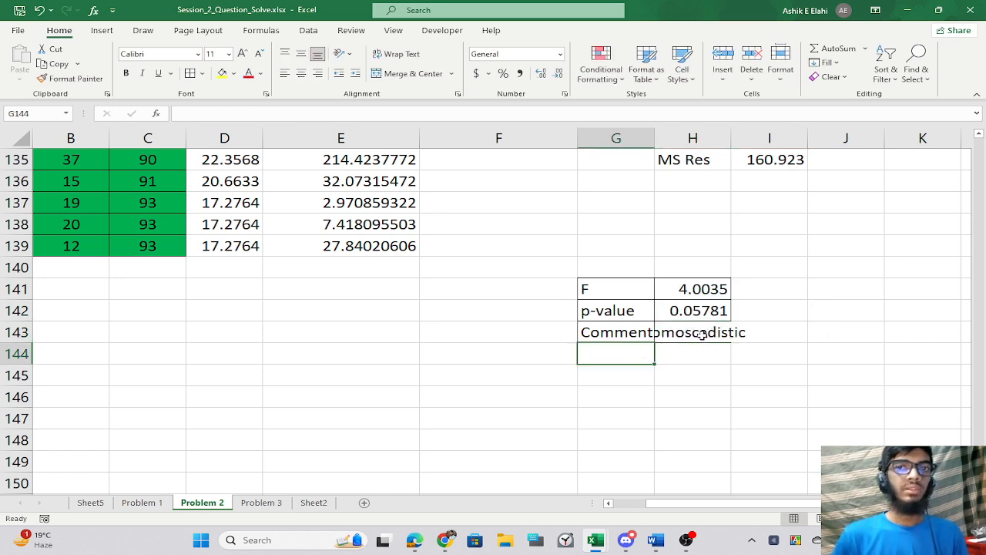
{"action": "left_click", "coordinate": [701, 334]}
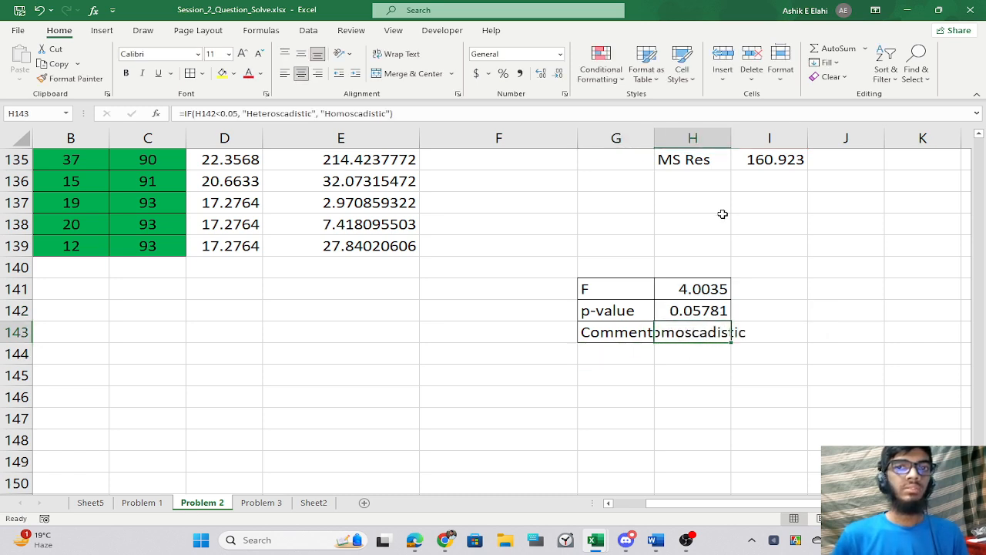
{"action": "double_click", "coordinate": [729, 138]}
{"action": "left_click", "coordinate": [414, 464]}
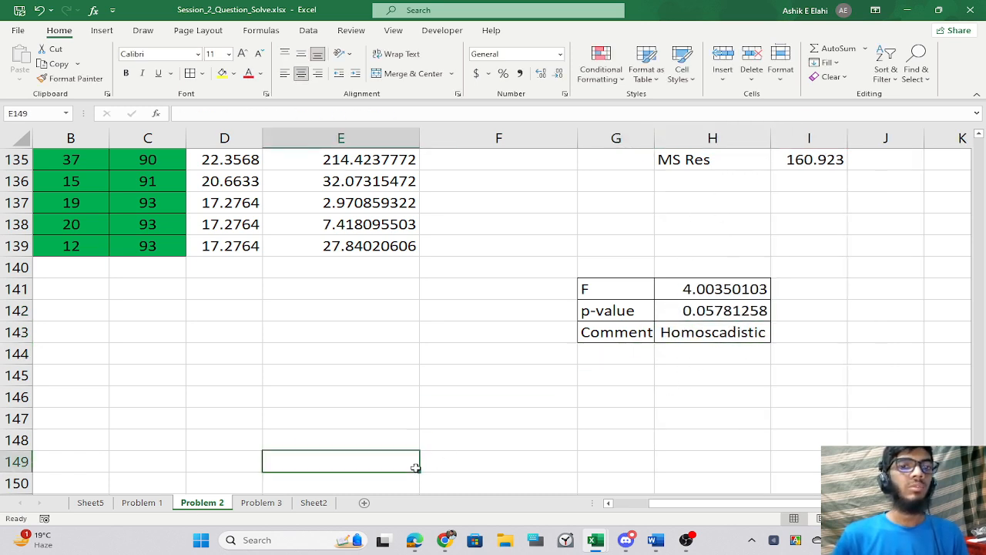
Review the F and P Value results and the transformed Y* and X* table on Sheet2, and return to Problem 2.
{"action": "left_click", "coordinate": [299, 504]}
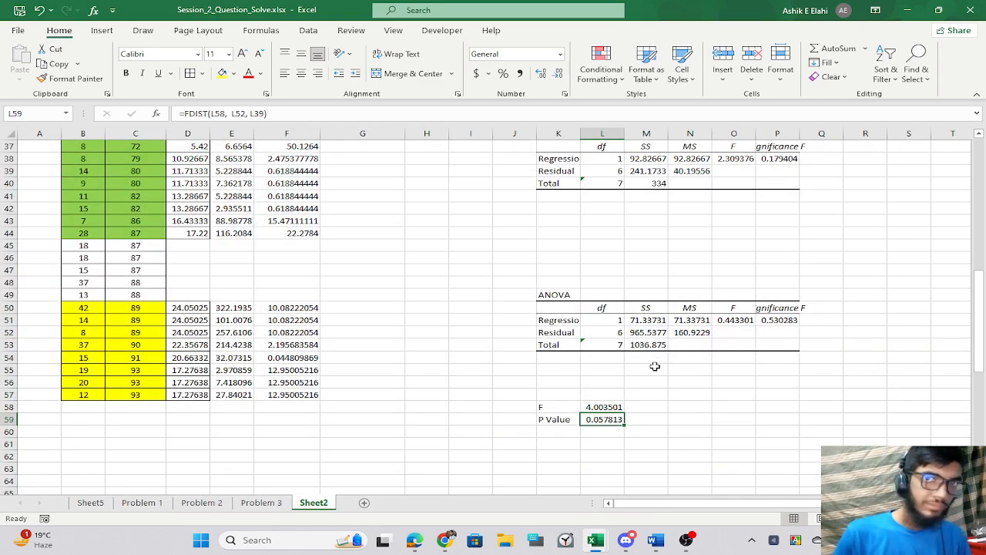
{"action": "left_click", "coordinate": [543, 438]}
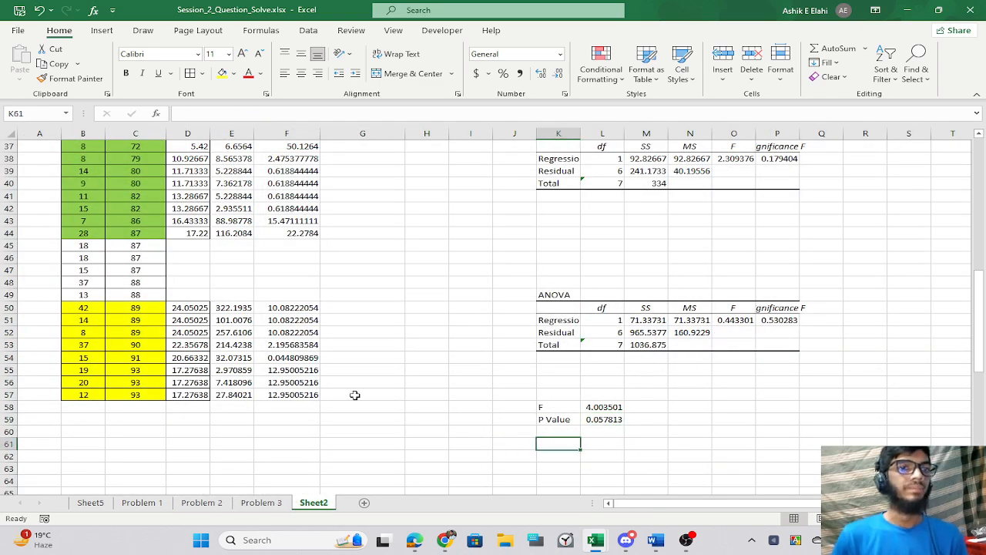
{"action": "scroll", "coordinate": [355, 394], "scroll_direction": "up", "scroll_amount": 2}
{"action": "scroll", "coordinate": [355, 394], "scroll_direction": "down", "scroll_amount": 9}
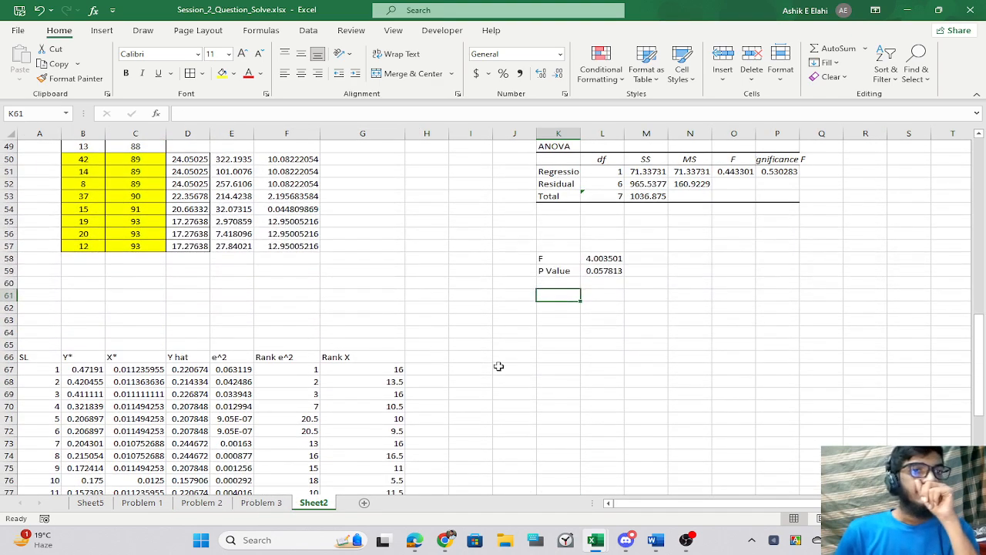
{"action": "scroll", "coordinate": [499, 366], "scroll_direction": "down", "scroll_amount": 1}
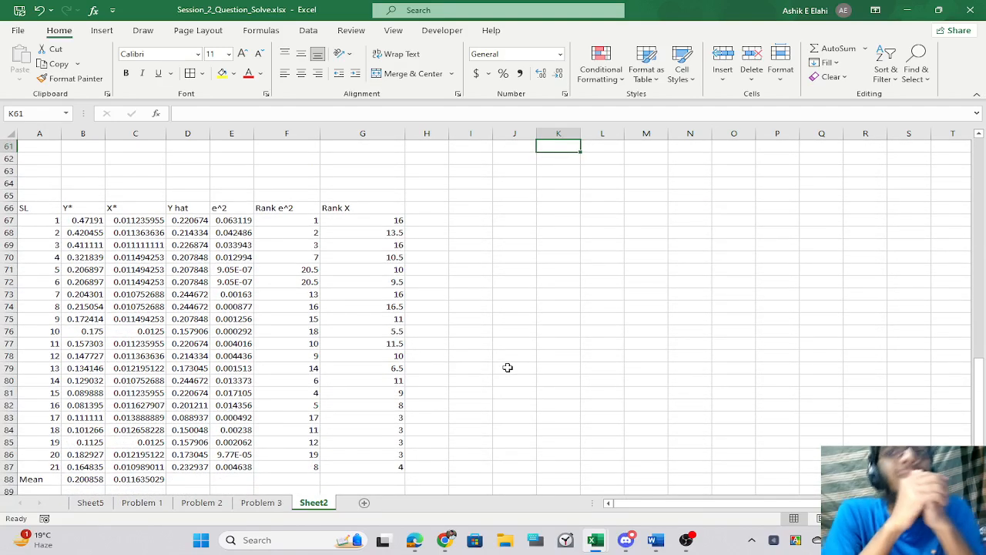
{"action": "left_click", "coordinate": [202, 502]}
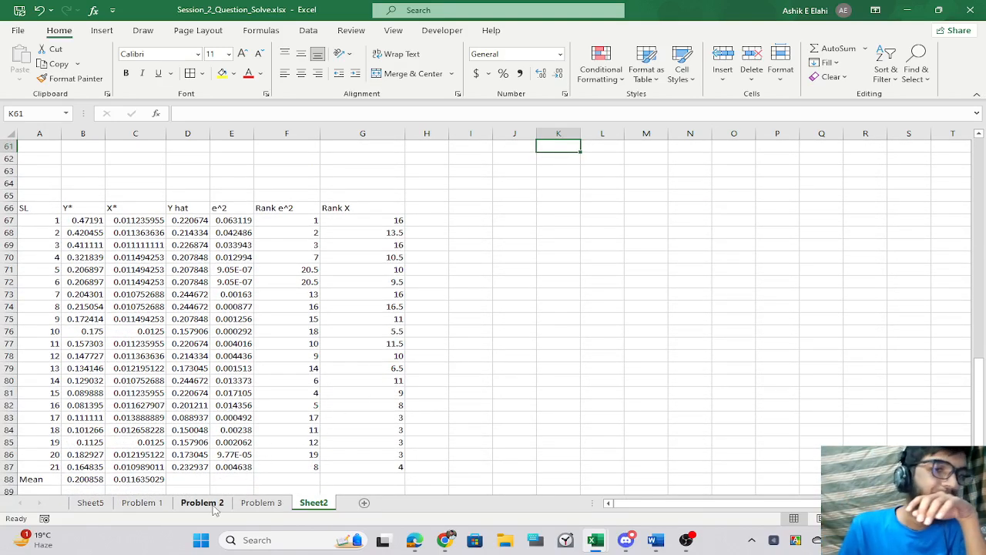
Switch to Chrome, dismiss the missed-call notice, check the Facebook live dashboard's insights and comments, and return to the Problem 2 sheet in Excel.
{"action": "key", "text": "alt+Tab"}
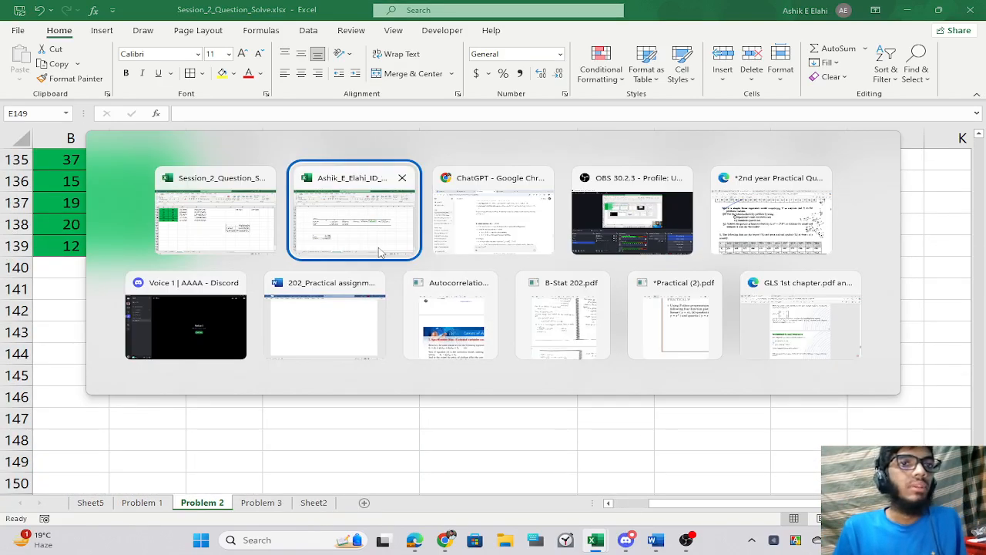
{"action": "key", "text": "alt+Tab"}
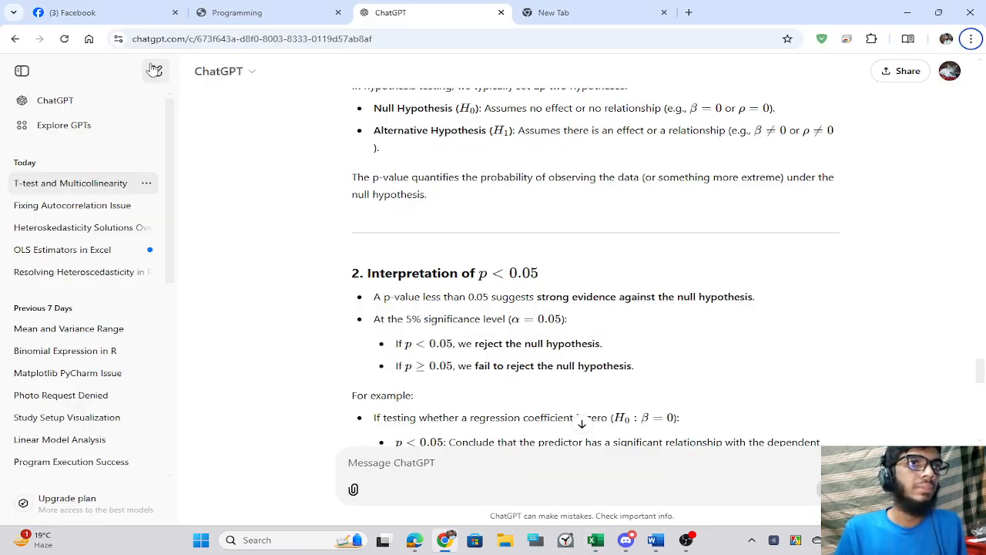
{"action": "left_click", "coordinate": [120, 15]}
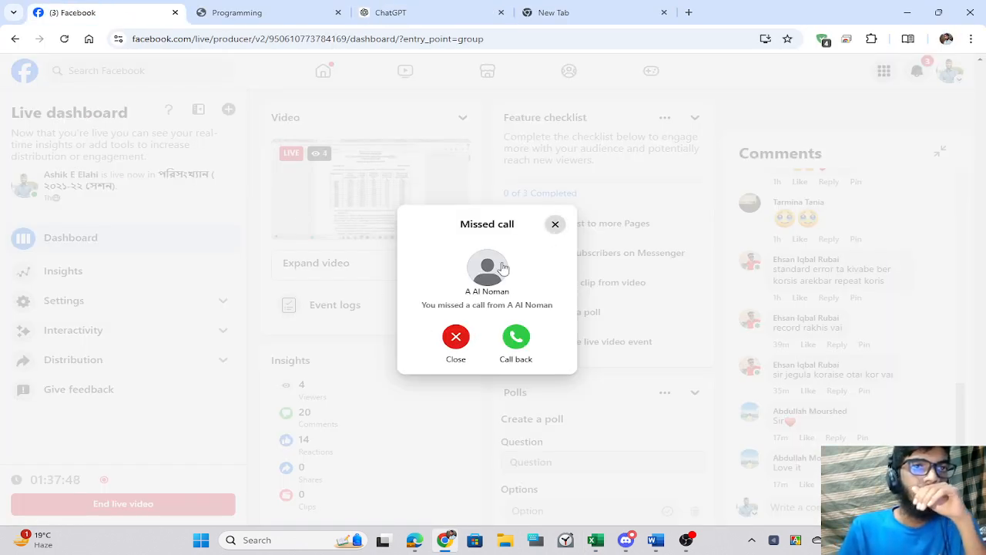
{"action": "left_click", "coordinate": [557, 224]}
{"action": "scroll", "coordinate": [479, 348], "scroll_direction": "down", "scroll_amount": 2}
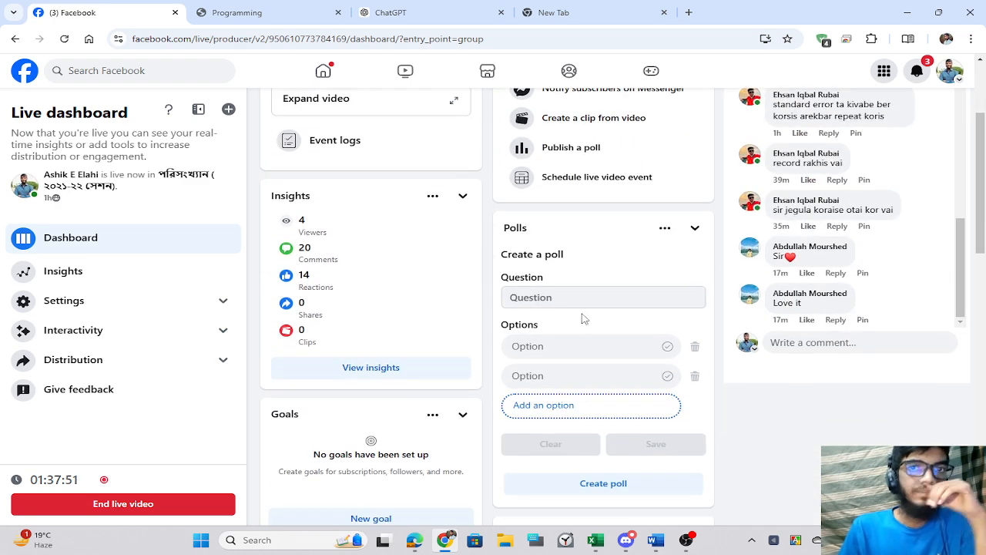
{"action": "scroll", "coordinate": [584, 318], "scroll_direction": "up", "scroll_amount": 1}
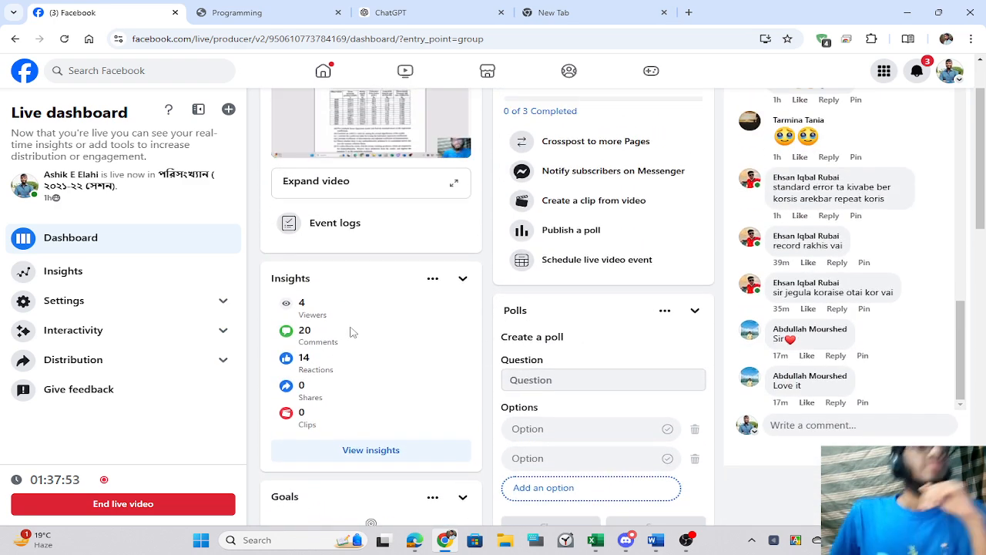
{"action": "scroll", "coordinate": [350, 332], "scroll_direction": "up", "scroll_amount": 1}
{"action": "scroll", "coordinate": [352, 330], "scroll_direction": "down", "scroll_amount": 2}
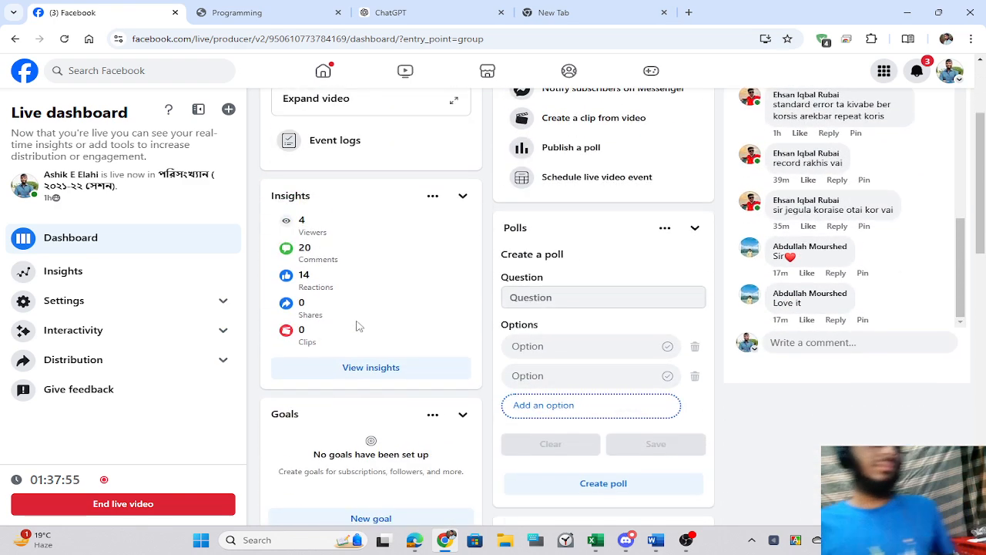
{"action": "key", "text": "alt+Tab"}
{"action": "scroll", "coordinate": [341, 359], "scroll_direction": "down", "scroll_amount": 2}
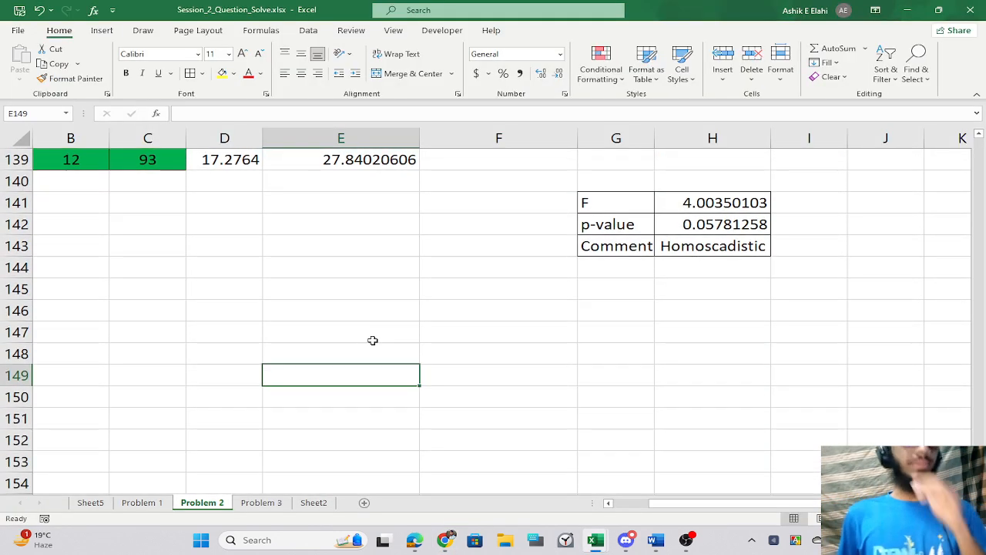
Check the Facebook live dashboard in Chrome and the OBS streaming window, and return to the Problem 2 sheet in Excel.
{"action": "scroll", "coordinate": [415, 335], "scroll_direction": "up", "scroll_amount": 4}
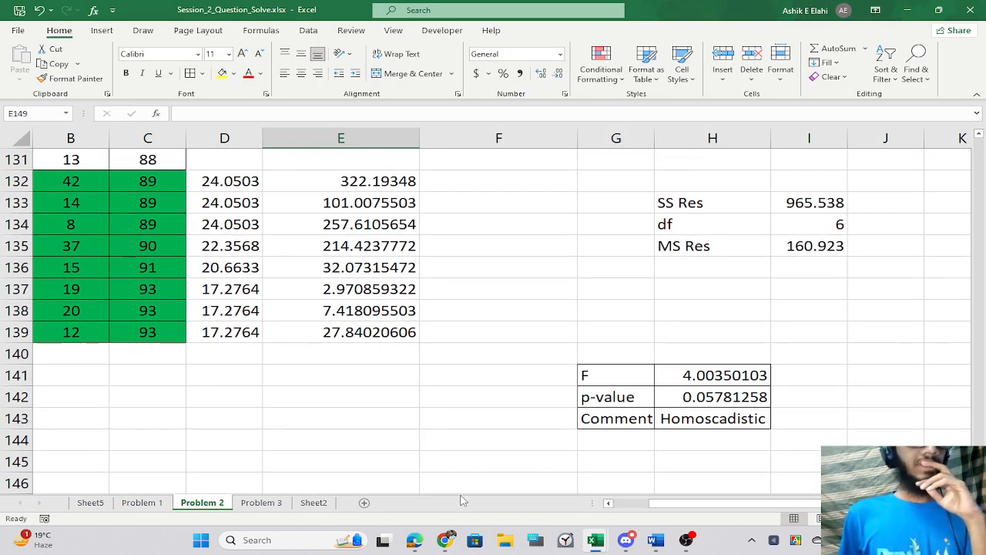
{"action": "left_click", "coordinate": [447, 541]}
{"action": "left_click", "coordinate": [455, 544]}
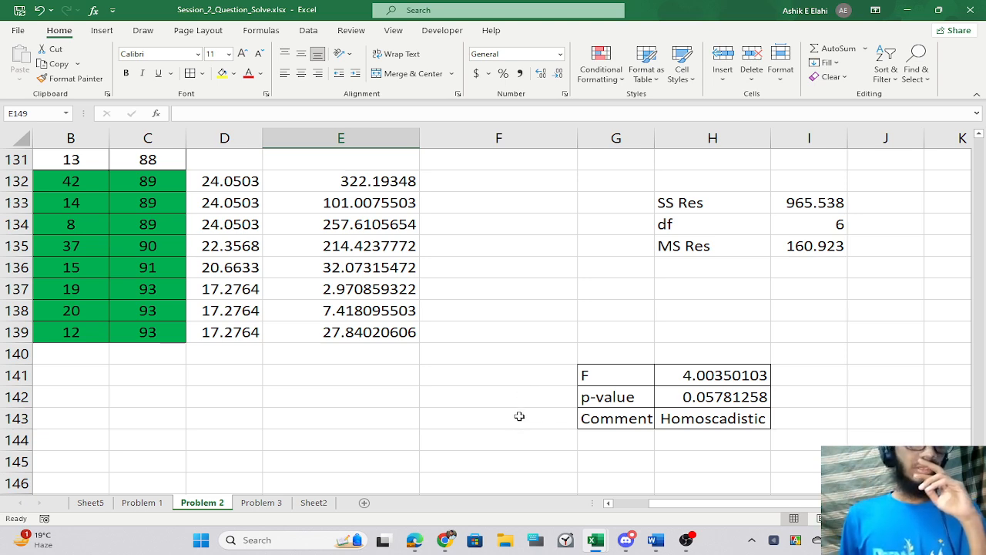
{"action": "key", "text": "alt+Tab"}
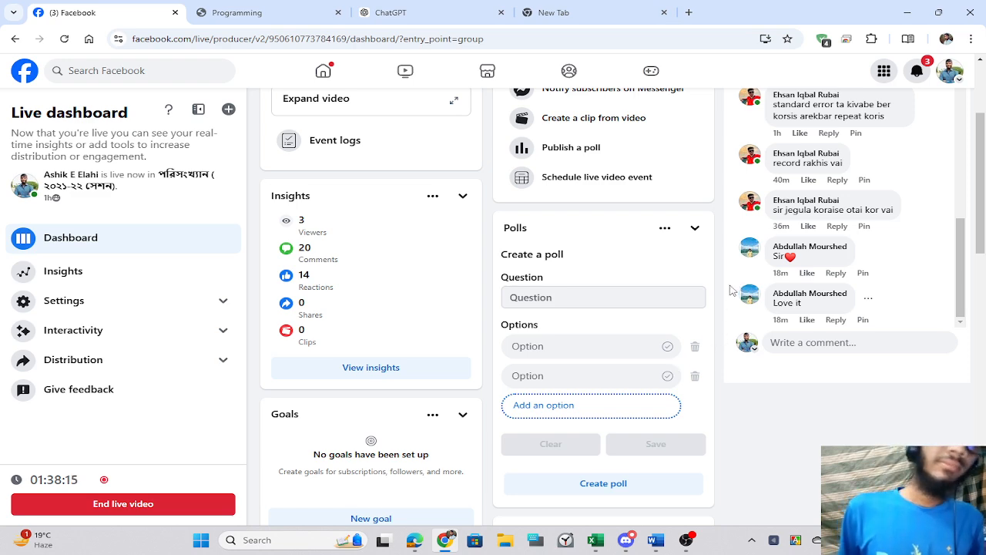
{"action": "key", "text": "alt+Tab"}
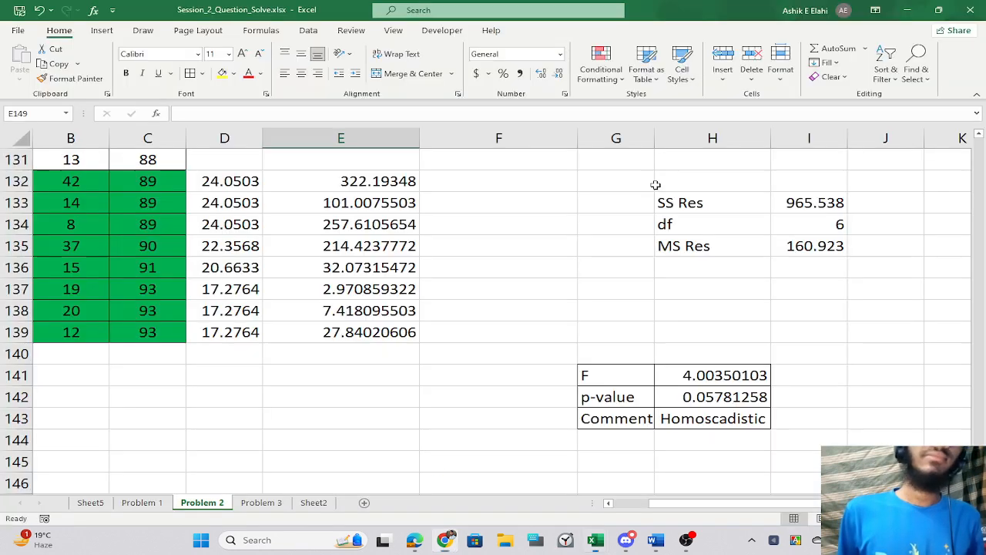
{"action": "key", "text": "alt+Tab"}
{"action": "key", "text": "Tab"}
{"action": "key", "text": "Tab"}
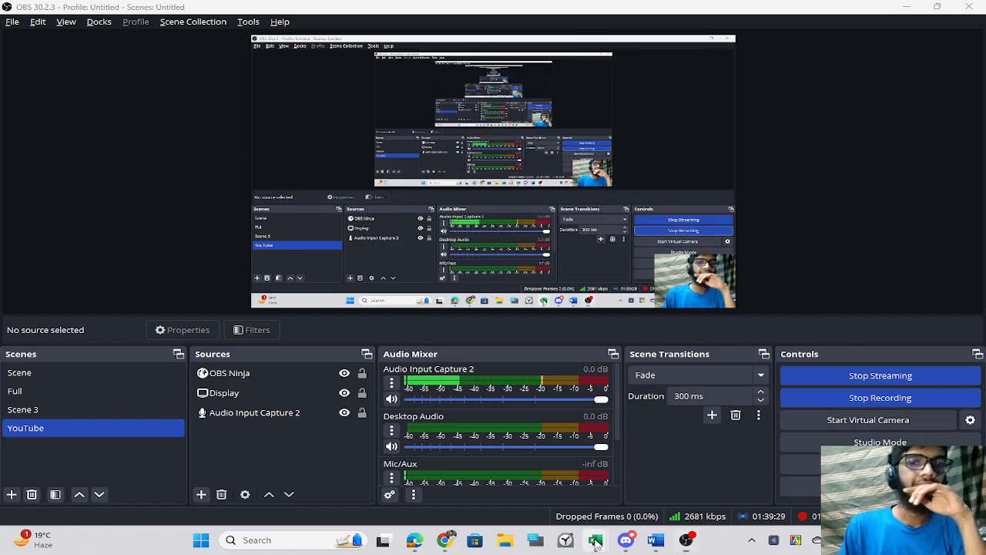
{"action": "mouse_move", "coordinate": [596, 539]}
{"action": "left_click", "coordinate": [530, 484]}
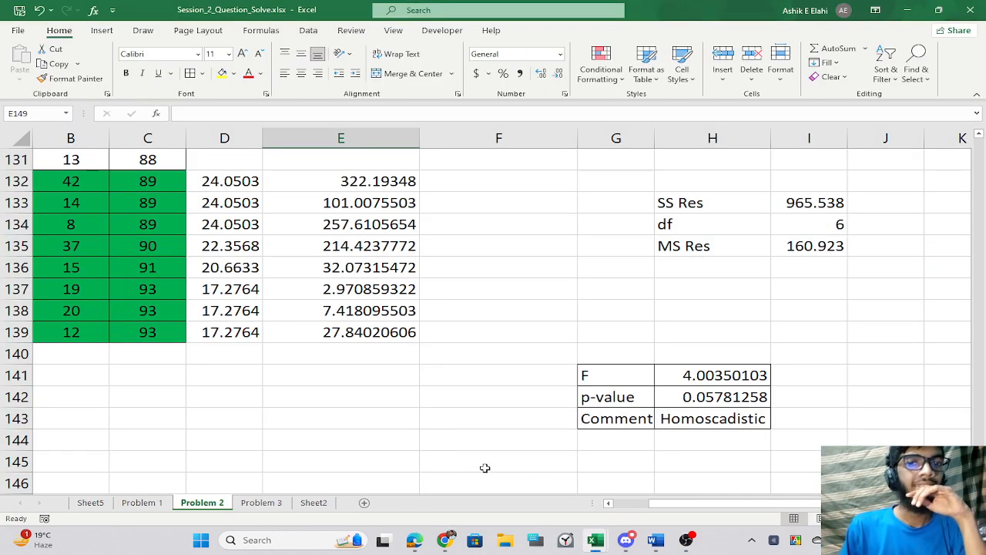
{"action": "left_click", "coordinate": [502, 400]}
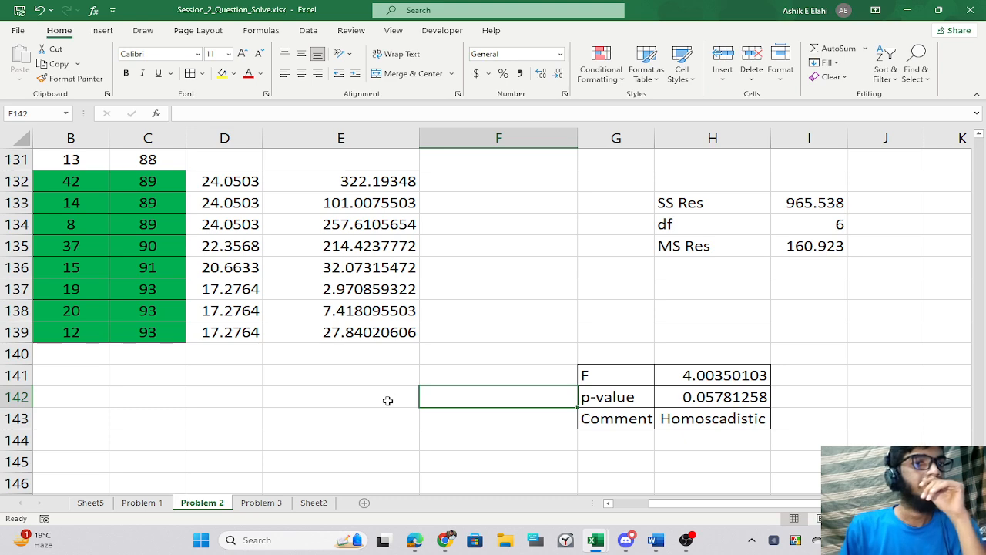
Switch to the 2nd year Practical Question 2022 PDF in Edge and circle σ² = k²X² in question 2(c) with the Draw pen.
{"action": "mouse_move", "coordinate": [414, 539]}
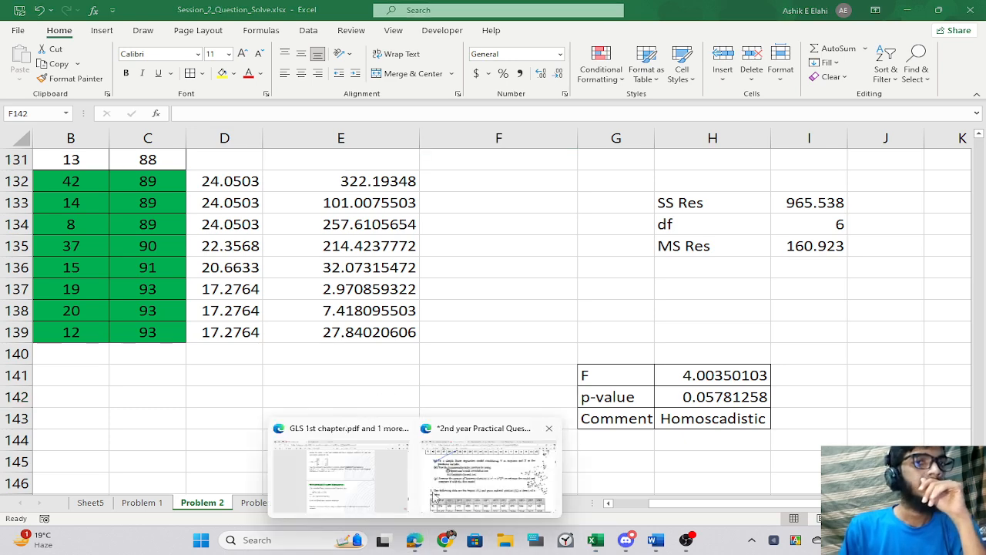
{"action": "left_click", "coordinate": [499, 482]}
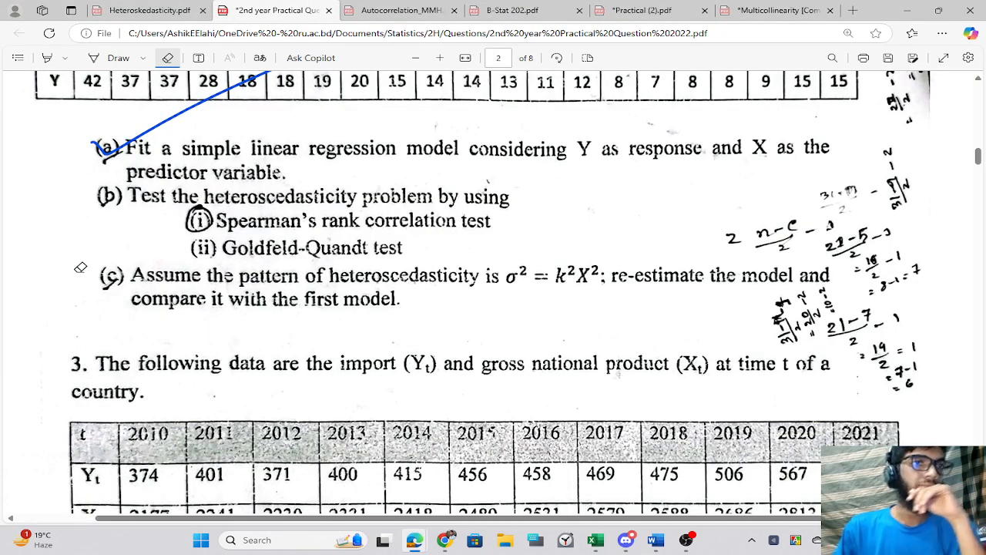
{"action": "left_click", "coordinate": [114, 58]}
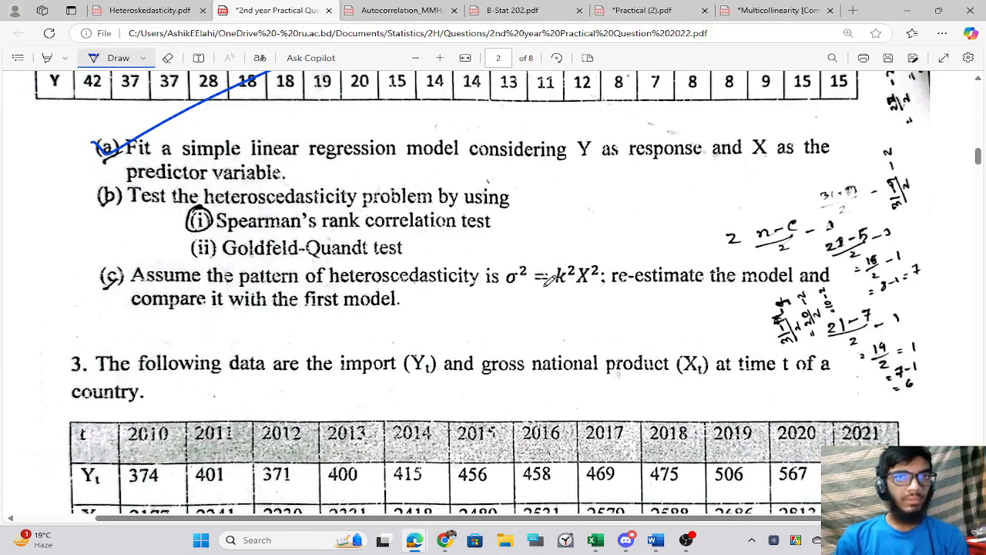
{"action": "mouse_move", "coordinate": [536, 290]}
{"action": "left_mouse_down"}
{"action": "mouse_move", "coordinate": [614, 272]}
{"action": "mouse_move", "coordinate": [515, 292]}
{"action": "mouse_move", "coordinate": [608, 287]}
{"action": "left_mouse_up"}
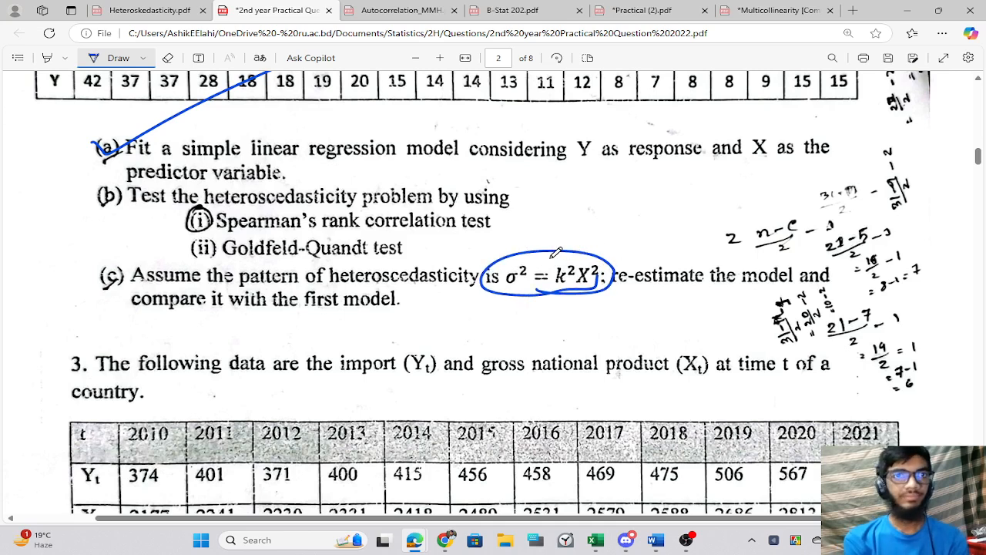
Return to the Problem 2 sheet in Excel and review the Goldfeld Quandt data and the original SL, X and Y table.
{"action": "key", "text": "alt+Tab"}
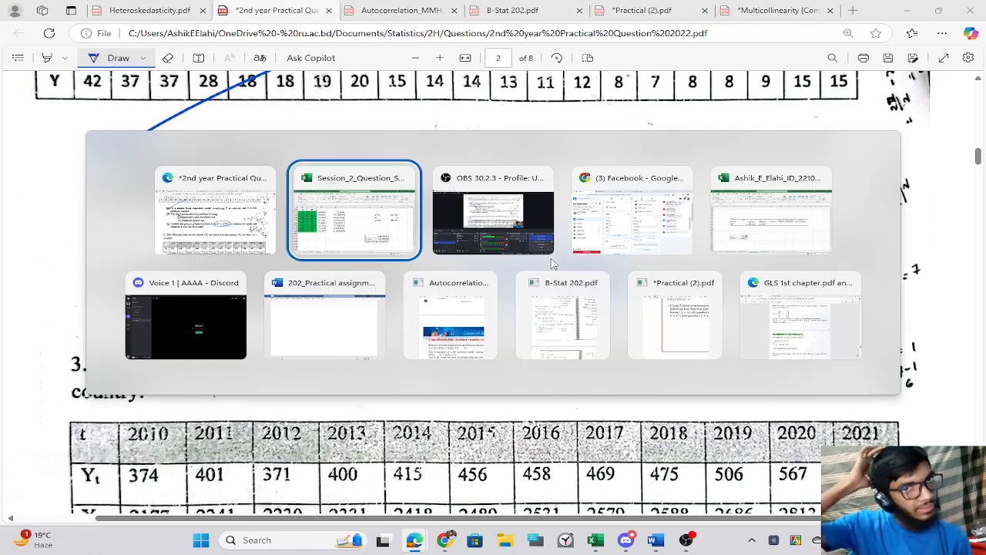
{"action": "scroll", "coordinate": [550, 267], "scroll_direction": "down", "scroll_amount": 2}
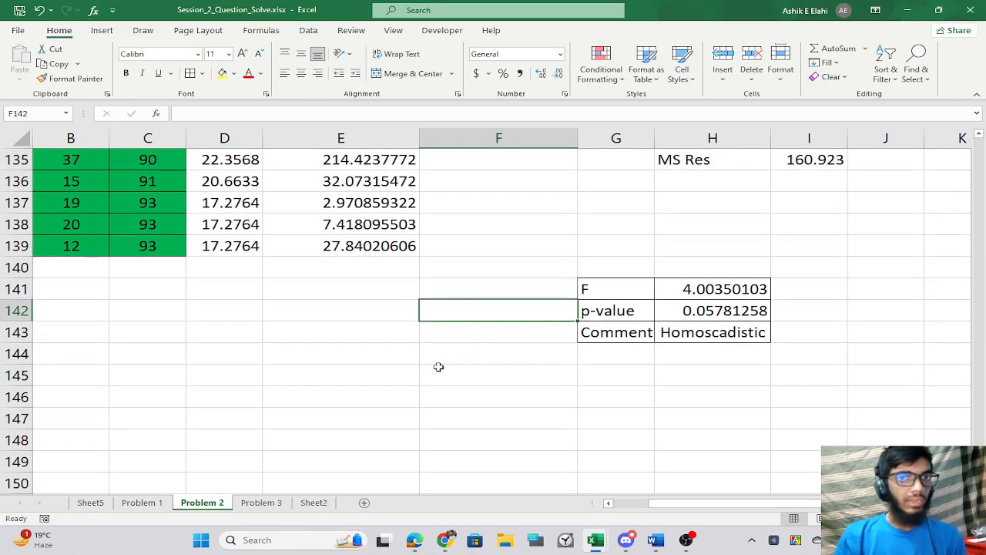
{"action": "left_click", "coordinate": [108, 417]}
{"action": "scroll", "coordinate": [229, 391], "scroll_direction": "down", "scroll_amount": 3}
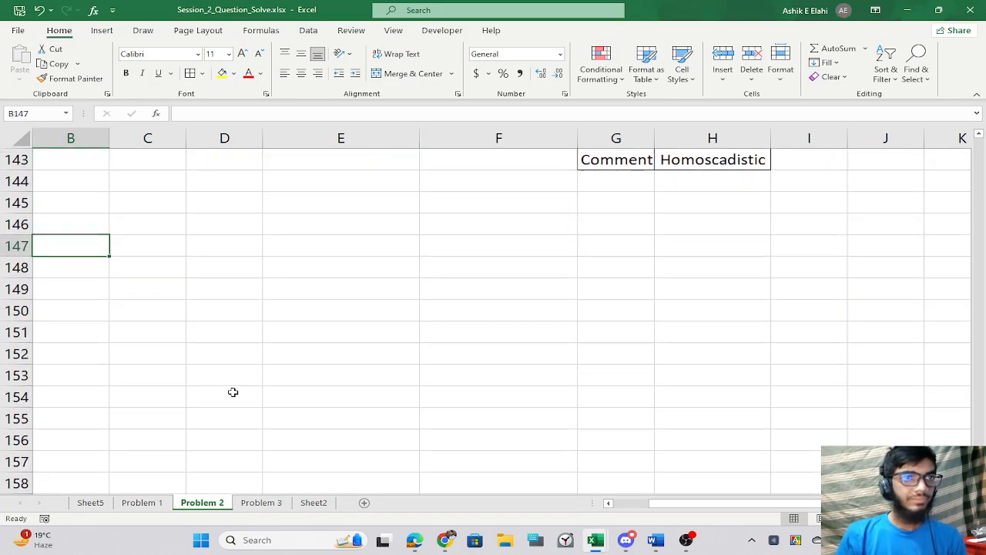
{"action": "scroll", "coordinate": [229, 392], "scroll_direction": "up", "scroll_amount": 4}
{"action": "scroll", "coordinate": [231, 389], "scroll_direction": "down", "scroll_amount": 1}
{"action": "scroll", "coordinate": [231, 374], "scroll_direction": "up", "scroll_amount": 9}
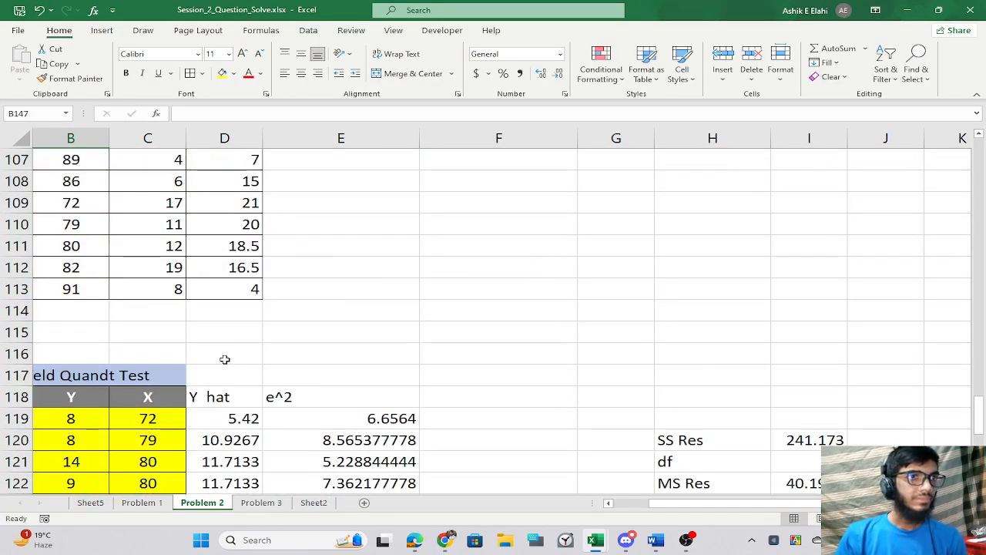
{"action": "left_click_drag", "start_coordinate": [114, 397], "coordinate": [154, 488]}
{"action": "scroll", "coordinate": [154, 389], "scroll_direction": "down", "scroll_amount": 3}
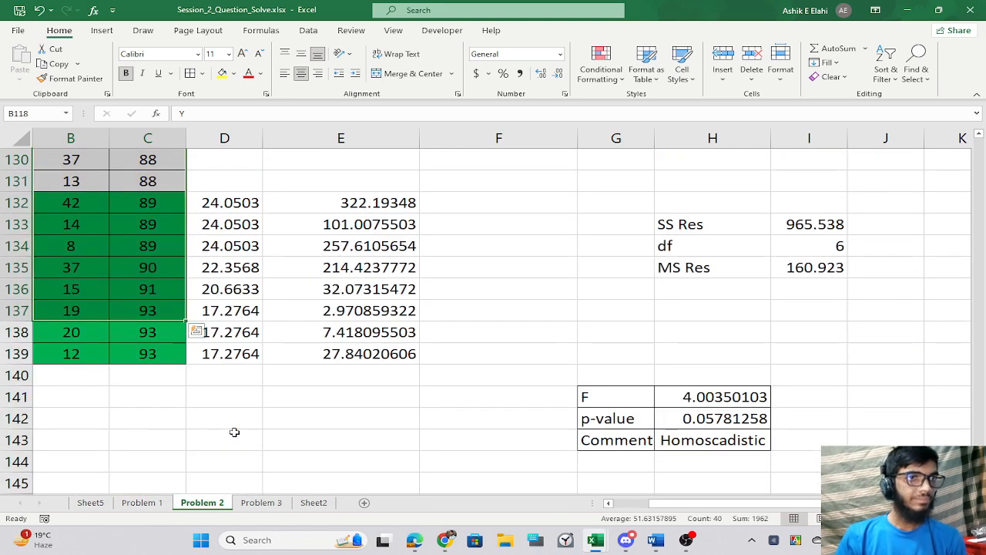
{"action": "left_click", "coordinate": [154, 389]}
{"action": "scroll", "coordinate": [231, 347], "scroll_direction": "up", "scroll_amount": 20}
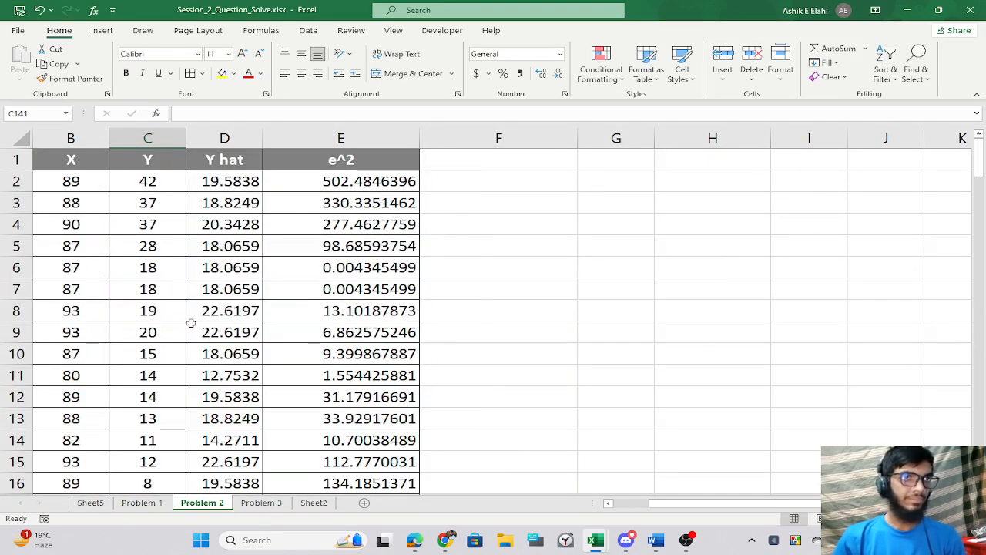
{"action": "left_click_drag", "start_coordinate": [70, 159], "coordinate": [159, 330]}
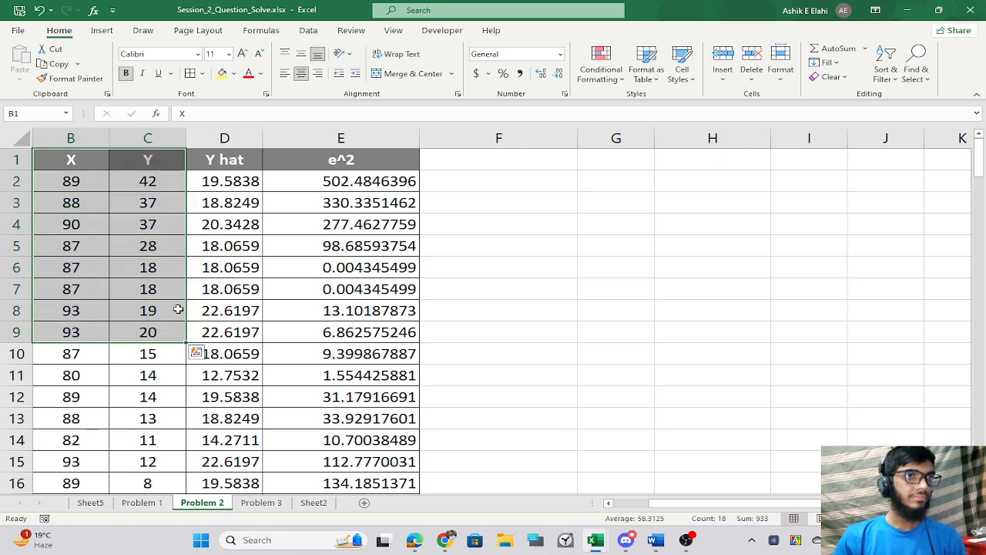
{"action": "scroll", "coordinate": [252, 328], "scroll_direction": "down", "scroll_amount": 1}
{"action": "left_click_drag", "start_coordinate": [769, 503], "coordinate": [678, 502]}
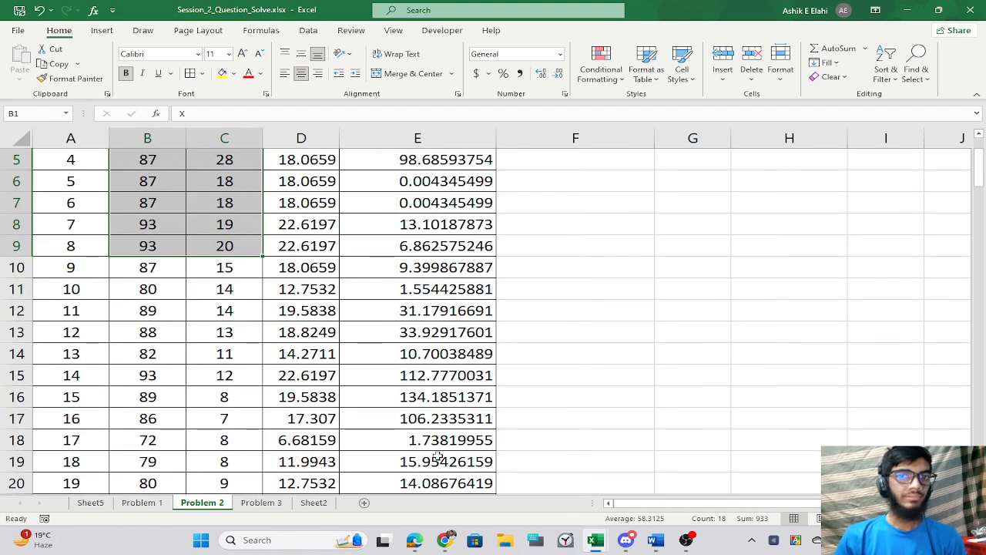
{"action": "scroll", "coordinate": [440, 458], "scroll_direction": "up", "scroll_amount": 1}
{"action": "left_click", "coordinate": [206, 332]}
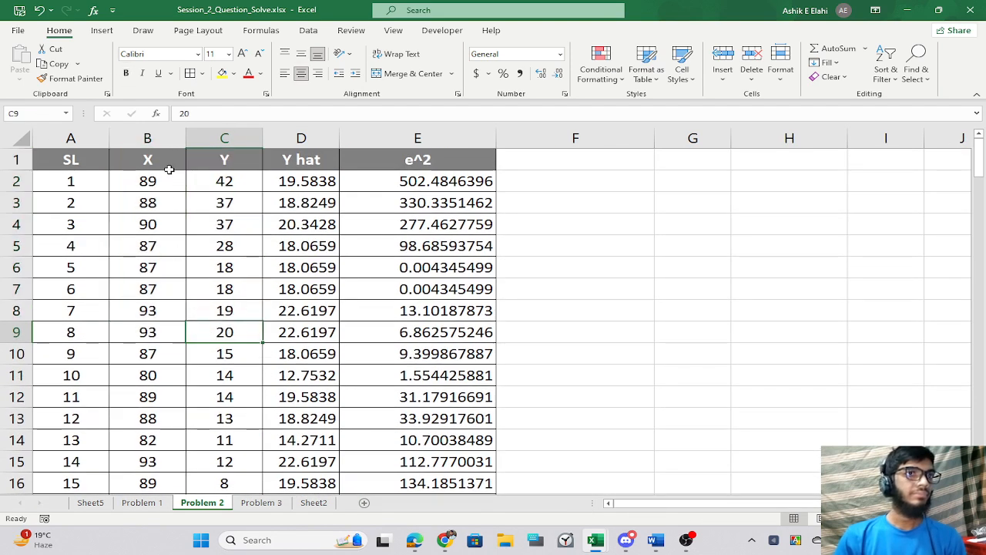
Inspect the first Y value in C2 and the TREND formula behind Y hat in D2, and leave cell editing.
{"action": "double_click", "coordinate": [219, 180]}
{"action": "key", "text": "Return"}
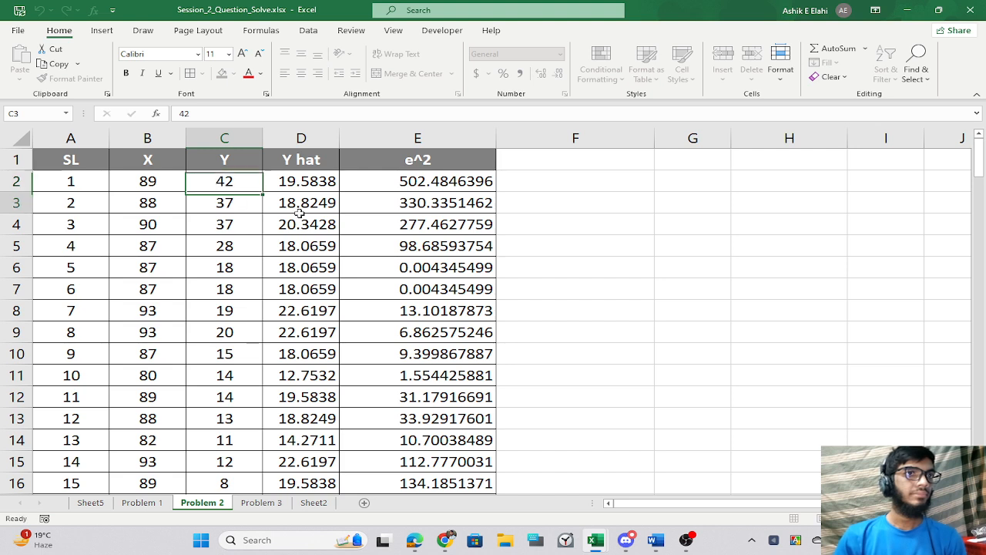
{"action": "left_click", "coordinate": [277, 178]}
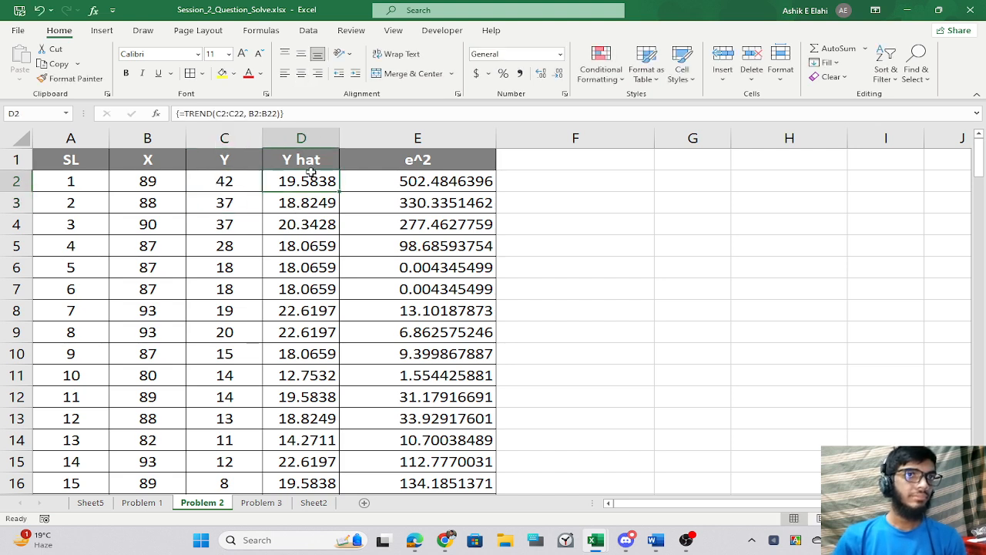
{"action": "double_click", "coordinate": [318, 177]}
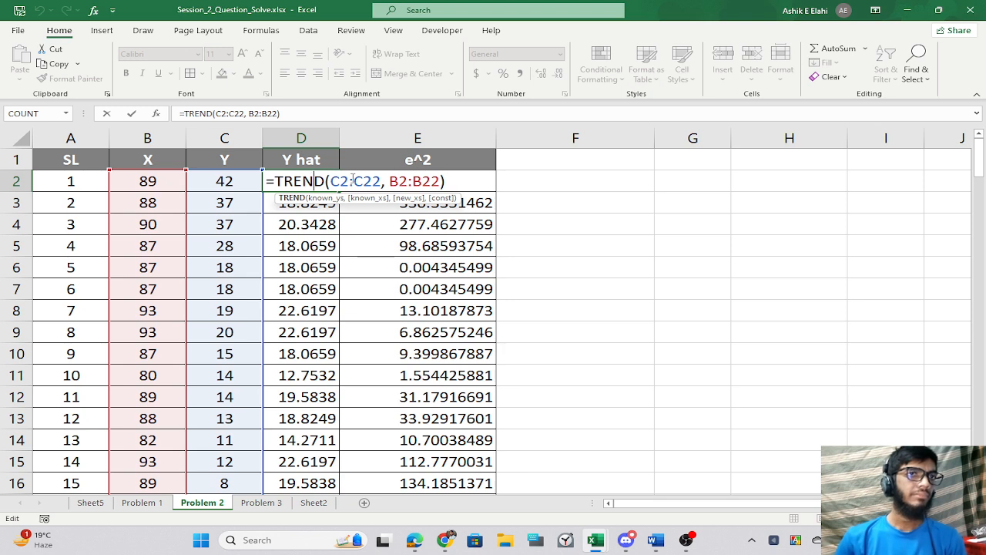
{"action": "key", "text": "Return"}
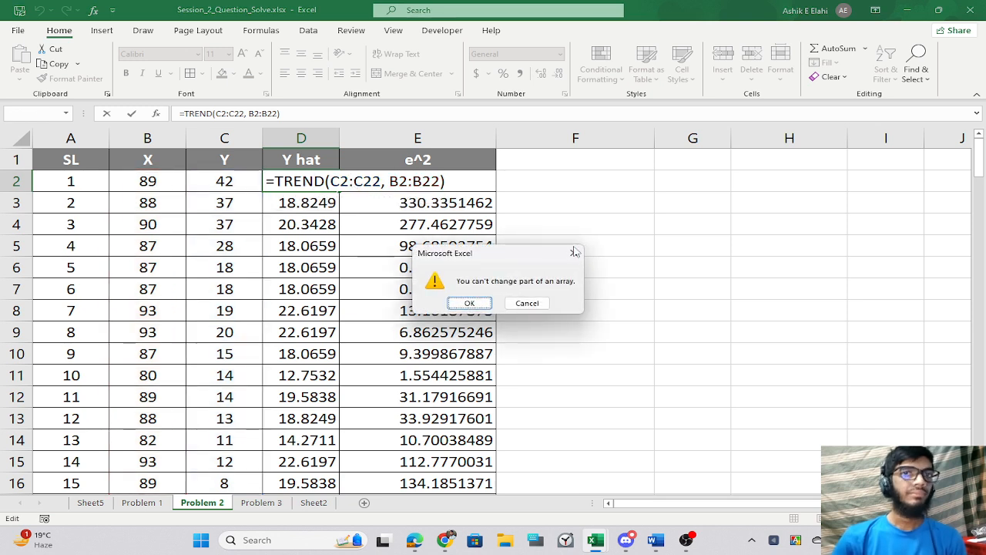
{"action": "key", "text": "Escape"}
Copy the original X and Y columns with their headers, B1:C22, to A144 below the Goldfeld Quandt test.
{"action": "left_click_drag", "start_coordinate": [148, 162], "coordinate": [215, 455]}
{"action": "key", "text": "ctrl+c"}
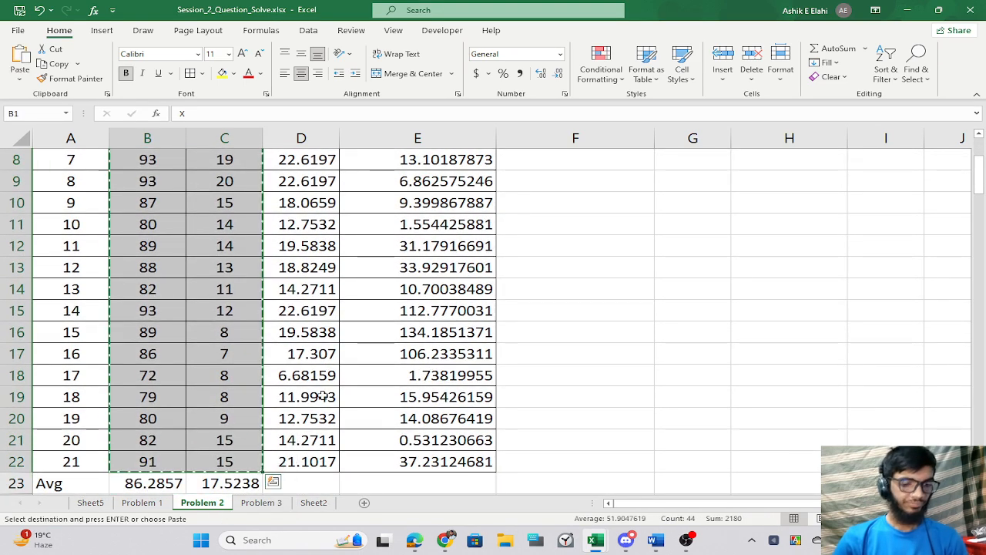
{"action": "scroll", "coordinate": [343, 388], "scroll_direction": "down", "scroll_amount": 5}
{"action": "scroll", "coordinate": [343, 387], "scroll_direction": "down", "scroll_amount": 20}
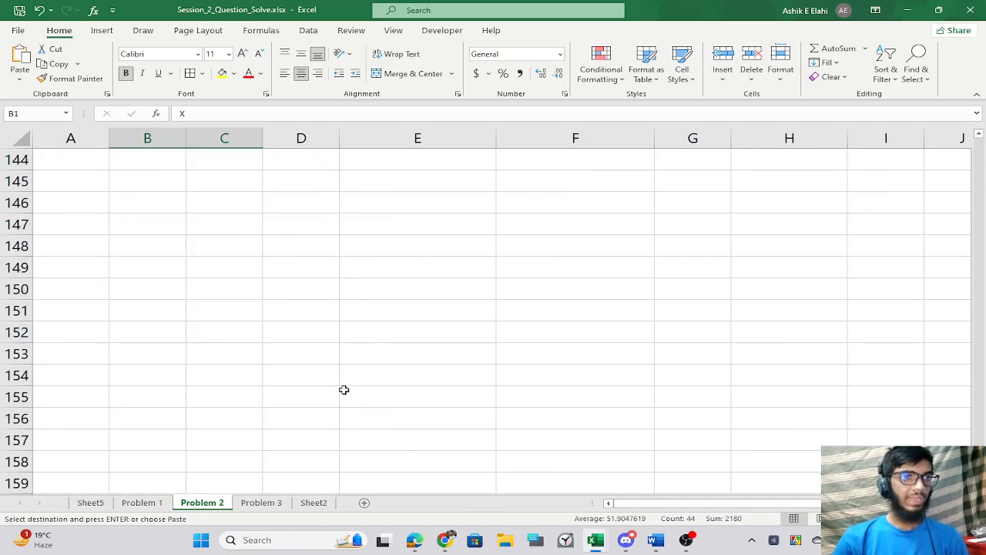
{"action": "scroll", "coordinate": [344, 389], "scroll_direction": "up", "scroll_amount": 7}
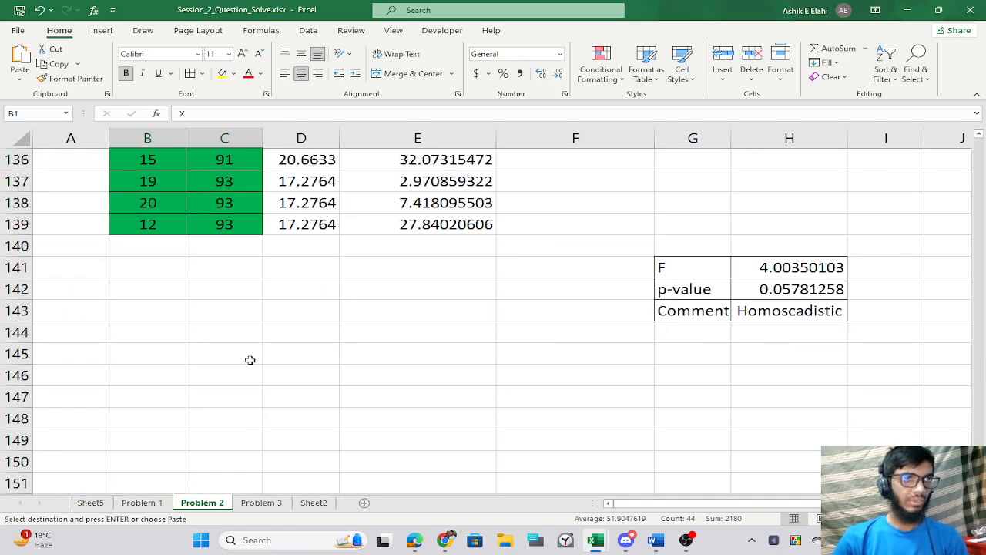
{"action": "left_click", "coordinate": [98, 339]}
{"action": "key", "text": "ctrl+v"}
{"action": "left_click", "coordinate": [319, 352]}
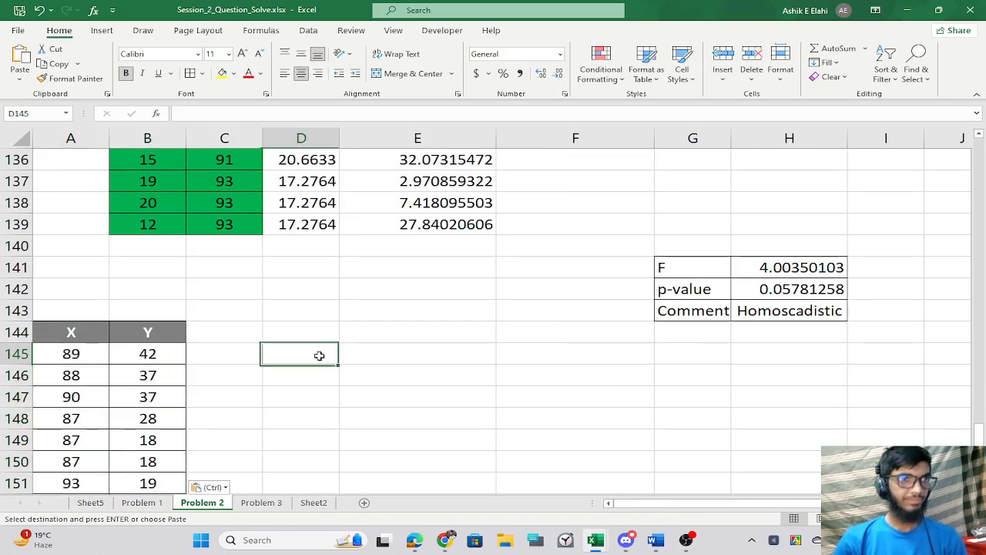
Enter the heading "Solve The Problem" in A142 above the copied X and Y table.
{"action": "left_click", "coordinate": [64, 299]}
{"action": "type", "text": "Solv"}
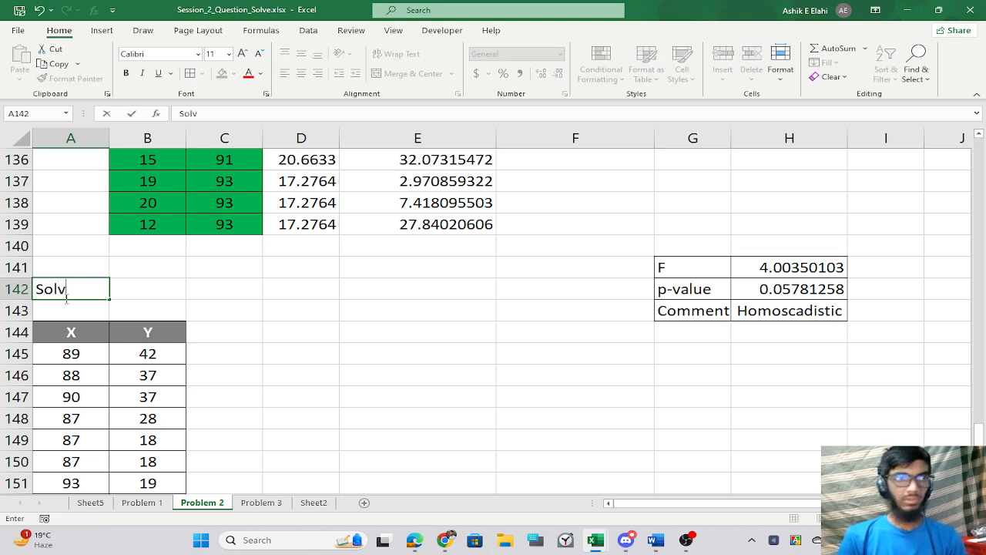
{"action": "type", "text": "e The"}
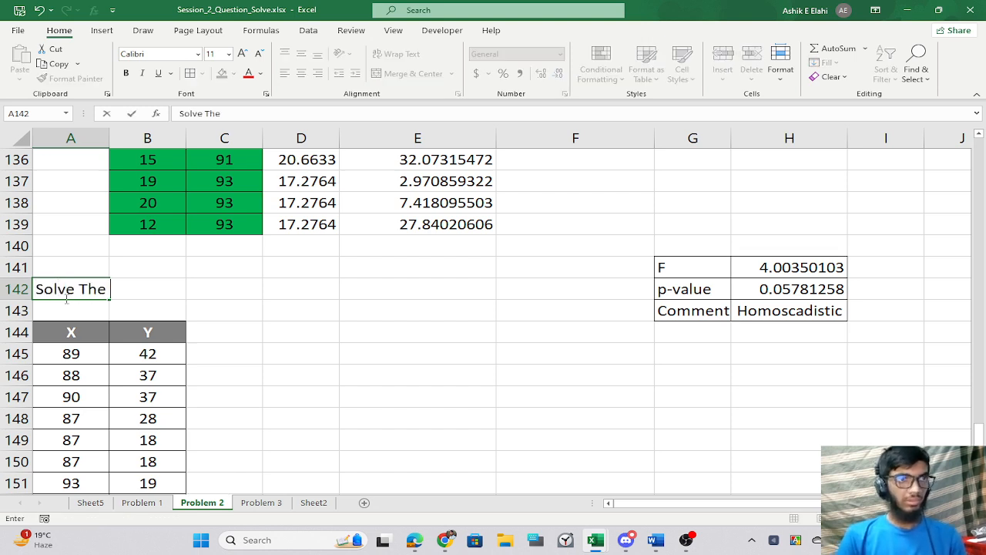
{"action": "type", "text": " Proble"}
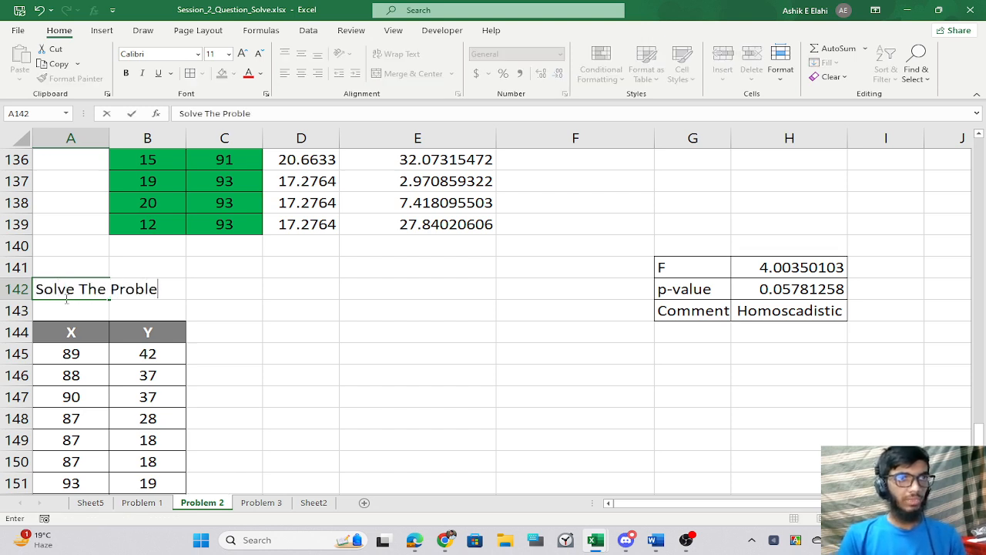
{"action": "type", "text": "m"}
{"action": "key", "text": "Return"}
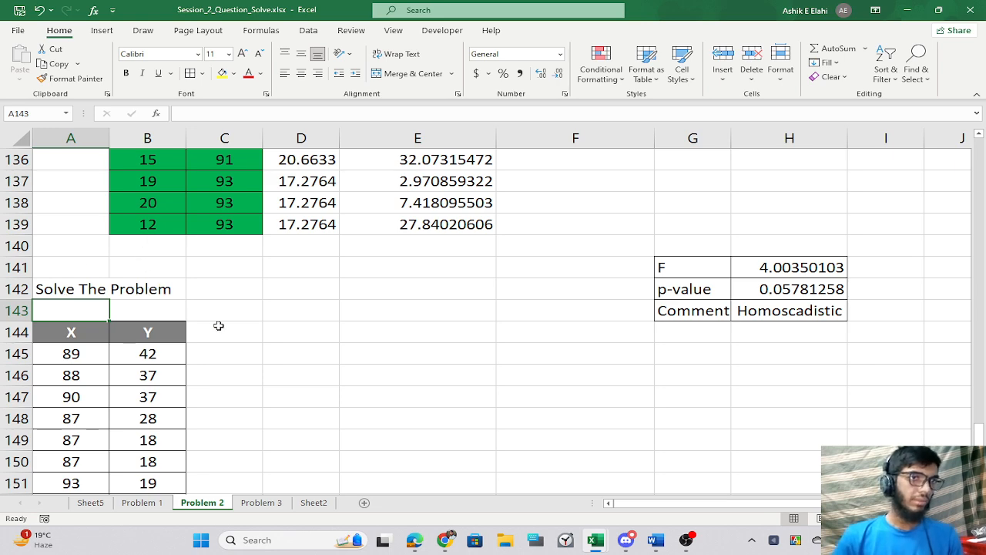
Clear all X and Y values from A145 downward in the copied table, keeping its headers and borders.
{"action": "scroll", "coordinate": [219, 326], "scroll_direction": "down", "scroll_amount": 2}
{"action": "left_click", "coordinate": [89, 269]}
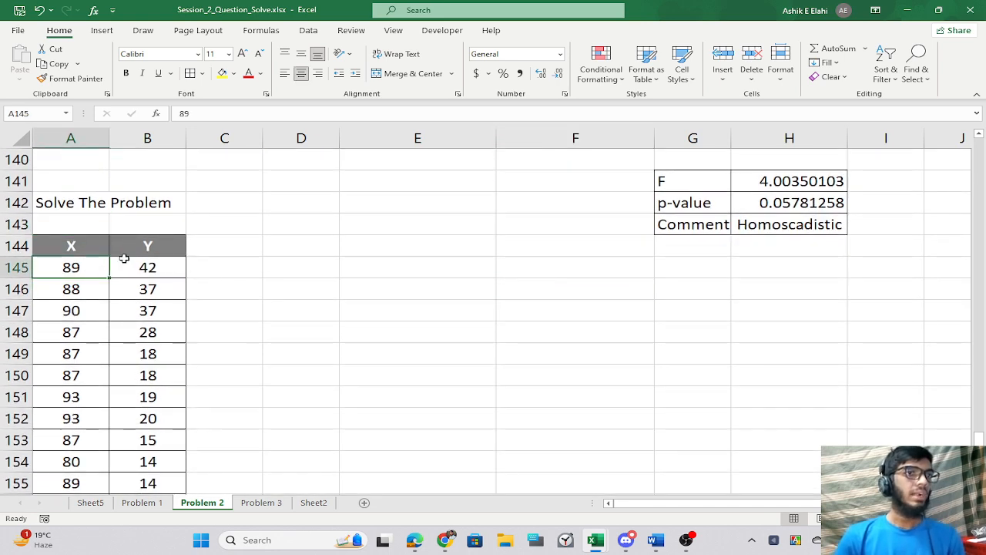
{"action": "left_click", "coordinate": [126, 262]}
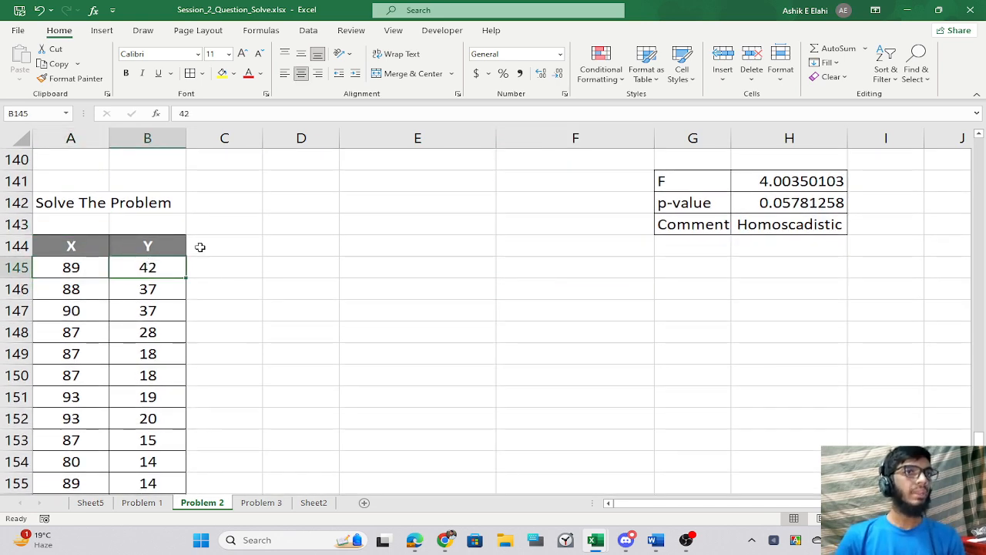
{"action": "scroll", "coordinate": [200, 246], "scroll_direction": "down", "scroll_amount": 2}
{"action": "left_click_drag", "start_coordinate": [152, 491], "coordinate": [145, 467]}
{"action": "key", "text": "Delete"}
{"action": "scroll", "coordinate": [147, 473], "scroll_direction": "up", "scroll_amount": 5}
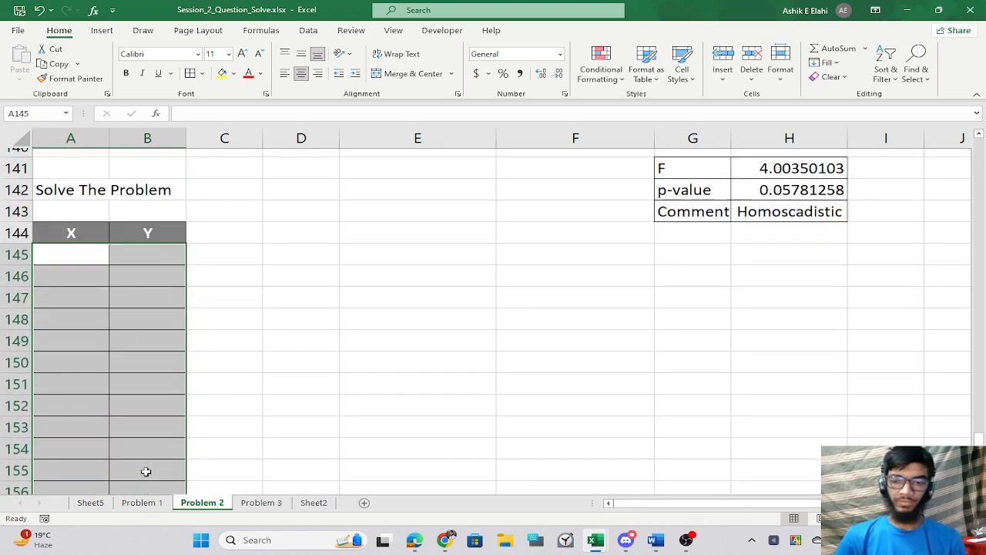
Swap the headers of the emptied table so A144 reads Y and B144 reads X.
{"action": "left_click", "coordinate": [300, 396]}
{"action": "double_click", "coordinate": [81, 317]}
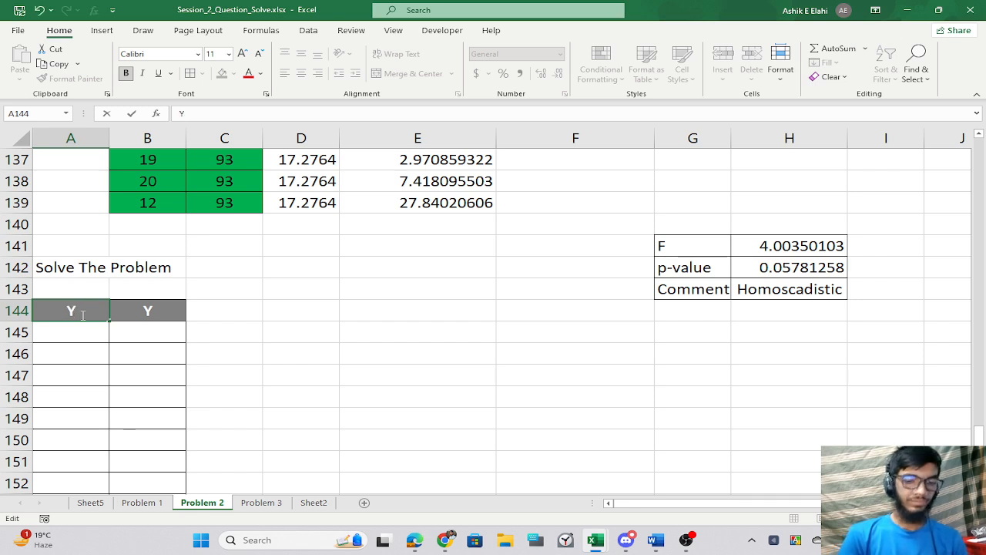
{"action": "key", "text": "Tab"}
{"action": "type", "text": "X"}
{"action": "key", "text": "Return"}
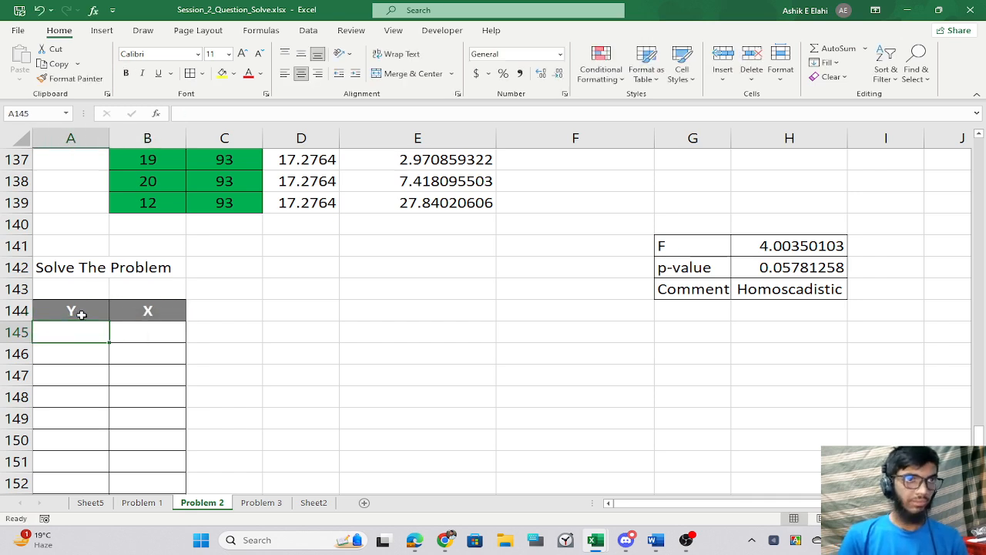
Enter the transformed Y formula =C2/B2 in A145, dividing the first original Y by its X.
{"action": "type", "text": "="}
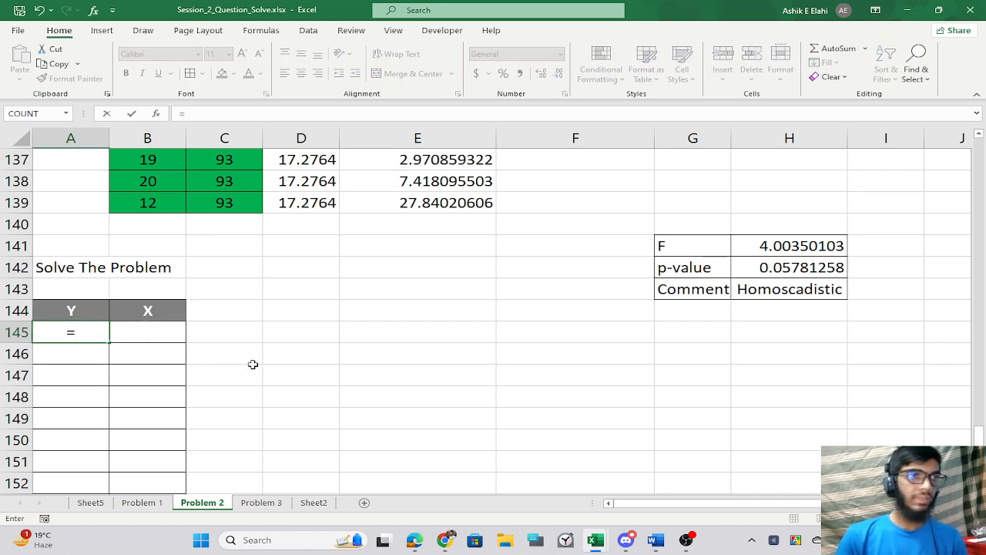
{"action": "scroll", "coordinate": [247, 336], "scroll_direction": "up", "scroll_amount": 20}
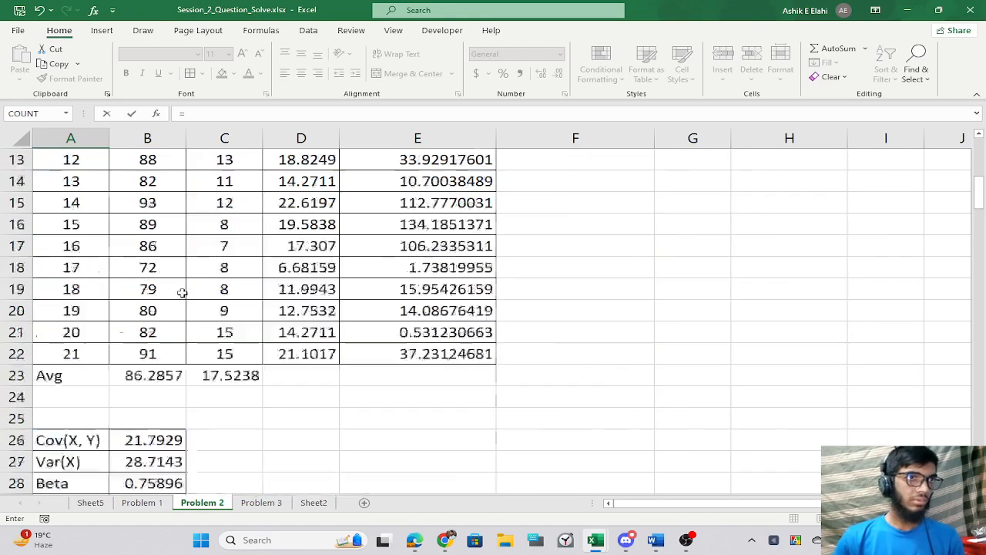
{"action": "left_click", "coordinate": [205, 180]}
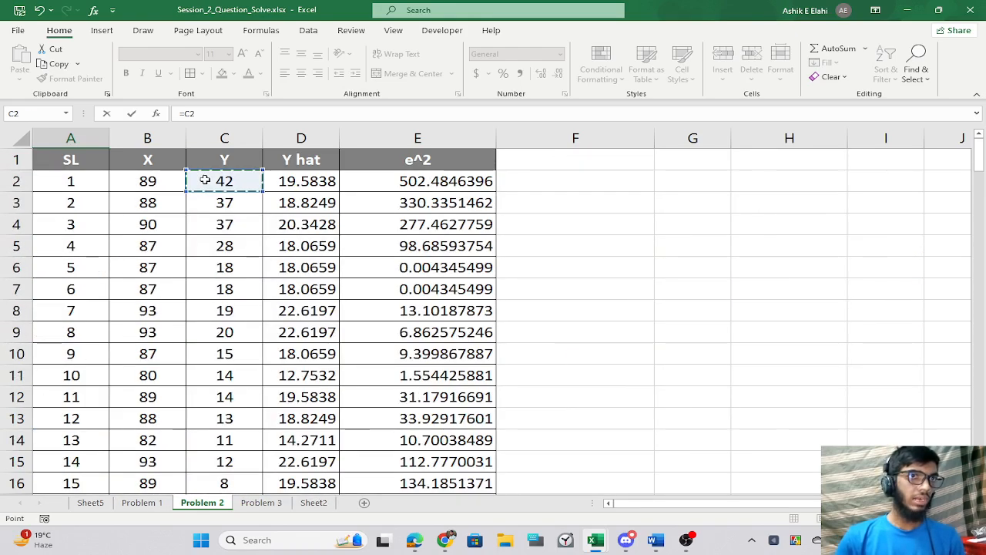
{"action": "type", "text": "/"}
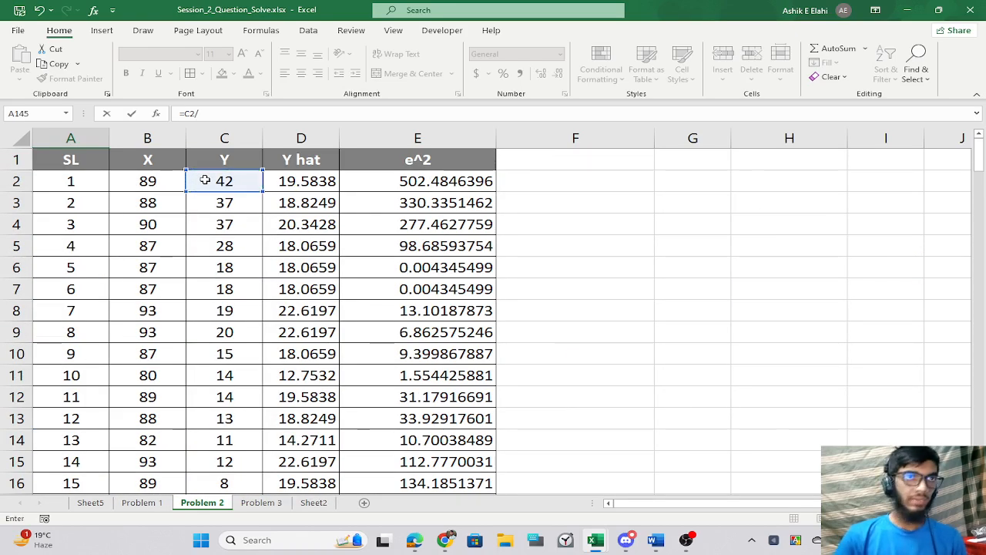
{"action": "left_click", "coordinate": [159, 182]}
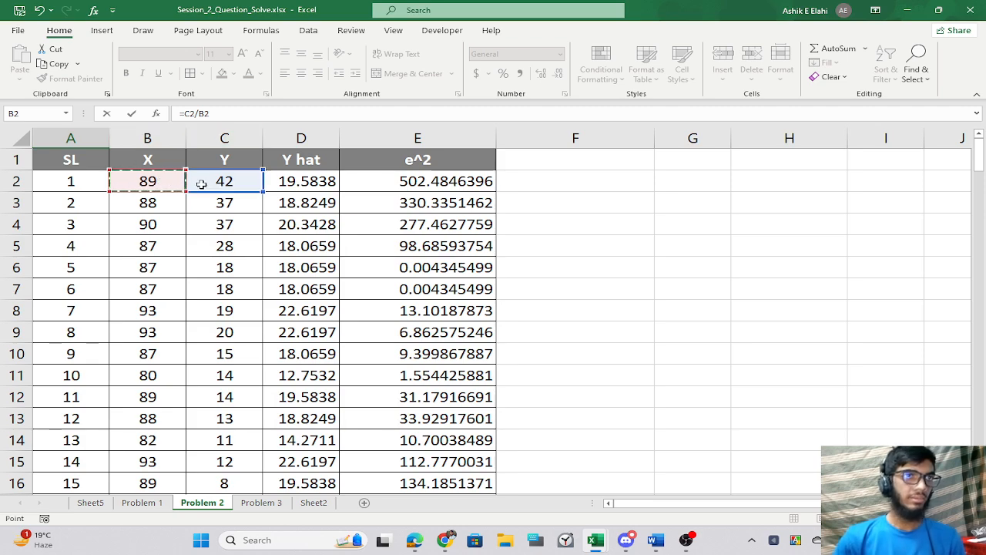
{"action": "scroll", "coordinate": [198, 182], "scroll_direction": "down", "scroll_amount": 20}
{"action": "scroll", "coordinate": [172, 300], "scroll_direction": "down", "scroll_amount": 20}
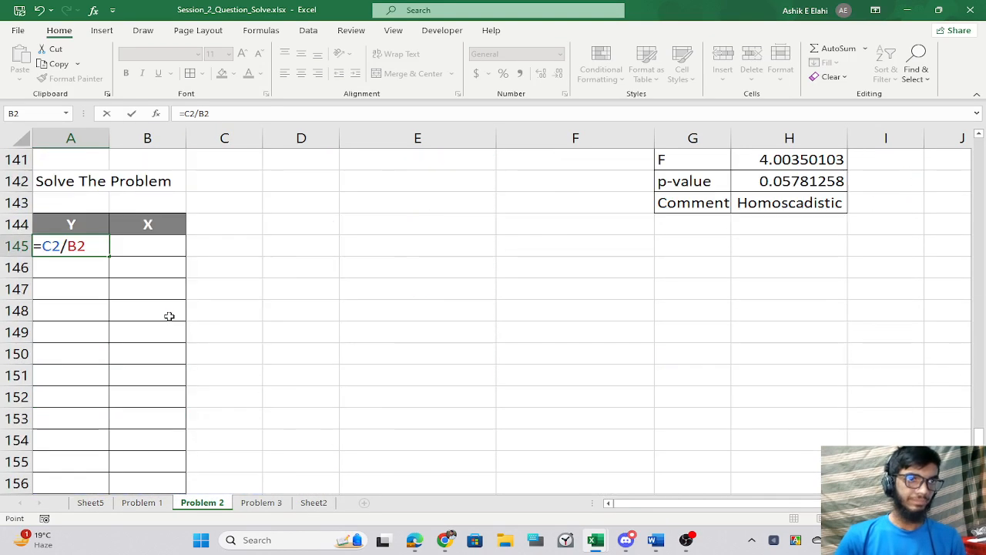
{"action": "scroll", "coordinate": [168, 312], "scroll_direction": "up", "scroll_amount": 3}
{"action": "key", "text": "Return"}
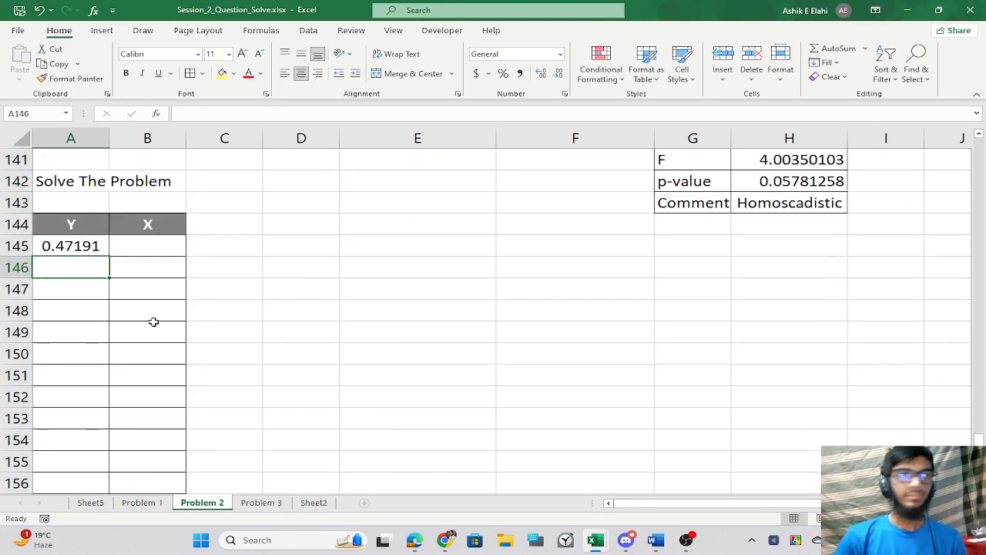
Fill the transformed Y formula from A145 down to A165.
{"action": "left_click", "coordinate": [83, 245]}
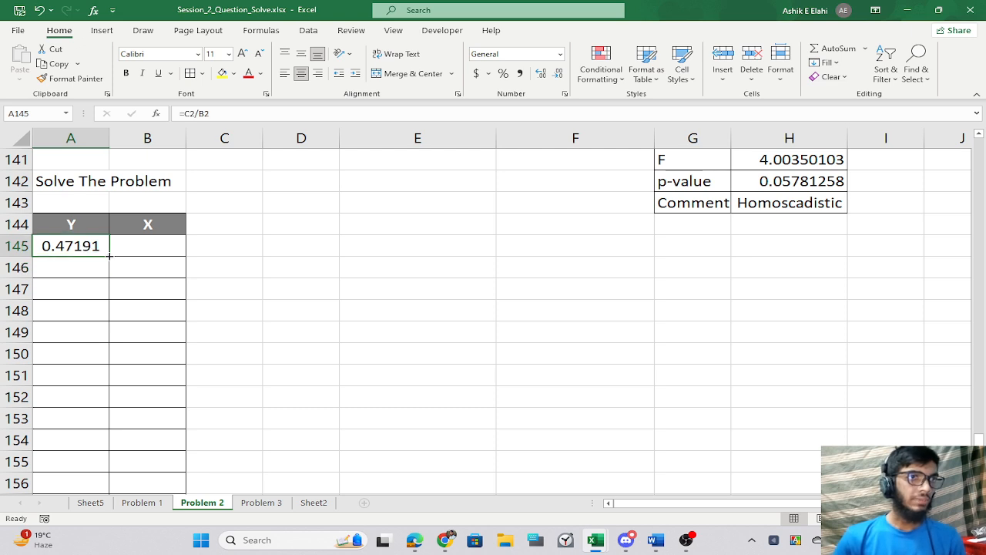
{"action": "left_click_drag", "start_coordinate": [110, 255], "coordinate": [108, 447]}
{"action": "scroll", "coordinate": [276, 385], "scroll_direction": "up", "scroll_amount": 9}
{"action": "scroll", "coordinate": [254, 370], "scroll_direction": "down", "scroll_amount": 5}
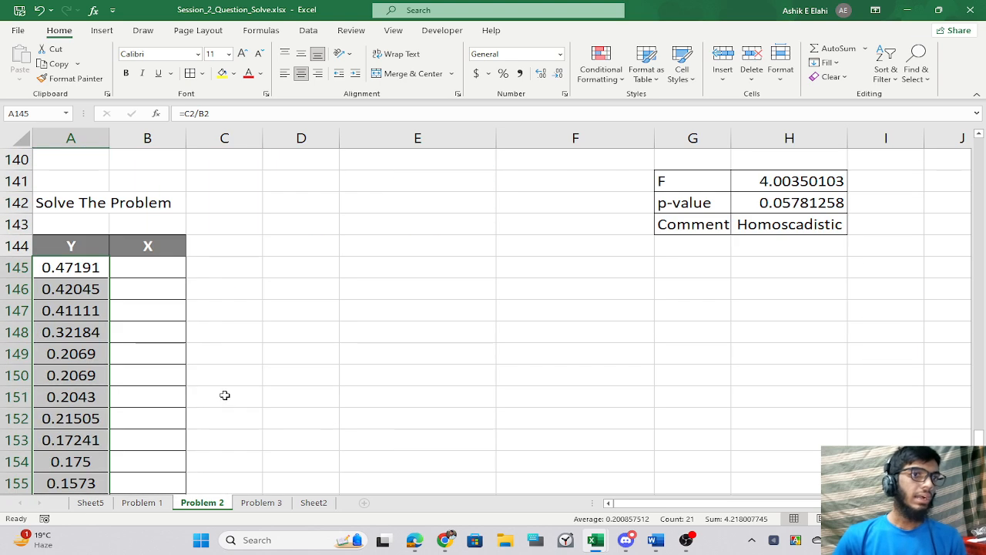
Enter the transformed X formula =1/B2 in B145, the reciprocal of the first original X.
{"action": "left_click", "coordinate": [138, 275]}
{"action": "type", "text": "="}
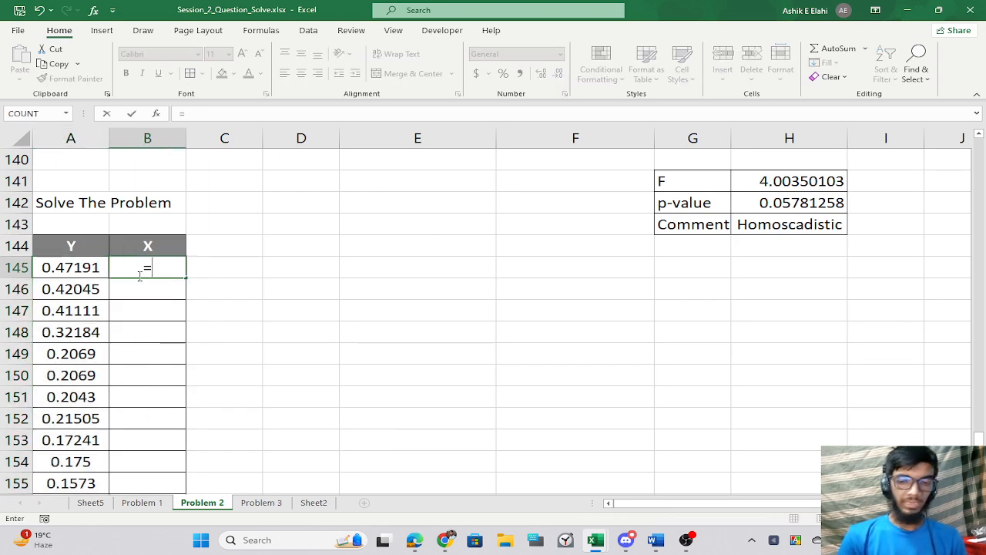
{"action": "type", "text": "1/"}
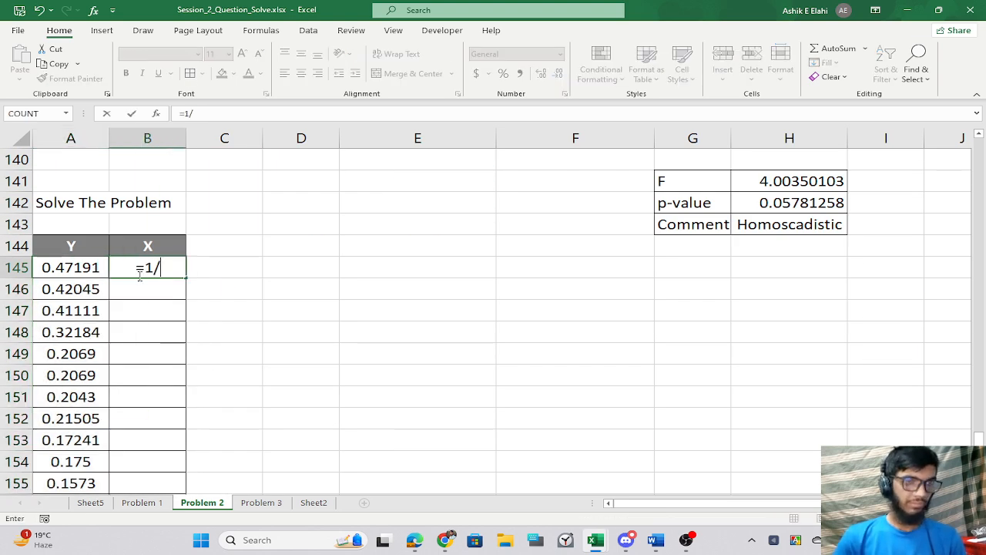
{"action": "type", "text": "X"}
{"action": "key", "text": "BackSpace"}
{"action": "scroll", "coordinate": [140, 276], "scroll_direction": "up", "scroll_amount": 20}
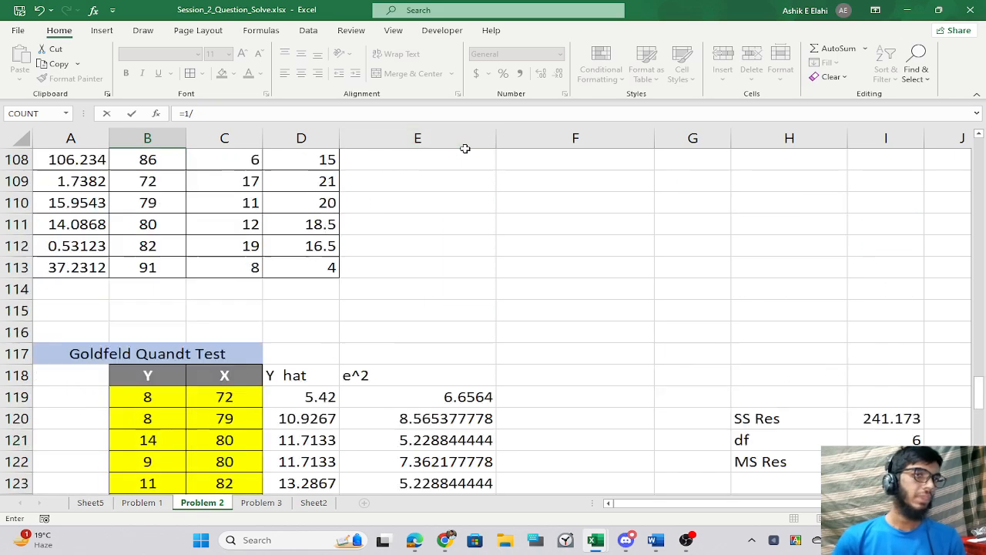
{"action": "scroll", "coordinate": [187, 255], "scroll_direction": "up", "scroll_amount": 7}
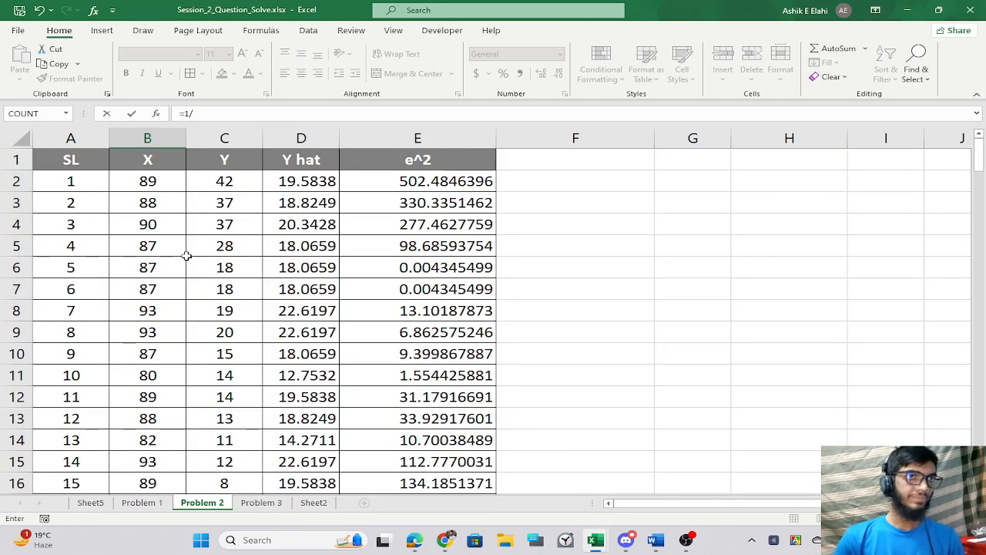
{"action": "left_click", "coordinate": [150, 179]}
{"action": "key", "text": "Return"}
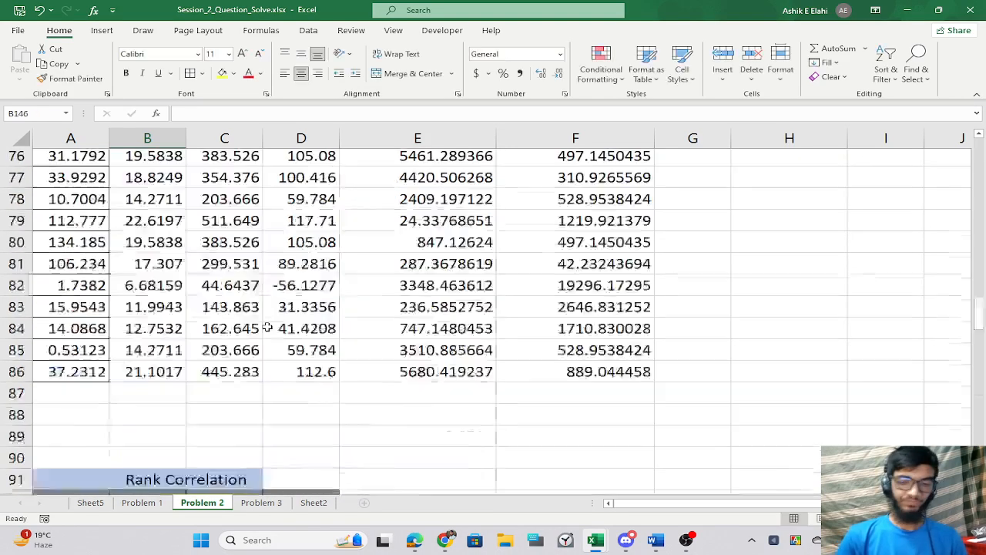
Fill the reciprocal formula from B145 down to B165.
{"action": "left_click", "coordinate": [151, 294]}
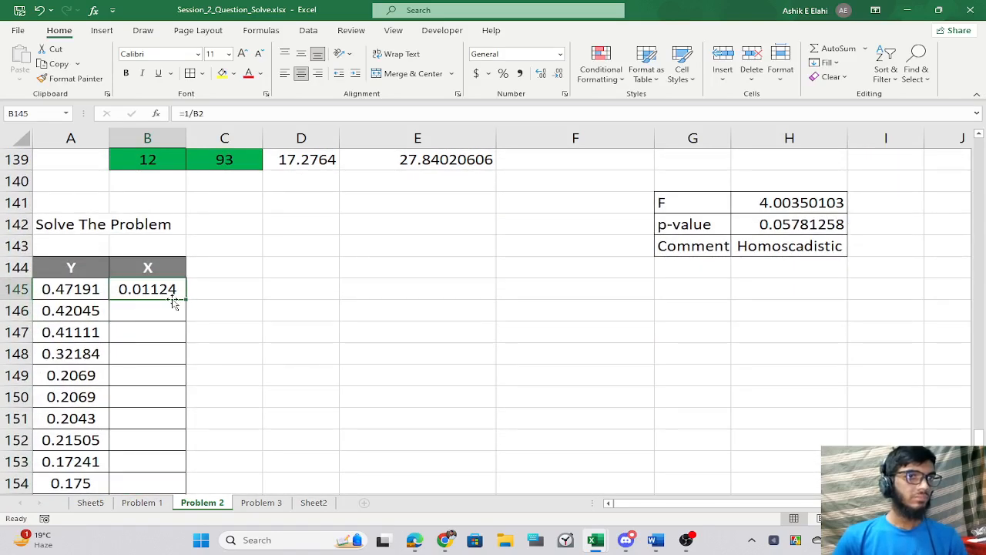
{"action": "left_click_drag", "start_coordinate": [185, 300], "coordinate": [207, 429]}
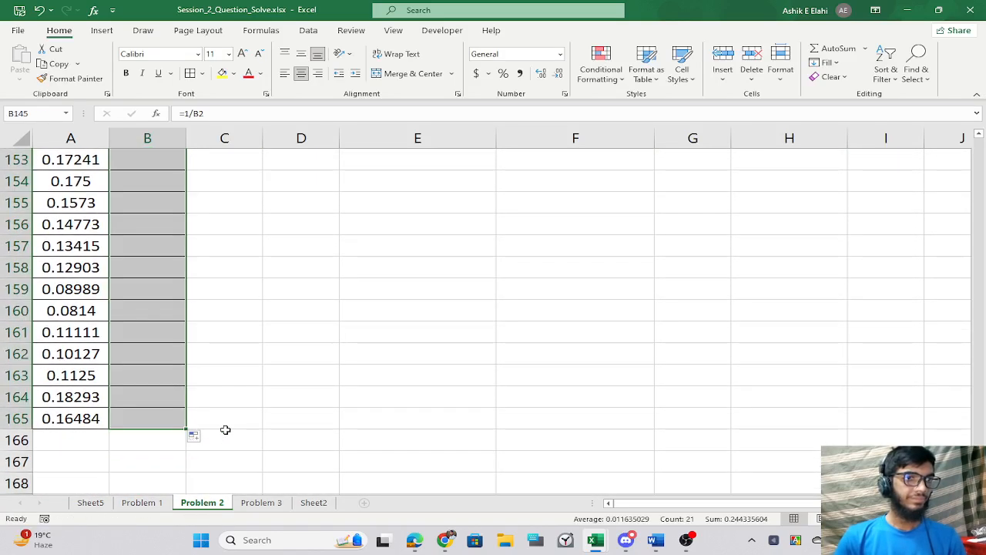
{"action": "scroll", "coordinate": [342, 416], "scroll_direction": "up", "scroll_amount": 7}
{"action": "left_click", "coordinate": [341, 414]}
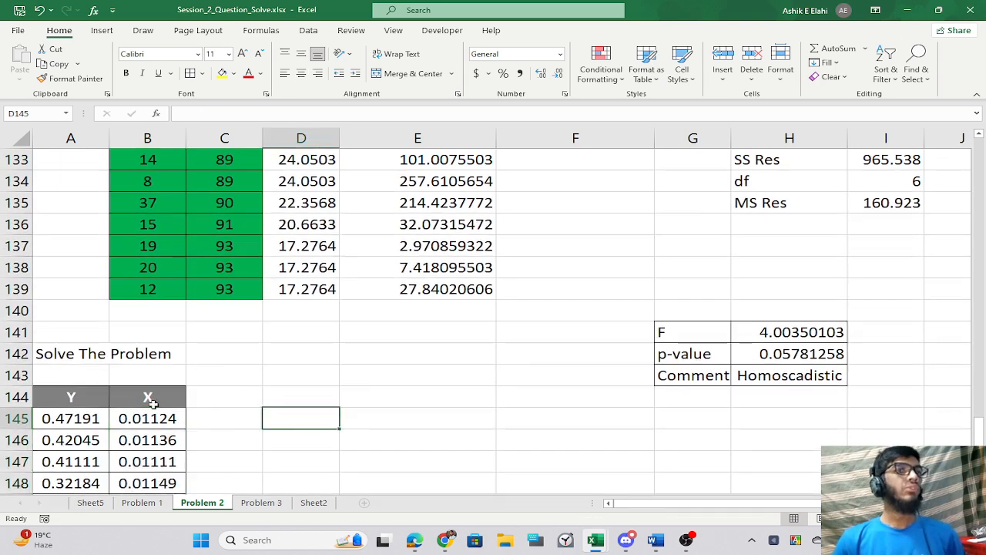
Rename the transformed table's headers in A144 and B144 as Y* and X*.
{"action": "left_click", "coordinate": [89, 389]}
{"action": "double_click", "coordinate": [89, 389]}
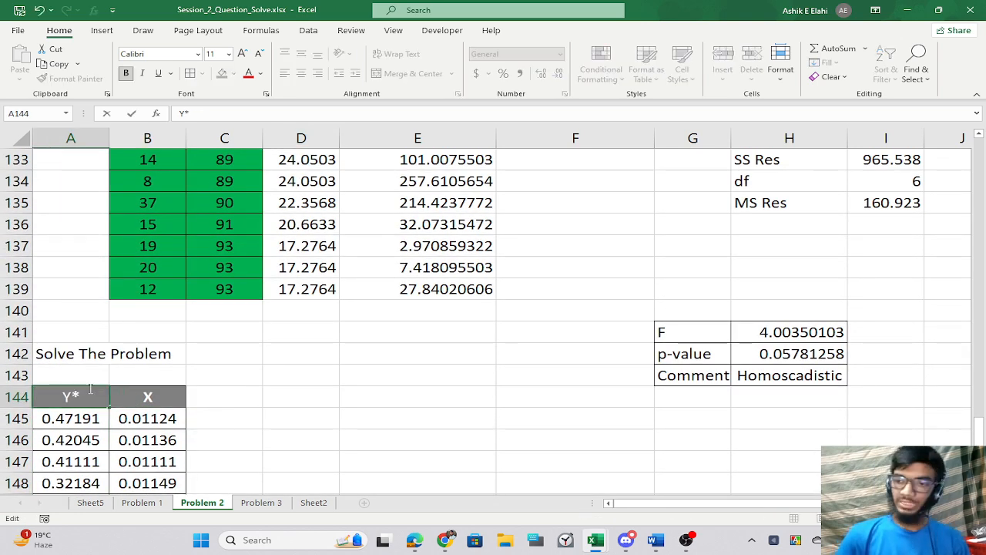
{"action": "left_click", "coordinate": [141, 395]}
{"action": "double_click", "coordinate": [162, 396]}
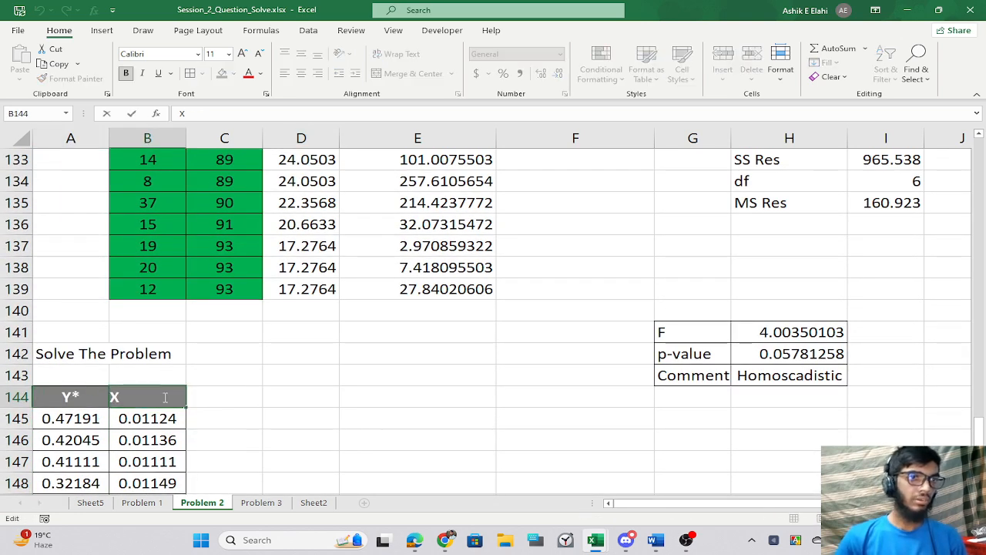
{"action": "type", "text": "*"}
{"action": "key", "text": "Return"}
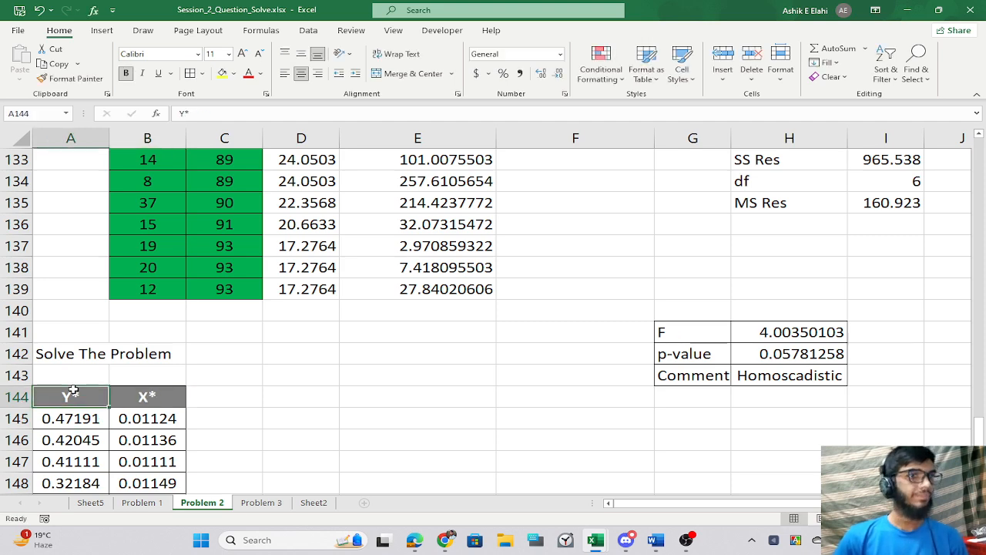
{"action": "left_click", "coordinate": [258, 411]}
{"action": "left_click", "coordinate": [254, 395]}
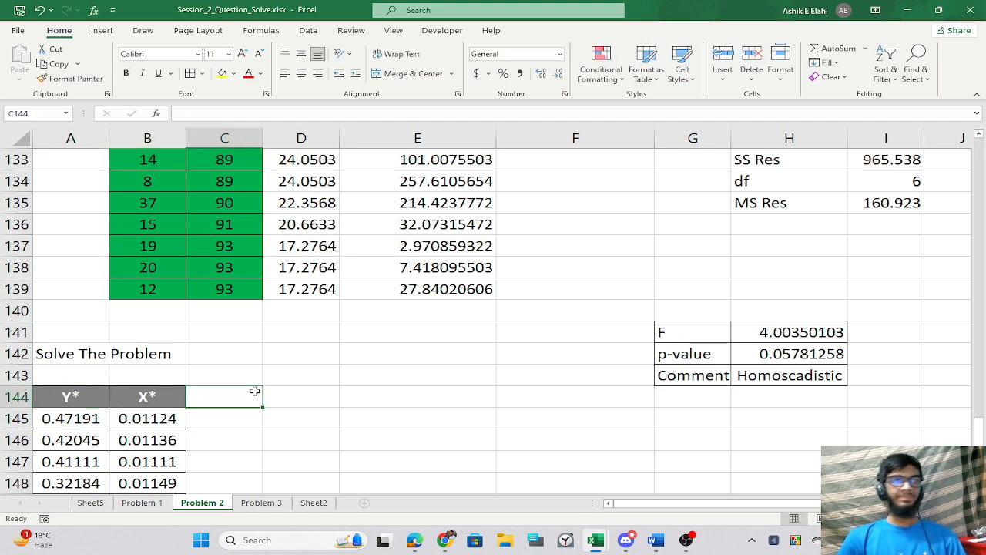
Review the original data table and its coefficient block, including the e^2 formula in E3 and the Y hat formula in D2.
{"action": "scroll", "coordinate": [359, 390], "scroll_direction": "down", "scroll_amount": 1}
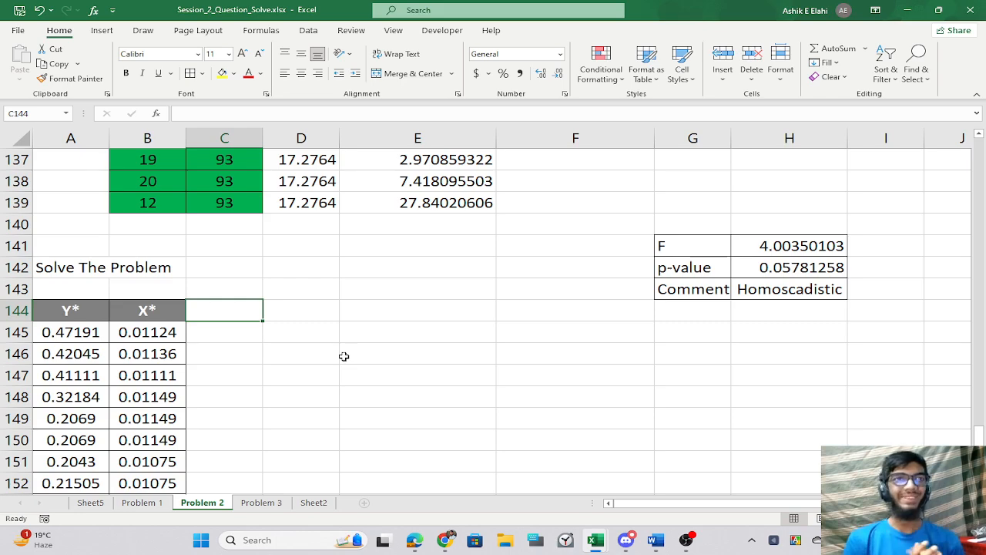
{"action": "scroll", "coordinate": [298, 275], "scroll_direction": "up", "scroll_amount": 20}
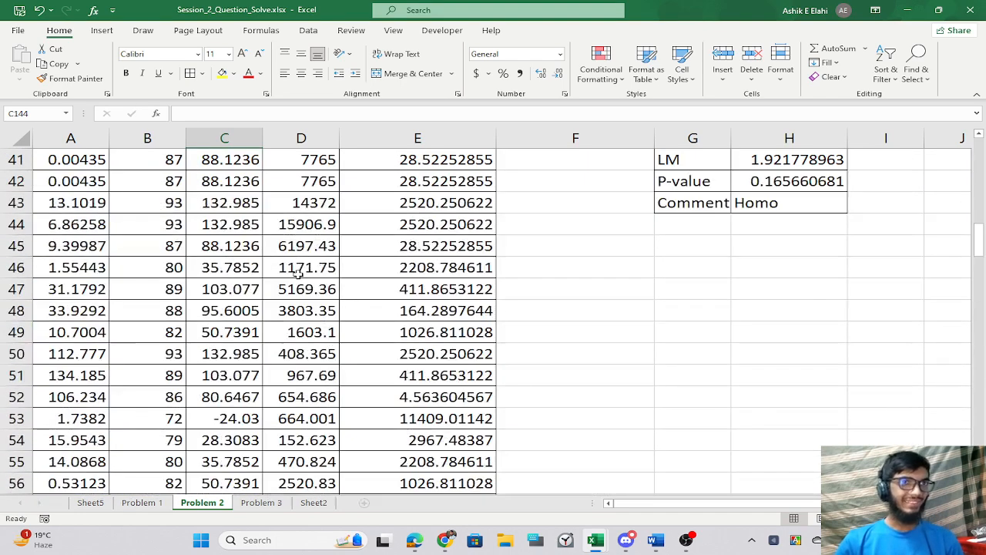
{"action": "scroll", "coordinate": [298, 274], "scroll_direction": "up", "scroll_amount": 7}
{"action": "scroll", "coordinate": [255, 274], "scroll_direction": "down", "scroll_amount": 7}
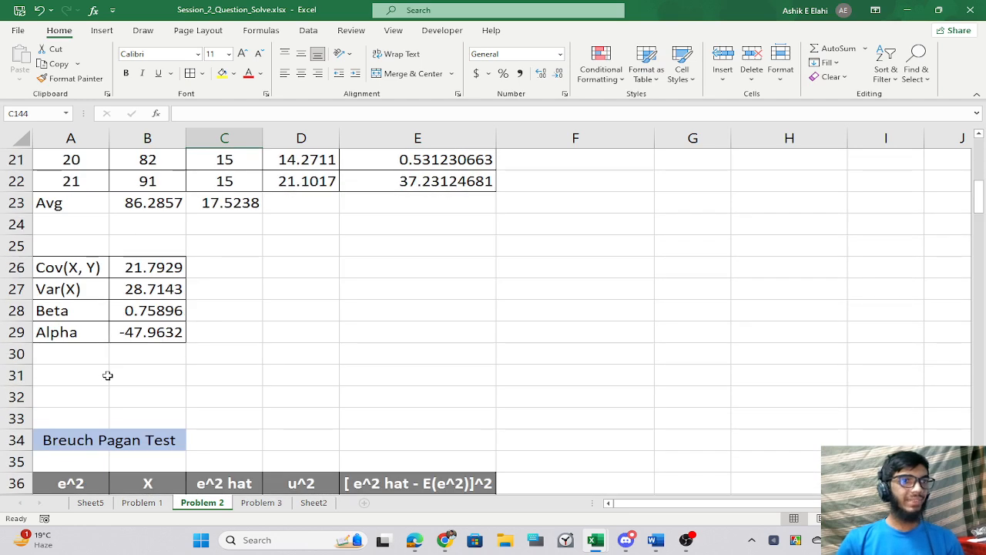
{"action": "scroll", "coordinate": [105, 375], "scroll_direction": "up", "scroll_amount": 3}
{"action": "scroll", "coordinate": [284, 353], "scroll_direction": "up", "scroll_amount": 4}
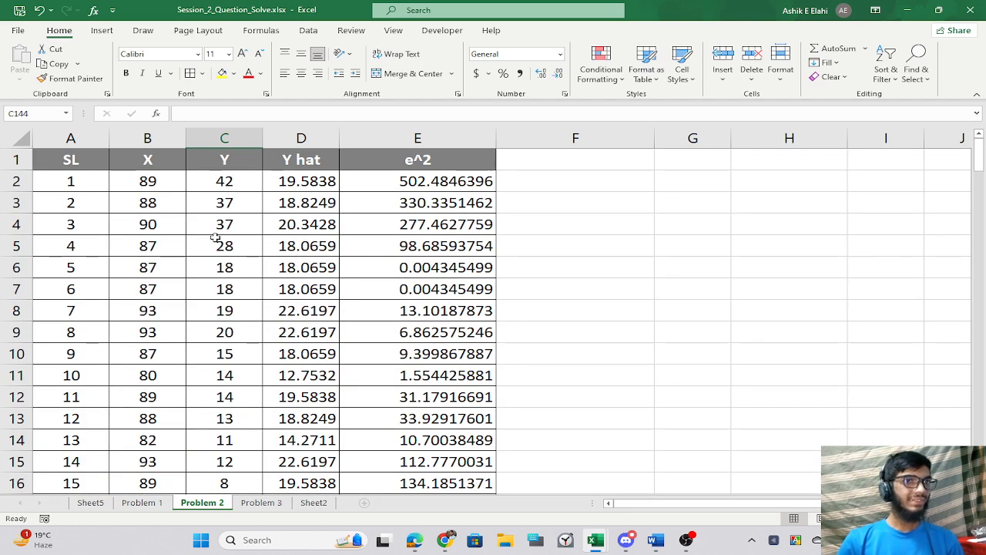
{"action": "left_click", "coordinate": [445, 200]}
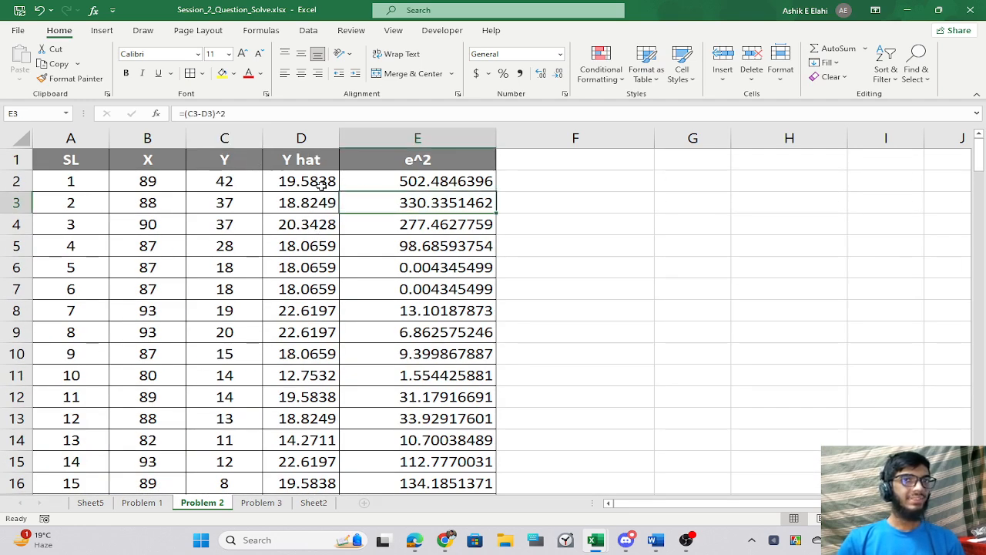
{"action": "left_click", "coordinate": [326, 184]}
{"action": "scroll", "coordinate": [316, 281], "scroll_direction": "down", "scroll_amount": 5}
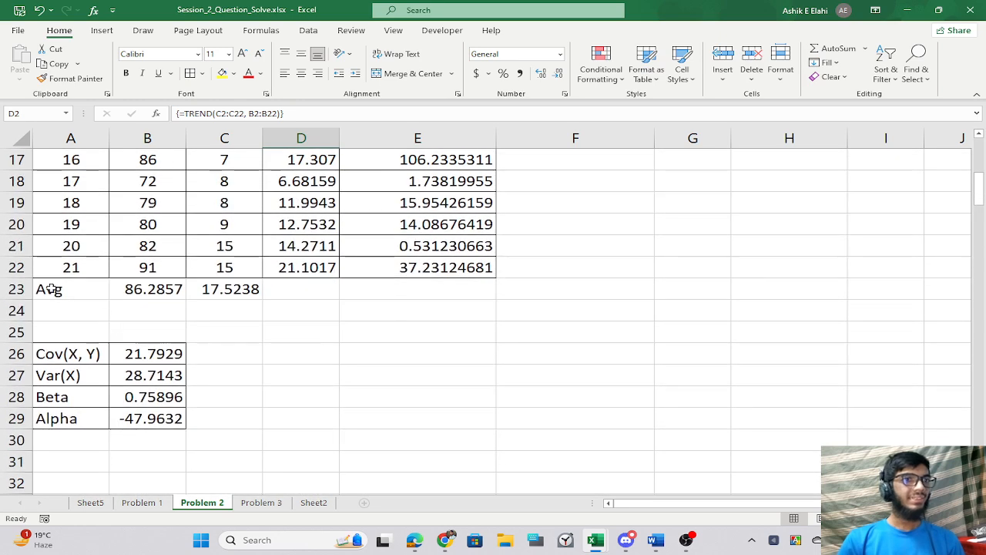
Copy the original data's average row and coefficient block, A23:C29.
{"action": "left_click_drag", "start_coordinate": [50, 289], "coordinate": [206, 419]}
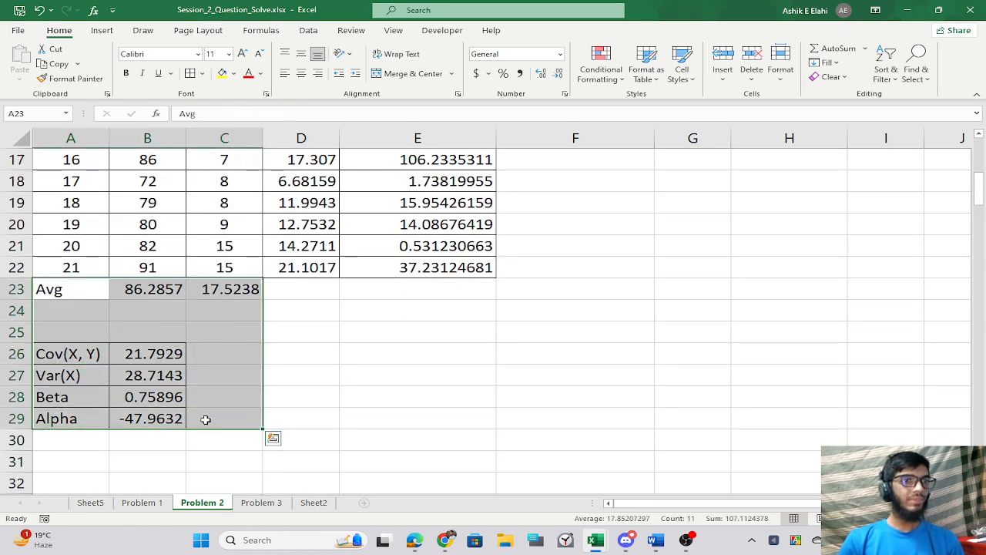
{"action": "key", "text": "ctrl+c"}
{"action": "scroll", "coordinate": [239, 396], "scroll_direction": "down", "scroll_amount": 13}
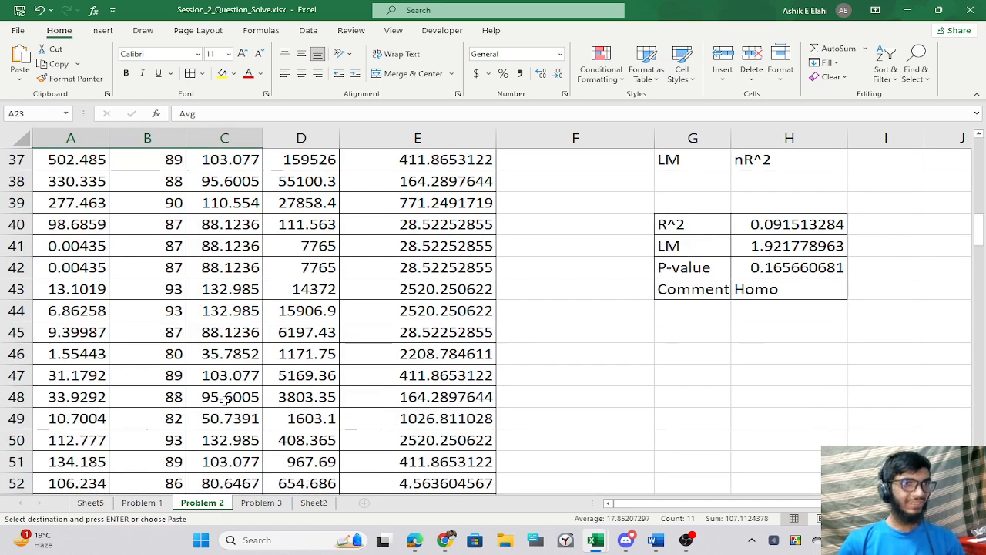
{"action": "scroll", "coordinate": [224, 404], "scroll_direction": "up", "scroll_amount": 13}
{"action": "scroll", "coordinate": [221, 409], "scroll_direction": "up", "scroll_amount": 5}
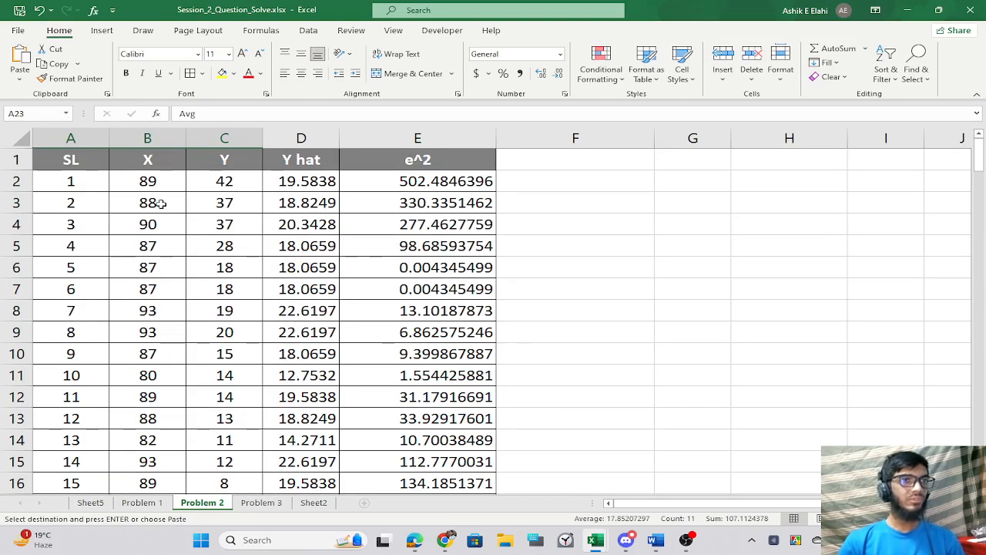
Try pasting the copied average and coefficient block below the transformed table at A168, and undo the paste.
{"action": "scroll", "coordinate": [352, 267], "scroll_direction": "down", "scroll_amount": 7}
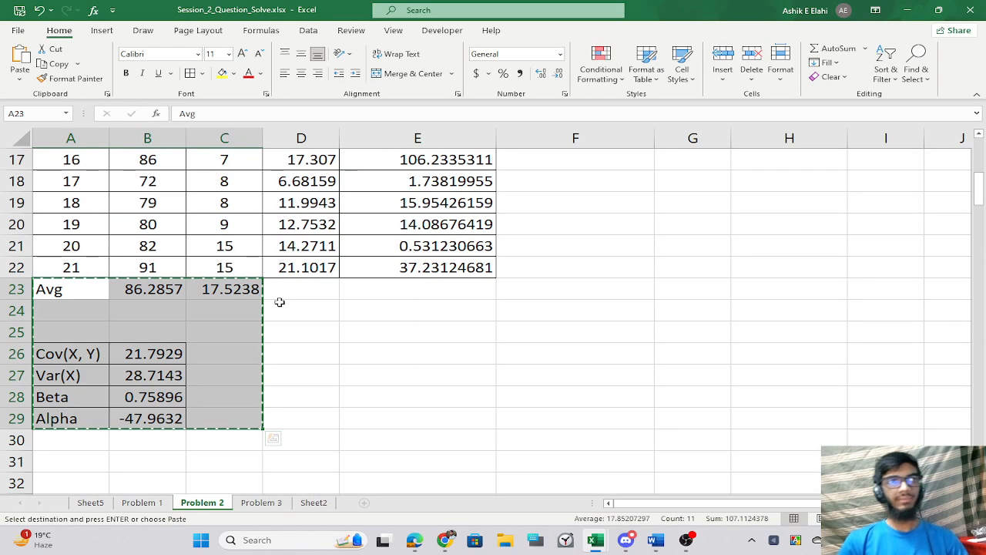
{"action": "scroll", "coordinate": [279, 301], "scroll_direction": "down", "scroll_amount": 3}
{"action": "scroll", "coordinate": [280, 300], "scroll_direction": "up", "scroll_amount": 4}
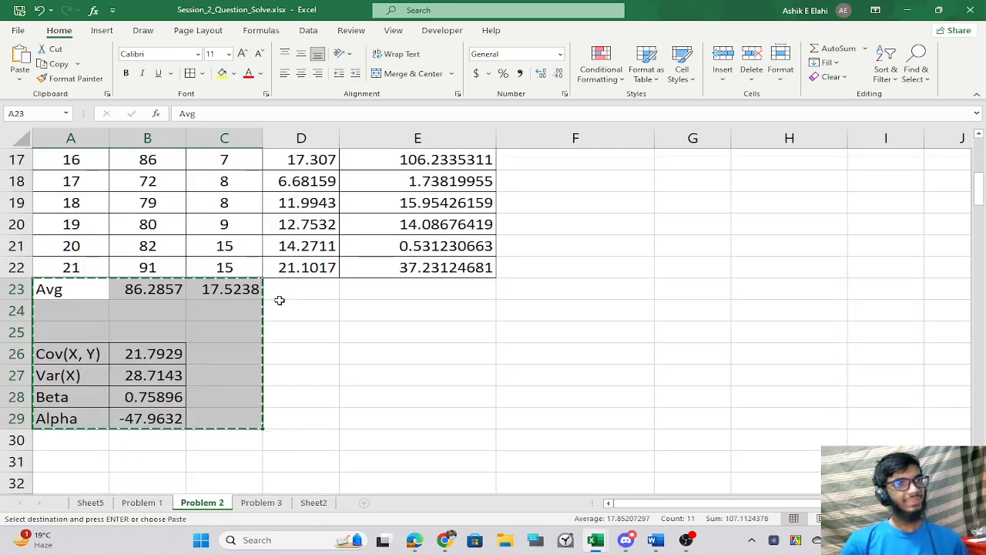
{"action": "scroll", "coordinate": [280, 301], "scroll_direction": "down", "scroll_amount": 20}
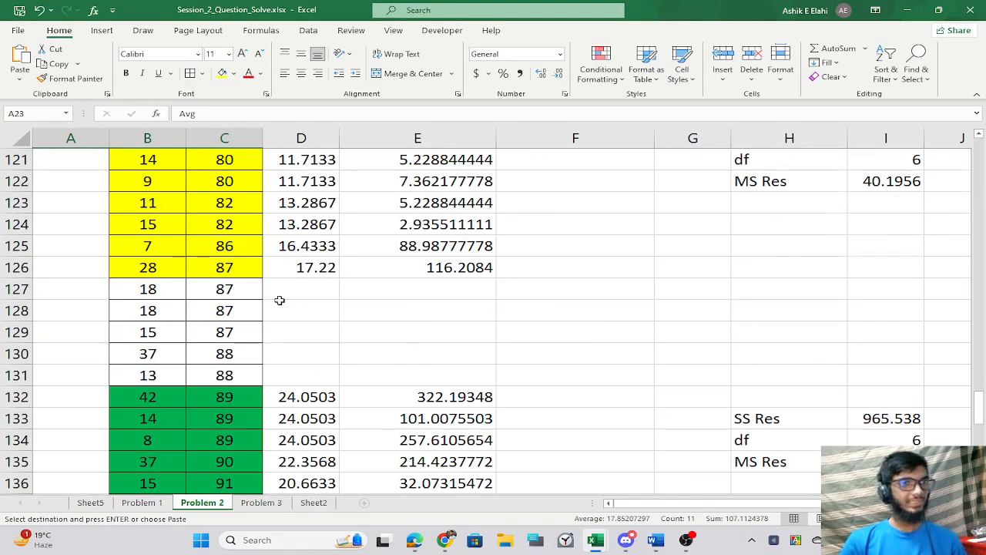
{"action": "scroll", "coordinate": [280, 301], "scroll_direction": "down", "scroll_amount": 15}
{"action": "scroll", "coordinate": [280, 301], "scroll_direction": "up", "scroll_amount": 1}
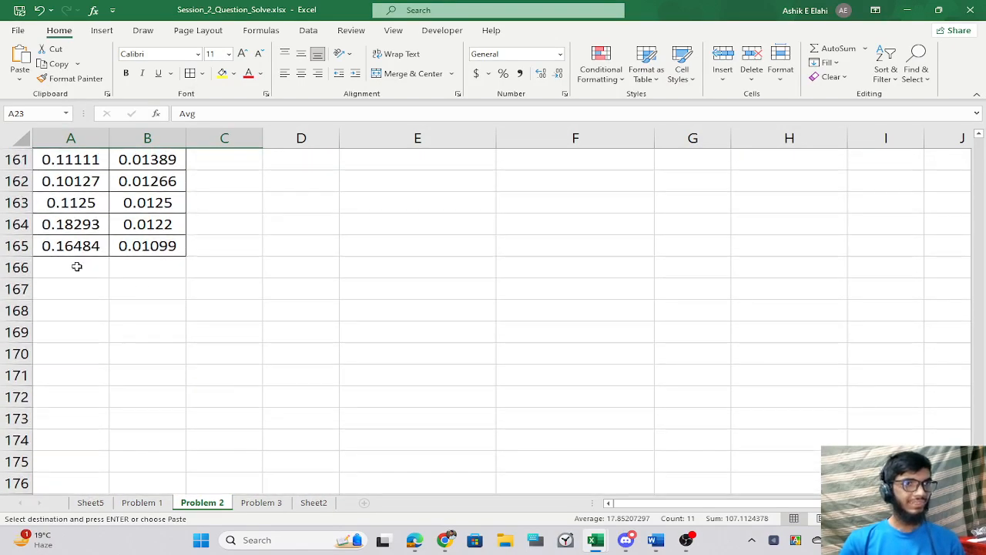
{"action": "left_click", "coordinate": [77, 267]}
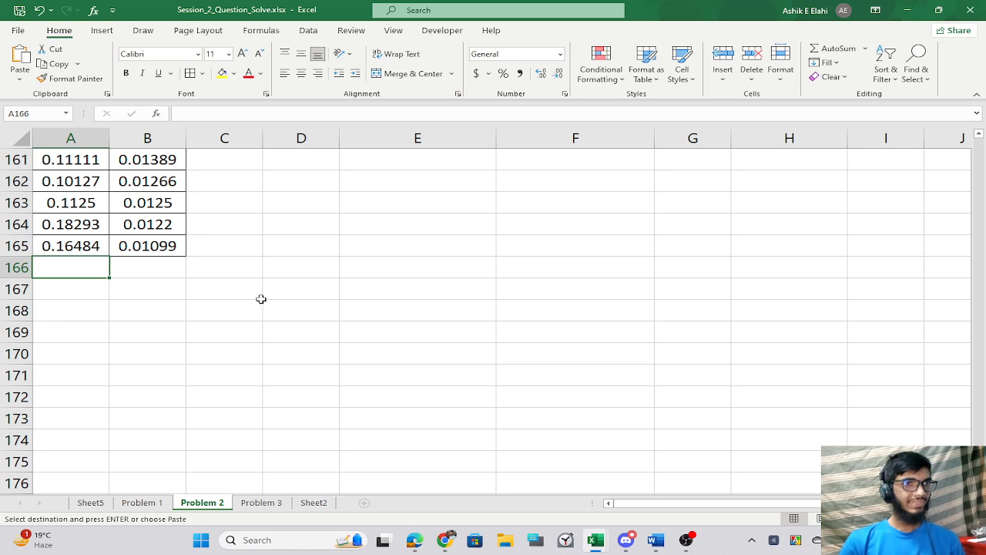
{"action": "left_click", "coordinate": [87, 320]}
{"action": "key", "text": "ctrl+v"}
{"action": "left_click", "coordinate": [319, 308]}
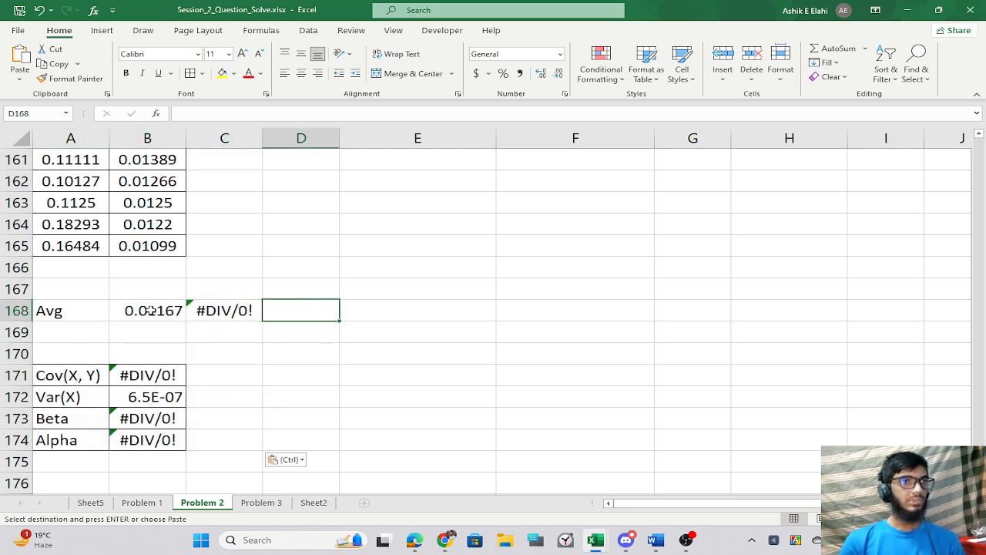
{"action": "key", "text": "ctrl+z"}
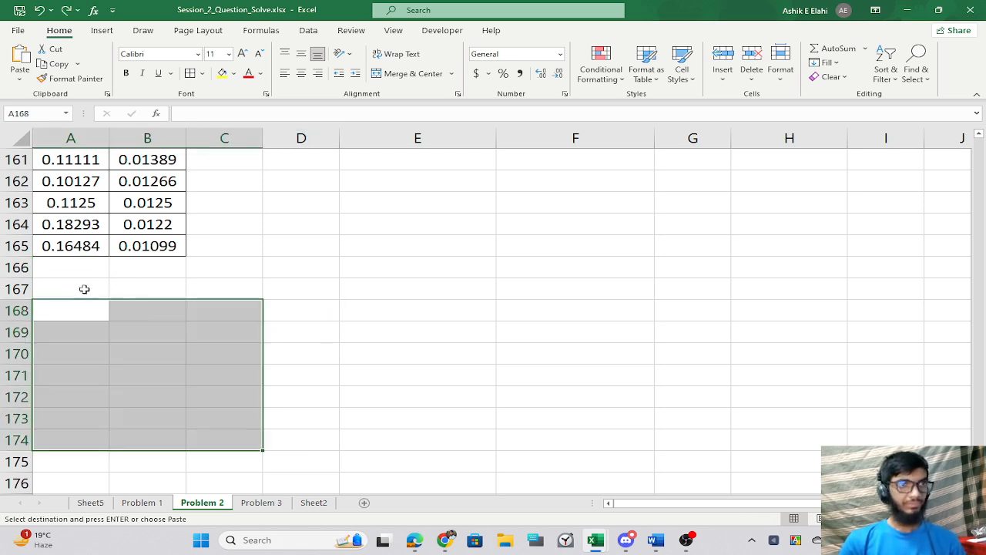
Paste the copied average and coefficient block beside the transformed Y* and X* table, starting at D148.
{"action": "left_click", "coordinate": [73, 272]}
{"action": "scroll", "coordinate": [169, 307], "scroll_direction": "up", "scroll_amount": 7}
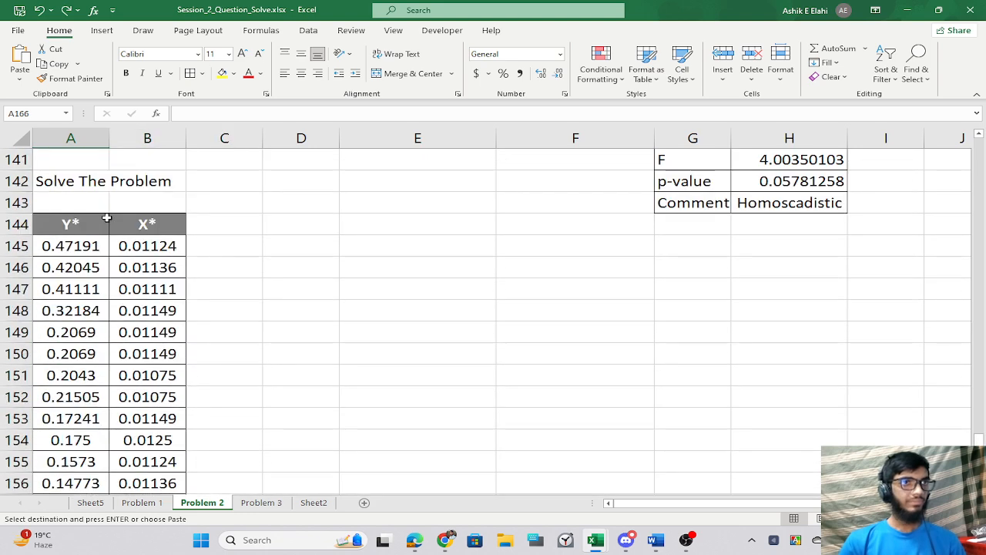
{"action": "left_click_drag", "start_coordinate": [93, 219], "coordinate": [78, 479]}
{"action": "left_click", "coordinate": [231, 438]}
{"action": "scroll", "coordinate": [315, 404], "scroll_direction": "down", "scroll_amount": 2}
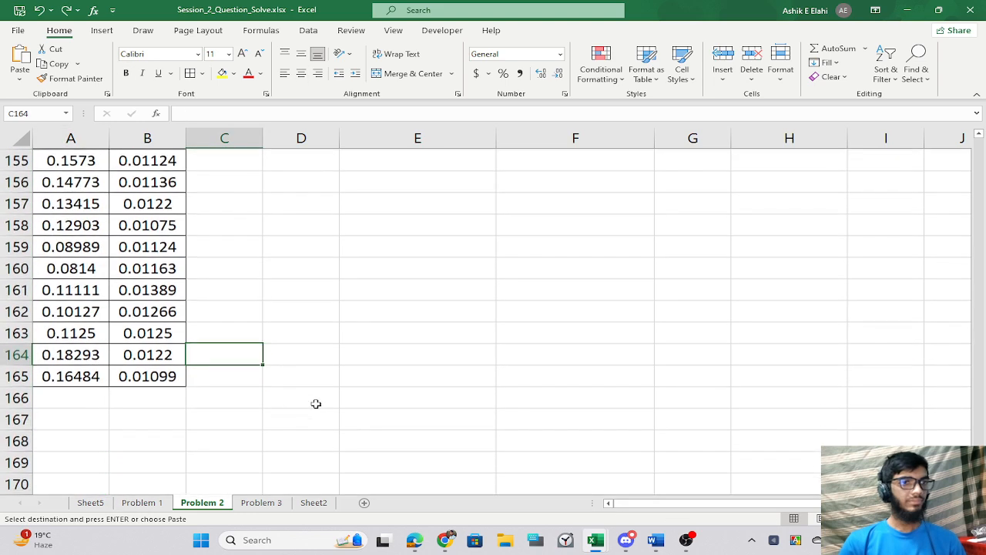
{"action": "scroll", "coordinate": [316, 404], "scroll_direction": "up", "scroll_amount": 5}
{"action": "left_click", "coordinate": [331, 347]}
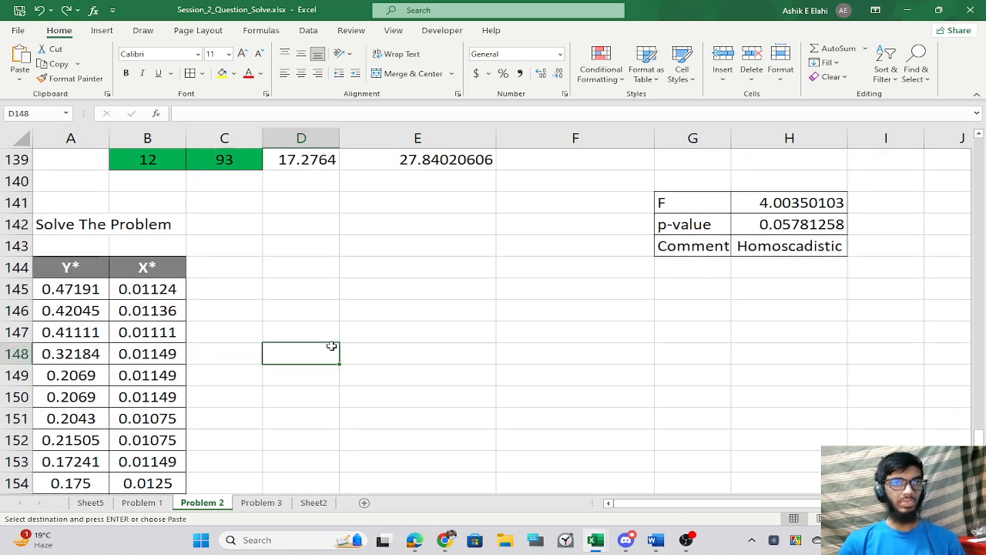
{"action": "key", "text": "ctrl+v"}
{"action": "left_click", "coordinate": [438, 367]}
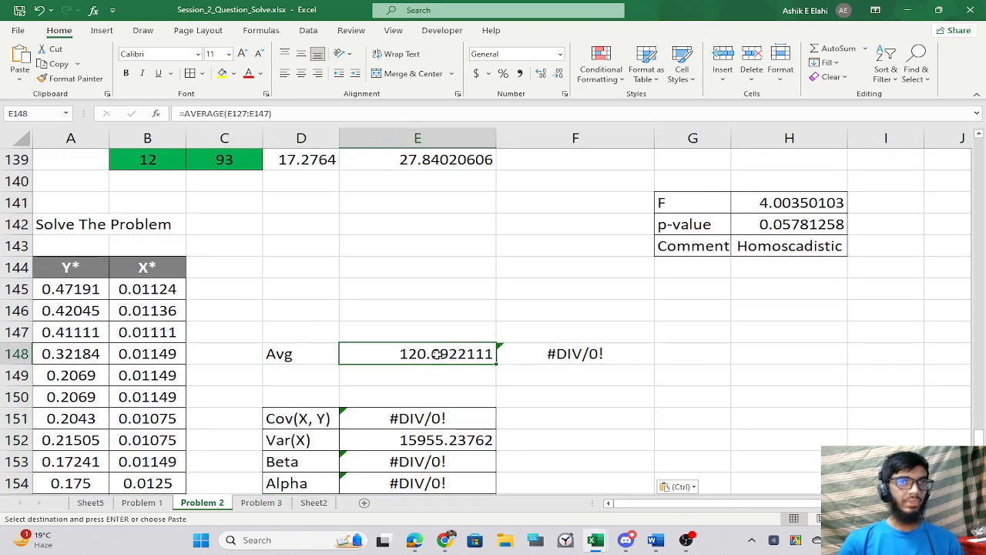
Label the pasted average columns Y* in E147 and X* in F147.
{"action": "scroll", "coordinate": [436, 354], "scroll_direction": "down", "scroll_amount": 2}
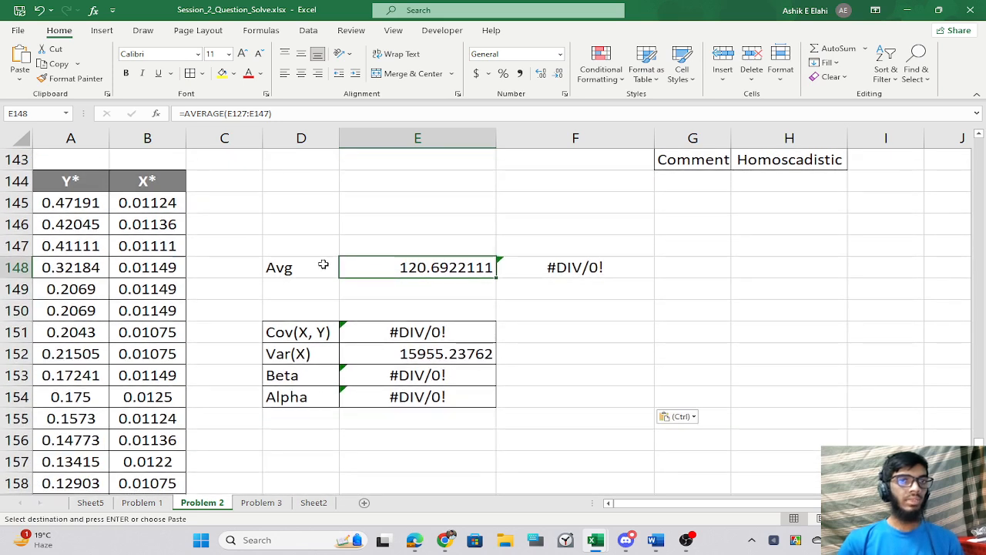
{"action": "left_click_drag", "start_coordinate": [286, 264], "coordinate": [540, 268]}
{"action": "left_click", "coordinate": [481, 303]}
{"action": "left_click", "coordinate": [403, 275]}
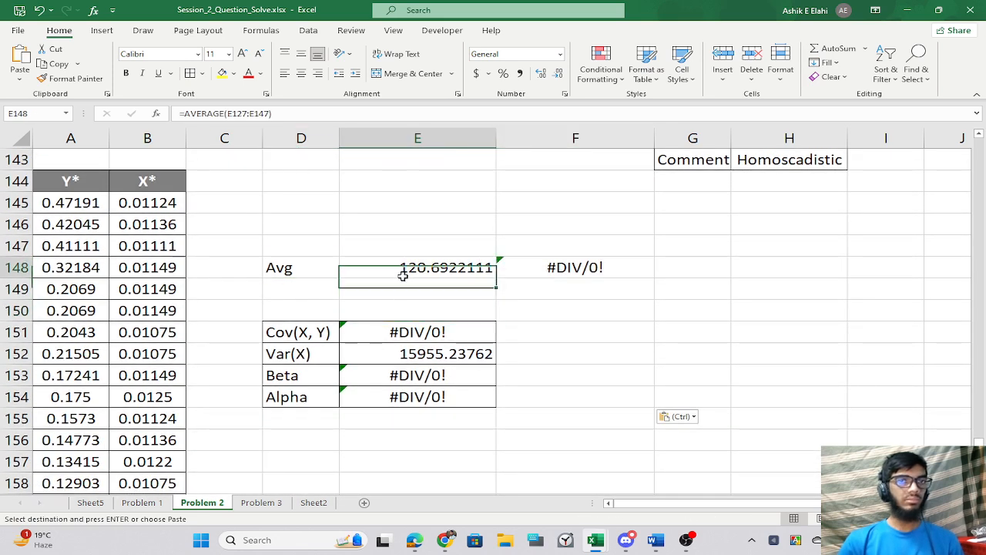
{"action": "scroll", "coordinate": [352, 276], "scroll_direction": "up", "scroll_amount": 1}
{"action": "scroll", "coordinate": [352, 275], "scroll_direction": "up", "scroll_amount": 1}
{"action": "left_click", "coordinate": [381, 330]}
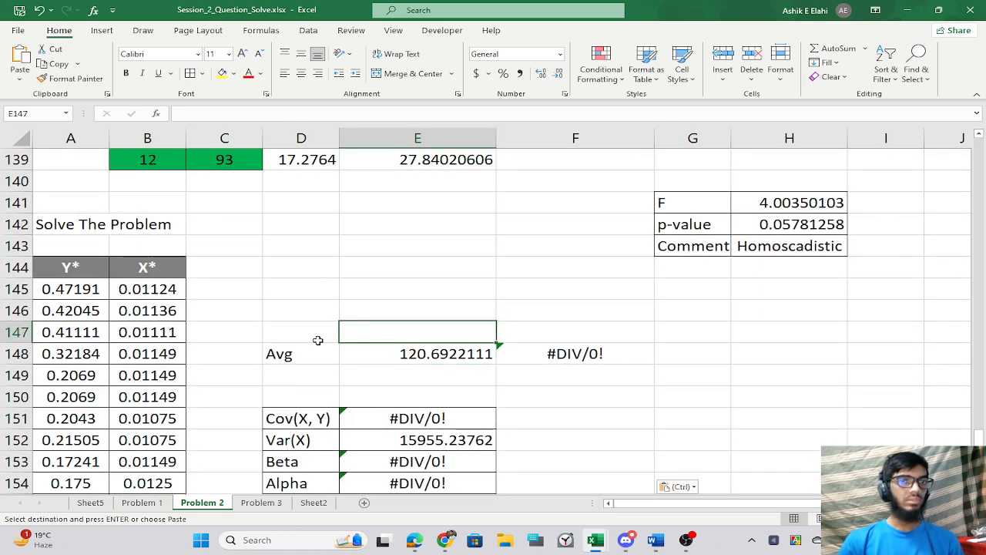
{"action": "type", "text": "Y"}
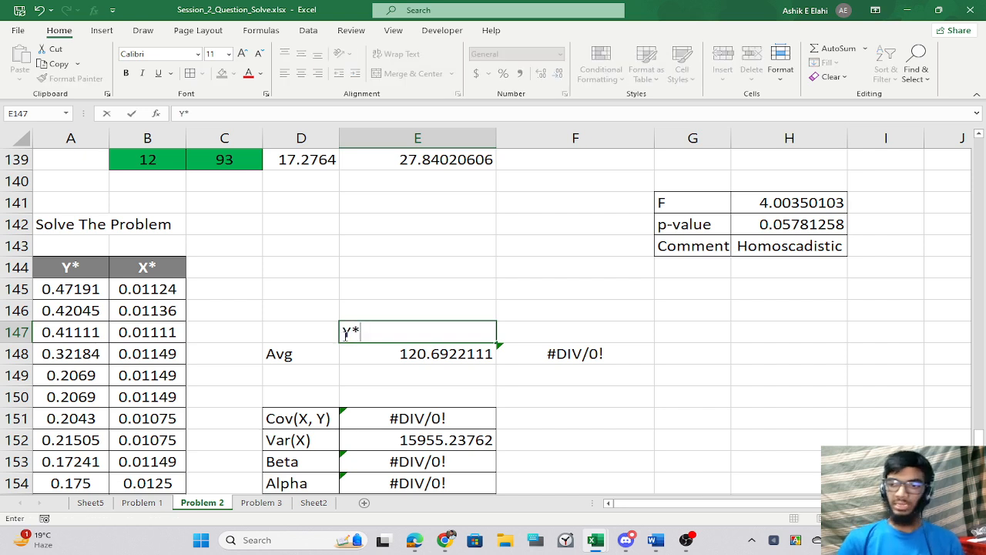
{"action": "type", "text": "*"}
{"action": "key", "text": "Tab"}
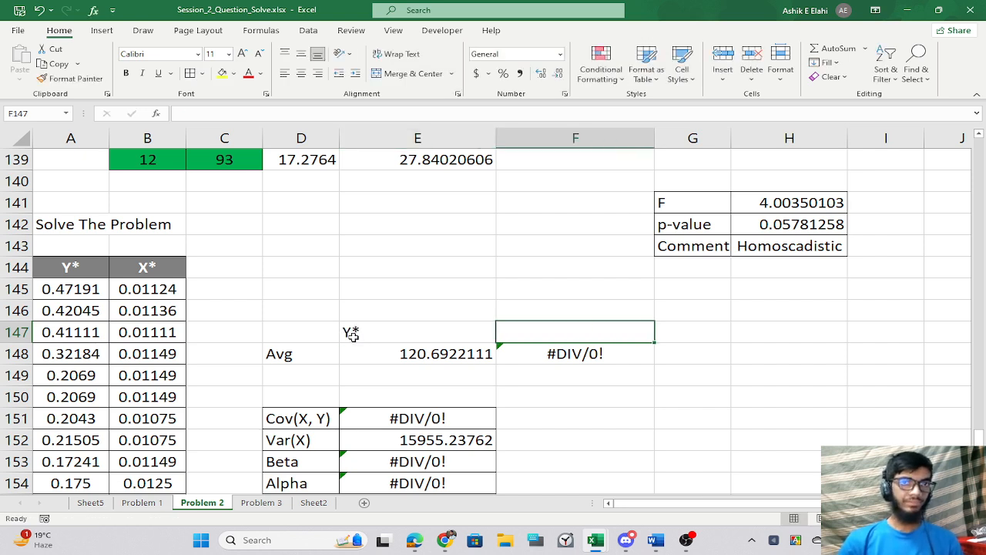
{"action": "type", "text": "X*"}
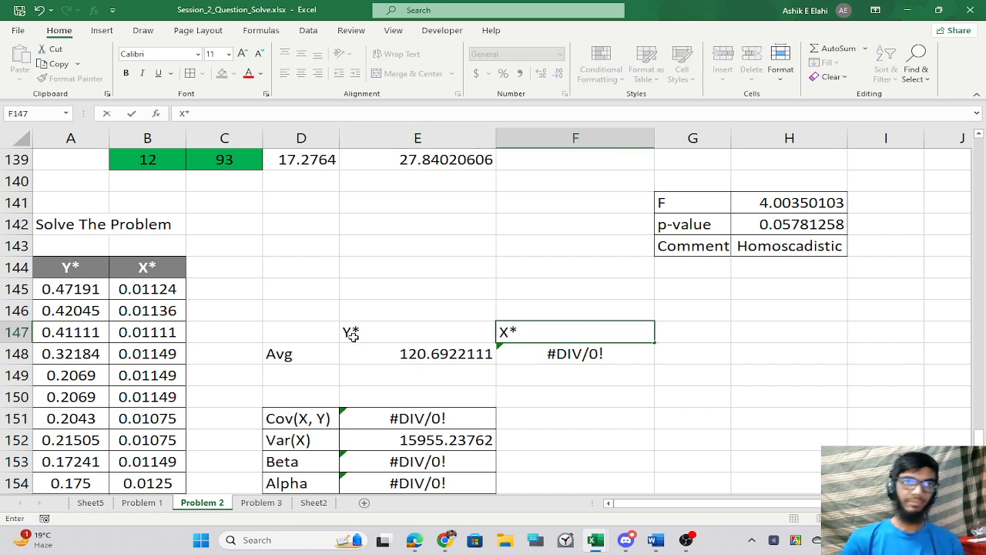
{"action": "key", "text": "Return"}
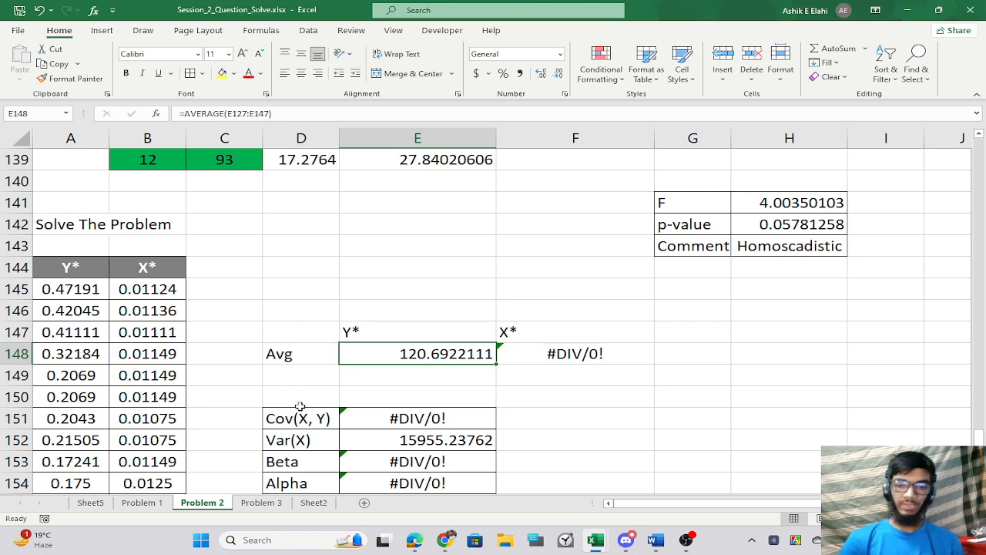
Replace the Y* average formula in E148 with =AVERAGE(A145:A165).
{"action": "type", "text": "="}
{"action": "scroll", "coordinate": [300, 407], "scroll_direction": "down", "scroll_amount": 4}
{"action": "scroll", "coordinate": [88, 403], "scroll_direction": "up", "scroll_amount": 3}
{"action": "type", "text": "a"}
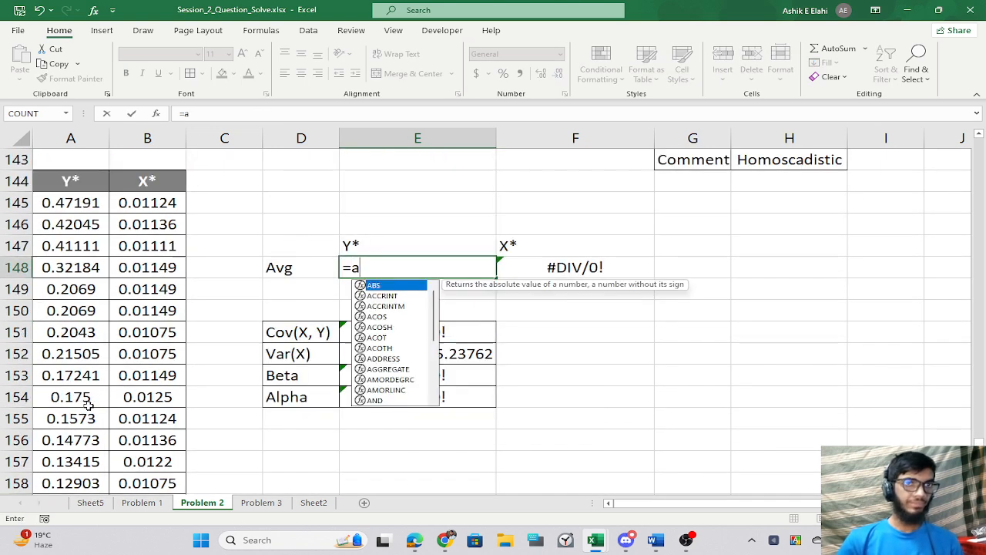
{"action": "type", "text": "ve"}
{"action": "key", "text": "Down"}
{"action": "key", "text": "Tab"}
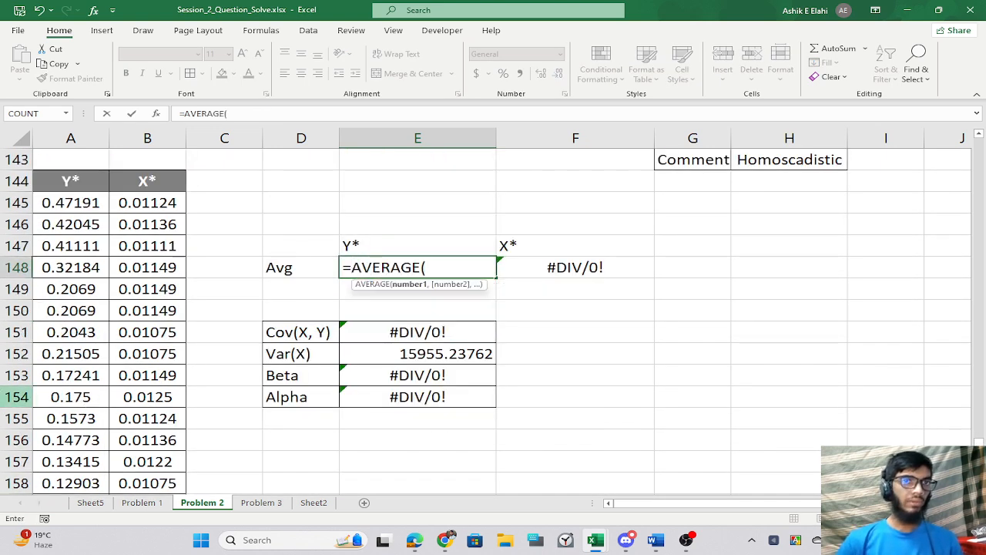
{"action": "scroll", "coordinate": [88, 403], "scroll_direction": "up", "scroll_amount": 3}
{"action": "left_click_drag", "start_coordinate": [66, 381], "coordinate": [65, 463]}
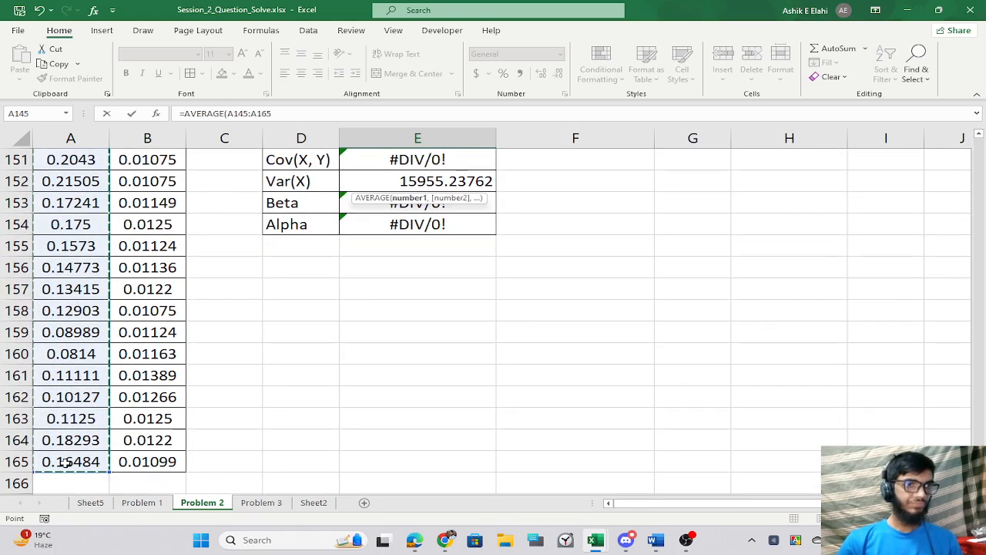
{"action": "type", "text": ")"}
{"action": "key", "text": "Return"}
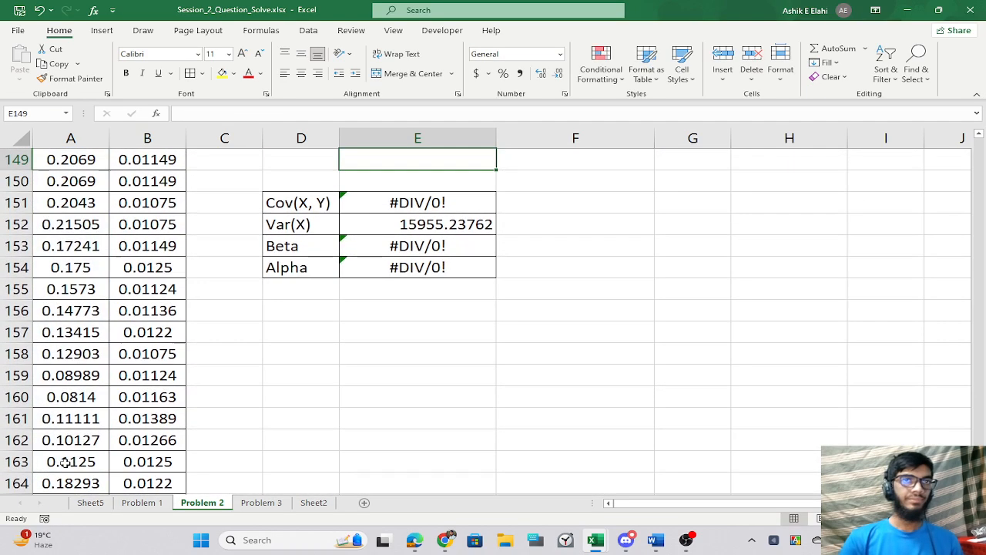
Fill the average formula from E148 across to F148 for X* and check that its range covers B145:B165.
{"action": "scroll", "coordinate": [324, 322], "scroll_direction": "up", "scroll_amount": 4}
{"action": "left_click", "coordinate": [538, 404]}
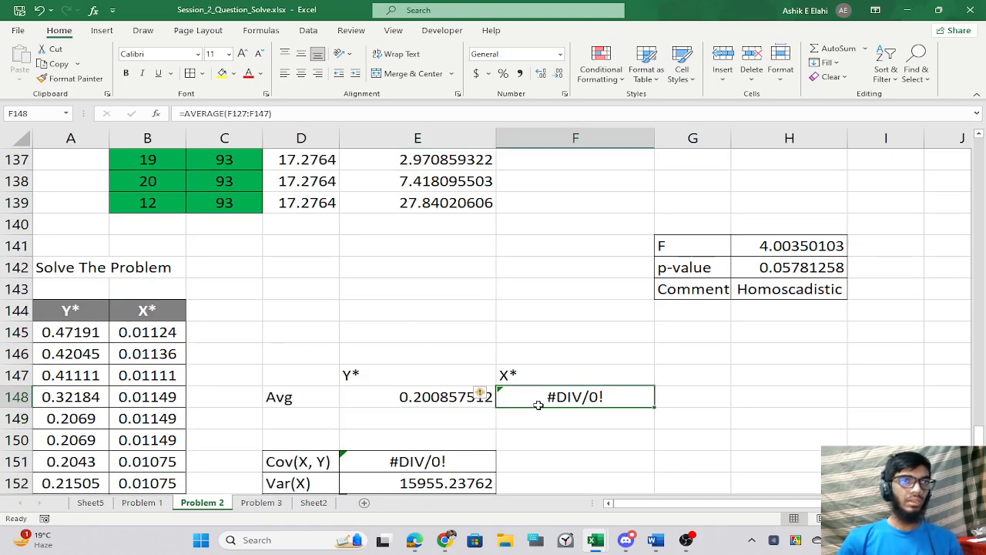
{"action": "left_click", "coordinate": [473, 400]}
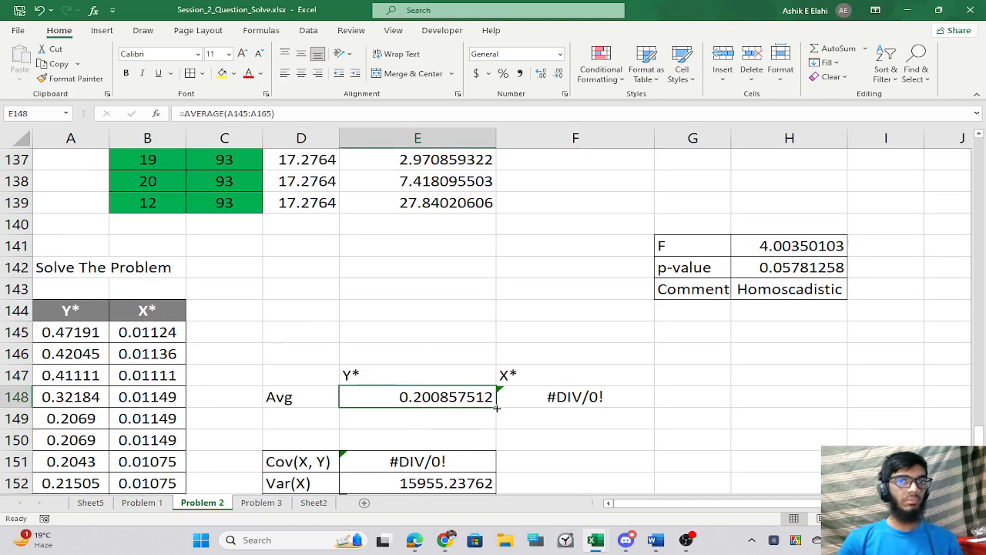
{"action": "left_click_drag", "start_coordinate": [497, 409], "coordinate": [624, 404]}
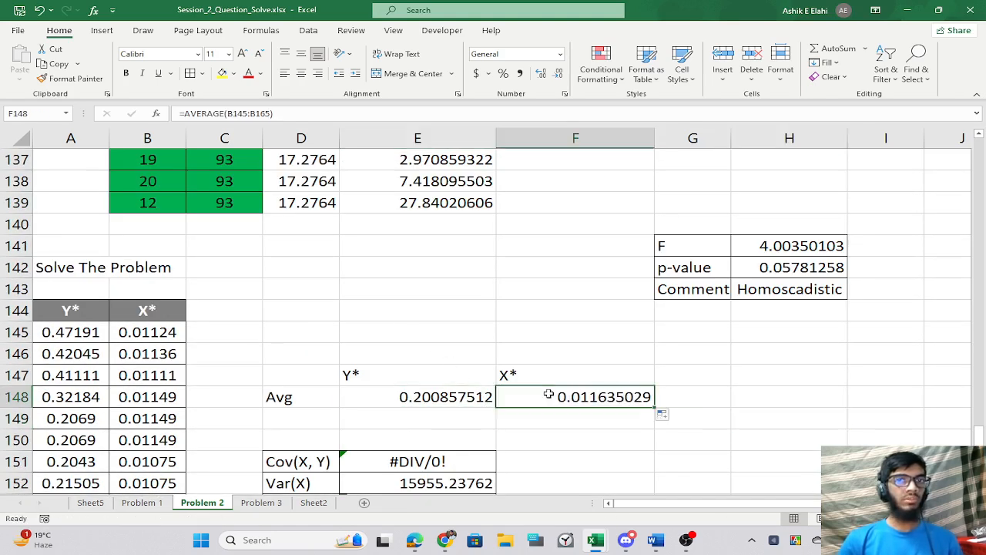
{"action": "double_click", "coordinate": [577, 396]}
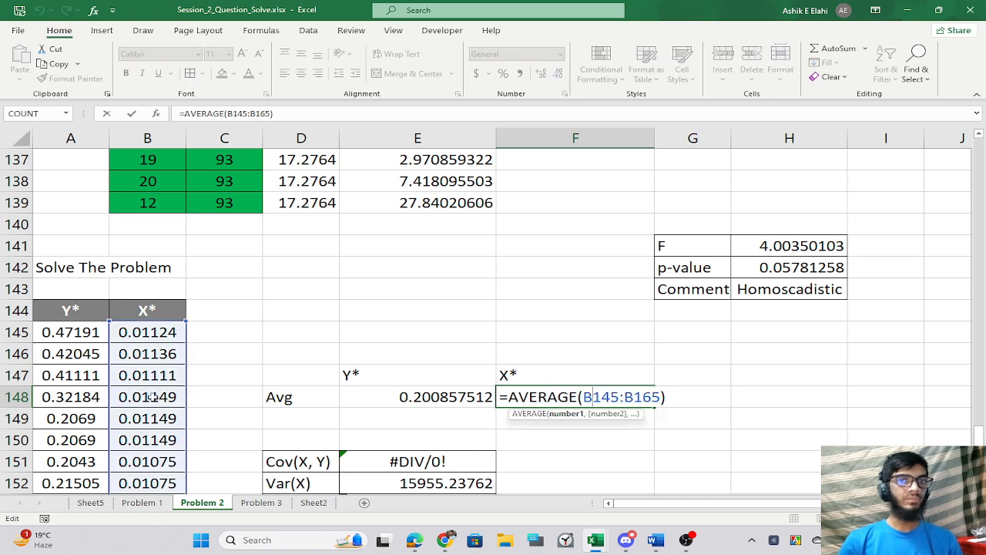
{"action": "scroll", "coordinate": [171, 359], "scroll_direction": "down", "scroll_amount": 7}
{"action": "scroll", "coordinate": [171, 357], "scroll_direction": "up", "scroll_amount": 5}
{"action": "key", "text": "Return"}
{"action": "key", "text": "Return"}
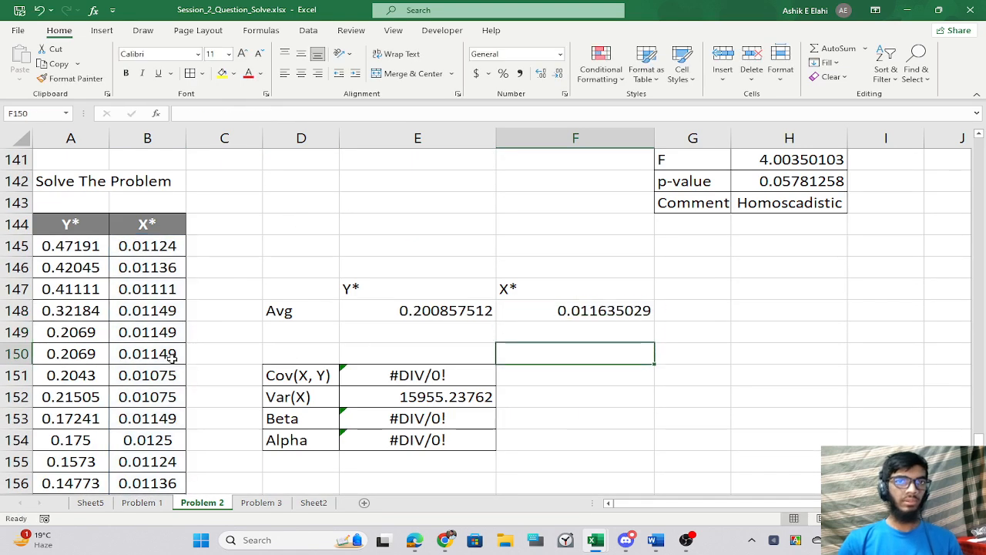
Replace the Cov(X, Y) formula in E151 with =COVARIANCE.S(B145:B165, A145:A165), using the X* and Y* columns.
{"action": "left_click", "coordinate": [394, 348]}
{"action": "double_click", "coordinate": [408, 375]}
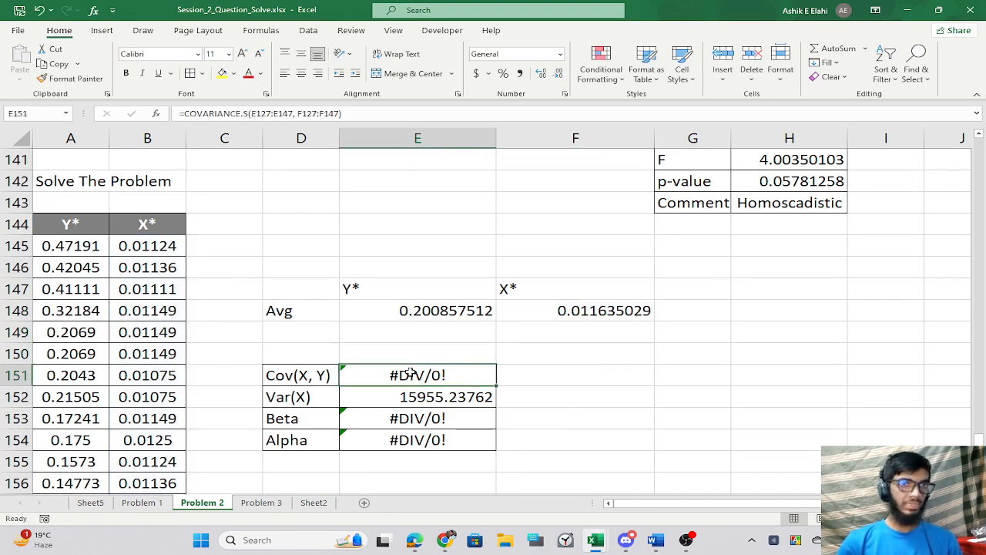
{"action": "scroll", "coordinate": [547, 365], "scroll_direction": "up", "scroll_amount": 2}
{"action": "scroll", "coordinate": [539, 365], "scroll_direction": "down", "scroll_amount": 2}
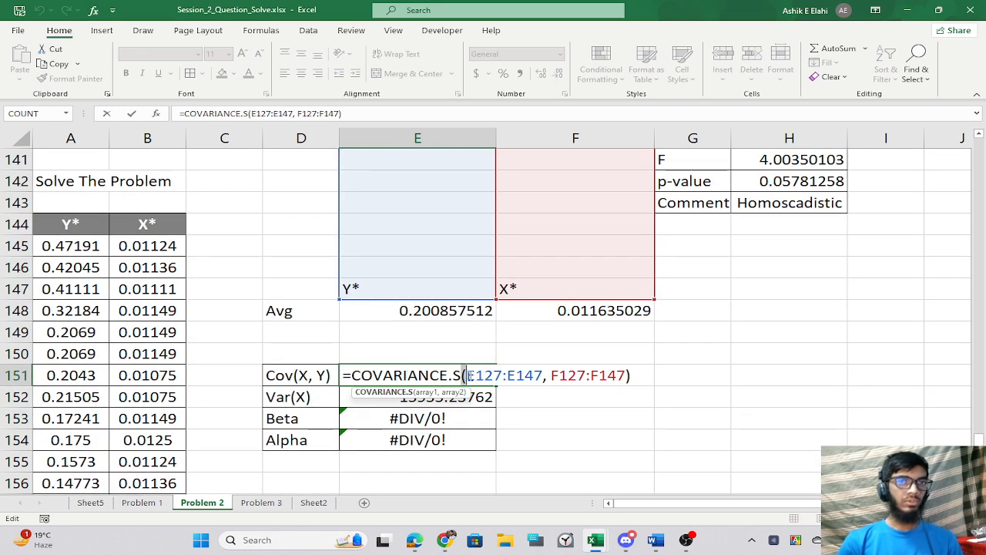
{"action": "left_click_drag", "start_coordinate": [464, 376], "coordinate": [632, 378]}
{"action": "key", "text": "BackSpace"}
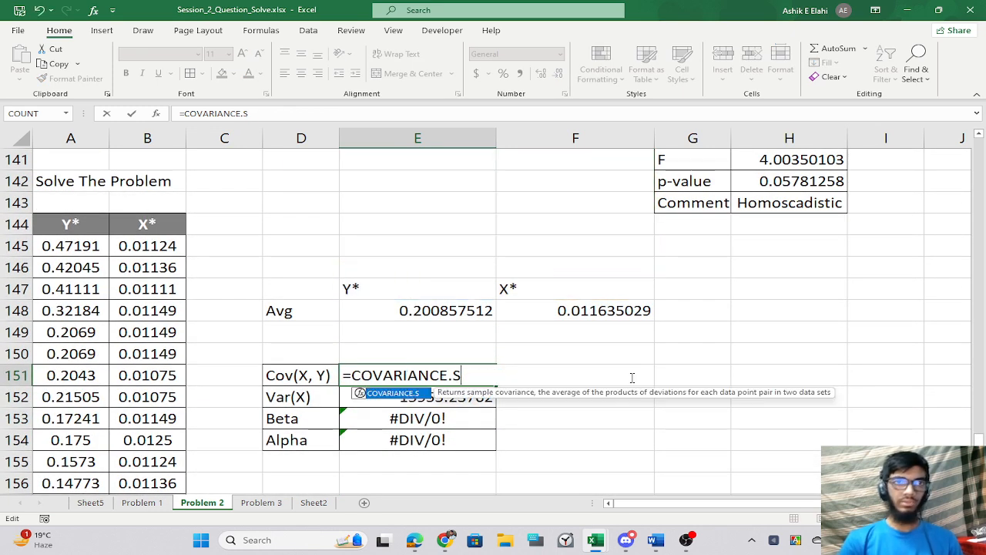
{"action": "type", "text": "("}
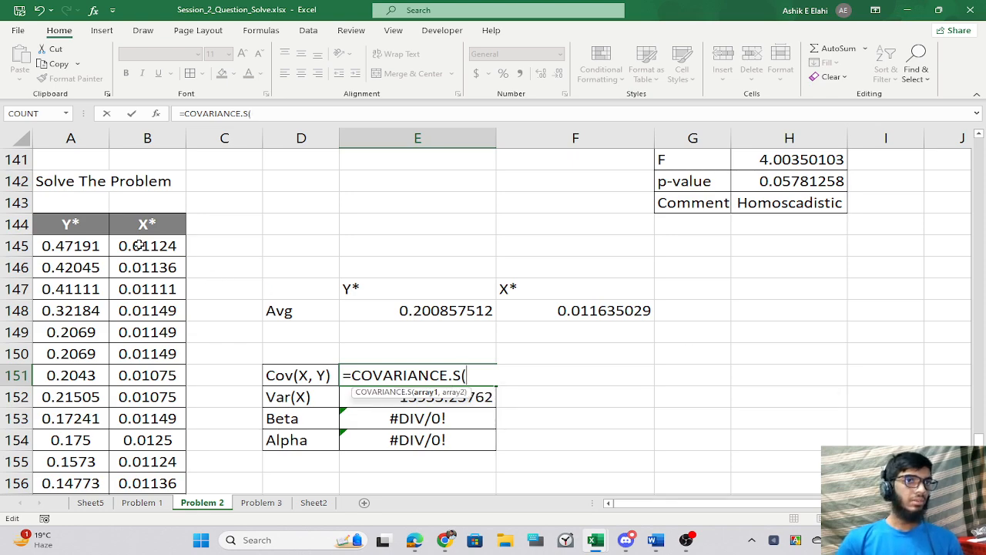
{"action": "left_click_drag", "start_coordinate": [139, 245], "coordinate": [154, 464]}
{"action": "scroll", "coordinate": [158, 462], "scroll_direction": "up", "scroll_amount": 2}
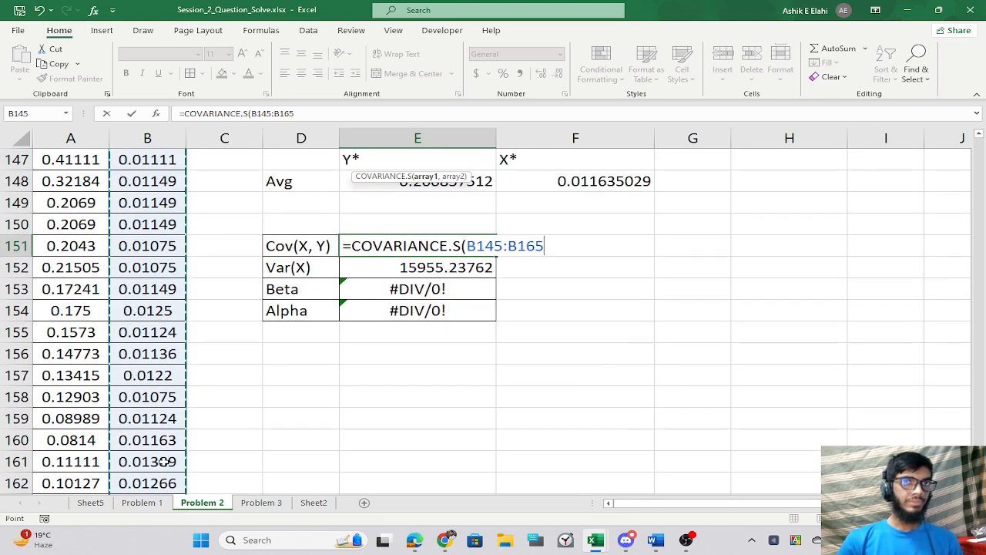
{"action": "type", "text": ","}
{"action": "scroll", "coordinate": [160, 459], "scroll_direction": "up", "scroll_amount": 4}
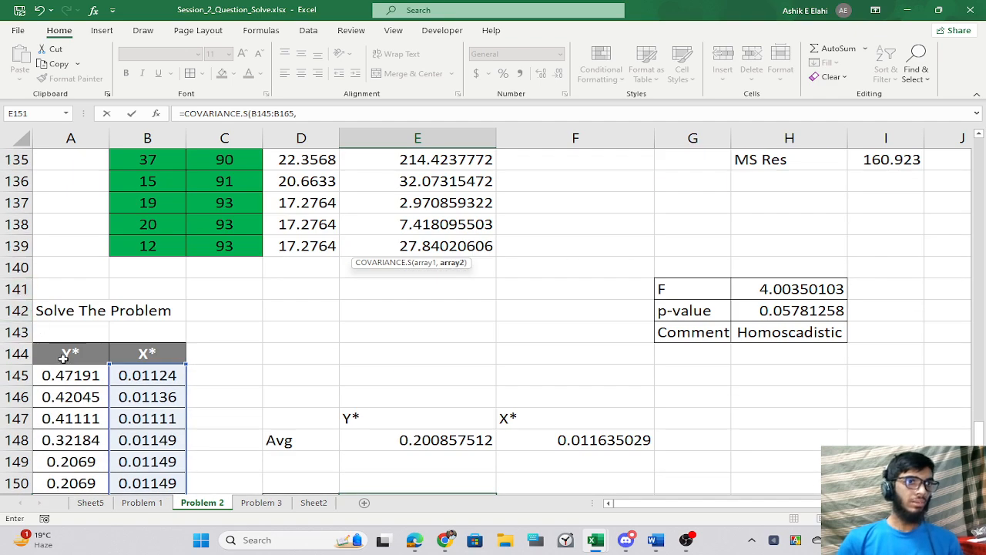
{"action": "left_click_drag", "start_coordinate": [71, 375], "coordinate": [71, 484]}
{"action": "left_click_drag", "start_coordinate": [77, 550], "coordinate": [77, 463]}
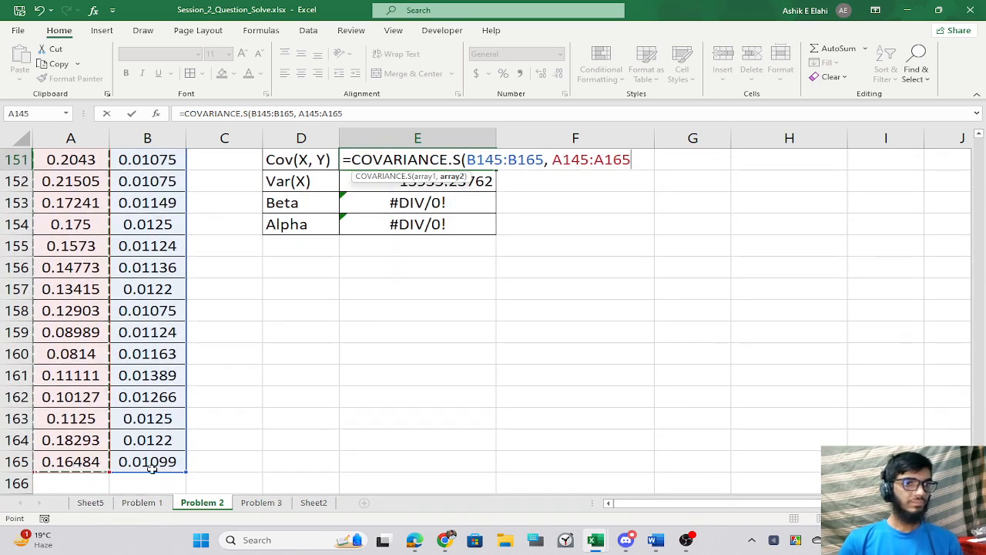
{"action": "scroll", "coordinate": [231, 462], "scroll_direction": "up", "scroll_amount": 4}
{"action": "scroll", "coordinate": [385, 465], "scroll_direction": "down", "scroll_amount": 1}
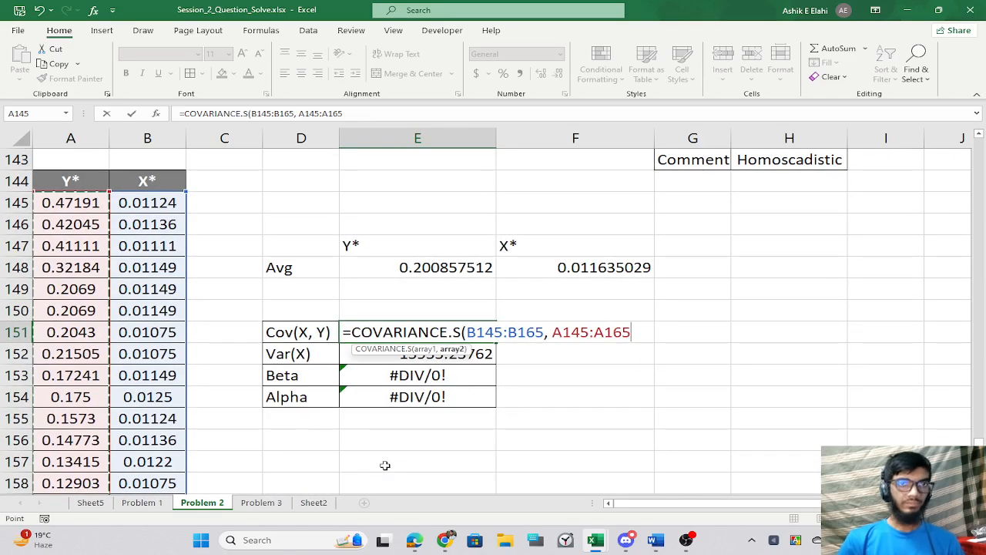
{"action": "type", "text": ")"}
{"action": "key", "text": "Return"}
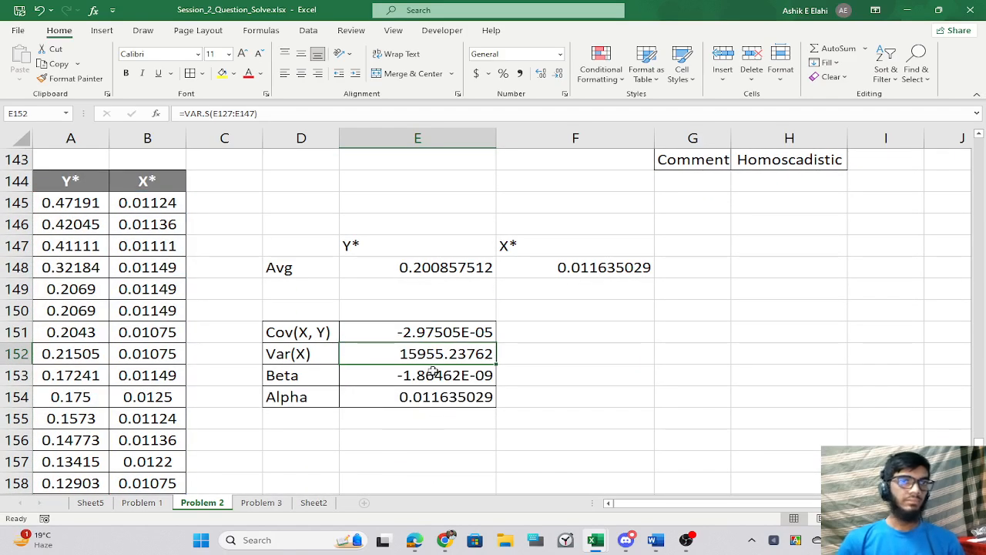
Change the Var(X) formula in E152 to =VAR.S(B145:B165) so it uses the X* column.
{"action": "double_click", "coordinate": [430, 357]}
{"action": "scroll", "coordinate": [466, 360], "scroll_direction": "up", "scroll_amount": 7}
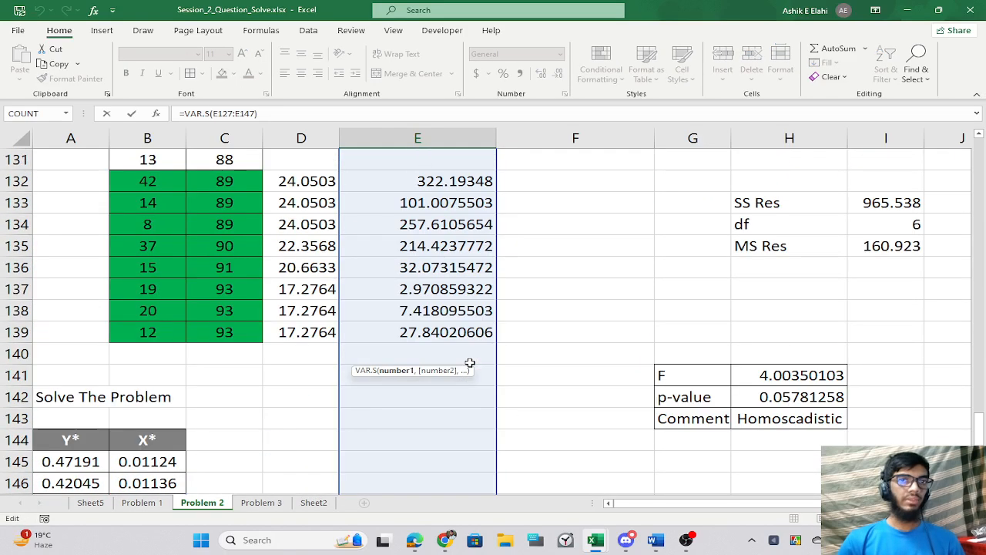
{"action": "scroll", "coordinate": [470, 361], "scroll_direction": "down", "scroll_amount": 8}
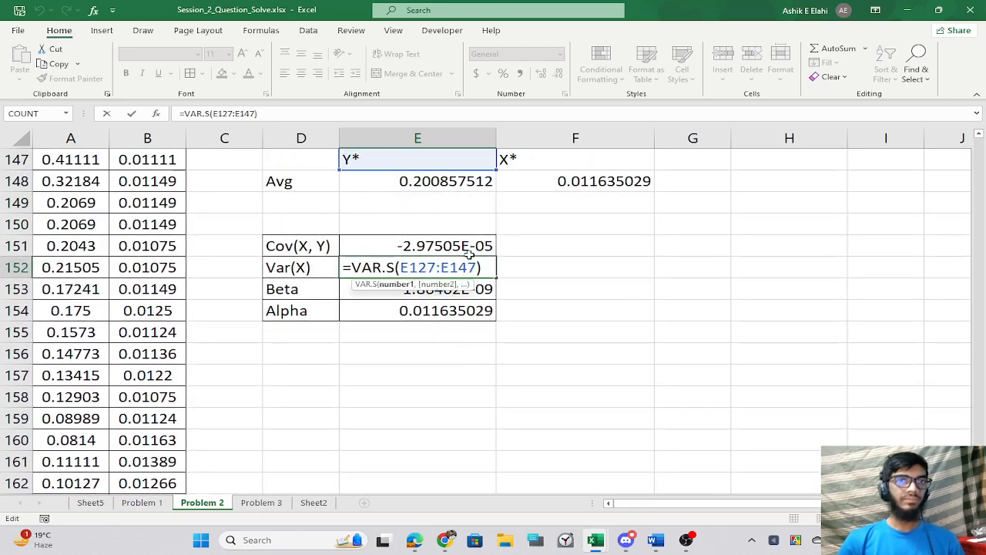
{"action": "left_click_drag", "start_coordinate": [475, 267], "coordinate": [417, 267]}
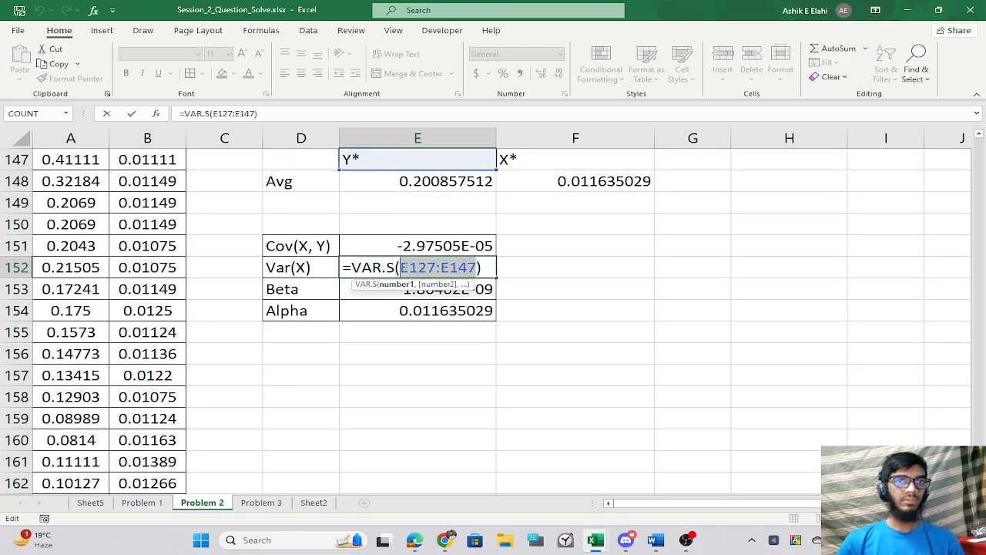
{"action": "key", "text": "BackSpace"}
{"action": "scroll", "coordinate": [81, 289], "scroll_direction": "up", "scroll_amount": 3}
{"action": "scroll", "coordinate": [80, 289], "scroll_direction": "down", "scroll_amount": 1}
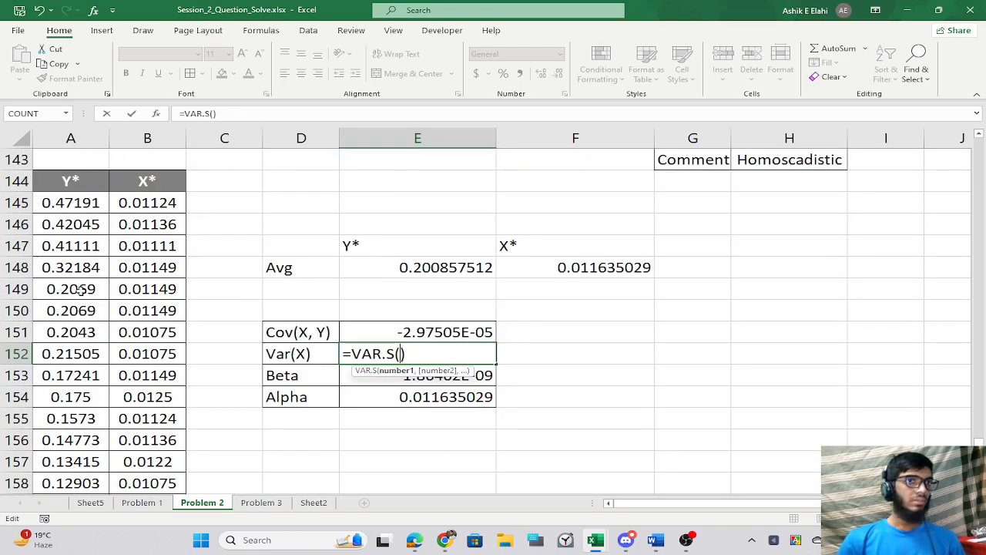
{"action": "scroll", "coordinate": [121, 197], "scroll_direction": "down", "scroll_amount": 1}
{"action": "left_click_drag", "start_coordinate": [120, 197], "coordinate": [143, 394]}
{"action": "scroll", "coordinate": [164, 195], "scroll_direction": "up", "scroll_amount": 2}
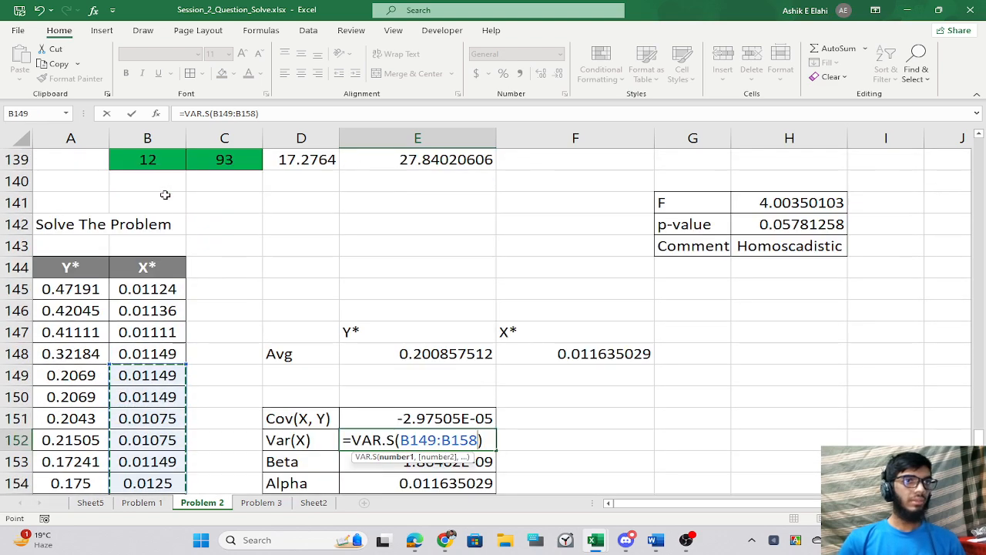
{"action": "left_click_drag", "start_coordinate": [134, 282], "coordinate": [140, 462]}
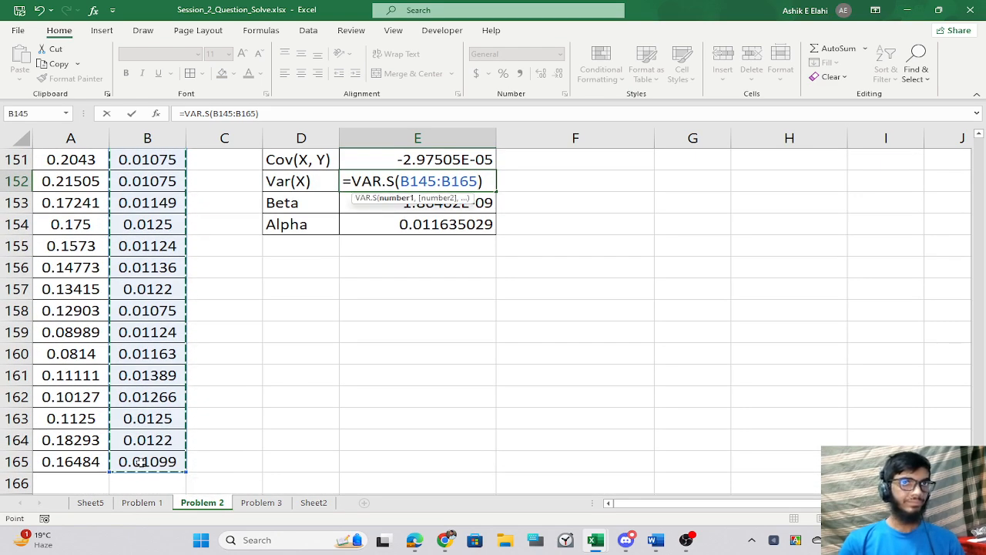
{"action": "key", "text": "Return"}
Review the re-estimated Beta and Alpha coefficients in E153:E154.
{"action": "scroll", "coordinate": [453, 319], "scroll_direction": "up", "scroll_amount": 4}
{"action": "scroll", "coordinate": [437, 359], "scroll_direction": "down", "scroll_amount": 3}
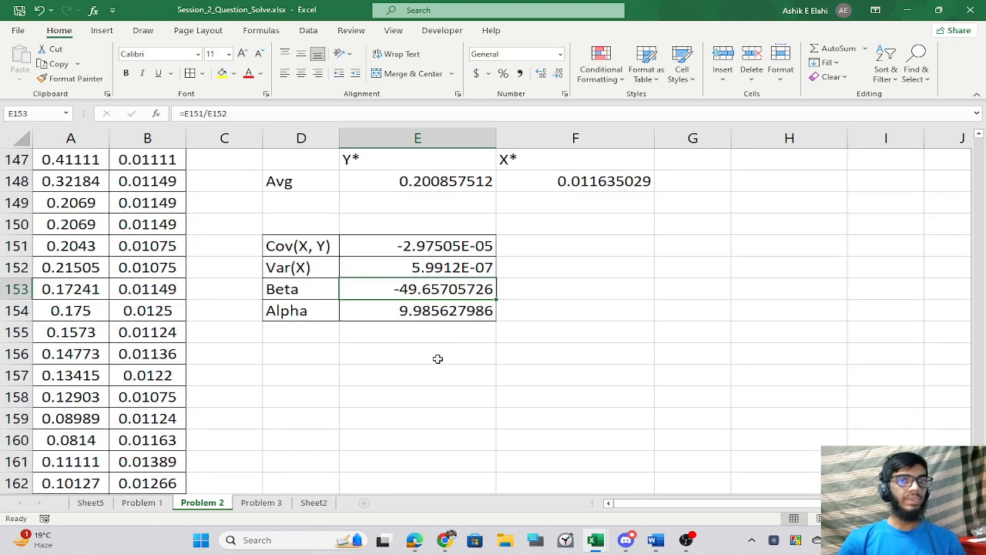
{"action": "left_click", "coordinate": [408, 309]}
{"action": "left_click_drag", "start_coordinate": [401, 288], "coordinate": [394, 319]}
{"action": "left_click", "coordinate": [395, 373]}
{"action": "left_click", "coordinate": [409, 390]}
Switch to the question PDF in Edge, mark the re-estimate and compare instruction in question 2(c), and tick both tests in 2(b).
{"action": "key", "text": "alt+Tab"}
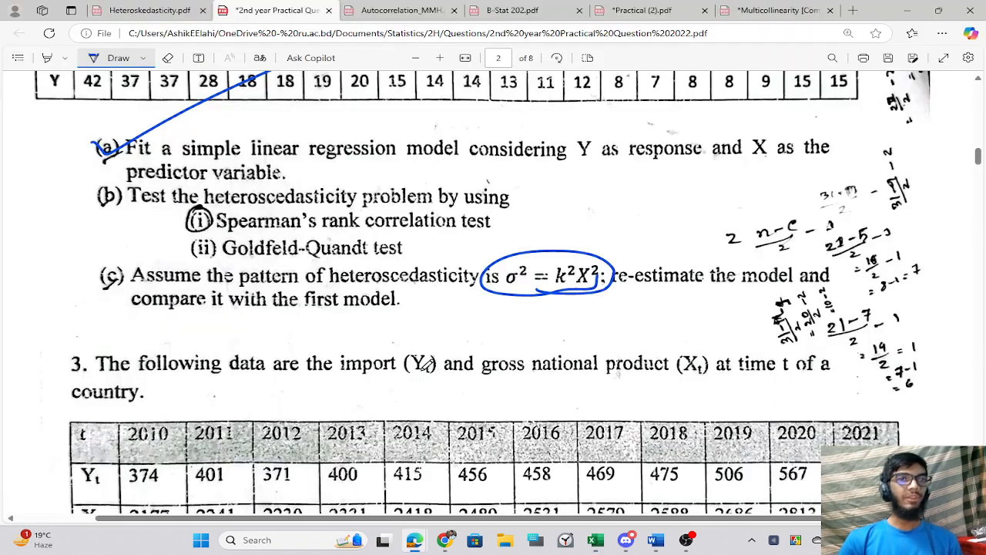
{"action": "scroll", "coordinate": [514, 359], "scroll_direction": "up", "scroll_amount": 1}
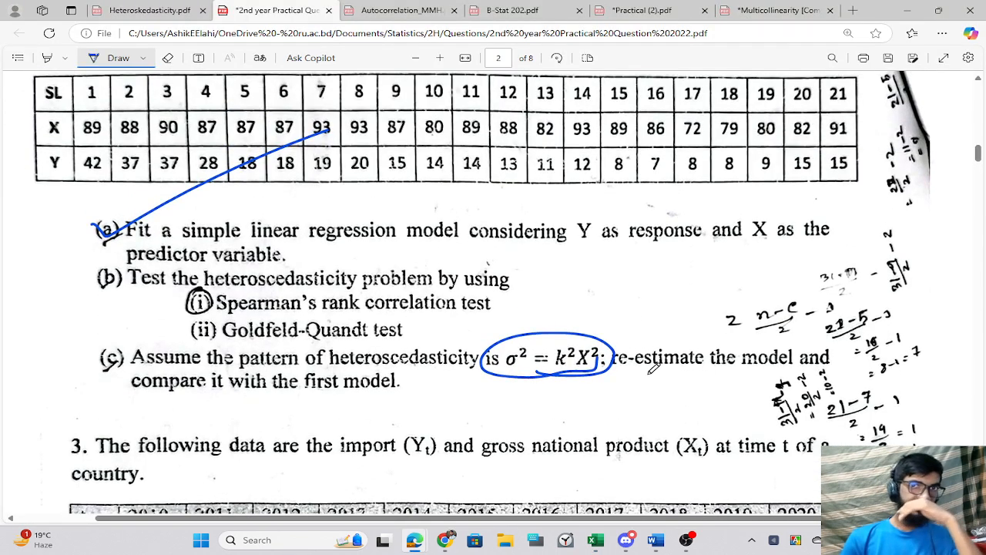
{"action": "mouse_move", "coordinate": [627, 376]}
{"action": "left_mouse_down"}
{"action": "mouse_move", "coordinate": [726, 377]}
{"action": "mouse_move", "coordinate": [839, 354]}
{"action": "mouse_move", "coordinate": [782, 386]}
{"action": "left_mouse_up"}
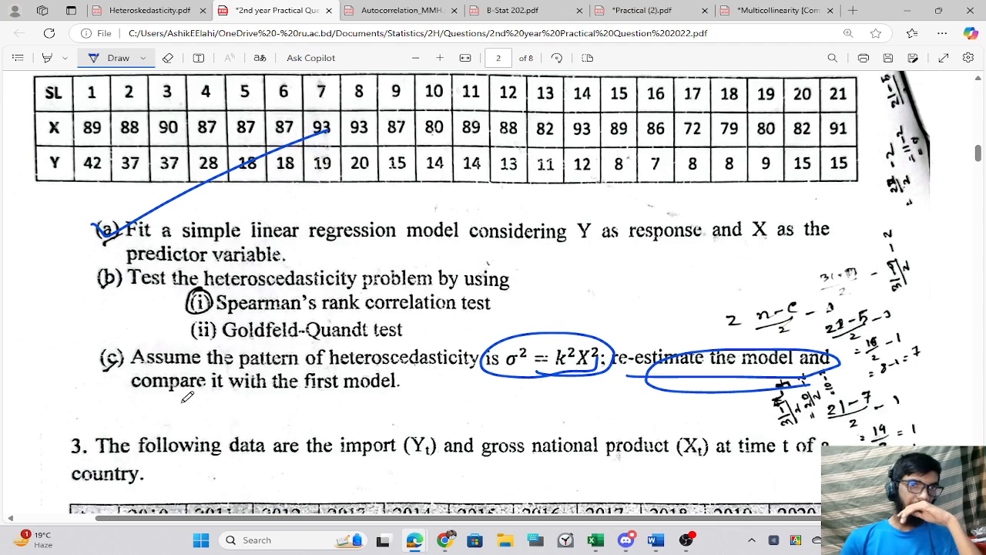
{"action": "left_click_drag", "start_coordinate": [101, 402], "coordinate": [448, 404]}
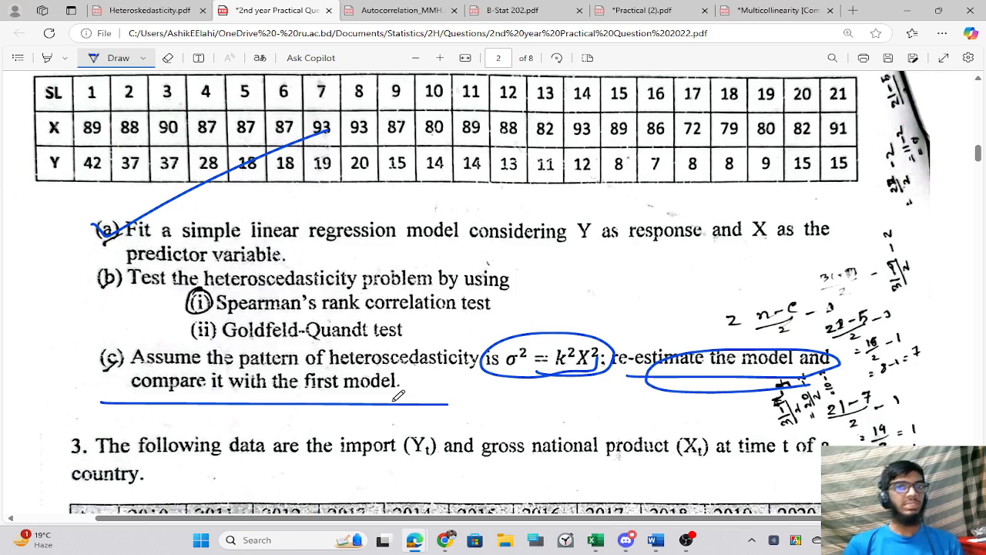
{"action": "left_click_drag", "start_coordinate": [176, 282], "coordinate": [284, 254]}
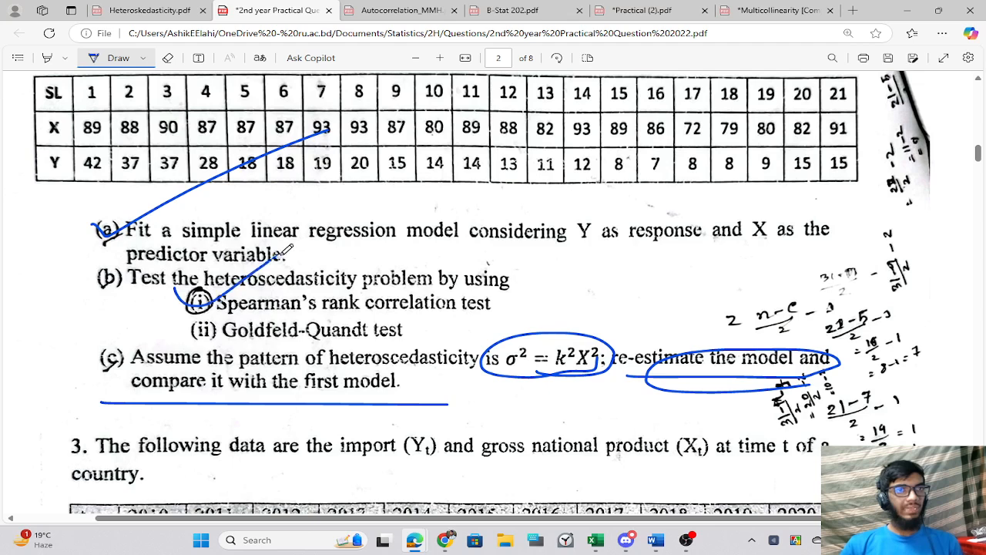
{"action": "mouse_move", "coordinate": [178, 324]}
{"action": "left_mouse_down"}
{"action": "mouse_move", "coordinate": [199, 334]}
{"action": "mouse_move", "coordinate": [302, 271]}
{"action": "left_mouse_up"}
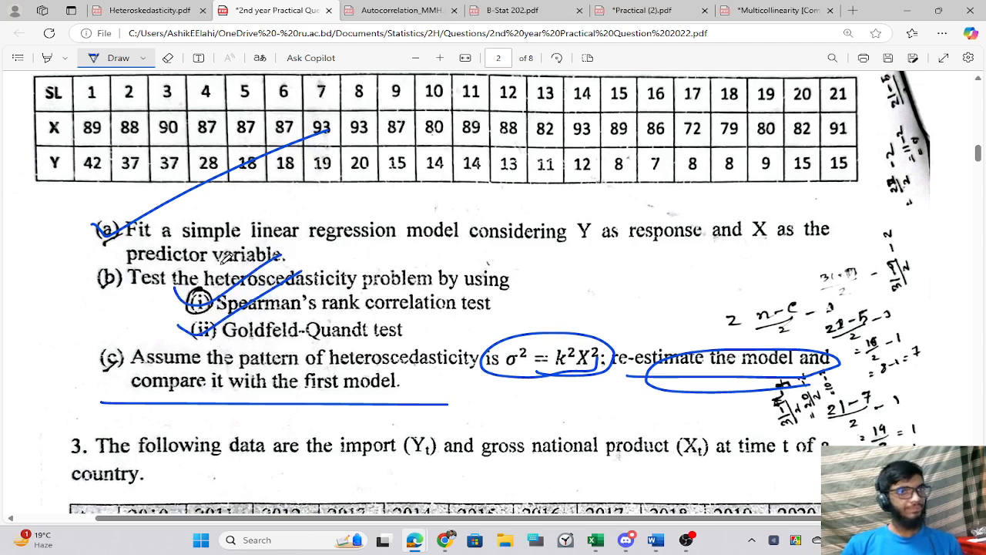
Erase all the blue ink marks from parts (a), (b) and (c) of question 2 in the PDF.
{"action": "left_click", "coordinate": [167, 58]}
{"action": "left_click_drag", "start_coordinate": [202, 248], "coordinate": [248, 377]}
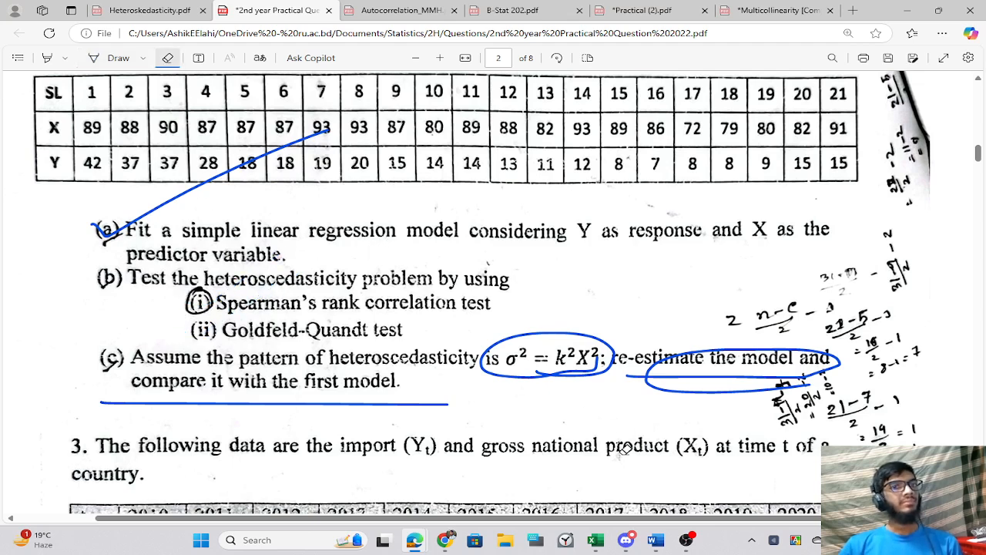
{"action": "mouse_move", "coordinate": [624, 448]}
{"action": "left_mouse_down"}
{"action": "mouse_move", "coordinate": [456, 416]}
{"action": "mouse_move", "coordinate": [463, 409]}
{"action": "mouse_move", "coordinate": [308, 301]}
{"action": "left_mouse_up"}
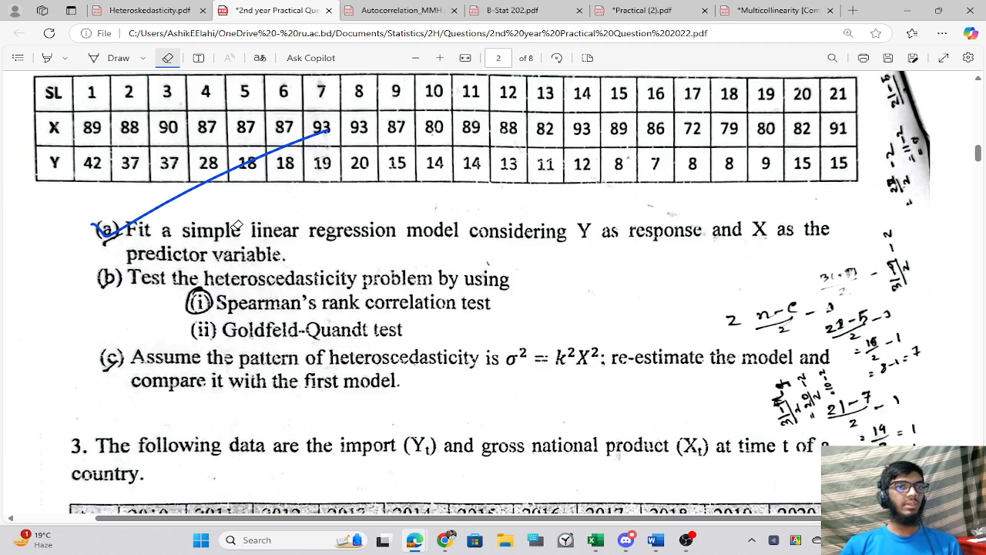
{"action": "left_click_drag", "start_coordinate": [237, 225], "coordinate": [191, 182]}
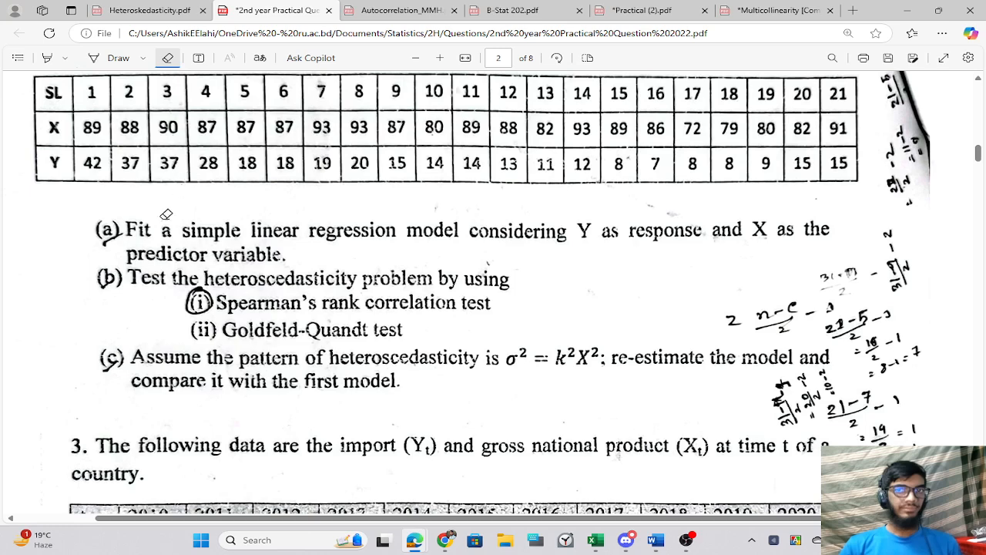
{"action": "scroll", "coordinate": [166, 215], "scroll_direction": "down", "scroll_amount": 4}
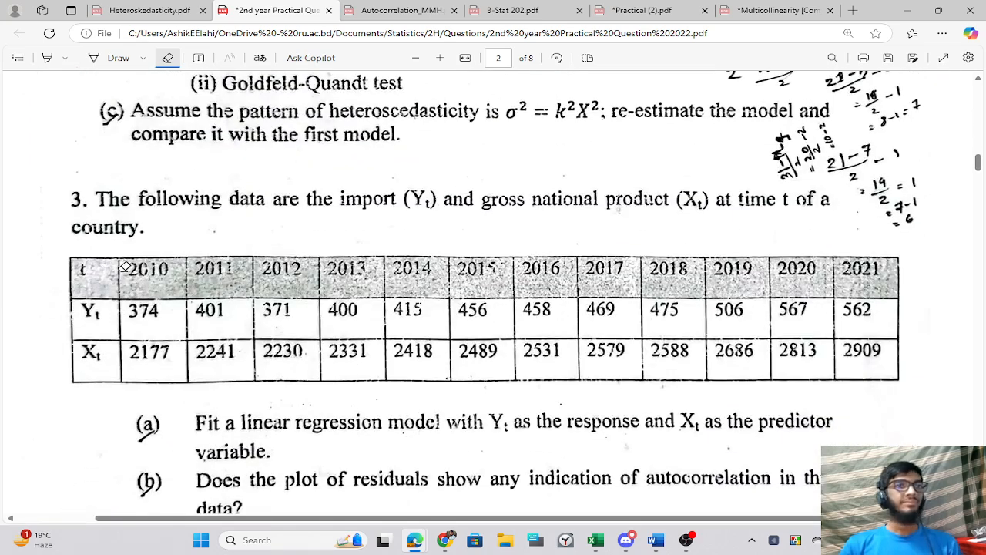
Switch back to Excel and examine the rank correlation test comment for the original data in G29 on Sheet2.
{"action": "key", "text": "alt+Tab"}
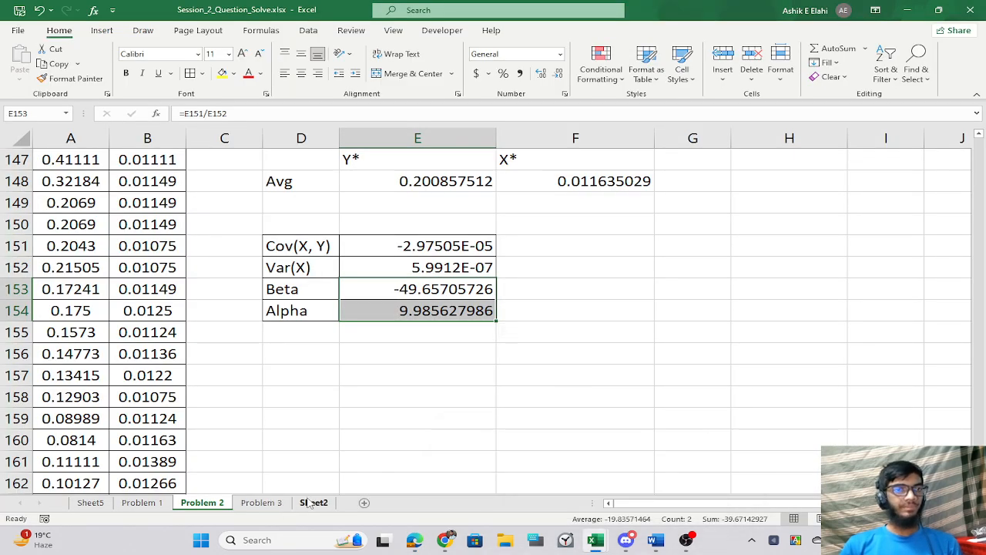
{"action": "left_click", "coordinate": [311, 502]}
{"action": "scroll", "coordinate": [417, 381], "scroll_direction": "down", "scroll_amount": 3}
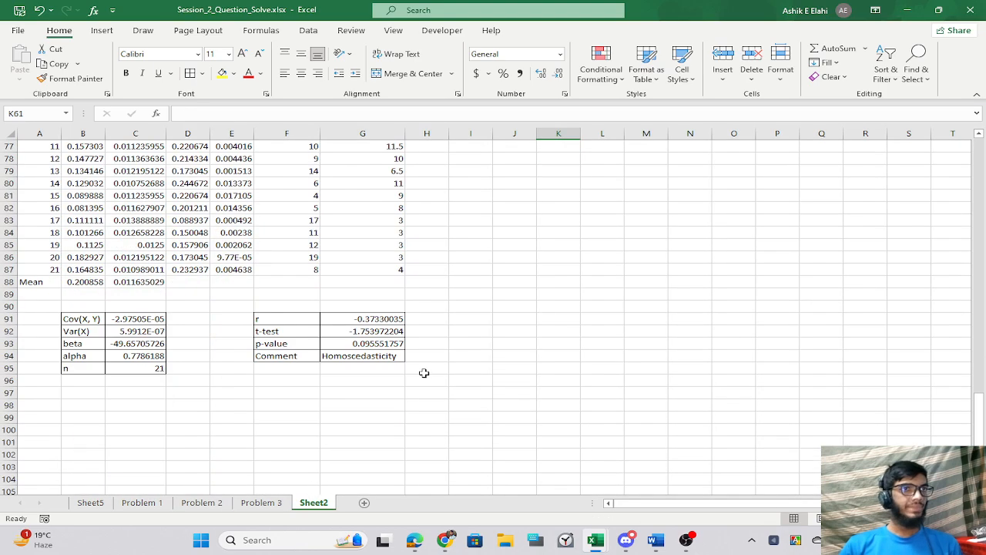
{"action": "scroll", "coordinate": [284, 373], "scroll_direction": "up", "scroll_amount": 5}
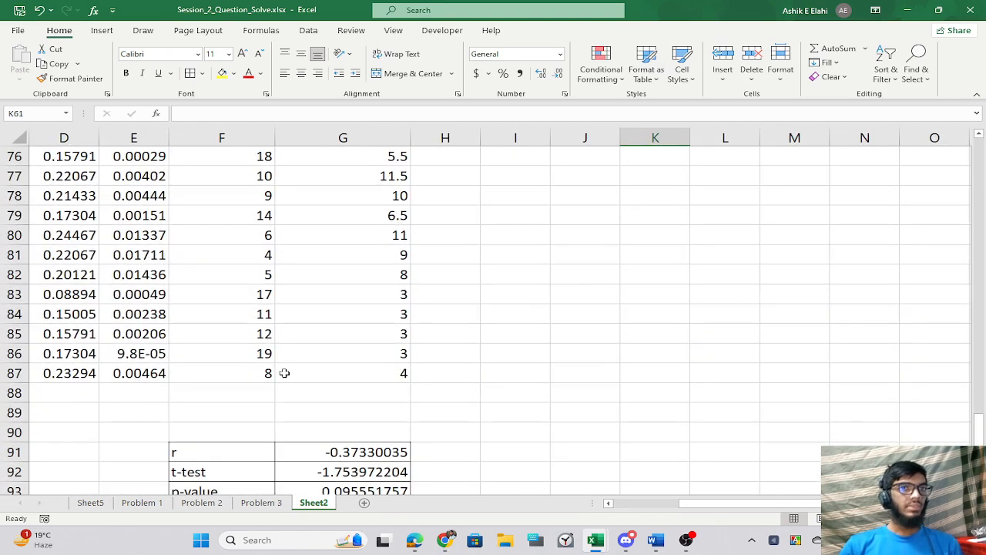
{"action": "scroll", "coordinate": [285, 373], "scroll_direction": "up", "scroll_amount": 10}
{"action": "scroll", "coordinate": [319, 374], "scroll_direction": "down", "scroll_amount": 9}
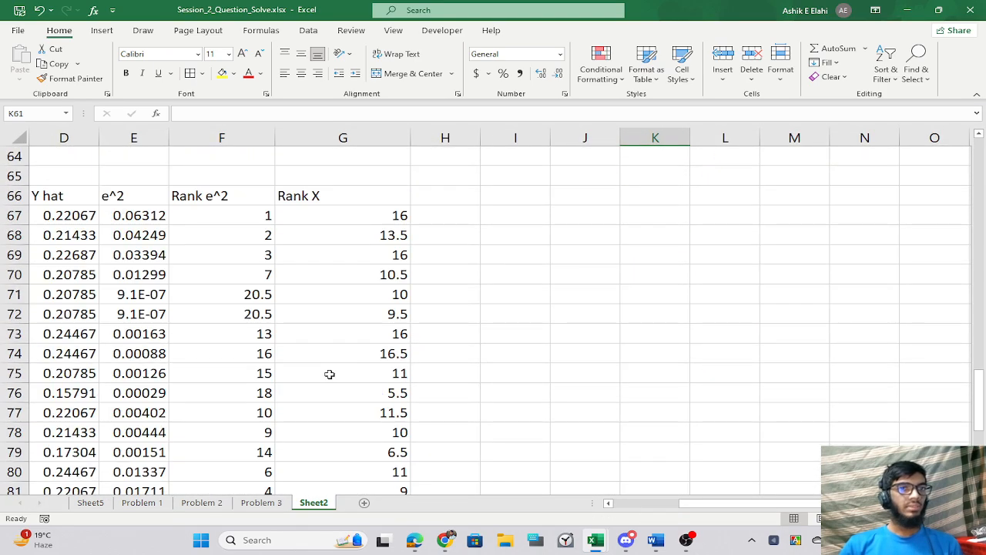
{"action": "scroll", "coordinate": [416, 385], "scroll_direction": "up", "scroll_amount": 20}
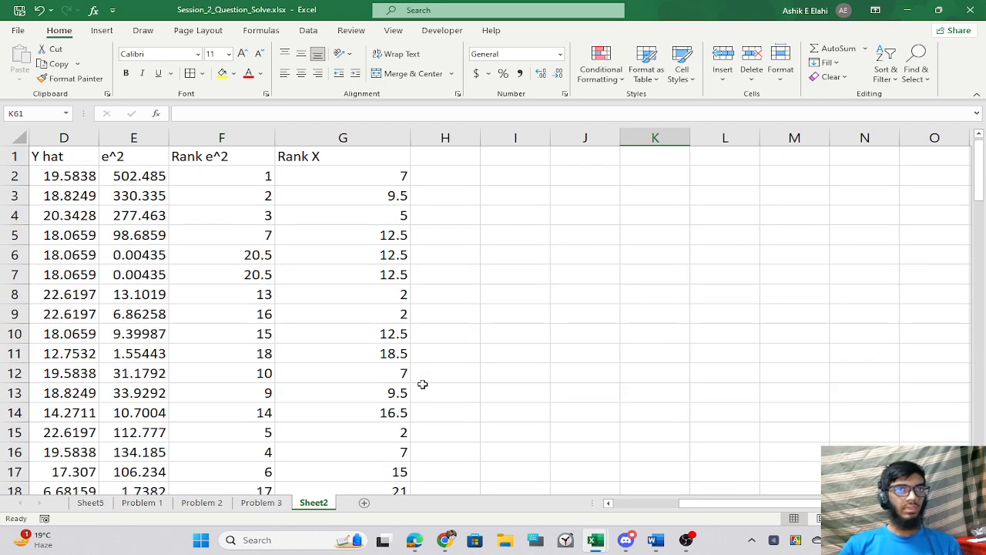
{"action": "scroll", "coordinate": [299, 372], "scroll_direction": "down", "scroll_amount": 7}
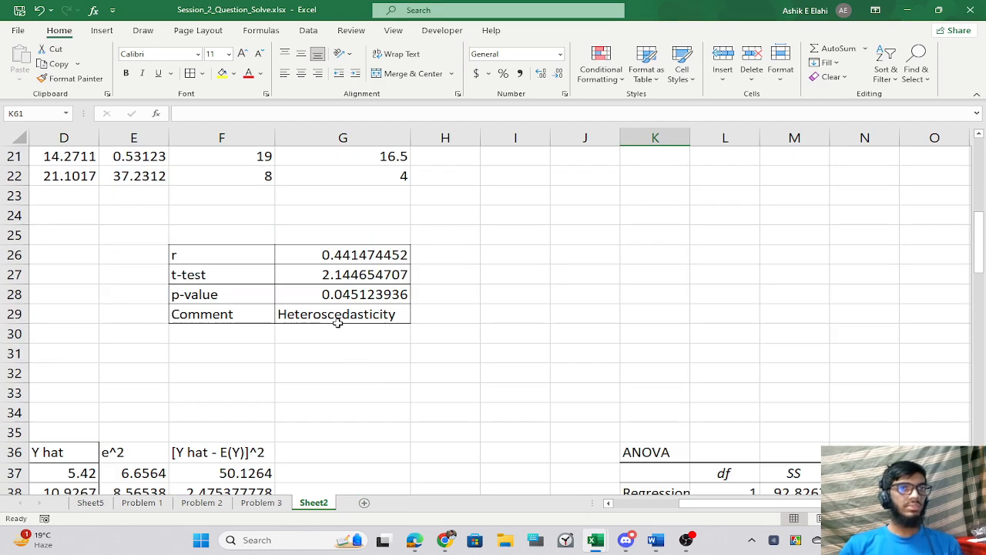
{"action": "left_click", "coordinate": [324, 316]}
Check the rank correlation test comment for the transformed data in G94 against the original one.
{"action": "scroll", "coordinate": [371, 330], "scroll_direction": "down", "scroll_amount": 16}
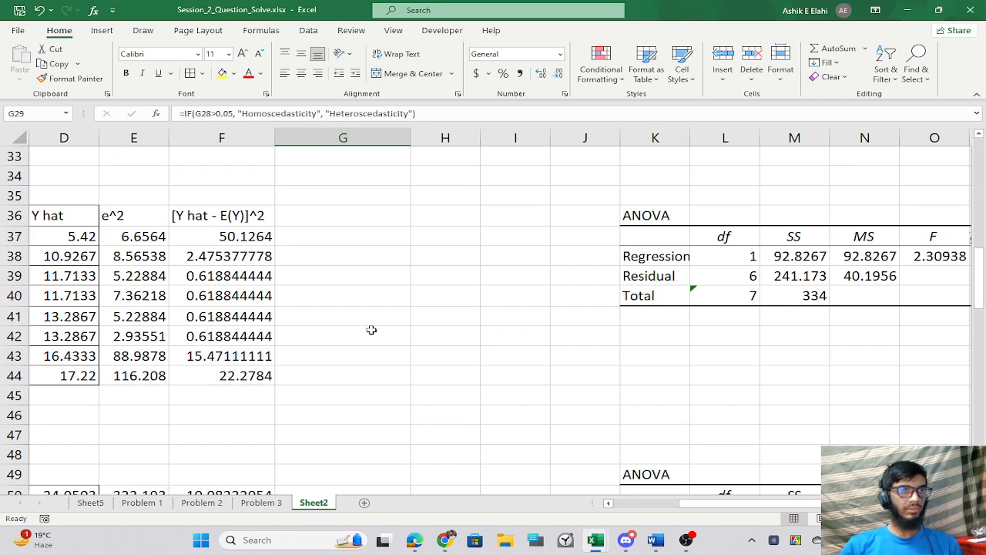
{"action": "scroll", "coordinate": [371, 330], "scroll_direction": "down", "scroll_amount": 5}
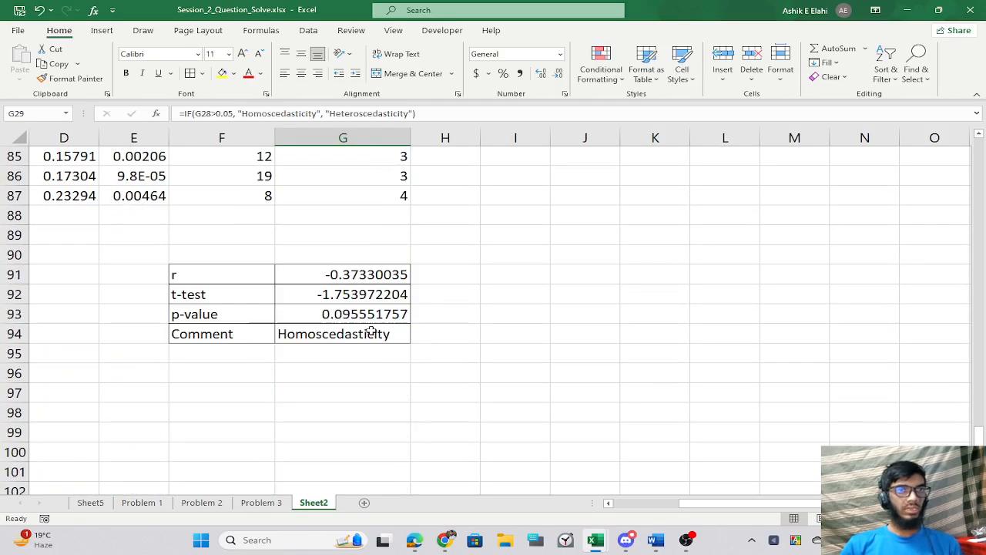
{"action": "left_click", "coordinate": [303, 345]}
{"action": "left_click", "coordinate": [303, 336]}
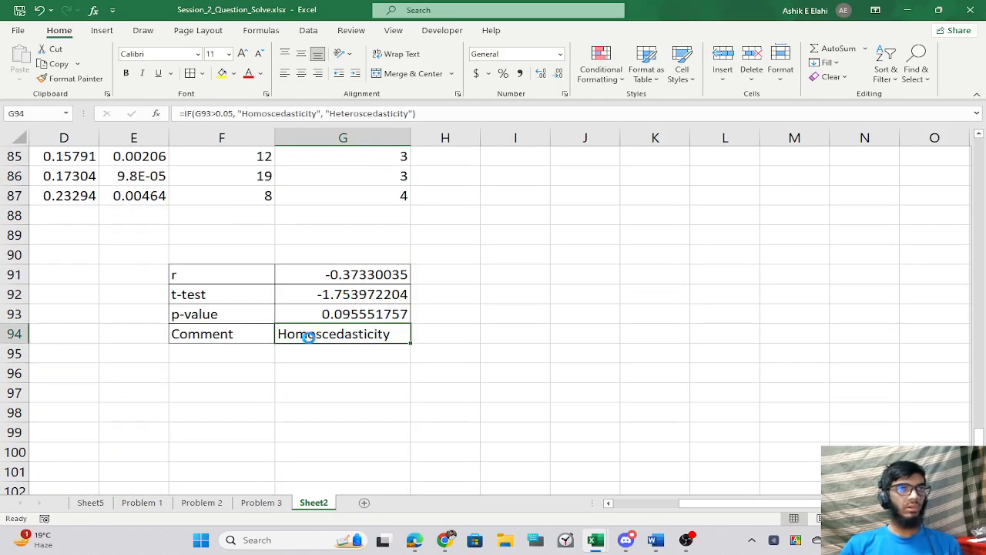
Review the transformed Y* and X* table from row 66 on Sheet2, together with its regression and rank correlation results.
{"action": "scroll", "coordinate": [309, 337], "scroll_direction": "down", "scroll_amount": 5}
{"action": "scroll", "coordinate": [308, 337], "scroll_direction": "down", "scroll_amount": 2}
{"action": "left_click", "coordinate": [348, 394]}
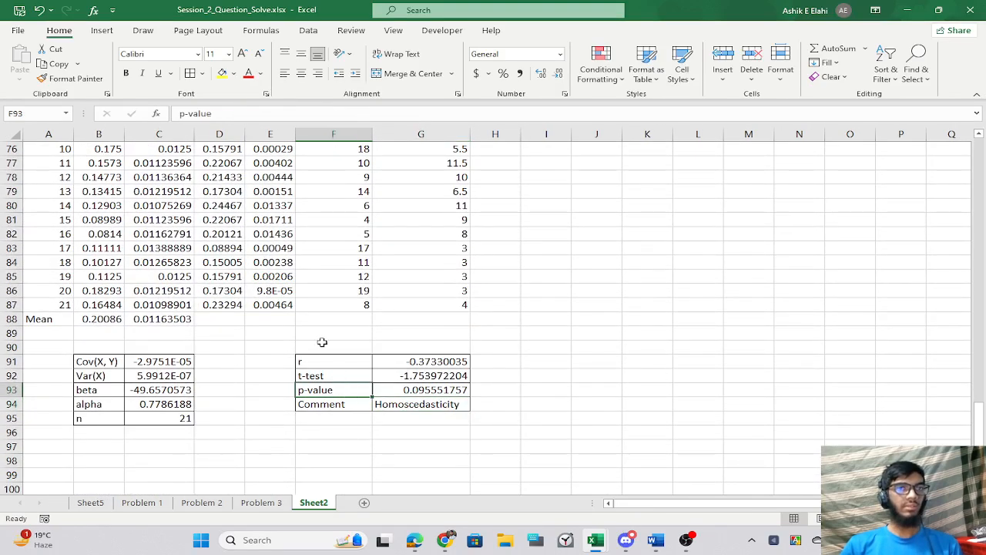
{"action": "scroll", "coordinate": [323, 342], "scroll_direction": "up", "scroll_amount": 5}
{"action": "left_click_drag", "start_coordinate": [104, 247], "coordinate": [443, 475]}
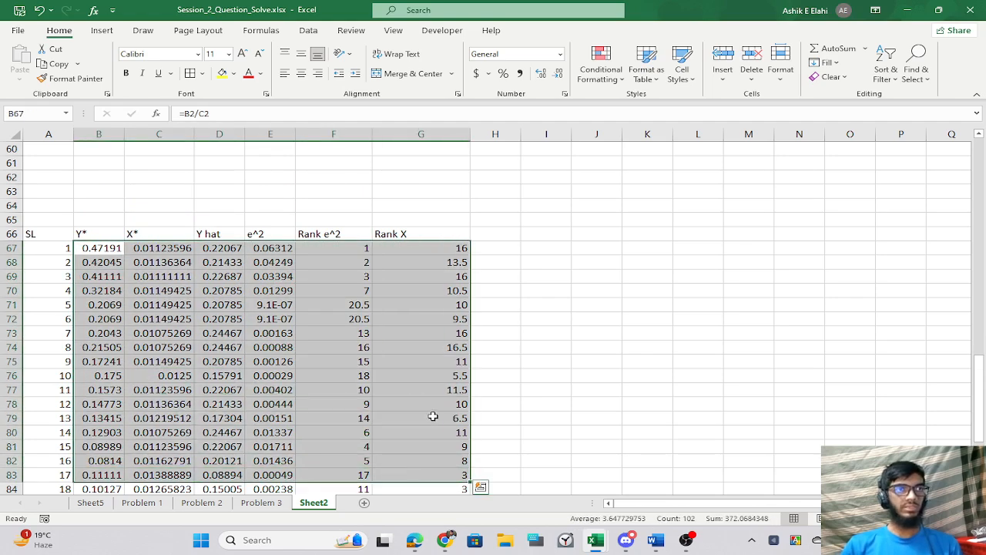
{"action": "left_click", "coordinate": [433, 416]}
{"action": "left_click_drag", "start_coordinate": [44, 236], "coordinate": [54, 485]}
{"action": "scroll", "coordinate": [451, 416], "scroll_direction": "down", "scroll_amount": 1}
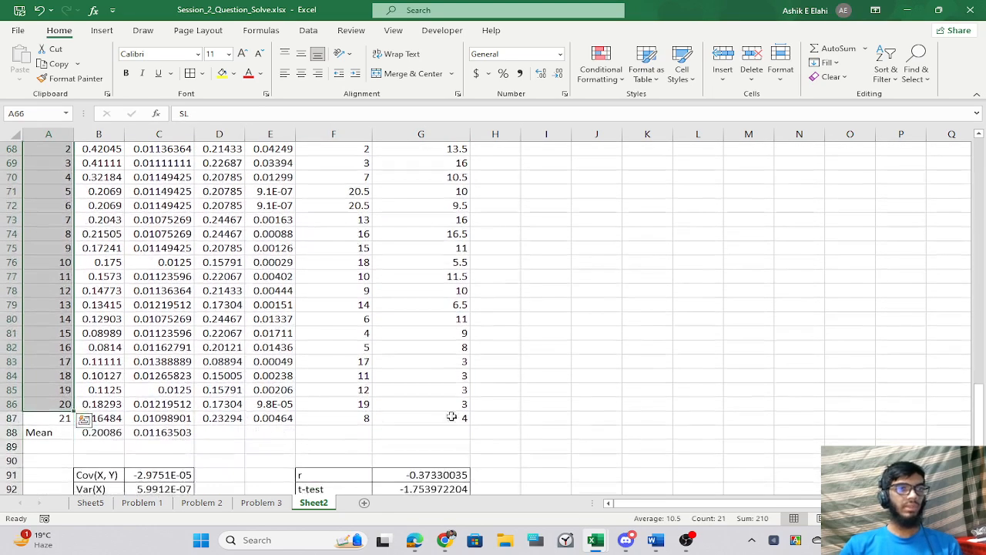
{"action": "left_click", "coordinate": [586, 403]}
{"action": "scroll", "coordinate": [563, 416], "scroll_direction": "down", "scroll_amount": 3}
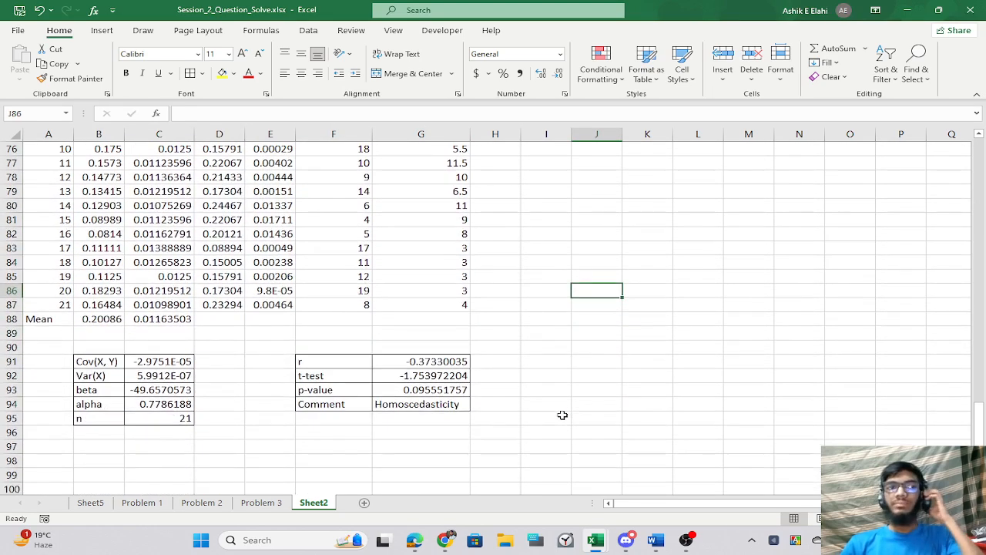
Open the Problem 3 sheet and look over its Yt and Xt data in B2:C13.
{"action": "left_click", "coordinate": [262, 502]}
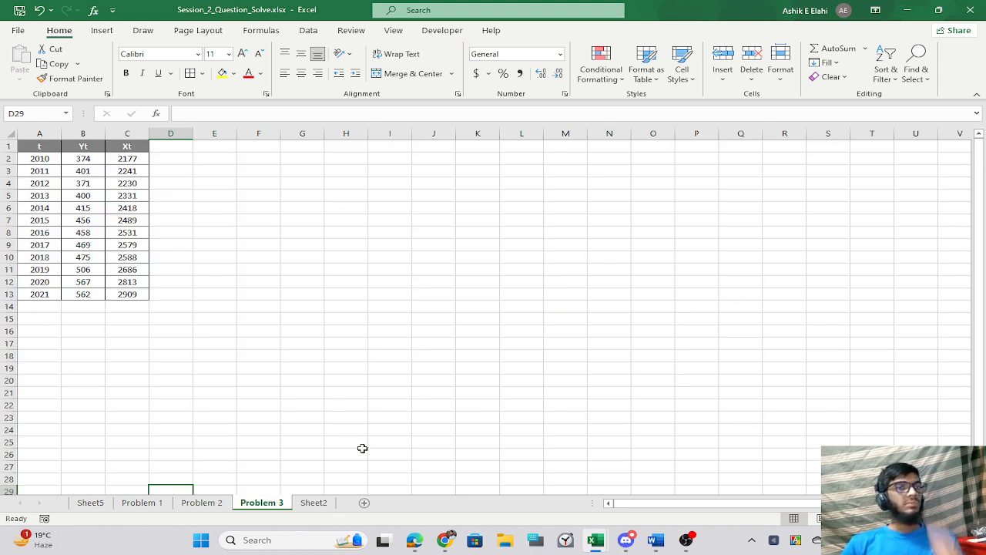
{"action": "left_click", "coordinate": [170, 401]}
{"action": "left_click_drag", "start_coordinate": [71, 159], "coordinate": [131, 292]}
{"action": "left_click", "coordinate": [306, 281]}
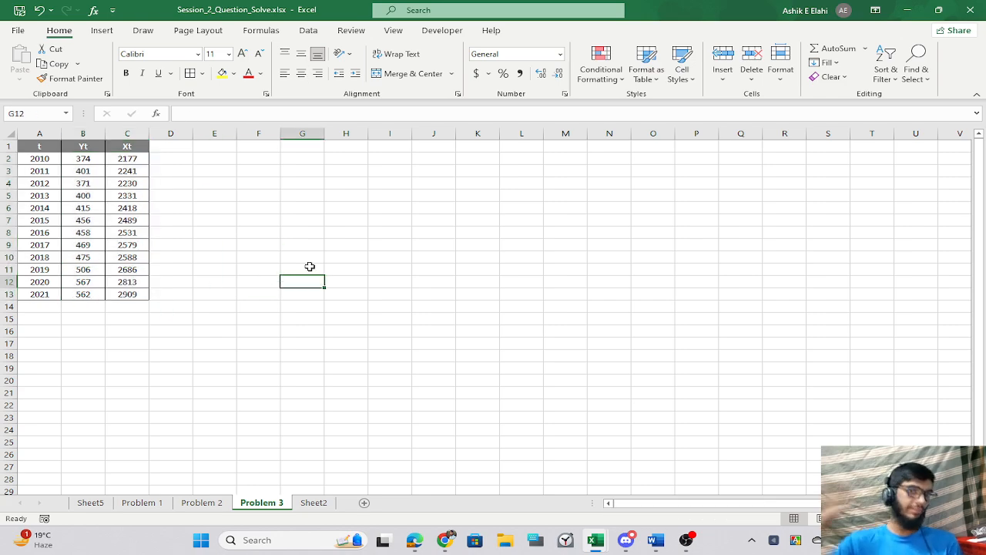
Switch to the question PDF in Edge and read question 3's data table and parts (a) to (e) on autocorrelation.
{"action": "key", "text": "alt+Tab"}
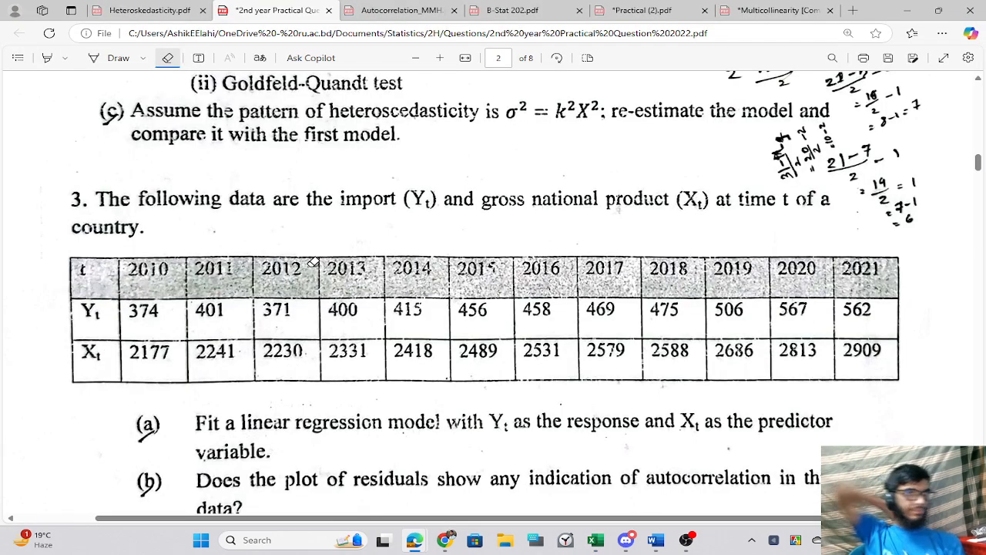
{"action": "scroll", "coordinate": [315, 270], "scroll_direction": "up", "scroll_amount": 1}
{"action": "scroll", "coordinate": [318, 300], "scroll_direction": "down", "scroll_amount": 3}
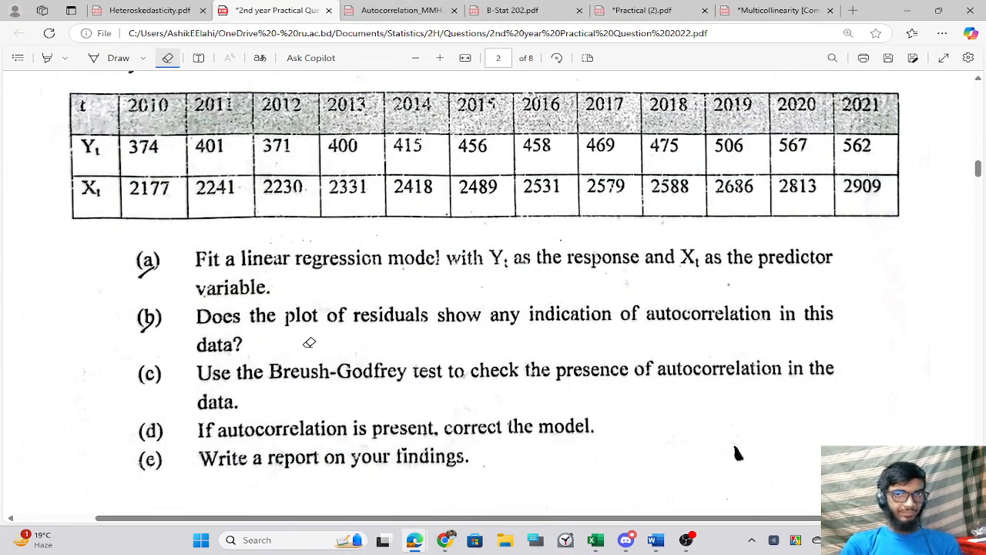
{"action": "scroll", "coordinate": [309, 342], "scroll_direction": "up", "scroll_amount": 2}
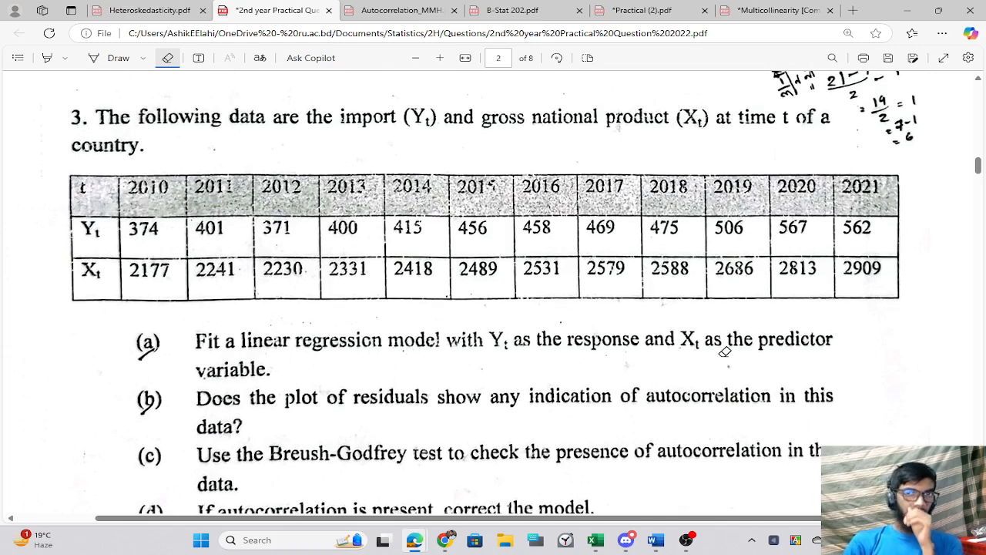
{"action": "scroll", "coordinate": [728, 378], "scroll_direction": "up", "scroll_amount": 2}
{"action": "scroll", "coordinate": [752, 407], "scroll_direction": "down", "scroll_amount": 2}
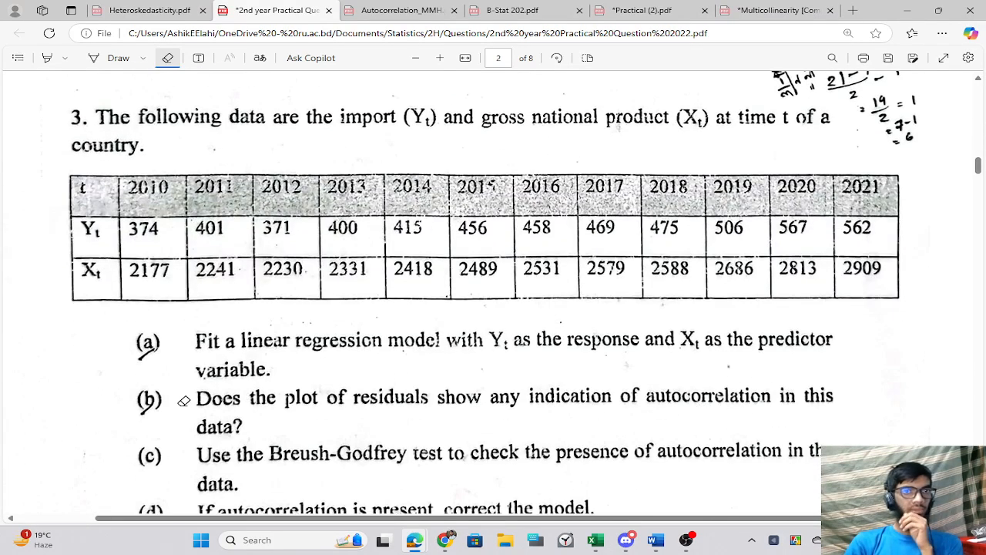
{"action": "scroll", "coordinate": [737, 453], "scroll_direction": "down", "scroll_amount": 2}
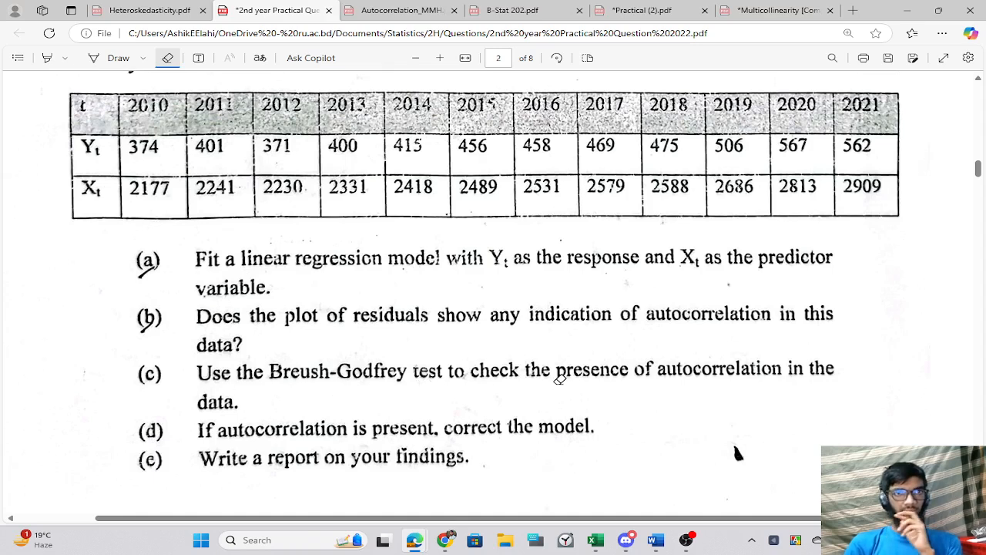
{"action": "scroll", "coordinate": [555, 380], "scroll_direction": "down", "scroll_amount": 2}
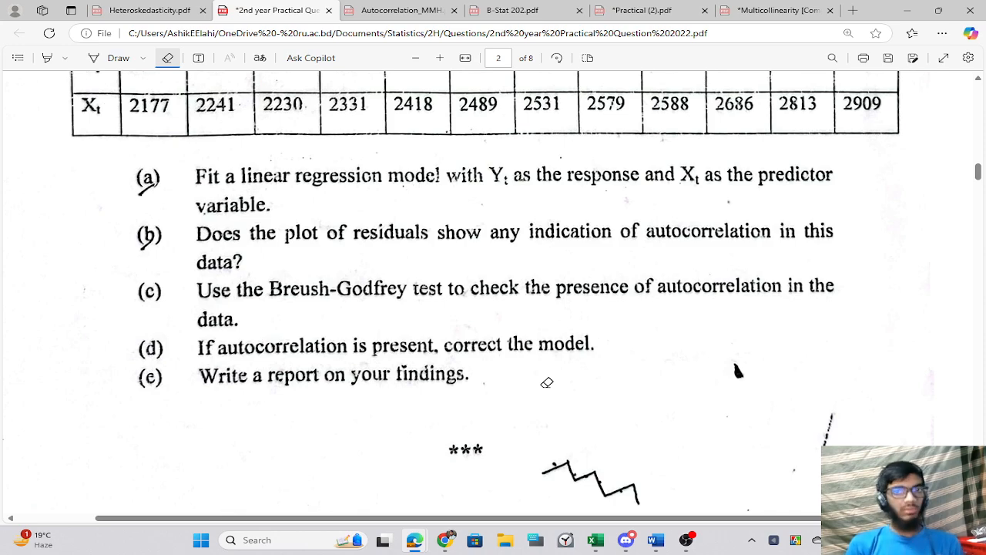
{"action": "scroll", "coordinate": [437, 286], "scroll_direction": "up", "scroll_amount": 6}
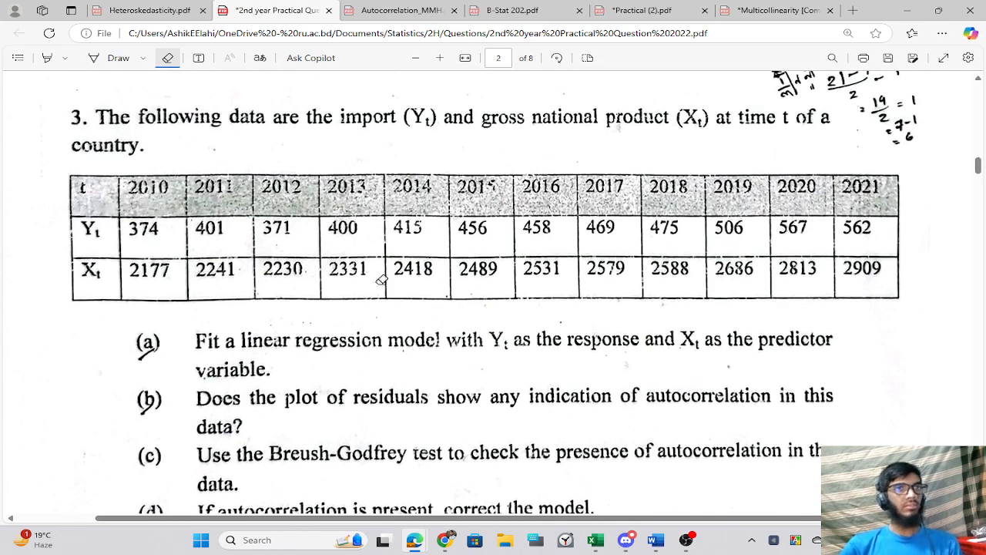
{"action": "scroll", "coordinate": [489, 401], "scroll_direction": "down", "scroll_amount": 6}
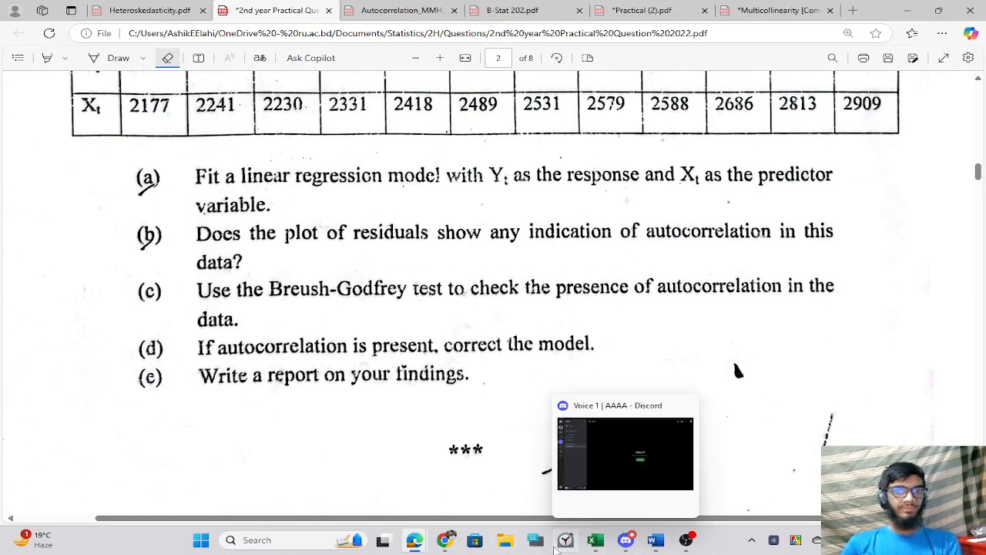
Check the recording in OBS, look over the comments and insights on Chrome's Facebook Live dashboard, and return to OBS.
{"action": "left_click", "coordinate": [683, 538]}
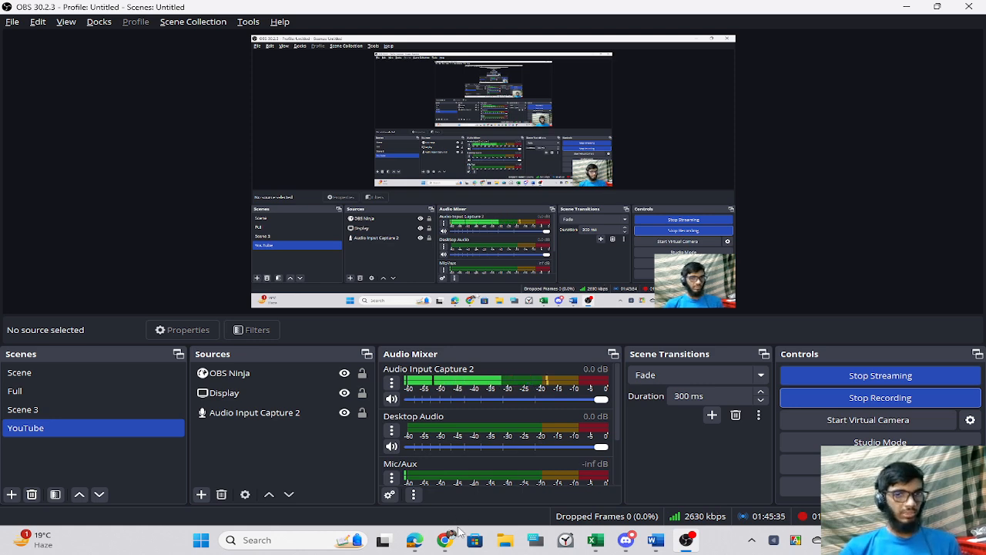
{"action": "left_click", "coordinate": [445, 539]}
{"action": "scroll", "coordinate": [374, 367], "scroll_direction": "up", "scroll_amount": 3}
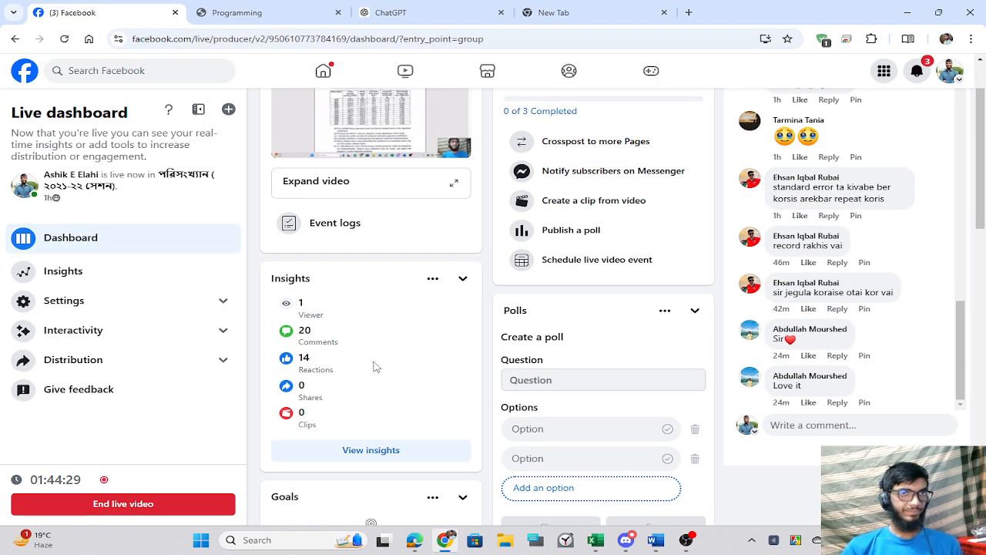
{"action": "scroll", "coordinate": [390, 365], "scroll_direction": "down", "scroll_amount": 2}
{"action": "left_click", "coordinate": [686, 539]}
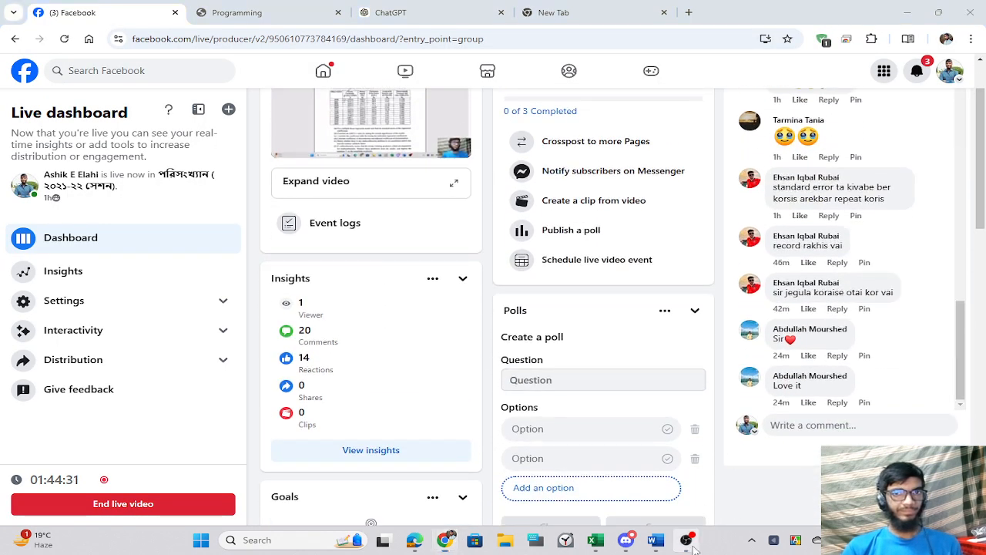